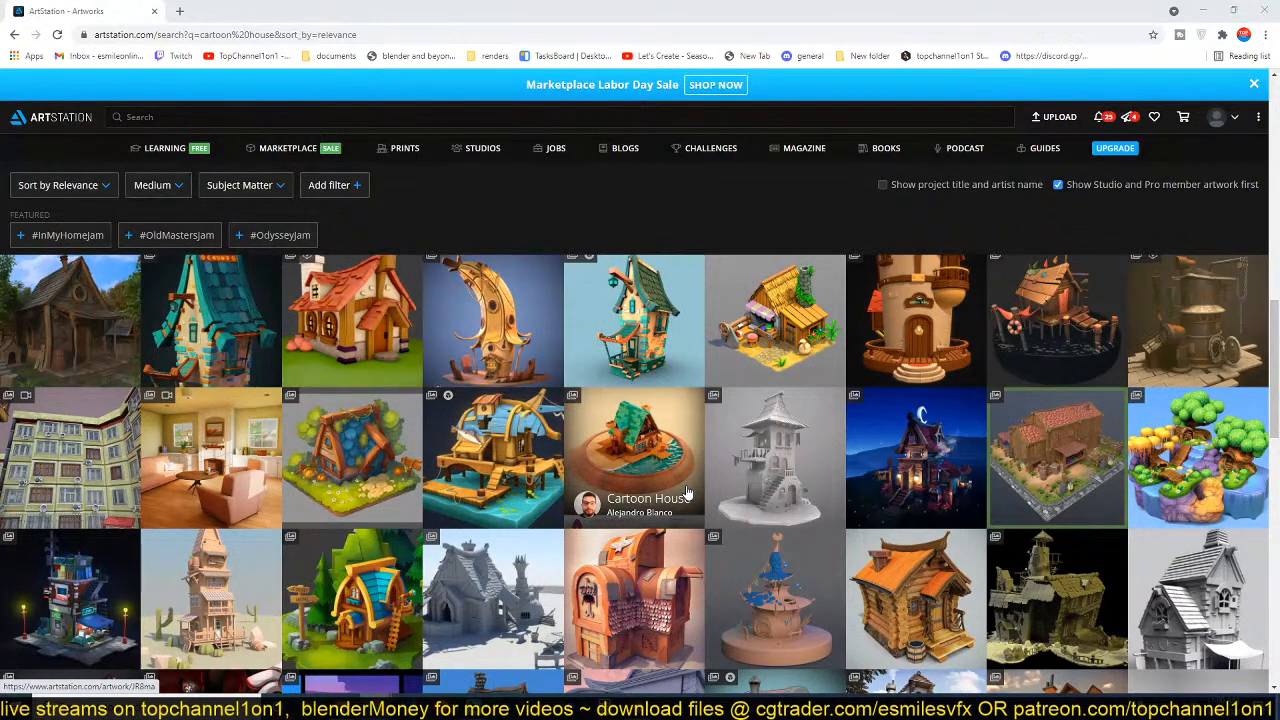
- Browse the cartoon house artworks on ArtStation for stylized house references
scroll(687, 492, "down", 2)
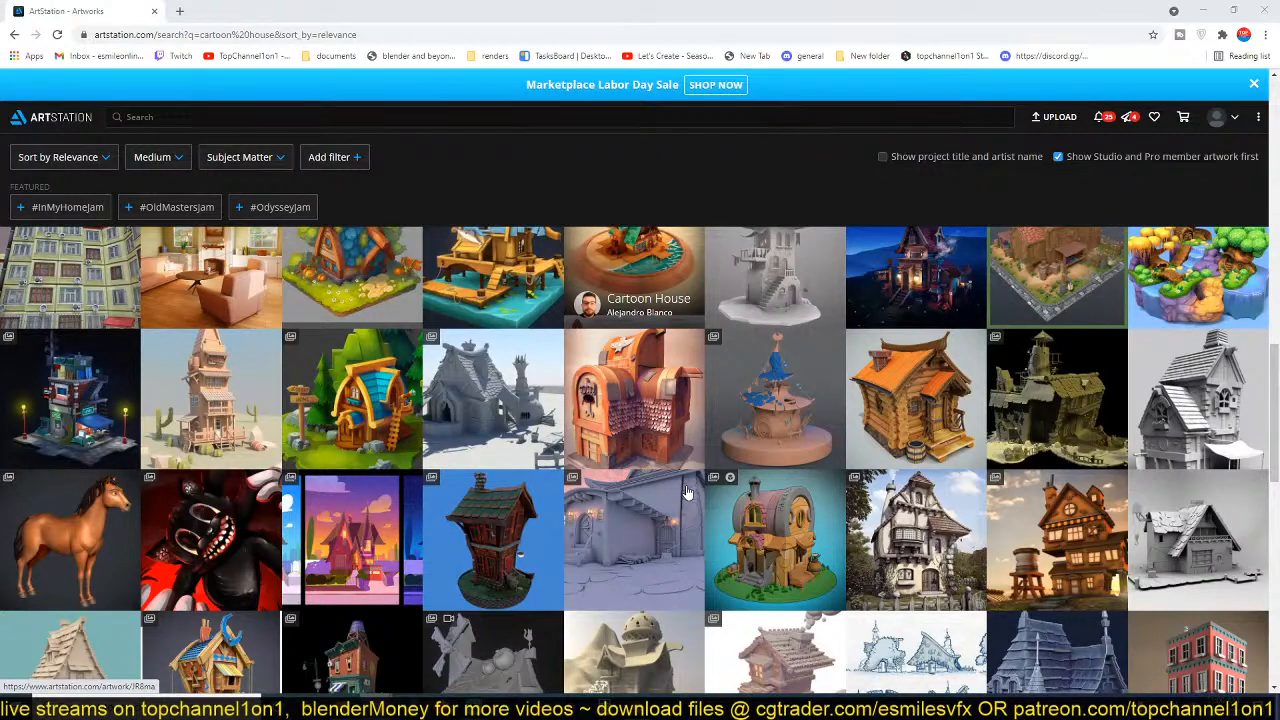
scroll(687, 492, "down", 3)
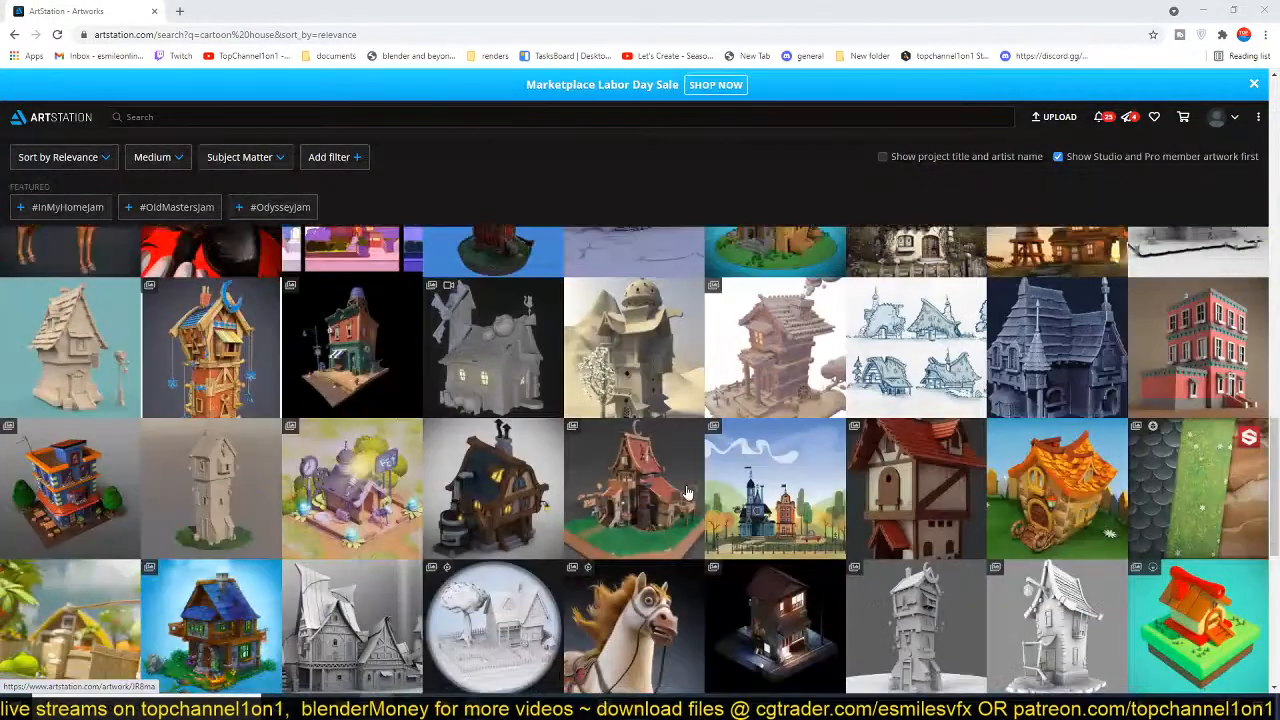
scroll(687, 492, "down", 2)
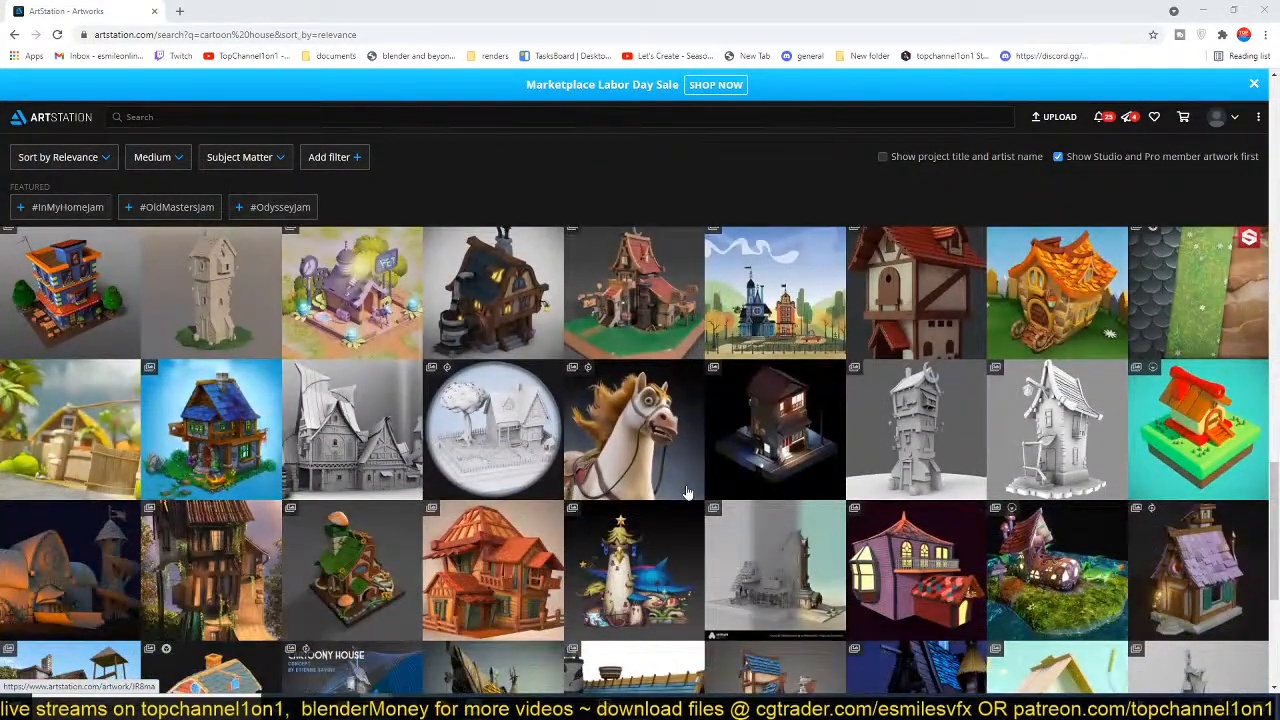
scroll(687, 492, "down", 3)
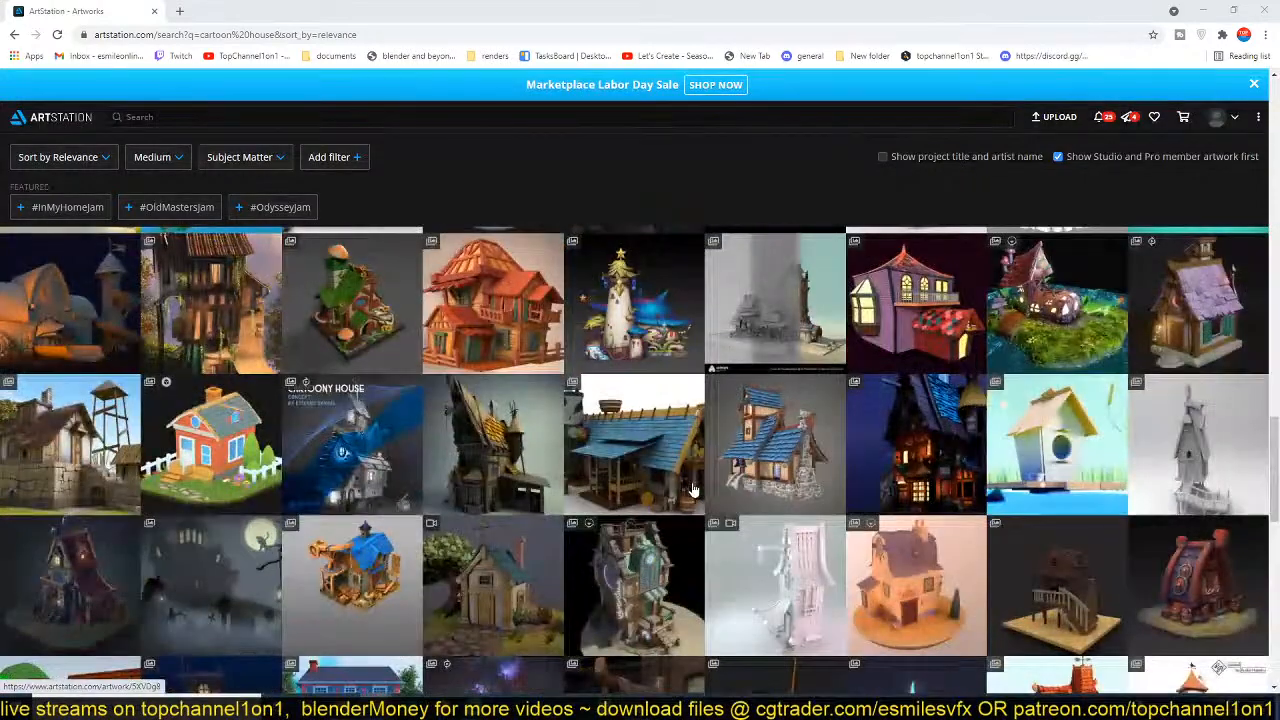
scroll(692, 489, "down", 8)
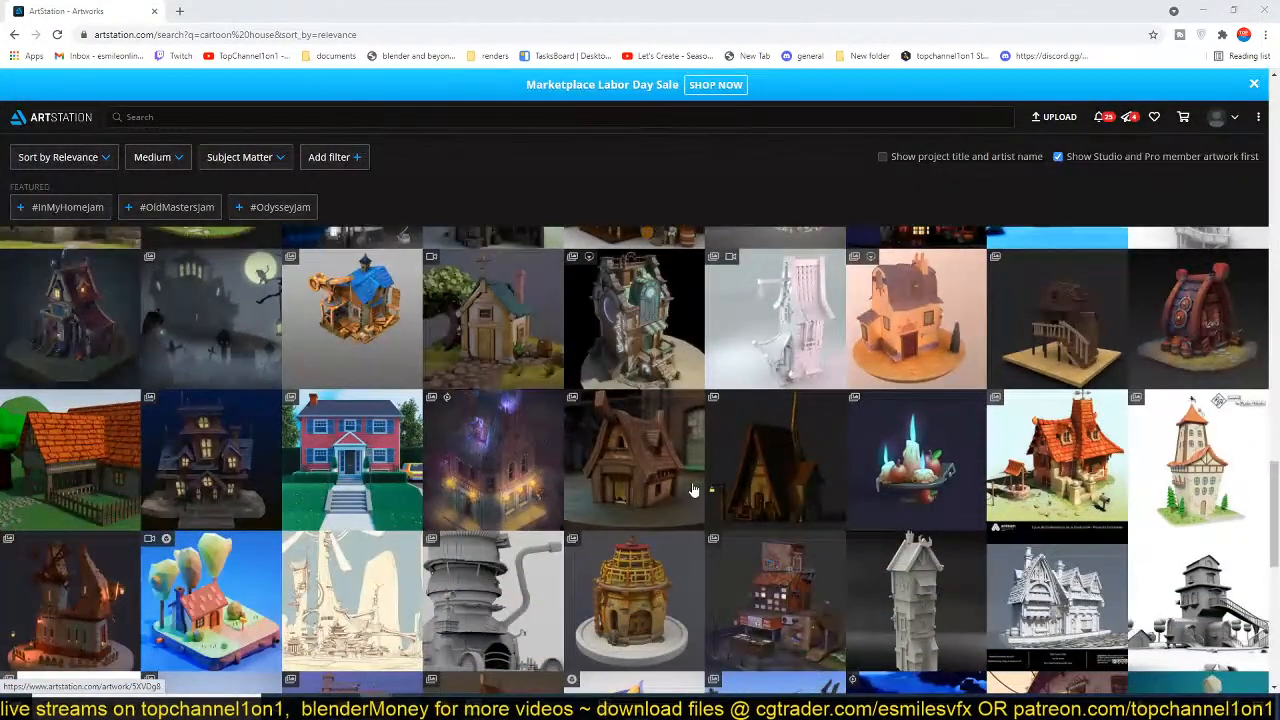
scroll(692, 489, "down", 3)
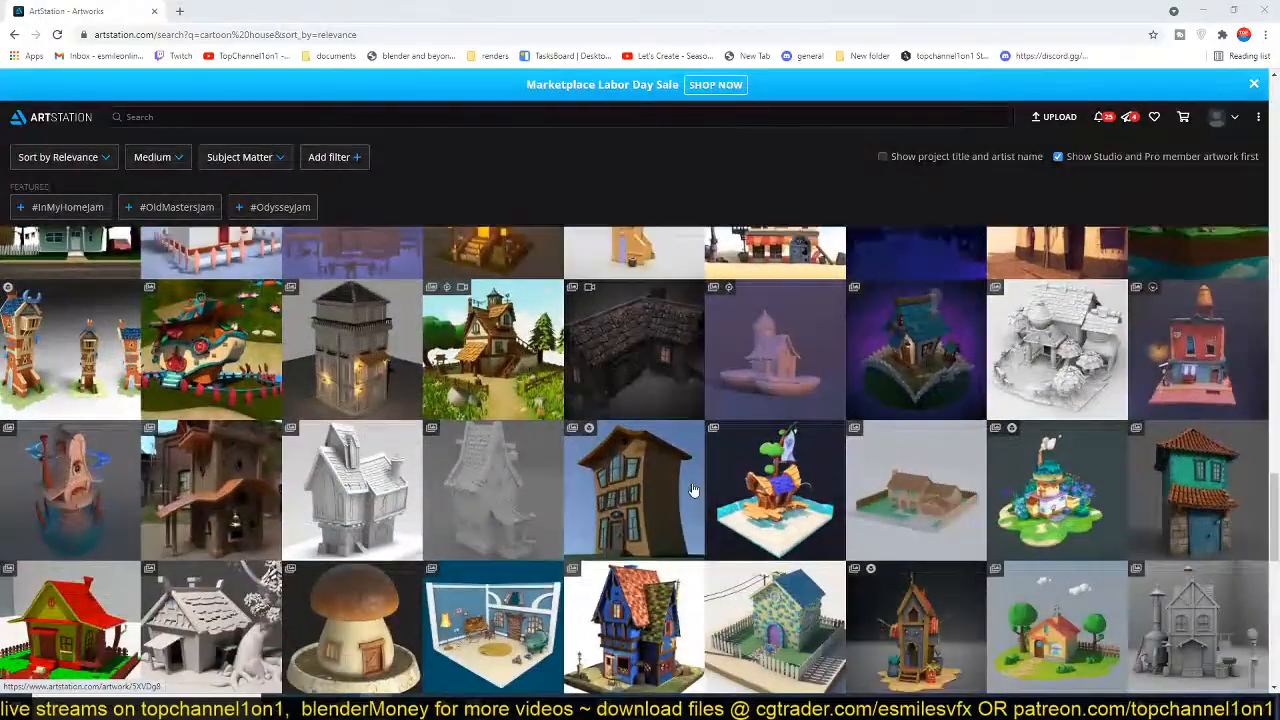
scroll(692, 489, "up", 6)
scroll(692, 489, "up", 12)
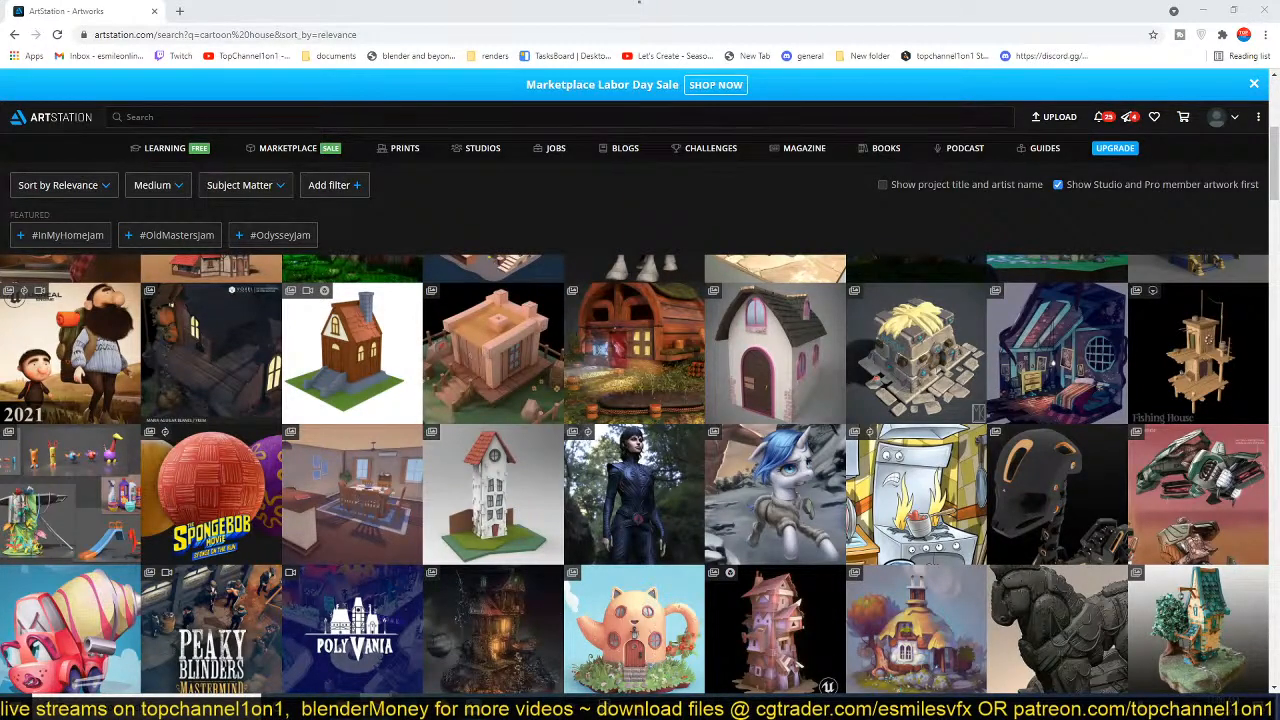
scroll(570, 375, "up", 3)
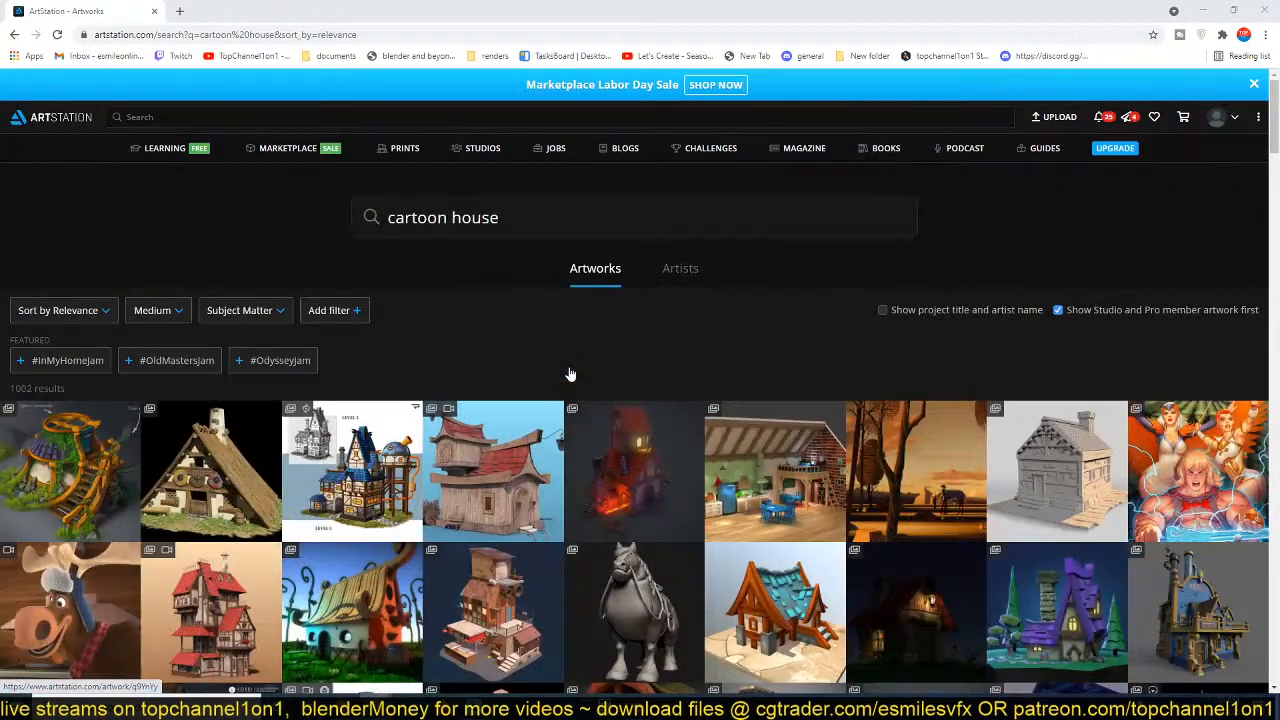
scroll(570, 375, "down", 3)
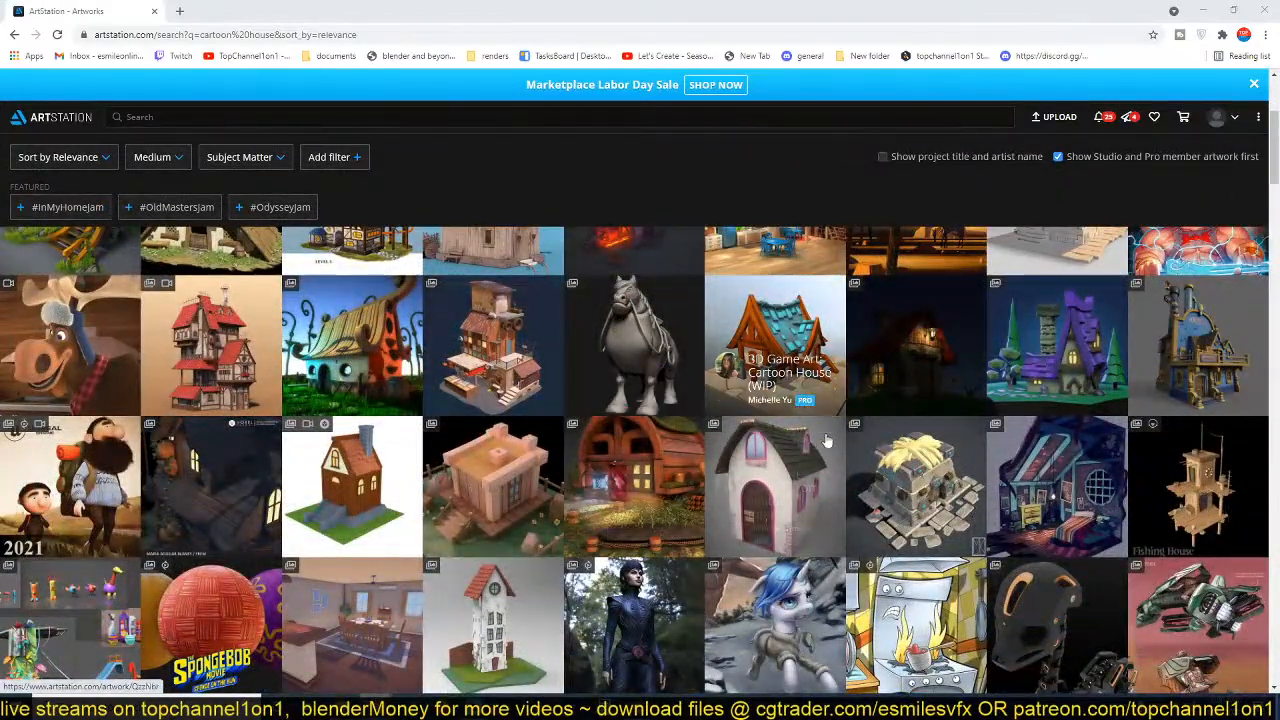
scroll(832, 453, "down", 3)
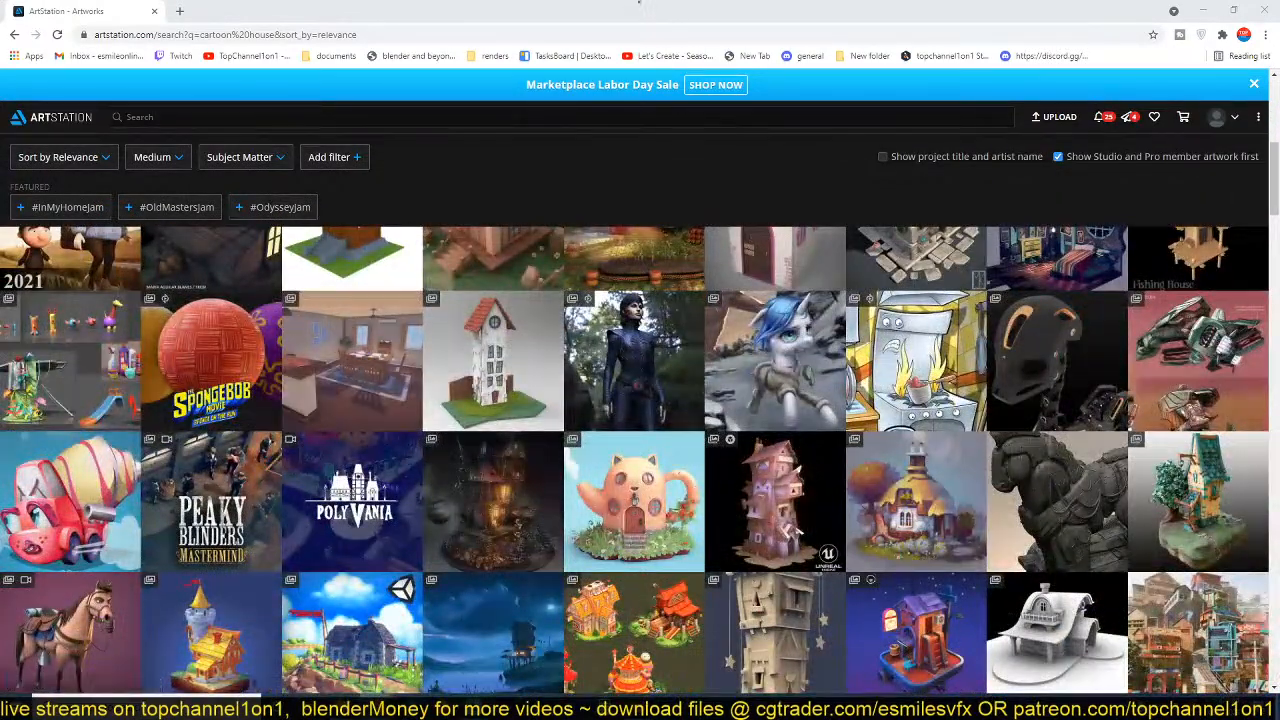
scroll(597, 372, "down", 3)
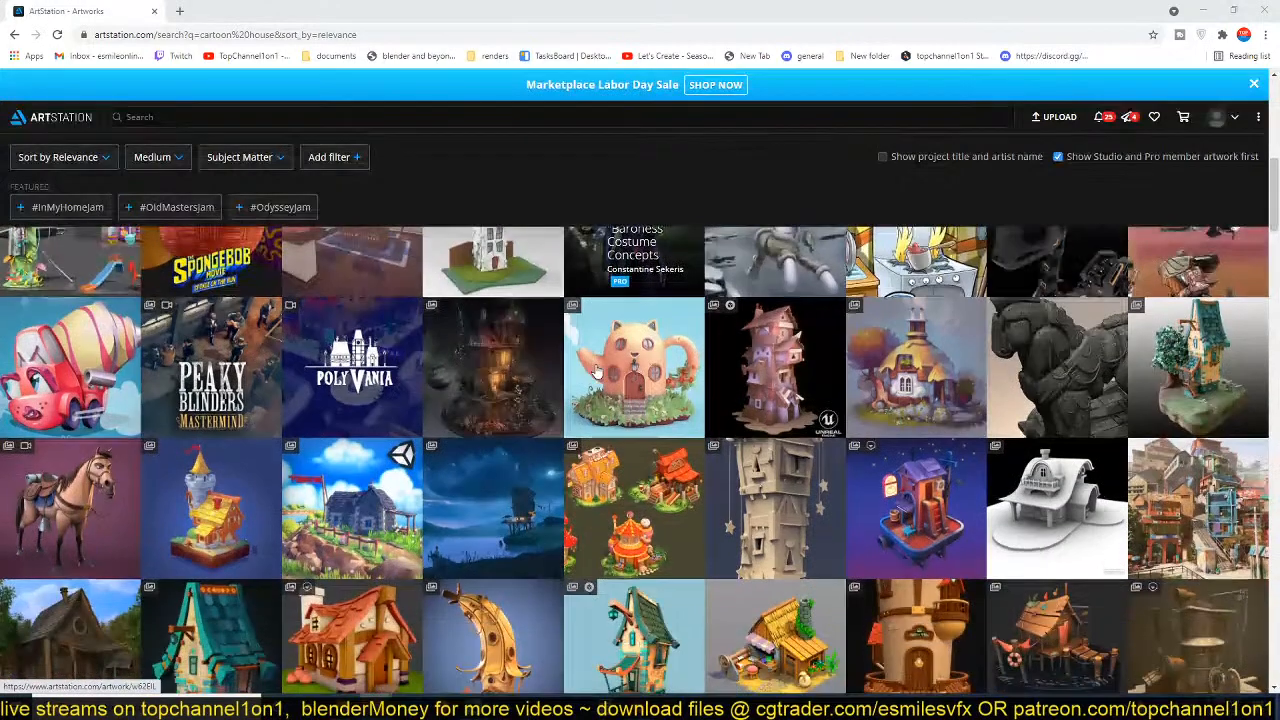
scroll(597, 372, "down", 1)
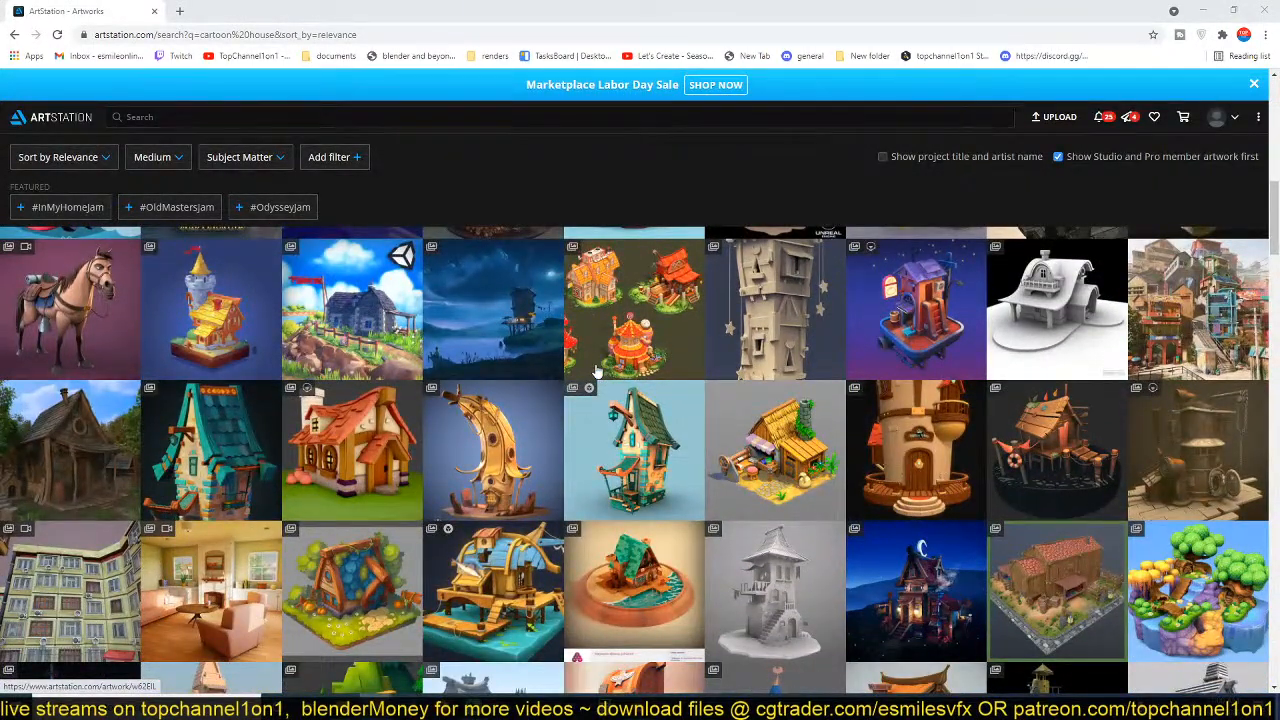
scroll(597, 372, "down", 2)
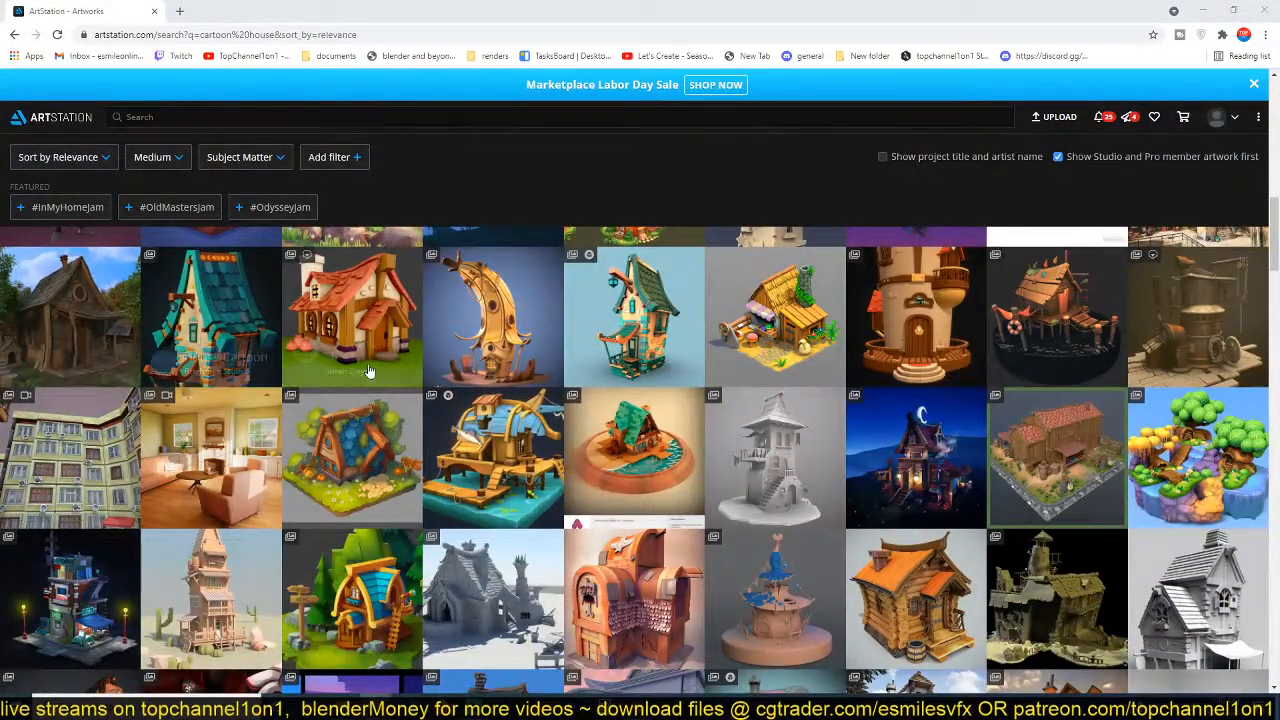
scroll(922, 432, "down", 3)
scroll(922, 432, "down", 1)
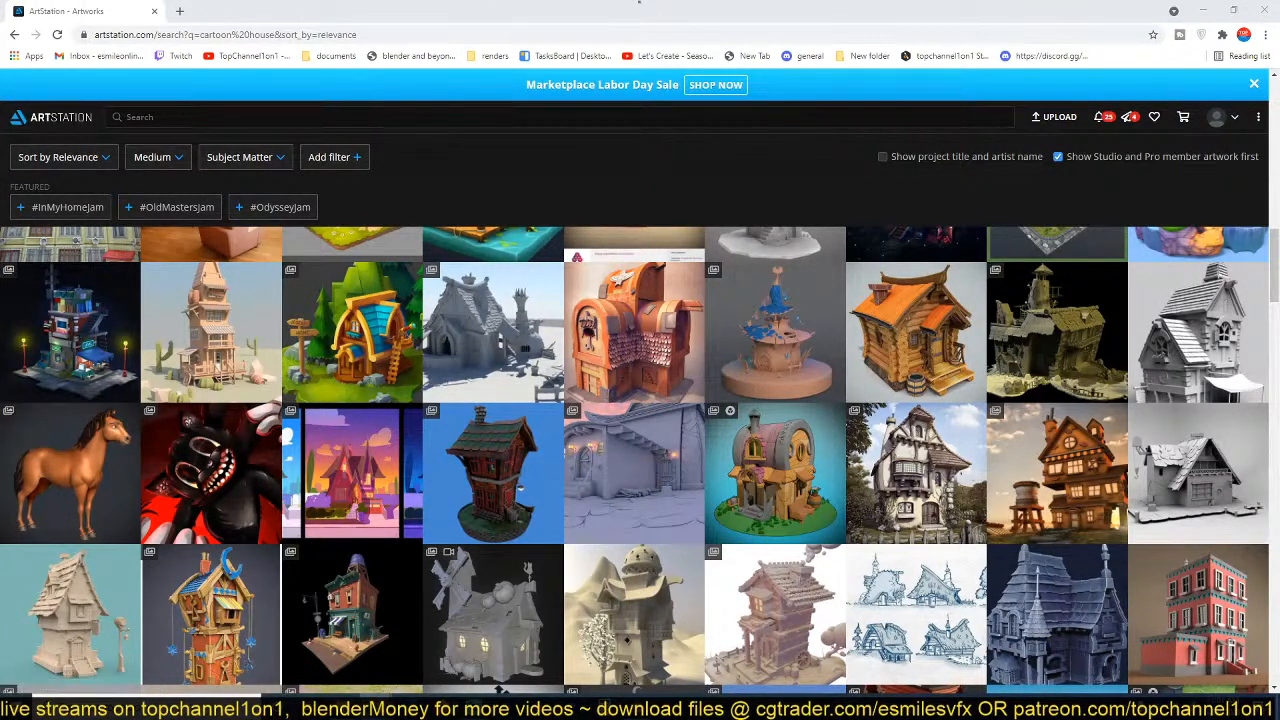
scroll(520, 345, "up", 10)
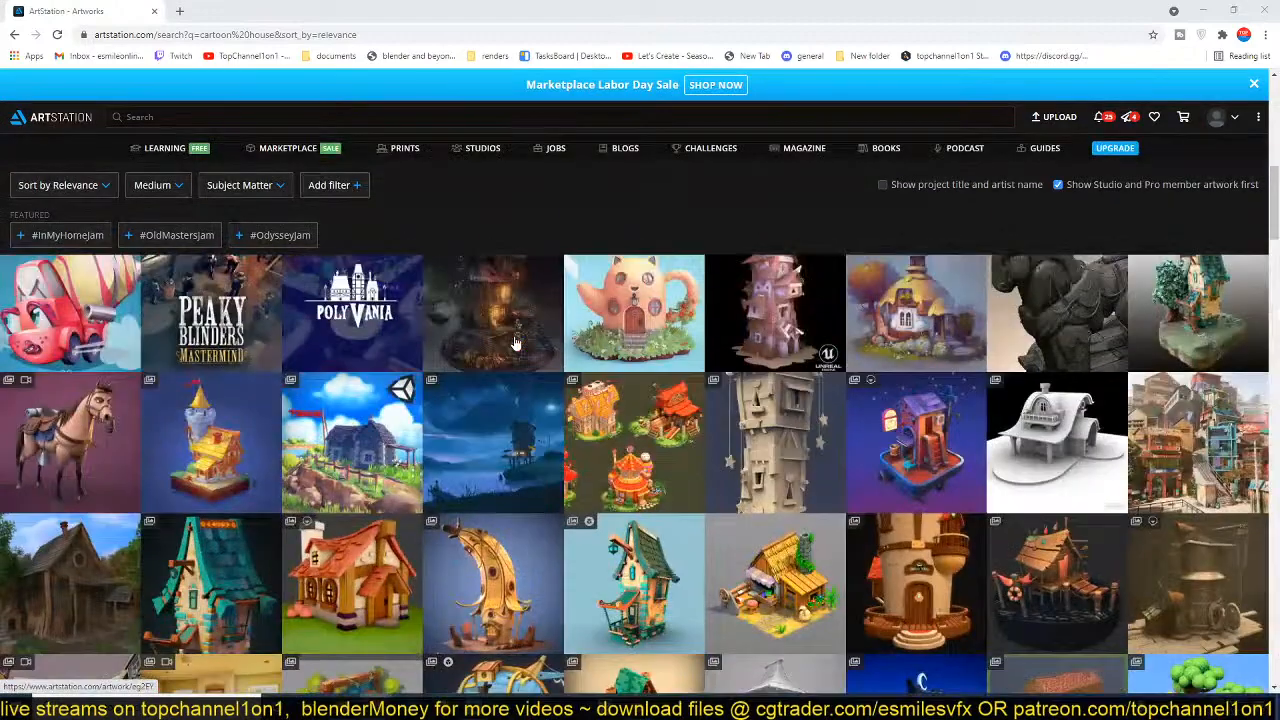
scroll(515, 343, "up", 3)
scroll(450, 380, "down", 3)
scroll(330, 420, "up", 3)
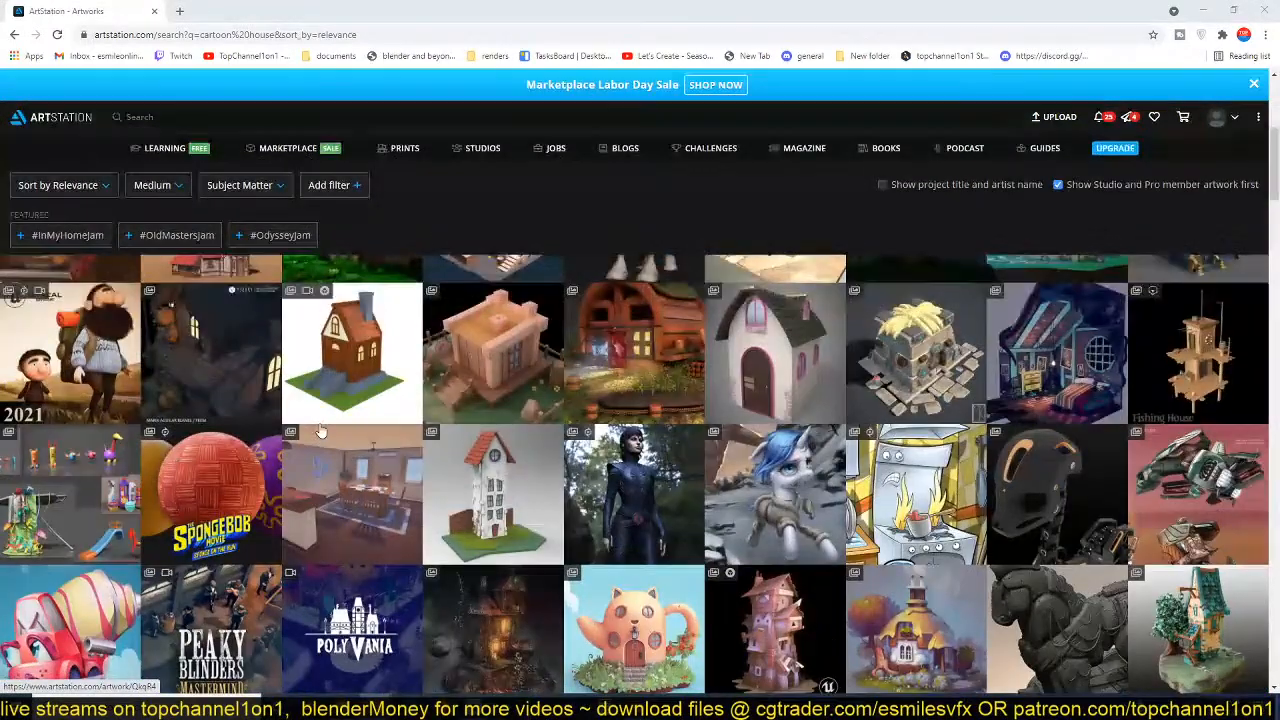
scroll(320, 432, "up", 5)
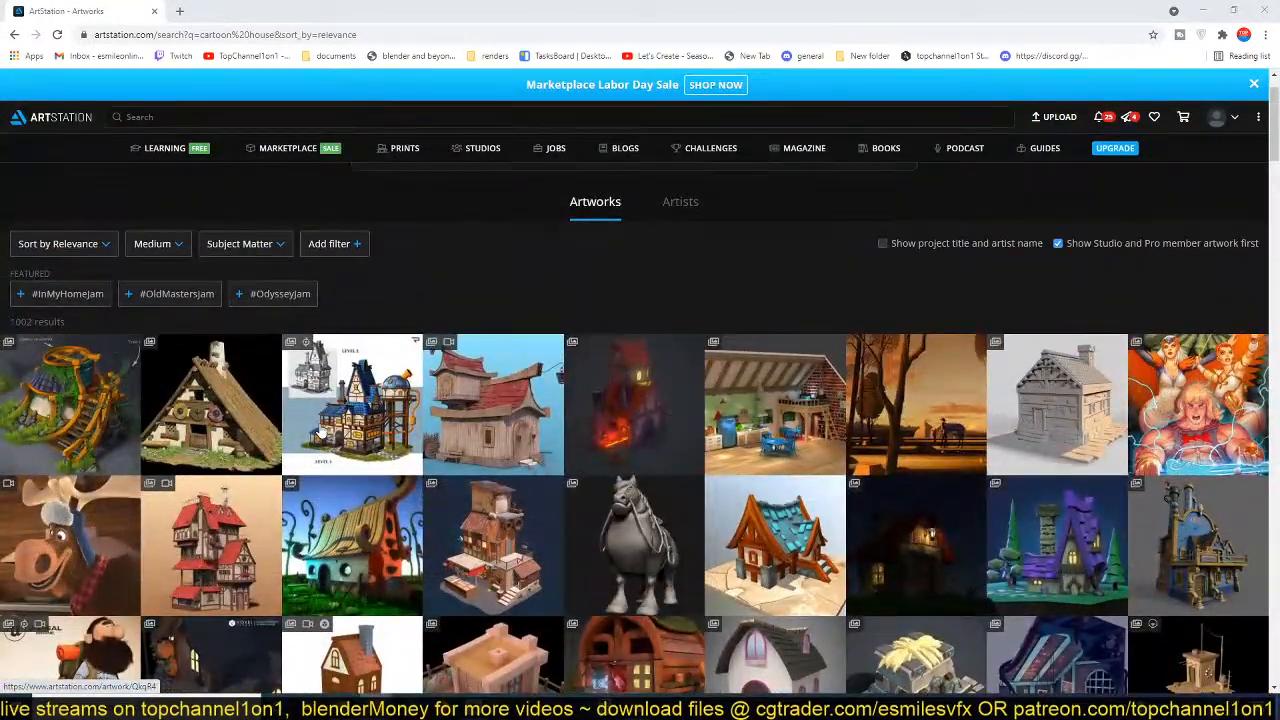
scroll(320, 432, "down", 10)
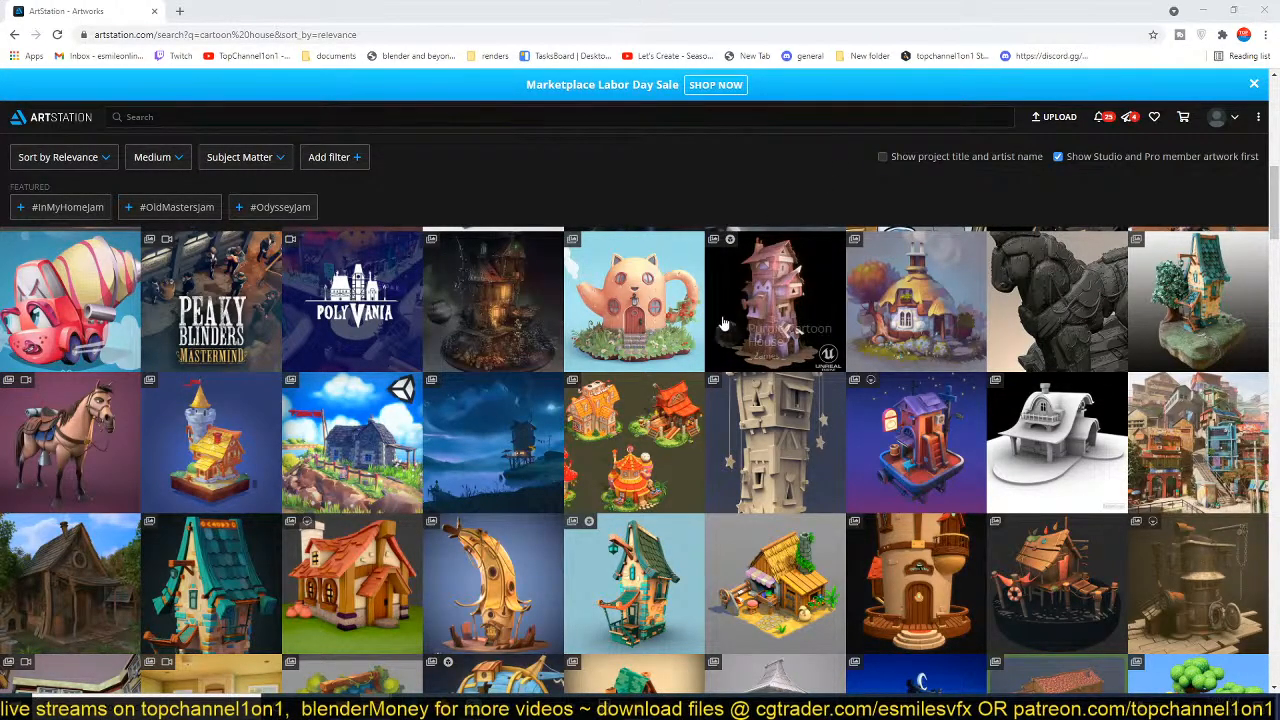
scroll(675, 332, "up", 3)
scroll(675, 332, "down", 4)
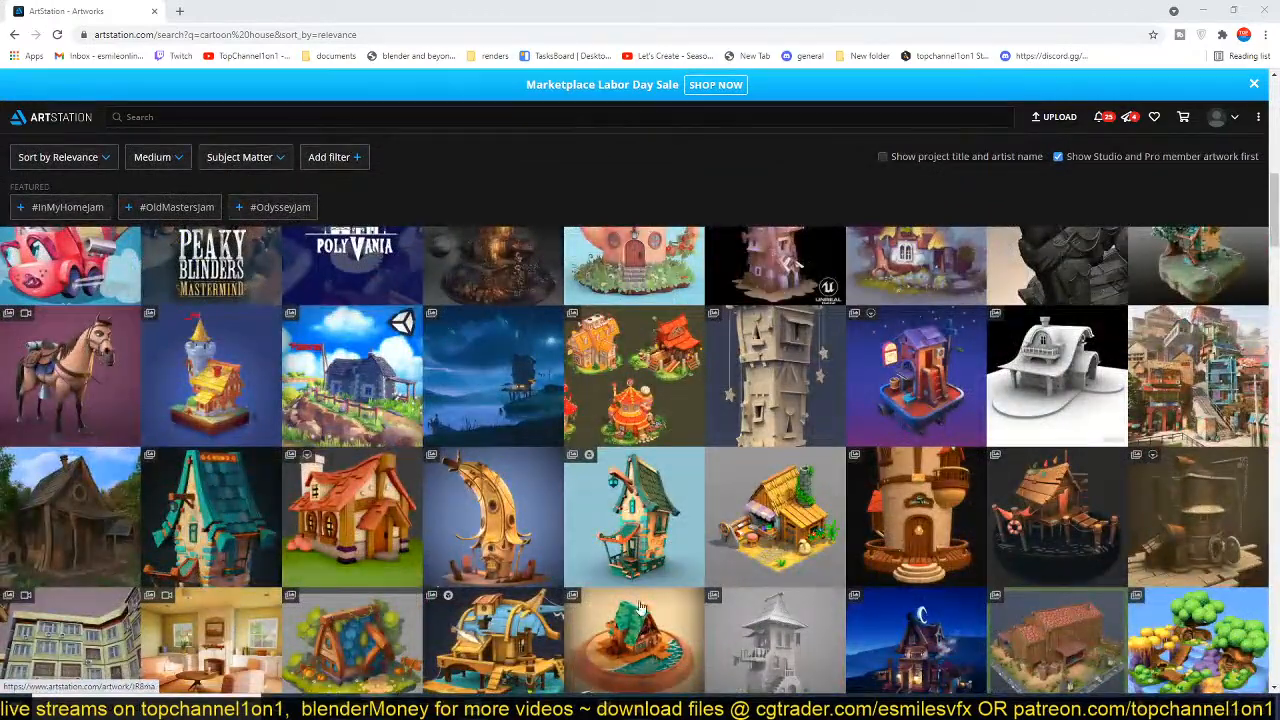
- Switch to Blender and save the cartoon house file
left_click(635, 704)
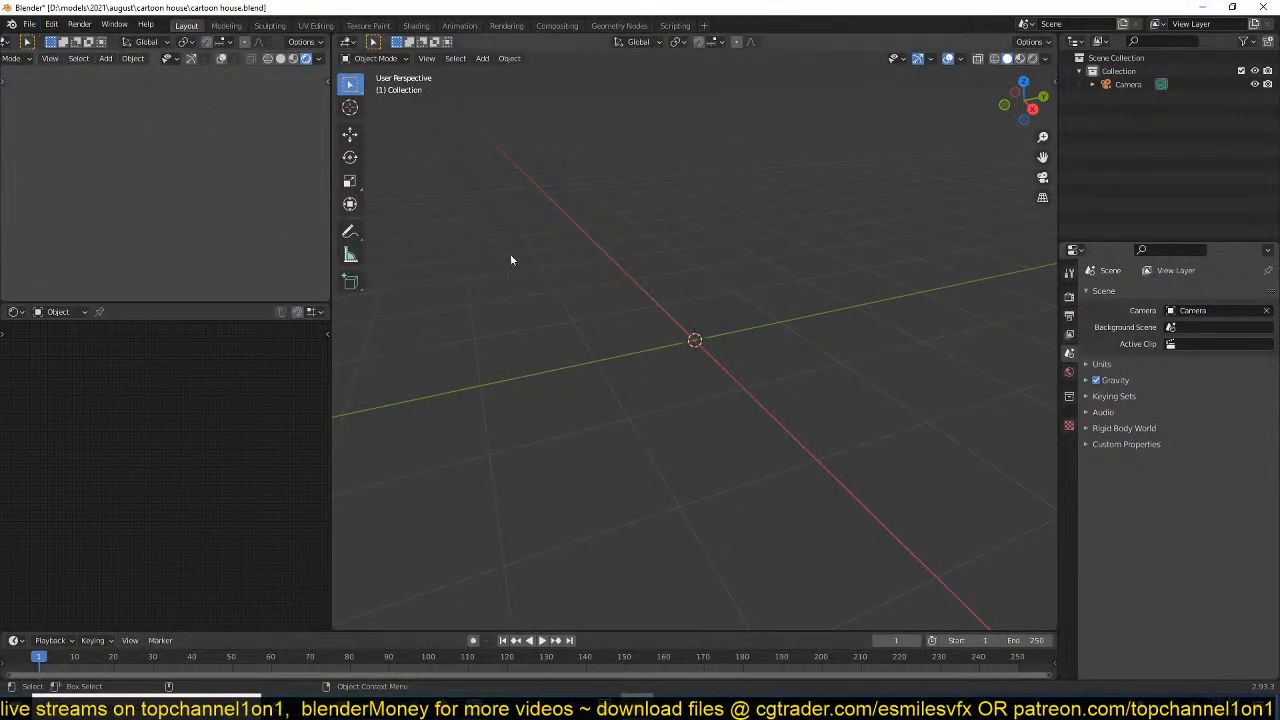
key("ctrl+s")
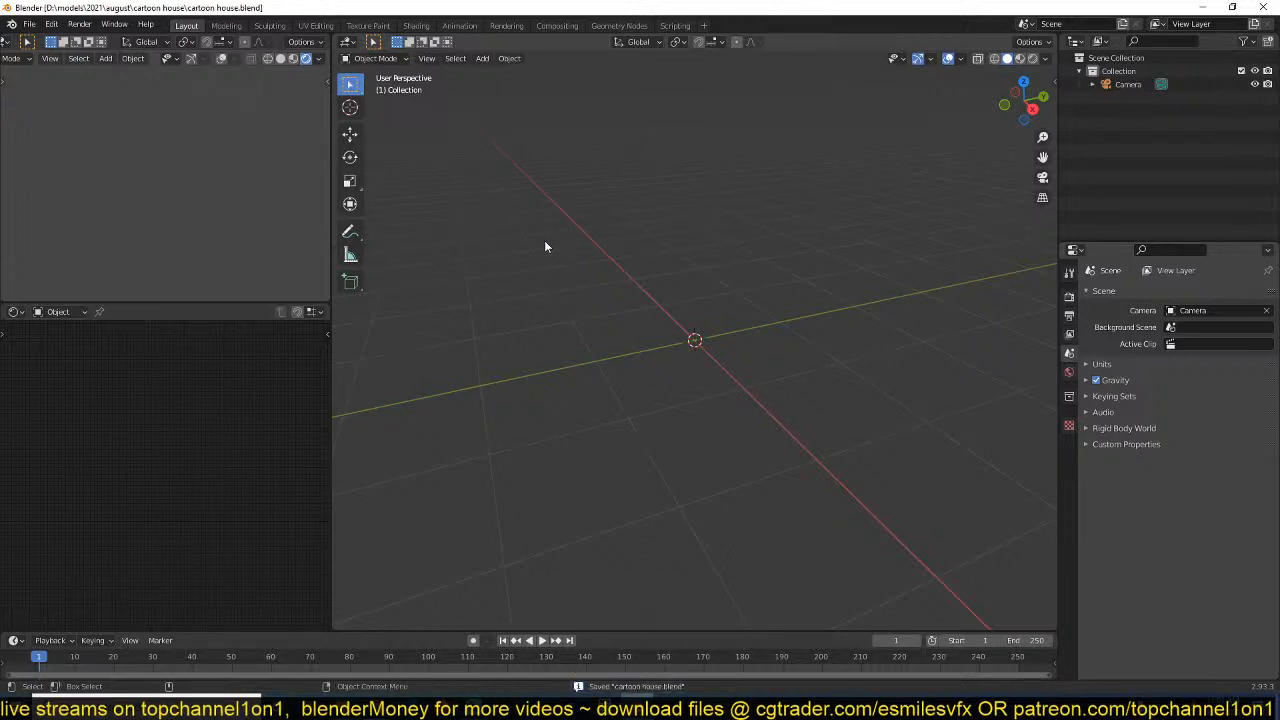
right_click(635, 704)
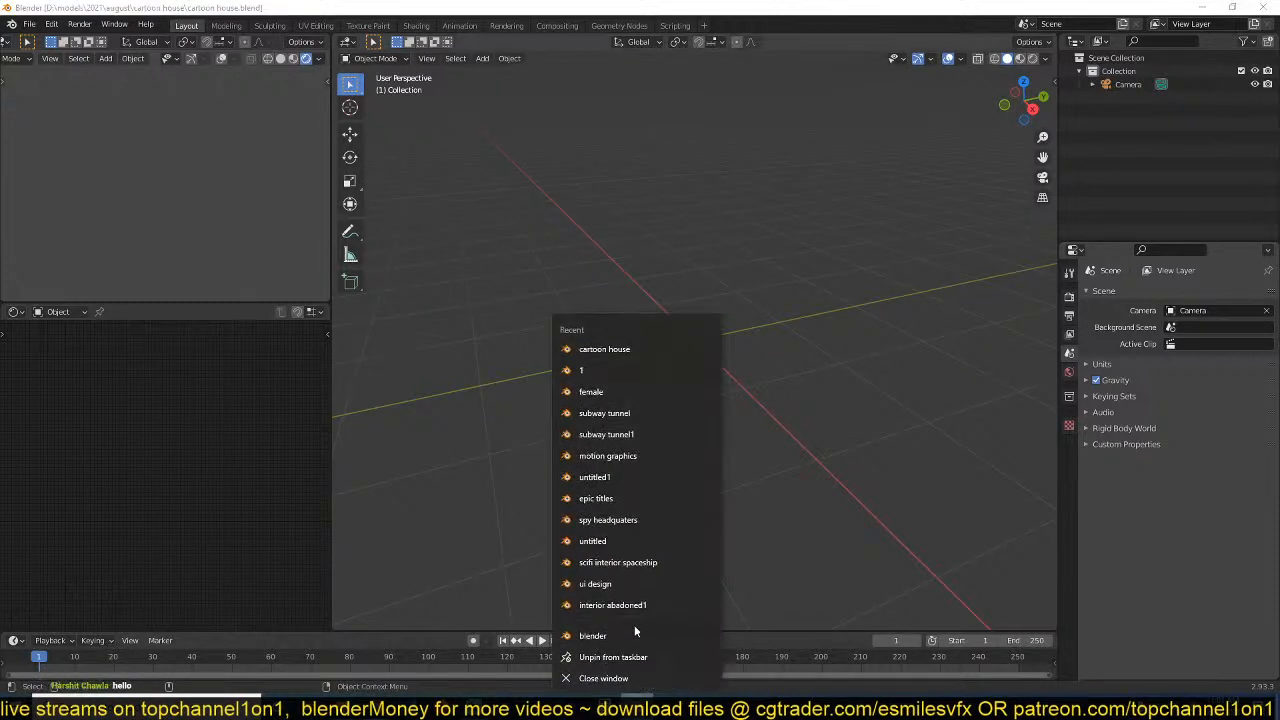
left_click(440, 220)
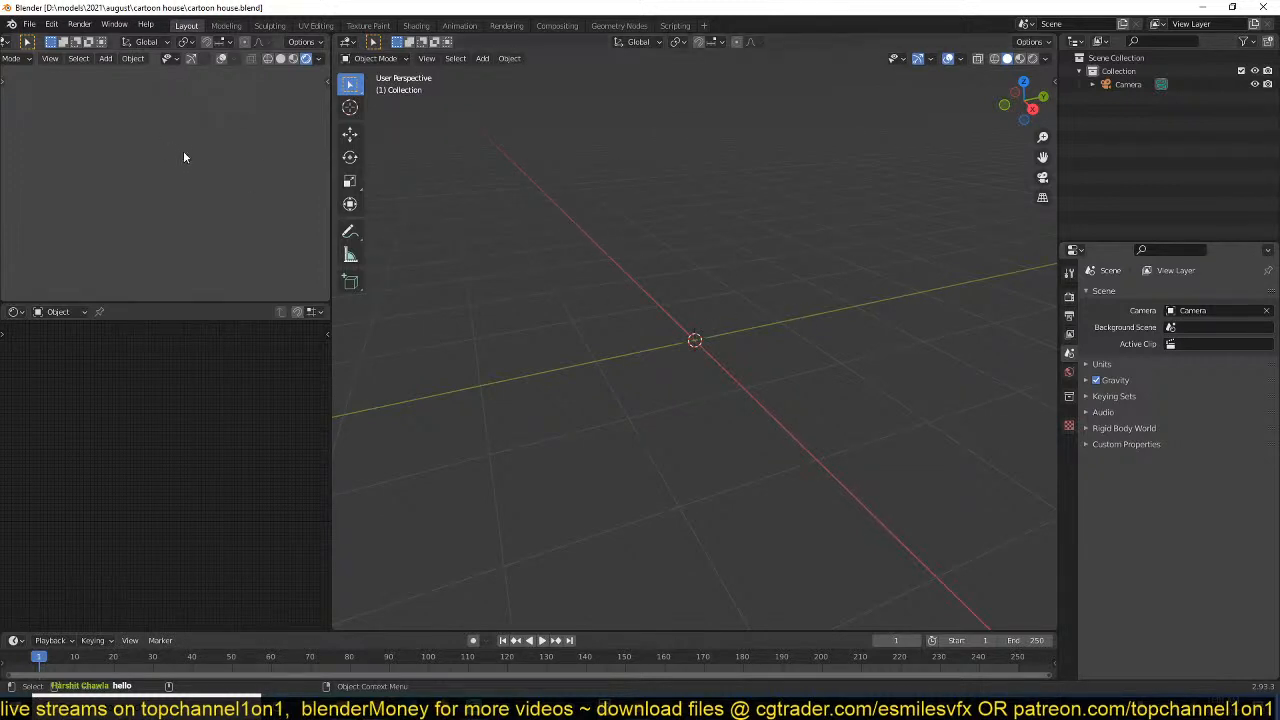
- Open the recent file subway tunnel.blend
left_click(29, 24)
mouse_move(99, 67)
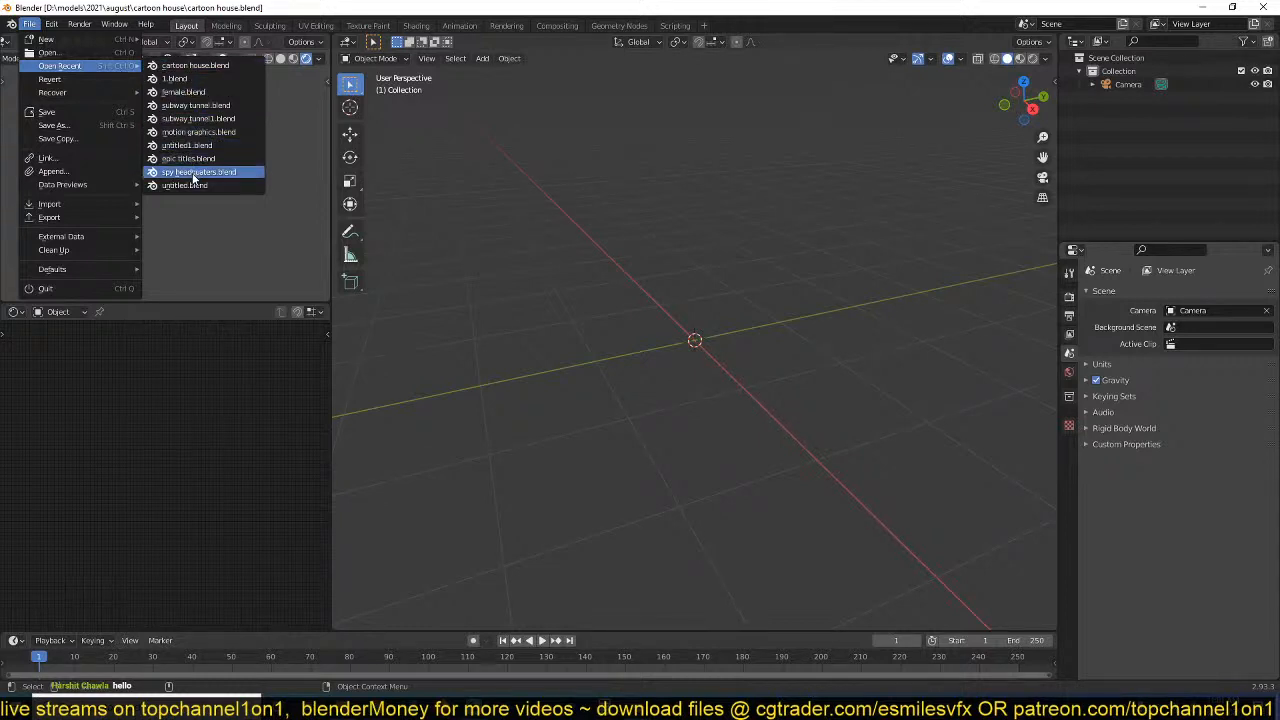
left_click(203, 106)
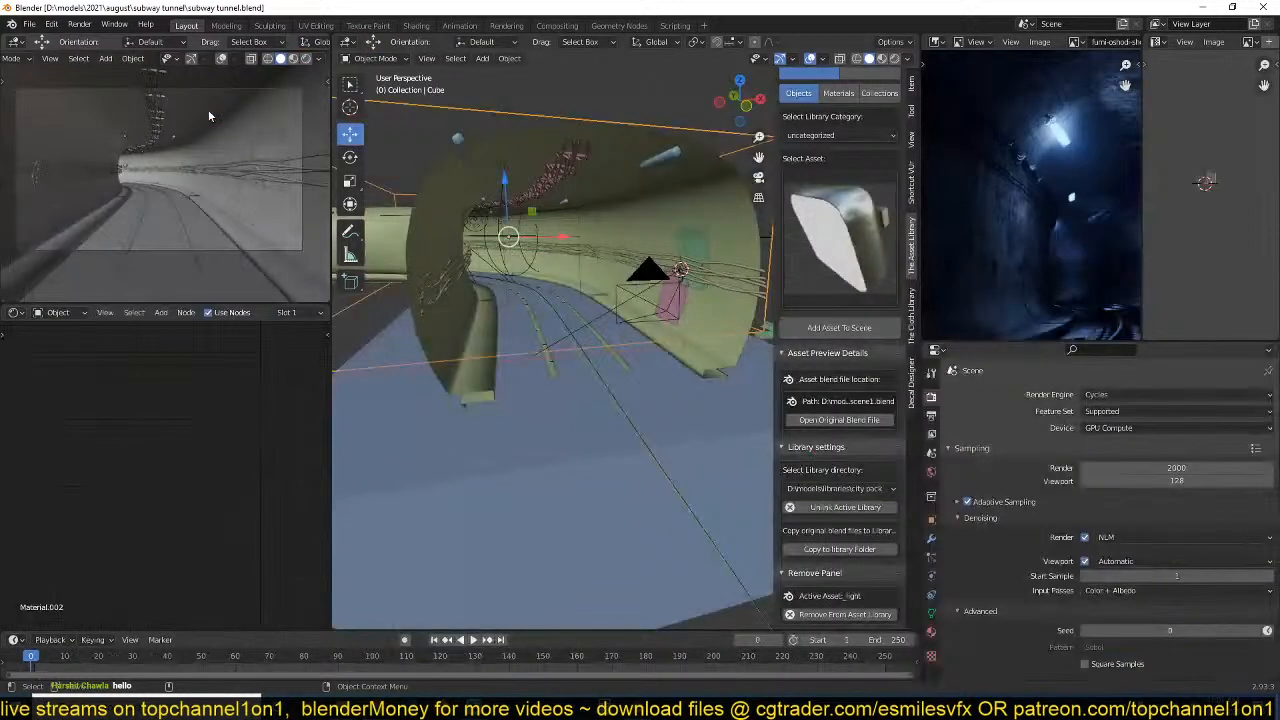
- Examine the tunnel scene in the small viewport using rendered and material preview shading, including the tracks, lights and walls up close
left_click(295, 58)
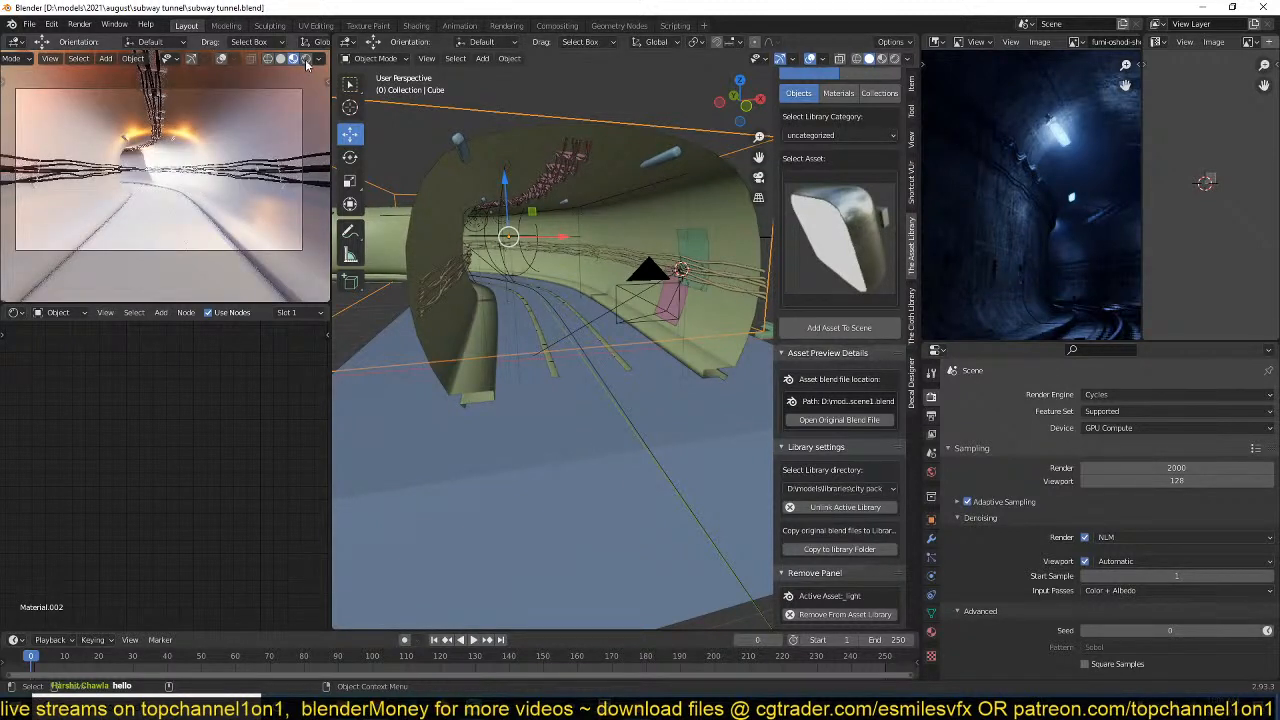
left_click(306, 59)
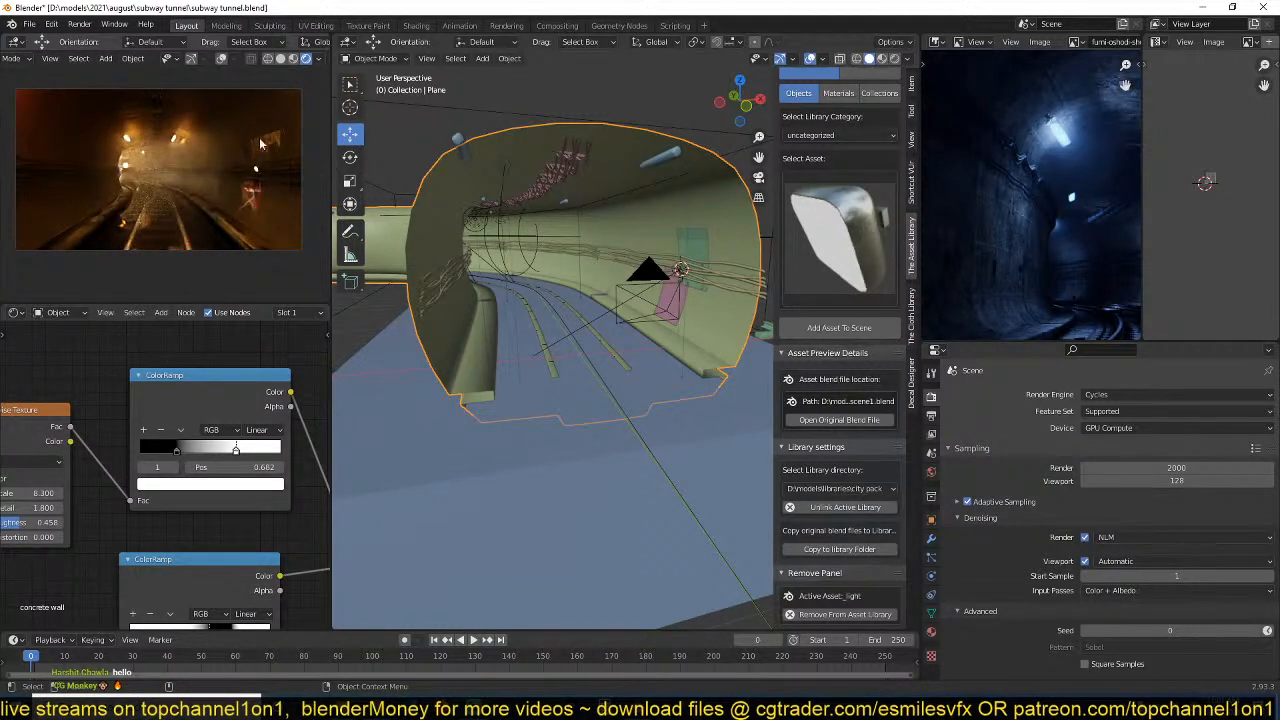
left_click(293, 60)
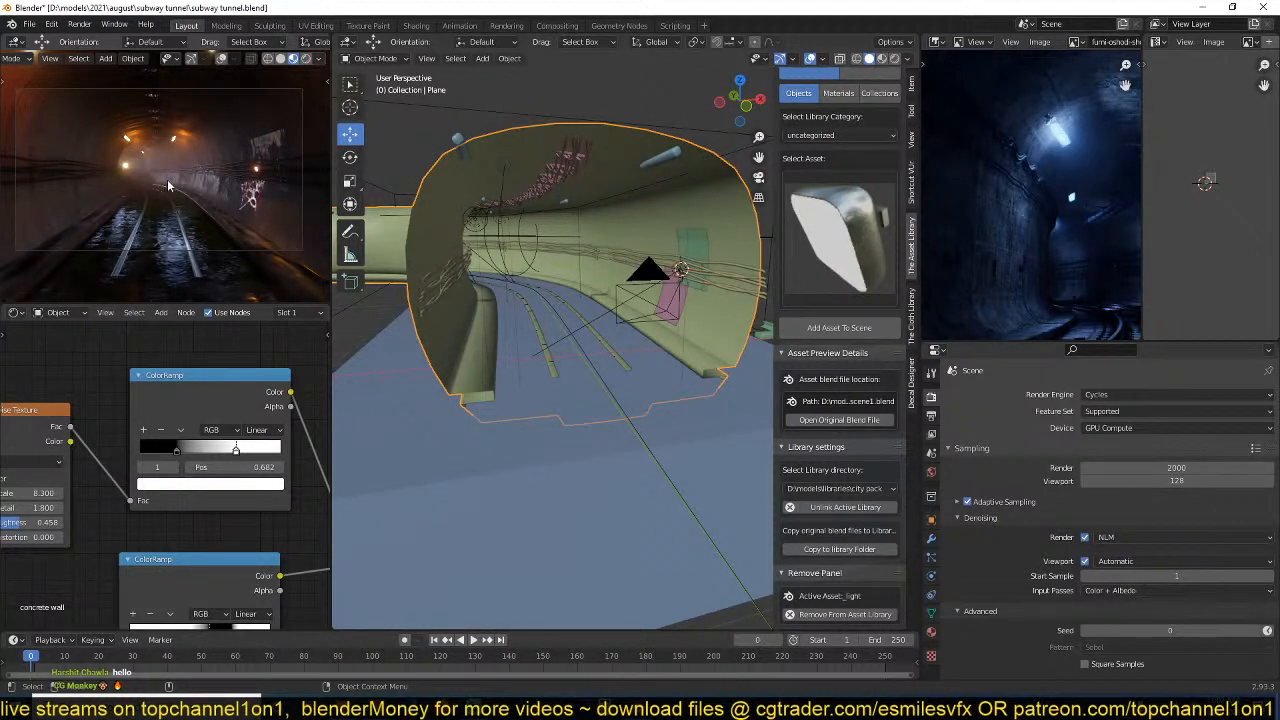
scroll(248, 184, "up", 6)
middle_click_drag(239, 195, 214, 146)
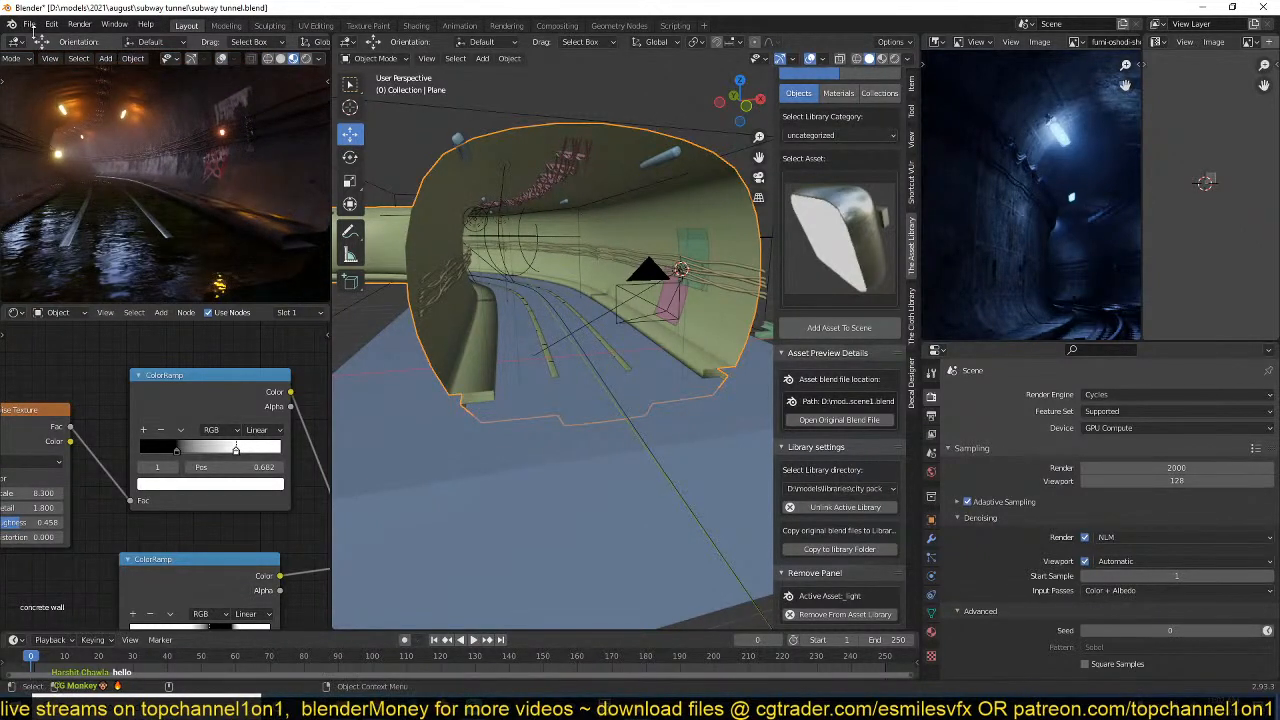
middle_click_drag(133, 116, 169, 156, "shift")
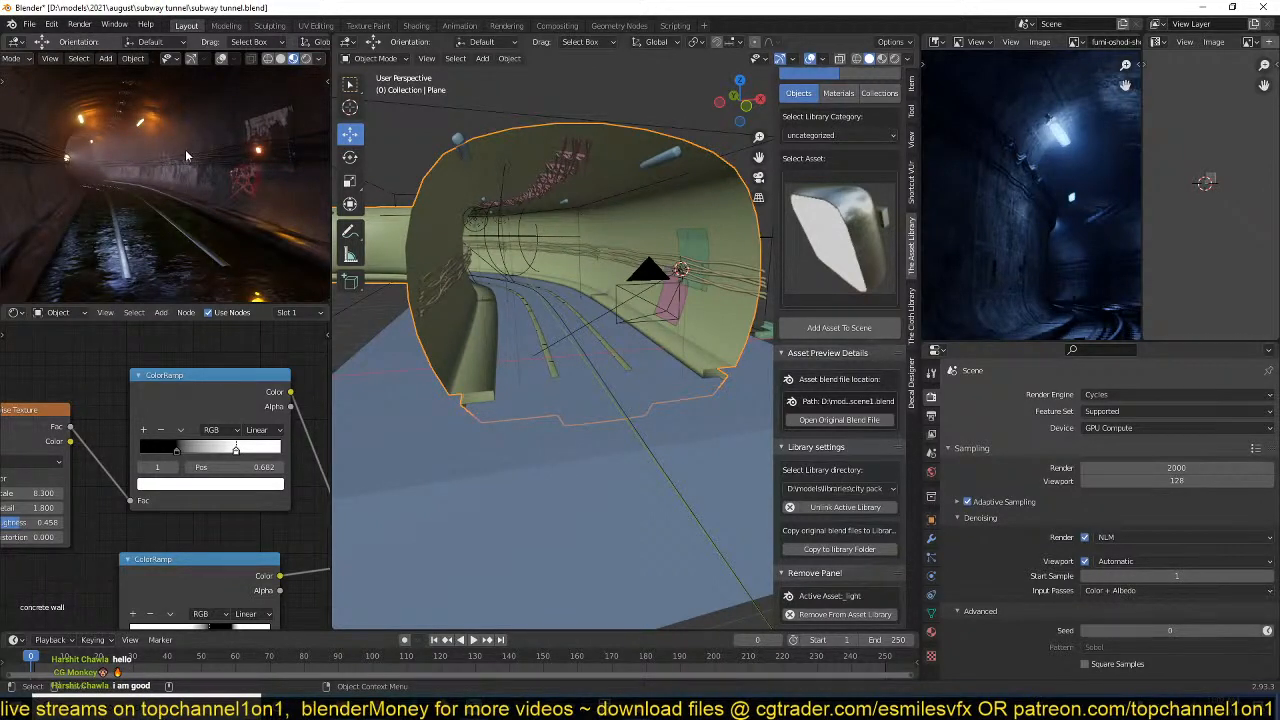
middle_click_drag(250, 161, 242, 181, "shift")
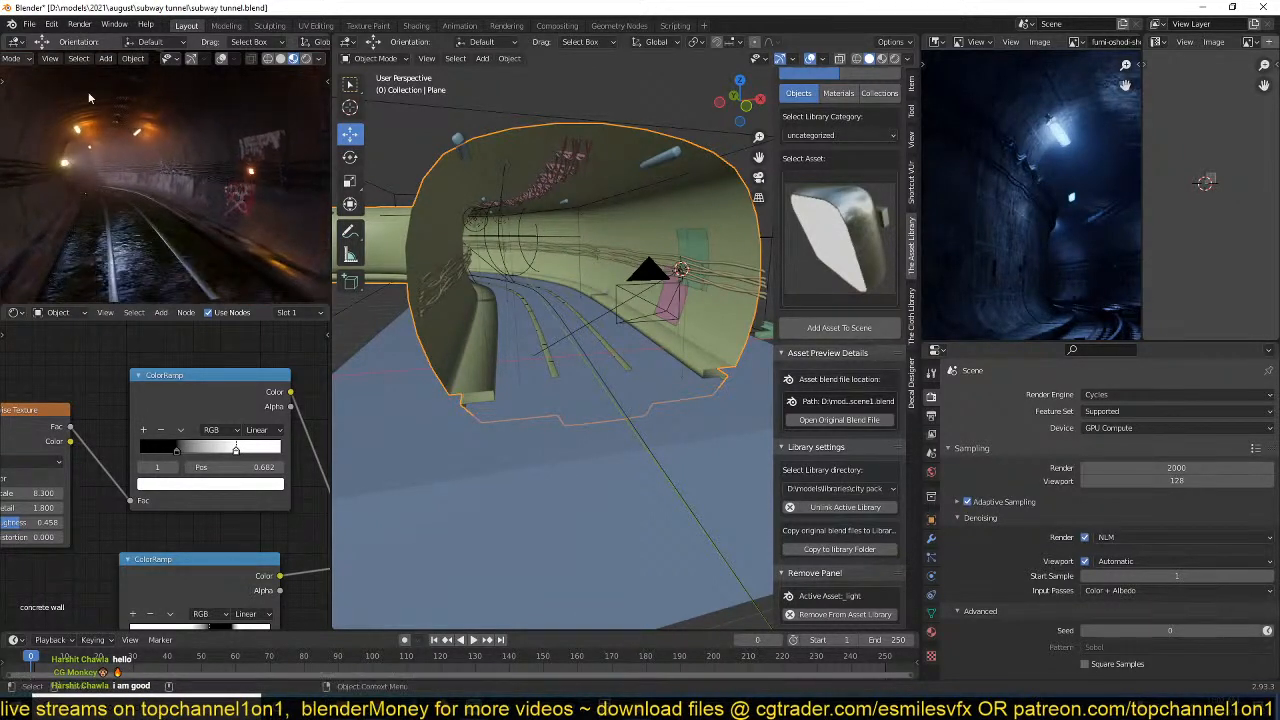
- Reopen the recent file cartoon house.blend in place of the subway tunnel scene
left_click(29, 25)
mouse_move(60, 66)
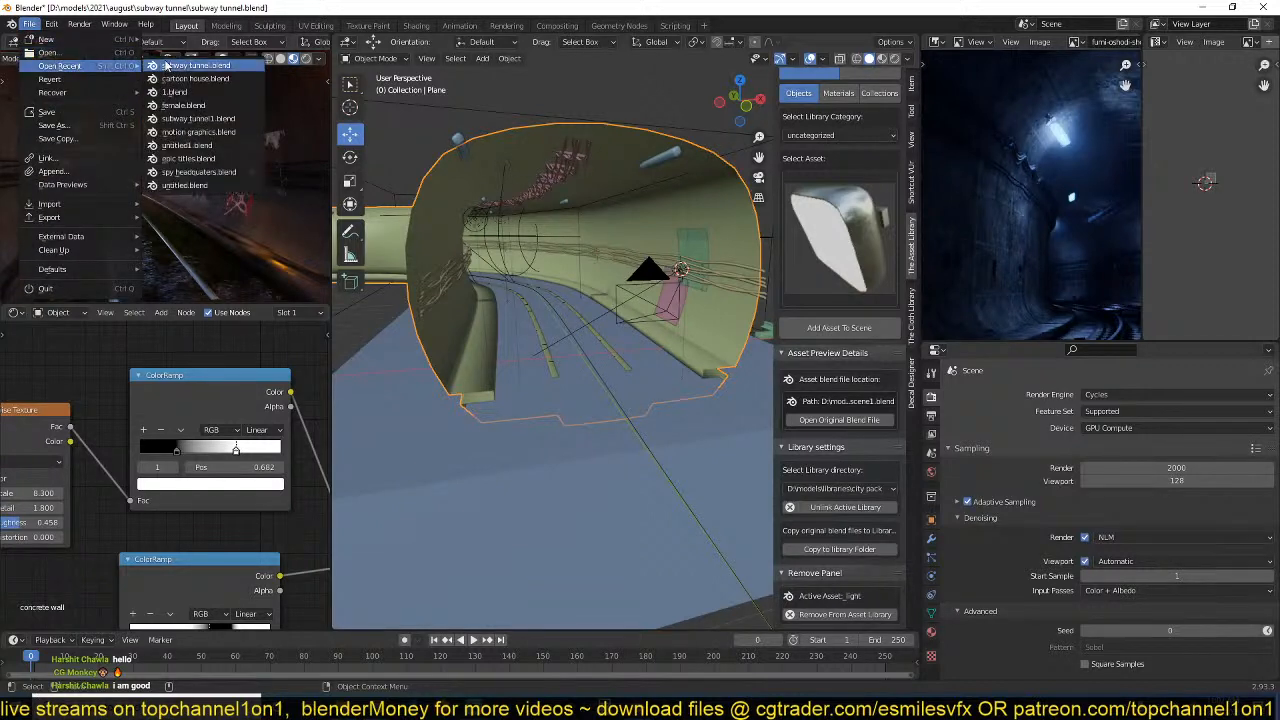
left_click(188, 84)
left_click(655, 377)
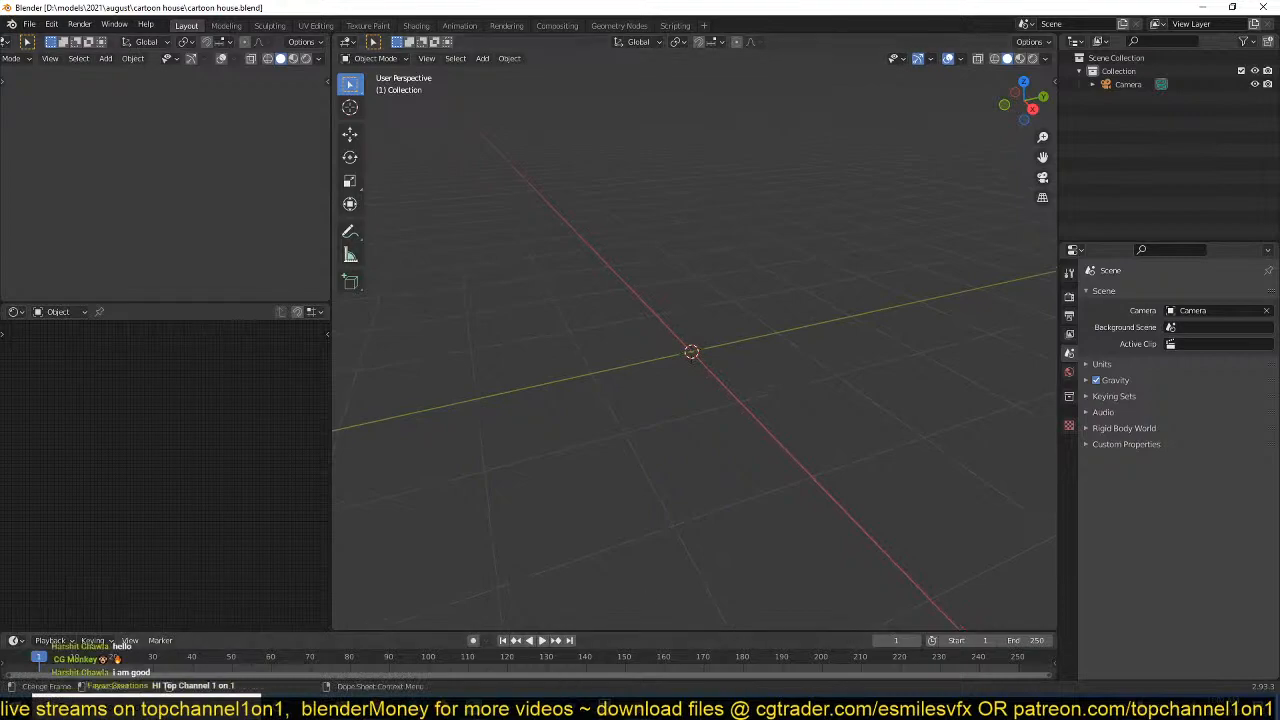
- Switch to the browser and look through the ArtStation cartoon house search results for reference designs
mouse_move(380, 705)
left_click(426, 672)
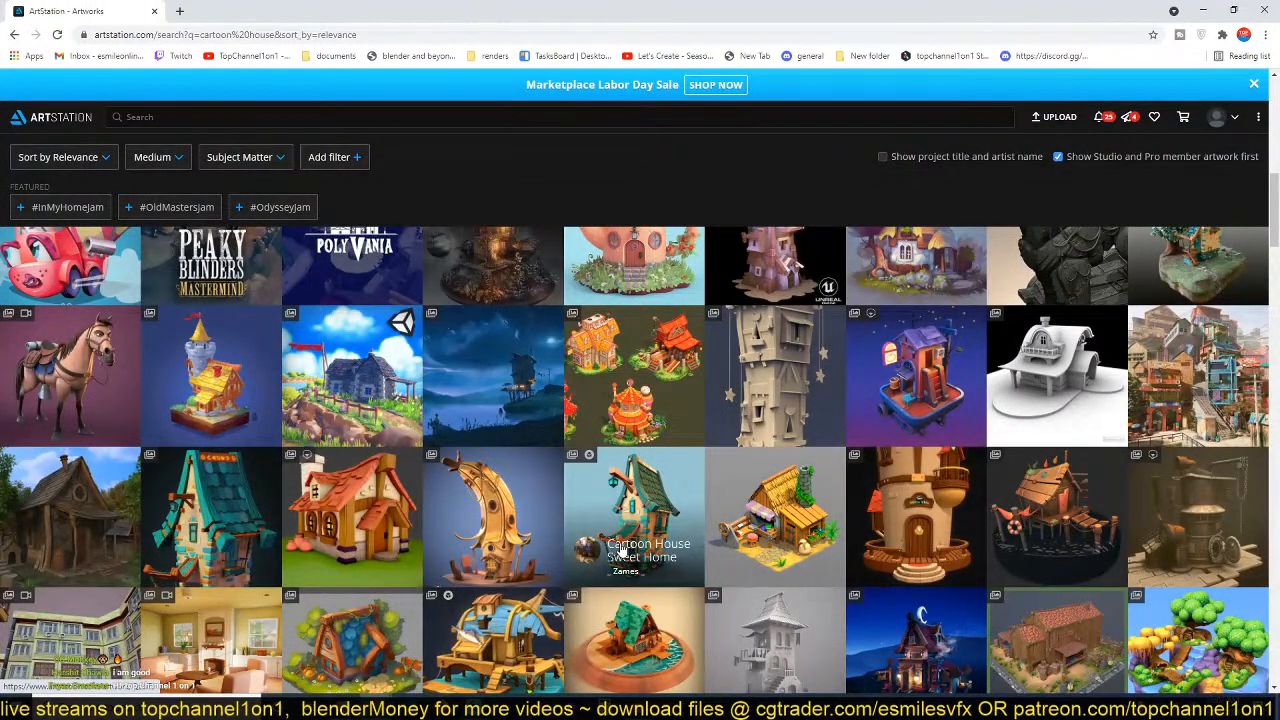
scroll(700, 514, "down", 2)
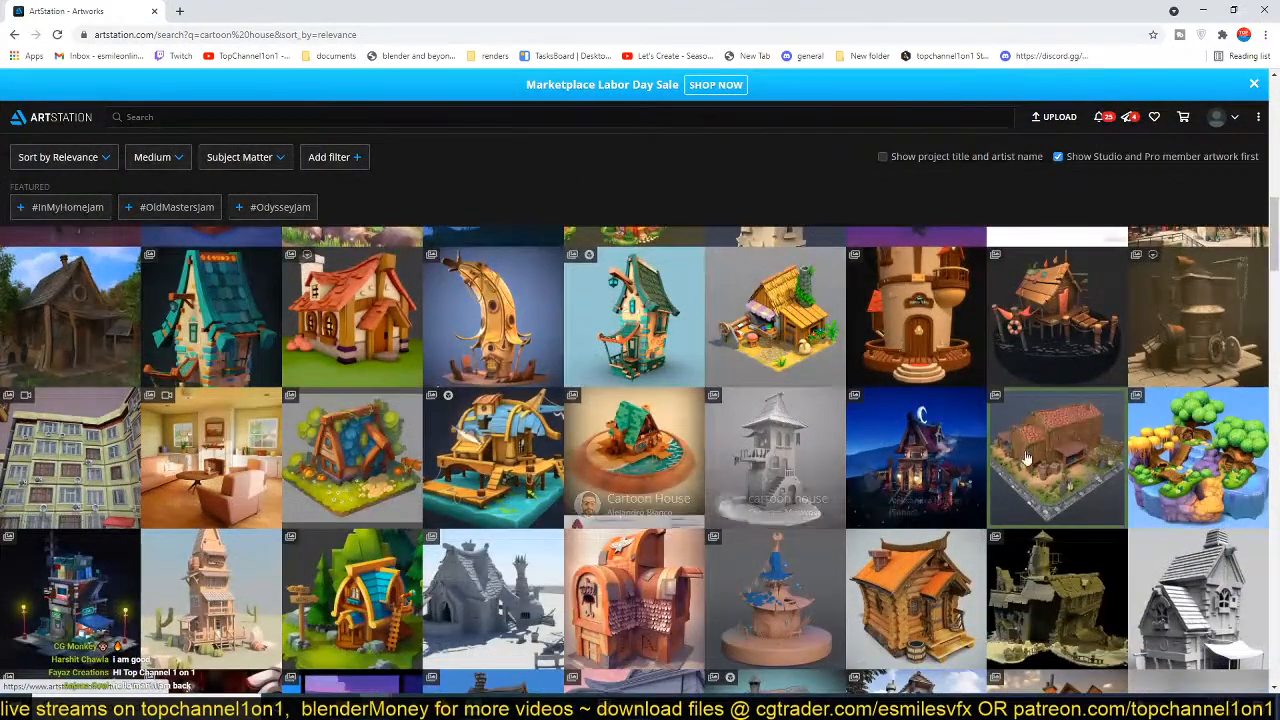
scroll(527, 497, "down", 3)
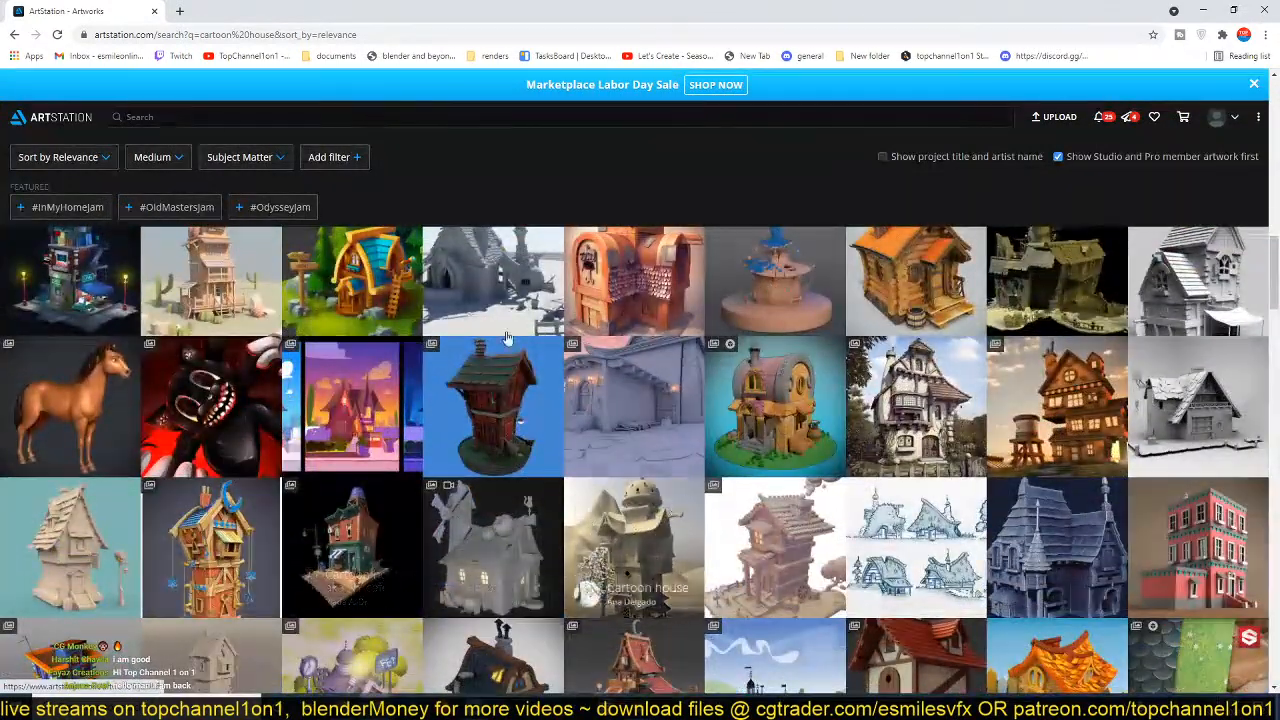
scroll(485, 388, "up", 2)
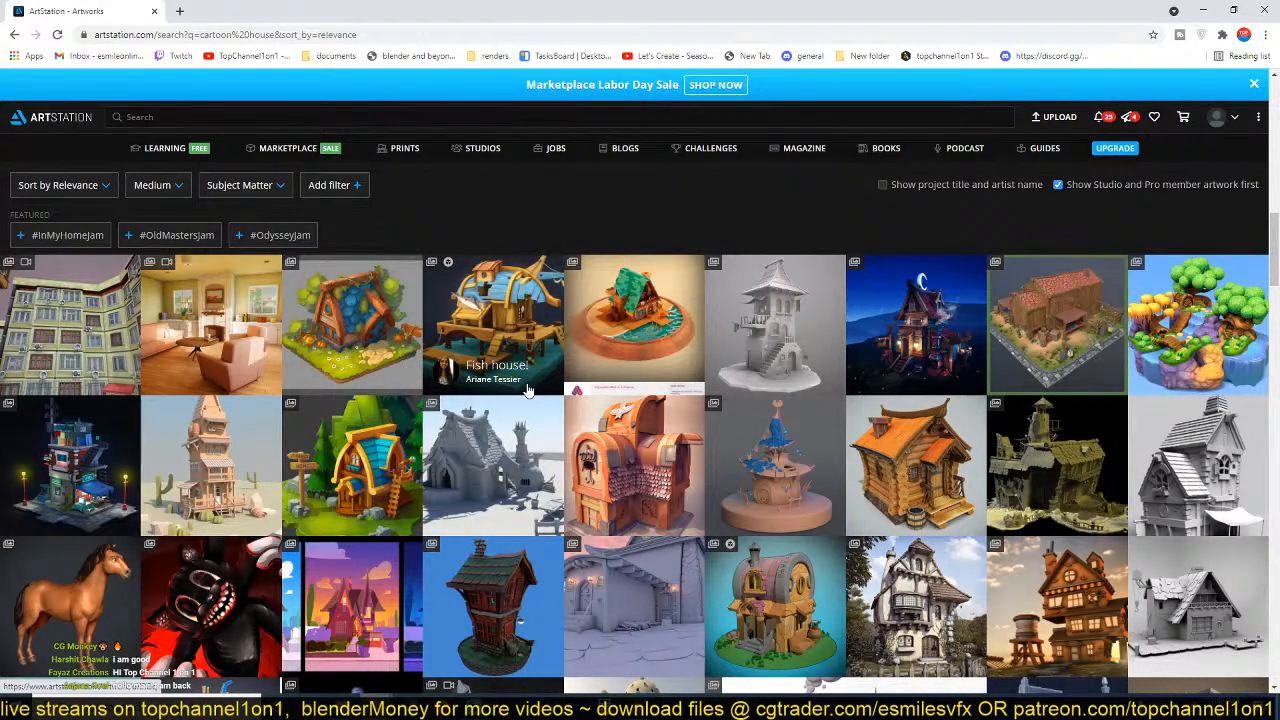
scroll(600, 400, "down", 5)
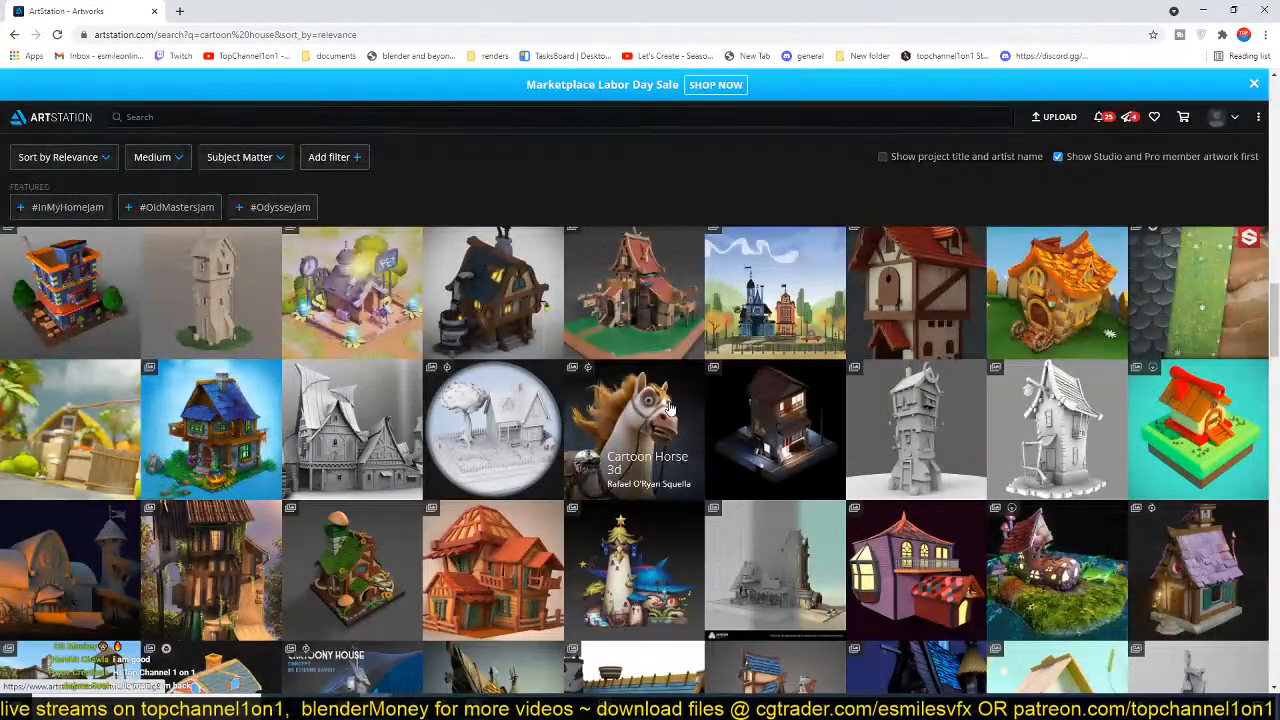
scroll(669, 408, "up", 5)
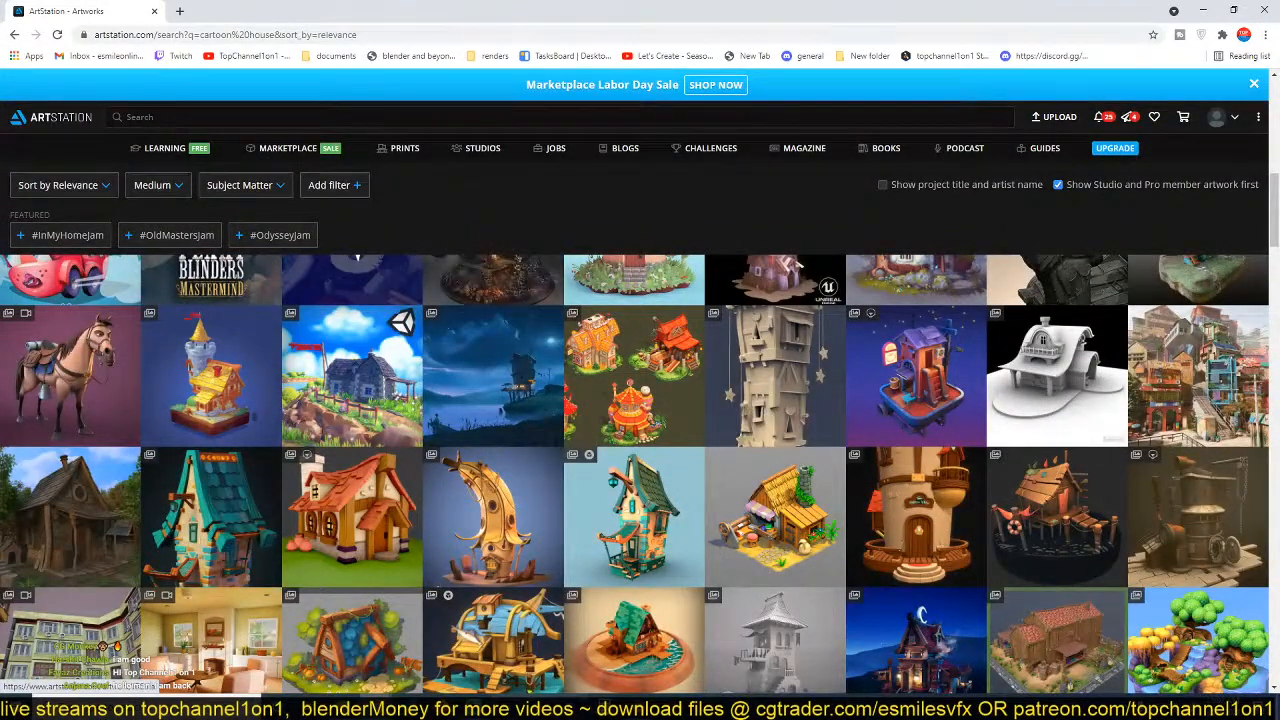
- Switch back to Blender, look through the camera, and add a ground plane scaled up about 7.4 times
key("alt+Tab")
middle_click_drag(615, 454, 722, 457)
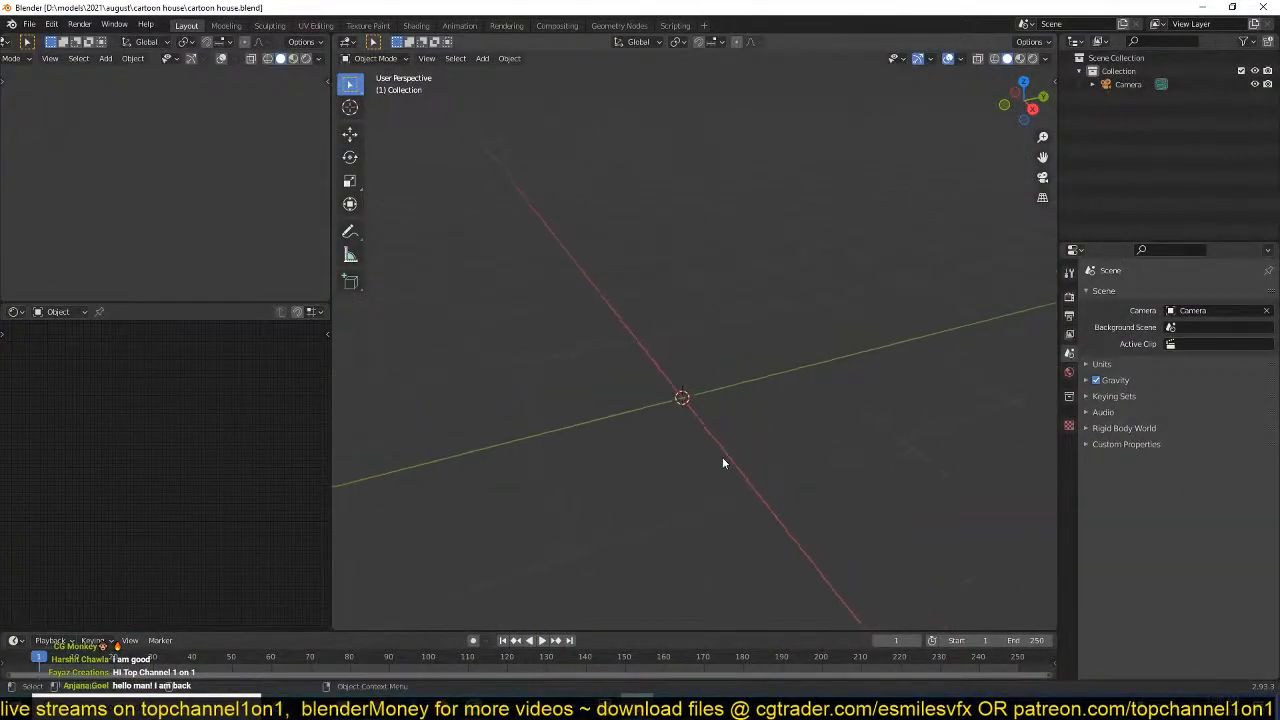
key("KP_0")
scroll(730, 346, "up", 4)
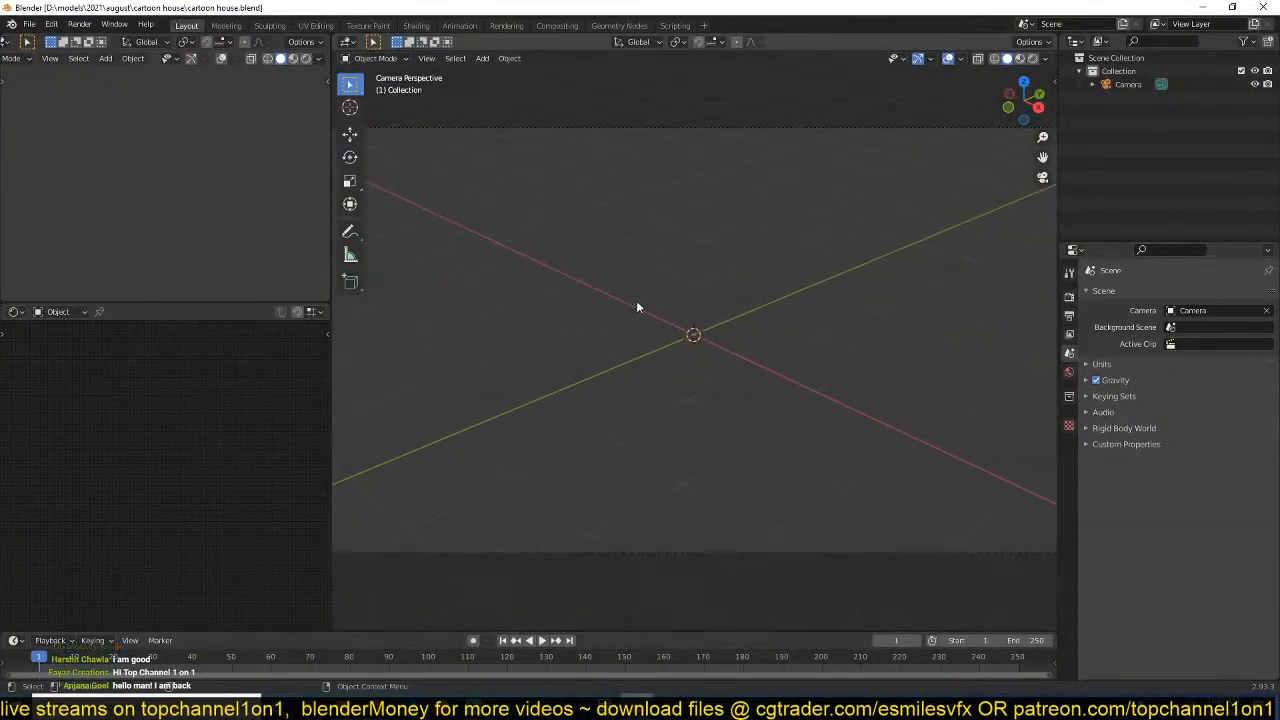
scroll(745, 362, "down", 3)
key("shift+a")
mouse_move(623, 323)
left_click(790, 325)
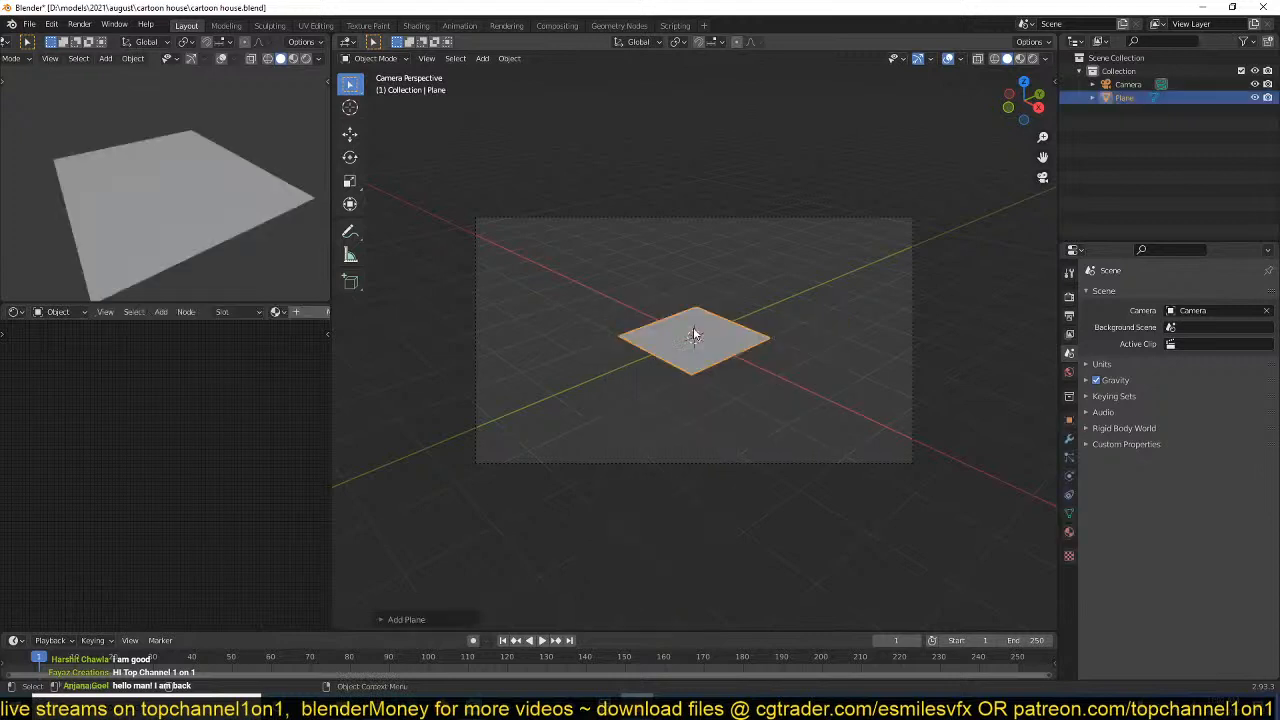
key("s")
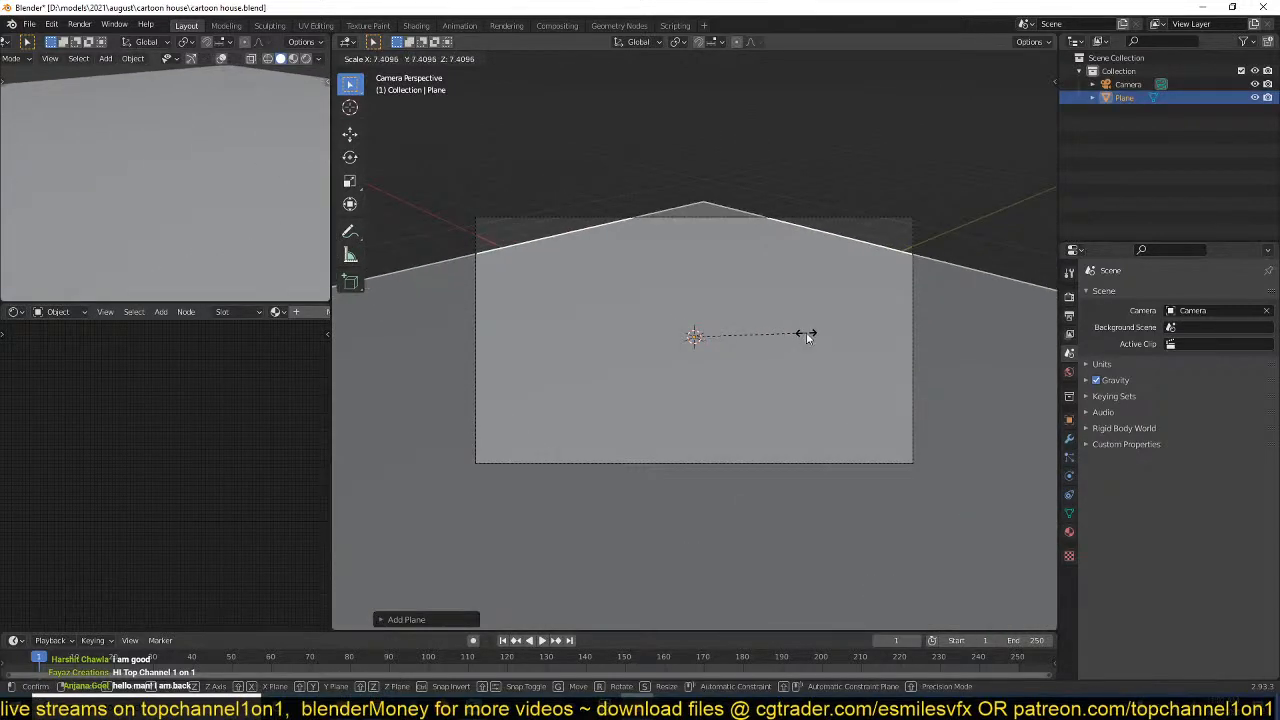
left_click(806, 332)
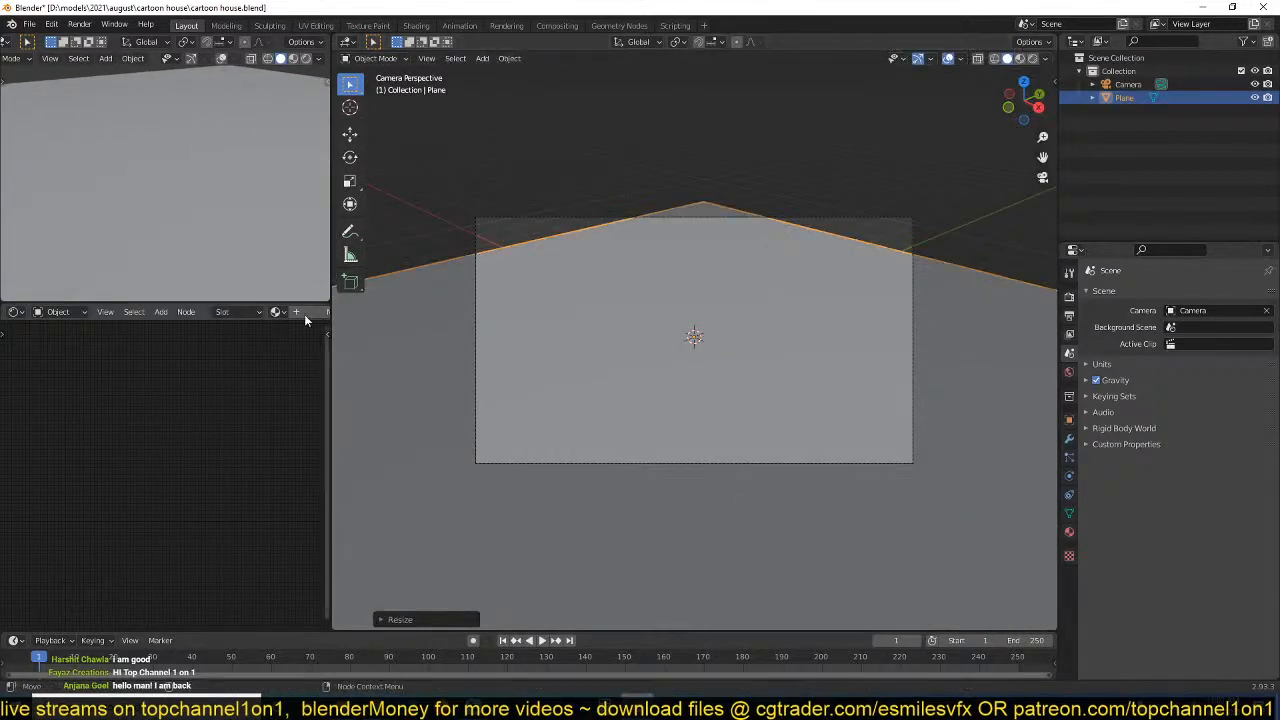
- Give the ground plane a new material and scale it up about 1.5 times to fill the camera frame
left_click(304, 314)
scroll(200, 406, "up", 3)
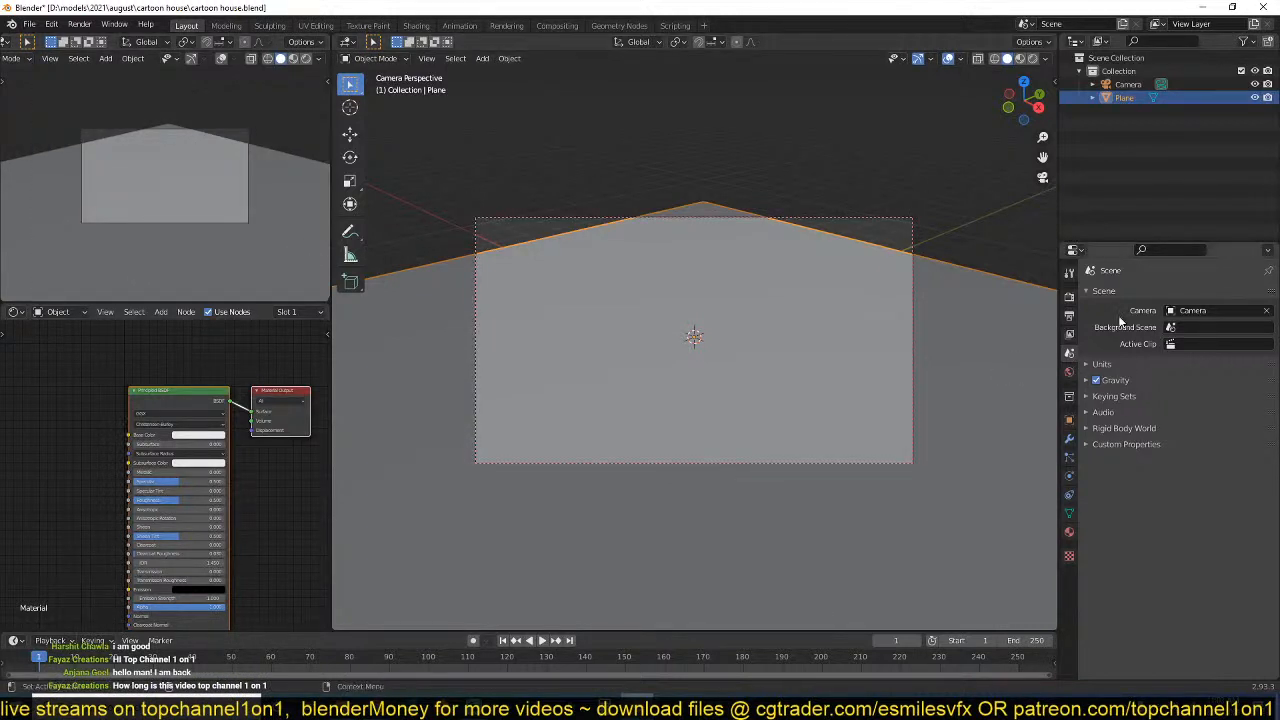
left_click(1069, 297)
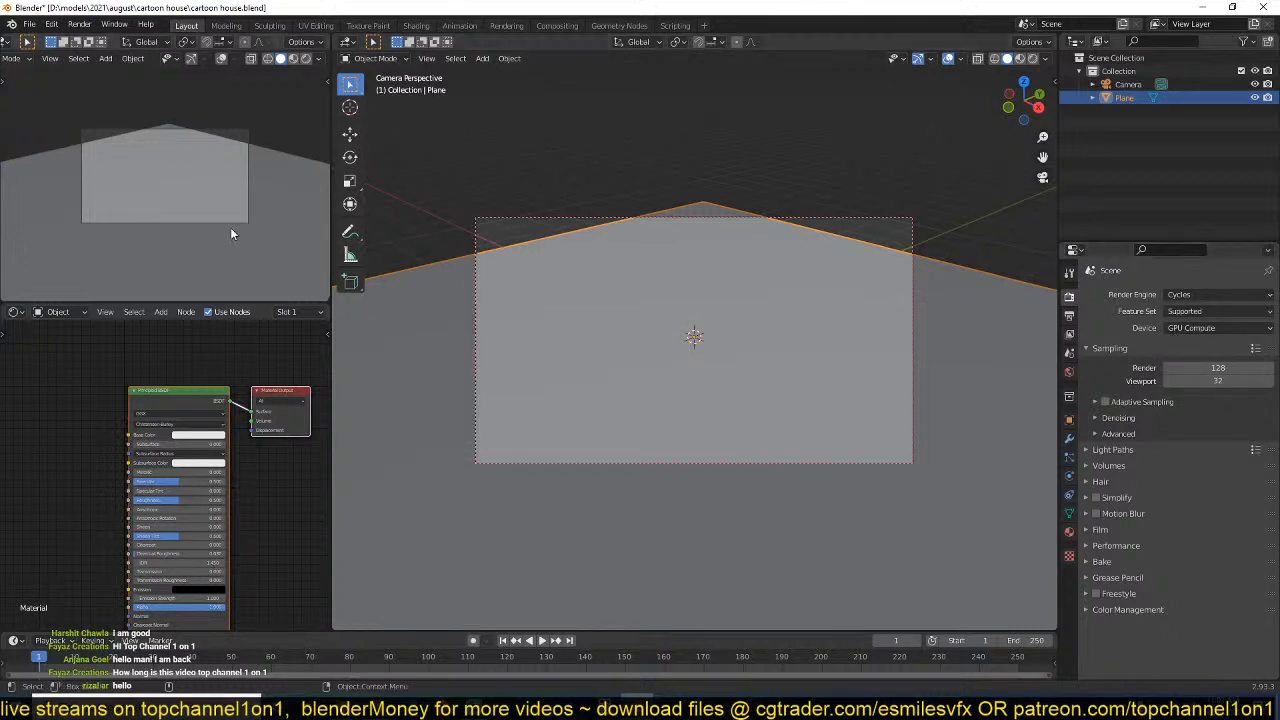
mouse_move(553, 291)
middle_mouse_down("shift")
mouse_move(550, 308)
mouse_move(547, 285)
middle_mouse_up("shift")
key("s")
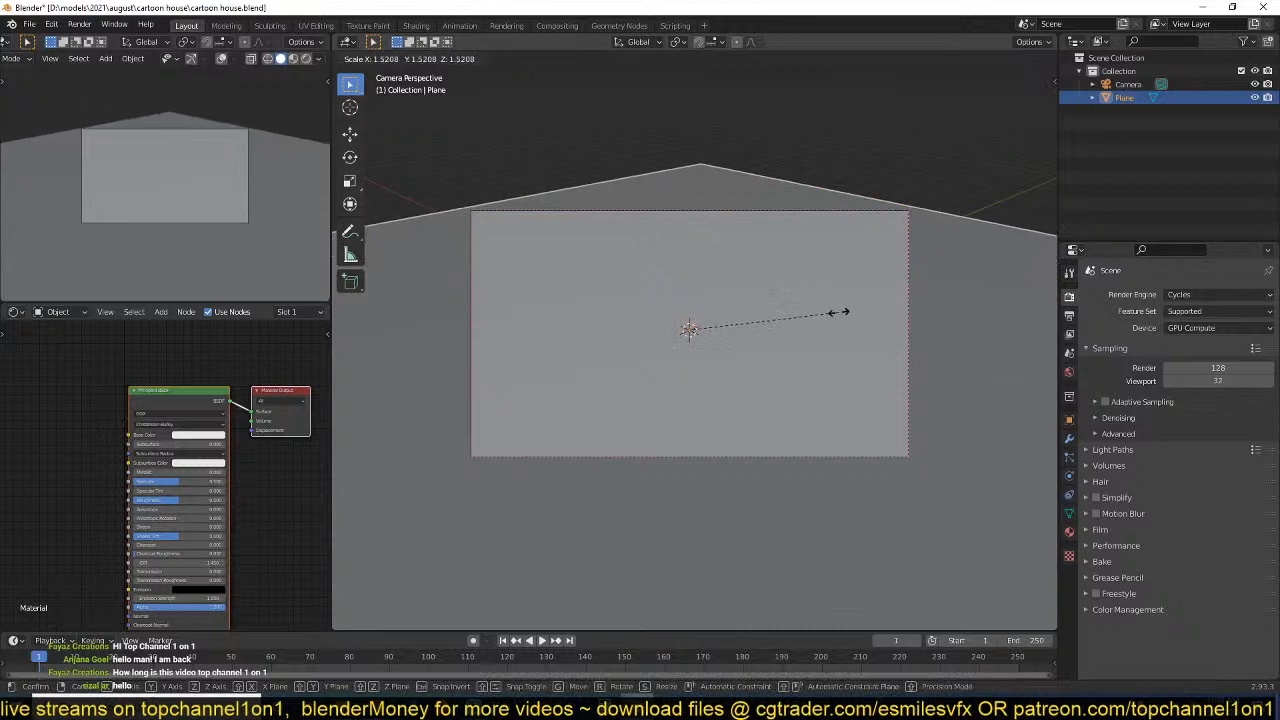
left_click(836, 319)
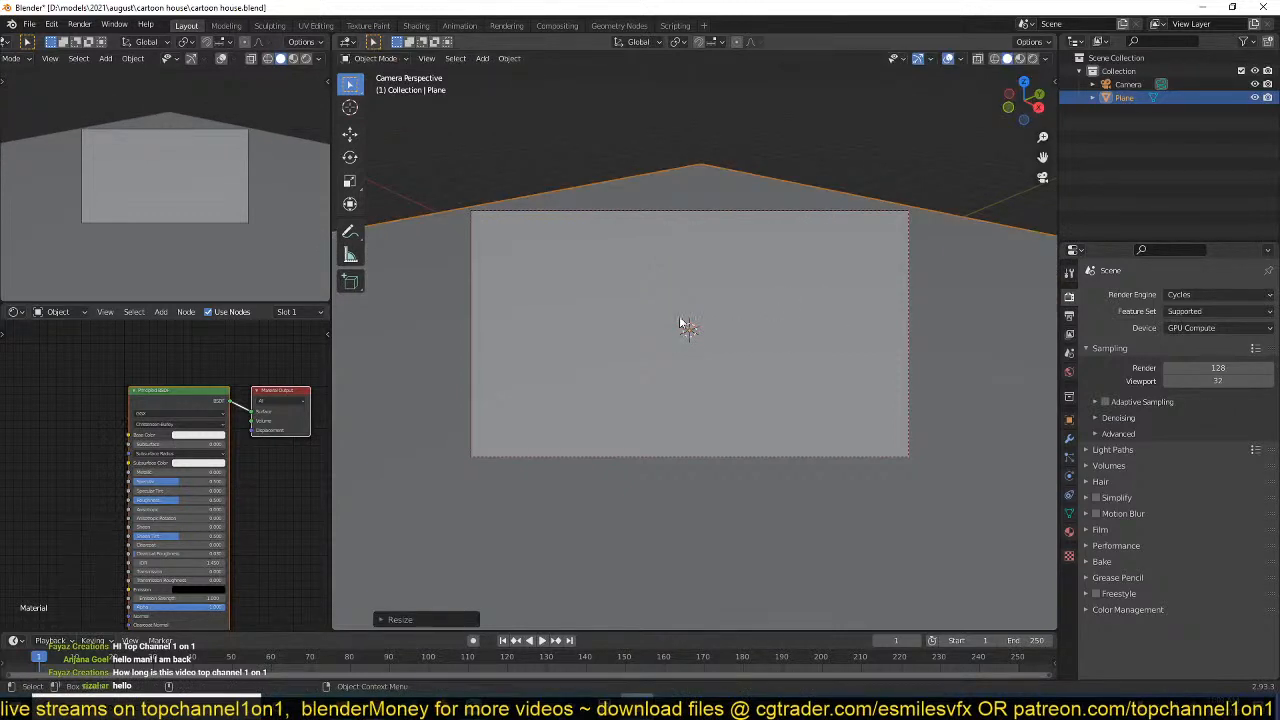
scroll(600, 297, "up", 1)
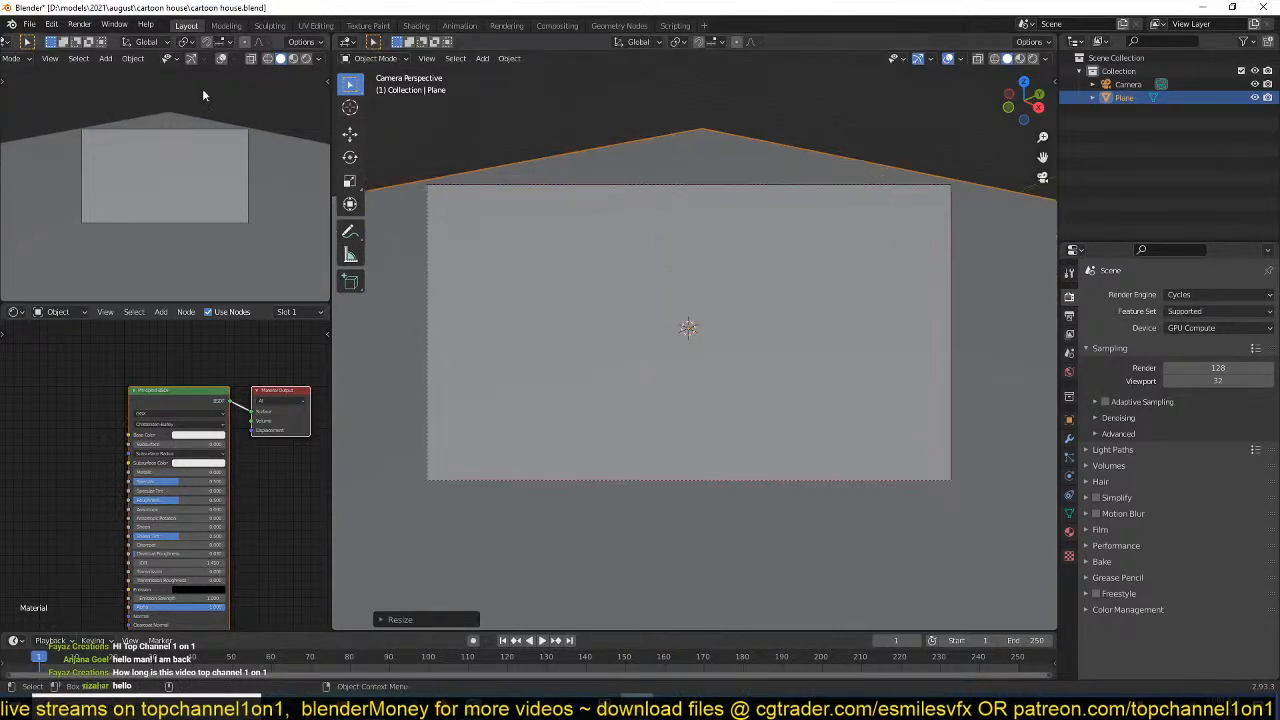
- Set the small viewport to rendered shading and the main viewport's object colour to Random
left_click(306, 59)
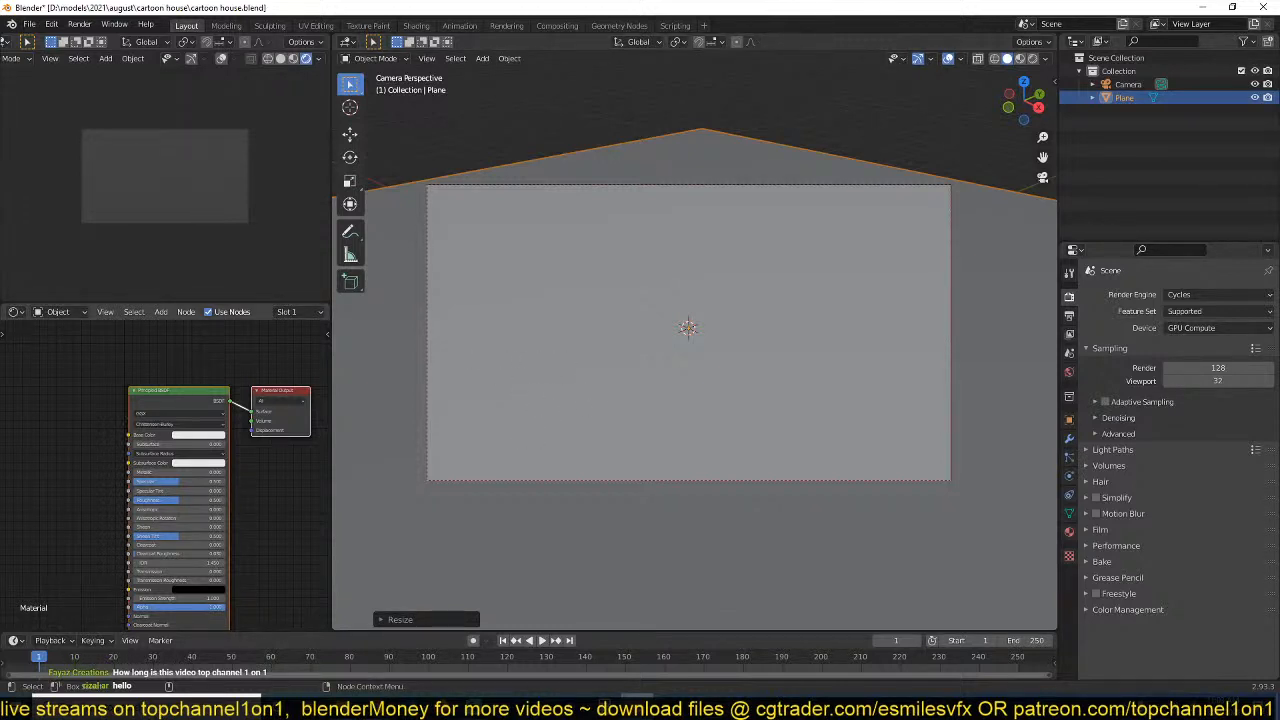
scroll(696, 378, "up", 2)
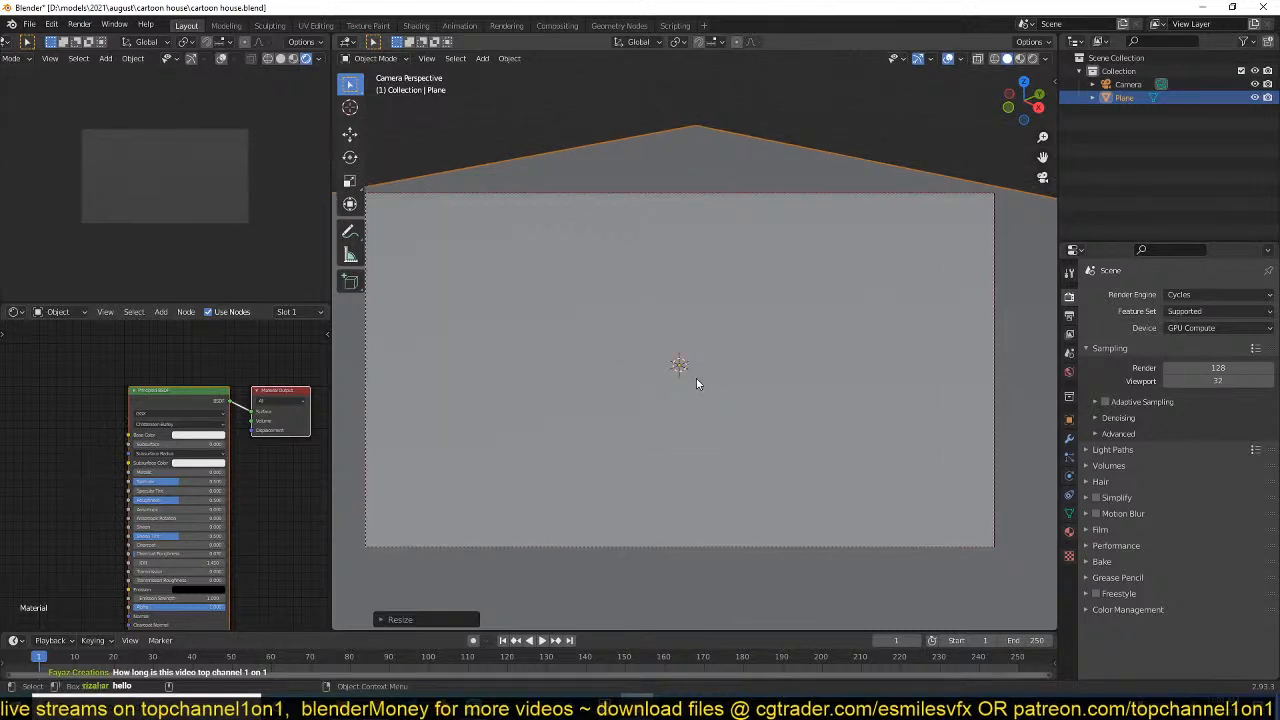
scroll(683, 354, "down", 2)
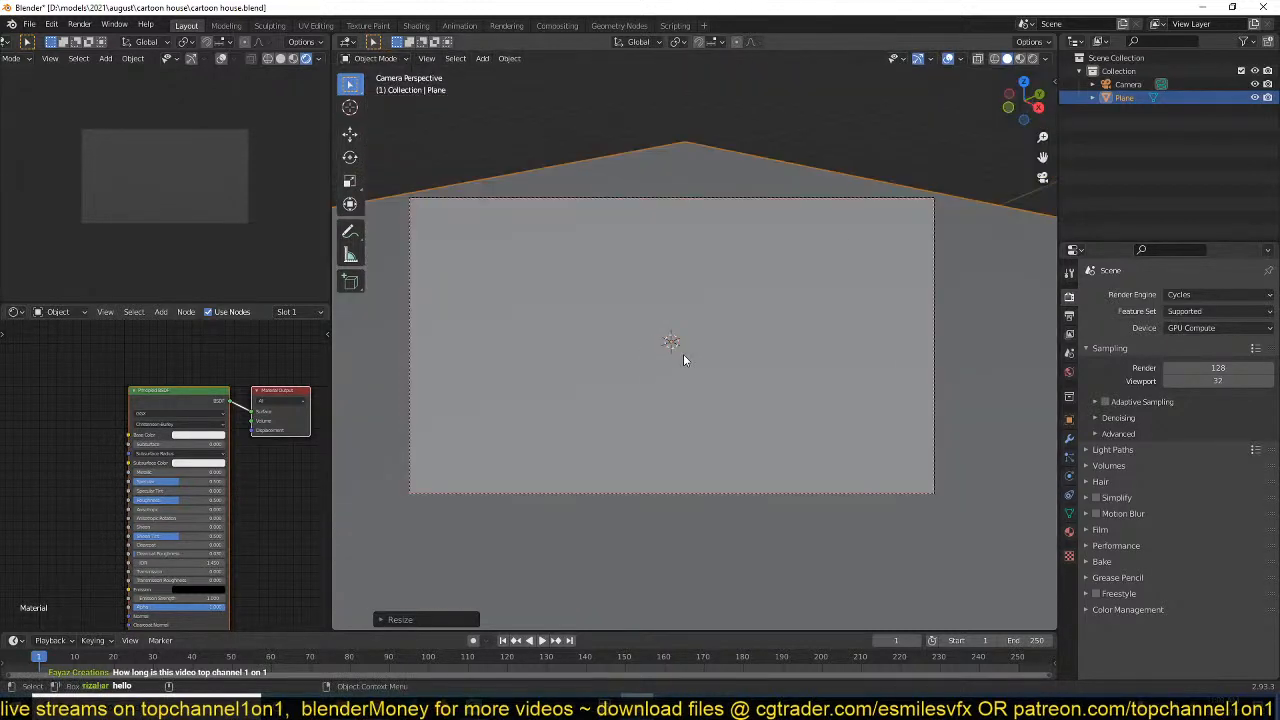
left_click(1045, 58)
left_click(1040, 240)
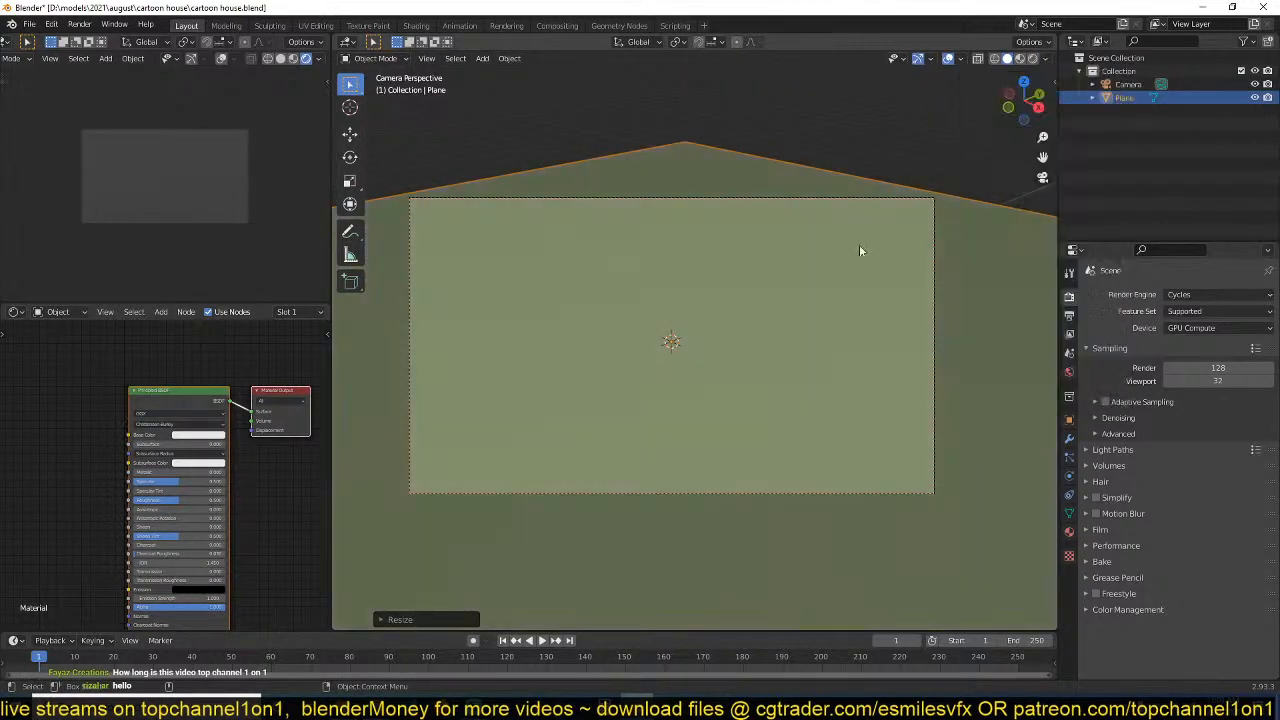
- Turn on the on-screen key display with the Shortcut VUr add-on
key("n")
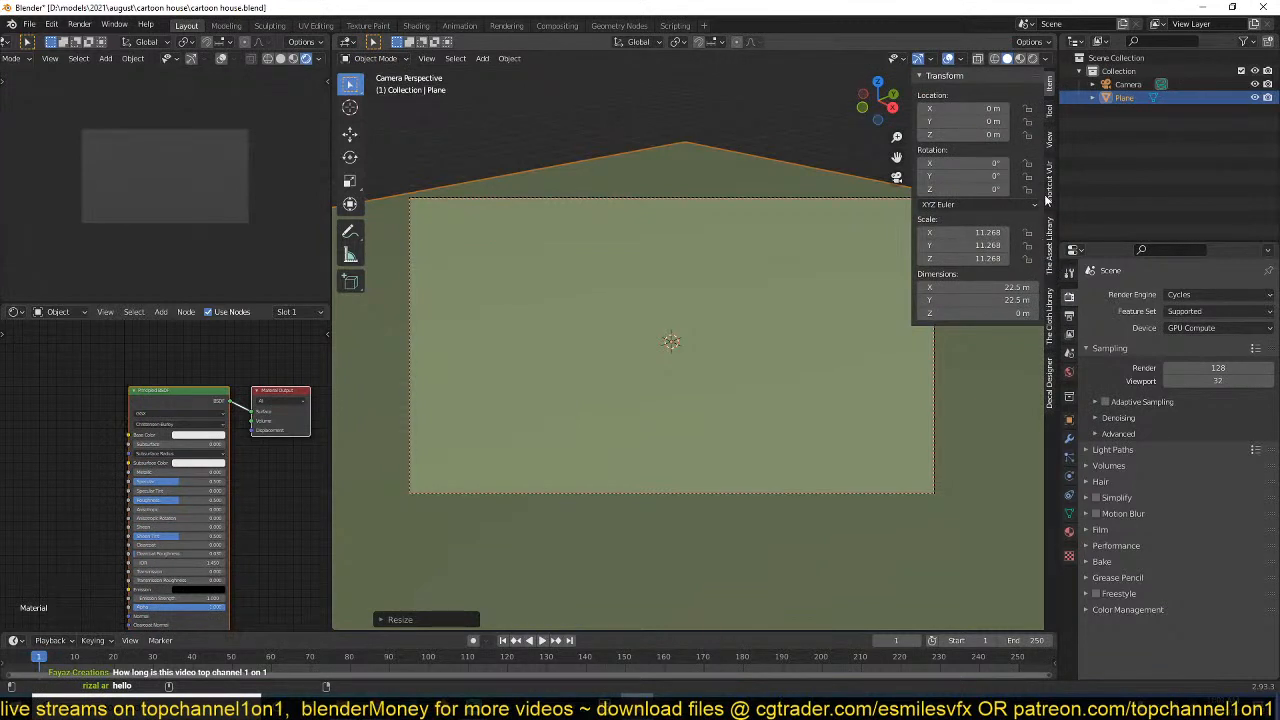
left_click(1048, 190)
key("n")
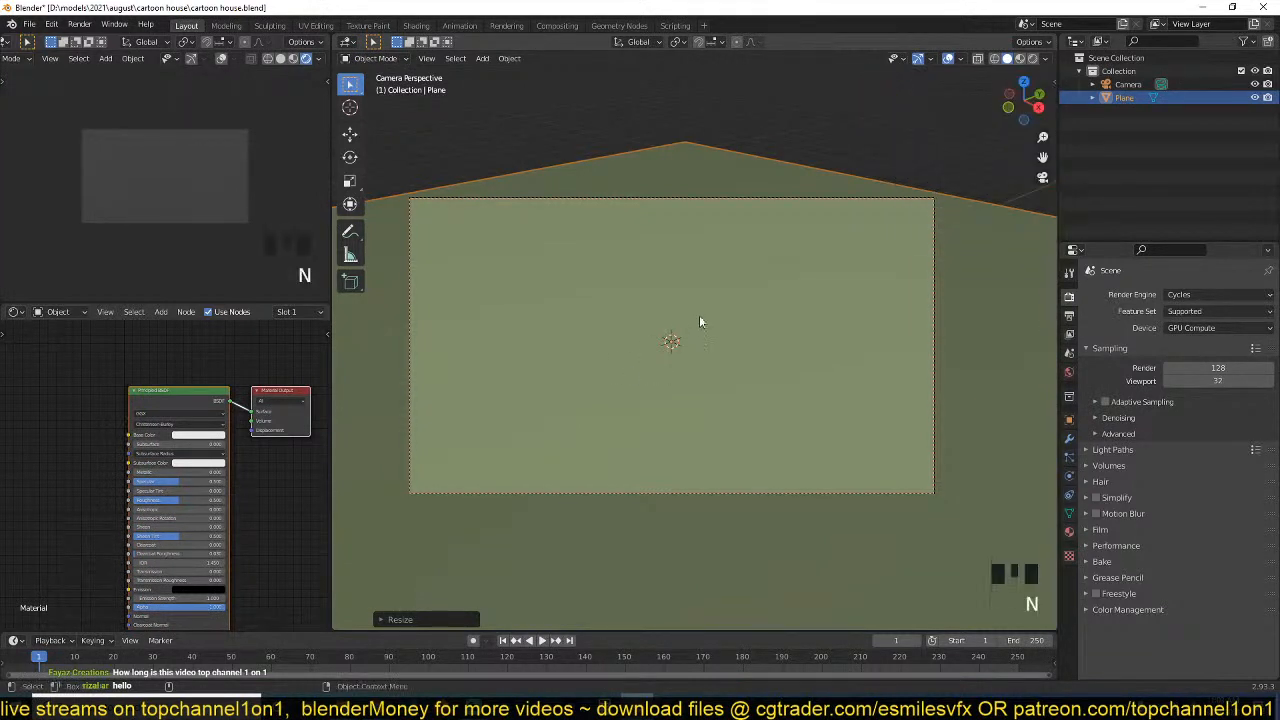
- Add a cube at the centre of the ground plane and scale it up as the house block
key("shift+a")
left_click(690, 330)
key("s")
left_click(782, 345)
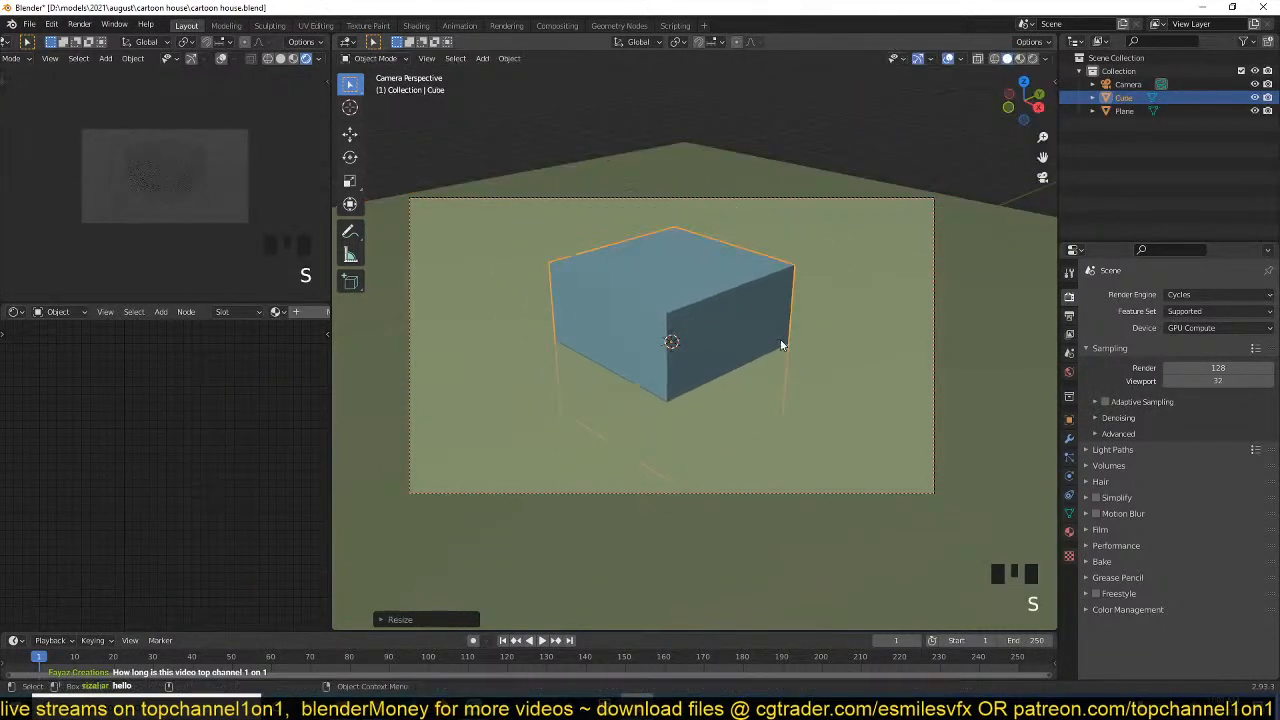
- Raise the cube along Z by about 1.3 m so it rests on the ground plane
scroll(1009, 391, "down", 2)
scroll(751, 224, "down", 1)
key("grave")
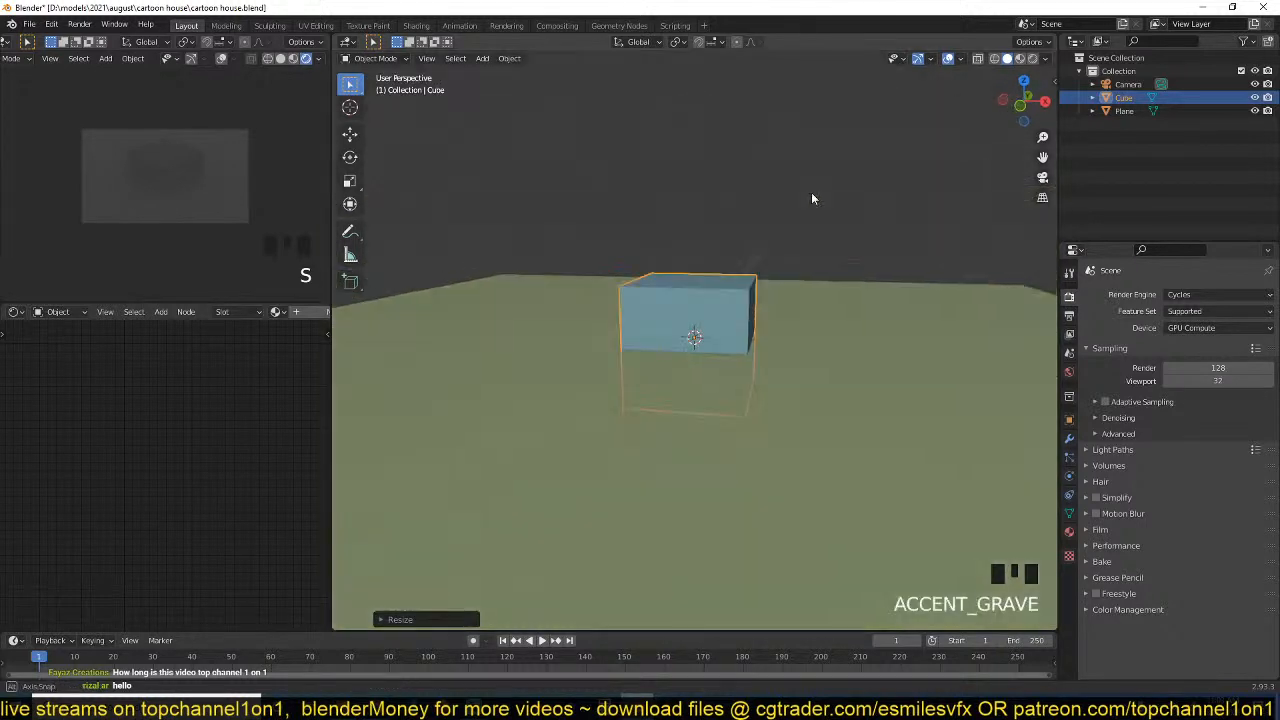
middle_click_drag(811, 196, 745, 333)
scroll(751, 370, "down", 3)
key("g")
middle_click(760, 372)
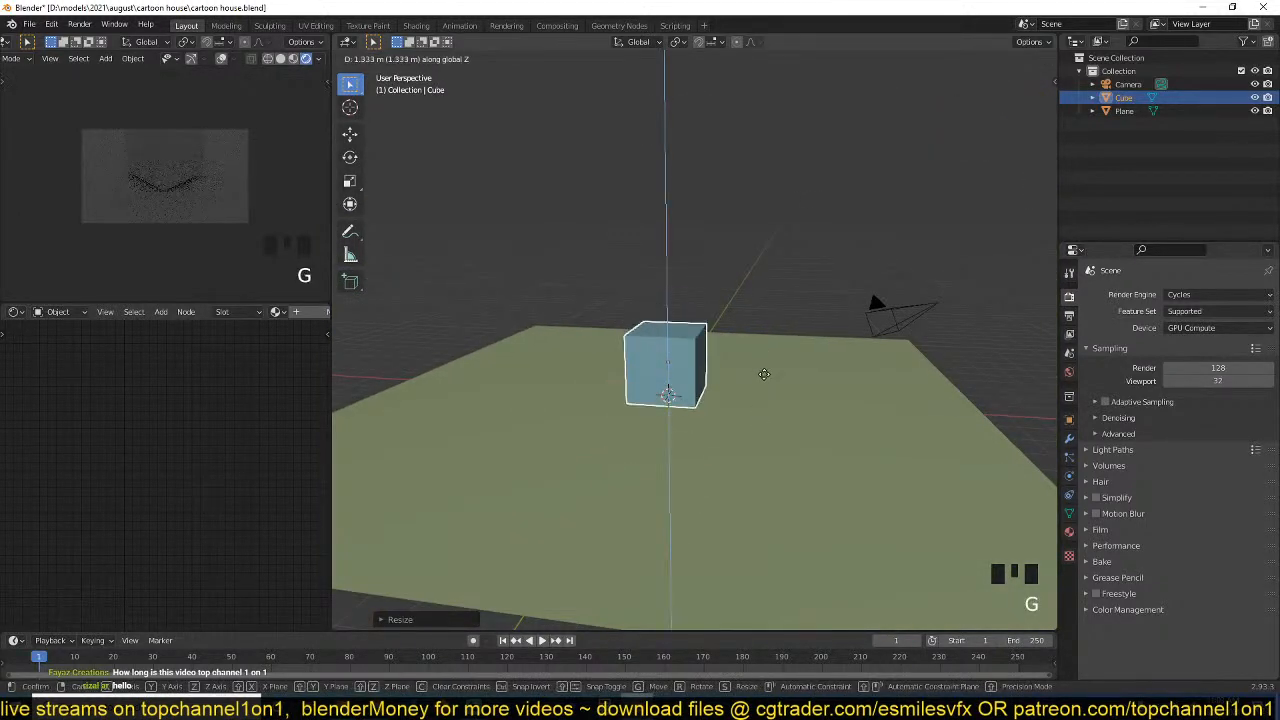
left_click(764, 379)
- Select the camera and set its focal length to 25 mm
key("grave")
scroll(764, 379, "down", 3)
middle_click_drag(764, 379, 745, 343)
left_click(745, 343)
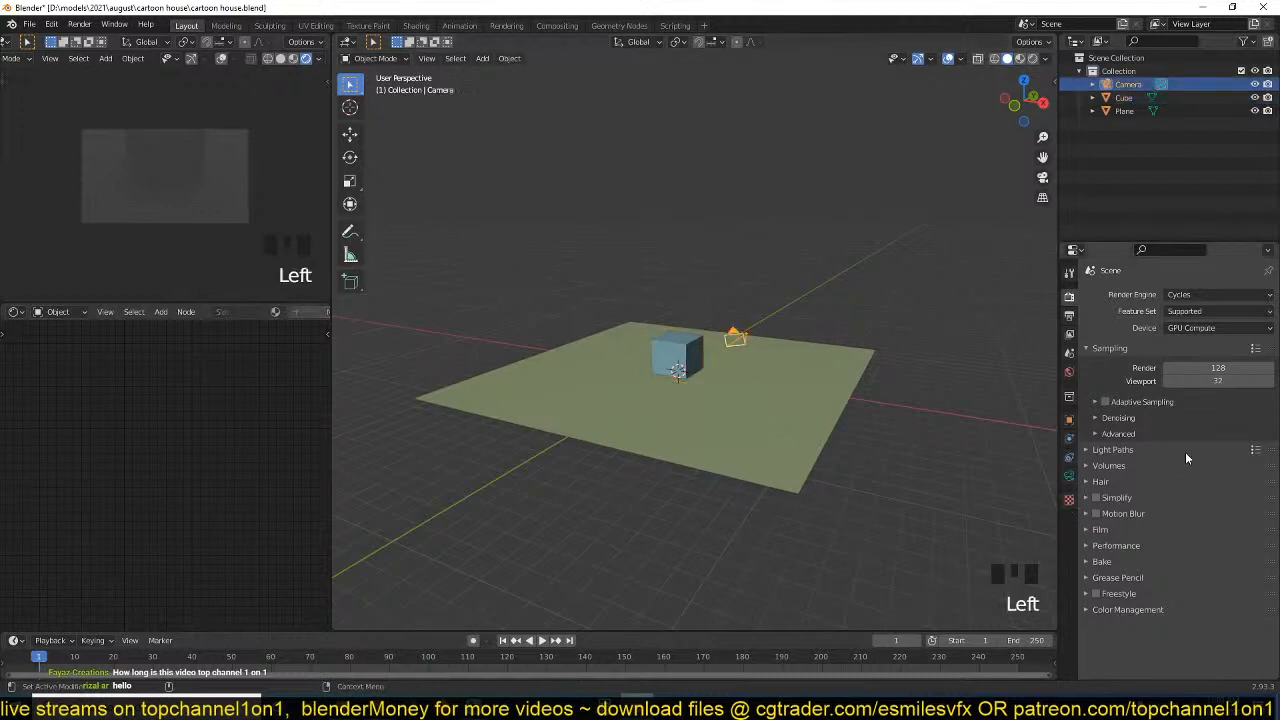
left_click(1069, 476)
left_click(1205, 356)
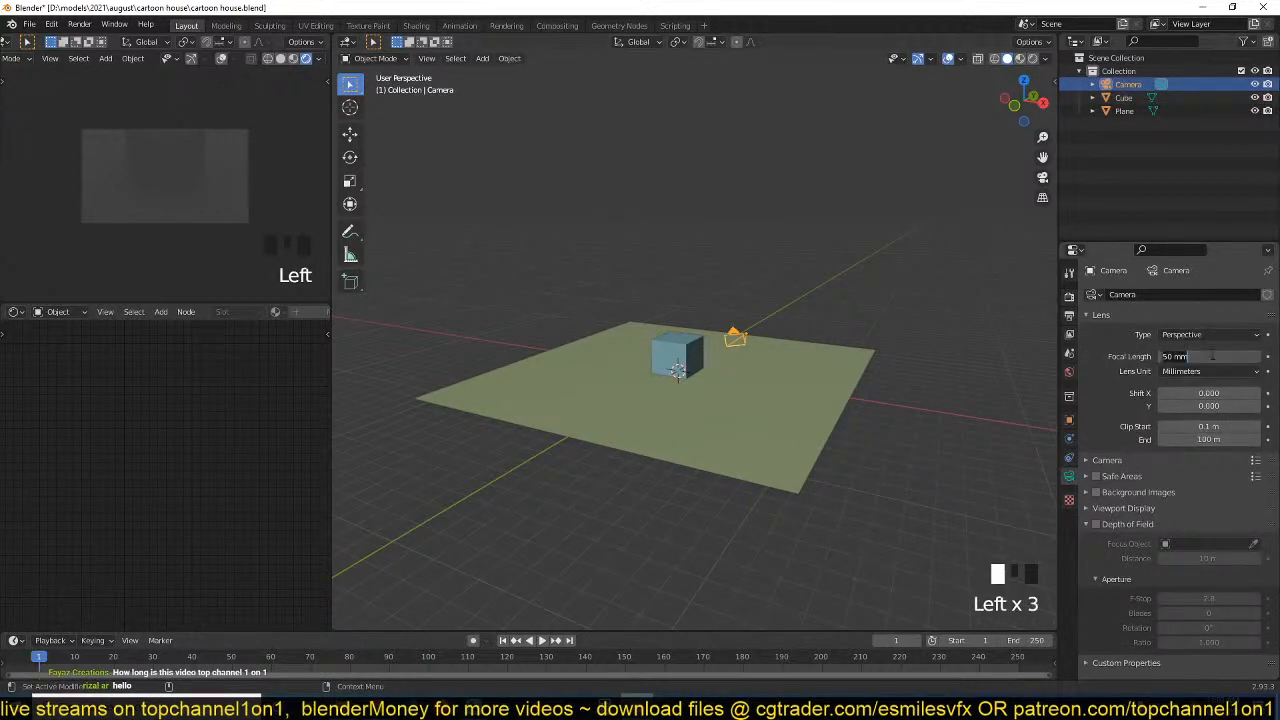
type("25")
key("Return")
- Use a Sky Texture of the Nishita type as the world background colour
scroll(714, 346, "up", 4)
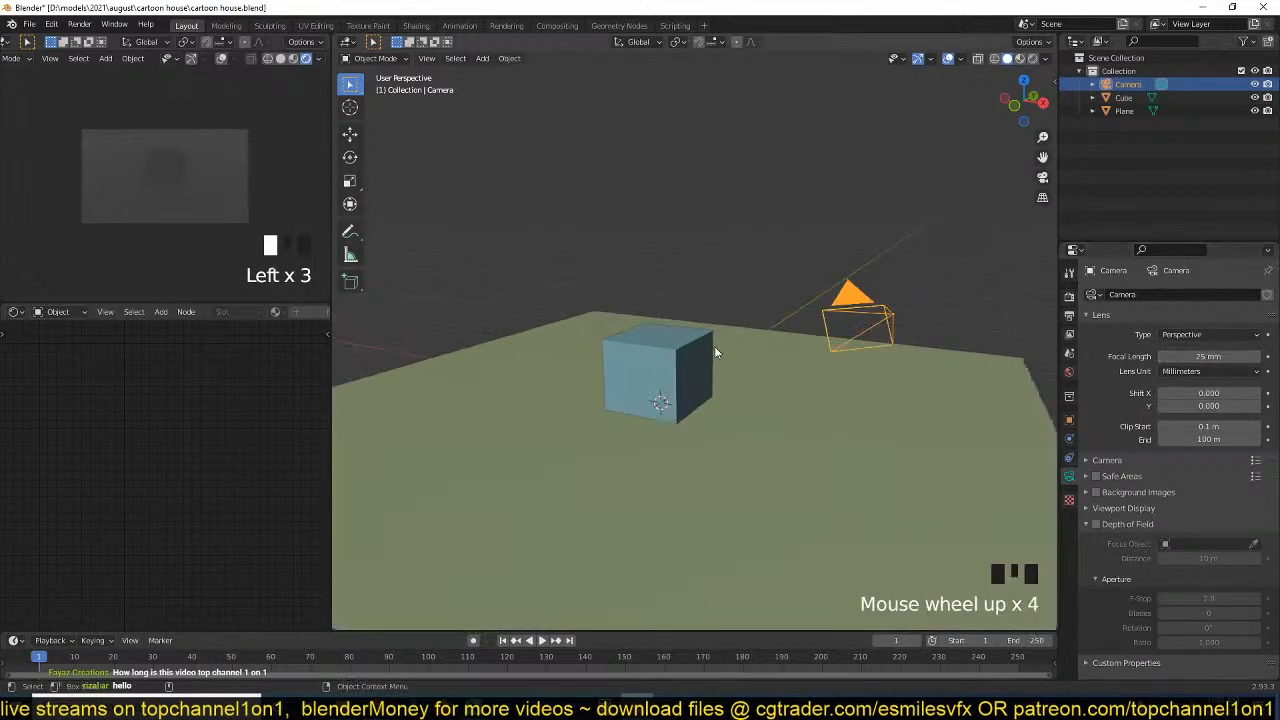
scroll(716, 346, "down", 4)
key("grave")
middle_click_drag(716, 346, 711, 384)
left_click(1070, 381)
left_click(1069, 374)
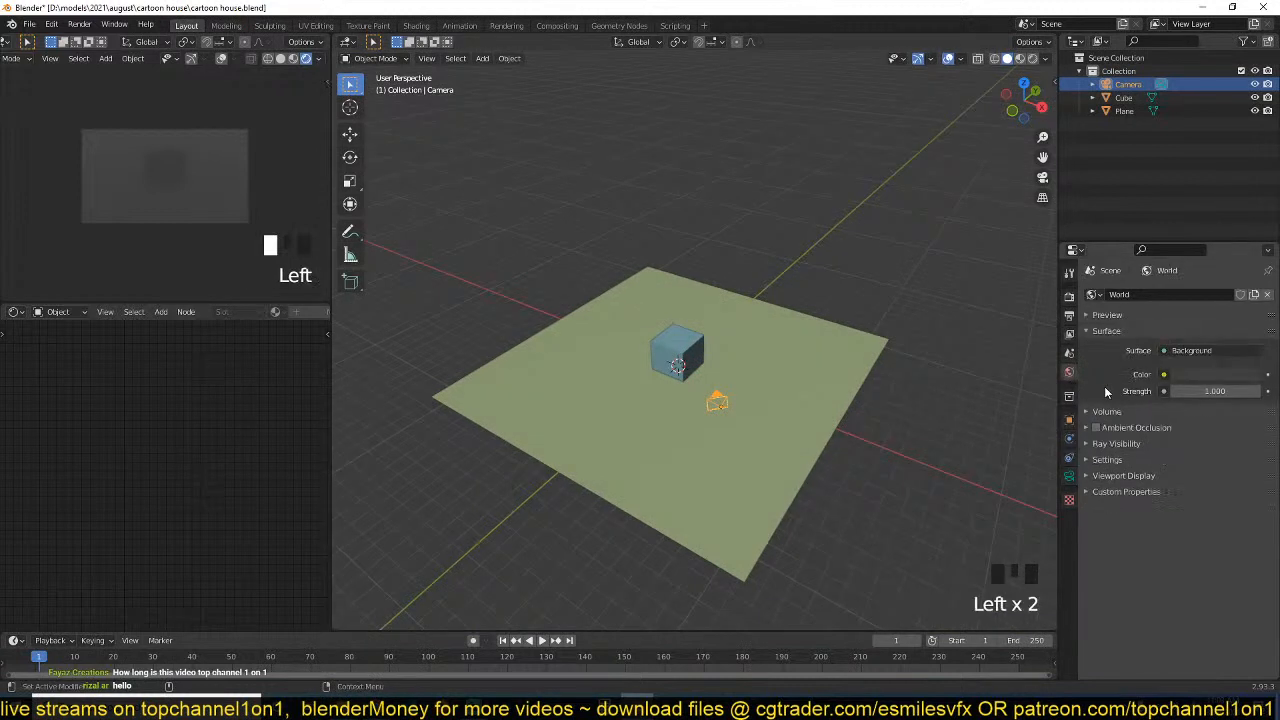
left_click(1162, 374)
left_click(895, 522)
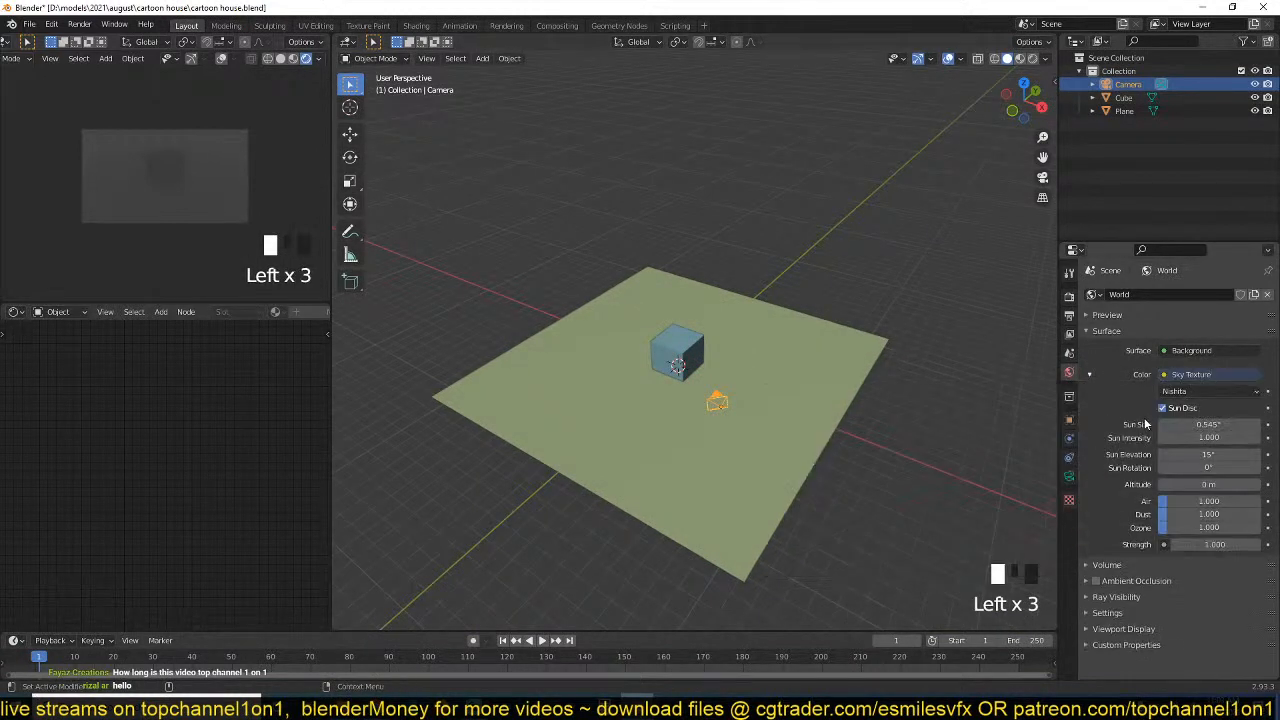
left_click(1197, 395)
- Set the sky's sun elevation to 27.3° and keep the sun rotation at 0°
scroll(825, 391, "up", 3)
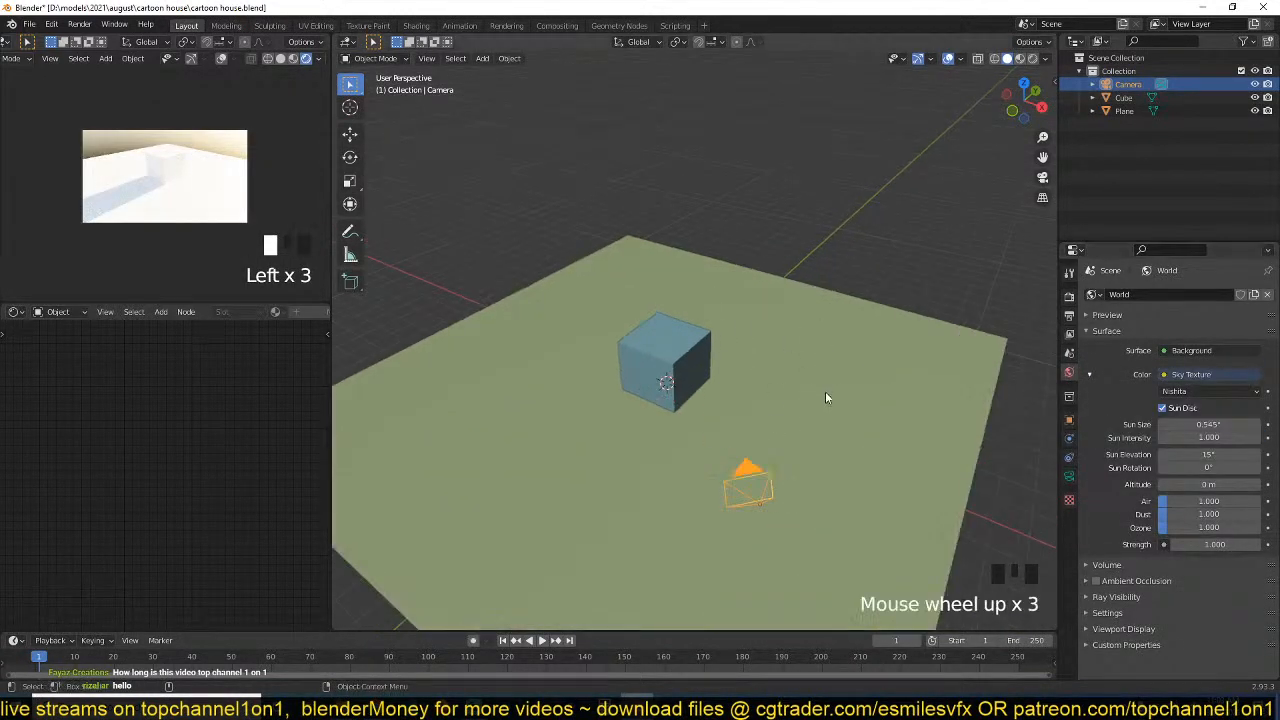
key("grave")
middle_click_drag(663, 338, 588, 308)
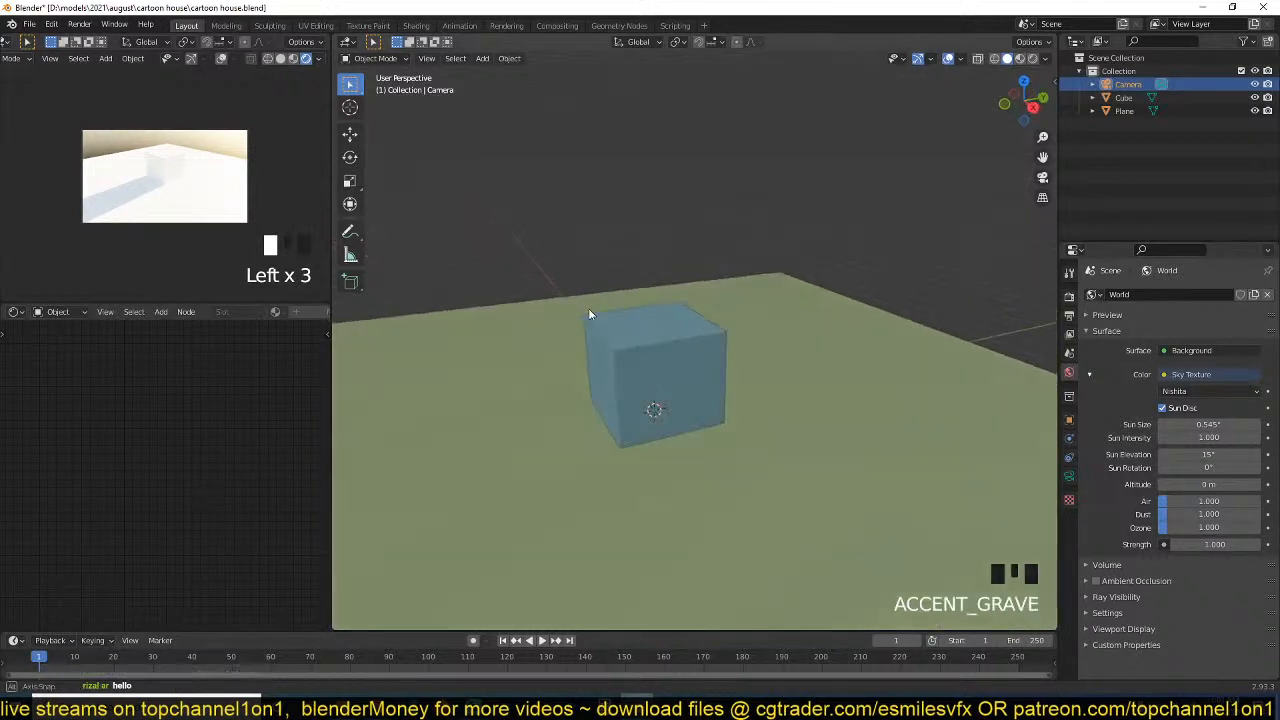
scroll(588, 308, "up", 2)
key("grave")
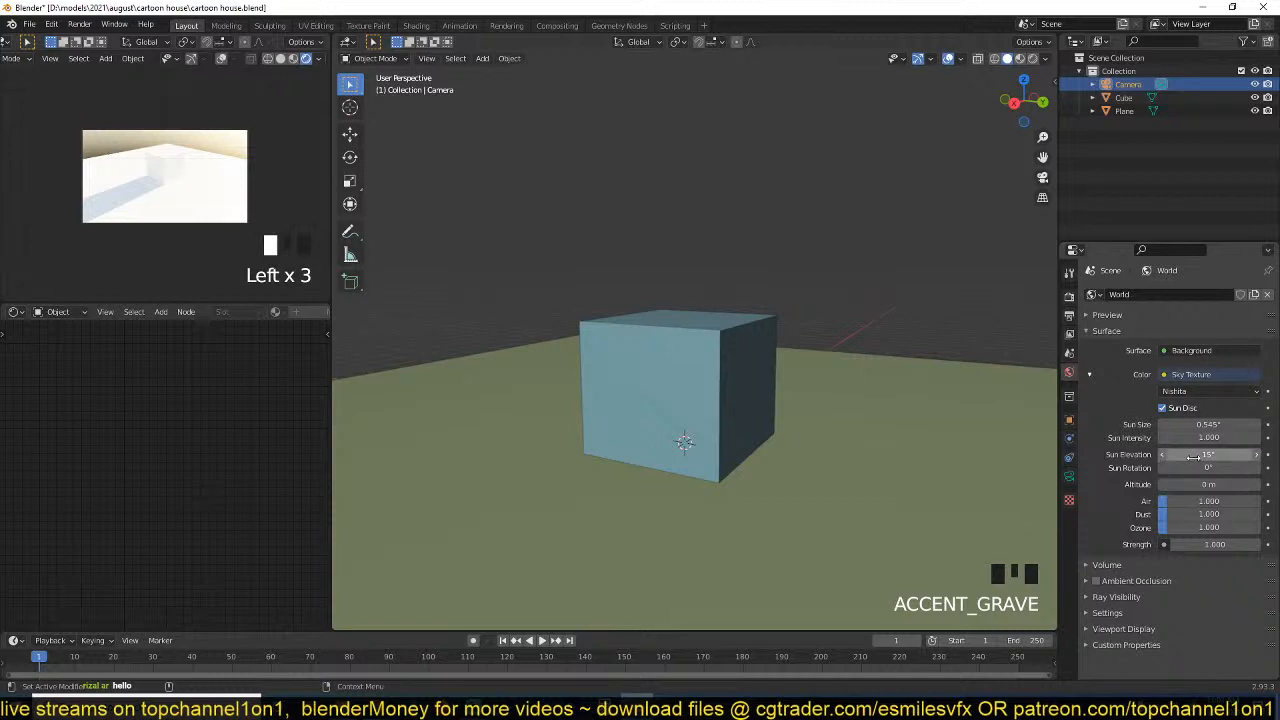
mouse_move(1200, 455)
left_mouse_down()
mouse_move(1176, 462)
mouse_move(1240, 455)
mouse_move(1216, 467)
left_mouse_up()
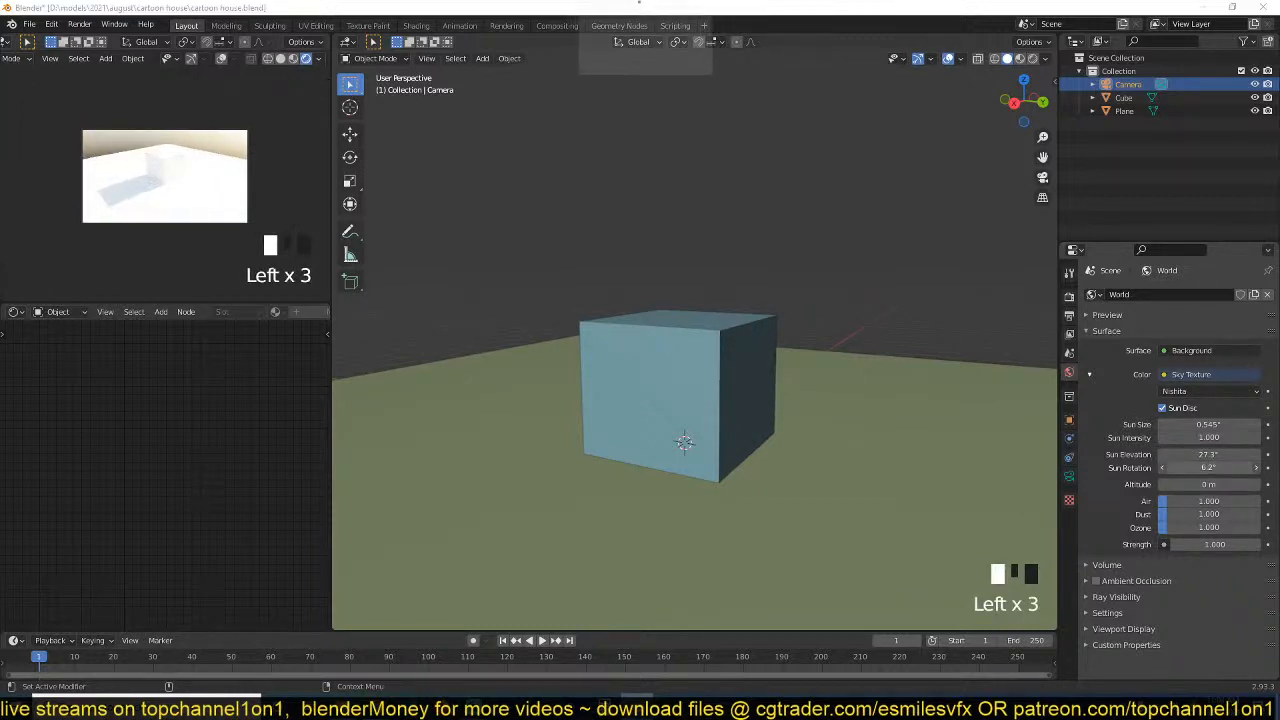
left_click(1188, 468)
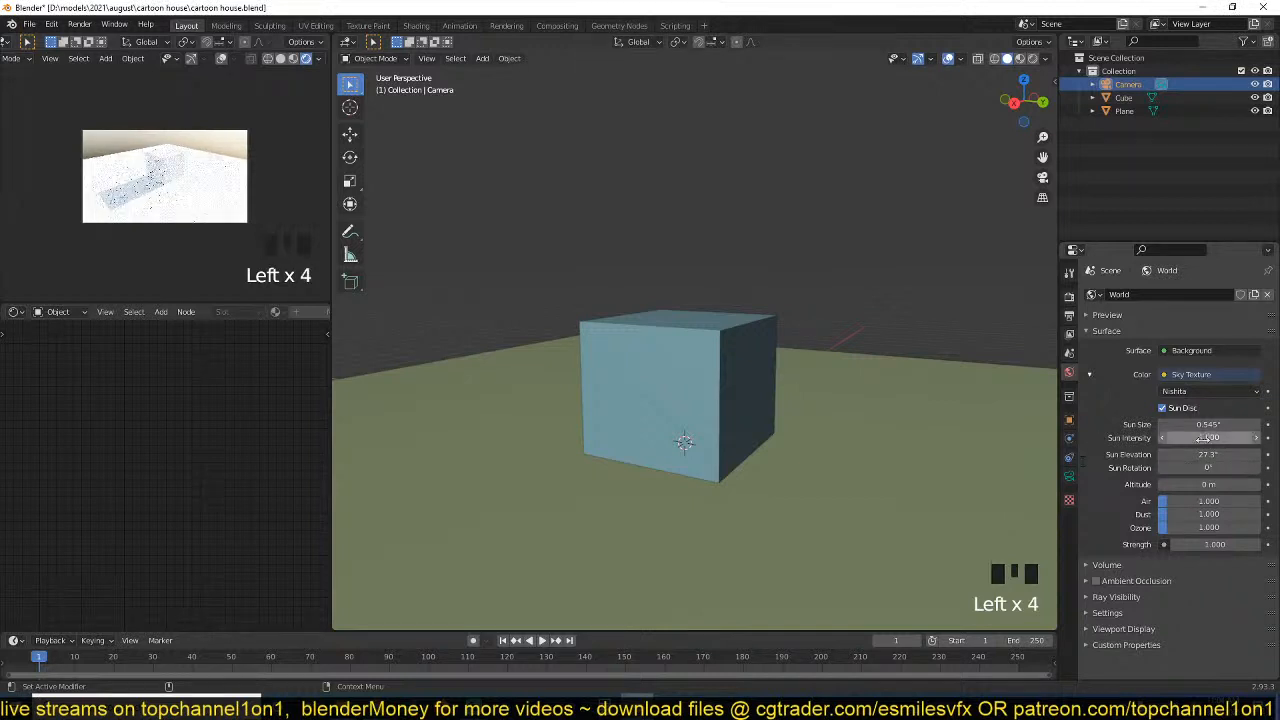
- Try sun elevations of 5° and then 50° for the sky and inspect the cube's shadow in the rendered preview
left_click(1200, 455)
type("5")
key("Return")
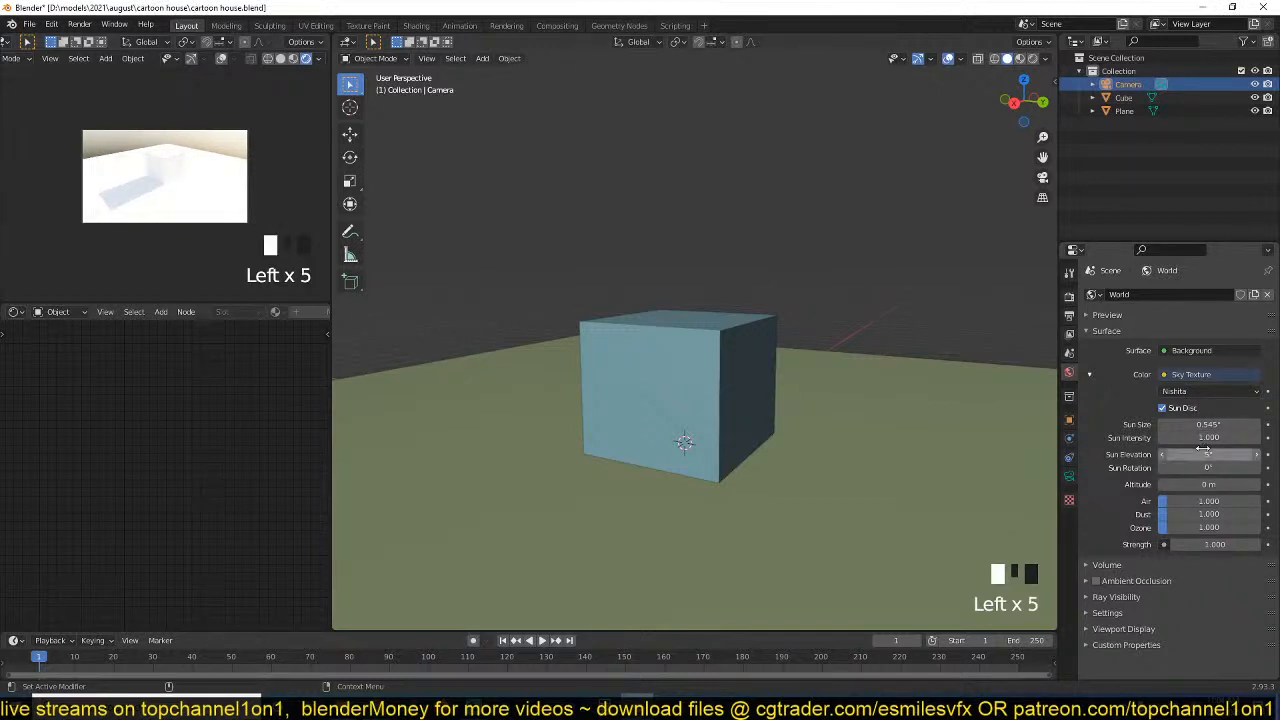
left_click(1208, 456)
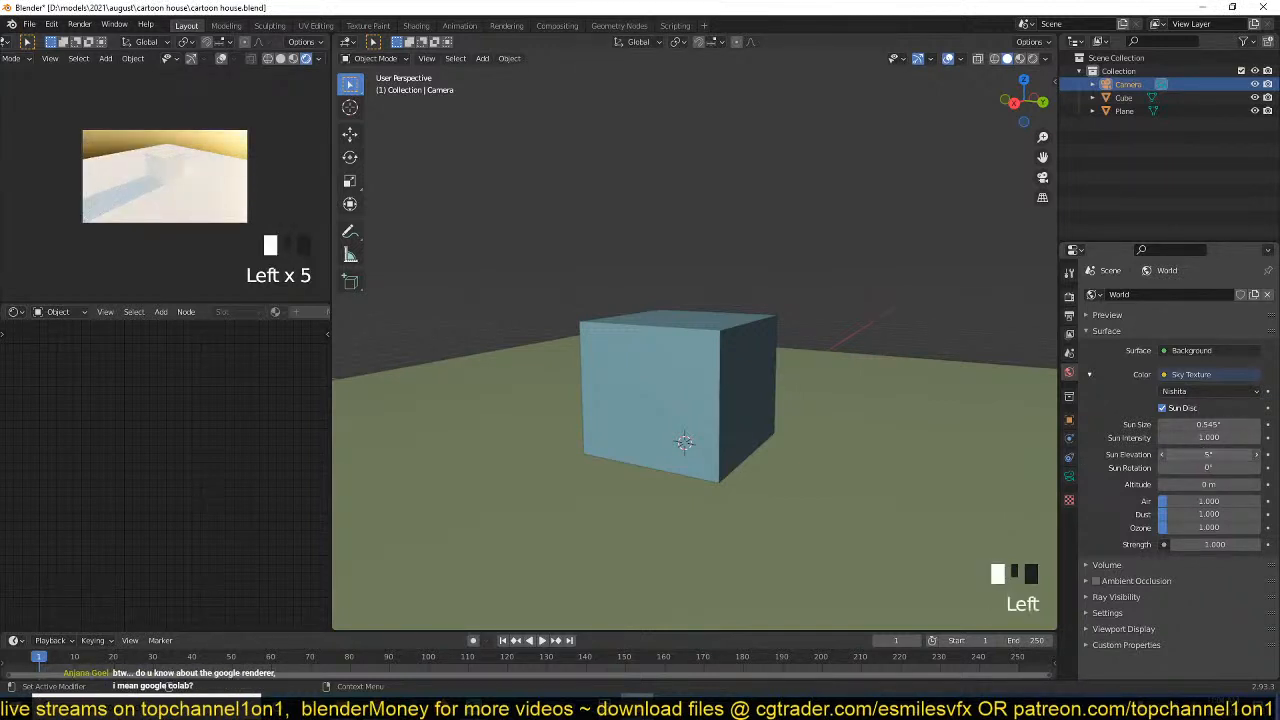
type("50")
key("Return")
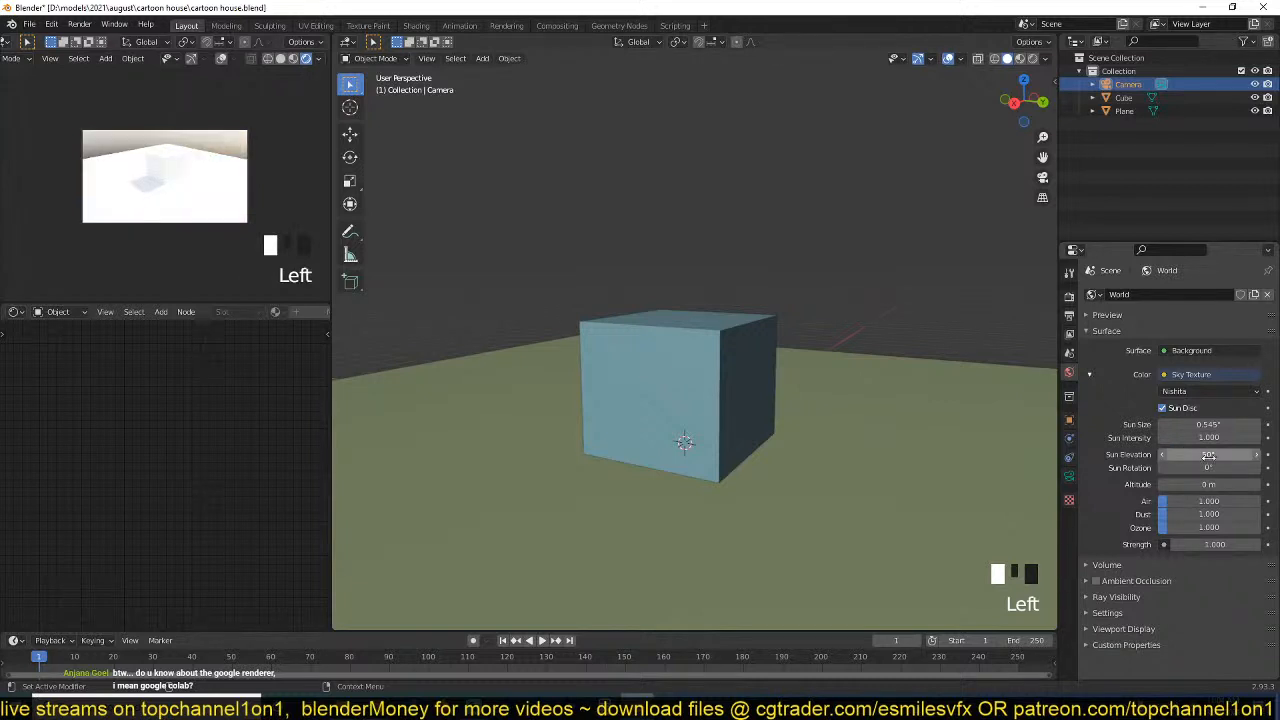
scroll(229, 176, "up", 2)
key("grave")
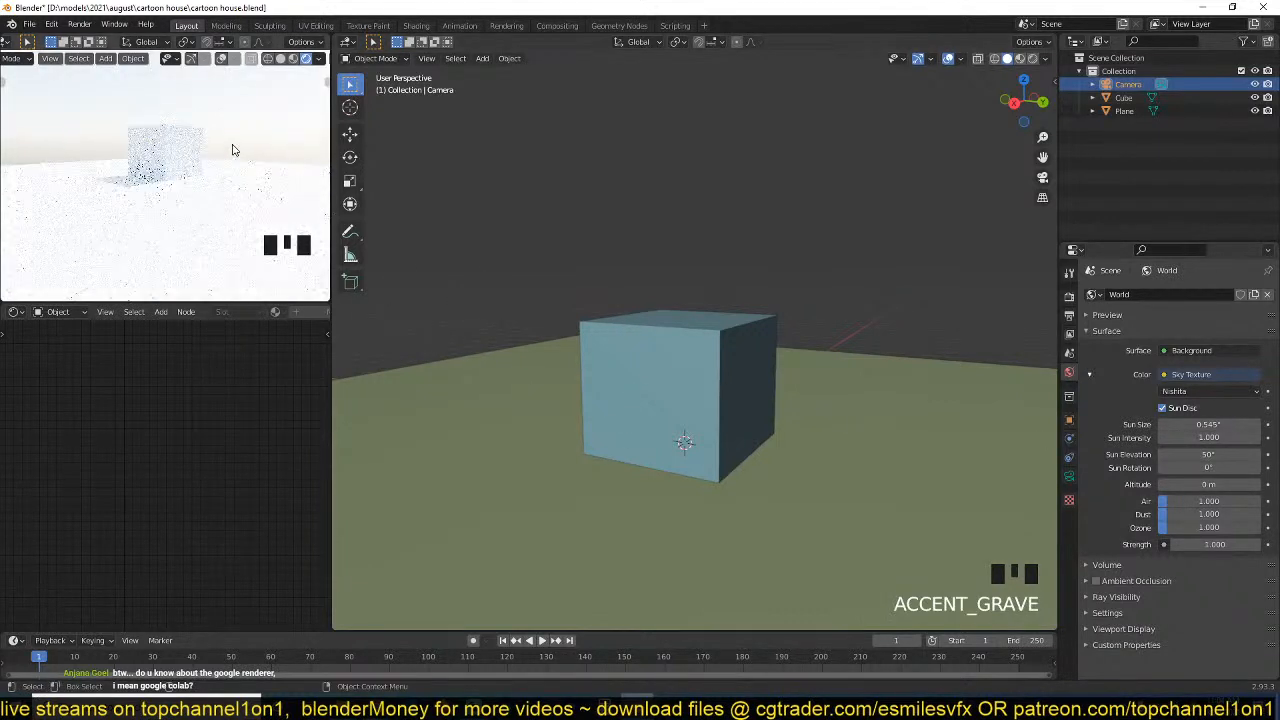
middle_click_drag(254, 210, 251, 231, "shift")
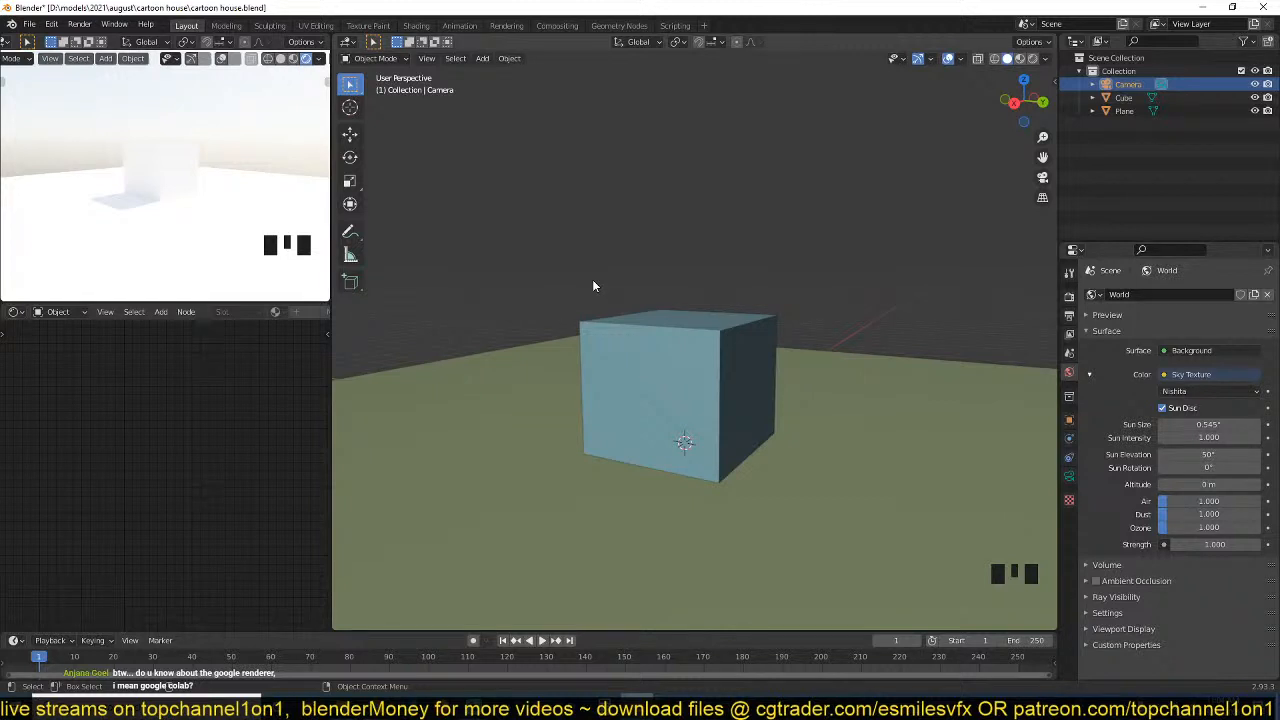
middle_click_drag(593, 286, 597, 291)
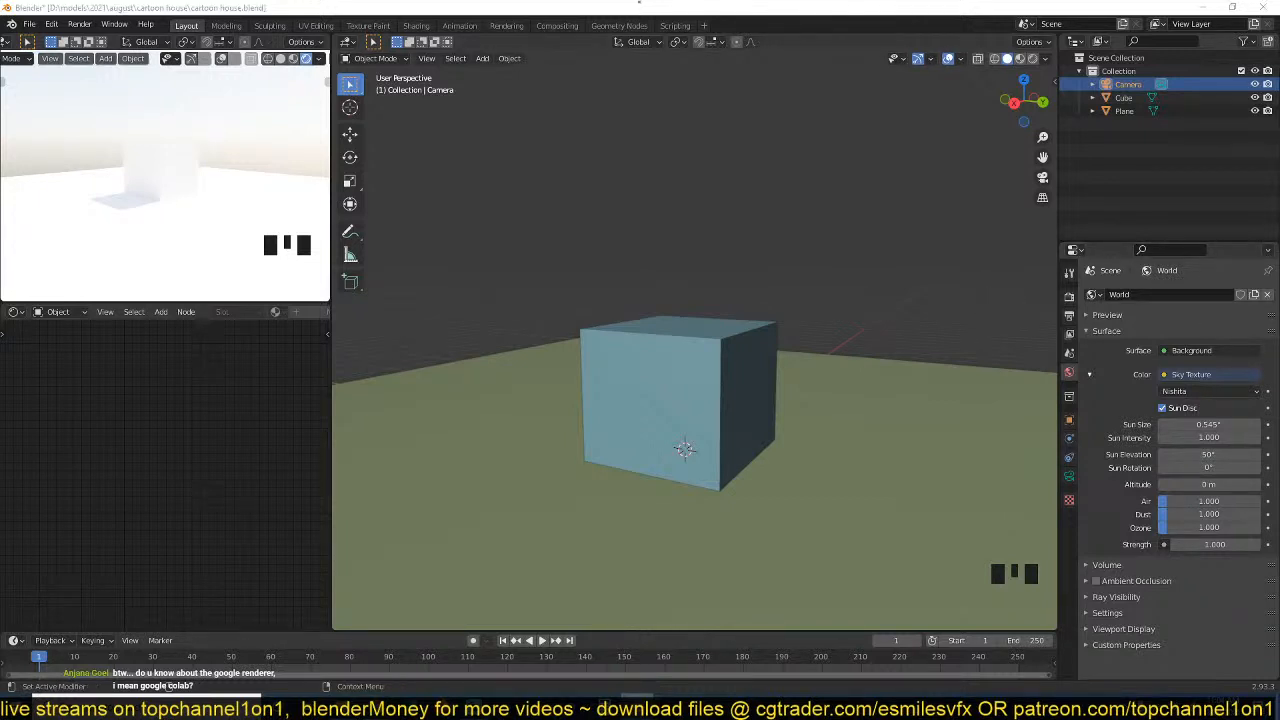
left_click(818, 254)
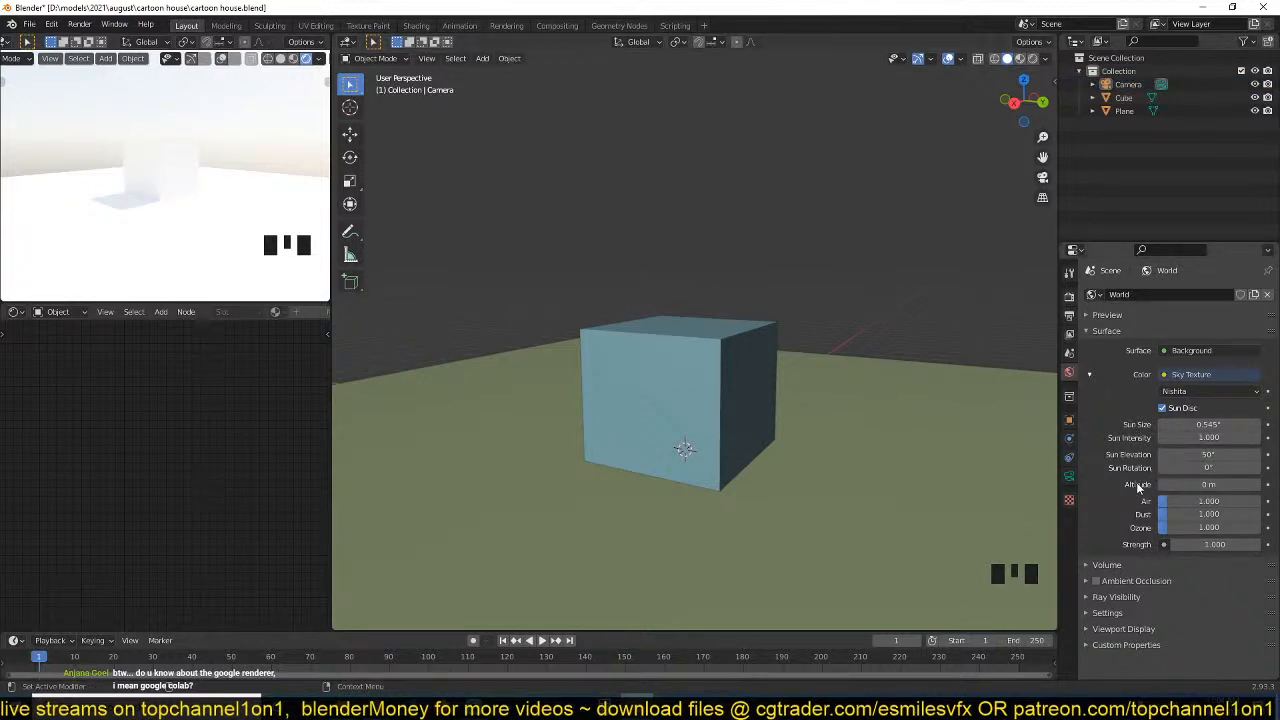
- Set the sky's sun elevation to 90° and try several altitude values, ending at 1 m
left_click(1216, 454)
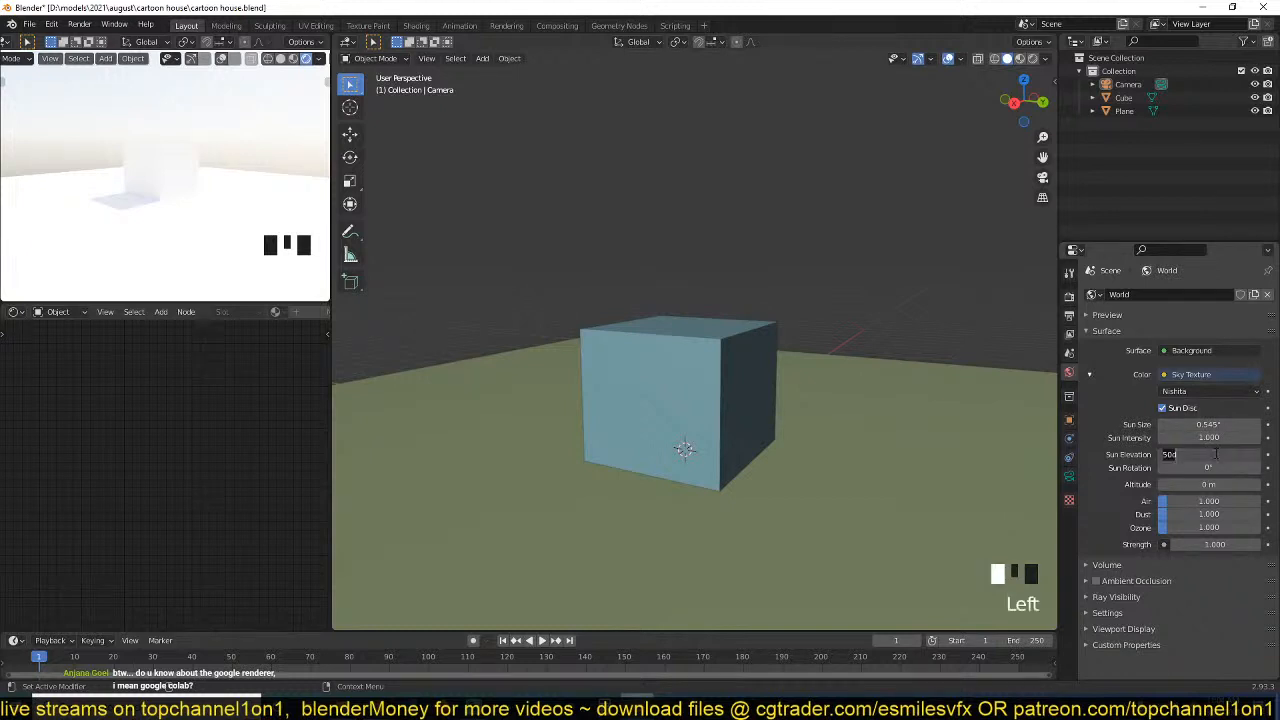
type("90")
key("Return")
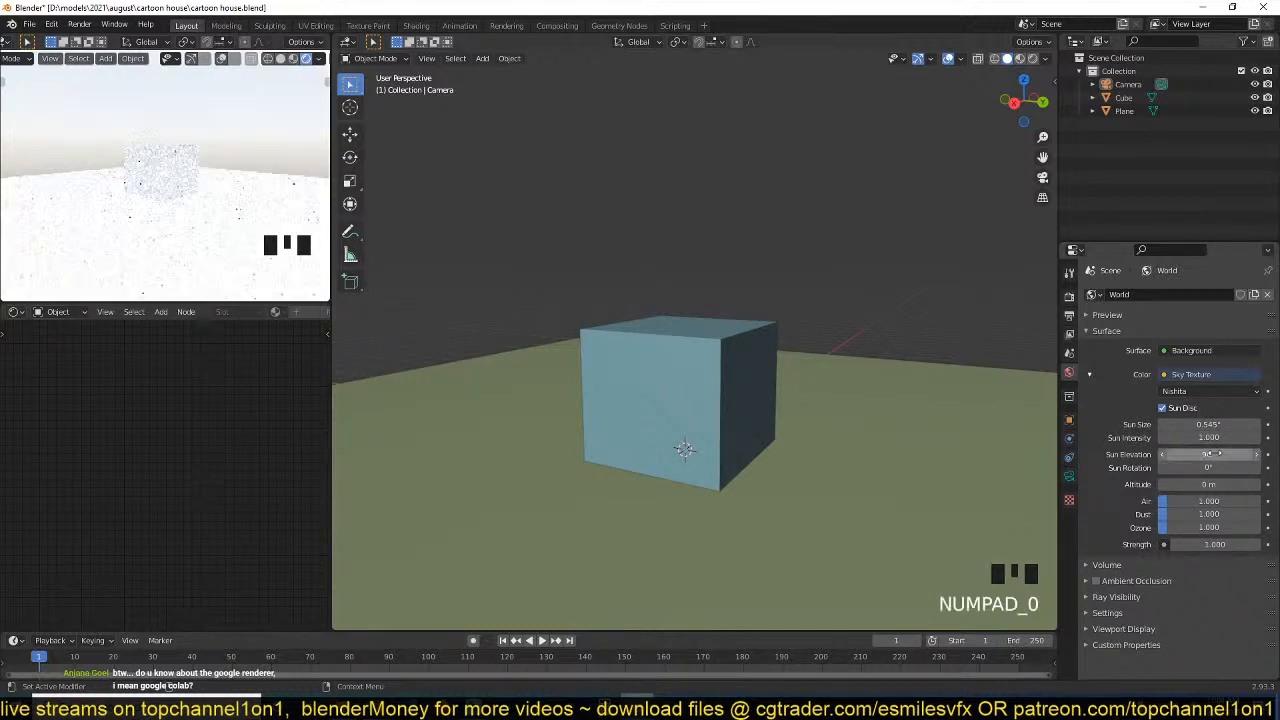
left_click(1216, 485)
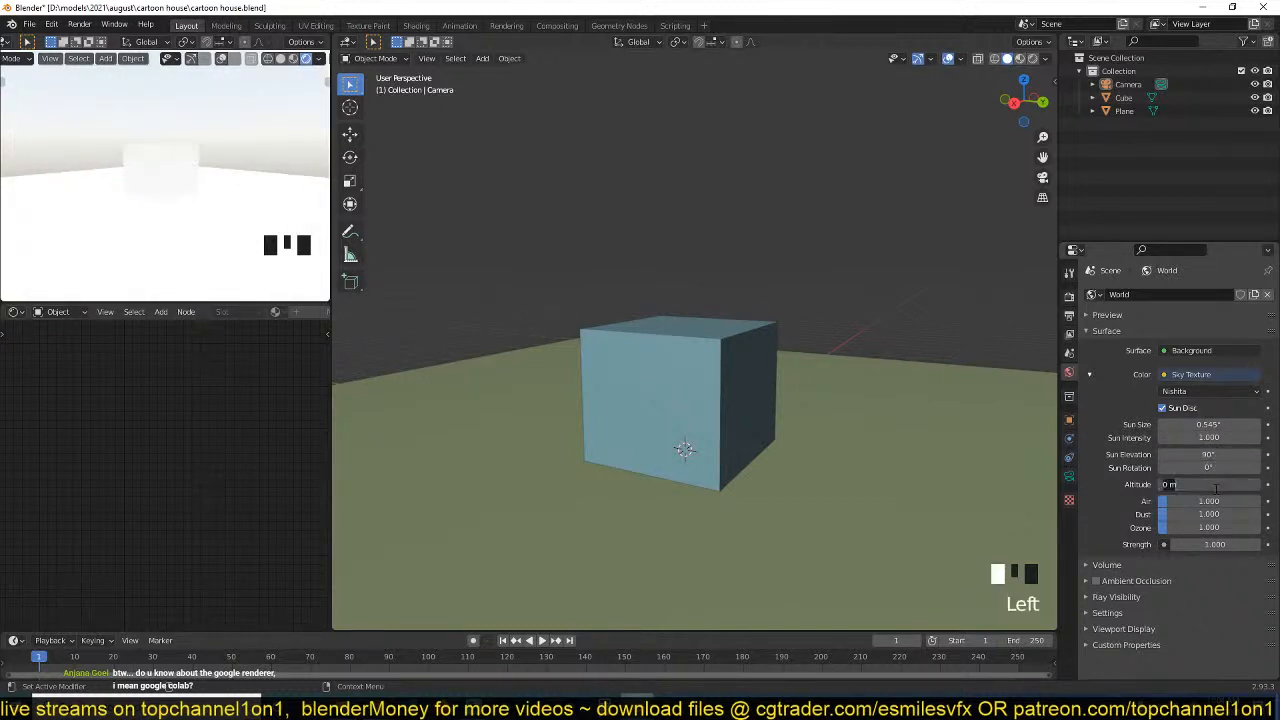
key("Return")
double_click(1216, 485)
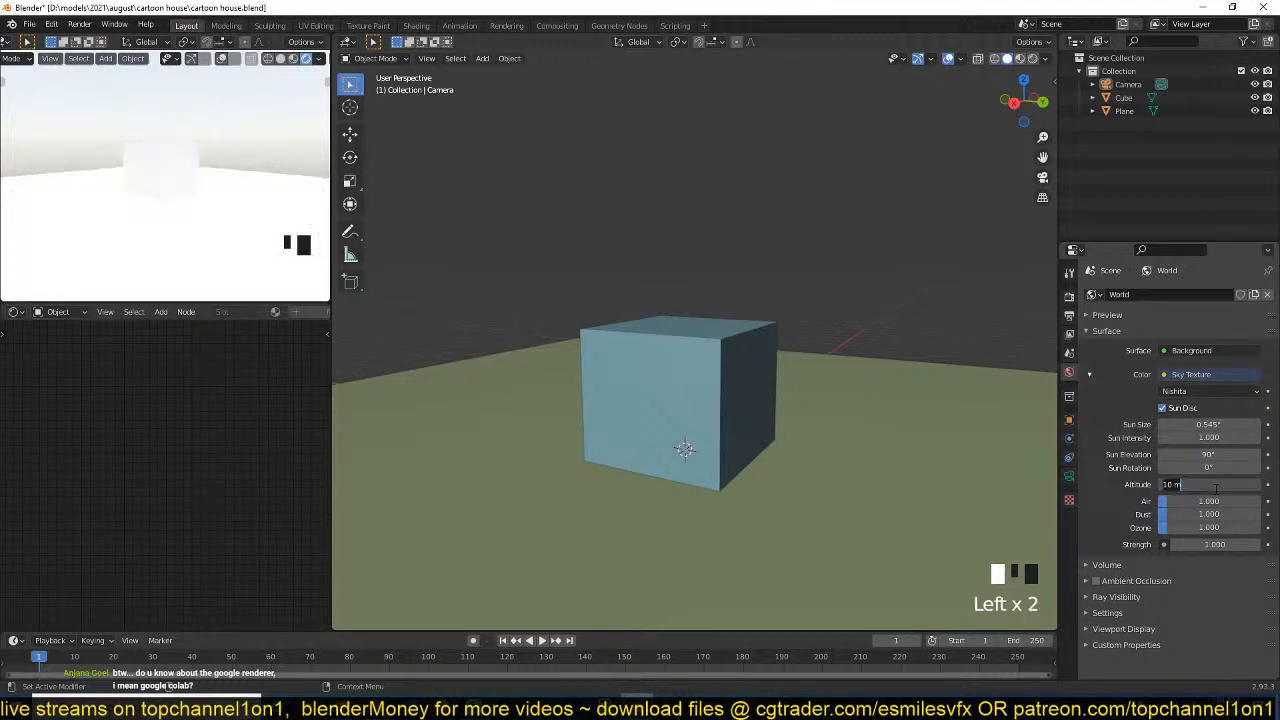
type("100")
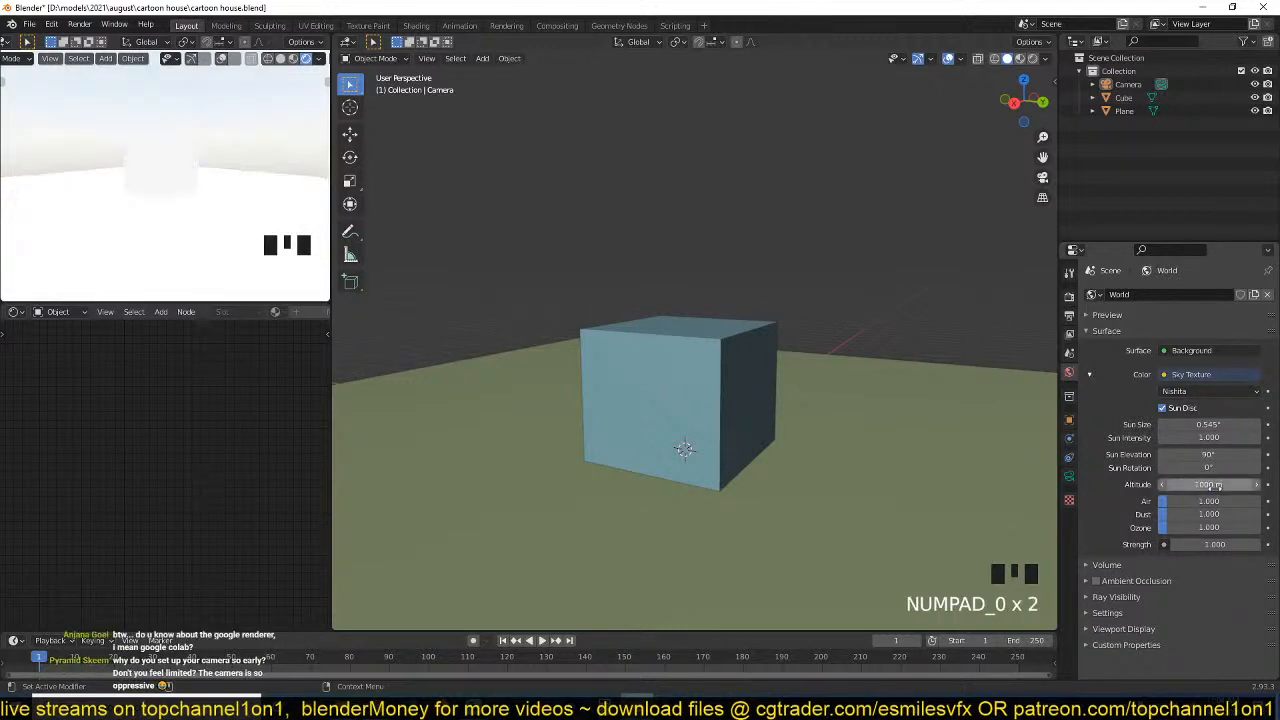
left_click(1216, 487)
left_click_drag(1216, 485, 1116, 495)
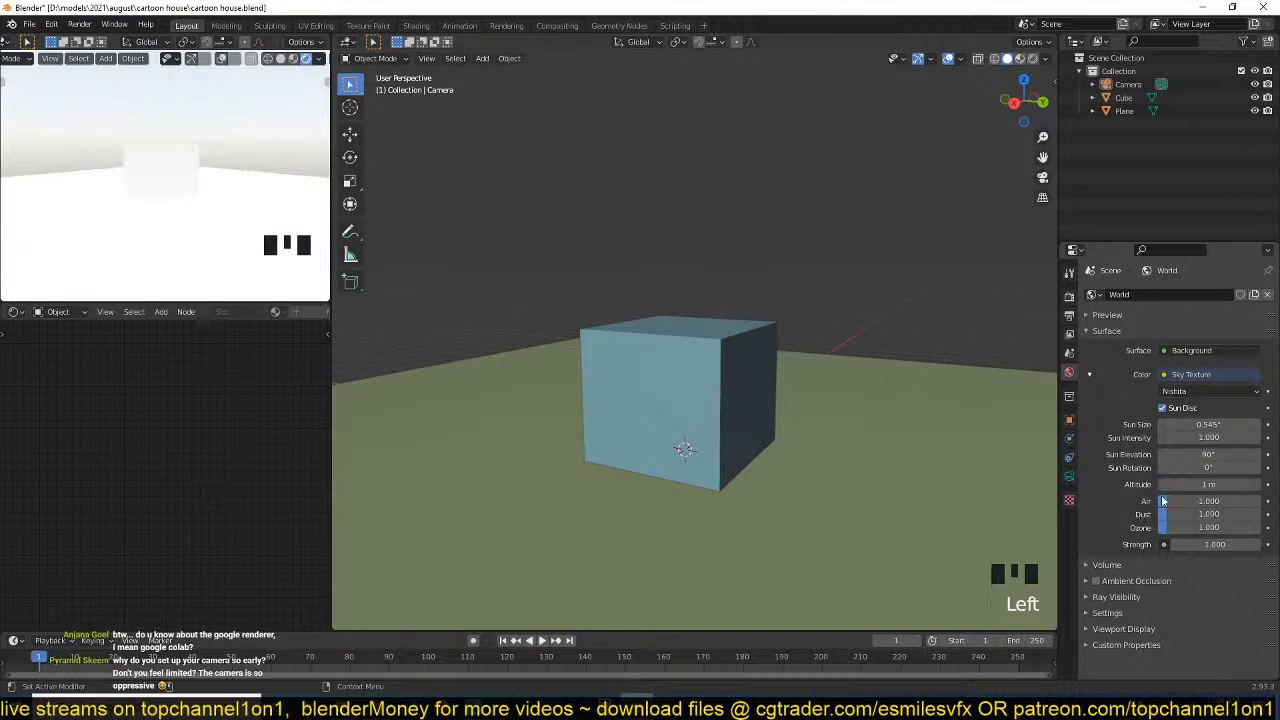
- Keep the sun elevation at 90° and set the sky's altitude to 10 m
mouse_move(1206, 456)
left_mouse_down()
mouse_move(966, 456)
mouse_move(1270, 455)
mouse_move(1189, 455)
left_mouse_up()
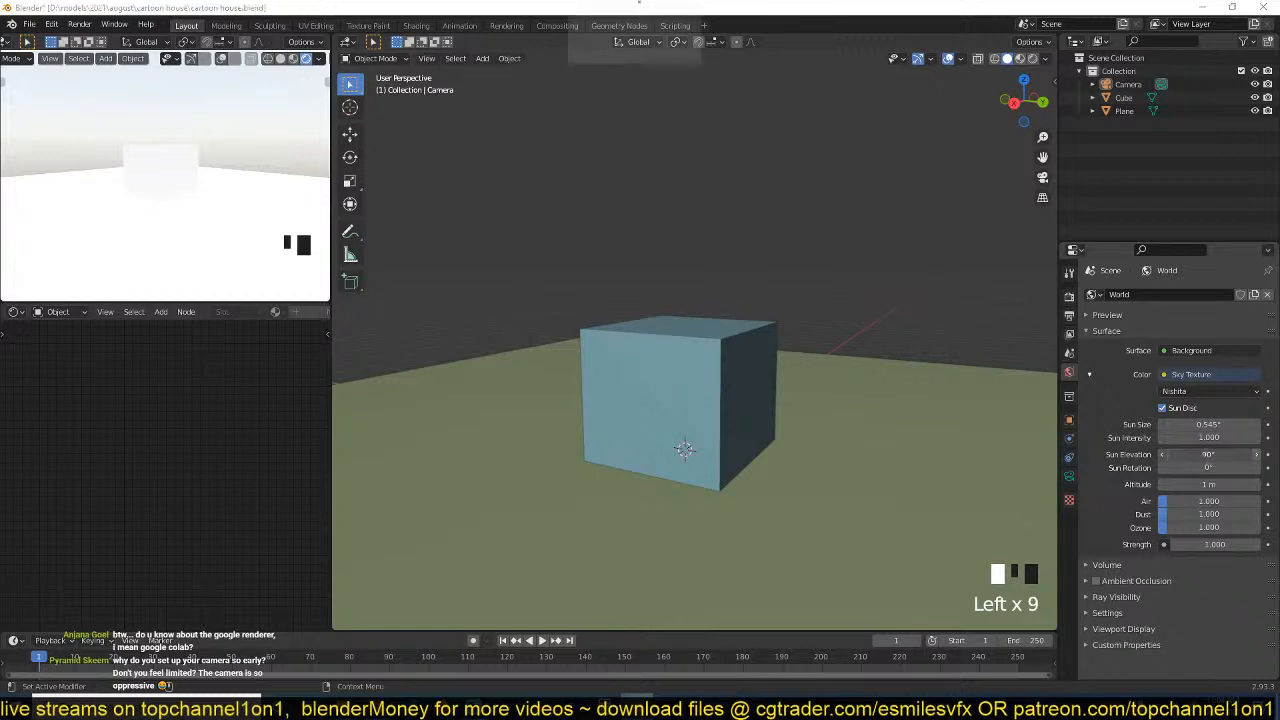
left_click(1189, 455)
type("90d")
key("Return")
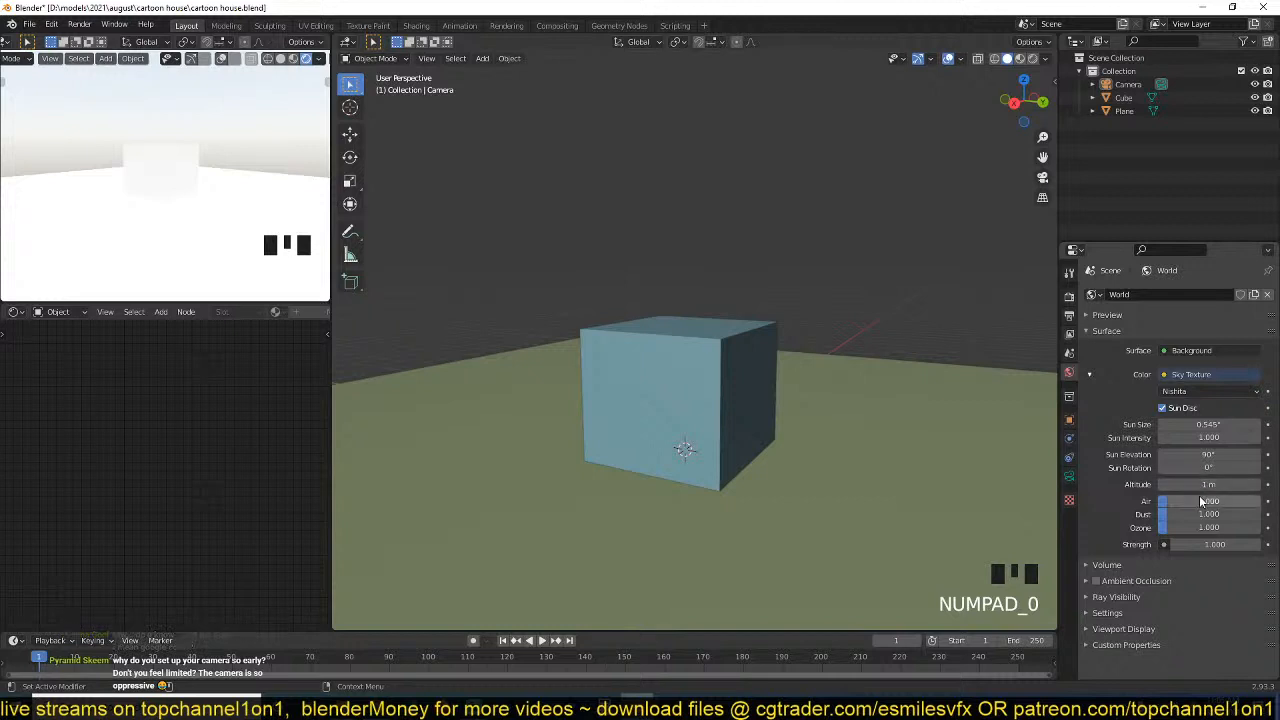
left_click_drag(1205, 484, 1215, 484)
left_click(1209, 484)
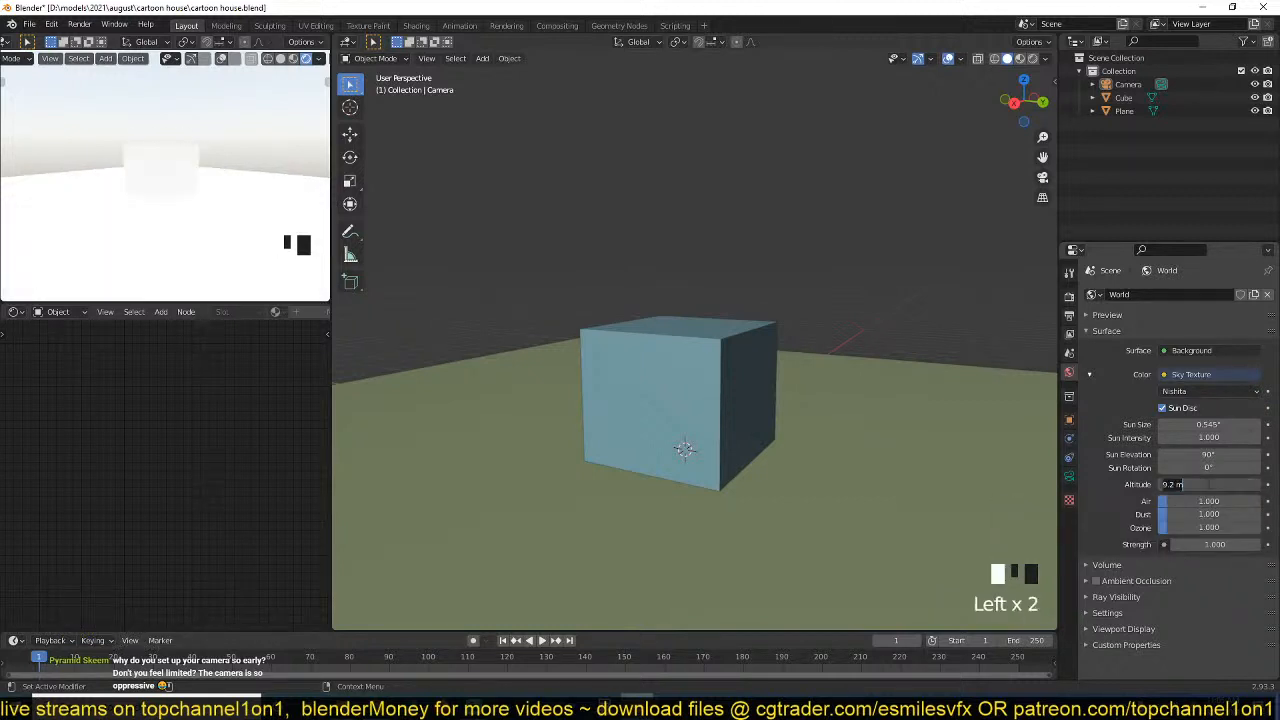
left_click(1208, 484)
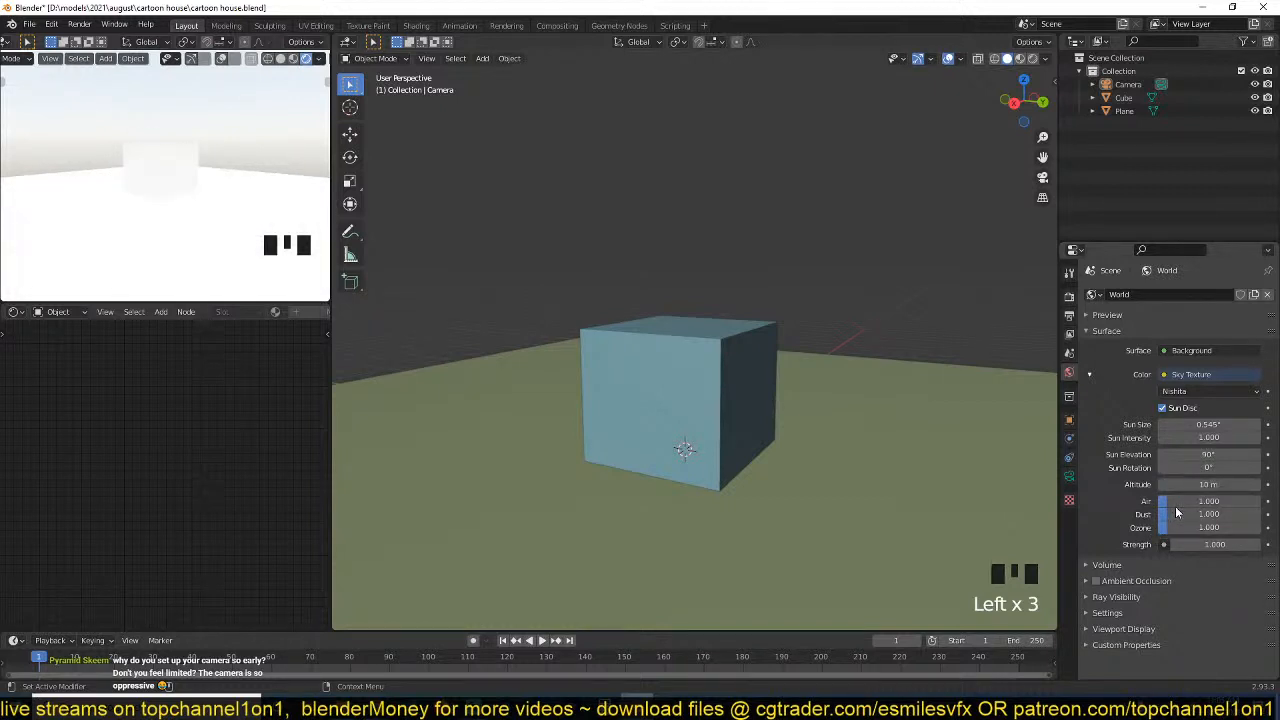
- Set the sky's air to 0.423, dust to 0.679 and ozone to 10, and check the rendered preview through the camera
left_click_drag(1221, 501, 1167, 518)
left_click(921, 390)
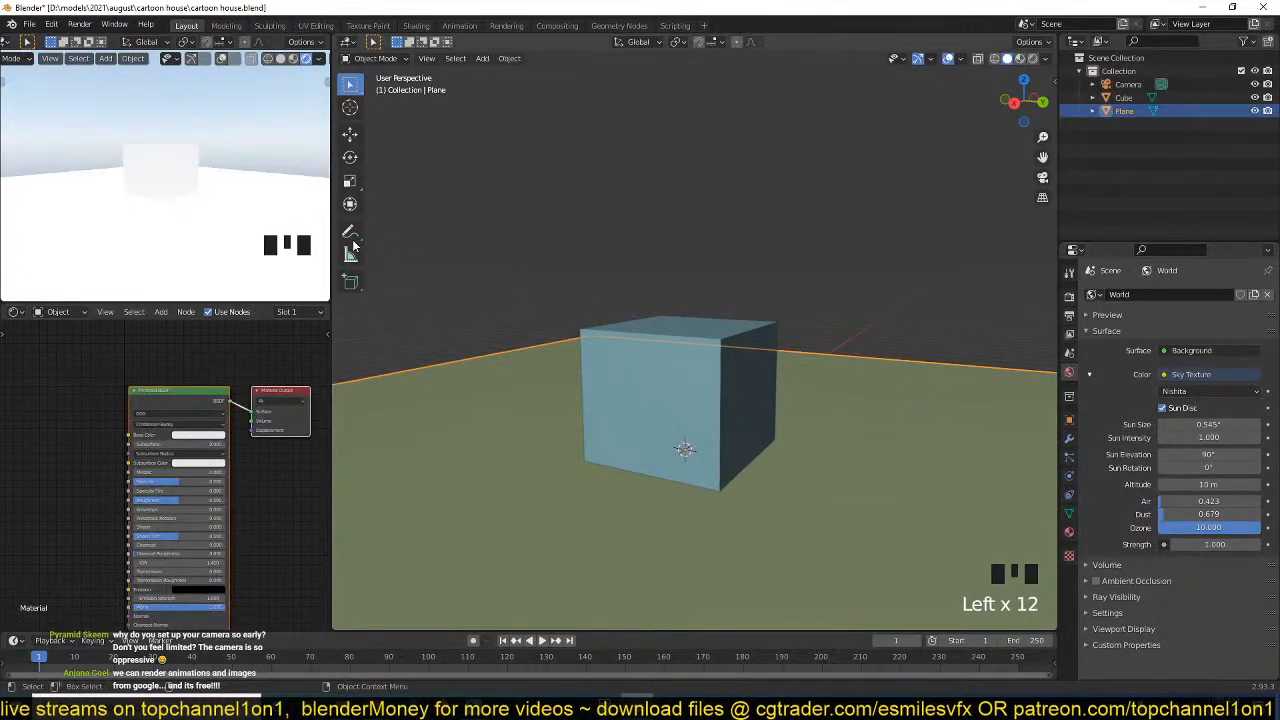
key("grave")
key("grave")
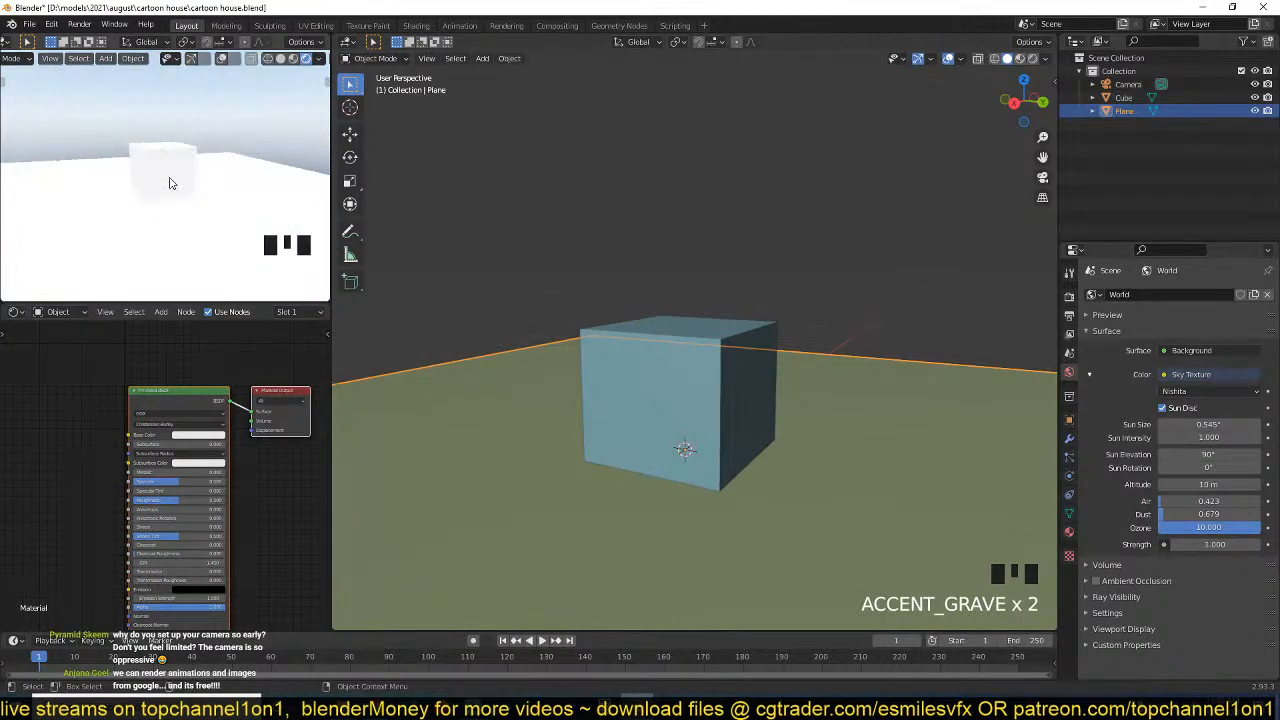
scroll(140, 180, "up", 2)
key("KP_0")
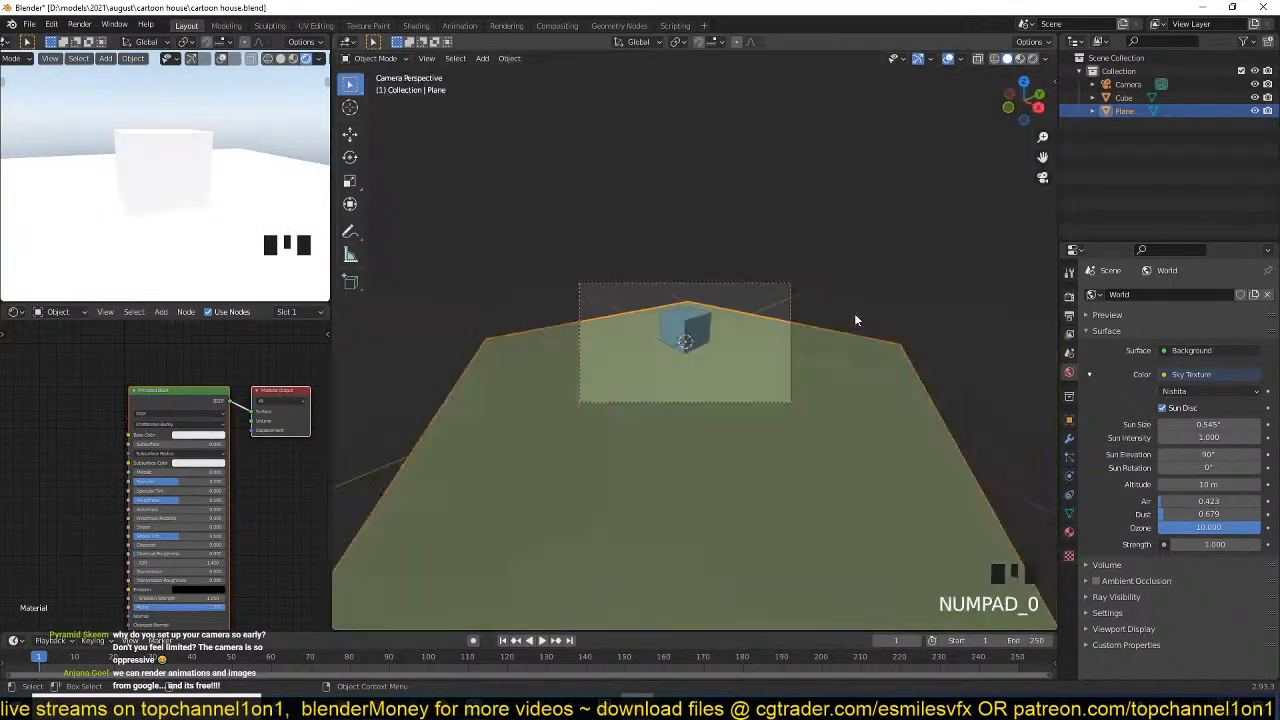
key("KP_0")
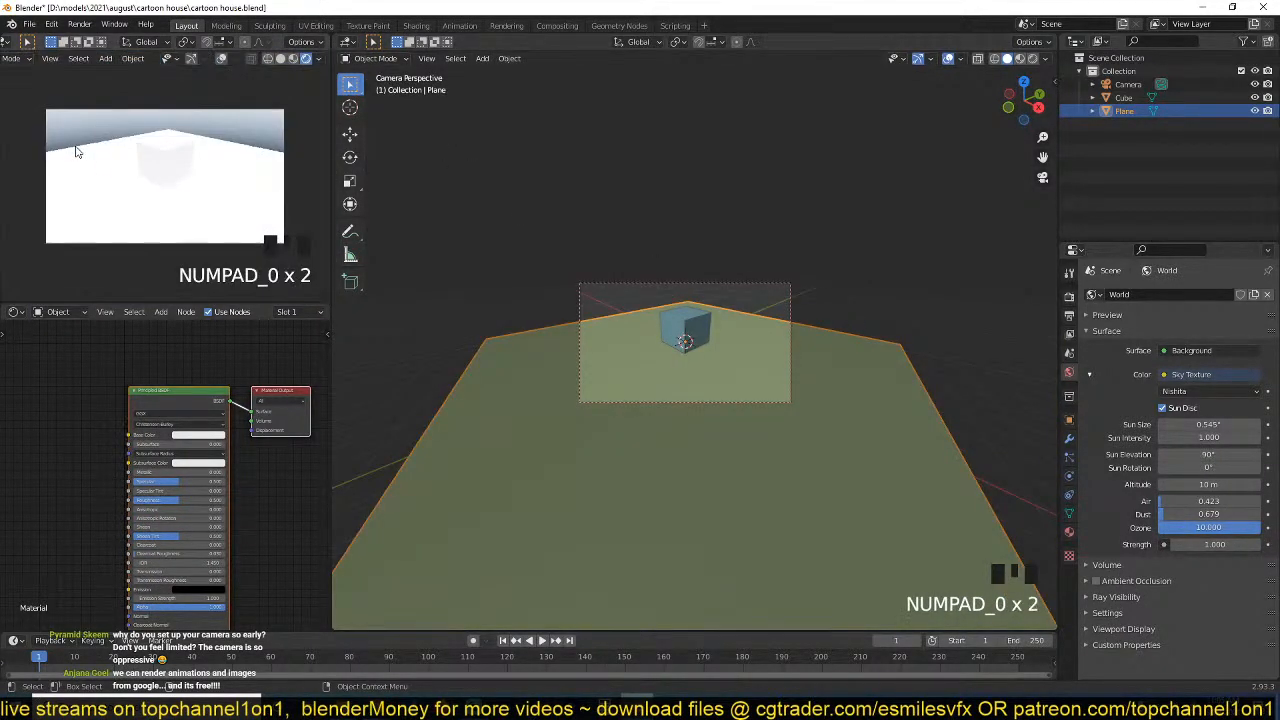
- Remove the Sky Texture from the world background colour
left_click(1190, 374)
left_click(1195, 404)
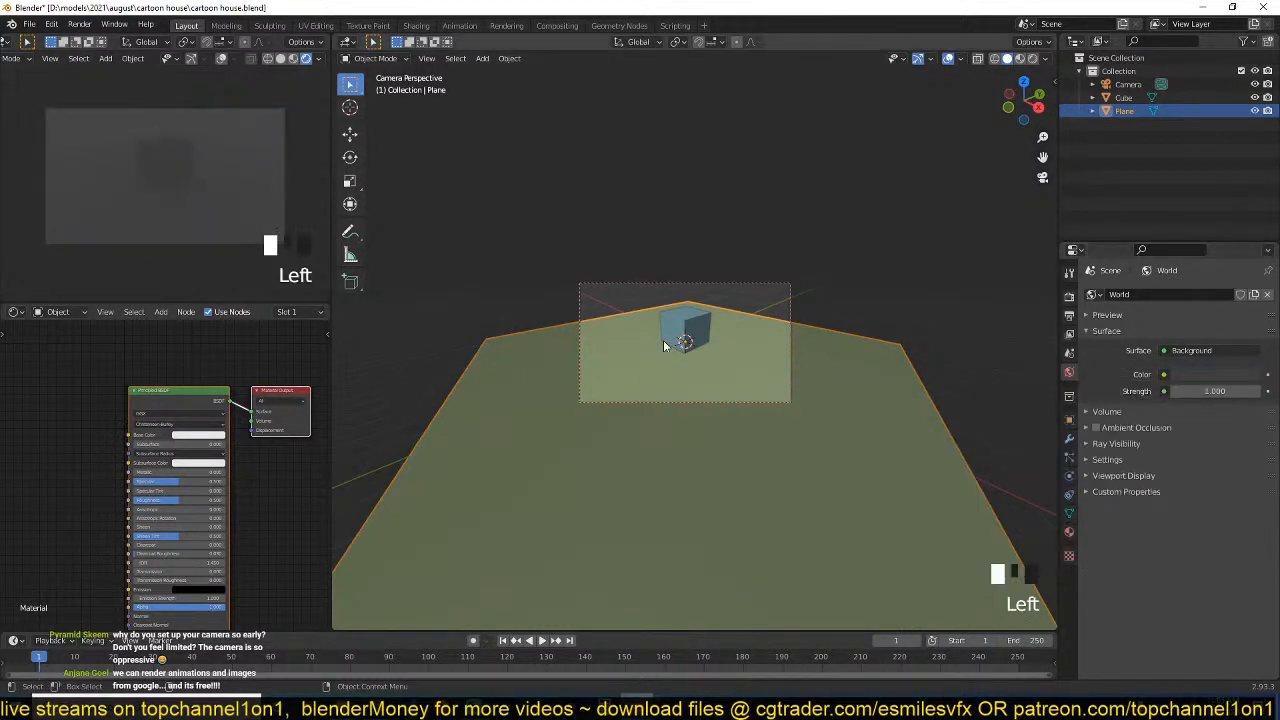
- Add an area light to the scene
scroll(664, 345, "up", 2)
key("shift+a")
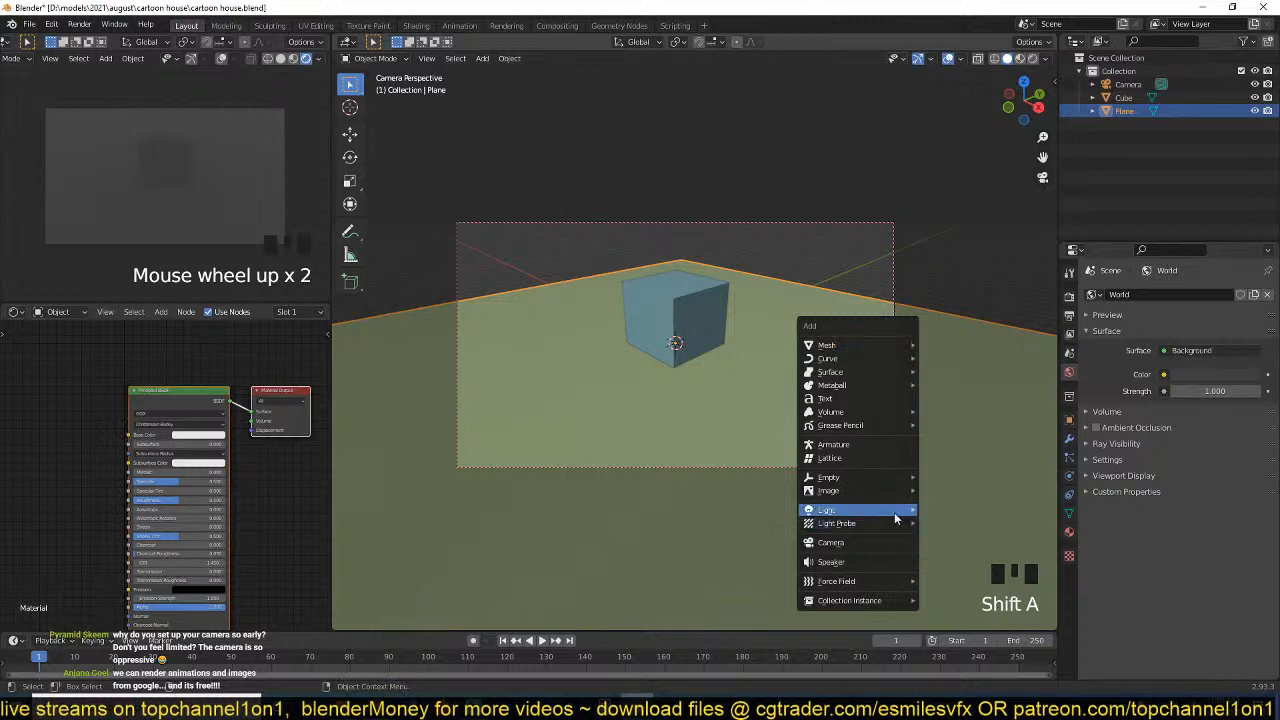
mouse_move(895, 518)
left_click(955, 555)
- Select the area light and move it up and to the right of the cube in the front orthographic view
left_click(655, 323)
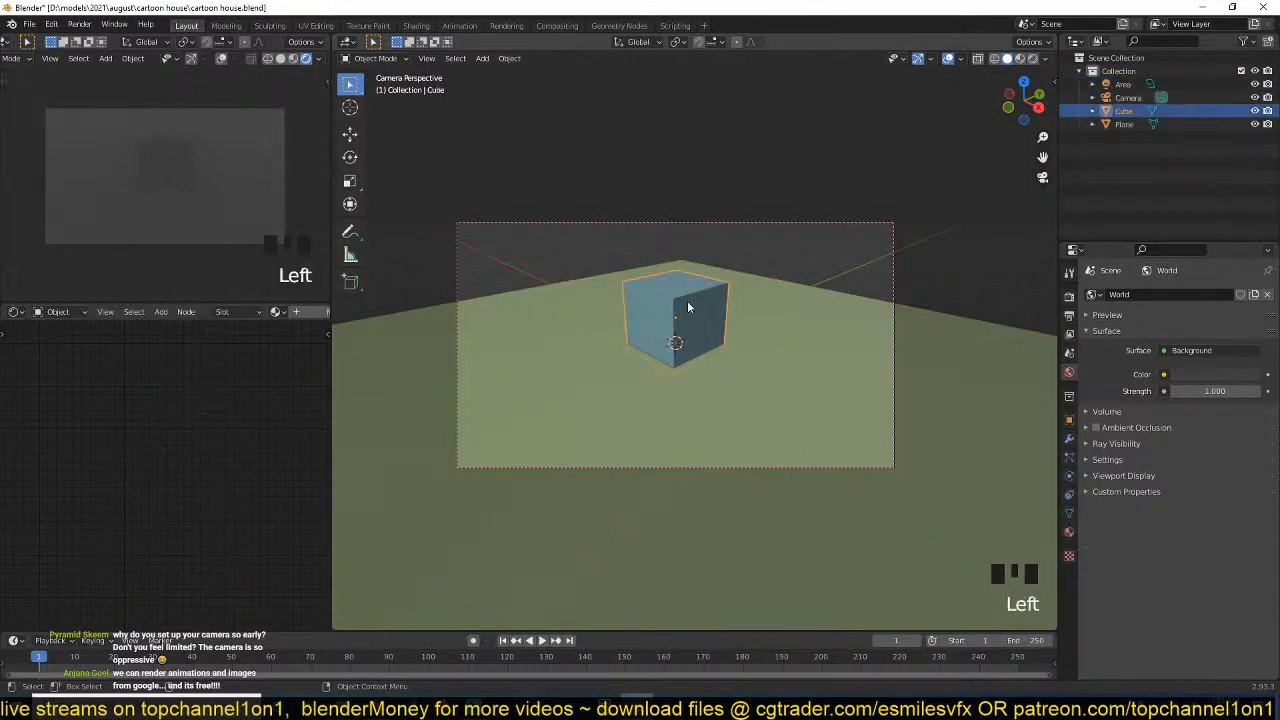
key("grave")
middle_click_drag(714, 273, 629, 330, "shift")
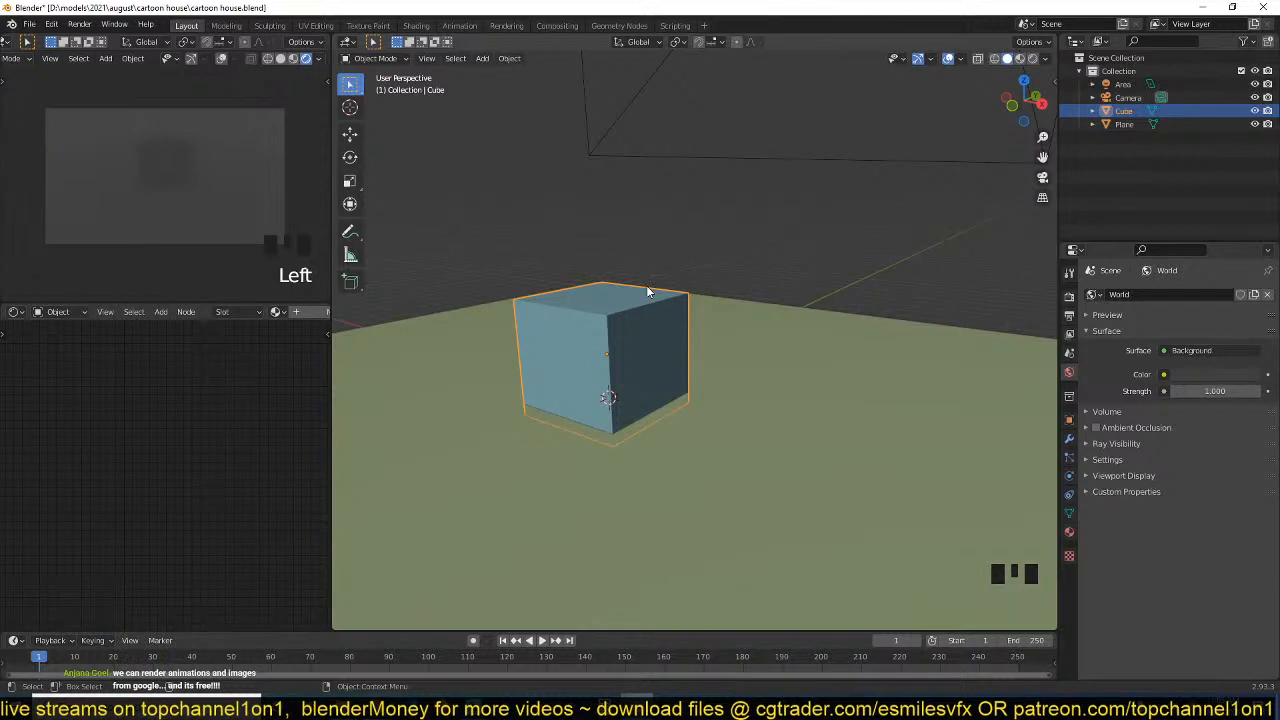
middle_click_drag(649, 283, 646, 288, "shift")
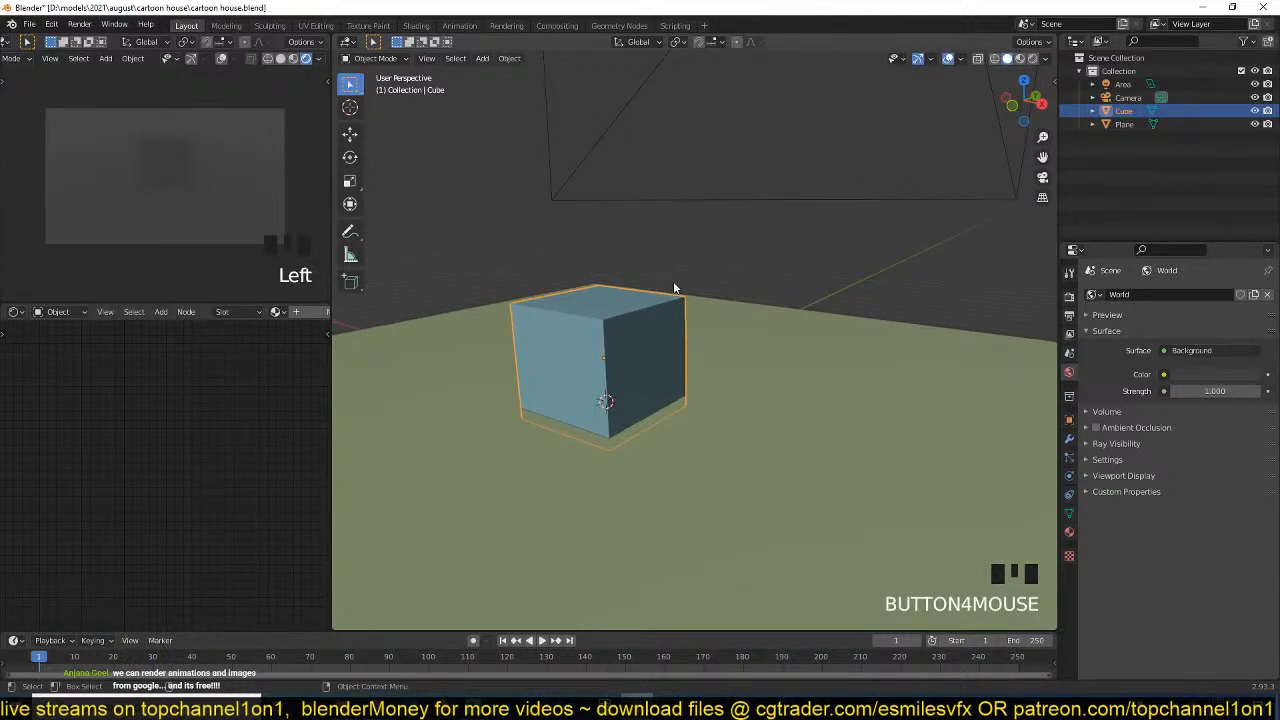
key("grave")
scroll(664, 284, "down", 8)
scroll(674, 551, "up", 5)
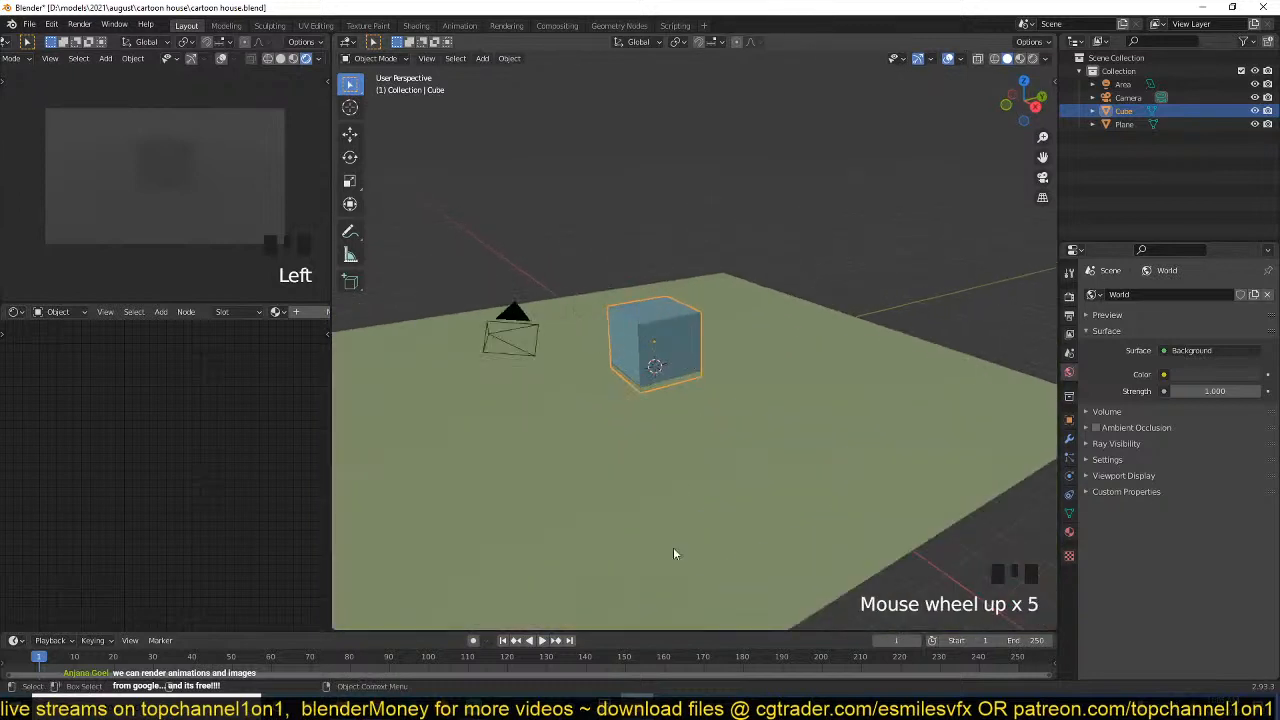
key("grave")
left_click(648, 490)
key("KP_1")
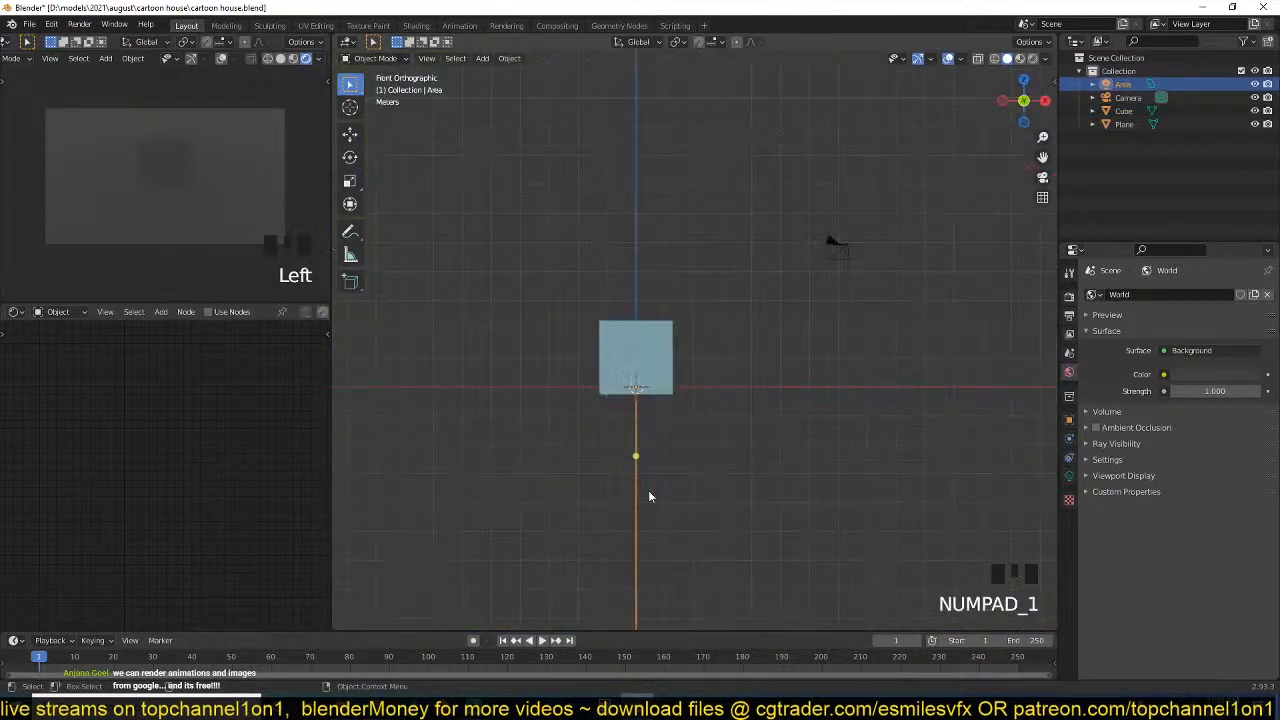
key("g")
left_click(746, 295)
- Rotate the area light to point diagonally down and reposition it so its beam passes through the cube
key("r")
left_click(631, 392)
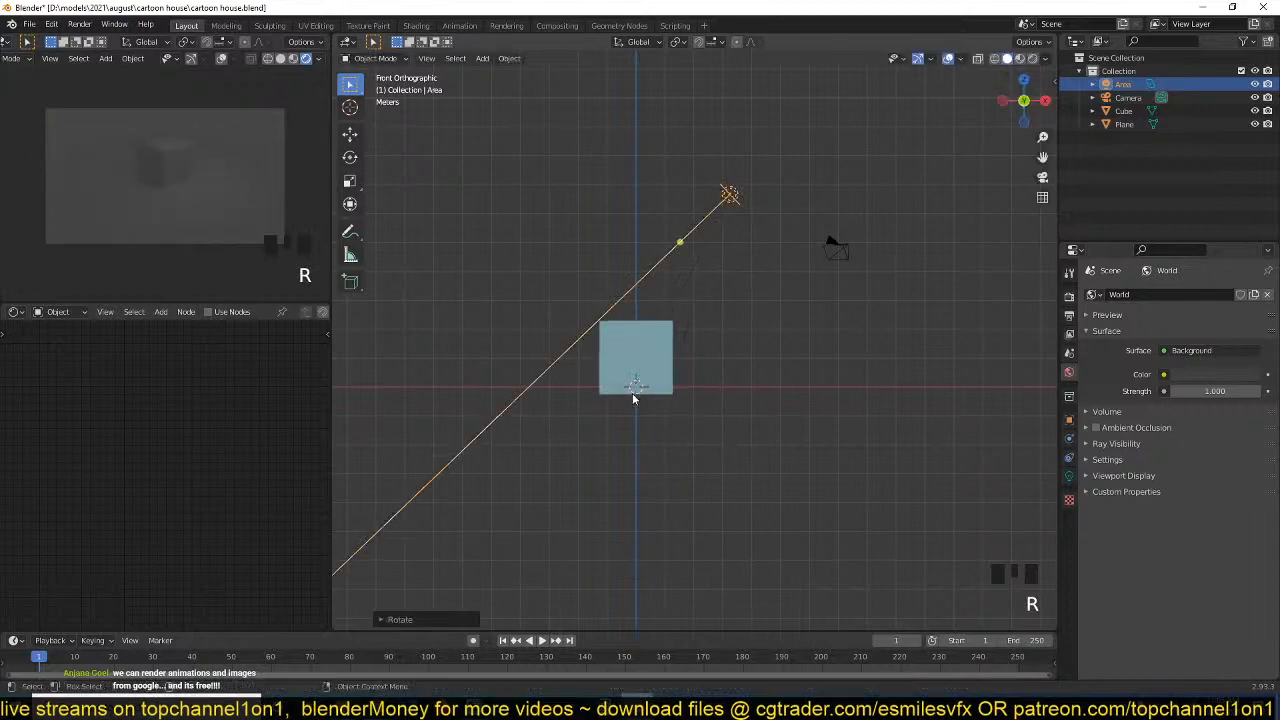
key("g")
left_click(684, 426)
scroll(741, 391, "up", 4)
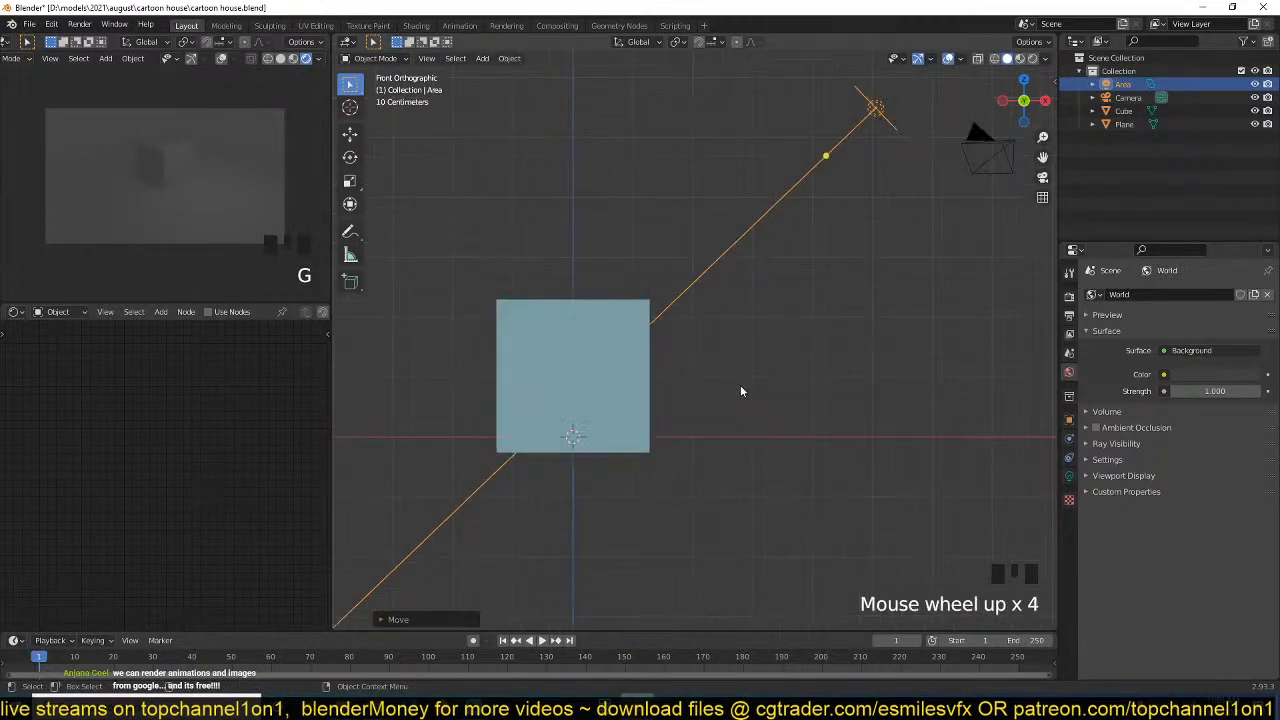
- Move the area light farther up and away from the cube in the perspective view
key("grave")
middle_click_drag(716, 395, 717, 298)
key("grave")
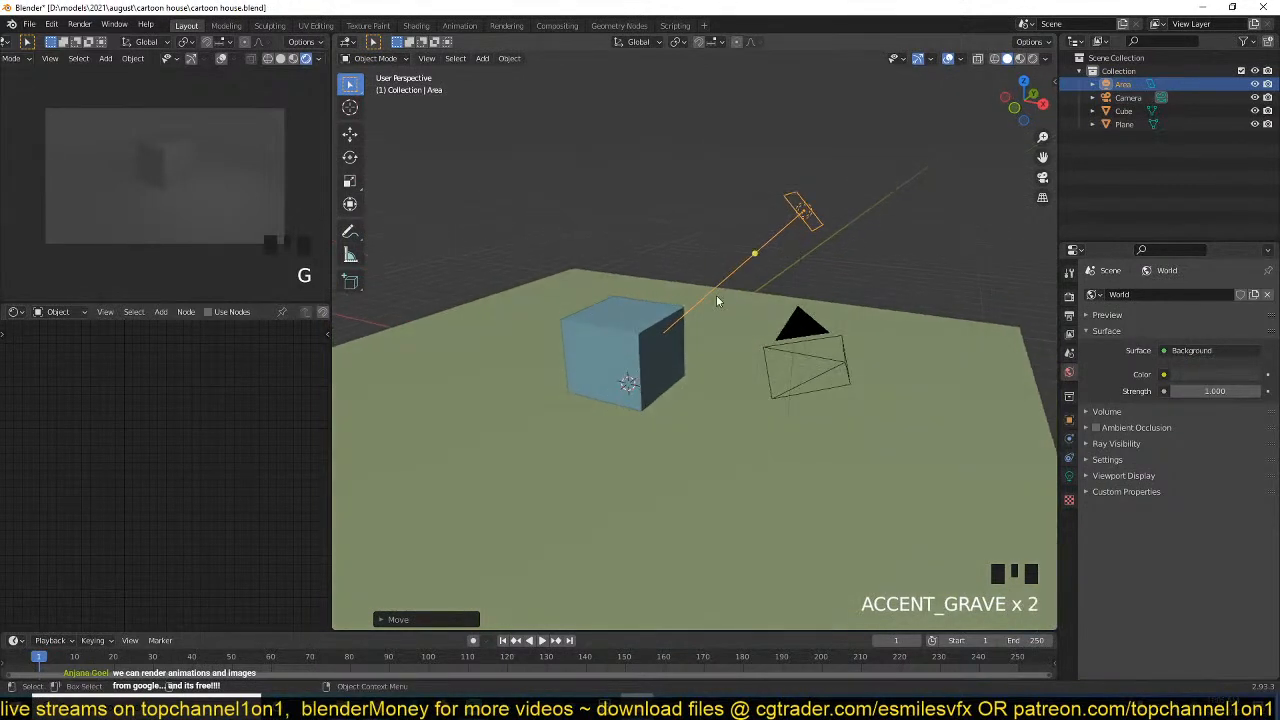
key("g")
left_click(839, 241)
- Try a world background strength of 100, and set it to 10
left_click(1215, 391)
type("100")
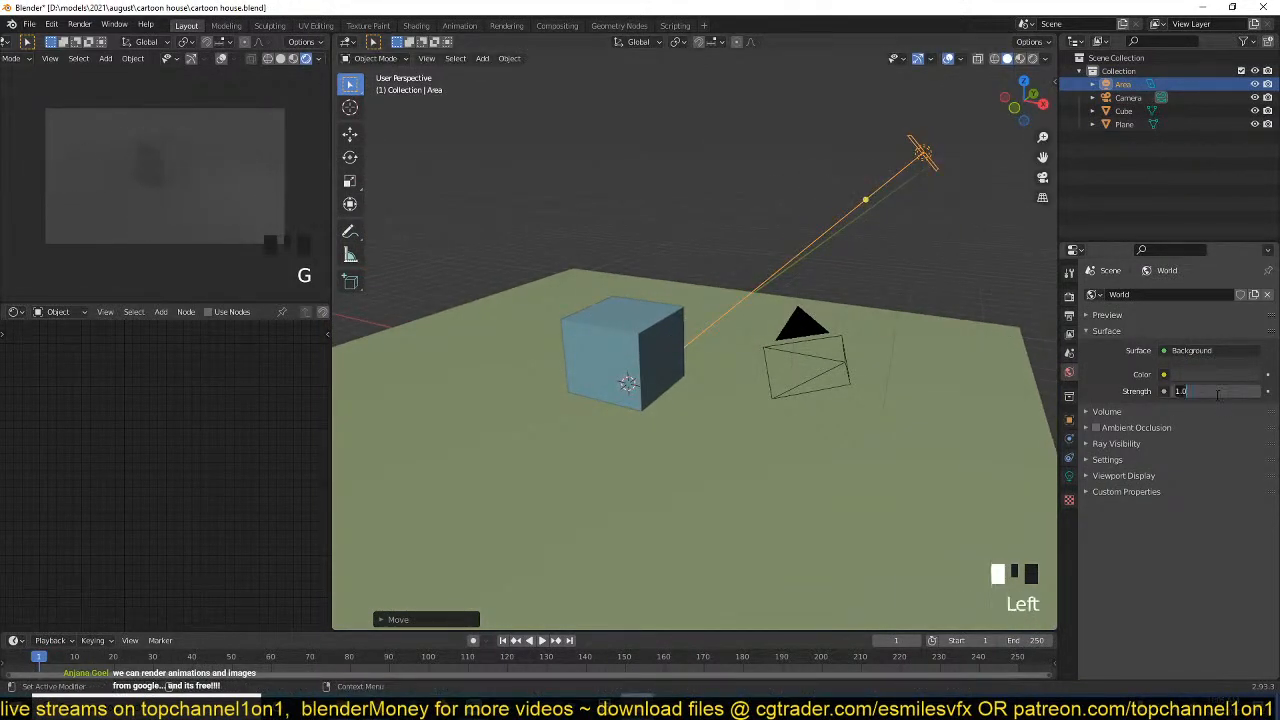
key("Return")
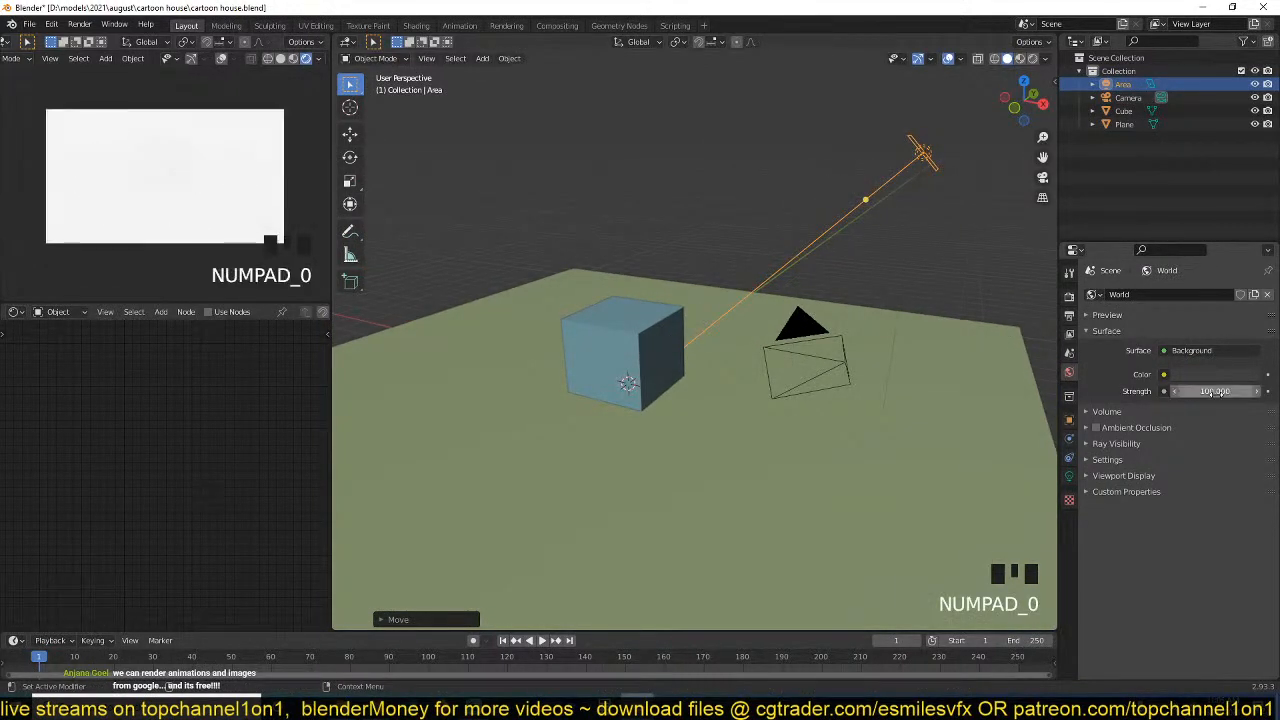
left_click(1215, 391)
type("100")
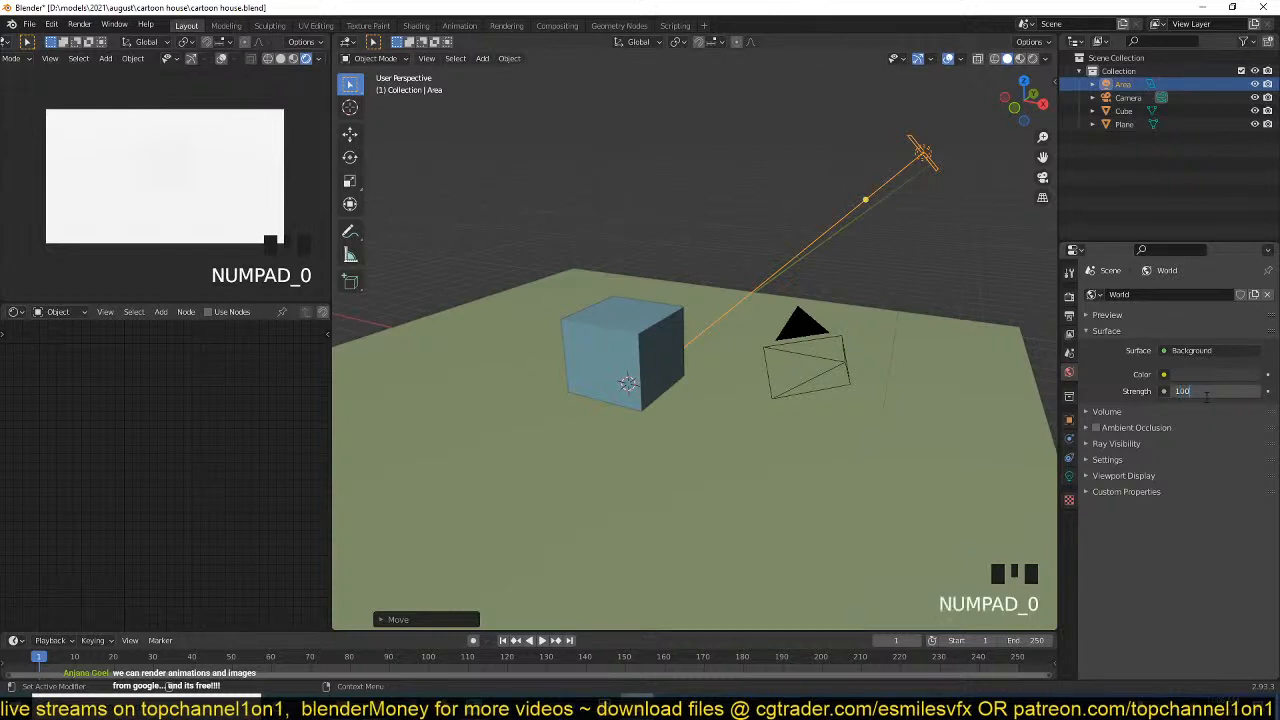
key("Return")
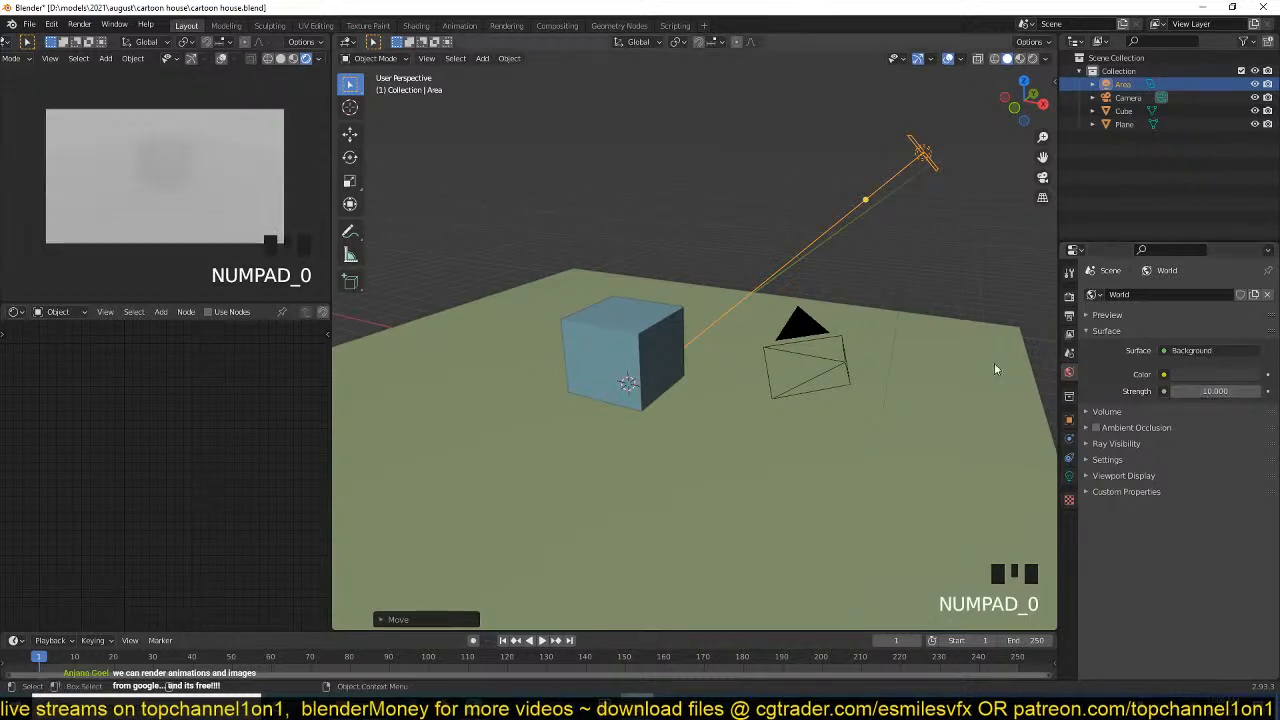
- Set the world background strength to 0
scroll(718, 278, "up", 2)
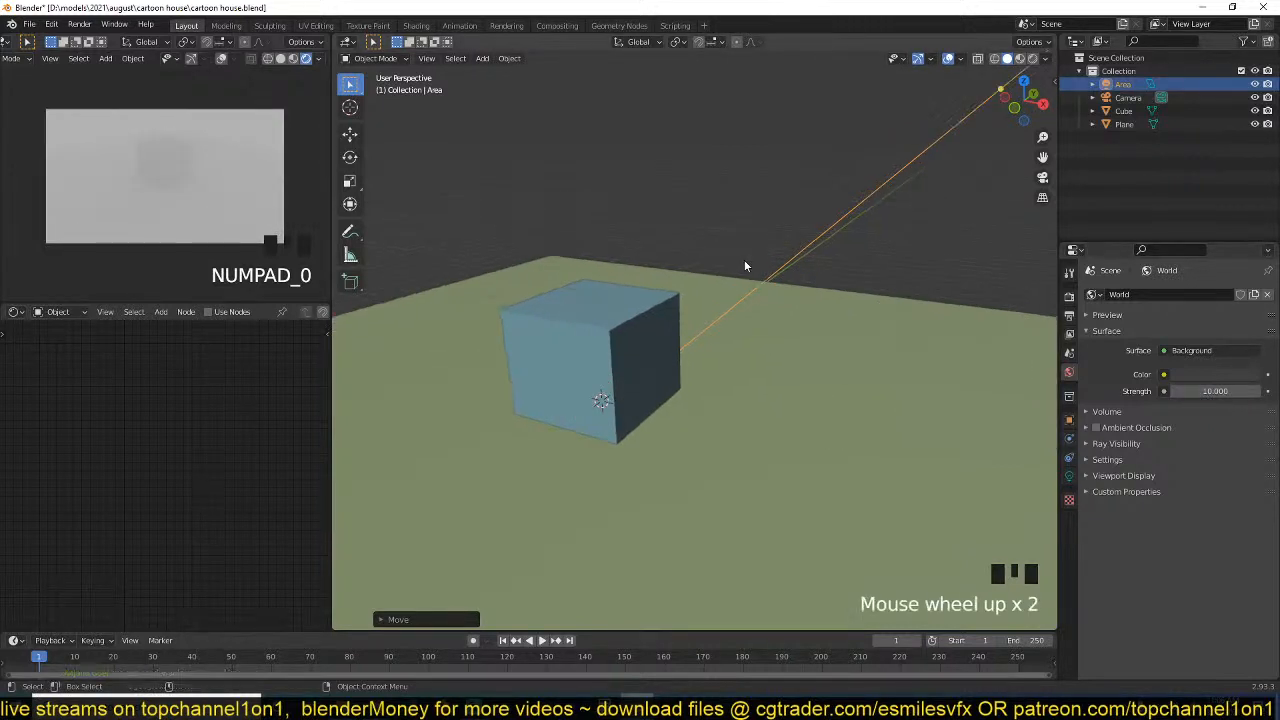
left_click(1234, 390)
key("Return")
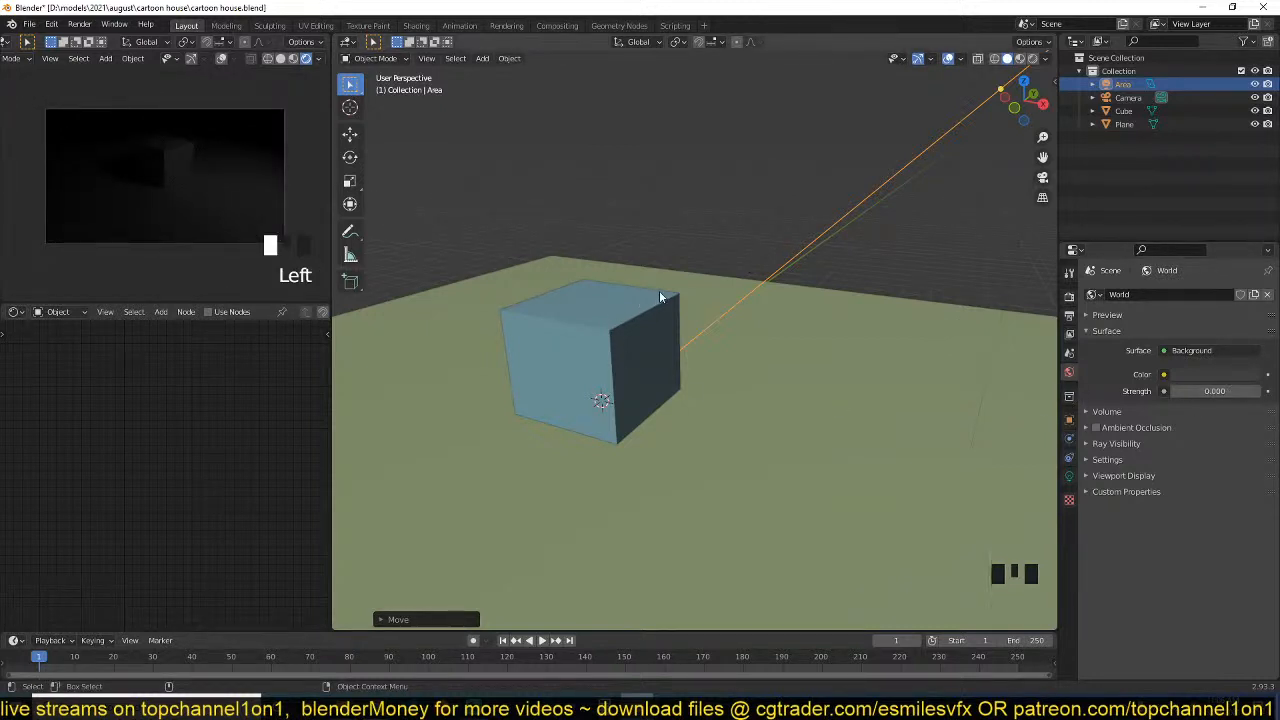
key("grave")
key("grave")
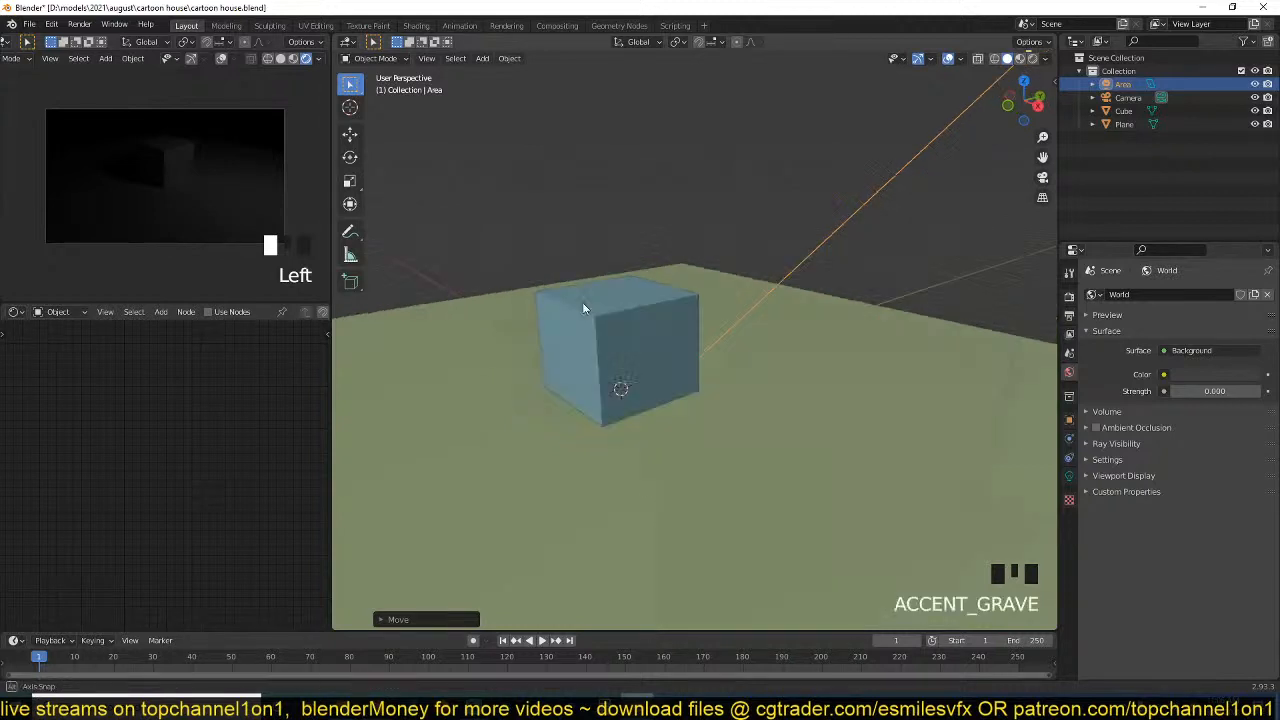
key("grave")
middle_click_drag(736, 411, 676, 361, "shift")
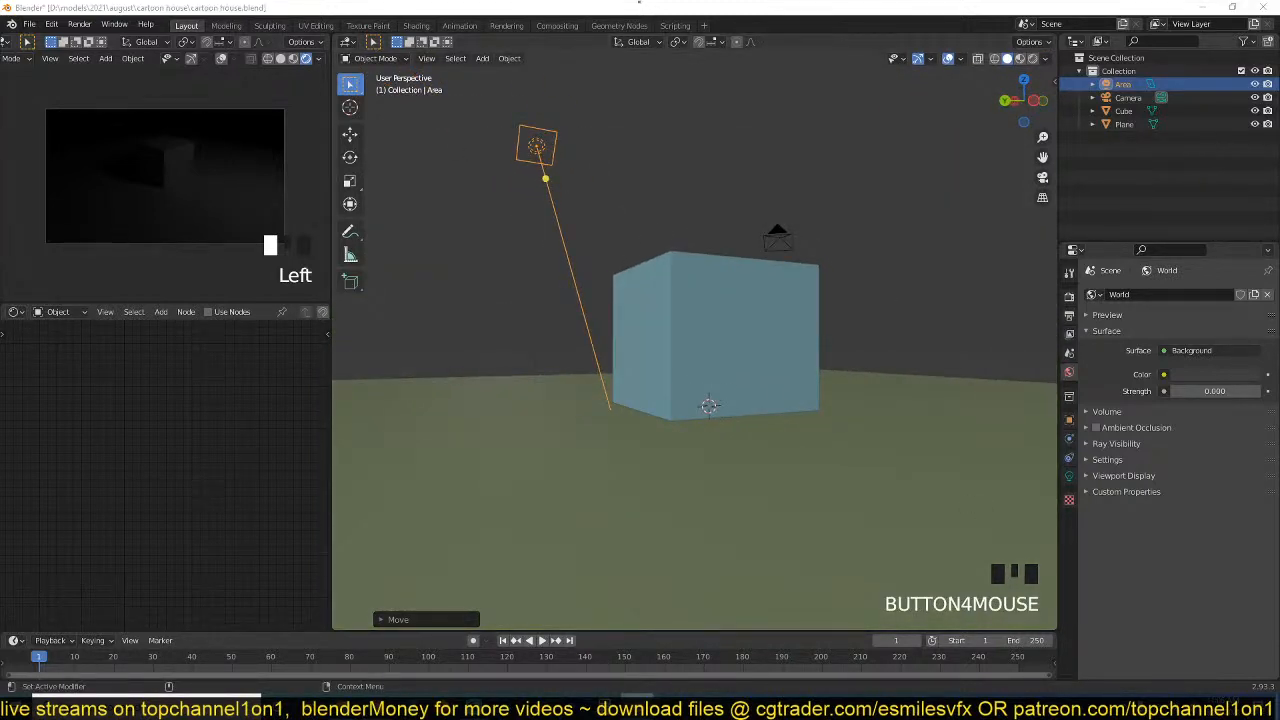
left_click(1174, 700)
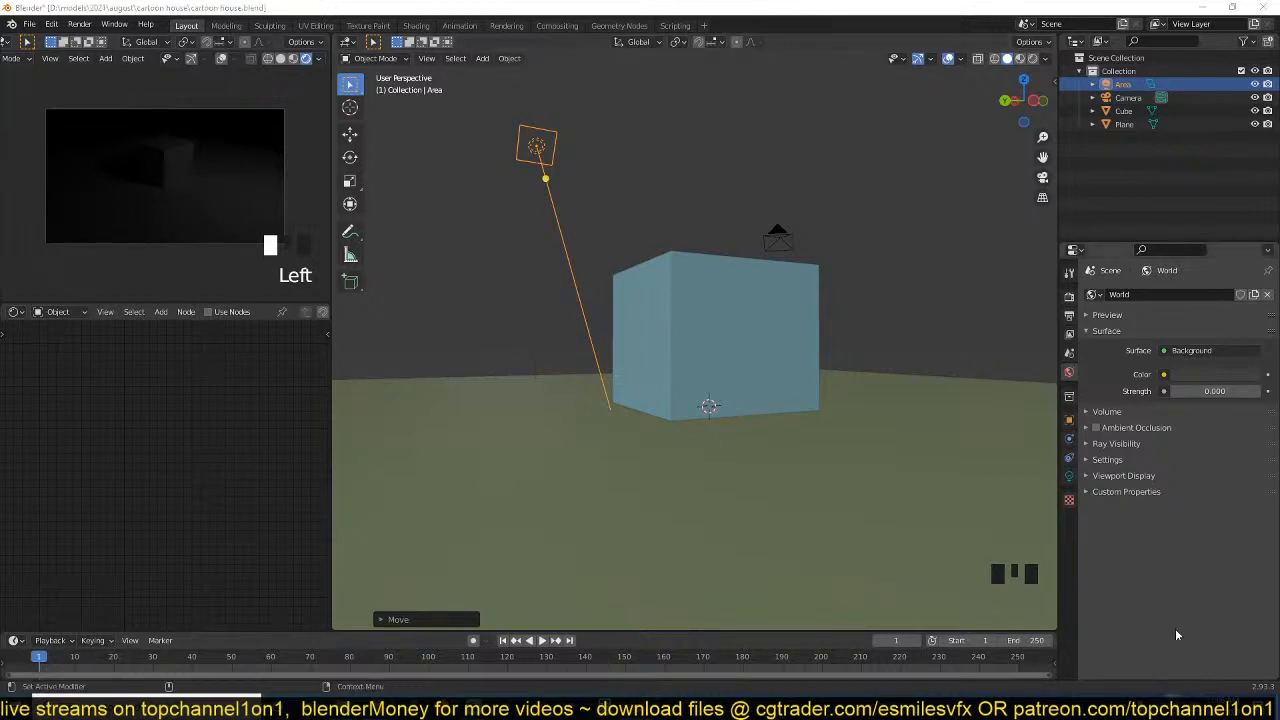
scroll(1158, 519, "down", 11)
scroll(1182, 517, "up", 5)
left_click(682, 5)
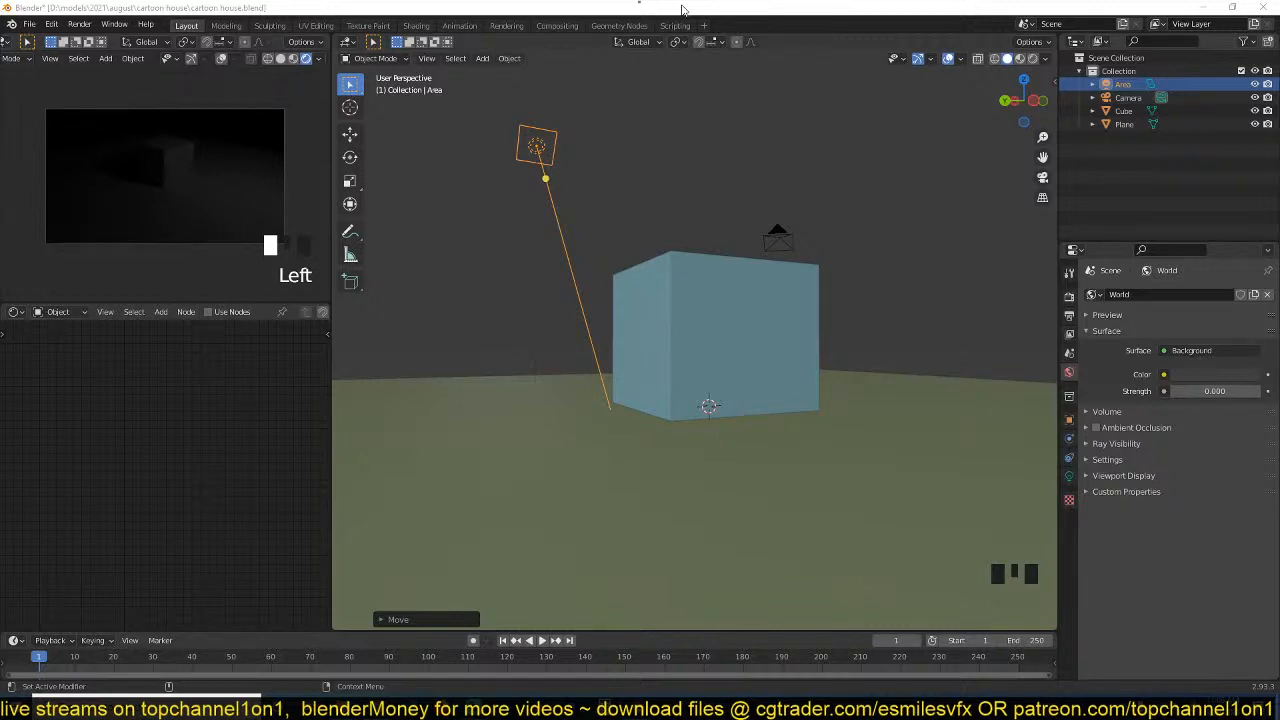
- Select the area light and set its power to 1000 W
left_click(840, 281)
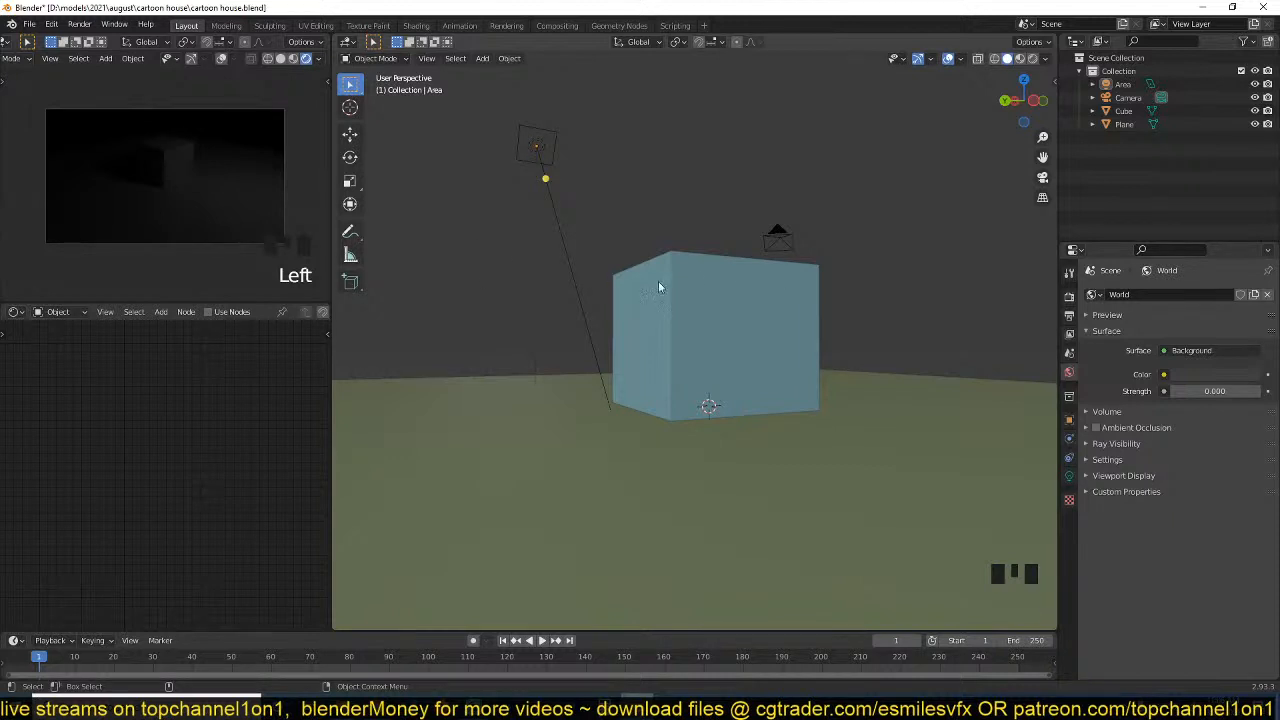
middle_click_drag(738, 329, 764, 341)
left_click(514, 163)
middle_click_drag(536, 220, 878, 283)
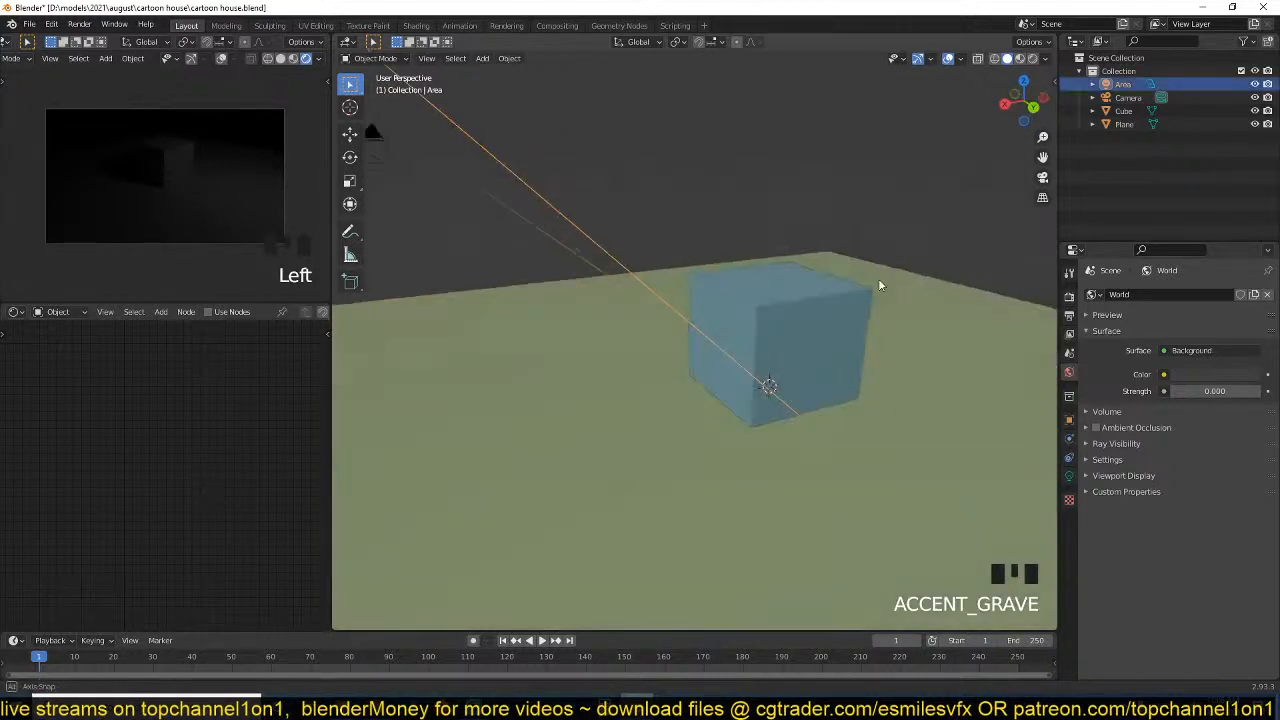
left_click(1069, 476)
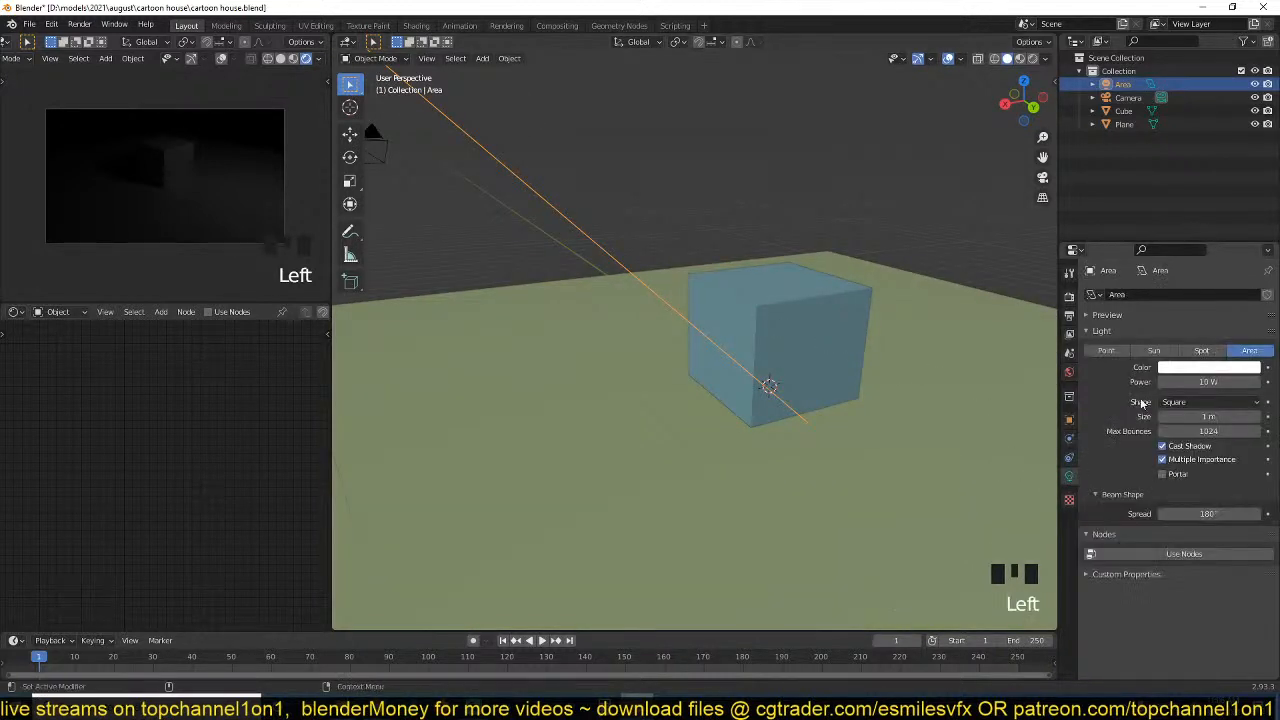
left_click(1185, 382)
type("00")
key("Return")
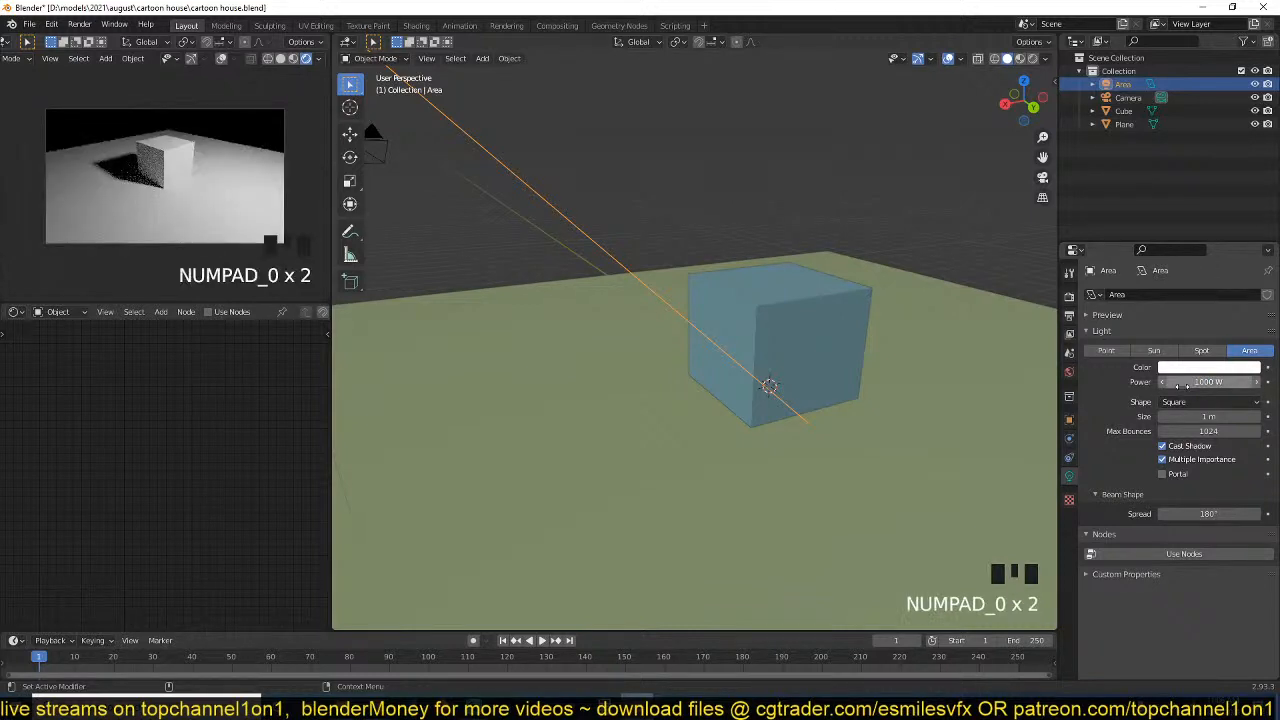
- Raise the cube along the Z axis until its base rests on the ground plane
left_click(768, 274)
key("grave")
key("grave")
key("grave")
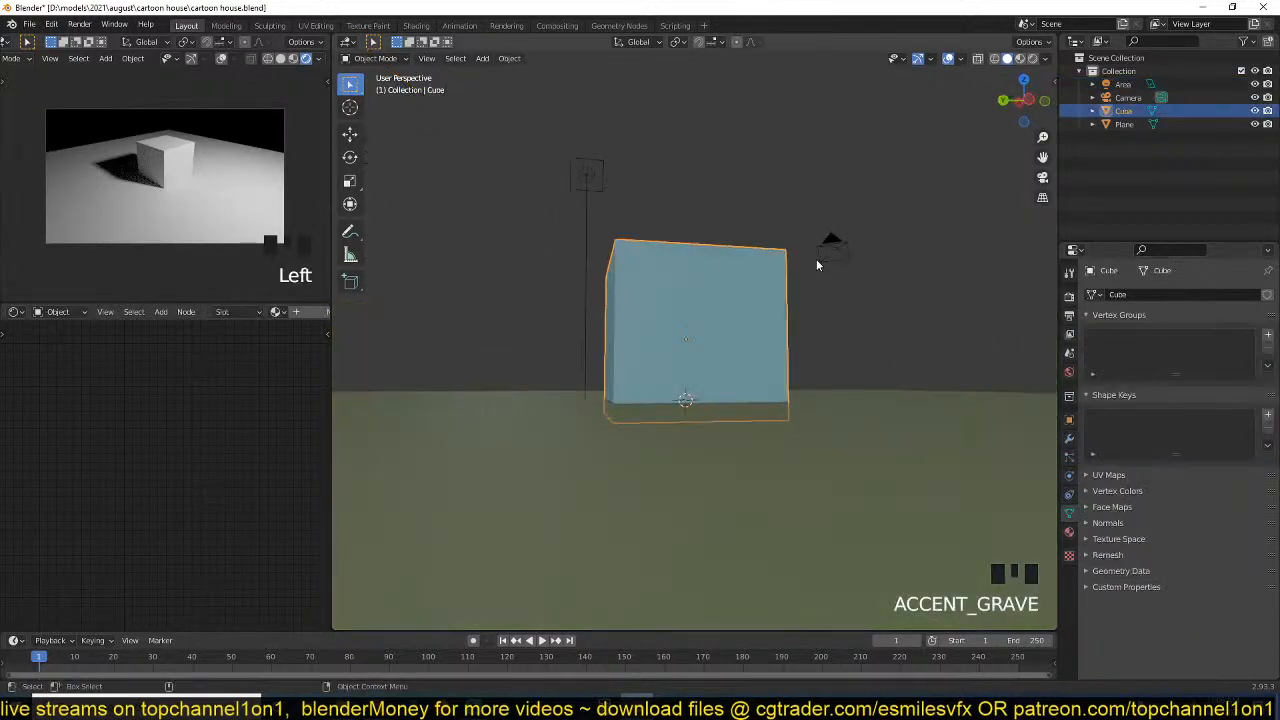
key("g")
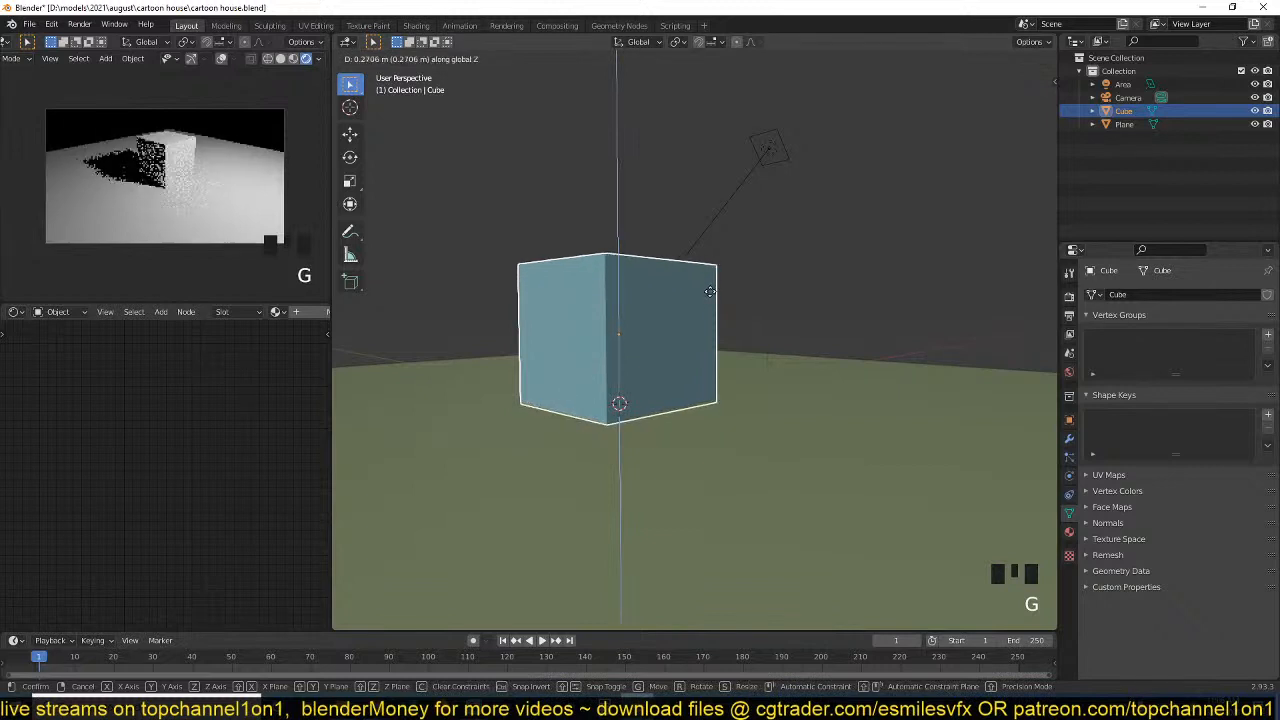
left_click(759, 232)
key("grave")
key("grave")
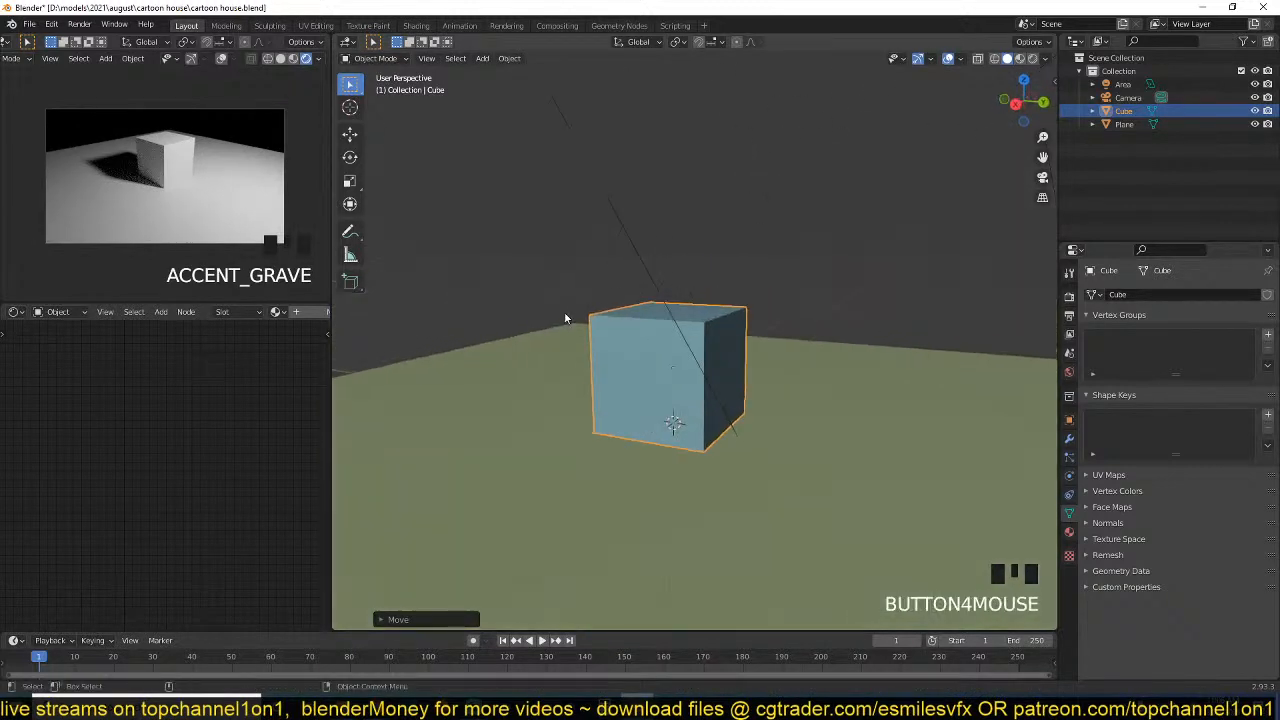
key("grave")
middle_click_drag(607, 291, 597, 317, "shift")
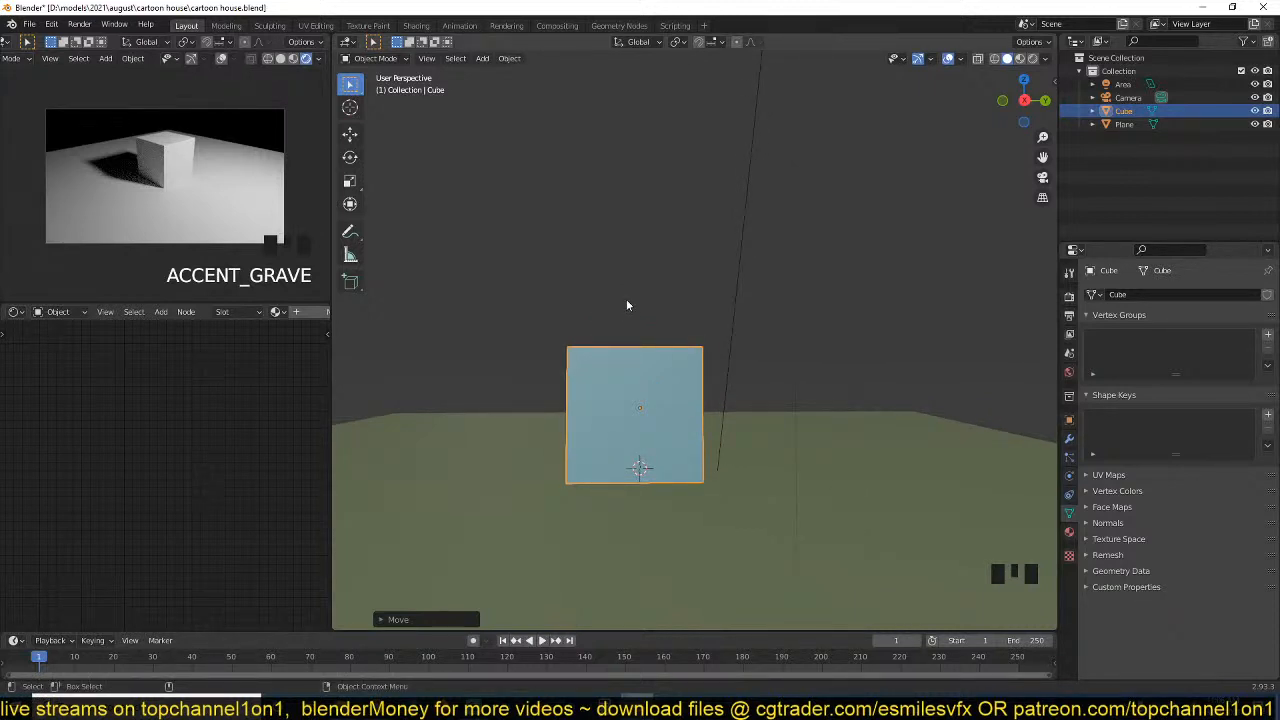
- Switch to Chrome, search for "google colab" in a new tab and open the Google Colab site
left_click(379, 700)
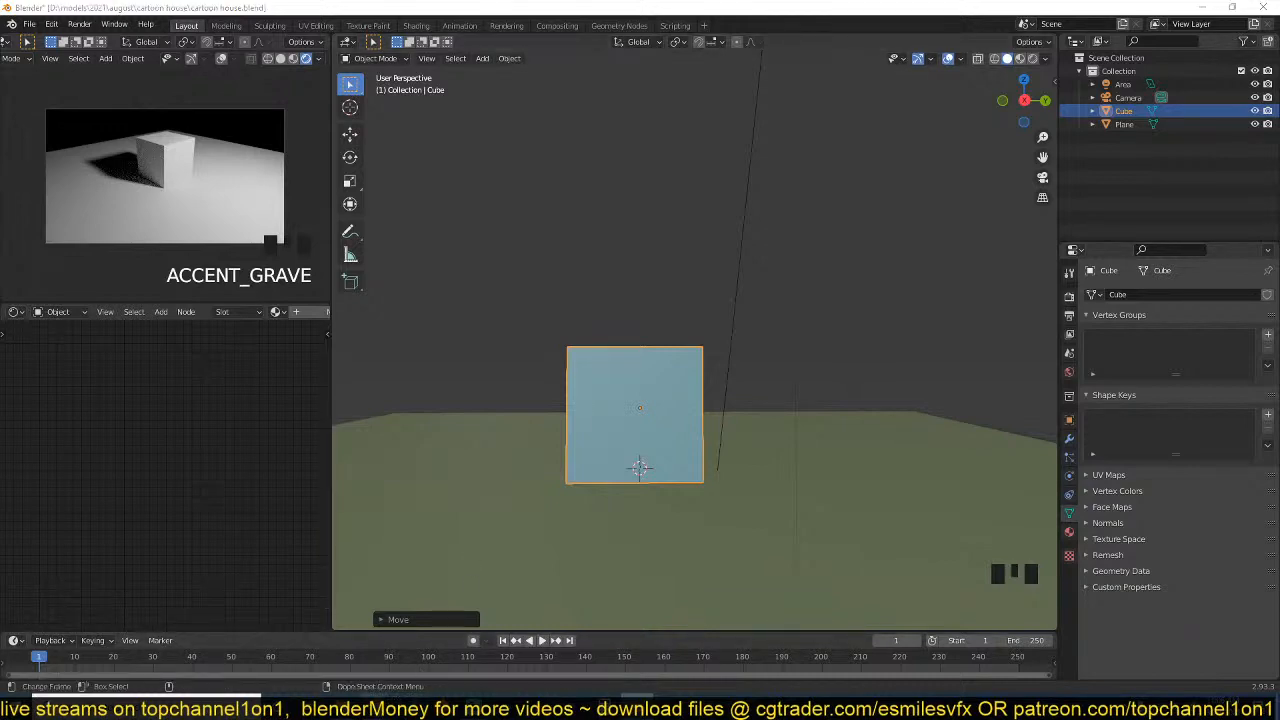
left_click(440, 650)
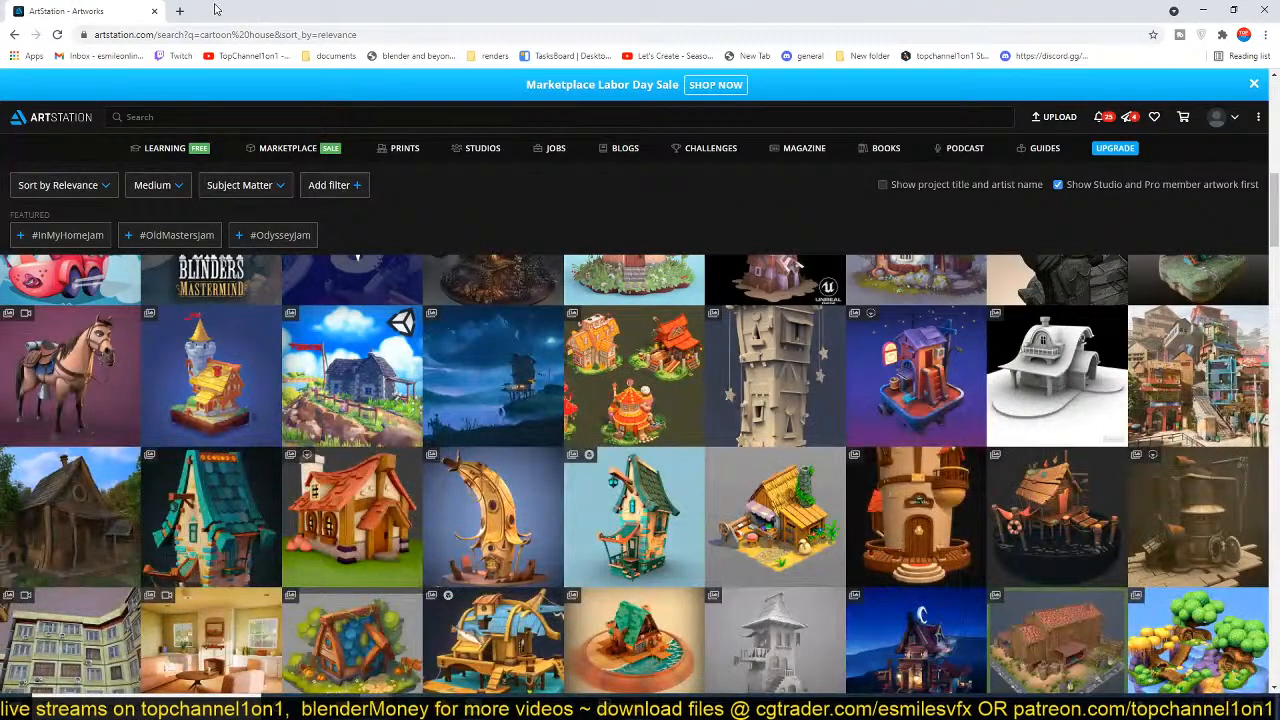
left_click(179, 11)
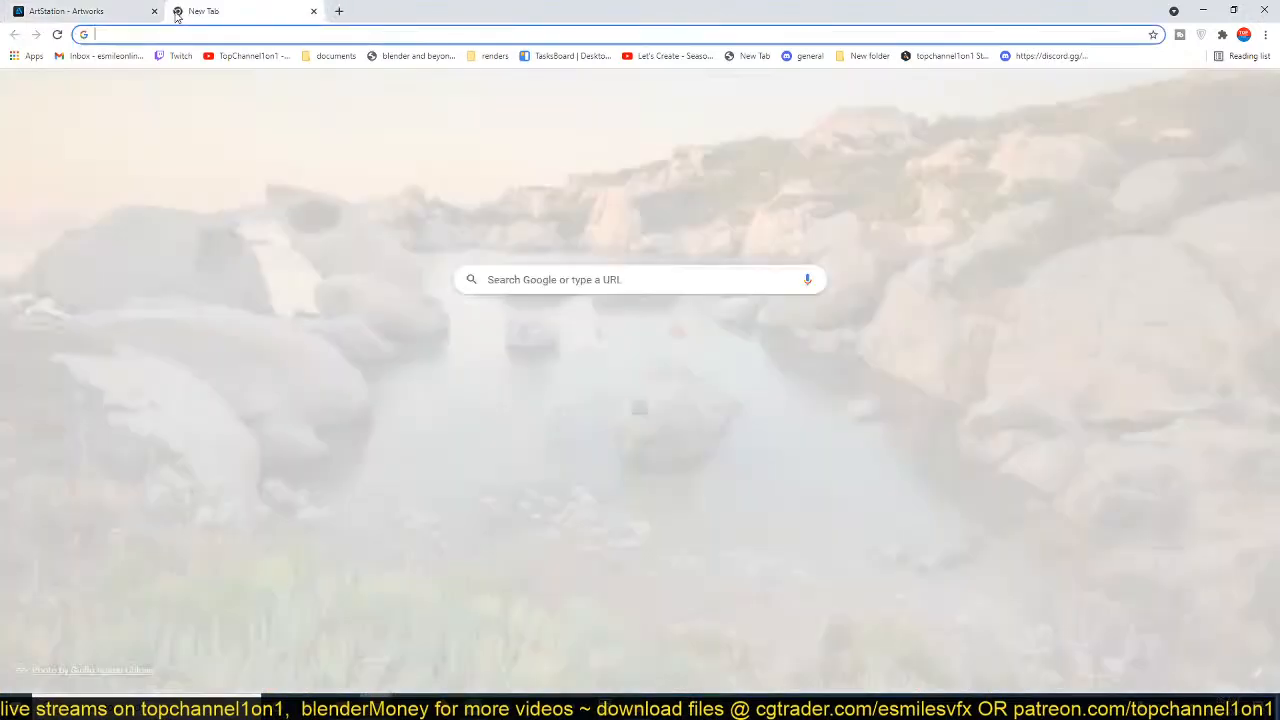
type("google c")
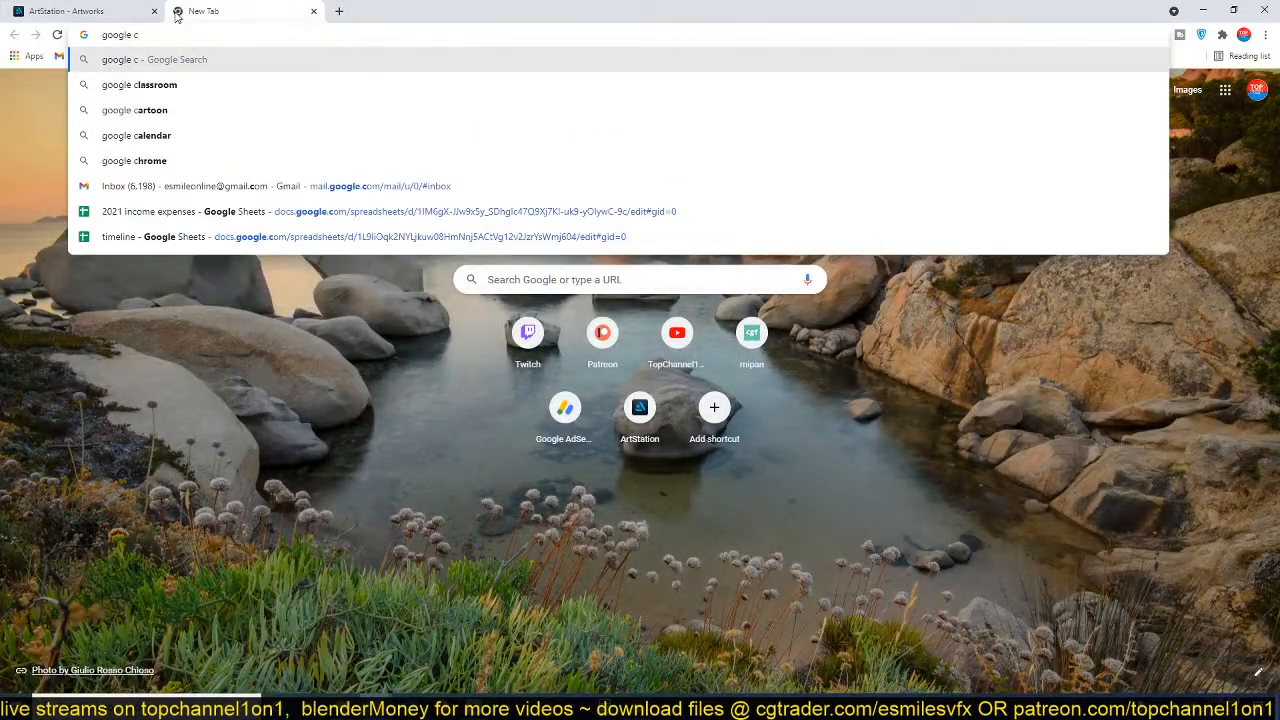
type("olla")
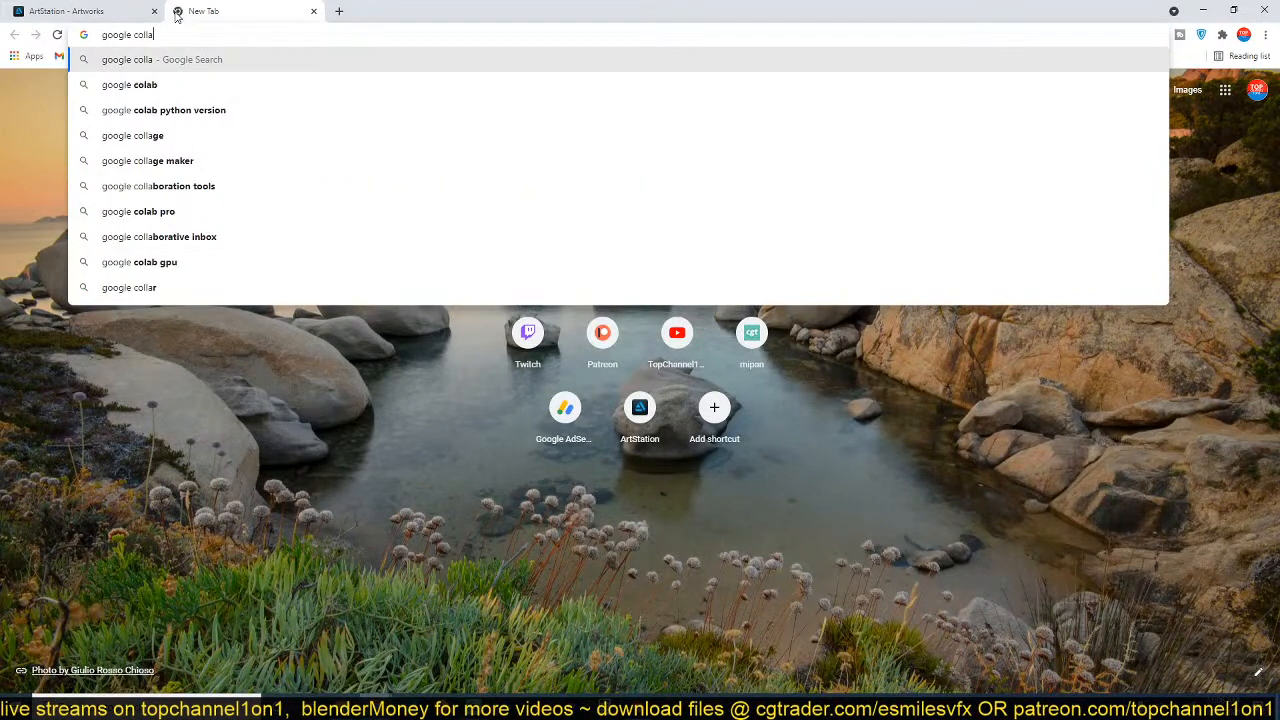
type("b")
key("BackSpace")
type("ab")
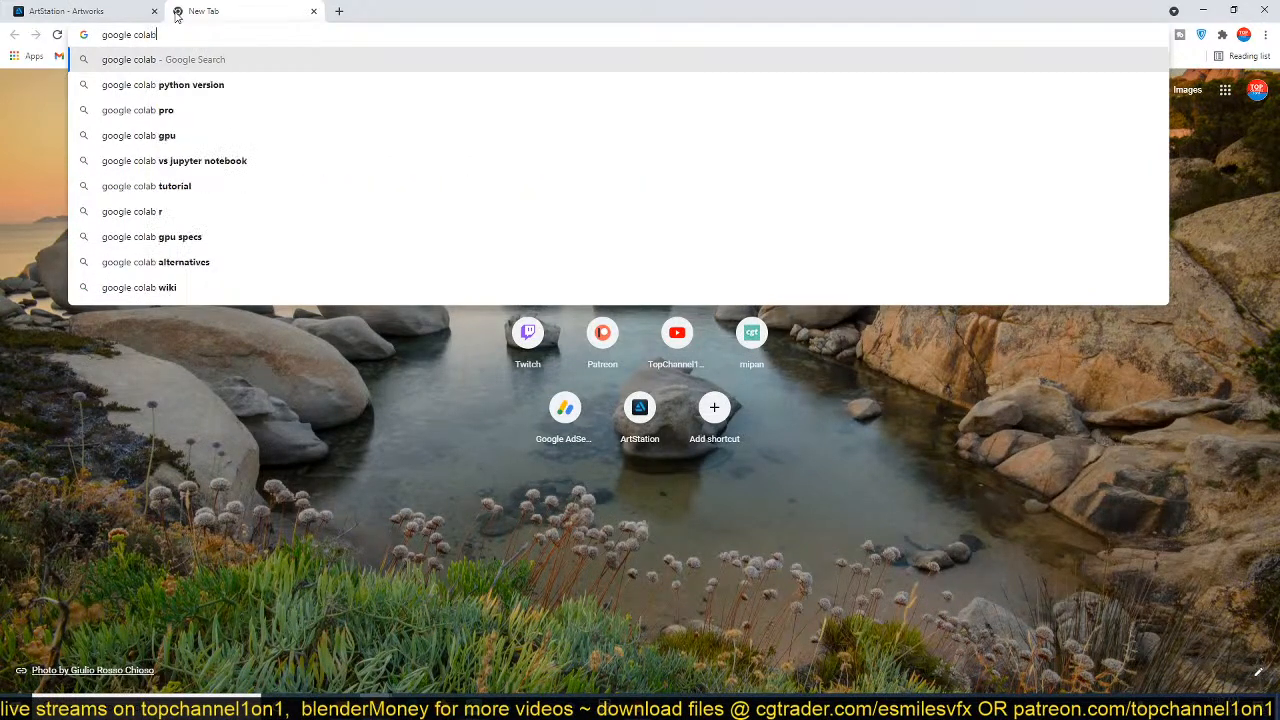
key("Return")
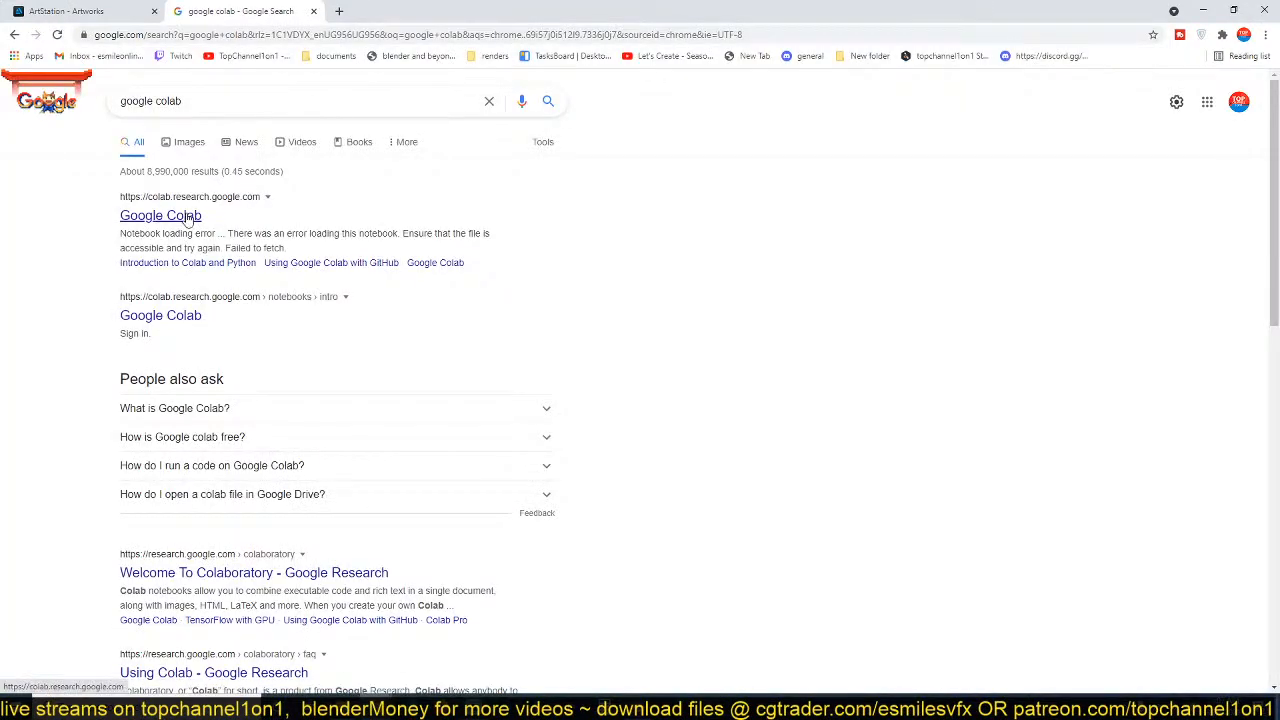
left_click(188, 217)
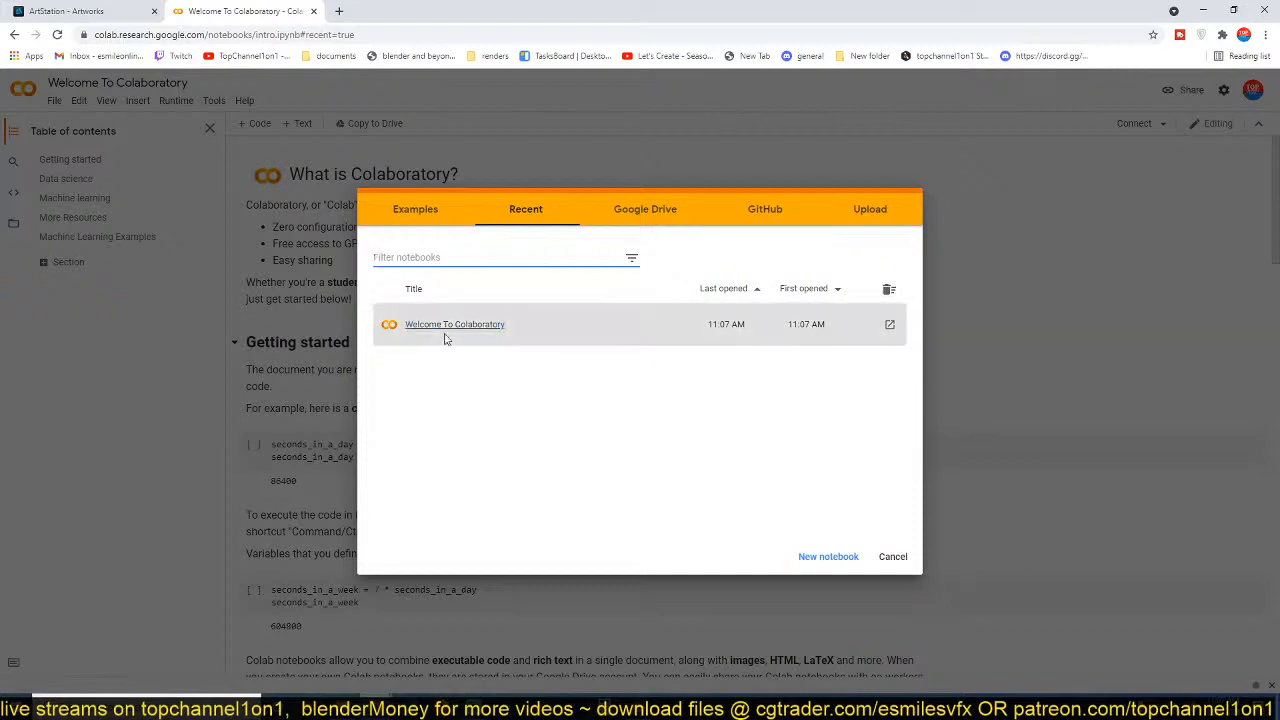
- Look through the Welcome To Colaboratory notebook, close its tab and return to Blender
left_click(510, 321)
scroll(830, 529, "down", 20)
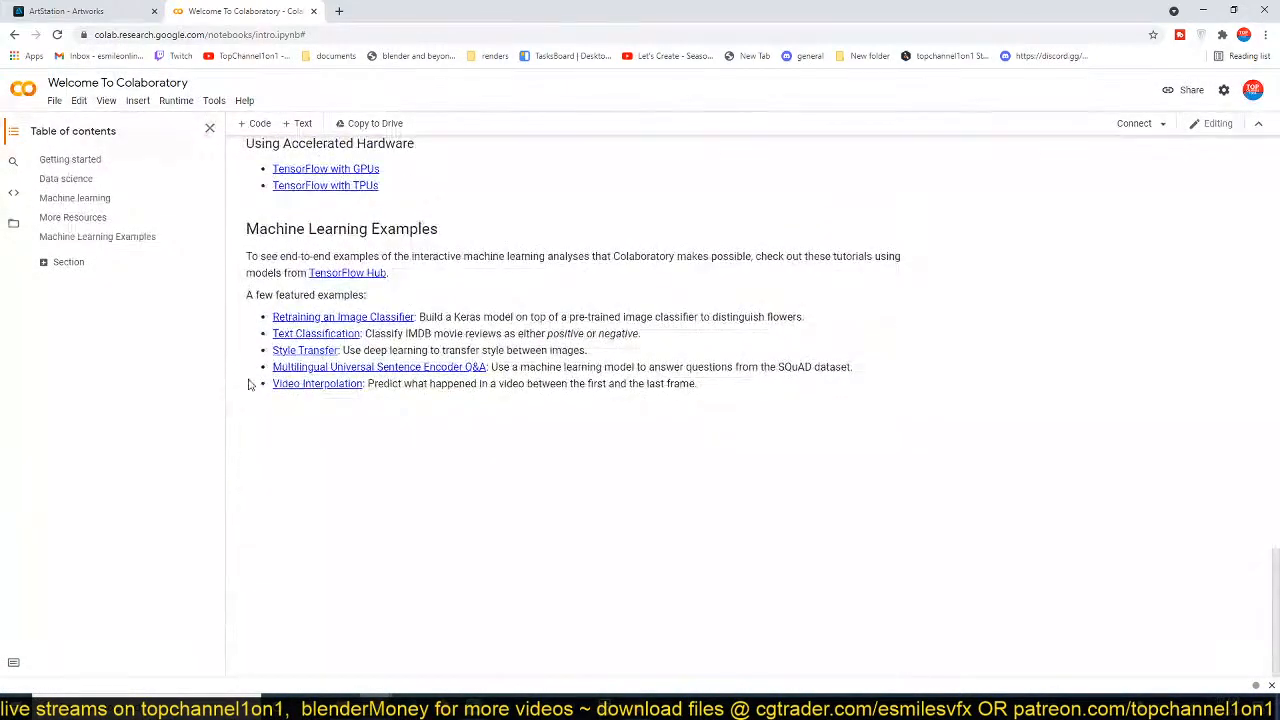
scroll(278, 365, "up", 20)
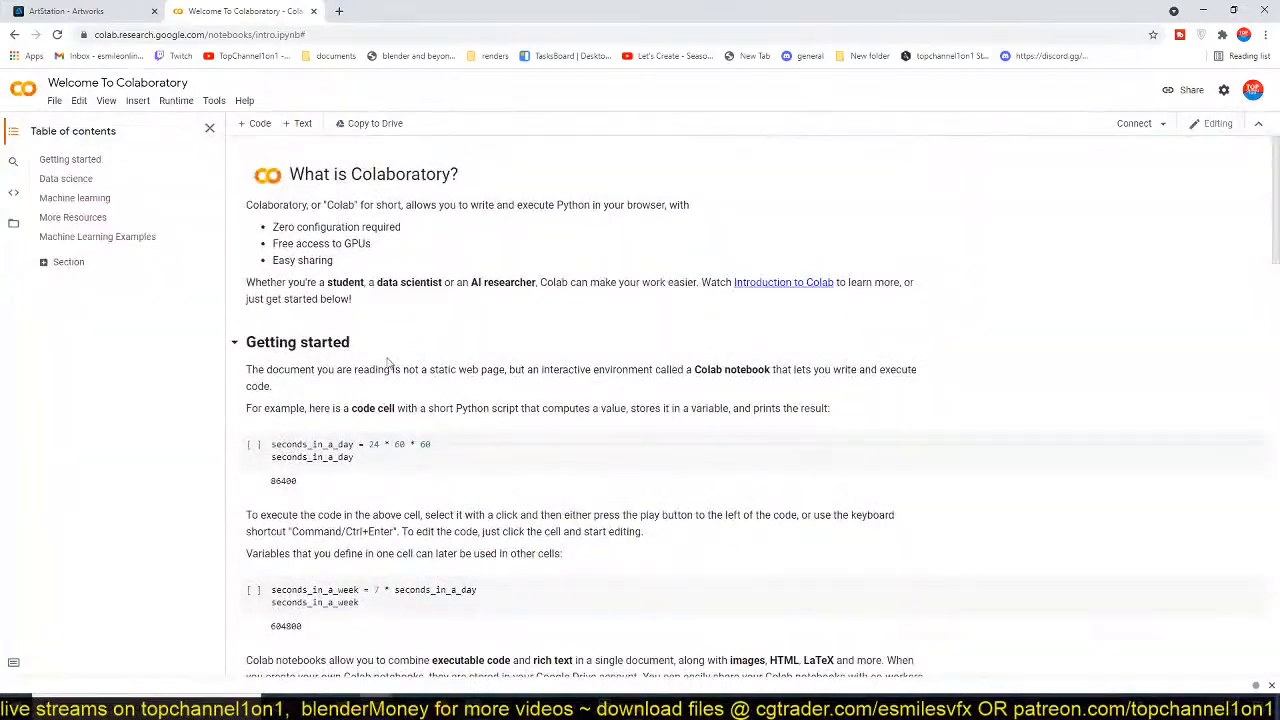
scroll(389, 366, "down", 20)
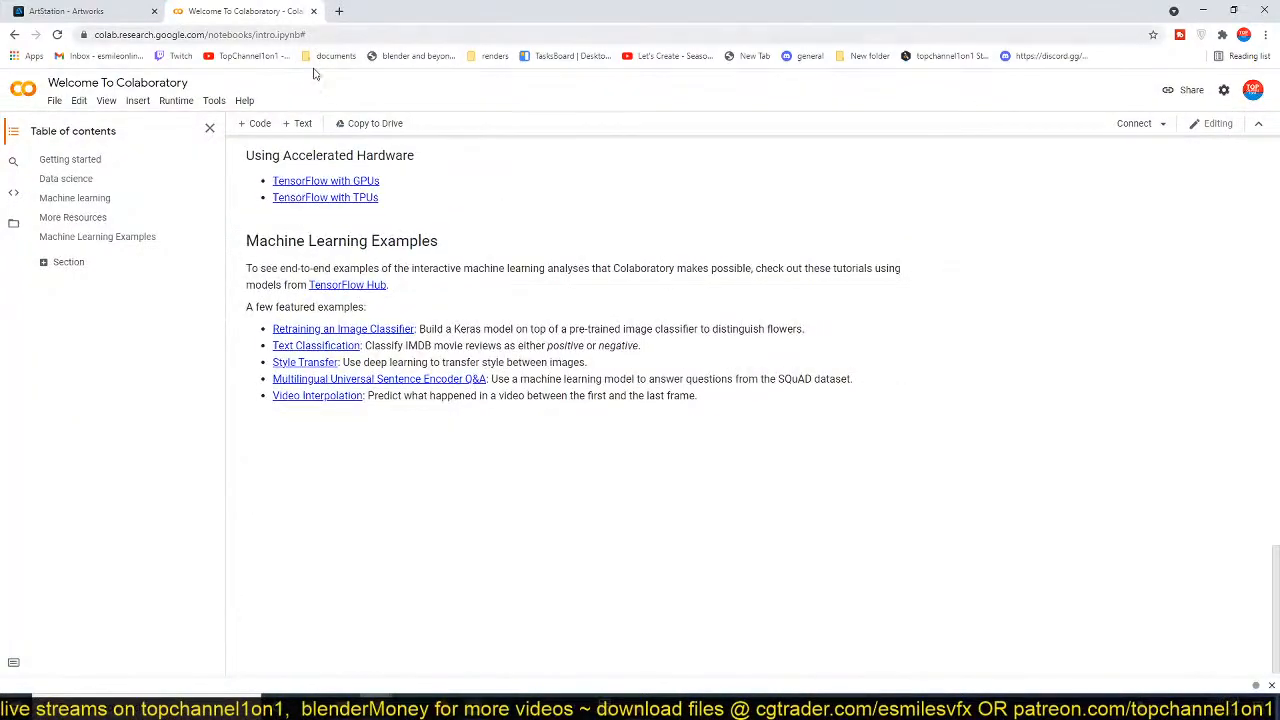
left_click(314, 11)
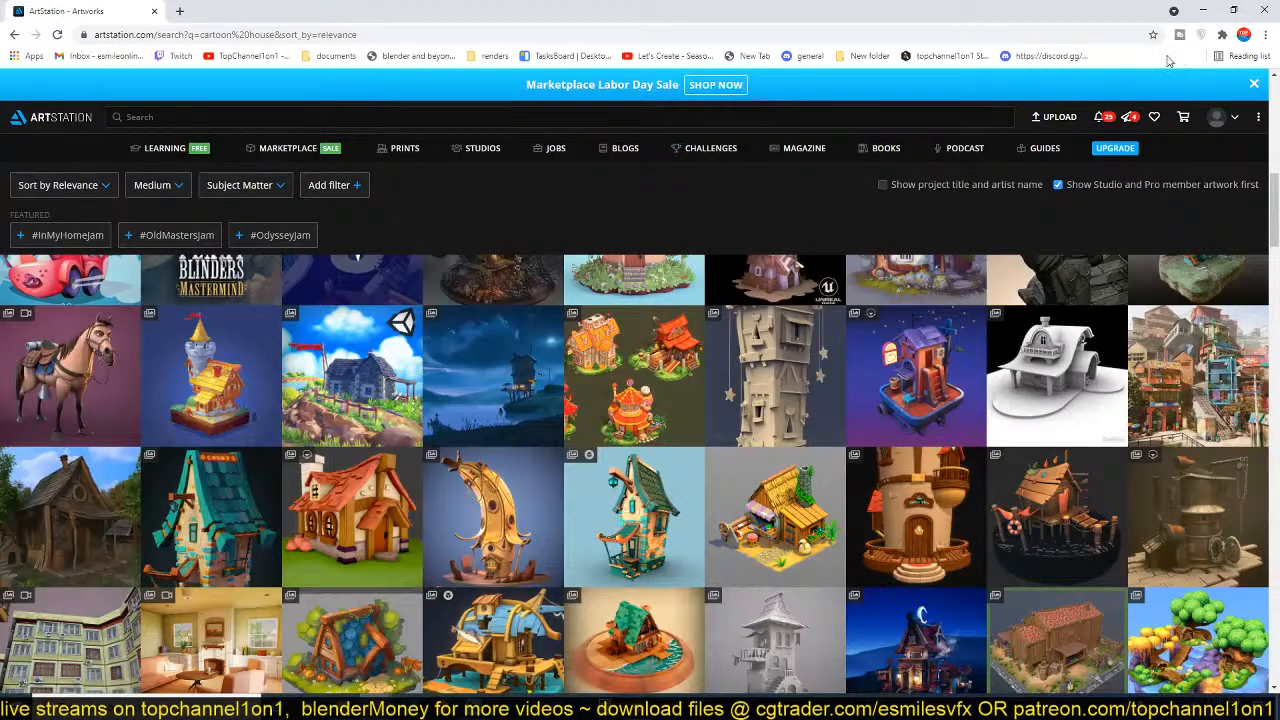
left_click(1201, 11)
key("Left")
key("Left")
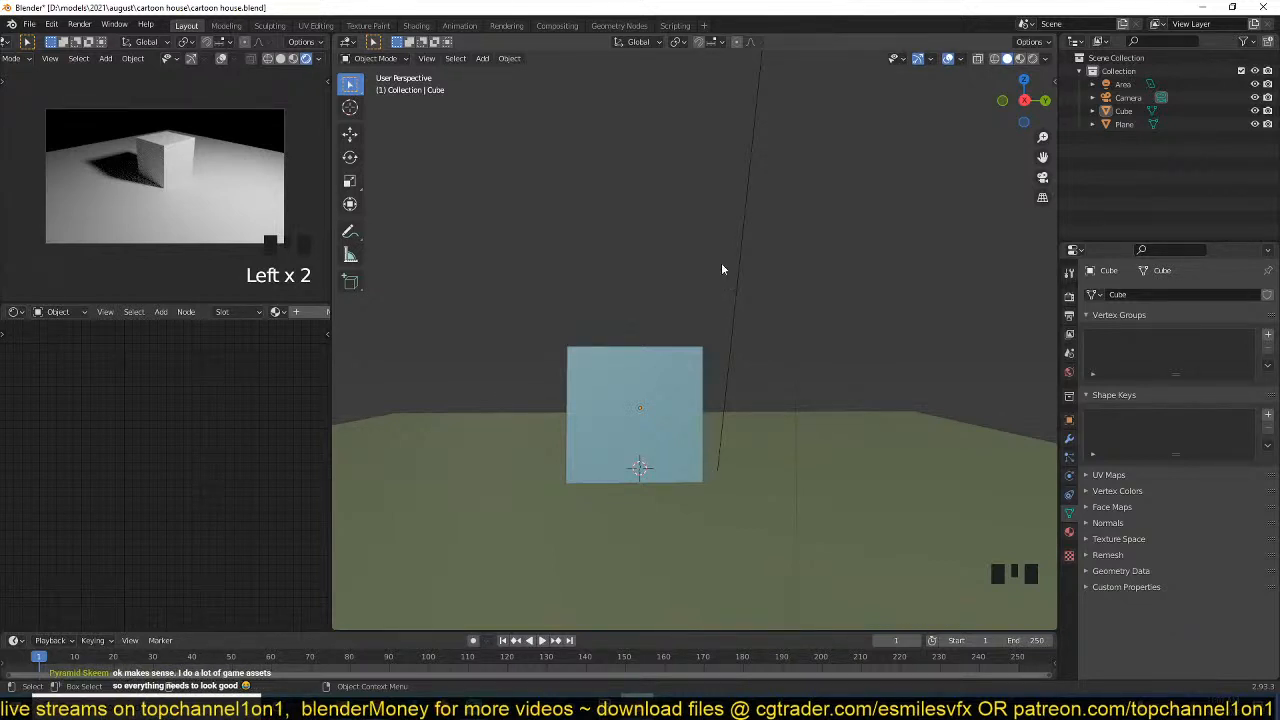
middle_click_drag(723, 271, 687, 306)
scroll(686, 305, "up", 3)
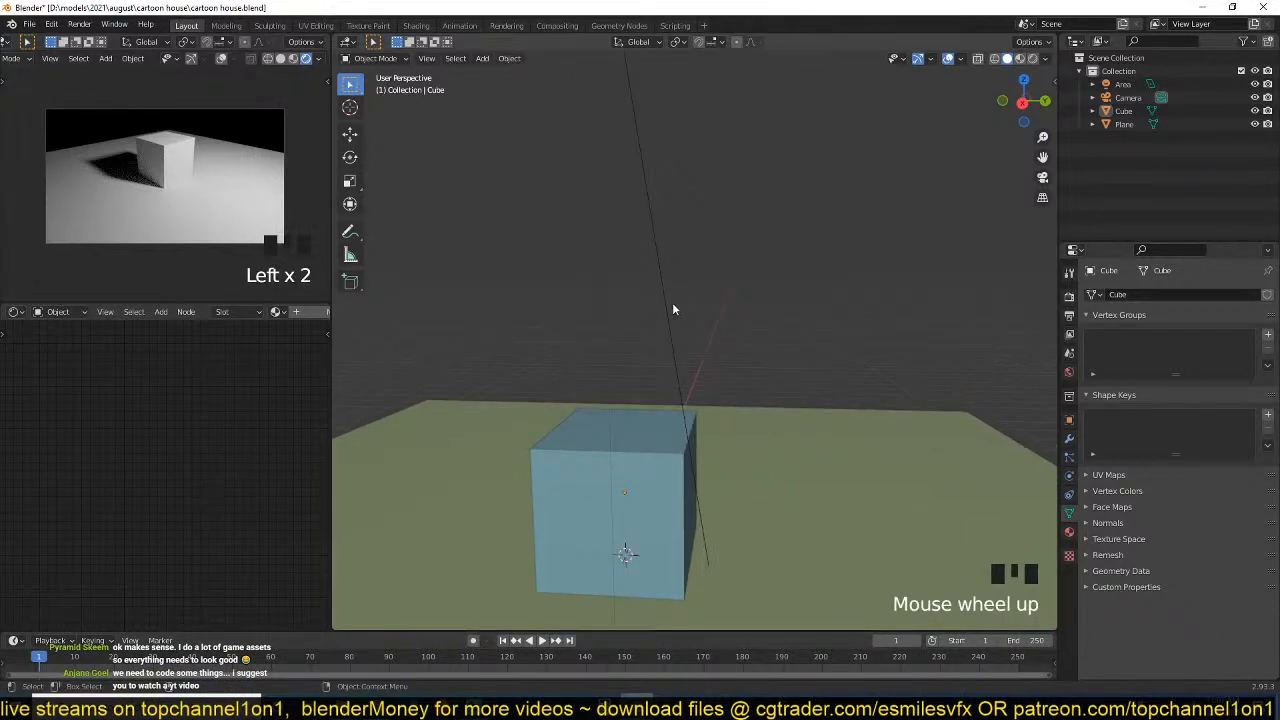
middle_click_drag(673, 304, 691, 263)
key("grave")
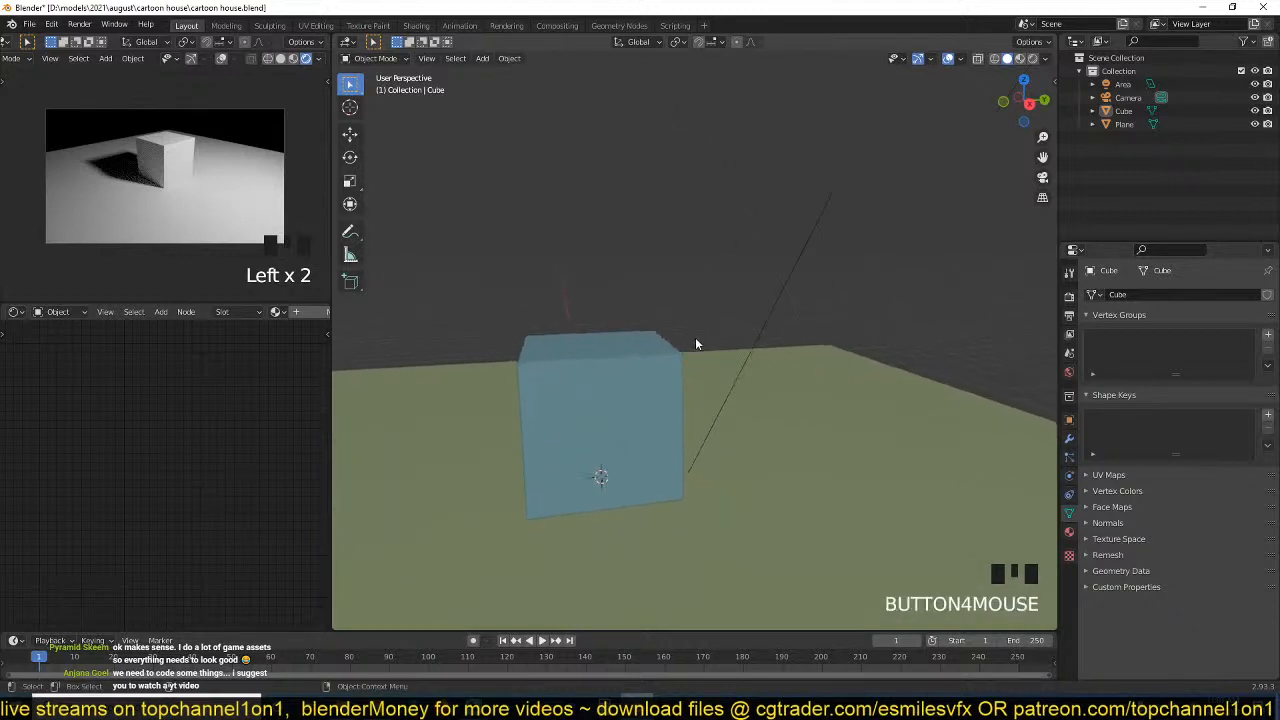
middle_click_drag(695, 337, 699, 323)
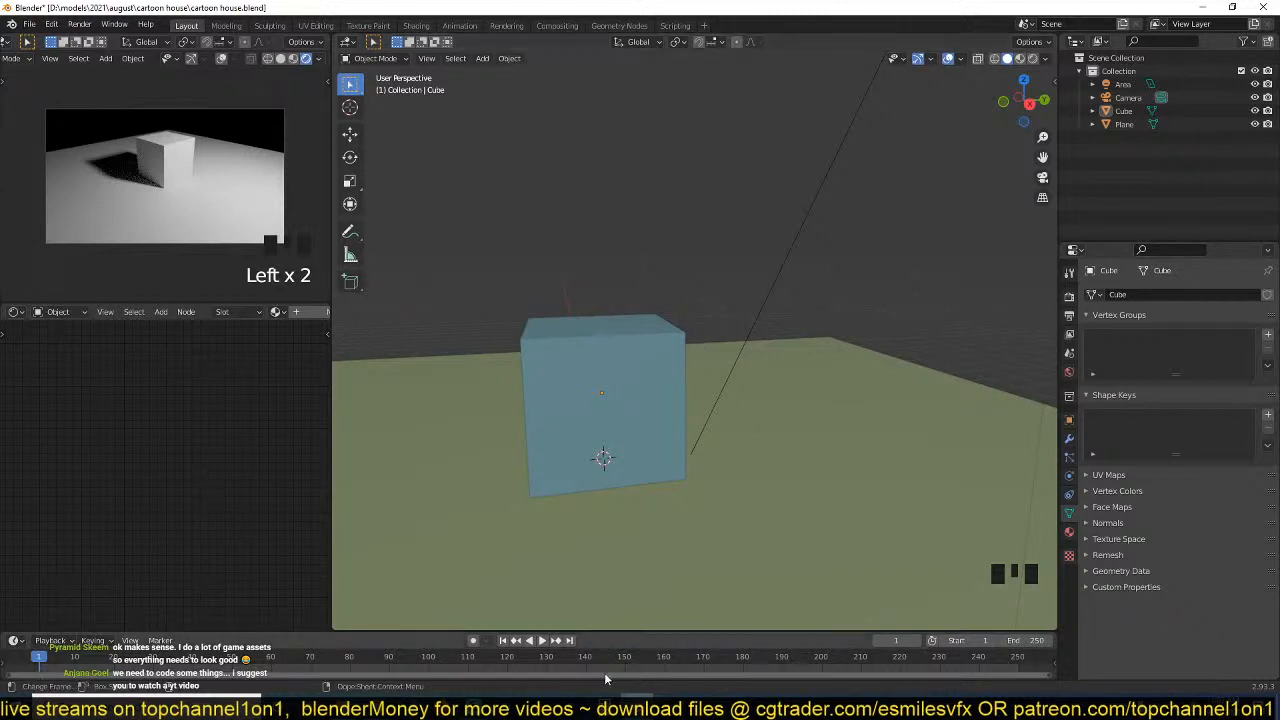
- Select the ground plane and scale it up uniformly in two passes so it extends farther around the cube
middle_click_drag(574, 574, 778, 298)
left_click(854, 421)
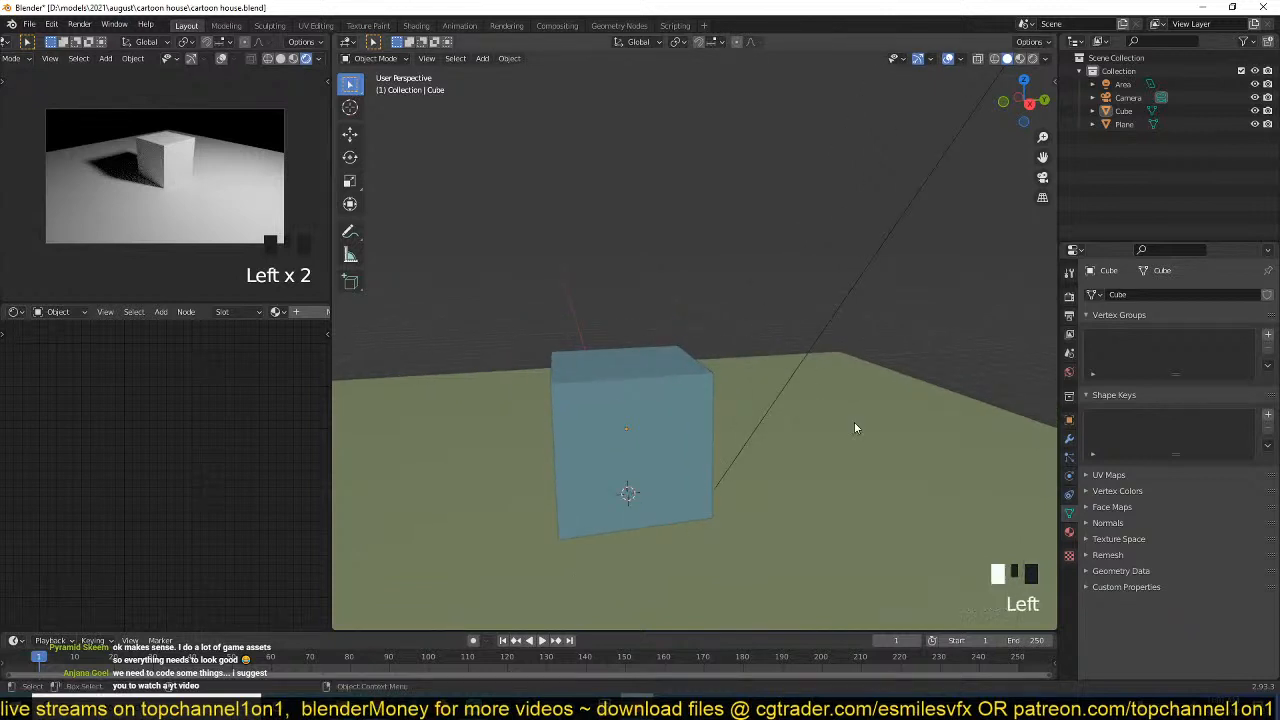
scroll(800, 440, "down", 3)
key("s")
left_click(856, 433)
key("s")
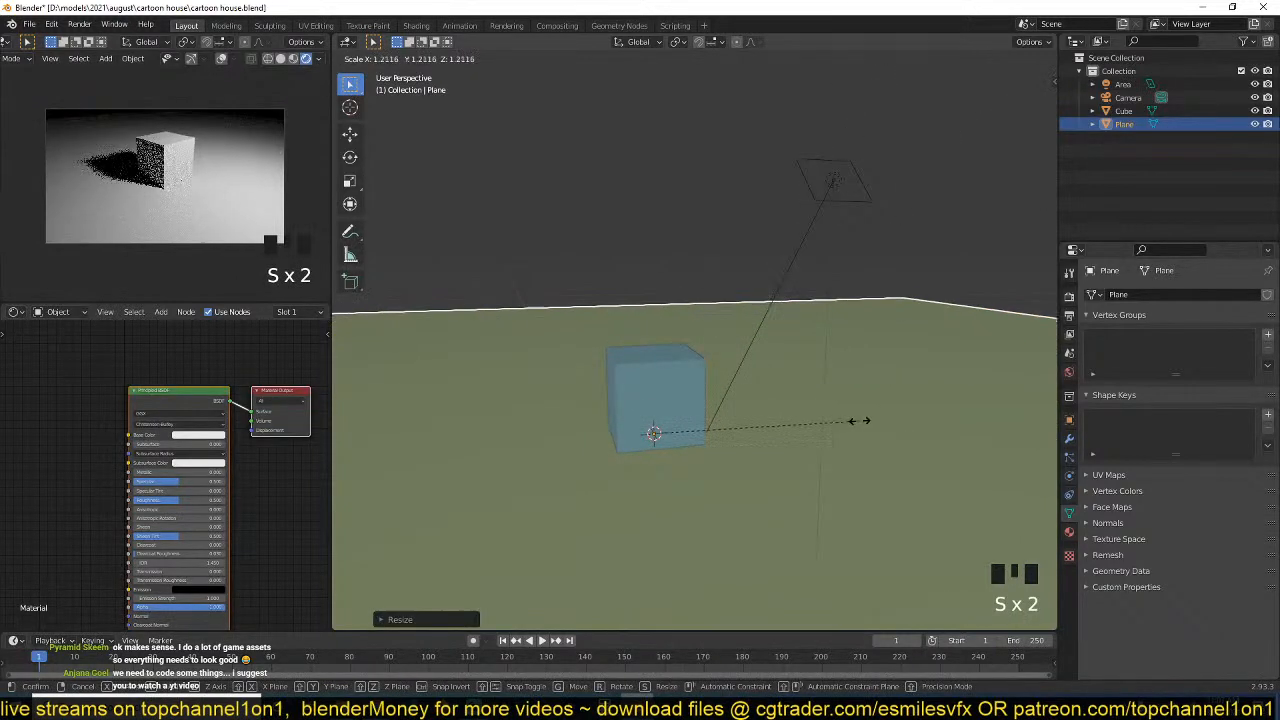
left_click(742, 190)
- Stretch the cube along the X axis and scale it along the global Y axis by about 1.88
key("grave")
scroll(912, 328, "up", 2)
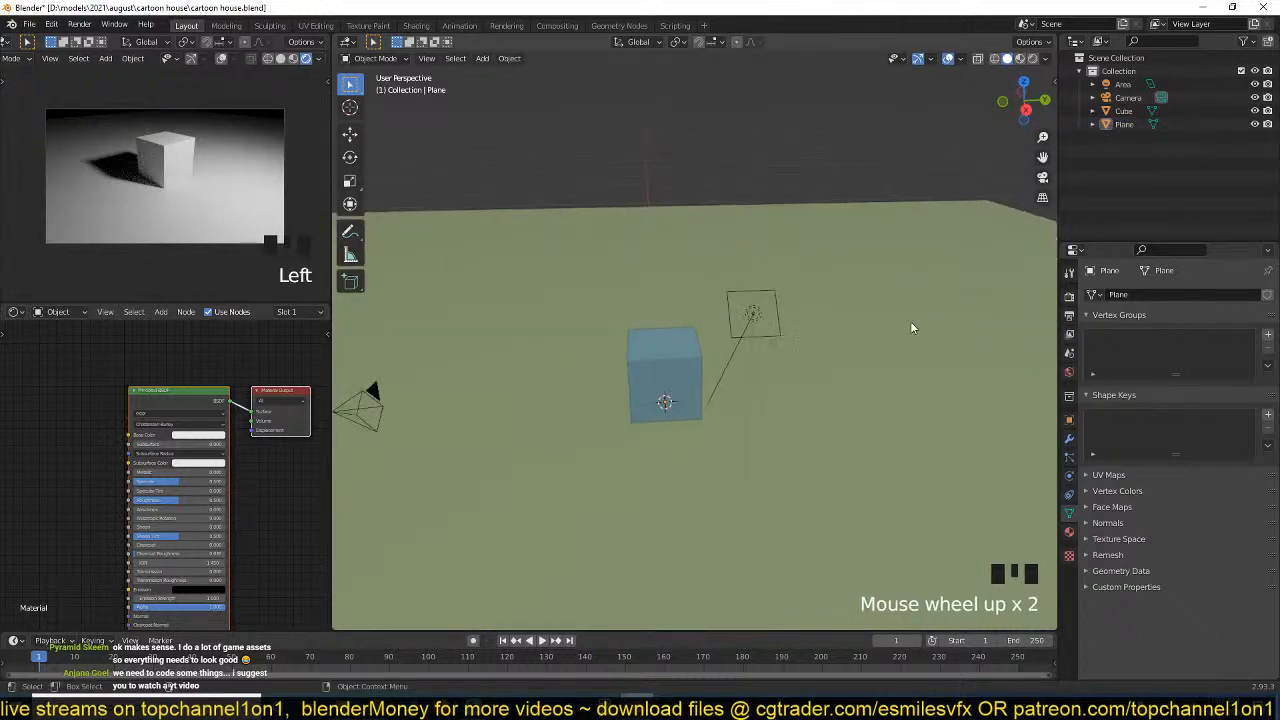
left_click(688, 332)
key("s")
left_click(737, 366)
key("grave")
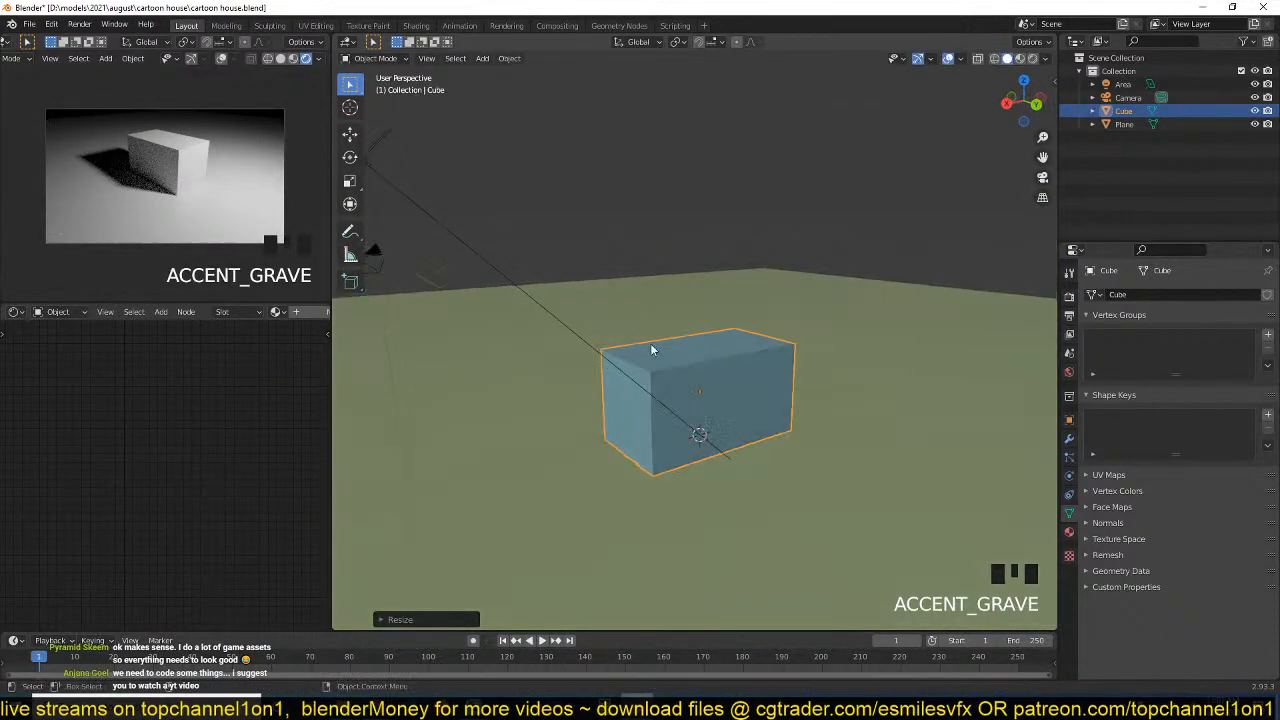
key("s")
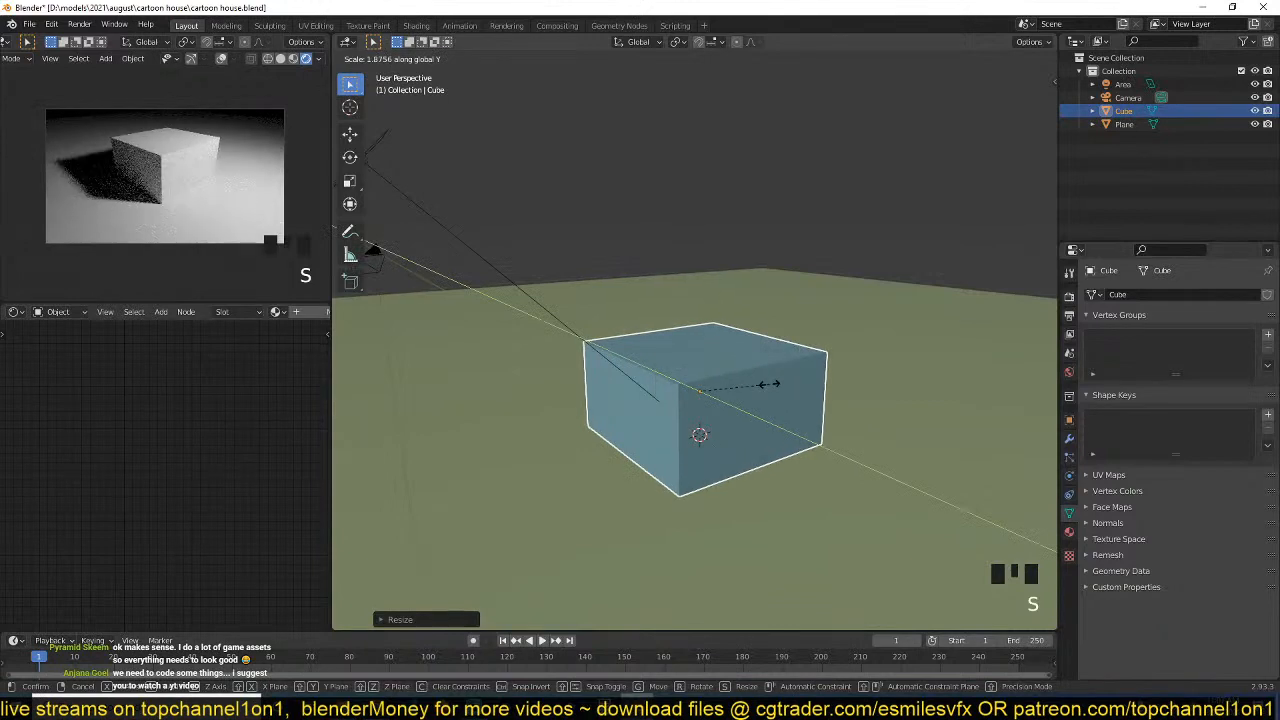
left_click(769, 384)
- Raise the cube's top face about 0.6 m along the Z axis
key("Tab")
left_click(714, 349)
key("grave")
key("g")
key("z")
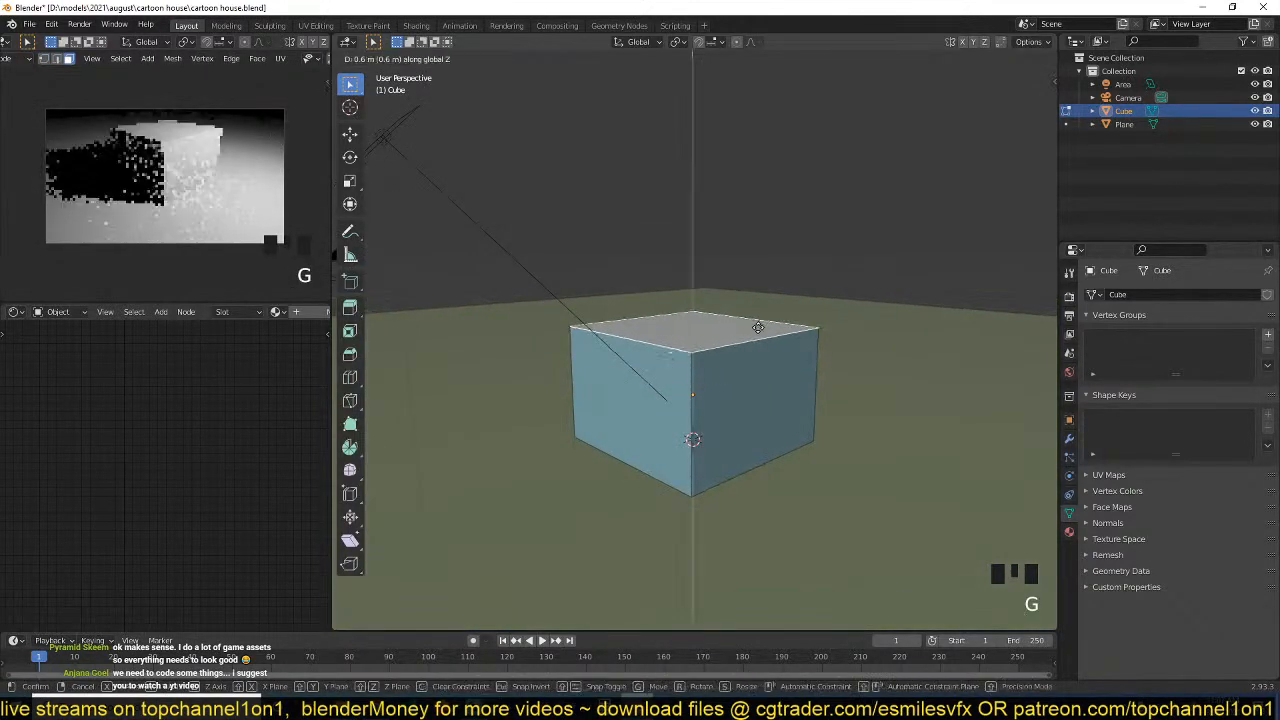
left_click(758, 327)
- Scale the cube's top face up in two passes so the walls flare outward, and return to Object Mode
key("s")
left_click(807, 355)
key("grave")
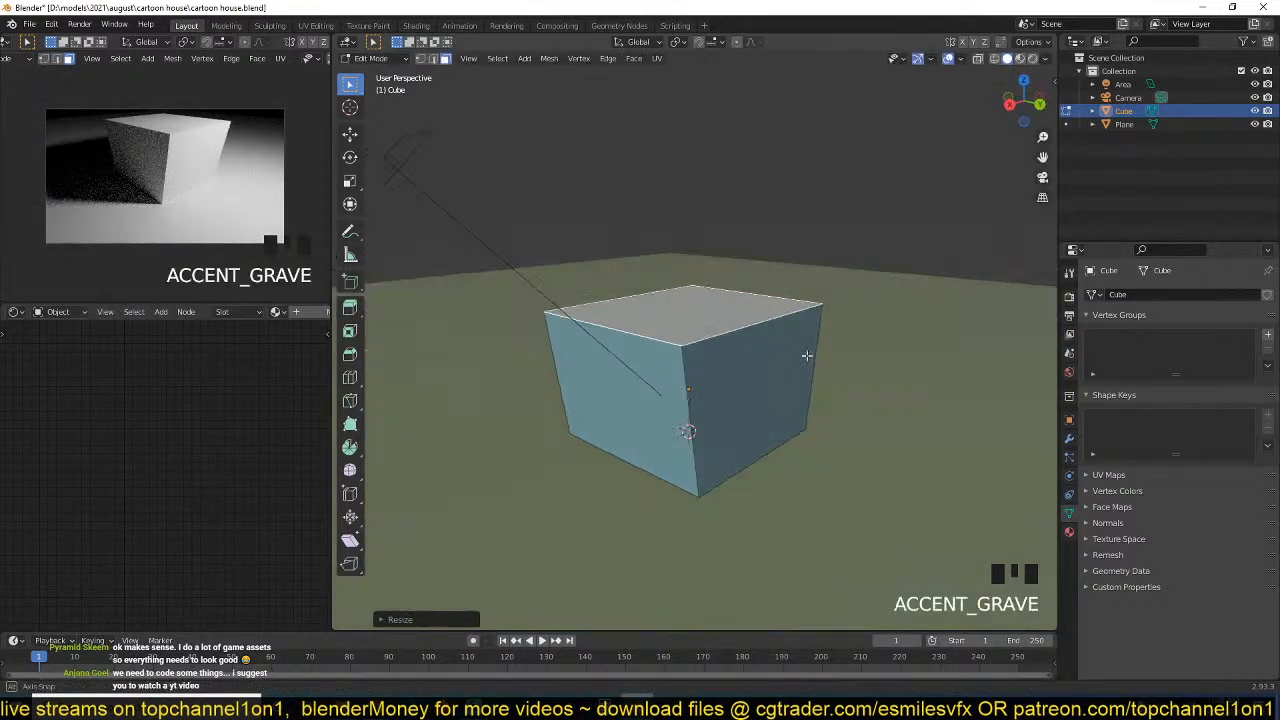
key("s")
left_click(824, 368)
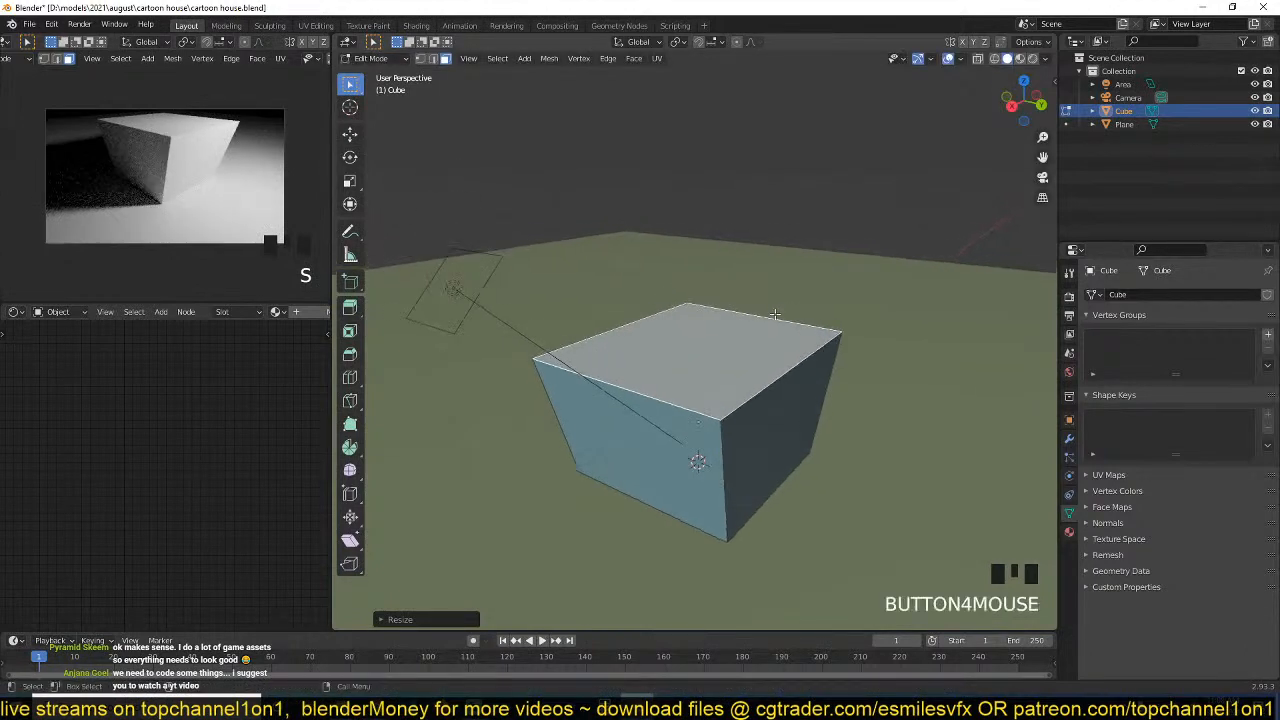
scroll(498, 331, "down", 4)
key("Tab")
- Look through the camera and pull it back so the whole house block fits inside the frame
left_click(494, 334)
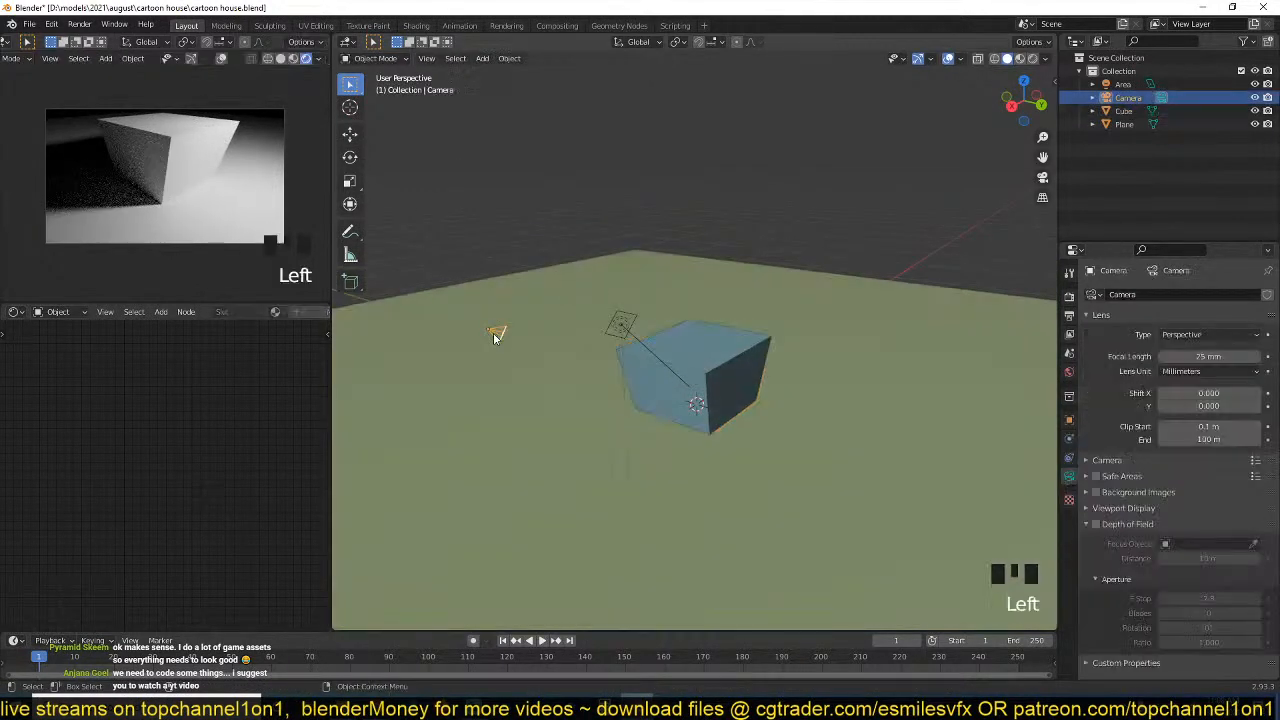
key("KP_0")
key("g")
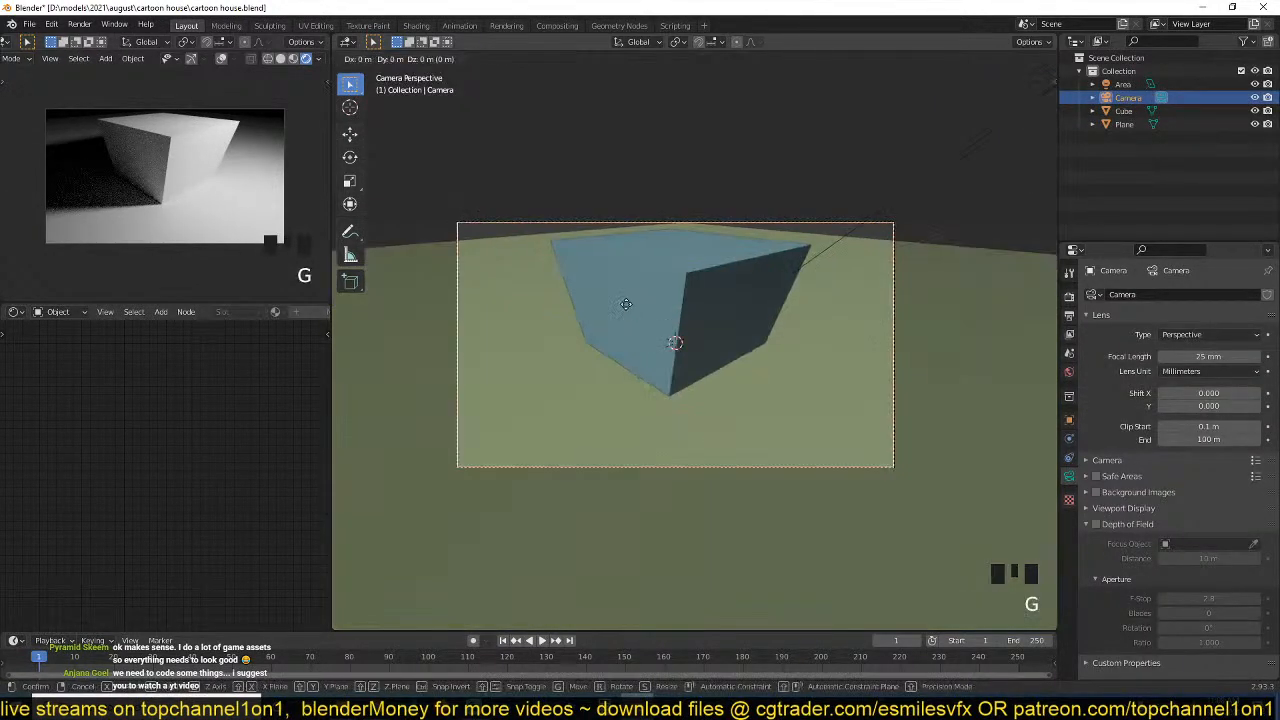
left_click(635, 377)
- Add one centred loop cut across the top and front walls of the house block and use edge selection
left_click(712, 289)
key("grave")
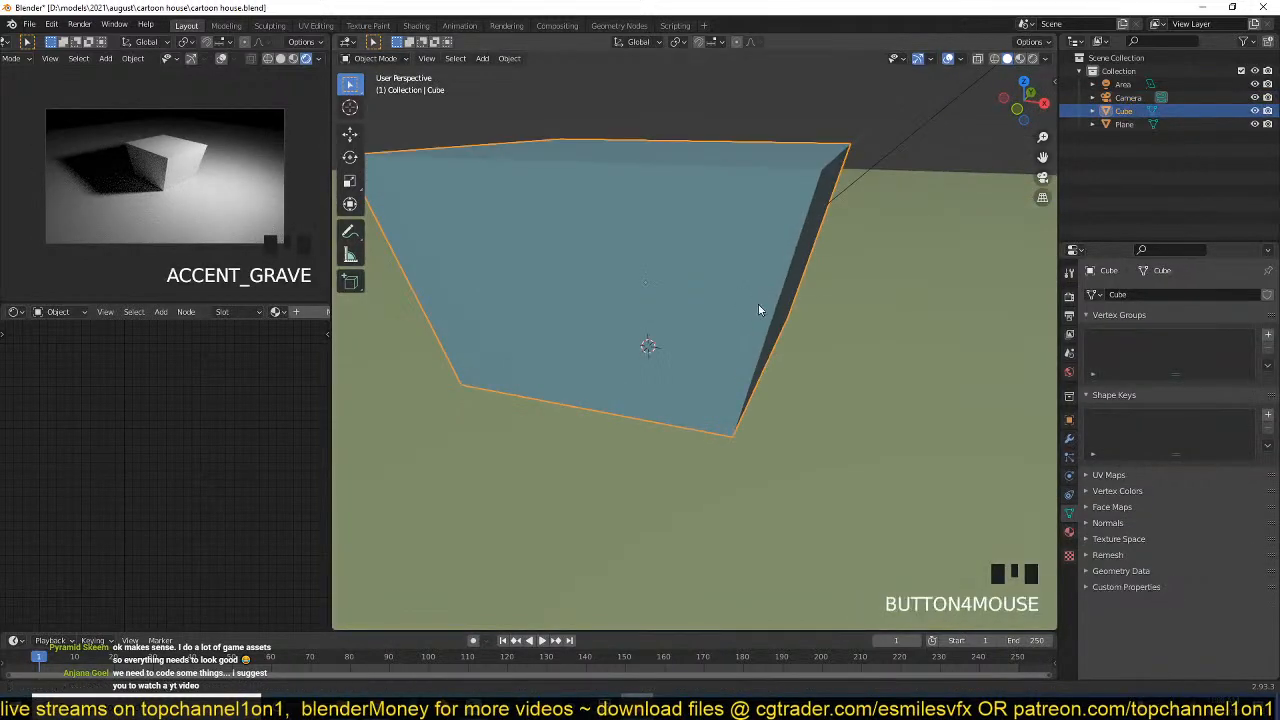
key("Tab")
key("ctrl+r")
left_click(643, 235)
right_click(643, 235)
key("grave")
key("2")
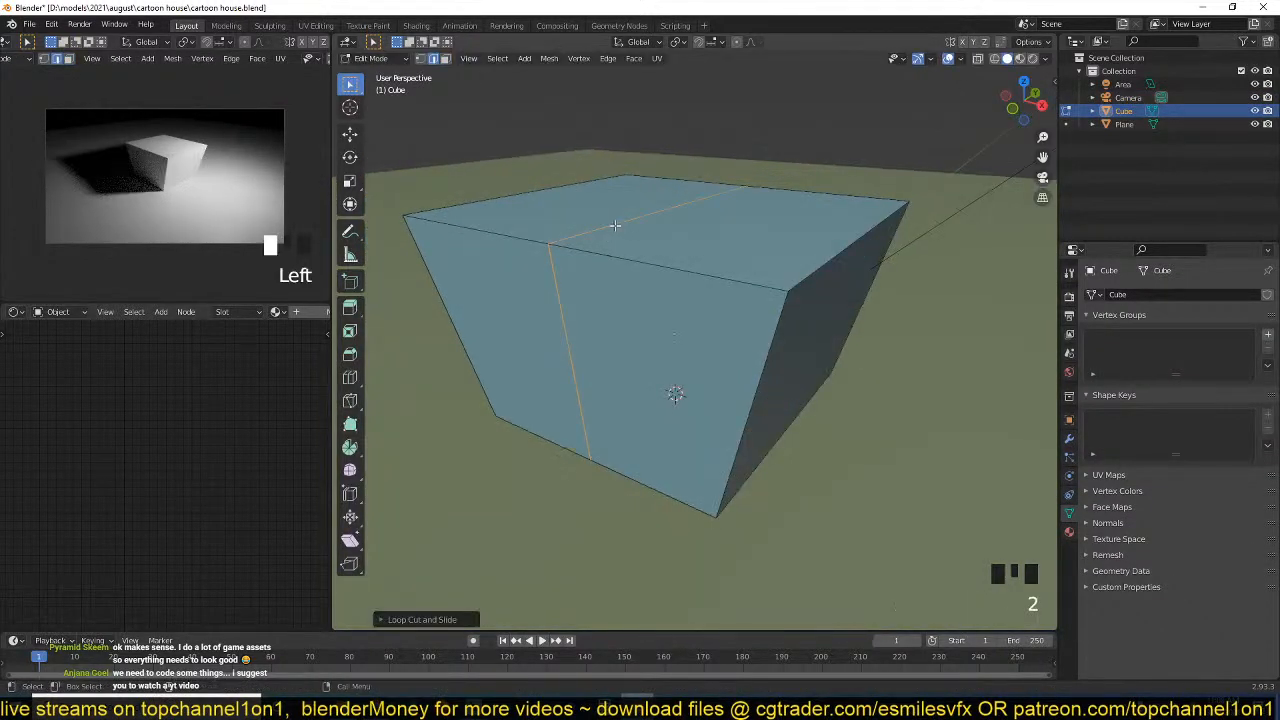
- Raise the middle edge of the top along the Z axis to form a gable ridge, and leave Edit Mode
left_click(617, 225)
key("grave")
middle_click_drag(660, 253, 651, 326)
key("g")
middle_click(654, 290)
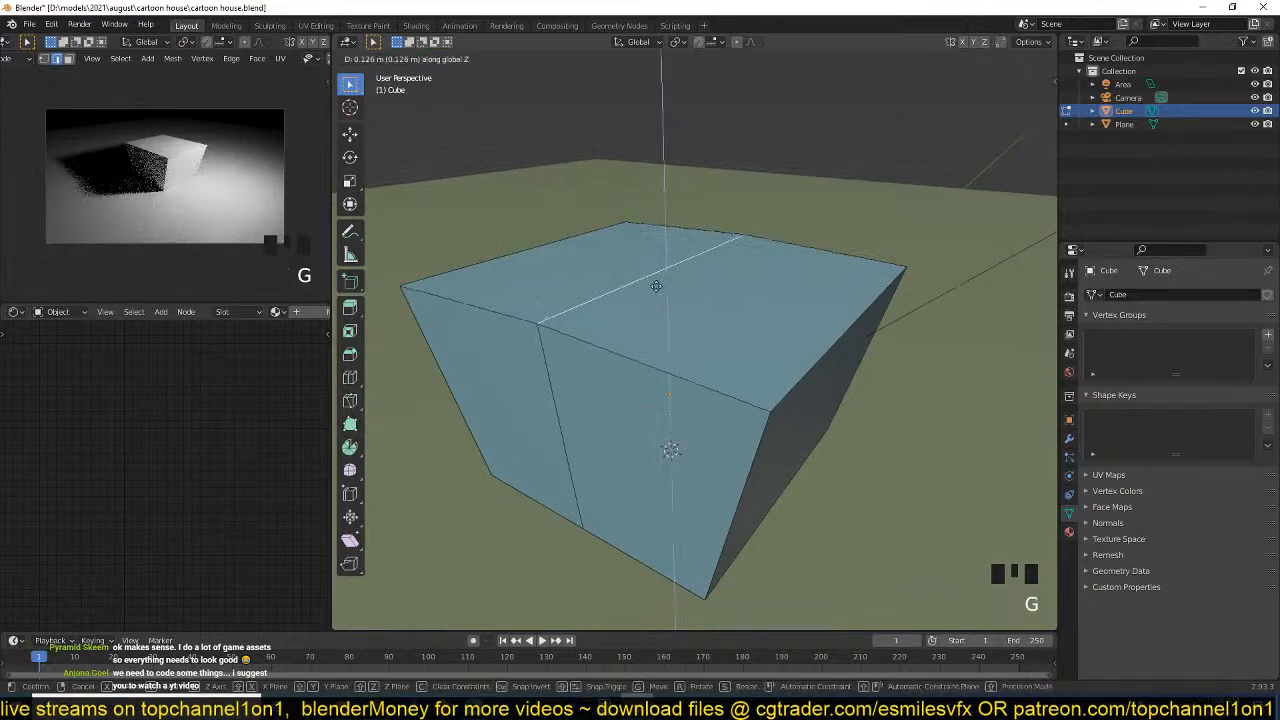
left_click(700, 205)
scroll(710, 278, "down", 3)
key("grave")
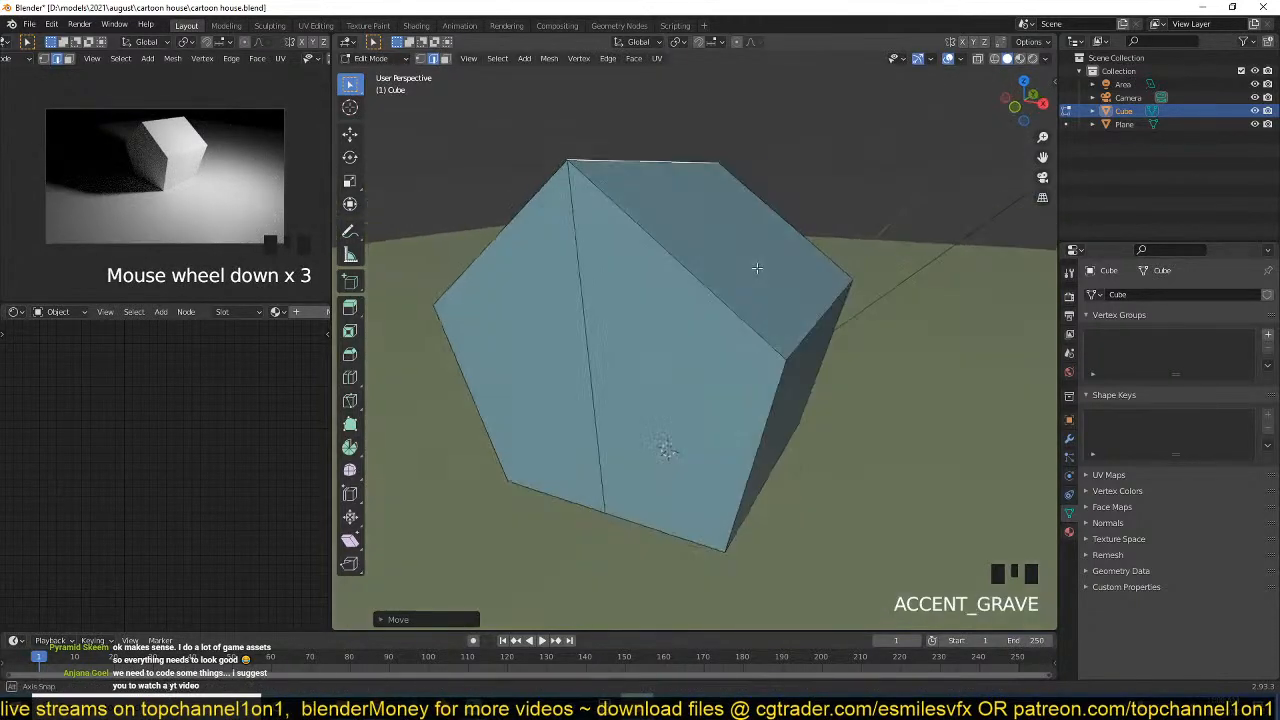
key("Tab")
- Switch to Chrome with the ArtStation cartoon house results, shrink its window to a narrow column and scroll through the references
mouse_move(380, 710)
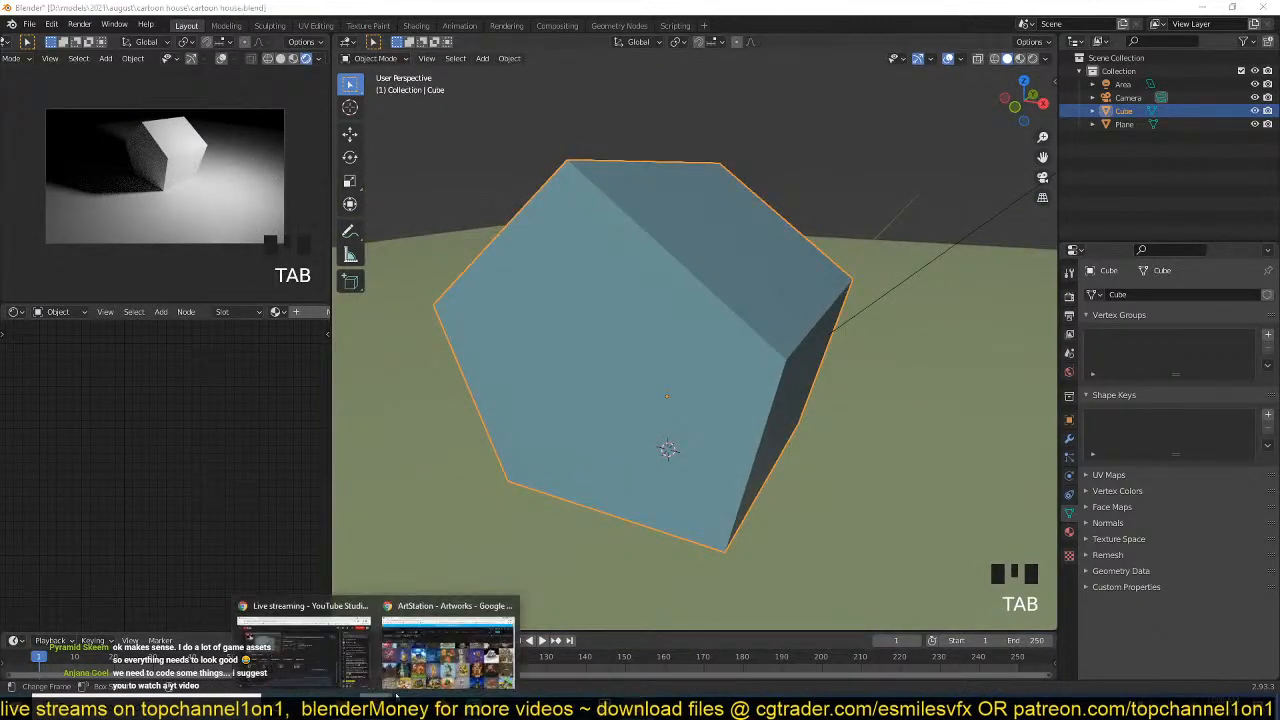
left_click(470, 655)
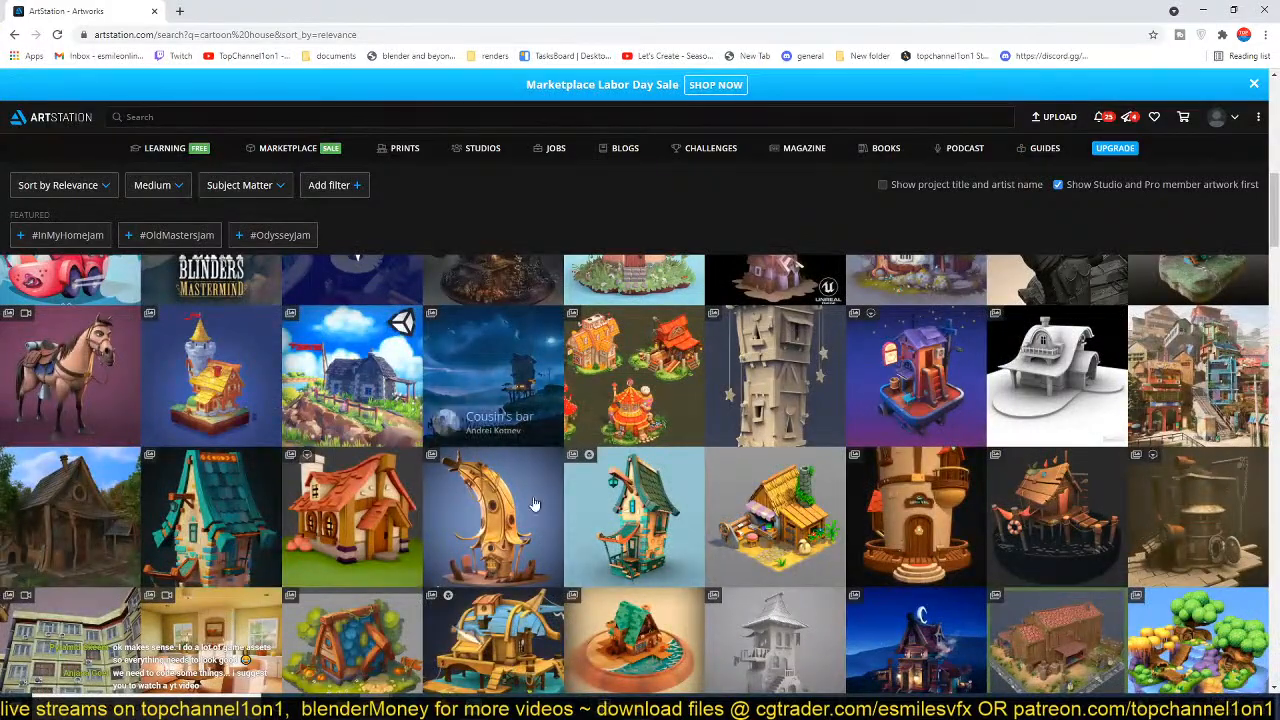
scroll(795, 562, "down", 1)
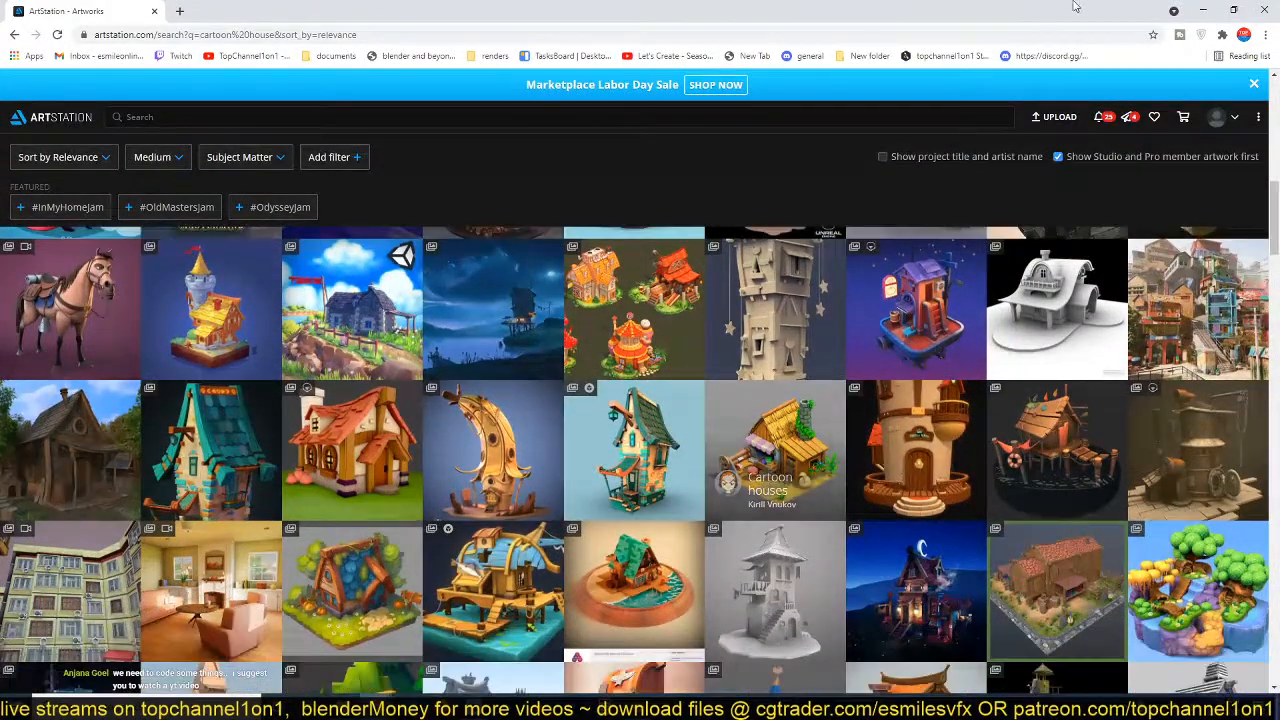
left_click_drag(636, 10, 2, 110)
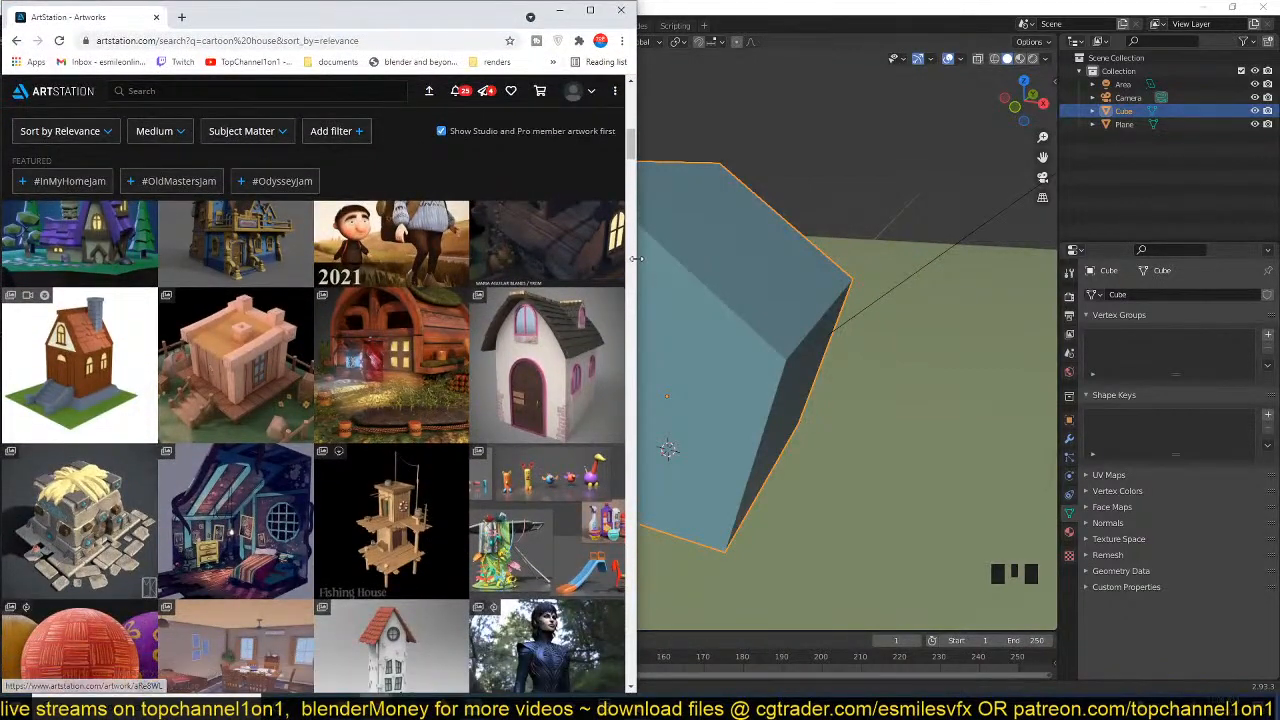
left_click_drag(638, 258, 333, 258)
scroll(298, 280, "down", 10)
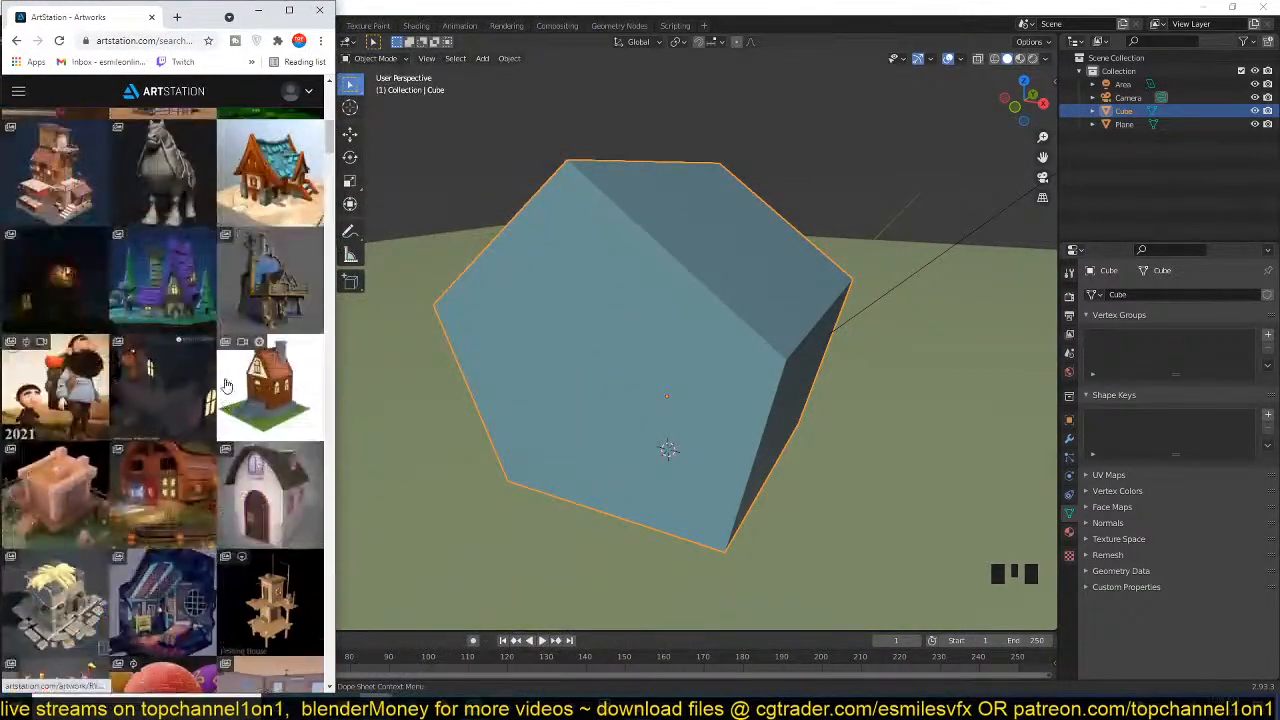
- Switch back to Blender, restore its window from full screen and resize it to fill the space beside the reference browser
left_click(742, 6)
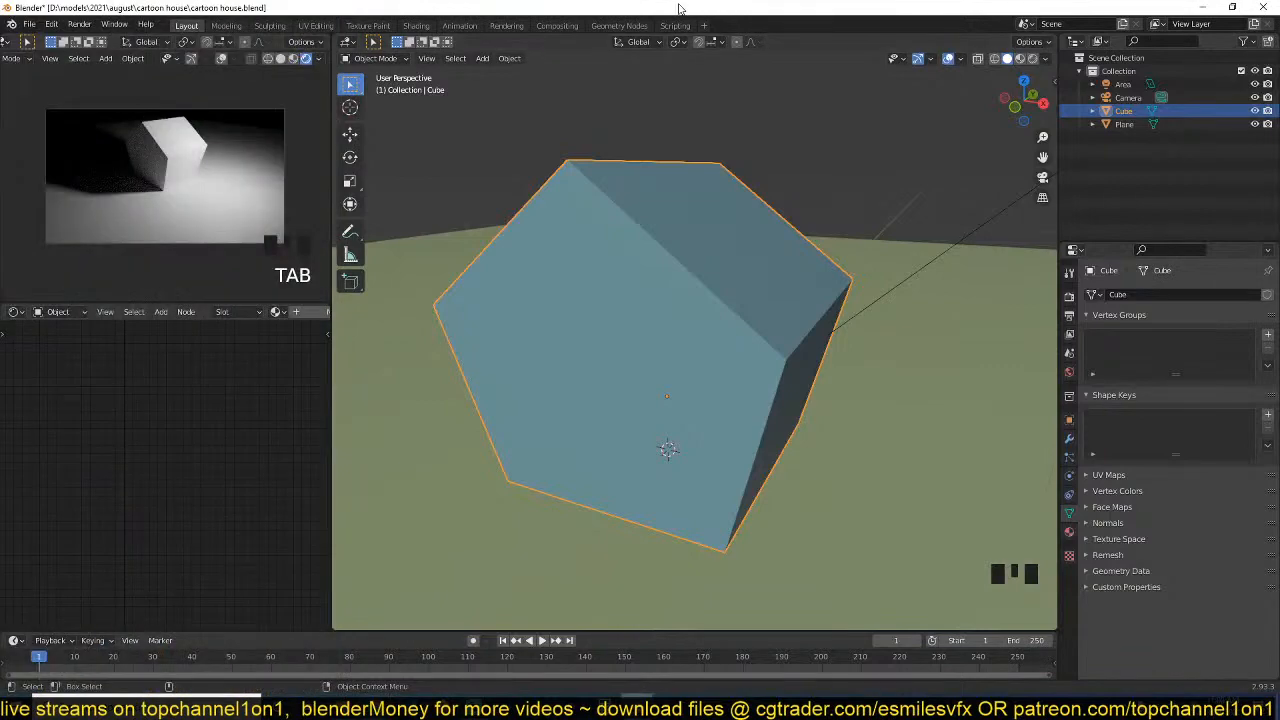
left_click_drag(680, 8, 811, 1)
left_click_drag(259, 236, 334, 238)
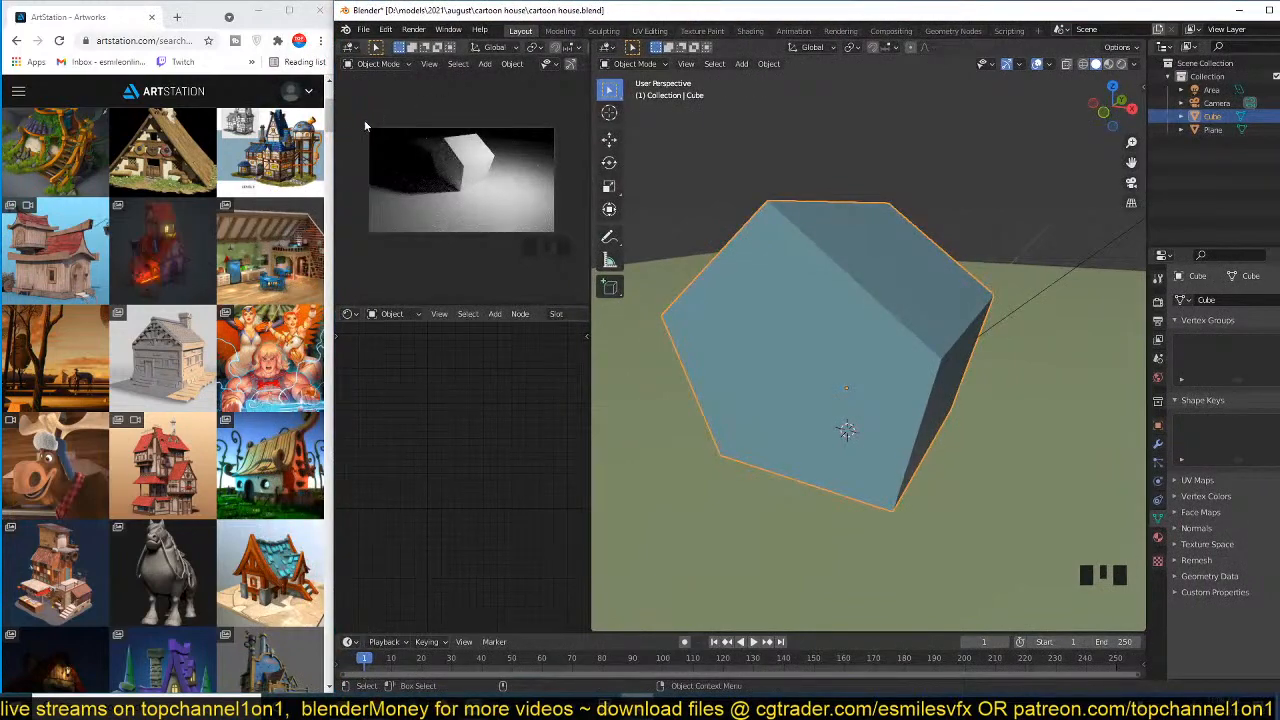
left_click_drag(333, 133, 467, 134)
left_click_drag(562, 11, 434, 12)
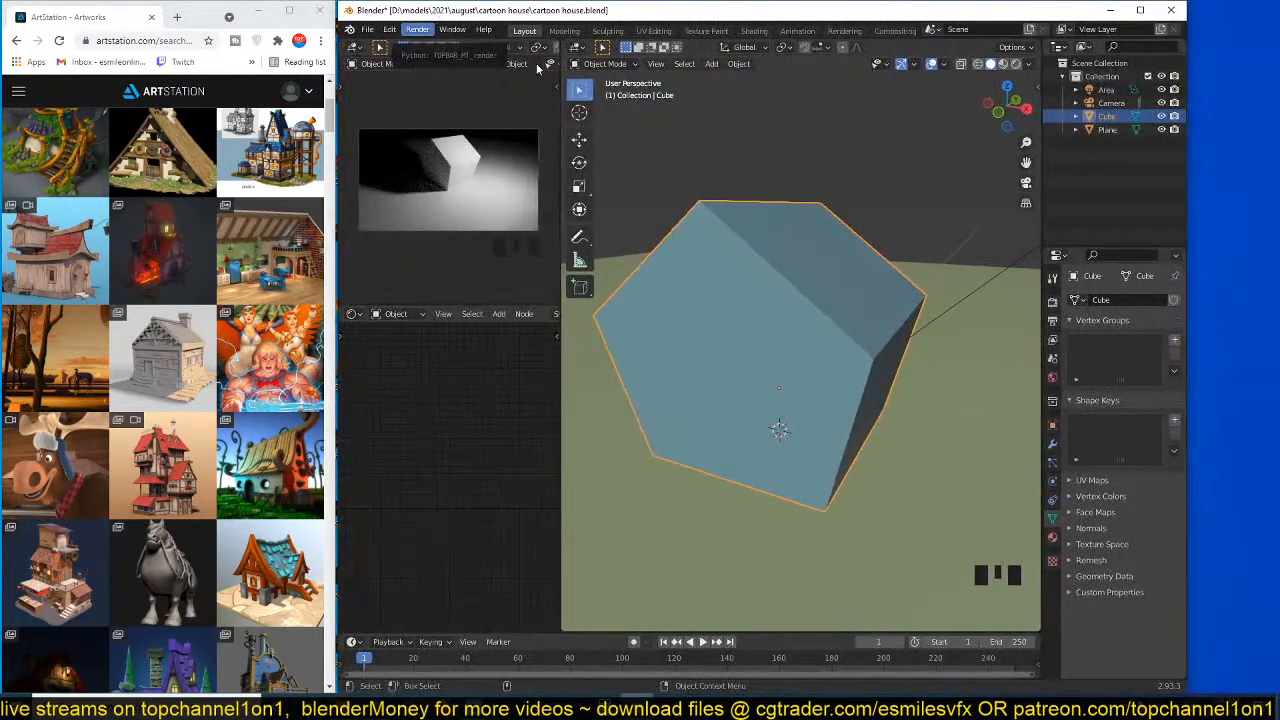
left_click(1192, 197)
mouse_move(1188, 215)
left_mouse_down()
mouse_move(1270, 215)
mouse_move(1187, 215)
left_mouse_up()
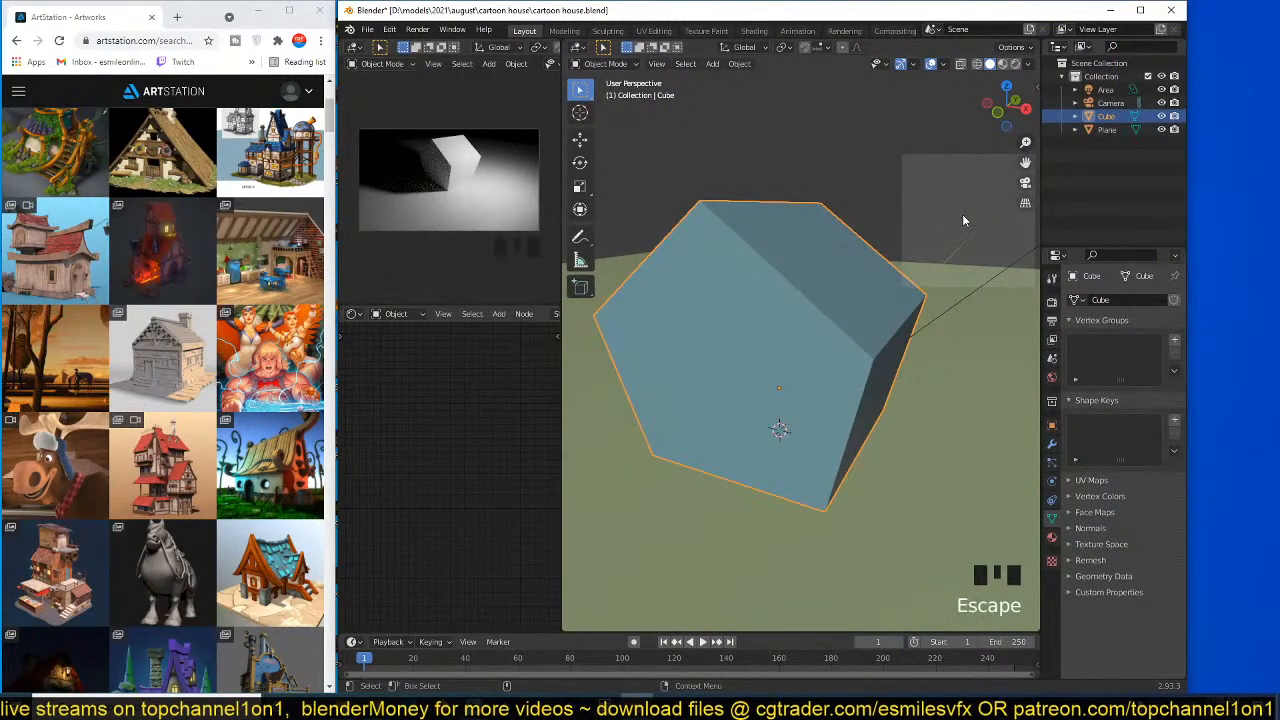
left_click(1218, 241)
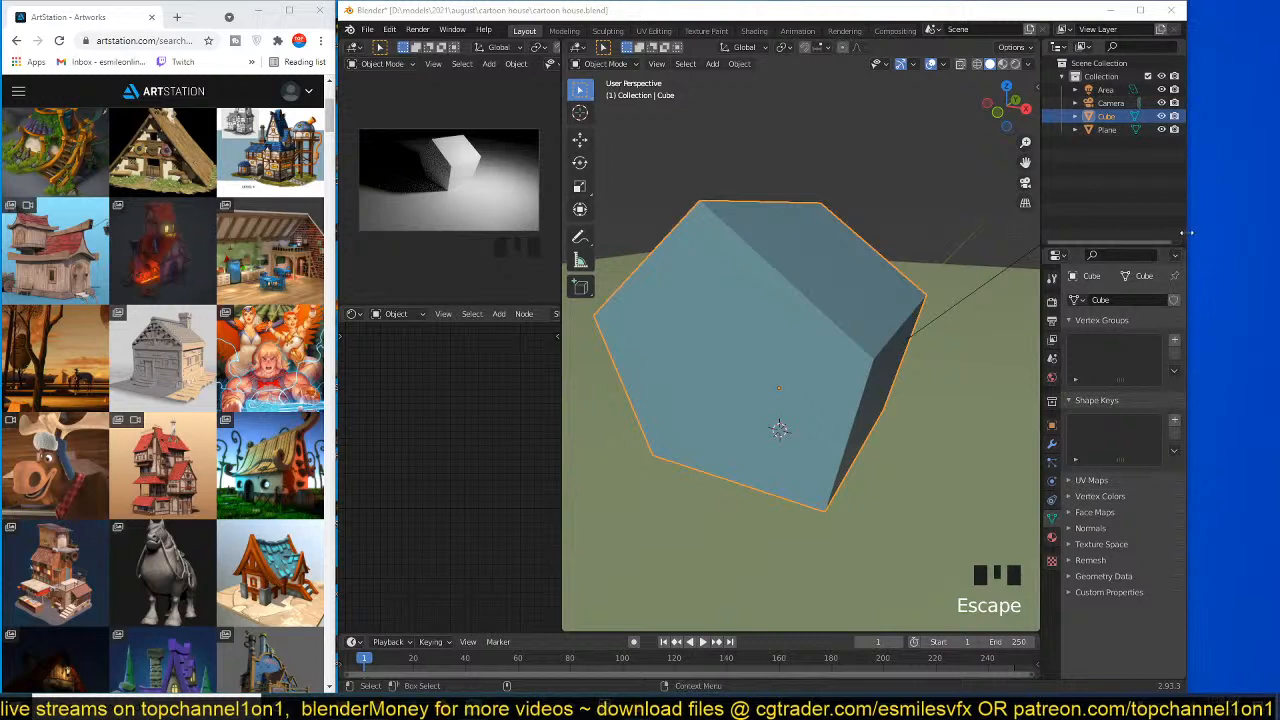
left_click_drag(1184, 237, 1279, 237)
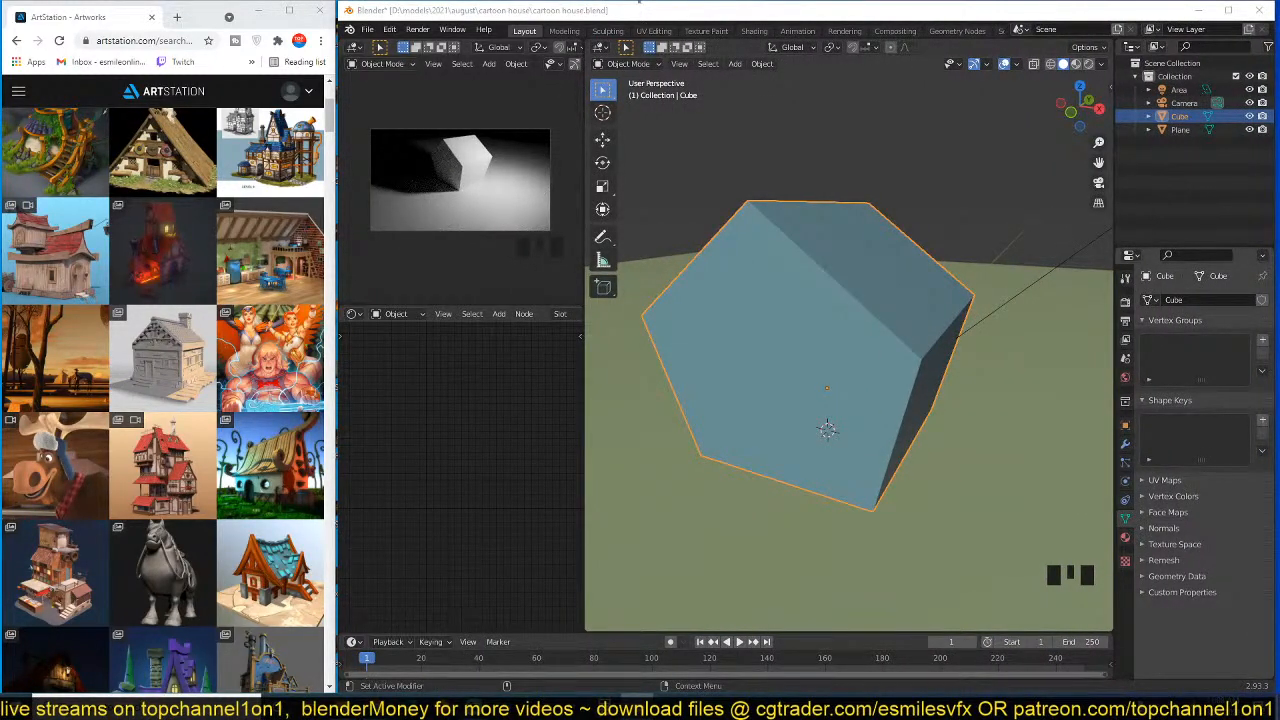
- Select the area light beside the house block
left_click(842, 171)
left_click(836, 233)
scroll(850, 250, "down", 4)
key("grave")
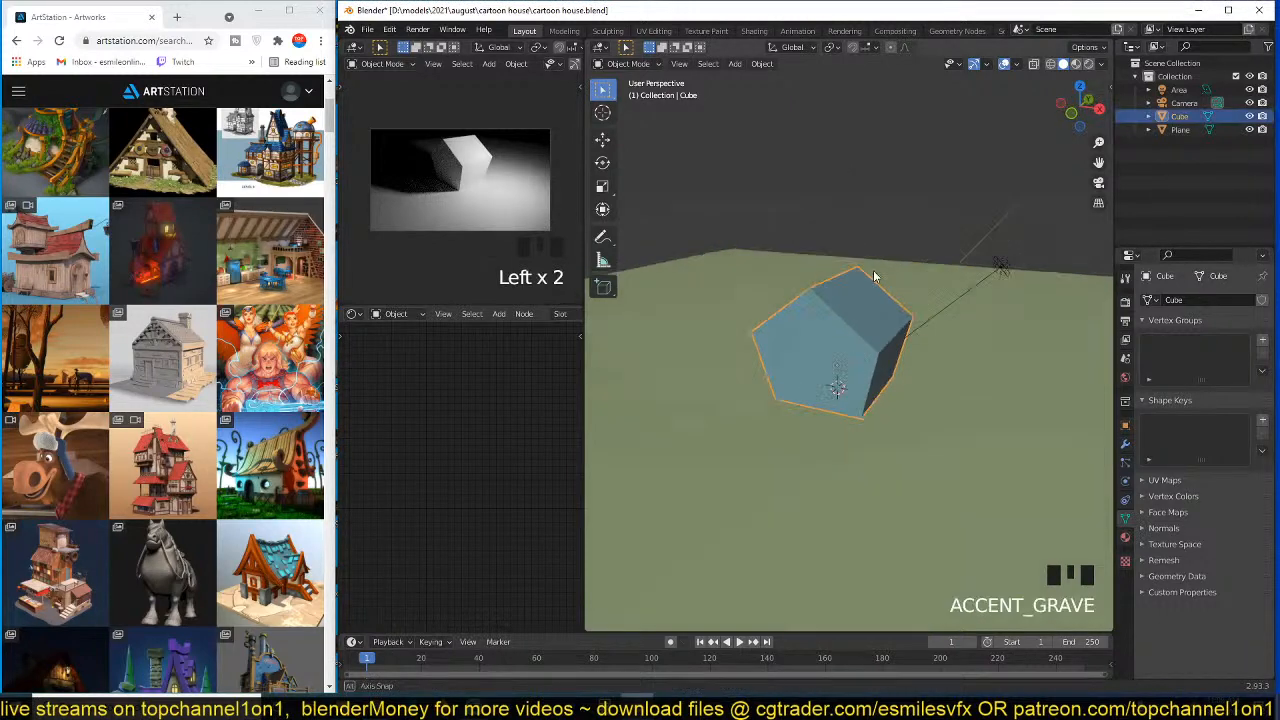
left_click(984, 270)
scroll(1004, 294, "up", 3)
key("grave")
scroll(970, 258, "down", 3)
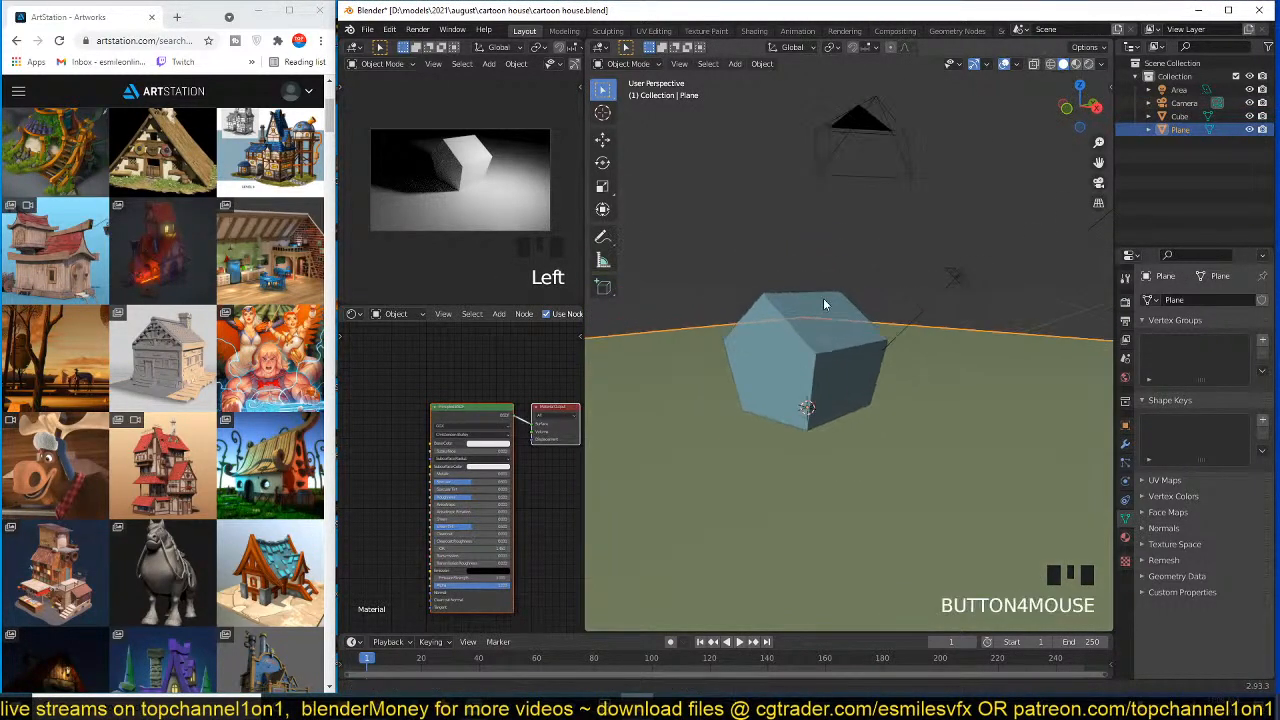
left_click(955, 277)
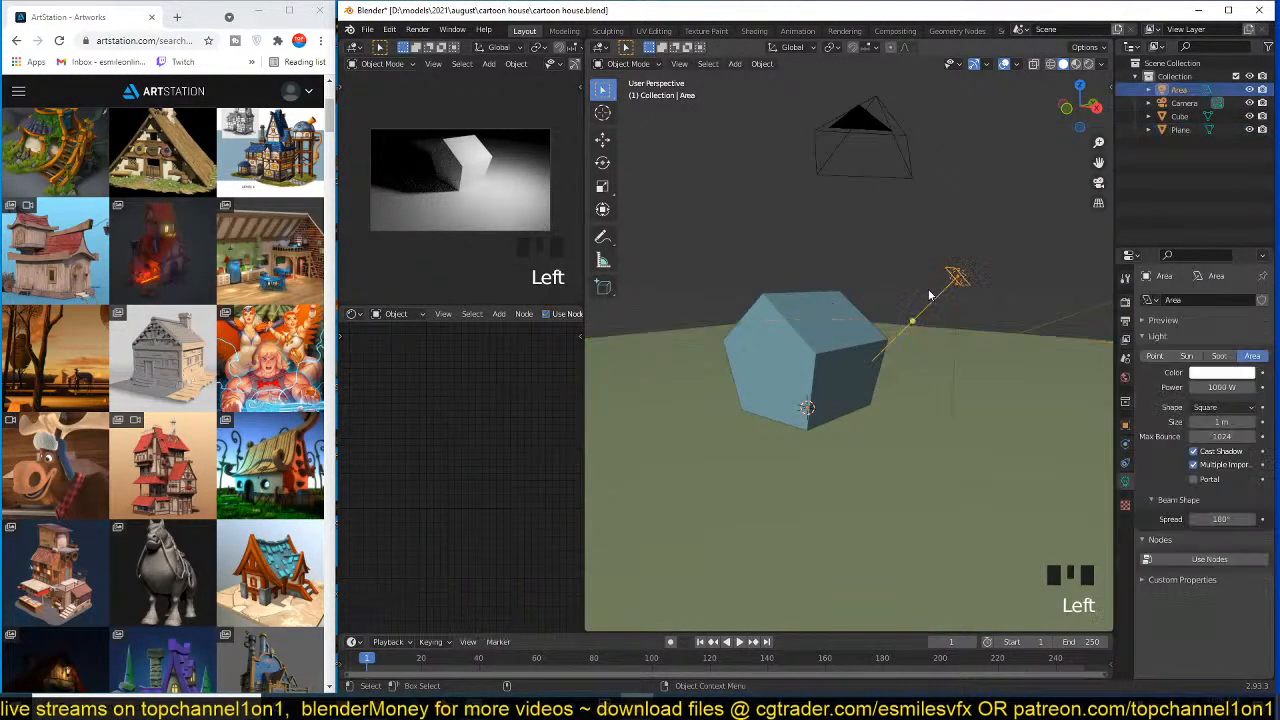
- Enable viewport denoising in the Cycles sampling settings and inspect the rendered preview up close
left_click(1126, 299)
left_click(1173, 440)
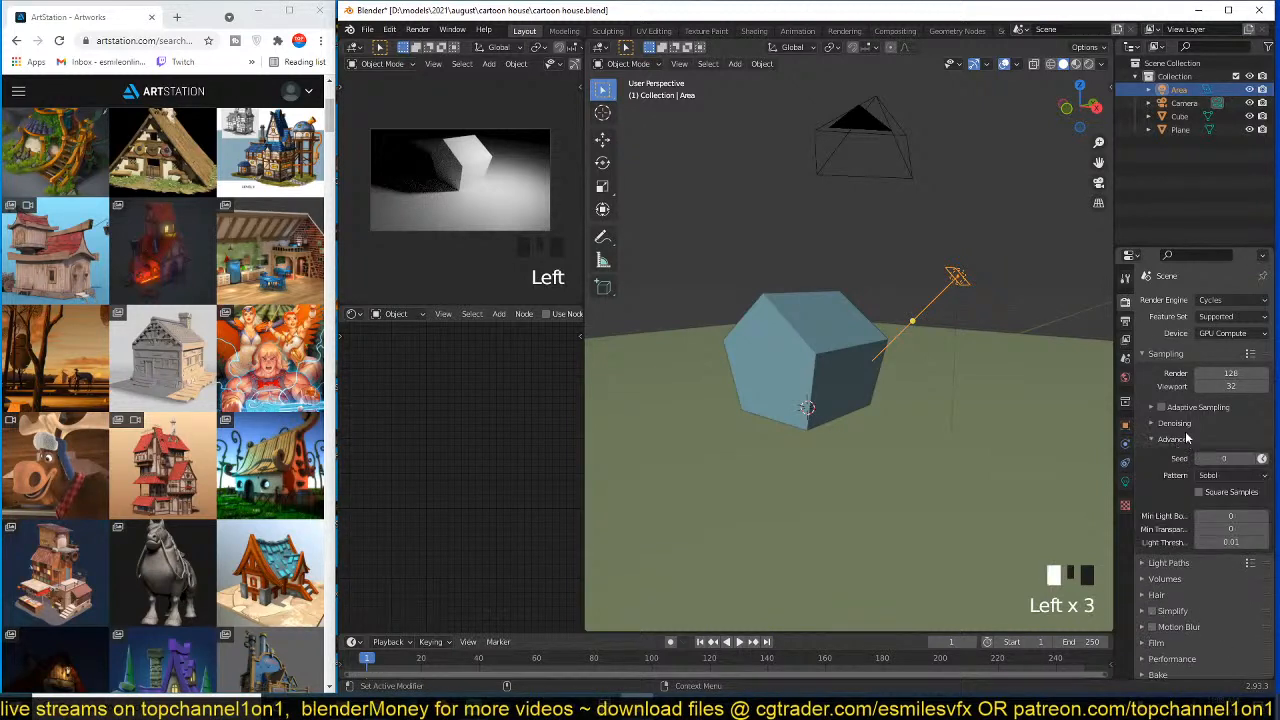
left_click(1178, 424)
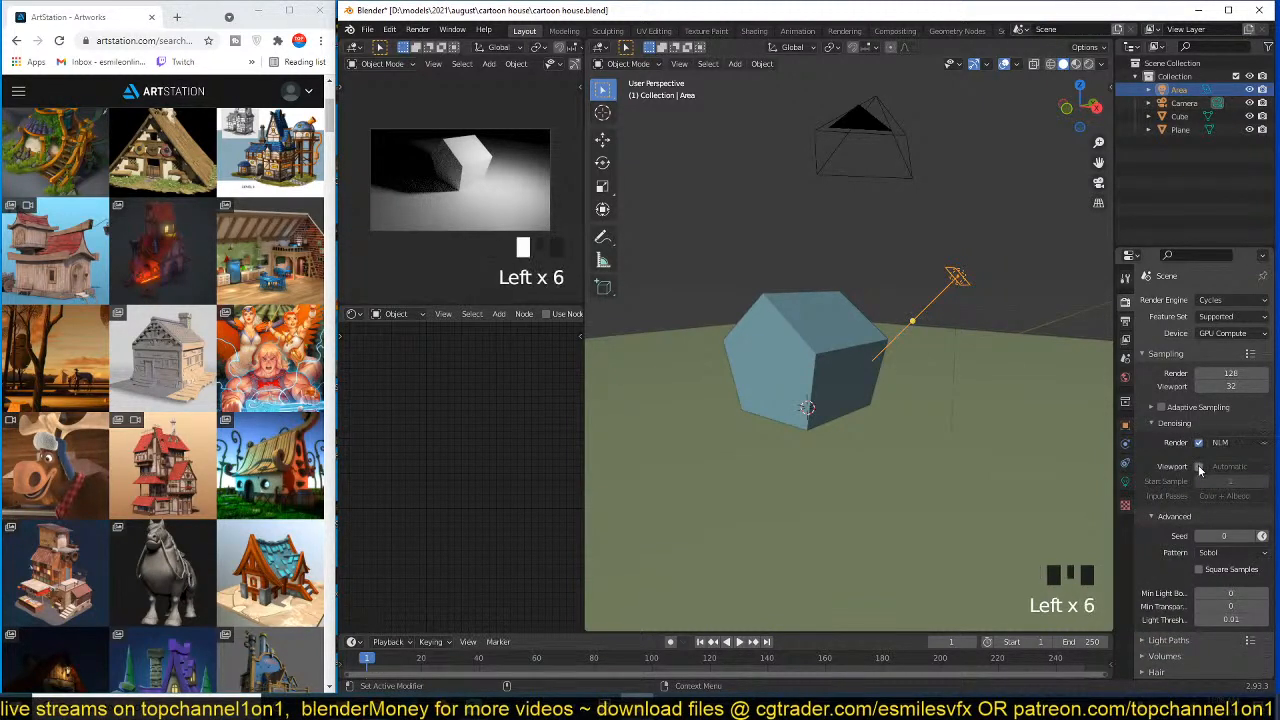
left_click(1198, 465)
scroll(523, 224, "up", 2)
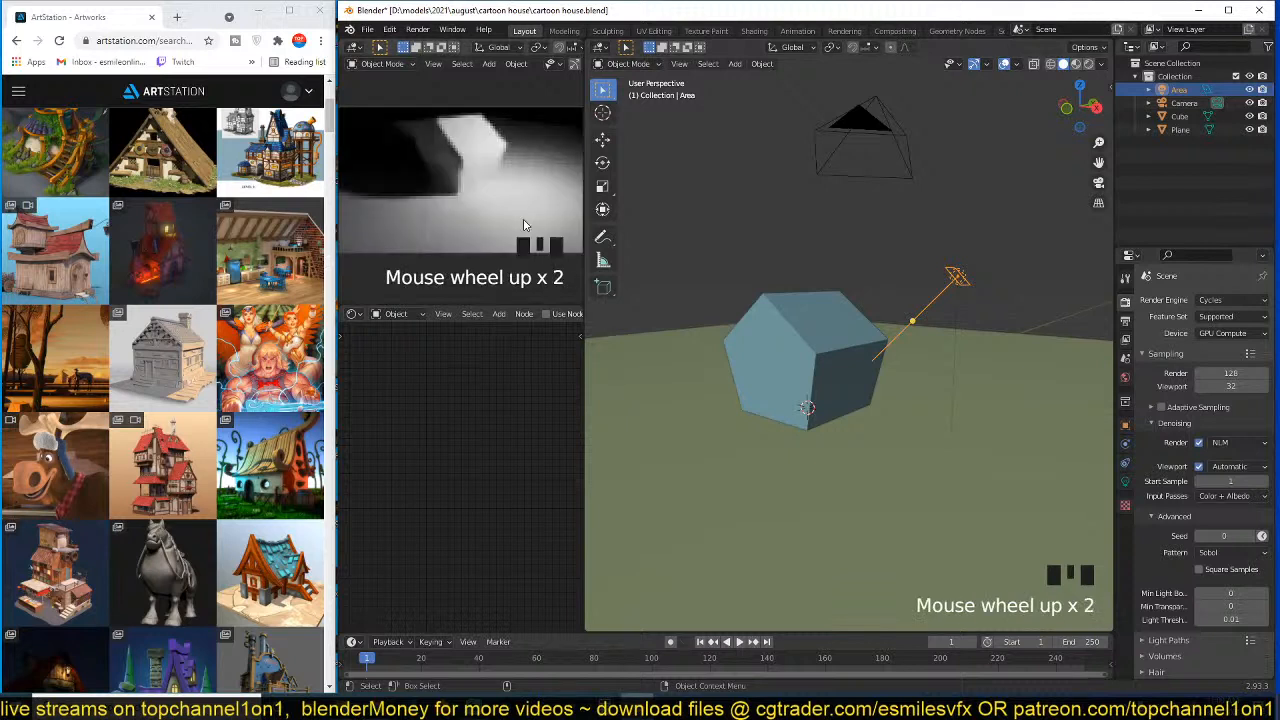
scroll(523, 224, "down", 1)
- Set the area light's size to 5 m and move it farther up and away from the house
left_click(1125, 481)
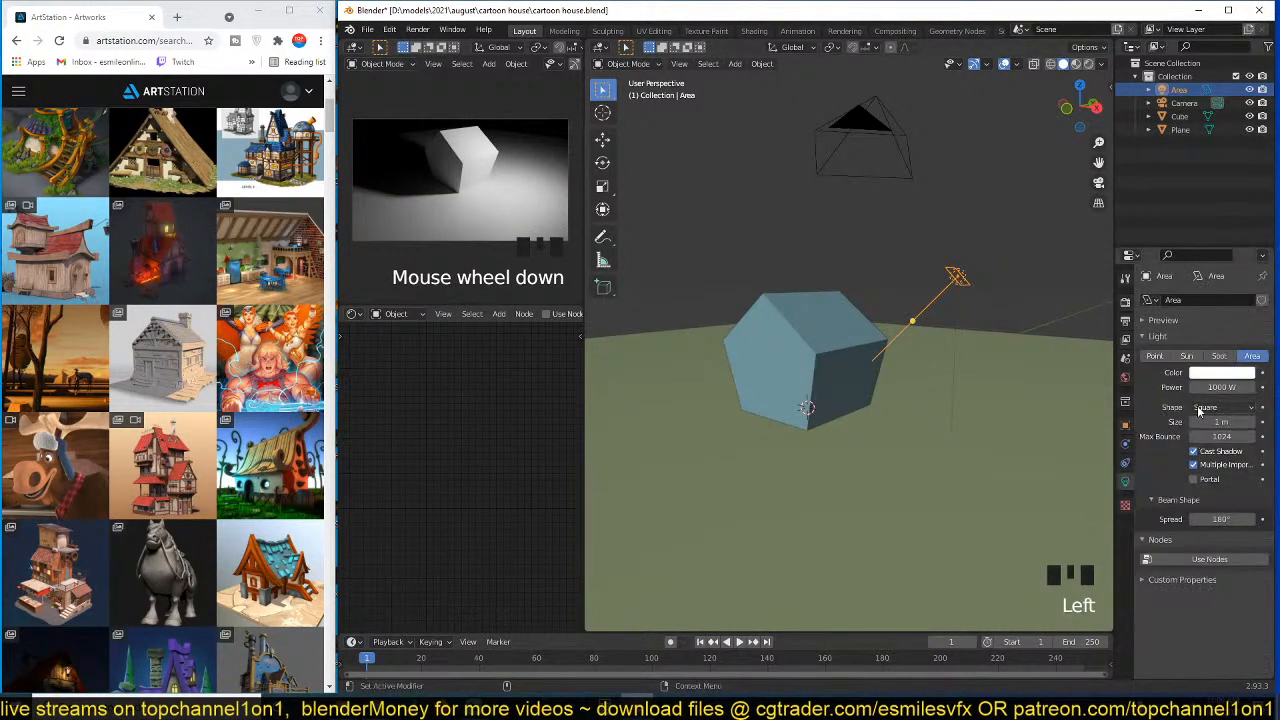
double_click(1221, 425)
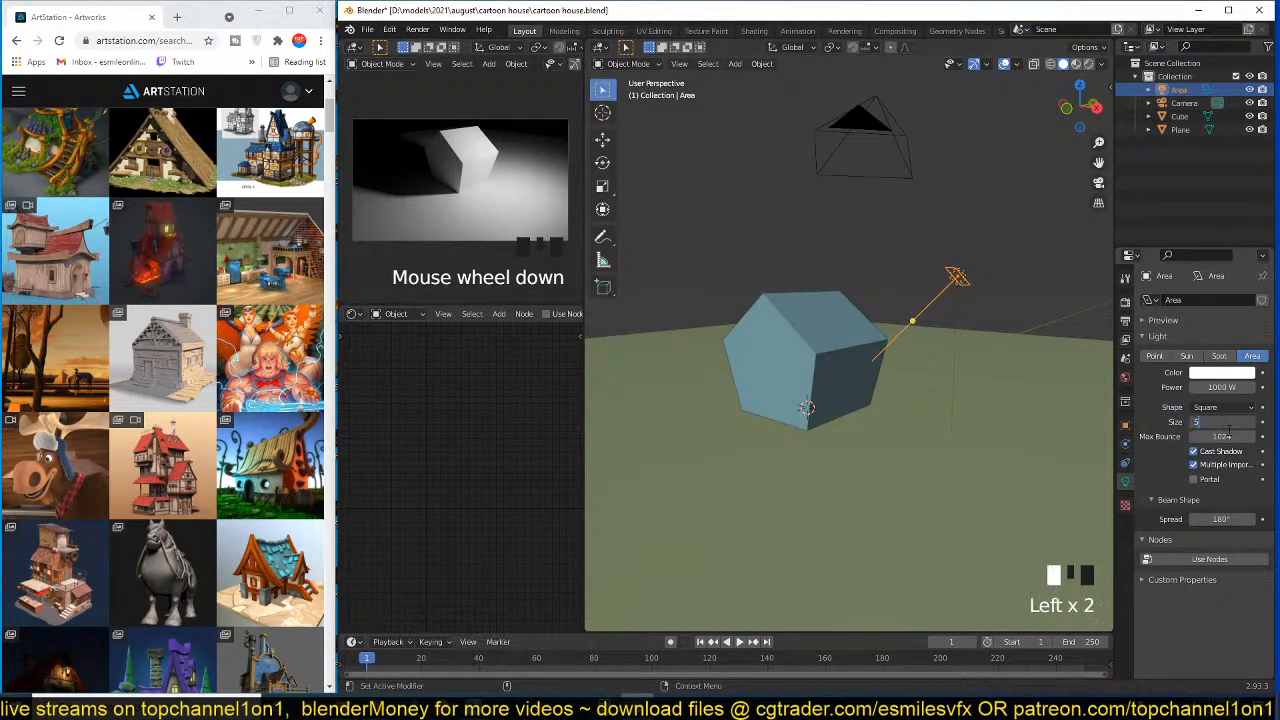
type("5")
key("Return")
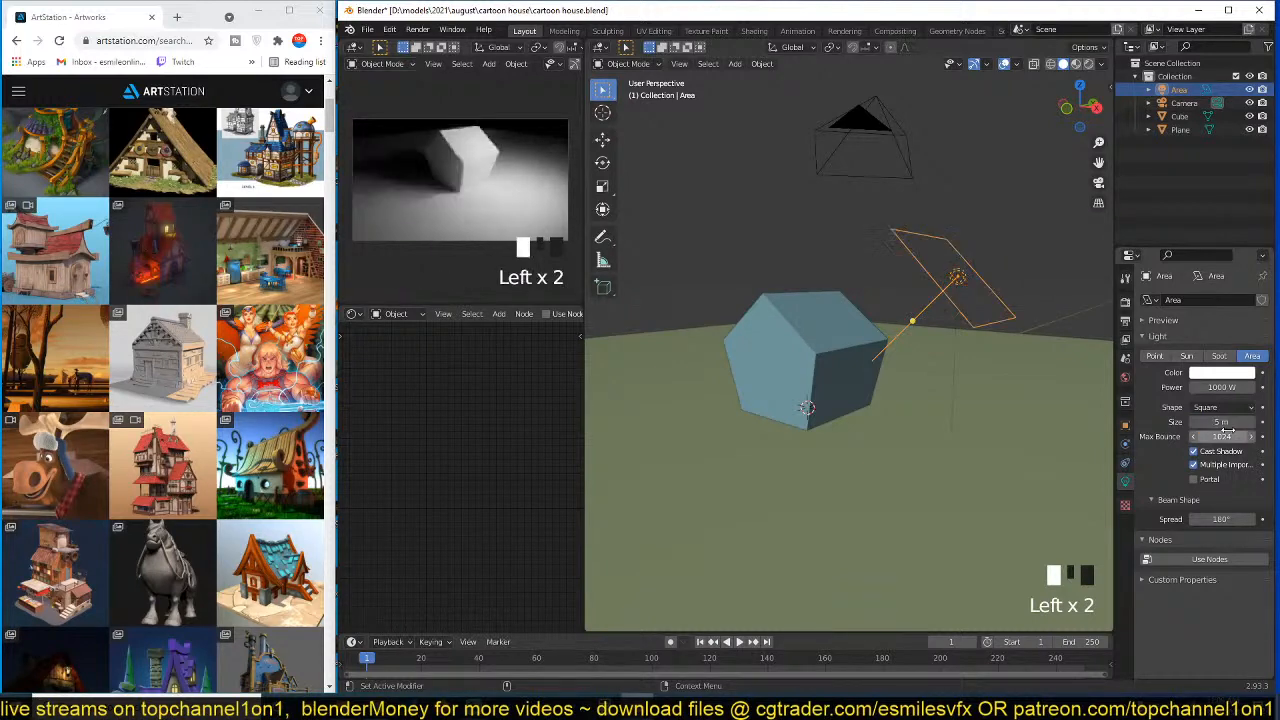
key("g")
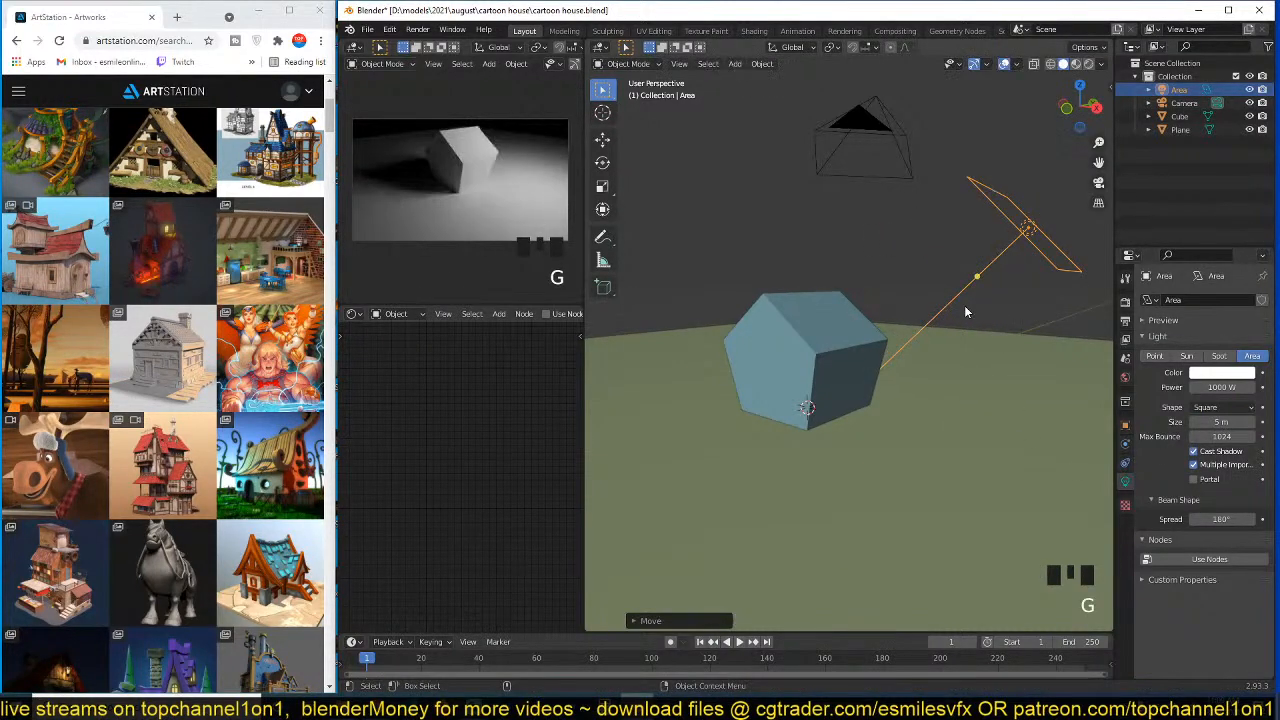
left_click(964, 305)
- Select the ground plane in top view and scale it up uniformly so it extends farther around the house
key("KP_7")
scroll(964, 305, "down", 5)
left_click(883, 310)
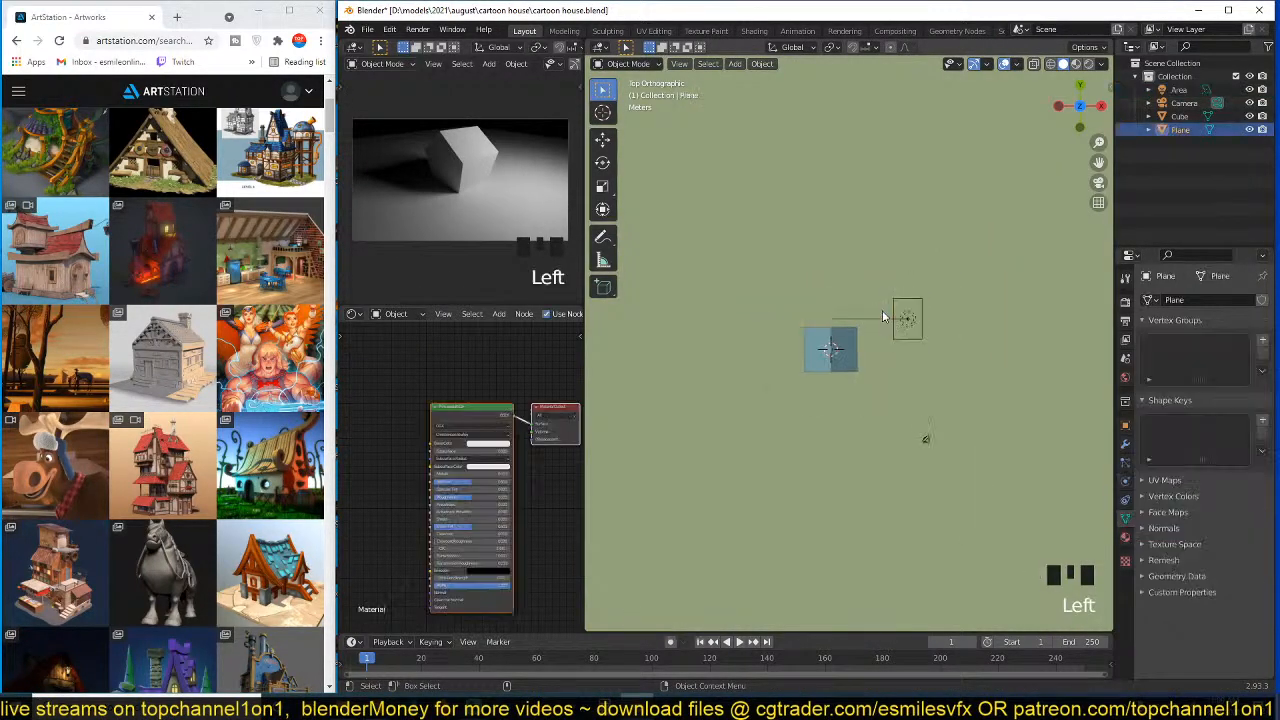
scroll(933, 261, "down", 4)
key("s")
left_click(988, 296)
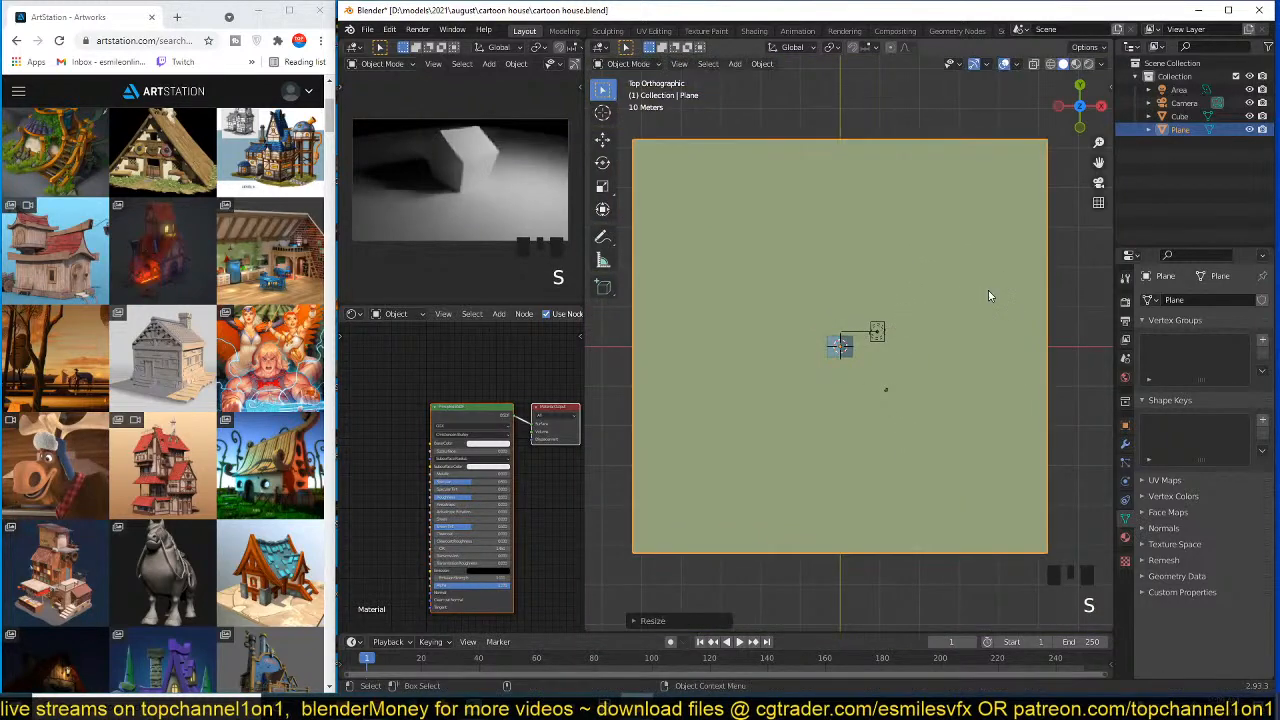
- Duplicate the area light to the opposite side of the house in top view and rotate the copy toward the block
left_click(890, 340)
left_click(886, 326)
key("shift+d")
left_click(808, 347)
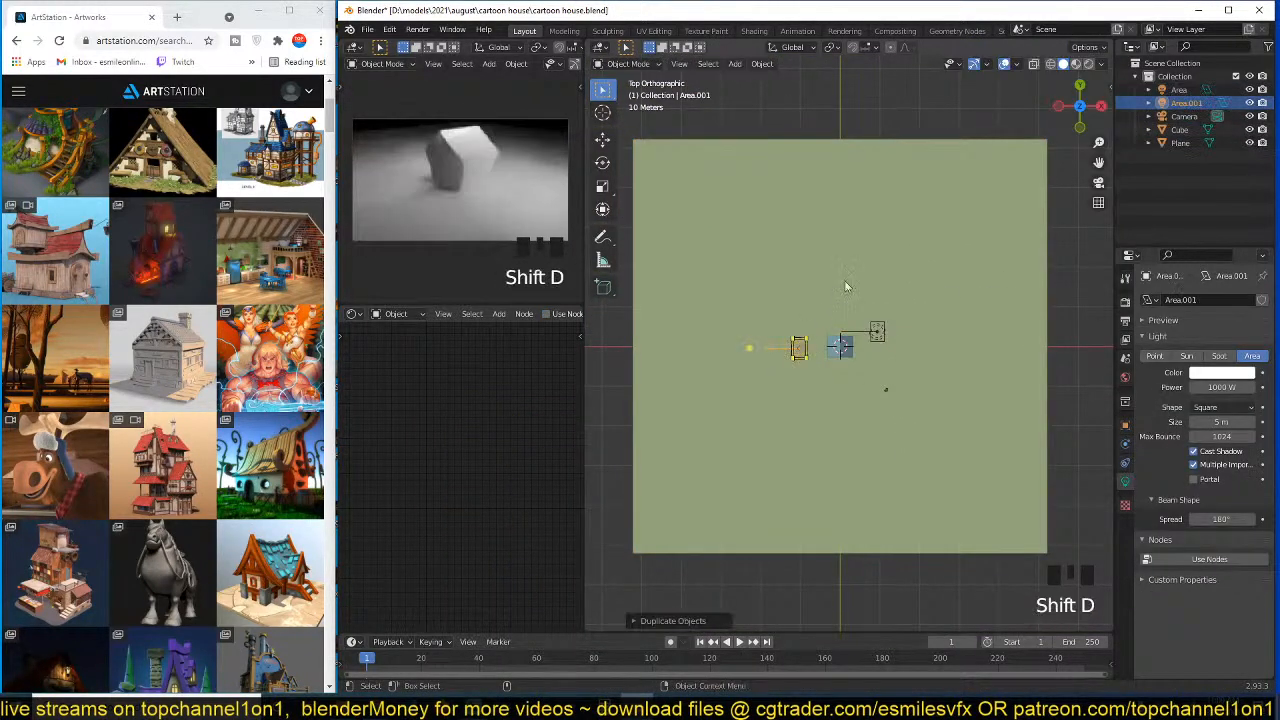
key("r")
left_click(704, 480)
- Raise the duplicated area light high above the house and away from it
key("grave")
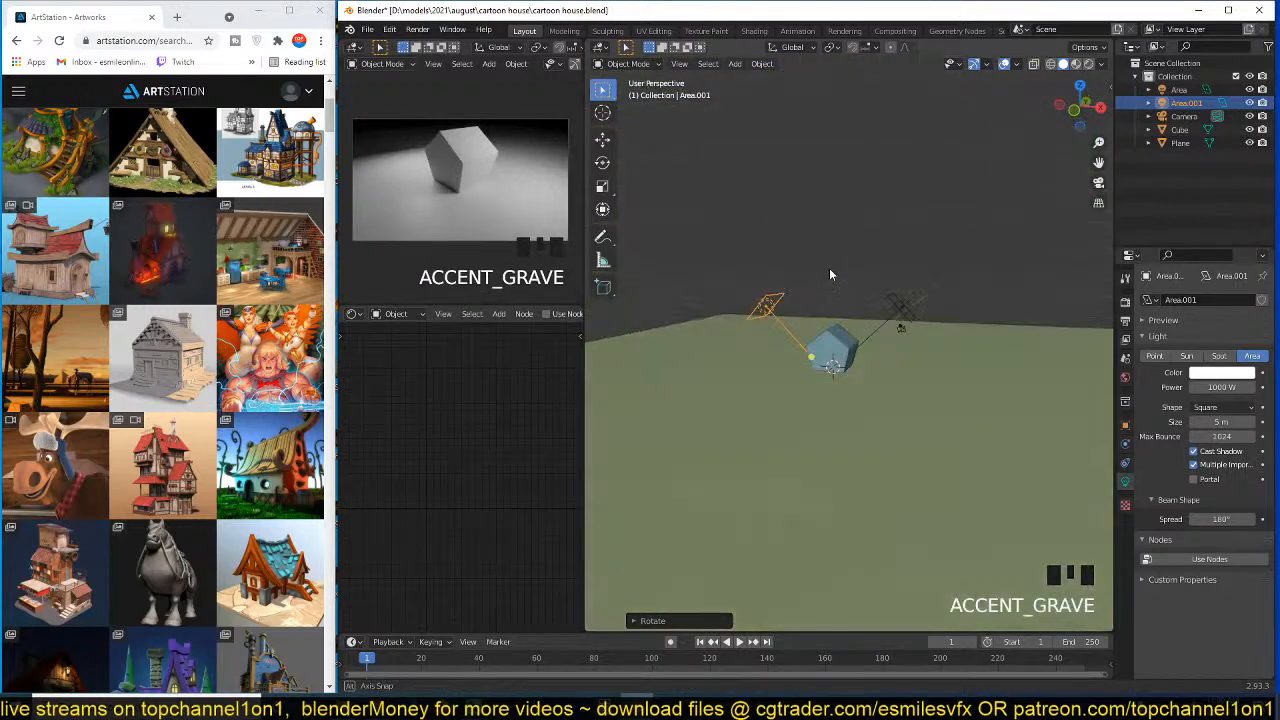
key("g")
left_click(800, 196)
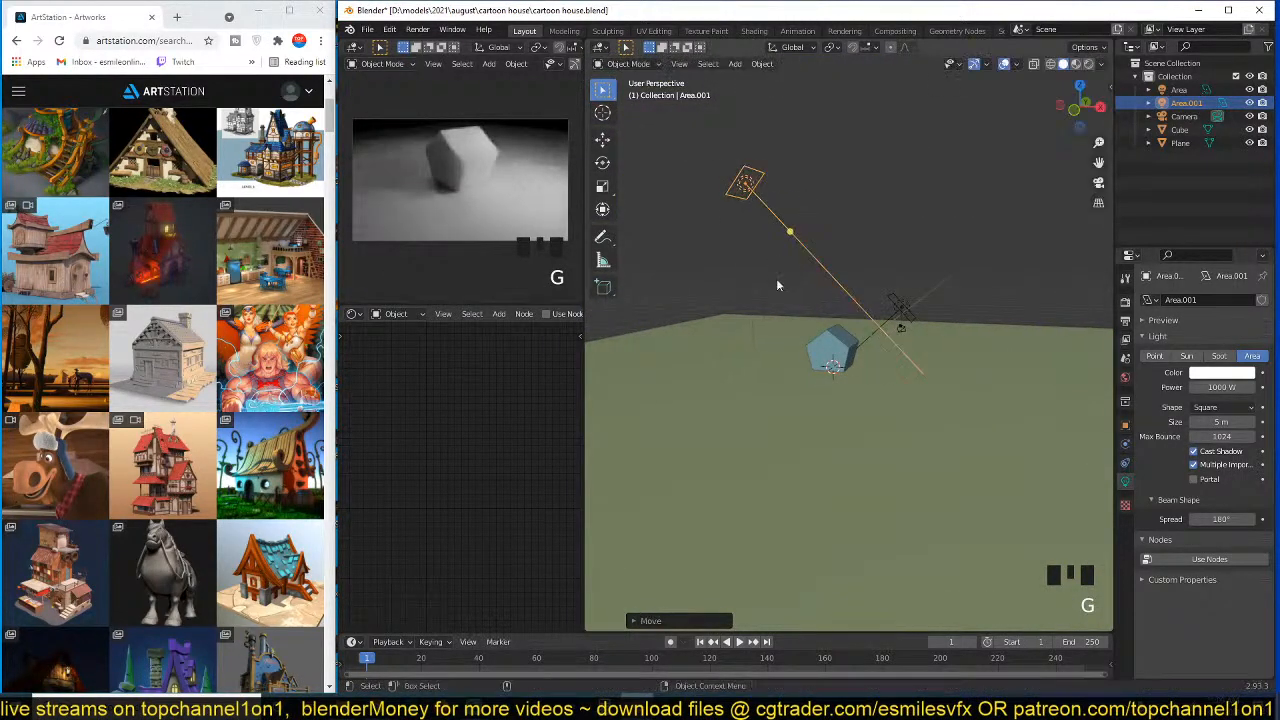
- Select the camera in camera view and move it to reframe the house block in the shot
scroll(422, 173, "up", 2)
middle_click_drag(475, 187, 488, 189, "shift")
key("KP_0")
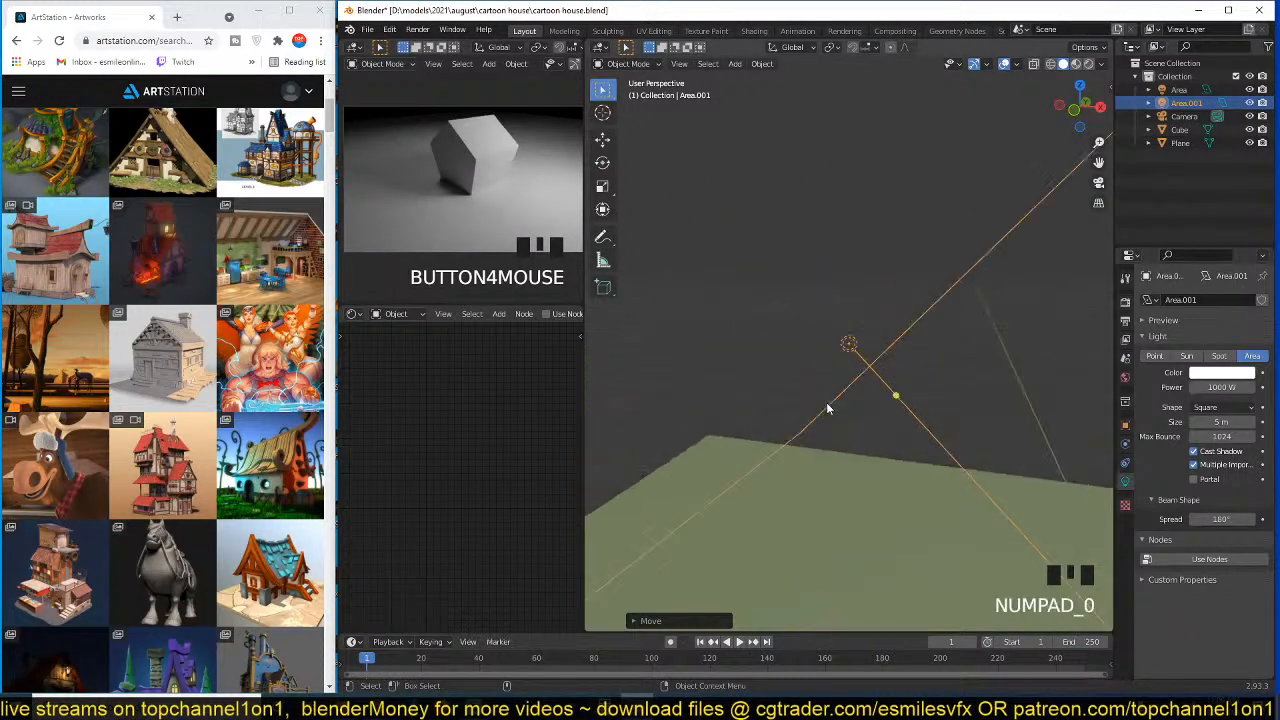
left_click(845, 461)
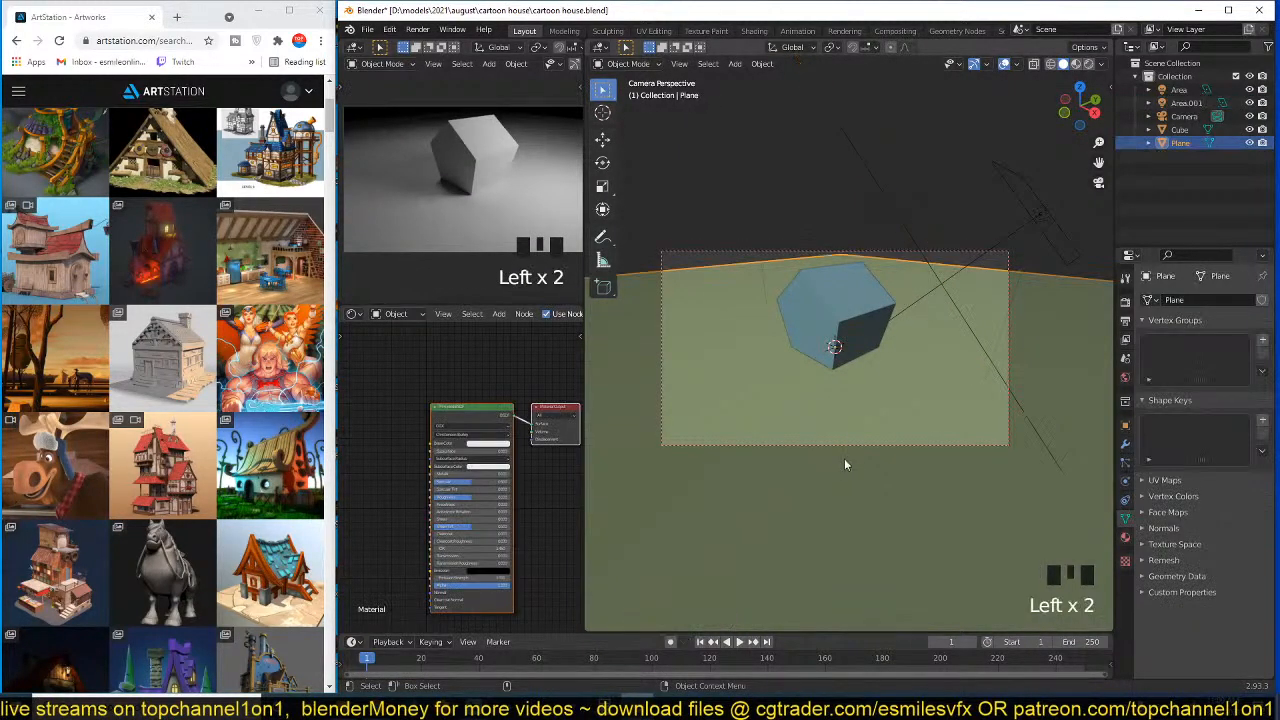
left_click(862, 432)
key("g")
key("g")
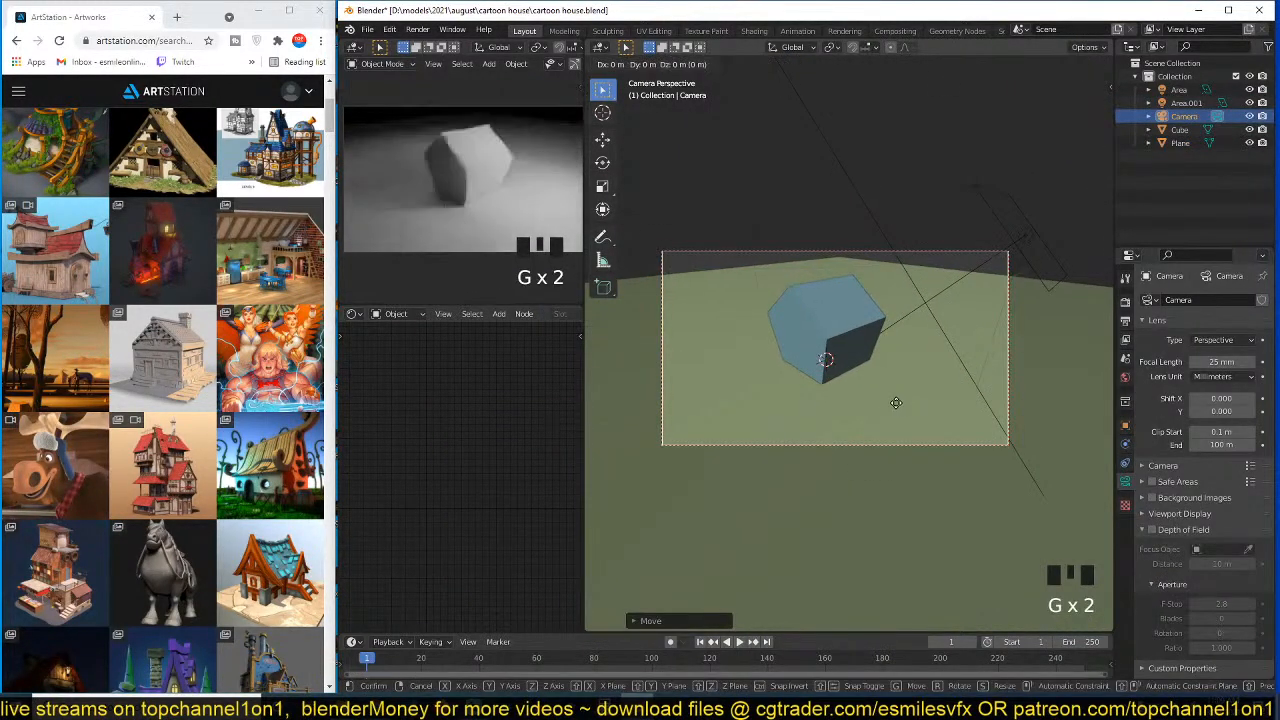
left_click(906, 385)
key("g")
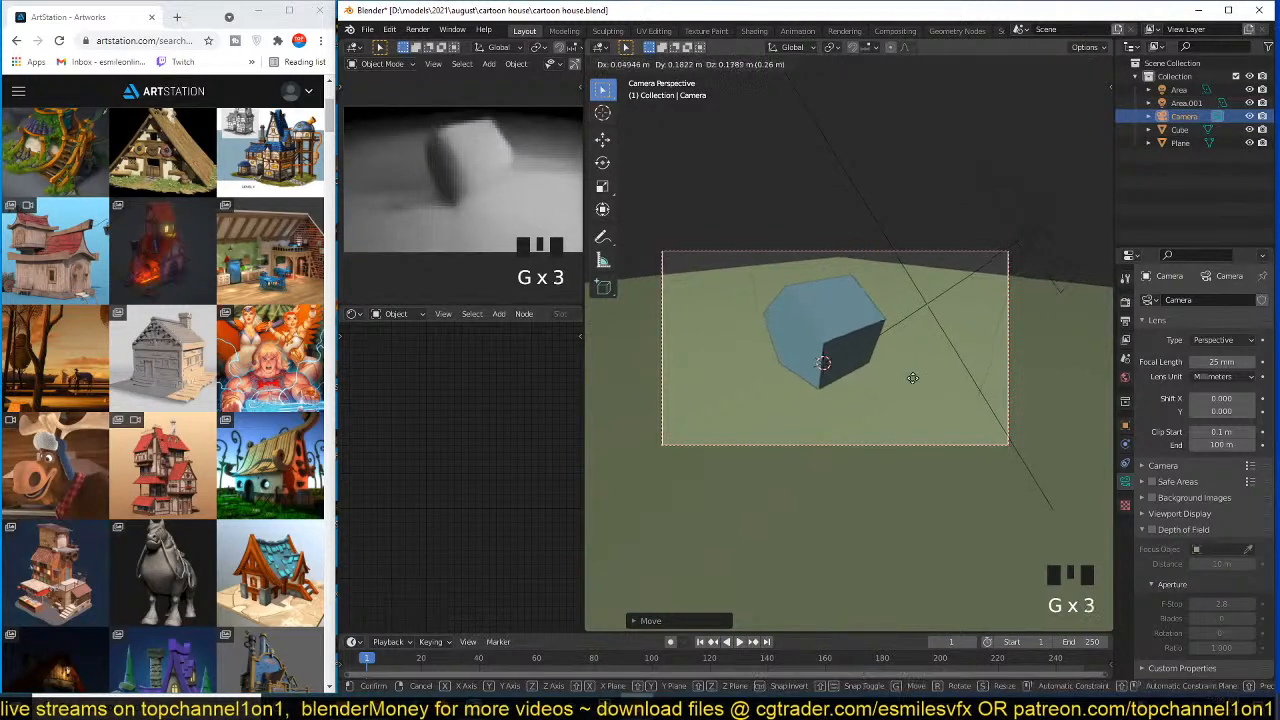
left_click(912, 375)
- Set the start sample of the Cycles viewport denoising to 10
scroll(839, 388, "up", 3)
middle_click_drag(838, 388, 817, 424, "shift")
key("grave")
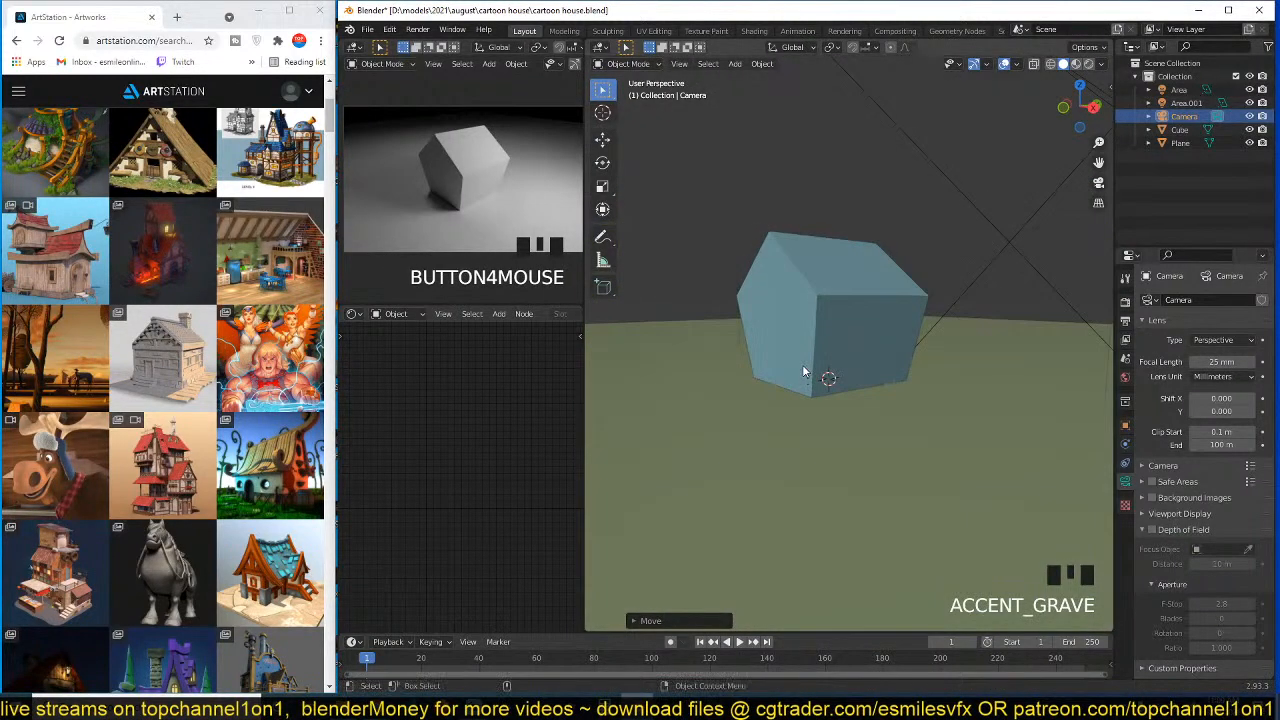
left_click(817, 351)
middle_click_drag(817, 351, 801, 428, "shift")
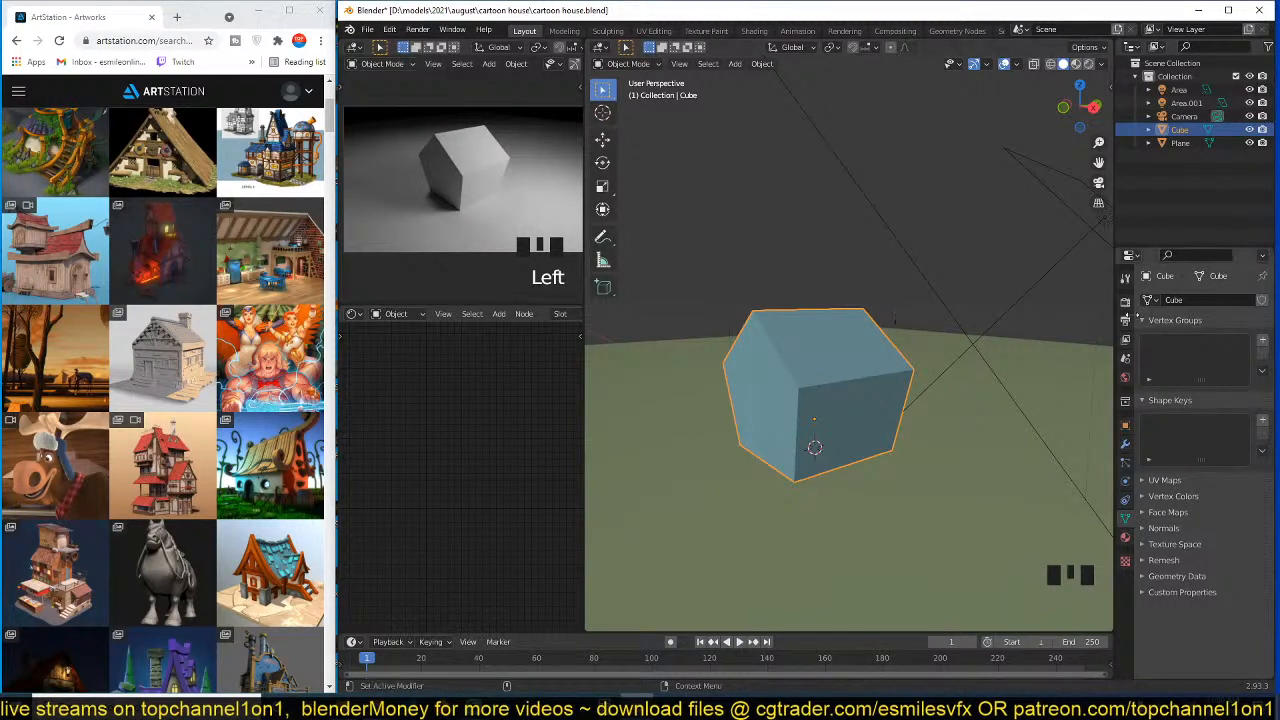
left_click(1126, 302)
key("grave")
key("grave")
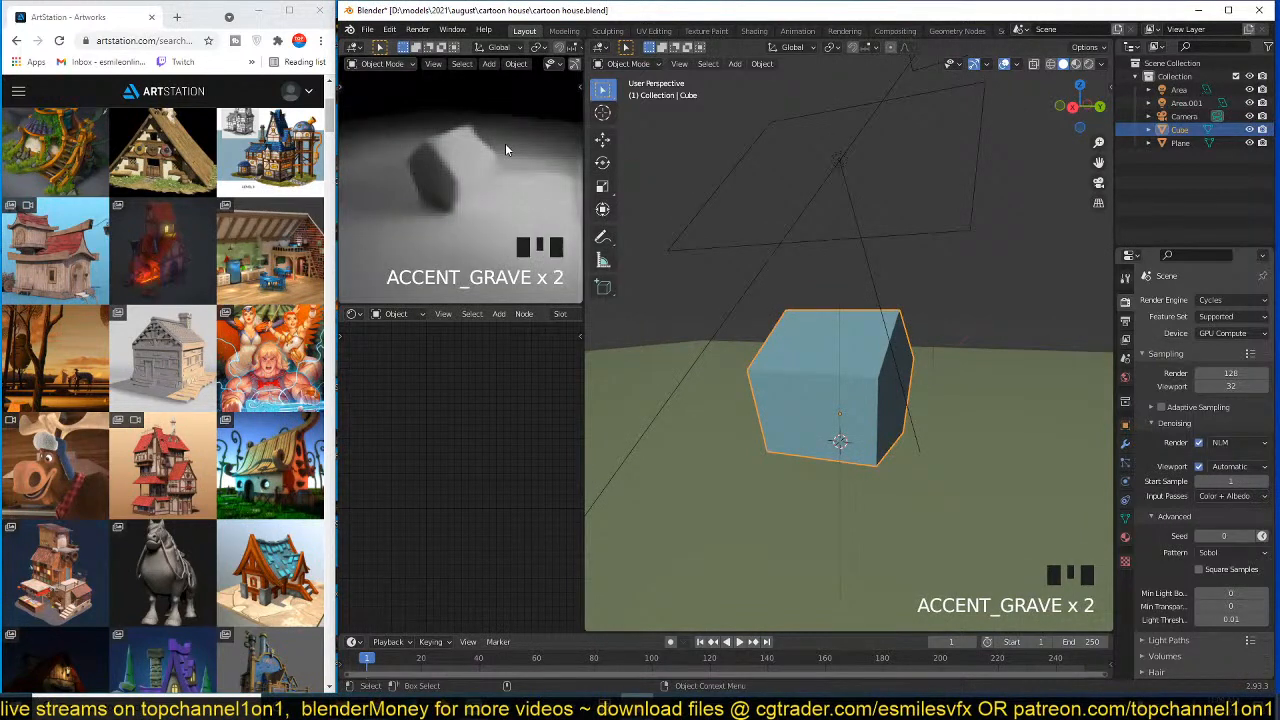
key("KP_0")
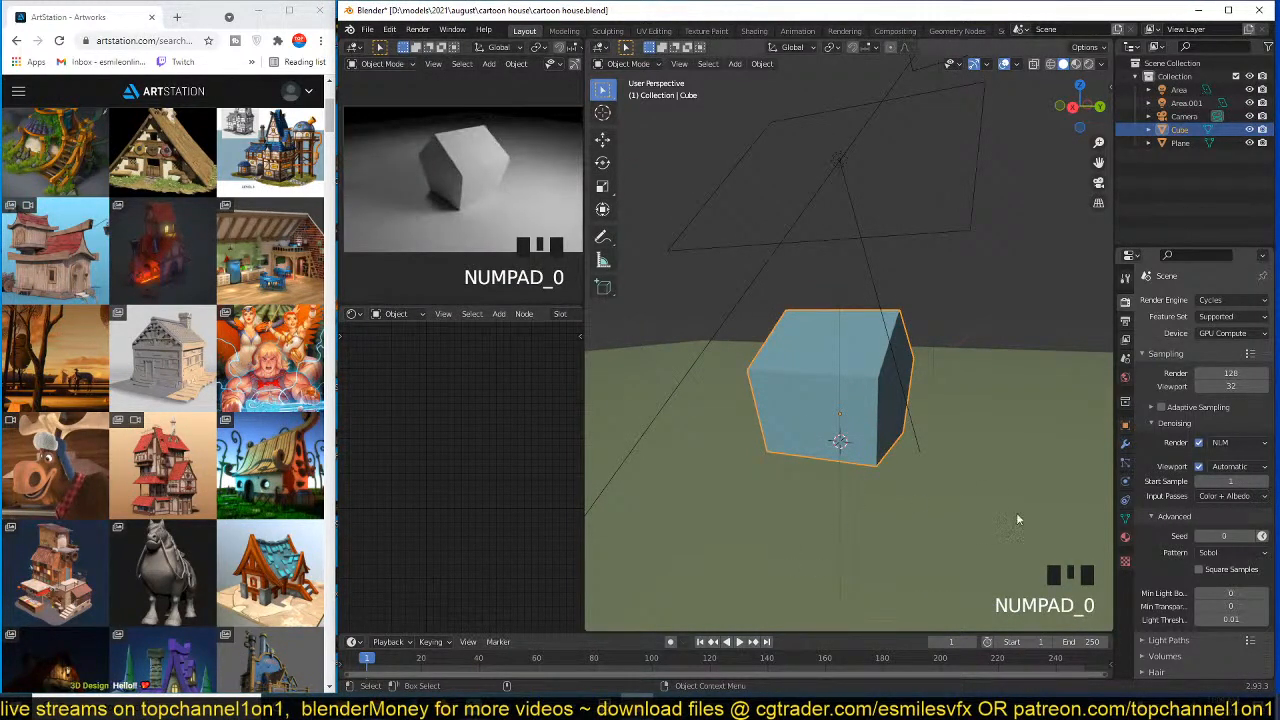
left_click(1241, 479)
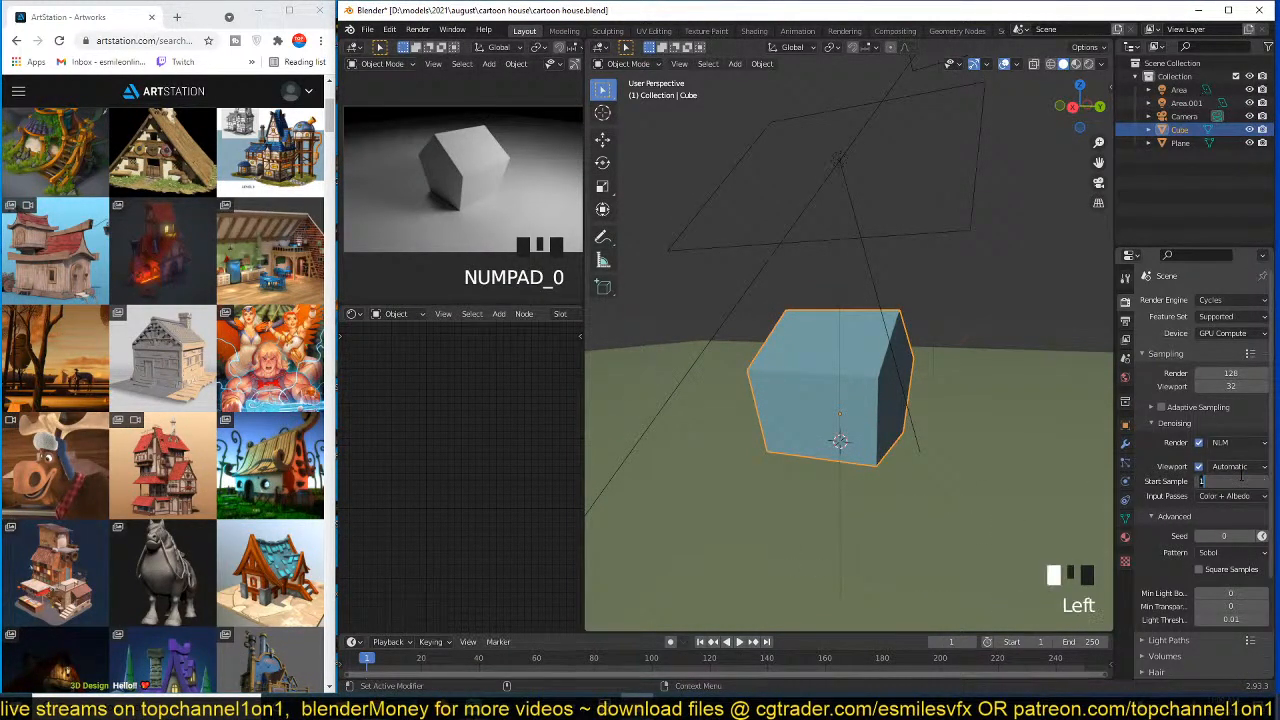
key("Return")
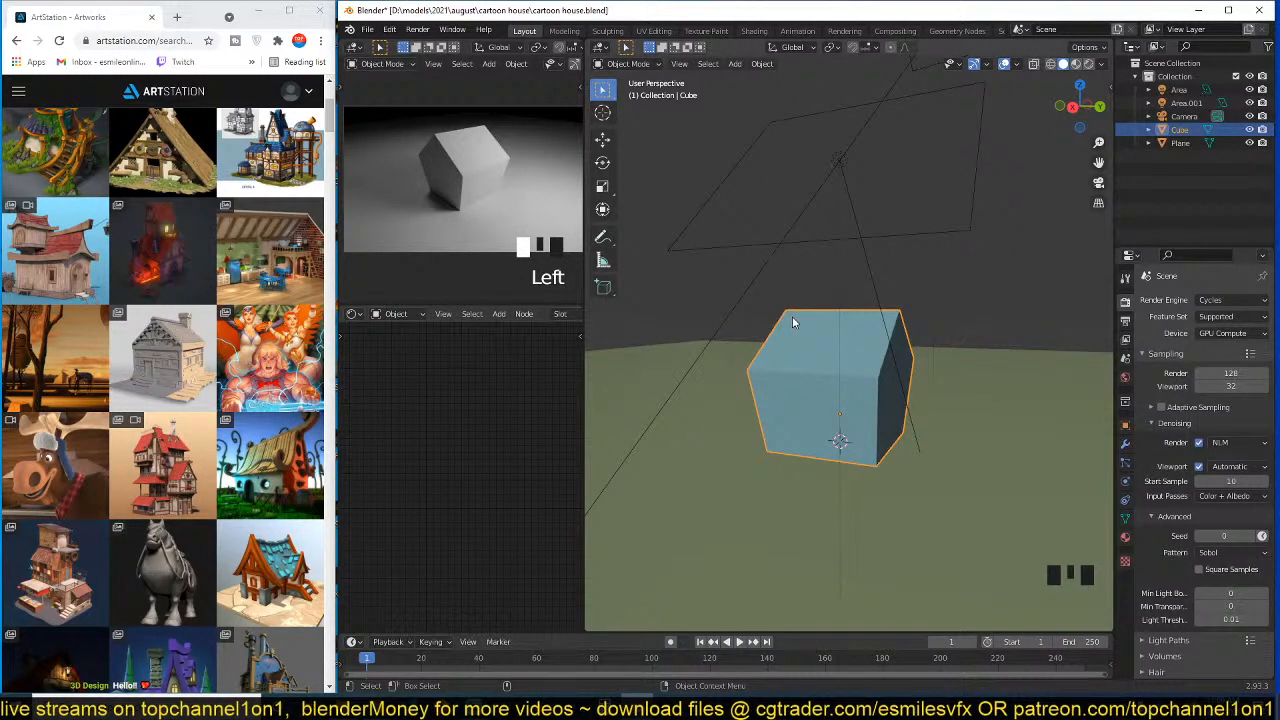
- Select both faces of the house block's gable wall and move them outward to lengthen the house
key("grave")
key("grave")
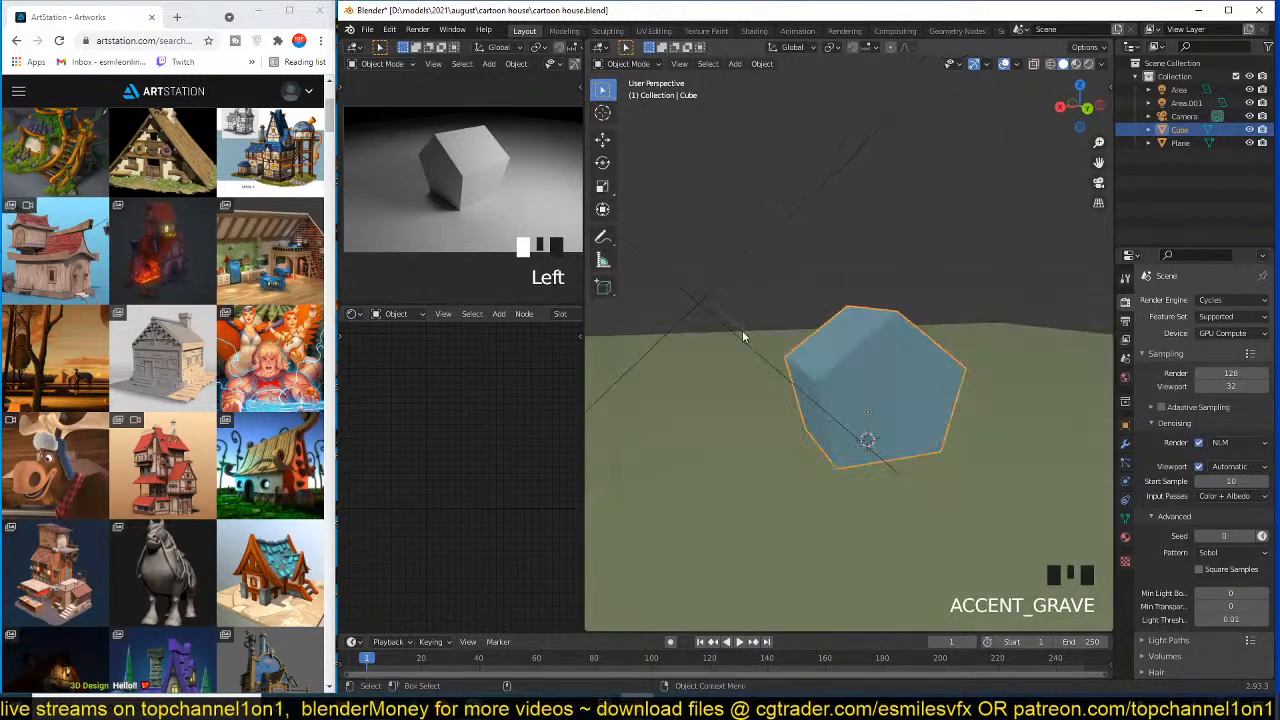
middle_click_drag(790, 329, 842, 333)
key("grave")
key("Tab")
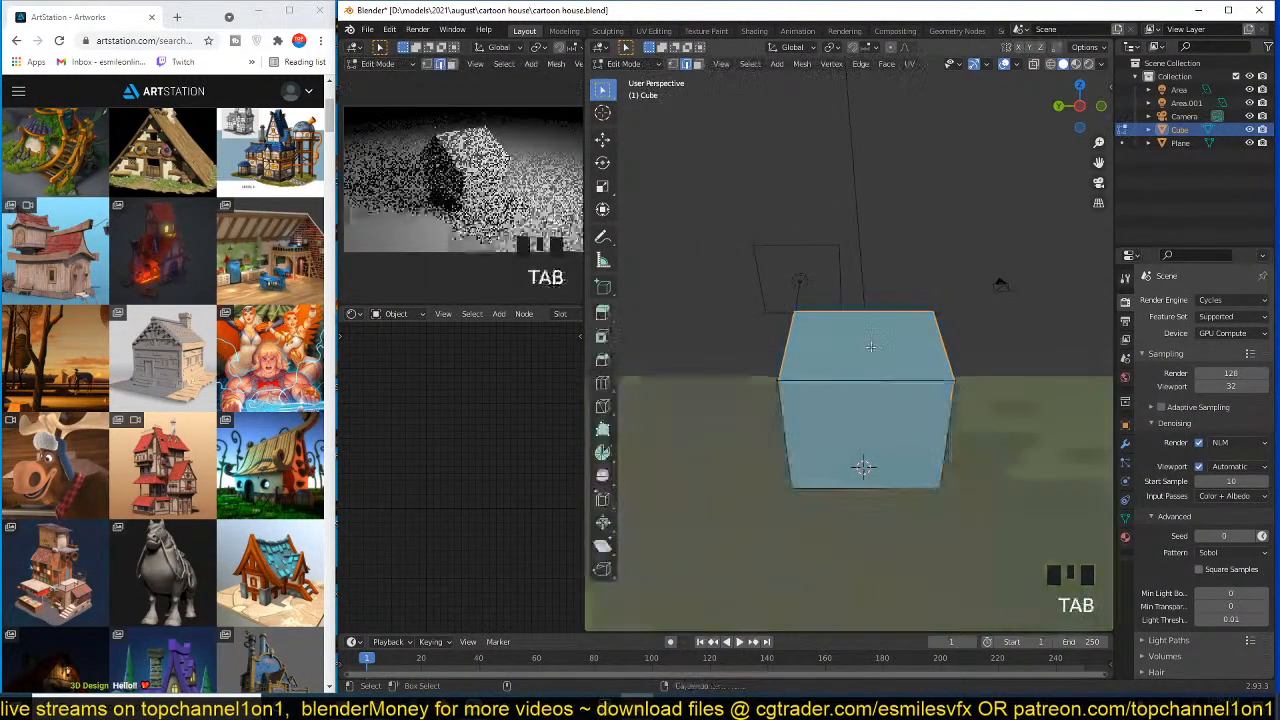
key("grave")
left_click(808, 390)
key("grave")
left_click(880, 420, "shift")
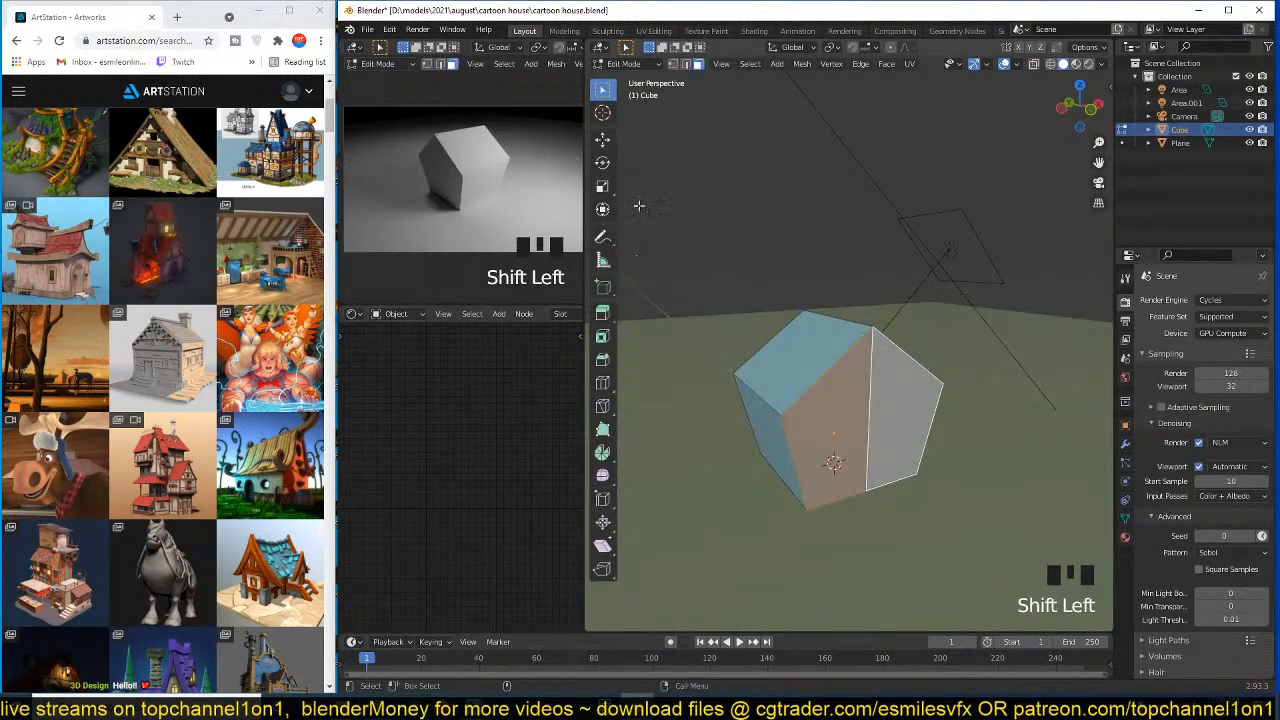
left_click(602, 138)
key("grave")
left_click_drag(897, 372, 919, 374)
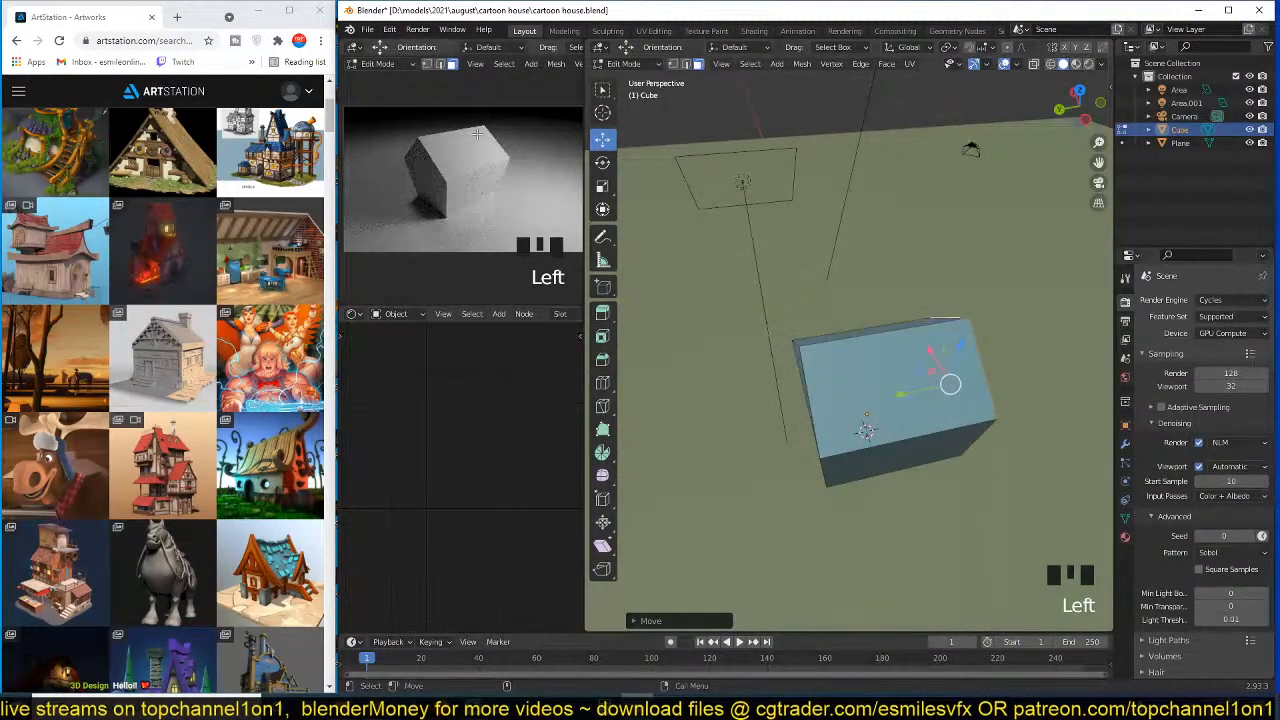
key("Tab")
scroll(541, 68, "down", 9)
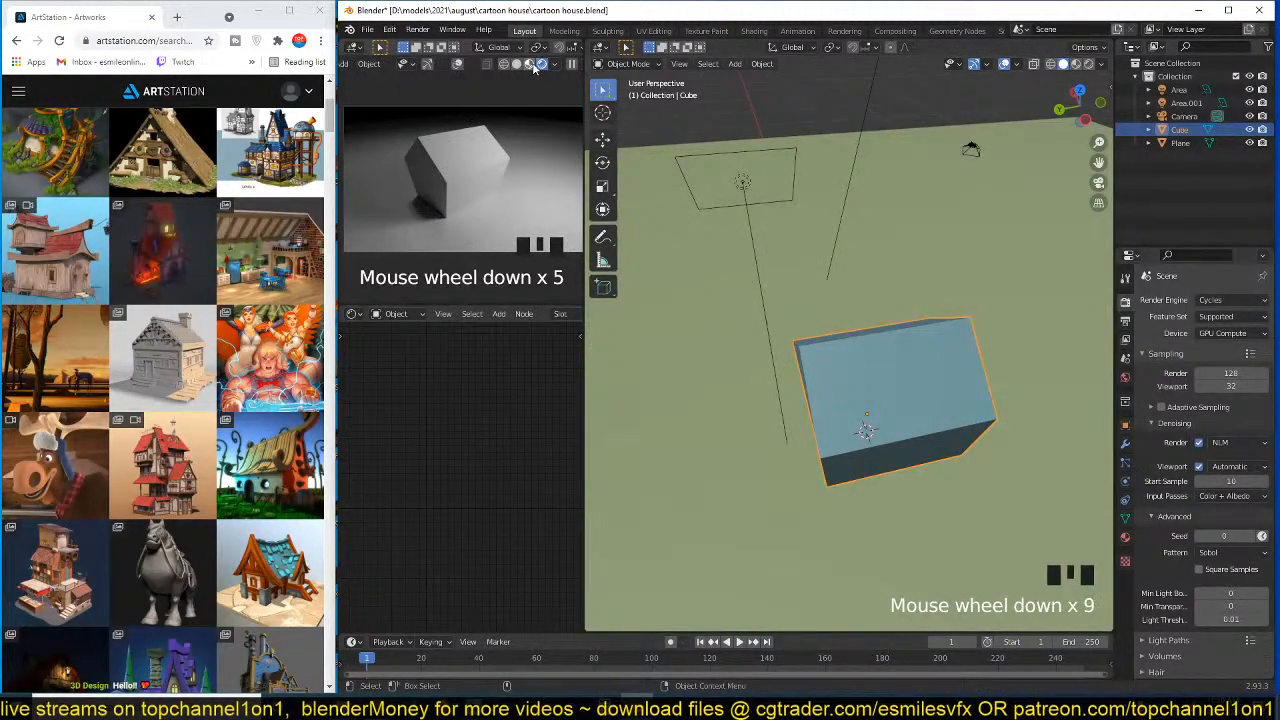
- Switch the small preview to material shading and the render engine to Eevee, enabling Bloom and Ambient Occlusion with a 1 m distance
left_click(532, 64)
left_click(1213, 299)
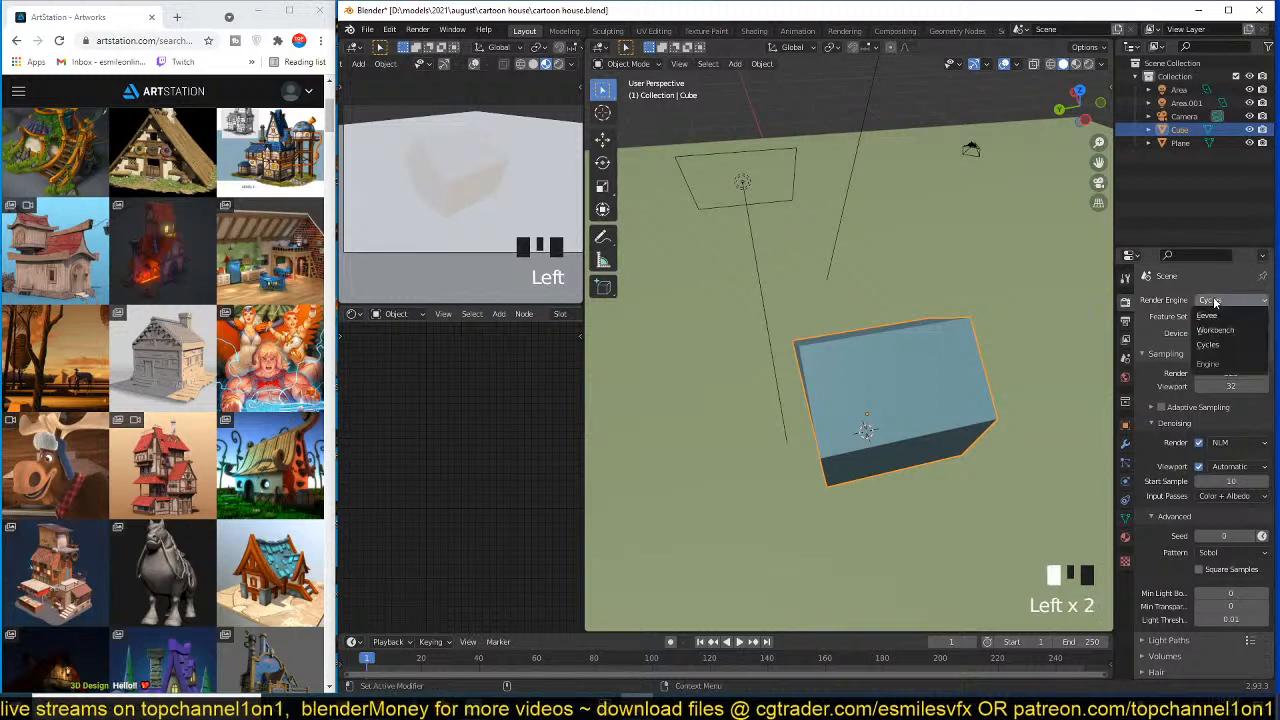
left_click(1215, 315)
left_click(1159, 391)
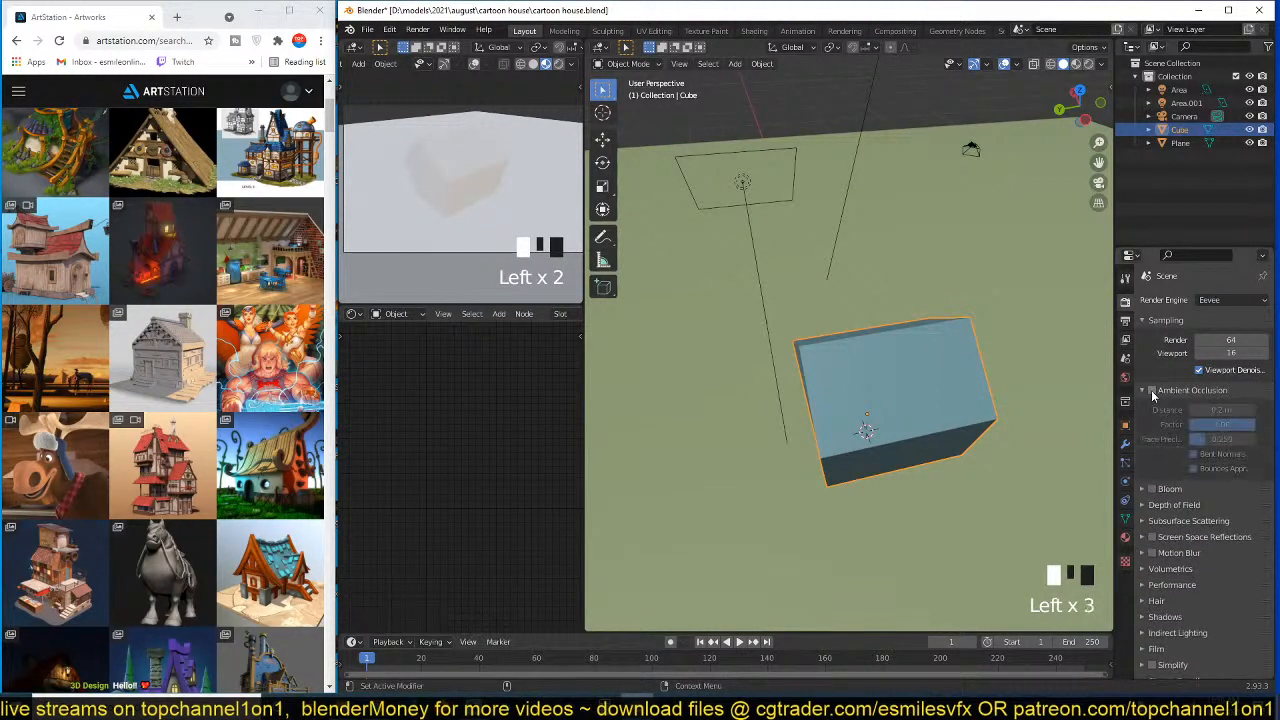
left_click(1152, 390)
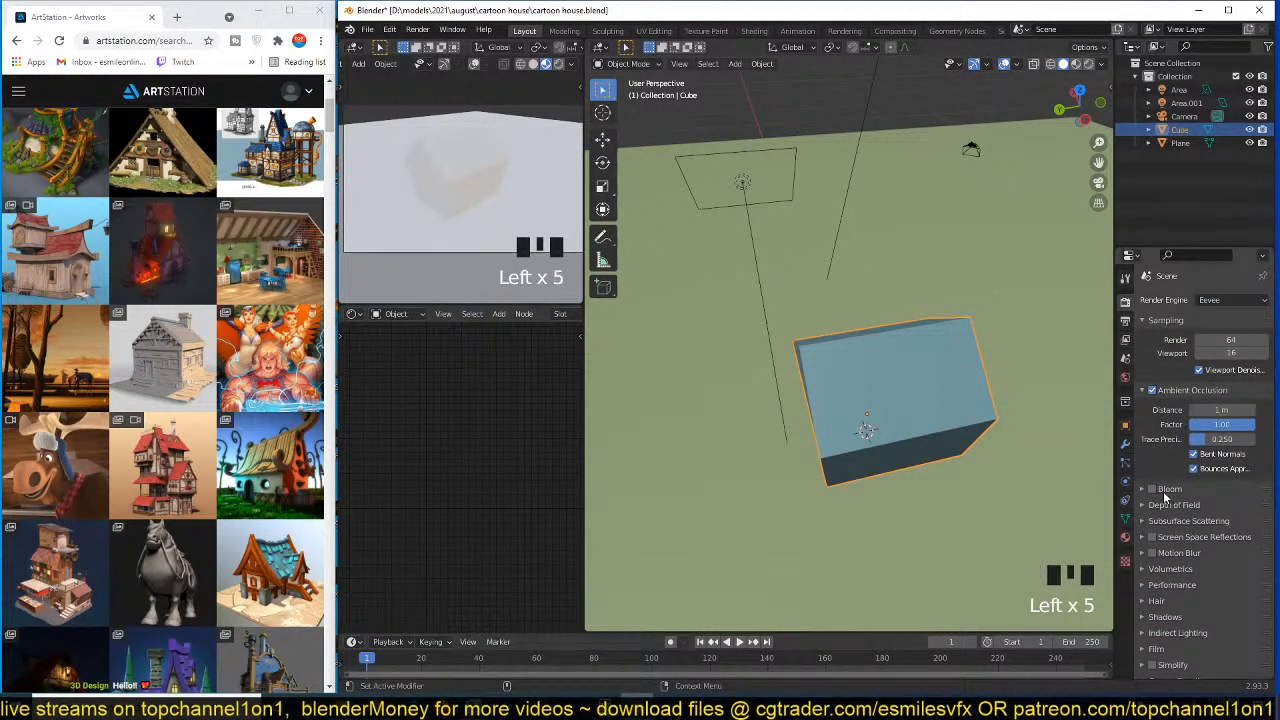
left_click(1148, 322)
left_click(1147, 337)
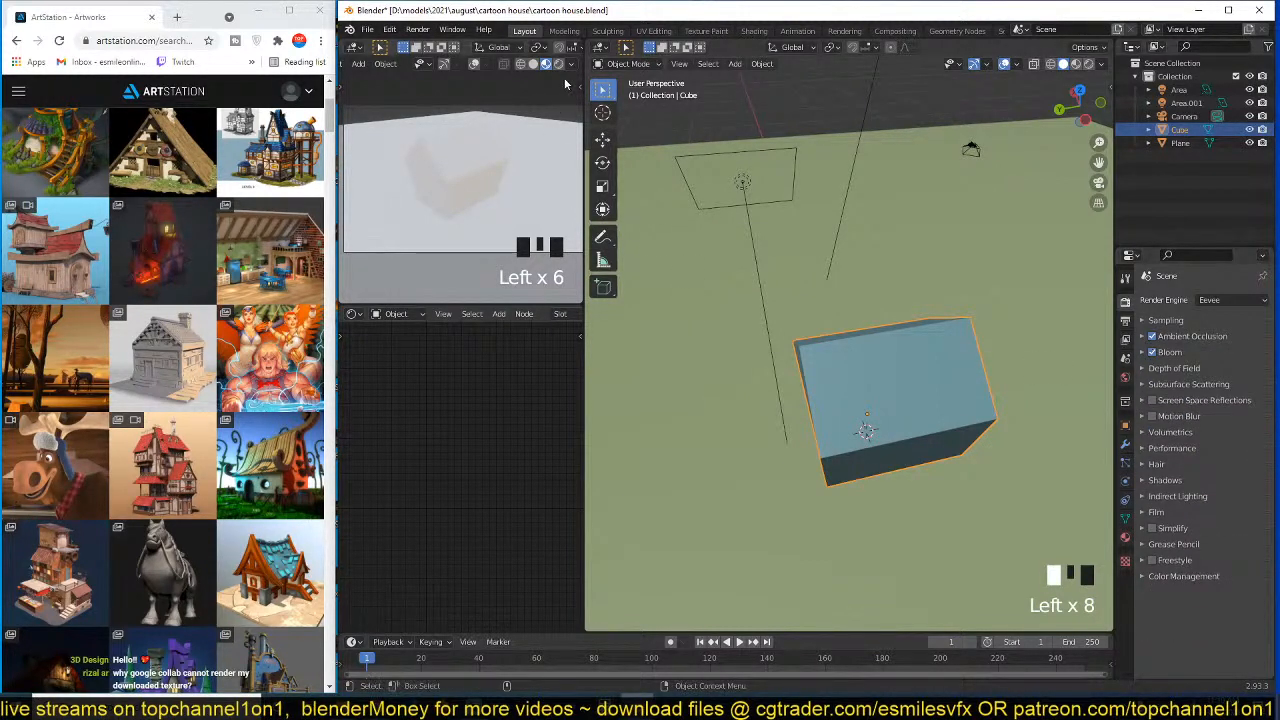
- Enable Scene Lights and Scene World for the preview's material shading and compare it with rendered shading
left_click(570, 63)
left_click(520, 130)
left_click(522, 145)
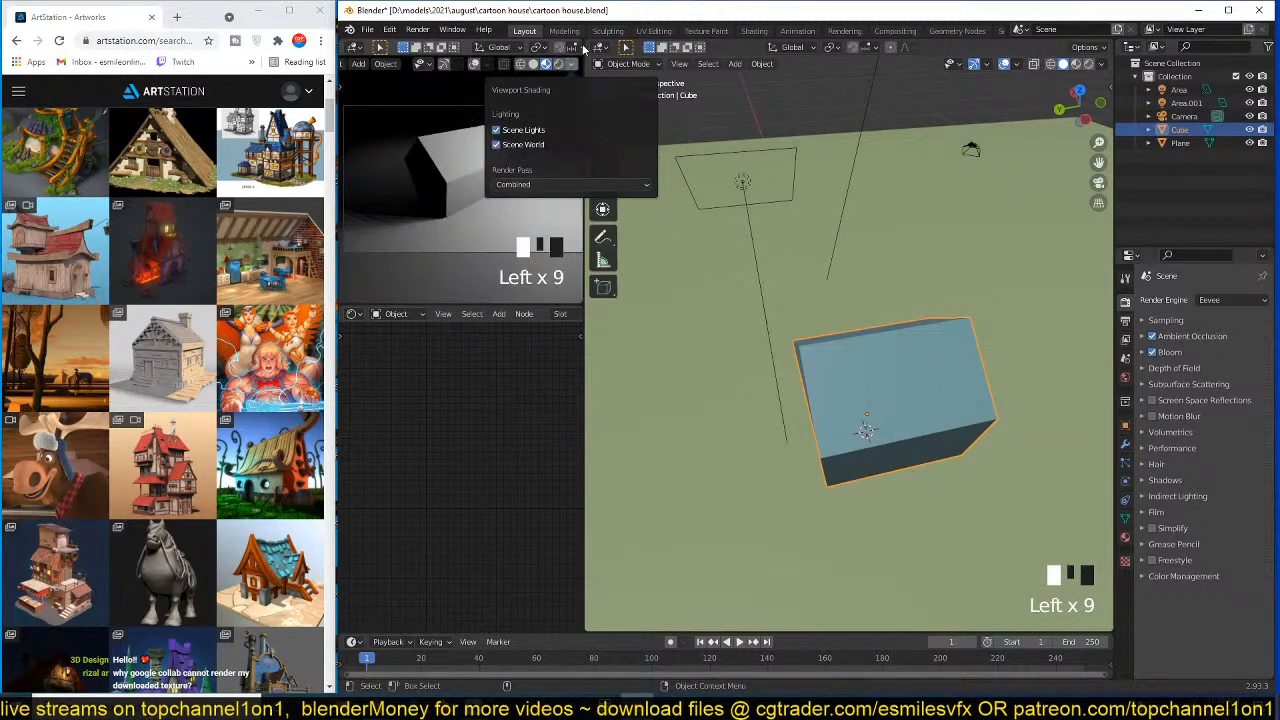
left_click(558, 63)
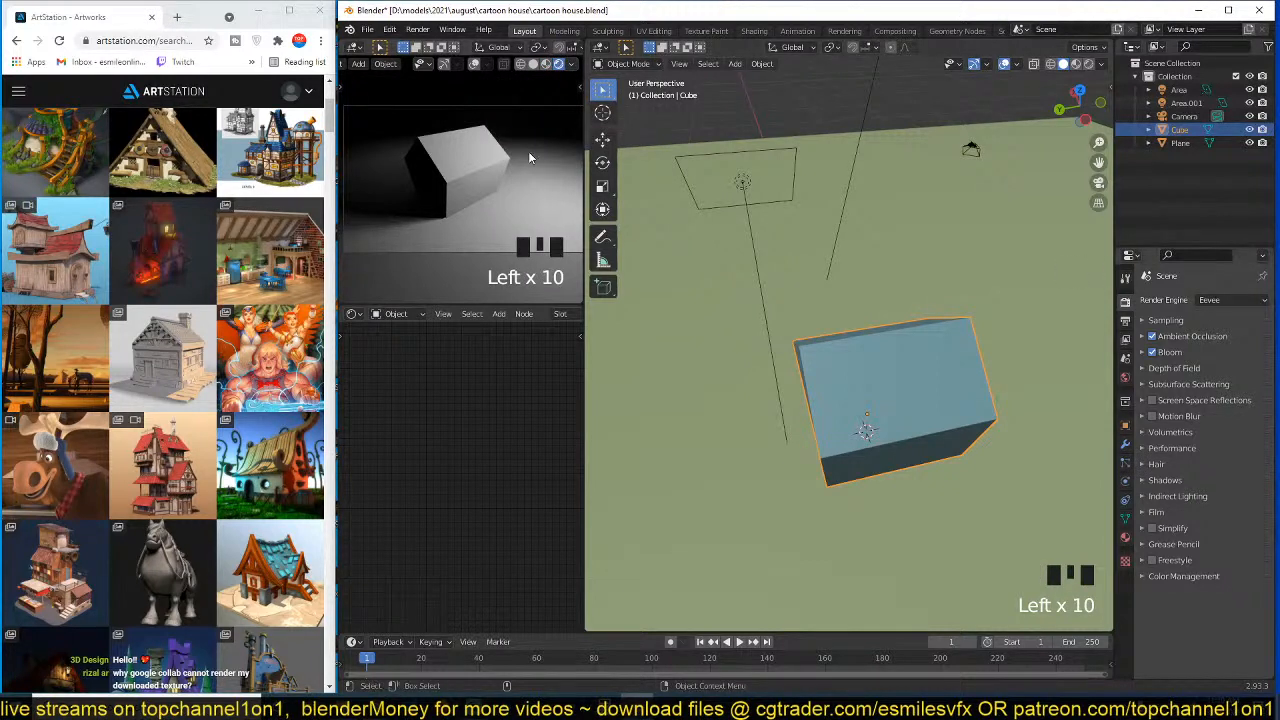
- Switch the render engine back to Cycles and save the file
left_click(1230, 300)
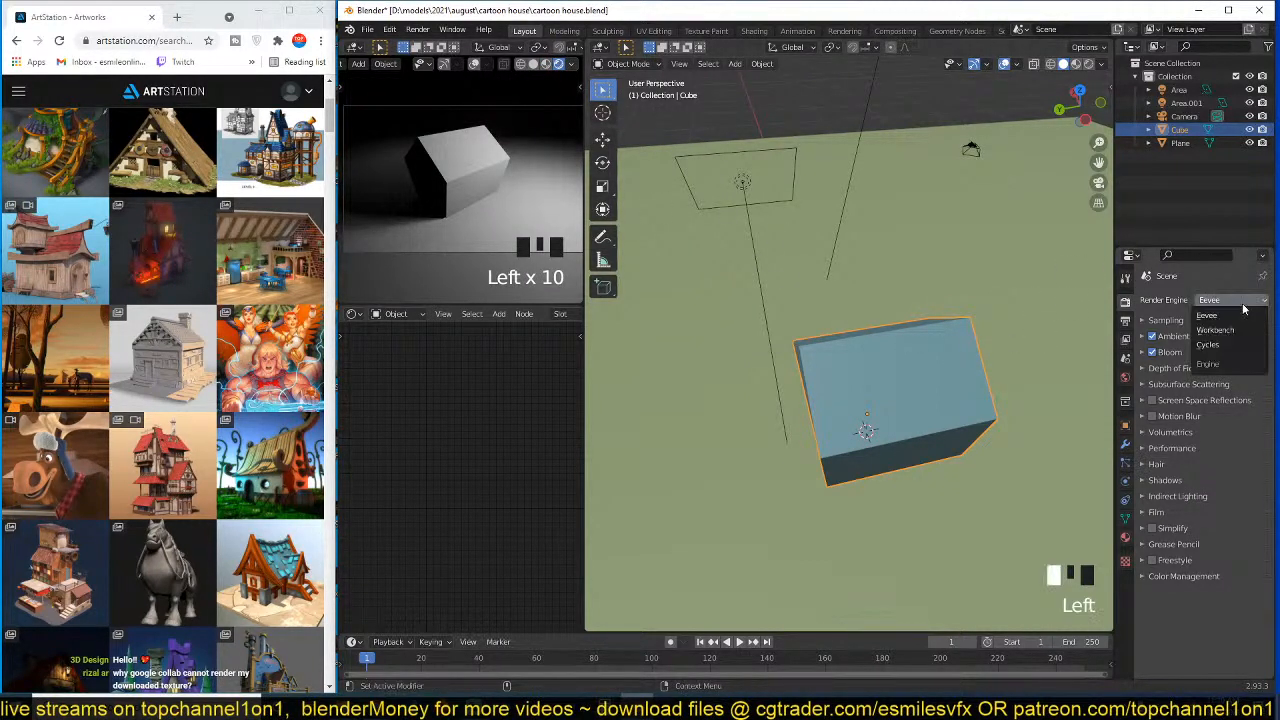
left_click(1234, 345)
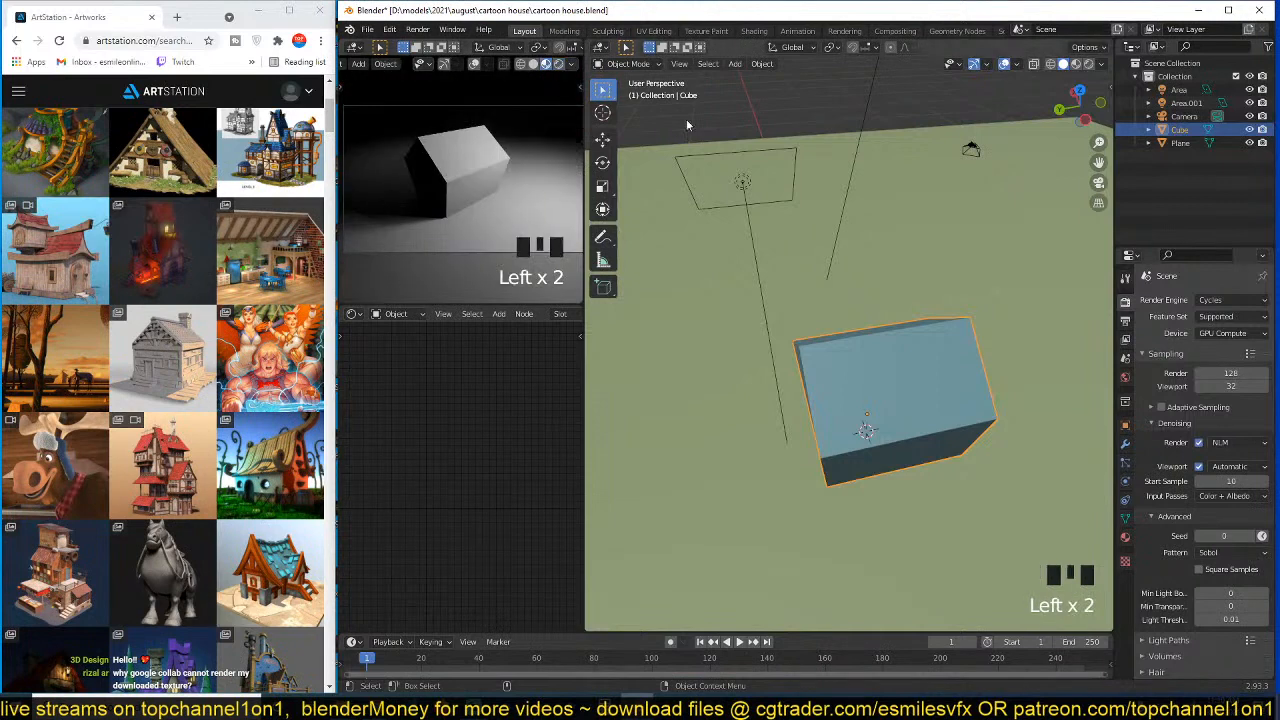
scroll(939, 276, "down", 2)
scroll(843, 205, "up", 2)
middle_click_drag(940, 276, 784, 208)
left_click(825, 215)
key("ctrl+s")
- Select the duplicated area light high above the house and move it lower
scroll(832, 242, "down", 3)
scroll(799, 253, "up", 2)
scroll(803, 233, "down", 1)
key("grave")
scroll(829, 237, "down", 5)
scroll(794, 239, "down", 4)
left_click(751, 188)
key("g")
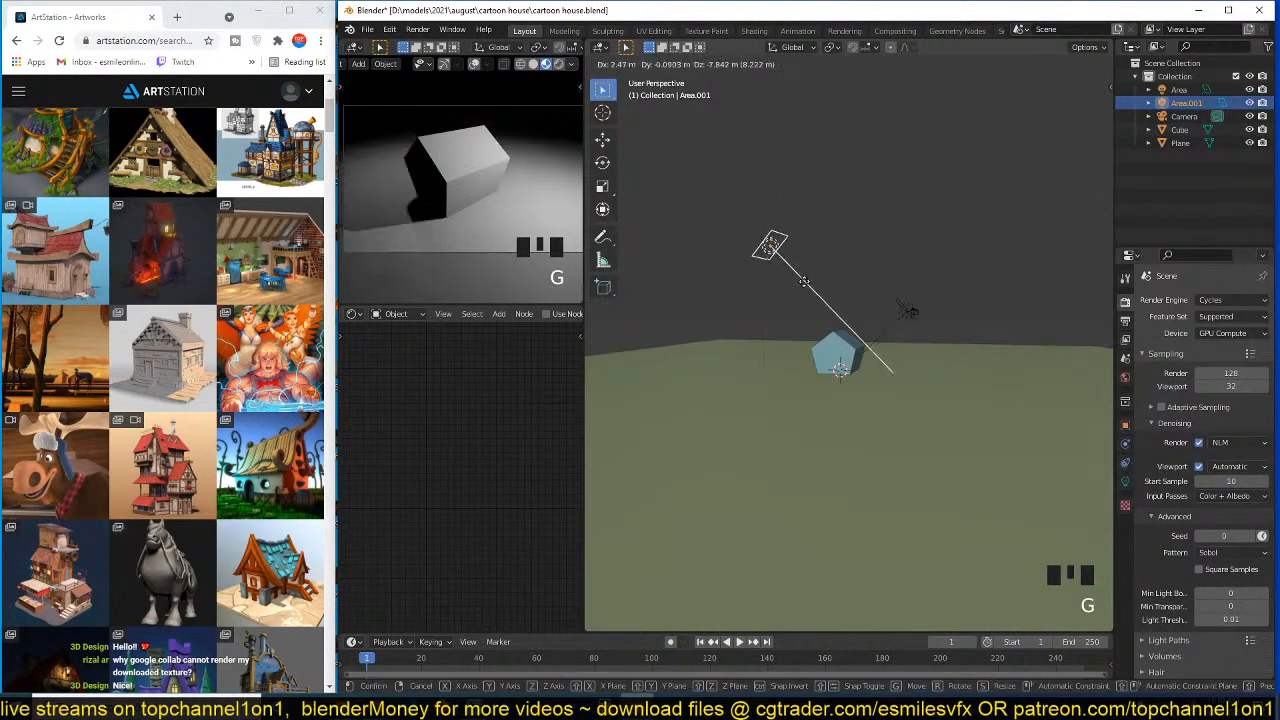
left_click(924, 297)
- Select the original area light near the camera and tint its color a warm pale yellow
left_click(920, 314)
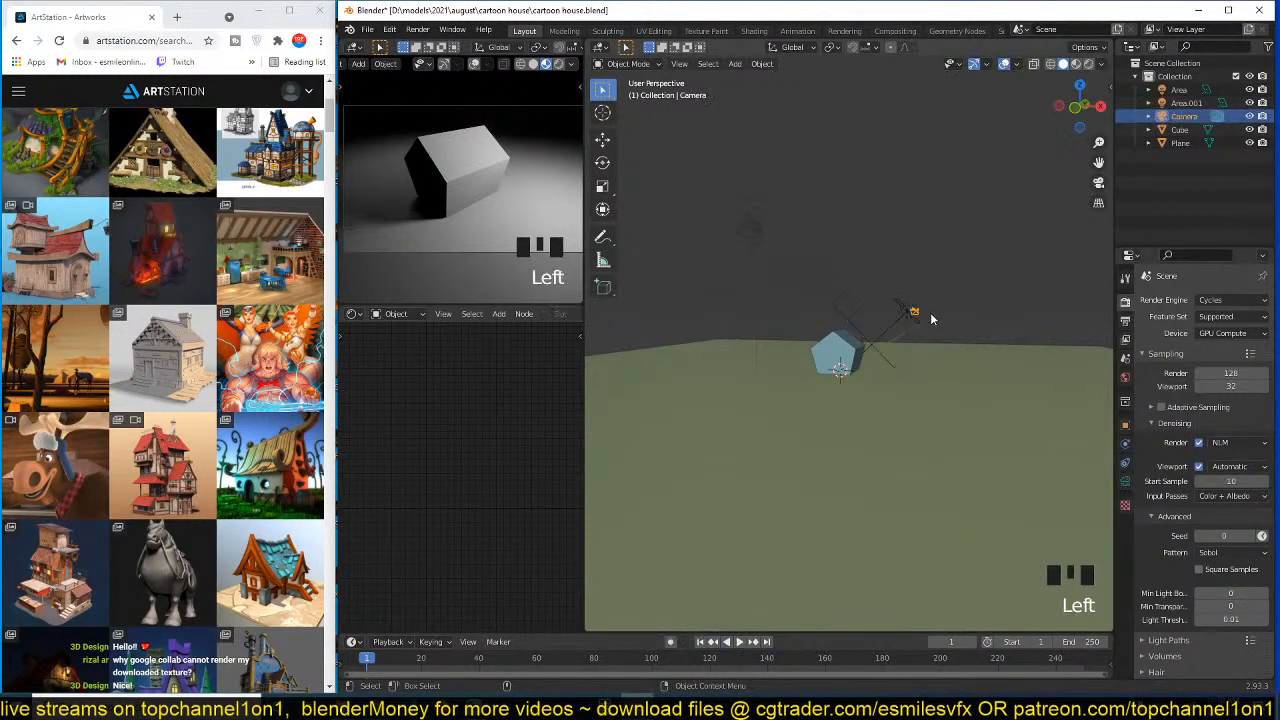
scroll(946, 337, "up", 3)
left_click(943, 312)
key("grave")
middle_click_drag(943, 320, 955, 355)
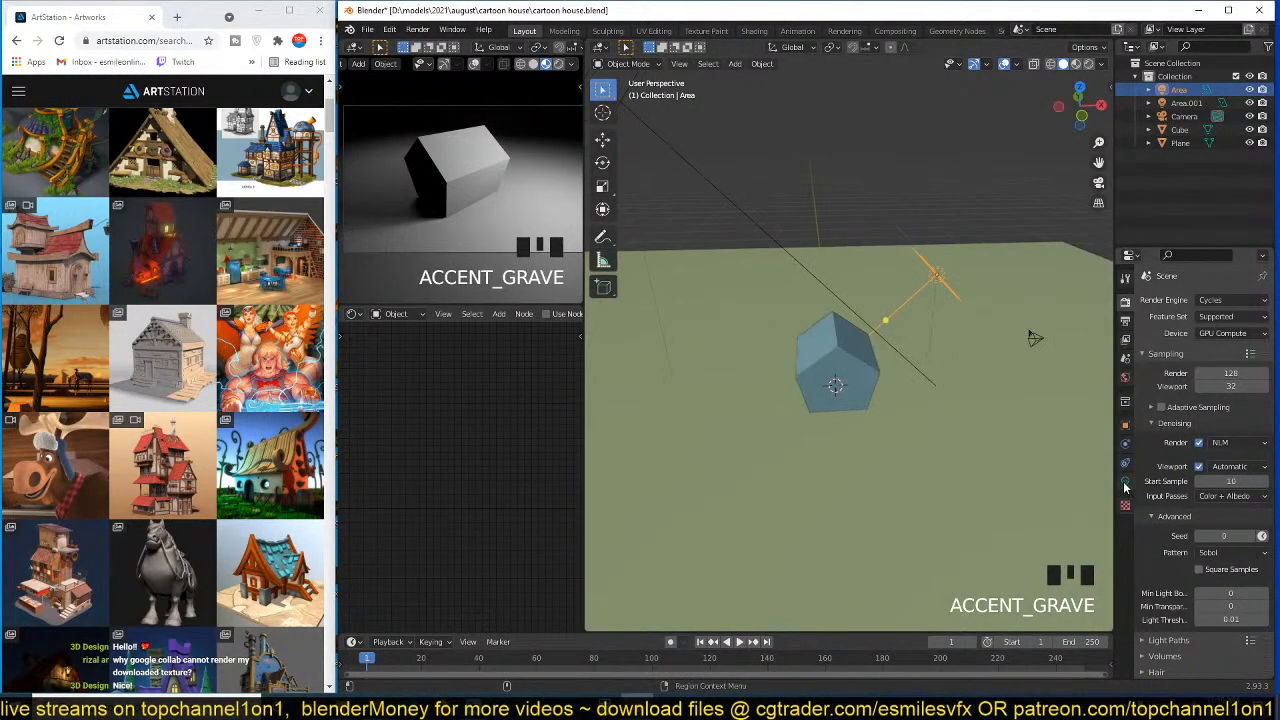
left_click(1124, 481)
left_click(1222, 372)
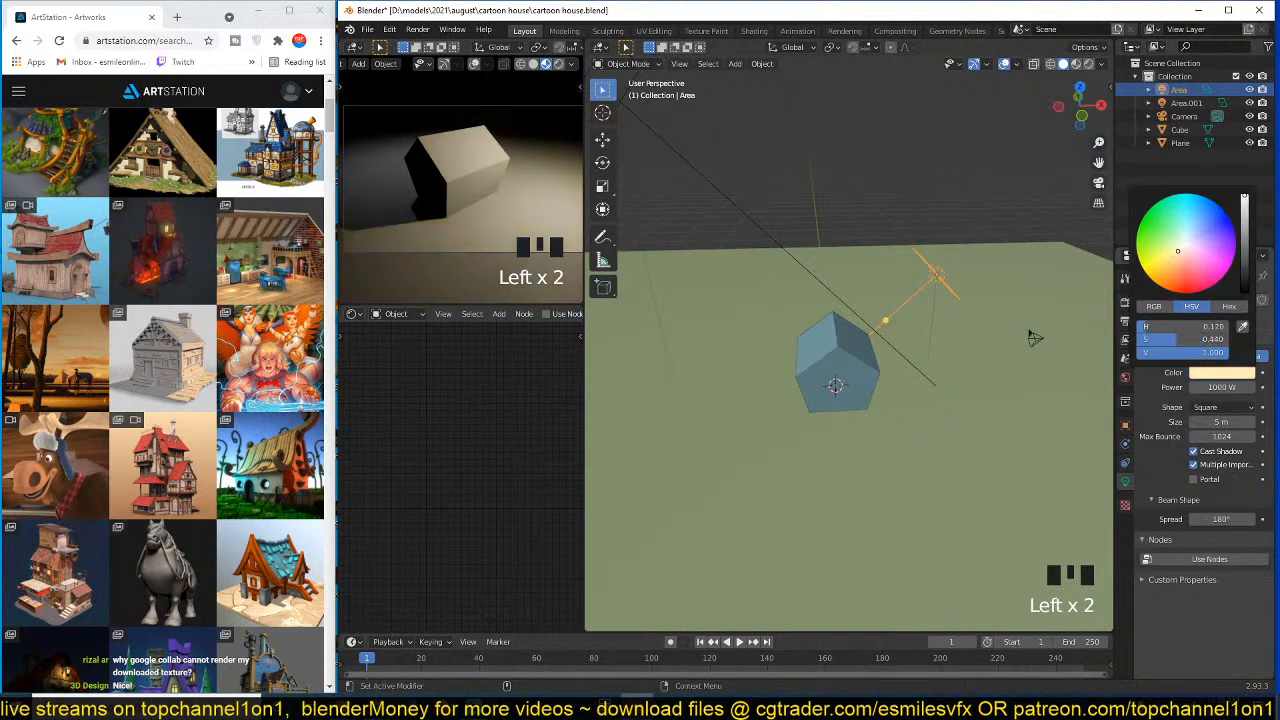
- Tint the duplicated area light pale blue, with hue 0.527 and saturation 0.544
left_click(1187, 103)
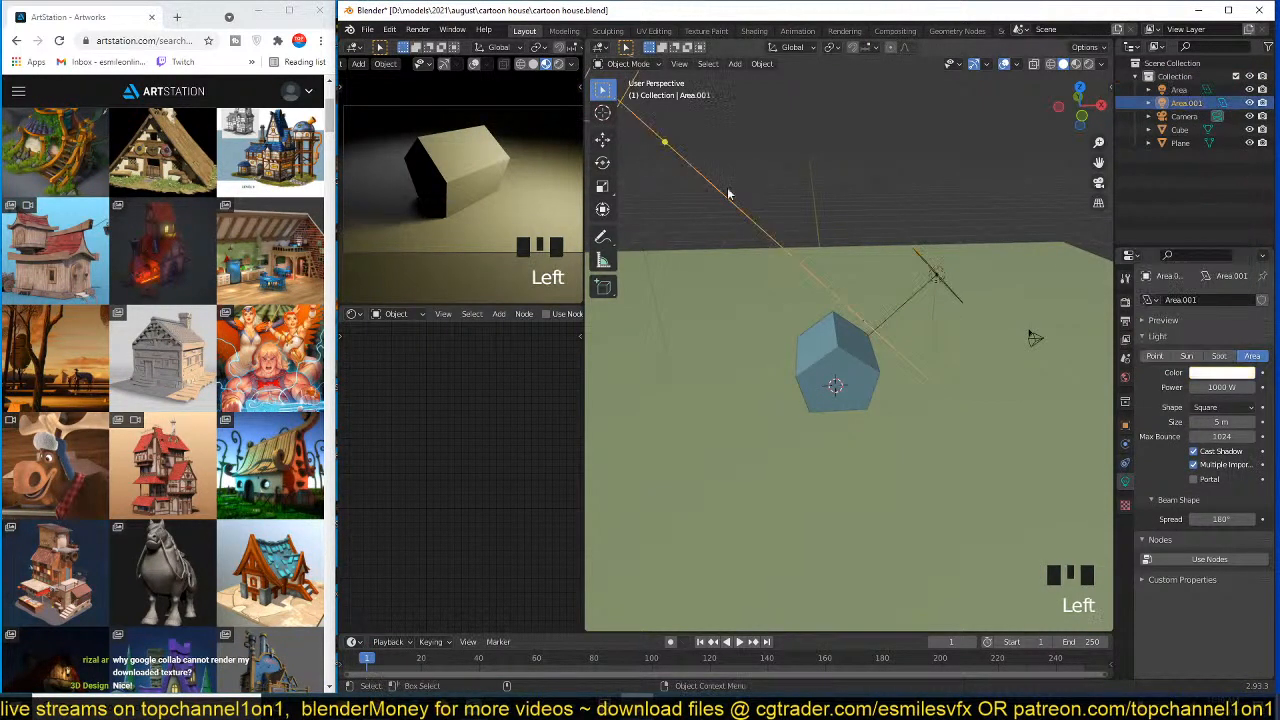
left_click(1222, 372)
left_click_drag(1187, 282, 1189, 234)
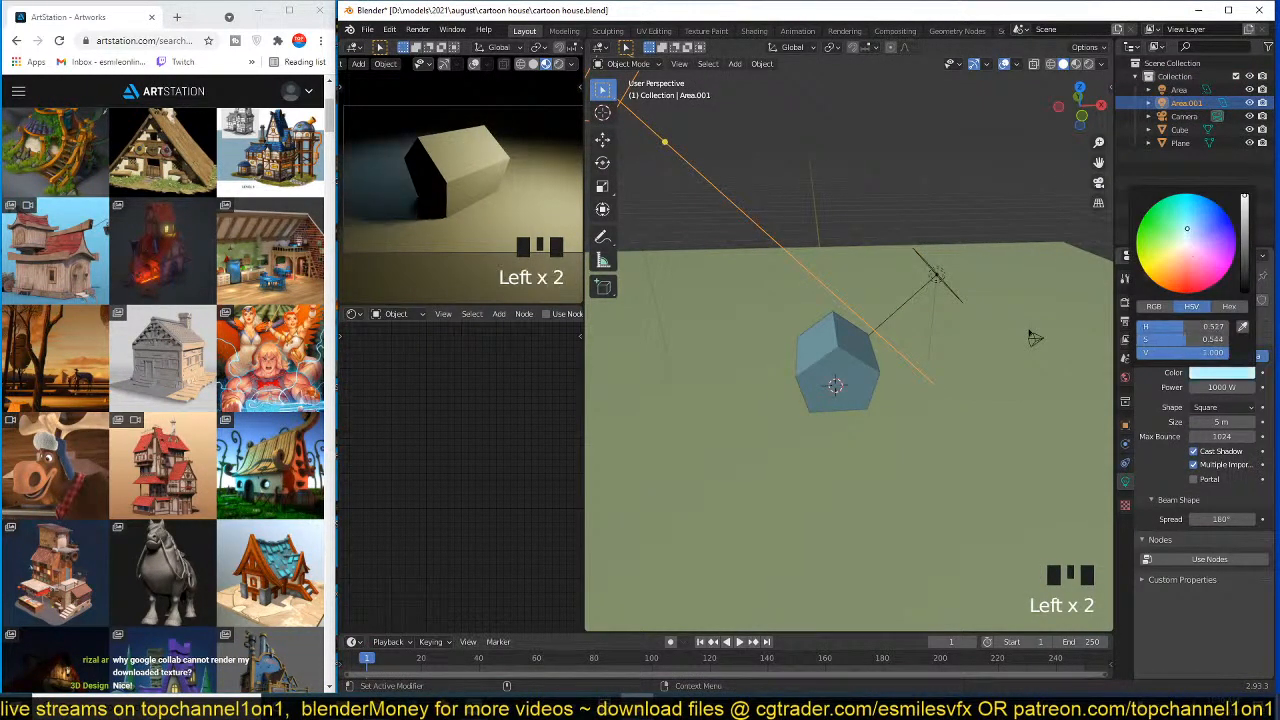
- Deepen the original area light's warm yellow to hue 0.124 and saturation 0.677, and view the scene from above
left_click(1180, 89)
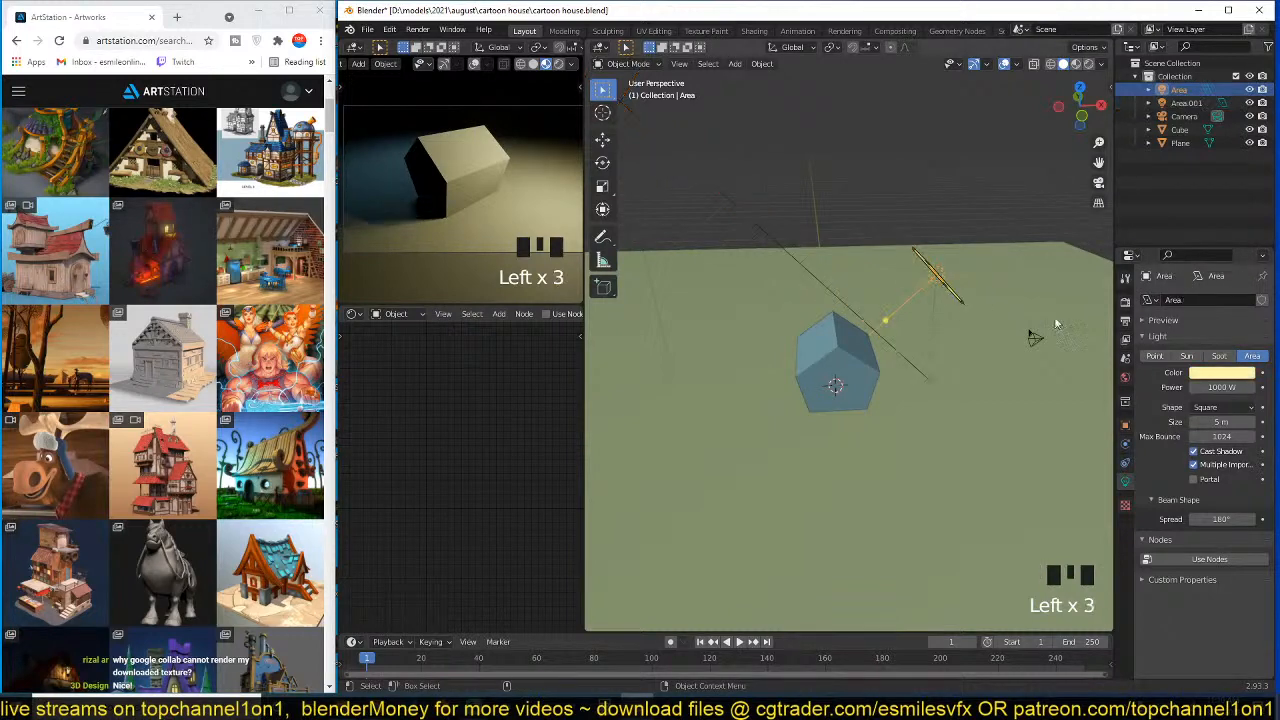
left_click(1214, 374)
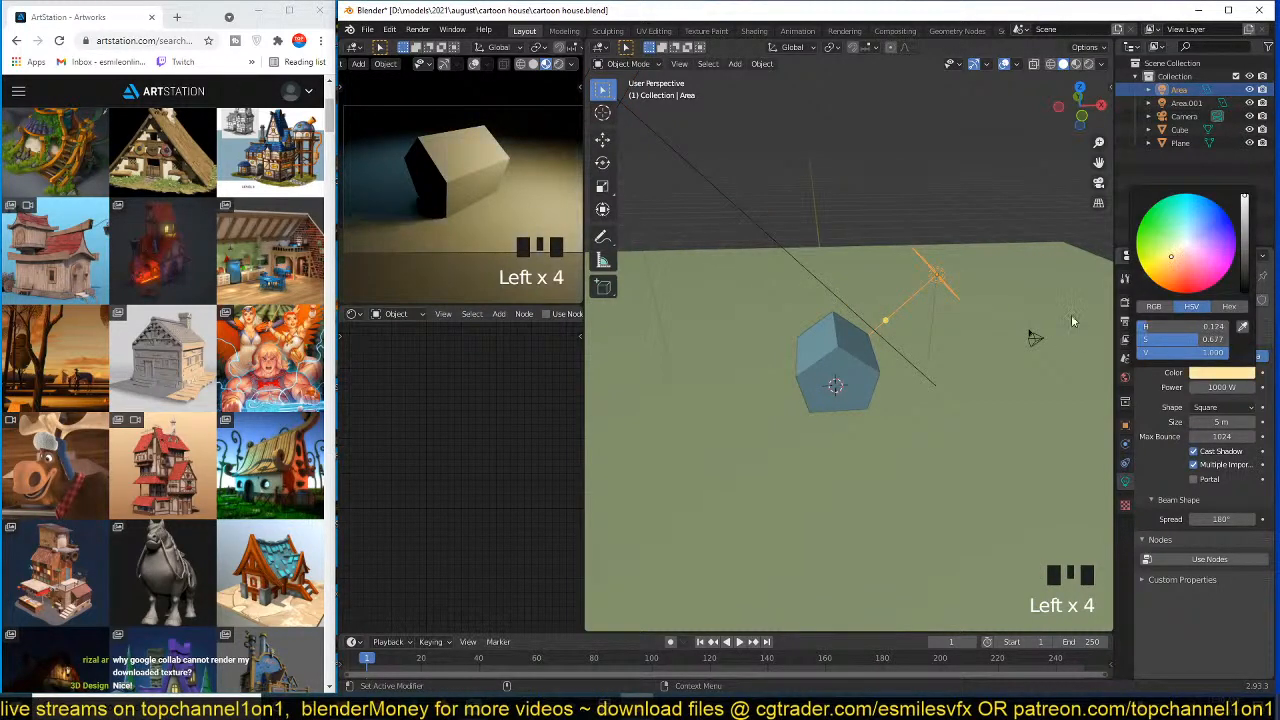
scroll(914, 426, "up", 2)
scroll(914, 426, "down", 2)
key("KP_7")
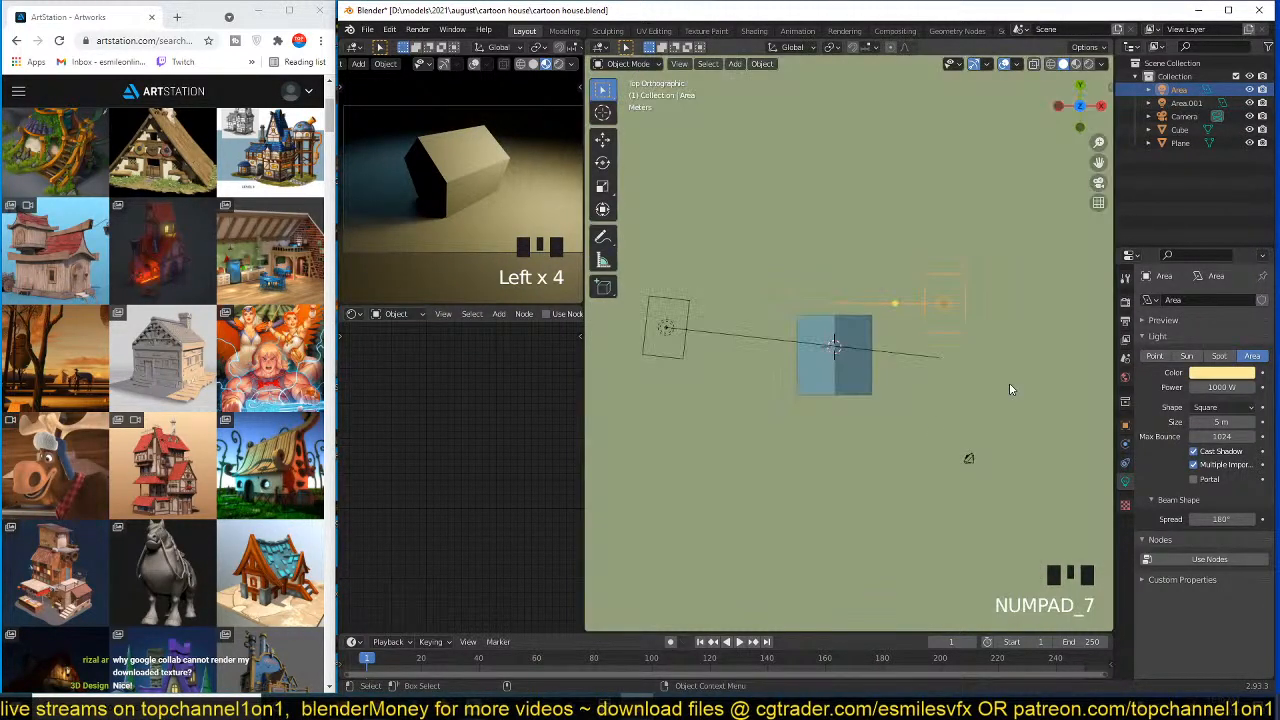
- Move the warm area light in the top view to the house's camera-facing side
key("g")
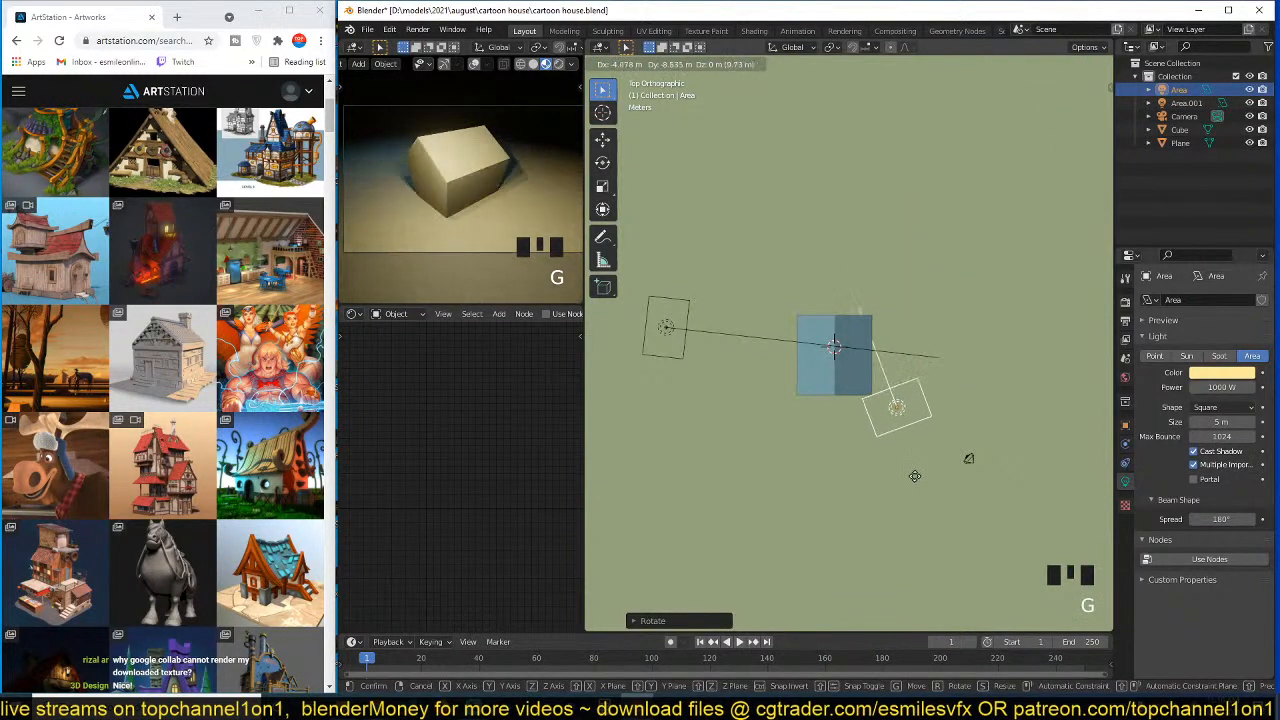
left_click(914, 476)
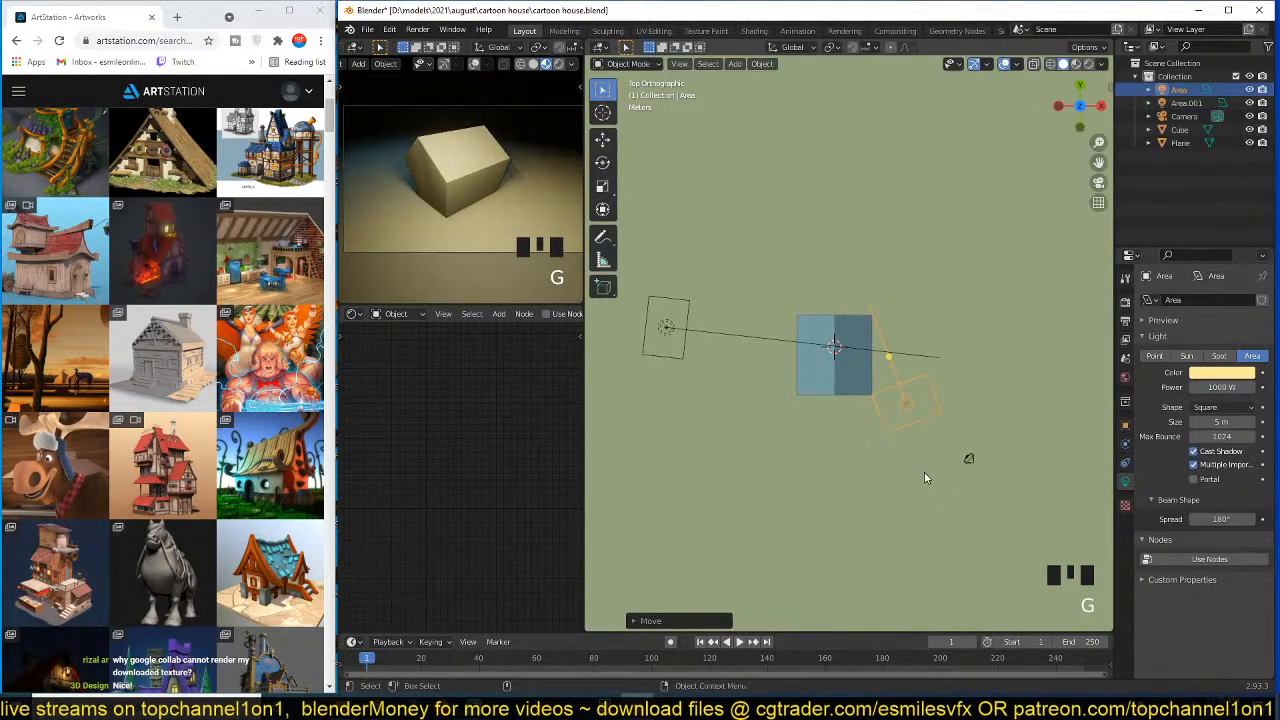
- Try changing the warm area light to a Sun light with strength 1
left_click(1185, 357)
type("1")
left_click(1160, 418)
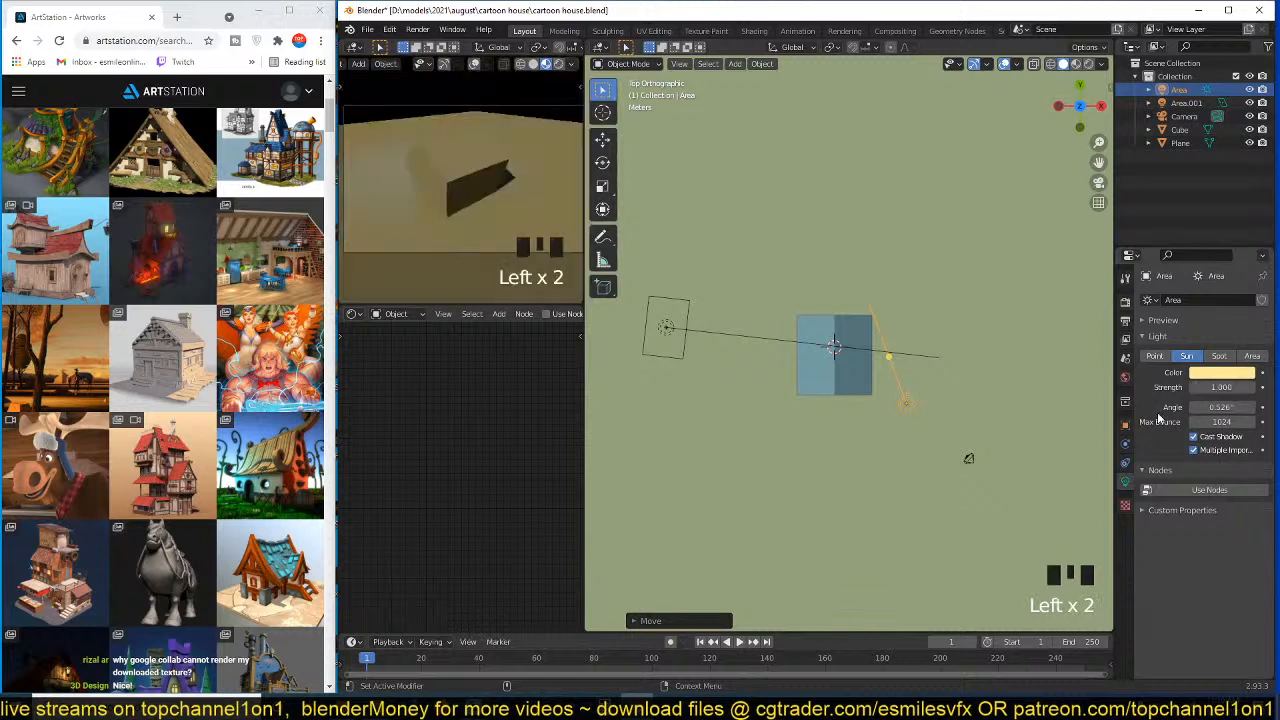
left_click(1251, 357)
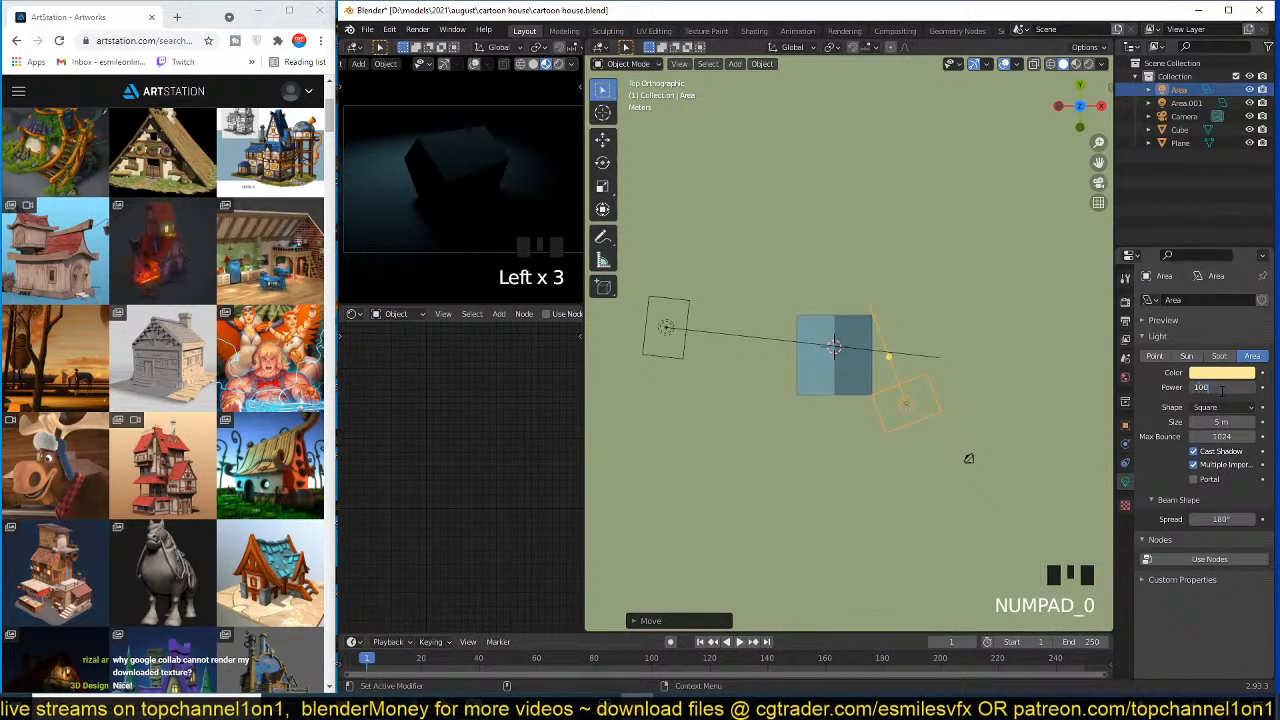
- Set the warm area light's power to 500 W
key("Return")
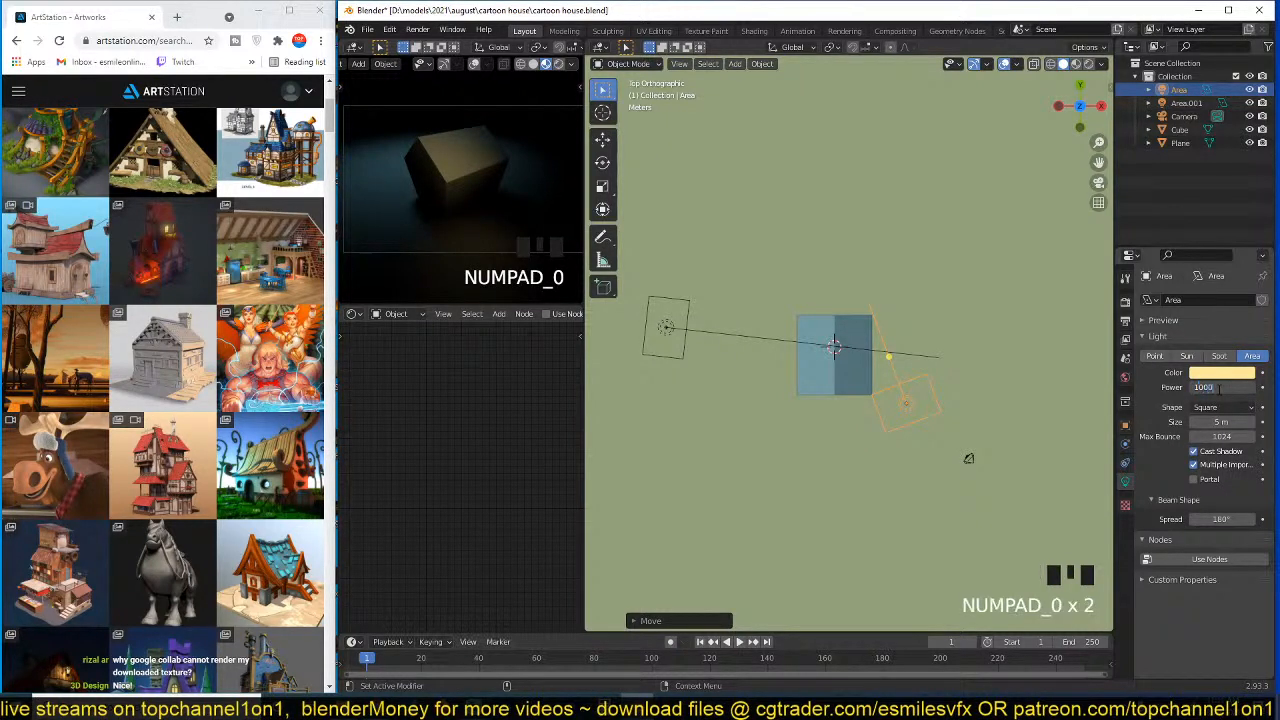
key("Return")
left_click(1225, 387)
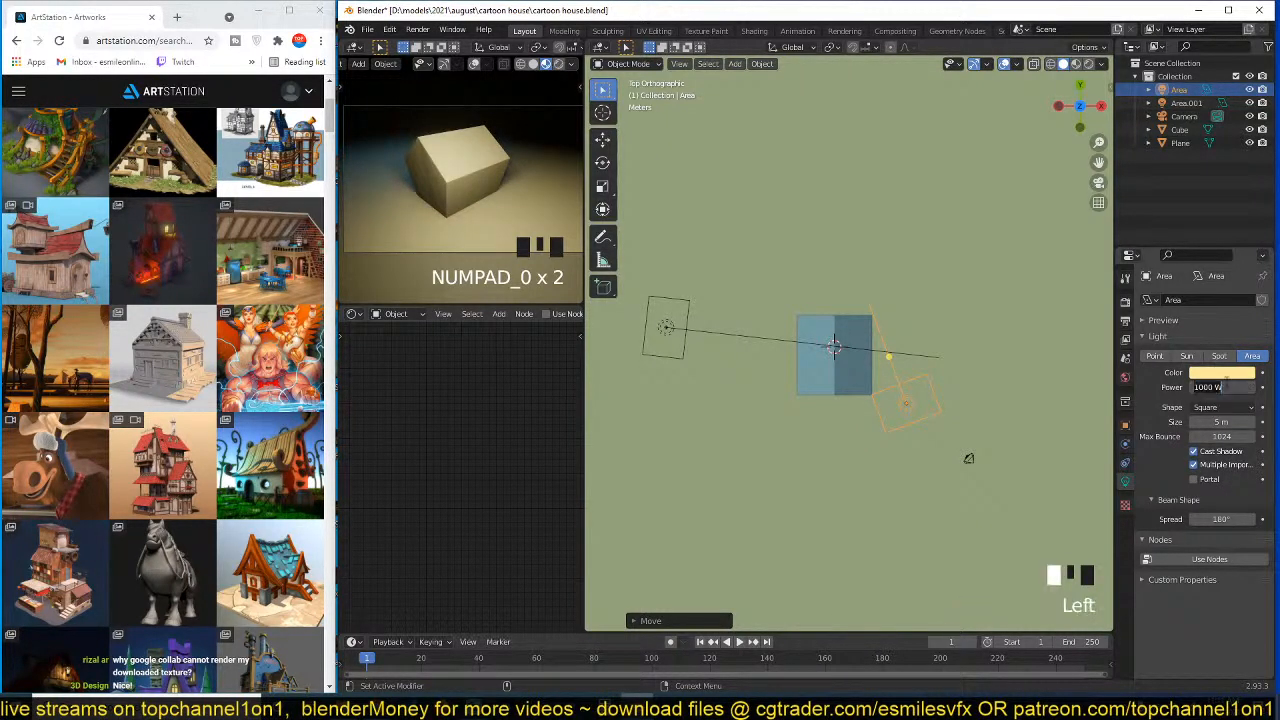
key("Return")
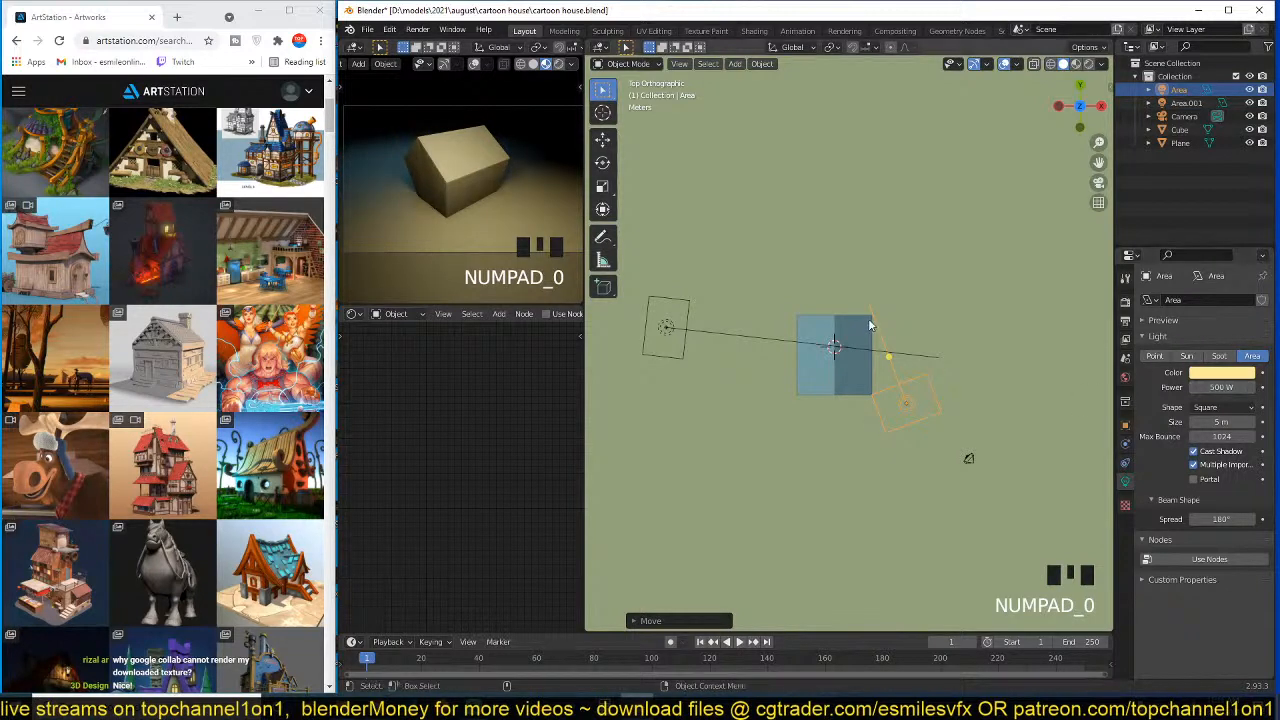
- Move the warm area light up and away from the house, close to the camera
key("grave")
middle_click_drag(869, 323, 900, 222)
key("g")
left_click(1036, 341)
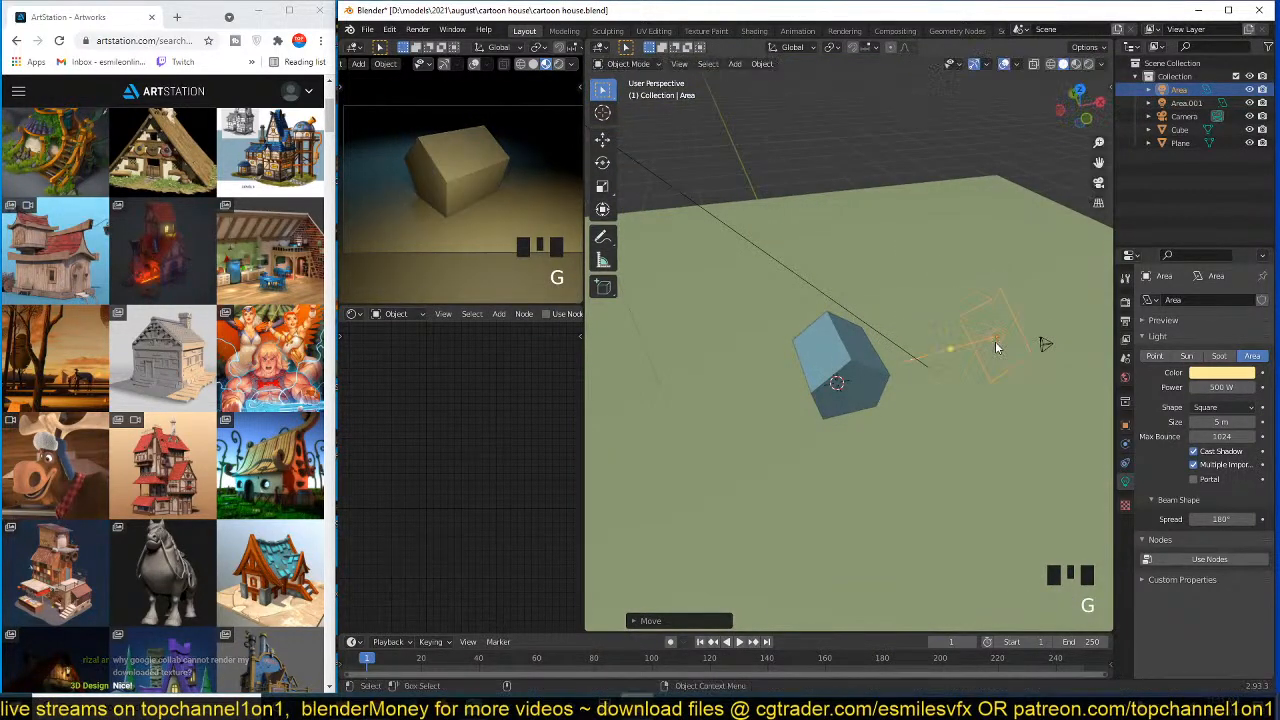
- Show the main viewport in Material Preview shading and select the gabled house block
key("grave")
scroll(1040, 340, "up", 4)
left_click(1088, 65)
left_click(1076, 64)
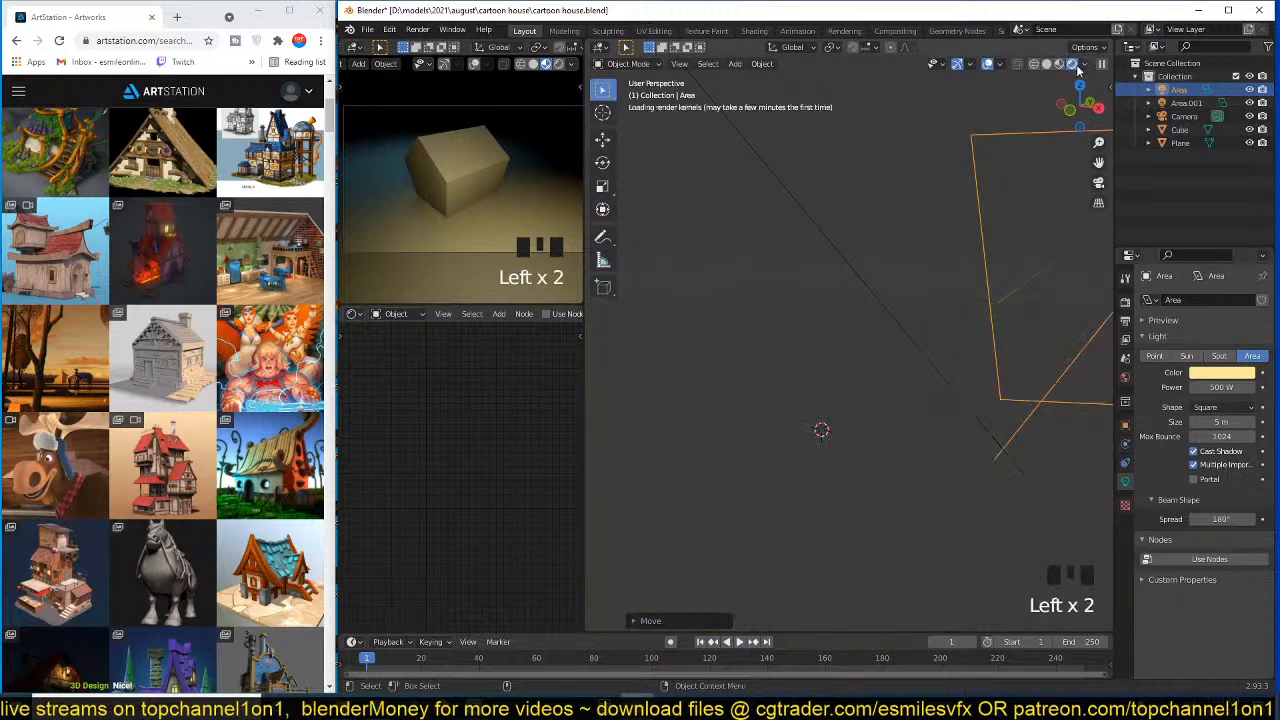
left_click(1062, 65)
key("grave")
left_click(725, 435)
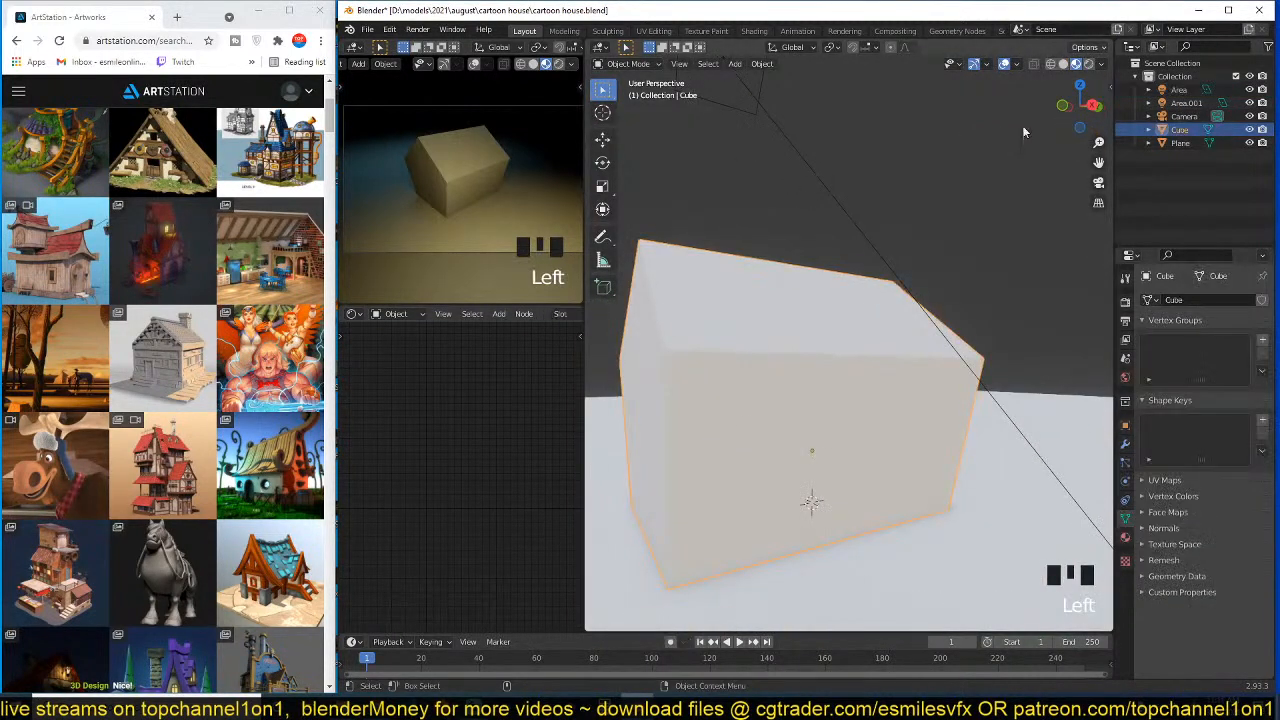
- Create a new material for the house block and display the camera preview in rendered shading
key("grave")
middle_click_drag(870, 368, 887, 394, "shift")
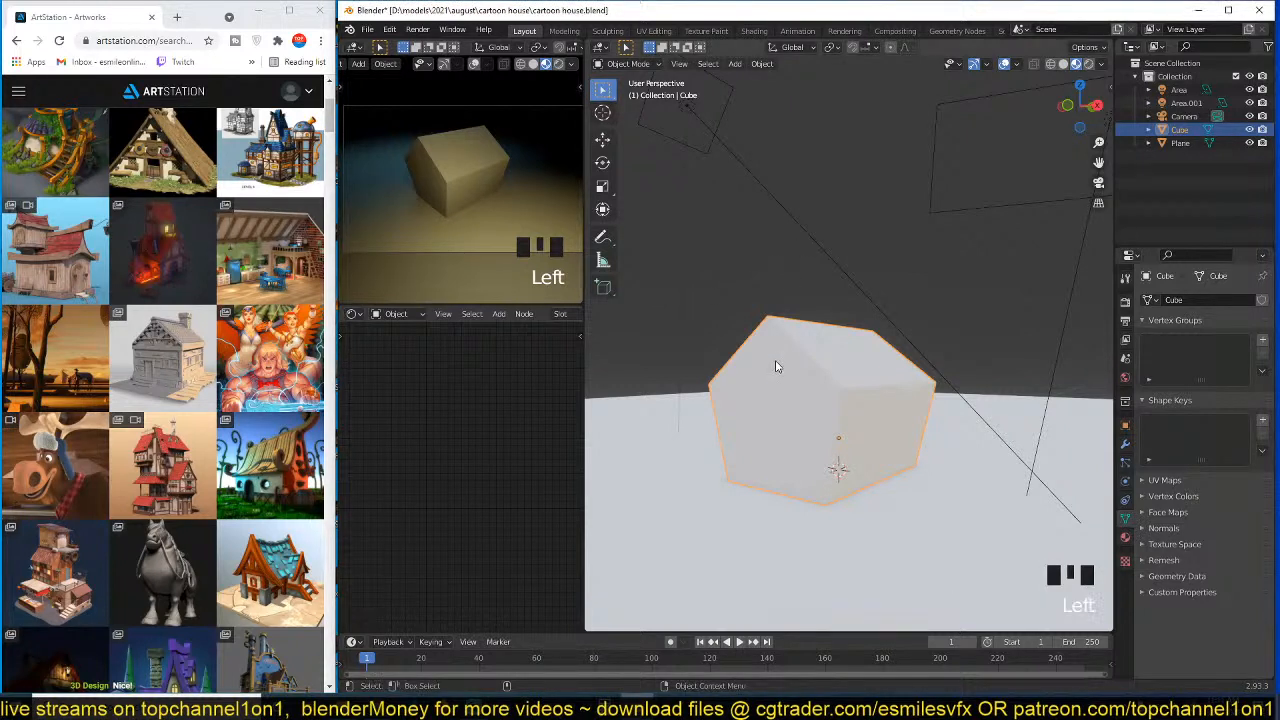
scroll(857, 414, "up", 2)
scroll(829, 429, "down", 3)
scroll(871, 409, "up", 4)
scroll(865, 415, "down", 1)
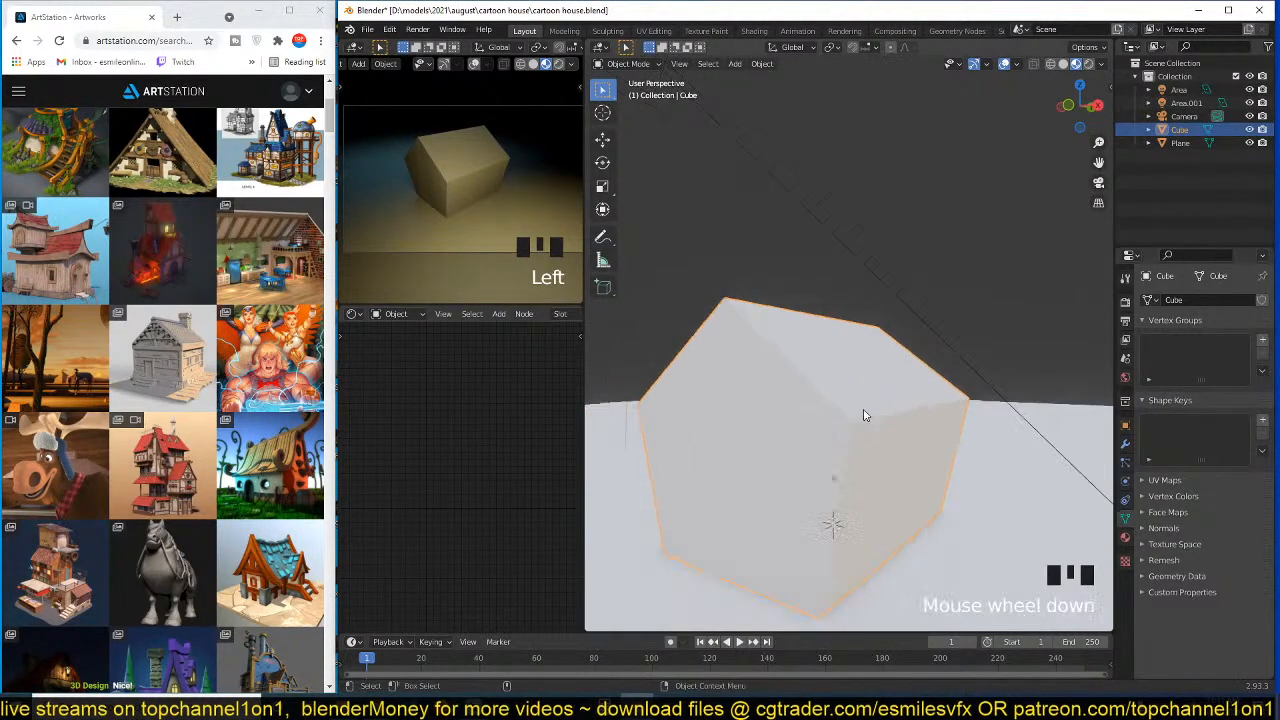
middle_click_drag(865, 415, 737, 374)
scroll(537, 320, "down", 3)
left_click(452, 329)
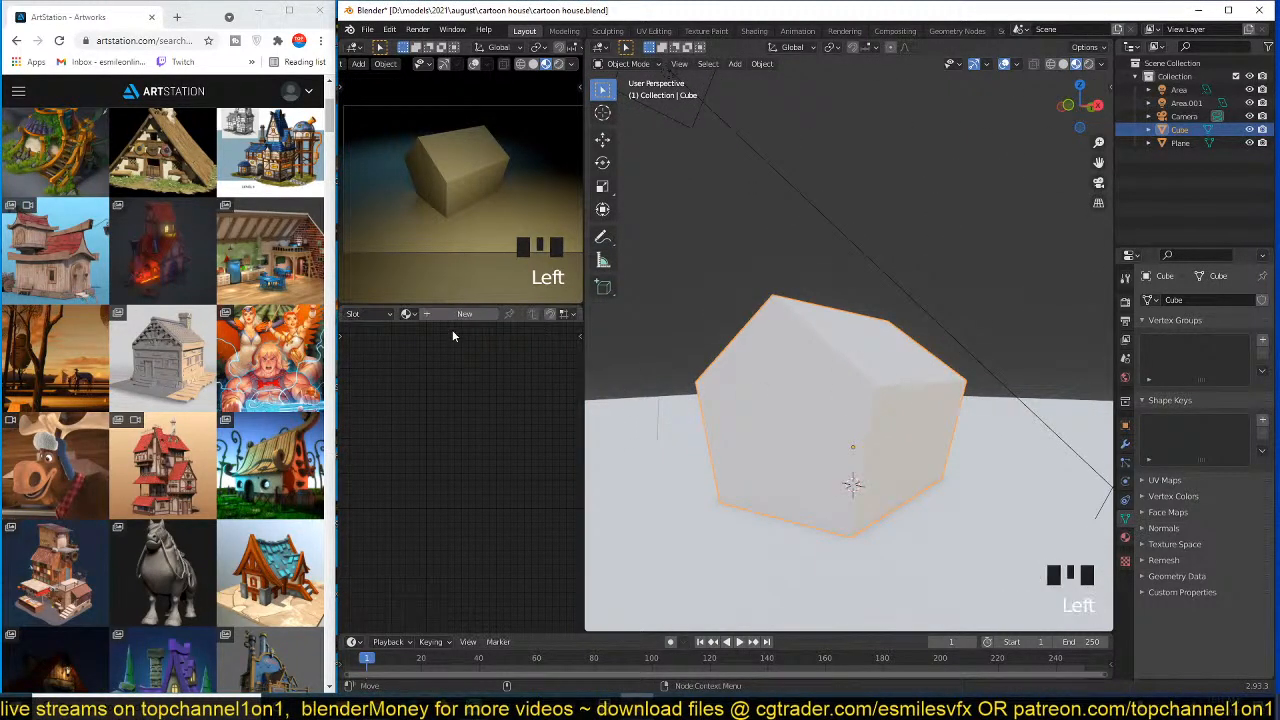
left_click(458, 314)
left_click(559, 63)
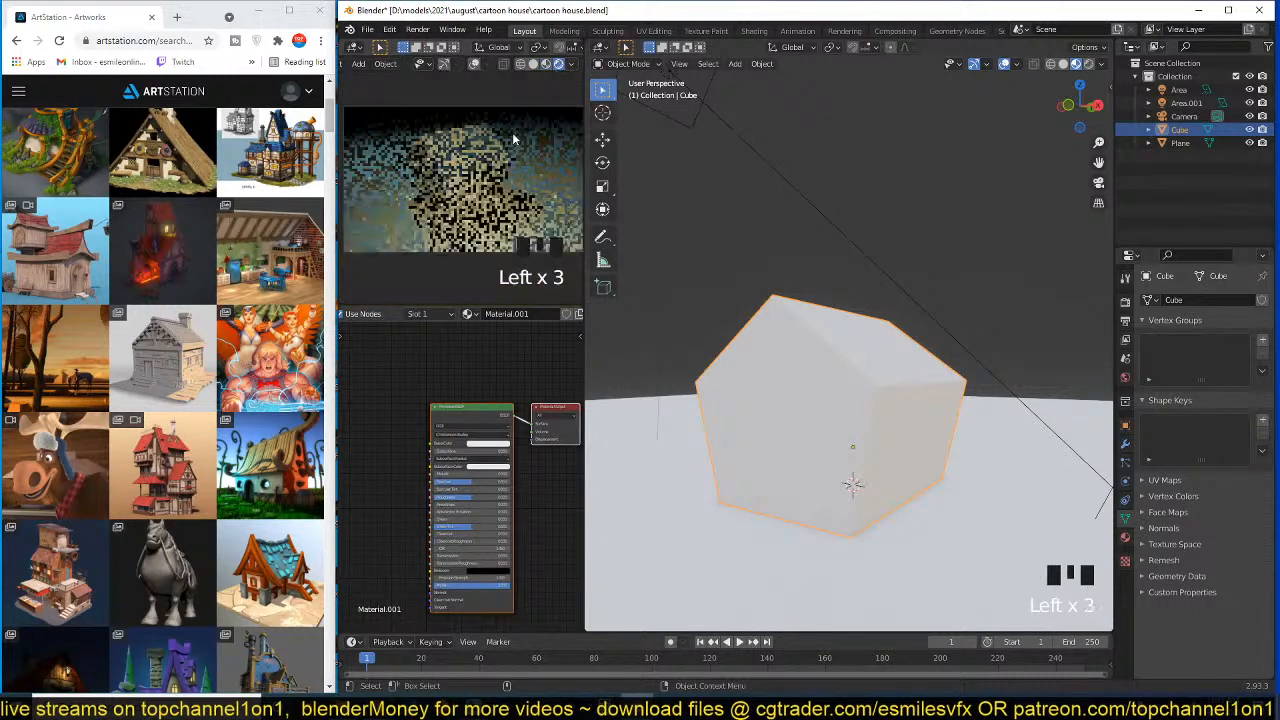
scroll(444, 429, "up", 6)
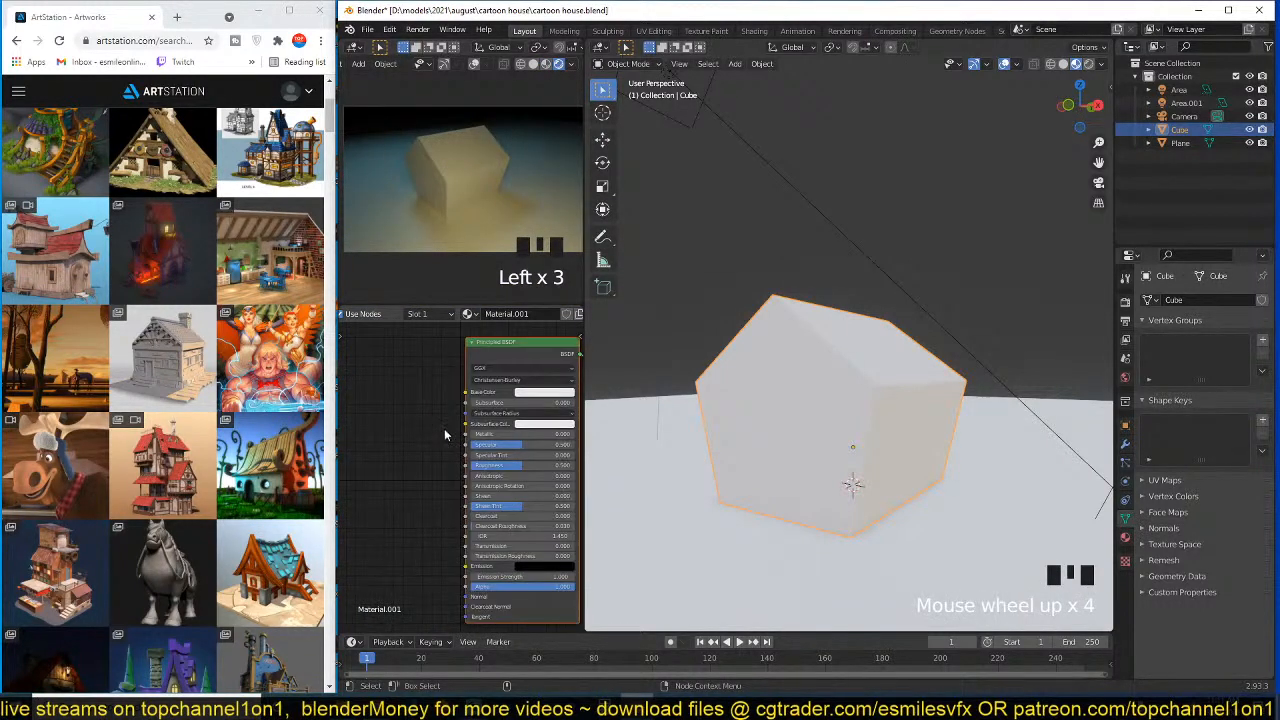
- Return the main viewport to solid shading and add a Bevel modifier with an amount of 0.044 m to the house
middle_click_drag(713, 358, 844, 397)
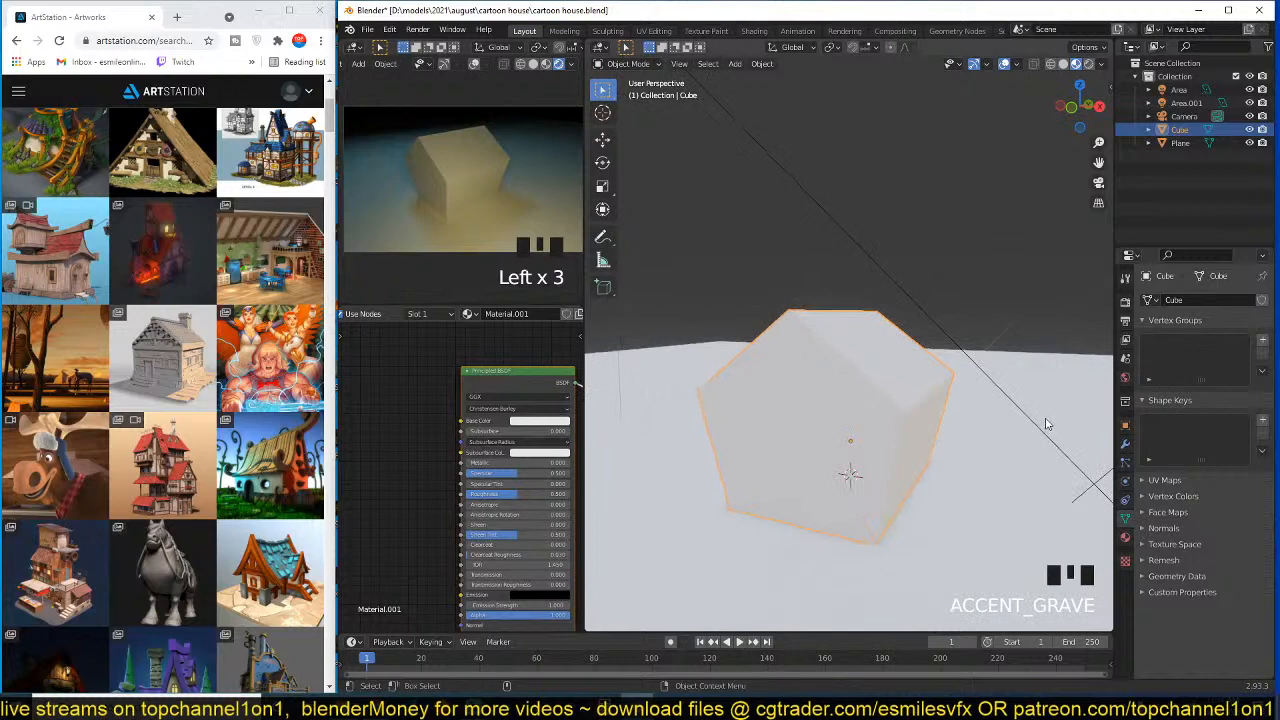
left_click(1125, 443)
middle_click_drag(918, 328, 866, 316)
scroll(866, 316, "up", 2)
key("z")
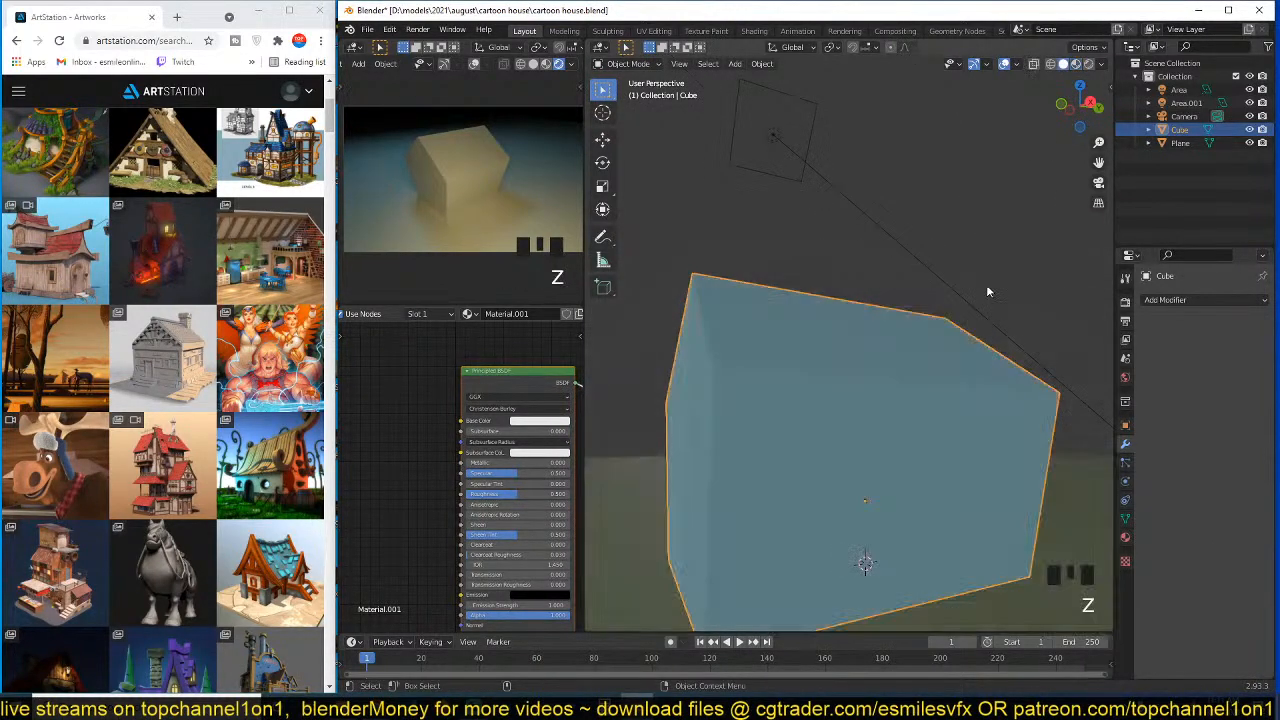
middle_click_drag(987, 291, 1027, 192)
left_click(1200, 300)
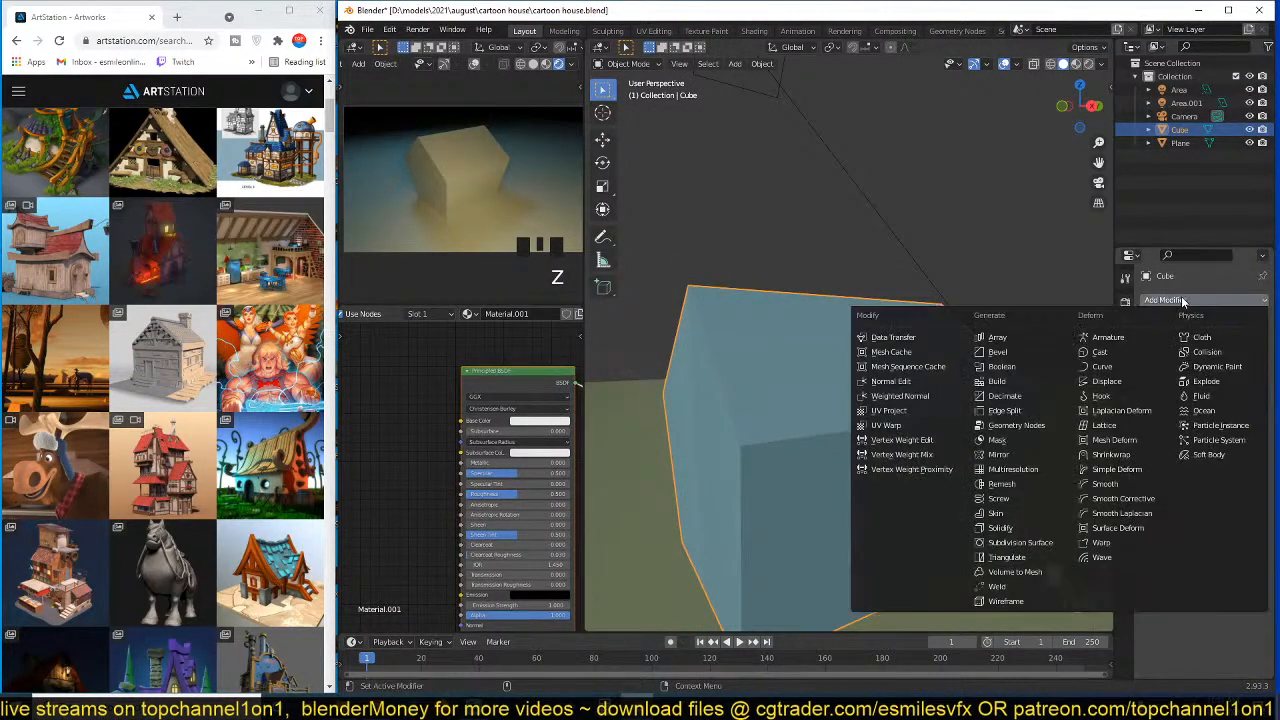
left_click(1002, 351)
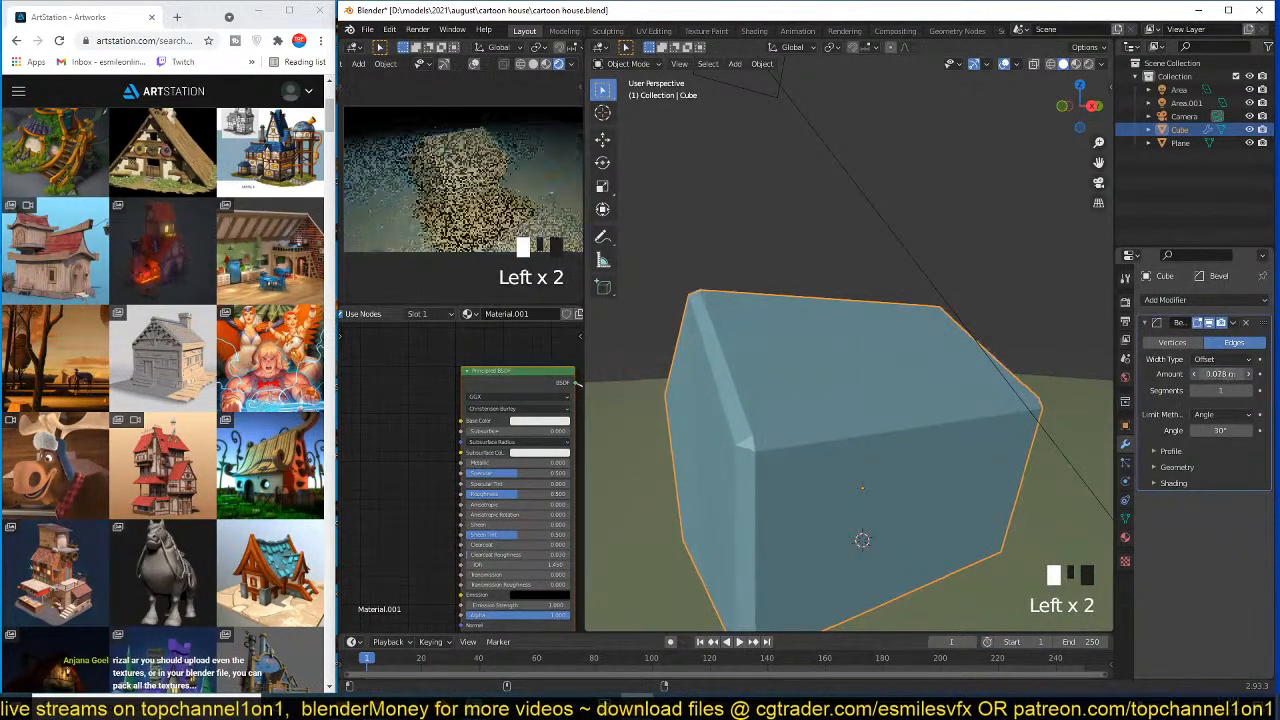
left_click_drag(1220, 374, 1212, 374)
- Enable Auto Smooth on the house block and turn on Harden Normals in its Bevel modifier
key("q")
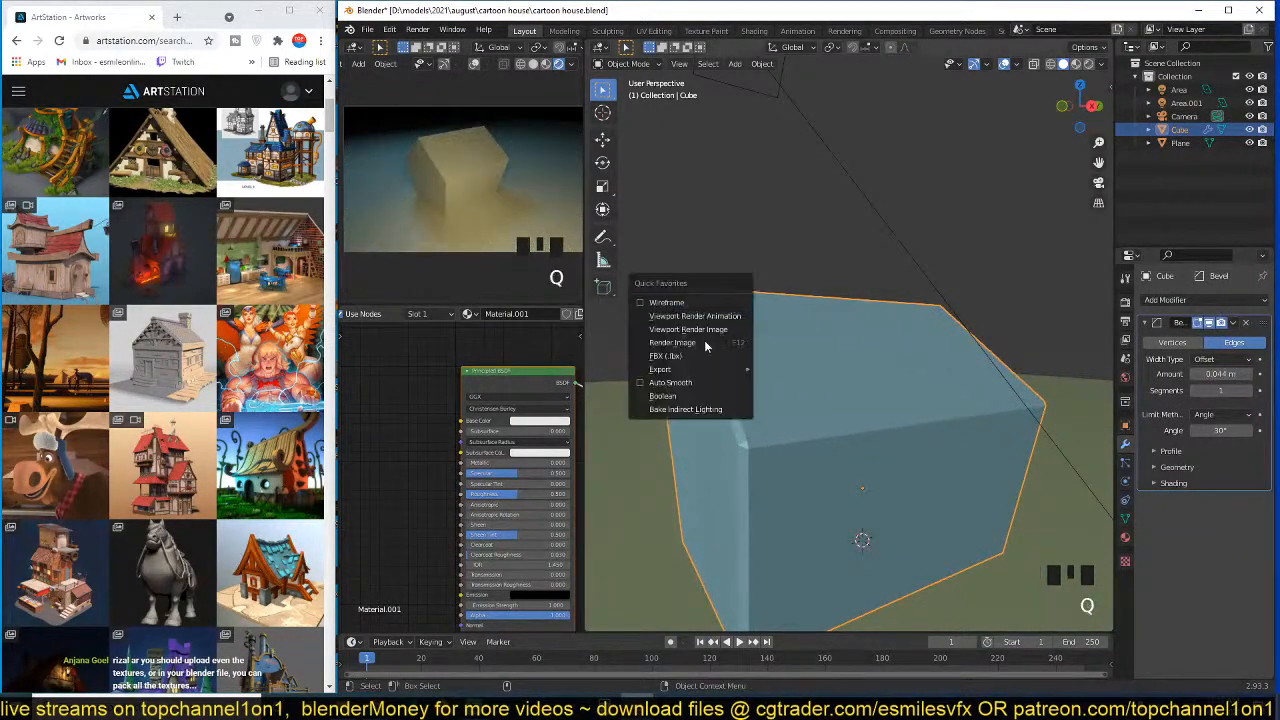
left_click(681, 411)
key("q")
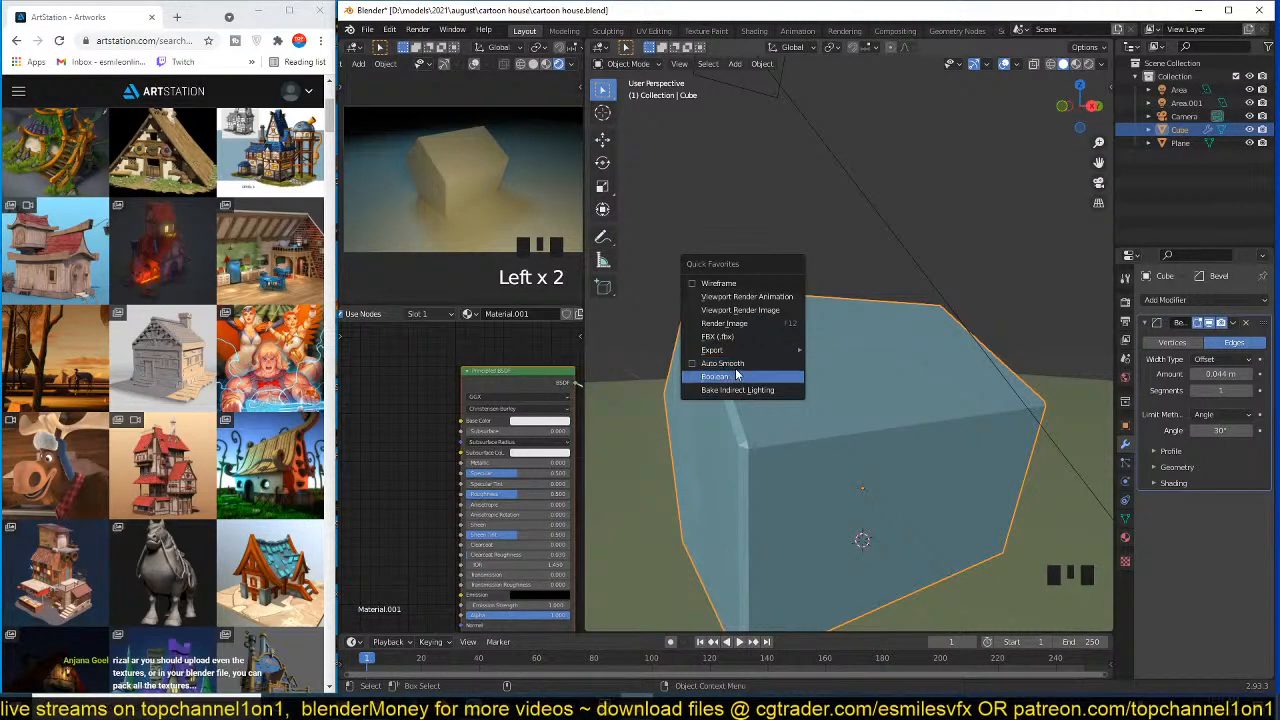
left_click(744, 366)
left_click(1174, 483)
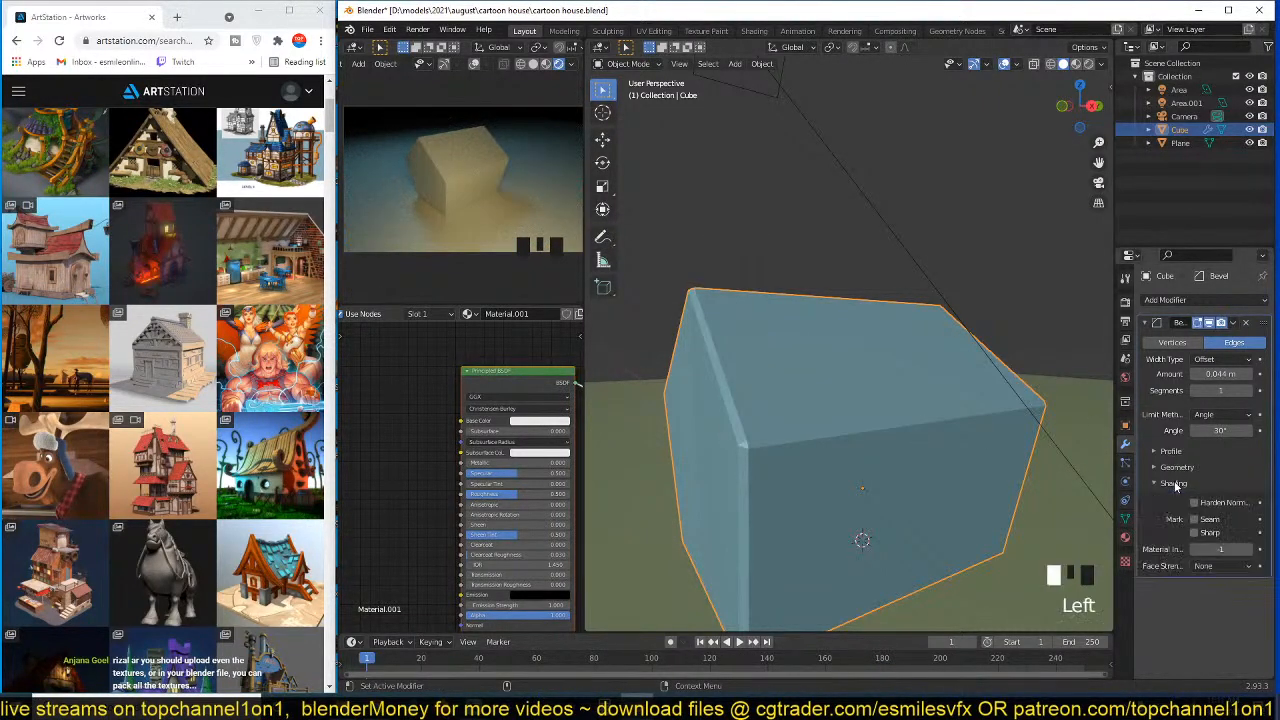
left_click(1193, 503)
key("grave")
key("grave")
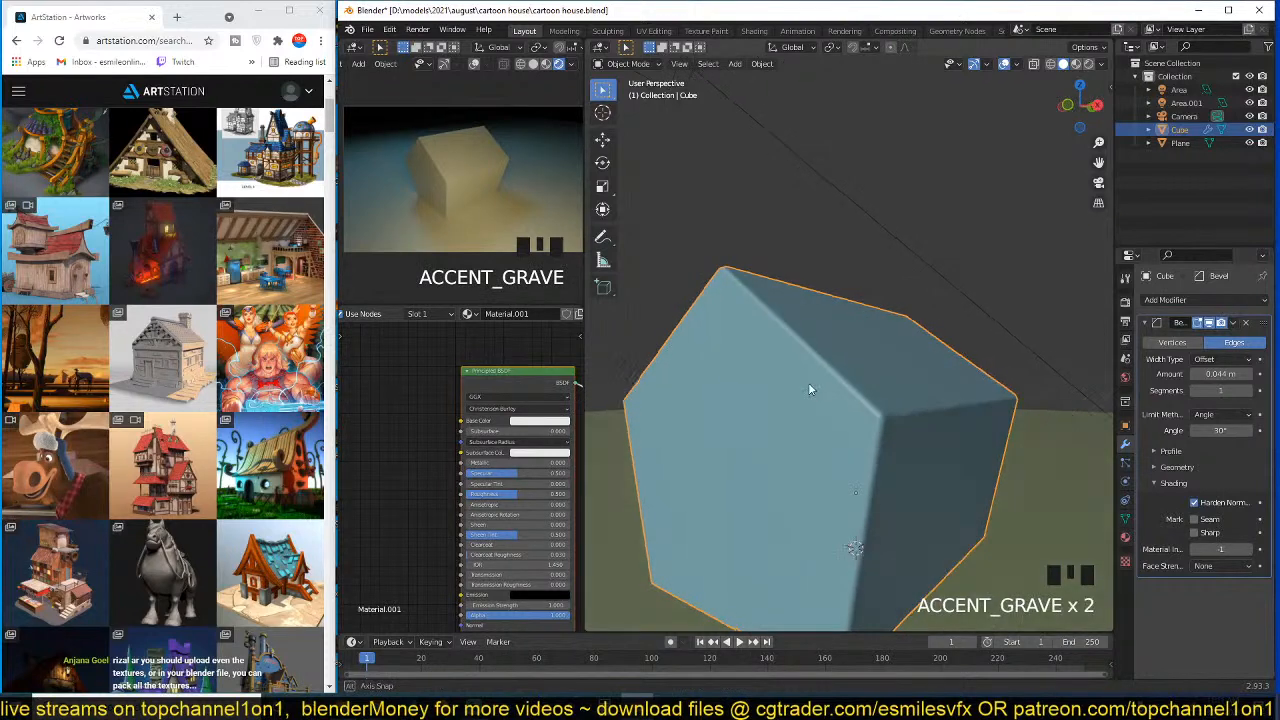
key("grave")
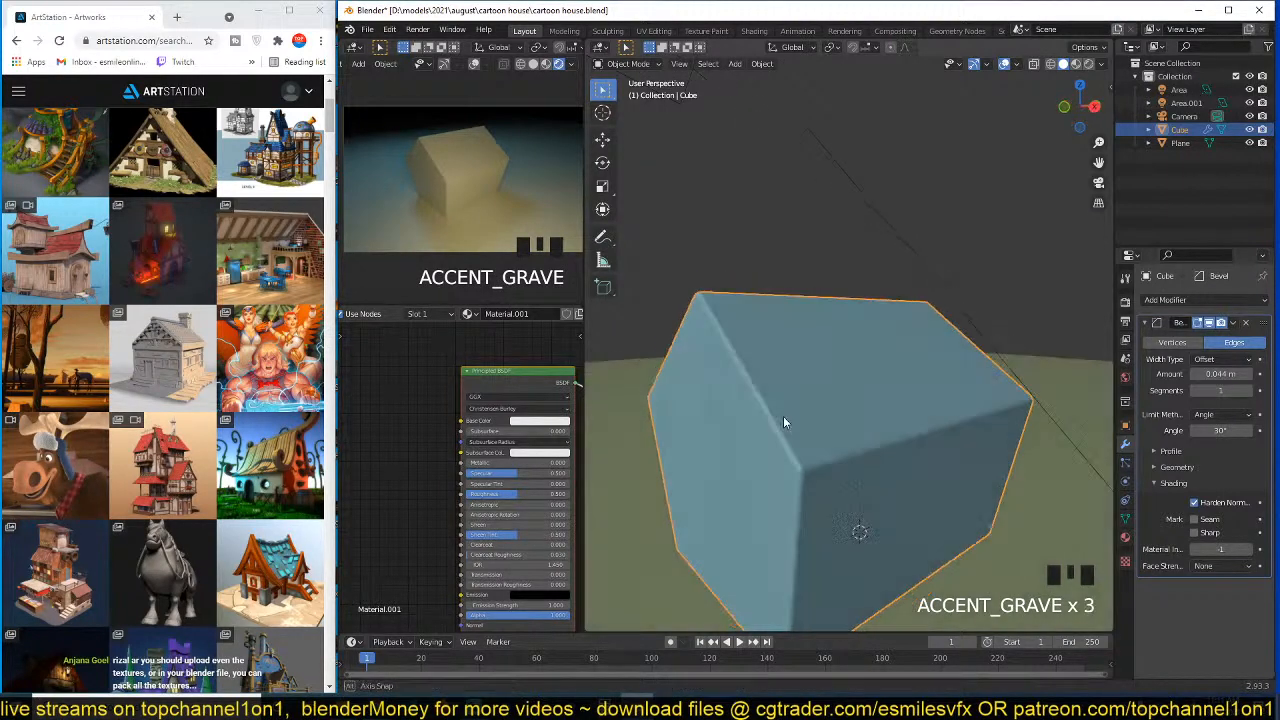
middle_click_drag(805, 409, 866, 407, "shift")
key("Tab")
key("Tab")
- Limit the rendered camera preview to a region framing the house block
scroll(422, 414, "down", 1)
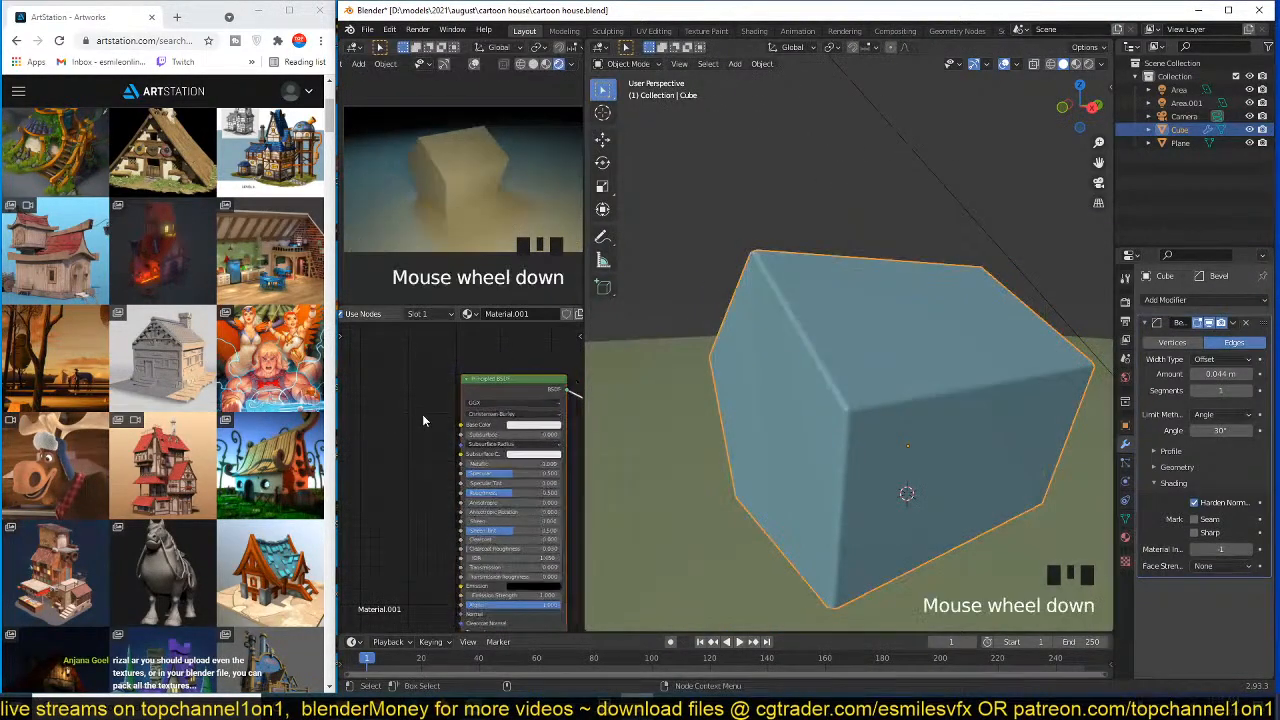
scroll(462, 396, "up", 3)
middle_click_drag(570, 380, 563, 376)
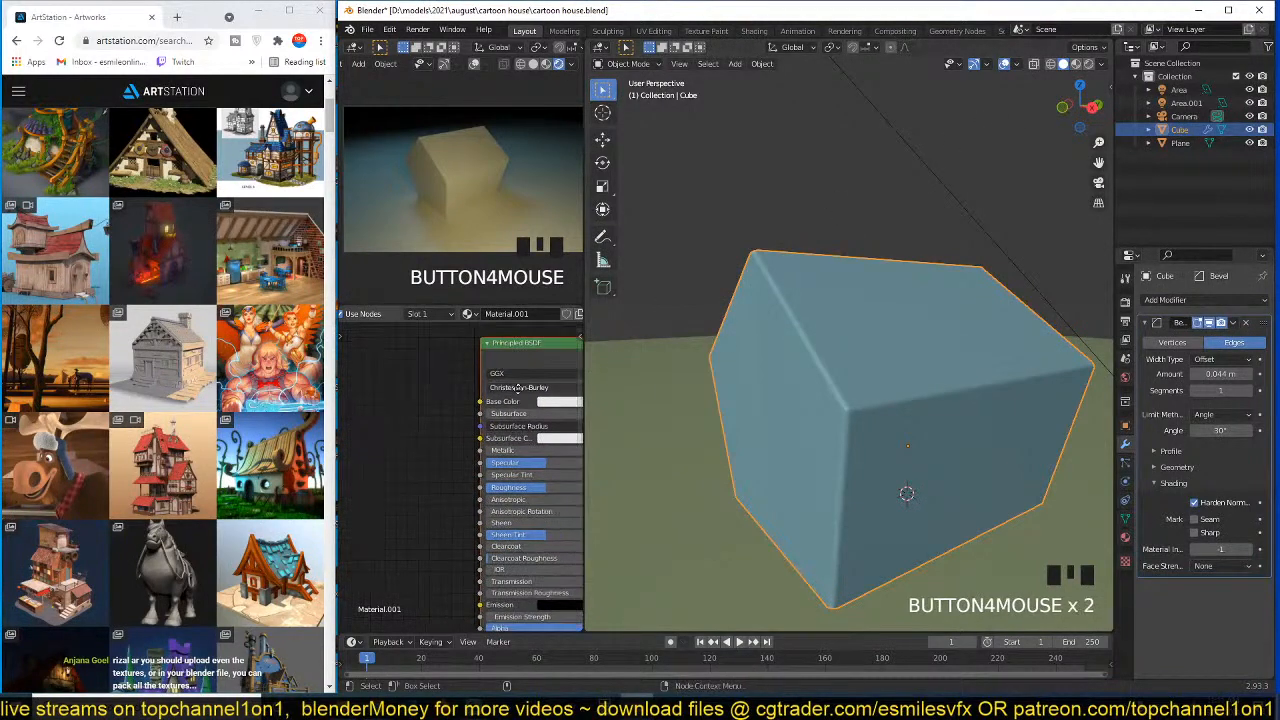
scroll(504, 224, "up", 3)
middle_click_drag(505, 230, 460, 160)
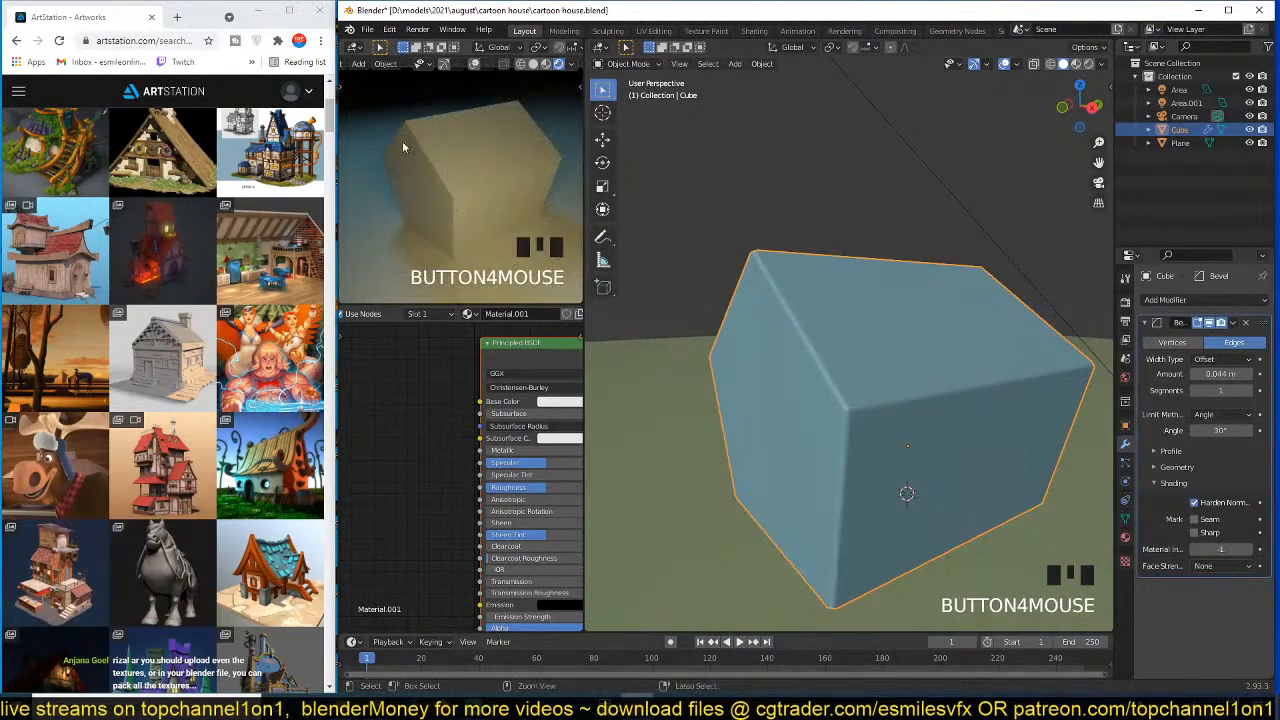
key("ctrl+b")
left_click_drag(371, 96, 580, 270)
- Add a Geometry node to the house material and preview its Pointiness output
middle_click_drag(469, 454, 462, 459)
key("shift+a")
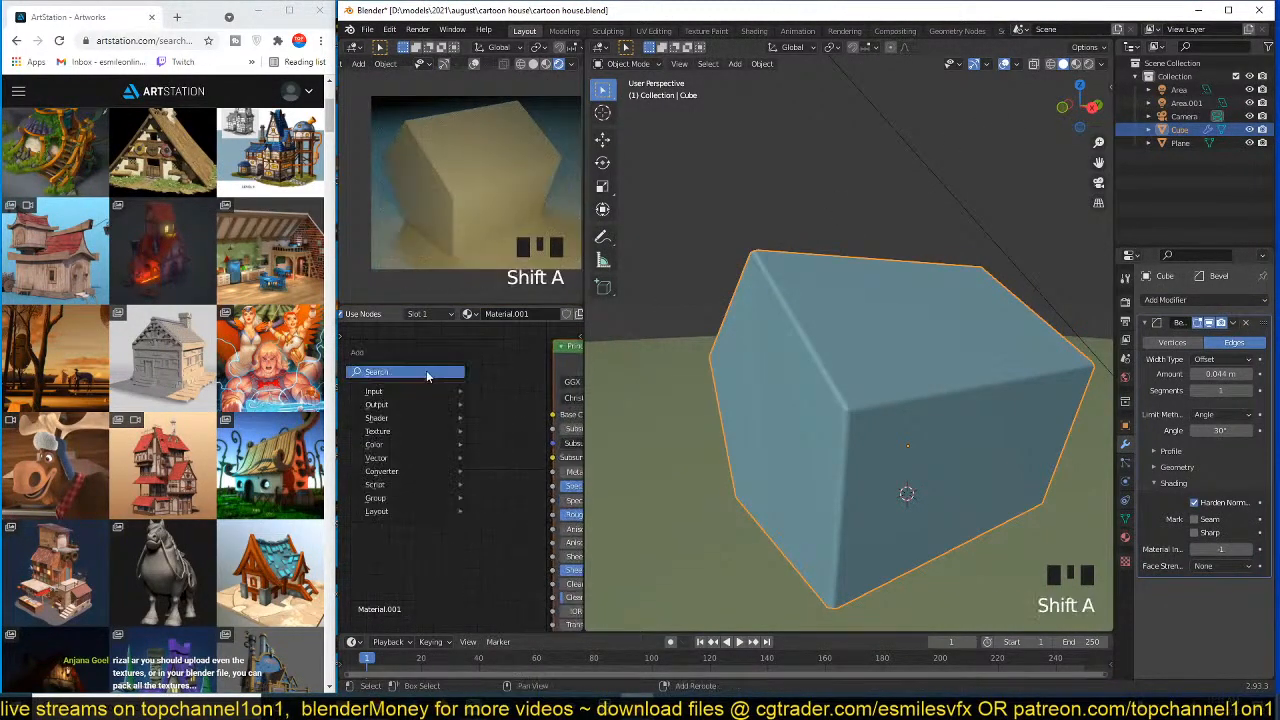
mouse_move(396, 394)
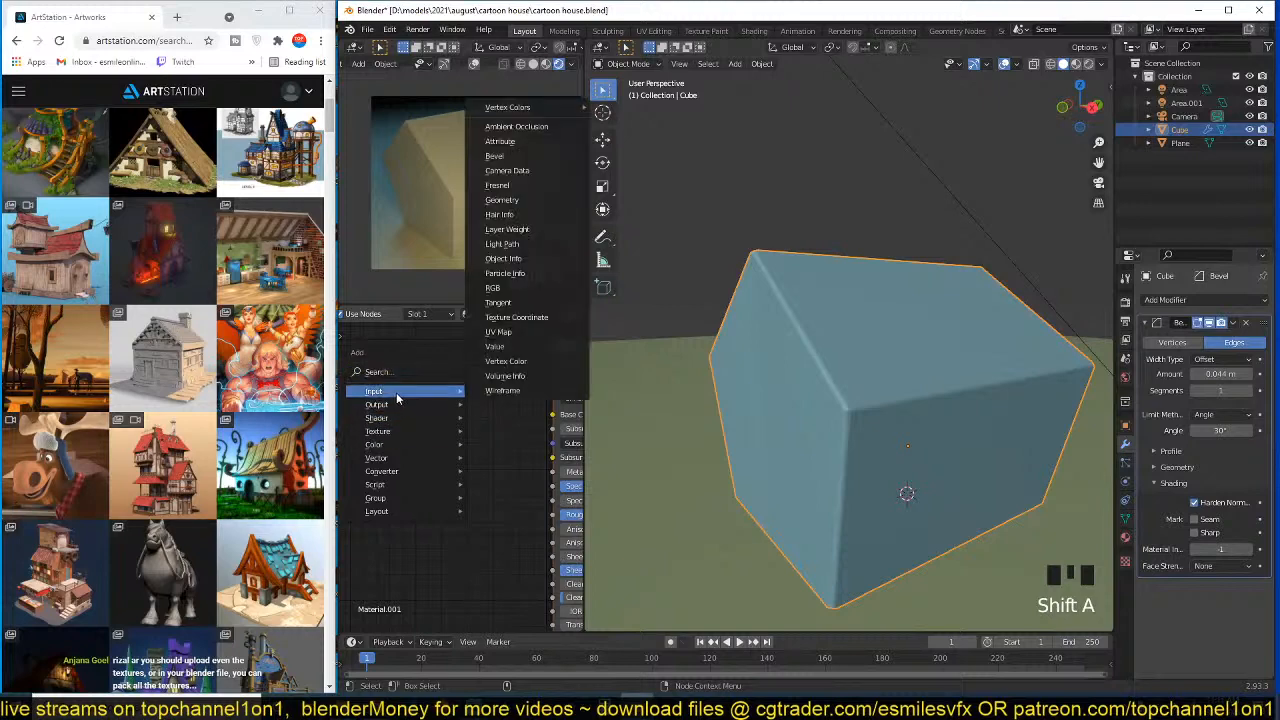
left_click(512, 201)
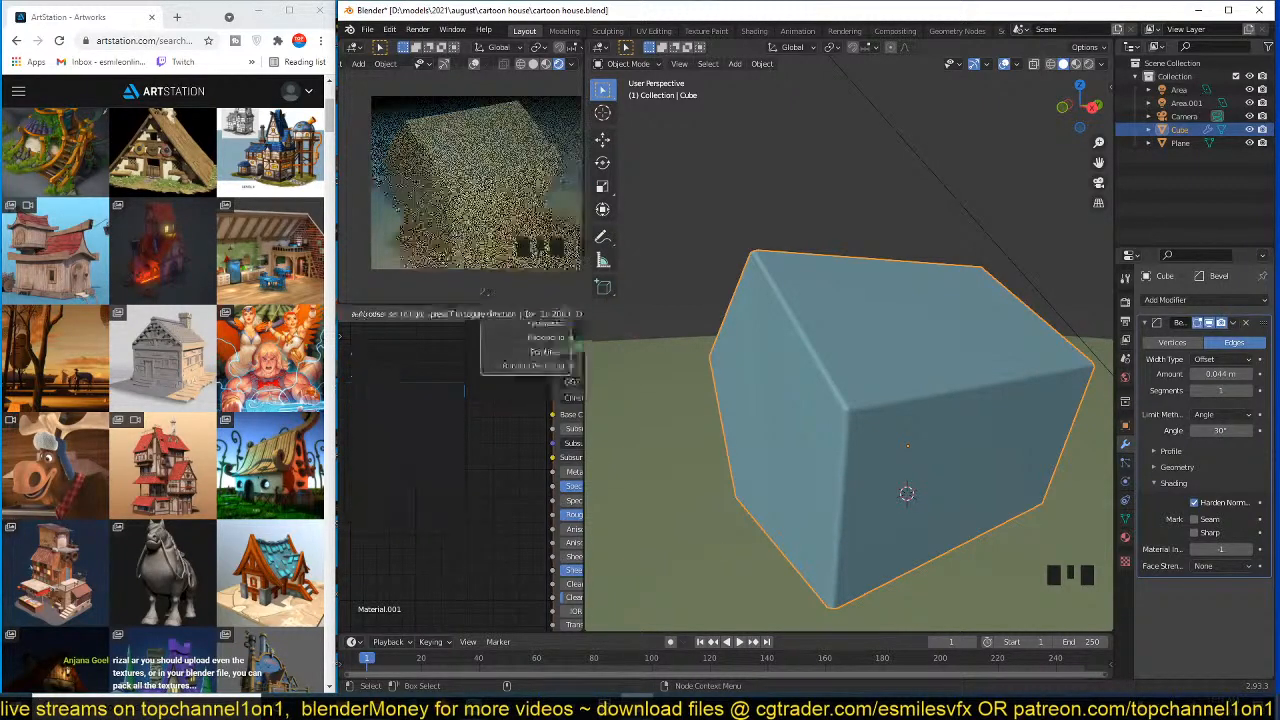
left_click(446, 482, "ctrl+shift")
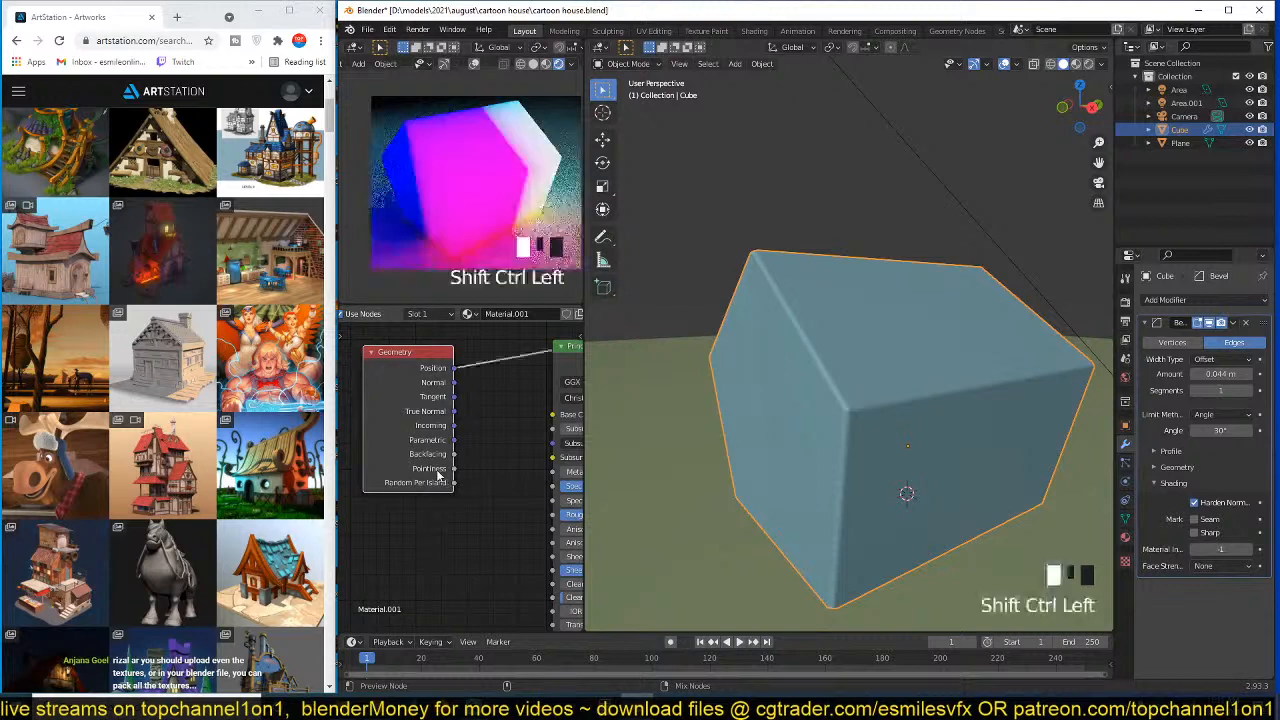
left_click(442, 478, "ctrl+shift")
left_click(438, 476, "ctrl+shift")
left_click(437, 475, "ctrl+shift")
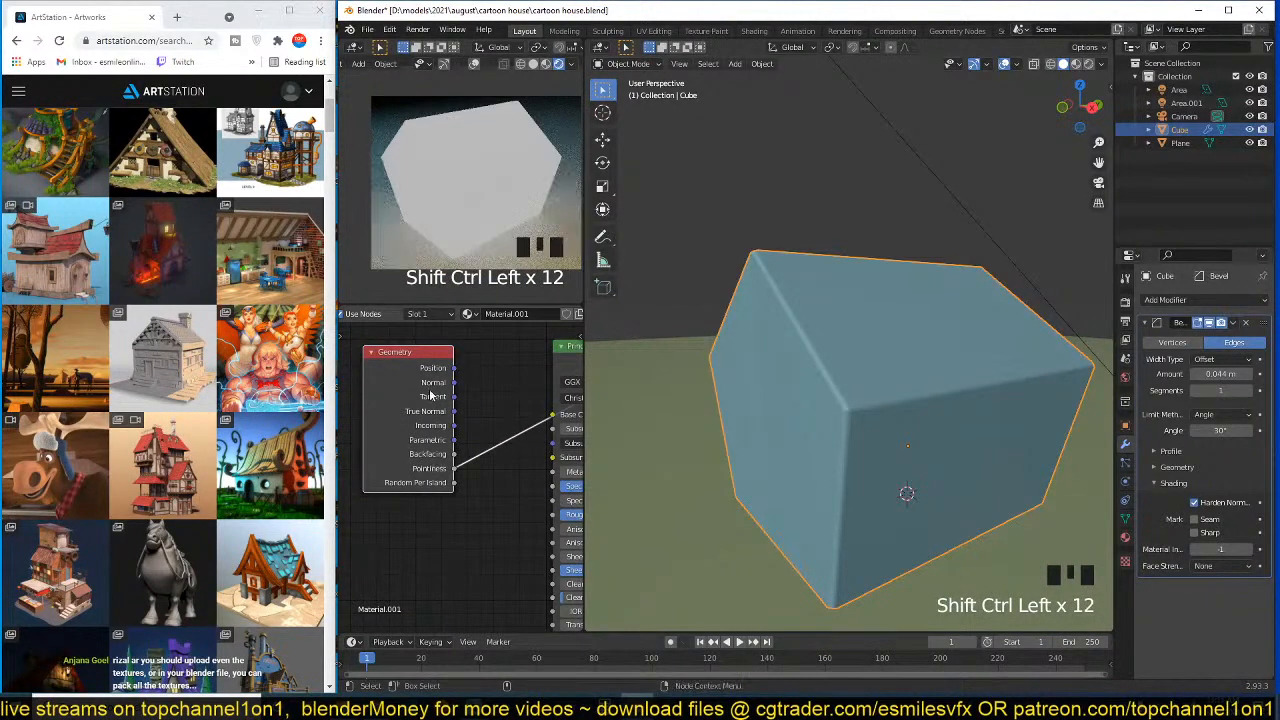
- Move the Geometry node farther from the shader and insert a ColorRamp node on its Pointiness output
scroll(434, 394, "down", 3)
middle_click_drag(434, 394, 499, 422)
left_click_drag(496, 425, 362, 399)
left_click_drag(394, 439, 405, 437)
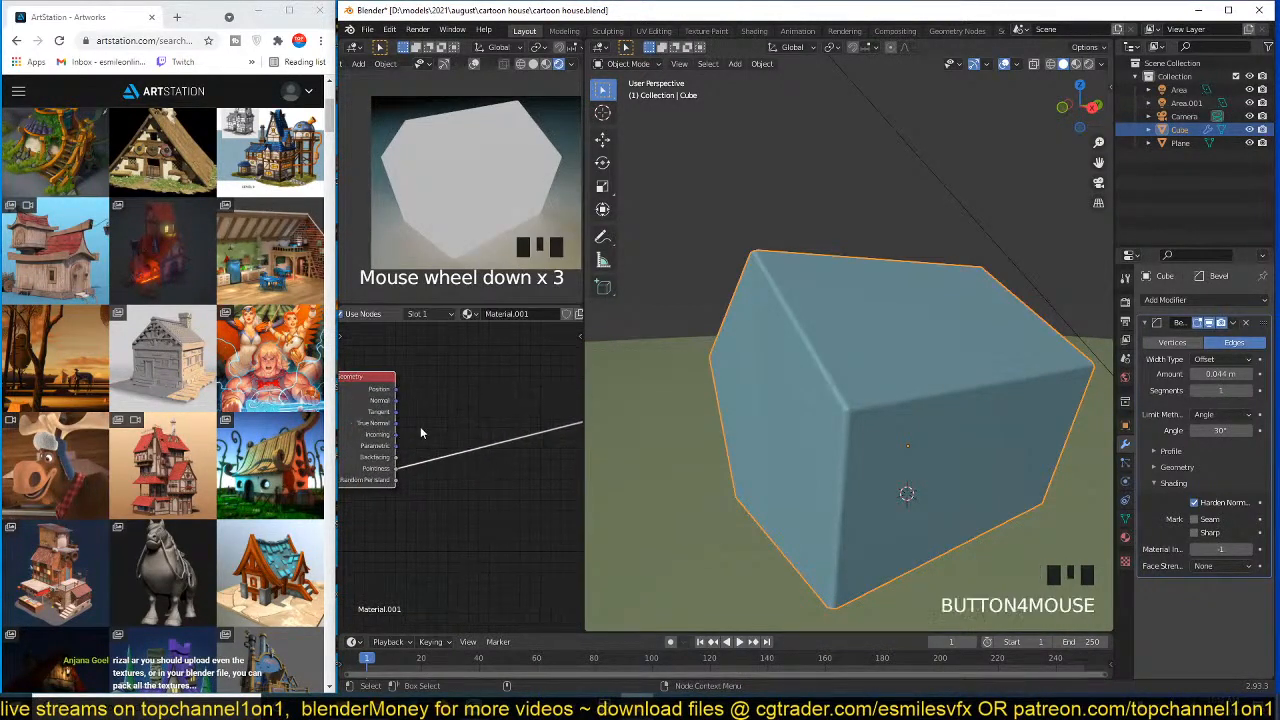
key("shift+a")
mouse_move(420, 491)
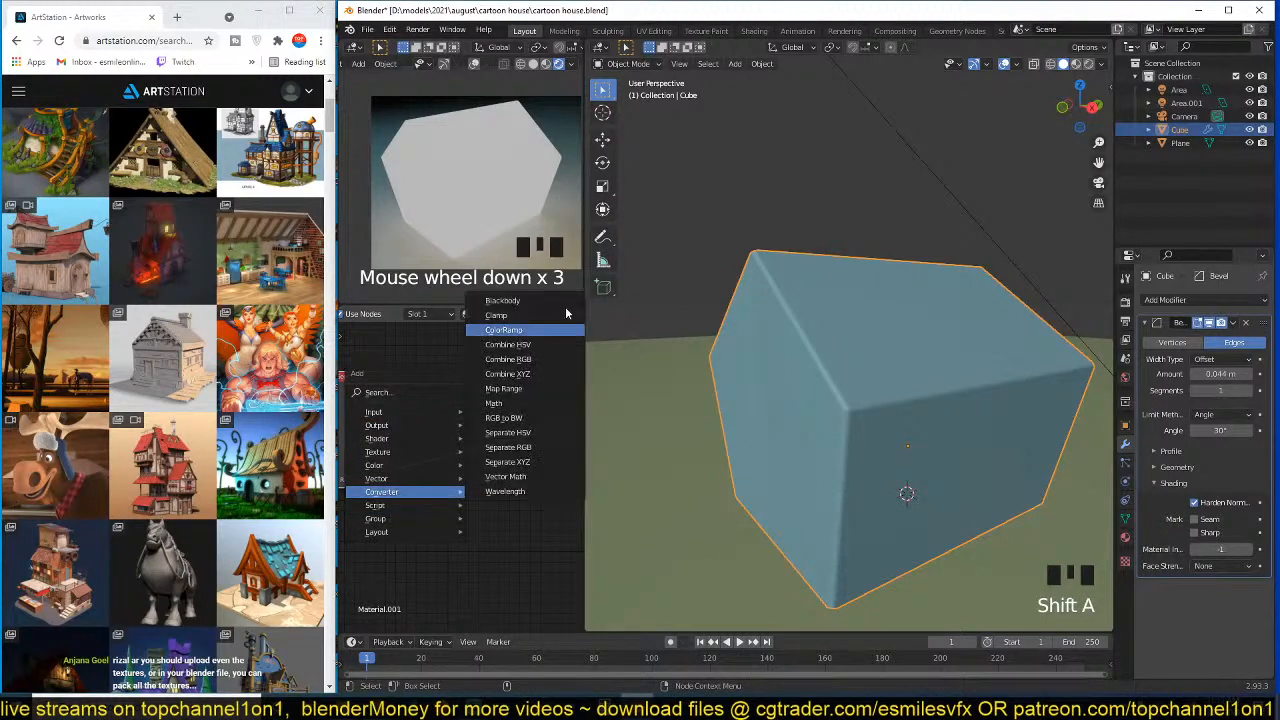
left_click(548, 336)
scroll(486, 453, "up", 4)
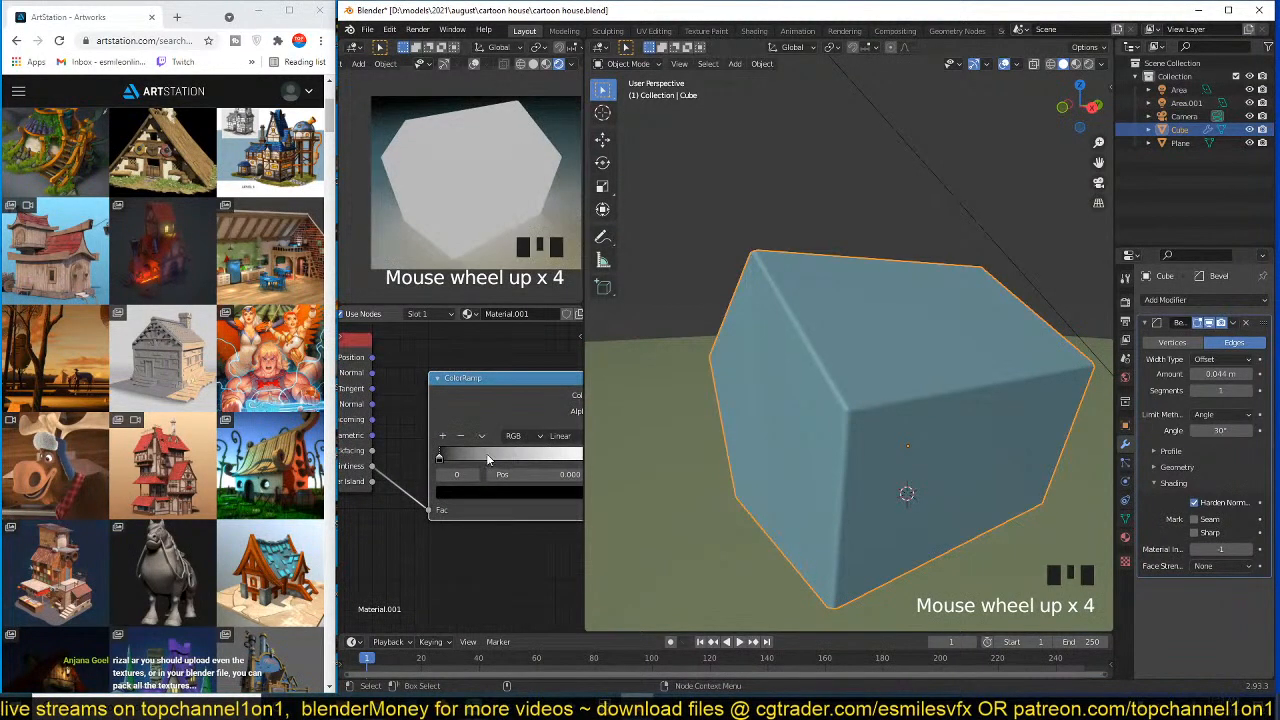
- Bring the ColorRamp's black and white stops close together around 0.564 and set the Bevel modifier to 3 segments
left_click(480, 456)
left_click_drag(480, 456, 545, 456)
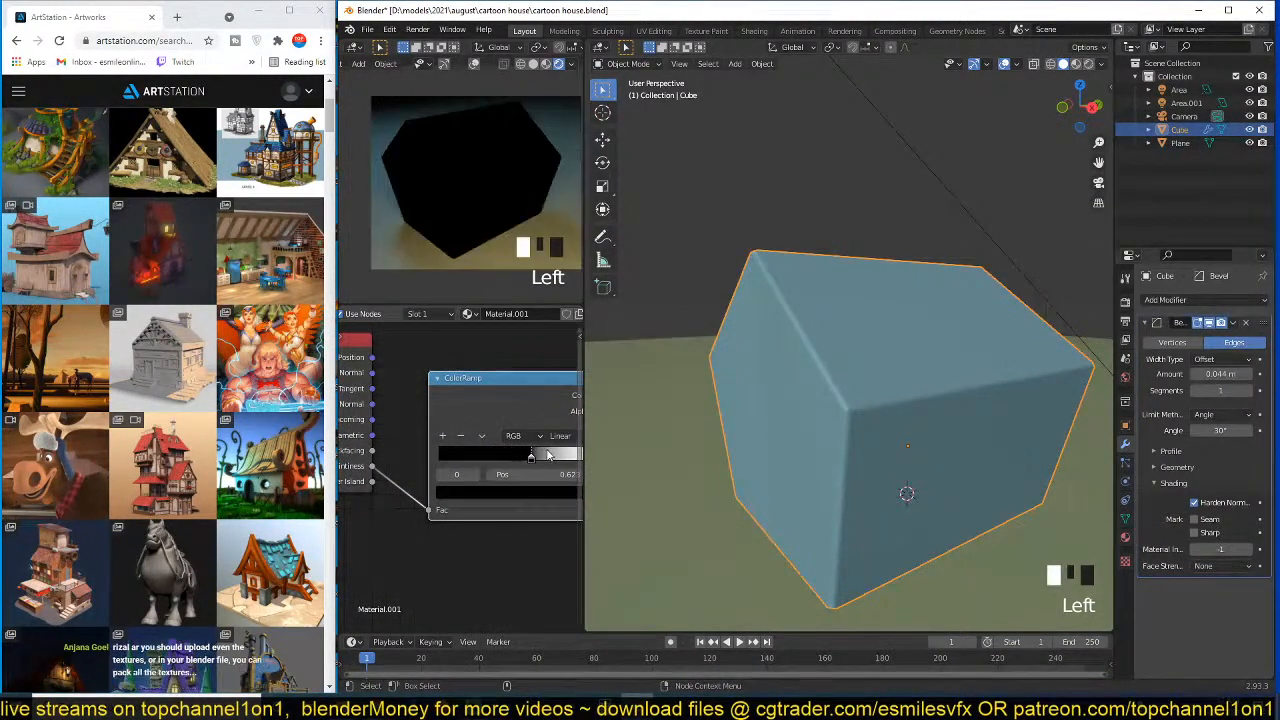
middle_click_drag(503, 451, 446, 441)
mouse_move(466, 452)
left_mouse_down()
mouse_move(454, 450)
mouse_move(519, 448)
mouse_move(465, 446)
left_mouse_up()
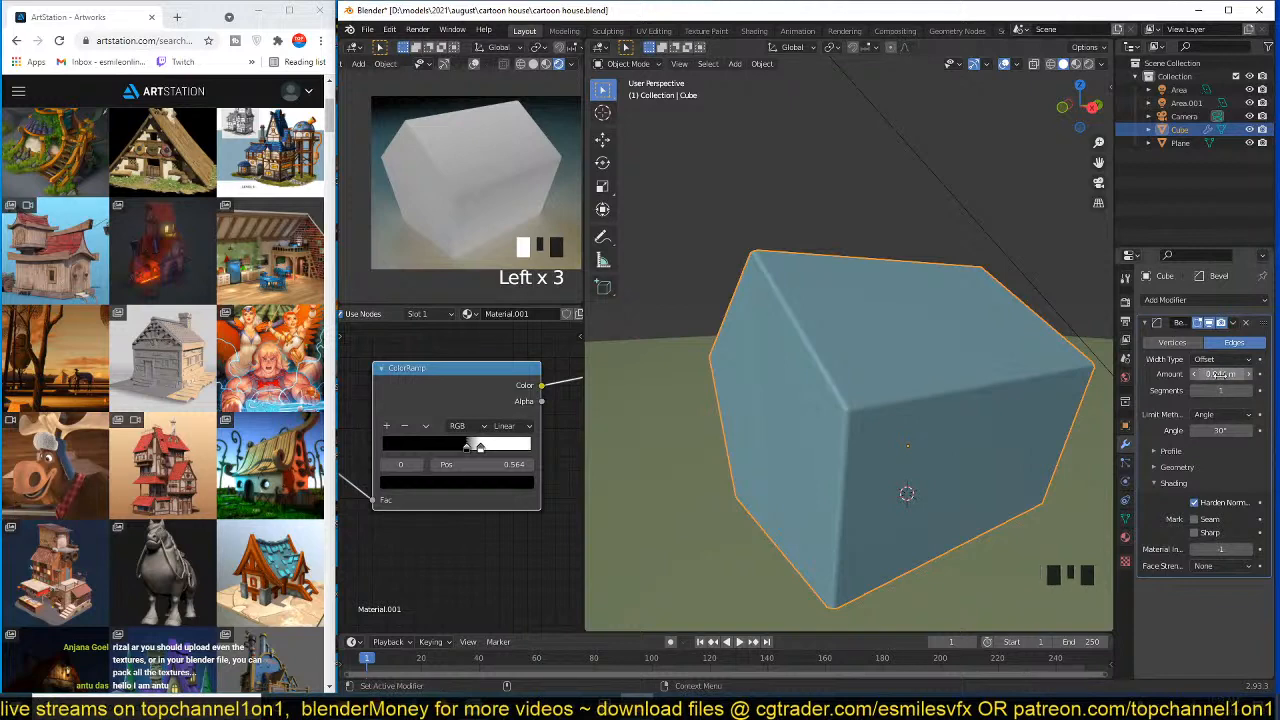
left_click(1250, 391)
left_click(1250, 391)
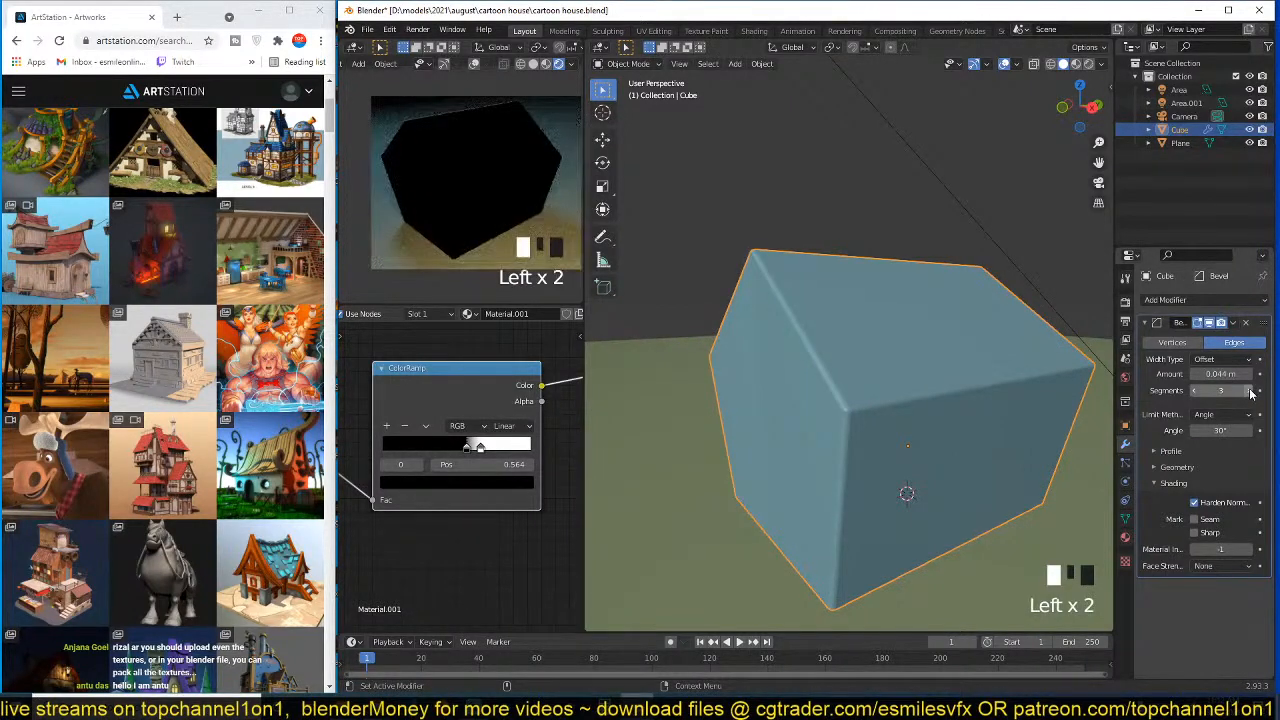
- Try sliding both ColorRamp stops to the dark end of the ramp and back toward its middle
left_click_drag(465, 447, 414, 447)
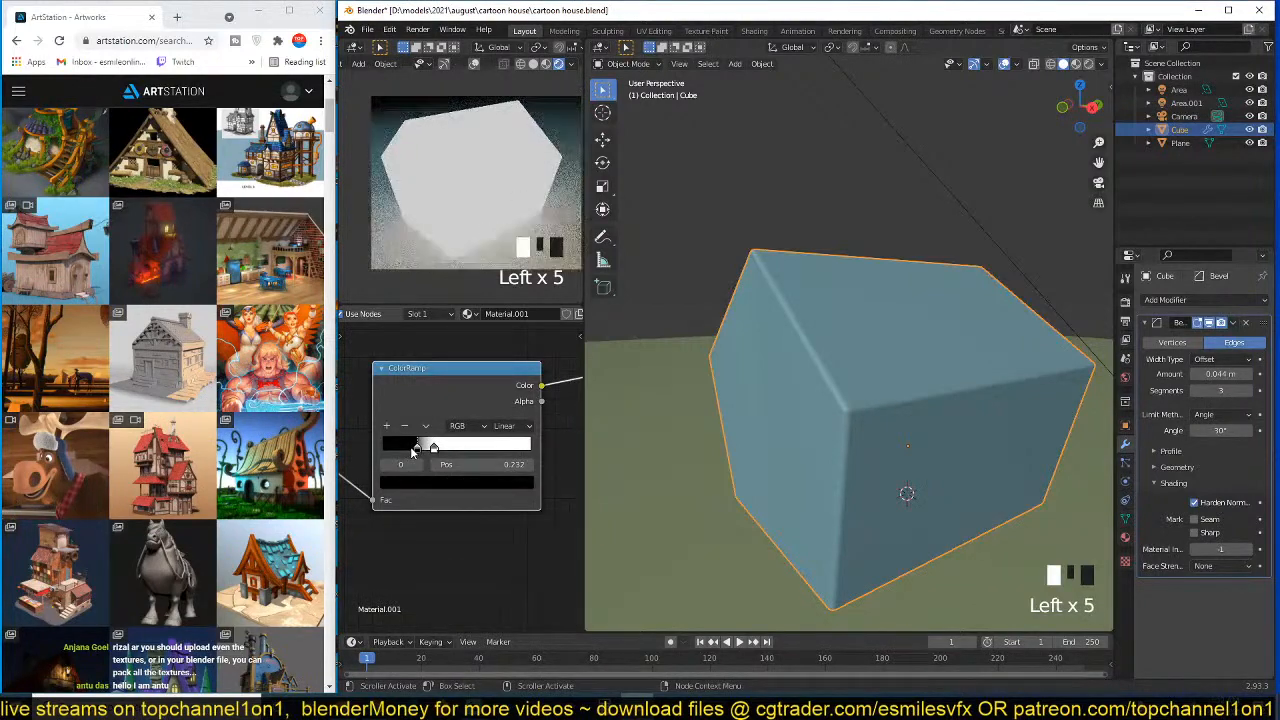
middle_click_drag(418, 449, 467, 440)
left_click_drag(481, 439, 548, 441)
scroll(548, 443, "down", 4)
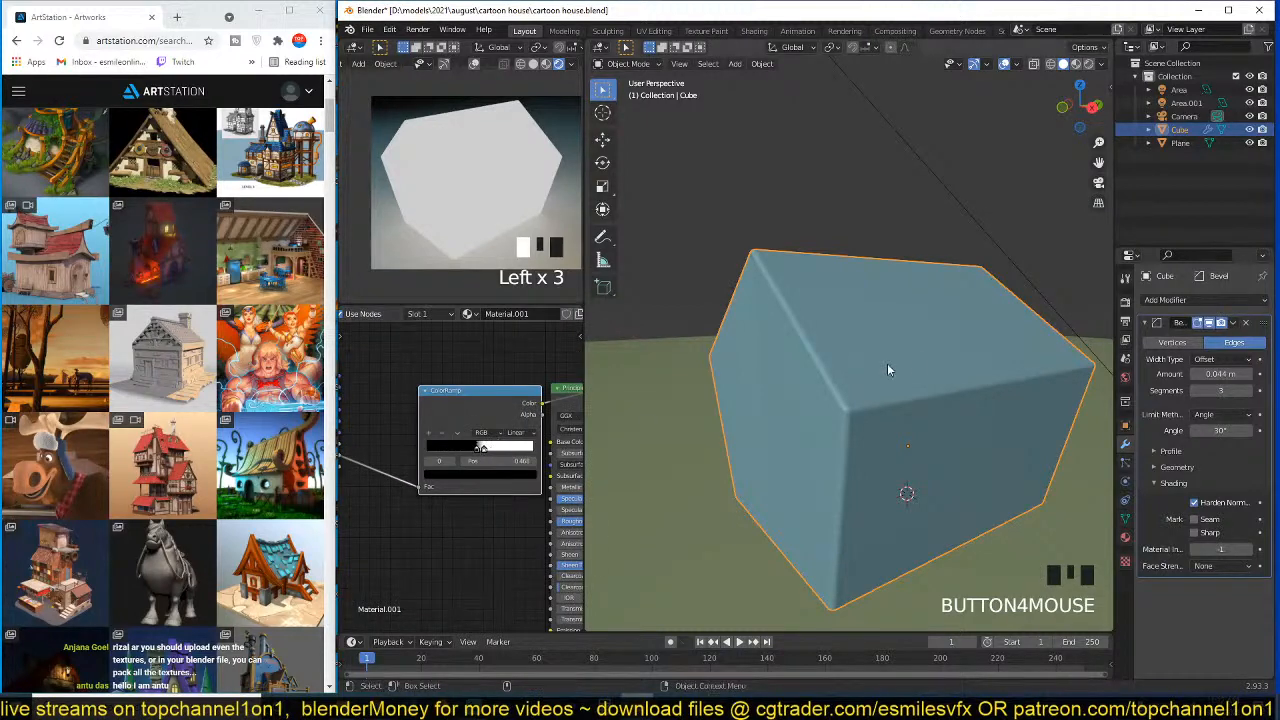
- Apply the house block's object transform and return the ColorRamp's black stop to the start of the ramp
key("ctrl+a")
left_click(920, 360)
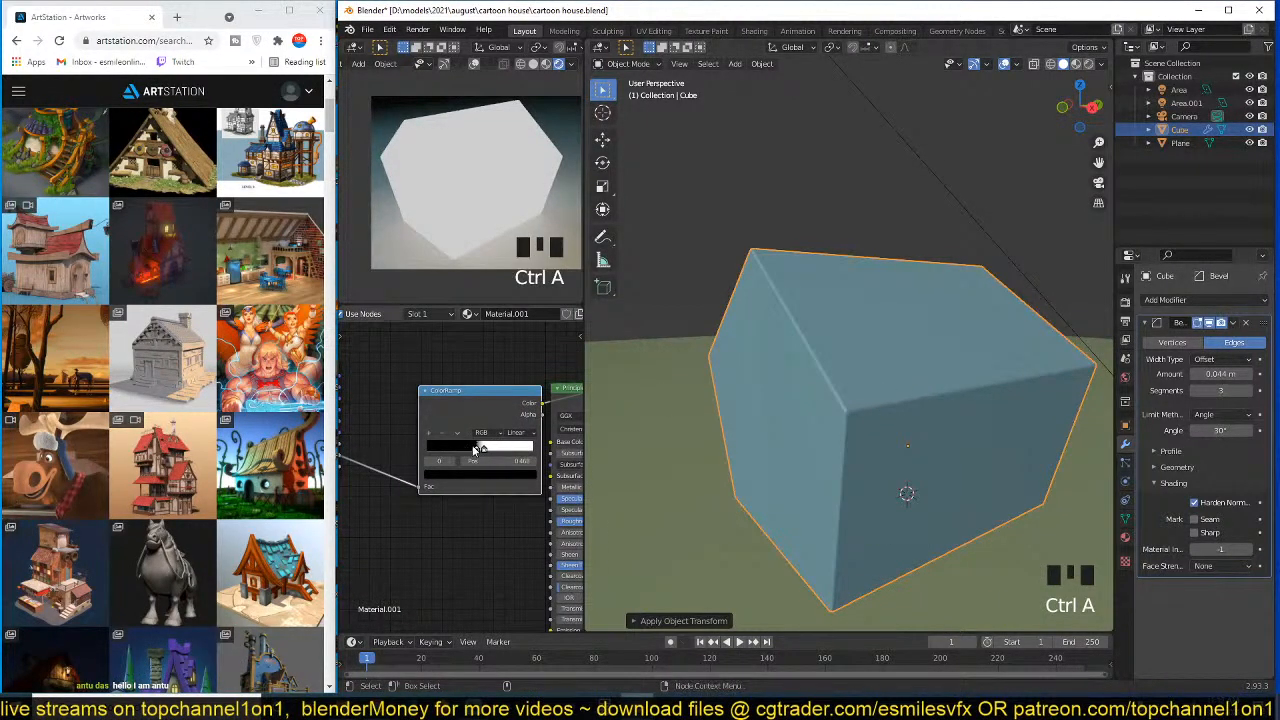
left_click_drag(475, 450, 428, 448)
- Move the Geometry node away and insert a Math node before the ColorRamp, set to Power with an exponent of 4.5
scroll(428, 448, "down", 2)
middle_click_drag(428, 448, 505, 452)
left_click_drag(432, 446, 363, 446)
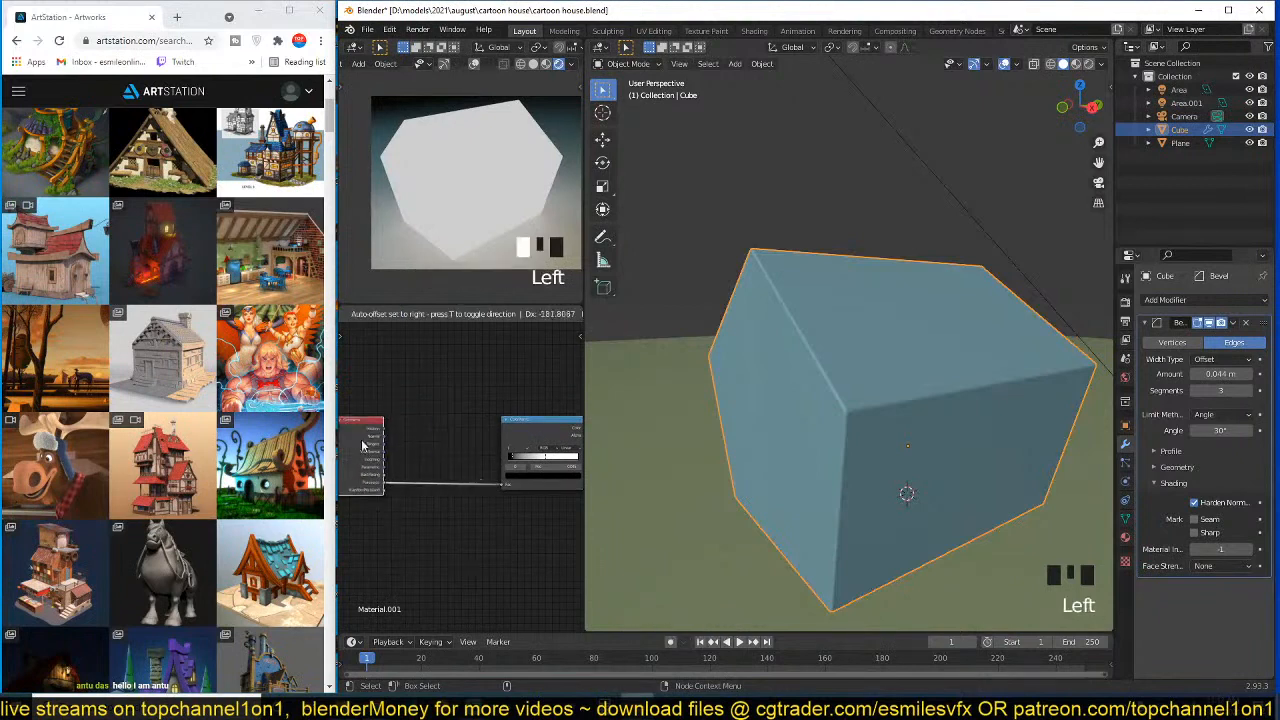
key("shift+a")
left_click(480, 568)
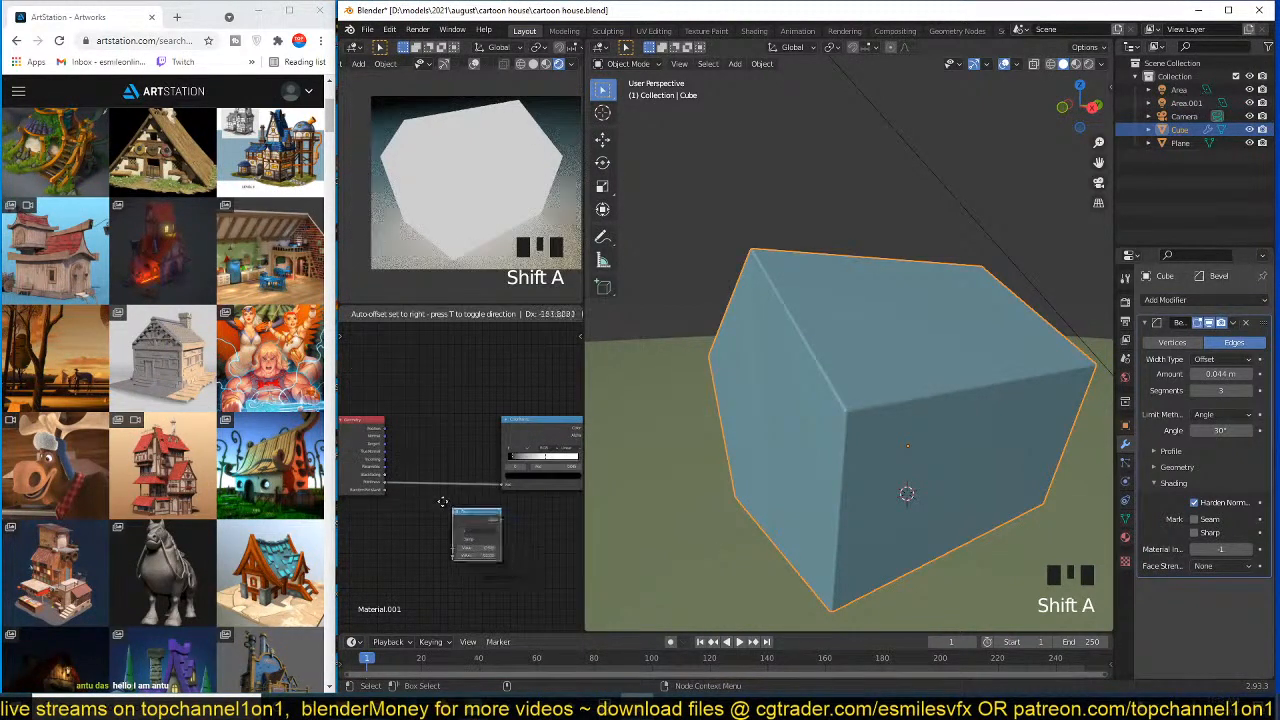
left_click(420, 470)
scroll(440, 505, "up", 9)
left_click(430, 495)
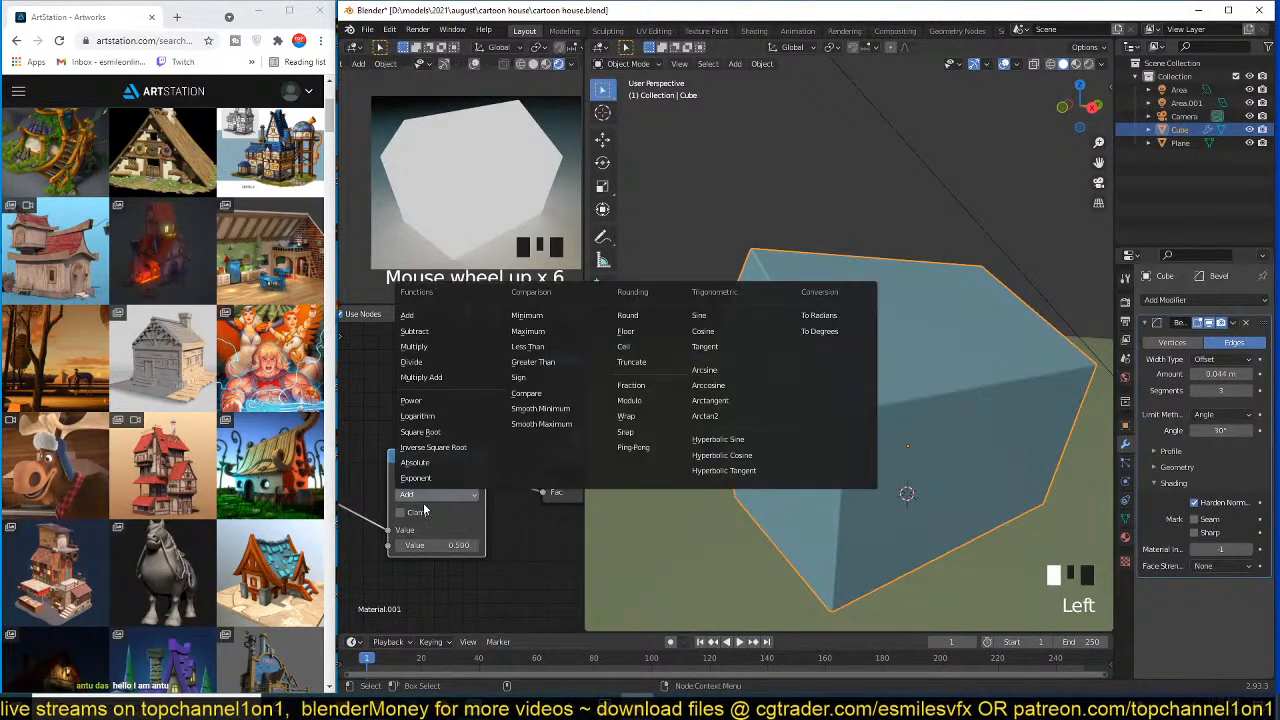
left_click(410, 400)
left_click_drag(430, 545, 487, 545)
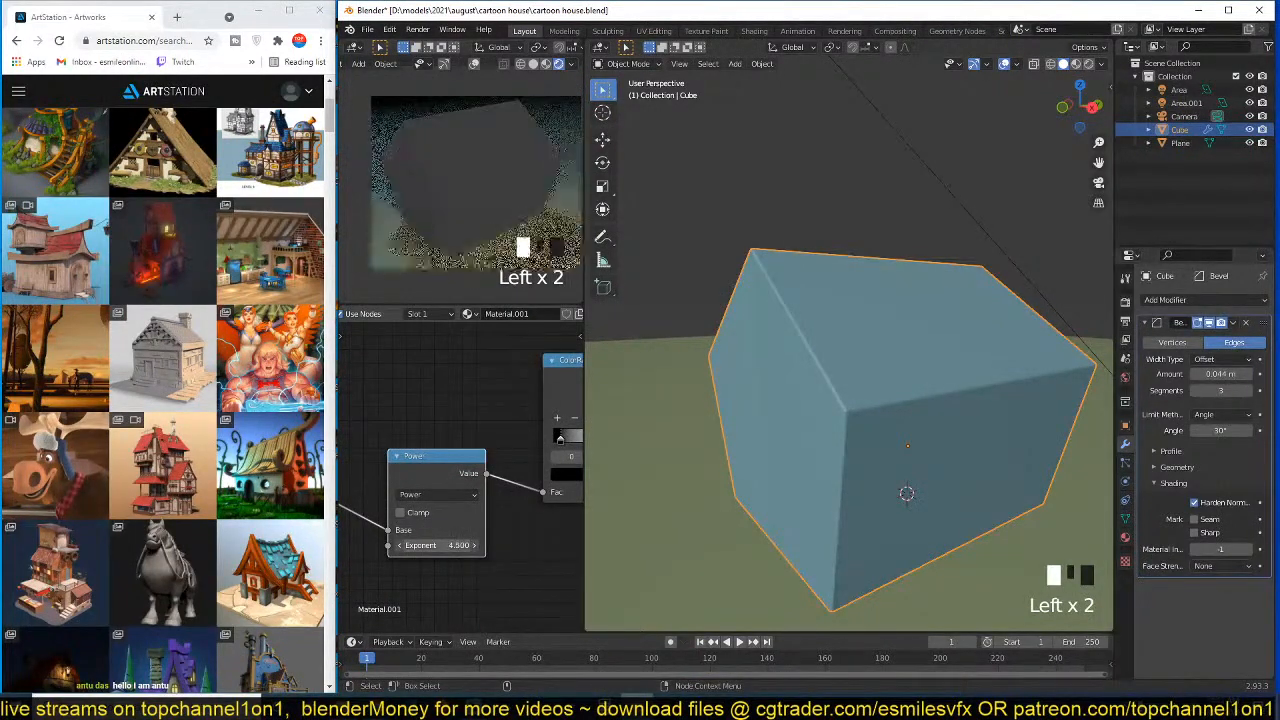
- Set the amount of the house block's Bevel modifier to 0.154 m
scroll(496, 180, "up", 3)
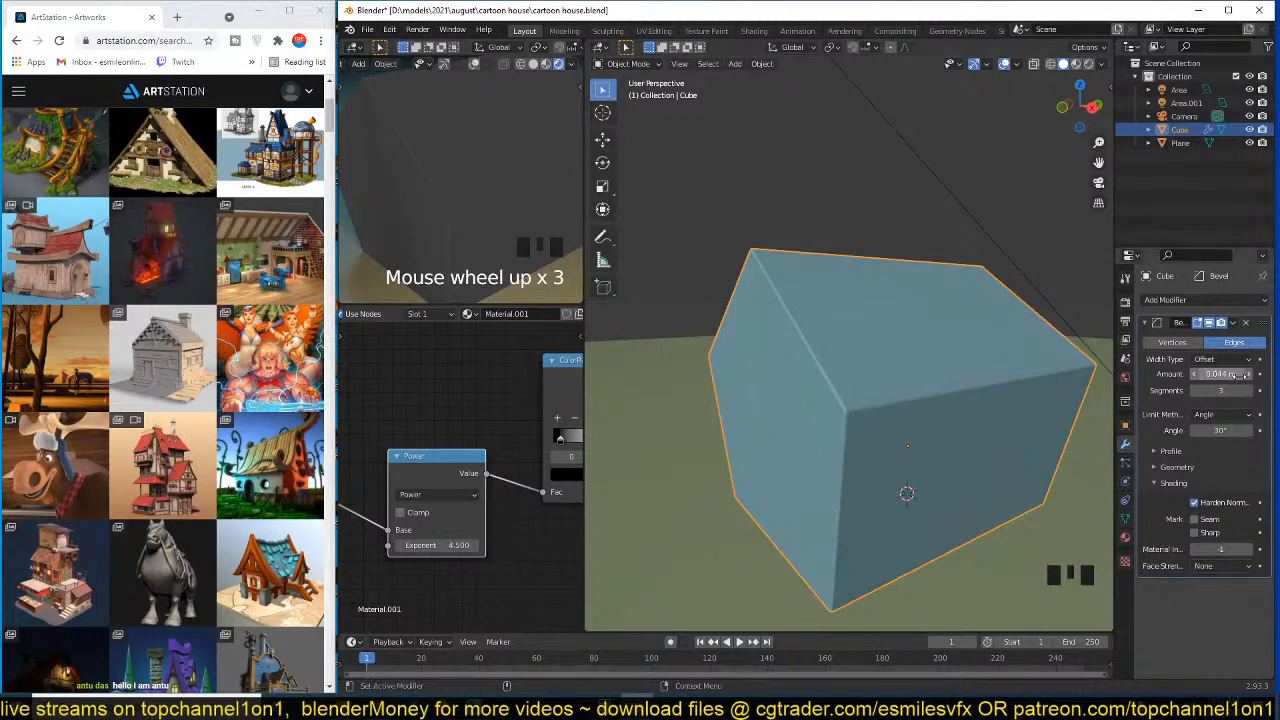
left_click_drag(1232, 373, 1264, 373)
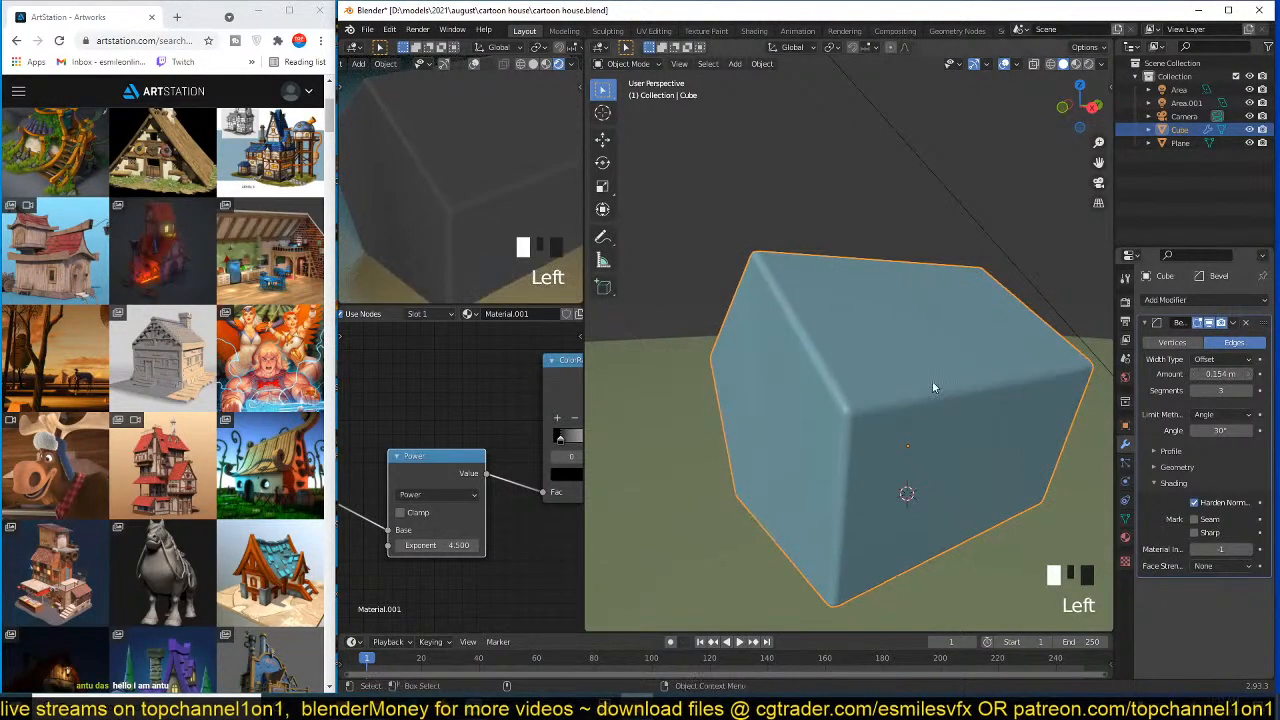
- Shift the ColorRamp's white stop toward the dark end of the ramp and save the file
scroll(526, 471, "down", 4)
middle_click_drag(526, 471, 441, 470)
left_click_drag(499, 449, 457, 452)
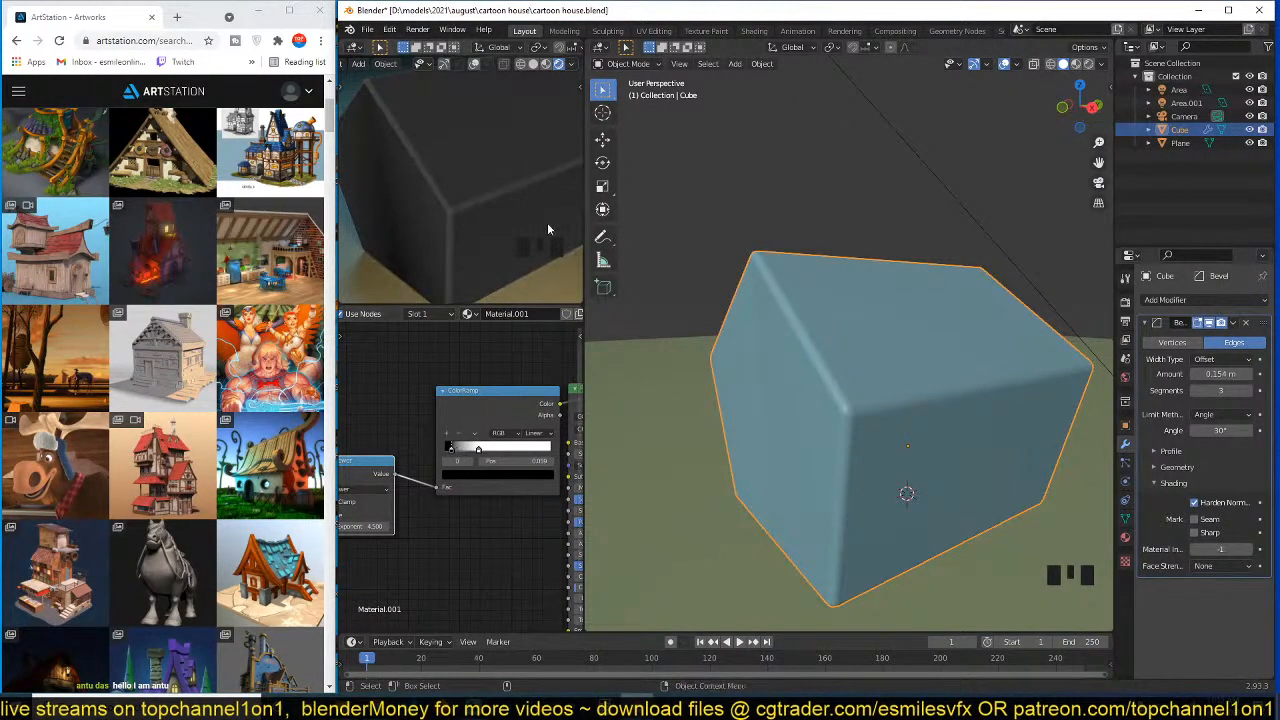
scroll(548, 225, "down", 3)
key("ctrl+s")
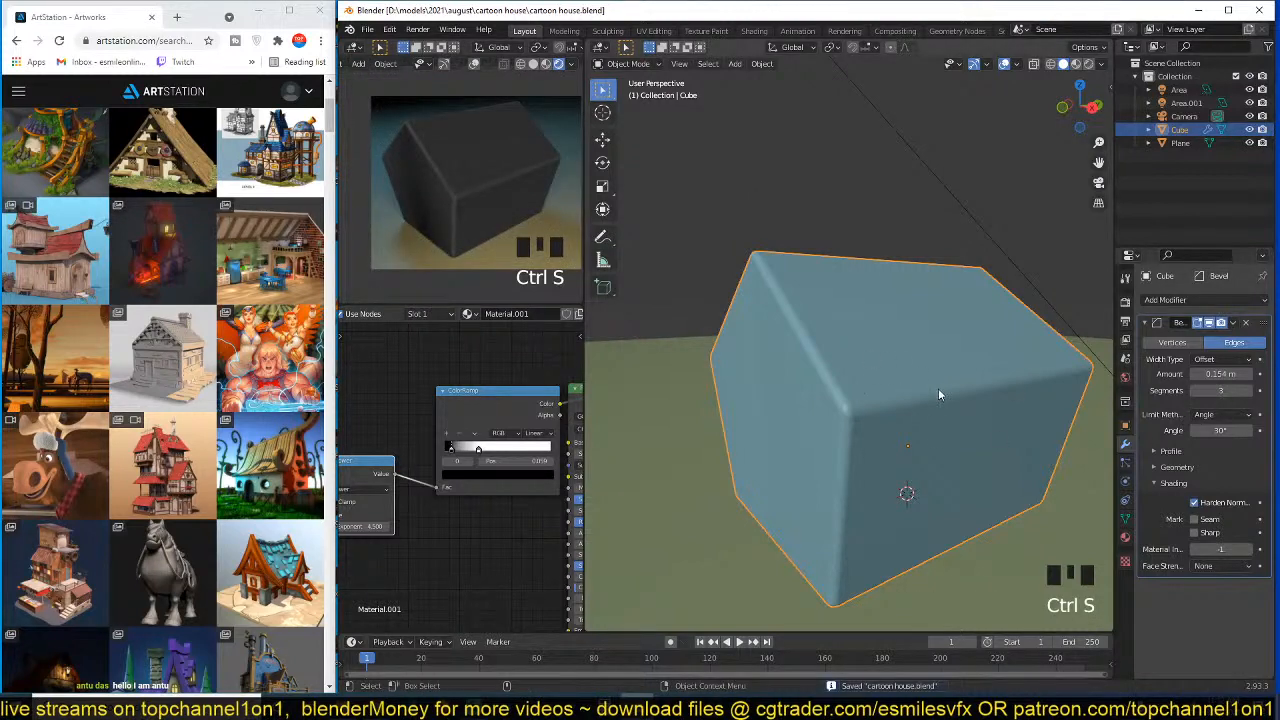
scroll(900, 392, "down", 3)
key("grave")
key("grave")
key("Tab")
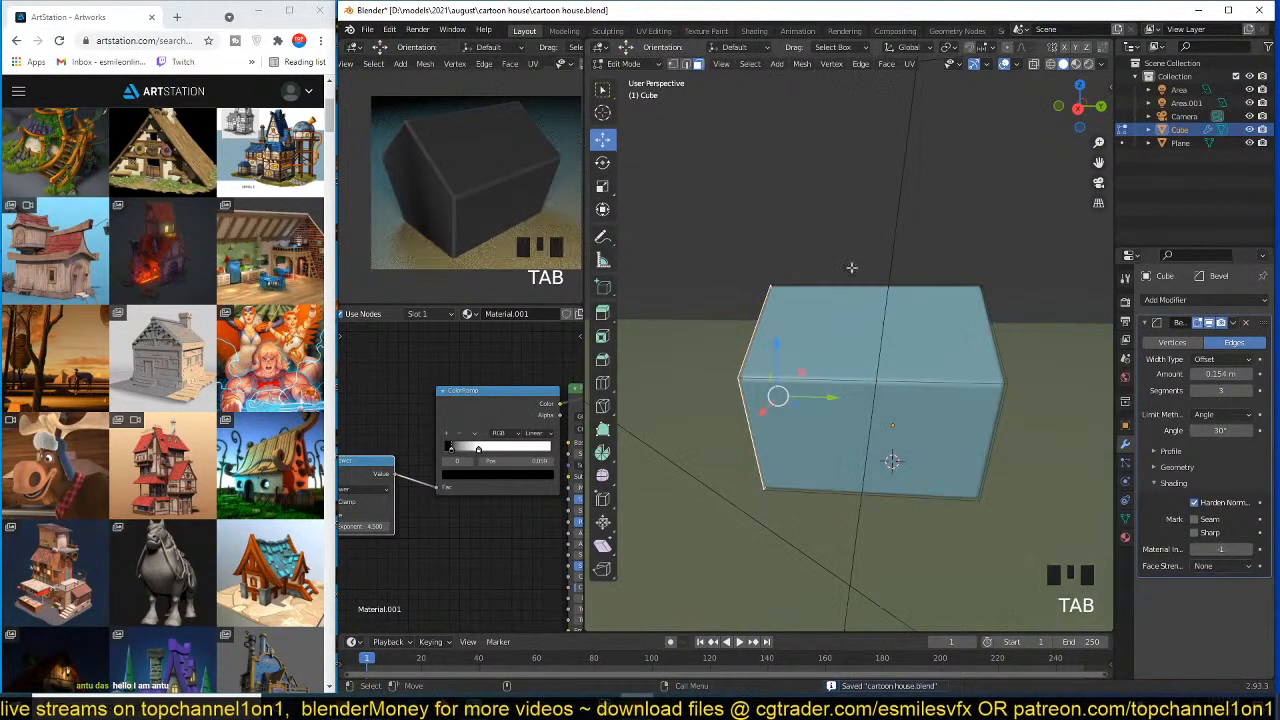
key("ctrl+r")
scroll(851, 267, "up", 3)
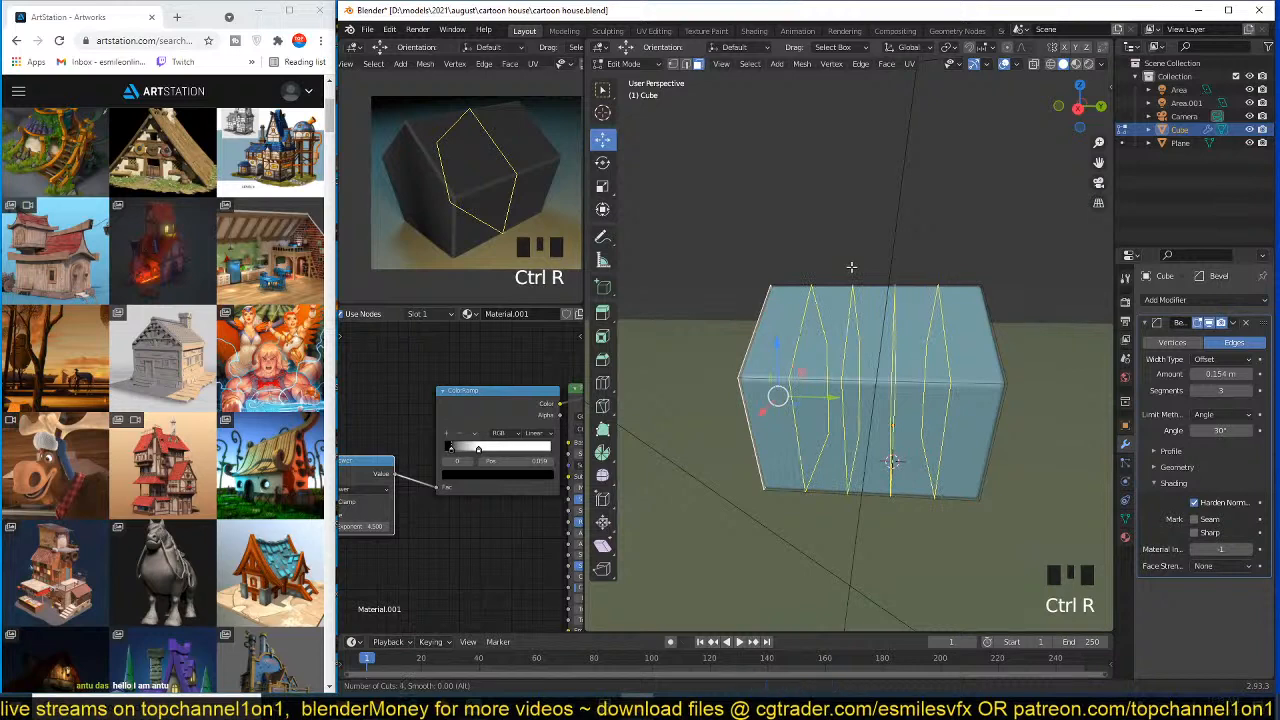
left_click(908, 321)
key("Tab")
- Add a level 2 Subdivision modifier to the house block and shift the ColorRamp stops slightly closer to the dark end
key("ctrl+2")
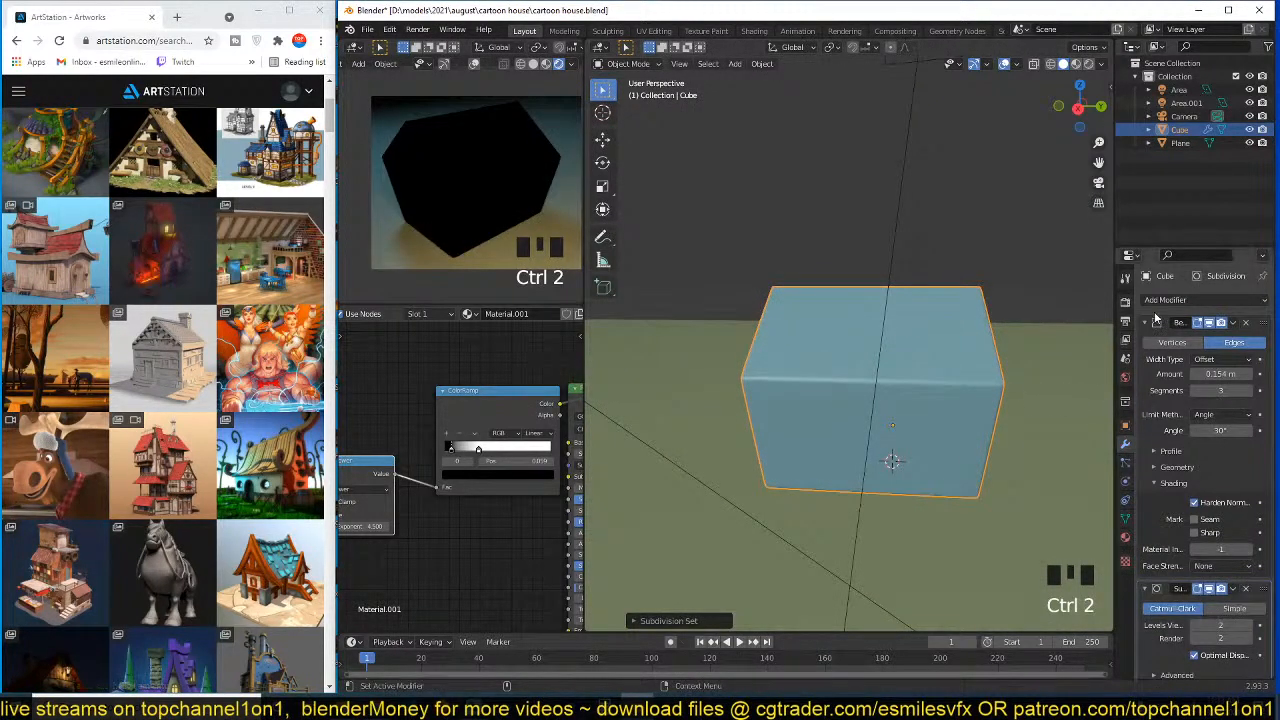
left_click(1148, 322)
scroll(886, 380, "up", 2)
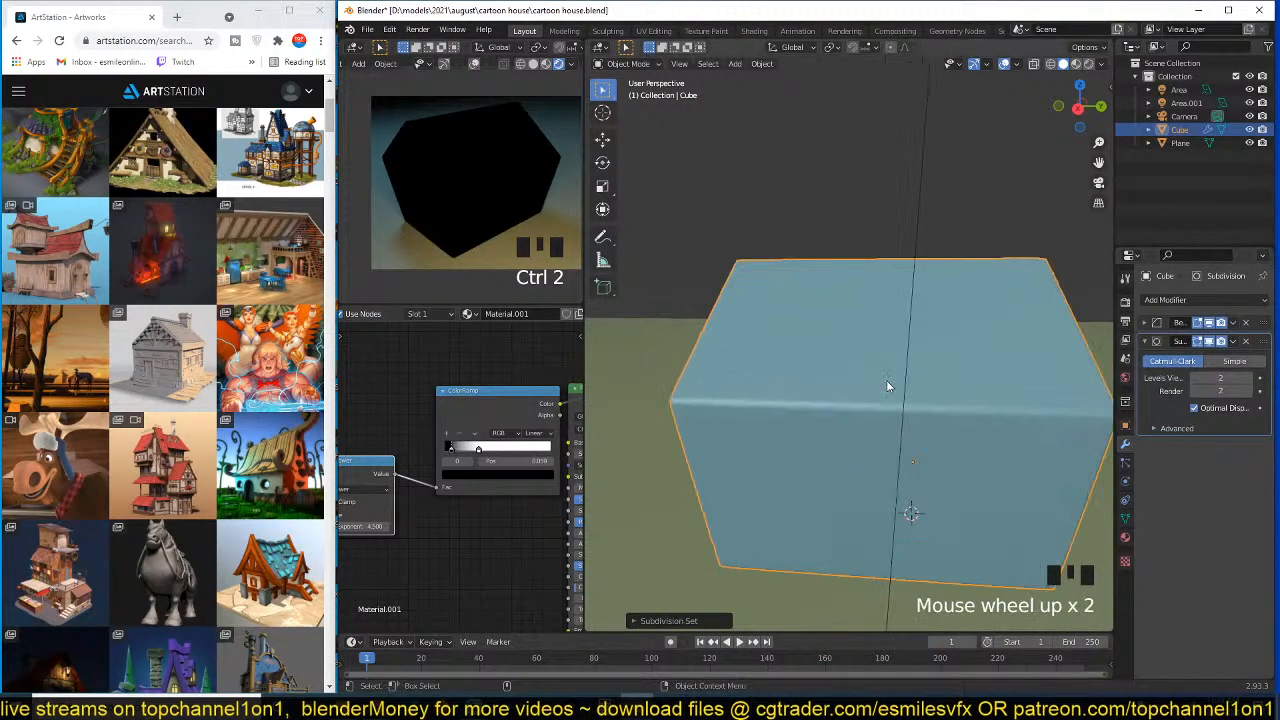
mouse_move(447, 449)
left_mouse_down()
mouse_move(470, 449)
mouse_move(458, 450)
left_mouse_up()
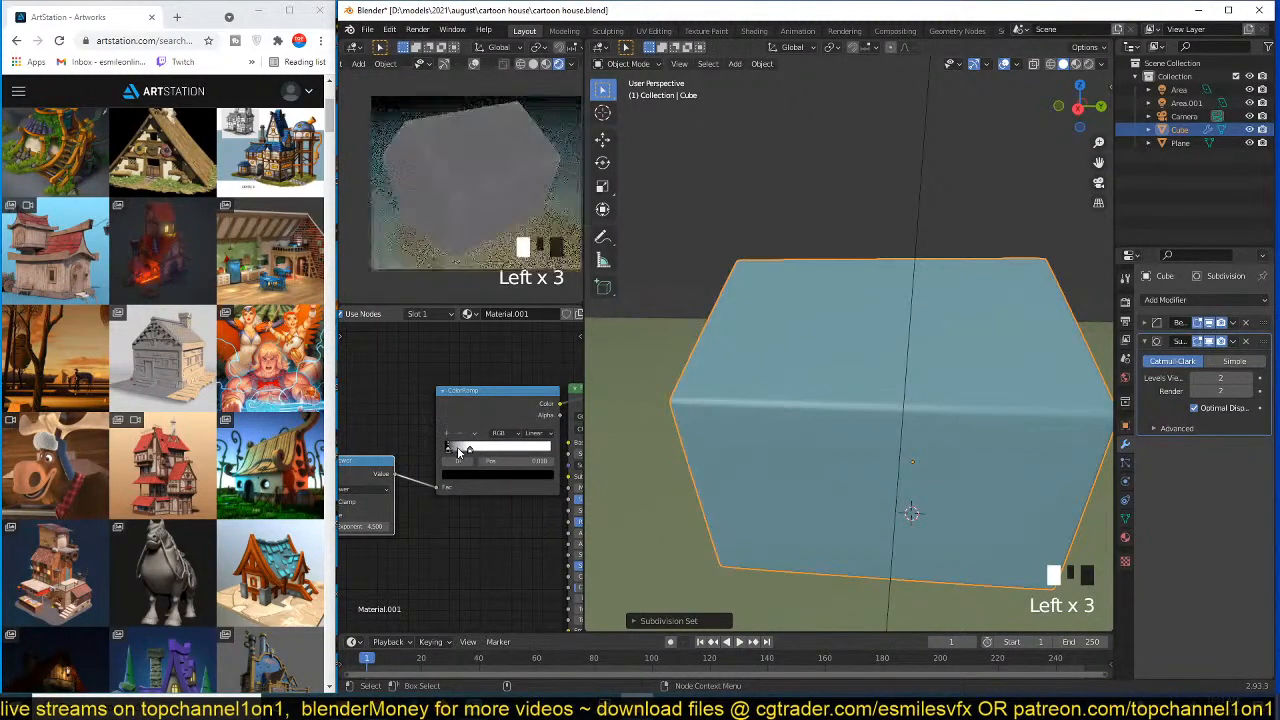
- Try placing the Subdivision modifier above the Bevel modifier, and restore the original modifier order
scroll(468, 172, "up", 2)
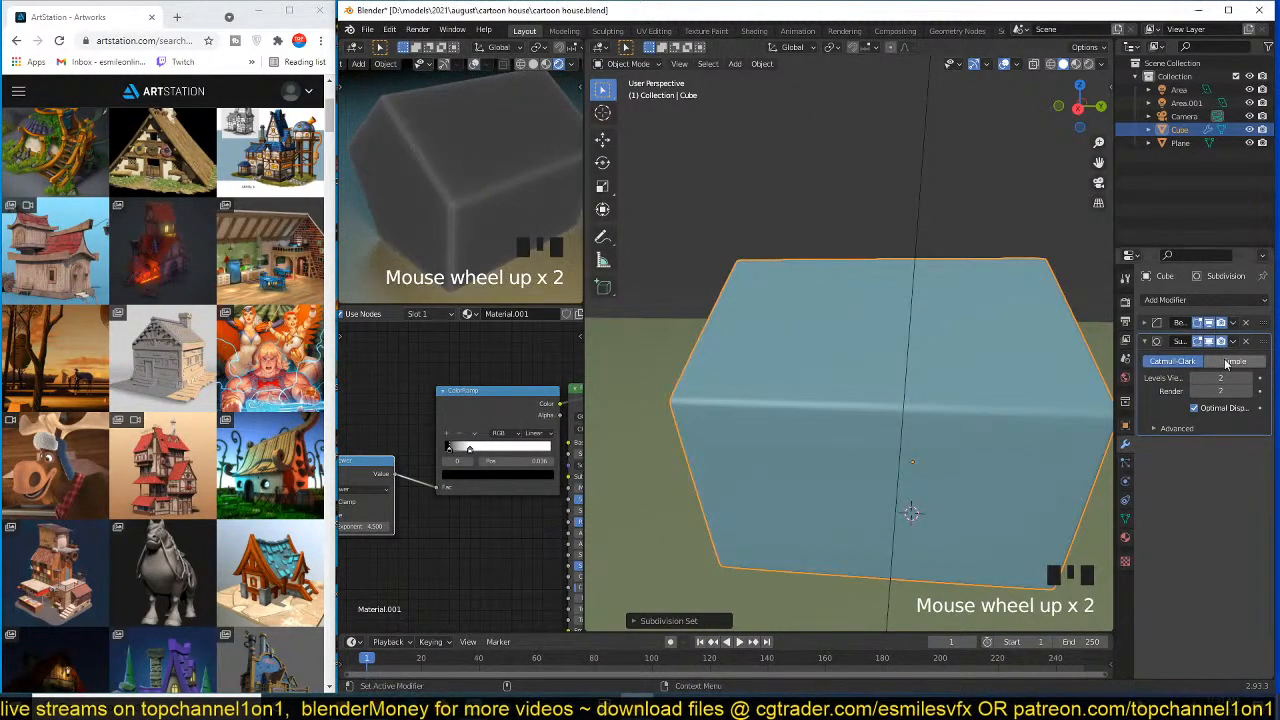
left_click_drag(1257, 342, 1257, 324)
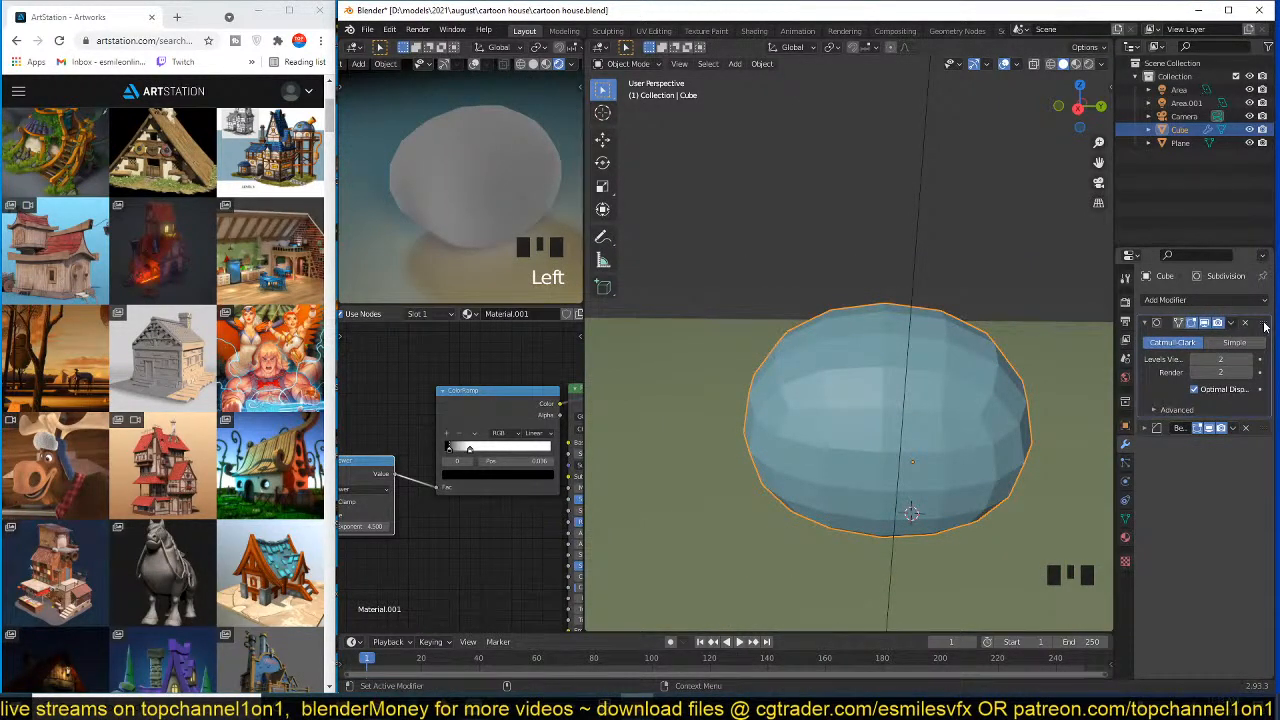
left_click_drag(1265, 326, 1262, 445)
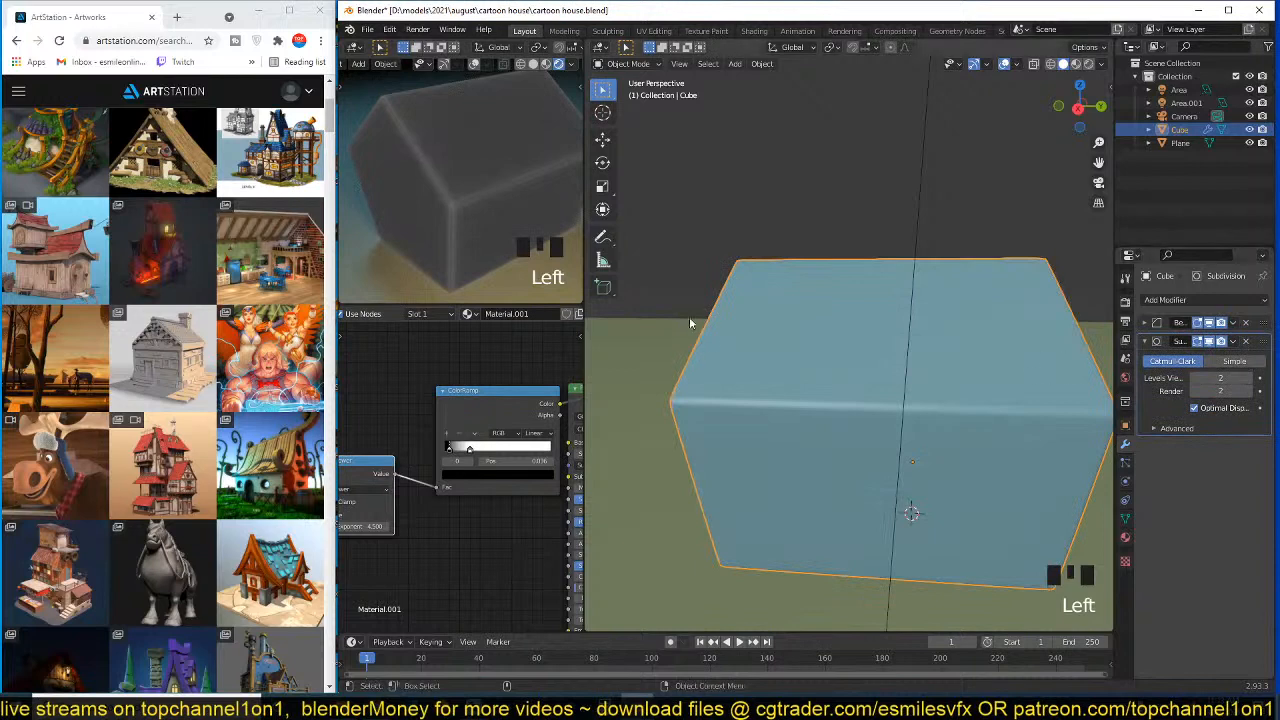
- Add a single centred loop cut across the middle of the house block's length
key("grave")
key("Tab")
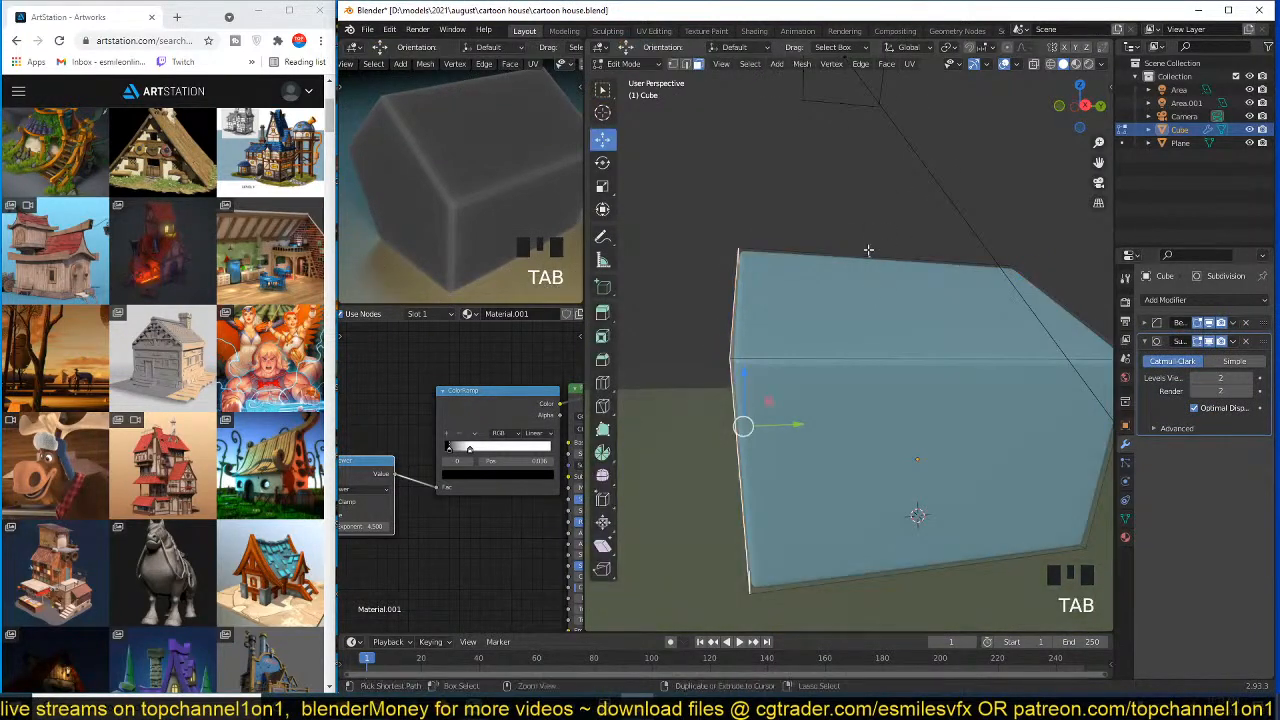
key("ctrl+r")
left_click(868, 250)
right_click(868, 250)
- Select the upper vertices of the middle loop in the right-side wireframe view and lower them to make the roof sag
key("KP_1")
key("KP_3")
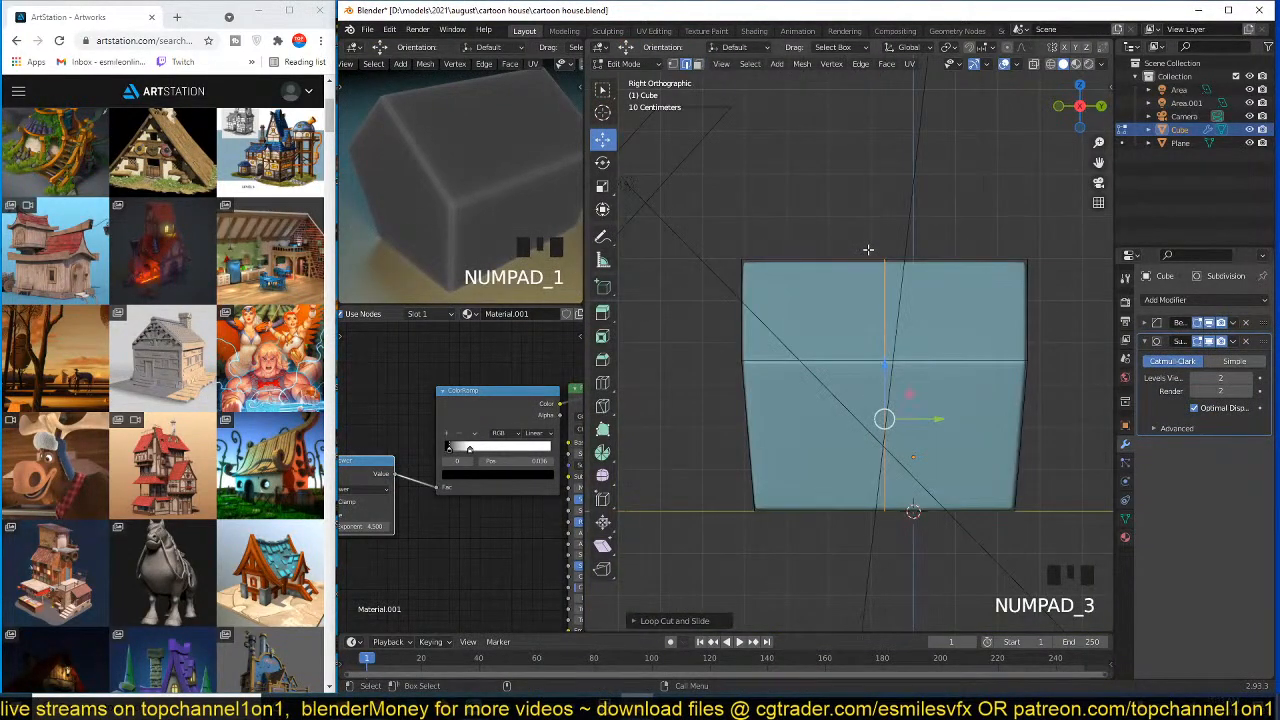
key("z")
left_click(886, 274)
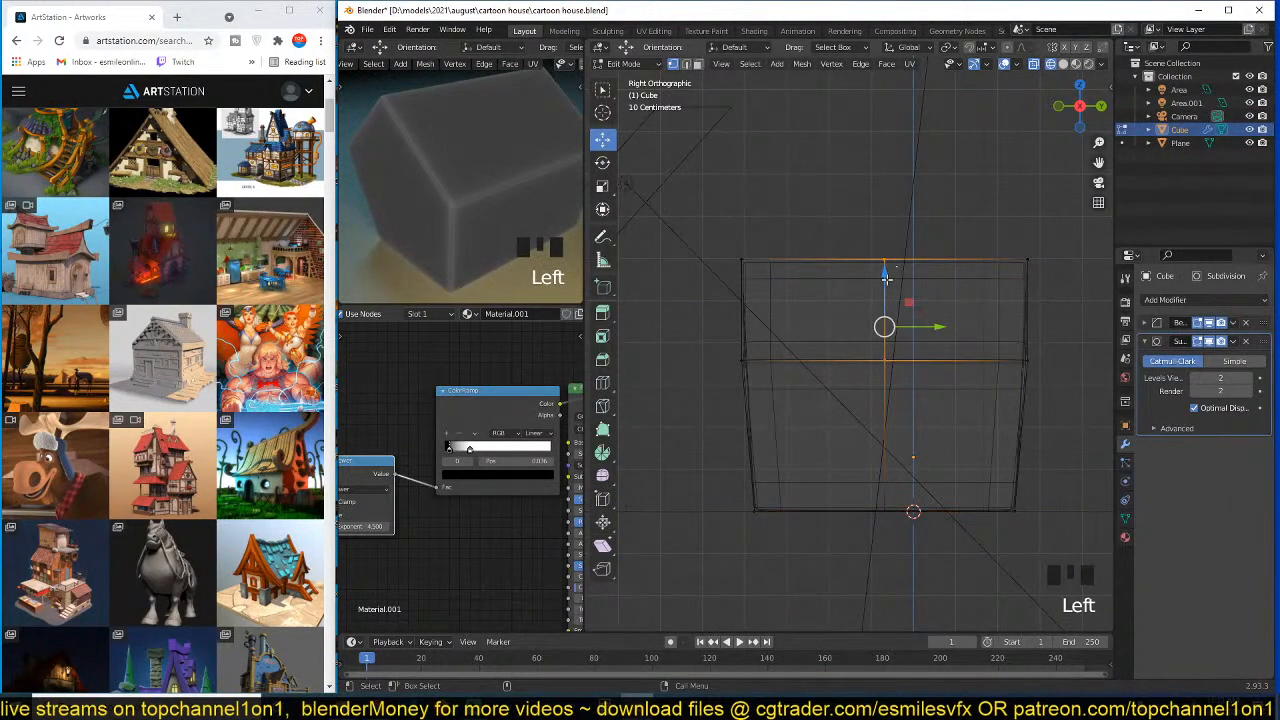
left_click_drag(886, 278, 886, 305)
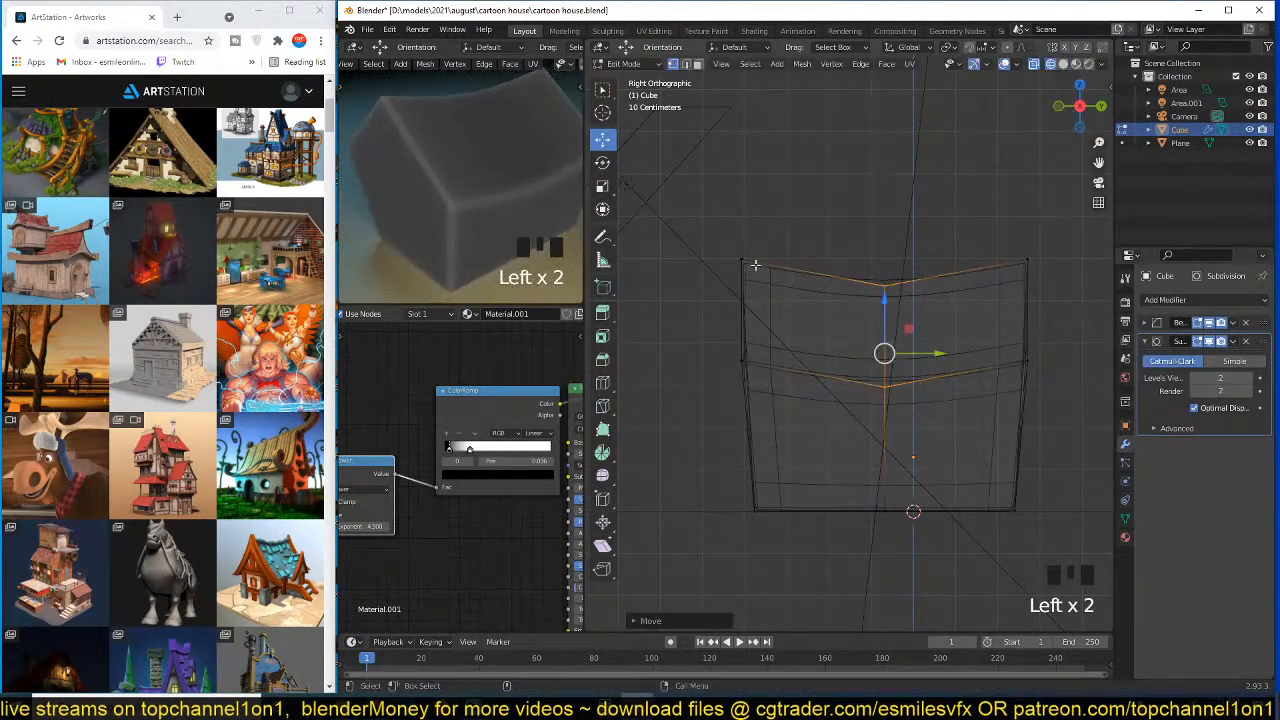
- Lower the upper vertices at the +Y end of the house block so the roof slopes down toward that end
scroll(831, 300, "down", 2)
key("Tab")
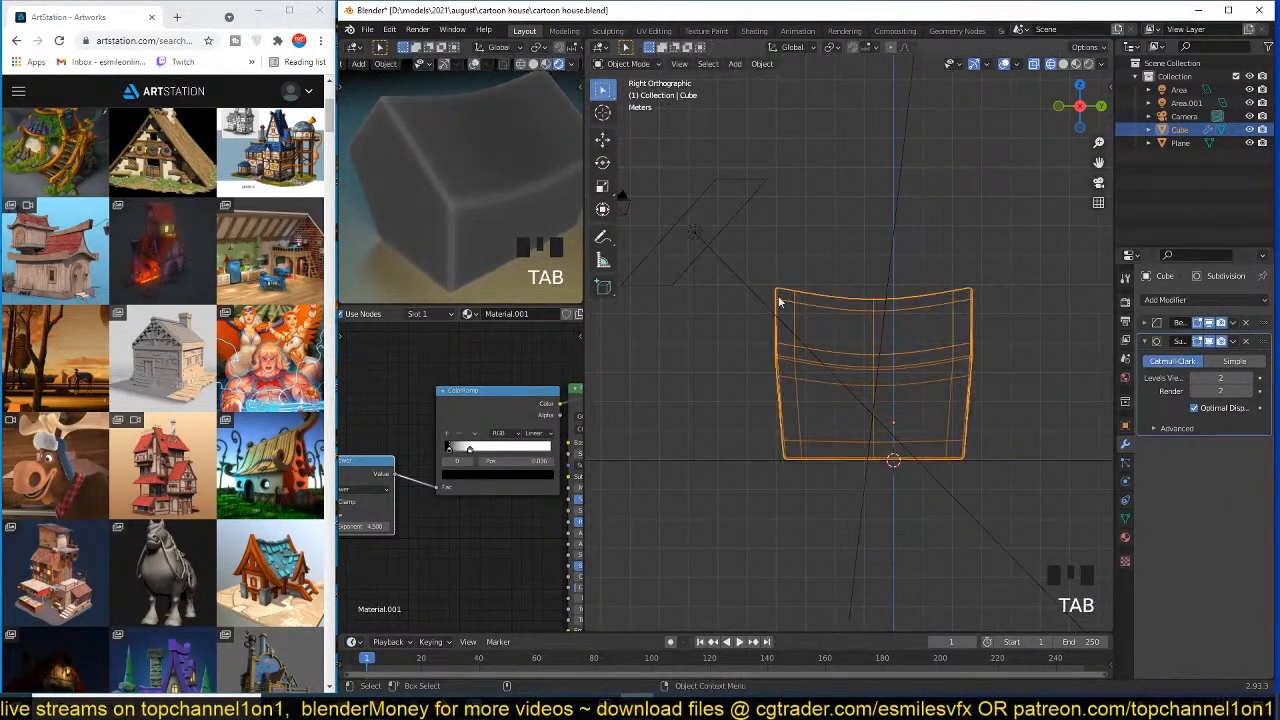
scroll(886, 310, "down", 1)
scroll(920, 328, "up", 2)
key("Tab")
left_click(982, 345)
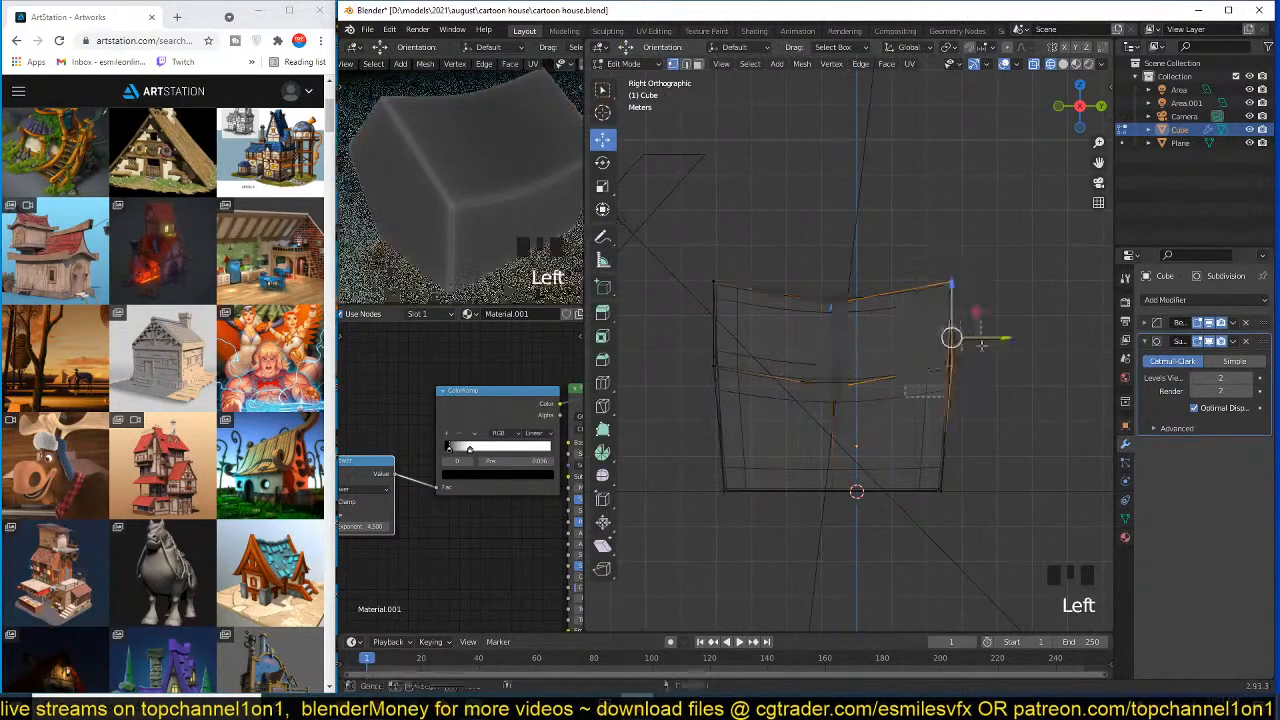
key("g")
left_click(971, 306)
key("g")
left_click(1006, 308)
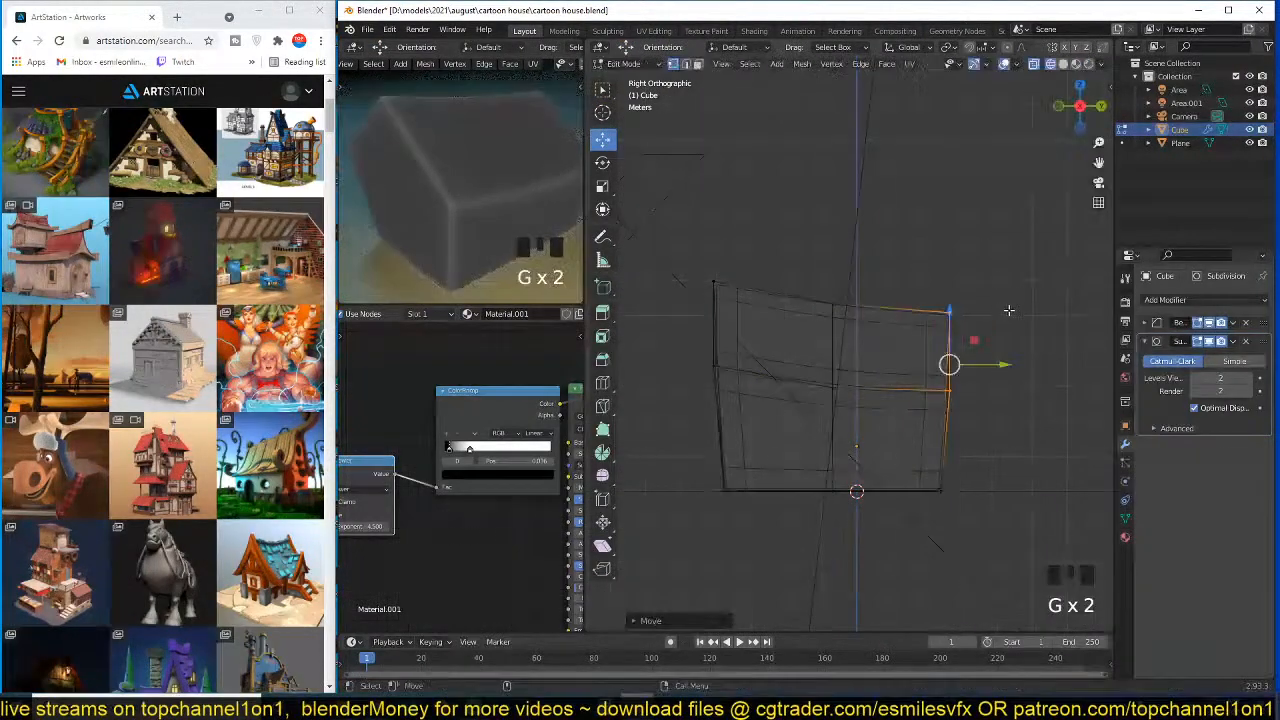
key("r")
key("Tab")
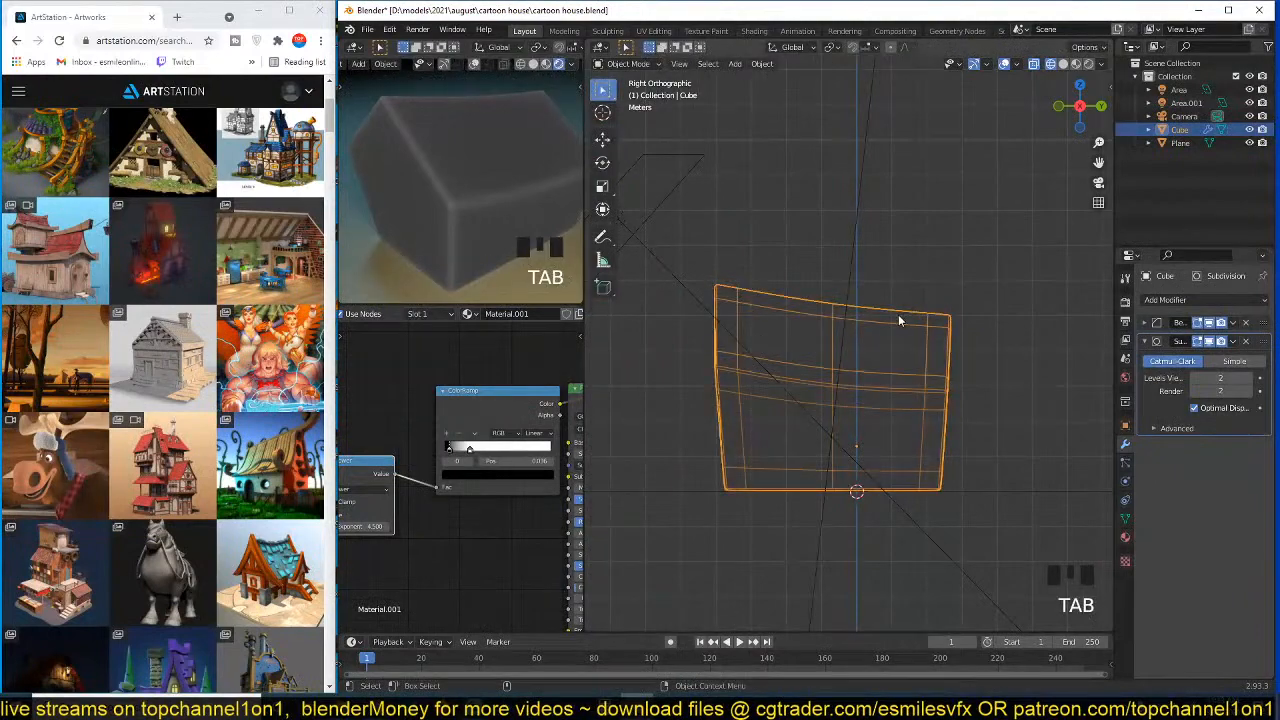
- Lower the middle loop's upper vertices further to deepen the roof sag, and return to Object Mode with solid shading
key("Tab")
left_click_drag(802, 273, 868, 430)
key("g")
left_click(882, 356)
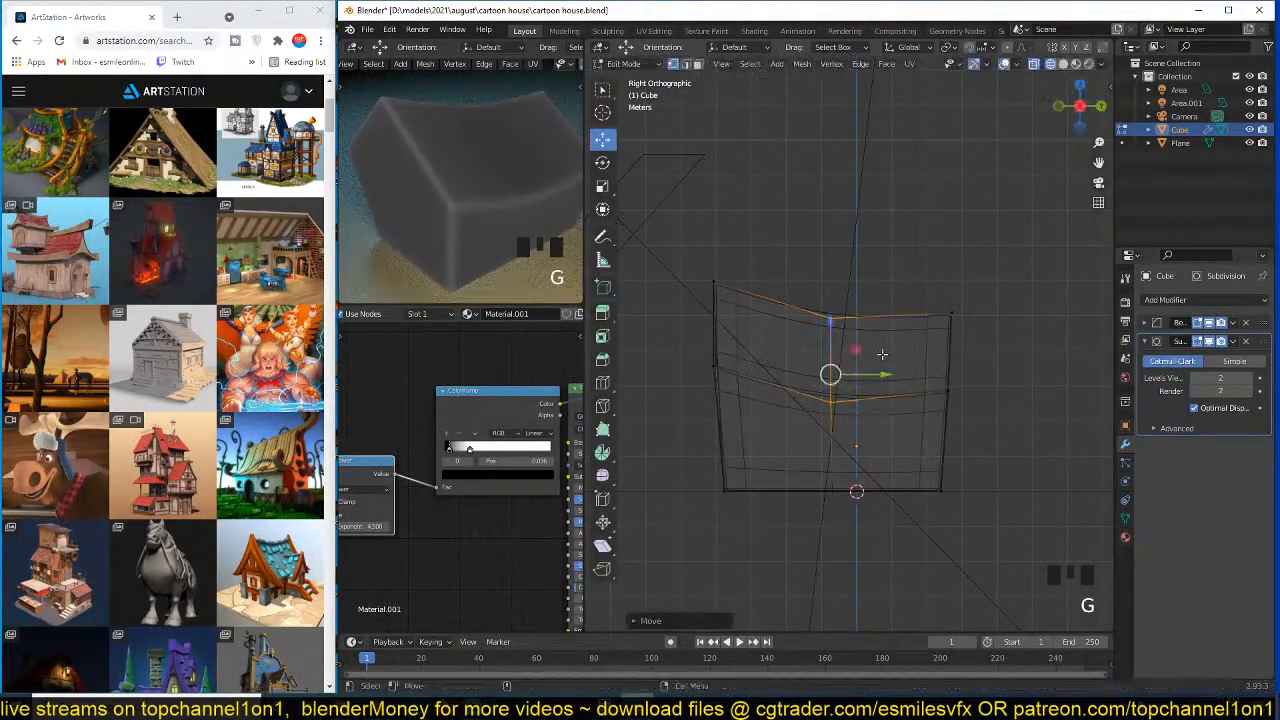
key("Tab")
key("grave")
middle_click_drag(809, 309, 900, 336)
key("z")
left_click(990, 336)
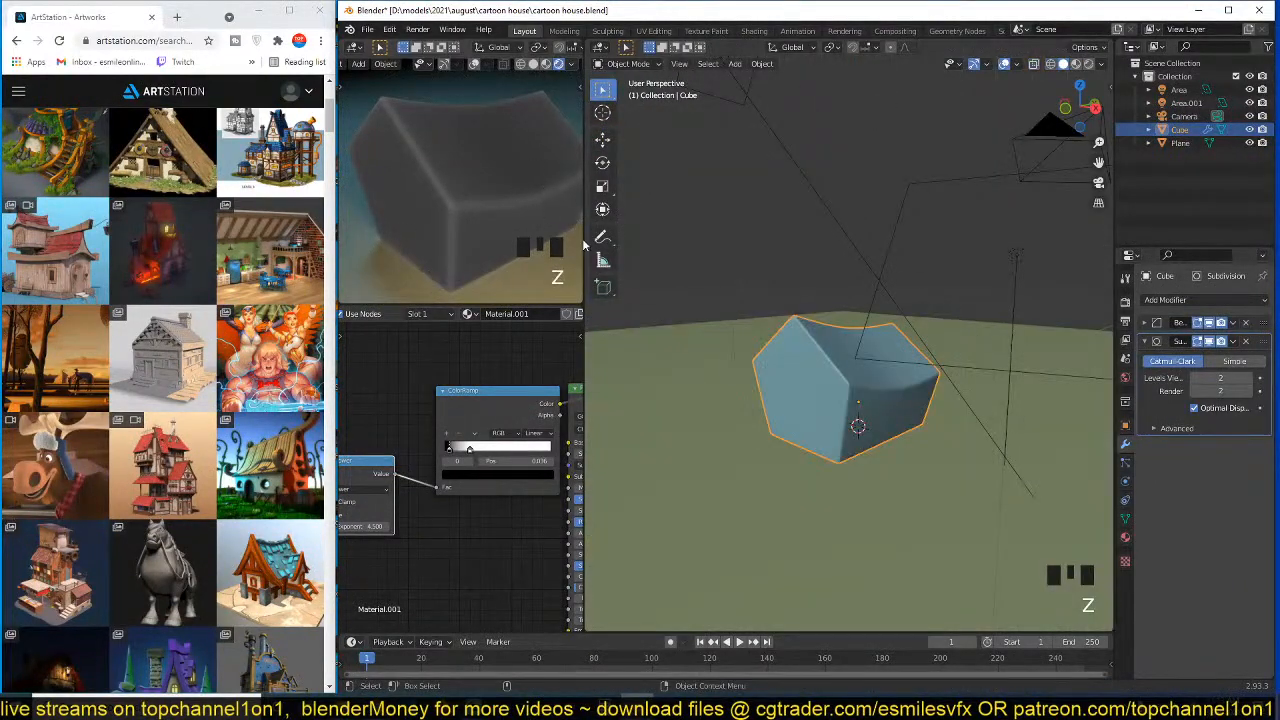
- Shade the house block smooth
scroll(422, 214, "up", 4)
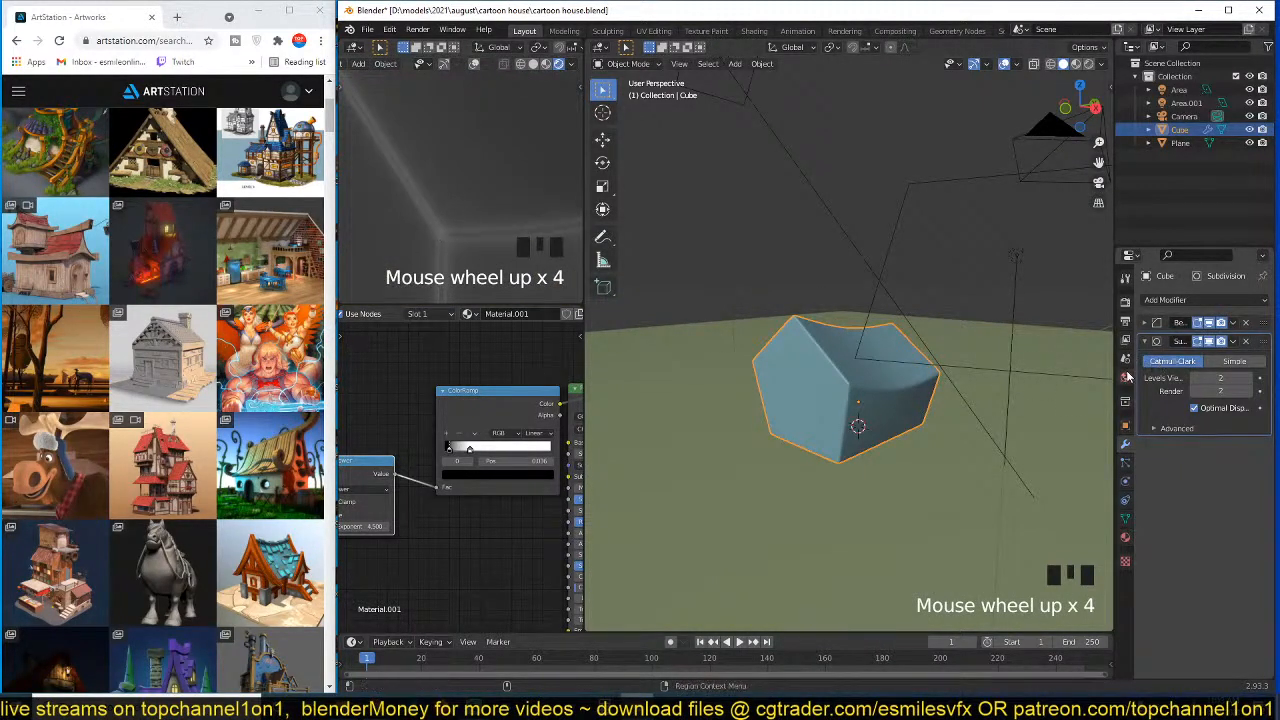
scroll(997, 422, "up", 3)
right_click(857, 378)
left_click(857, 378)
- Turn on the wireframe overlay and examine the edge flow around the house block's roof corners
middle_click_drag(962, 378, 935, 363)
key("q")
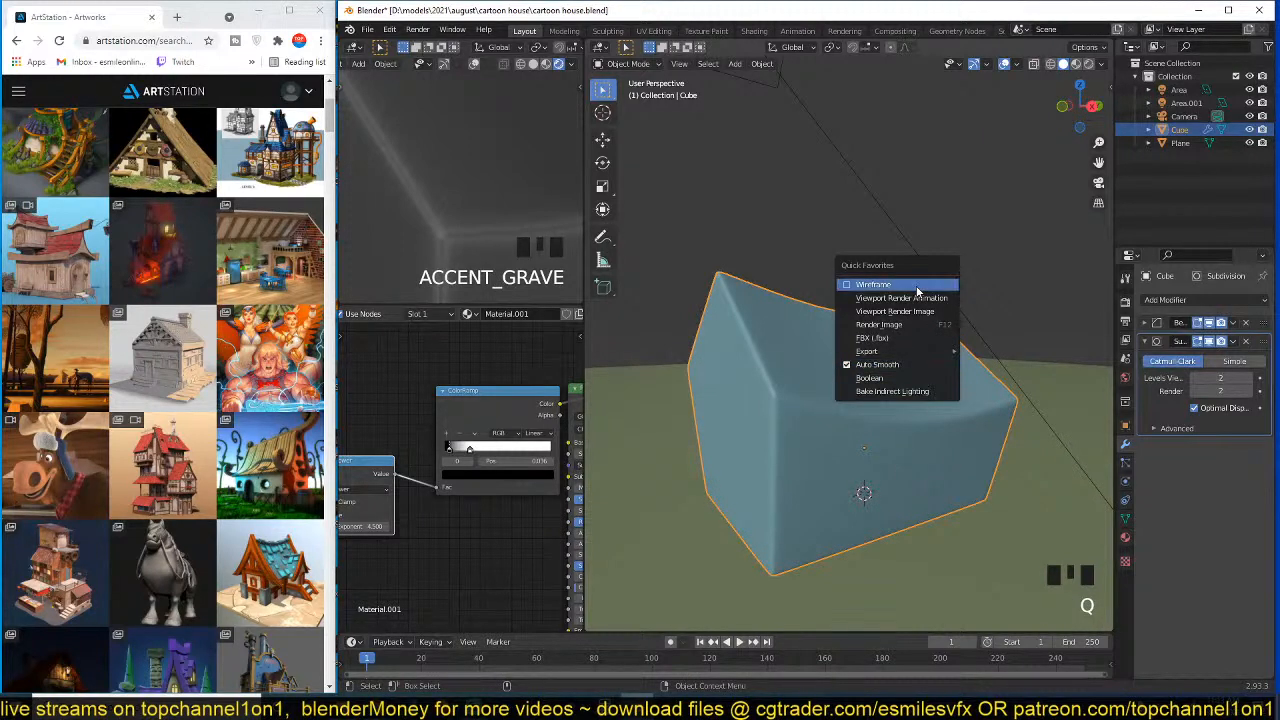
left_click(873, 284)
scroll(853, 400, "up", 2)
middle_click_drag(853, 400, 795, 405)
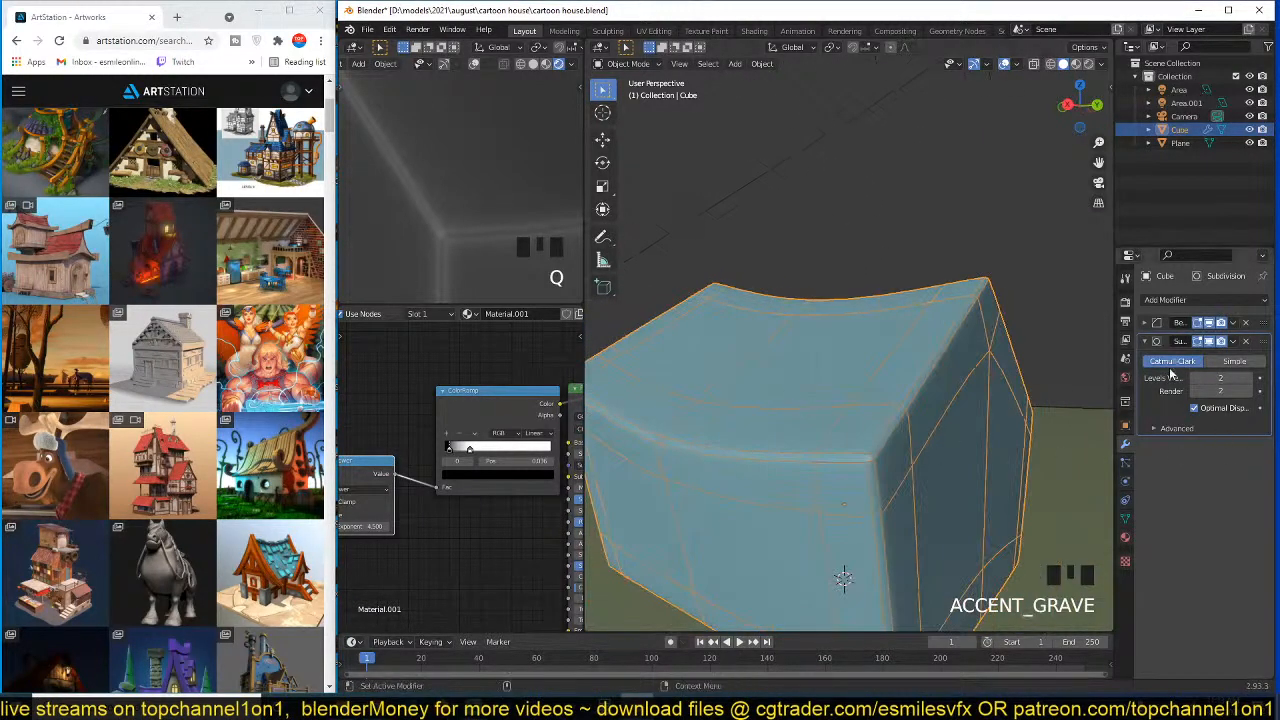
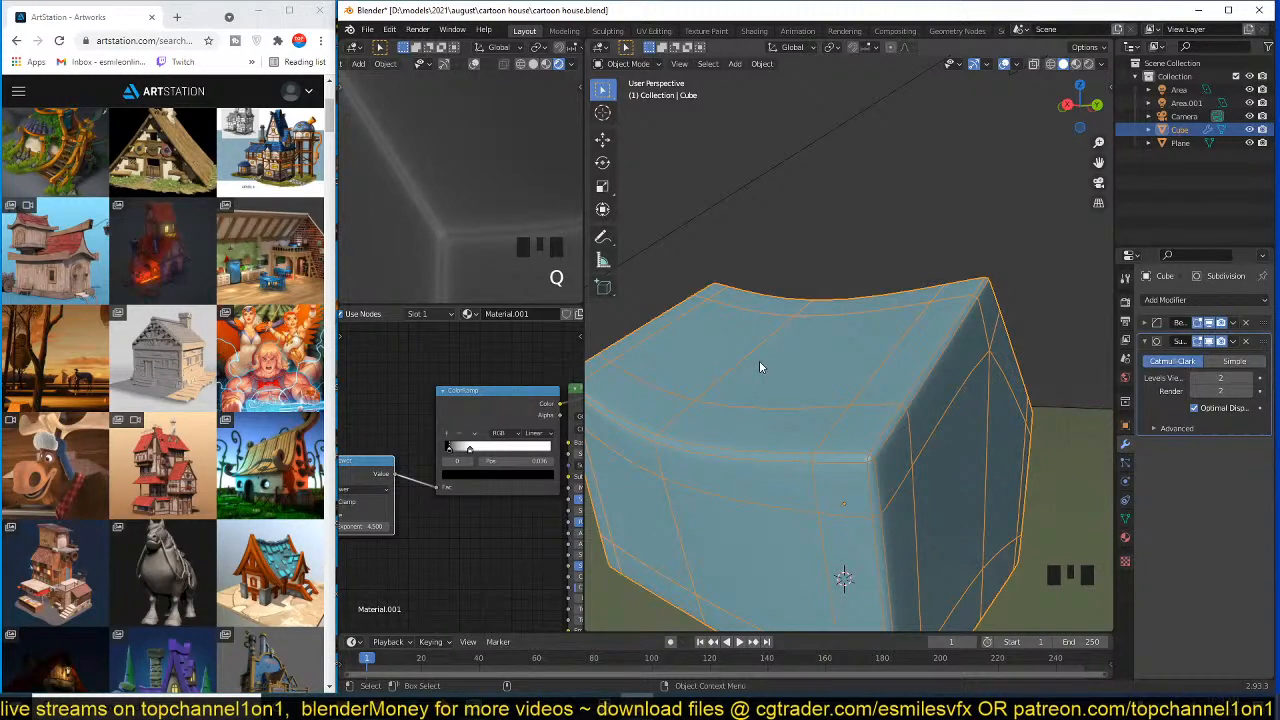
- Check the sagging house block from the side and save the house file
scroll(692, 263, "down", 2)
key("grave")
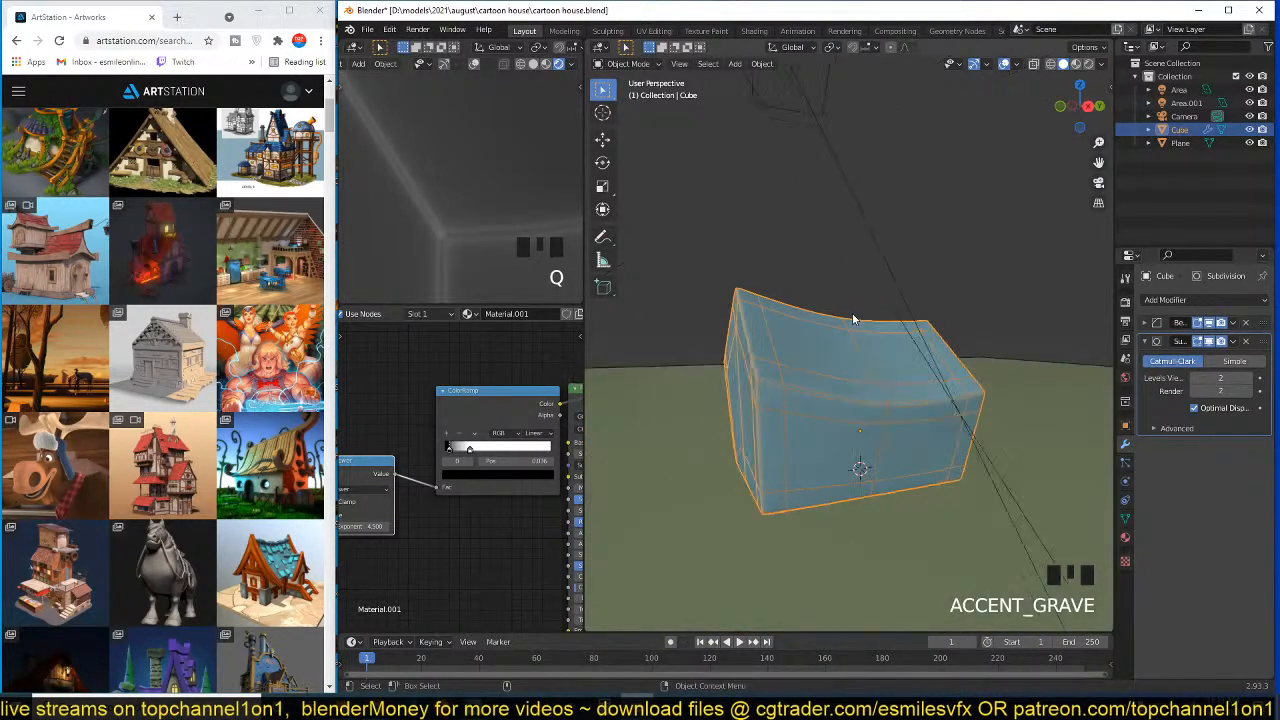
scroll(692, 263, "down", 3)
scroll(552, 250, "down", 7)
key("ctrl+s")
scroll(704, 368, "up", 3)
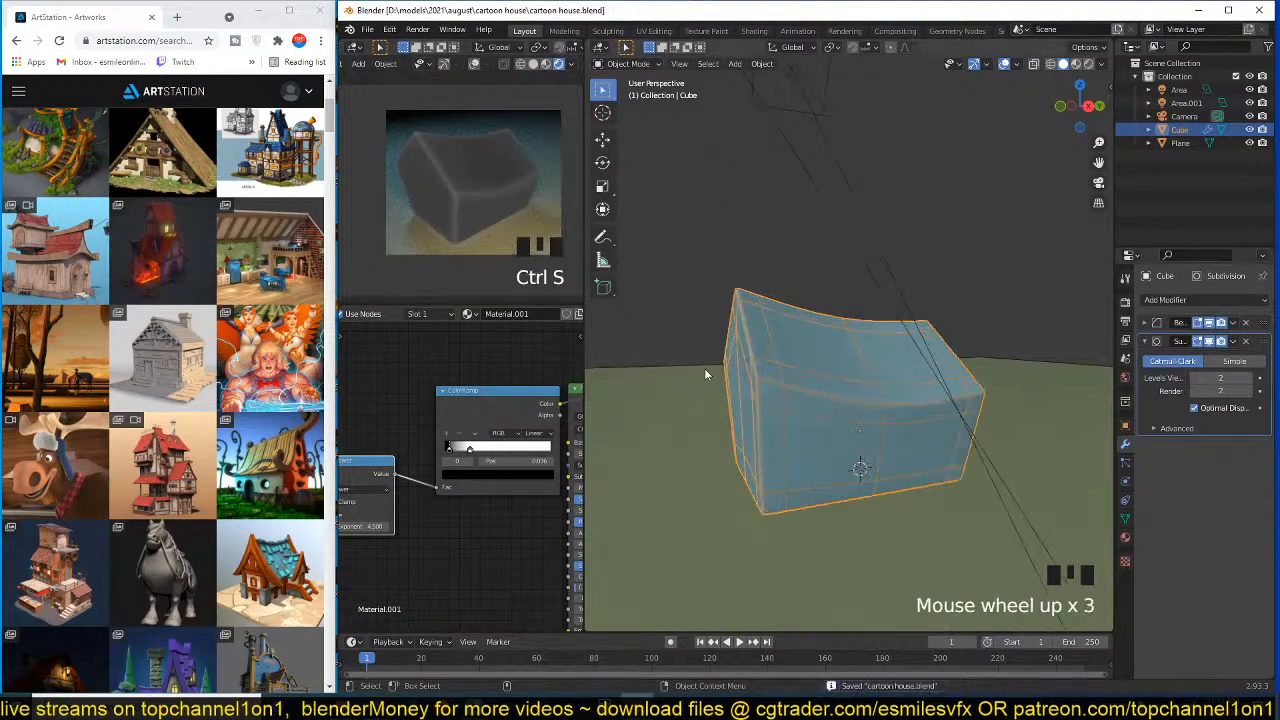
- Rearrange the shader nodes, shifting the ColorRamp away from the Principled BSDF to open a gap between them
scroll(520, 432, "down", 5)
middle_click_drag(522, 433, 572, 432)
scroll(560, 428, "down", 3)
left_click_drag(528, 375, 432, 499)
left_click_drag(525, 438, 467, 434)
scroll(506, 396, "up", 3)
middle_click_drag(435, 424, 462, 416)
left_click_drag(375, 418, 342, 445)
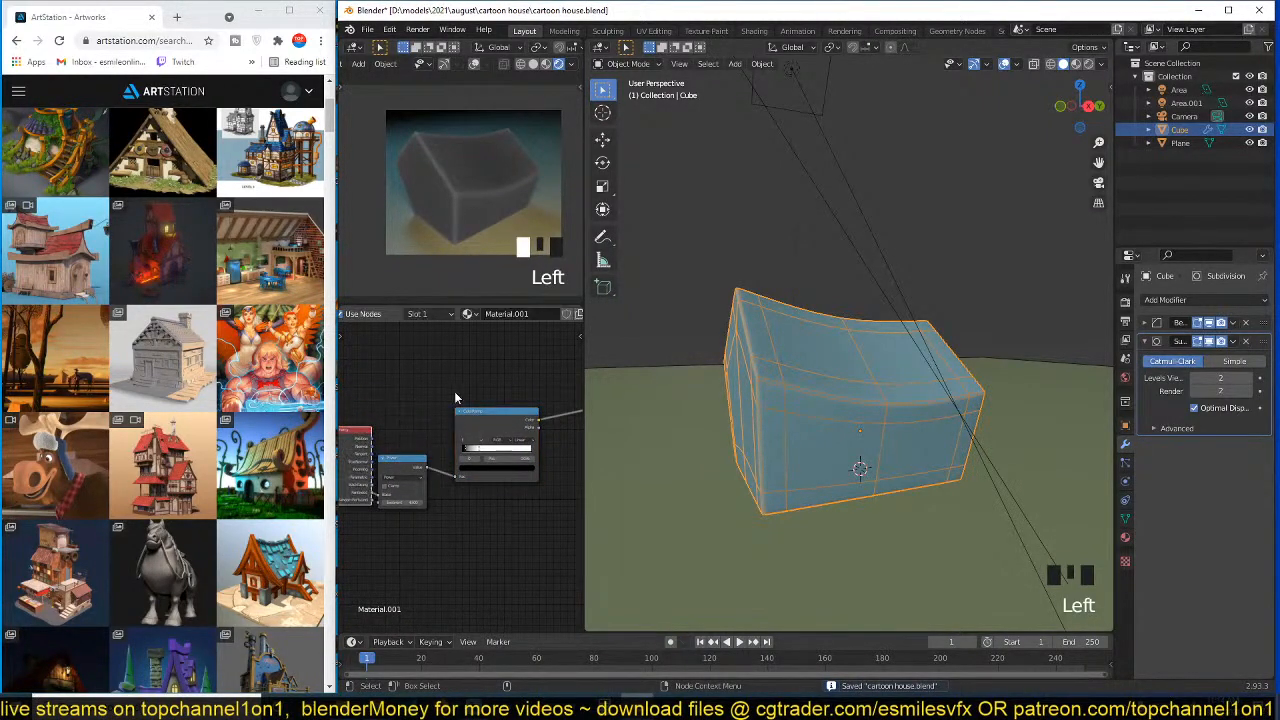
scroll(470, 394, "up", 3)
middle_click_drag(560, 404, 472, 449)
scroll(473, 451, "down", 3)
left_click_drag(441, 449, 420, 454)
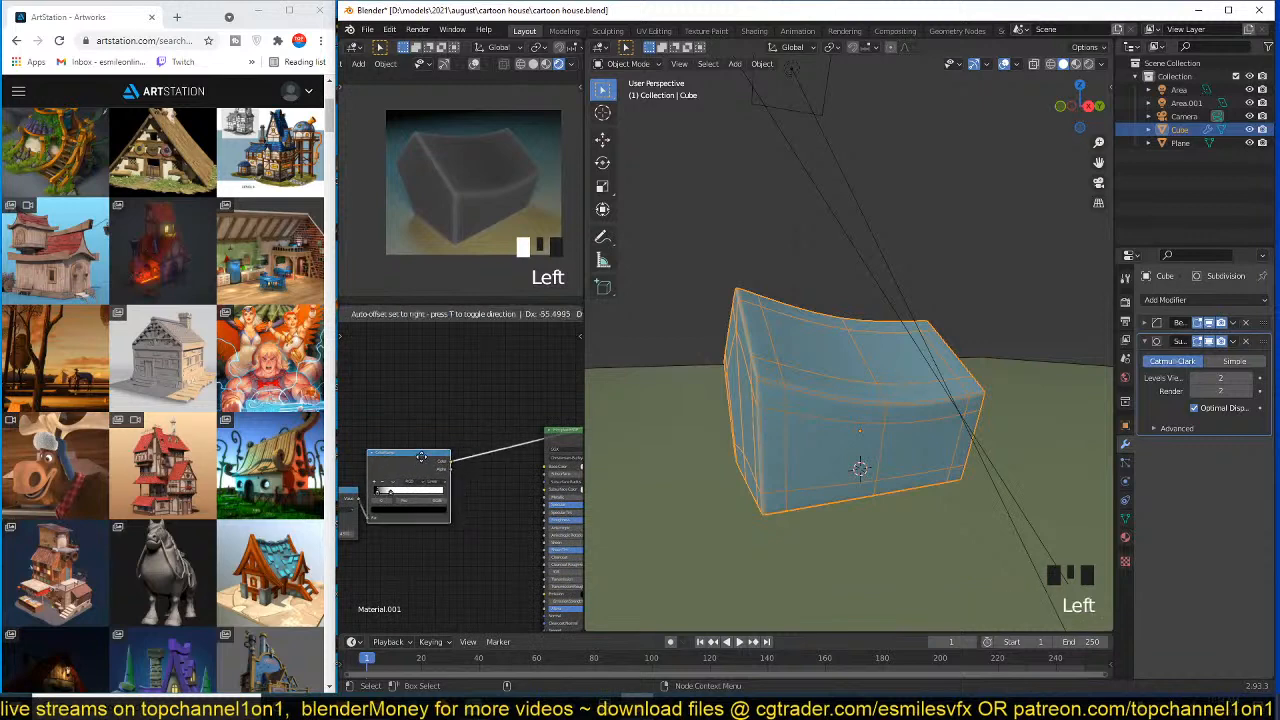
scroll(420, 454, "up", 3)
middle_click_drag(684, 442, 918, 437)
key("grave")
scroll(917, 437, "down", 2)
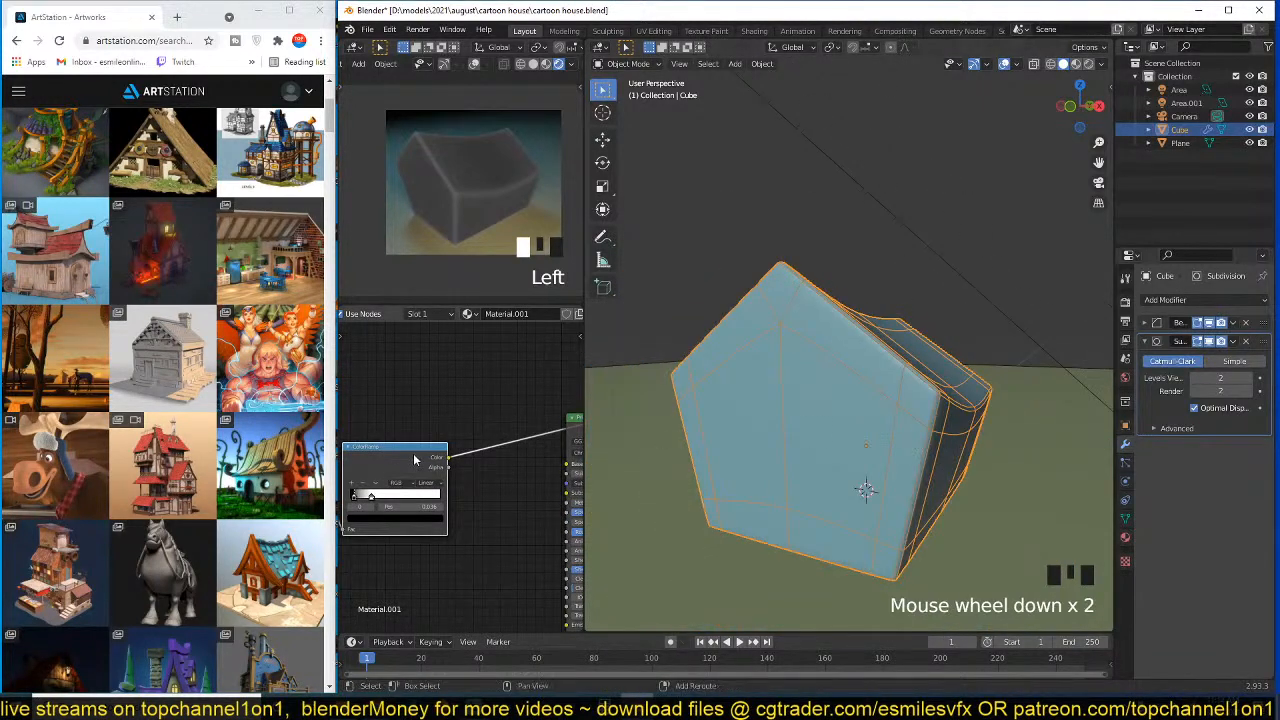
- Insert a MixRGB node between the ColorRamp and the Principled BSDF, with the ColorRamp's color feeding its Fac input
key("shift+a")
mouse_move(410, 428)
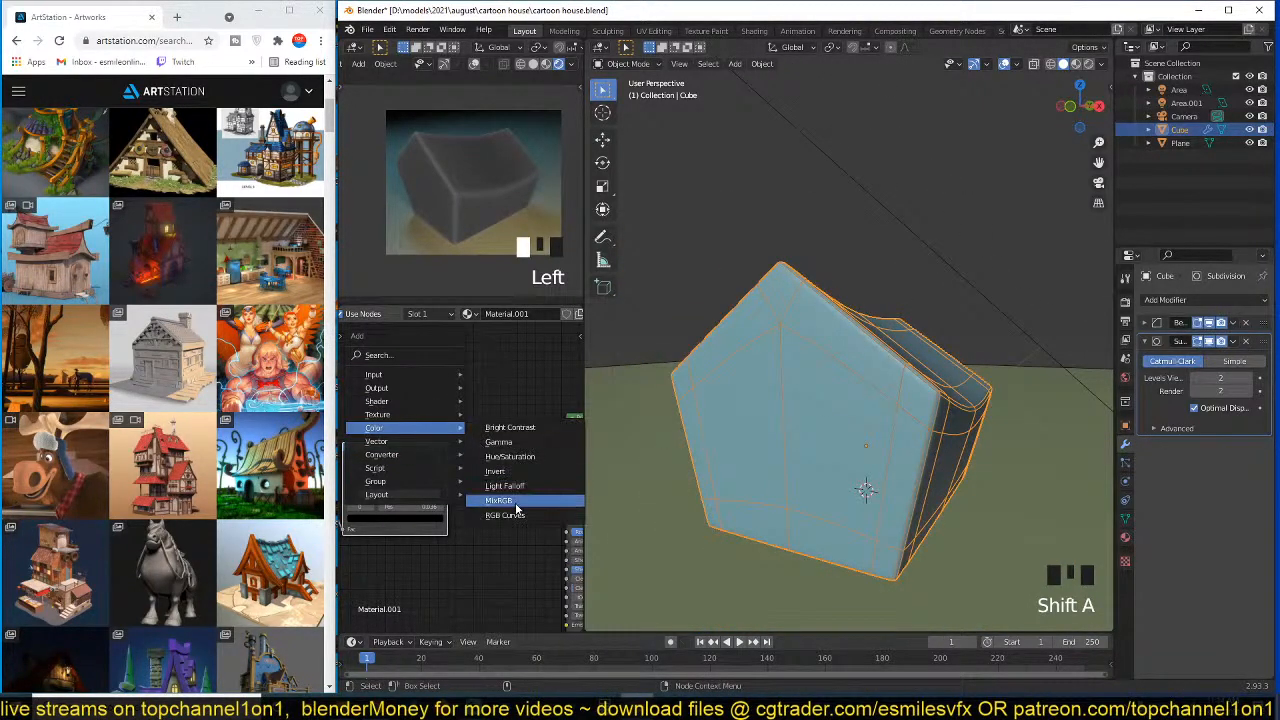
left_click(517, 508)
left_click(492, 418)
left_click_drag(490, 475, 491, 463)
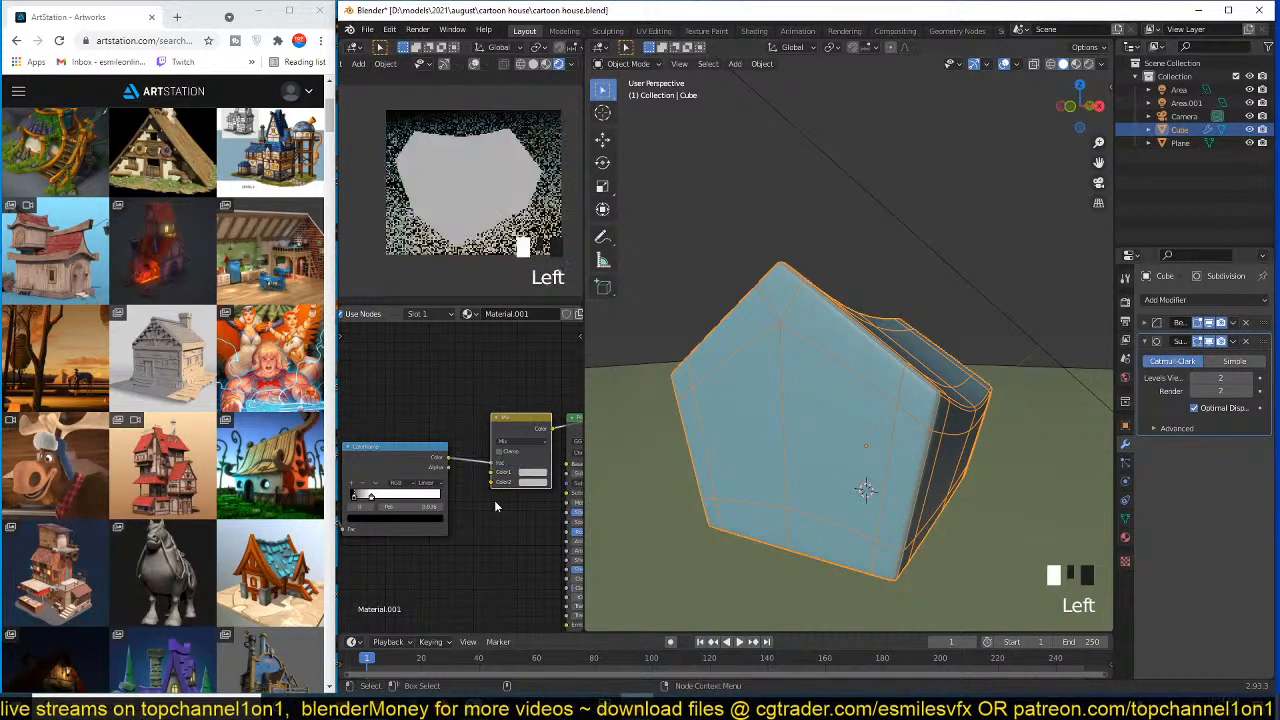
- Set the Mix node's Color1 to a saturated yellow-orange with value 0.676
middle_click_drag(494, 500, 422, 504)
scroll(424, 503, "up", 3)
left_click(497, 474)
left_click(511, 333)
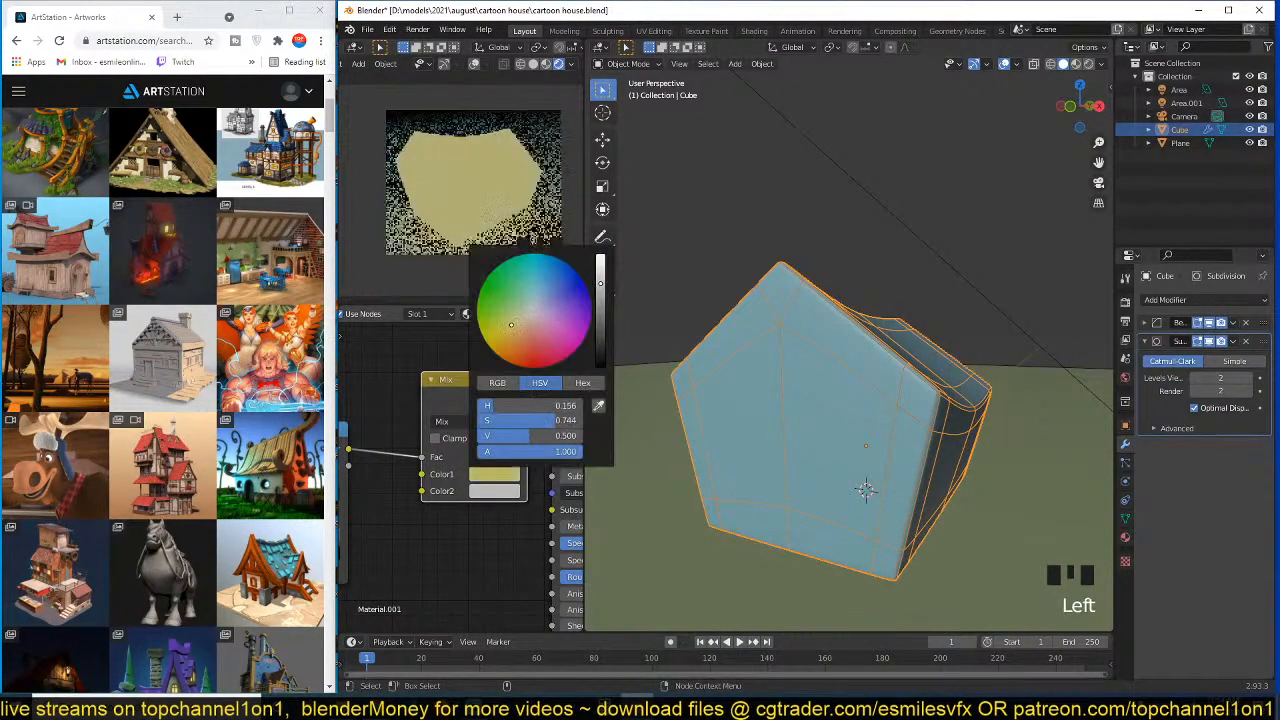
left_click_drag(601, 290, 601, 267)
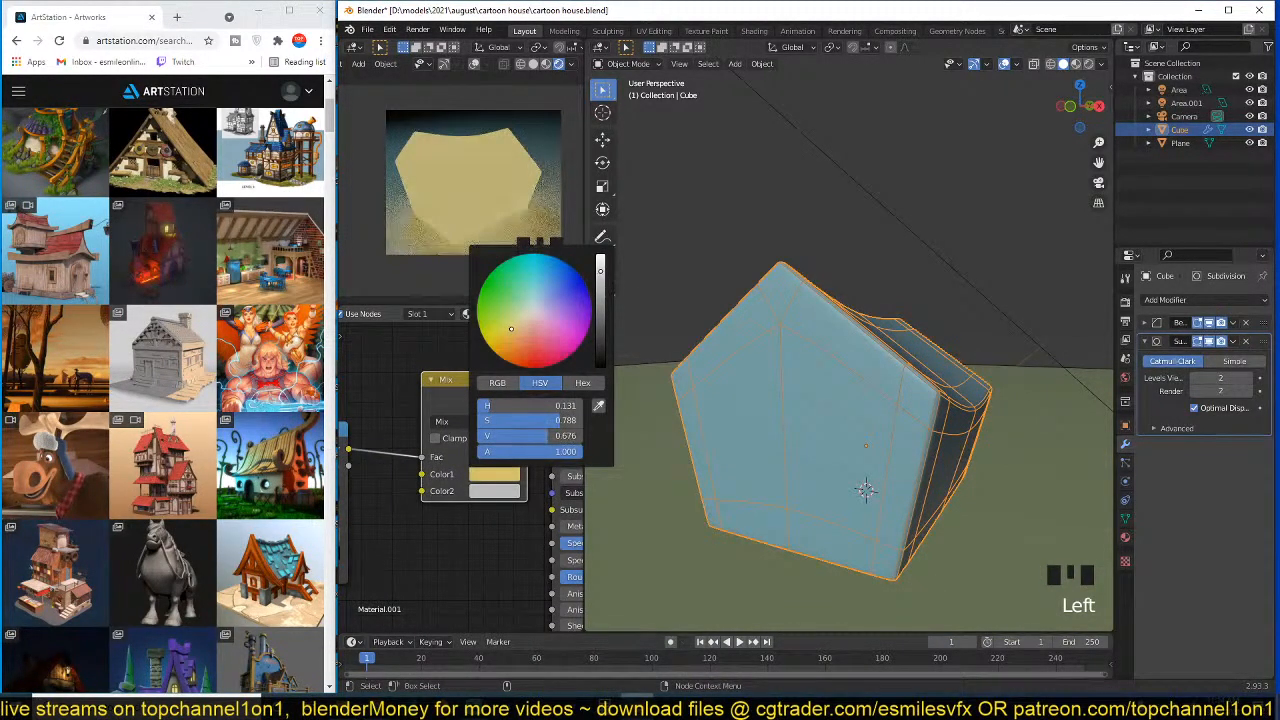
left_click_drag(511, 330, 509, 341)
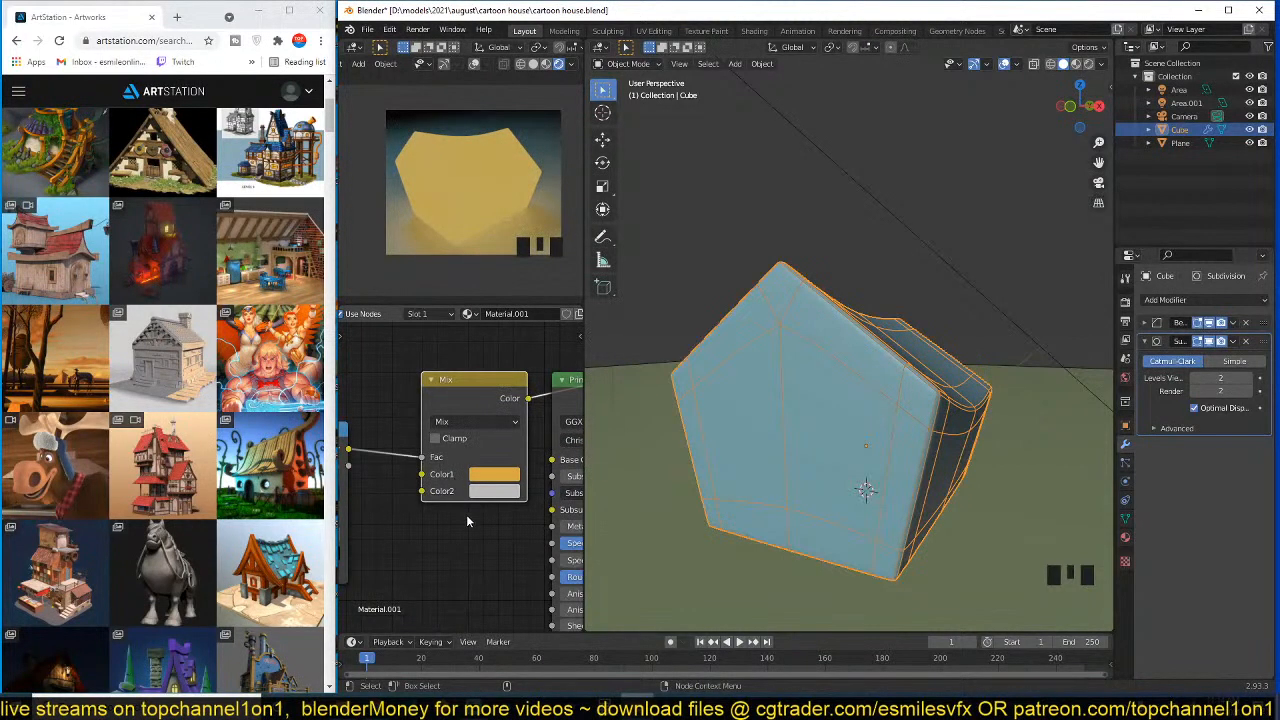
- Sample Color1 into the Mix node's Color2 and lighten it to pale cream, then darken Color1 to brown with value 0.201
left_click(495, 491)
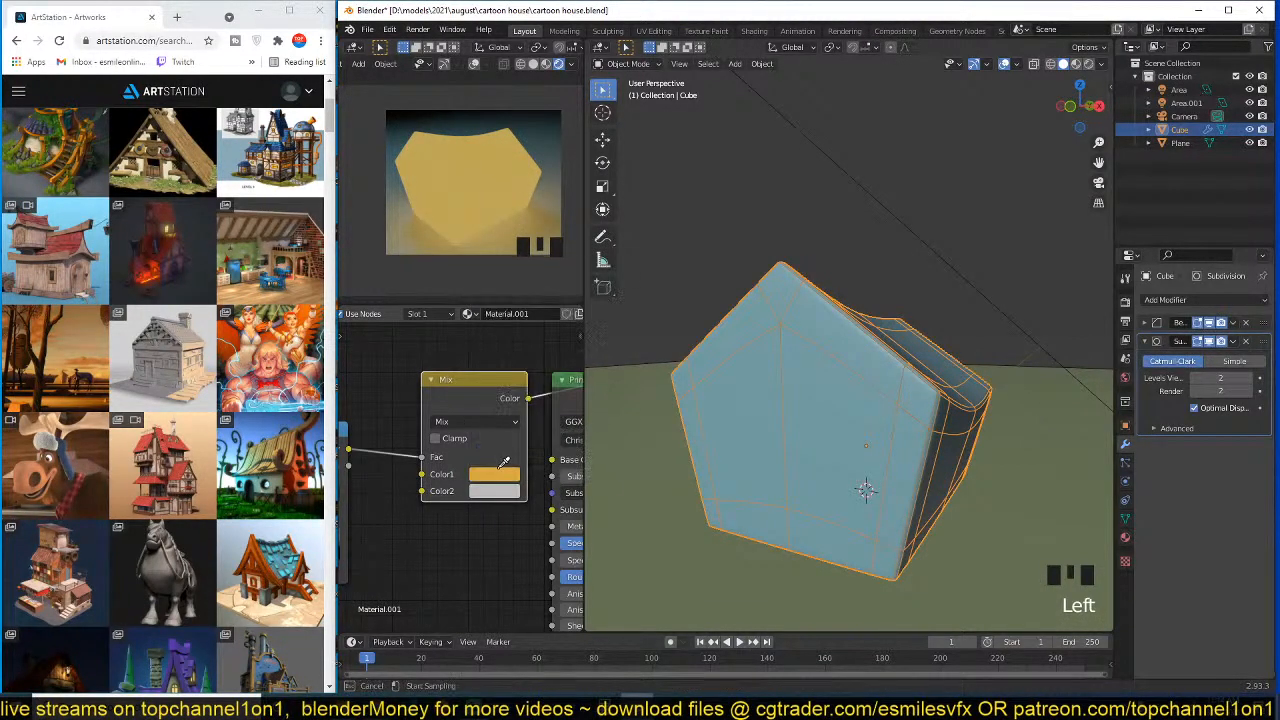
left_click(498, 471)
left_click(497, 491)
left_click_drag(601, 294, 601, 272)
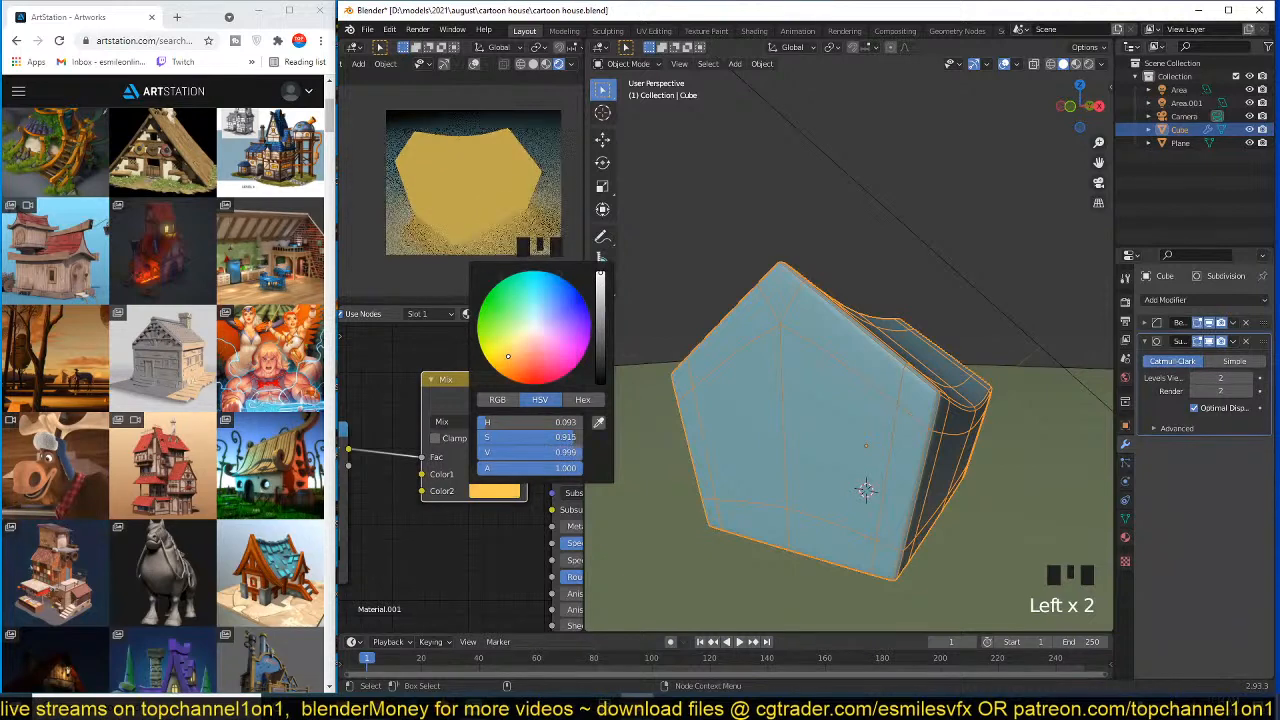
mouse_move(504, 358)
left_mouse_down()
mouse_move(522, 347)
mouse_move(505, 348)
left_mouse_up()
left_click(487, 477)
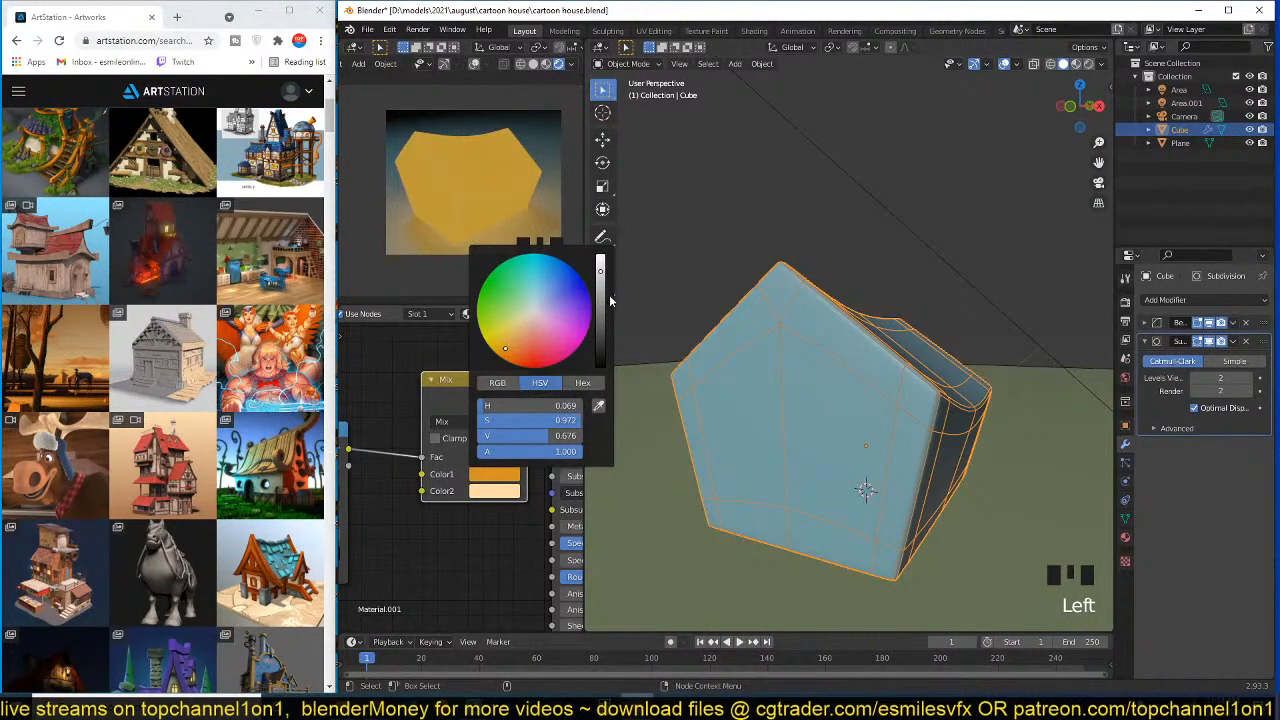
left_click_drag(602, 282, 600, 312)
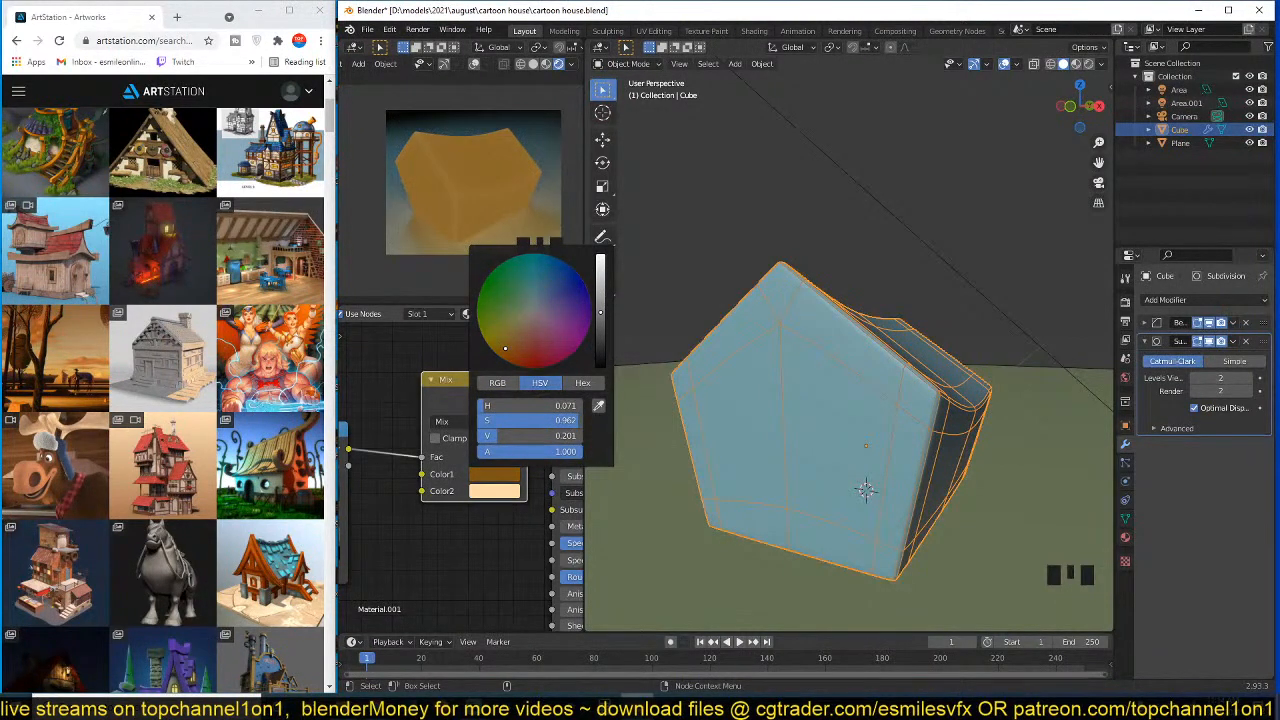
- Preview the house material through the Principled BSDF node and set its roughness to 0.759
scroll(495, 500, "down", 4)
middle_click_drag(498, 467, 462, 485)
left_click_drag(474, 438, 492, 483)
left_click(520, 458, "ctrl+shift")
middle_click_drag(520, 476, 427, 413)
scroll(449, 484, "up", 3)
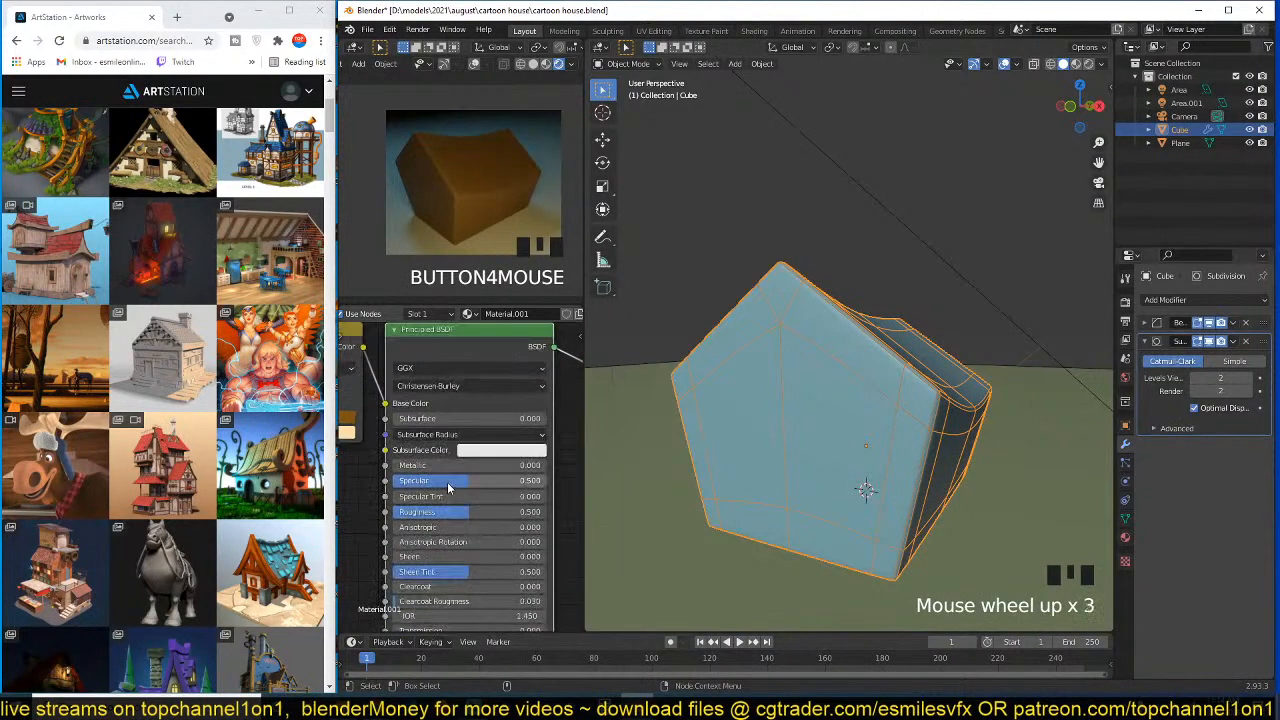
left_click_drag(471, 511, 509, 511)
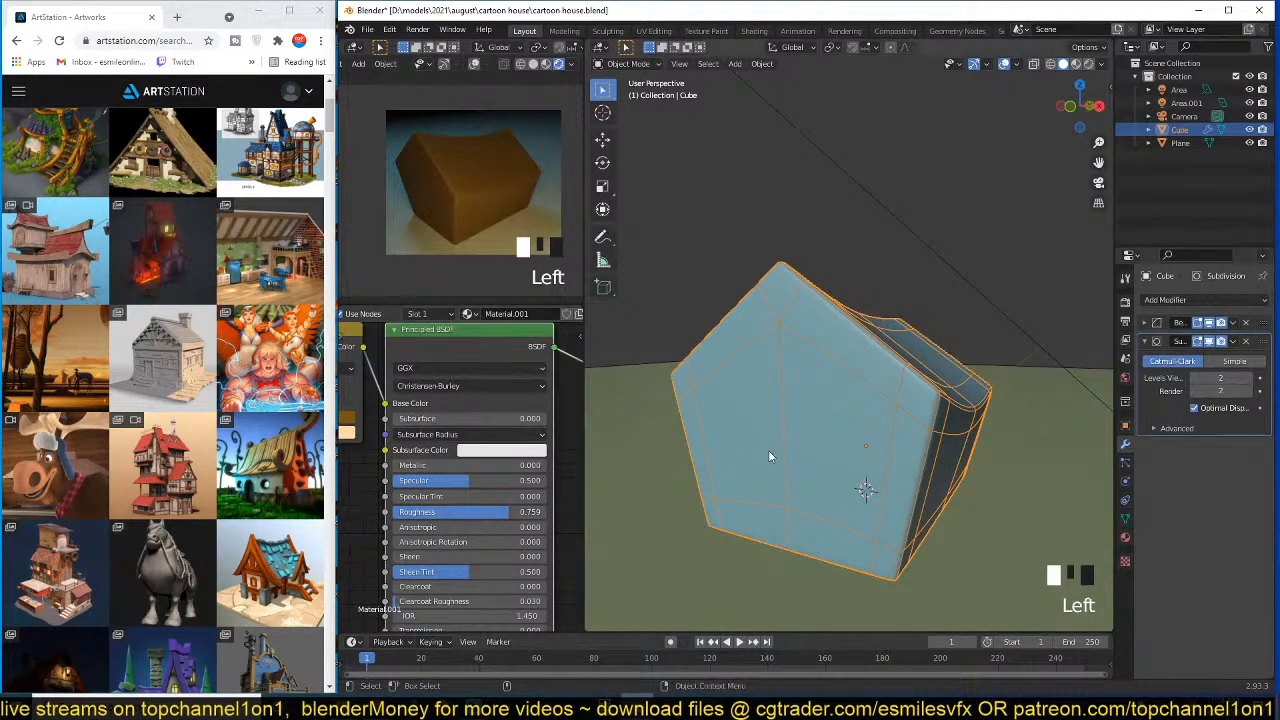
- Brighten the Mix node's Color1 to value 1.000 and desaturate it to a pale peach
middle_click_drag(368, 434, 477, 452)
left_click(450, 436)
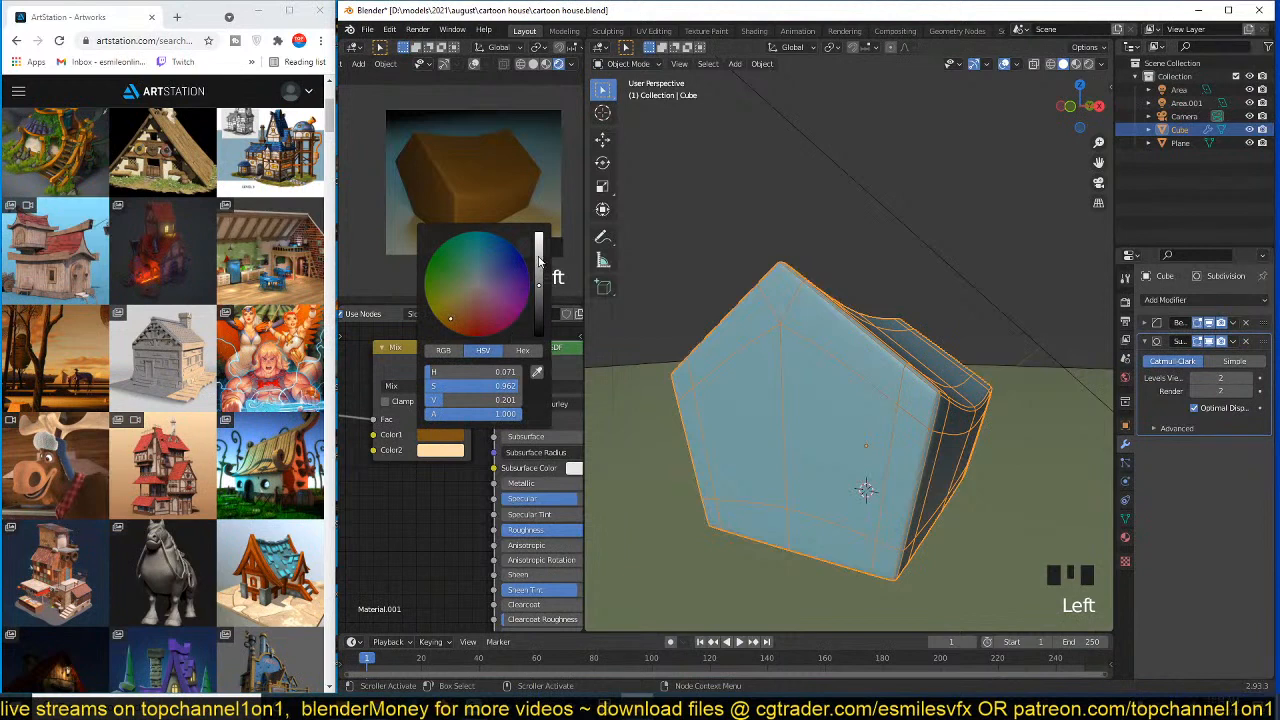
left_click_drag(539, 262, 539, 237)
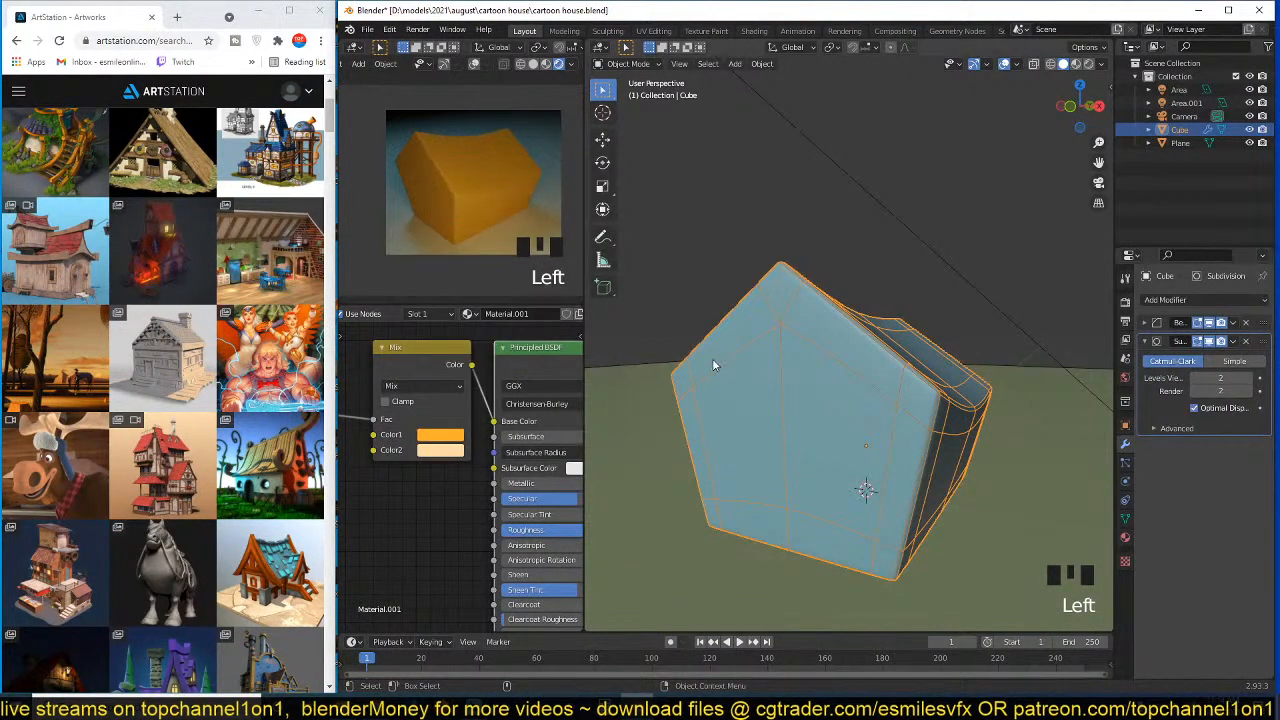
left_click(433, 437)
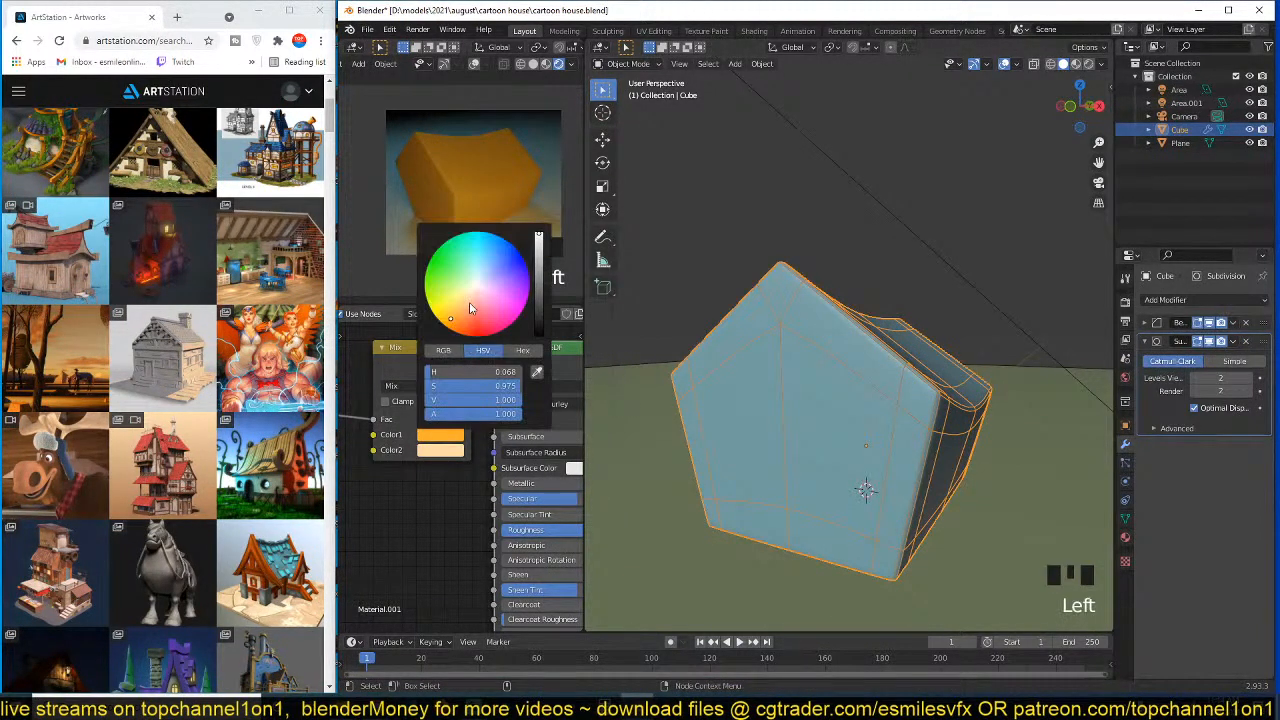
left_click(471, 307)
scroll(445, 455, "up", 1)
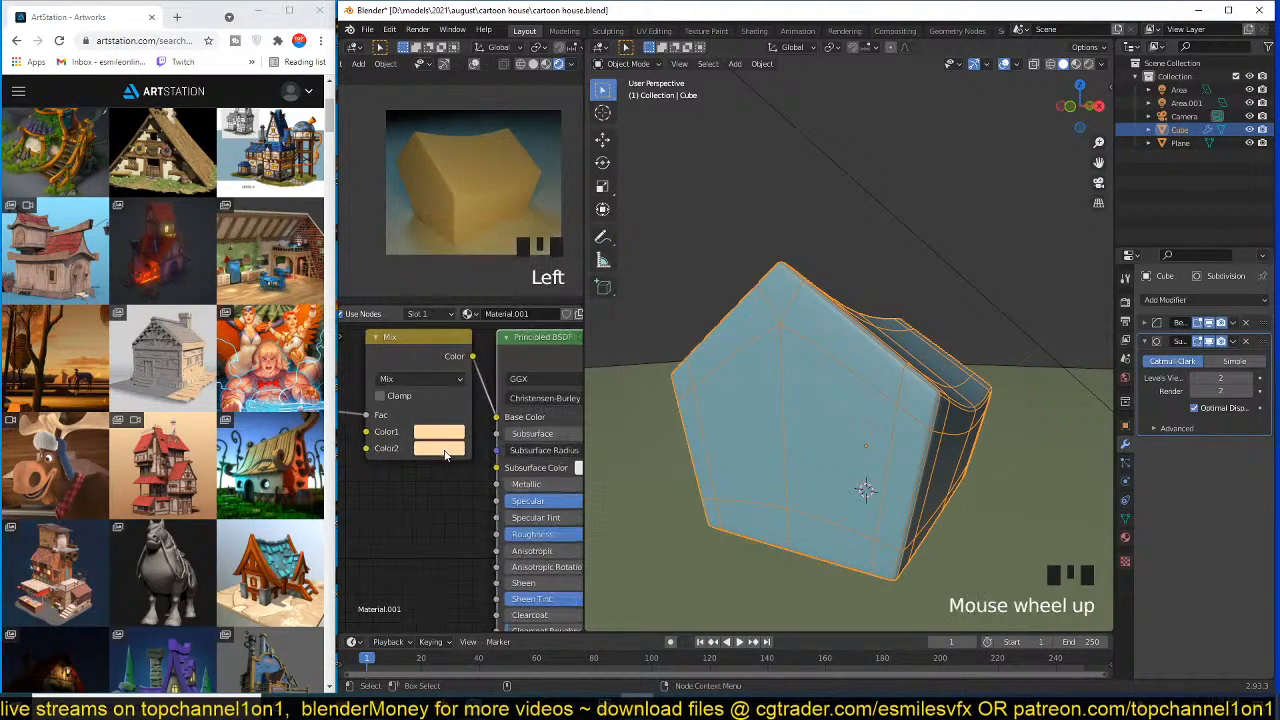
- Set the Power node's exponent to 8.500 in the edge mask
scroll(422, 485, "down", 2)
left_click_drag(413, 569, 478, 569)
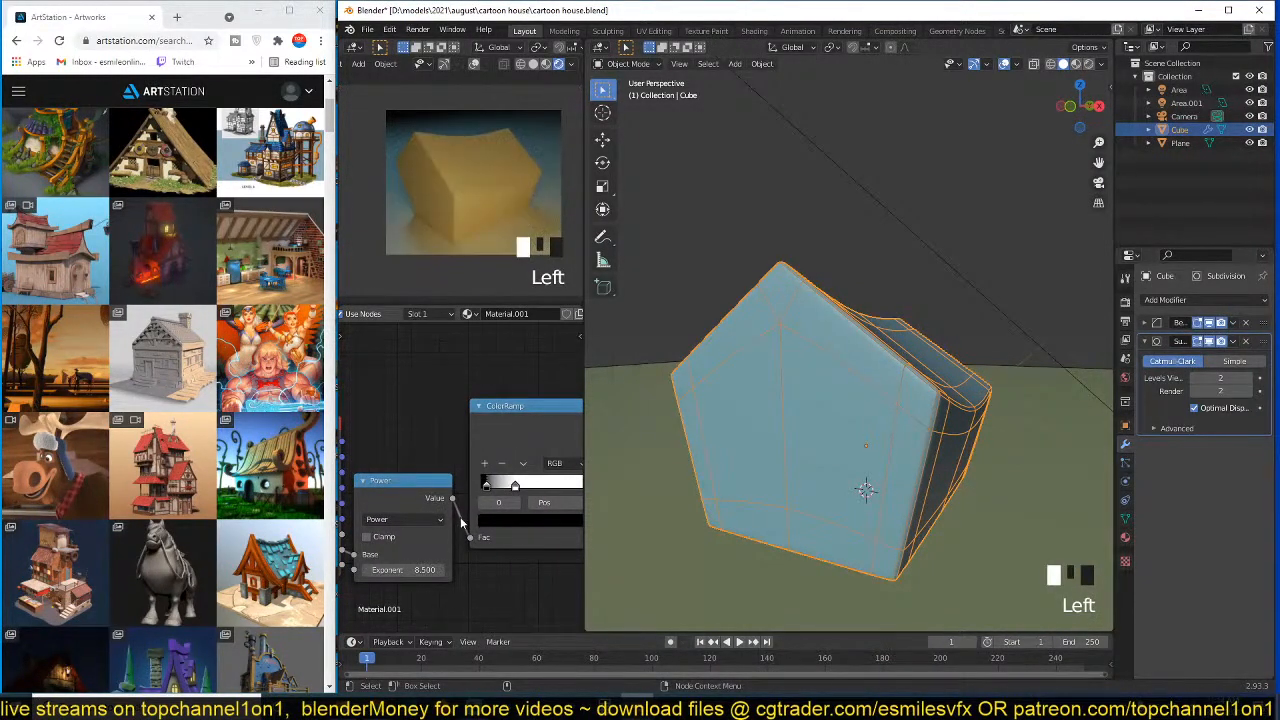
scroll(460, 471, "up", 4)
scroll(475, 279, "up", 1)
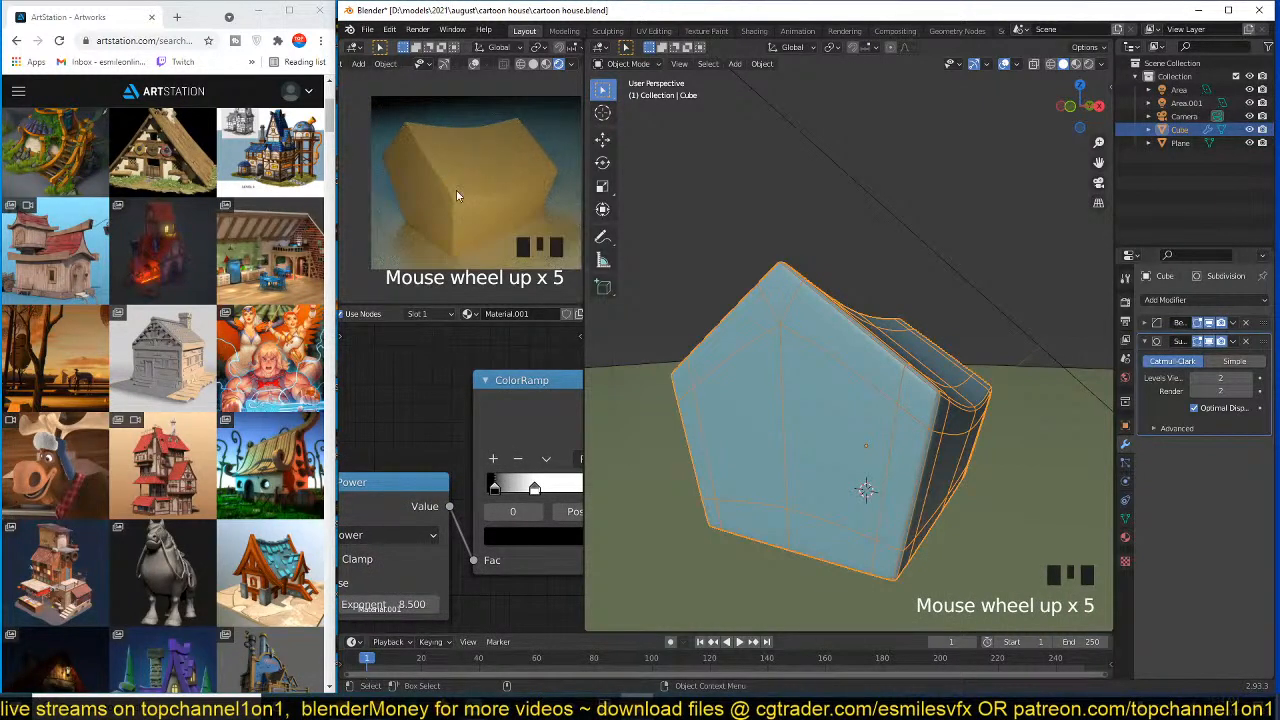
- Turn off the wireframe overlay and save the file
key("grave")
key("q")
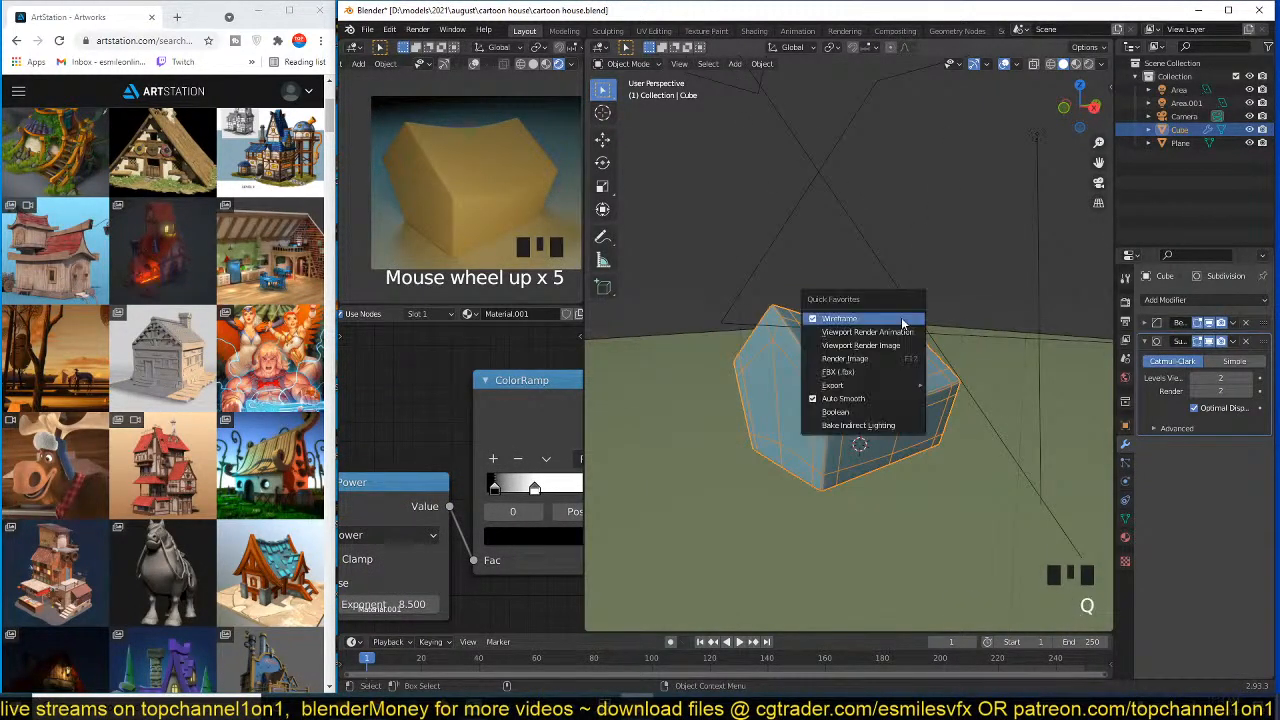
left_click(902, 320)
key("grave")
key("grave")
scroll(977, 345, "down", 1)
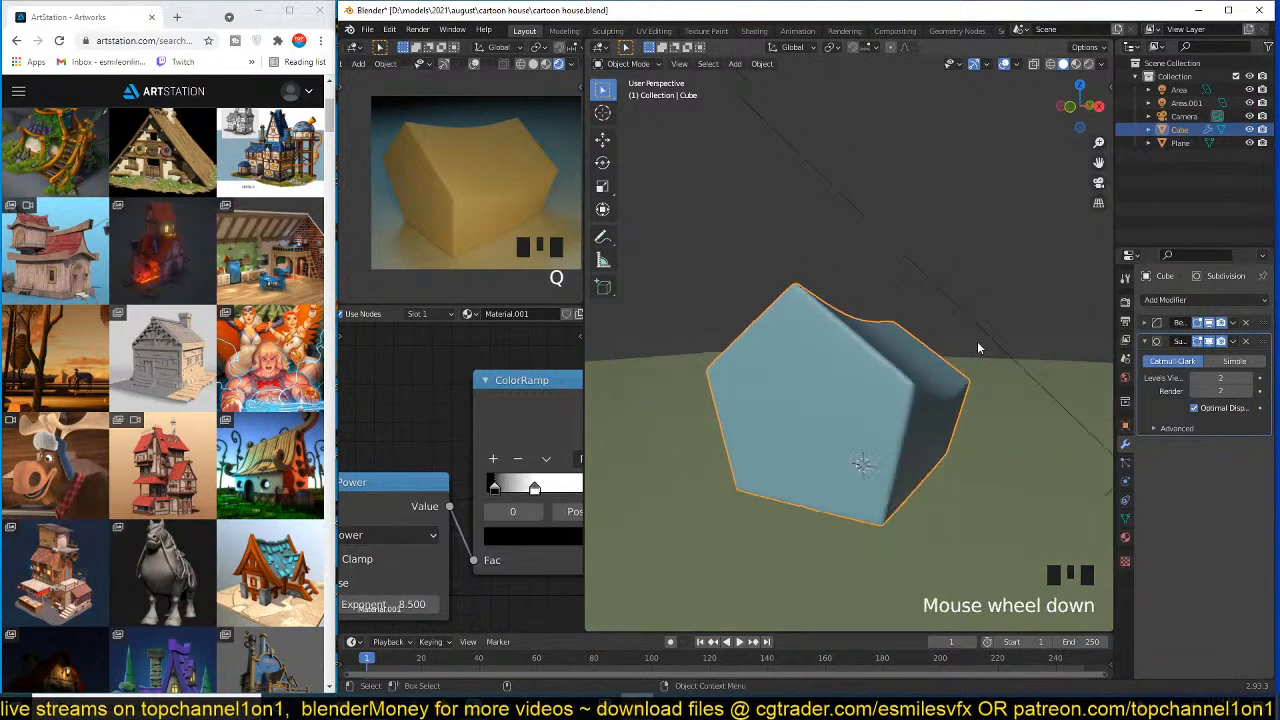
key("ctrl+s")
key("grave")
- Place the 3D cursor at the house block's near bottom corner and add a cube there
scroll(169, 452, "down", 5)
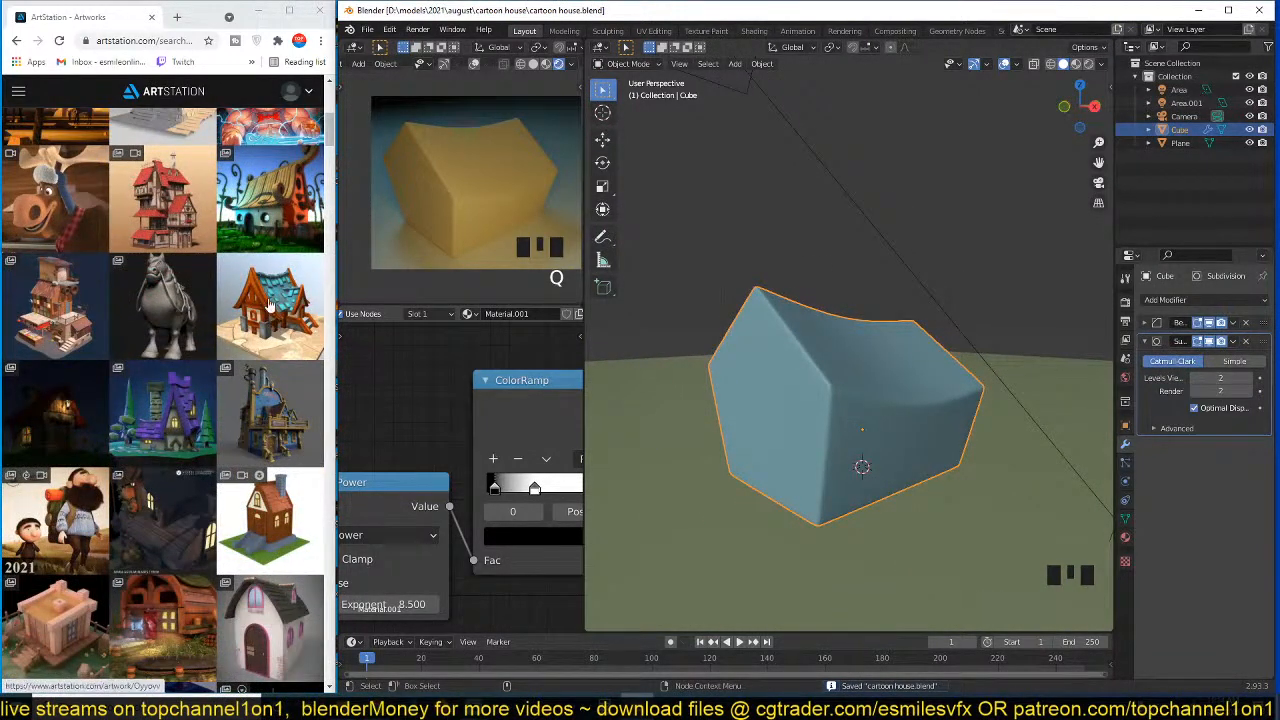
scroll(892, 408, "down", 2)
key("grave")
scroll(870, 445, "up", 3)
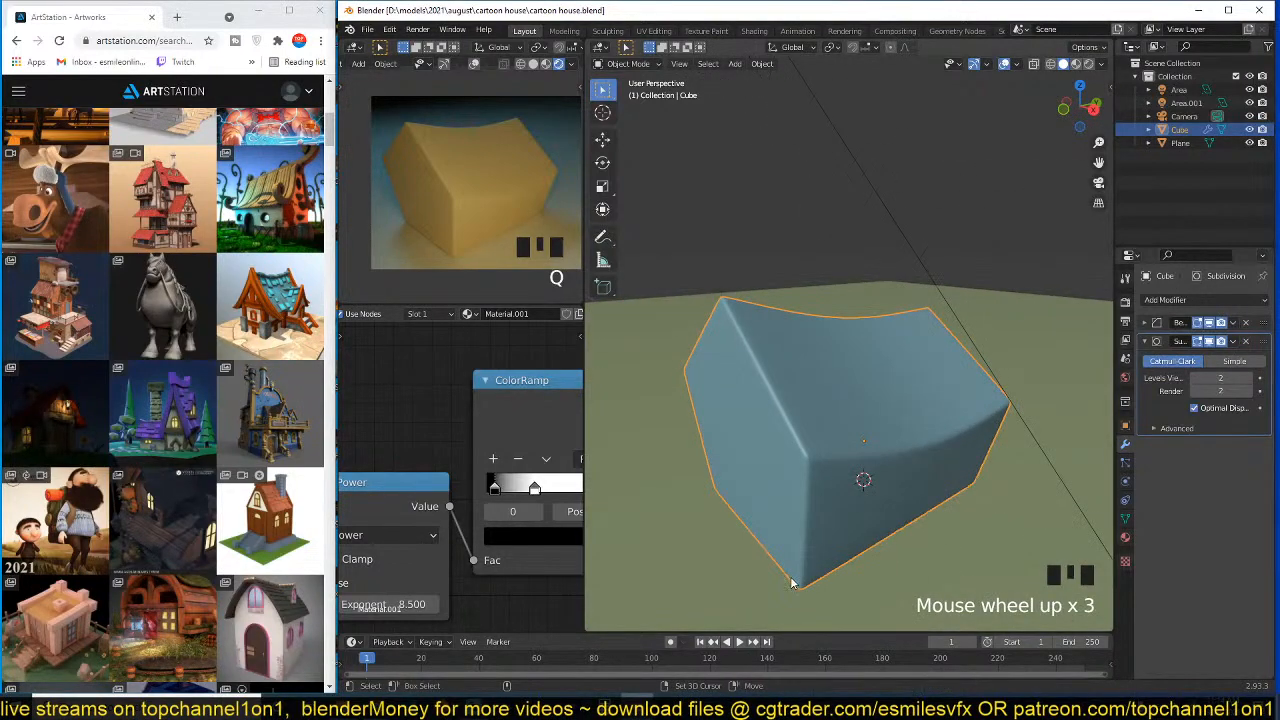
right_click(790, 583, "shift")
key("shift+a")
mouse_move(771, 423)
left_click(857, 436)
- Scale the new cube down to a small block and move it against the house's bottom corner
key("s")
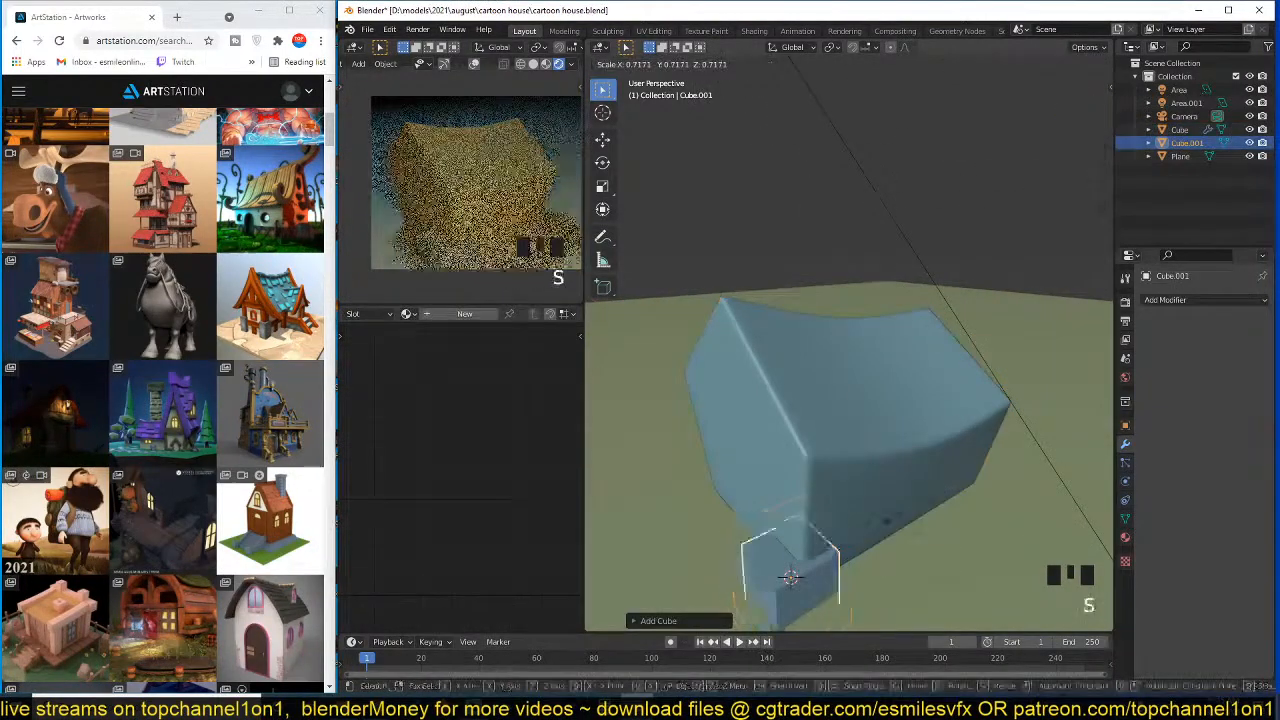
left_click(826, 540)
key("g")
left_click(845, 538)
key("grave")
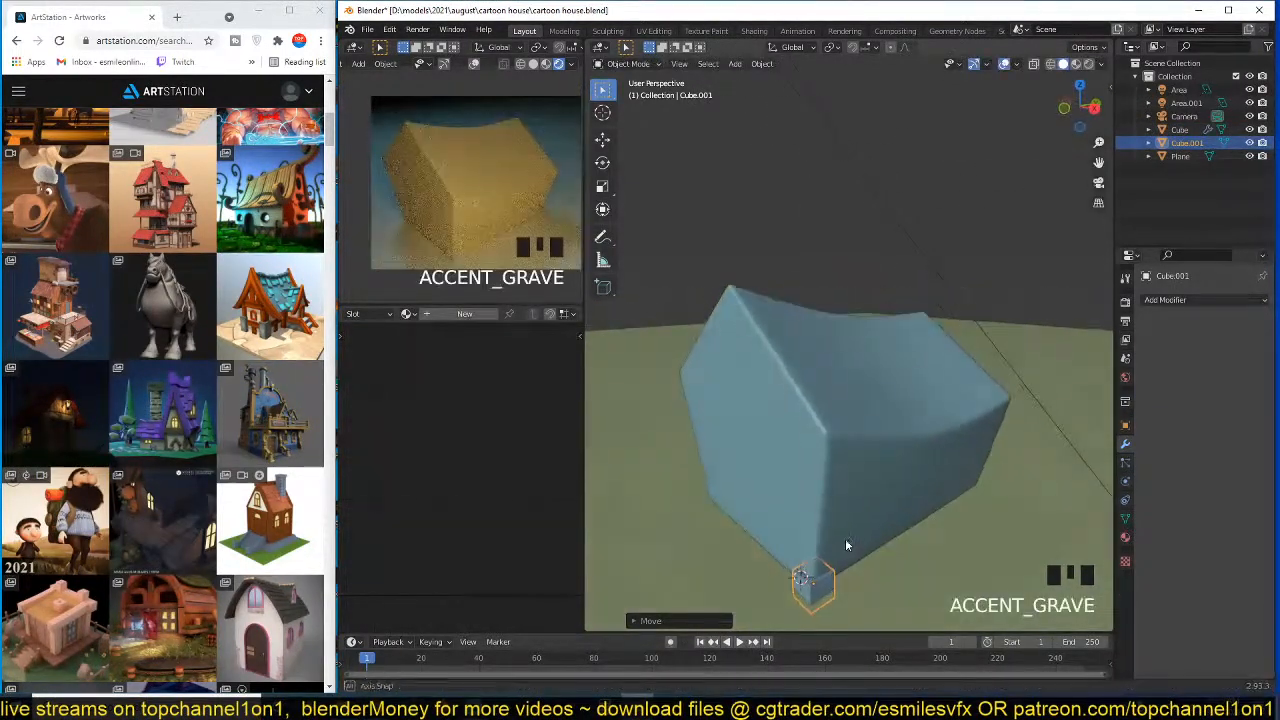
- Raise the small cube's top face about 3.5 m along Z and shift it sideways to form a leaning corner post
key("Tab")
left_click(813, 571)
left_click_drag(812, 532, 862, 352)
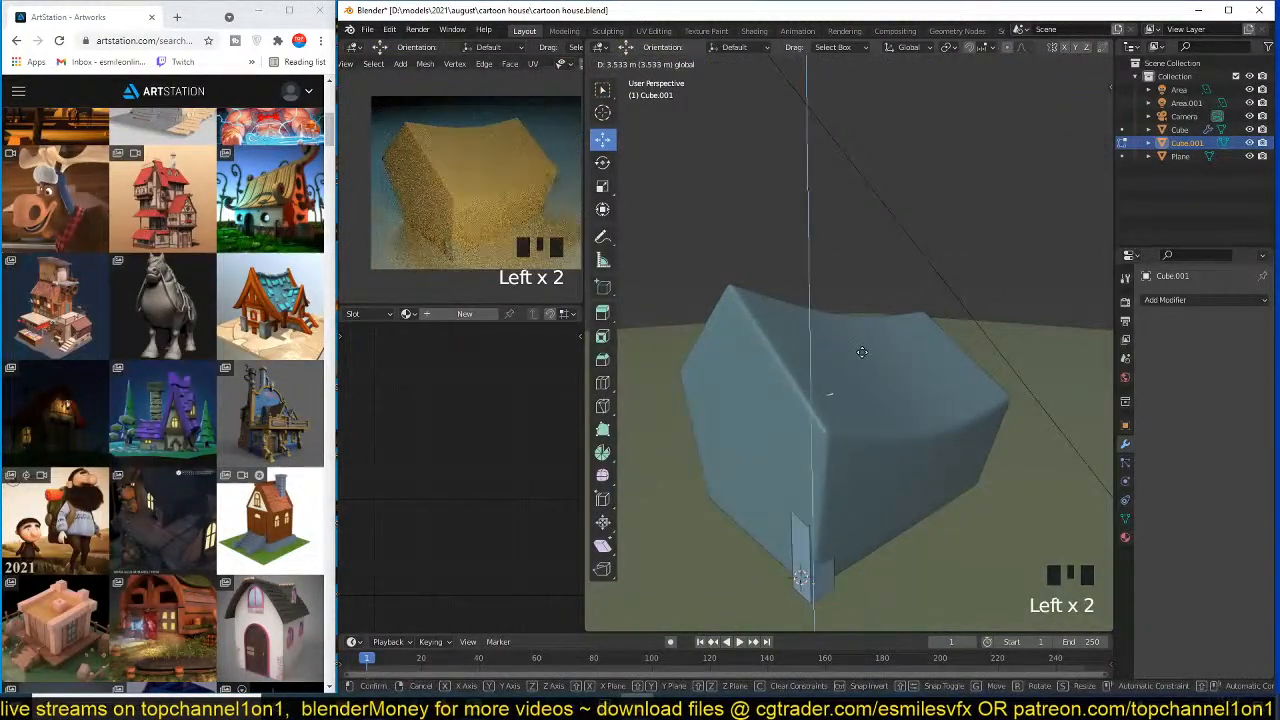
key("grave")
left_click_drag(957, 462, 1011, 483)
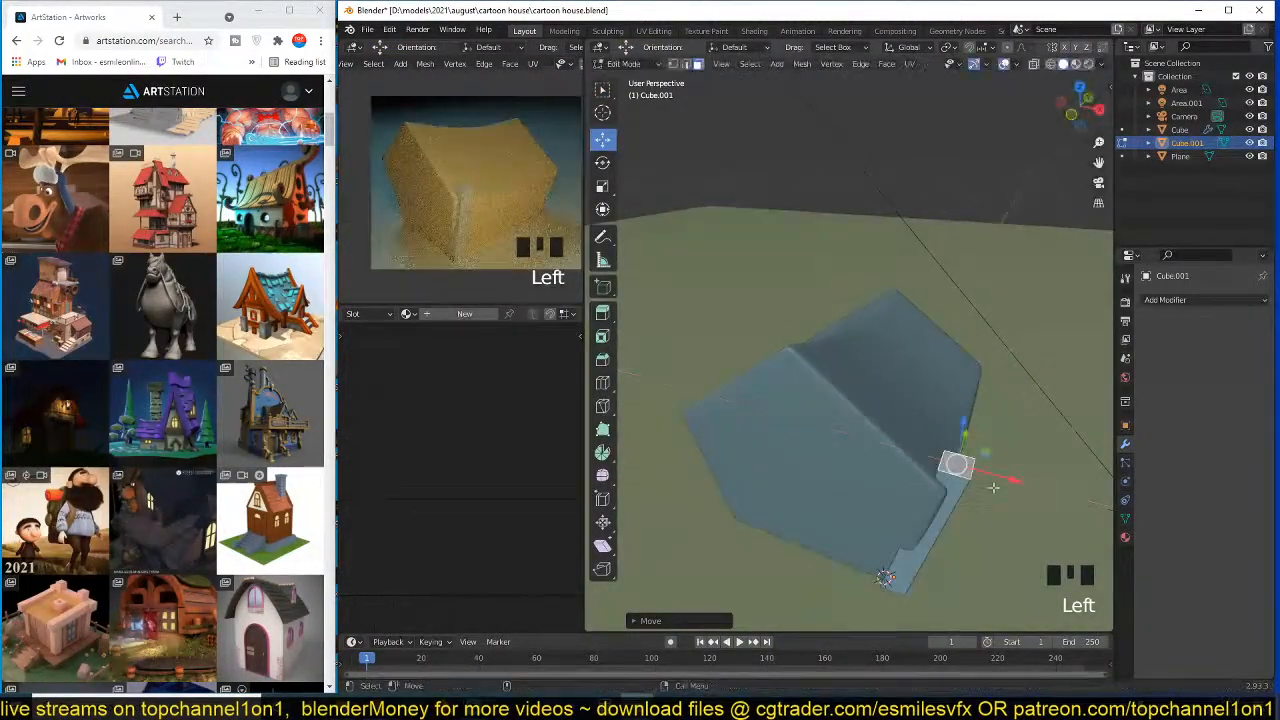
key("grave")
key("grave")
left_click_drag(896, 380, 878, 391)
key("Tab")
key("grave")
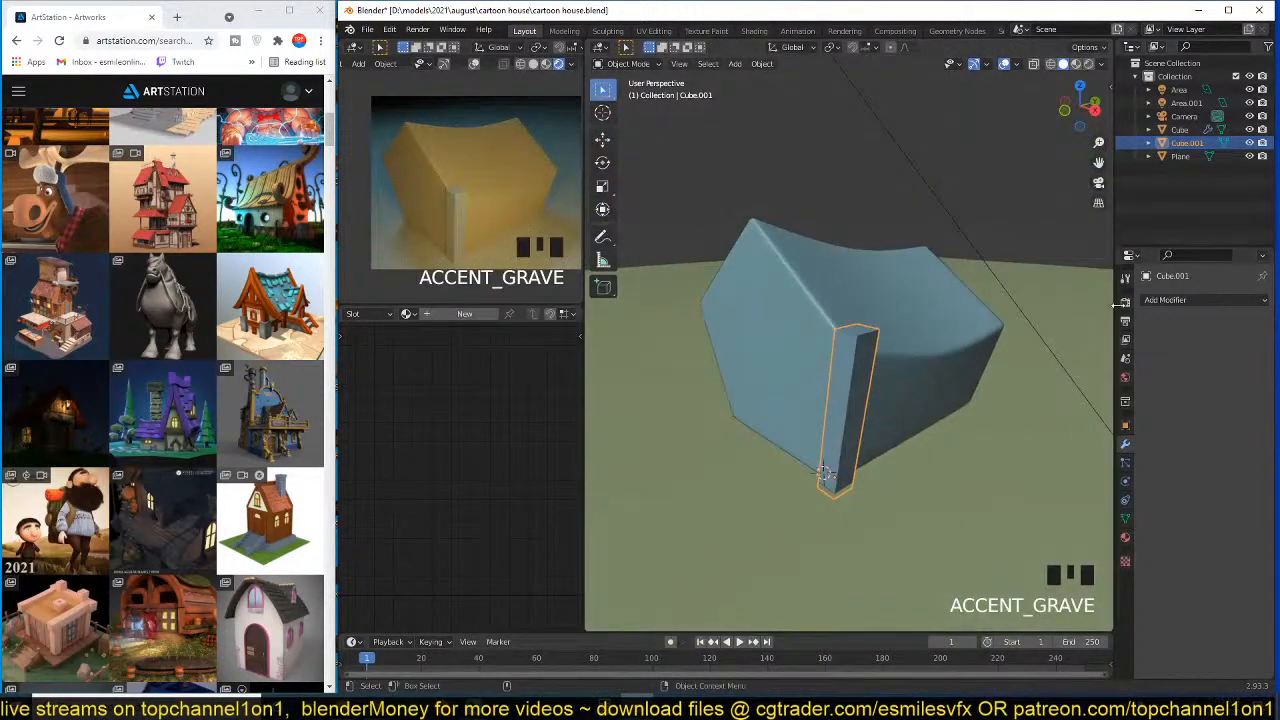
- Add a Bevel modifier to the corner post
left_click(1155, 300)
left_click(1016, 354)
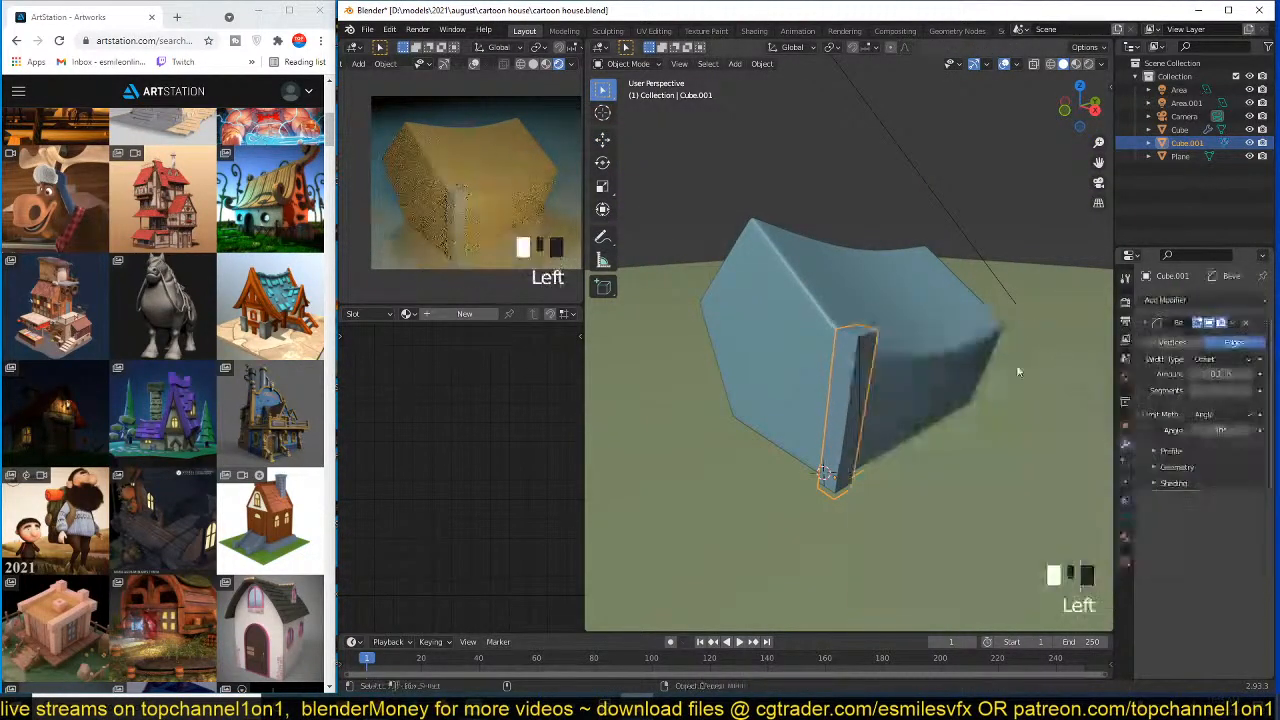
scroll(968, 404, "up", 2)
- Shade the corner post smooth and enable Auto Smooth on it
right_click(968, 404)
key("q")
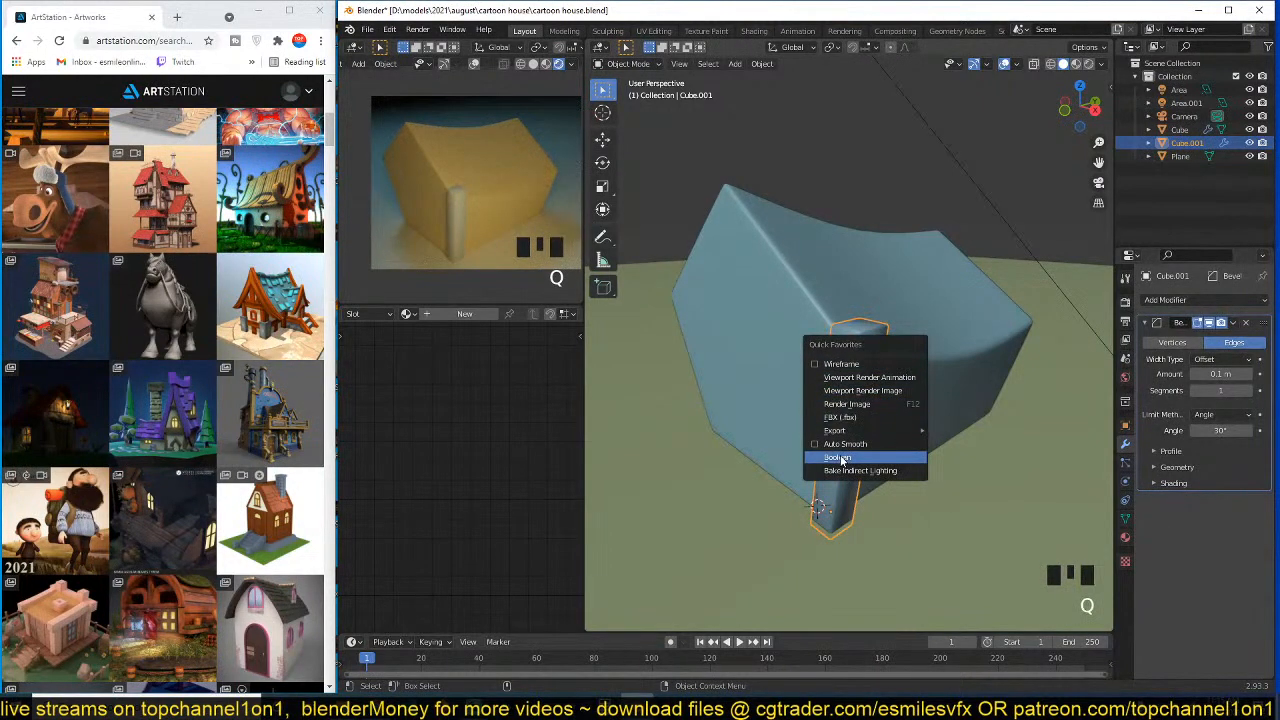
left_click(845, 444)
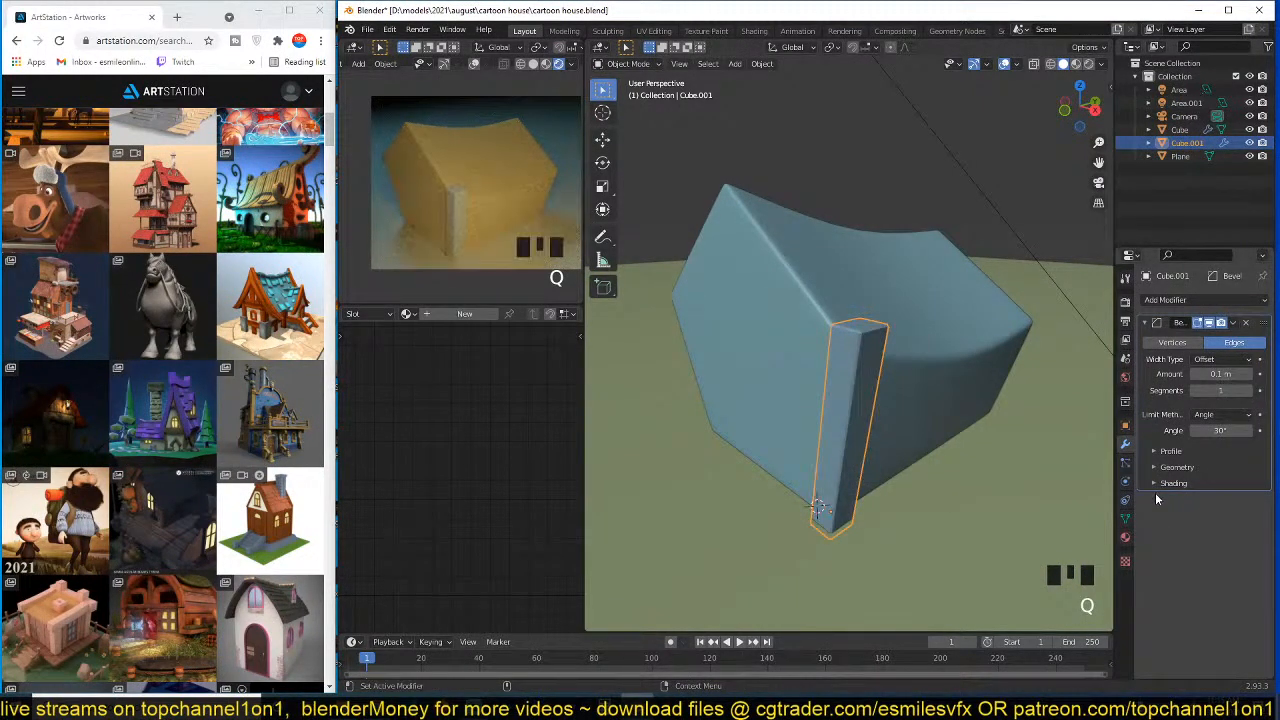
- Enable Harden Normals on the corner post's Bevel modifier and add a level 2 Subdivision Surface modifier
left_click(1172, 483)
left_click(1194, 503)
left_click(1145, 322)
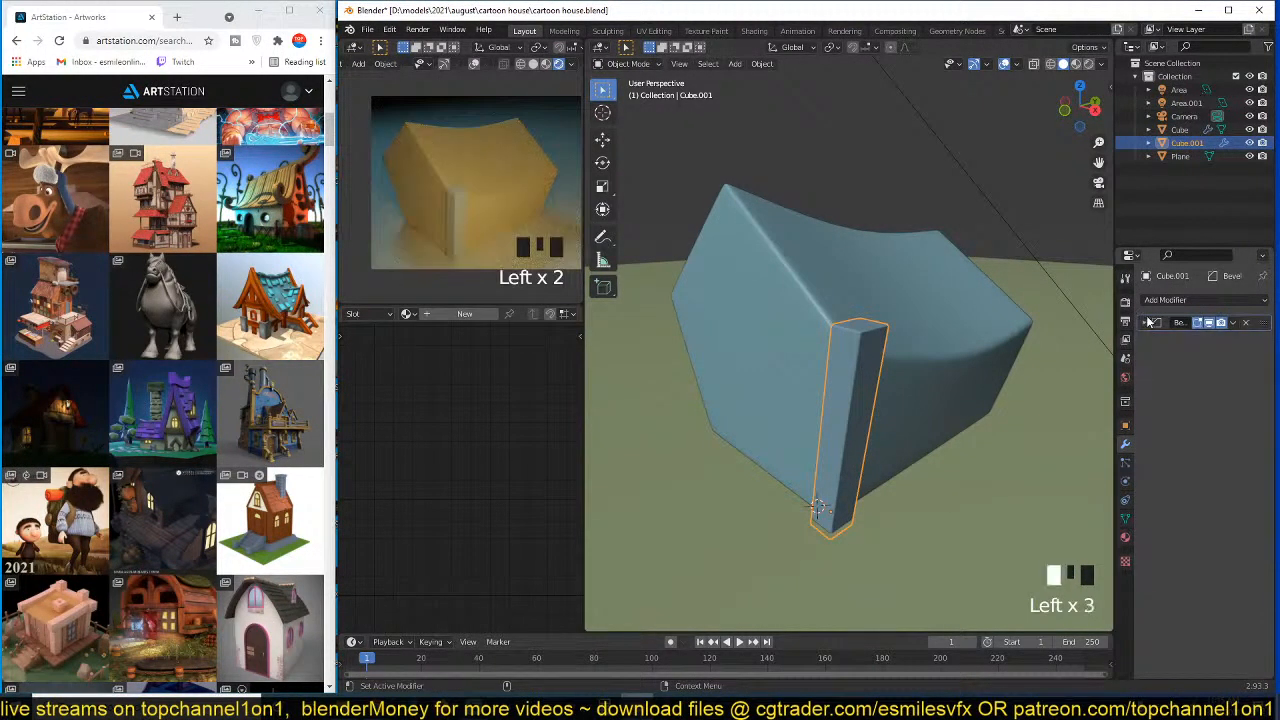
key("ctrl+2")
scroll(918, 390, "up", 2)
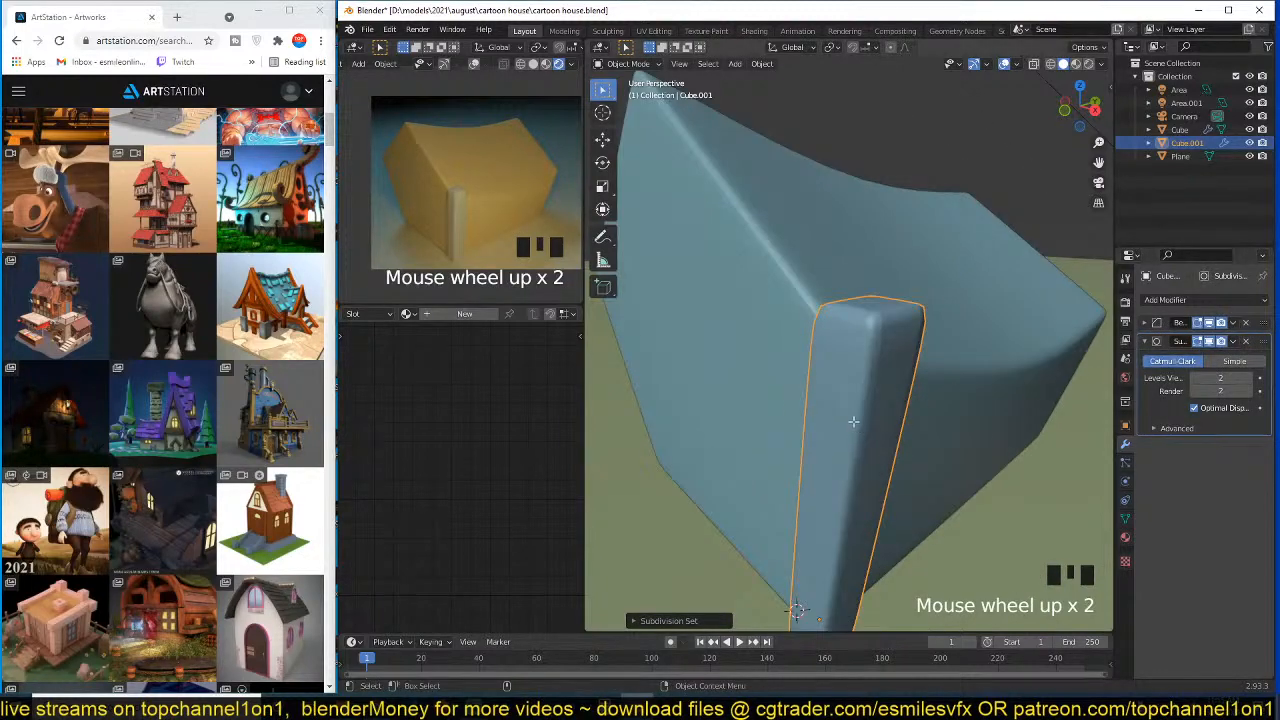
- Add a horizontal loop cut around the middle of the corner post
key("Tab")
key("ctrl+r")
left_click(877, 440)
left_click(878, 380)
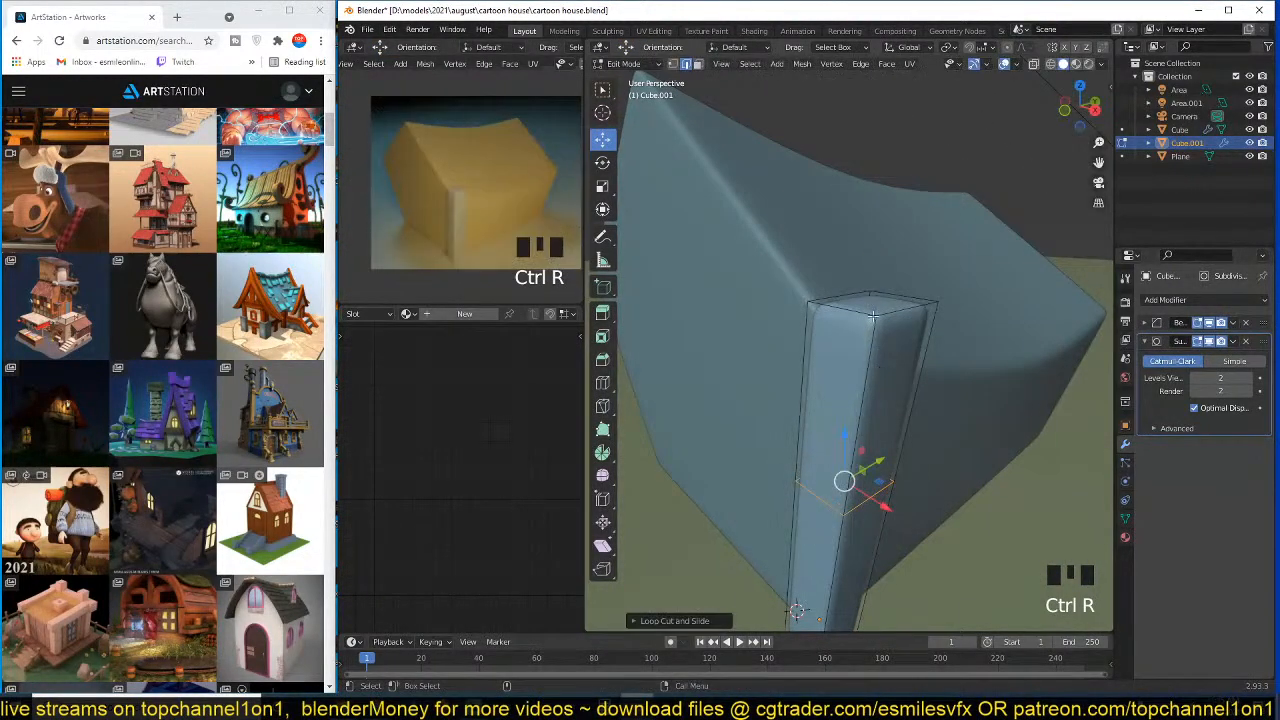
- Enlarge the corner post's top face and shift it so the post flares toward the top, finishing in Object Mode
left_click(873, 305)
key("s")
left_click(908, 377)
key("grave")
scroll(909, 377, "down", 4)
middle_click_drag(909, 377, 976, 341)
left_click_drag(1036, 334, 1042, 334)
key("grave")
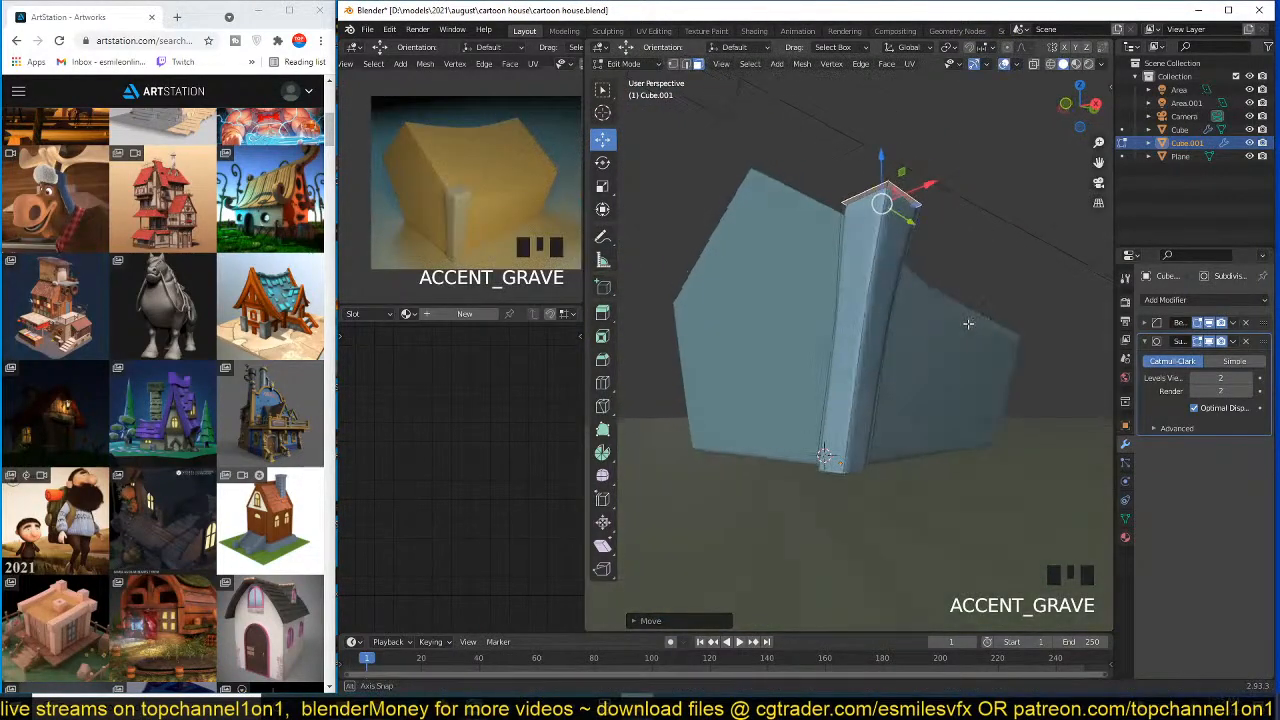
key("2")
key("Tab")
key("grave")
scroll(938, 360, "up", 2)
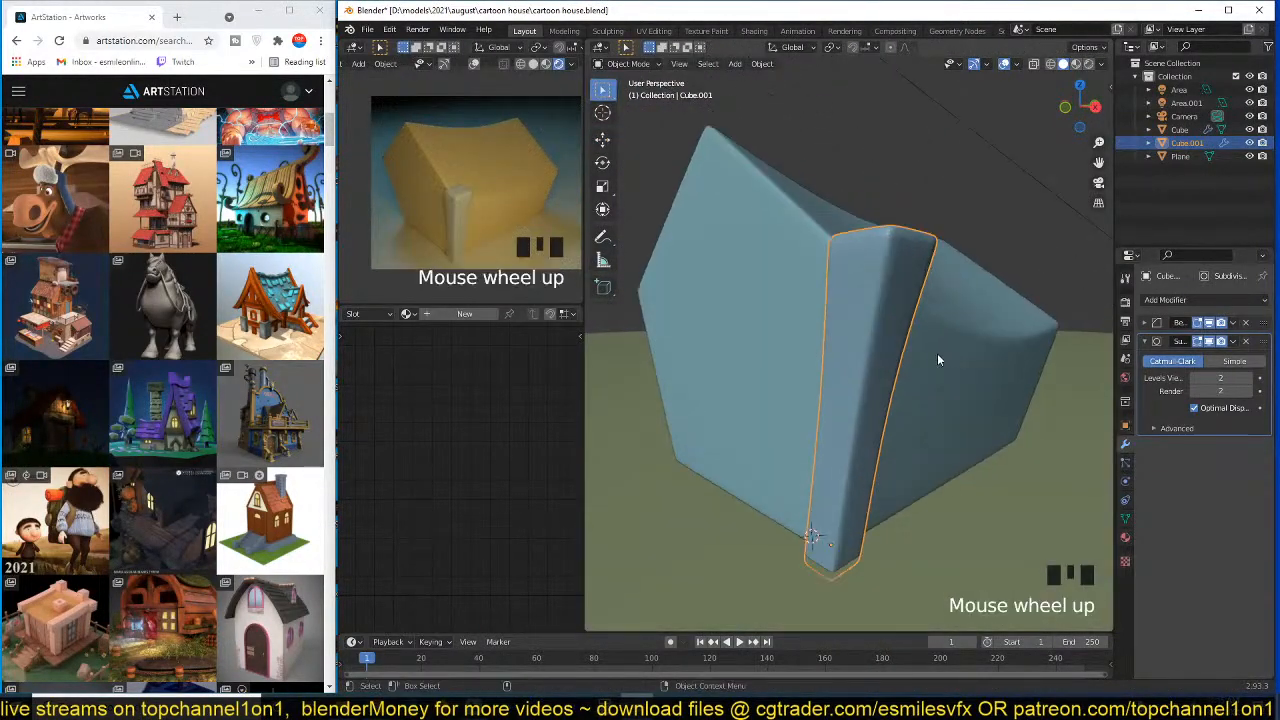
right_click(896, 318)
left_click(896, 321)
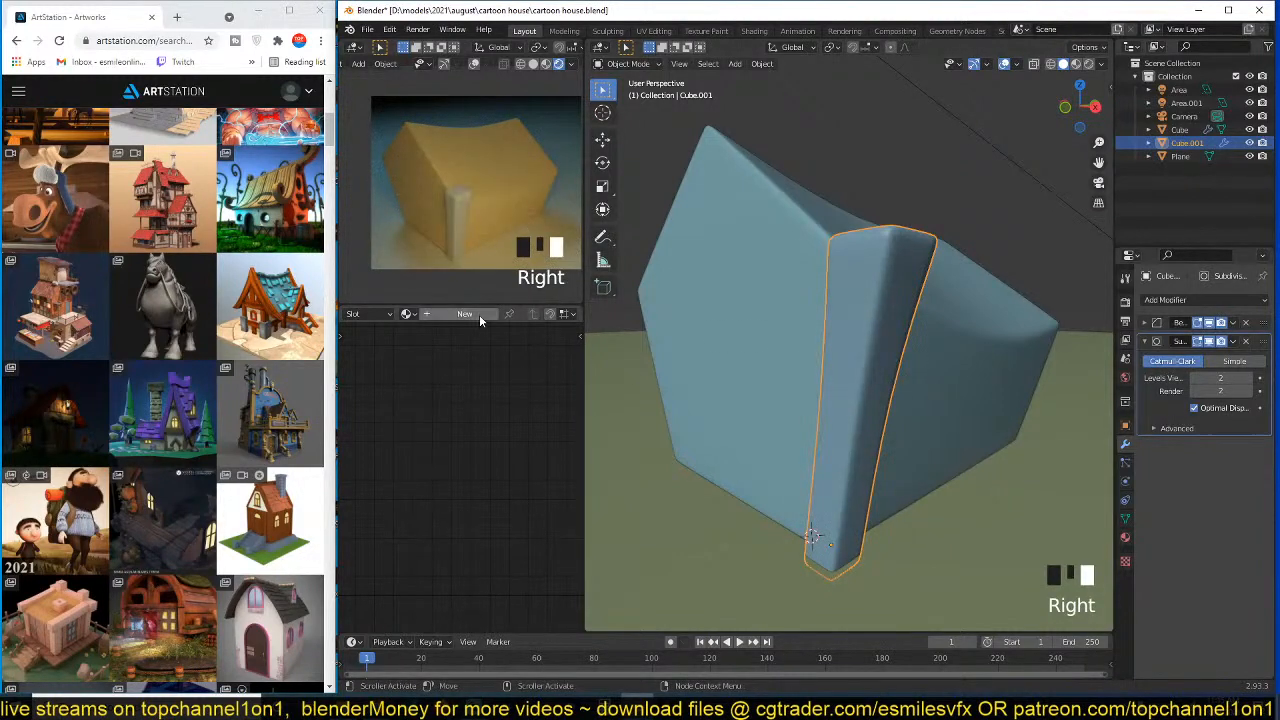
- Assign the wall material to the corner post, make it a single-user copy named wood, and save the file
left_click(408, 314)
left_click(426, 348)
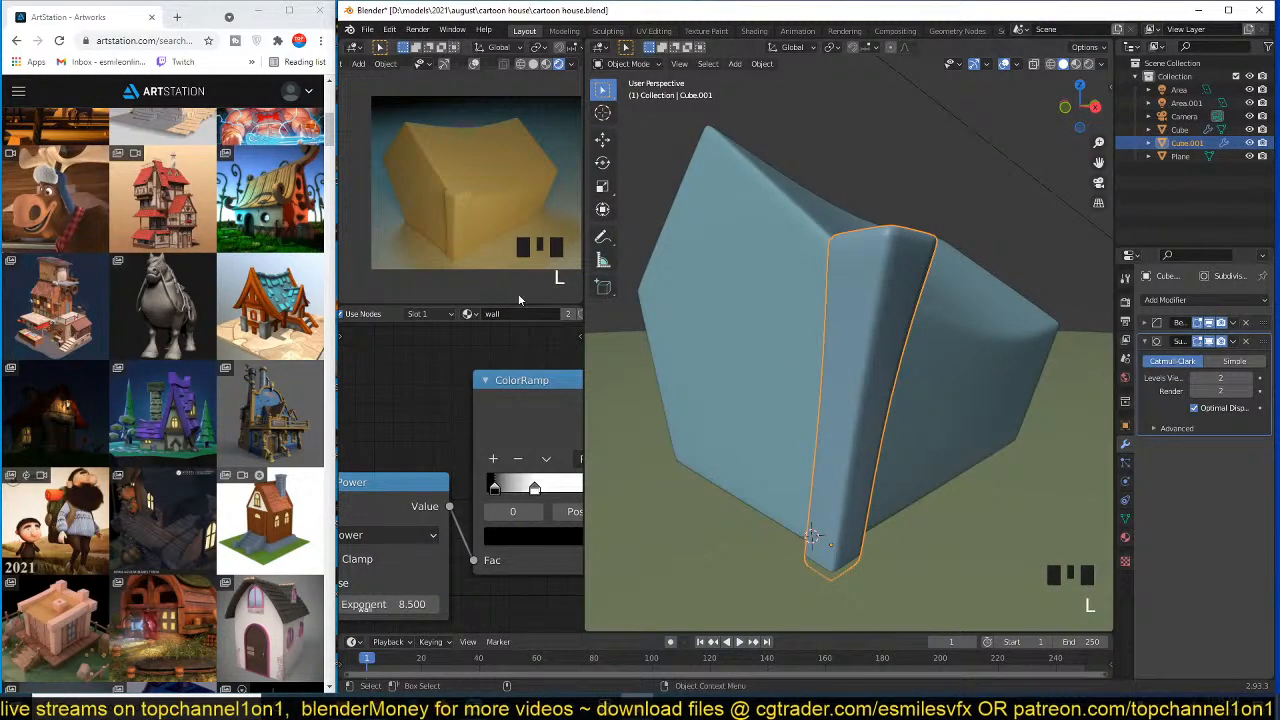
left_click(569, 316)
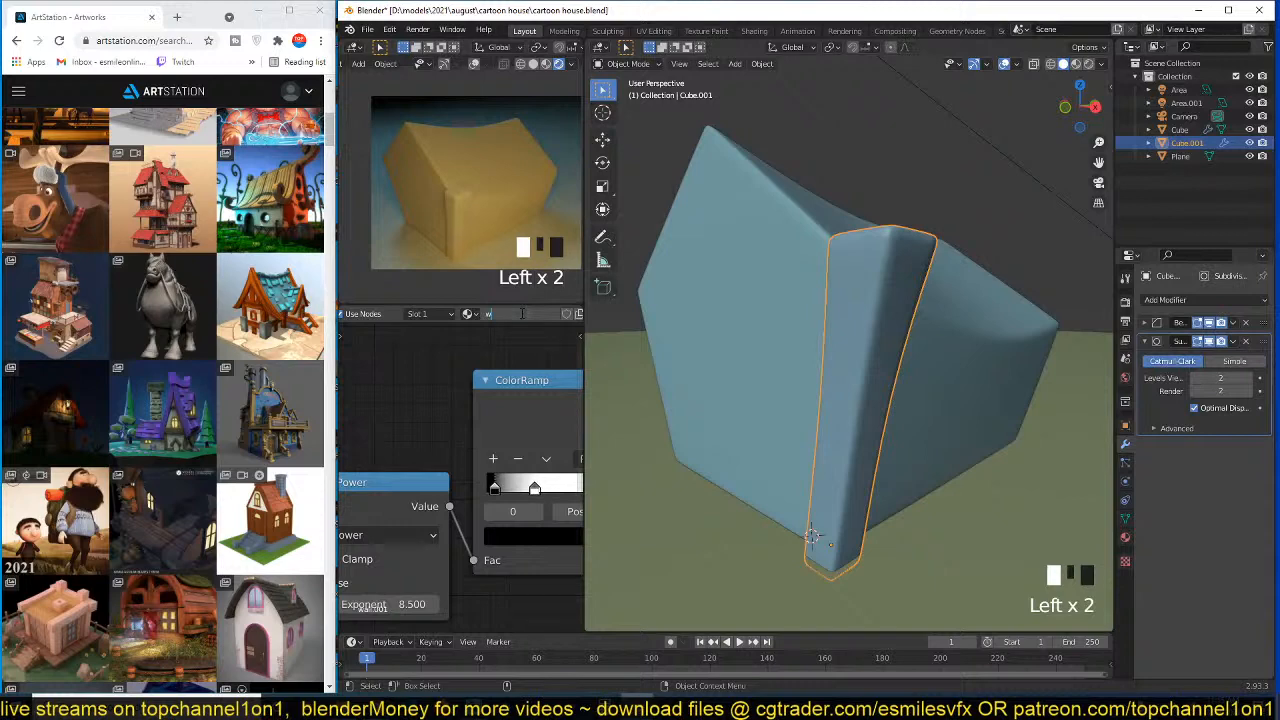
key("Return")
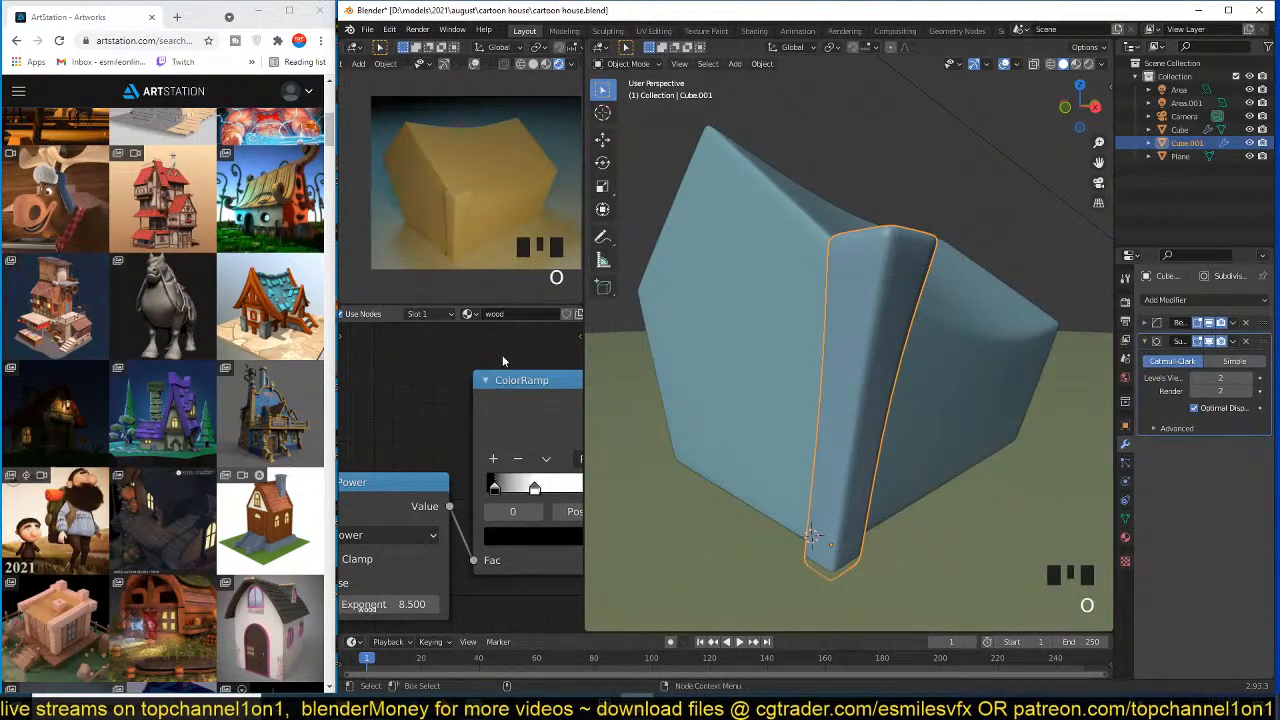
key("ctrl+s")
- Examine the wood material's node chain and the flared post from several angles, saving the file
scroll(480, 418, "down", 3)
scroll(478, 435, "down", 4)
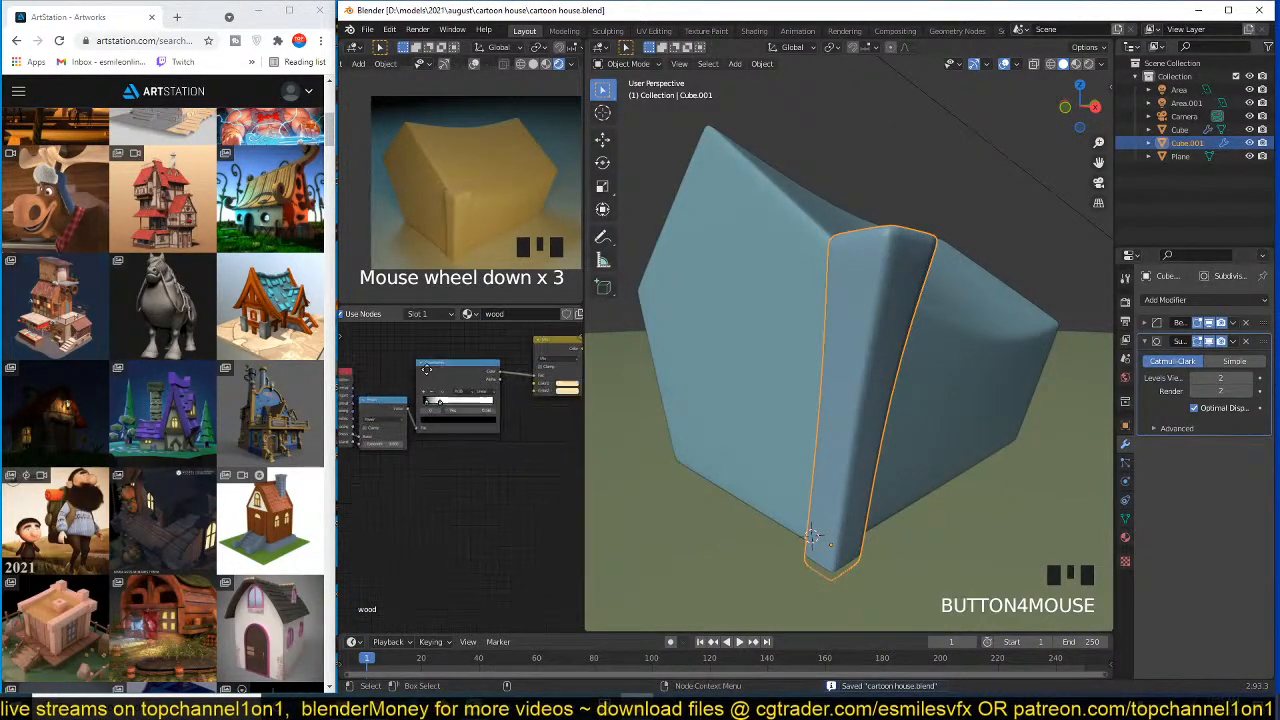
middle_click_drag(442, 461, 438, 464)
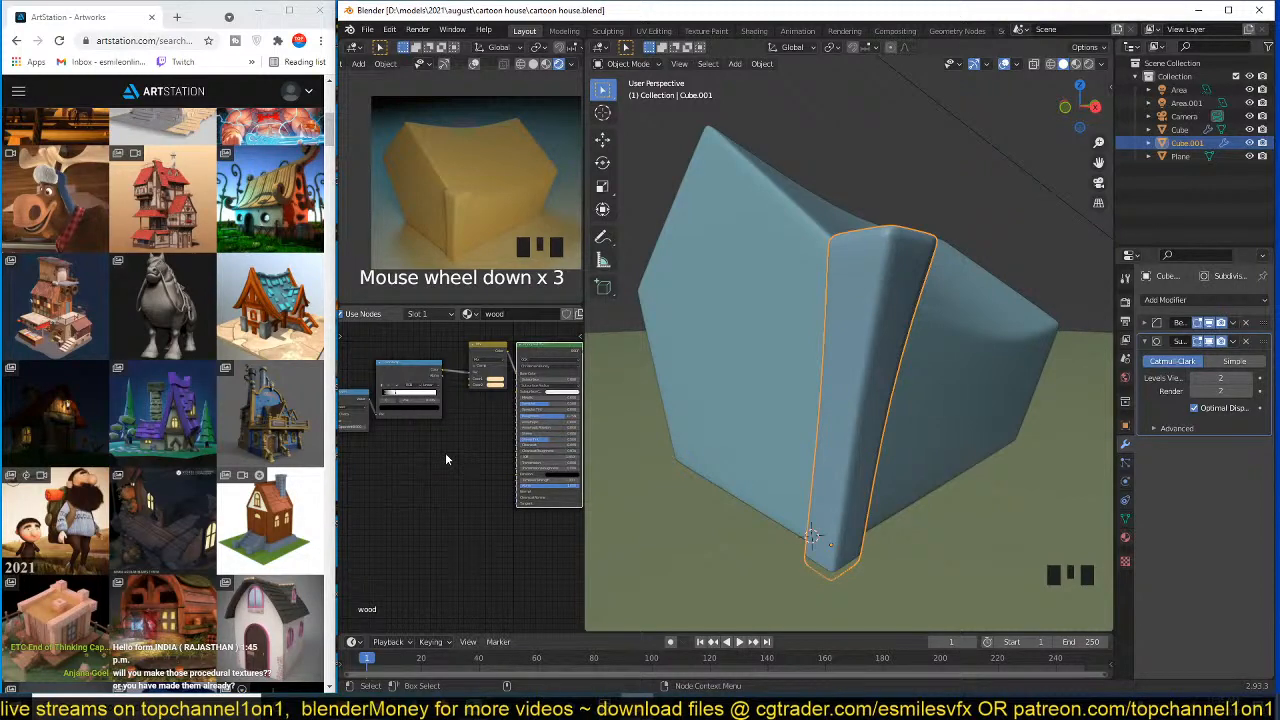
scroll(520, 426, "up", 3)
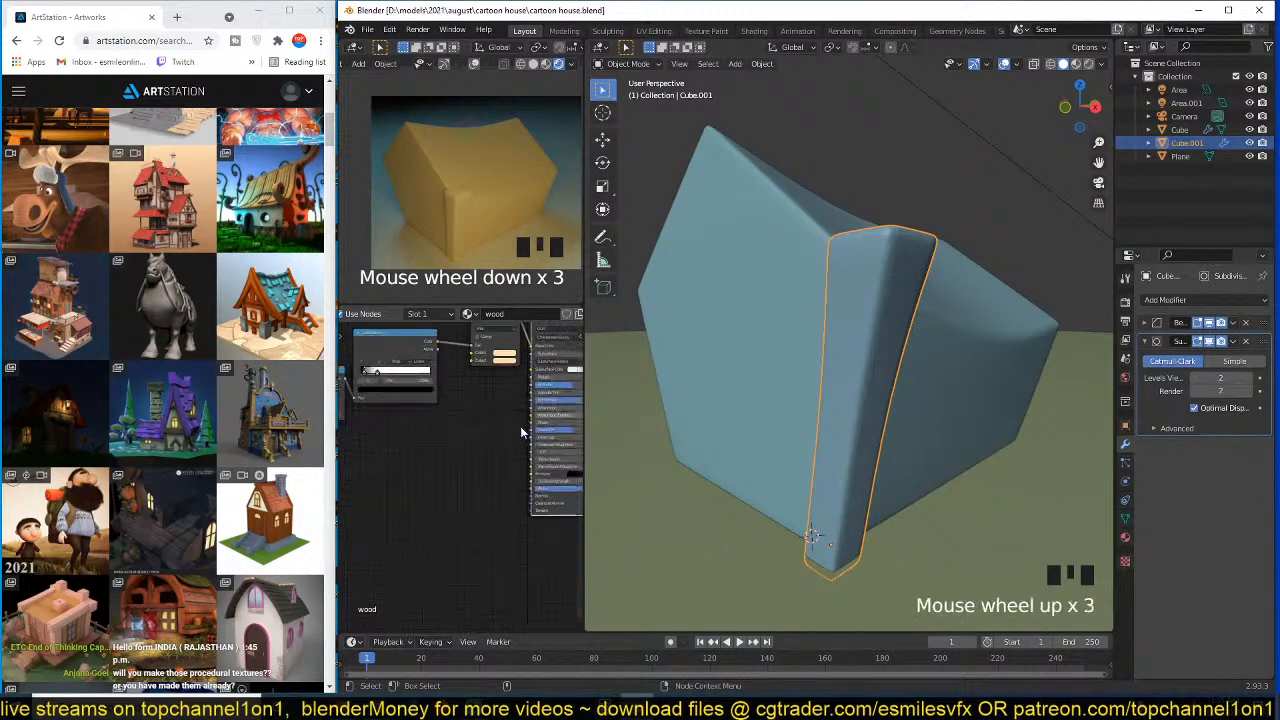
middle_click_drag(856, 302, 809, 274)
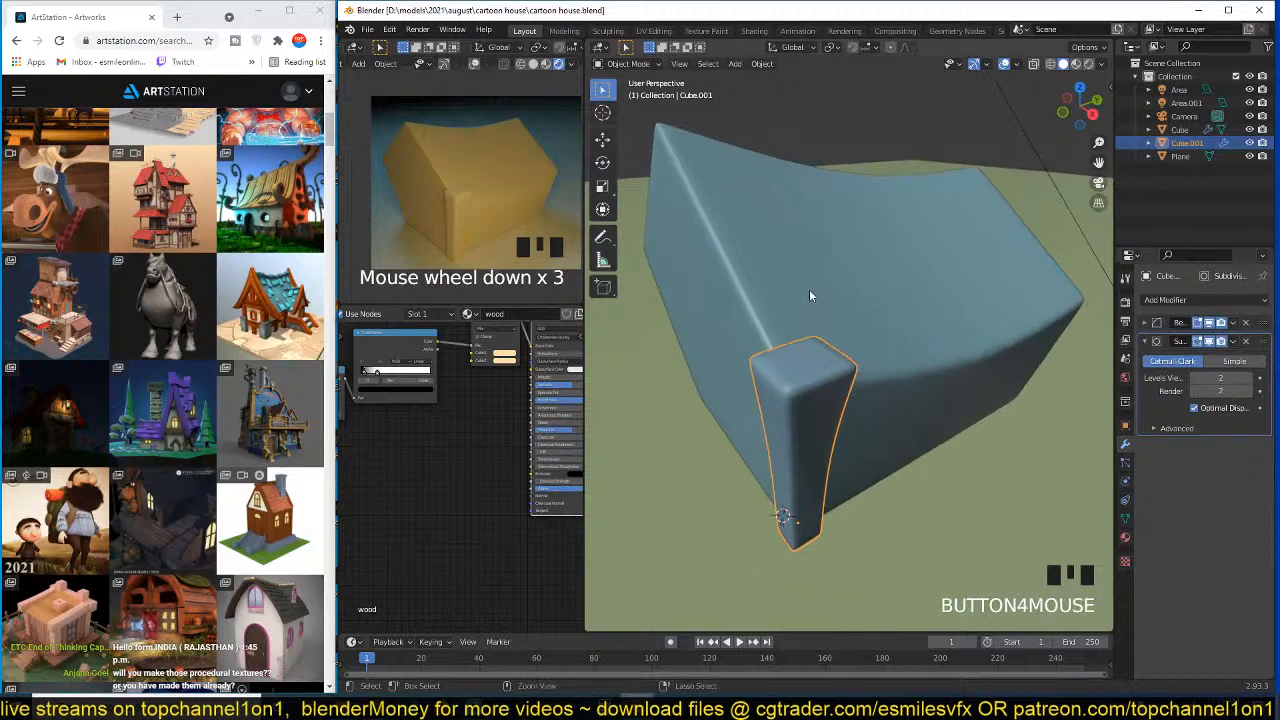
key("ctrl+s")
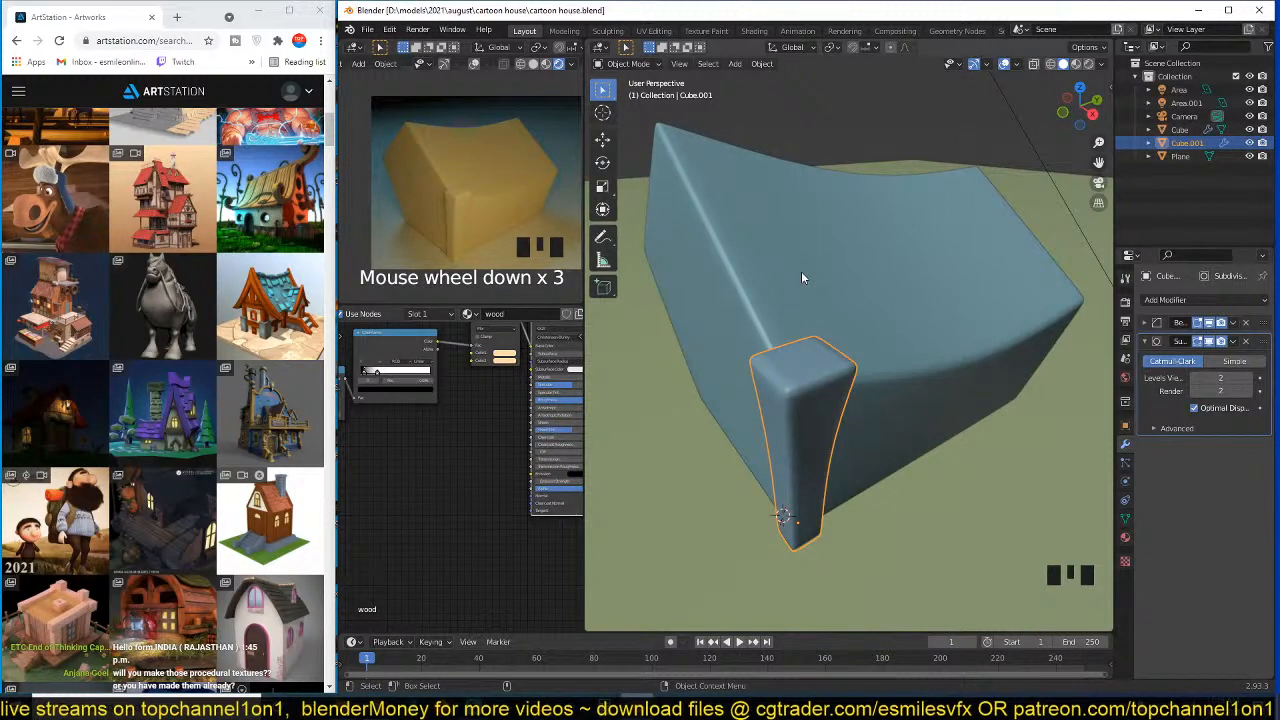
middle_click_drag(810, 270, 857, 298)
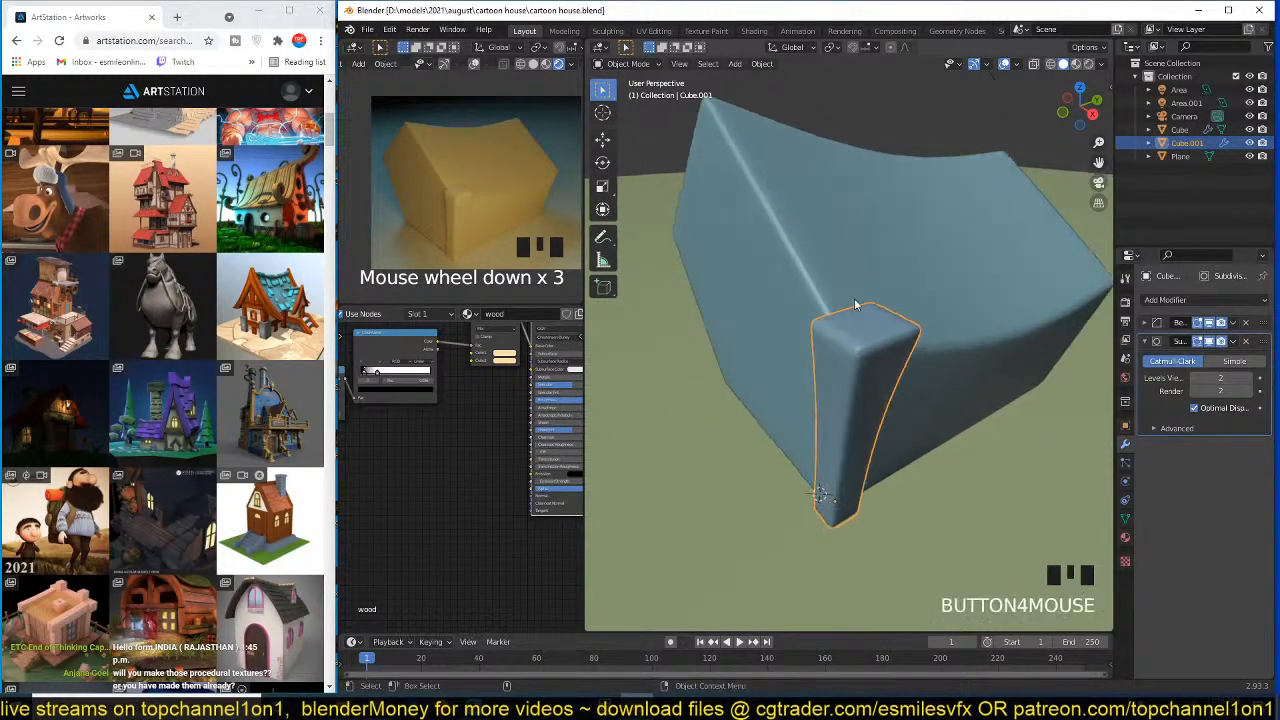
key("ctrl+s")
scroll(829, 326, "up", 2)
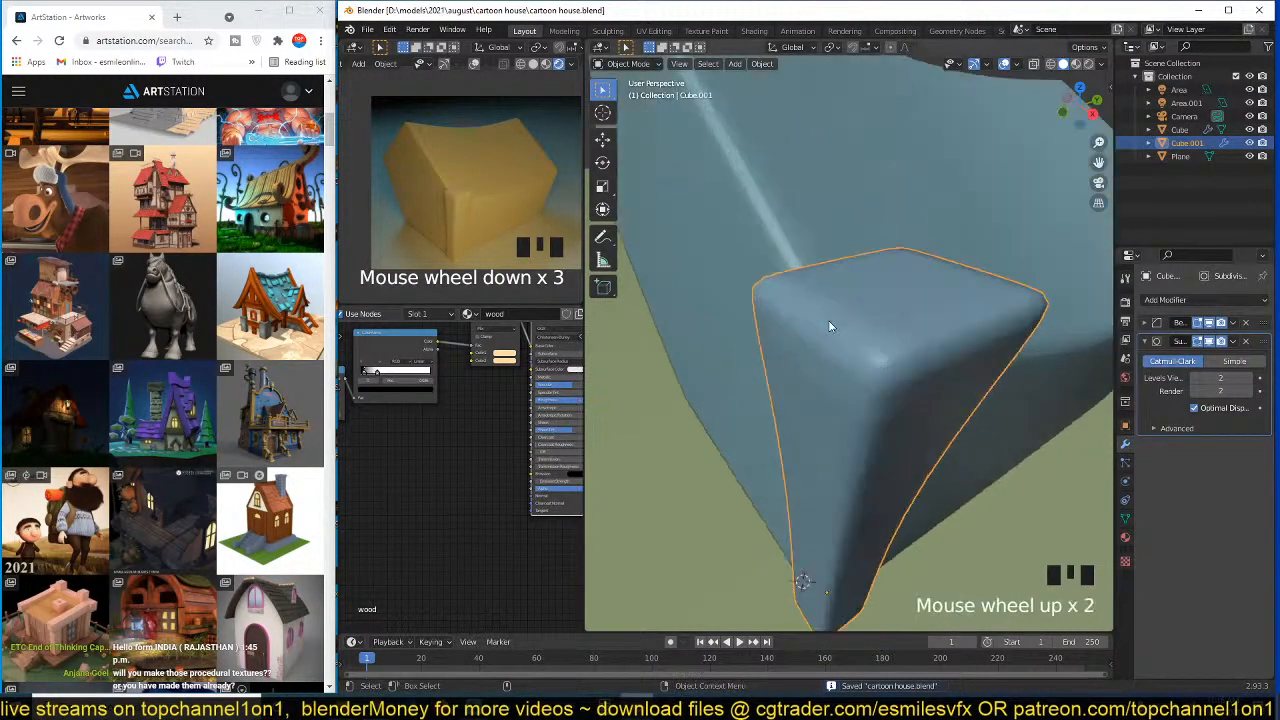
- Shift the Geometry, Power and ColorRamp nodes away from the Mix node to free up space in the wood material
scroll(450, 440, "down", 3)
middle_click_drag(420, 450, 490, 468)
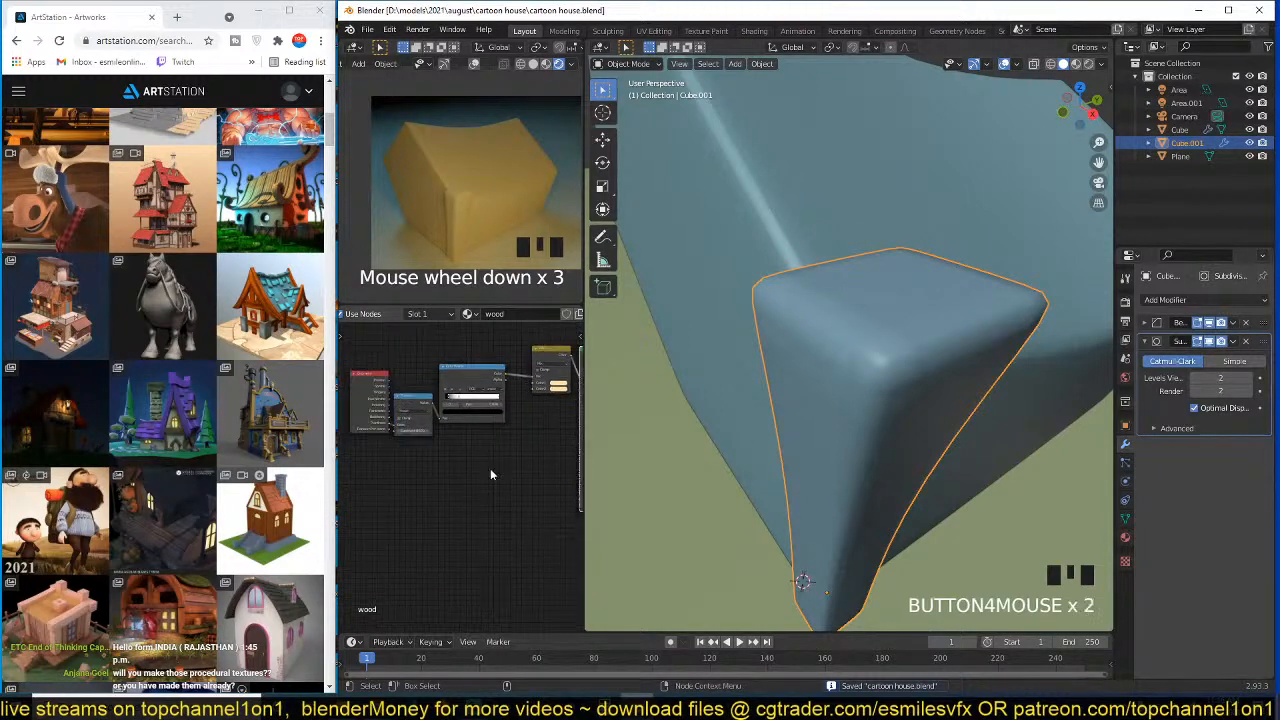
scroll(503, 472, "up", 3)
left_click_drag(504, 476, 371, 341)
scroll(371, 341, "down", 1)
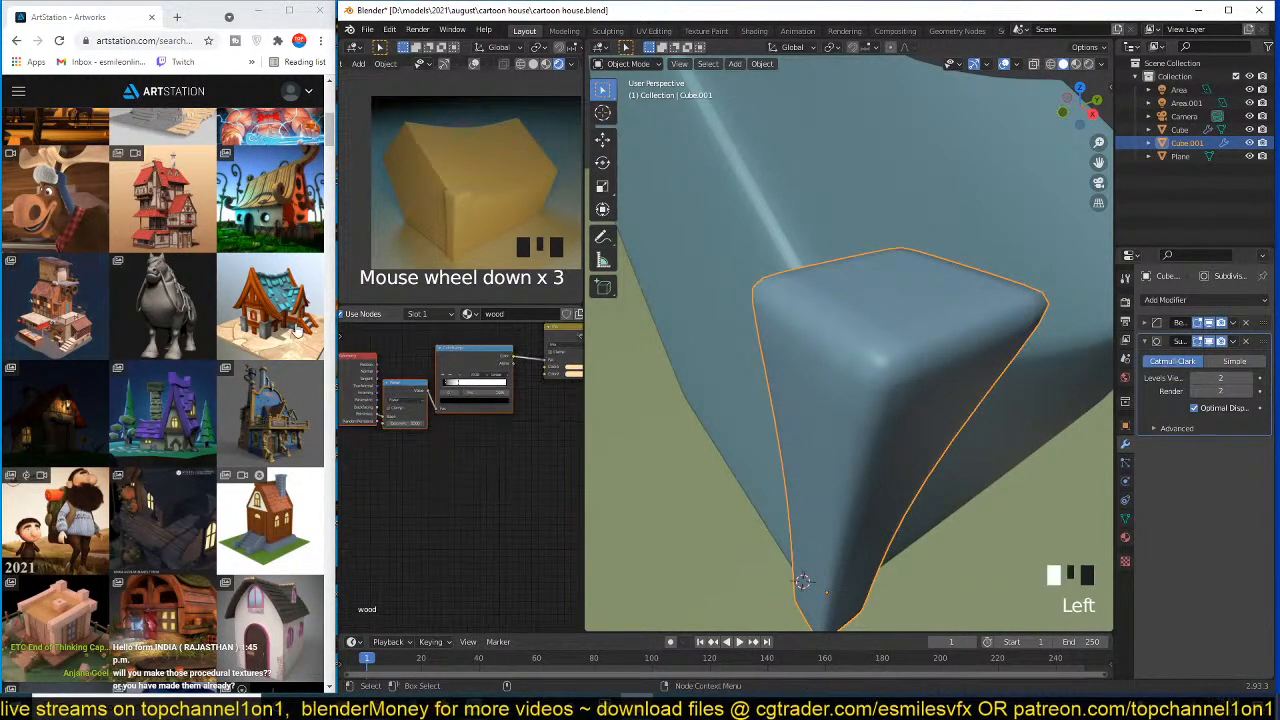
left_click_drag(471, 352, 423, 324)
left_click(474, 697)
left_click(471, 514)
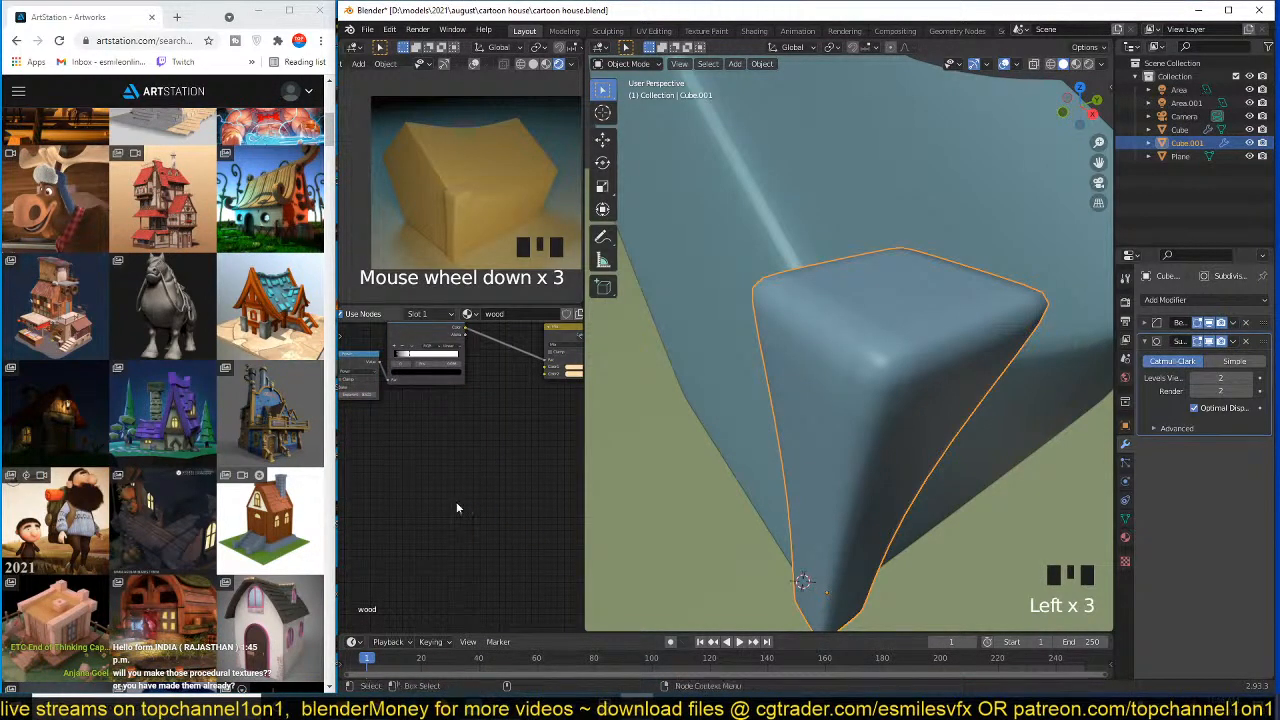
- Add a Wave Texture node to the wood material and preview it on the post, closing the Photoshop window
key("shift+a")
mouse_move(423, 491)
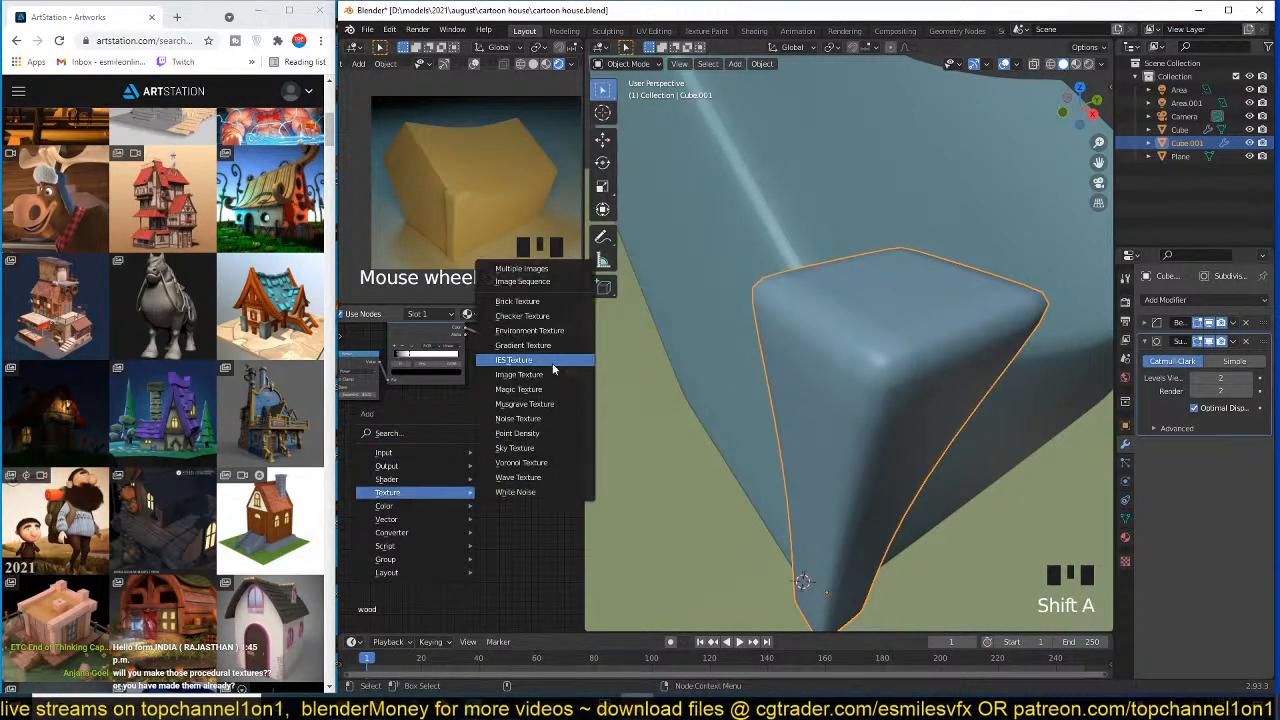
left_click(543, 483)
left_click(414, 446)
left_click(414, 446, "ctrl+shift")
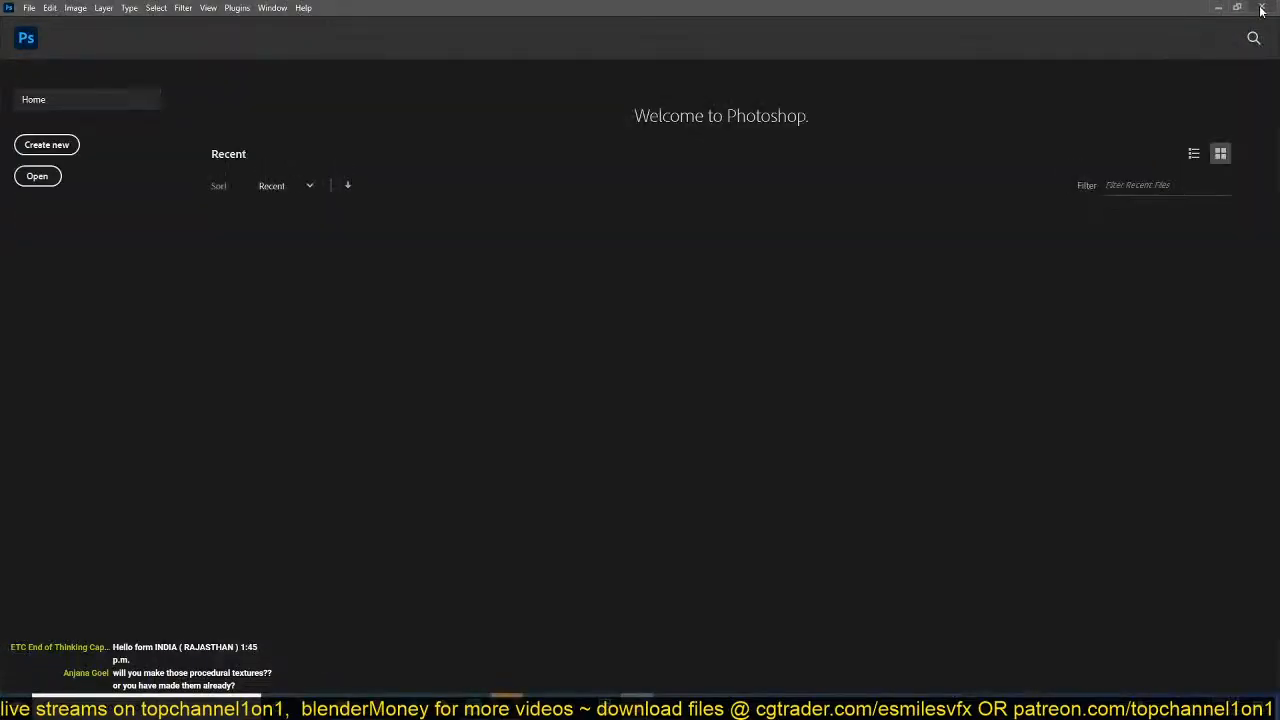
left_click(1260, 7)
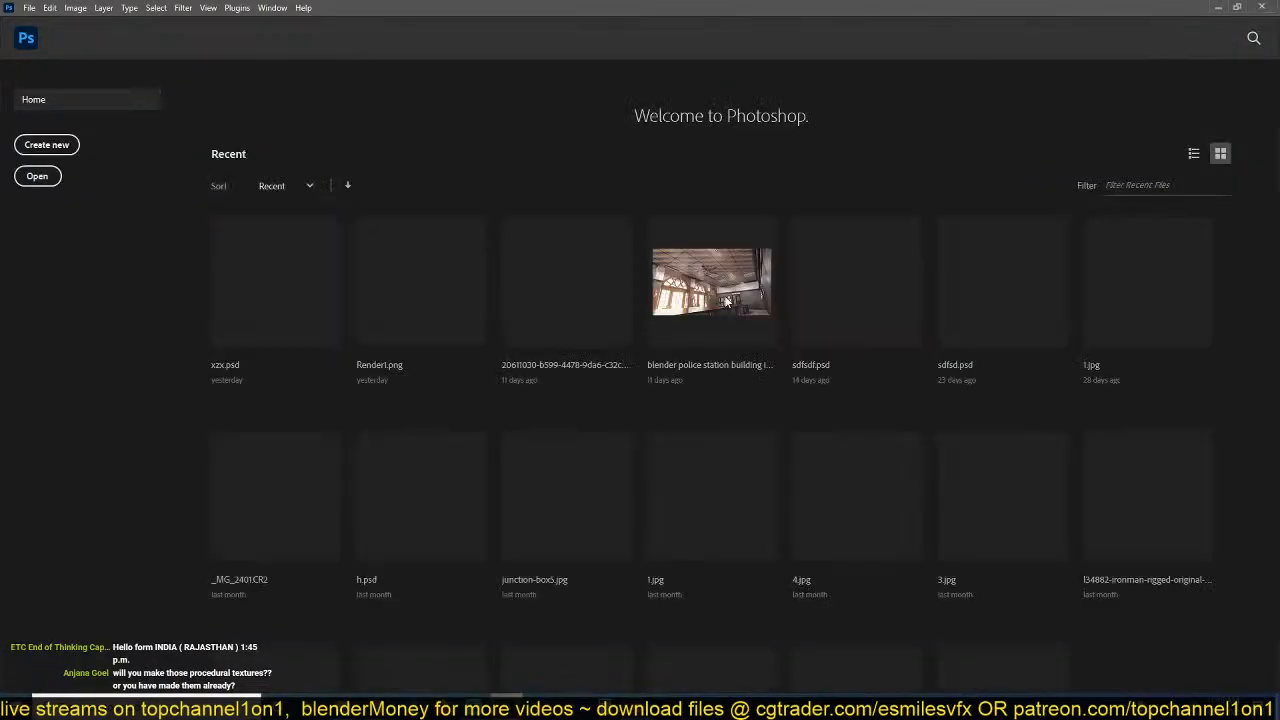
scroll(453, 442, "up", 4)
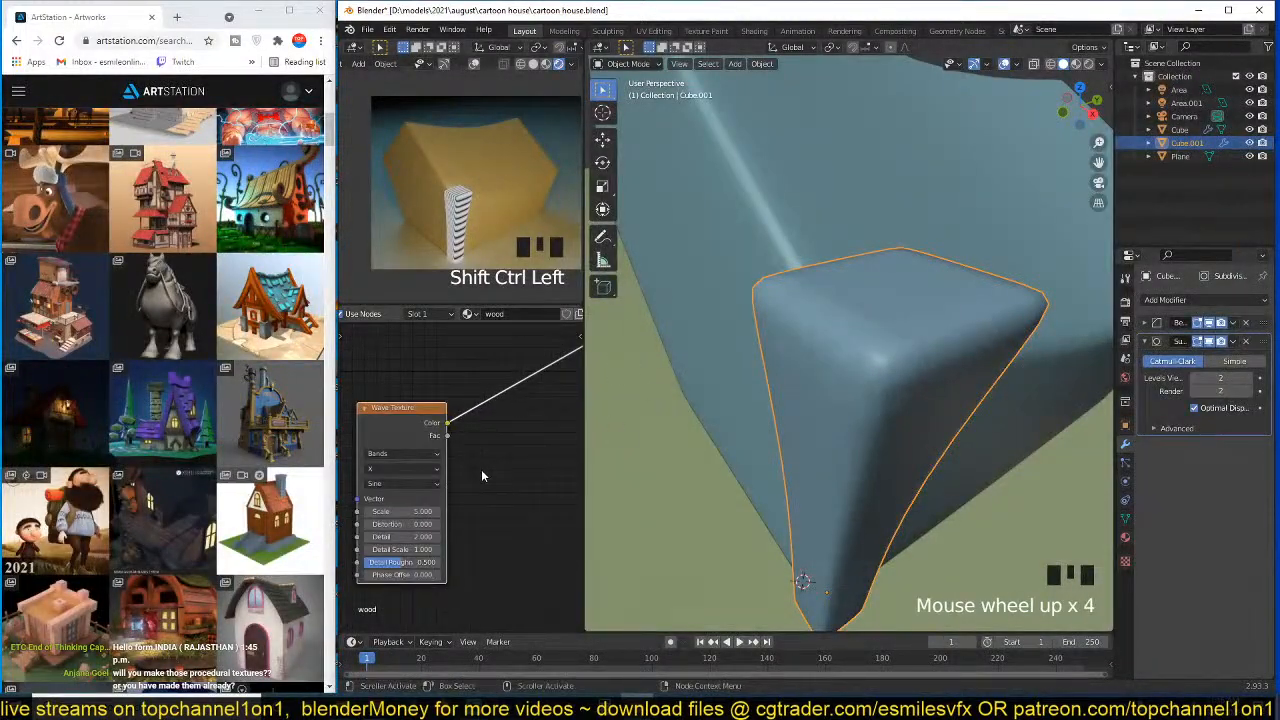
- Isolate the corner post in the rendered preview viewport and set the Wave Texture's scale to 5.3
scroll(481, 469, "up", 3)
left_click_drag(488, 481, 516, 481)
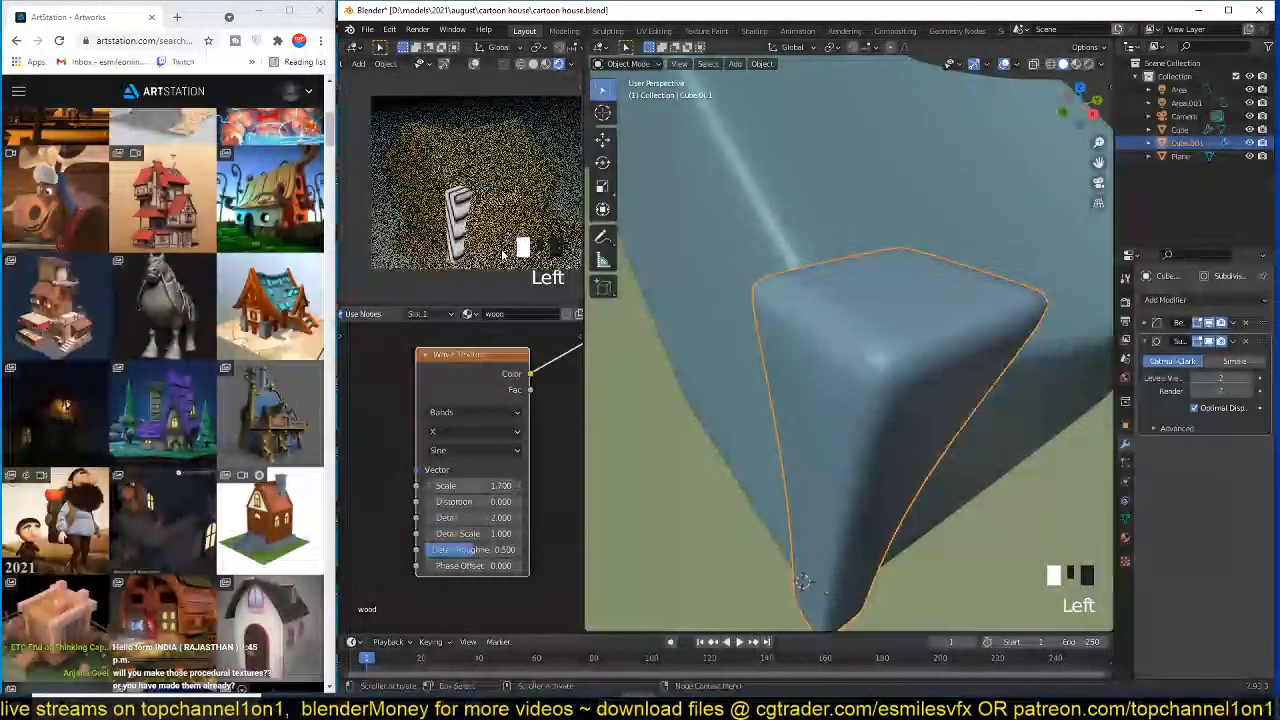
key("slash")
scroll(515, 184, "up", 1)
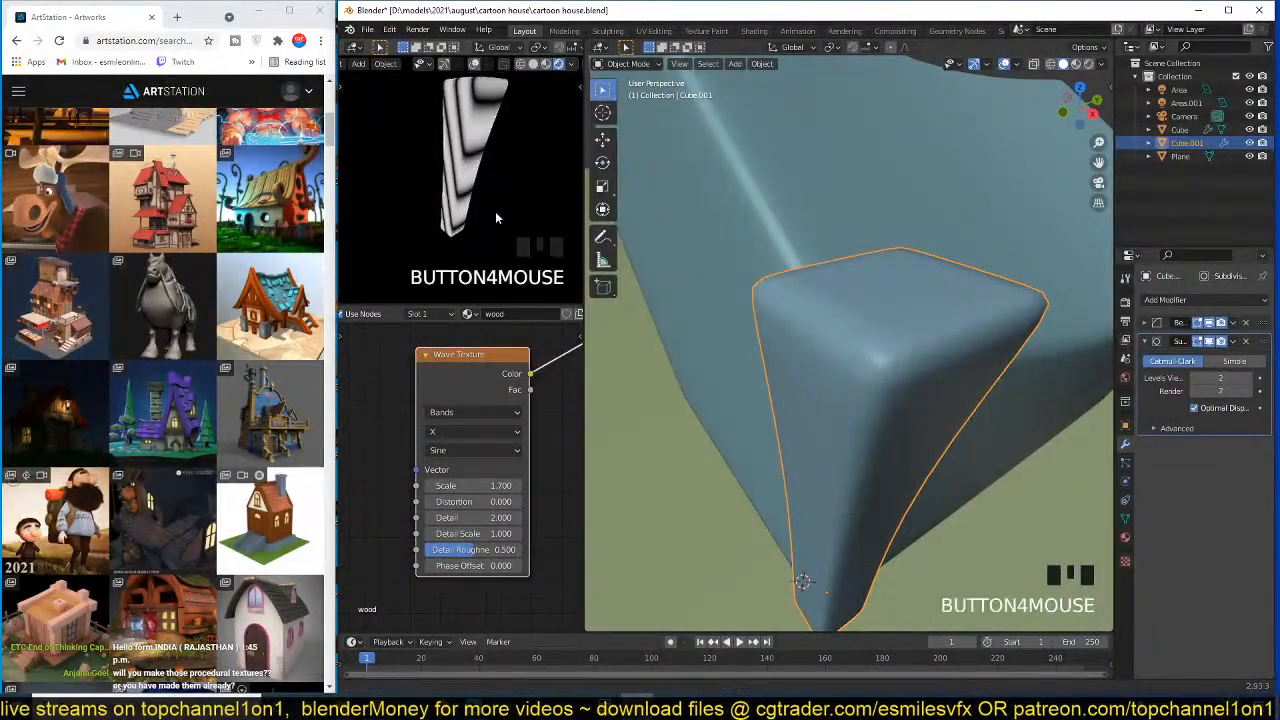
left_click_drag(472, 484, 410, 484)
left_click(546, 64)
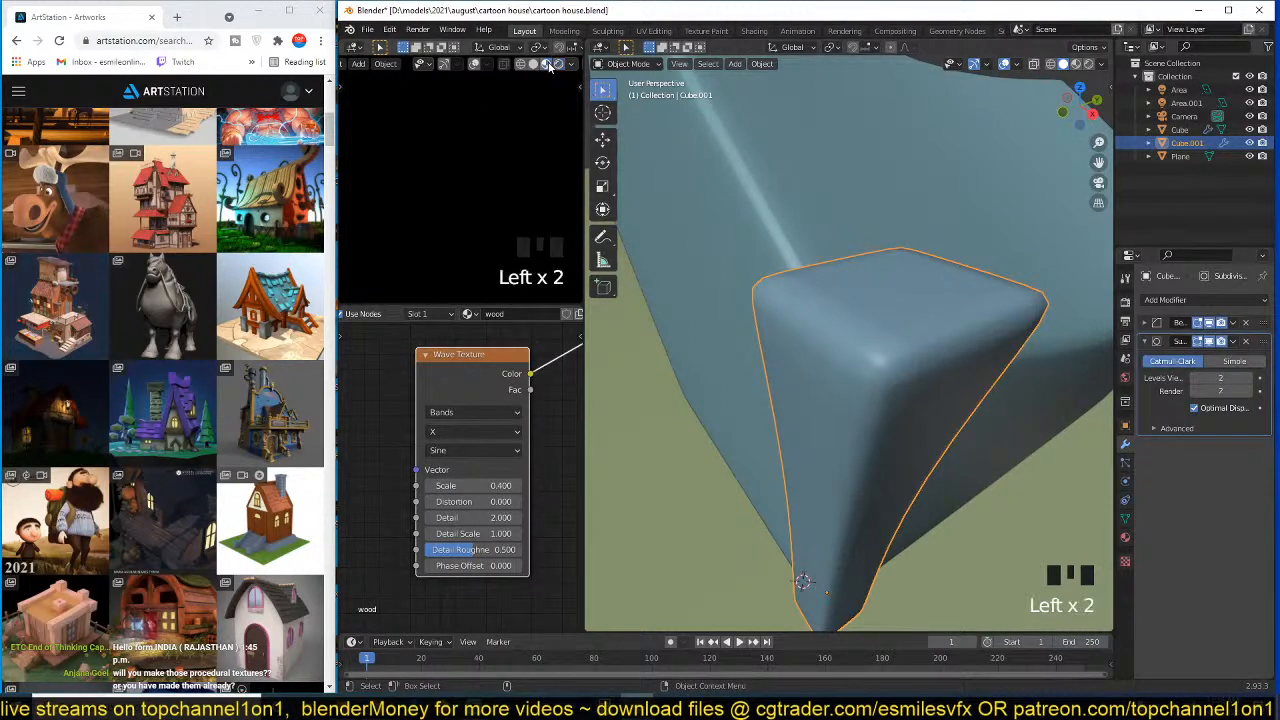
left_click(566, 64)
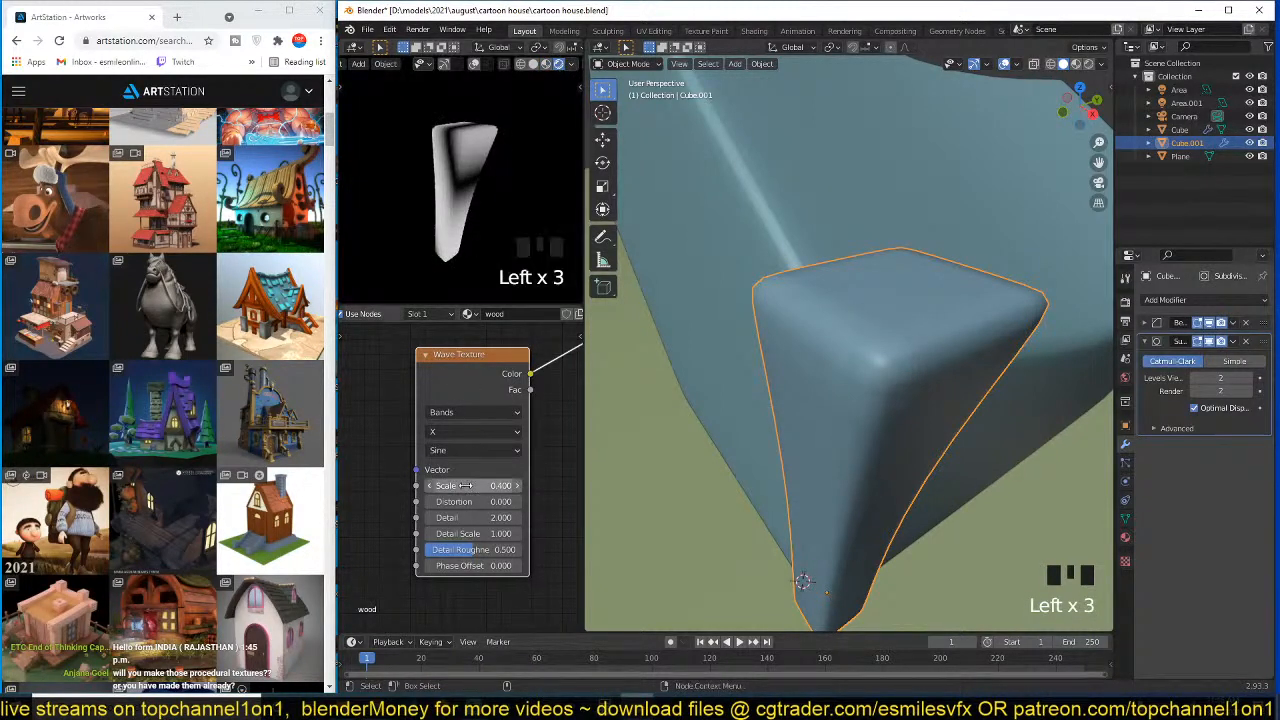
left_click_drag(465, 485, 506, 485)
- Add a Noise Texture node before the Wave Texture and connect its Fac output to the Wave Texture's Vector input
middle_click_drag(421, 441, 462, 429)
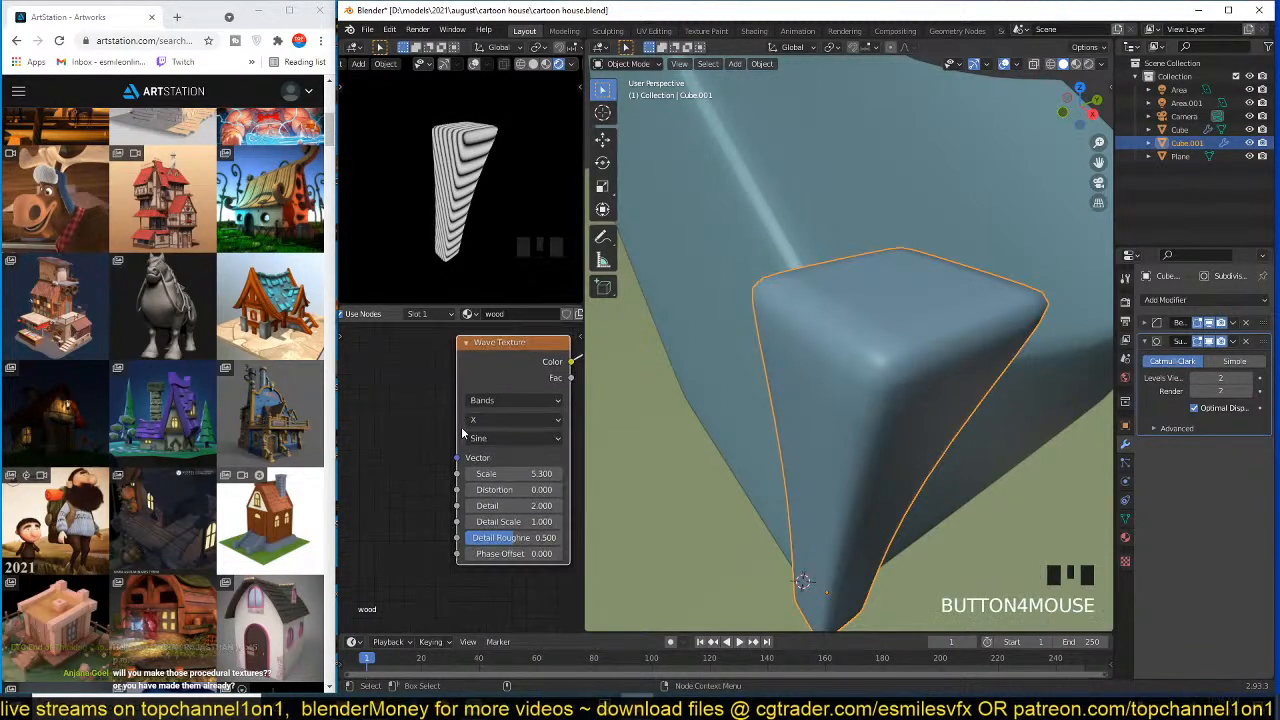
scroll(463, 432, "down", 2)
key("shift+a")
mouse_move(436, 396)
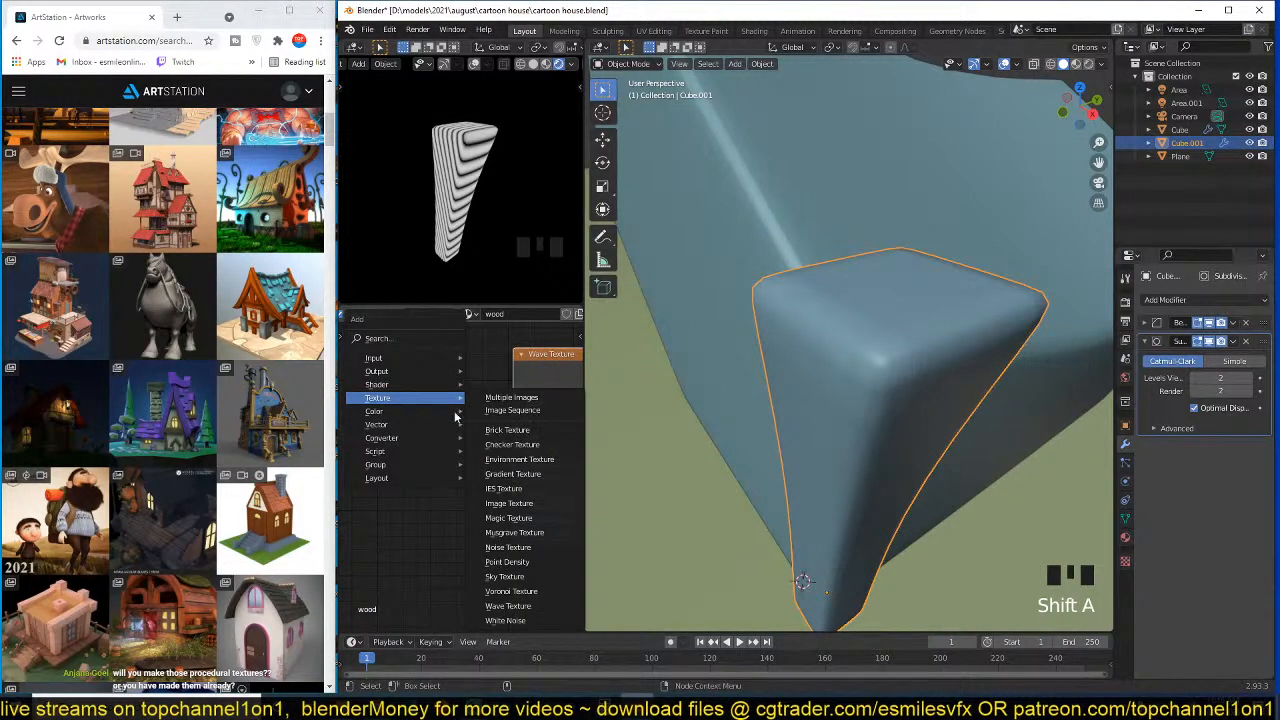
left_click(508, 547)
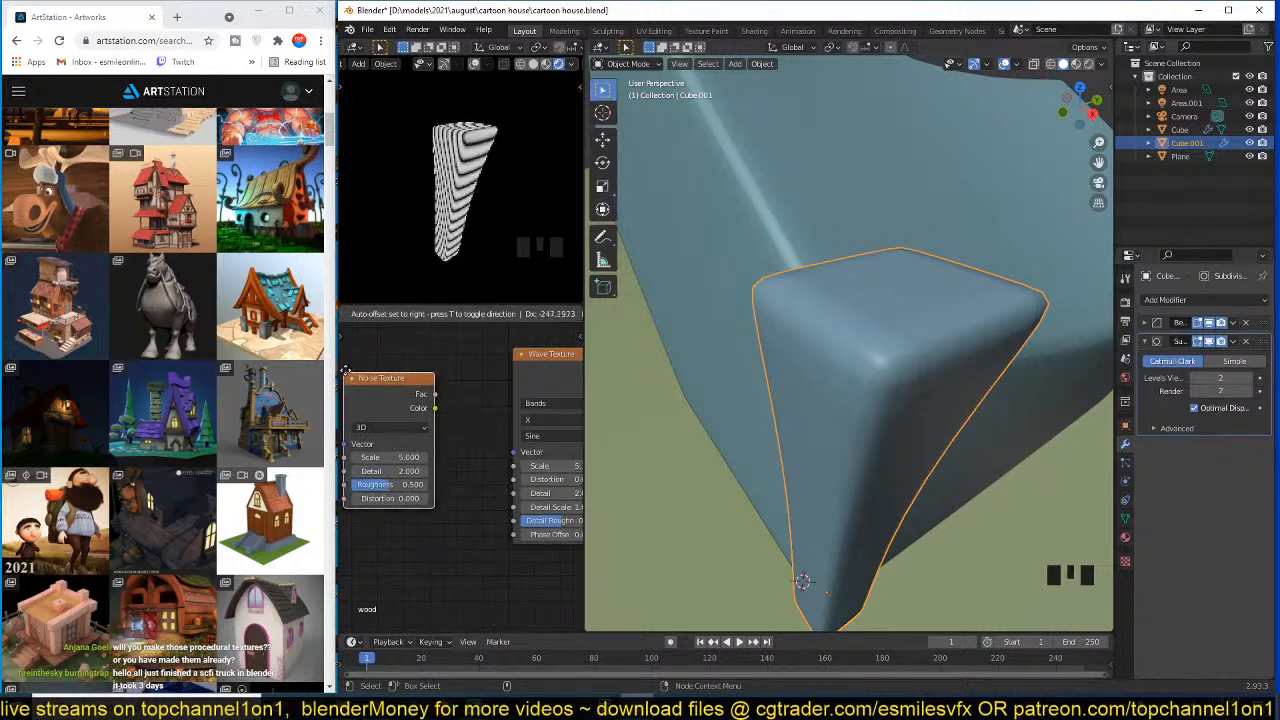
left_click(400, 400)
scroll(491, 403, "down", 3)
middle_click_drag(491, 404, 516, 404)
left_click_drag(450, 403, 527, 460)
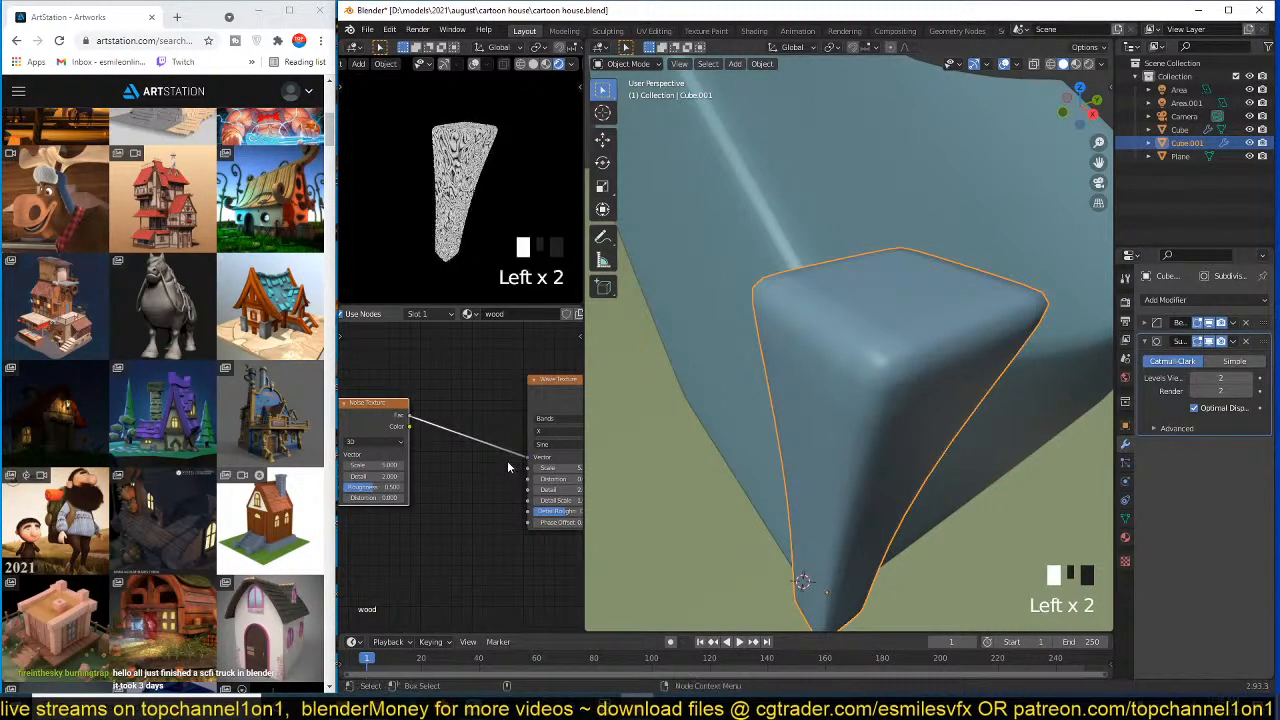
middle_click_drag(543, 458, 510, 445)
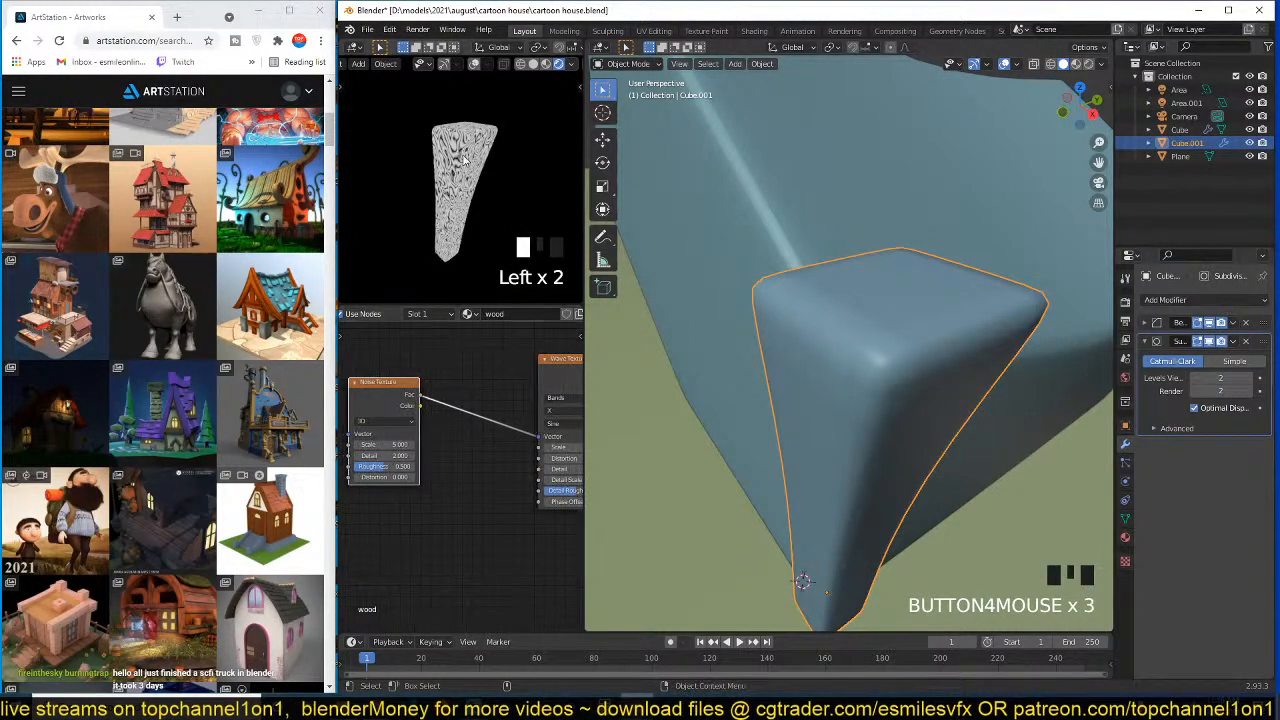
- Set the Noise Texture's scale to 5.5 and add a Mapping node feeding its Vector input
scroll(465, 160, "up", 1)
scroll(410, 443, "up", 3)
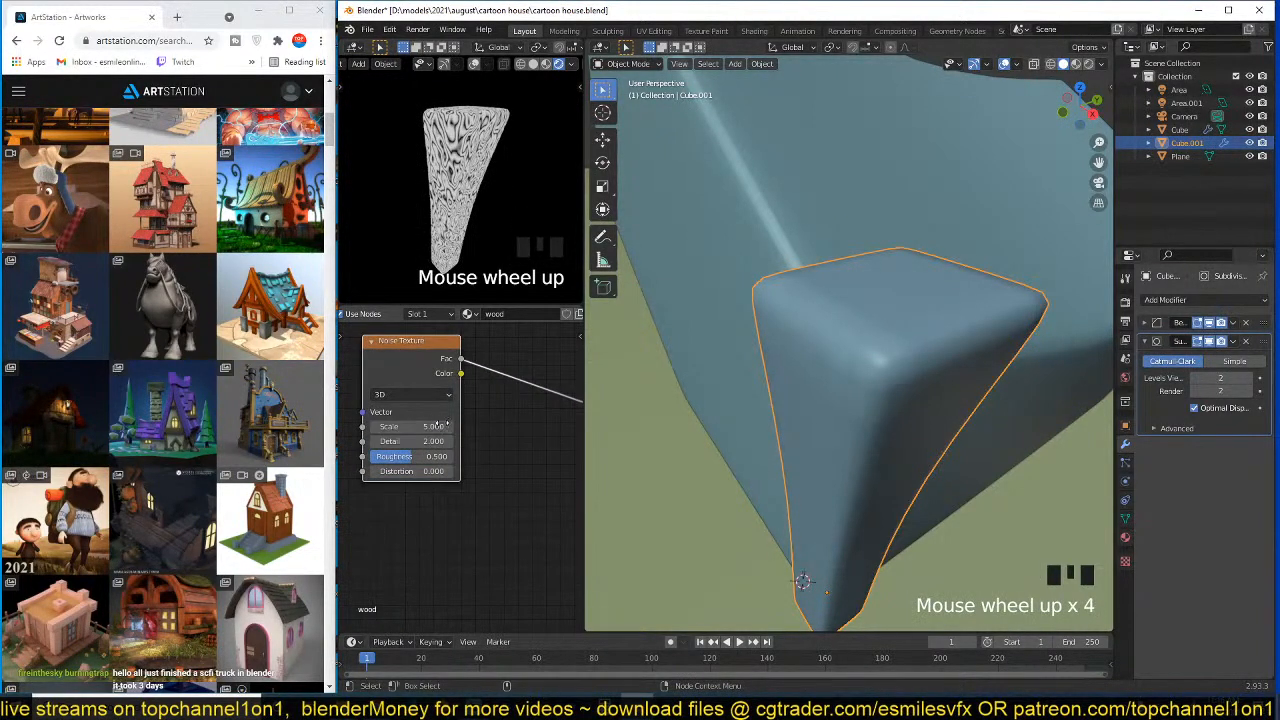
left_click_drag(422, 426, 425, 426)
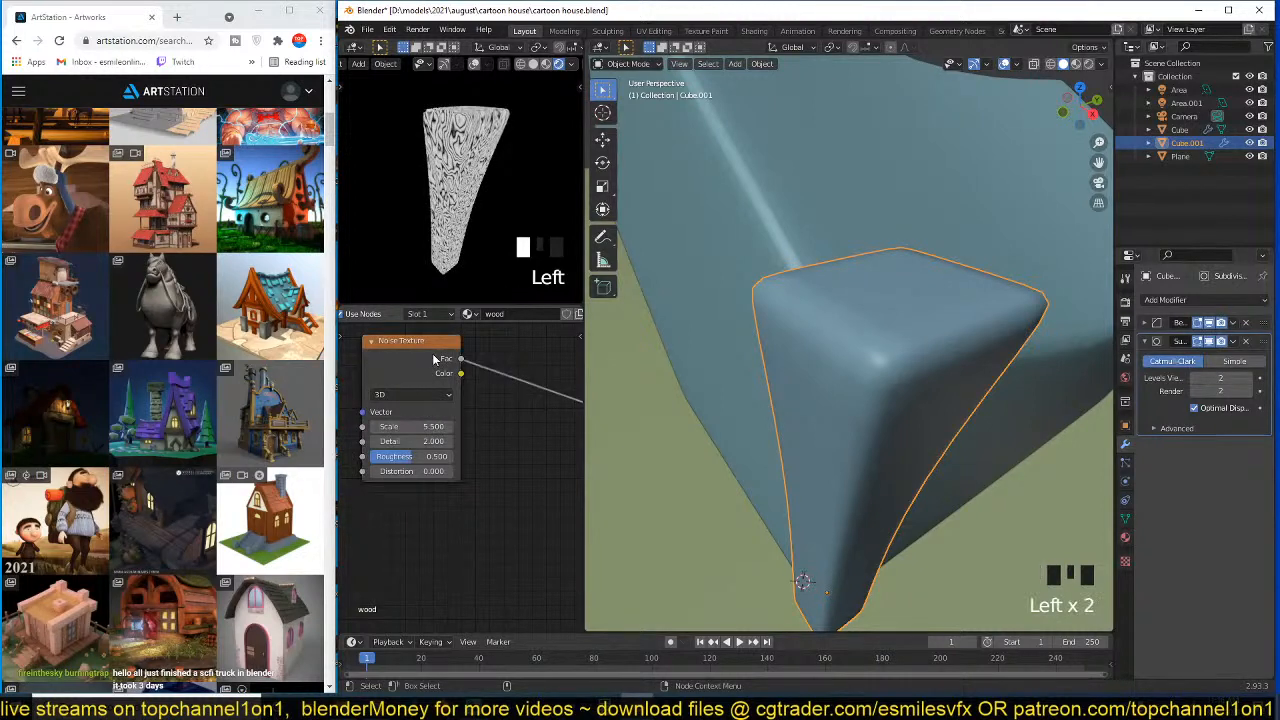
key("ctrl+t")
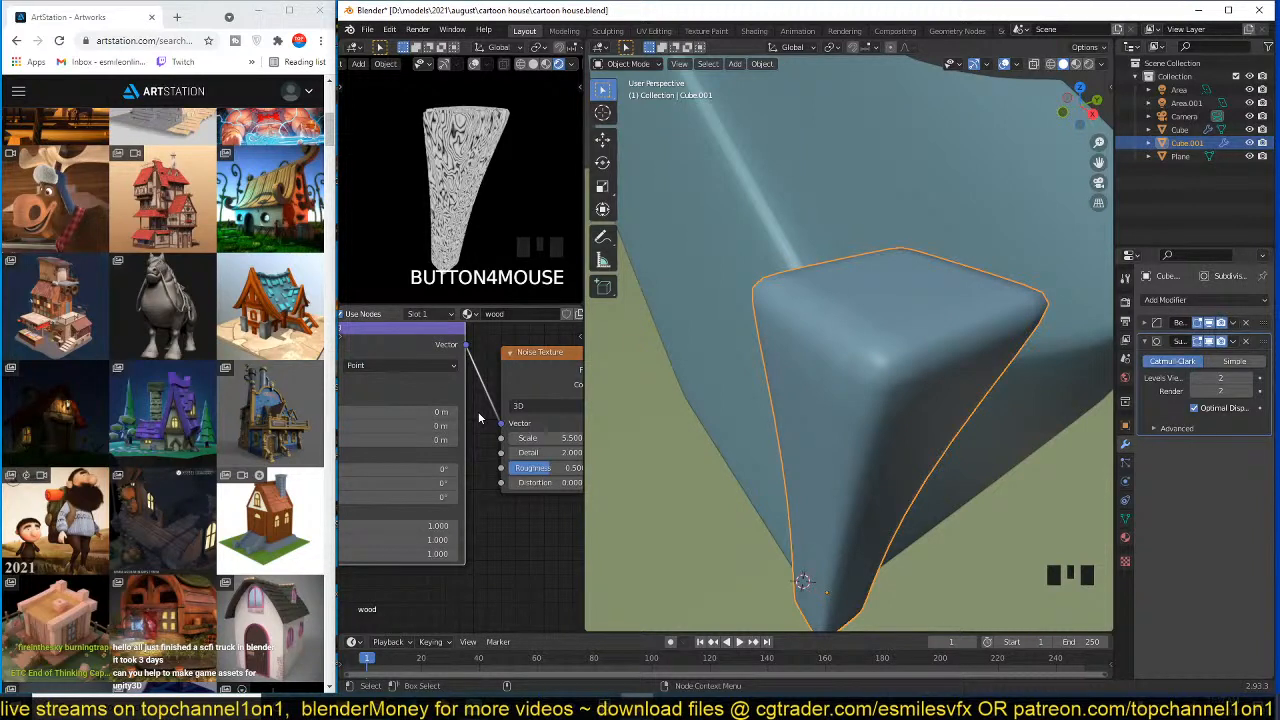
- Save the cartoon house file
middle_click_drag(475, 487, 504, 472)
scroll(500, 480, "up", 3)
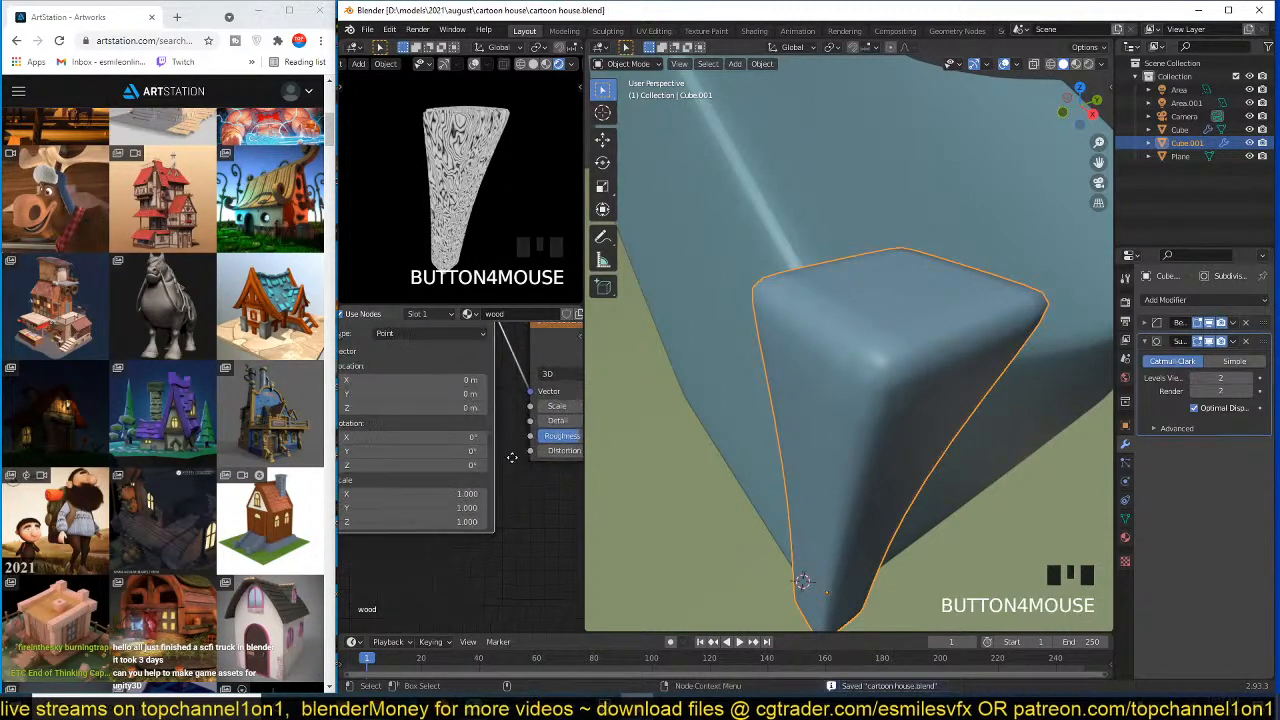
key("ctrl+s")
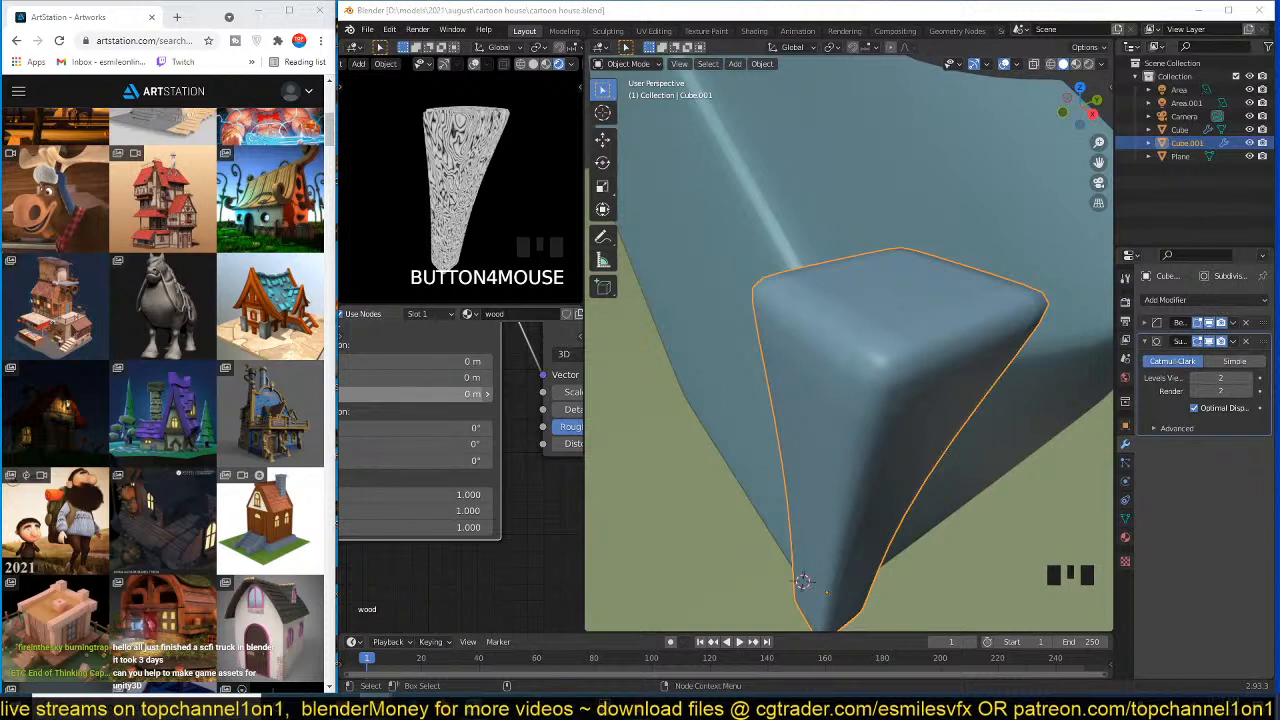
left_click(425, 584)
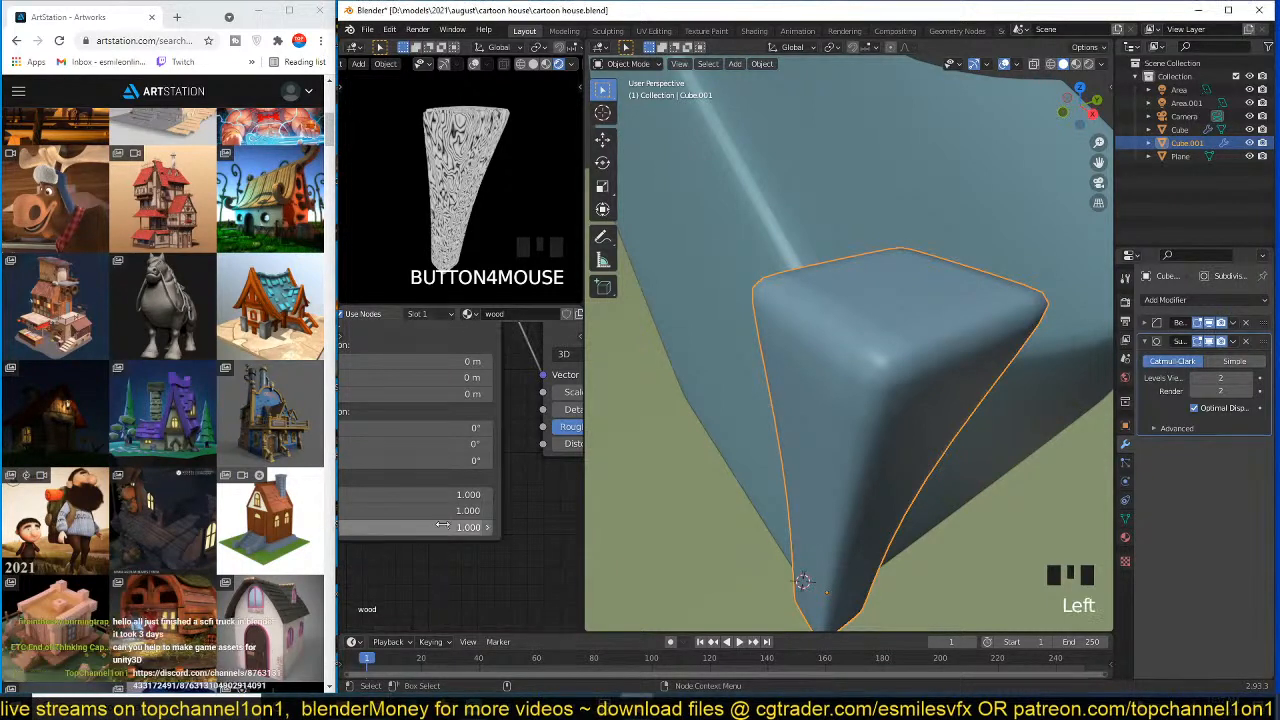
scroll(450, 536, "down", 3)
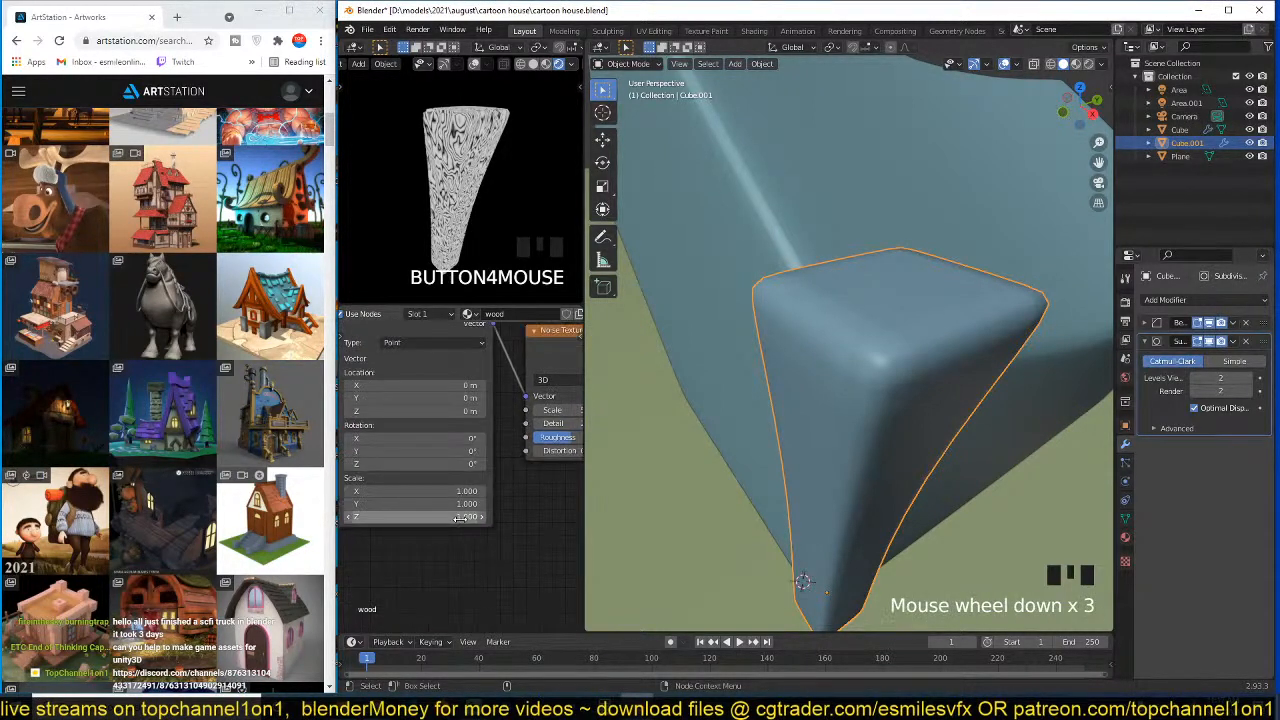
scroll(452, 532, "down", 2)
left_click(514, 520)
key("ctrl+s")
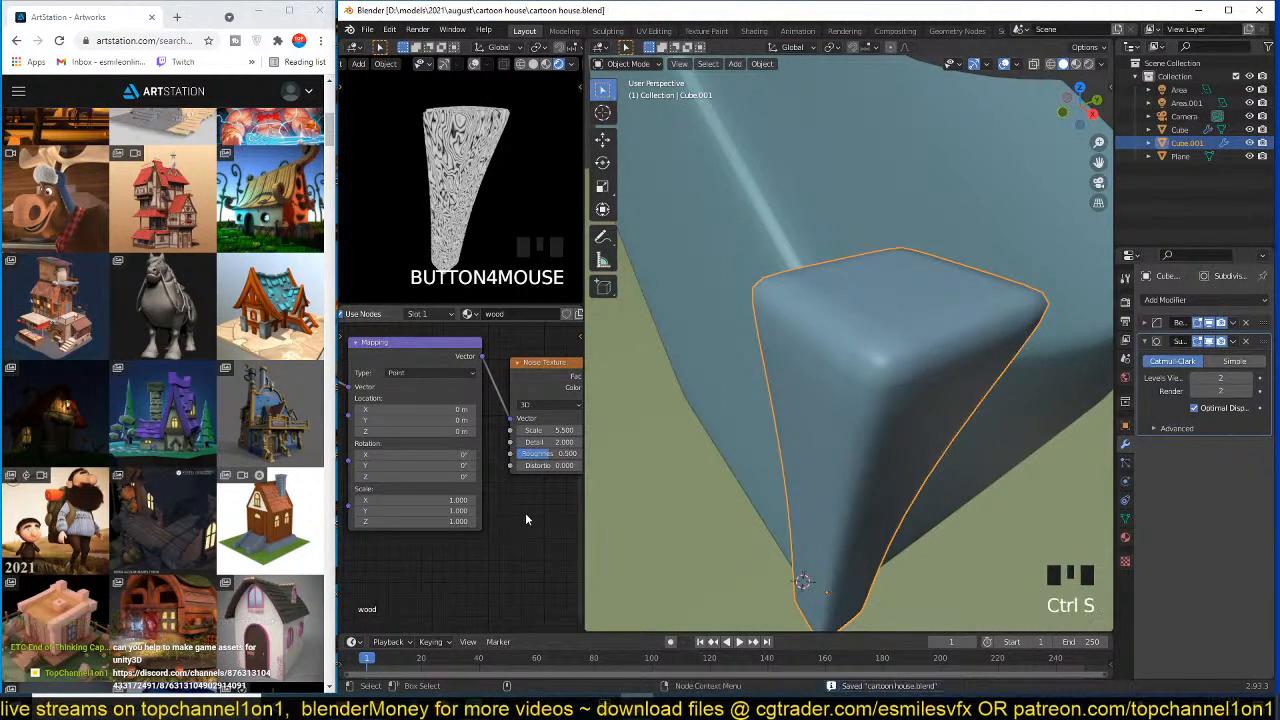
- Add an edge loop around the corner post just below its top end to sharpen the rounded top
left_click(879, 486)
left_click(890, 467)
key("Tab")
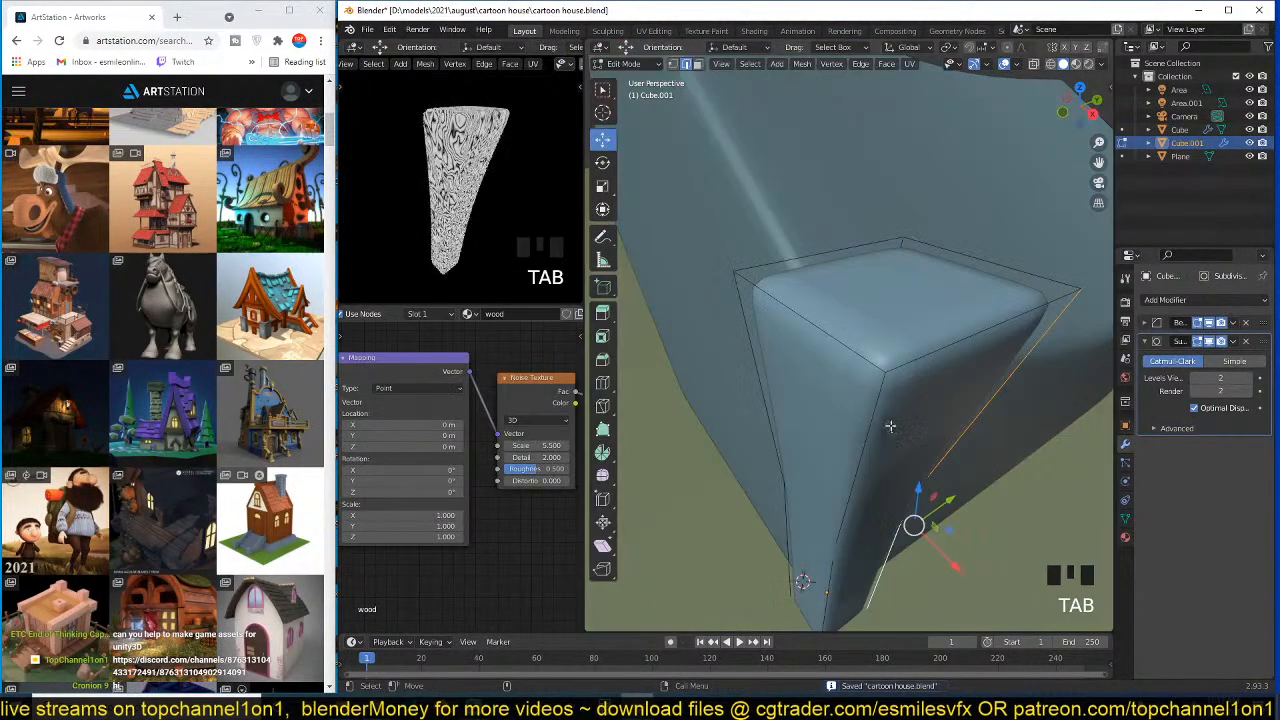
key("ctrl+r")
left_click(888, 407)
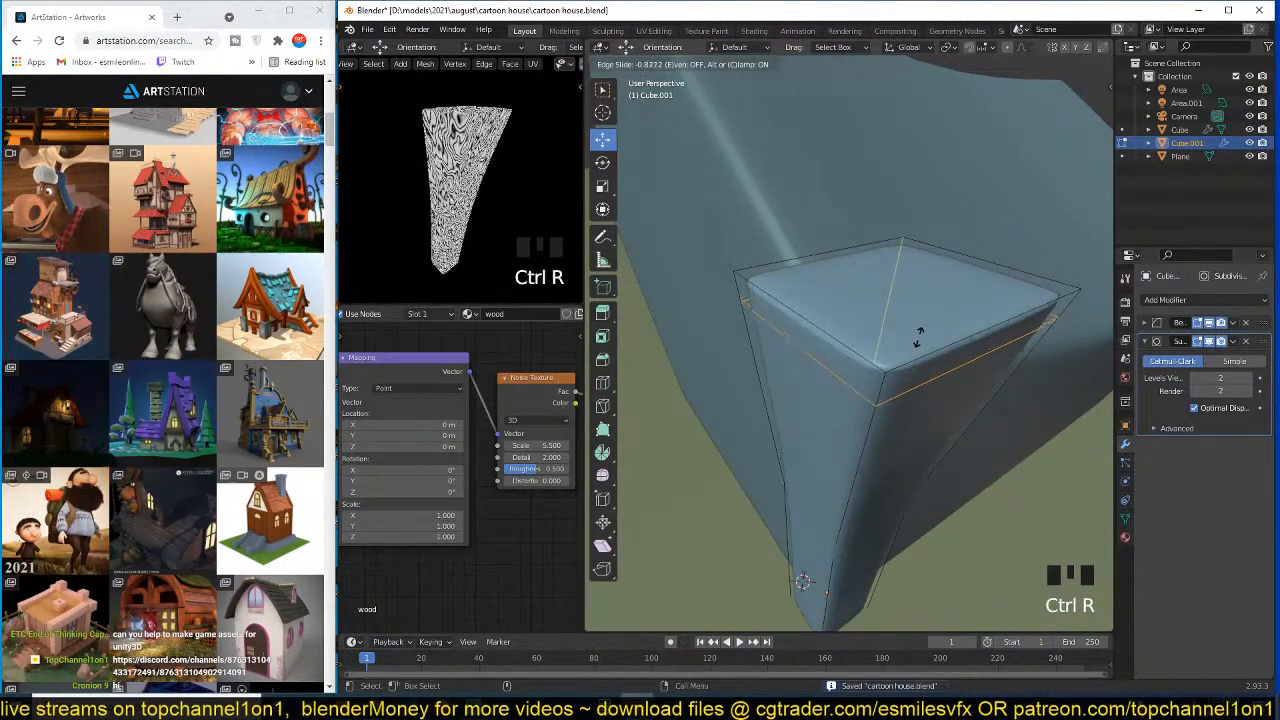
left_click(874, 337)
key("grave")
middle_click_drag(874, 337, 900, 330)
key("Tab")
key("grave")
key("g")
key("g")
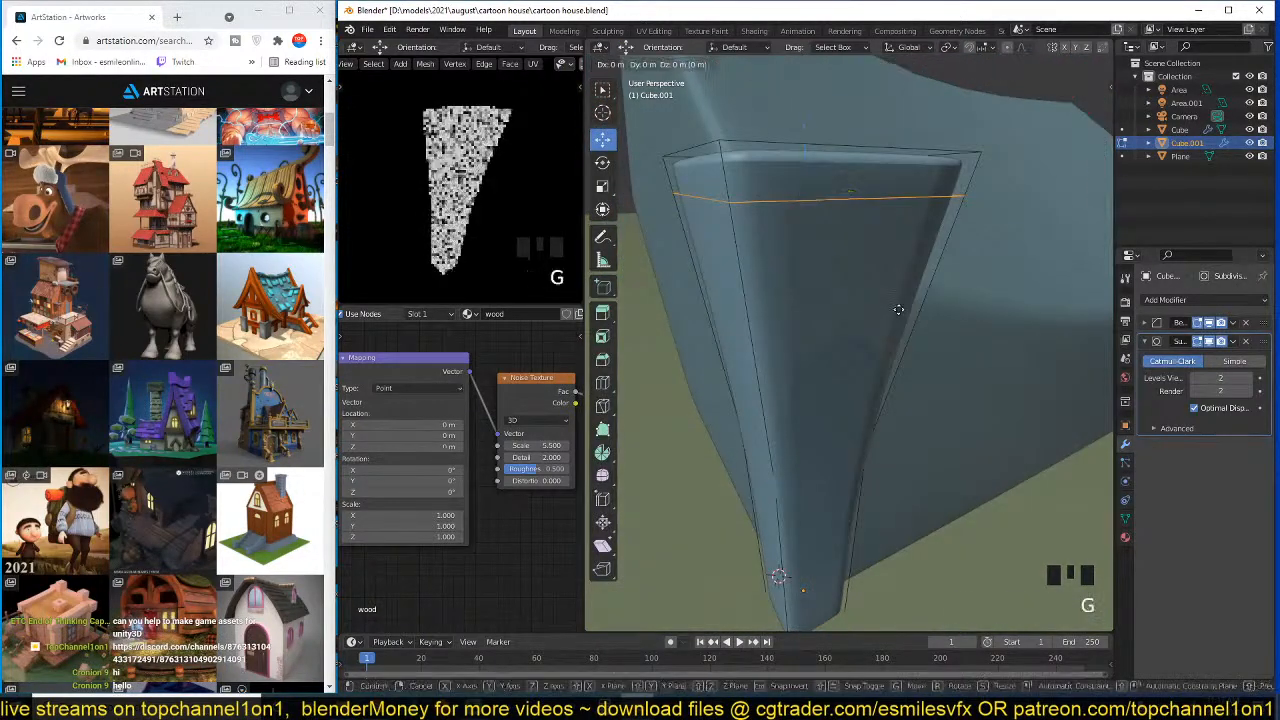
left_click(897, 312)
key("Tab")
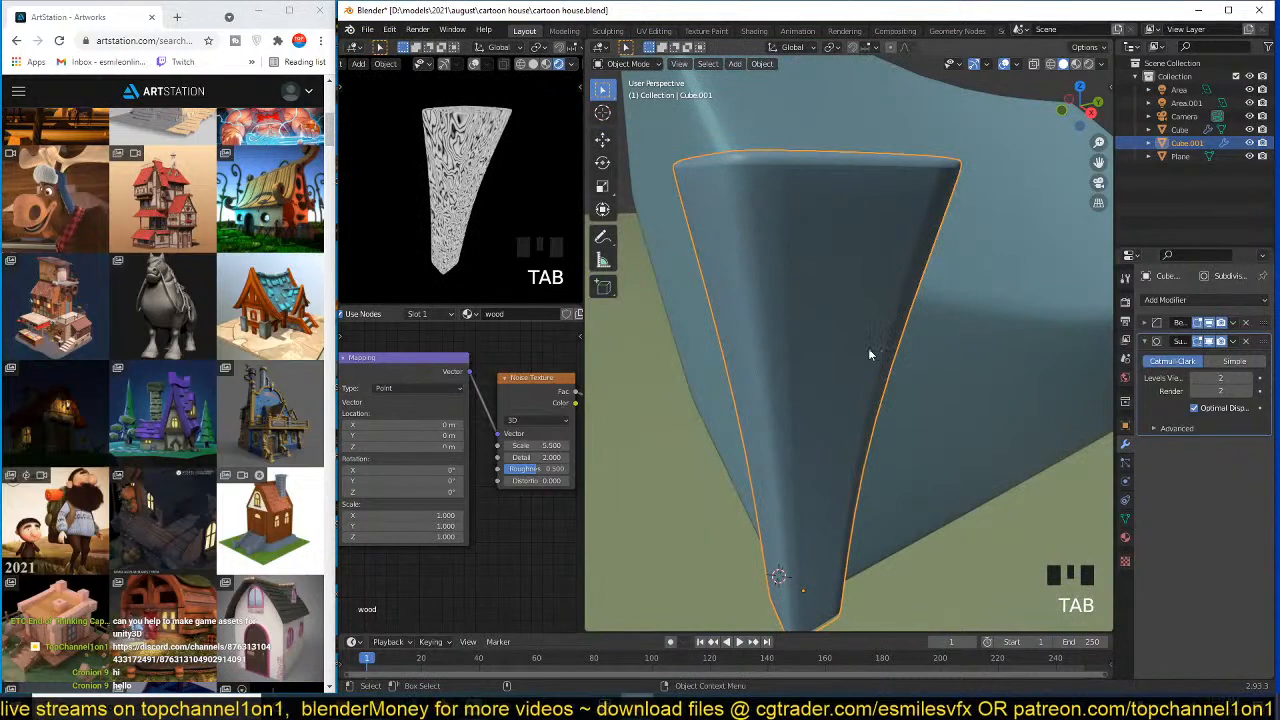
- Add an edge loop close to the corner post's lower end, leave mesh editing and save the file
key("grave")
middle_click_drag(880, 452, 866, 417)
key("Tab")
middle_click_drag(866, 492, 857, 466)
key("ctrl+r")
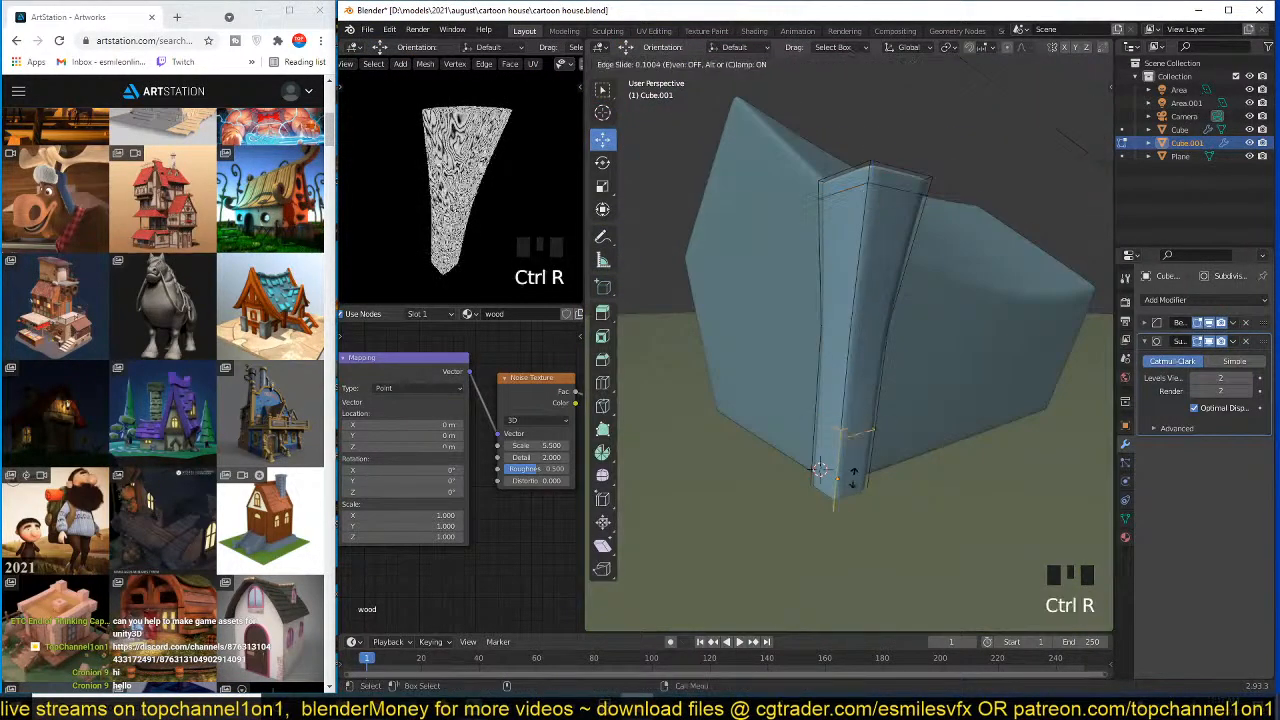
left_click(843, 529)
left_click(843, 531)
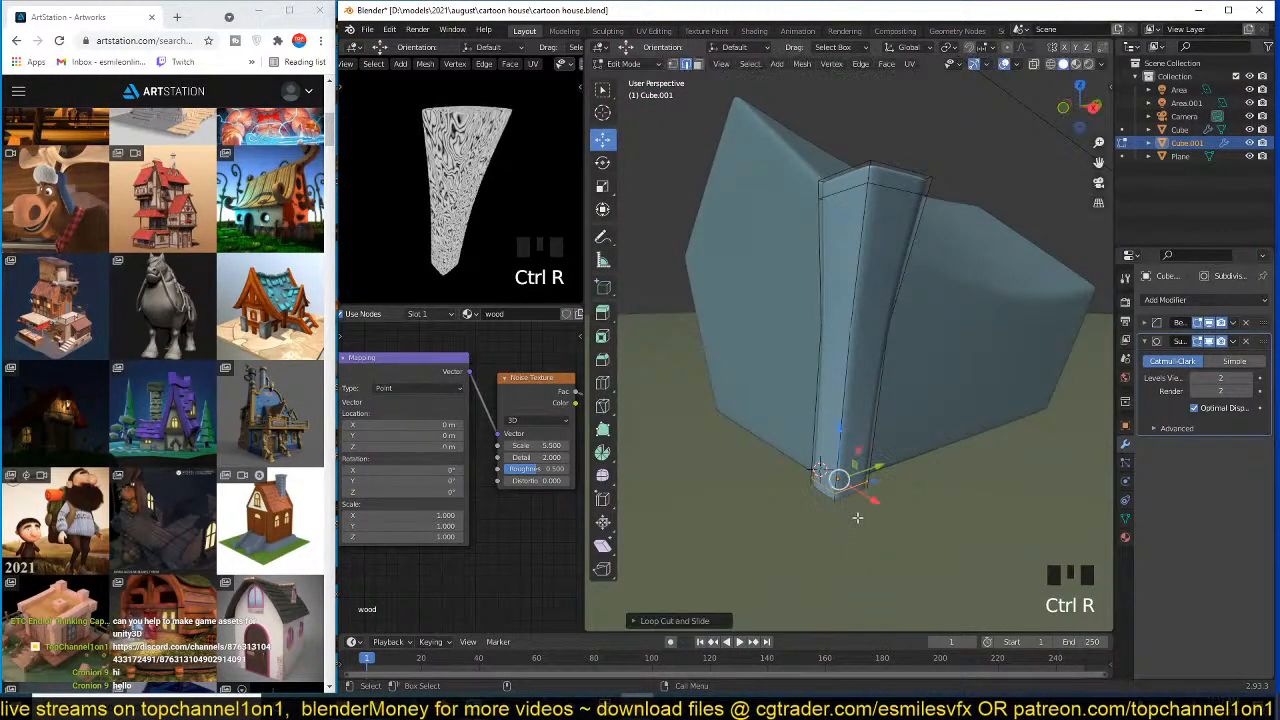
key("Tab")
key("ctrl+s")
- Set the Mapping node's X scale to 5 and check the wood pattern up close on the previewed post
scroll(460, 447, "up", 3)
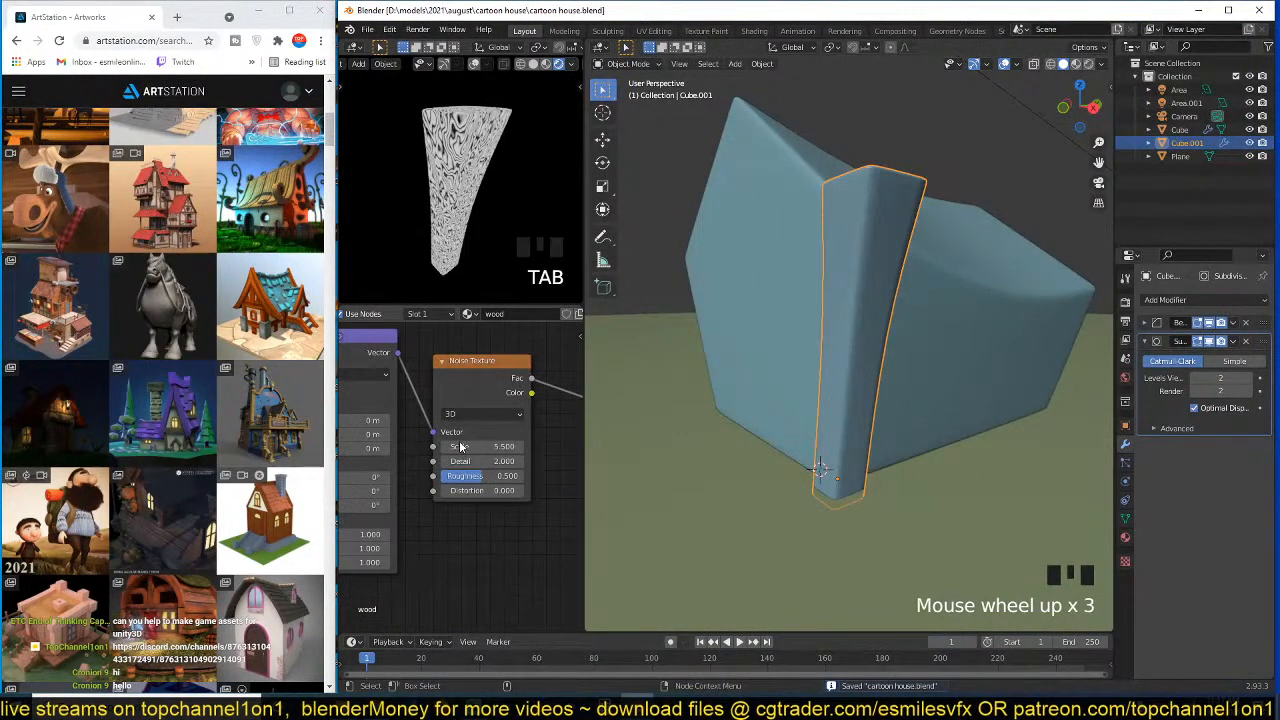
key("ctrl+s")
scroll(460, 447, "up", 1)
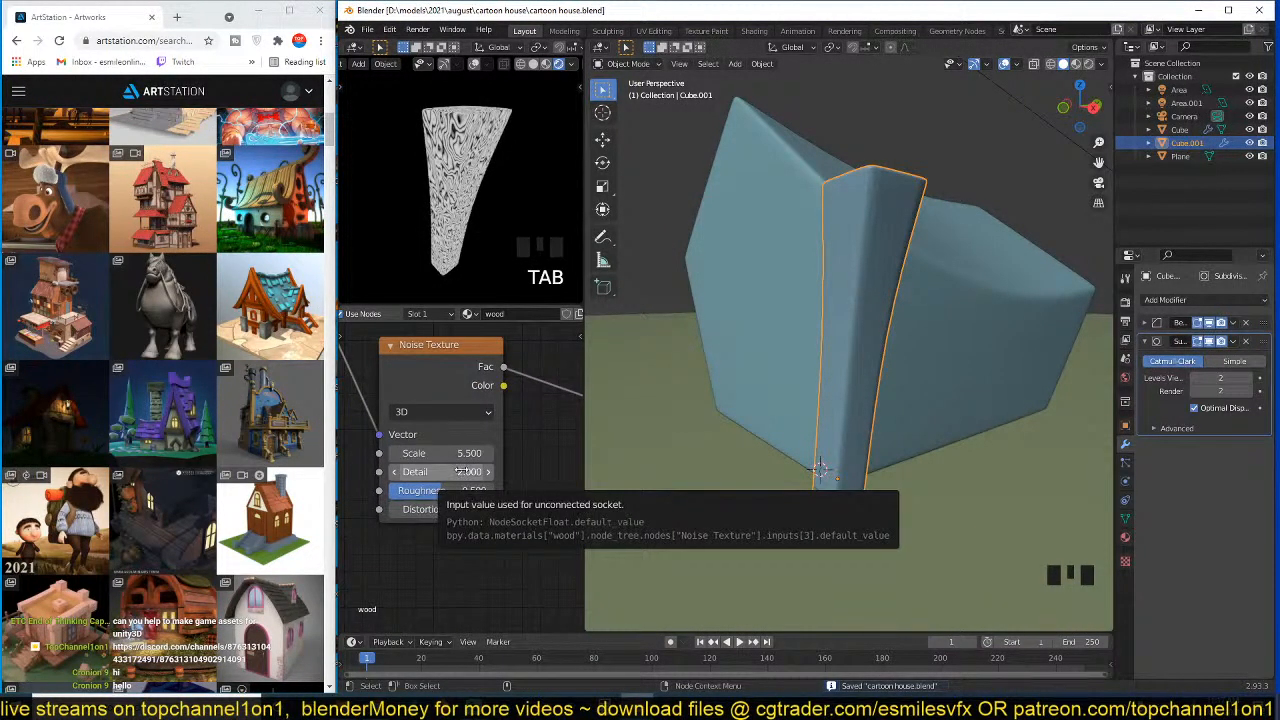
middle_click_drag(462, 470, 590, 432)
scroll(474, 477, "down", 3)
left_click_drag(420, 513, 587, 513)
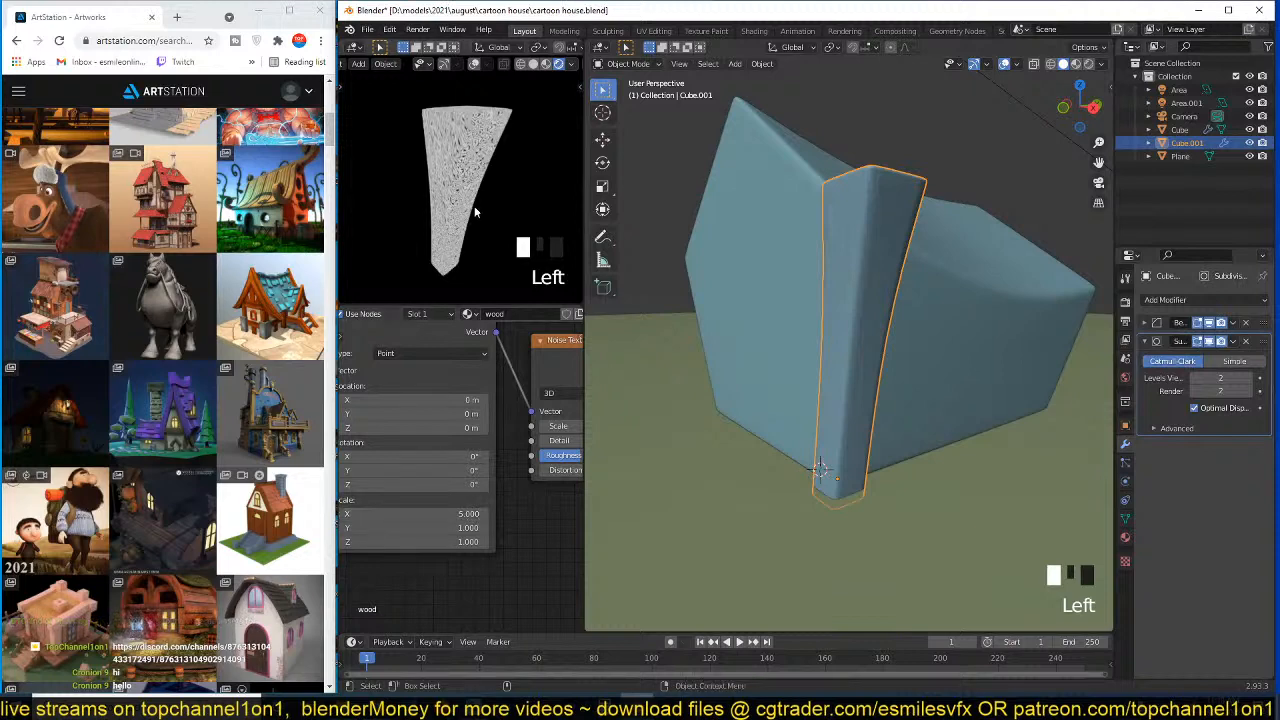
scroll(478, 210, "up", 2)
key("grave")
key("grave")
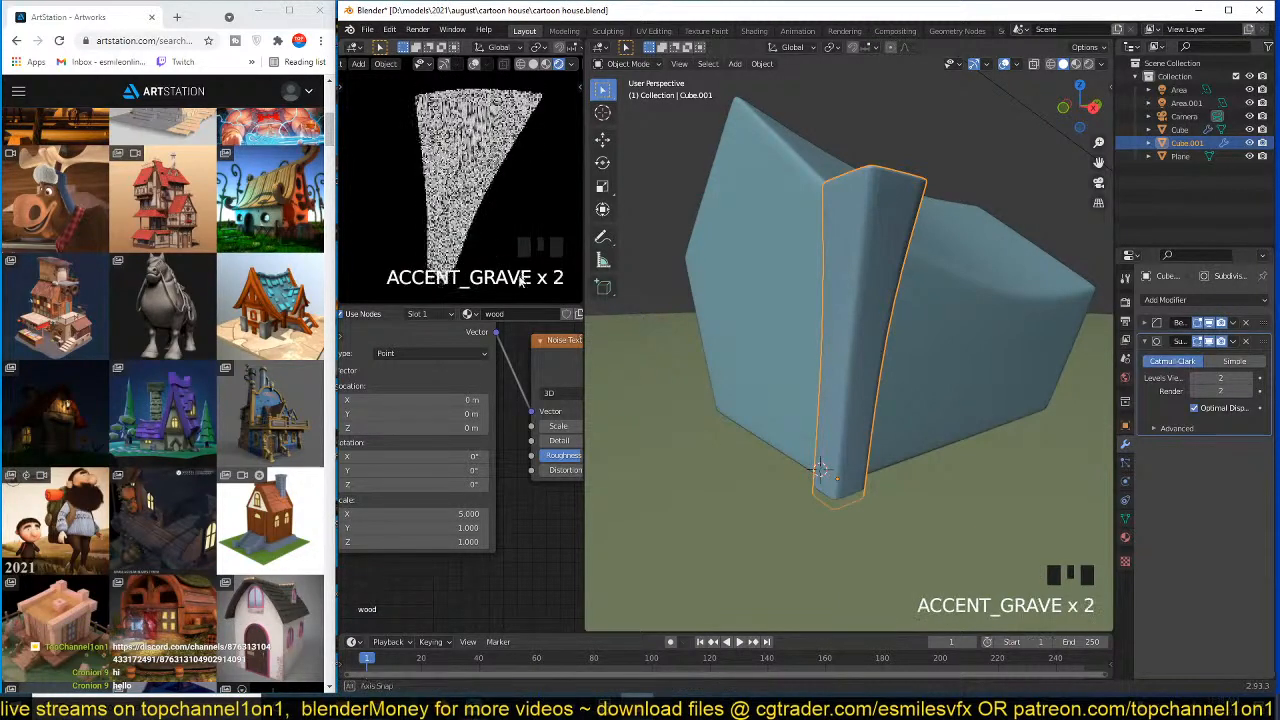
- Mark seams on the corner post along one lengthwise edge and around its top and bottom ends
scroll(901, 334, "down", 2)
middle_click_drag(901, 334, 866, 408)
key("Tab")
key("2")
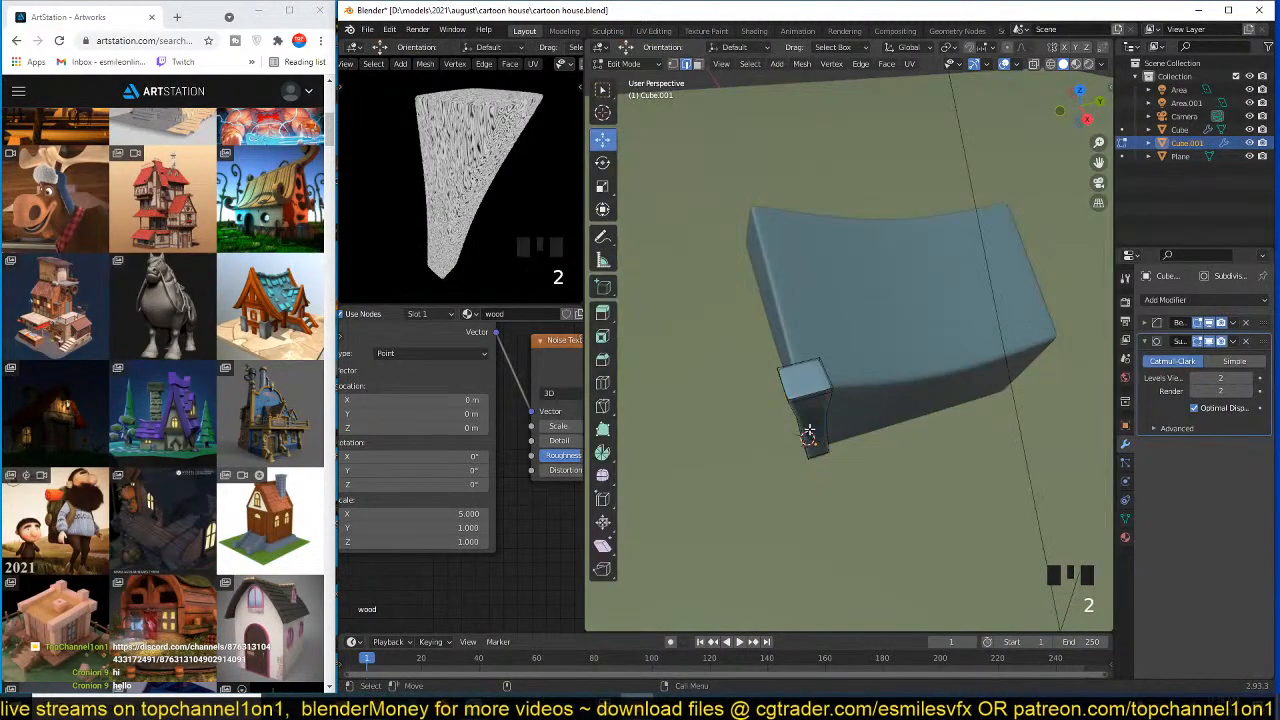
left_click(808, 429, "alt")
key("alt+grave")
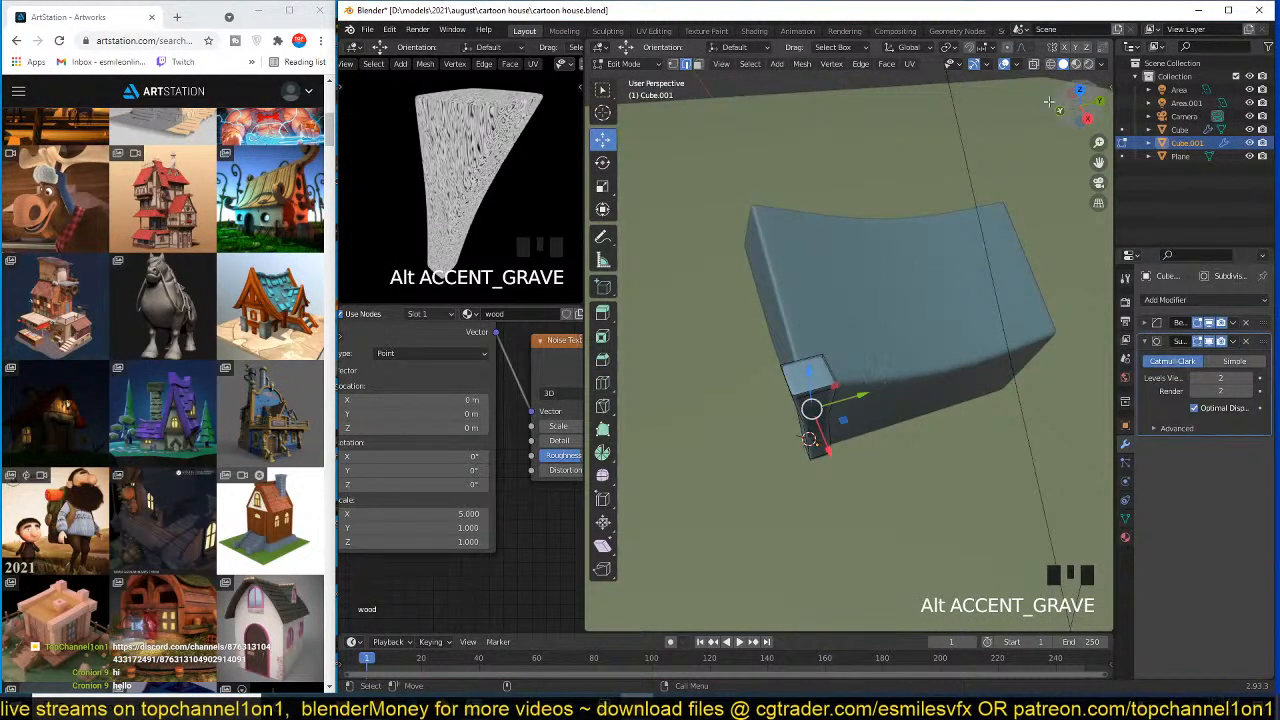
key("grave")
middle_click_drag(925, 500, 902, 385)
left_click(903, 191)
middle_click_drag(903, 191, 880, 280)
left_click(871, 291, "alt+shift")
left_click(934, 292, "alt+shift")
left_click(971, 263, "alt+shift")
middle_click_drag(950, 380, 959, 352)
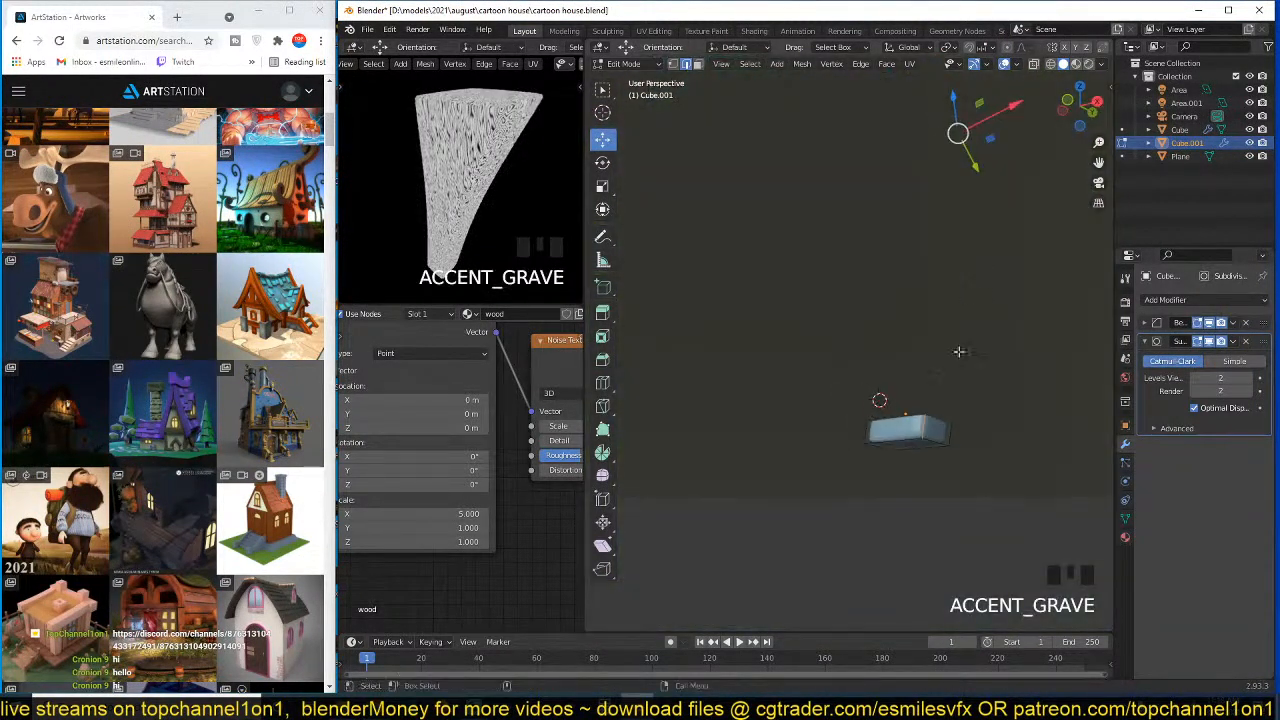
left_click(900, 443, "alt+shift")
left_click(932, 440, "alt+shift")
middle_click_drag(932, 440, 911, 409)
left_click(906, 414, "alt+shift")
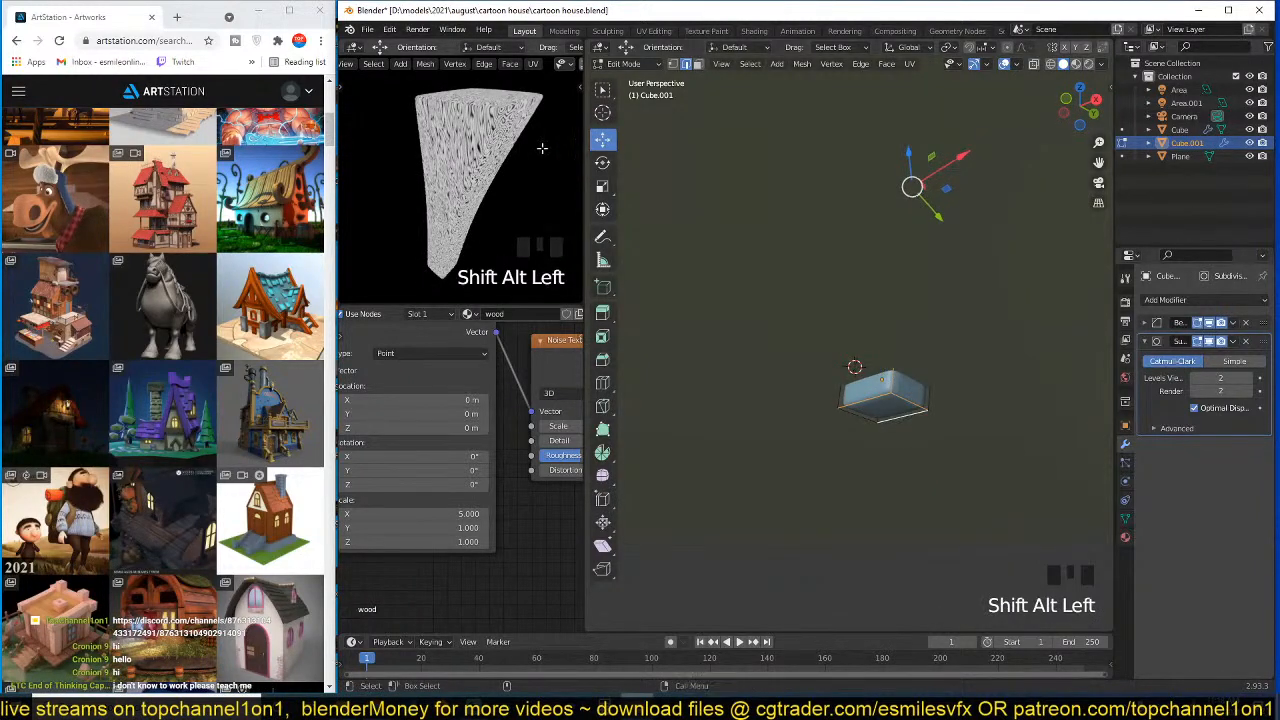
key("ctrl+e")
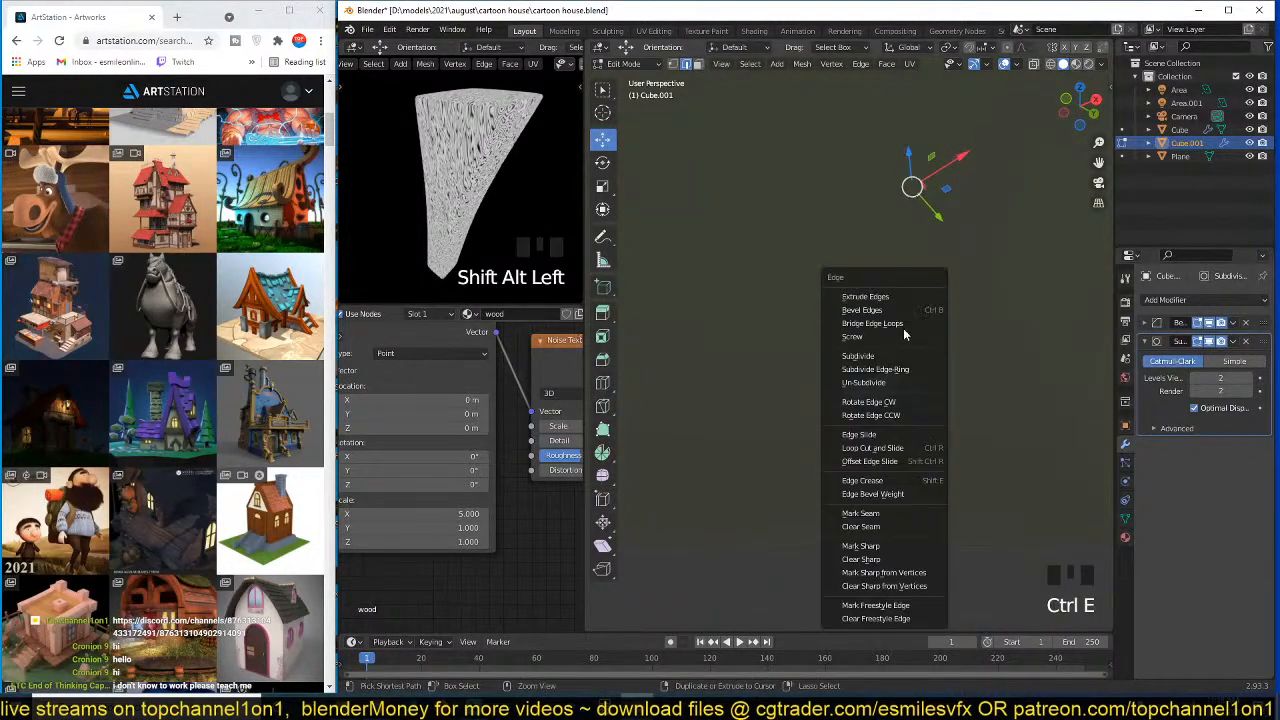
left_click(873, 515)
- Unwrap the entire corner post mesh
key("a")
key("u")
left_click(933, 360)
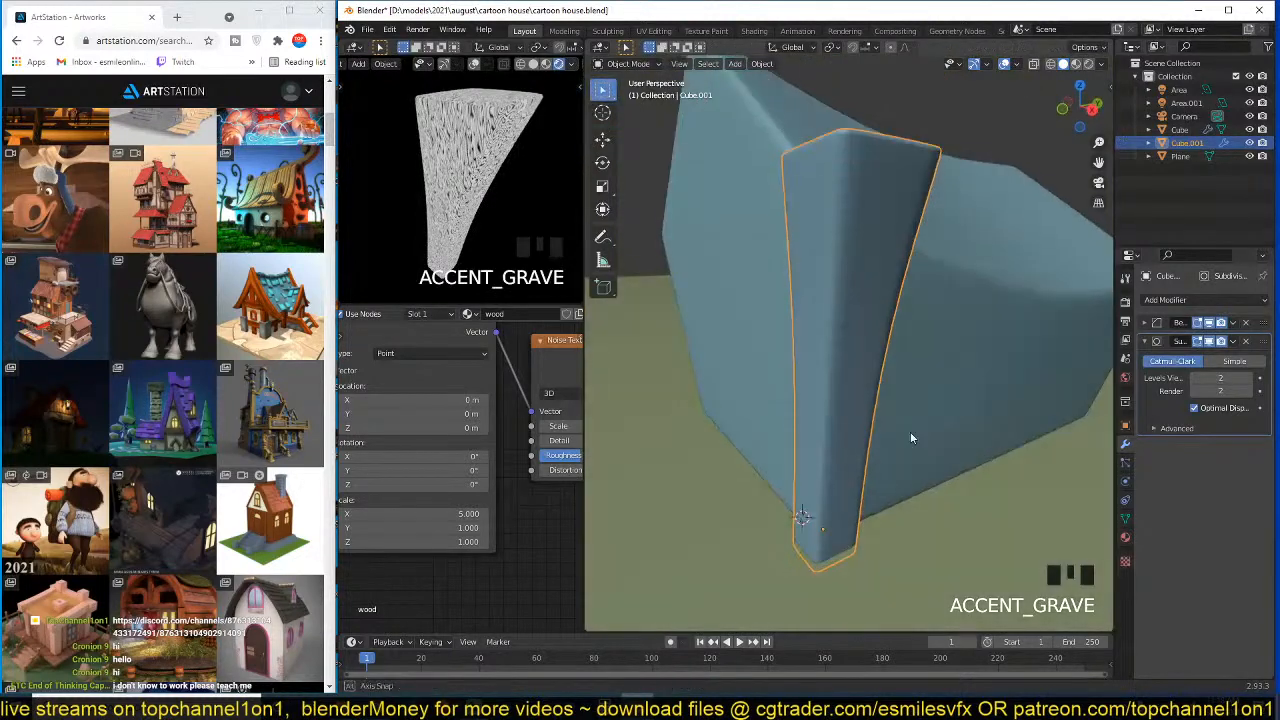
- Connect the Texture Coordinate node's UV output to the Mapping node's Vector input
scroll(440, 420, "down", 6)
scroll(422, 395, "up", 6)
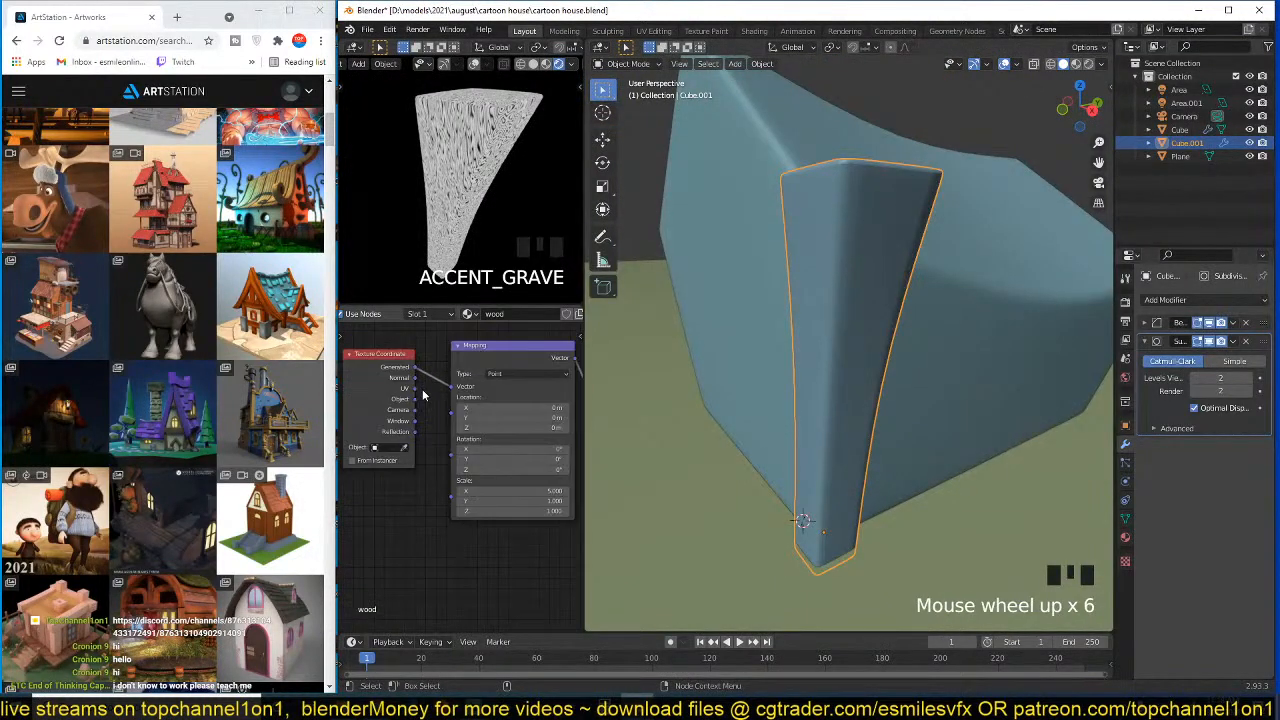
left_click_drag(415, 388, 452, 386)
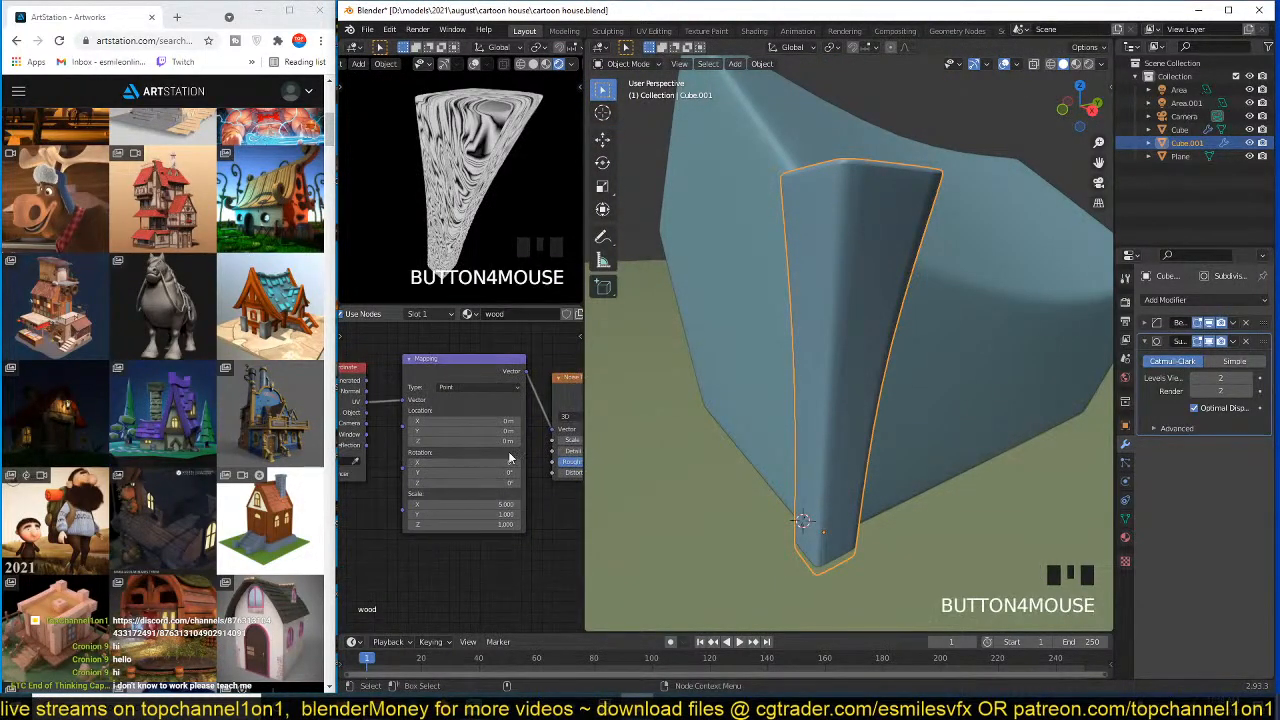
- Change the Outliner area to a UV Editor and rotate the corner post's complete UV layout
left_click(1131, 47)
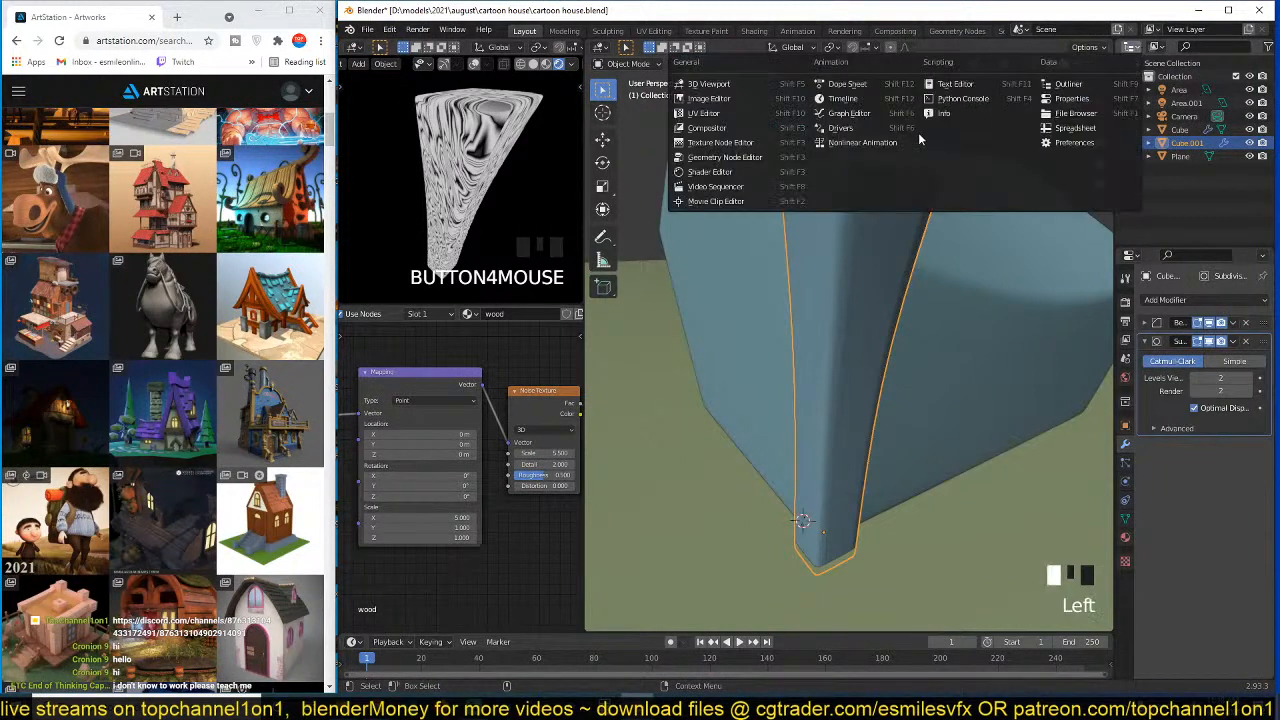
left_click(753, 117)
scroll(1140, 152, "down", 4)
key("Tab")
key("a")
scroll(1193, 187, "up", 3)
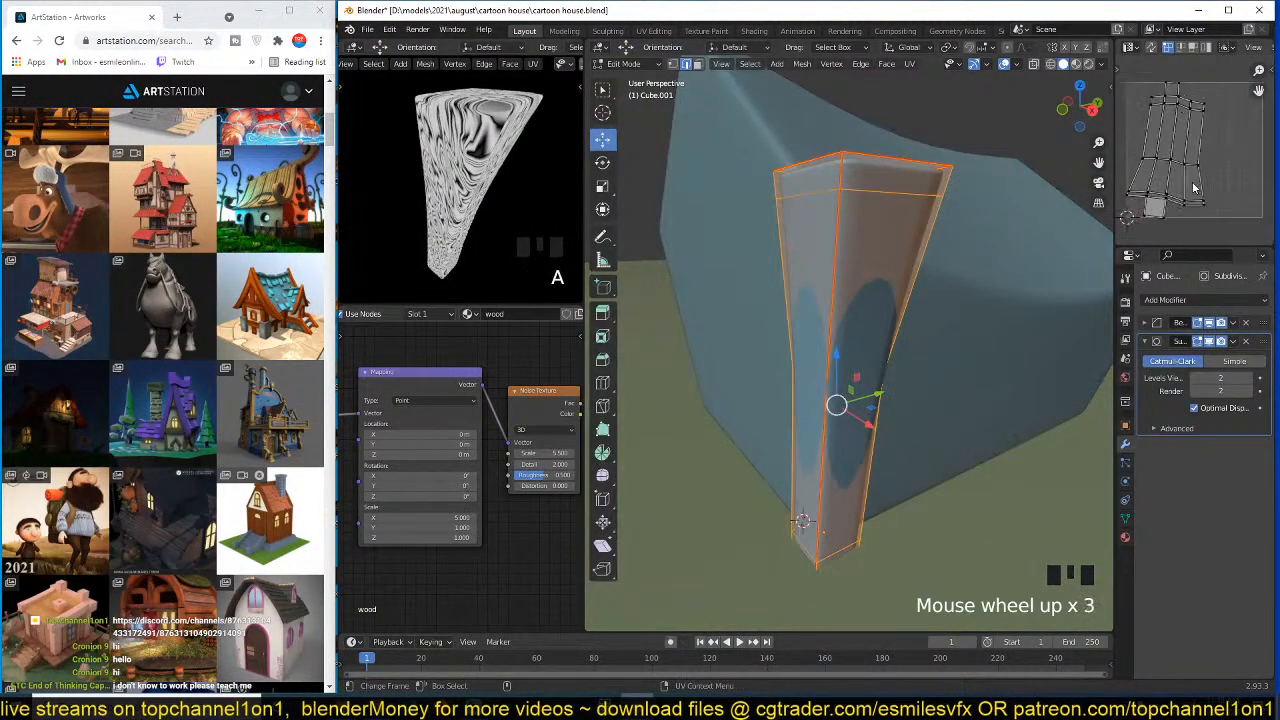
scroll(1200, 194, "up", 2)
scroll(1206, 200, "down", 3)
key("r")
left_click(1225, 205)
key("Tab")
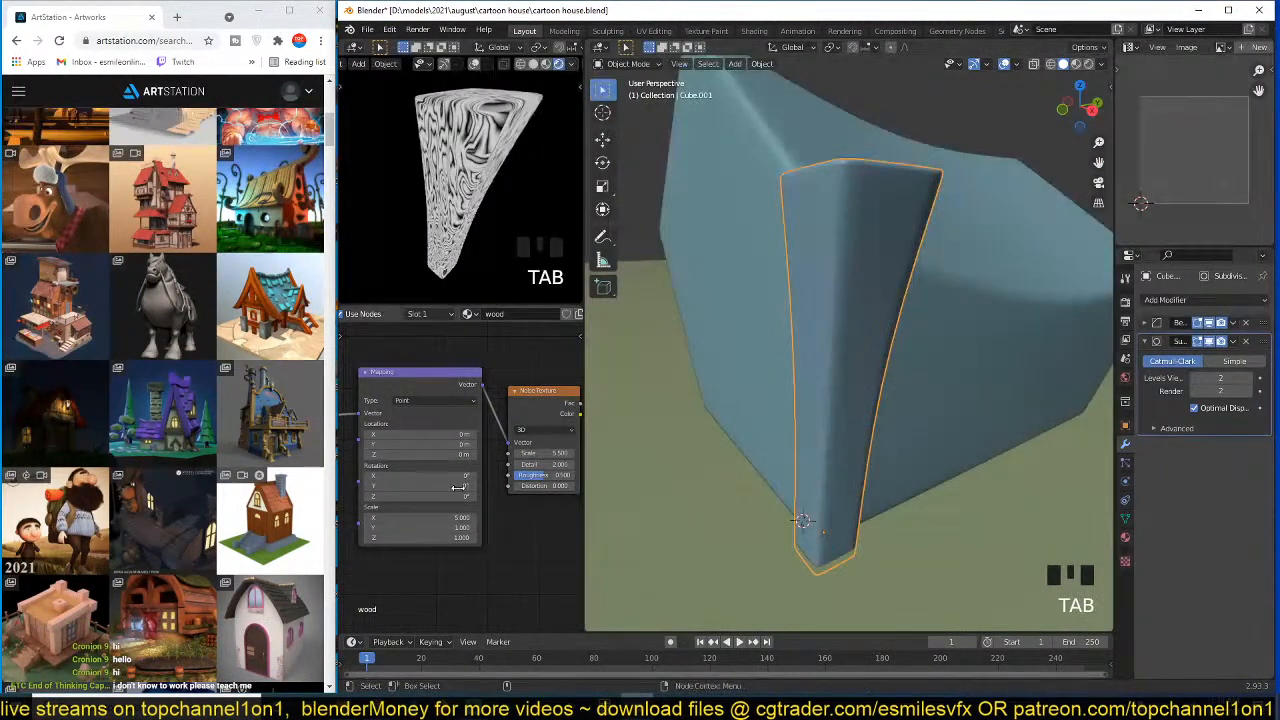
- Set the Mapping node's X scale to 1
scroll(458, 488, "down", 1)
middle_click_drag(458, 488, 467, 437)
left_click(450, 463)
type("1")
key("Return")
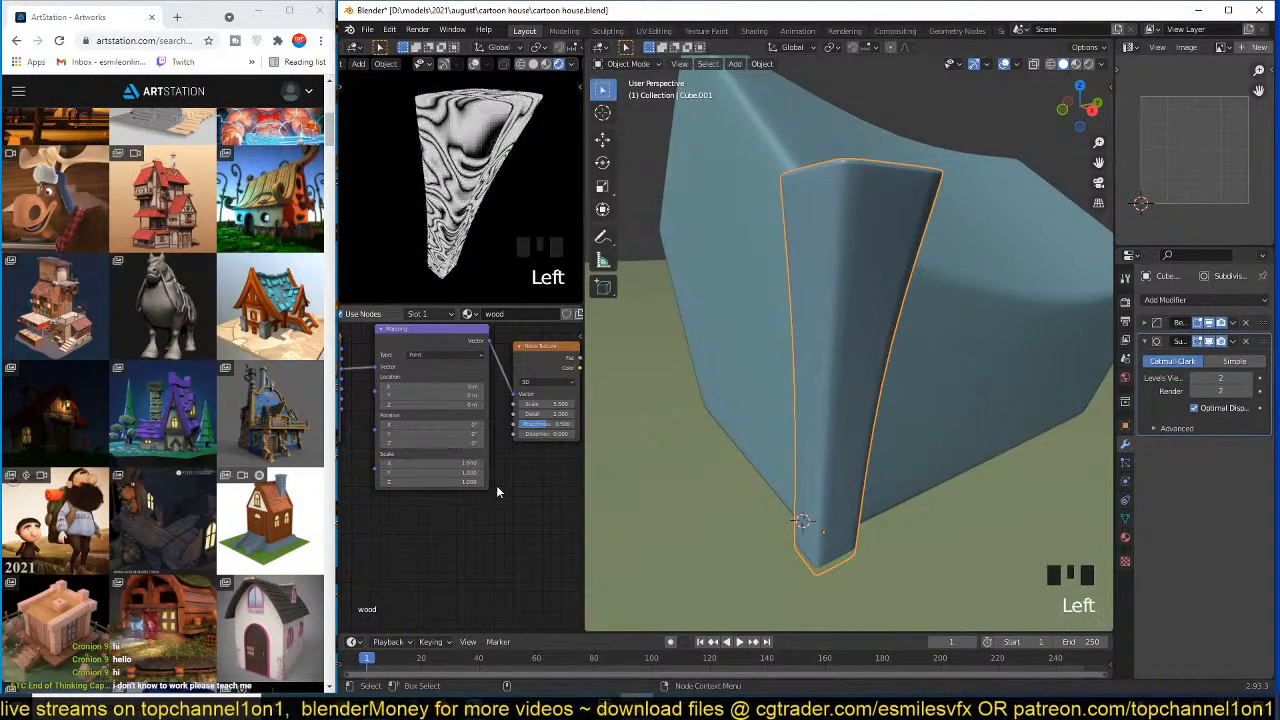
- Try stretching the wood pattern by raising the Y scale on the Mapping node
middle_click_drag(496, 490, 469, 505)
scroll(455, 495, "up", 3)
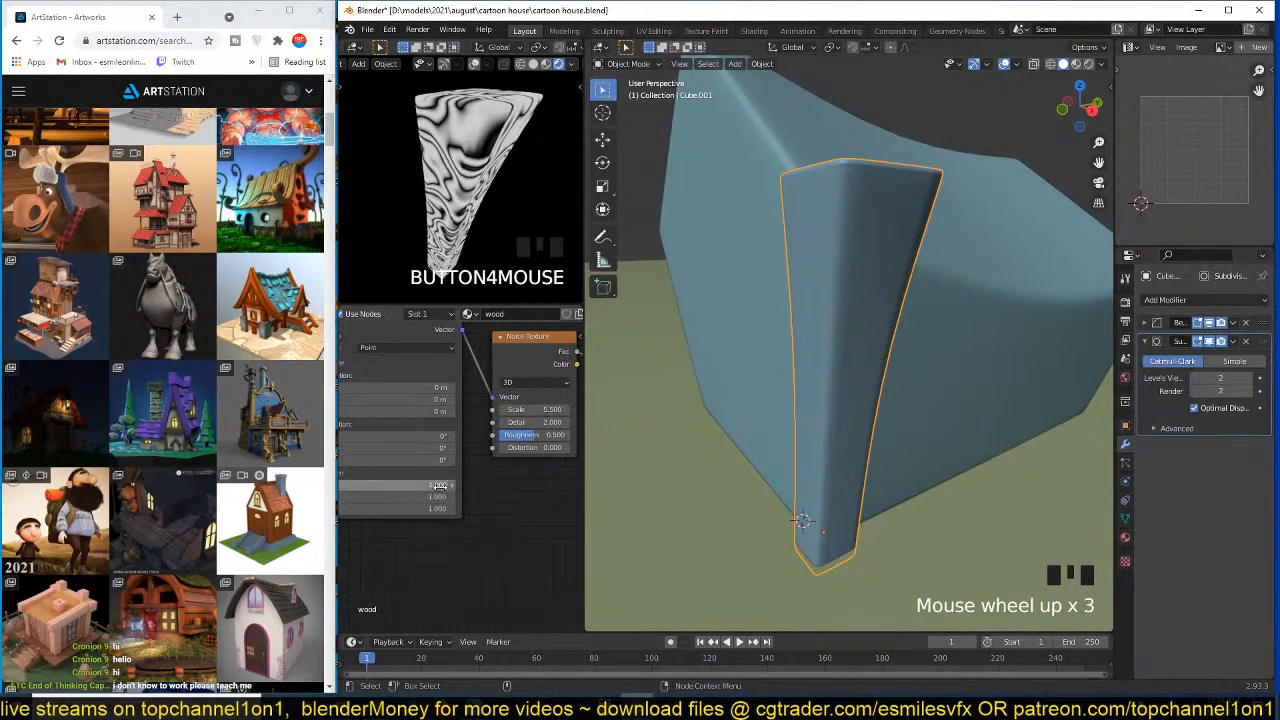
mouse_move(440, 496)
left_mouse_down()
mouse_move(495, 496)
mouse_move(440, 497)
mouse_move(475, 508)
mouse_move(440, 496)
left_mouse_up()
key("ctrl+z")
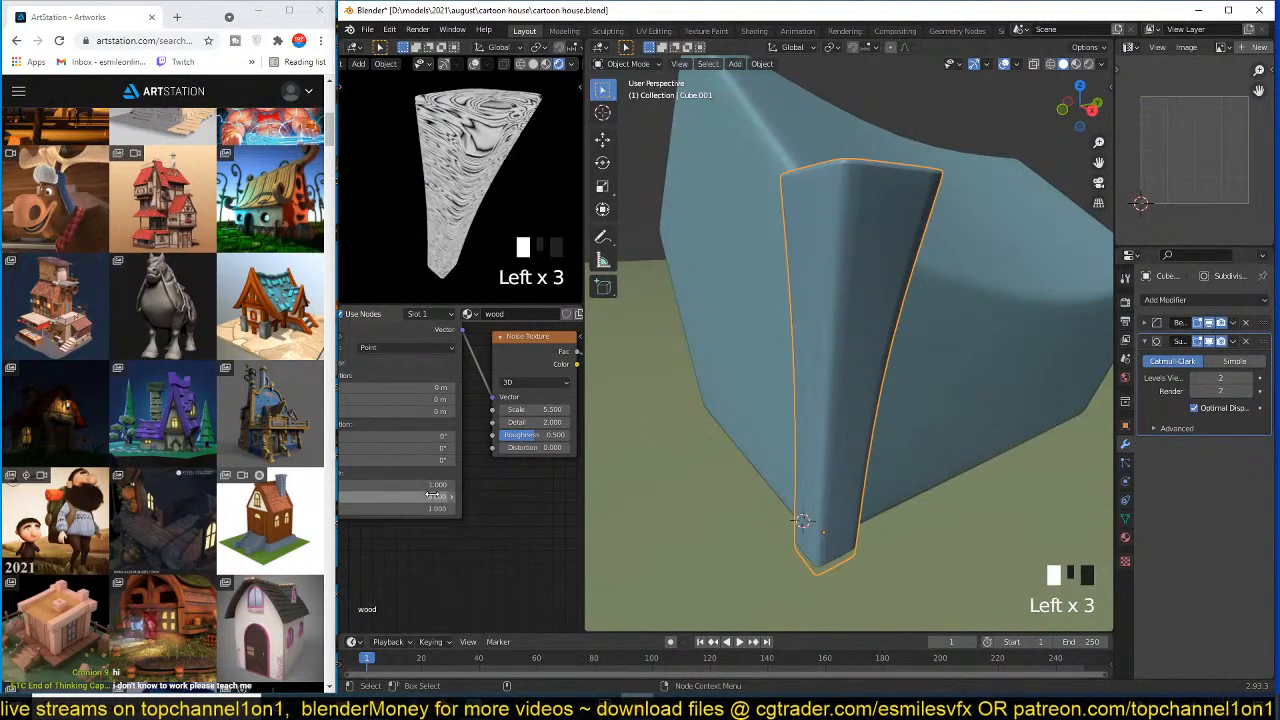
key("grave")
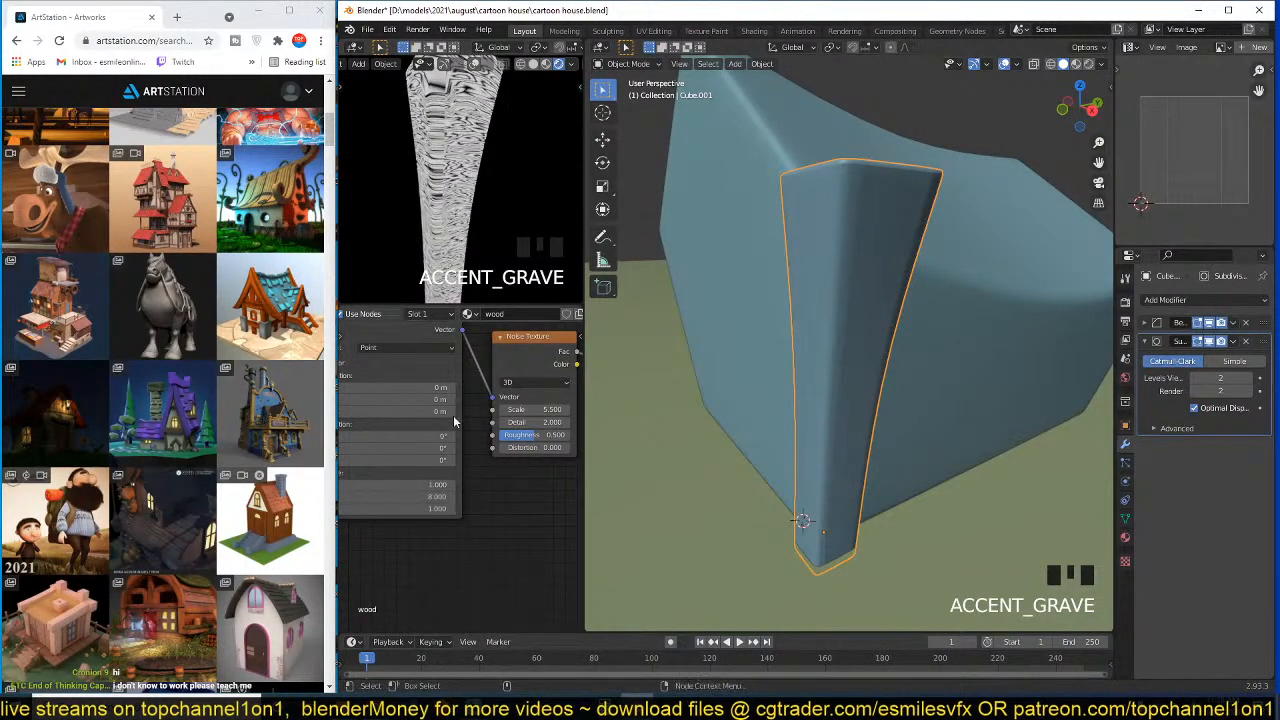
- Set the Mapping node's X scale to 7.400 so the wood grain runs along the pillar
mouse_move(435, 497)
left_mouse_down()
mouse_move(365, 497)
mouse_move(500, 485)
left_mouse_up()
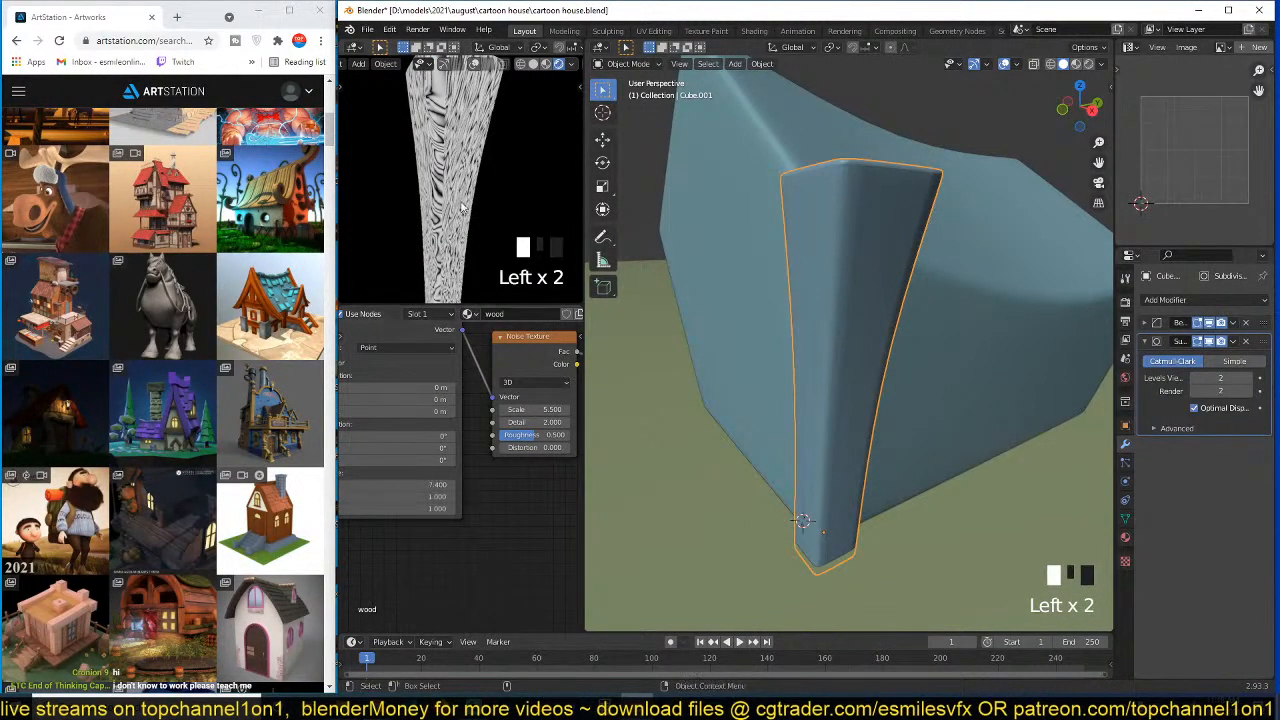
key("grave")
key("grave")
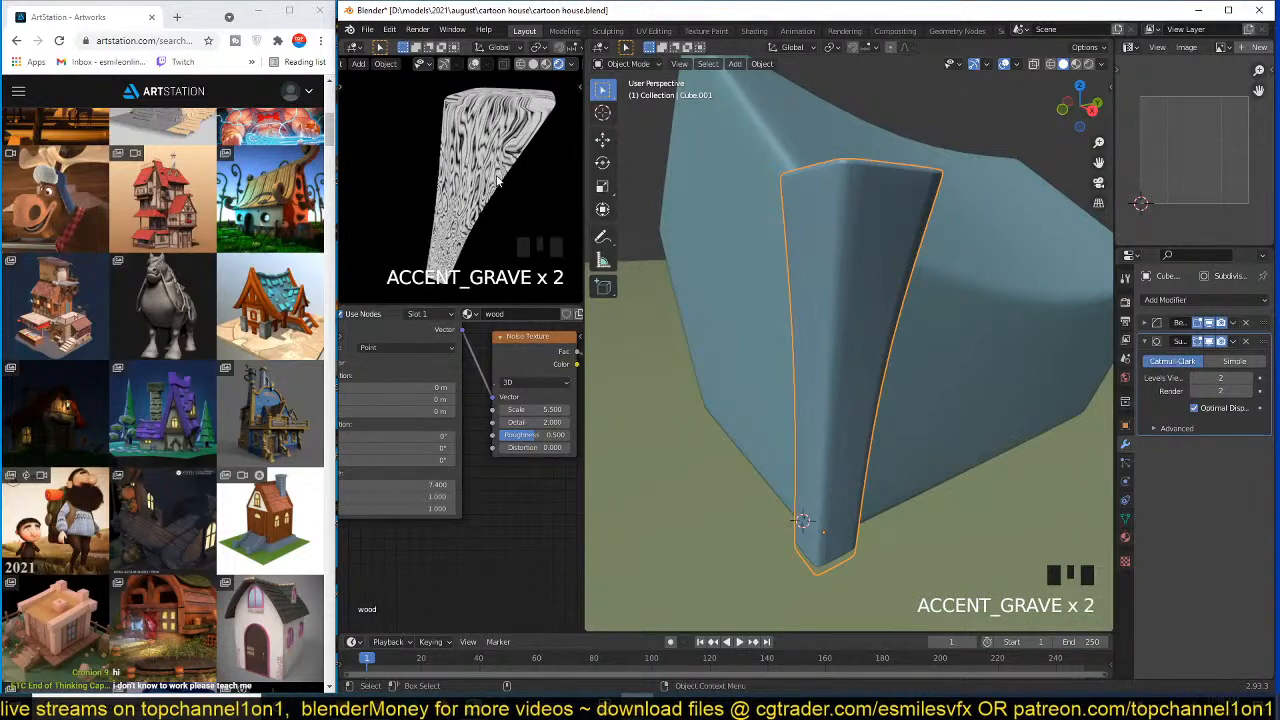
key("grave")
scroll(450, 420, "up", 2)
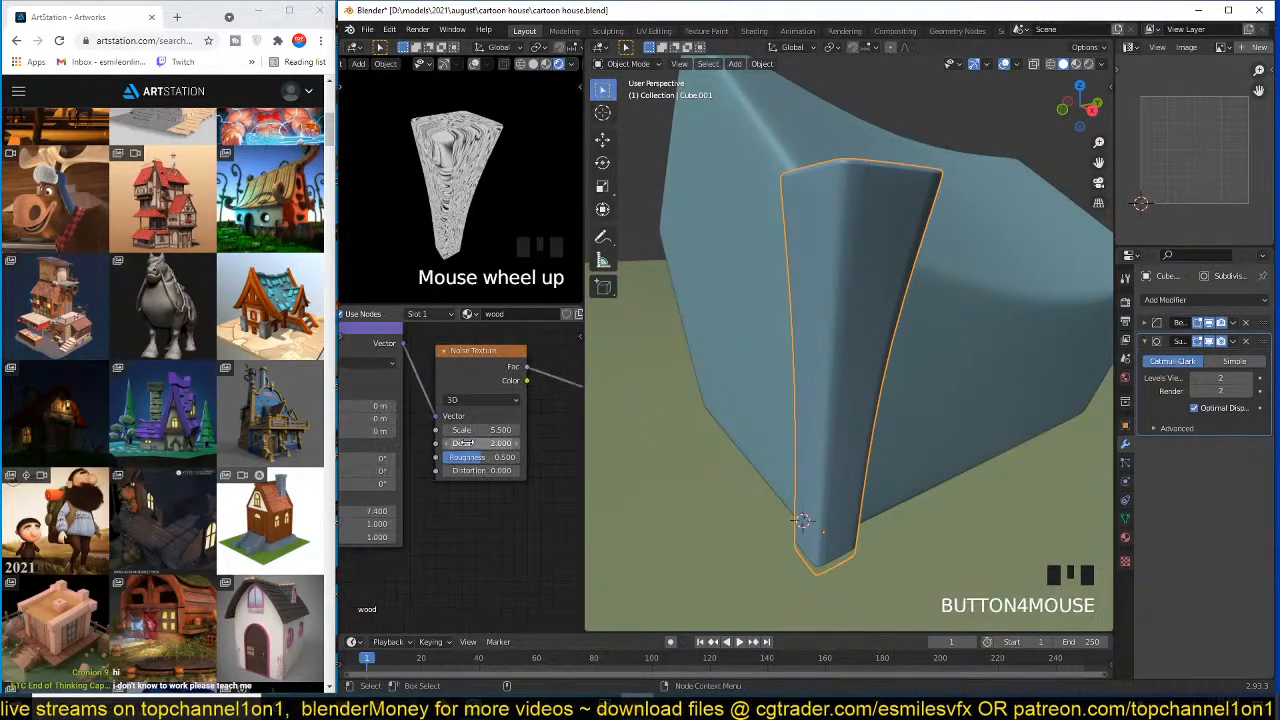
- Set the Noise Texture scale to 1.000 to enlarge the wood grain pattern
scroll(460, 443, "up", 1)
key("grave")
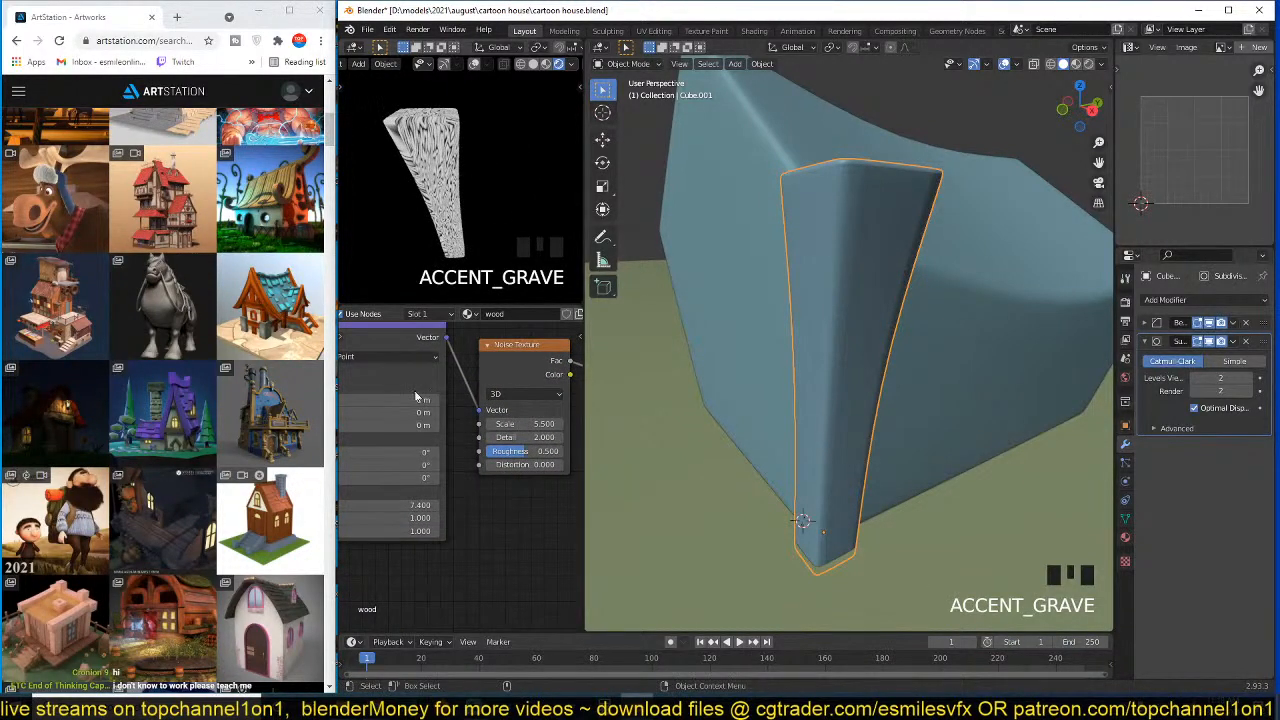
scroll(436, 456, "up", 1)
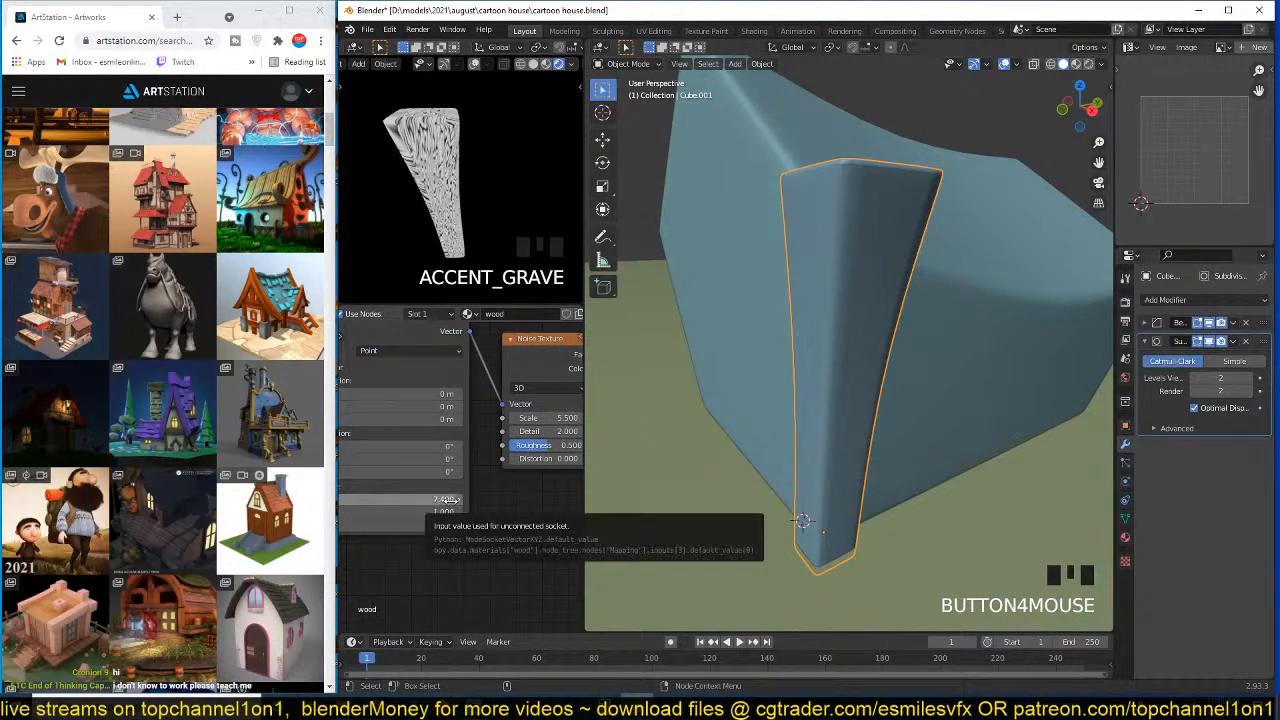
scroll(436, 516, "up", 1)
mouse_move(478, 440)
left_mouse_down()
mouse_move(505, 442)
mouse_move(480, 444)
left_mouse_up()
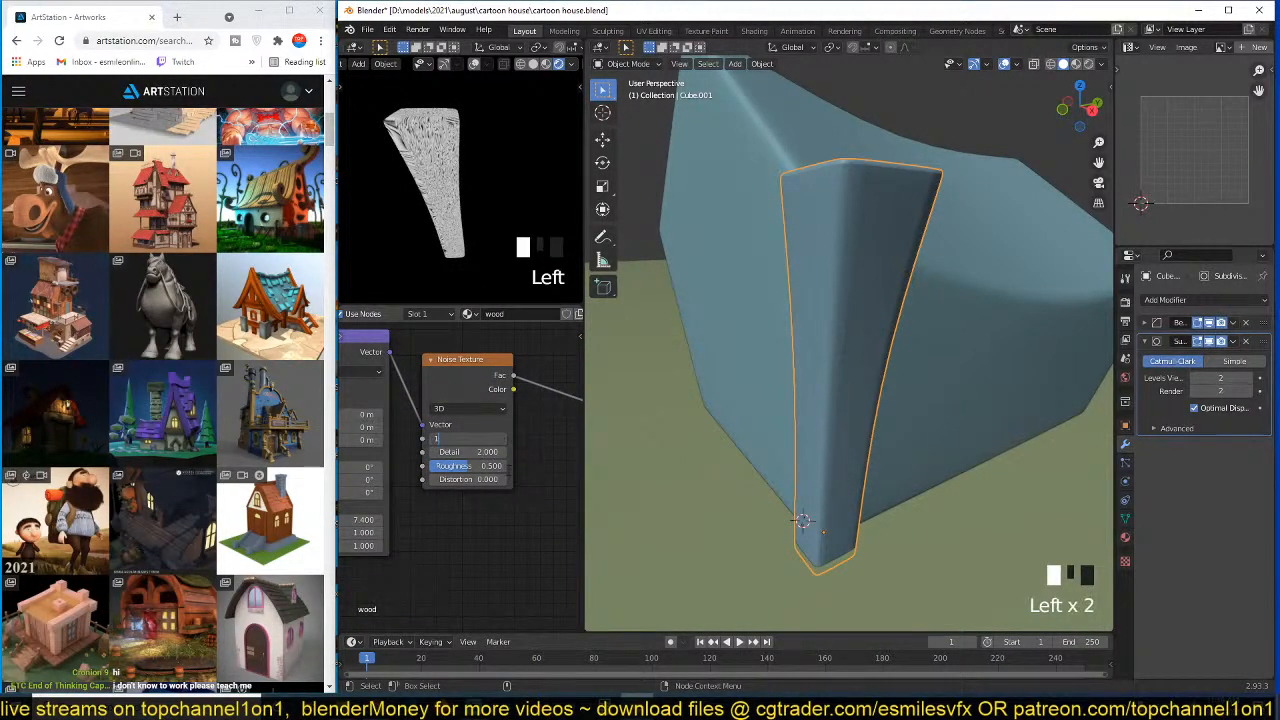
key("Return")
key("grave")
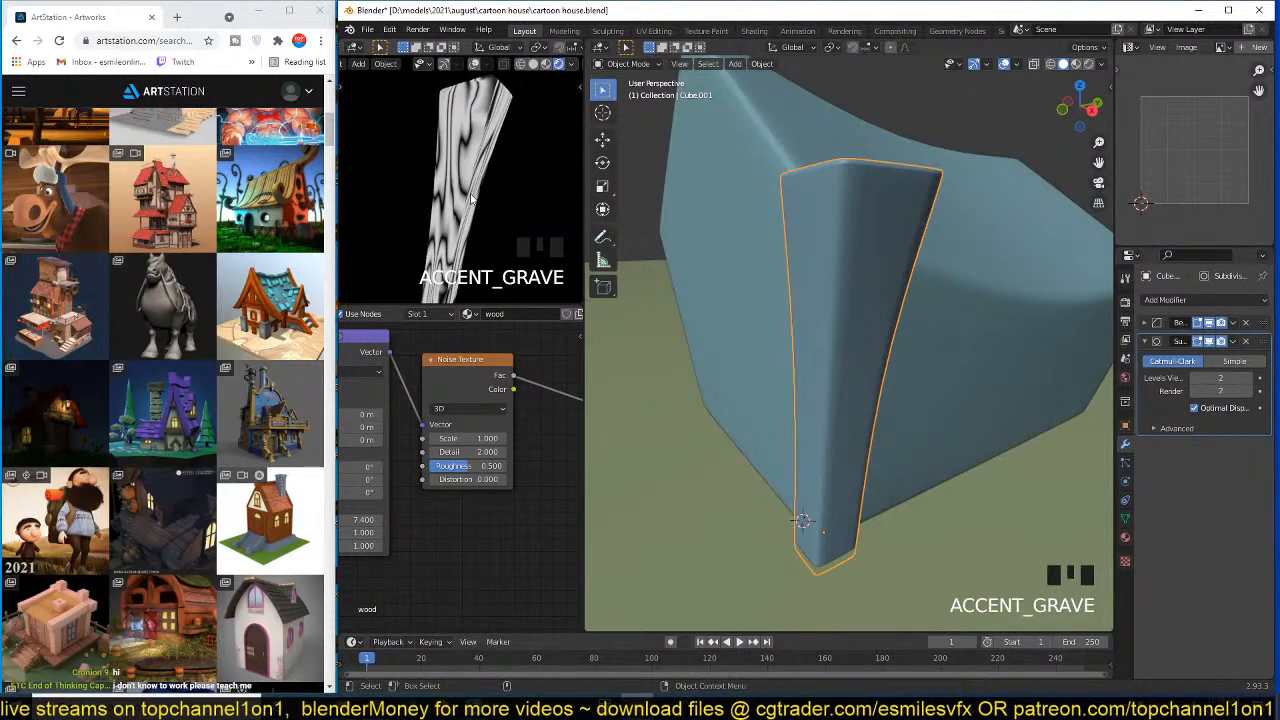
- Leave the pillar's isolated view so the whole house shows in the rendered preview, and save the file
scroll(454, 234, "down", 2)
scroll(486, 371, "down", 3)
middle_click_drag(497, 456, 392, 482)
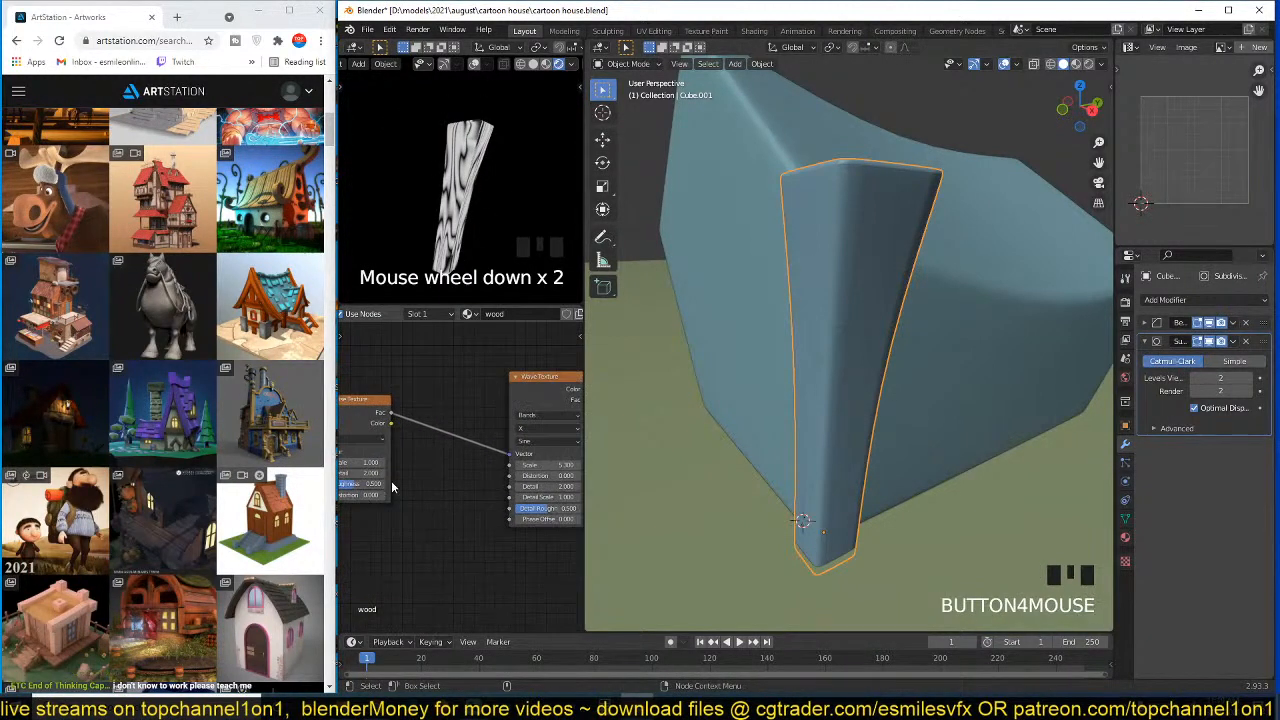
scroll(440, 485, "down", 6)
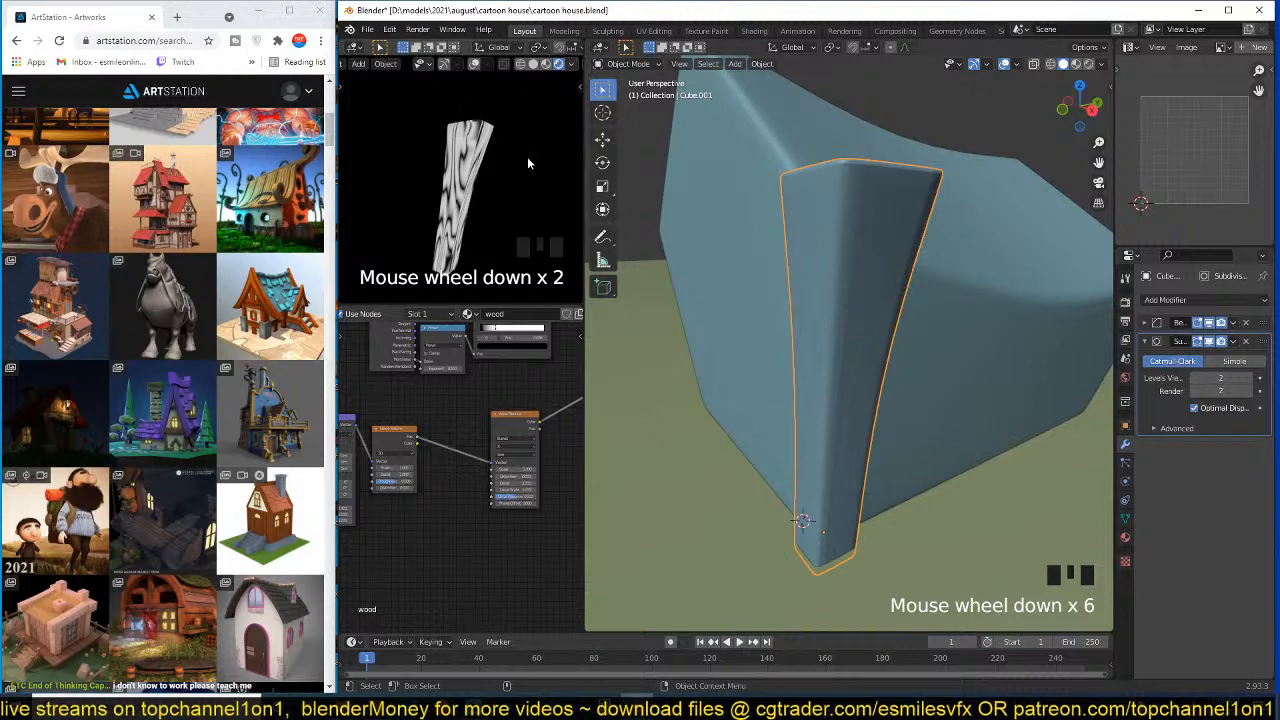
key("slash")
scroll(524, 162, "up", 1)
scroll(520, 170, "down", 4)
key("ctrl+s")
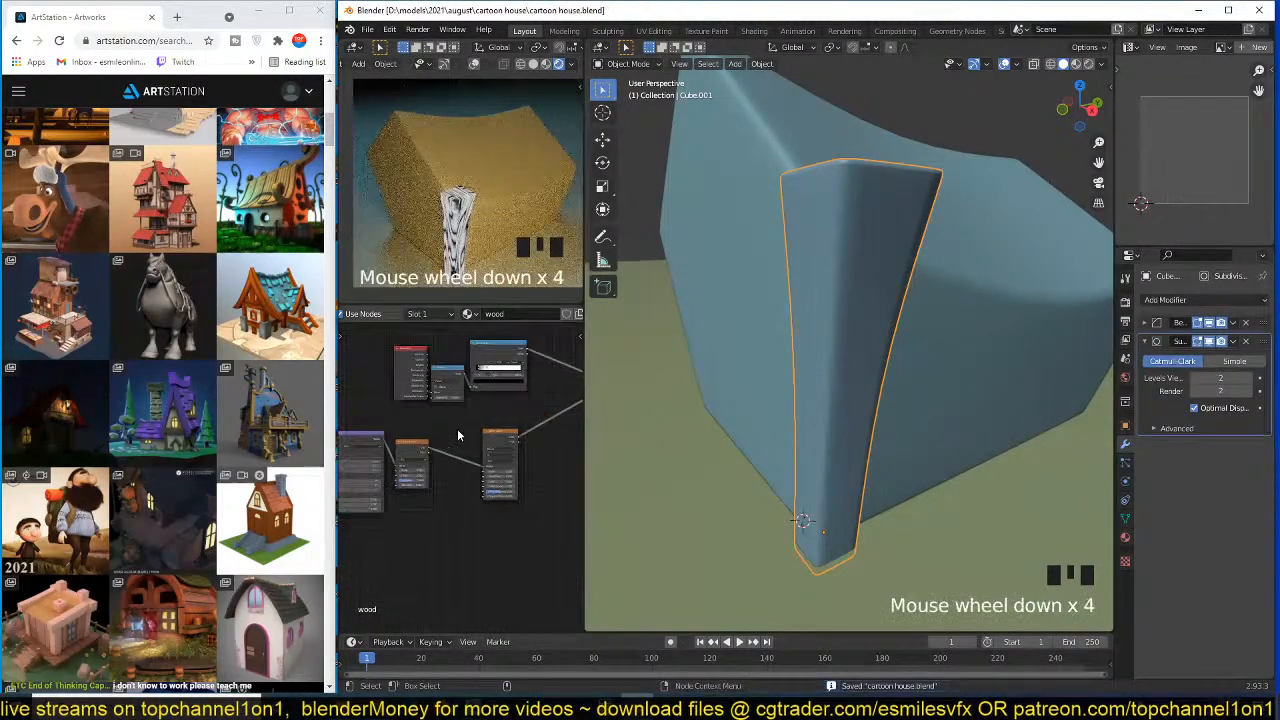
scroll(430, 460, "up", 5)
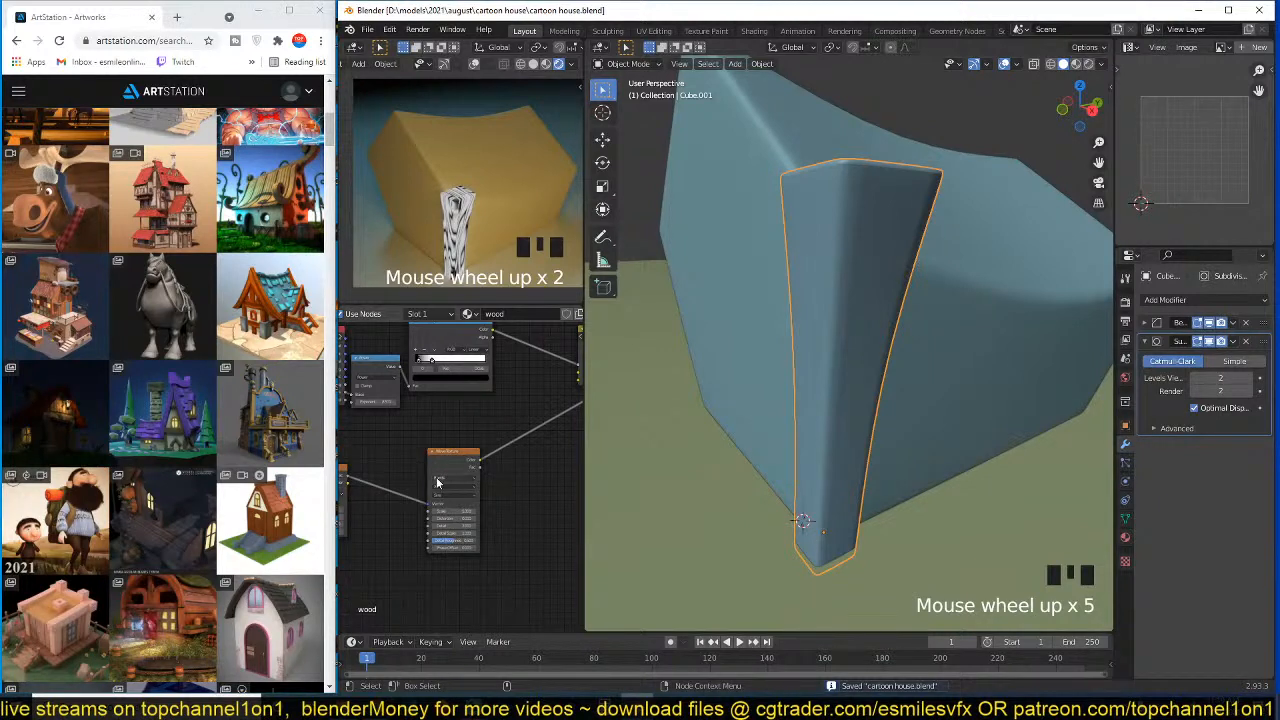
middle_click_drag(437, 483, 486, 433)
scroll(476, 463, "up", 2)
key("ctrl+s")
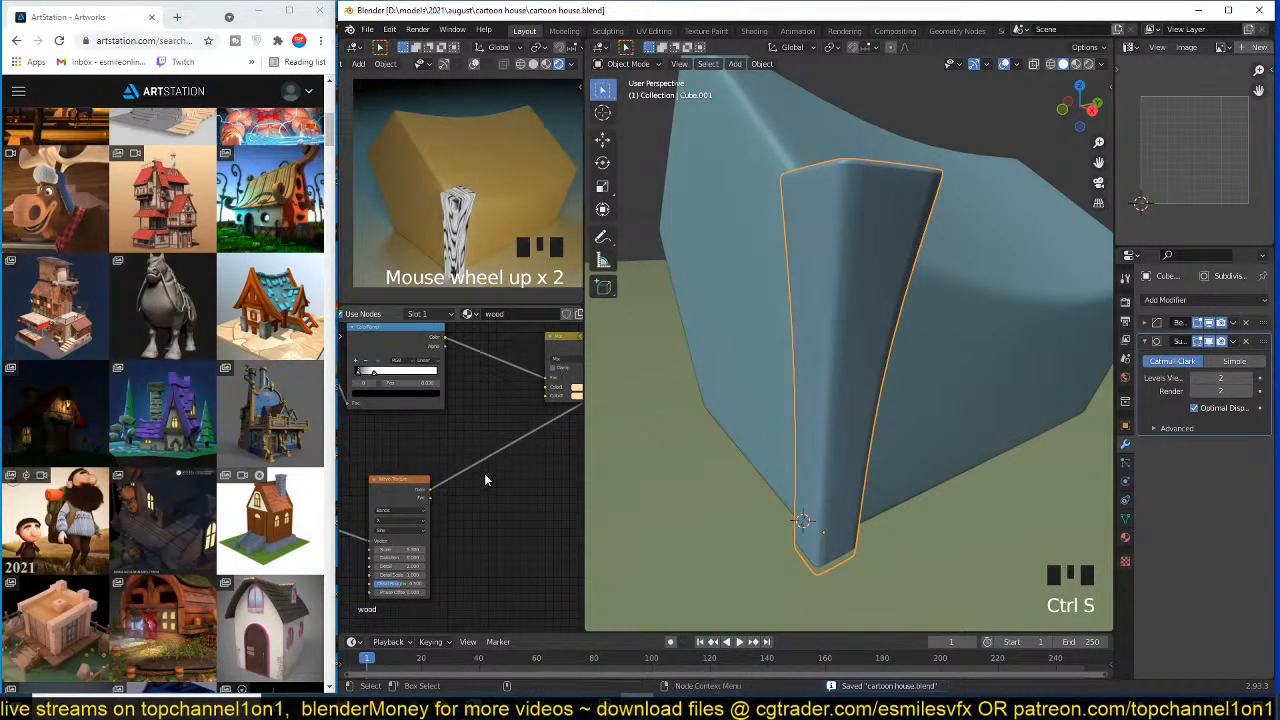
- Add a ColorRamp node on the link coming out of the Wave Texture in the wood material
scroll(465, 498, "up", 2)
scroll(465, 498, "down", 3)
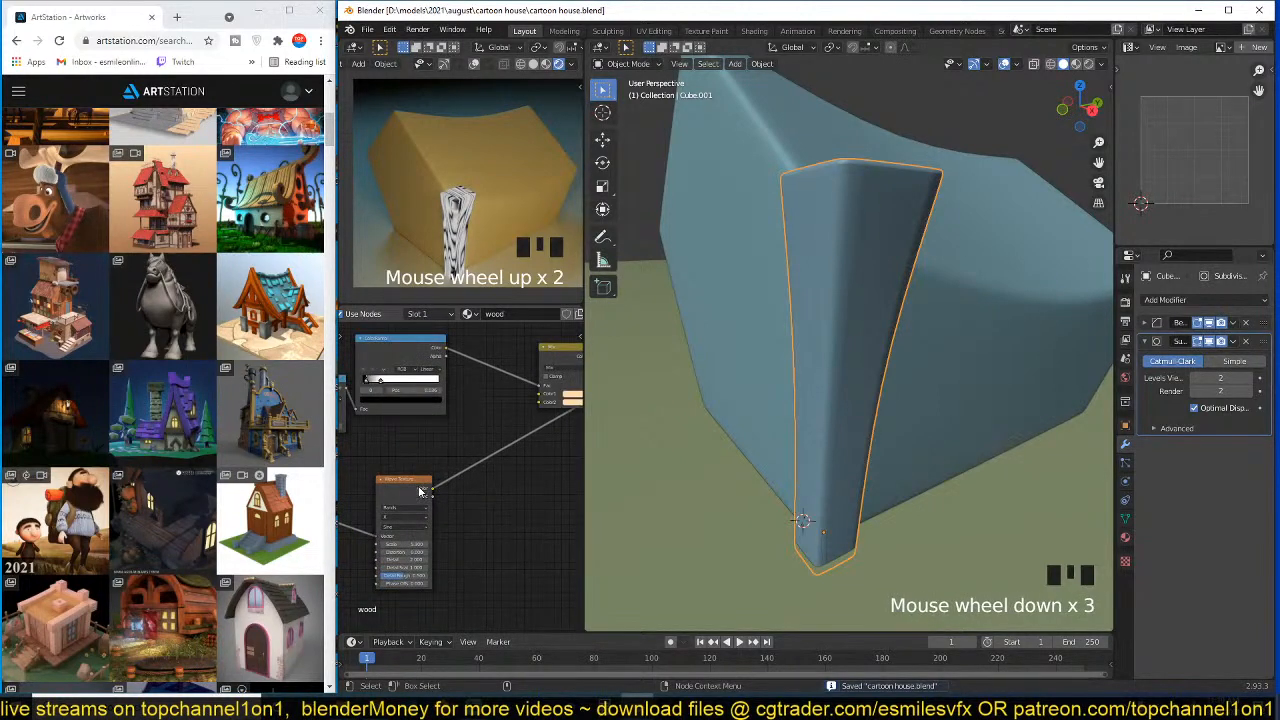
left_click_drag(418, 488, 394, 488)
scroll(518, 417, "down", 3)
middle_click_drag(518, 417, 512, 413)
key("shift+a")
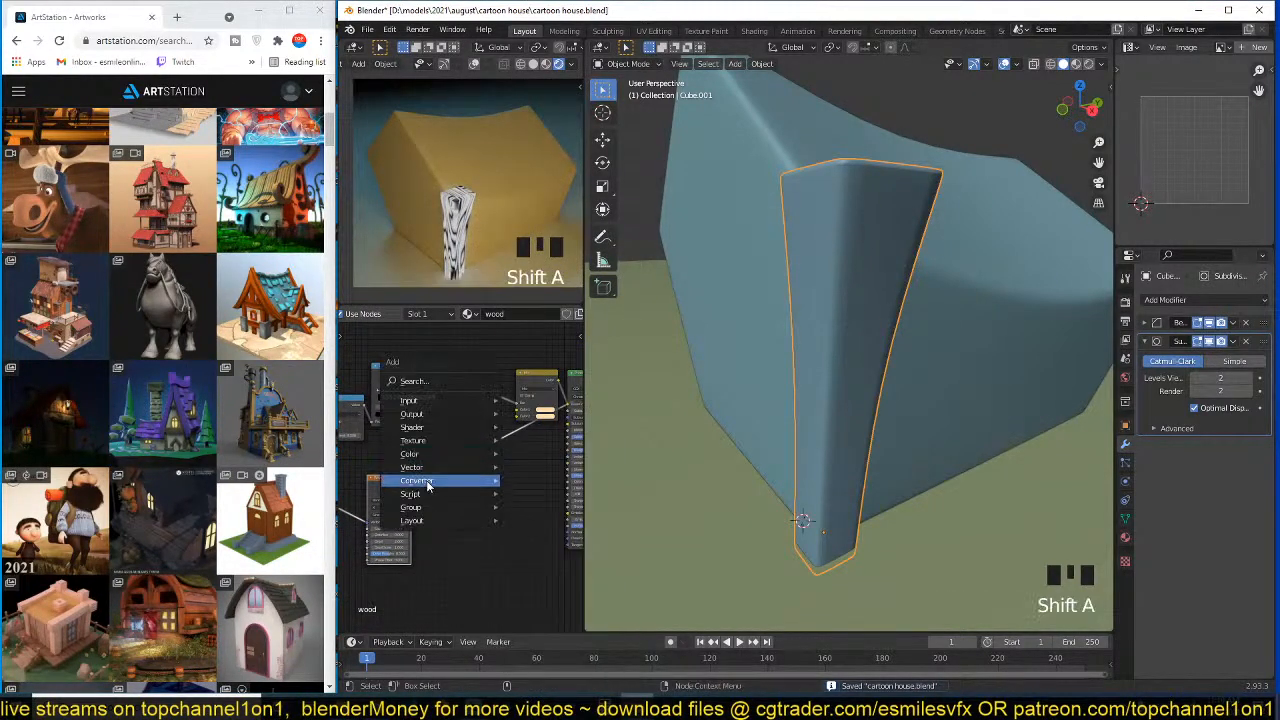
mouse_move(440, 480)
left_click(554, 320)
left_click(436, 448)
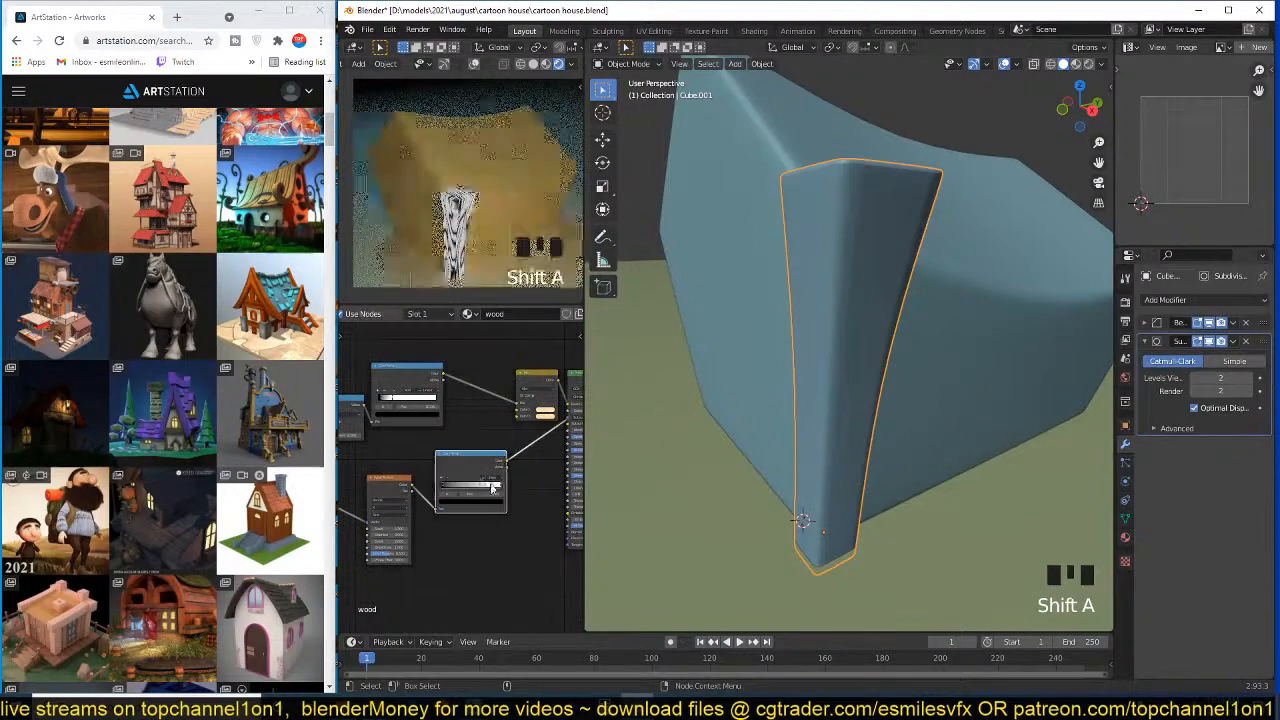
- Preview the new ColorRamp on the pillar and save the file
scroll(466, 484, "up", 1)
left_click(494, 472, "ctrl+shift")
middle_click_drag(494, 484, 485, 486)
scroll(485, 486, "up", 4)
key("ctrl+s")
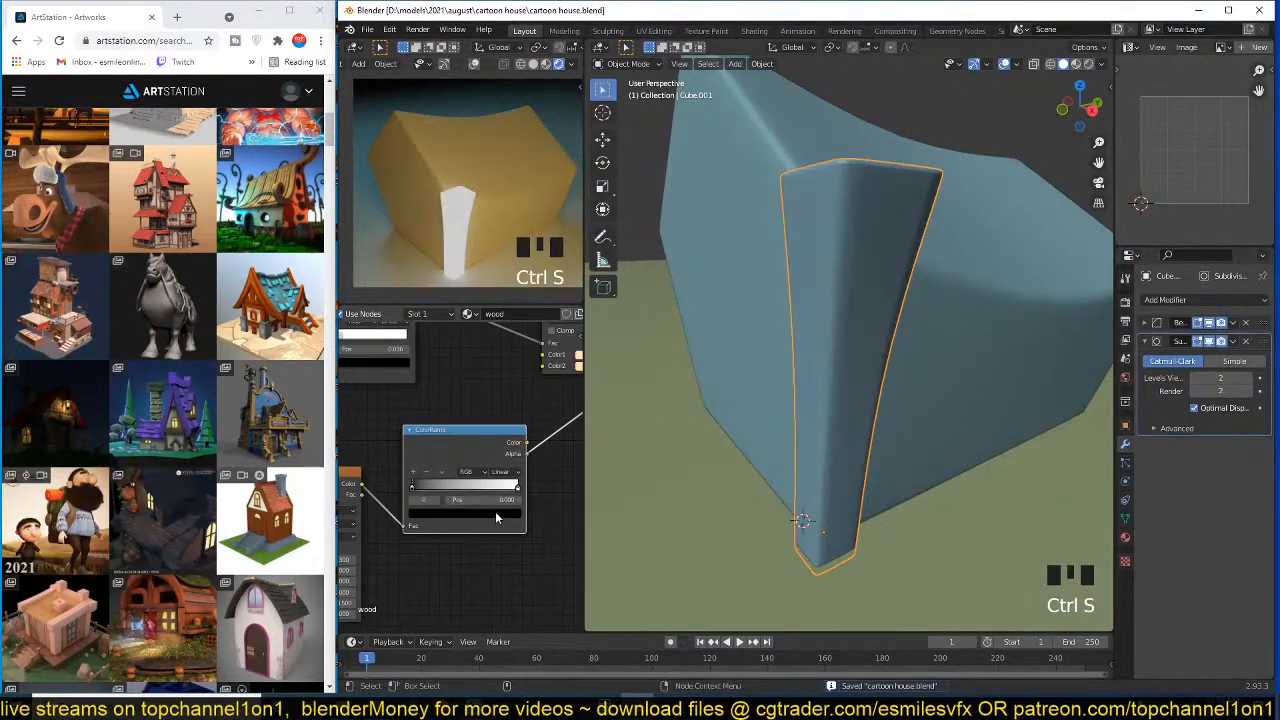
- Recolour the new ColorRamp's white stop to a dark orange-brown and preview the ramp's Color output on the pillar
left_click(516, 487)
left_click(503, 512)
left_click_drag(448, 410, 439, 430)
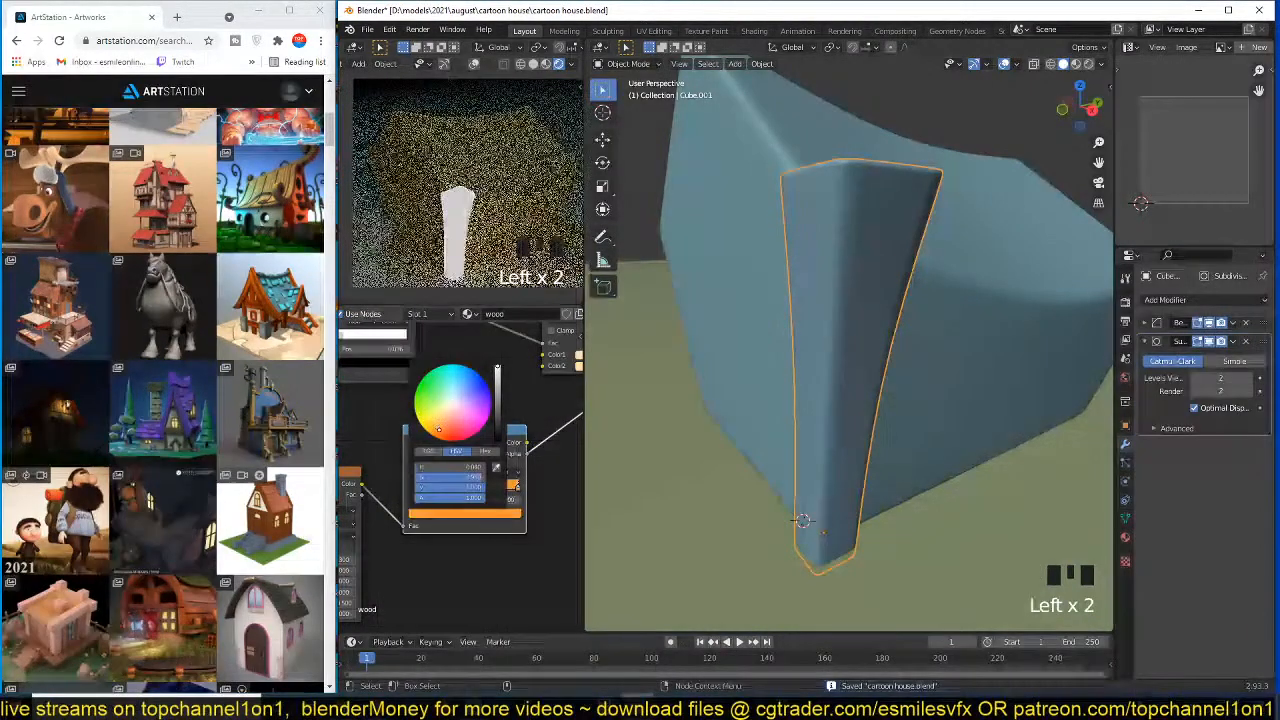
left_click(475, 435, "ctrl+shift")
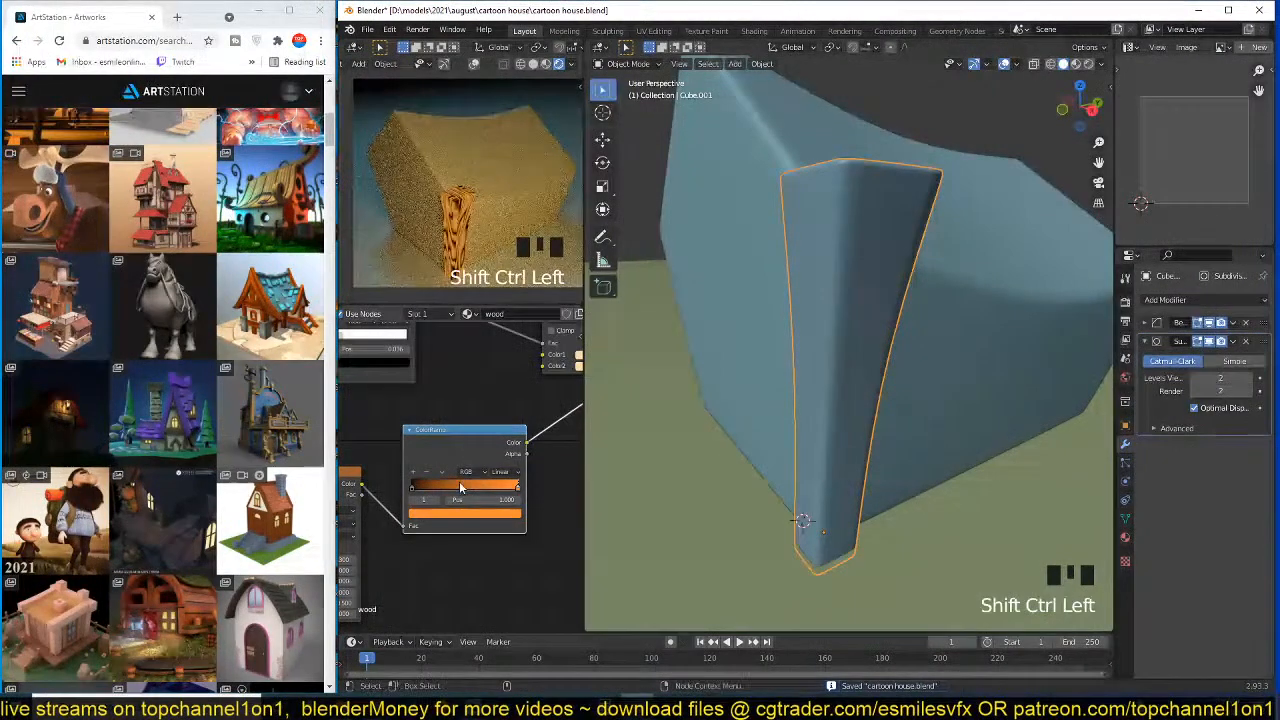
scroll(397, 486, "up", 5)
left_click(508, 526)
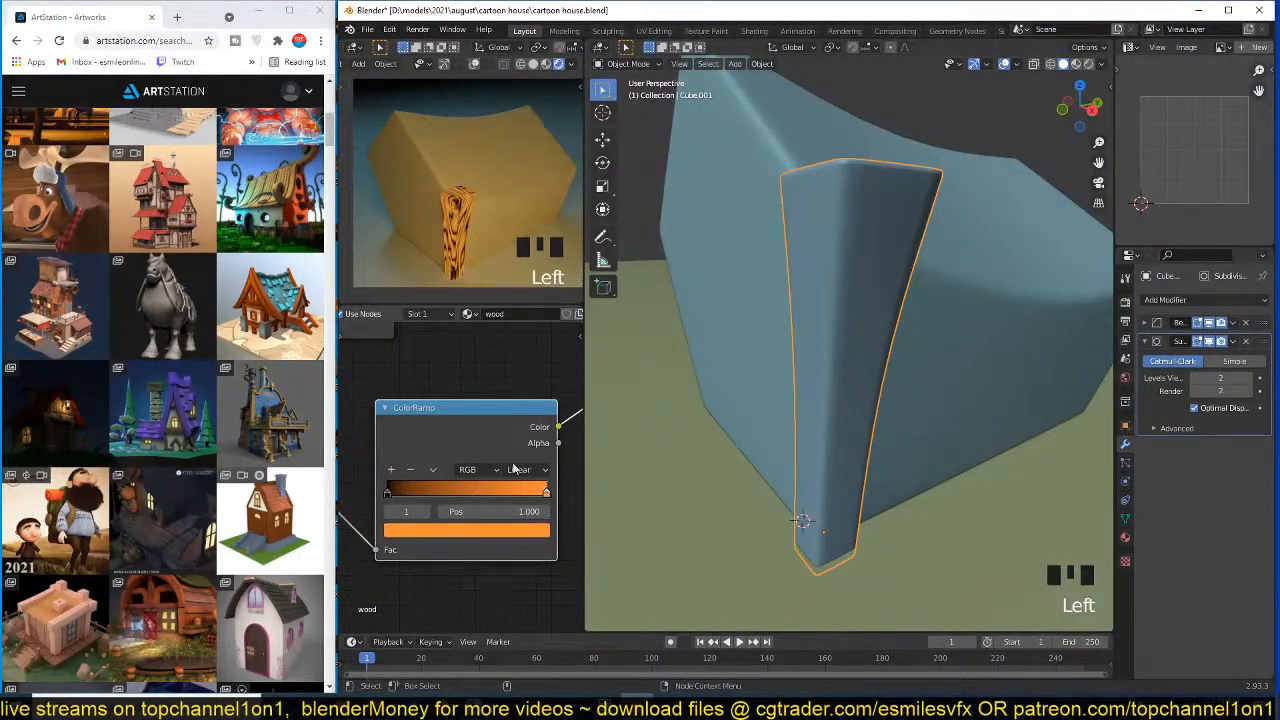
left_click(493, 530)
left_click_drag(516, 357, 515, 385)
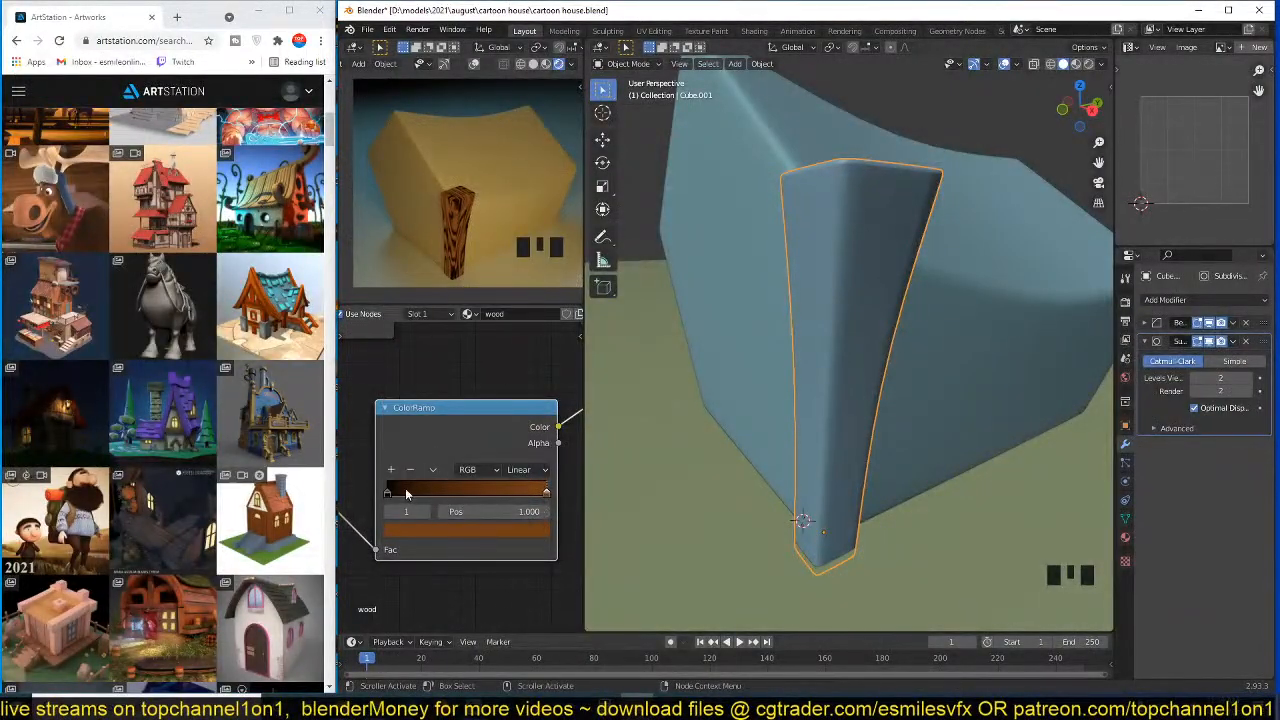
- Recolour the new ColorRamp's black stop to a dark reddish brown and save the file
left_click(440, 492)
left_click(450, 530)
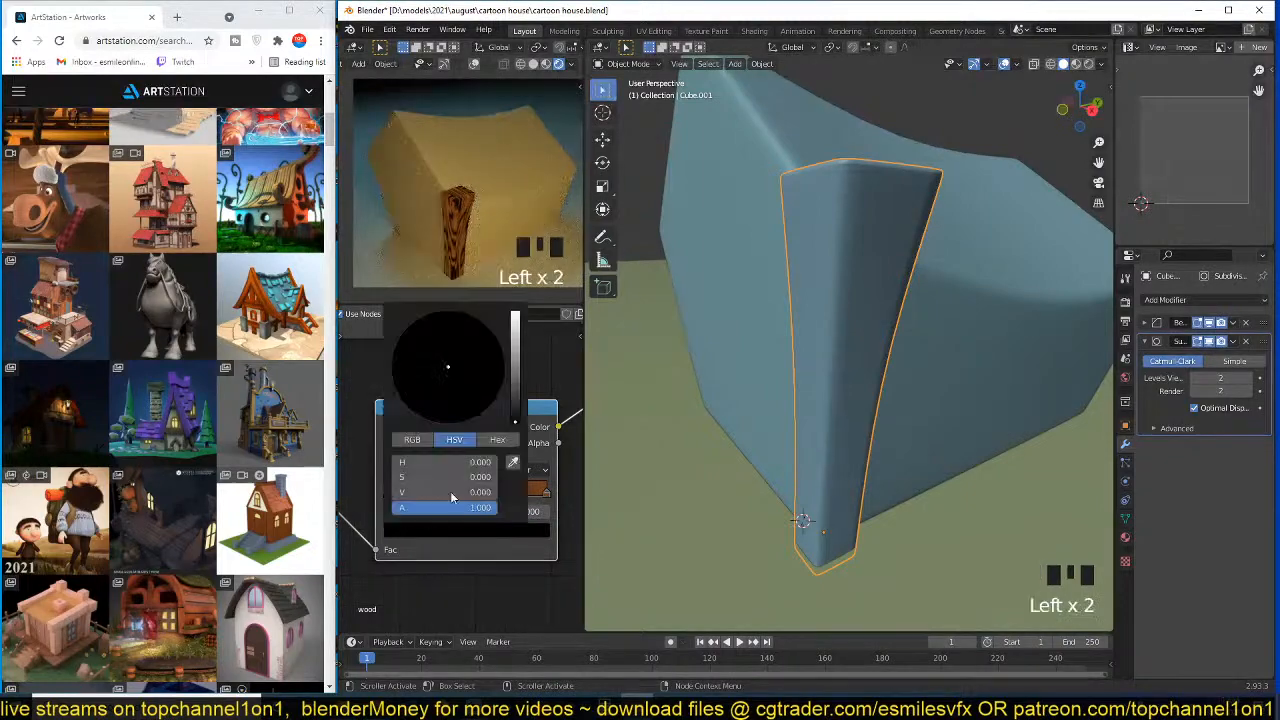
left_click(512, 399)
left_click_drag(448, 386, 438, 409)
scroll(494, 427, "down", 5)
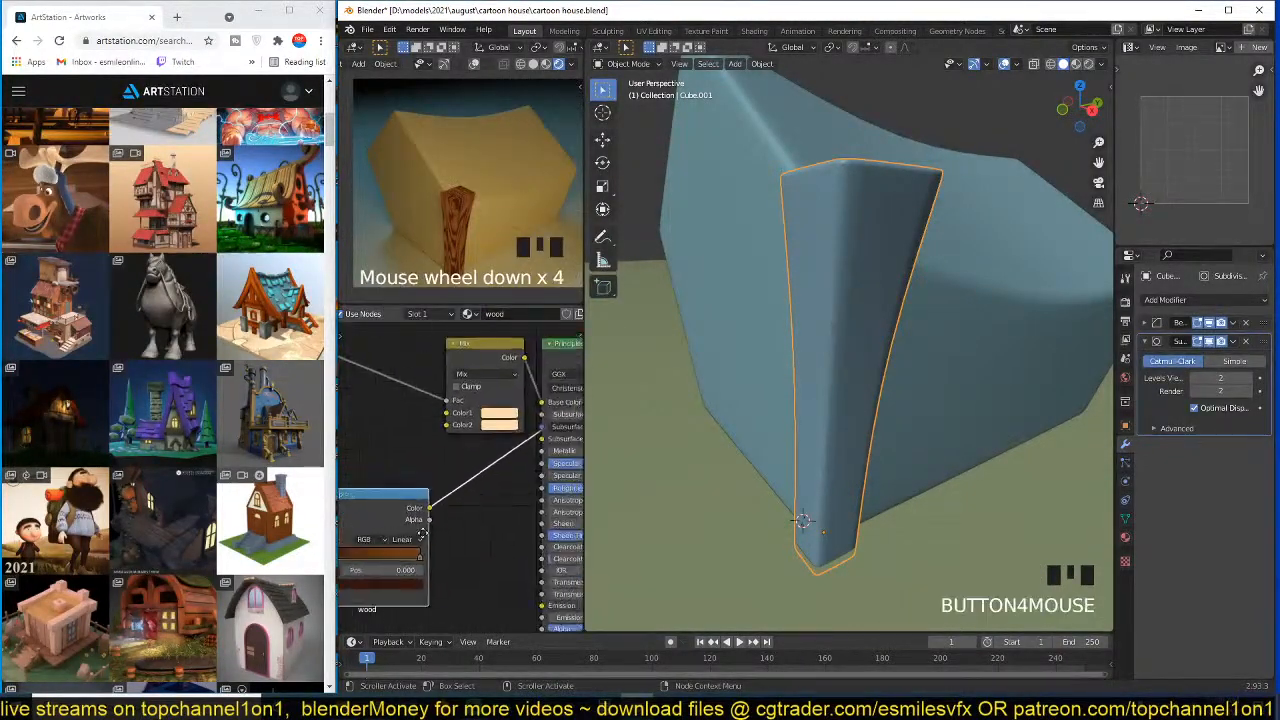
key("ctrl+s")
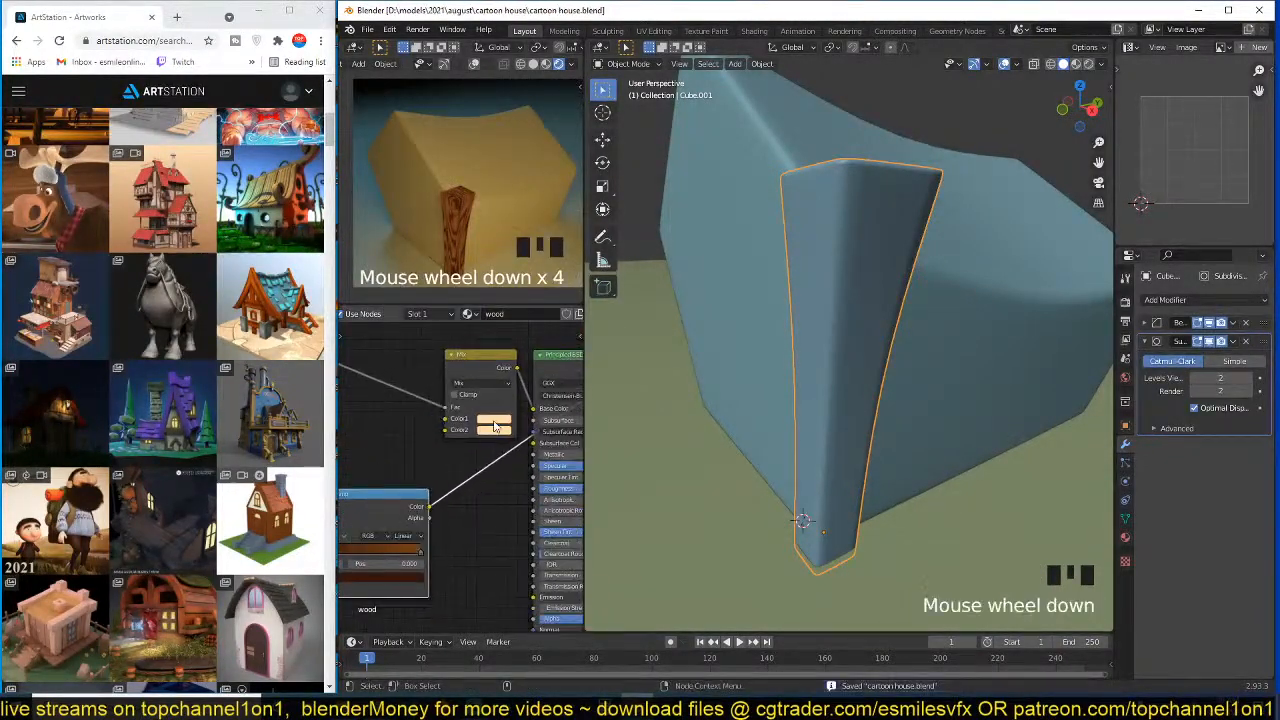
- Connect the wood ColorRamp's Color output to the Mix node's Color1 input
left_click(487, 371, "ctrl+shift")
middle_click_drag(424, 483, 496, 459)
left_click_drag(499, 481, 502, 469)
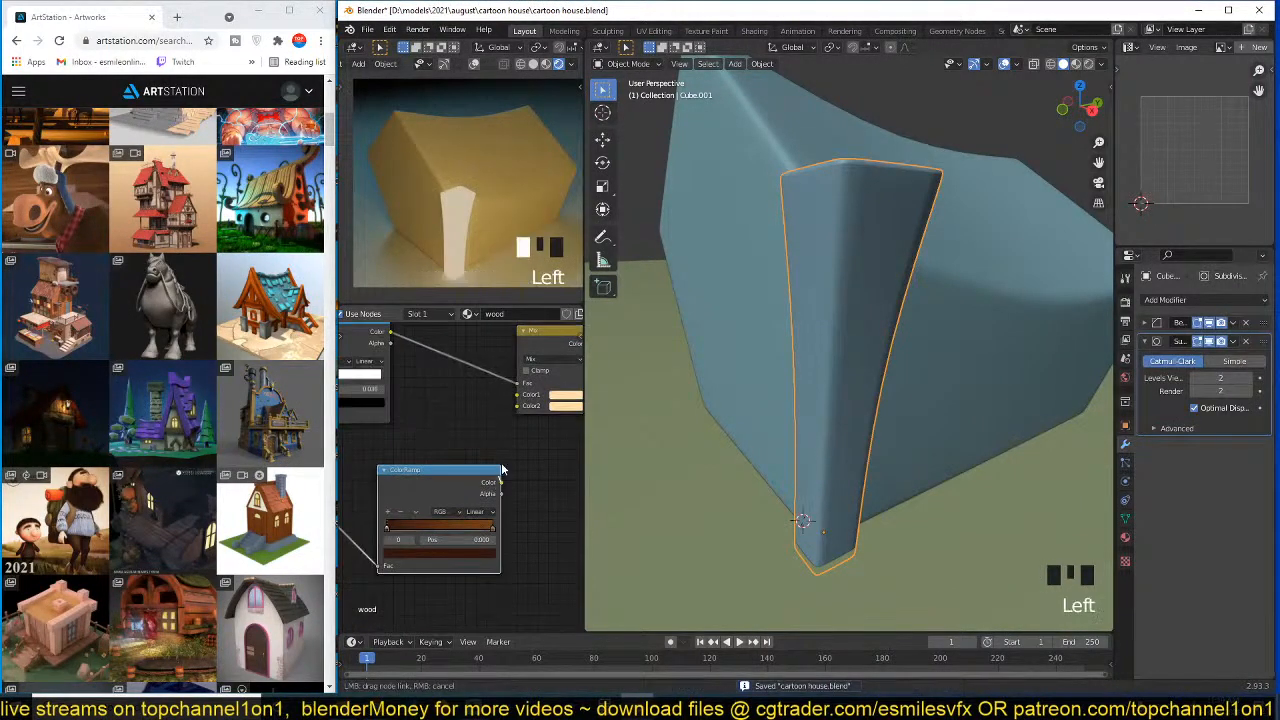
left_click_drag(517, 398, 517, 396)
middle_click_drag(517, 396, 487, 414)
scroll(505, 390, "up", 2)
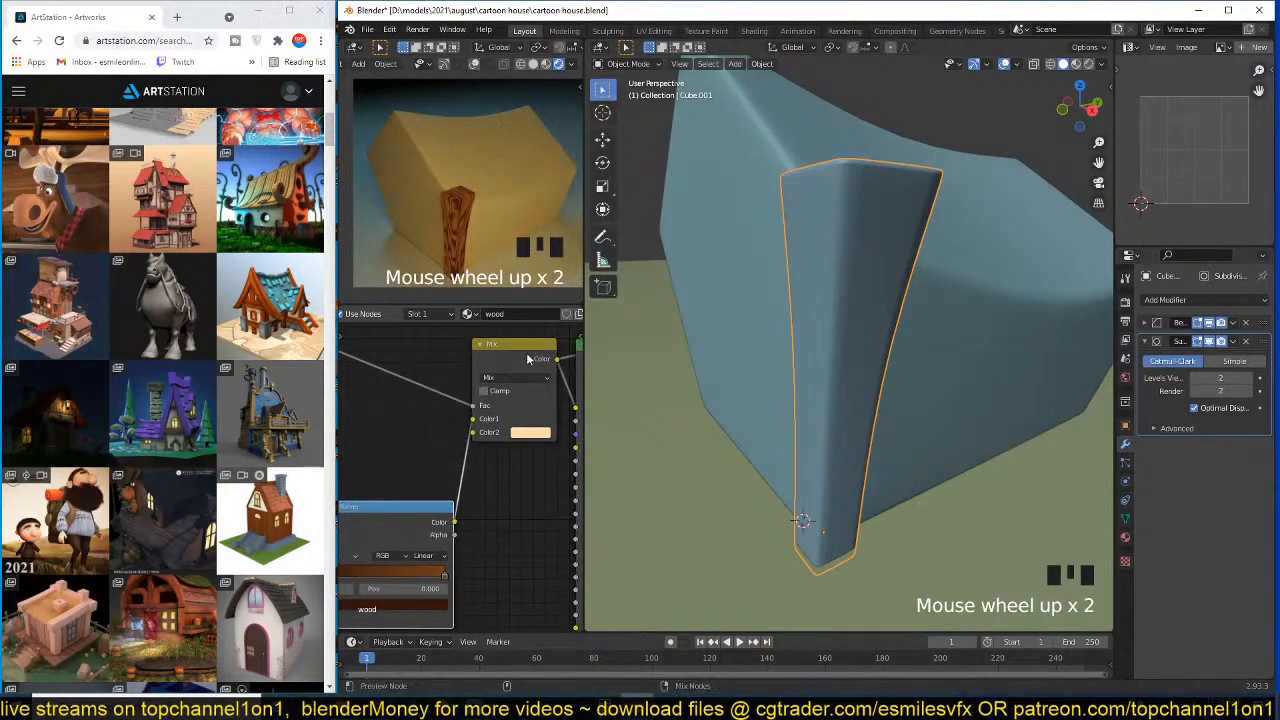
- Preview the Mix node's output on the pillar, save the file, and examine the wood grain up close
left_click(515, 370, "ctrl+shift")
middle_click_drag(515, 370, 500, 395)
key("ctrl+s")
scroll(500, 395, "up", 4)
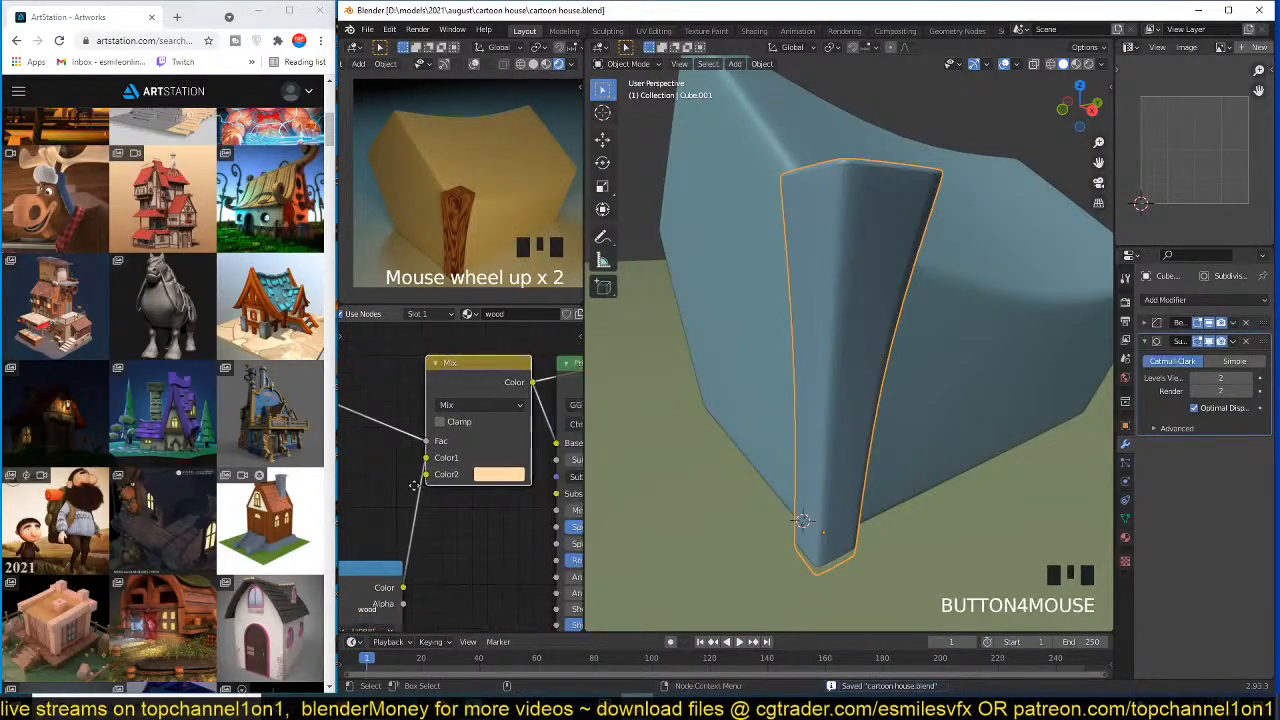
scroll(463, 251, "up", 6)
middle_click_drag(511, 272, 493, 232, "shift")
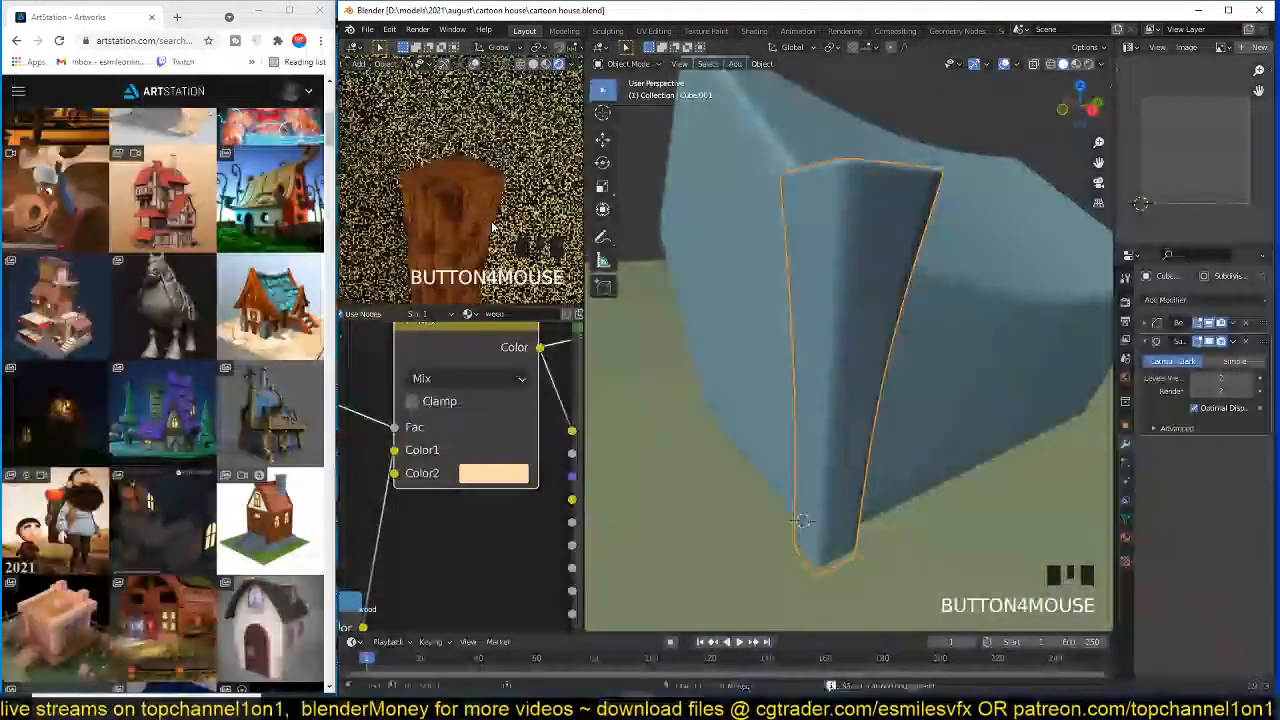
- Preview the edge-mask ColorRamp that drives the Mix factor on the pillar
scroll(417, 452, "down", 1)
middle_click_drag(417, 452, 400, 396)
scroll(537, 450, "down", 4)
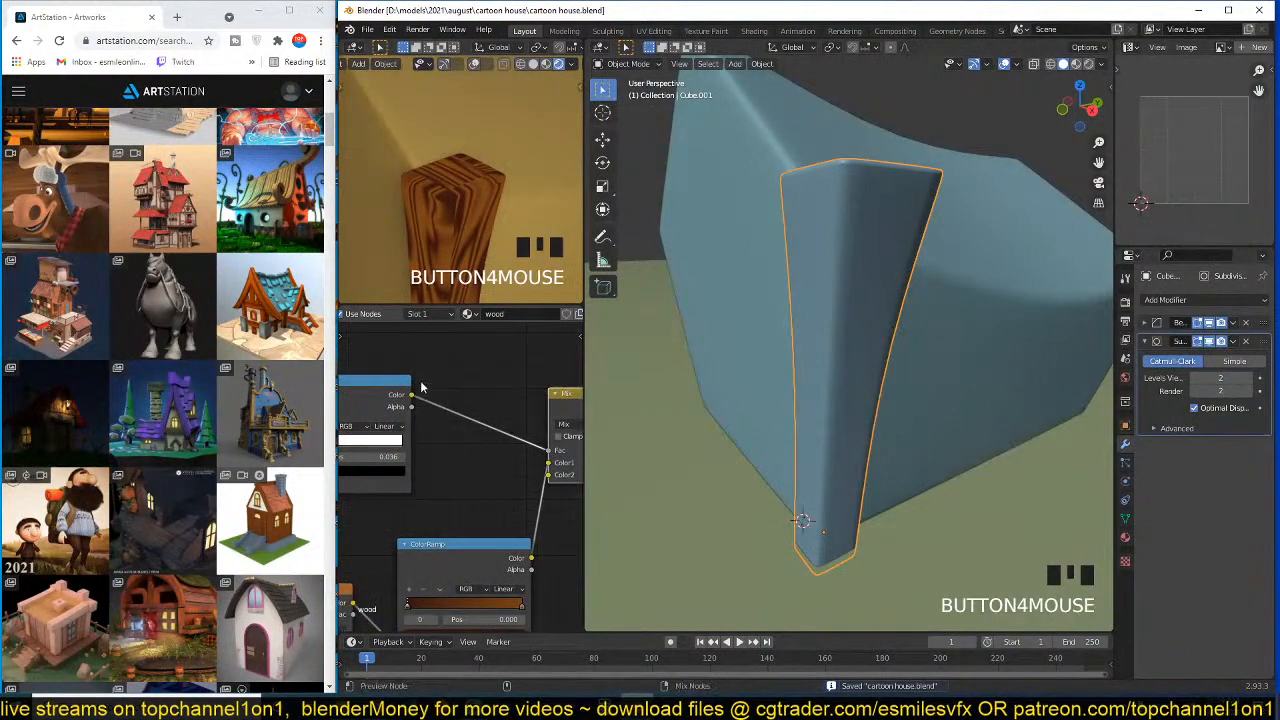
left_click(400, 396, "ctrl+shift")
- Apply the pillar's object transform and set its Bevel modifier amount to 0.005 m
key("ctrl+a")
left_click(924, 345)
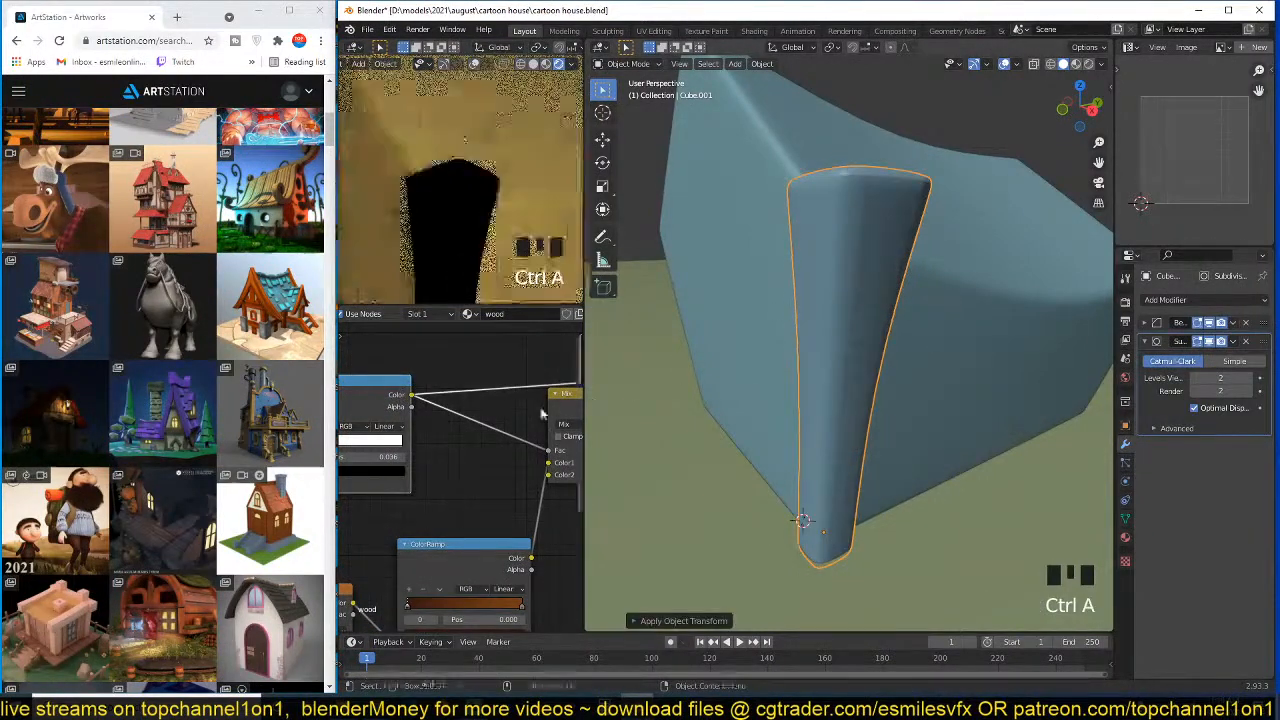
key("ctrl+a")
left_click(1145, 323)
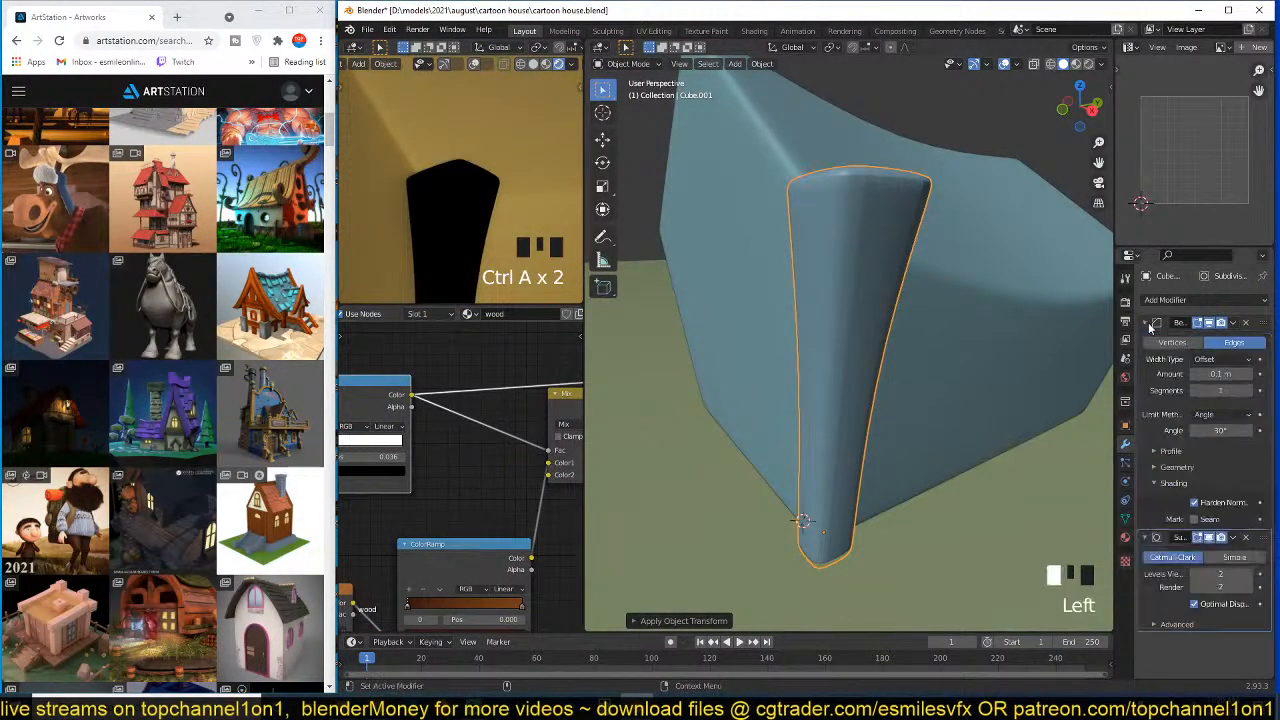
left_click_drag(1214, 374, 1188, 374, "shift")
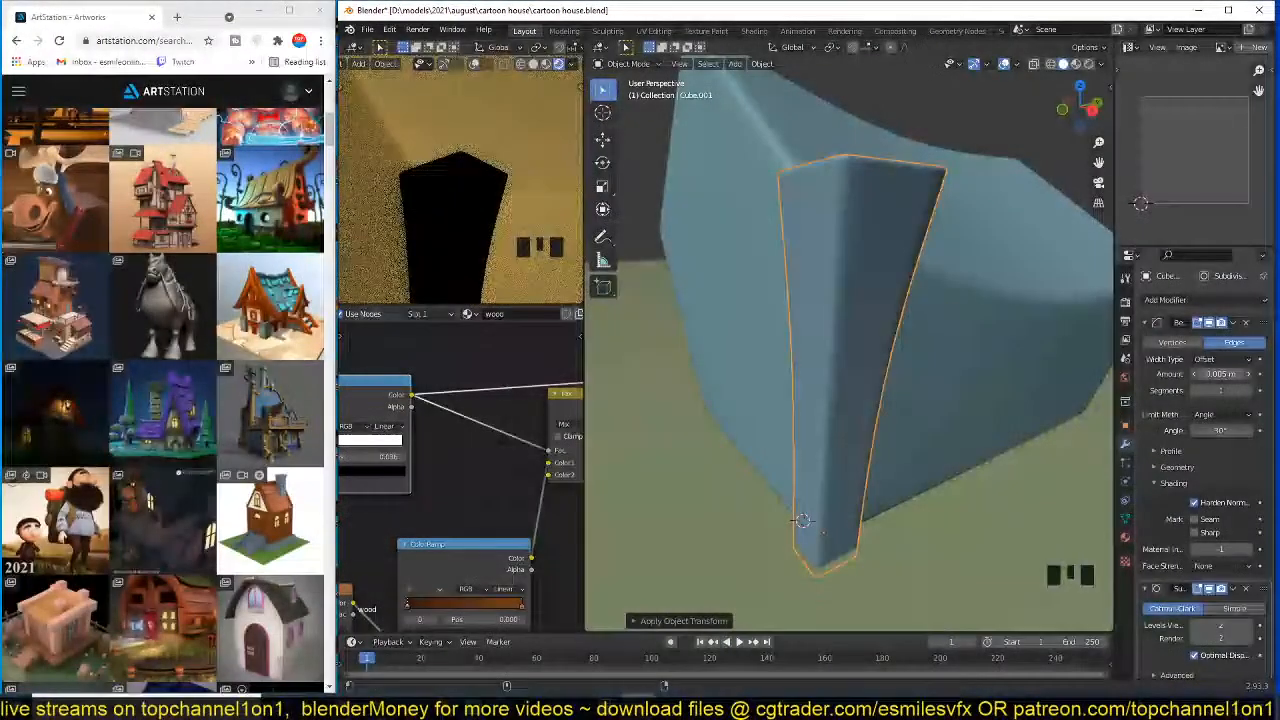
- Check the edge loop around the pillar's upper end in Edit Mode, return to Object Mode, and save the file
key("grave")
key("Tab")
key("2")
left_click(940, 352, "alt")
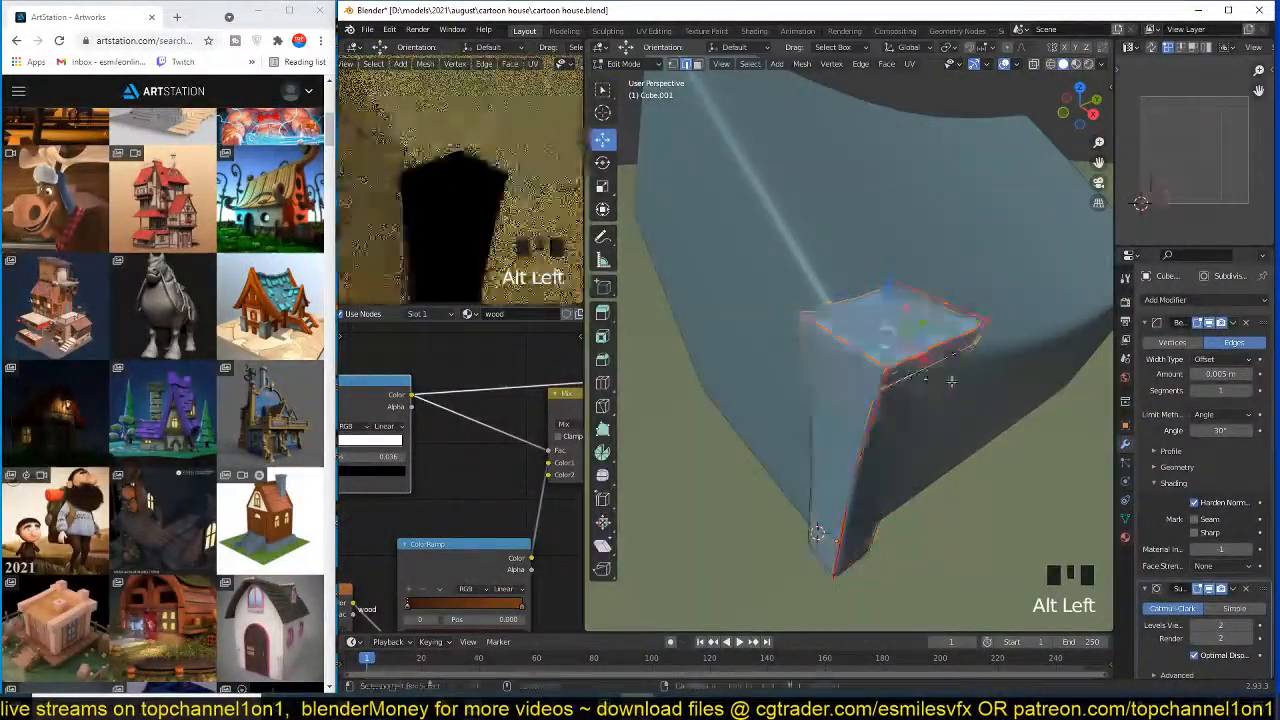
key("Tab")
middle_click_drag(954, 374, 944, 362)
key("grave")
key("grave")
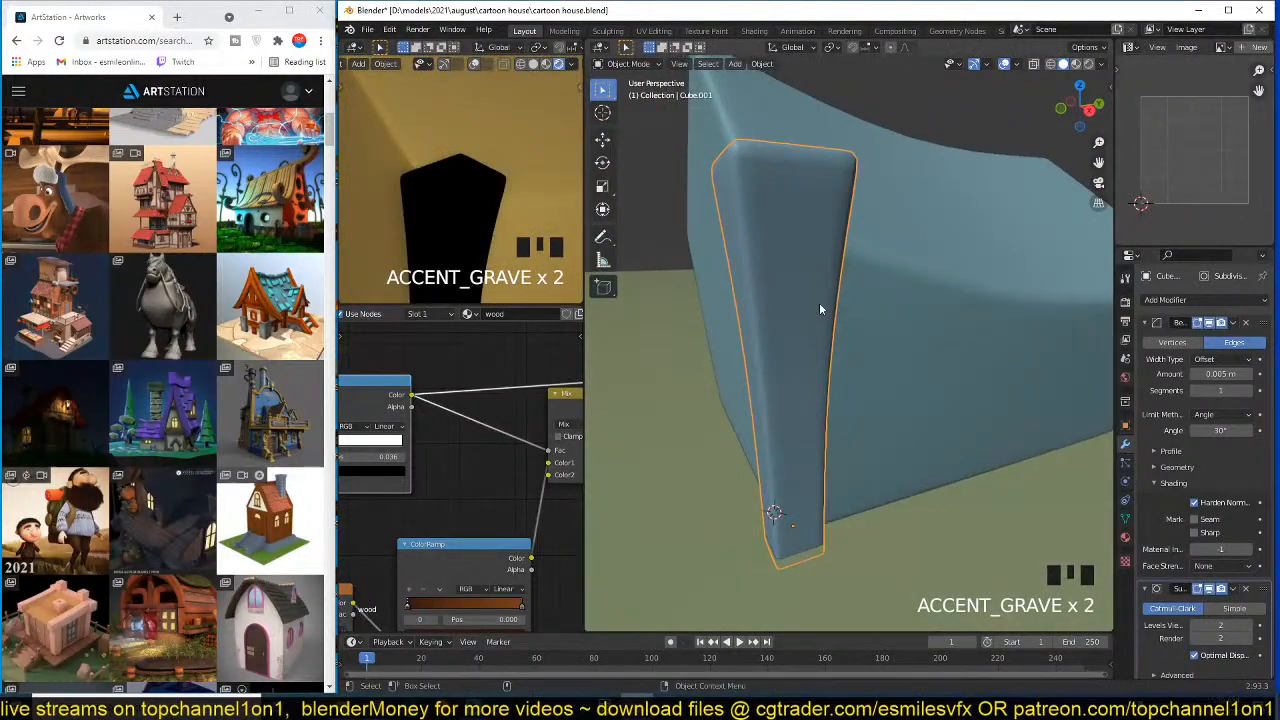
key("ctrl+s")
- Preview the edge-mask ColorRamp's Alpha output on the pillar and spread the ramp's black-to-white gradient wider
scroll(345, 430, "down", 3)
scroll(500, 428, "up", 5)
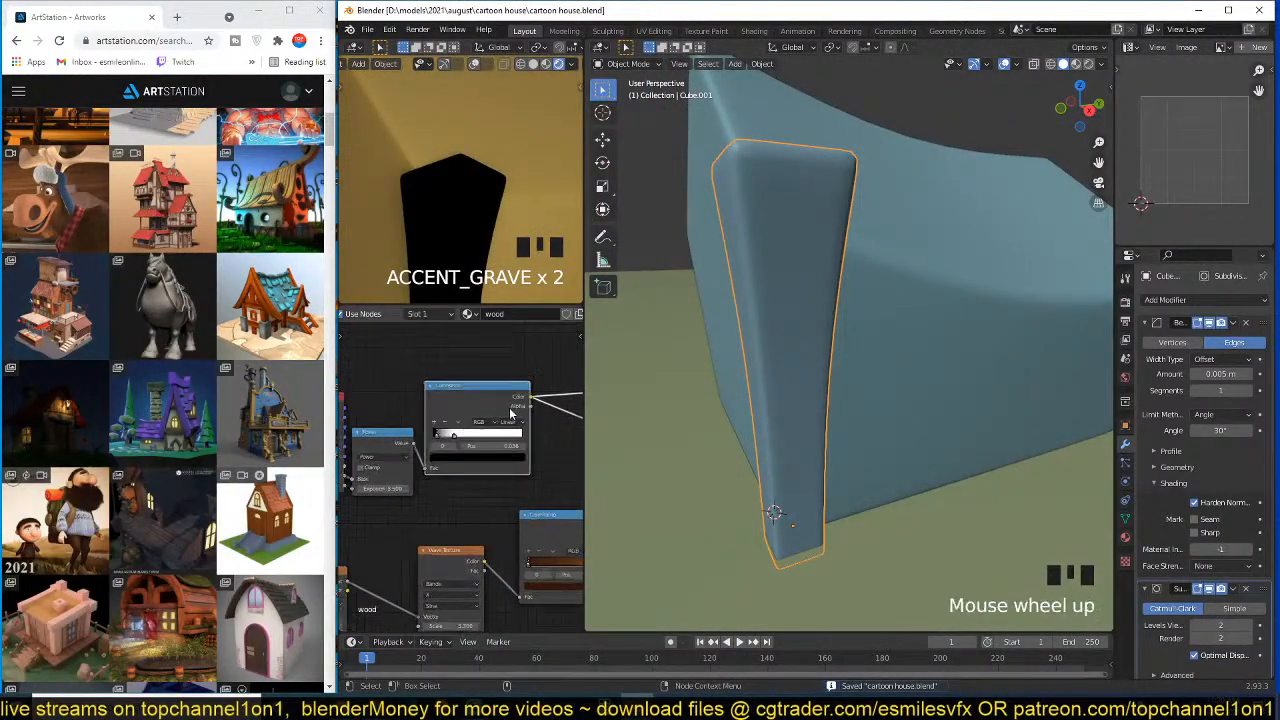
left_click(508, 388, "ctrl+shift")
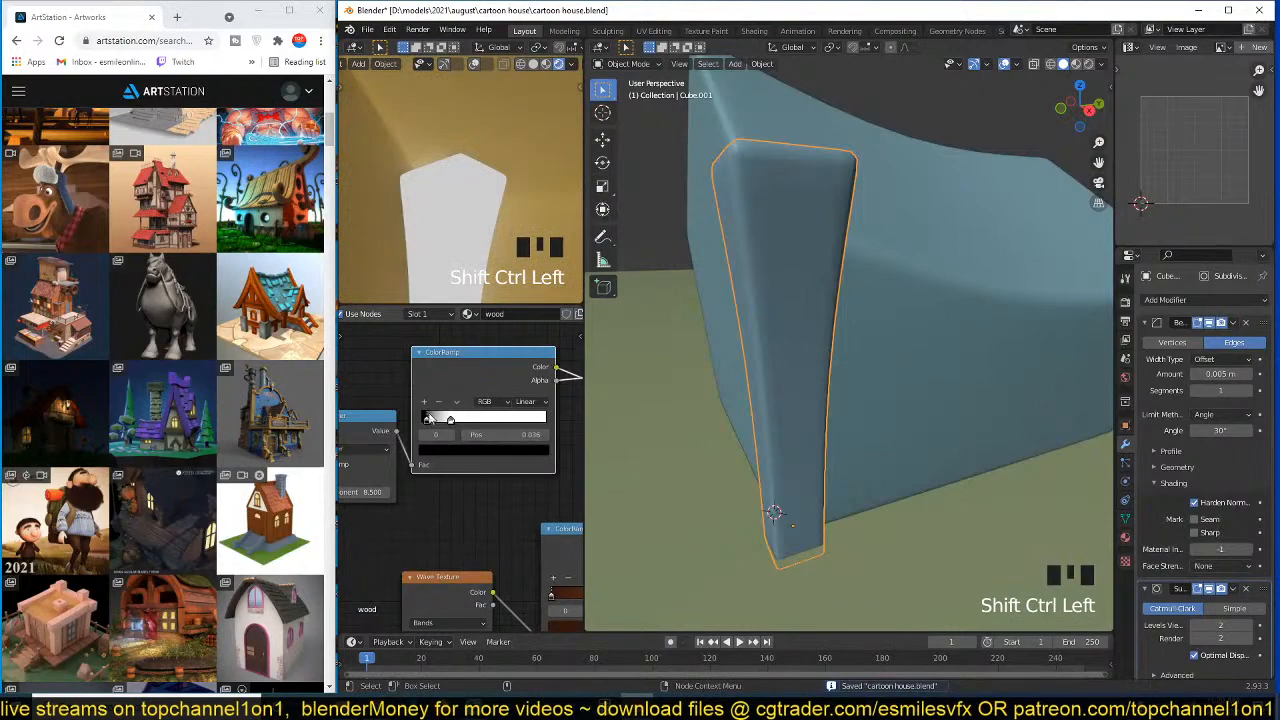
mouse_move(429, 418)
left_mouse_down()
mouse_move(507, 421)
mouse_move(426, 420)
left_mouse_up()
scroll(440, 498, "down", 2)
middle_click_drag(440, 498, 531, 485)
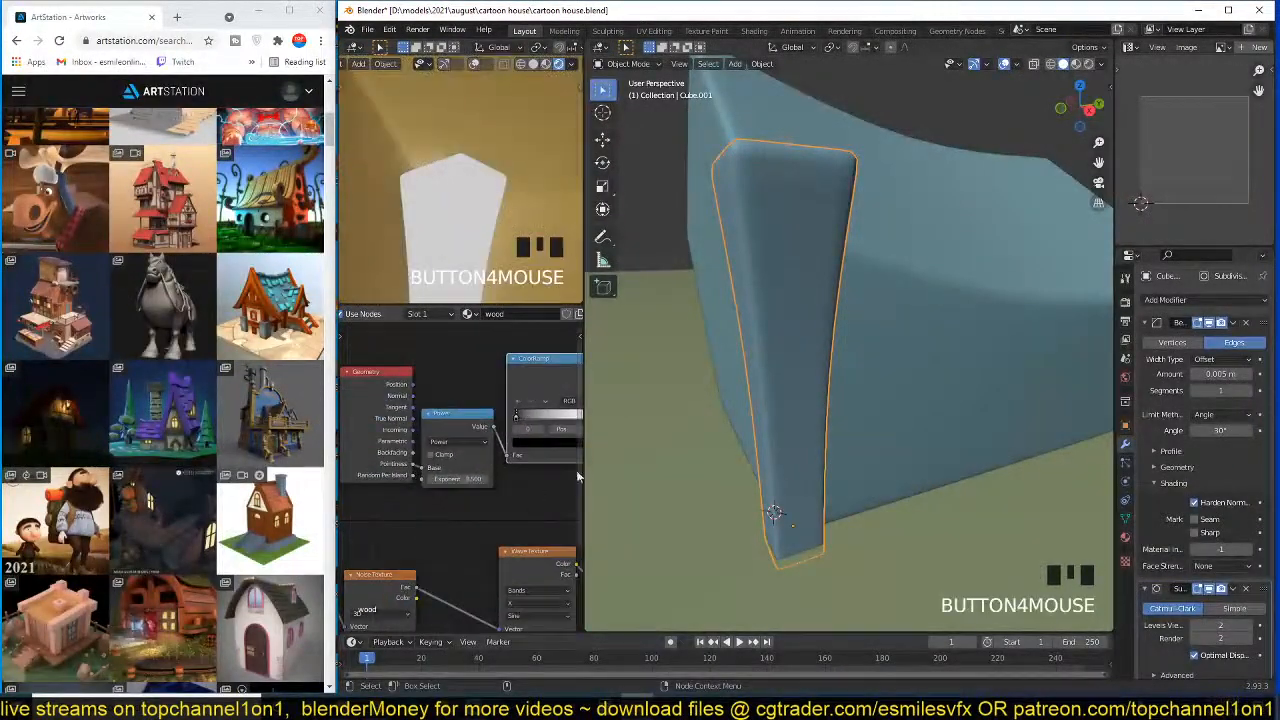
scroll(513, 460, "up", 3)
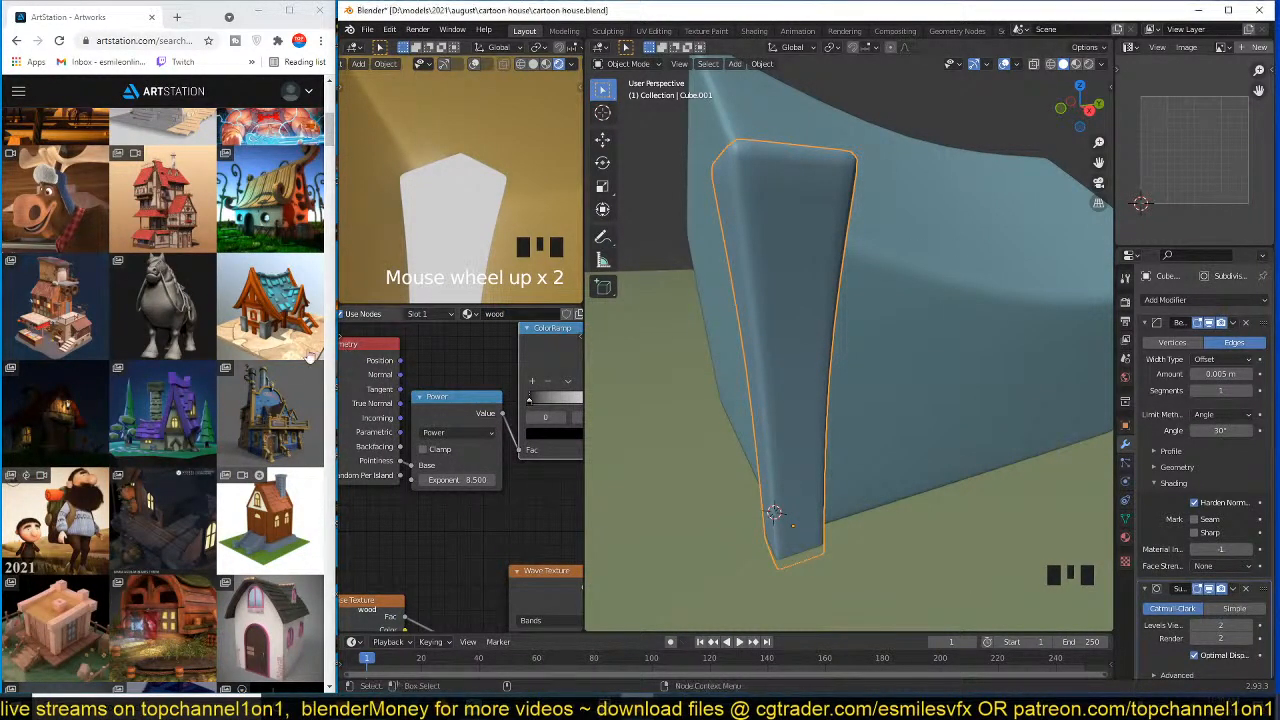
mouse_move(415, 414)
middle_mouse_down()
mouse_move(429, 413)
mouse_move(422, 422)
middle_mouse_up()
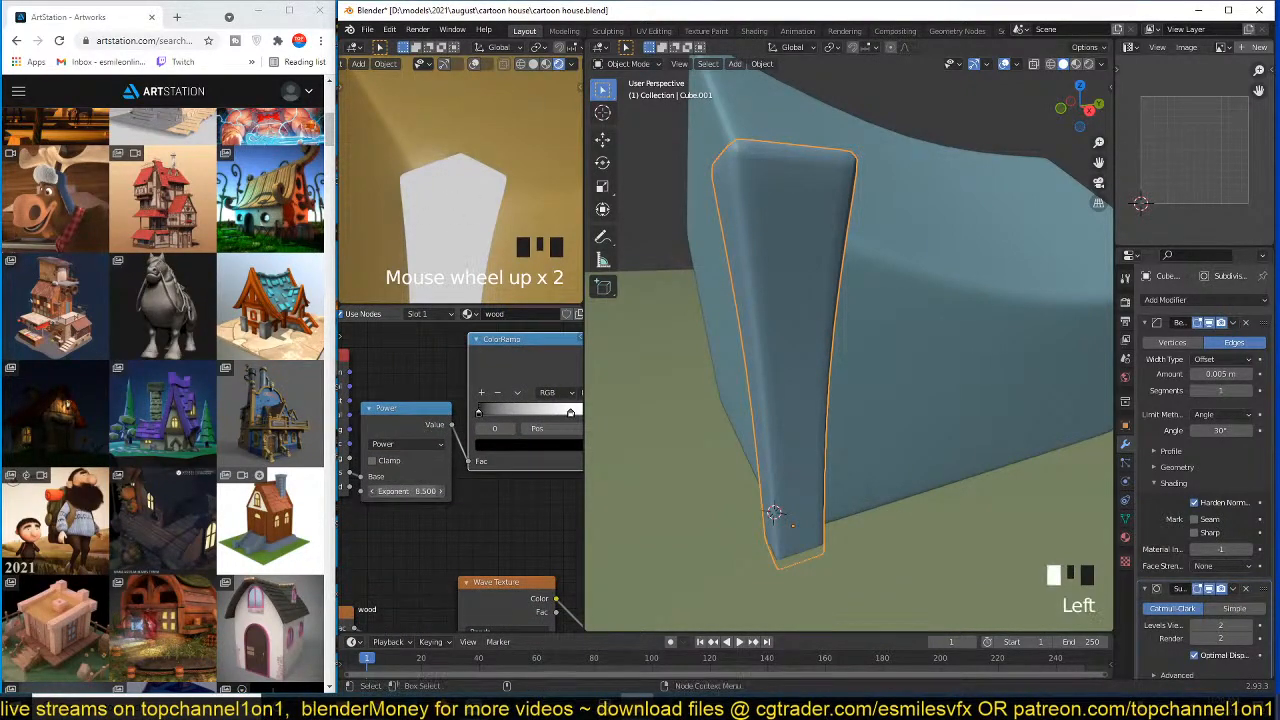
- Set the exponent of the Power node feeding the edge-mask ColorRamp to 0
left_click_drag(406, 491, 355, 491)
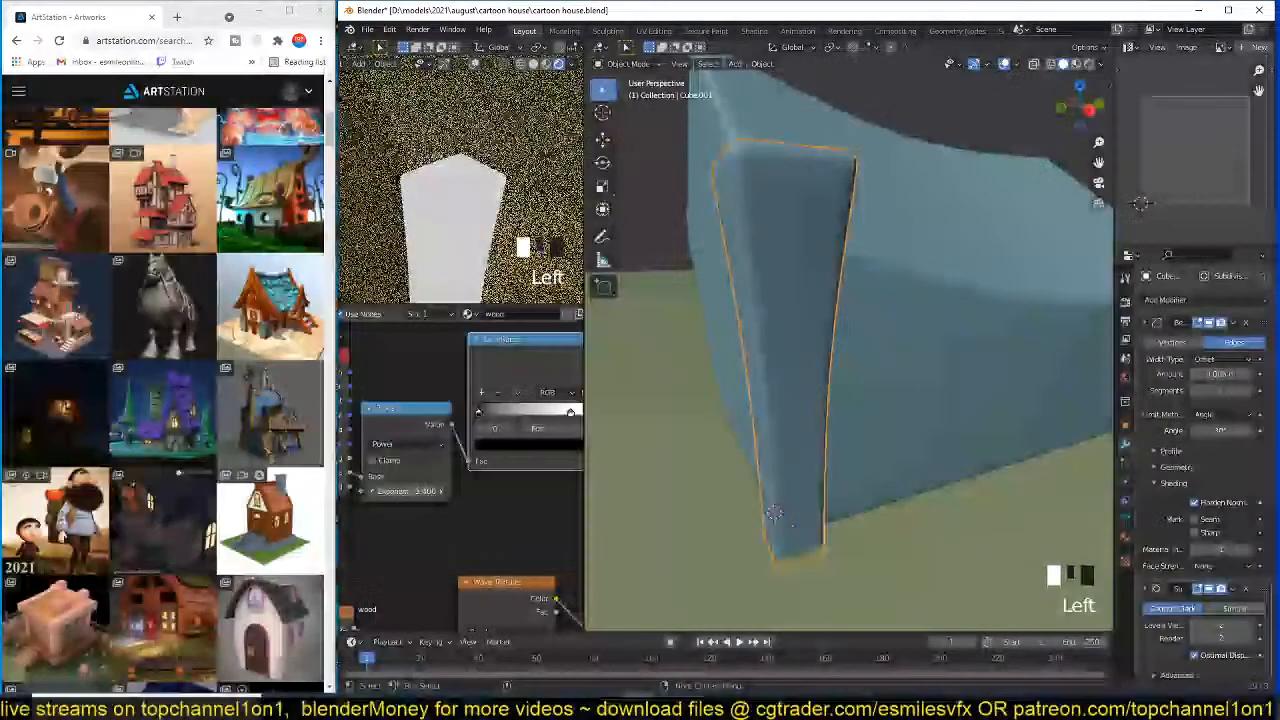
left_click(425, 490)
type("0")
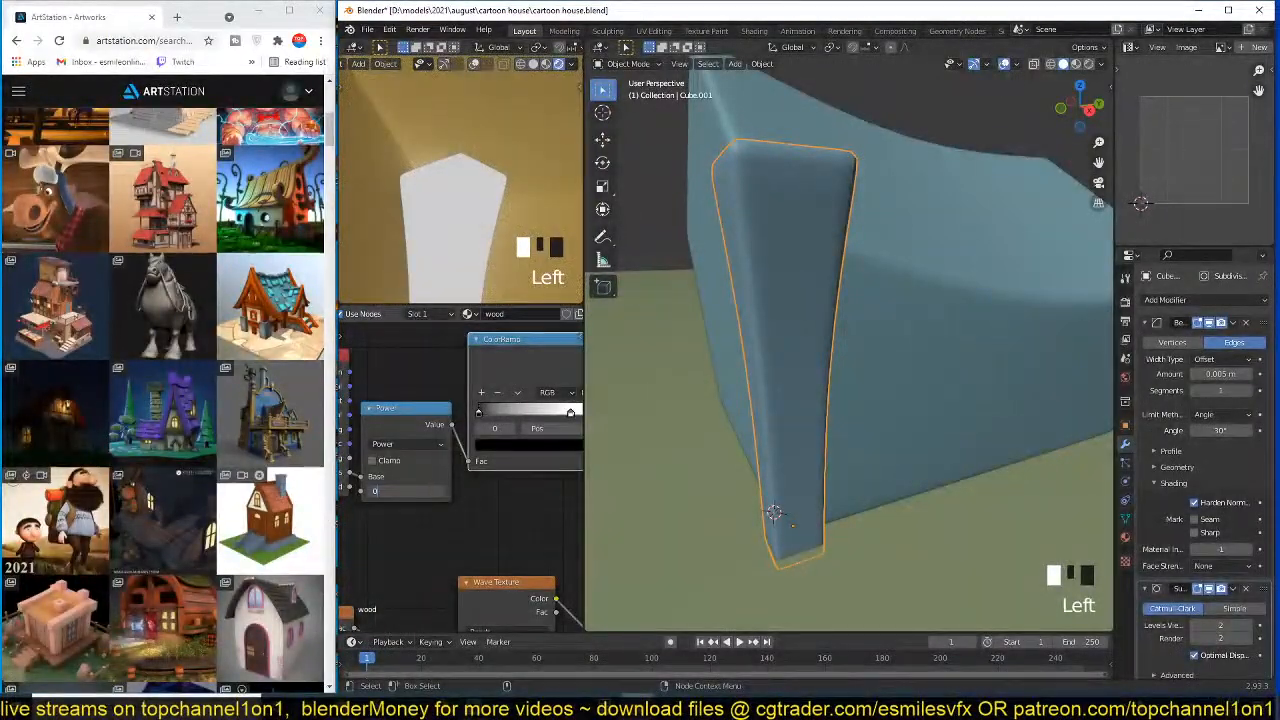
key("Return")
- Move the edge-mask ColorRamp's white stop to position 1.000 and save the file
middle_click_drag(457, 483, 405, 512)
left_click_drag(519, 439, 587, 445)
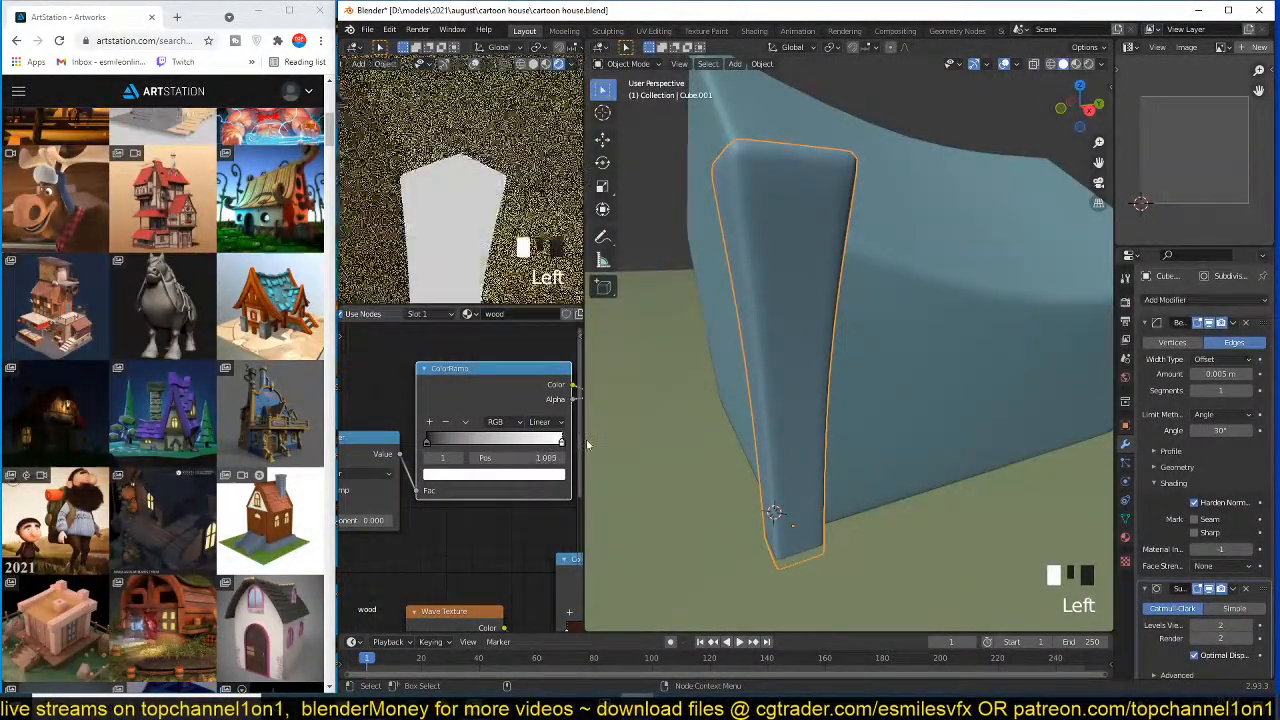
scroll(896, 282, "down", 4)
key("ctrl+s")
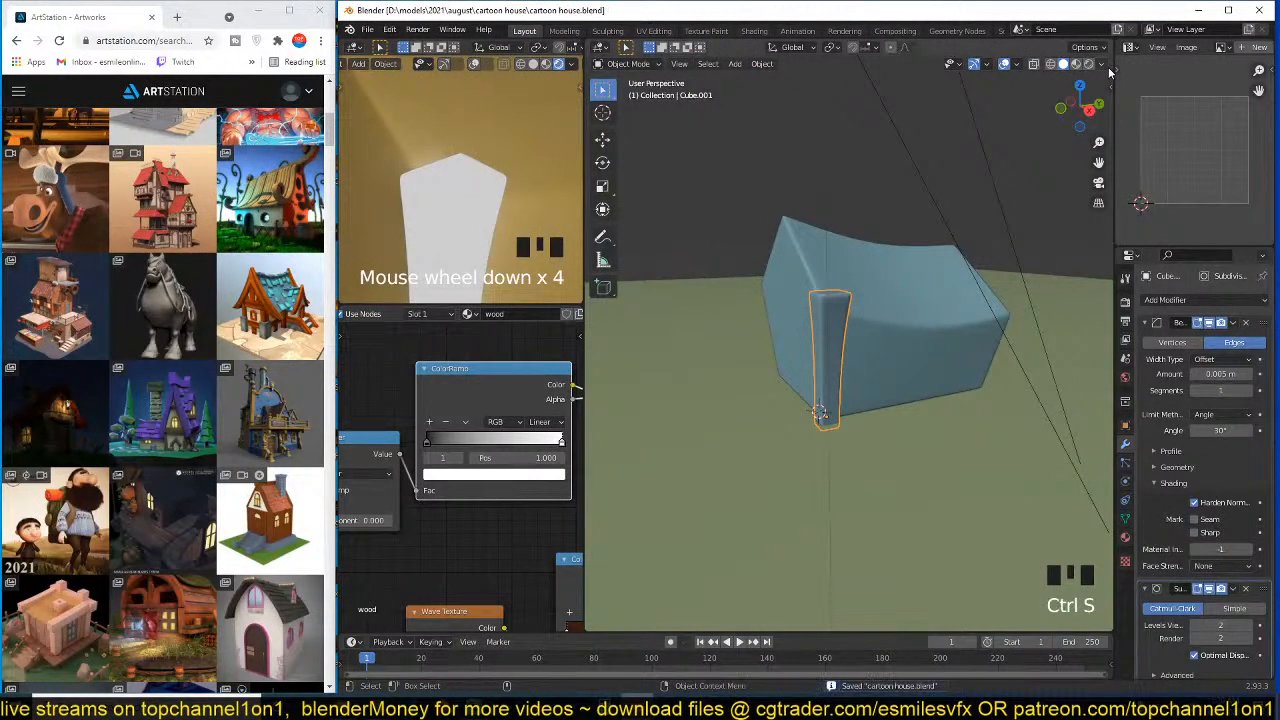
left_click(1102, 64)
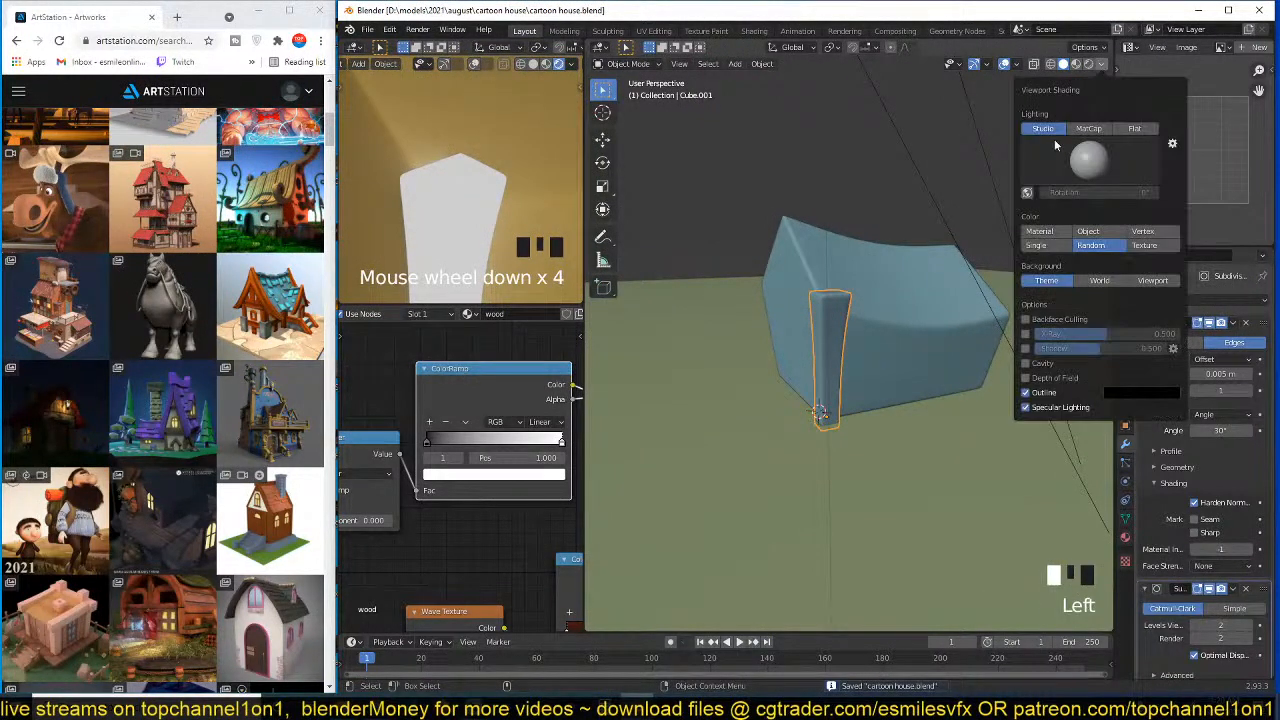
left_click(1013, 64)
left_click(951, 309)
left_click(951, 309)
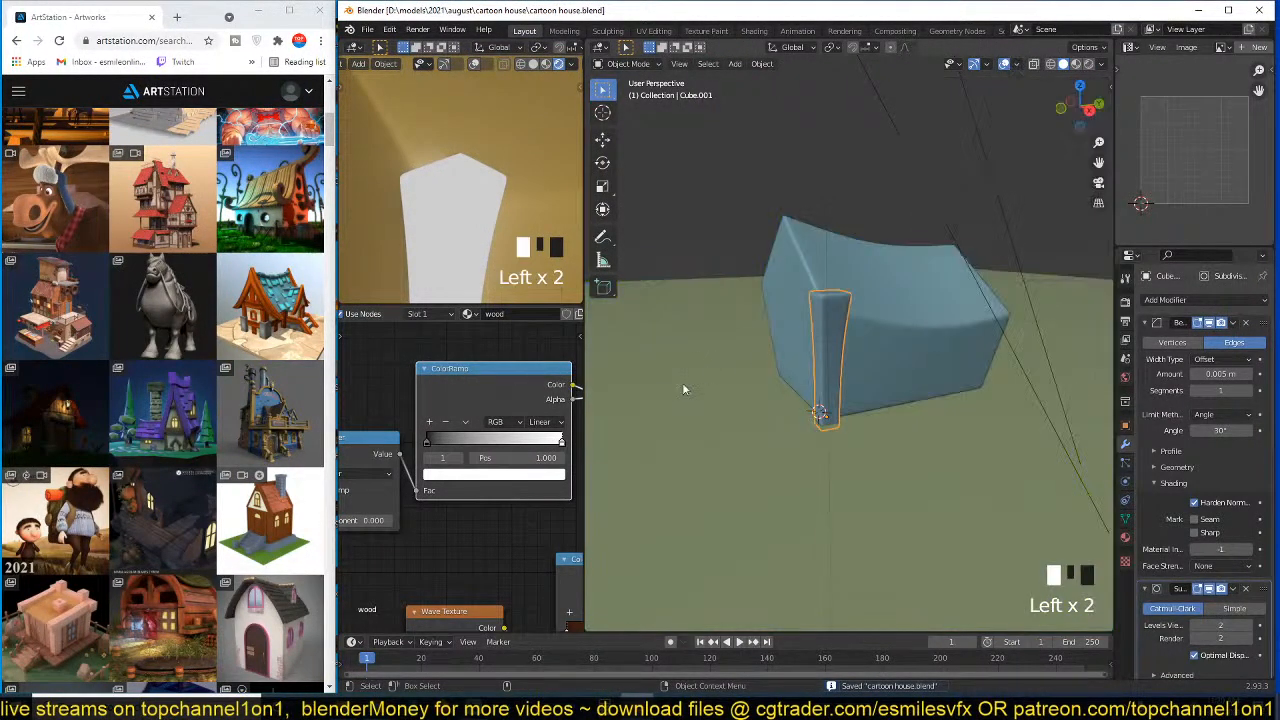
- Raise the exponent of the Power node feeding the edge-mask ColorRamp to 8.4
scroll(682, 382, "up", 1)
scroll(448, 473, "up", 3)
middle_click_drag(455, 470, 504, 458)
scroll(470, 474, "down", 3)
left_click_drag(425, 505, 485, 505)
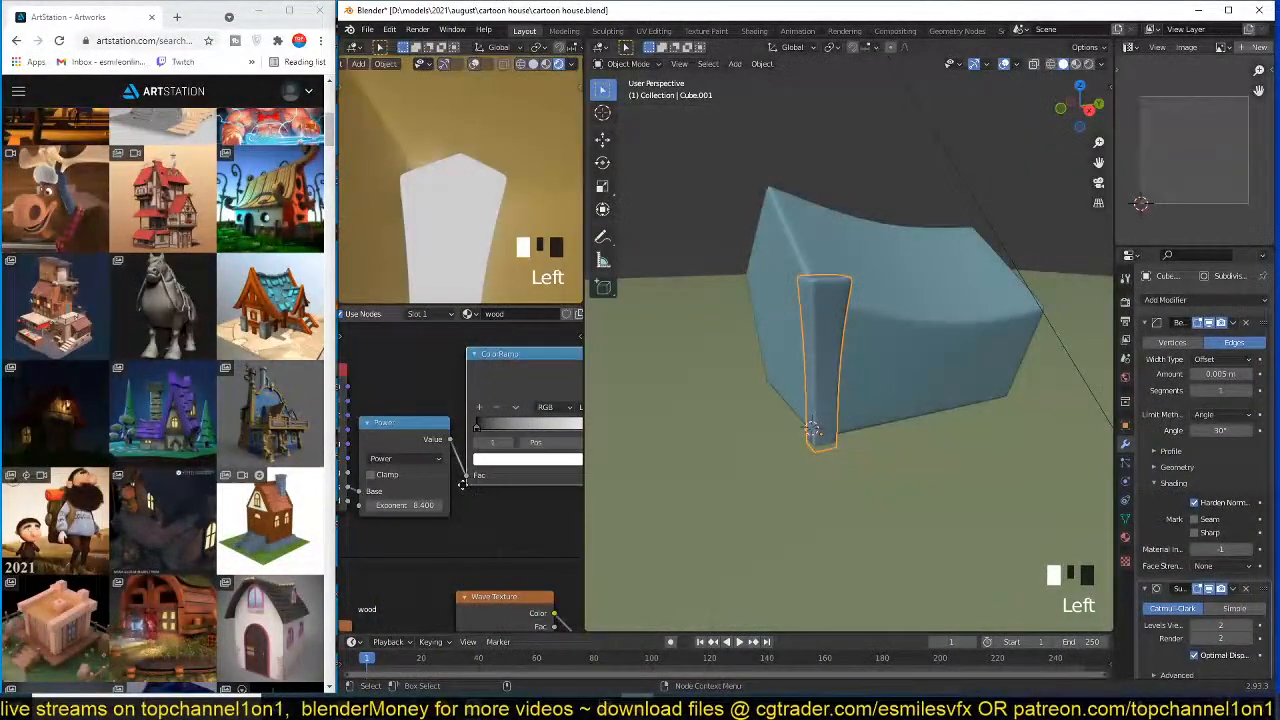
- Preview the edge-mask ColorRamp's Color output on the pillar and move its white stop to position 0.073
middle_click_drag(546, 410, 489, 418)
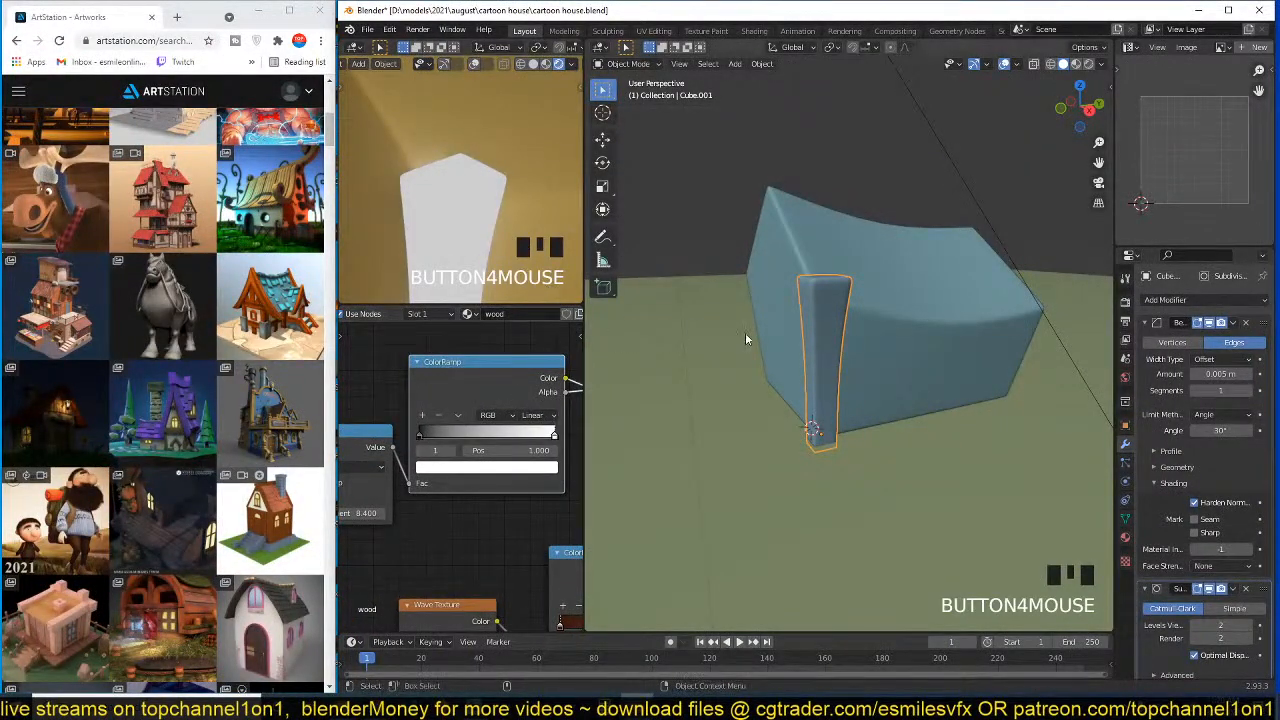
scroll(423, 494, "up", 1)
left_click(501, 376, "ctrl+shift")
middle_click_drag(502, 371, 439, 395)
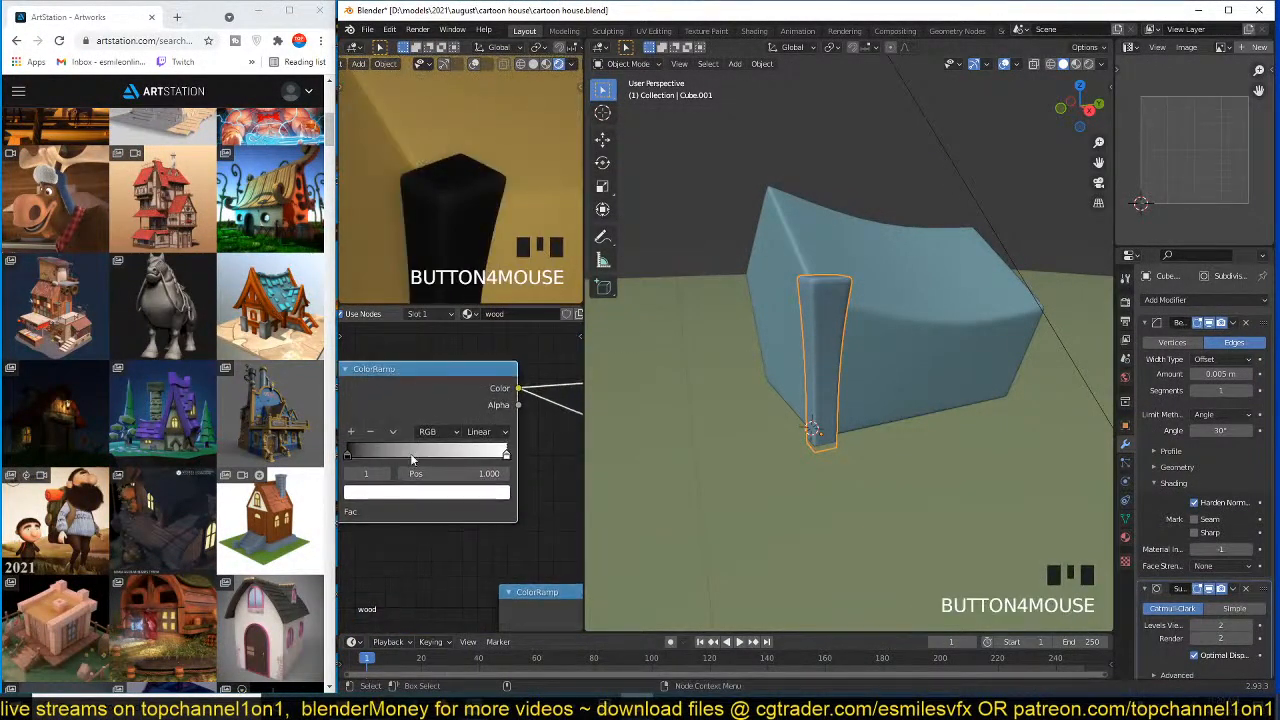
middle_click_drag(416, 477, 437, 474)
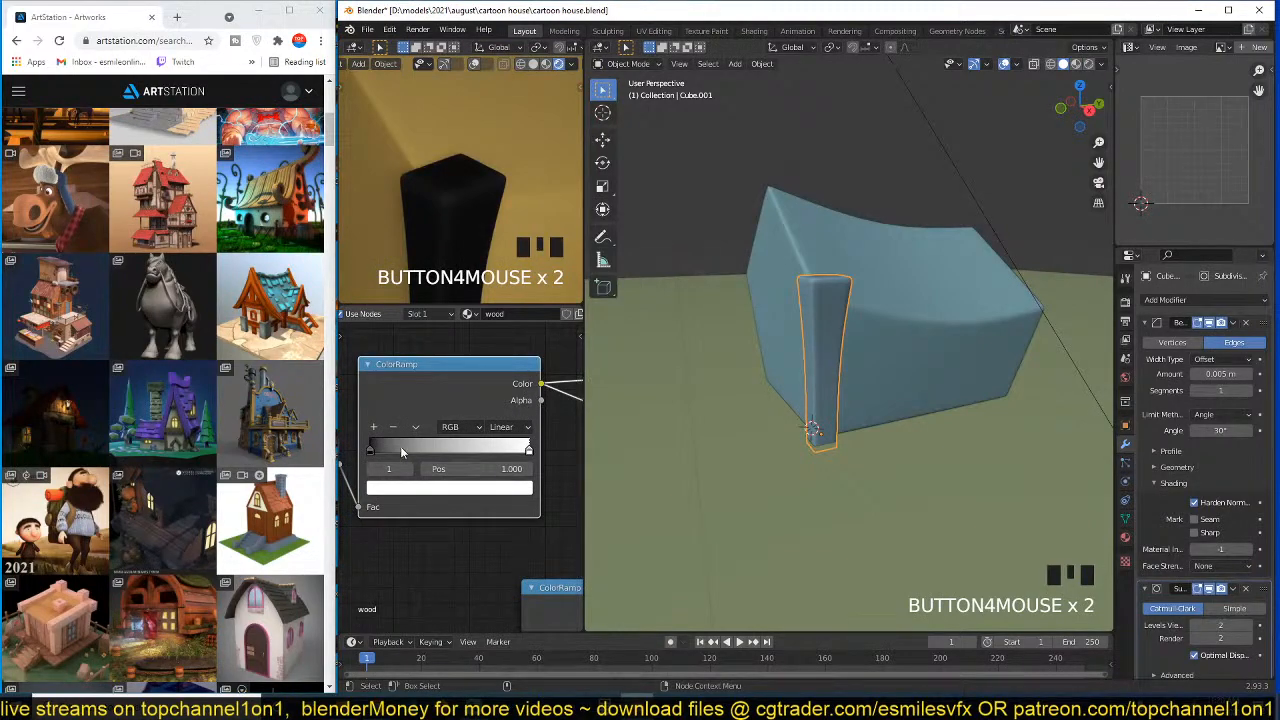
left_click_drag(526, 449, 381, 452)
scroll(391, 455, "down", 3)
scroll(447, 500, "down", 4)
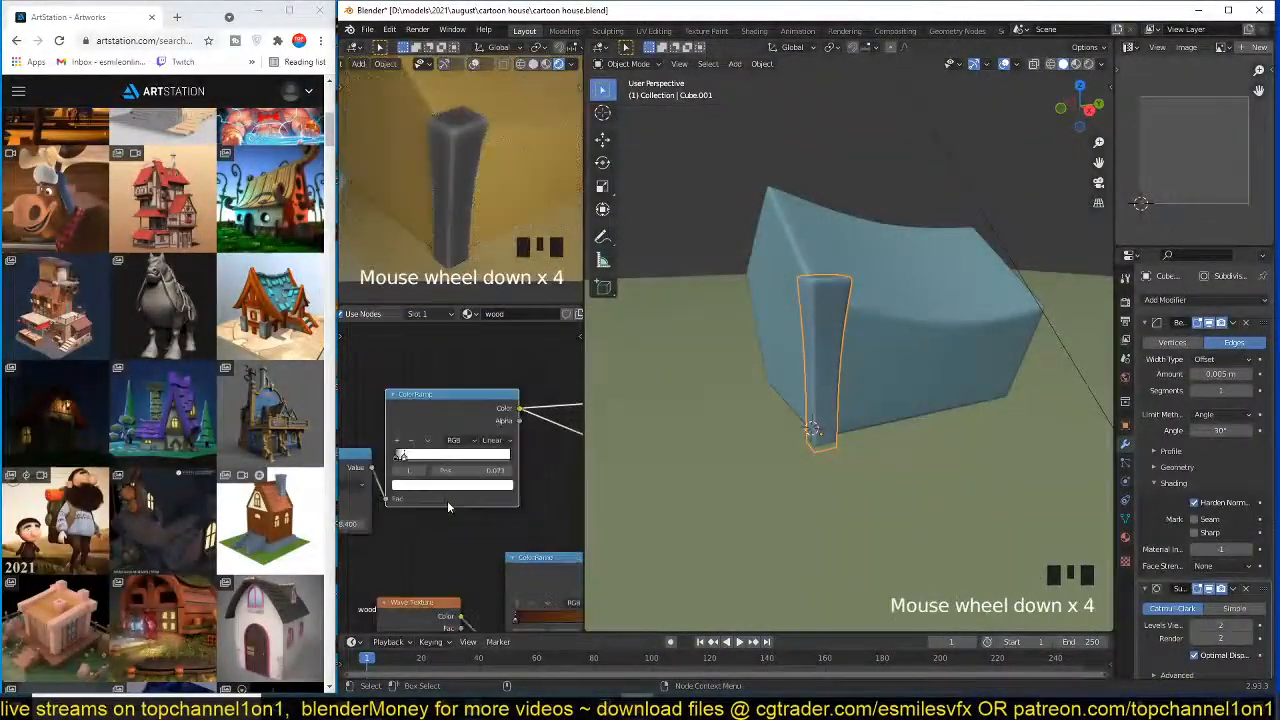
- Set the Power node's exponent to 10.7 and tighten the edge-mask ColorRamp's white stop to position 0.018
middle_click_drag(415, 483, 470, 465)
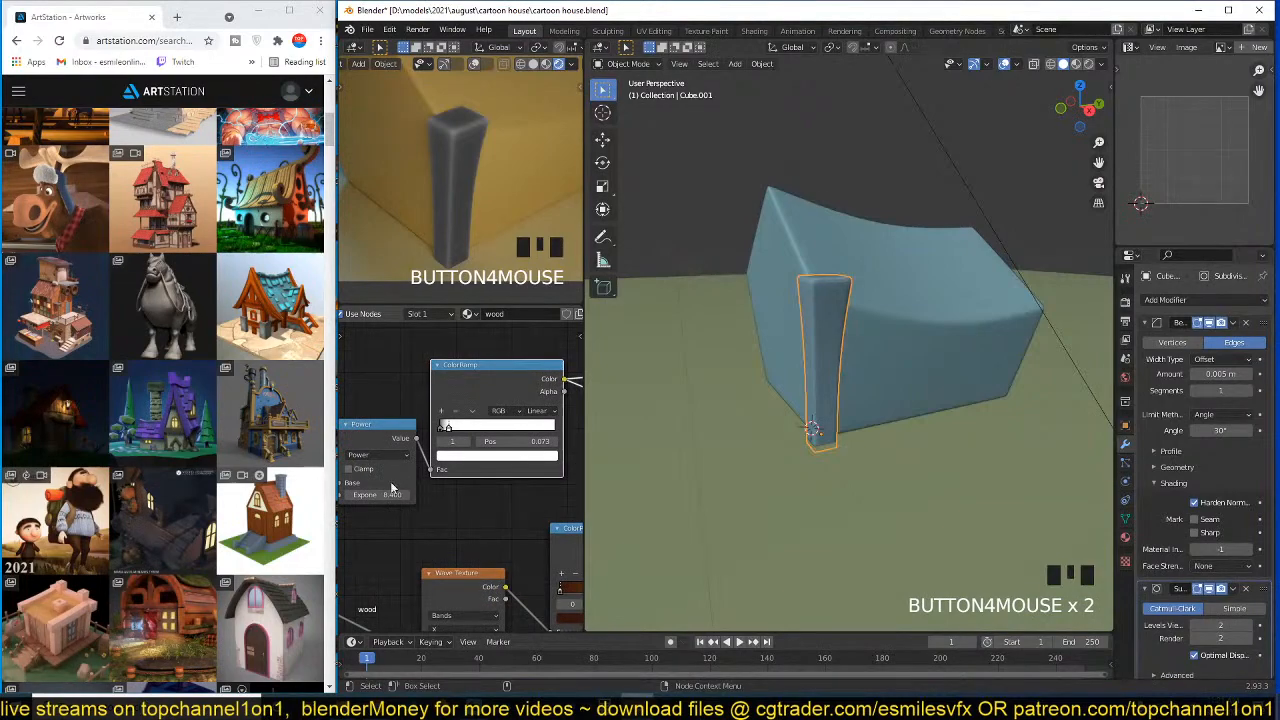
left_click_drag(372, 494, 470, 494)
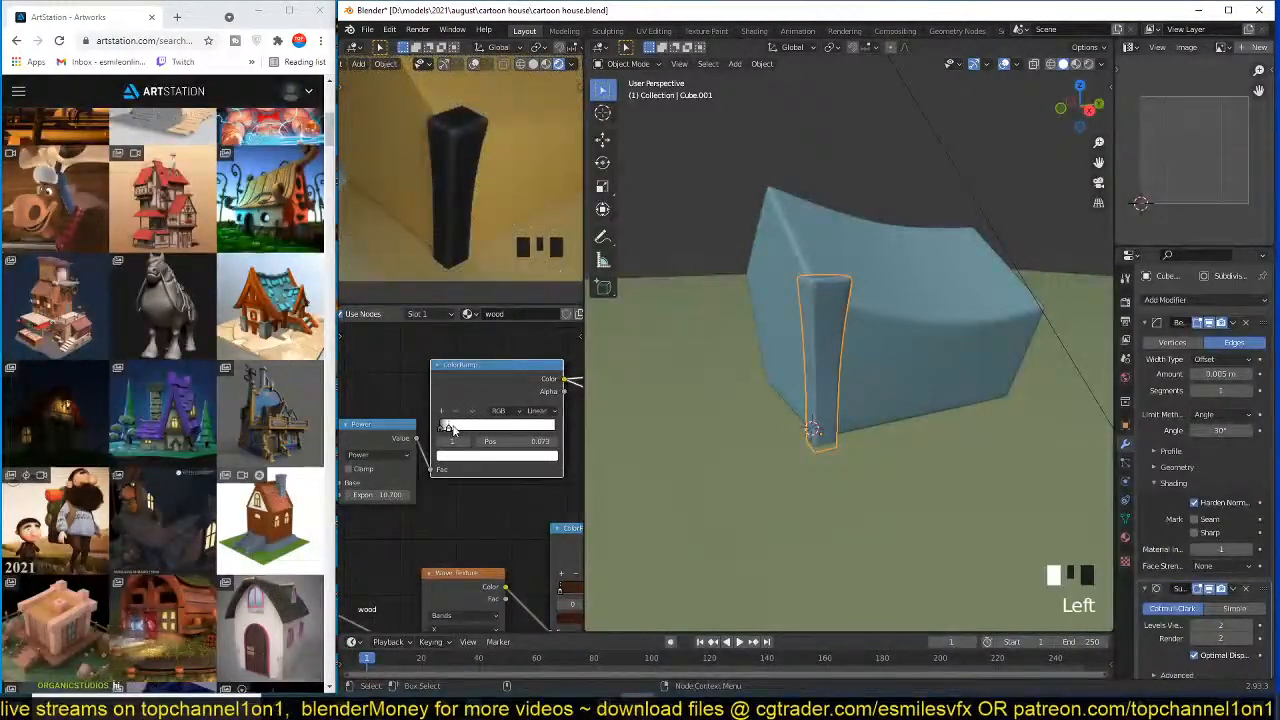
left_click_drag(451, 430, 446, 430)
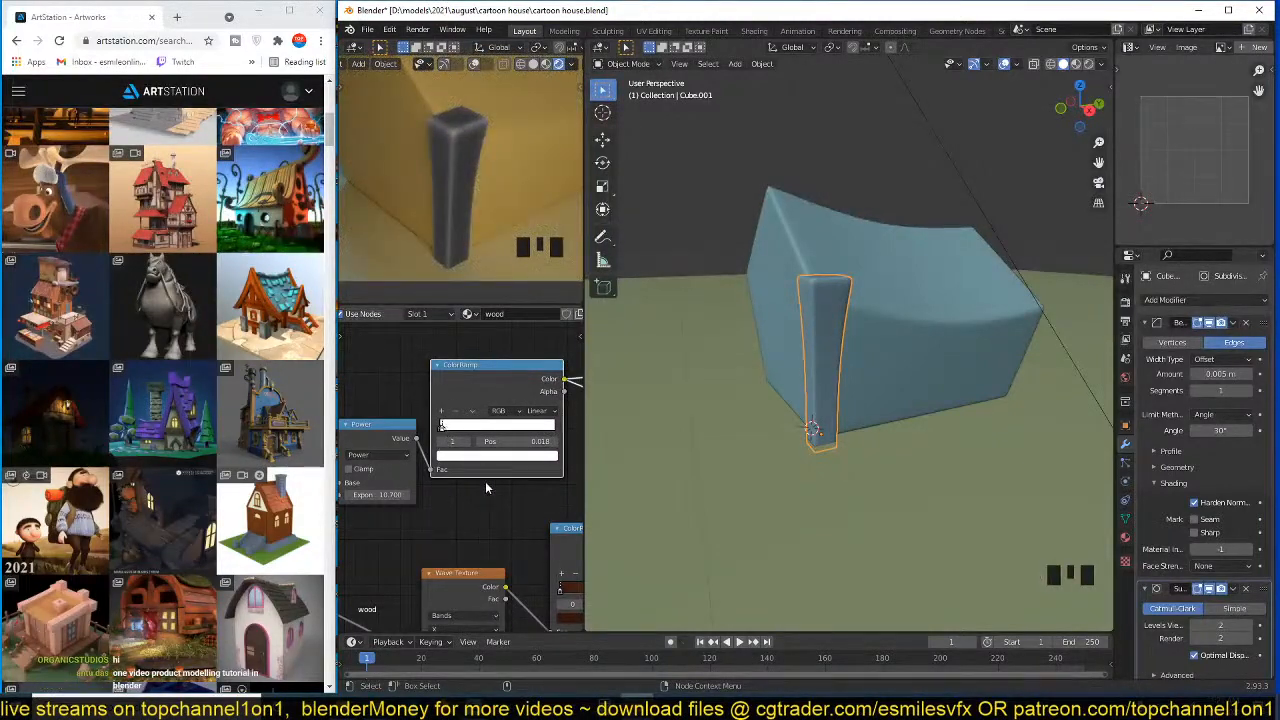
- Add a Math node on the preview link coming from the edge-mask ColorRamp's Color output
middle_click_drag(486, 488, 406, 465)
scroll(430, 470, "down", 2)
key("shift+a")
mouse_move(440, 455)
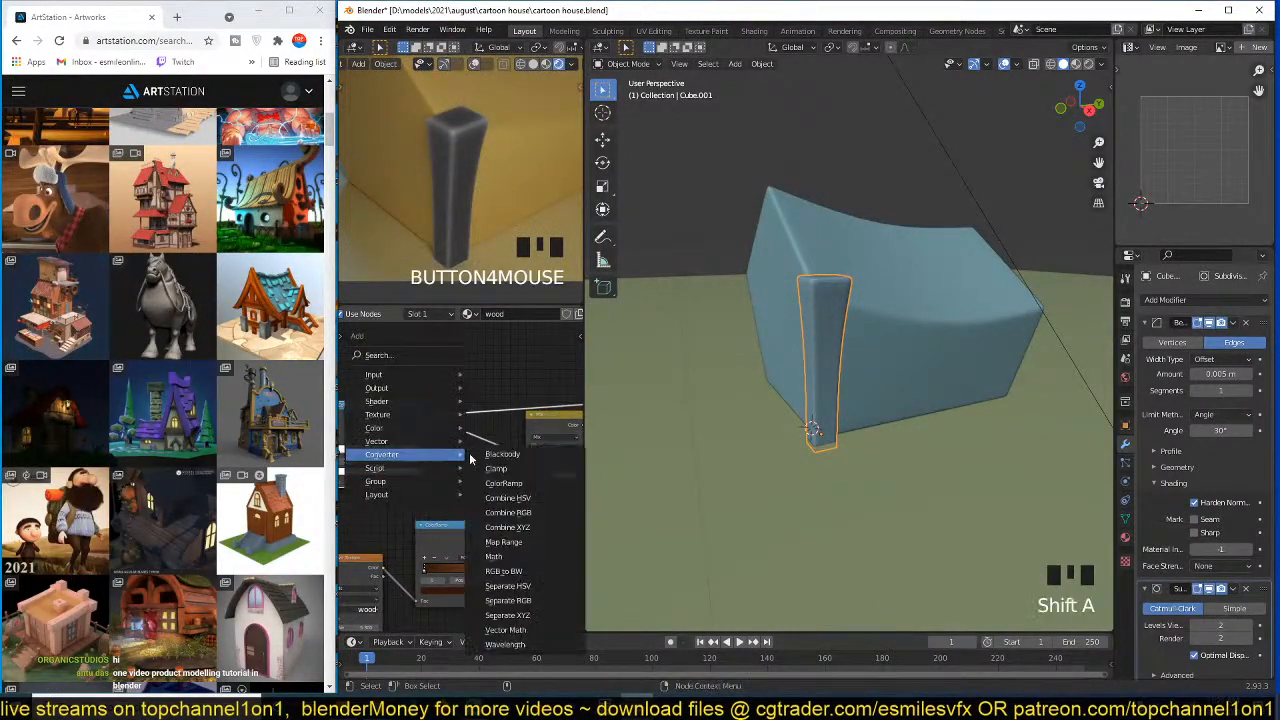
left_click(507, 557)
left_click(485, 395)
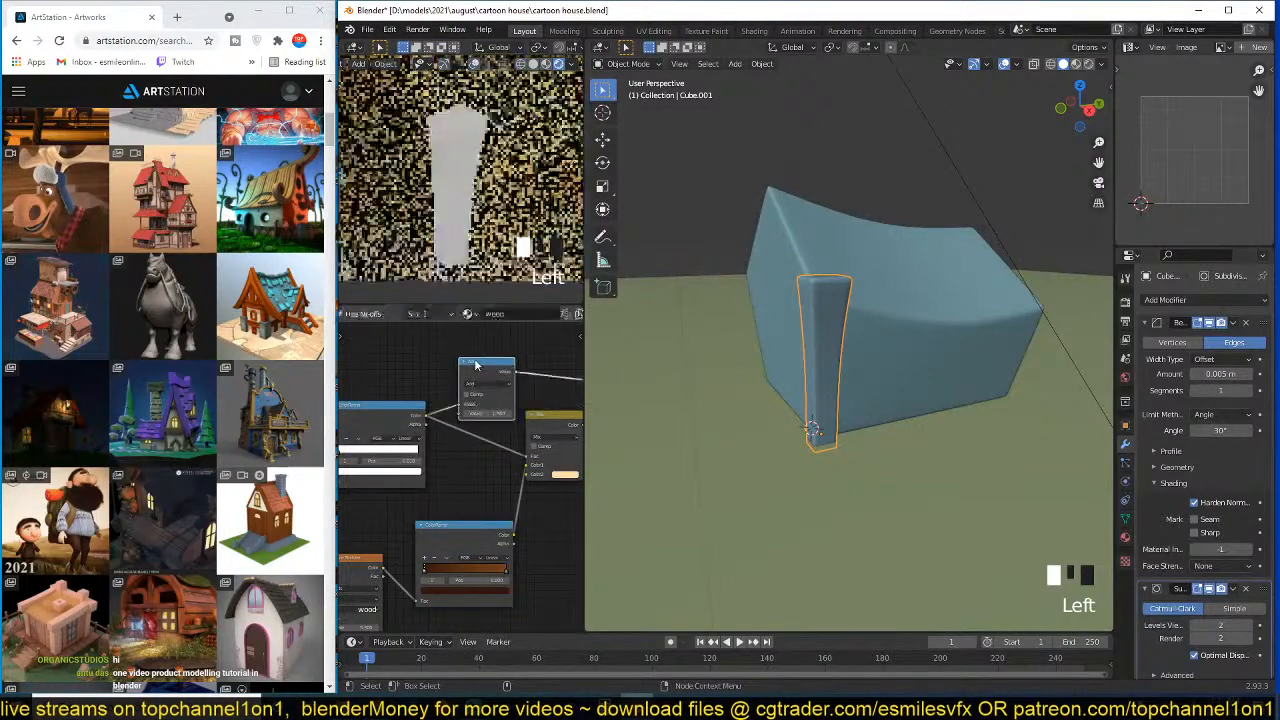
- Set the new Math node's operation to Power and save the file
scroll(466, 432, "up", 3)
scroll(466, 432, "up", 1)
left_click(447, 397)
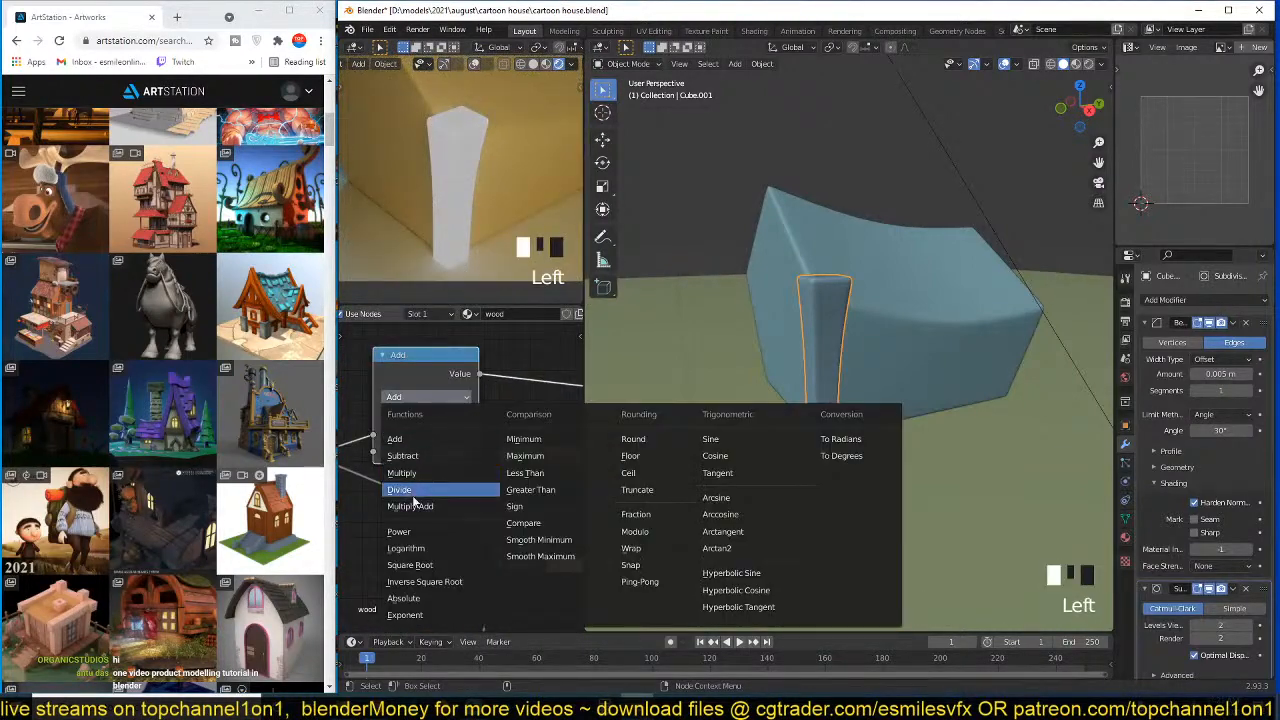
left_click(406, 533)
key("ctrl+s")
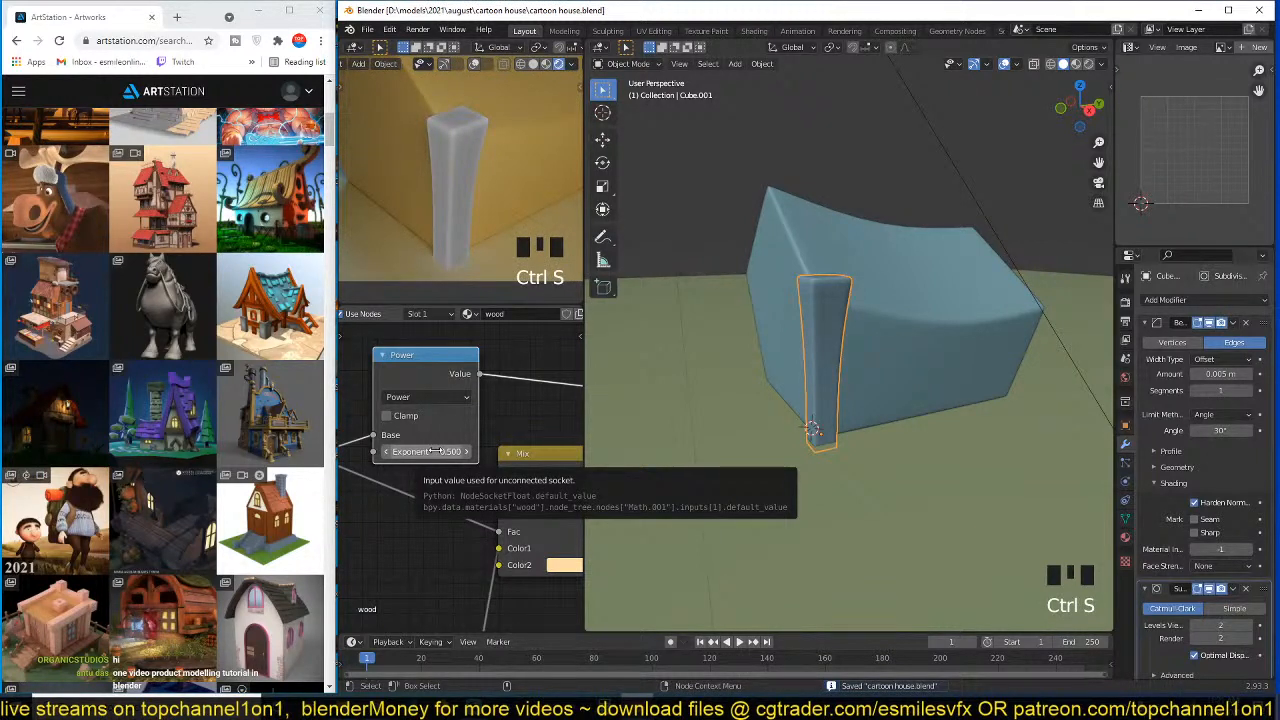
- Raise the exponent of the Power node after the edge-mask ColorRamp to darken the mask, and save the file
scroll(494, 425, "up", 4)
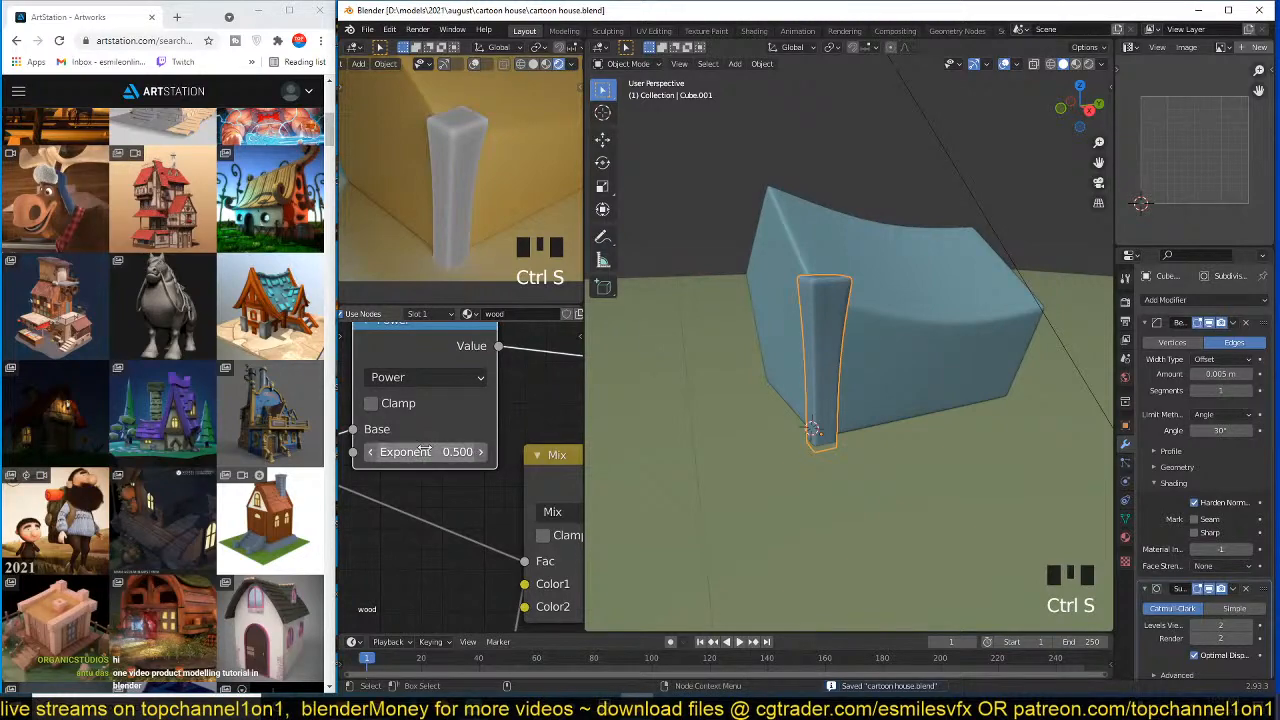
left_click_drag(440, 451, 485, 451)
middle_click_drag(409, 500, 481, 475)
key("ctrl+s")
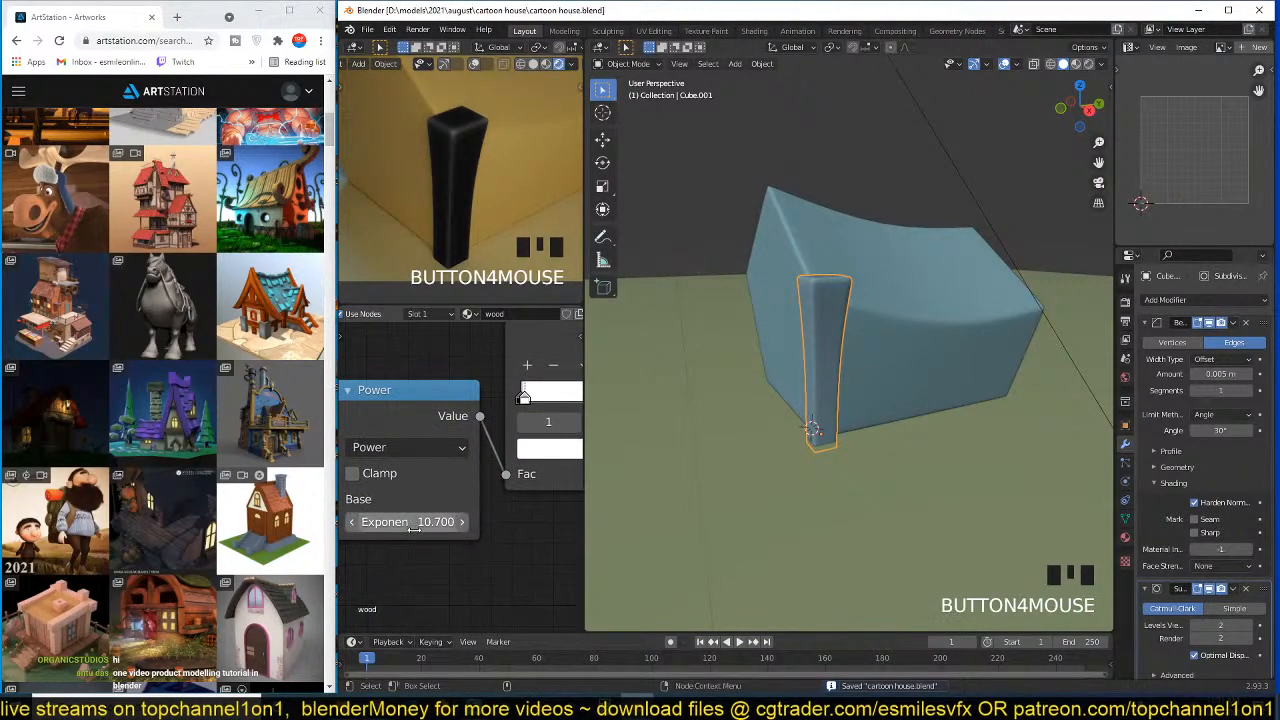
- Slightly lower the exponent of the Power node that feeds the edge-mask ColorRamp
mouse_move(420, 521)
left_mouse_down()
mouse_move(441, 521)
mouse_move(414, 521)
left_mouse_up()
middle_click_drag(507, 416, 343, 502)
scroll(466, 451, "down", 2)
middle_click_drag(466, 451, 383, 481)
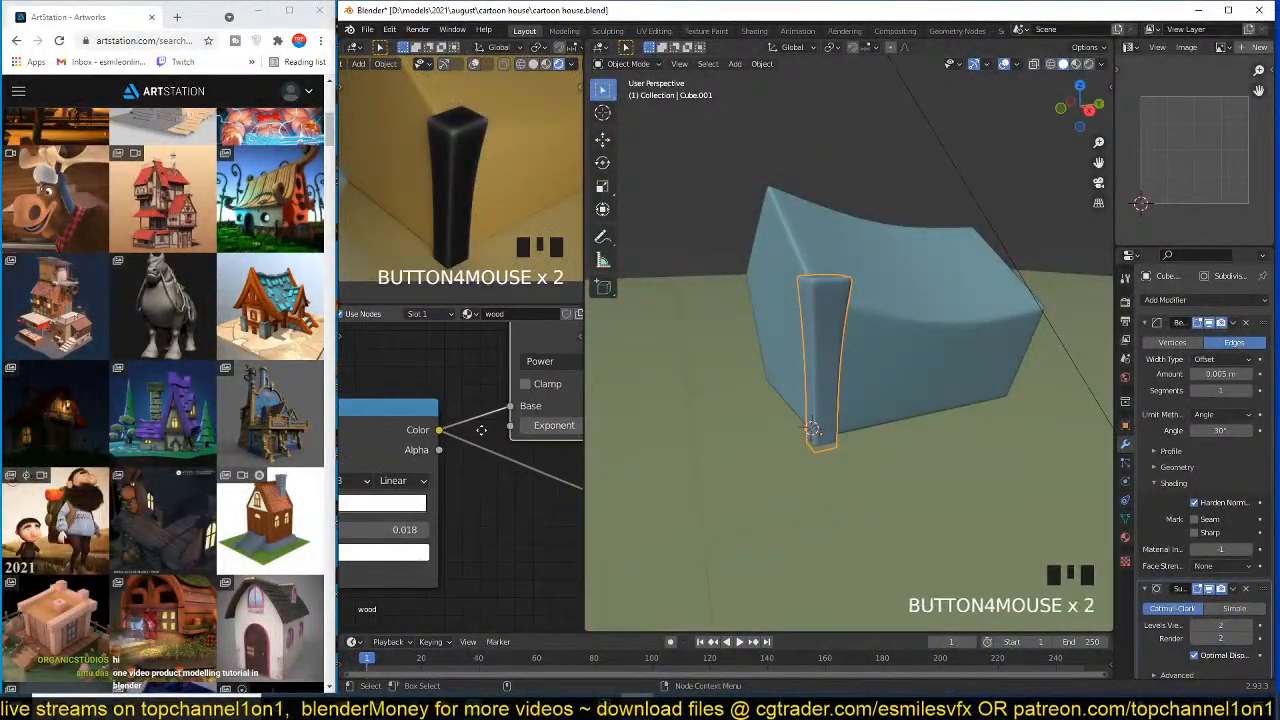
- Change the Math node after the edge-mask ColorRamp to Multiply and raise its value to about 3.8
middle_click_drag(481, 430, 390, 460)
left_click_drag(481, 454, 469, 454)
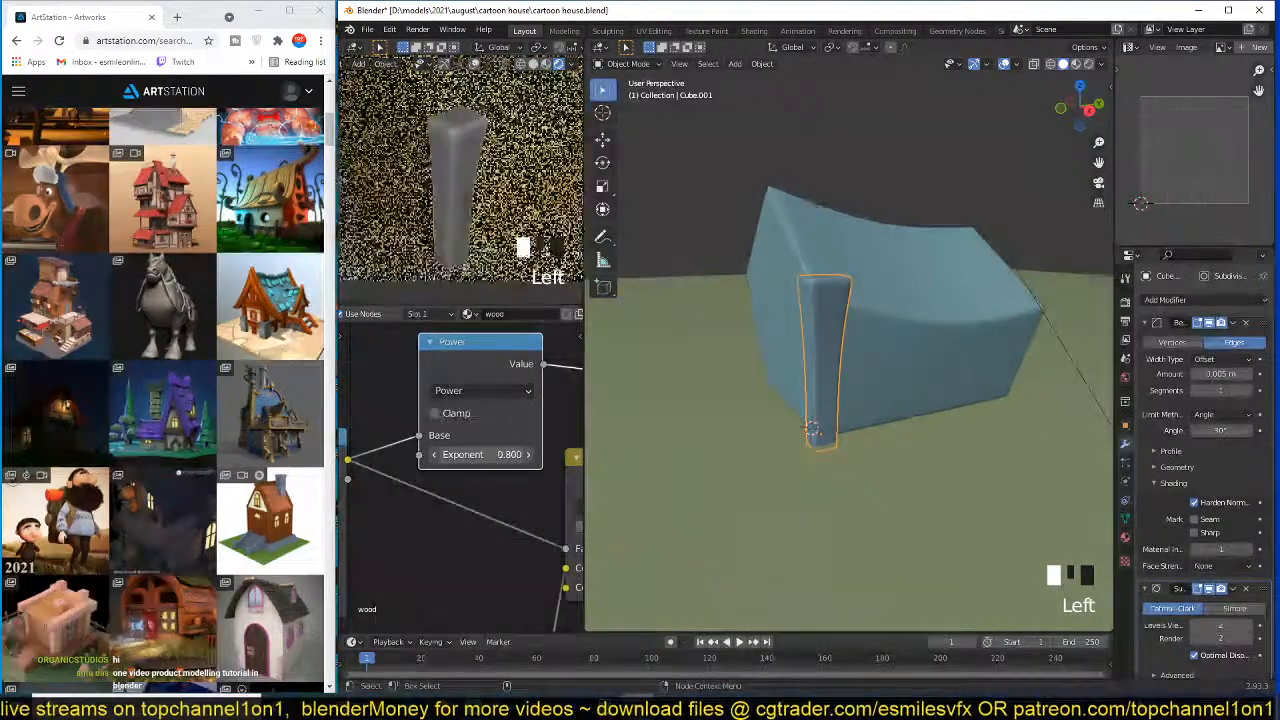
left_click(504, 393)
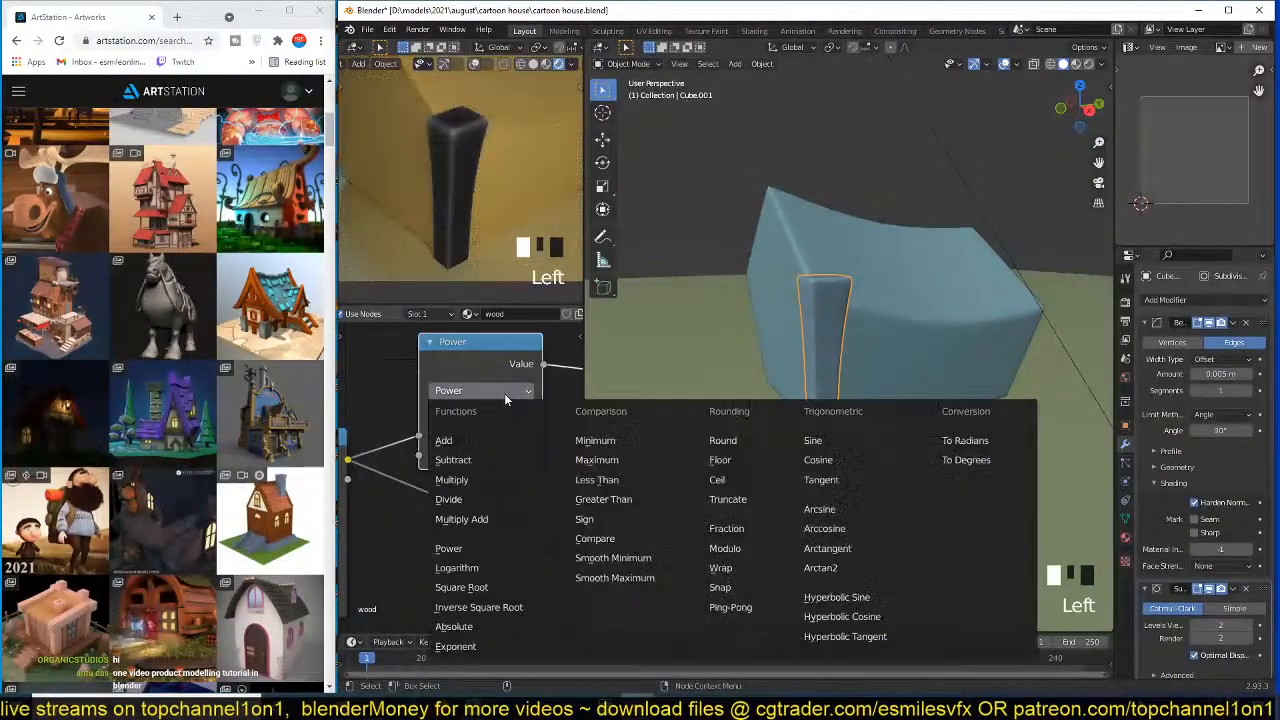
left_click(460, 482)
left_click_drag(481, 454, 505, 454)
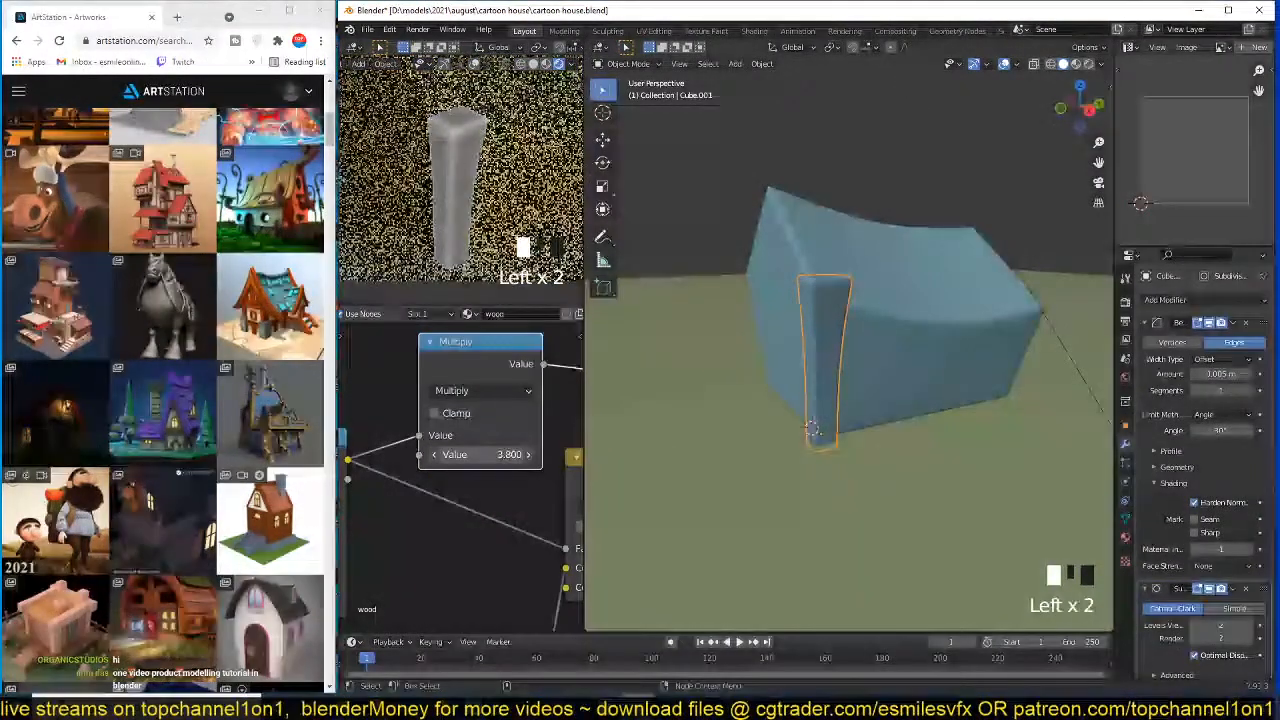
- Duplicate the edge-mask ColorRamp and insert the copy on the link after the Multiply node
scroll(503, 453, "down", 13)
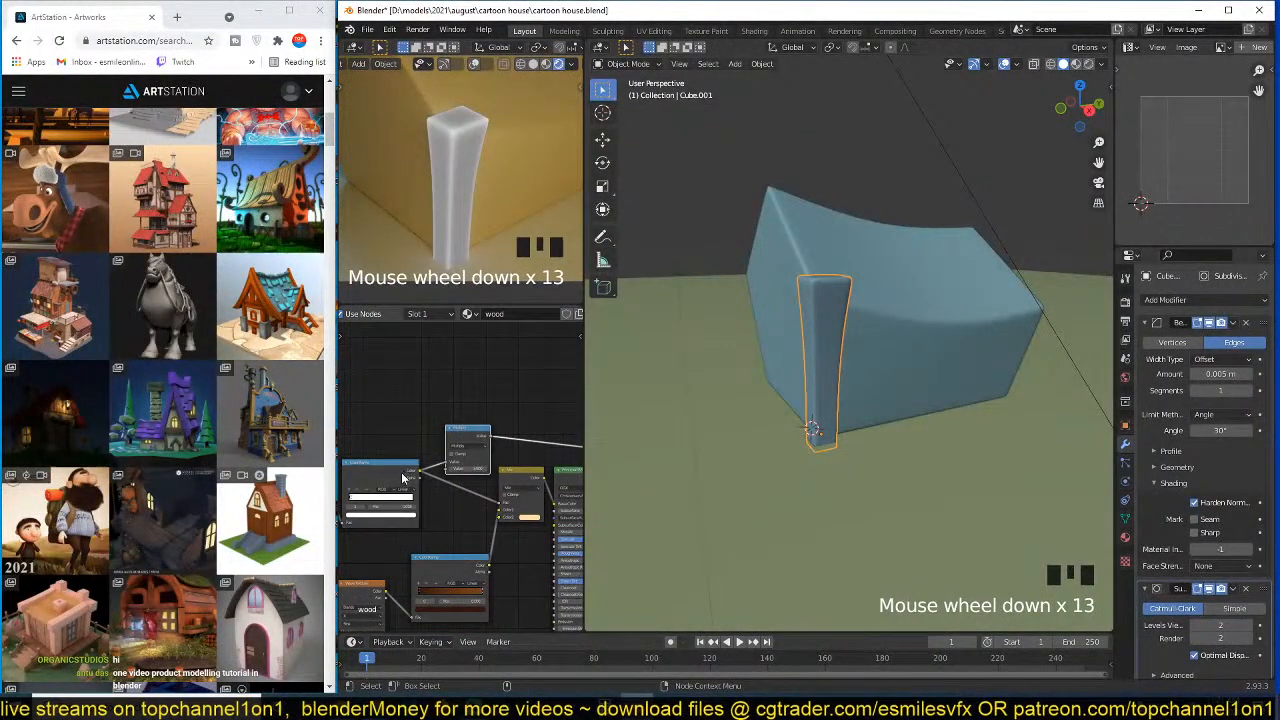
key("shift+d")
scroll(548, 427, "up", 8)
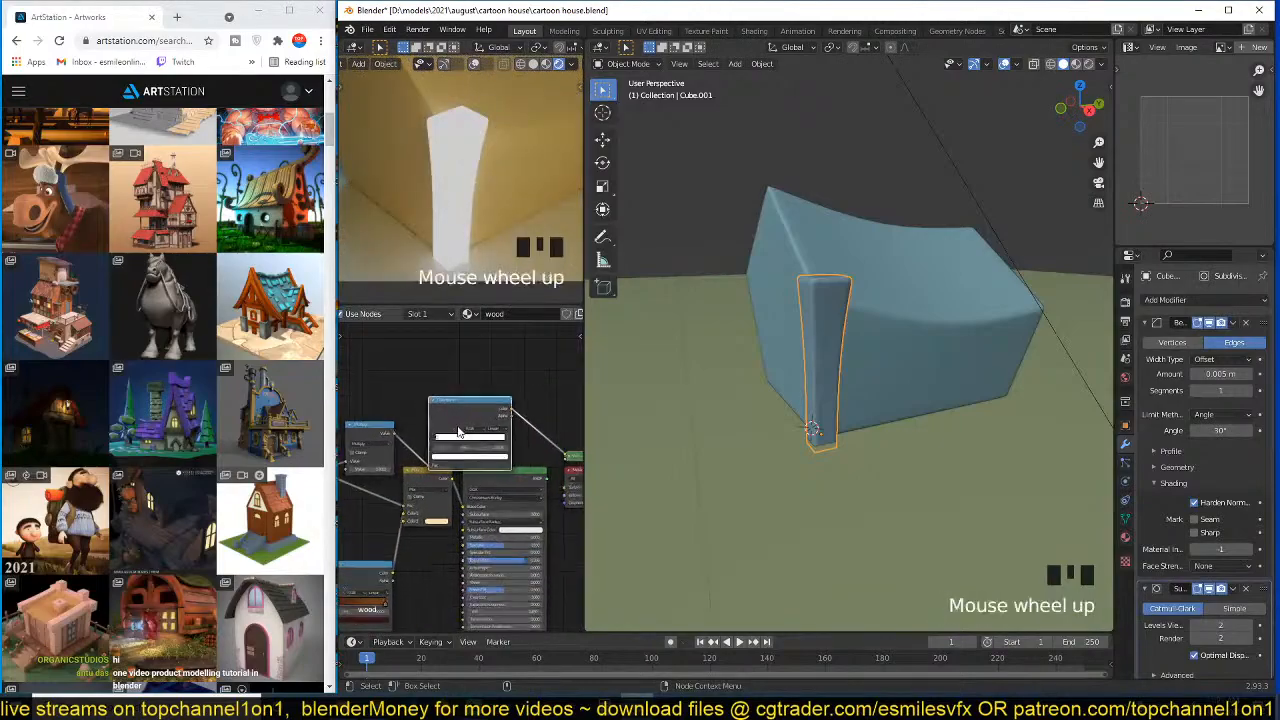
- Adjust the duplicated ColorRamp's stops for stronger edge contrast, with the black stop at 0.236, and save the file
left_click_drag(500, 421, 455, 417)
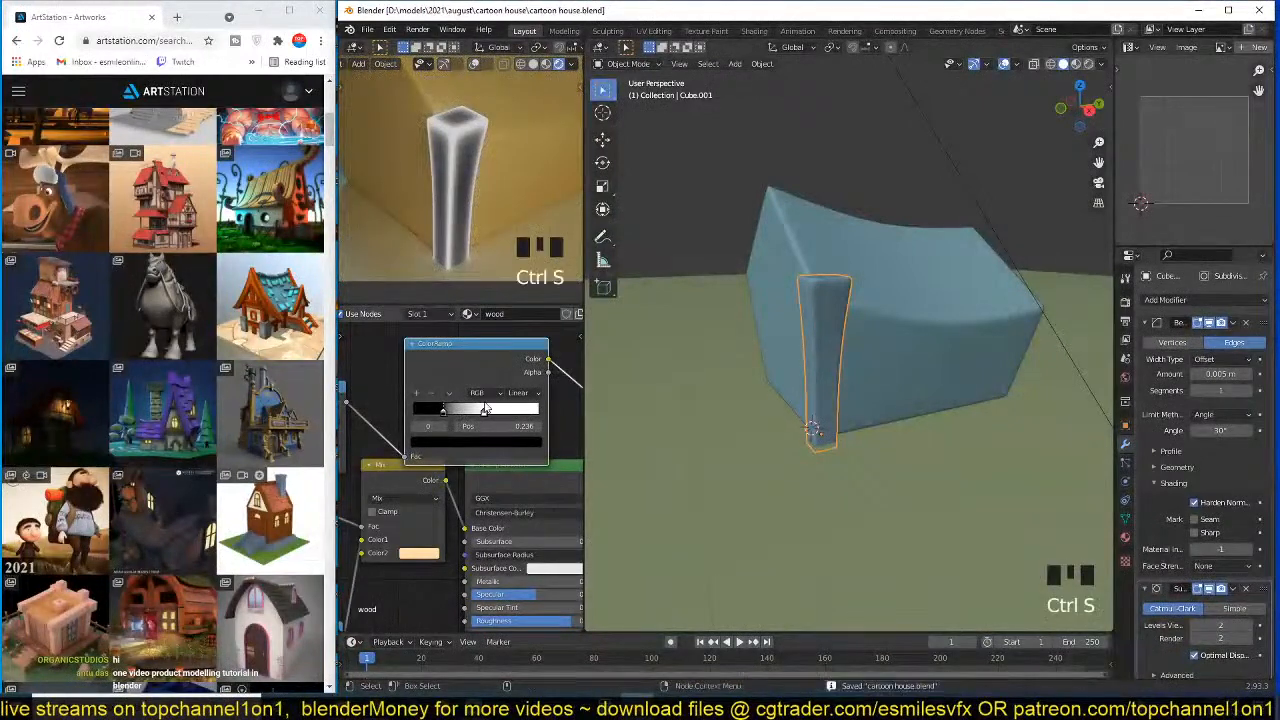
middle_click_drag(459, 423, 481, 423)
scroll(872, 394, "up", 3)
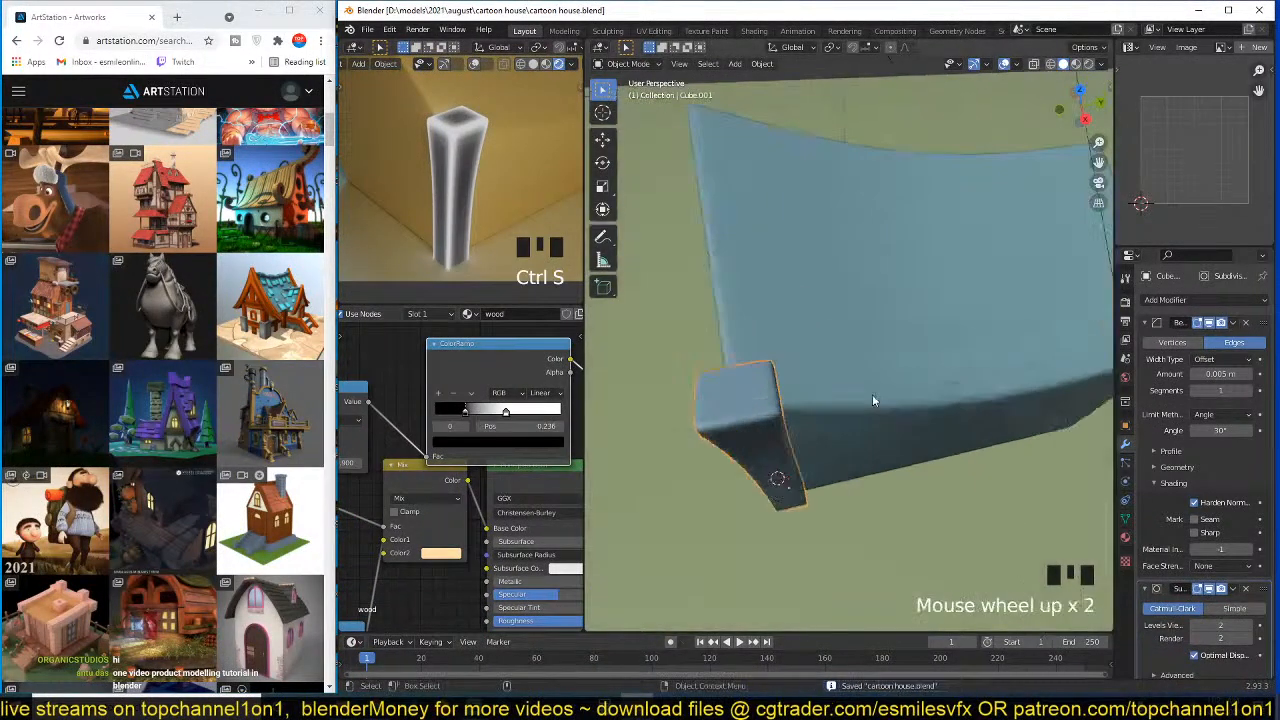
- Tighten the black-to-white transition of the second edge-mask ColorRamp, set the Multiply value to 3.8 and save the file
scroll(455, 355, "down", 2)
left_click(462, 375)
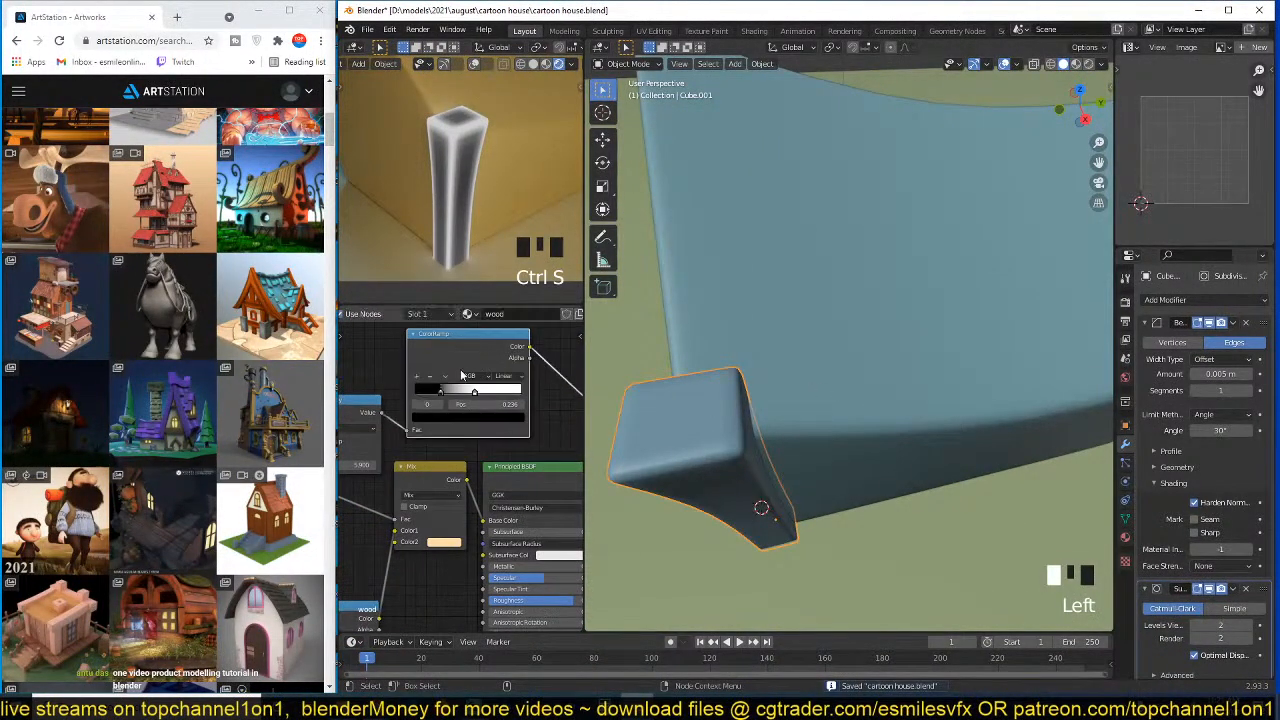
middle_click_drag(443, 394, 519, 393)
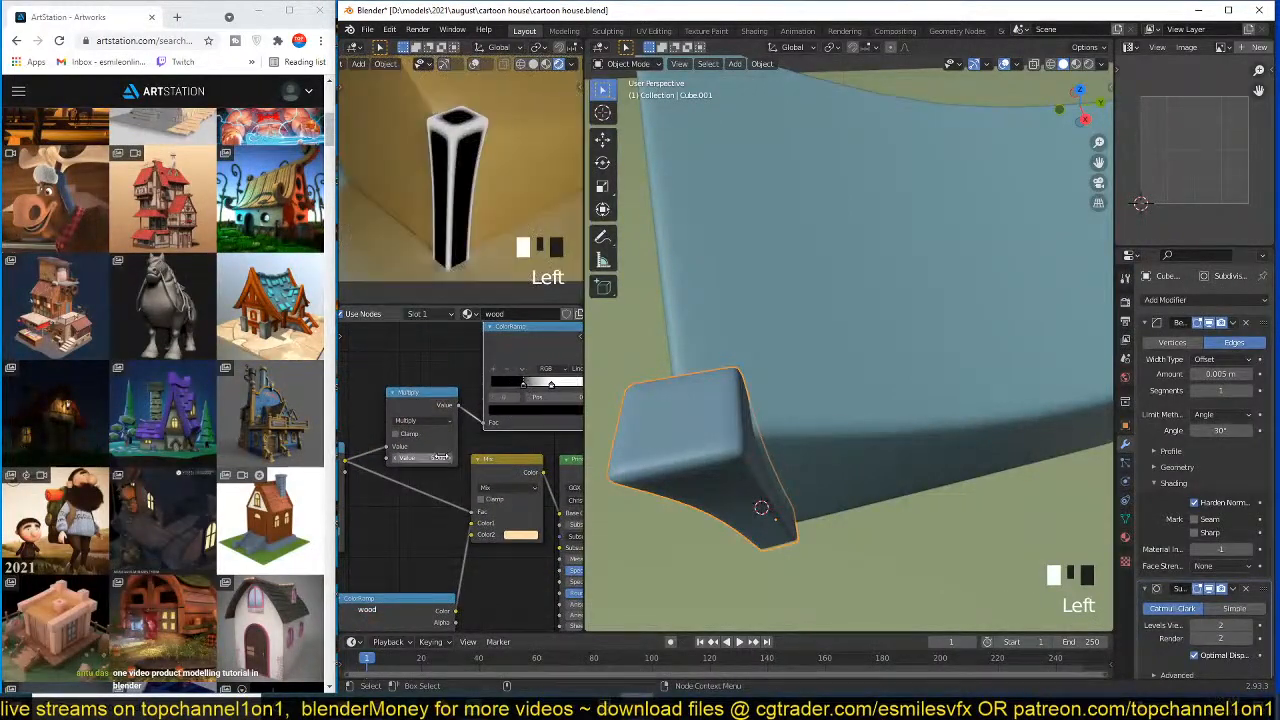
scroll(440, 457, "up", 3)
left_click_drag(425, 452, 416, 452)
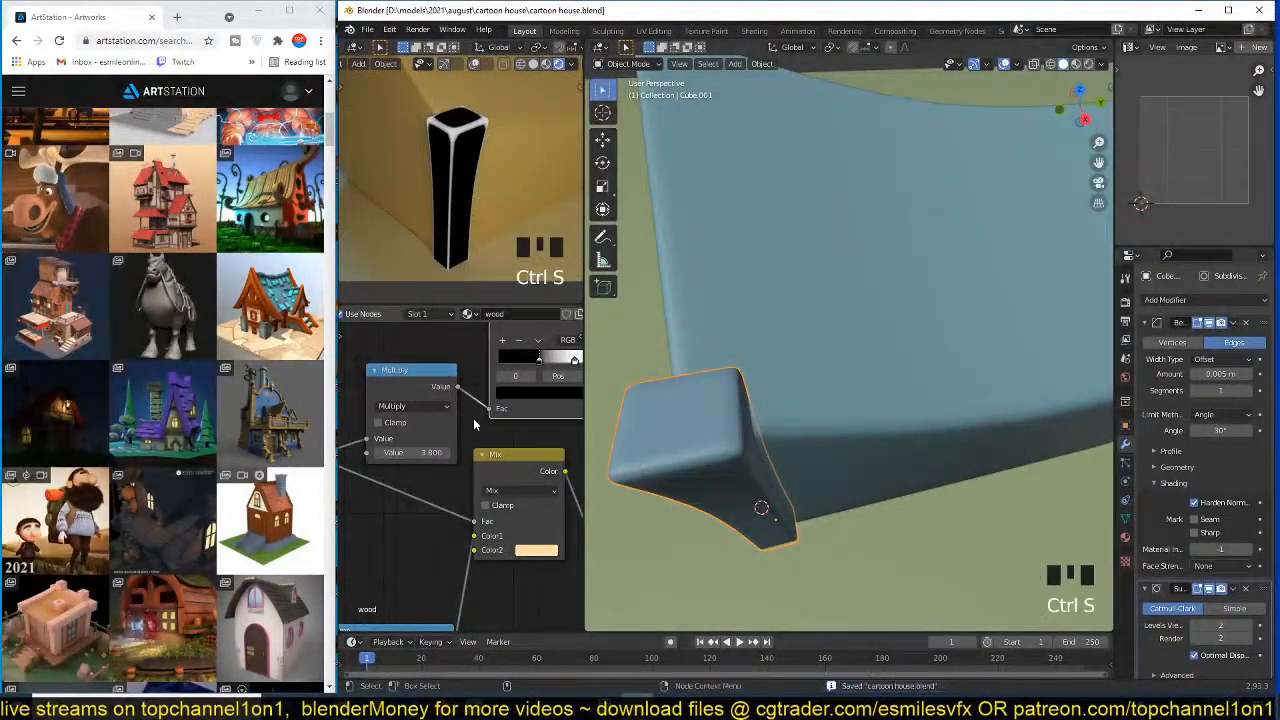
- Fine-tune the first edge-mask ColorRamp's white stop near 0.018, raise the Multiply value to about 4.5 and save the file
middle_click_drag(465, 446, 580, 432)
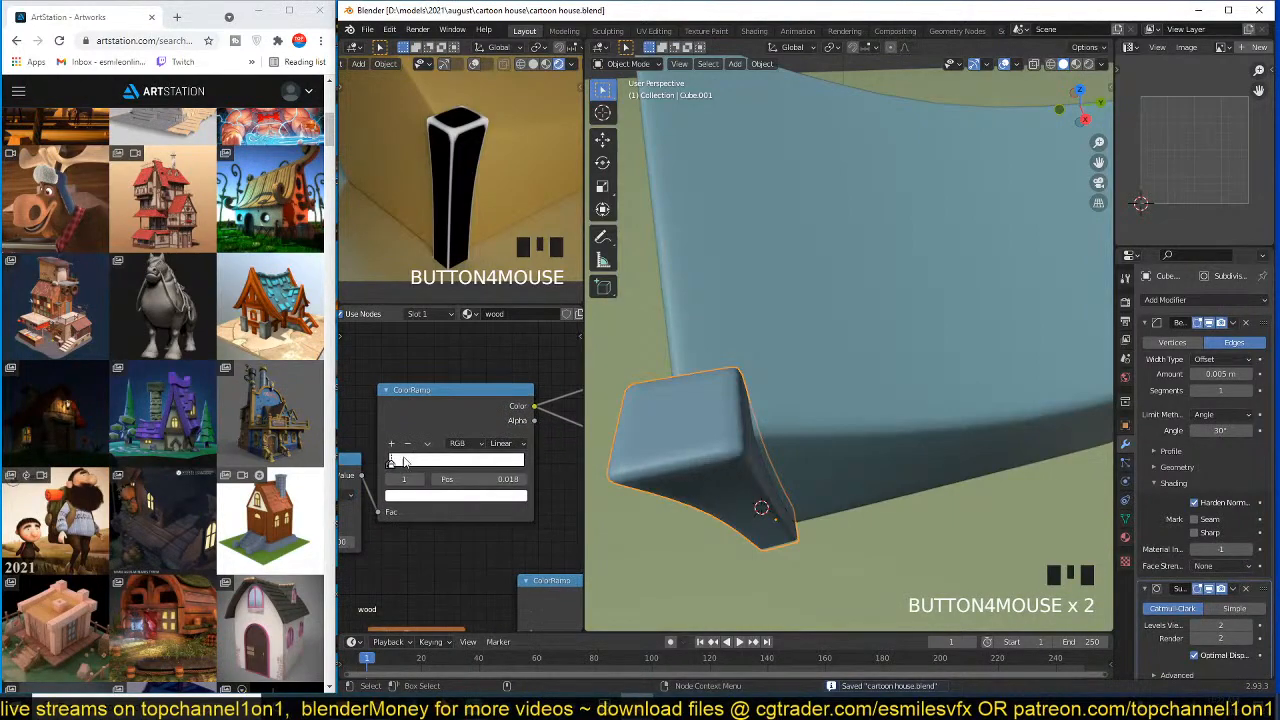
left_click_drag(392, 462, 391, 463)
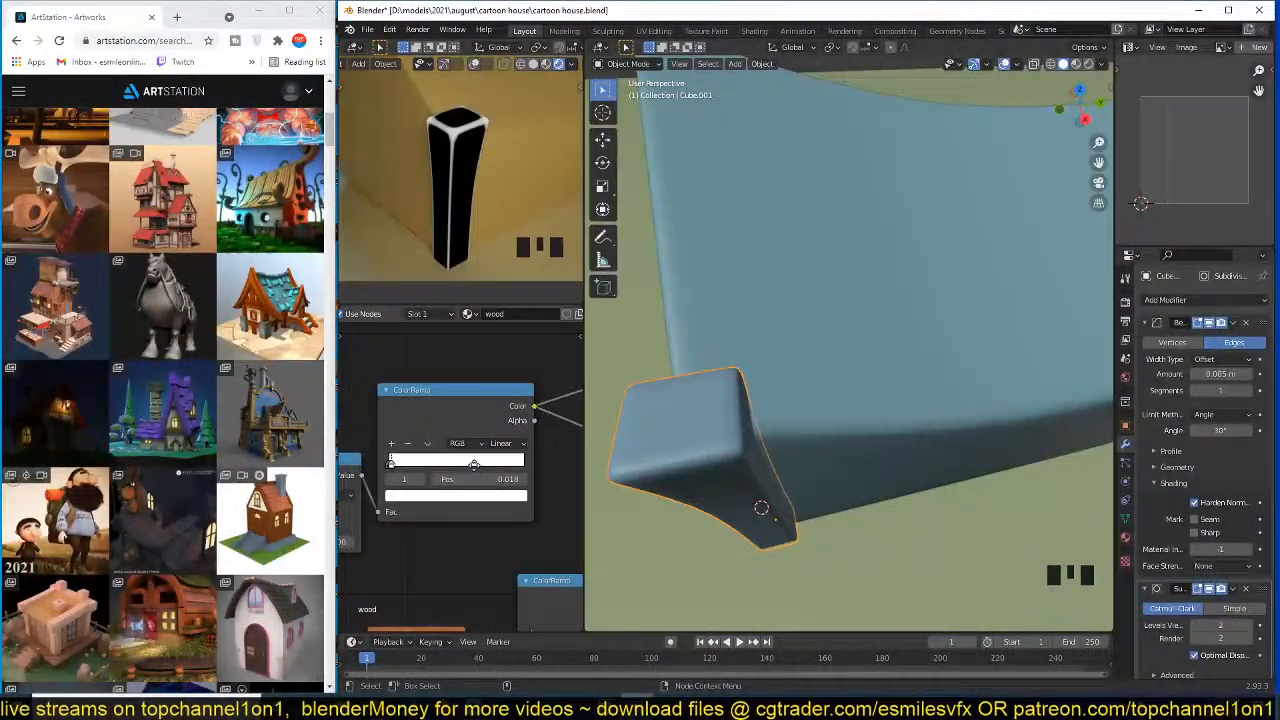
middle_click_drag(474, 465, 383, 485)
middle_click_drag(492, 429, 404, 459)
mouse_move(455, 453)
left_mouse_down()
mouse_move(436, 453)
mouse_move(456, 453)
left_mouse_up()
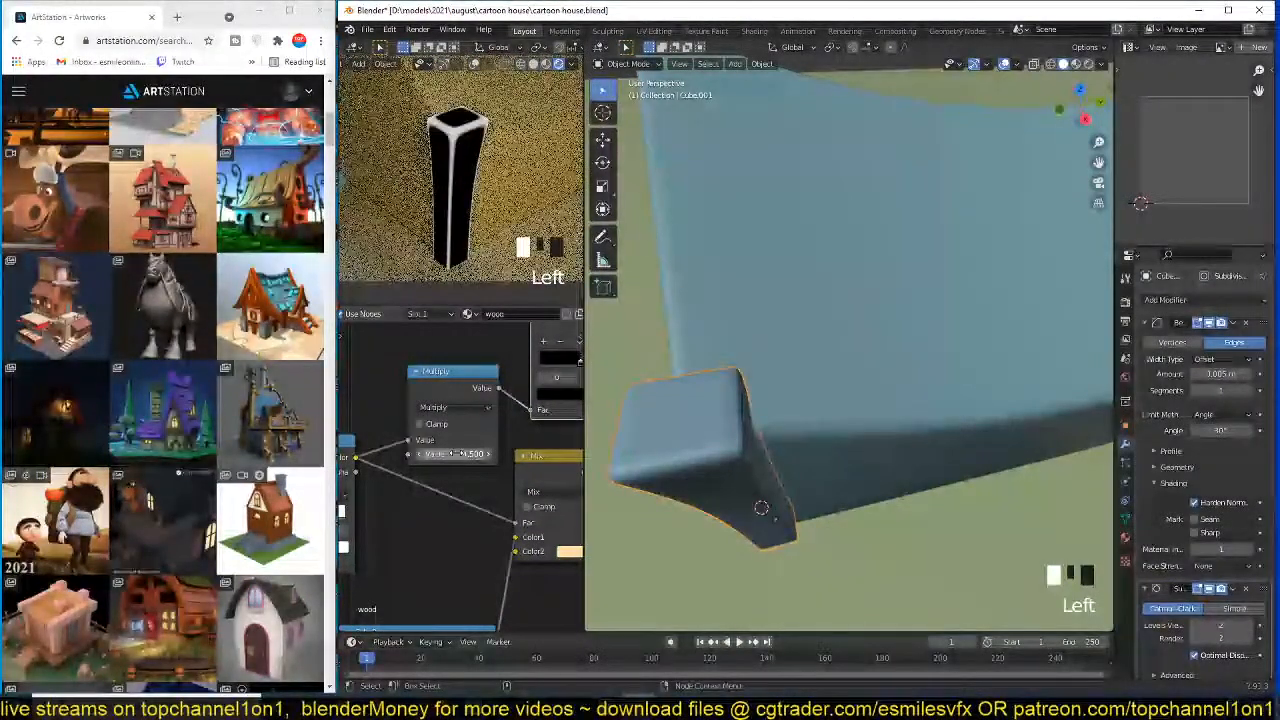
scroll(450, 460, "down", 4)
key("ctrl+s")
scroll(434, 477, "down", 5)
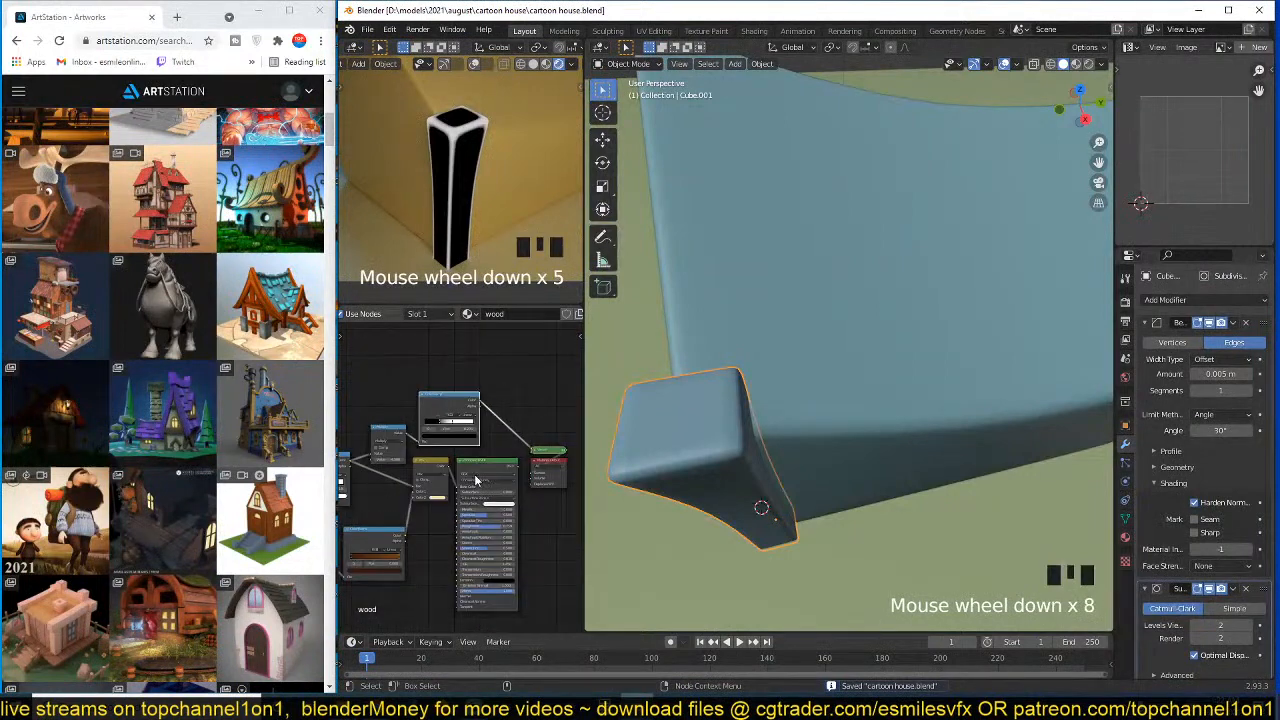
- Move the Principled BSDF, output and Mix nodes away from the second edge-mask ColorRamp to make room
middle_click_drag(476, 481, 419, 445)
left_click_drag(540, 405, 439, 461)
left_click_drag(442, 423, 530, 419)
left_click_drag(385, 434, 457, 431)
scroll(457, 432, "up", 1)
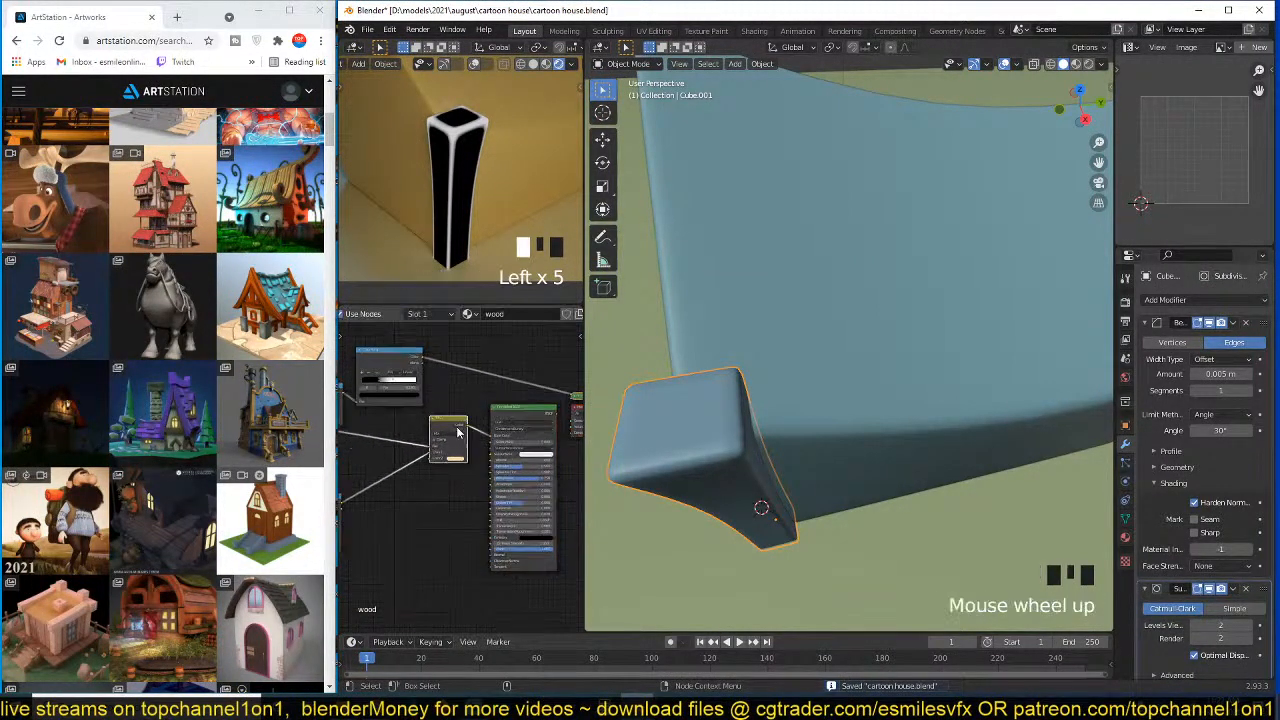
scroll(457, 431, "up", 3)
middle_click_drag(457, 431, 493, 431)
- Connect the second edge-mask ColorRamp to the Mix node's Fac, preview the Mix node on the pillar and save
scroll(434, 352, "down", 3)
left_click_drag(434, 352, 425, 380)
scroll(439, 382, "up", 4)
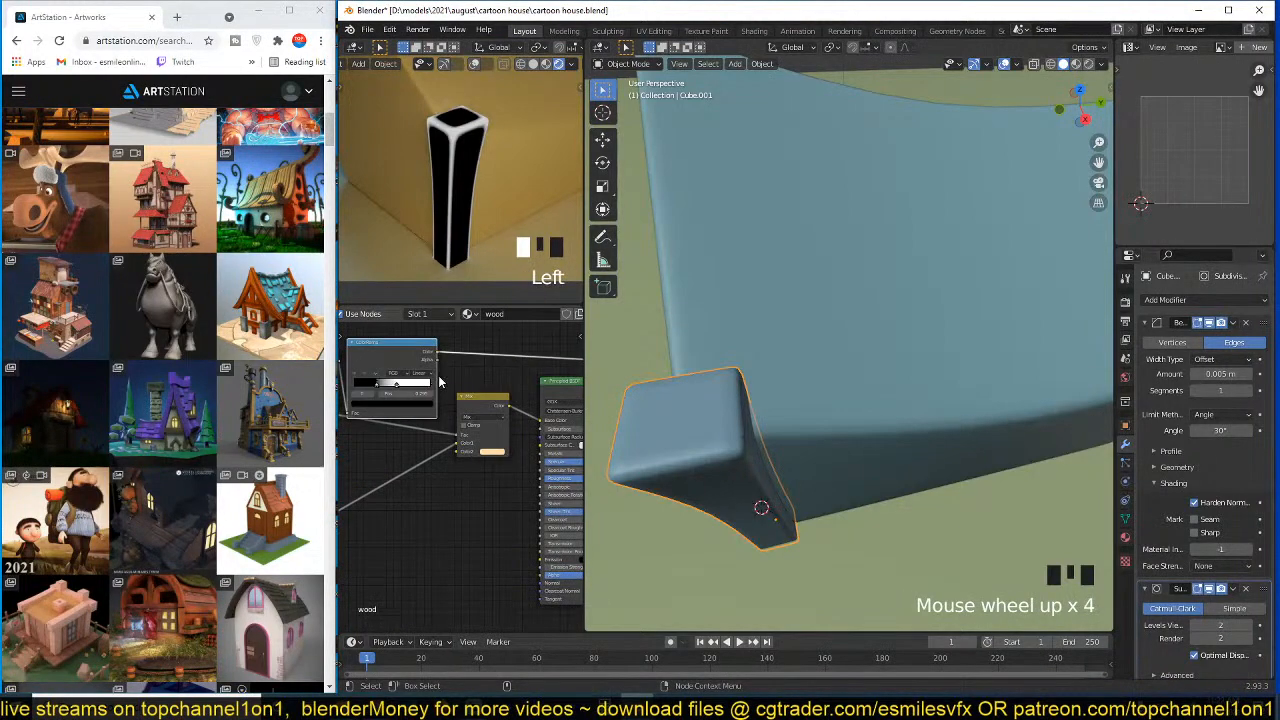
left_click(462, 442, "ctrl+shift")
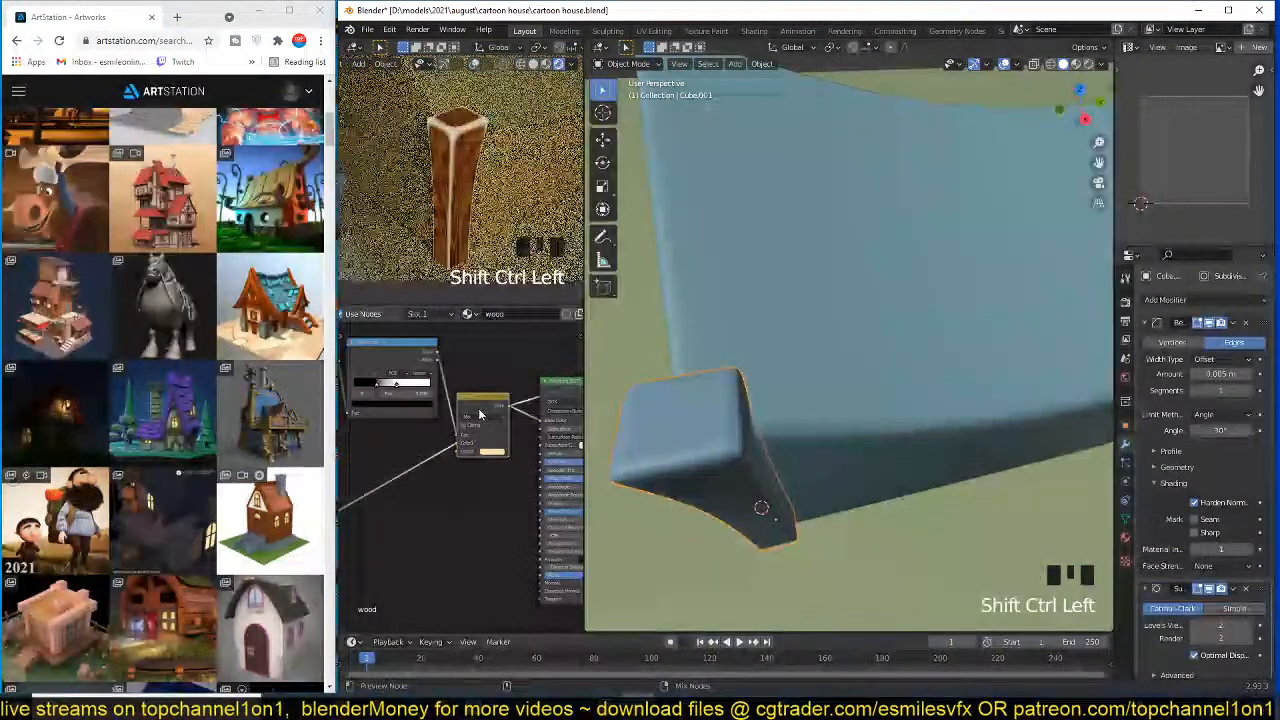
scroll(464, 463, "up", 3)
key("ctrl+s")
scroll(492, 436, "up", 2)
middle_click_drag(492, 436, 523, 429)
scroll(483, 457, "up", 1)
key("ctrl+s")
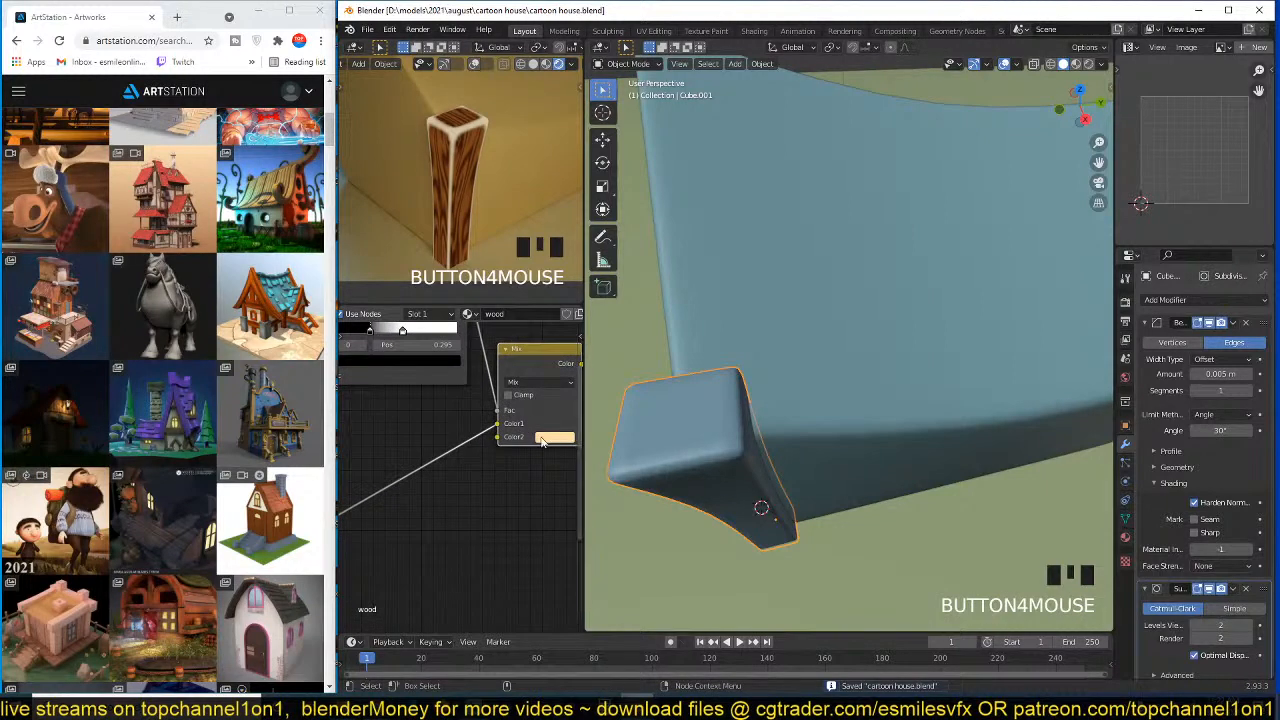
- Shift the Mix node and the shader nodes after it further along the node tree and save the file
scroll(531, 437, "down", 3)
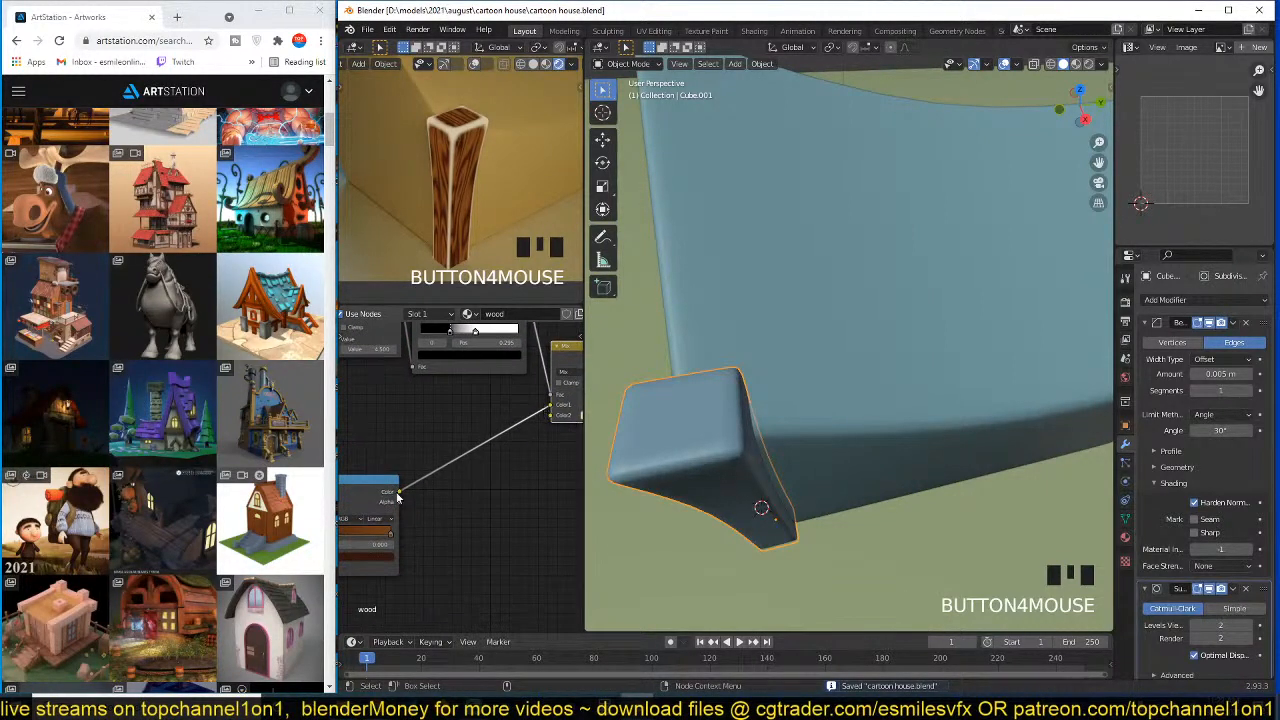
left_click_drag(397, 497, 492, 477)
middle_click_drag(492, 477, 359, 517)
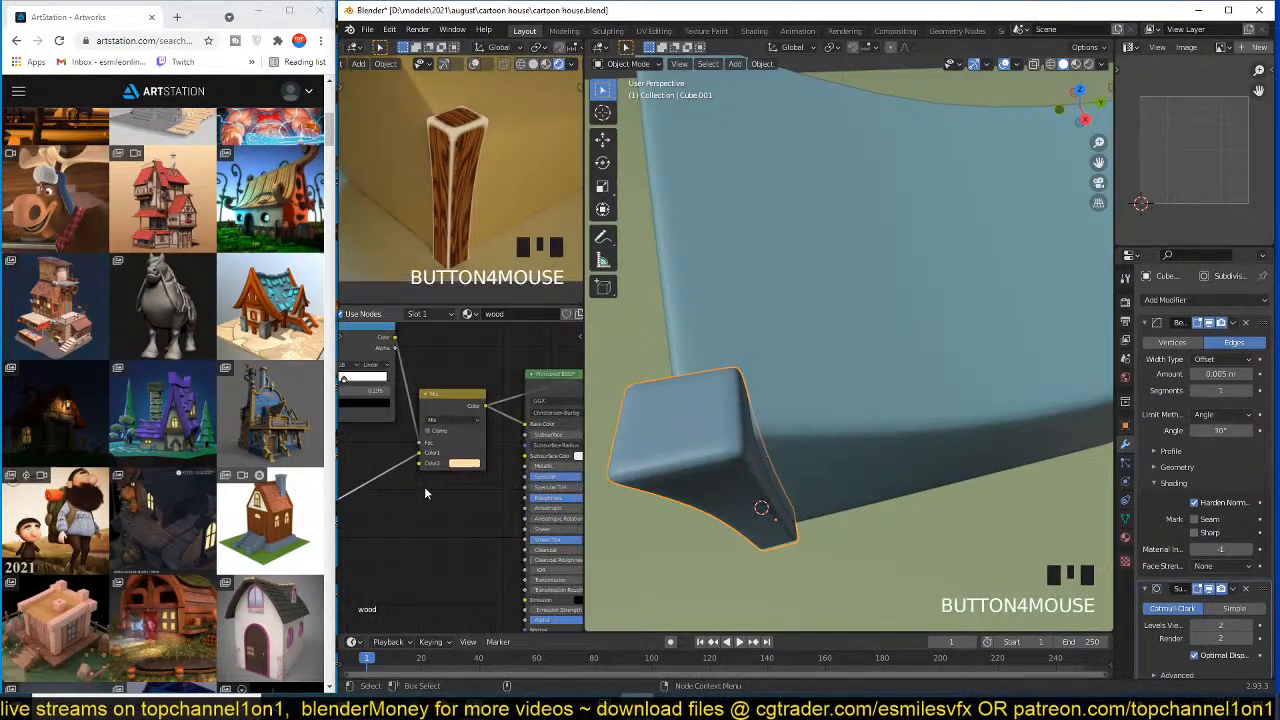
scroll(424, 486, "down", 3)
middle_click_drag(424, 486, 522, 489)
left_click_drag(535, 361, 450, 408)
left_click_drag(440, 405, 547, 397)
middle_click_drag(446, 462, 567, 440)
key("ctrl+s")
left_click_drag(440, 405, 538, 395)
key("ctrl+s")
- Move the second edge-mask ColorRamp closer to the Mix node and save the file
scroll(452, 450, "up", 2)
middle_click_drag(454, 400, 459, 419)
left_click_drag(371, 374, 477, 430)
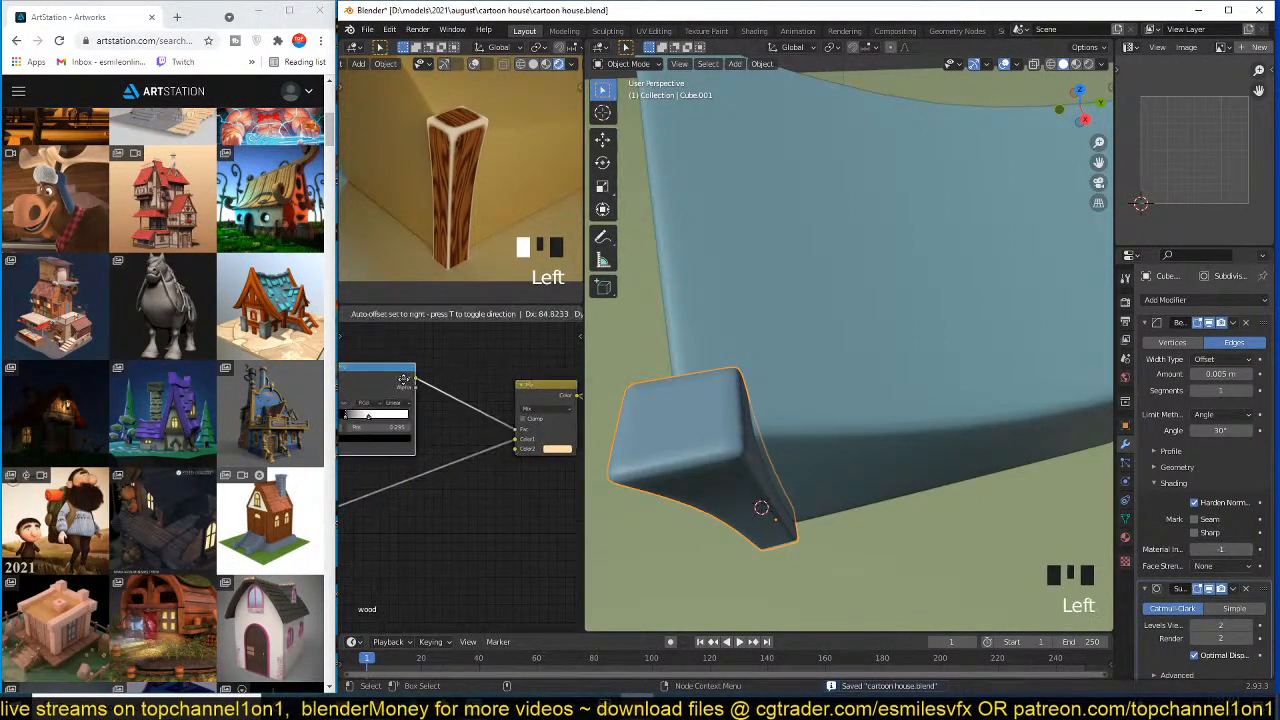
scroll(477, 430, "up", 1)
key("ctrl+s")
scroll(477, 430, "down", 3)
middle_click_drag(477, 430, 548, 400)
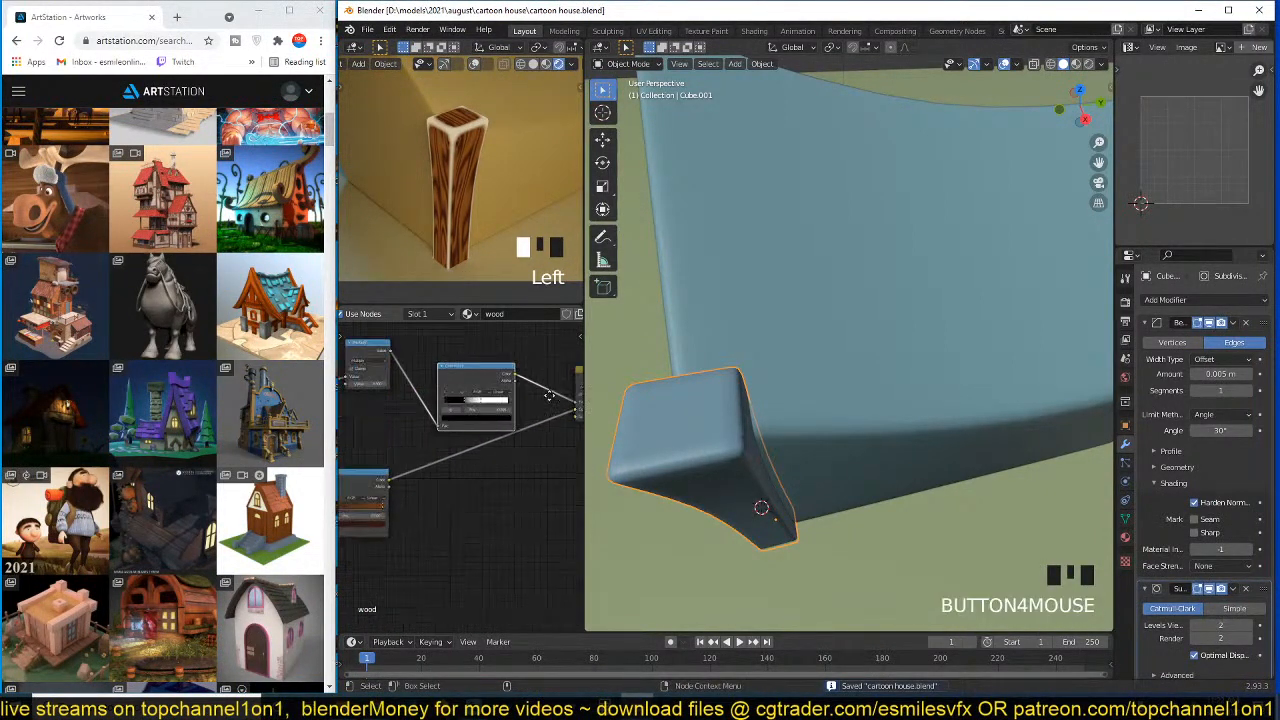
- Duplicate the Mix node and place the copy below the second edge-mask ColorRamp
middle_click_drag(429, 472, 379, 488)
left_click(557, 396)
key("shift+d")
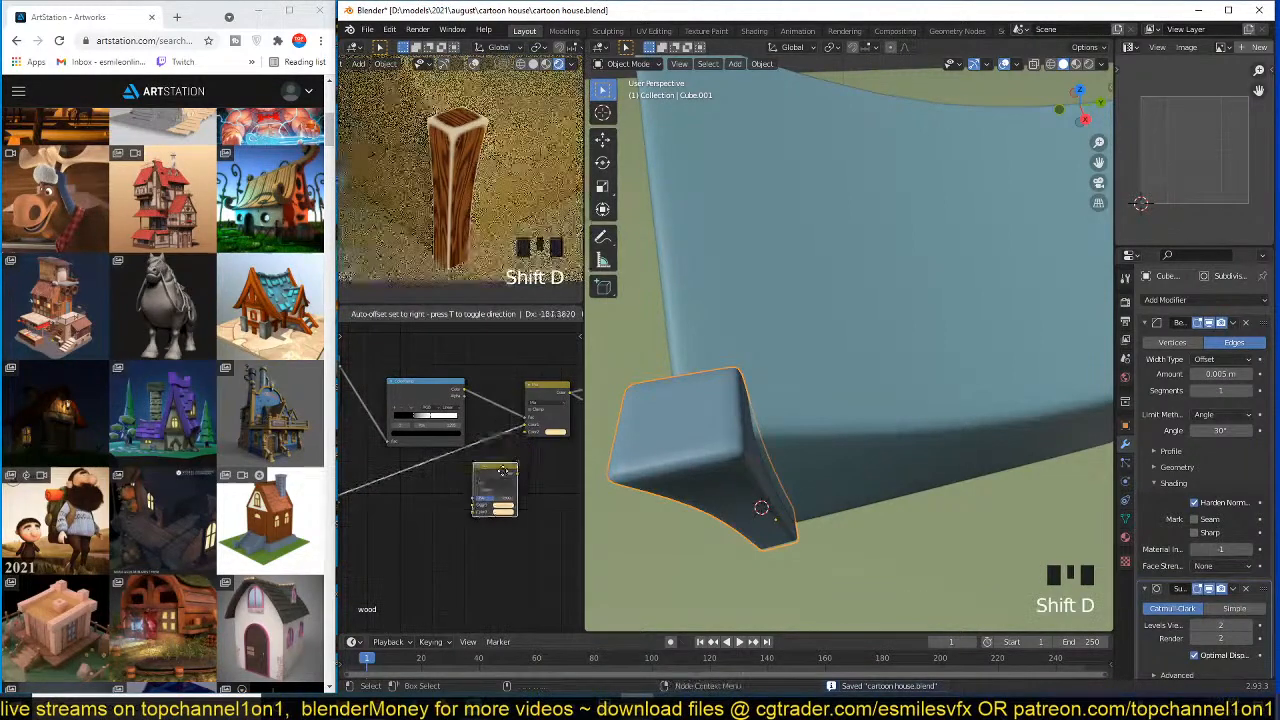
left_click(501, 472)
scroll(501, 472, "down", 4)
- Link the brown wood ColorRamp to the copied Mix's Color1 and its result to the main Mix's Color2, and save
middle_click_drag(476, 473, 501, 466)
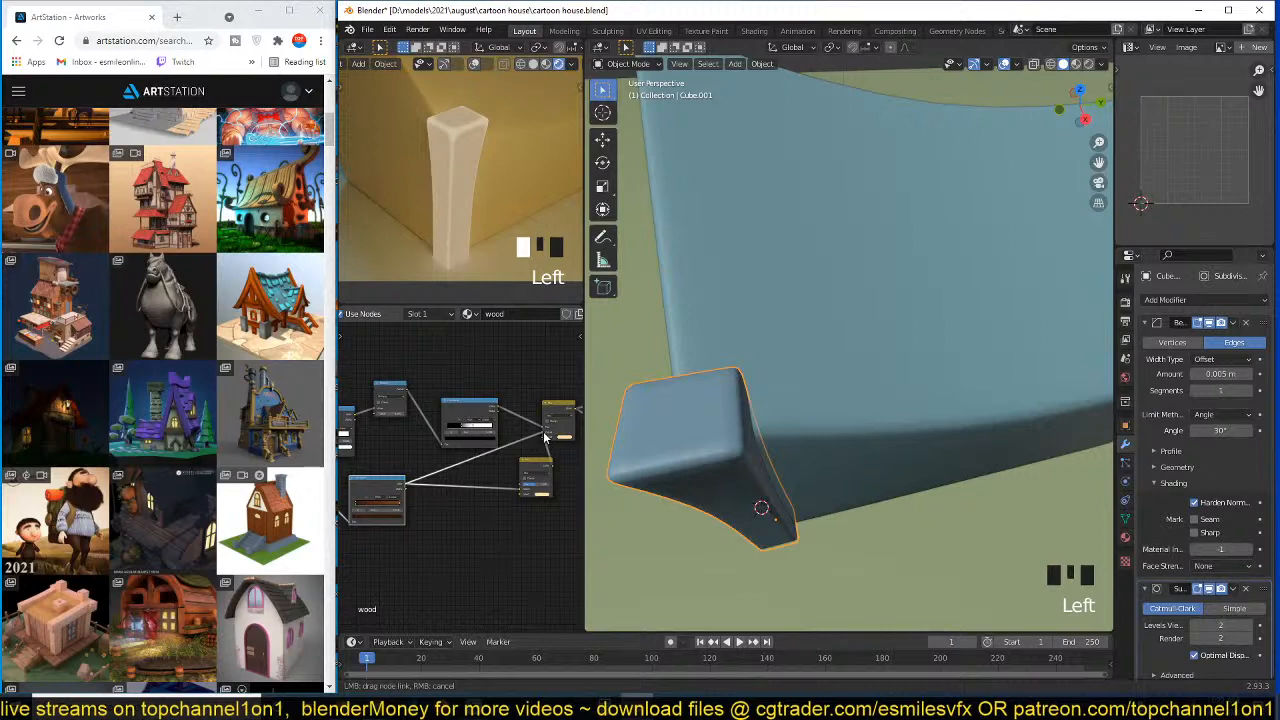
scroll(545, 437, "up", 4)
scroll(480, 445, "up", 3)
left_click_drag(484, 433, 419, 466)
scroll(483, 426, "up", 2)
scroll(470, 420, "down", 7)
scroll(470, 425, "up", 1)
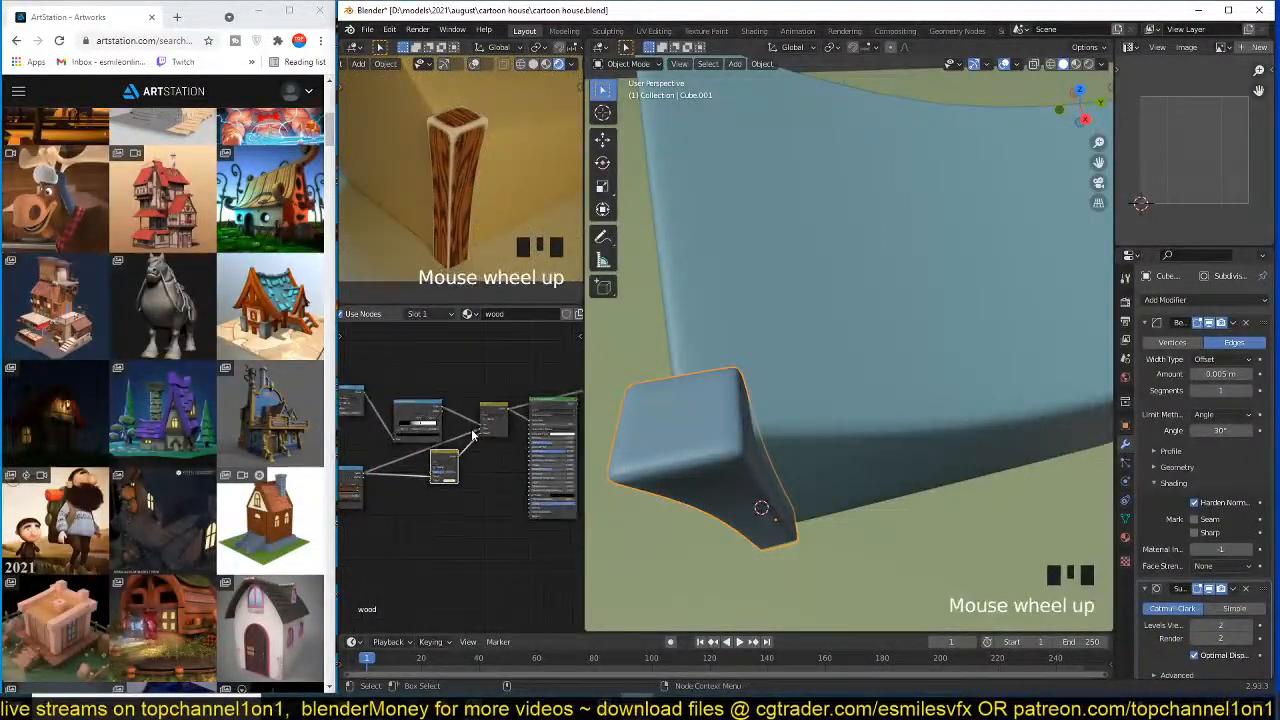
key("ctrl+s")
scroll(473, 433, "down", 3)
key("ctrl+s")
- Preview the Principled BSDF shading on the pillar and save the file
middle_click_drag(473, 435, 450, 432)
scroll(452, 432, "up", 1, "ctrl+shift")
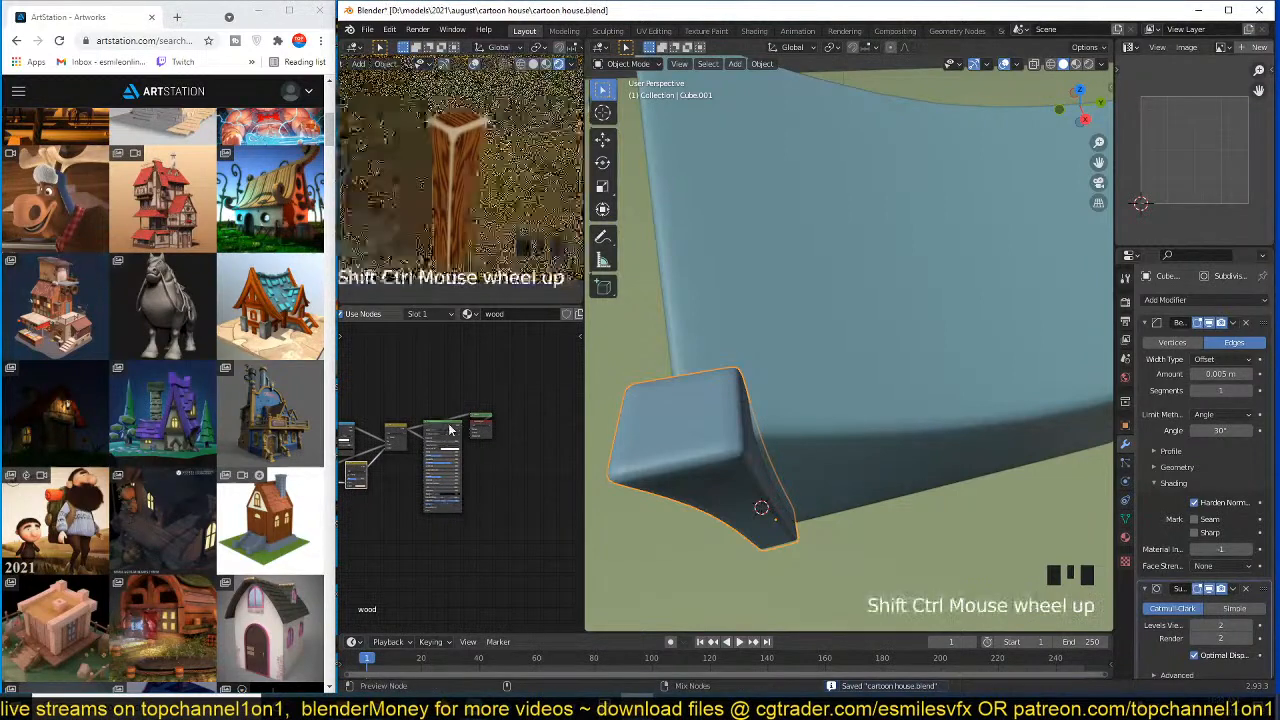
left_click(454, 432, "ctrl+shift")
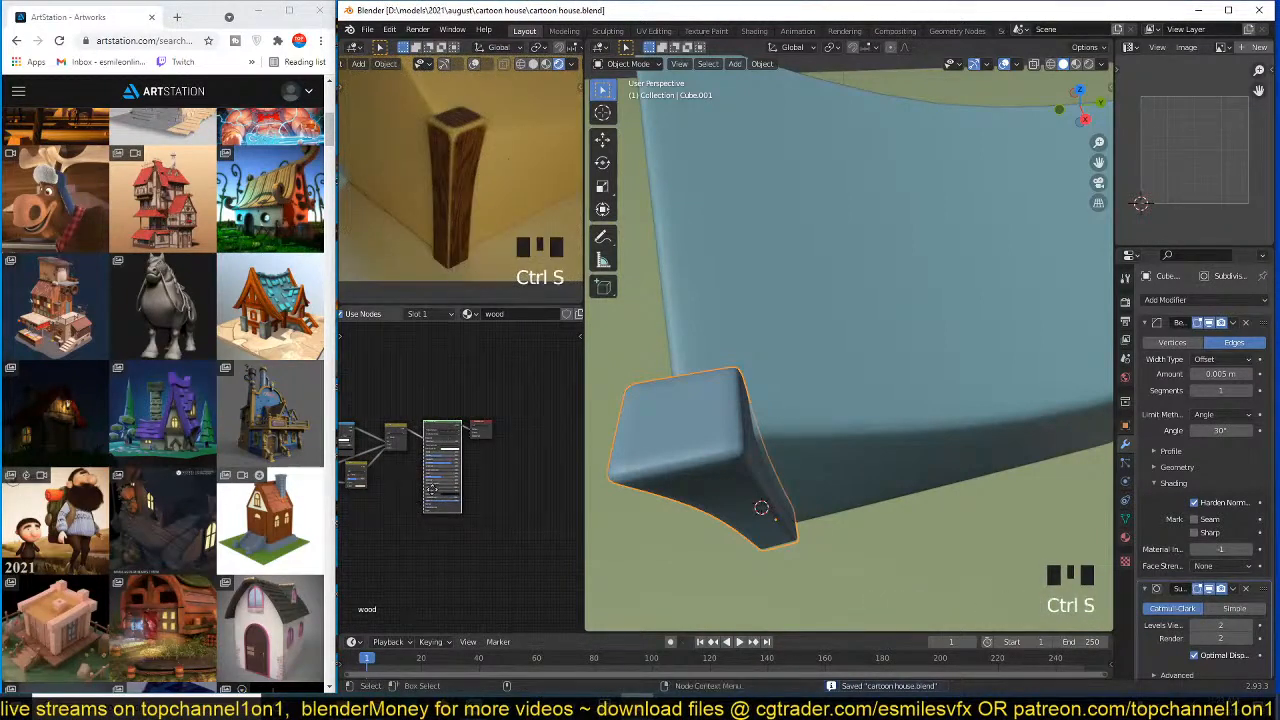
scroll(476, 472, "up", 4)
middle_click_drag(419, 517, 474, 514)
scroll(466, 459, "down", 2)
middle_click_drag(466, 432, 493, 447)
- Preview the edge-mask Multiply node and the black-and-white wood grain texture on the pillar in turn
left_click(389, 381, "ctrl+shift")
middle_click_drag(359, 422, 395, 413)
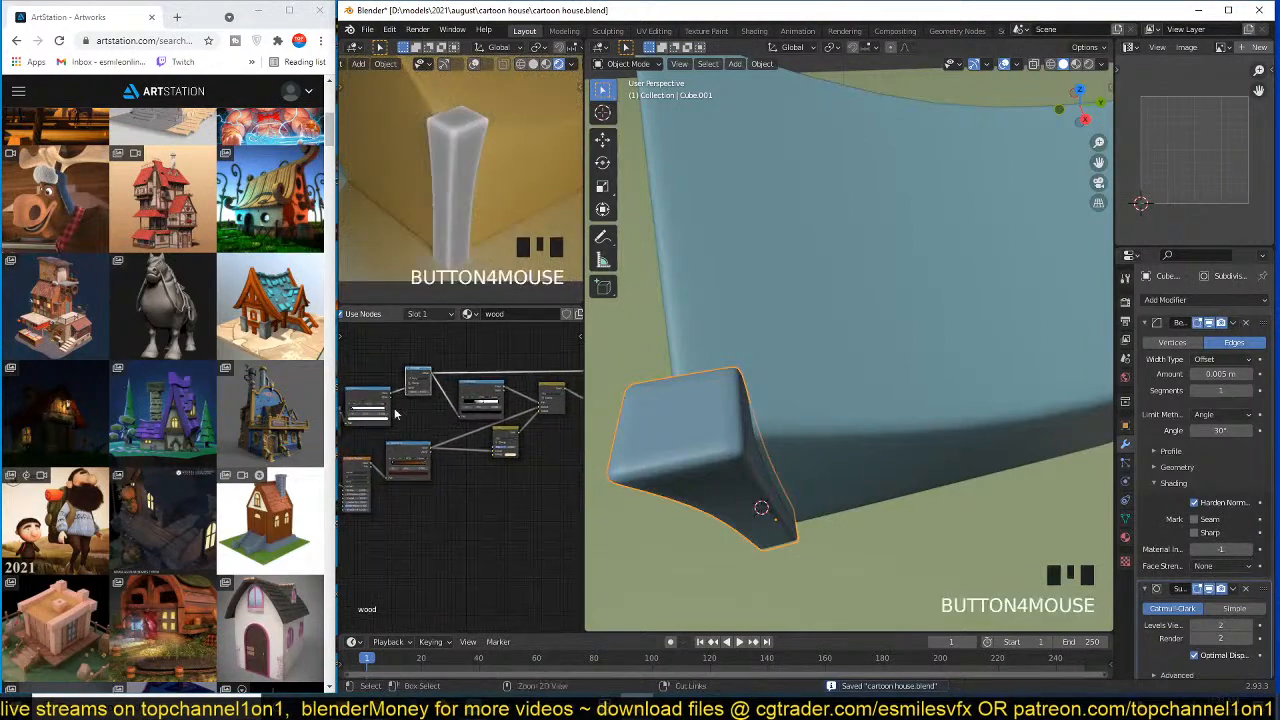
left_click(392, 465, "ctrl+shift")
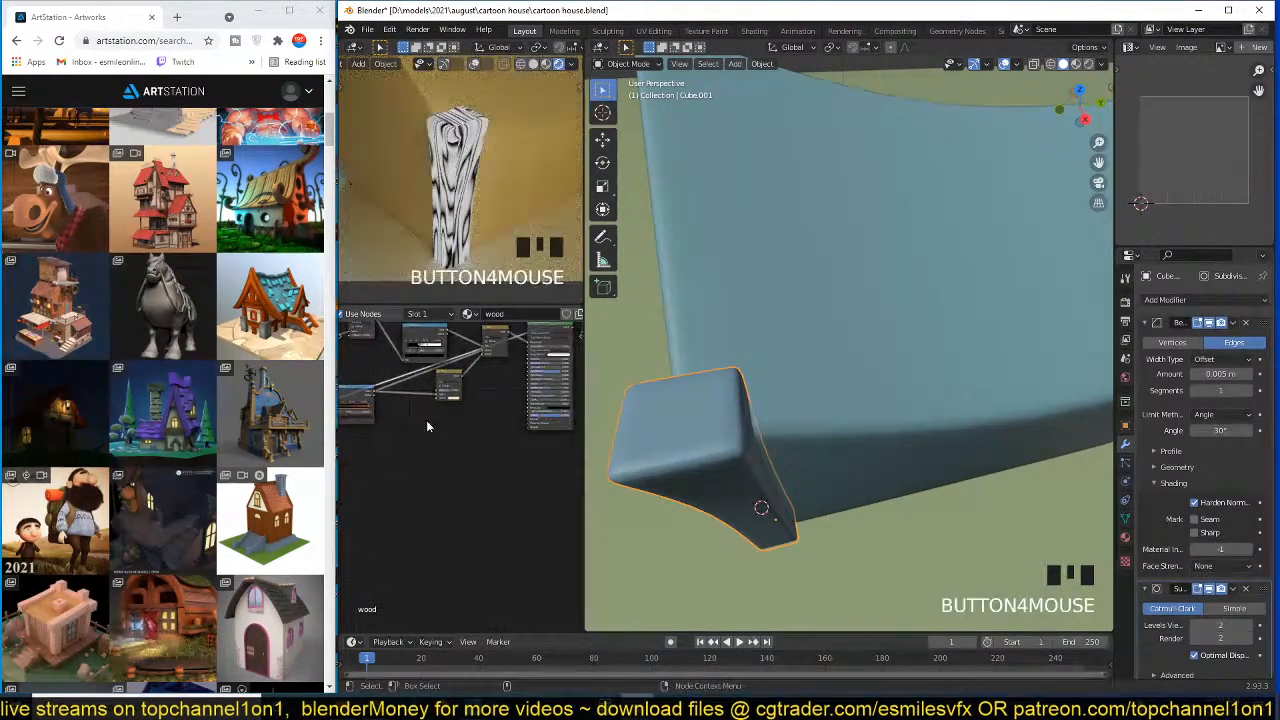
- Add a Bump node below the copied Mix node and save the file
key("shift+a")
mouse_move(397, 407)
left_click(500, 409)
left_click(463, 415)
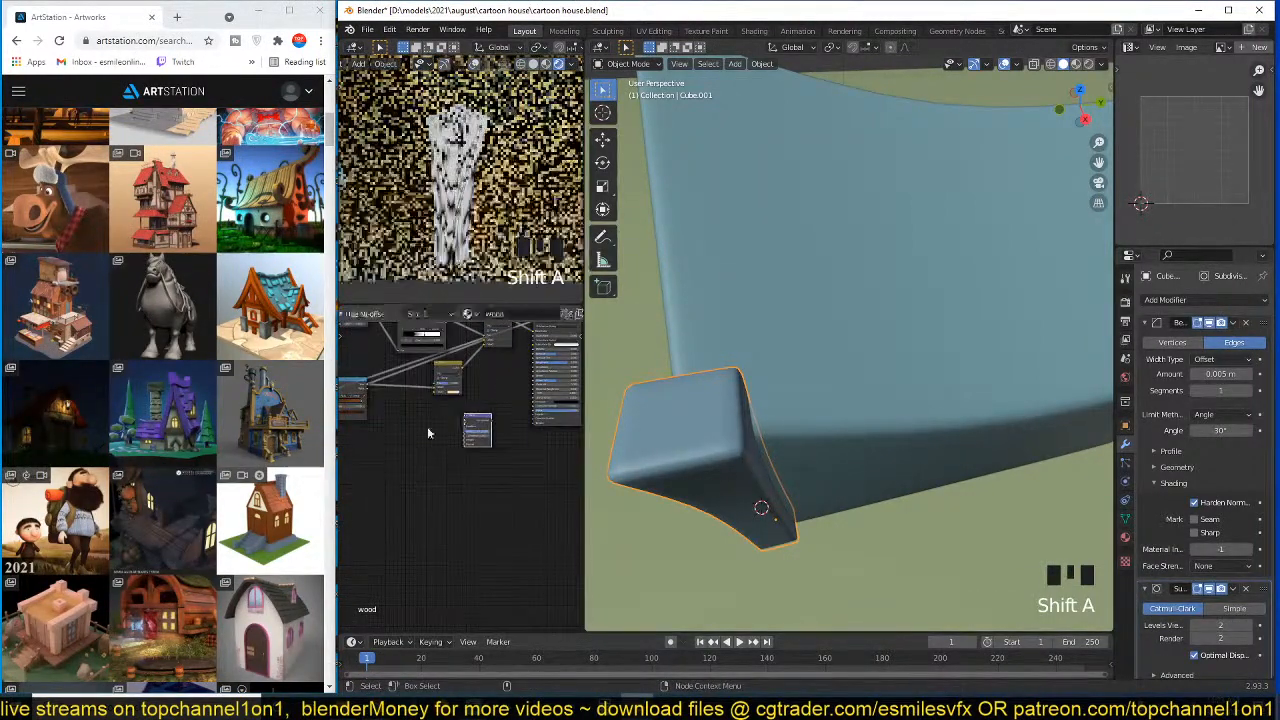
middle_click_drag(427, 428, 502, 435)
scroll(502, 435, "down", 3)
key("ctrl+s")
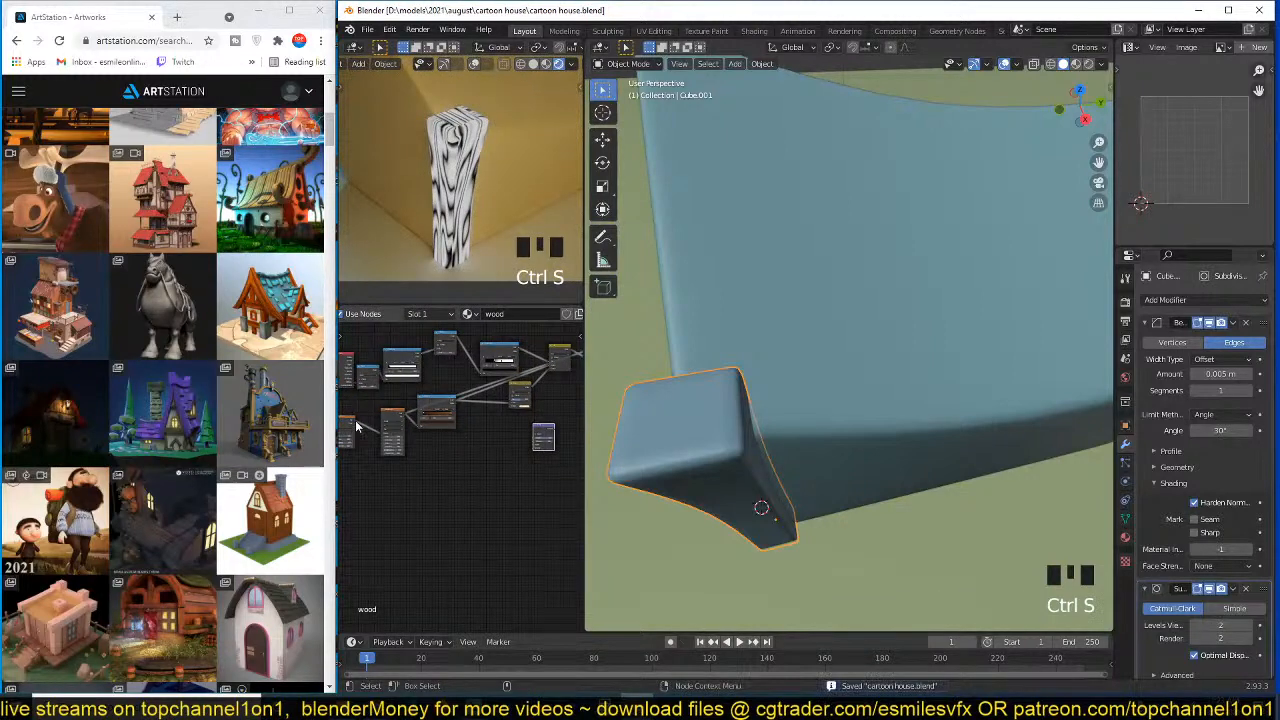
- Connect the grain texture to the Bump's Height and the Bump to the Principled BSDF's Normal, with strength about 0.18
left_click_drag(357, 427, 537, 447)
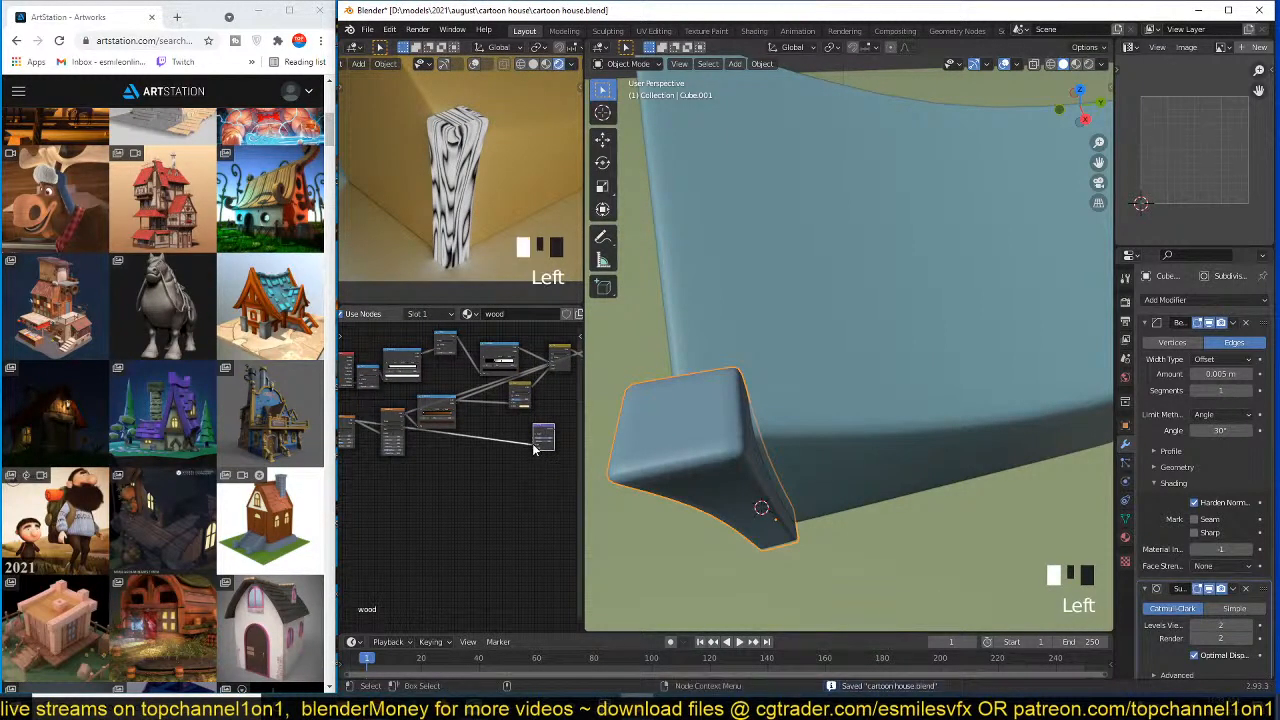
scroll(478, 461, "up", 5)
key("ctrl+s")
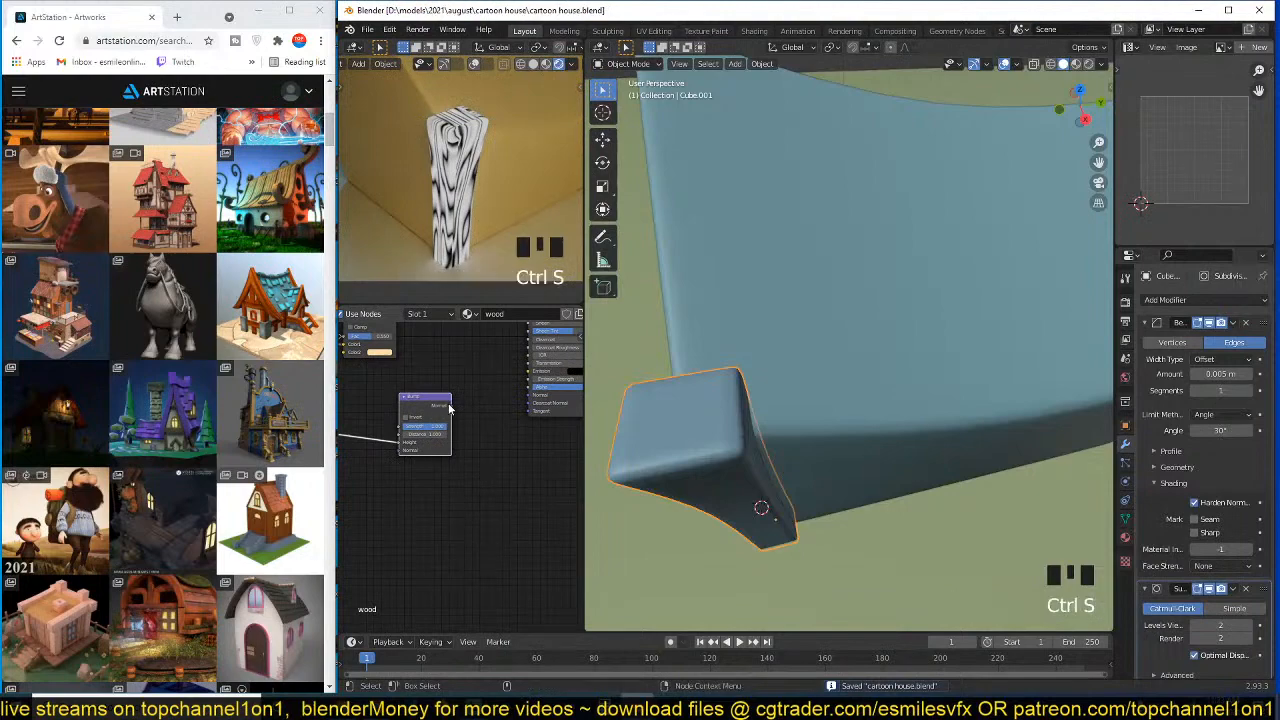
left_click_drag(451, 405, 540, 397)
left_click_drag(439, 426, 423, 426)
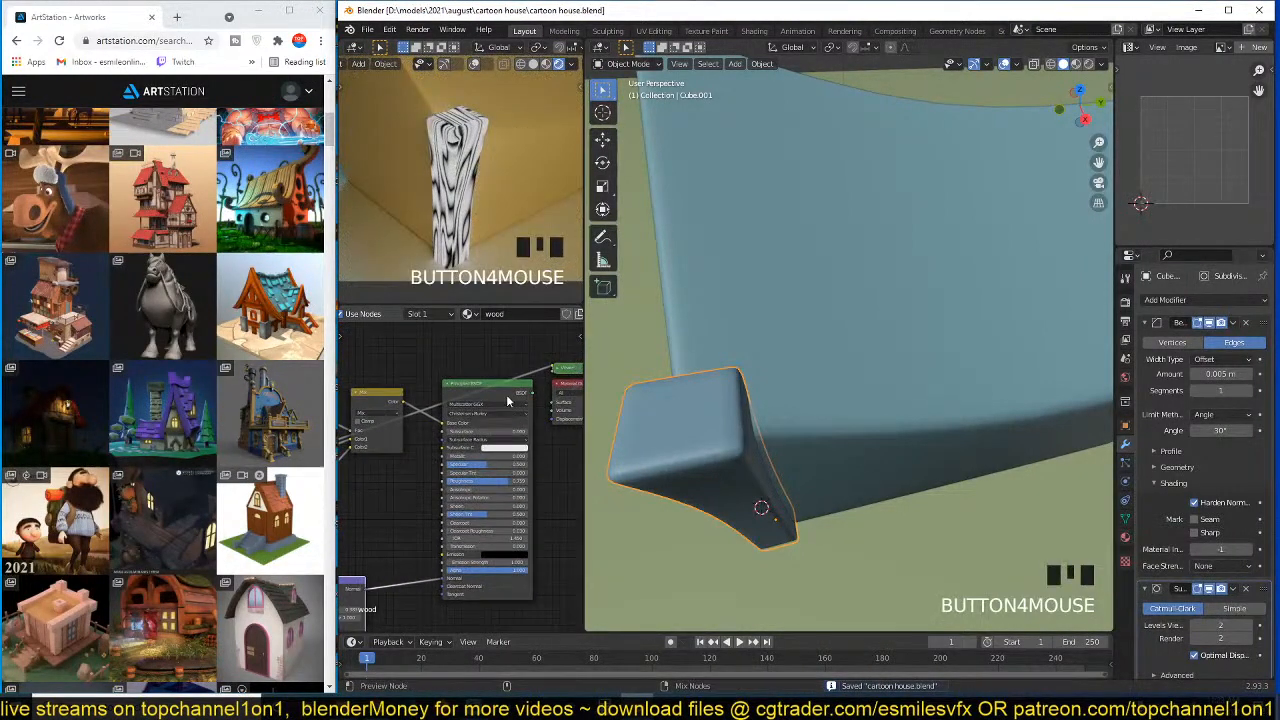
- Send the Principled BSDF back to the material output and raise its Roughness
left_click(494, 402, "ctrl+shift")
middle_click_drag(494, 402, 514, 370)
scroll(491, 434, "up", 3)
key("ctrl+s")
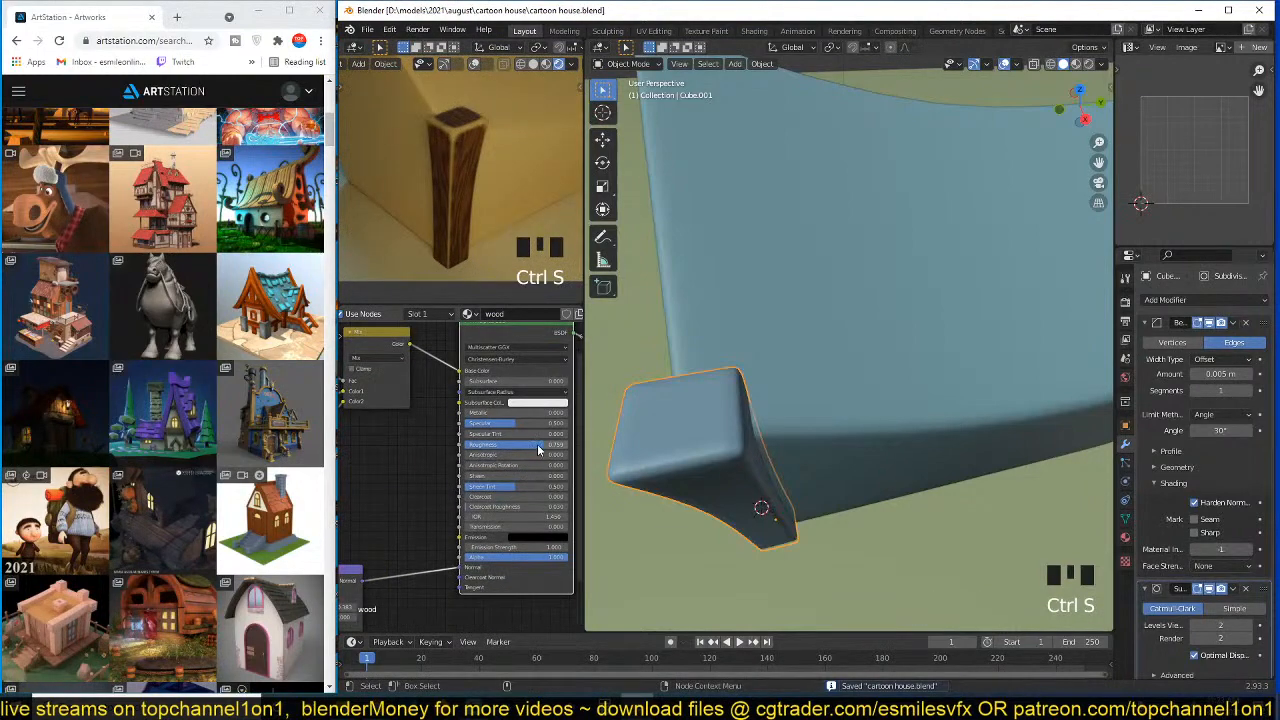
left_click_drag(538, 445, 555, 444)
scroll(714, 438, "down", 7)
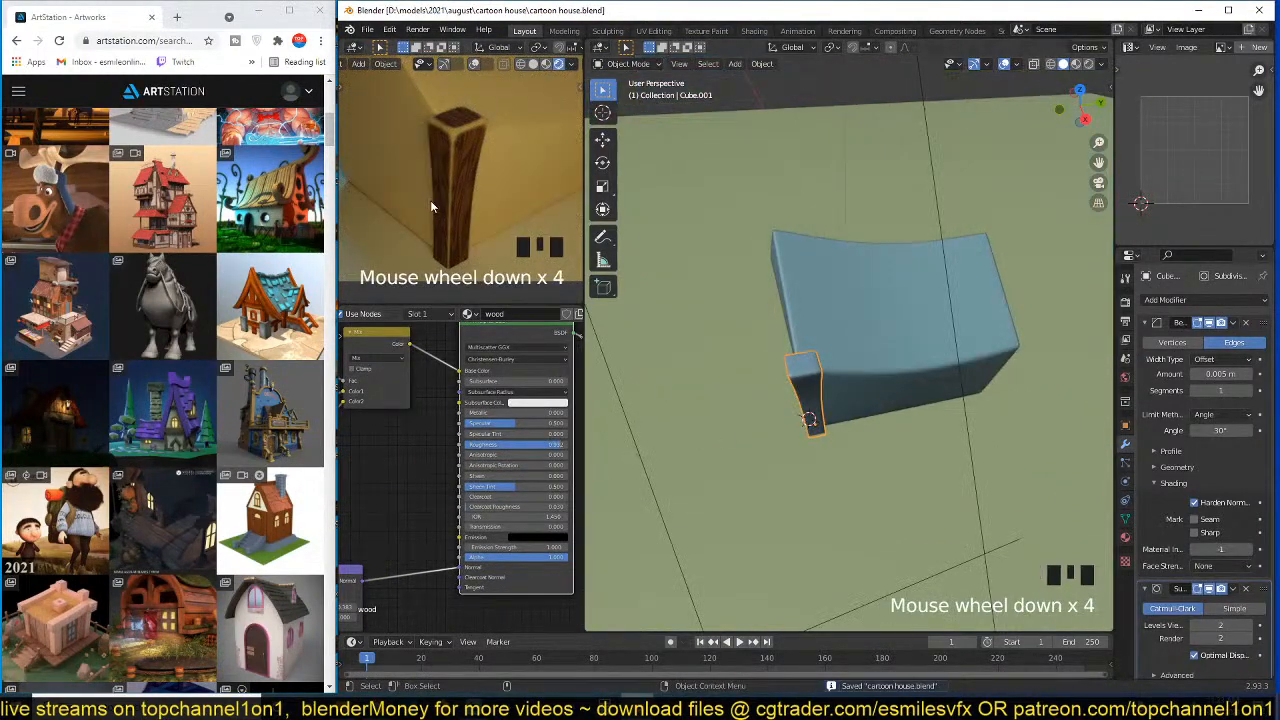
- Duplicate the copied Mix node and insert the new one on the link from the wood ColorRamp to the main Mix's Color1
scroll(844, 336, "up", 3)
middle_click_drag(440, 372, 505, 414)
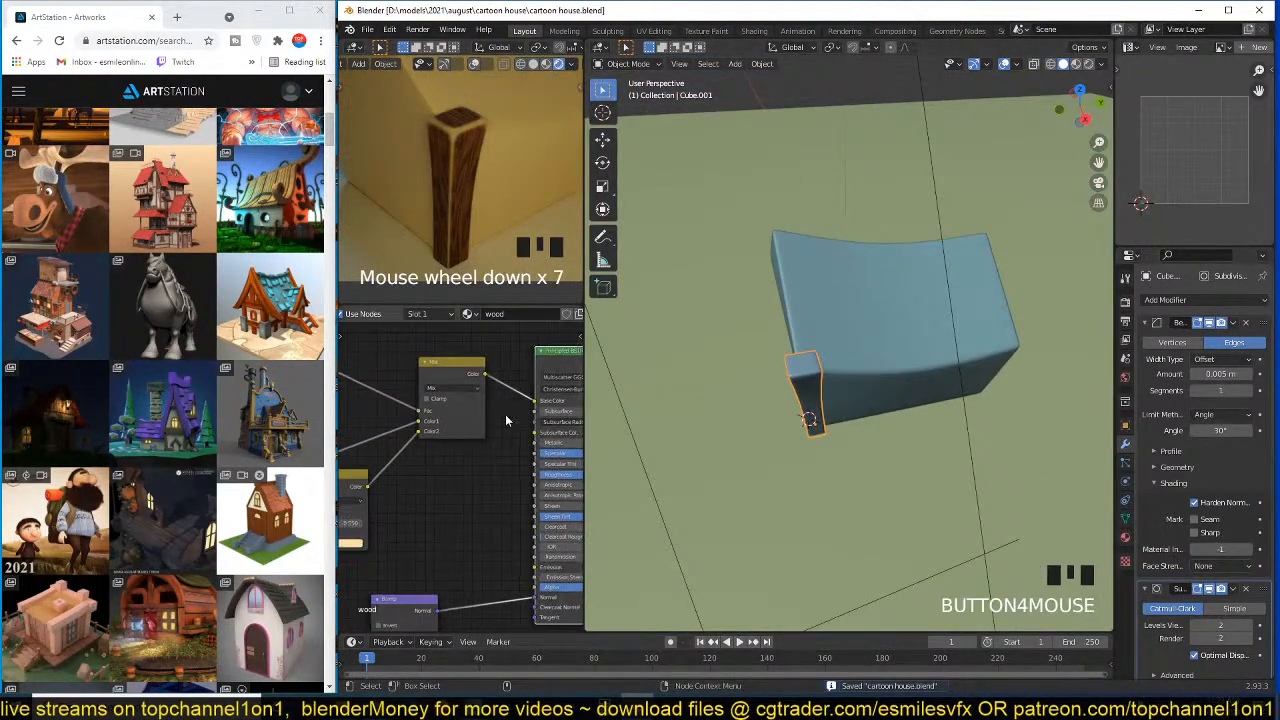
middle_click_drag(375, 408, 517, 380)
middle_click_drag(440, 384, 378, 410)
scroll(430, 403, "down", 2)
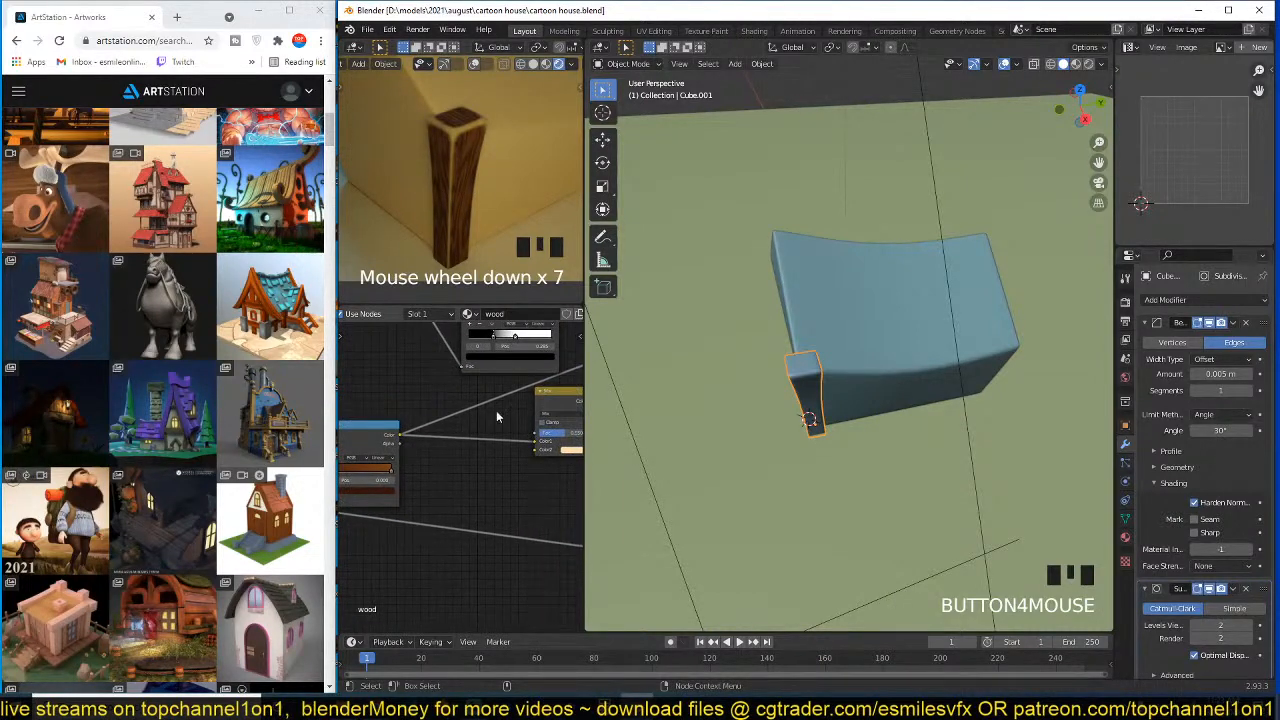
left_click_drag(555, 400, 523, 457)
key("shift+d")
left_click(467, 390)
scroll(499, 448, "up", 3)
middle_click_drag(500, 449, 537, 488)
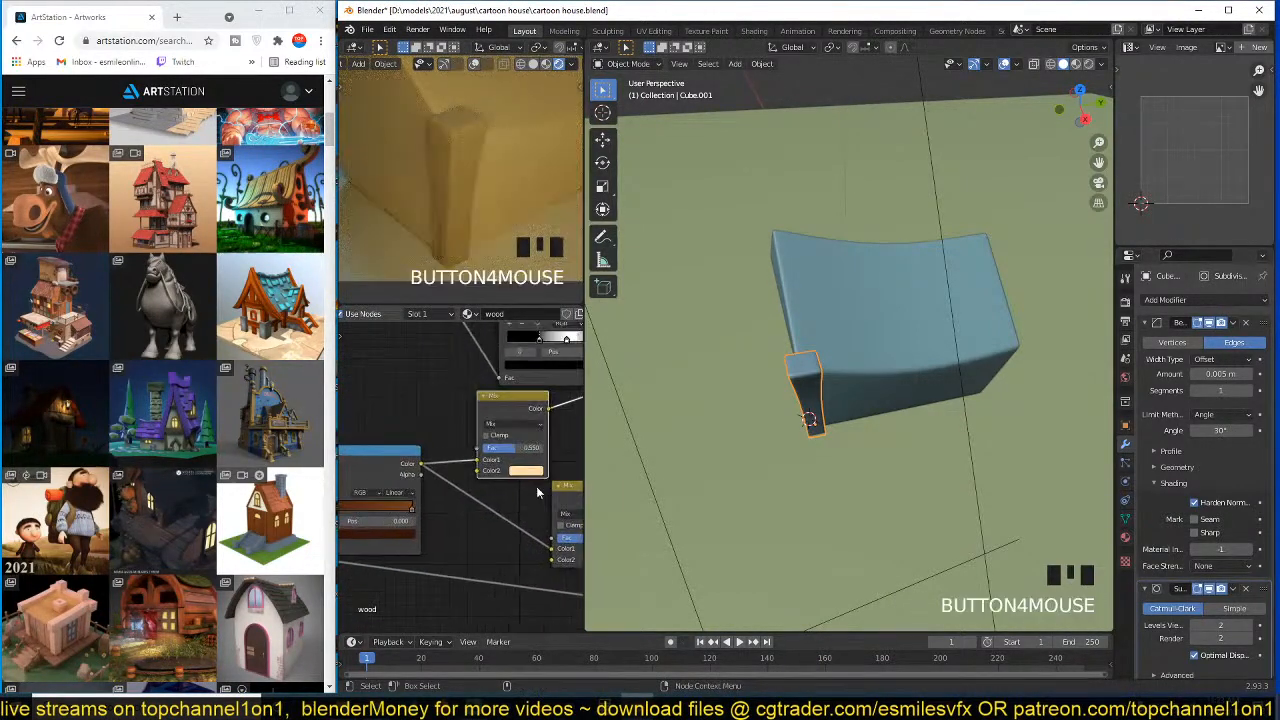
- Set the inserted Mix node's Fac to 0.133 and change its Color2 to a saturated orange
scroll(507, 456, "up", 3)
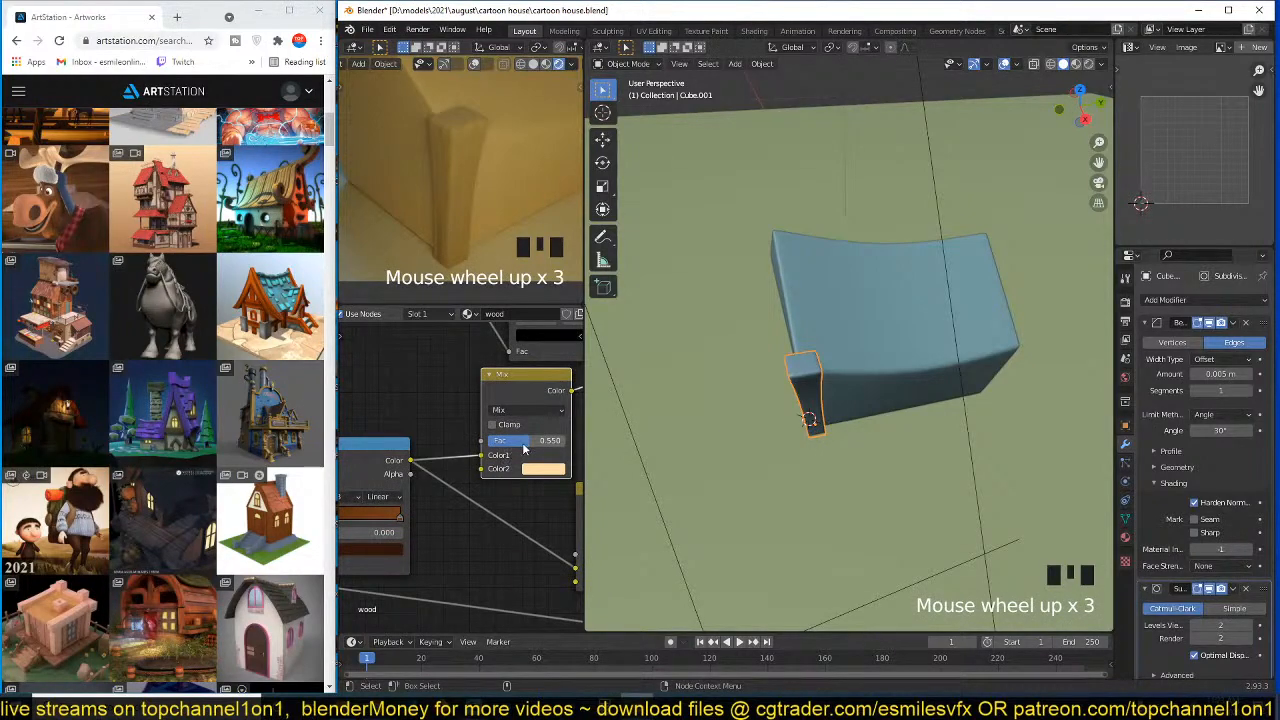
left_click_drag(523, 450, 500, 445)
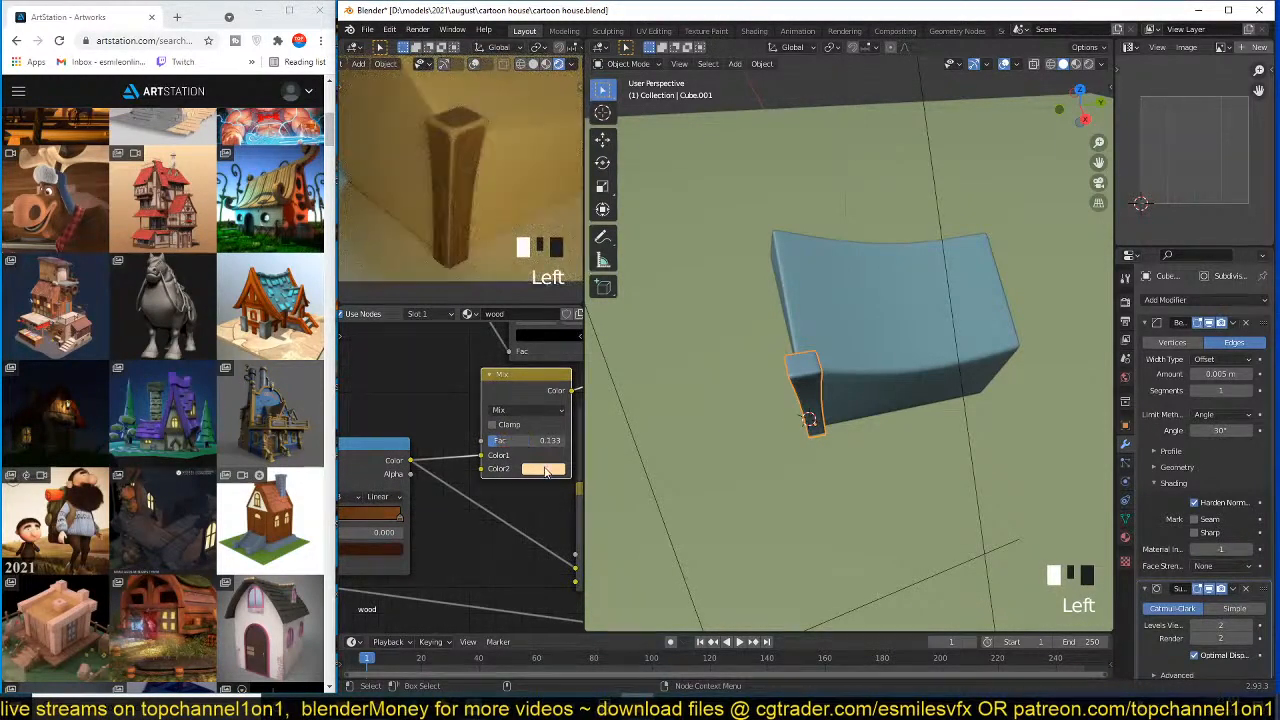
left_click(546, 470)
left_click(593, 338)
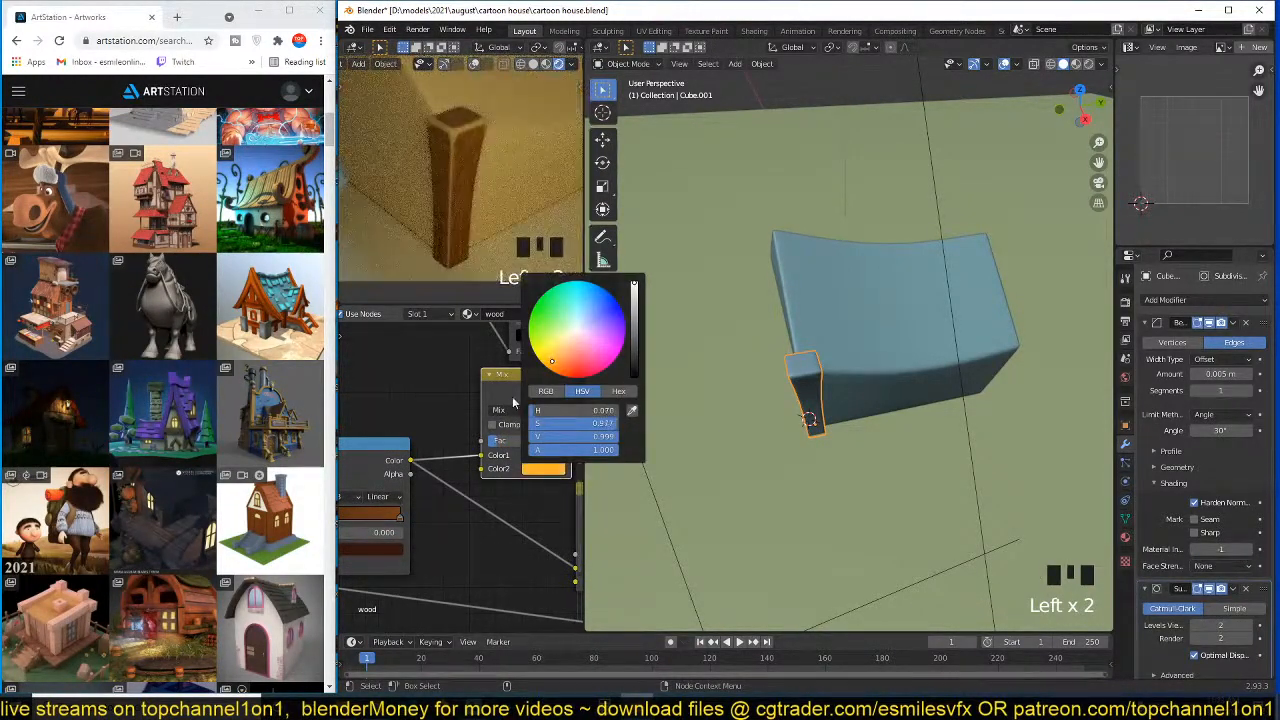
- Close the Color2 picker and save the file
scroll(507, 470, "down", 2)
middle_click_drag(539, 498, 498, 462)
key("ctrl+s")
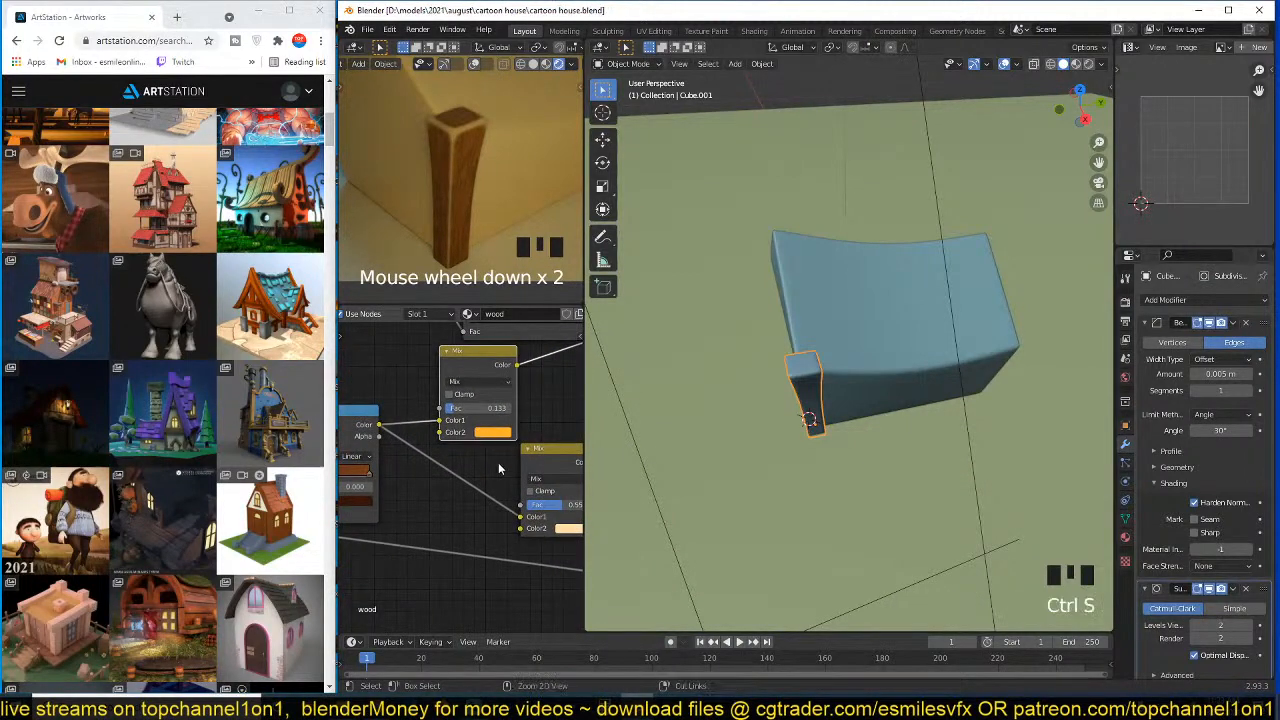
- Adjust the ground plane's height along Z beneath the house
scroll(498, 462, "down", 4)
scroll(801, 456, "down", 2)
middle_click_drag(801, 456, 827, 397)
scroll(827, 397, "up", 1)
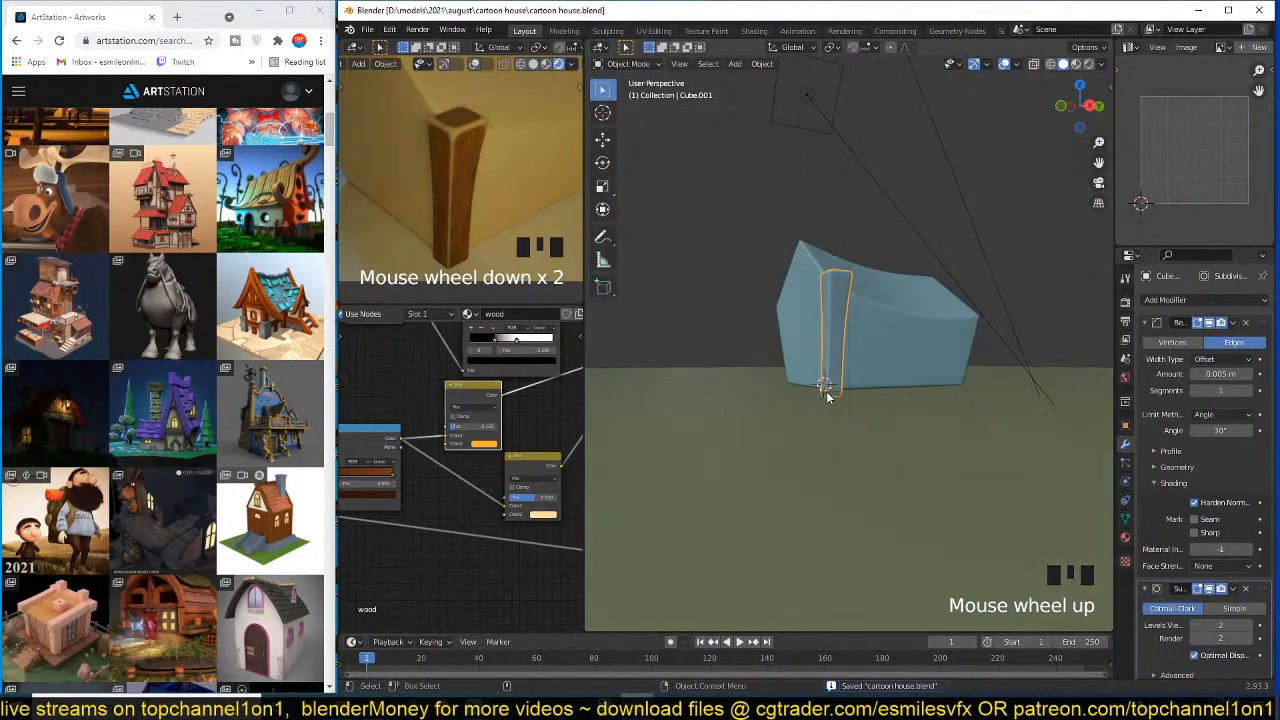
left_click(852, 441)
scroll(852, 441, "up", 3)
key("g")
key("z")
left_click(829, 386)
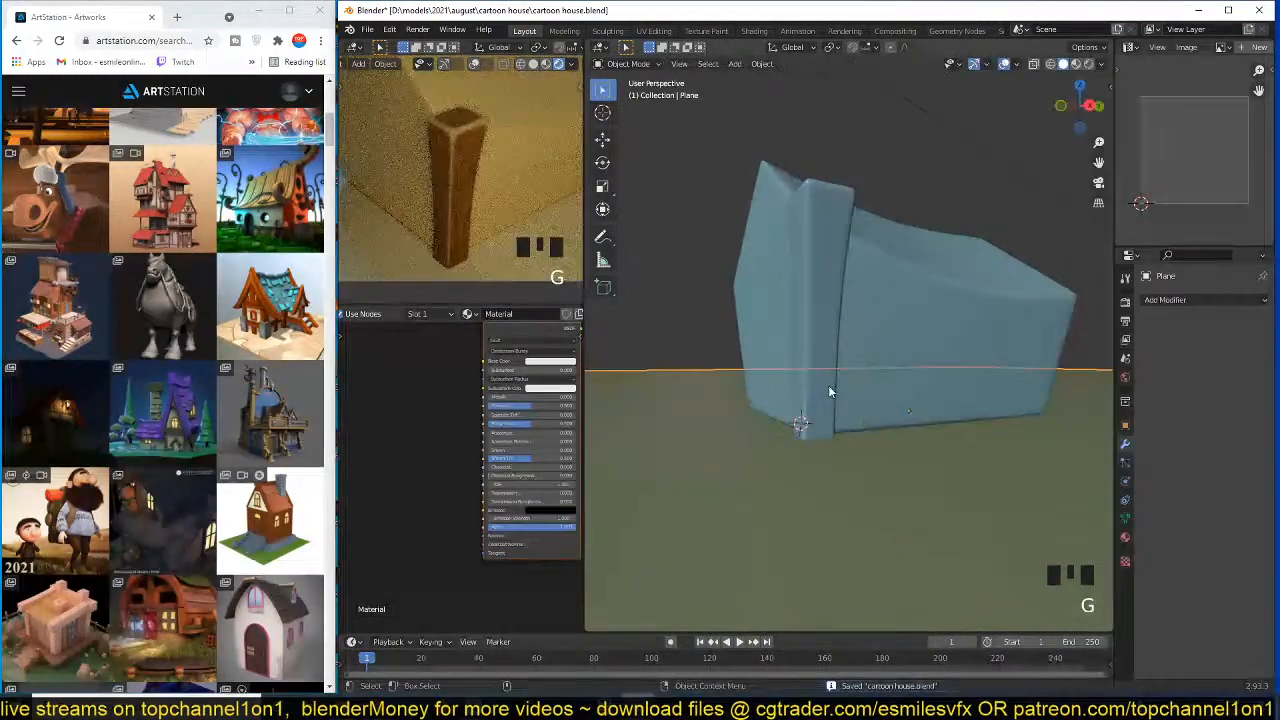
- Raise the corner pillar slightly along Z and save the file
left_click(829, 387)
key("g")
key("z")
left_click(834, 375)
key("ctrl+s")
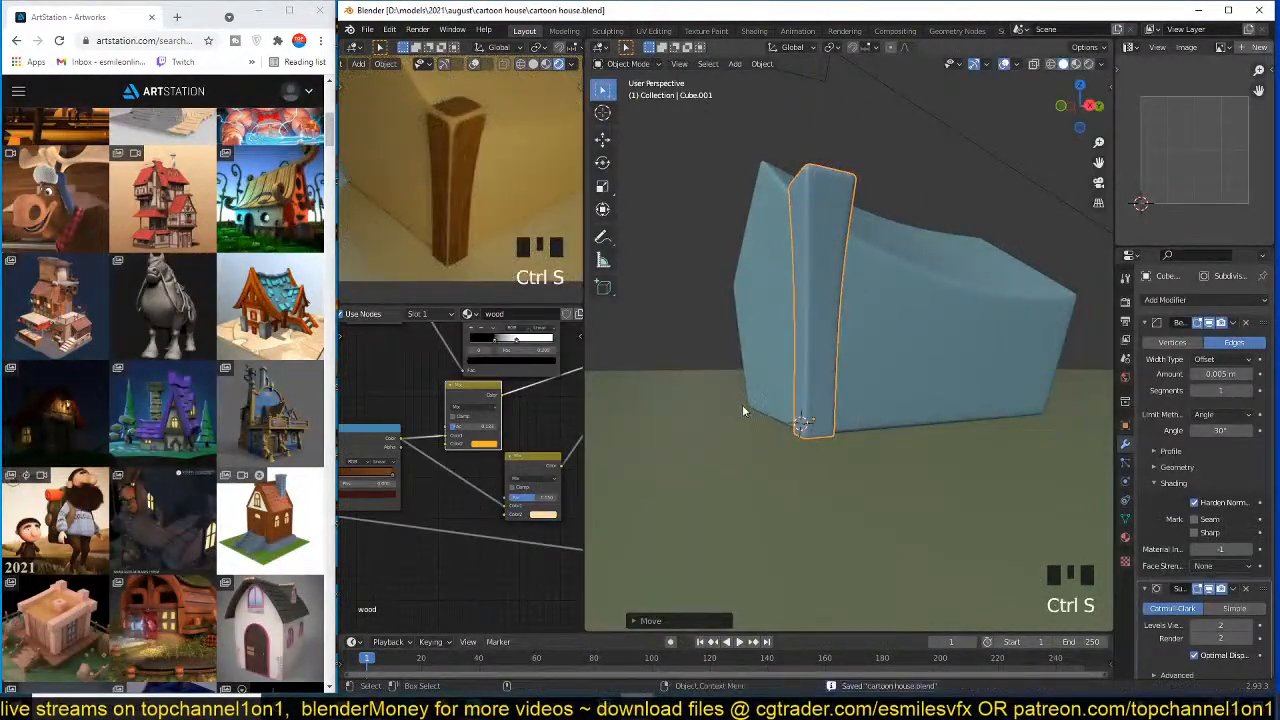
- Collapse the pillar's Bevel and Subdivision modifier settings and save the file
scroll(742, 404, "down", 3)
middle_click_drag(742, 404, 914, 433)
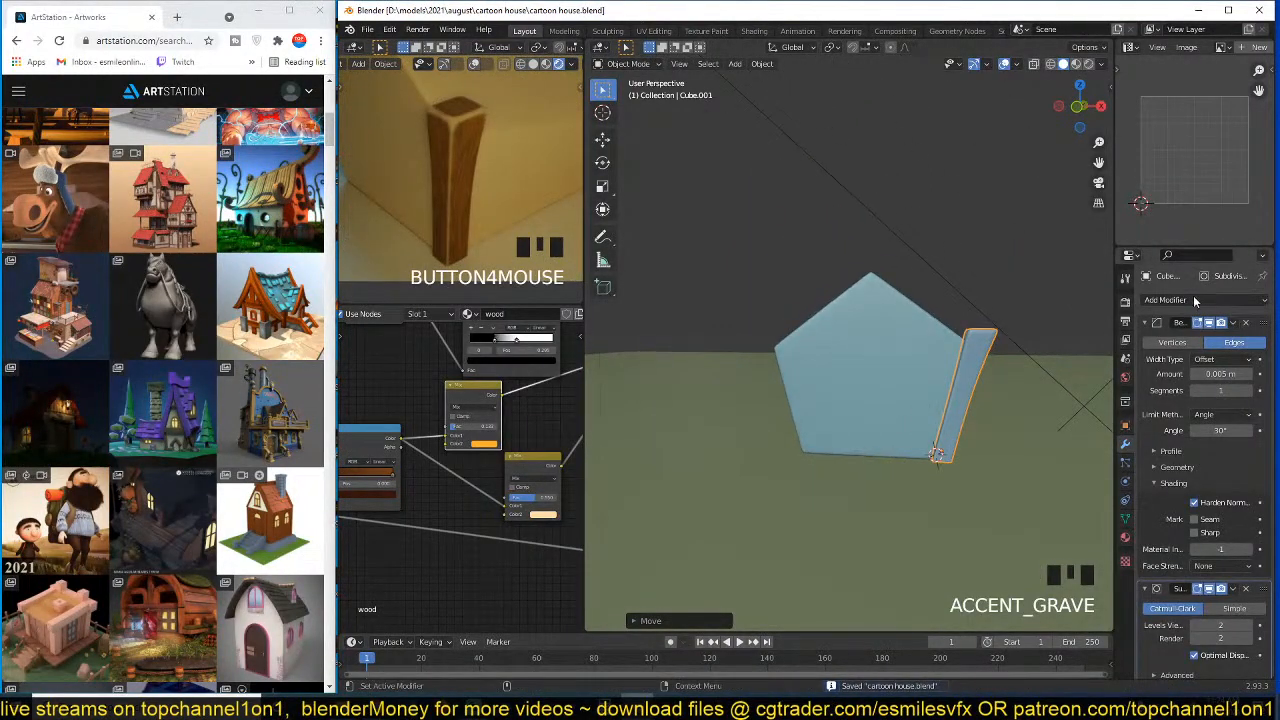
left_click(1145, 322)
left_click(1145, 341)
scroll(537, 247, "down", 4)
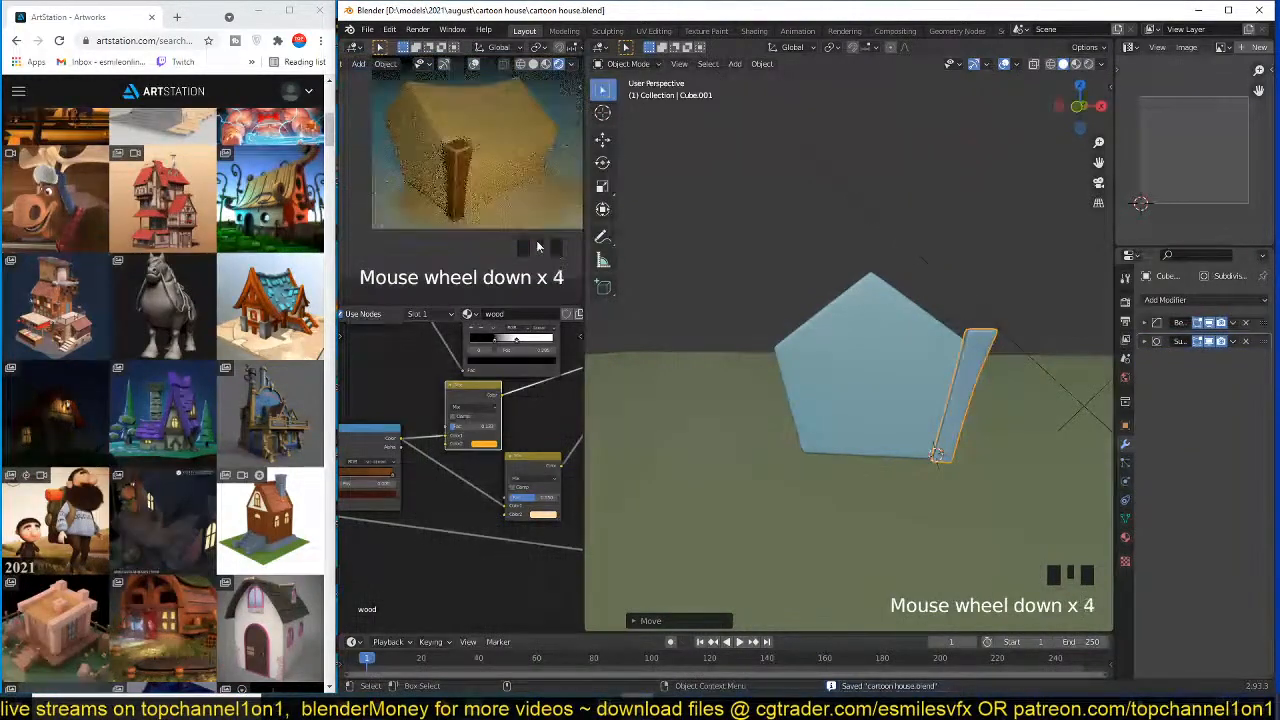
key("ctrl+s")
- Add a Mirror modifier on the X axis to the pillar, using the house body Cube as the mirror object
left_click(1201, 299)
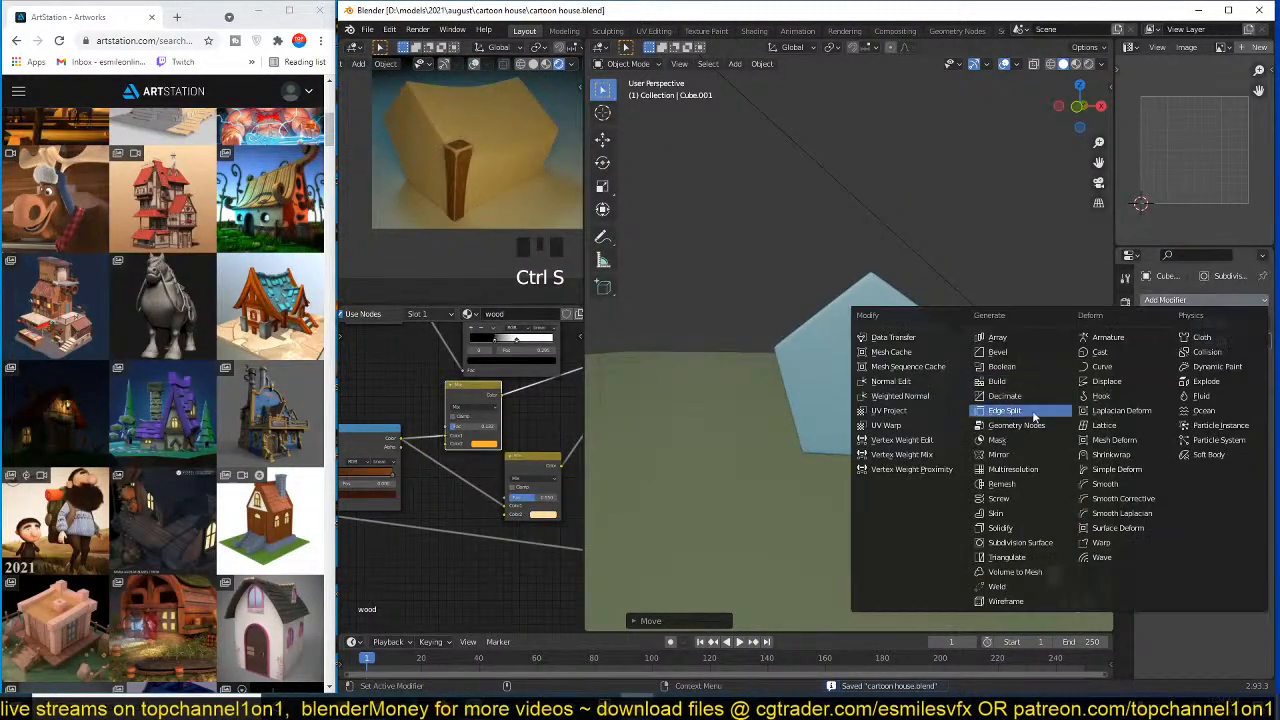
left_click(1000, 454)
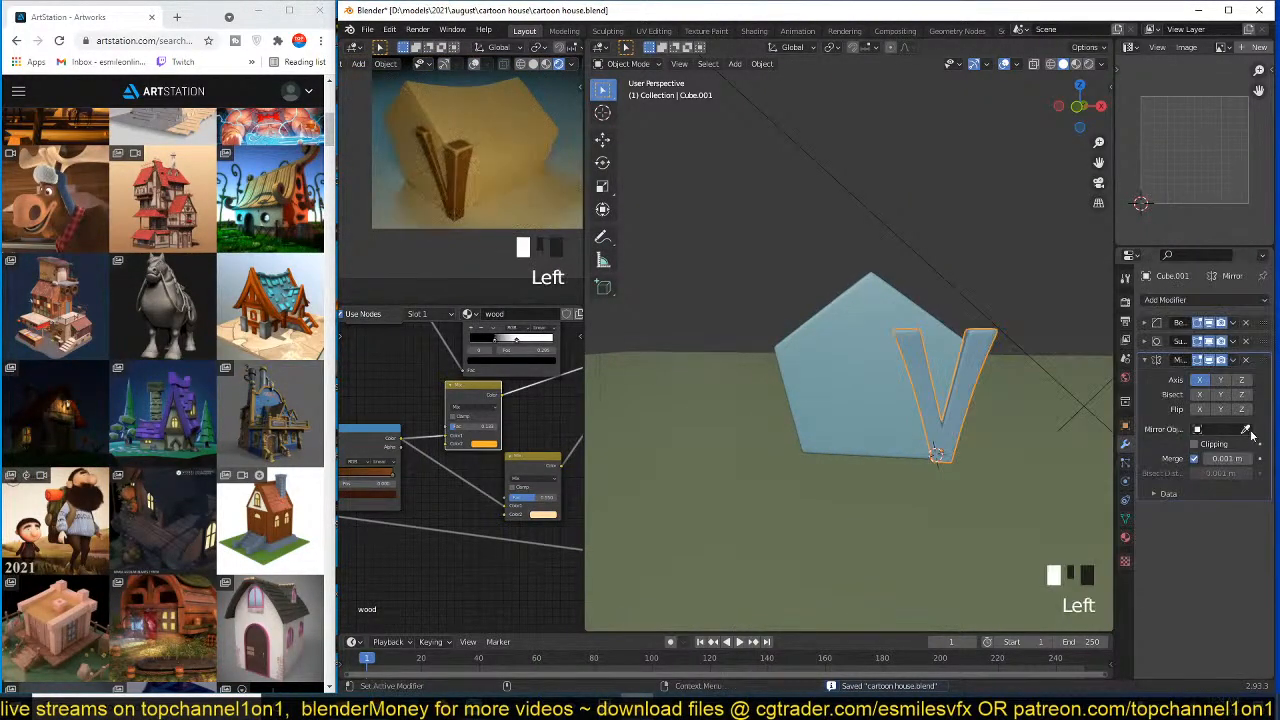
left_click(852, 340)
- Save the file, duplicate the mirrored pillars and move the copy along Y to the other end of the house
key("grave")
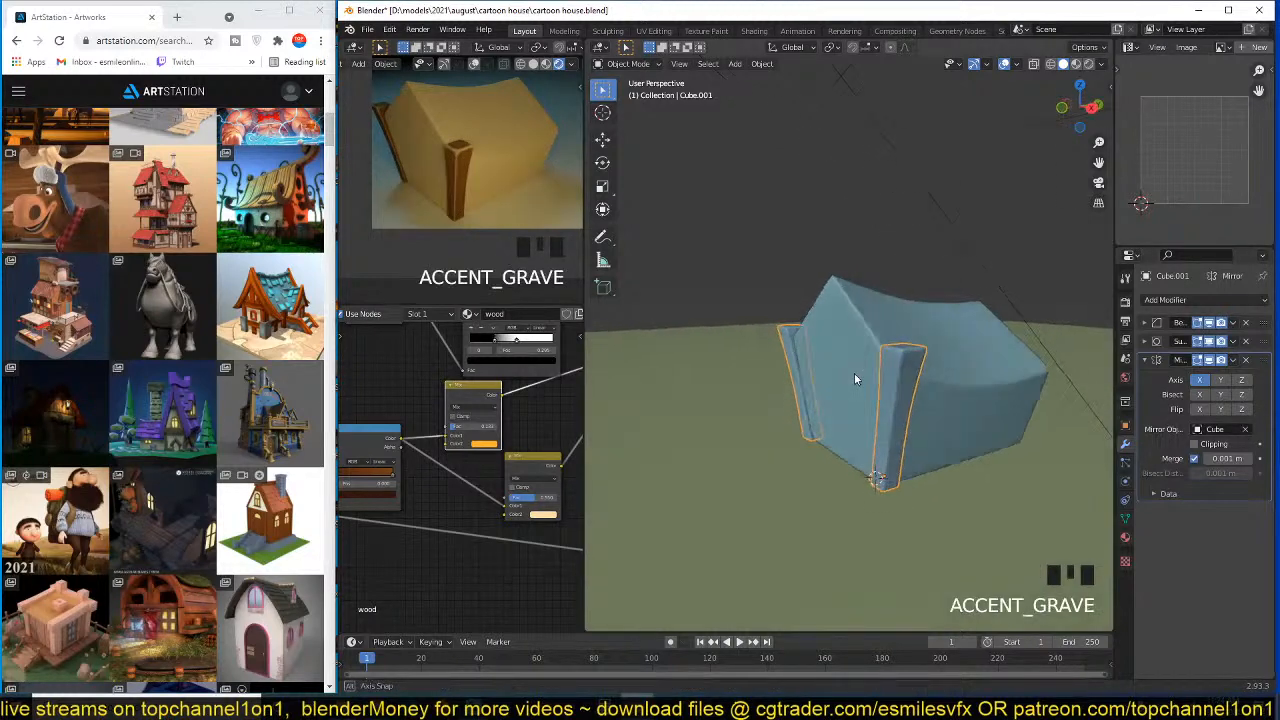
key("grave")
left_click(912, 386)
left_click(911, 387)
left_click(863, 404)
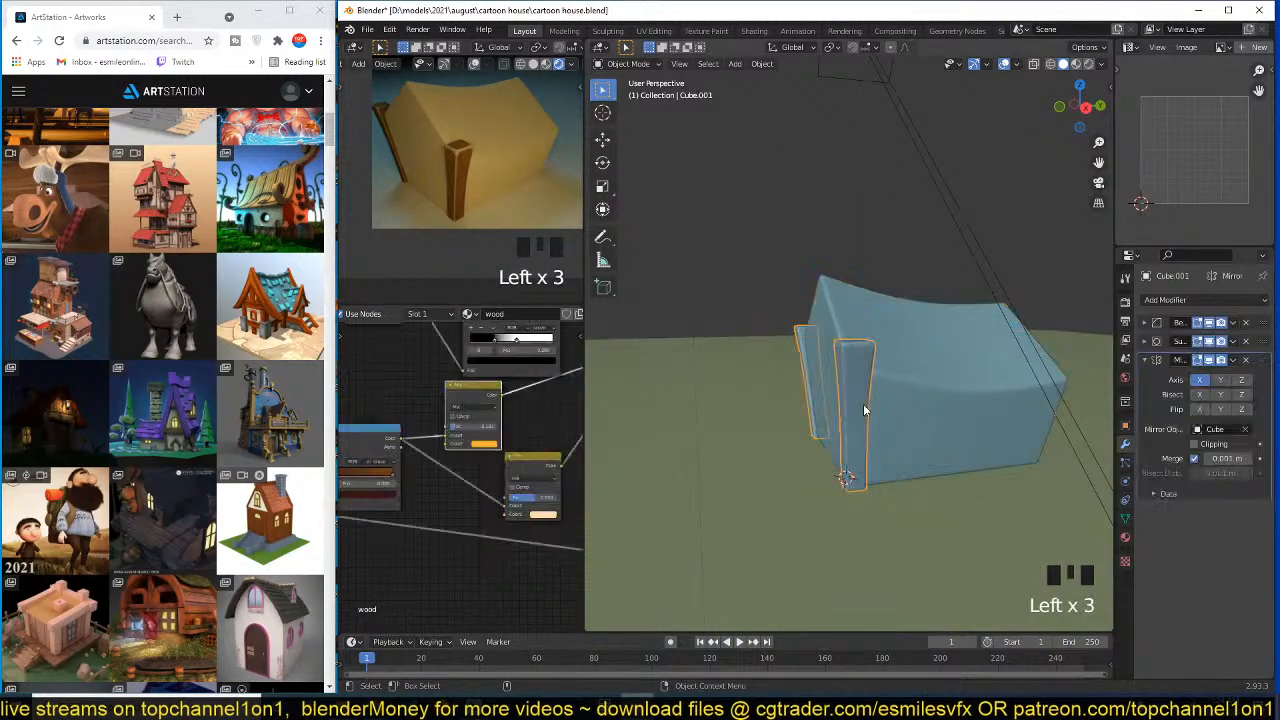
key("ctrl+s")
key("shift+d")
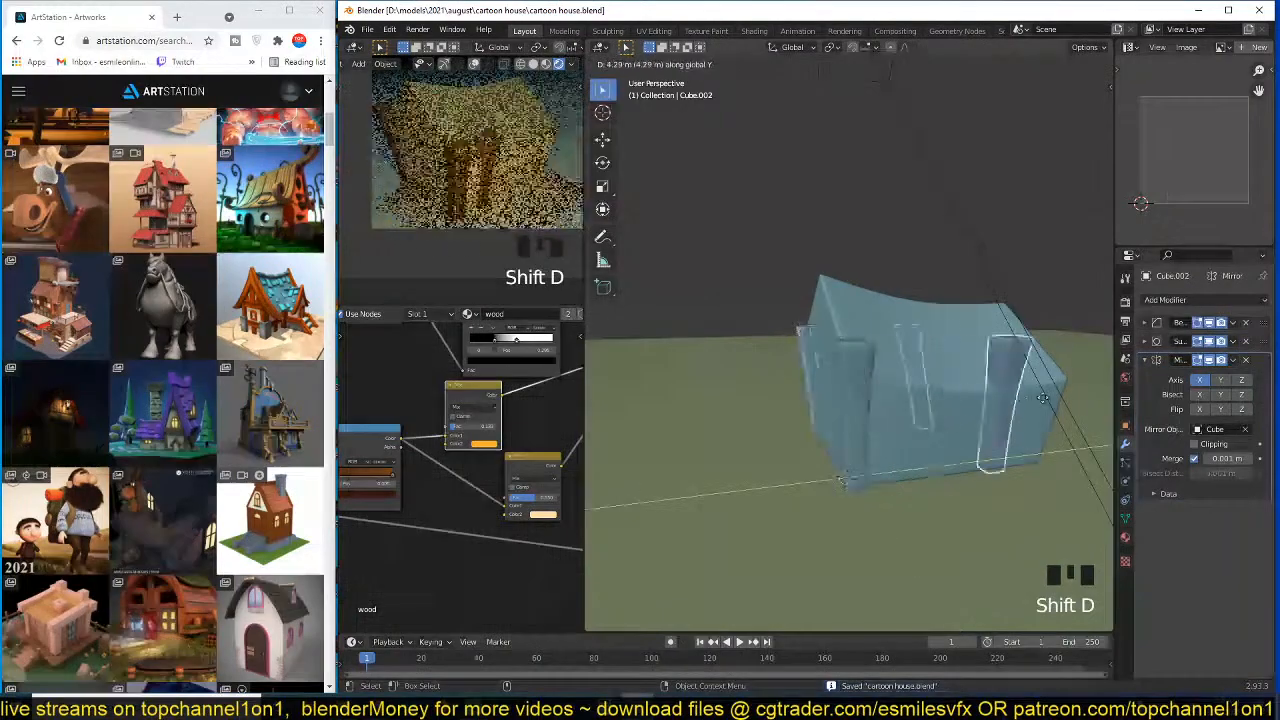
left_click(1064, 398)
- Enter edit mode on the duplicated pillar and select all its top vertices, using wireframe shading to reach hidden ones
key("grave")
key("grave")
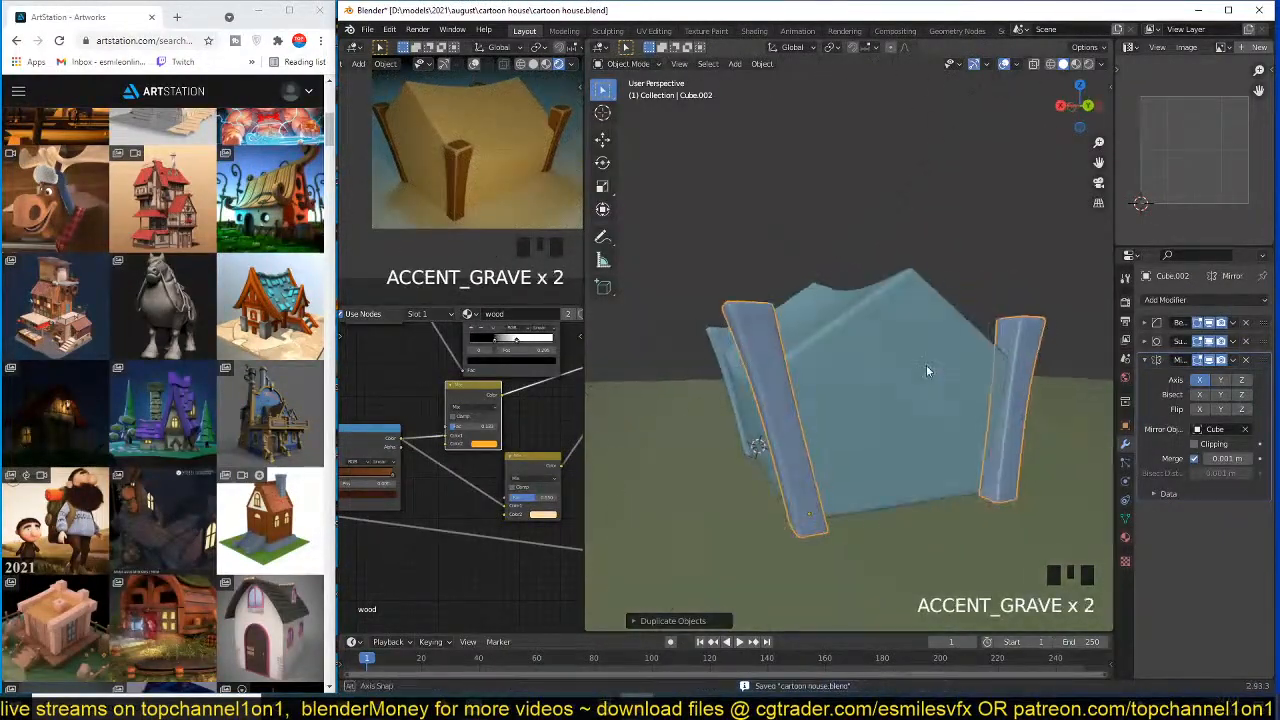
key("Tab")
key("grave")
key("1")
key("z")
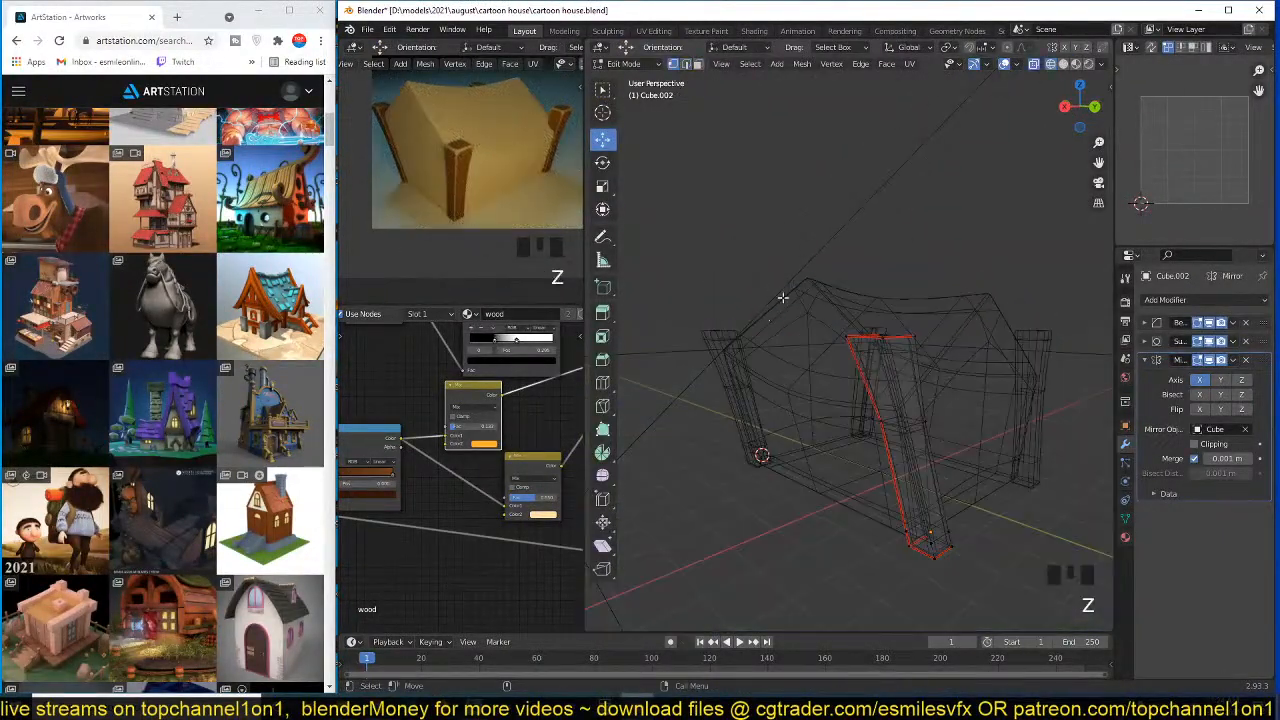
left_click(880, 334)
key("z")
key("grave")
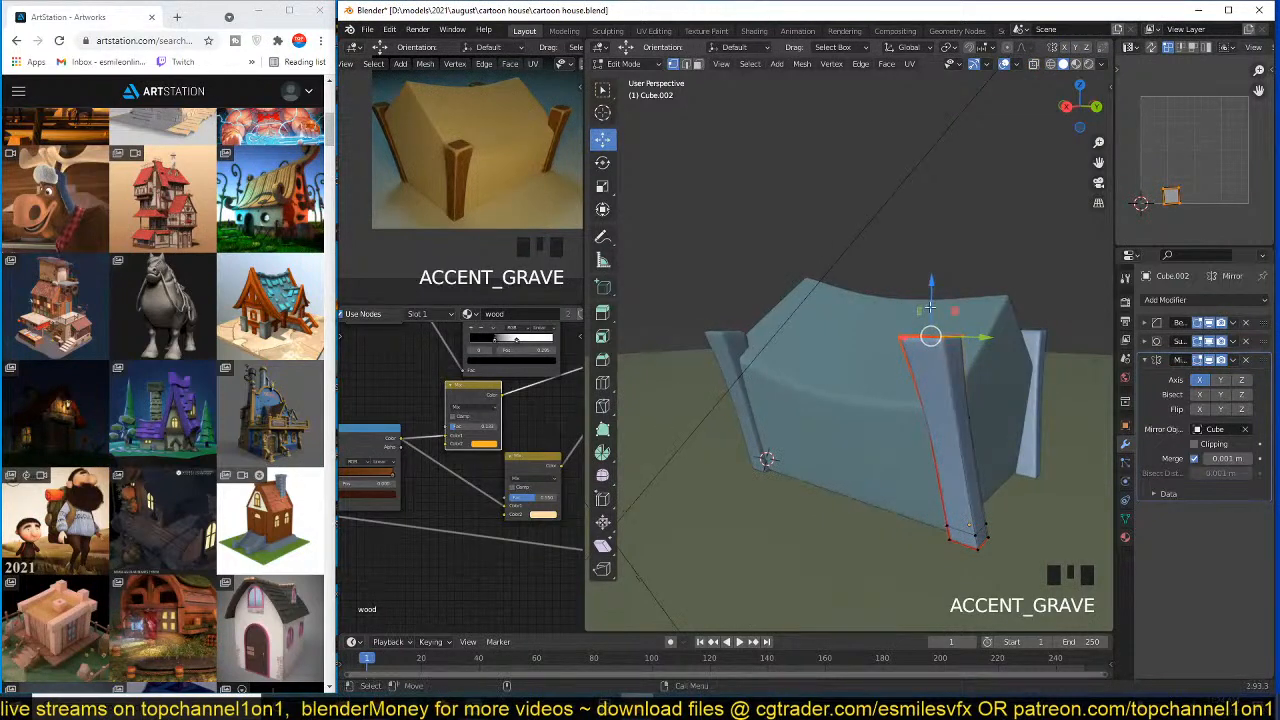
- Remove the upper section of the duplicated pillar and close the open end with a new face
key("KP_1")
scroll(931, 308, "up", 3)
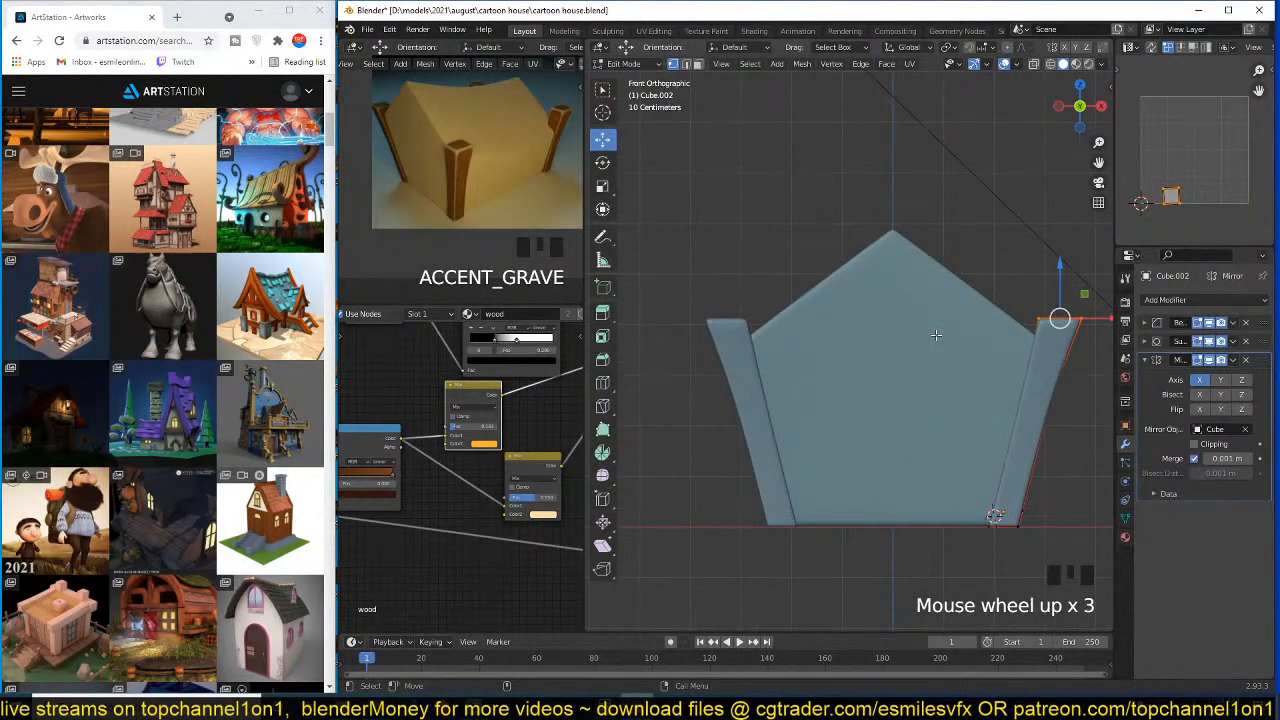
middle_click_drag(920, 329, 871, 297, "shift")
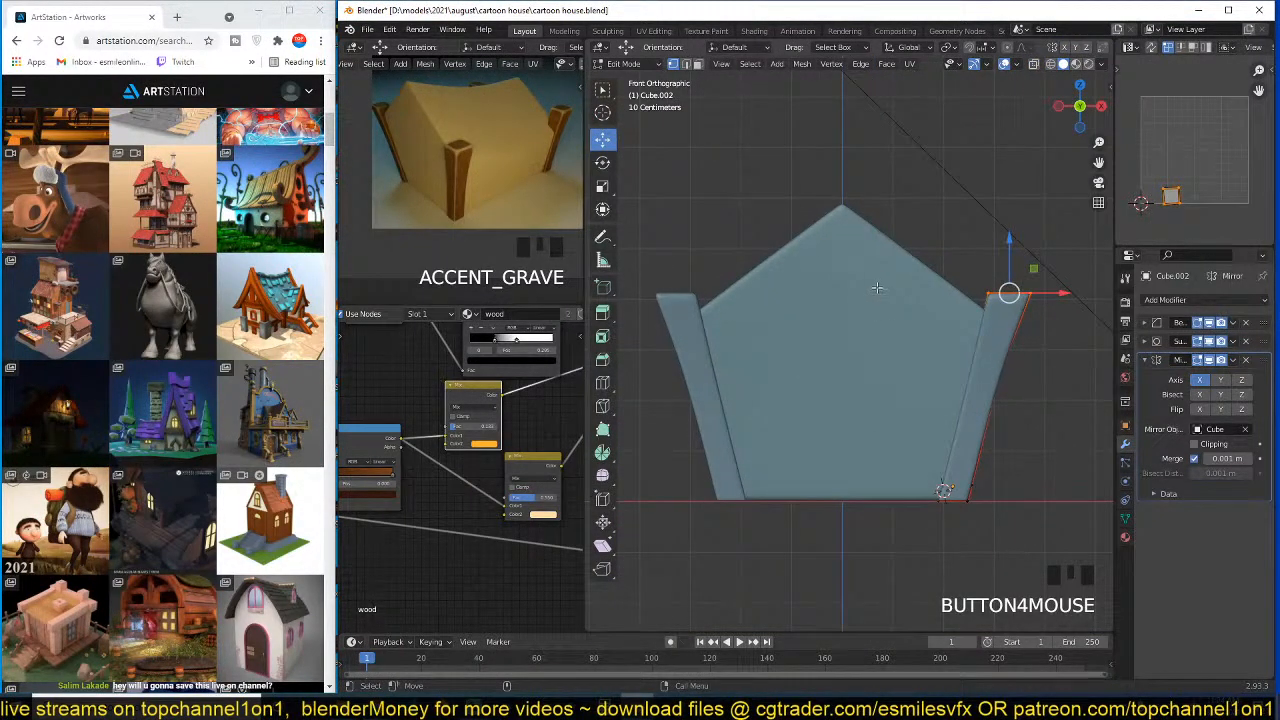
scroll(875, 300, "up", 1)
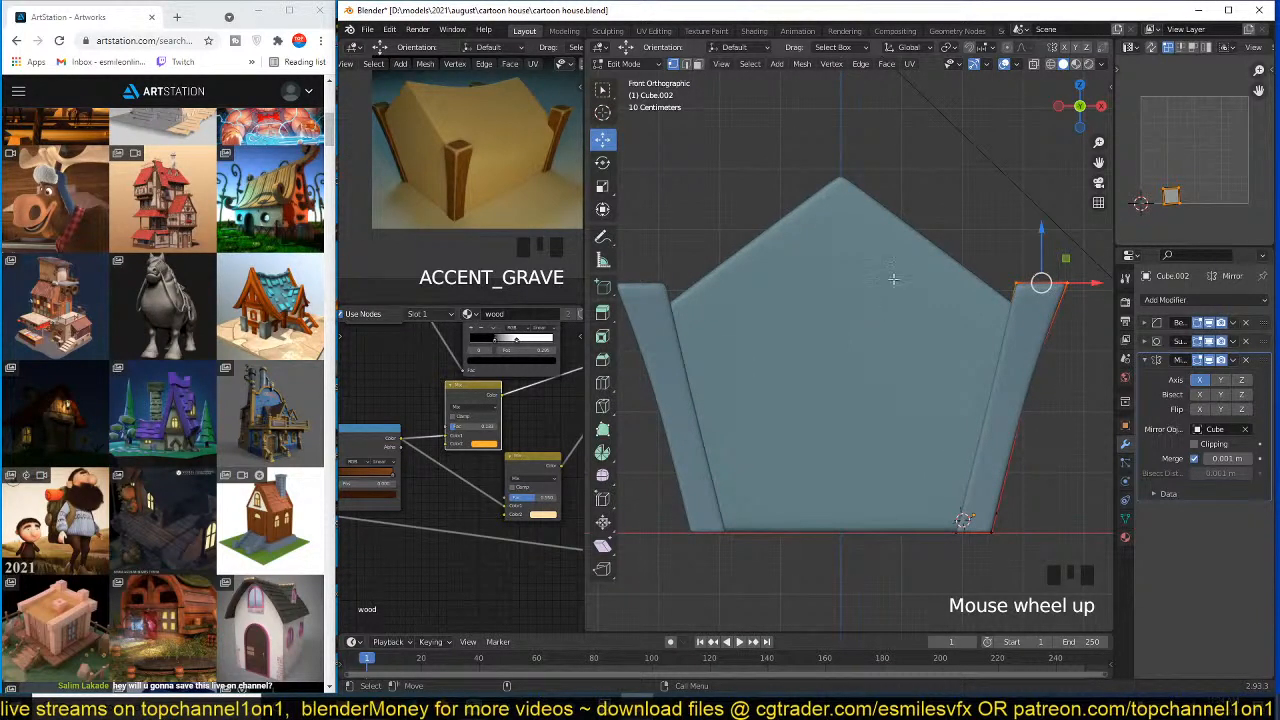
middle_click_drag(893, 279, 795, 302)
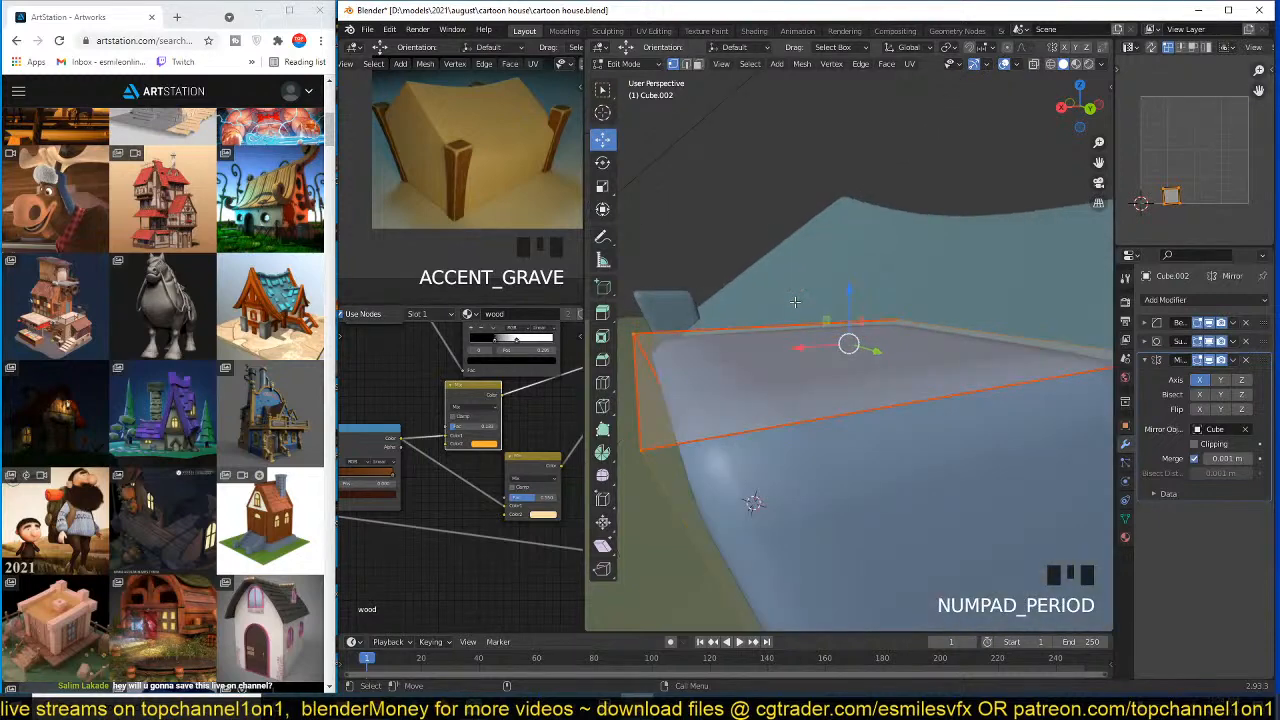
scroll(833, 381, "down", 9)
key("grave")
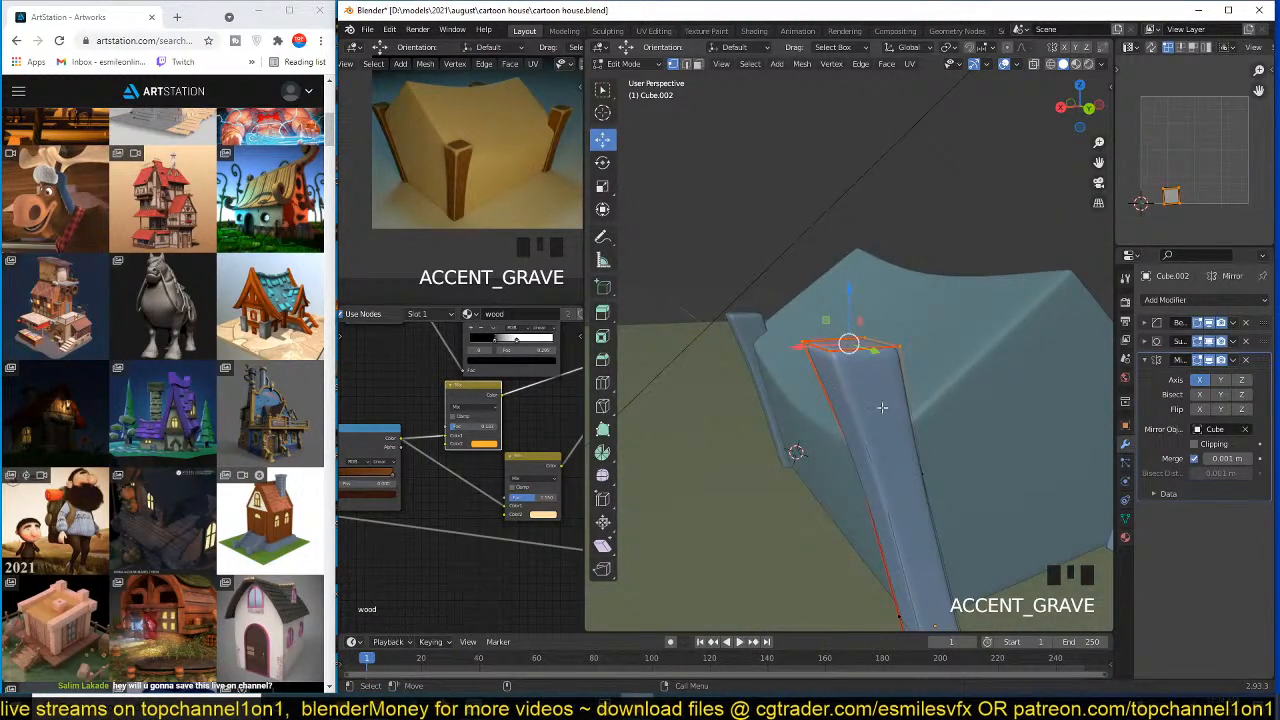
key("ctrl+KP_Add")
key("f")
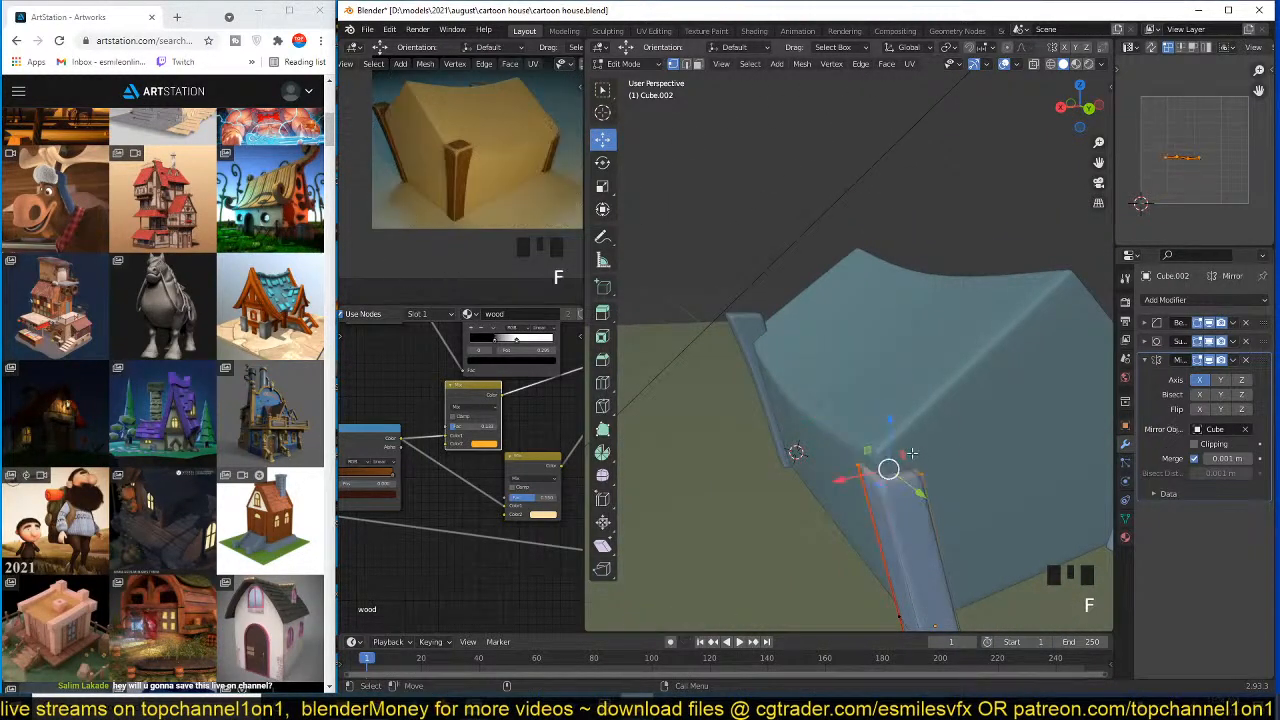
- Move the shortened pillar's top face up and add one centred loop cut around the shaft below it
key("grave")
key("g")
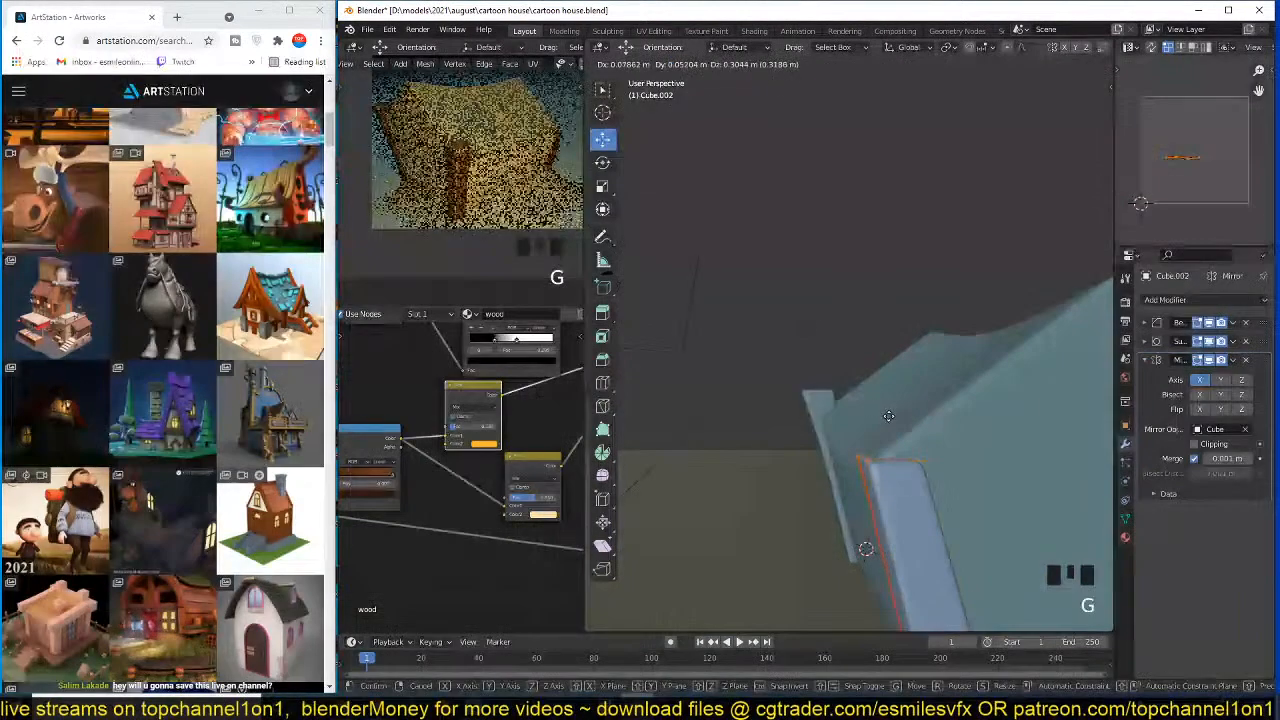
left_click(878, 395)
key("ctrl+r")
left_click(957, 530)
right_click(957, 530)
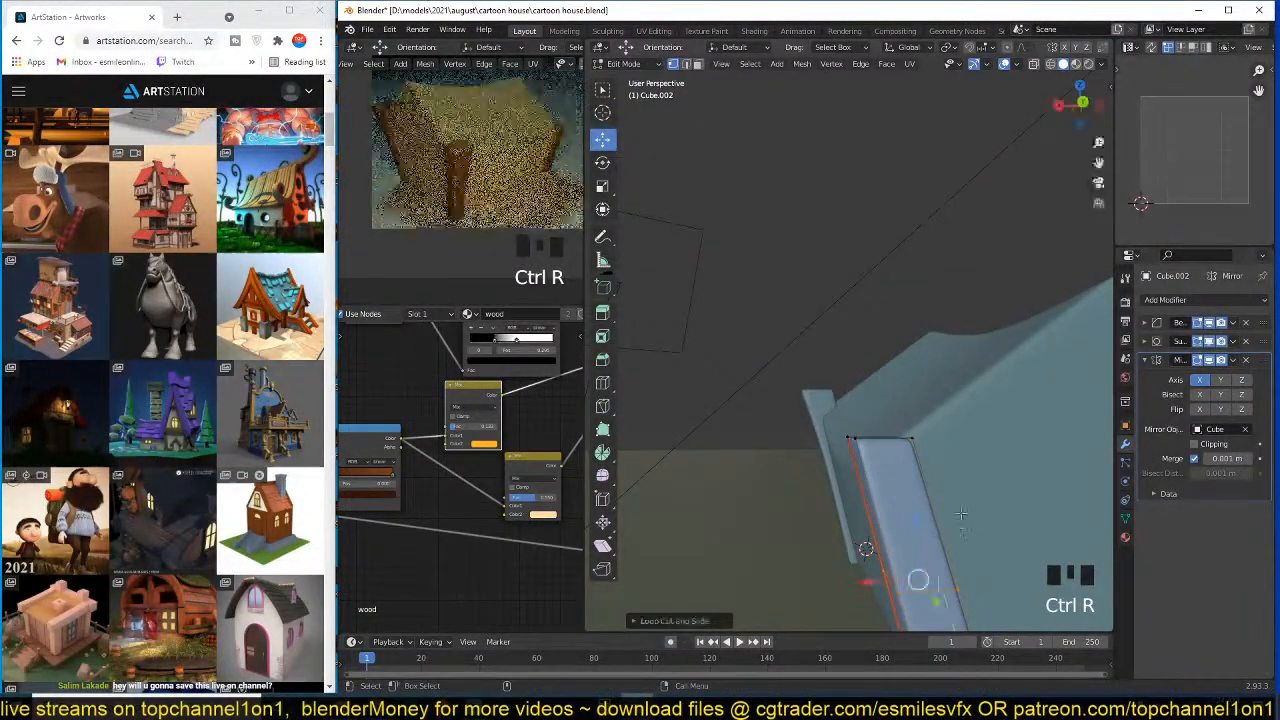
- Select the duplicated pillar's top vertices, scale them up to widen the top and raise them slightly
key("grave")
left_click_drag(829, 408, 940, 472)
key("s")
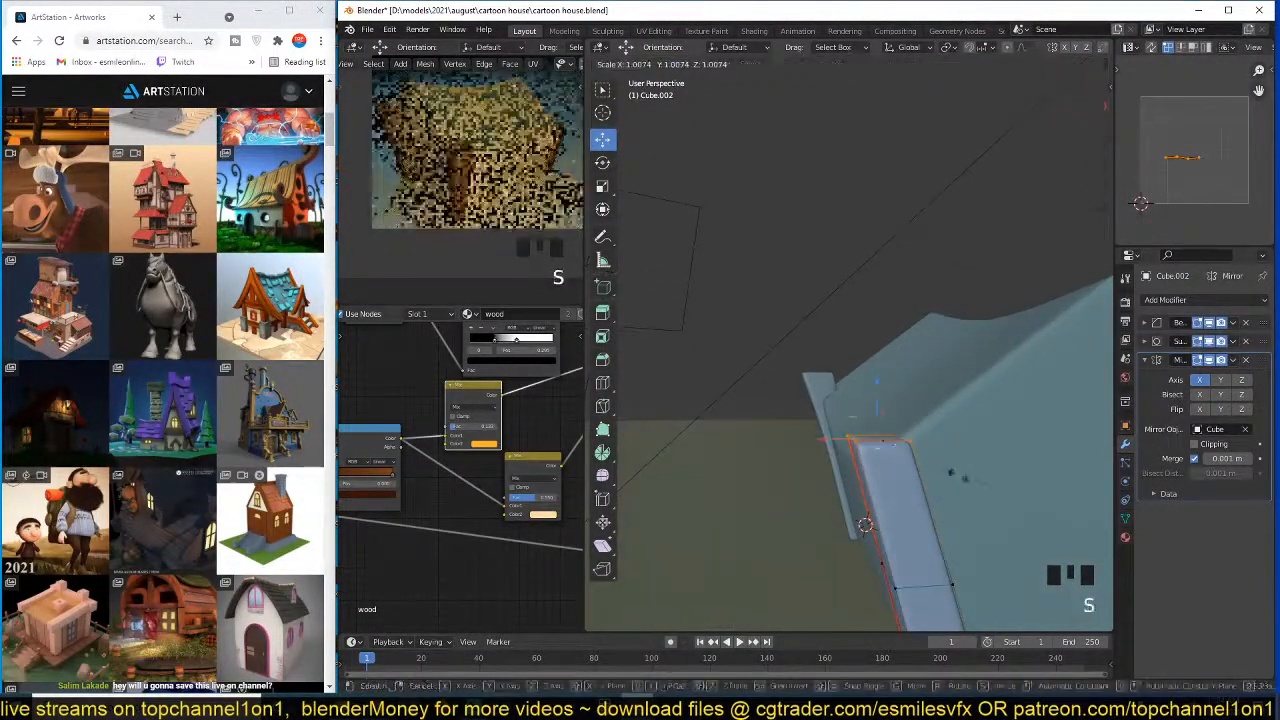
left_click(986, 489)
left_click_drag(879, 394, 879, 385)
- Rotate the pillar's top vertices about the global Y axis and return to object mode
key("r")
key("x")
key("y")
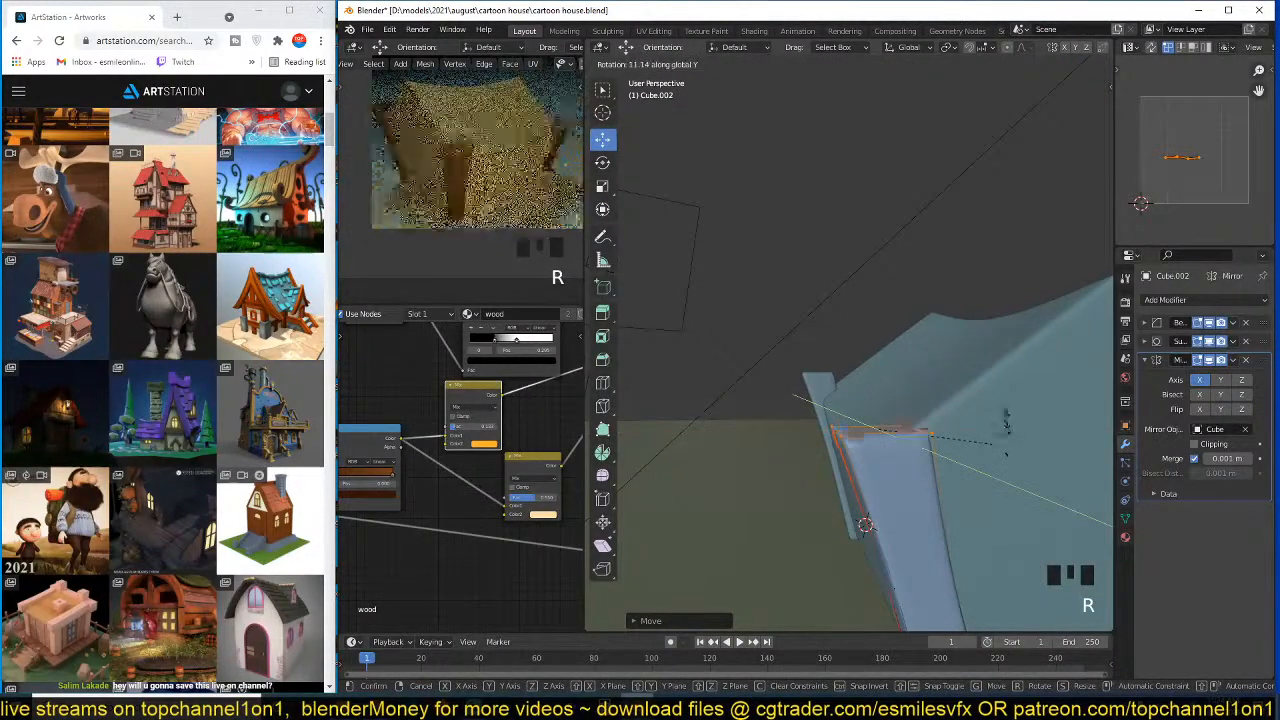
left_click(960, 446)
key("Tab")
- Check the pillars around the house from several sides and save the file
scroll(929, 447, "down", 3)
key("grave")
middle_click_drag(929, 442, 986, 437)
key("ctrl+s")
middle_click_drag(900, 338, 799, 386)
key("ctrl+s")
key("grave")
key("ctrl+s")
key("grave")
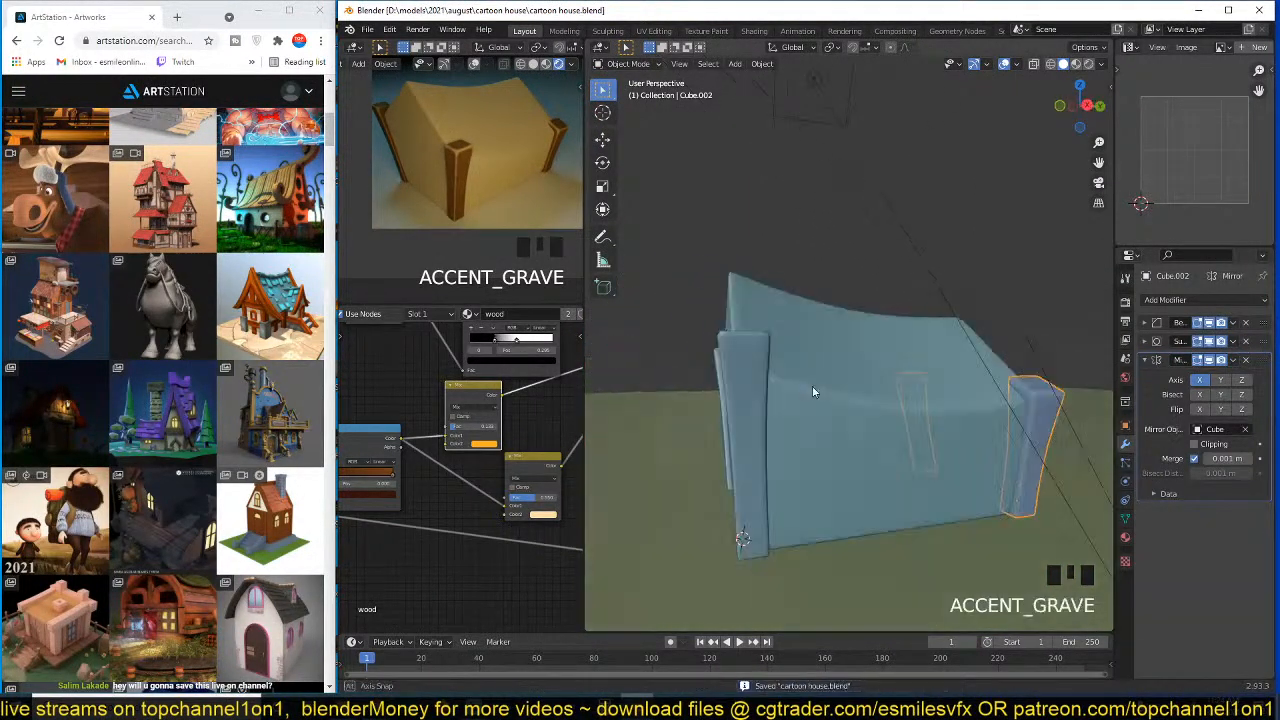
- Copy the edge-mask nodes, from the Geometry node through the ColorRamps to the main Mix, from the front pillar's wood material
left_click(700, 390)
scroll(485, 435, "down", 5)
scroll(470, 430, "down", 10)
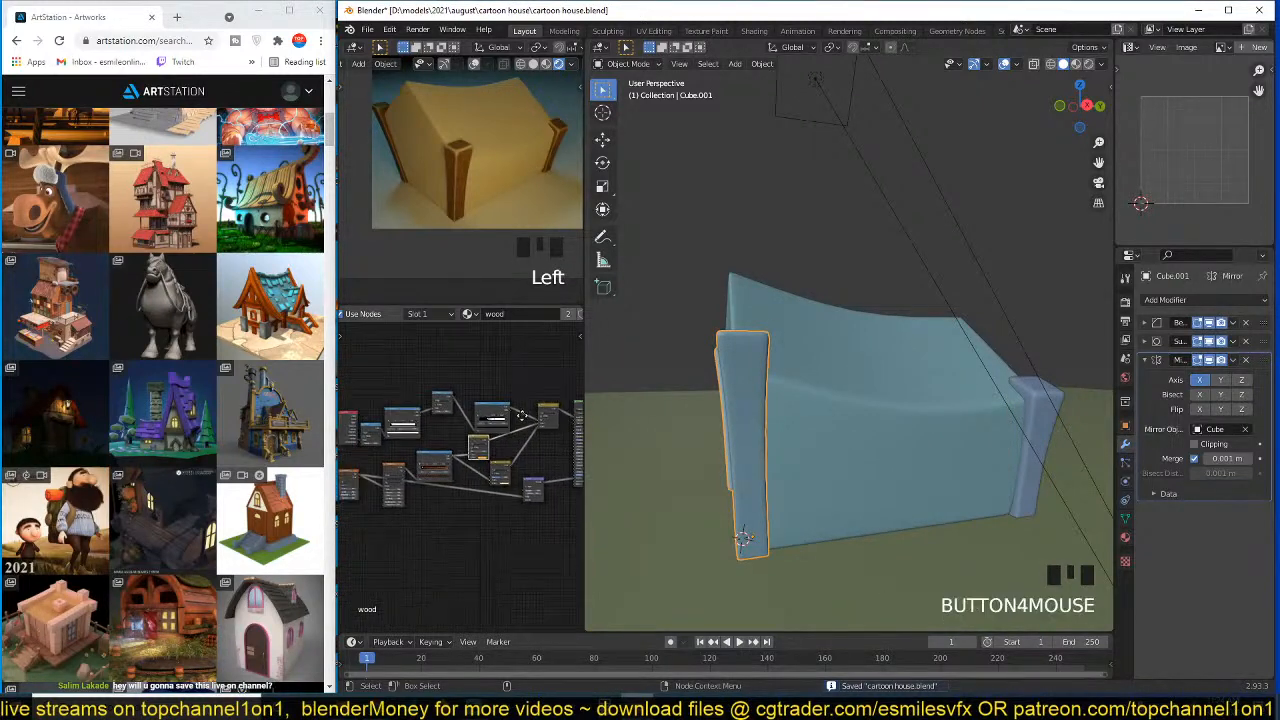
scroll(495, 437, "up", 4)
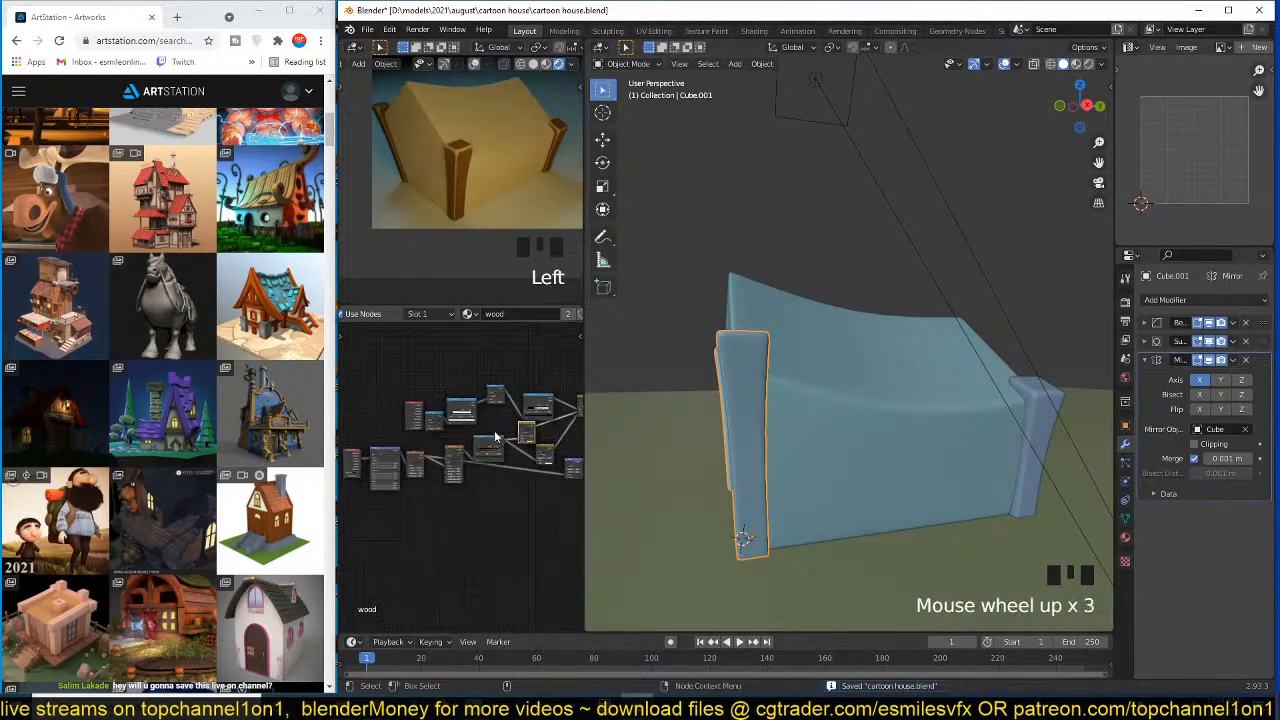
left_click_drag(368, 403, 532, 455)
key("ctrl+c")
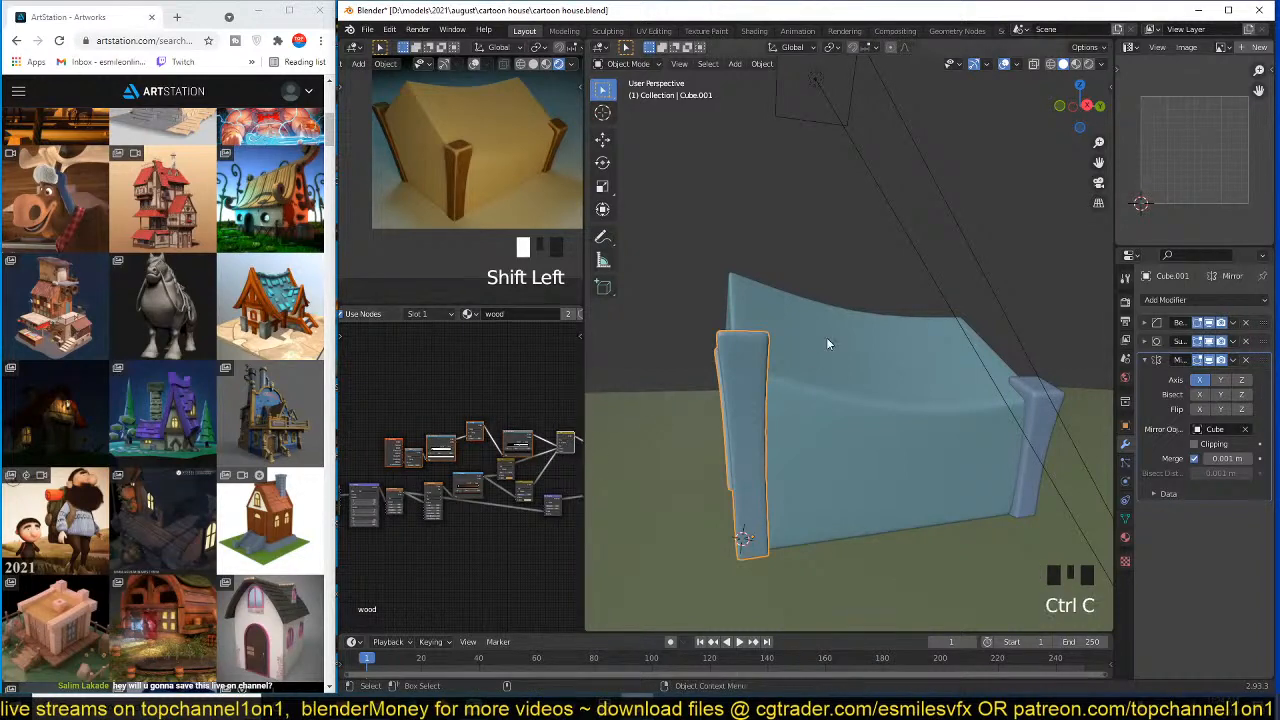
- Select the house body and paste the copied nodes into its wall material, placing them above the existing ones
left_click(826, 337)
scroll(480, 484, "up", 4)
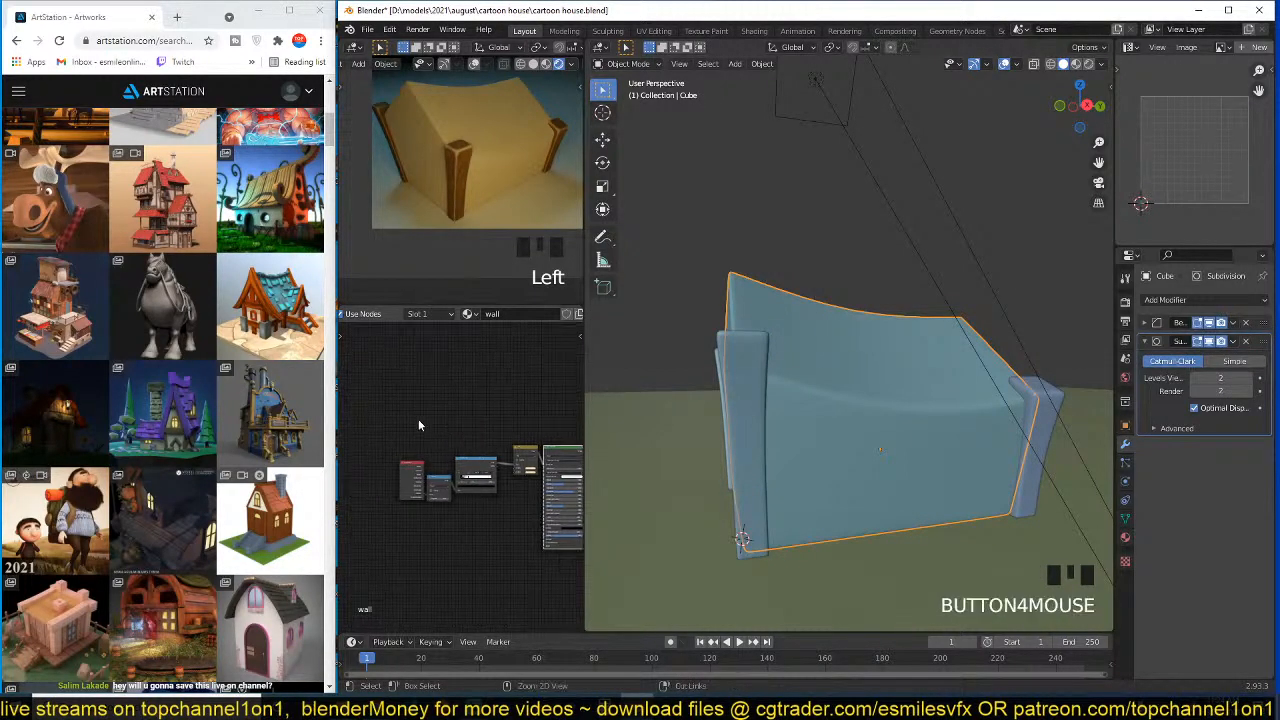
key("ctrl+v")
key("g")
scroll(530, 415, "up", 2)
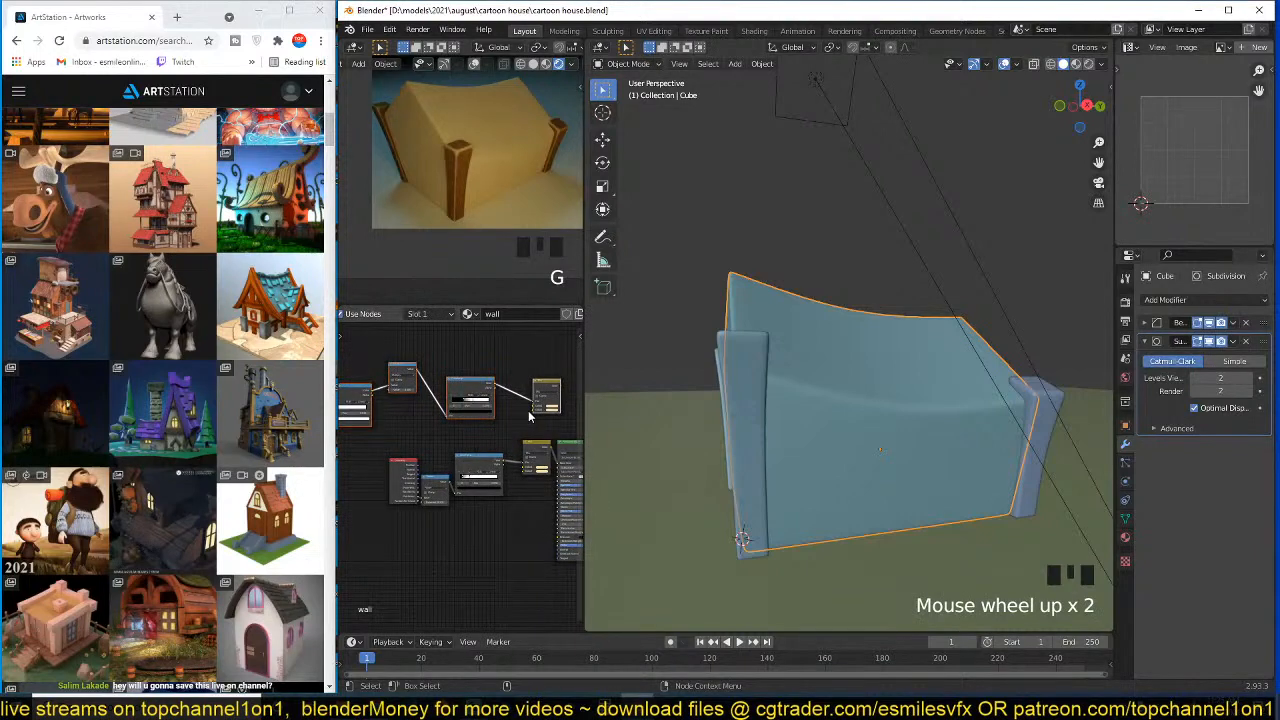
- Delete the wall material's old Geometry, converter, ColorRamp and Mix nodes
middle_click_drag(553, 428, 520, 432)
left_click_drag(498, 438, 366, 502)
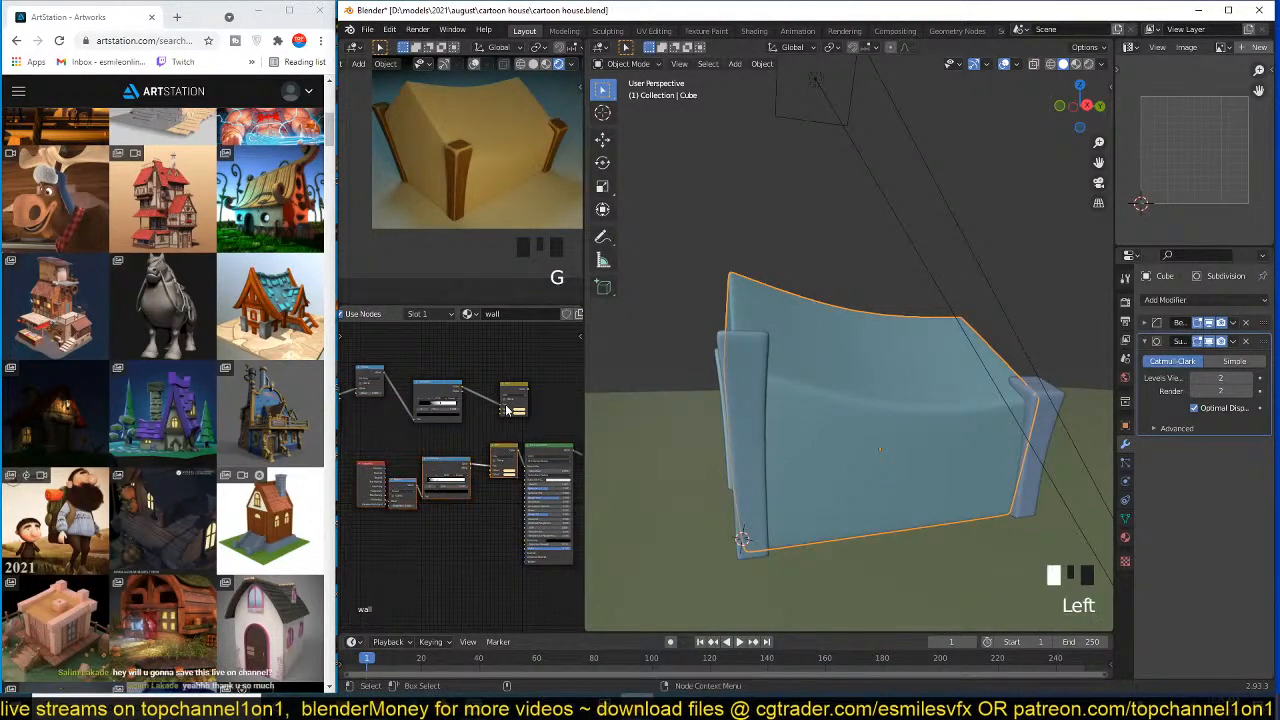
key("Delete")
- Connect the pasted Mix node's Color to the Principled BSDF's Base Color and arrange the Mix beside it
left_click_drag(515, 390, 481, 452)
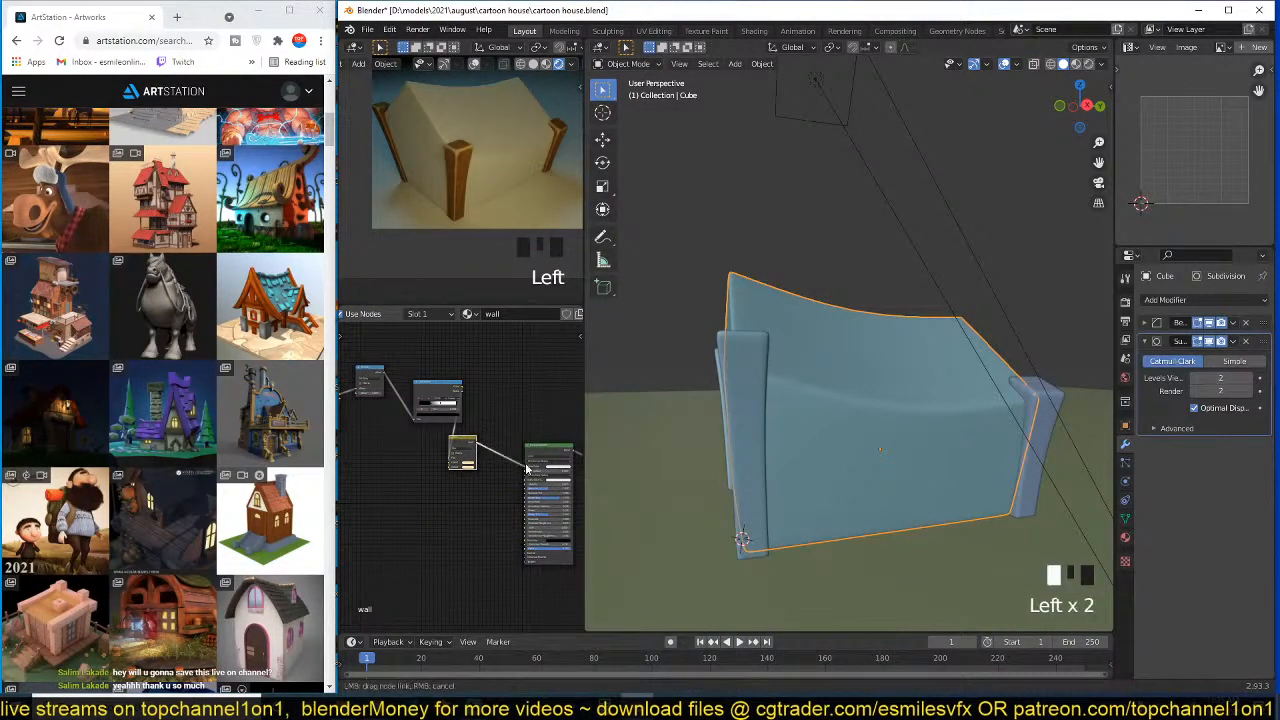
left_click_drag(530, 469, 527, 418)
scroll(470, 474, "up", 4)
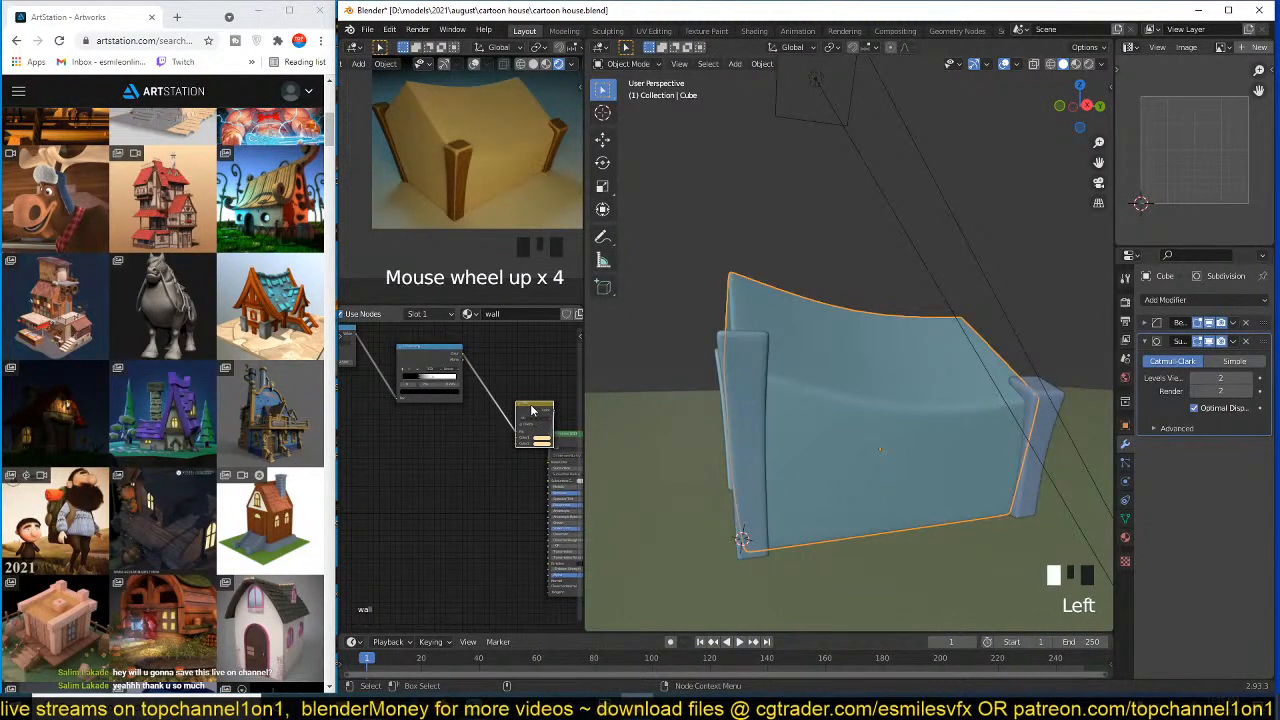
scroll(527, 416, "up", 2)
middle_click_drag(523, 411, 465, 432)
left_click_drag(485, 419, 453, 425)
- Change the wall Mix node's Color2 to a near-white tint
scroll(456, 432, "up", 6)
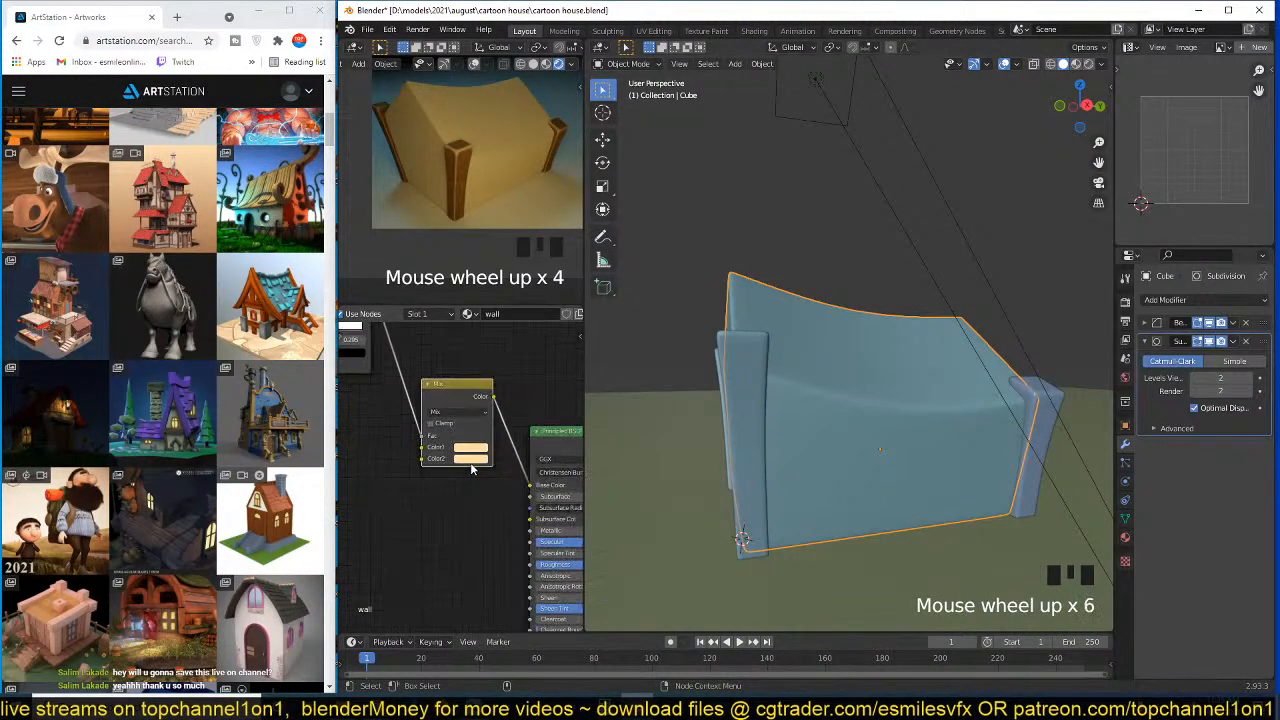
left_click(471, 461)
left_click(496, 352)
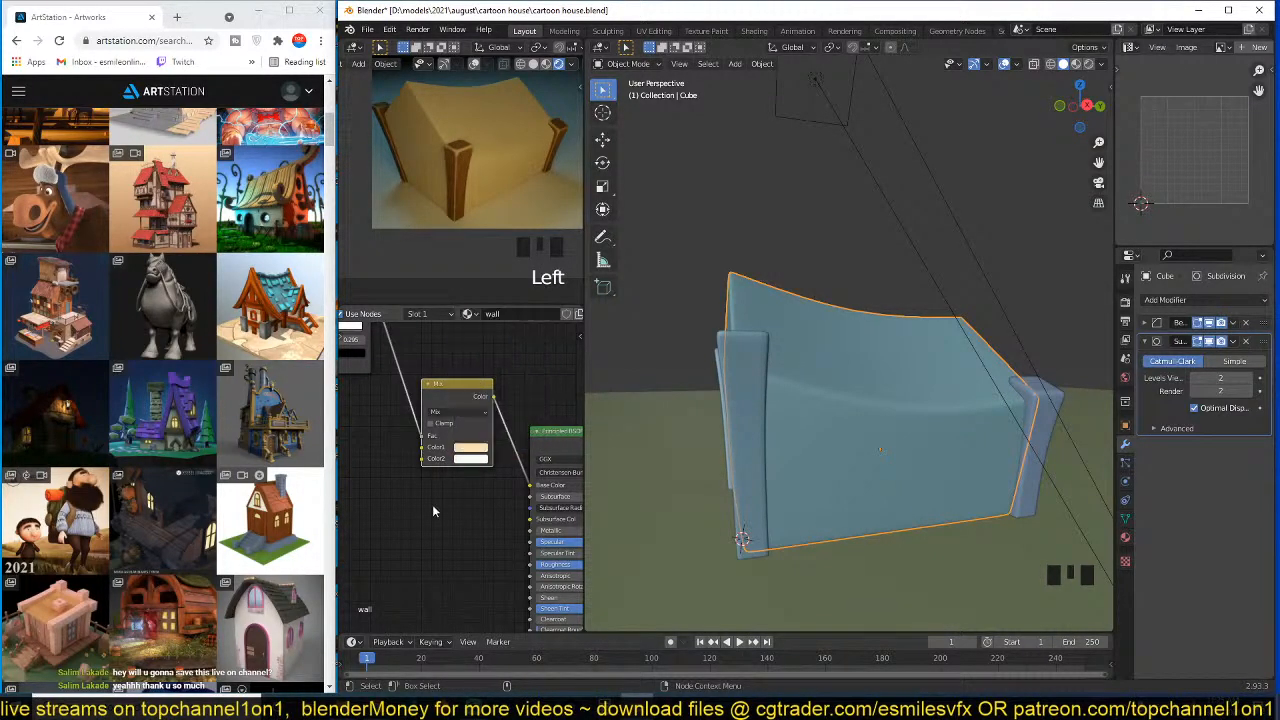
- Preview the output of the wall material's final ColorRamp and the Multiply node feeding it
middle_click_drag(434, 511, 488, 533)
scroll(422, 454, "down", 3)
middle_click_drag(422, 454, 462, 494)
left_click(455, 373, "ctrl+shift")
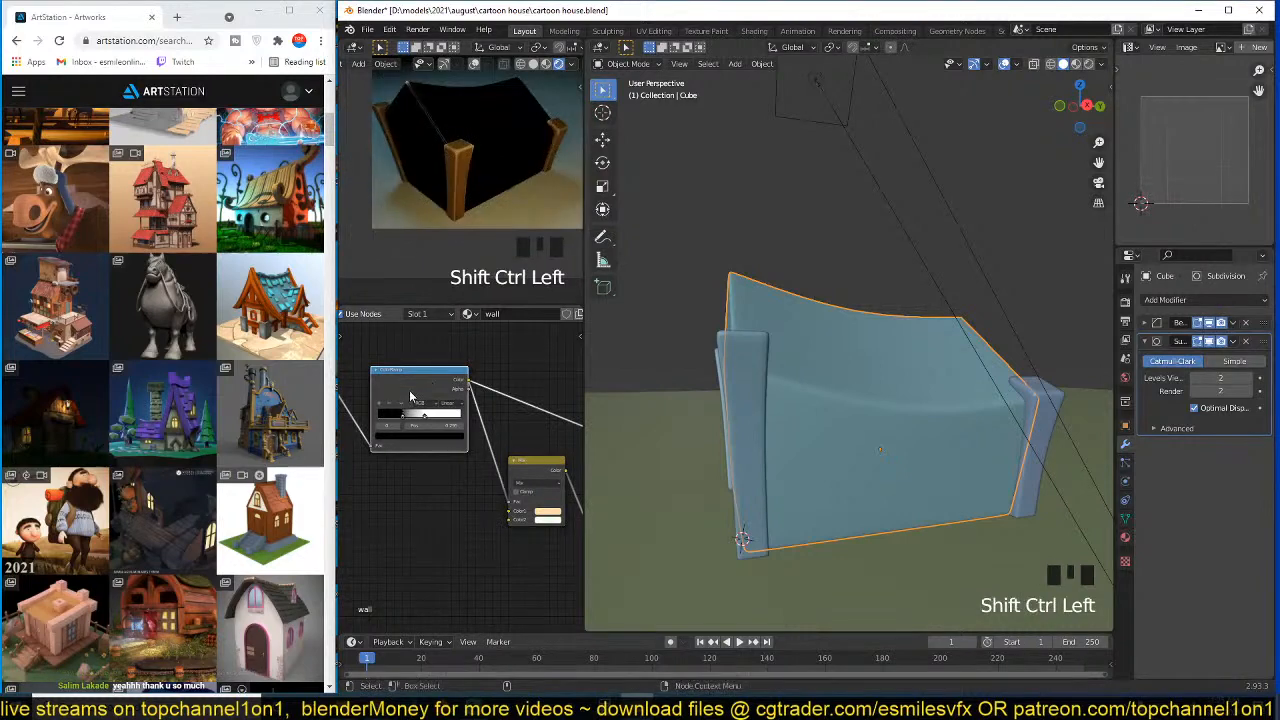
middle_click_drag(409, 395, 497, 434)
scroll(497, 434, "up", 2)
middle_click_drag(414, 418, 472, 434)
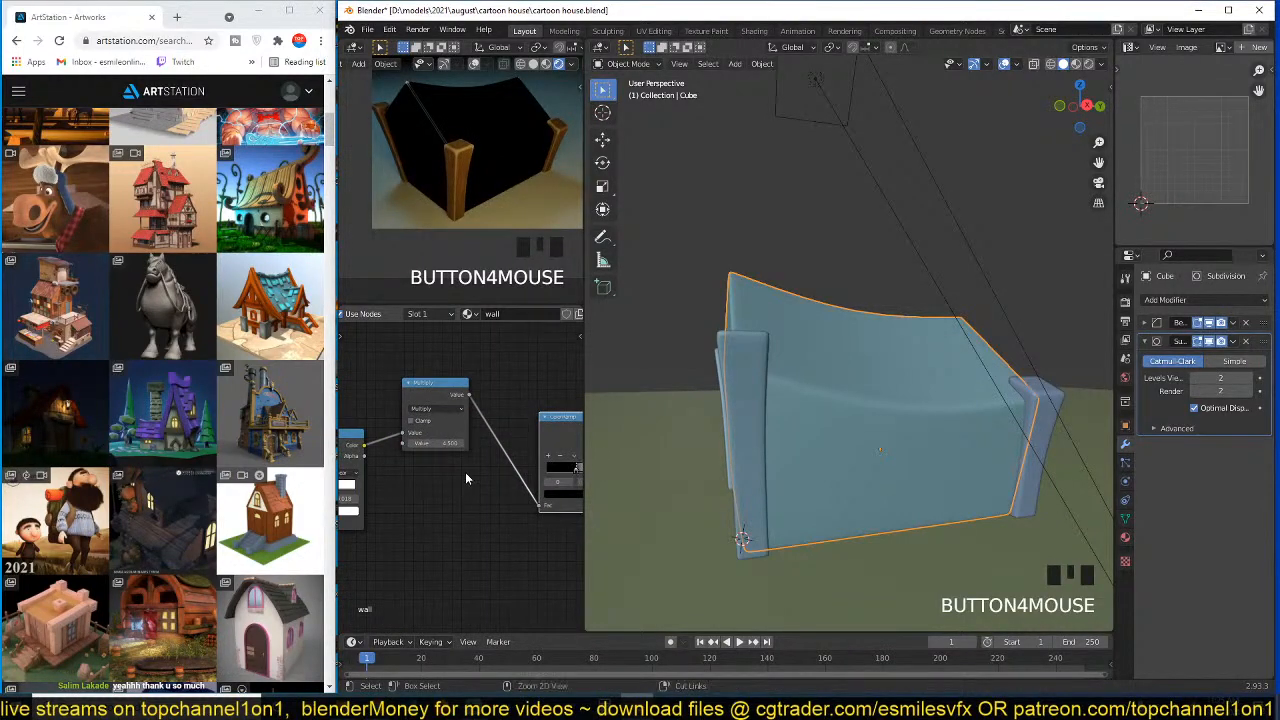
middle_click_drag(465, 479, 515, 500)
scroll(510, 460, "up", 2)
left_click(492, 456, "ctrl+shift")
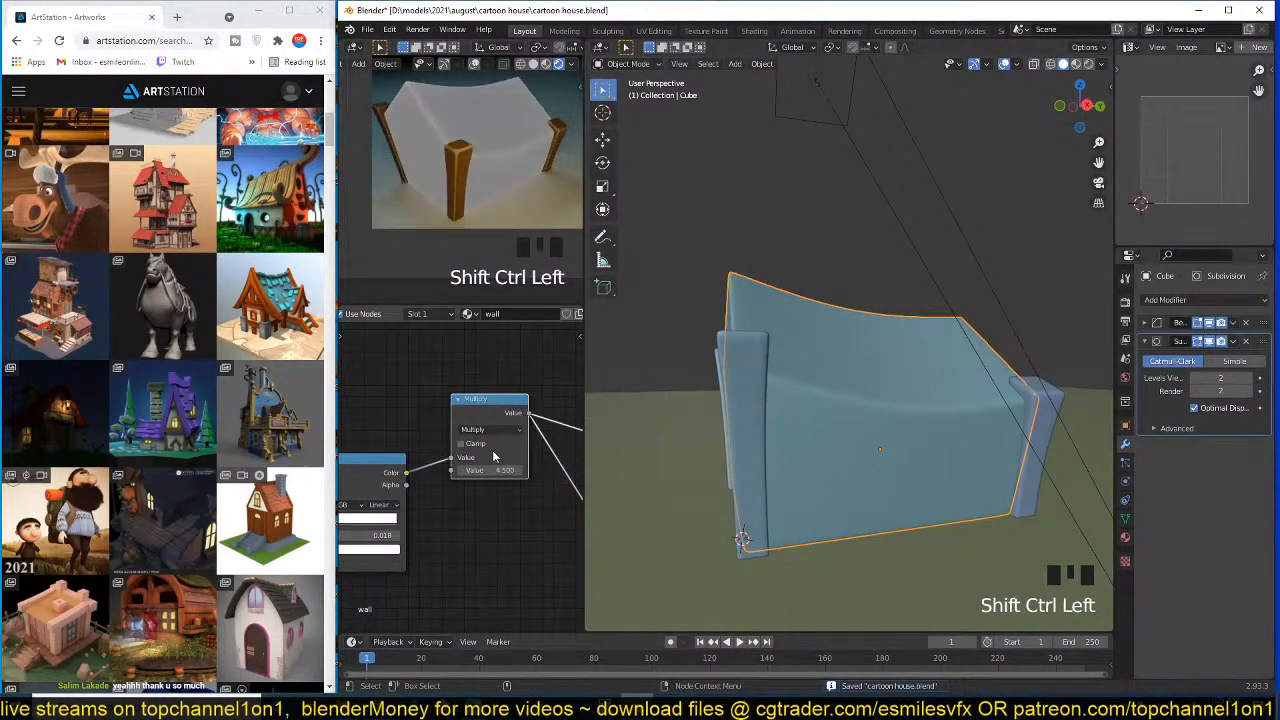
- Shift the white stop of the wall's ColorRamp before the Multiply node, preview the final ColorRamp, and adjust its stop
scroll(493, 451, "up", 3)
middle_click_drag(485, 502, 402, 480)
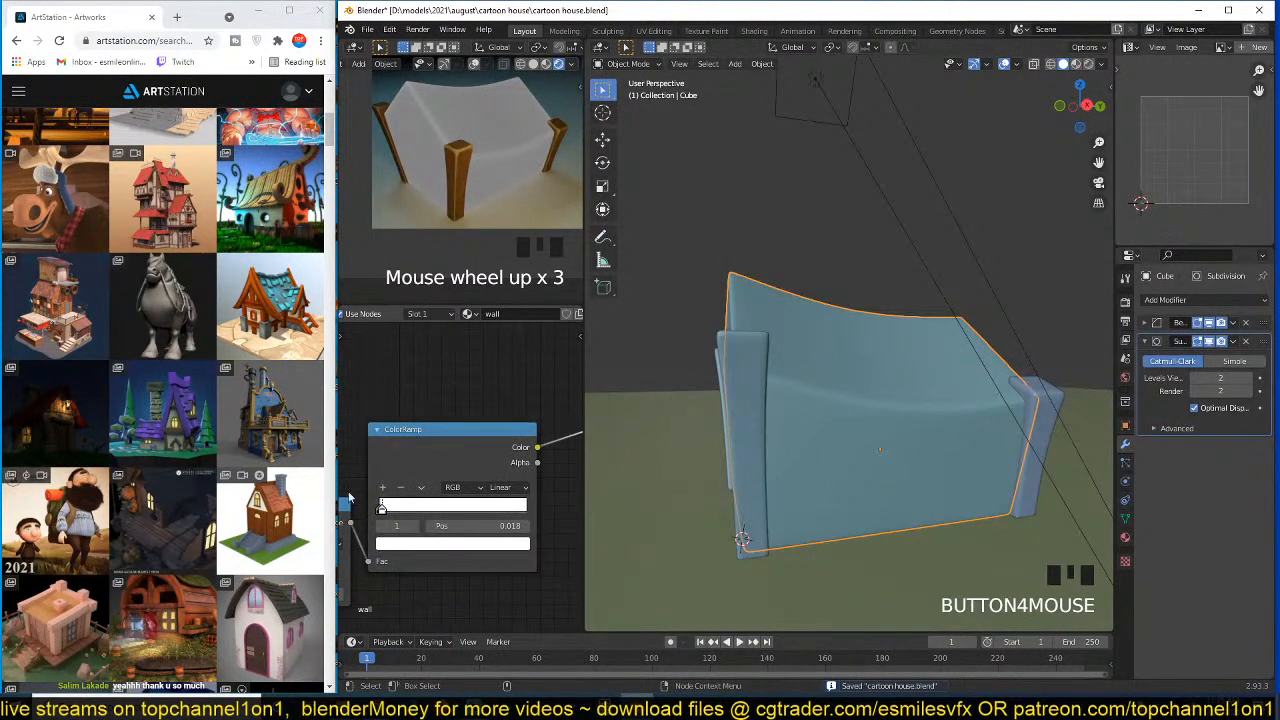
left_click_drag(382, 509, 388, 508)
scroll(505, 510, "down", 4)
middle_click_drag(578, 490, 424, 494)
left_click(517, 443, "ctrl+shift")
middle_click_drag(517, 443, 482, 445)
mouse_move(499, 488)
left_mouse_down()
mouse_move(469, 487)
mouse_move(514, 488)
mouse_move(483, 488)
left_mouse_up()
left_click(477, 487)
- Save the file and raise the white stop of the ColorRamp before the Multiply node slightly
scroll(505, 523, "down", 4)
middle_click_drag(505, 523, 410, 455)
key("ctrl+s")
scroll(434, 499, "down", 4)
scroll(457, 514, "up", 3)
scroll(408, 453, "up", 2)
left_click_drag(409, 453, 413, 455)
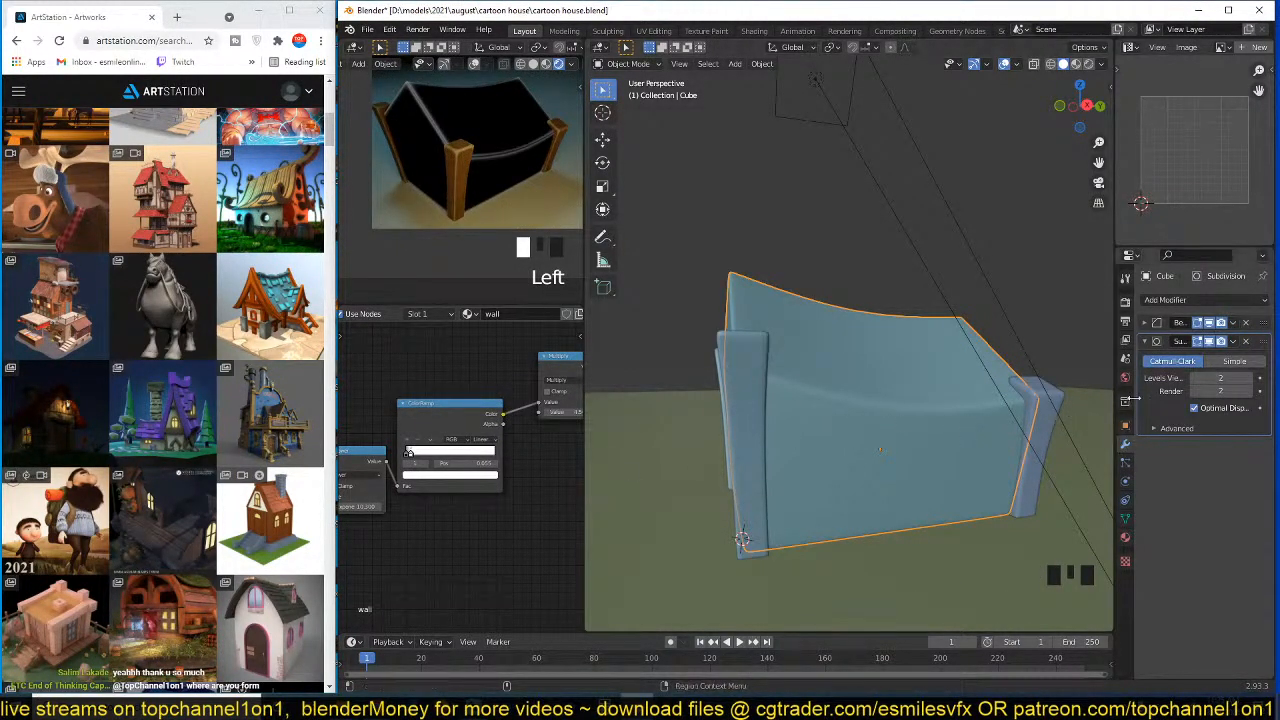
- Set the house body's Bevel modifier to 2 segments and save the file
left_click(1150, 327)
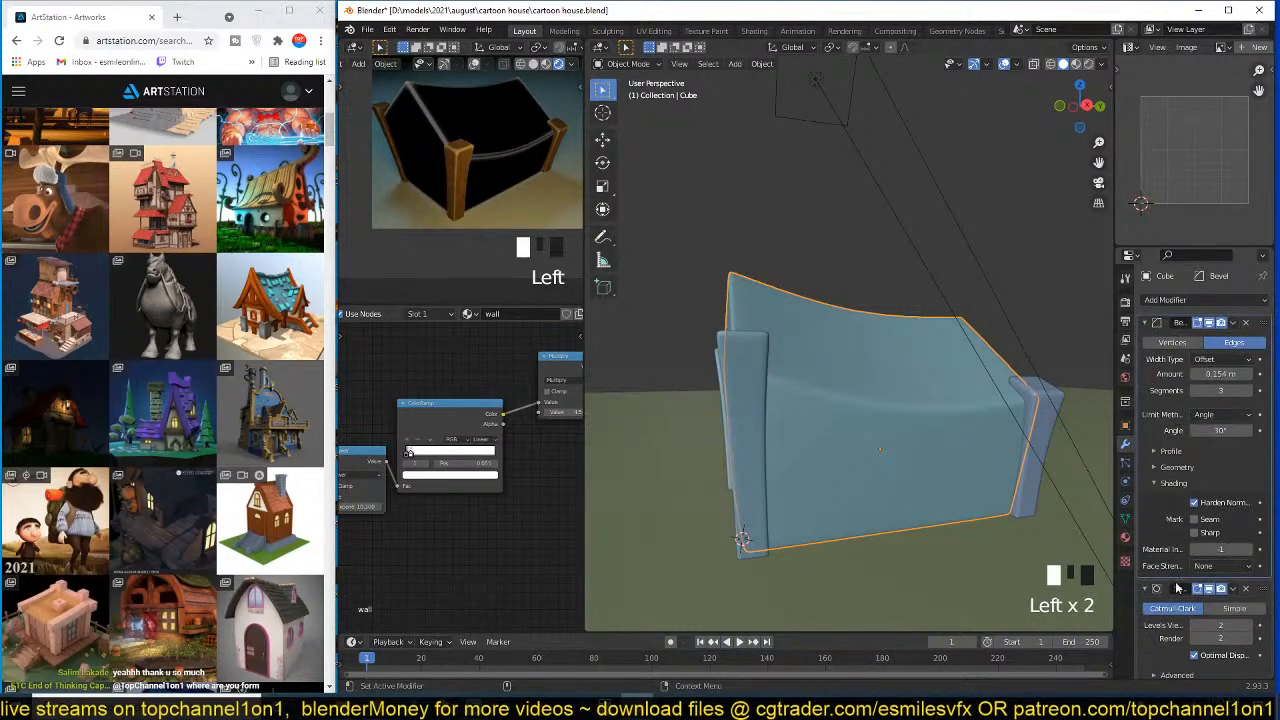
scroll(1210, 562, "down", 3)
left_click(1196, 499)
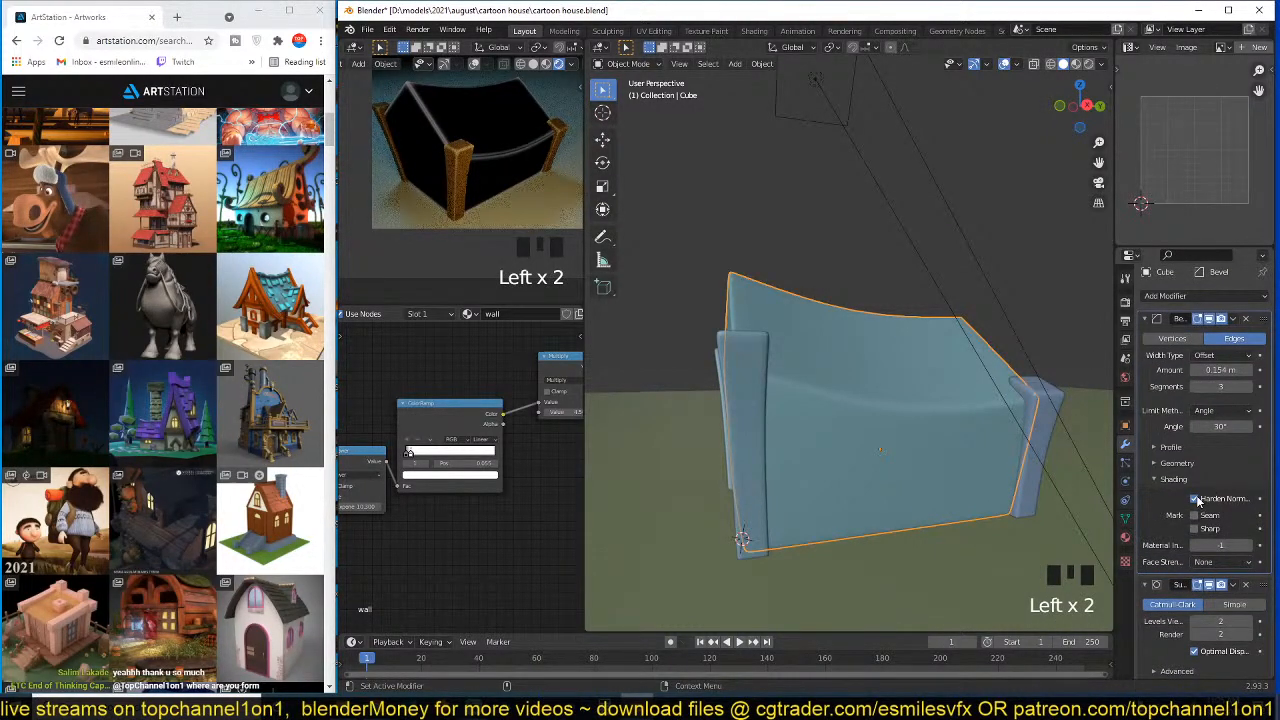
left_click(1247, 388)
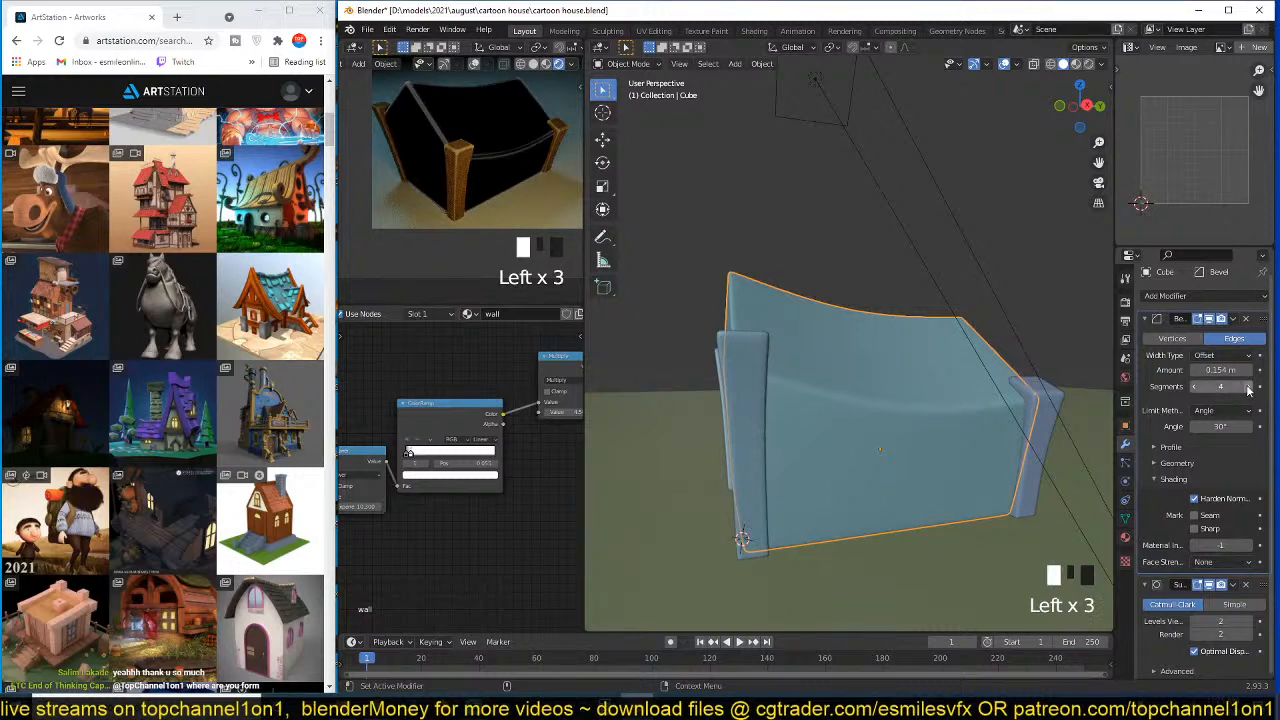
left_click(1197, 386)
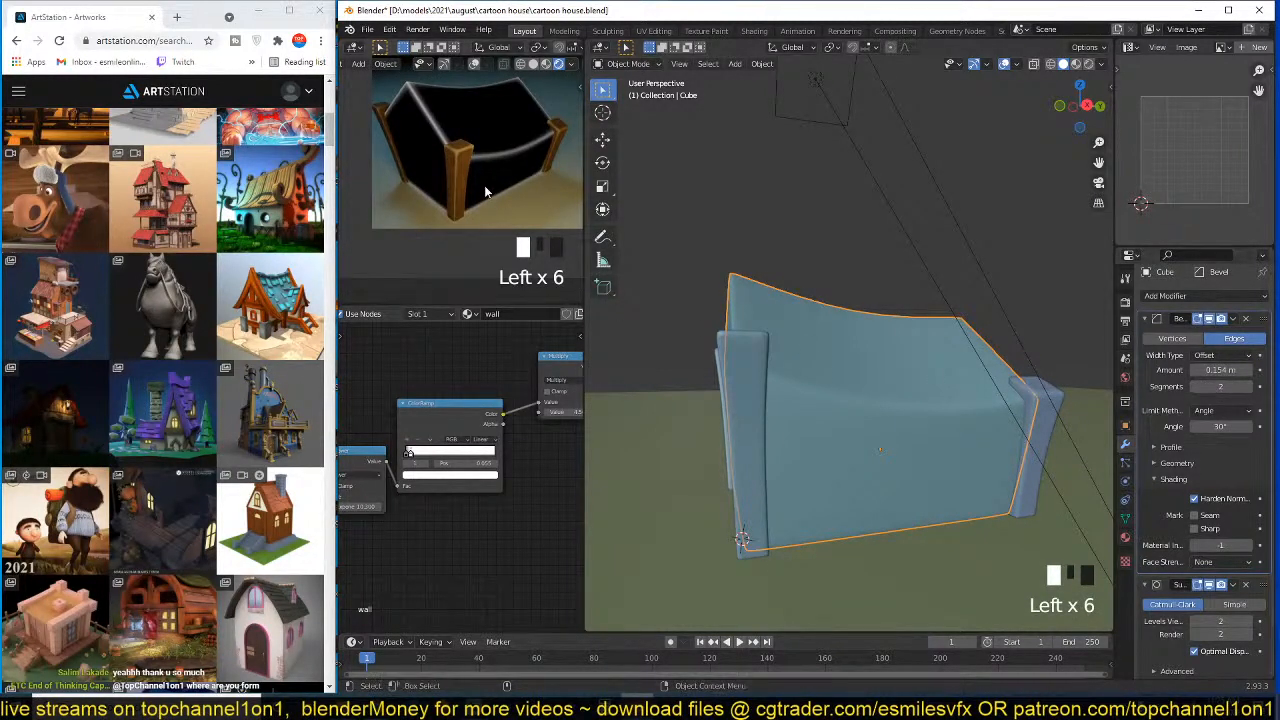
key("ctrl+s")
- Reconnect the wall's Principled BSDF to the output, change the Mix node's Color1 to a more saturated yellow, and save
scroll(490, 485, "down", 4)
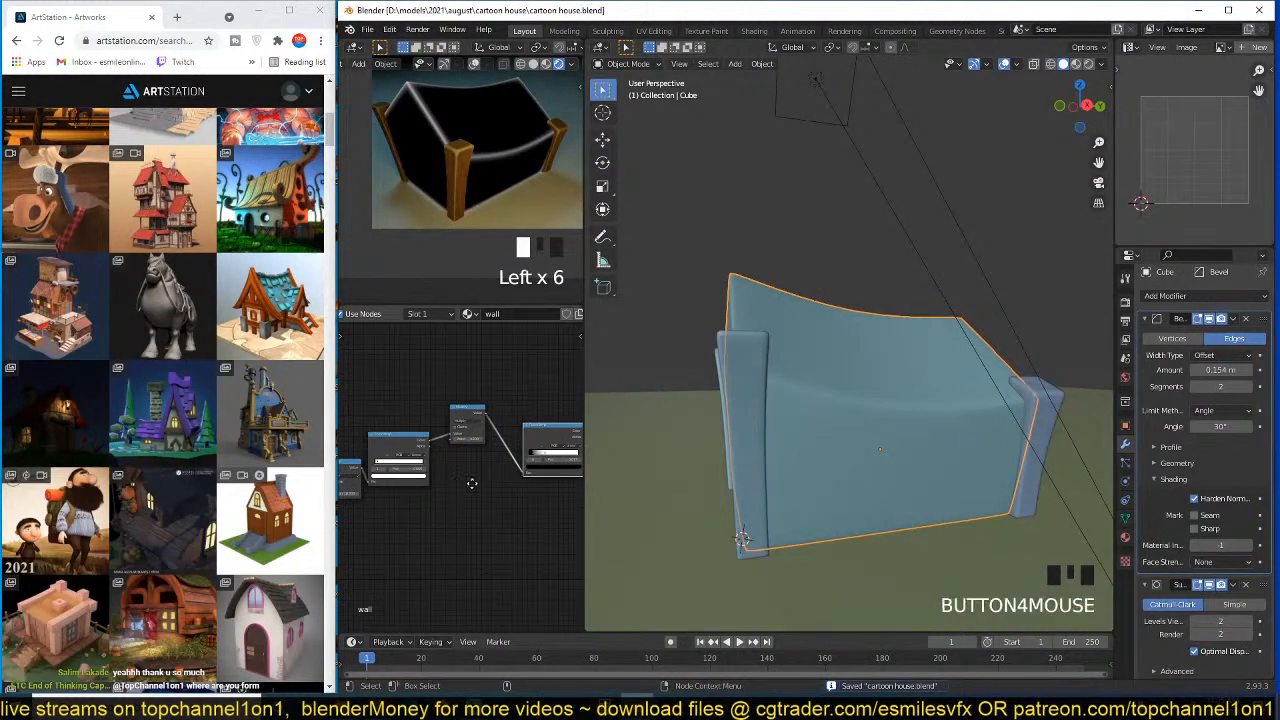
middle_click_drag(516, 485, 430, 467)
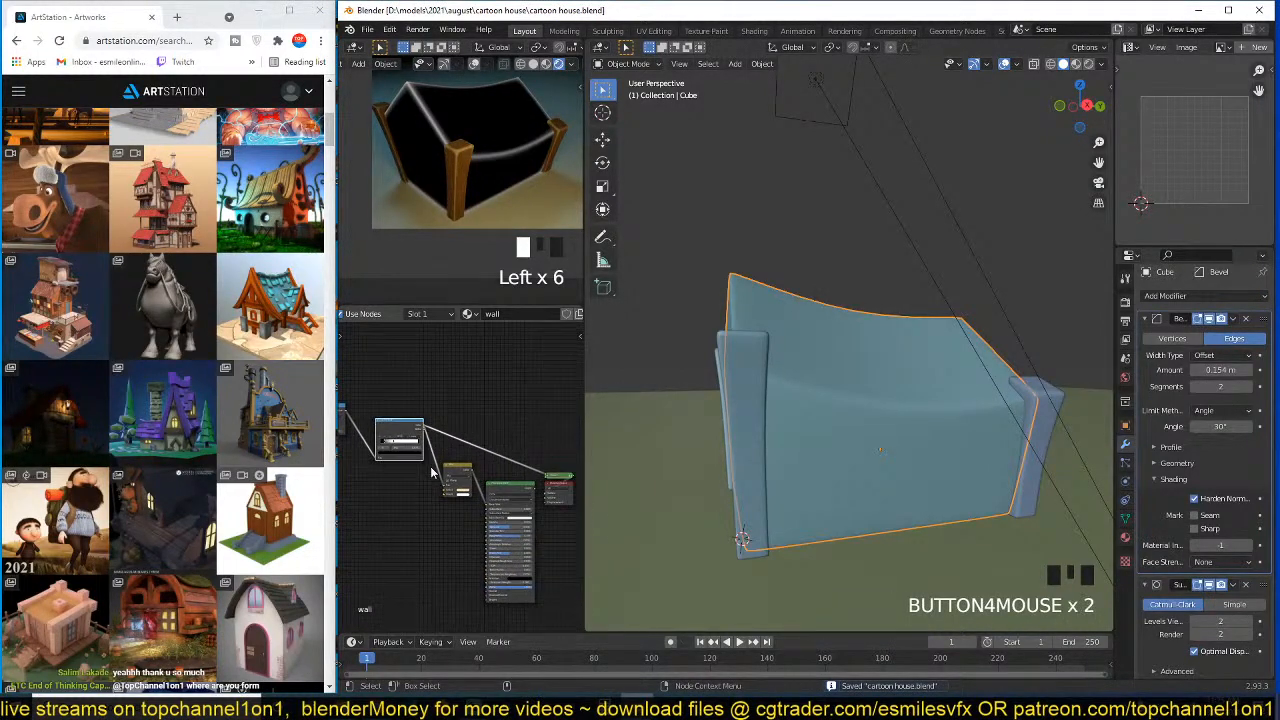
left_click(521, 493, "ctrl+shift")
scroll(460, 490, "up", 8)
left_click(465, 507)
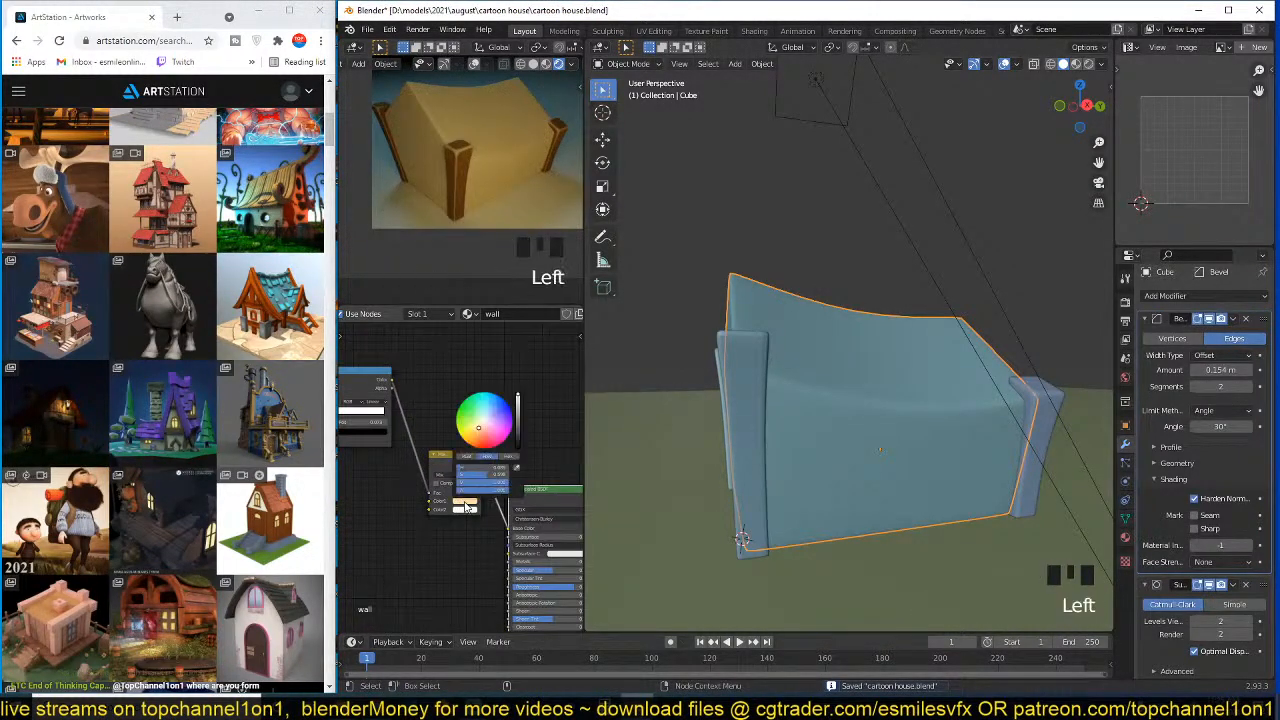
left_click(472, 425)
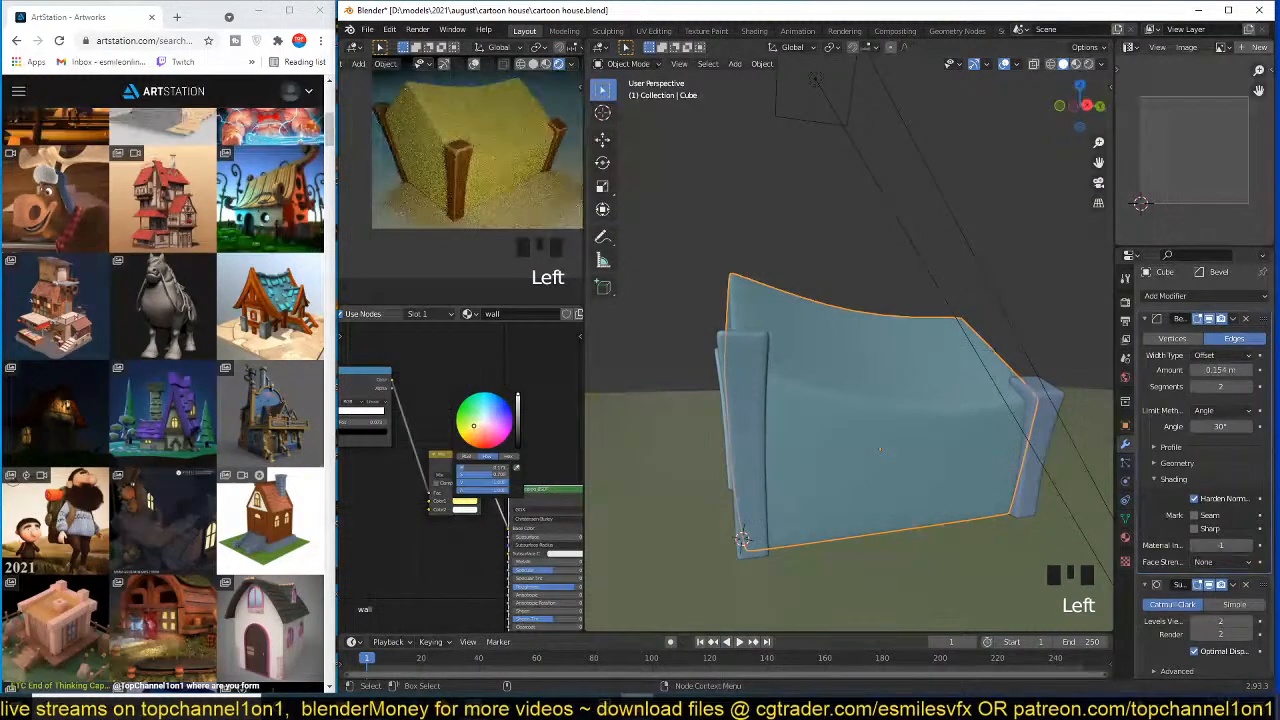
left_click(476, 430)
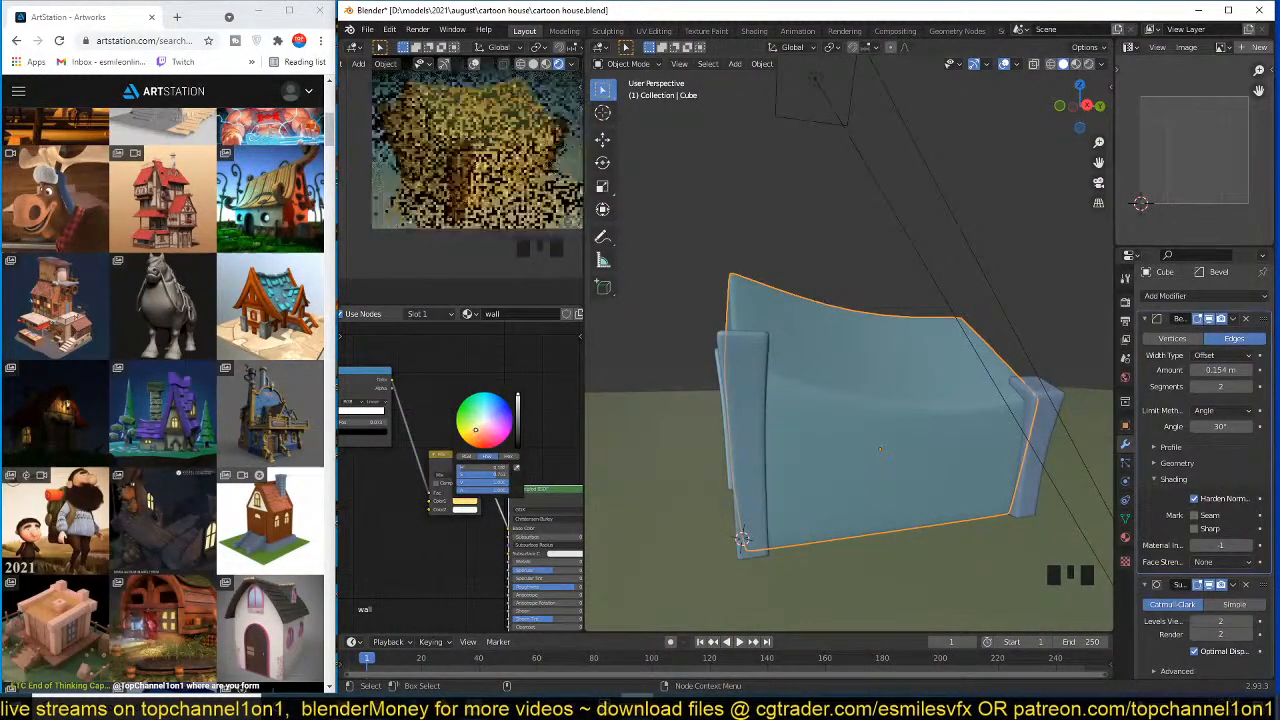
left_click_drag(519, 417, 518, 398)
scroll(463, 506, "down", 3)
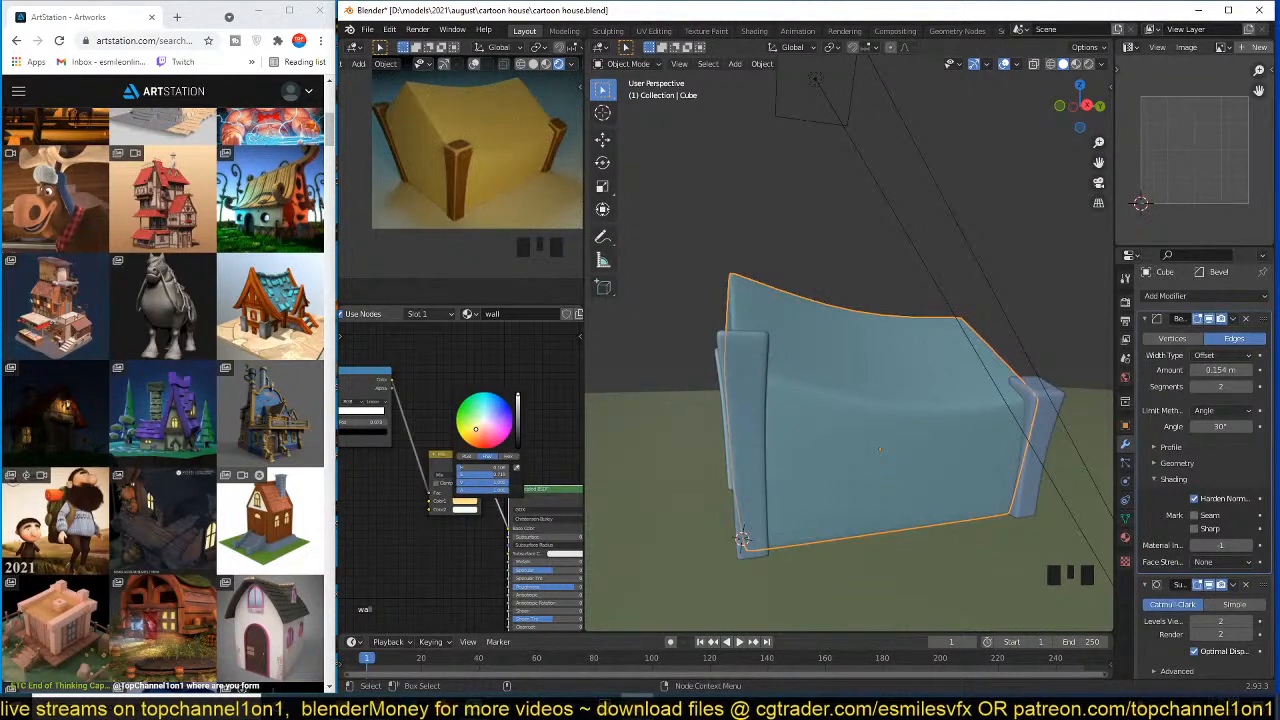
key("ctrl+s")
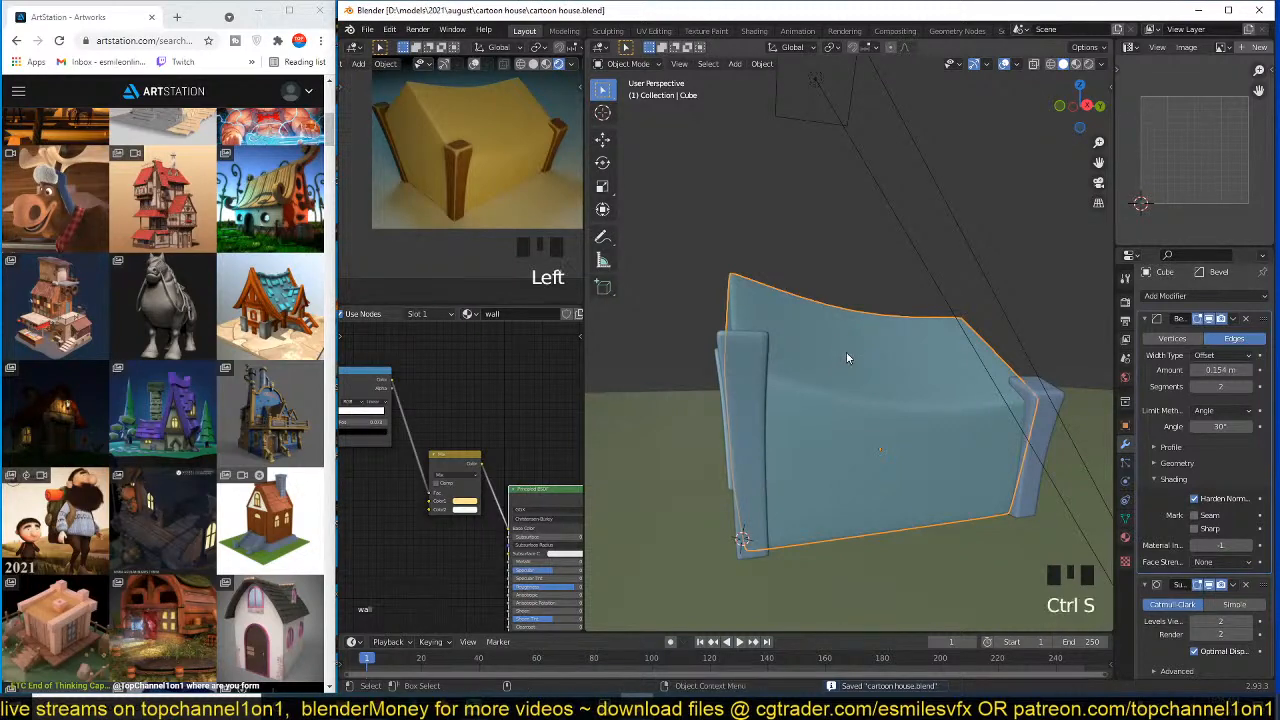
- In the front view, add a cube at the top of the front corner pillar and scale it down to pillar width
key("grave")
key("KP_1")
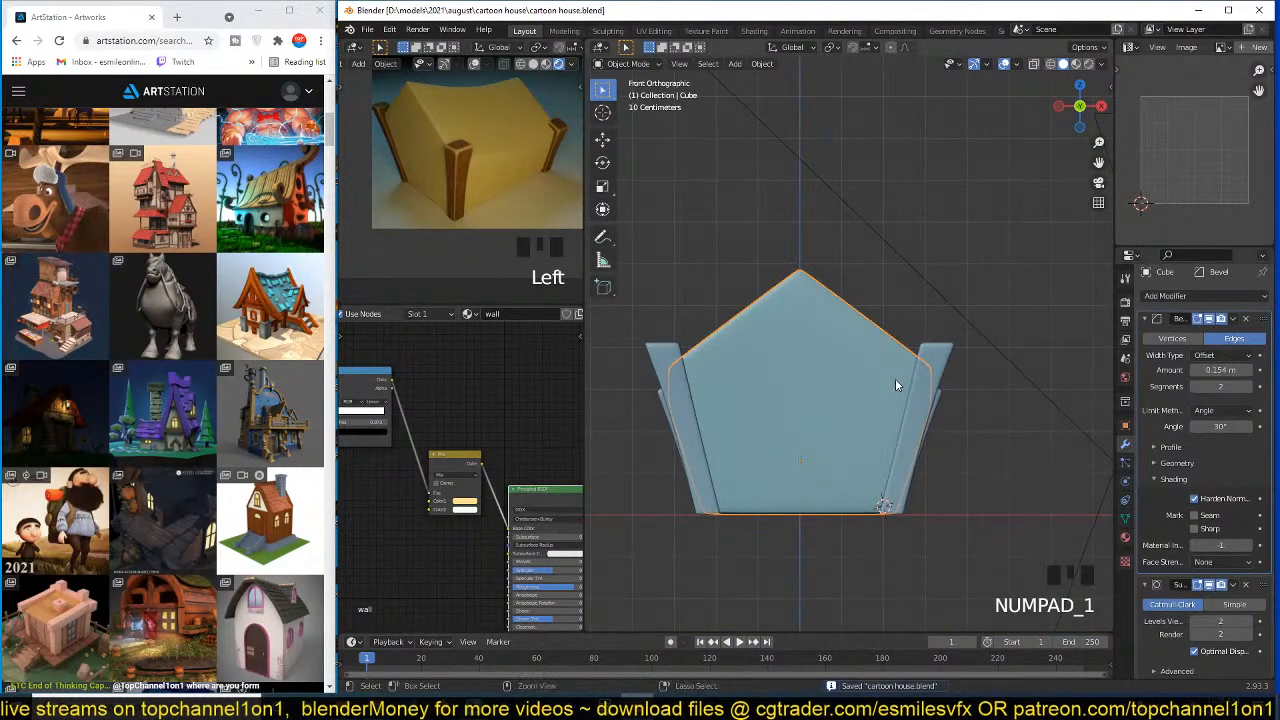
key("ctrl+s")
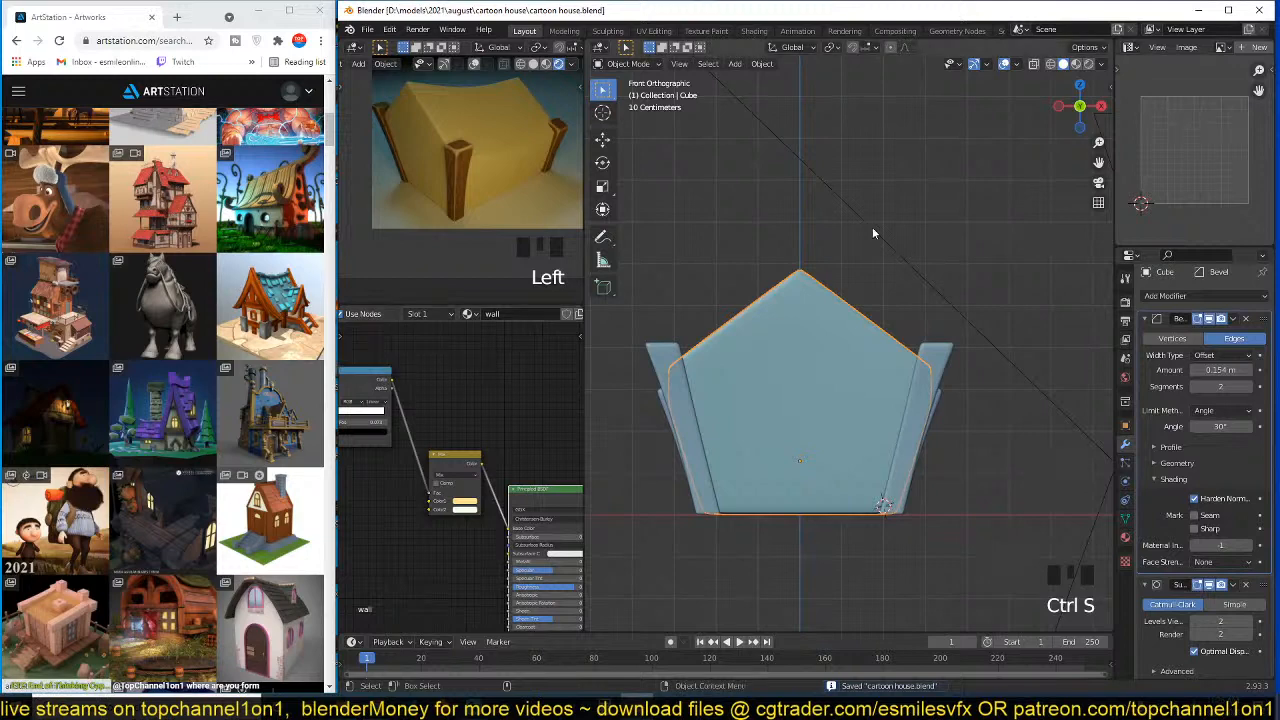
scroll(957, 470, "up", 1)
left_click(958, 355)
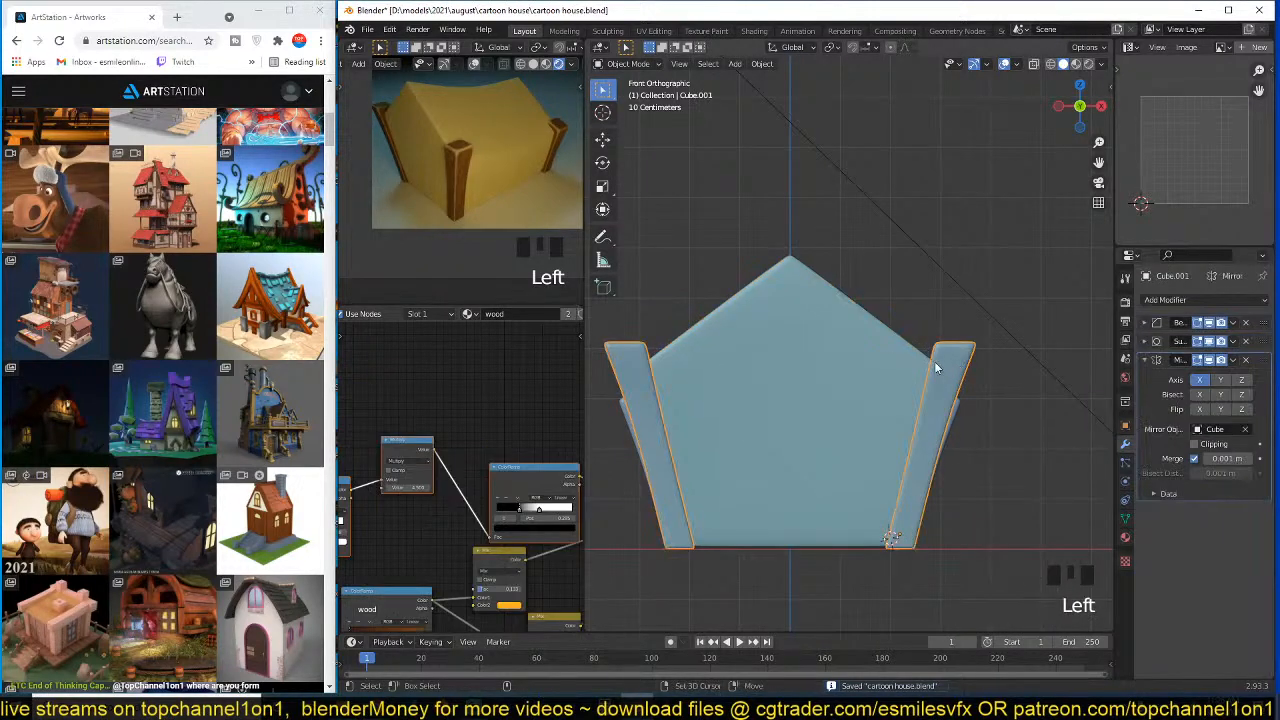
key("shift+a")
mouse_move(940, 372)
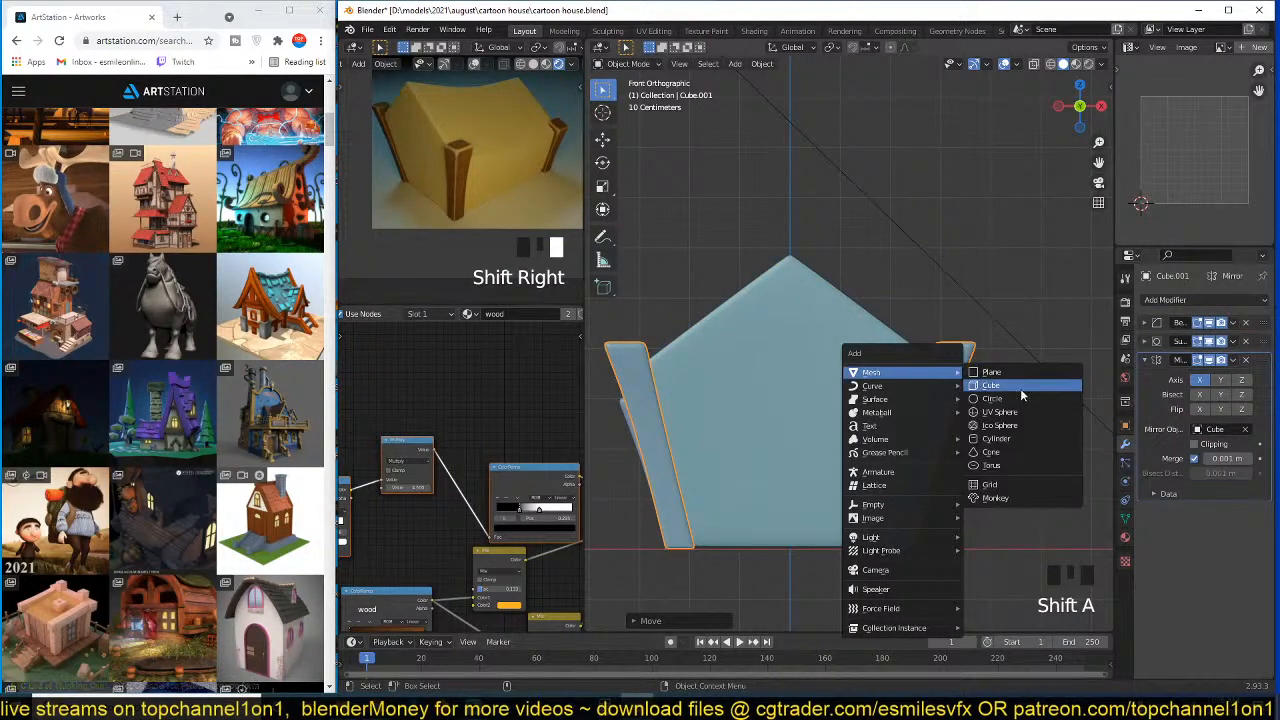
left_click(1020, 386)
key("s")
- Copy the pillar's modifiers to the new cube and link its wood material
left_click(966, 355, "shift")
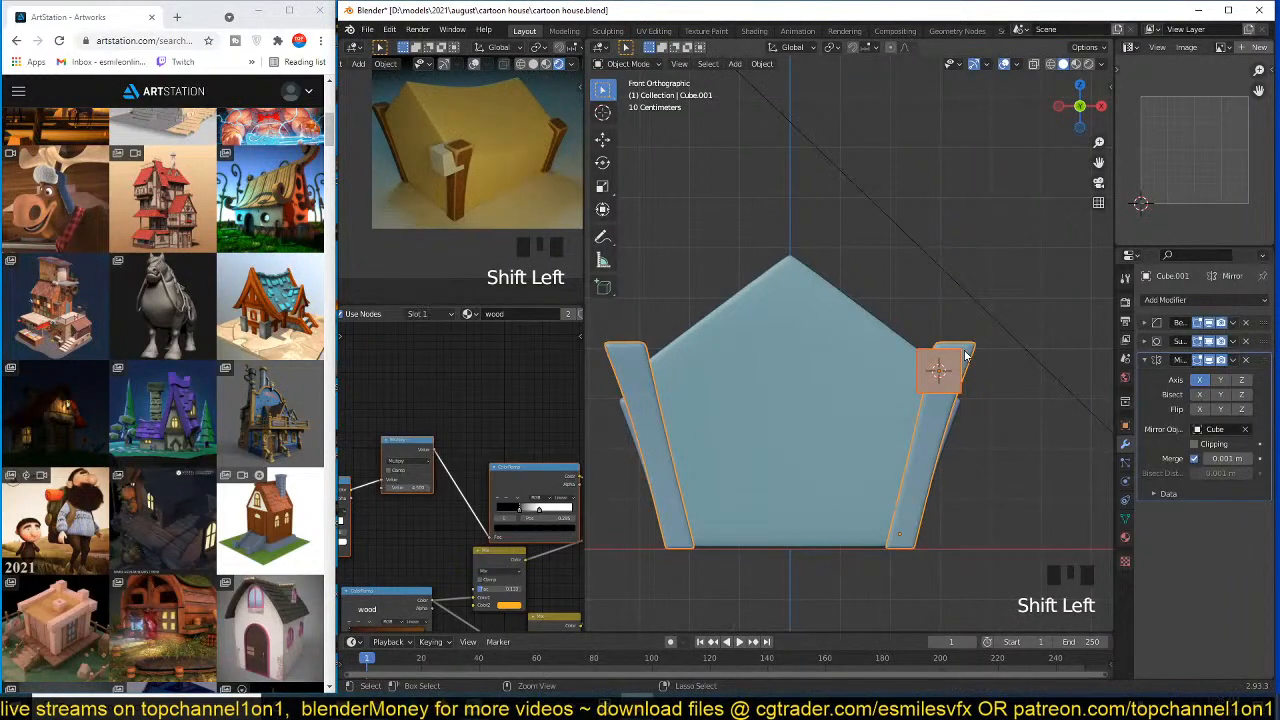
key("ctrl+l")
left_click(935, 466)
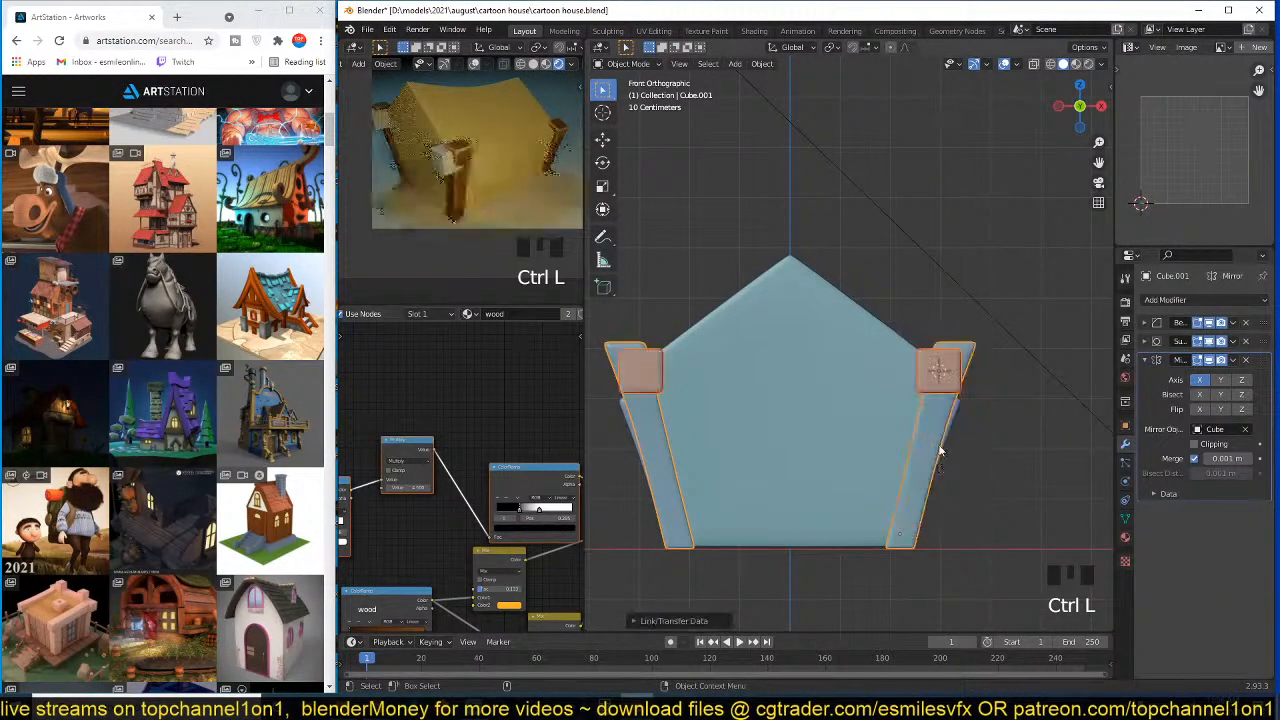
key("ctrl+l")
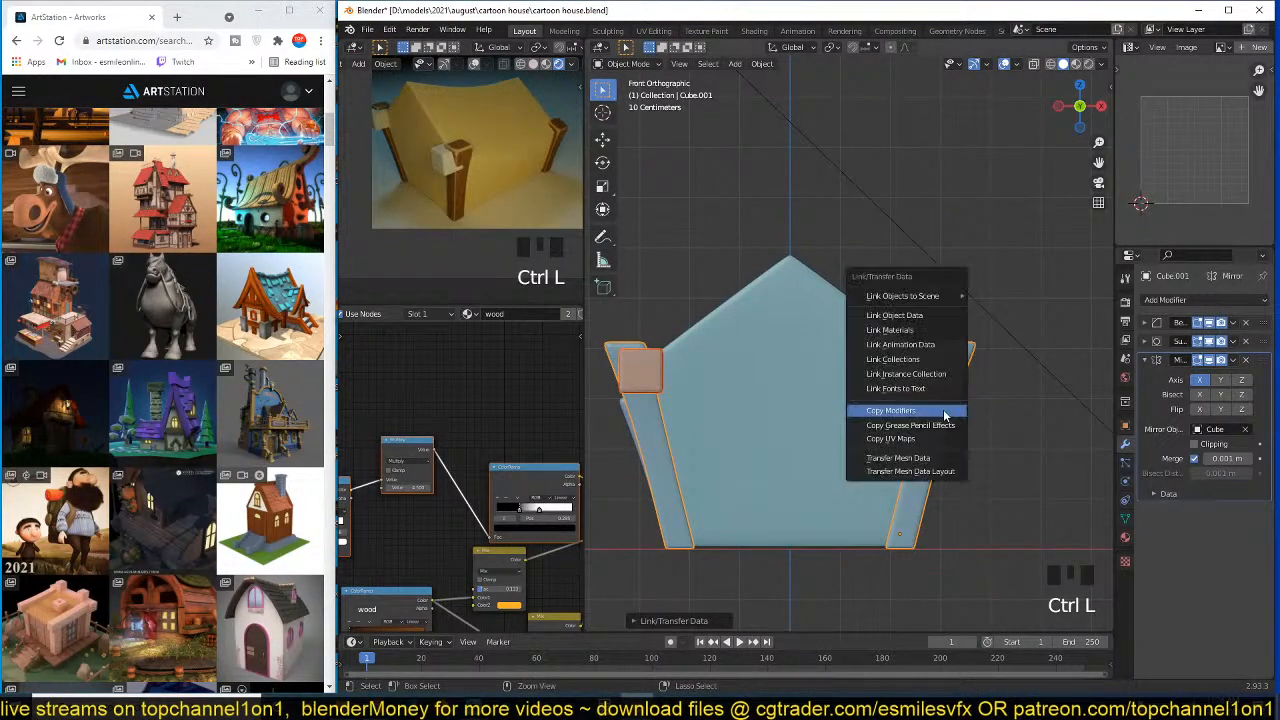
left_click(931, 336)
- Edit the cube in wireframe and move its inner side up to the roof ridge, forming a sloped beam
scroll(957, 370, "up", 2)
left_click(957, 375)
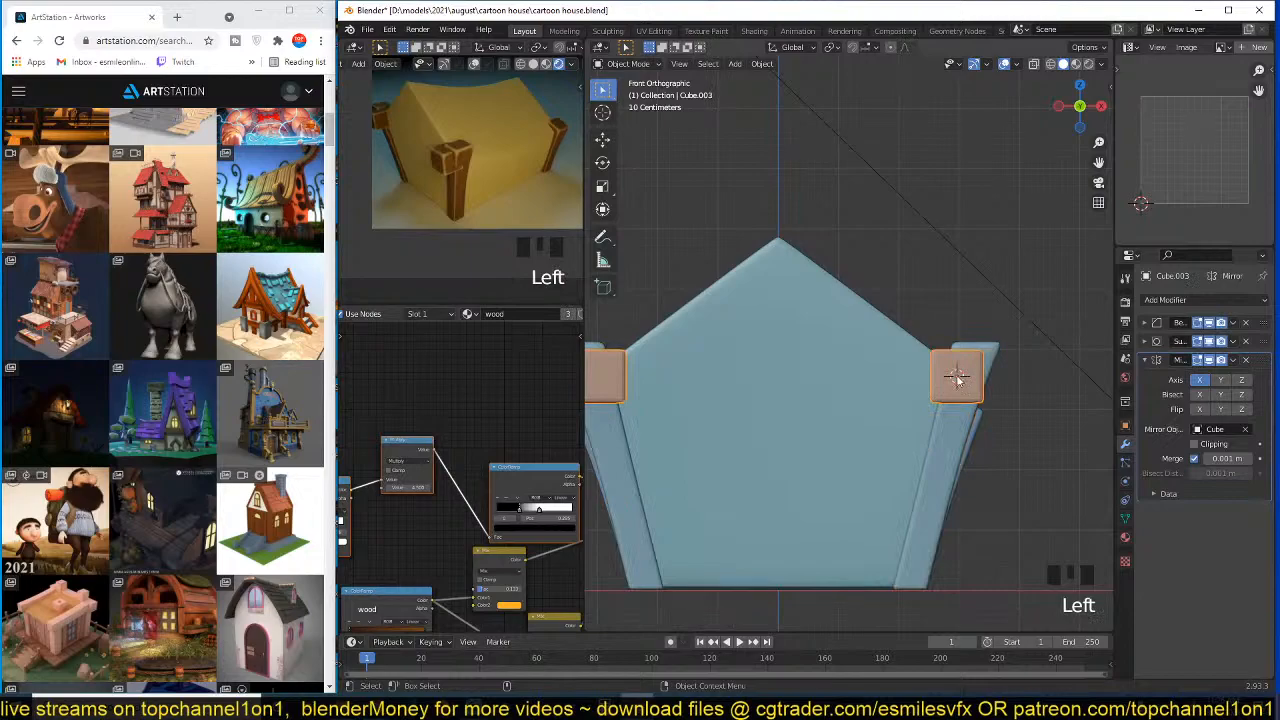
key("Tab")
key("z")
left_click(931, 374)
key("g")
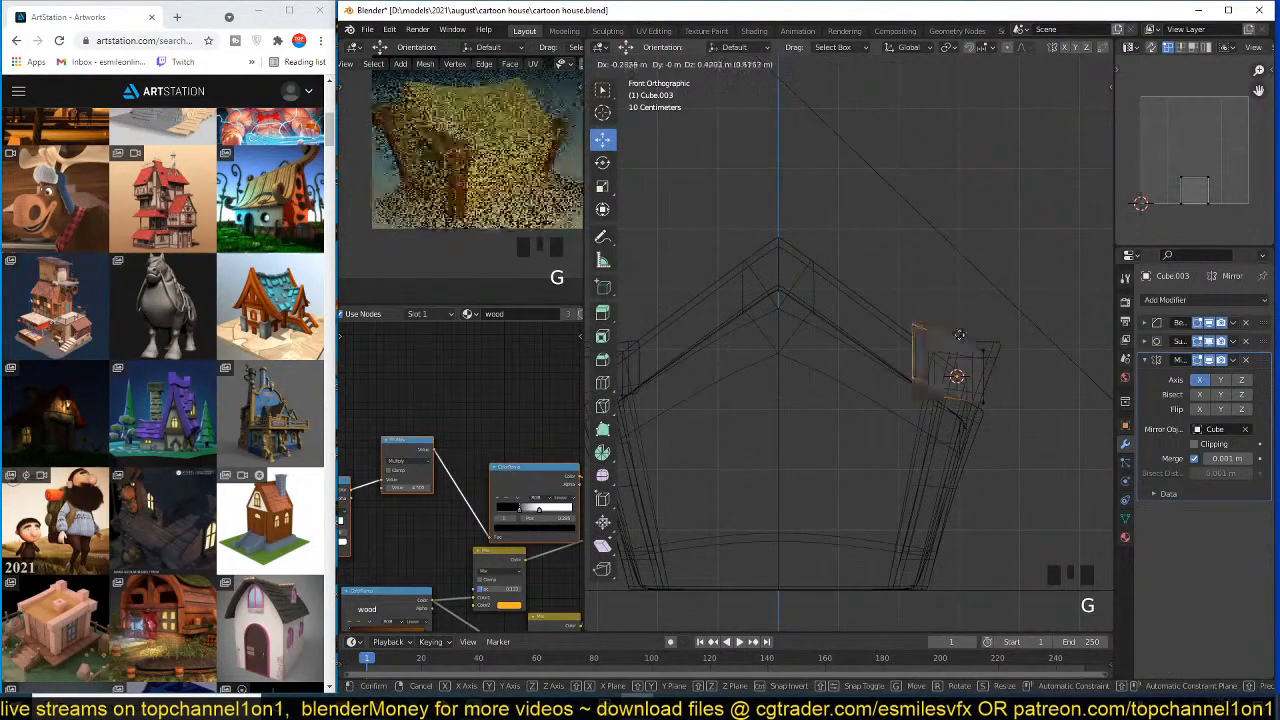
left_click(894, 320)
key("g")
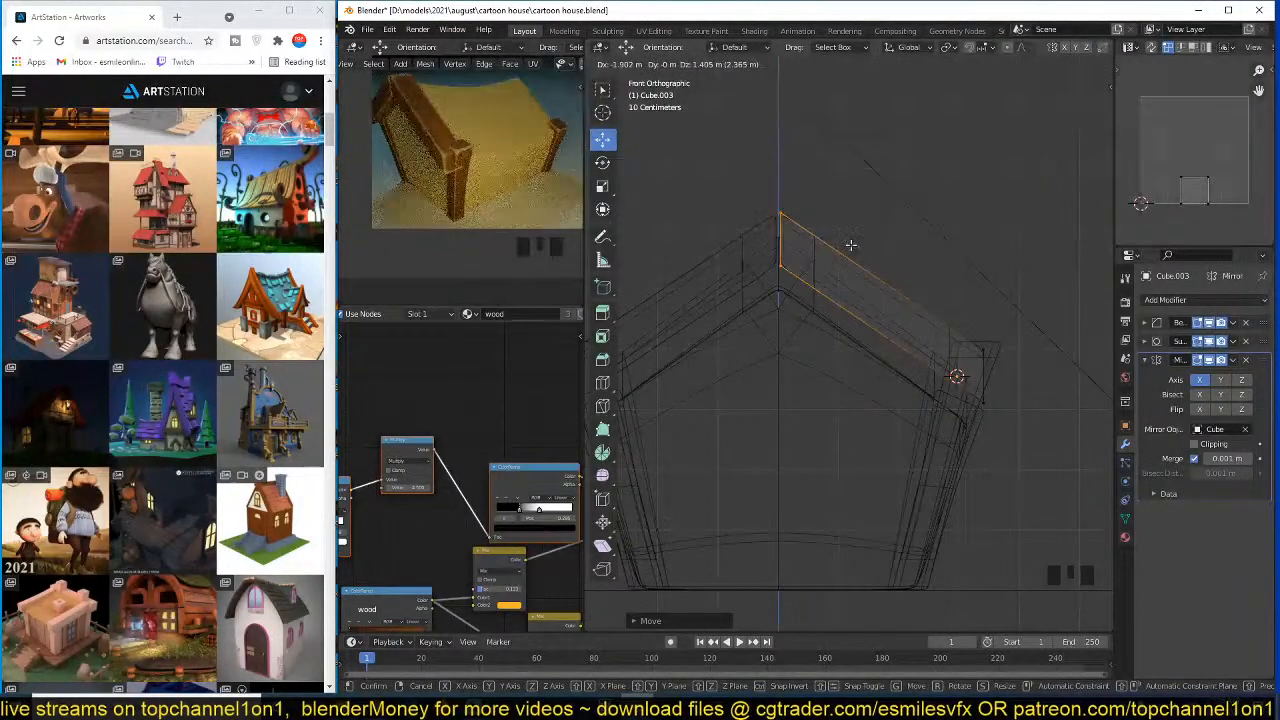
left_click(851, 245)
- Extrude the beam's outer end about 1.5 m horizontally outward and raise the whole beam about 0.4 m
middle_click_drag(911, 353, 817, 314, "shift")
left_click_drag(860, 303, 938, 378)
key("e")
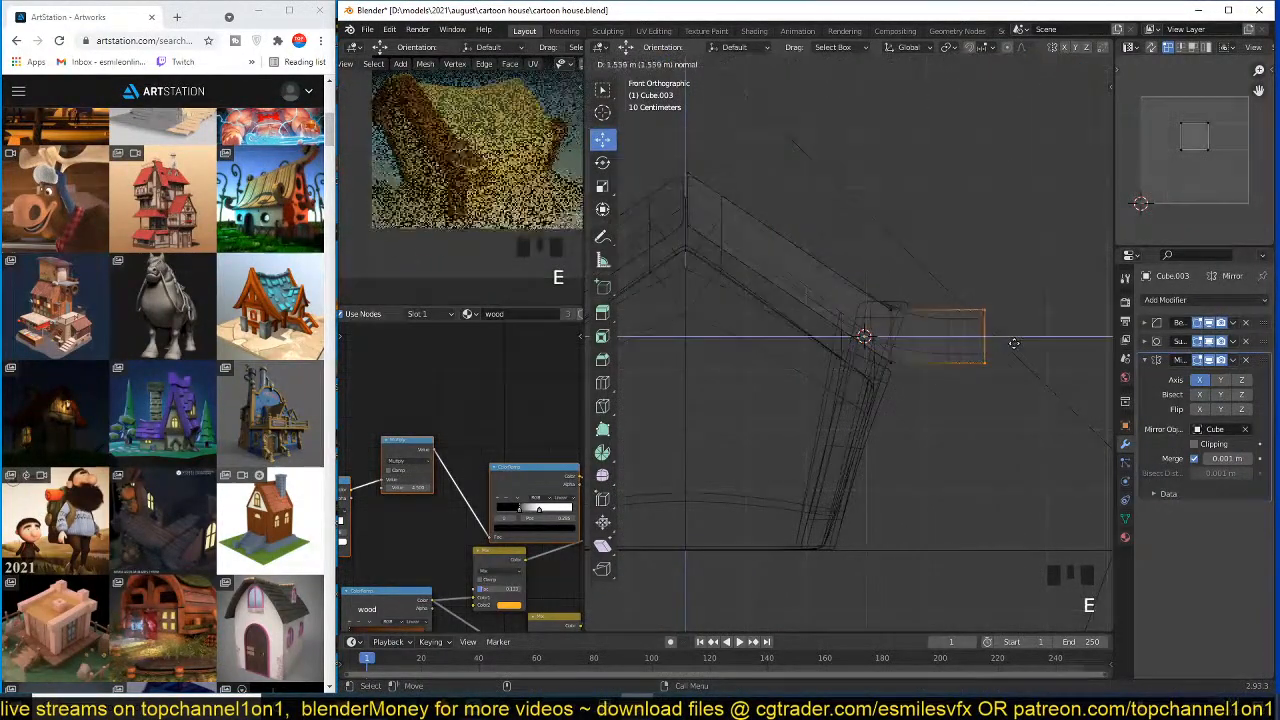
left_click(1009, 346)
key("a")
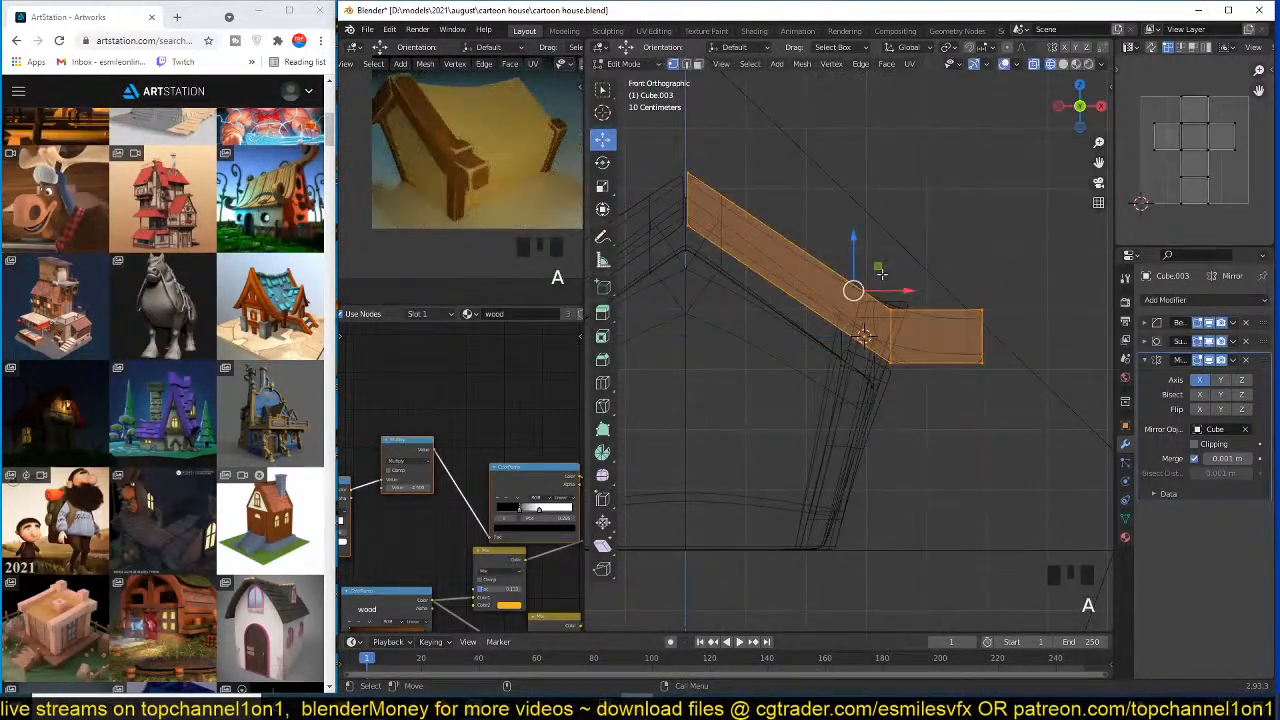
left_click(968, 297)
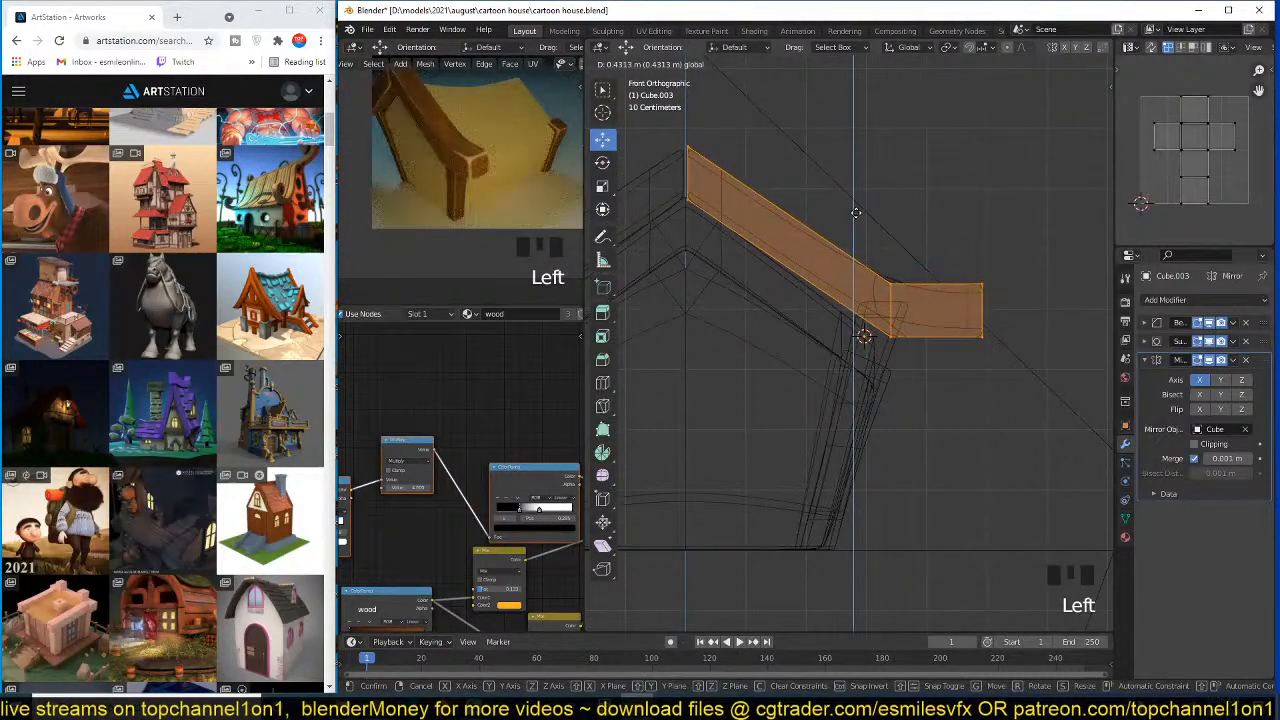
key("Tab")
- Set a render region around the whole camera frame in the rendered preview
scroll(760, 270, "down", 5)
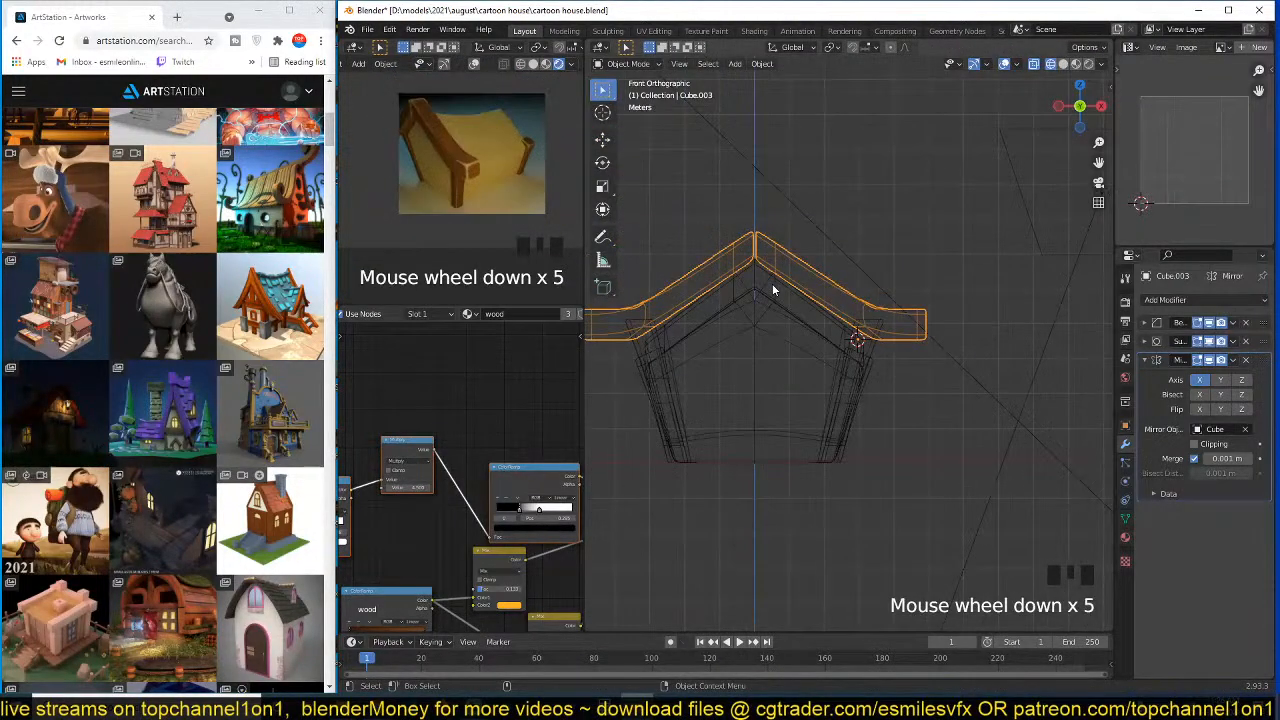
scroll(490, 193, "down", 3)
key("ctrl+b")
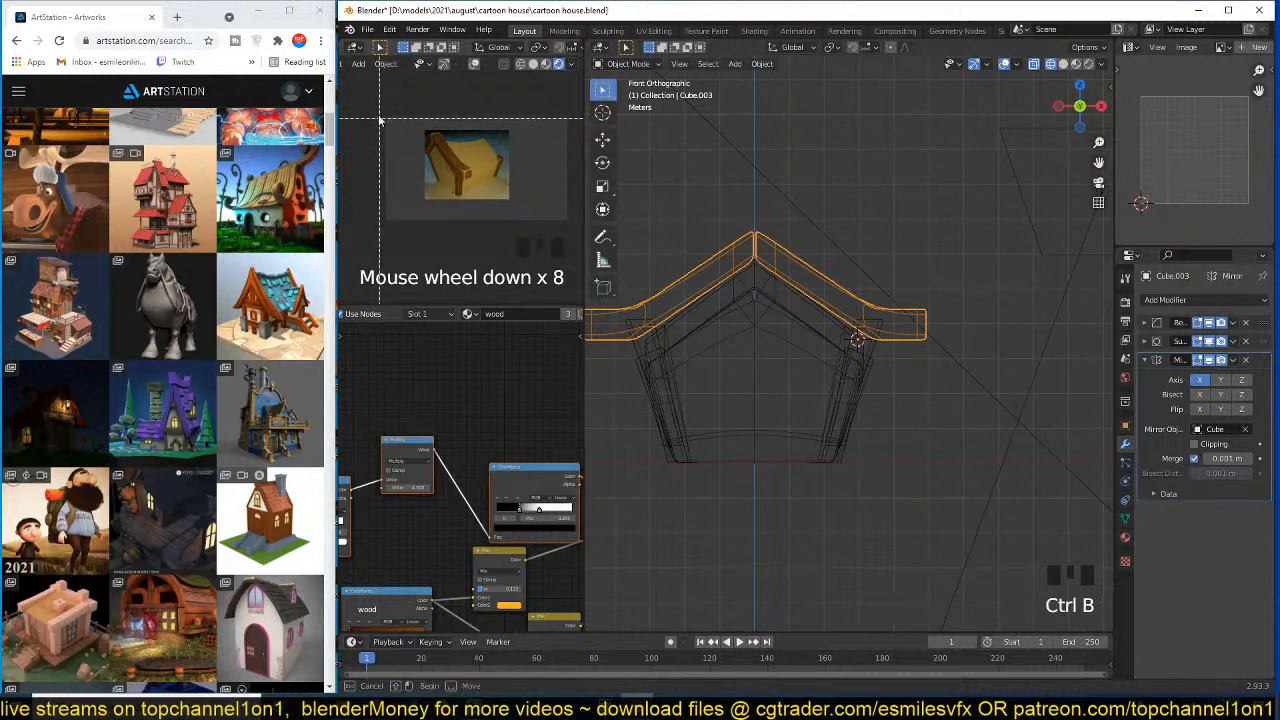
left_click_drag(382, 112, 570, 236)
- Select the area light beside the house and move it to about X 14.26 m, Y -10.14 m, Z 7.63 m
scroll(860, 300, "down", 4)
left_click(992, 278)
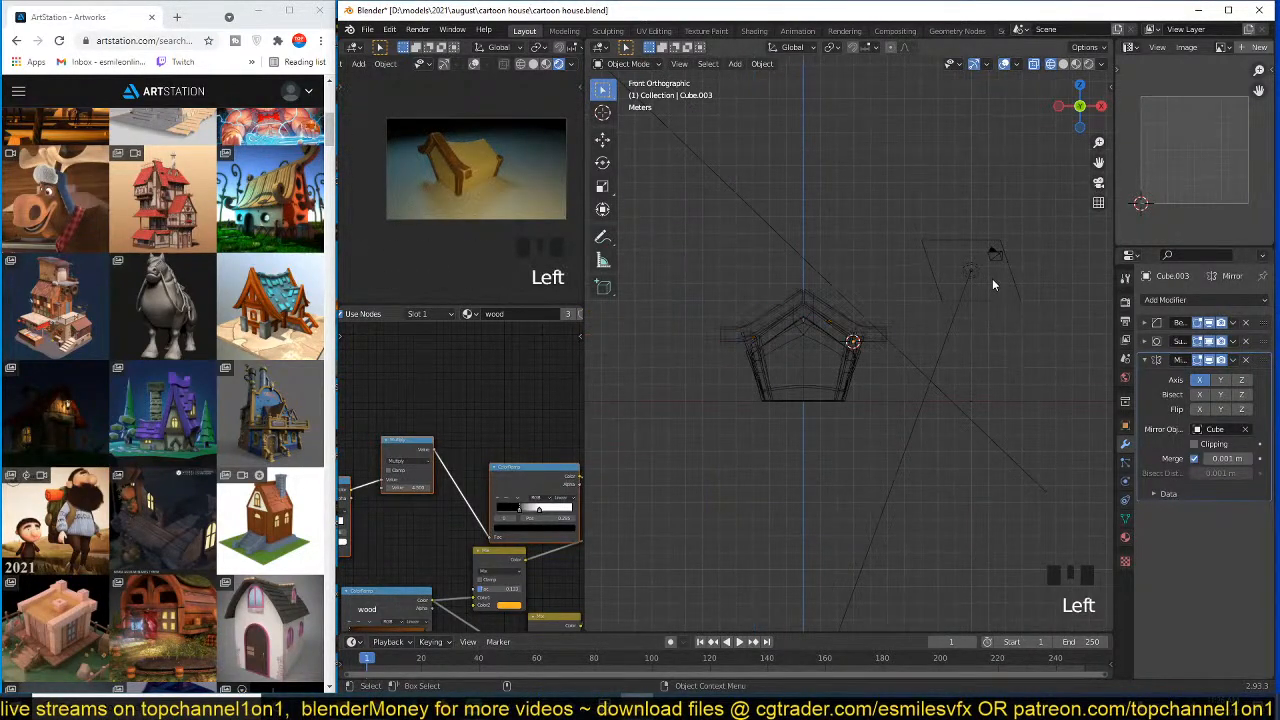
left_click(992, 278)
middle_click_drag(956, 282, 1020, 340)
left_click(1015, 304)
key("grave")
middle_click_drag(852, 322, 912, 340)
key("g")
left_click(1030, 336)
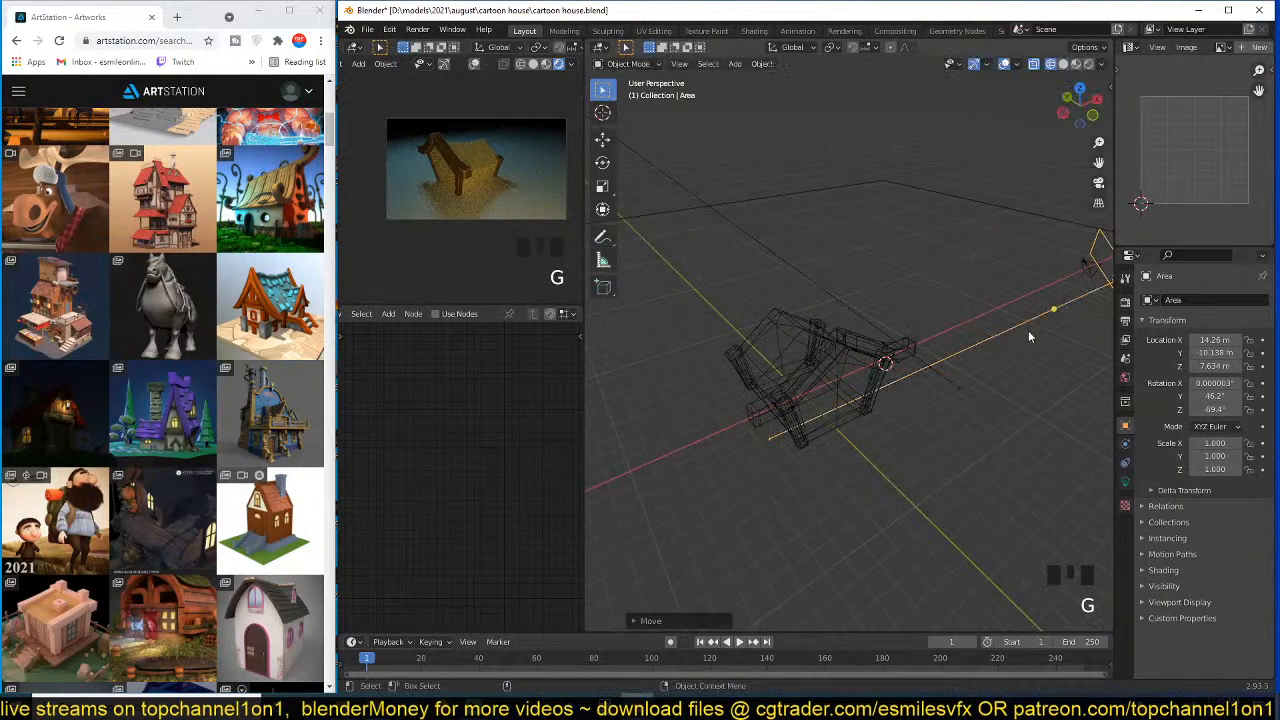
- Set the selected area light's power to 1000 W and its colour to white
left_click(1125, 482)
left_click(1228, 388)
type("1000")
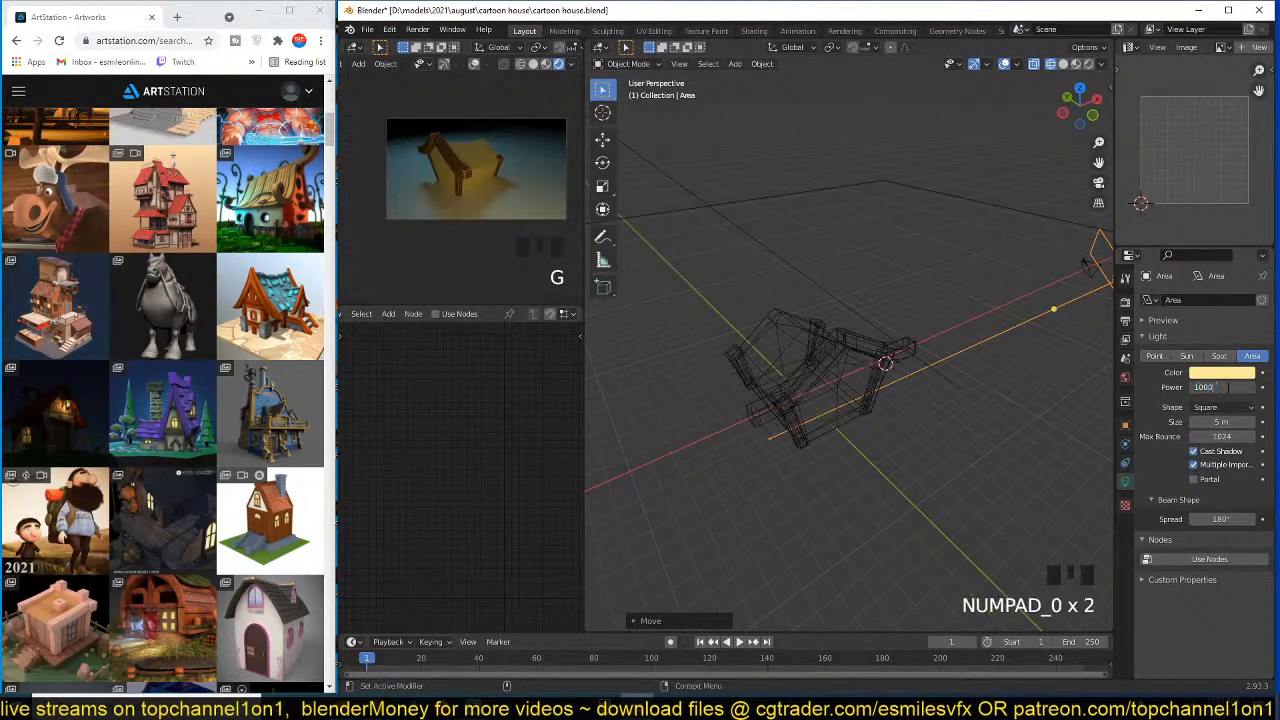
key("Return")
left_click(1206, 376)
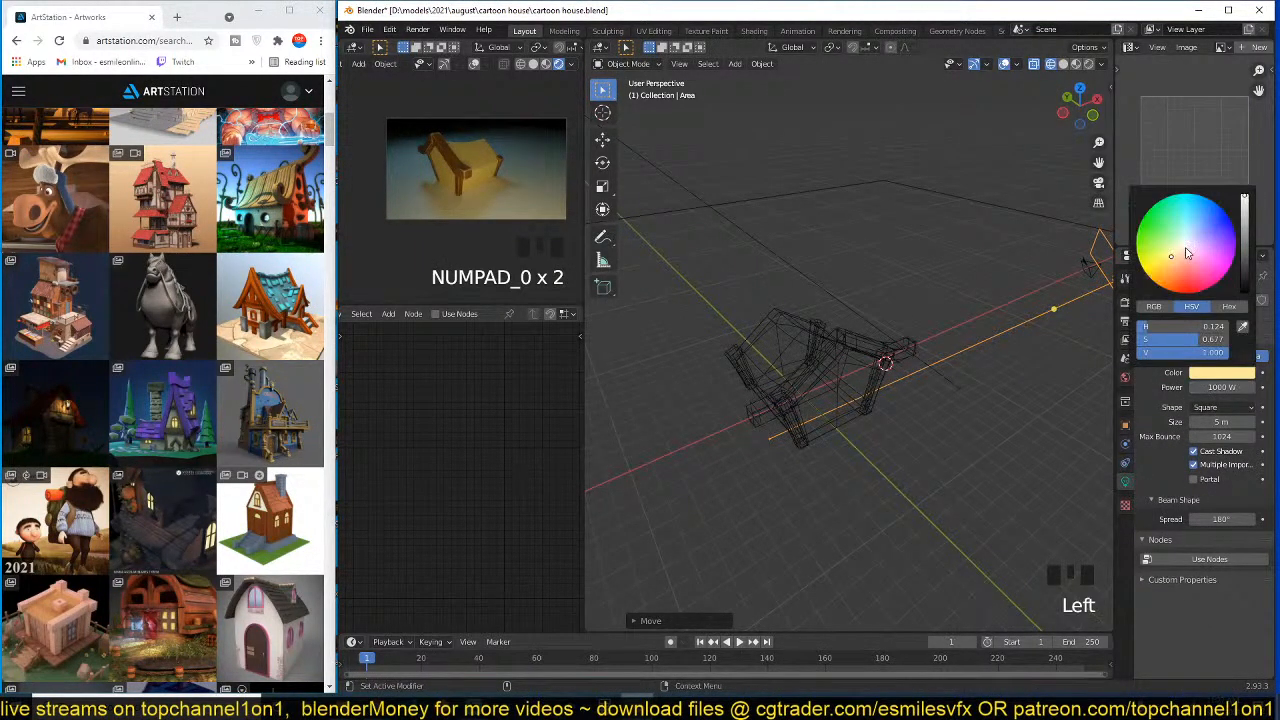
left_click(1186, 247)
scroll(850, 322, "up", 2)
key("grave")
middle_click_drag(850, 322, 940, 360)
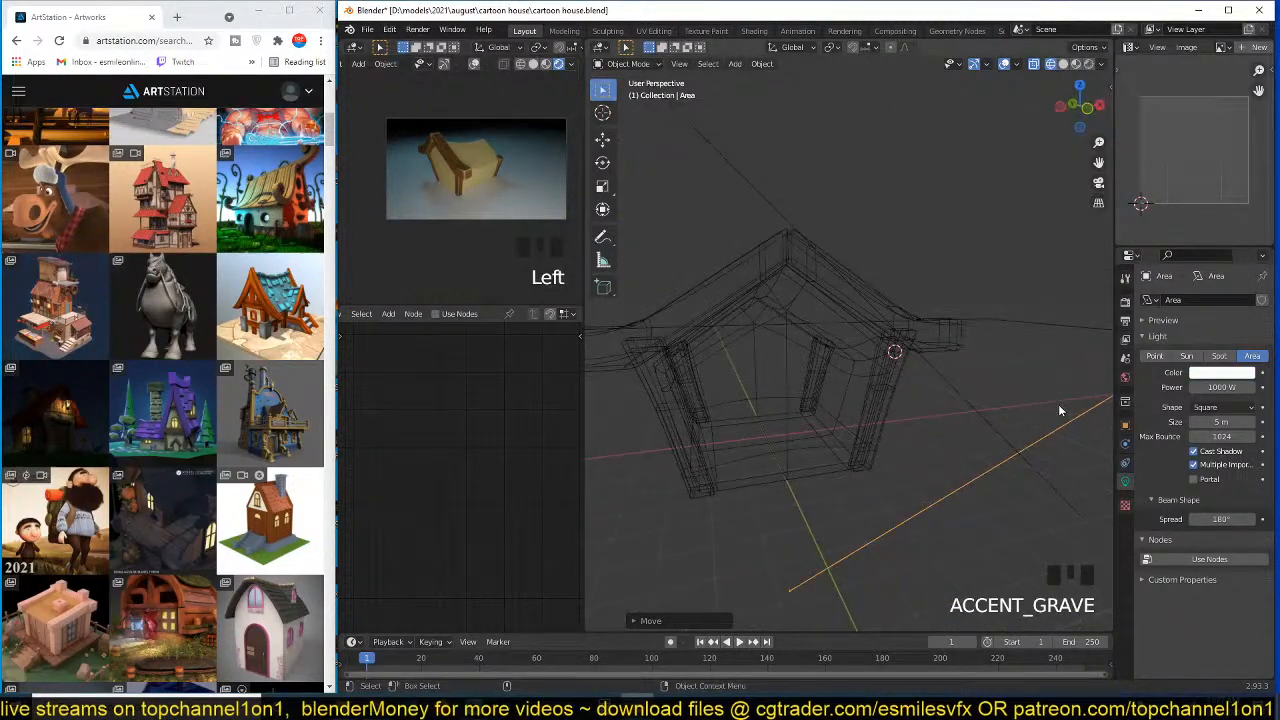
- Use a Nishita Sky Texture as the world background colour and set its strength to 1
left_click(1125, 377)
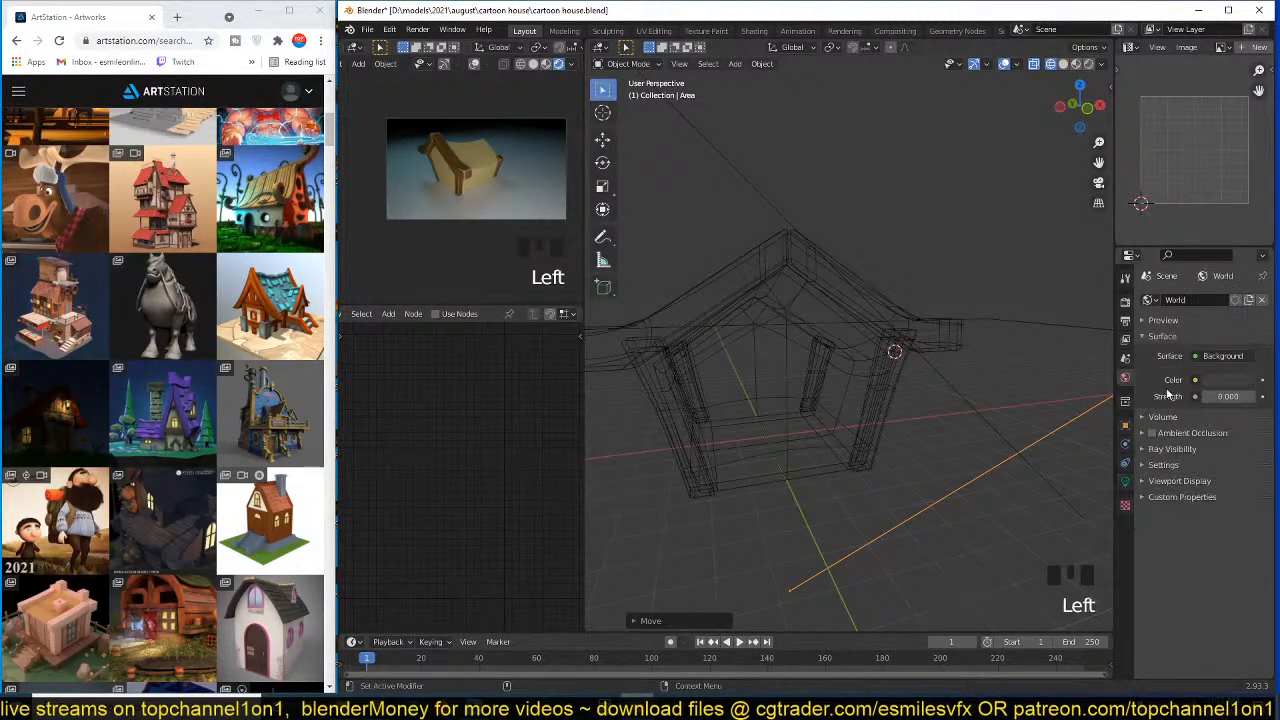
left_click(1201, 383)
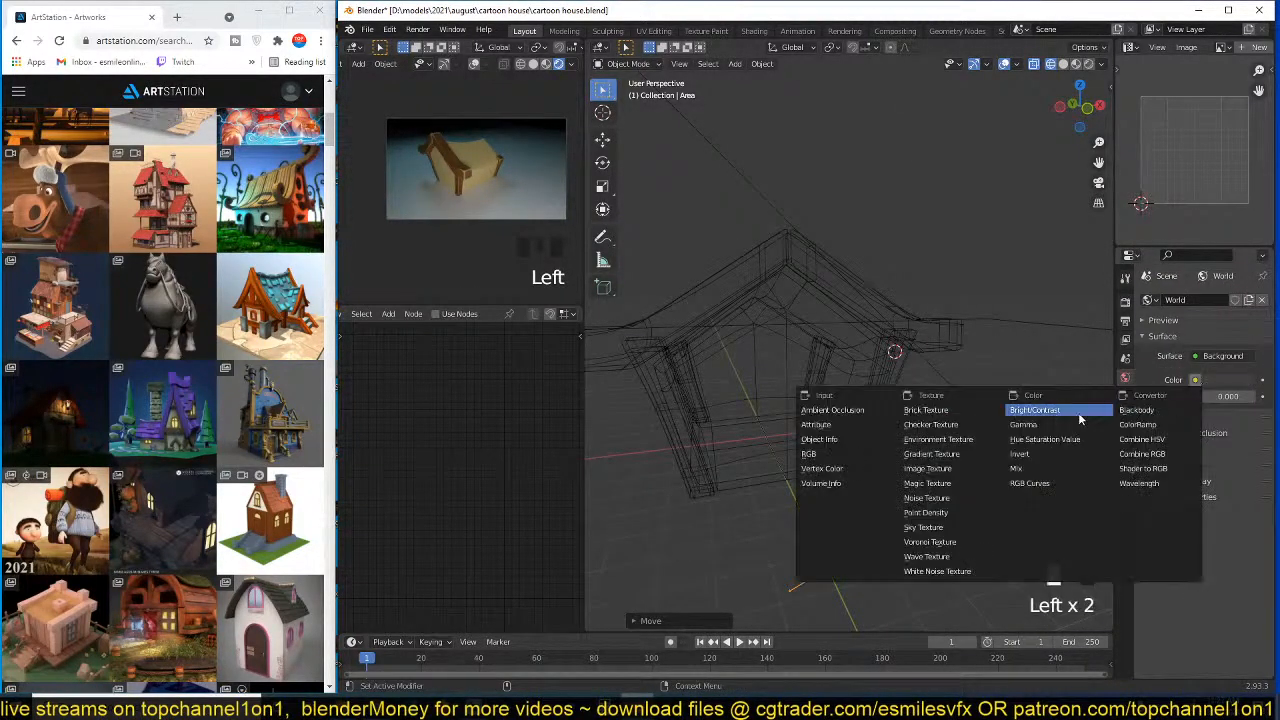
left_click(950, 527)
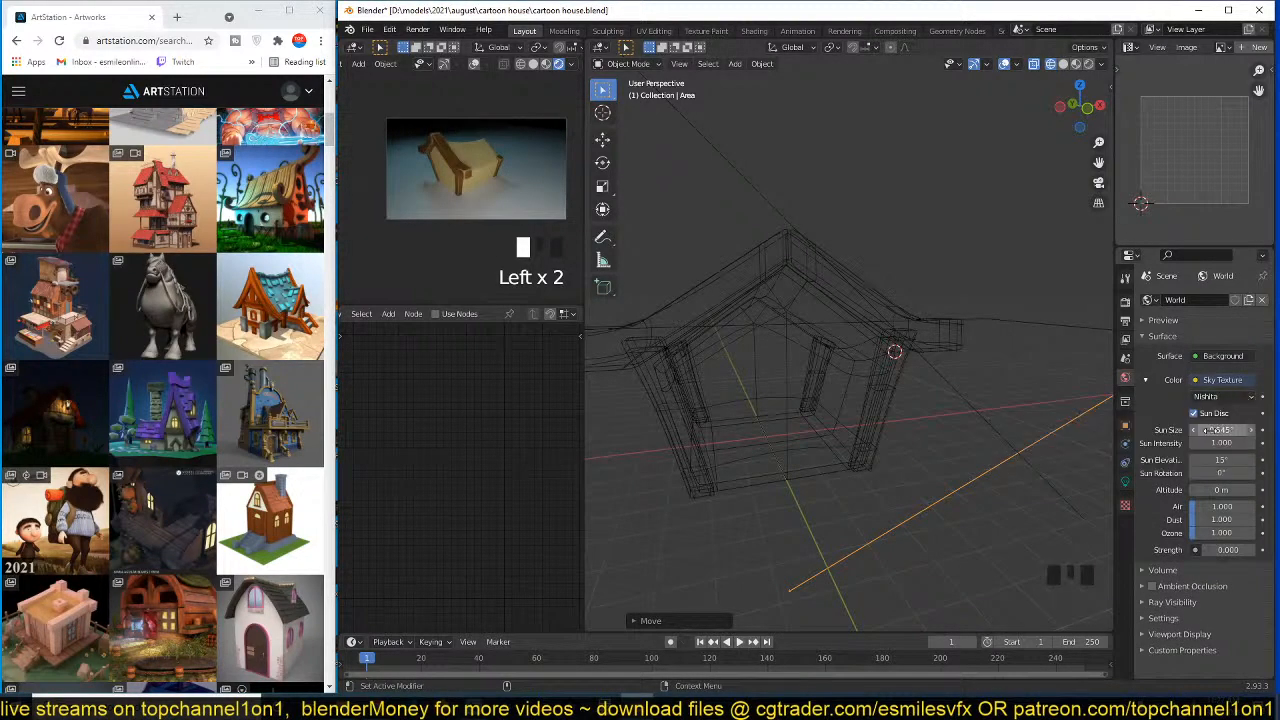
left_click(1160, 536)
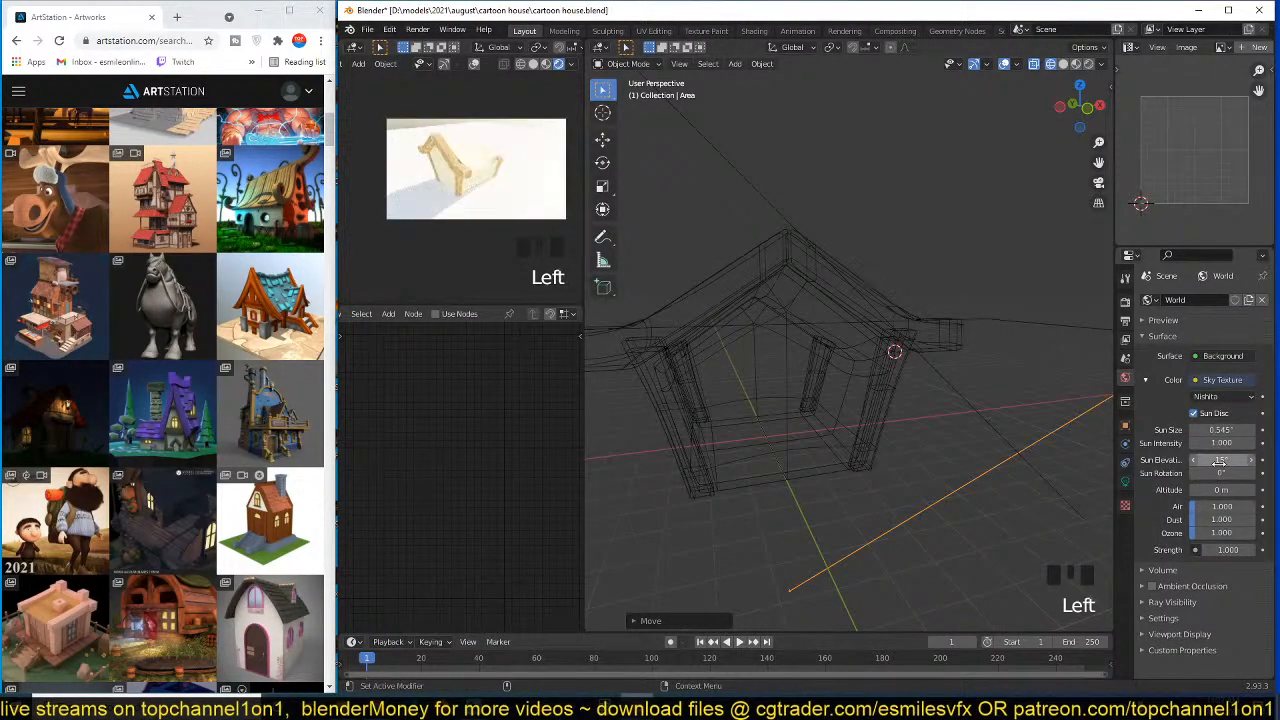
scroll(955, 346, "up", 4)
middle_click_drag(952, 341, 926, 334)
scroll(926, 334, "down", 4)
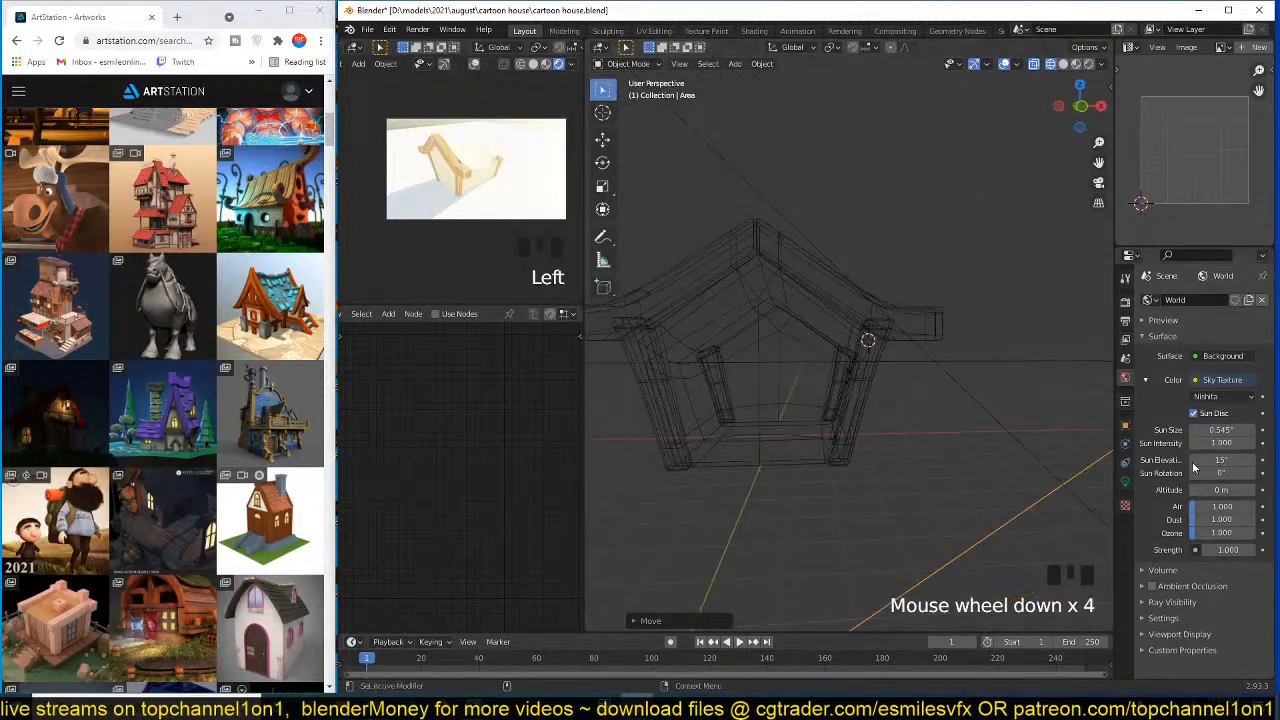
left_click(1215, 547)
scroll(930, 320, "down", 4)
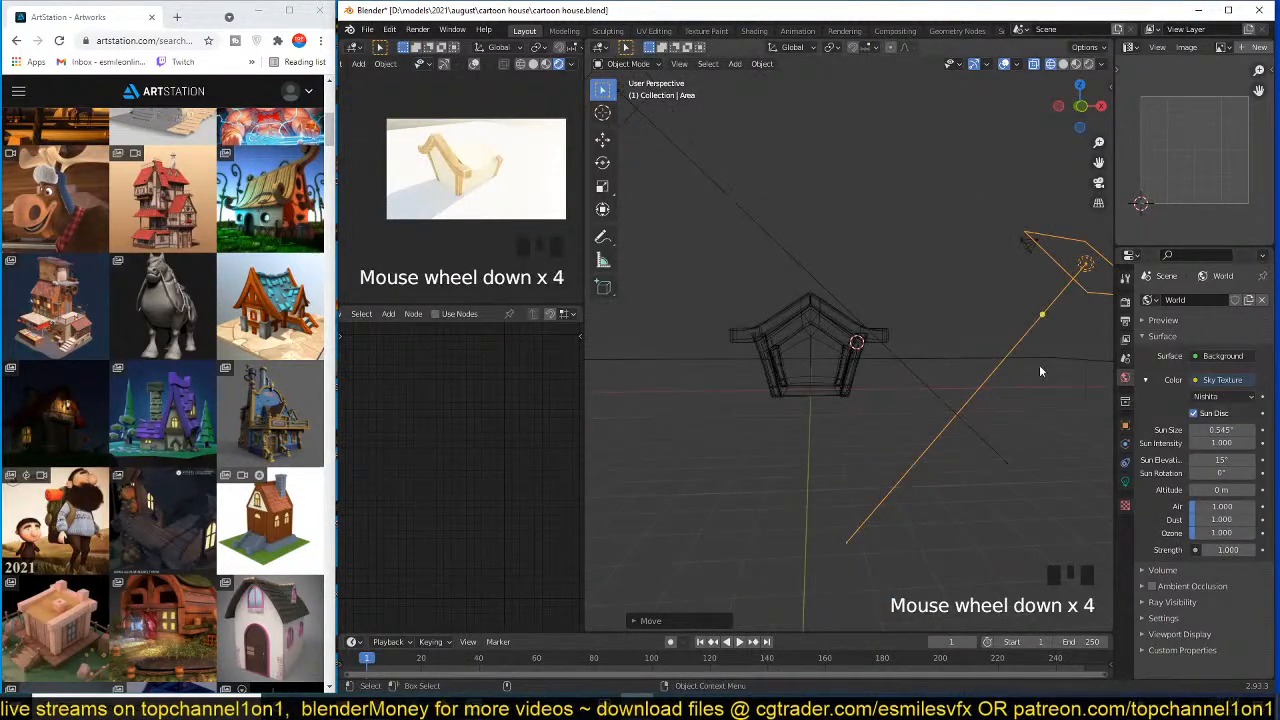
- Set the white area light's power to 100 W and select the light blue area light on the opposite side of the house
left_click(1127, 484)
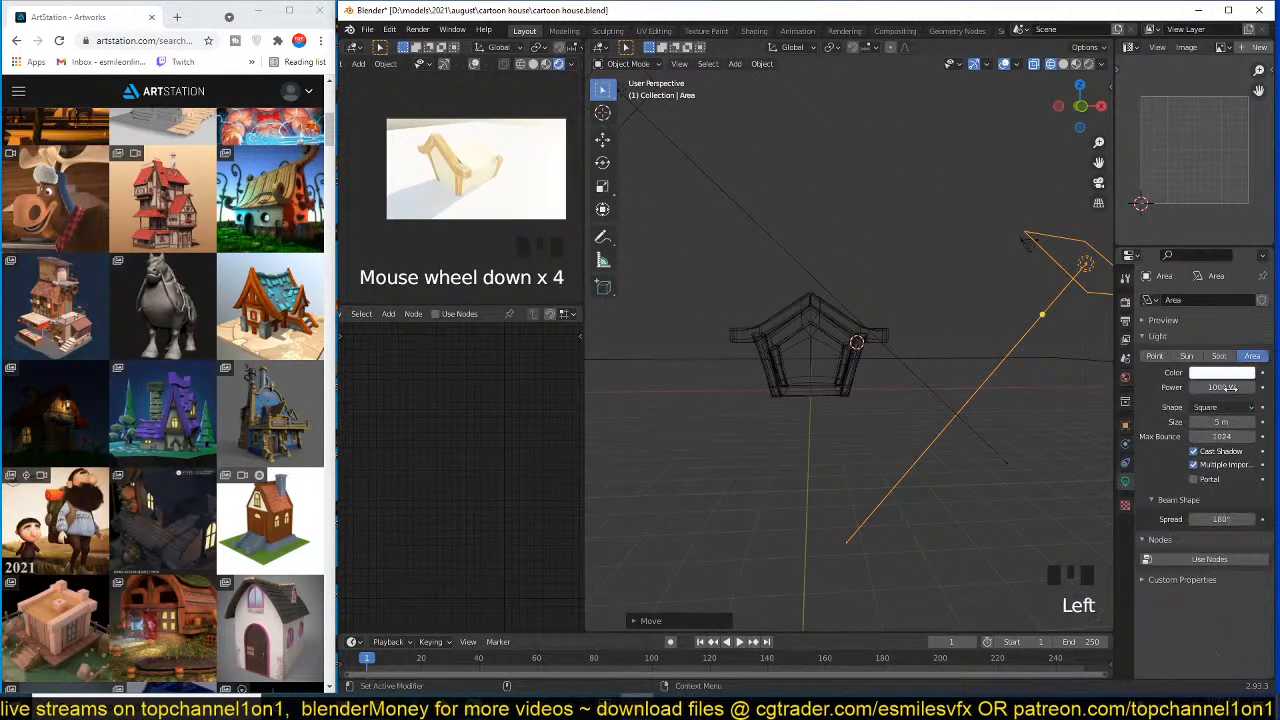
left_click(1230, 387)
type("100")
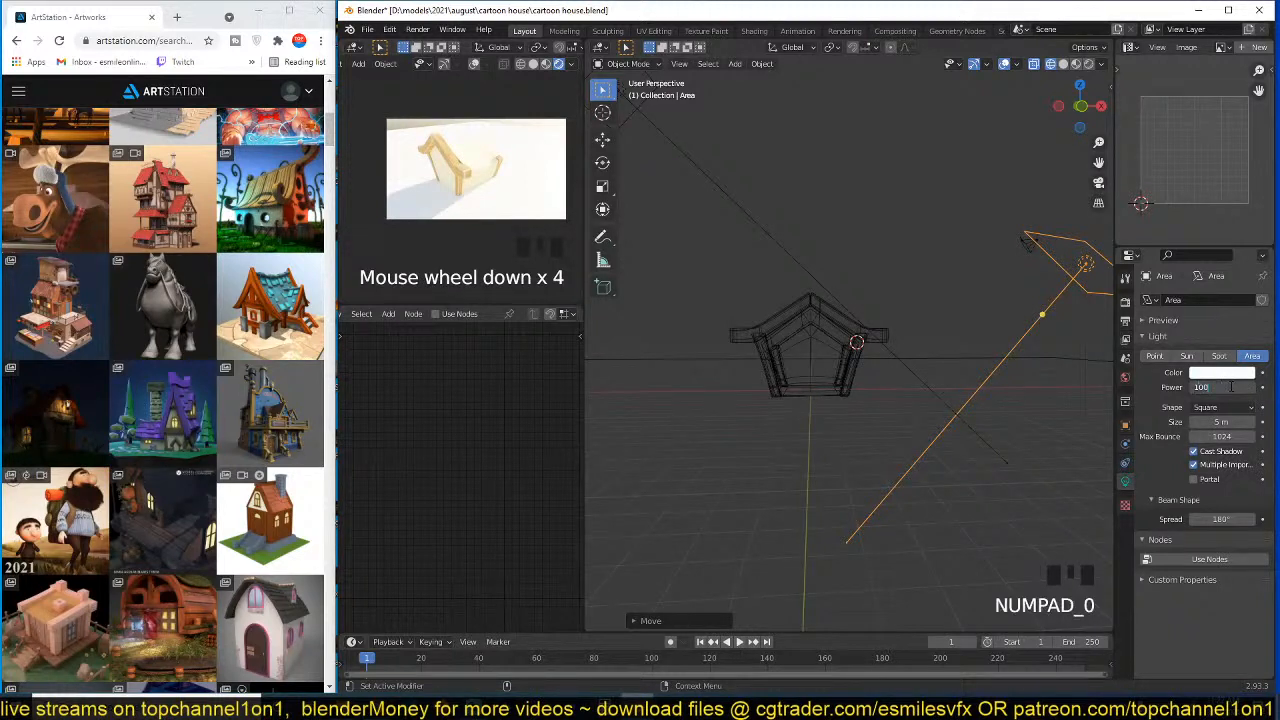
left_click(783, 257)
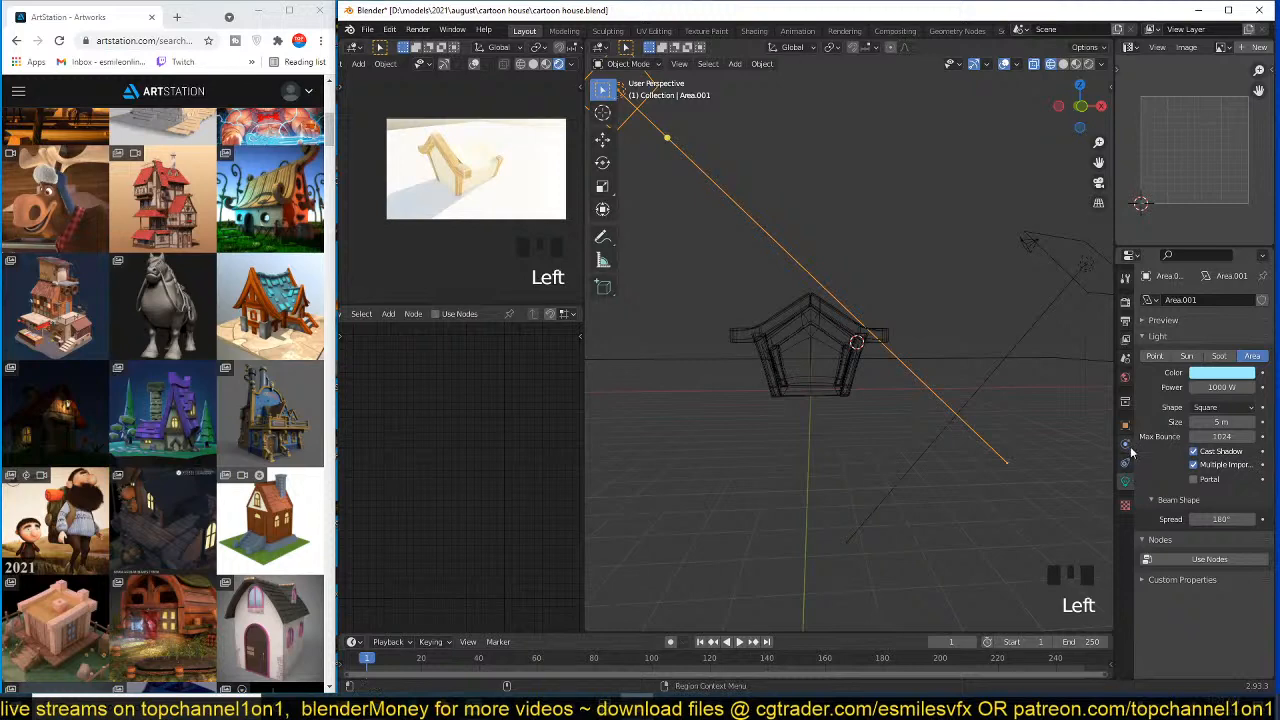
middle_click_drag(750, 398, 624, 390)
scroll(786, 400, "up", 3)
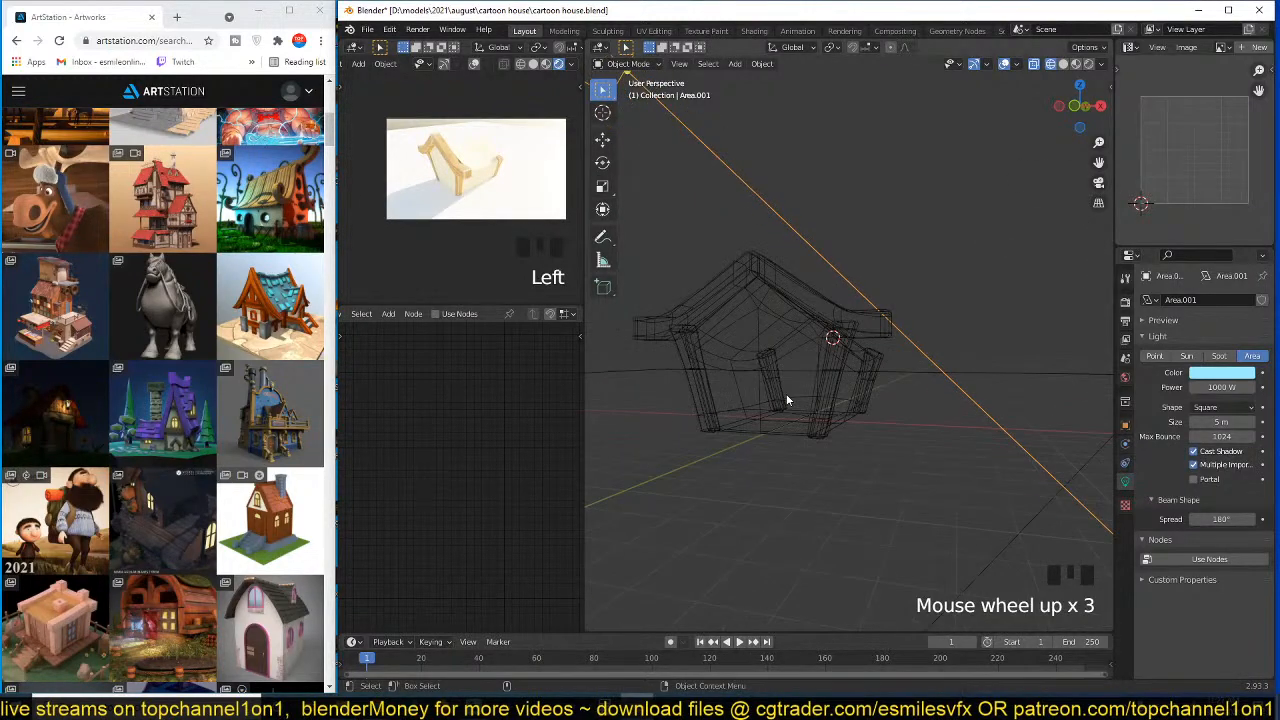
- Save the file and display the main viewport in solid shading
key("ctrl+s")
middle_click_drag(886, 394, 805, 388)
key("z")
scroll(926, 398, "up", 3)
middle_click_drag(926, 395, 938, 407)
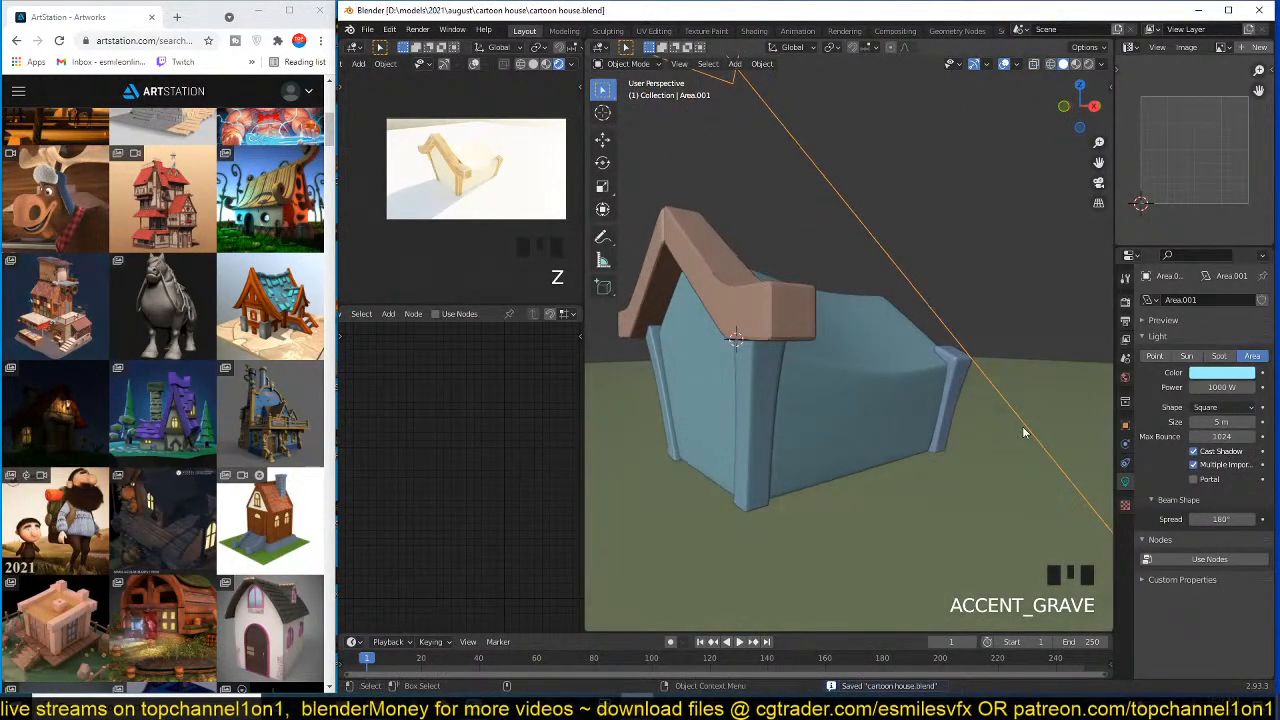
- Try a sun elevation of 1° and a sun rotation of 90° in the world's Sky Texture, and save the file
left_click(1125, 378)
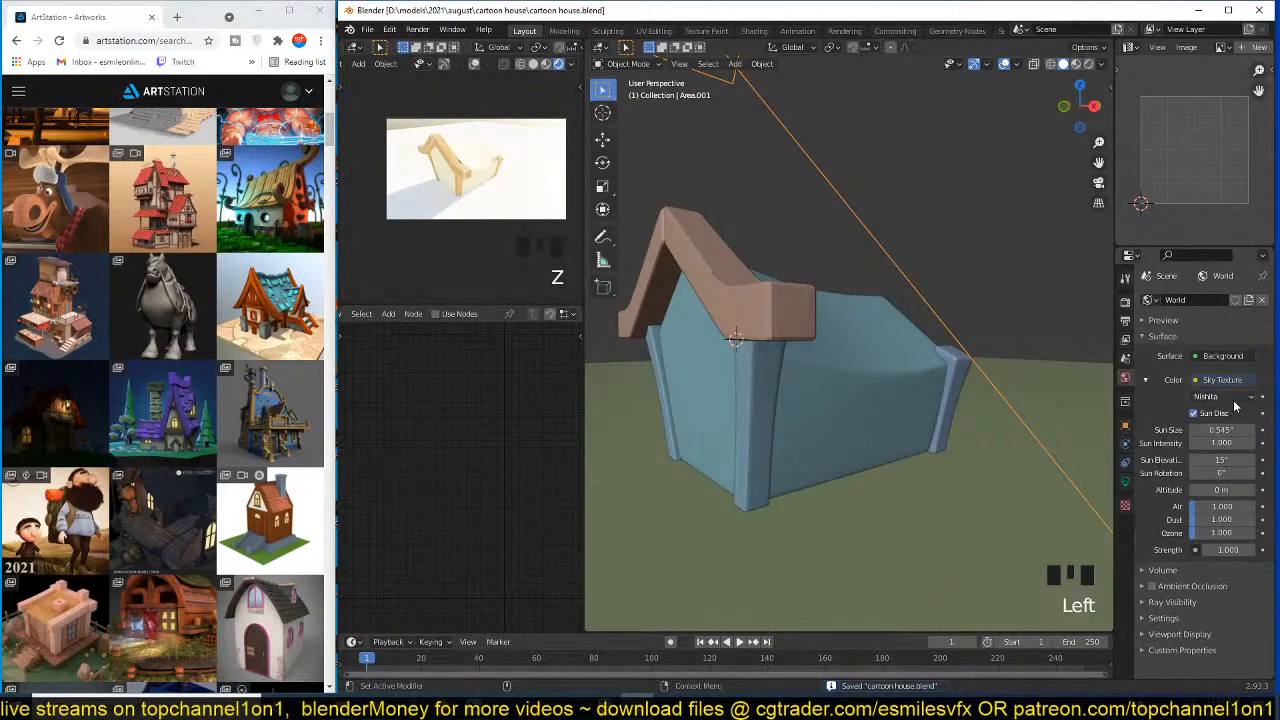
left_click(1226, 461)
type("1")
left_click(1162, 481)
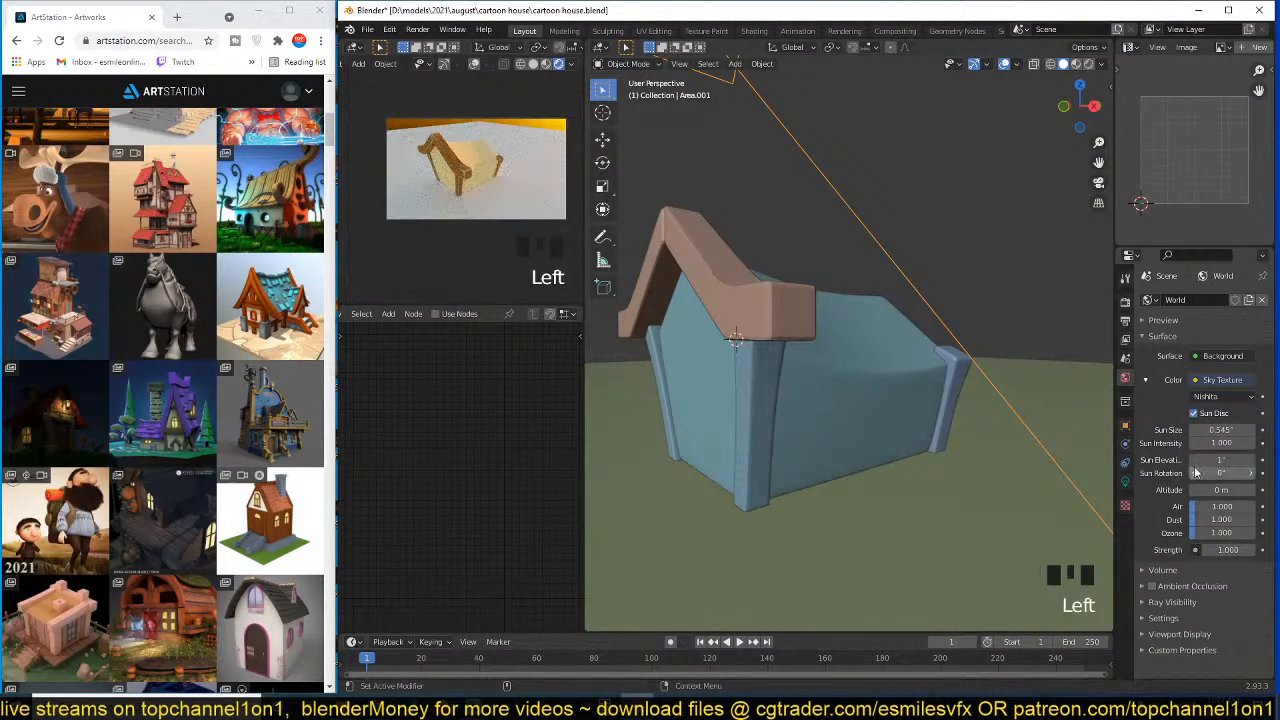
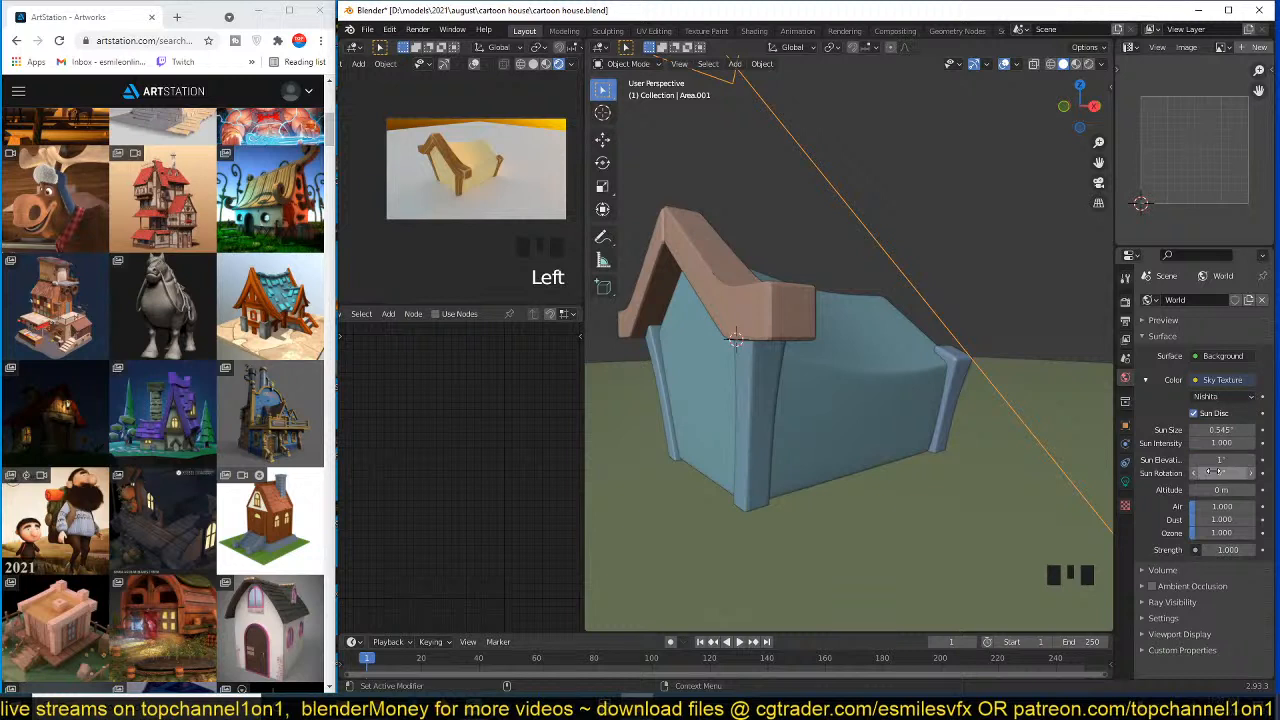
left_click(1213, 472)
left_click(1212, 472)
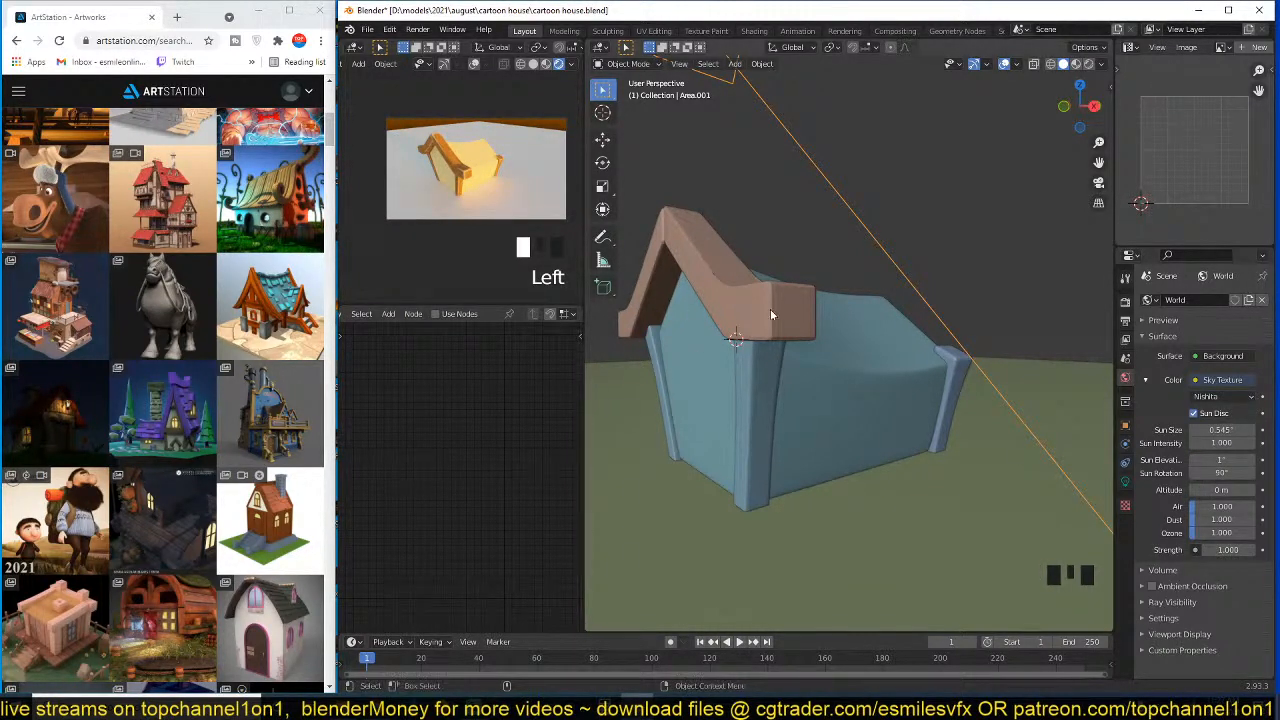
key("ctrl+s")
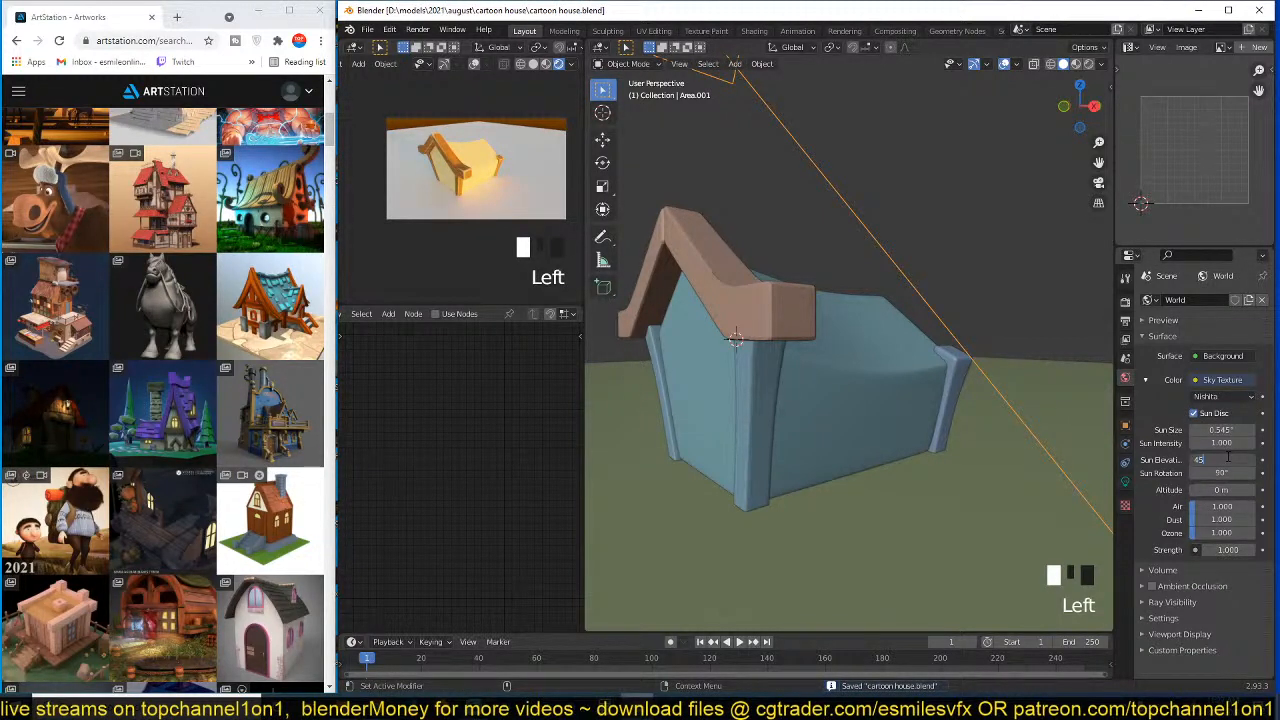
- Try a sun elevation of 45° in the Sky Texture and reduce it to 35°
key("Return")
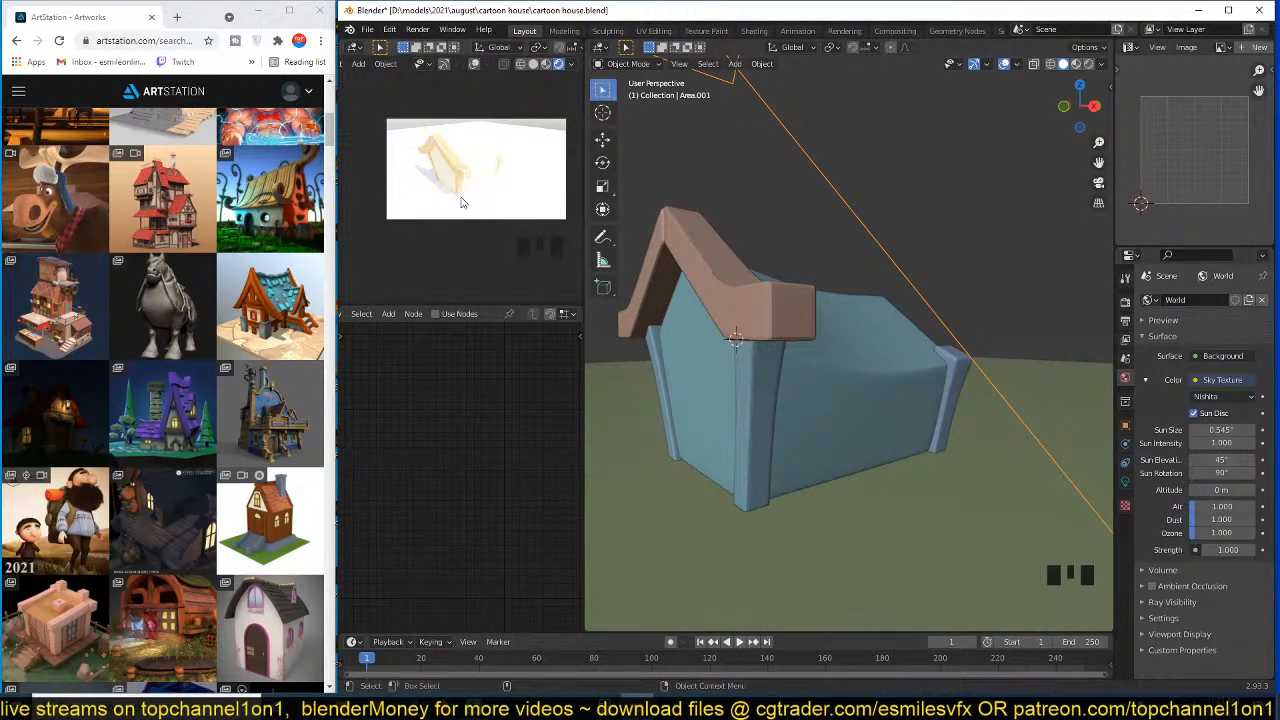
scroll(463, 200, "up", 2)
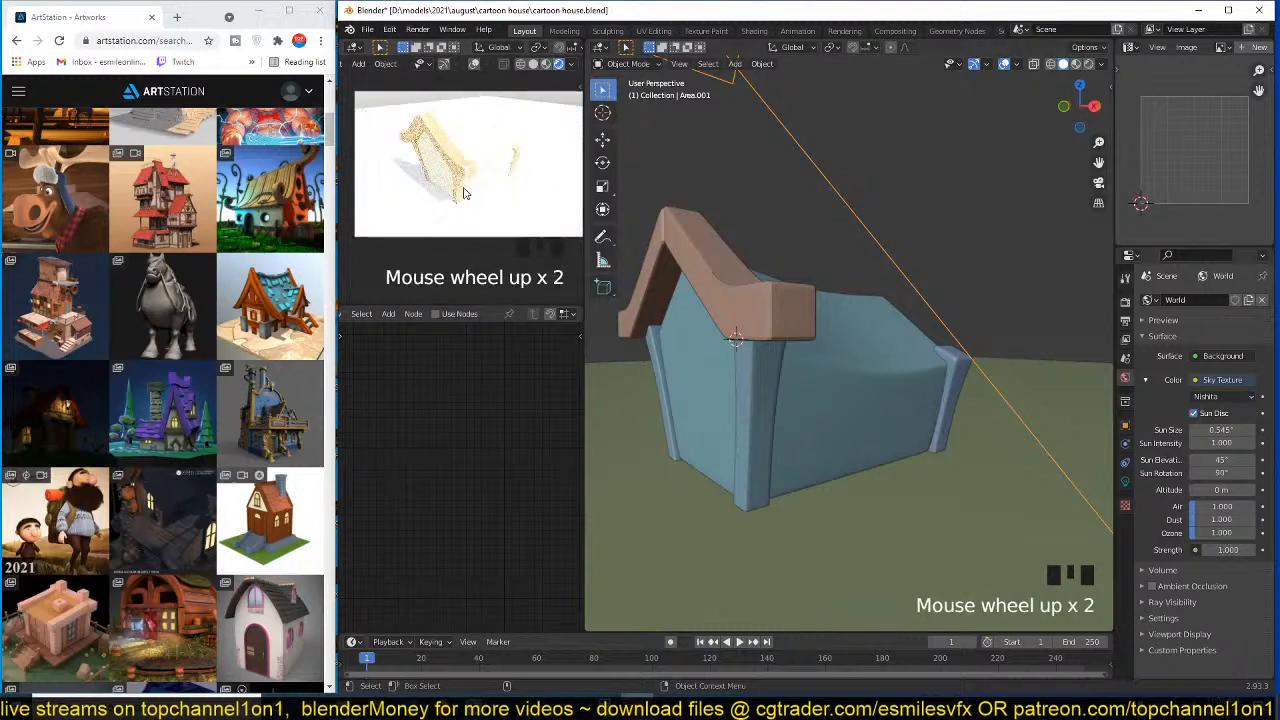
left_click(1244, 459)
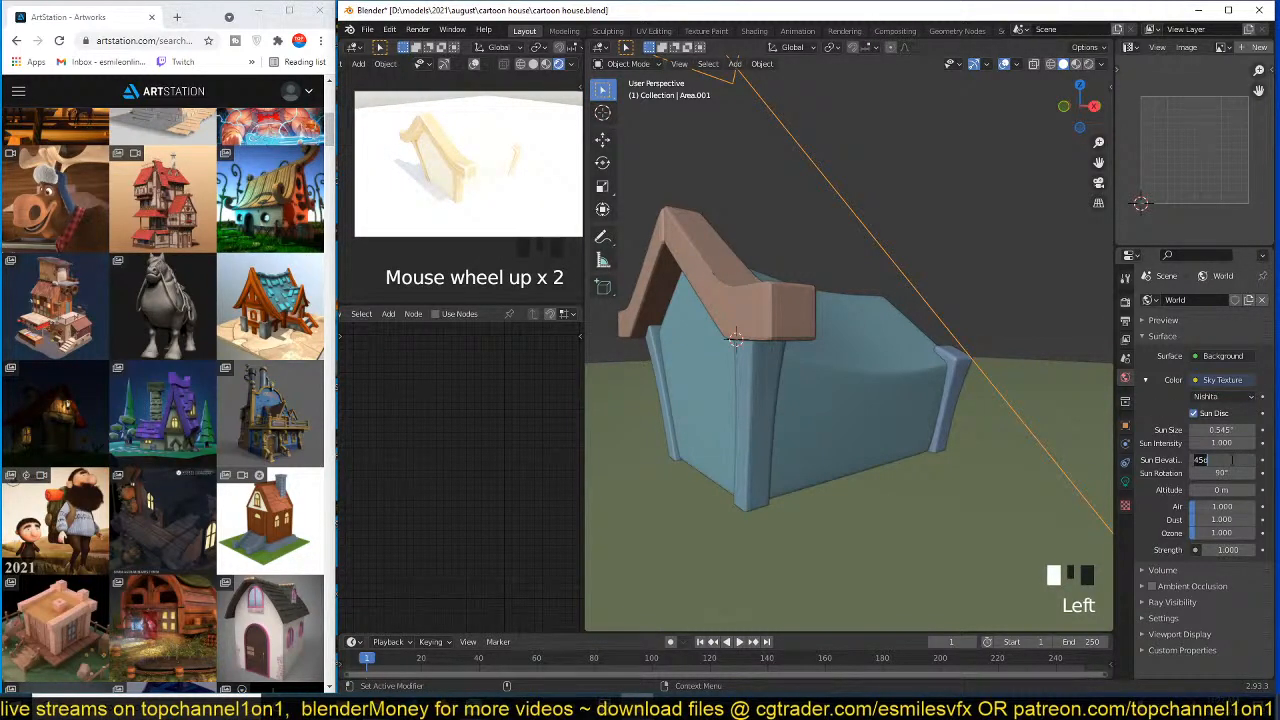
type("35")
key("Return")
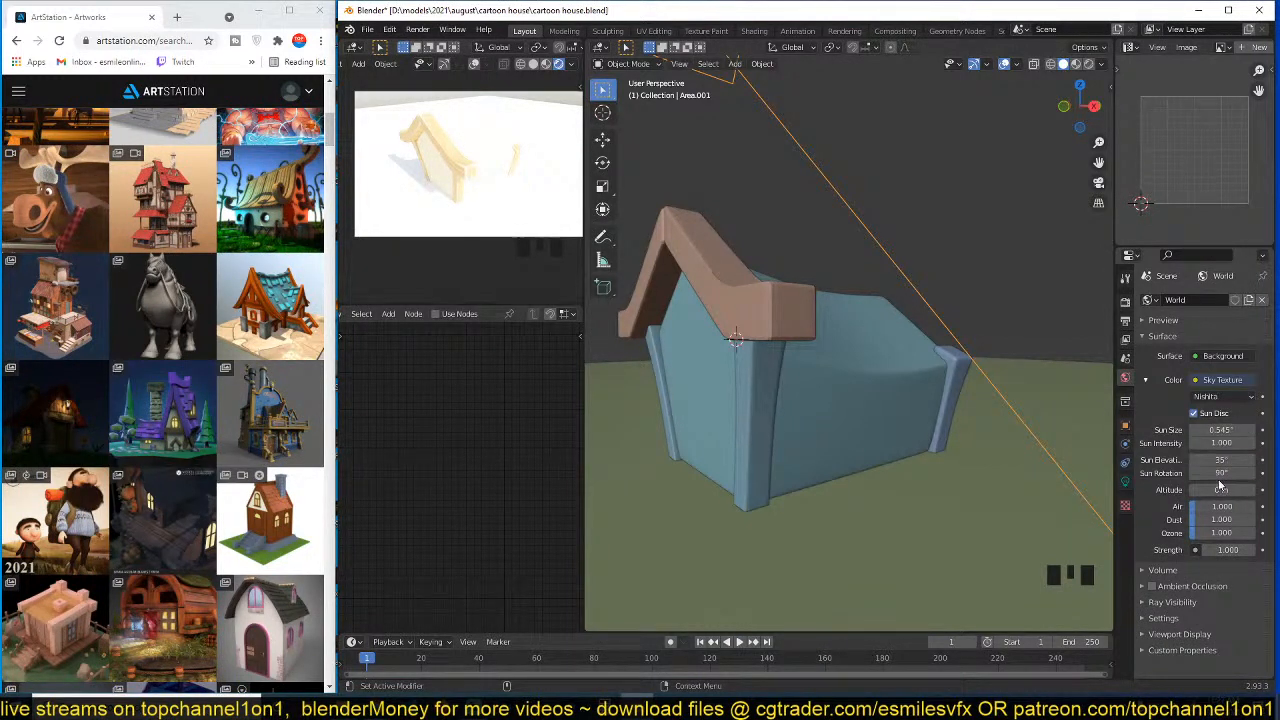
- Try a sun rotation of 45° and other angles in the Sky Texture, comparing the shadows in the rendered preview
left_click(1224, 472)
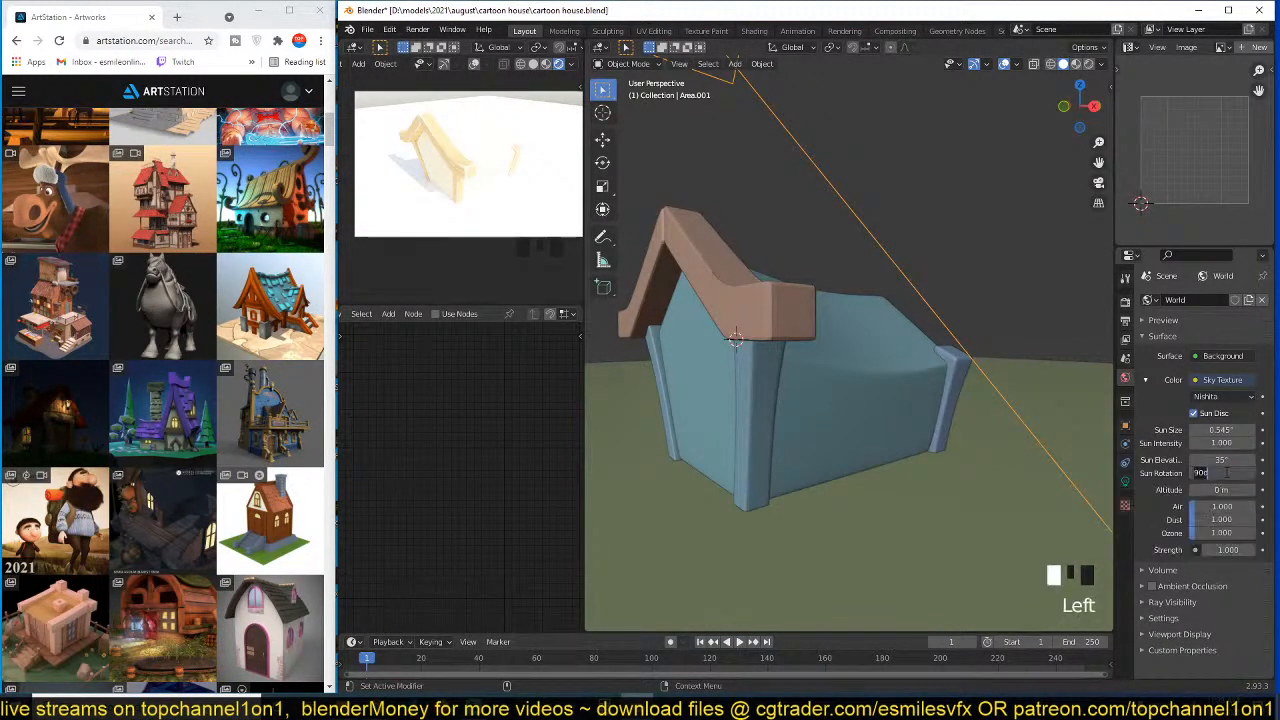
type("45")
key("Return")
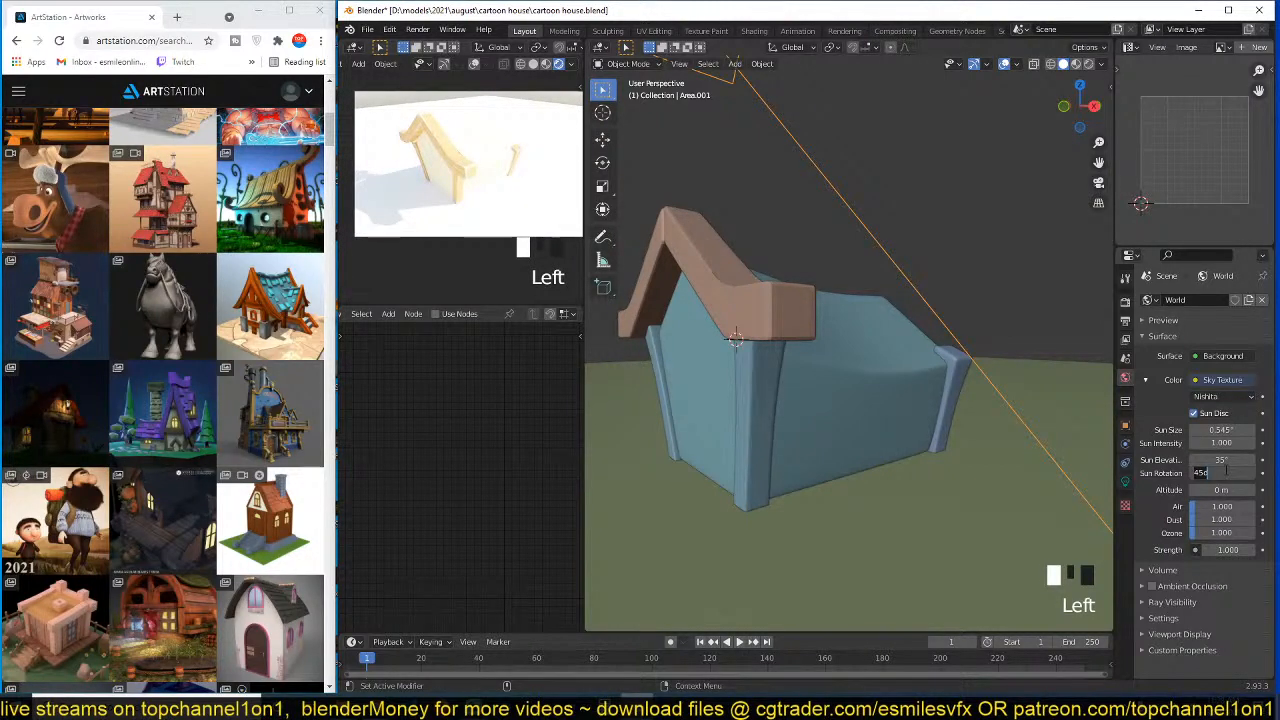
key("Return")
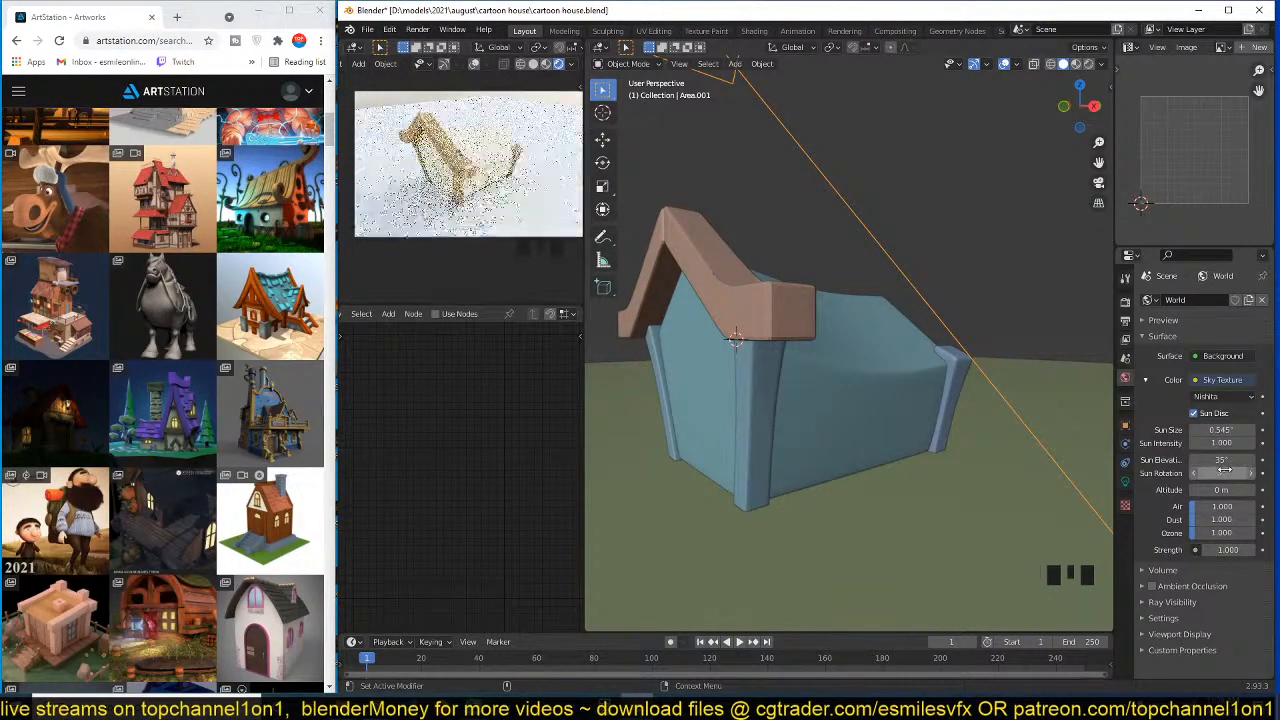
left_click(1231, 475)
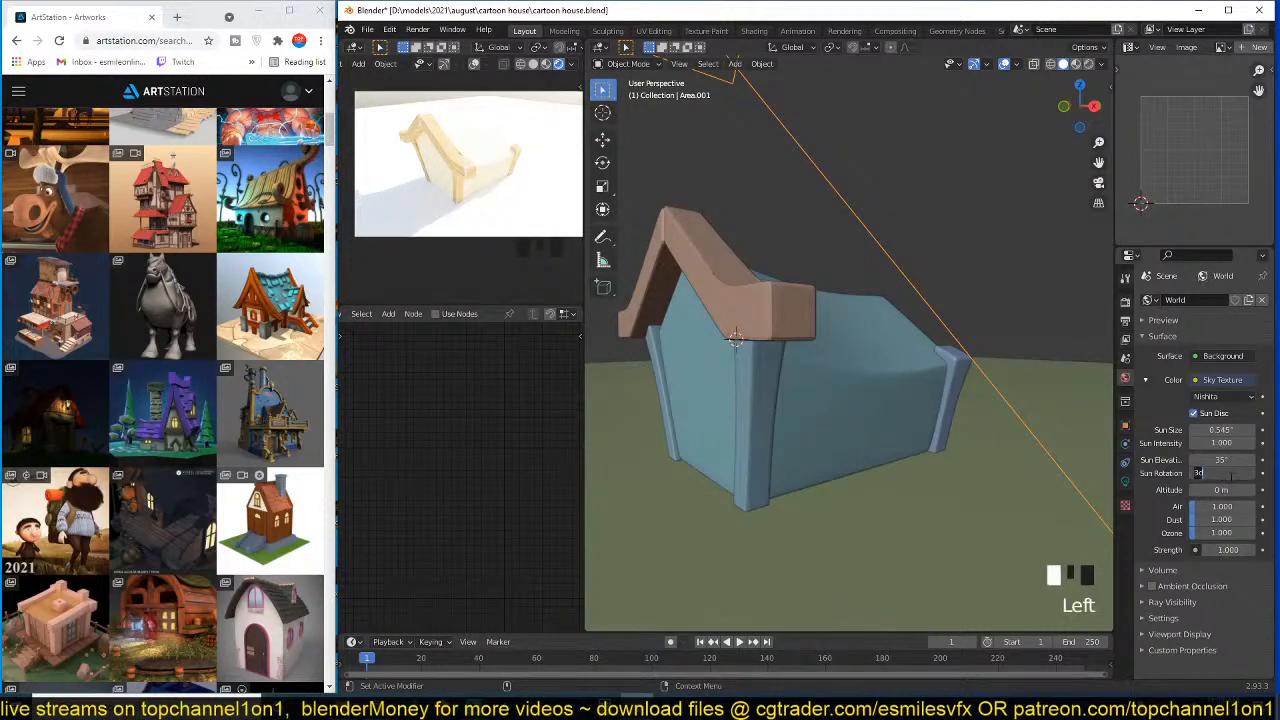
left_click(1231, 476)
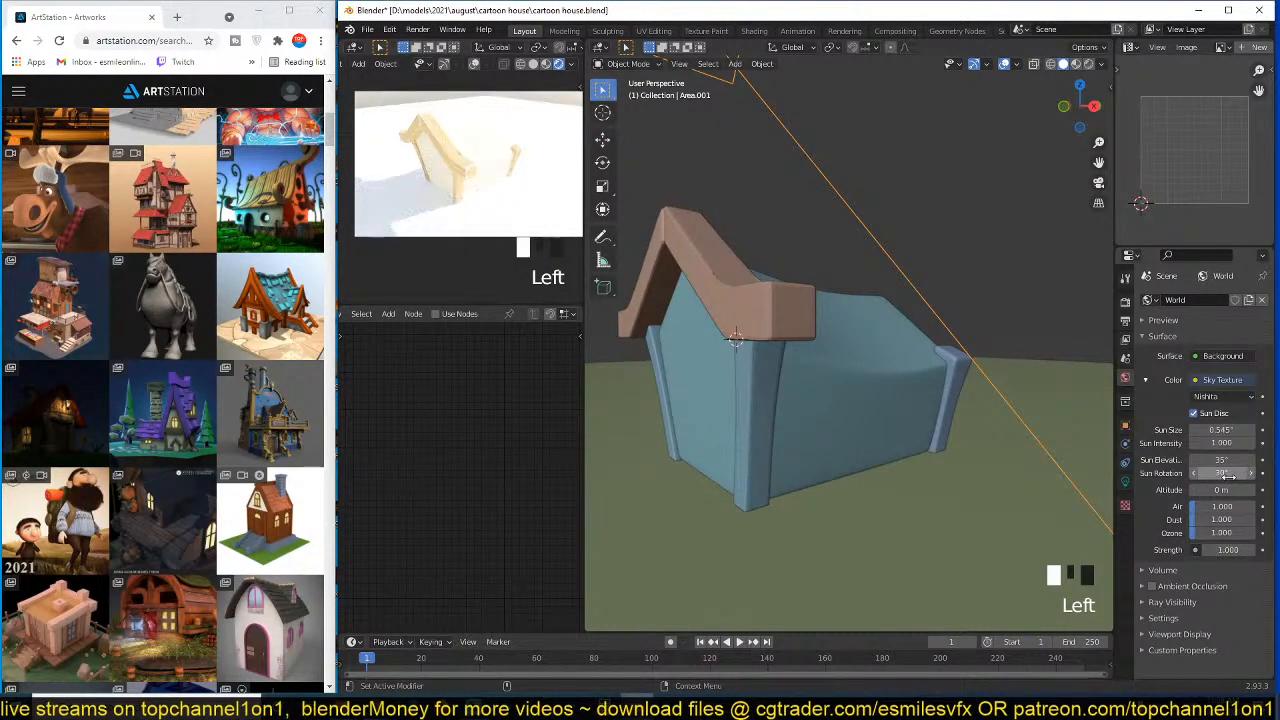
- Set the Sky Texture's sun rotation to 60° and save the file
left_click(1226, 475)
type("6")
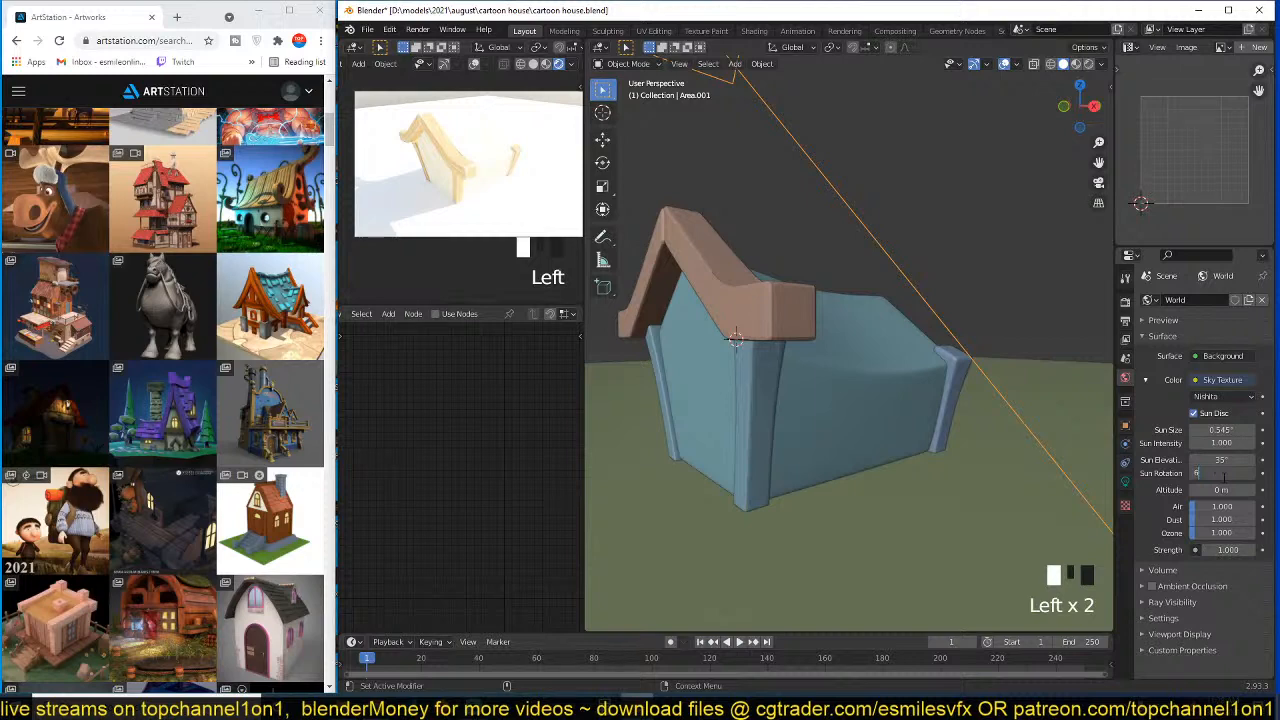
type("0")
key("Return")
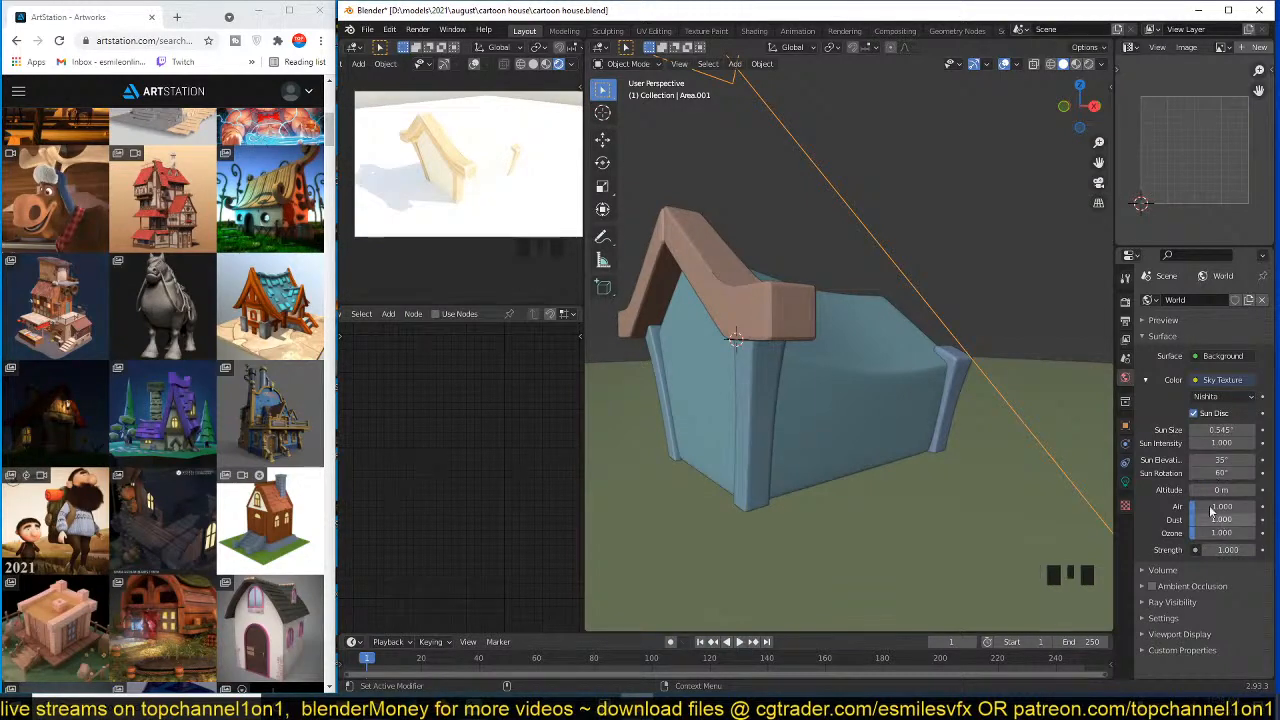
middle_click_drag(455, 199, 465, 210, "shift")
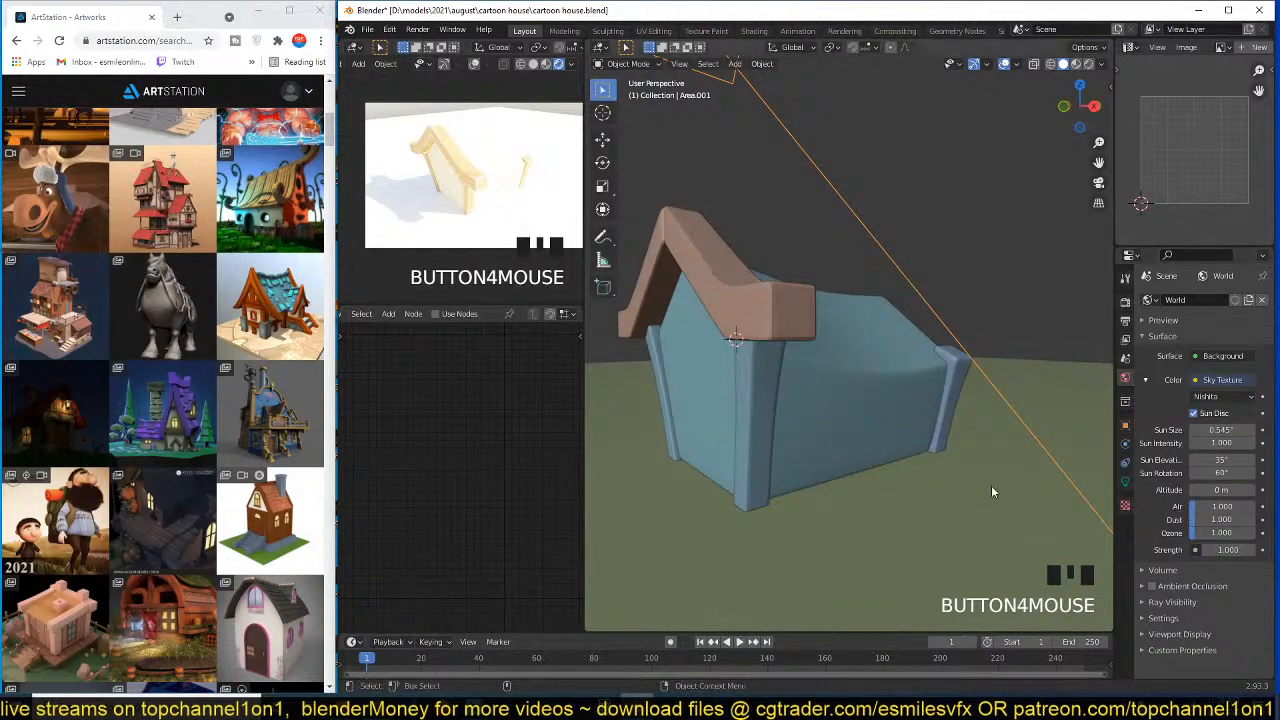
middle_click_drag(995, 476, 998, 495)
key("ctrl+s")
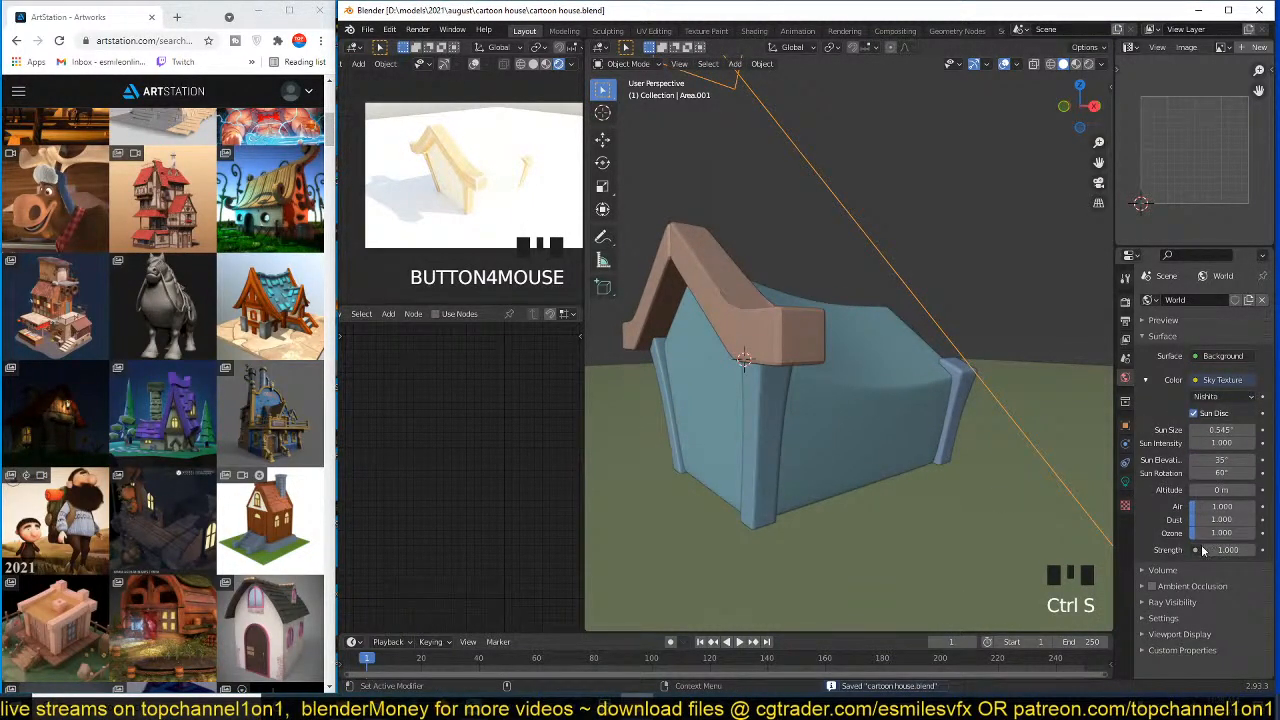
- Set the Sky Texture's sun size to 11° to soften the shadows, and save the file
left_click(1215, 429)
type("1")
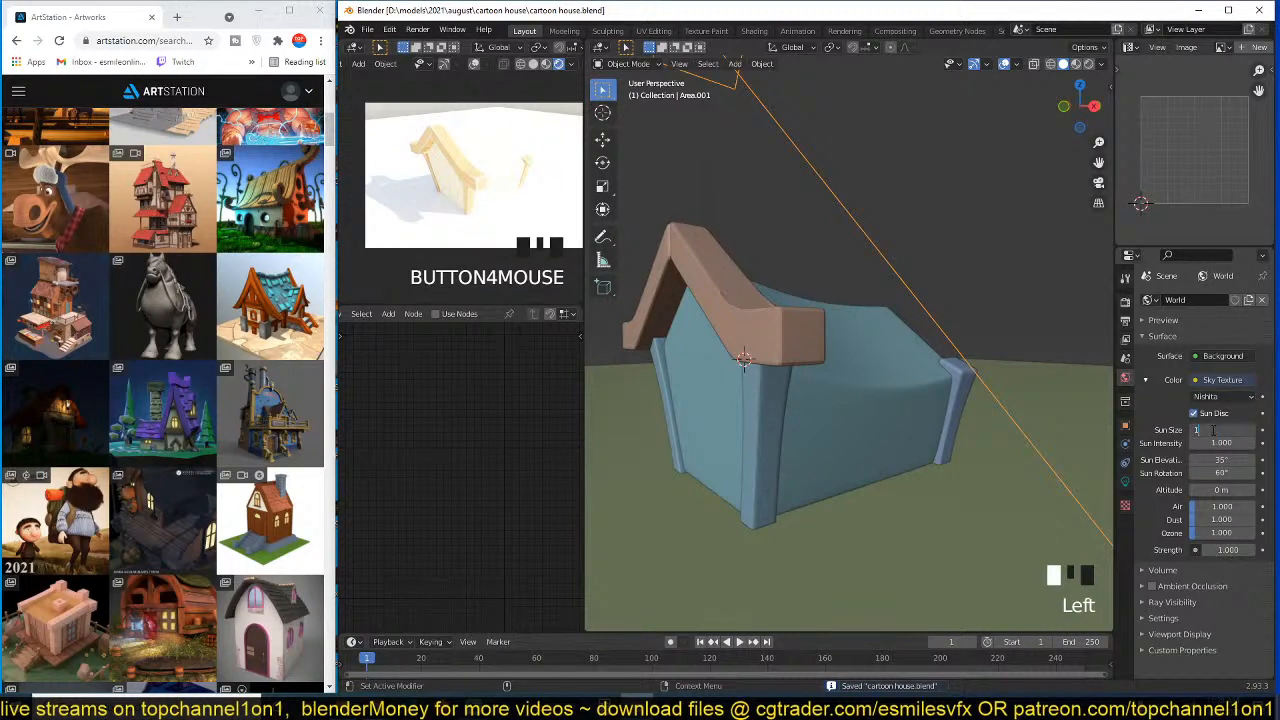
type("1")
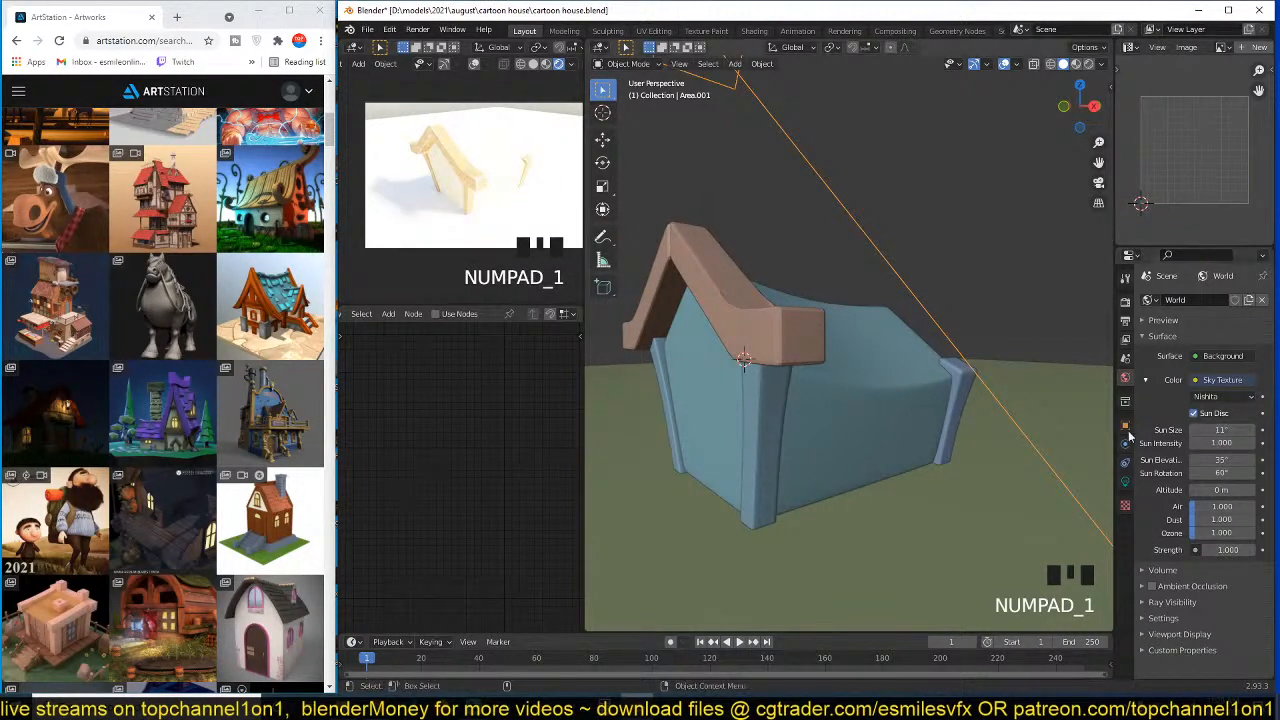
middle_click_drag(879, 368, 746, 298)
key("ctrl+s")
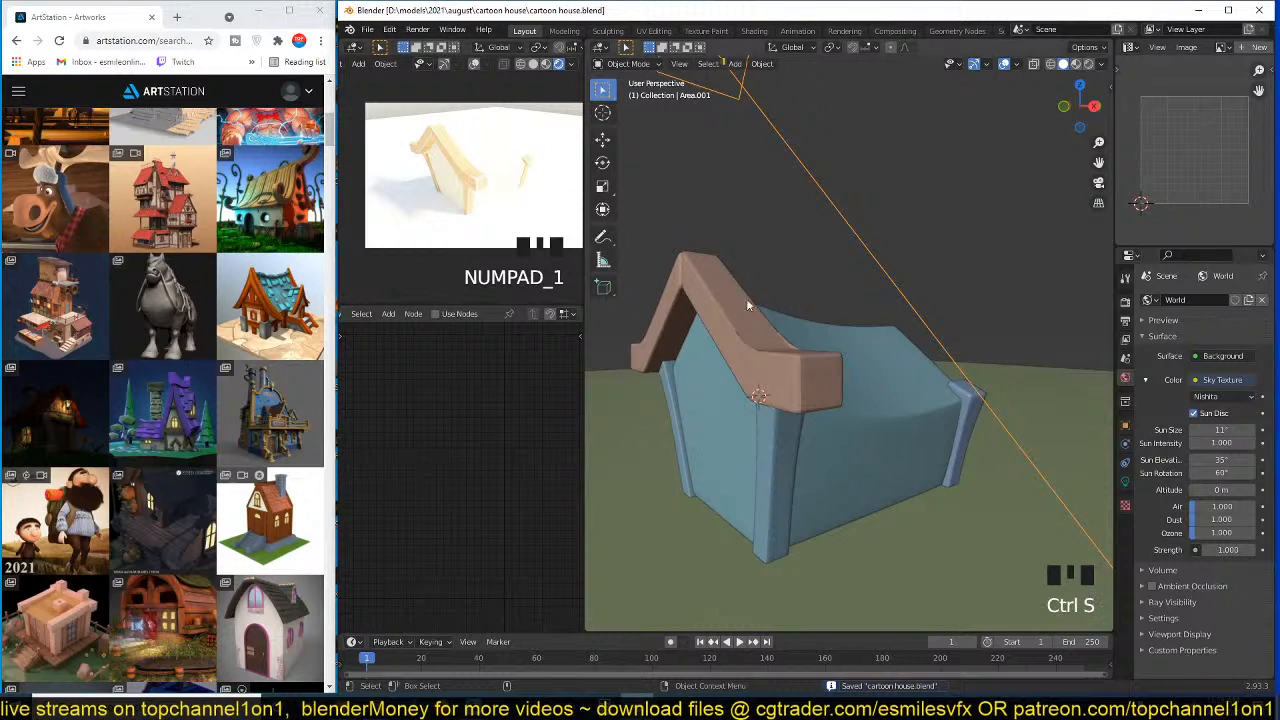
- Delete the two area lights above the house and save the file
scroll(1002, 336, "down", 7)
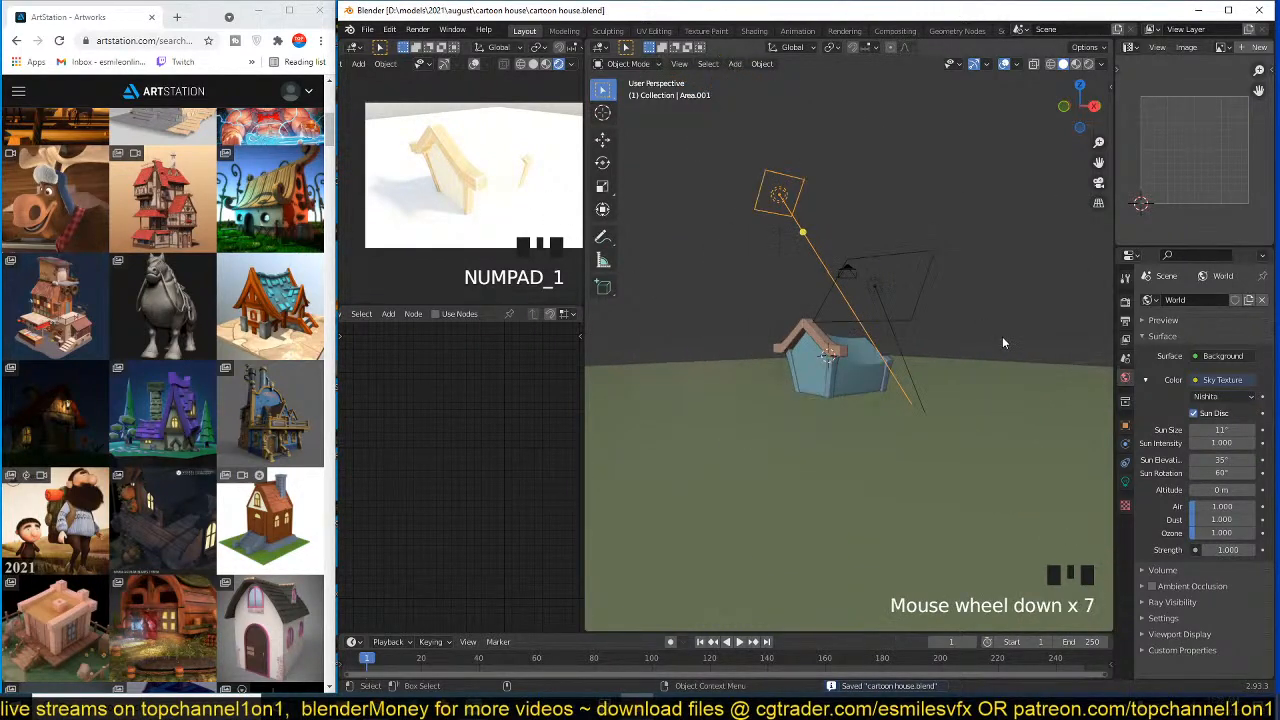
left_click(1129, 47)
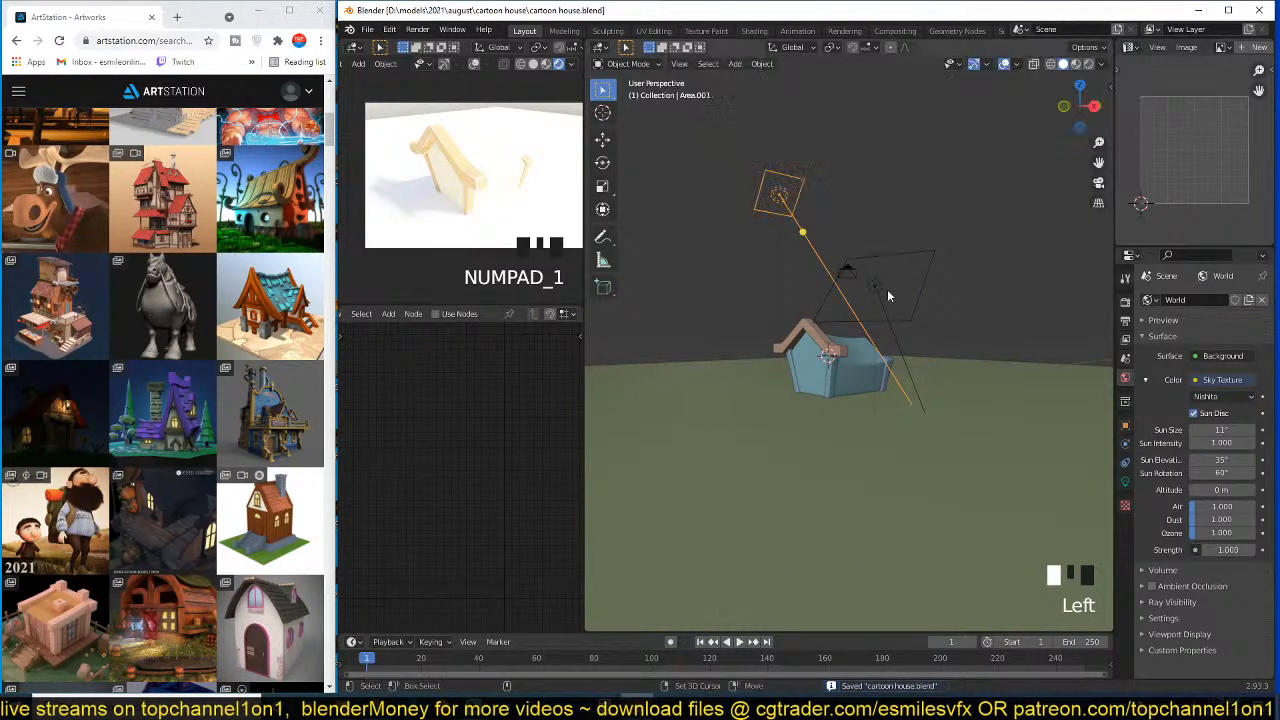
left_click(887, 289, "shift")
key("h")
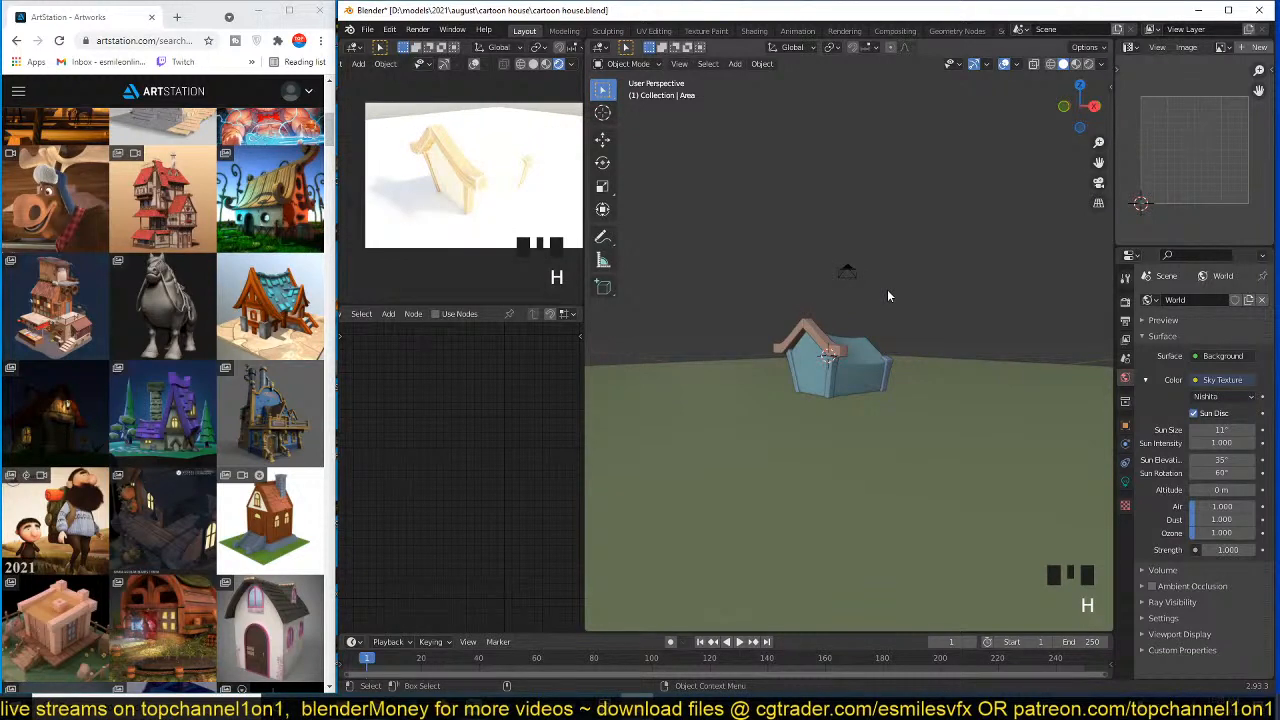
key("alt+h")
key("x")
left_click(895, 293)
scroll(923, 330, "up", 3)
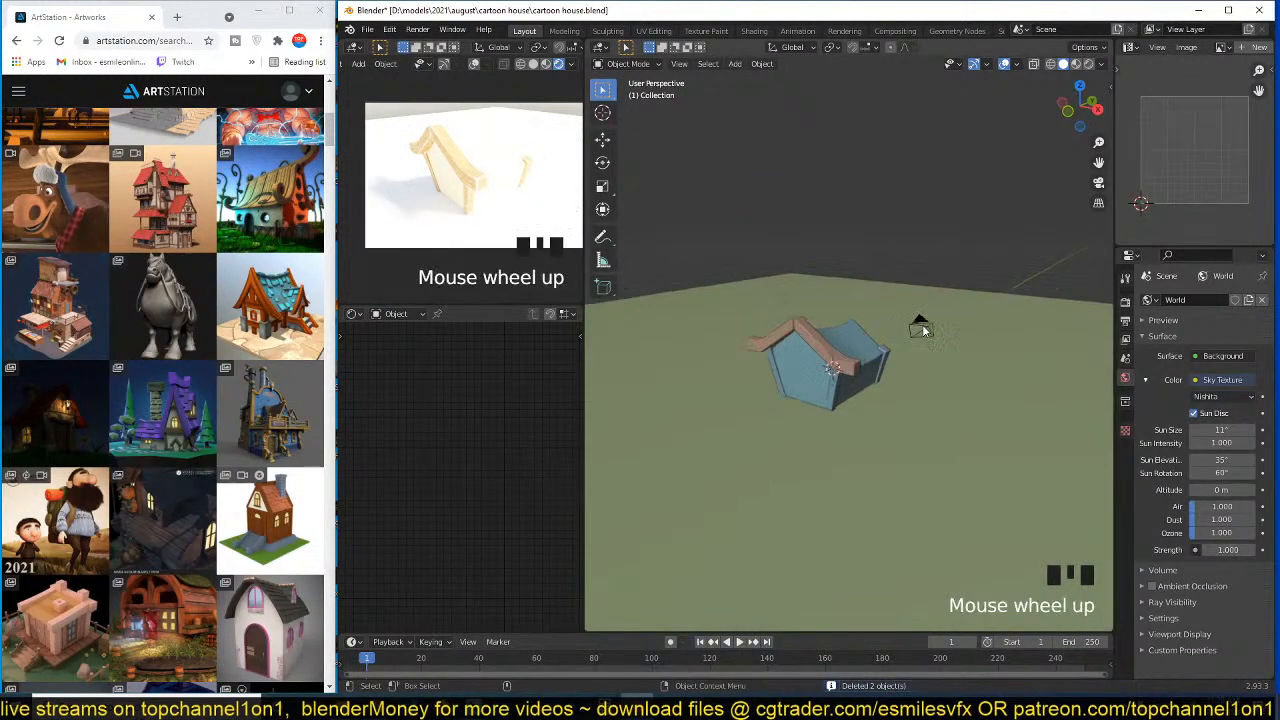
scroll(923, 330, "up", 1)
key("ctrl+s")
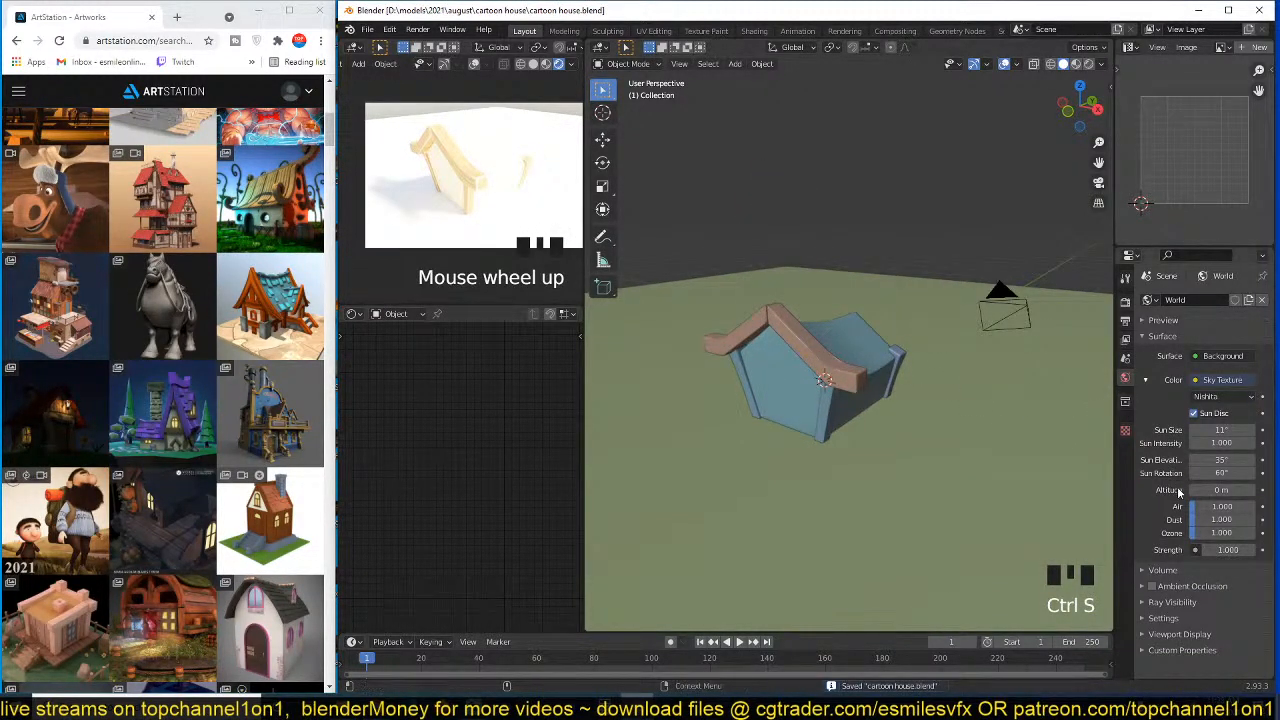
- Try lowering the Sky Texture's sun intensity to 0.1, check the rendered preview, and save the file
left_click(1228, 550)
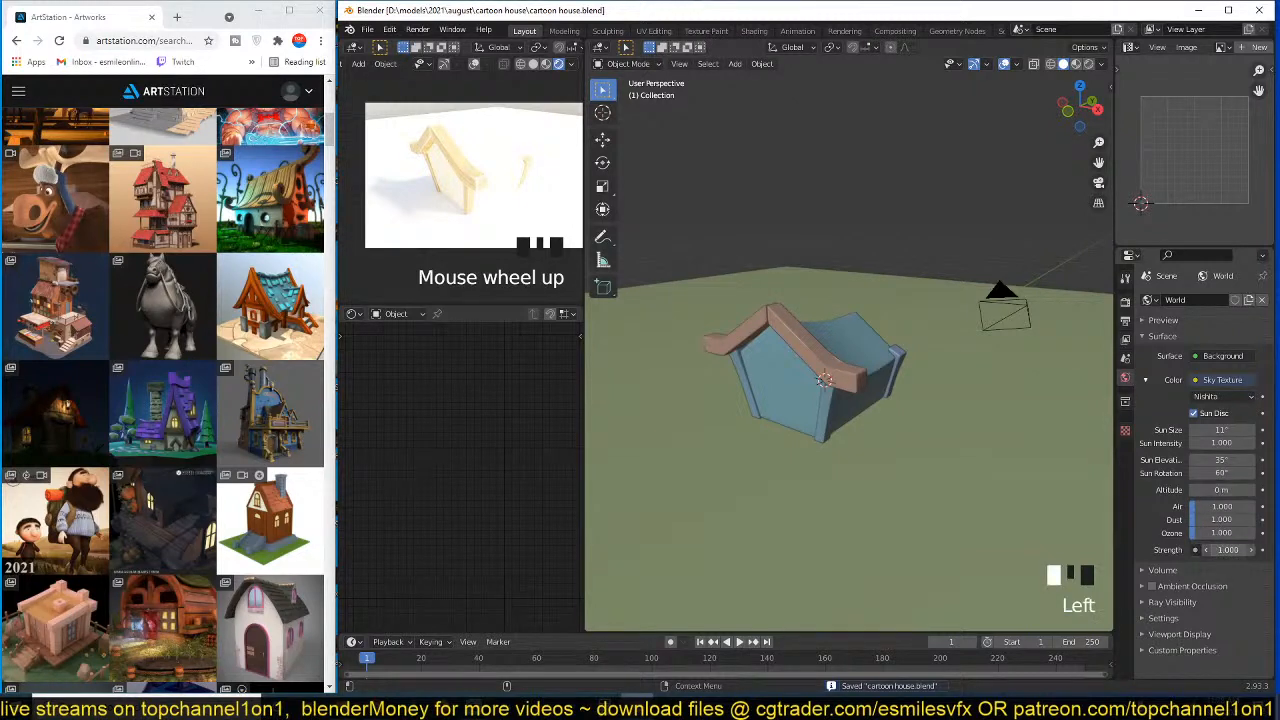
left_click(1228, 443)
left_click(1228, 443)
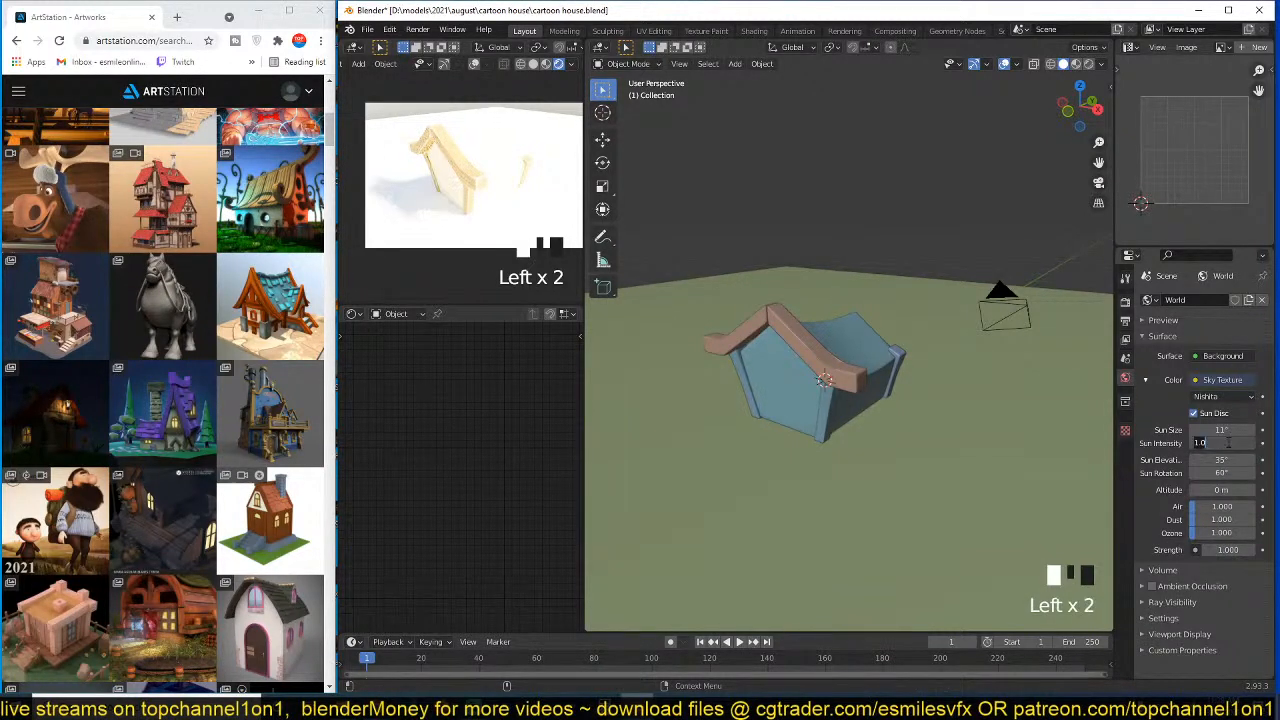
key("Return")
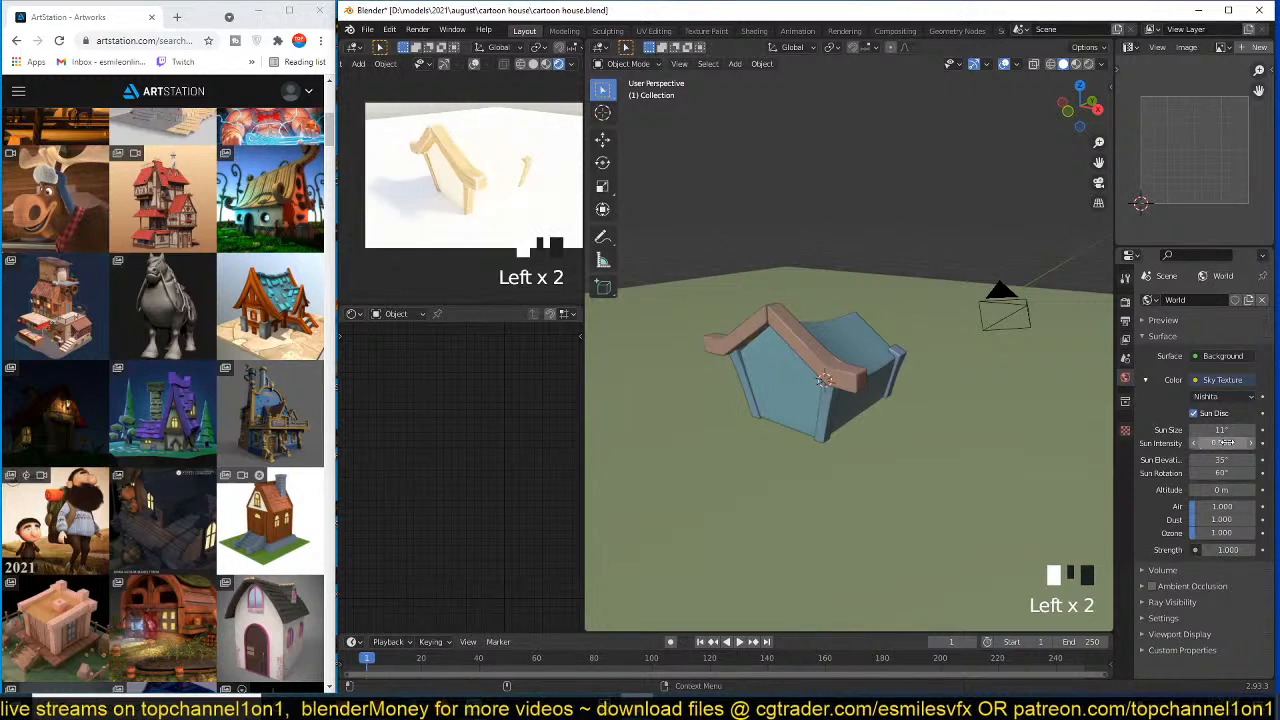
left_click(1229, 443)
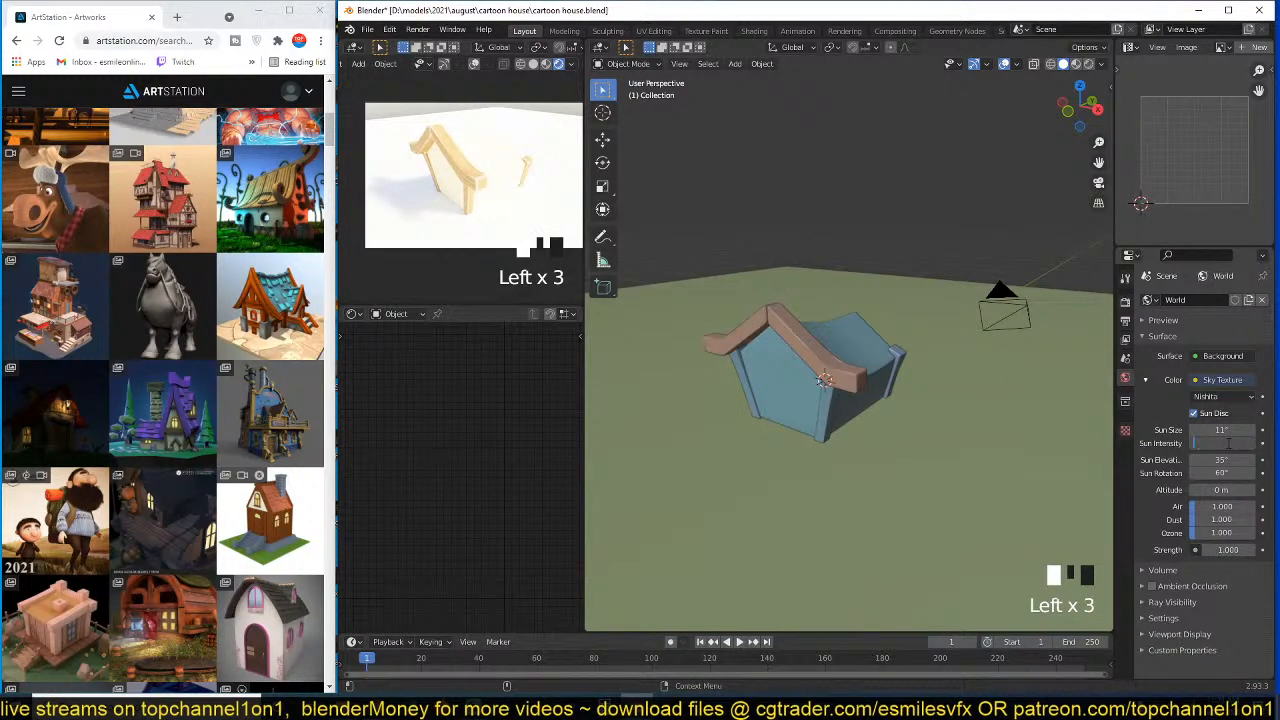
key("Return")
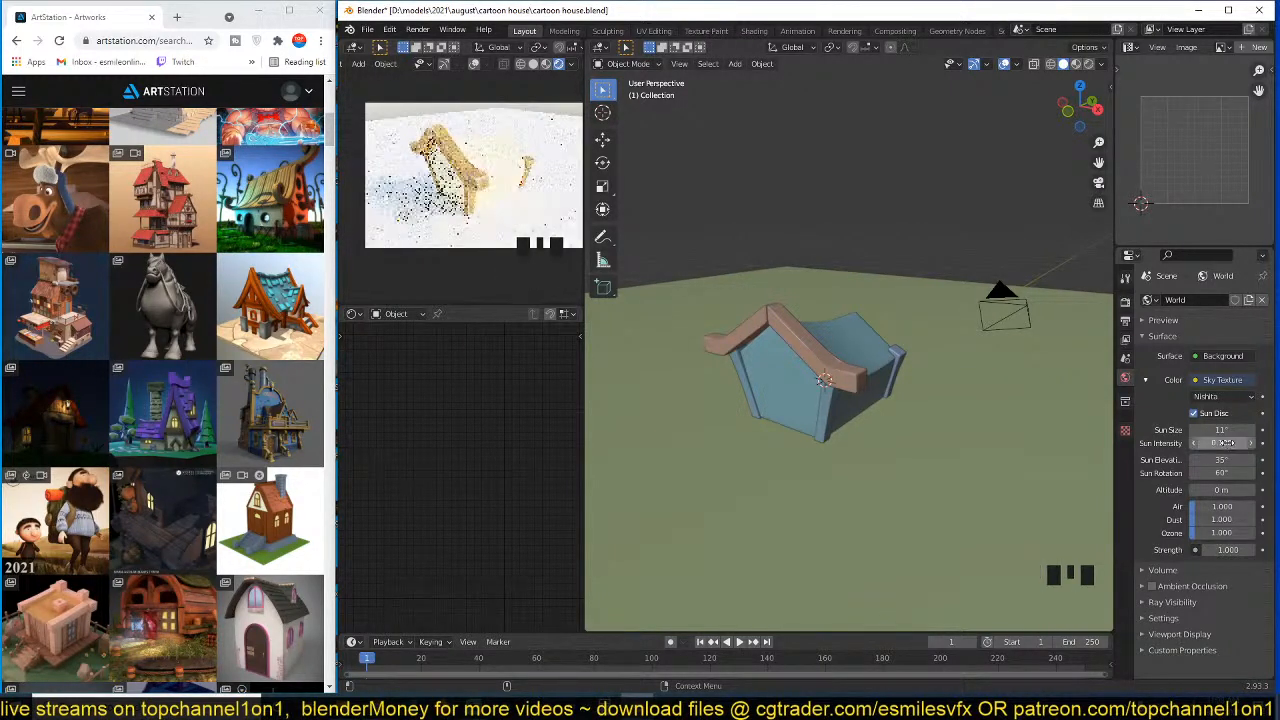
scroll(813, 360, "up", 2)
key("grave")
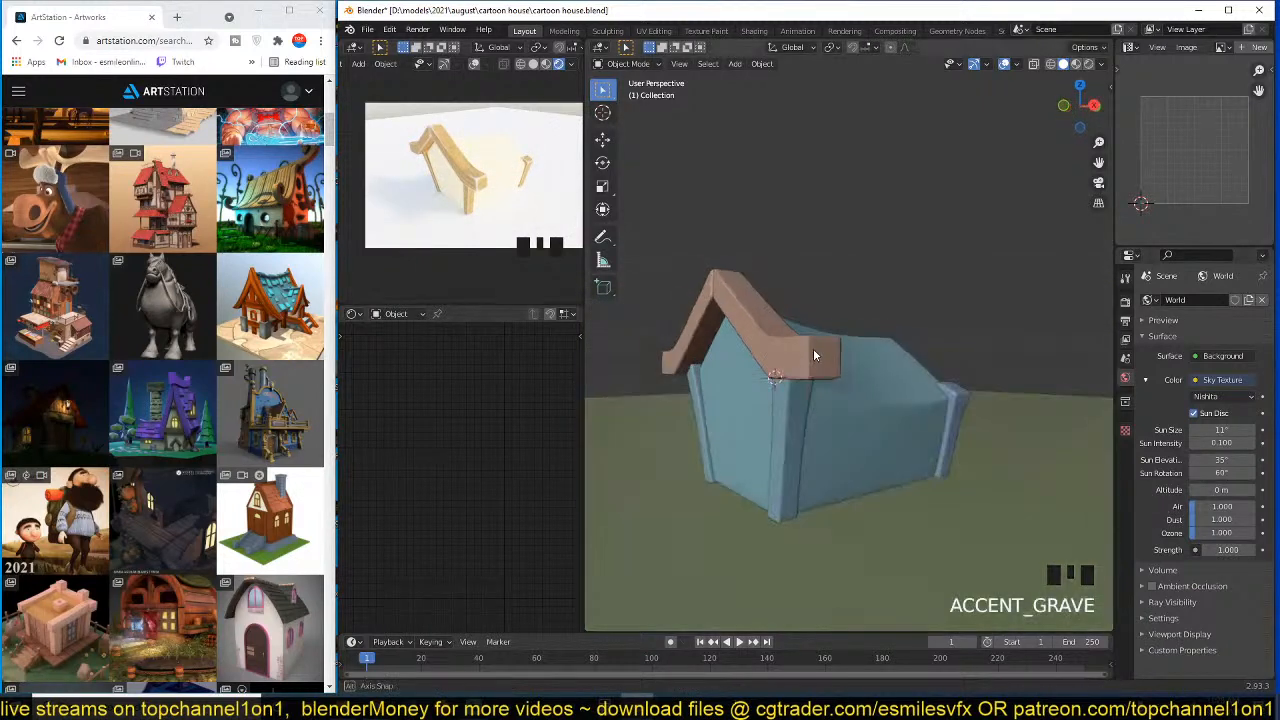
key("ctrl+s")
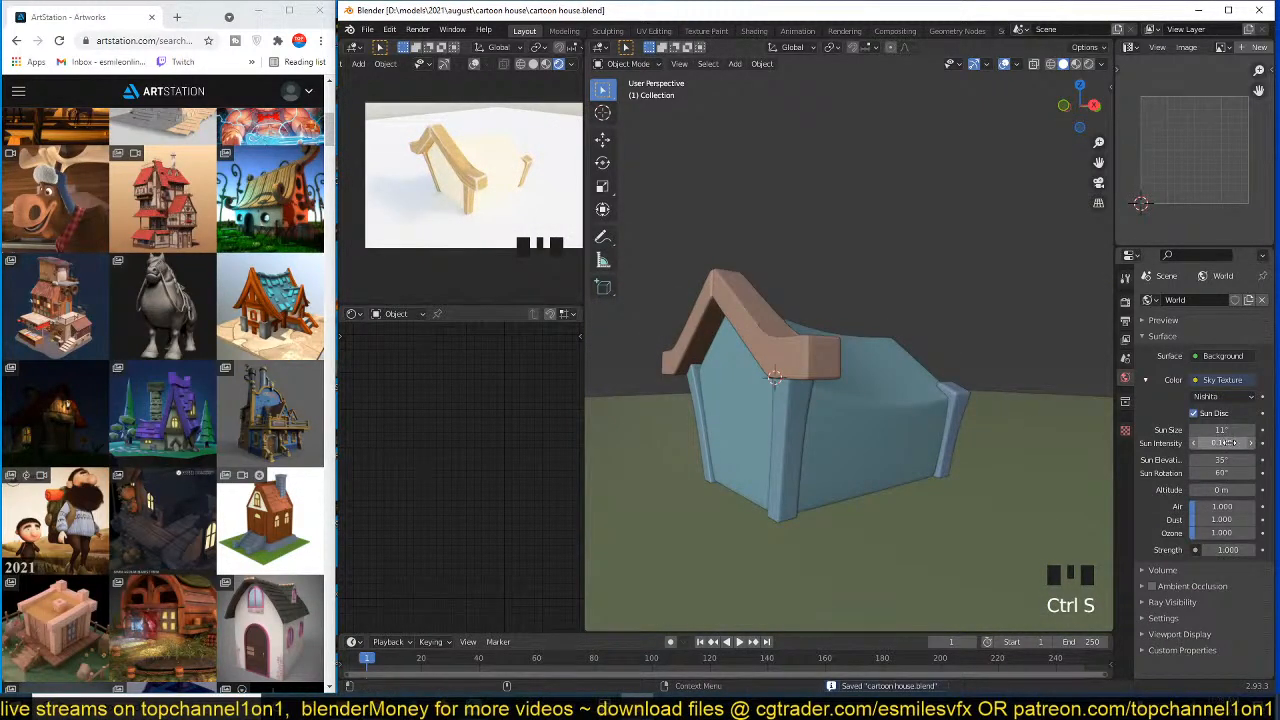
- Set the Sky Texture's sun intensity to 0.05 and the world background strength to 0.5, and save the file
left_click(1232, 442)
type(".05")
key("Return")
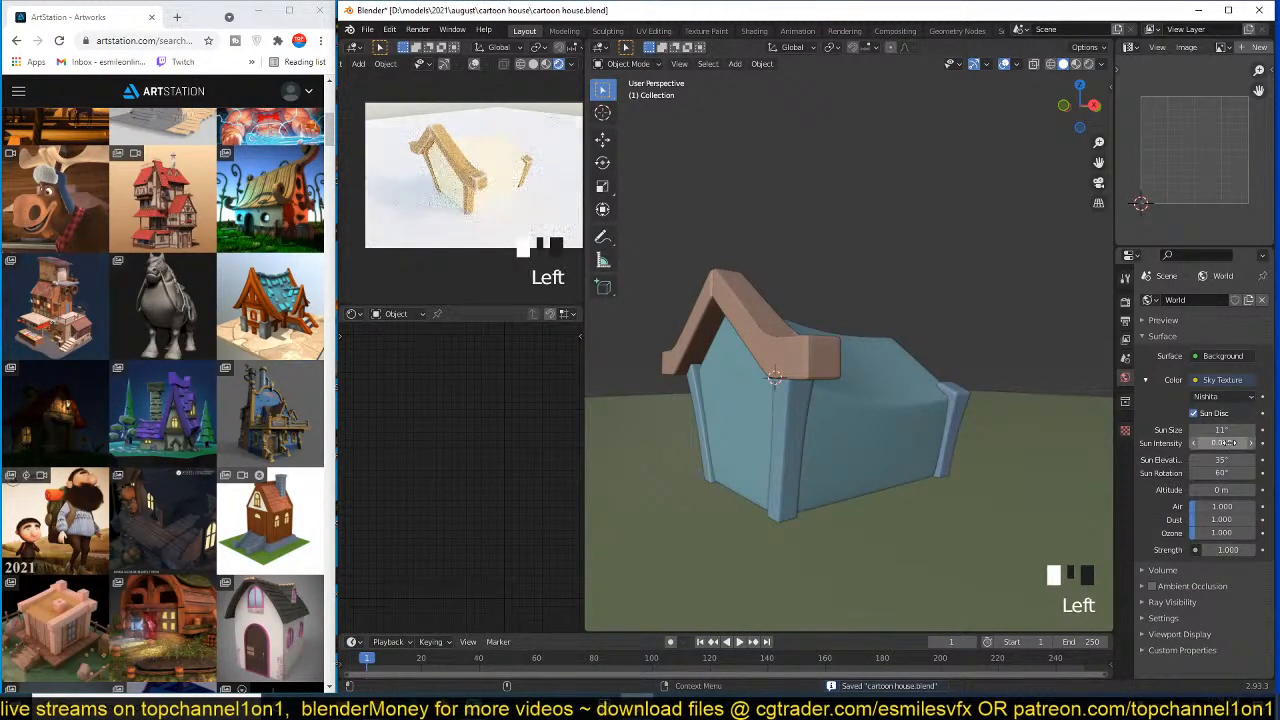
left_click(1235, 551)
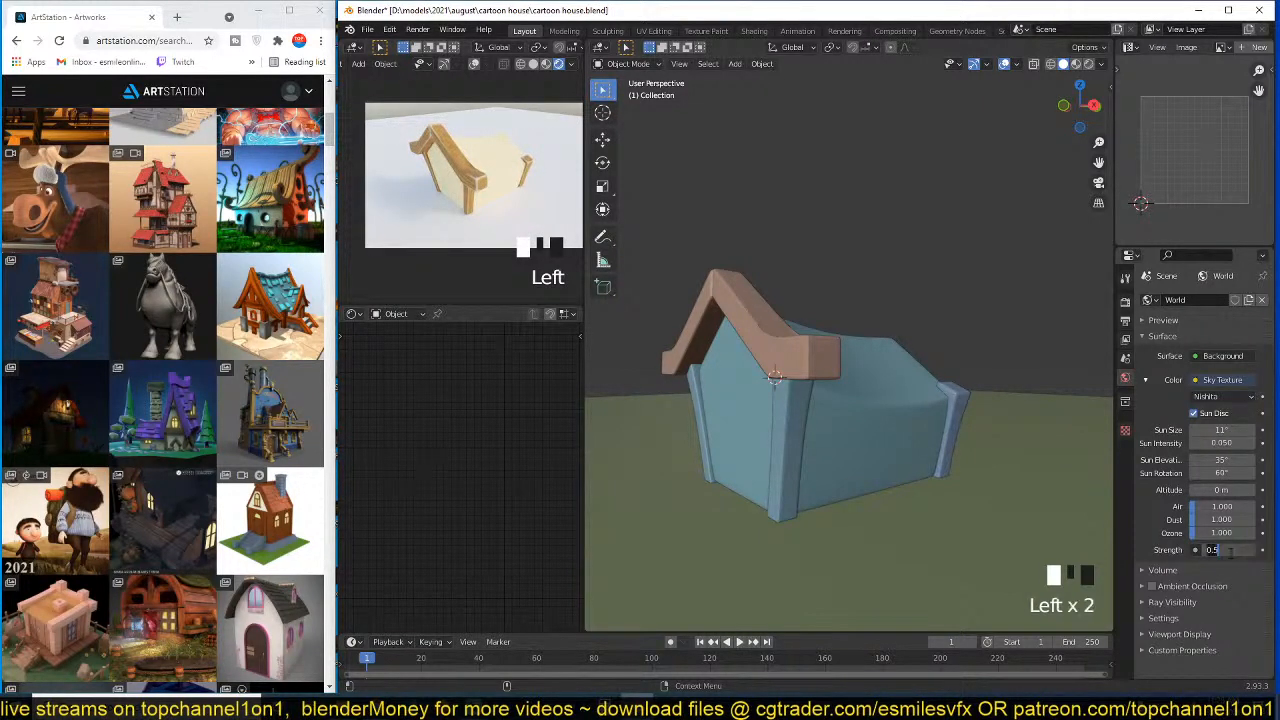
key("Return")
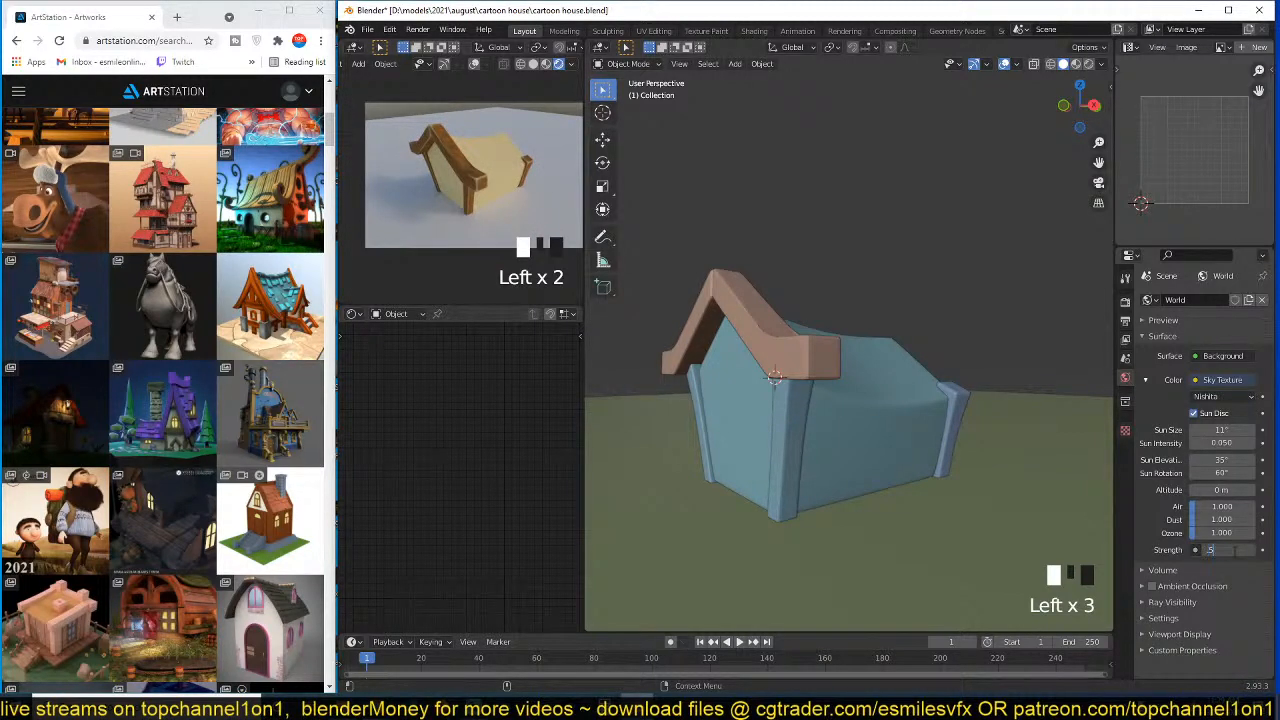
scroll(839, 388, "up", 3)
key("grave")
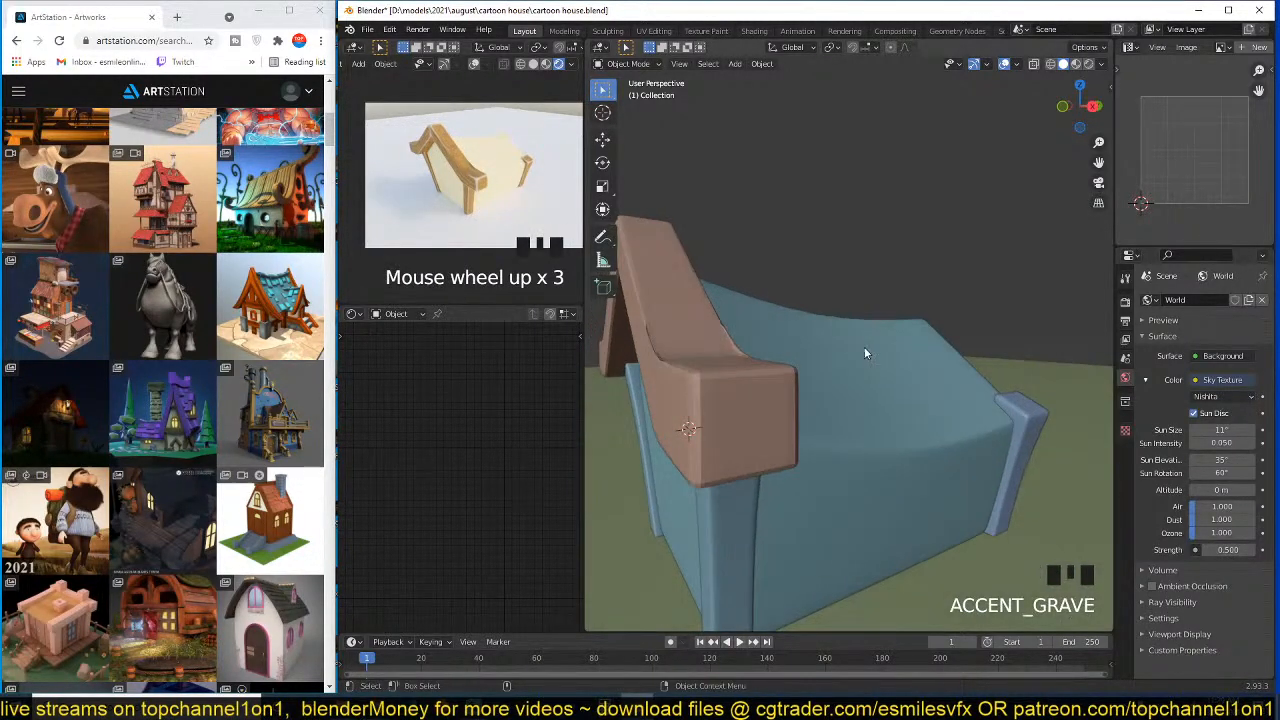
key("ctrl+s")
- Examine the roof and the bare rear gable end of the house from several angles
key("grave")
scroll(865, 333, "down", 2)
key("grave")
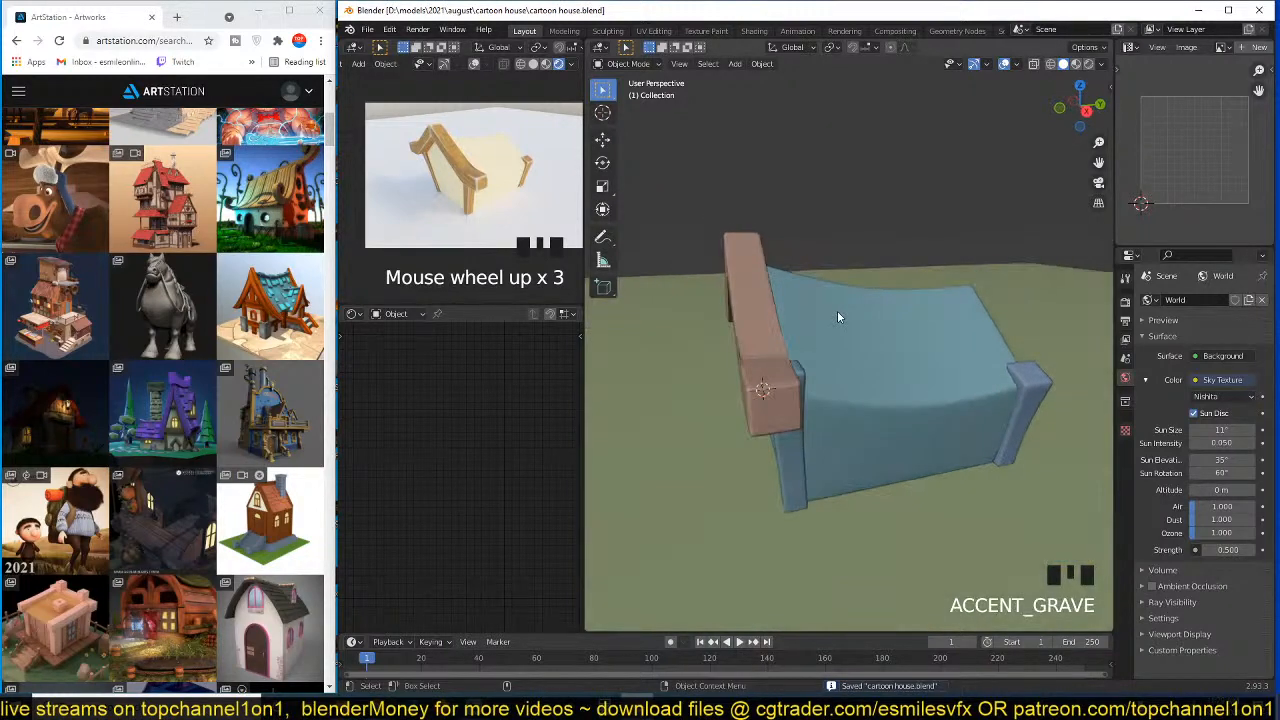
middle_click_drag(838, 312, 831, 271, "shift")
key("grave")
middle_click_drag(851, 330, 838, 284, "shift")
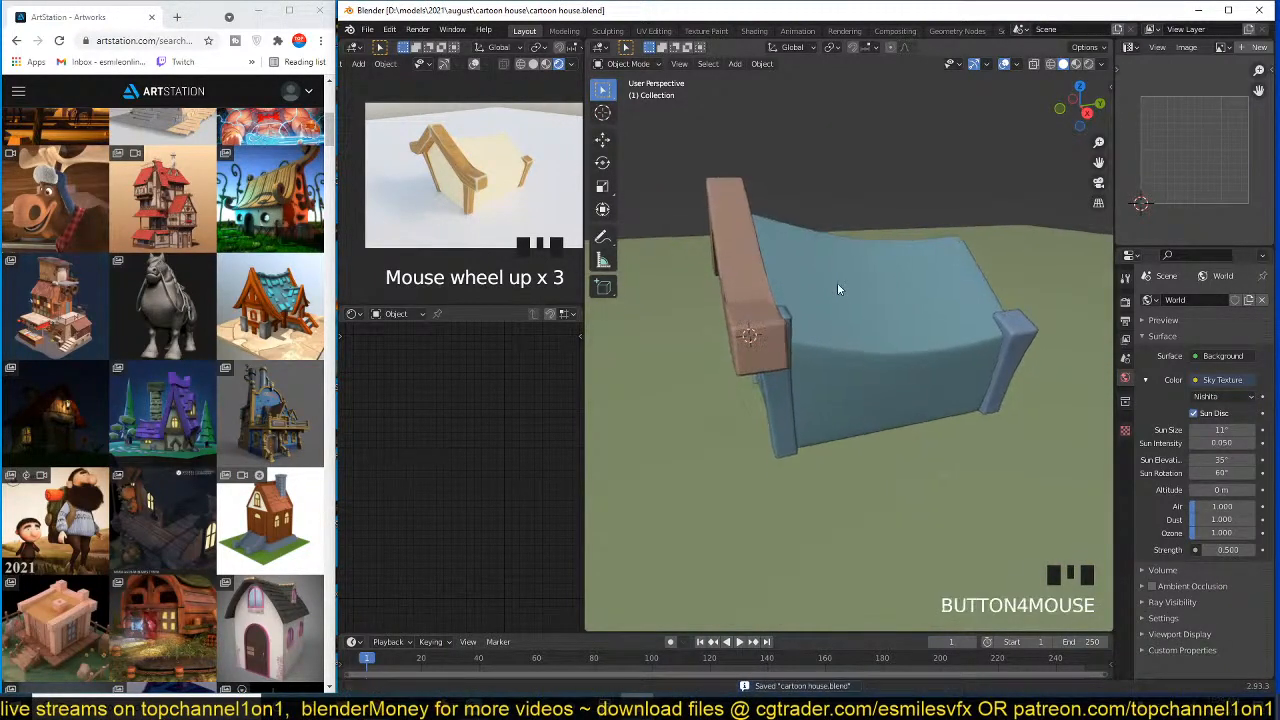
key("ctrl+s")
middle_click_drag(843, 342, 873, 345)
key("grave")
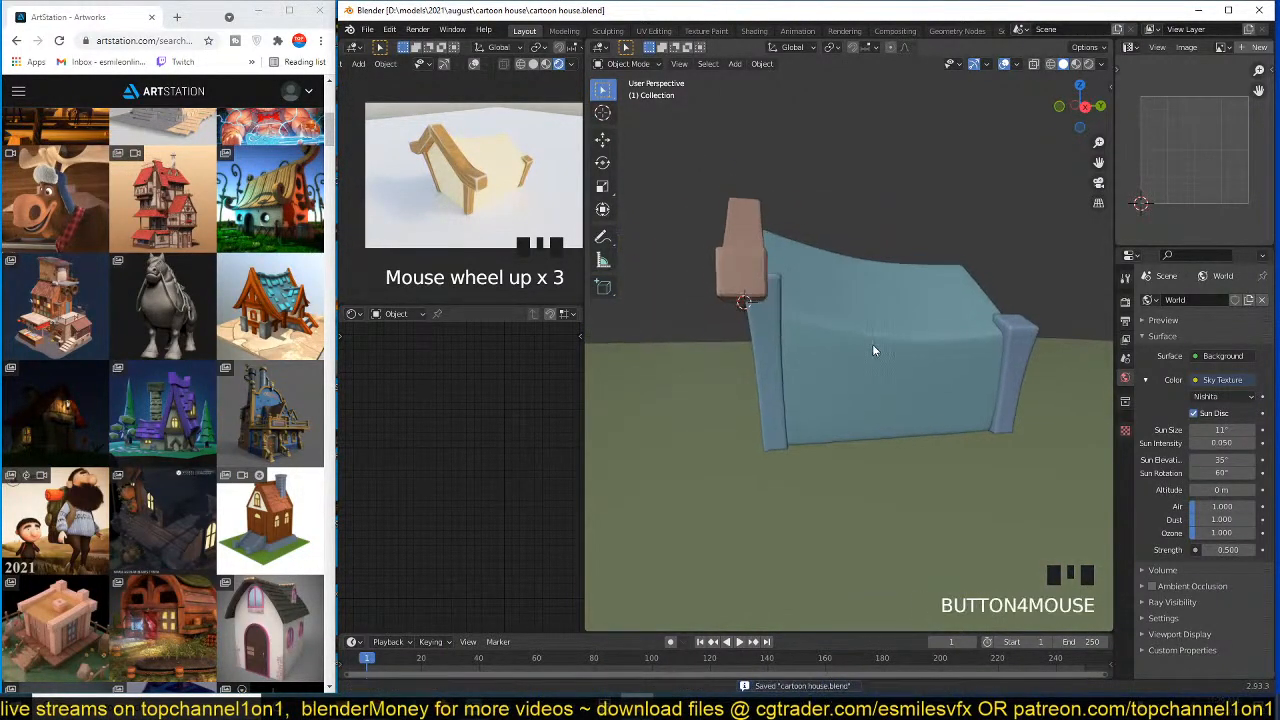
- Duplicate the front roof beam and place the copy at the rear gable, about 6.9 m along Y and 1 m lower
left_click(760, 262)
key("grave")
right_click(800, 262)
key("grave")
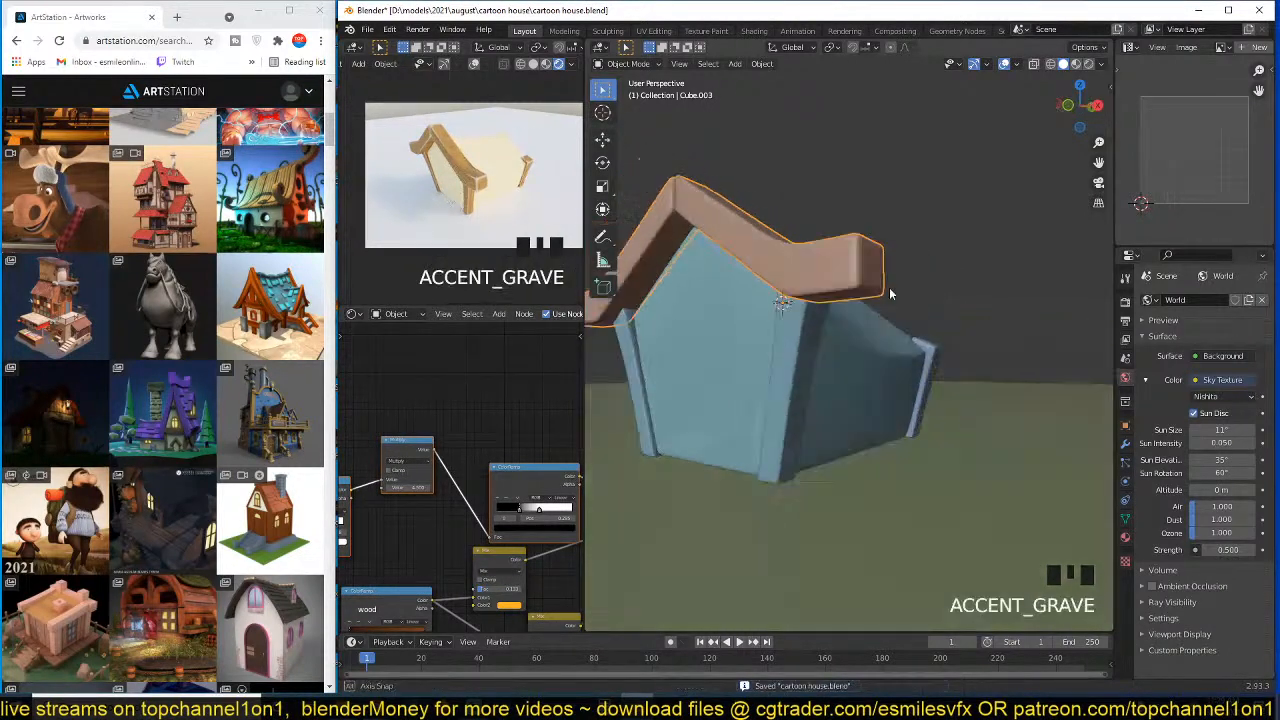
middle_click_drag(889, 288, 885, 300)
middle_click_drag(885, 300, 826, 338, "shift")
middle_click_drag(794, 298, 716, 316)
key("KP_1")
key("KP_3")
key("shift+d")
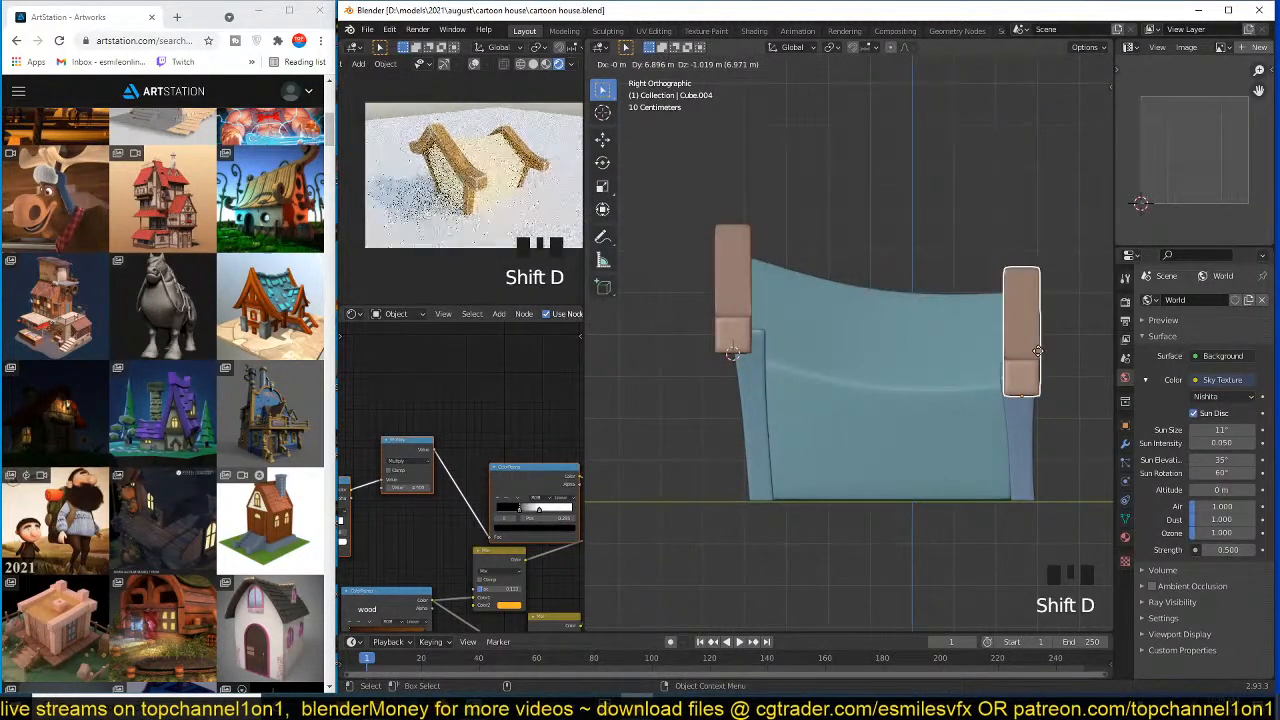
left_click(1038, 350)
key("grave")
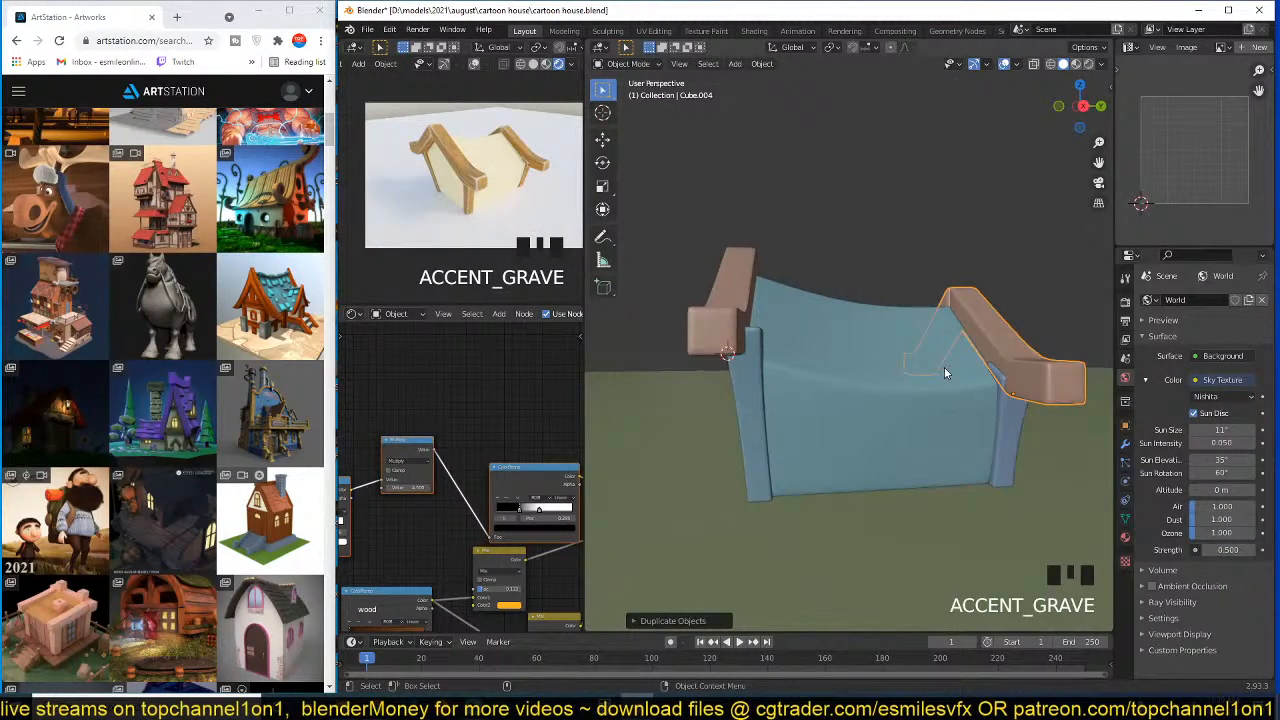
- Edit all house parts together in wireframe and raise their upper vertices about 2 m along Z
key("KP_1")
key("KP_3")
scroll(944, 367, "down", 4)
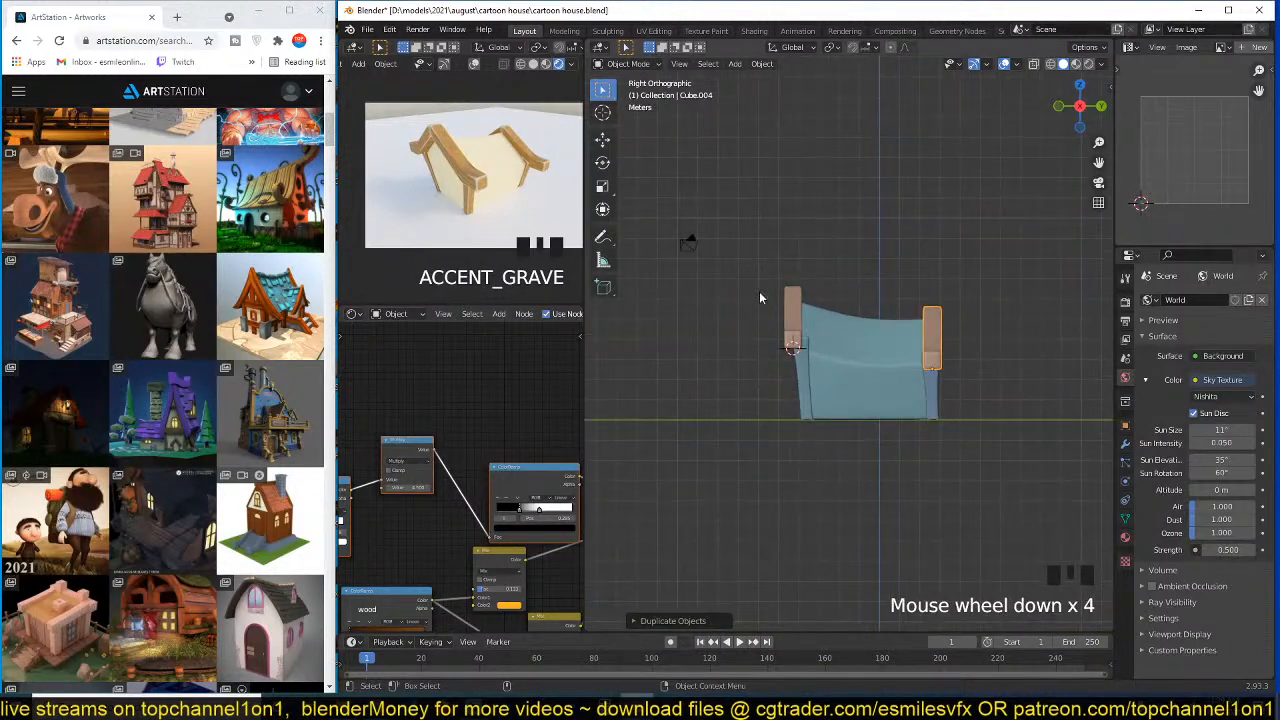
left_click(956, 374)
key("Tab")
key("z")
left_click(999, 358)
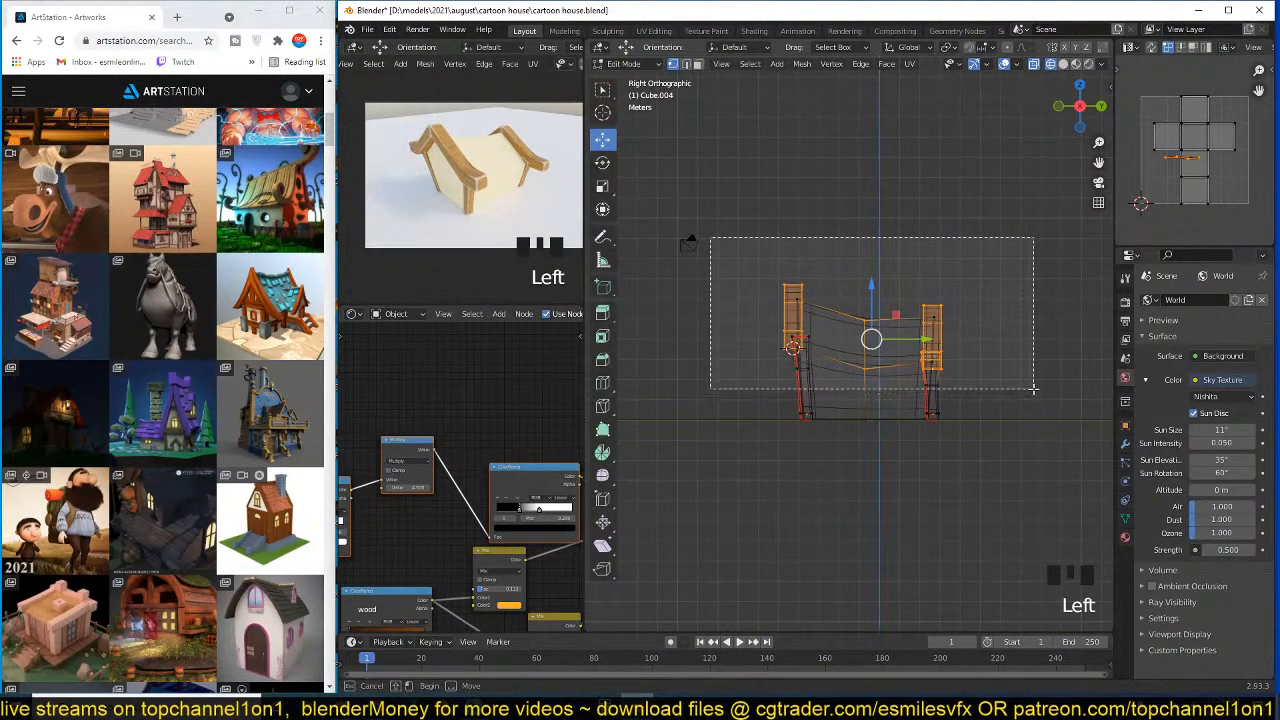
key("g")
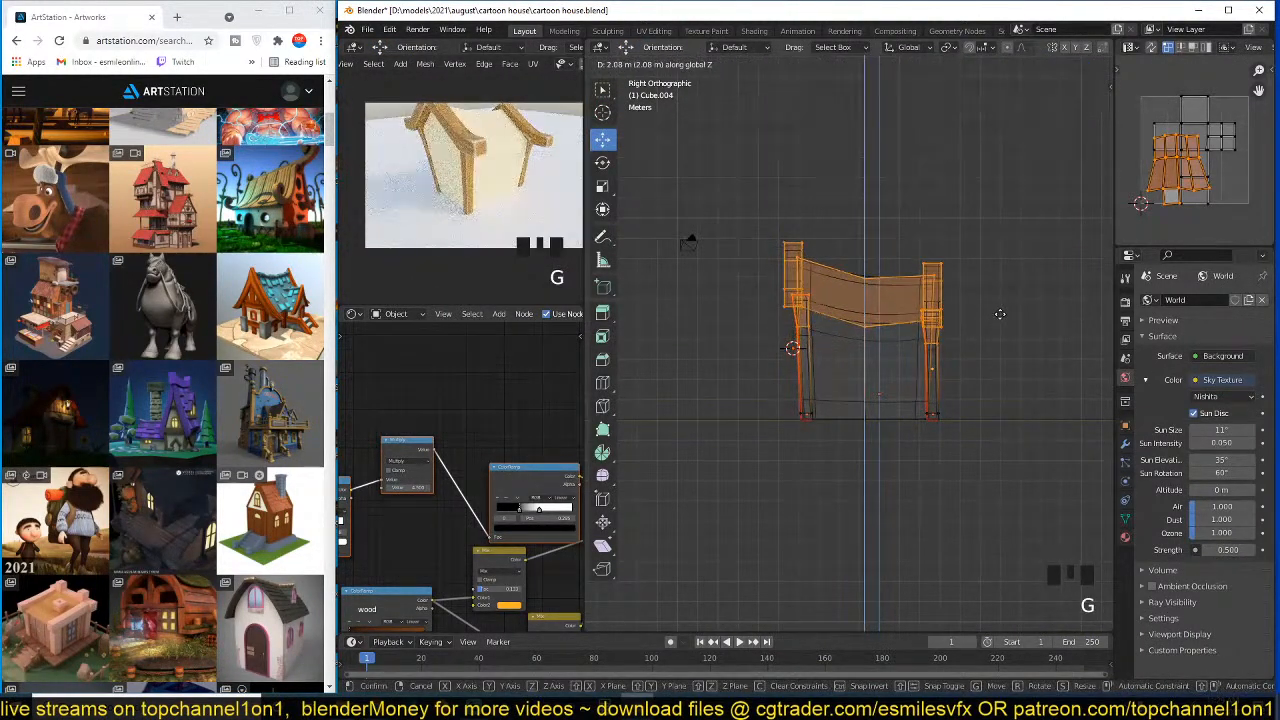
left_click(965, 328)
- Widen the selected upper part of the house along X by roughly a third, pivoting on the 3D cursor placed at the centreline
key("KP_1")
key("s")
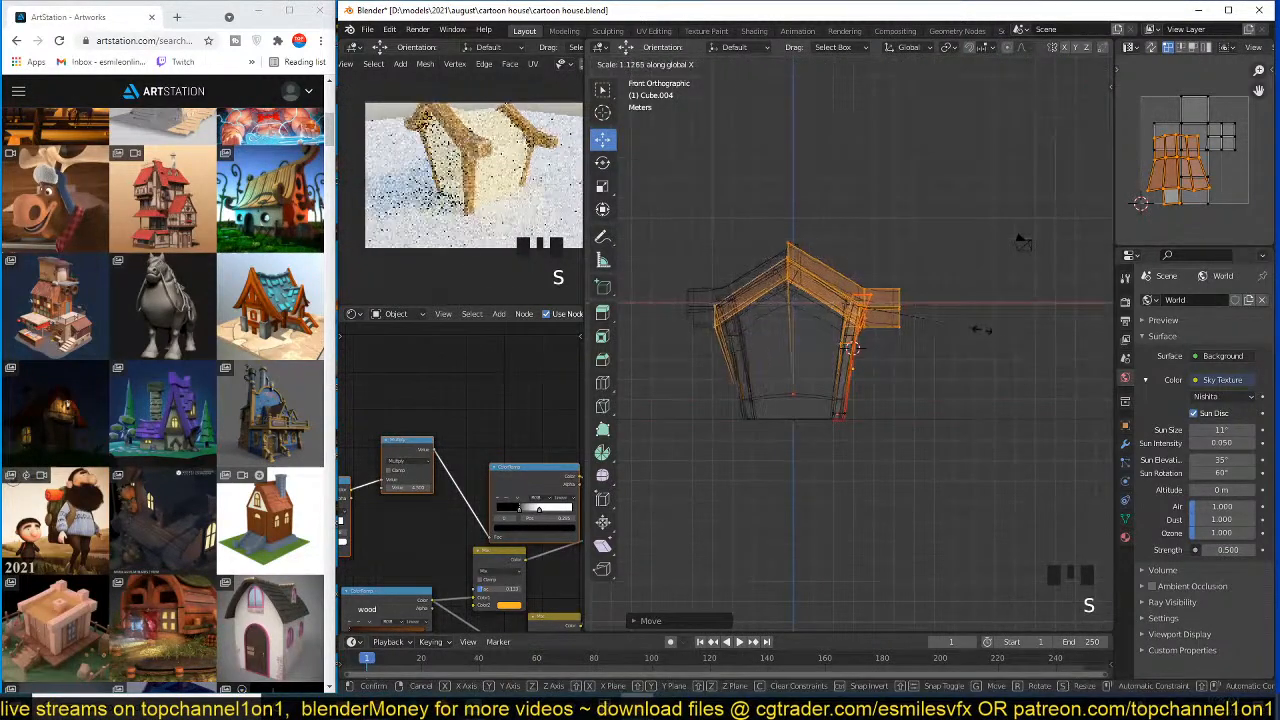
right_click(791, 311, "shift")
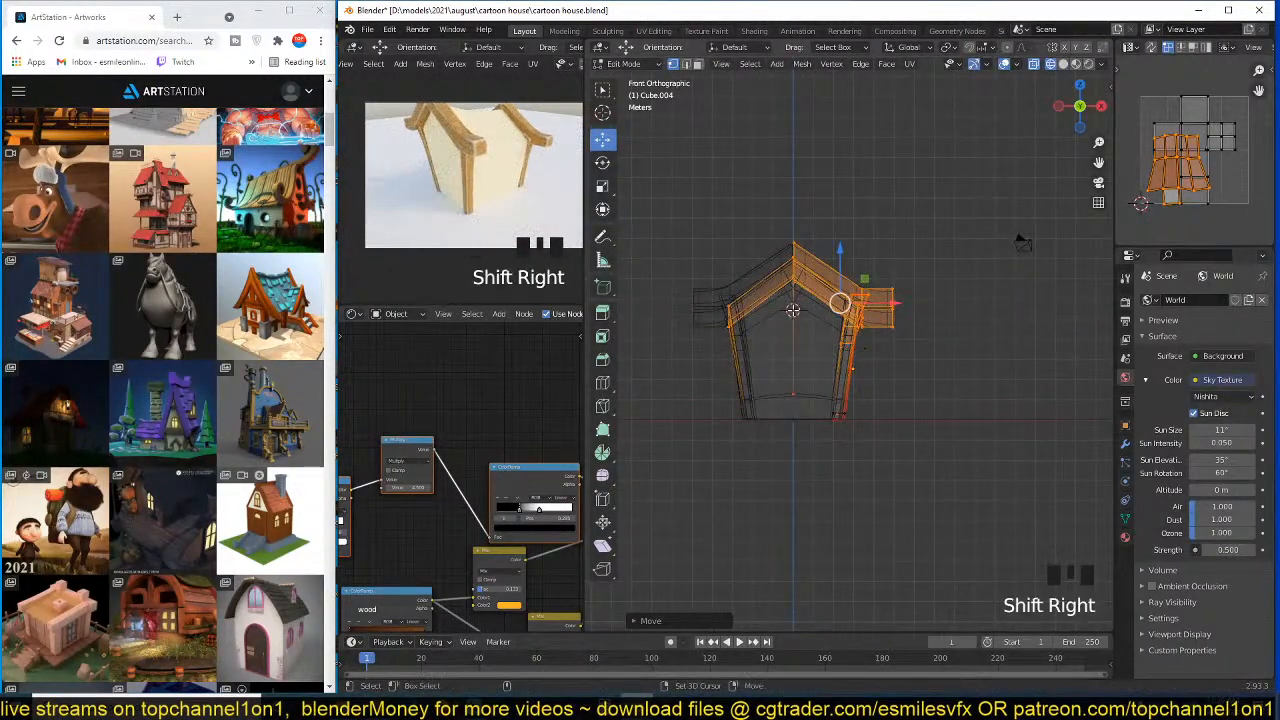
right_click(794, 311, "shift")
key("period")
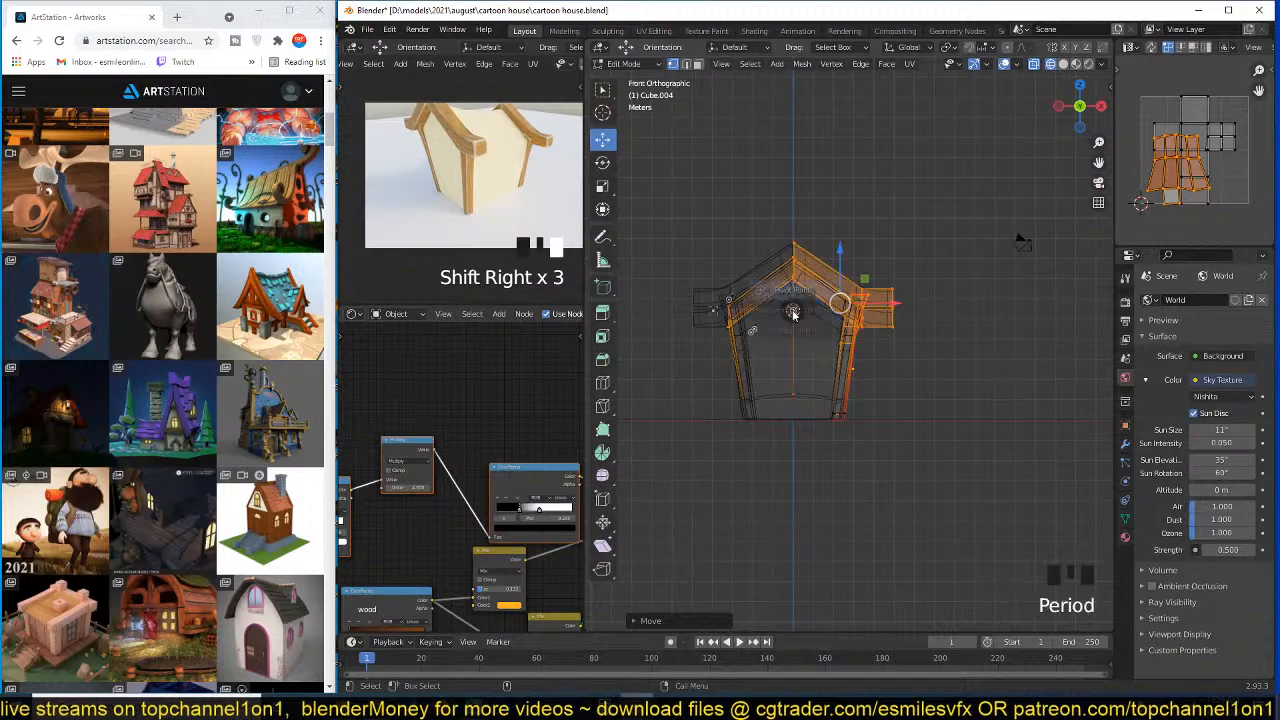
key("s")
key("x")
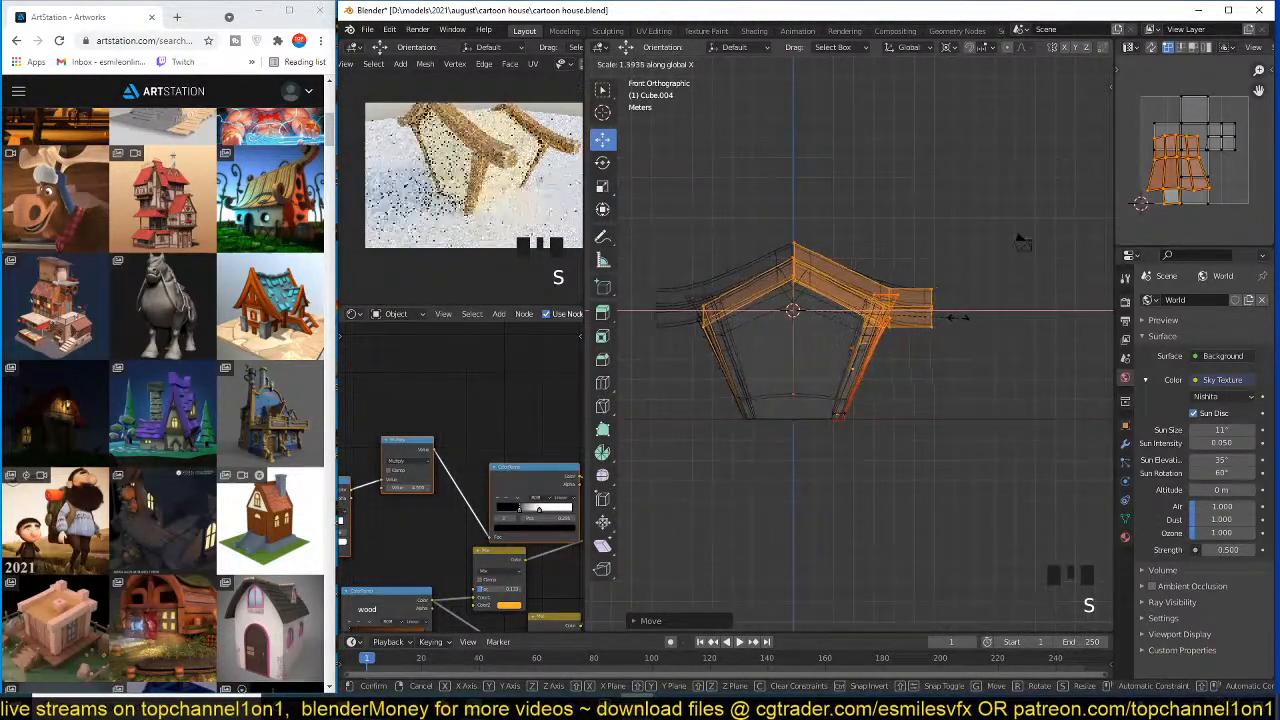
left_click(950, 322)
key("Tab")
- Move the camera upward to frame the enlarged house, return to solid shading, and save the file
left_click(1020, 243)
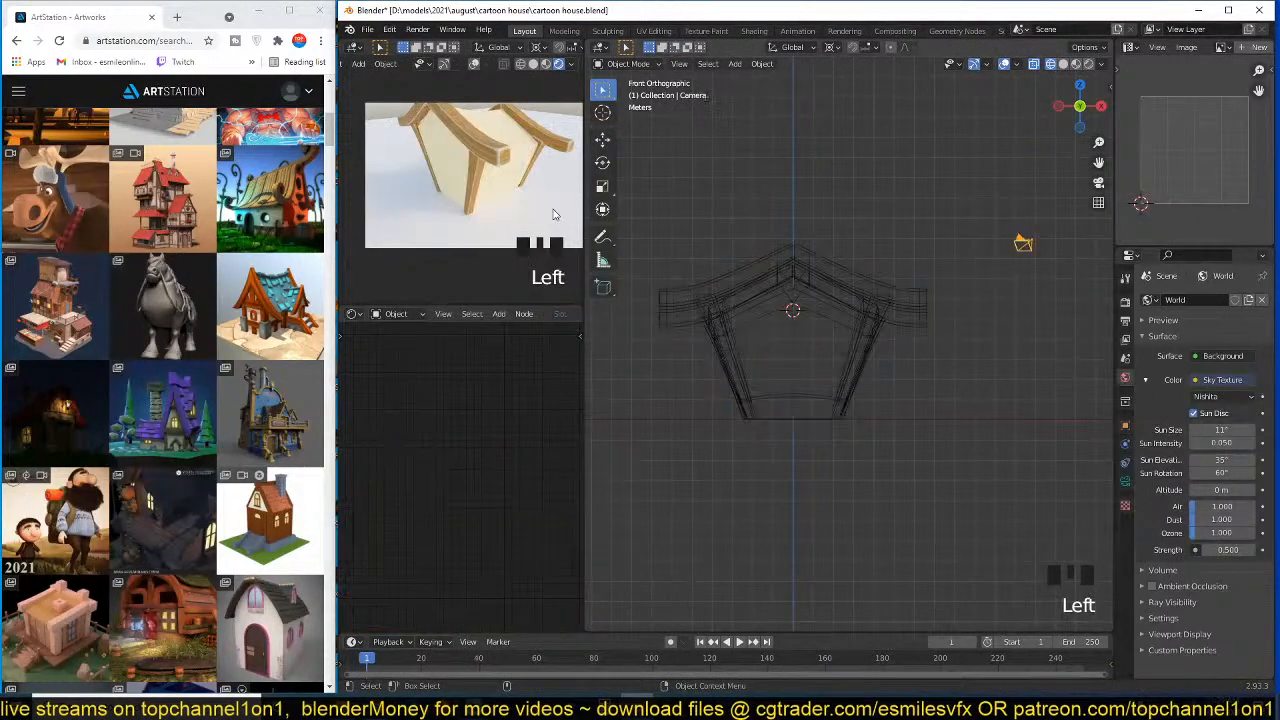
key("g")
left_click(488, 180)
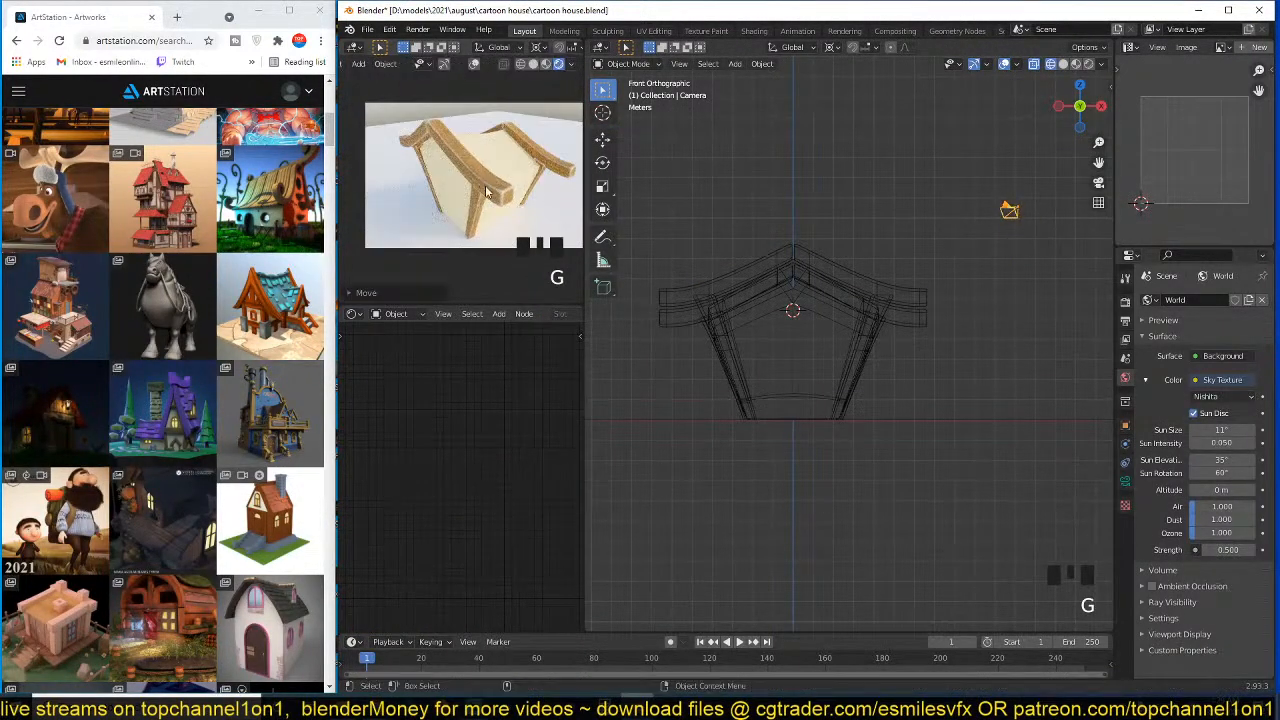
key("alt+a")
key("z")
scroll(794, 315, "up", 3)
middle_click_drag(940, 275, 722, 325)
left_click(876, 302)
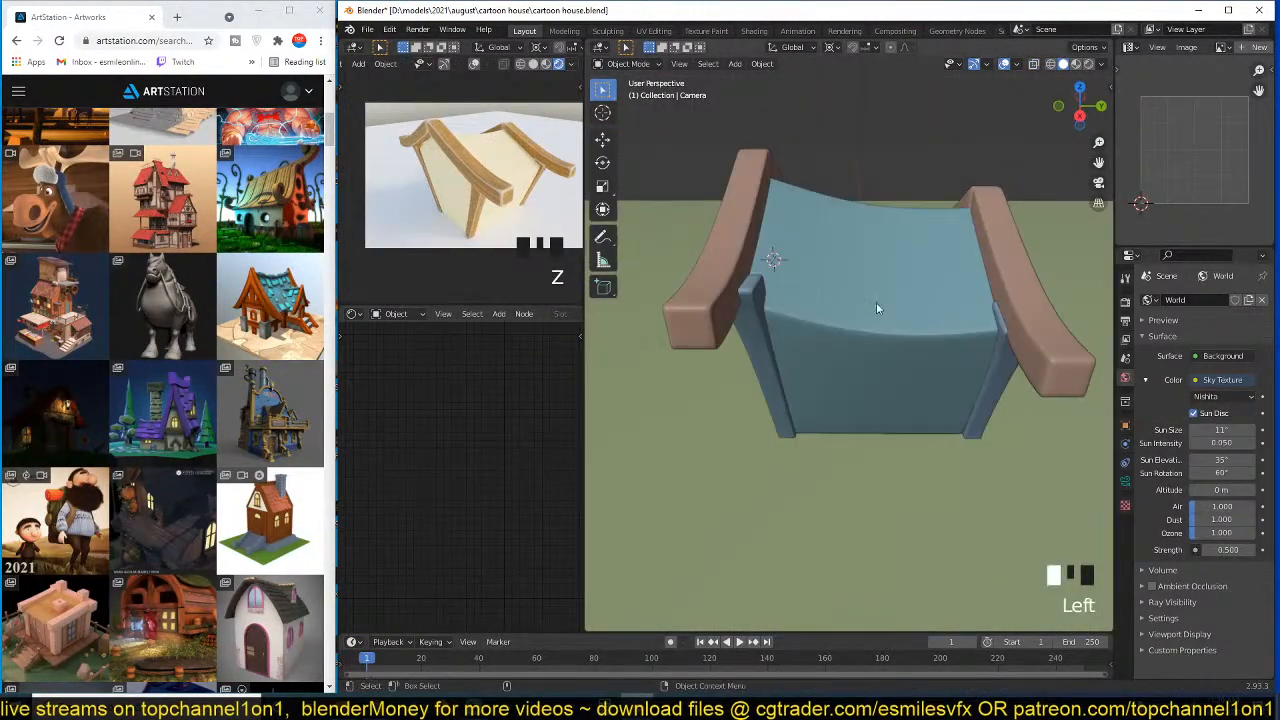
key("grave")
key("ctrl+s")
- Place the 3D cursor on the roof ridge beside the front beam and add a plane there
middle_click_drag(827, 294, 717, 234)
key("ctrl+s")
middle_click_drag(806, 266, 843, 285)
key("ctrl+s")
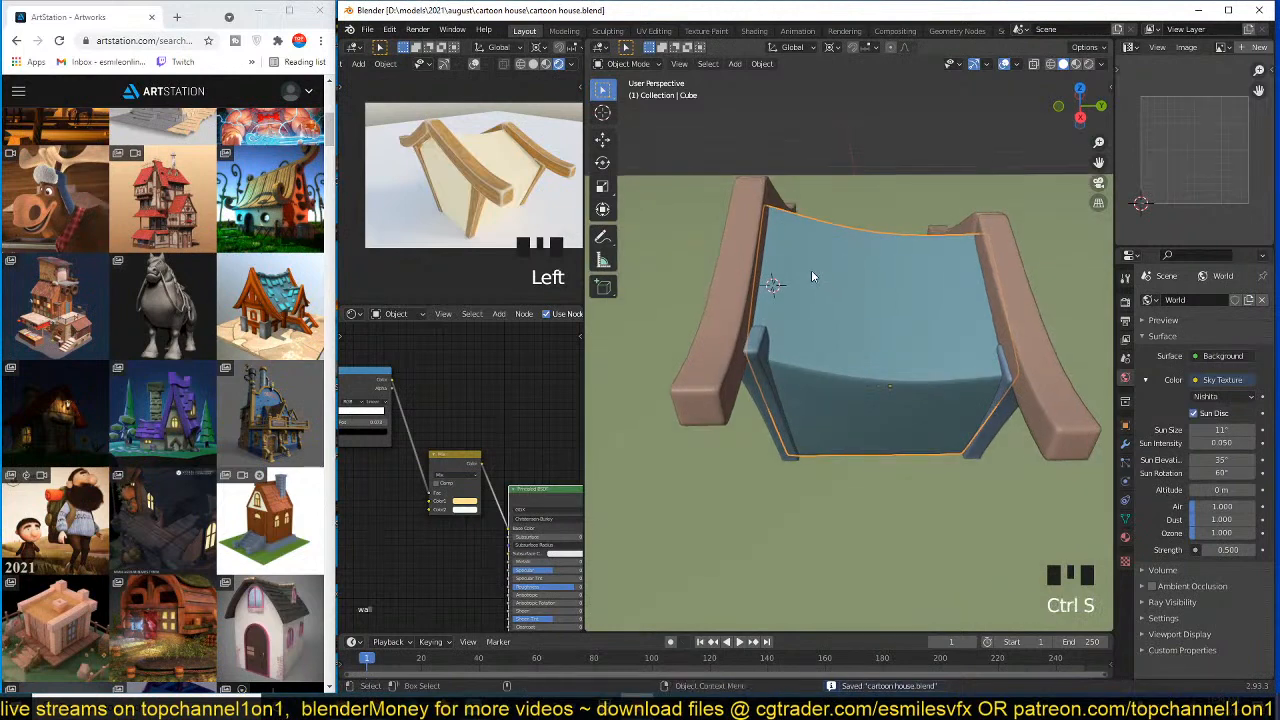
key("alt+a")
key("grave")
right_click(774, 224, "shift")
key("shift+a")
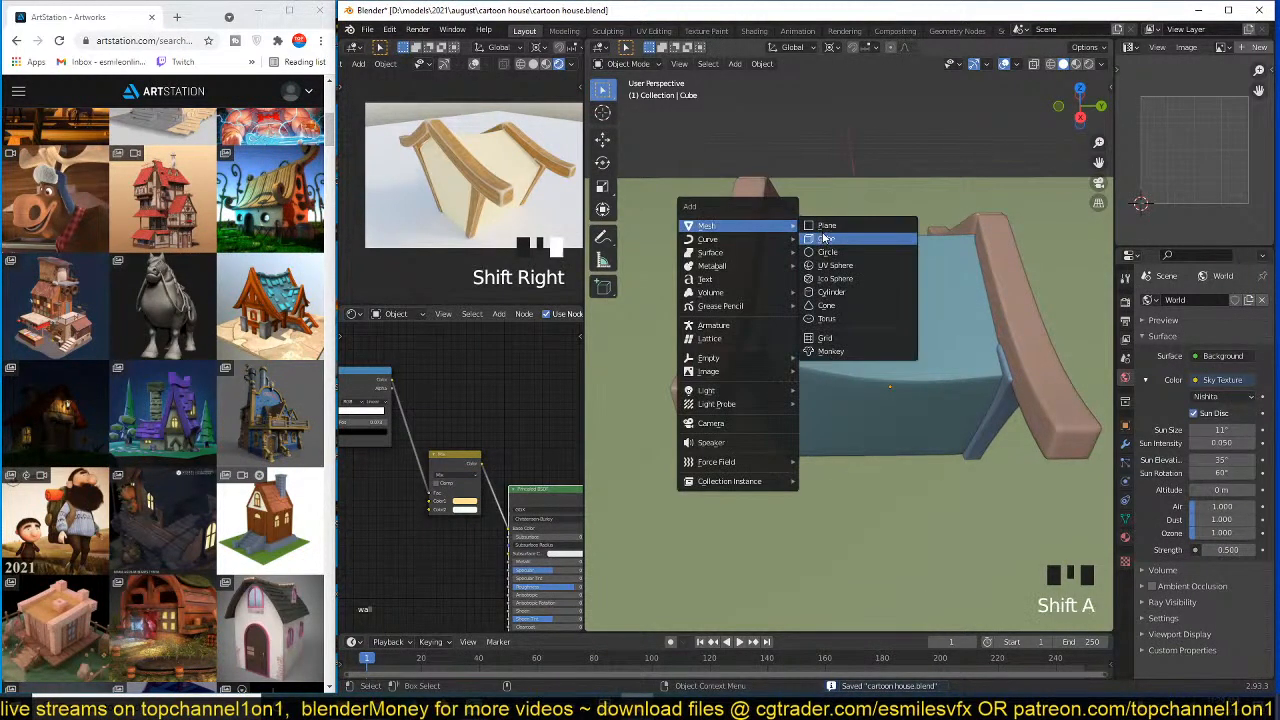
left_click(830, 221)
- Scale down the new plane on the roof ridge and frame it in the view
key("grave")
middle_click_drag(919, 294, 885, 312)
key("s")
left_click(857, 299)
key("KP_Decimal")
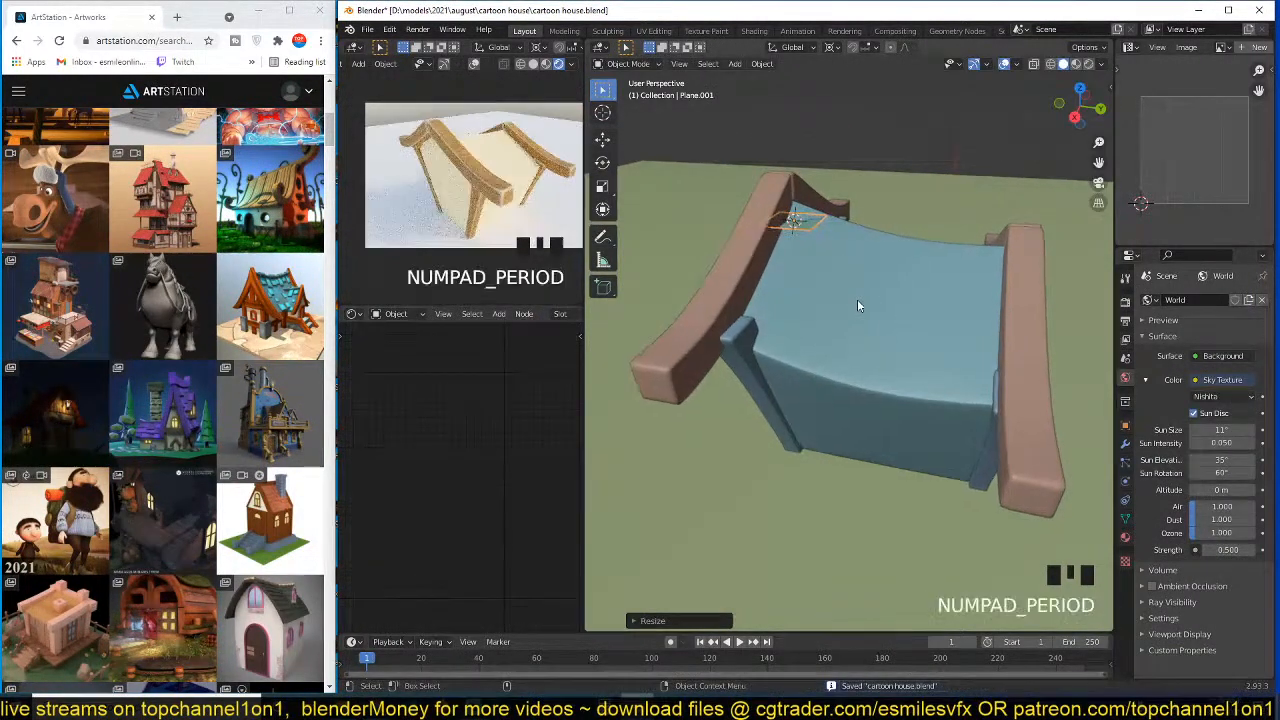
- Create a new material for the plane on the roof ridge
scroll(858, 302, "down", 2)
scroll(534, 318, "down", 5)
left_click(480, 314)
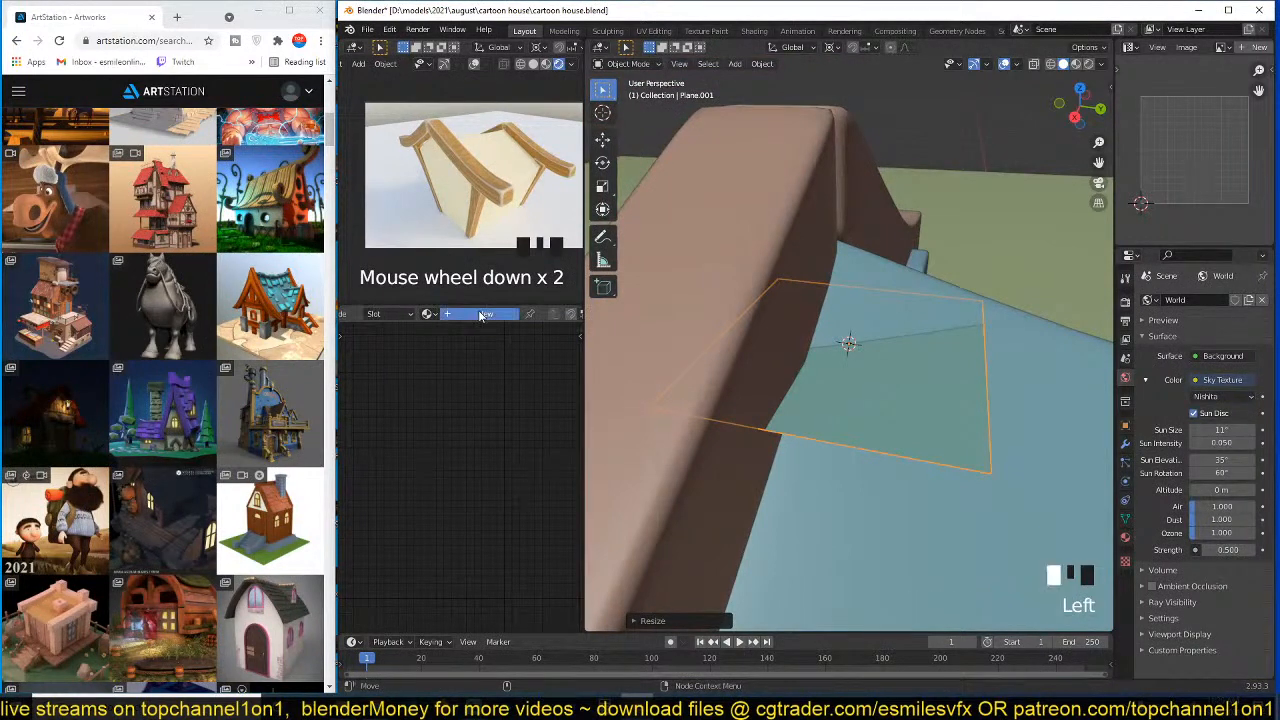
scroll(494, 450, "down", 3)
middle_click_drag(494, 453, 498, 362)
scroll(766, 386, "down", 4)
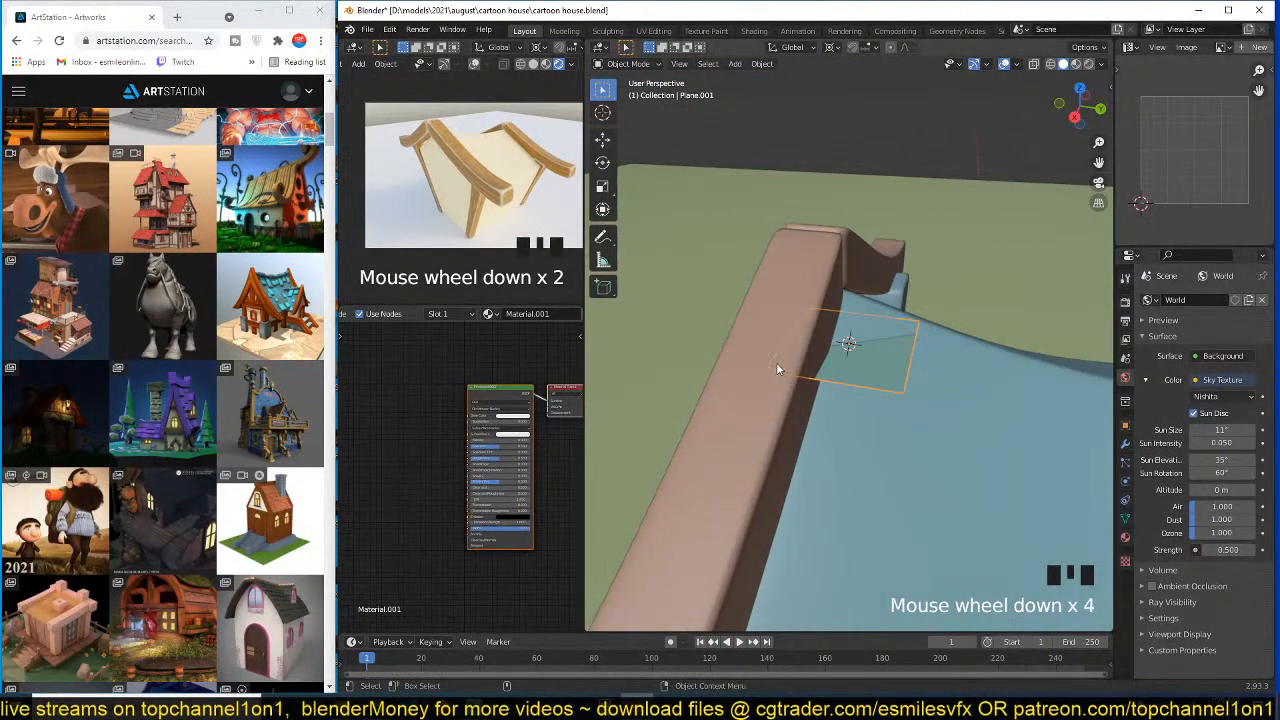
- Link the front beam's wood material to the plane and leave only the plane selected
left_click(778, 324, "shift")
key("ctrl+l")
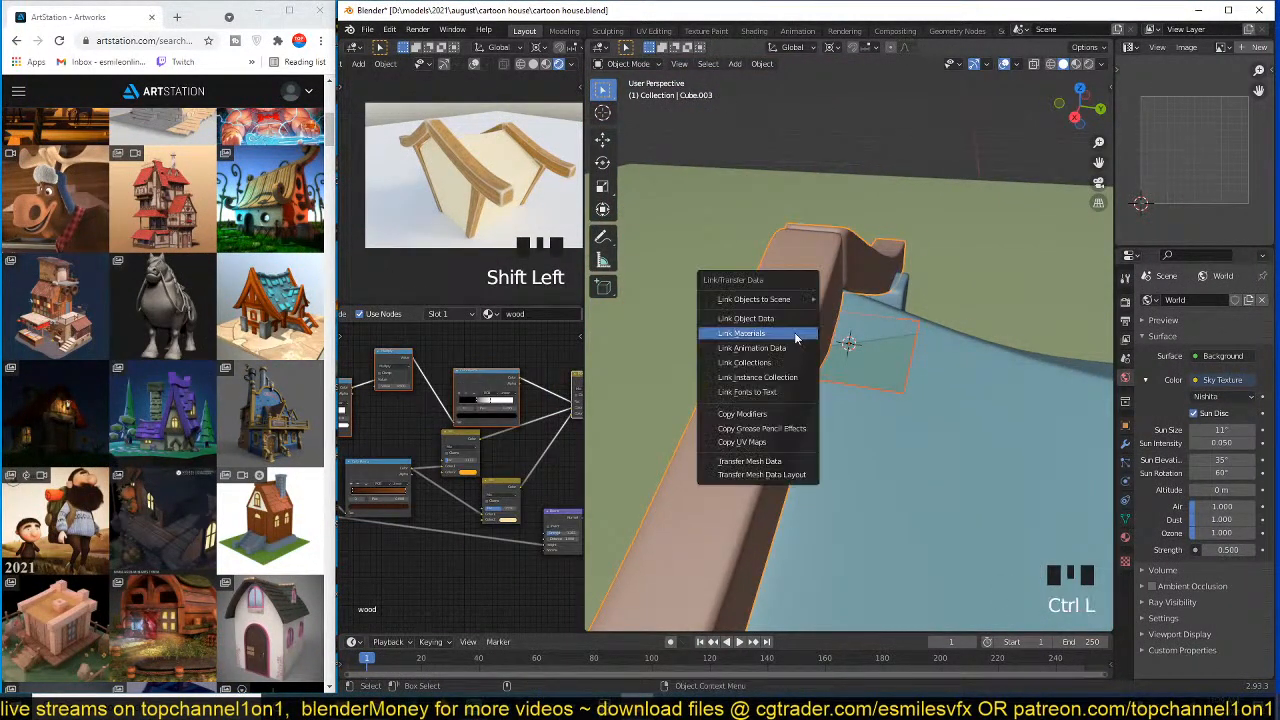
left_click(795, 333)
left_click(881, 360)
left_click(879, 362)
- Check the plane in material preview shading, return to solid shading, and save the file
key("grave")
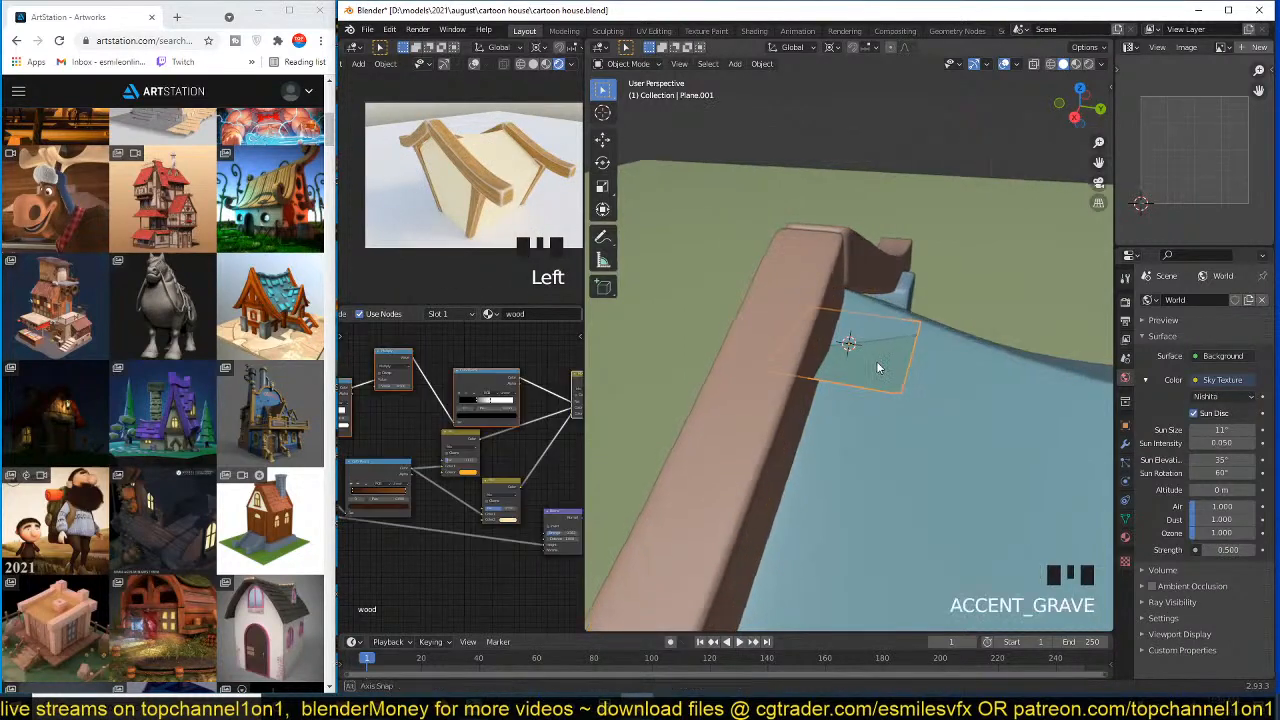
left_click(1077, 65)
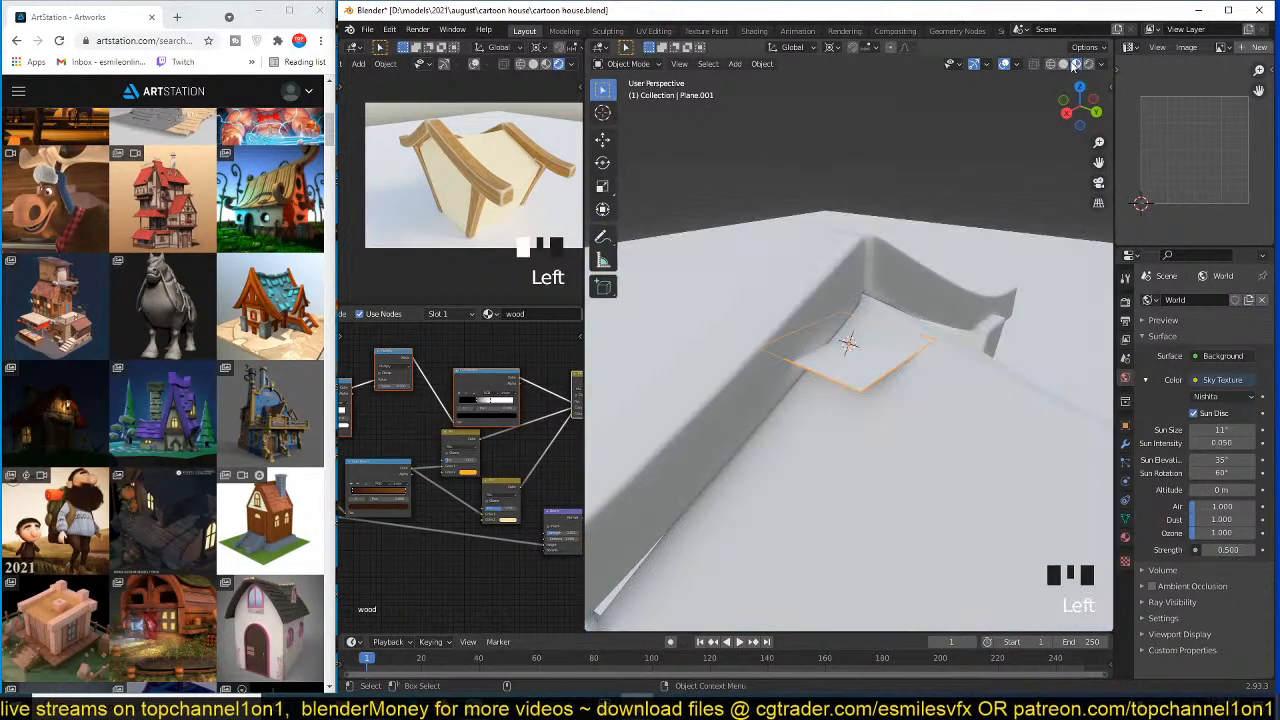
left_click(1067, 61)
key("grave")
key("ctrl+s")
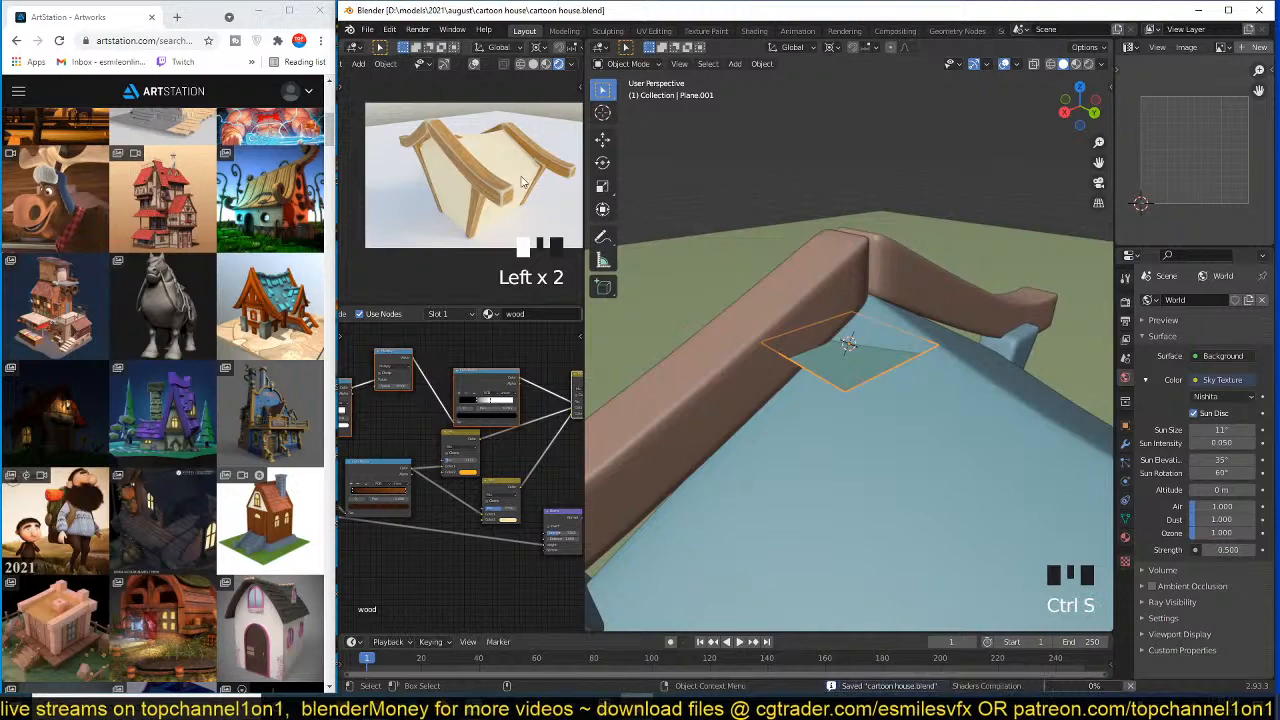
- Frame the plane in the rendered view and examine its wood material beside the beam
key("KP_Decimal")
scroll(433, 200, "down", 8)
key("grave")
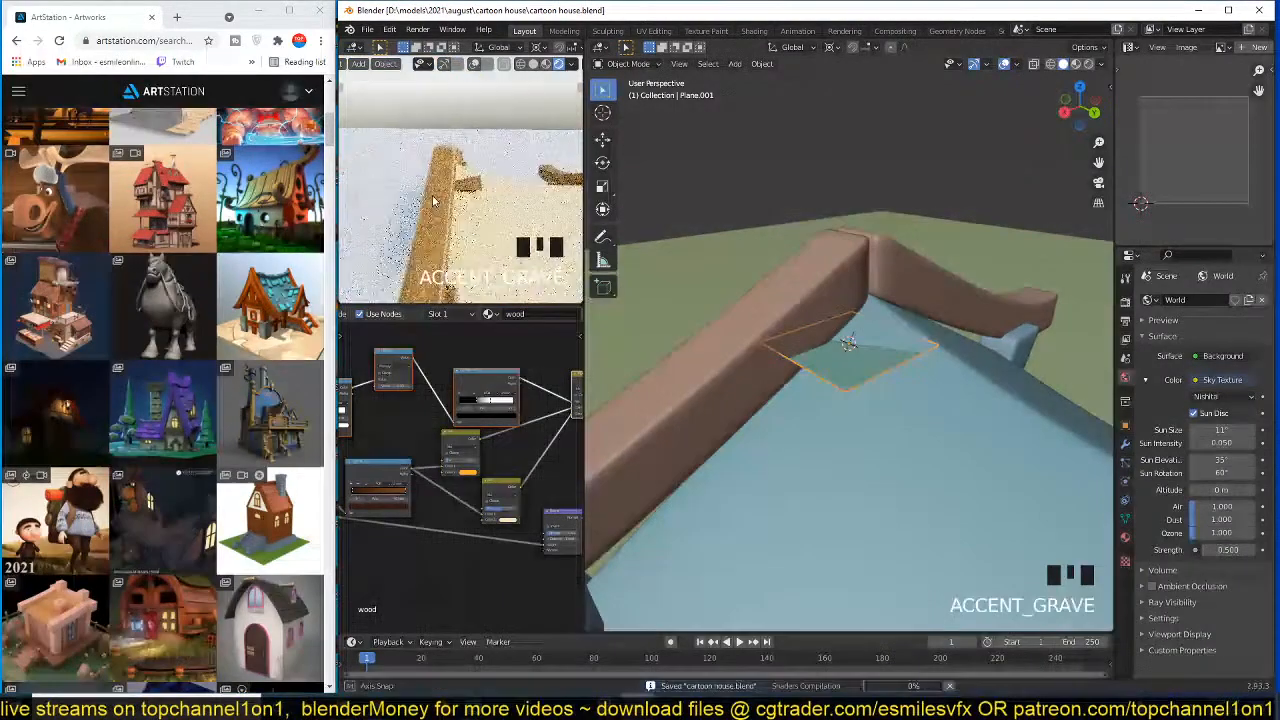
scroll(433, 200, "up", 3)
key("grave")
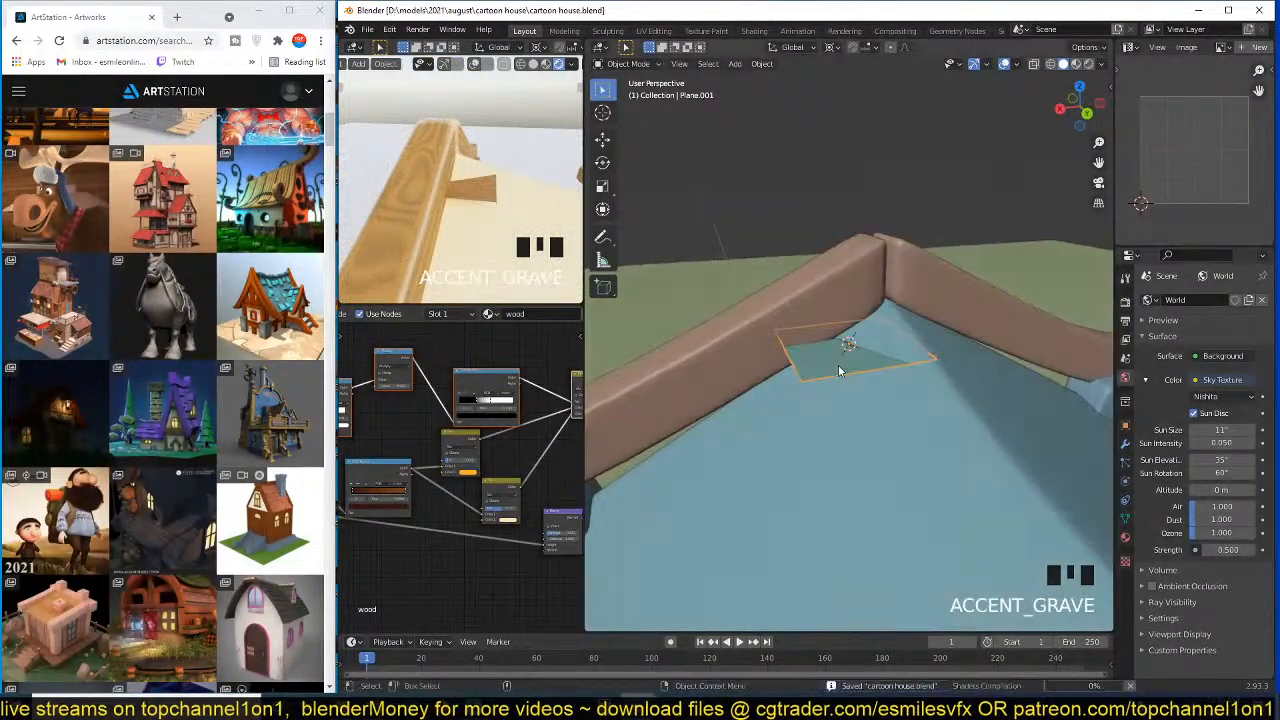
- Raise the plane along Z until it sits above the peak of the front beam
key("g")
key("z")
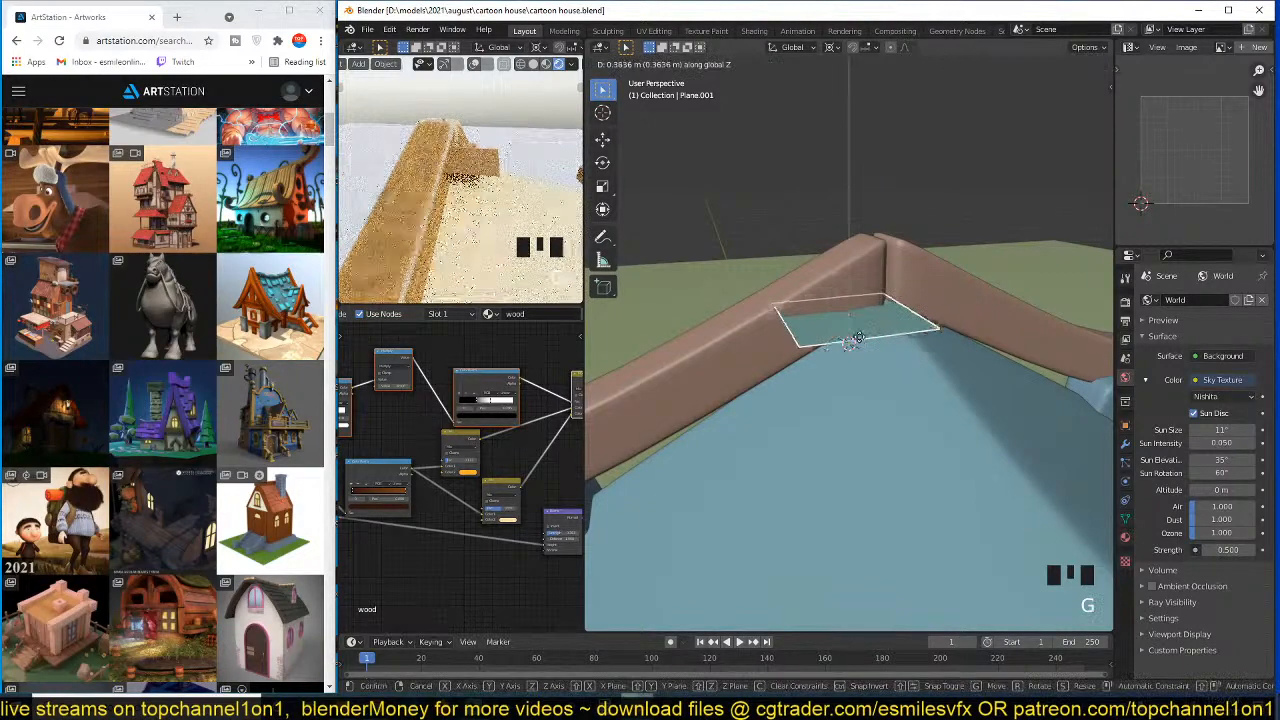
middle_click_drag(951, 343, 925, 316)
- Switch the pivot away from the 3D cursor and try rotating the plane about the X axis
key("r")
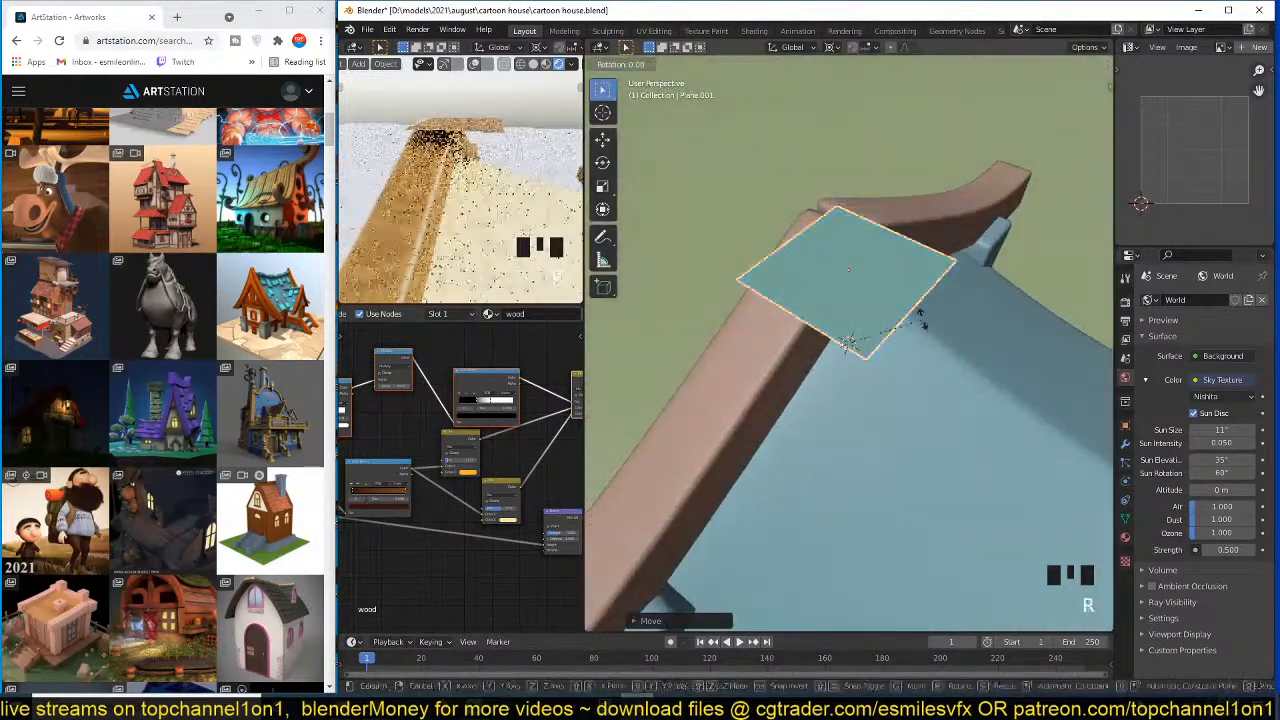
right_click(937, 279)
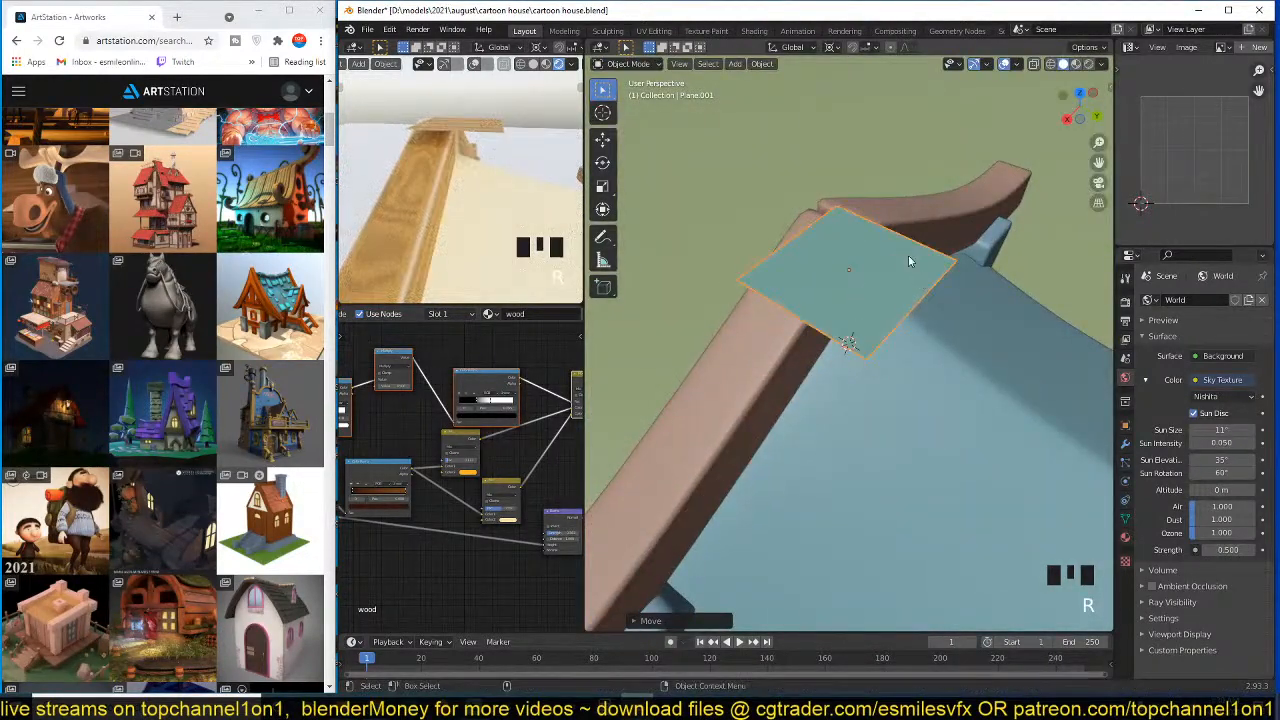
key("period")
key("r")
key("x")
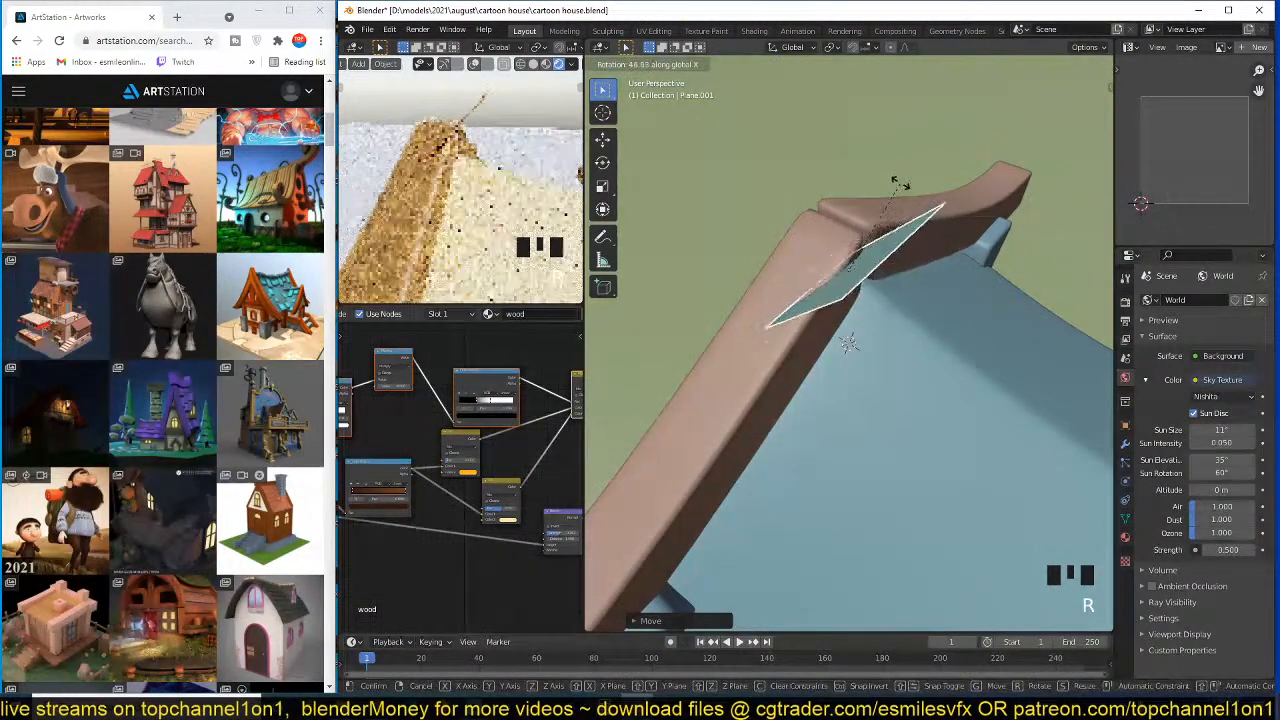
left_click(936, 256)
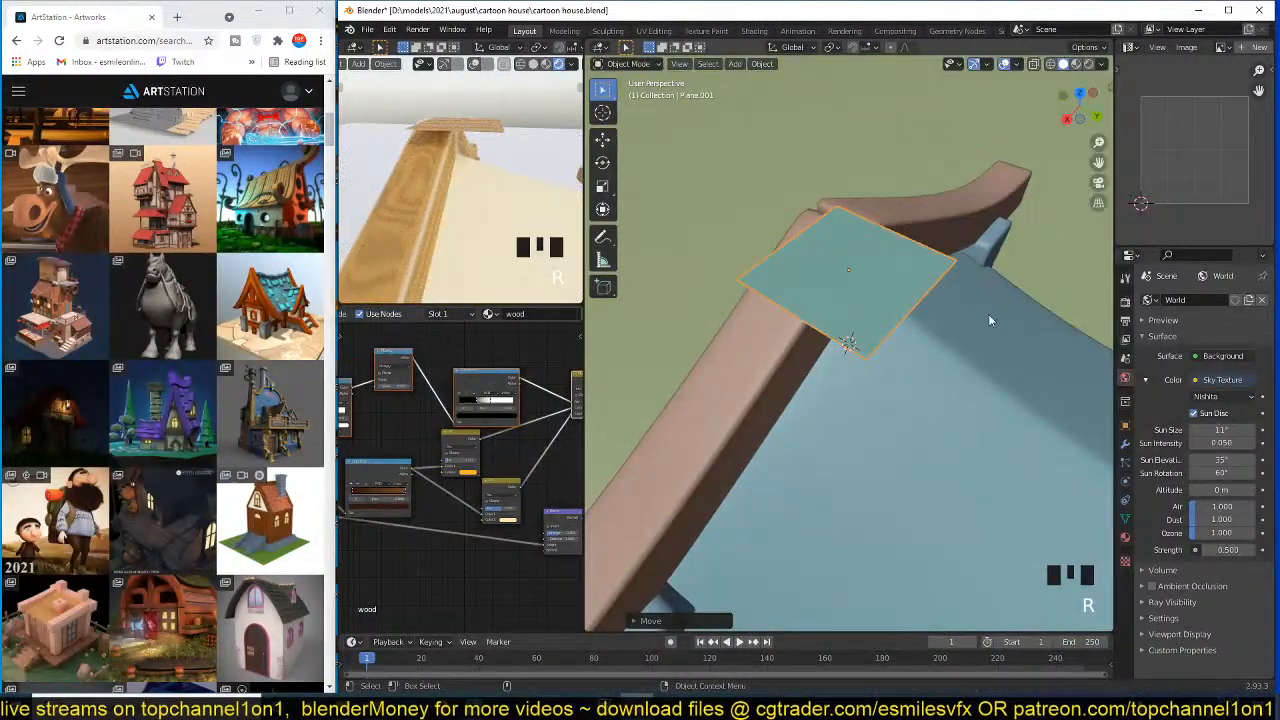
key("r")
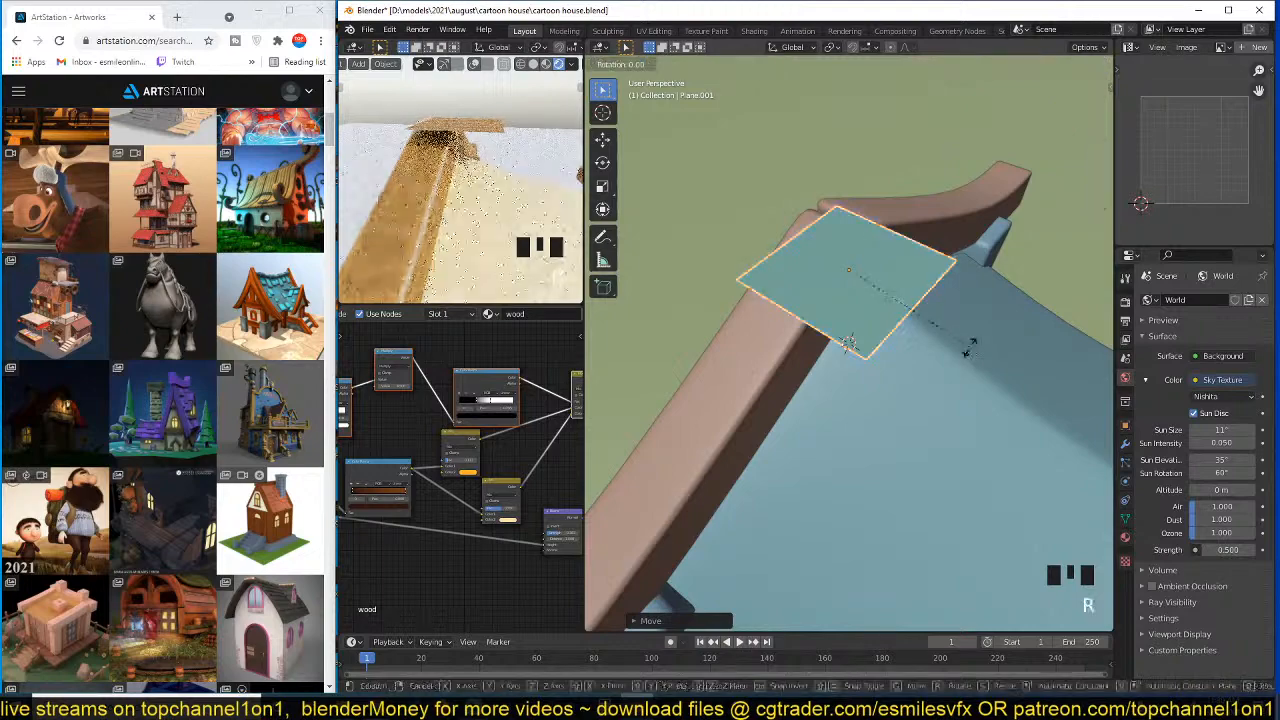
right_click(966, 349)
- Raise one side edge of the plane along Z in edit mode
key("grave")
middle_click_drag(966, 349, 926, 290)
key("Tab")
scroll(906, 311, "up", 2)
key("grave")
scroll(914, 300, "down", 2)
key("grave")
left_click(909, 232, "alt")
left_click_drag(907, 238, 907, 209)
- Cut a loop through the middle of the plane and bevel it into two parallel loops
key("grave")
middle_click_drag(907, 209, 948, 235)
left_click(897, 211)
right_click(897, 211)
key("grave")
key("ctrl+v")
key("ctrl+b")
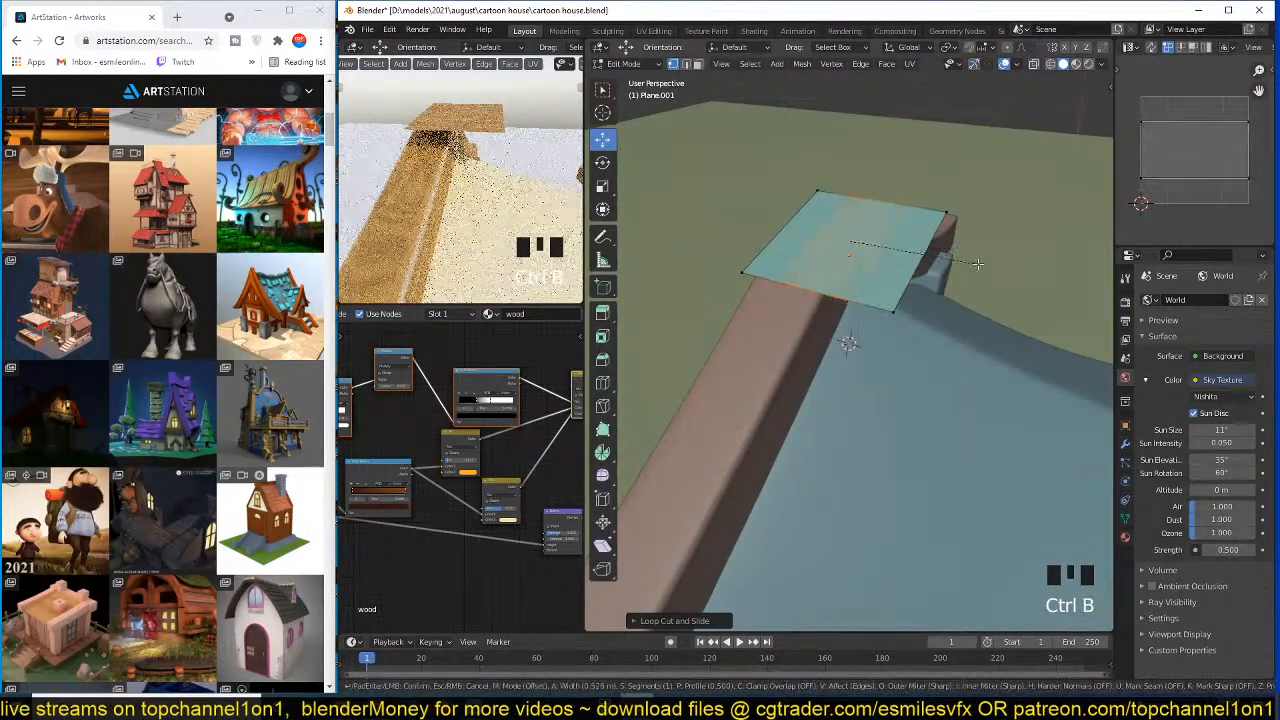
left_click(980, 269)
- Add a centre loop between the two loops, raise it along Z, and bevel it to round the ridge
left_click(886, 206)
right_click(886, 206)
key("grave")
middle_click_drag(886, 206, 868, 178)
left_click_drag(848, 172, 848, 149)
key("grave")
middle_click_drag(848, 149, 901, 219)
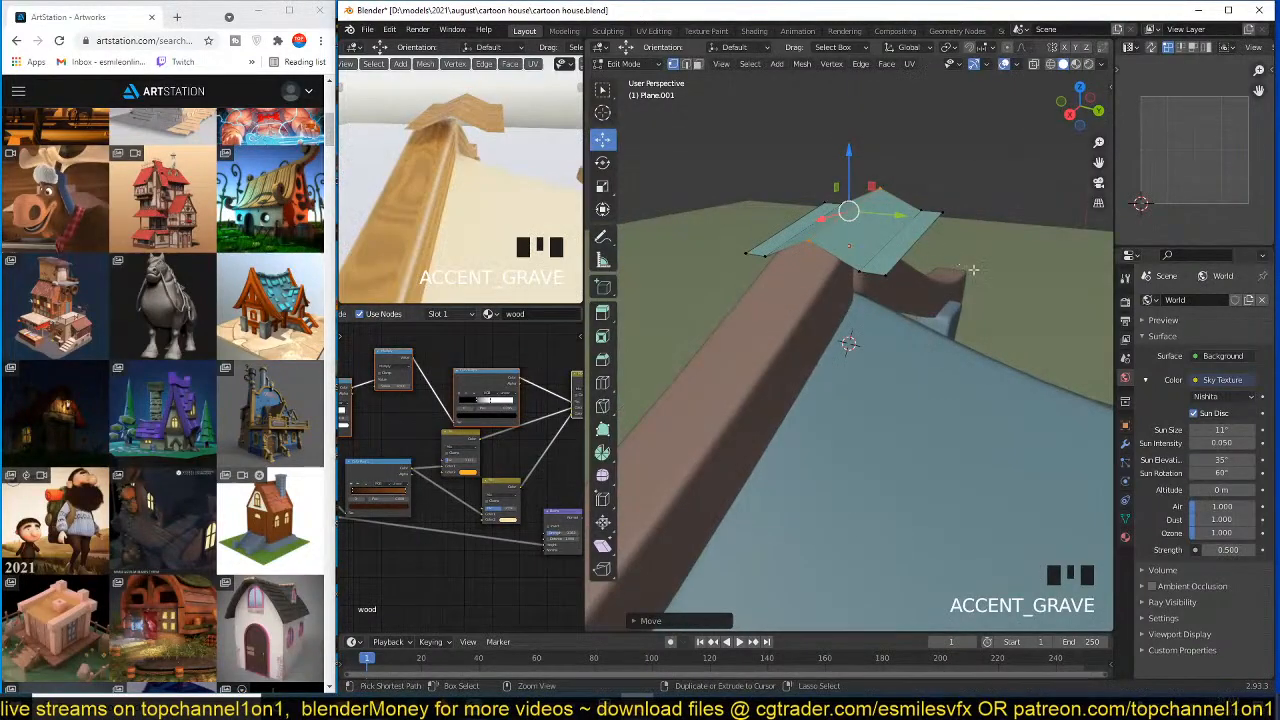
key("ctrl+b")
left_click(1006, 303)
key("Tab")
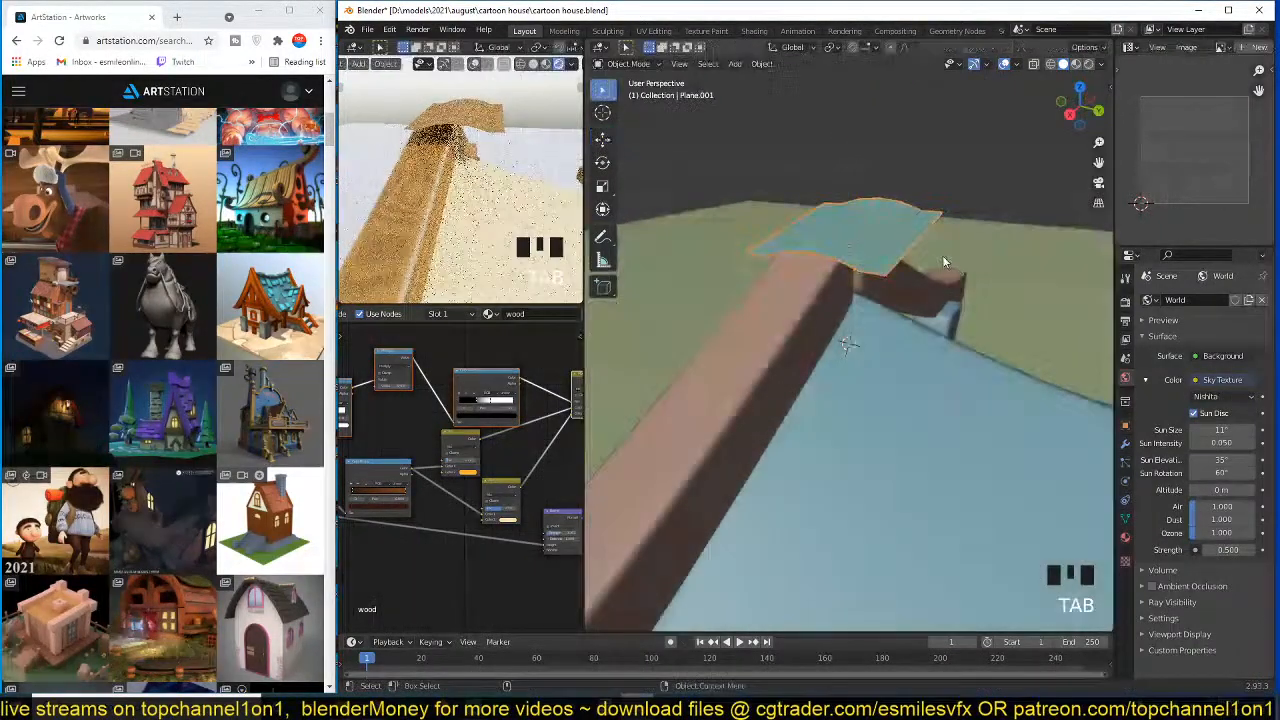
- Raise the plane's opposite side edge along Z so that both sides flare upward
key("grave")
middle_click_drag(942, 262, 946, 221)
right_click(889, 247)
key("grave")
key("Tab")
left_click(948, 200, "alt")
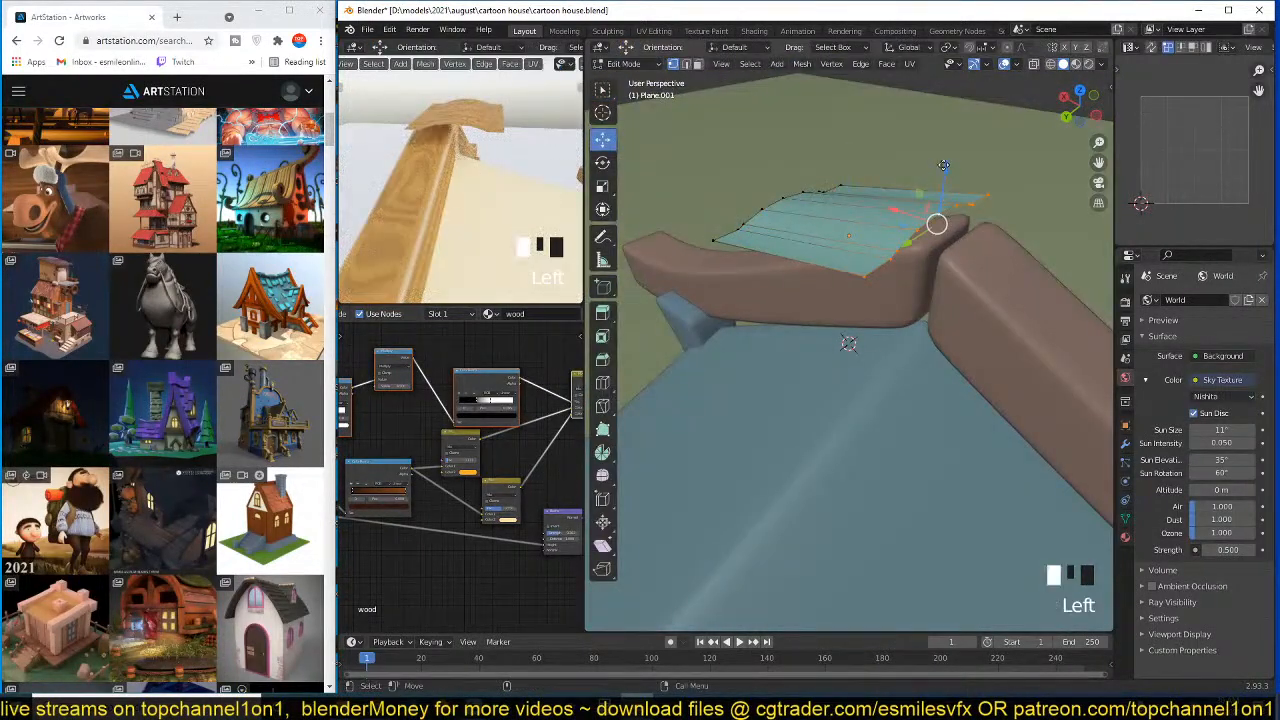
left_click_drag(943, 165, 946, 140)
key("Tab")
- Add a Solidify modifier to the plane with a thickness of 0.08 m and Only Rim enabled
key("grave")
middle_click_drag(946, 140, 1133, 413)
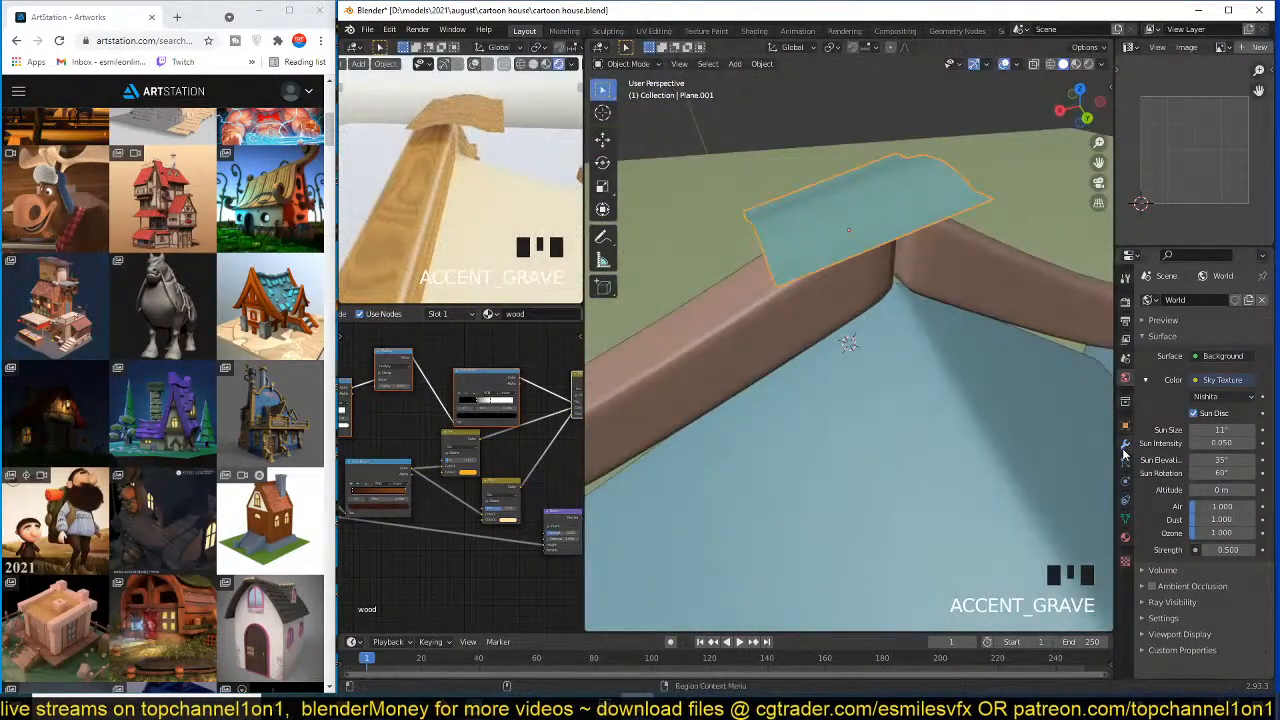
left_click(1125, 444)
left_click(1200, 302)
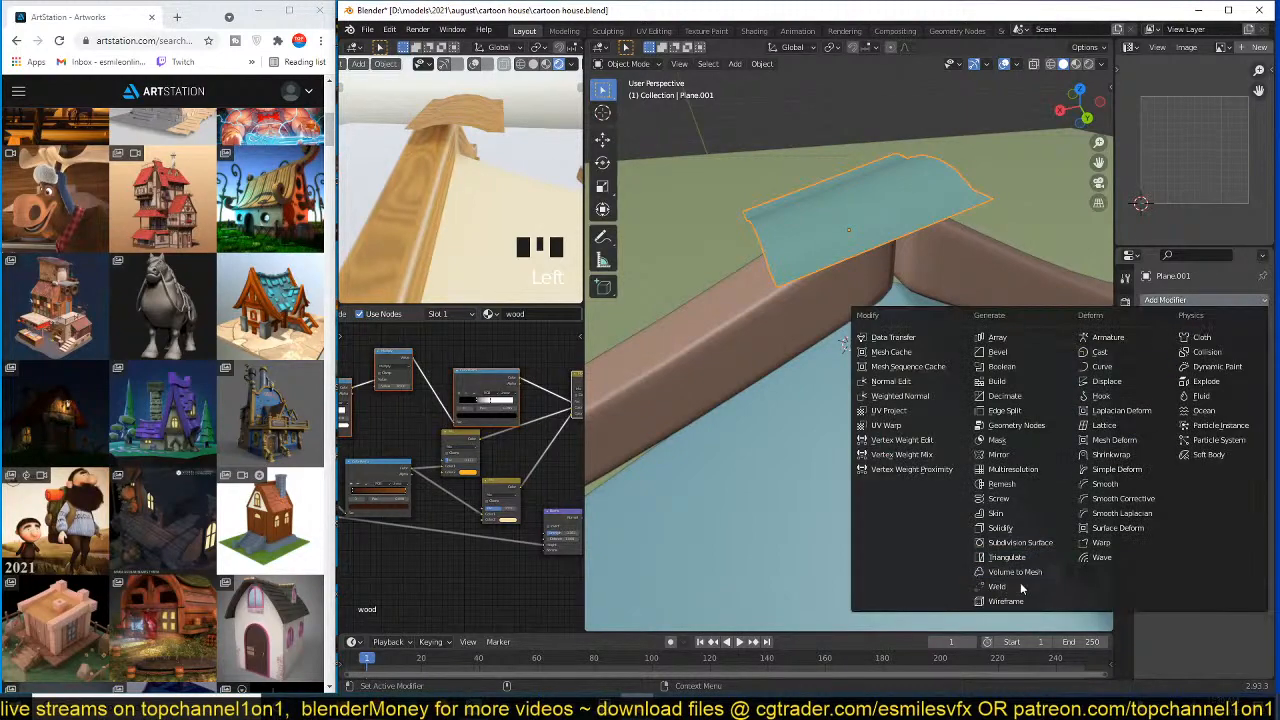
left_click(1024, 530)
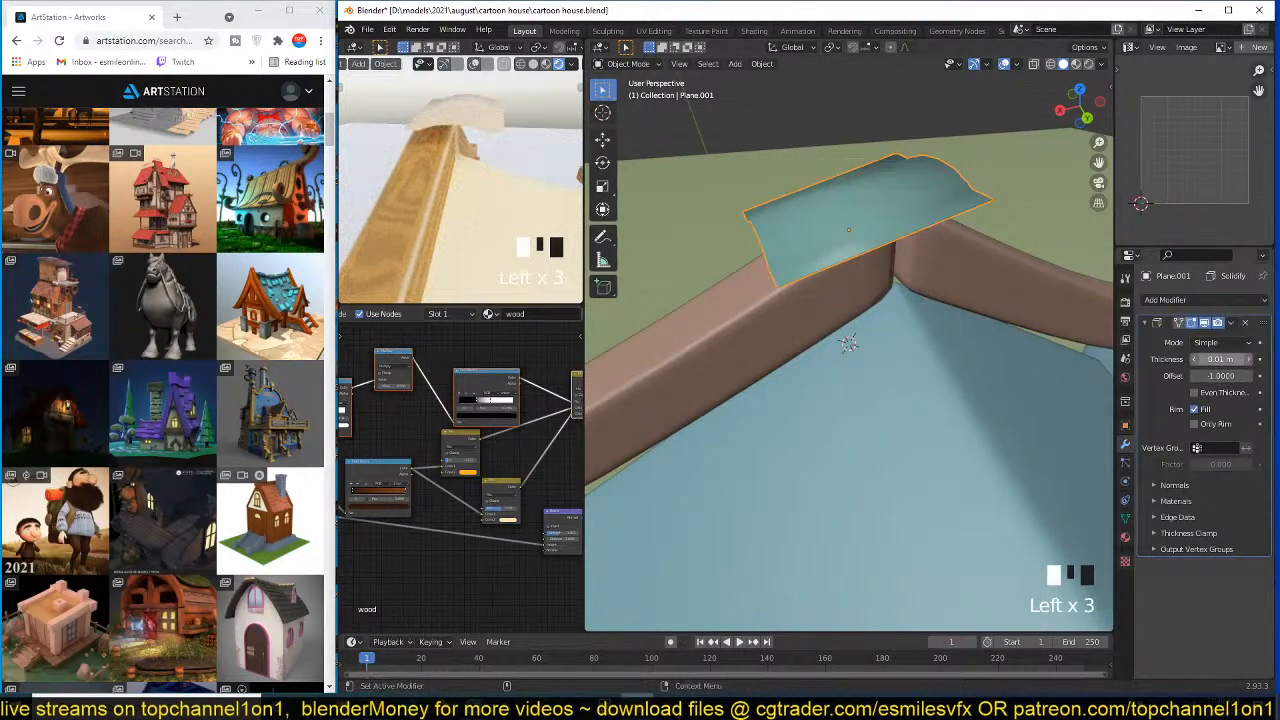
left_click(1196, 424)
- Cut a loop across the roof piece, lower it slightly along Z, and bevel it with two segments to form a smooth sag
key("grave")
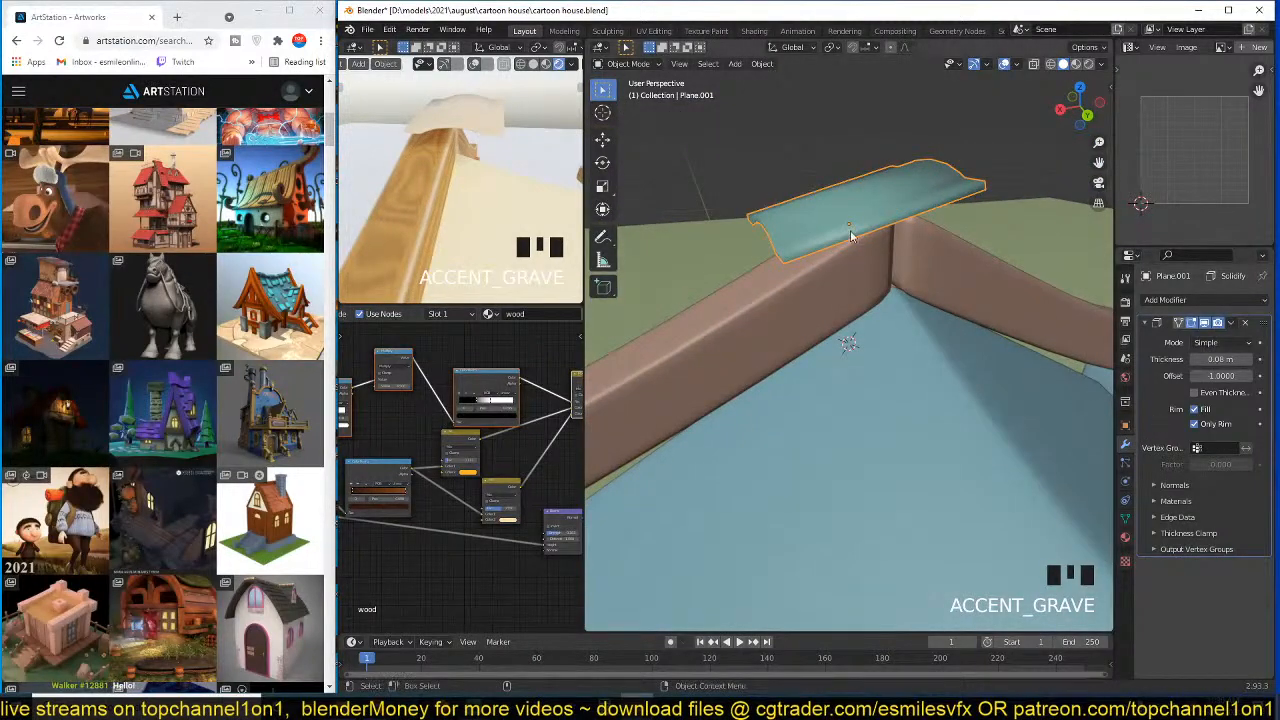
key("Tab")
key("ctrl+r")
left_click(851, 155)
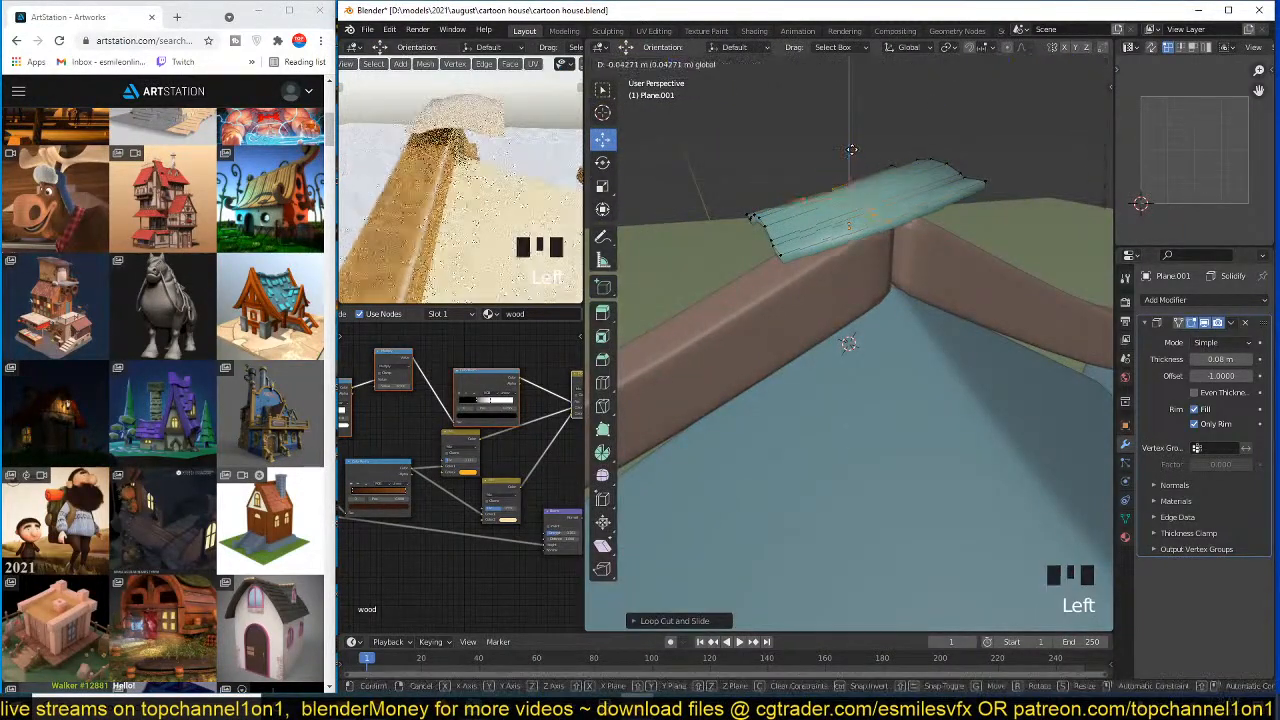
left_click(851, 152)
key("ctrl+b")
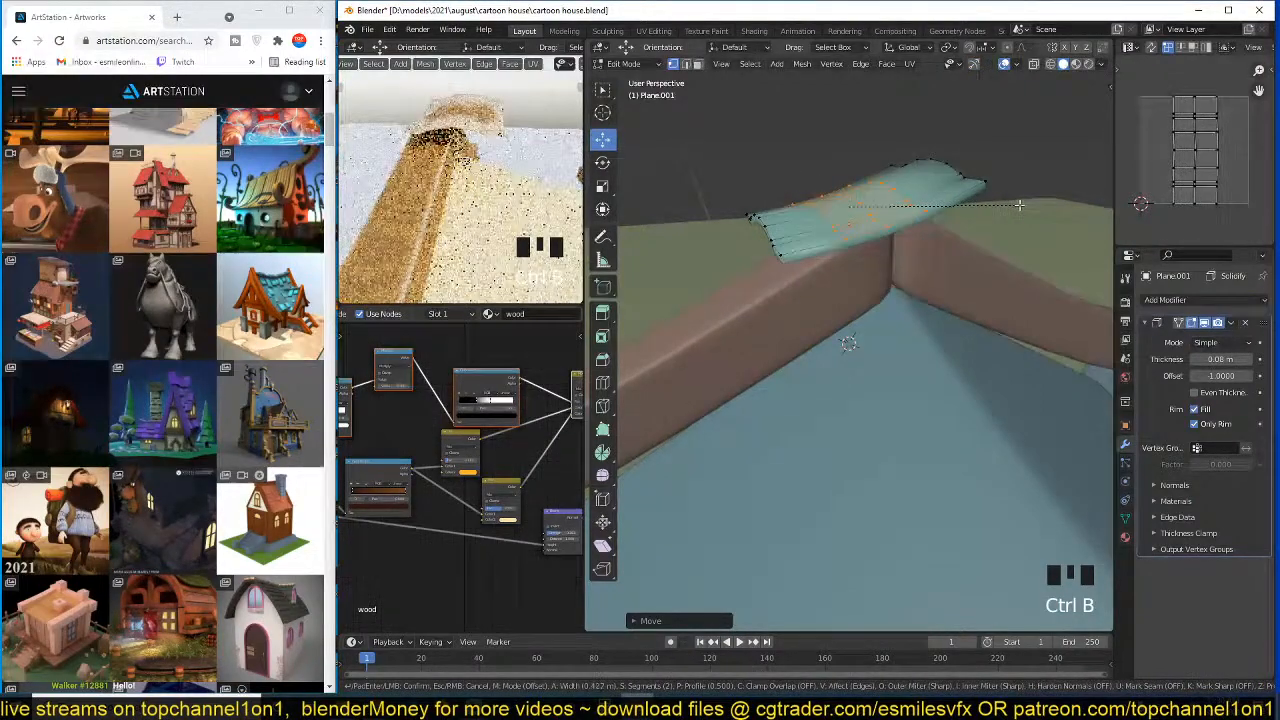
left_click(1022, 205)
key("Tab")
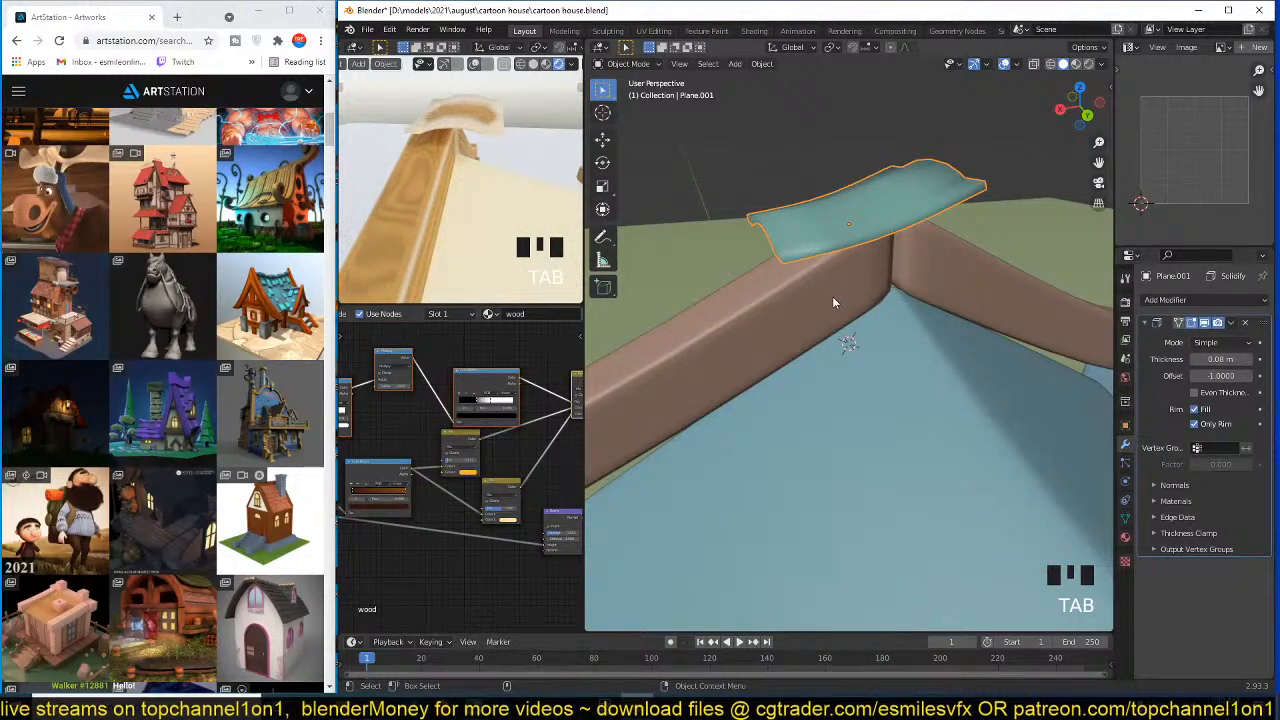
- Save the file and add a Bevel modifier after the roof piece's Solidify modifier
middle_click_drag(884, 280, 990, 328)
key("ctrl+s")
scroll(951, 342, "up", 3)
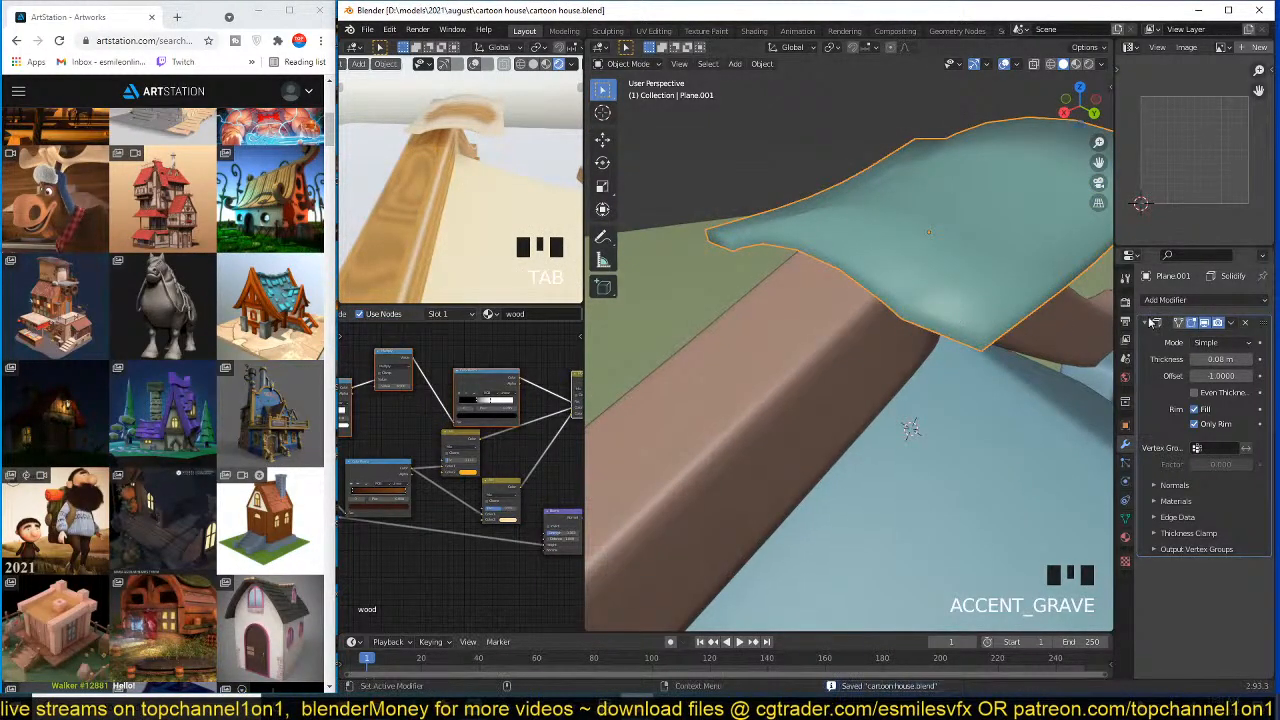
left_click(1152, 322)
left_click(1182, 299)
left_click(1010, 354)
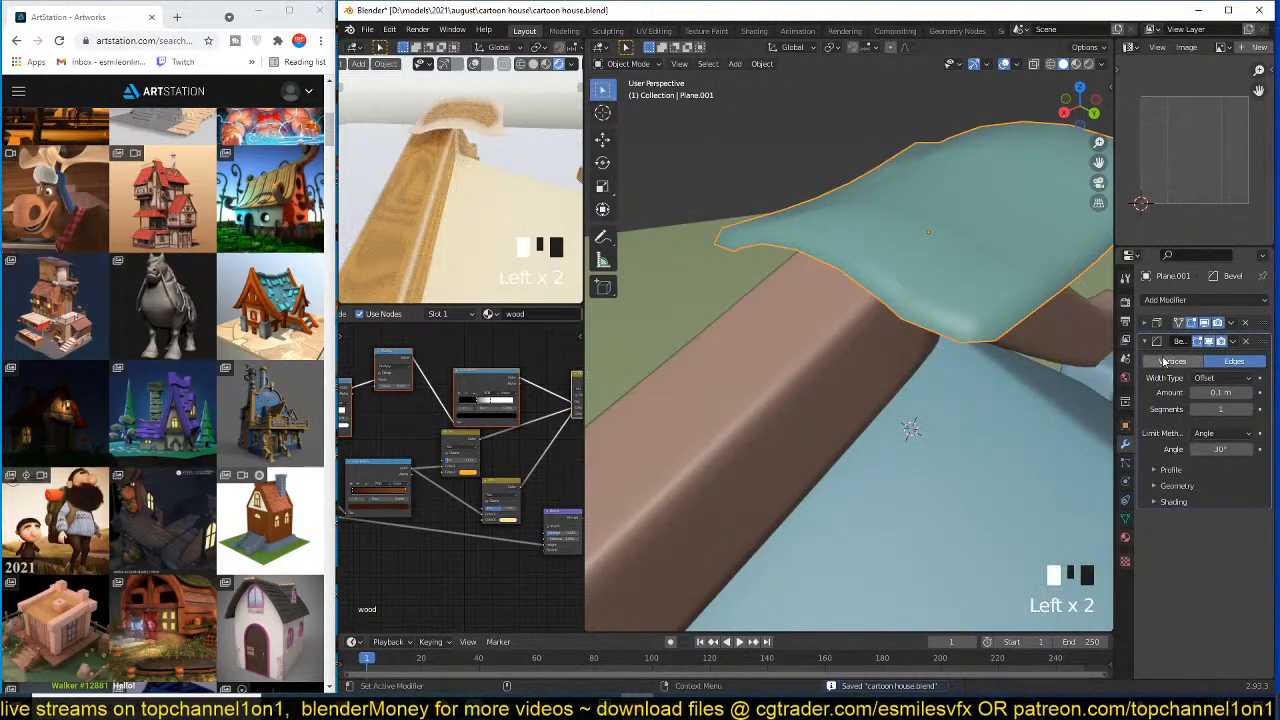
- Apply the roof piece's scale and save the file
key("ctrl+a")
left_click(913, 305)
key("ctrl+a")
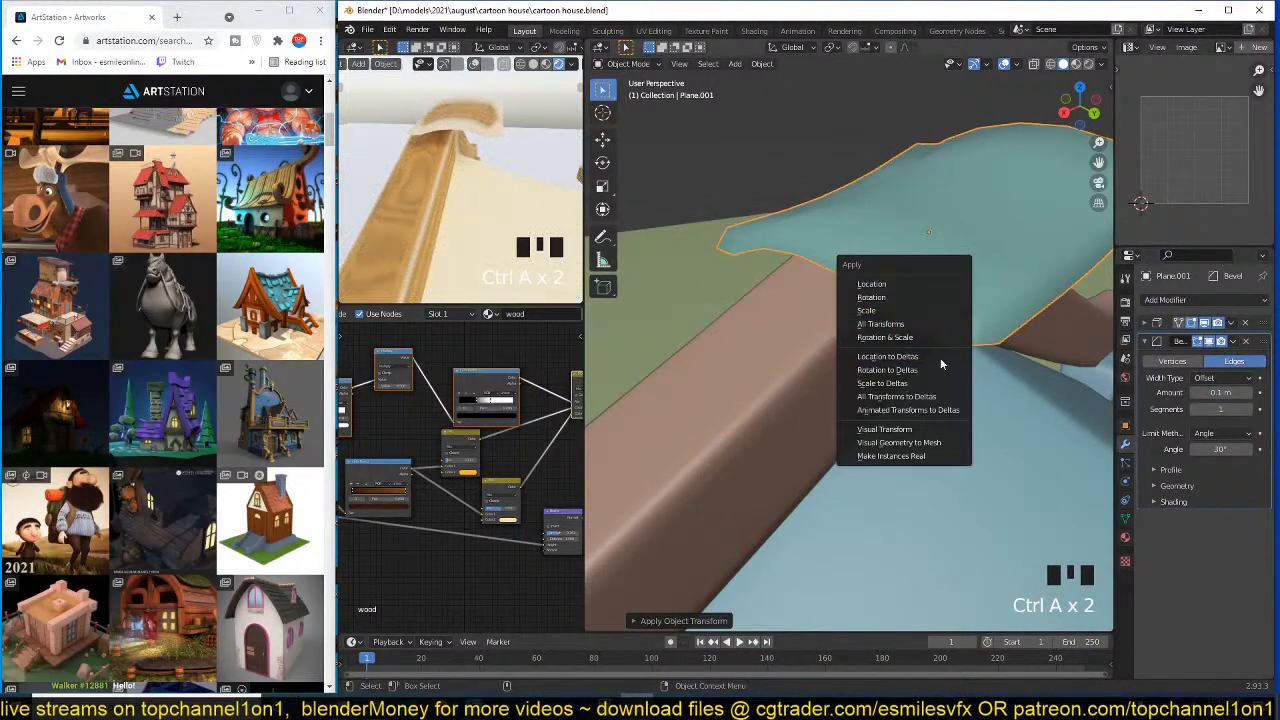
key("q")
key("ctrl+s")
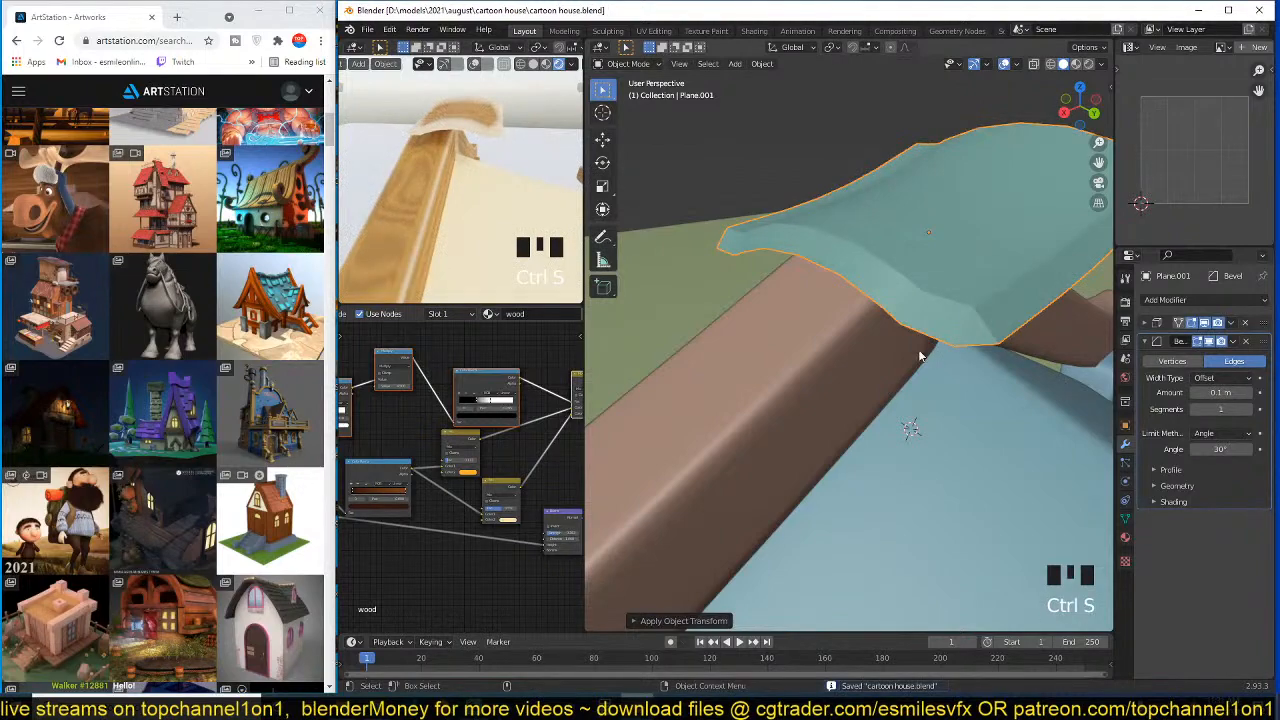
- Set the Bevel modifier's amount to 0.017 m and enable Harden Normals in its shading options
key("grave")
left_click_drag(1225, 392, 1249, 392, "shift")
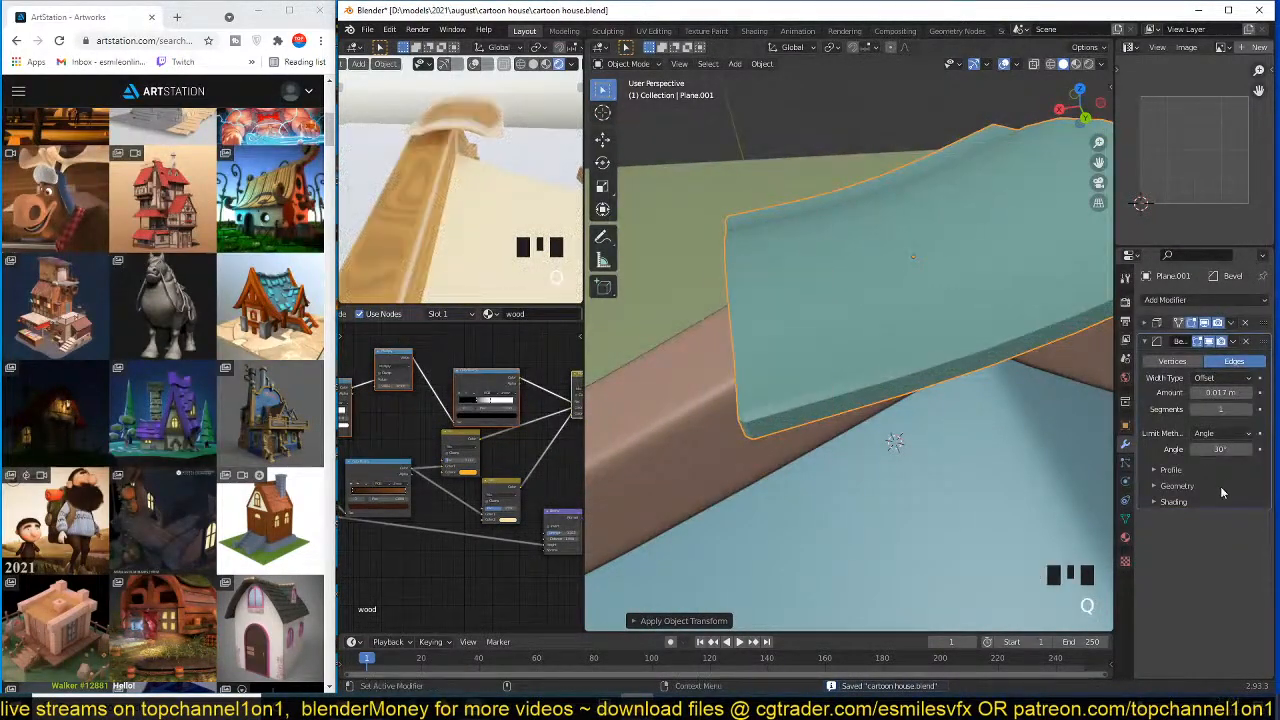
left_click(1173, 501)
left_click(1193, 521)
key("grave")
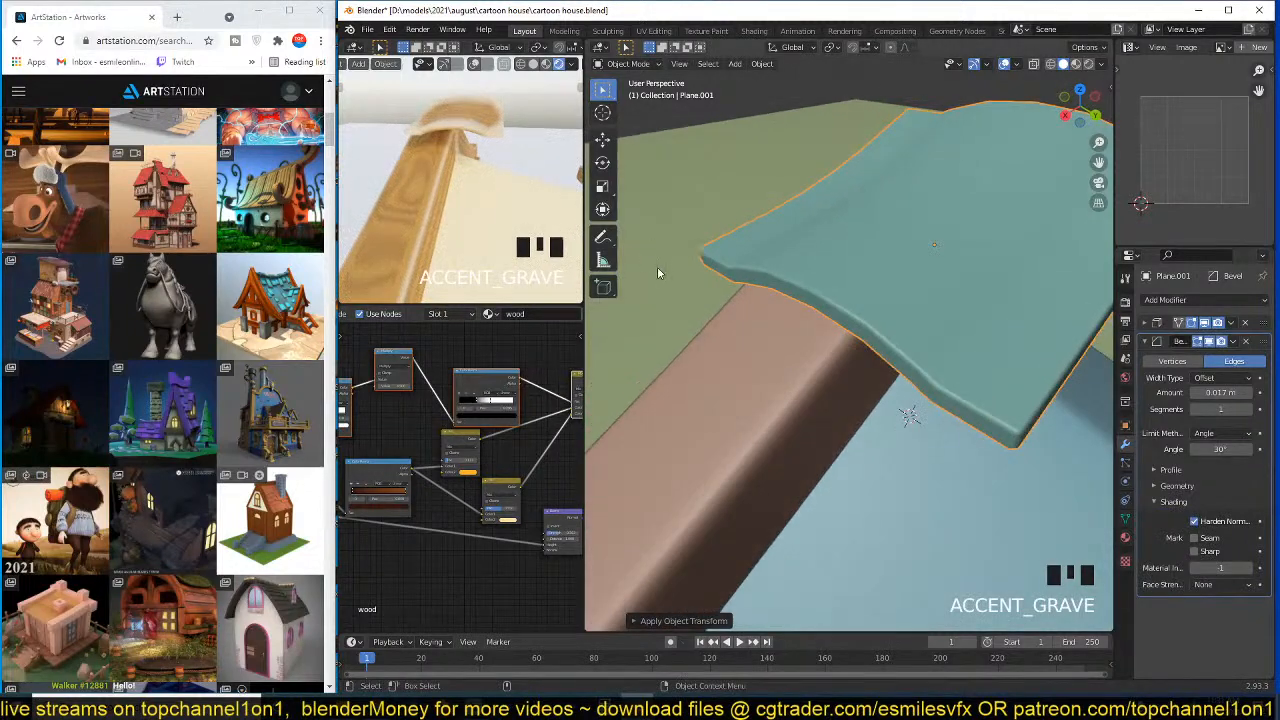
- Frame the roof piece in the rendered view and examine its wood grain alongside the material nodes
key("ctrl+a")
scroll(470, 450, "down", 4)
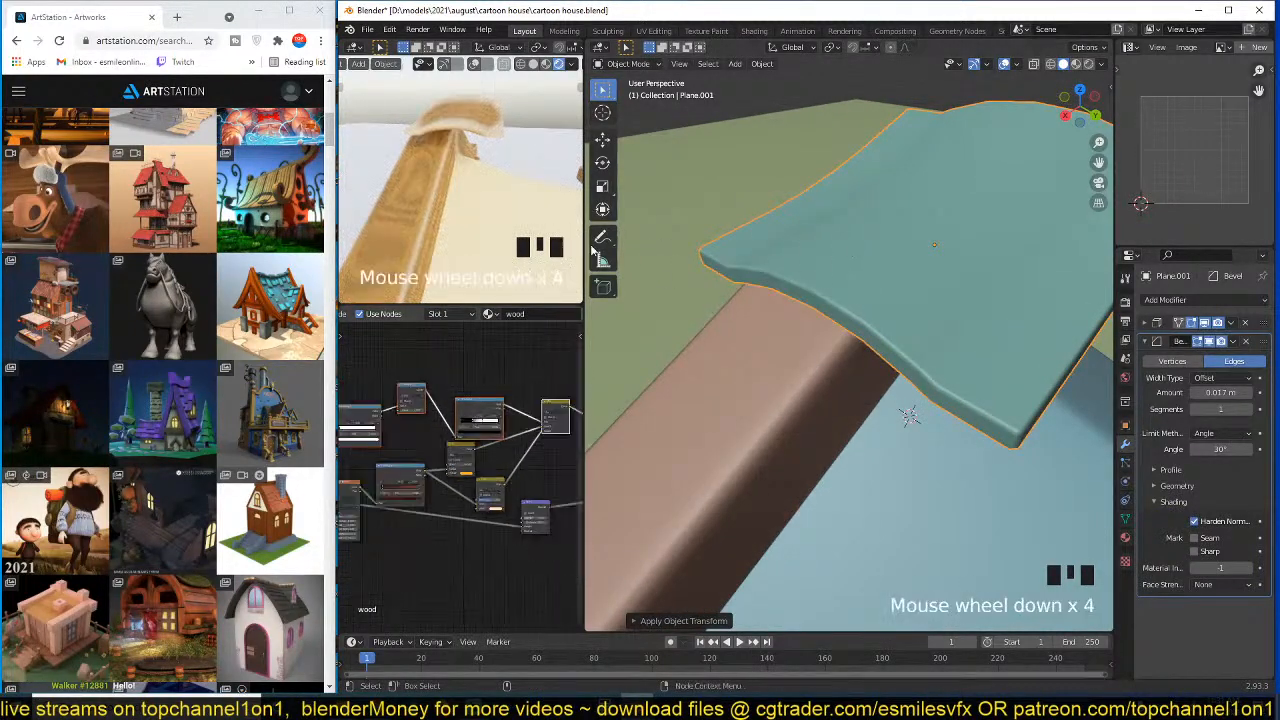
key("grave")
scroll(528, 383, "down", 5)
scroll(705, 343, "down", 2)
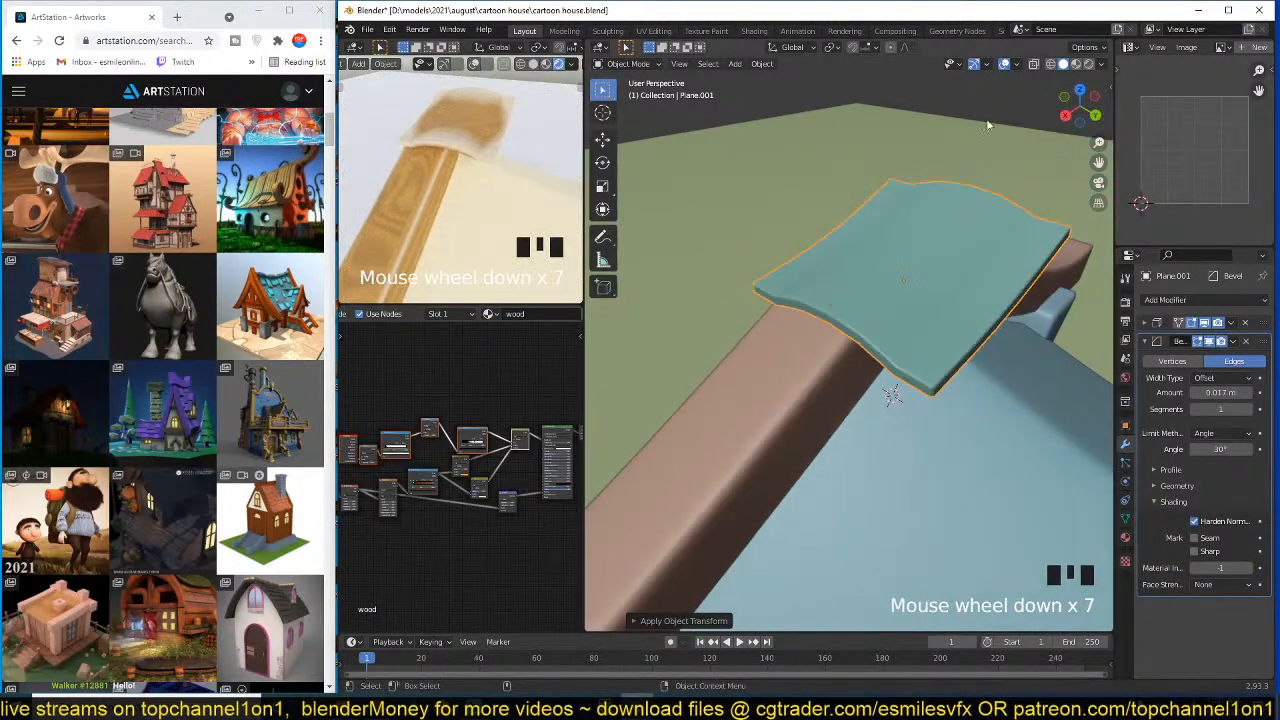
key("KP_Decimal")
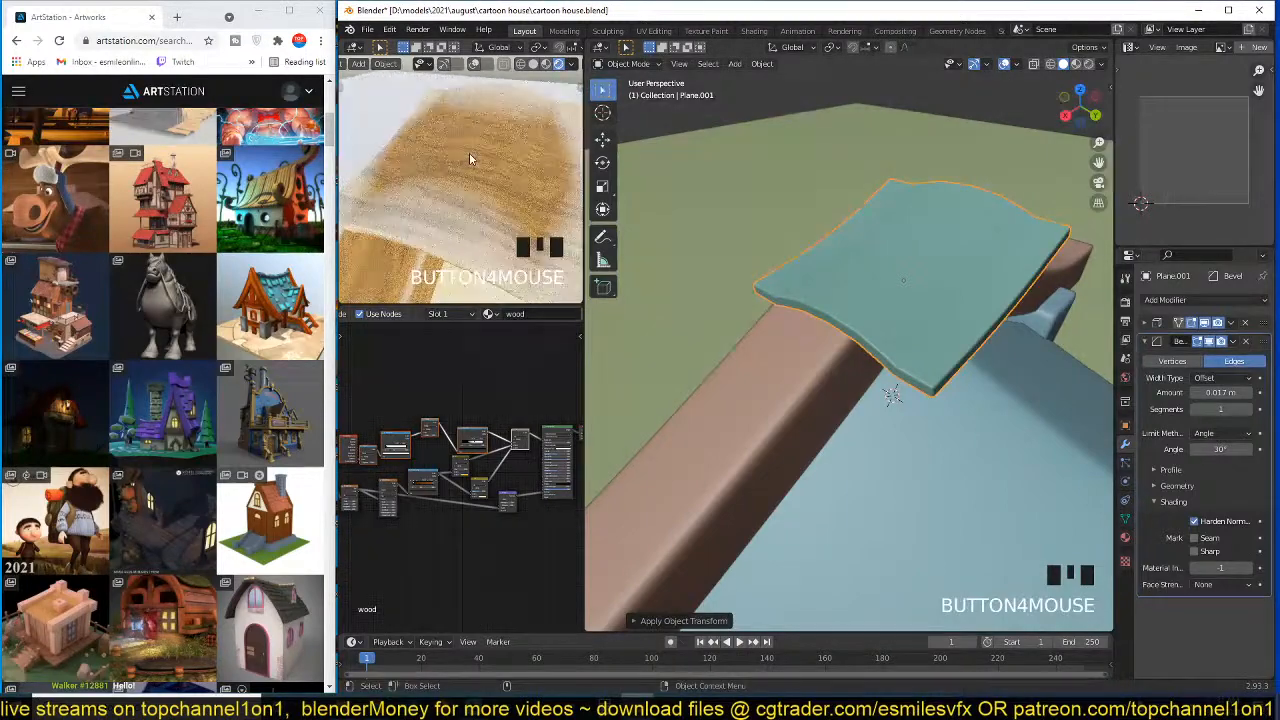
scroll(470, 370, "up", 3)
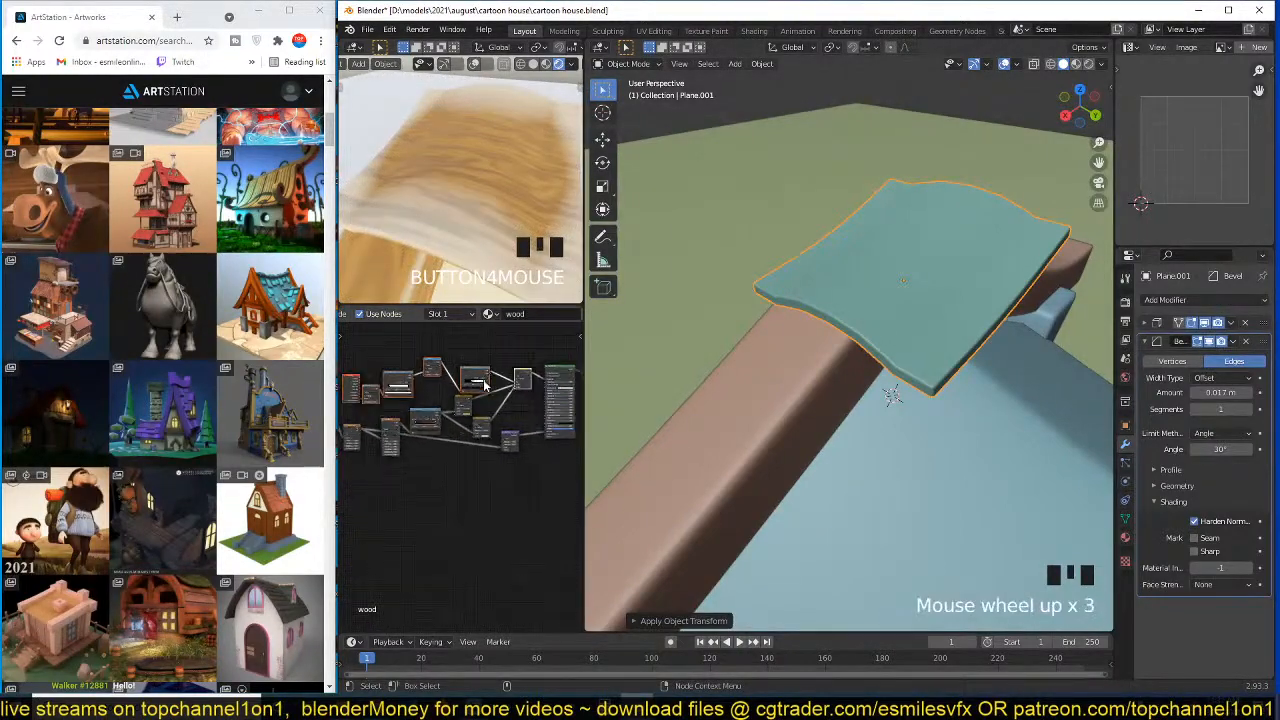
- Make a separate copy of the roof piece's wood material, name it roof, and save the file
scroll(435, 403, "up", 3)
scroll(550, 313, "down", 4)
left_click(477, 314)
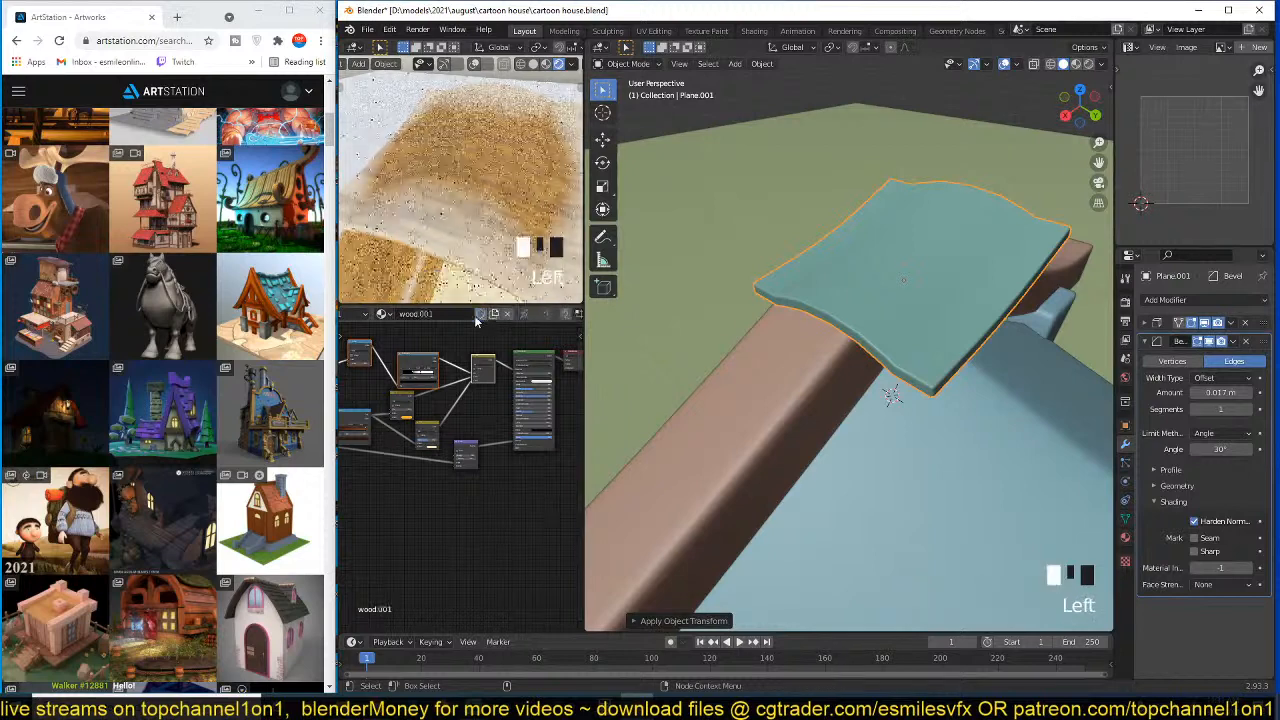
left_click(437, 314)
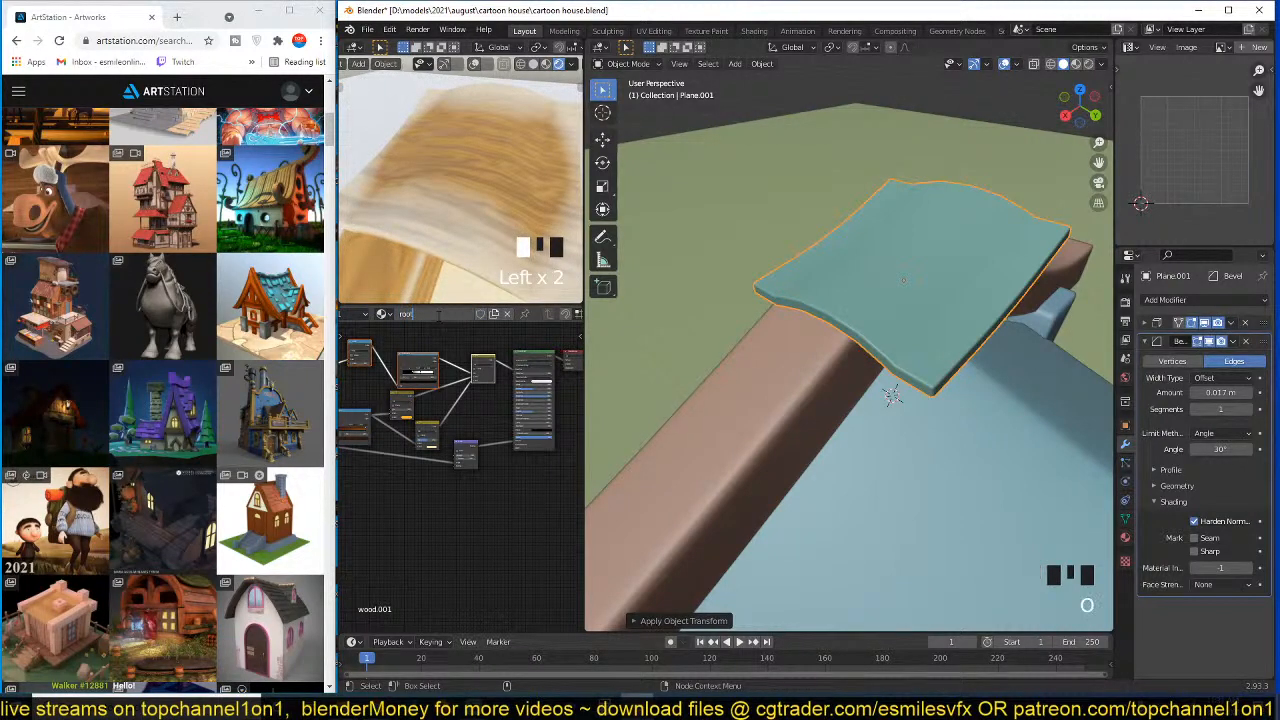
type("roof")
middle_click_drag(443, 365, 494, 408)
key("ctrl+s")
scroll(453, 408, "up", 3)
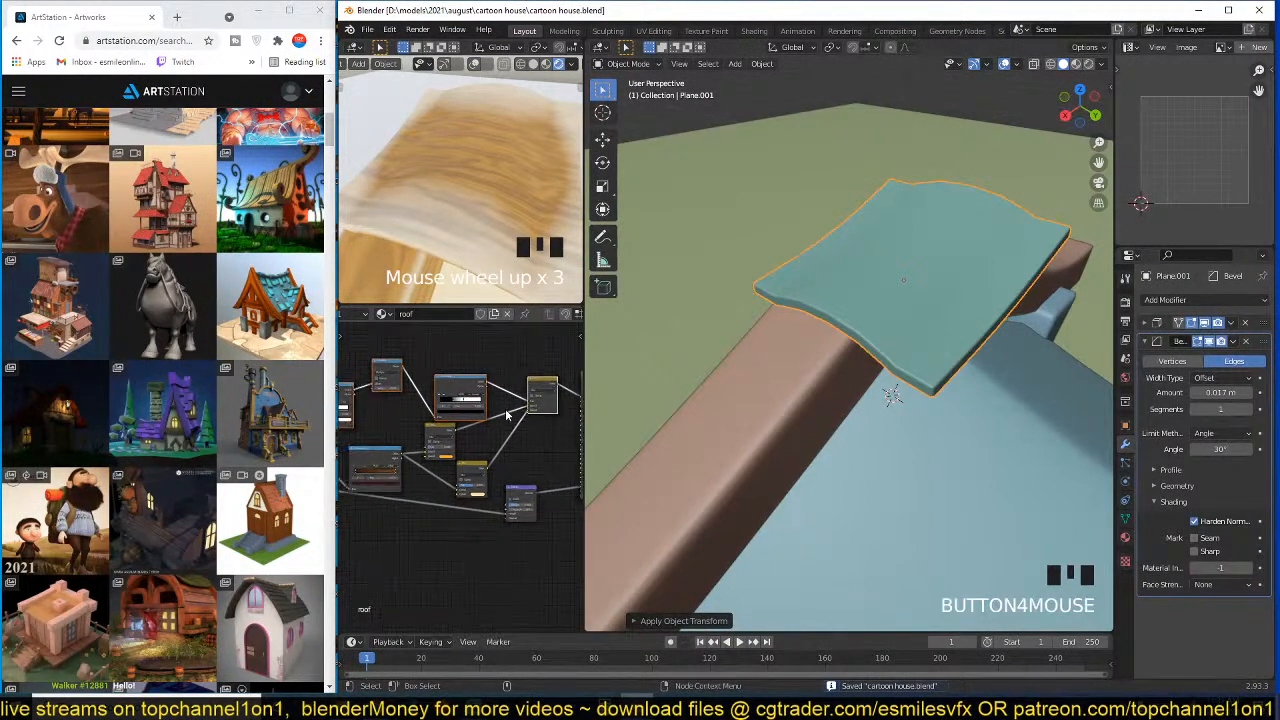
- Add a level 2 Subdivision Surface modifier to the roof piece and save the file
scroll(494, 408, "up", 1)
middle_click_drag(420, 420, 499, 401)
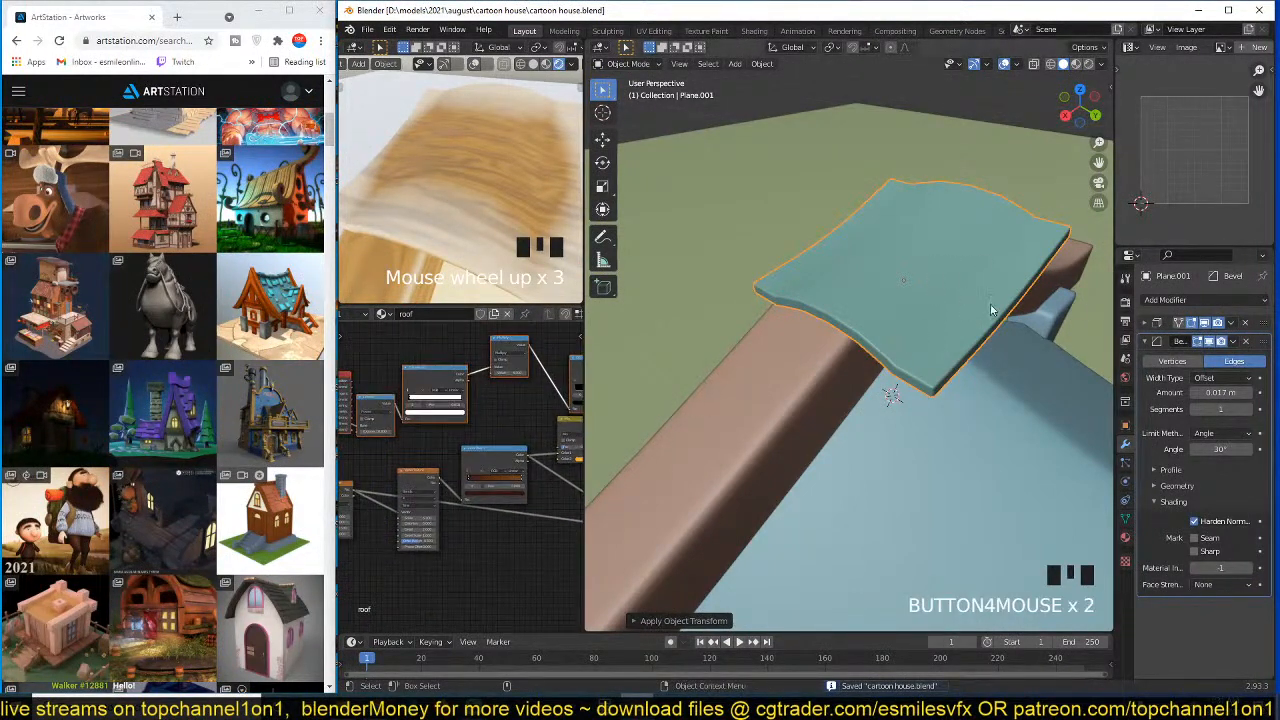
key("ctrl+2")
scroll(470, 190, "down", 2)
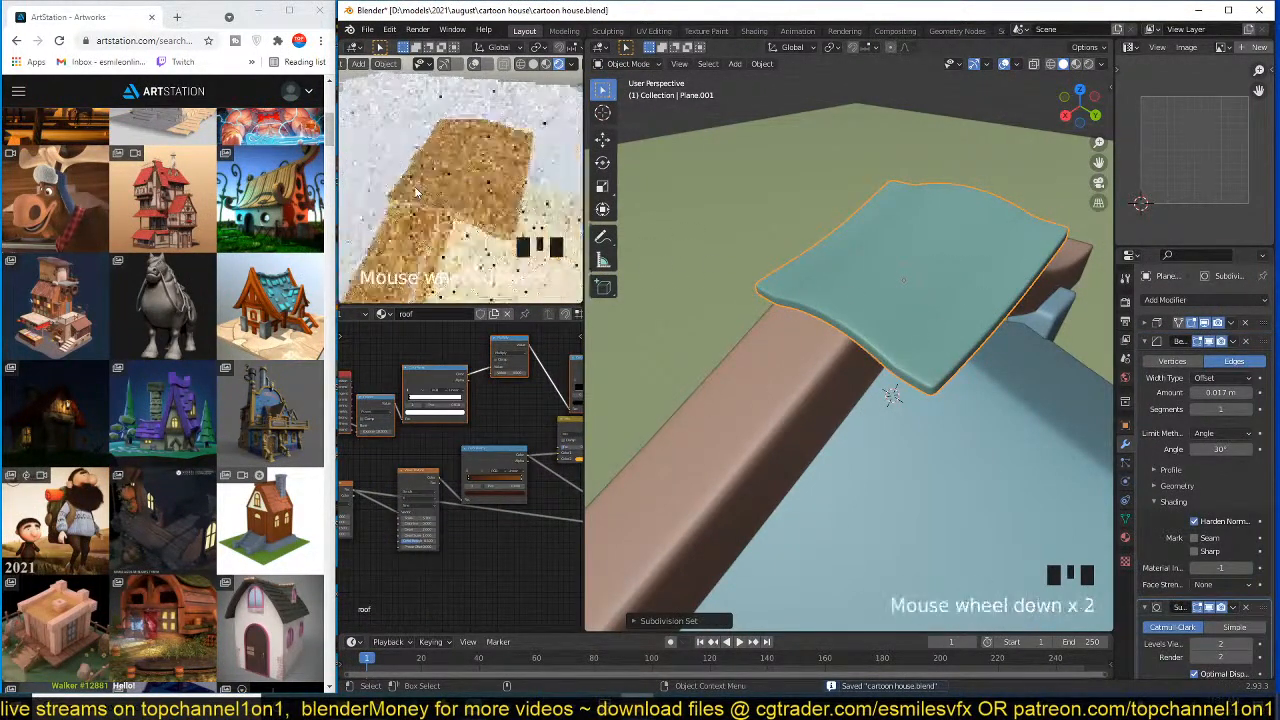
mouse_move(470, 190)
middle_mouse_down()
mouse_move(485, 175)
mouse_move(505, 189)
mouse_move(425, 194)
mouse_move(468, 198)
middle_mouse_up()
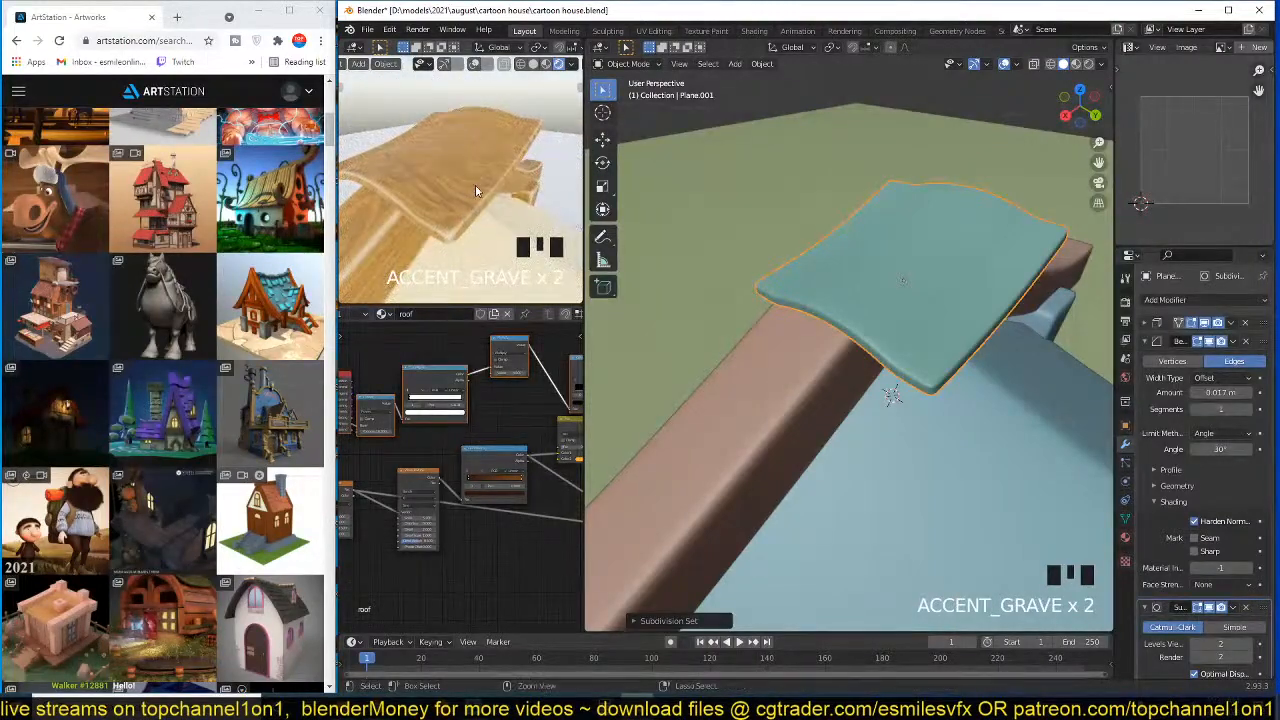
key("ctrl+s")
- Set the thickness of the roof piece's Solidify modifier to 0.14 m
middle_click_drag(979, 276, 935, 252)
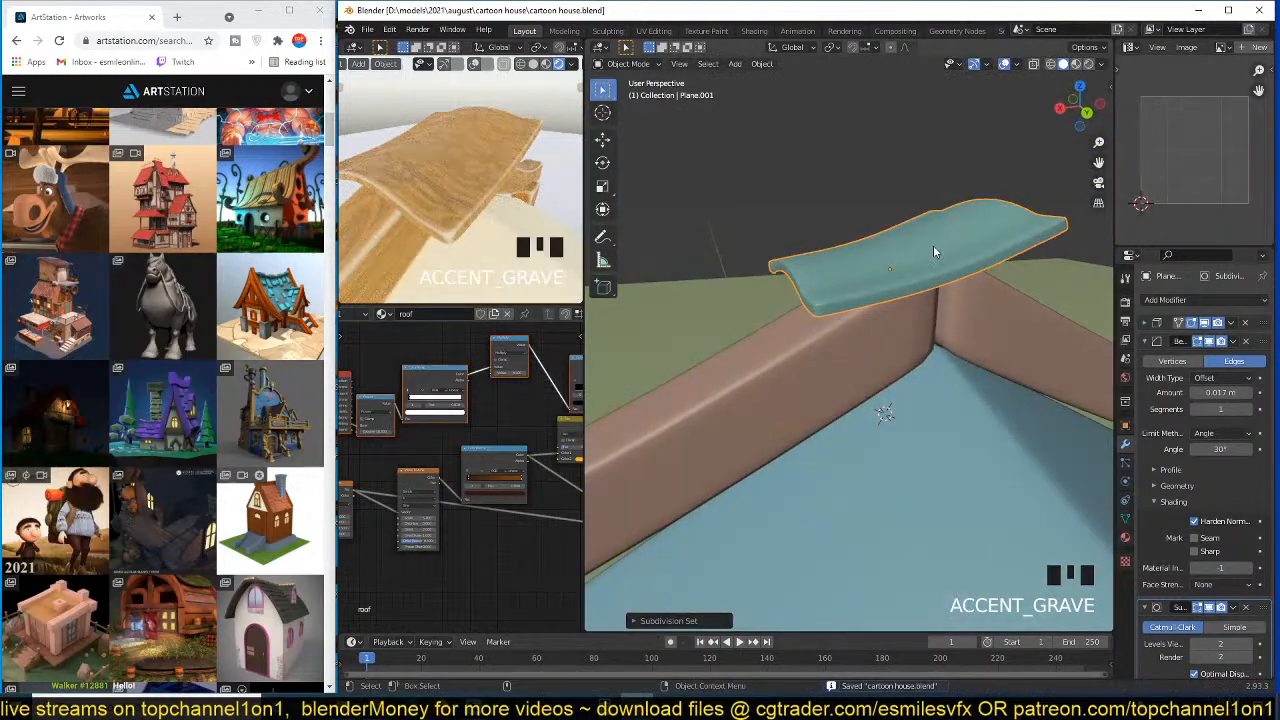
key("Tab")
key("Tab")
key("grave")
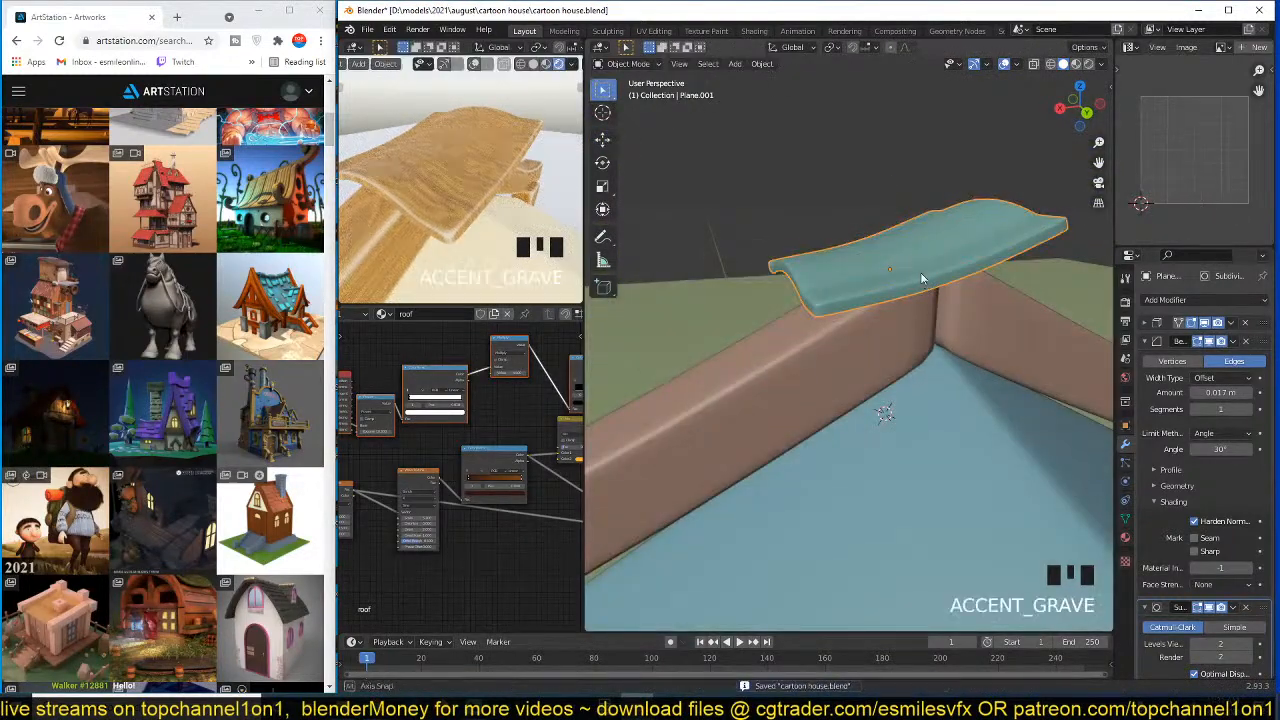
left_click(1145, 341)
left_click(1144, 321)
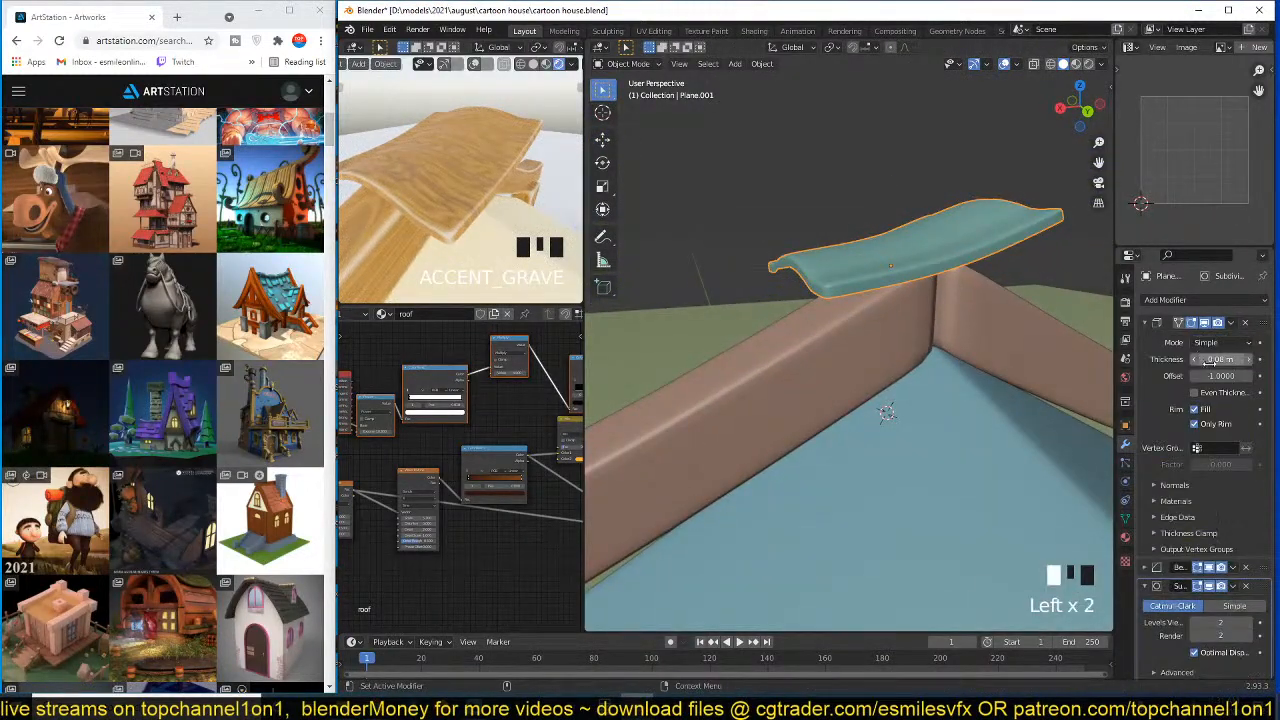
mouse_move(1212, 359)
left_mouse_down()
mouse_move(1250, 359)
mouse_move(1228, 359)
left_mouse_up()
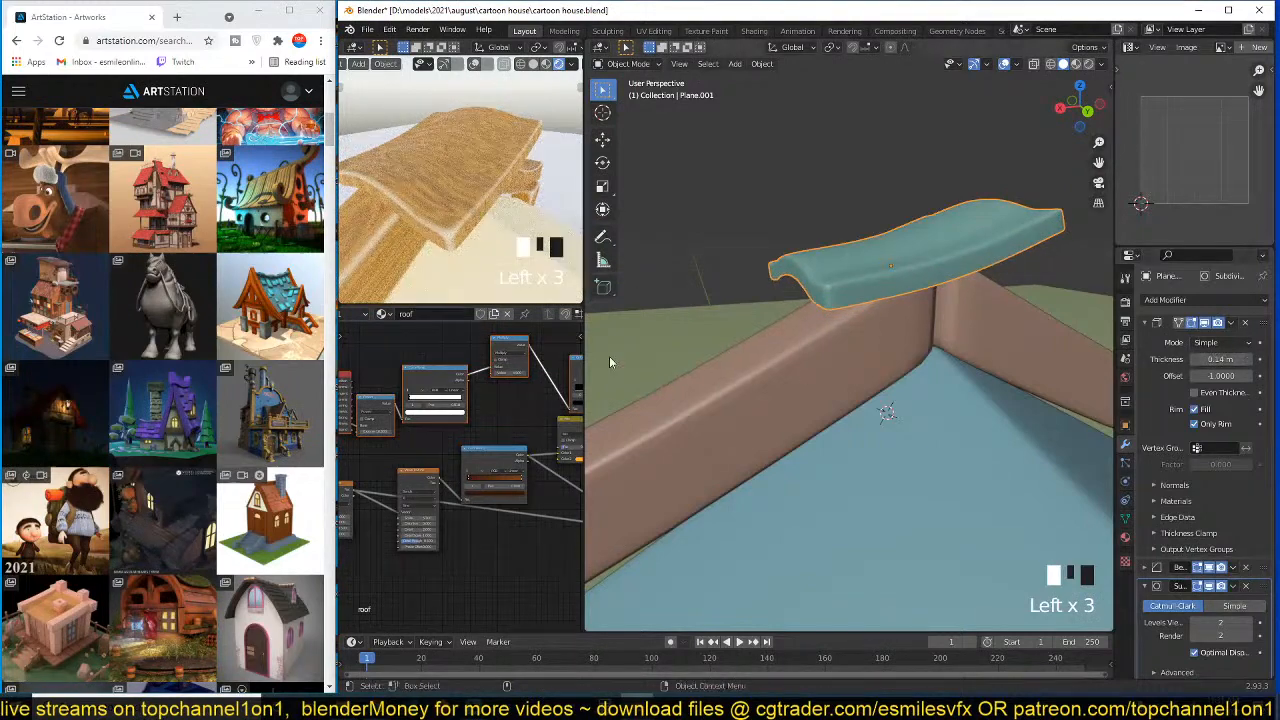
key("grave")
key("grave")
key("grave")
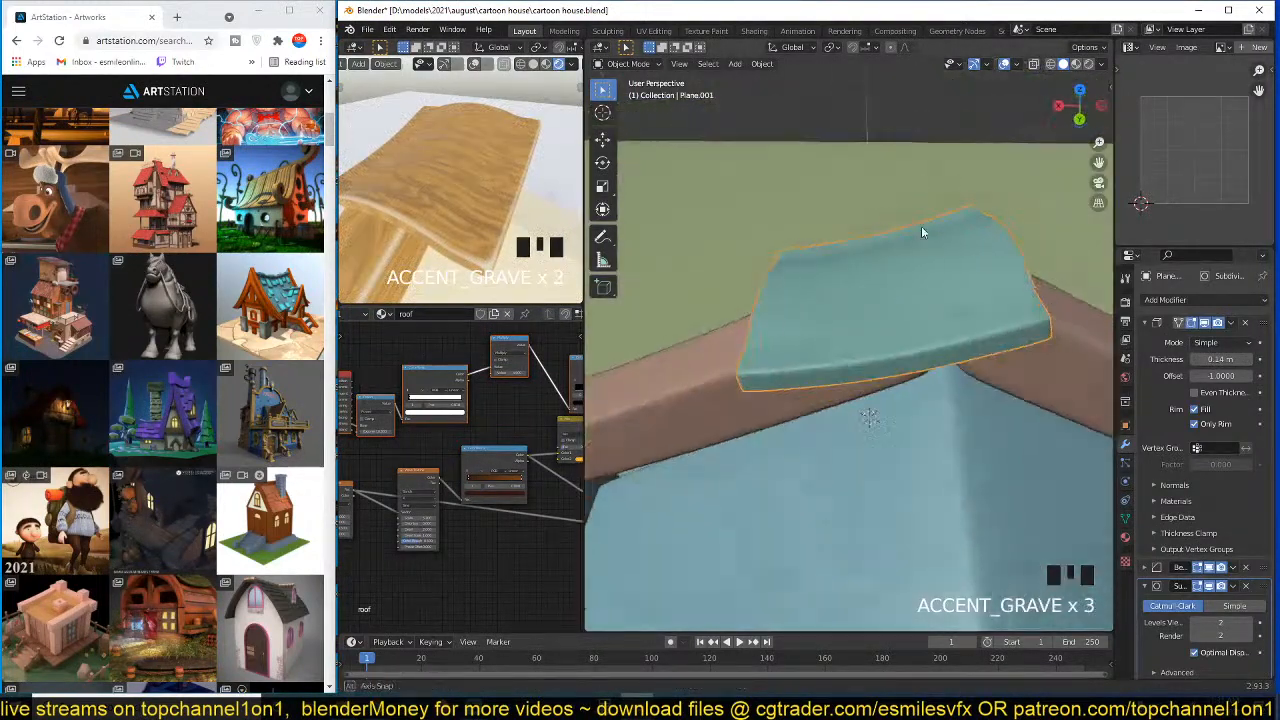
- Select the vertices at the roof piece's far corner and move them slightly to reshape it
key("Tab")
key("grave")
left_click_drag(940, 172, 1022, 288)
key("g")
left_click(1009, 250)
key("Tab")
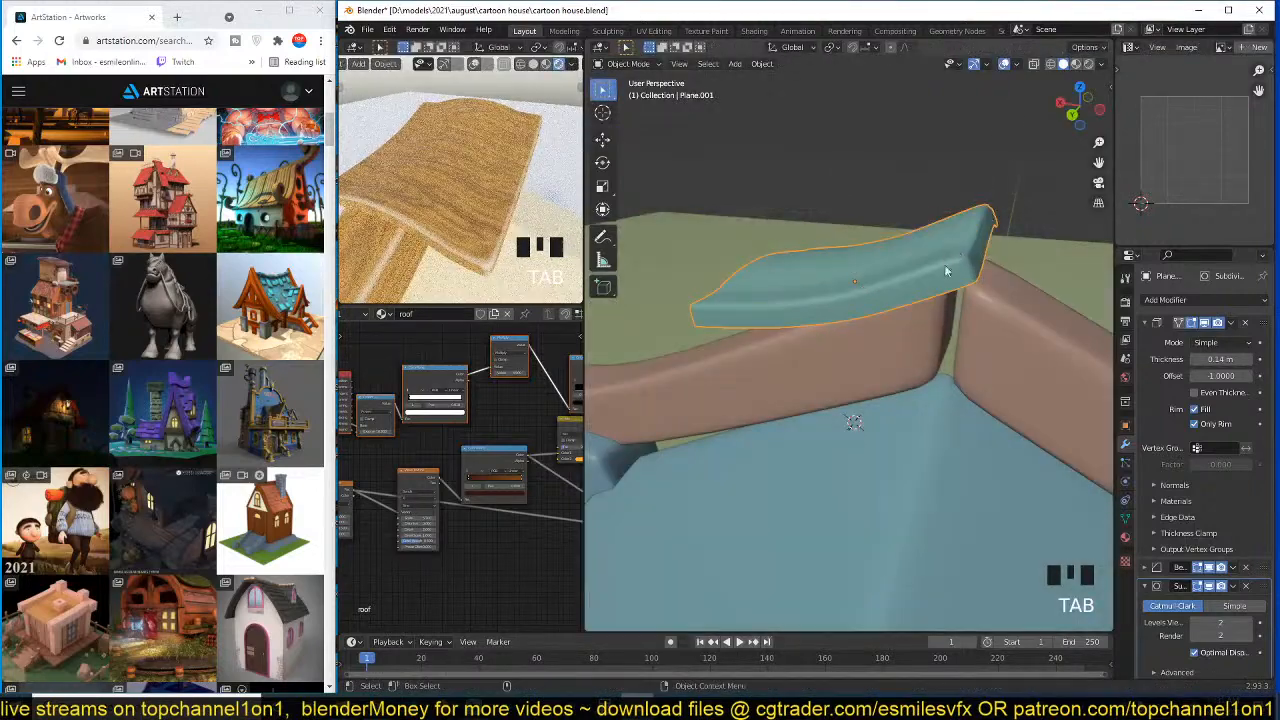
- Rotate the roof piece's entire UV layout to turn the wood grain direction, and save the file
key("grave")
key("Tab")
key("a")
key("a")
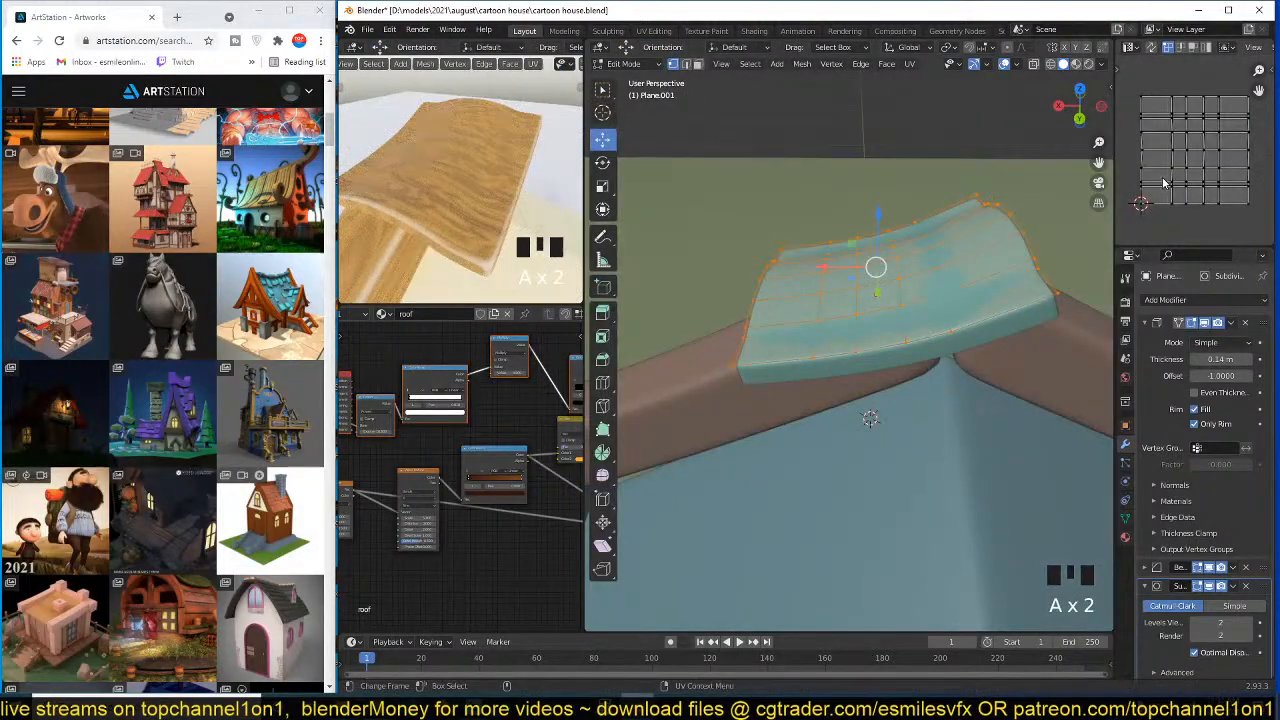
key("a")
key("r")
left_click(1163, 183)
key("Tab")
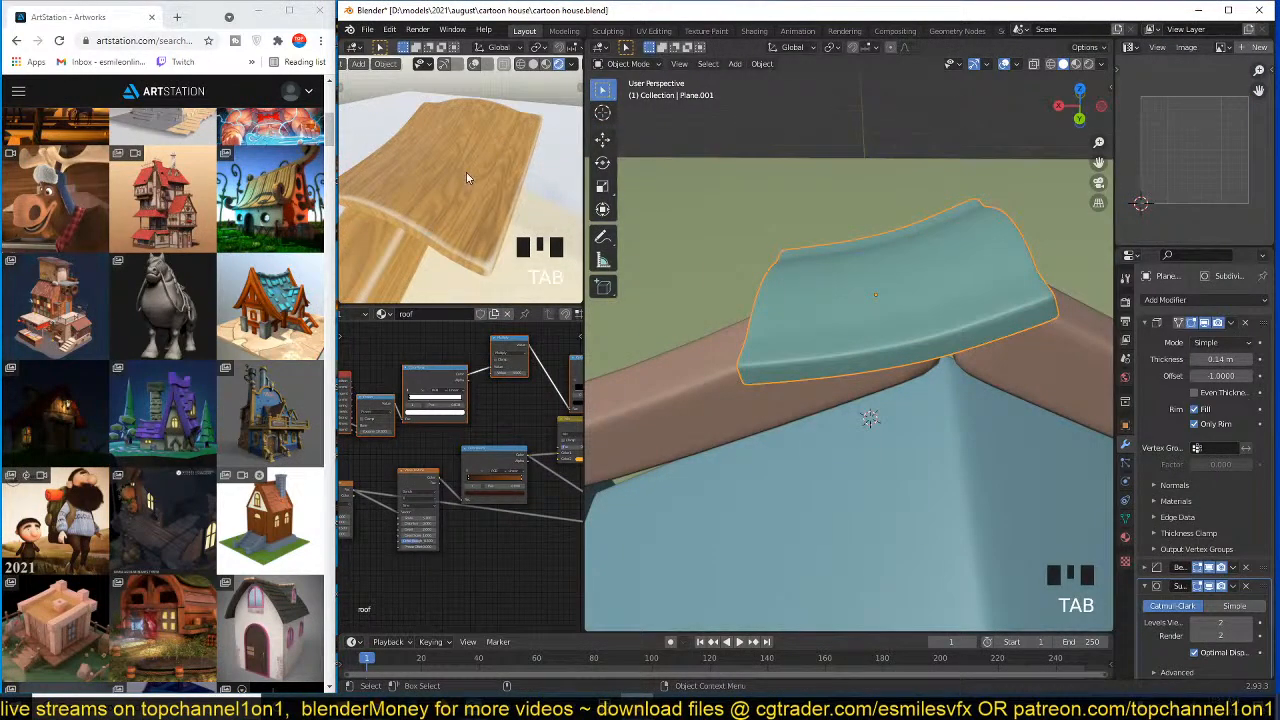
key("grave")
key("ctrl+s")
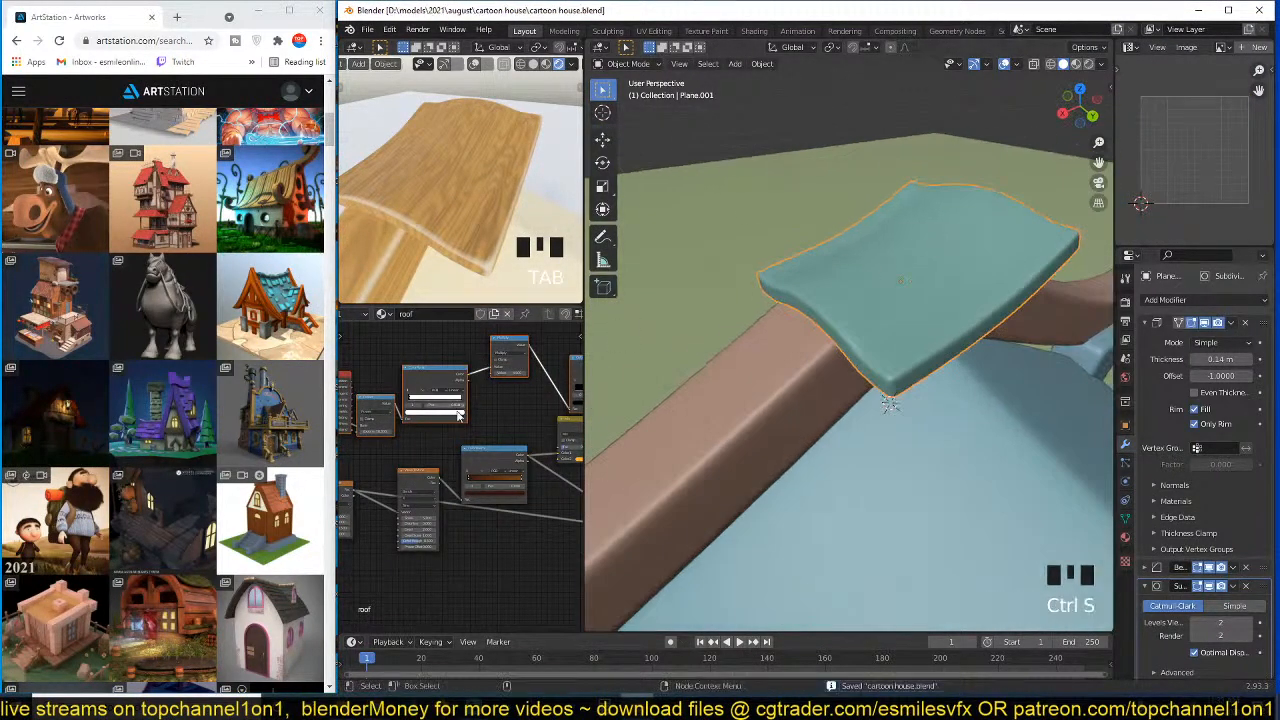
- Set the factor of the roof material's Mix node with the orange second colour to 0.817
middle_click_drag(509, 409, 432, 398)
scroll(432, 398, "up", 3)
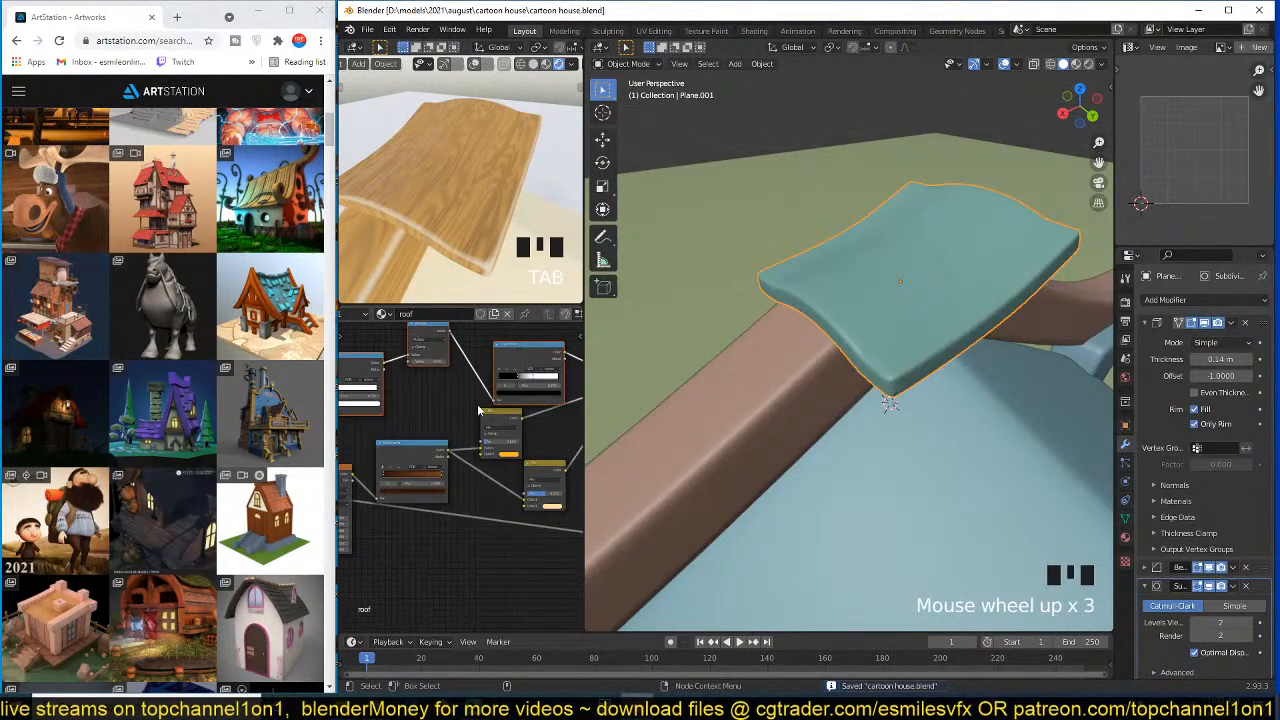
scroll(432, 398, "down", 4)
middle_click_drag(528, 362, 487, 408)
scroll(487, 408, "down", 4)
scroll(487, 408, "up", 11)
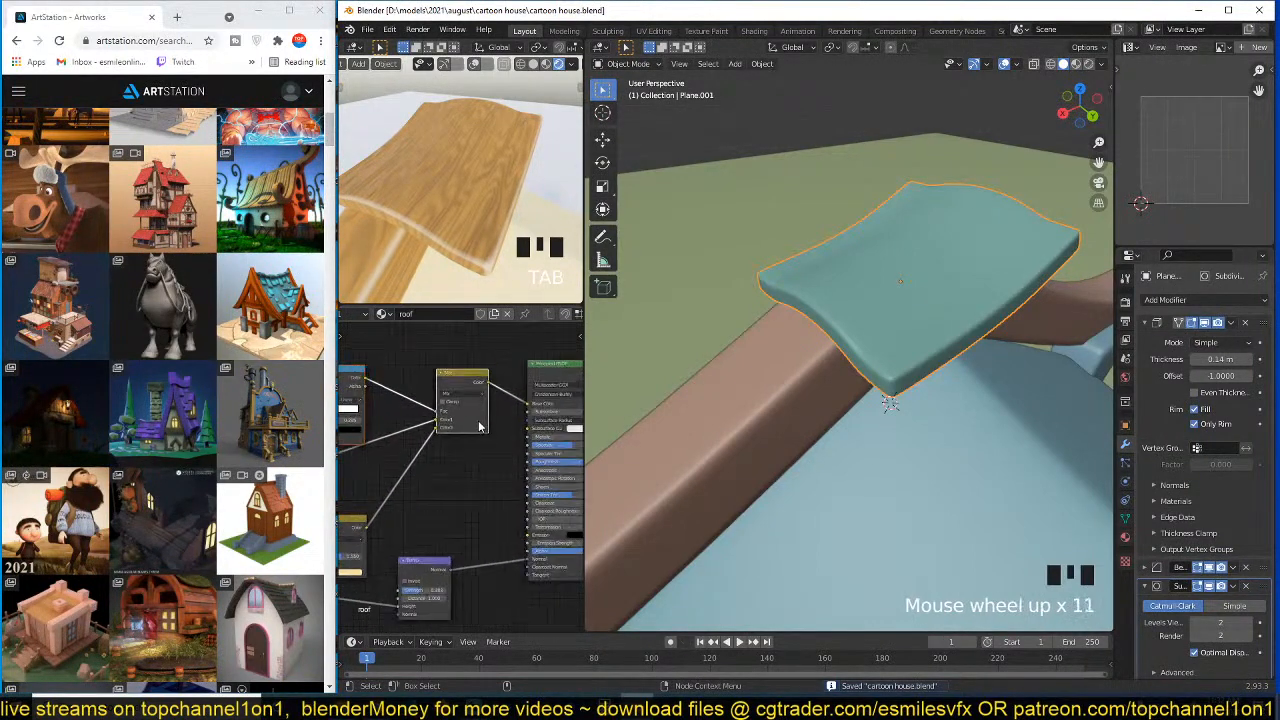
scroll(520, 400, "up", 5)
scroll(520, 395, "up", 4)
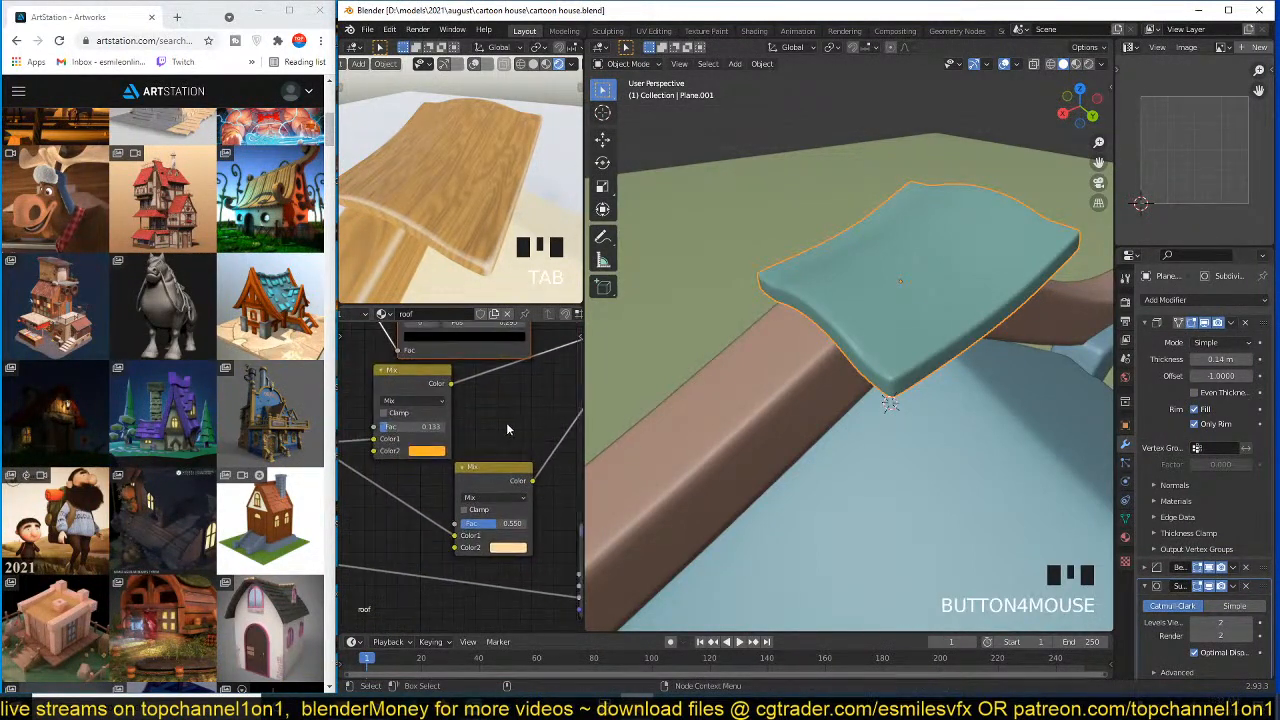
left_click_drag(465, 428, 510, 428)
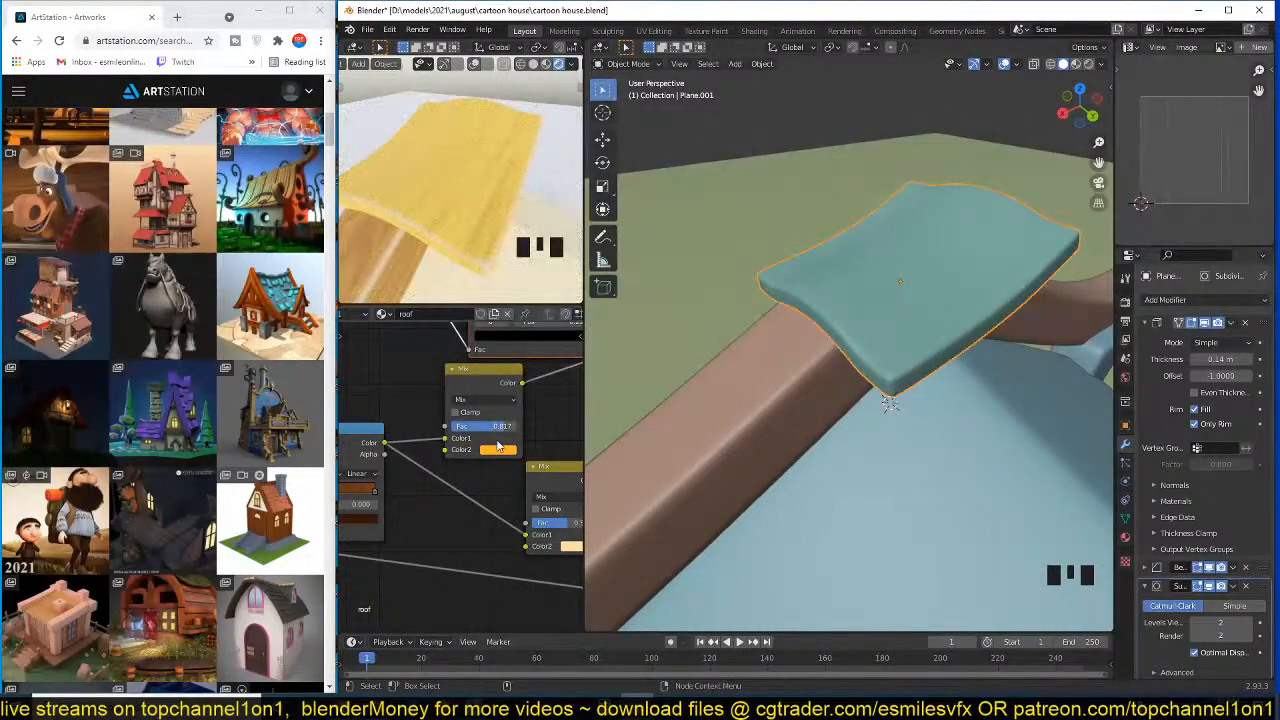
- Change that Mix node's orange Color2 to a dark blue and save the file
left_click(499, 448)
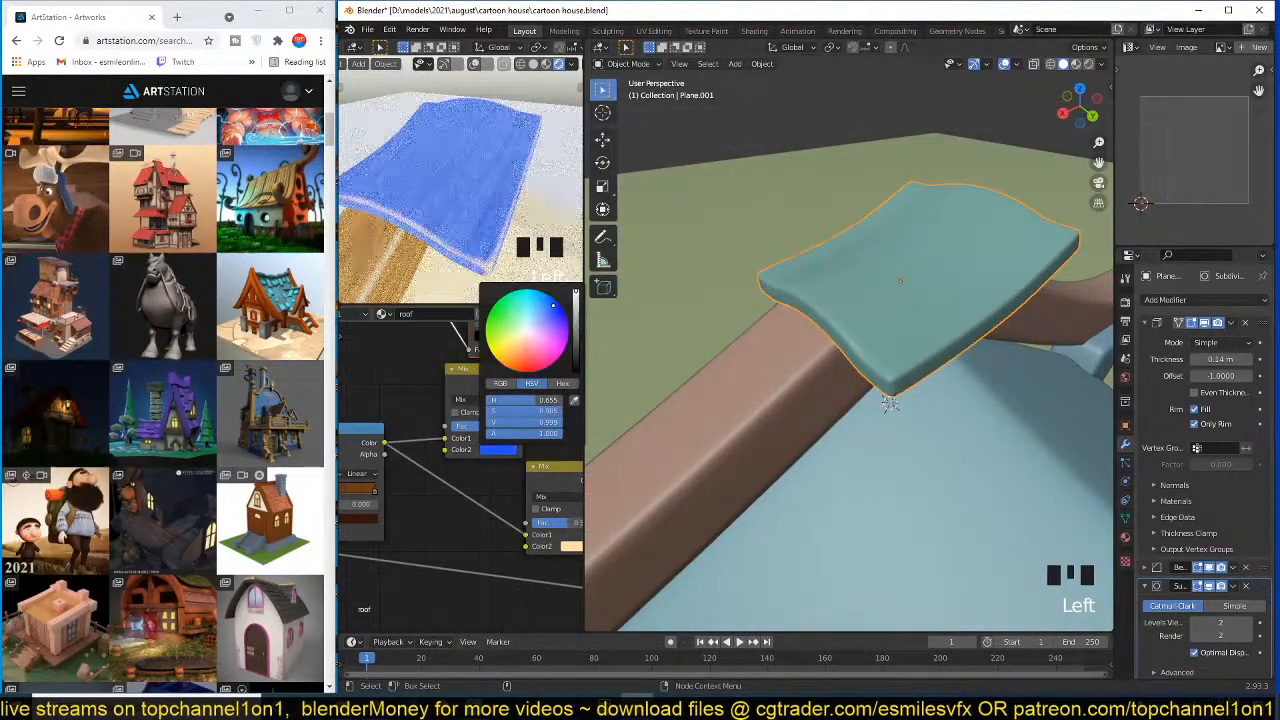
left_click_drag(554, 305, 545, 304)
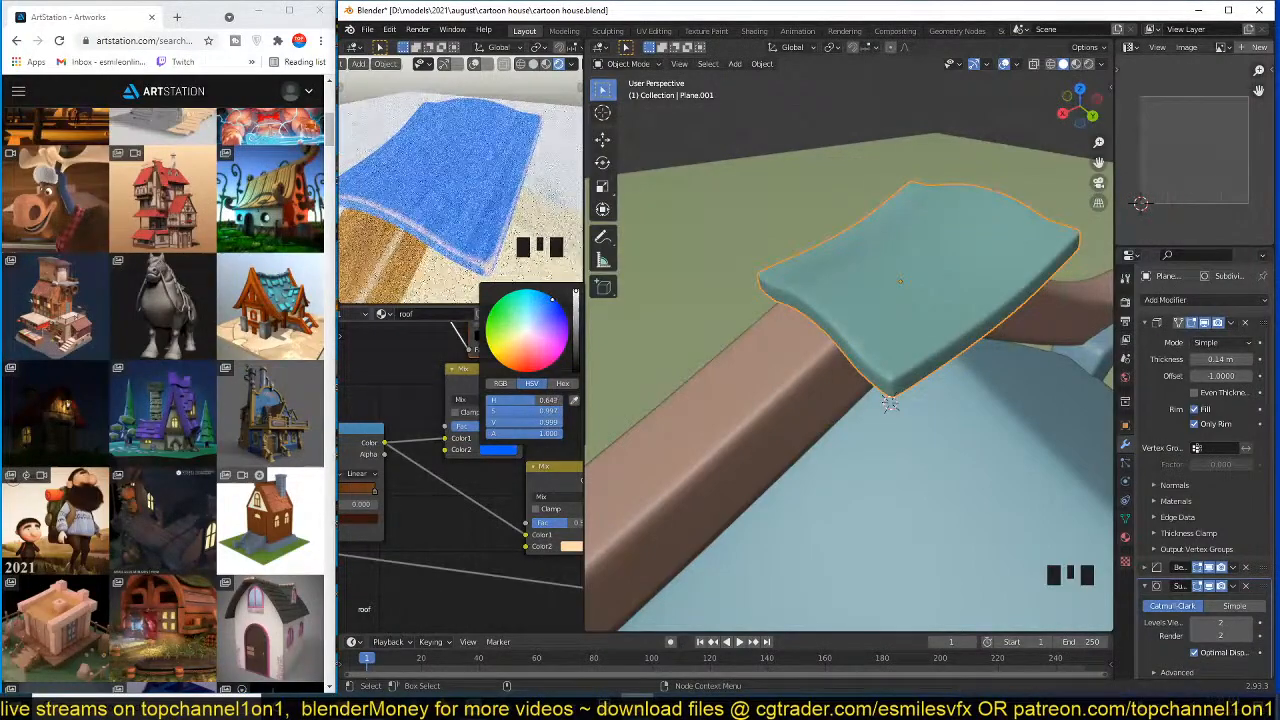
left_click_drag(575, 323, 575, 354)
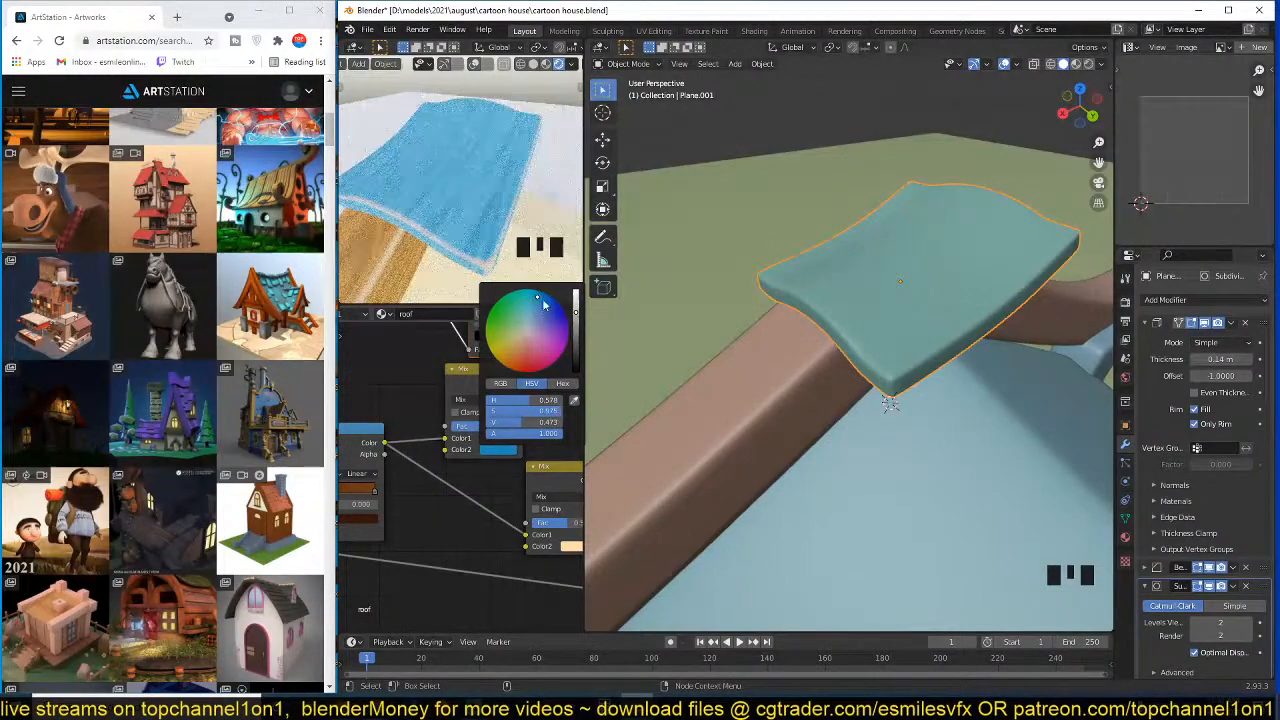
left_click_drag(575, 309, 575, 348)
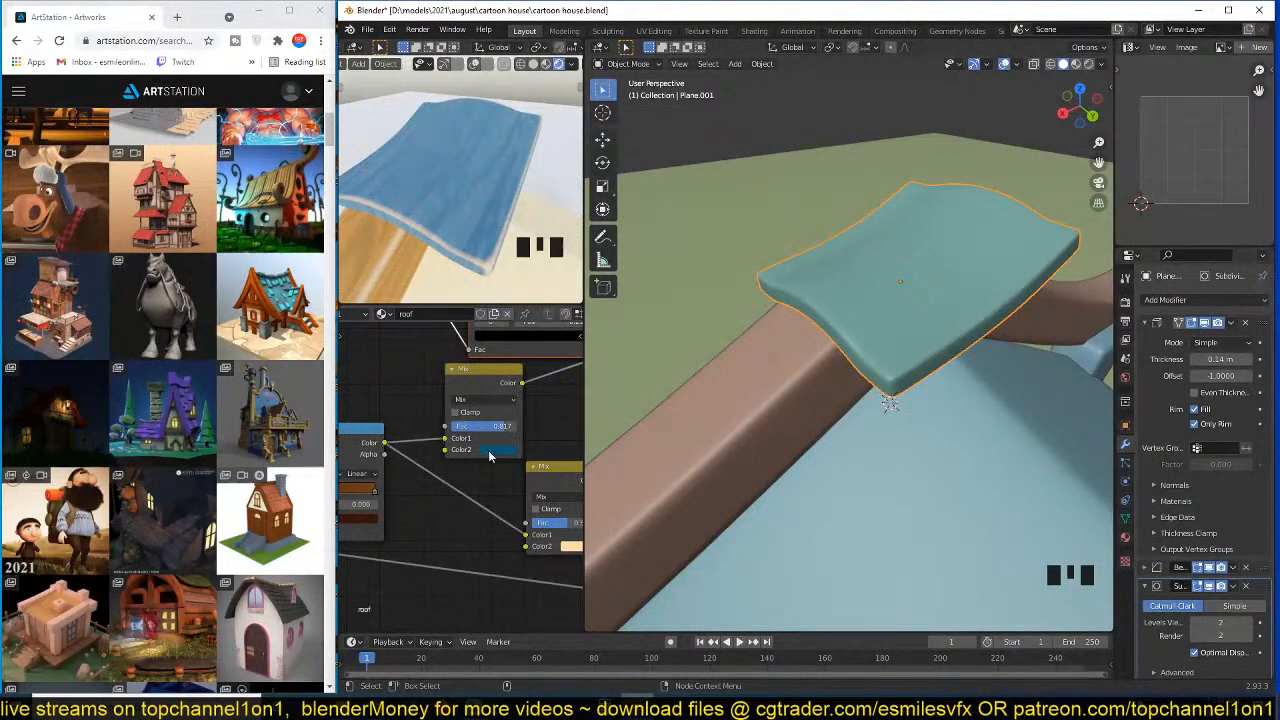
scroll(488, 450, "down", 3)
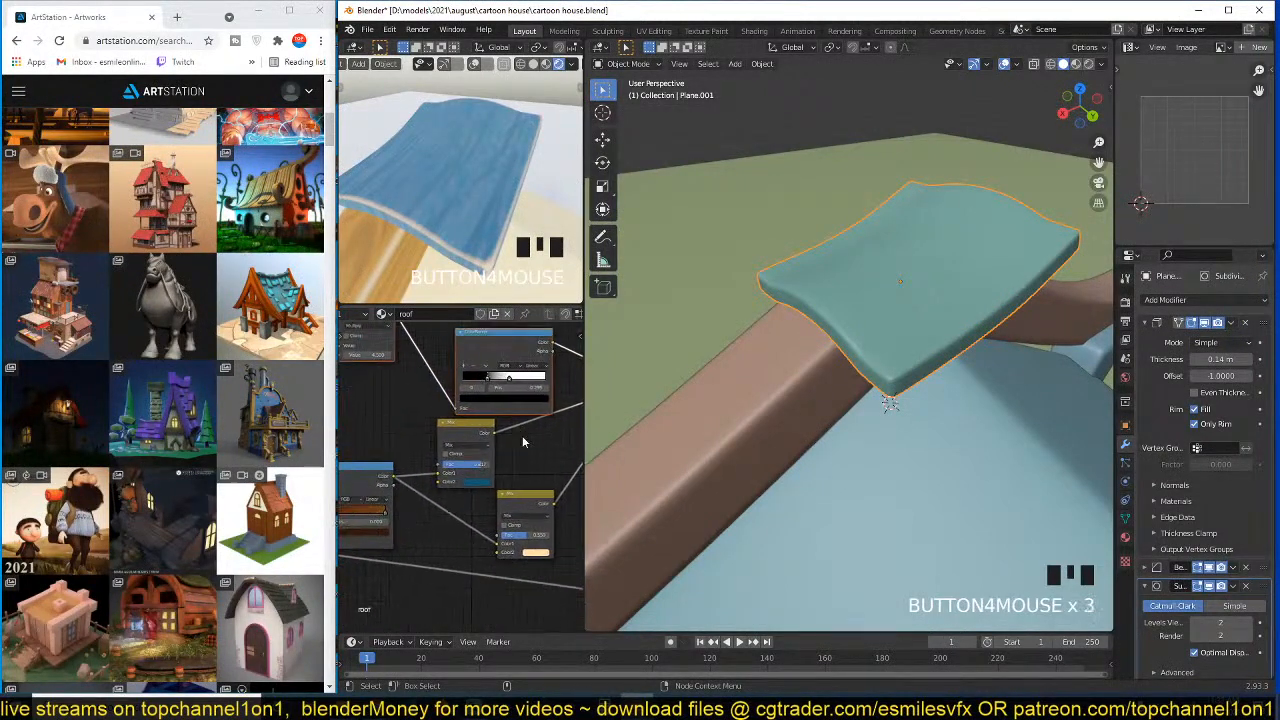
key("ctrl+s")
- Switch the dark blue Mix node's blend mode to Color and save the file
middle_click_drag(465, 463, 493, 462)
scroll(534, 452, "up", 2)
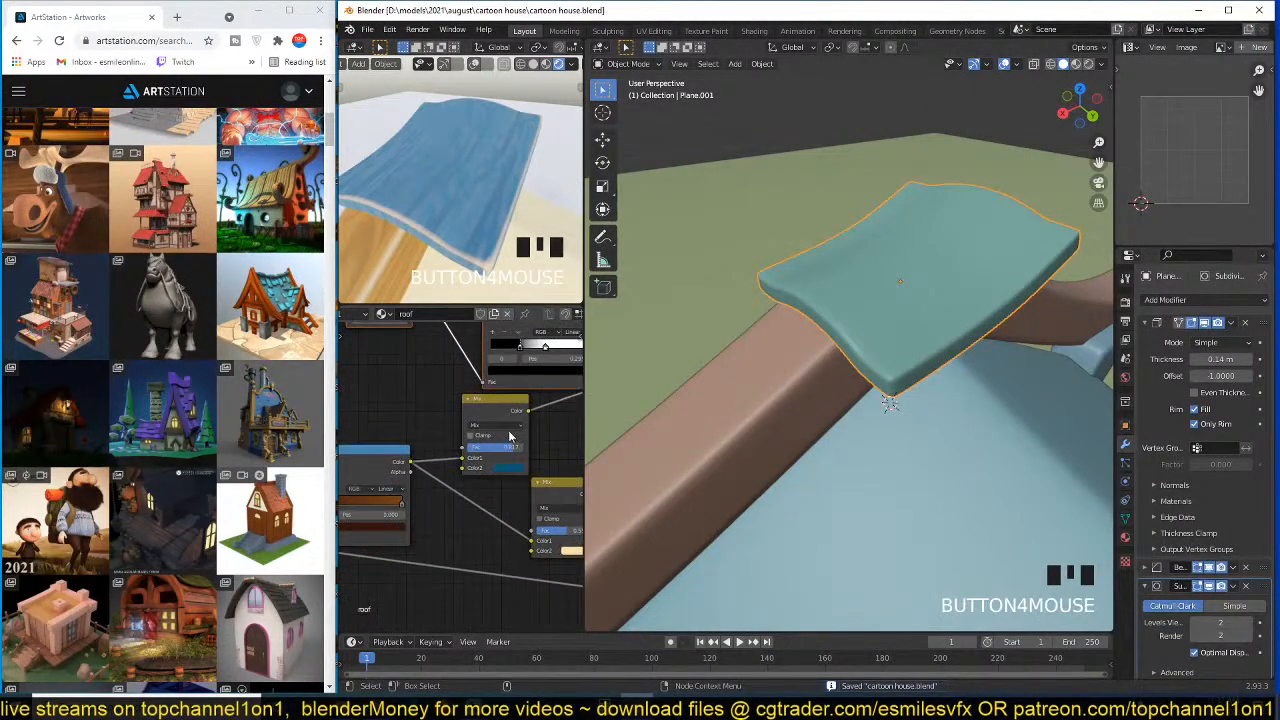
left_click(500, 425)
left_click(474, 631)
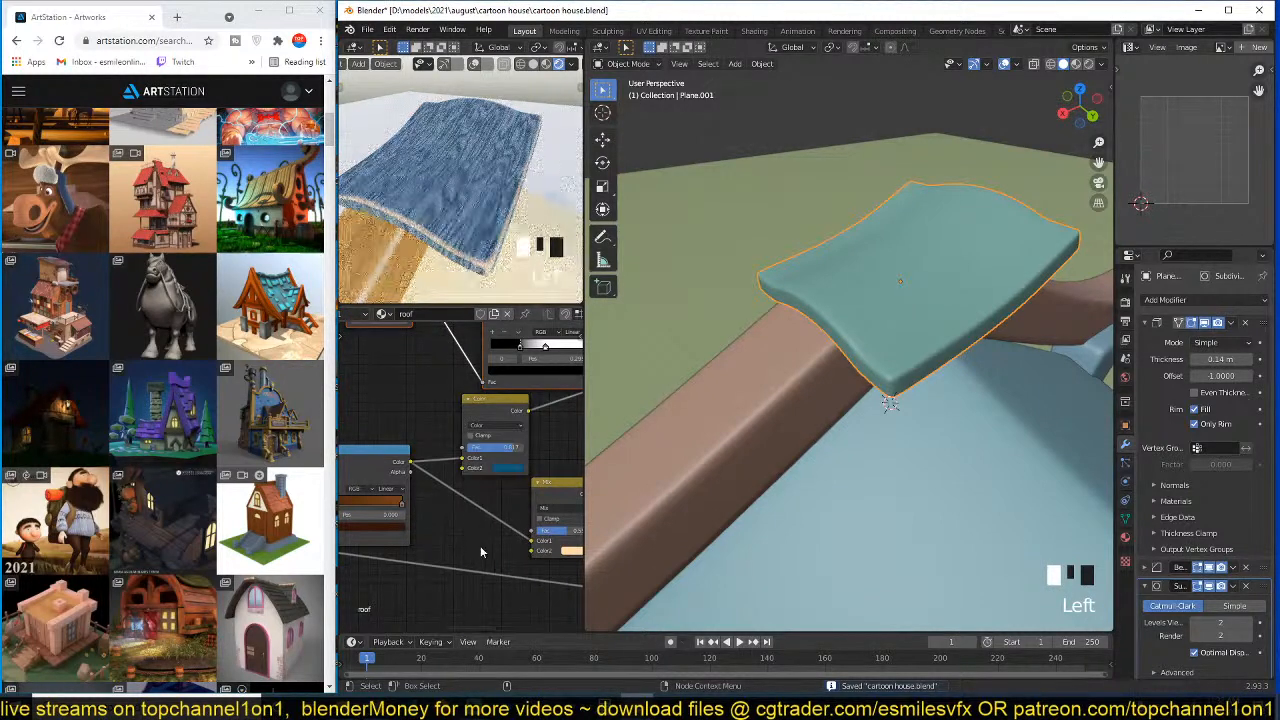
key("ctrl+s")
- Change the other Mix node's cream Color2 to light blue and raise the dark blue Color node's factor to 0.892
scroll(513, 467, "down", 9)
middle_click_drag(513, 467, 498, 392)
scroll(440, 475, "up", 5)
scroll(491, 480, "up", 5)
left_click(483, 503)
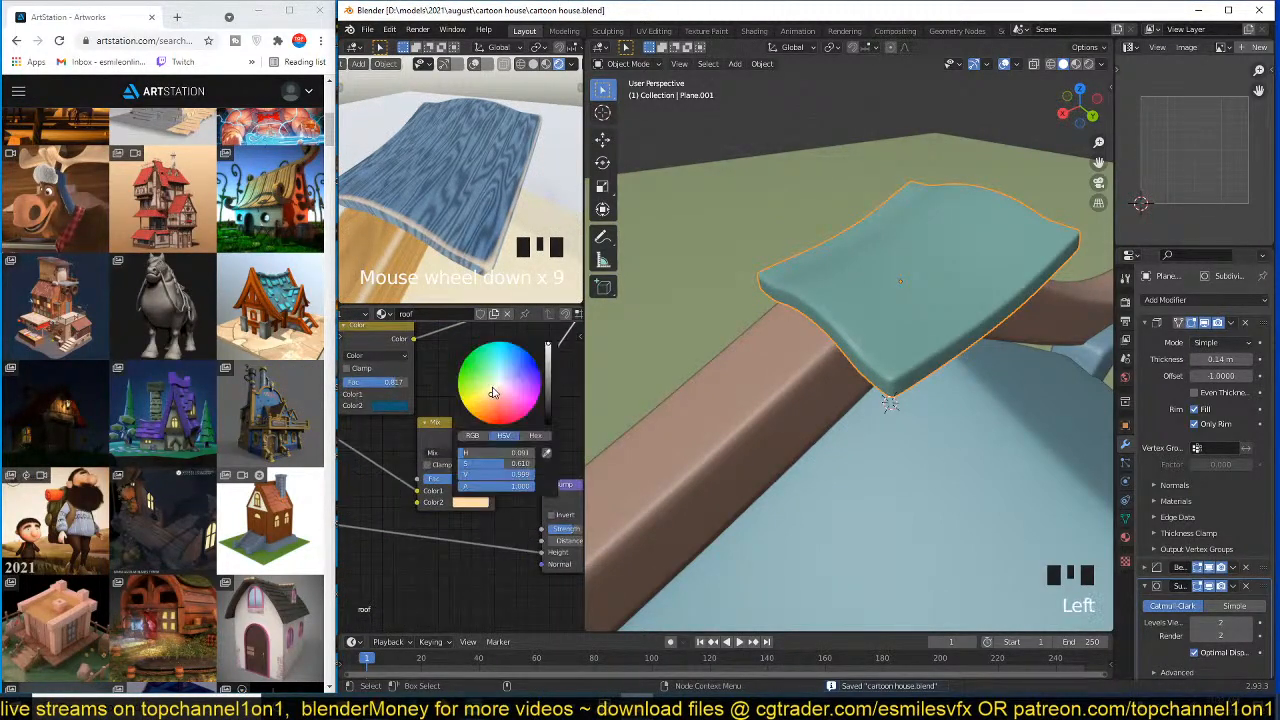
left_click_drag(492, 392, 510, 358)
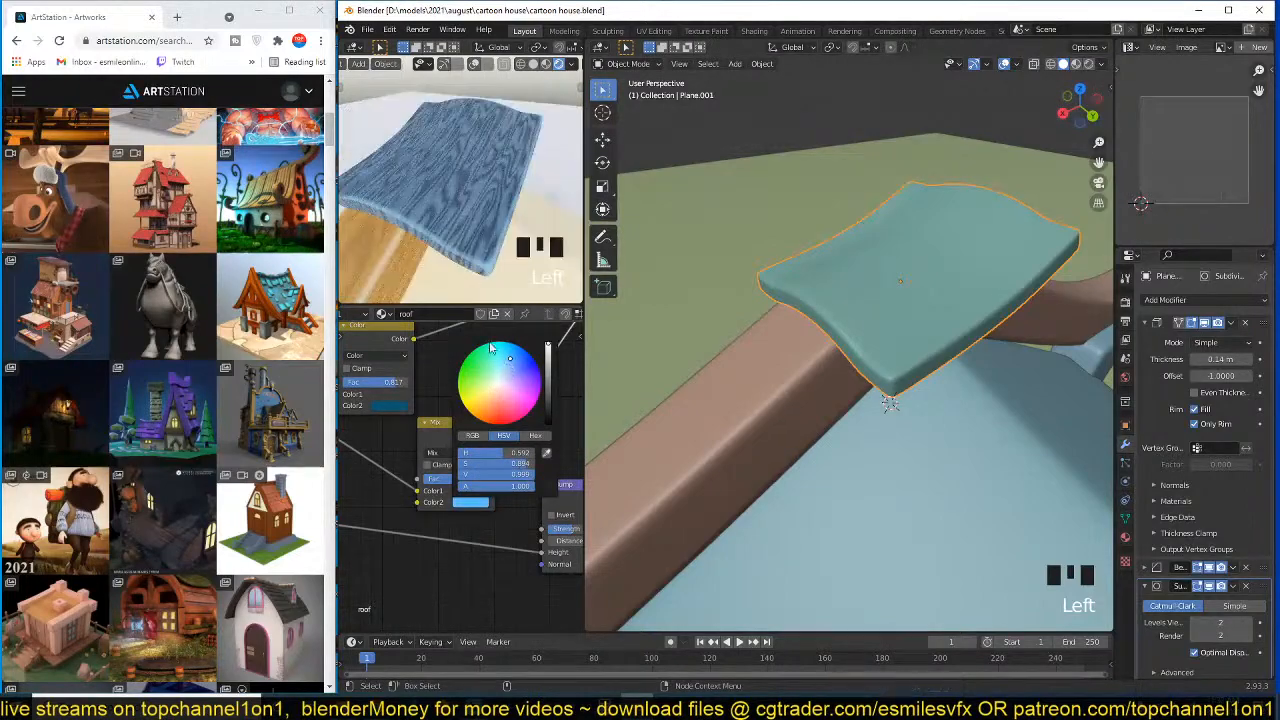
middle_click_drag(440, 374, 498, 380)
left_click_drag(460, 386, 462, 385)
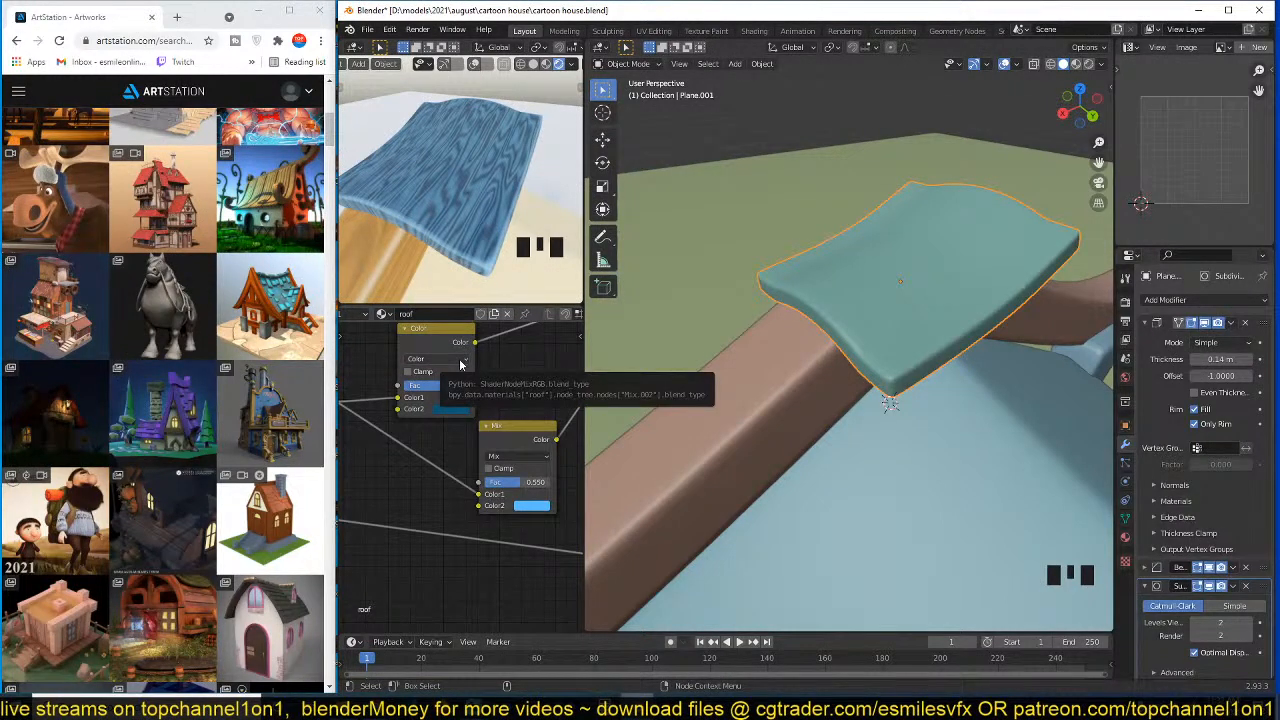
- Lower the roof piece about 1.2 m along Z and shift it along Y behind the front beam
scroll(792, 355, "down", 4)
middle_click_drag(899, 329, 864, 324)
key("grave")
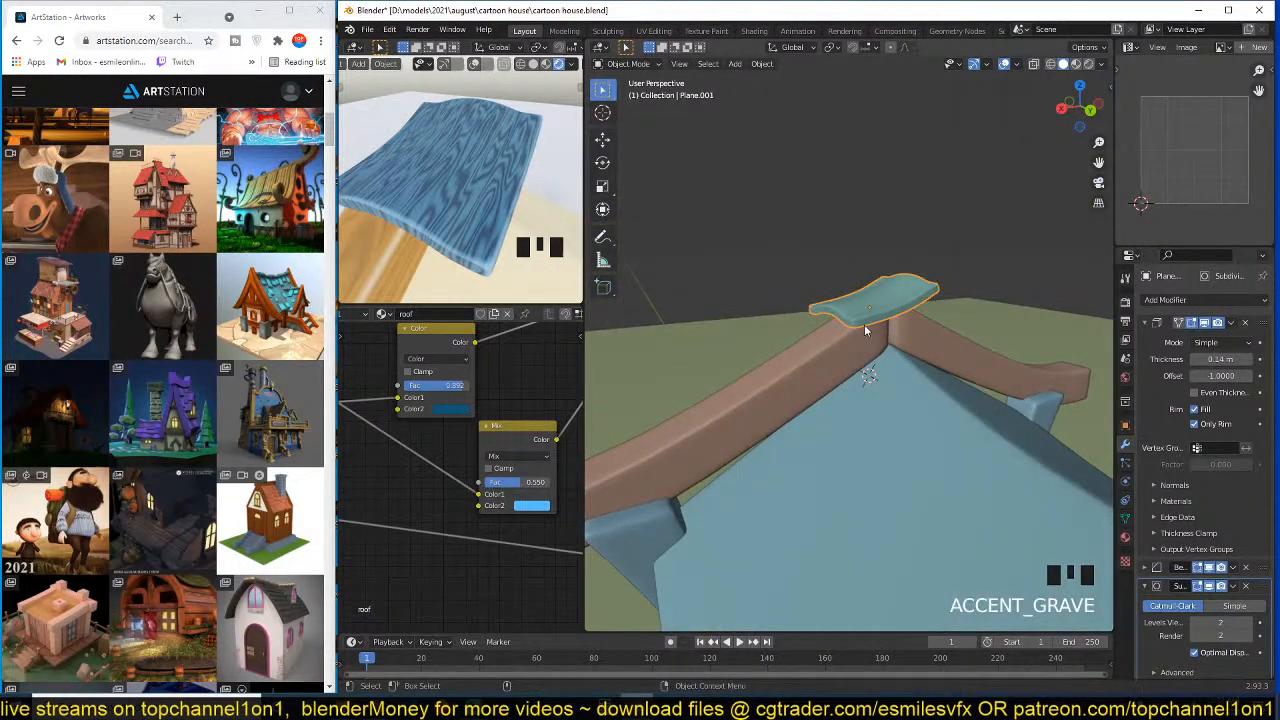
key("g")
key("z")
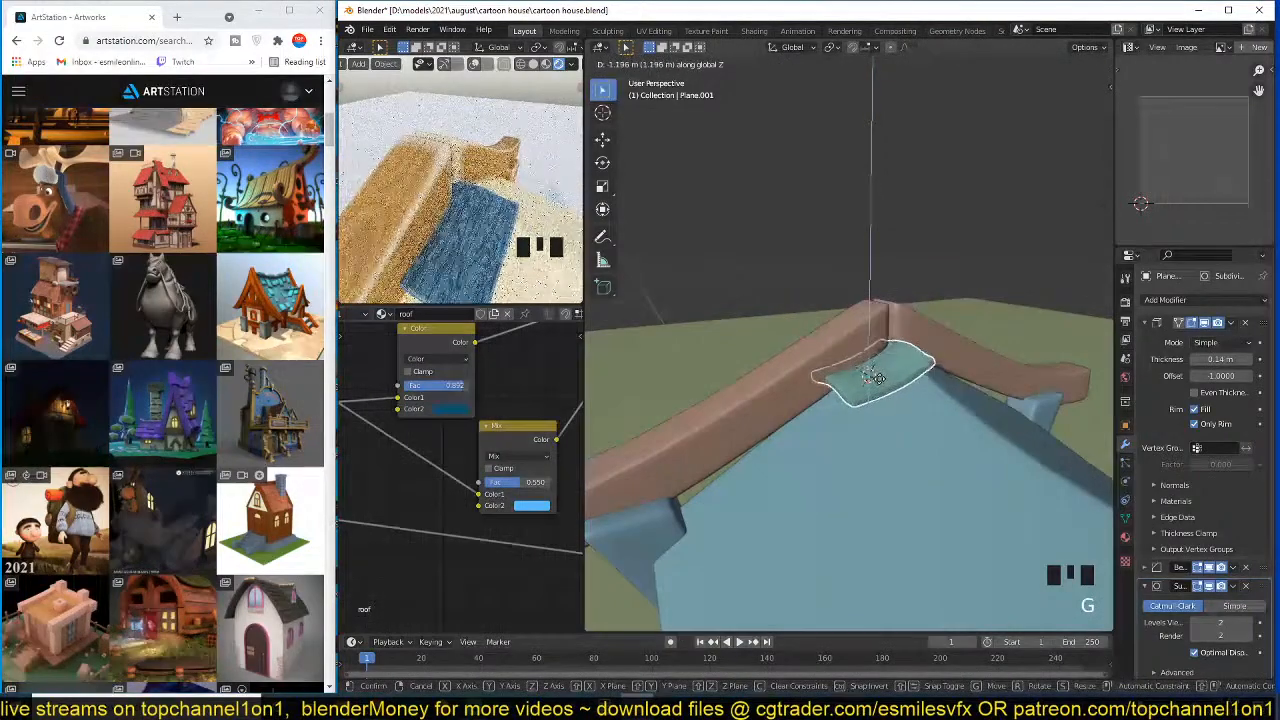
left_click(880, 383)
key("grave")
left_click(604, 137)
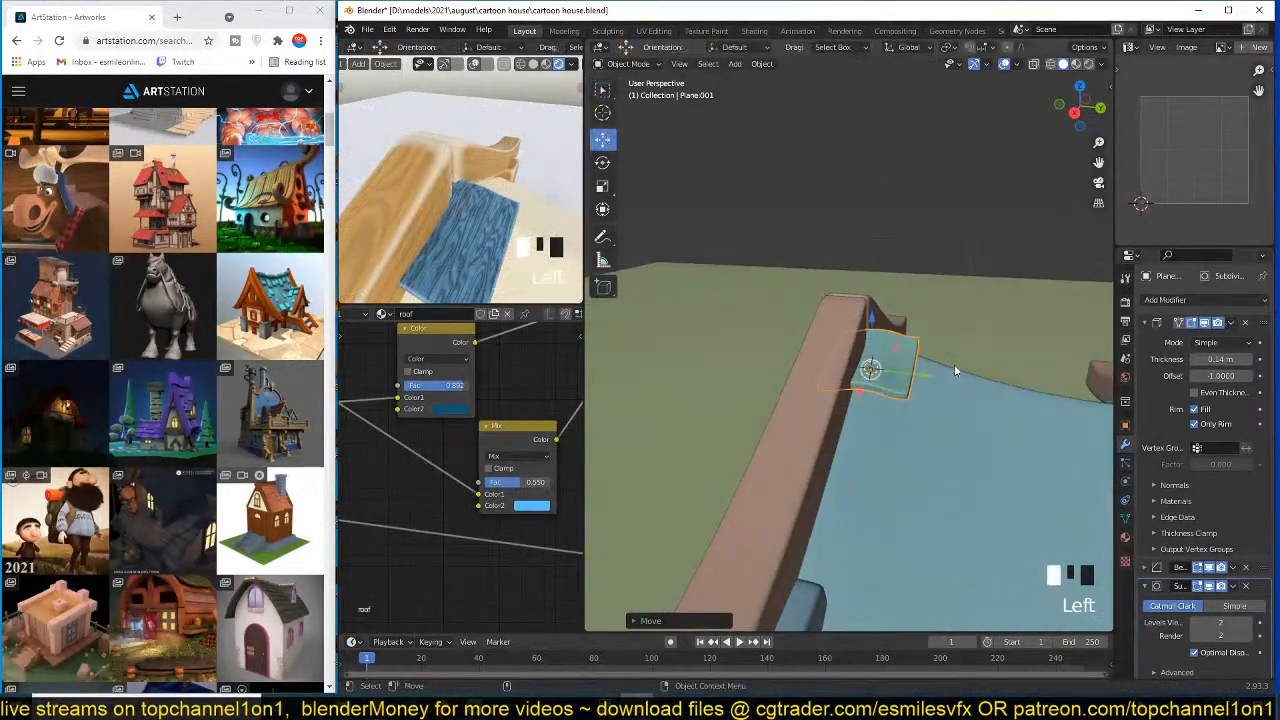
left_click_drag(933, 375, 959, 383)
key("grave")
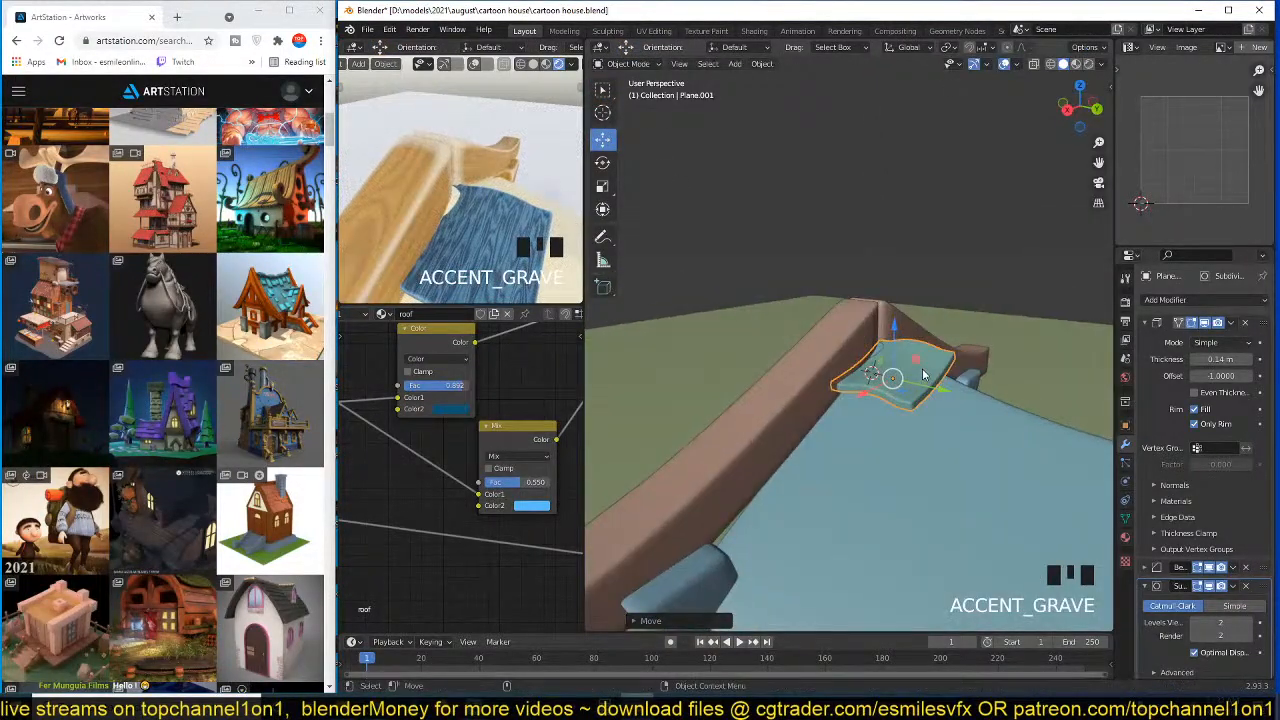
- Clear the roof piece's rotation in the top view and save the file
key("KP_7")
key("alt+r")
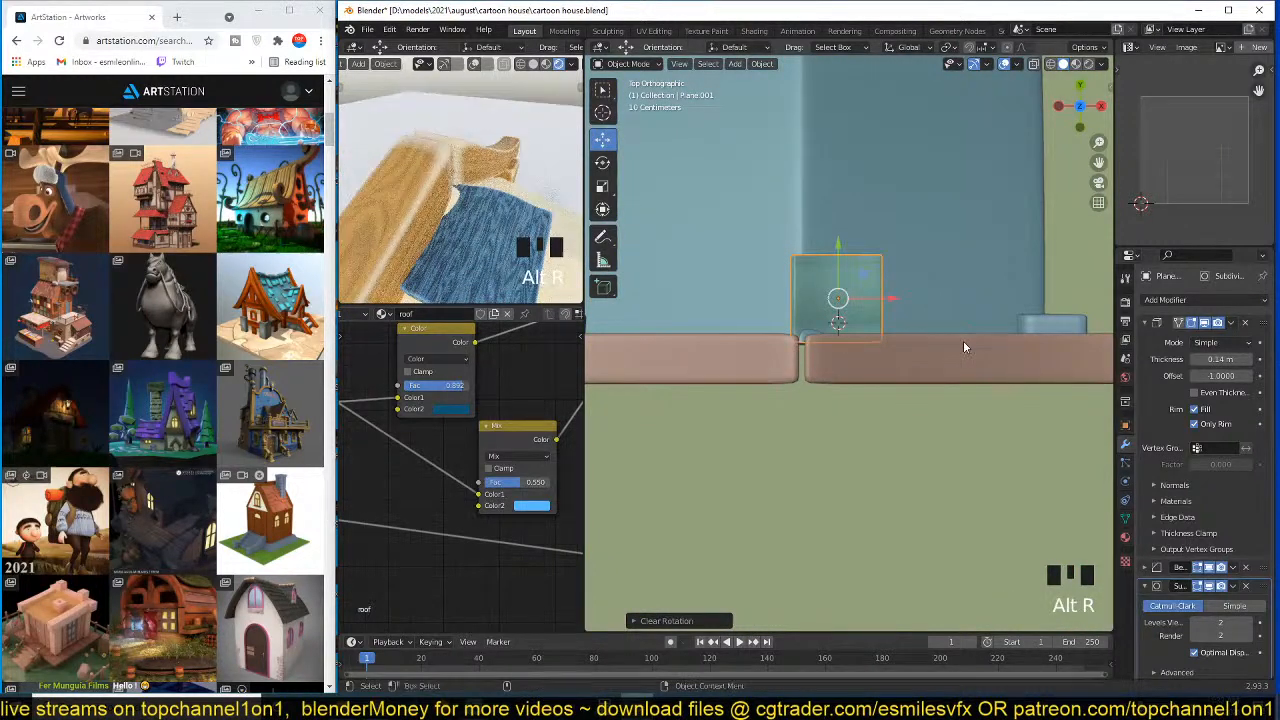
key("grave")
key("grave")
key("ctrl+s")
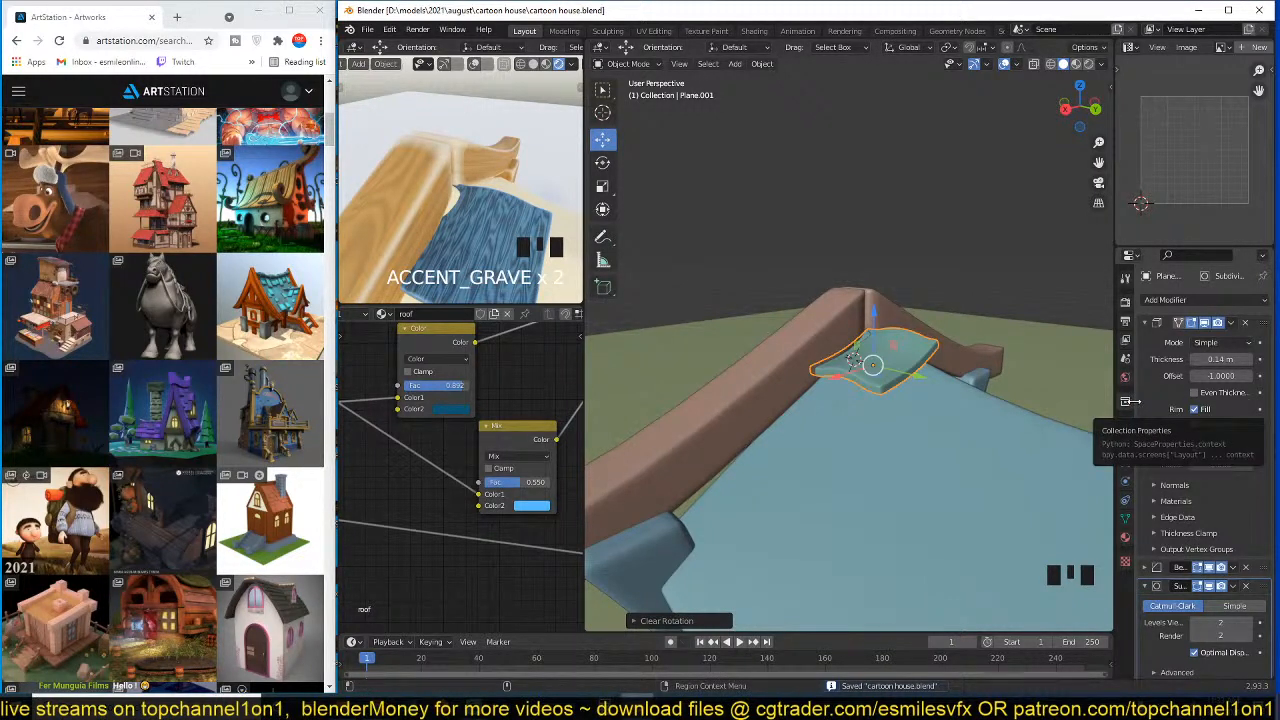
- Add an Array modifier to the roof piece below its existing modifiers
left_click(1145, 322)
left_click(1145, 360)
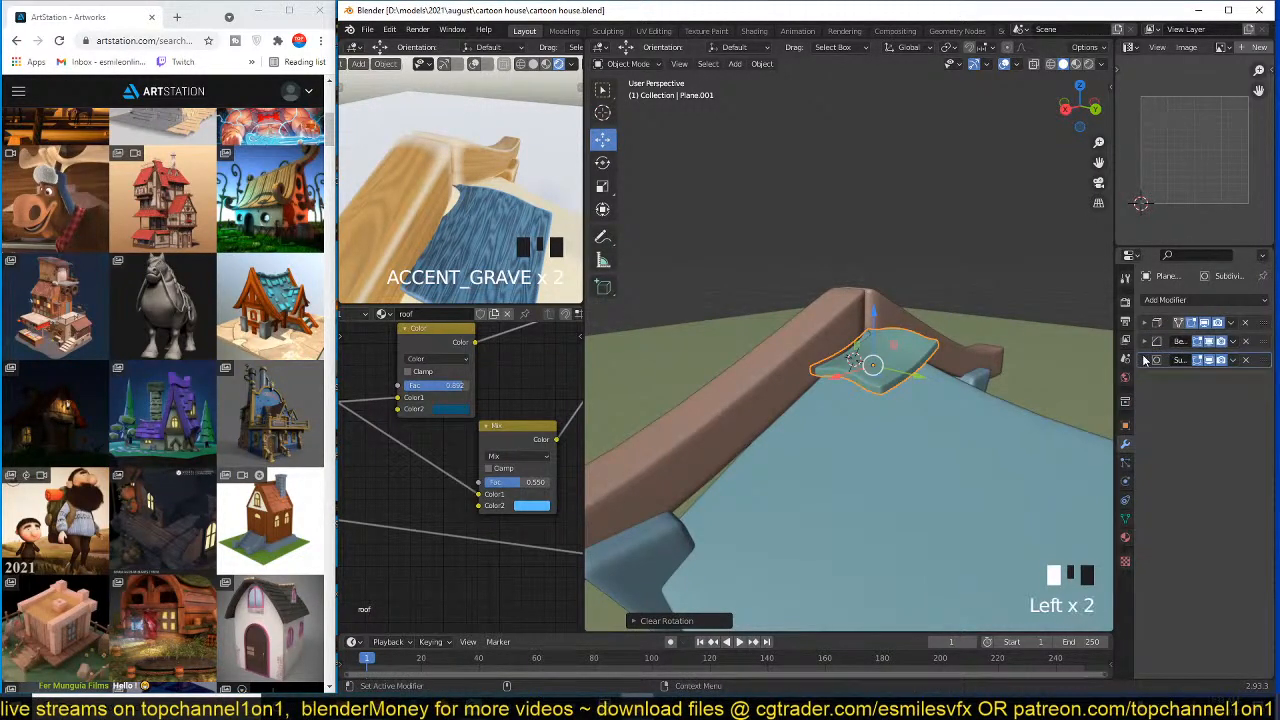
left_click(1180, 300)
left_click(1046, 337)
key("grave")
key("grave")
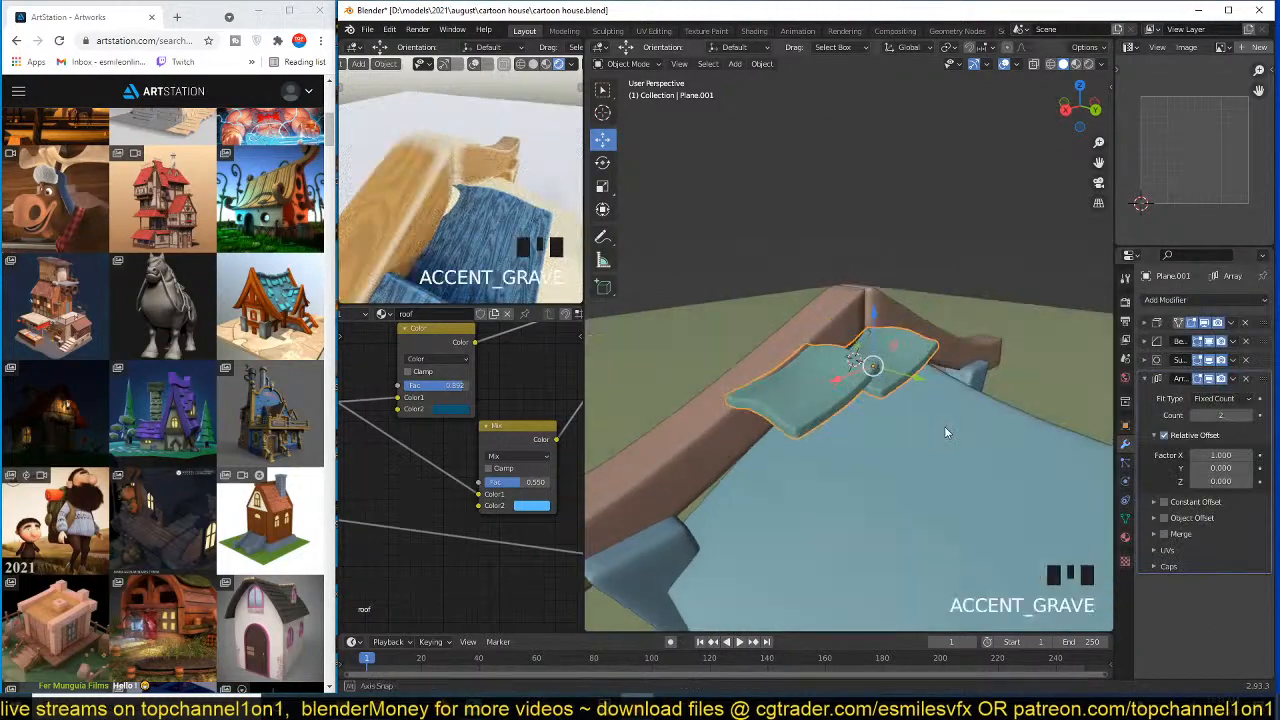
key("grave")
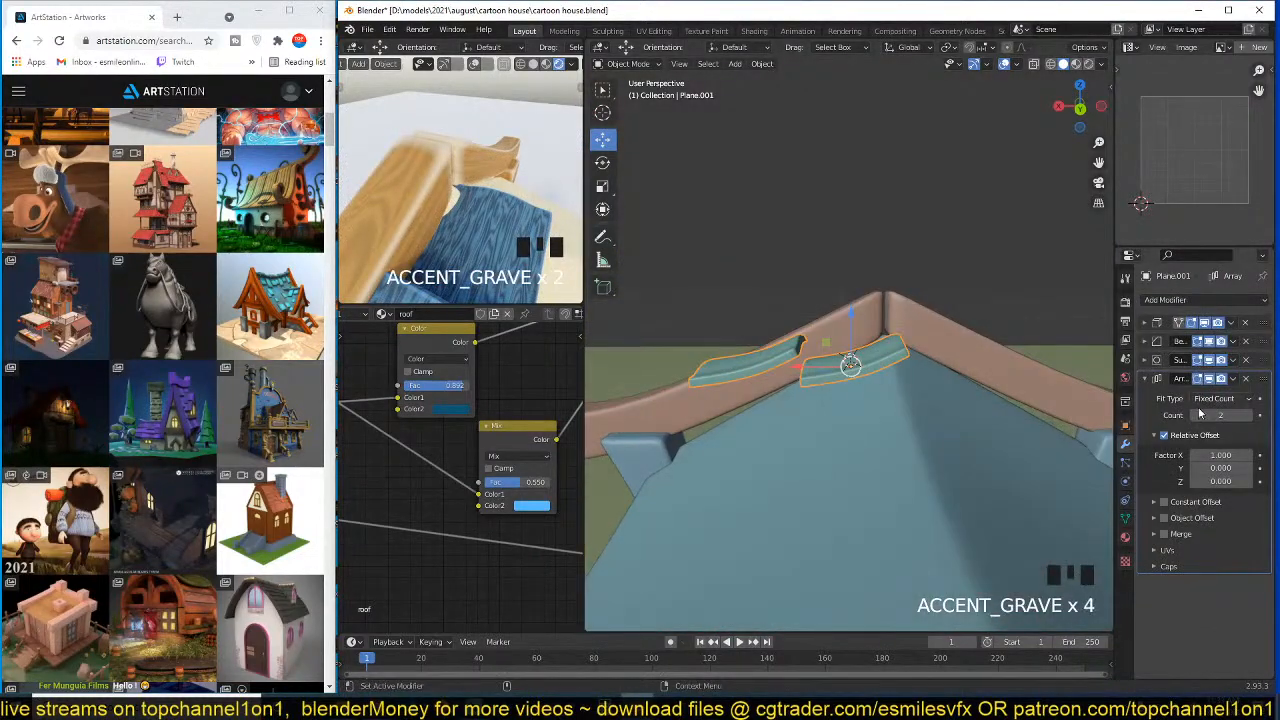
- Set the array's relative offset to 0.930 in X and -0.400 in Z, and save the file
mouse_move(1228, 455)
left_mouse_down("shift")
mouse_move(1196, 455)
mouse_move(1246, 468)
left_mouse_up("shift")
left_click(1229, 468)
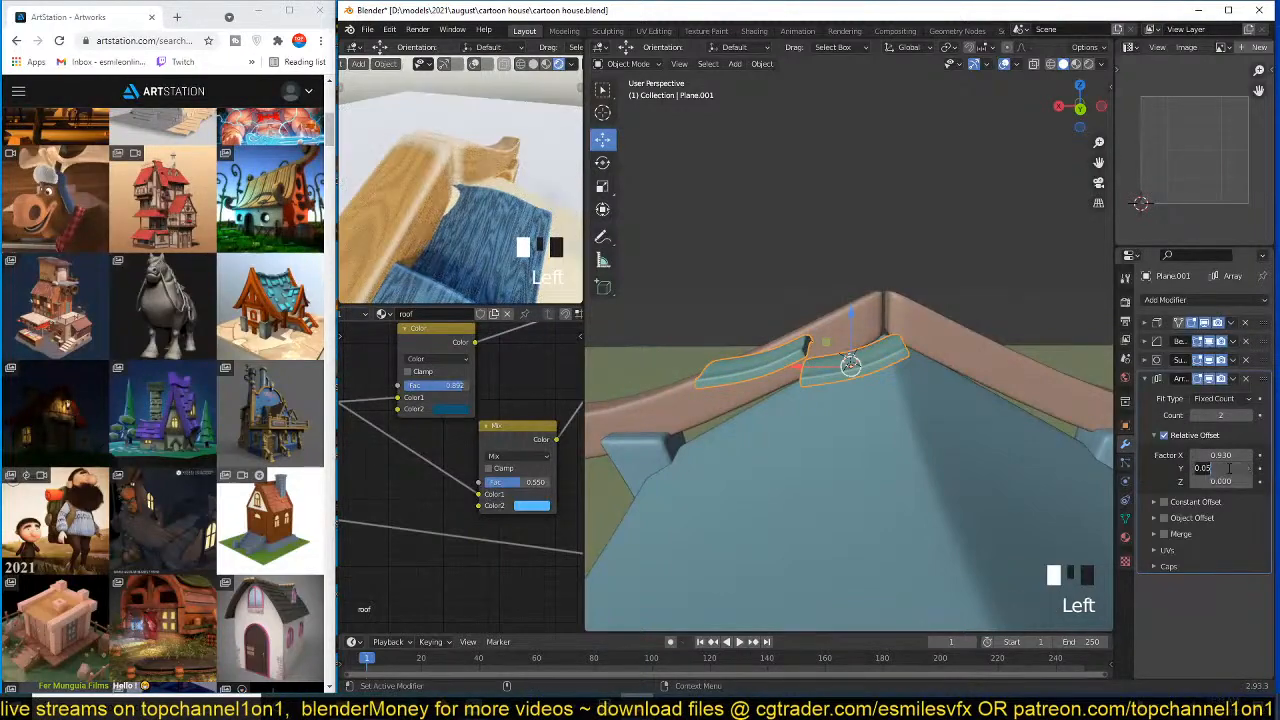
key("Return")
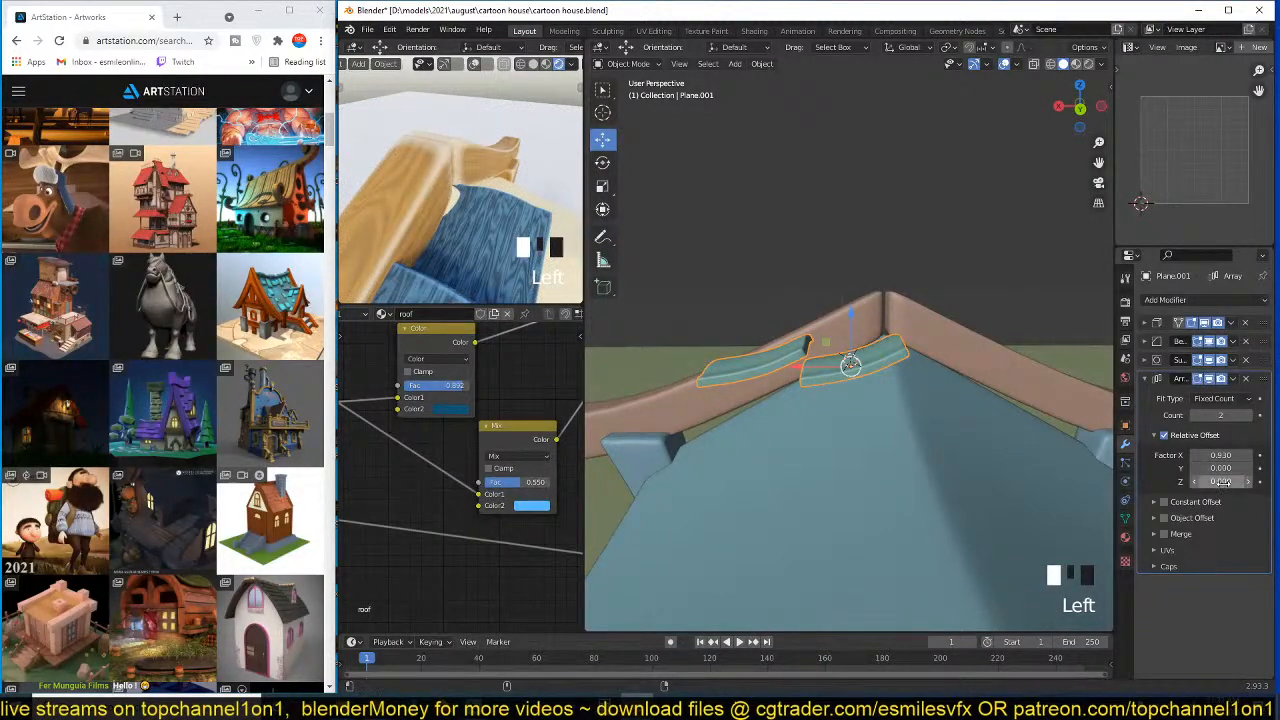
left_click_drag(1223, 482, 1128, 482, "shift")
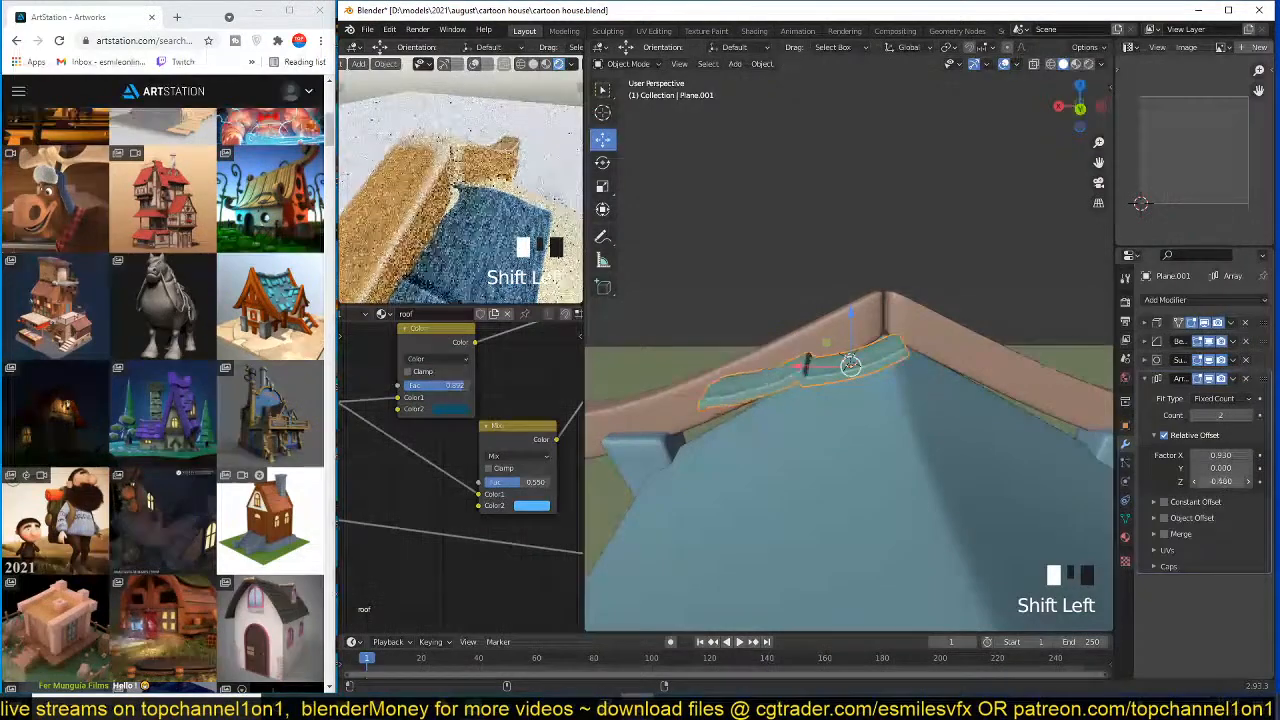
scroll(470, 200, "down", 4)
key("grave")
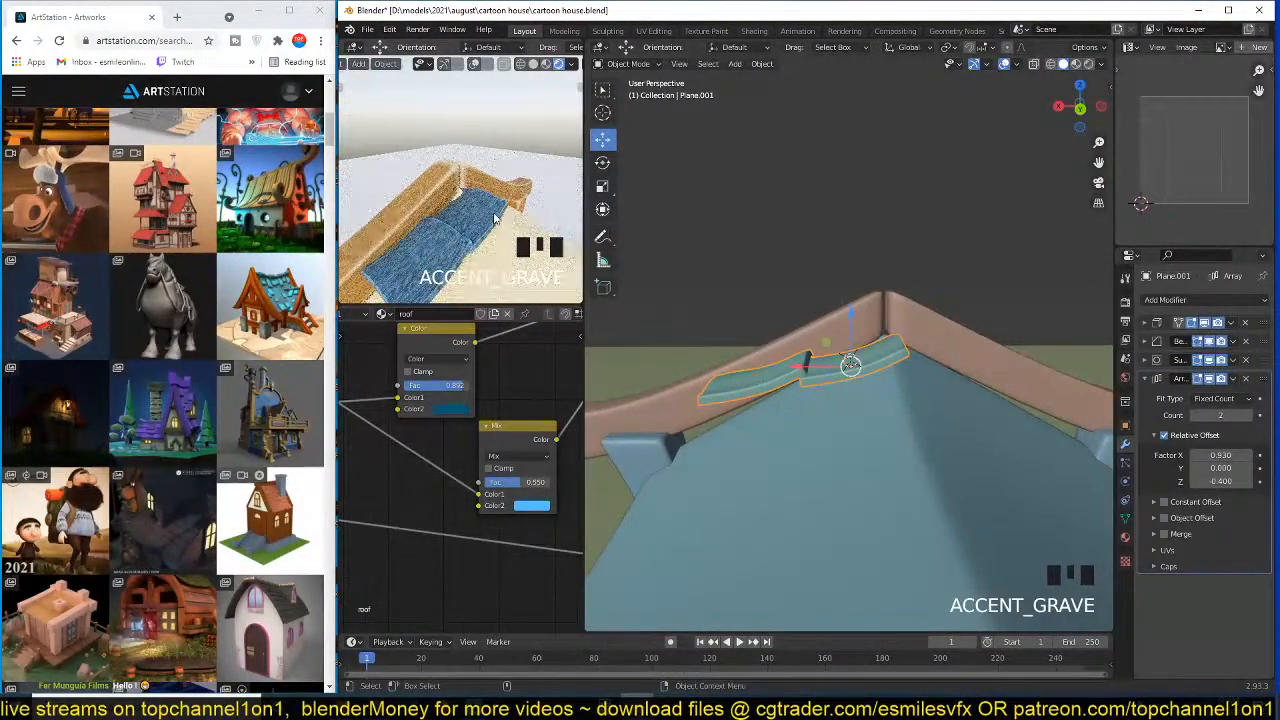
key("grave")
scroll(569, 455, "down", 5)
middle_click_drag(569, 455, 440, 449)
scroll(440, 449, "up", 4)
key("ctrl+s")
- Link the texture output that feeds the two blue mix nodes to the Principled BSDF's Roughness in the roof material
scroll(451, 398, "down", 3)
middle_click_drag(451, 398, 480, 396)
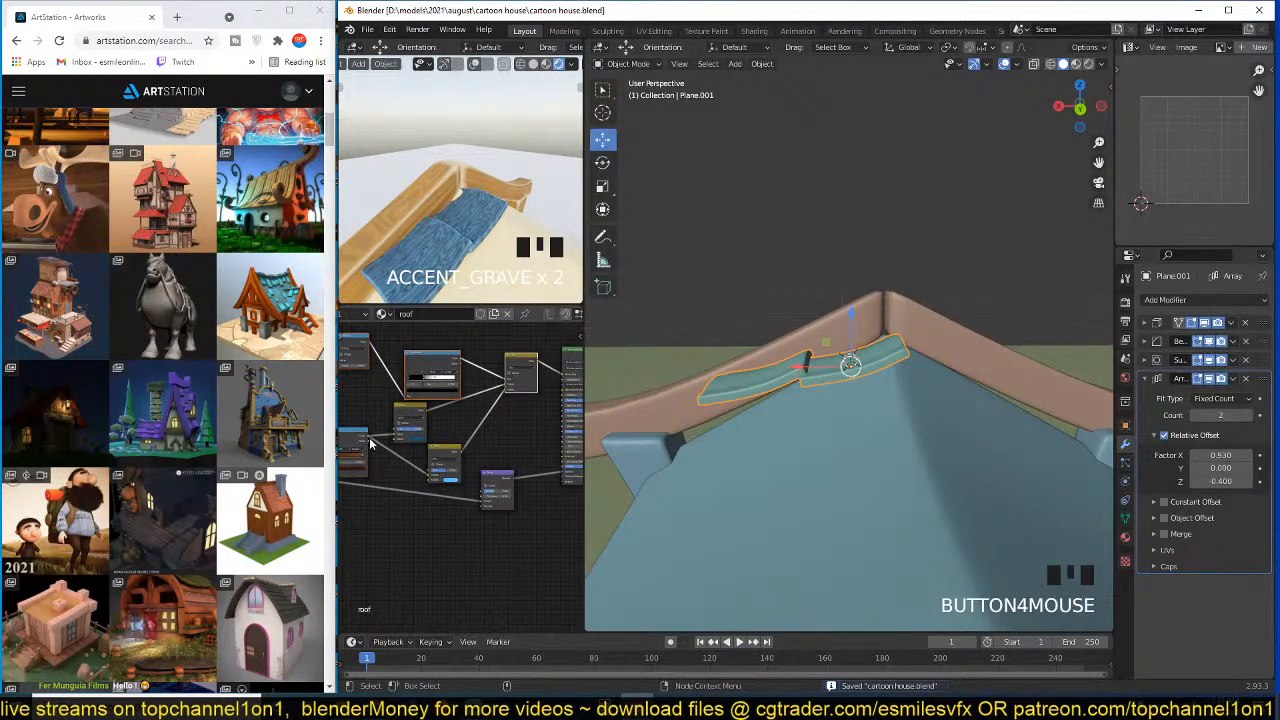
left_click_drag(370, 444, 432, 441)
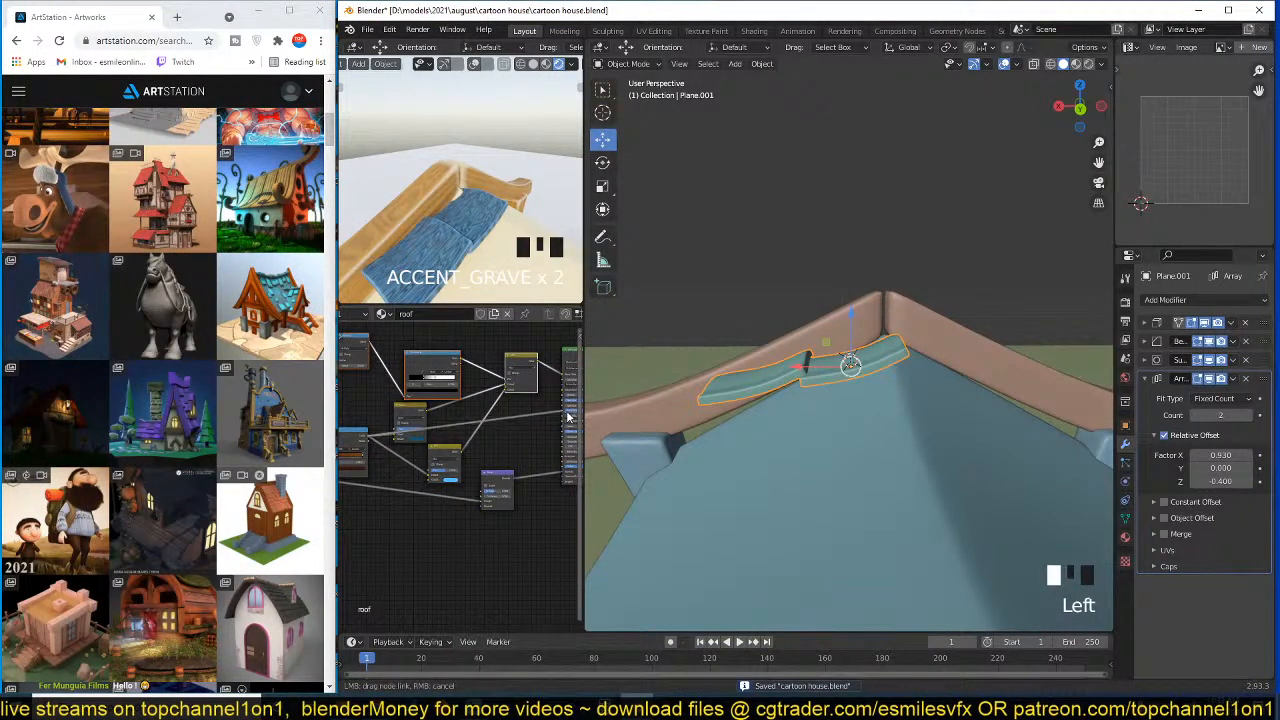
left_click_drag(567, 416, 566, 411)
key("grave")
scroll(480, 215, "up", 2)
middle_click_drag(485, 250, 499, 221)
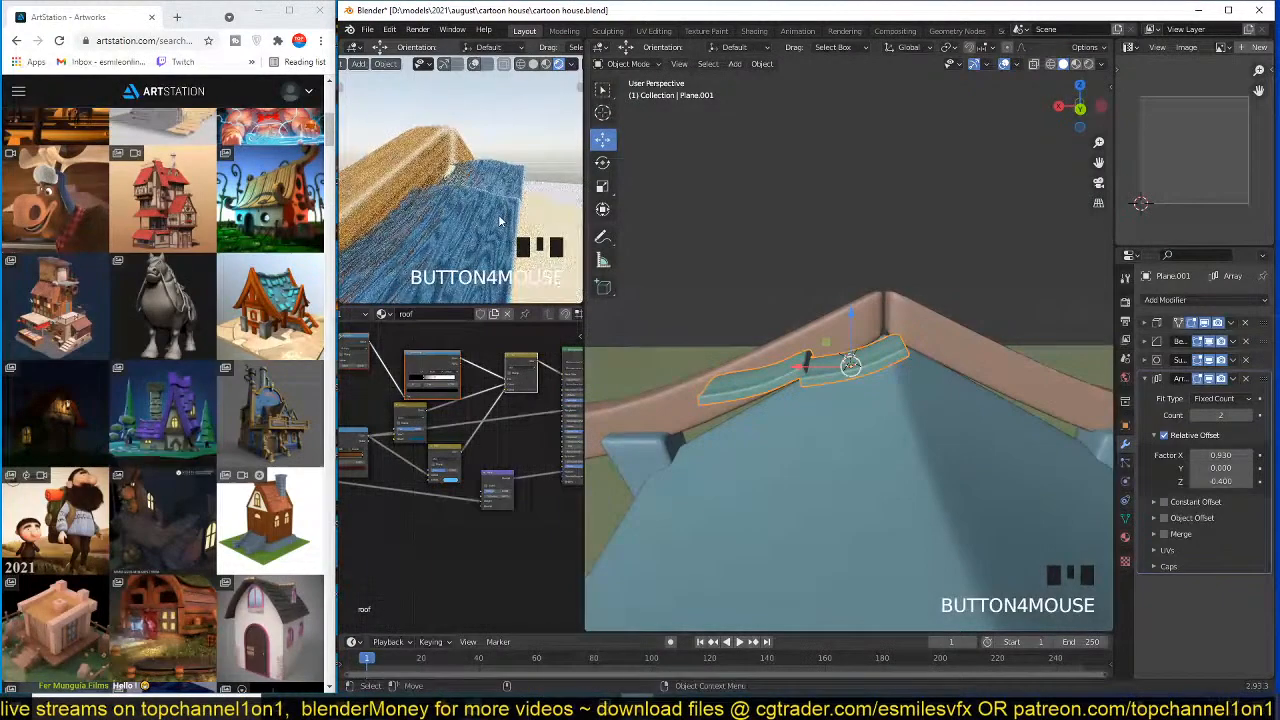
key("grave")
key("grave")
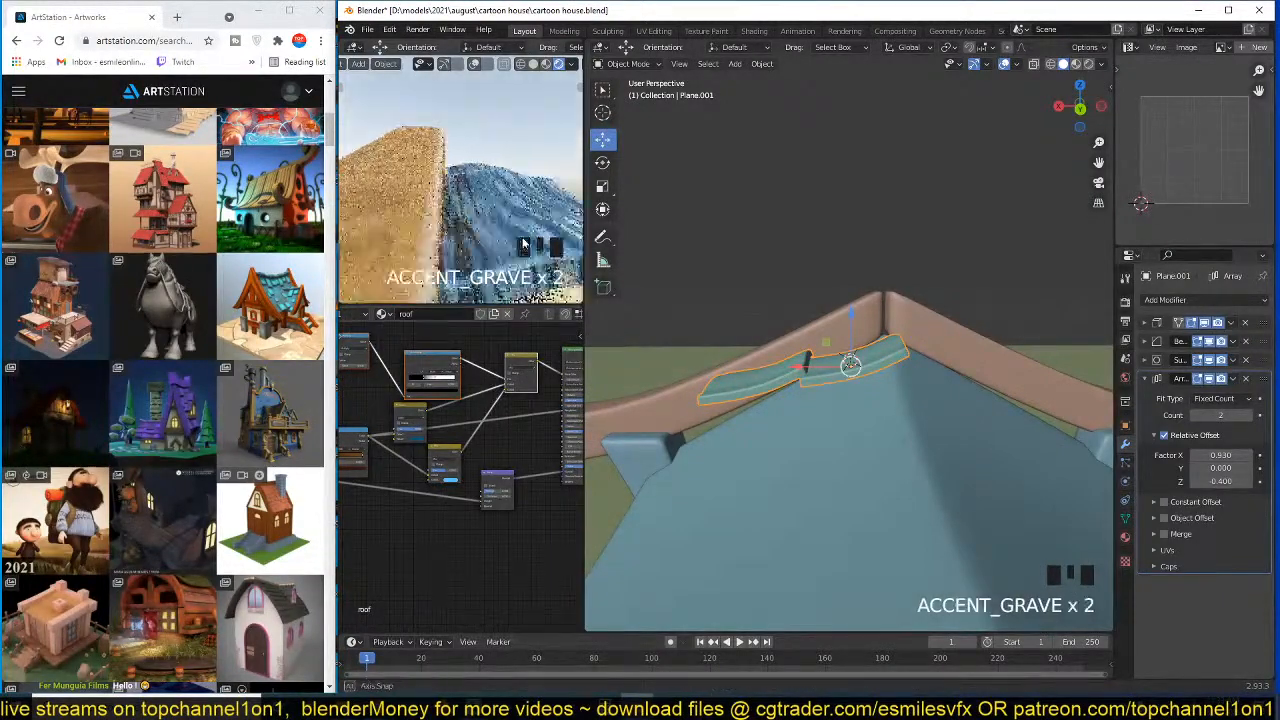
key("grave")
- Insert a MixRGB node with a raised factor into the Roughness link and save the file
key("shift+a")
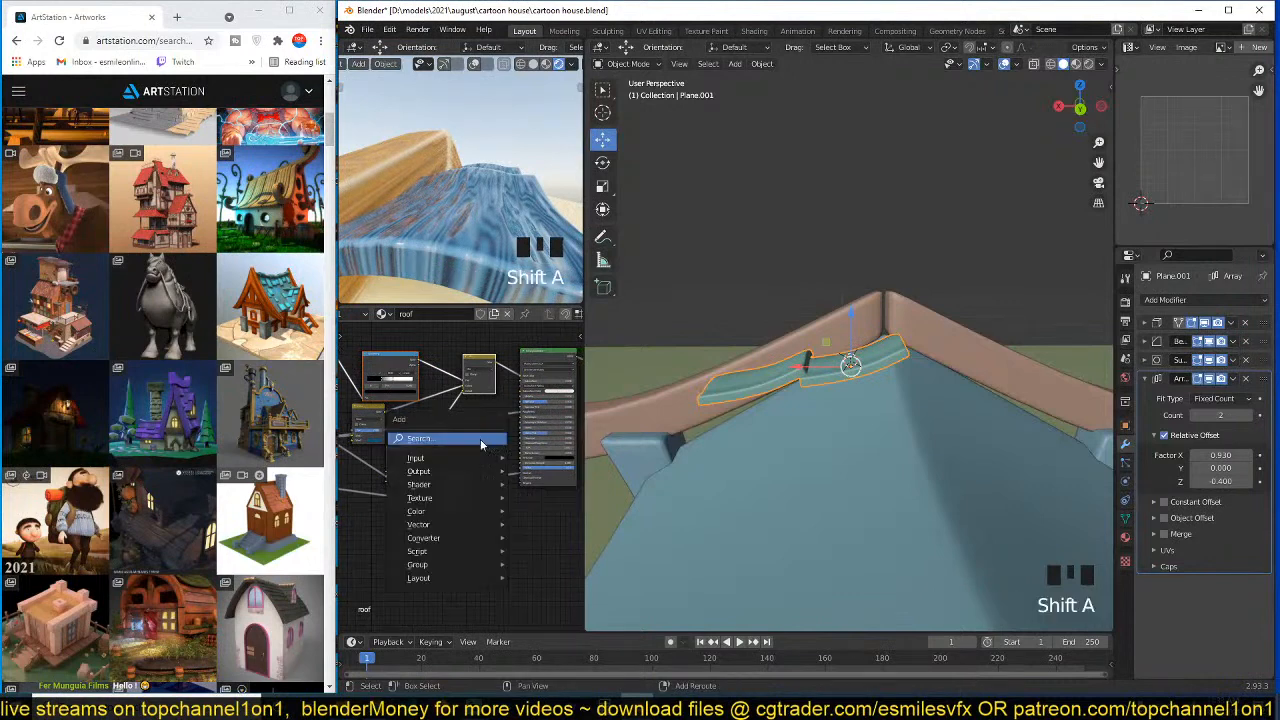
mouse_move(430, 512)
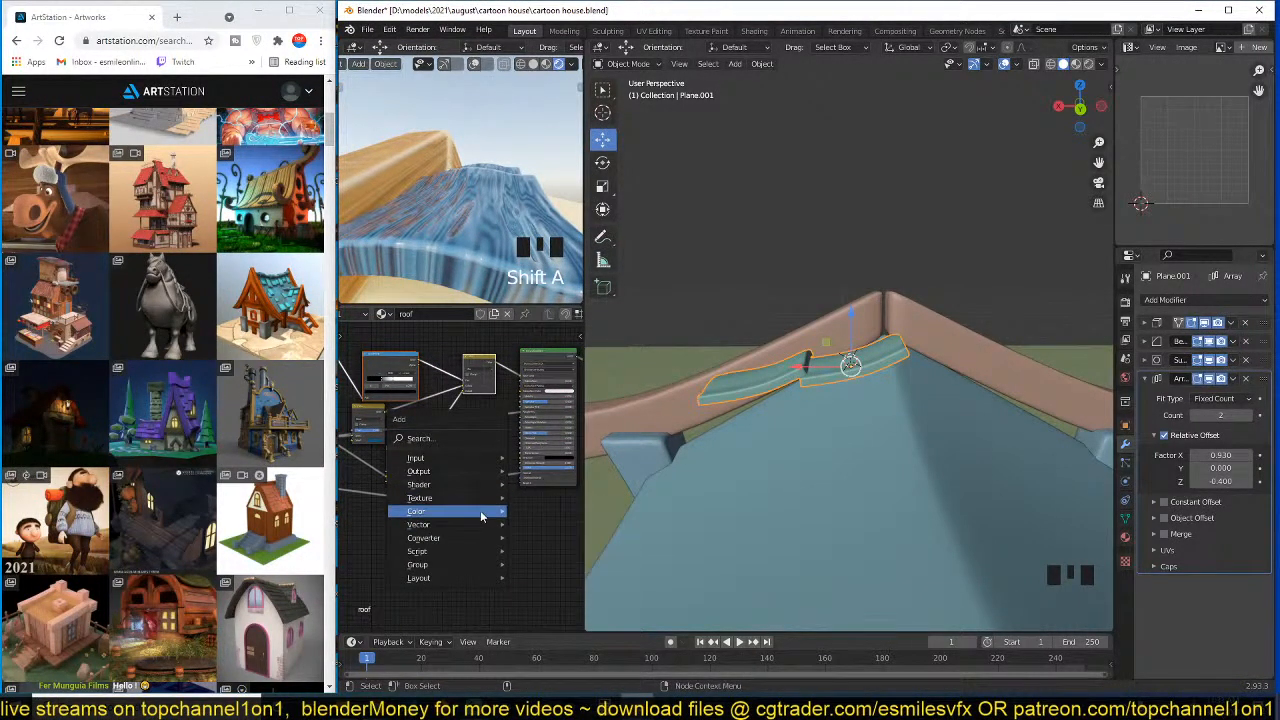
left_click(541, 584)
left_click(466, 413)
scroll(466, 413, "up", 4)
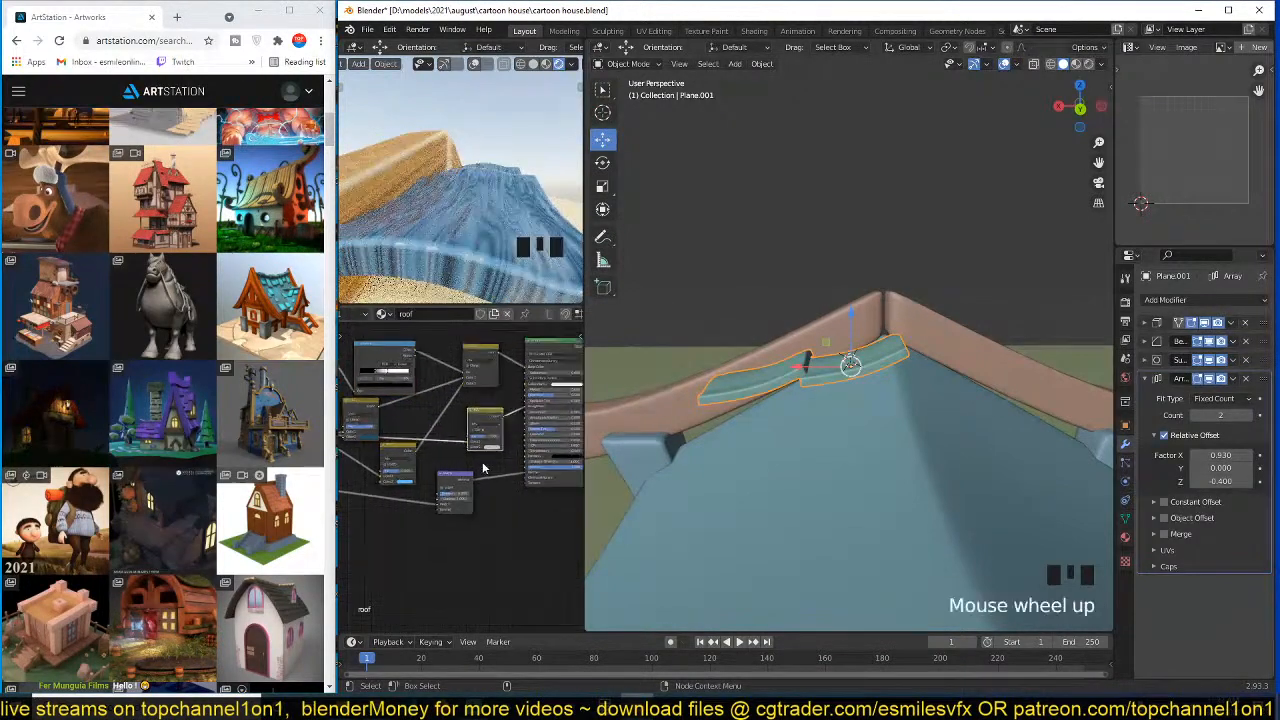
left_click(497, 428)
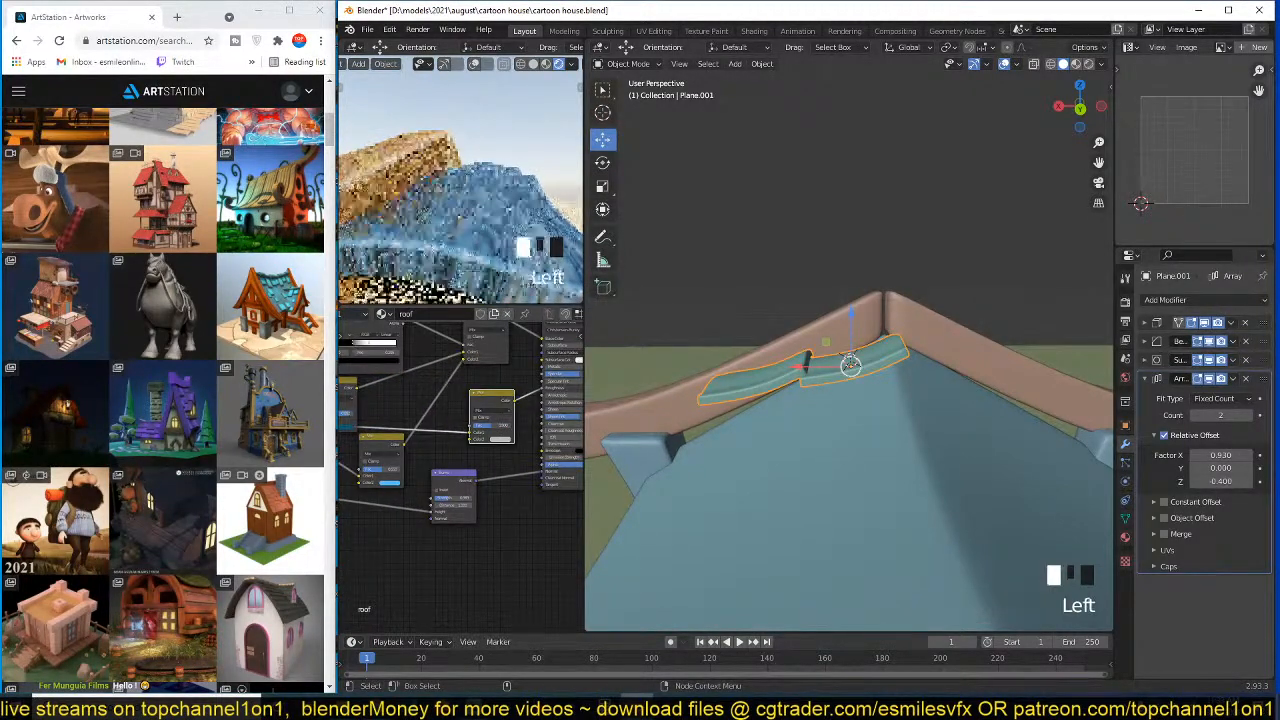
scroll(494, 218, "down", 2)
middle_click_drag(494, 218, 530, 262)
key("grave")
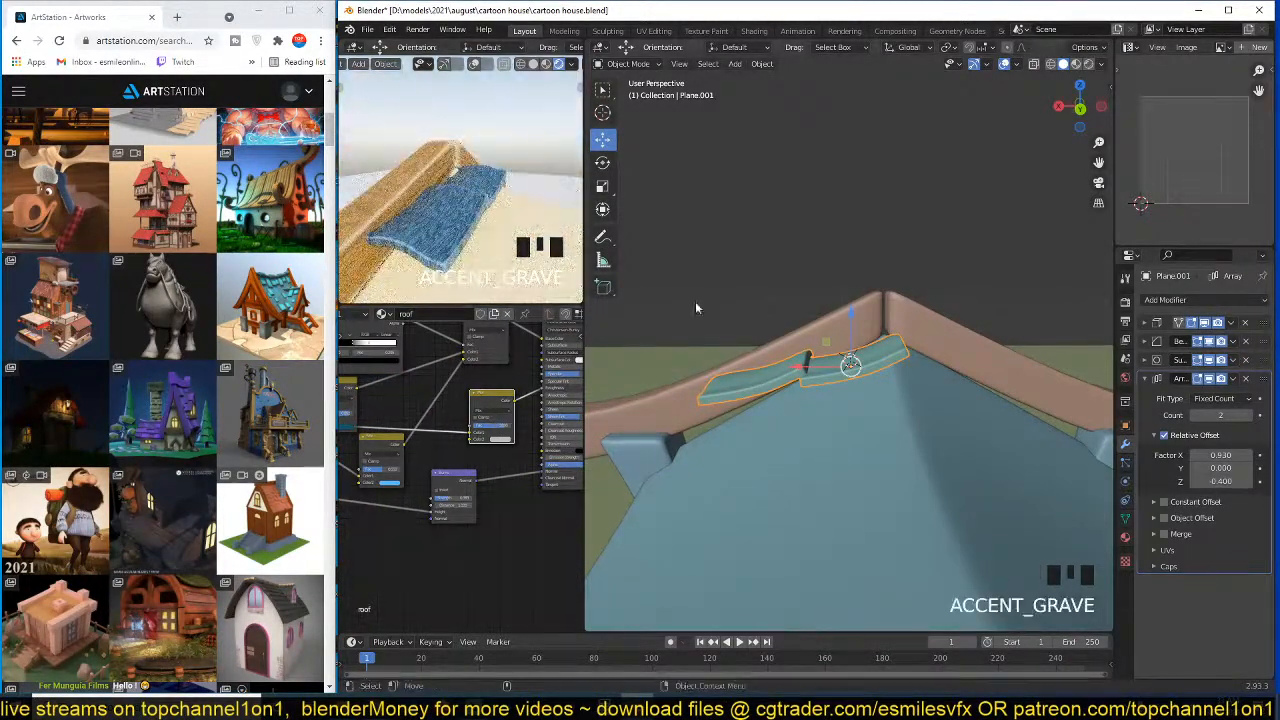
middle_click_drag(695, 303, 913, 431)
scroll(920, 427, "up", 2)
key("ctrl+5")
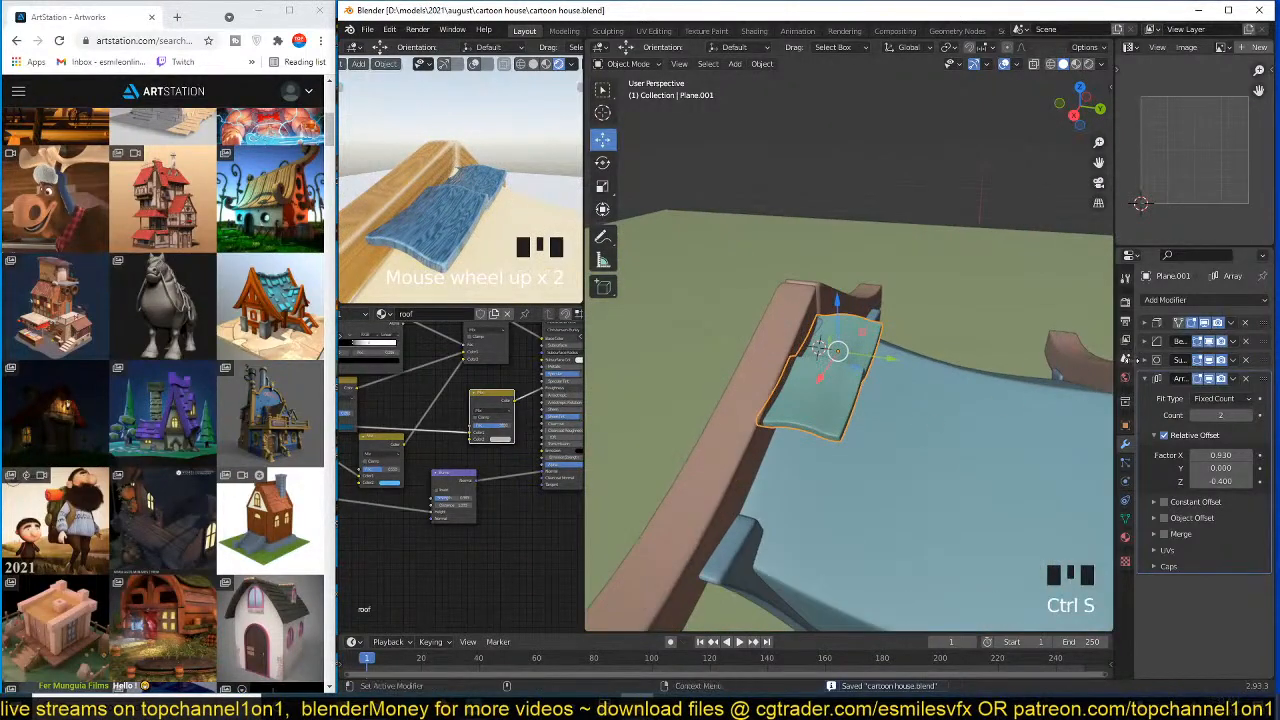
- Add a second Array modifier to the roof piece
left_click(1145, 378)
left_click(1152, 300)
left_click(1035, 336)
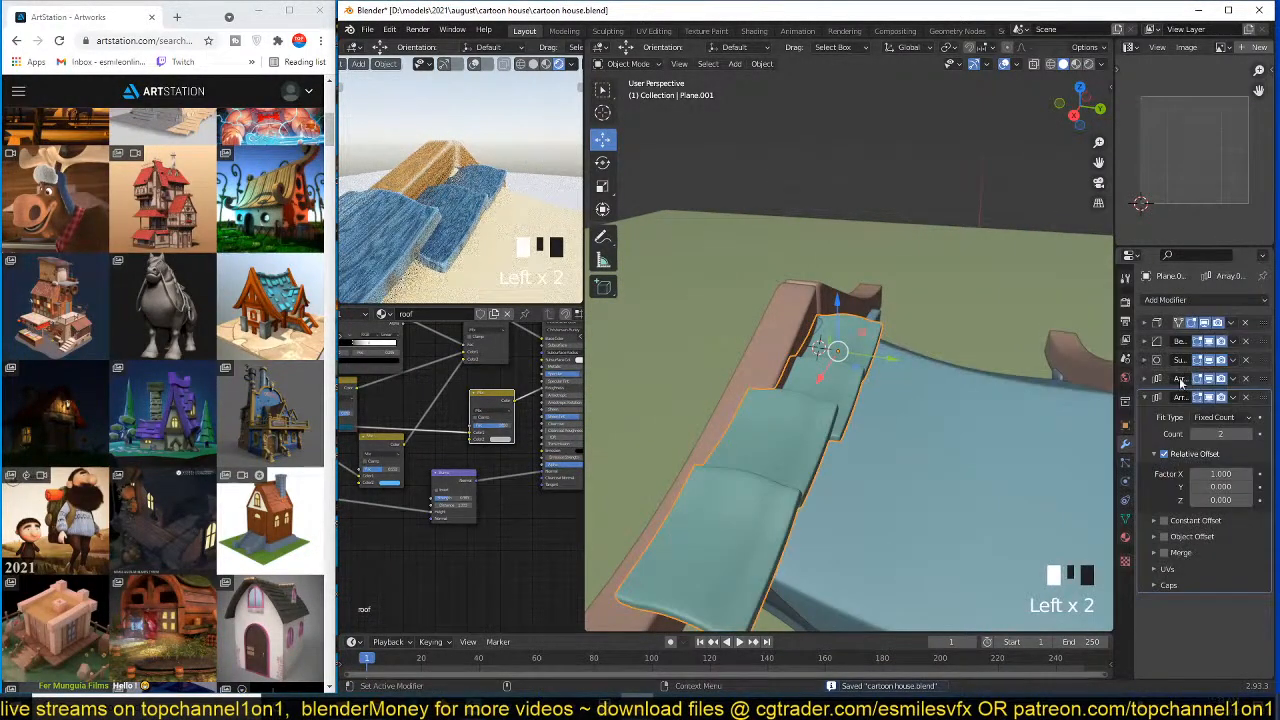
- Try a relative Y offset of 1 on the second array, and reset it to 0
type("1")
key("Return")
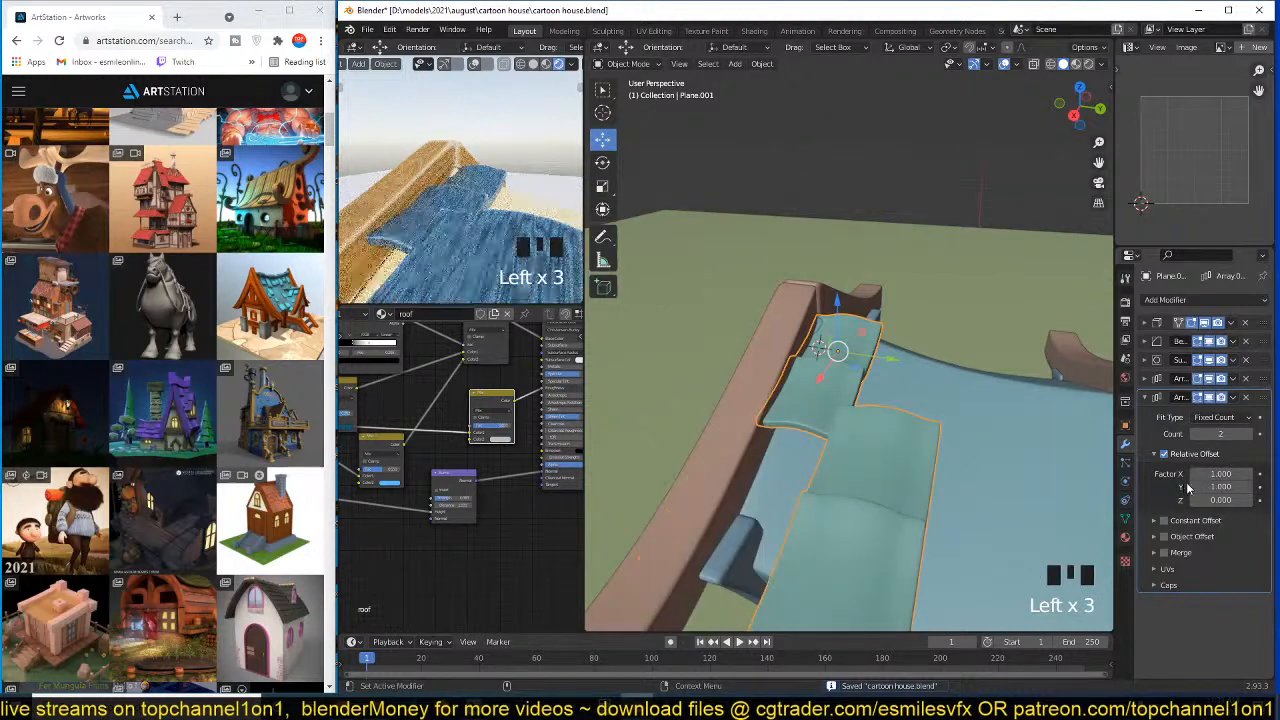
left_click(1212, 474)
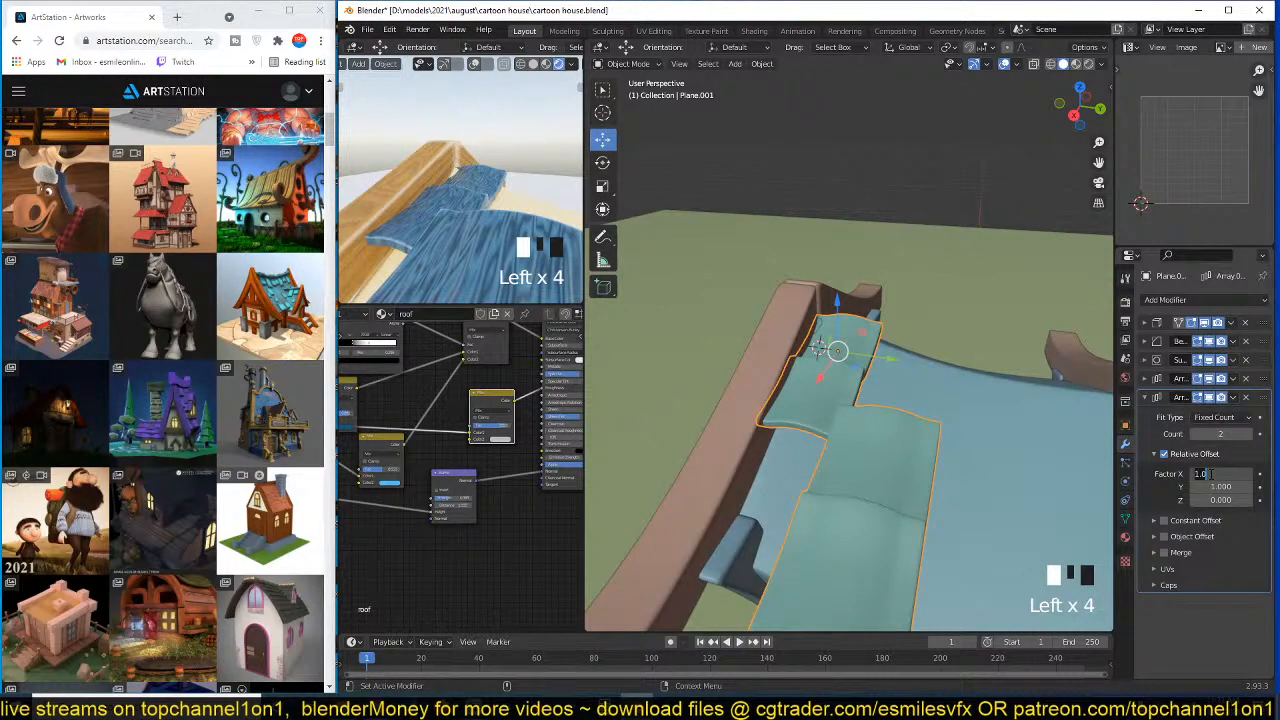
key("Return")
double_click(1245, 488)
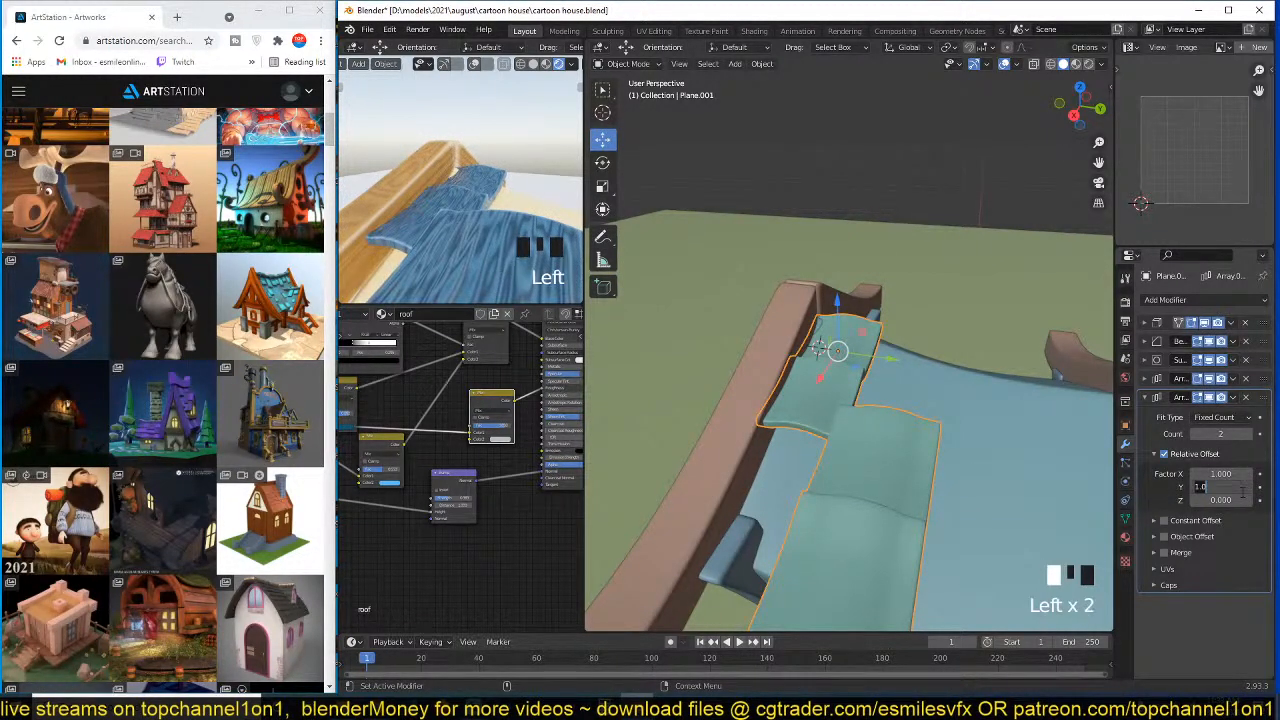
type("0")
key("Return")
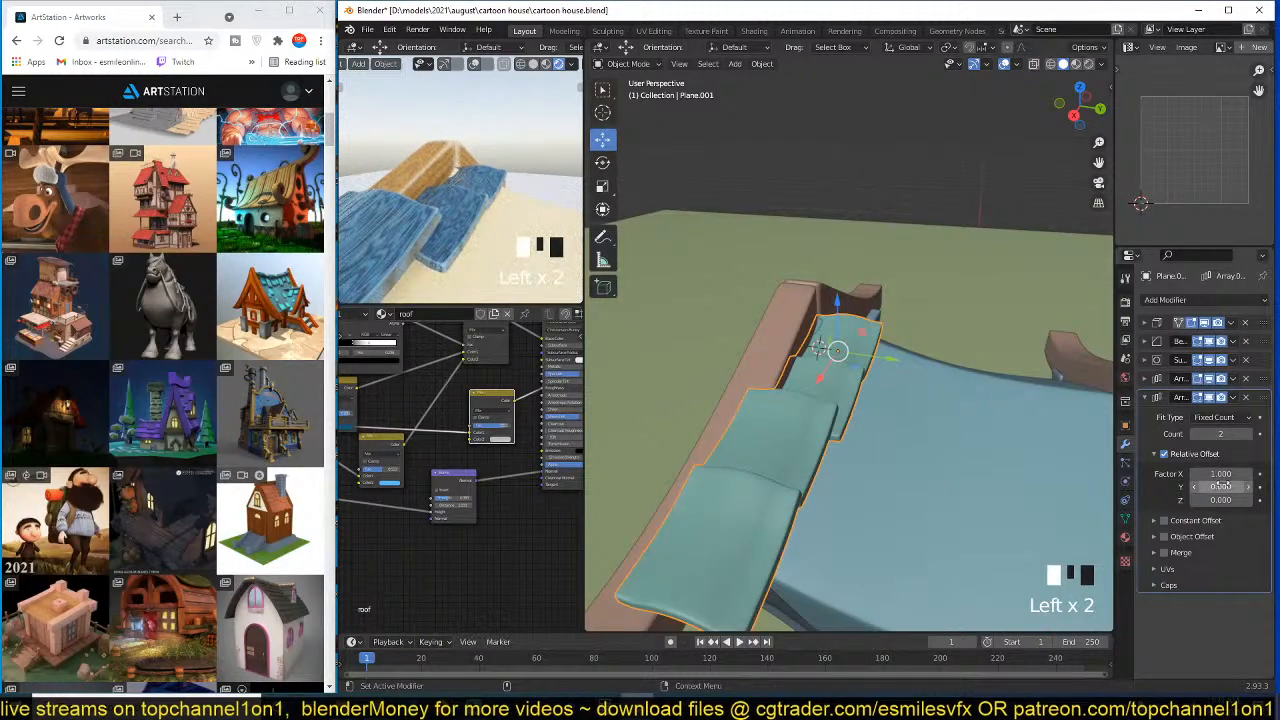
- Set the second array's relative offset to 0 in X and 1 in Y
left_click(1229, 475)
type("0")
key("Return")
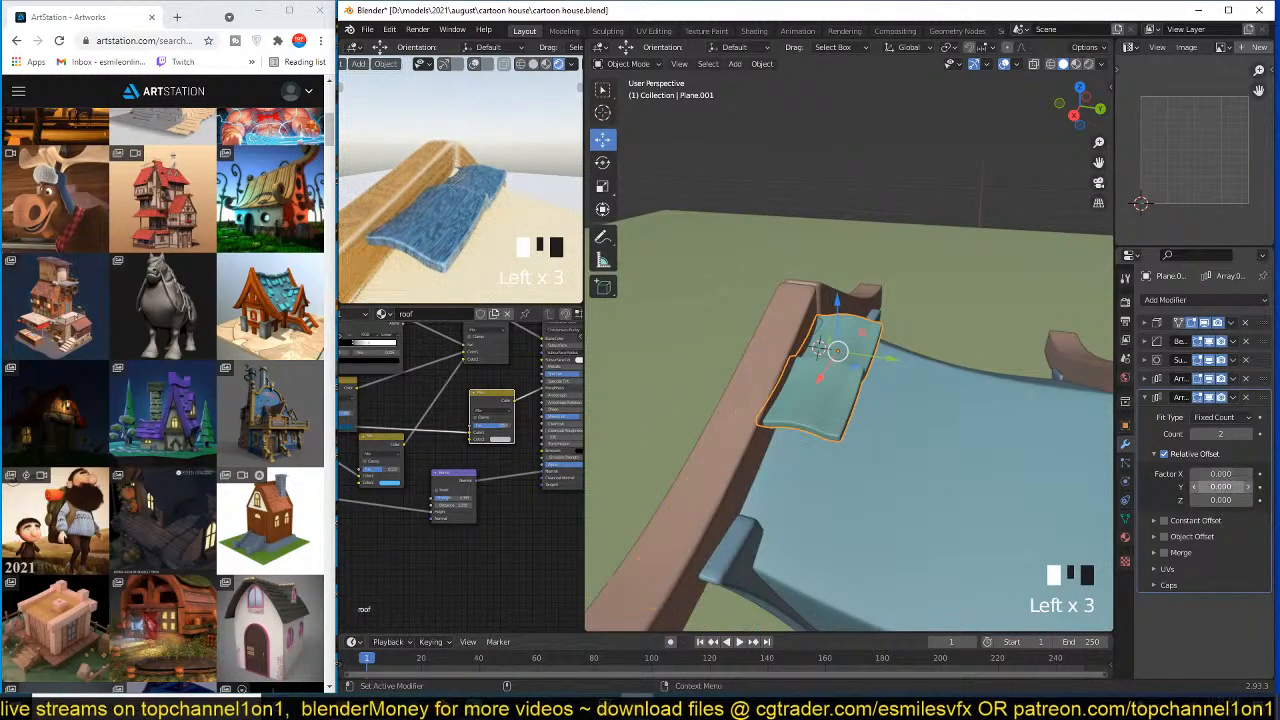
left_click(1220, 487)
type("1")
key("Return")
- Raise the second array's count to 6 so the tiles run along the roof ridge
middle_click_drag(925, 423, 811, 440)
left_click(1256, 434)
left_click(1256, 434)
left_click(1256, 434)
left_click(1256, 434)
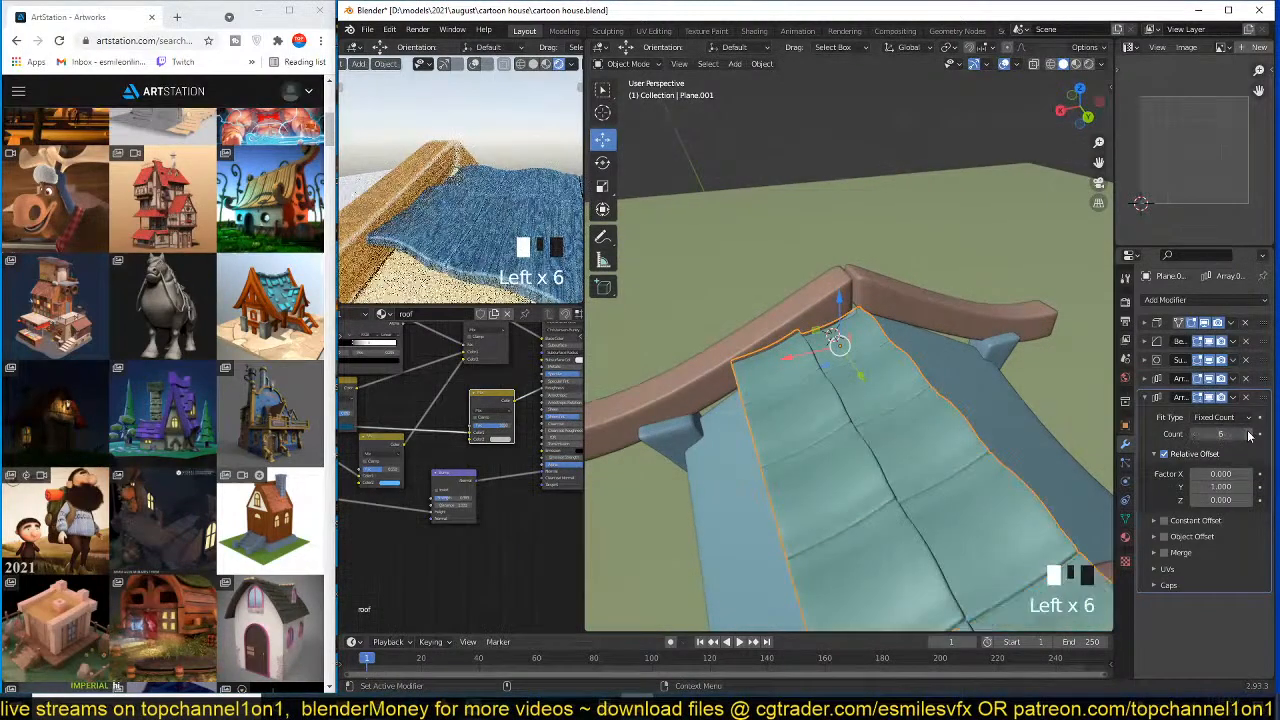
scroll(519, 244, "down", 8)
key("grave")
scroll(519, 244, "up", 3)
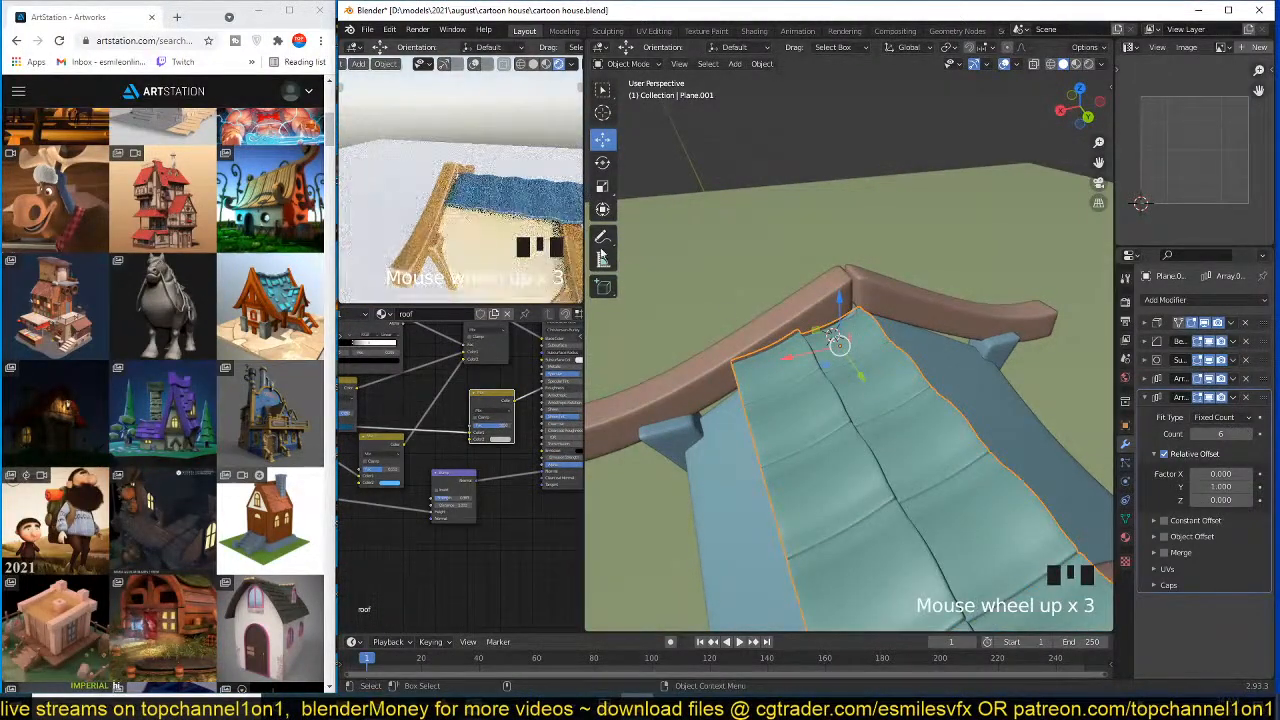
- Scale the arrayed roof tiles down slightly
key("s")
left_click(860, 423)
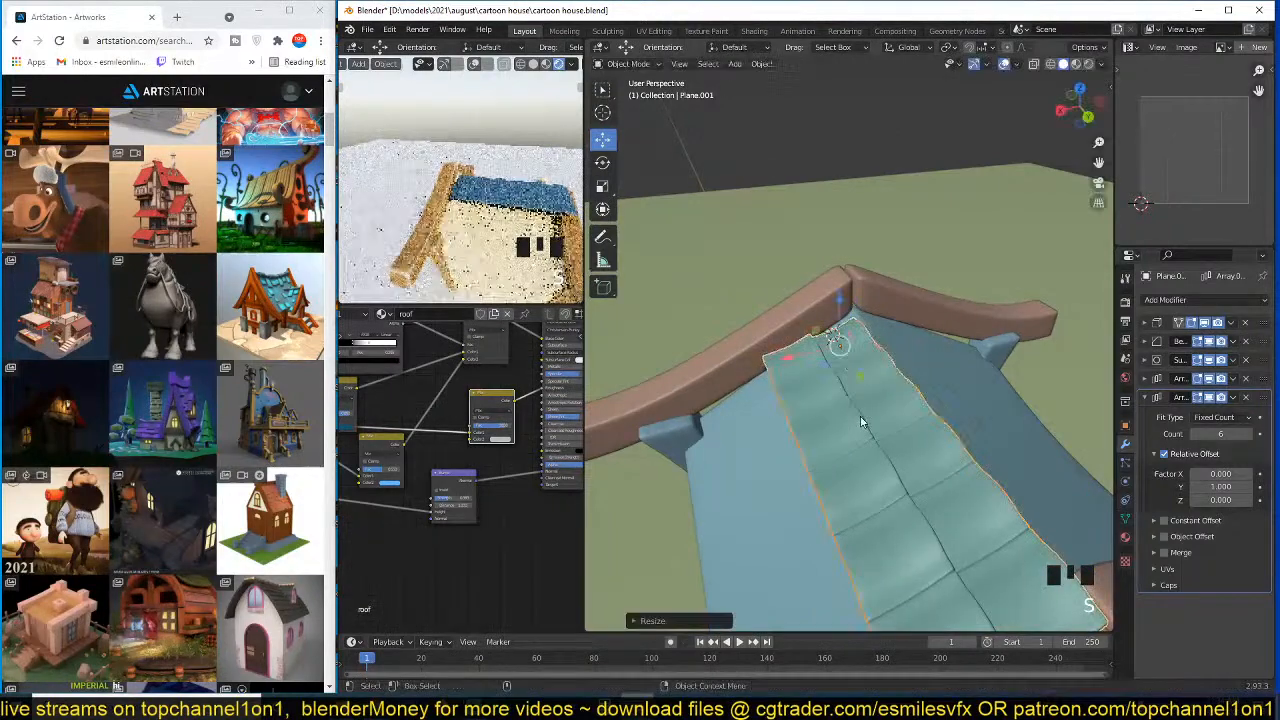
key("grave")
middle_click_drag(860, 423, 877, 366)
- Rotate the roof tiles about -12° in the front view and apply the rotation
key("KP_3")
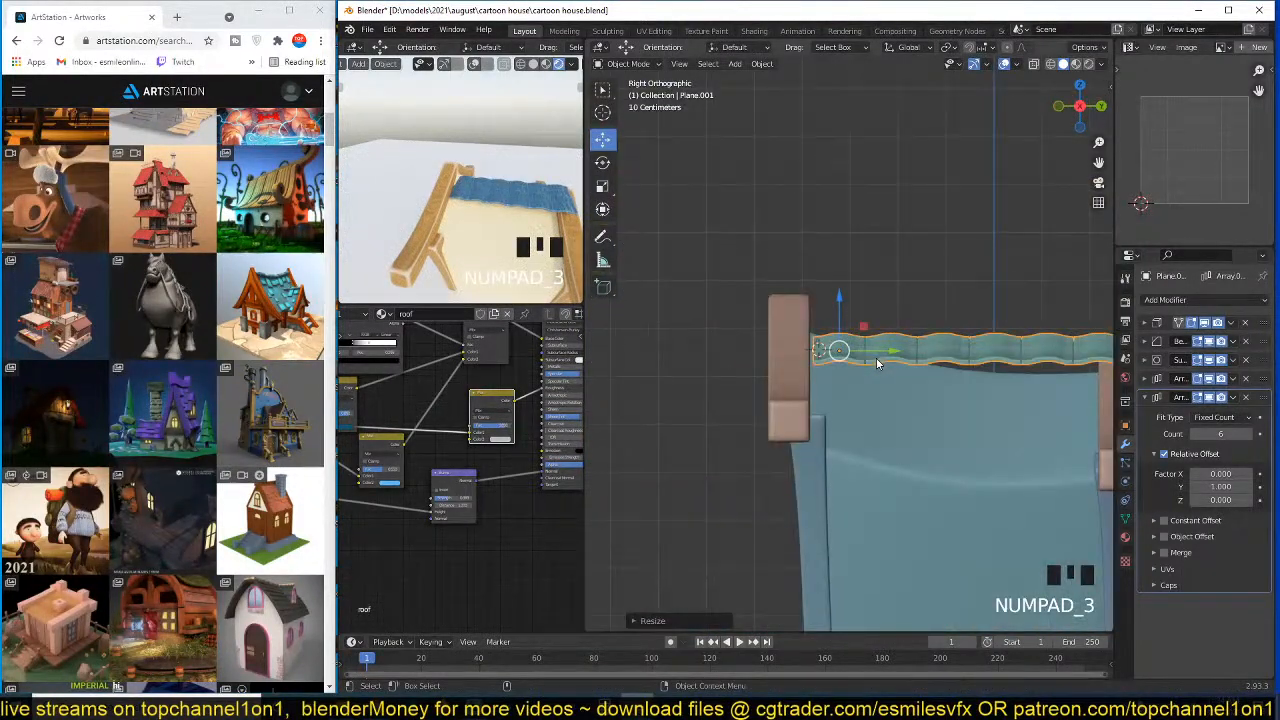
key("KP_1")
key("r")
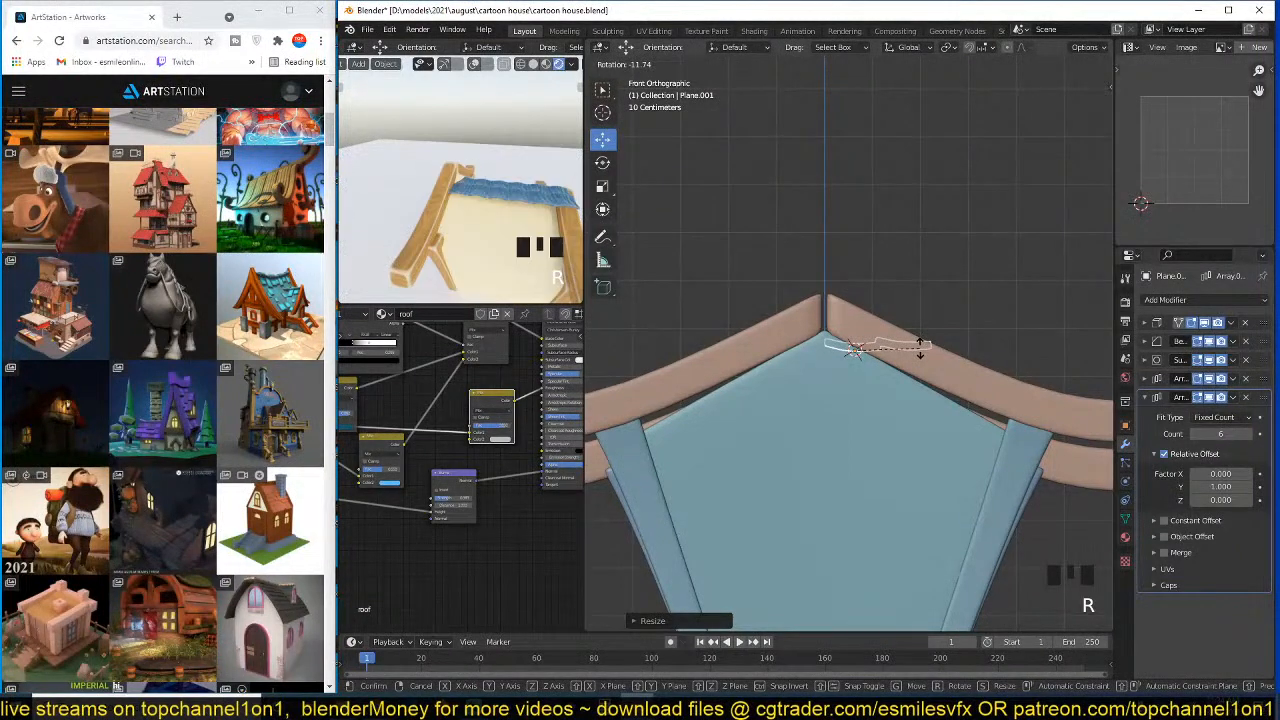
left_click(920, 346)
key("ctrl+a")
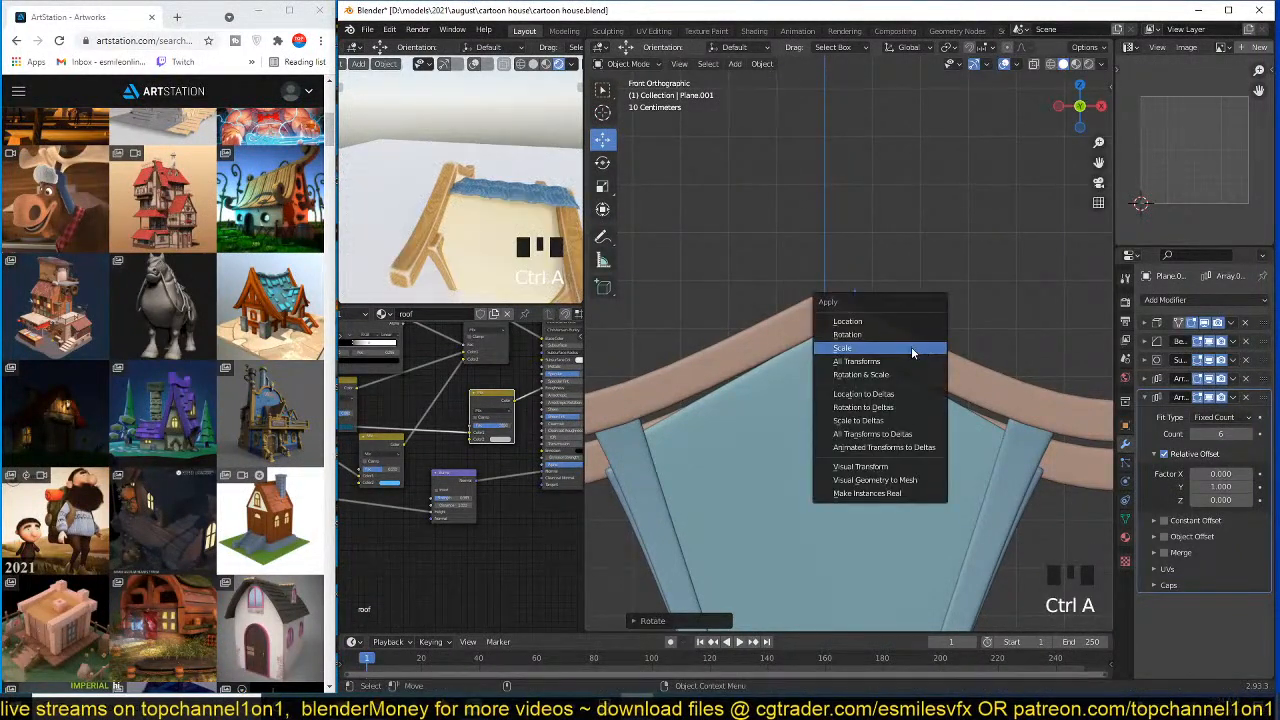
left_click(918, 334)
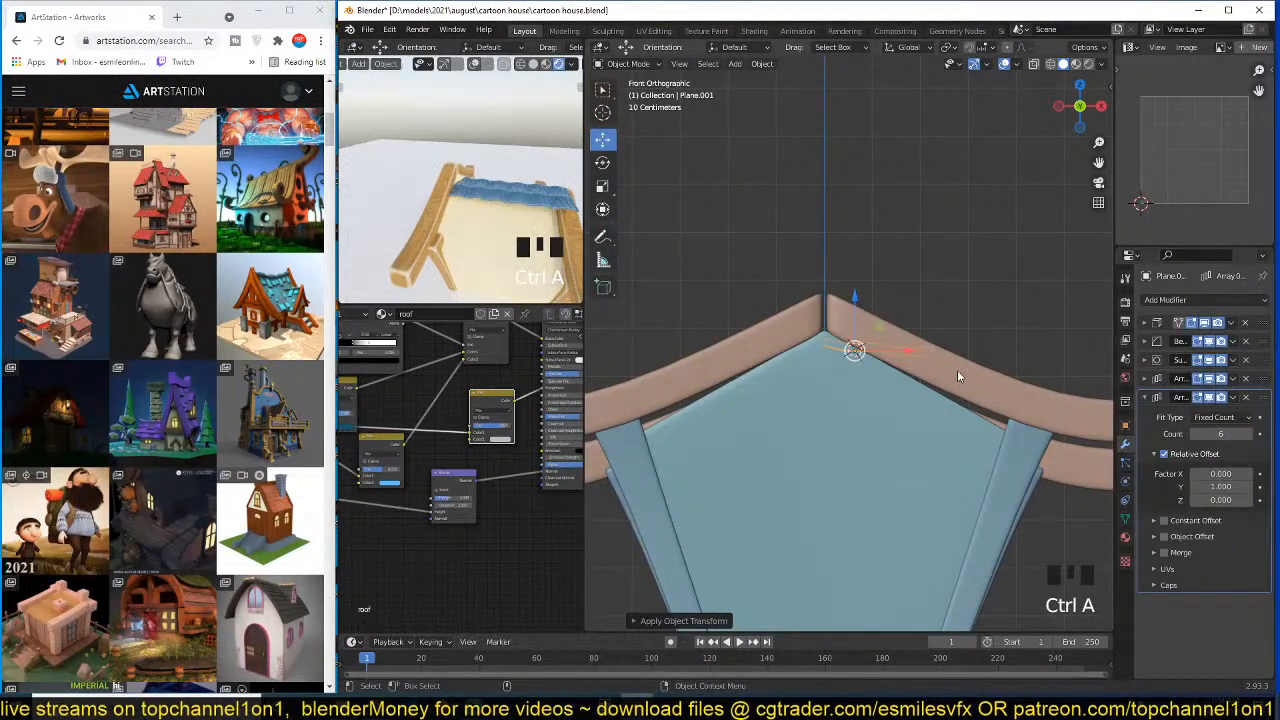
- Raise the first array's count to 6 to extend the tiles down the slope
scroll(965, 372, "up", 3)
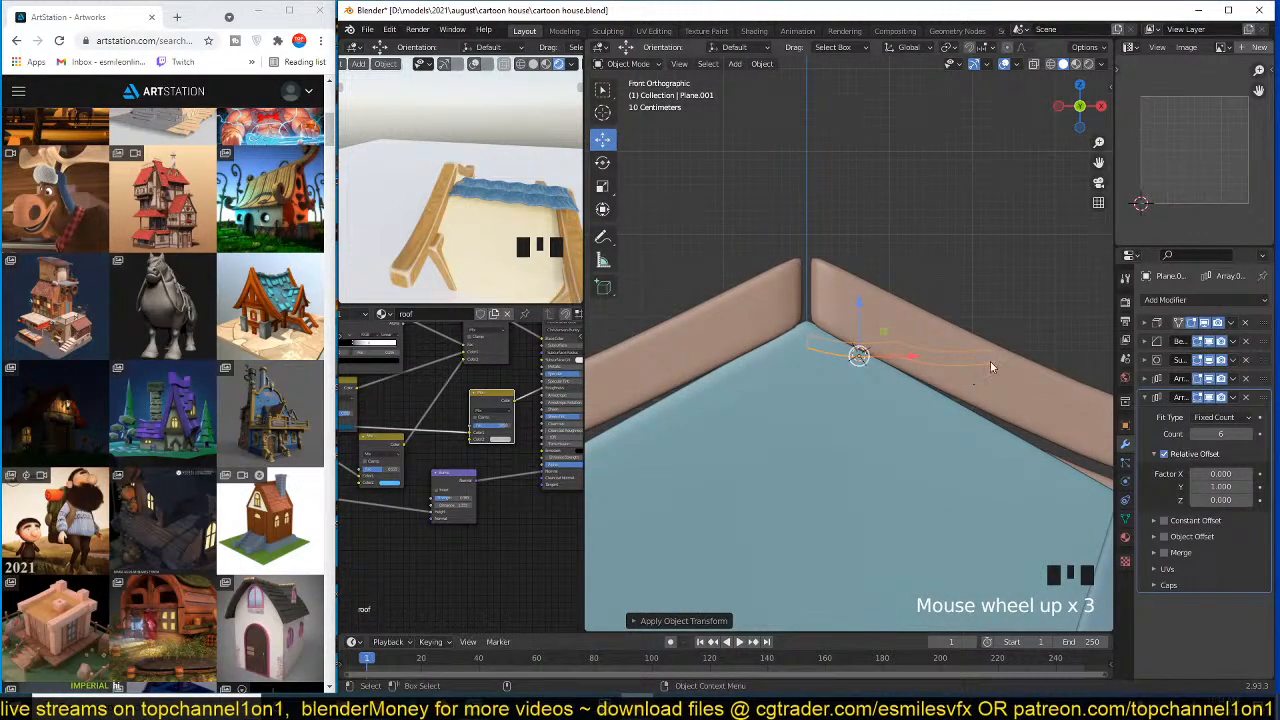
left_click(1157, 380)
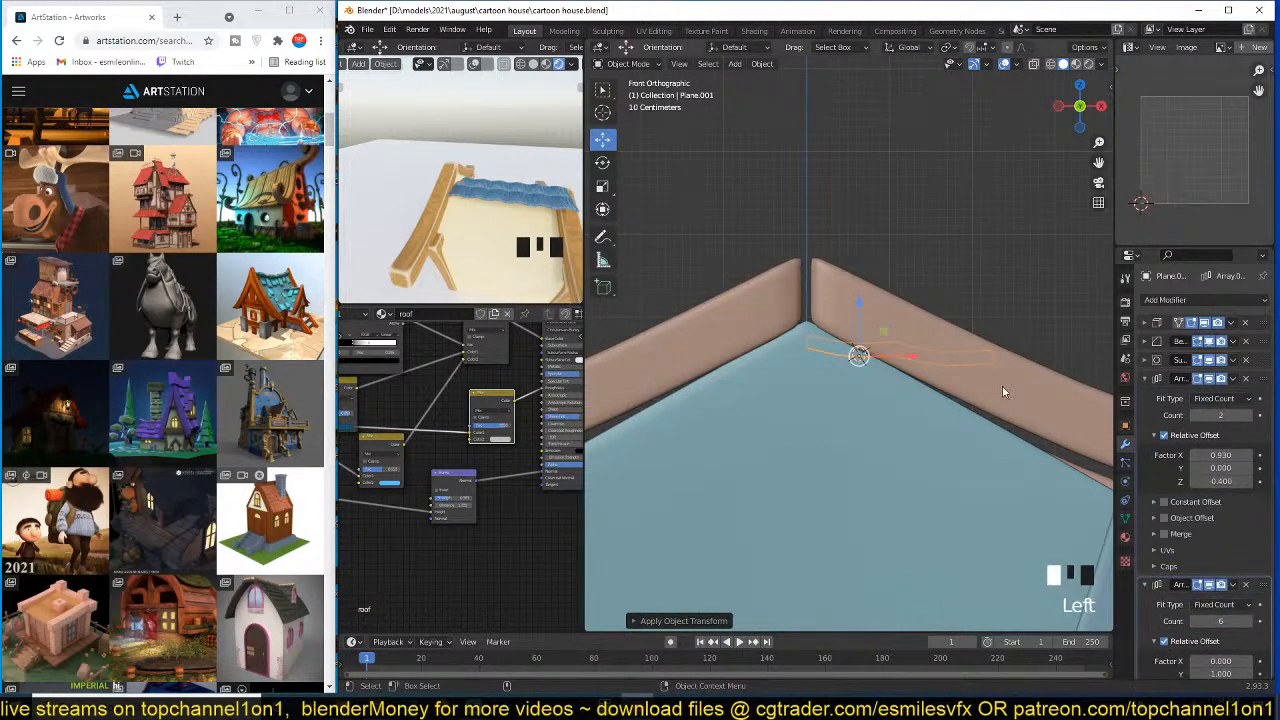
left_click(1247, 415)
left_click(1247, 415)
left_click(1247, 415)
left_click(1247, 415)
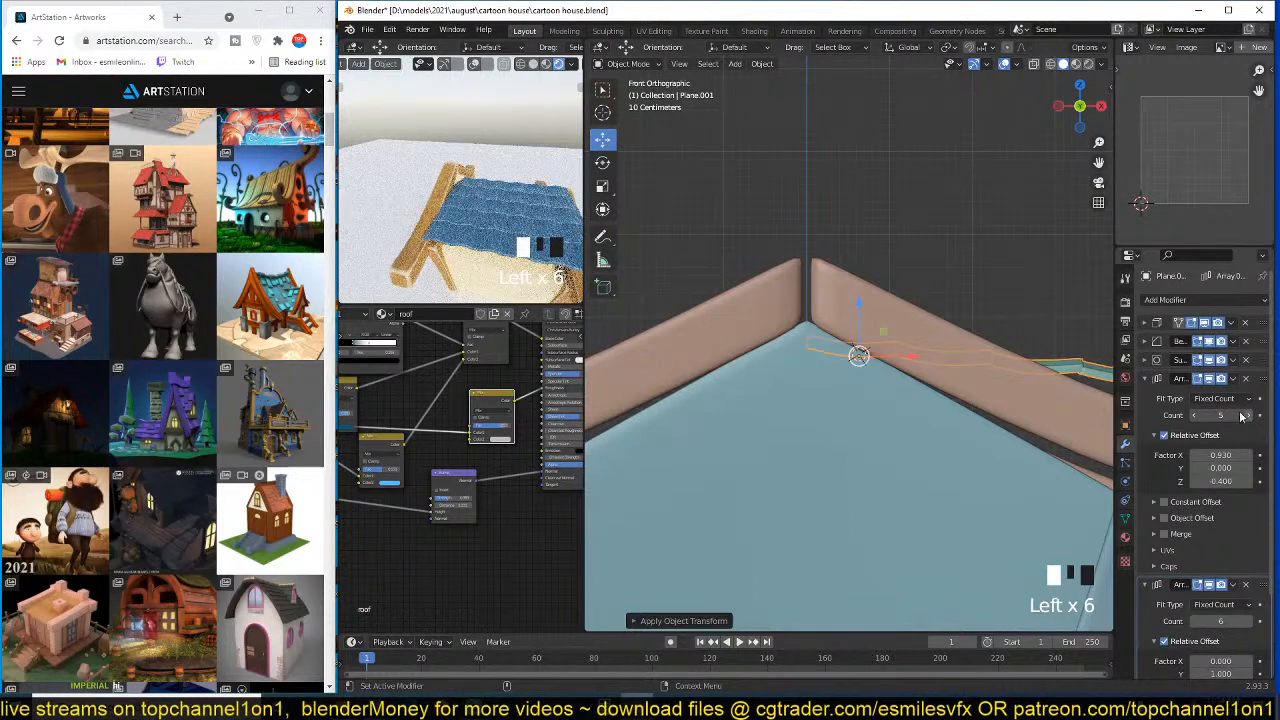
- Rotate the arrayed roof tiles in the front view to follow the roof slope and move them down against it
scroll(996, 378, "down", 4)
key("z")
key("r")
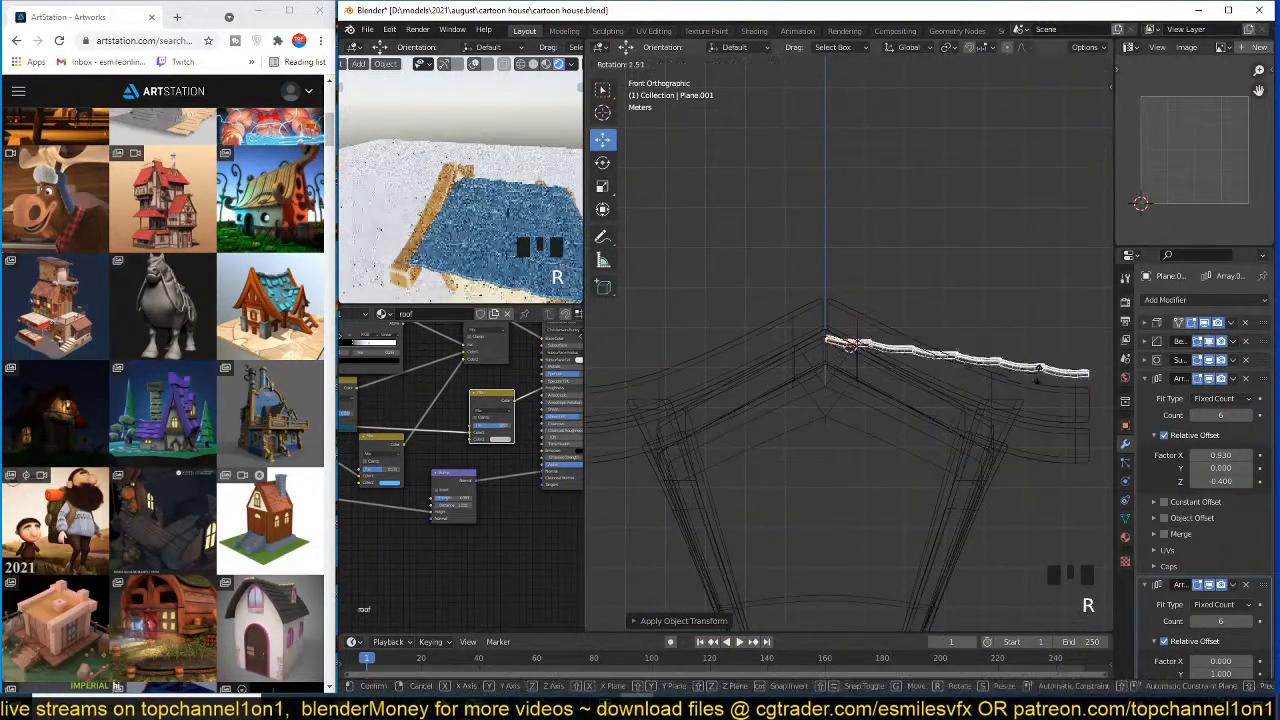
key("g")
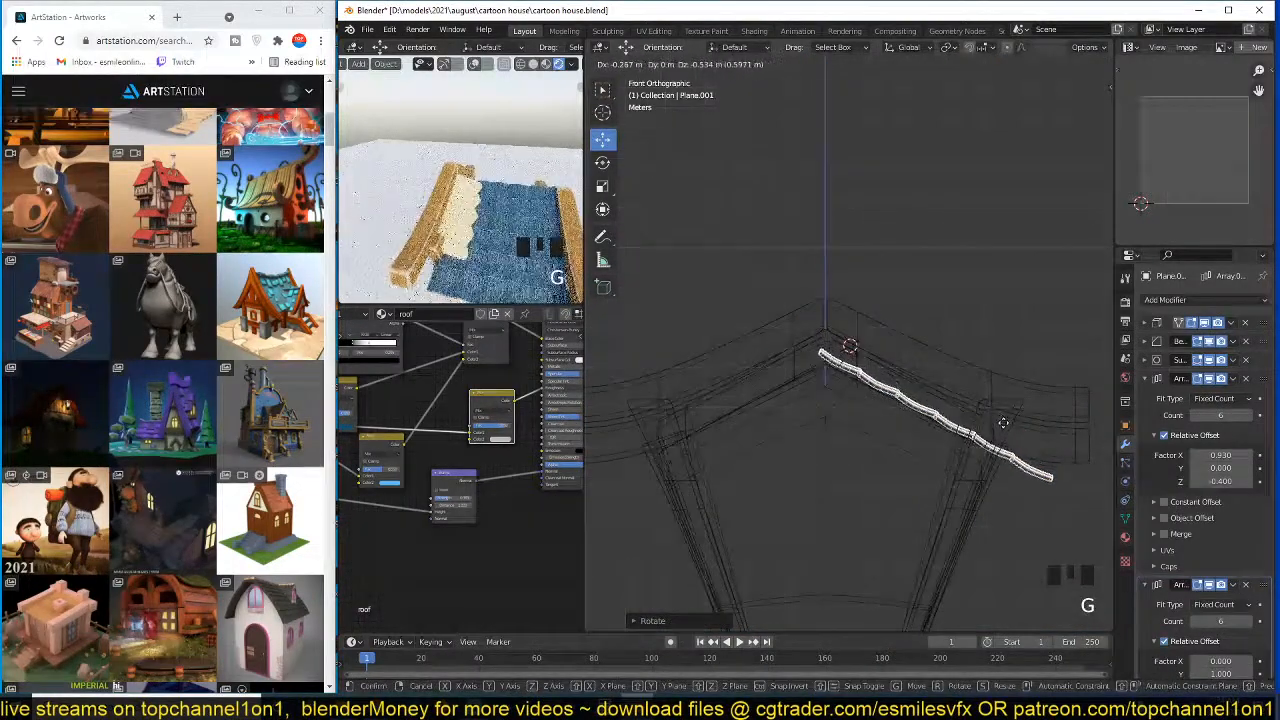
left_click(1004, 421)
- Return the viewport to solid shading and raise the tiles onto the roof between the two end beams
key("grave")
scroll(926, 428, "up", 3)
key("z")
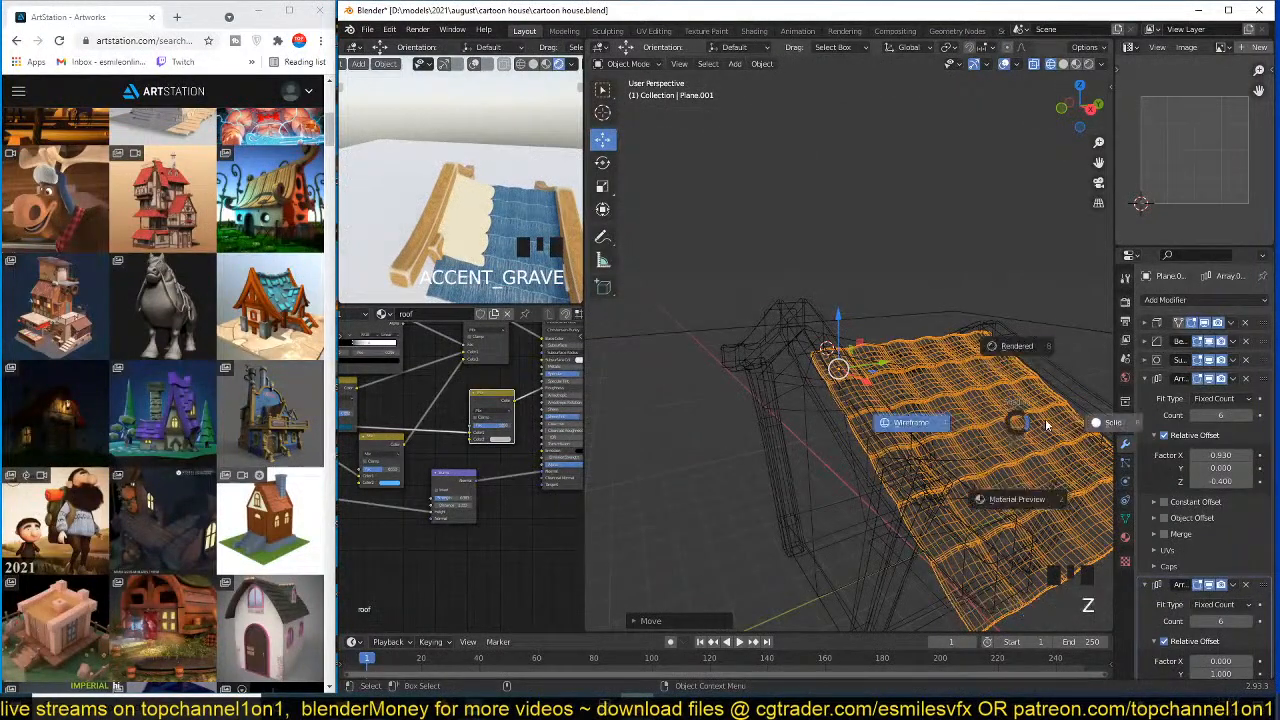
left_click(945, 421)
scroll(883, 381, "down", 3)
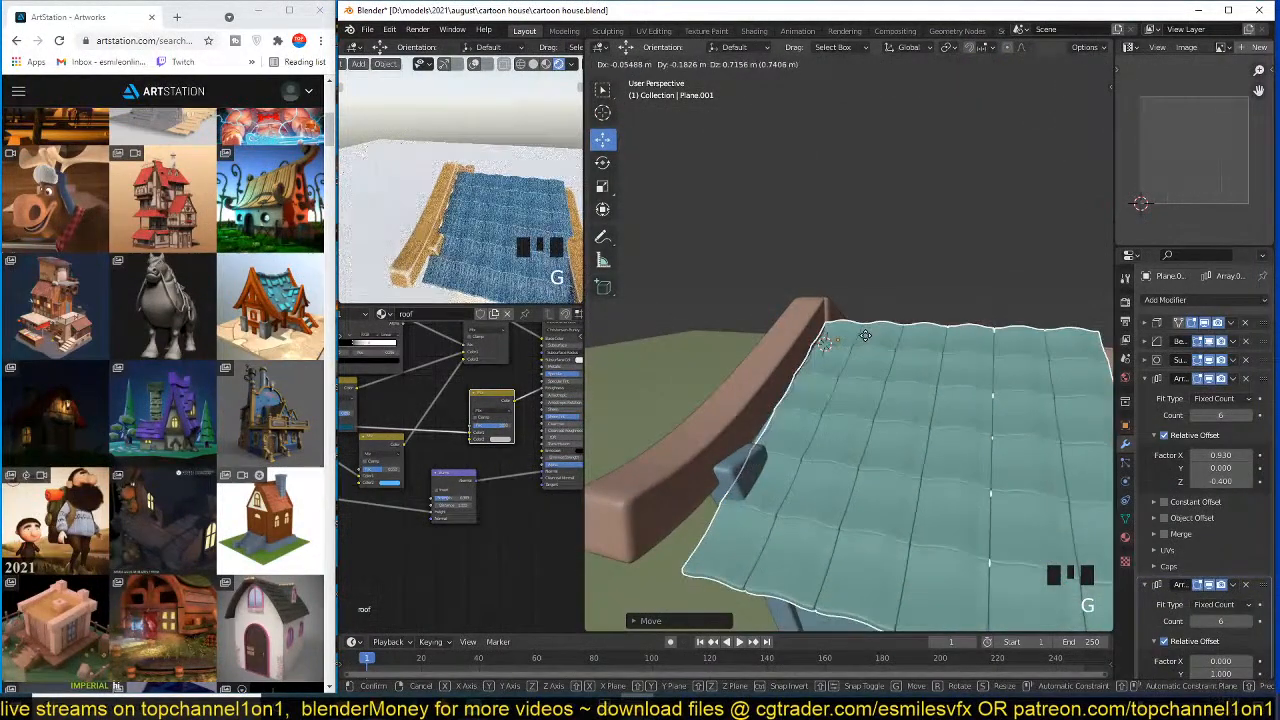
middle_click_drag(922, 369, 946, 340)
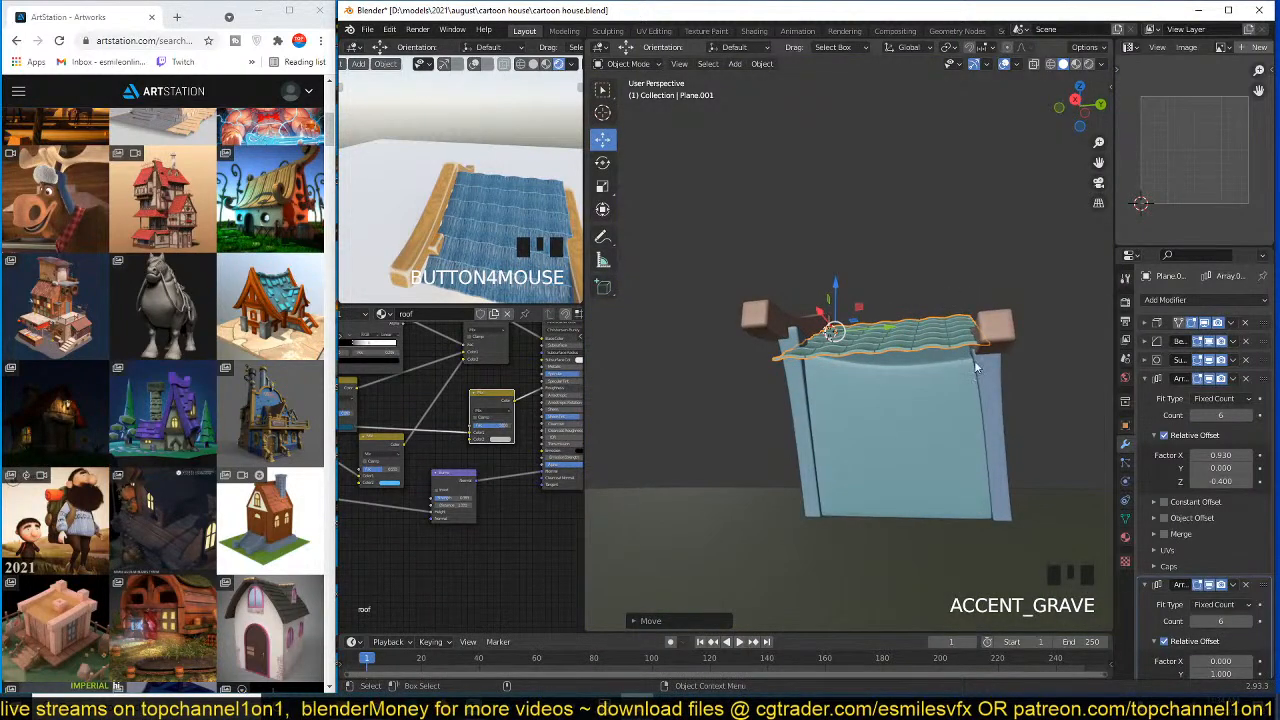
- Add a plane in the top view, enlarge it and position it over the tiled roof half
key("grave")
key("KP_7")
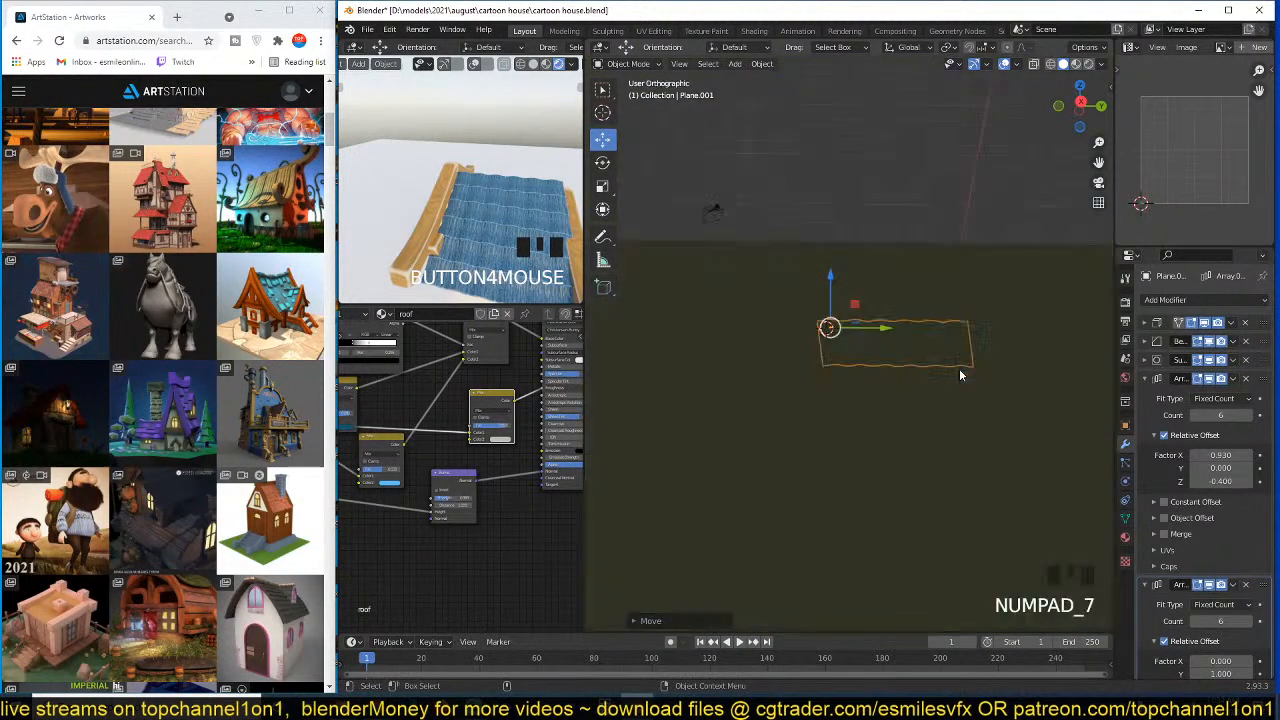
key("shift+a")
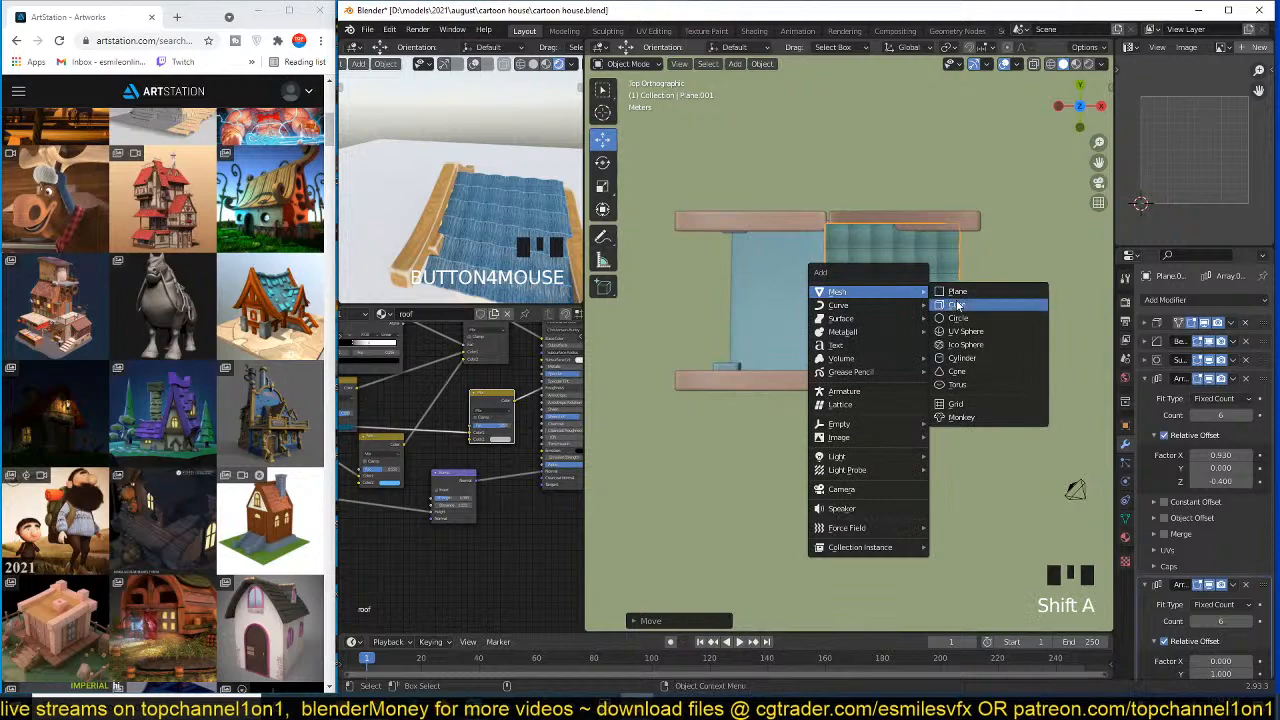
left_click(946, 291)
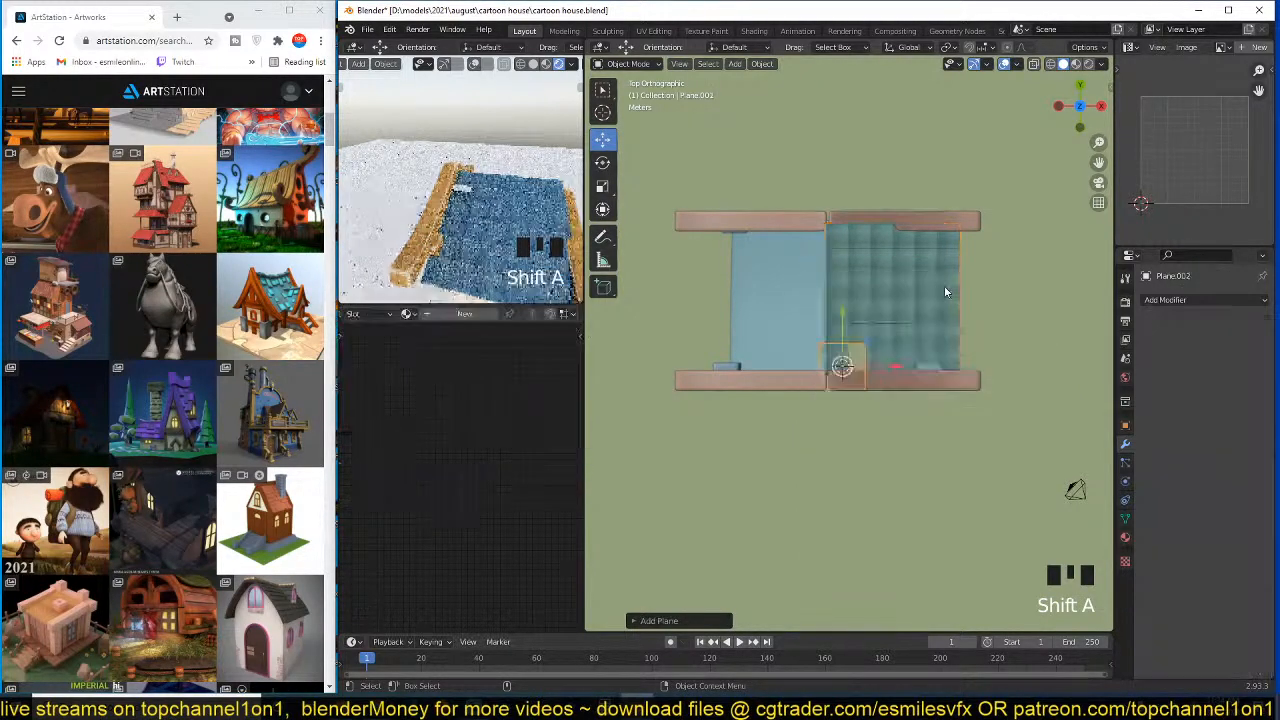
key("s")
left_click(953, 312)
key("g")
left_click(888, 291)
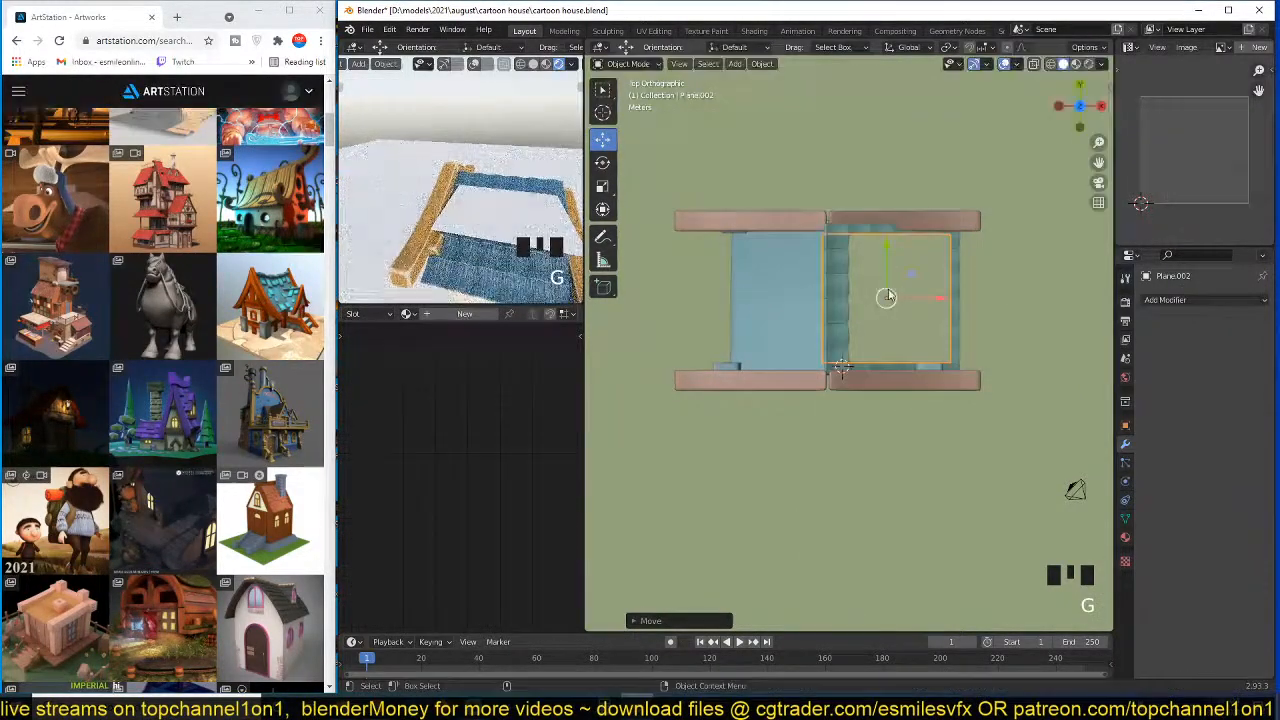
key("s")
left_click(886, 295)
key("g")
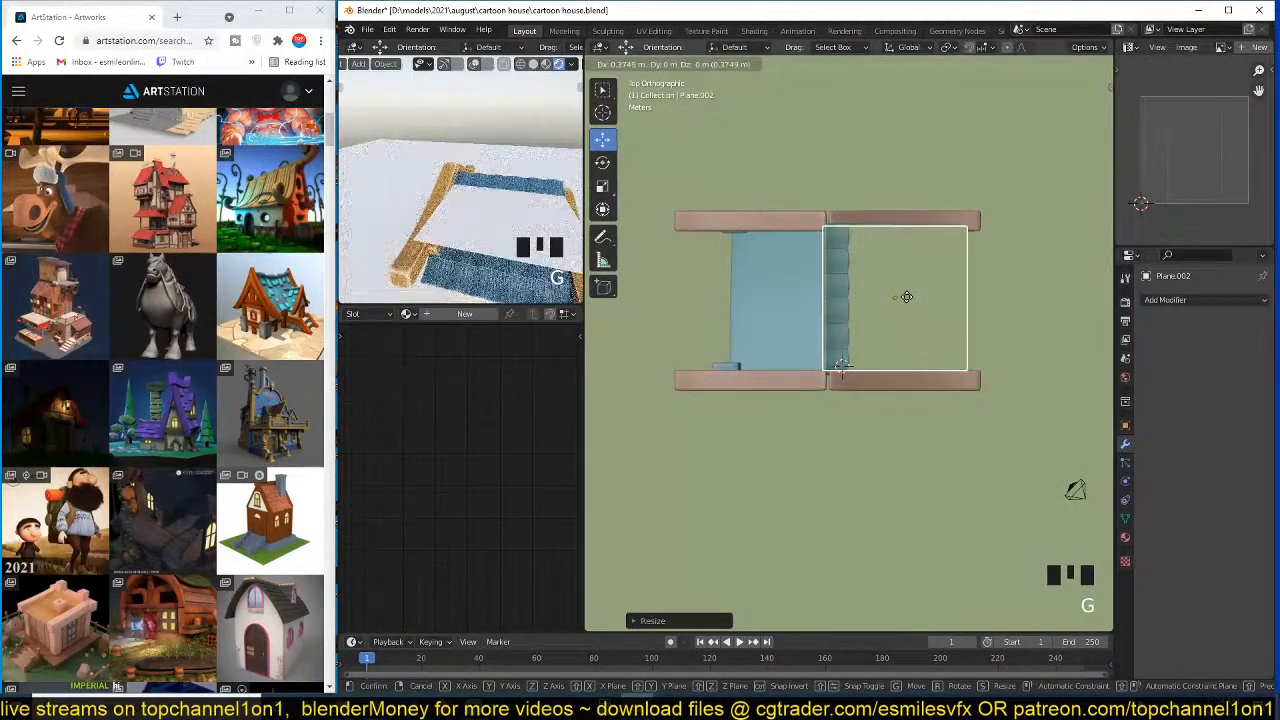
left_click(910, 299)
- Subdivide the new plane into a grid of faces
right_click(930, 255)
right_click(930, 255)
key("Tab")
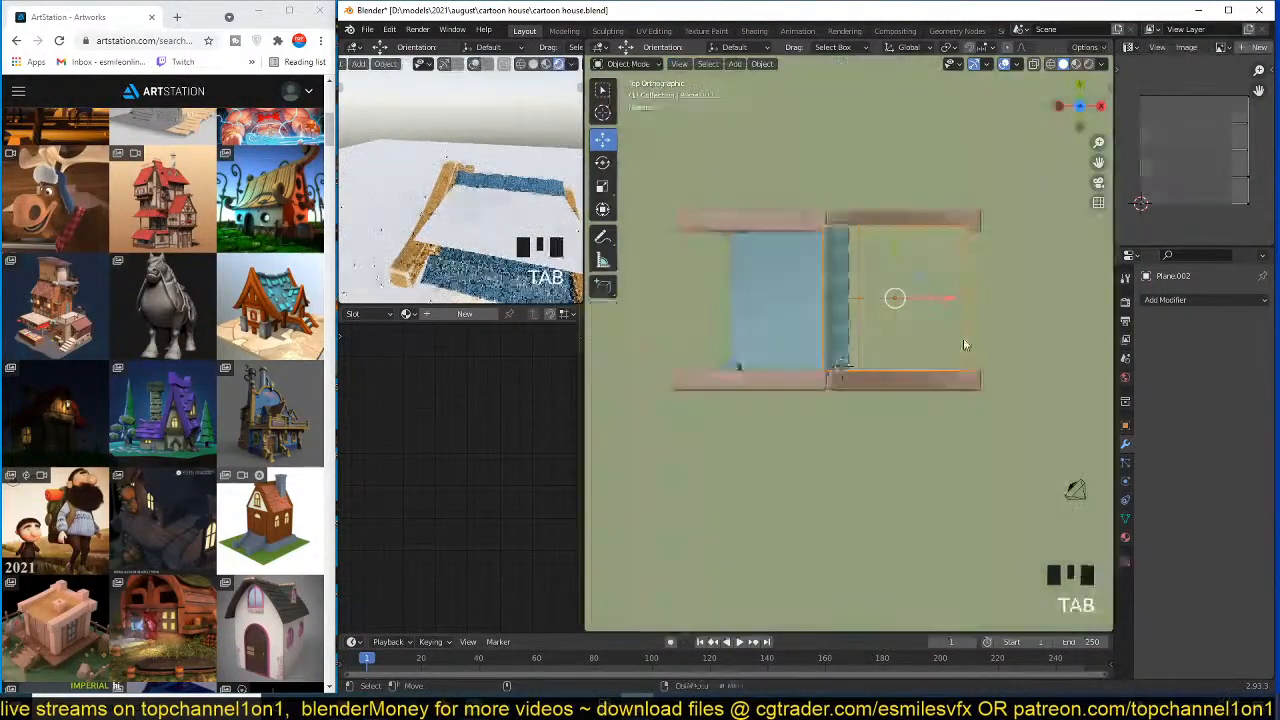
- Clear the rotation of the arrayed roof tiles
key("grave")
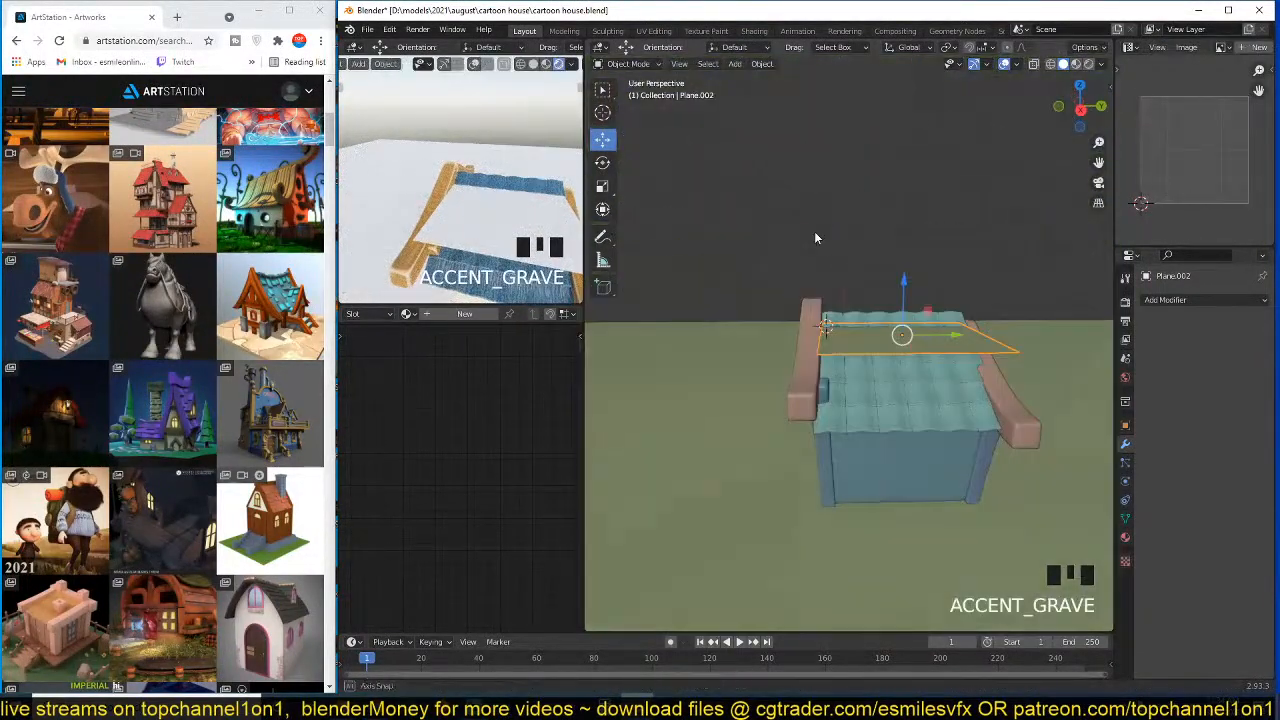
key("KP_3")
left_click(940, 358)
key("alt+r")
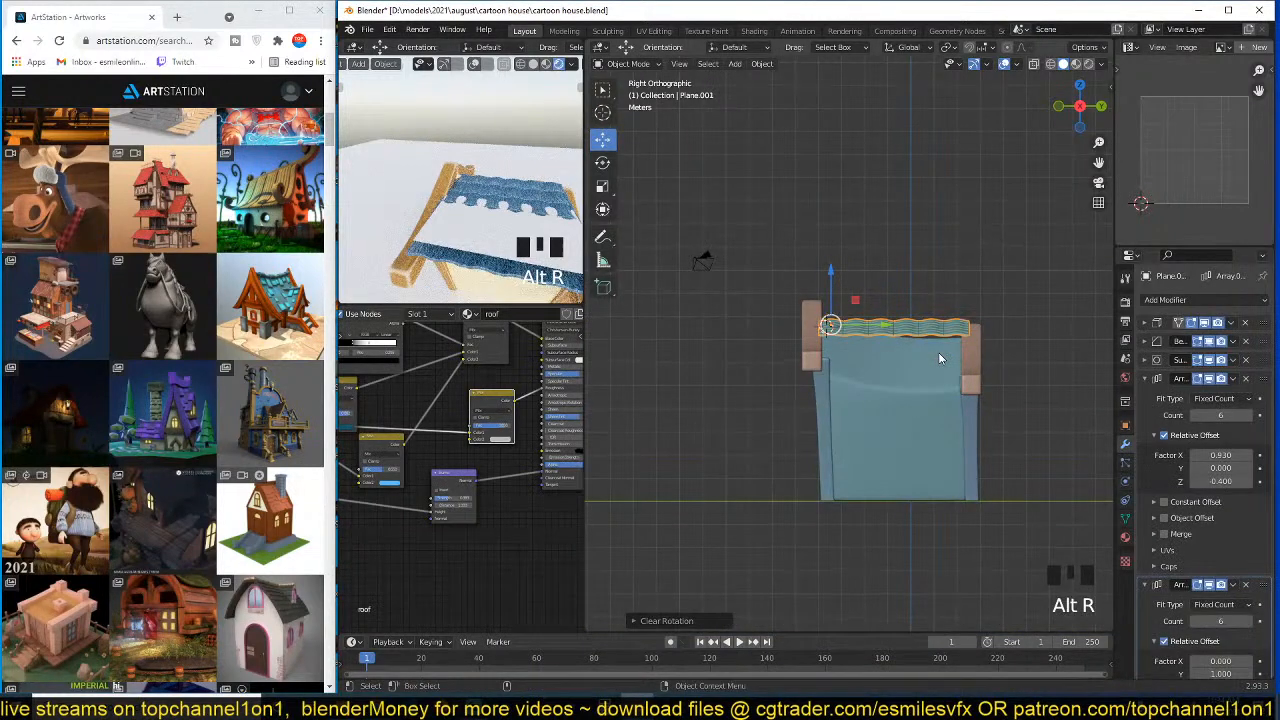
- Rotate the tiles level in the front view and move them vertically to lie flat just below the plane
key("grave")
key("KP_1")
scroll(818, 346, "up", 4)
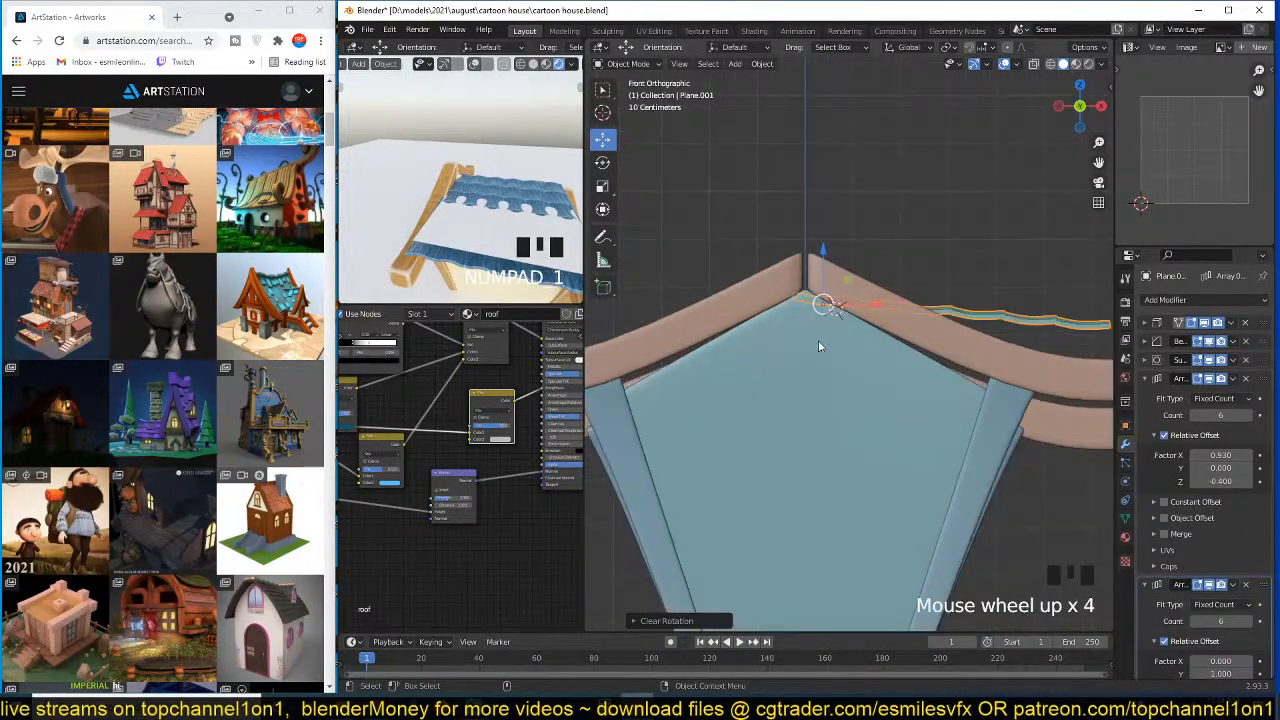
key("z")
middle_click_drag(926, 325, 856, 344, "shift")
key("r")
left_click(1071, 303)
key("g")
key("z")
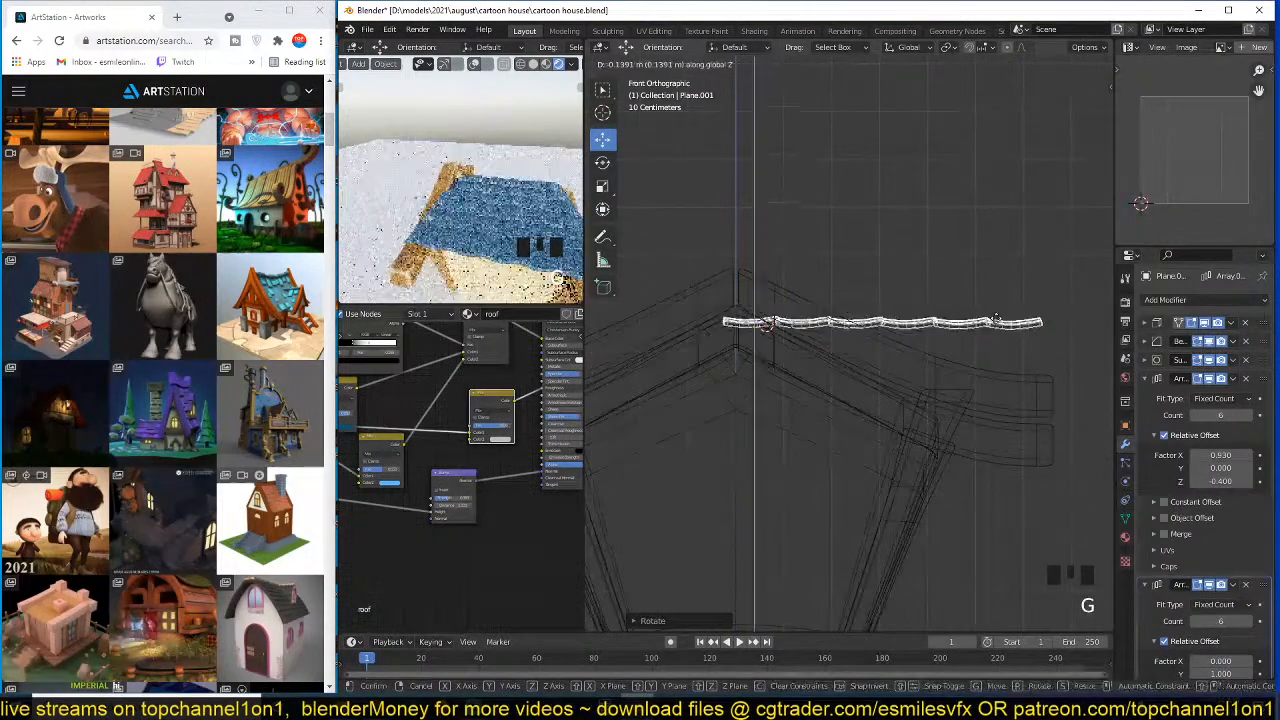
left_click(996, 318)
- Save the file and enlarge the plane to a scale of about 3.31 so it covers the tiles
key("grave")
scroll(882, 390, "down", 3)
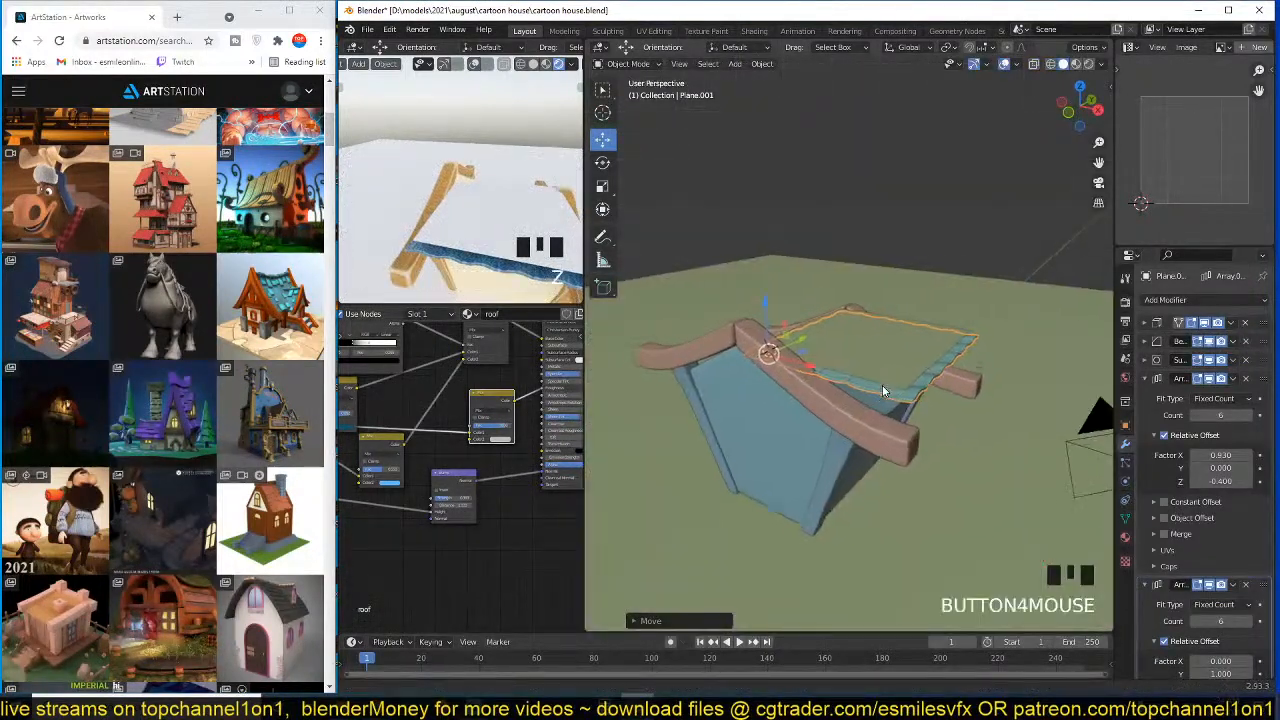
key("ctrl+s")
left_click(882, 371)
key("grave")
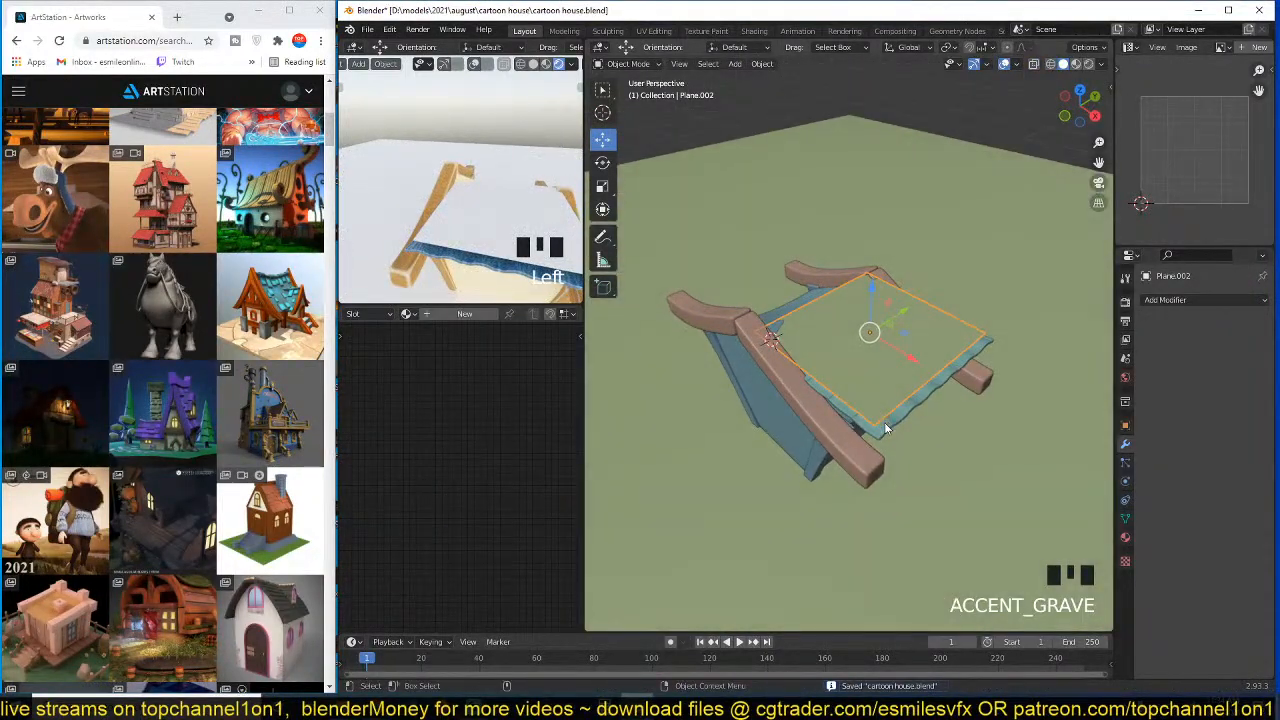
key("s")
left_click(889, 434)
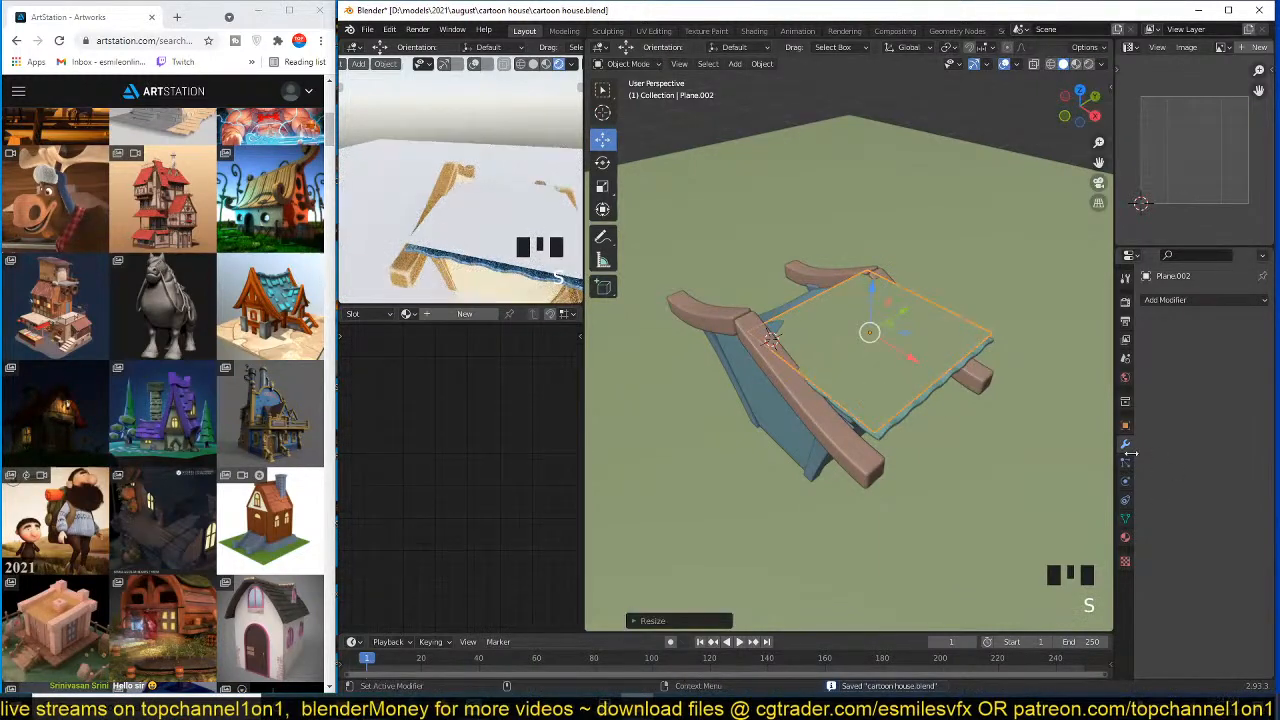
- Set the plane's viewport display to Wire so the tiles underneath can be seen
left_click(1125, 427)
scroll(1184, 572, "down", 4)
left_click(1174, 617)
scroll(1183, 598, "down", 6)
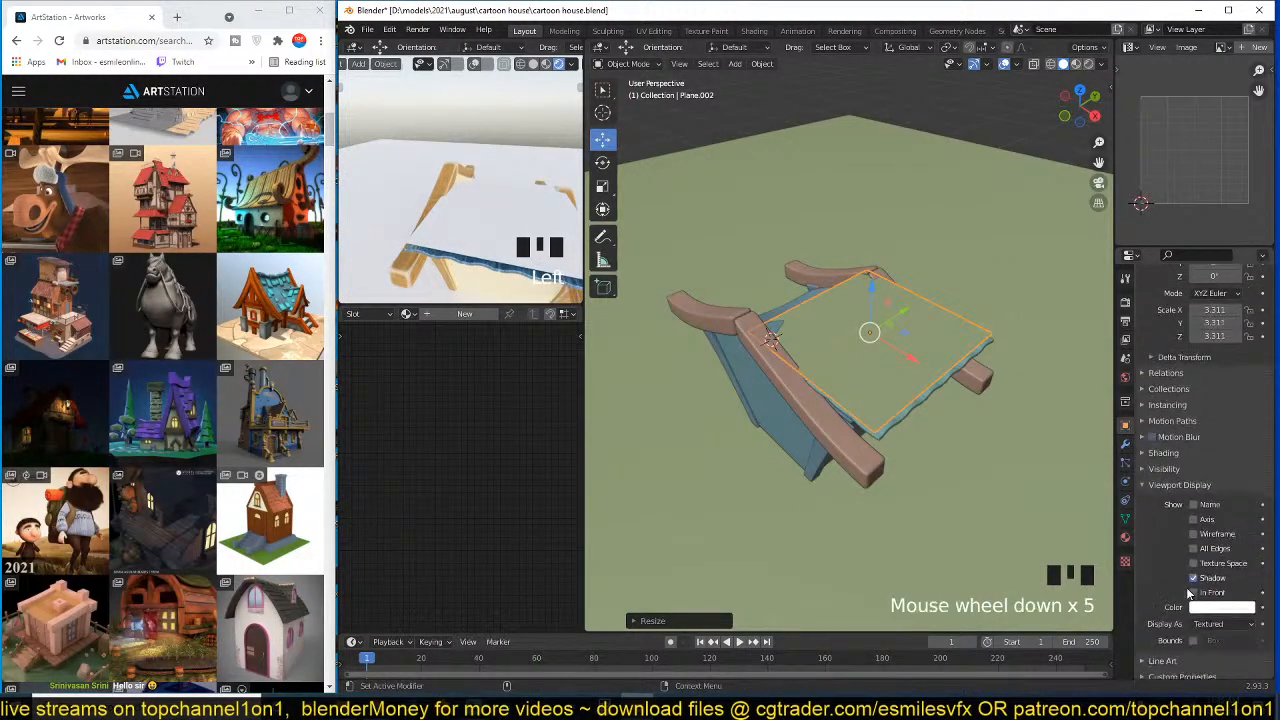
left_click(1205, 616)
left_click(1198, 589)
scroll(927, 357, "up", 2)
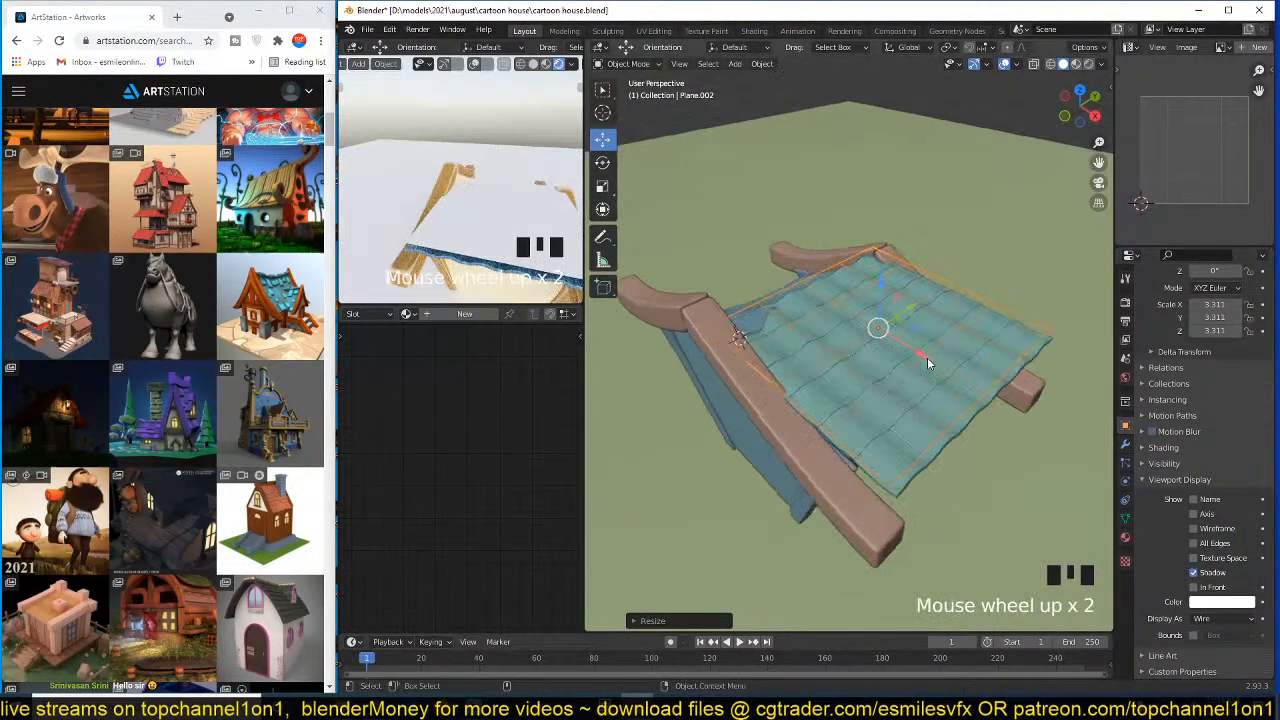
- Select the roof tiles, show their modifiers and save the file
key("grave")
middle_click_drag(884, 284, 940, 347)
scroll(940, 347, "up", 1)
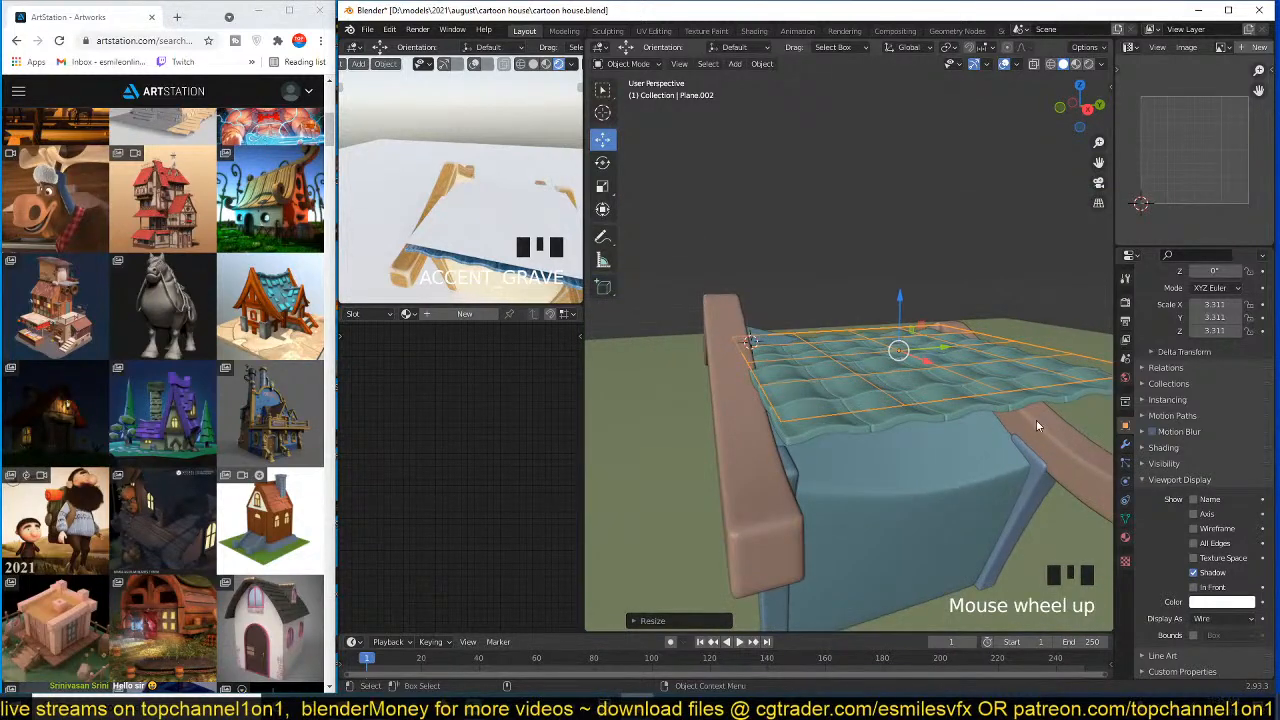
left_click(1025, 402)
left_click(1125, 443)
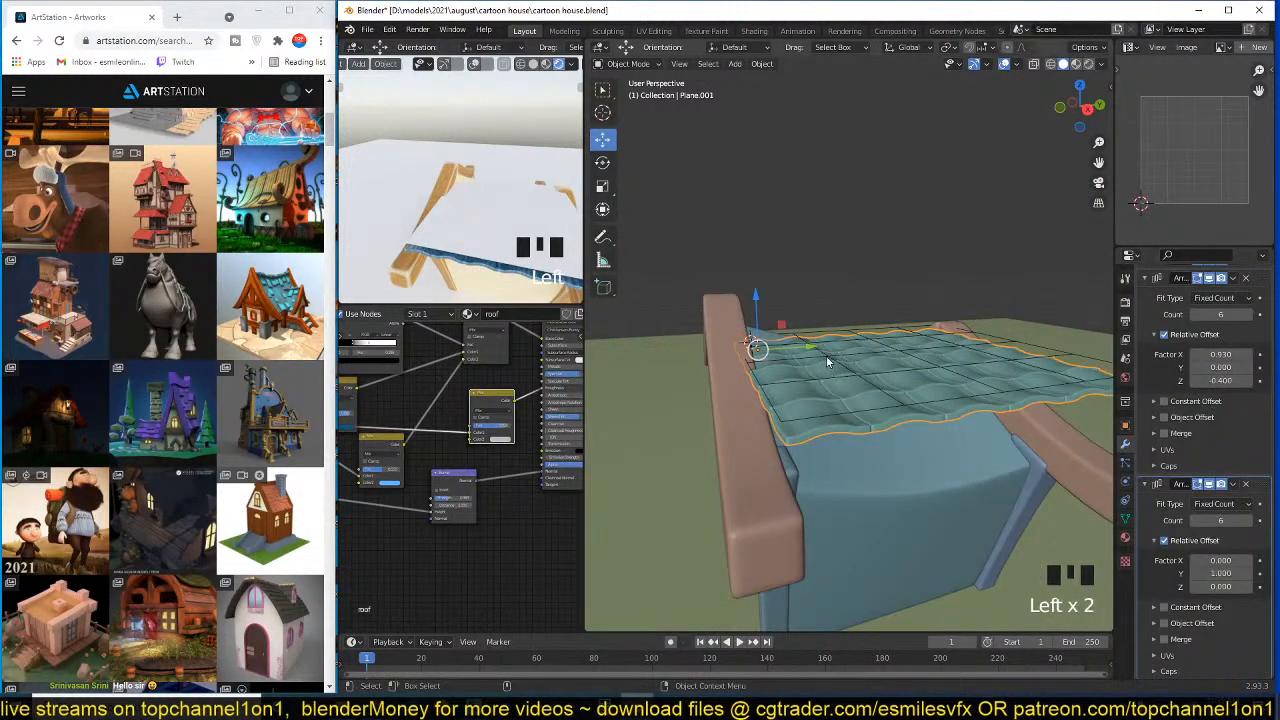
key("ctrl+s")
middle_click_drag(827, 362, 827, 362)
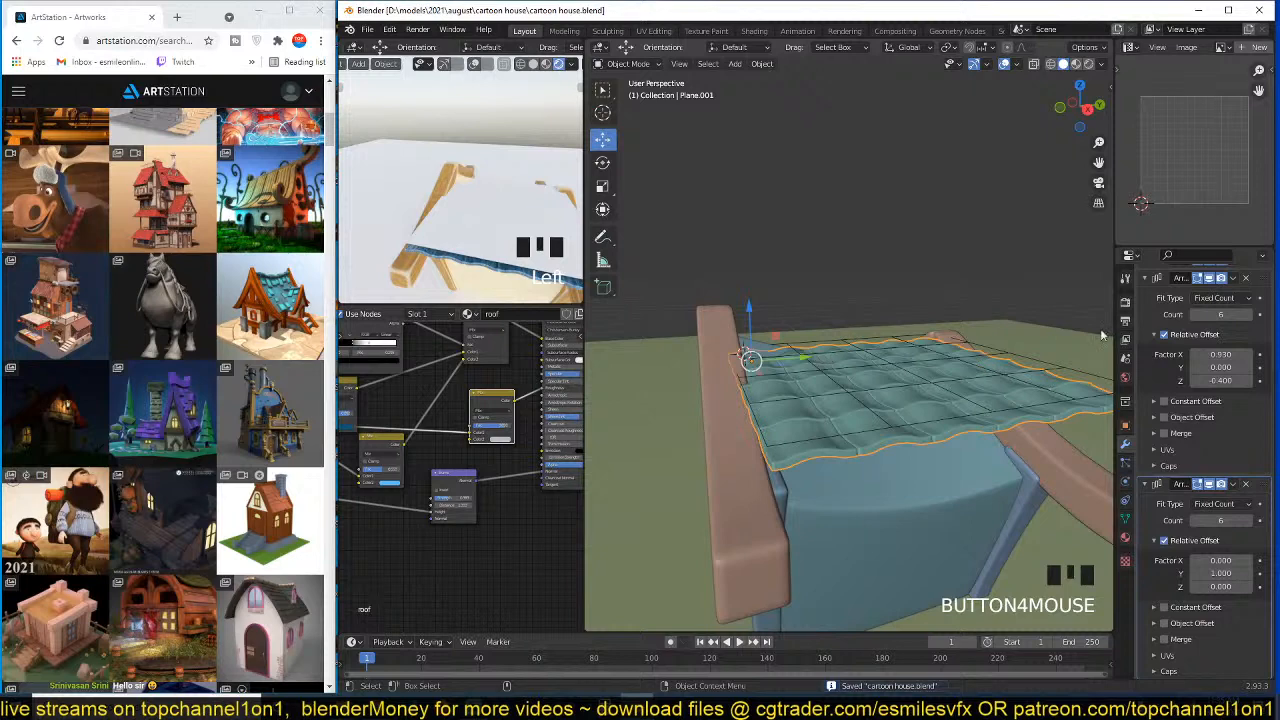
- Collapse the tiles' two Array modifiers and add a Simple Deform modifier after them
left_click(1148, 286)
left_click(1150, 289)
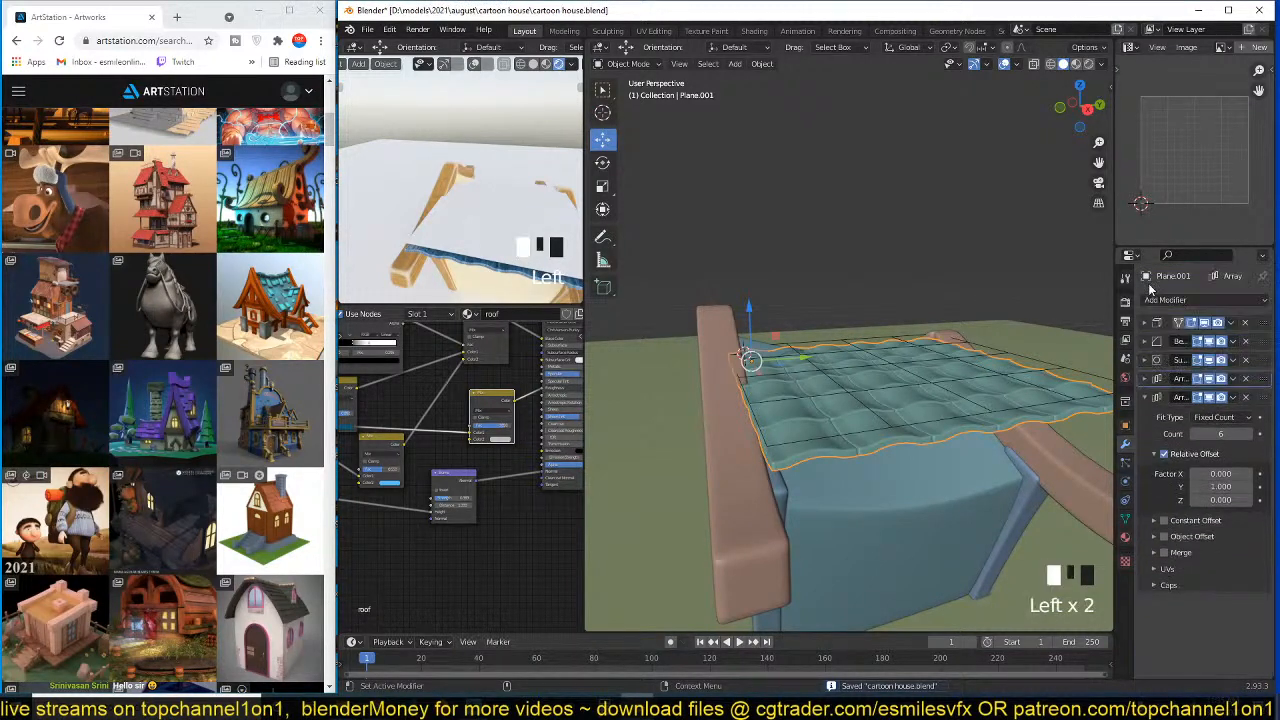
left_click(1144, 397)
left_click(1179, 301)
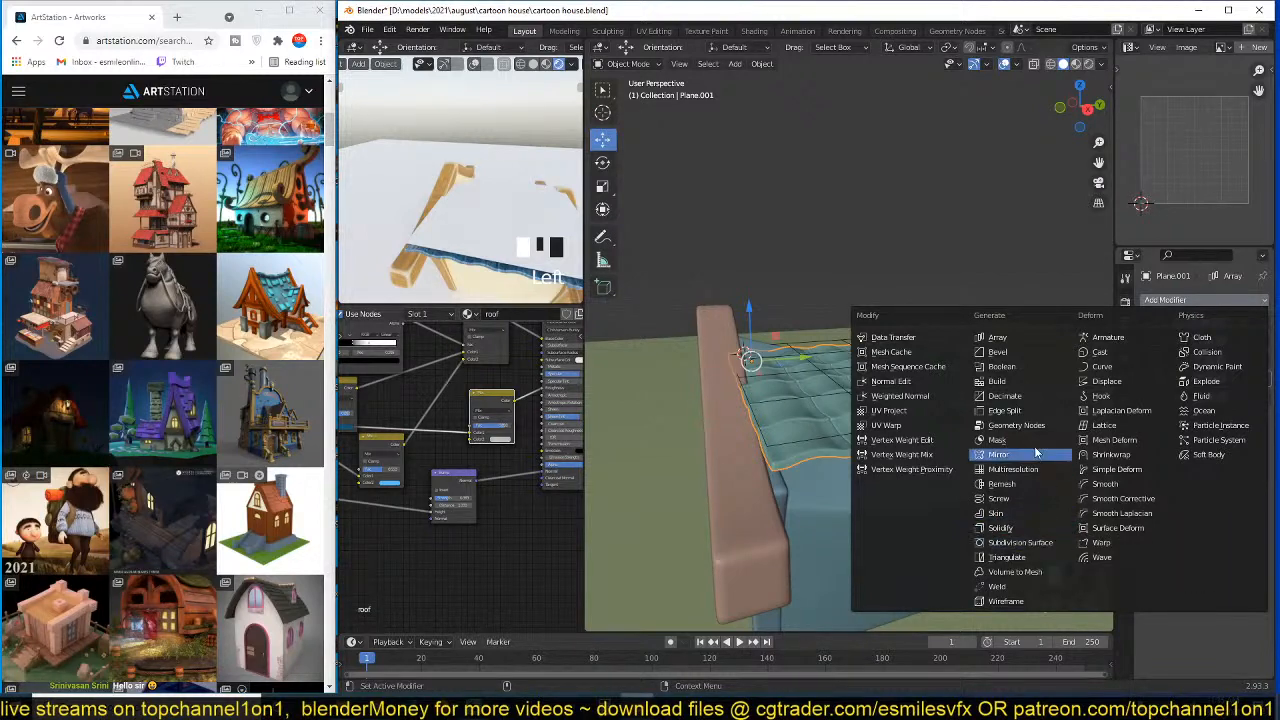
left_click(1116, 469)
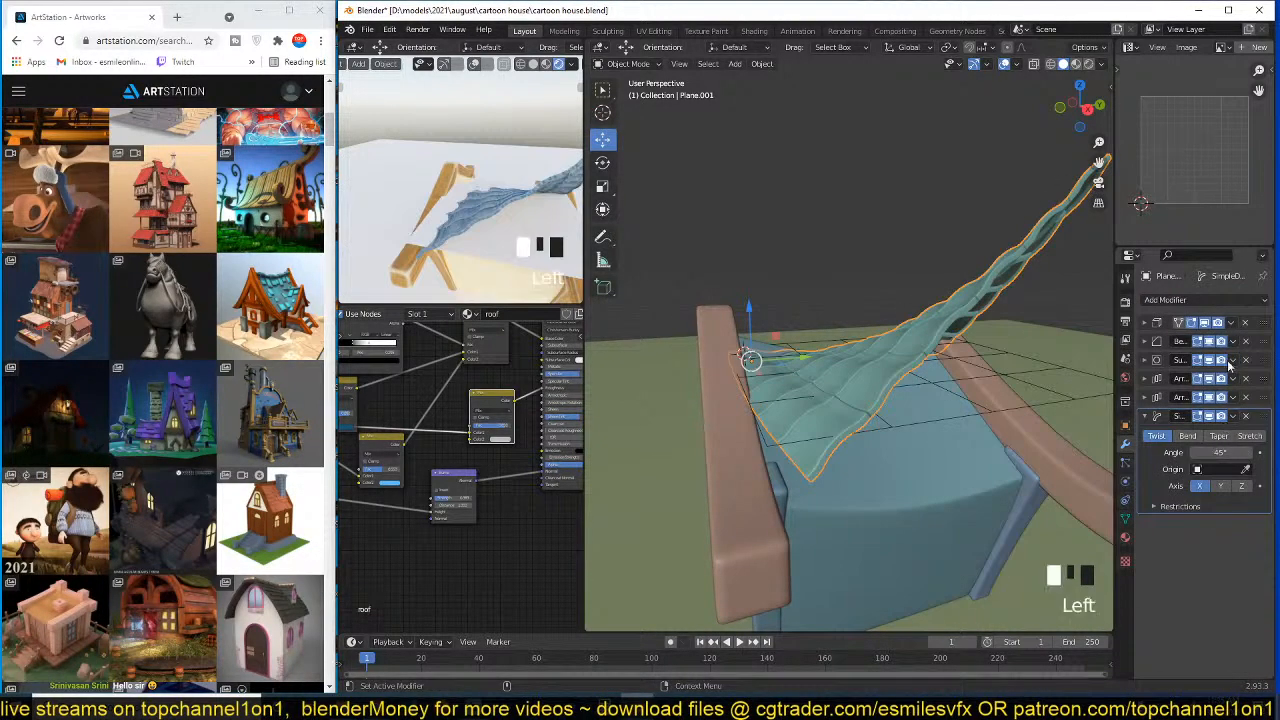
- Undo the Simple Deform modifier on the roof tiles, add a Surface Deform modifier targeting the grid plane Plane.002, and bind it
key("ctrl+z")
left_click(1225, 298)
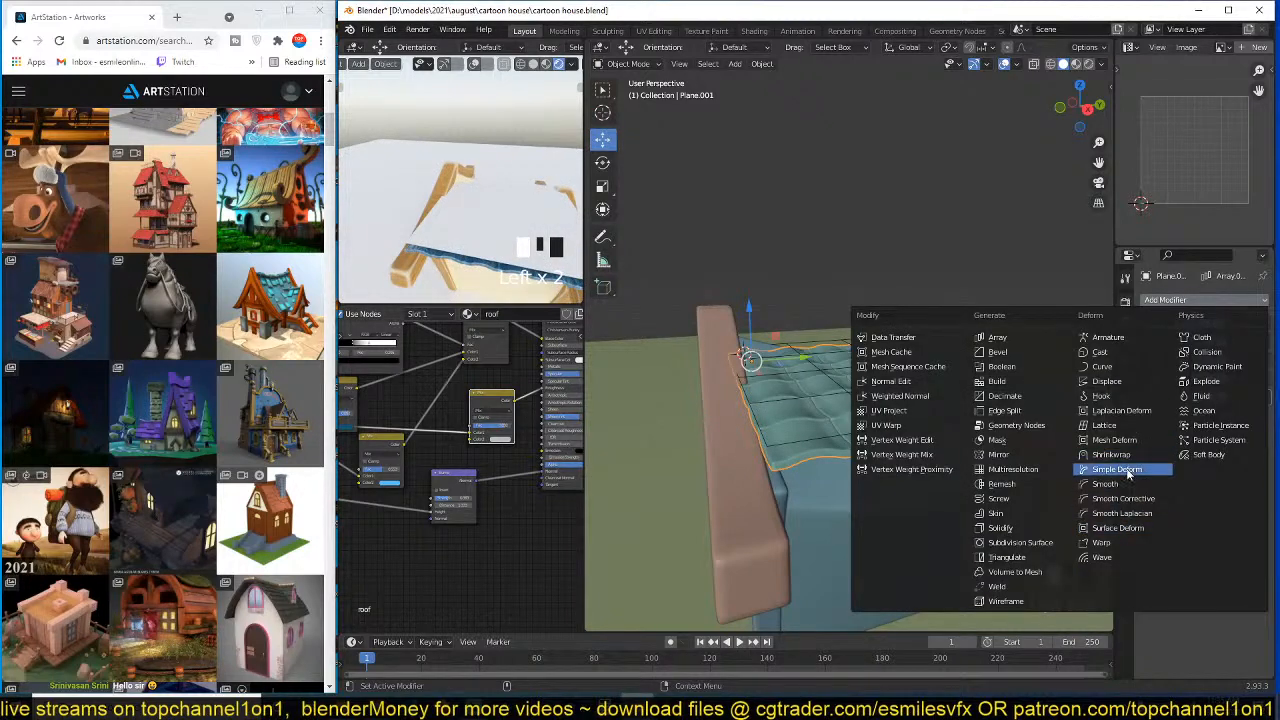
left_click(1131, 534)
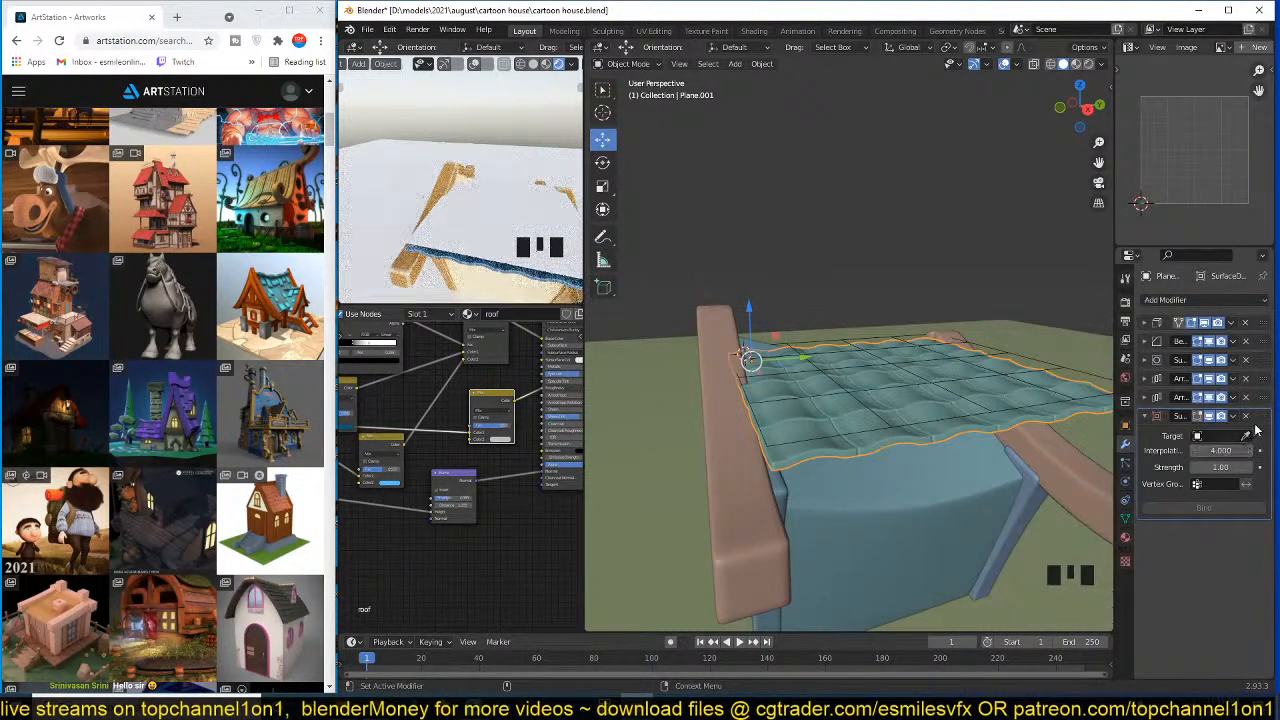
left_click(1040, 404)
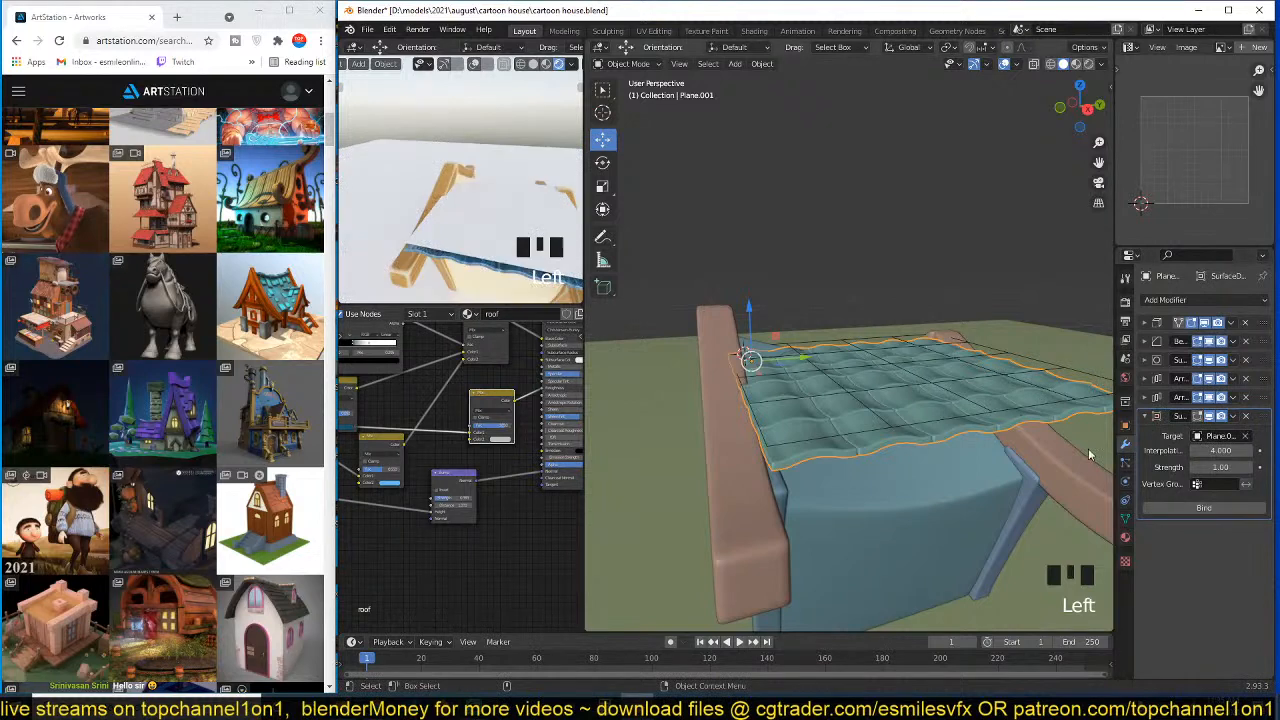
left_click(1188, 507)
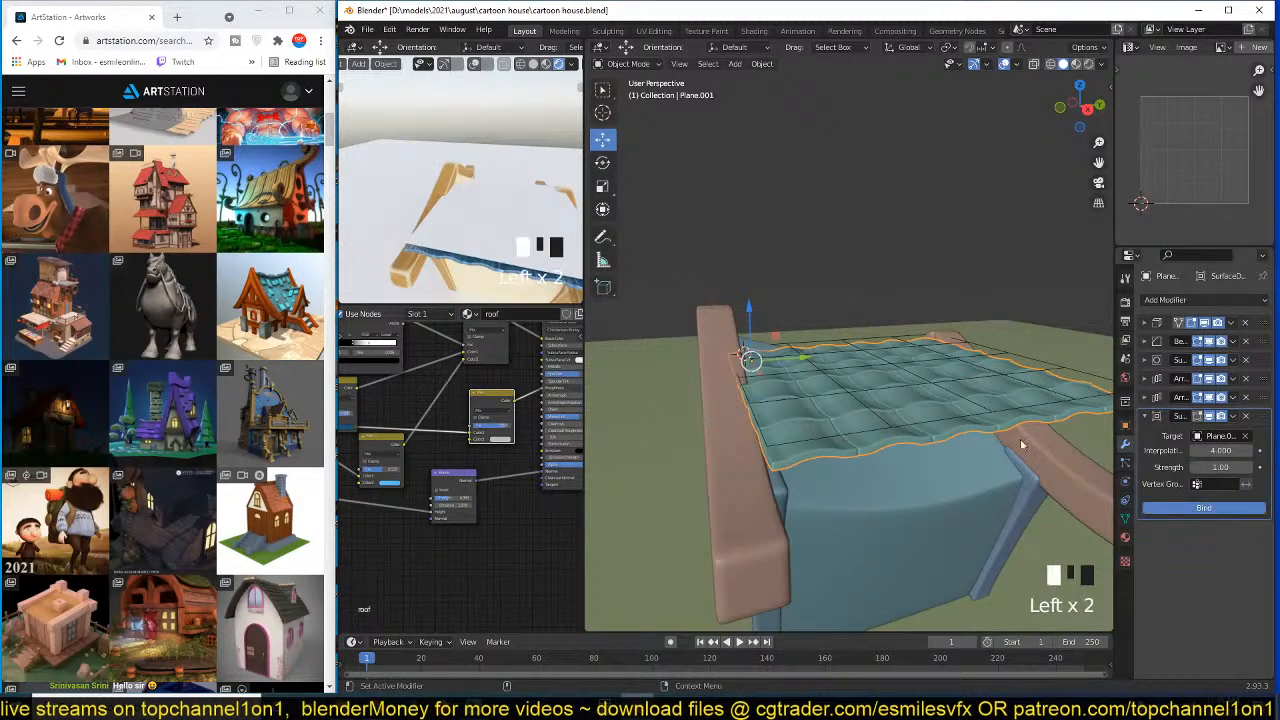
- Test the surface deformation by moving the centre vertex of the grid plane in Edit Mode
left_click(1018, 370)
left_click(1028, 371)
left_click(1035, 372)
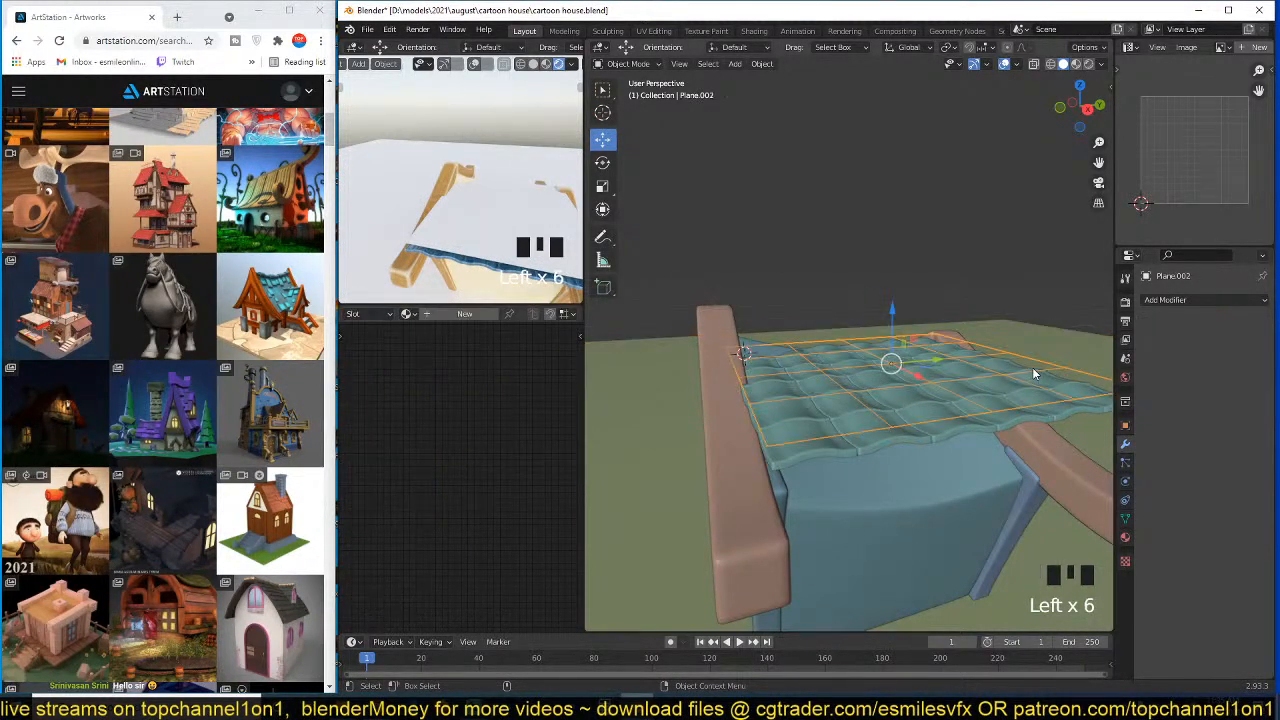
key("Tab")
left_click(892, 360)
key("g")
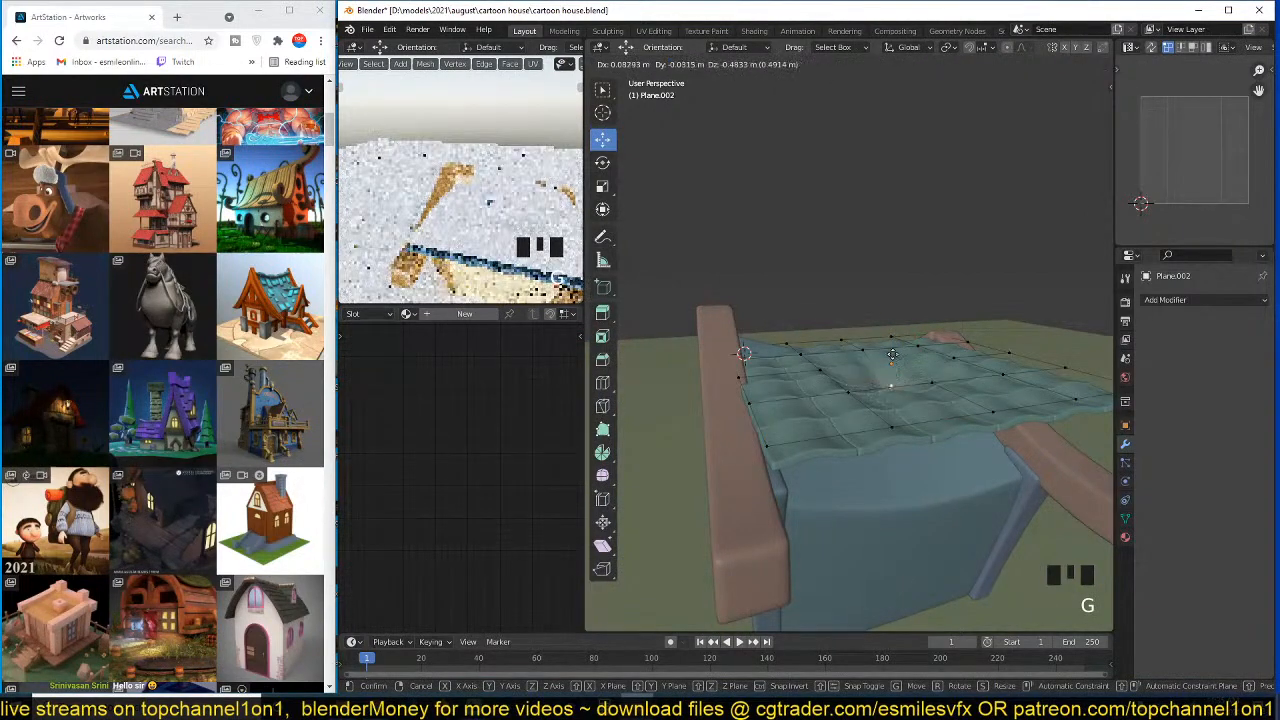
left_click(892, 332)
key("grave")
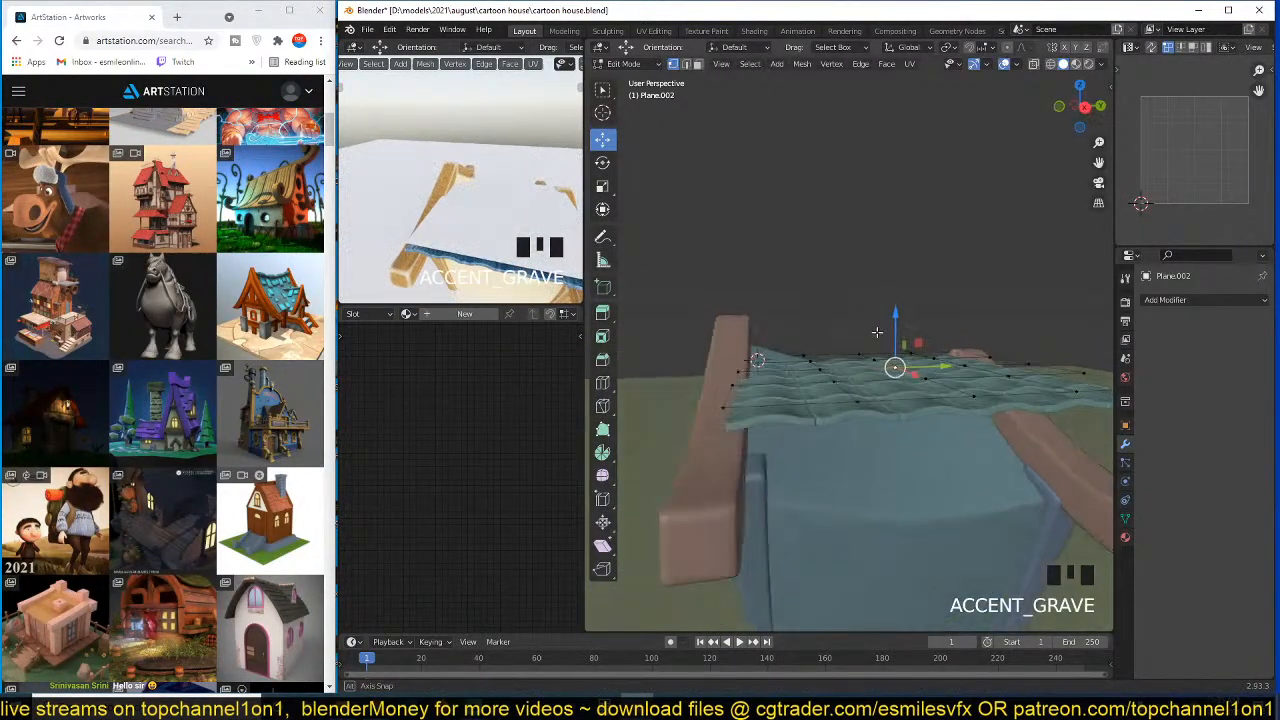
key("g")
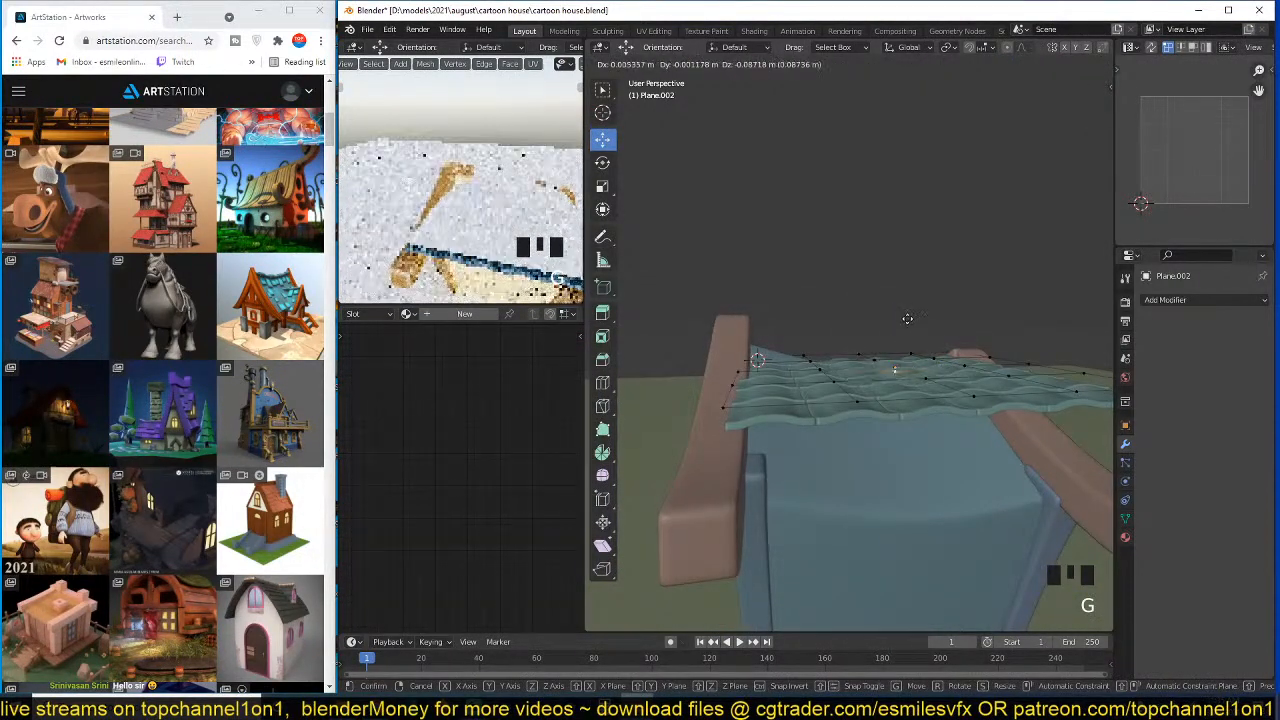
right_click(907, 316)
key("Tab")
- Select the roof tiles together with the grid plane and save the file
key("grave")
key("grave")
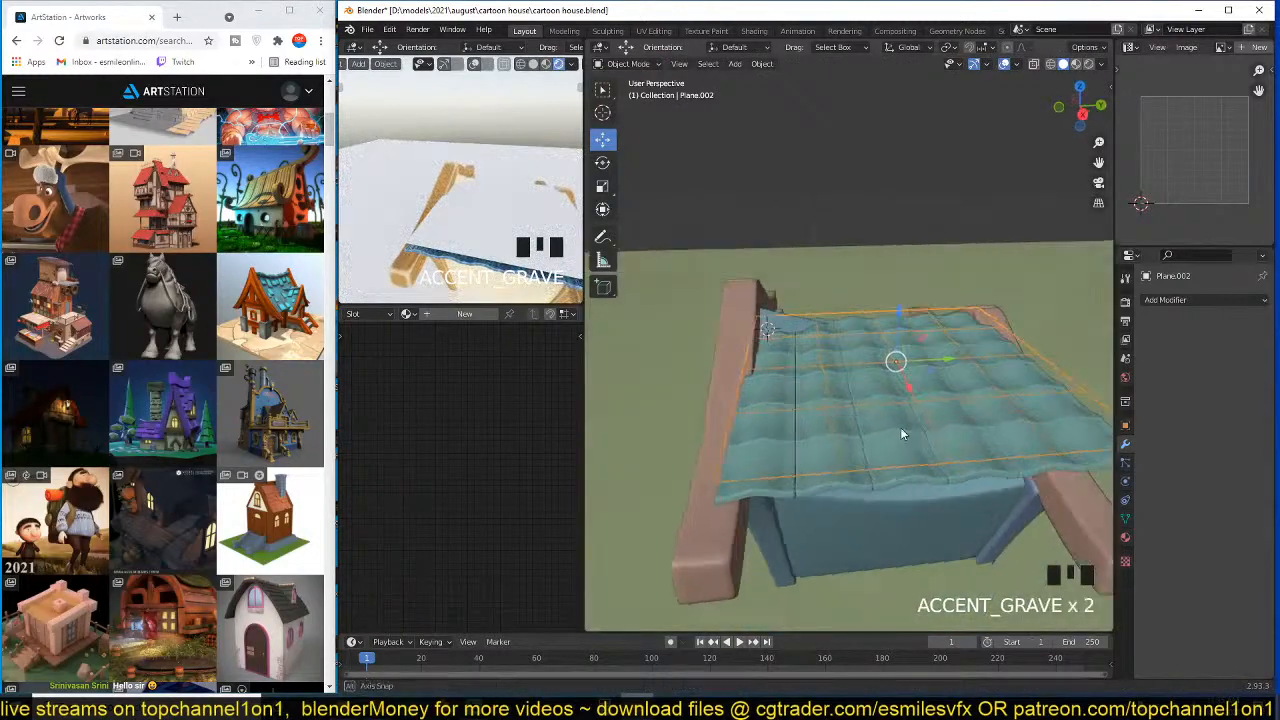
middle_click_drag(811, 470, 788, 380)
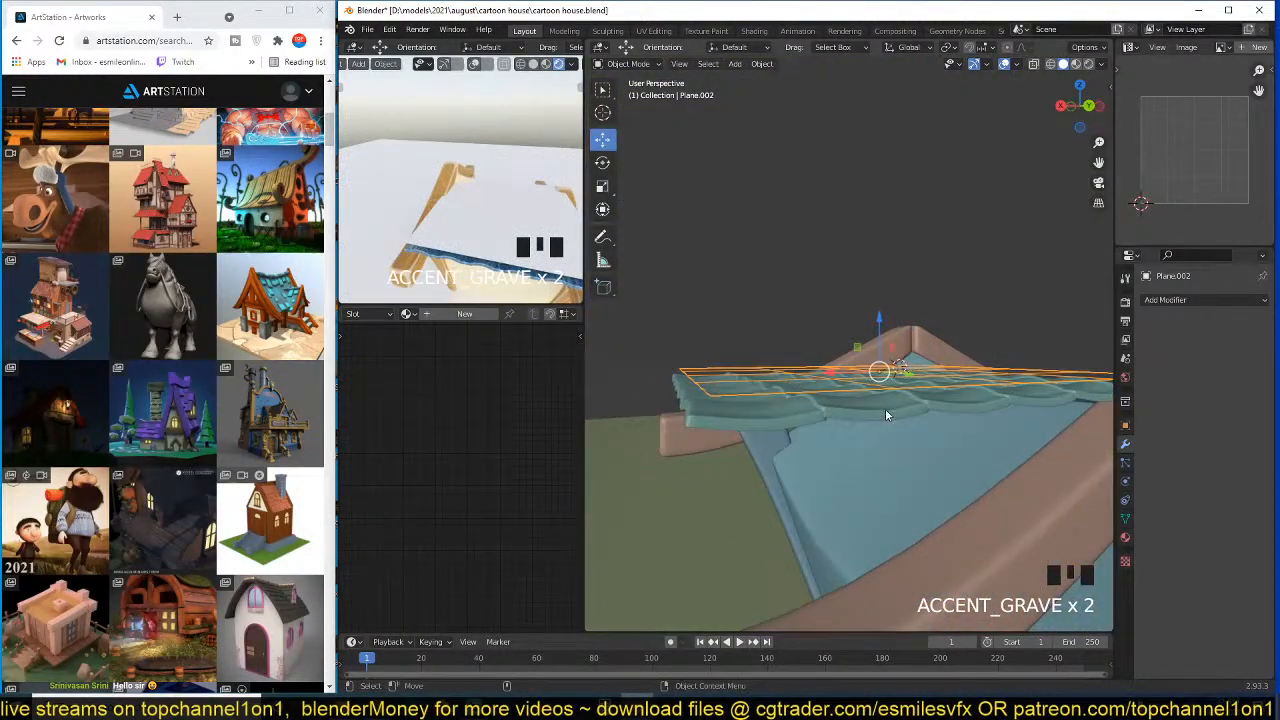
left_click(907, 412, "shift")
key("KP_3")
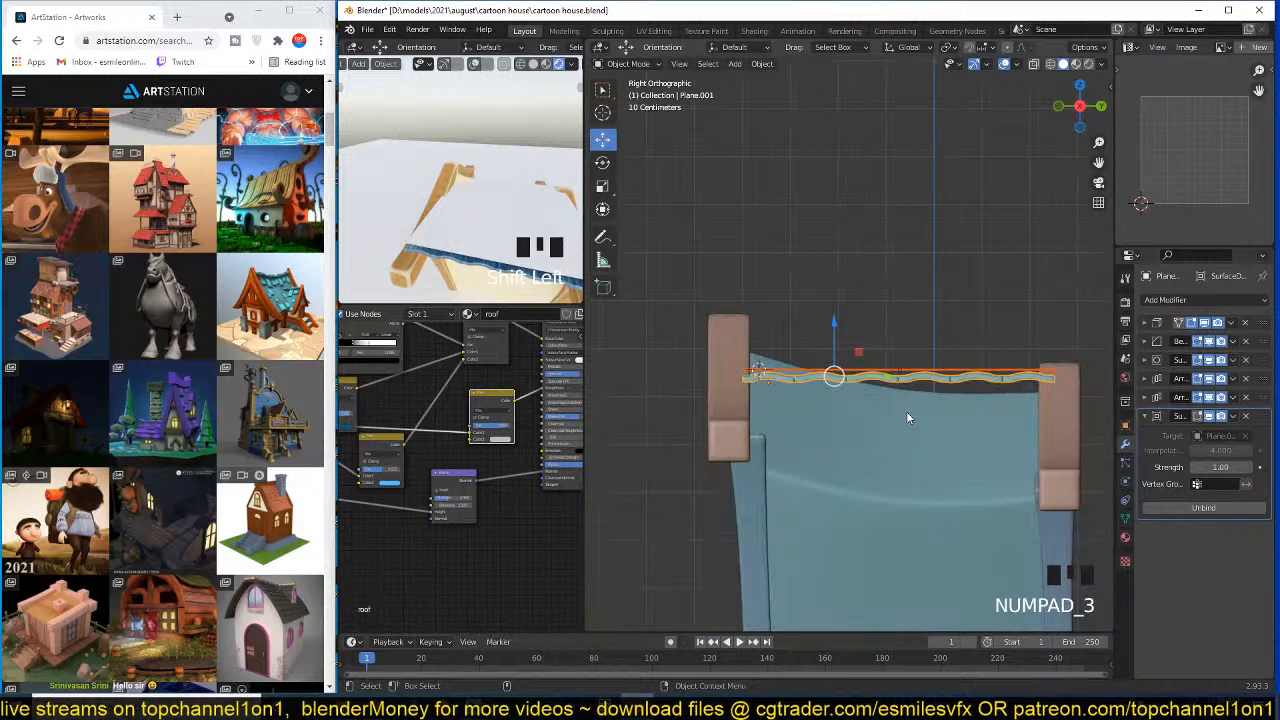
key("ctrl+s")
- Rotate the tiles and grid plane in the front view to match the roof slope, and move them down onto the roof
scroll(842, 386, "up", 2)
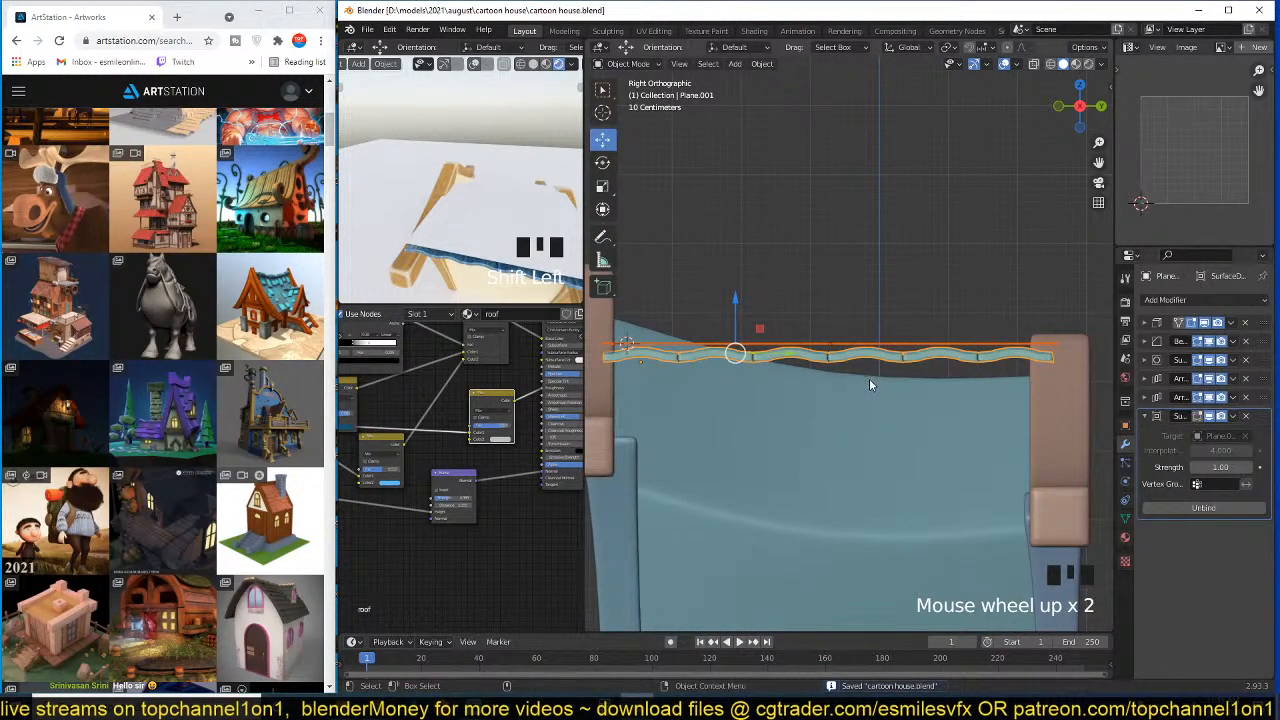
scroll(869, 358, "down", 2)
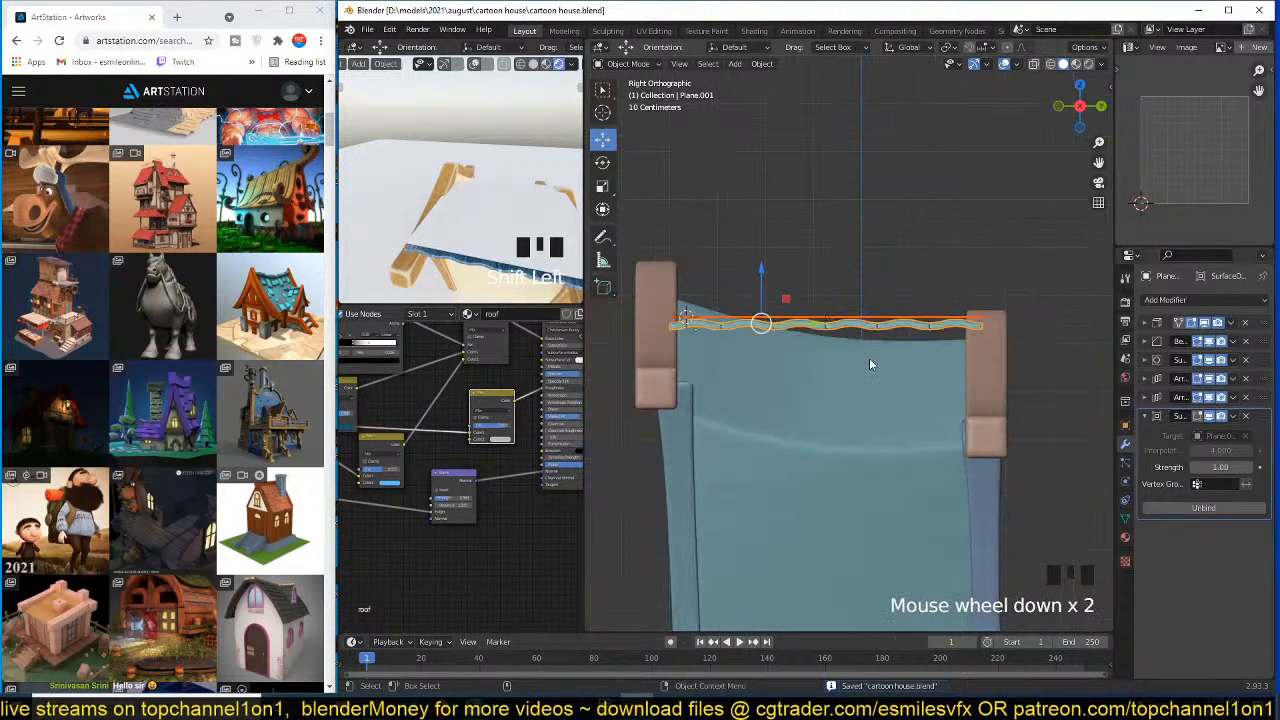
key("KP_1")
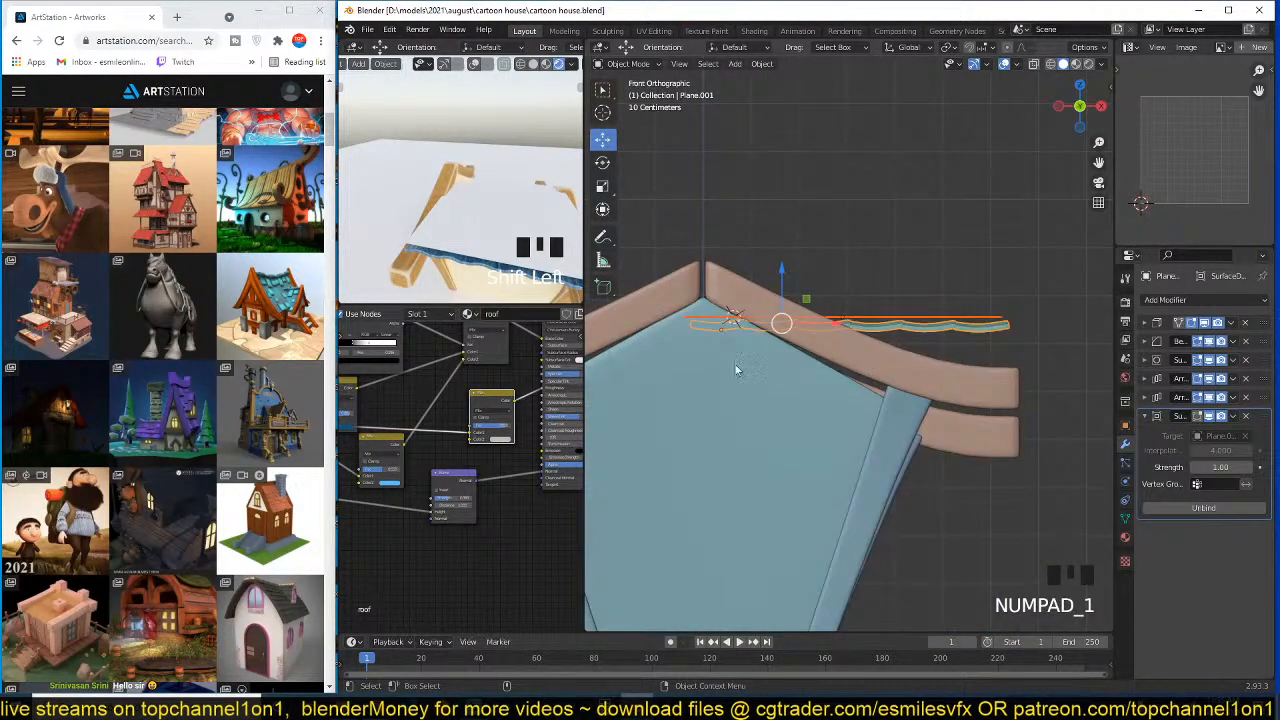
key("z")
key("r")
left_click(914, 443)
key("g")
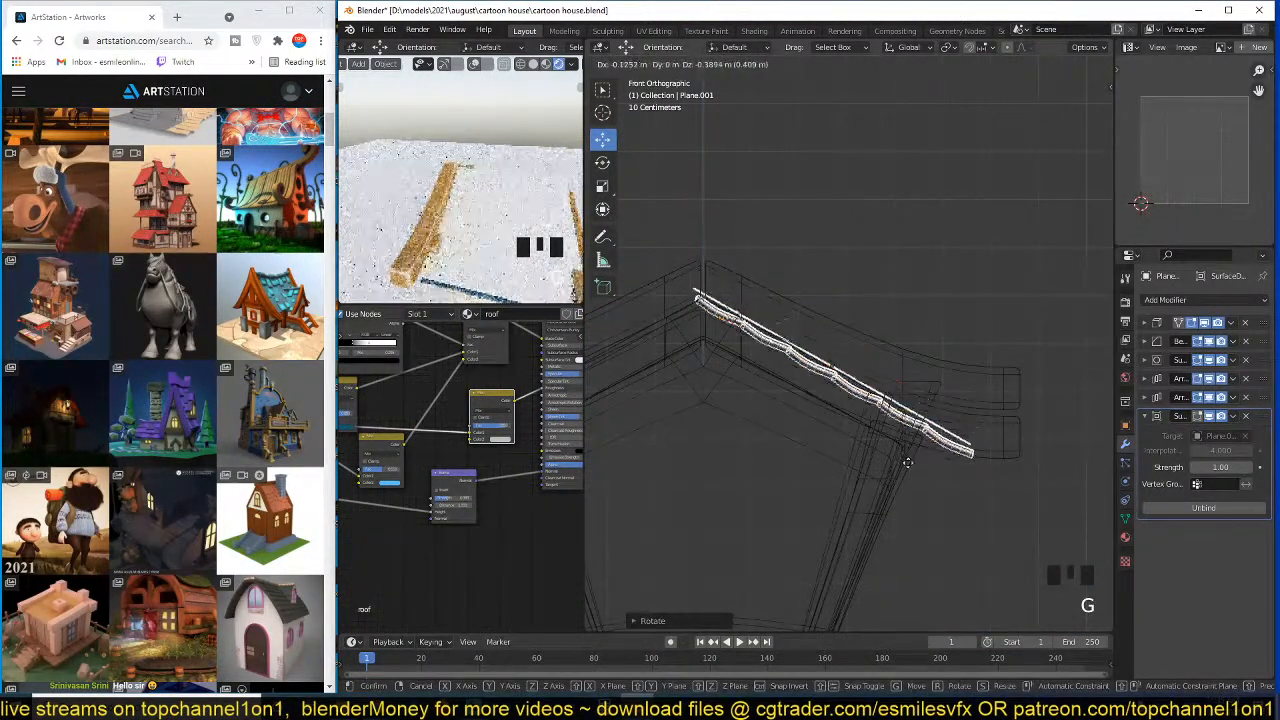
left_click(911, 474)
key("grave")
middle_click_drag(911, 474, 843, 483)
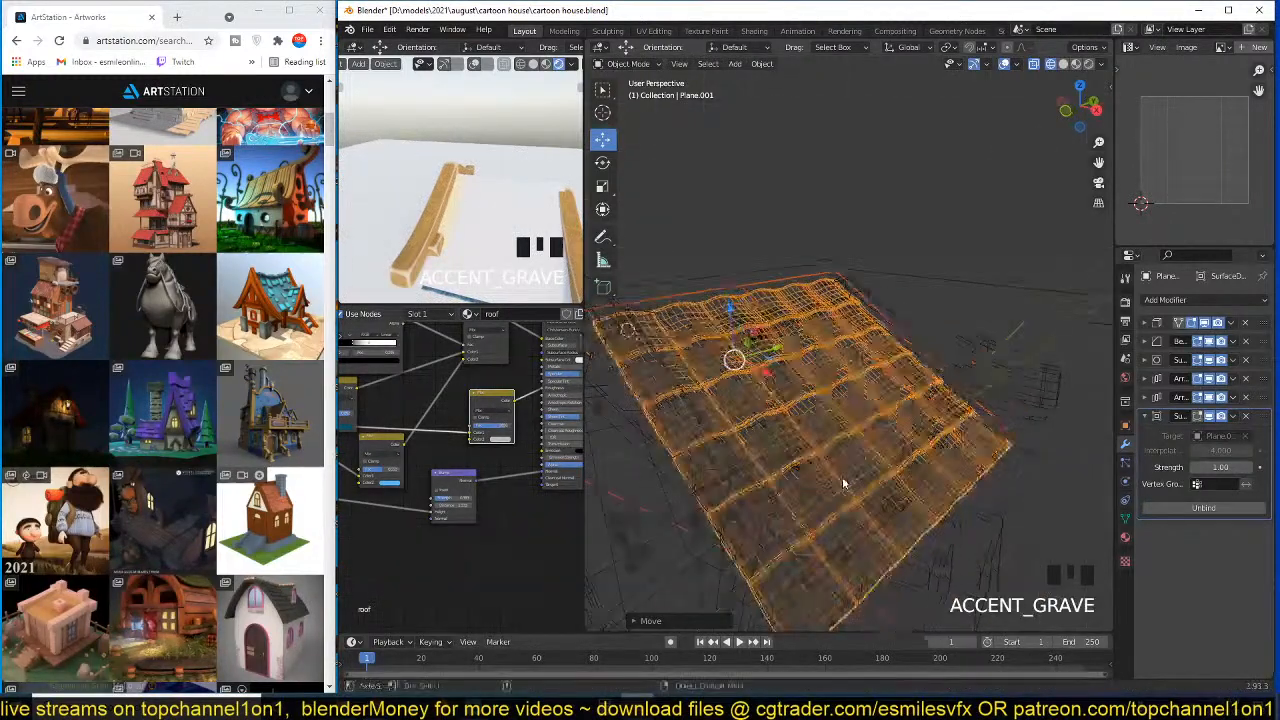
key("z")
- Hide the grid plane from camera rays in its object ray visibility settings
left_click(826, 271)
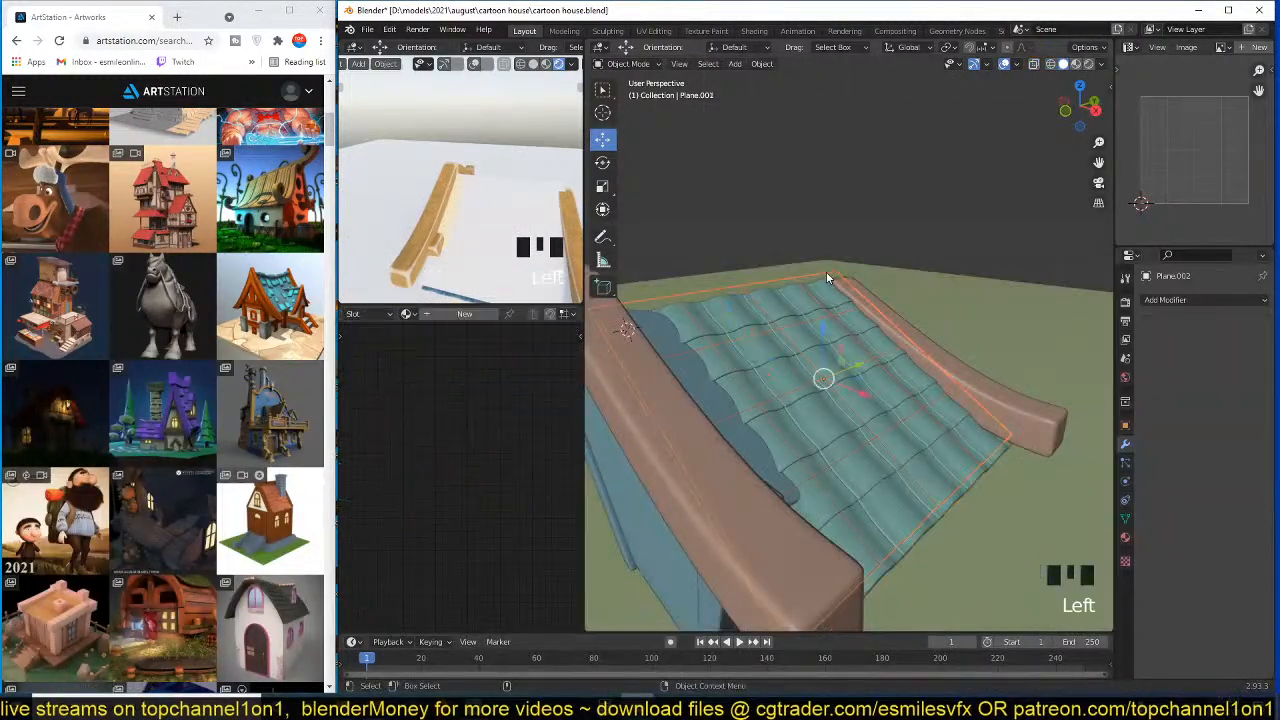
left_click(1124, 429)
scroll(1166, 607, "down", 3)
left_click(1192, 551)
scroll(1196, 531, "down", 2)
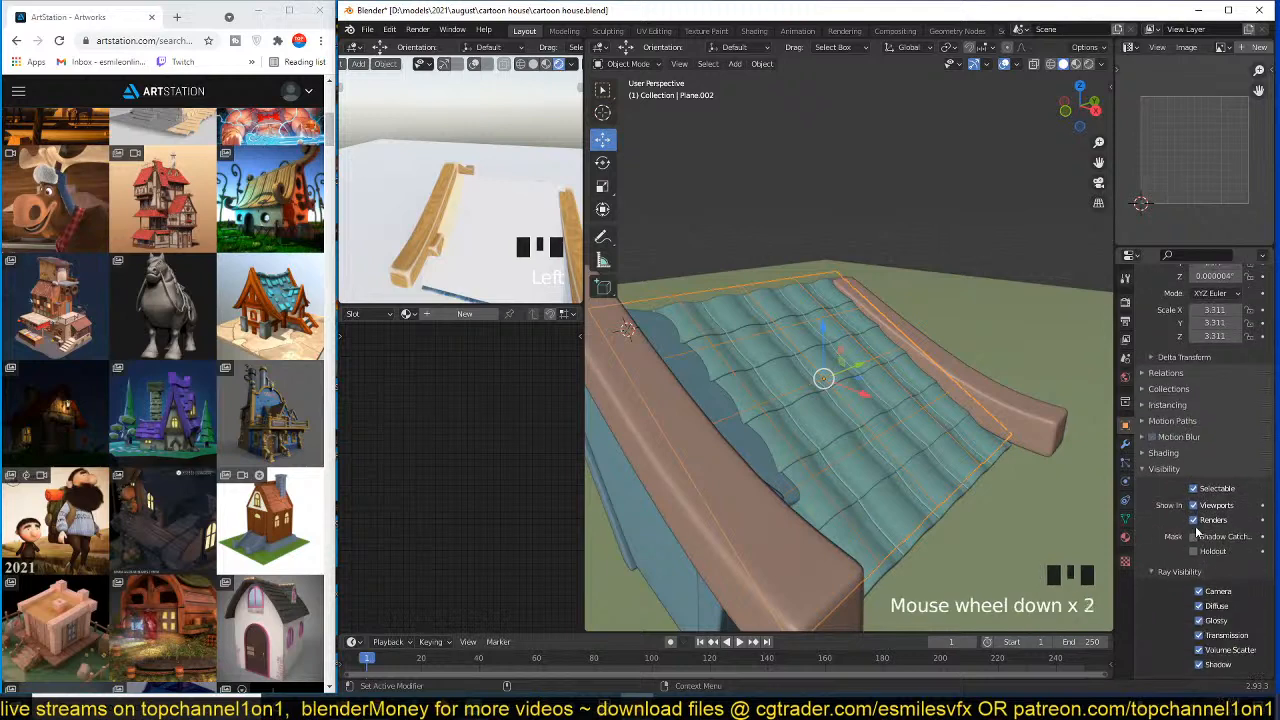
left_click(1199, 591)
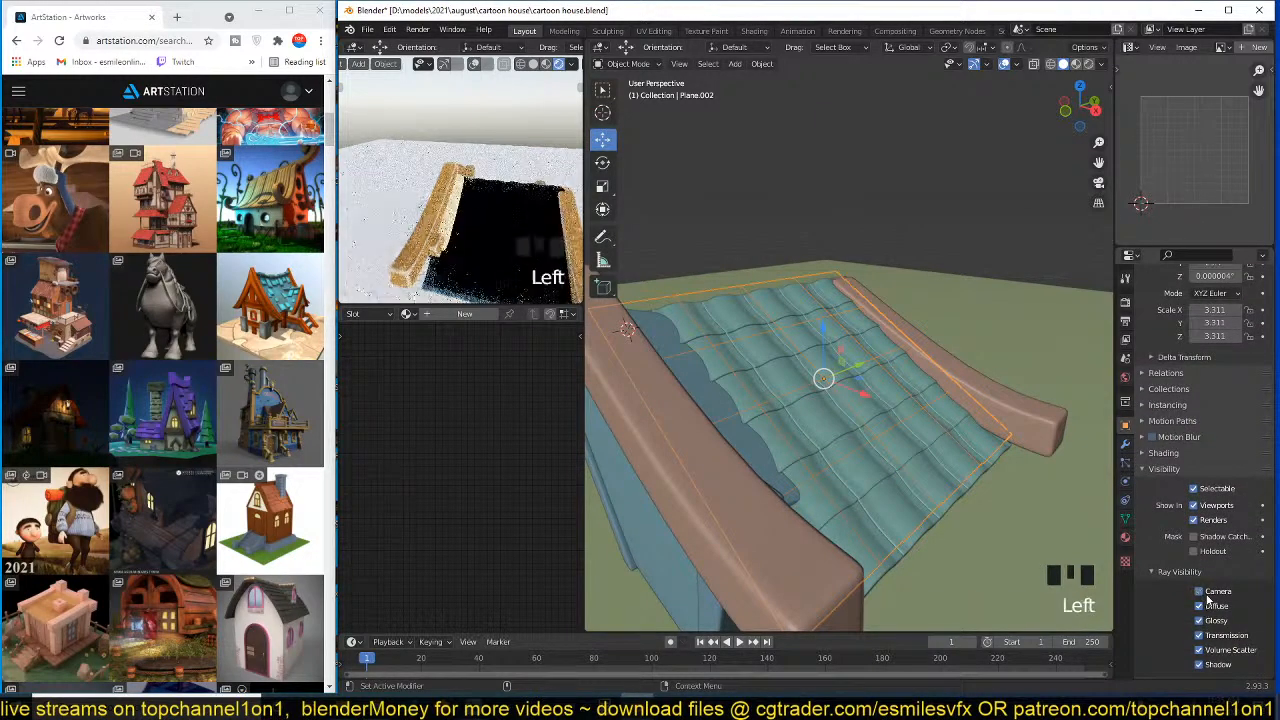
- Disable the grid plane's Diffuse, Glossy, Transmission, Volume Scatter and Shadow ray visibility, and save the file
scroll(1204, 632, "down", 1)
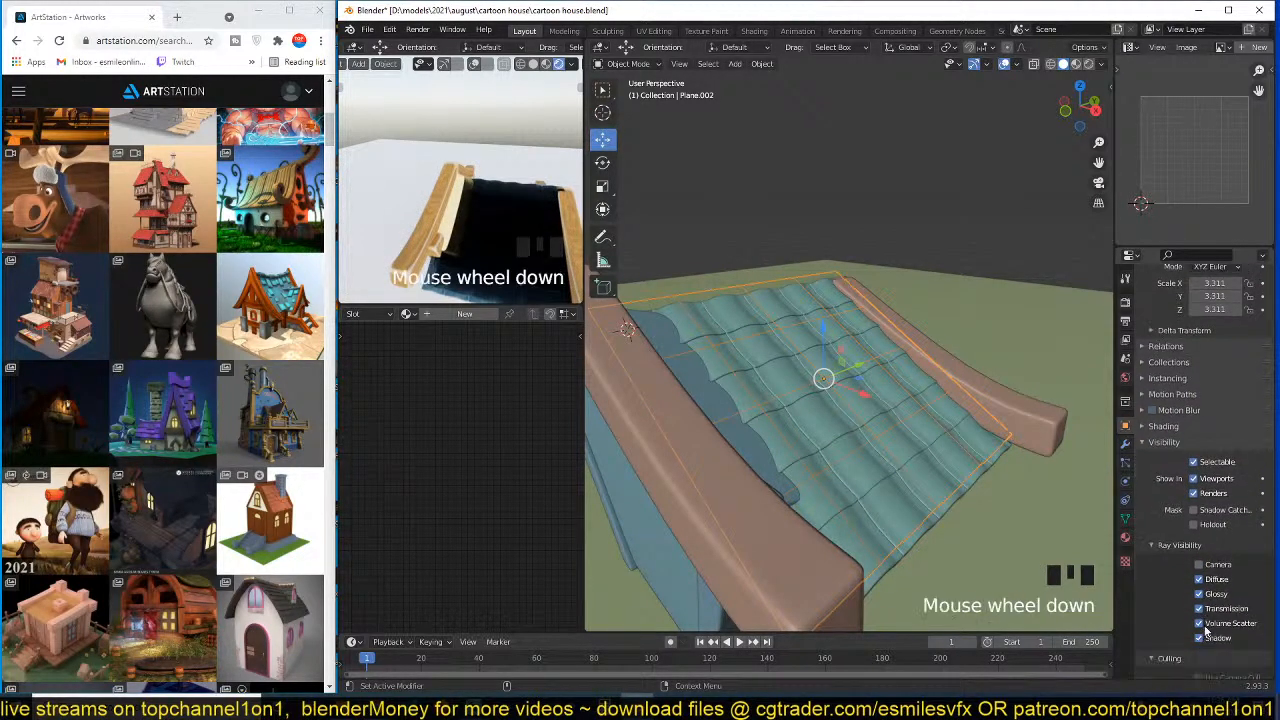
left_click(1199, 579)
left_click(1199, 594)
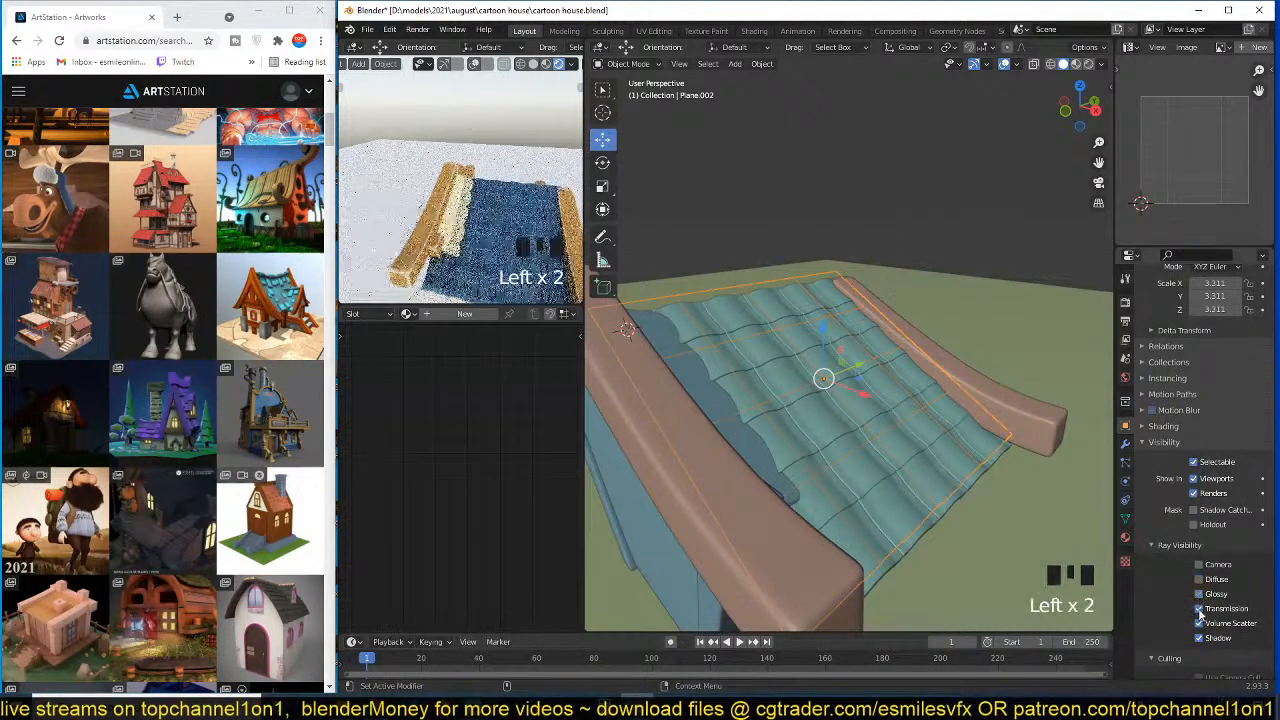
left_click(1199, 608)
left_click(1199, 623)
left_click(1199, 638)
key("grave")
key("grave")
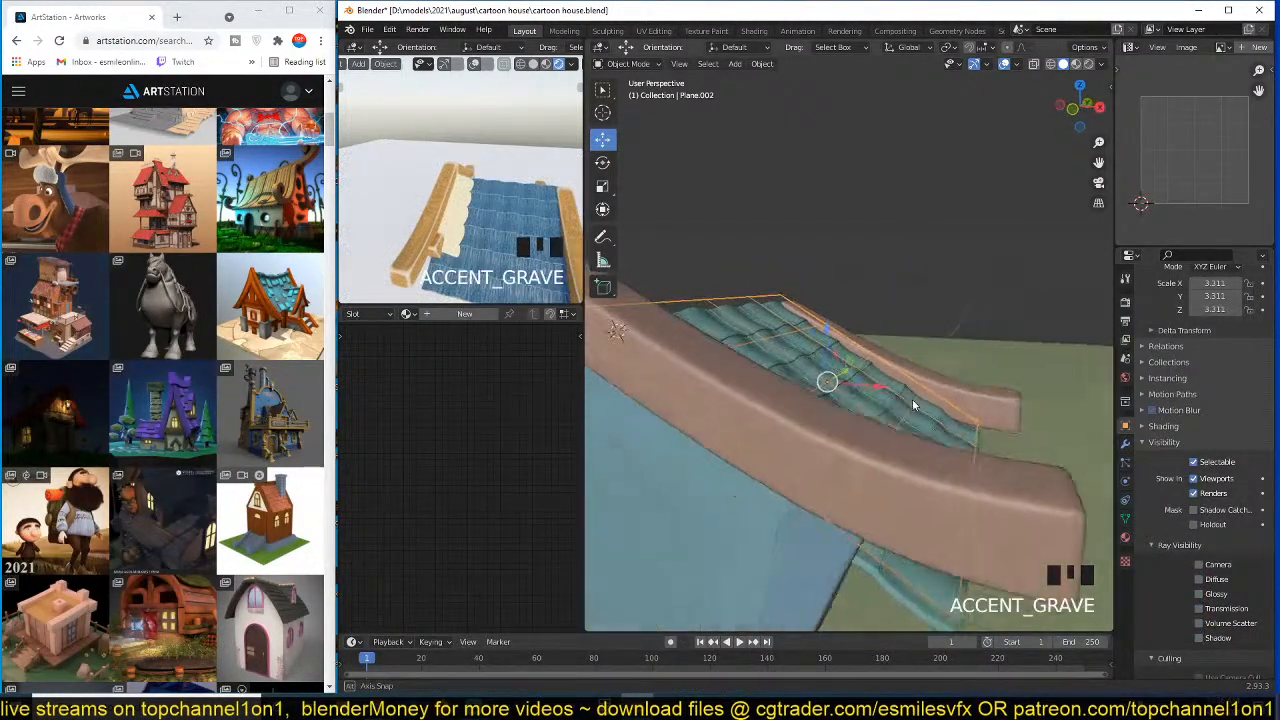
key("ctrl+s")
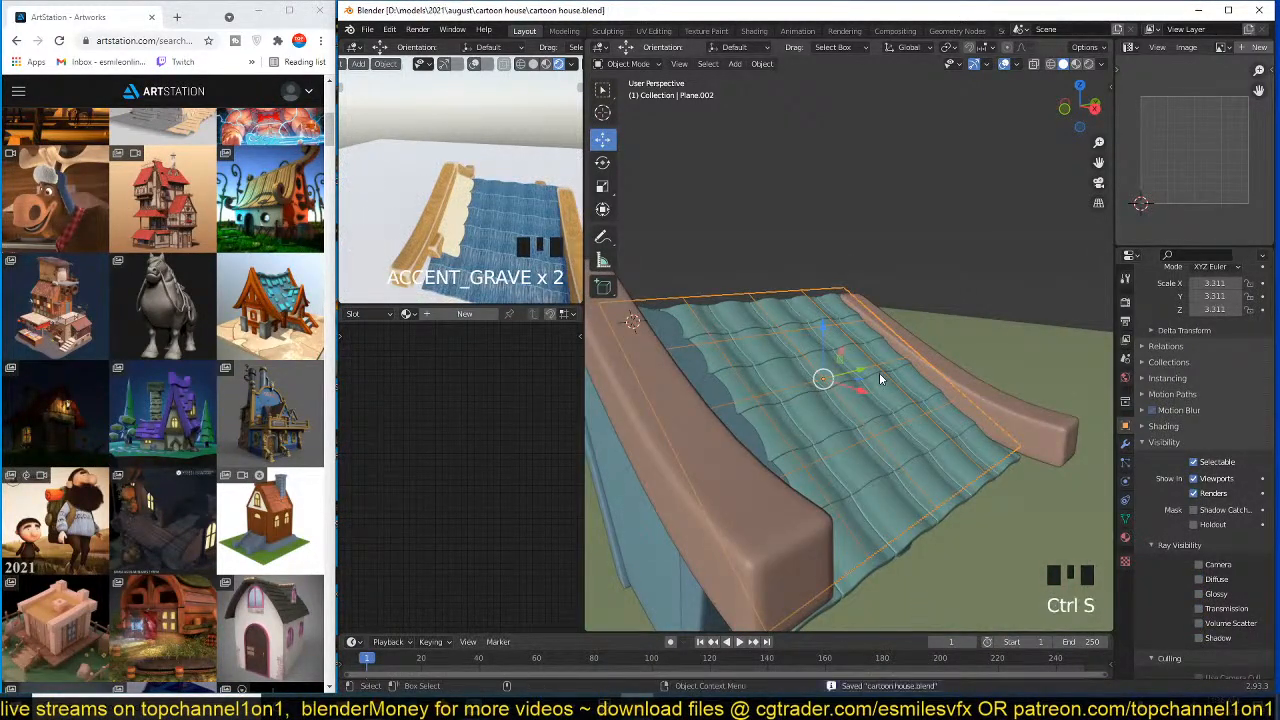
- Move the grid plane's middle row of vertices about 0.38 m inward and down in the front view, with proportional editing at size 4.18
key("KP_1")
scroll(881, 380, "up", 1)
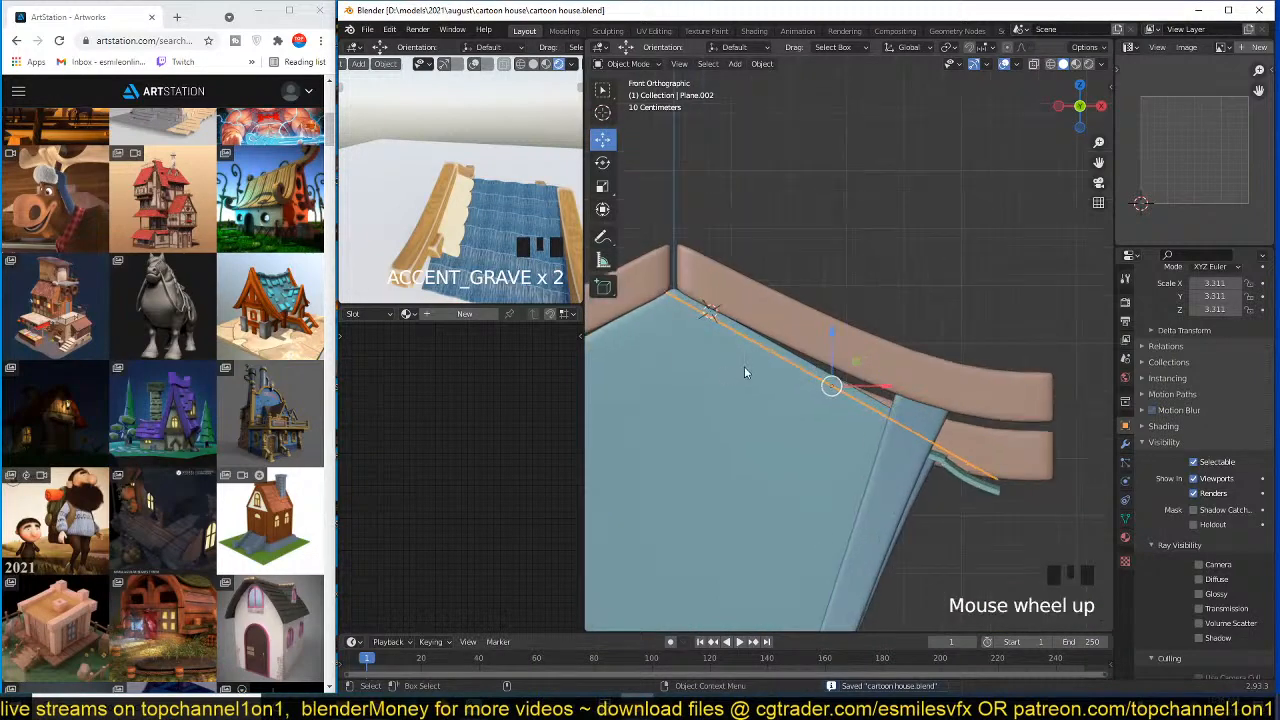
key("z")
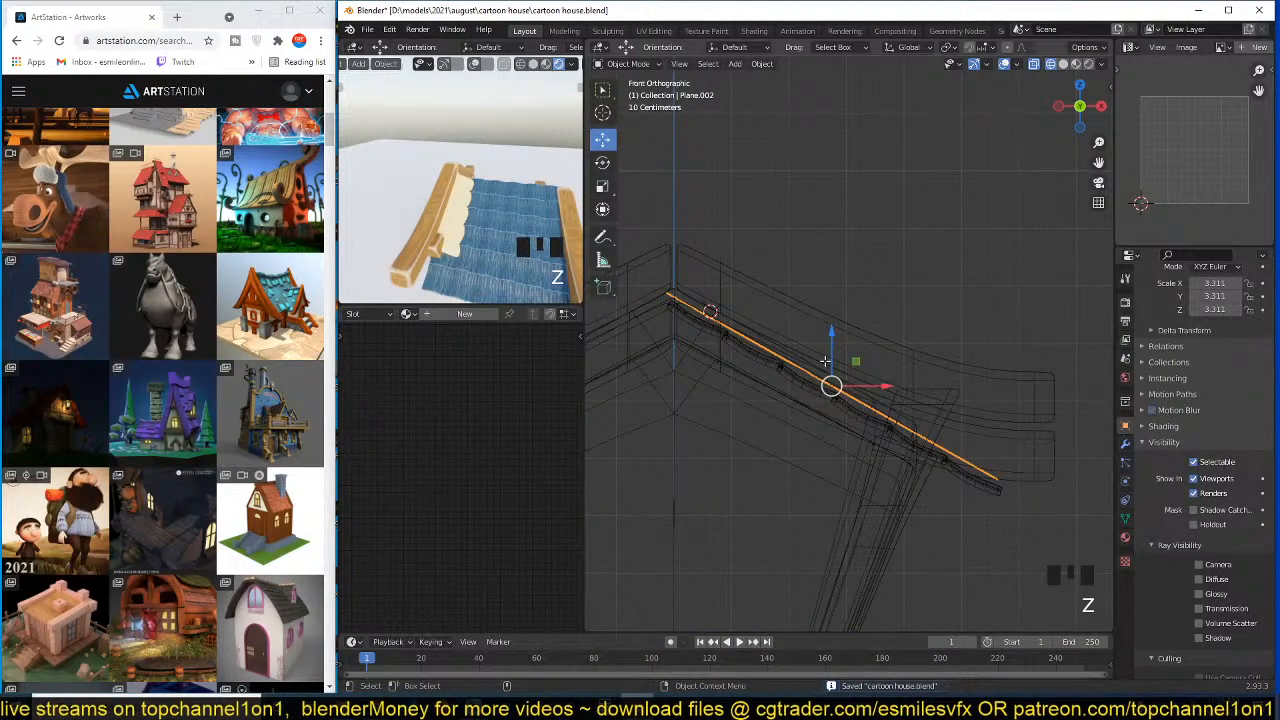
key("Tab")
left_click(848, 357)
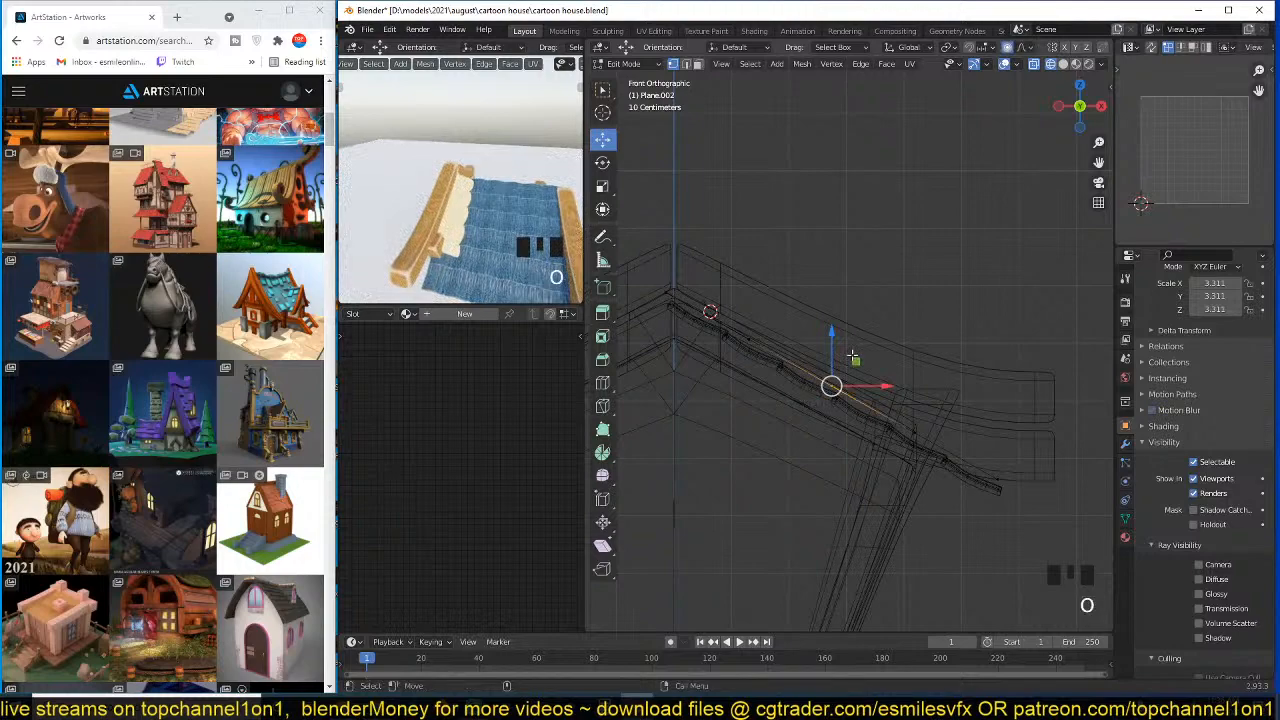
key("g")
scroll(837, 366, "down", 6)
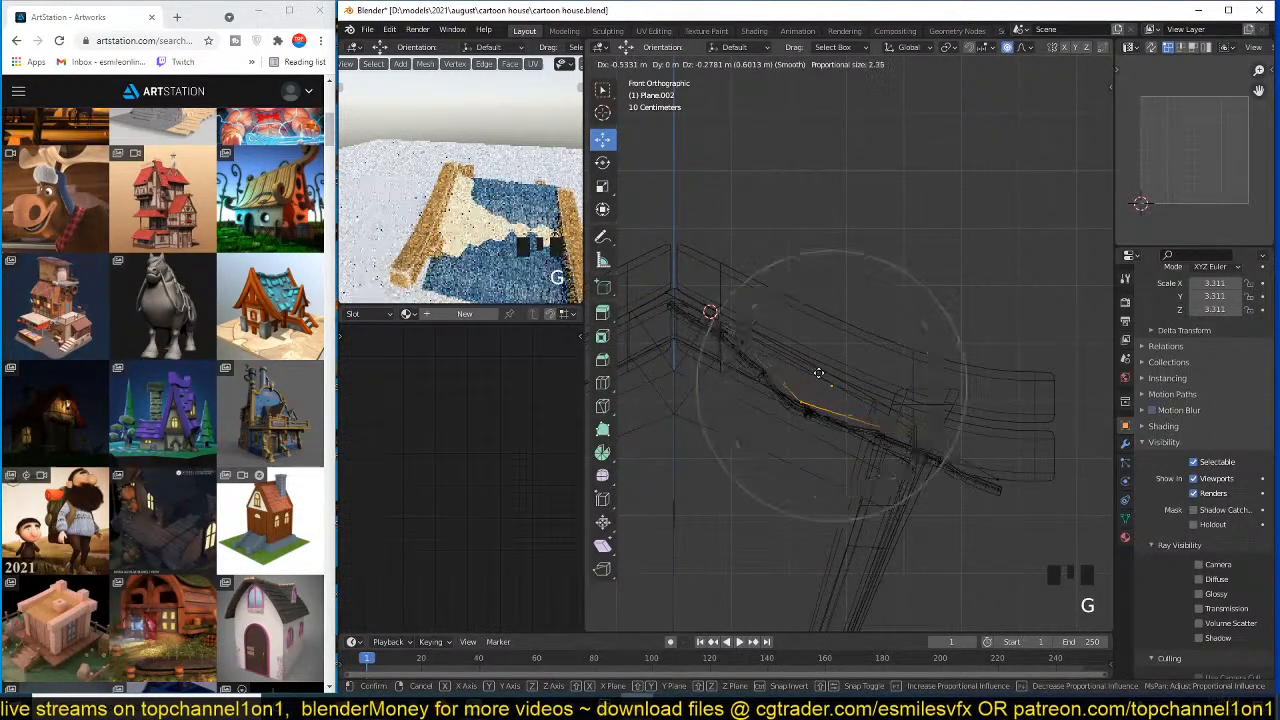
scroll(820, 370, "down", 3)
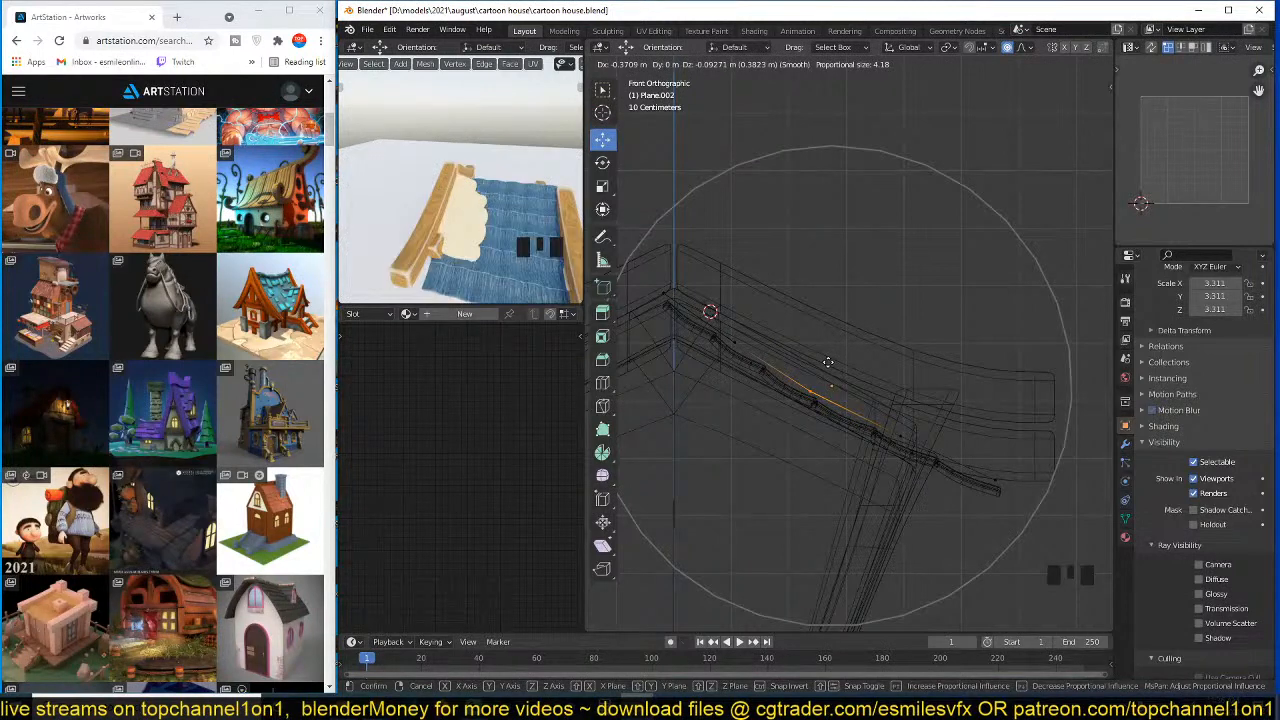
left_click(828, 362)
- Lower the grid plane's end column of vertices beside the lower roof beam in the side view, using proportional editing
key("KP_3")
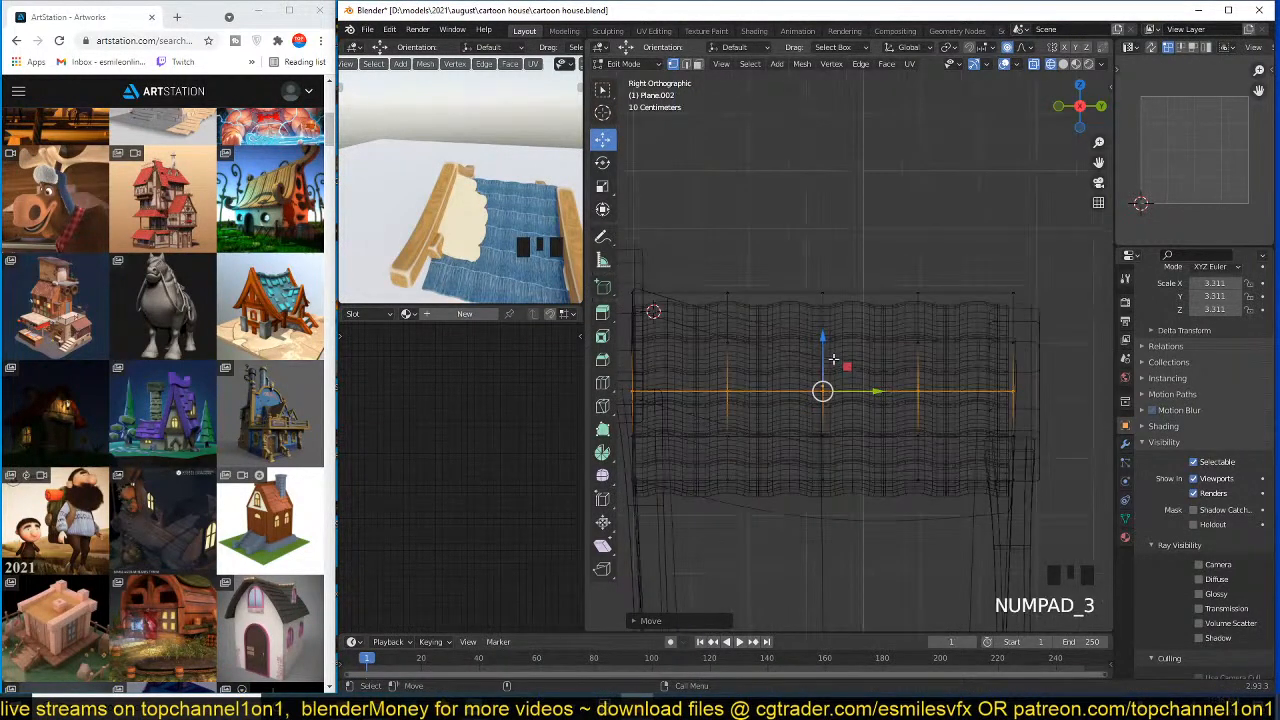
scroll(834, 359, "down", 5)
middle_click_drag(834, 359, 880, 329, "shift")
left_click_drag(842, 259, 880, 282)
scroll(974, 319, "up", 3)
middle_click_drag(934, 302, 834, 277, "shift")
left_click_drag(903, 211, 1021, 407)
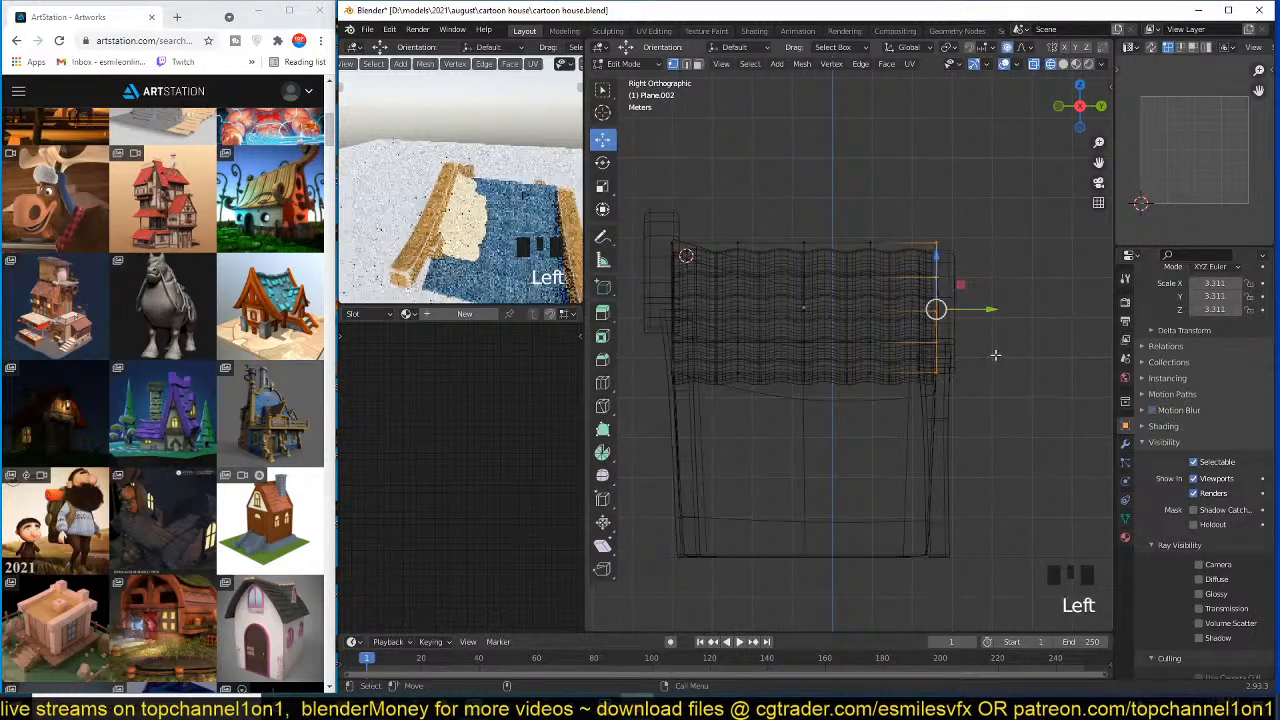
key("g")
left_click(990, 378)
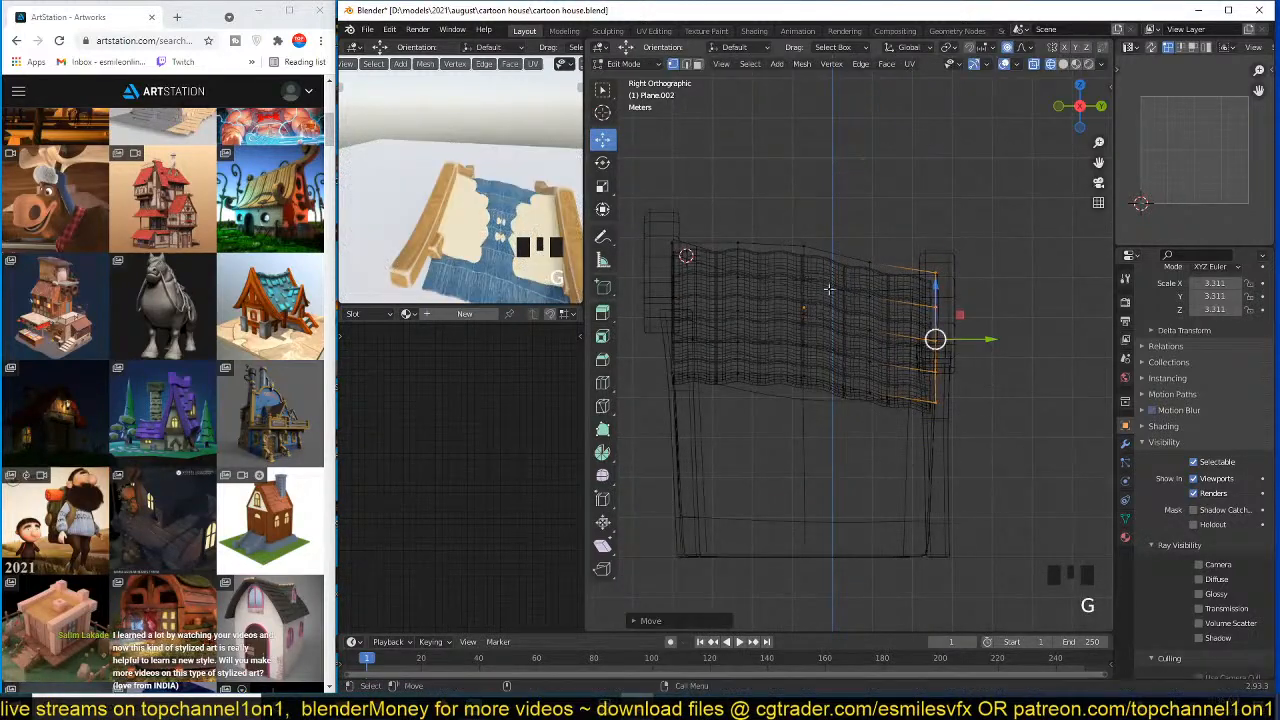
- Lower the grid plane's middle column of vertices about 0.7 m with proportional editing at size 3.45 to make the roof sag
left_click_drag(772, 220, 831, 400)
key("g")
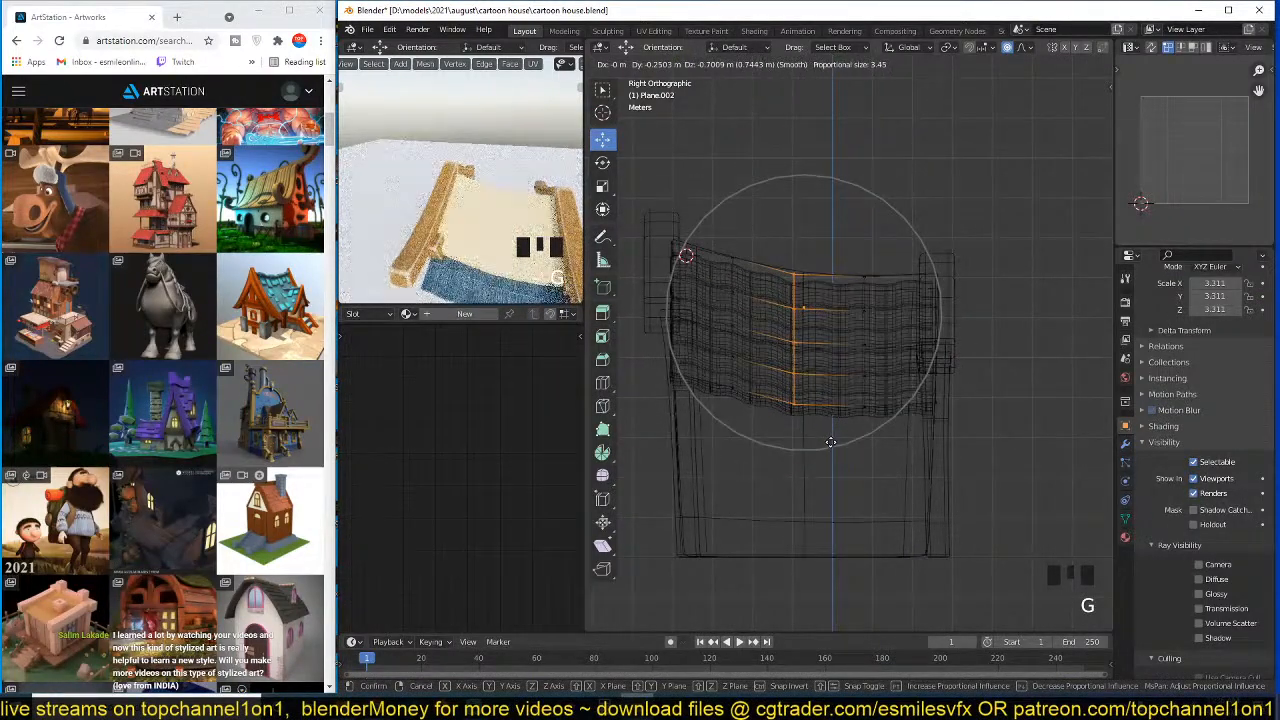
left_click(830, 441)
key("Tab")
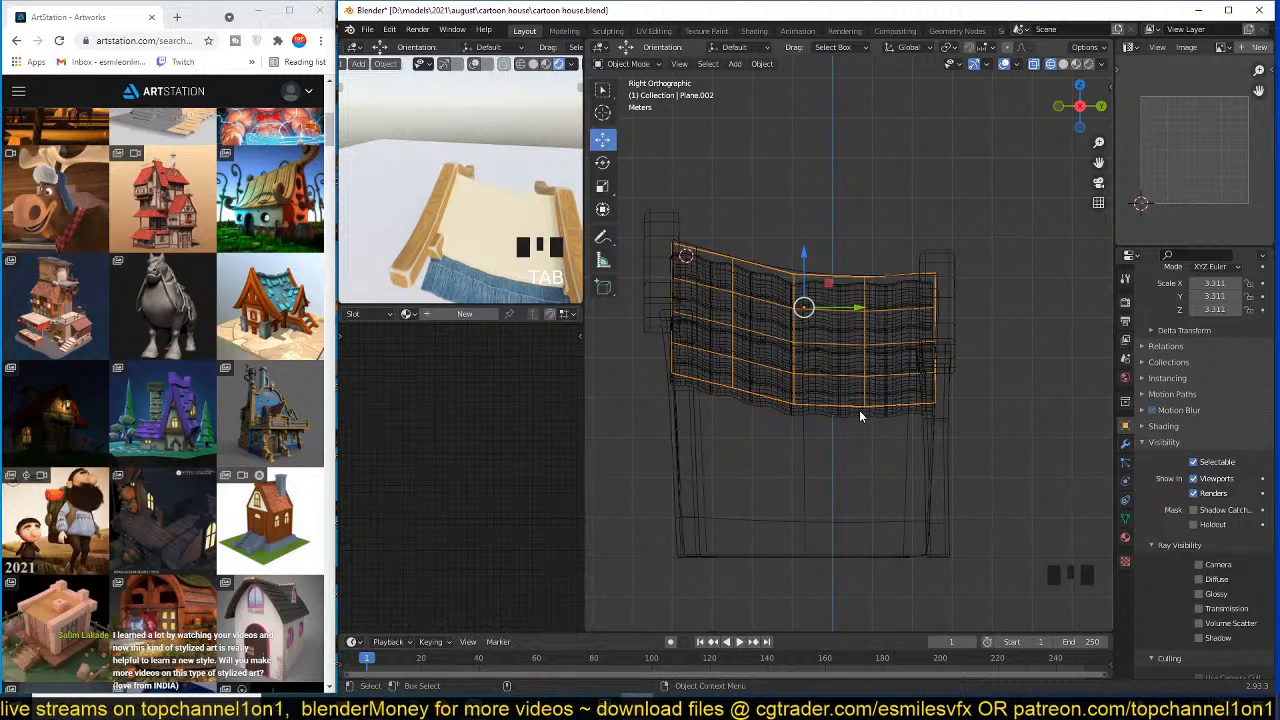
- Raise the roof tiles together with their grid plane about 0.7 m along Z, and return the preview to the camera view
scroll(860, 416, "up", 2)
key("z")
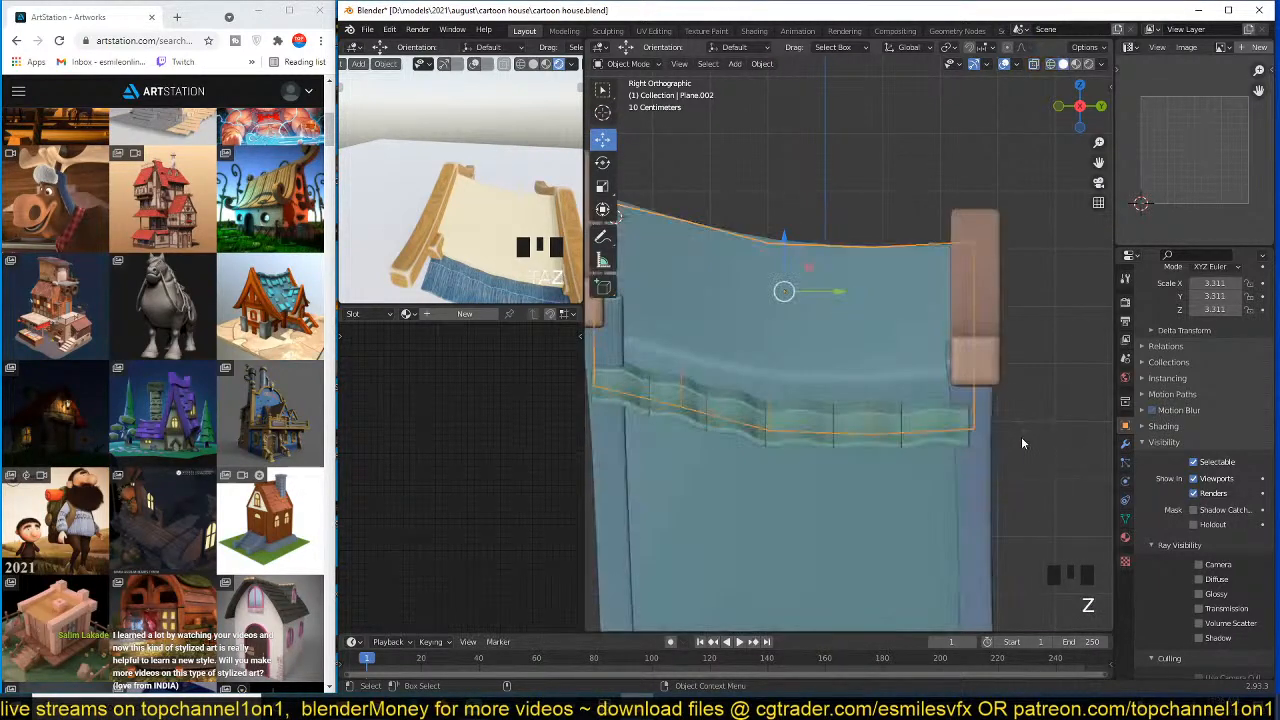
left_click(873, 444, "shift")
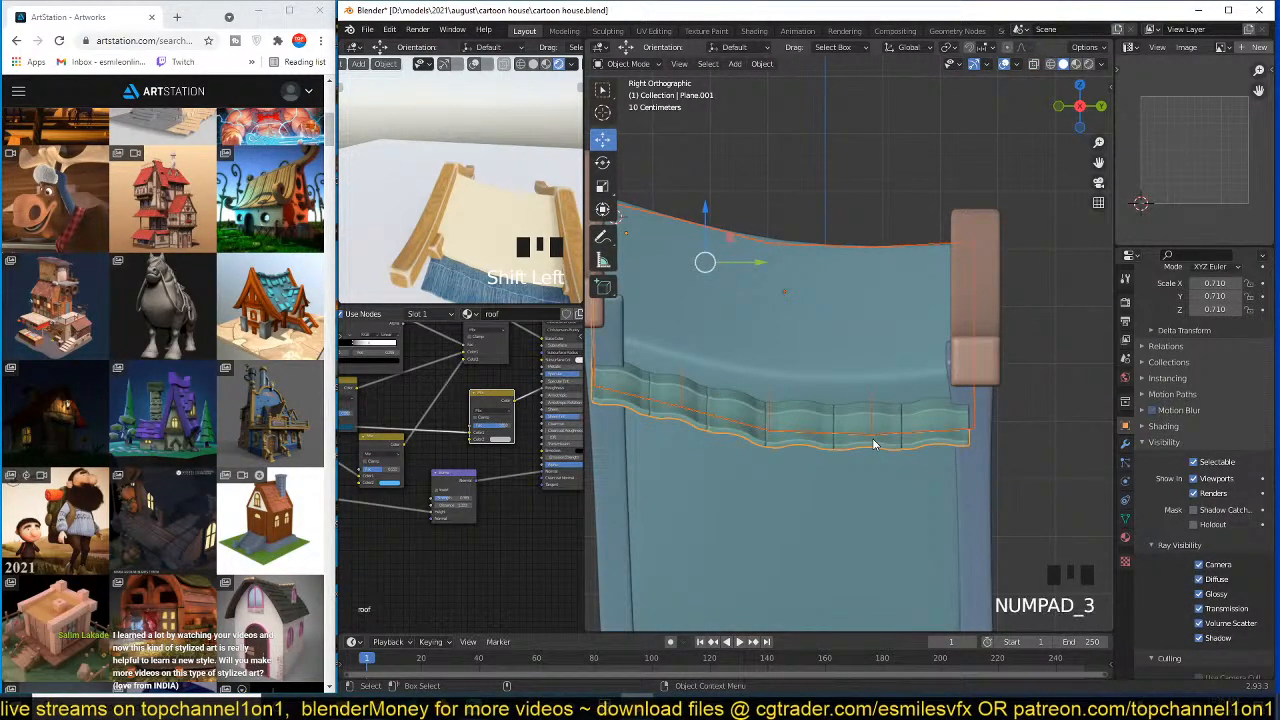
key("KP_7")
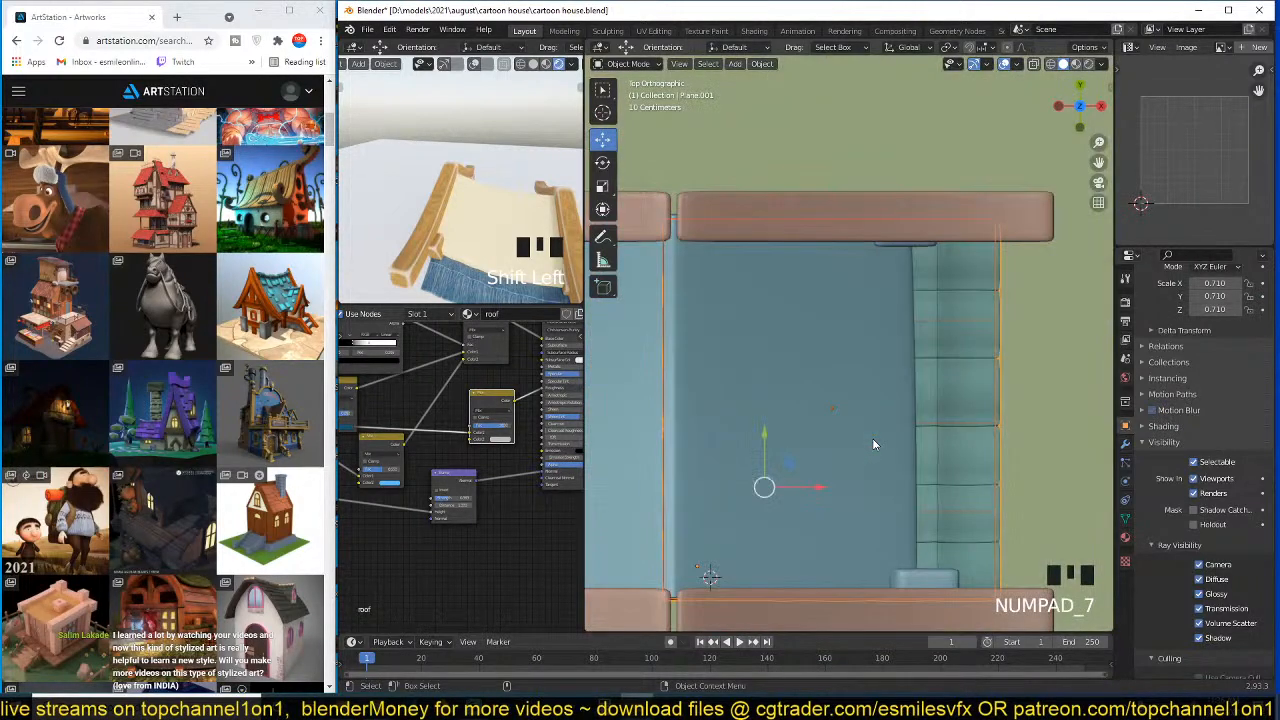
key("grave")
middle_click_drag(873, 443, 872, 327)
key("g")
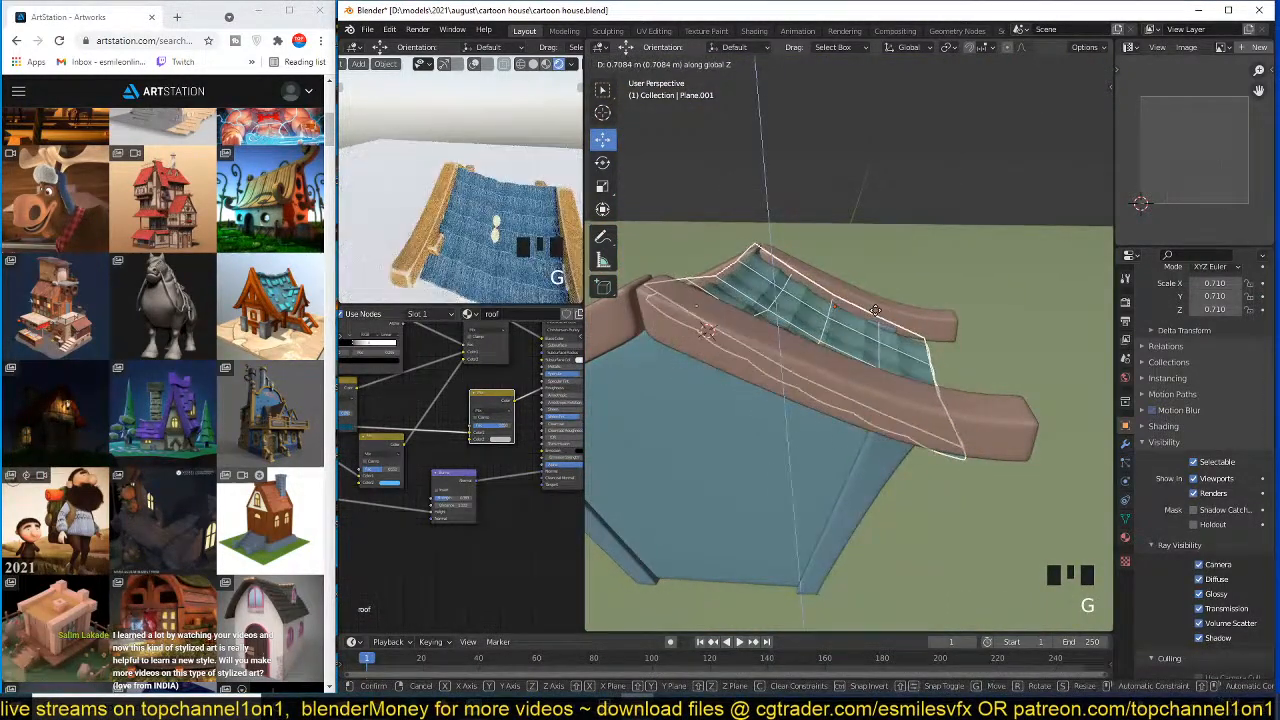
left_click(645, 304)
scroll(463, 192, "down", 3)
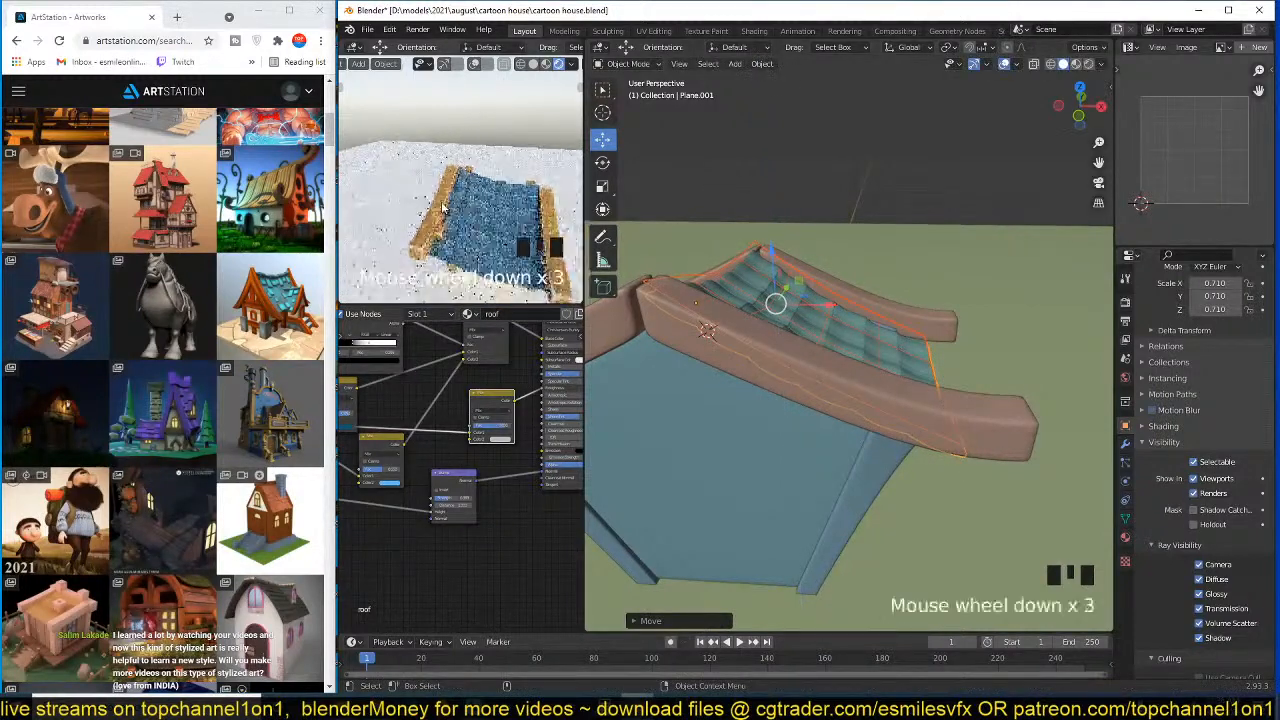
key("grave")
key("KP_0")
key("alt+a")
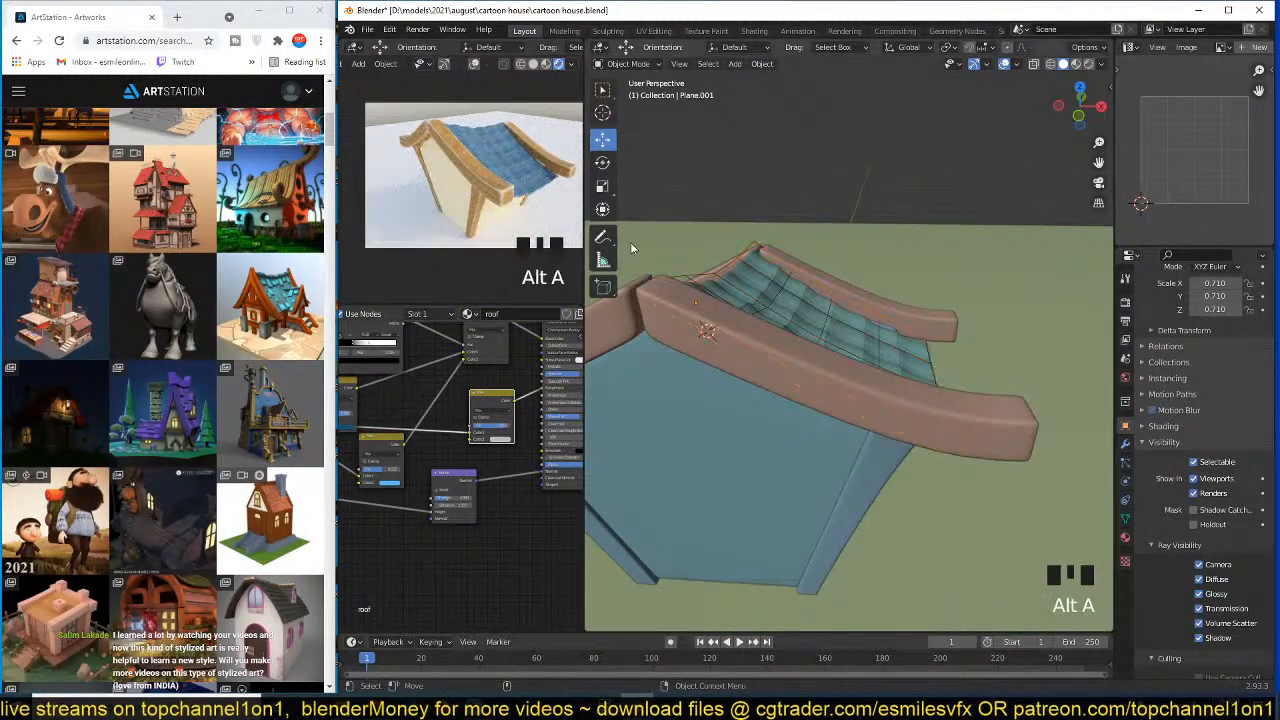
- Set the Scale of the roof material's Noise Texture to 12.2 for the roof tiles
scroll(812, 285, "up", 1)
left_click(808, 309)
scroll(808, 309, "up", 4)
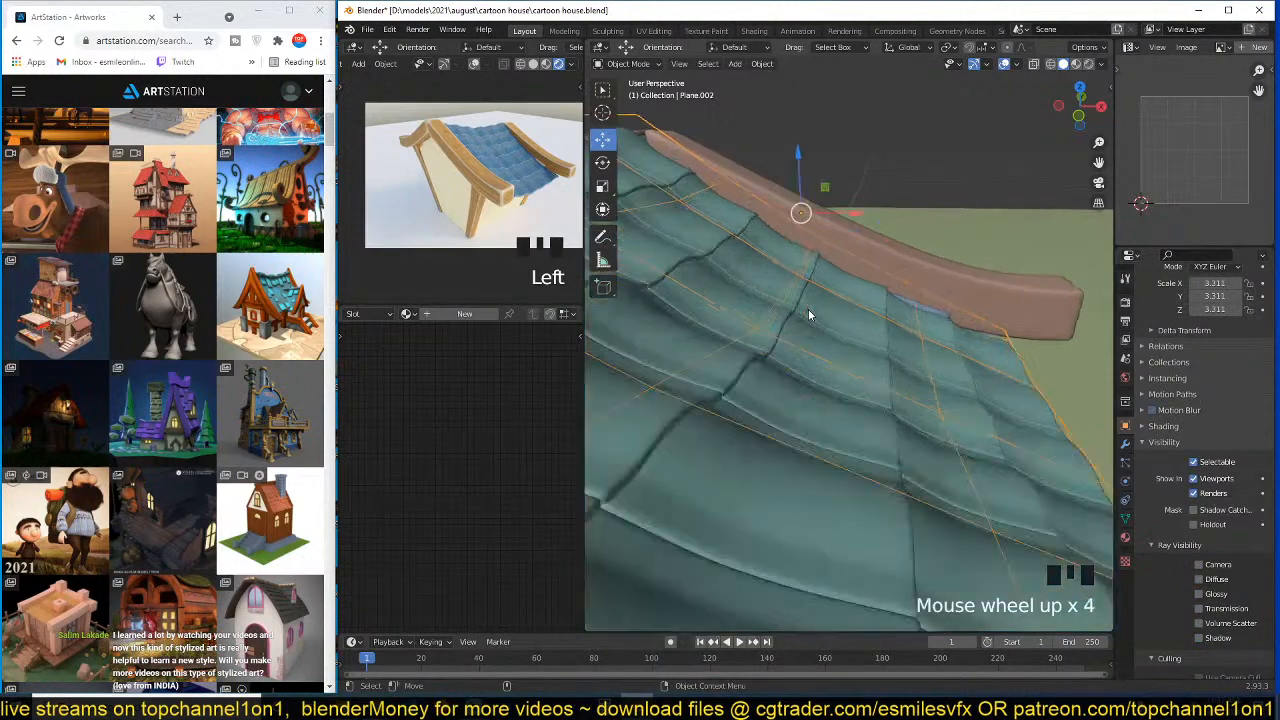
scroll(809, 310, "down", 2)
scroll(483, 428, "down", 1)
middle_click_drag(400, 420, 546, 408)
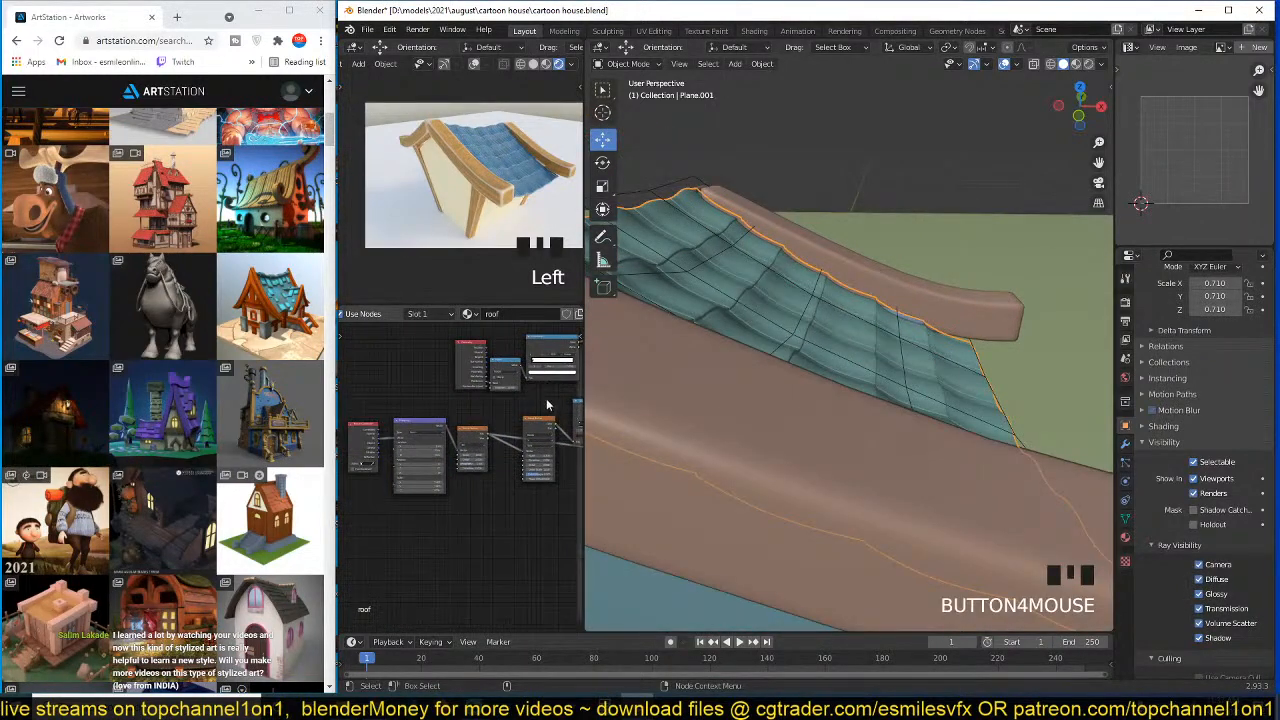
scroll(526, 422, "up", 9)
scroll(526, 422, "up", 3)
scroll(462, 160, "up", 3)
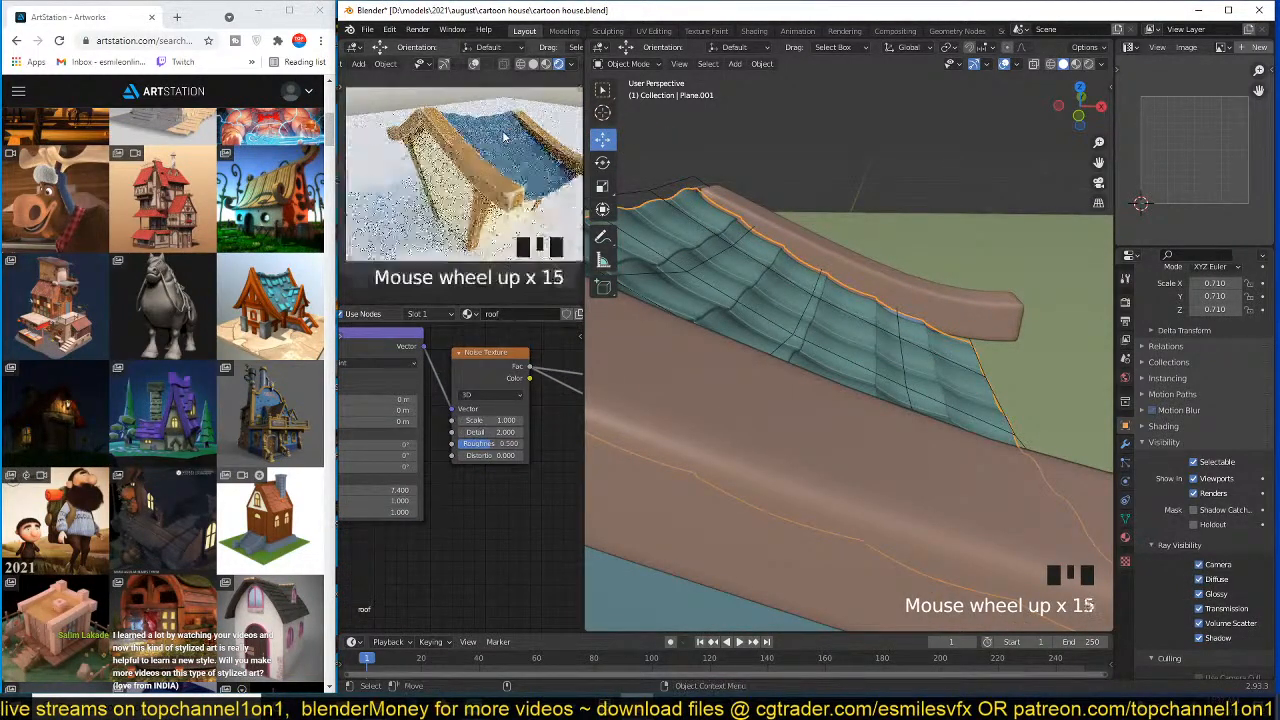
key("grave")
scroll(462, 152, "up", 5)
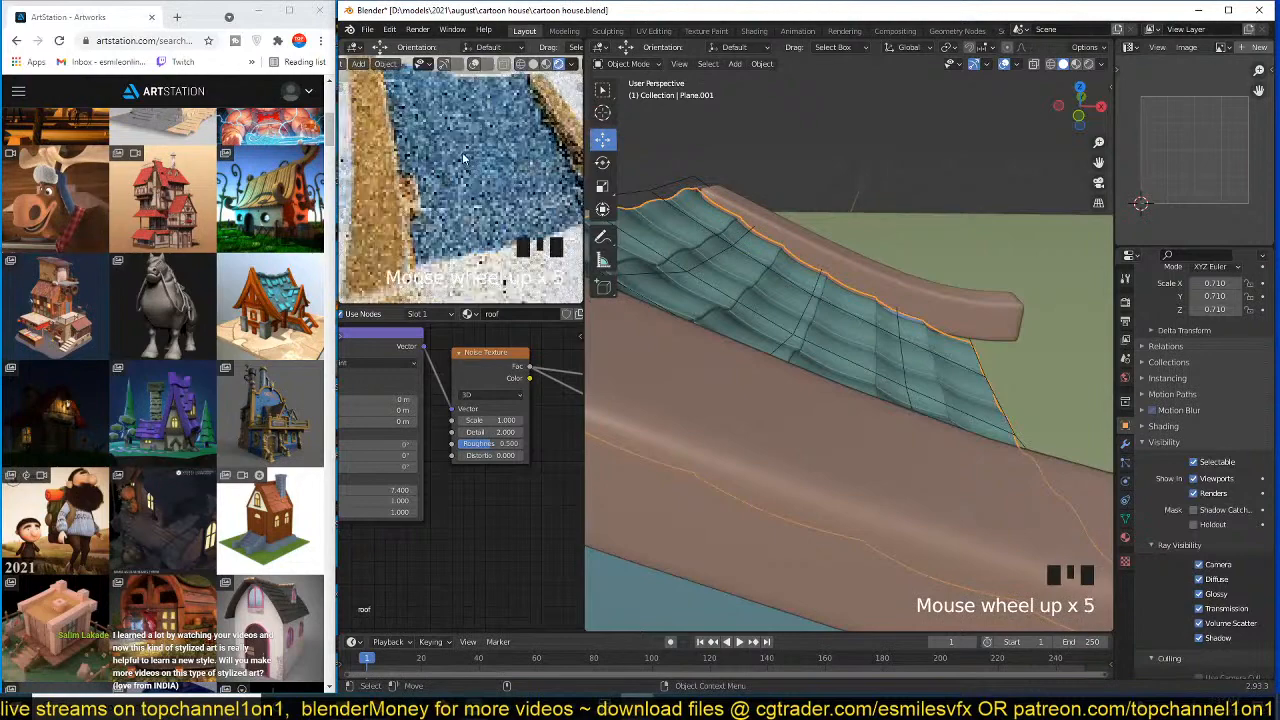
left_click(487, 420)
type("3")
key("Return")
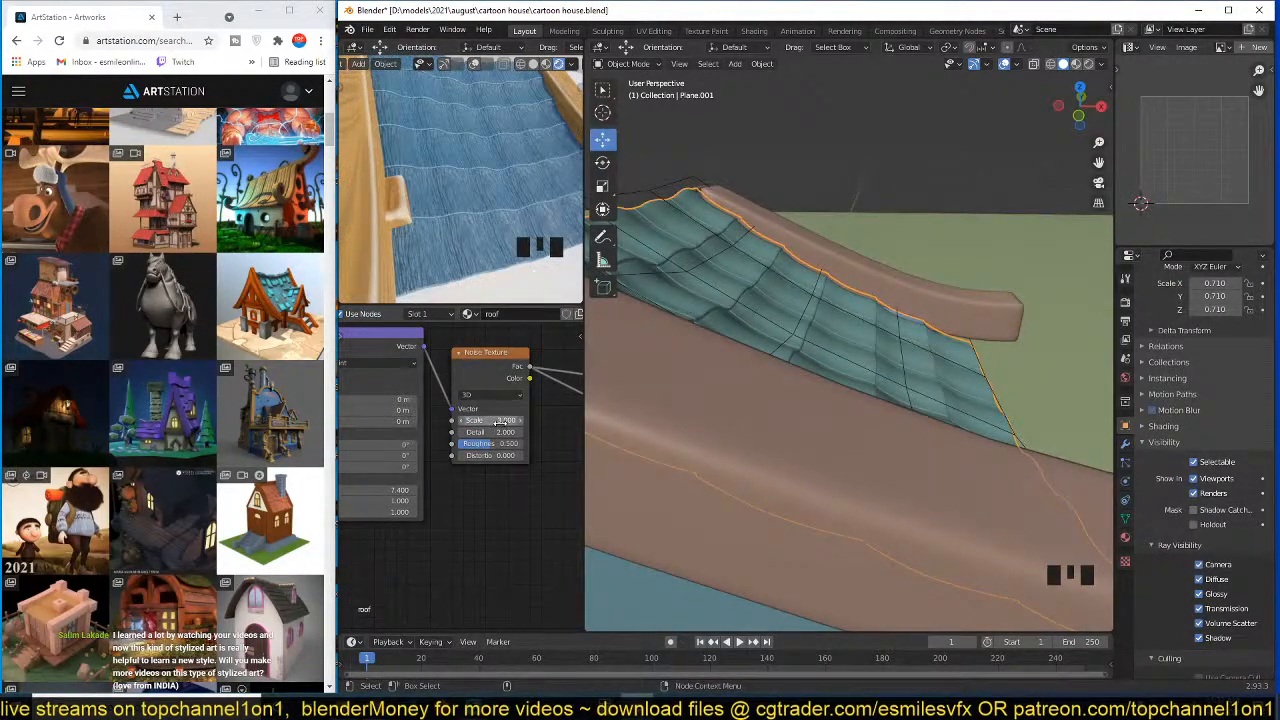
left_click_drag(498, 421, 590, 421)
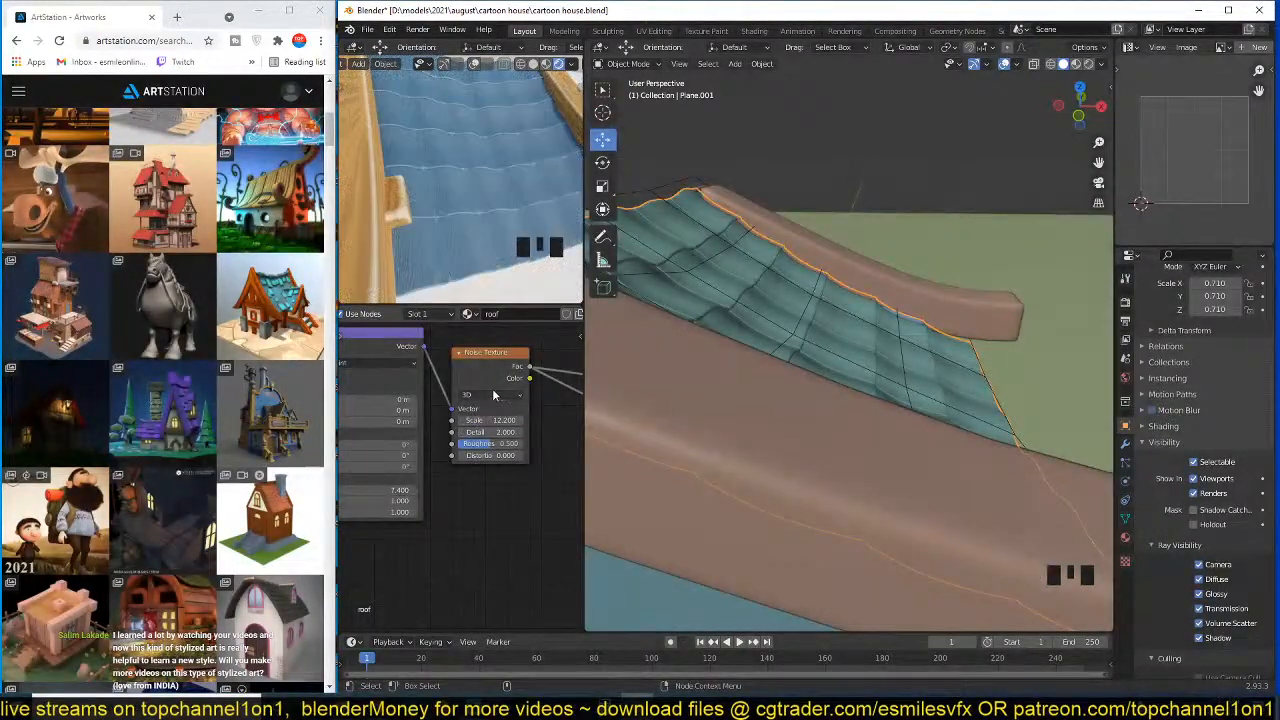
- Save the file and show the house through the camera in the rendered preview
scroll(460, 197, "down", 2)
key("ctrl+s")
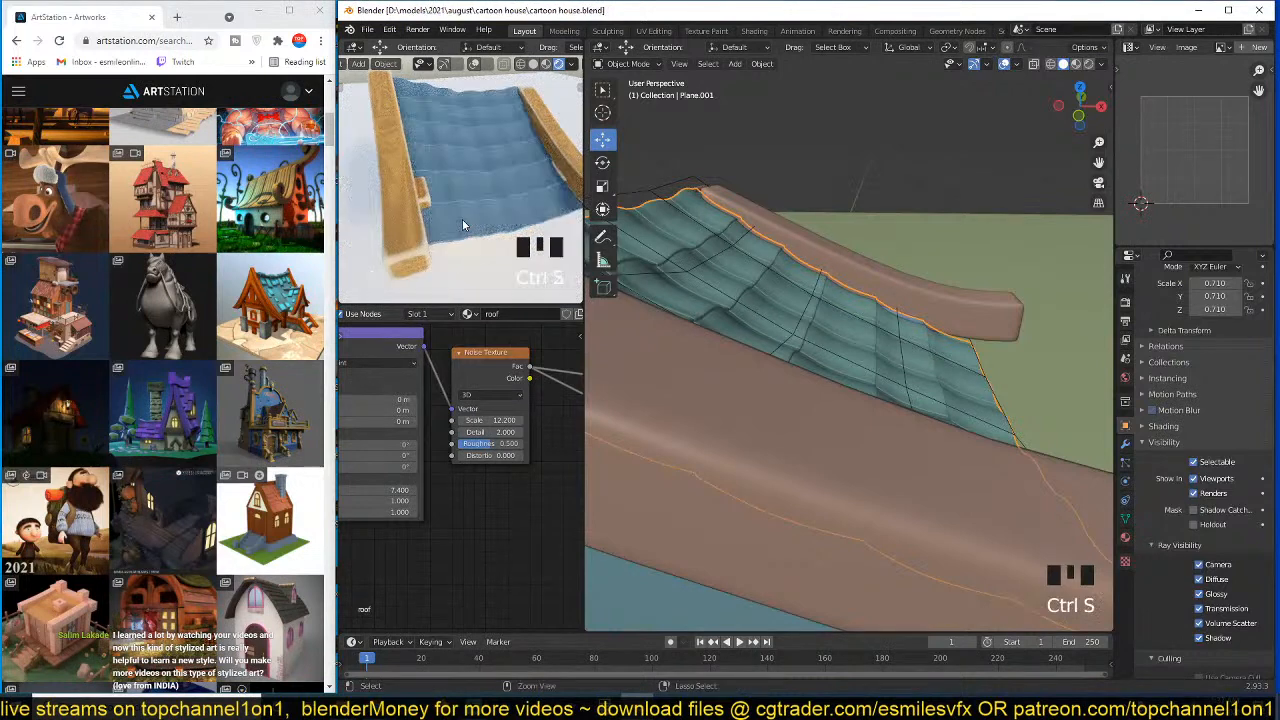
key("KP_0")
scroll(463, 225, "down", 4)
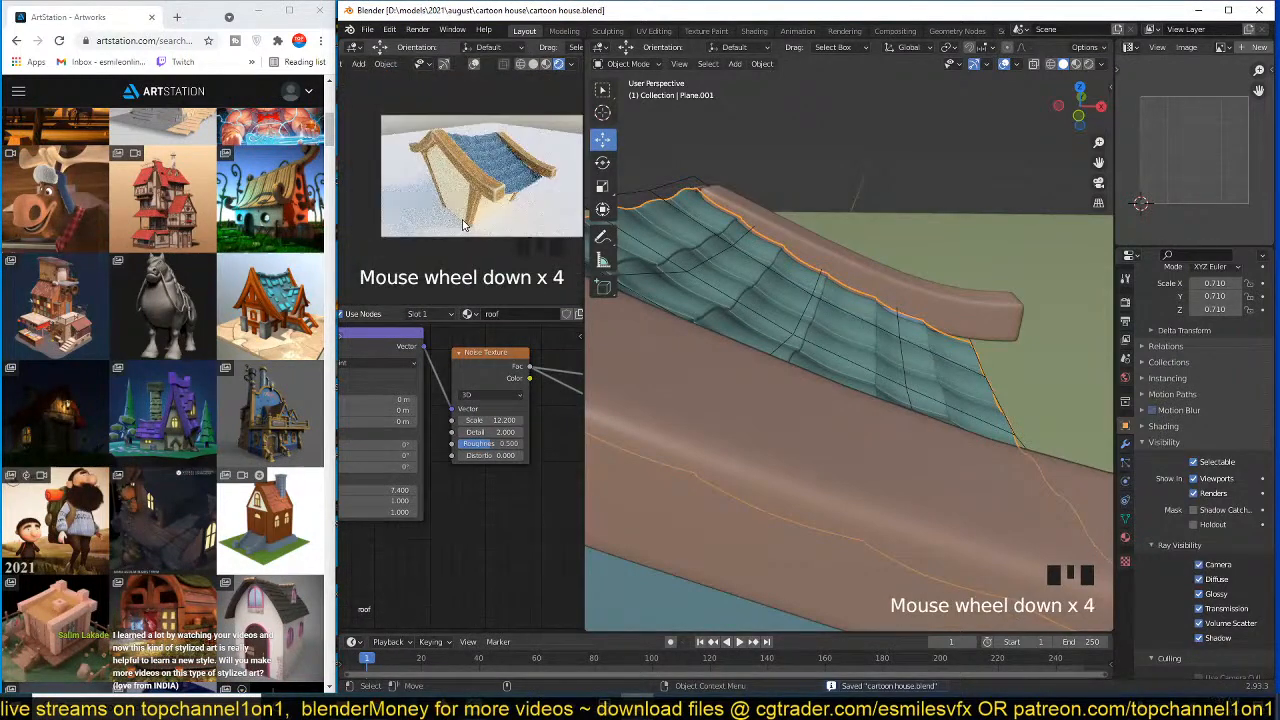
key("ctrl+s")
key("ctrl+s")
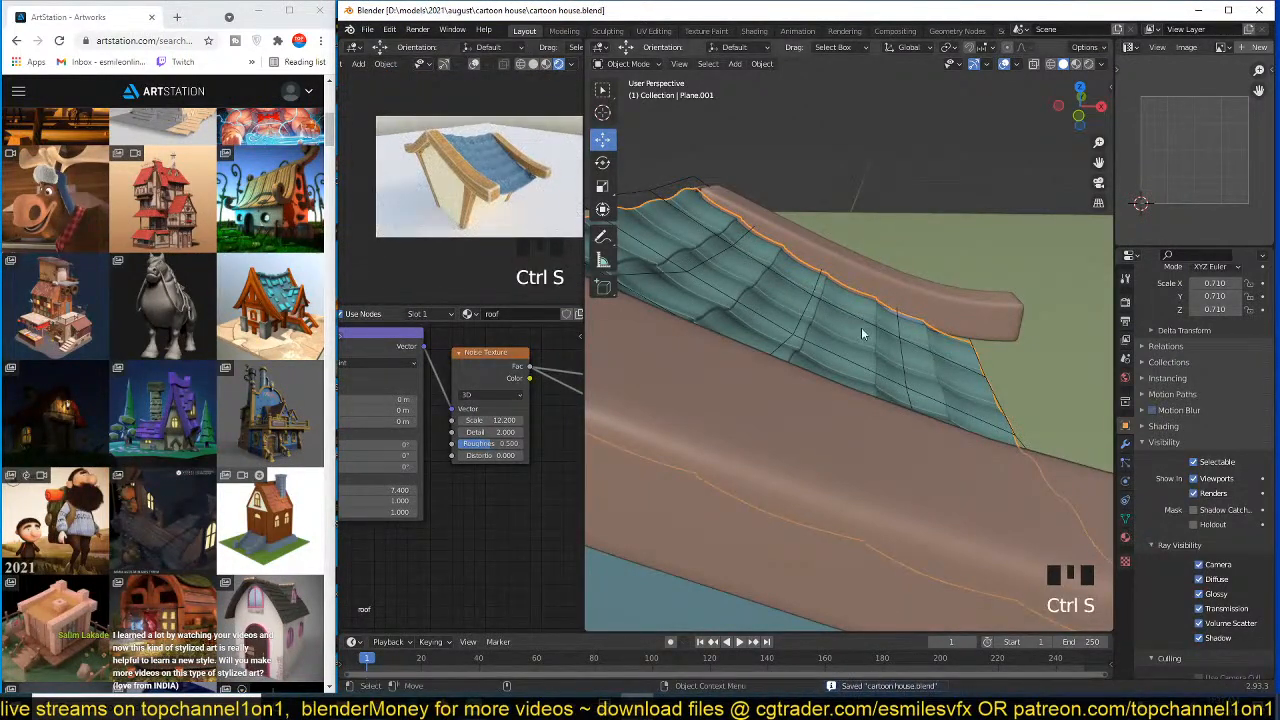
- Add a Mirror modifier to the roof tiles after their Surface Deform modifier
scroll(905, 312, "down", 3)
middle_click_drag(892, 354, 883, 378)
key("grave")
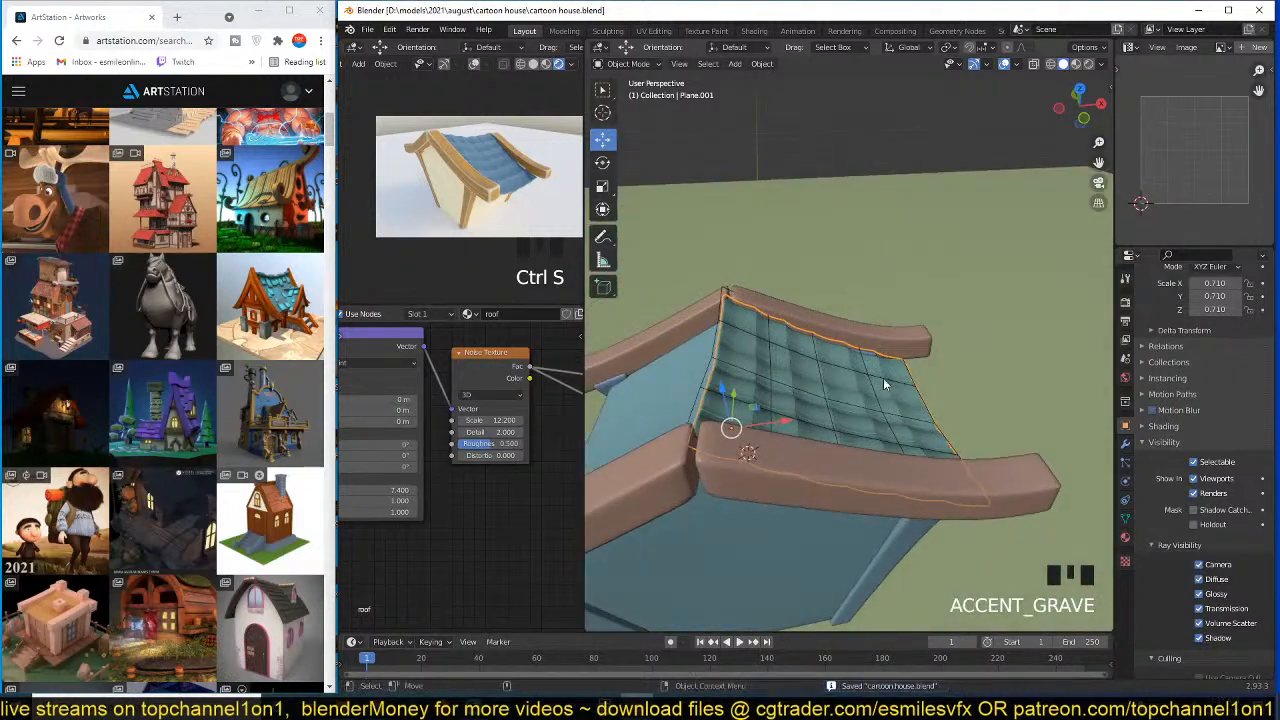
left_click(1115, 466)
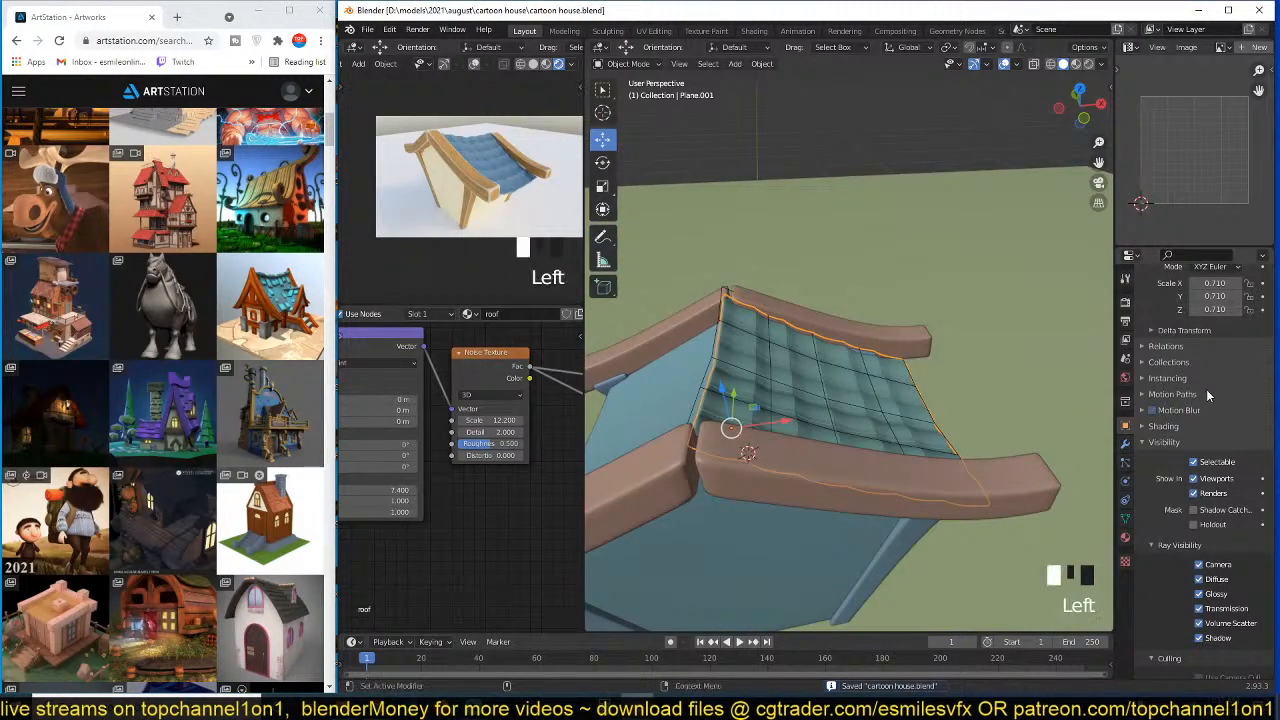
left_click(1125, 443)
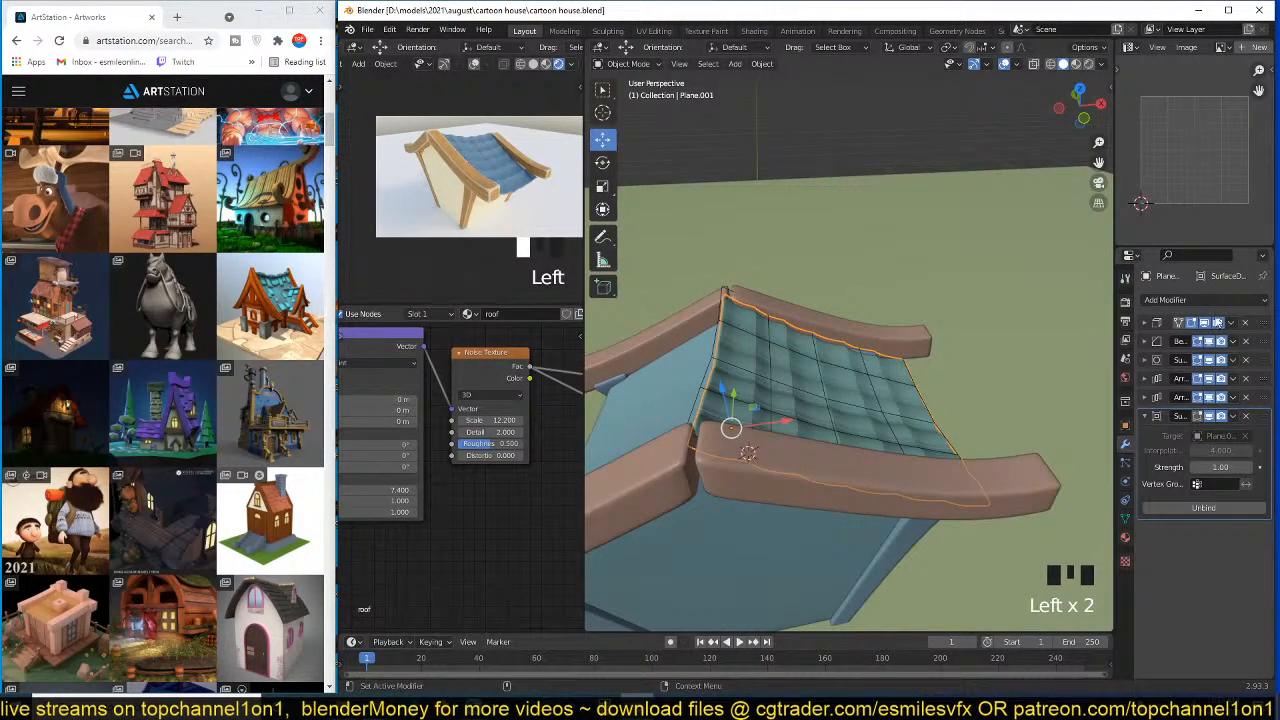
left_click(1190, 299)
left_click(1018, 456)
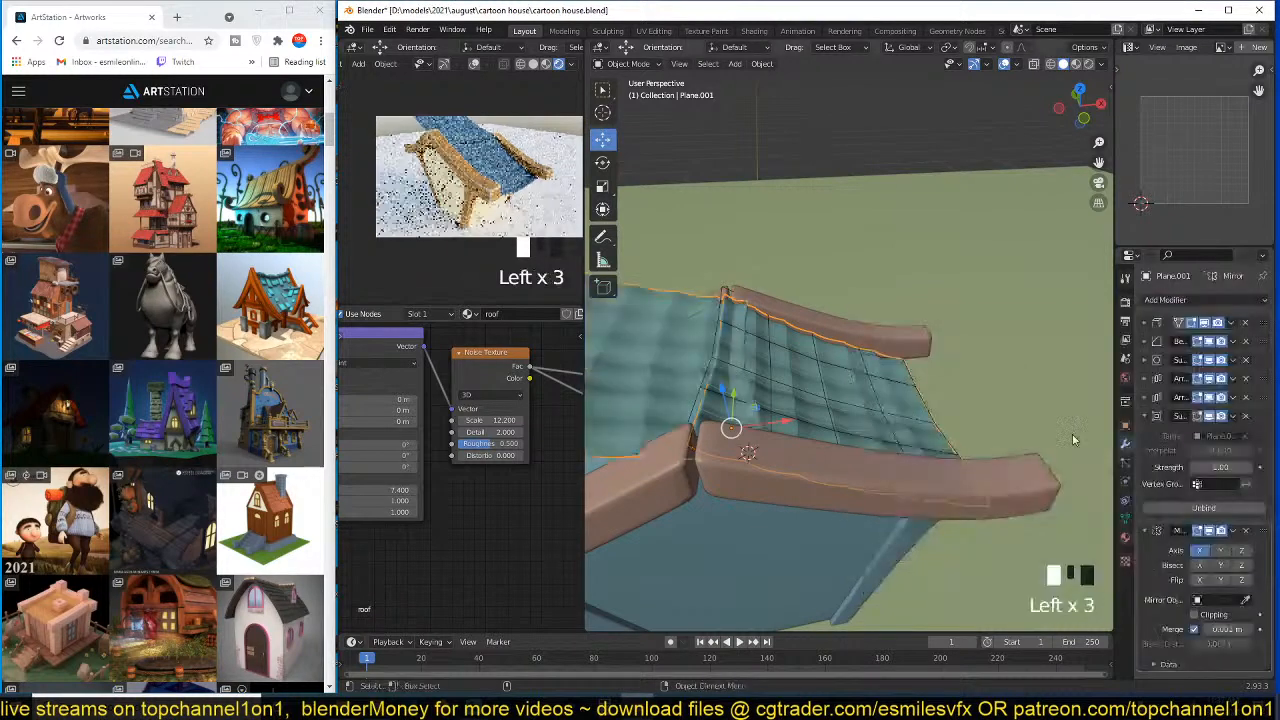
- Set the house body, Cube, as the mirror object of the tiles' X-axis Mirror modifier, and save the file
scroll(885, 484, "down", 3)
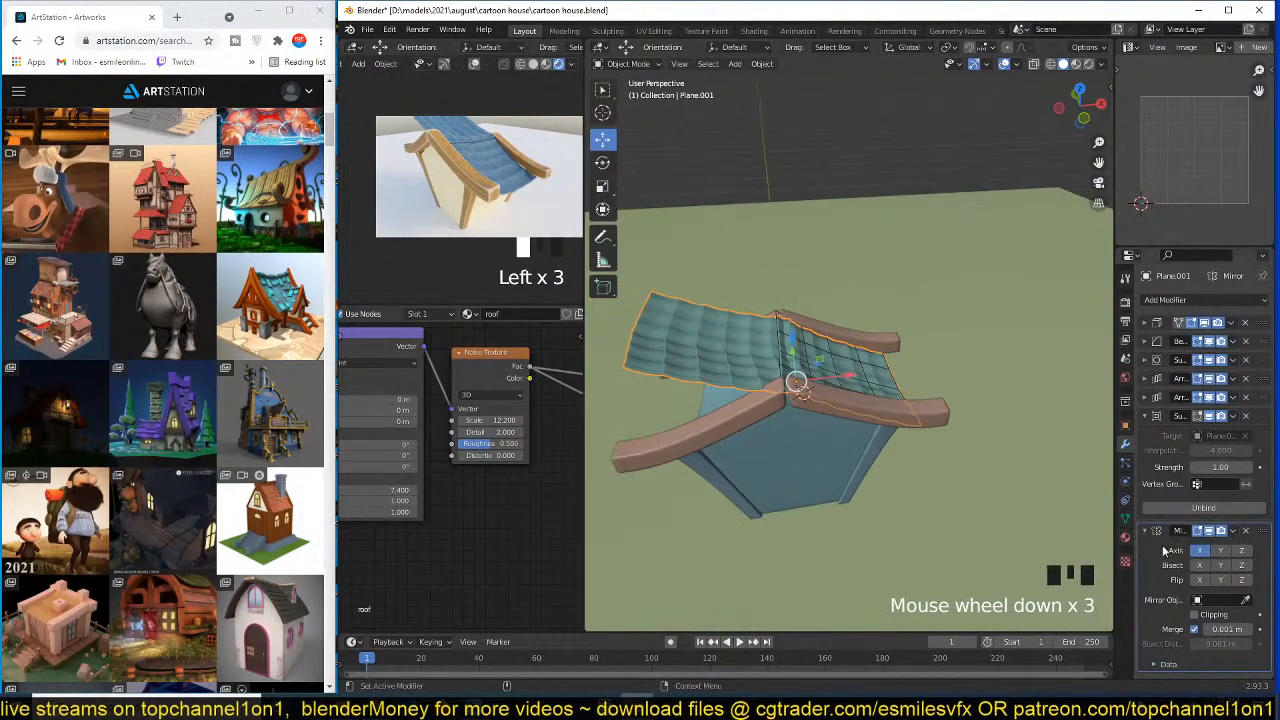
left_click(1245, 599)
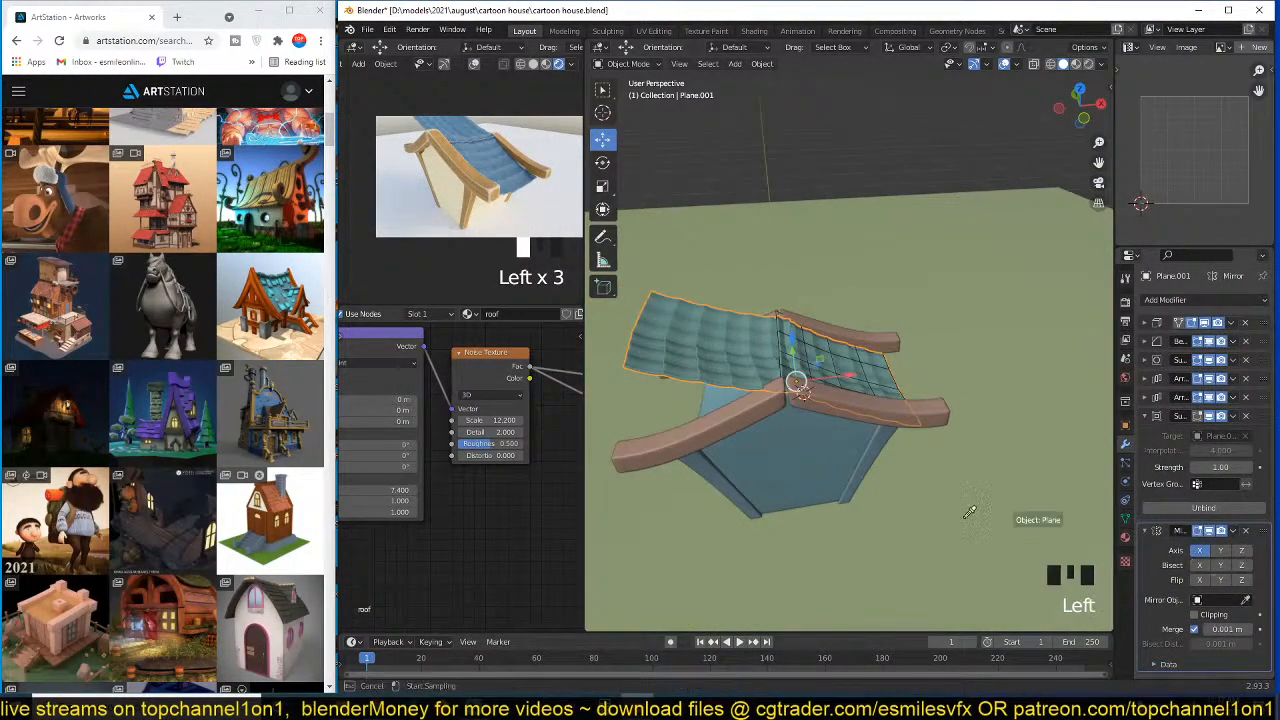
left_click(819, 434)
key("grave")
middle_click_drag(860, 349, 851, 378)
key("ctrl+s")
key("ctrl+s")
key("ctrl+s")
- Select the house body and frame the node network of its wall material
middle_click_drag(851, 368, 850, 289, "shift")
scroll(863, 296, "up", 3)
scroll(863, 296, "down", 2)
scroll(903, 271, "up", 1)
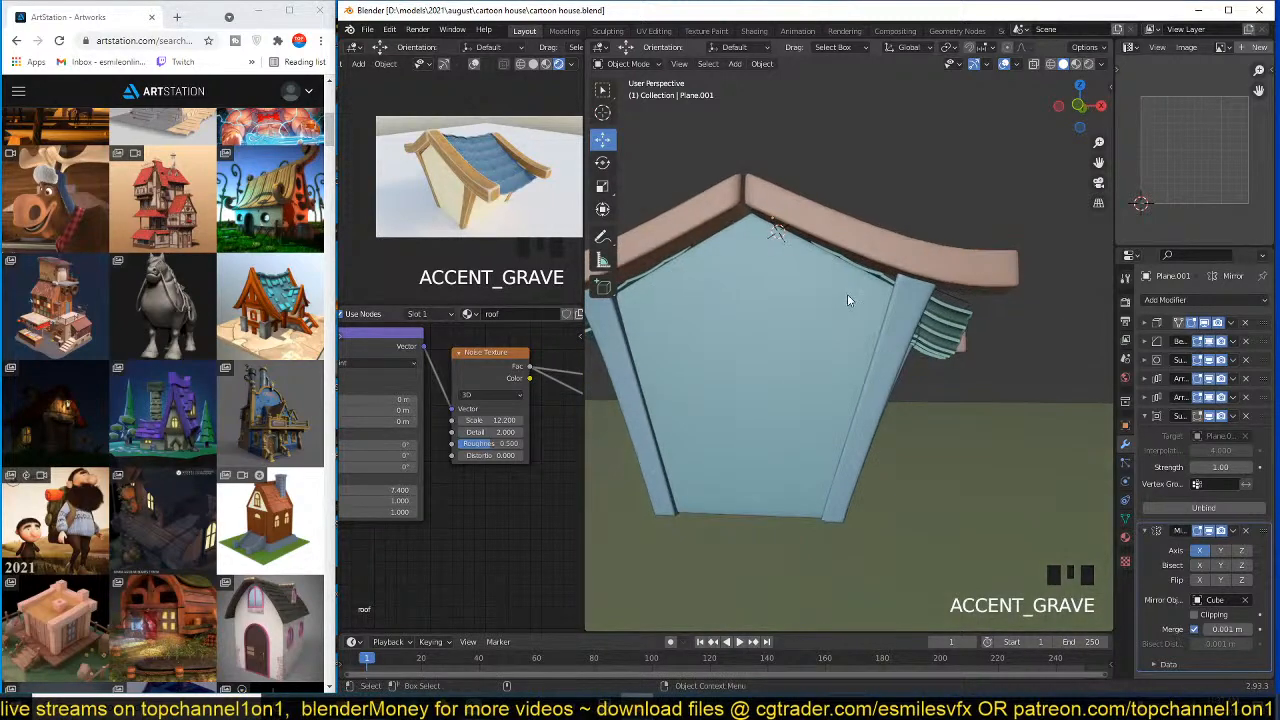
left_click(850, 310)
scroll(874, 342, "up", 1)
middle_click_drag(890, 350, 843, 340)
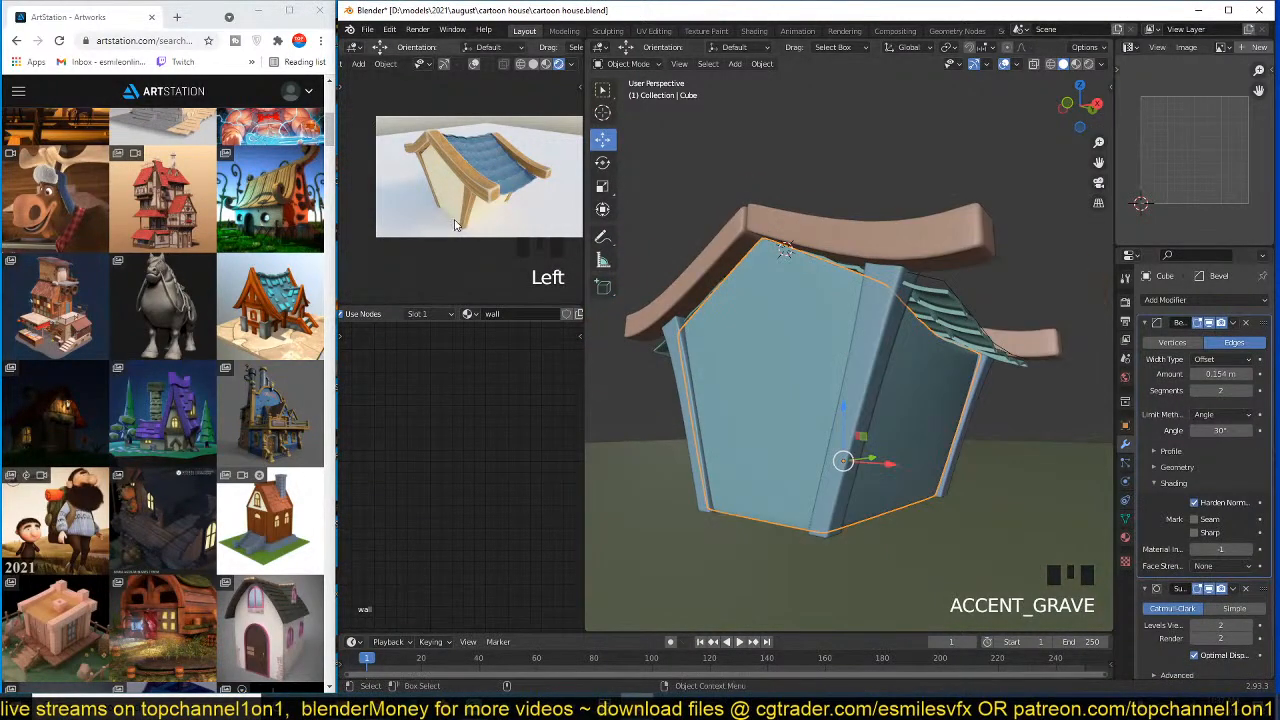
scroll(455, 225, "up", 2)
key("grave")
key("KP_0")
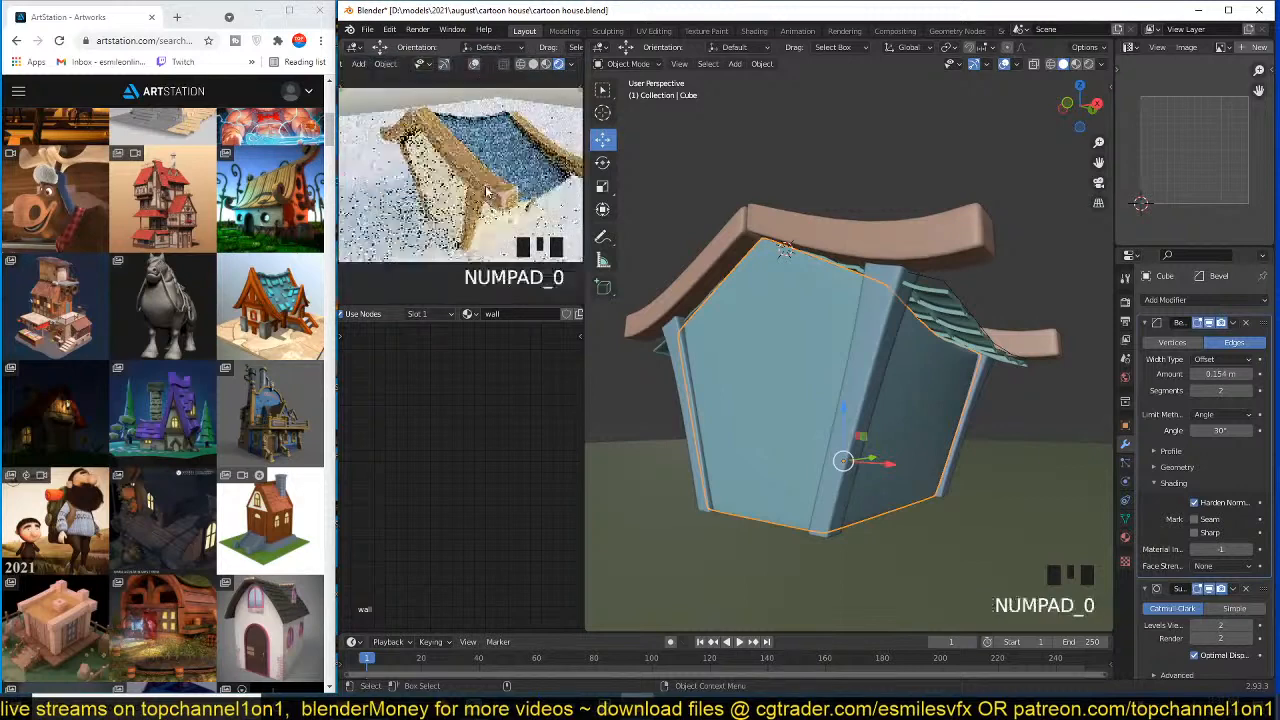
scroll(546, 417, "down", 13)
key("a")
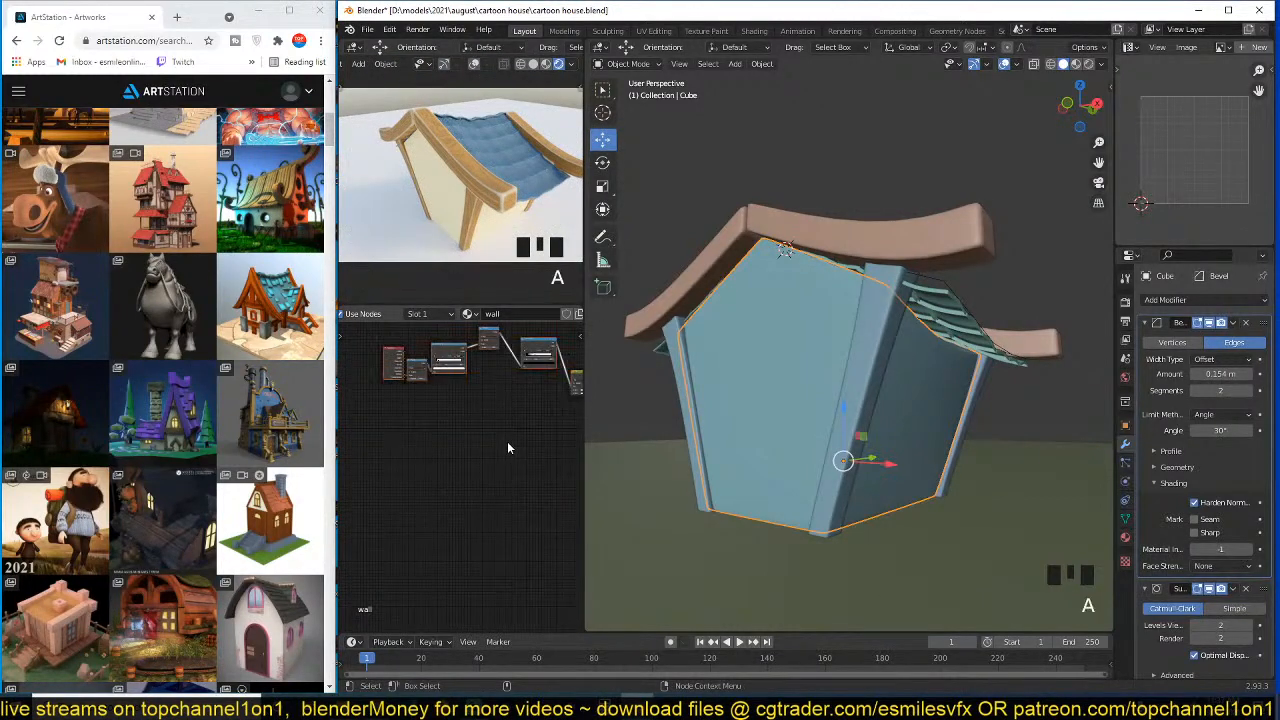
key("KP_Decimal")
scroll(507, 441, "up", 10)
left_click(506, 355)
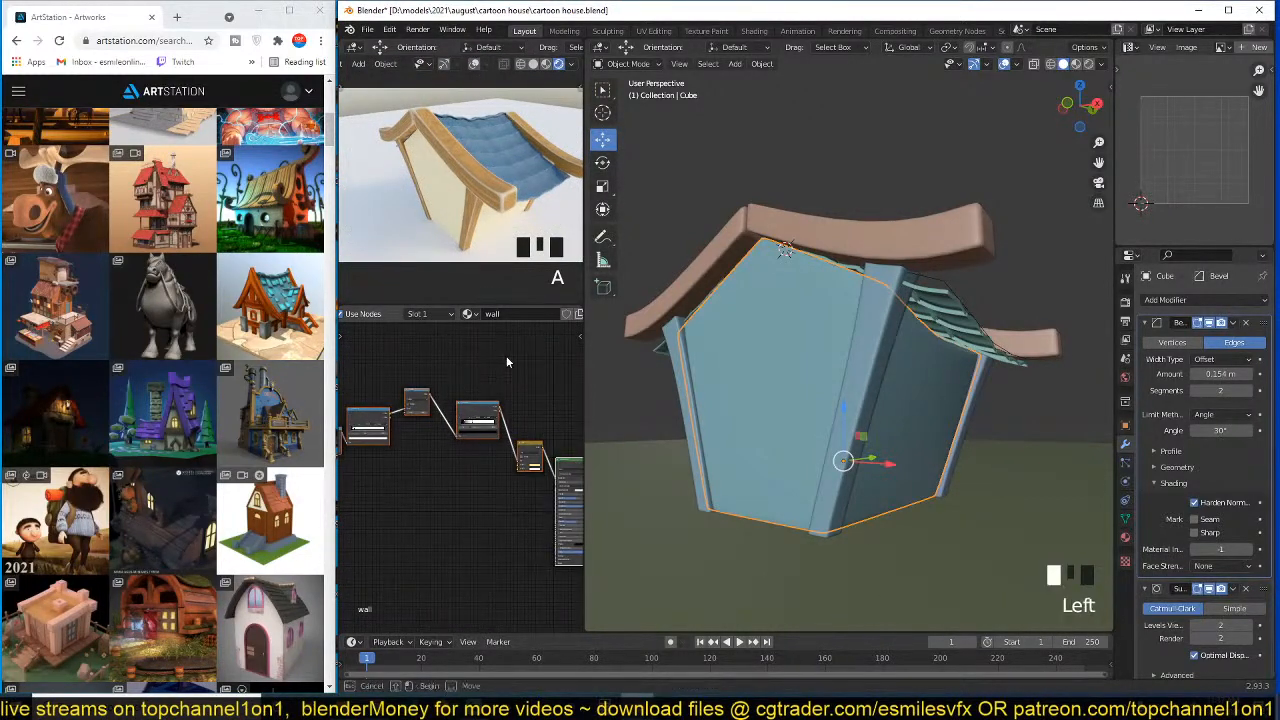
key("grave")
key("grave")
key("grave")
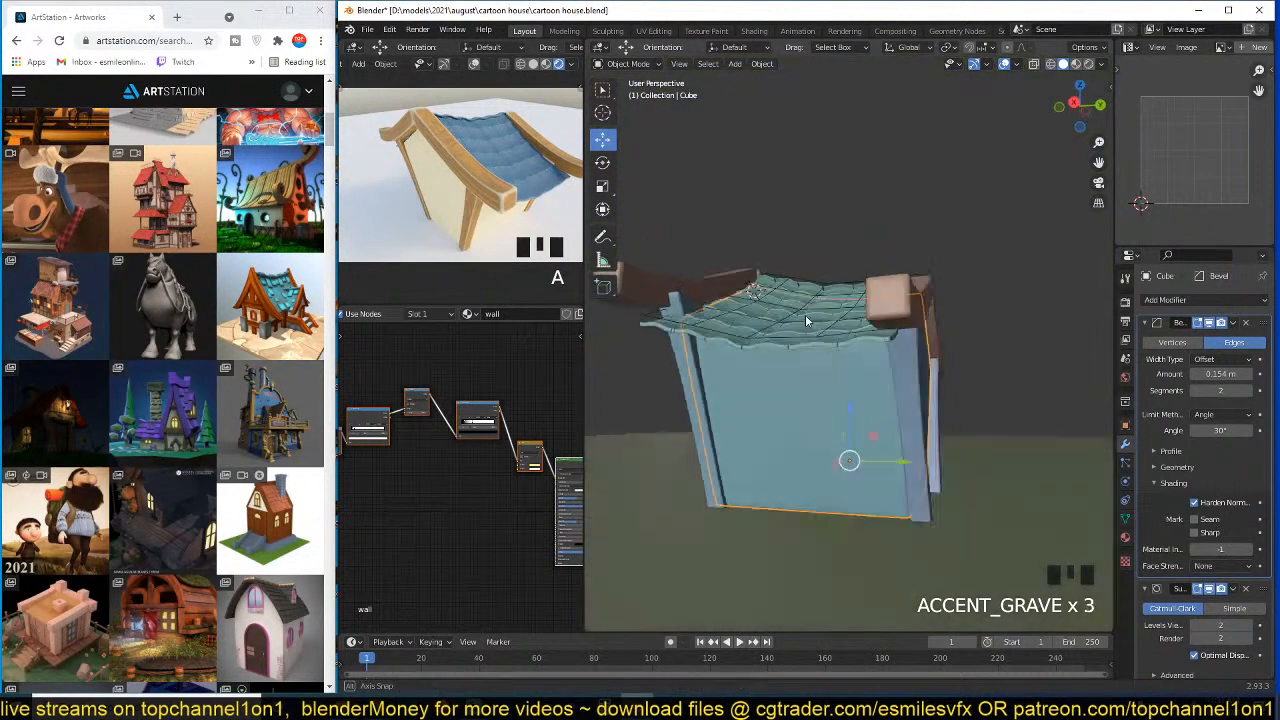
scroll(520, 400, "down", 3)
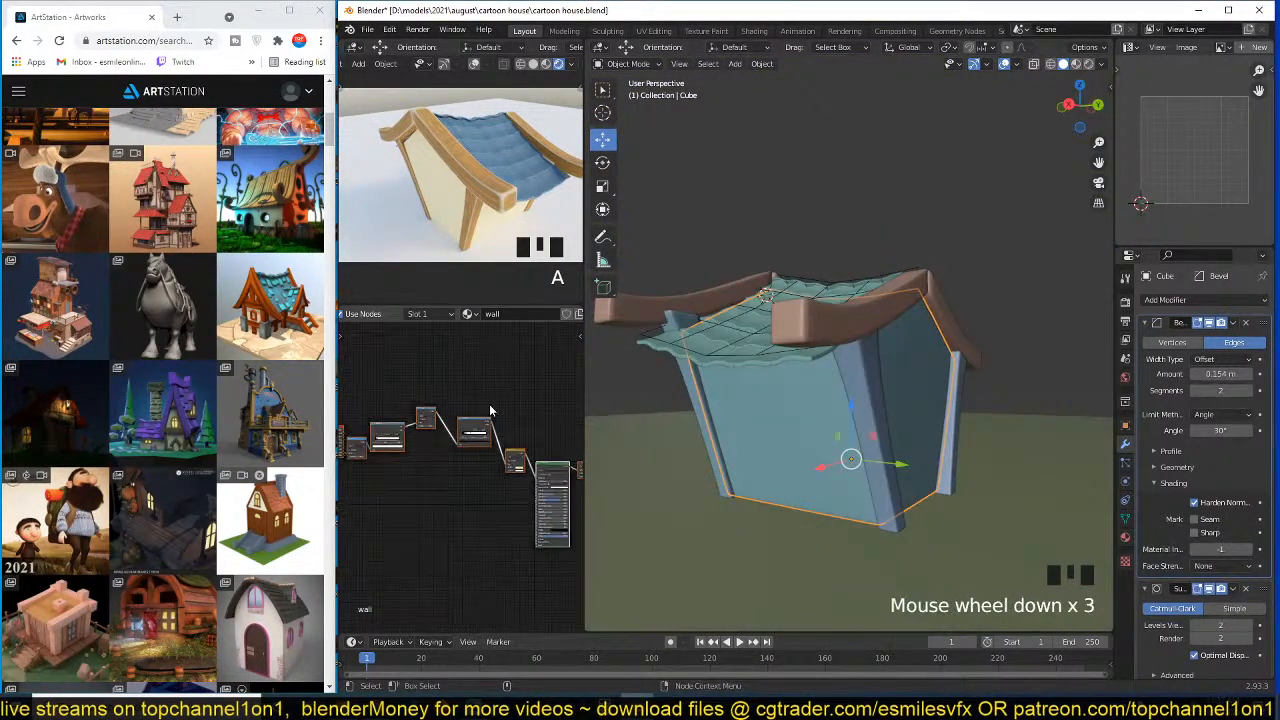
- Delete the chain of nodes feeding the wall material's Mix node, and save the file
left_click_drag(543, 399, 374, 491)
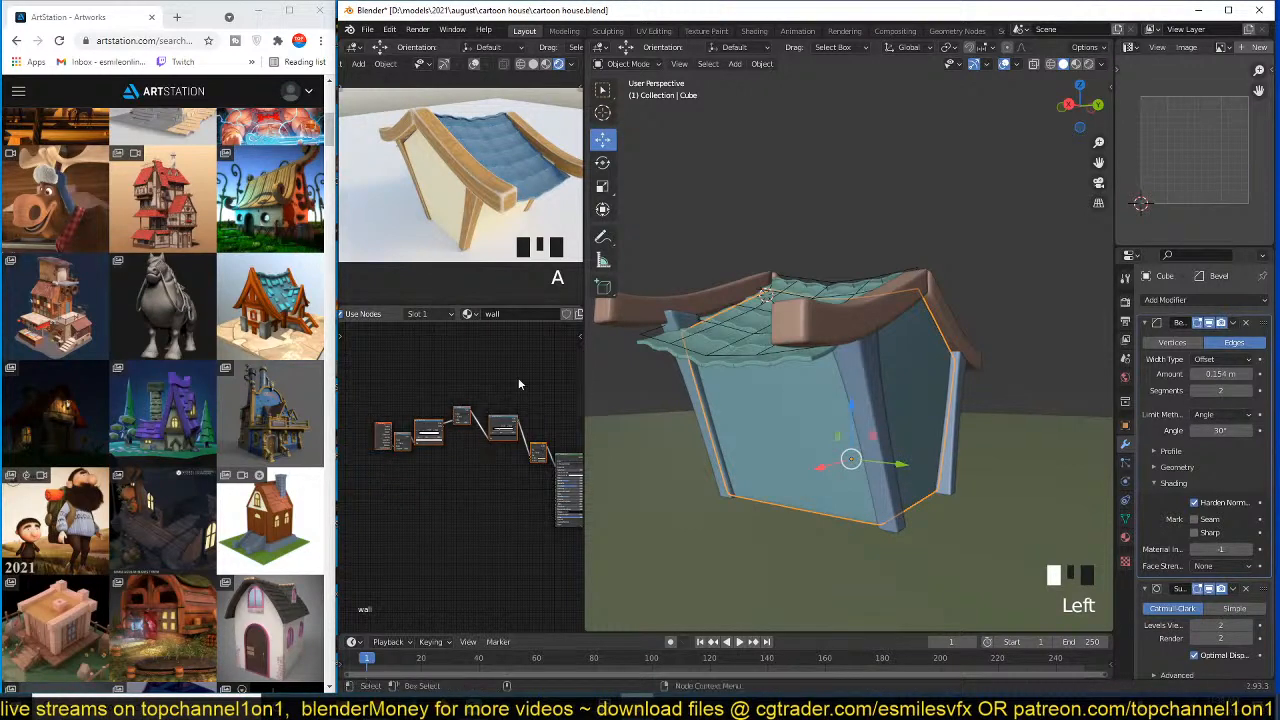
left_click(522, 375)
left_click_drag(527, 374, 378, 477)
key("x")
scroll(425, 450, "up", 4)
middle_click_drag(425, 450, 397, 418)
key("ctrl+s")
- Add an Ambient Occlusion node to the wall material and preview its AO output on the house
scroll(429, 443, "up", 1)
scroll(397, 425, "up", 2)
key("shift+a")
mouse_move(435, 424)
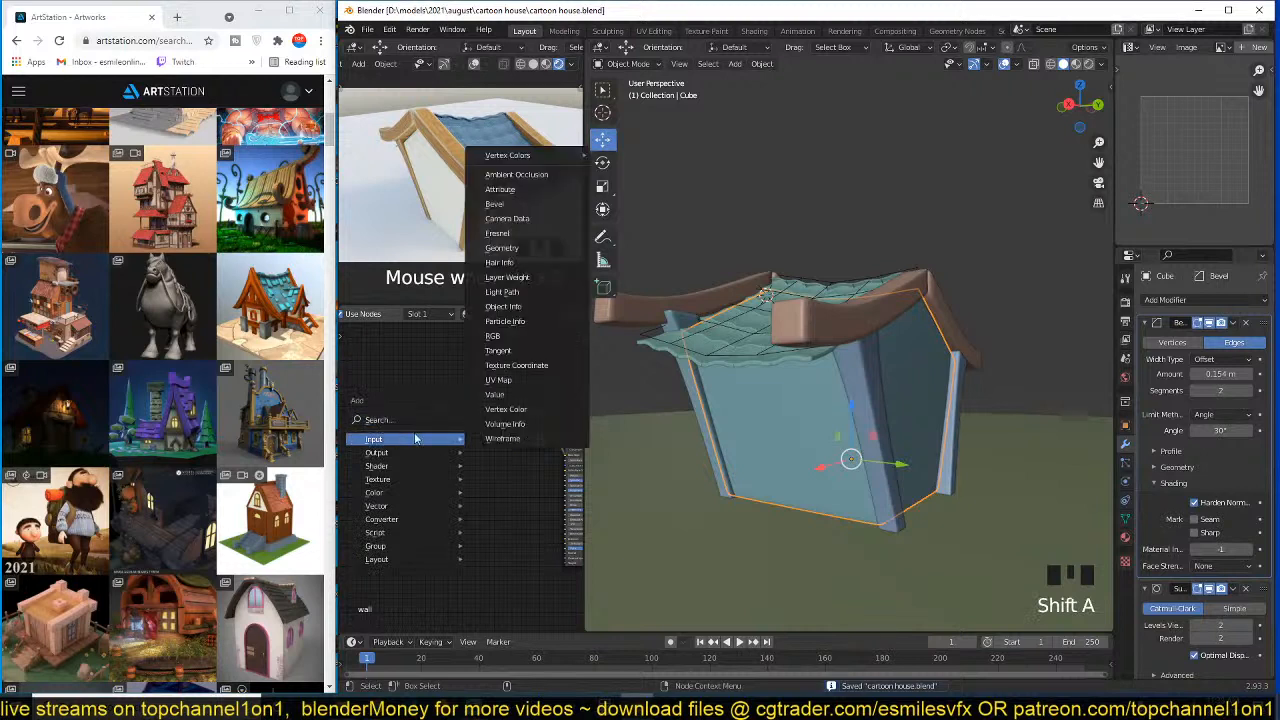
left_click(520, 180)
left_click(383, 399)
scroll(383, 396, "up", 2)
left_click(374, 354, "ctrl+shift")
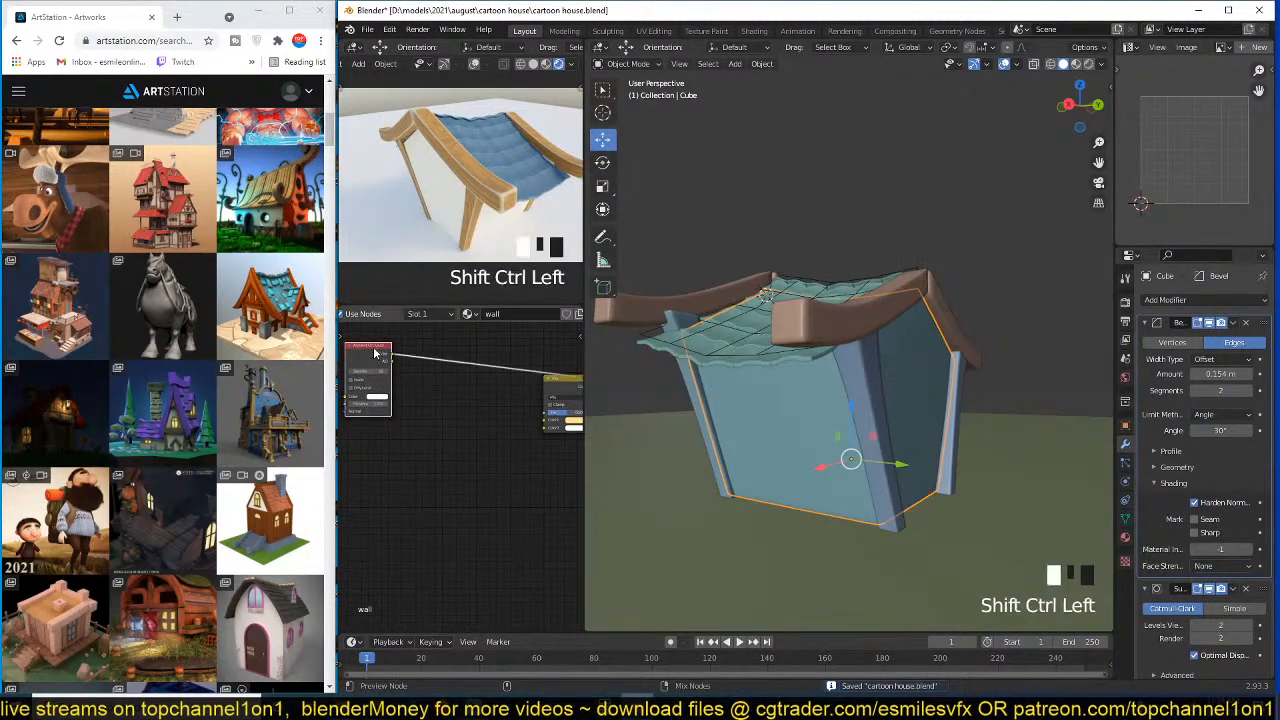
middle_click_drag(406, 400, 449, 460)
left_click(449, 460, "ctrl+shift")
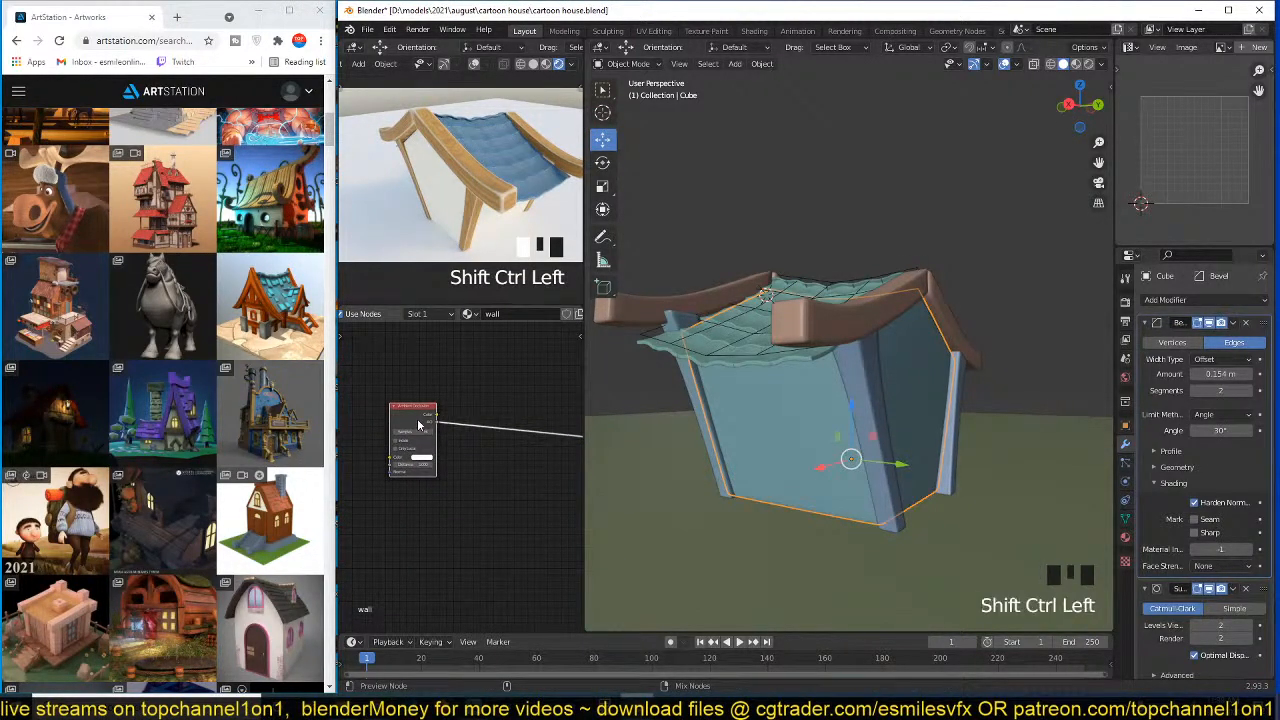
- Set the Ambient Occlusion node's Distance to 17.5 and inspect the effect on the house walls
scroll(440, 457, "up", 5)
left_click_drag(393, 457, 470, 457)
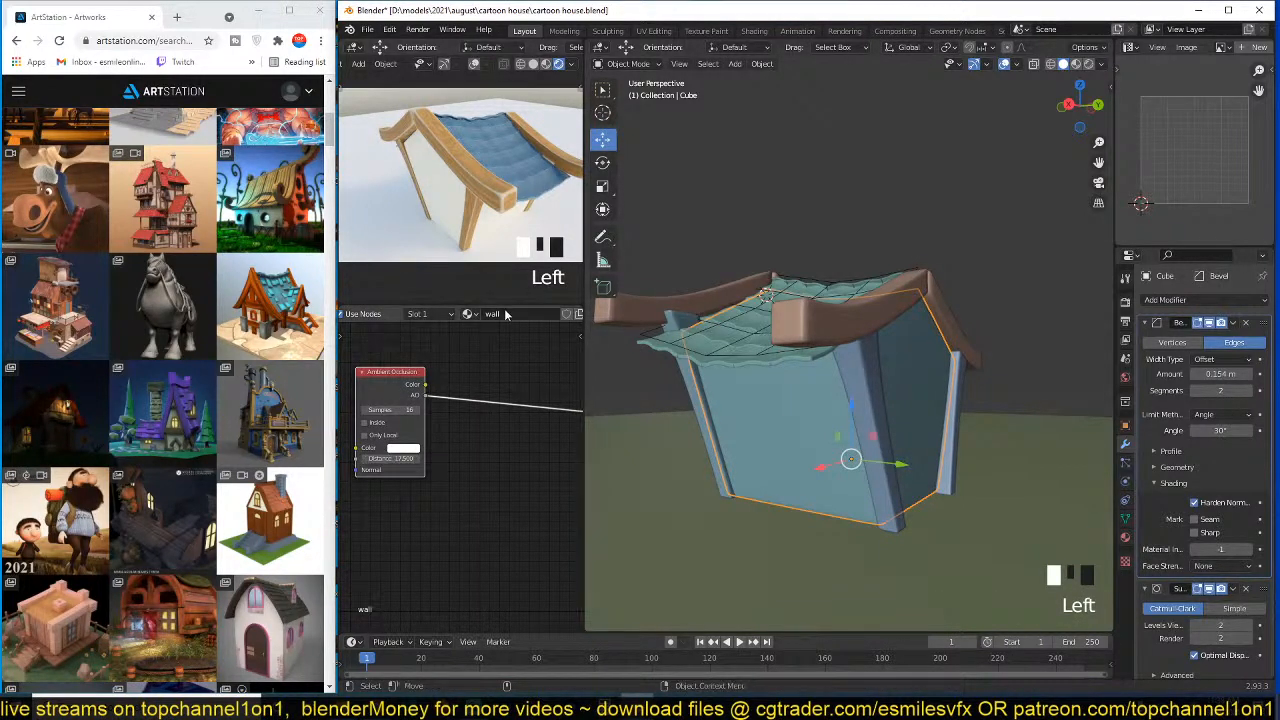
key("grave")
scroll(820, 465, "up", 2)
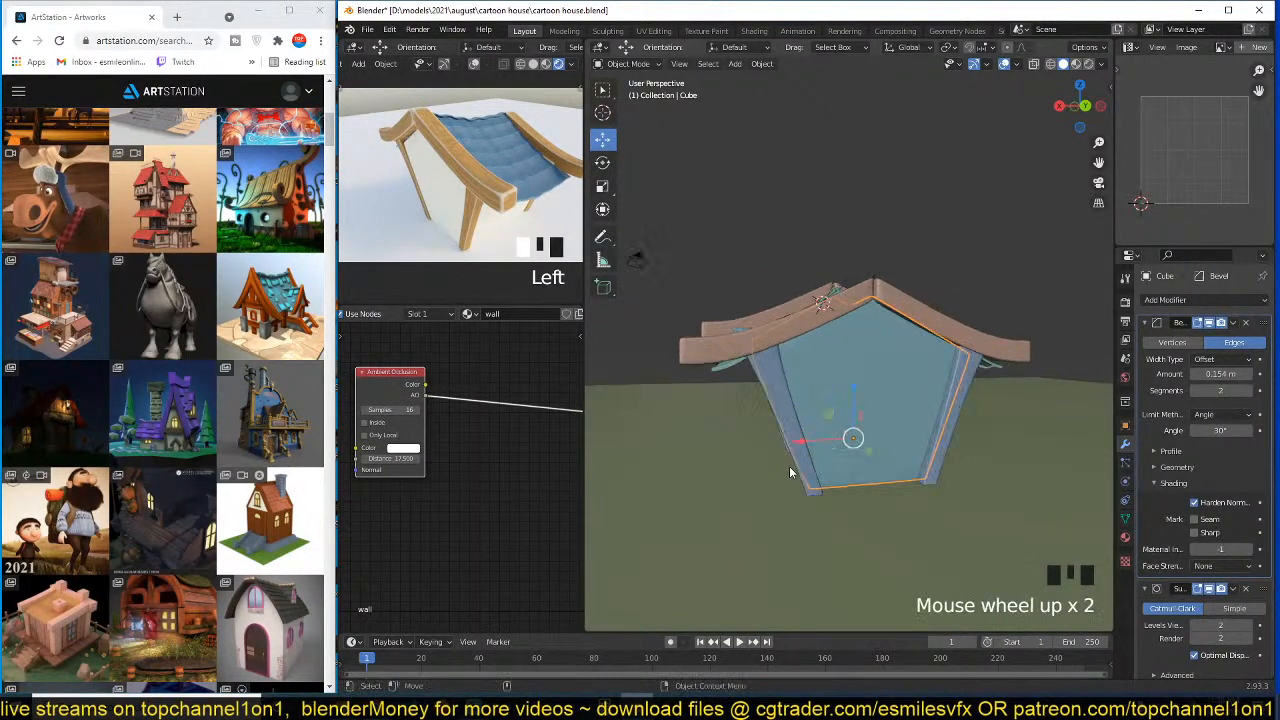
scroll(789, 466, "up", 1)
scroll(496, 441, "down", 4)
middle_click_drag(496, 441, 432, 443)
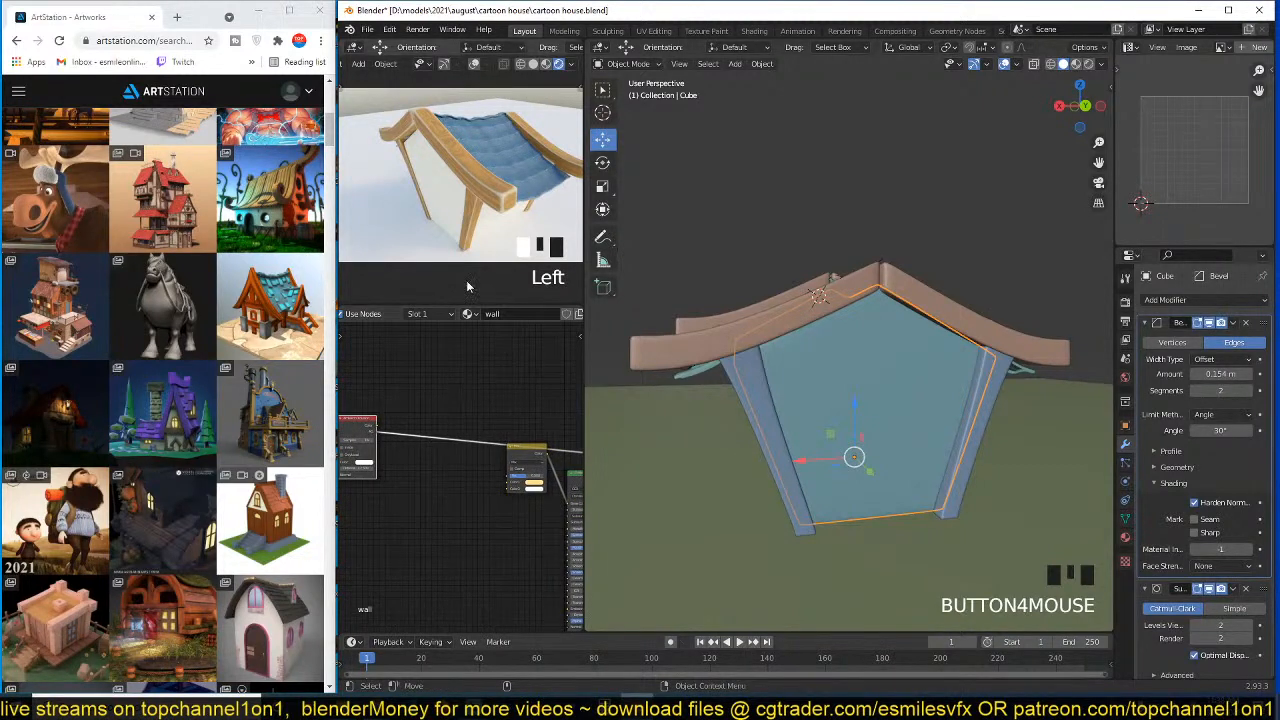
- Save the file and check the house in the rendered preview and the main view
scroll(476, 252, "down", 1)
scroll(476, 252, "up", 2)
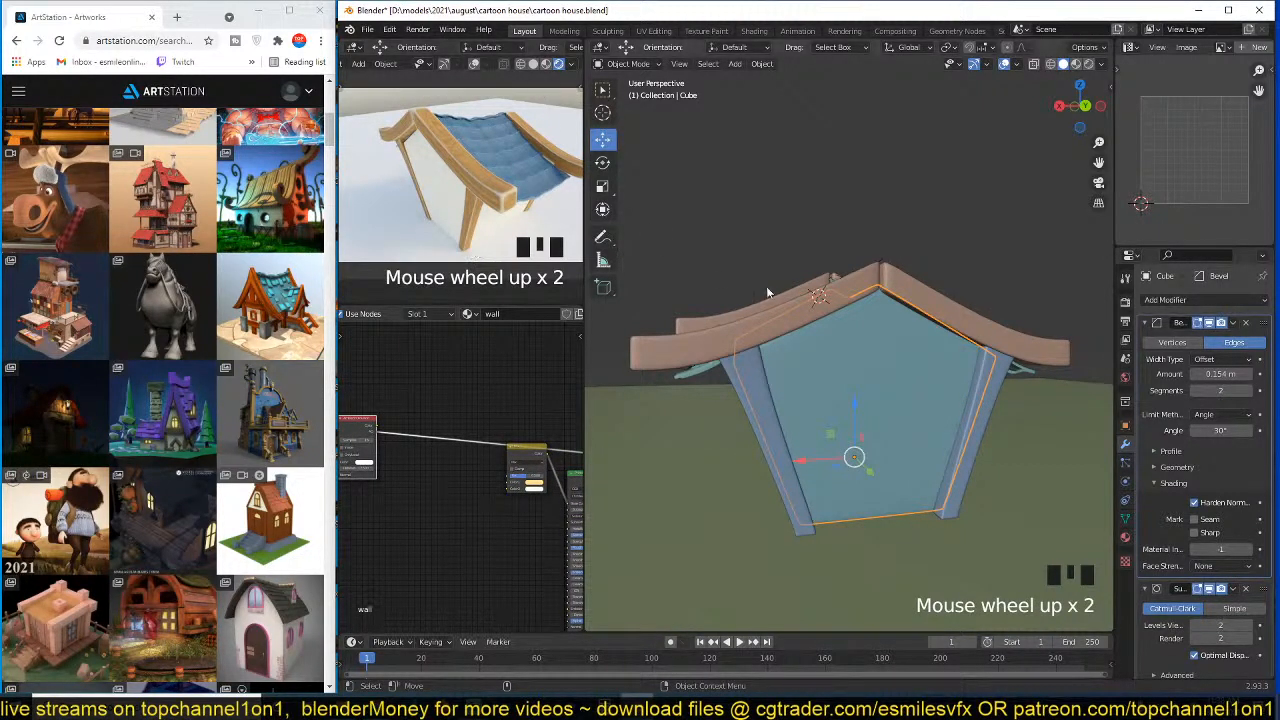
key("ctrl+s")
scroll(566, 214, "down", 3)
middle_click_drag(504, 200, 432, 192)
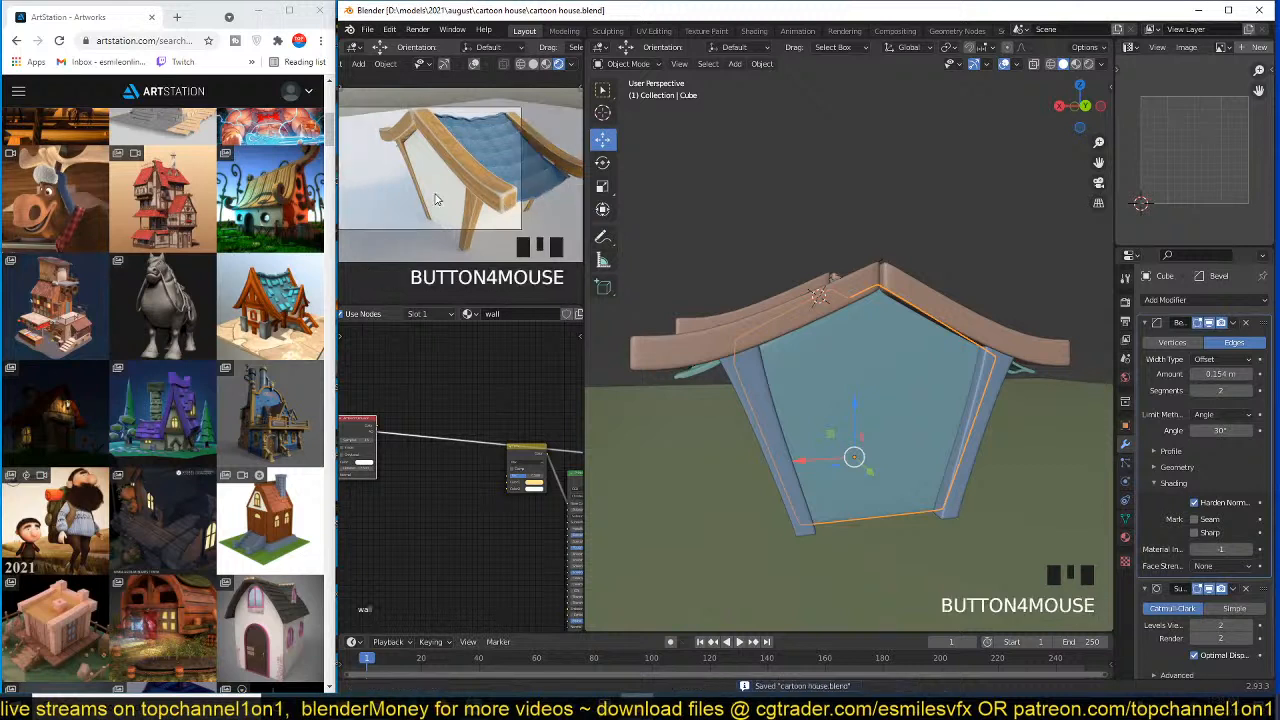
scroll(480, 205, "up", 2)
key("ctrl+s")
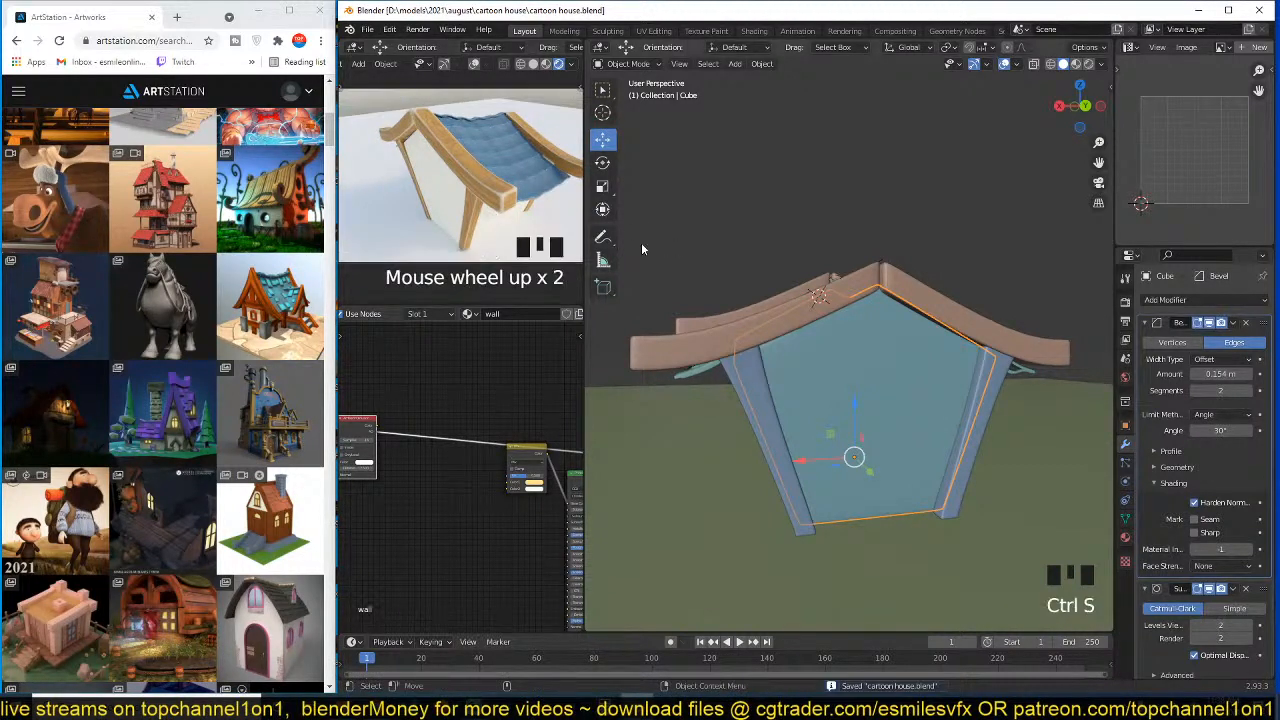
scroll(450, 192, "down", 2)
mouse_move(860, 325)
middle_mouse_down()
mouse_move(830, 322)
mouse_move(845, 320)
middle_mouse_up()
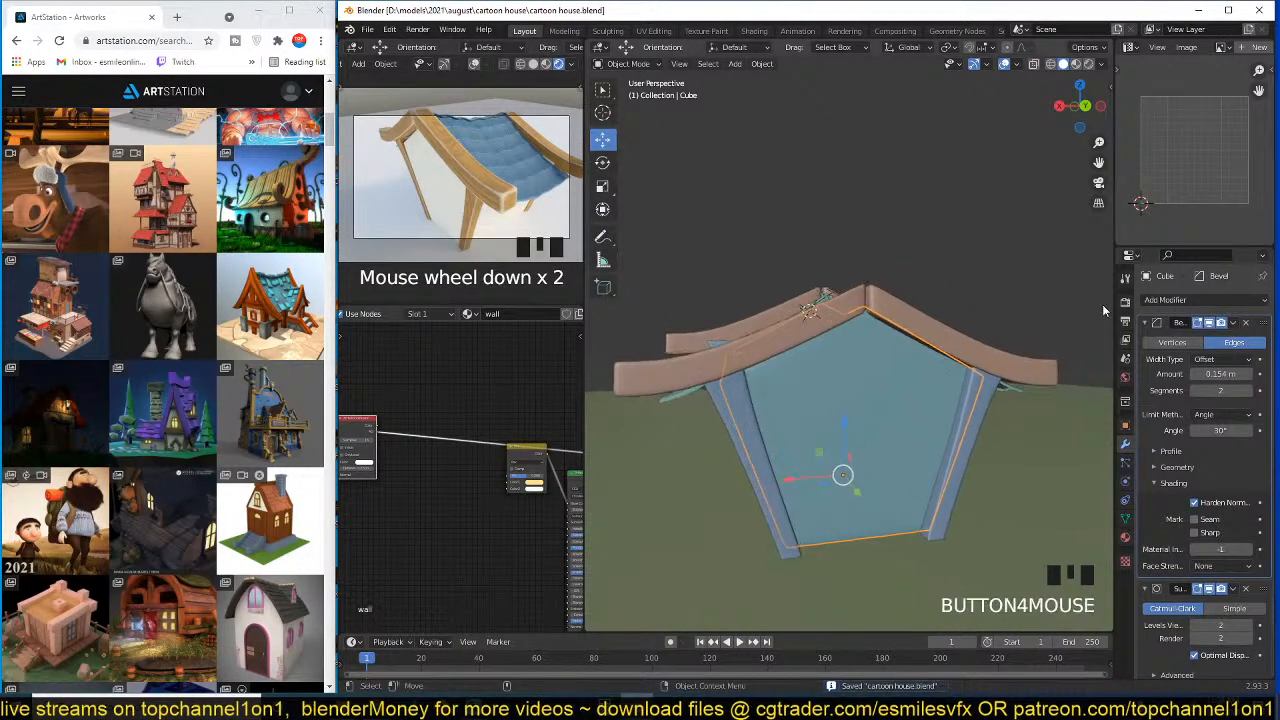
- Route the wall material's Principled BSDF node back to the material output and save the file
left_click(1125, 302)
left_click(1232, 300)
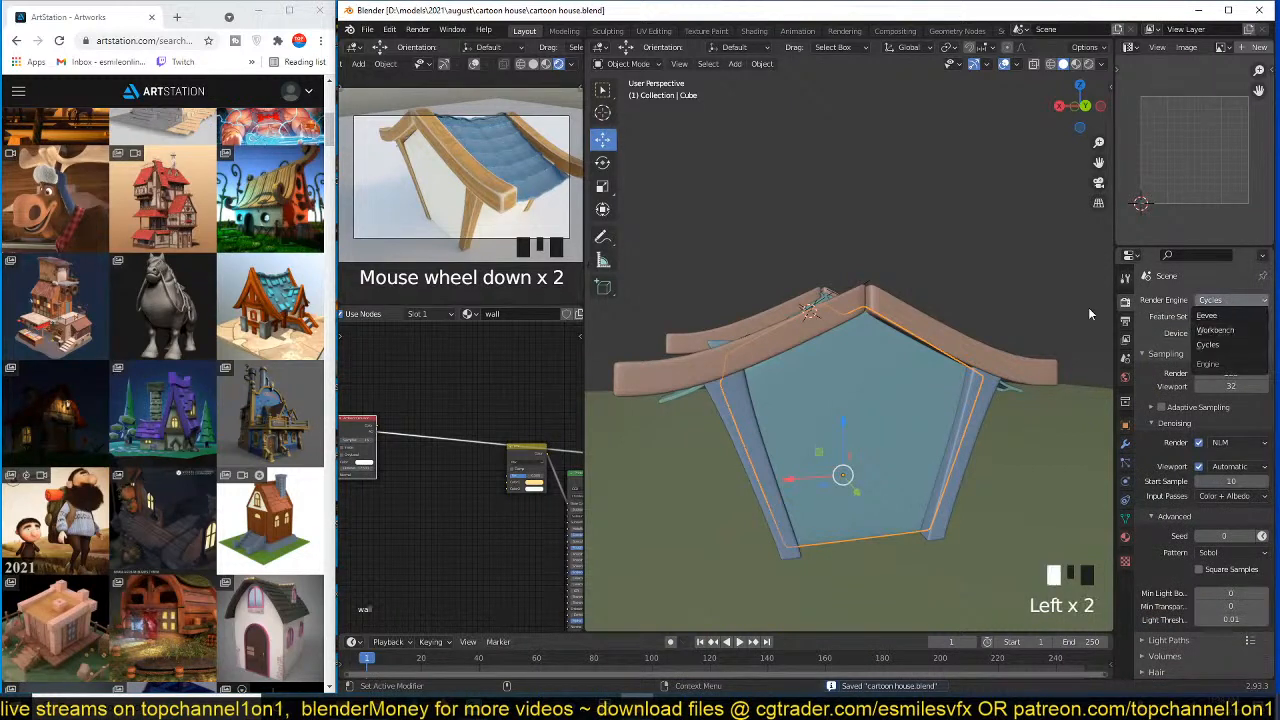
left_click(550, 380)
middle_click_drag(525, 378, 463, 363)
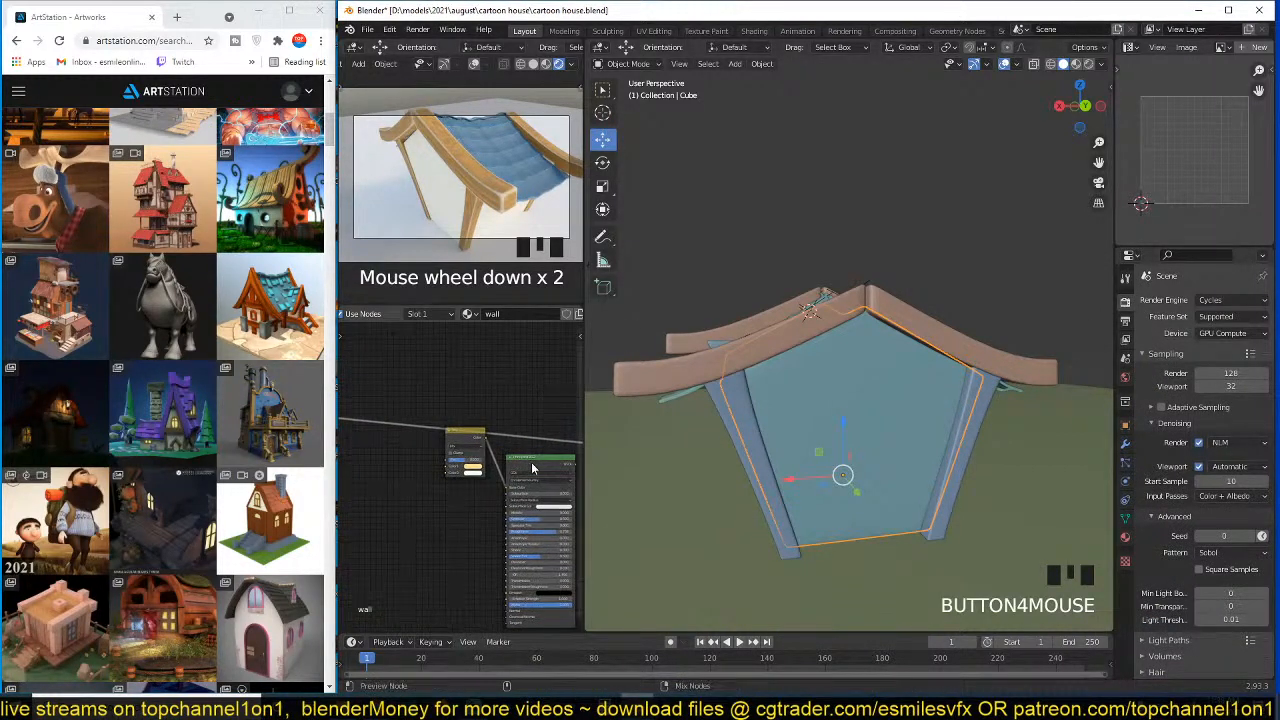
left_click(531, 464, "ctrl+shift")
scroll(465, 180, "up", 2)
key("ctrl+s")
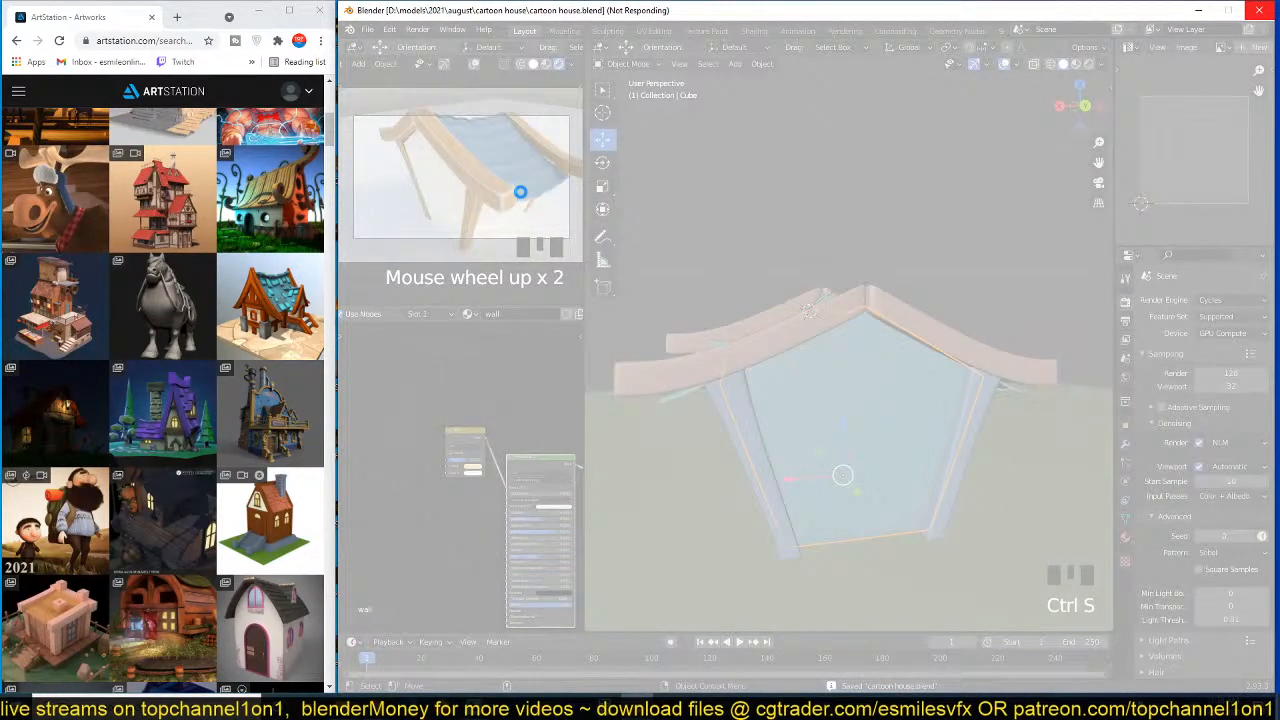
- Open Task Manager, end the unresponsive Blender task, and close Task Manager
right_click(733, 700)
left_click(795, 654)
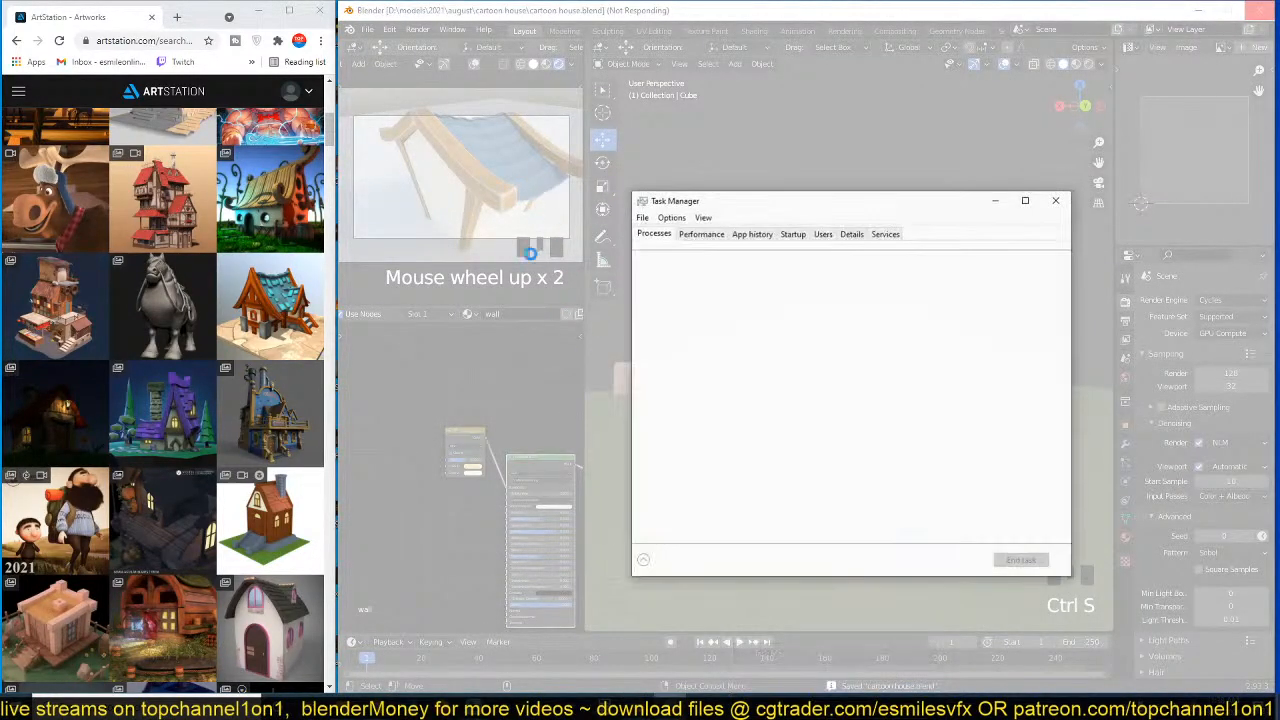
left_click(690, 313)
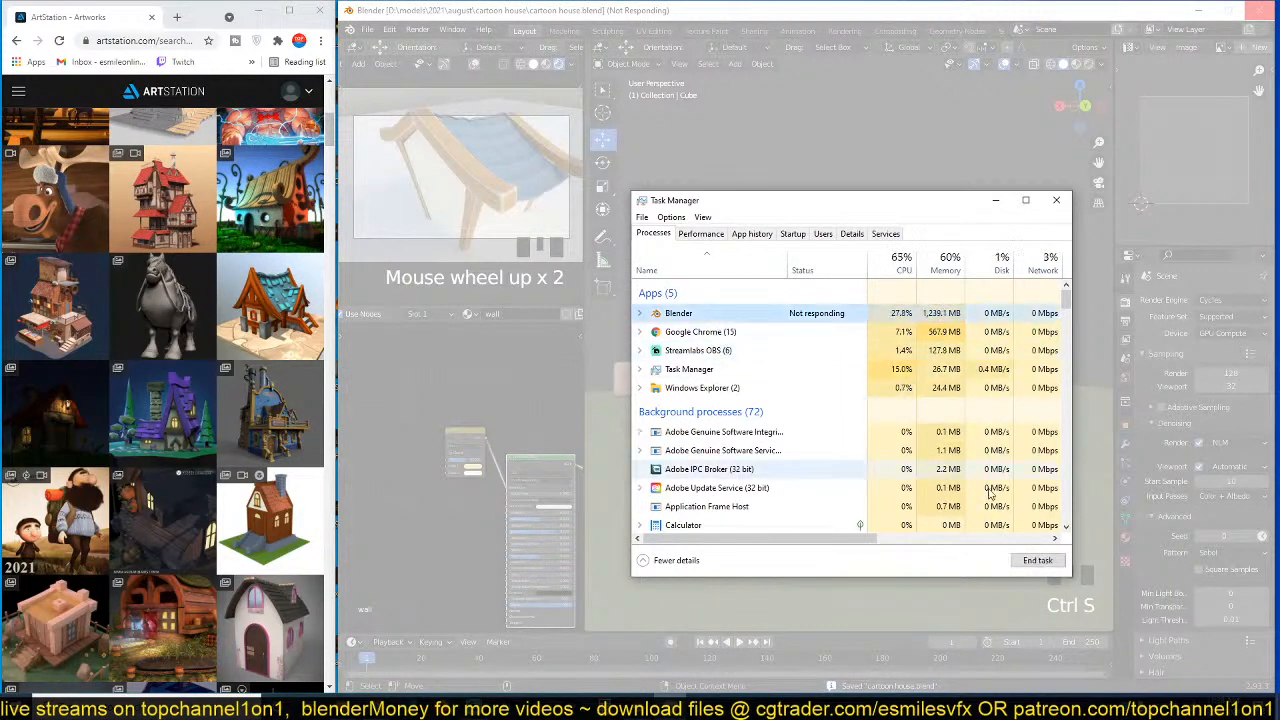
left_click(1037, 561)
left_click(1058, 203)
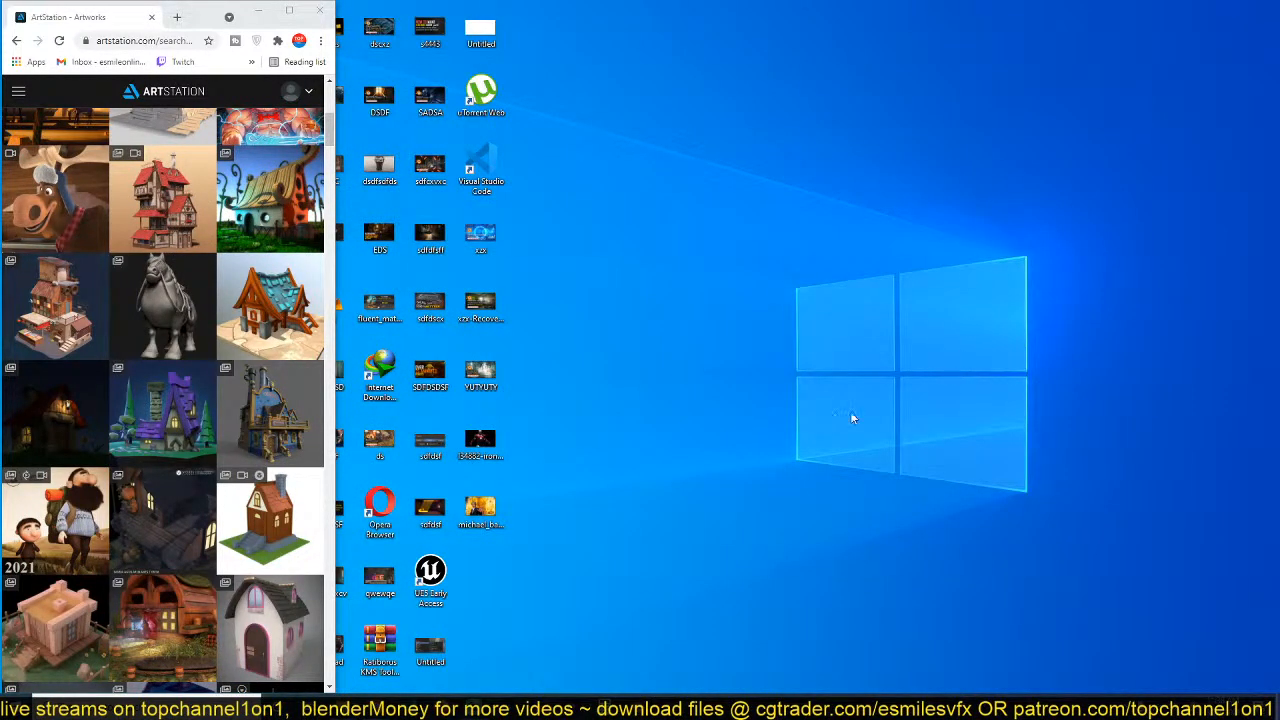
- Relaunch Blender, fit its window beside the browser, and open the recent file cartoon house.blend
left_click(637, 700)
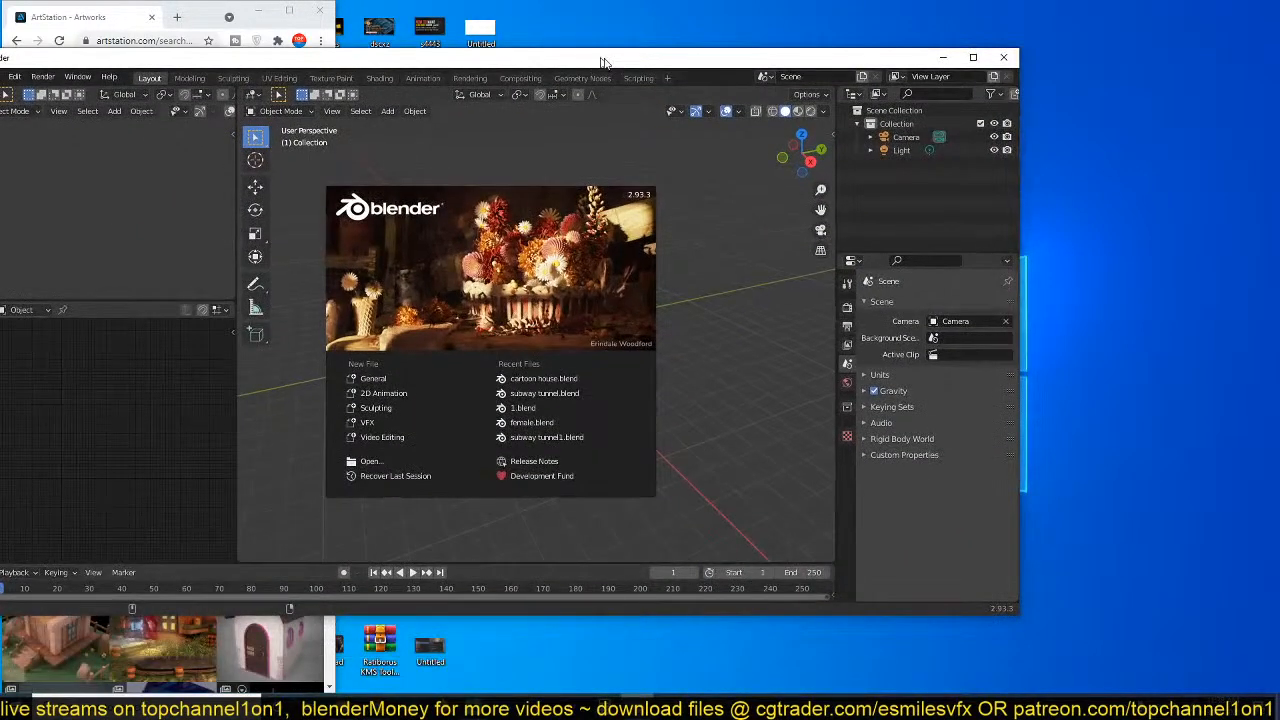
left_click_drag(603, 63, 865, 2)
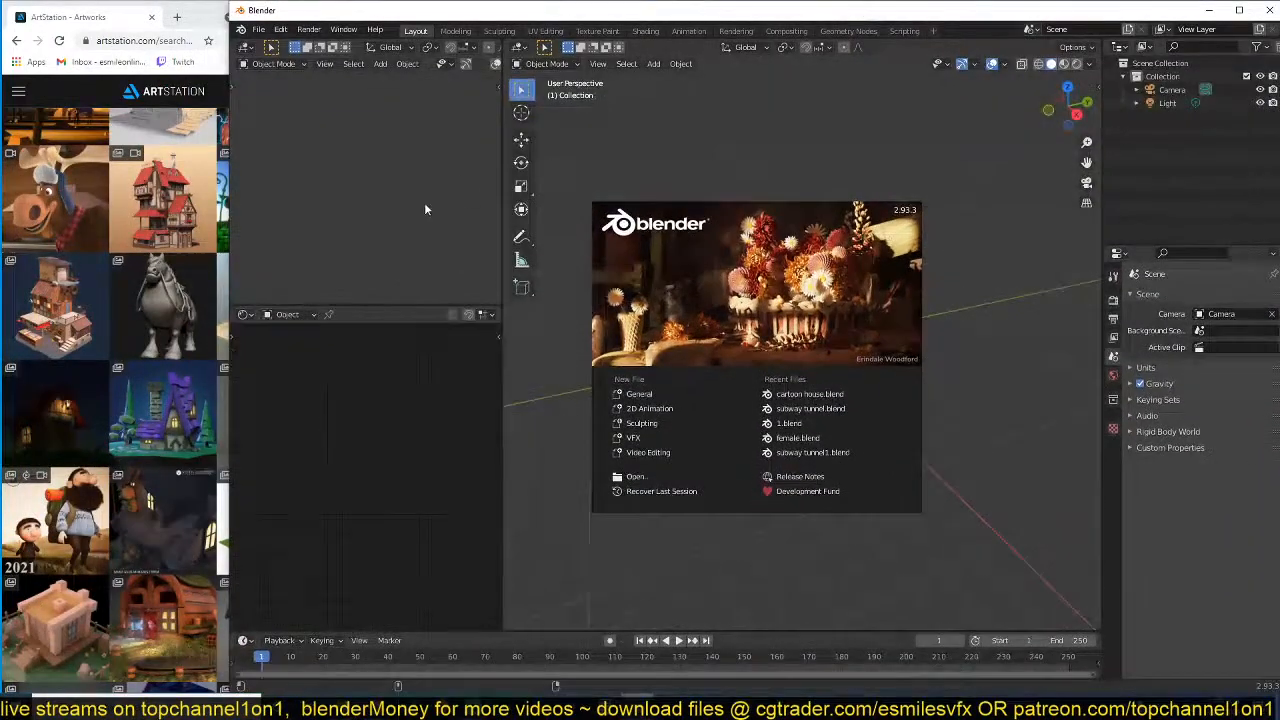
left_click_drag(229, 250, 331, 240)
left_click(833, 393)
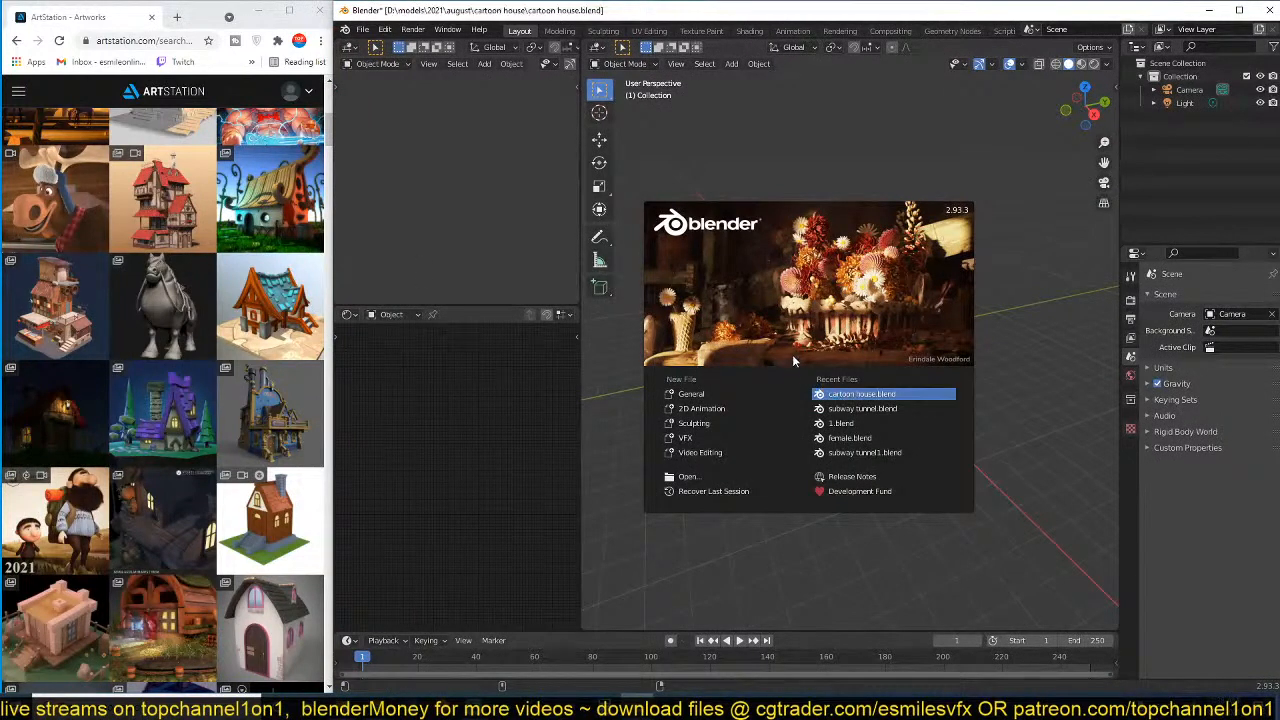
- Save the scene as a new incremented copy named cartoon house1.blend
key("ctrl+shift+s")
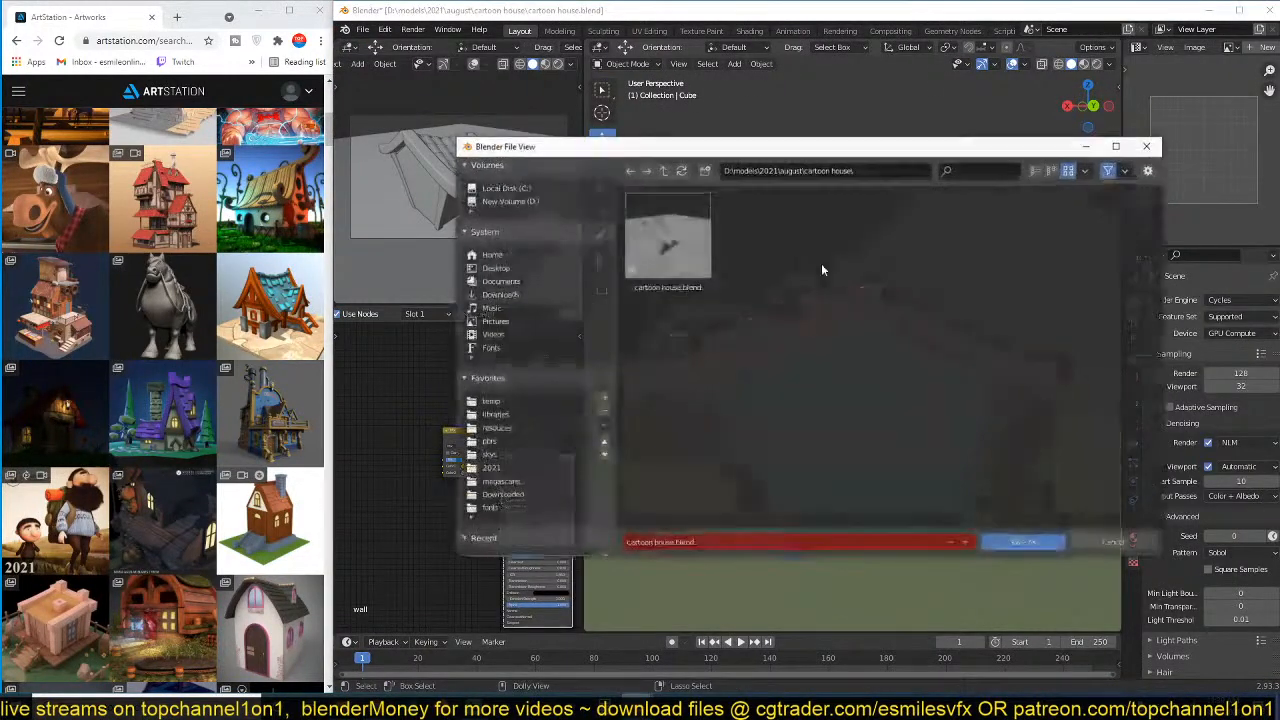
left_click(965, 542)
left_click(1022, 542)
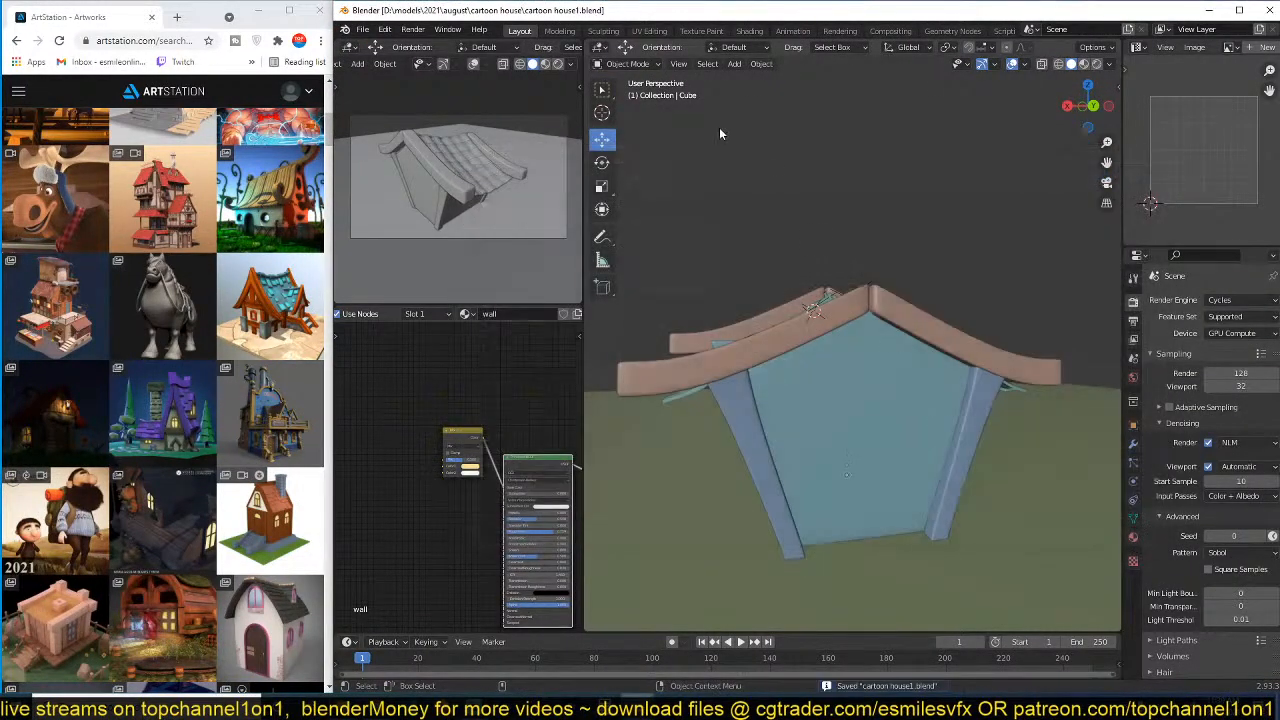
- Try rendered shading in the camera viewport and view the house from an angle in the main viewport
left_click(559, 64)
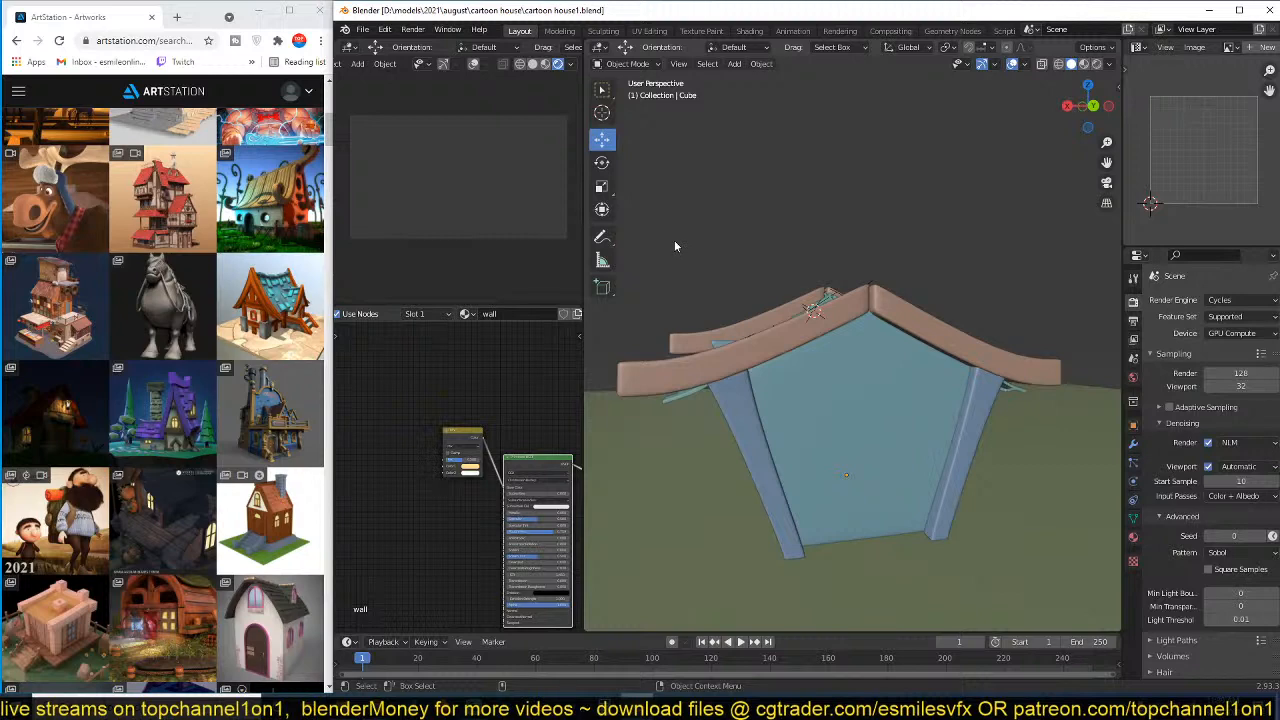
scroll(203, 325, "down", 3)
scroll(203, 325, "up", 3)
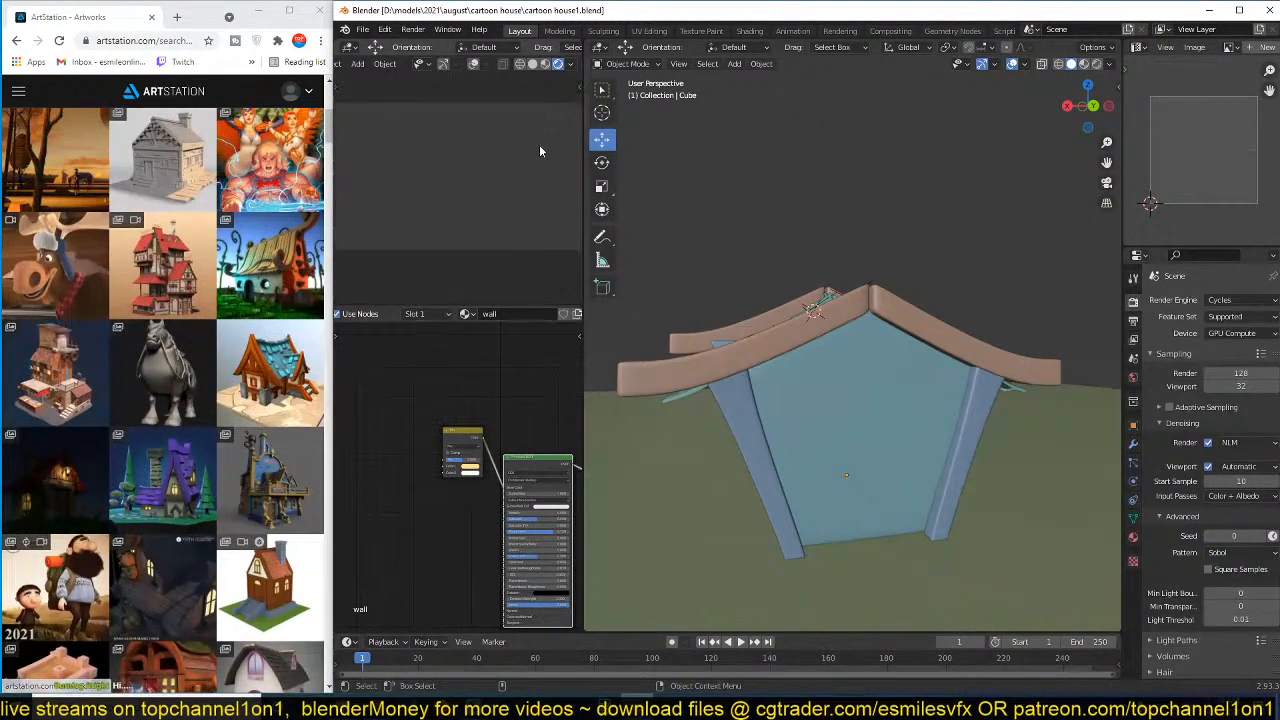
middle_click_drag(905, 315, 852, 228)
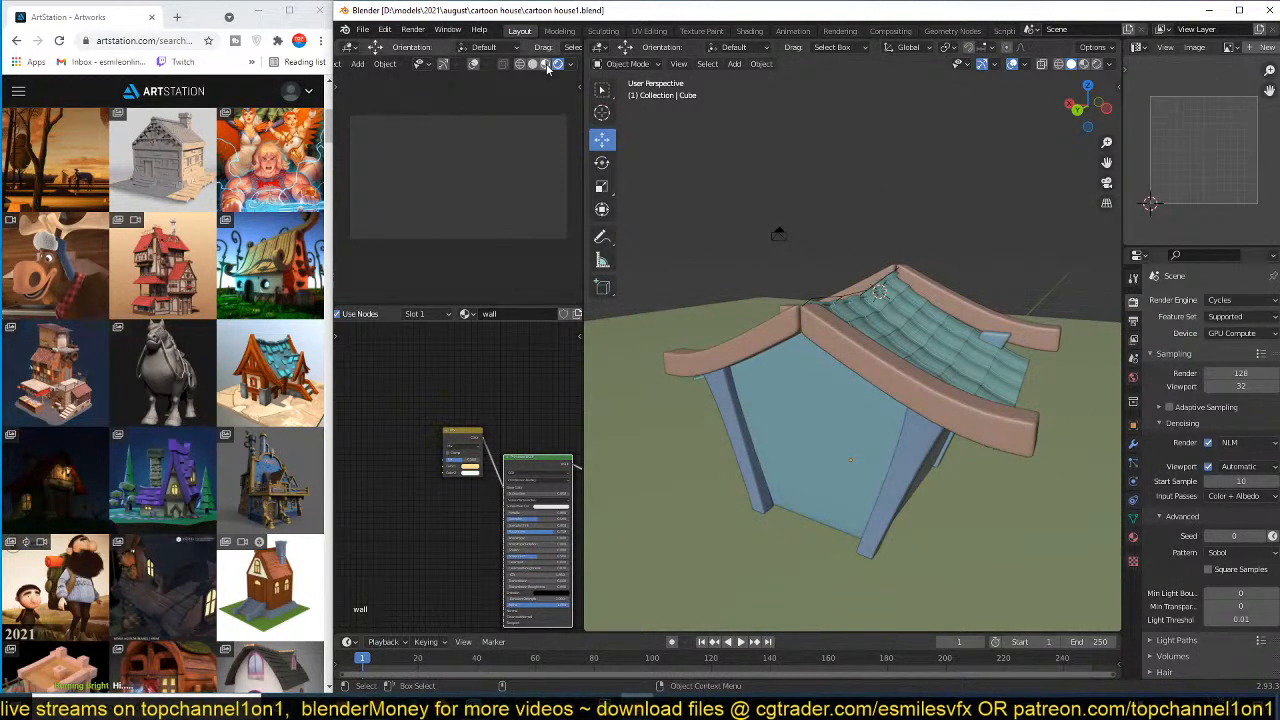
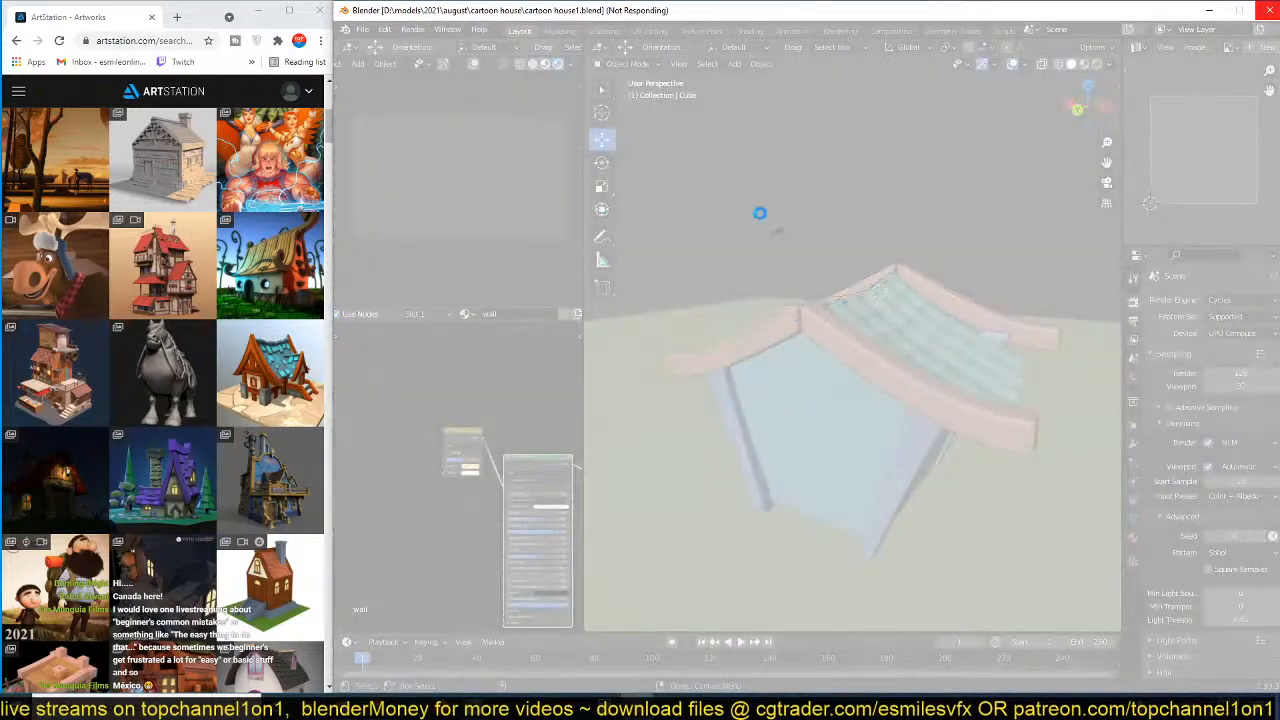
- Force the frozen Blender process to end through Task Manager
right_click(790, 705)
left_click(812, 644)
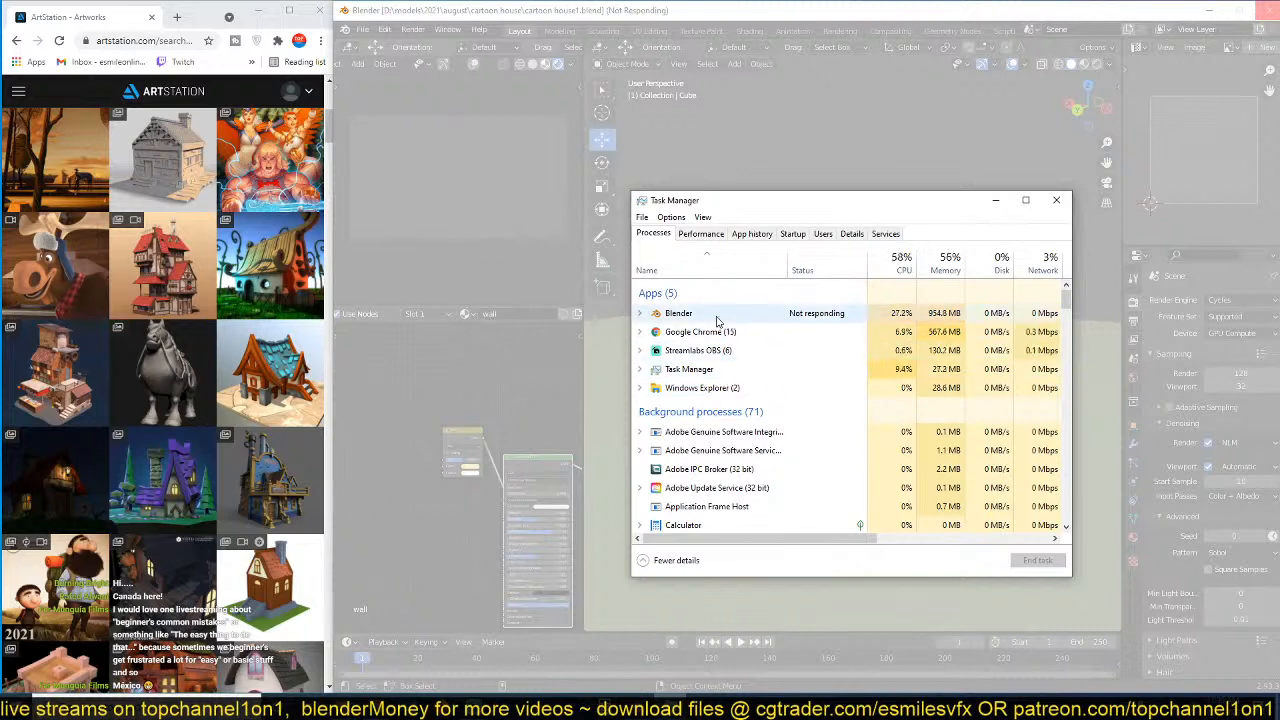
left_click(716, 318)
left_click(1037, 560)
- Start Blender again and resize its window to sit beside the browser
left_click(637, 705)
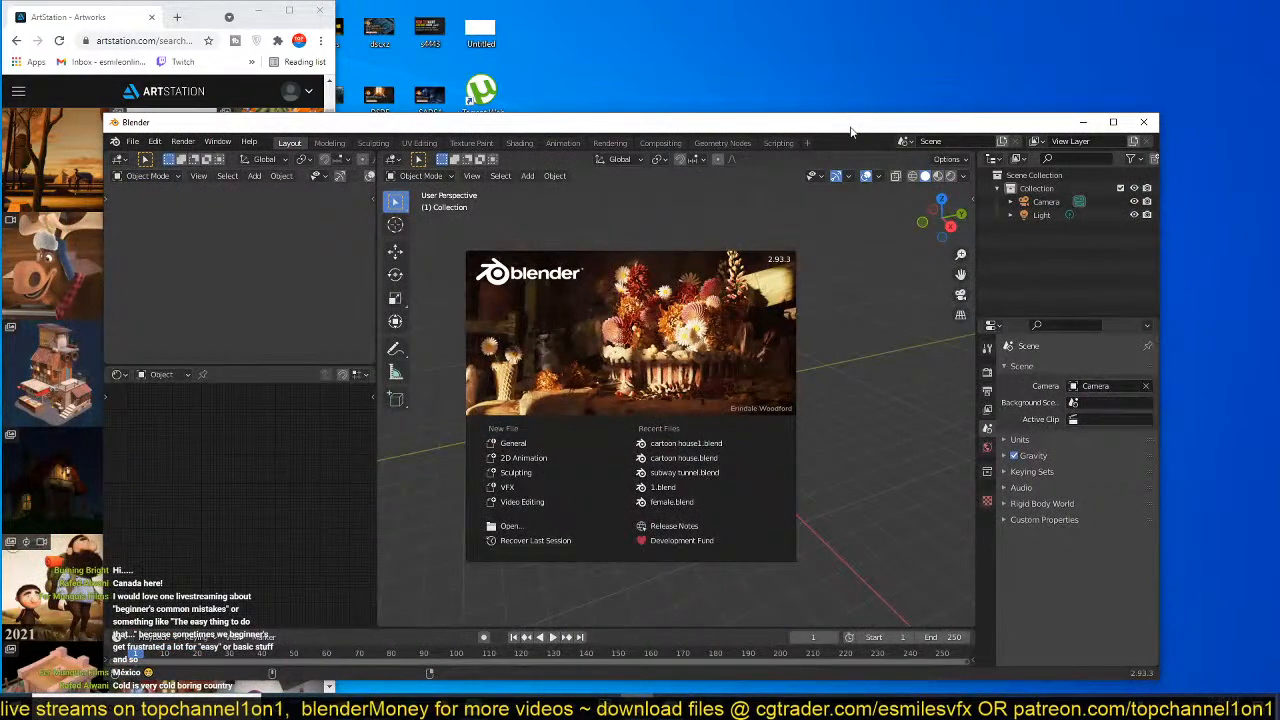
left_click_drag(801, 127, 903, 2)
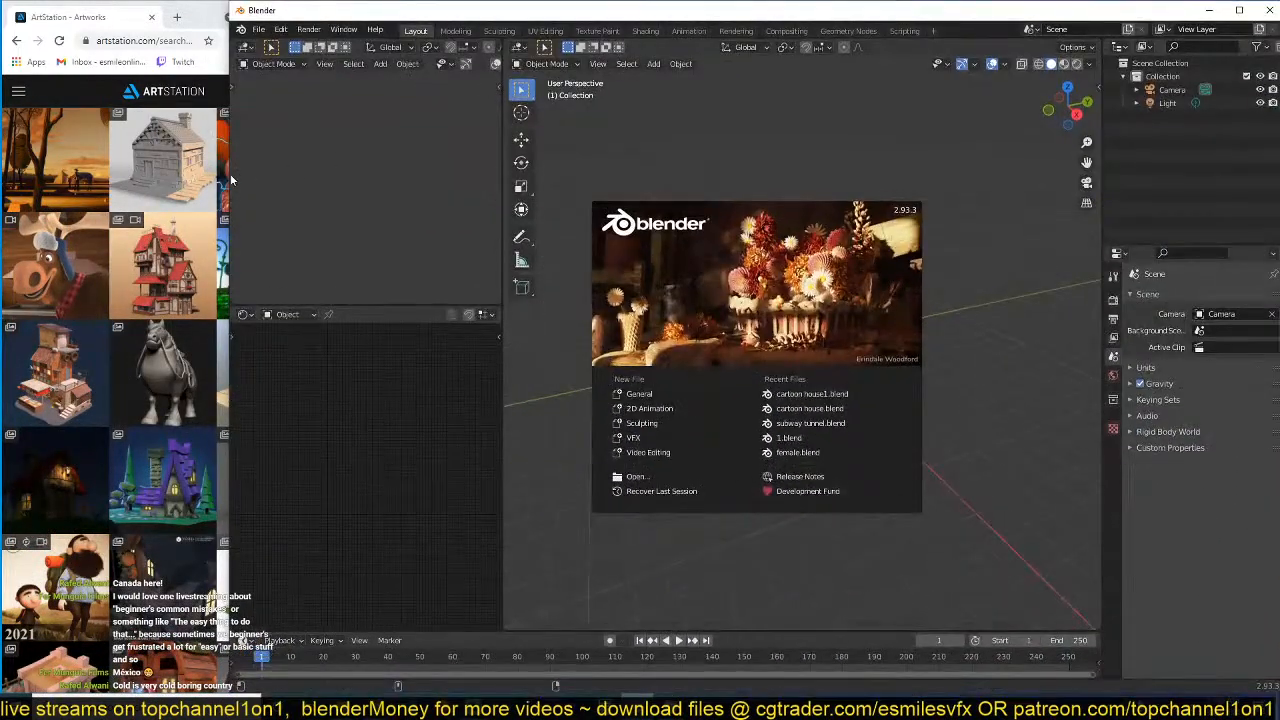
left_click_drag(226, 176, 335, 175)
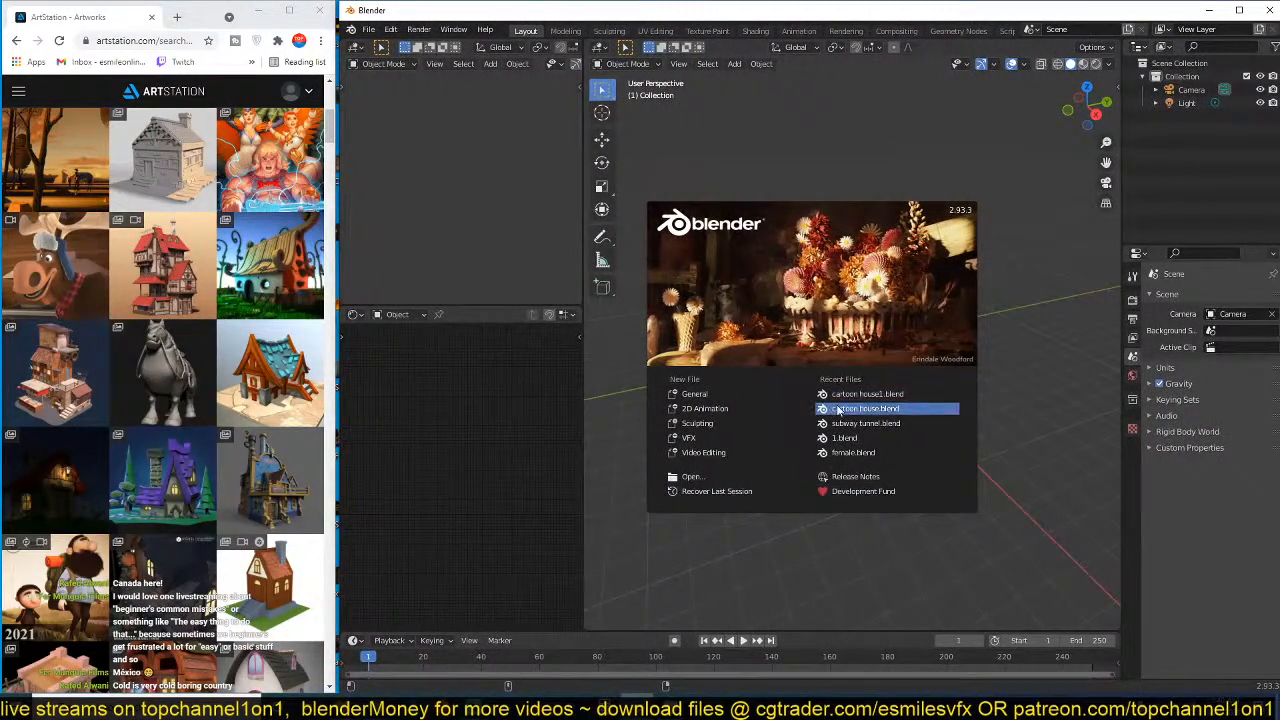
- Open cartoon house1.blend from the recent files and save it
left_click(1133, 306)
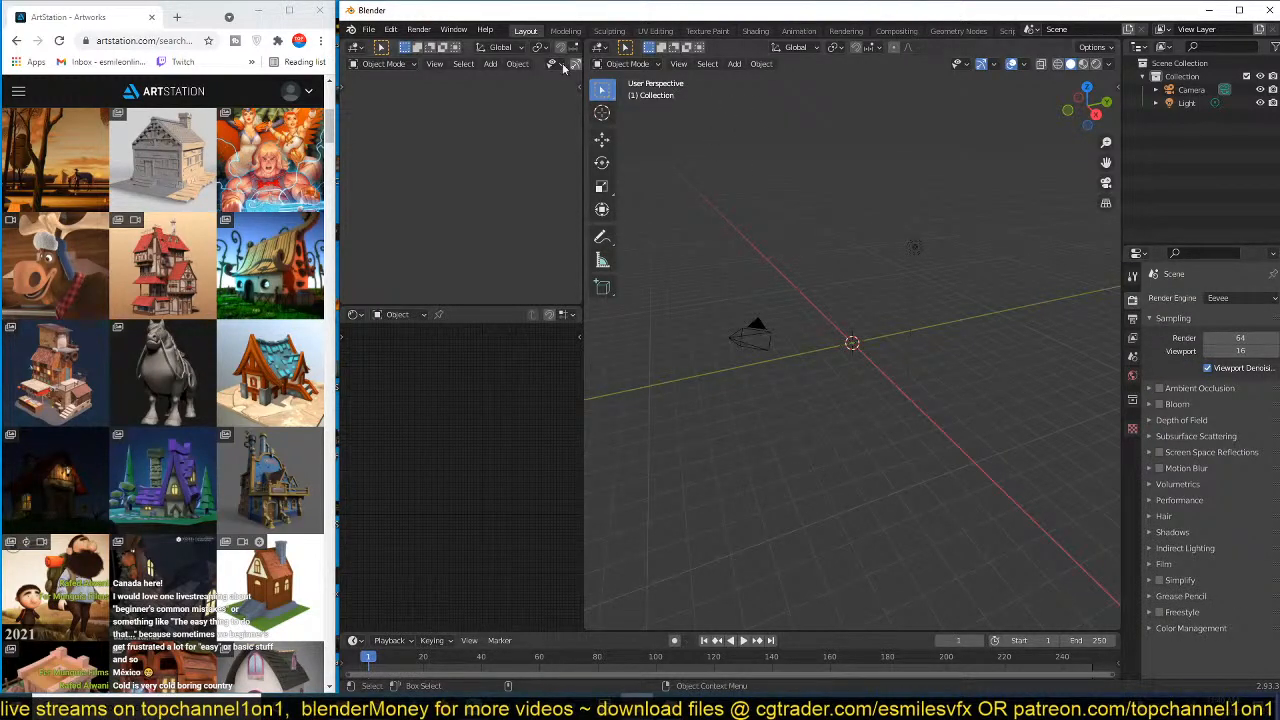
left_click(369, 29)
mouse_move(447, 72)
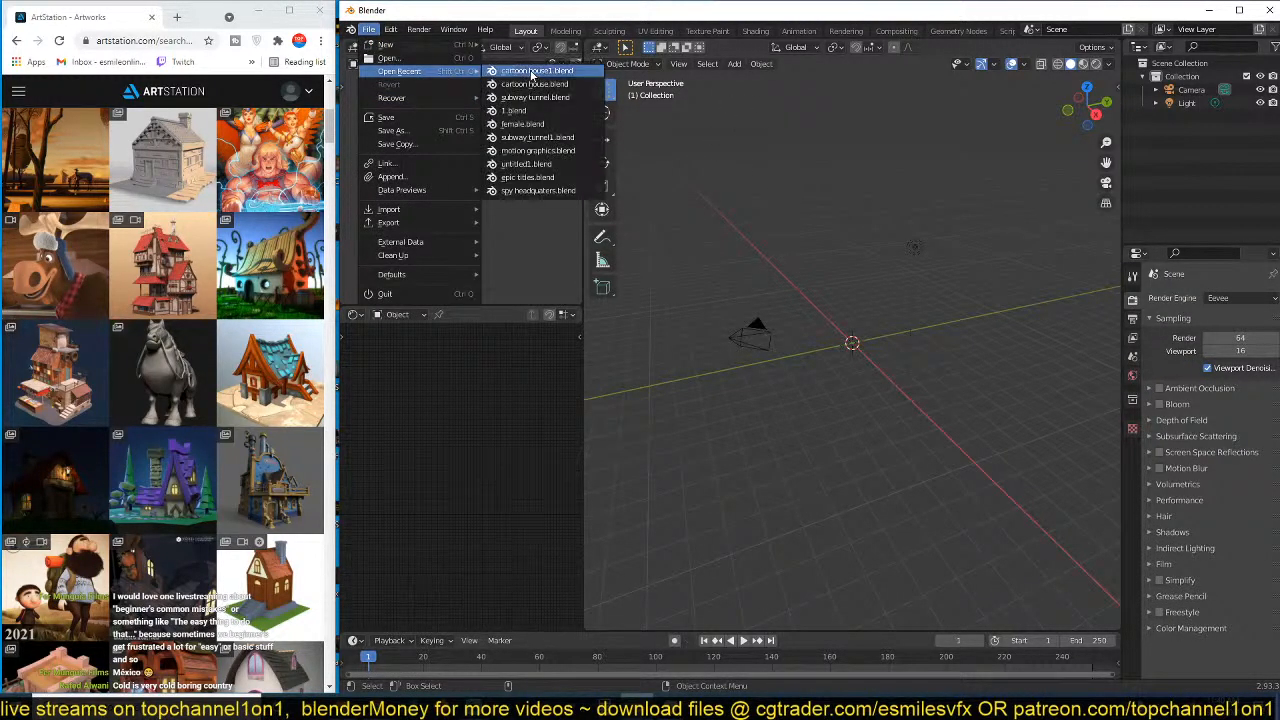
left_click(531, 72)
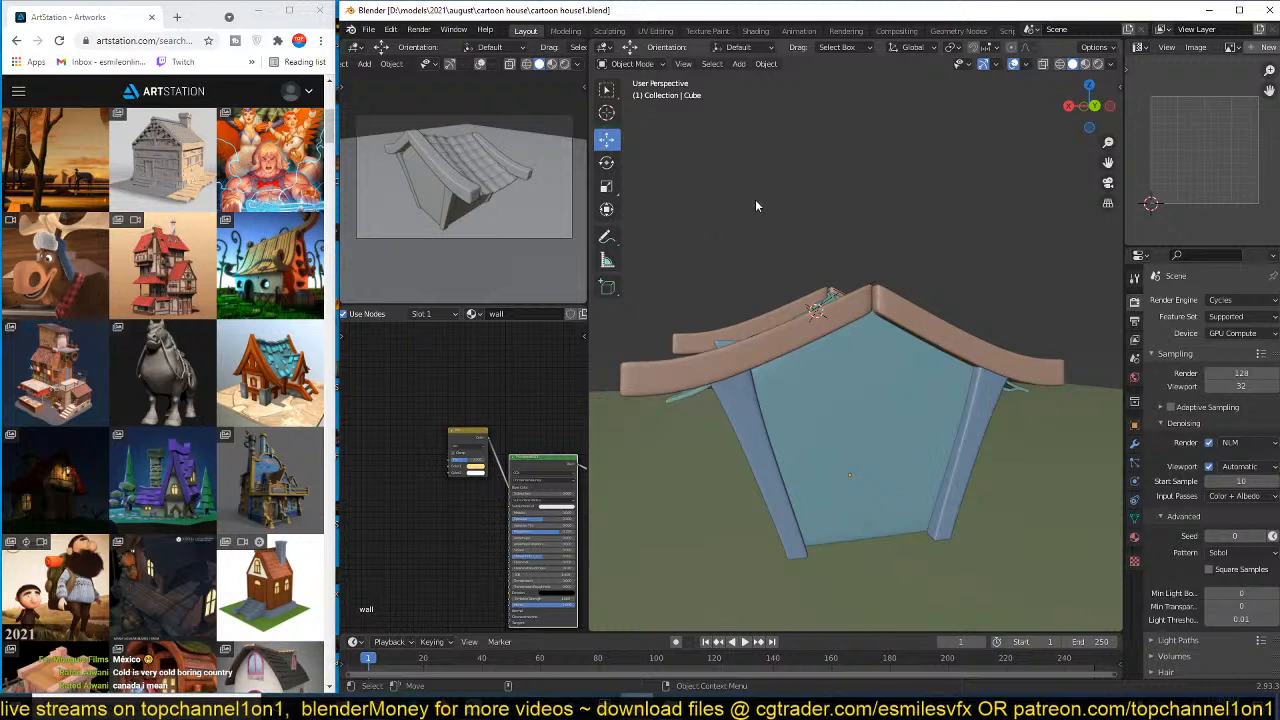
key("ctrl+s")
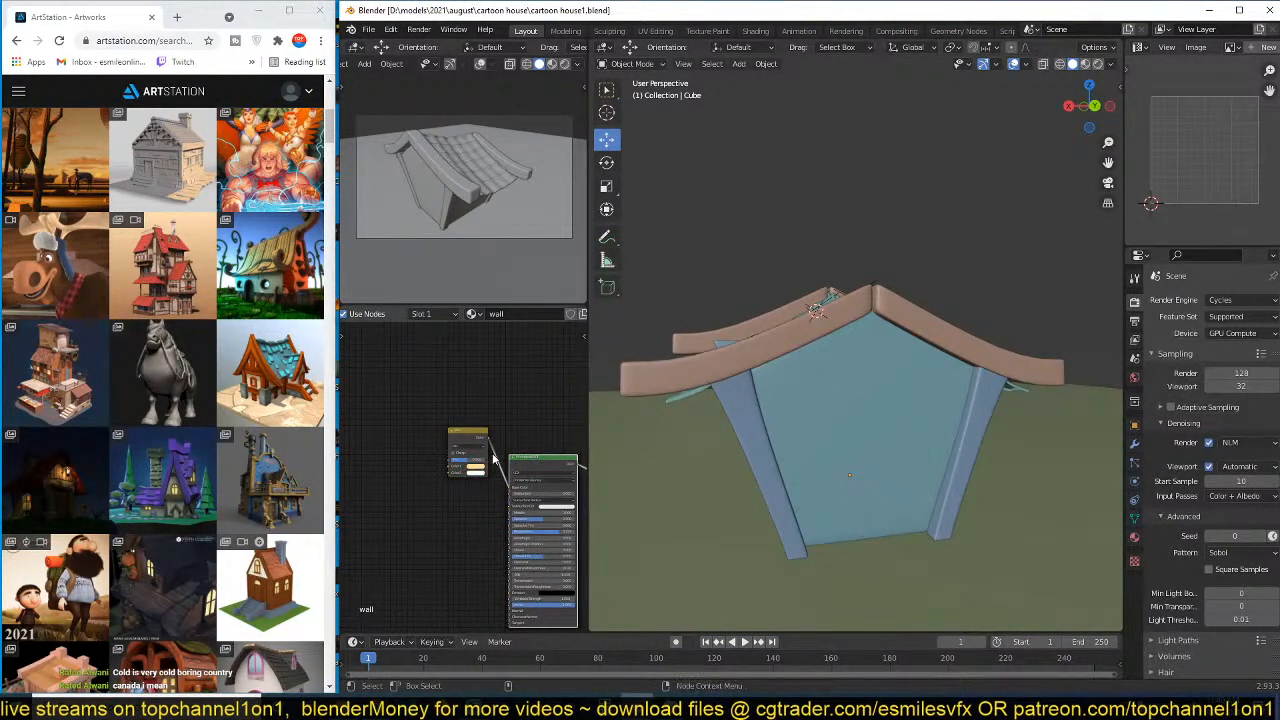
- Select the house body and bring its wall material's node network into view
left_click(820, 372)
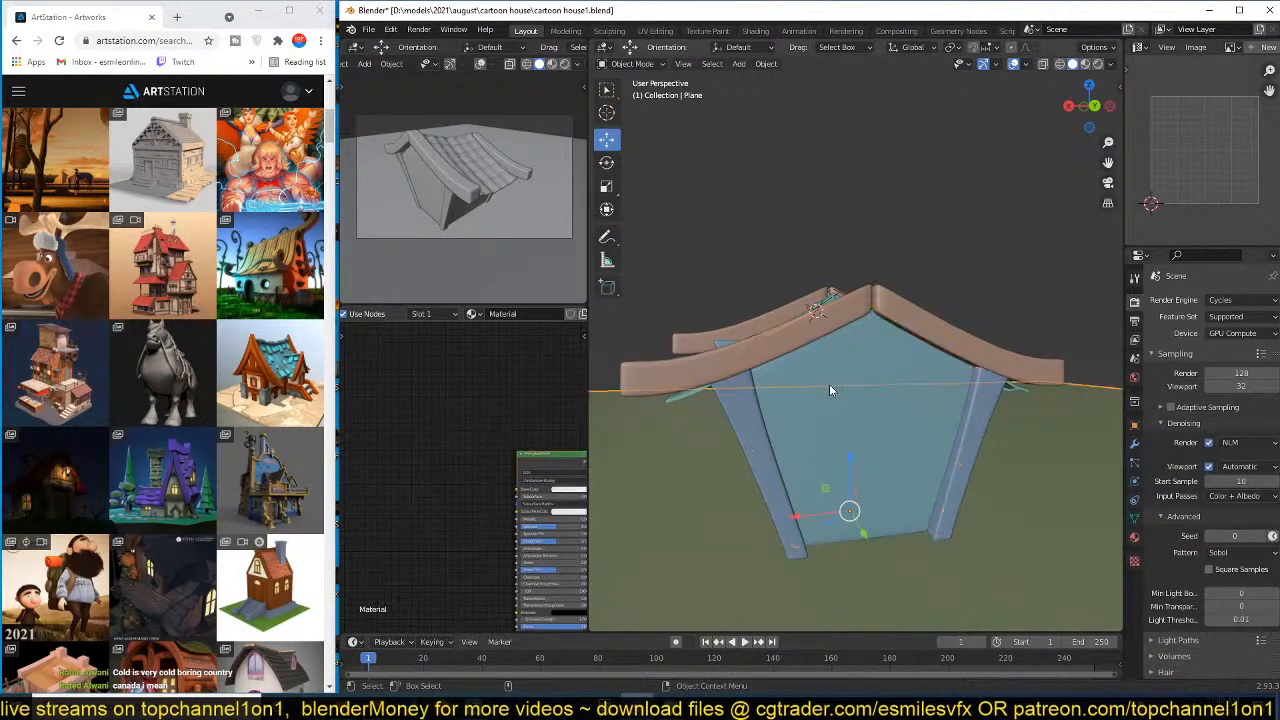
left_click(829, 390)
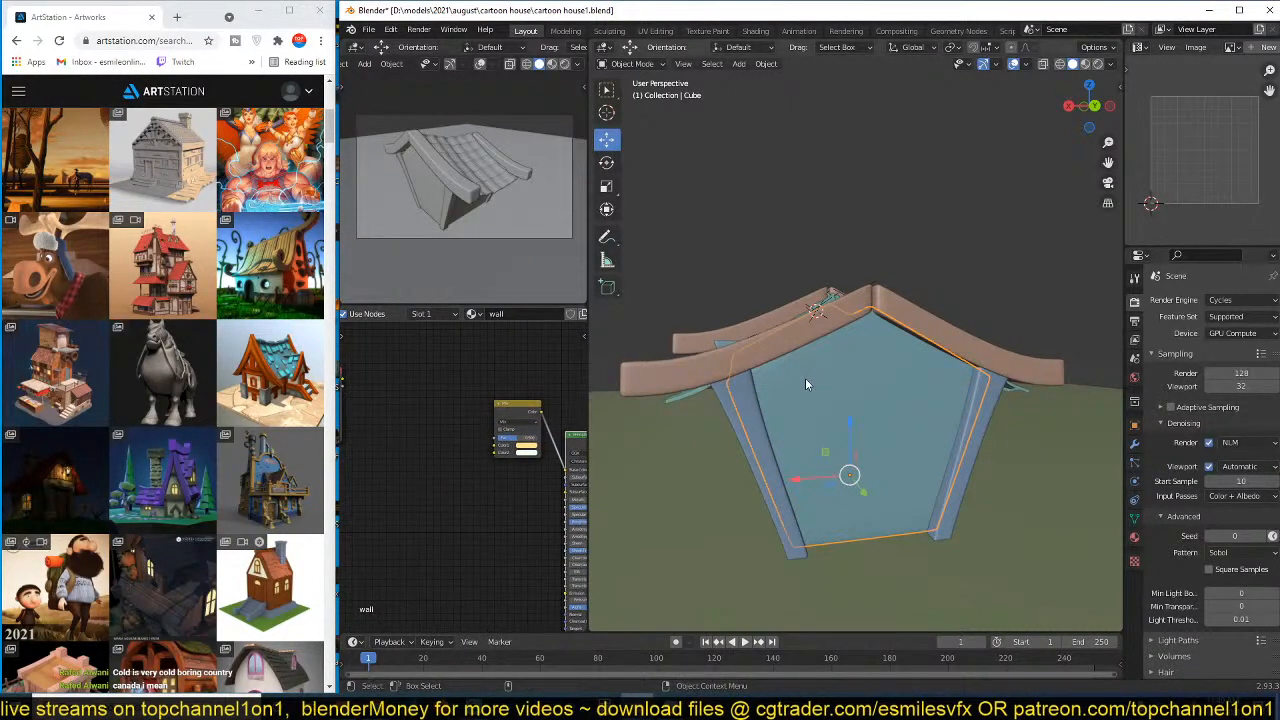
scroll(464, 430, "down", 3)
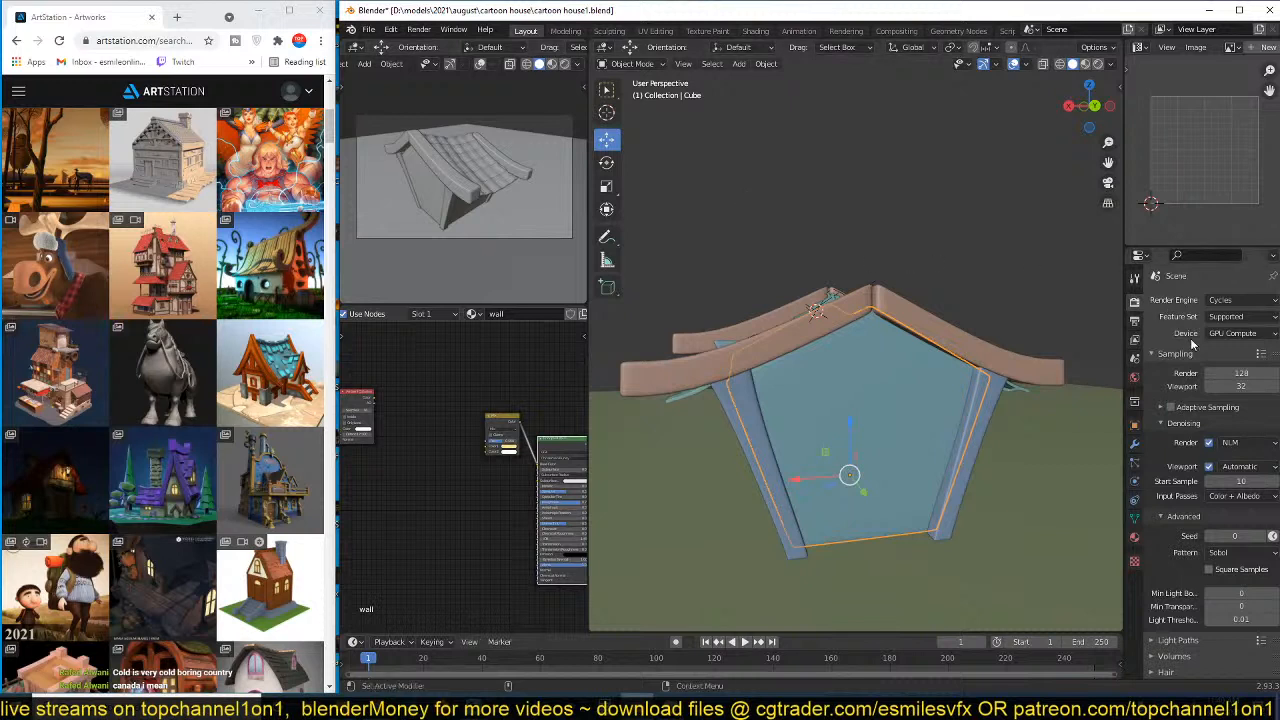
- Set the Cycles device to CPU and switch the camera viewport to rendered shading
left_click(1234, 333)
left_click(1232, 347)
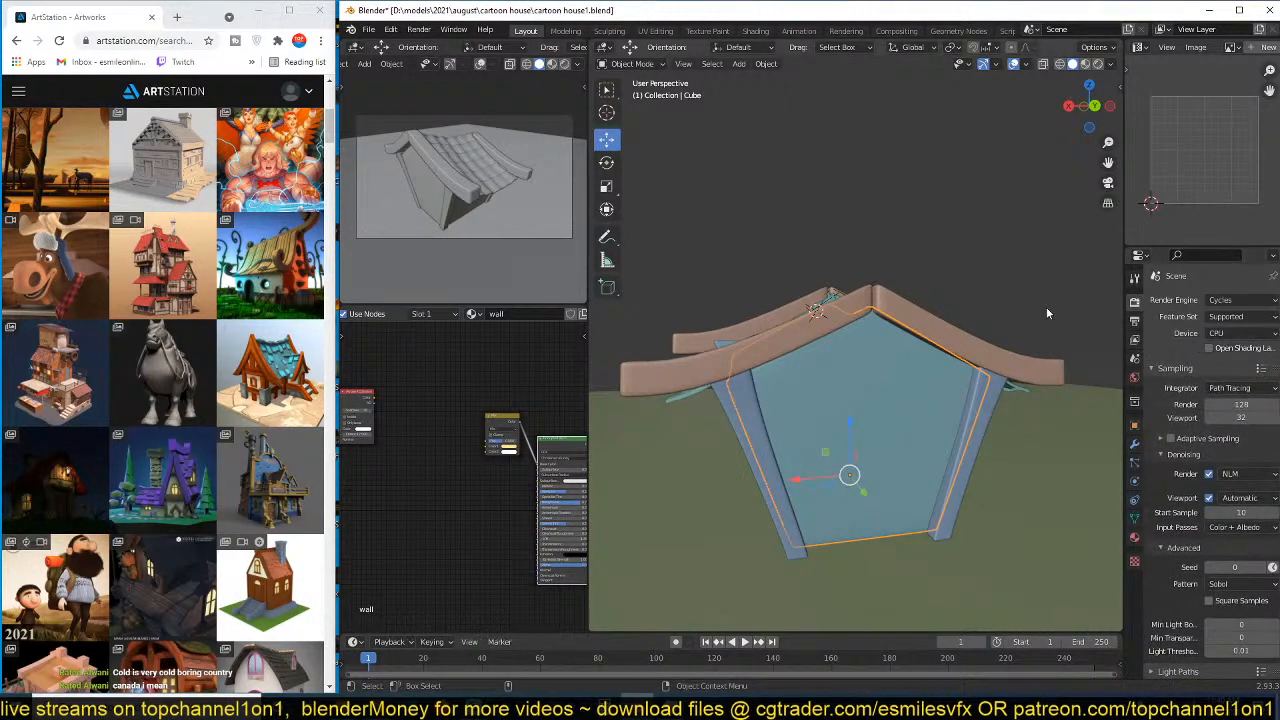
left_click(565, 64)
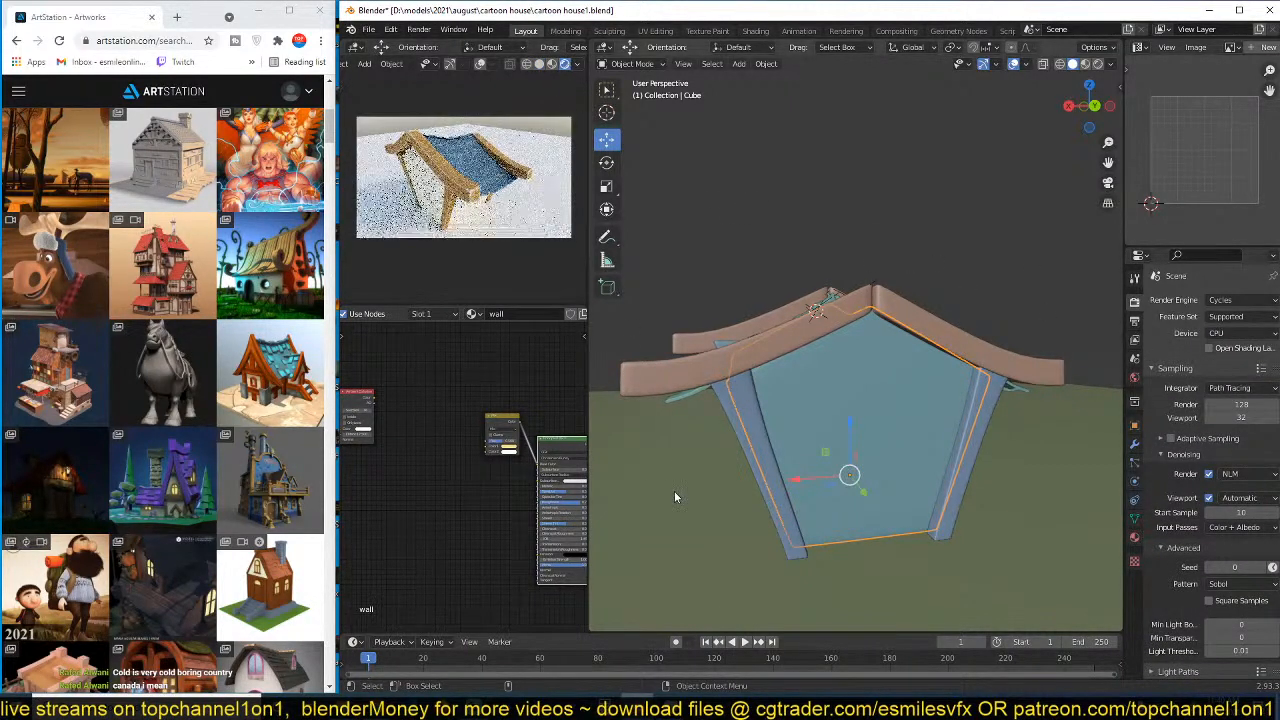
- Set the Cycles device back to GPU Compute and save the file
left_click(1232, 333)
left_click(1226, 364)
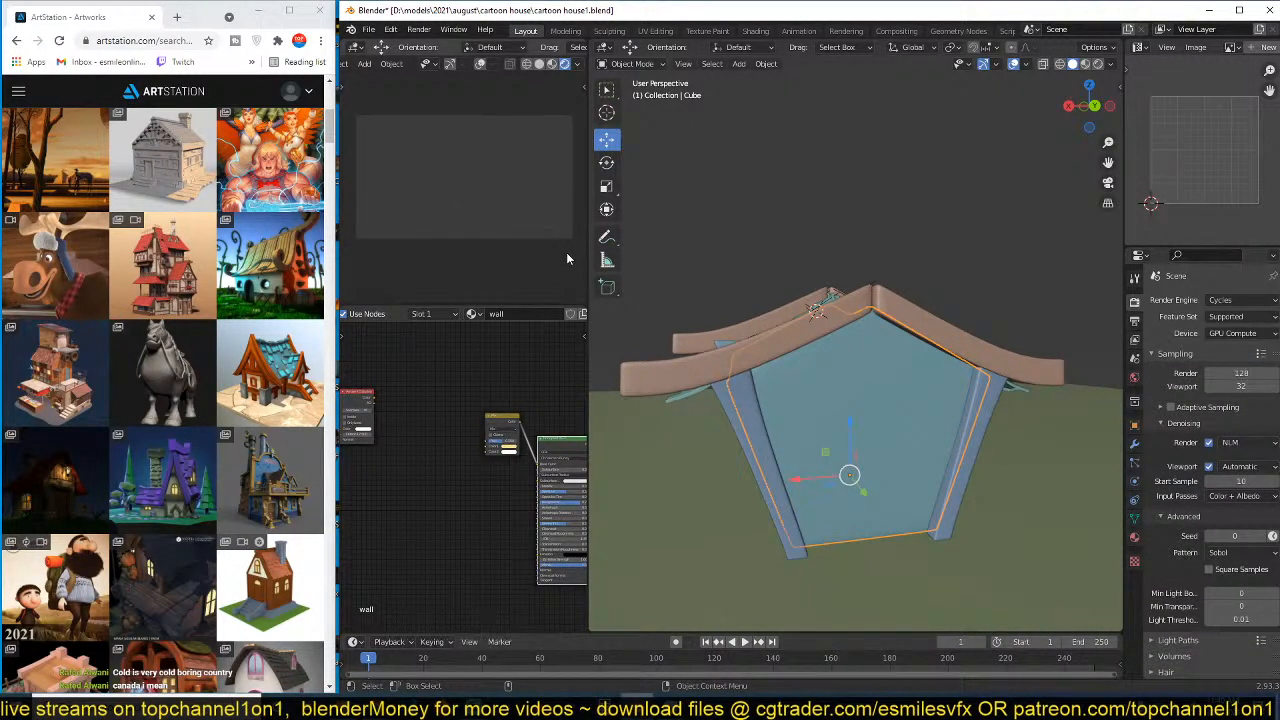
key("ctrl+s")
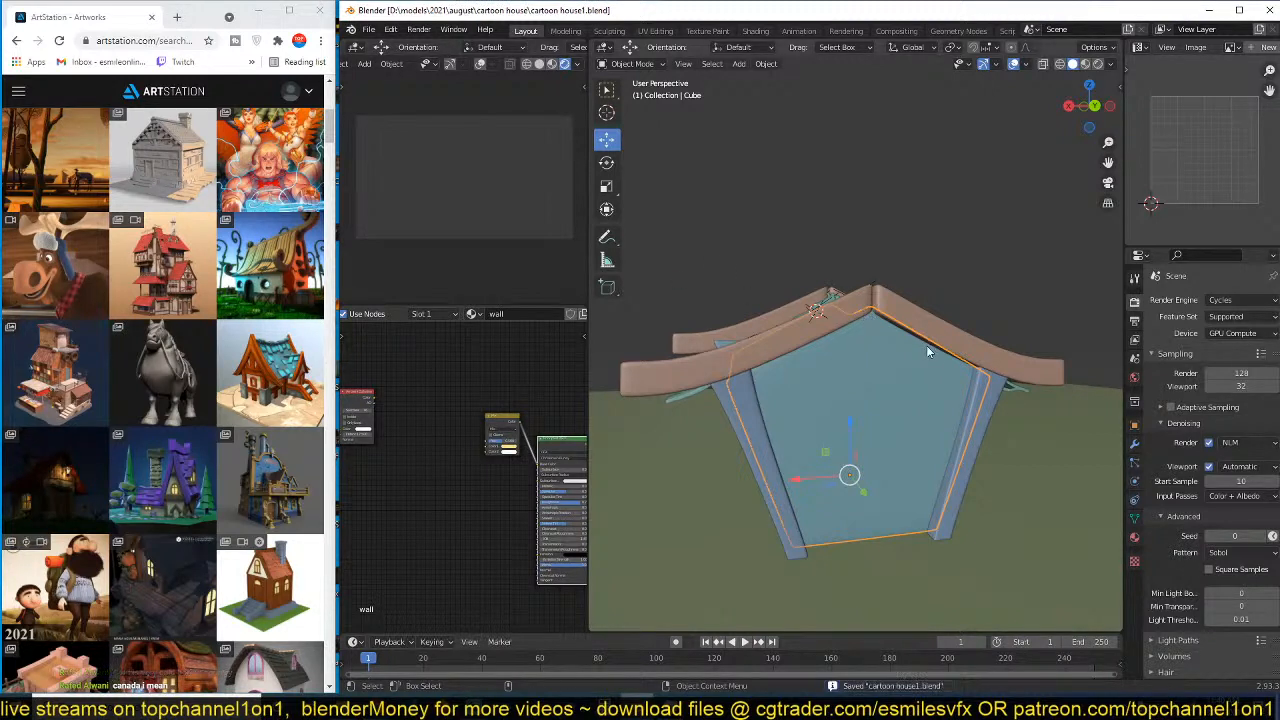
- Turn off denoising for final renders in the Cycles sampling settings
middle_click_drag(930, 352, 850, 354)
left_click(1209, 442)
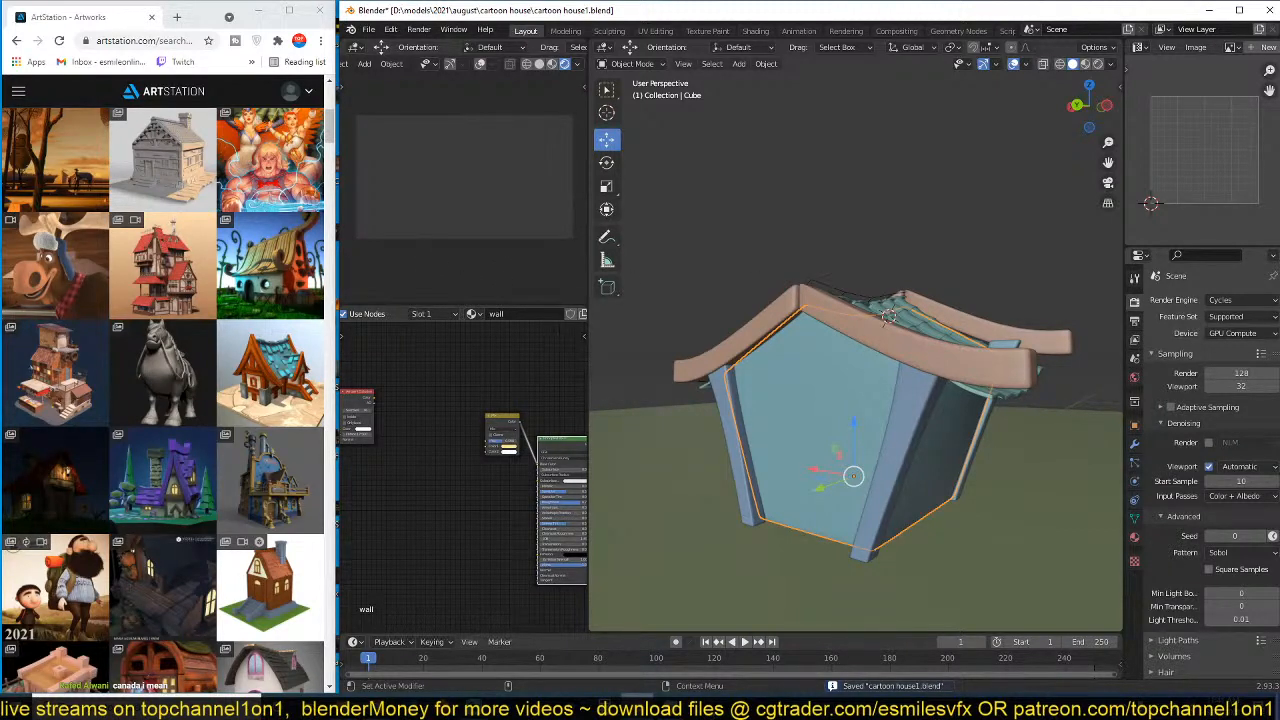
- Switch to Task Manager, sort the processes by CPU usage and end the Blender task
key("ctrl+shift+Escape")
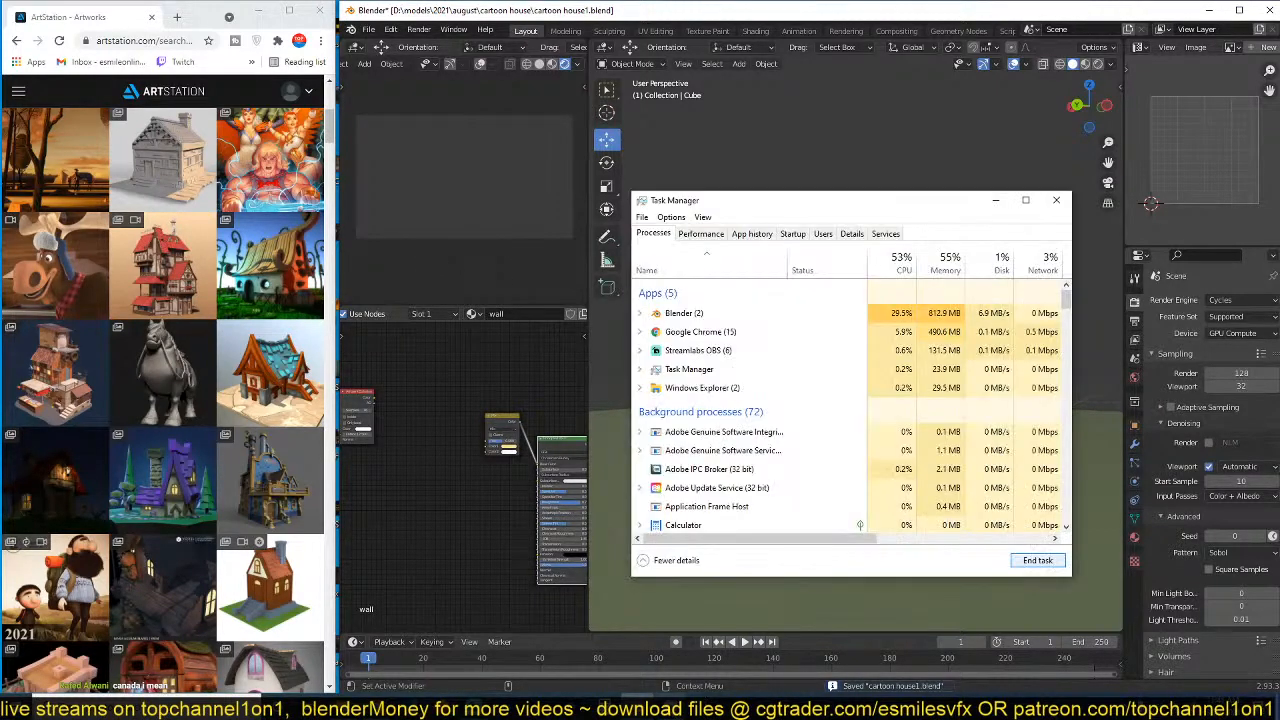
left_click(945, 262)
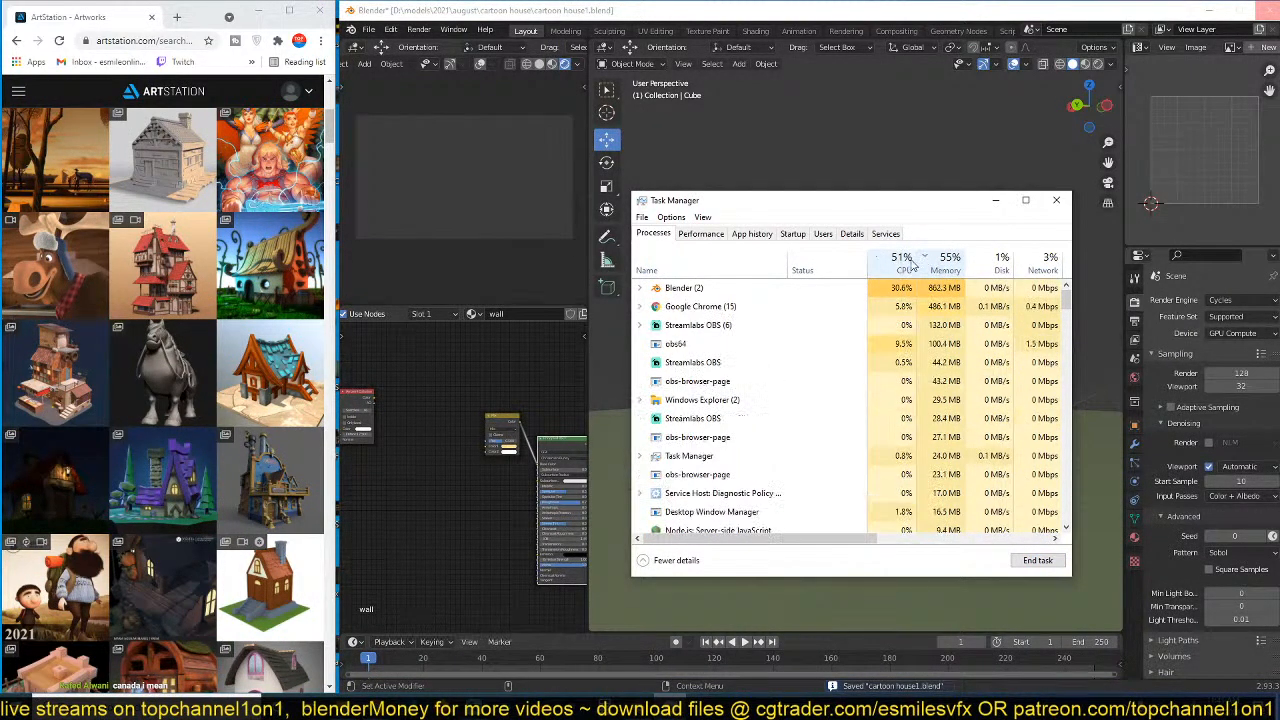
left_click(905, 263)
left_click(1056, 200)
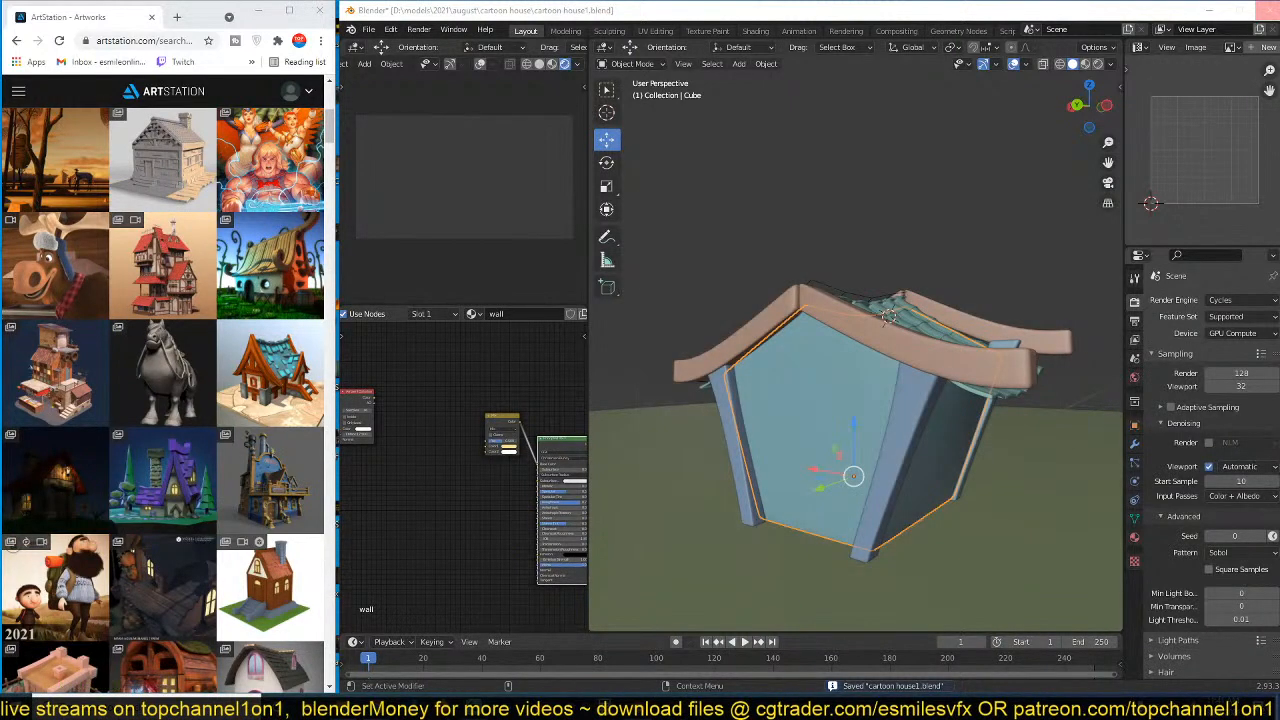
right_click(712, 706)
left_click(730, 653)
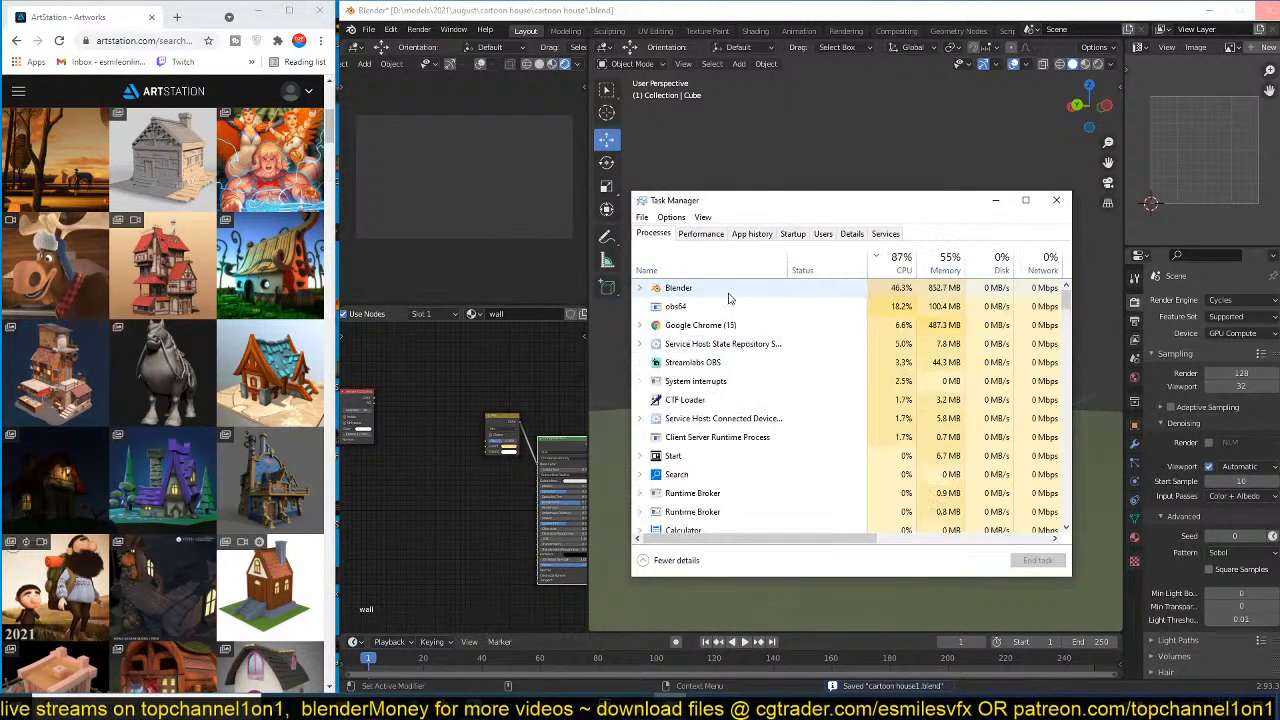
left_click(728, 290)
left_click(1037, 560)
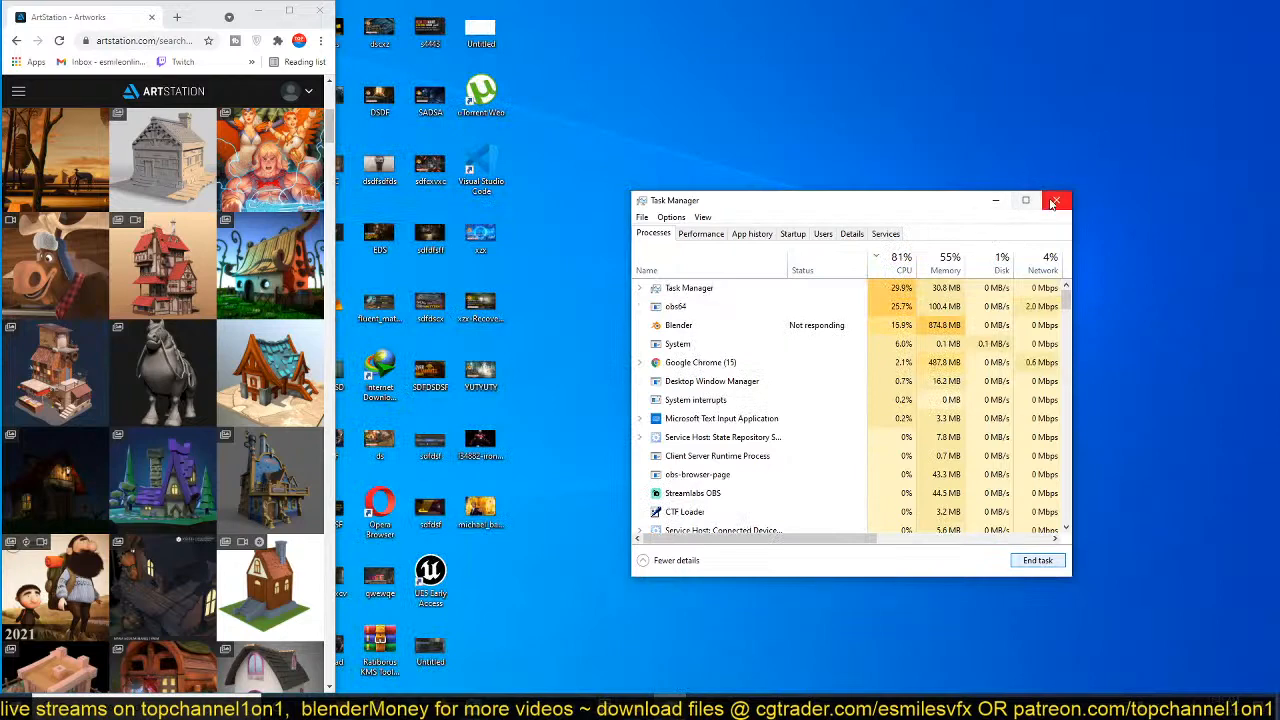
left_click(1054, 202)
- Relaunch Blender and fit its window into the space beside the browser
left_click(646, 697)
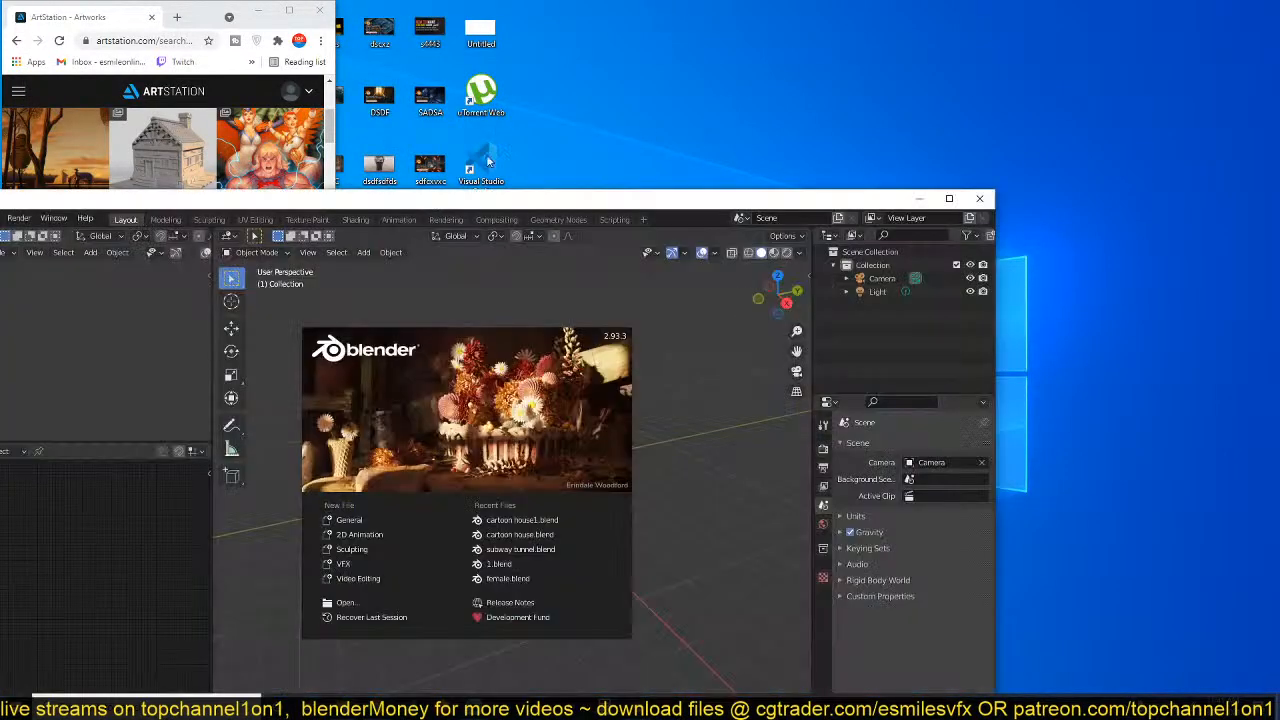
left_click_drag(310, 203, 634, 15)
left_click_drag(217, 177, 334, 168)
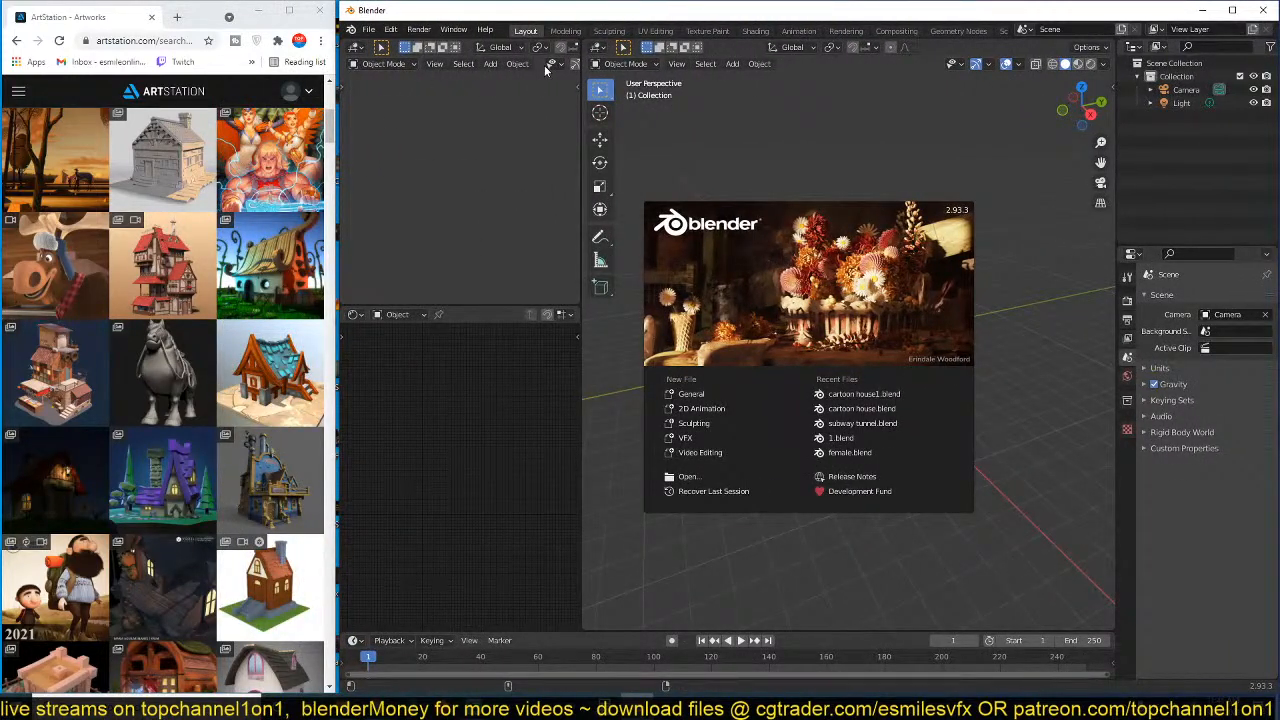
- Reopen the recent file cartoon house1.blend
left_click(630, 147)
left_click(368, 29)
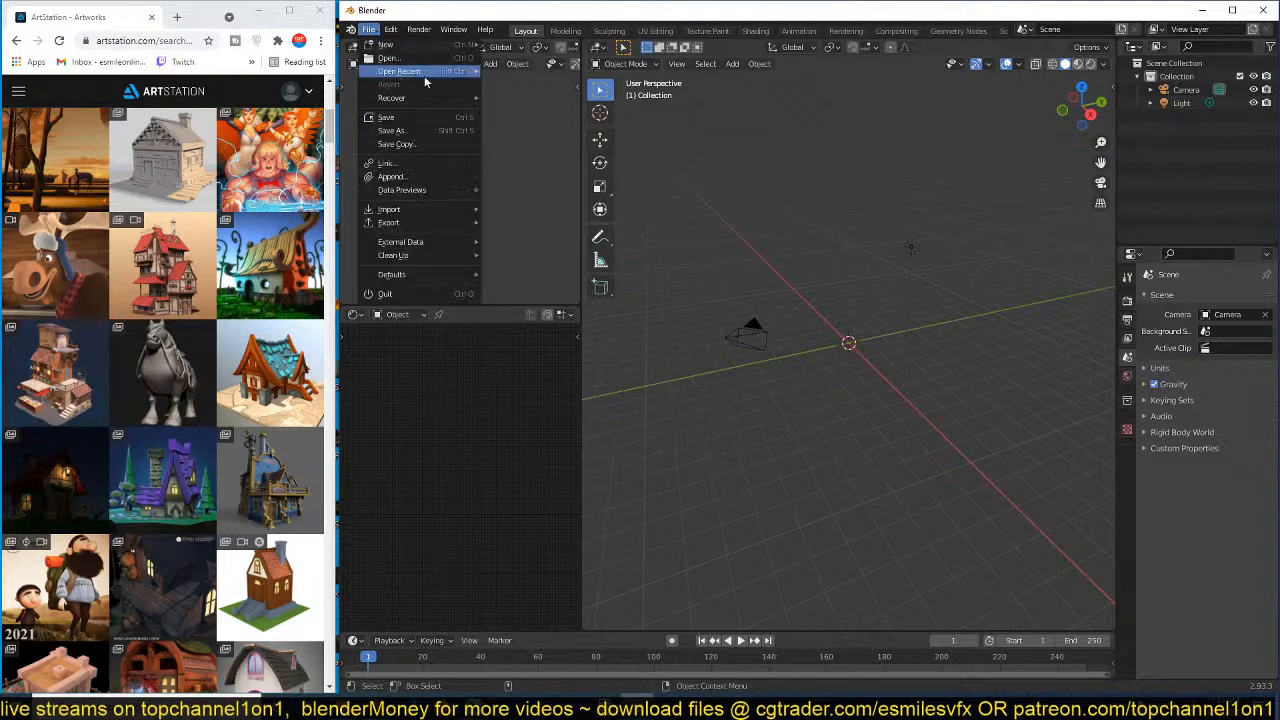
mouse_move(424, 74)
left_click(548, 74)
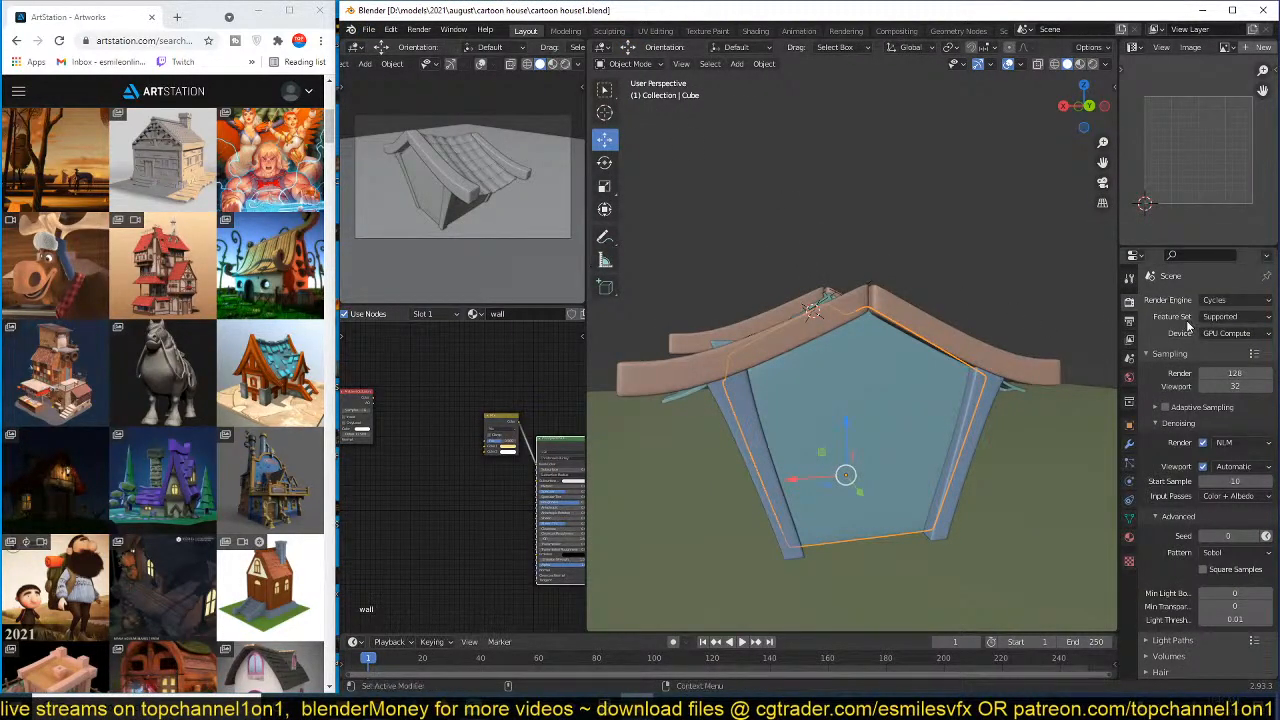
- Set the Cycles device to CPU and switch the camera viewport to rendered shading
left_click(1230, 333)
left_click(1220, 350)
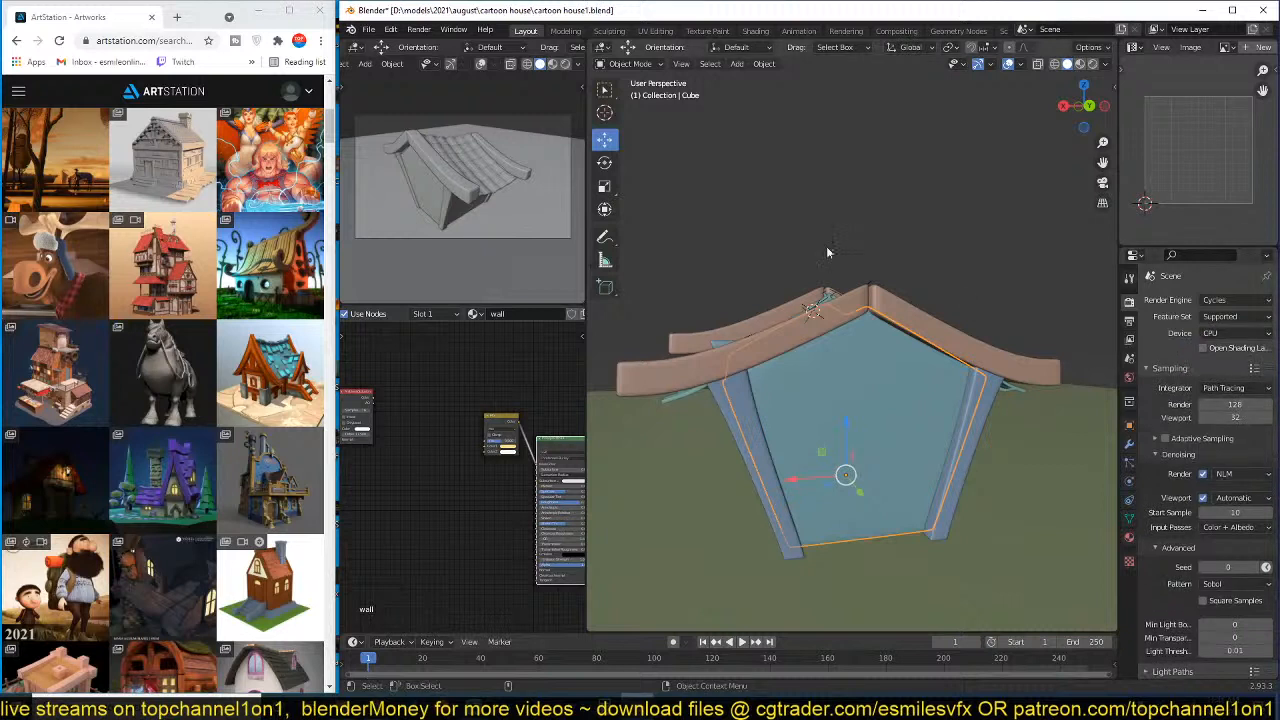
left_click(565, 64)
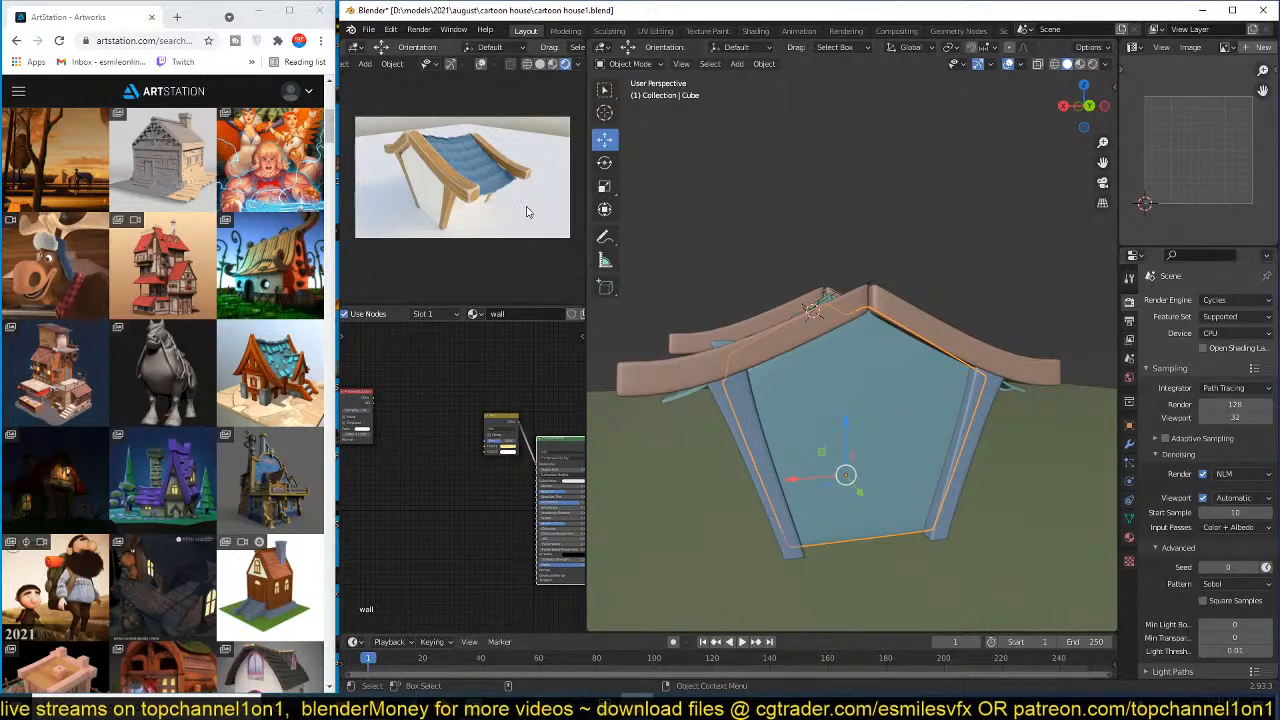
- Select the house body and preview its wall material's Ambient Occlusion node output on the surface
scroll(527, 211, "up", 2)
middle_click_drag(852, 234, 806, 266)
scroll(806, 275, "up", 2)
scroll(806, 268, "down", 2)
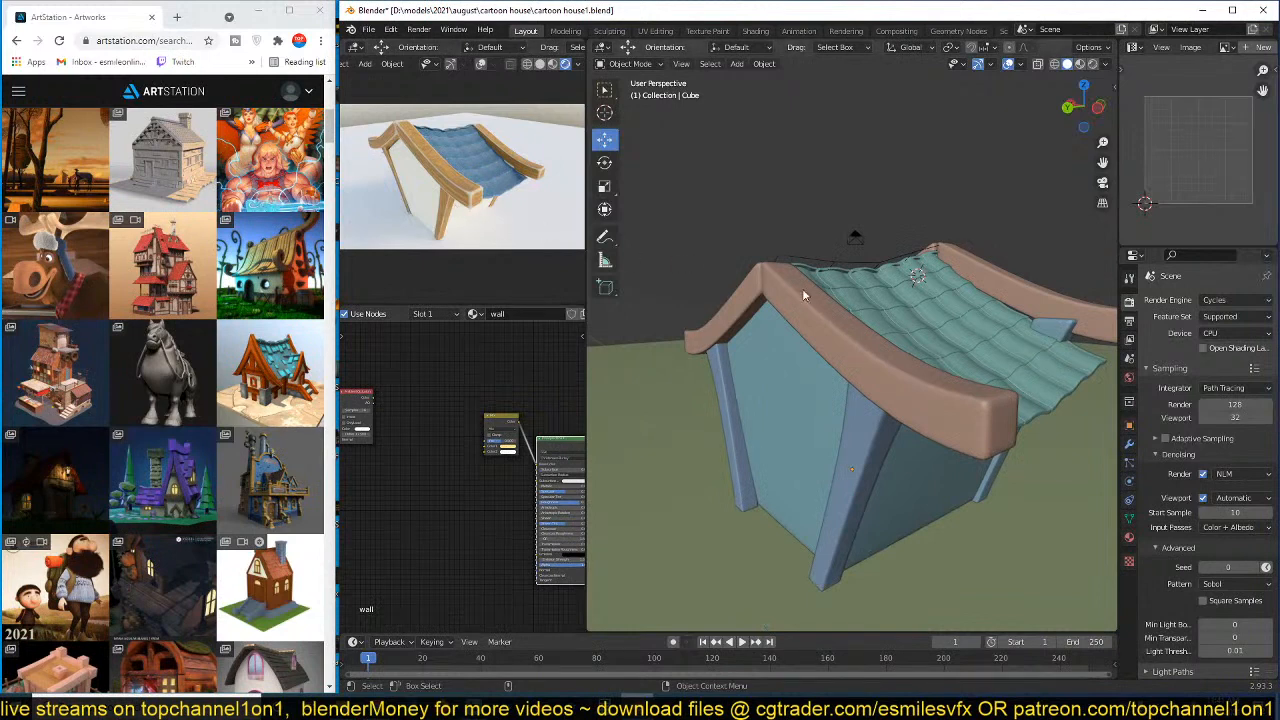
scroll(802, 294, "down", 2)
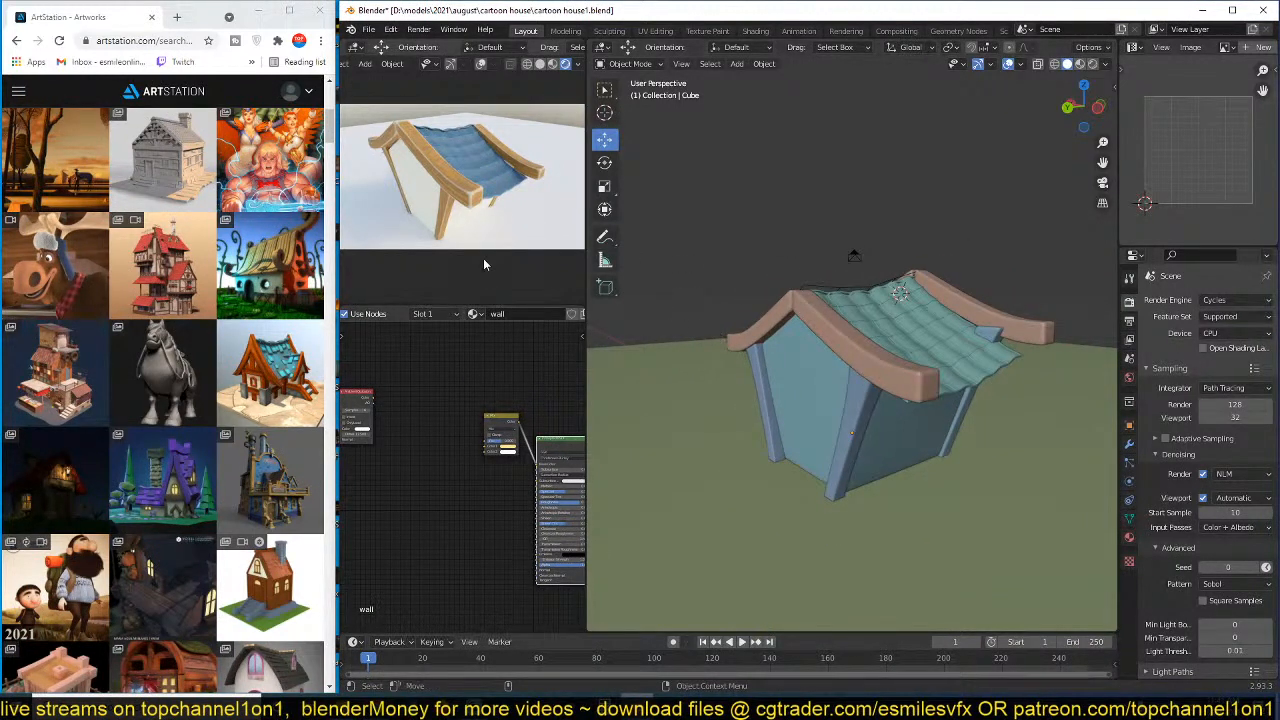
middle_click_drag(880, 367, 937, 356)
left_click(845, 376)
middle_click_drag(459, 394, 523, 397)
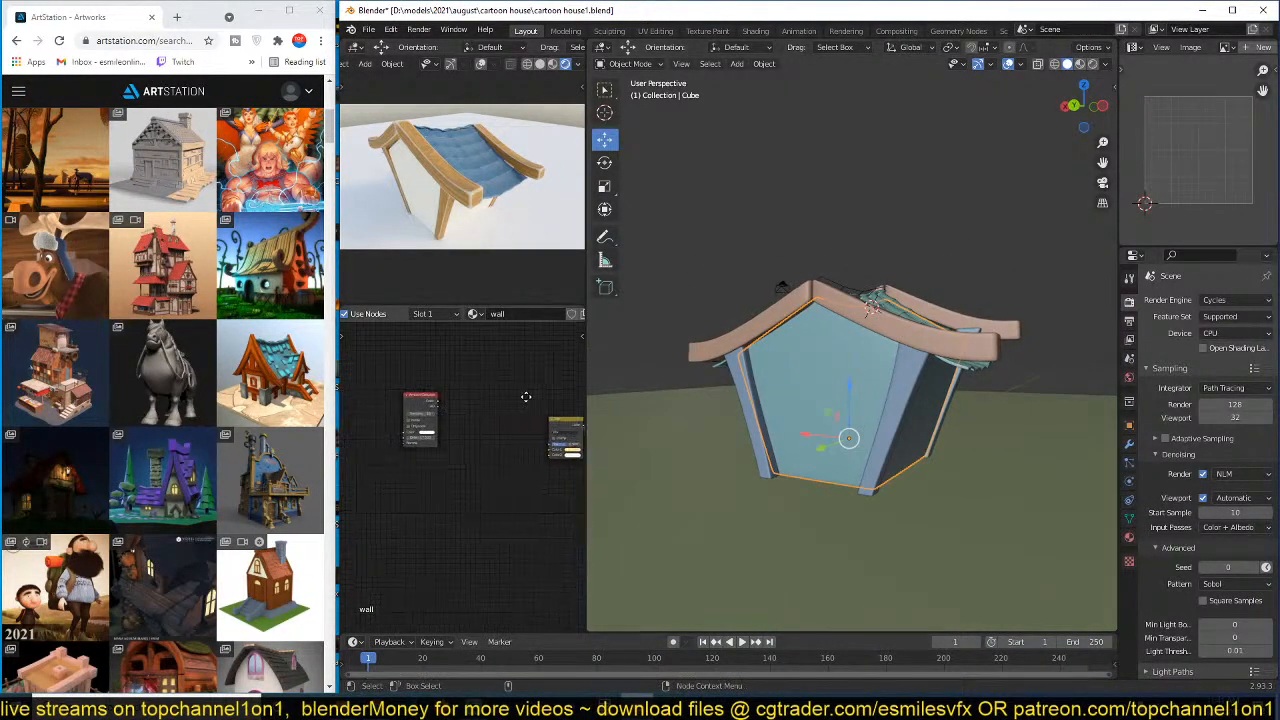
scroll(480, 388, "up", 2)
left_click(433, 385, "ctrl+shift")
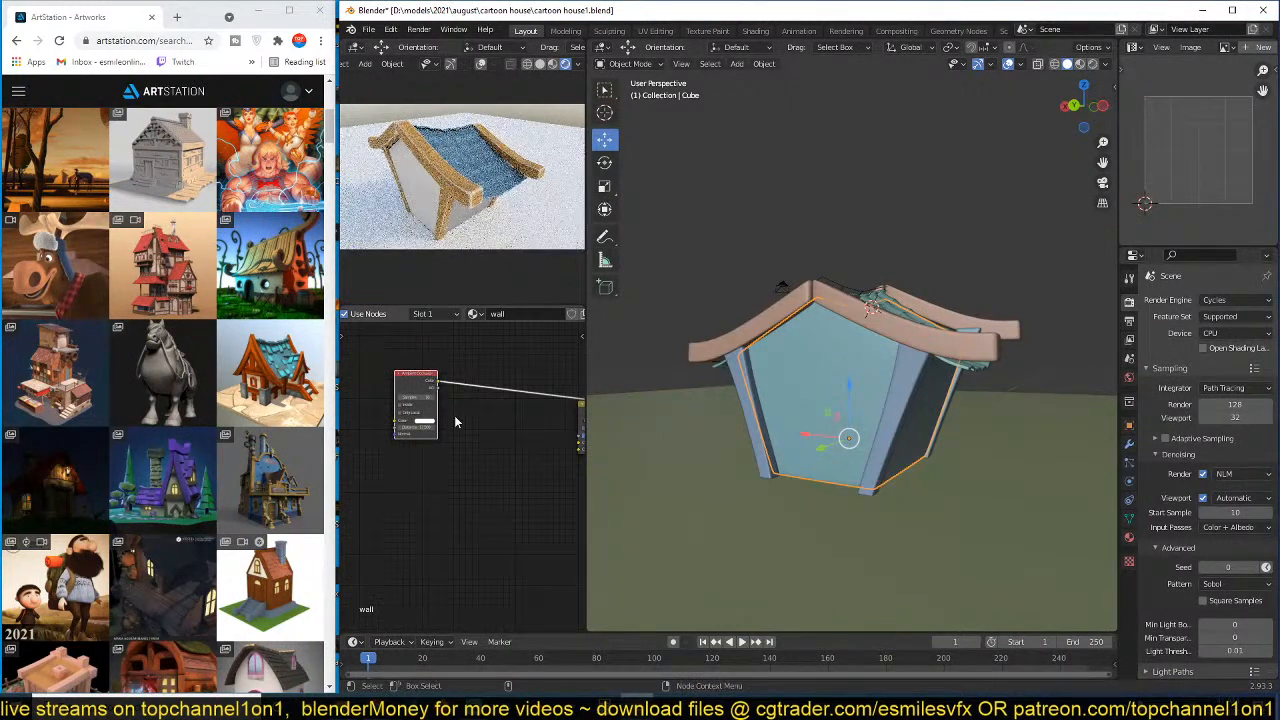
- Try different Ambient Occlusion distances, including 10, and set the distance to 1
scroll(457, 390, "up", 2)
middle_click_drag(464, 399, 506, 426)
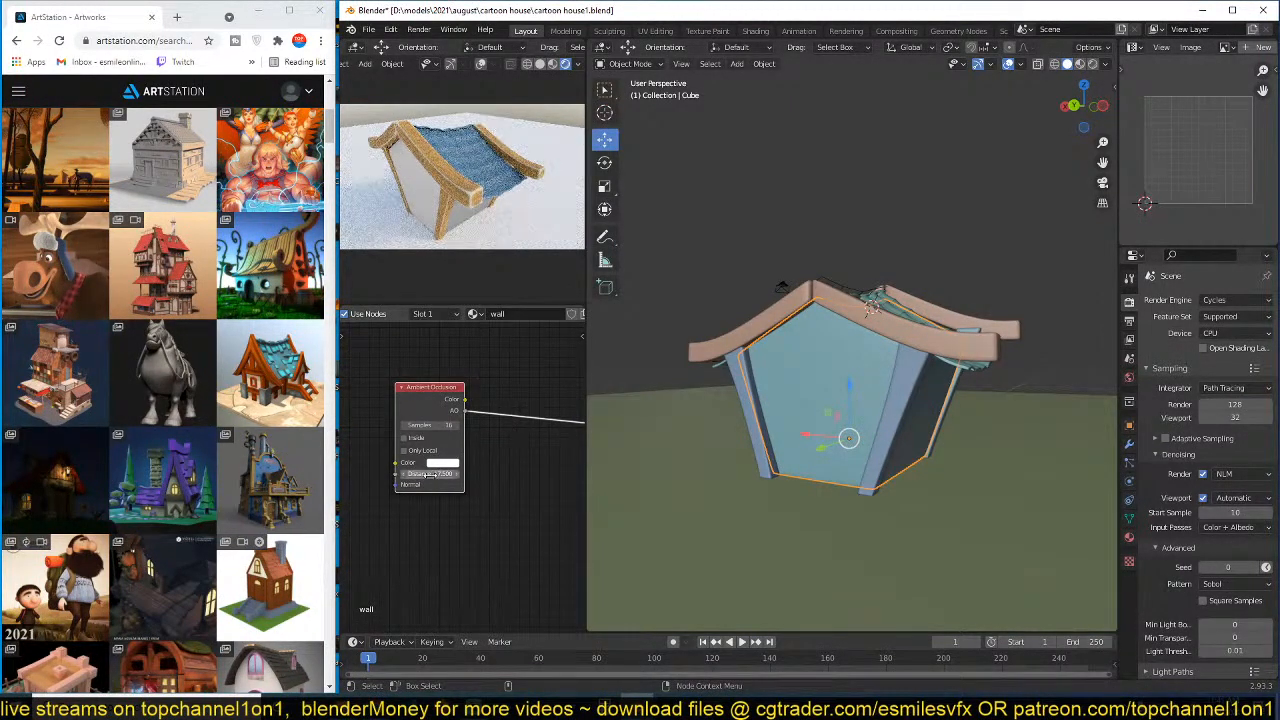
left_click_drag(430, 474, 475, 485)
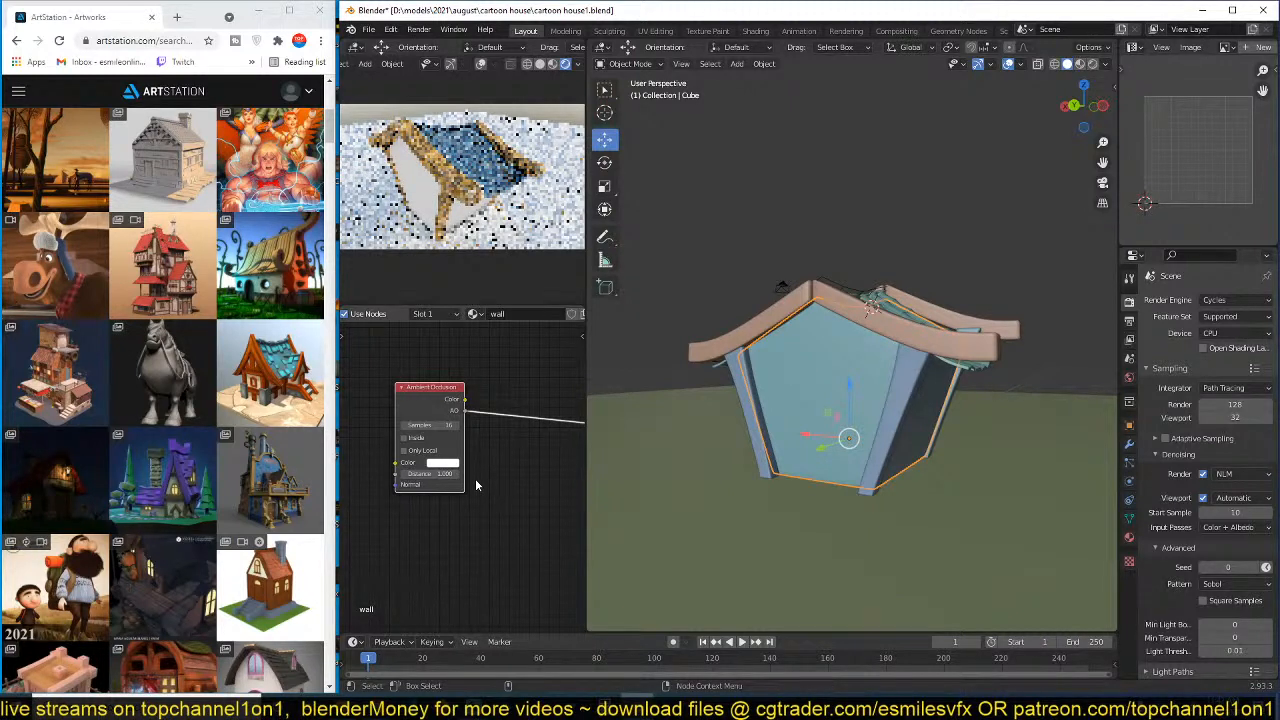
left_click(433, 475)
type("10")
key("Return")
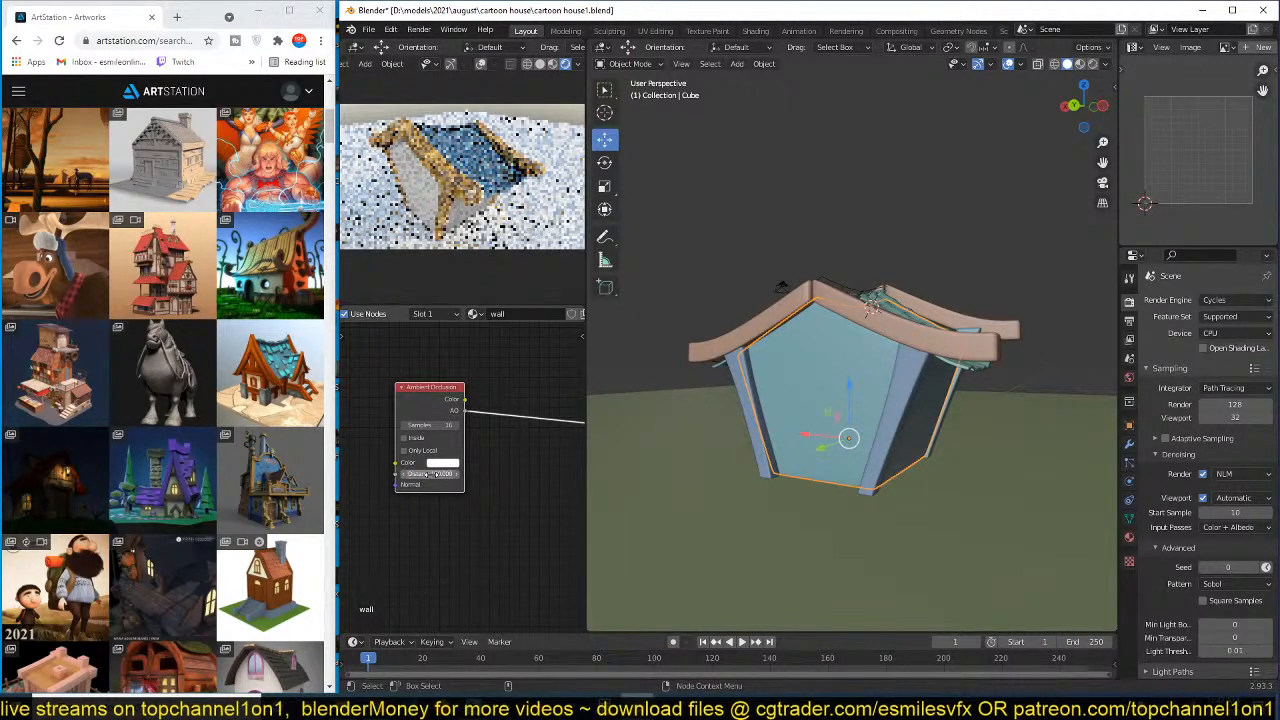
left_click_drag(436, 474, 480, 474)
left_click(433, 474)
type("1")
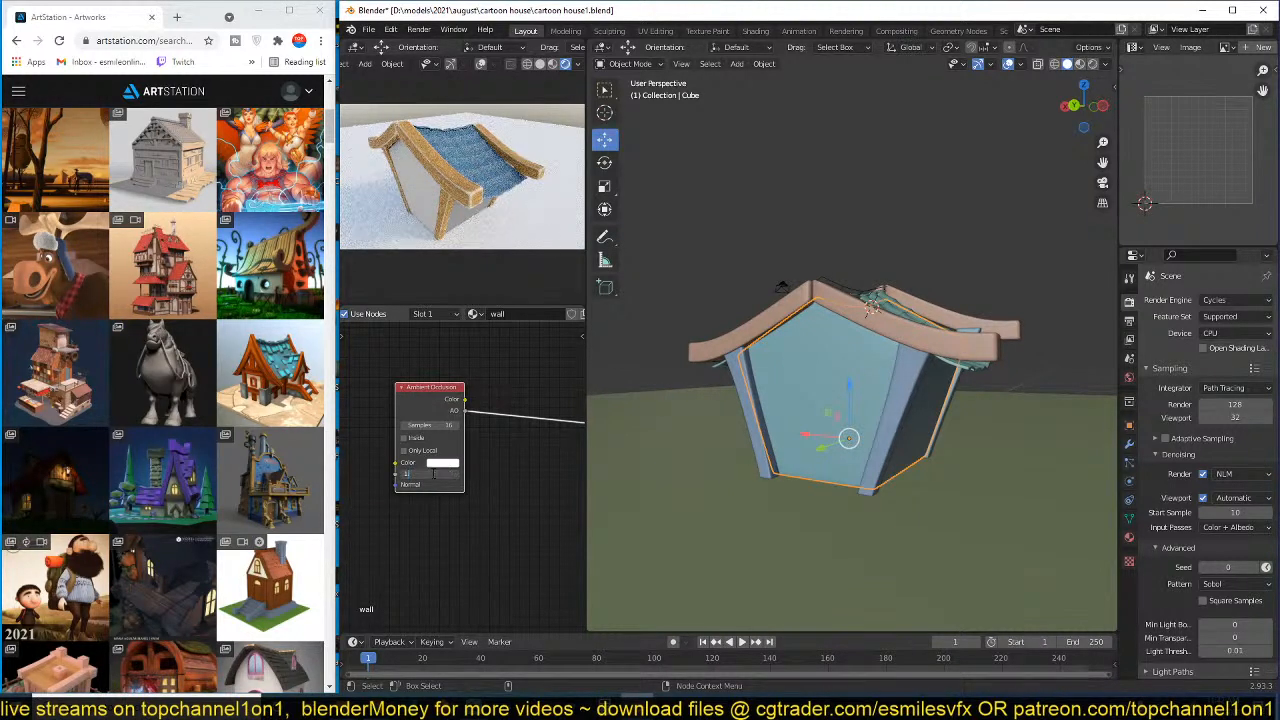
key("Return")
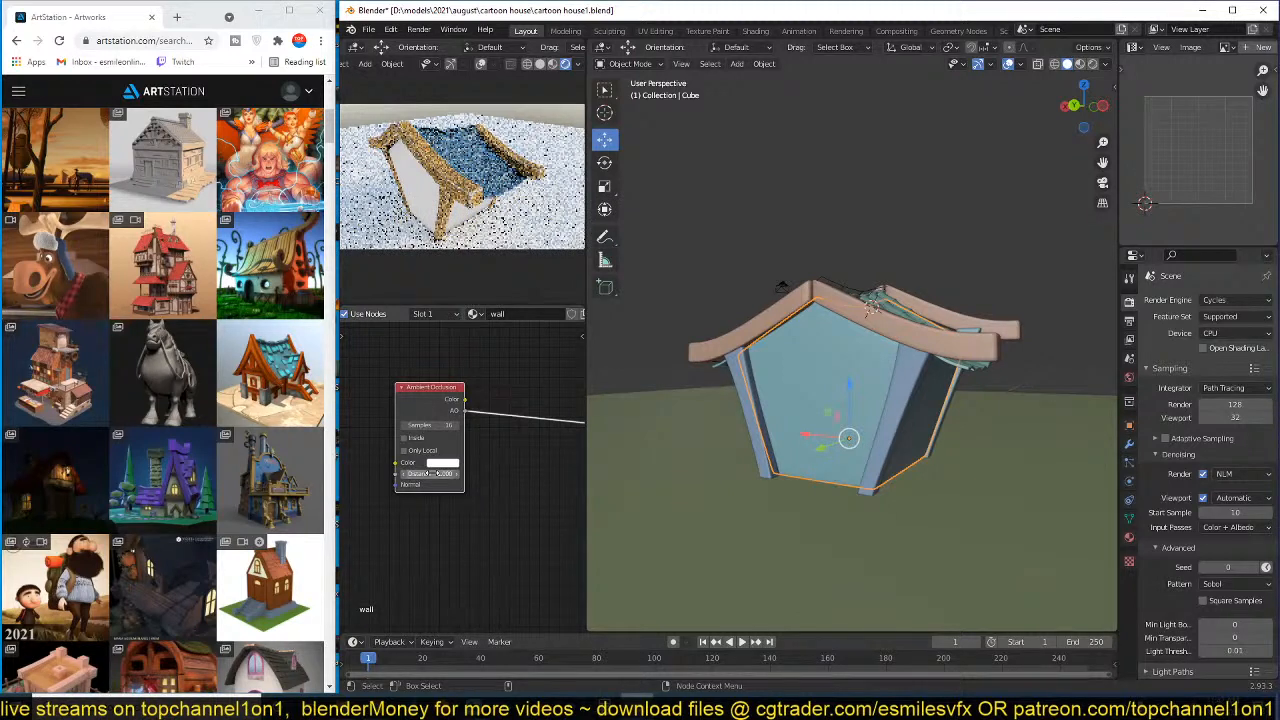
- Insert a Math node set to Power with exponent 9.1 after the Ambient Occlusion node's AO output
key("shift+a")
mouse_move(405, 558)
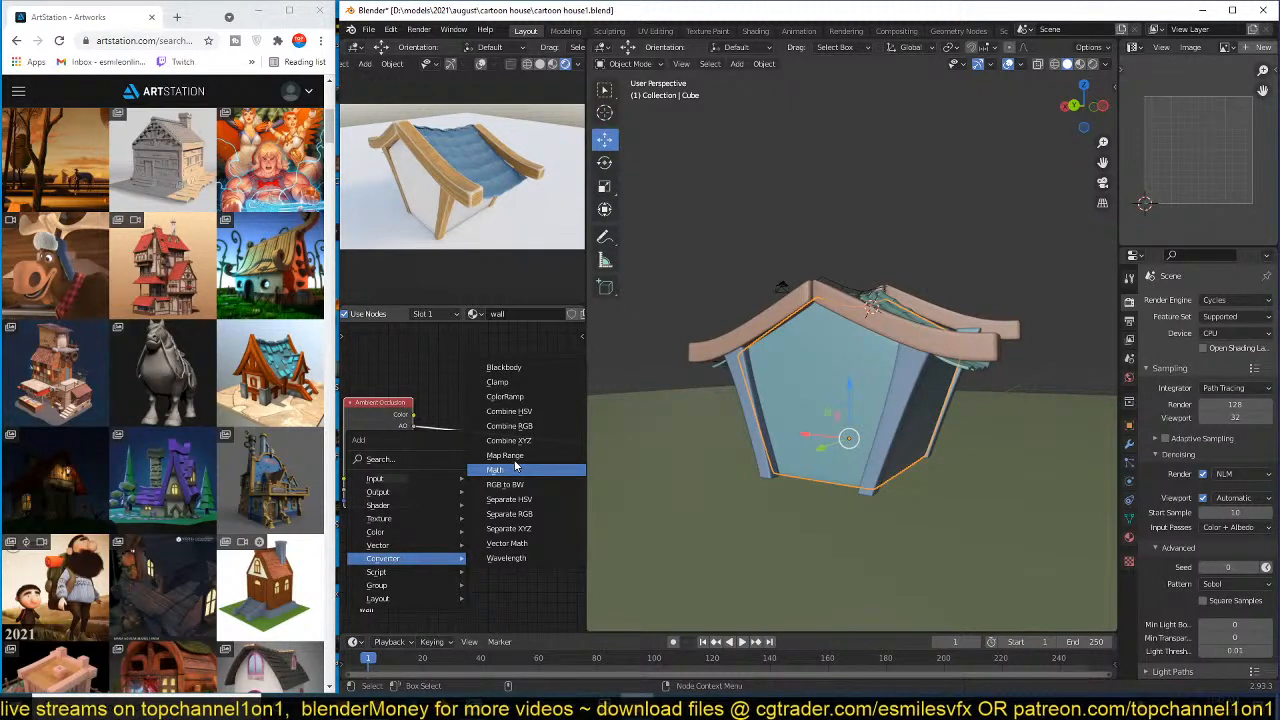
left_click(516, 469)
left_click(490, 438)
left_click(479, 525)
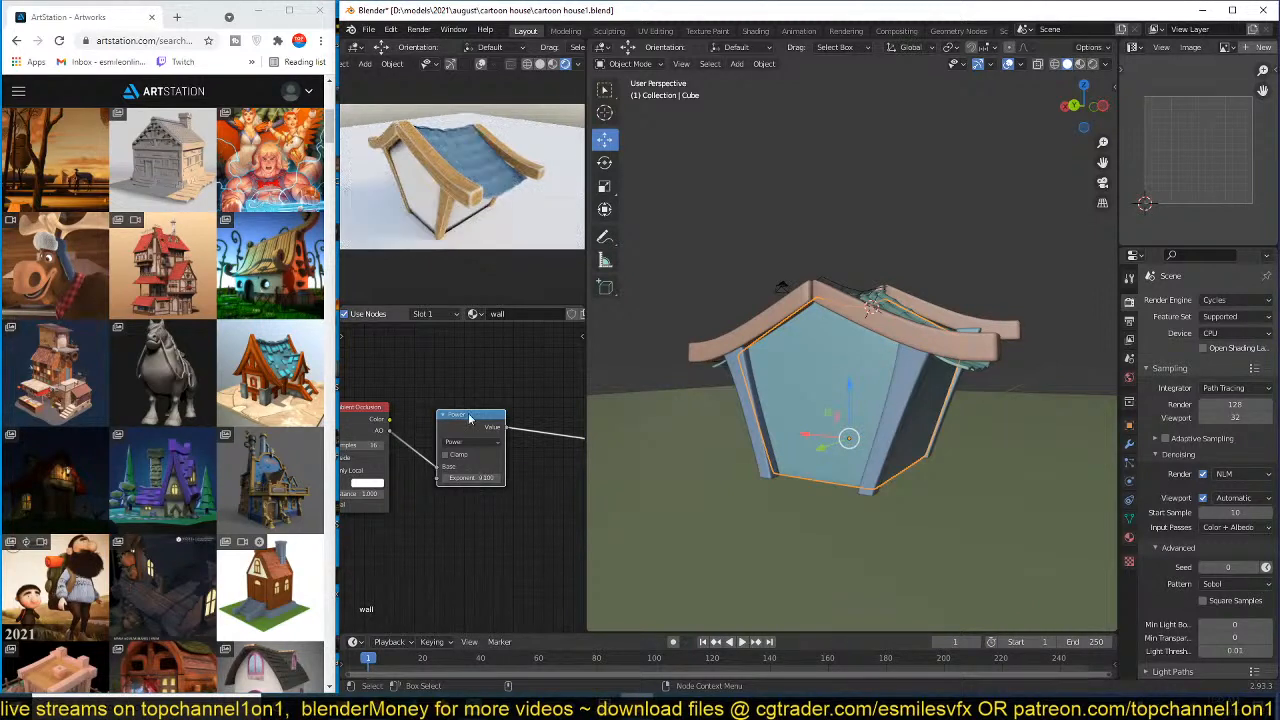
scroll(460, 476, "up", 2)
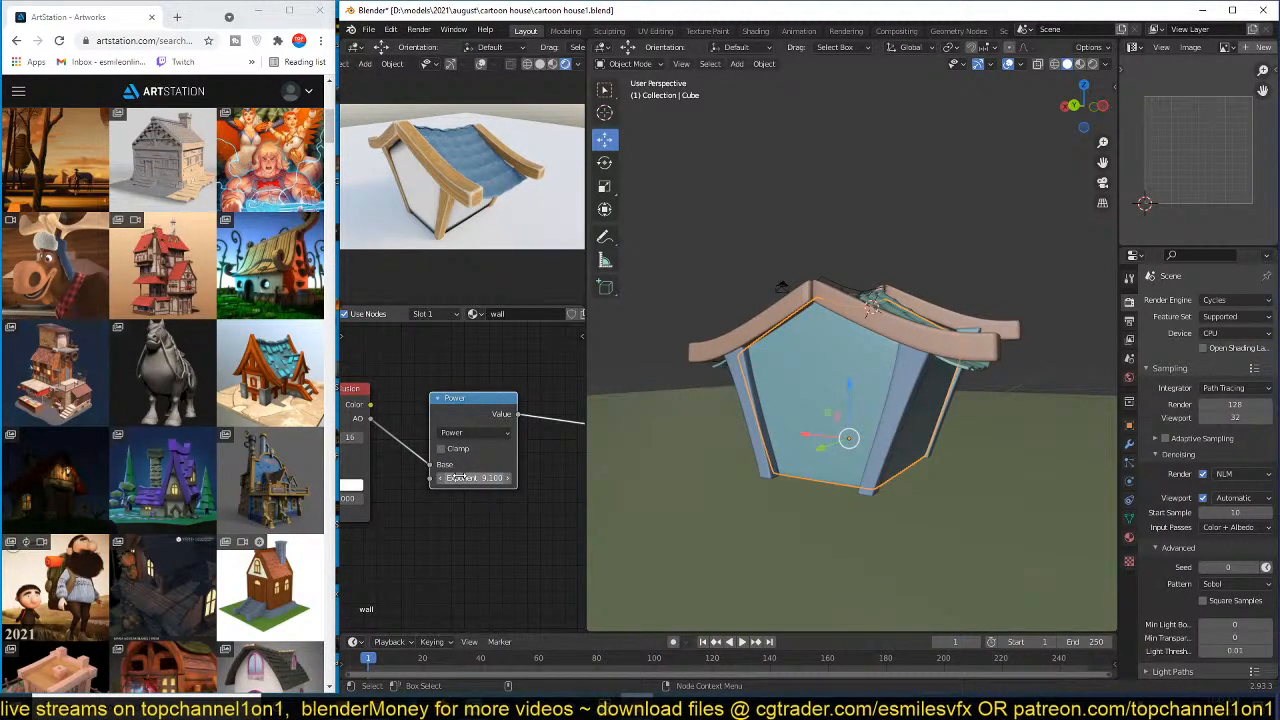
- Try the Multiply operation with a value of 0.9 on the Math node
left_click(475, 432)
left_click(474, 497)
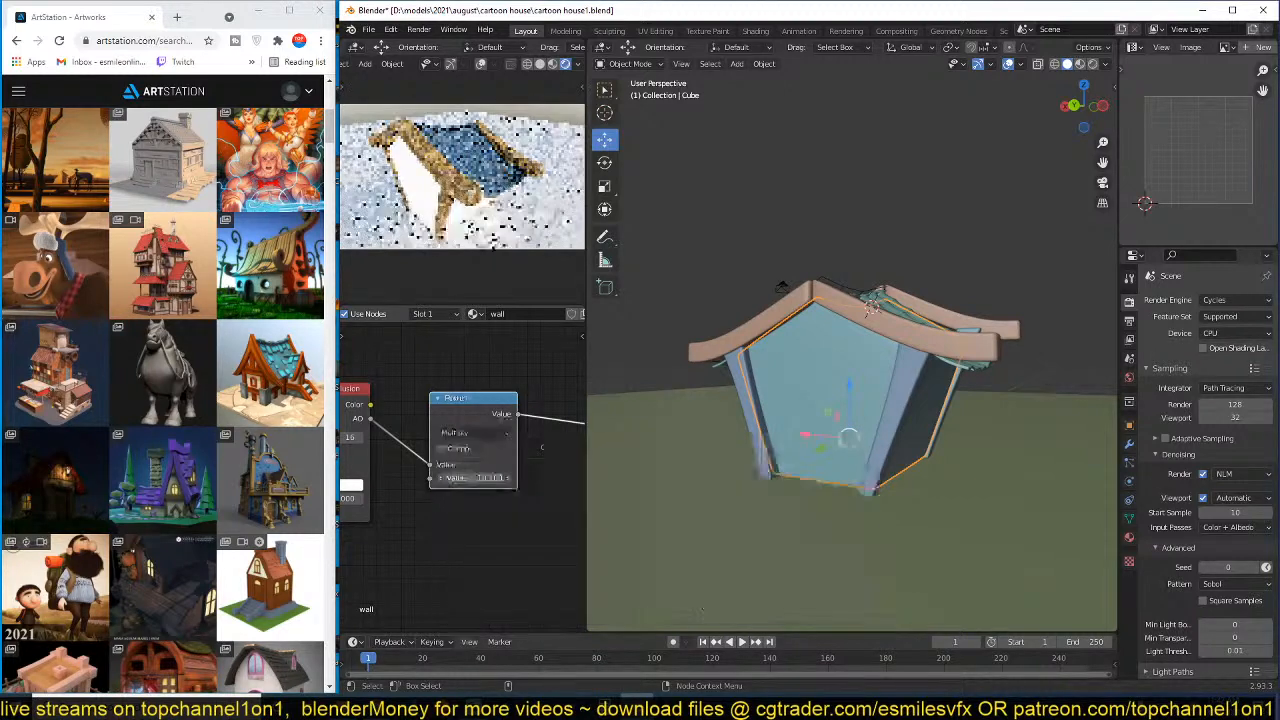
left_click_drag(475, 477, 426, 477)
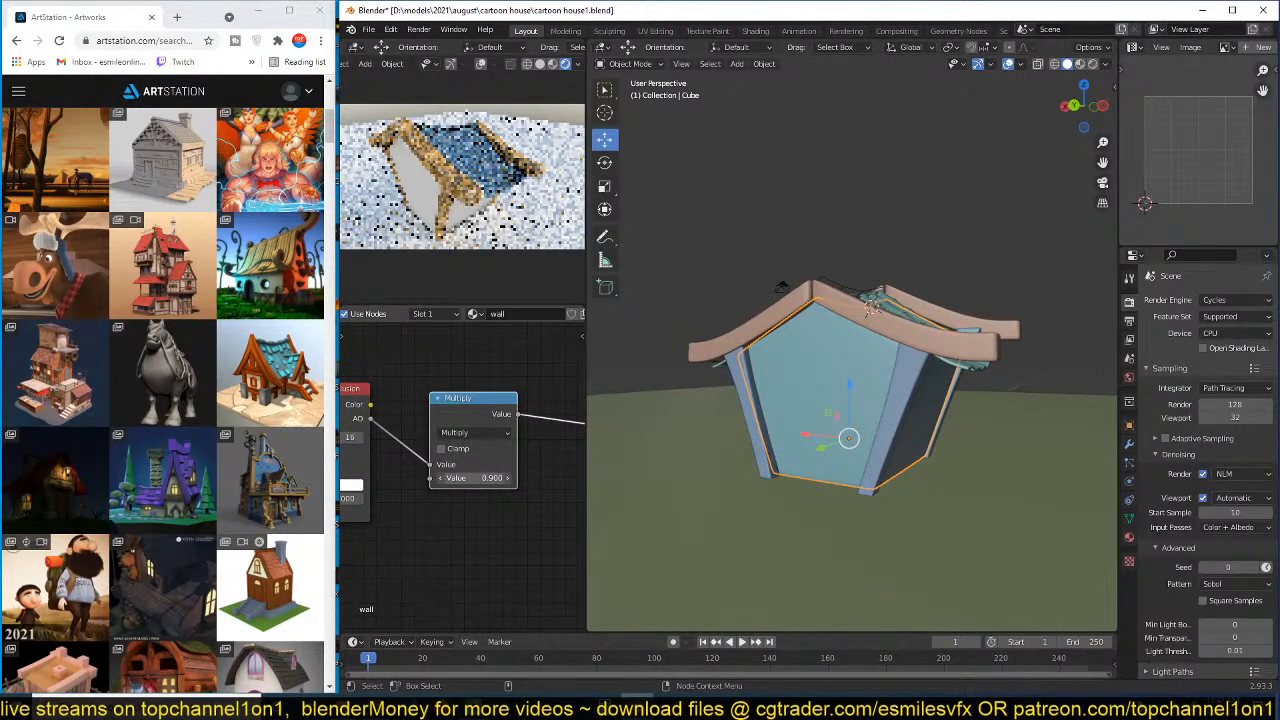
- Switch the Math node's operation to Power and set its exponent to 2.8
left_click(475, 432)
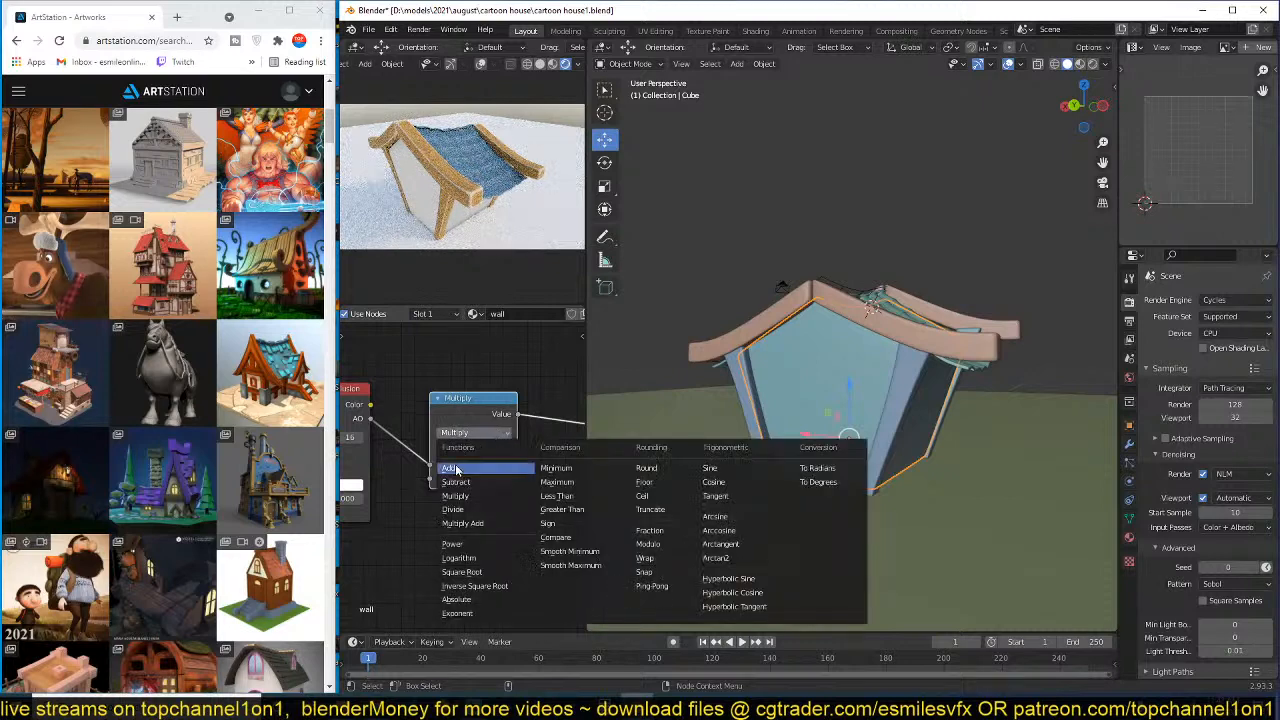
left_click(470, 523)
mouse_move(453, 487)
left_mouse_down()
mouse_move(490, 478)
mouse_move(475, 478)
left_mouse_up()
- Duplicate the Power node, insert the copy after it and set the copy to Multiply with a value of 1
middle_click_drag(516, 500, 451, 503)
key("shift+d")
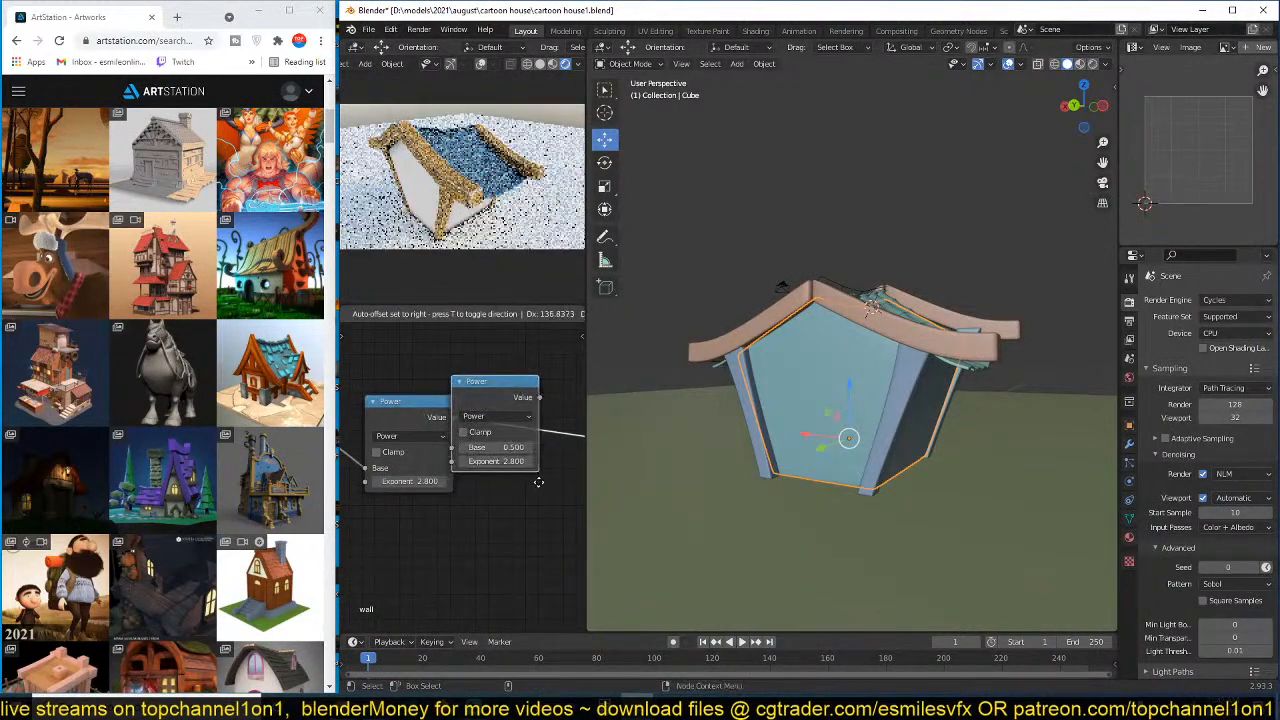
left_click(588, 499)
left_click(532, 431)
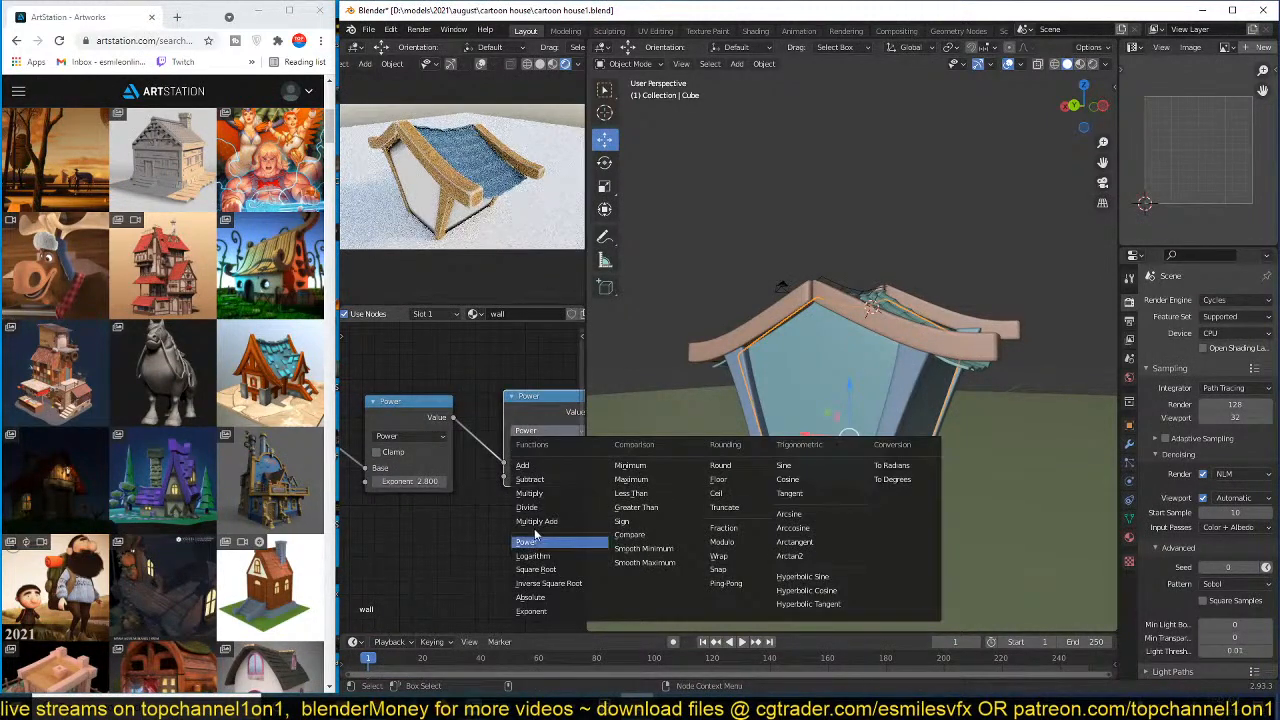
left_click(529, 493)
middle_click_drag(488, 487, 450, 487)
left_click_drag(508, 476, 428, 476)
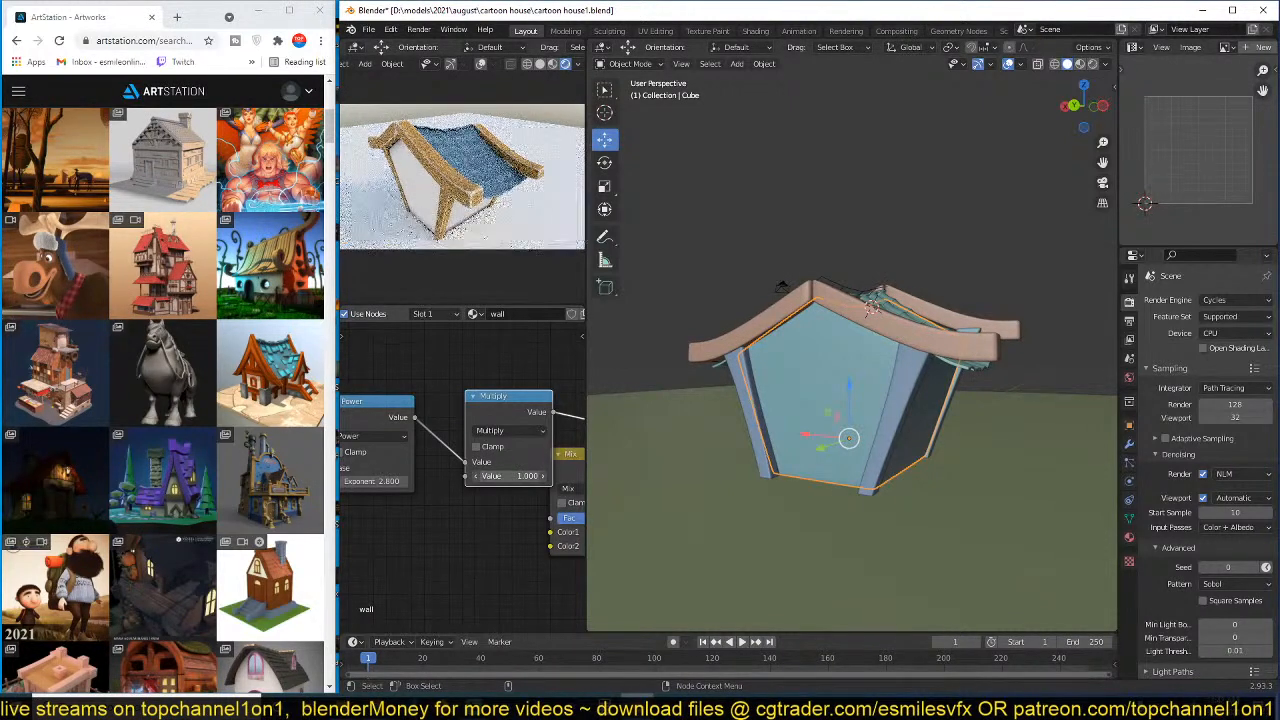
- Space the ambient occlusion nodes away from the Mix node and link the Multiply output to the Mix node's Color2 input
scroll(480, 525, "down", 3)
middle_click_drag(484, 513, 528, 507)
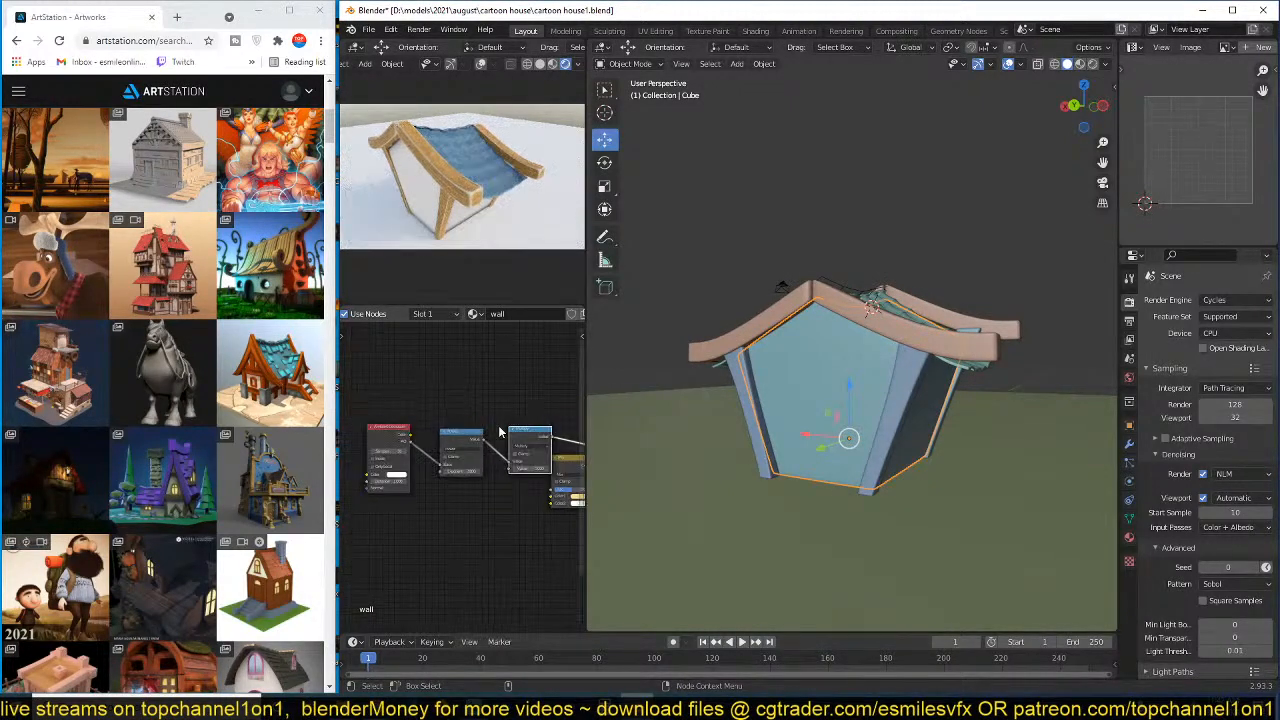
left_click_drag(500, 432, 406, 464)
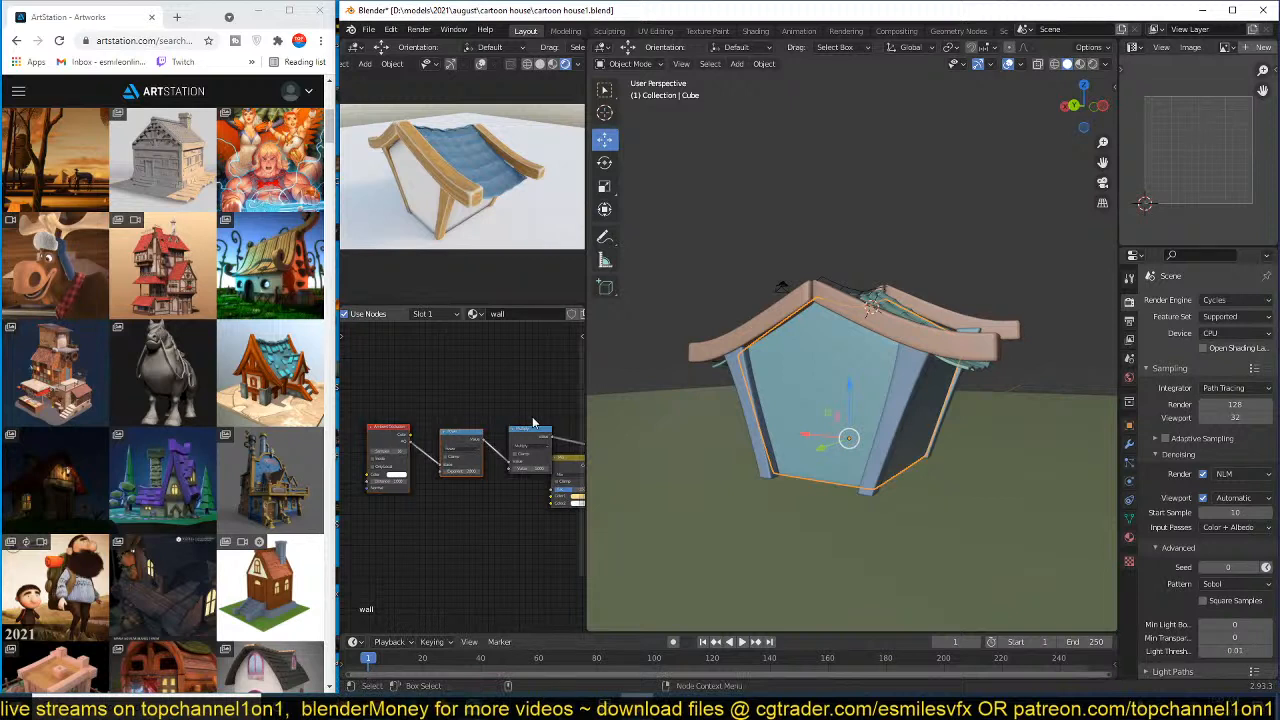
left_click_drag(533, 423, 415, 455)
scroll(416, 482, "up", 3)
middle_click_drag(496, 495, 474, 481)
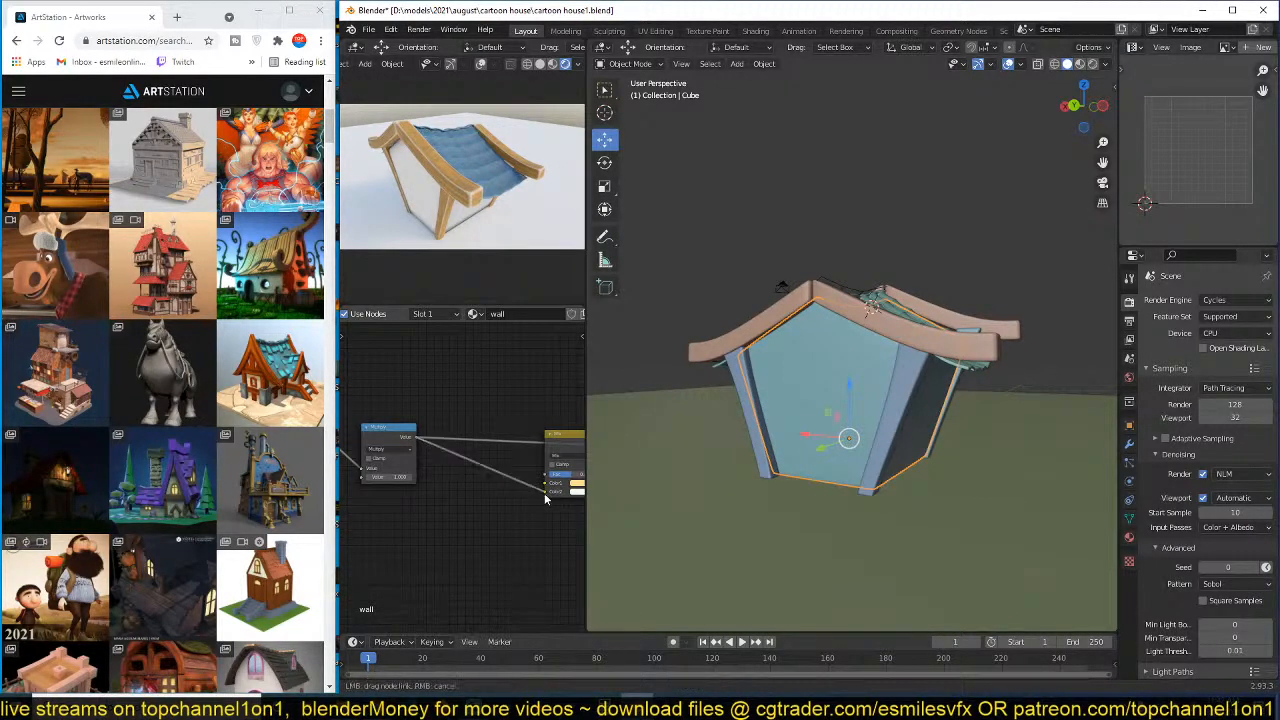
left_click_drag(546, 442, 460, 472)
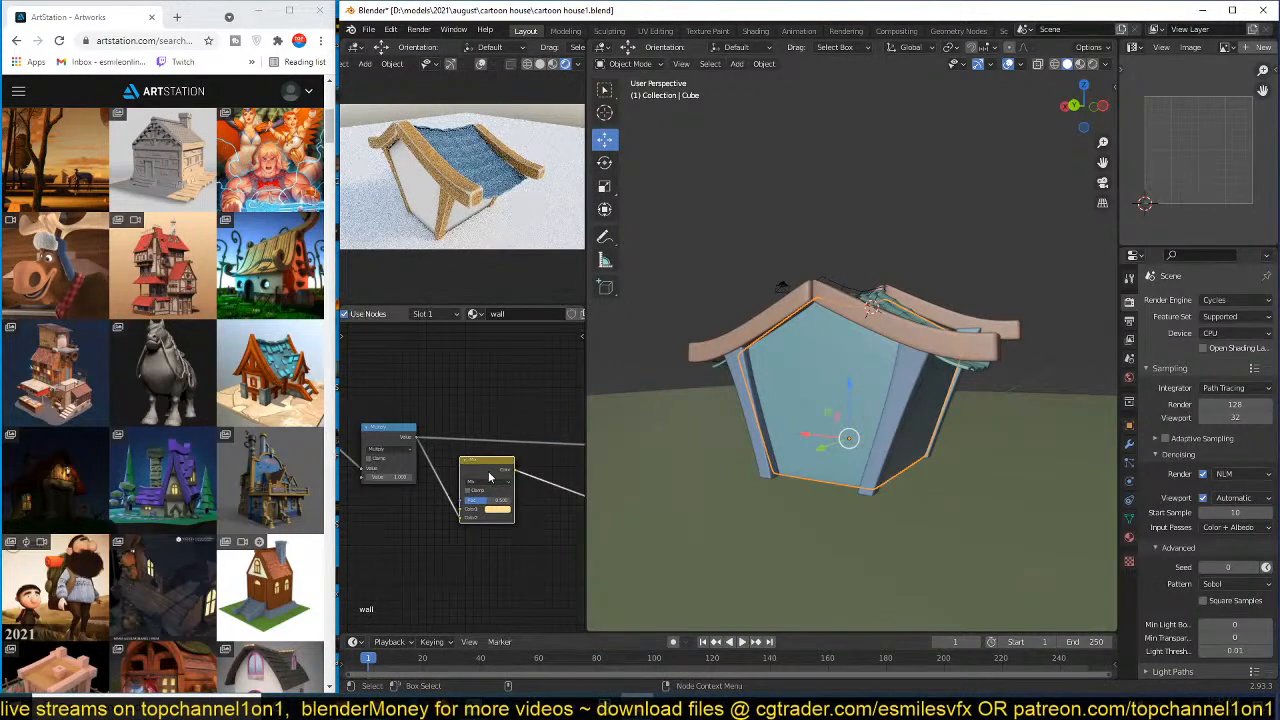
- Set the Mix node feeding the base color to the Multiply blending mode
left_click(490, 477)
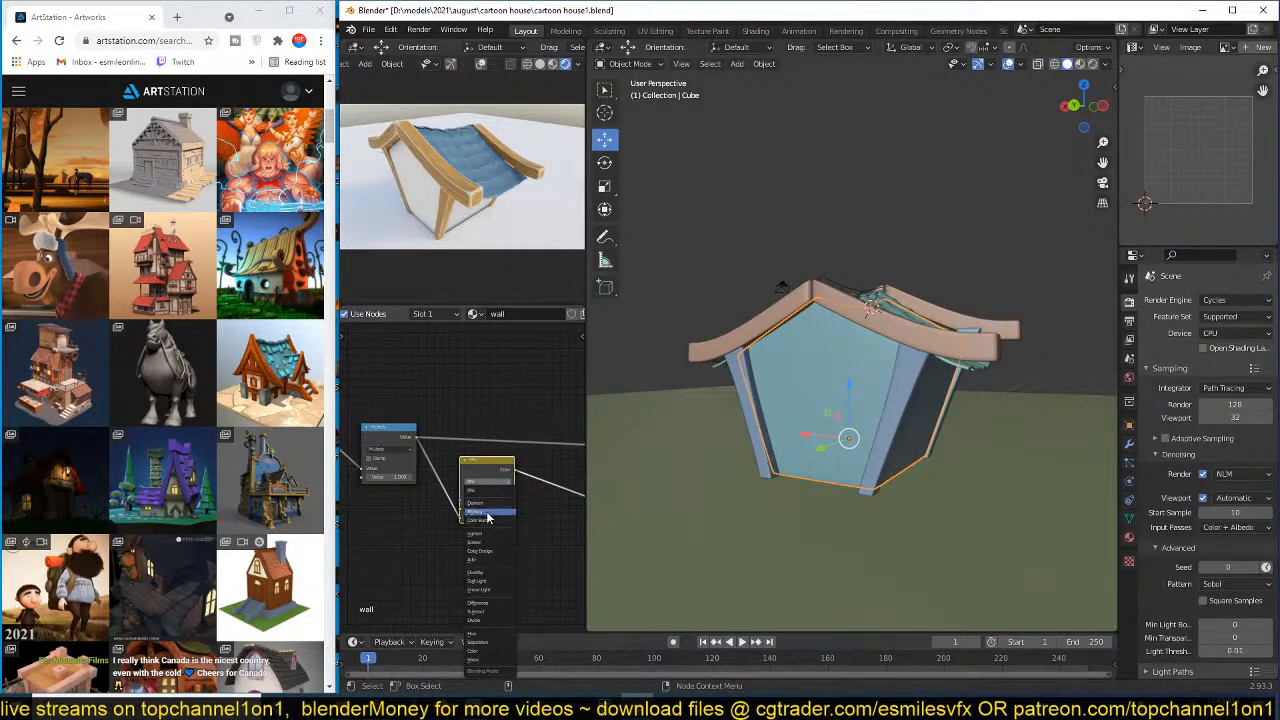
left_click(488, 516)
middle_click_drag(488, 517, 397, 446)
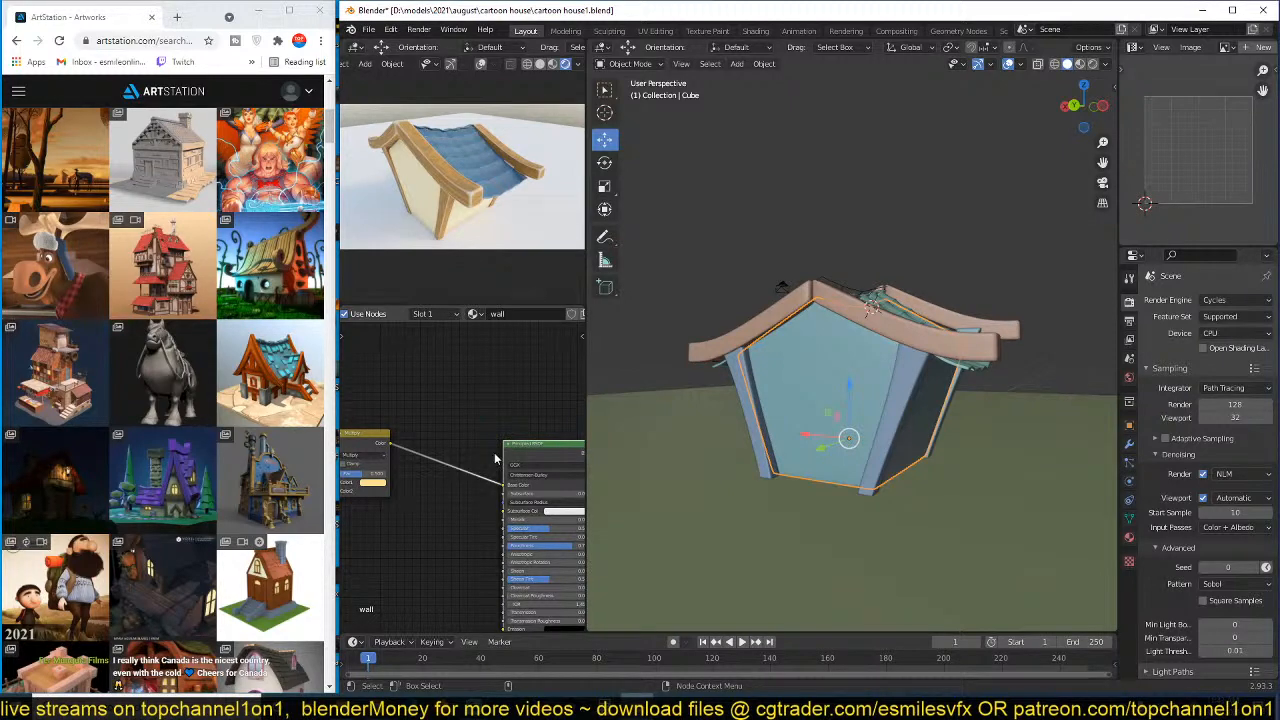
- Save the house file after the wall material changes
middle_click_drag(495, 459, 537, 459)
key("ctrl+s")
scroll(906, 410, "up", 1)
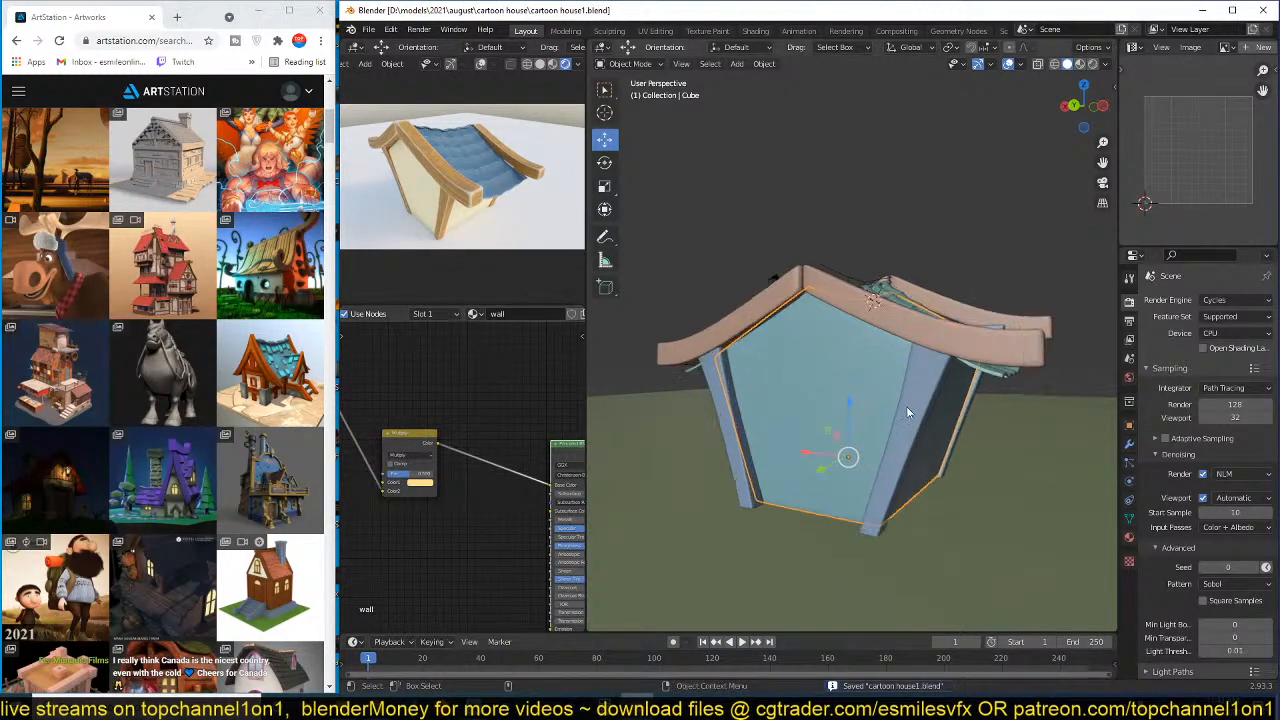
- In the front roof beam's wood material, adjust the pale Mix node's factor and change the other Mix node's yellow-orange Color2 to reddish orange
left_click(979, 331)
middle_click_drag(957, 378, 770, 385)
key("alt+a")
middle_click_drag(908, 394, 825, 419)
left_click(738, 421)
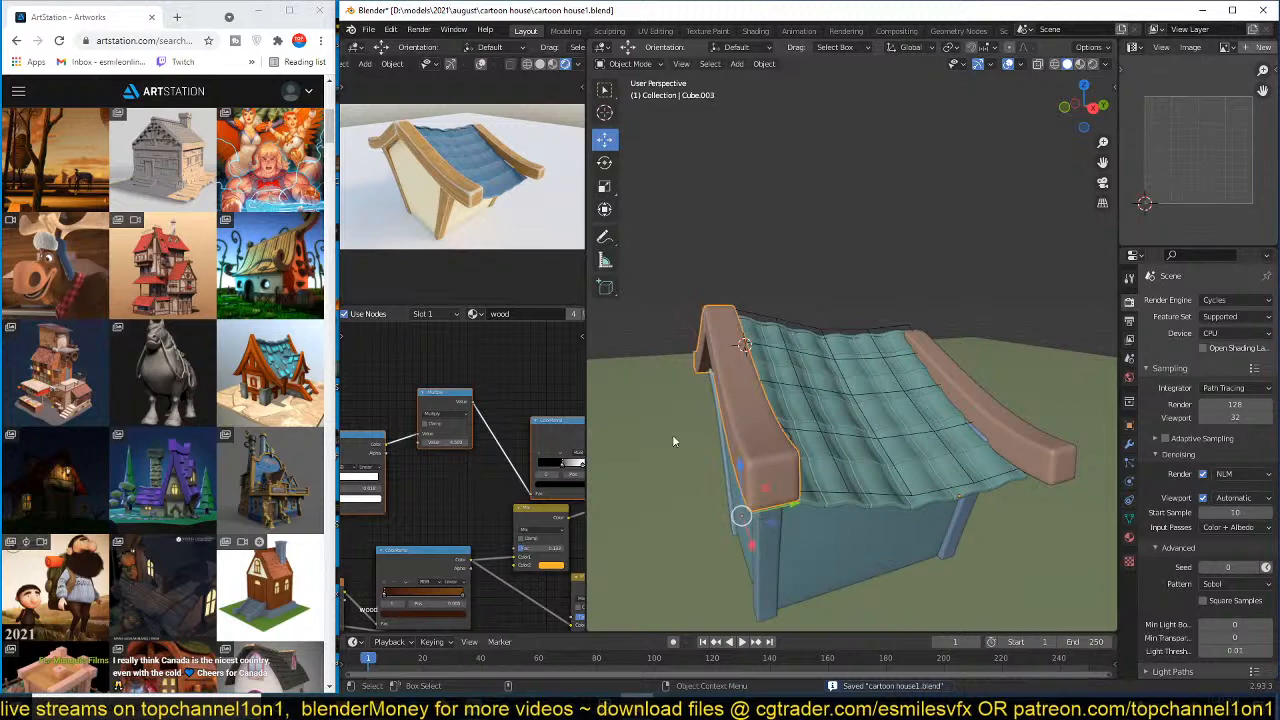
middle_click_drag(530, 468, 390, 442)
scroll(480, 520, "up", 3)
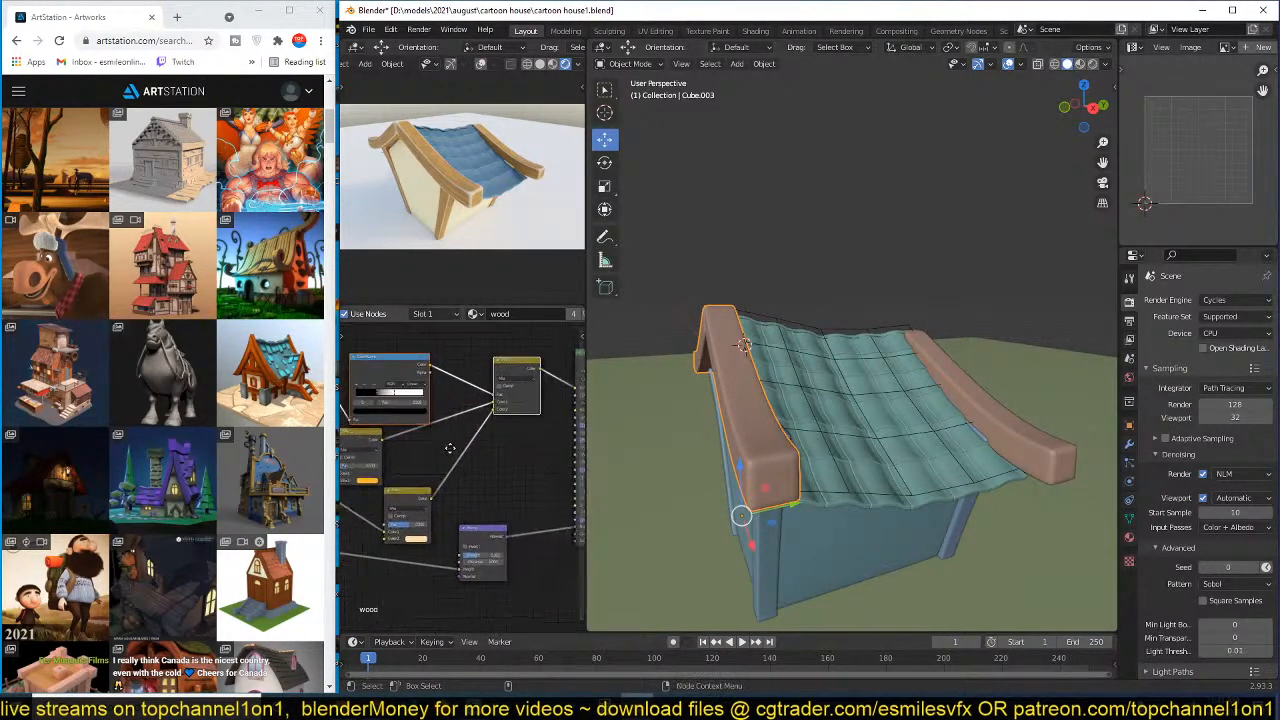
left_click_drag(498, 531, 501, 531)
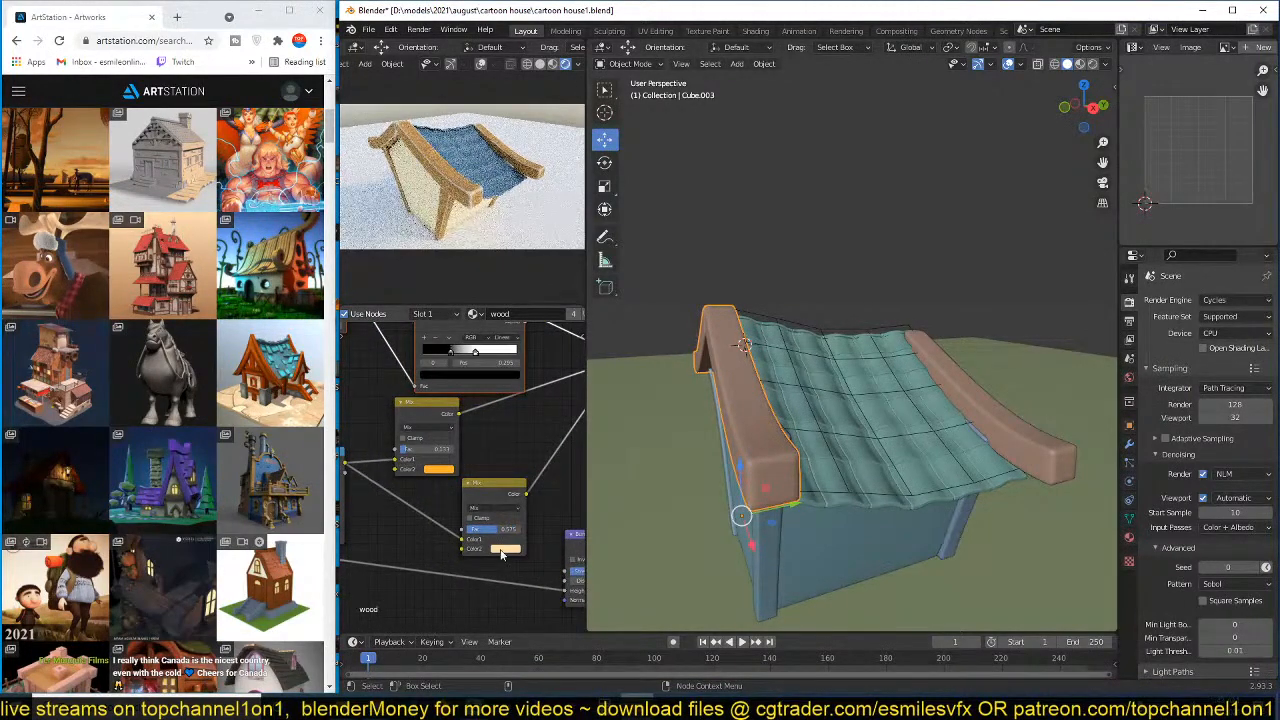
left_click(445, 469)
mouse_move(455, 368)
left_mouse_down()
mouse_move(438, 391)
mouse_move(466, 382)
mouse_move(449, 401)
left_mouse_up()
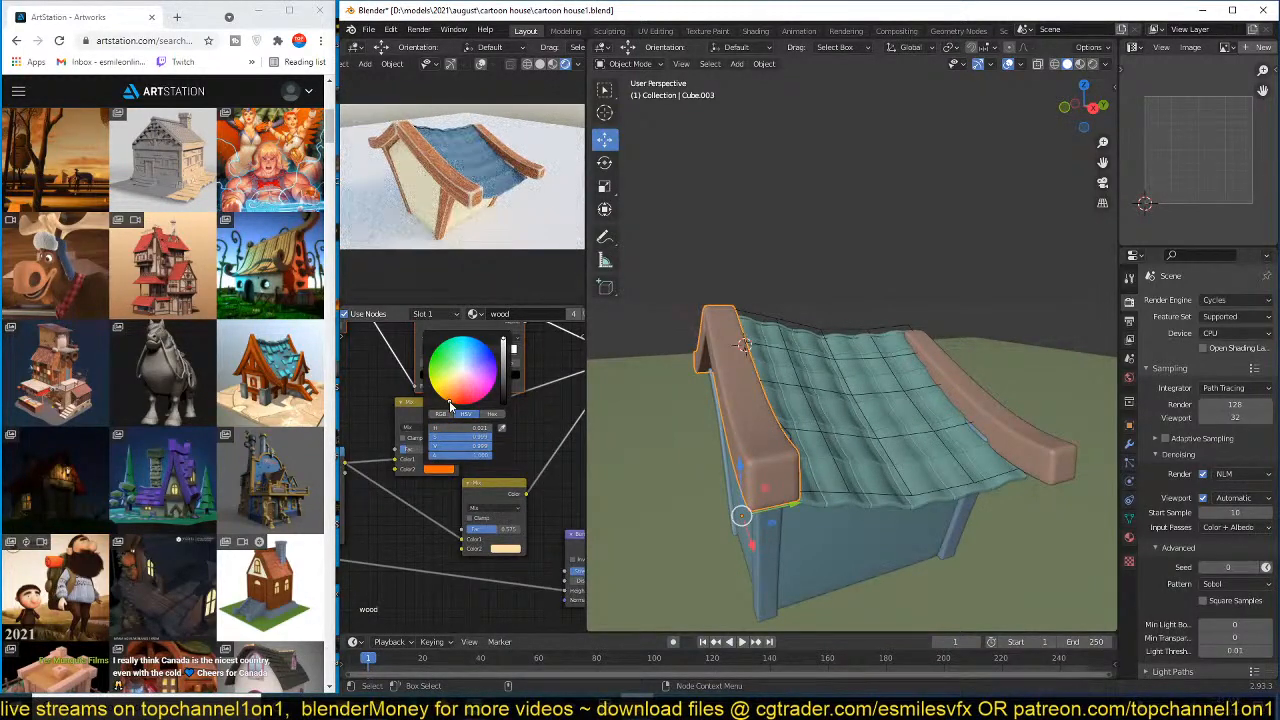
- Copy the Ambient Occlusion, Power and Multiply nodes from the wall's material
left_click(880, 483)
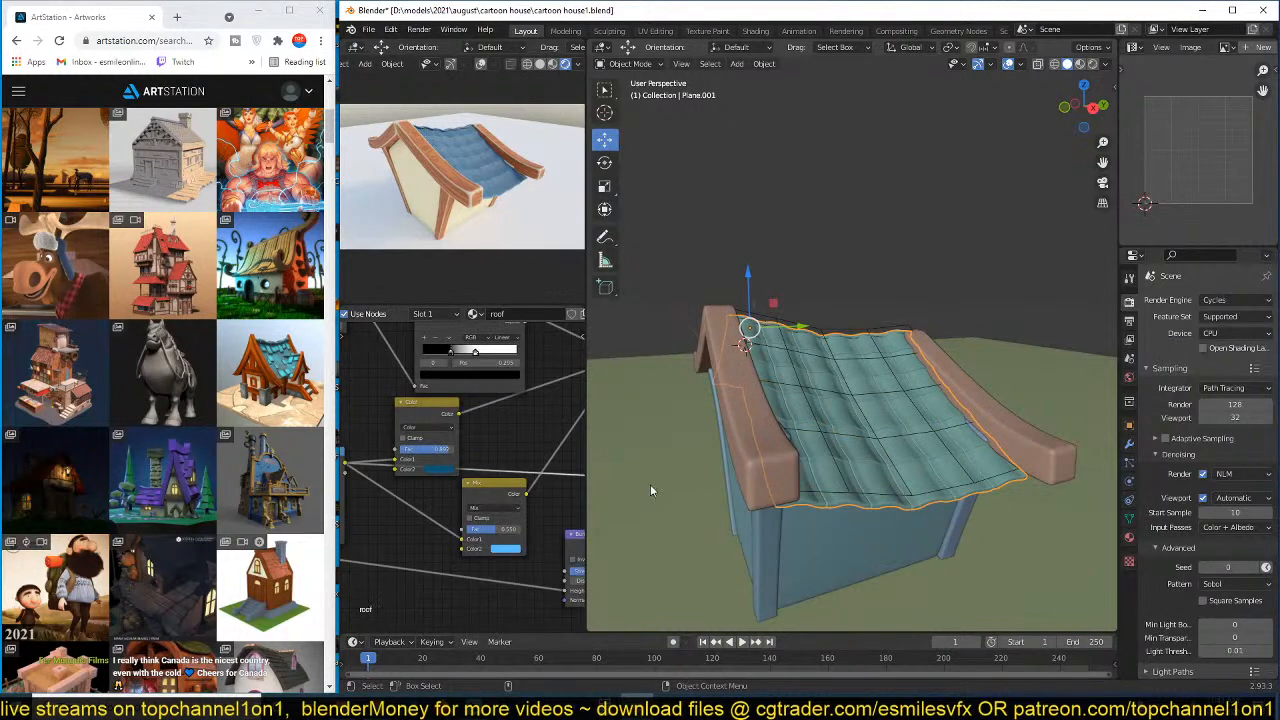
scroll(480, 403, "down", 5)
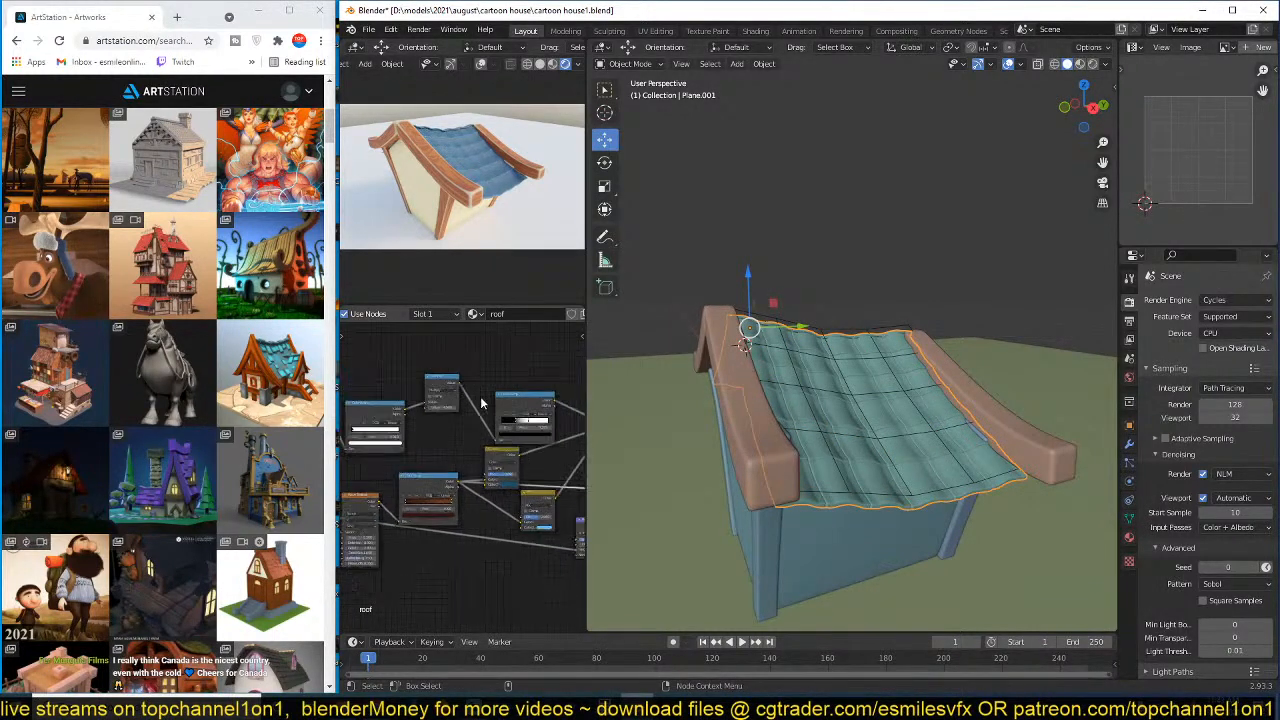
left_click(751, 538)
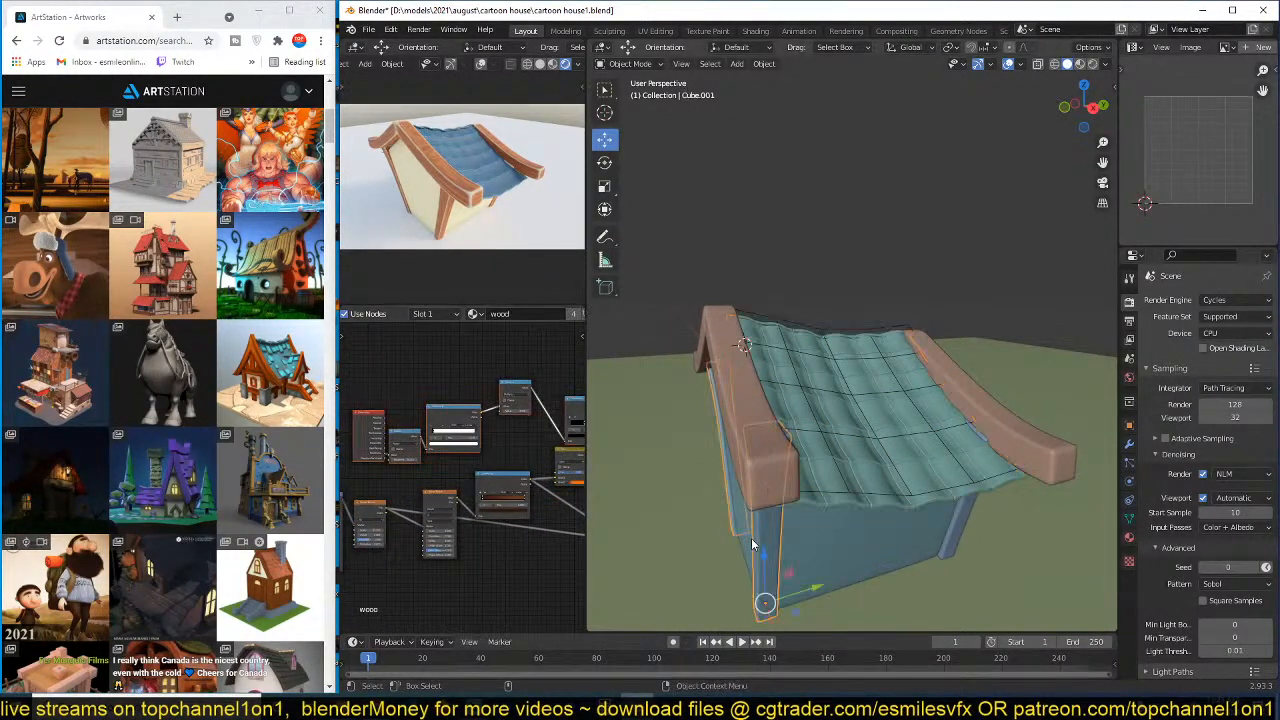
left_click(799, 555)
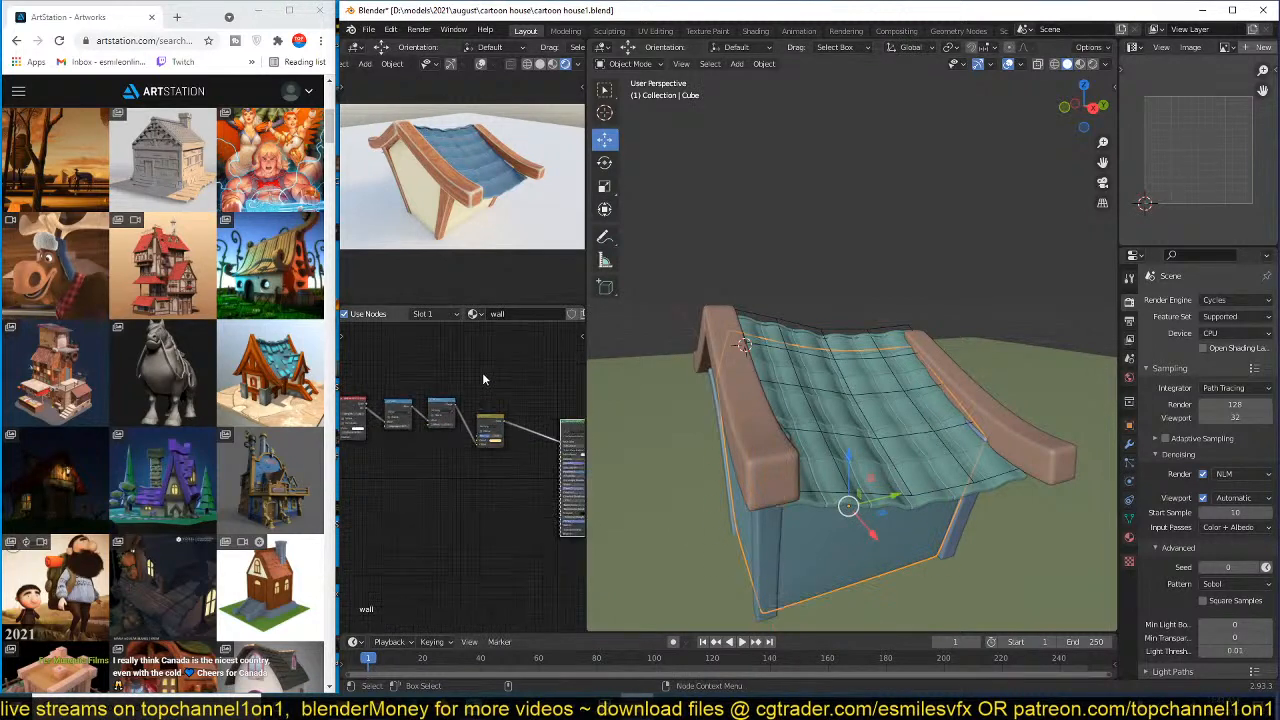
middle_click_drag(482, 372, 536, 411)
left_click_drag(550, 403, 426, 502)
left_click_drag(488, 394, 398, 484)
left_click_drag(520, 396, 400, 476)
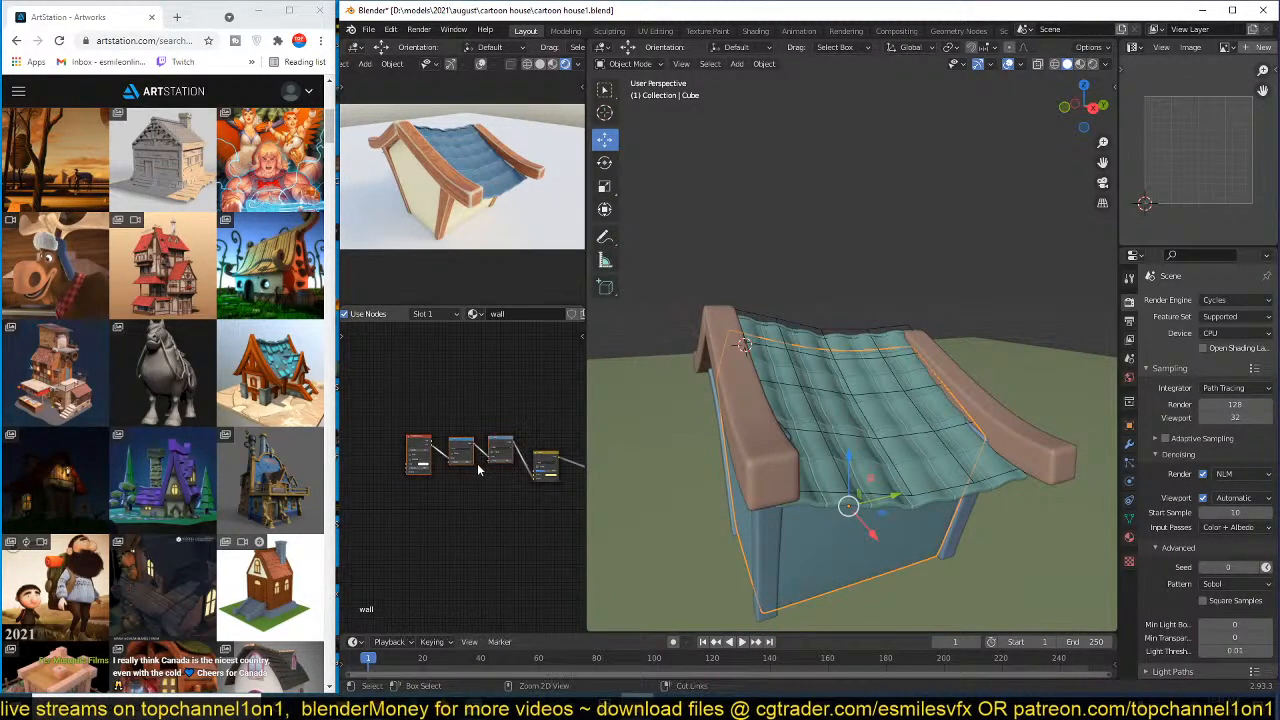
- Paste the copied ambient occlusion nodes into the roof material and place them above its existing nodes
left_click(888, 506)
left_click(858, 505)
middle_click_drag(453, 499, 375, 484)
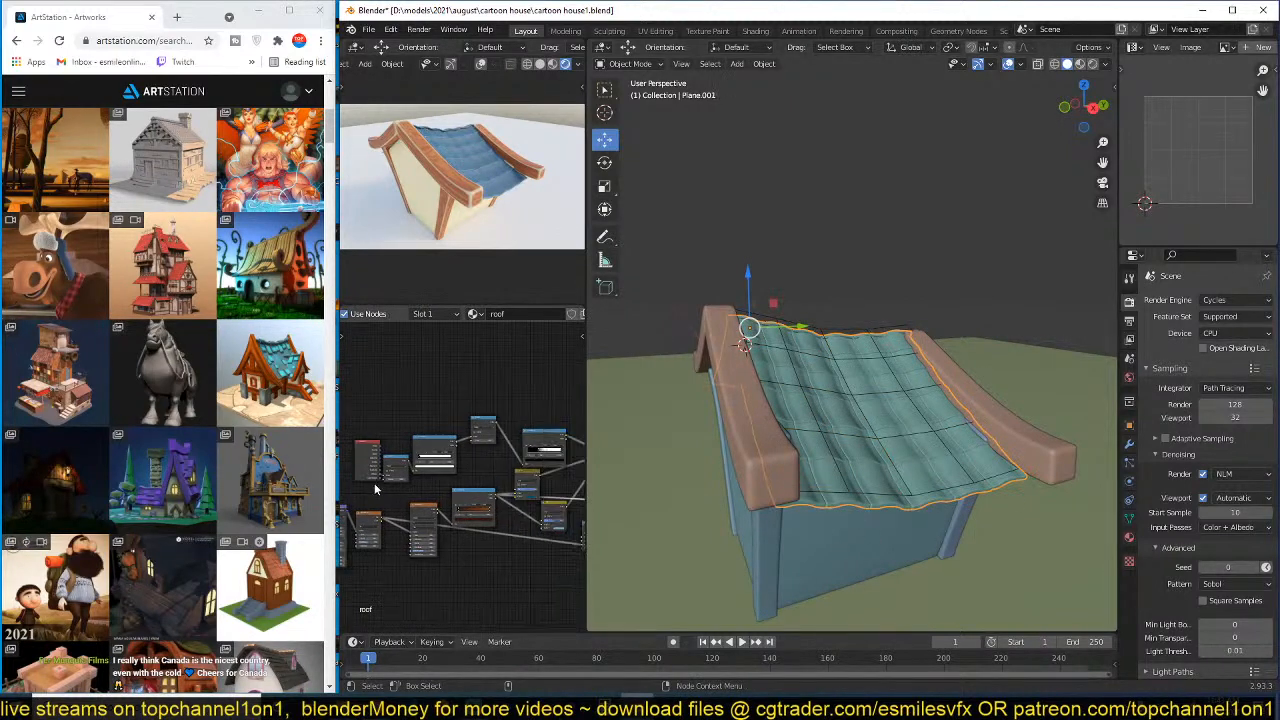
middle_click_drag(467, 473, 391, 481)
key("ctrl+v")
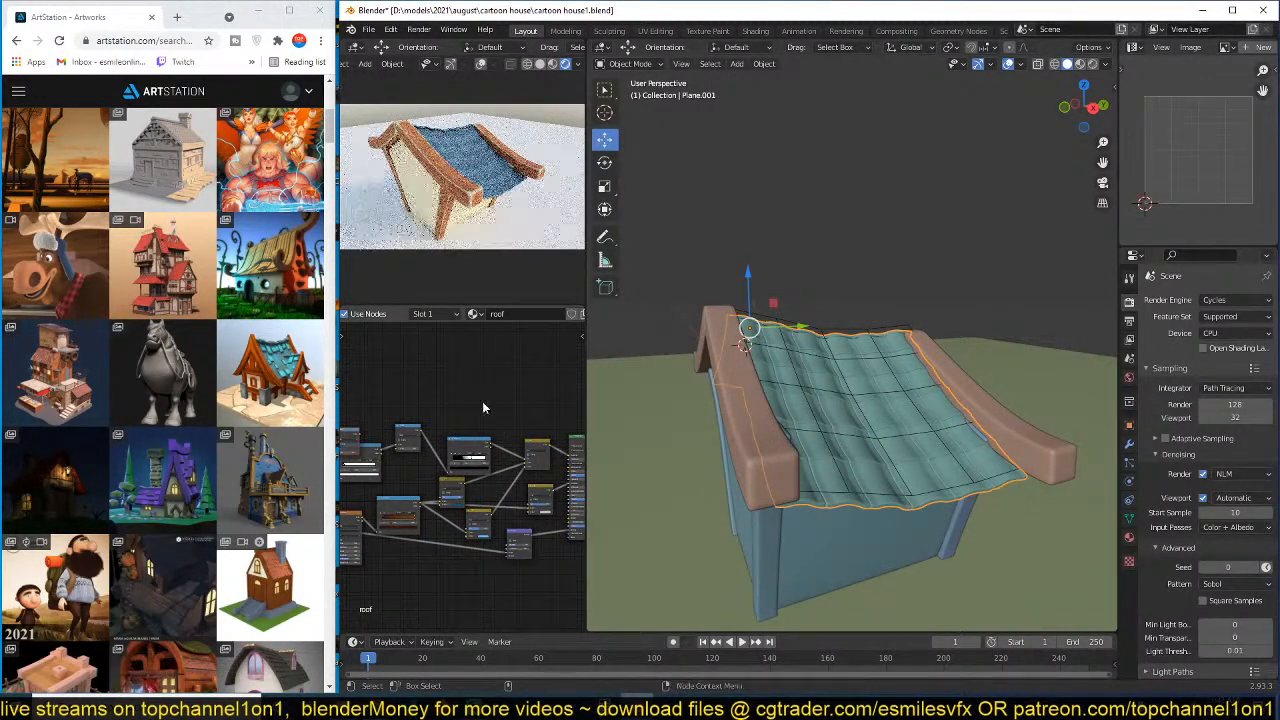
key("g")
left_click(568, 370)
middle_click_drag(524, 422, 456, 428)
scroll(498, 413, "up", 2)
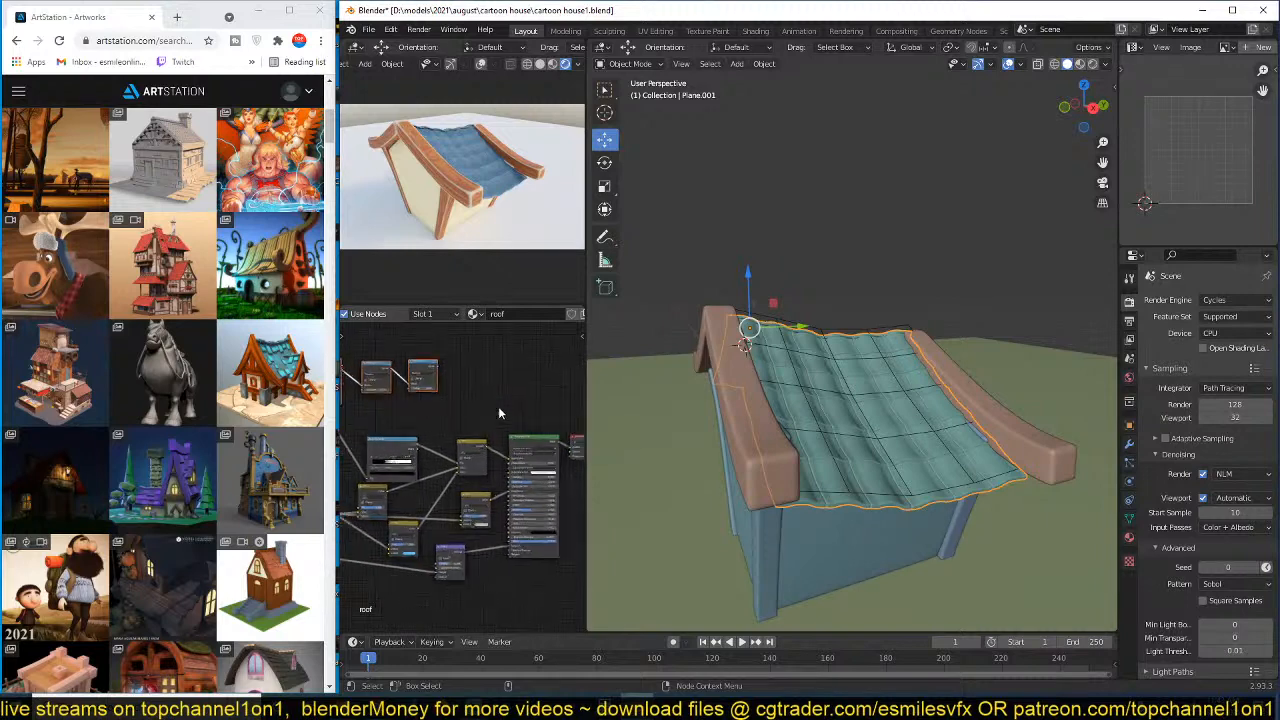
- Move the pasted Multiply node closer to the shader and blend its output with the roof color output through a new Mix node
left_click(426, 365)
left_click_drag(426, 365, 484, 392)
scroll(484, 400, "up", 4)
right_click_drag(486, 434, 529, 389, "ctrl+shift")
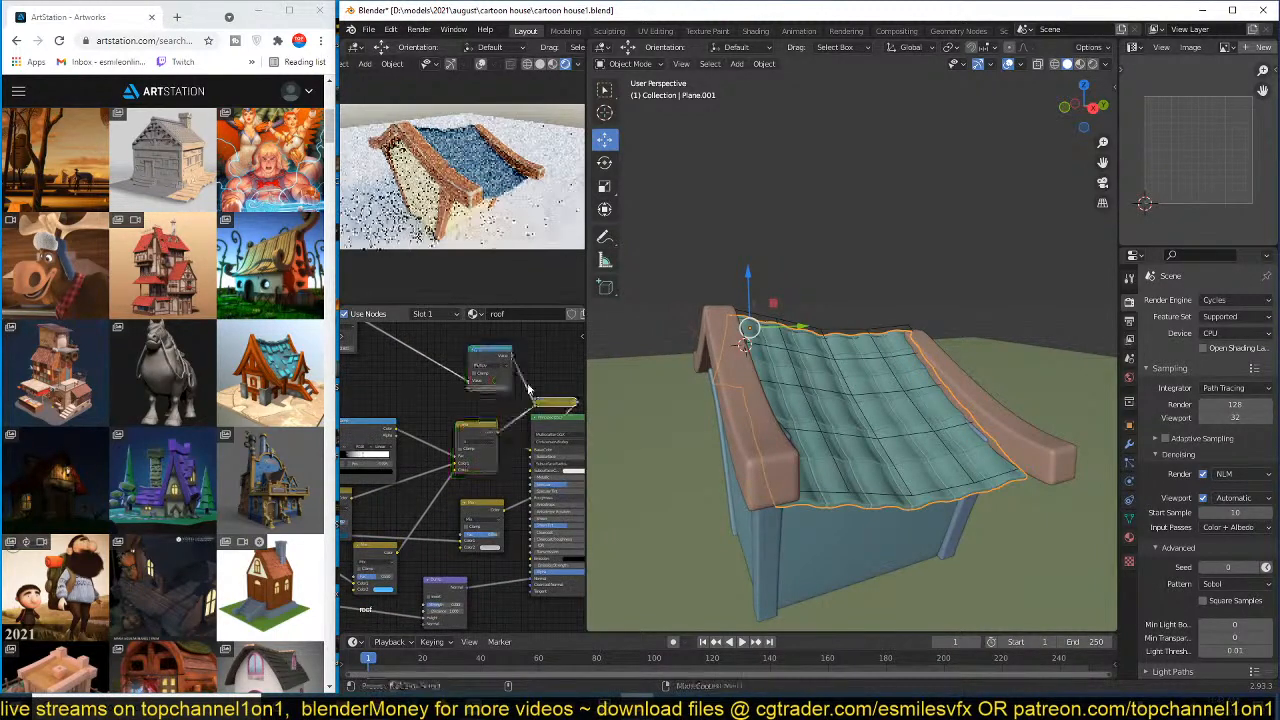
middle_click_drag(536, 394, 429, 398)
scroll(445, 406, "up", 3)
left_click(423, 388)
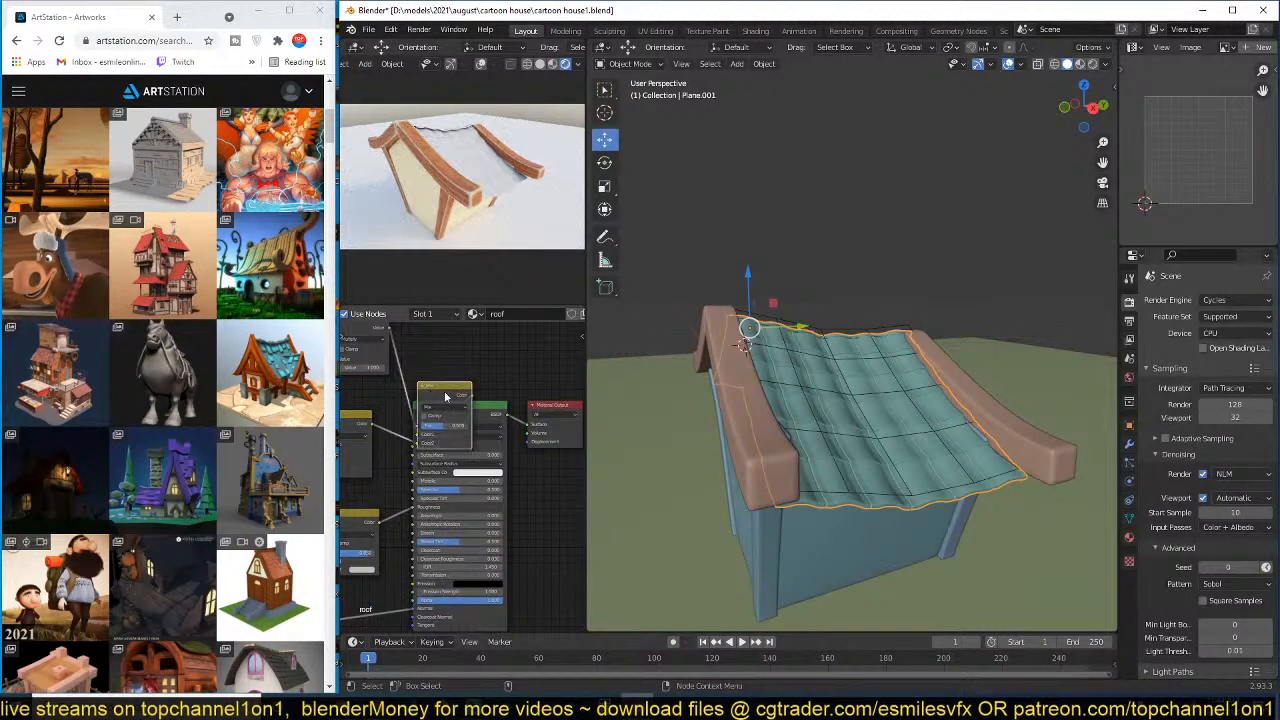
- Rearrange the roof nodes so the new Mix node sits clear of the Principled BSDF, and save the file
left_click_drag(445, 392, 422, 322)
left_click_drag(572, 364, 480, 425)
left_click_drag(442, 405, 518, 396)
middle_click_drag(432, 418, 474, 509)
left_click(474, 509)
key("ctrl+s")
left_click_drag(476, 437, 493, 458)
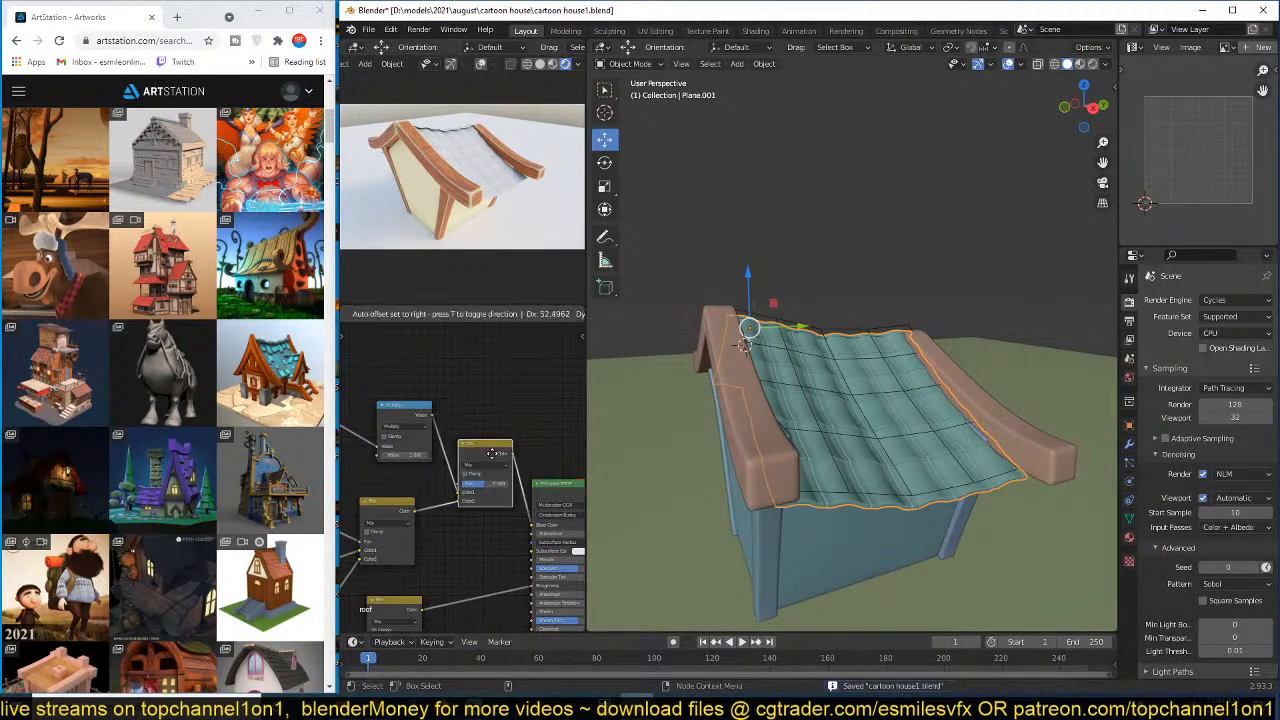
- Set the new Mix node to Multiply blending and swap its inputs, with roof color in Color1 and ambient occlusion in Color2
scroll(493, 458, "up", 1)
left_click(493, 461)
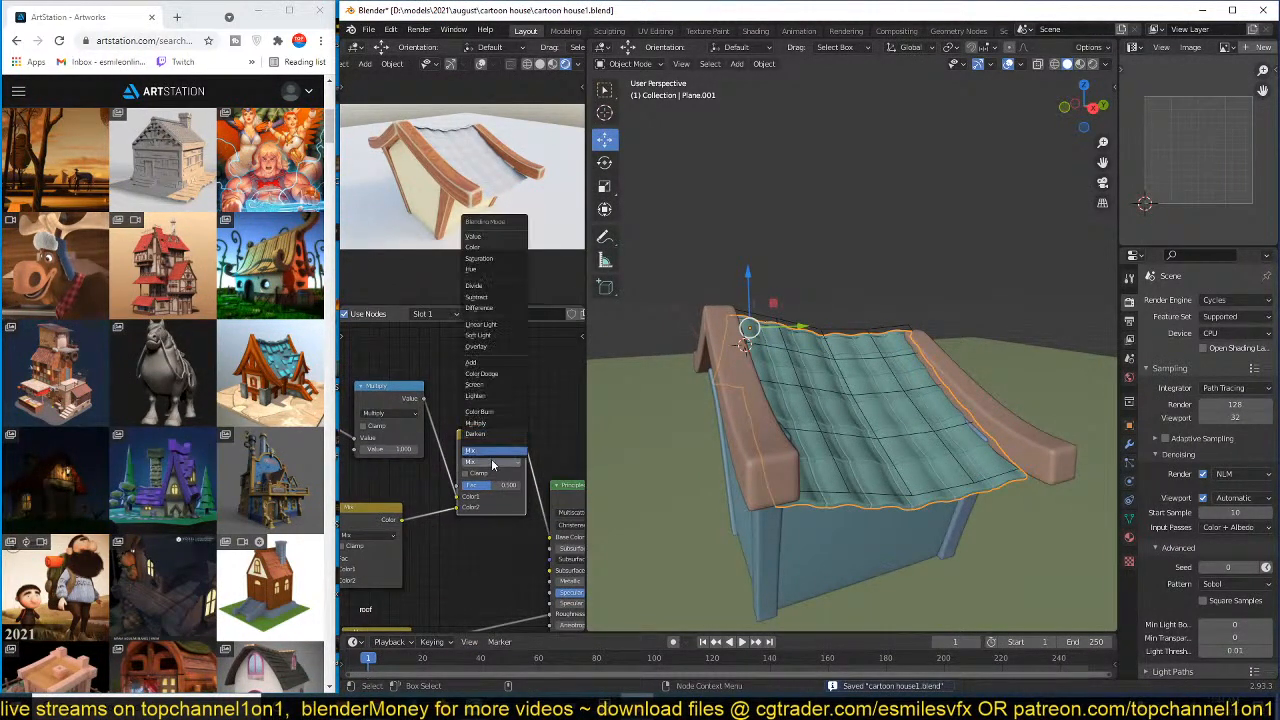
left_click(506, 426)
scroll(461, 543, "up", 1)
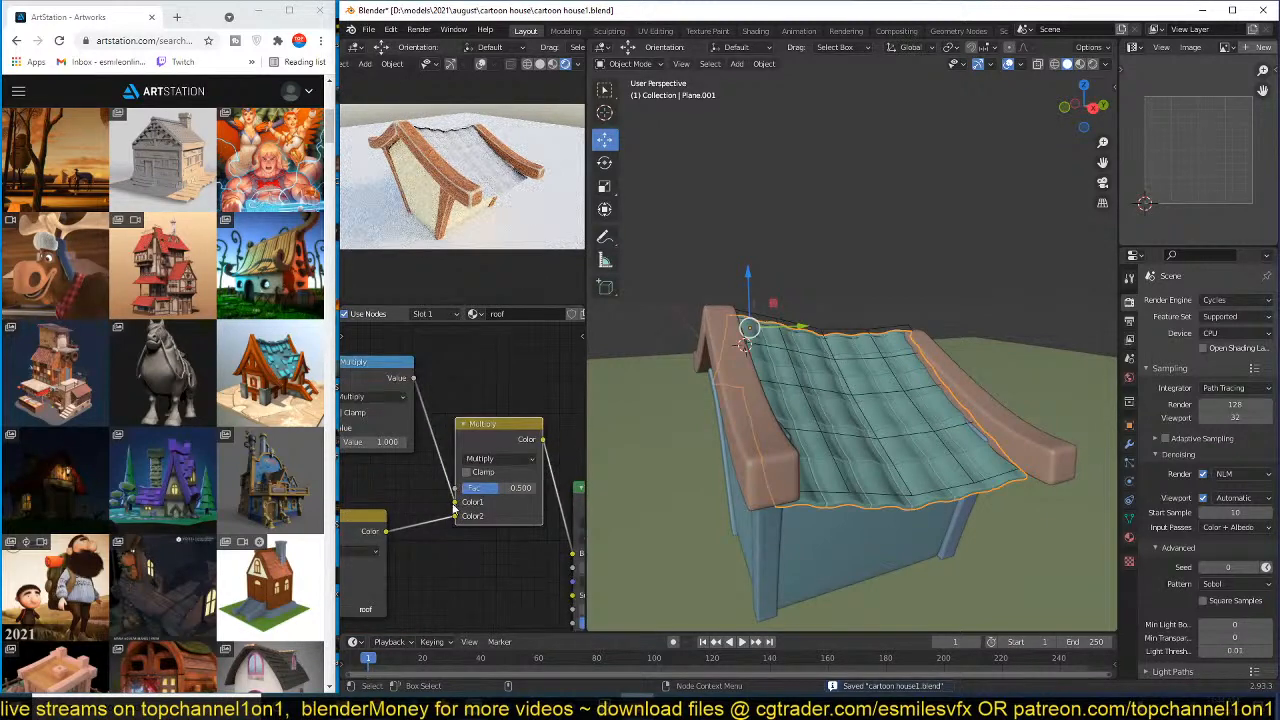
left_click_drag(456, 514, 456, 518)
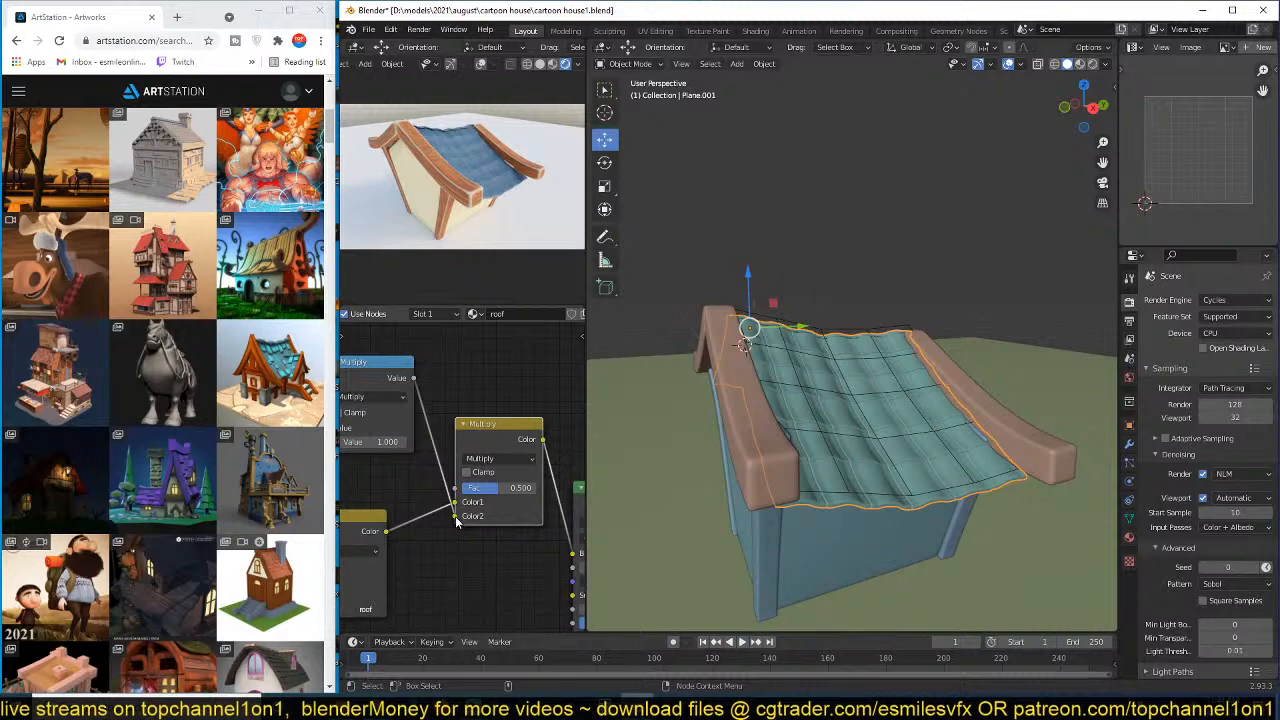
- Set the roof's Multiply blending factor to 0.942 and save the file
key("ctrl+s")
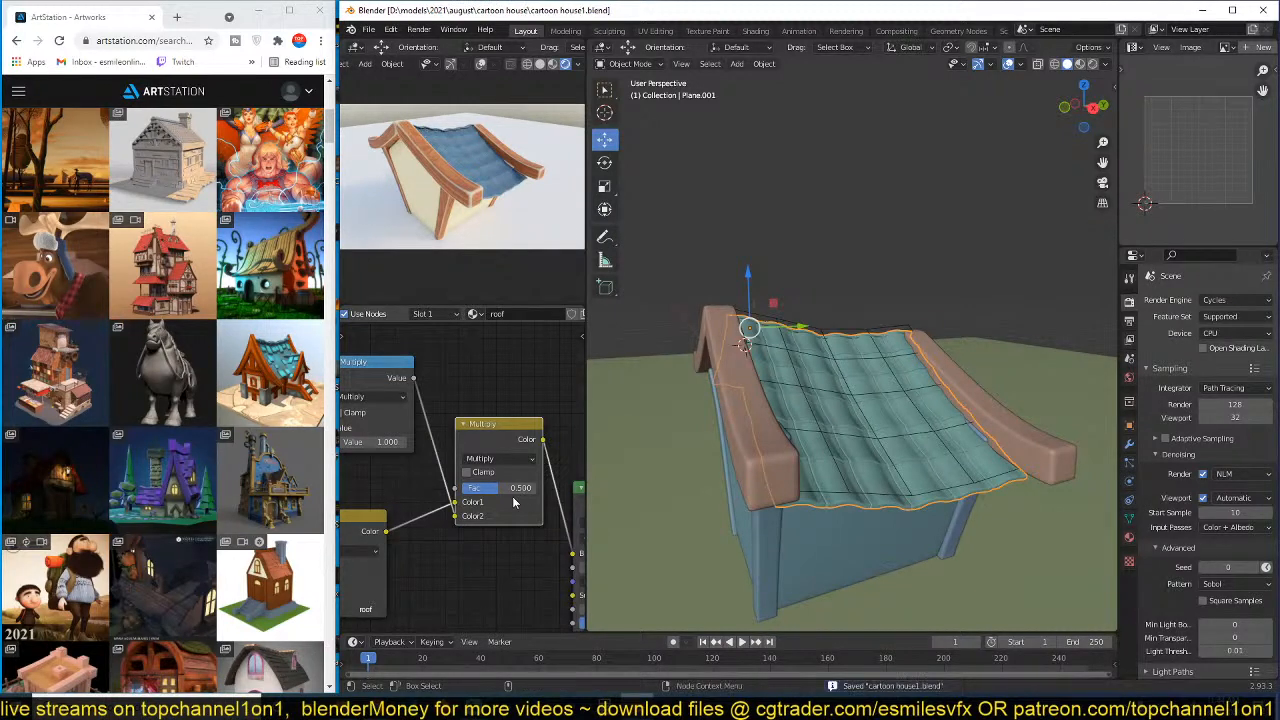
left_click_drag(493, 487, 526, 487)
key("ctrl+s")
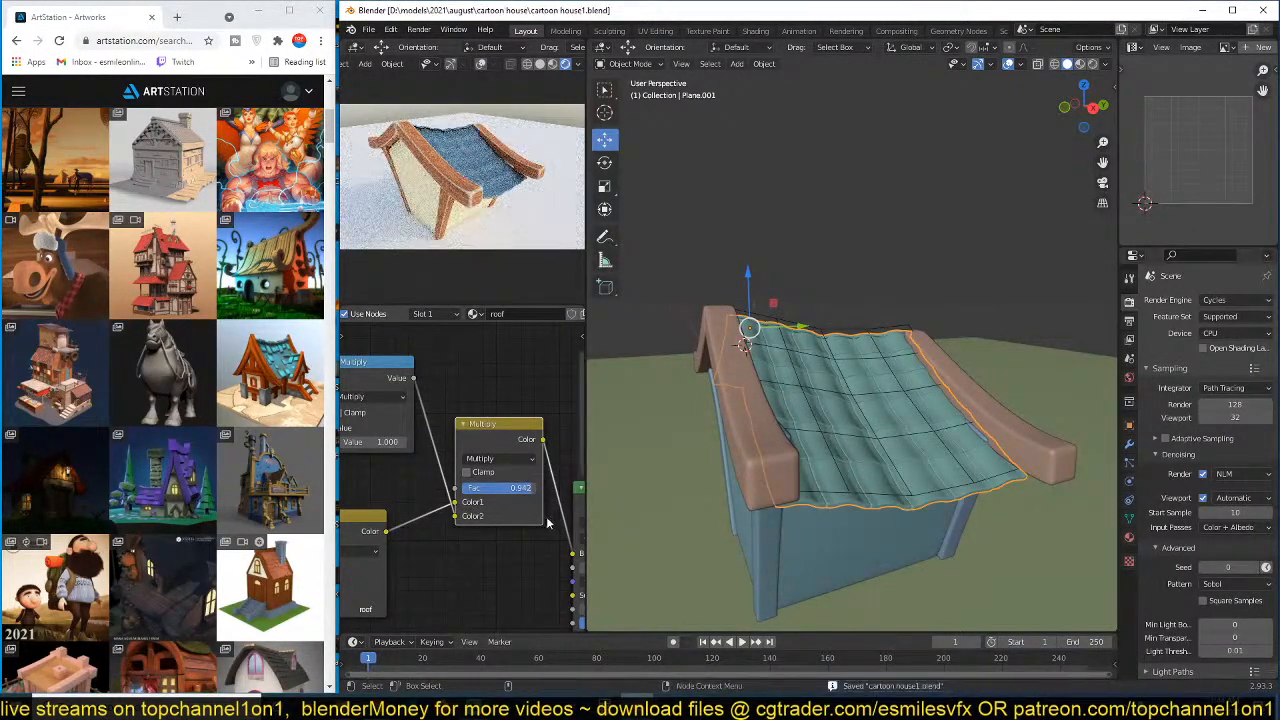
- Nudge the front roof beam slightly along the Z axis, deselect it and save the file
middle_click_drag(678, 455, 853, 356)
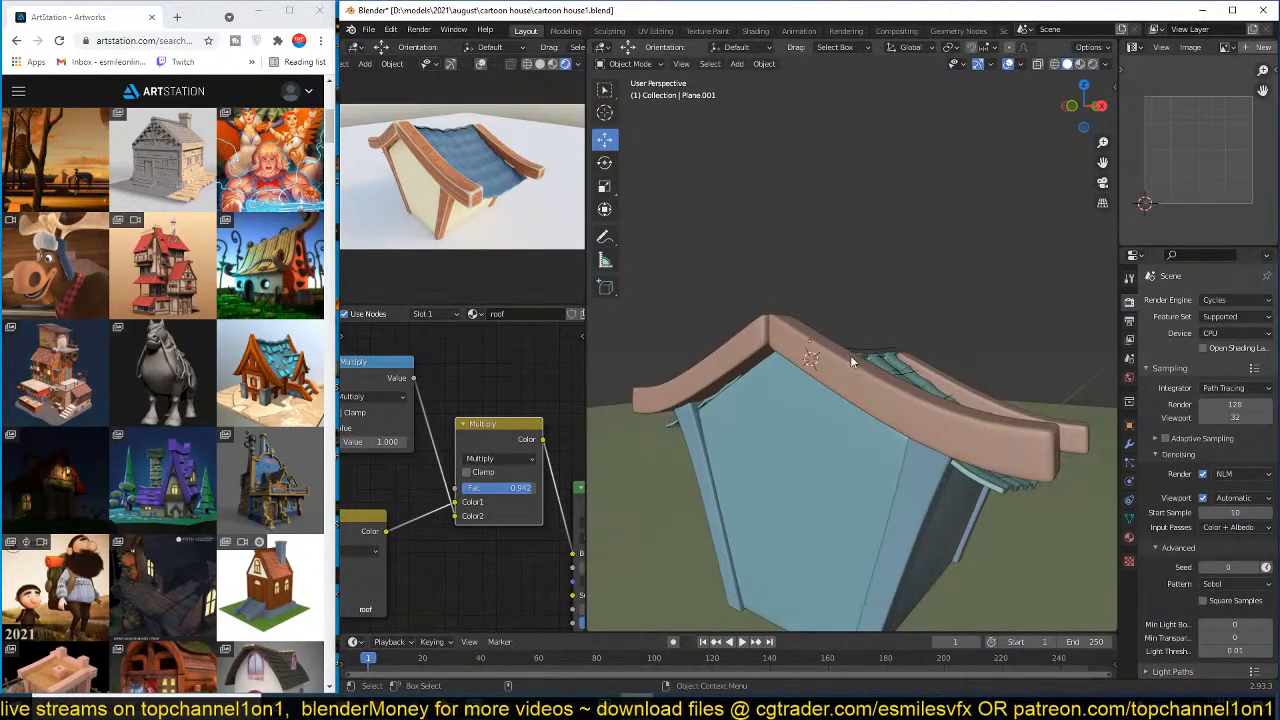
left_click(853, 356)
key("g")
key("z")
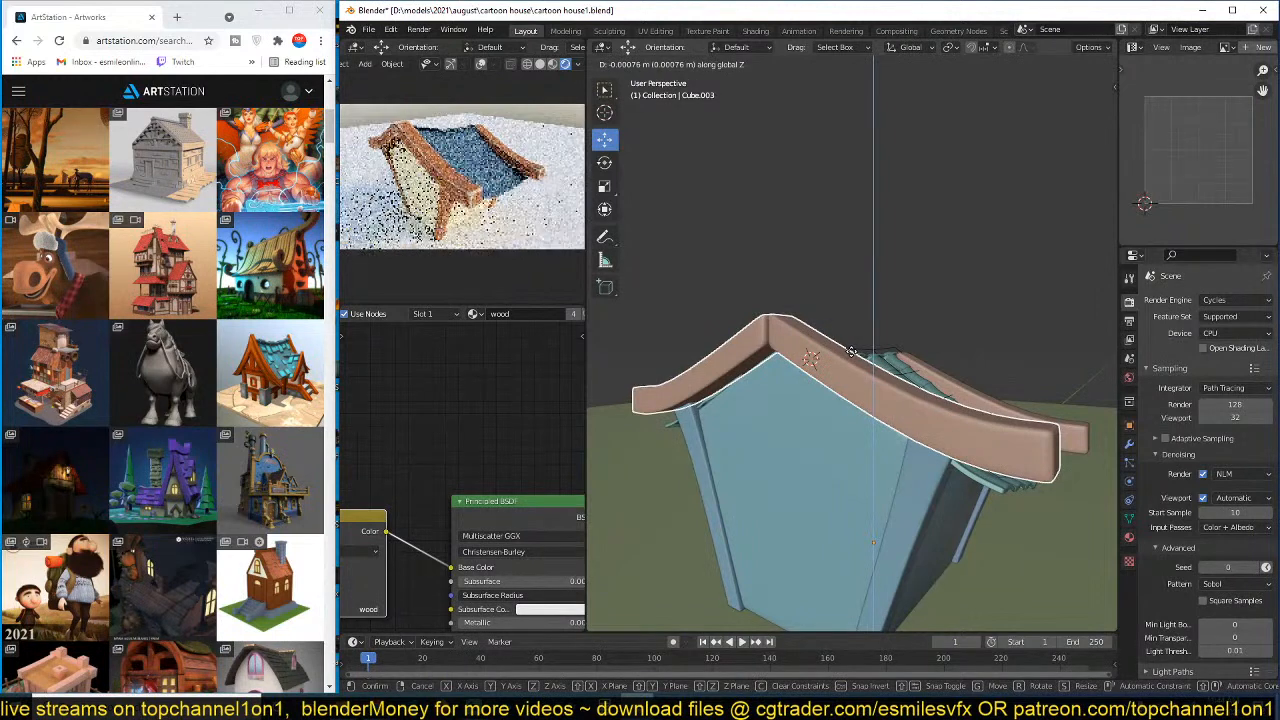
left_click(854, 358)
key("alt+a")
middle_click_drag(843, 366, 822, 406)
key("ctrl+s")
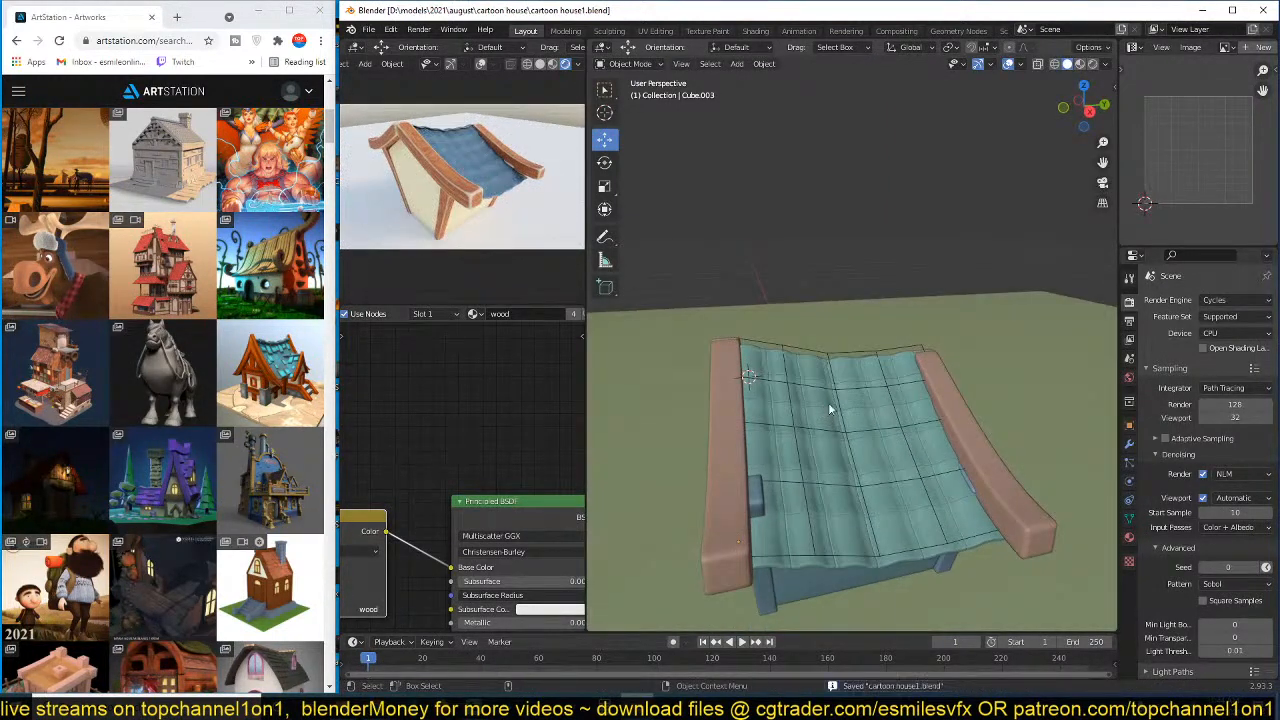
- Duplicate the front roof beam and place the copy just behind it over the roof tiles
left_click(715, 432)
key("shift+d")
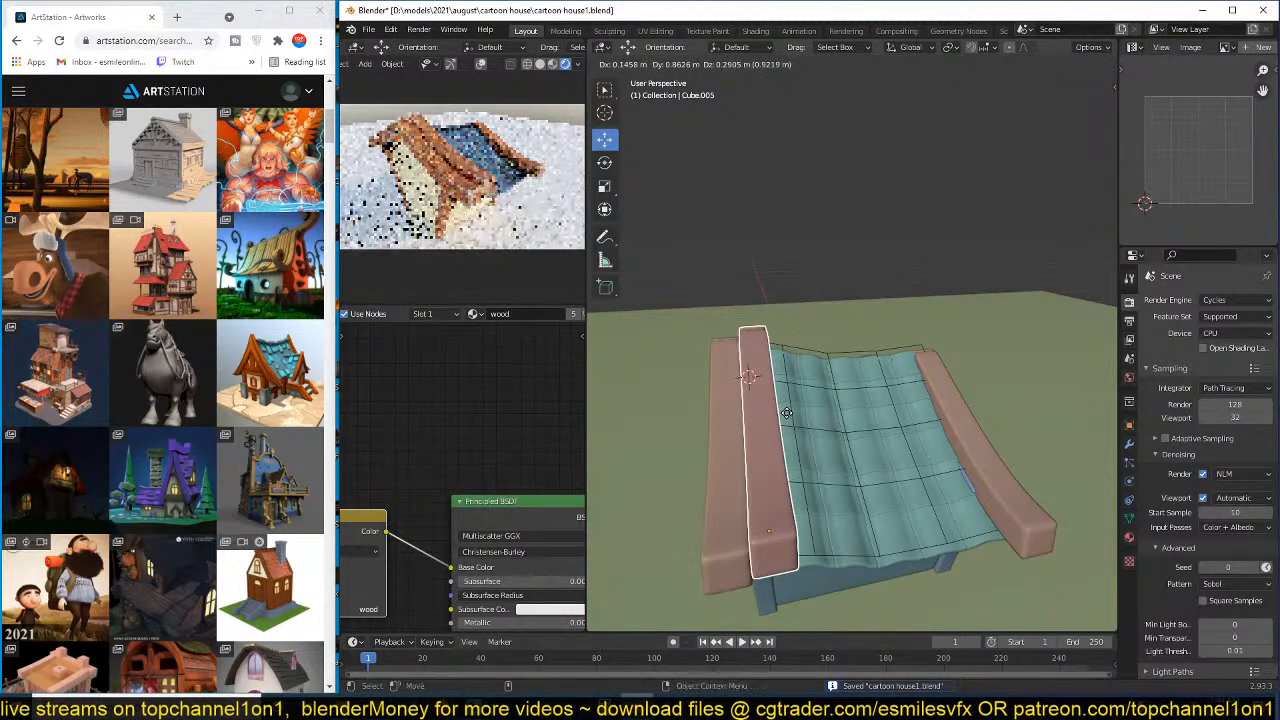
left_click(892, 430)
middle_click_drag(878, 335, 851, 290)
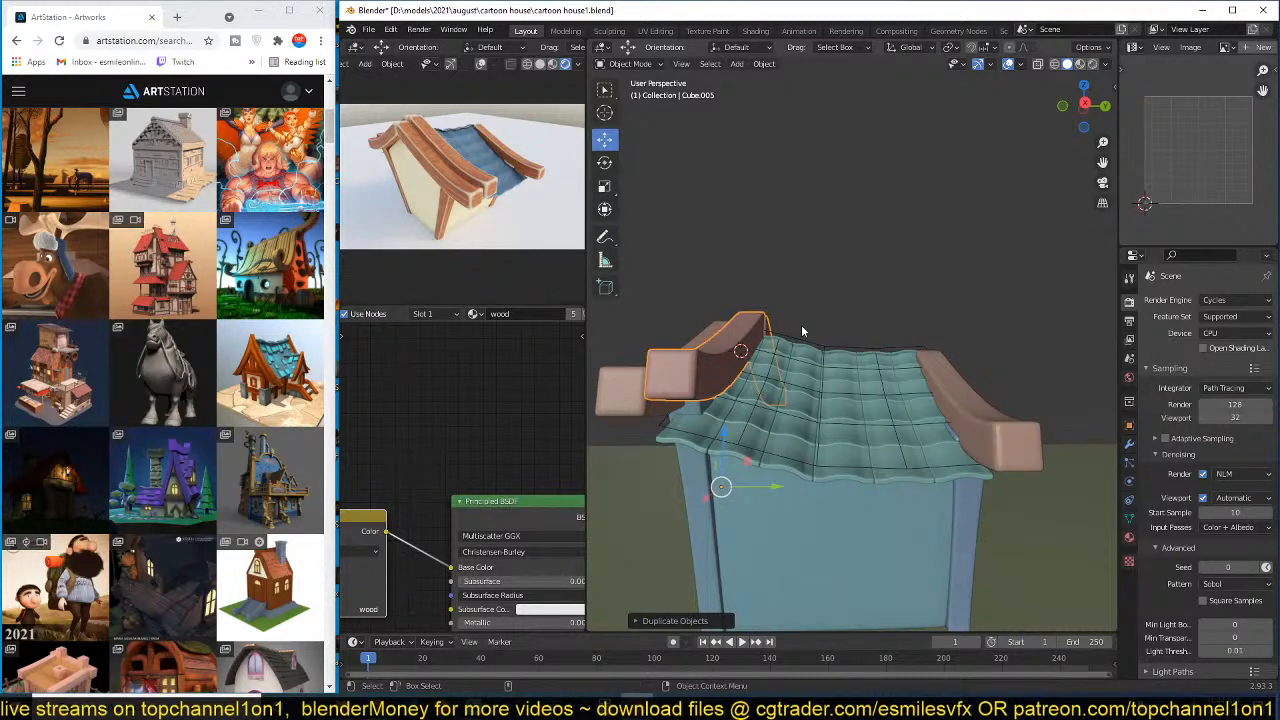
key("shift+d")
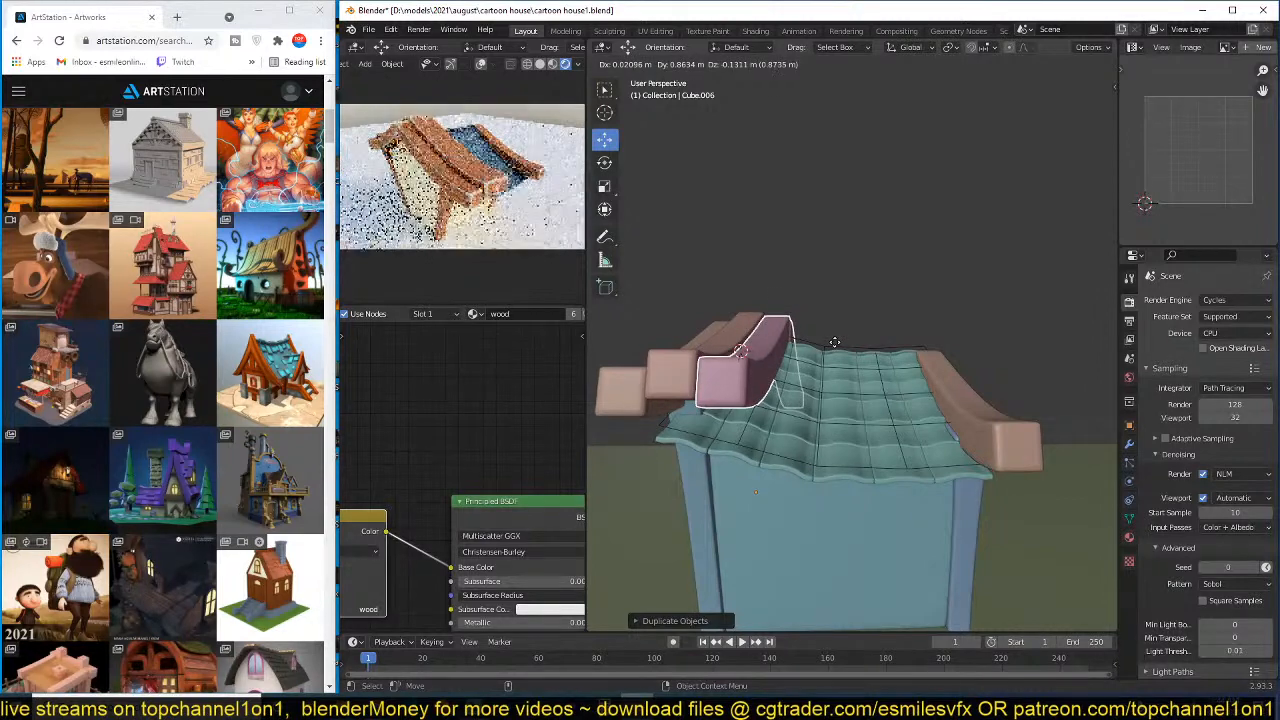
left_click(836, 347)
key("x")
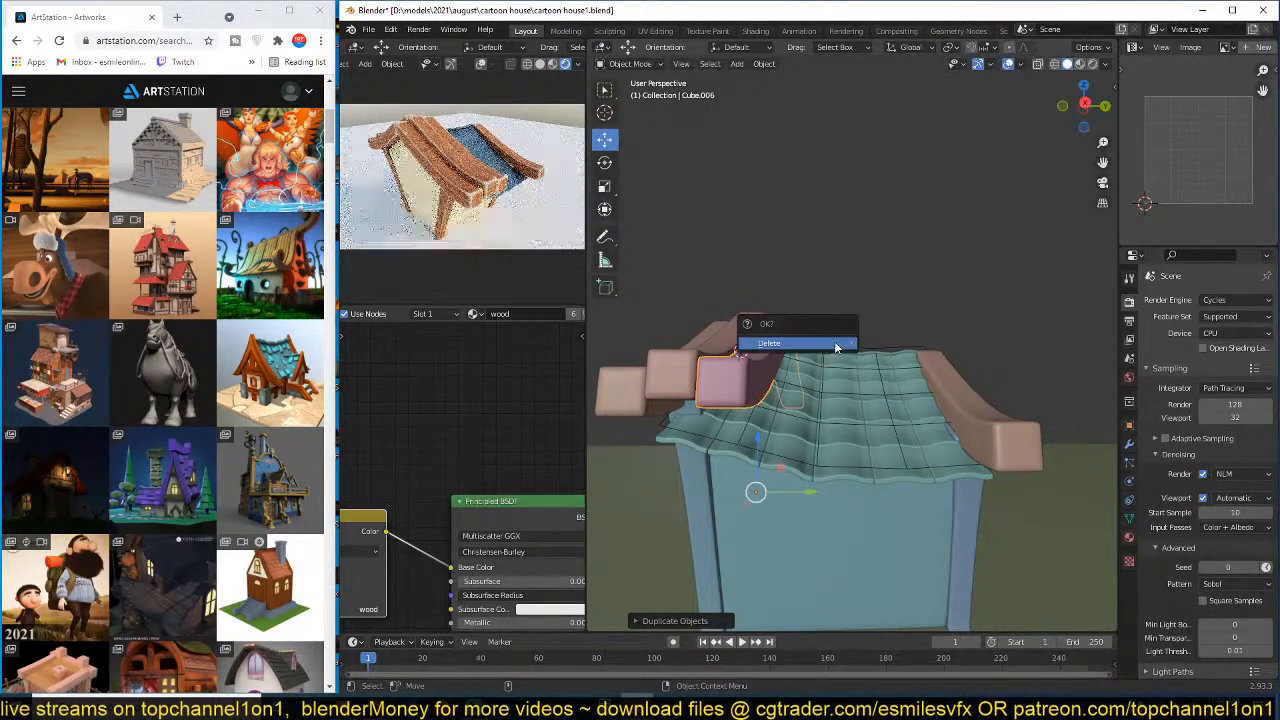
left_click(836, 346)
- Remove the Mirror modifier from the duplicated beam, keeping its Bevel and Subdivision modifiers
left_click(756, 355)
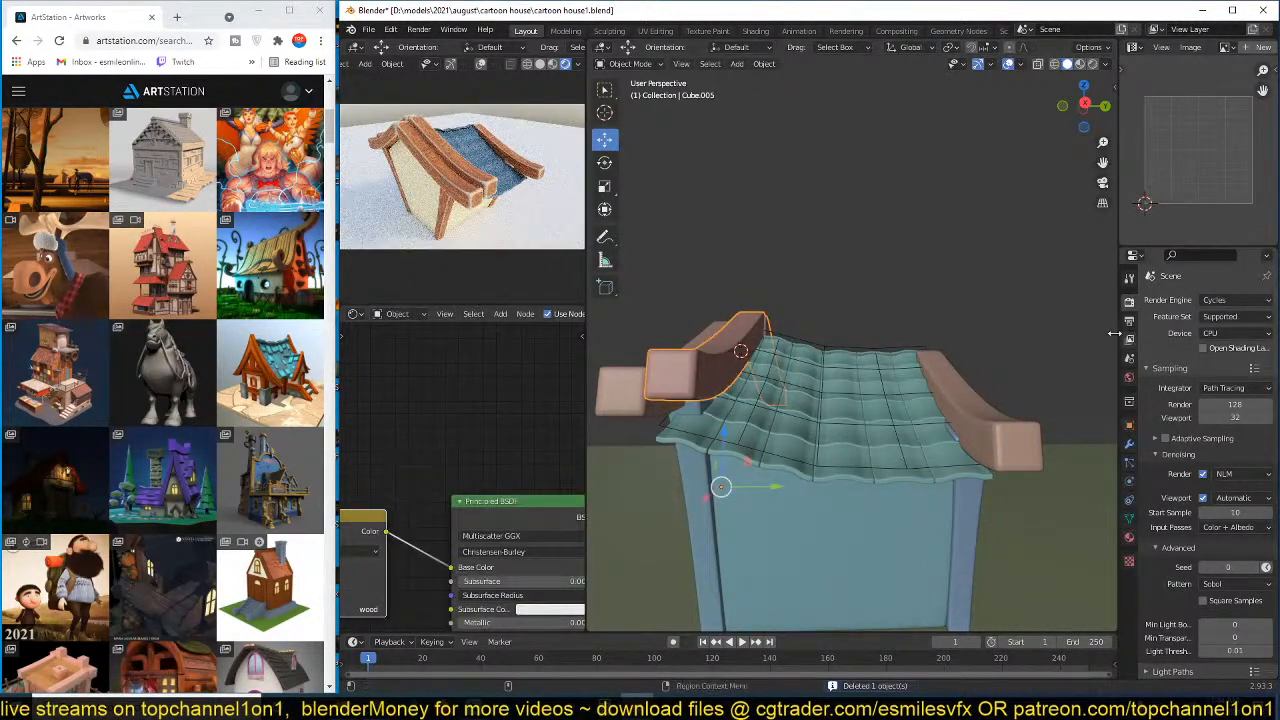
left_click(1129, 443)
left_click(1250, 360)
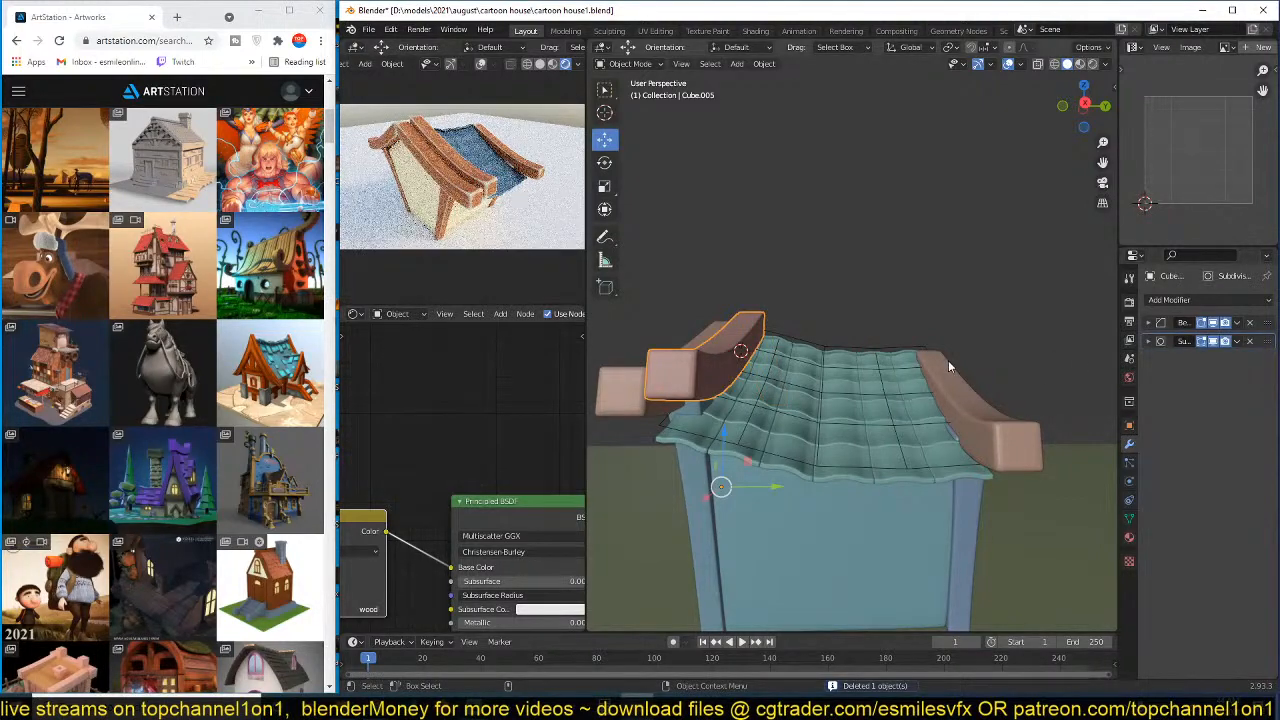
- In top view, rotate the half beam lengthwise along the roof and move it over the ridge
key("KP_7")
key("r")
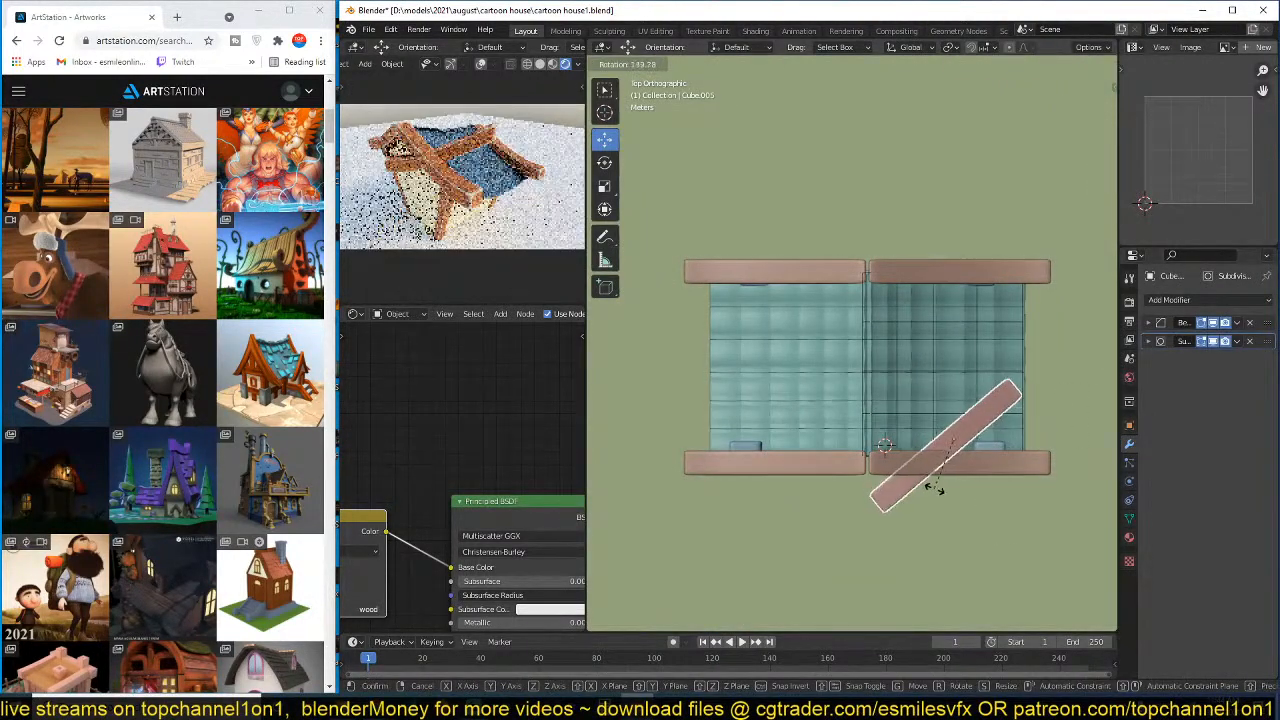
left_click(955, 470)
key("g")
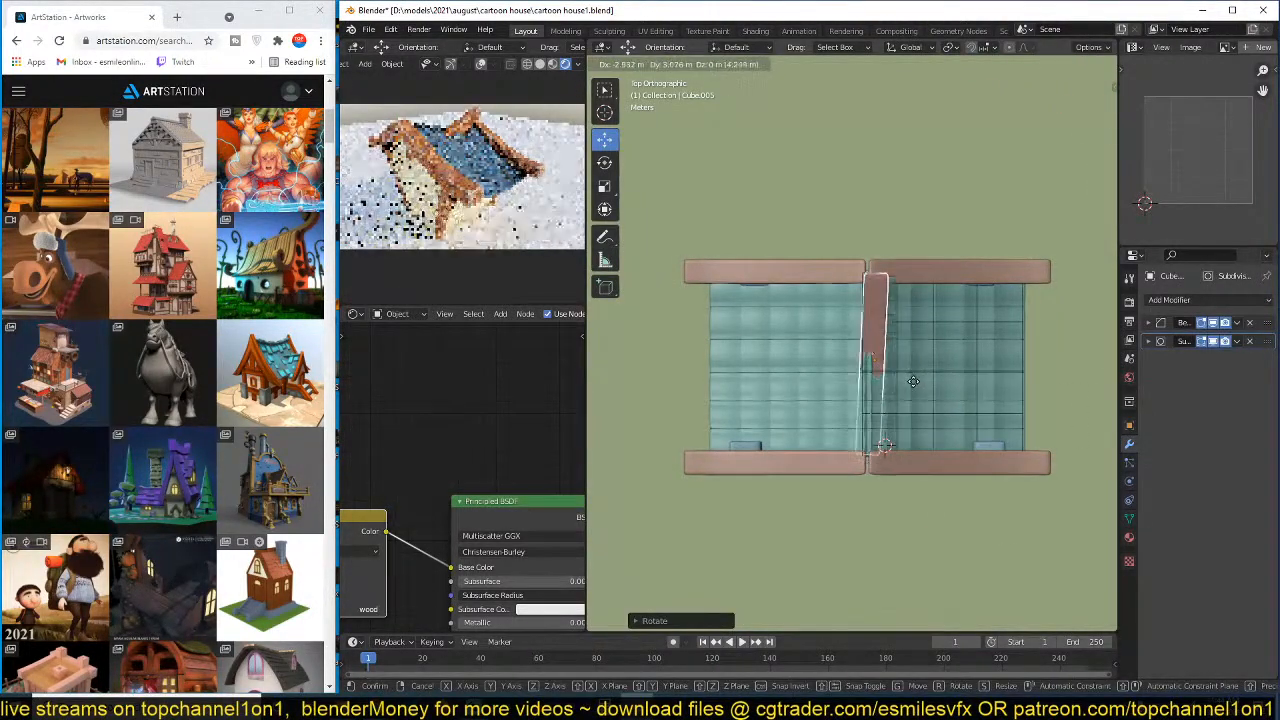
left_click(913, 381)
key("r")
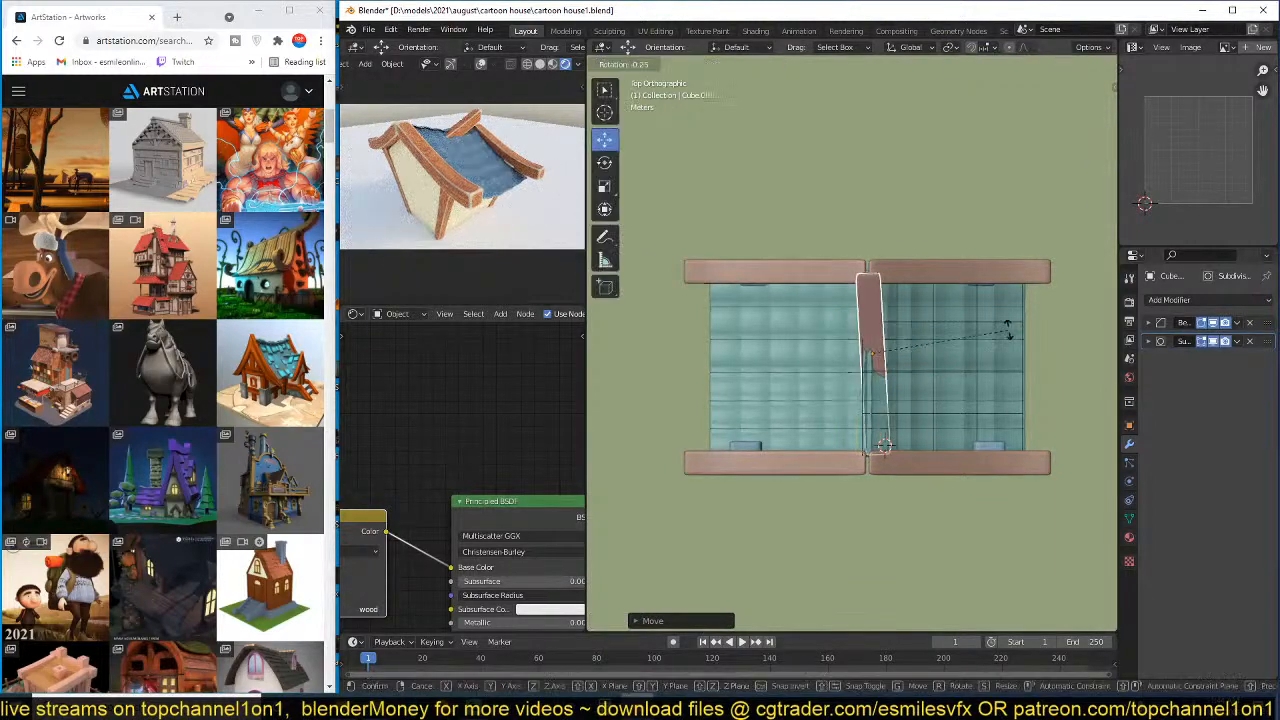
left_click(1008, 336)
- In right view, tilt the beam to follow the curve of the roof ridge and move it on top of the ridge
key("KP_3")
key("r")
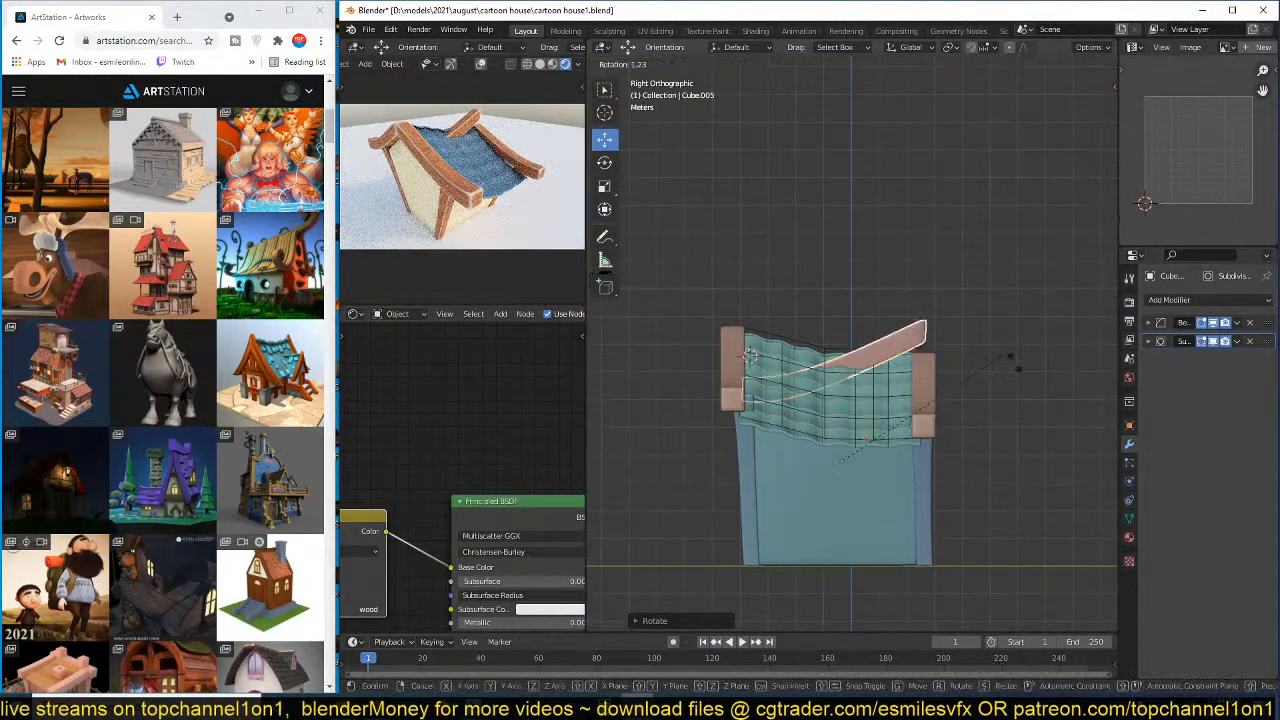
left_click(973, 458)
key("g")
left_click(905, 424)
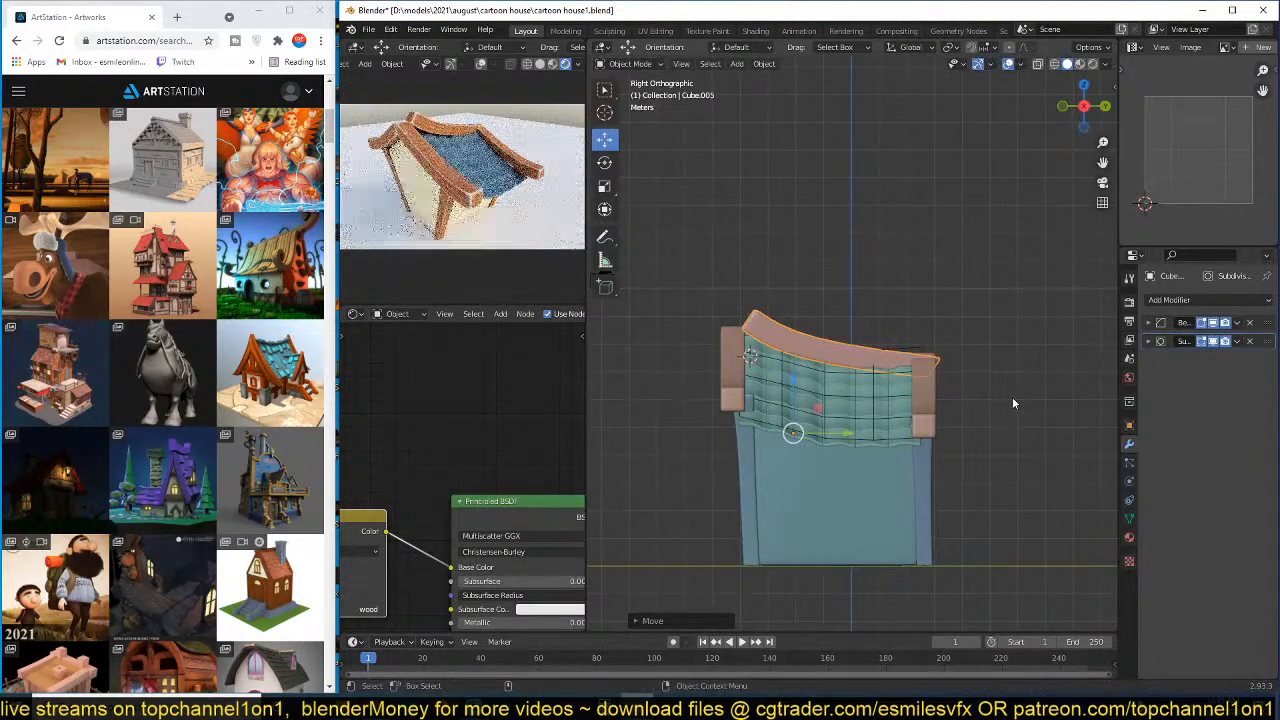
- Set the ridge beam's origin to the middle of its geometry and rotate the beam so it lies more level over the roof
right_click(947, 355)
mouse_move(940, 402)
left_click(1005, 410)
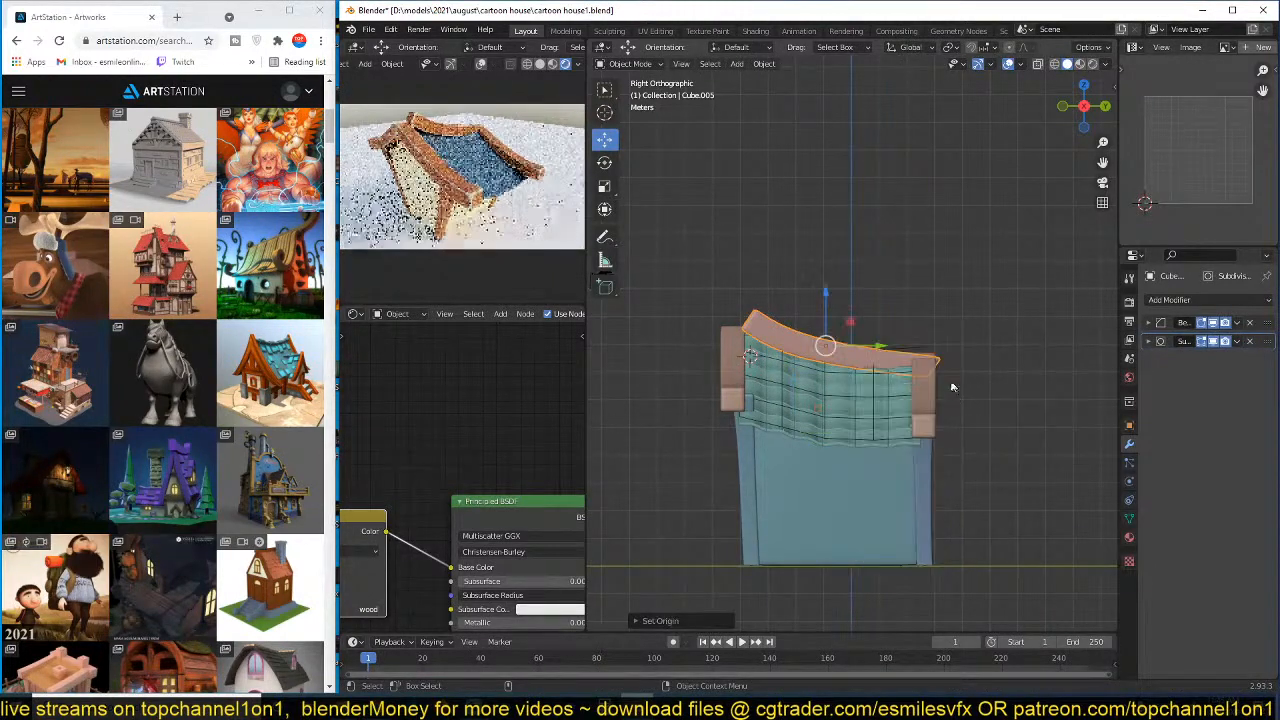
key("r")
left_click(962, 371)
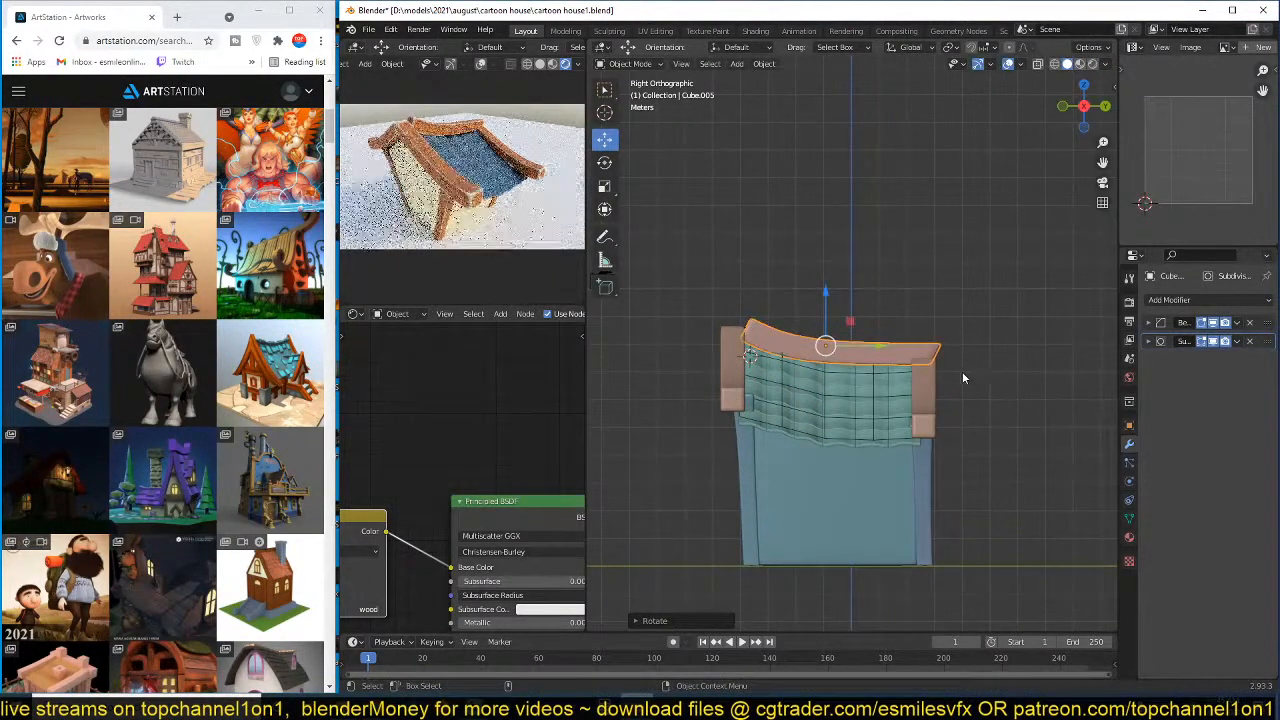
- Enlarge and reposition the ridge beam so it overhangs the gable beams at both ends, and save the file
key("g")
left_click(951, 370)
key("s")
left_click(995, 386)
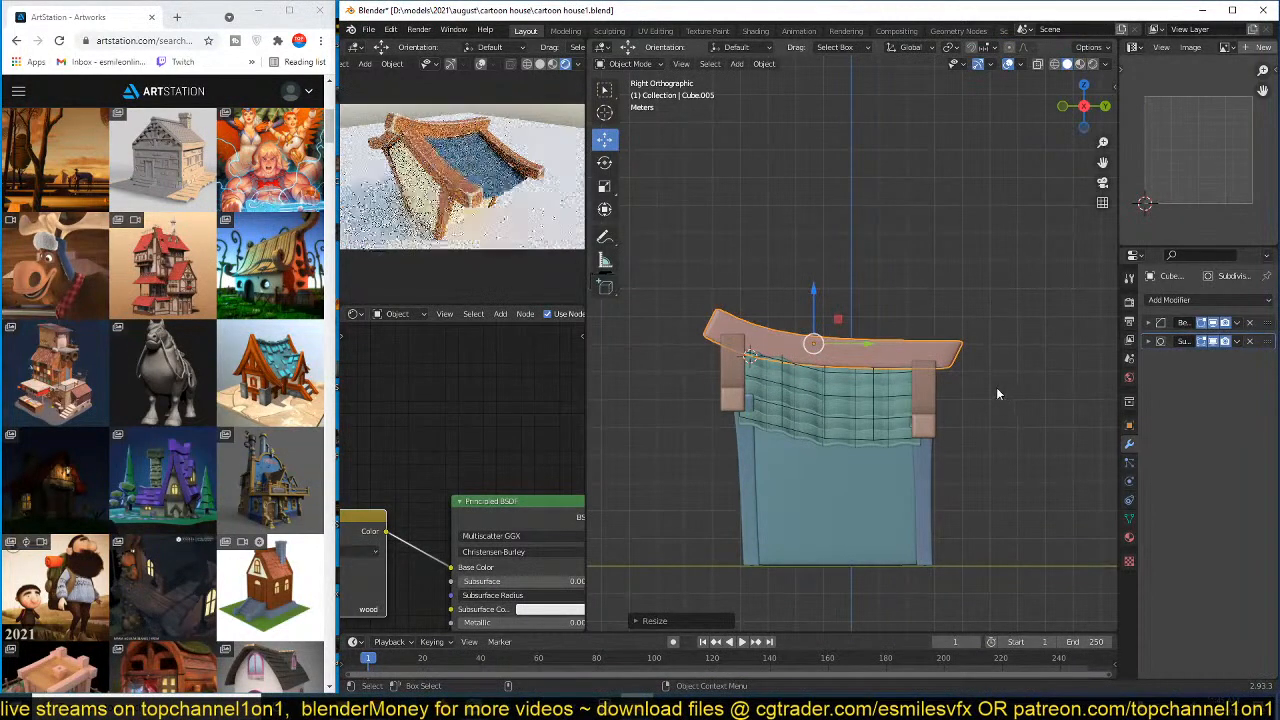
key("g")
left_click(961, 379)
middle_click_drag(905, 385, 996, 391, "shift")
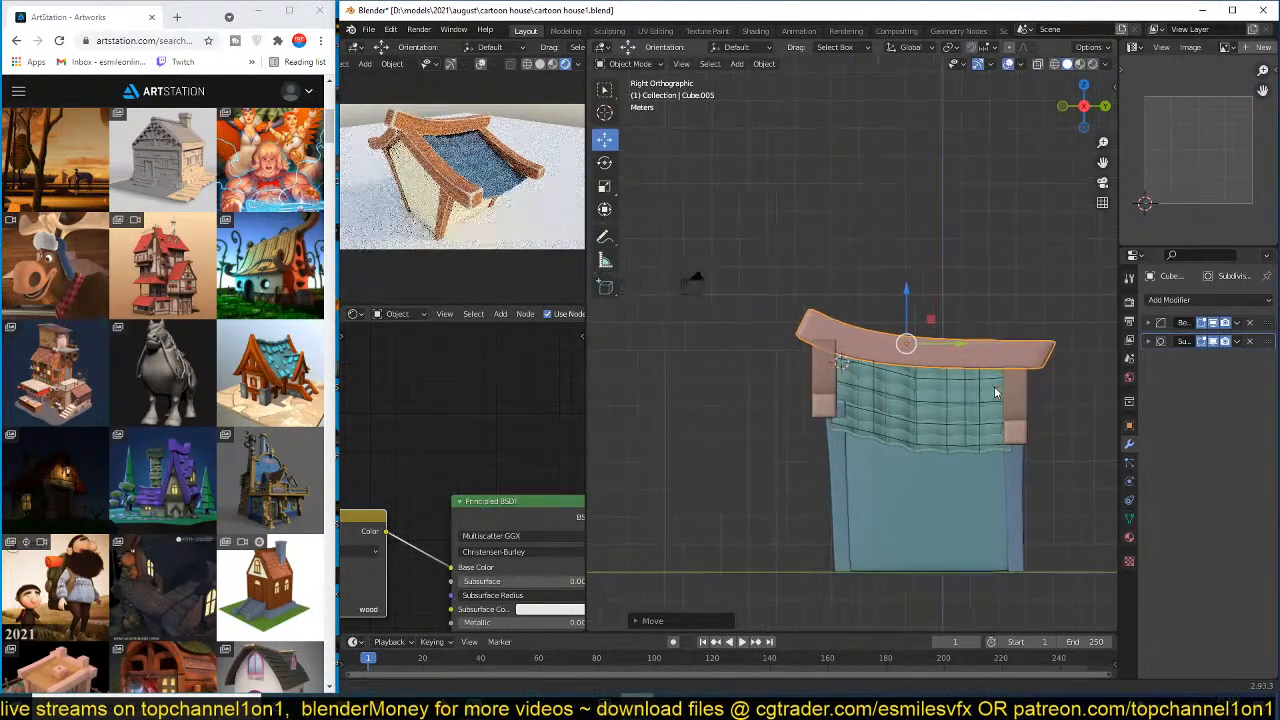
scroll(944, 353, "up", 4)
middle_click_drag(841, 324, 969, 328, "shift")
key("ctrl+s")
- Add a cube in front of the gable beam below the ridge beam's front end and scale it down to a small block
scroll(909, 351, "up", 1)
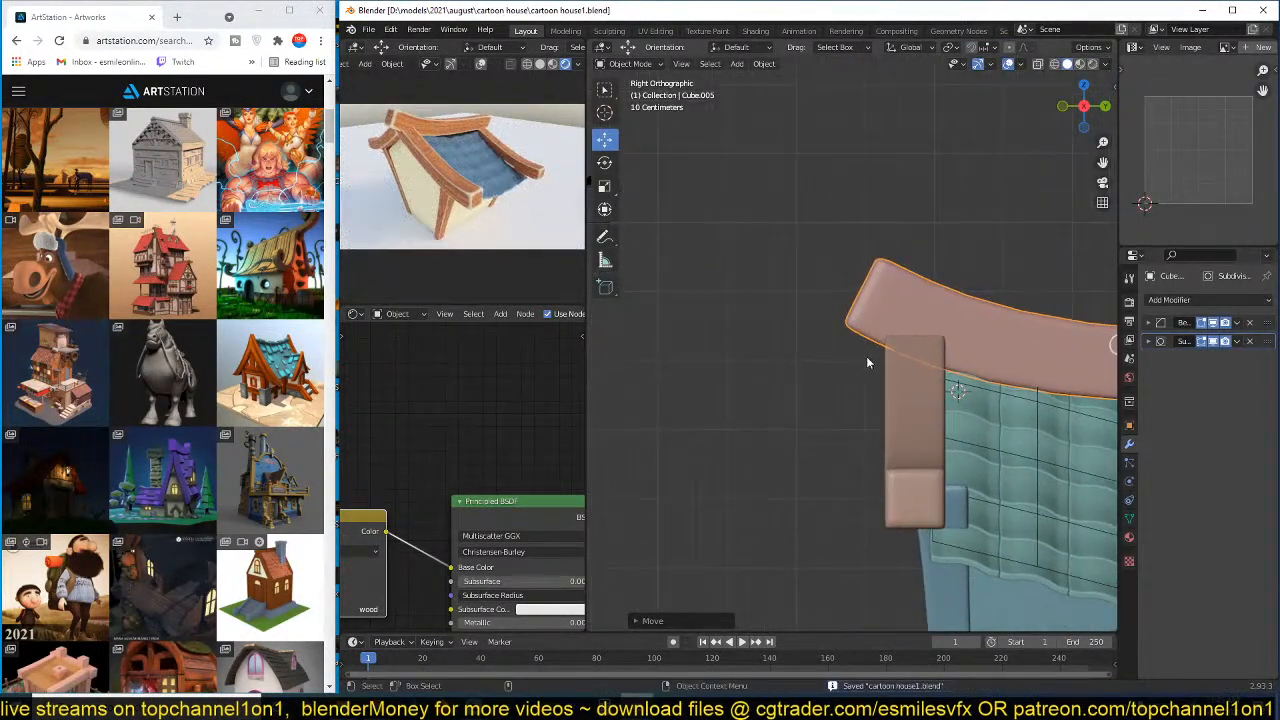
scroll(866, 356, "up", 3)
key("shift+a")
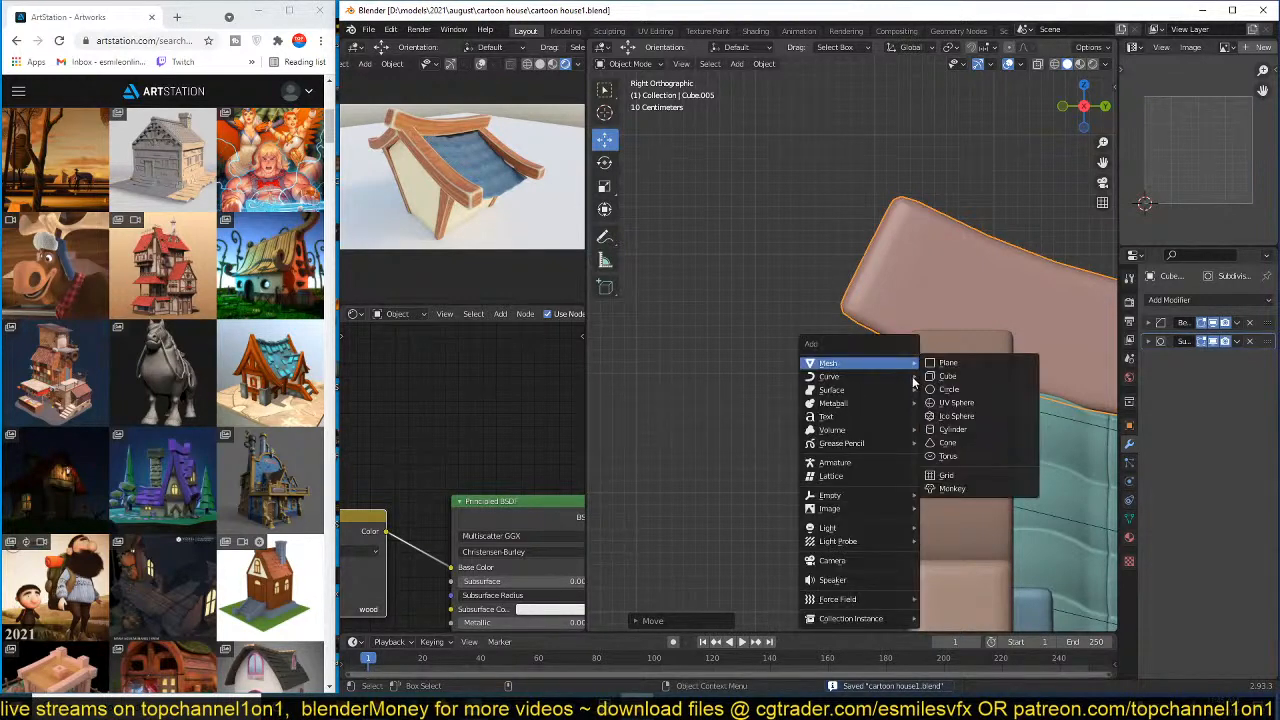
mouse_move(880, 376)
left_click(950, 381)
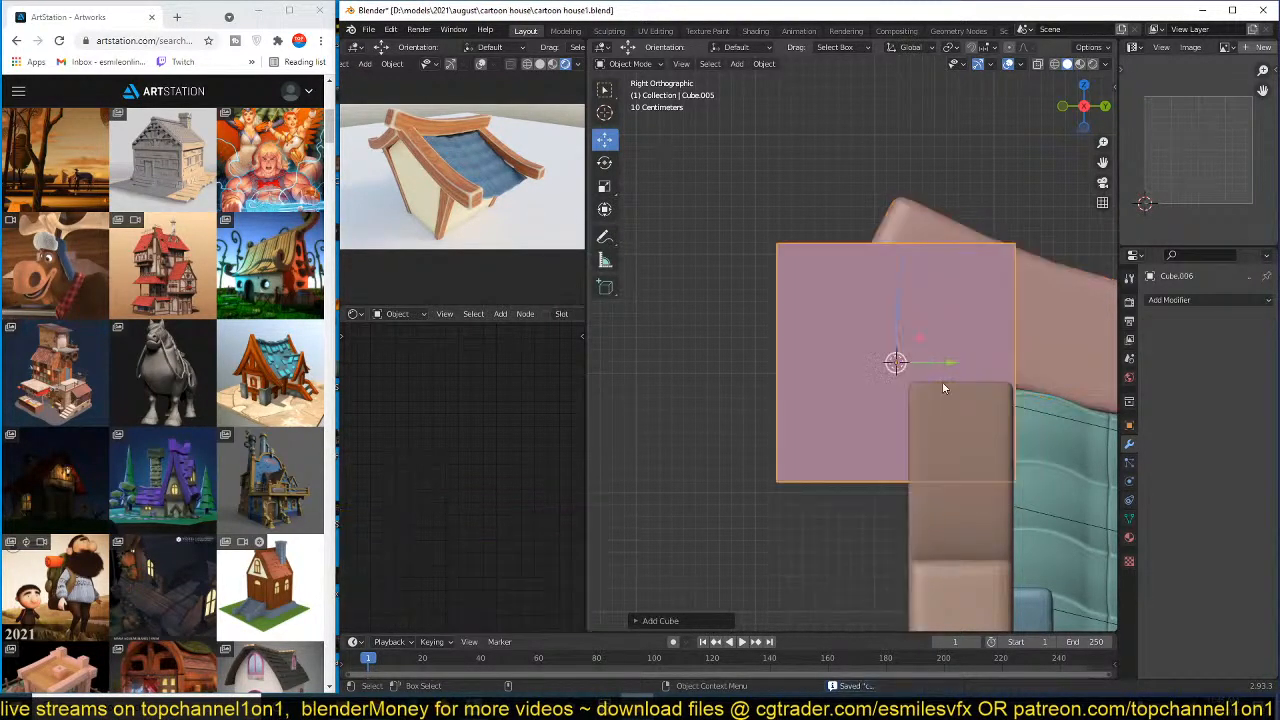
key("s")
left_click(918, 372)
- Copy the ridge beam's Bevel and Subdivision modifiers onto the small cube
left_click(911, 274, "shift")
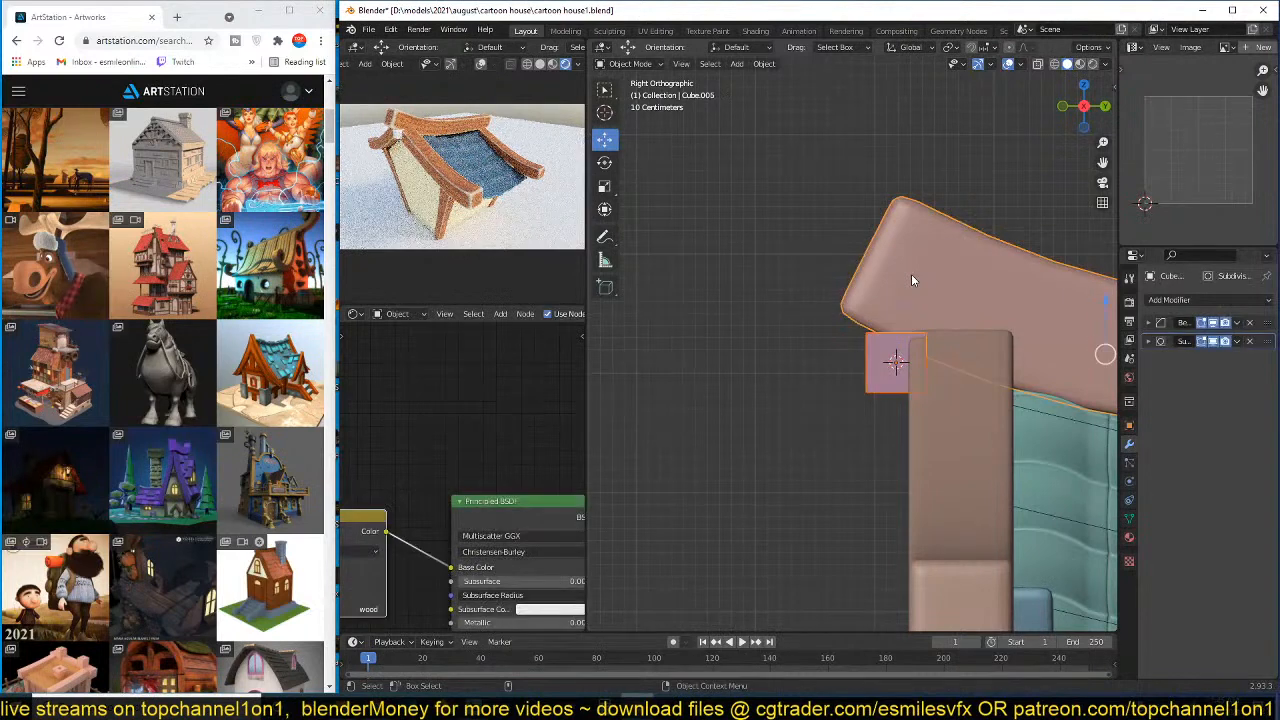
key("ctrl+l")
mouse_move(912, 277)
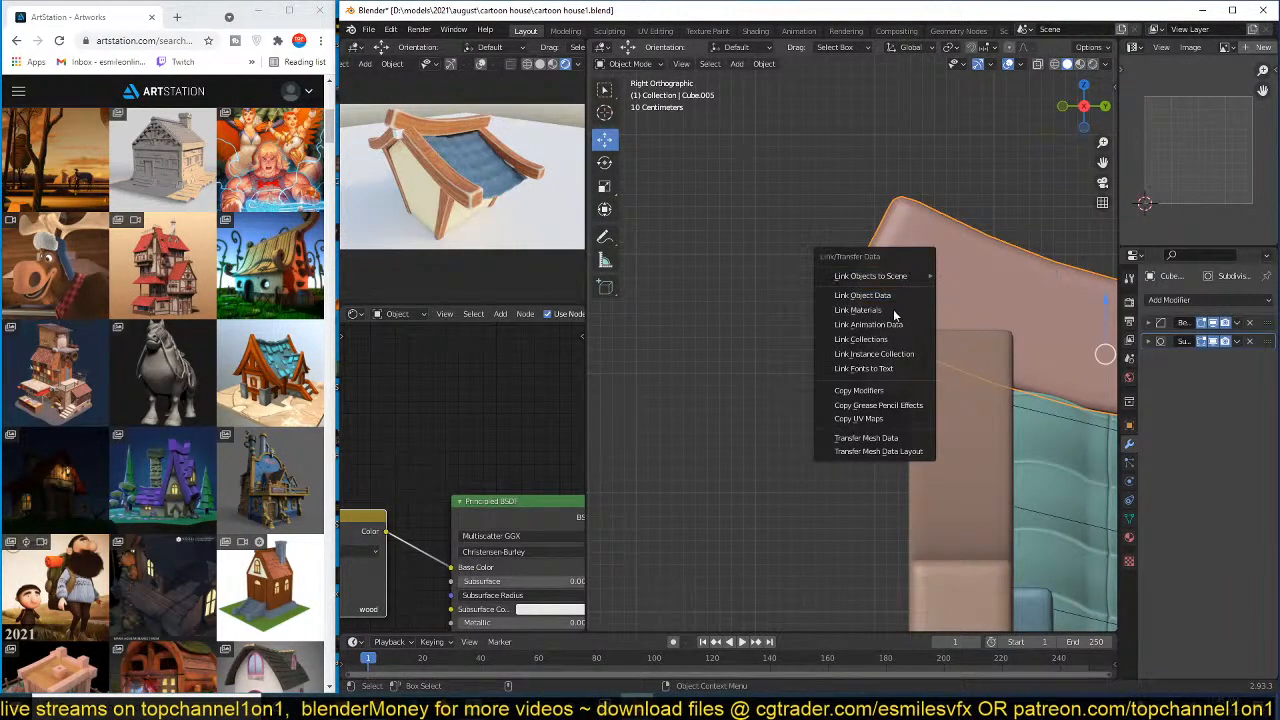
key("Escape")
key("ctrl+l")
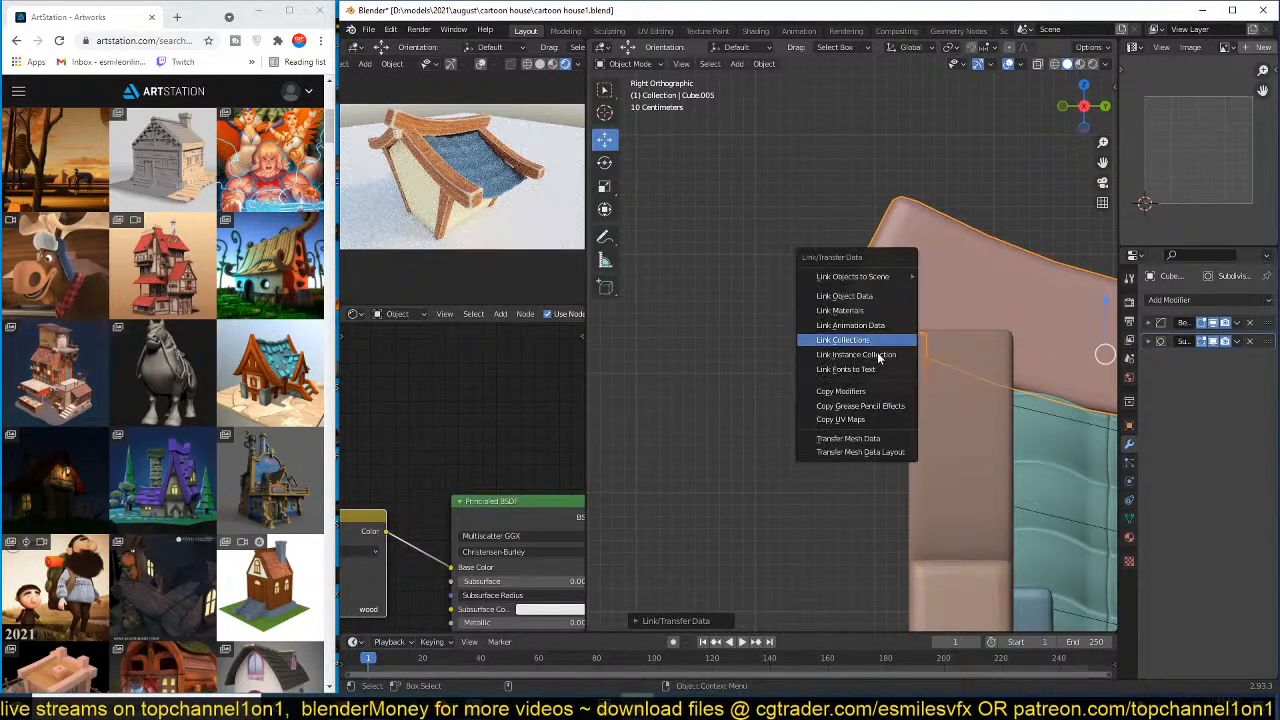
left_click(867, 397)
scroll(865, 358, "up", 3)
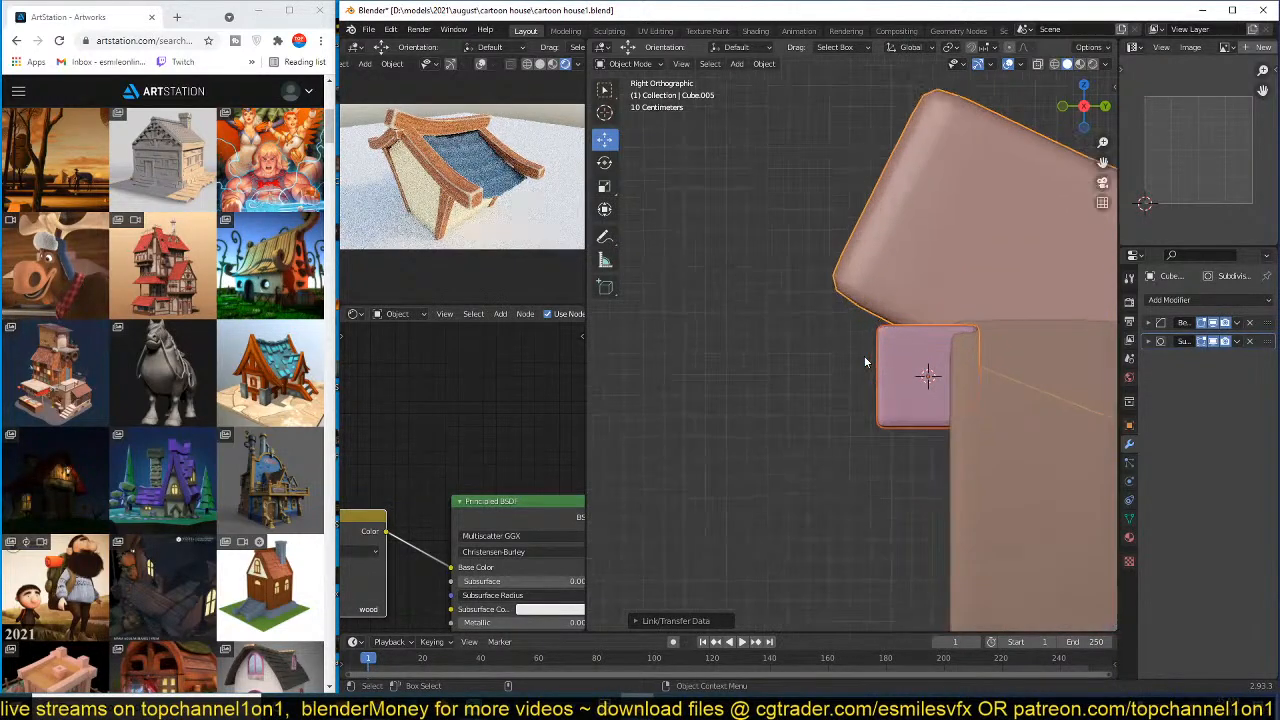
middle_click_drag(864, 355, 923, 336, "shift")
- In Edit Mode with X-ray on and proportional editing off, raise the small cube's outer vertices toward the ridge beam to slant the block
left_click(968, 343)
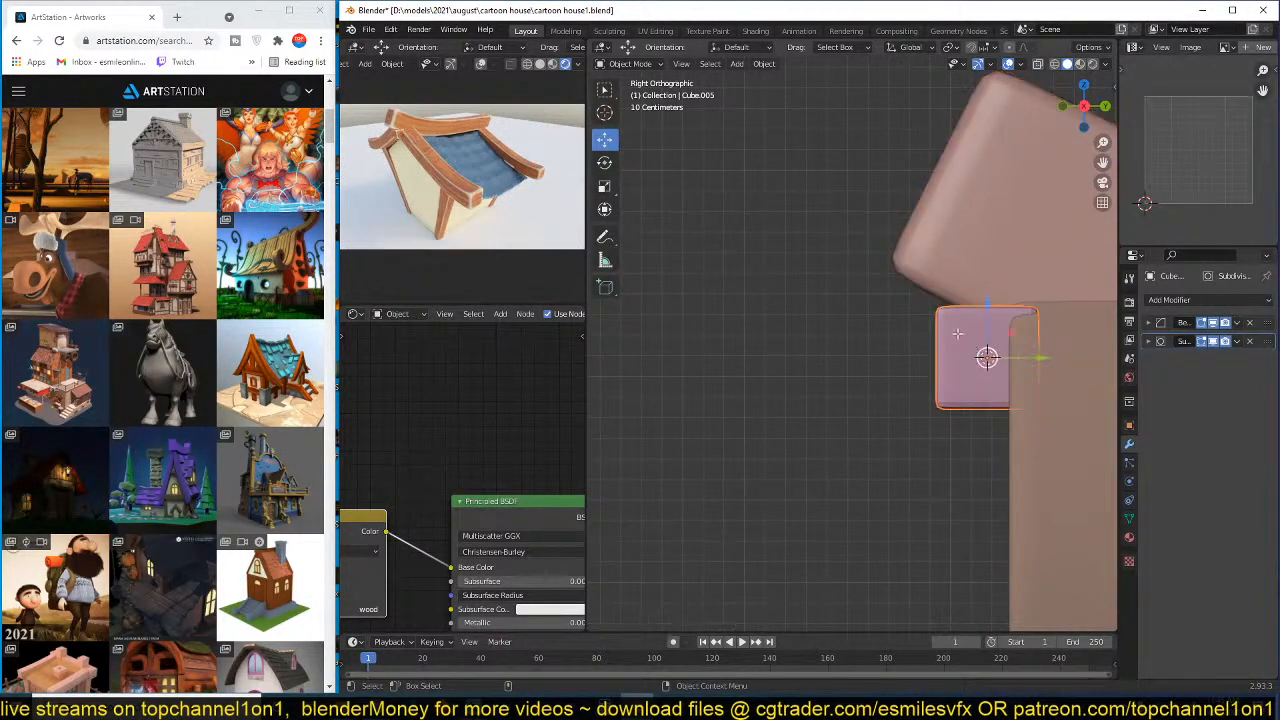
key("Tab")
key("g")
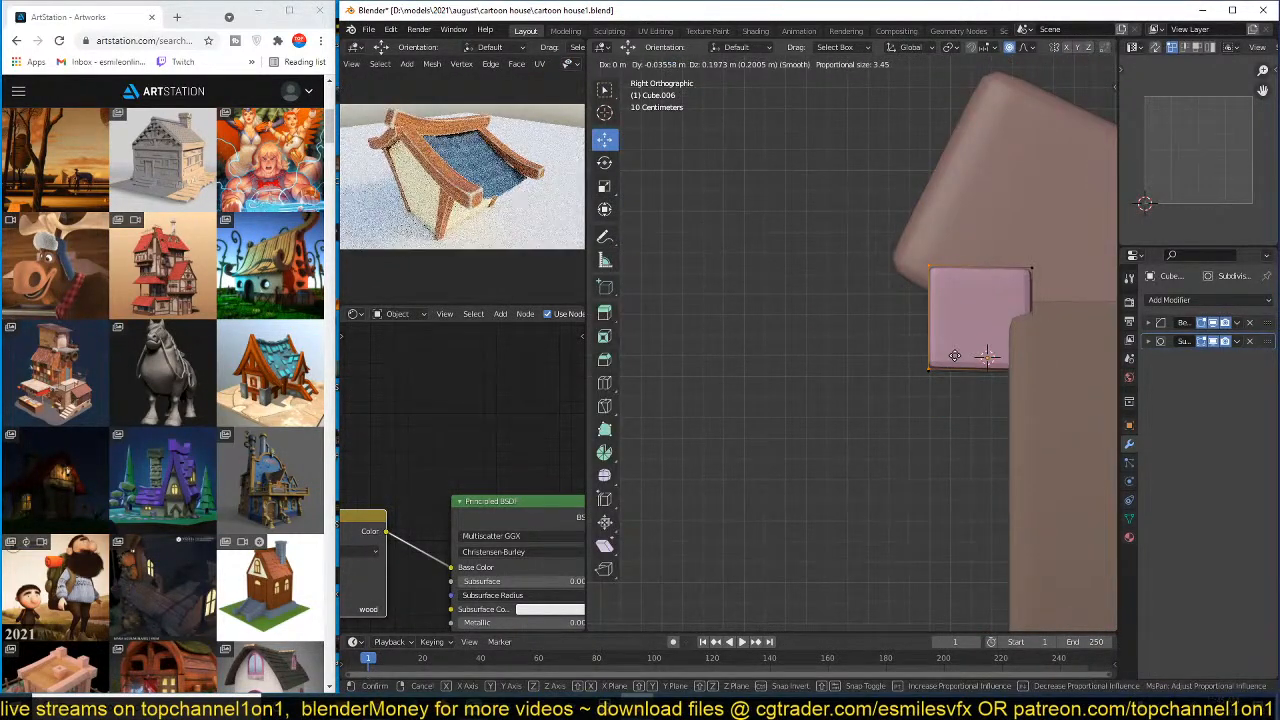
right_click(955, 356)
key("alt+z")
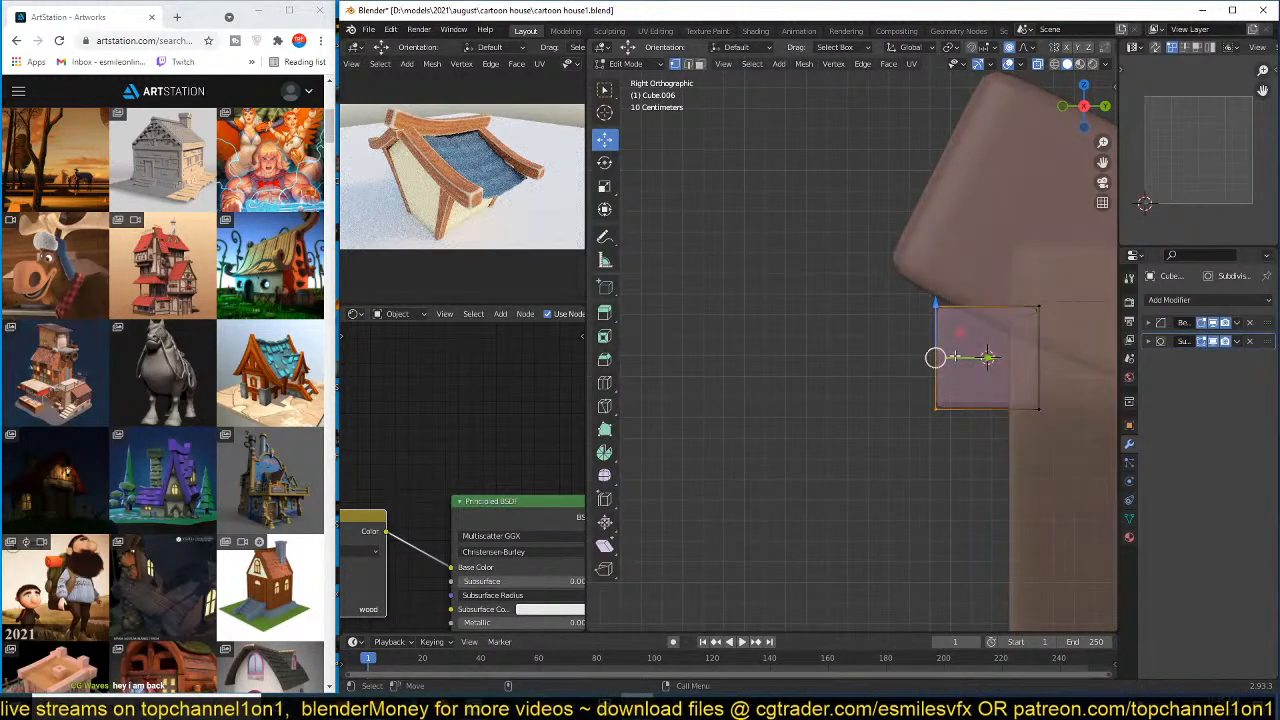
key("ctrl+s")
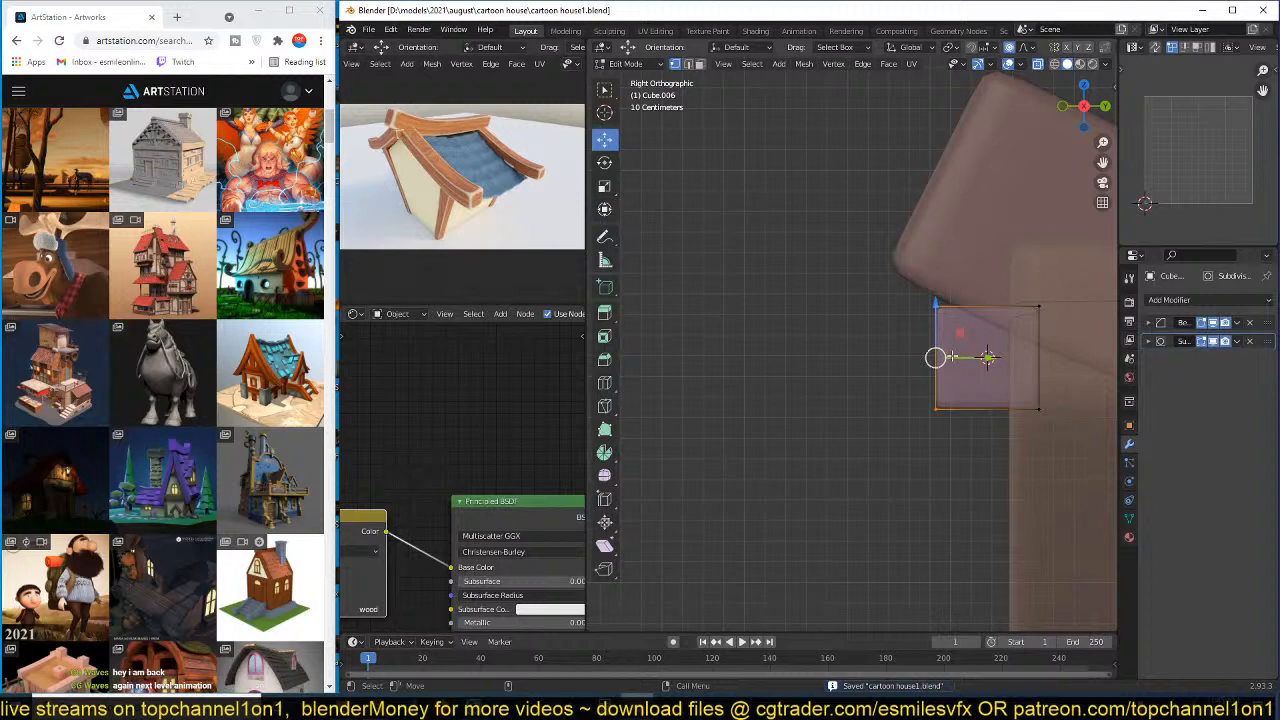
left_click_drag(846, 260, 985, 450)
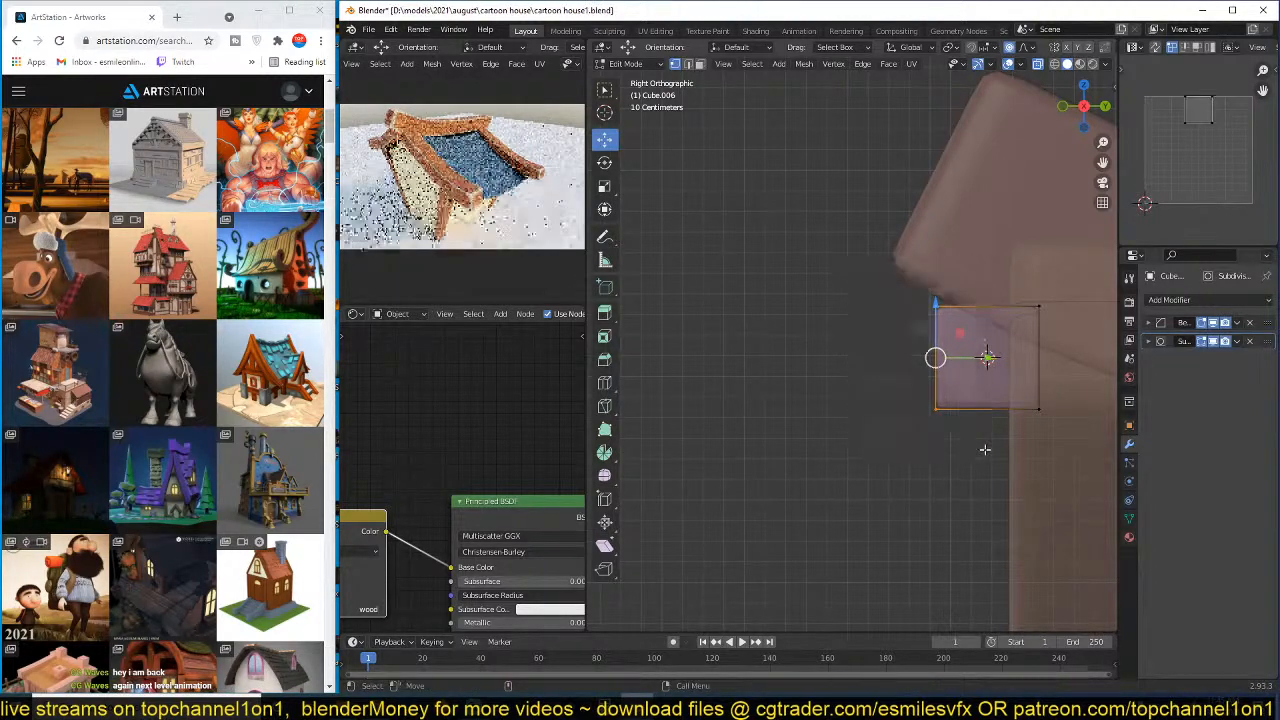
key("g")
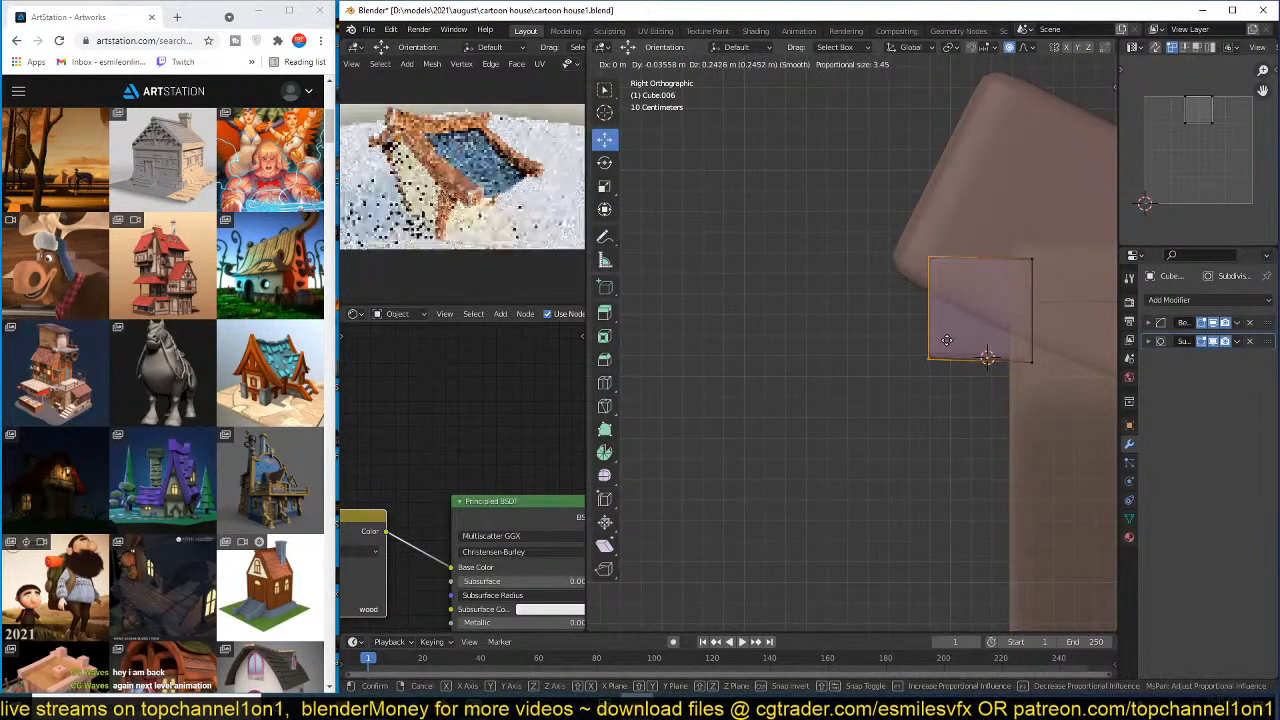
right_click(947, 340)
key("g")
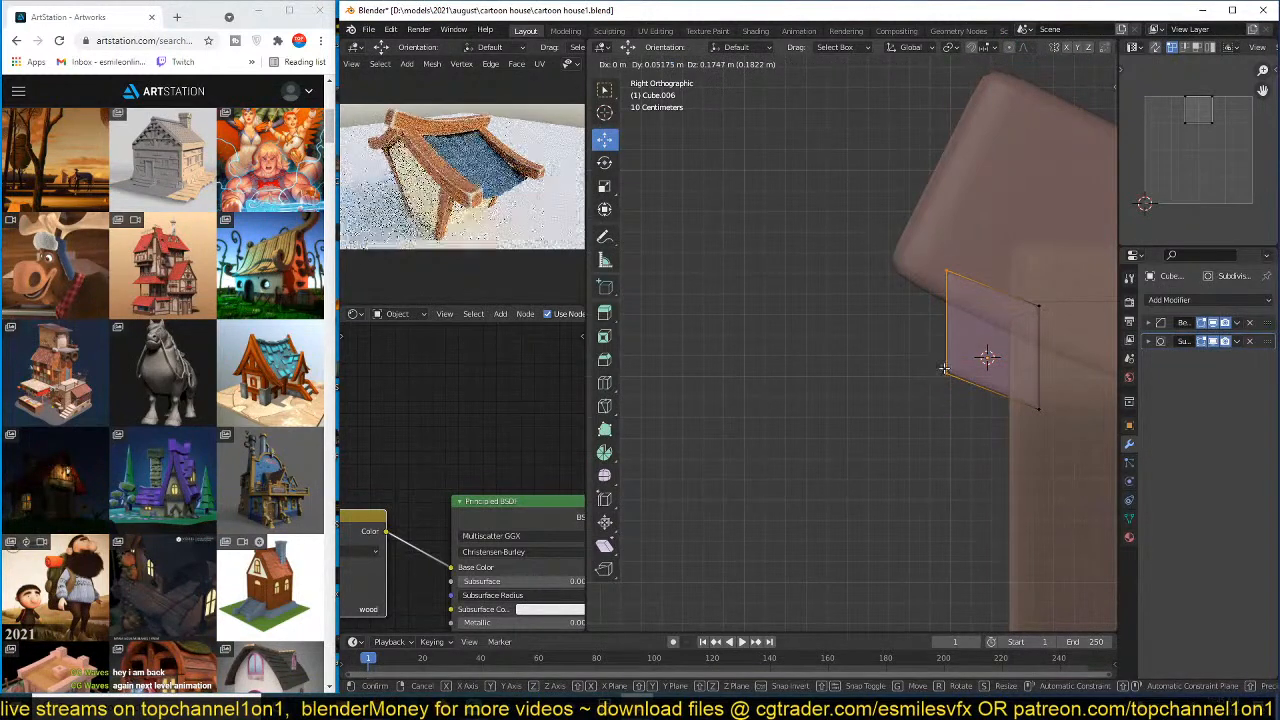
left_click(878, 299)
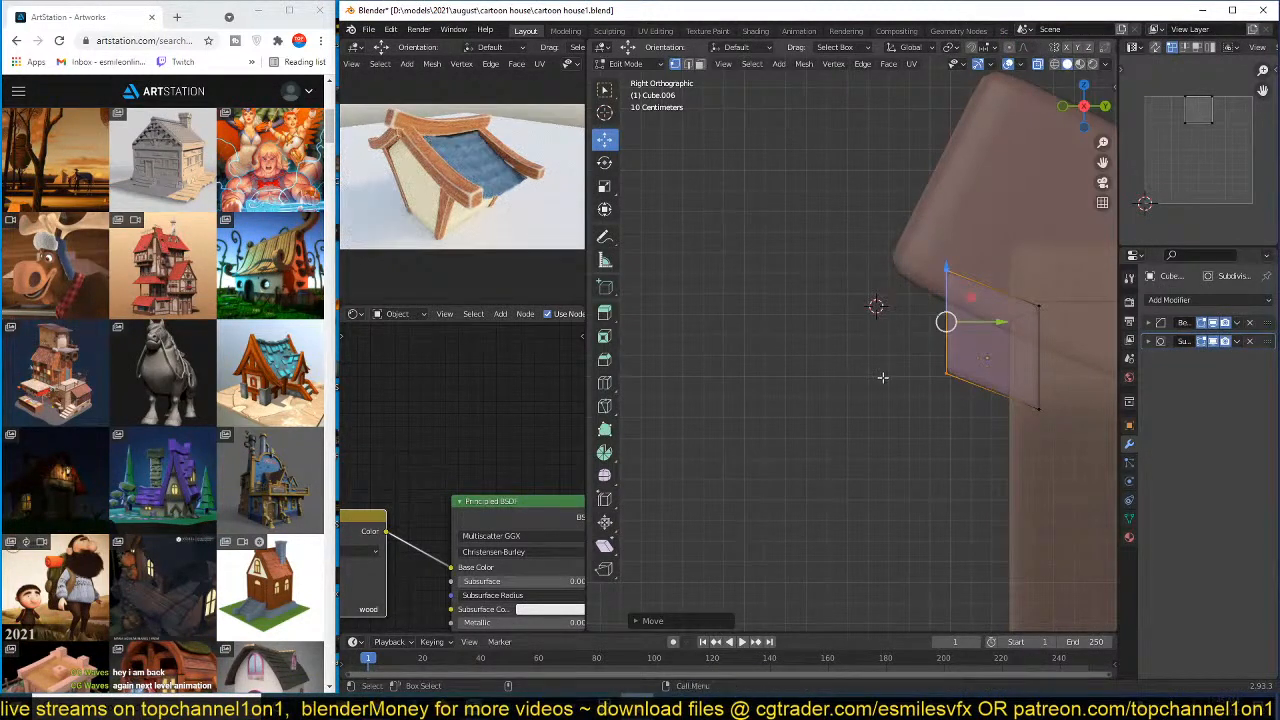
- Spin the block's outer face around a centre below the ridge beam's tip in 12 steps to form an open curl
left_click(606, 455)
left_click_drag(784, 296, 878, 338)
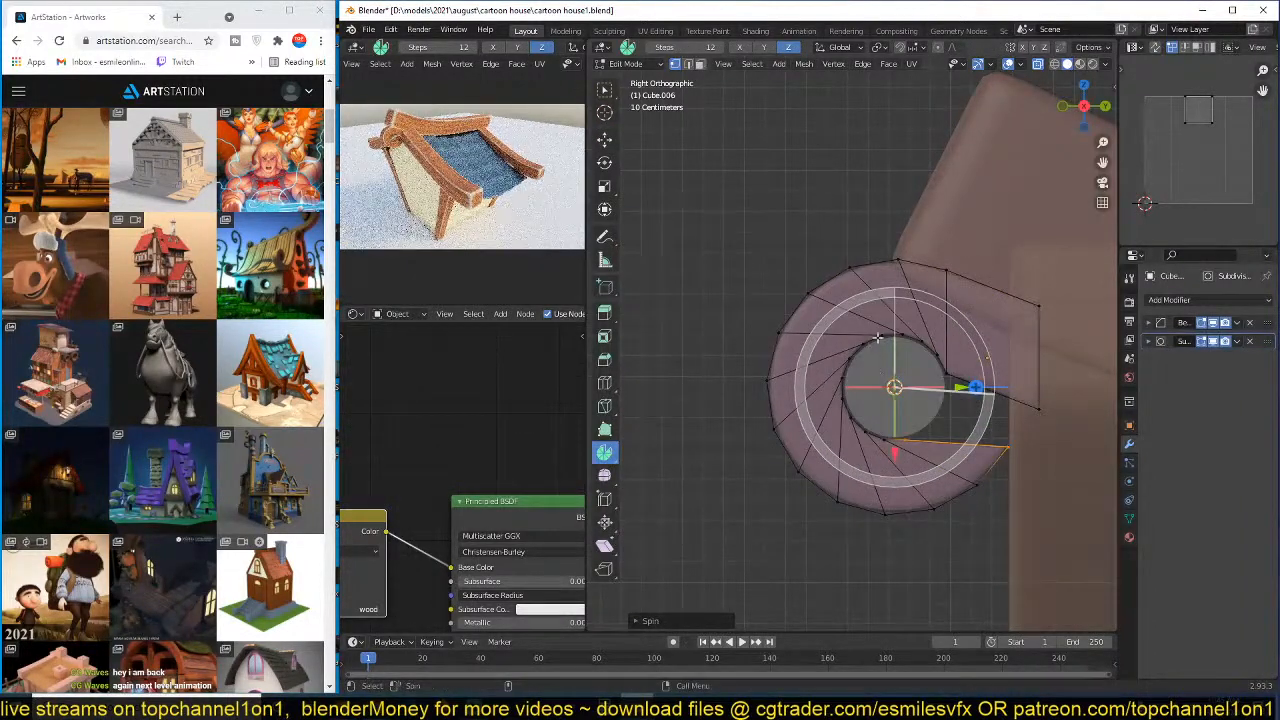
left_click_drag(894, 452, 895, 455)
mouse_move(944, 400)
left_mouse_down()
mouse_move(985, 408)
mouse_move(857, 471)
mouse_move(891, 465)
mouse_move(936, 398)
mouse_move(966, 383)
mouse_move(1009, 401)
mouse_move(945, 388)
left_mouse_up()
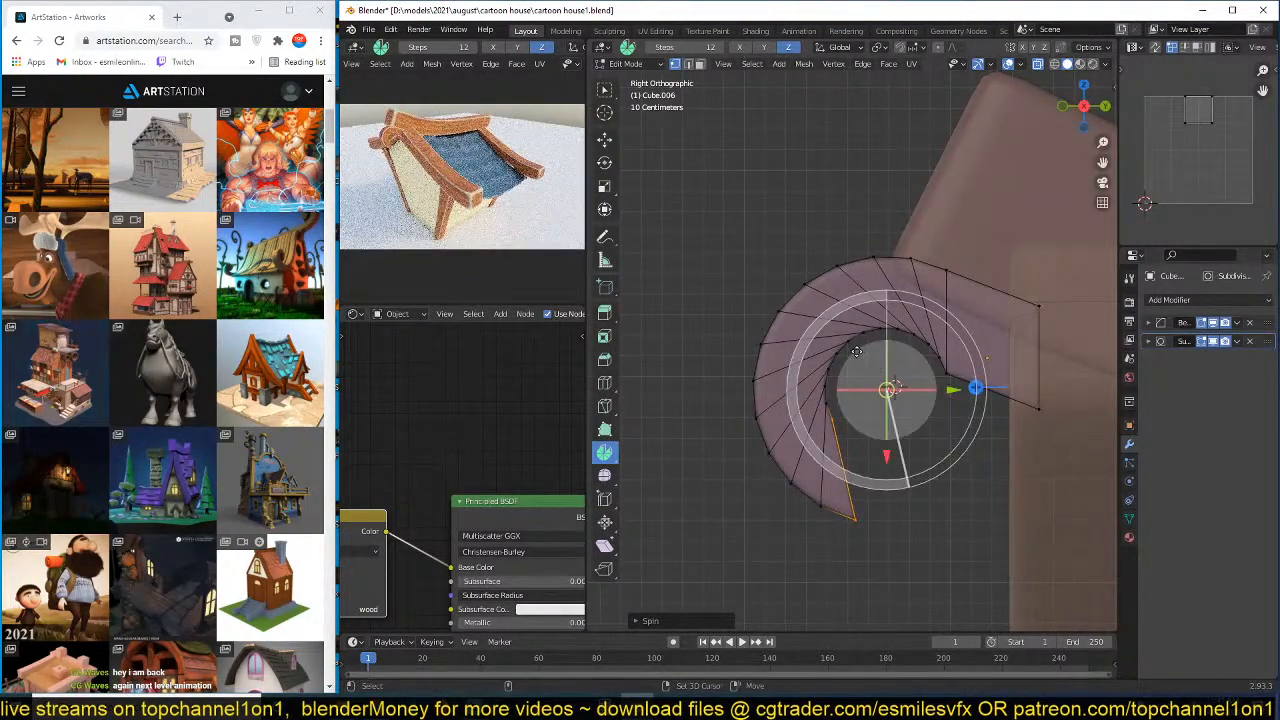
left_click_drag(870, 316, 815, 383)
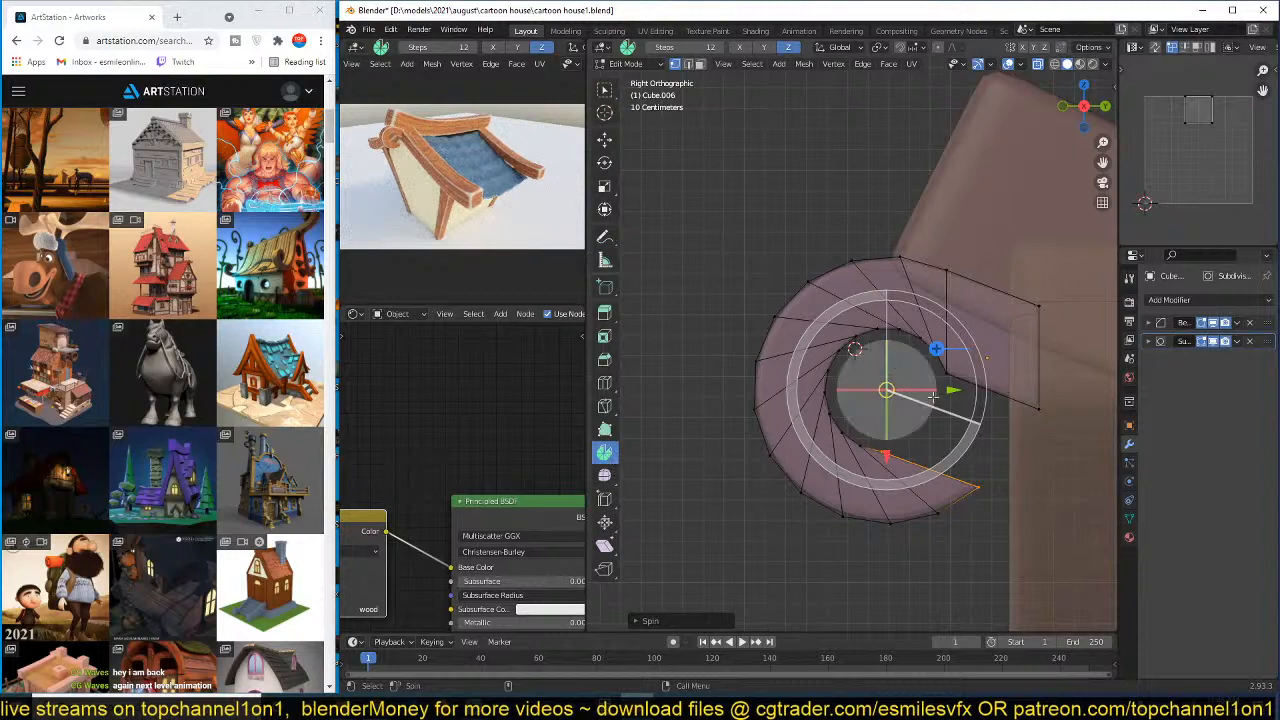
left_click_drag(936, 349, 930, 390)
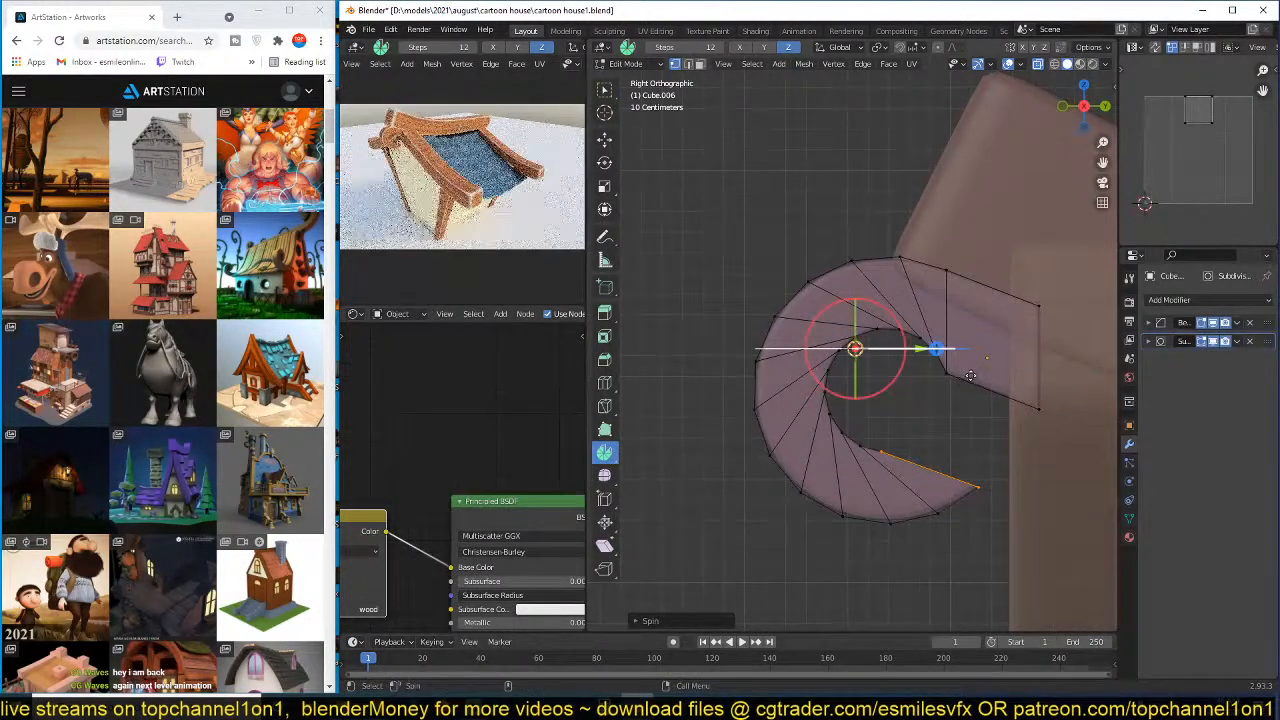
- Spin the end face of the curl further round into an inward spiral in right view, and return to Object Mode
middle_click_drag(930, 390, 942, 421)
key("KP_3")
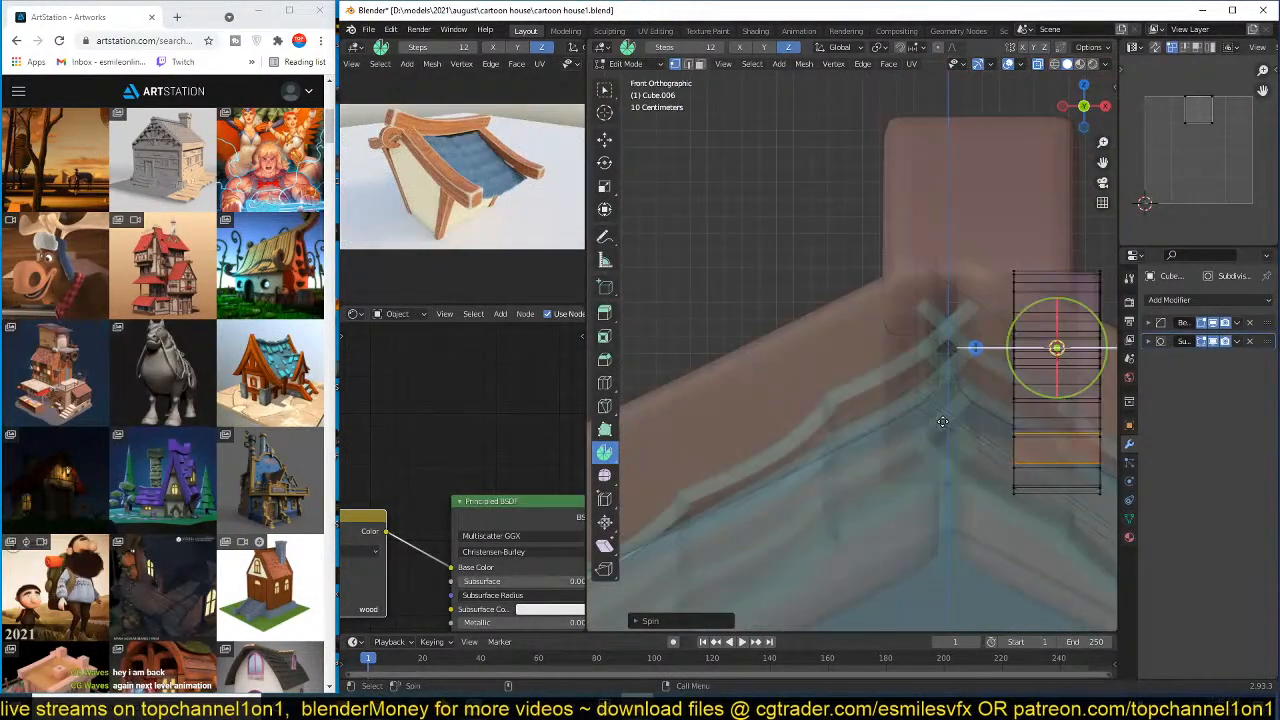
scroll(942, 421, "down", 2)
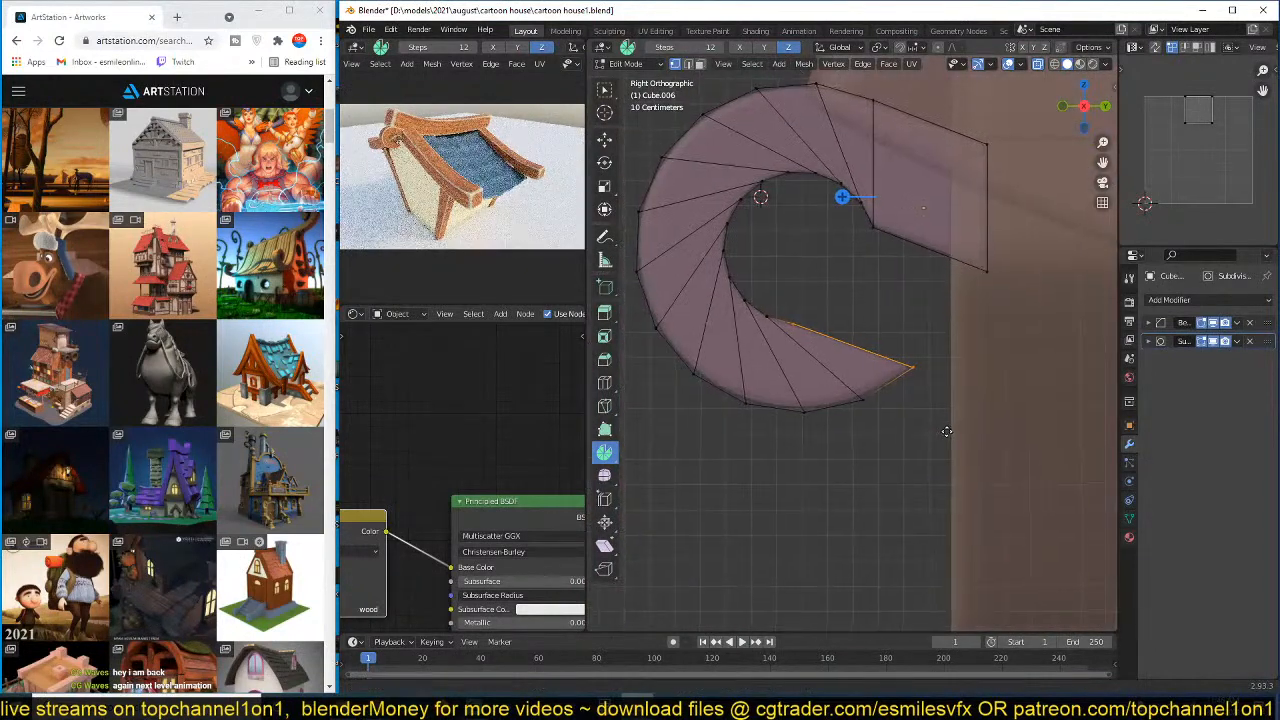
left_click_drag(804, 290, 854, 204)
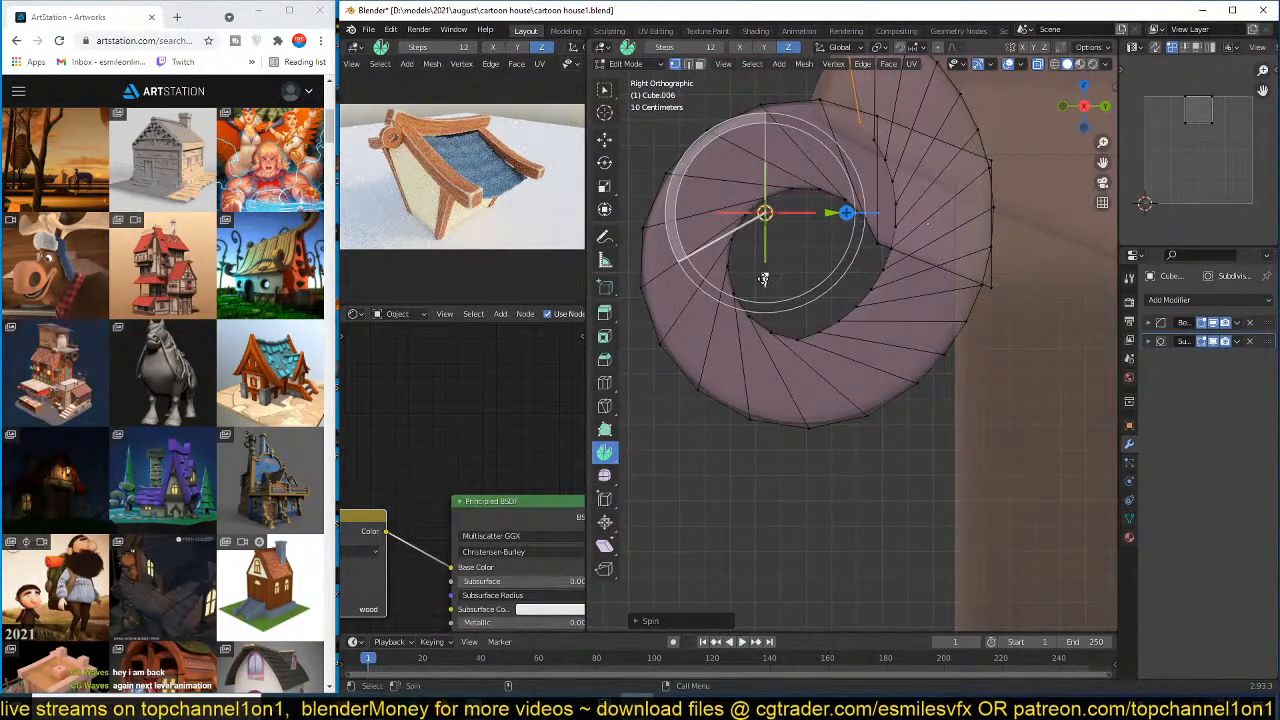
left_click_drag(780, 222, 760, 482)
key("Tab")
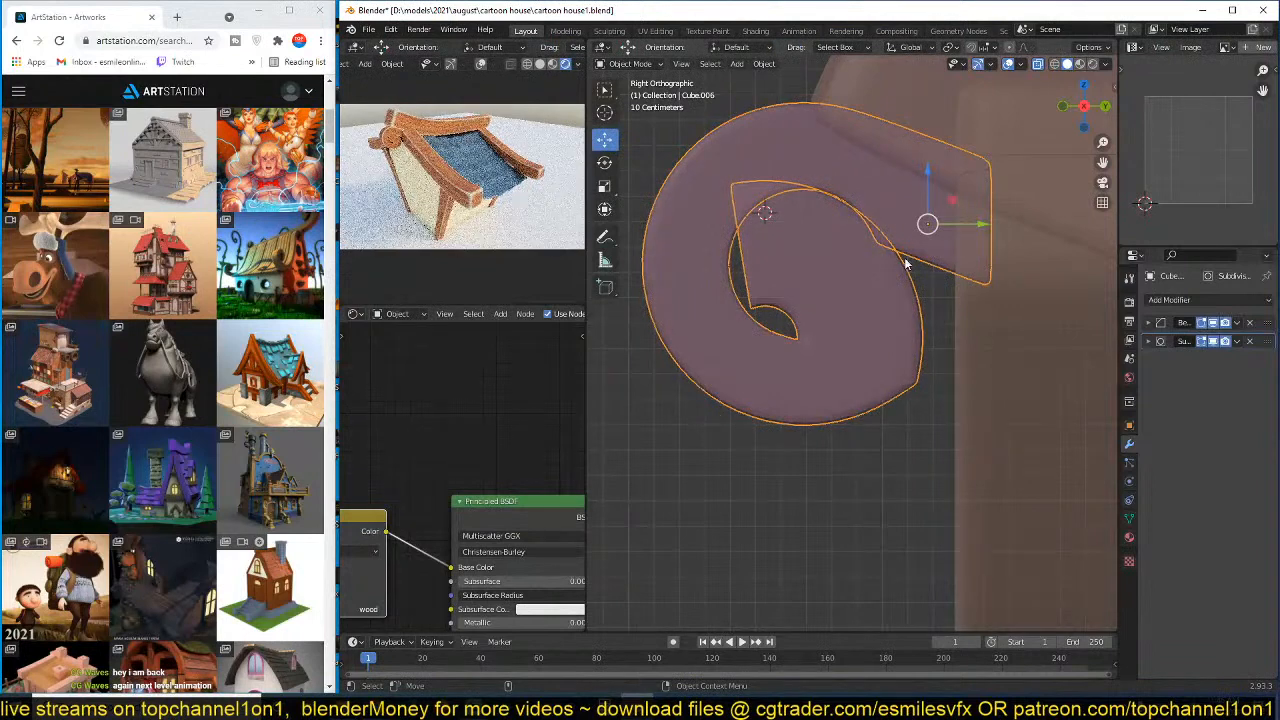
- Move the spiral ornament along the X axis to centre it beneath the front end of the ridge beam
middle_click_drag(820, 286, 833, 312)
left_click(840, 312)
key("g")
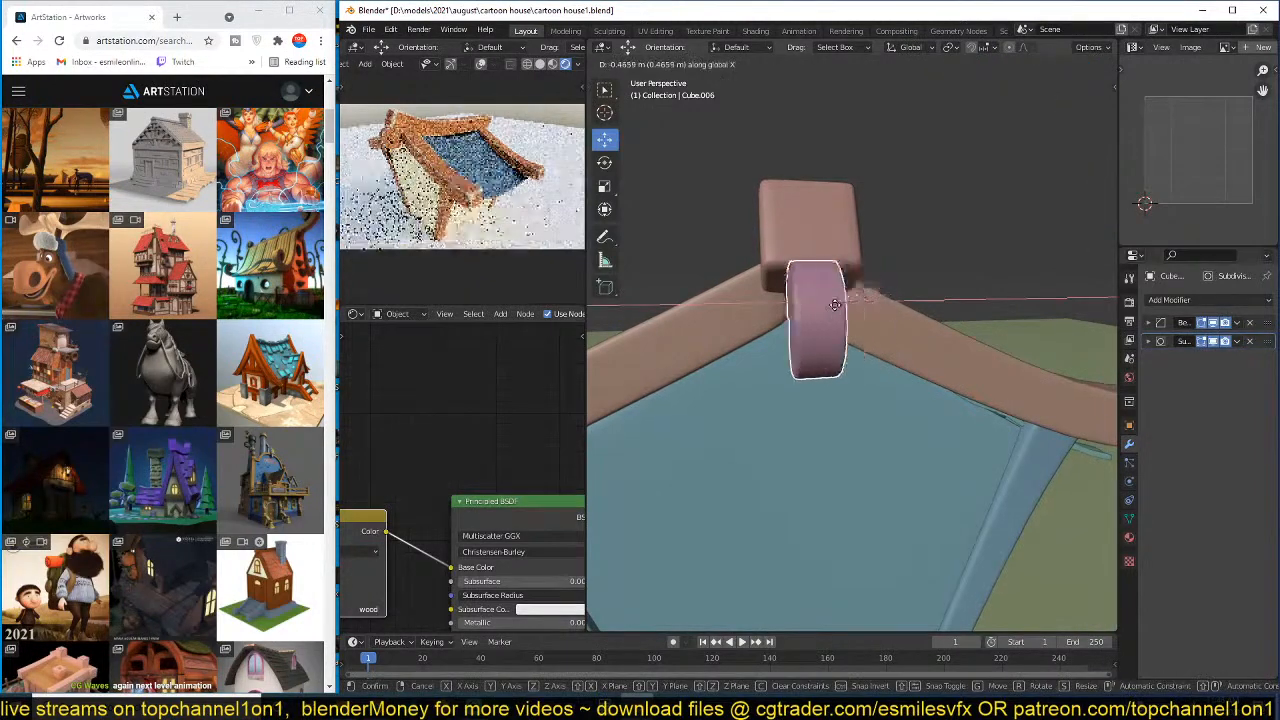
left_click(832, 304)
right_click(831, 258)
left_click(831, 258)
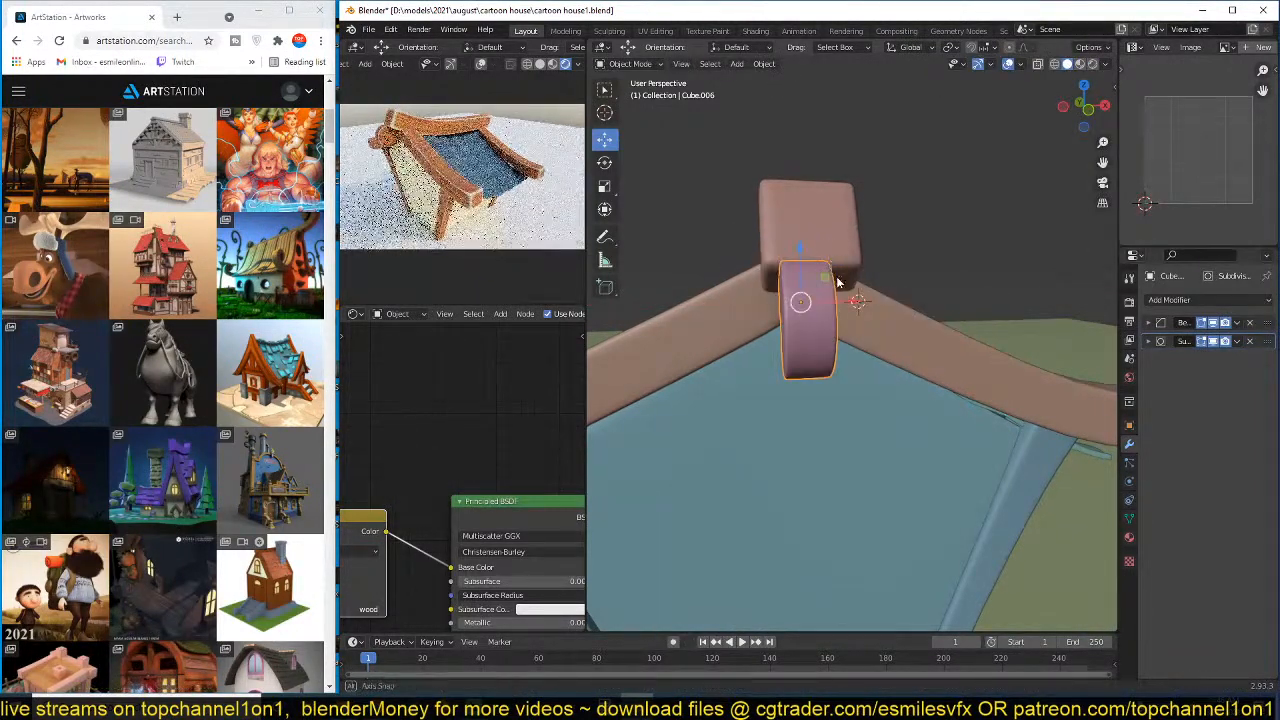
- Delete the spiral ornament beneath the ridge beam, return to right view and save the file
middle_click_drag(831, 258, 813, 340)
scroll(780, 286, "up", 2)
key("x")
left_click(813, 340)
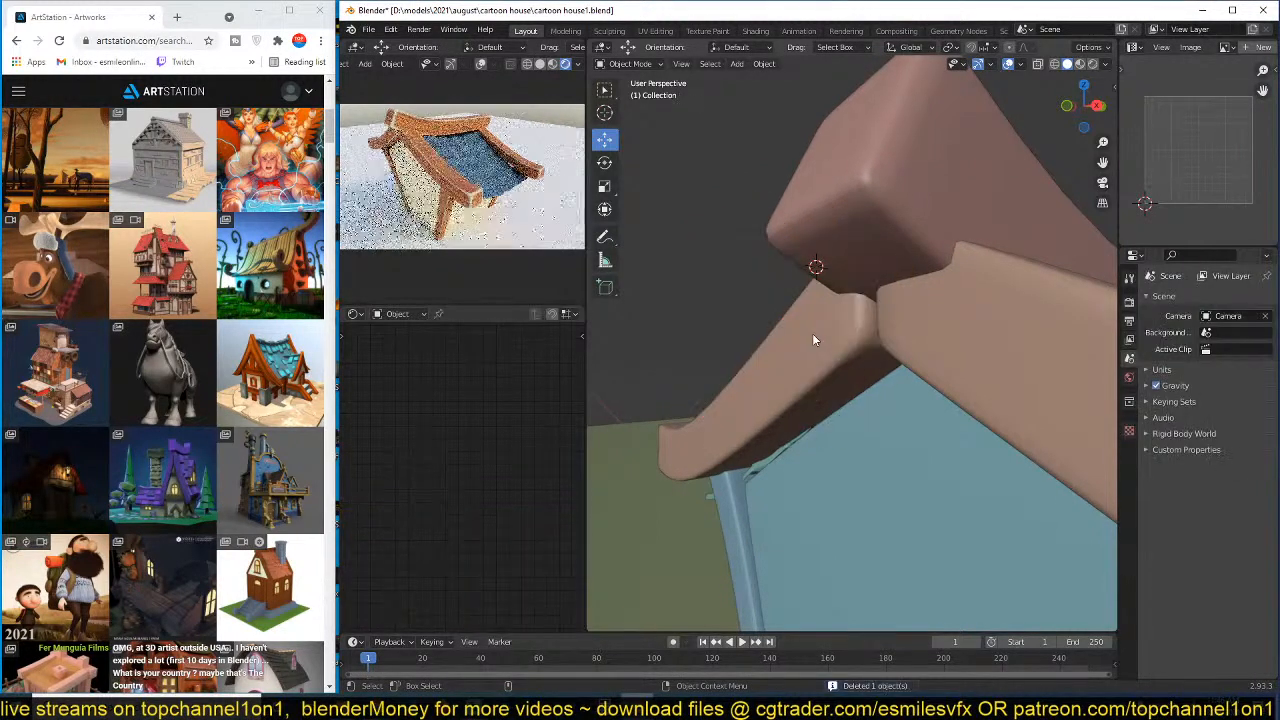
key("KP_3")
scroll(813, 340, "down", 2)
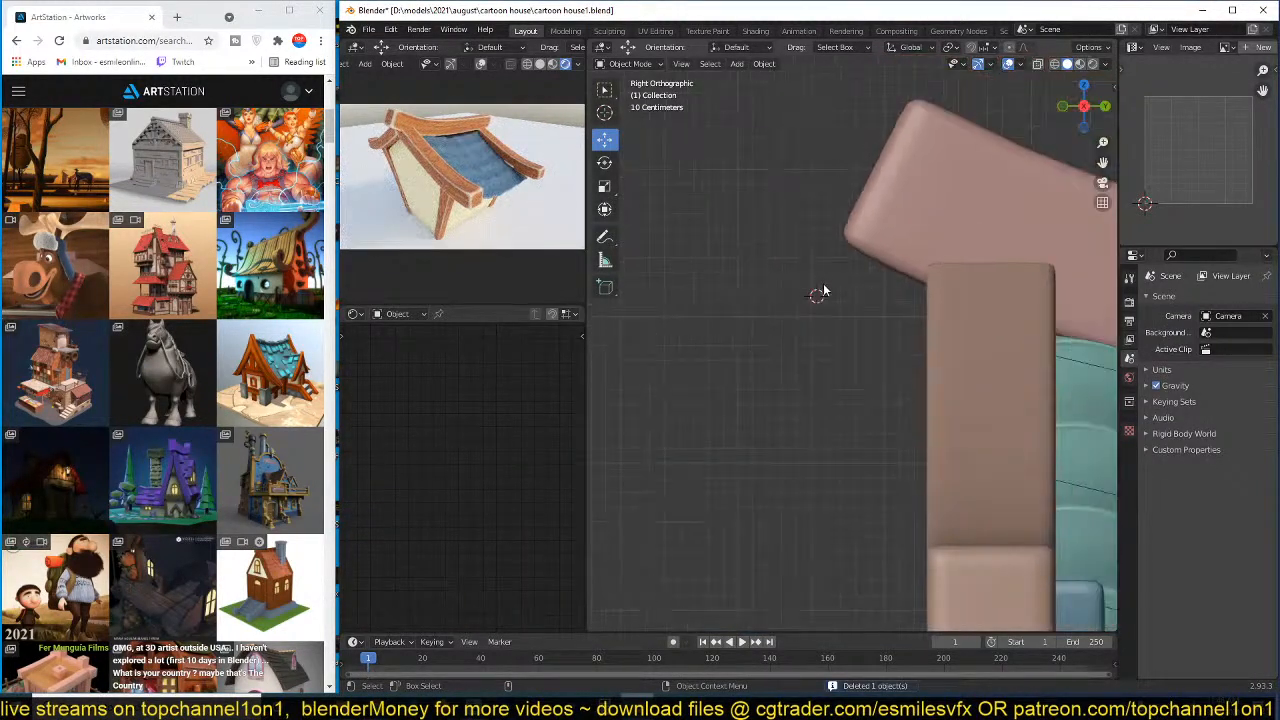
middle_click_drag(823, 289, 778, 323, "shift")
key("ctrl+s")
scroll(800, 318, "down", 4)
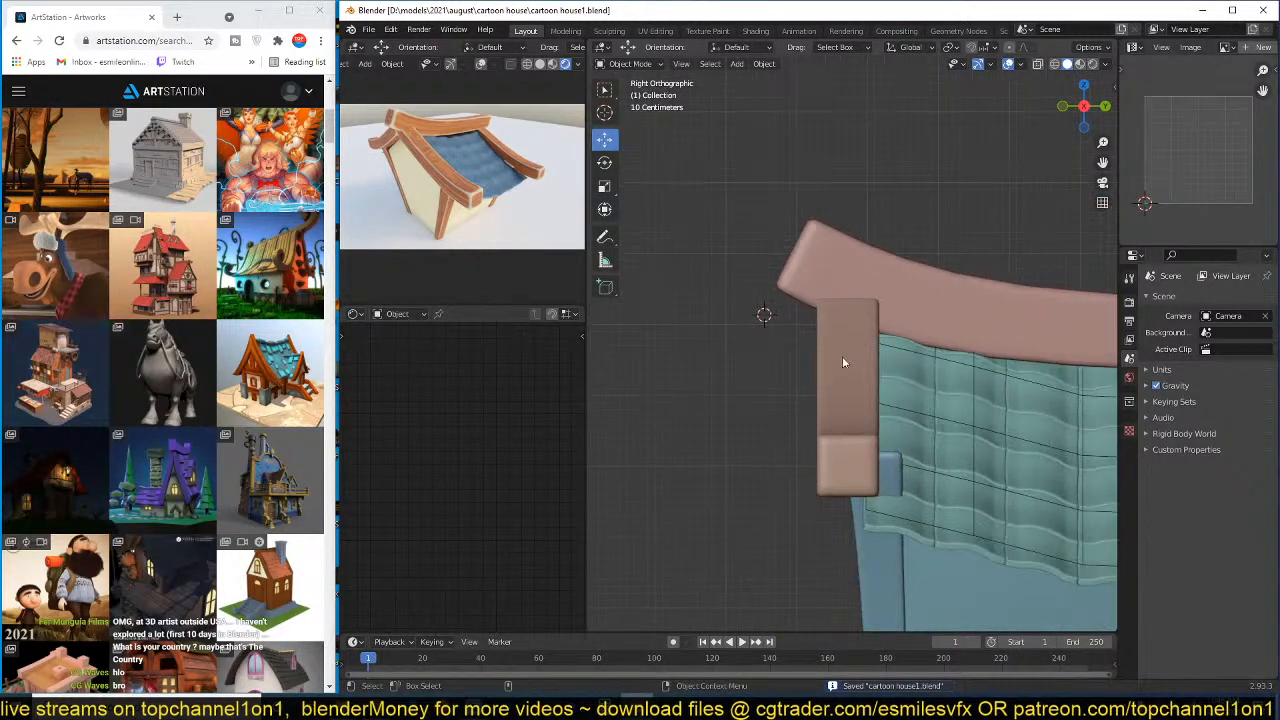
- Select the front gable beam, set its origin to its geometry and save the file
middle_click_drag(842, 362, 800, 305, "shift")
scroll(800, 305, "up", 1)
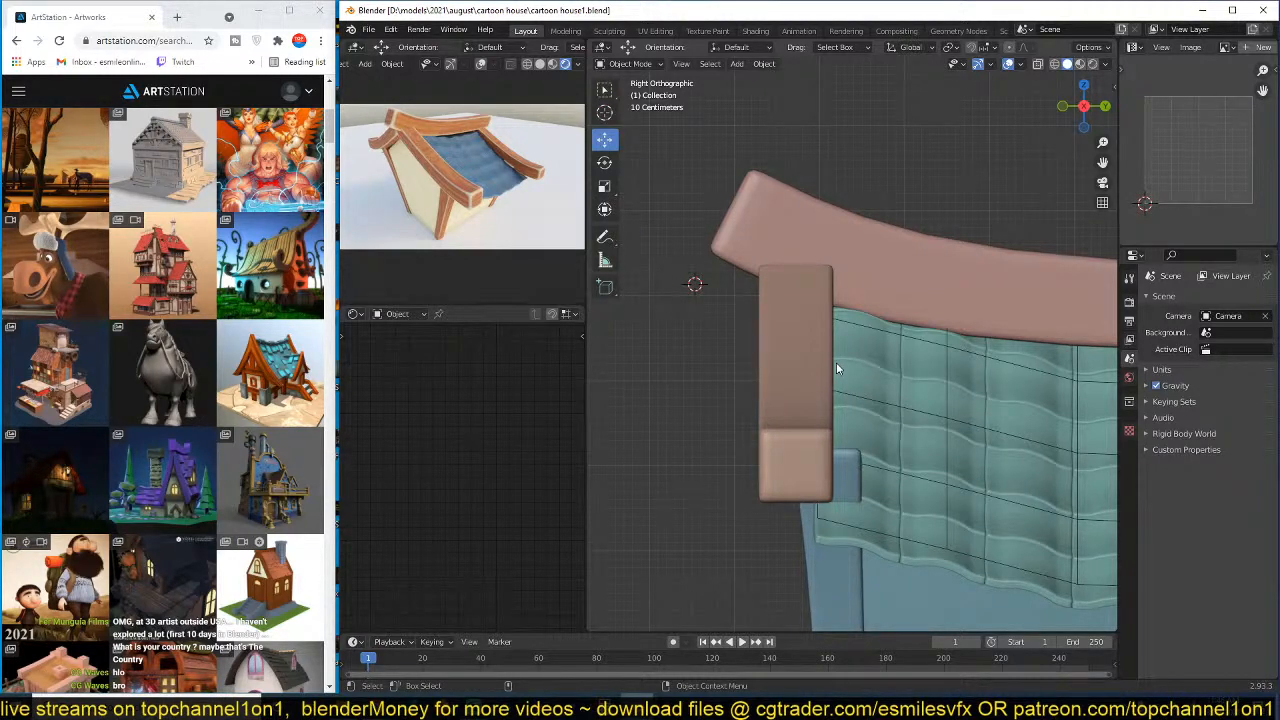
left_click(797, 340)
key("ctrl+s")
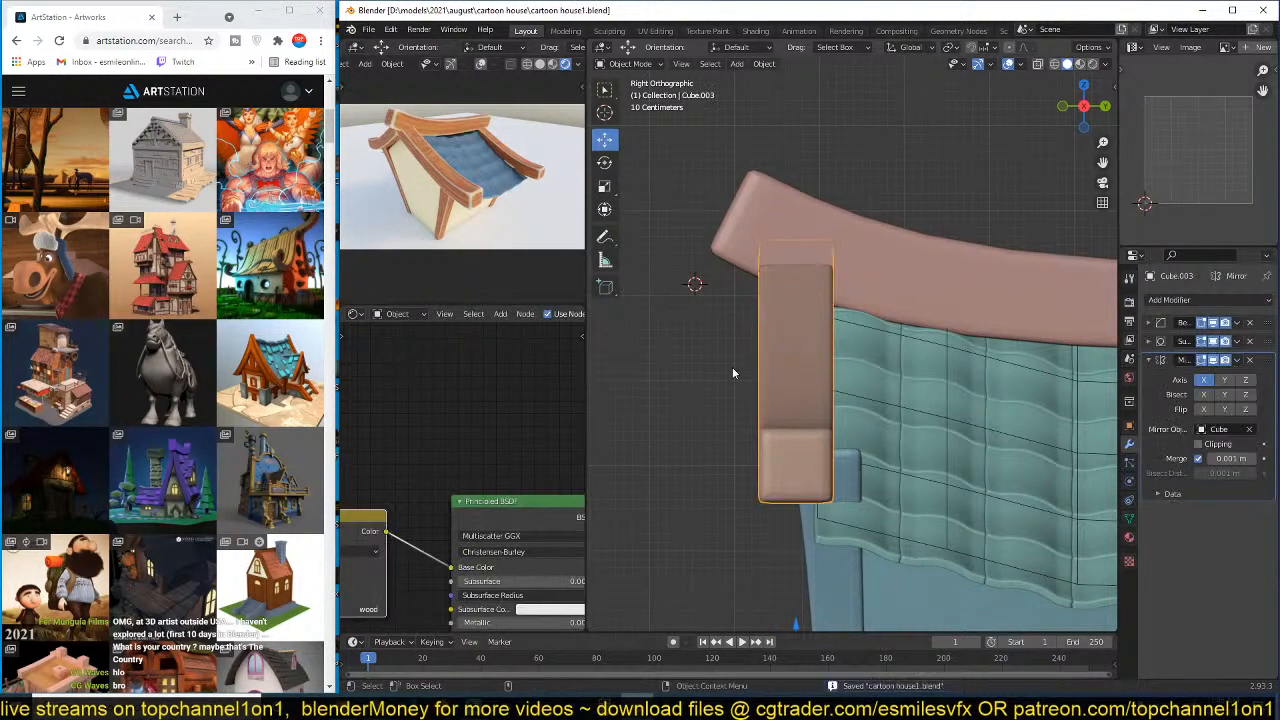
scroll(715, 330, "down", 3)
scroll(781, 384, "down", 1)
right_click(721, 399)
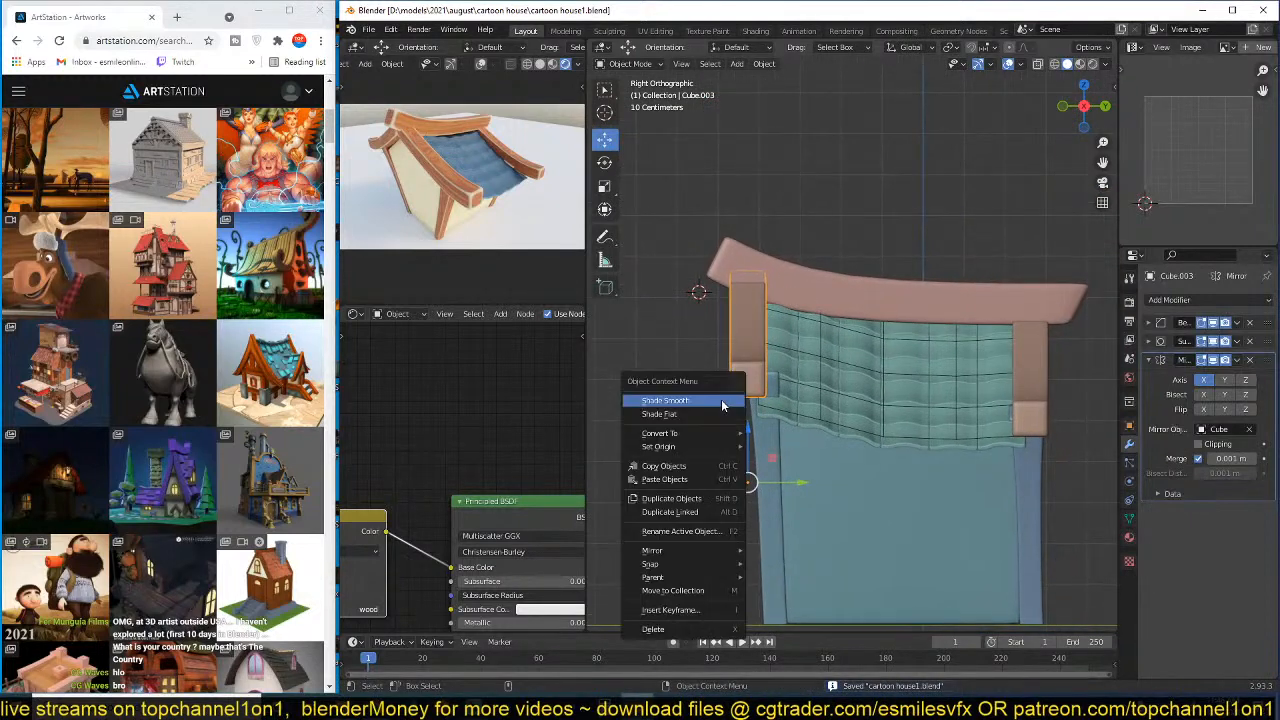
mouse_move(694, 446)
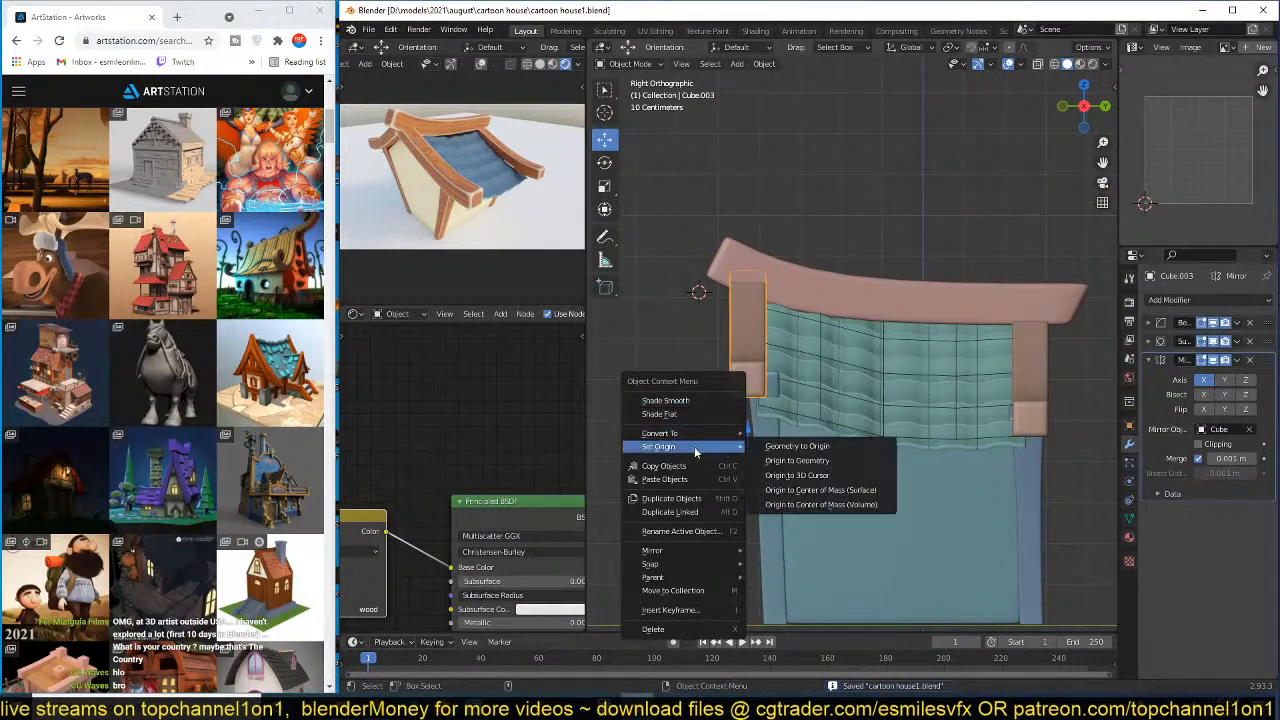
left_click(829, 465)
middle_click_drag(829, 465, 813, 346)
key("ctrl+s")
- Lower the ridge beam about 0.26 m along the Z axis, check how it seats over the gable beams and save the file
left_click(889, 308)
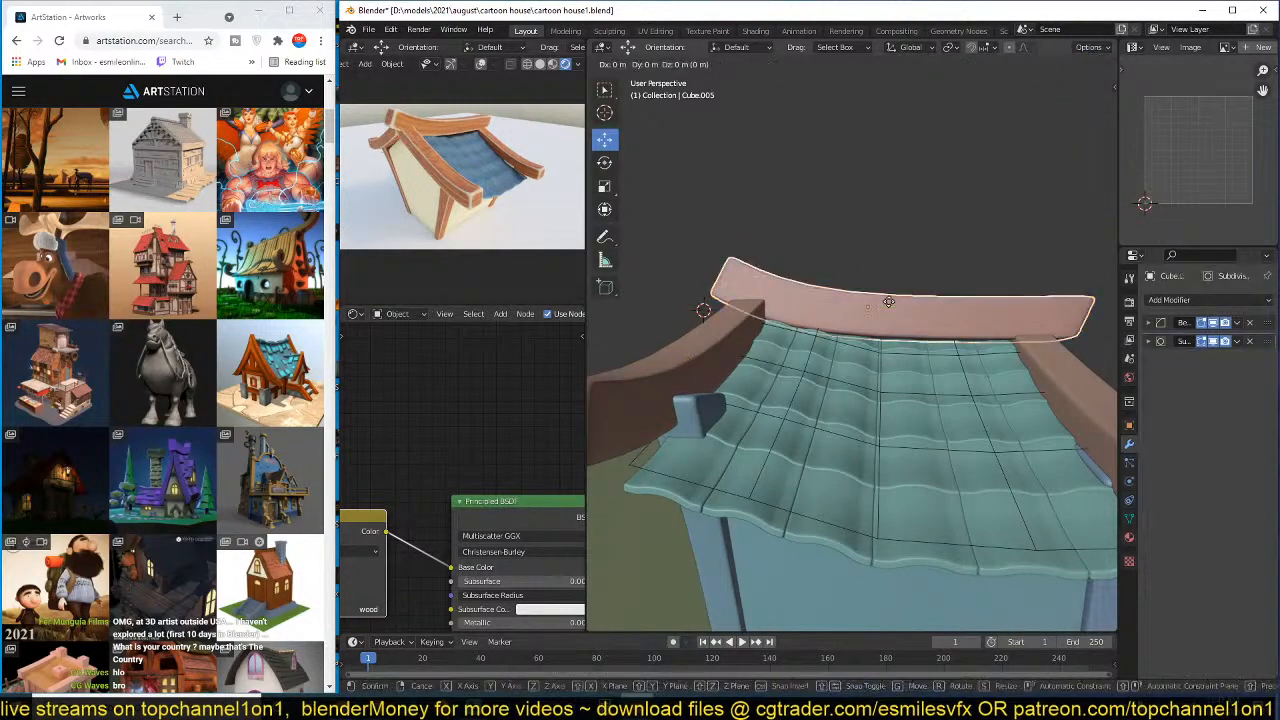
key("g")
key("z")
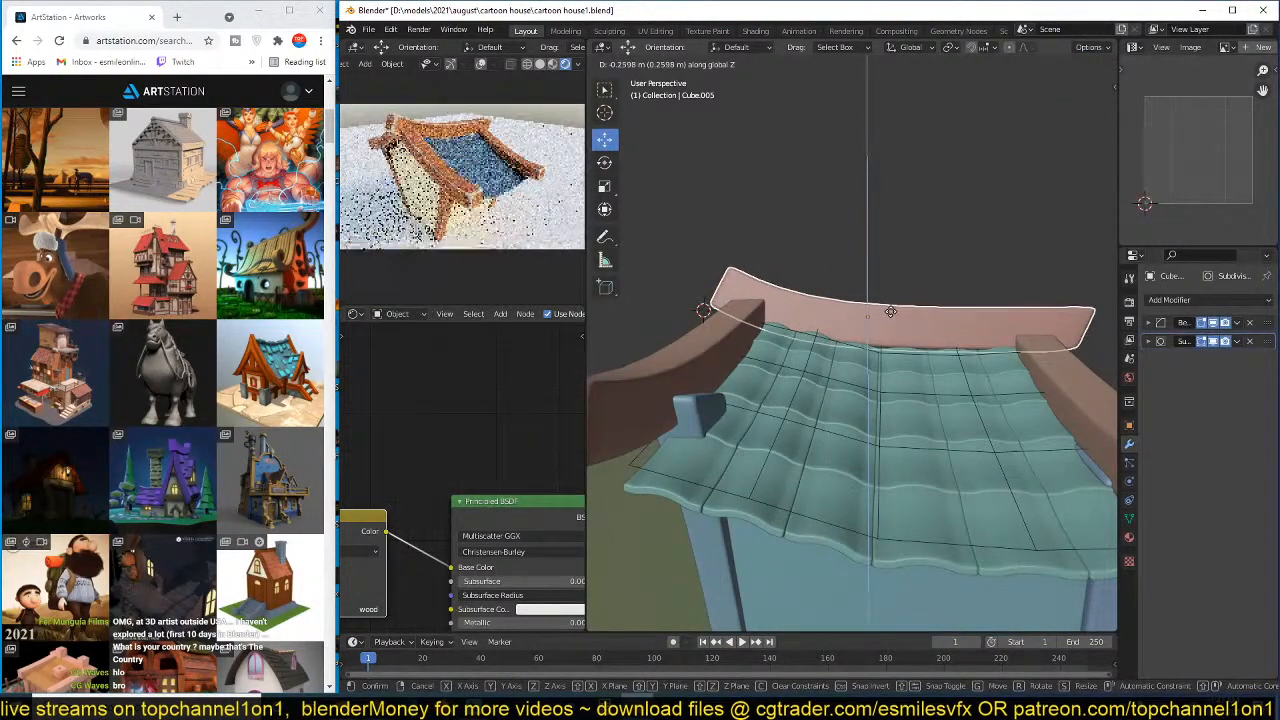
left_click(890, 313)
middle_click_drag(890, 313, 853, 270)
left_click(797, 302)
mouse_move(845, 268)
left_mouse_down()
mouse_move(848, 240)
mouse_move(849, 253)
left_mouse_up()
scroll(910, 354, "down", 1)
middle_click_drag(910, 349, 954, 349)
left_click(899, 355)
scroll(905, 358, "up", 2)
left_click(919, 374, "shift")
left_click_drag(912, 312, 947, 254)
left_click(947, 254)
scroll(947, 254, "down", 4)
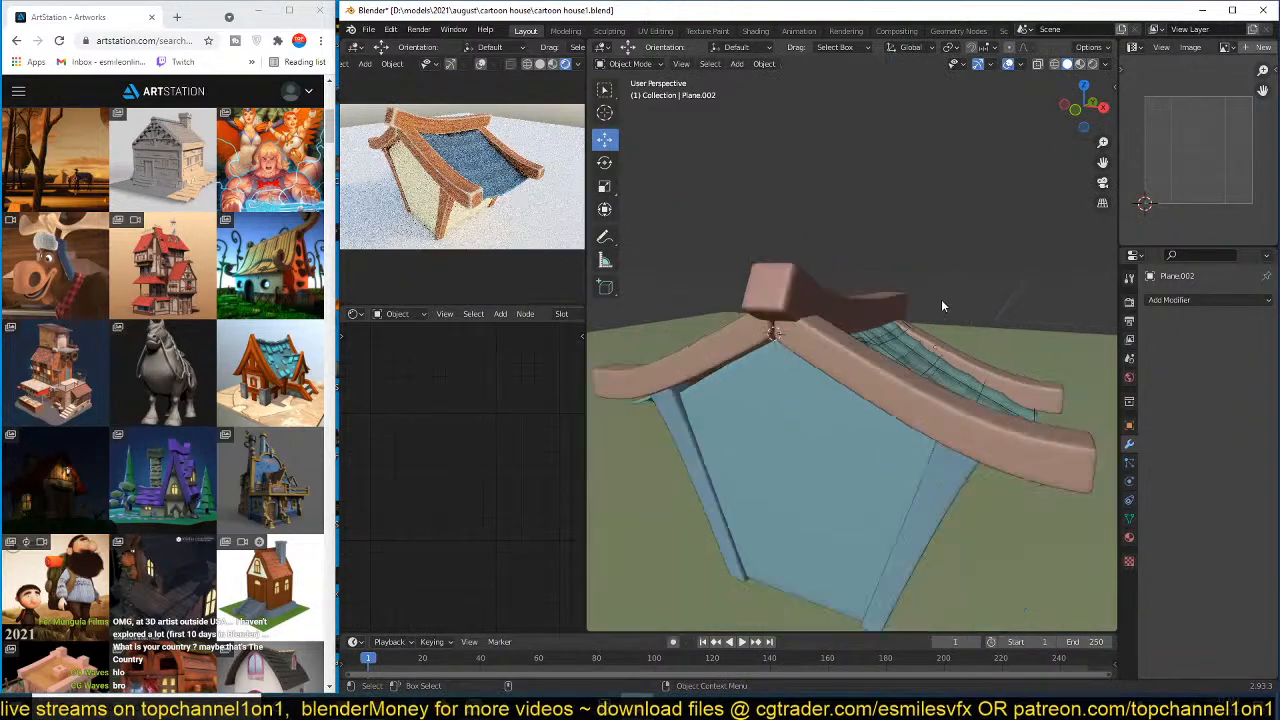
key("ctrl+s")
- Open the front corner post for mesh editing in wireframe display with the Move tool active
middle_click_drag(928, 313, 924, 279)
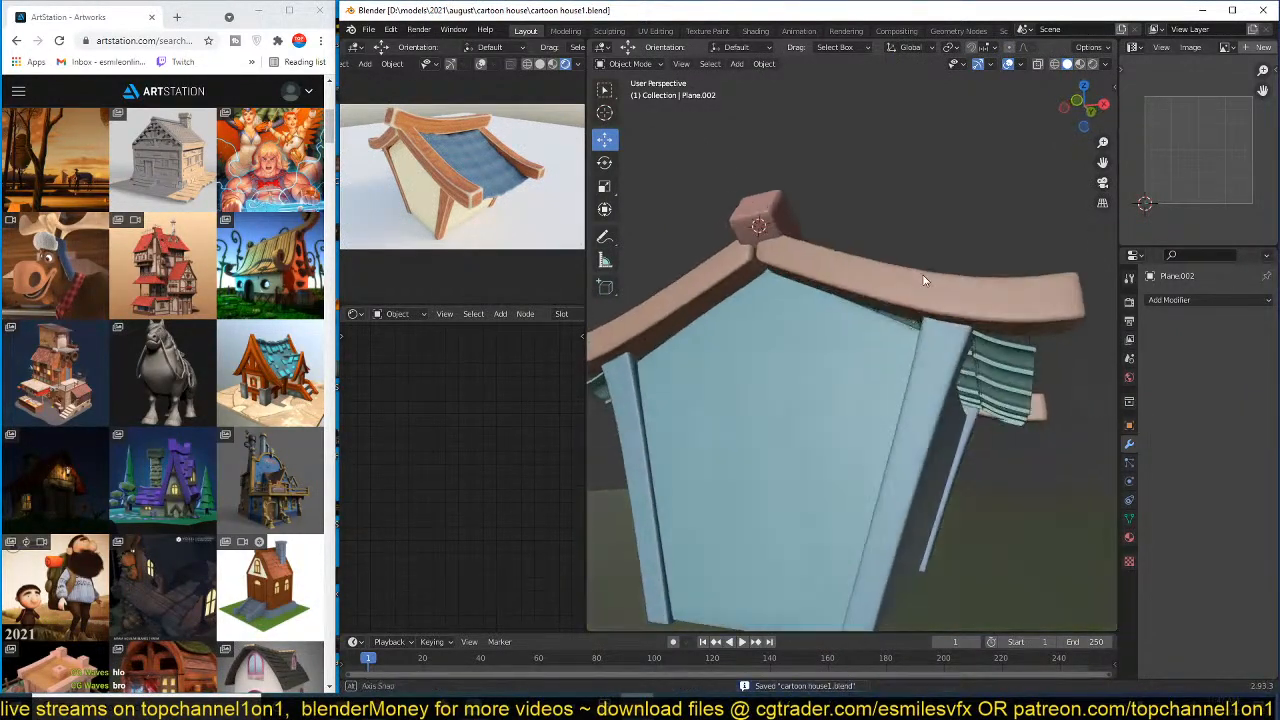
left_click(939, 333)
middle_click_drag(939, 333, 925, 436)
key("Tab")
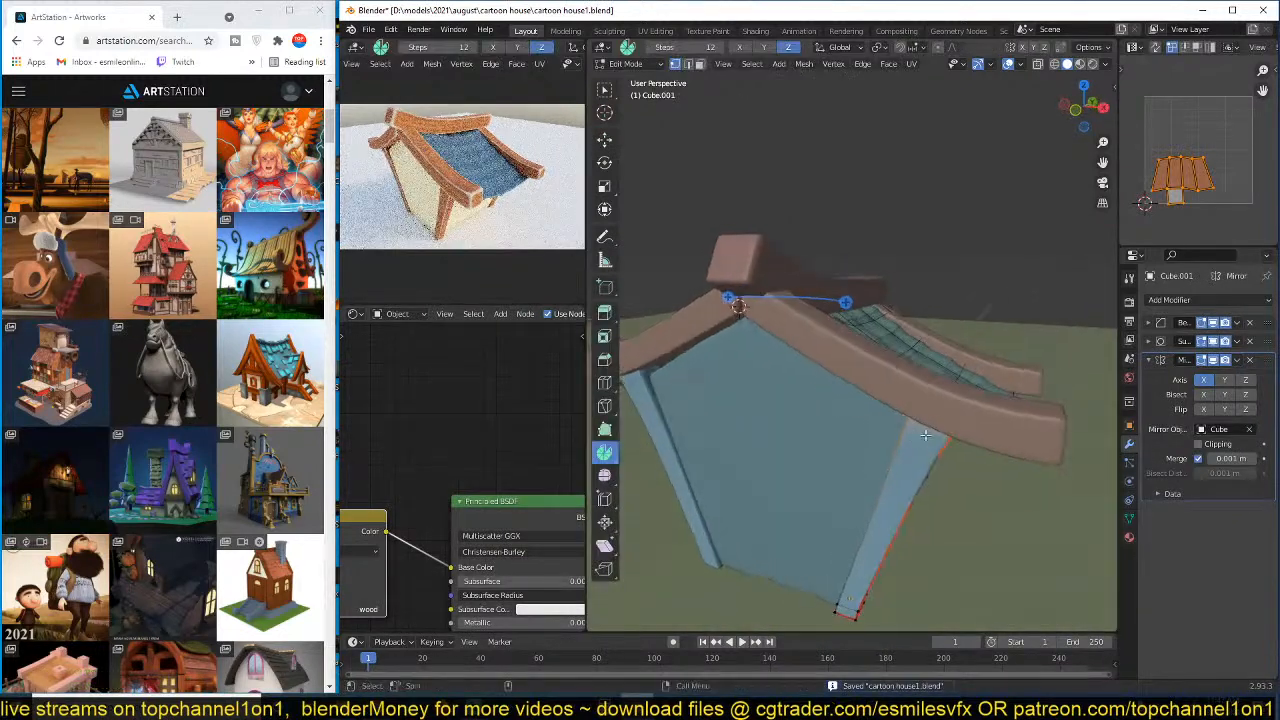
key("z")
left_click(854, 407)
left_click_drag(898, 342, 997, 440)
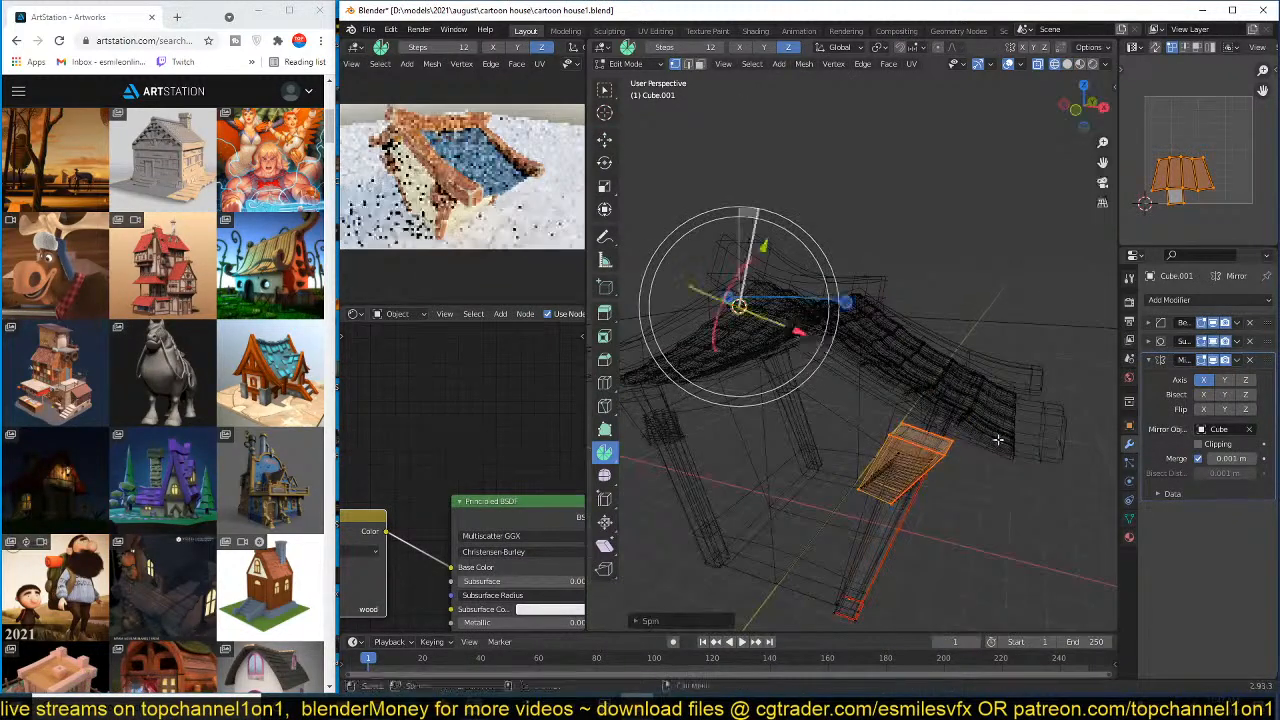
key("ctrl+z")
left_click(613, 146)
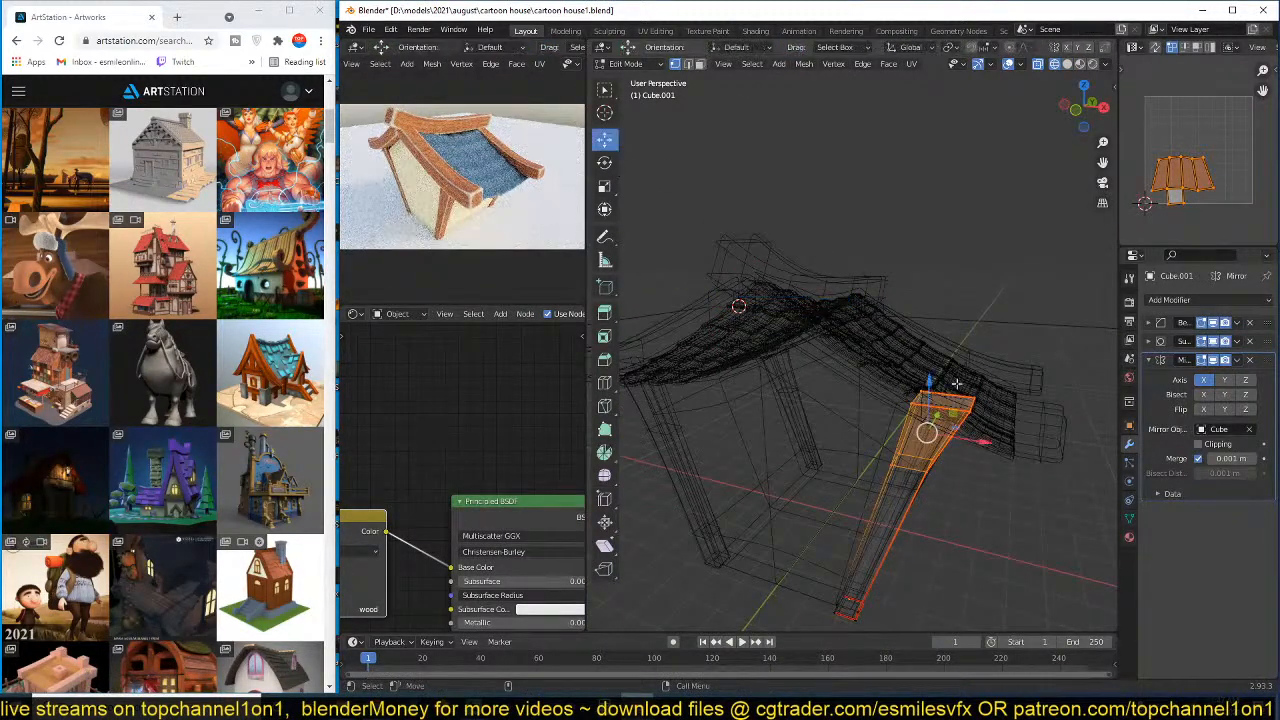
- Move the post's top end about 0.62 m outward and 1.09 m up in front view, and return to Object Mode in solid shading
key("KP_1")
scroll(999, 379, "down", 1)
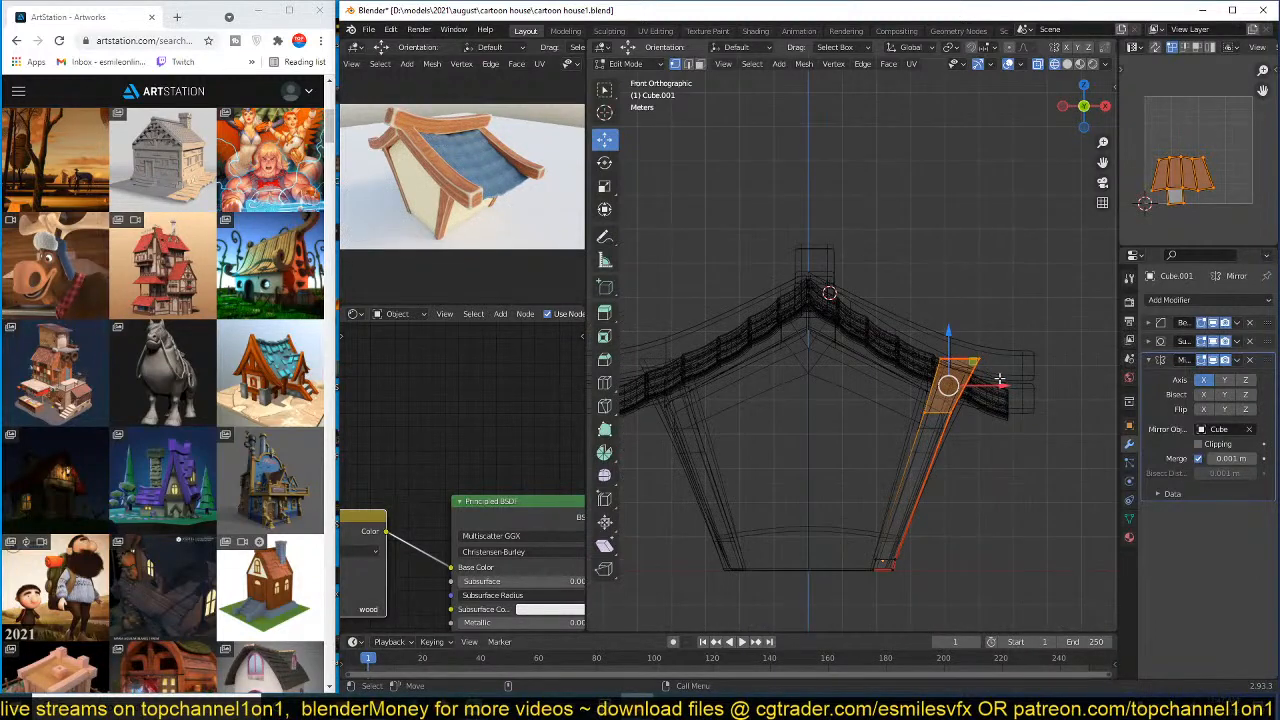
key("g")
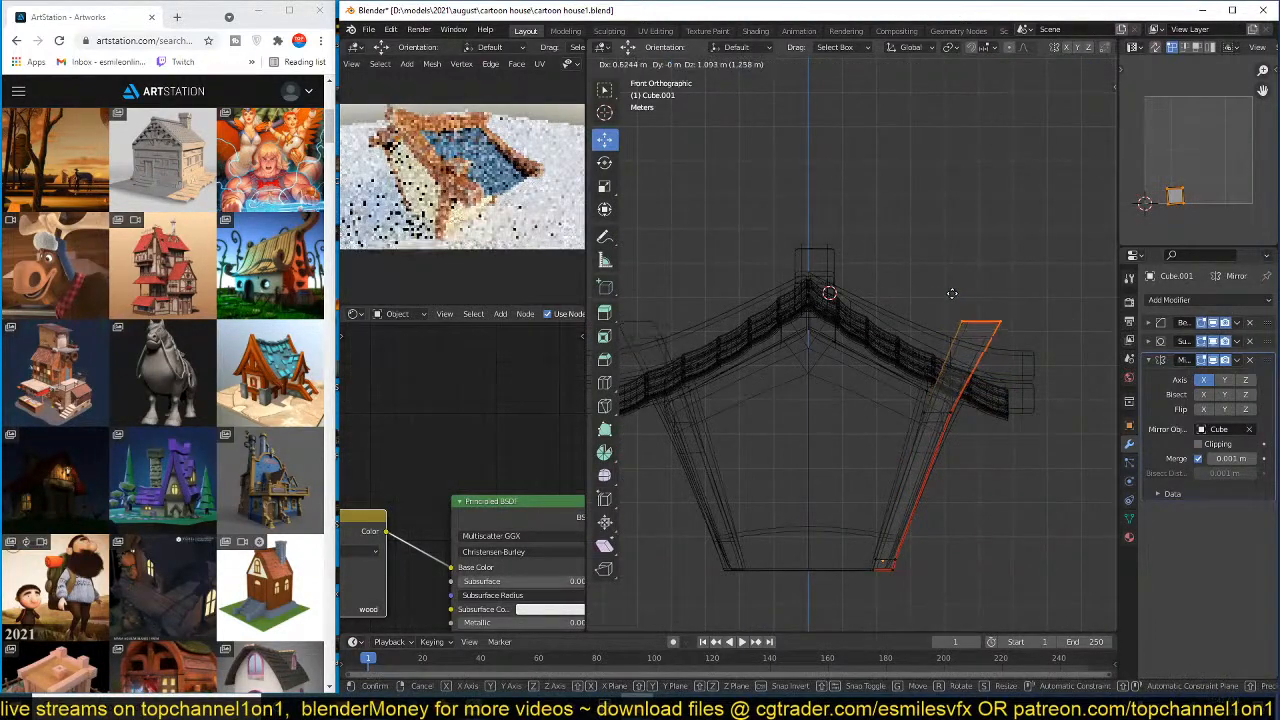
left_click(952, 293)
key("Tab")
middle_click_drag(952, 293, 900, 380)
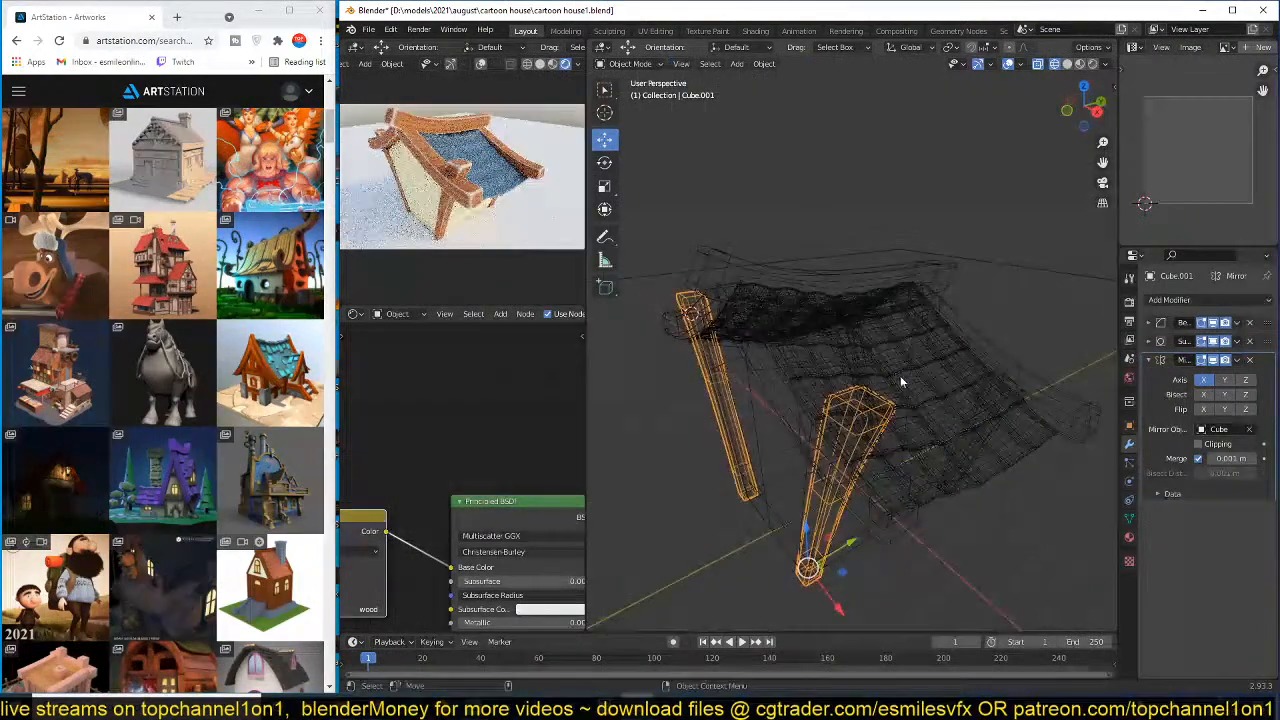
key("shift+z")
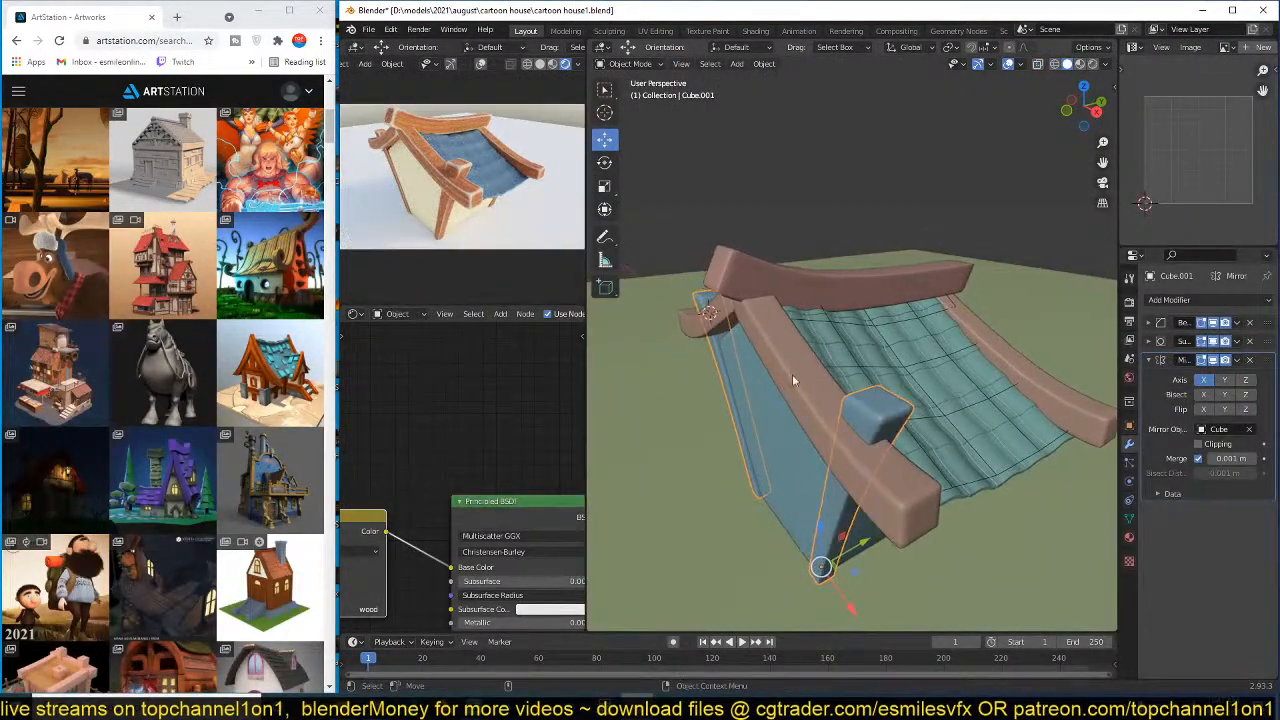
- Select the wall, copy the node chain with the Power and Multiply nodes from its material, and save the file
left_click(772, 425)
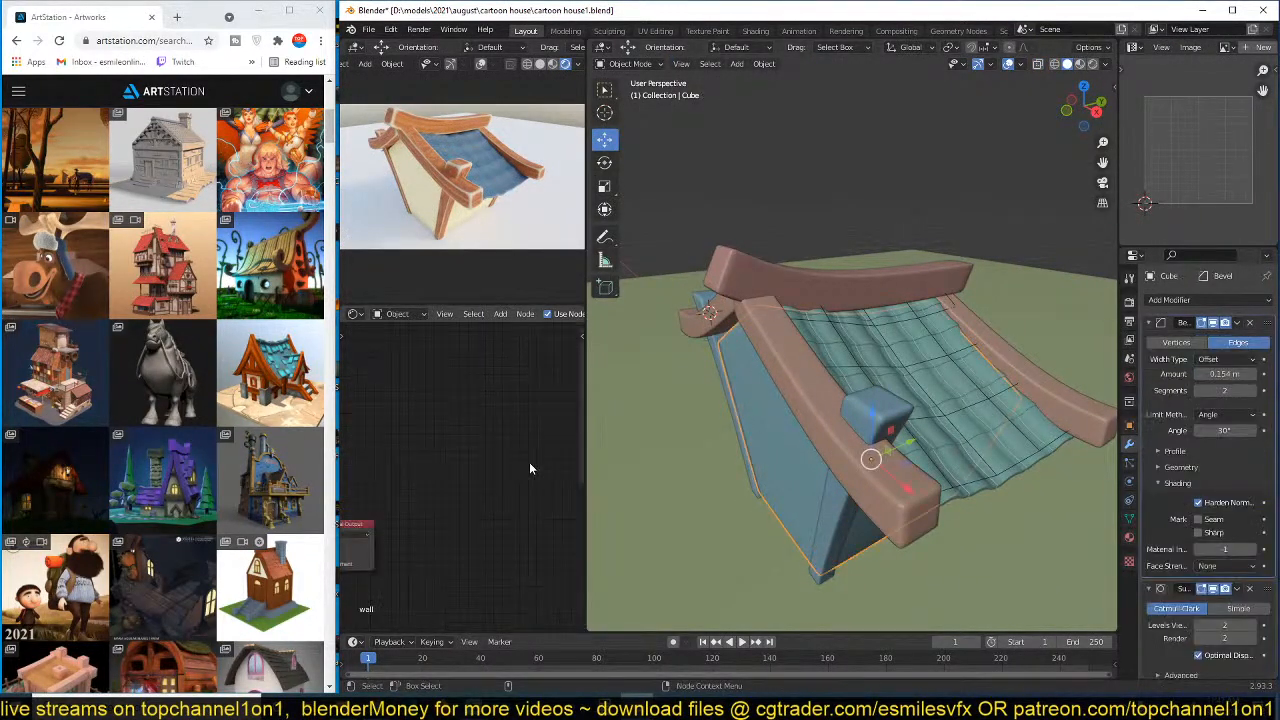
key("Home")
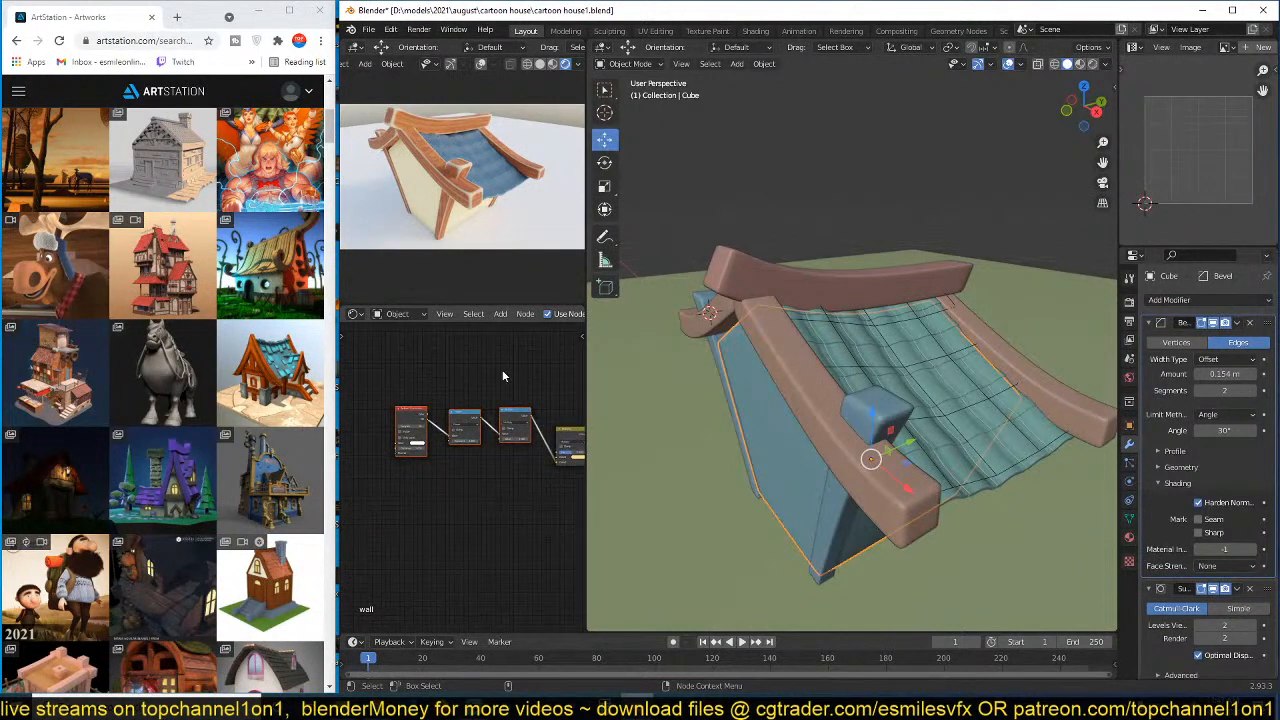
middle_click_drag(491, 370, 483, 370)
left_click_drag(548, 376, 364, 491)
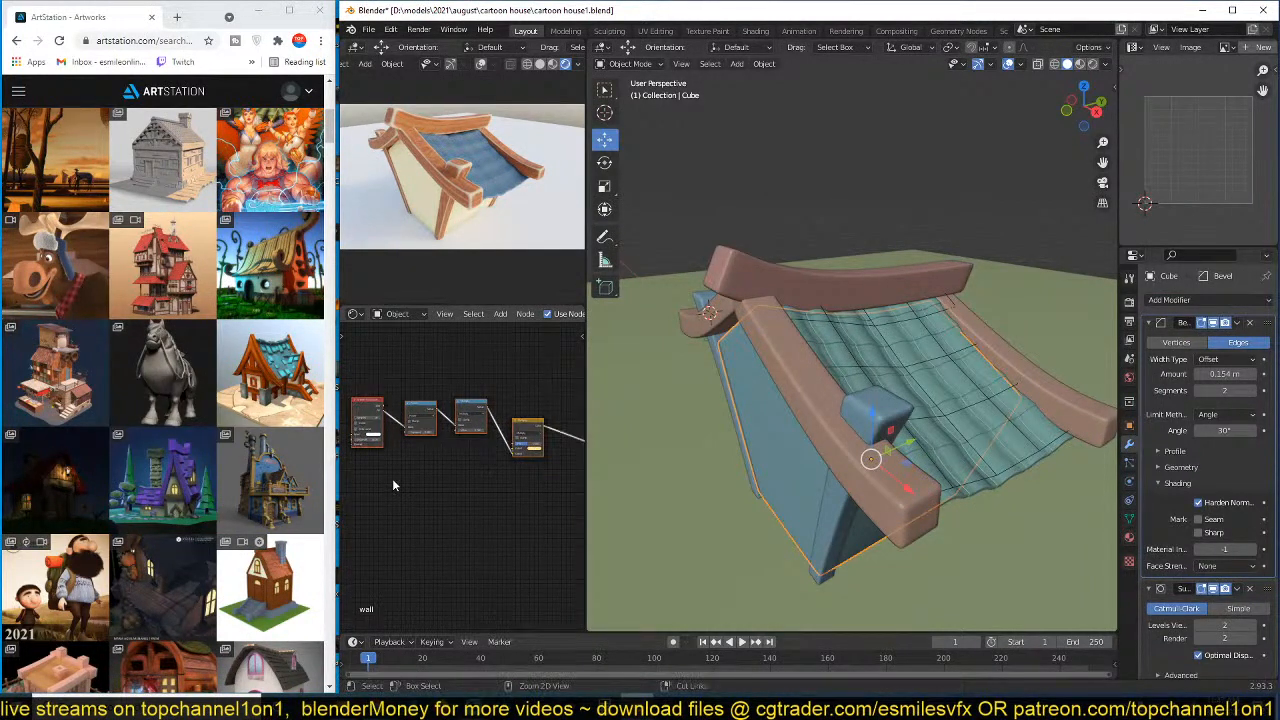
key("ctrl+s")
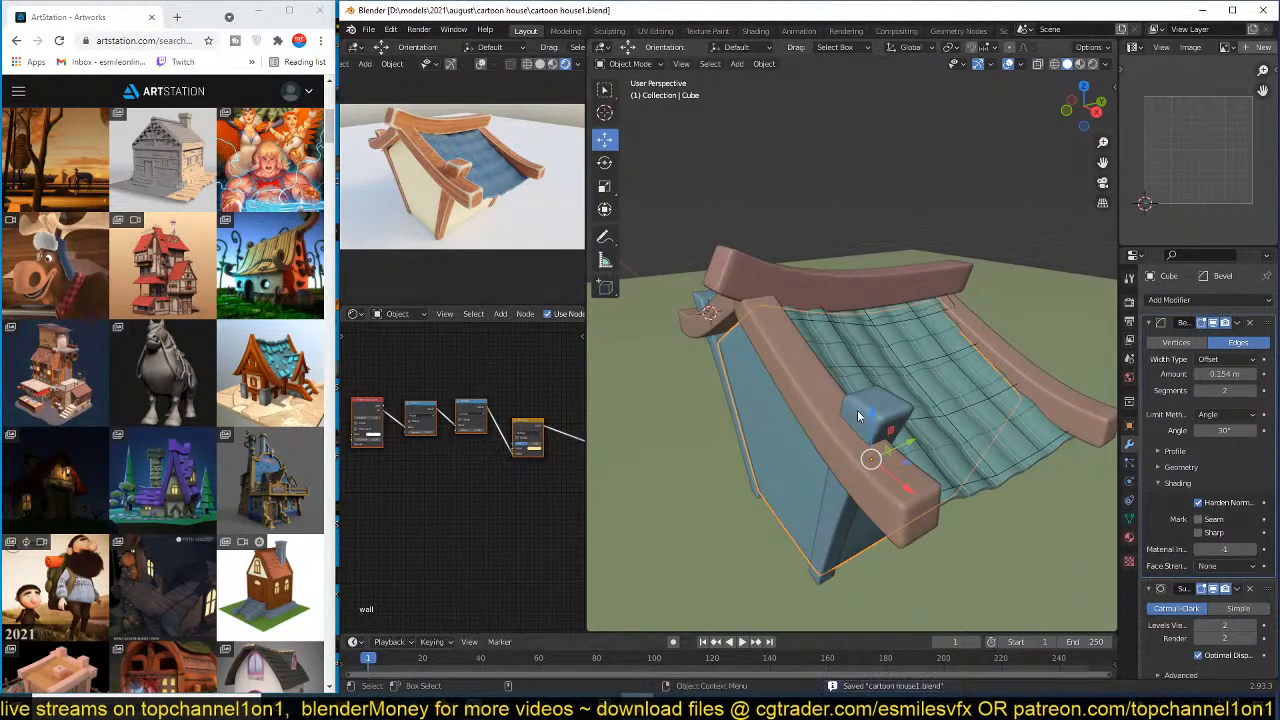
- Paste the copied node chain into the corner post's wood material and place it above the existing nodes
left_click(812, 428)
mouse_move(454, 379)
middle_mouse_down()
mouse_move(469, 440)
mouse_move(403, 432)
middle_mouse_up()
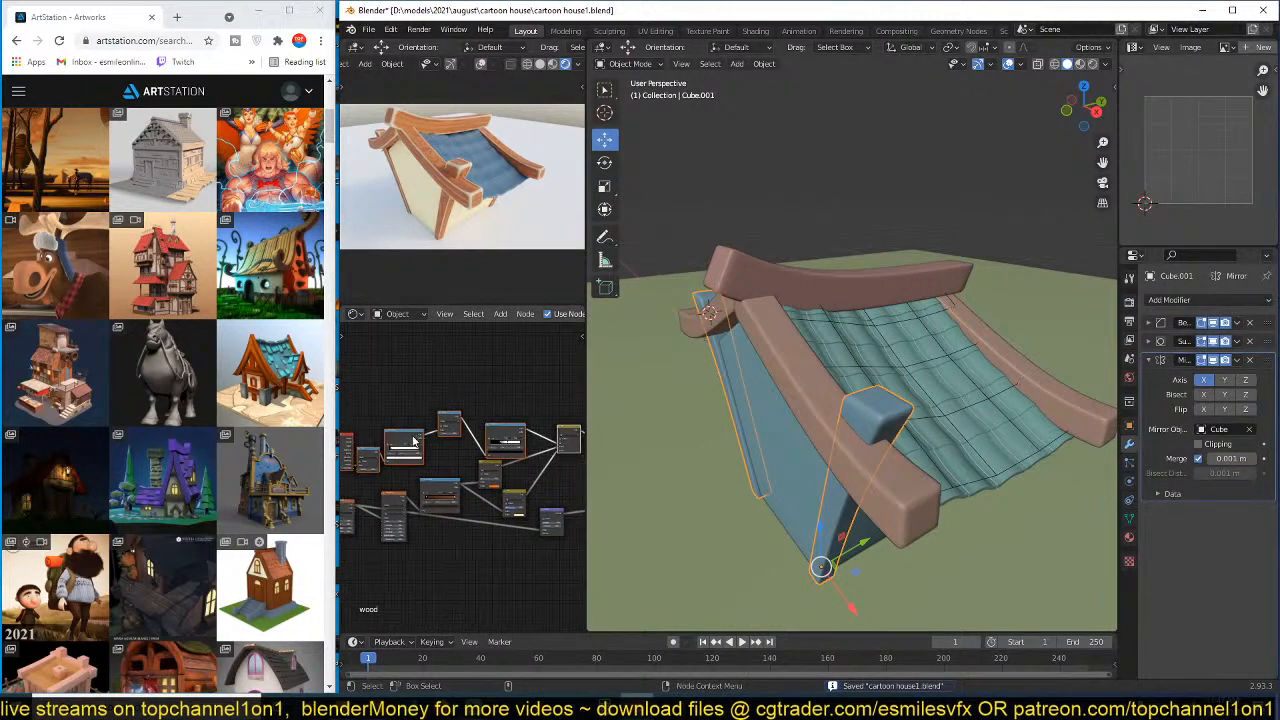
mouse_move(554, 409)
middle_mouse_down()
mouse_move(429, 414)
mouse_move(615, 407)
middle_mouse_up()
middle_click_drag(416, 414, 366, 446)
key("ctrl+v")
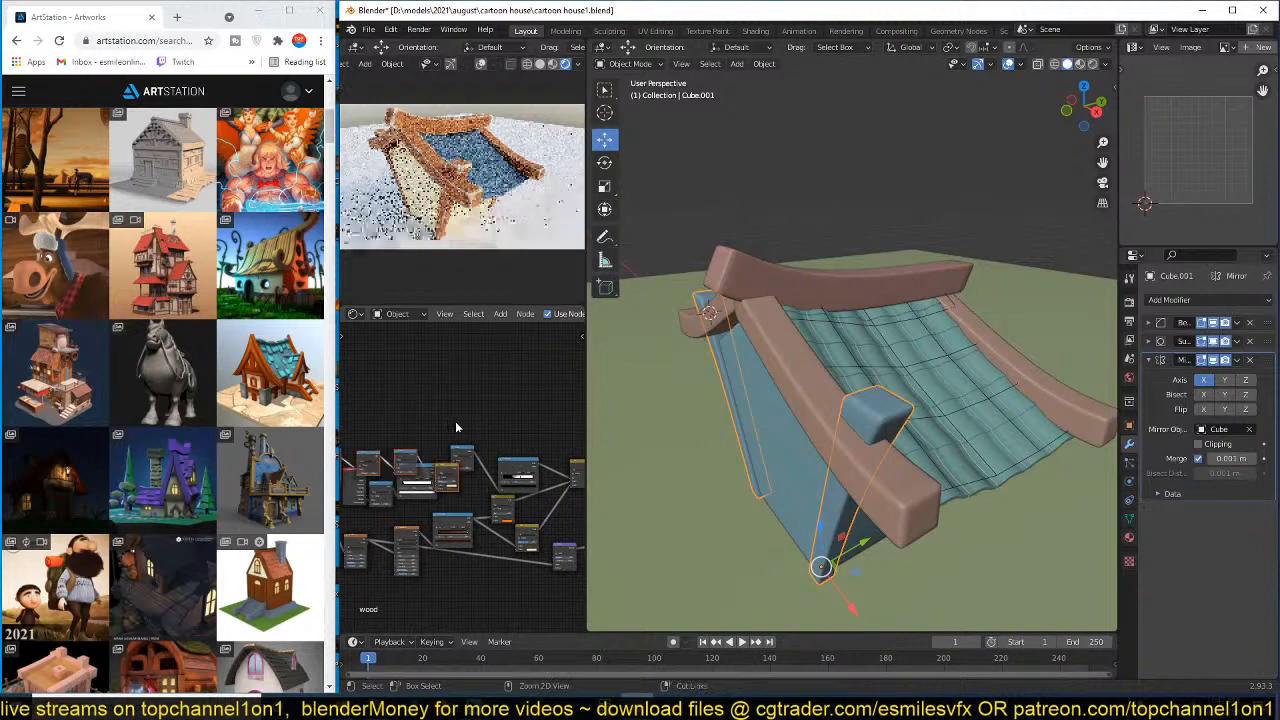
key("g")
left_click(527, 407)
middle_click_drag(480, 442, 501, 494)
- Preview the pasted colour Multiply node in the wood material and adjust the pasted Power node's exponent
scroll(494, 451, "up", 4)
left_click(423, 401, "ctrl+shift")
scroll(444, 460, "up", 2)
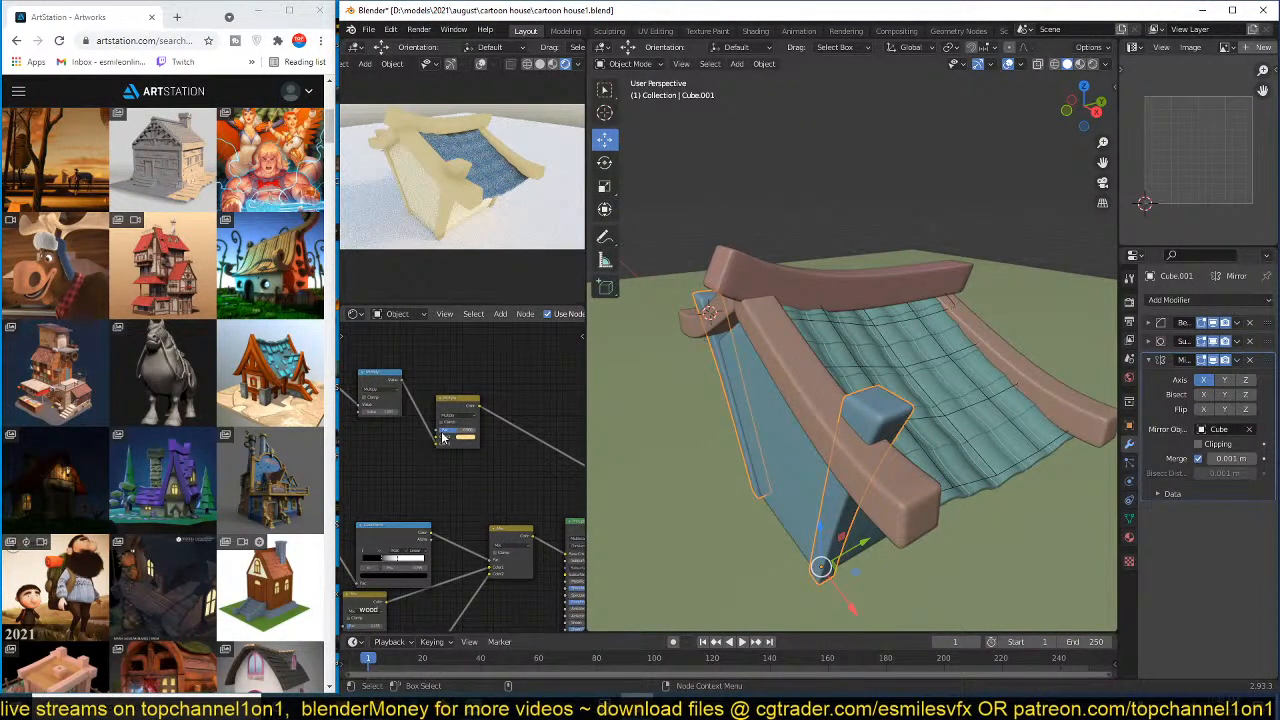
scroll(443, 438, "up", 2)
left_click_drag(447, 414, 458, 414)
middle_click_drag(420, 440, 490, 451)
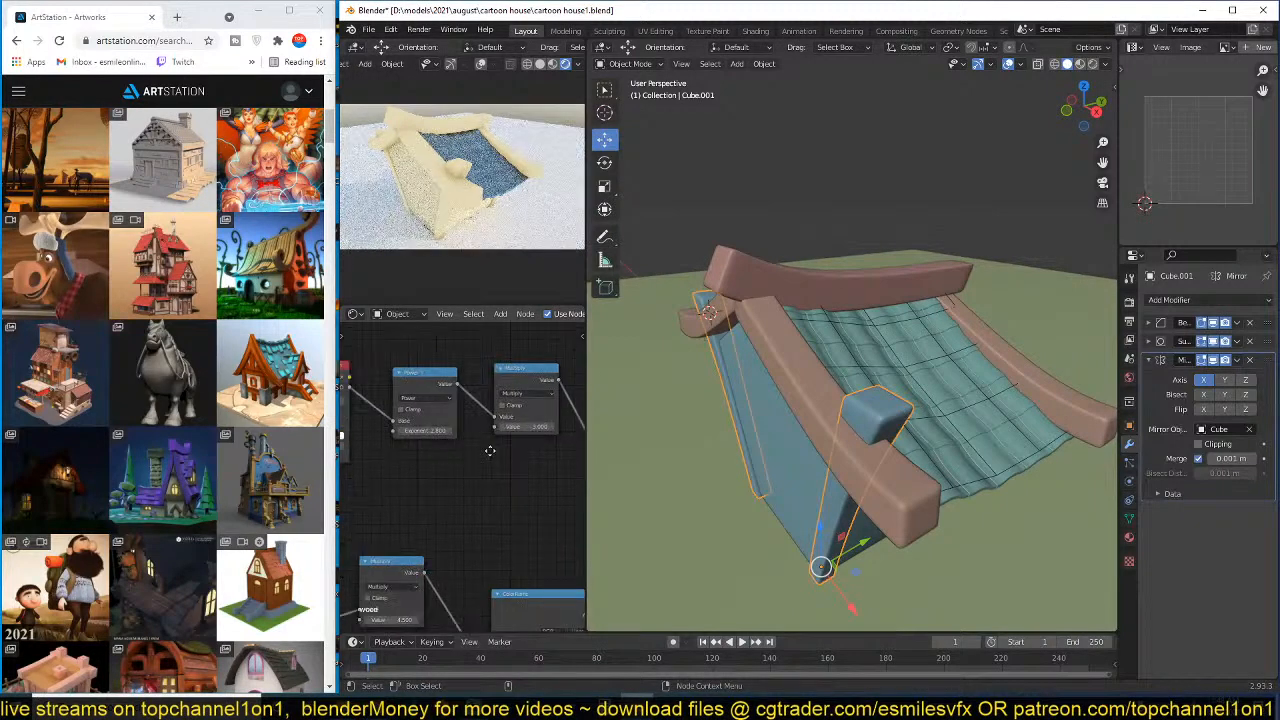
left_click_drag(424, 430, 447, 459)
- Set the pasted colour Multiply node's factor to 1.000 and save the file
middle_click_drag(465, 465, 511, 473)
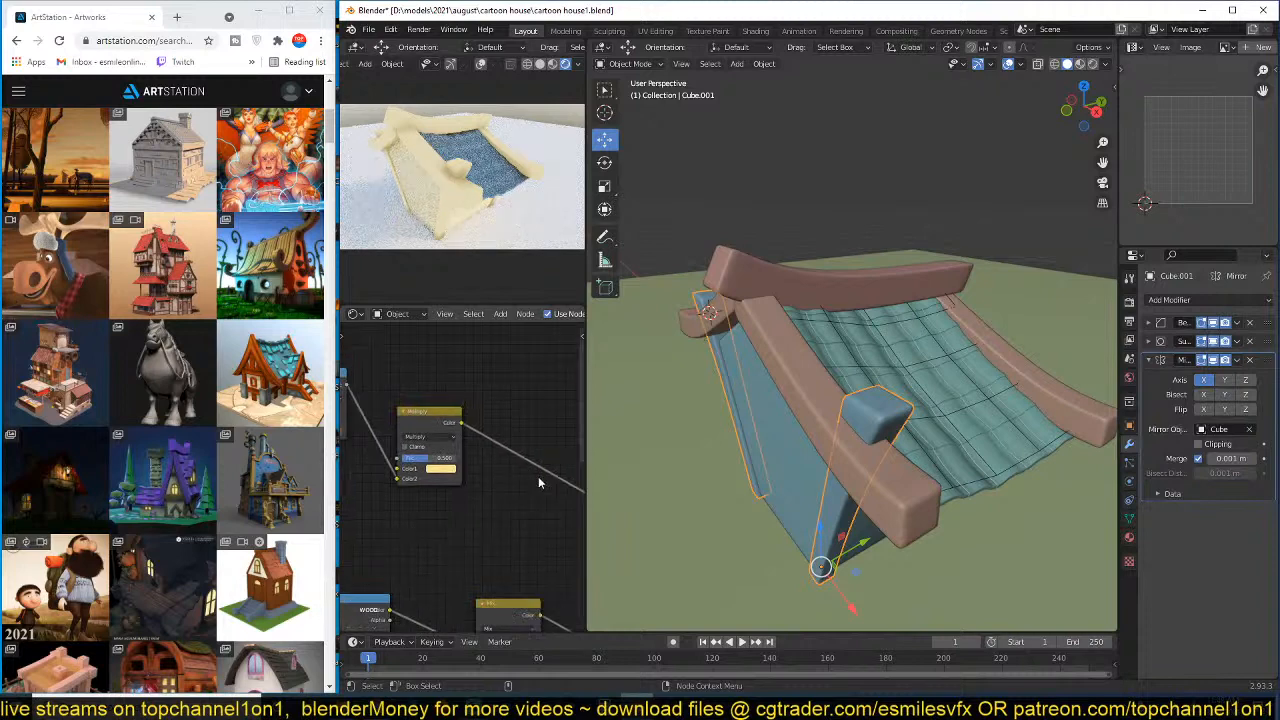
left_click_drag(437, 461, 459, 458)
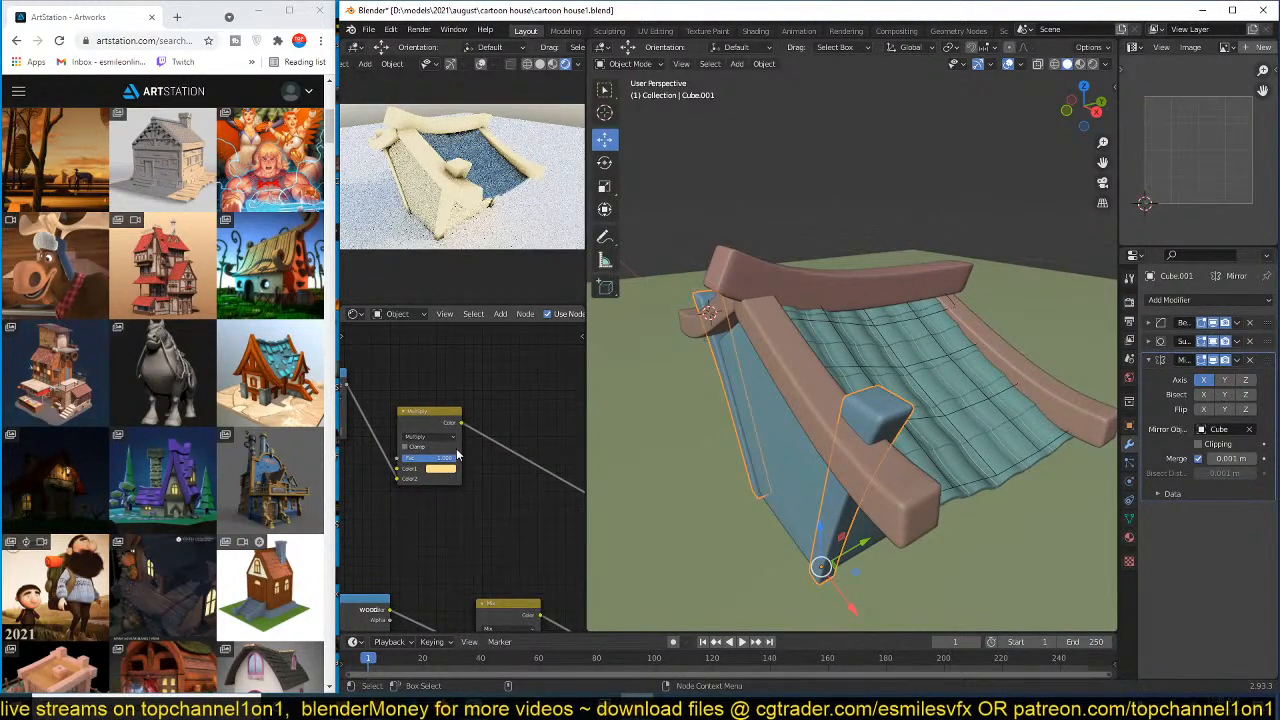
left_click(447, 459)
left_click(509, 488)
scroll(509, 488, "down", 4)
key("ctrl+s")
- Combine the pasted math chain with the wood's Mix colour in a single Multiply node, delete the spare colour node and save
middle_click_drag(509, 488, 494, 437)
left_click_drag(470, 505, 429, 501)
right_click_drag(432, 505, 450, 428, "ctrl+shift")
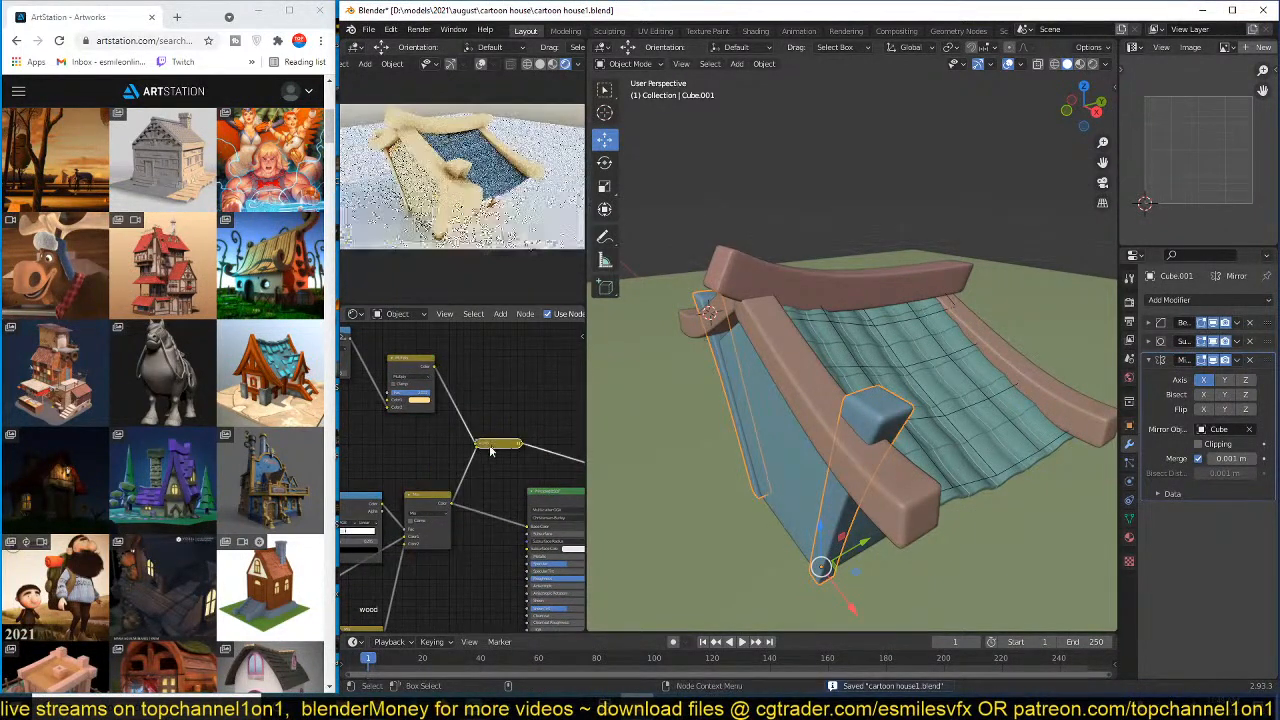
key("h")
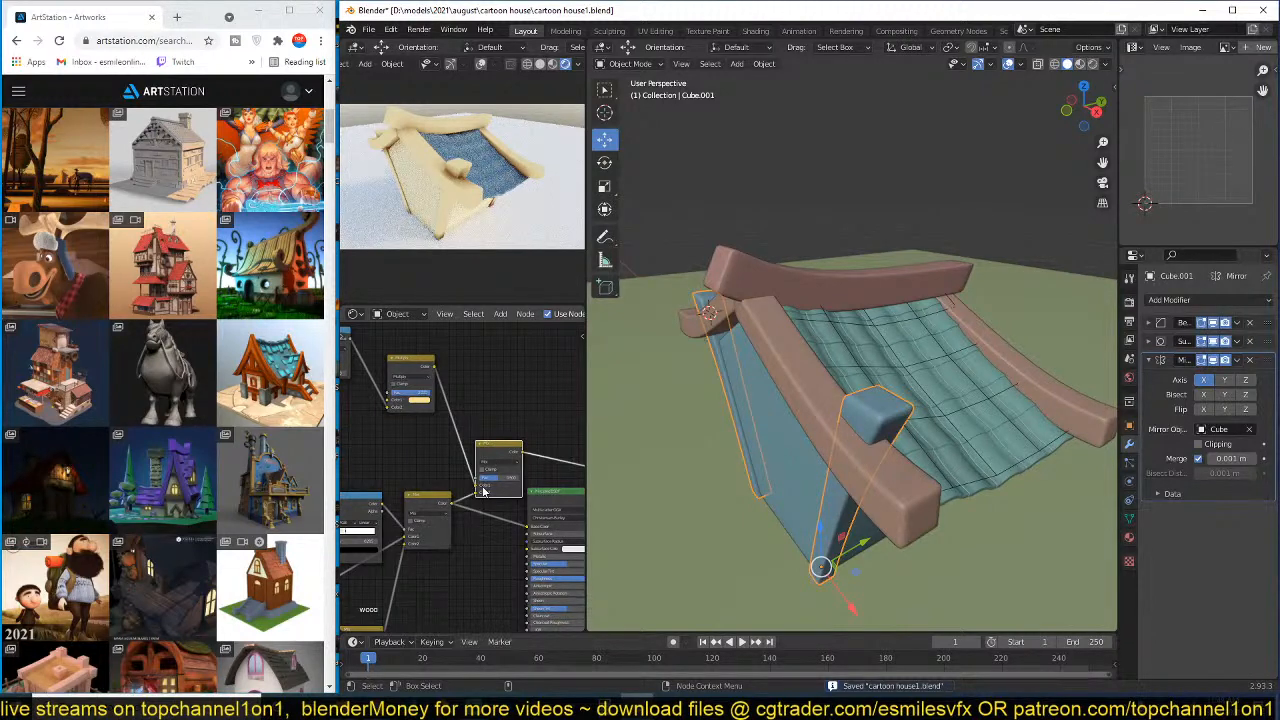
key("alt+s")
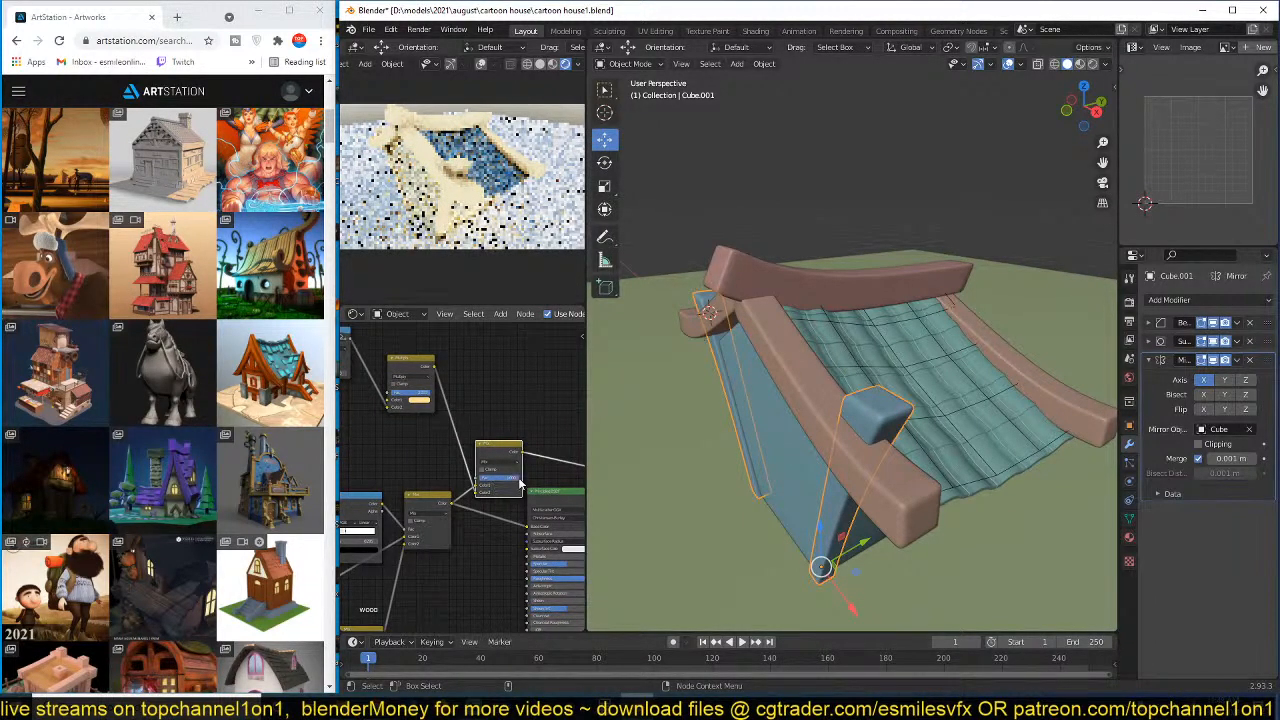
mouse_move(436, 500)
left_mouse_down()
mouse_move(368, 413)
mouse_move(446, 505)
left_mouse_up()
left_click_drag(446, 505, 492, 451)
key("x")
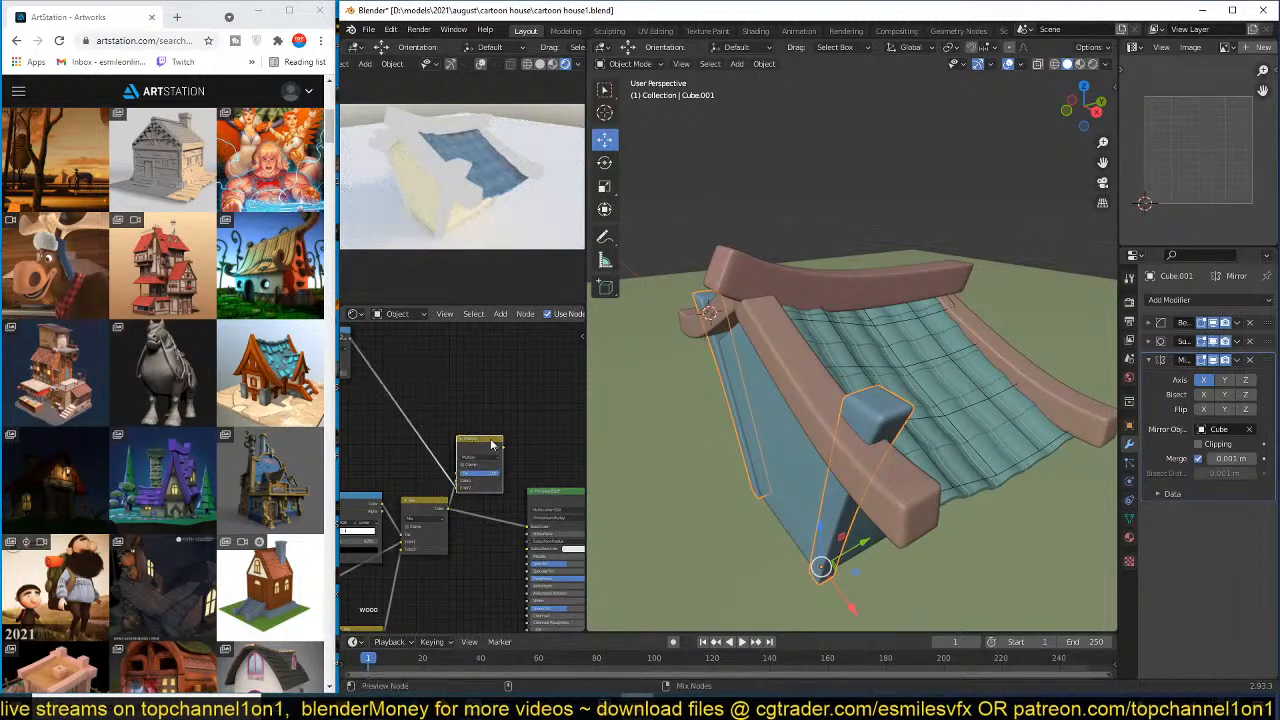
key("ctrl+s")
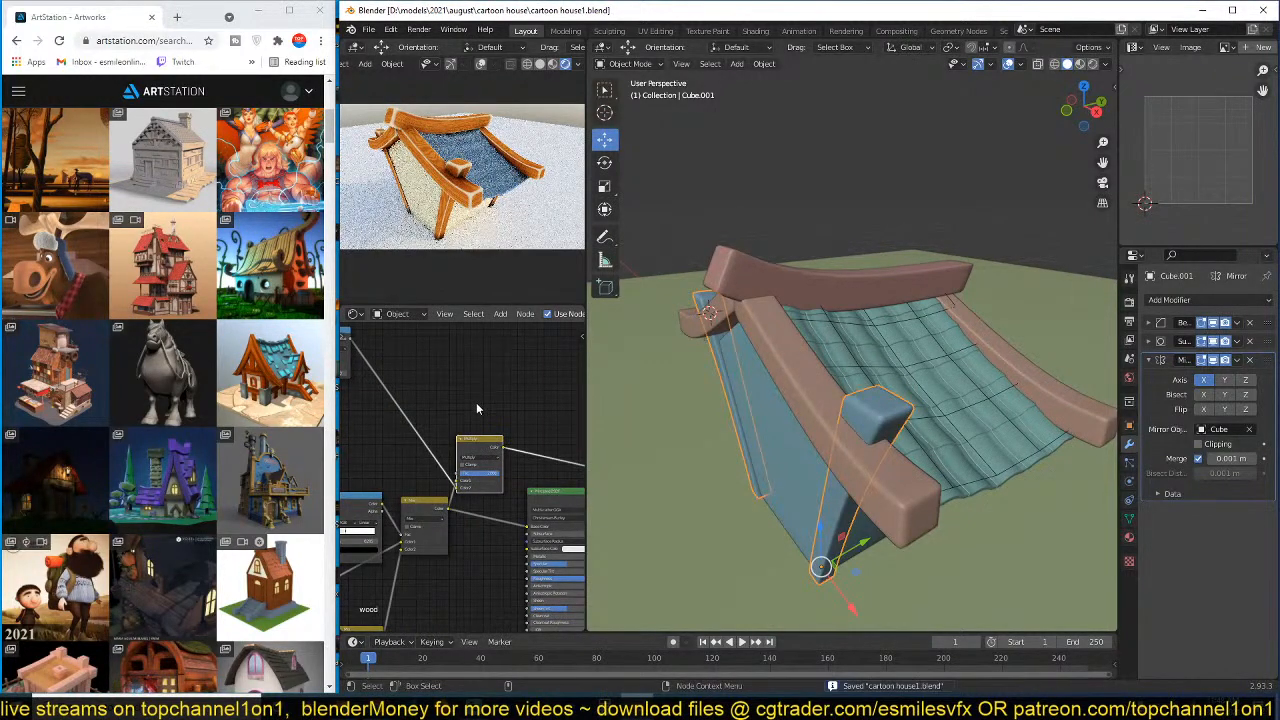
- Connect the Multiply node's Color output to the Principled BSDF's Base Color and save the file
middle_click_drag(476, 402, 450, 379)
left_click_drag(488, 422, 514, 498)
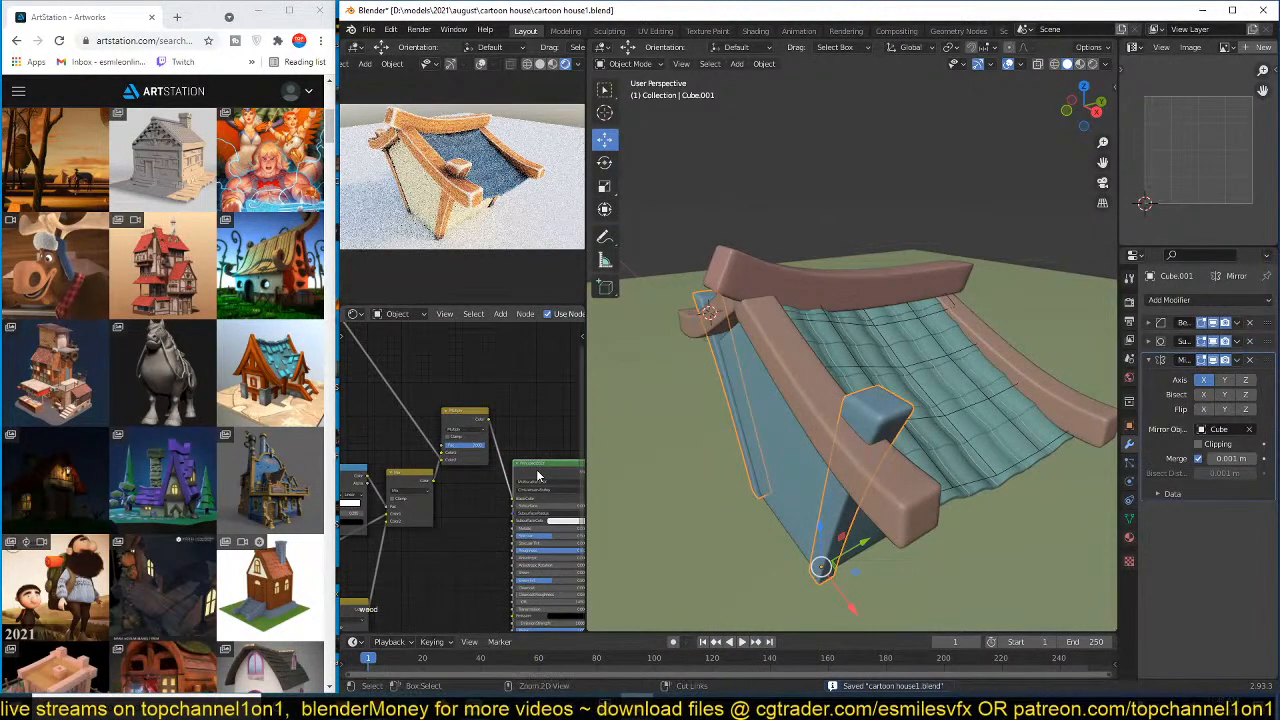
key("ctrl+s")
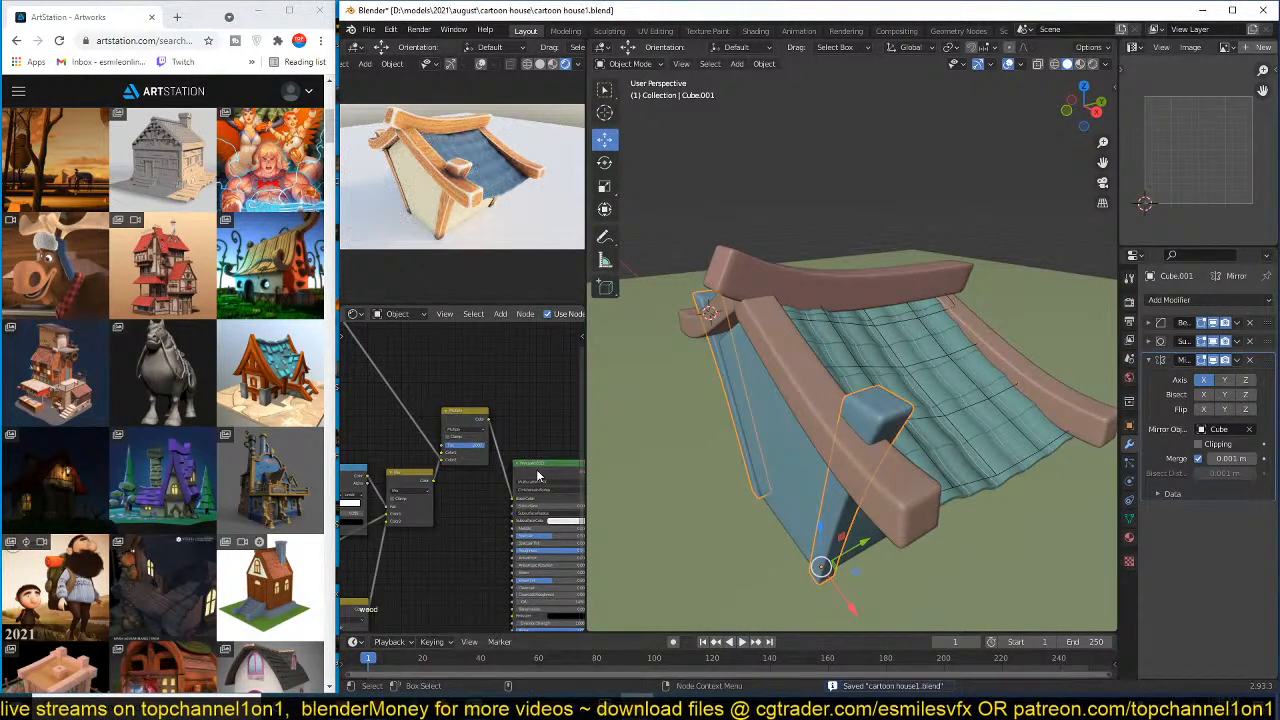
- Deselect the corner post, frame the whole house in the 3D view and save the file
scroll(486, 495, "up", 2)
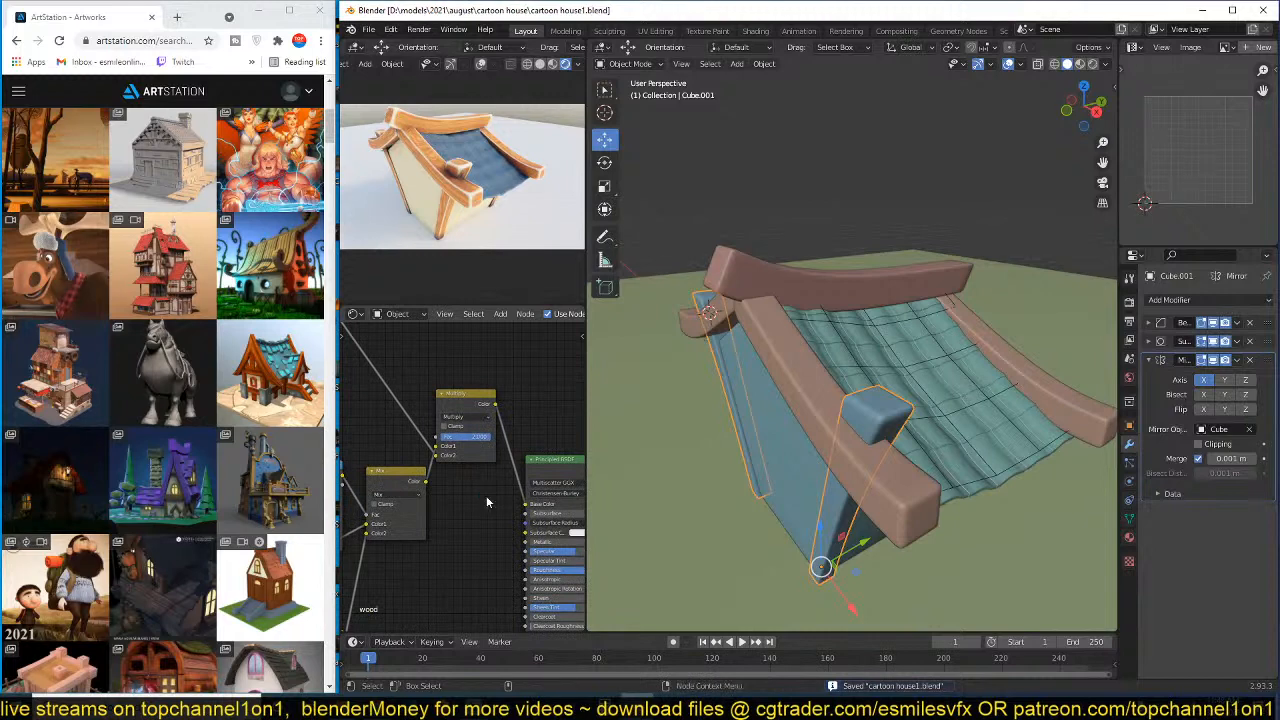
scroll(815, 420, "down", 3)
scroll(815, 420, "down", 3)
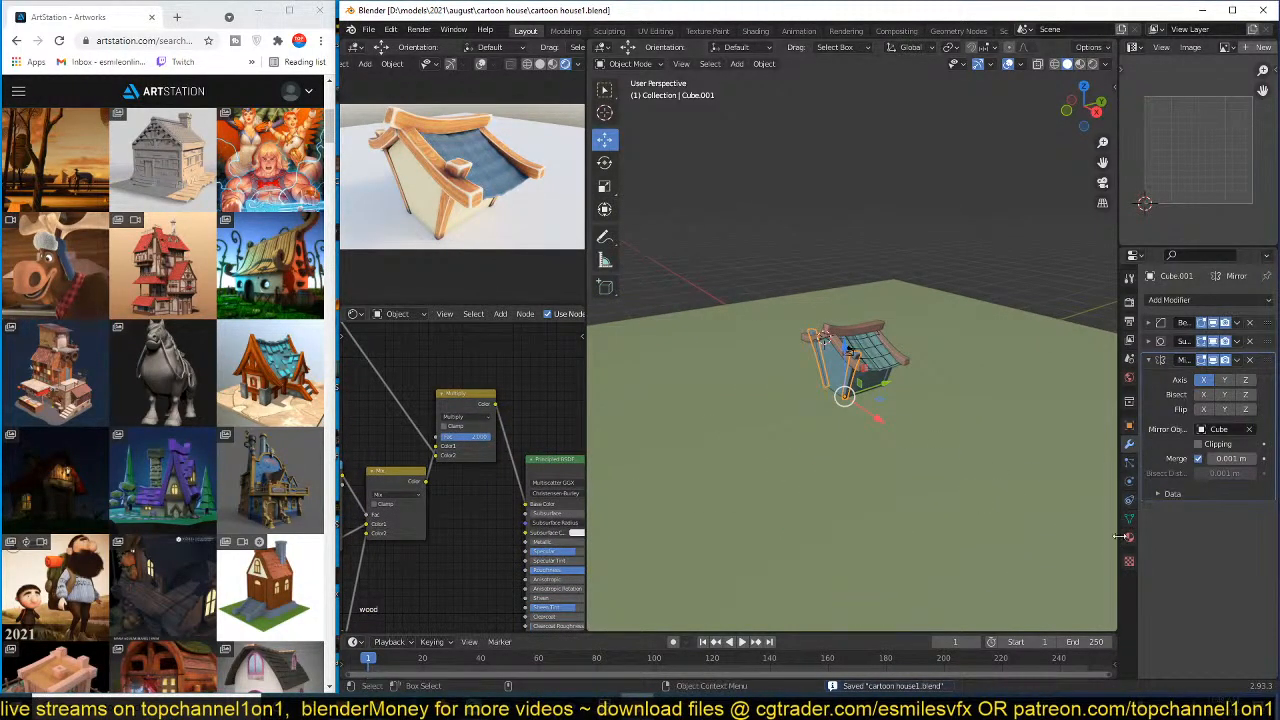
key("alt+a")
middle_click_drag(951, 416, 892, 432, "shift")
scroll(905, 438, "up", 2)
key("ctrl+s")
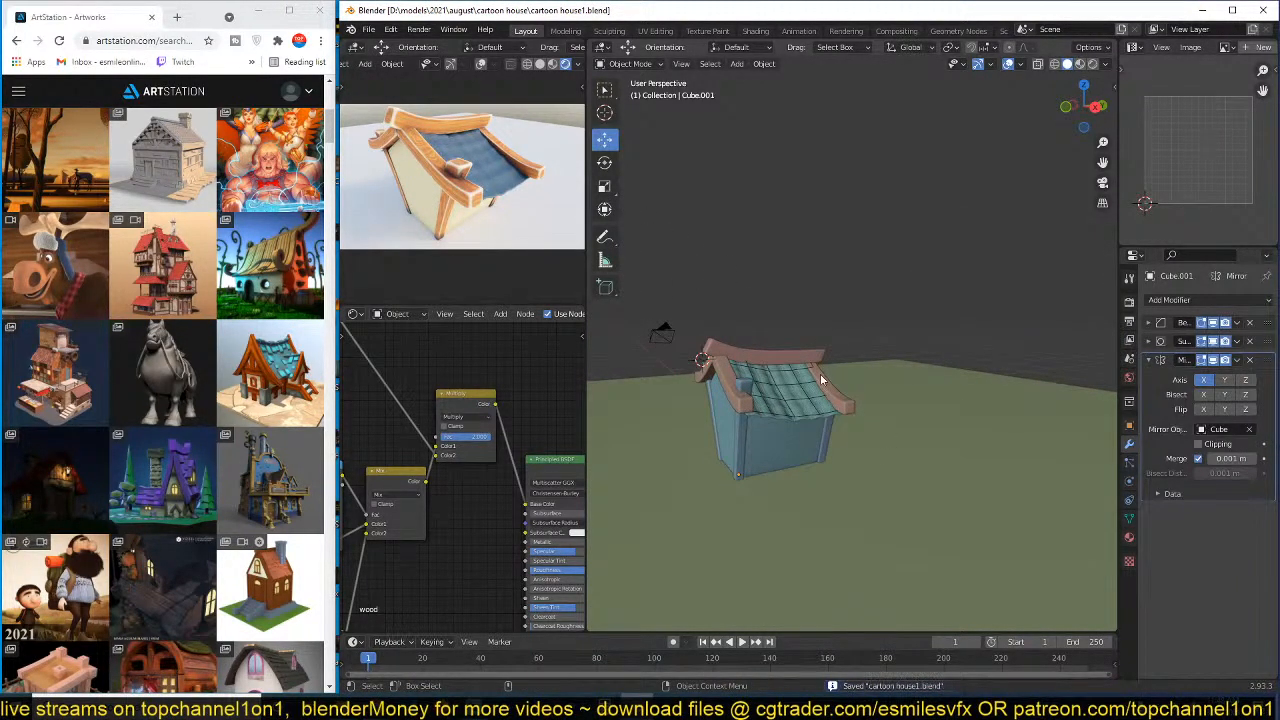
- Add a Bezier curve on the ground beside the house, at a newly placed 3D cursor
mouse_move(850, 395)
middle_mouse_down()
mouse_move(842, 386)
mouse_move(850, 403)
middle_mouse_up()
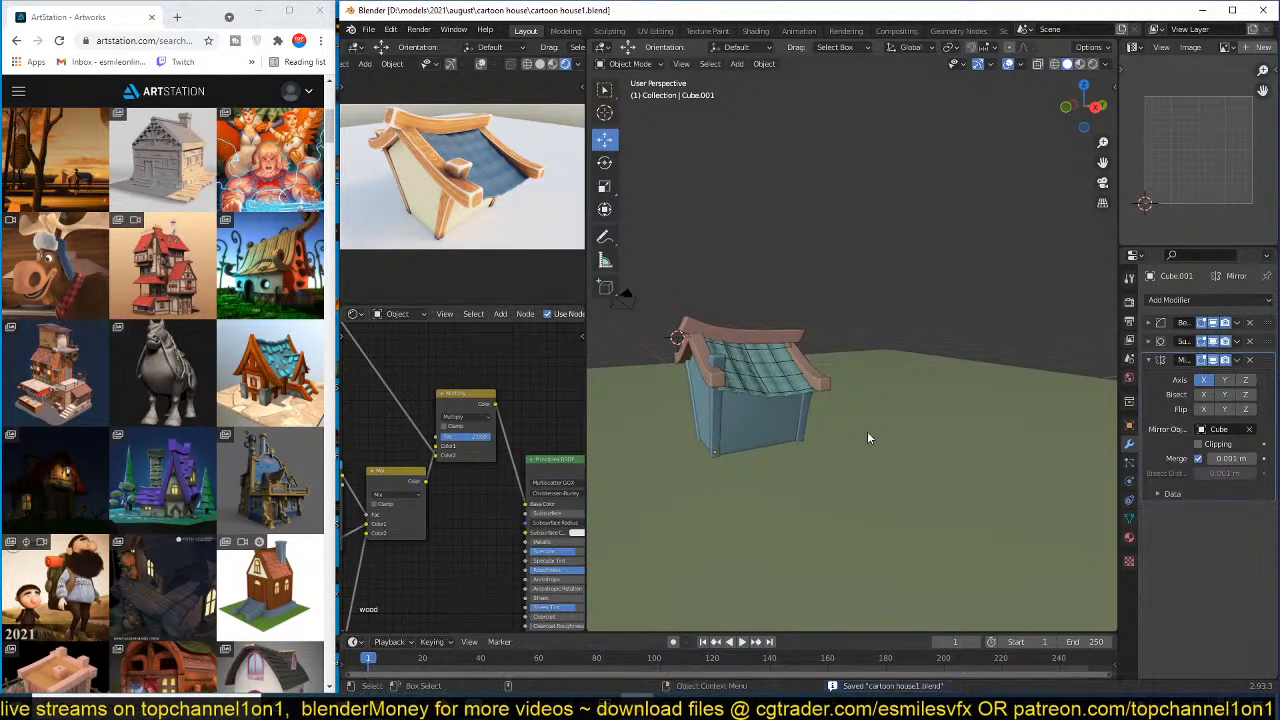
right_click(863, 470, "shift")
key("shift+a")
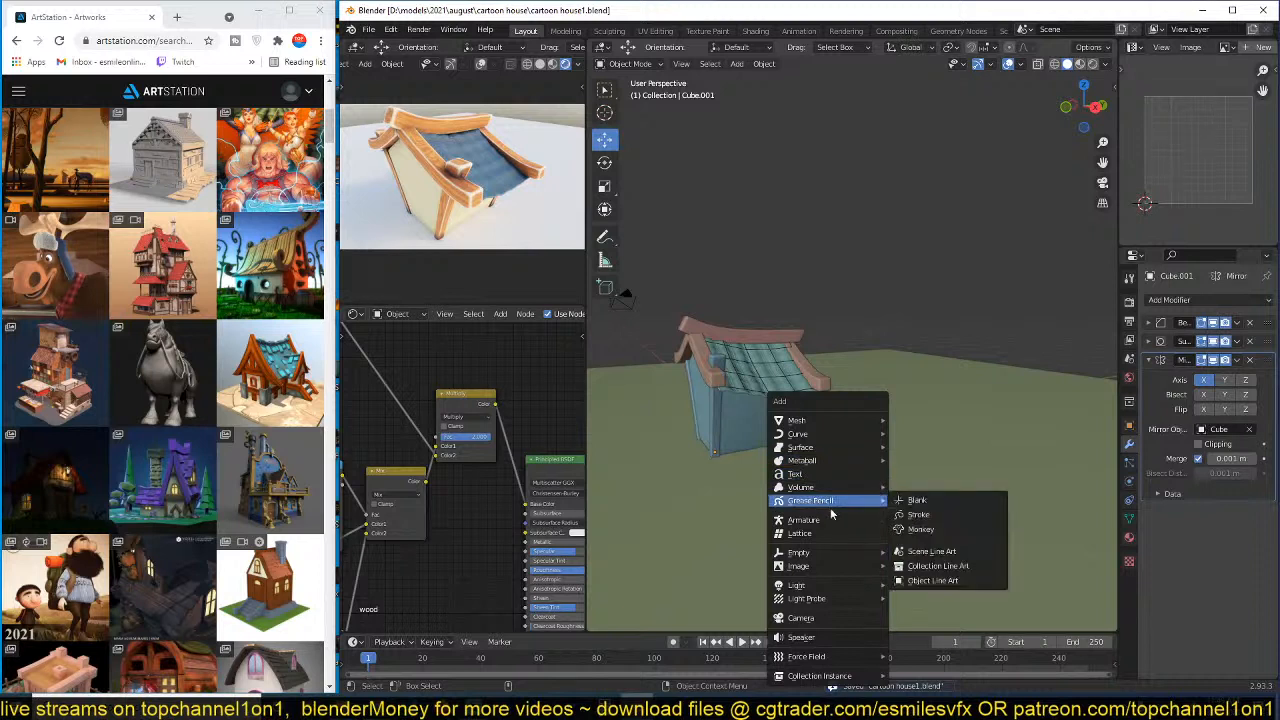
mouse_move(826, 435)
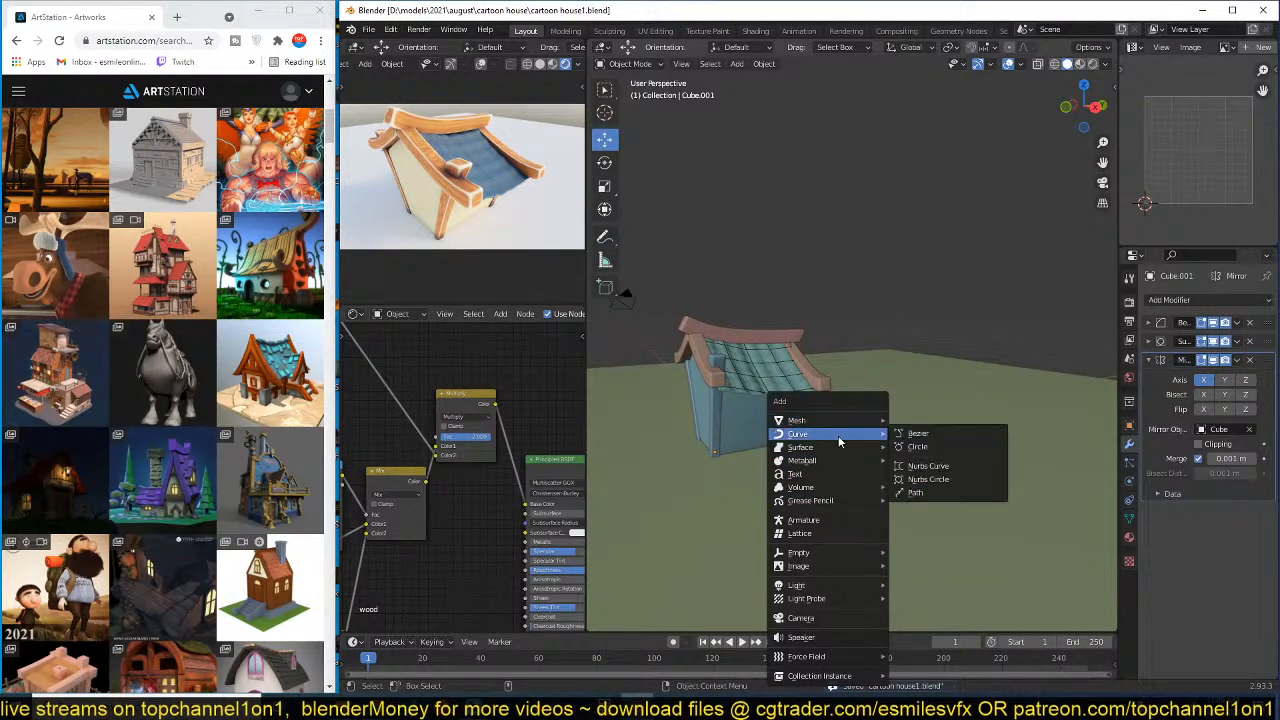
left_click(911, 437)
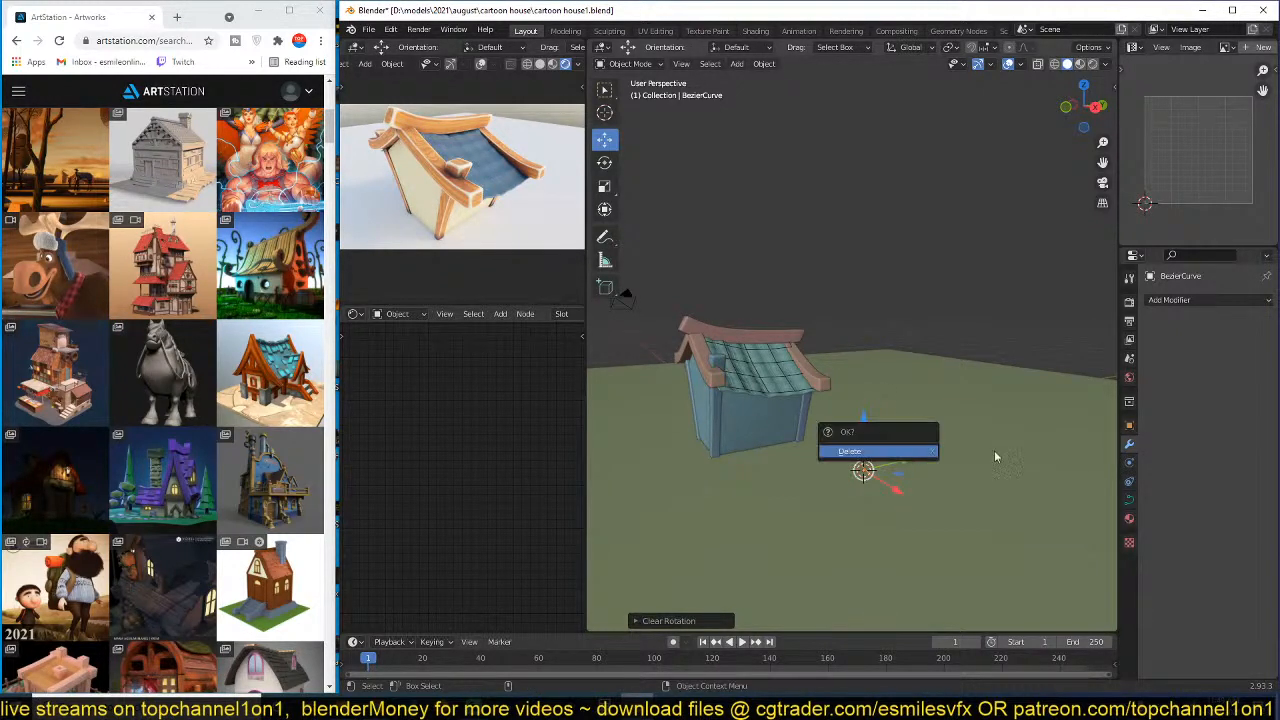
- Clear the curve's rotation, stand it upright by rotating it 90° about global Y, and resize and reposition it
key("alt+r")
key("r")
key("y")
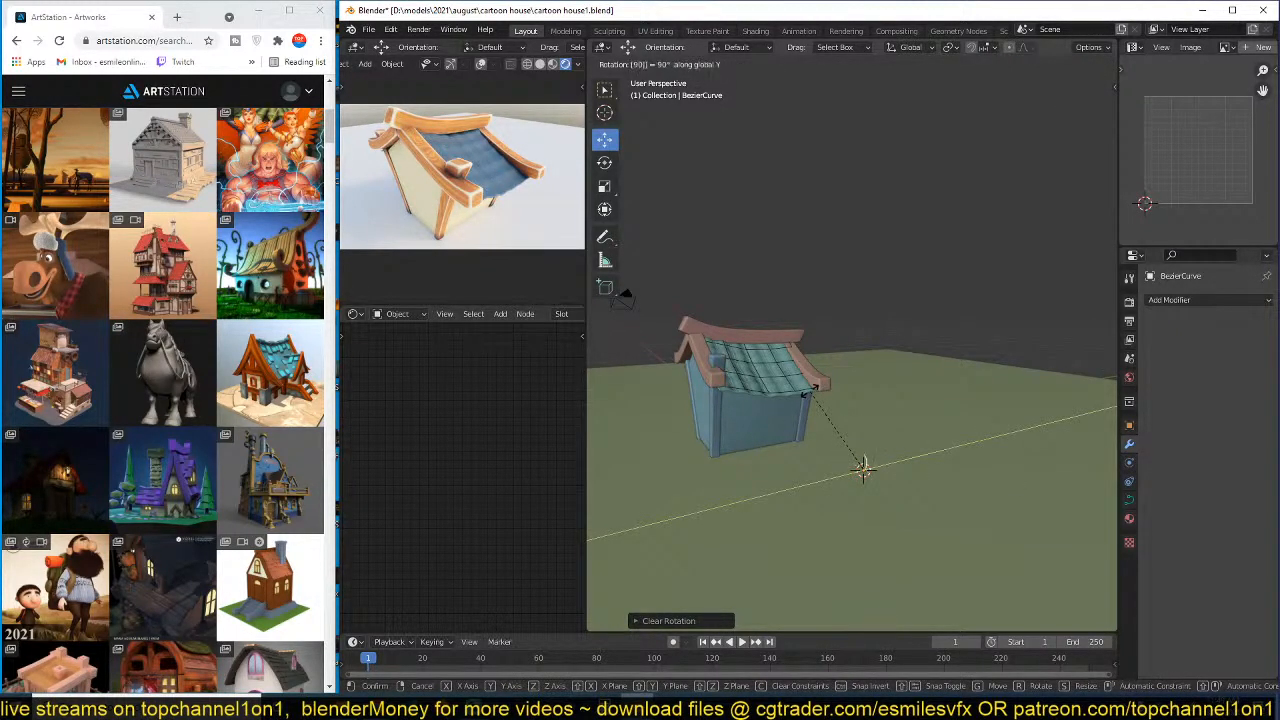
key("Return")
key("s")
key("Return")
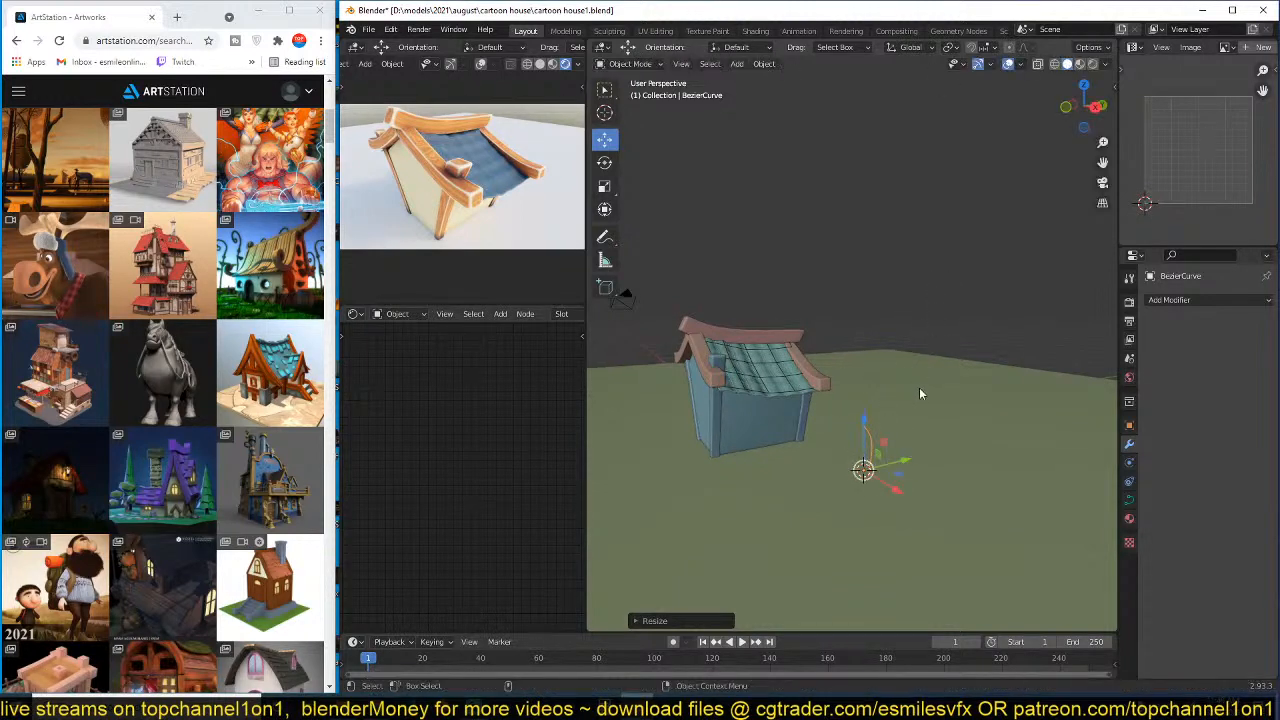
key("g")
key("Return")
- Straighten the curve by changing the lower control point's handle type and moving the upper control point
key("Tab")
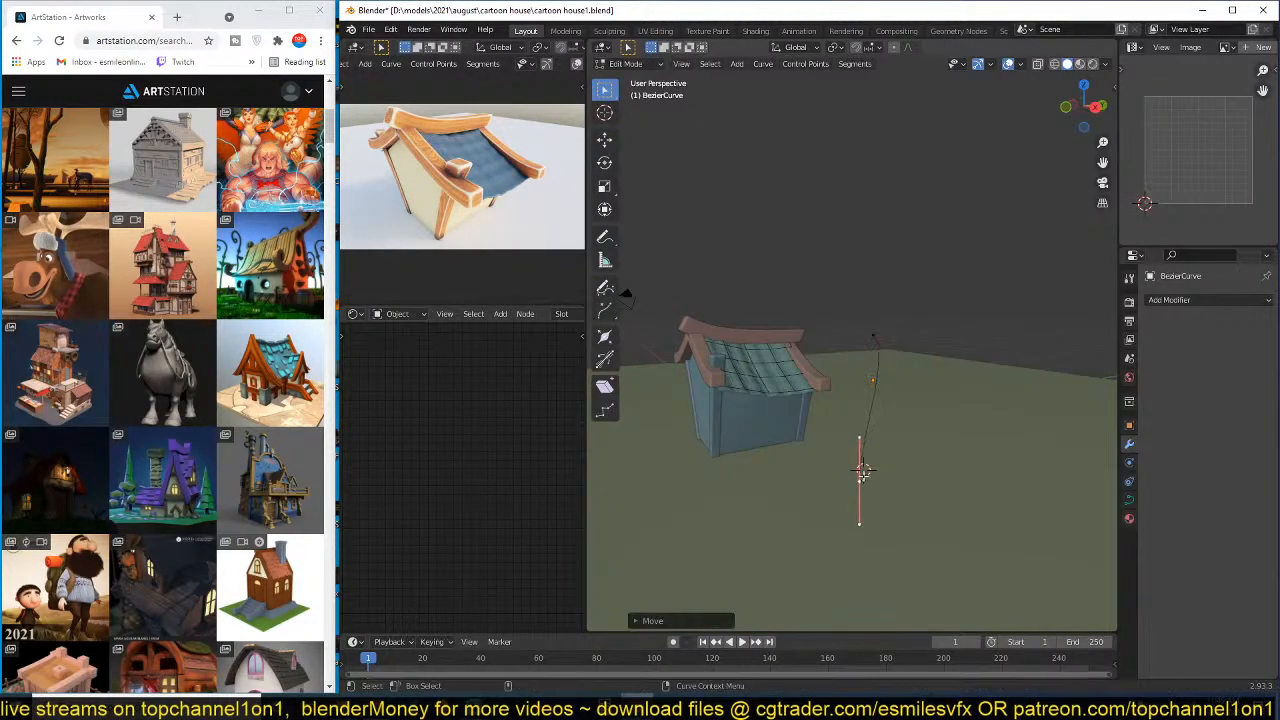
key("v")
left_click(911, 427)
left_click(874, 335)
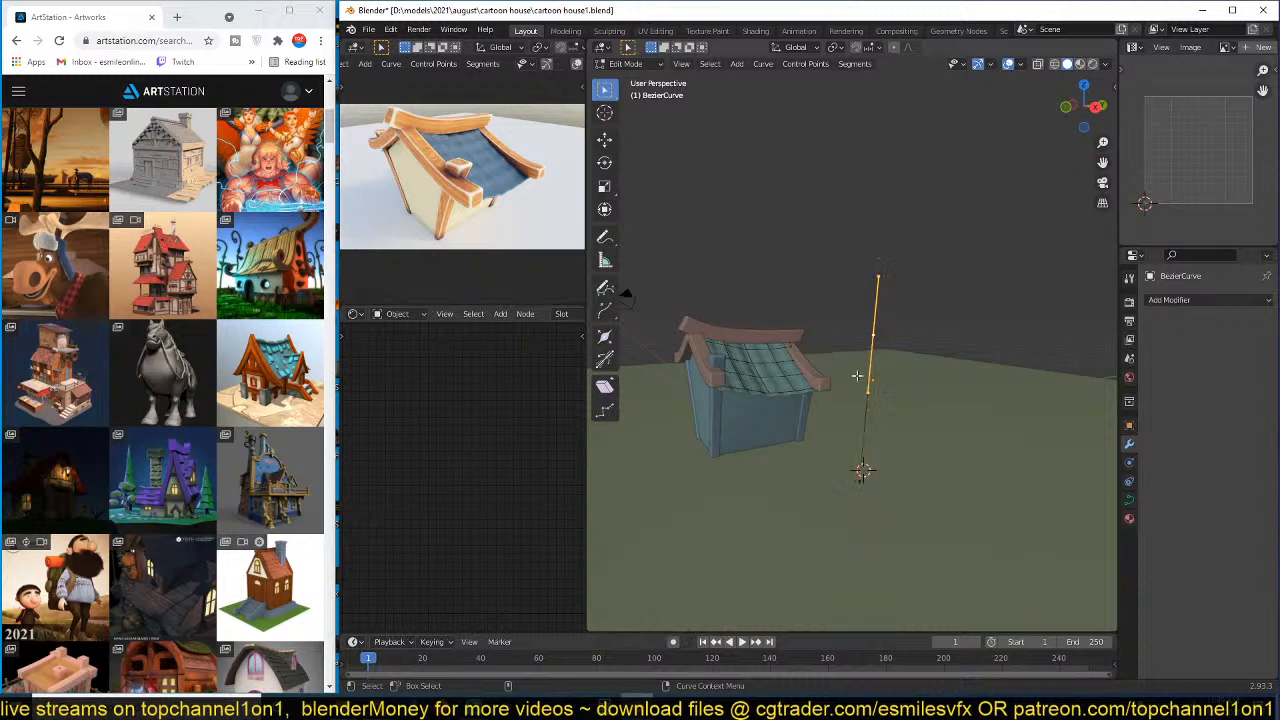
middle_click_drag(890, 376, 880, 327)
key("g")
key("Return")
key("Tab")
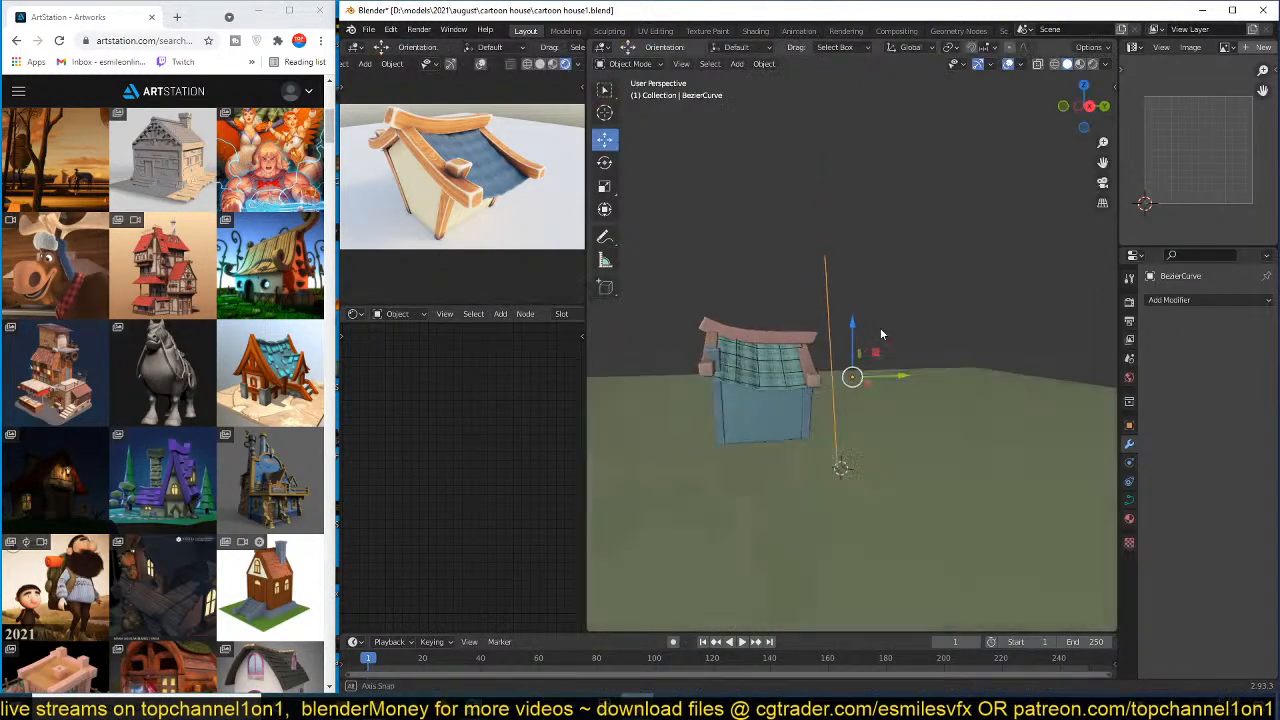
- Give the curve a round bevel with a depth of 0.44 m to form a tree trunk
left_click(1129, 499)
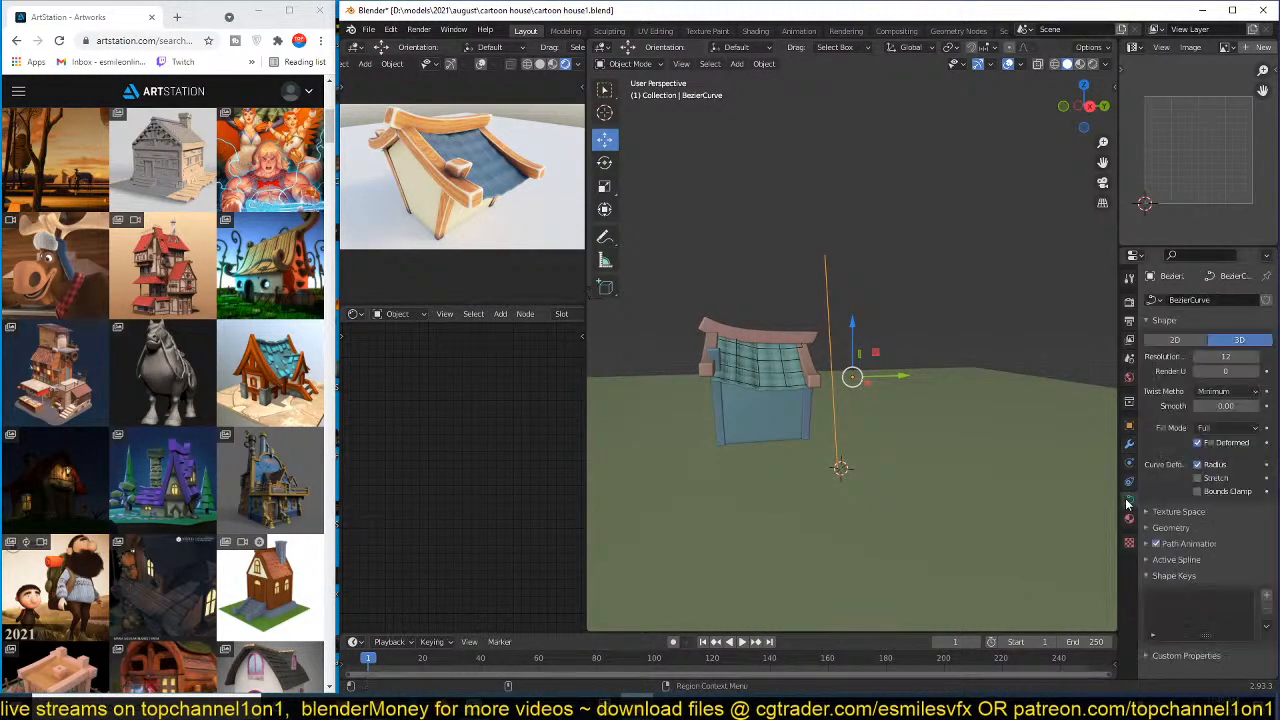
left_click(1177, 512)
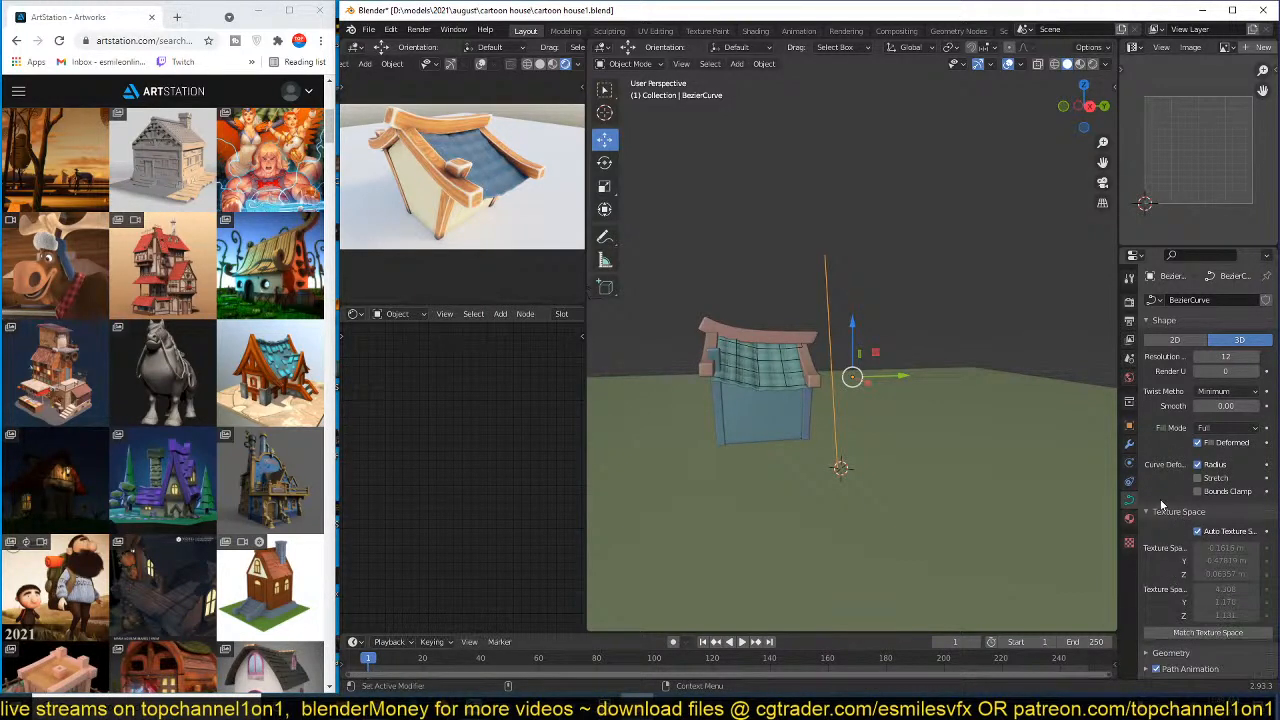
left_click(1163, 511)
left_click(1182, 532)
scroll(1215, 600, "down", 4)
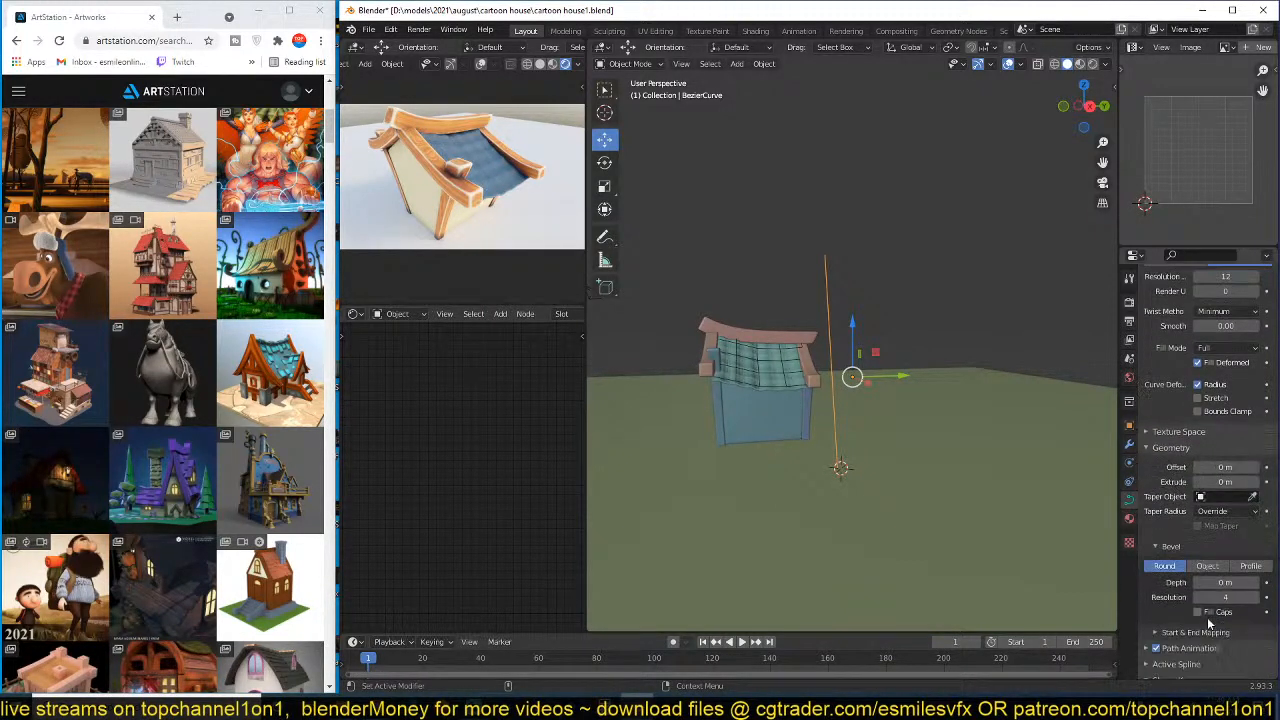
left_click_drag(1222, 555, 1258, 555)
middle_click_drag(787, 390, 967, 421)
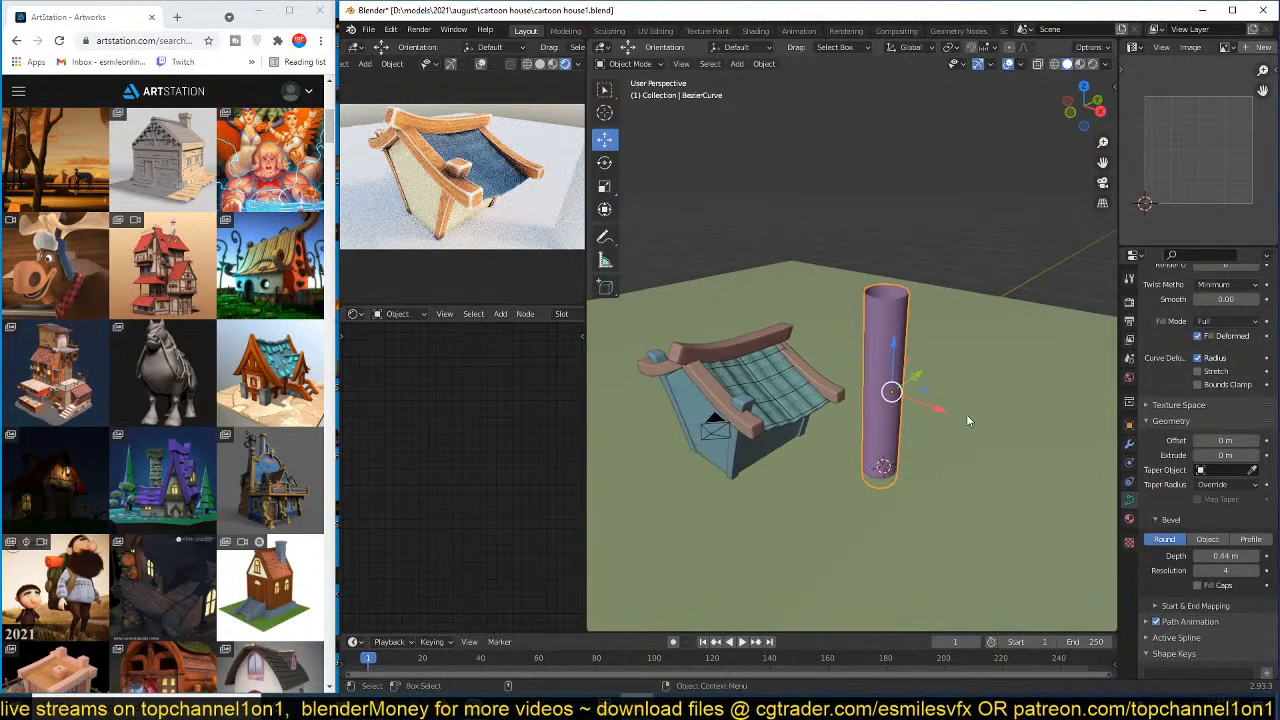
- Scale the trunk up to about 1.5 times, reposition it beside the house and save the file
key("s")
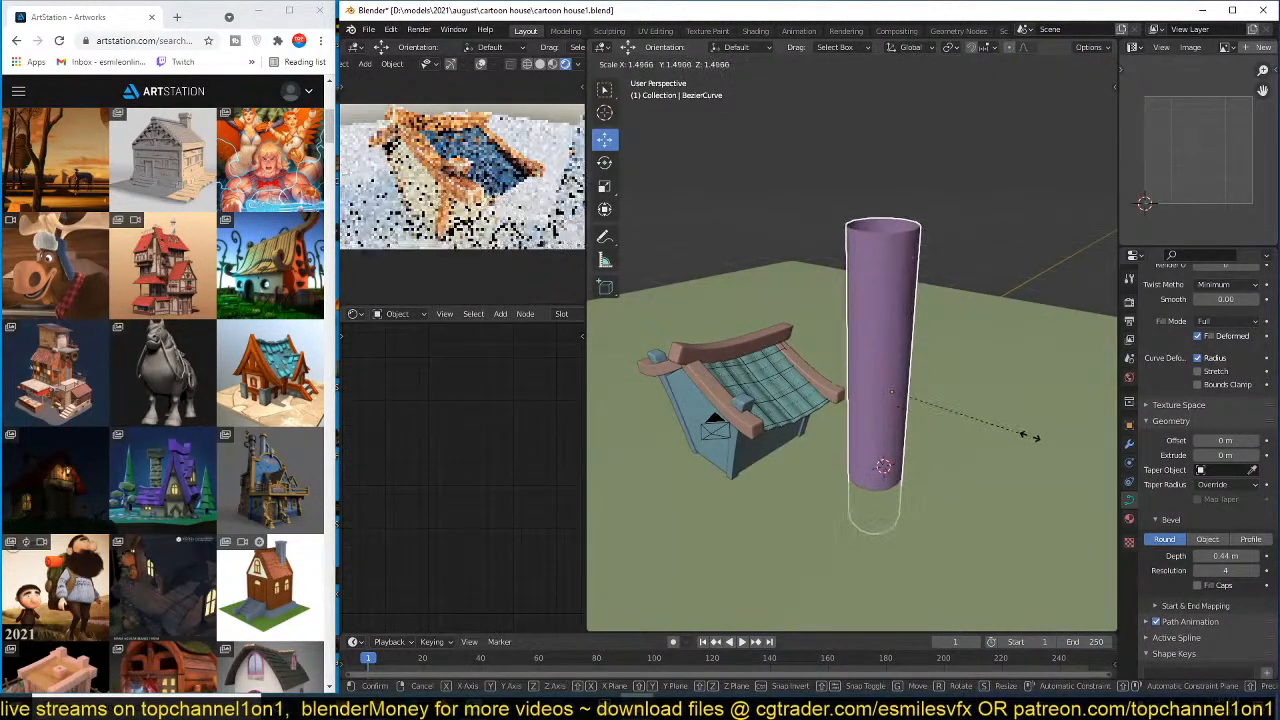
left_click(1033, 440)
key("g")
left_click(962, 420)
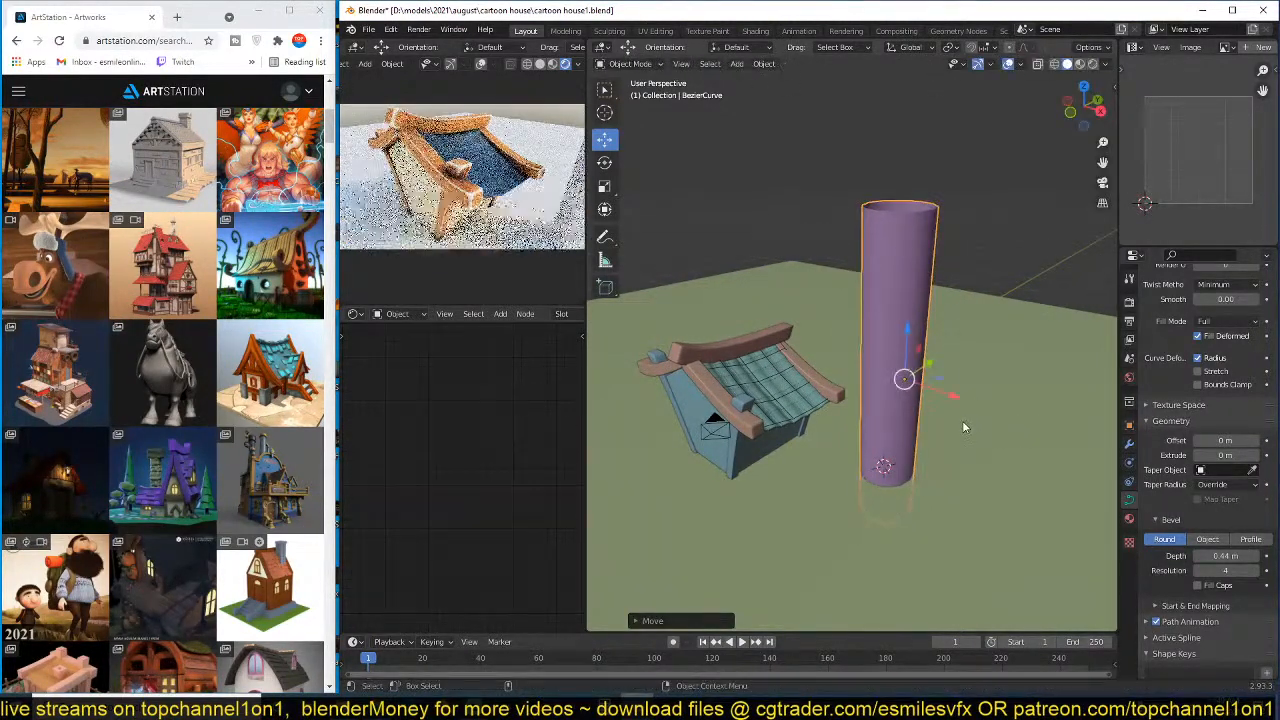
scroll(938, 418, "down", 2)
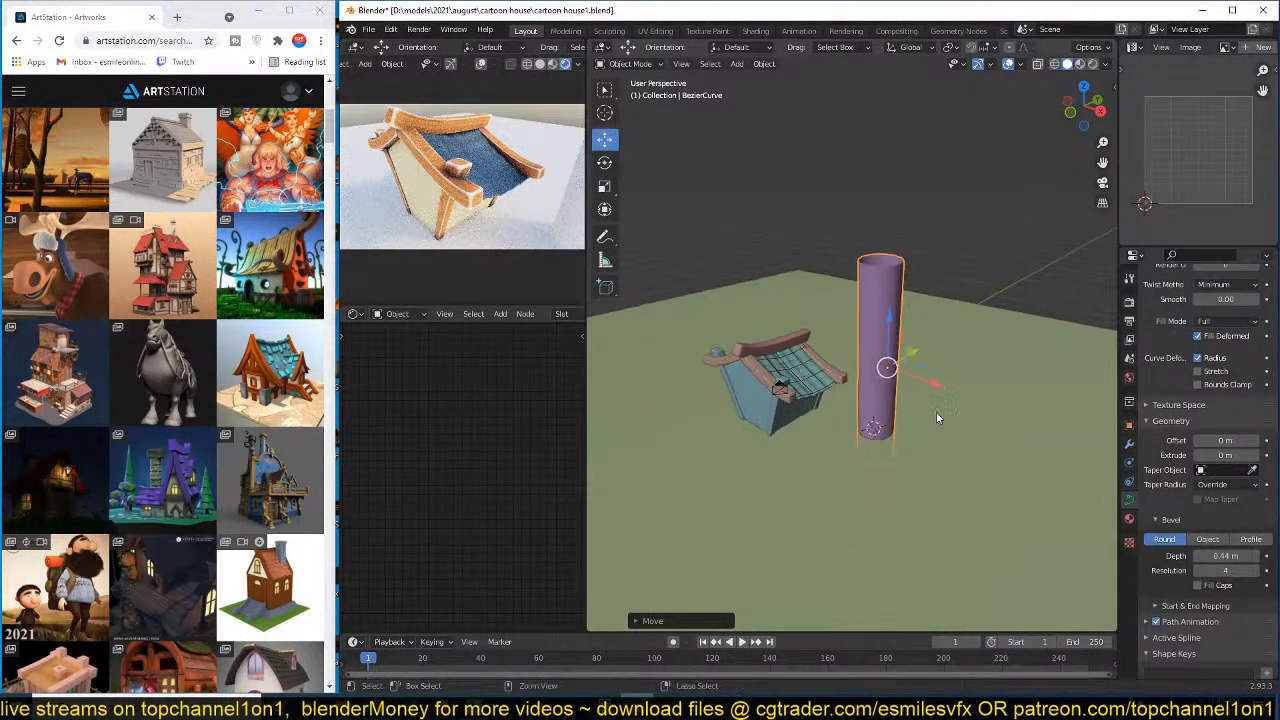
key("ctrl+s")
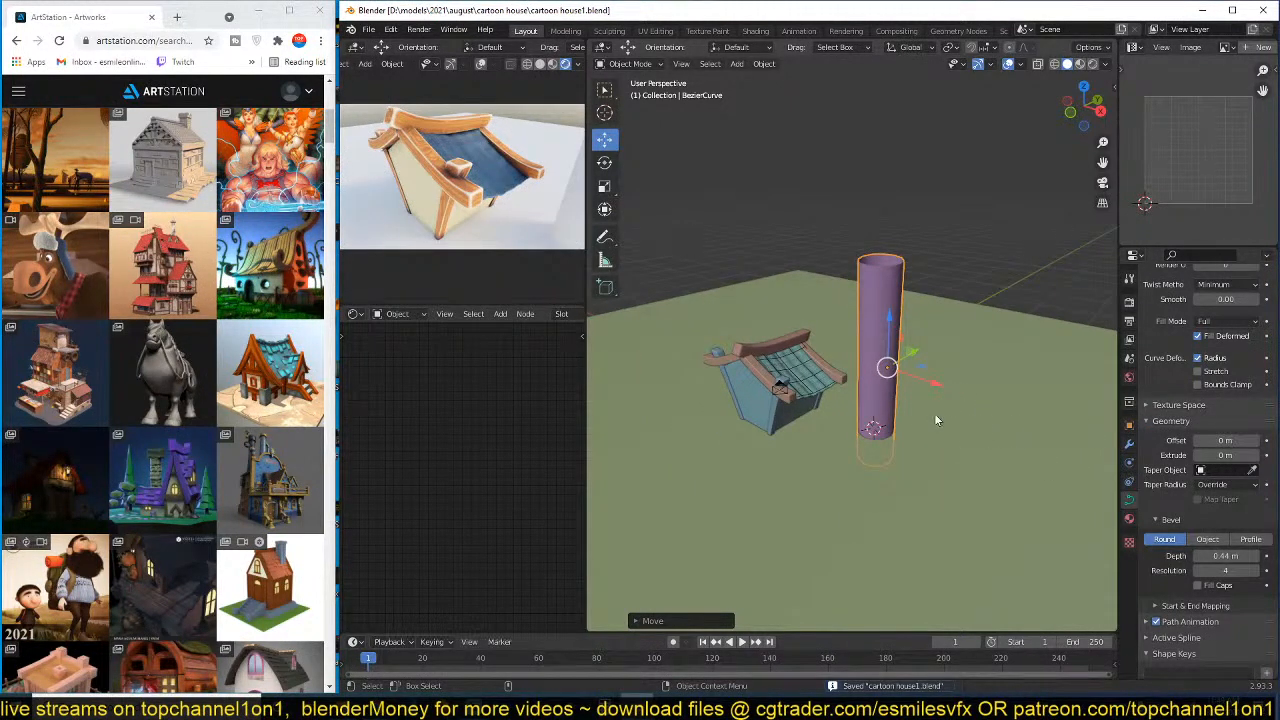
- Set the world sky texture's Sun Size to 1° and save the file
middle_click_drag(936, 420, 1037, 375)
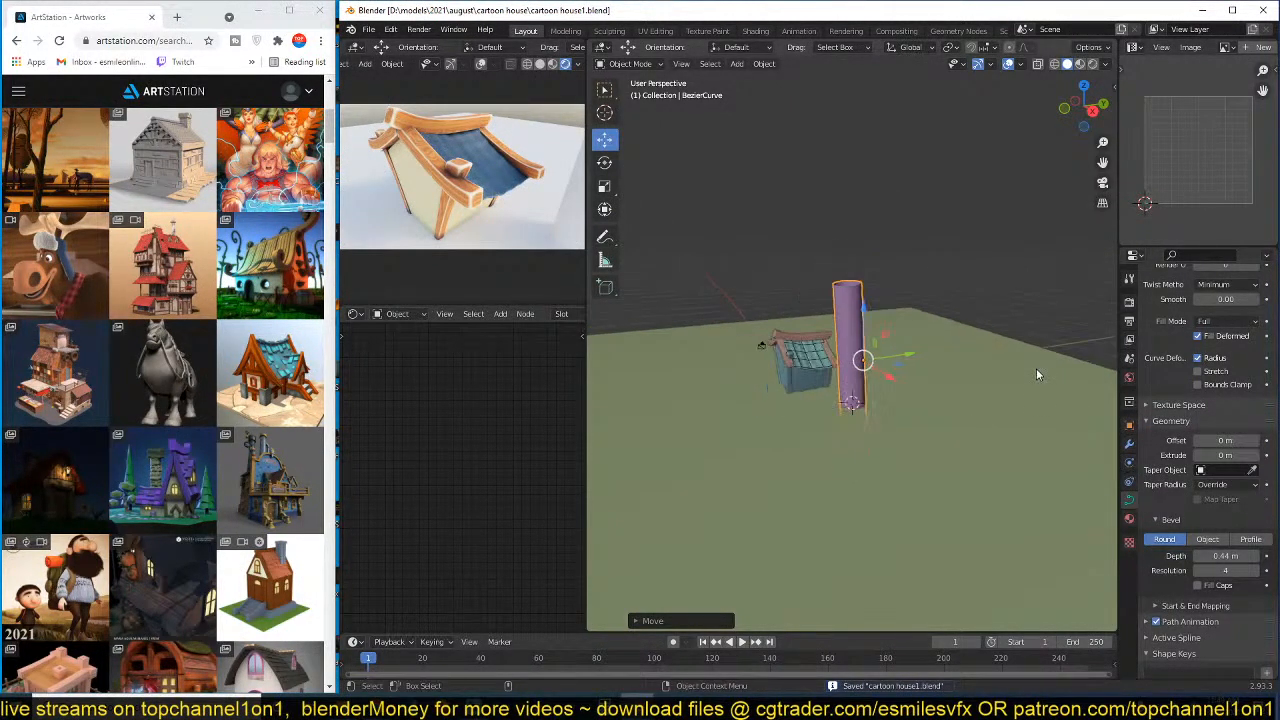
left_click(1129, 377)
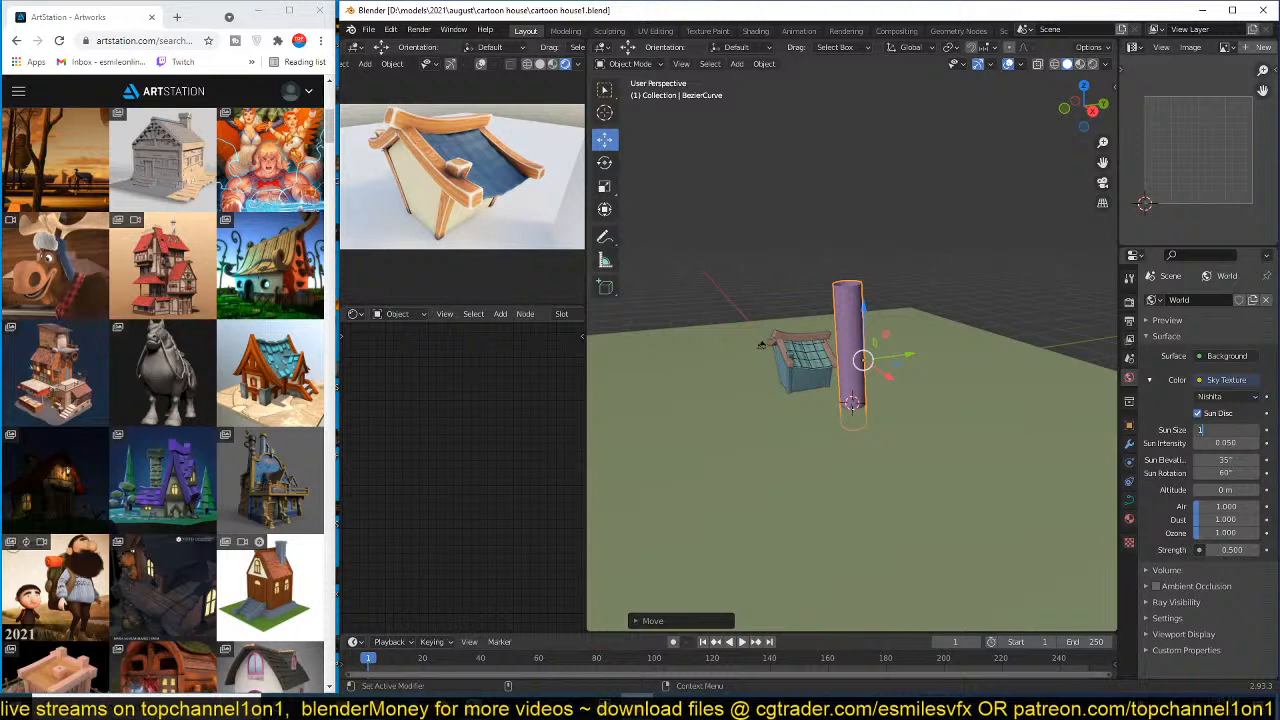
key("Return")
key("ctrl+s")
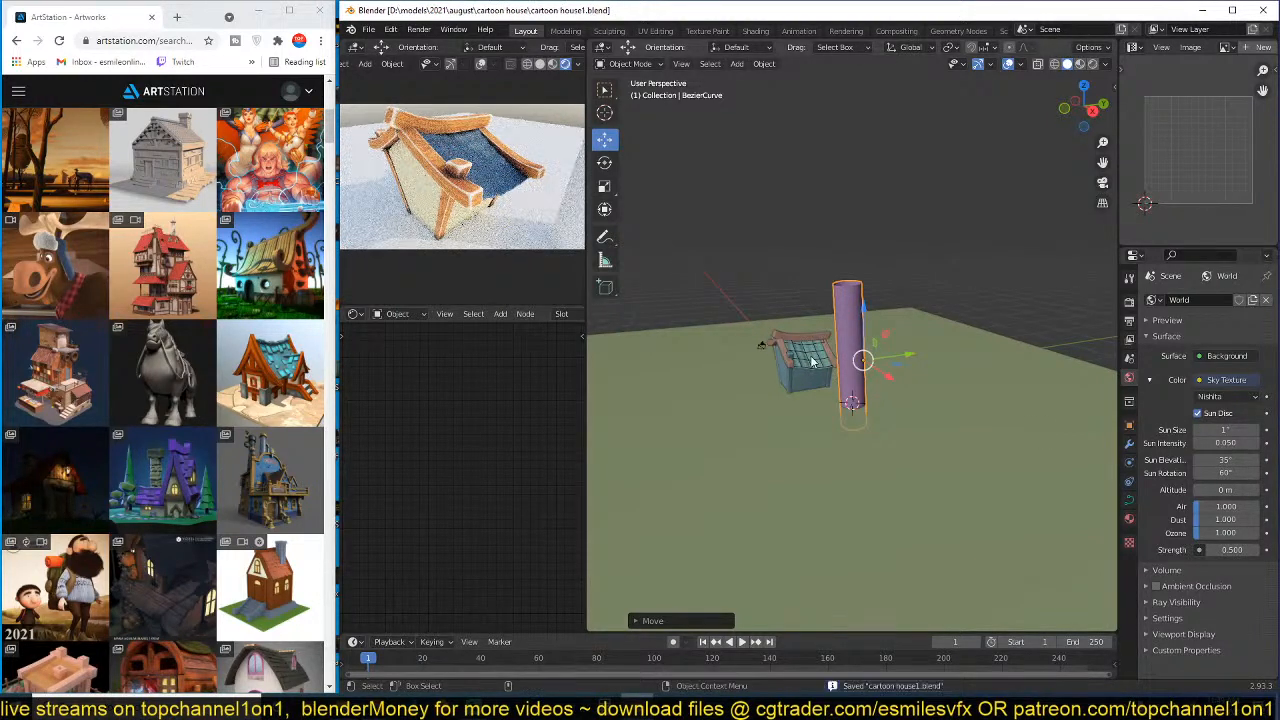
- Extend the trunk curve upward with a new control point so that its upper end bends sideways
scroll(868, 336, "up", 4)
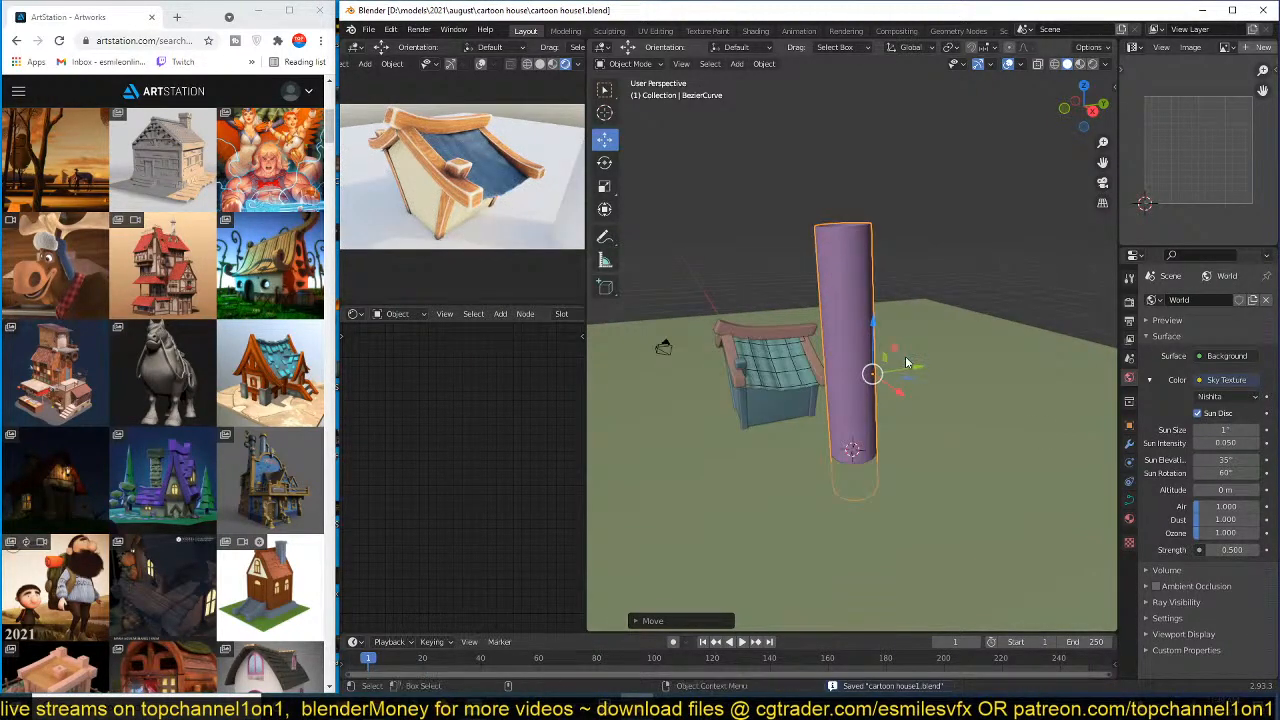
middle_click_drag(906, 362, 861, 350)
key("Tab")
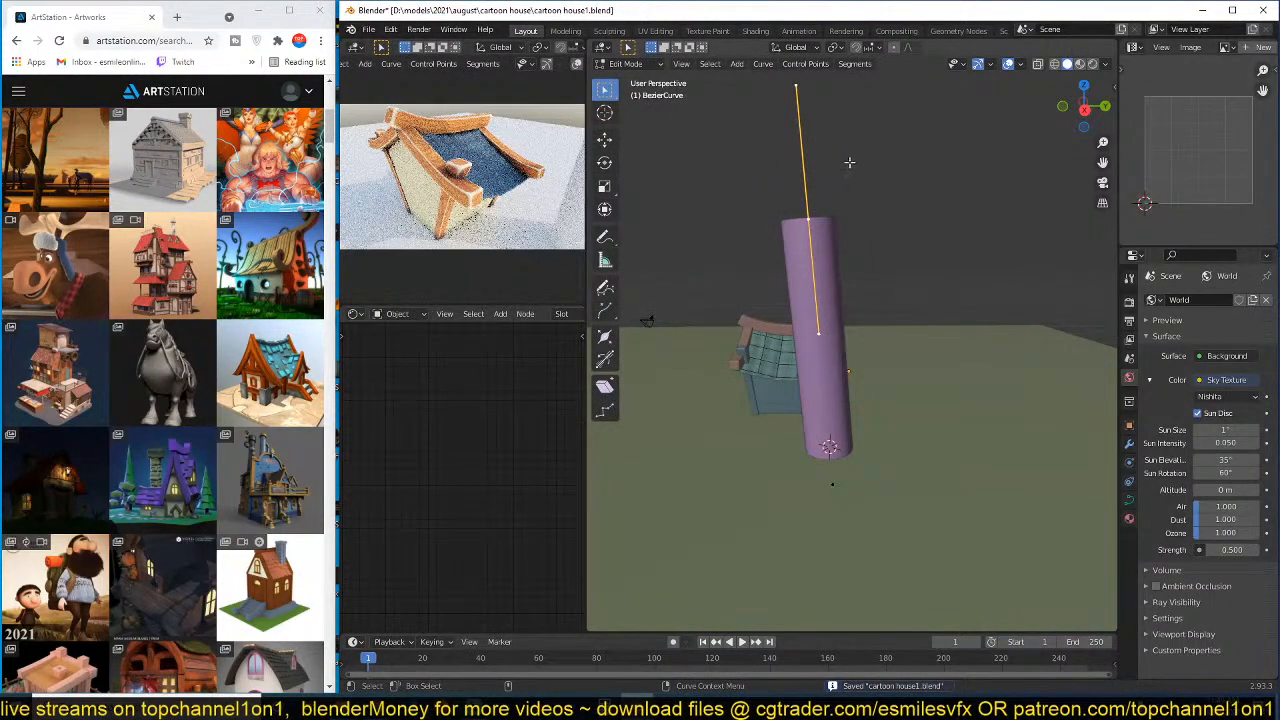
right_click(850, 135, "ctrl")
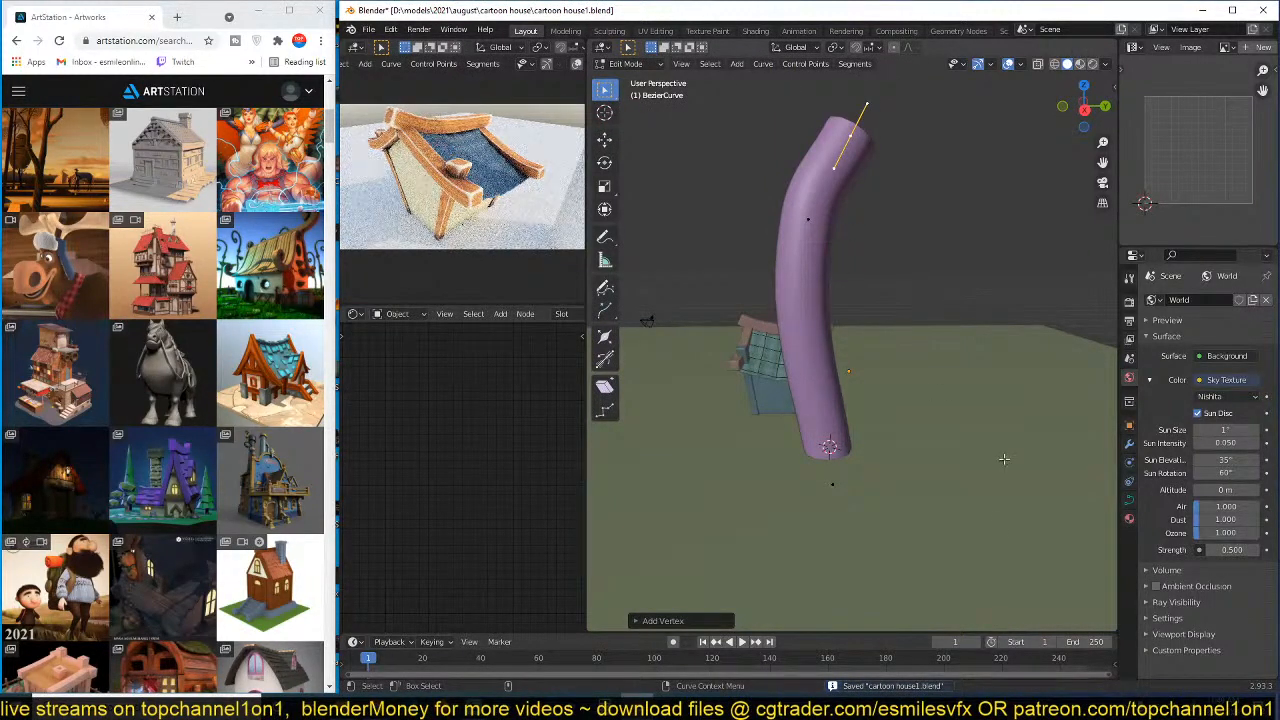
- Turn on proportional editing and shrink the radius of the curve's end point to taper the trunk's tip
key("o")
key("alt+s")
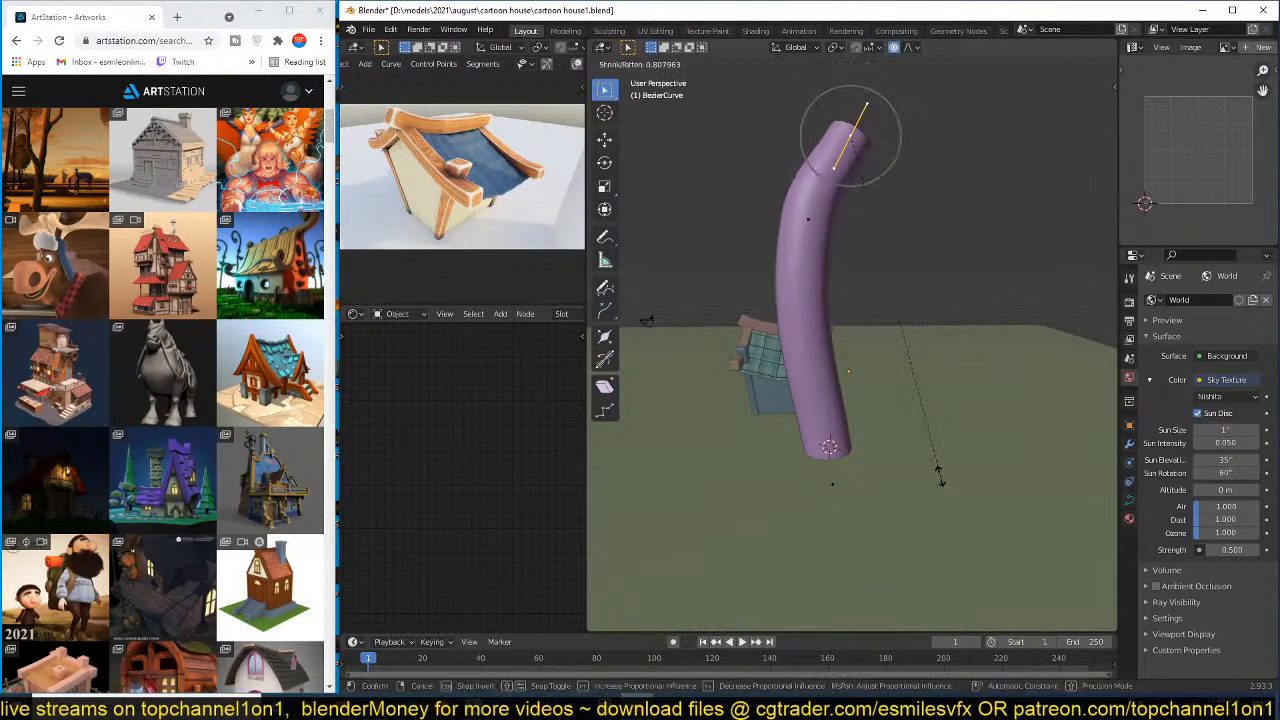
scroll(890, 330, "down", 8)
left_click(890, 333)
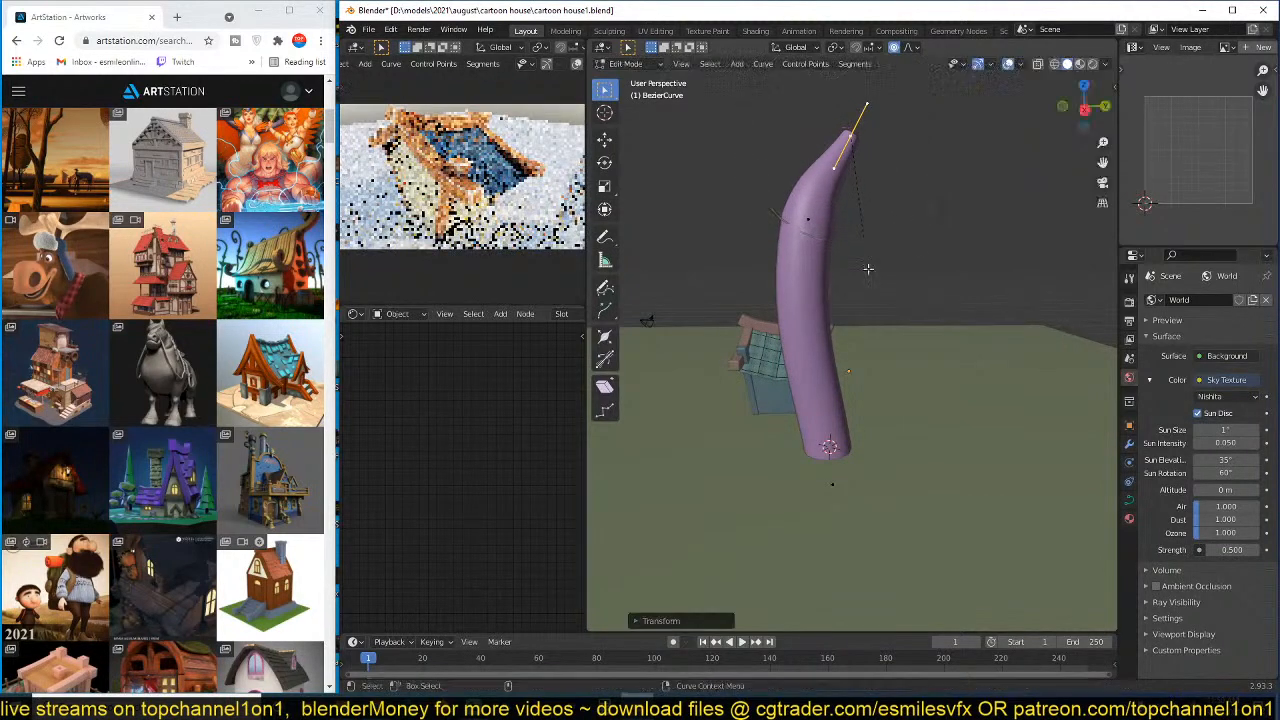
- Try Material Preview shading in the camera view, save the file and return that view to Rendered shading
scroll(566, 140, "down", 4)
scroll(525, 65, "down", 3)
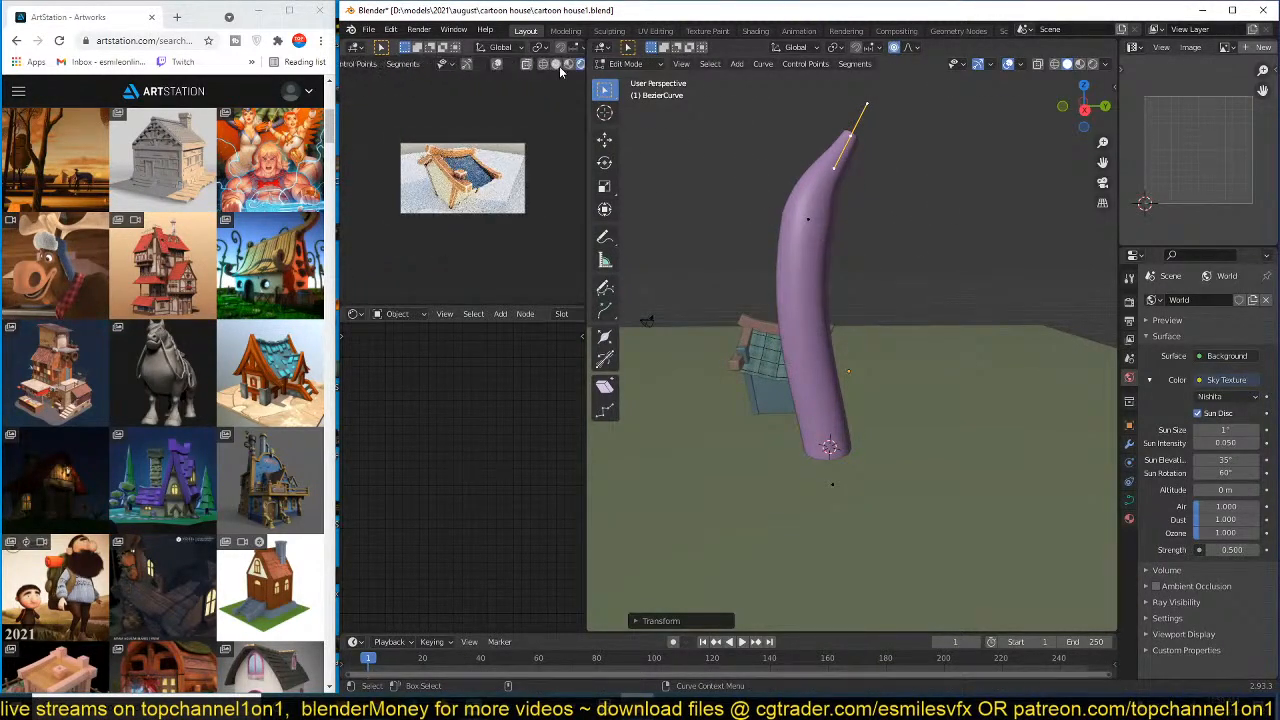
left_click(531, 64)
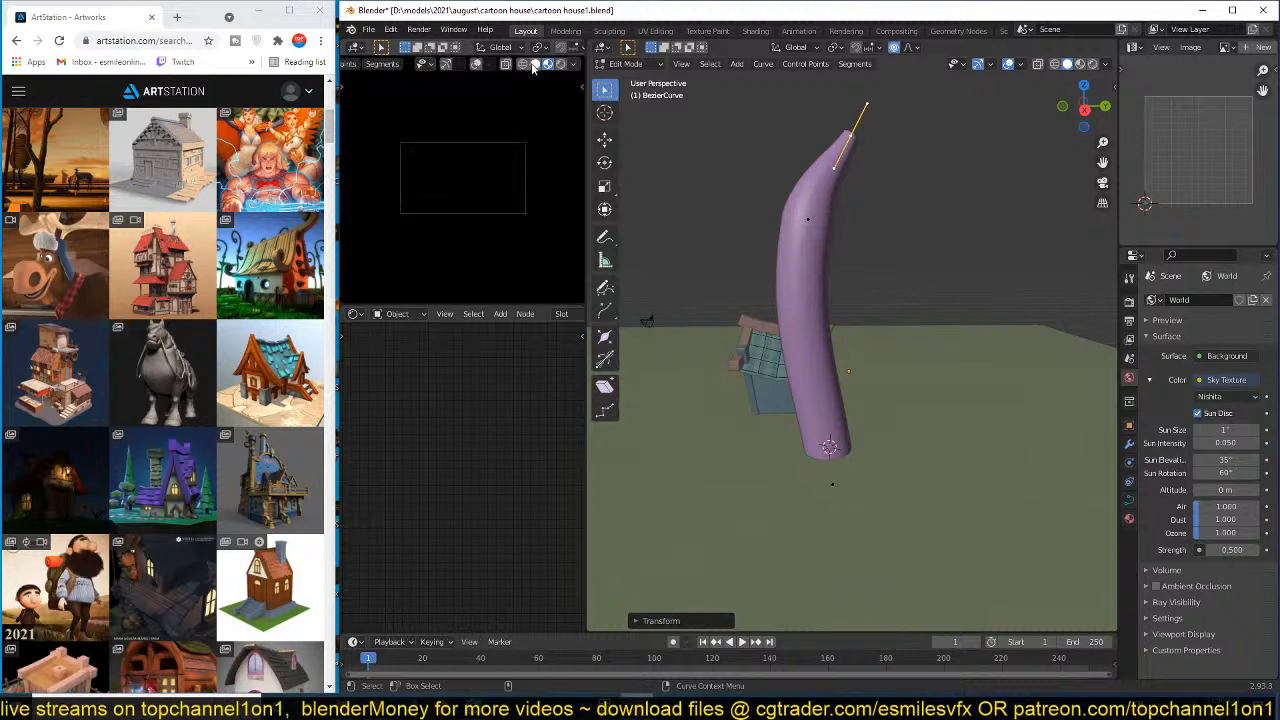
key("Tab")
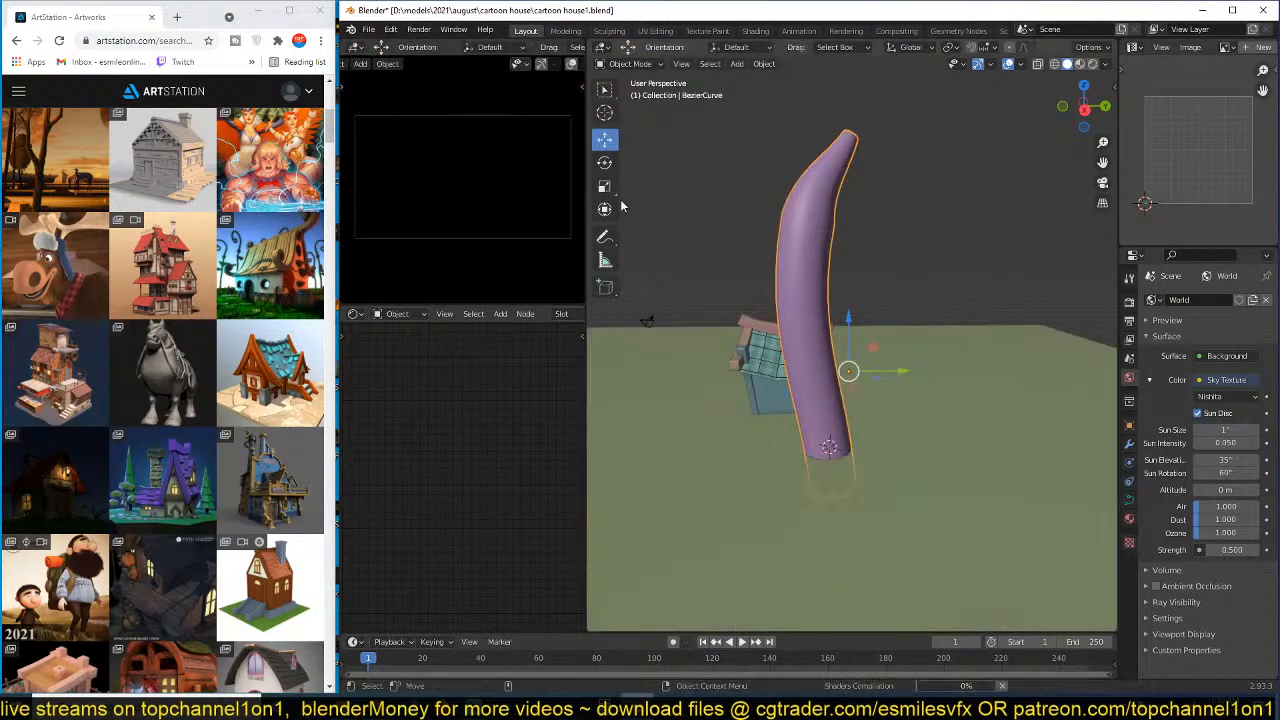
key("ctrl+s")
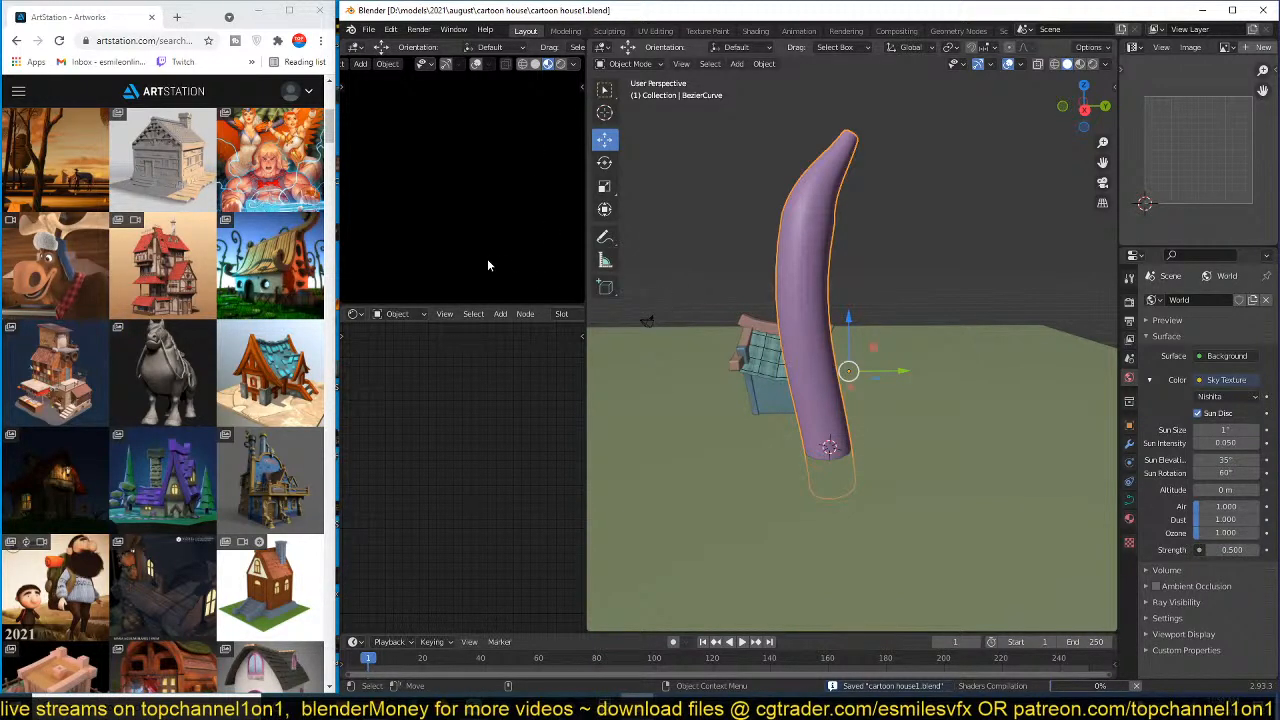
scroll(740, 381, "up", 3)
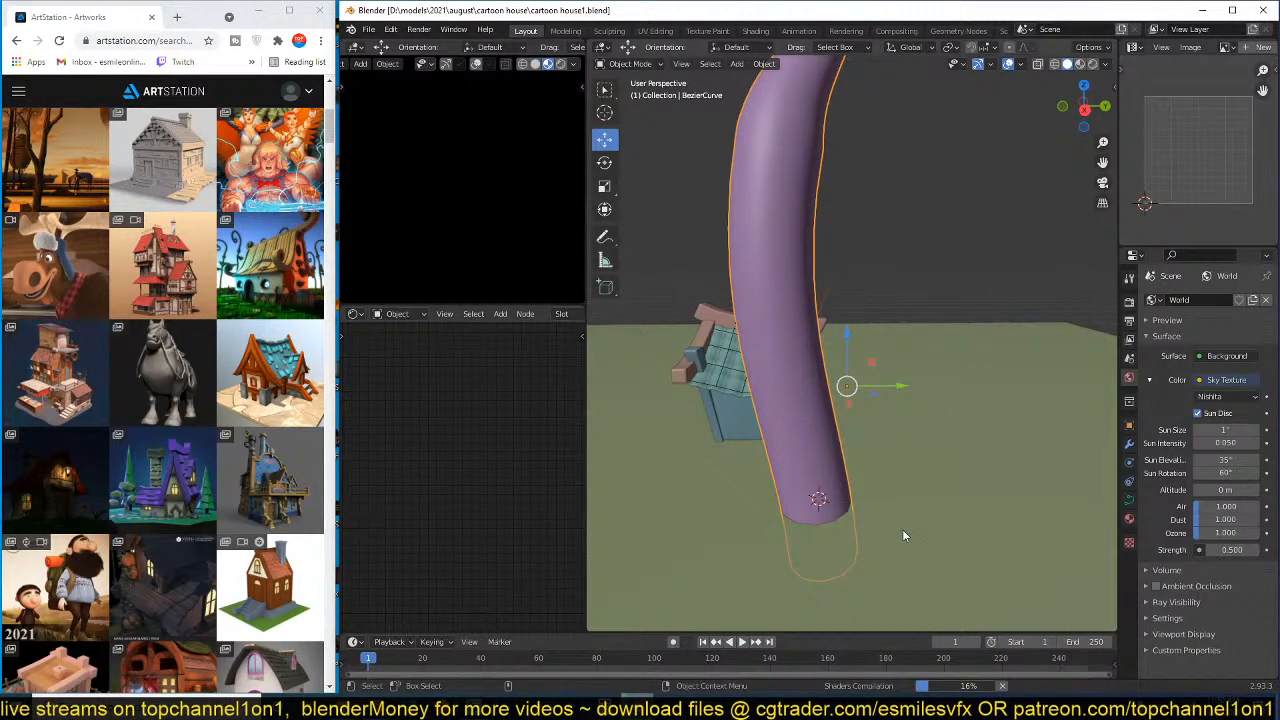
left_click(561, 64)
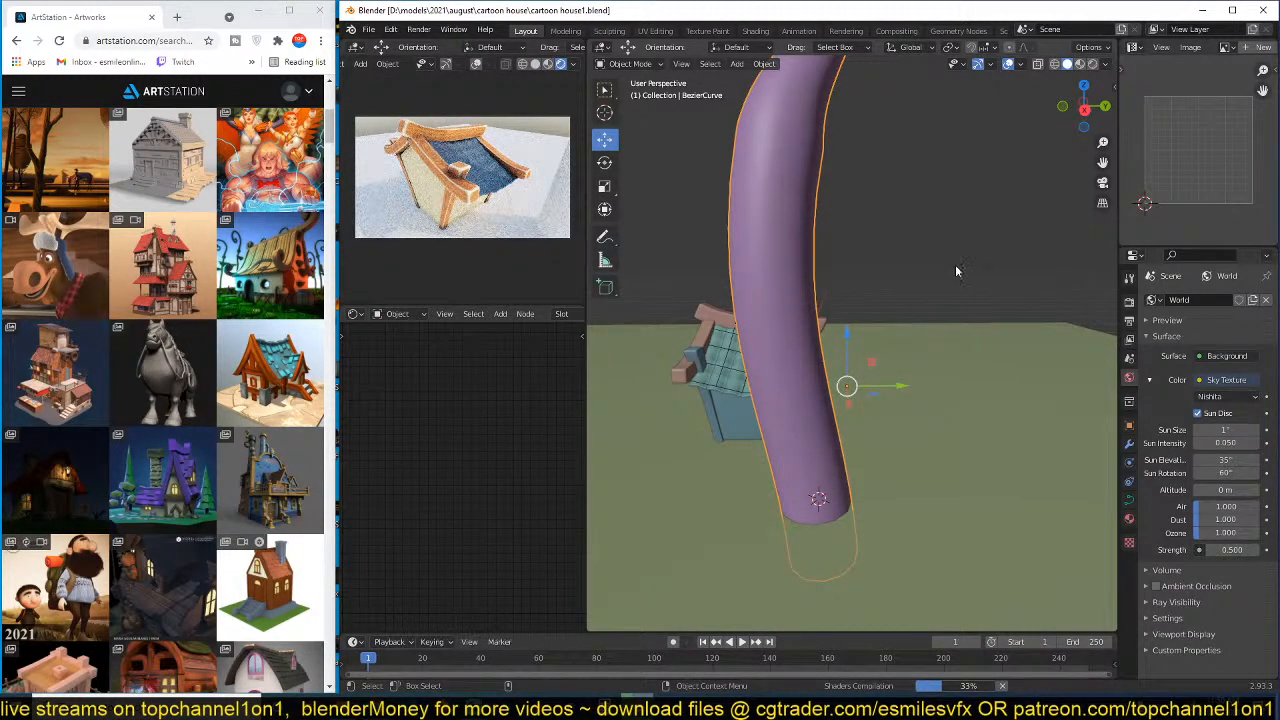
- Scale the whole trunk down to suit the size of the house
scroll(955, 264, "up", 1)
key("s")
left_click(884, 310)
middle_click_drag(884, 318, 757, 302)
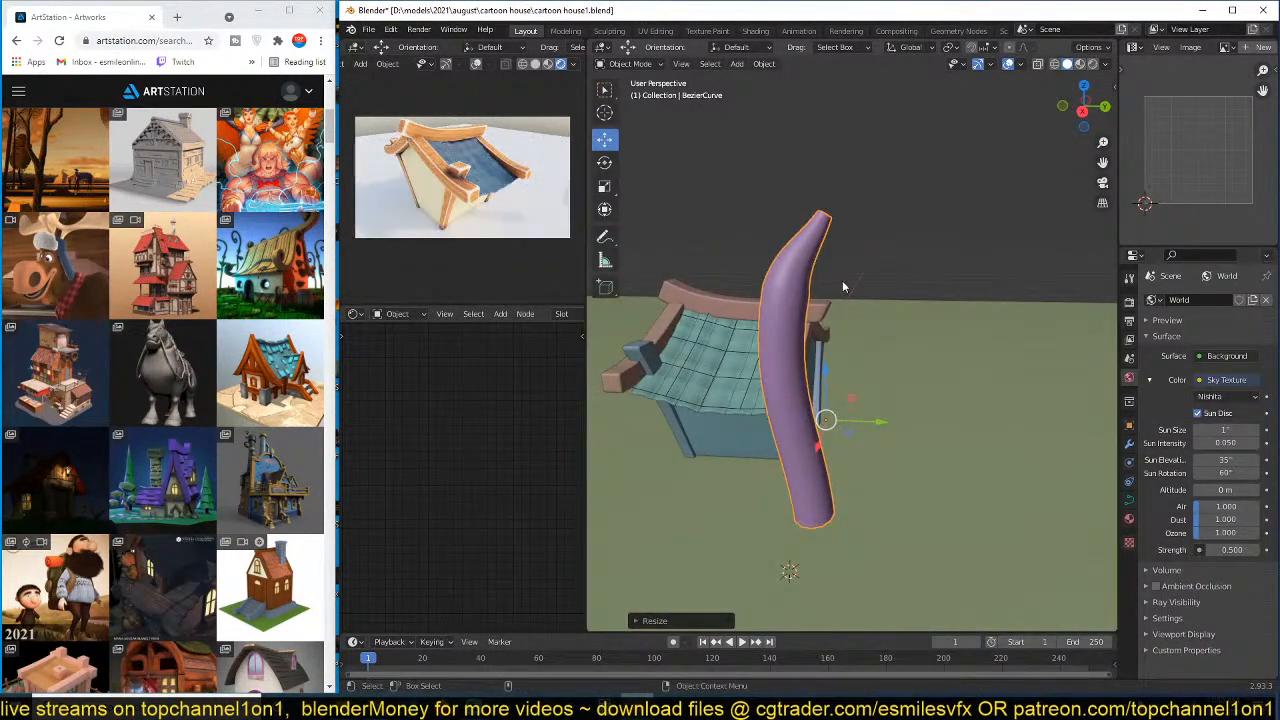
- Add a Bezier circle beside the trunk in the top view, using wireframe shading
key("KP_1")
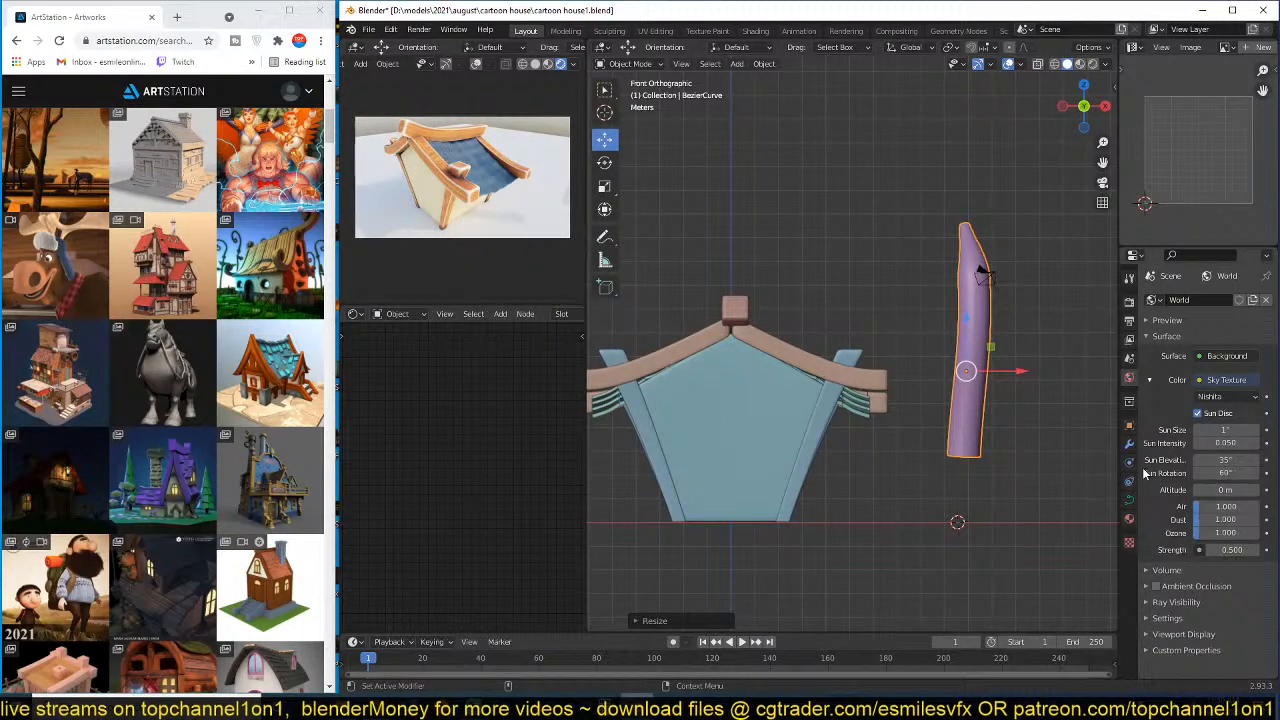
left_click(1129, 500)
scroll(1187, 591, "down", 3)
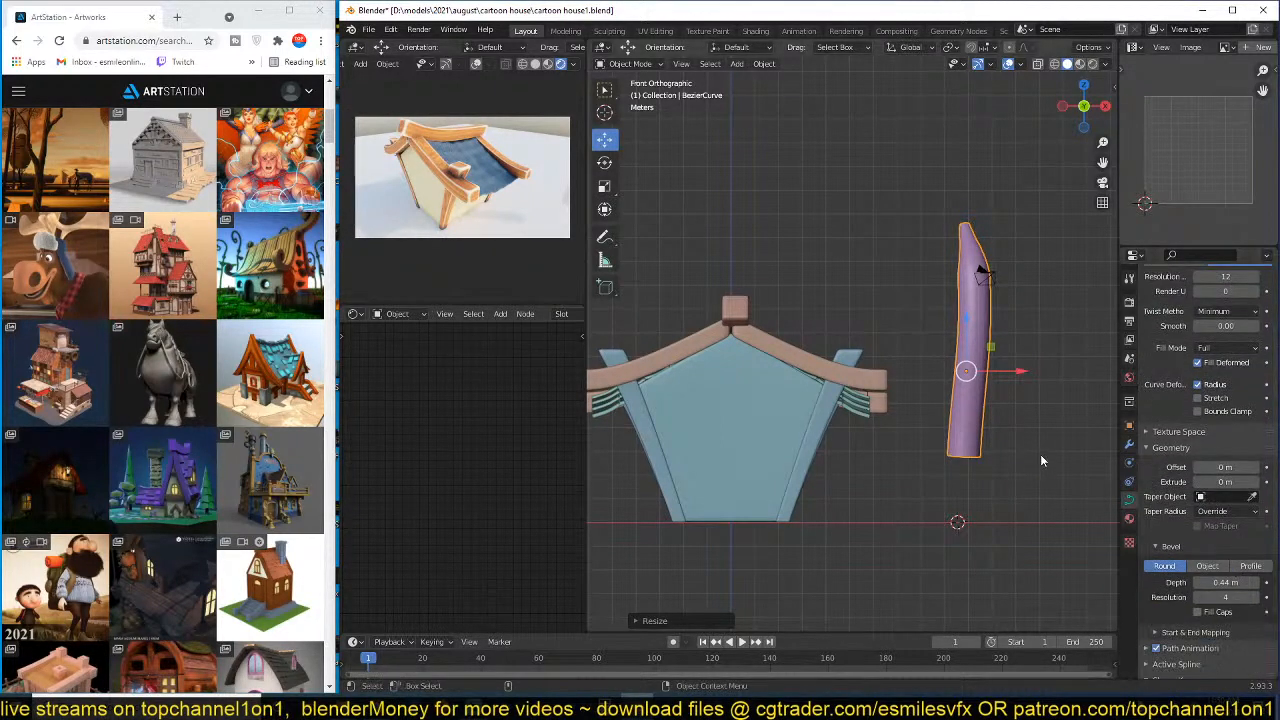
key("KP_7")
middle_click_drag(924, 502, 850, 531, "shift")
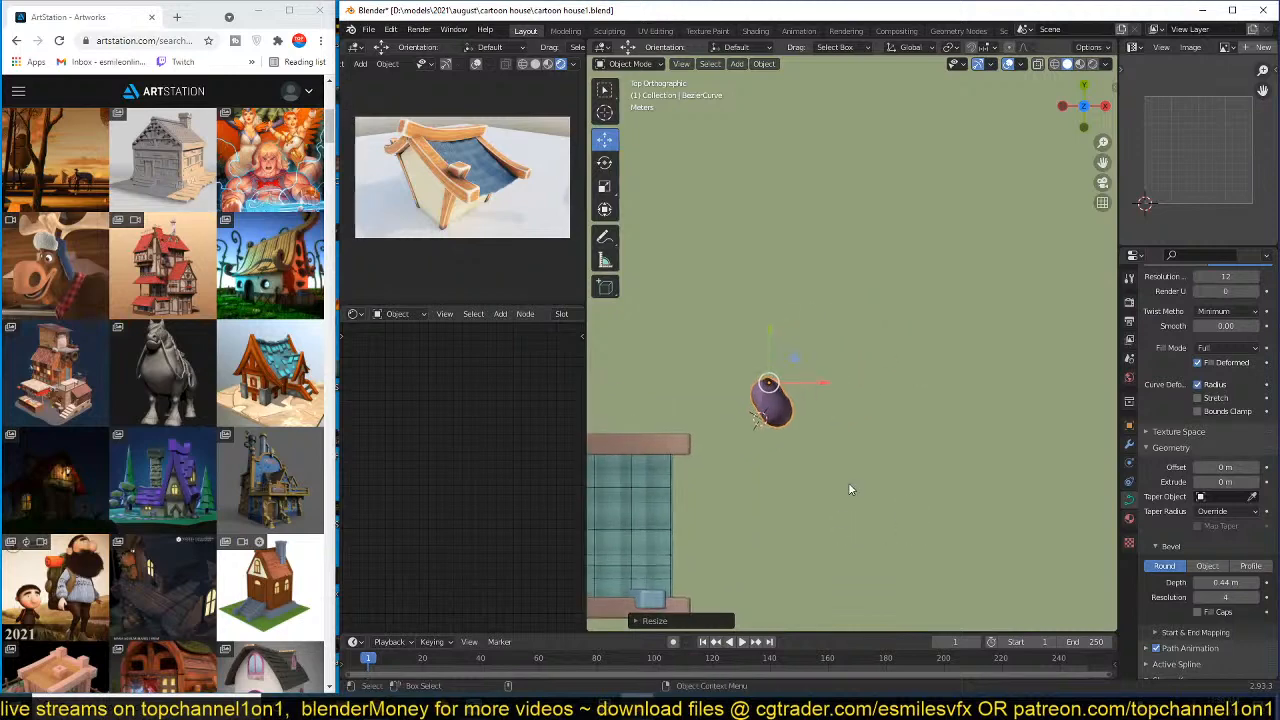
key("z")
left_click(796, 416)
key("shift+a")
mouse_move(810, 337)
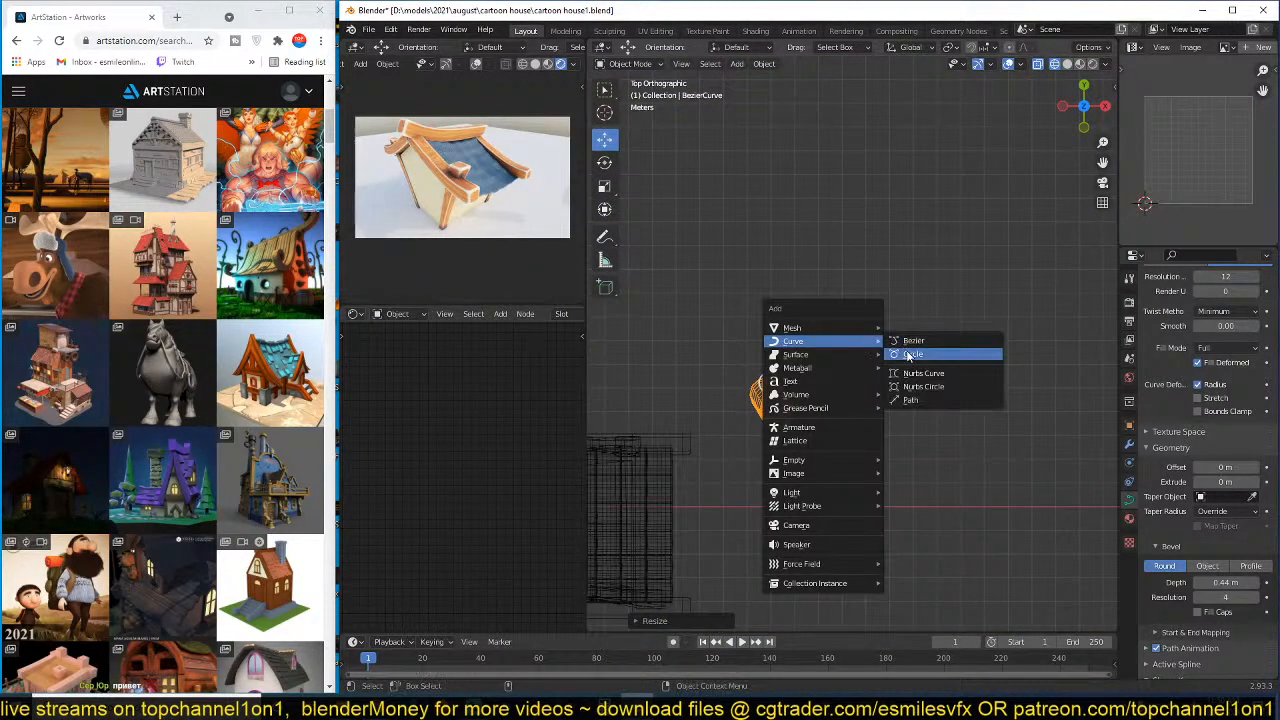
left_click(931, 352)
scroll(913, 414, "up", 3)
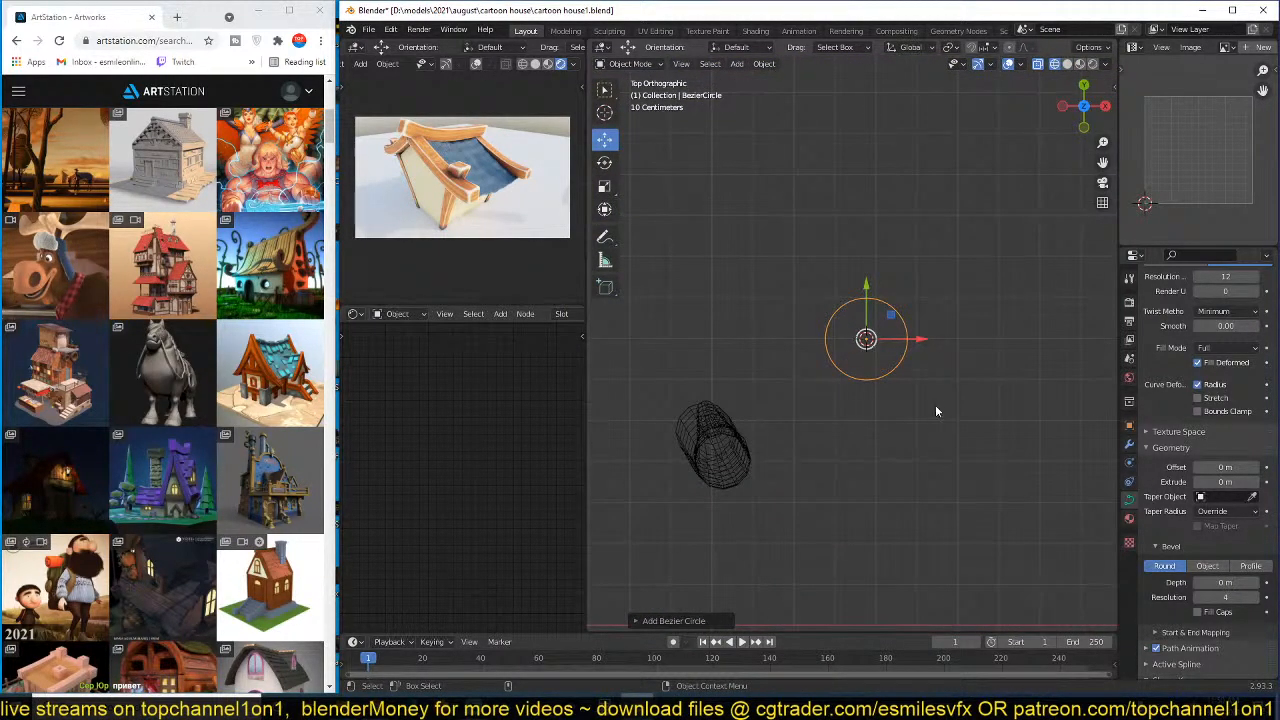
- Subdivide the Bezier circle once to get more control points
key("Tab")
right_click(940, 320)
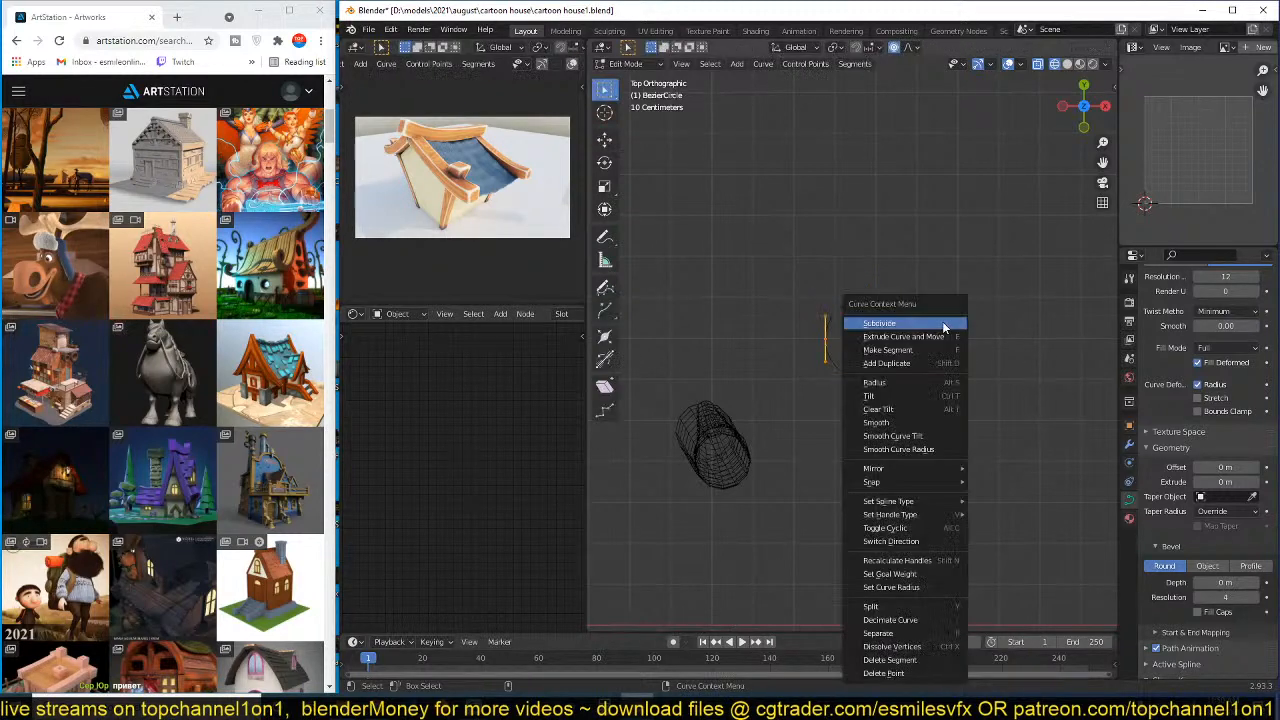
left_click(942, 321)
key("Tab")
scroll(956, 383, "up", 4)
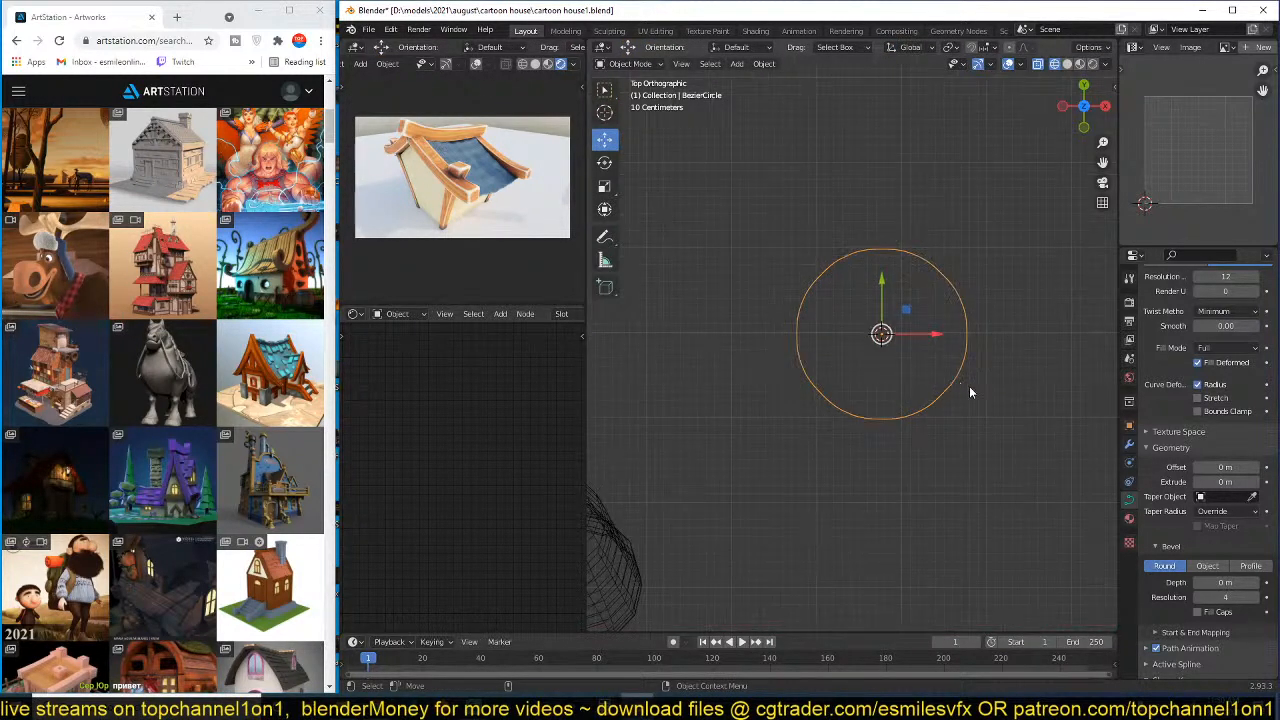
left_click(1129, 444)
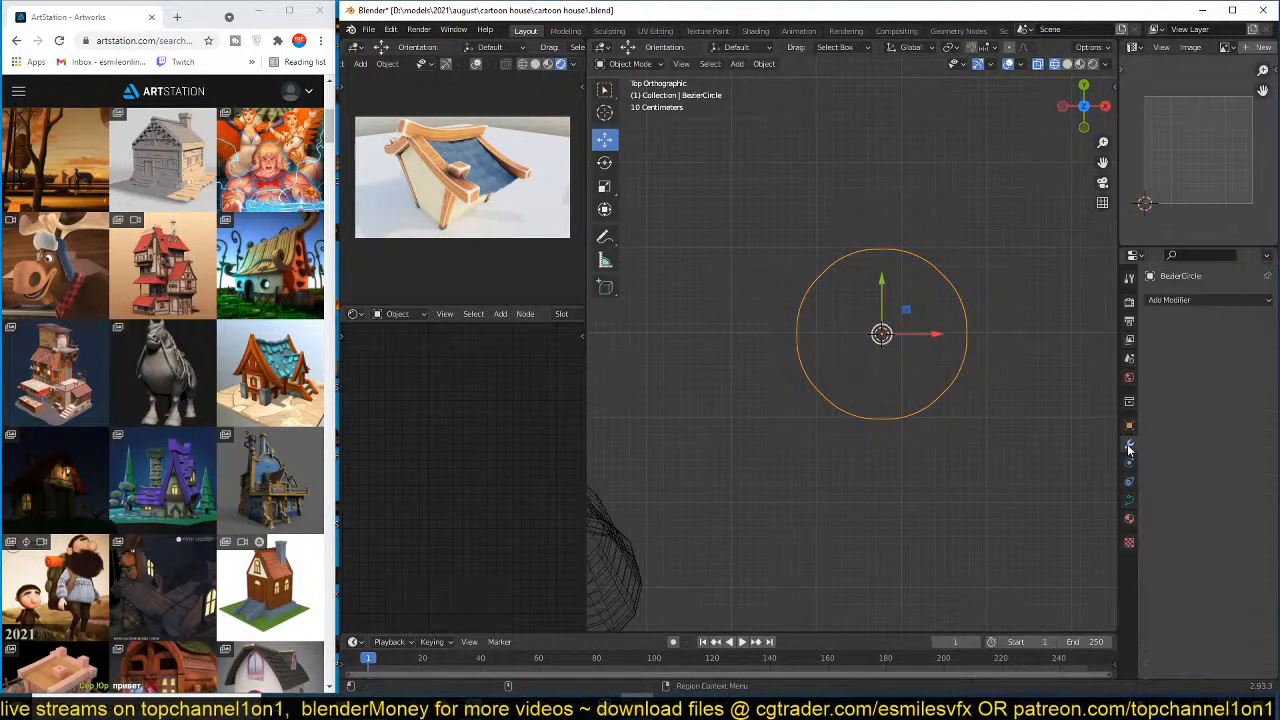
left_click(1181, 301)
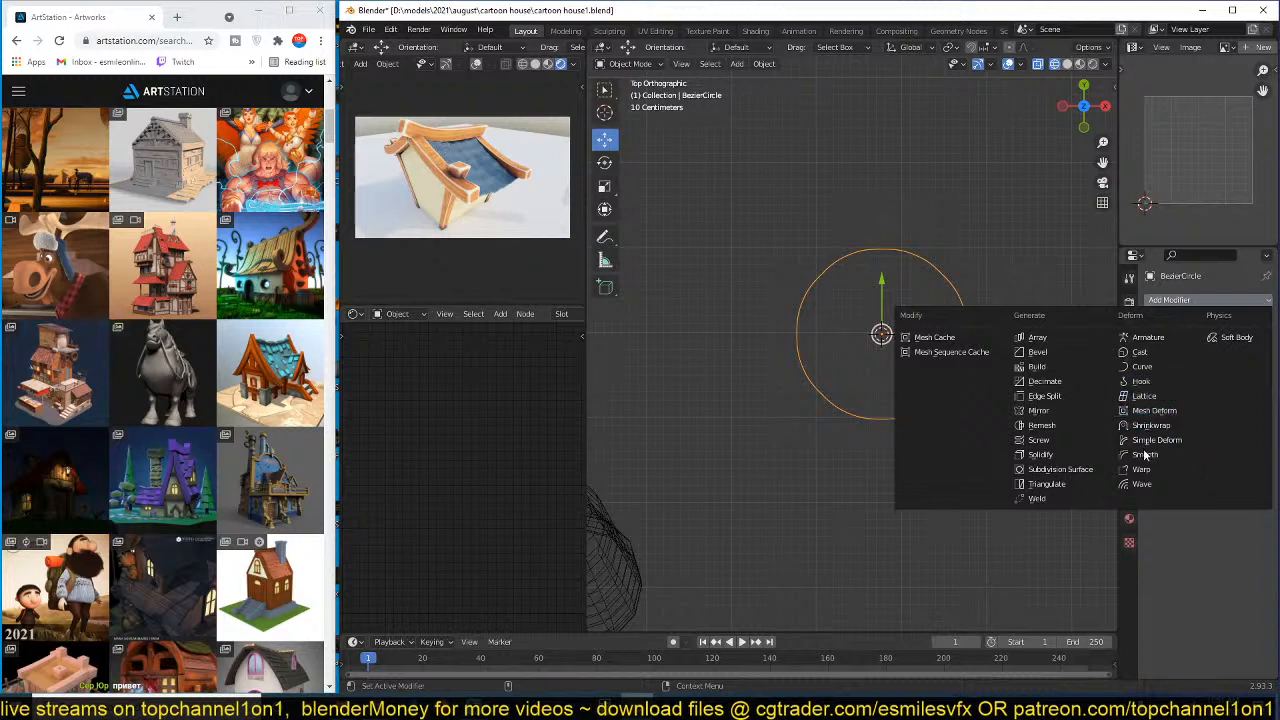
key("Escape")
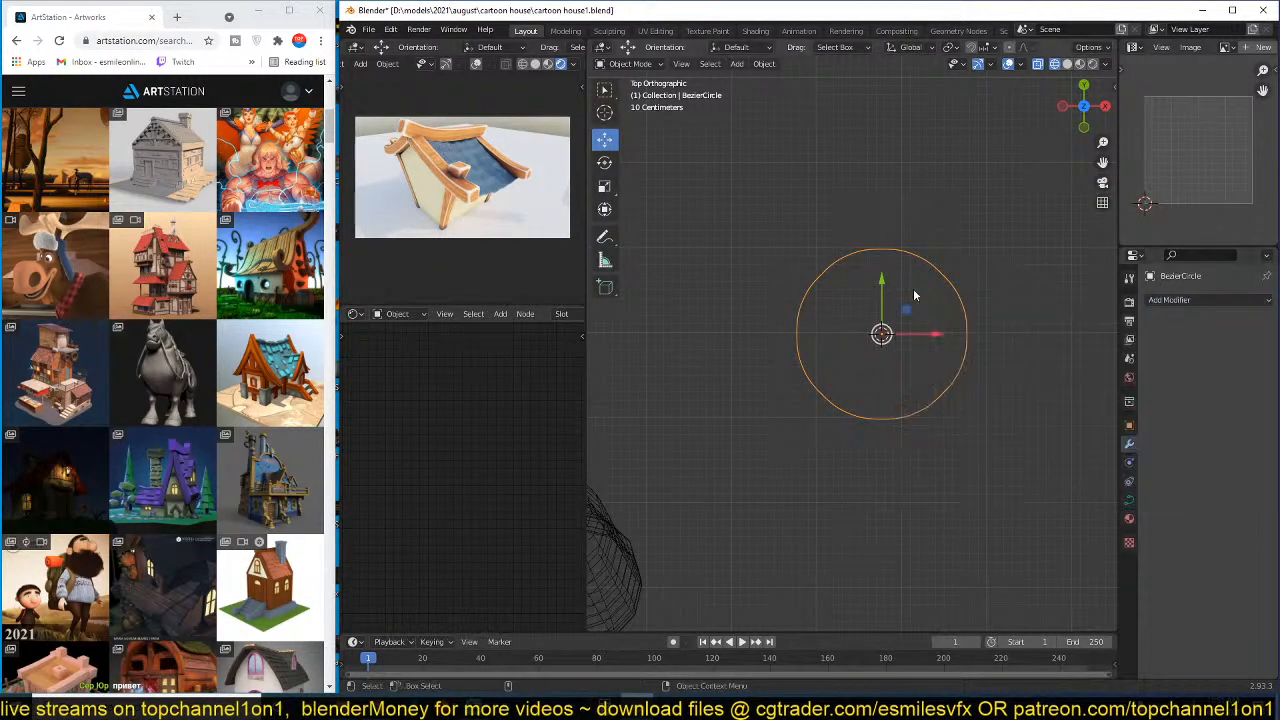
- Dent the circle inward at its right-hand point and, with proportional editing, along its lower-left side
key("Tab")
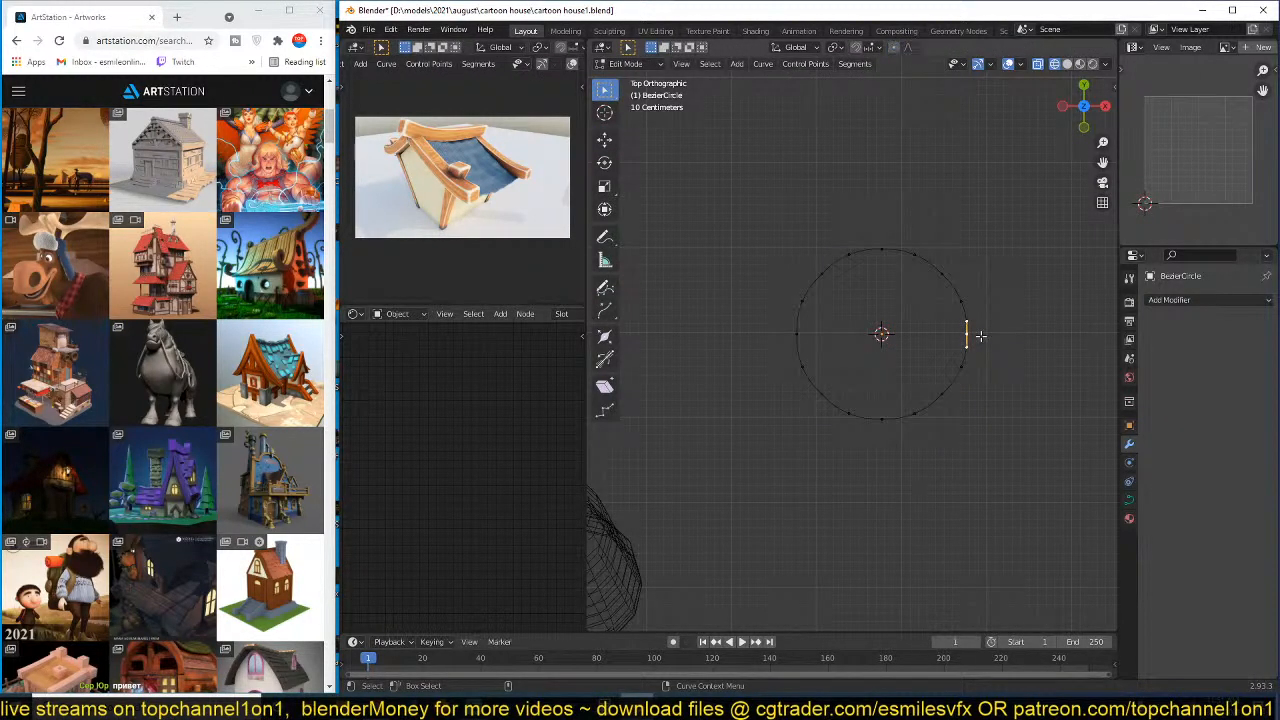
key("g")
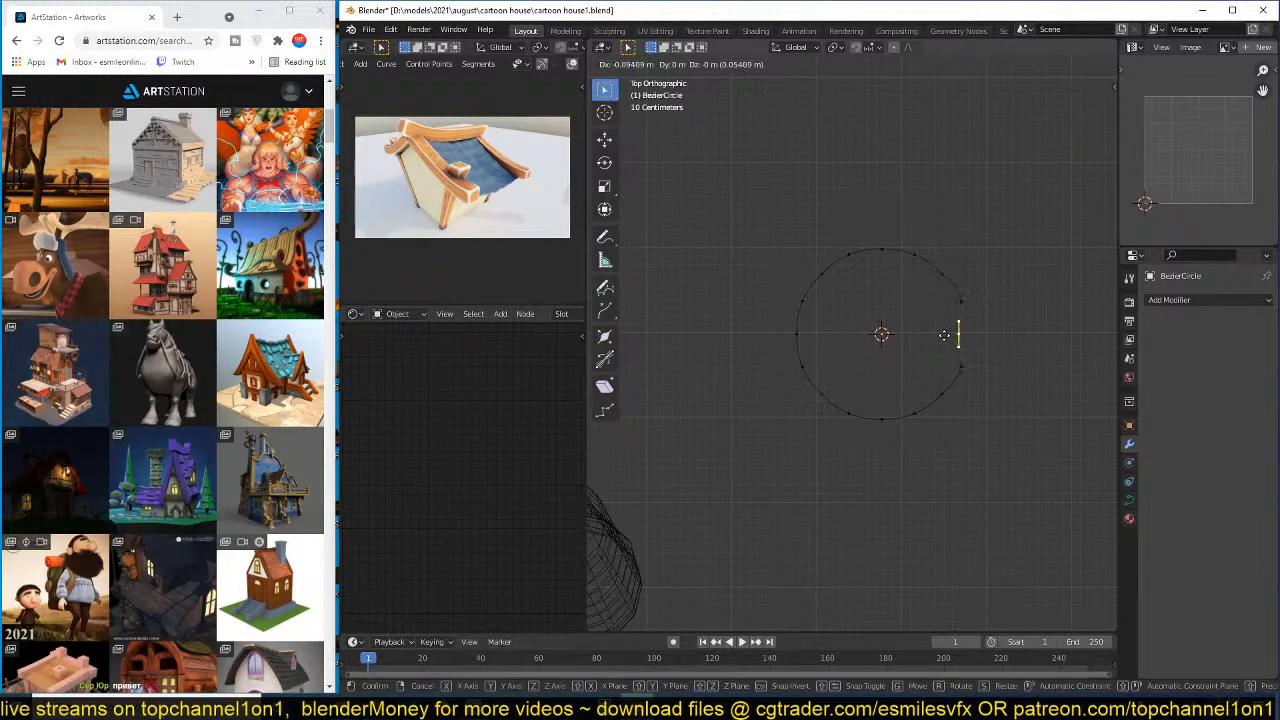
left_click(941, 336)
left_click(824, 399)
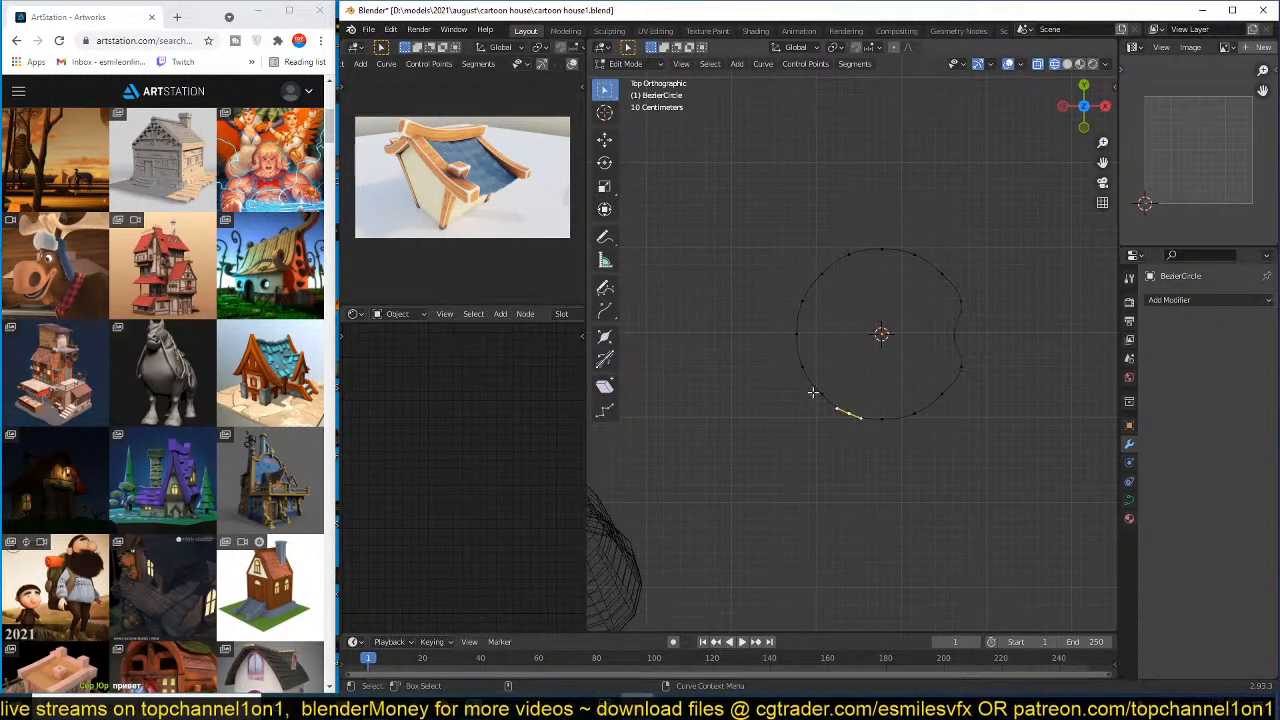
key("g")
scroll(845, 370, "up", 10)
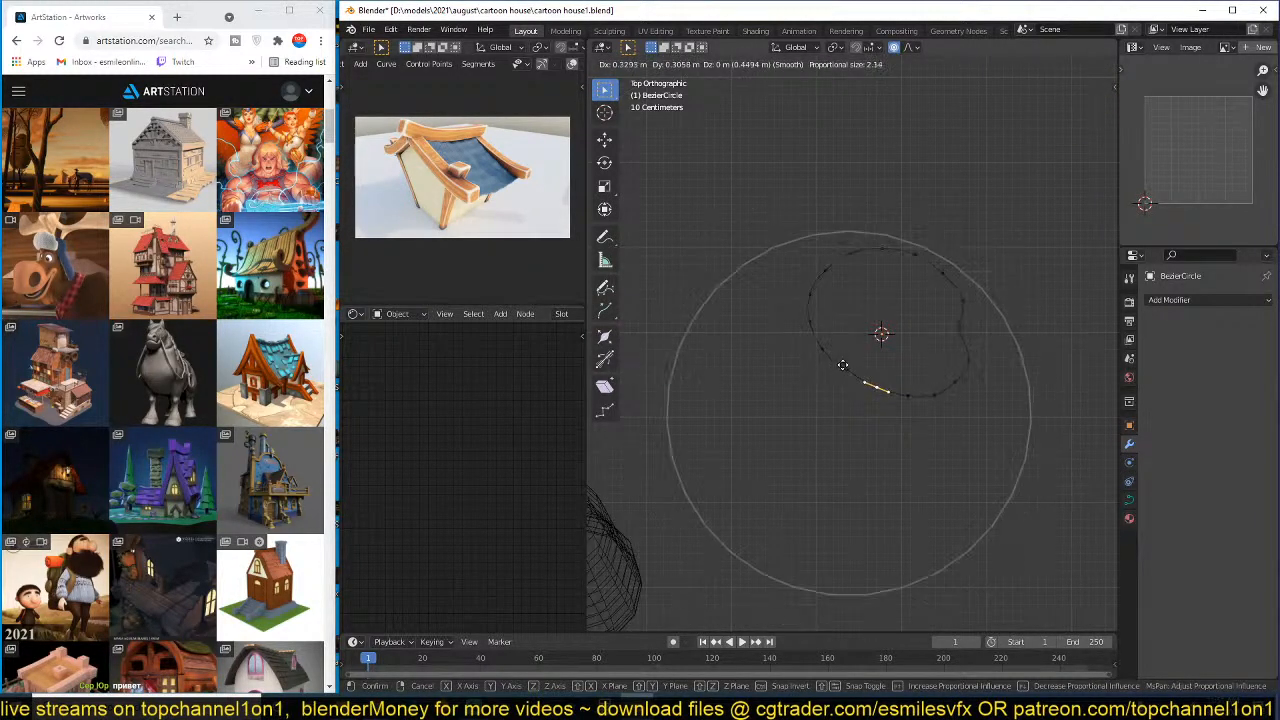
scroll(835, 300, "up", 2)
left_click(835, 300)
- Push the point at the circle's upper right inward with proportional editing and return to Object Mode
left_click(909, 253)
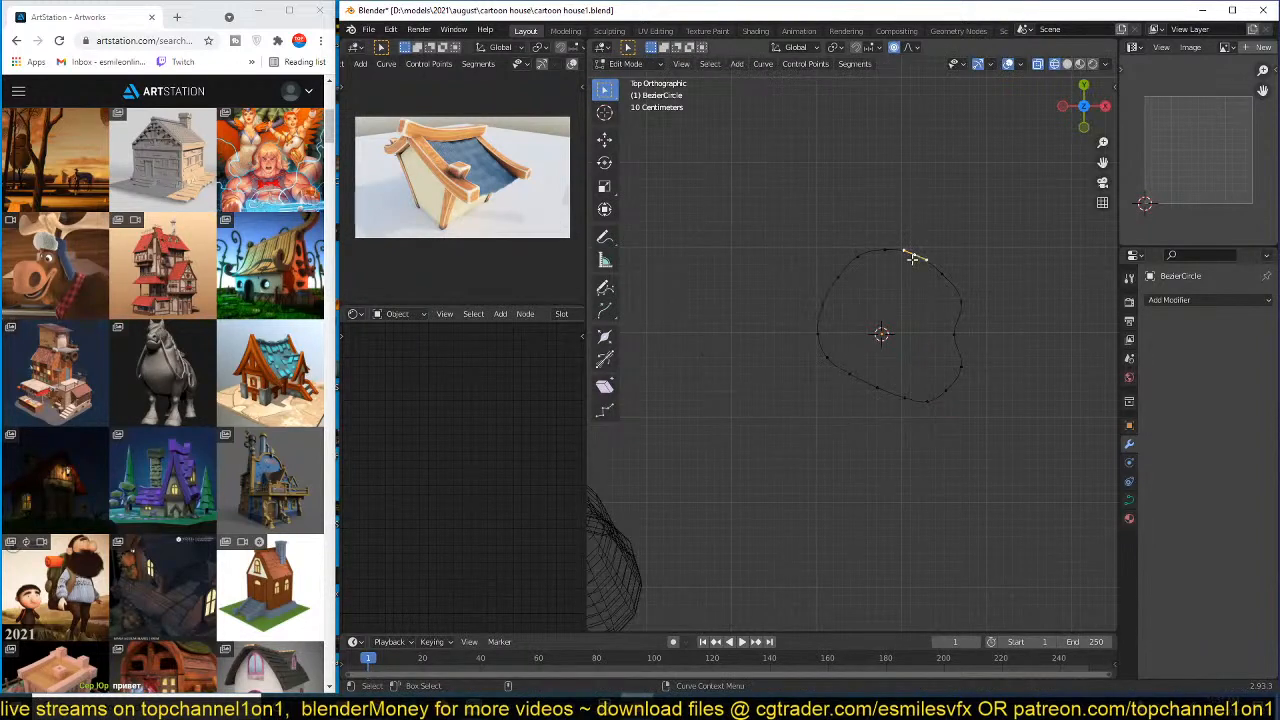
key("g")
scroll(902, 278, "up", 10)
left_click(899, 285)
key("Tab")
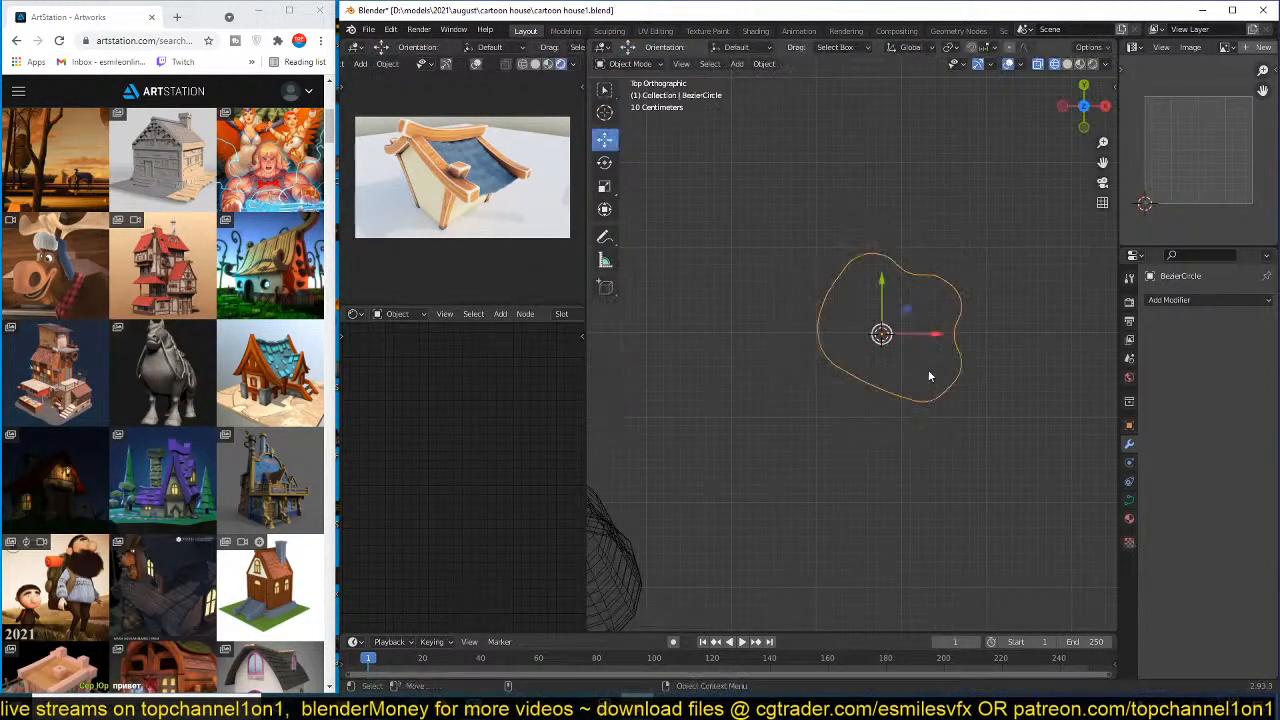
- Return the viewport to solid shading and raise the irregular circle vertically above the ground
scroll(905, 378, "down", 5)
key("z")
mouse_move(955, 375)
middle_mouse_down()
mouse_move(914, 306)
mouse_move(818, 336)
middle_mouse_up()
scroll(818, 336, "down", 3)
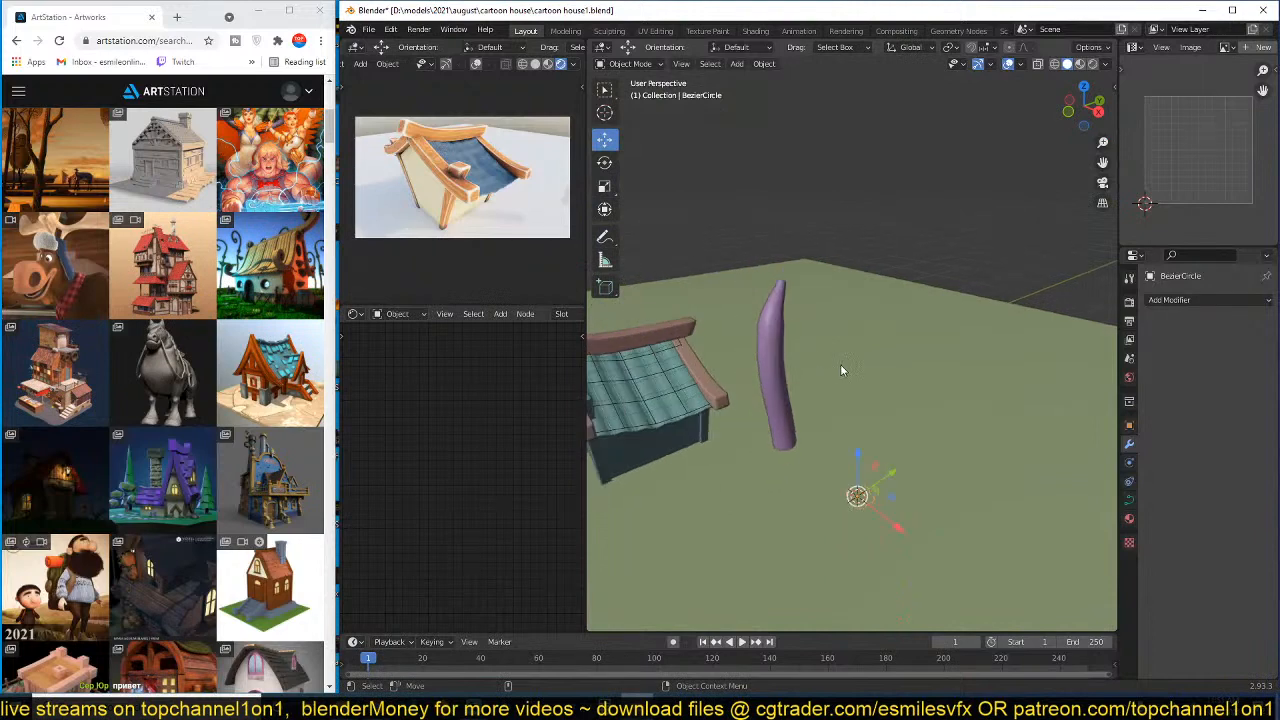
key("g")
key("z")
left_click(840, 250)
- Switch the trunk curve's bevel to Object and assign the irregular Bezier circle as its profile
left_click(793, 307)
left_click(784, 323)
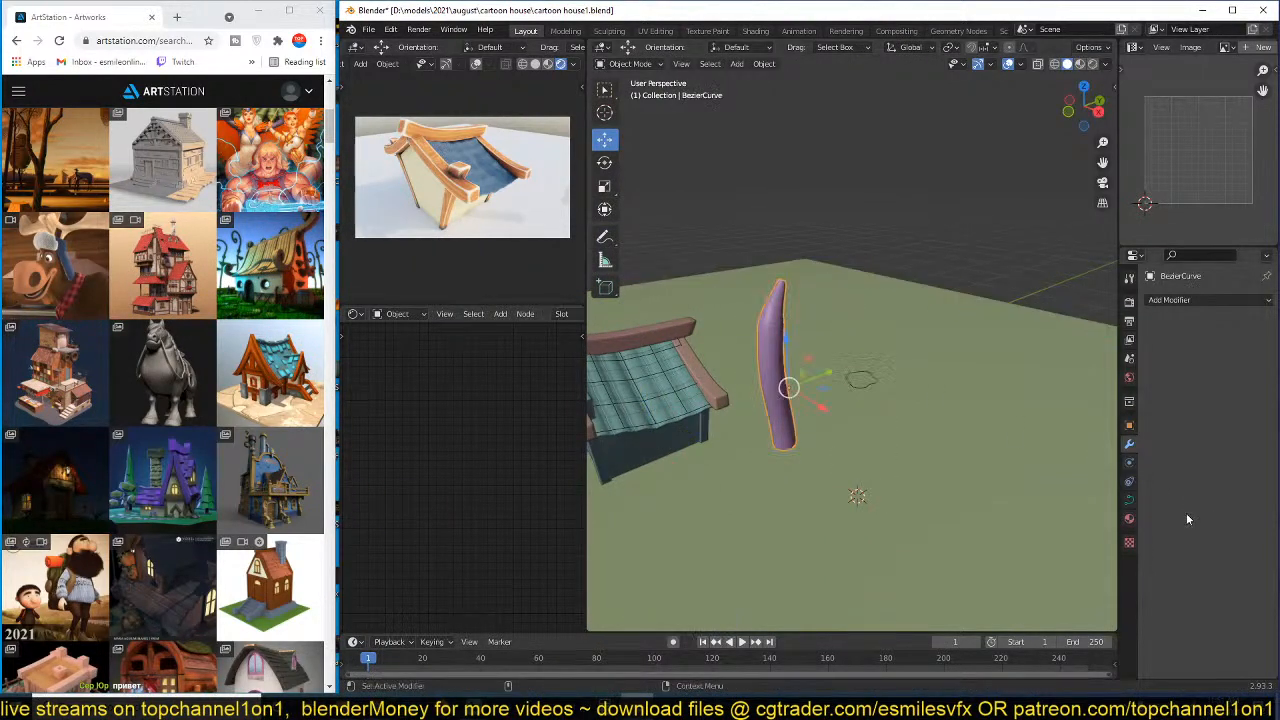
left_click(1129, 500)
scroll(1214, 593, "down", 4)
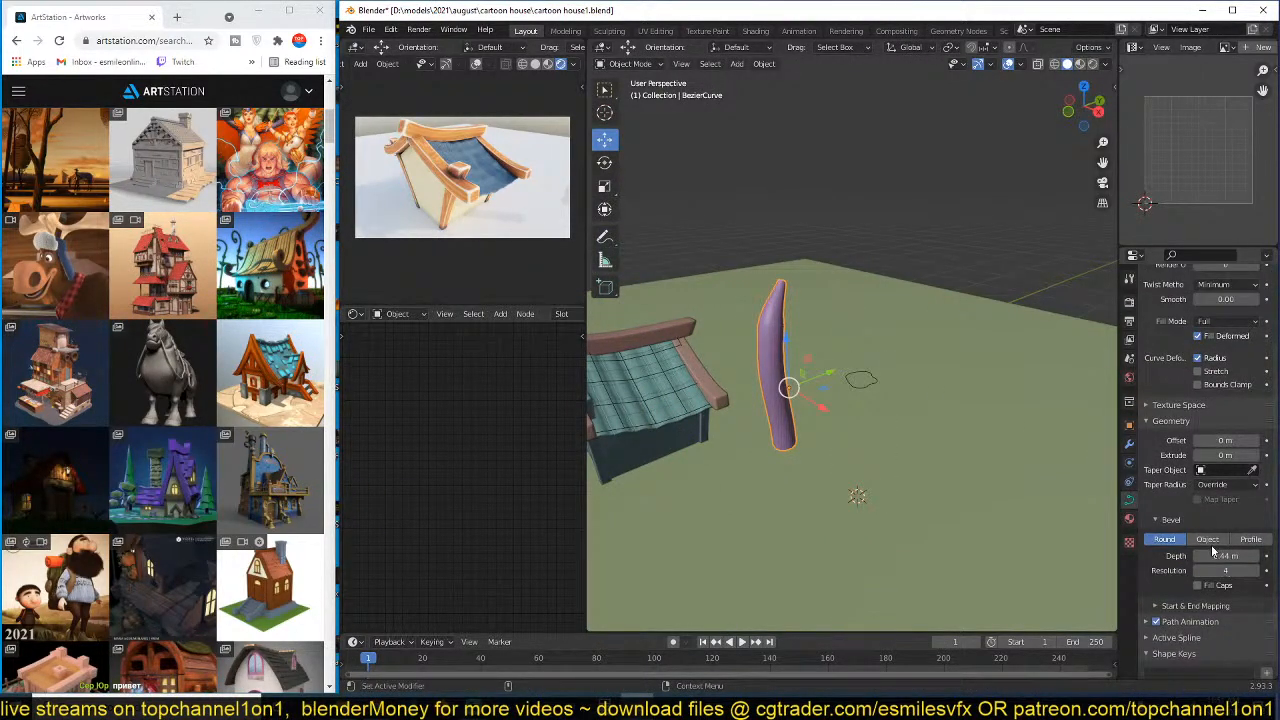
left_click(1208, 540)
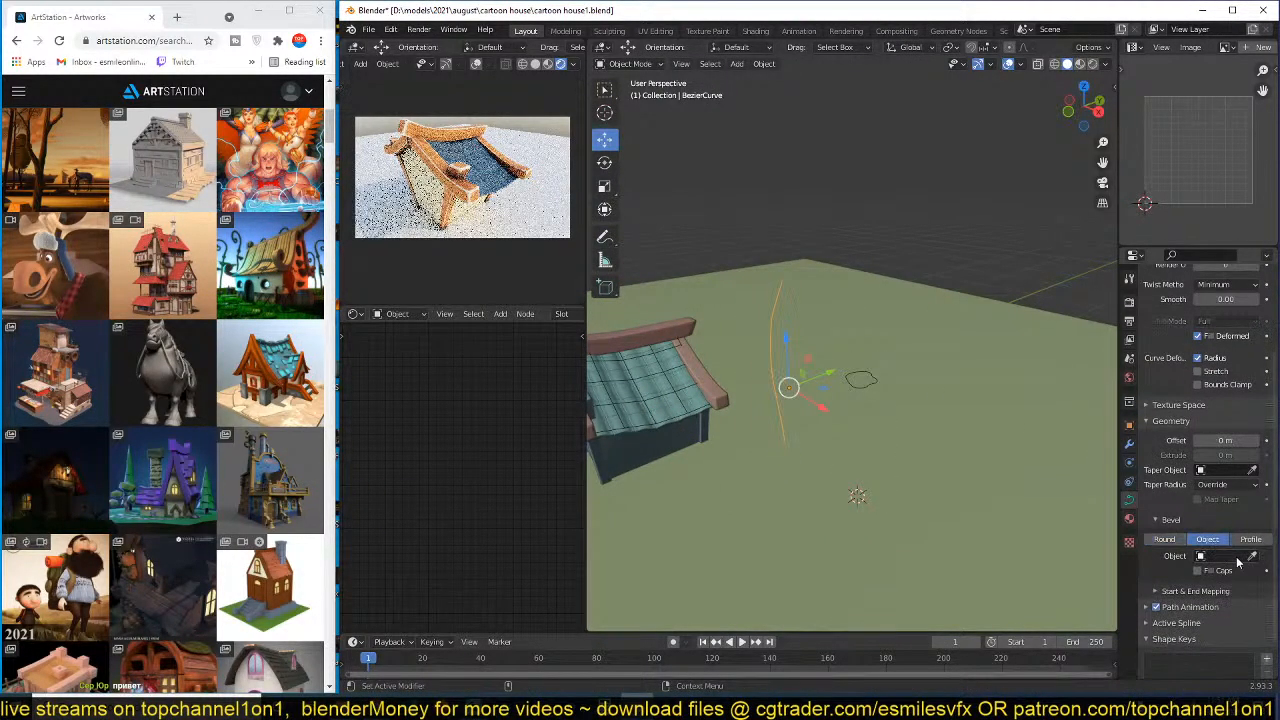
left_click(875, 382)
- Move the trunk curve's top control point upward to lengthen the trunk
mouse_move(831, 391)
middle_mouse_down()
mouse_move(887, 362)
mouse_move(817, 389)
mouse_move(840, 372)
middle_mouse_up()
key("Tab")
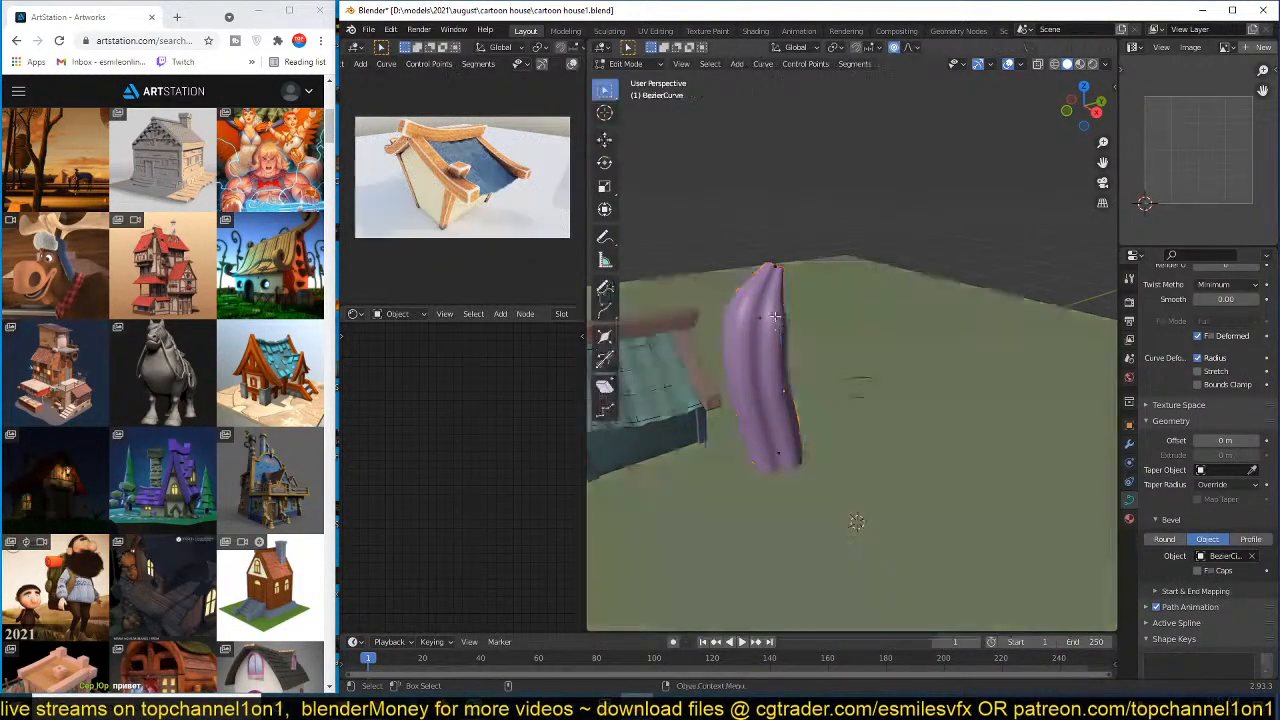
middle_click_drag(775, 316, 769, 312)
left_click(778, 267)
key("g")
left_click(786, 218)
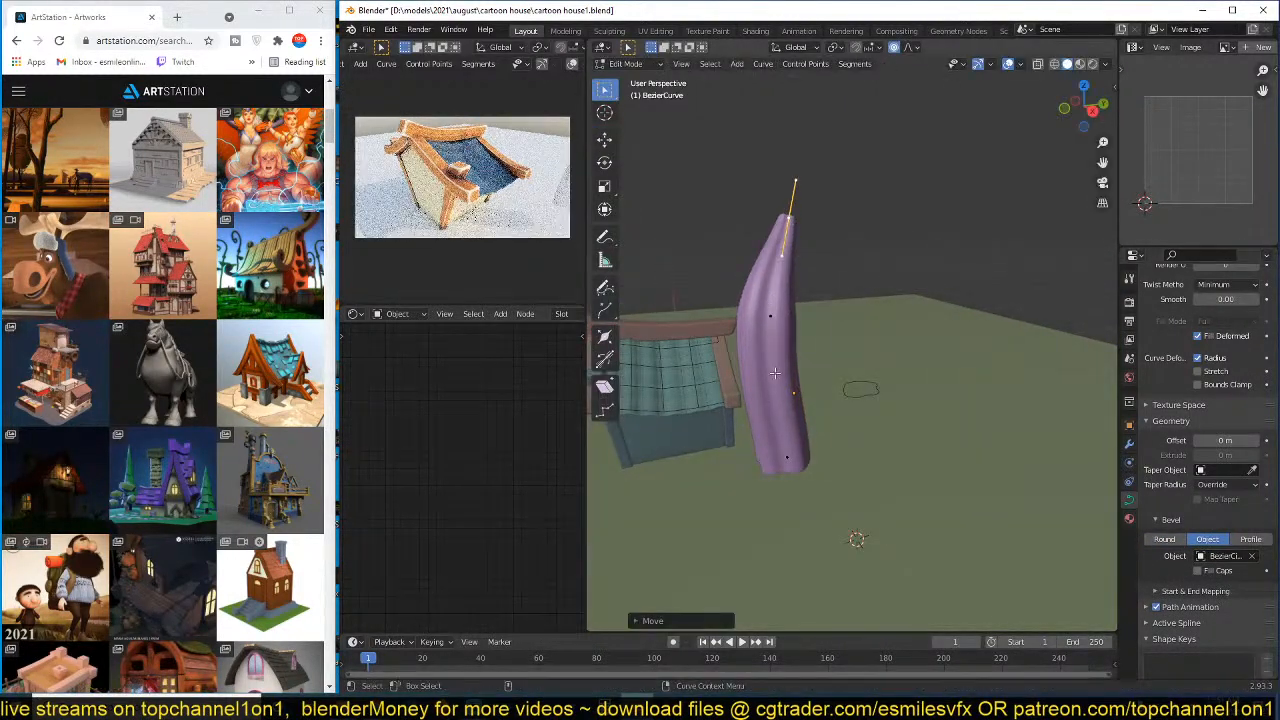
- Try twisting the trunk by tilting its middle control point with the Tilt tool, and undo the tilt
left_click(770, 316)
left_click(608, 364)
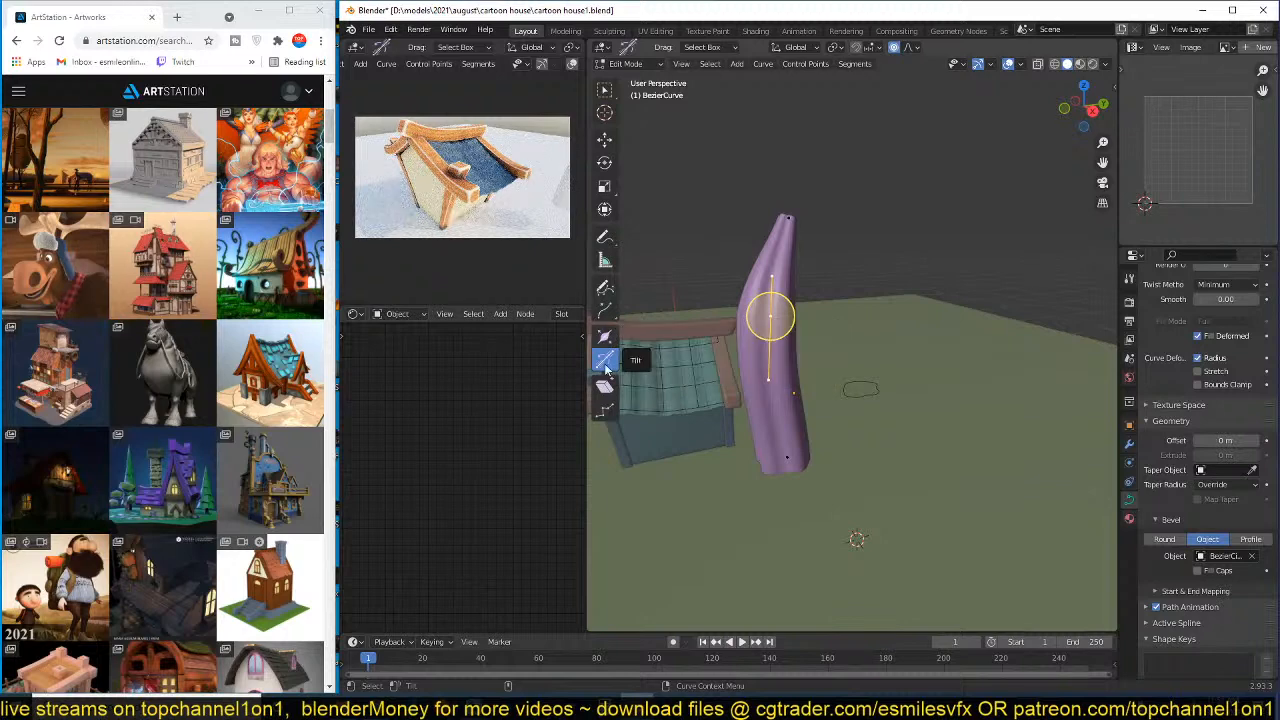
left_click_drag(771, 314, 760, 322)
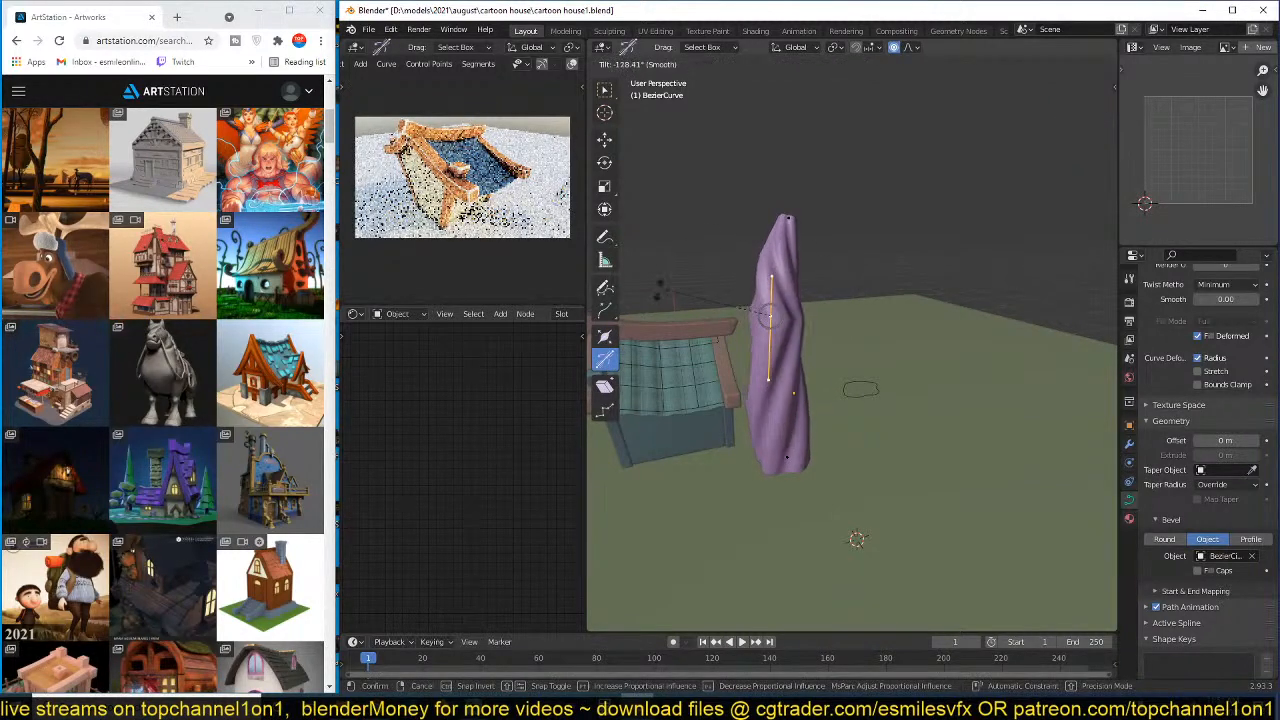
left_click_drag(661, 290, 690, 163)
key("ctrl+z")
left_click(797, 225)
key("ctrl+z")
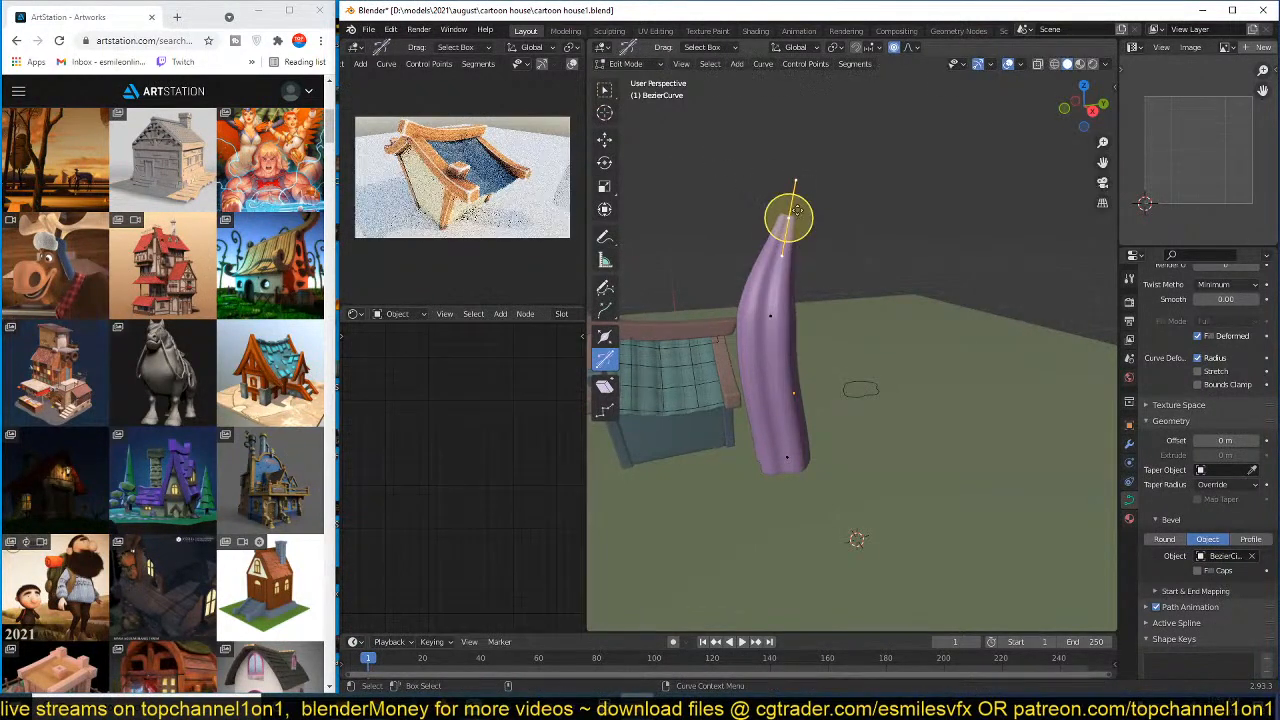
- Tilt the trunk's top control point with proportional editing to twist the trunk, and return to Object Mode
left_click_drag(797, 210, 894, 229)
key("Tab")
middle_click_drag(1040, 330, 1000, 410)
scroll(934, 361, "up", 2)
- Turn on the Wireframe overlay to check the density of the twisted trunk's mesh in the front view
left_click(815, 407)
left_click(816, 407)
scroll(859, 404, "down", 4)
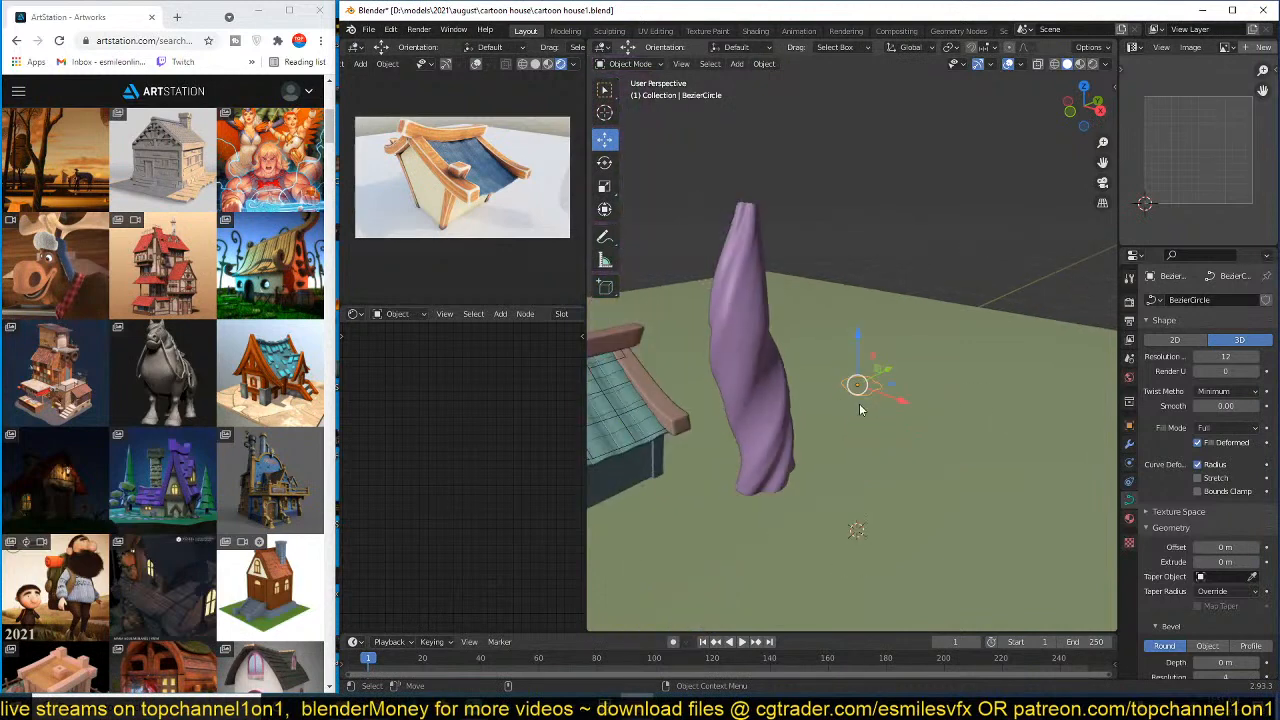
middle_click_drag(859, 404, 910, 383)
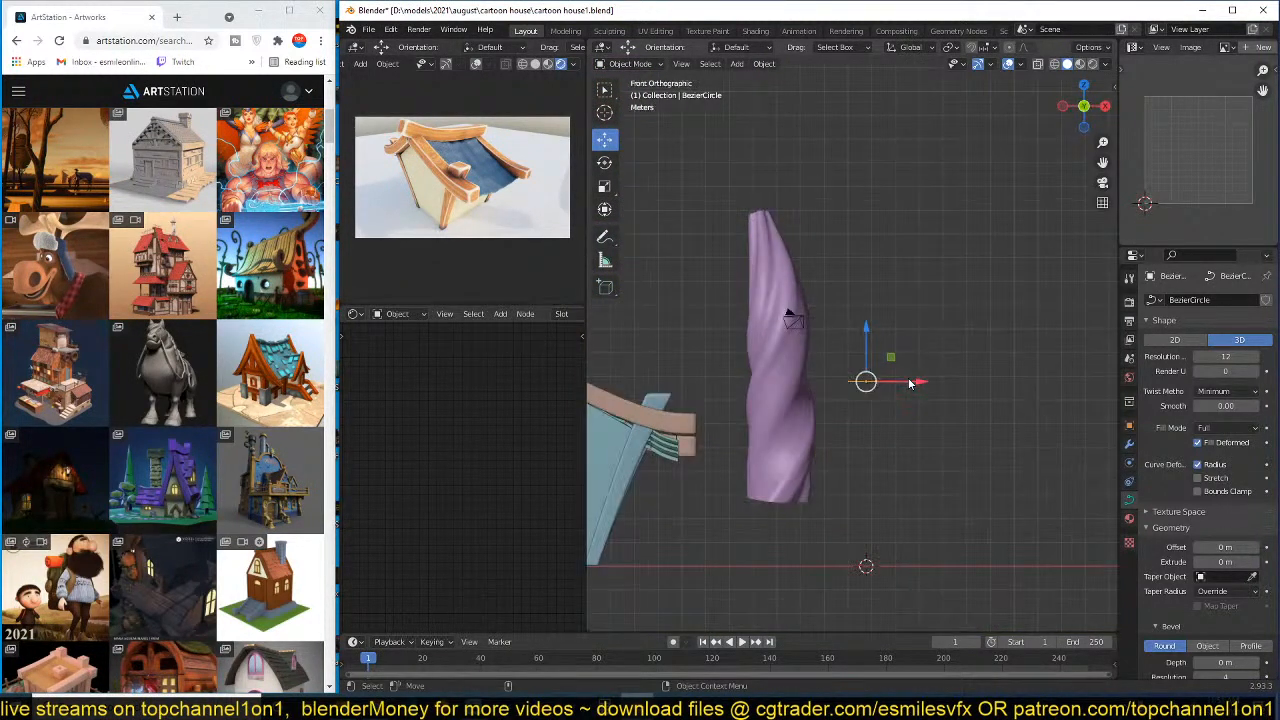
left_click(805, 416)
scroll(830, 338, "up", 2)
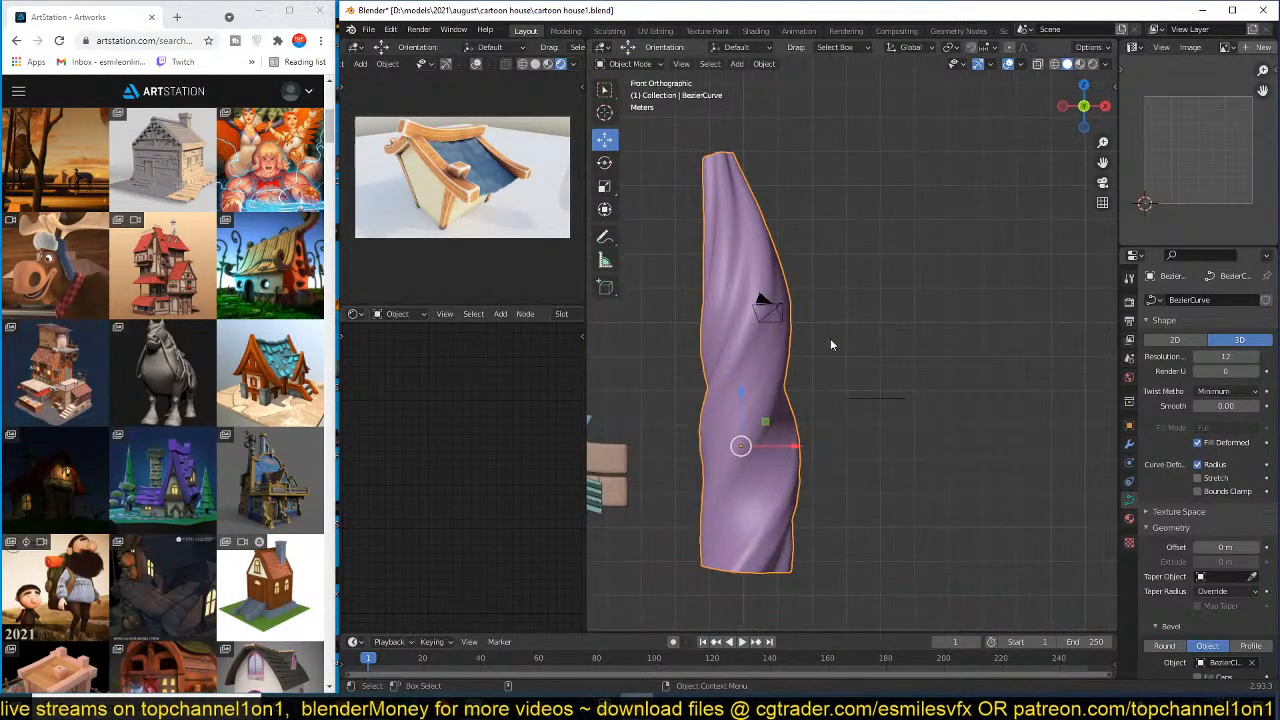
key("q")
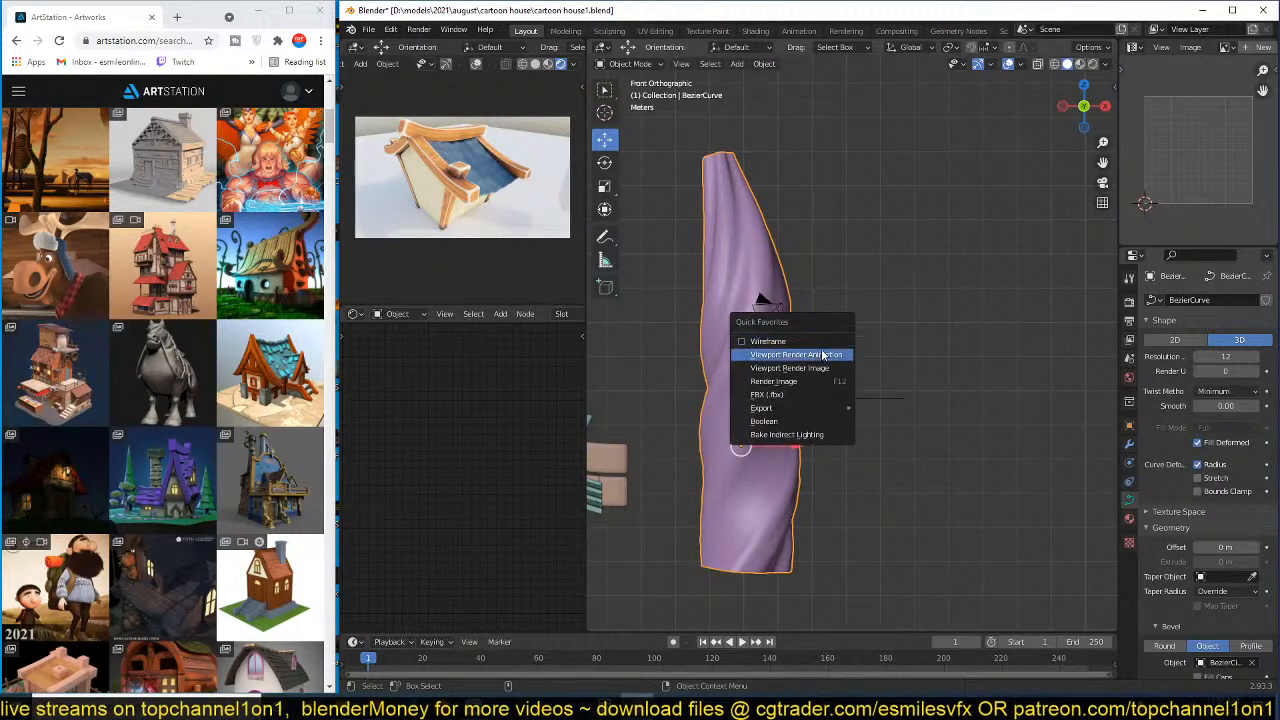
left_click(827, 345)
scroll(756, 369, "up", 3)
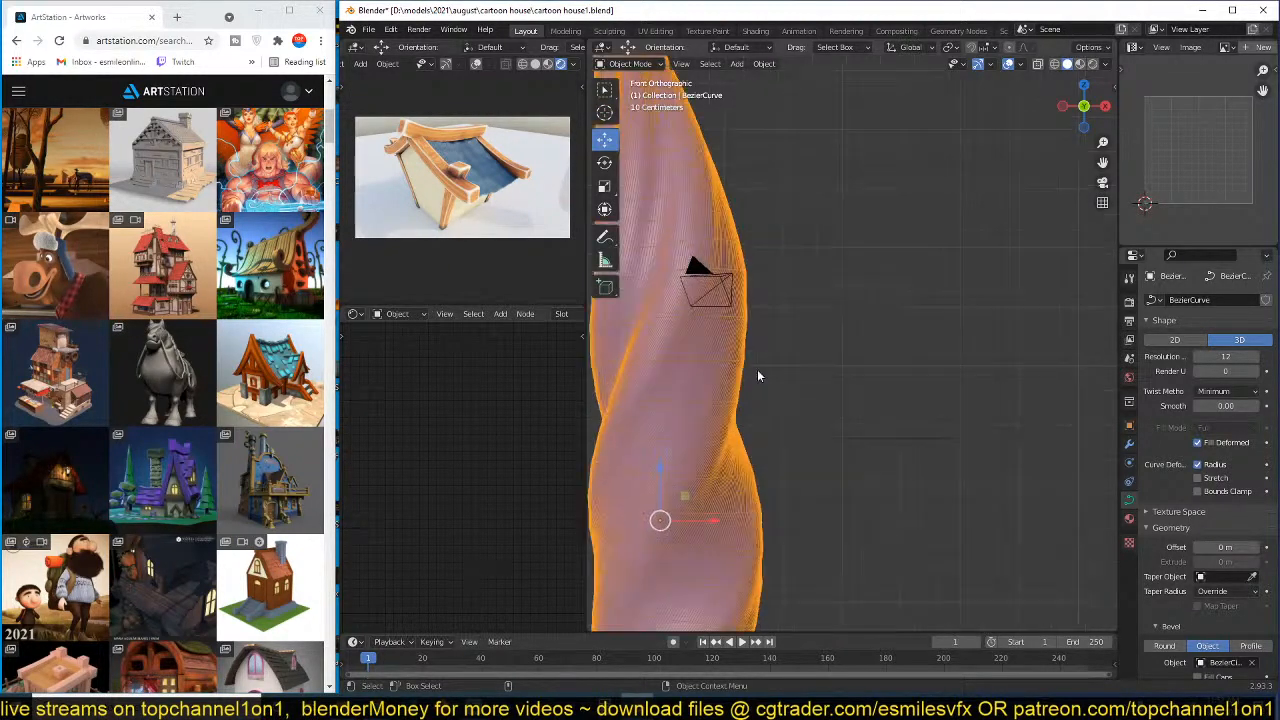
scroll(986, 395, "down", 1)
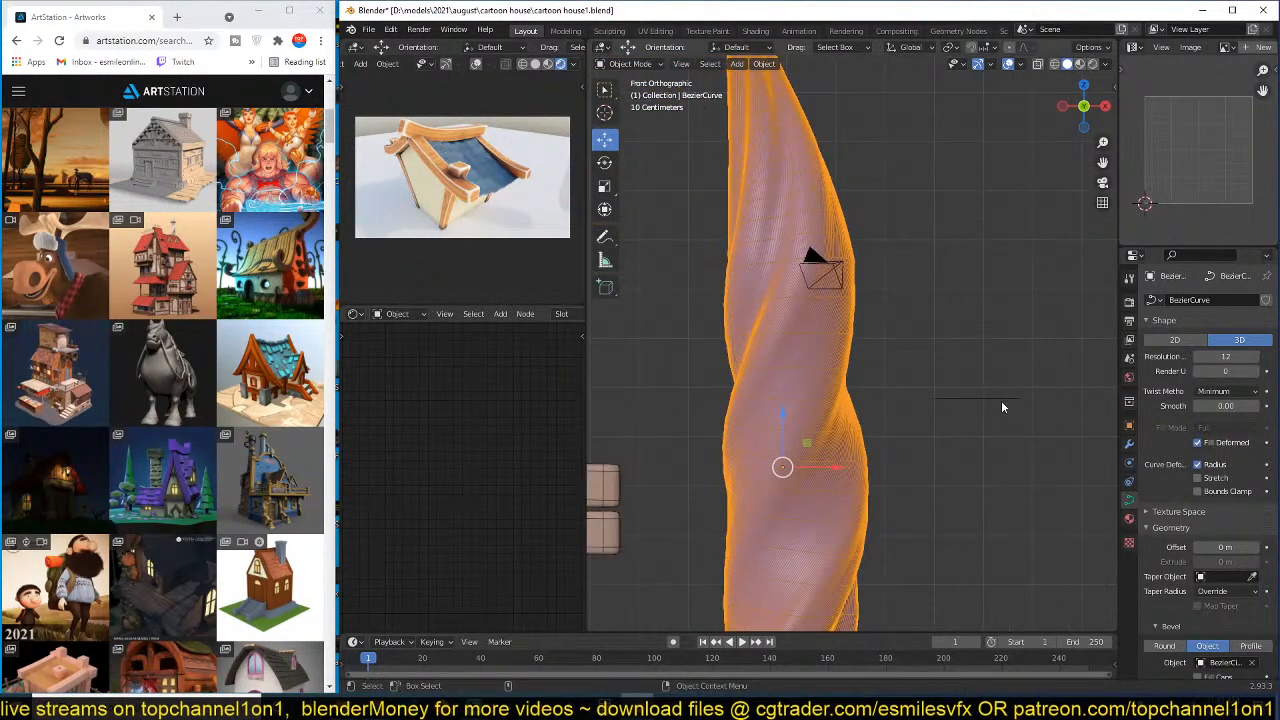
- Try a lower curve resolution on the profile circle and undo the change
left_click(1001, 400)
left_click_drag(1212, 356, 1184, 356)
key("ctrl+z")
key("ctrl+z")
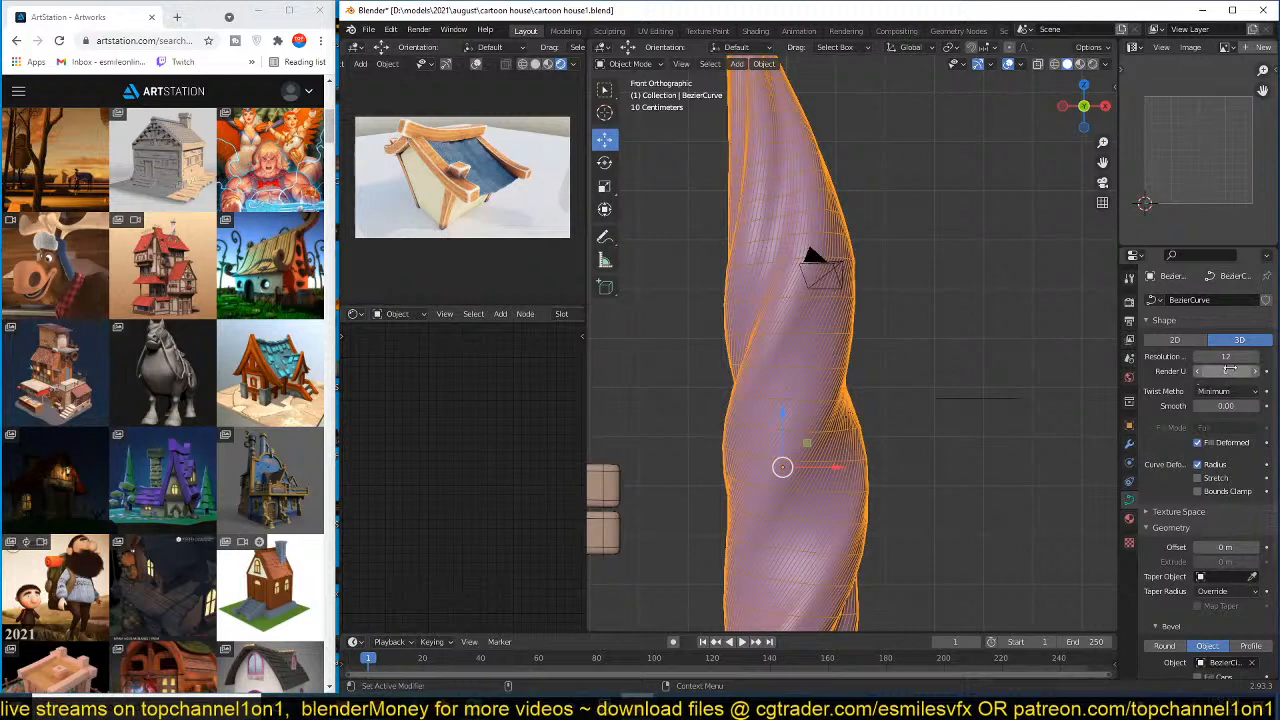
- Set the trunk curve's preview resolution to 18 and lower the profile circle's resolution to thin out the mesh
left_click(1258, 358)
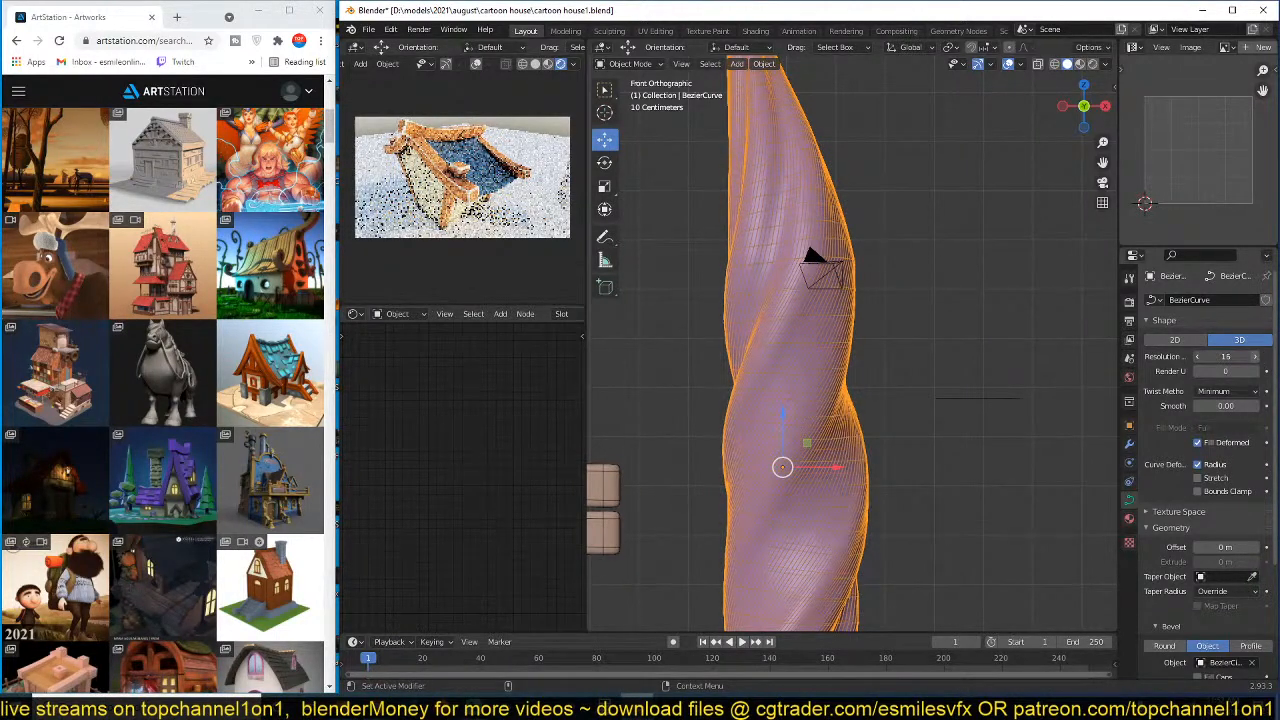
left_click(1000, 398)
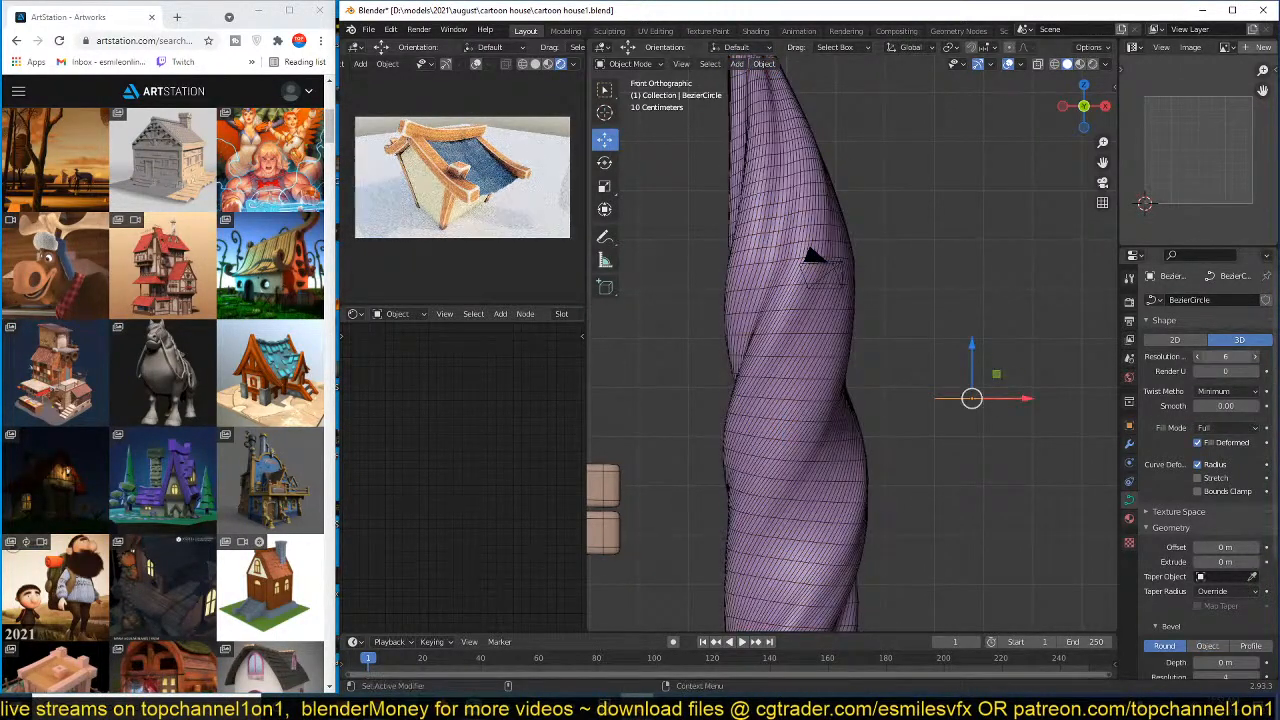
left_click_drag(1225, 356, 1208, 356)
middle_click_drag(892, 357, 923, 376)
left_click(759, 369)
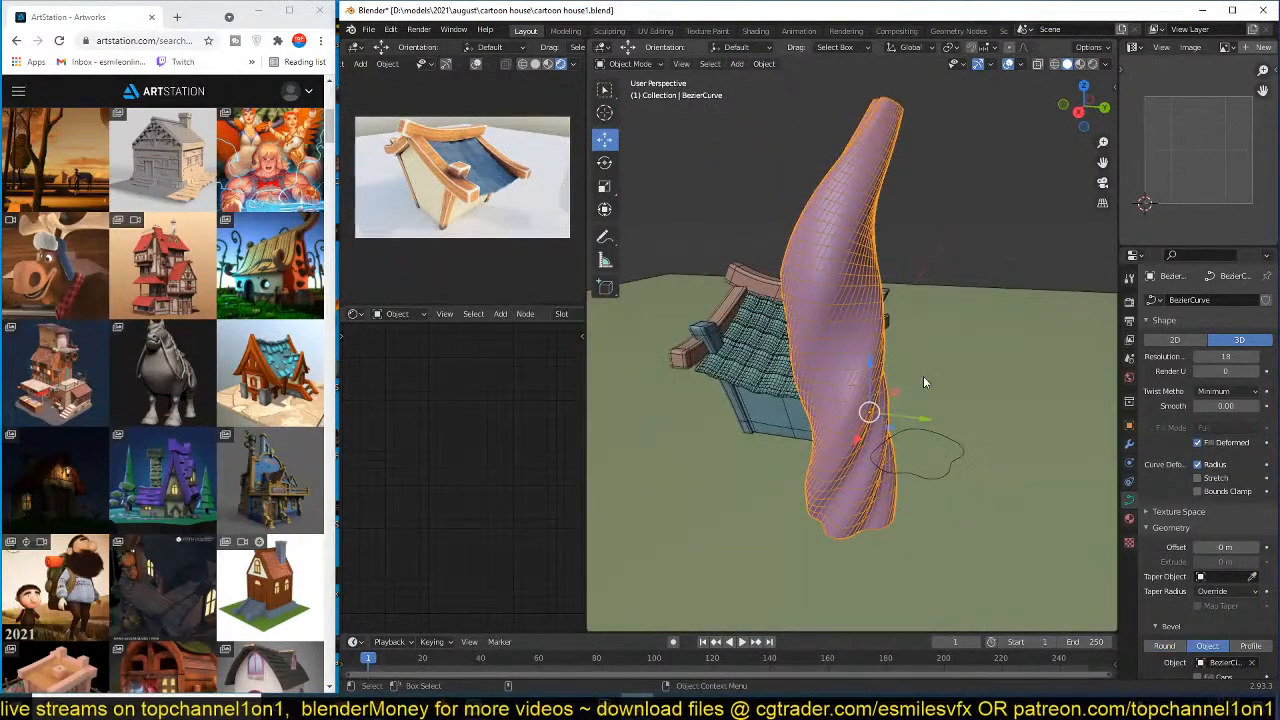
- Turn off proportional editing and move the profile circle's lower control point slightly inward in the top view, then return to Object Mode
key("KP_5")
key("KP_7")
scroll(1010, 285, "up", 3)
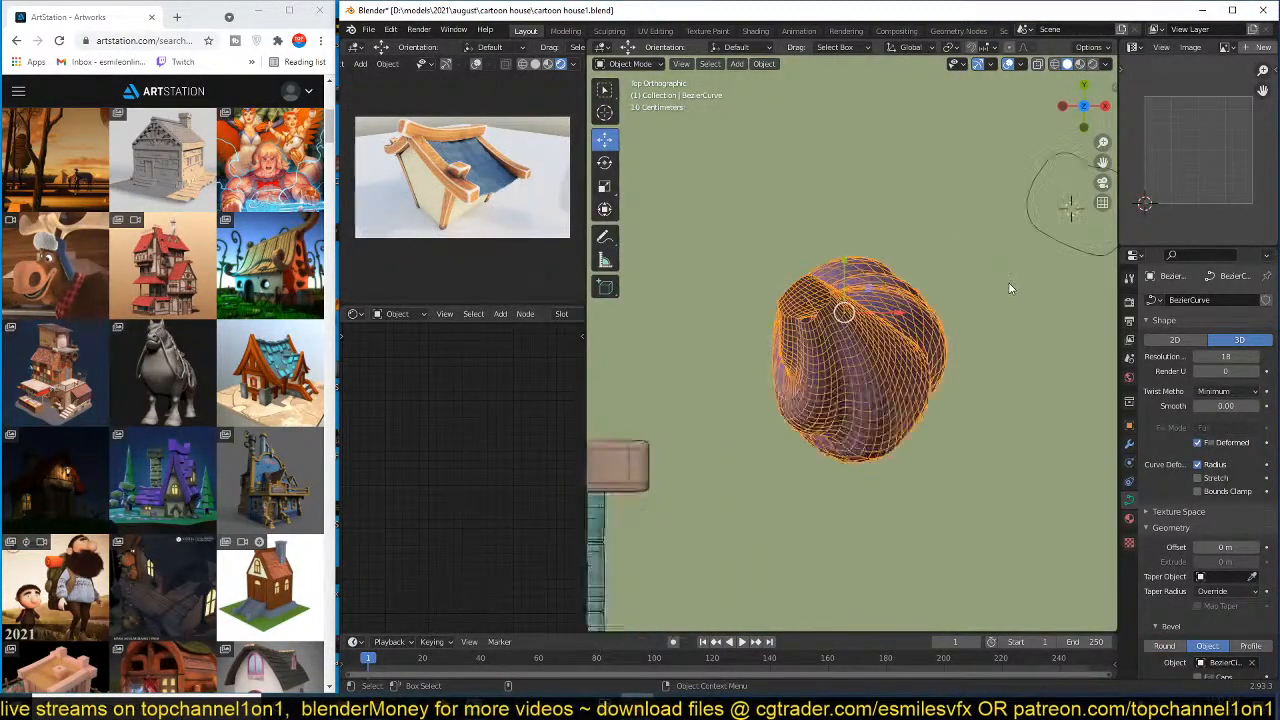
middle_click_drag(1011, 286, 858, 368, "shift")
key("Tab")
key("Tab")
left_click(894, 331)
key("Tab")
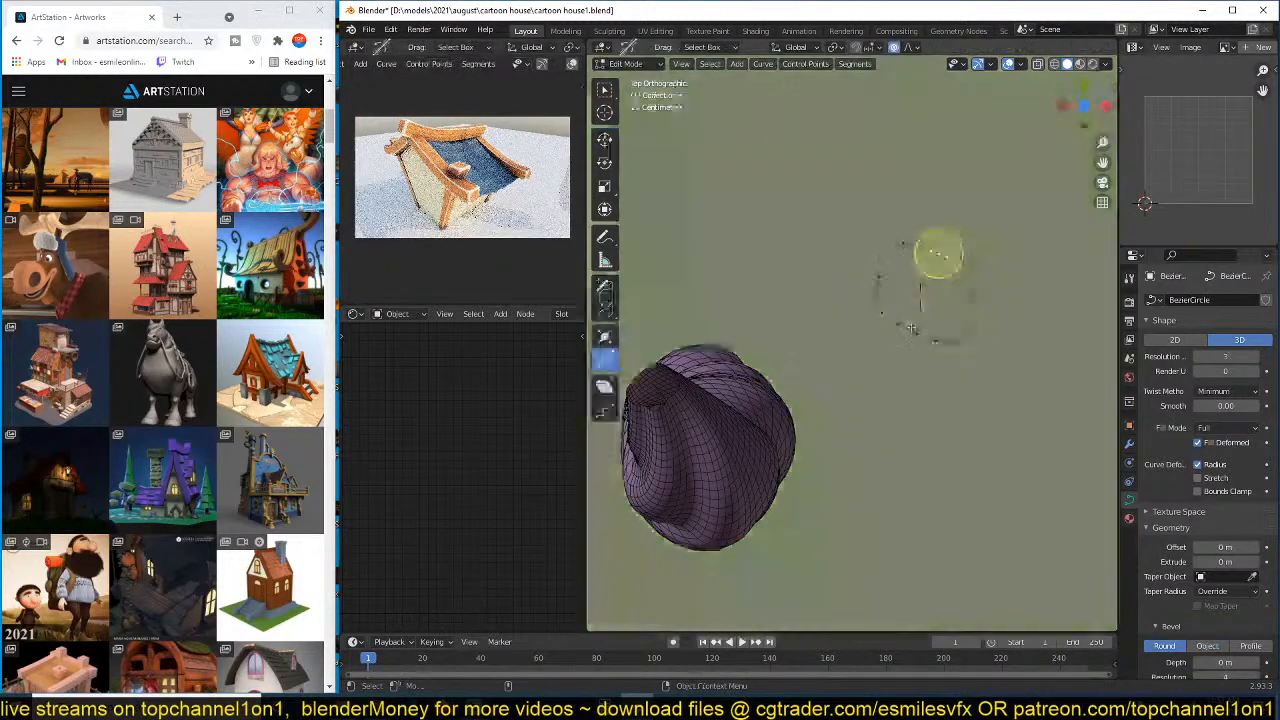
key("g")
scroll(919, 316, "up", 2)
right_click(919, 316)
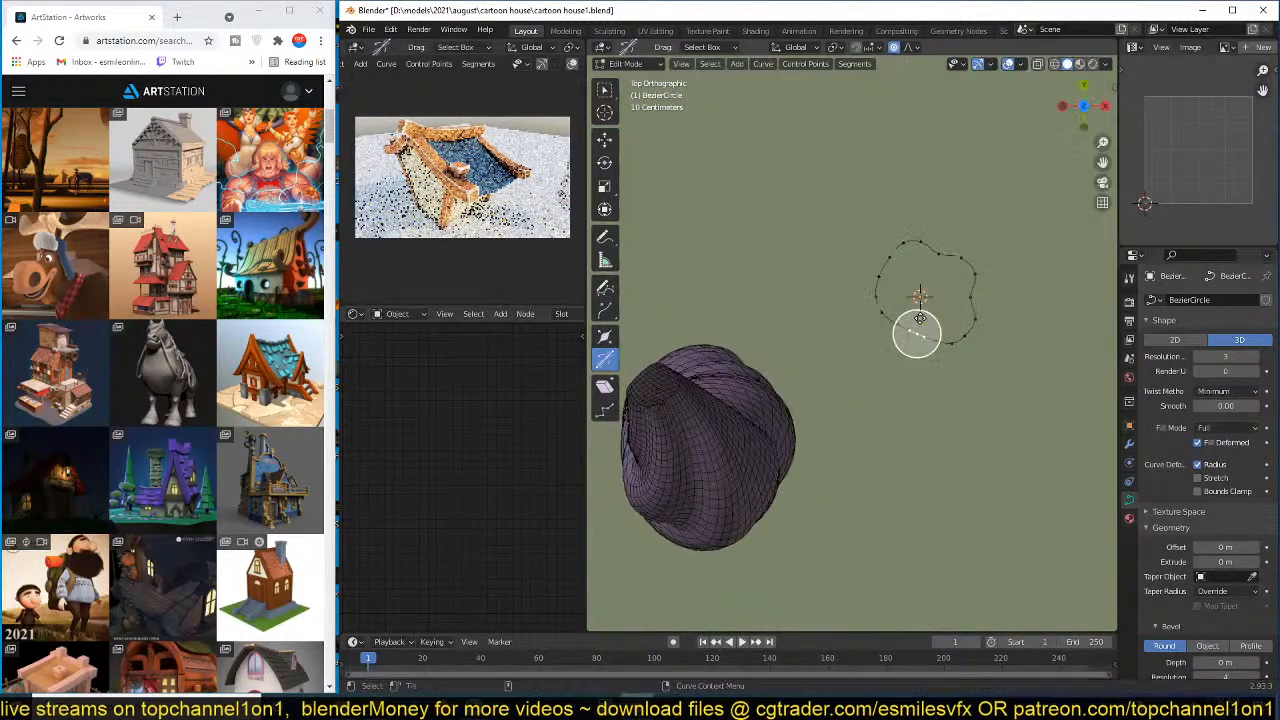
key("o")
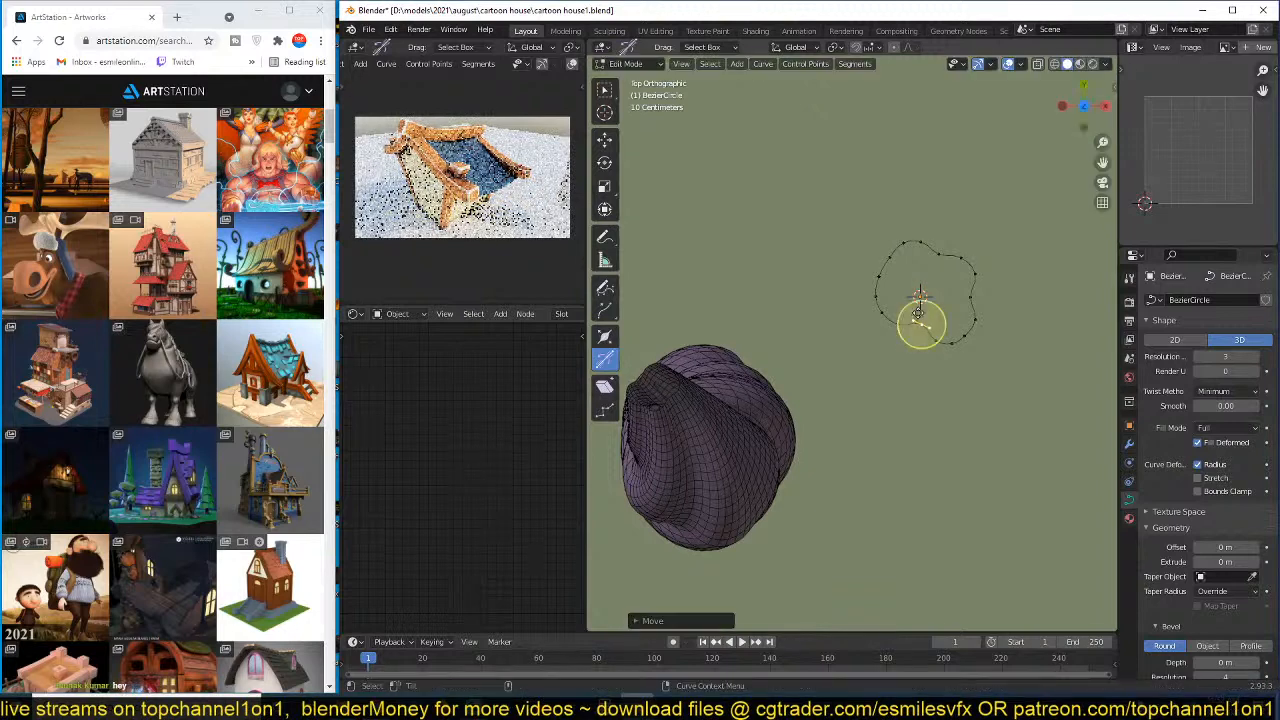
key("Tab")
middle_click_drag(885, 377, 842, 352)
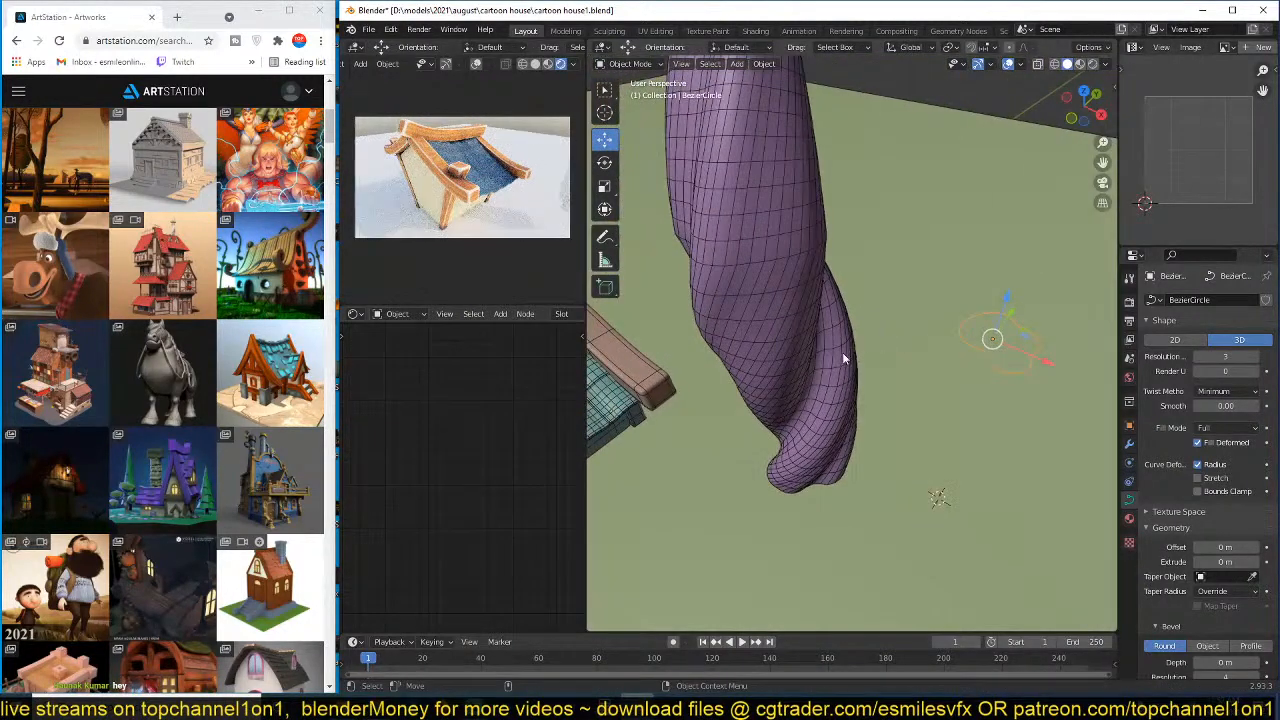
- Save the file, and duplicate the trunk's spline within the curve in the top view, placing the copy just beside the original
left_click(837, 358)
key("ctrl+s")
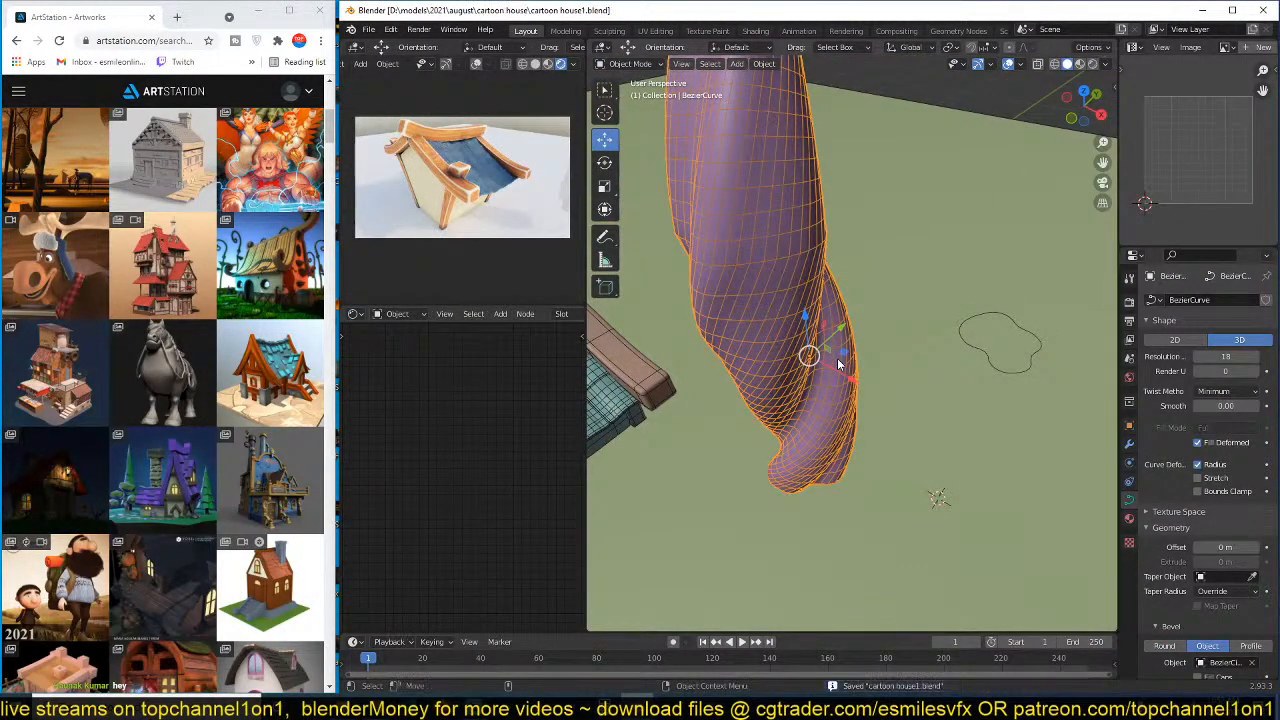
key("KP_7")
key("Tab")
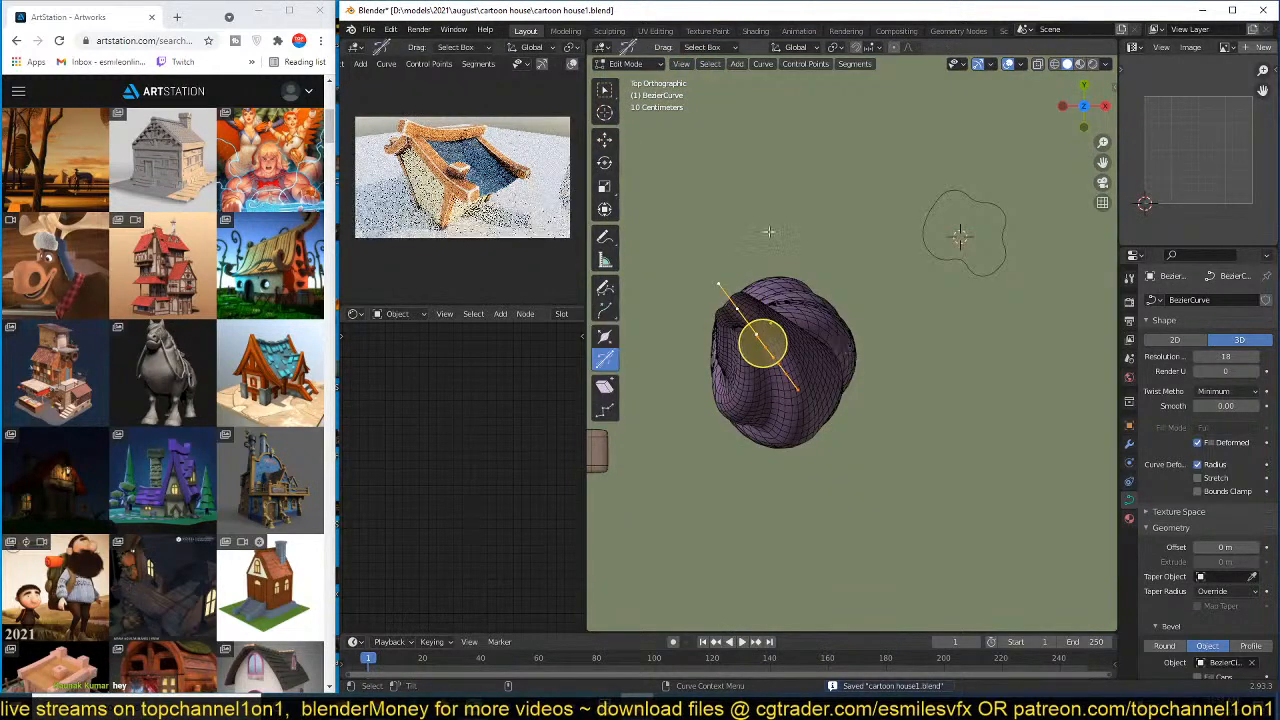
key("shift+d")
left_click(663, 242)
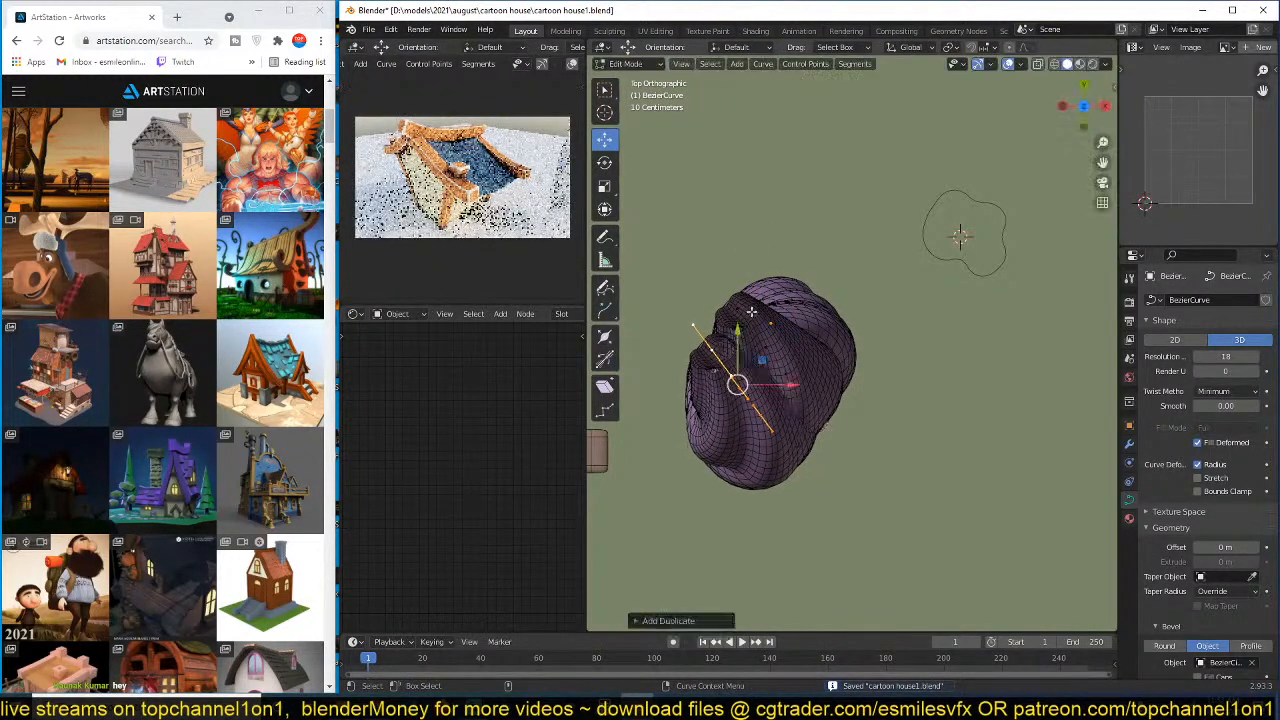
- Switch the small camera viewport to Solid shading with distinct object colours, so that both the house and the trunk can be seen
middle_click_drag(880, 264, 790, 160)
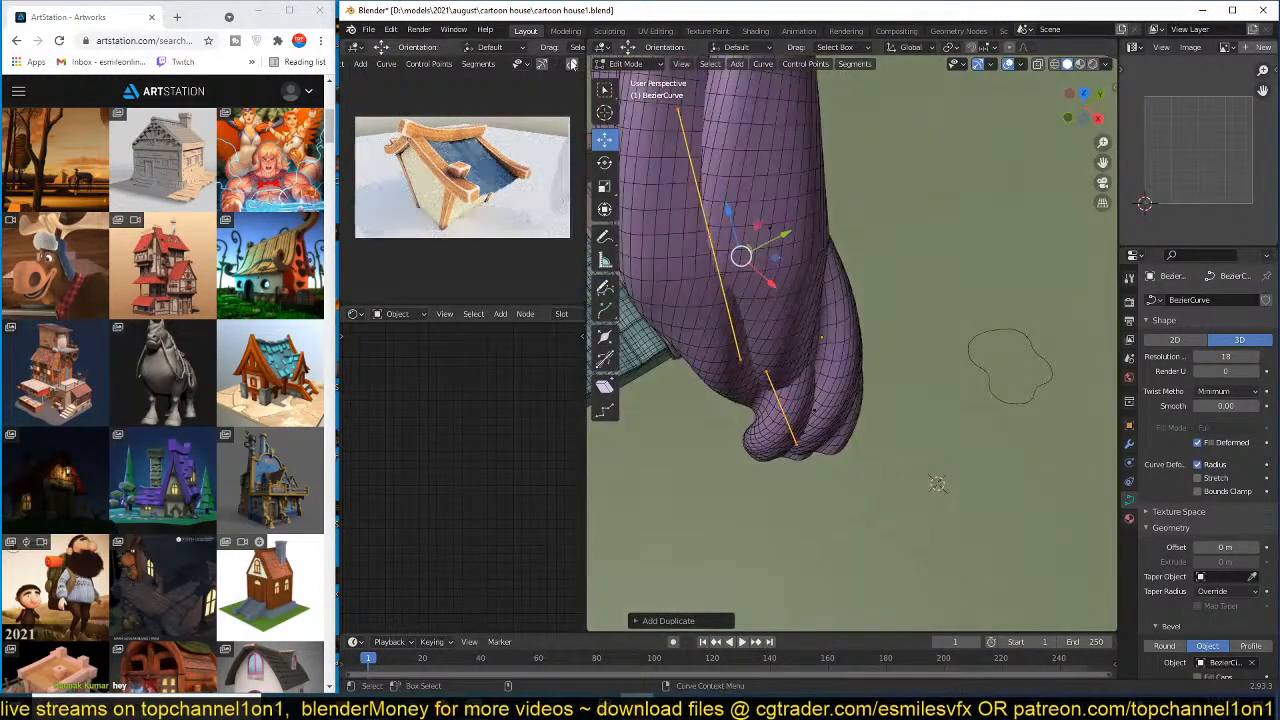
scroll(572, 64, "down", 3)
left_click(552, 64)
middle_click_drag(720, 290, 650, 170)
scroll(500, 154, "down", 3)
middle_click_drag(499, 154, 501, 174, "shift")
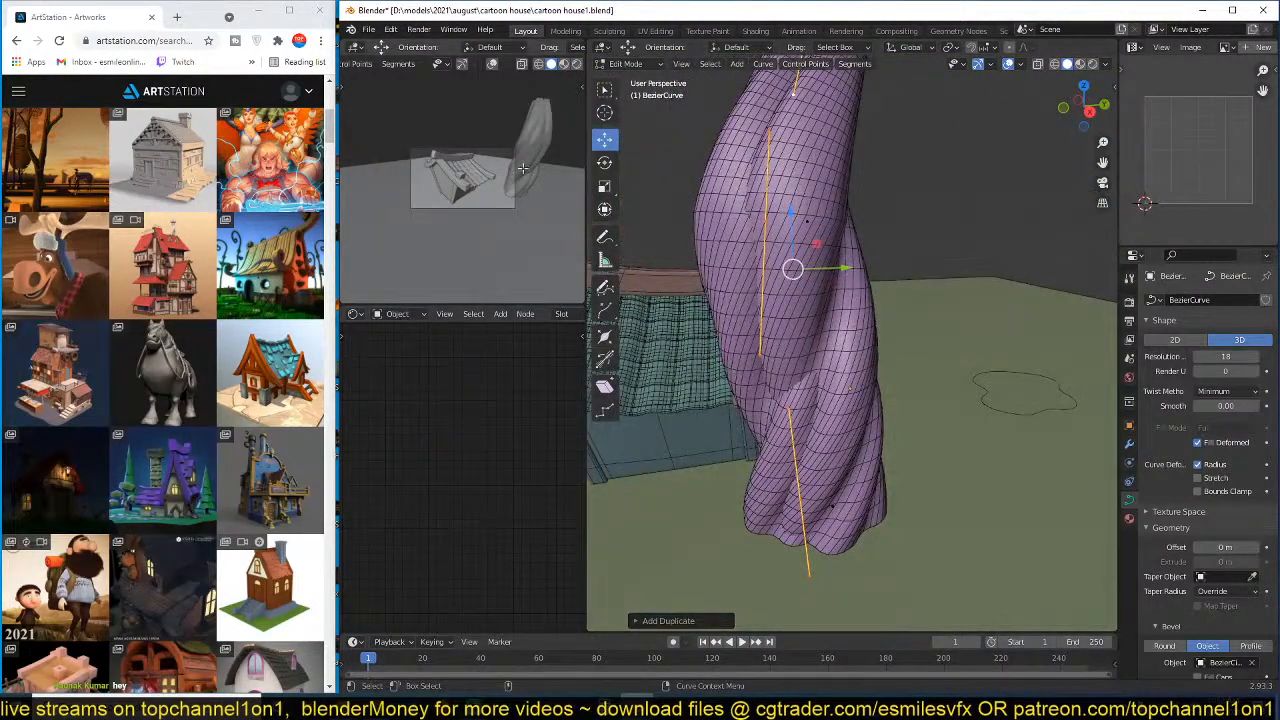
scroll(560, 64, "down", 1)
left_click(573, 64)
left_click(563, 245)
scroll(932, 314, "up", 2)
scroll(932, 314, "down", 3)
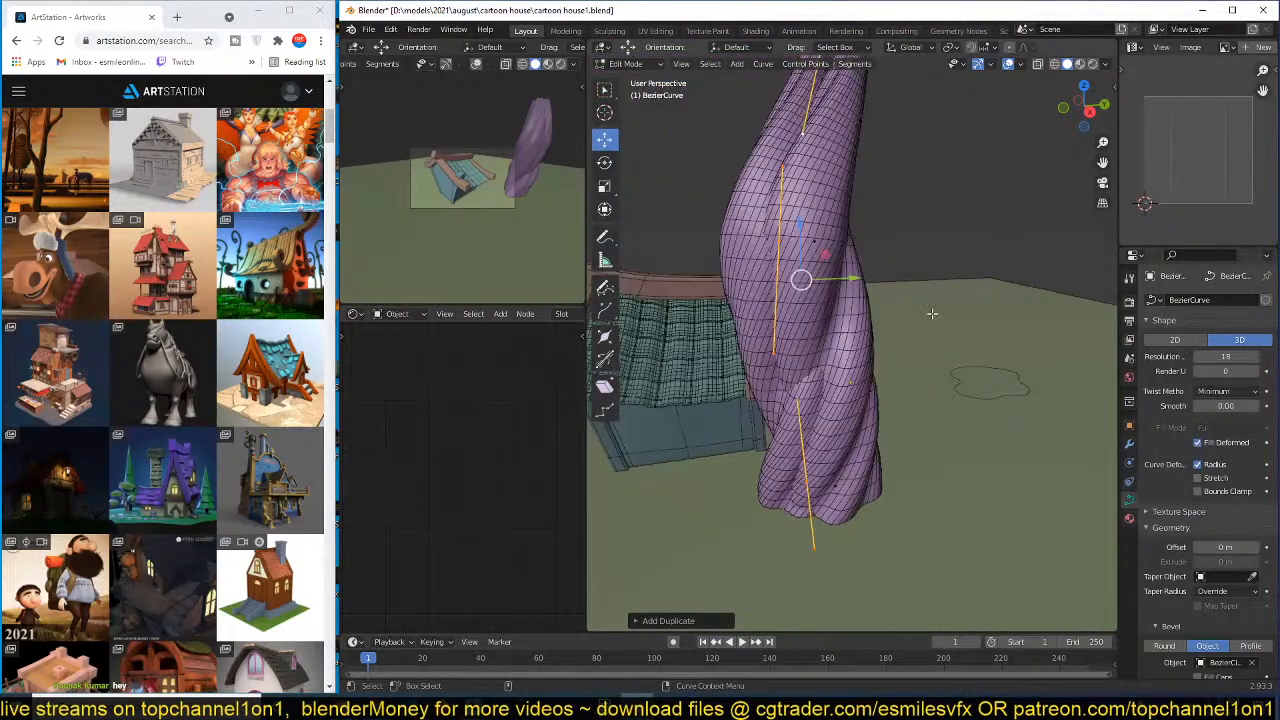
- Shrink the radius of the duplicated spline and move it outward beside the main trunk as a thinner secondary stem
key("alt+s")
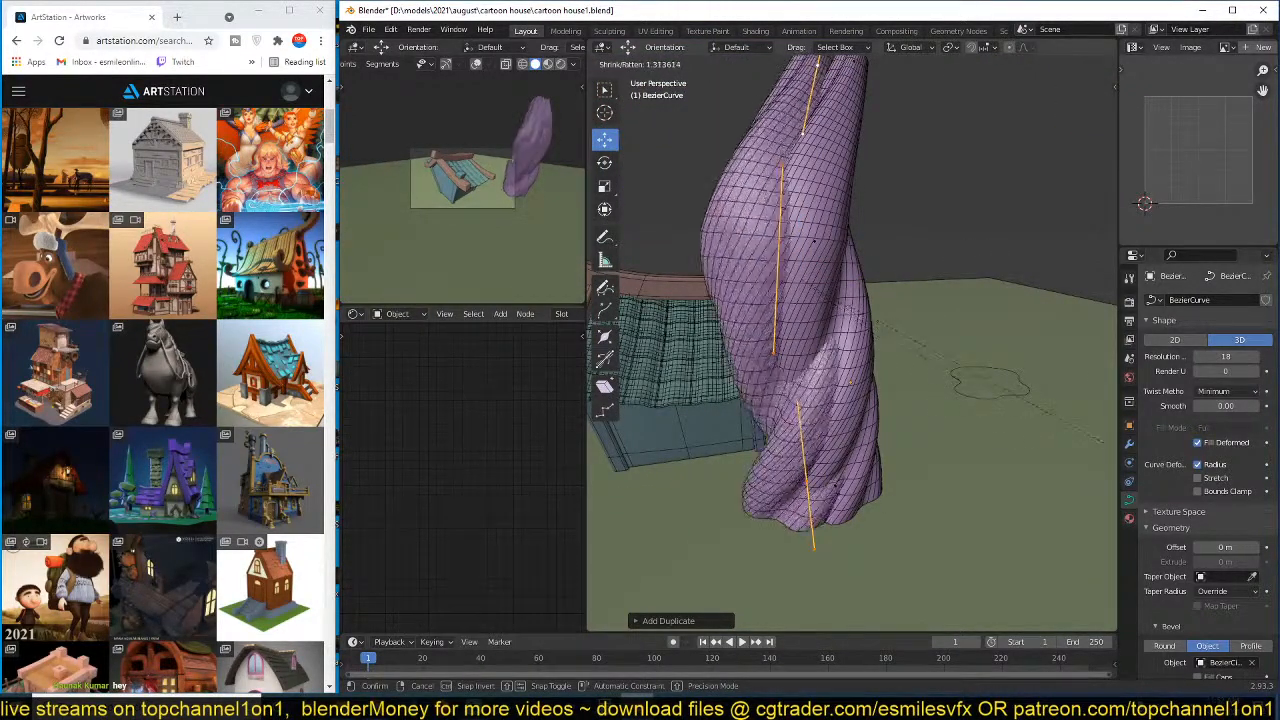
left_click(902, 333)
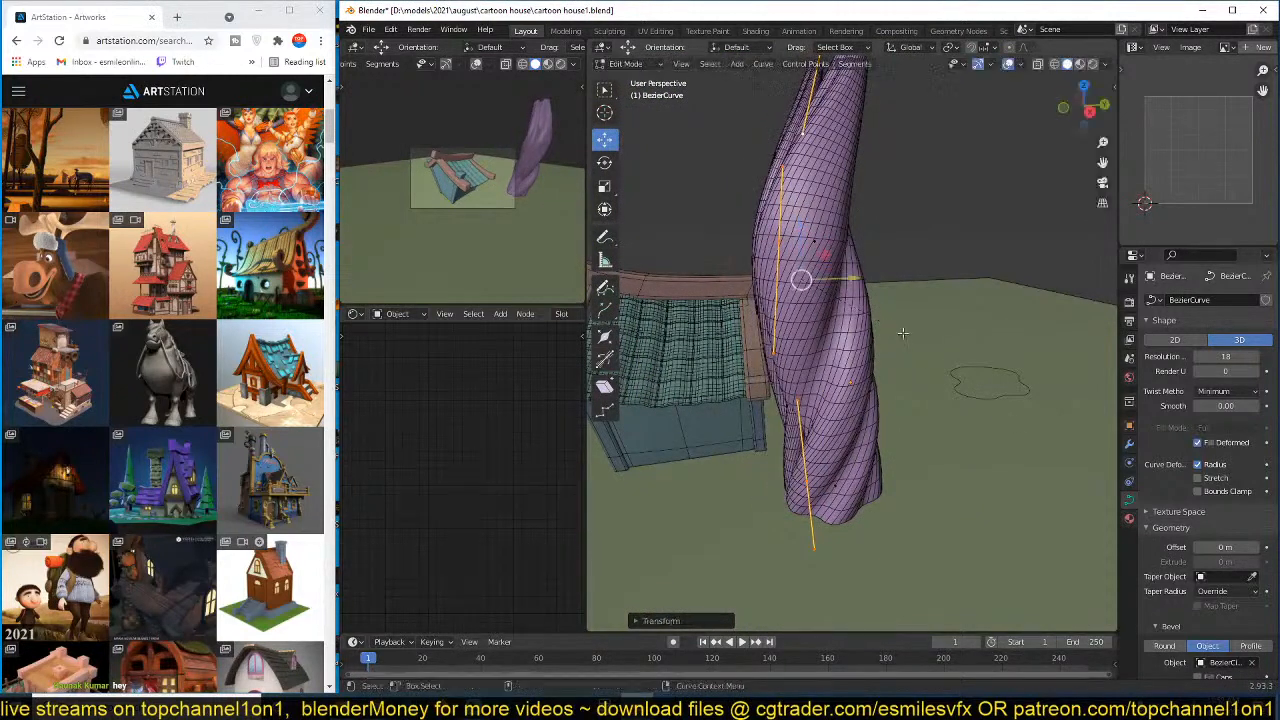
left_click_drag(844, 281, 810, 275)
middle_click_drag(769, 265, 809, 286)
- Move the thin stem's middle and end control points in the top view to bend it around the main trunk
left_click(720, 243)
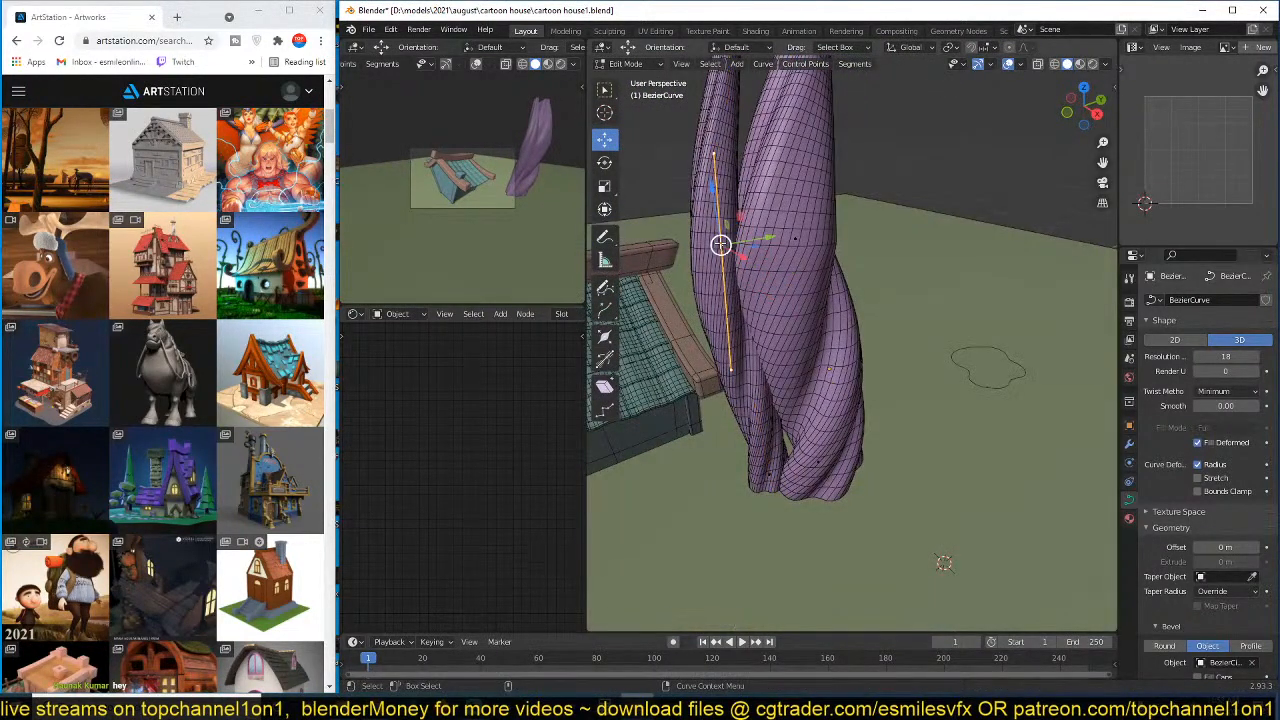
middle_click_drag(711, 251, 721, 243)
key("KP_7")
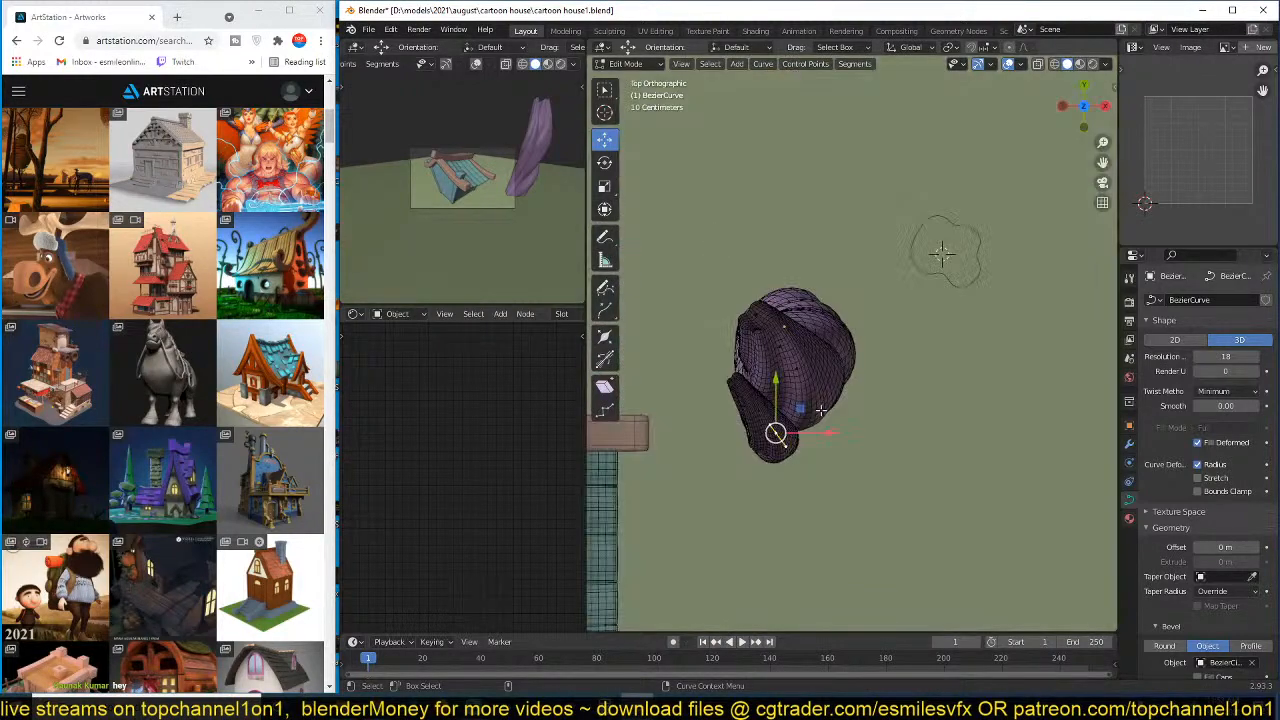
key("g")
left_click(920, 322)
left_click(730, 387)
middle_click_drag(731, 387, 926, 278)
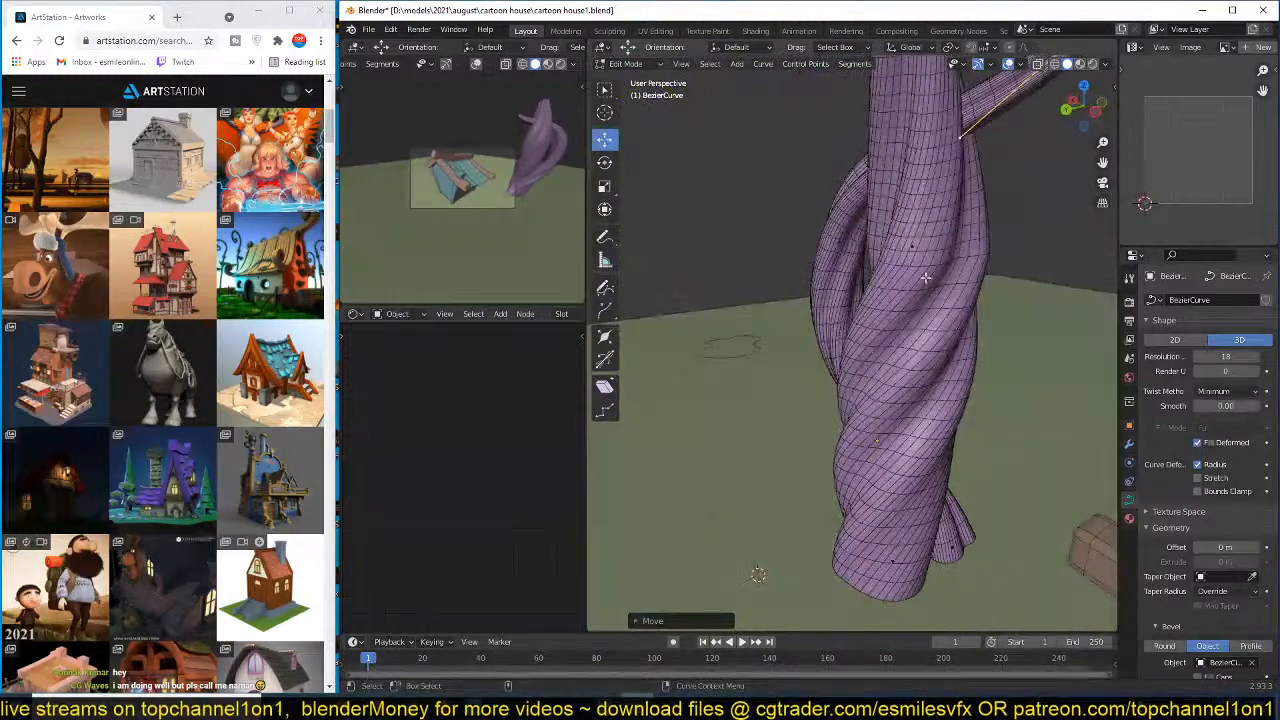
- Reposition the thin stem's end and middle control points from several sides so that it hugs the trunk and curls around it
key("g")
left_click(812, 516)
middle_click_drag(843, 286, 925, 239)
left_click(819, 257)
key("g")
left_click(962, 272)
left_click(1032, 226)
middle_click_drag(1030, 227, 931, 362)
key("g")
left_click(964, 226)
middle_click_drag(926, 269, 975, 212)
- Subdivide the thin stem's upper segment, adjust its upper points to wrap the tip around the trunk, and save the file in Object Mode
left_click(848, 300, "shift")
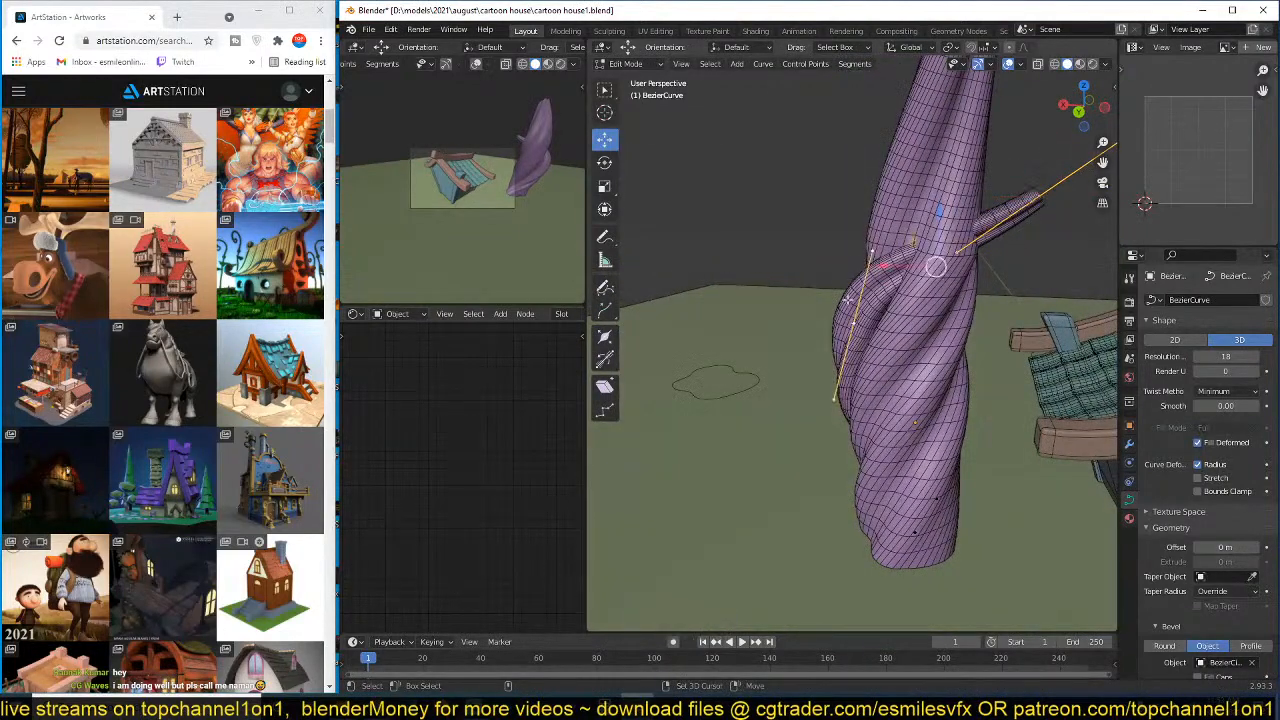
right_click(848, 300)
left_click(860, 277)
middle_click_drag(862, 277, 972, 304)
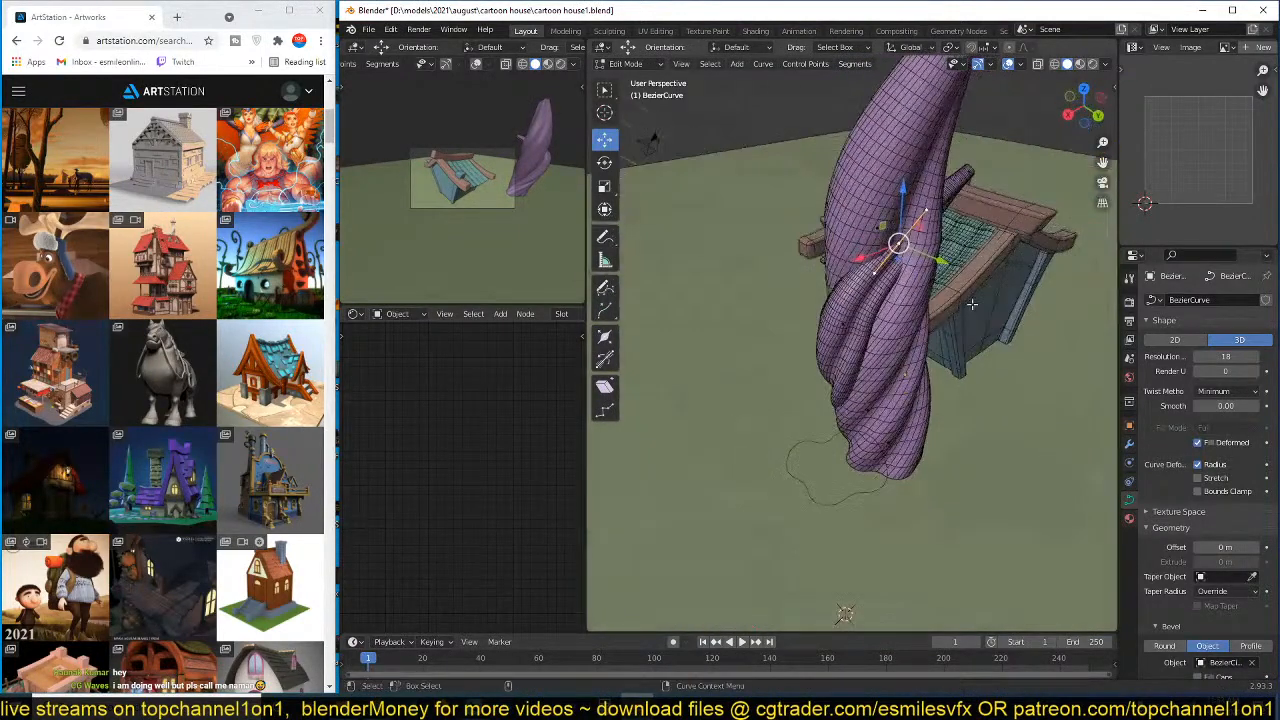
left_click(941, 259)
left_click_drag(922, 249, 983, 216)
left_click(984, 188)
middle_click_drag(984, 188, 846, 197)
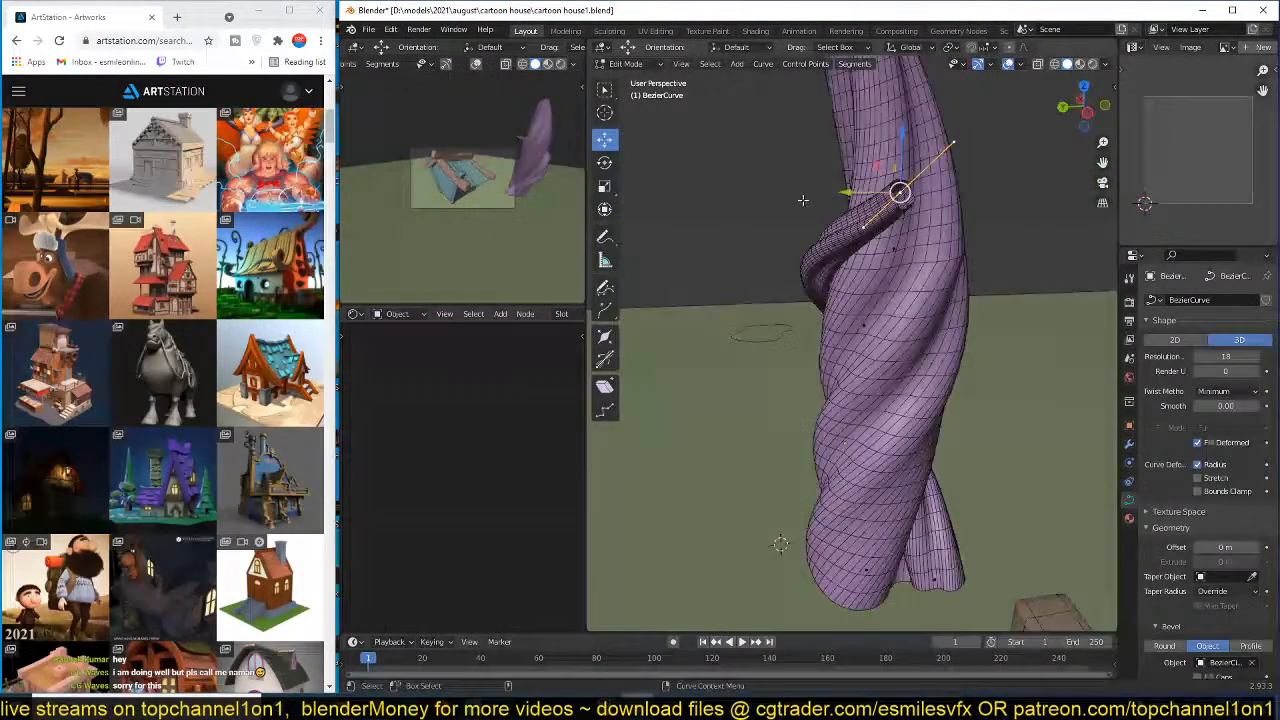
key("Tab")
key("ctrl+s")
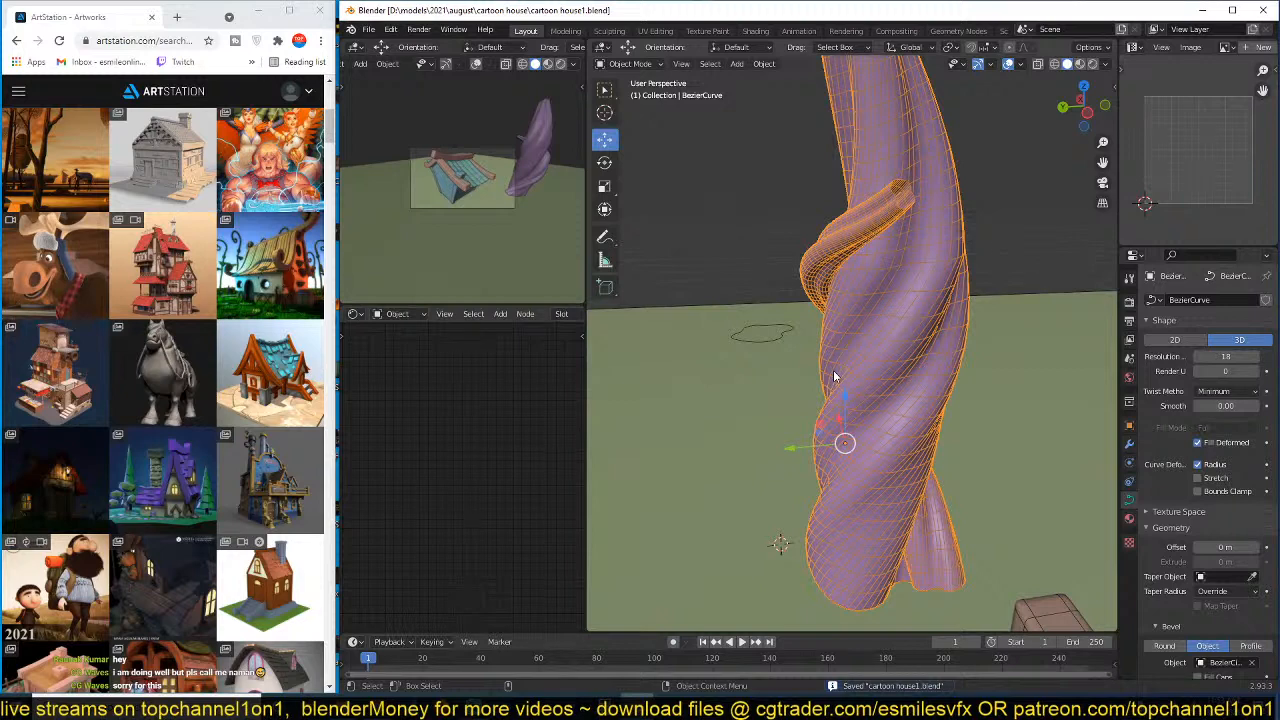
- Isolate the trunk in Local View with Material Preview shading and link the house's wood material to it
key("KP_Divide")
left_click(1080, 64)
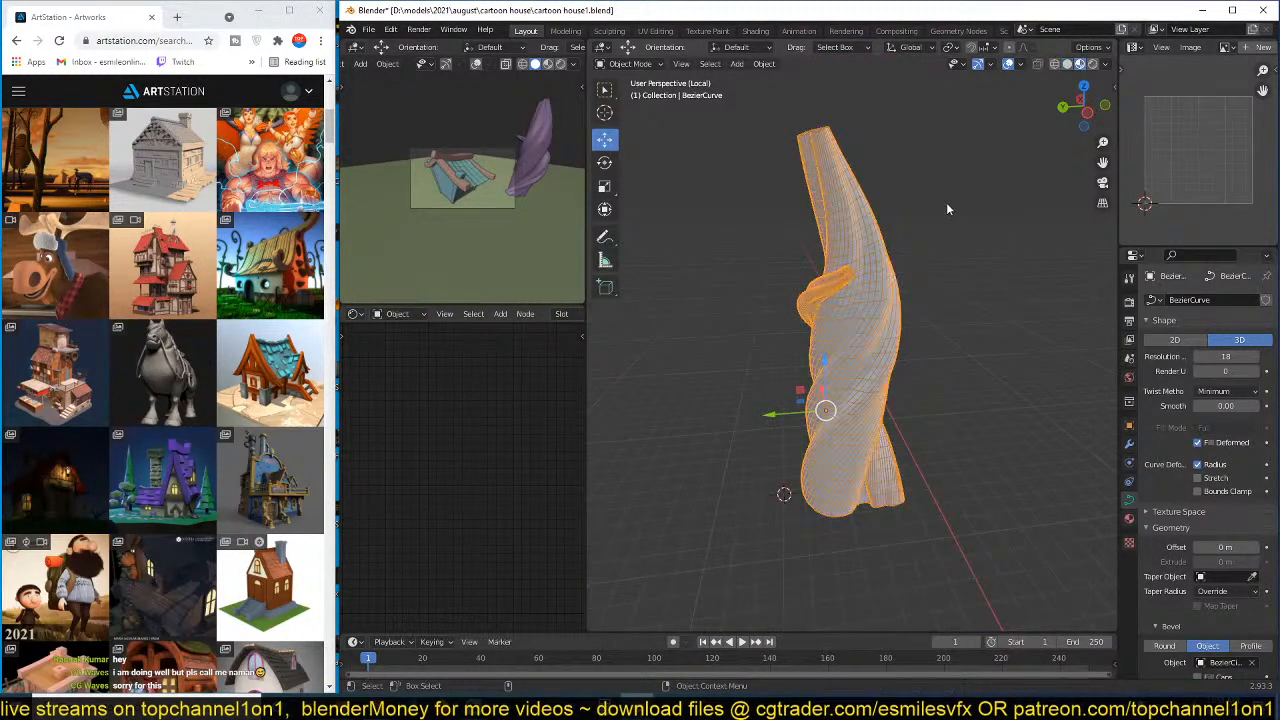
scroll(946, 202, "up", 2)
scroll(890, 178, "up", 2)
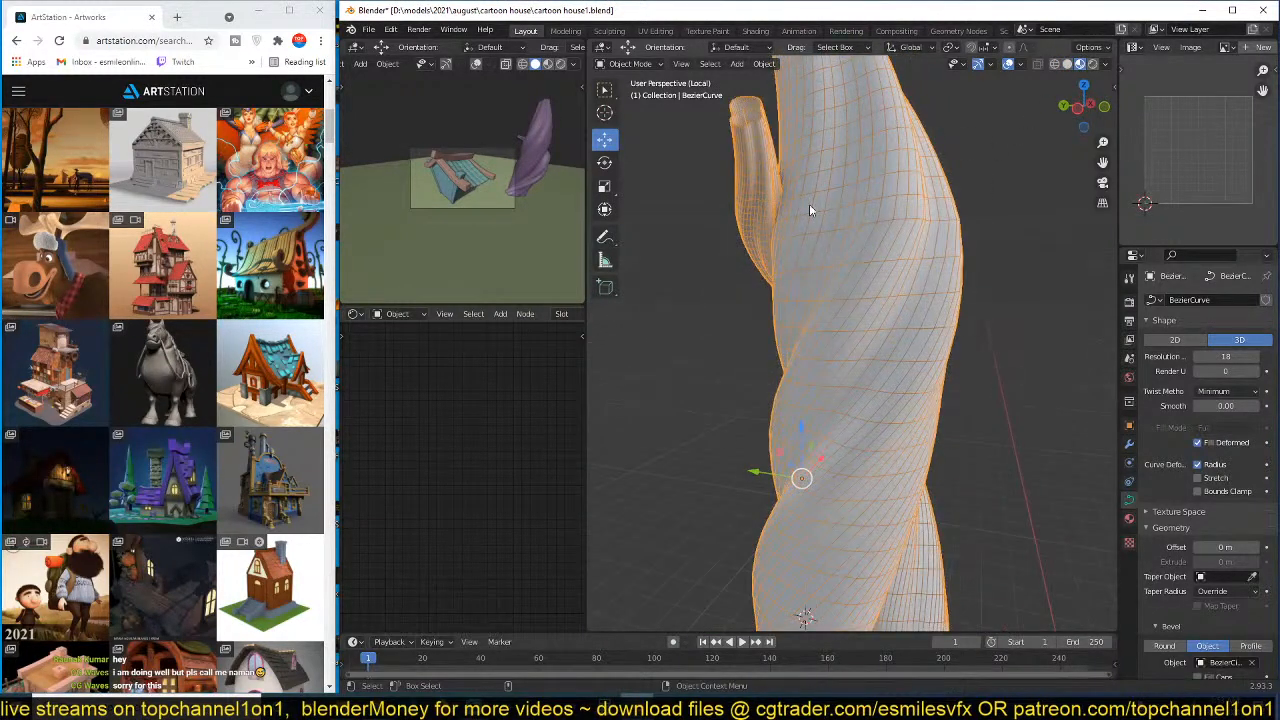
left_click(455, 180)
key("ctrl+l")
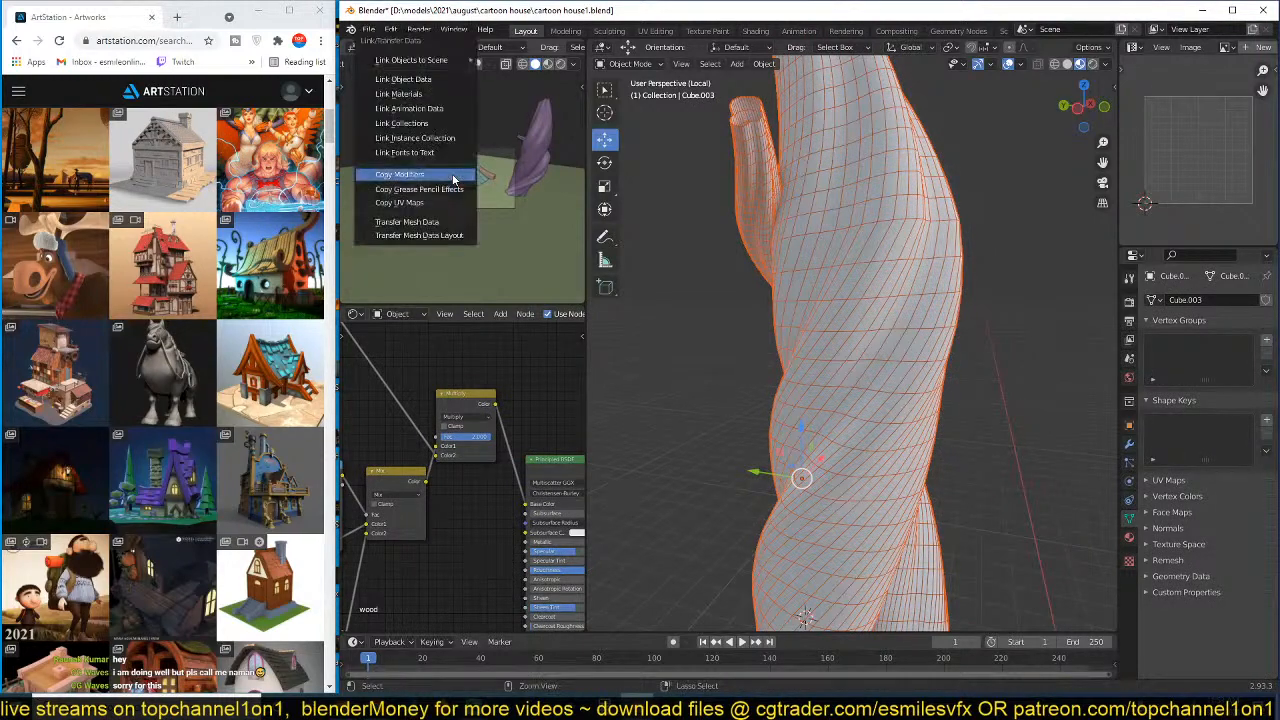
left_click(445, 94)
- Hide the viewport overlays to view the wood material on the trunk, and save the file
key("KP_Decimal")
middle_click_drag(953, 296, 885, 224)
left_click(1008, 63)
scroll(846, 208, "up", 4)
key("ctrl+s")
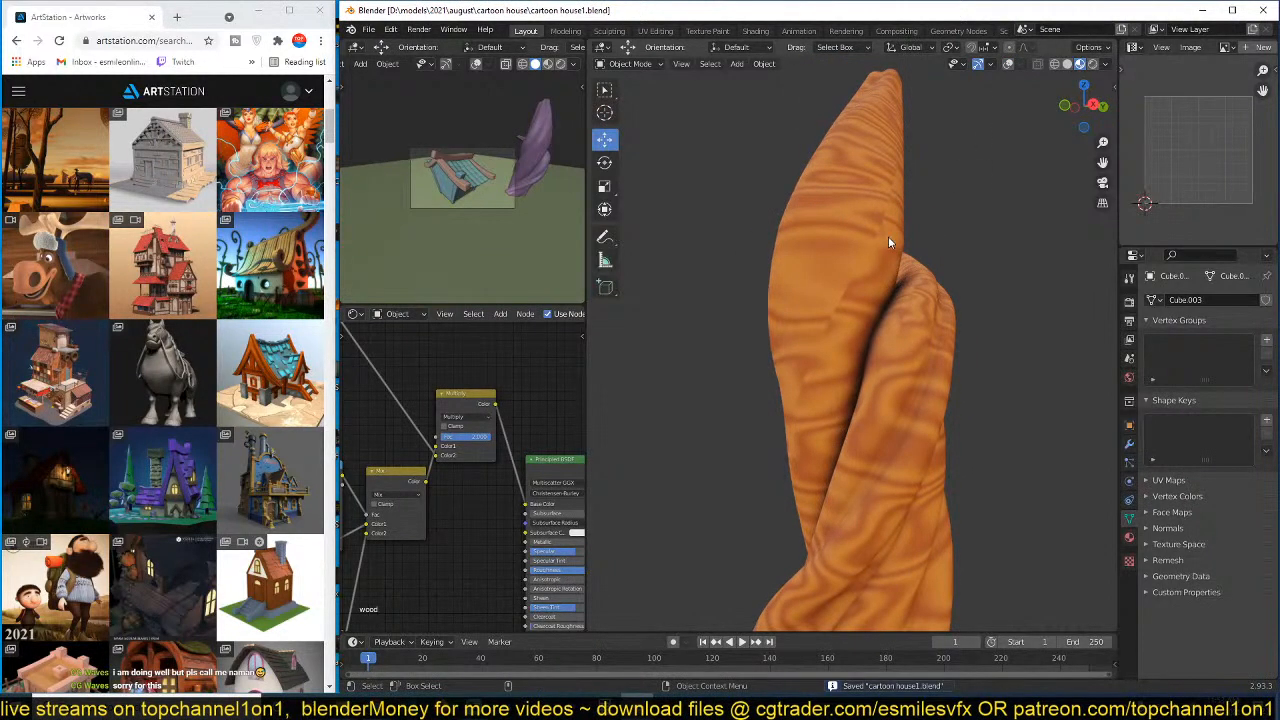
- Give the trunk its own copy of the wood material, name it "tree", and save the file
left_click(888, 240)
middle_click_drag(900, 270, 822, 345)
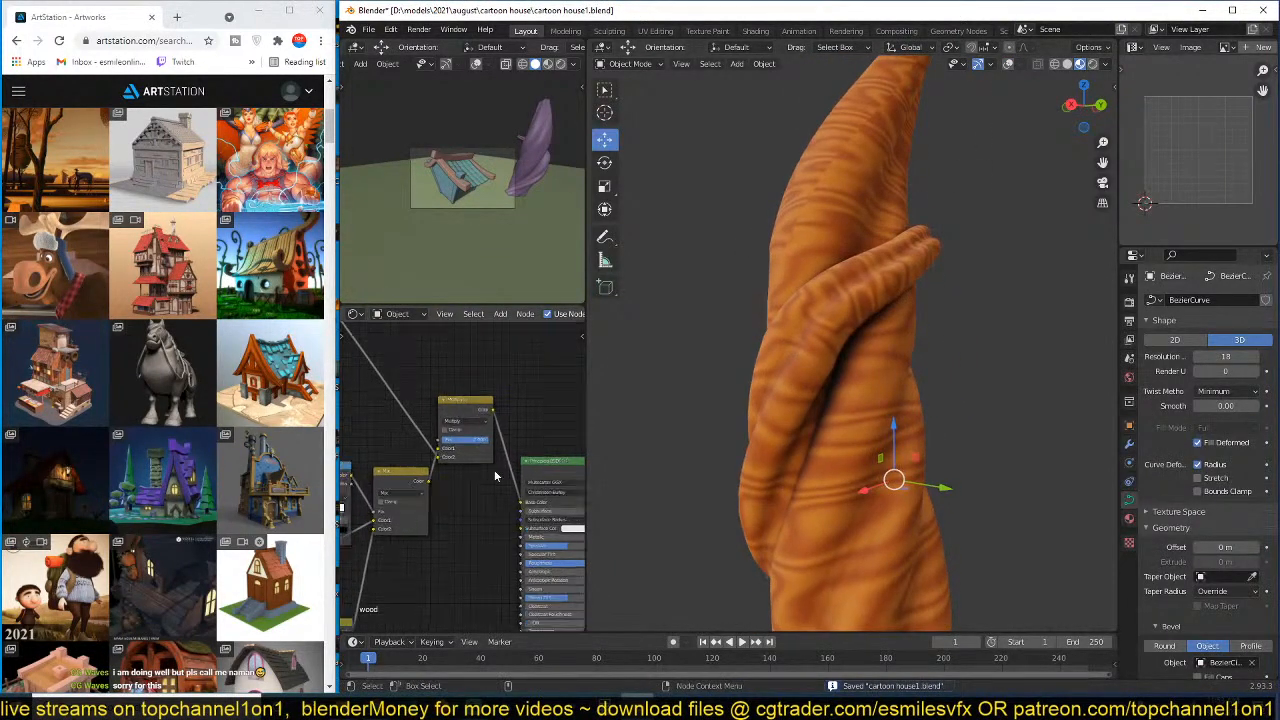
scroll(494, 476, "down", 2)
middle_click_drag(494, 476, 624, 452)
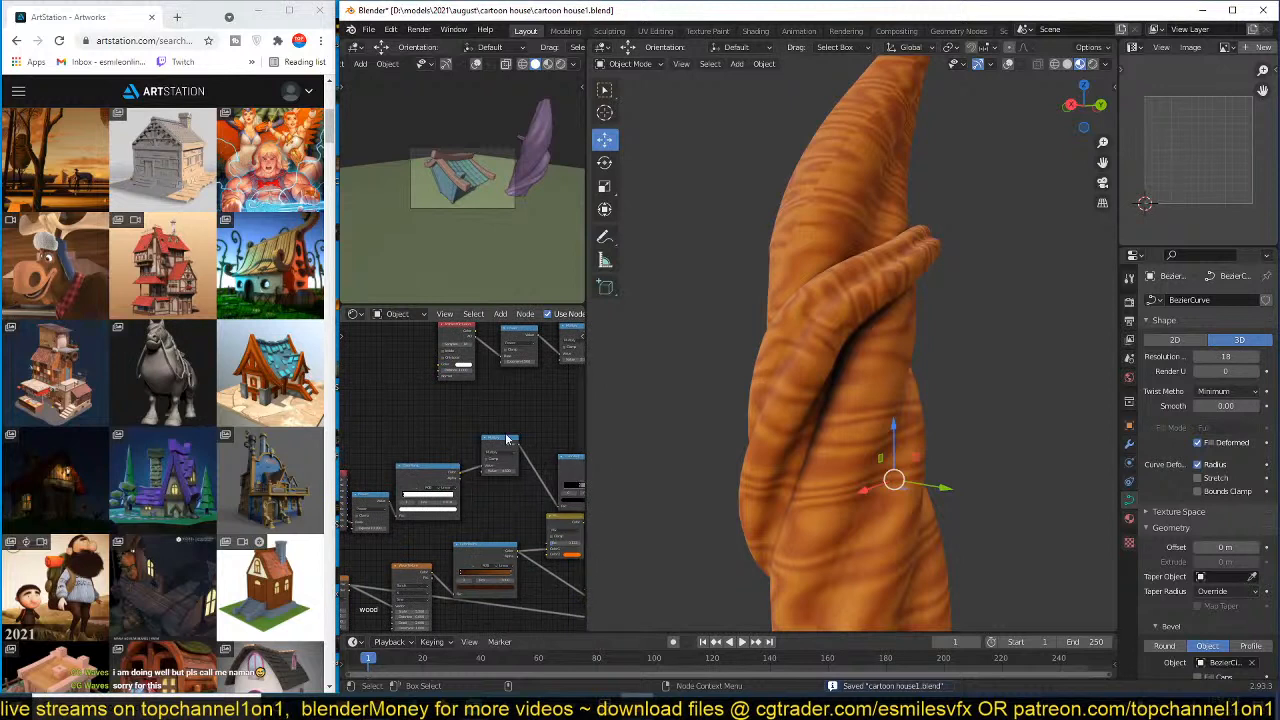
scroll(507, 439, "down", 3)
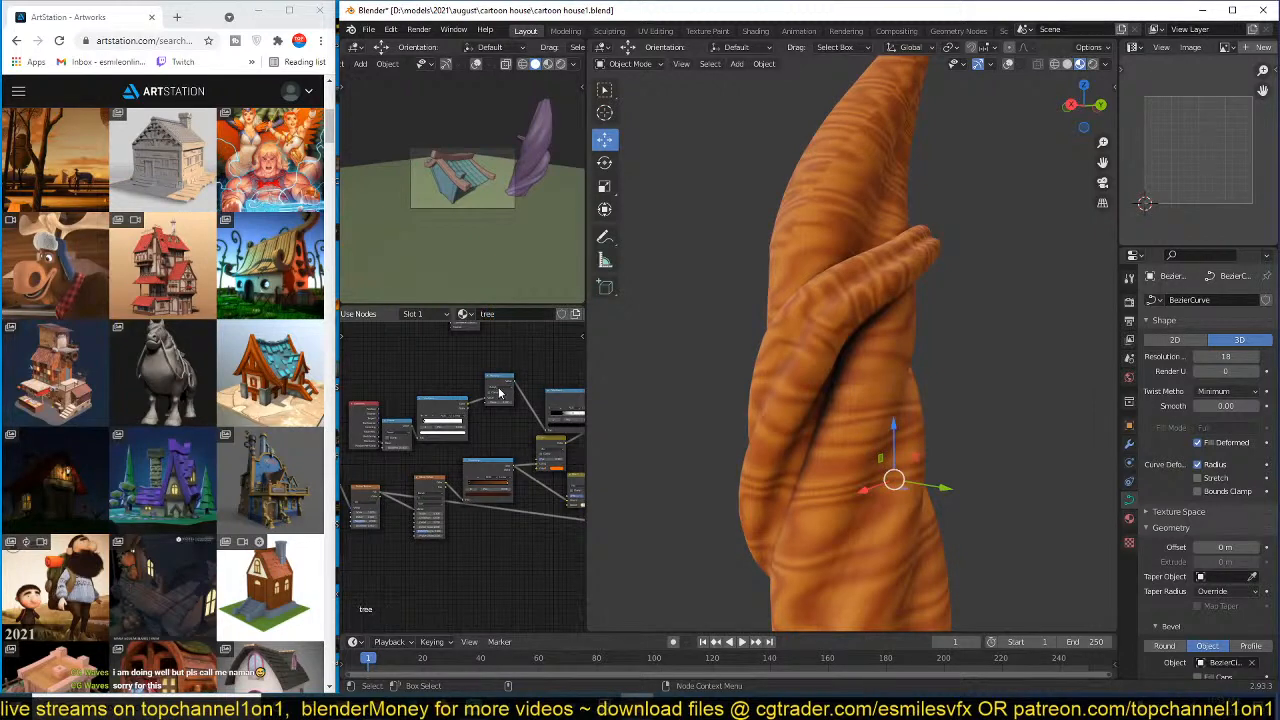
key("ctrl+s")
- Darken the orange Color2 of the tree material's Mix node to a deep brown
scroll(480, 412, "up", 3)
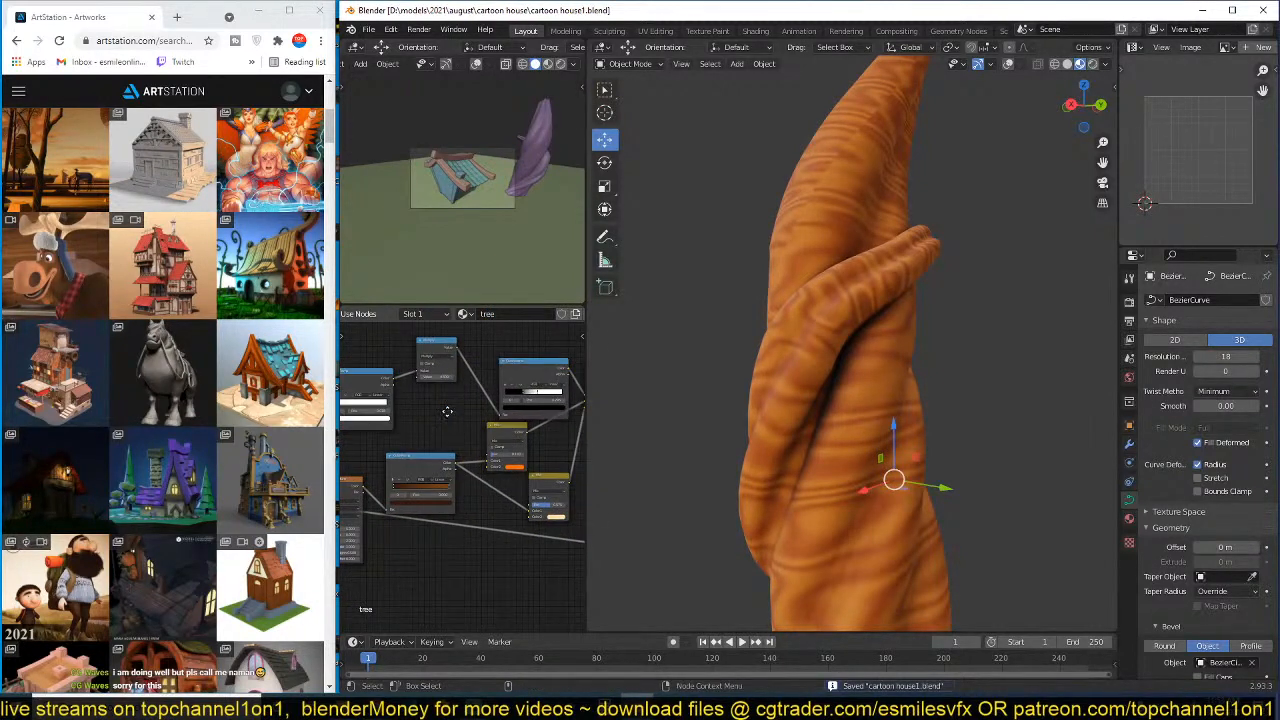
middle_click_drag(447, 411, 433, 441)
middle_click_drag(496, 390, 490, 419)
scroll(495, 403, "up", 4)
scroll(495, 403, "up", 2)
left_click(425, 476)
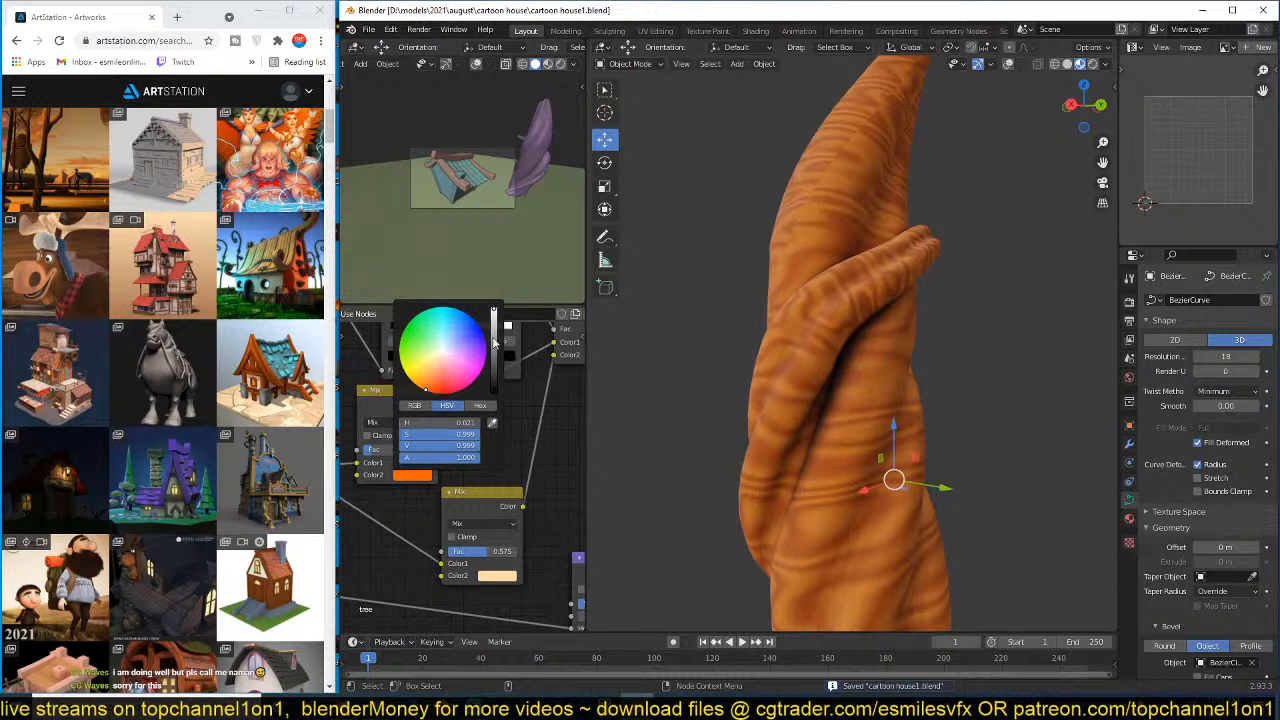
left_click_drag(494, 343, 494, 386)
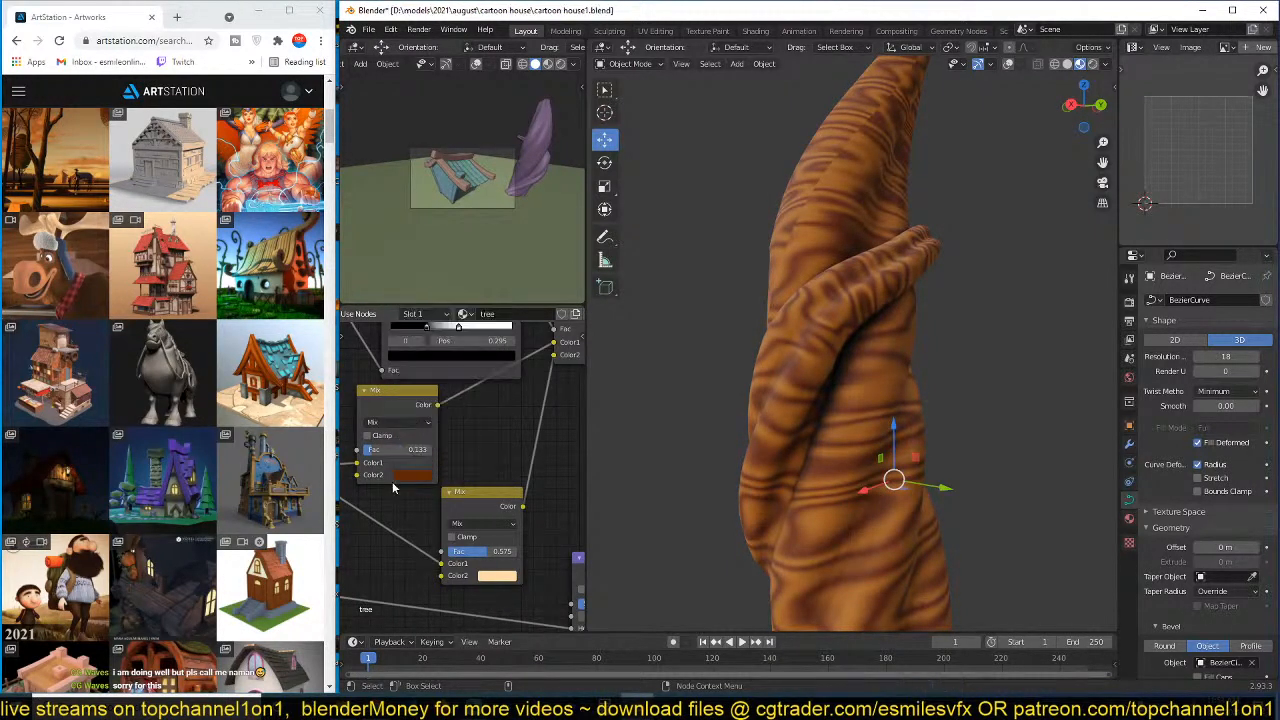
- Raise the factor of the brown Mix node and darken its Color2 slightly further
middle_click_drag(362, 505, 481, 458)
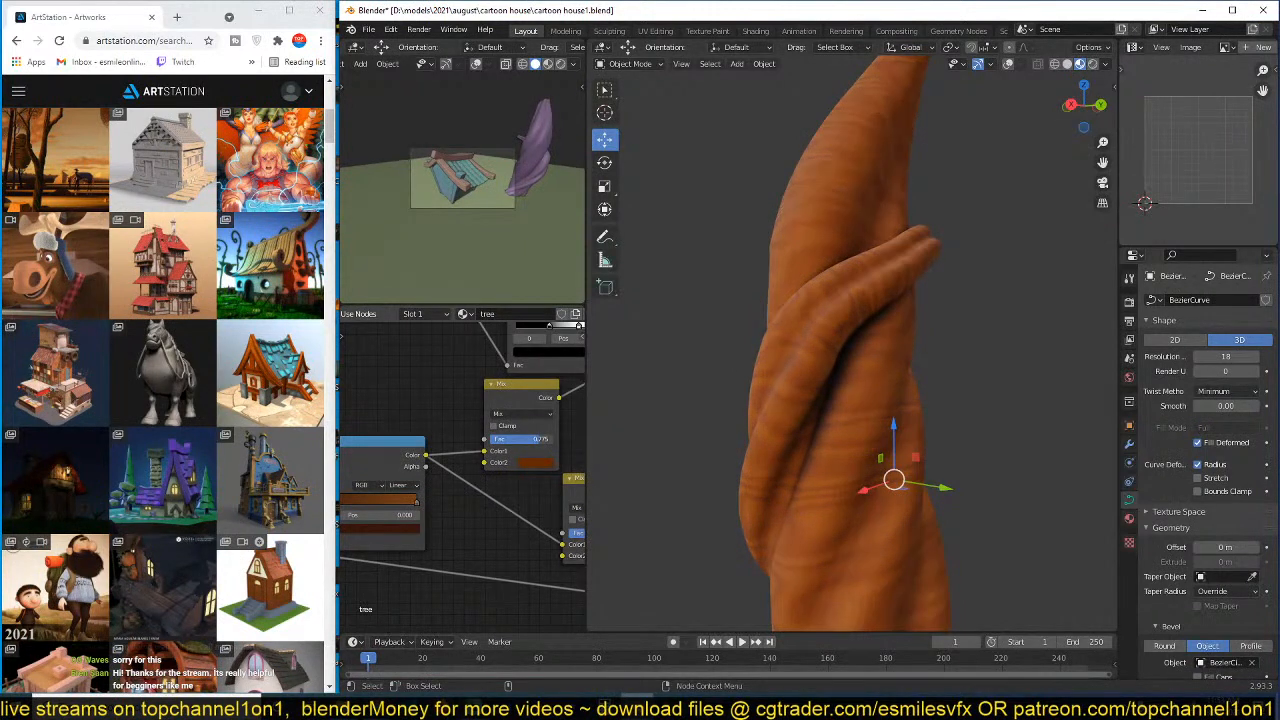
left_click(533, 464)
left_click_drag(611, 368, 611, 374)
- Reconnect the Vector input of the Mapping node before the Noise Texture to a different Texture Coordinate output
scroll(517, 514, "down", 3)
middle_click_drag(515, 515, 622, 488)
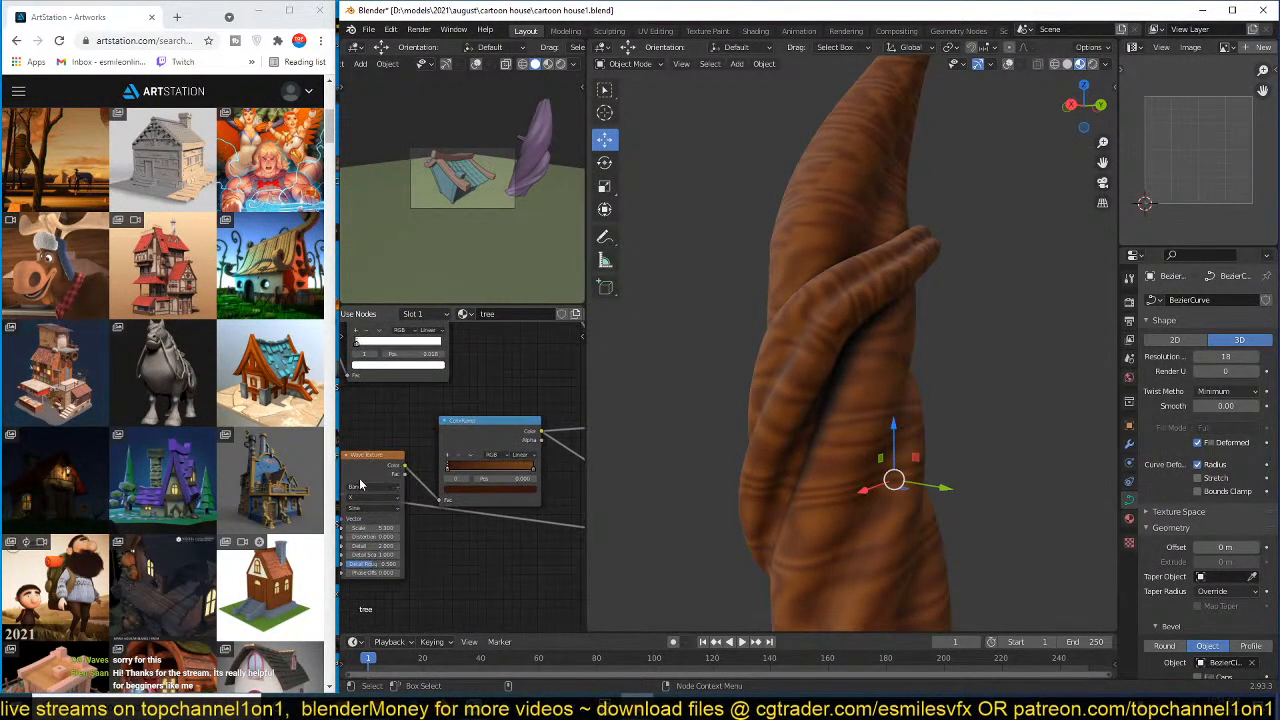
middle_click_drag(390, 471, 517, 455)
middle_click_drag(400, 505, 494, 500)
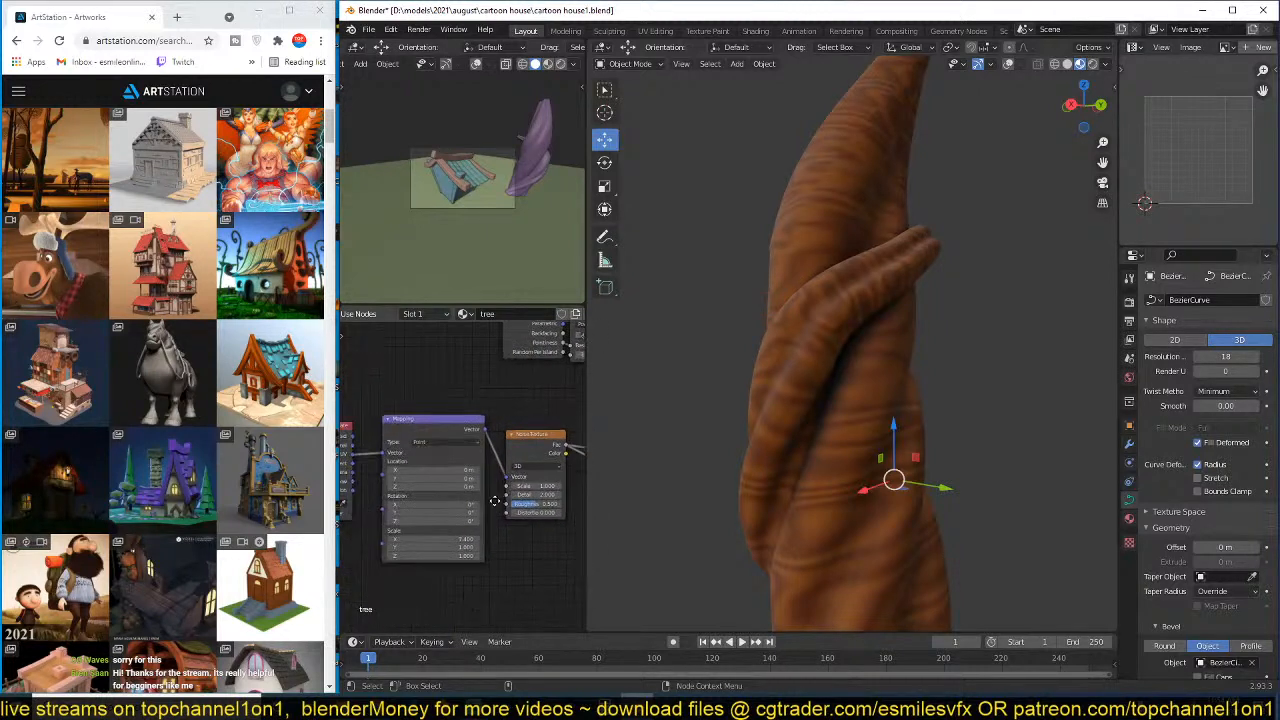
left_click_drag(378, 456, 388, 457)
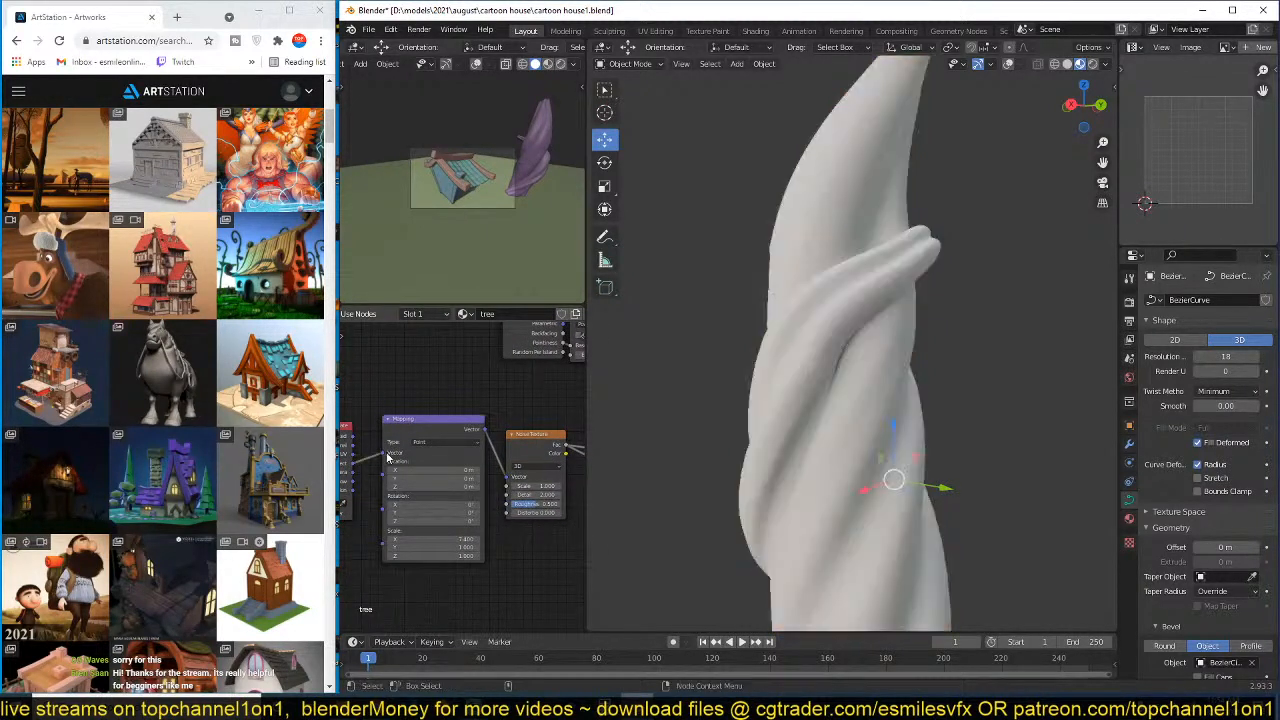
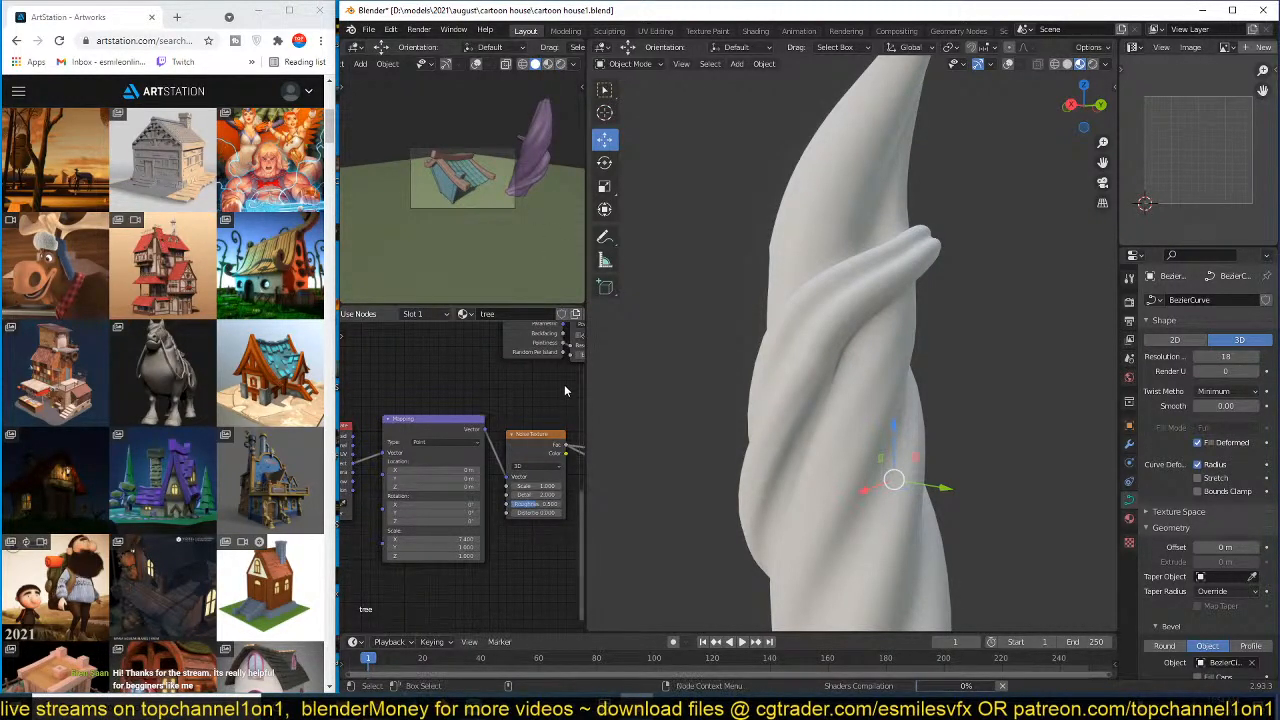
- Try rotating the texture on the Mapping node before the Noise Texture, and undo it together with the last X scale change
scroll(785, 383, "down", 3)
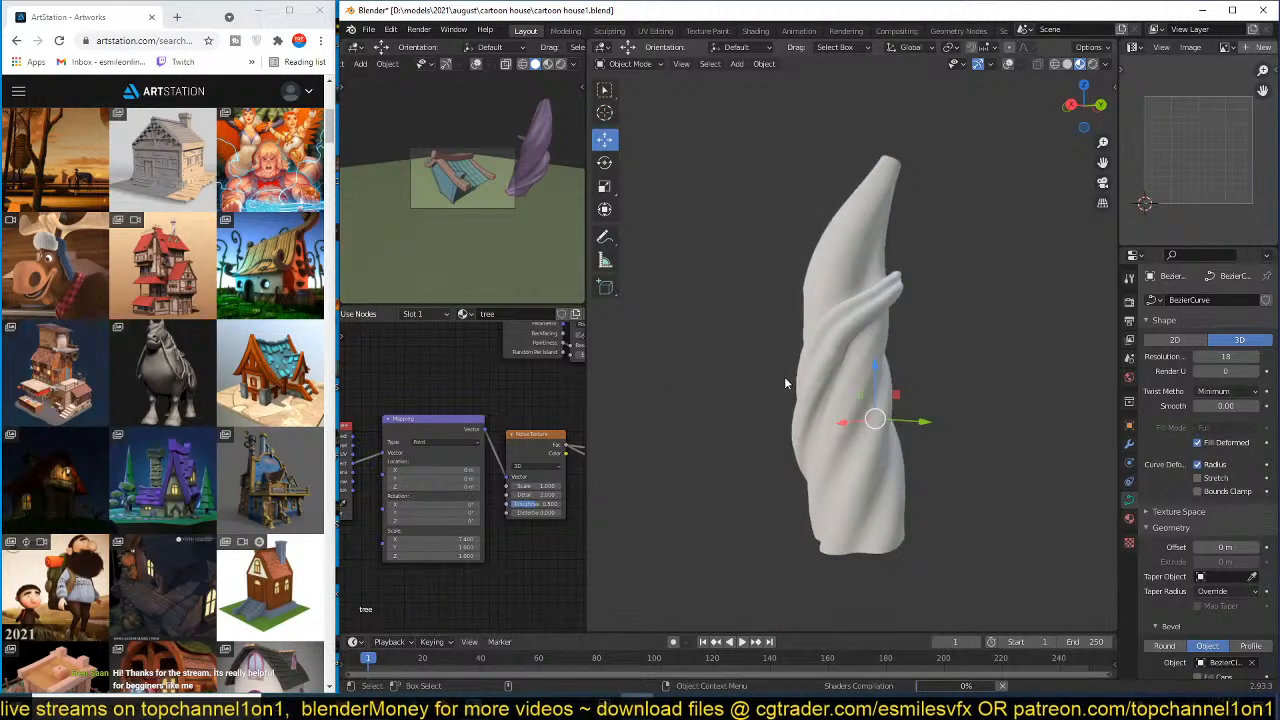
scroll(784, 376, "up", 4)
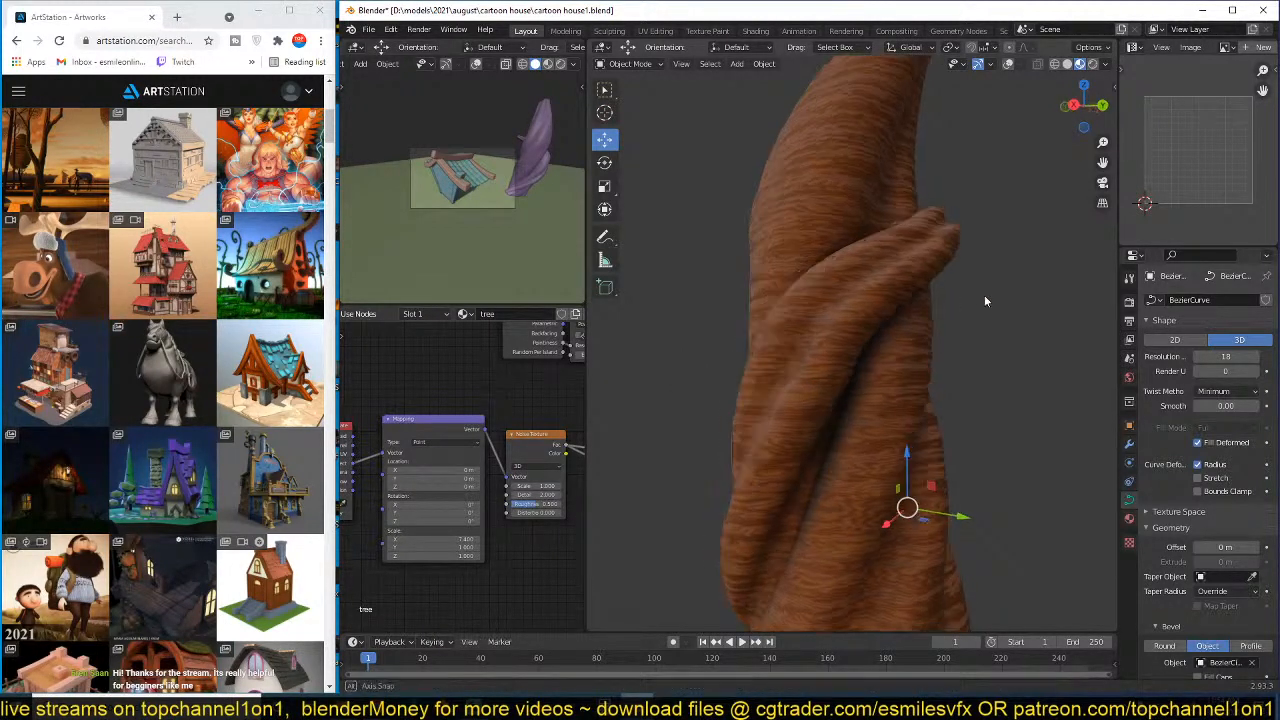
middle_click_drag(433, 539, 453, 504)
scroll(462, 506, "up", 1)
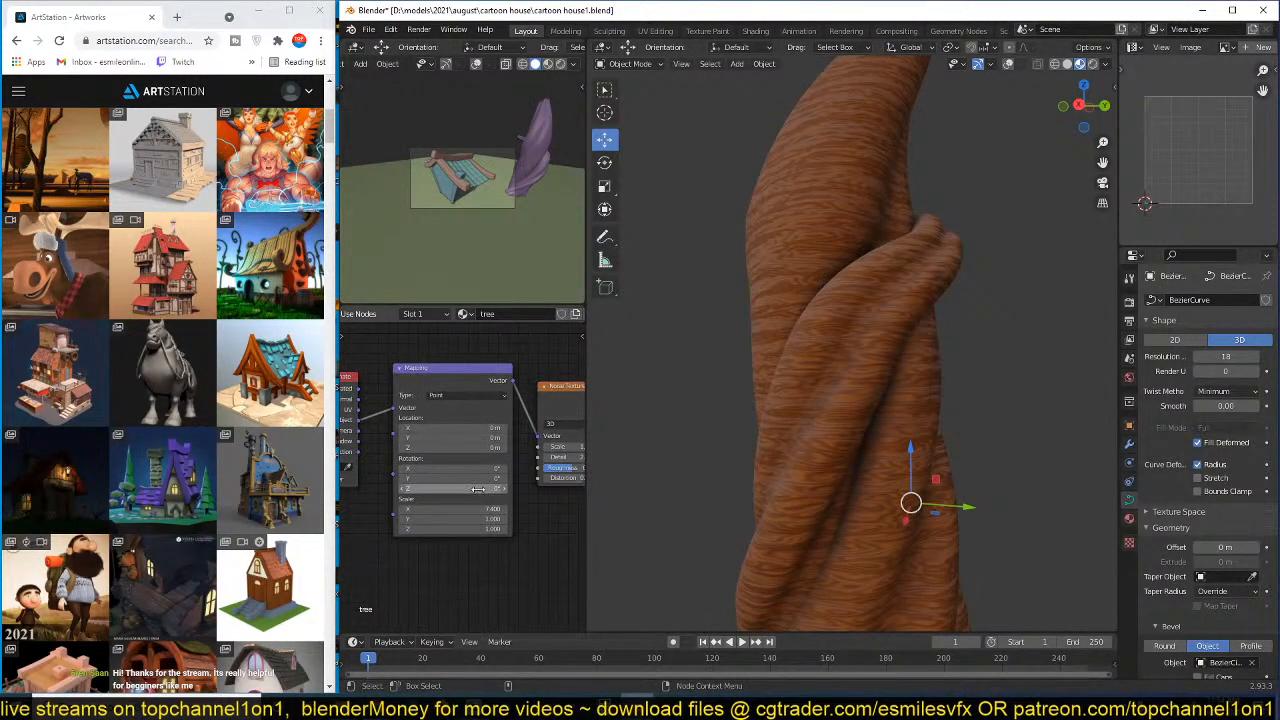
left_click_drag(463, 488, 498, 468)
key("ctrl+z")
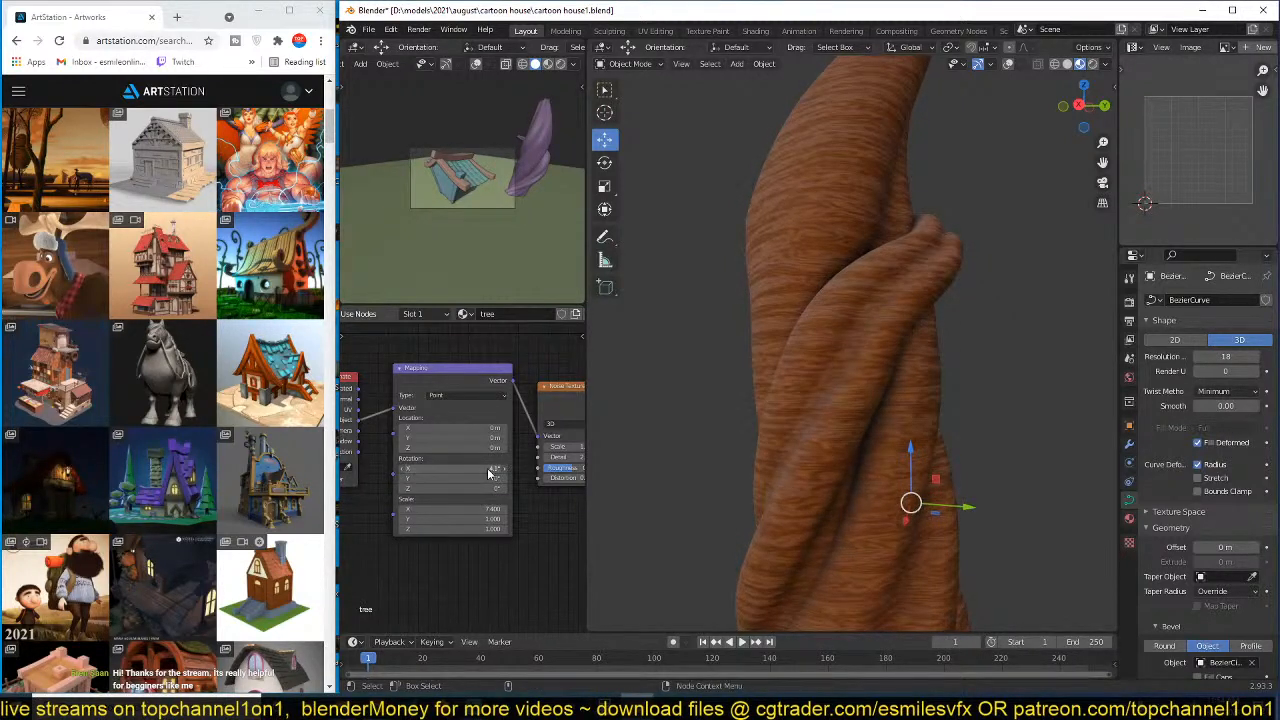
key("ctrl+z")
key("ctrl+z")
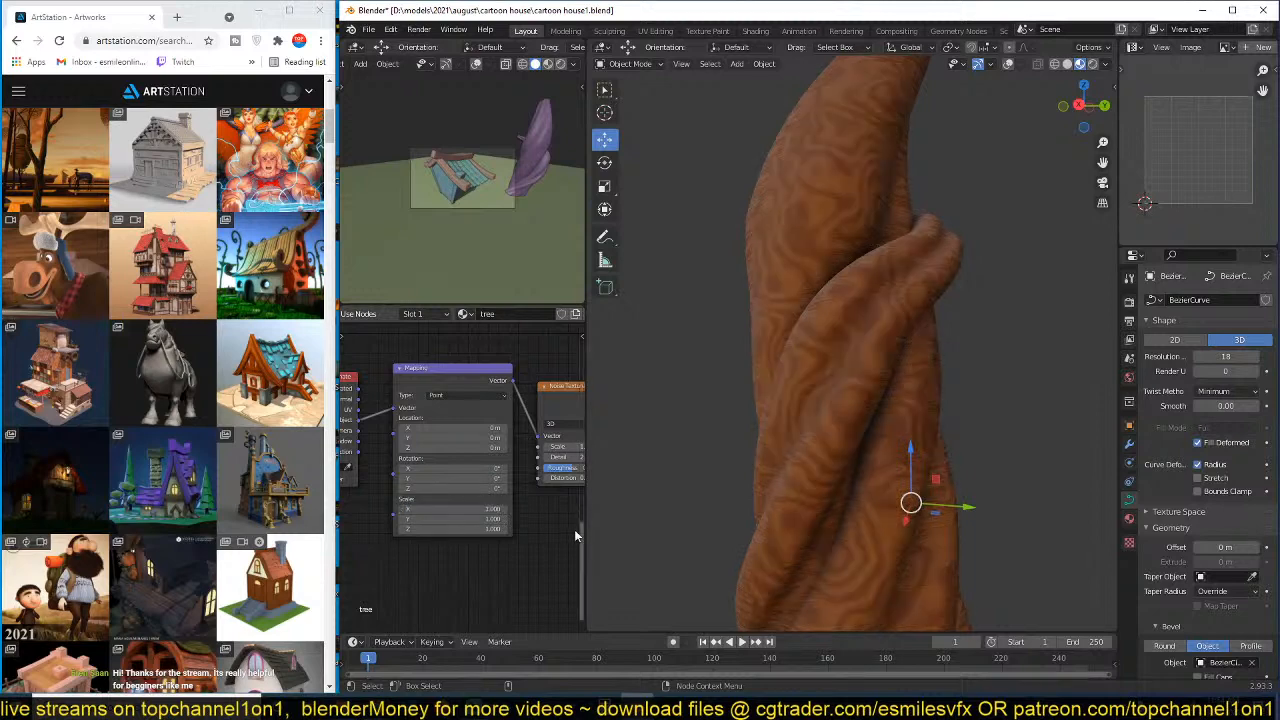
- Set the Mapping node's scale to 1.000 in X and 11.200 in Y so the grain runs along the trunk, and save the file
mouse_move(453, 519)
left_mouse_down()
mouse_move(559, 519)
mouse_move(510, 519)
left_mouse_up()
middle_click_drag(820, 500, 891, 292)
key("ctrl+s")
middle_click_drag(773, 502, 872, 539)
middle_click_drag(946, 327, 898, 298)
middle_click_drag(916, 244, 814, 364)
scroll(813, 365, "up", 2)
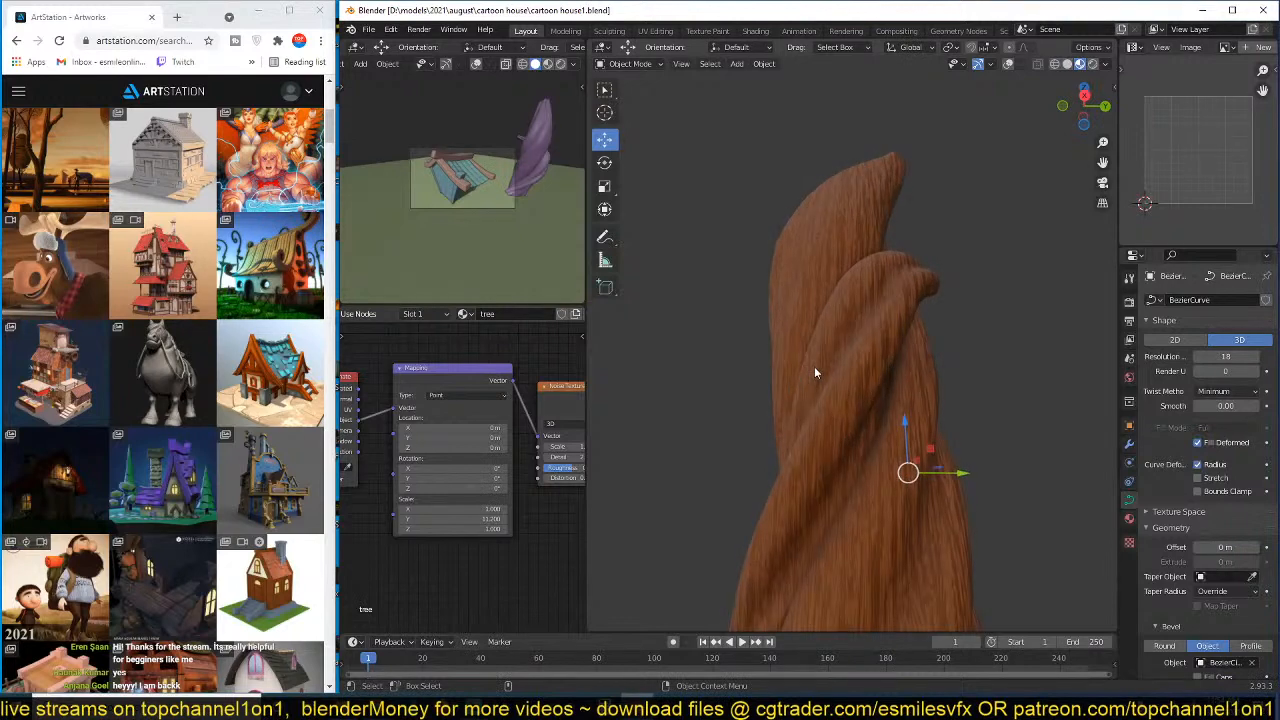
middle_click_drag(890, 357, 844, 421)
key("ctrl+s")
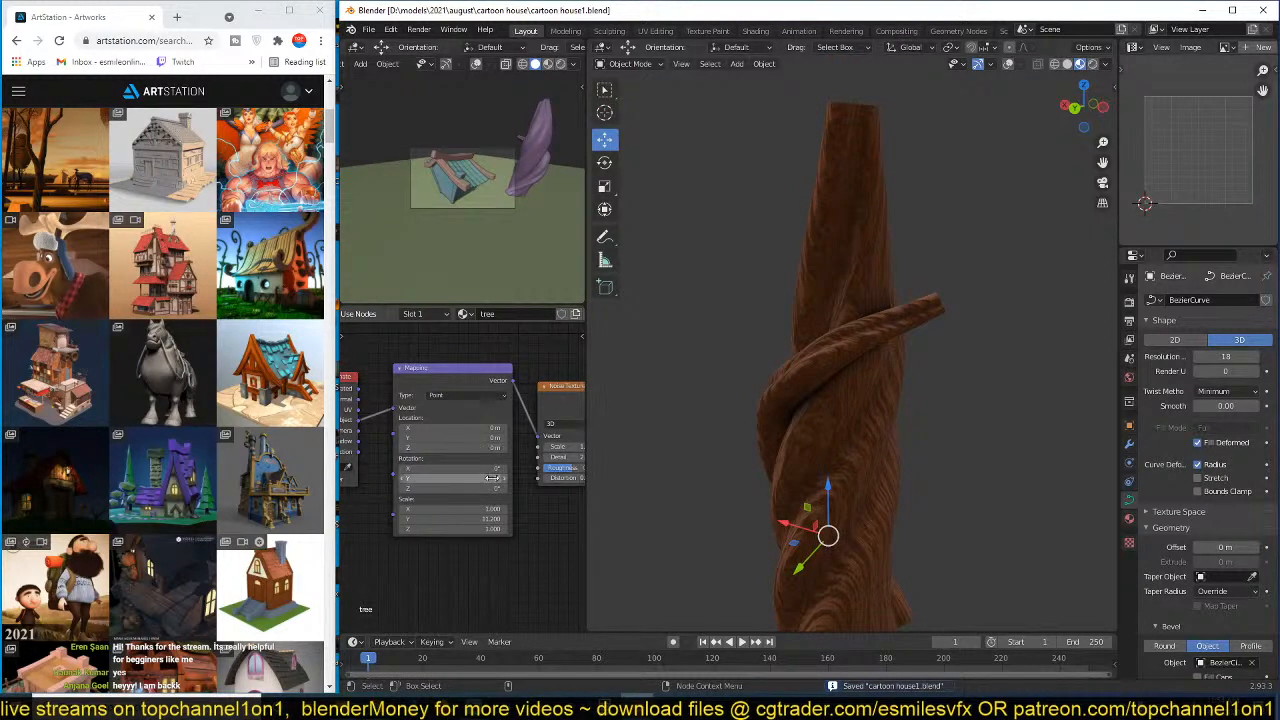
middle_click_drag(492, 478, 414, 501)
middle_click_drag(512, 491, 441, 502)
key("ctrl+s")
- Enter Edit Mode on the trunk curve and extend the secondary stem upward with new points beyond its tip
scroll(497, 503, "up", 1)
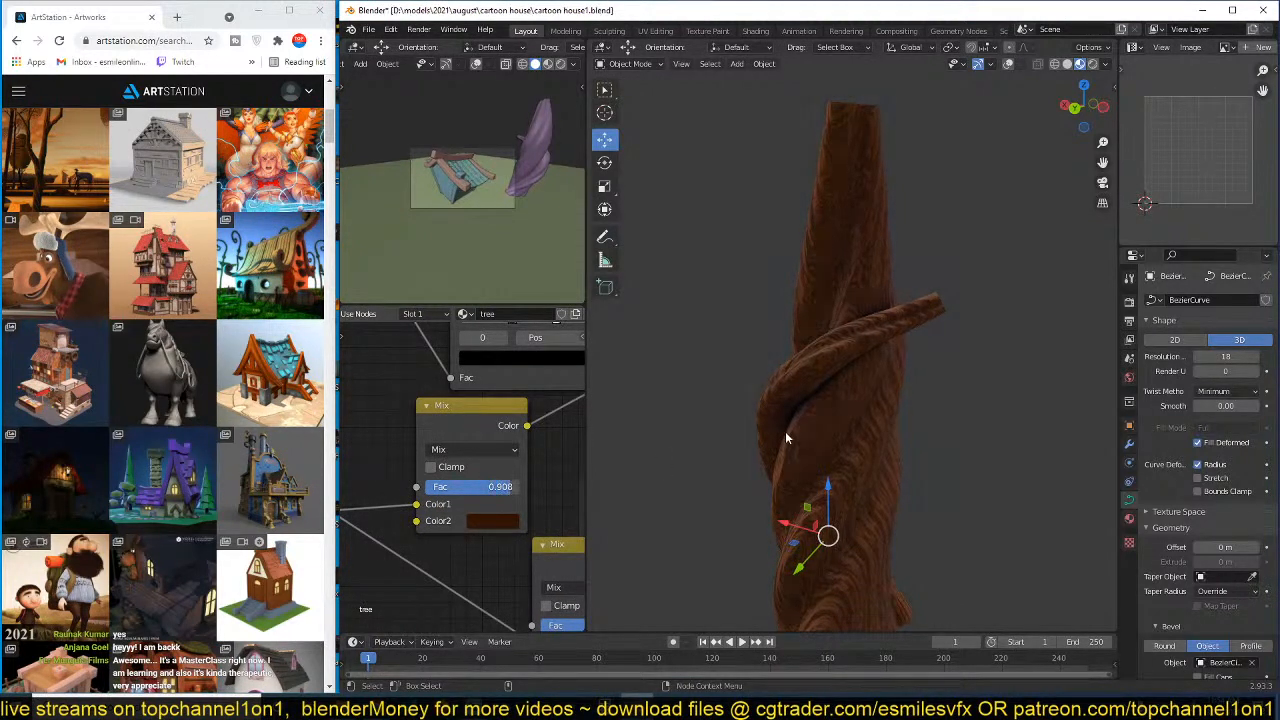
middle_click_drag(785, 431, 580, 465)
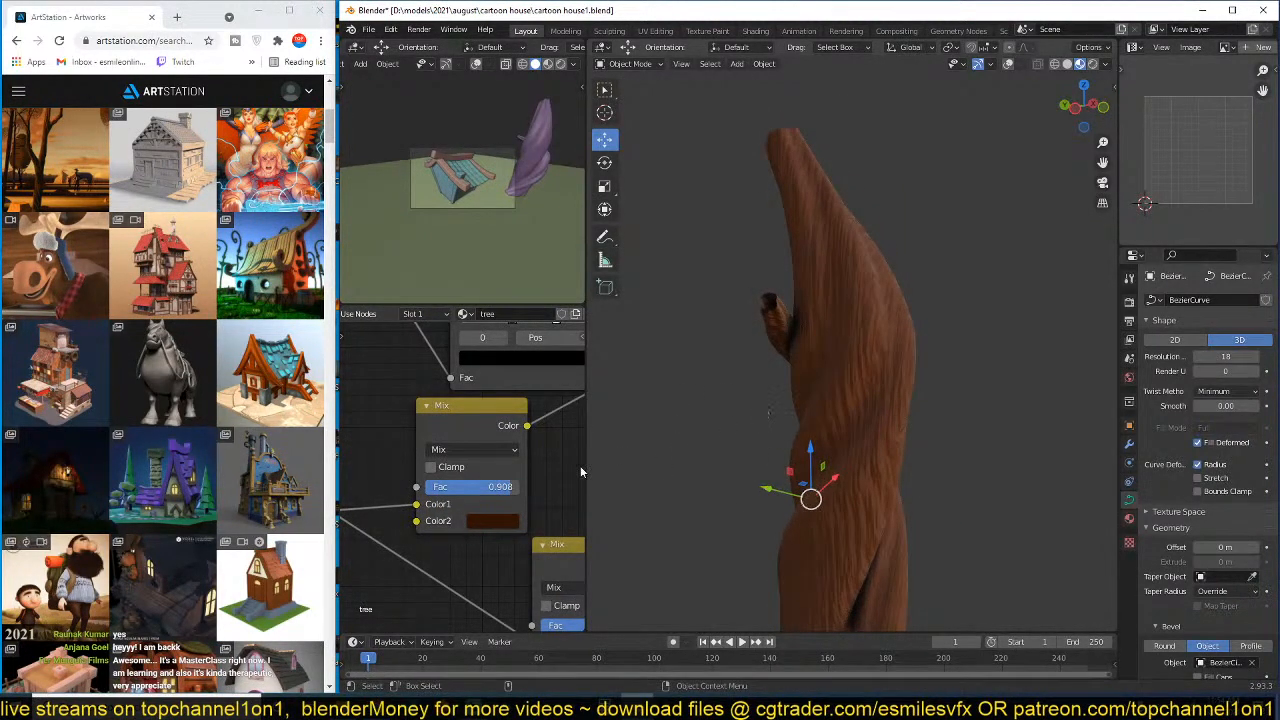
middle_click_drag(817, 389, 770, 440)
scroll(920, 356, "up", 4)
key("Tab")
middle_click_drag(980, 297, 811, 207)
middle_click_drag(830, 158, 814, 286)
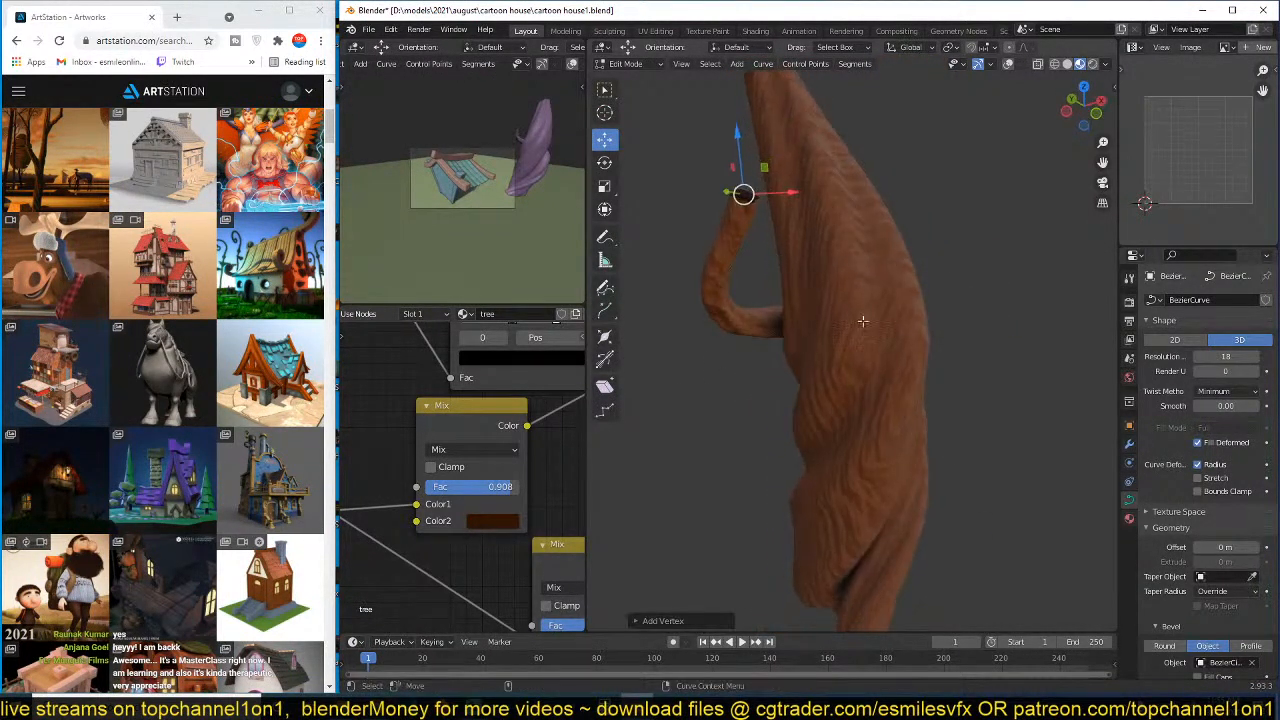
key("s")
left_click(837, 320)
key("ctrl+z")
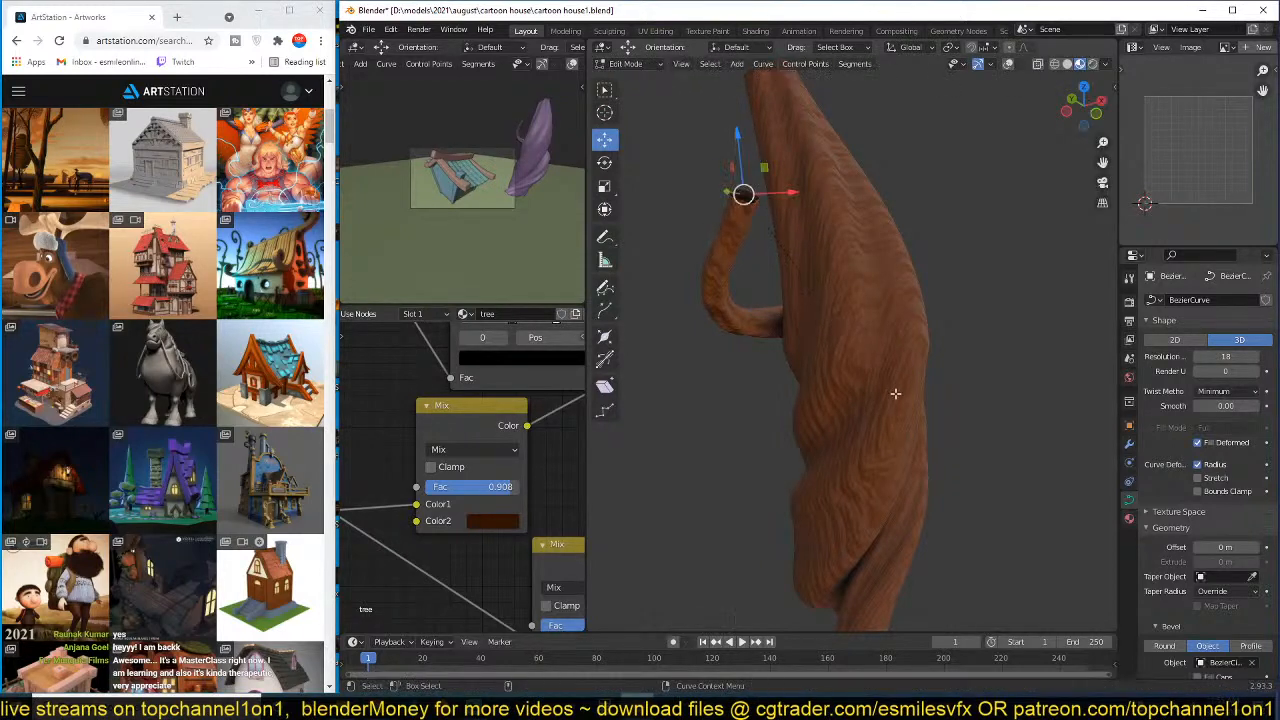
- Thin the radius at the secondary stem's end point and snap that point to the 3D cursor placed on the upper trunk
key("alt+s")
left_click(803, 249)
right_click(833, 146, "shift")
key("shift+s")
left_click(865, 69)
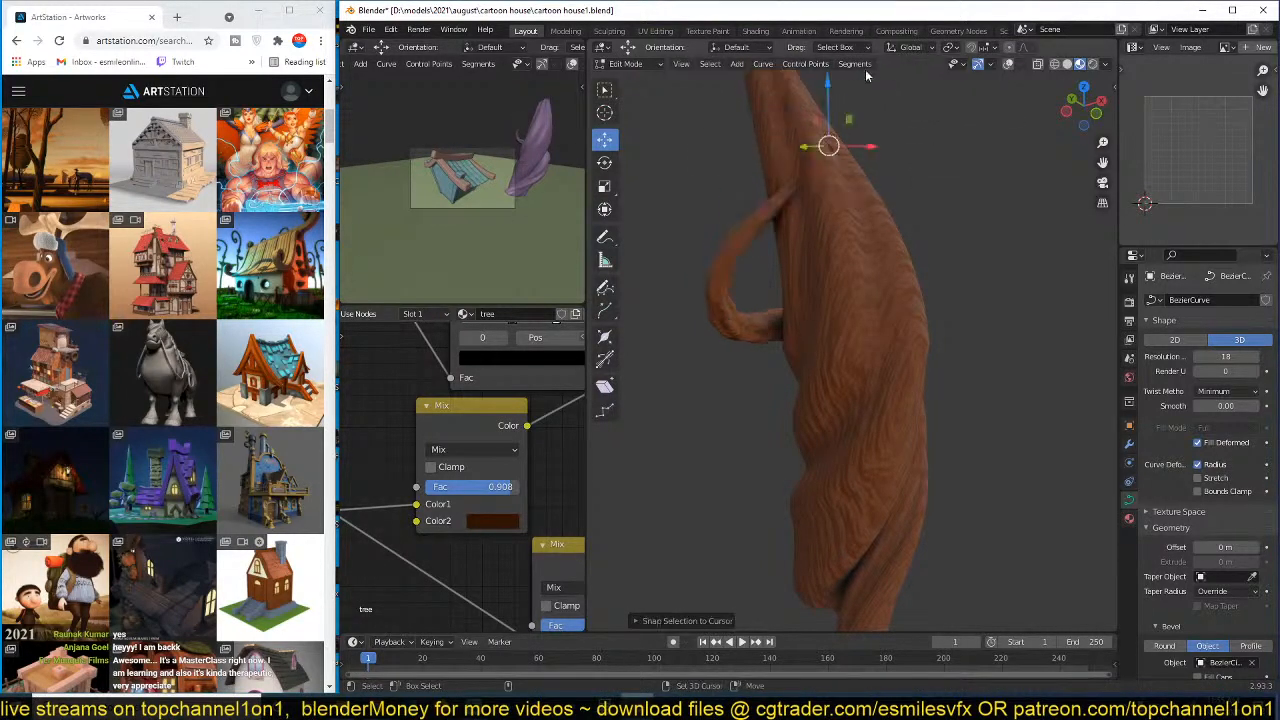
- Move the control point at the secondary stem's outer bend inward so the stem hugs the trunk
middle_click_drag(810, 180, 1050, 285)
left_click(964, 309)
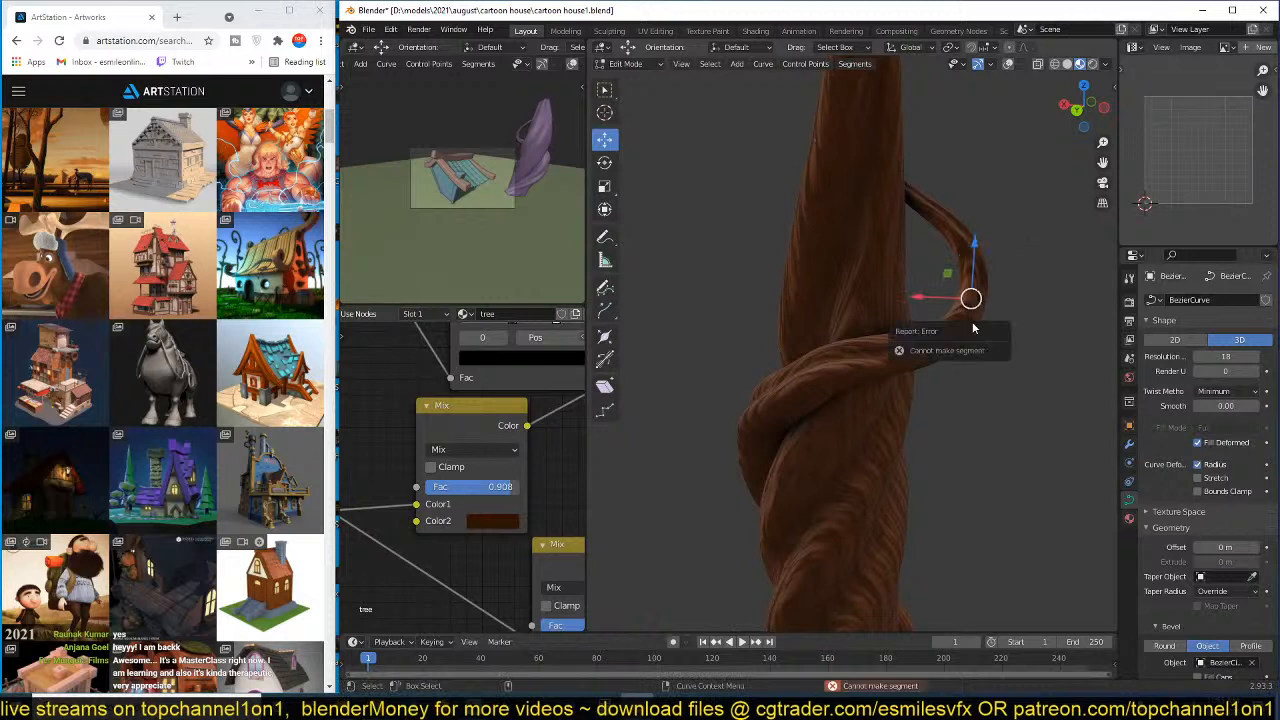
key("g")
left_click(943, 314)
scroll(966, 326, "down", 3)
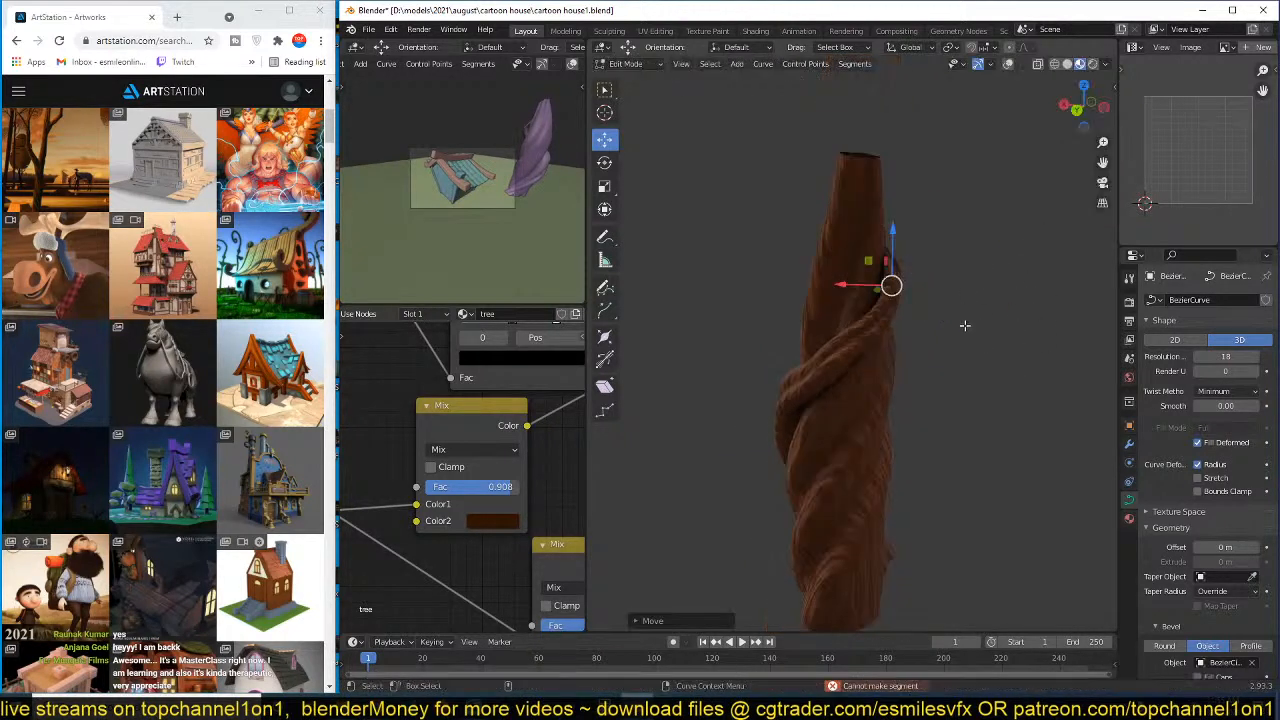
middle_click_drag(966, 326, 1060, 346)
scroll(818, 392, "up", 3)
scroll(937, 474, "down", 3)
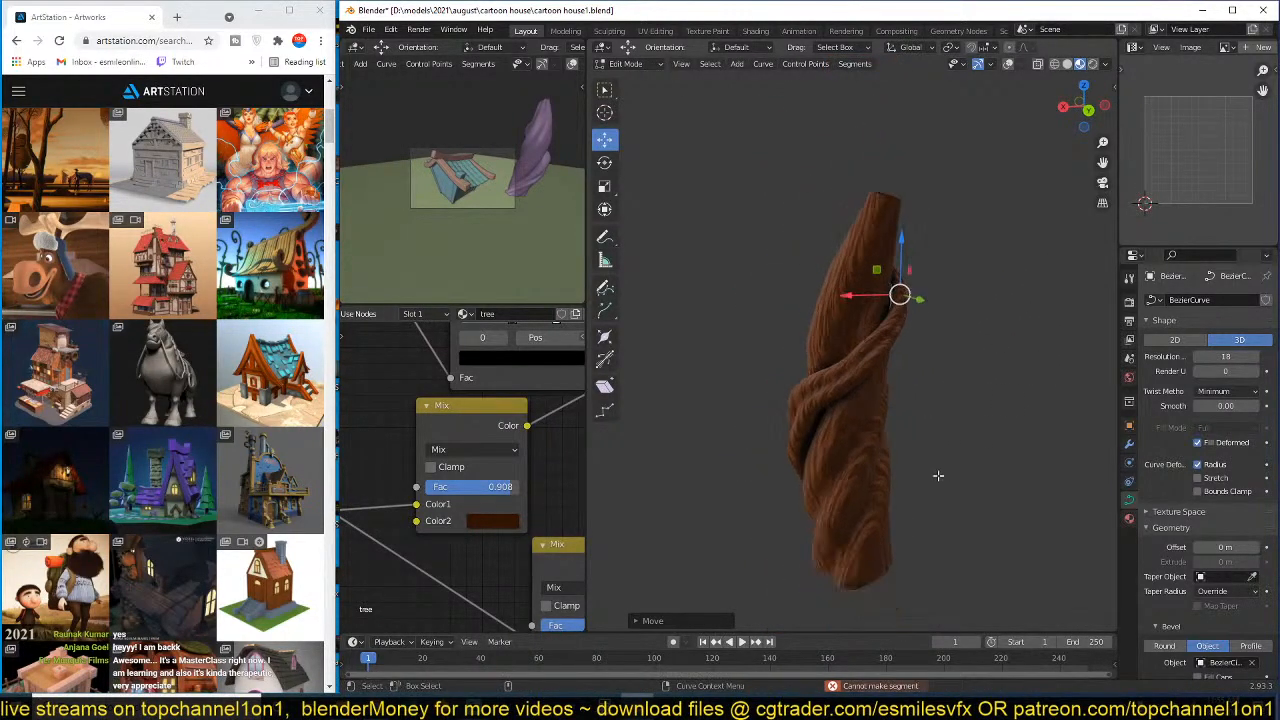
- Duplicate the secondary stem within the curve, rotate the copy around the trunk from above, and shift it sideways
middle_click_drag(937, 474, 955, 470)
key("shift+d")
right_click(955, 470)
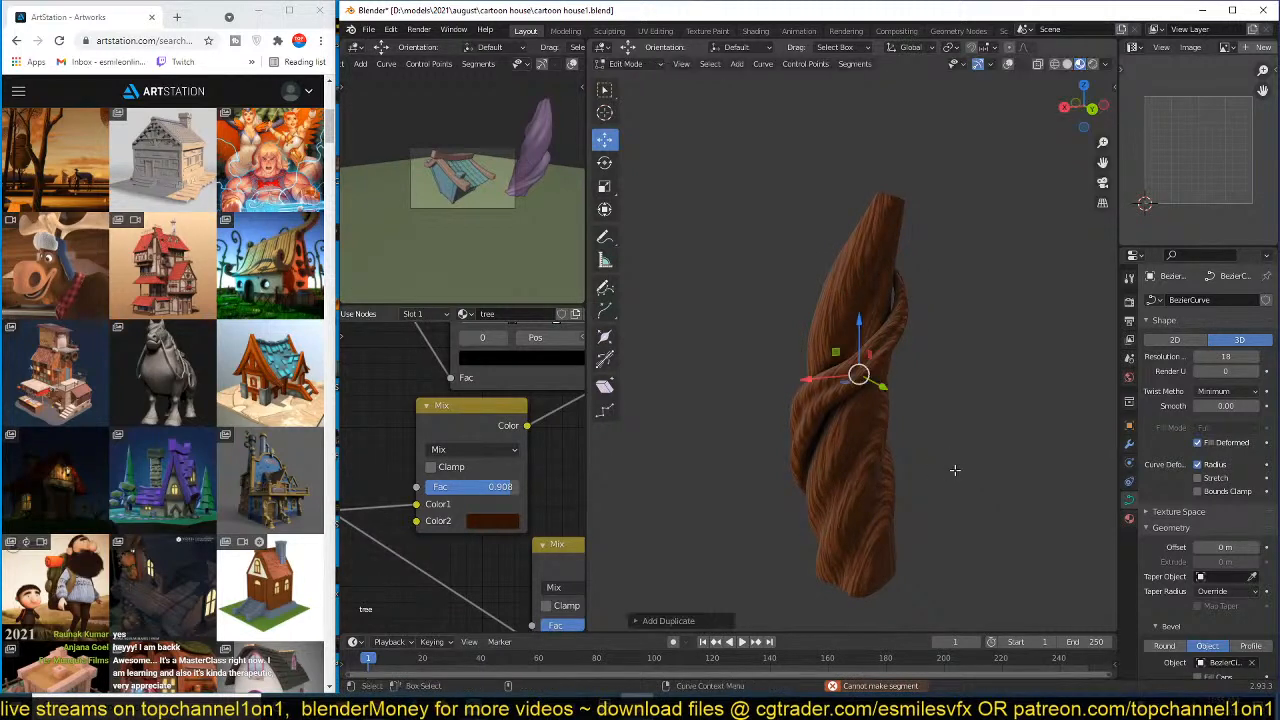
key("r")
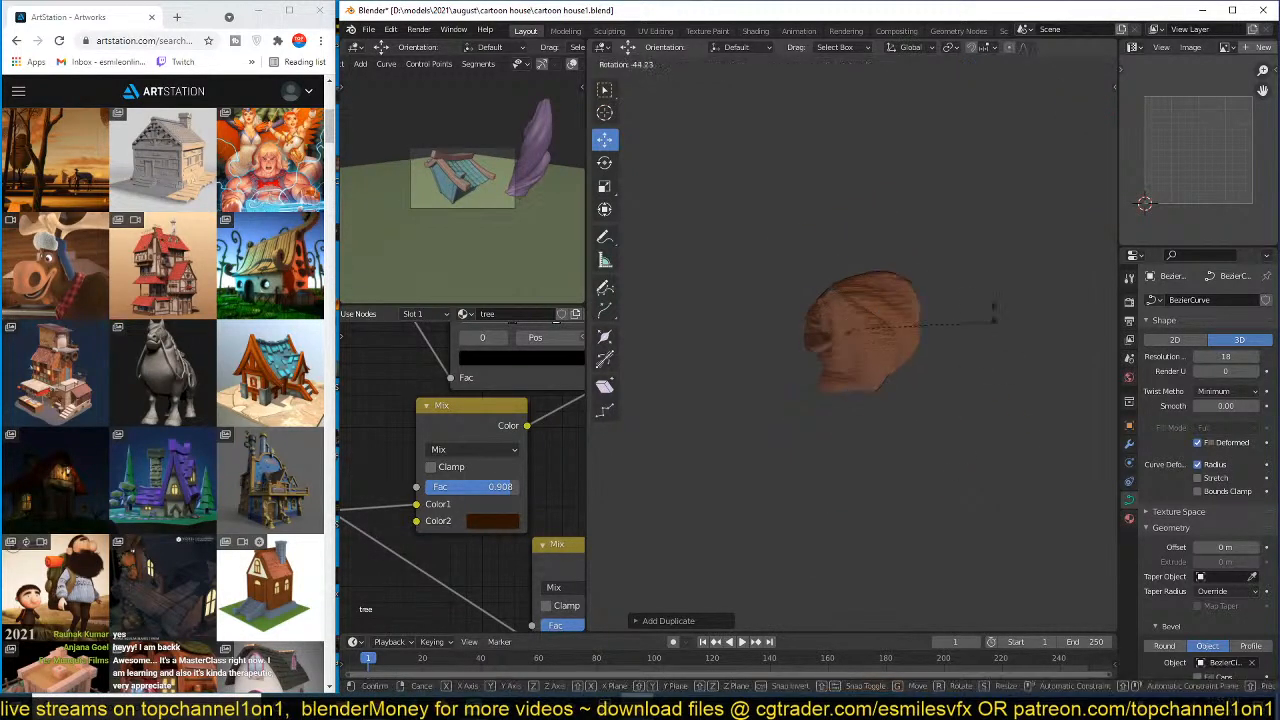
left_click(848, 272)
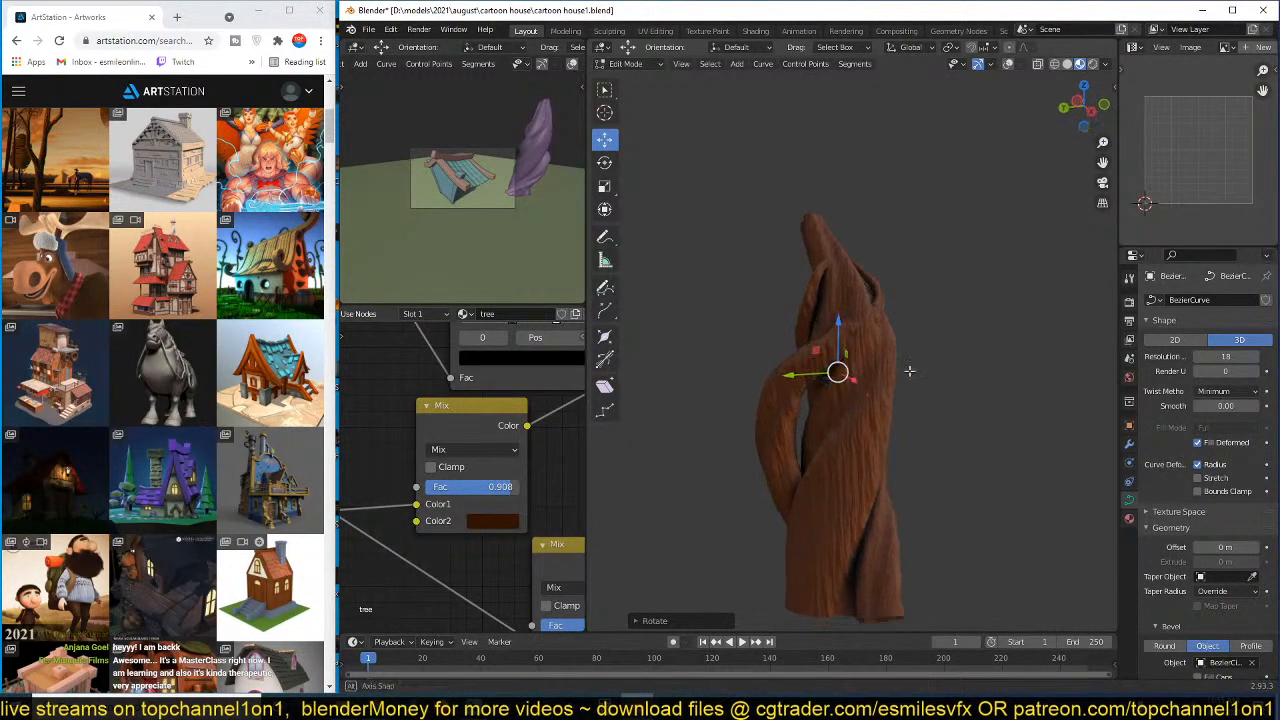
key("g")
left_click(960, 429)
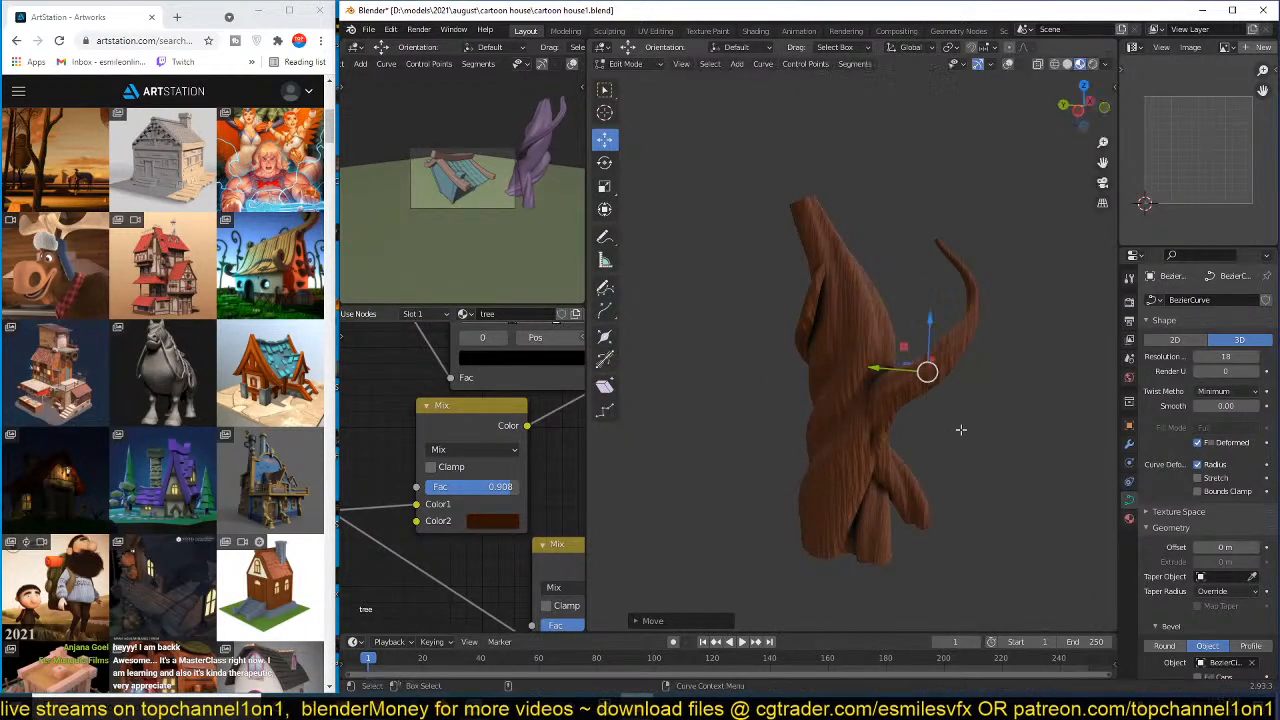
- Reposition the duplicated stem's base and upper end points so it wraps closely against the trunk
middle_click_drag(905, 430, 1050, 462)
left_click(827, 592)
key("g")
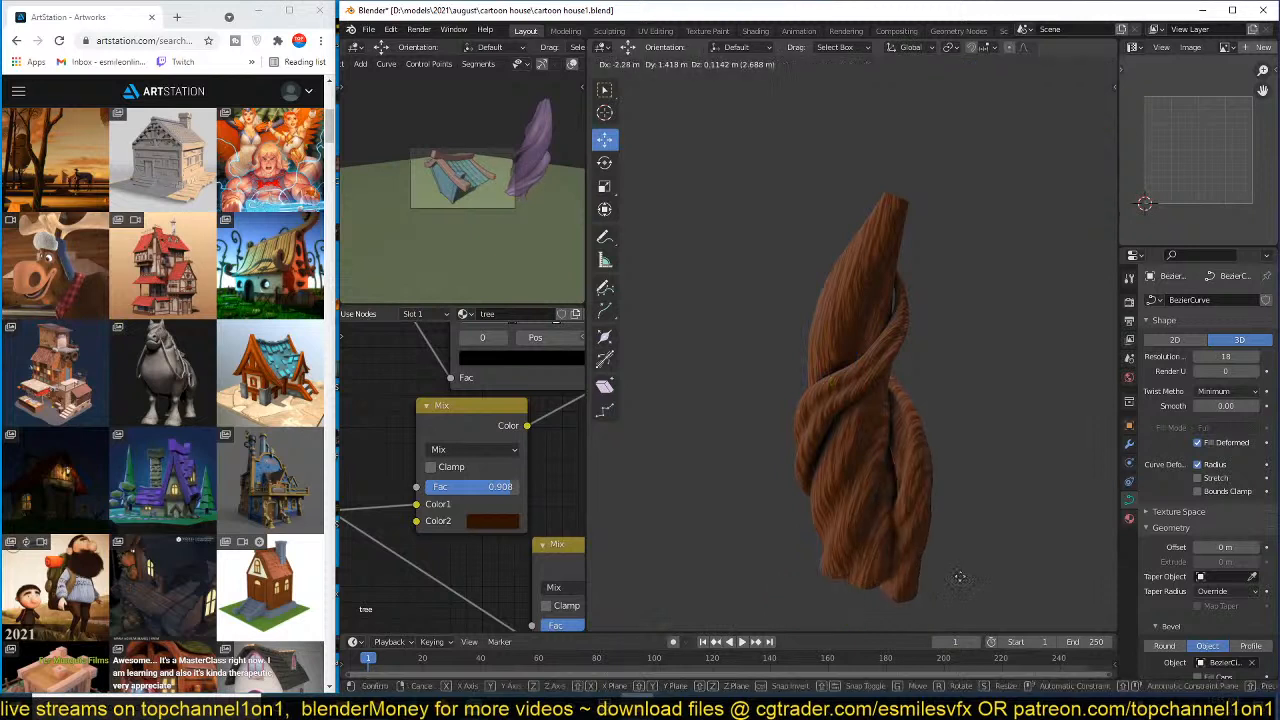
left_click(961, 576)
middle_click_drag(960, 576, 720, 483)
left_click(860, 281)
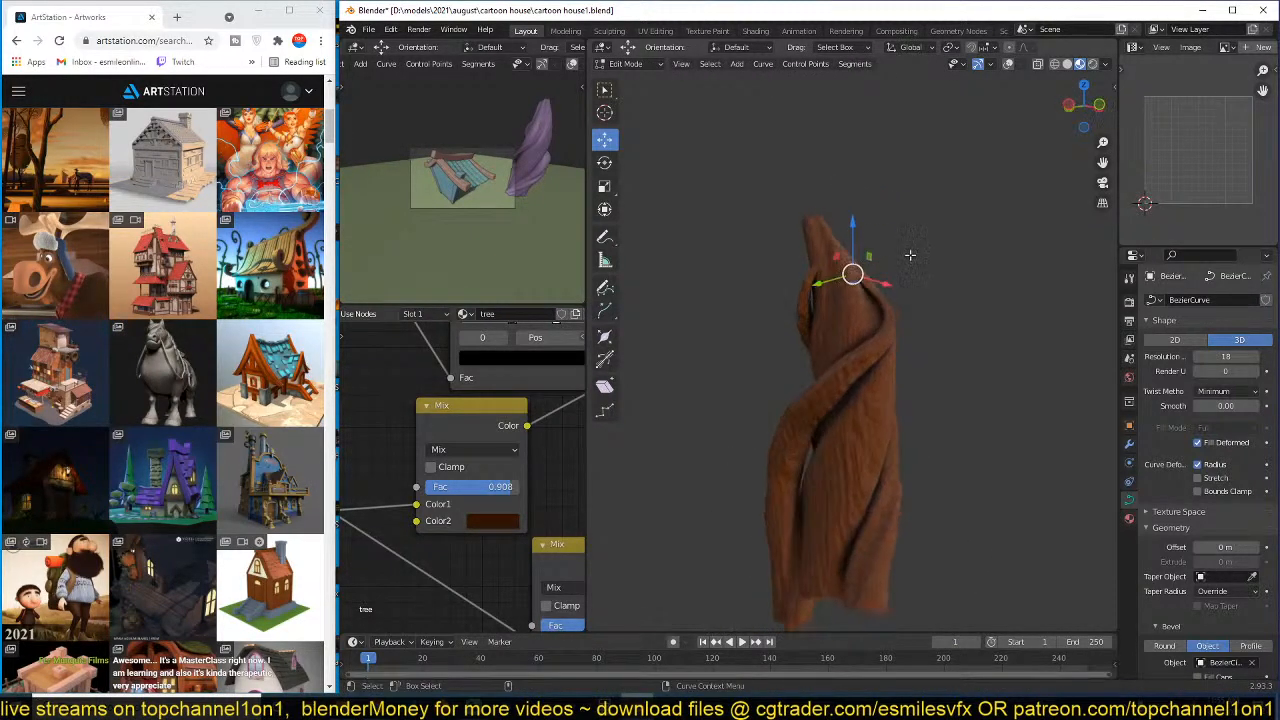
key("g")
left_click(850, 258)
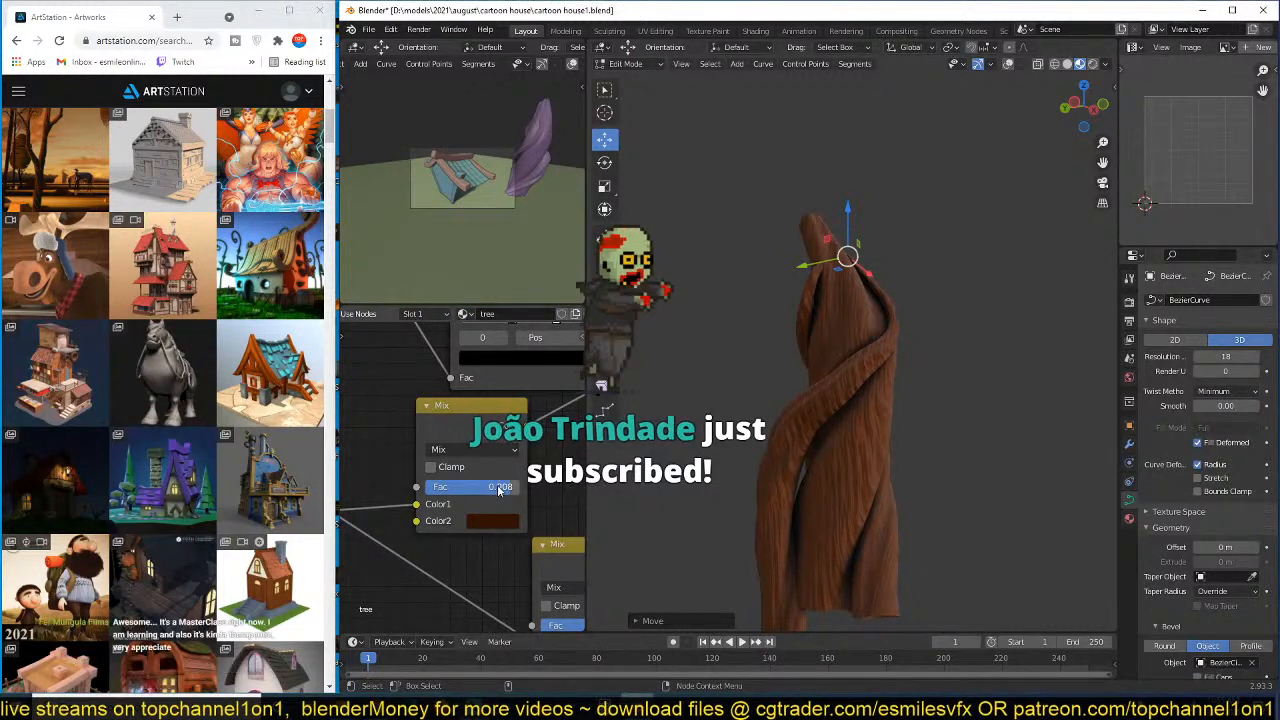
- Duplicate a stem again, rotate the copy outward as a side branch, and move its base against the trunk's upper part
key("KP_1")
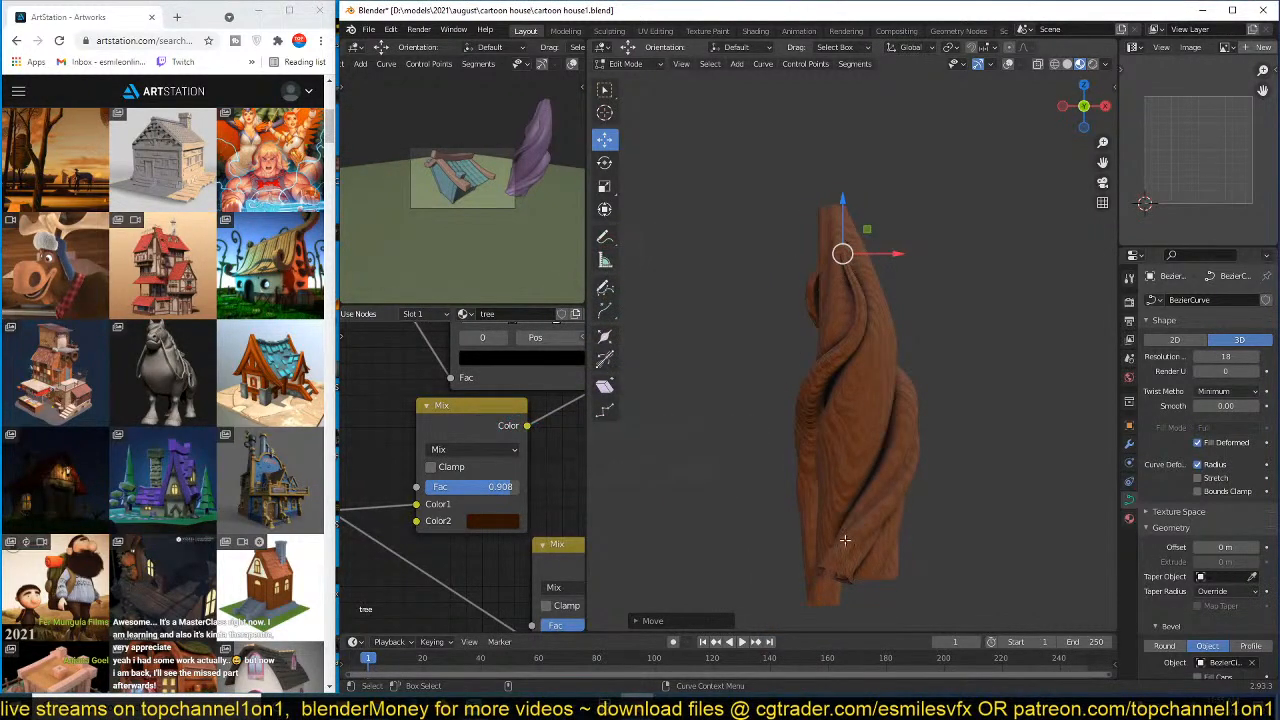
key("shift+d")
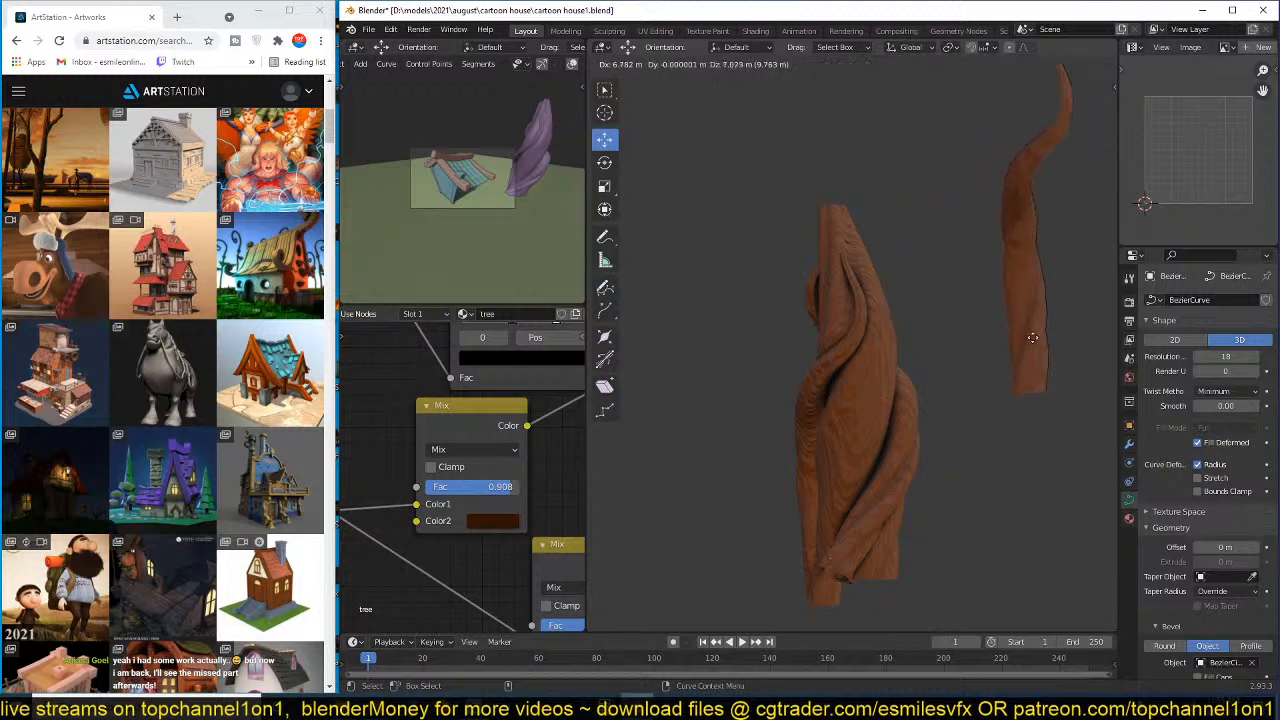
left_click(945, 328)
key("r")
left_click(841, 373)
key("g")
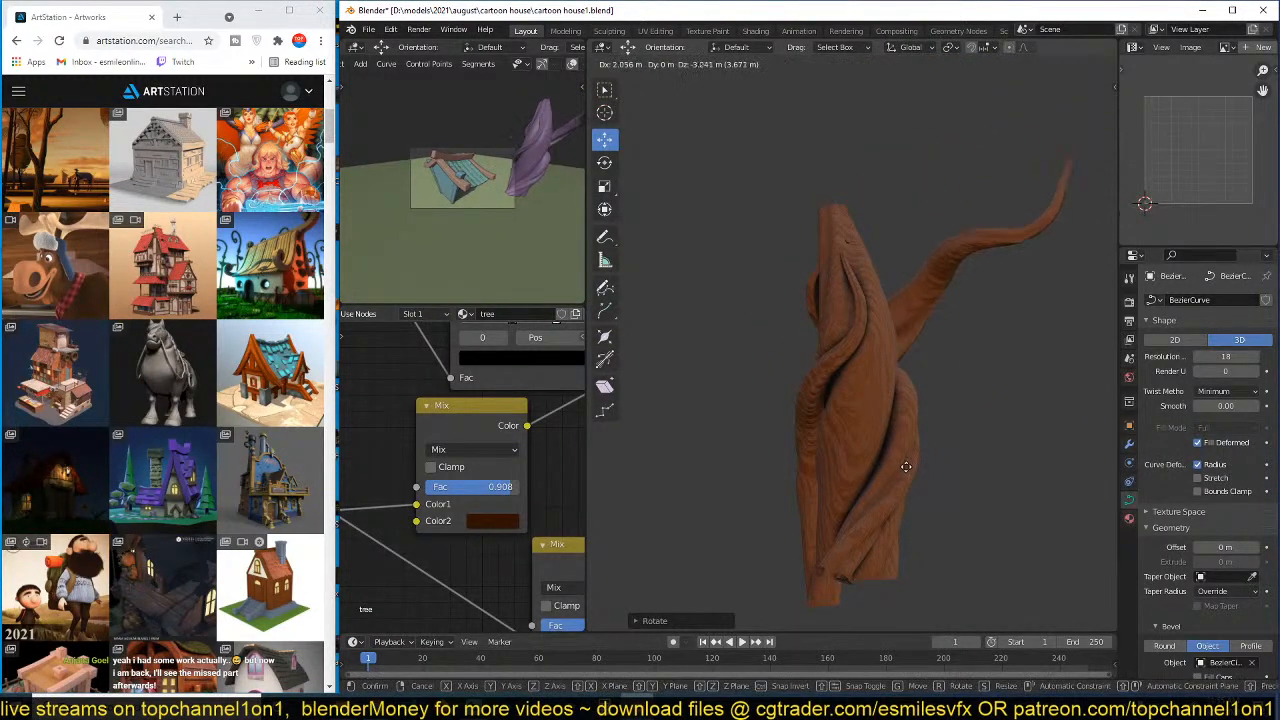
left_click(916, 451)
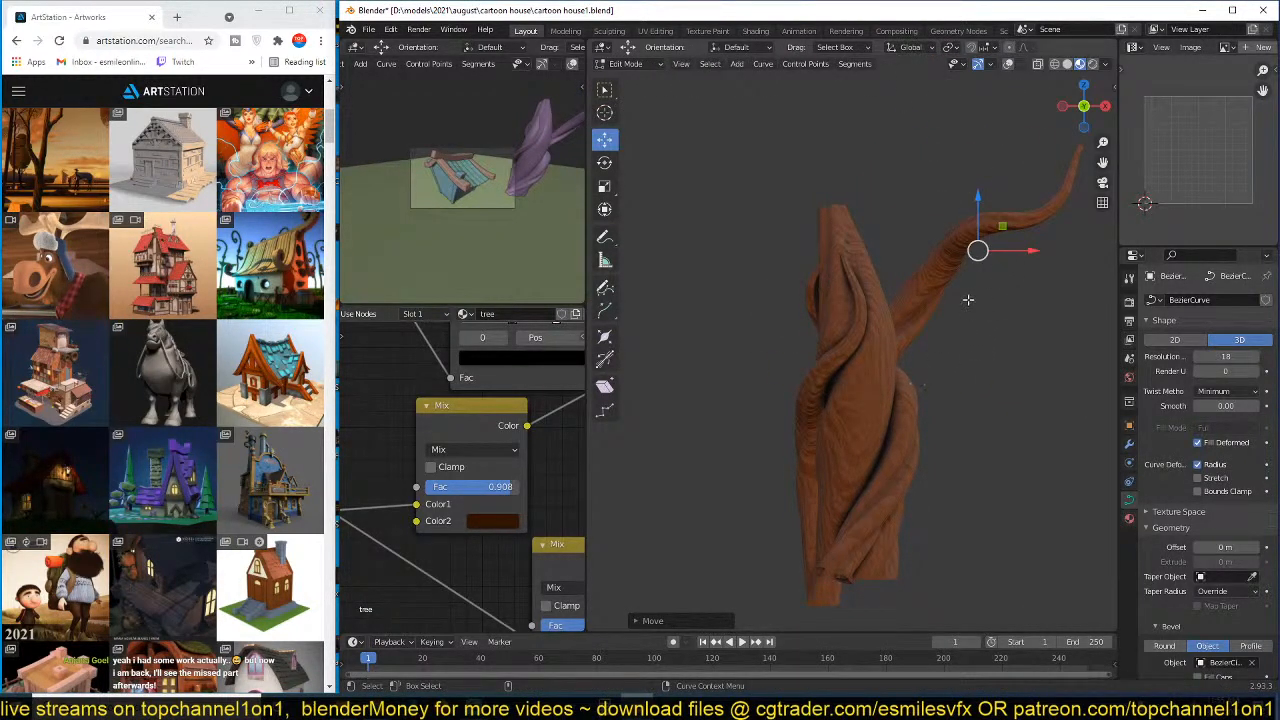
- Move the branch's middle control point toward the trunk, thicken the curve there, and return to Object Mode
key("g")
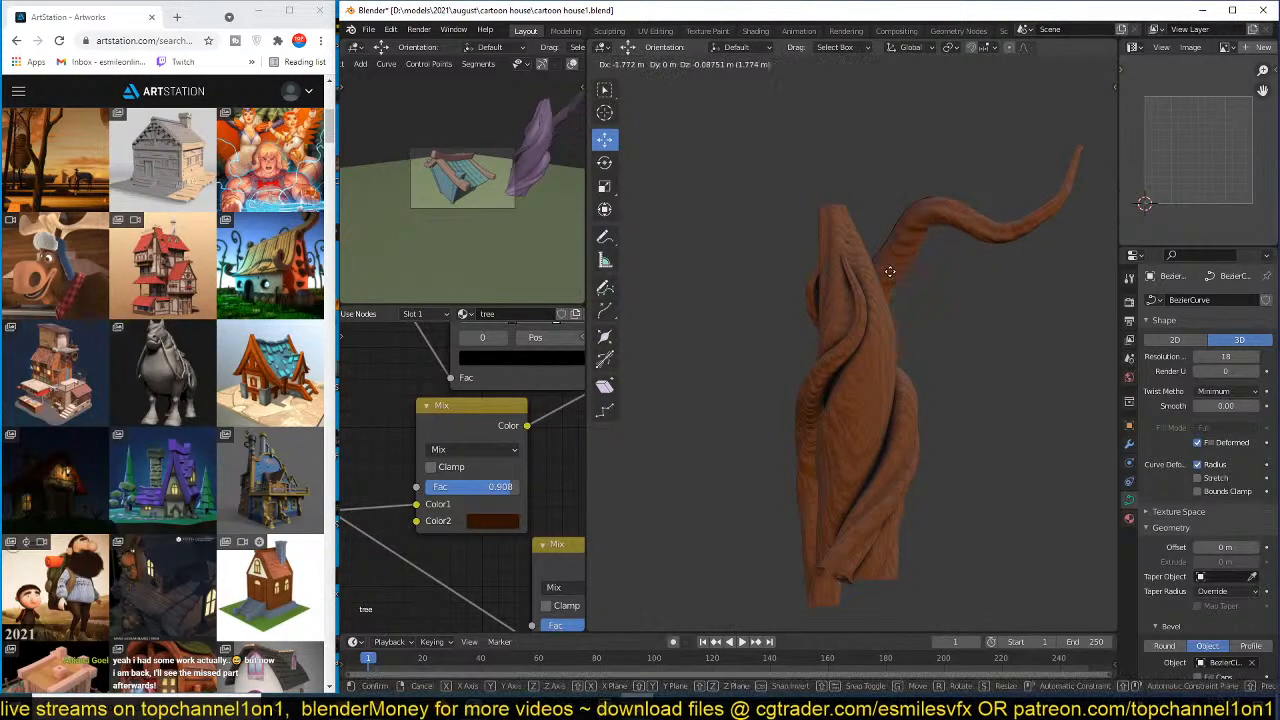
left_click(901, 270)
key("alt+s")
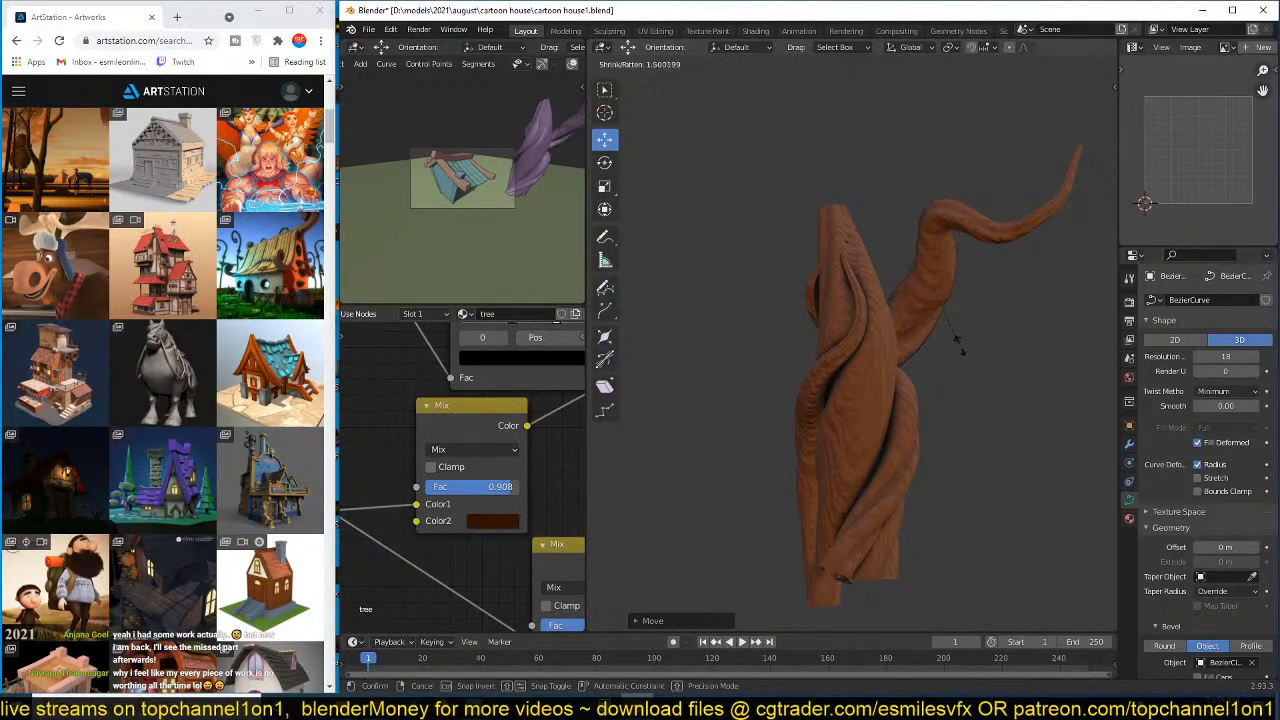
left_click(964, 356)
key("Tab")
middle_click_drag(964, 356, 707, 307)
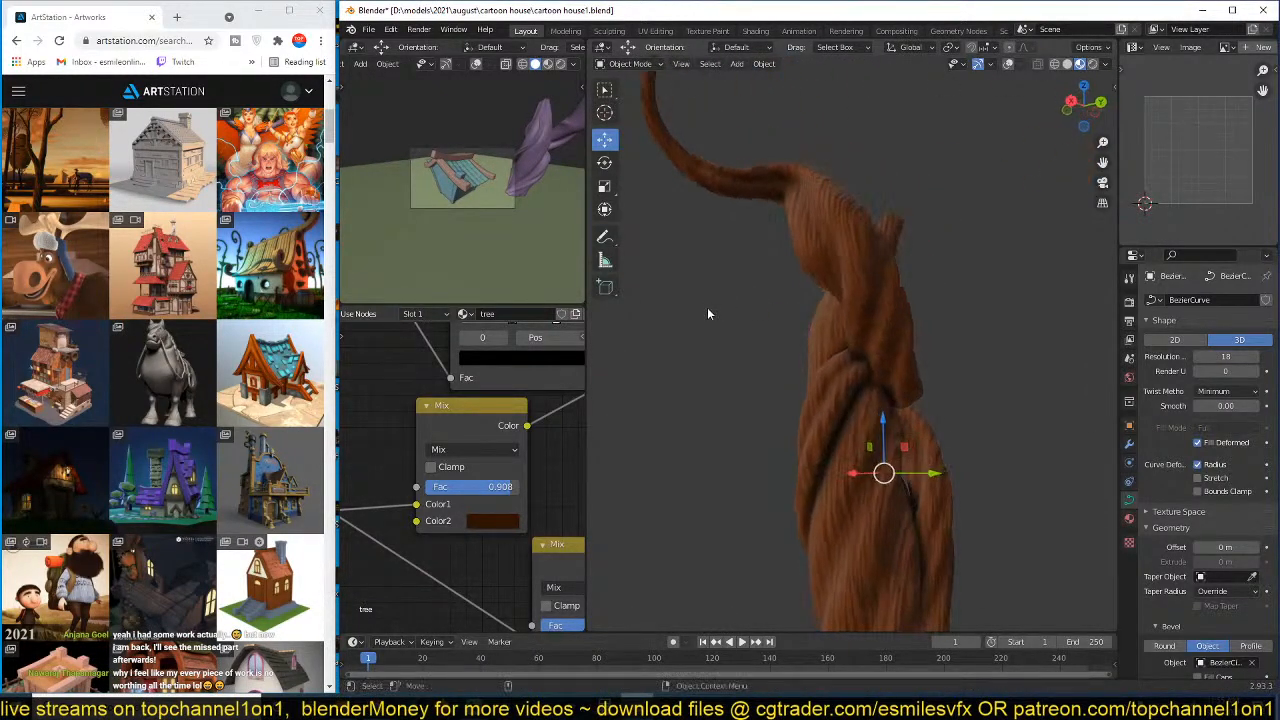
- Show the viewport overlays and turn off the wireframe display on the tree curve, ending in curve editing
key("Tab")
middle_click_drag(900, 400, 890, 370)
left_click(890, 370)
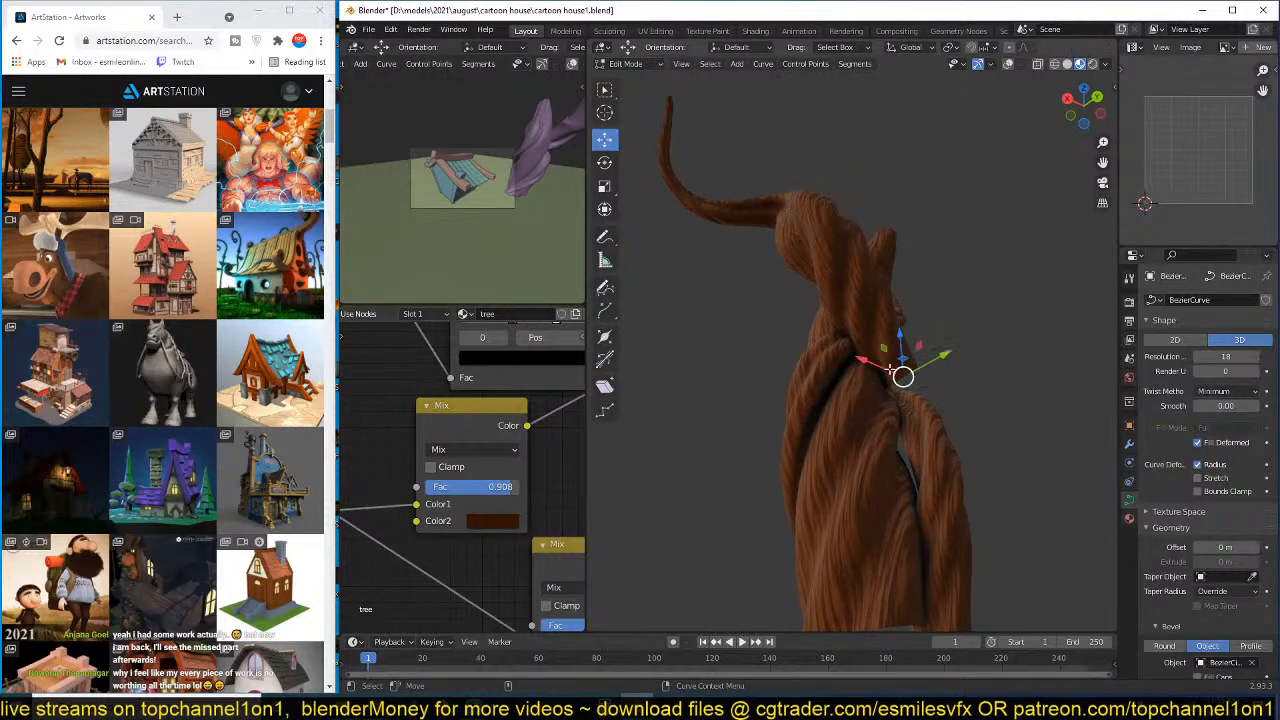
left_click(1009, 64)
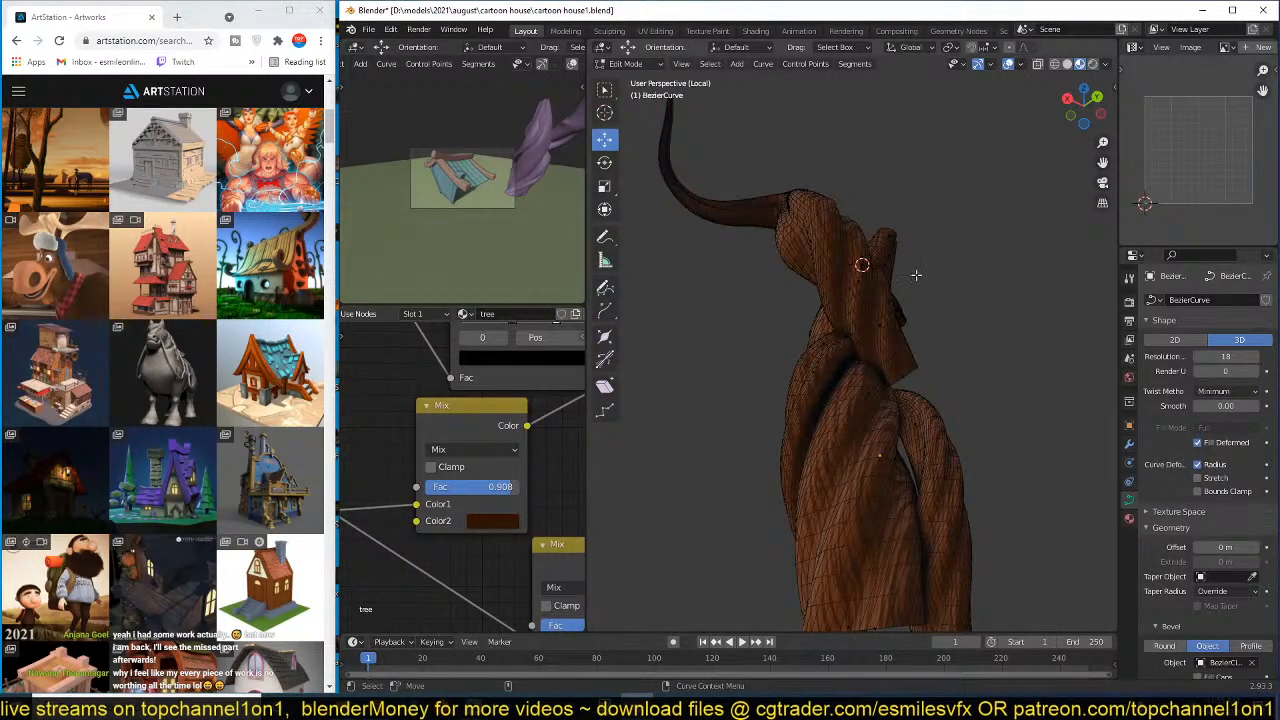
key("q")
key("Tab")
key("q")
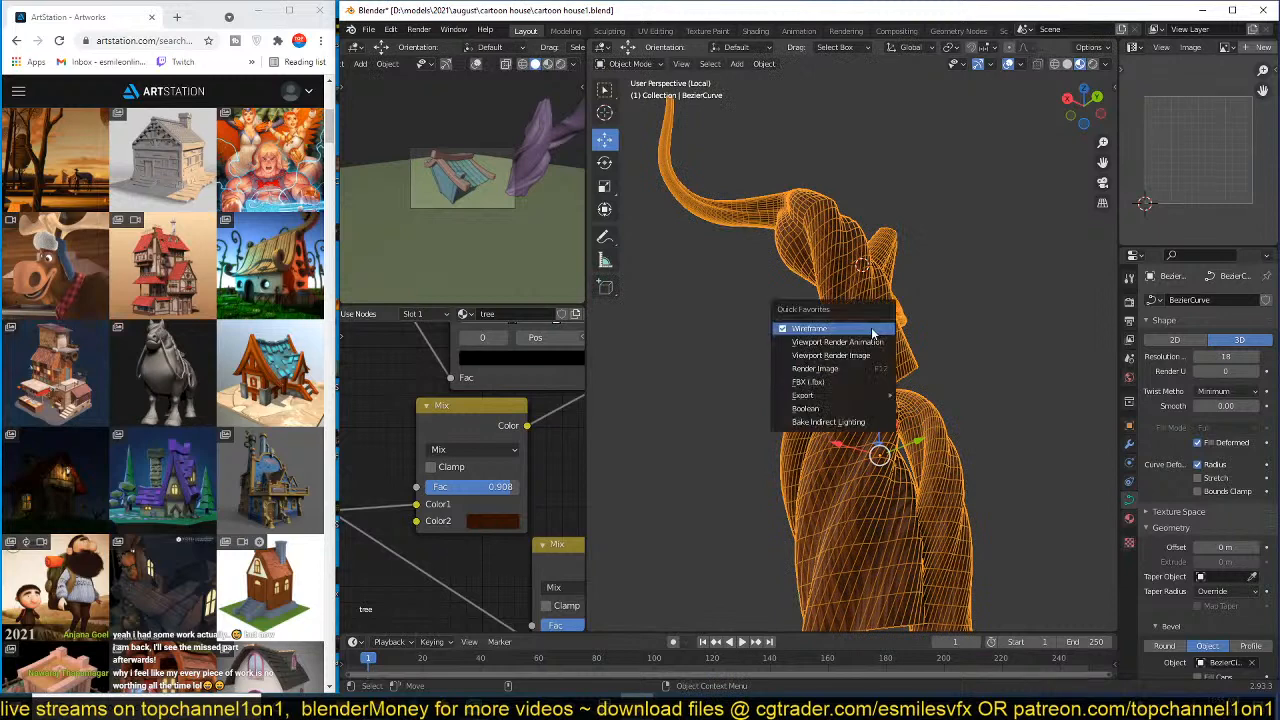
left_click(872, 333)
key("Tab")
- Move the control point on the side strand of the trunk to reshape it
middle_click_drag(910, 380, 690, 406)
key("g")
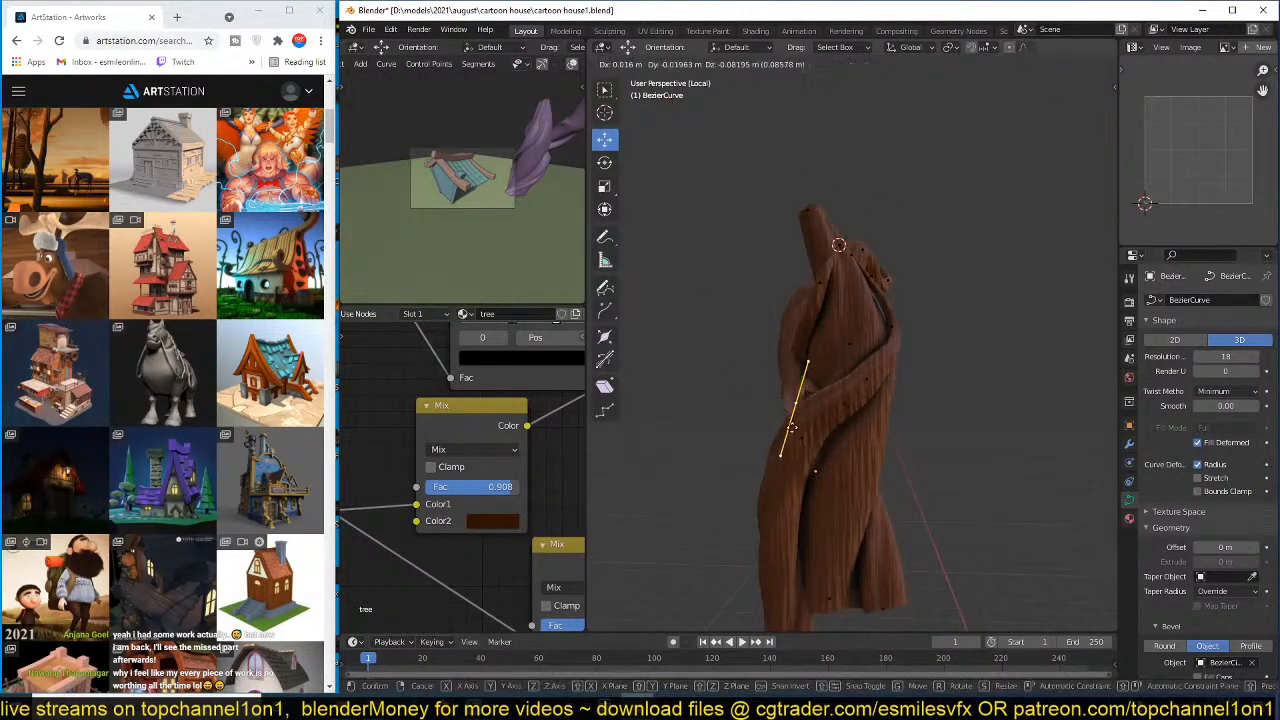
left_click(716, 428)
middle_click_drag(836, 396, 1019, 338)
- Duplicate the curved side branch spline and snap the copy to the 3D cursor with Offset enabled
key("a")
key("shift+d")
right_click(934, 291)
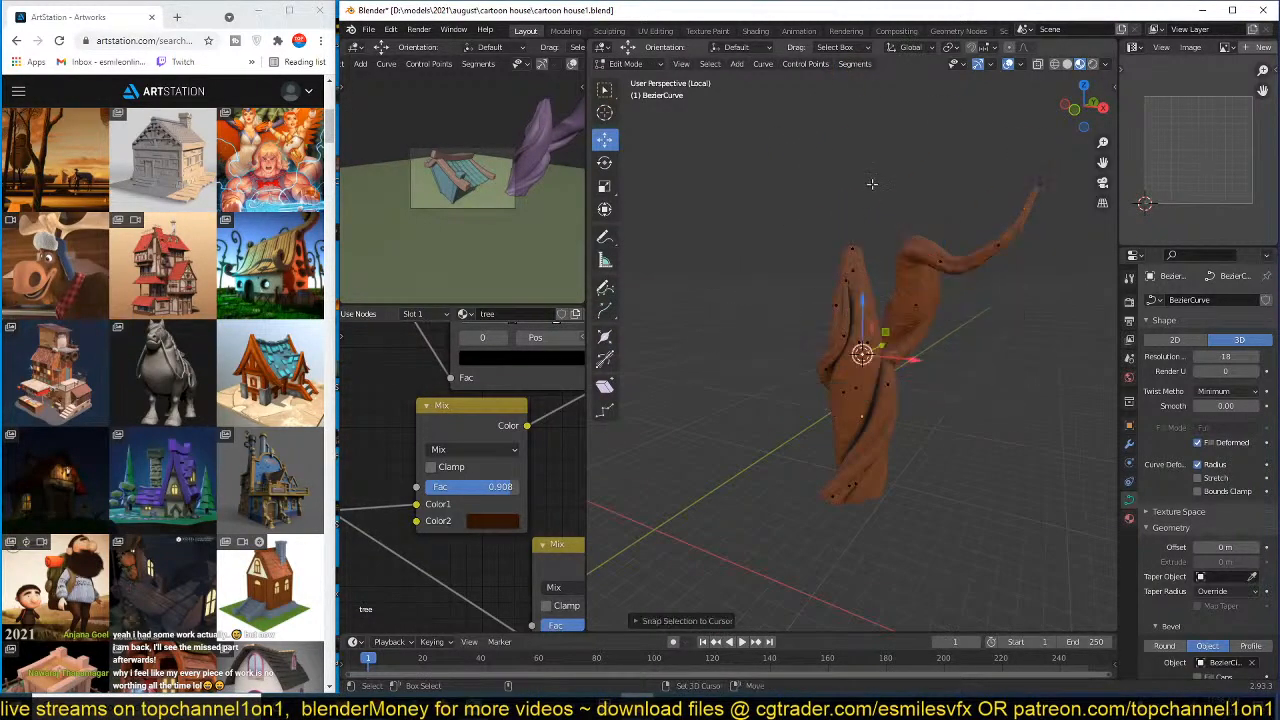
key("l")
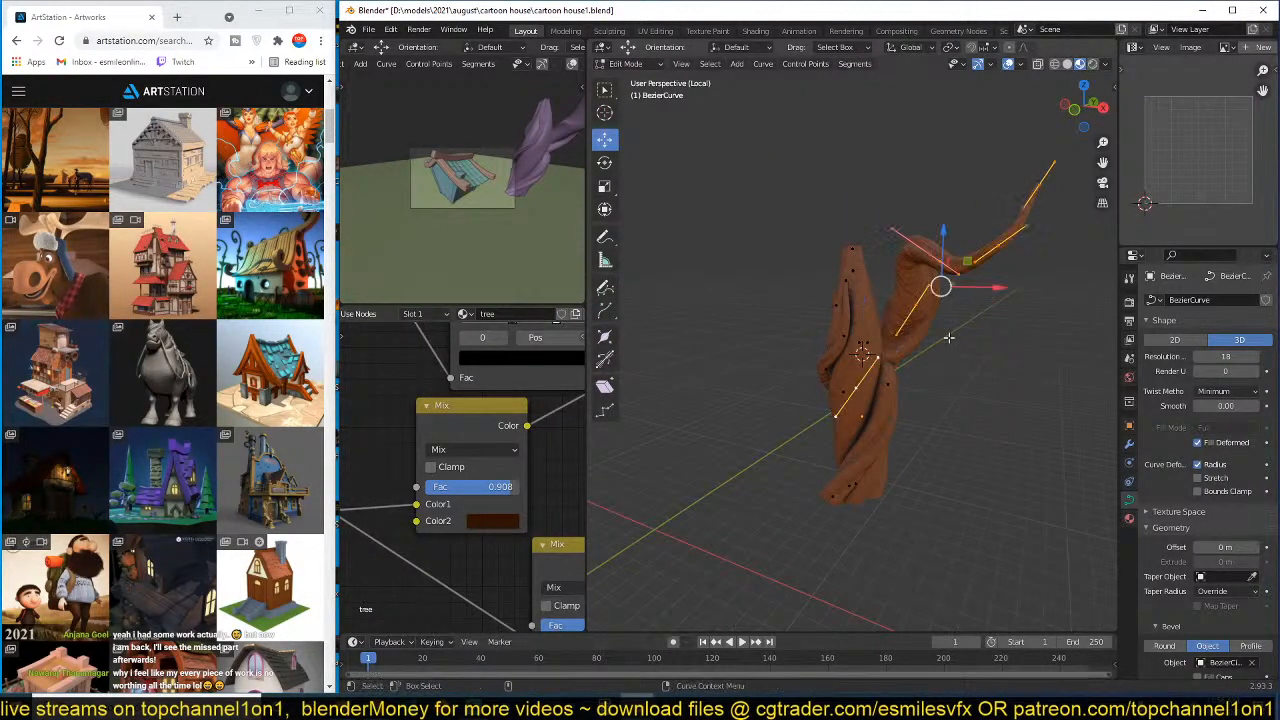
key("shift+s")
left_click(874, 200)
left_click(686, 622)
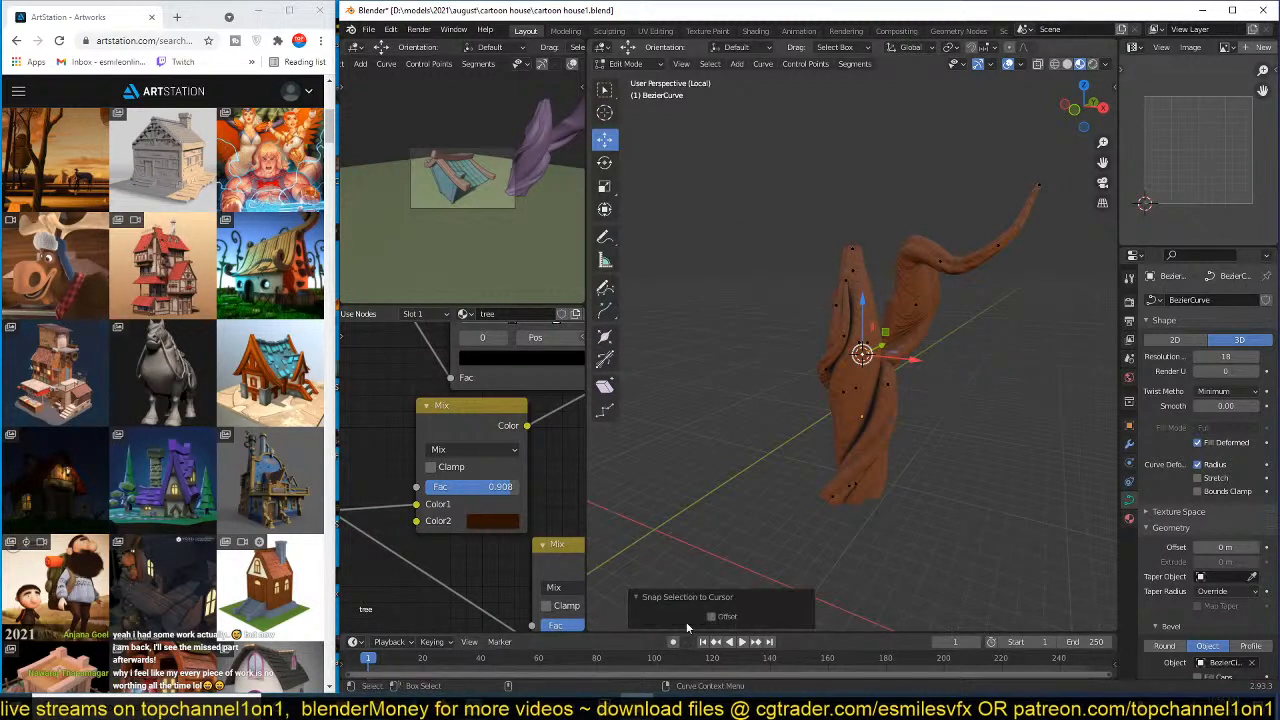
left_click(713, 617)
- Rotate, move and scale down the copied branch so it grows out of the trunk beside the original branch
middle_click_drag(805, 440, 902, 397)
key("r")
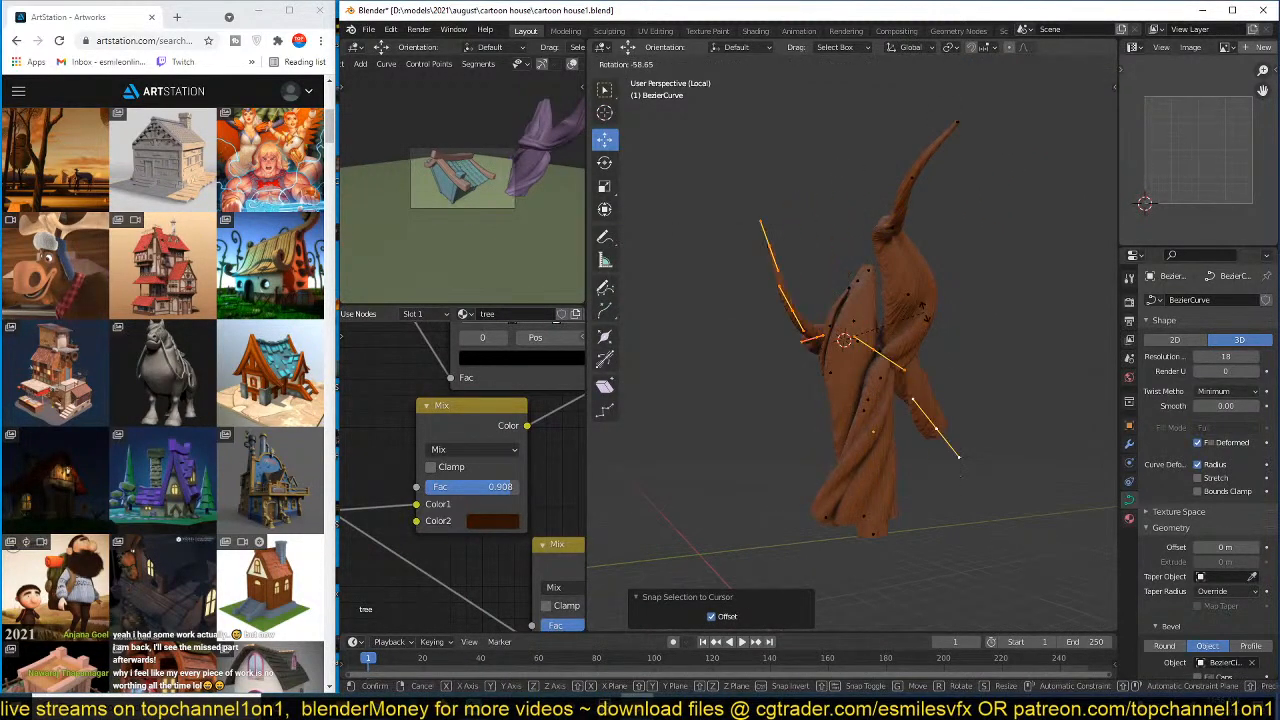
left_click(938, 360)
key("g")
left_click(886, 250)
key("s")
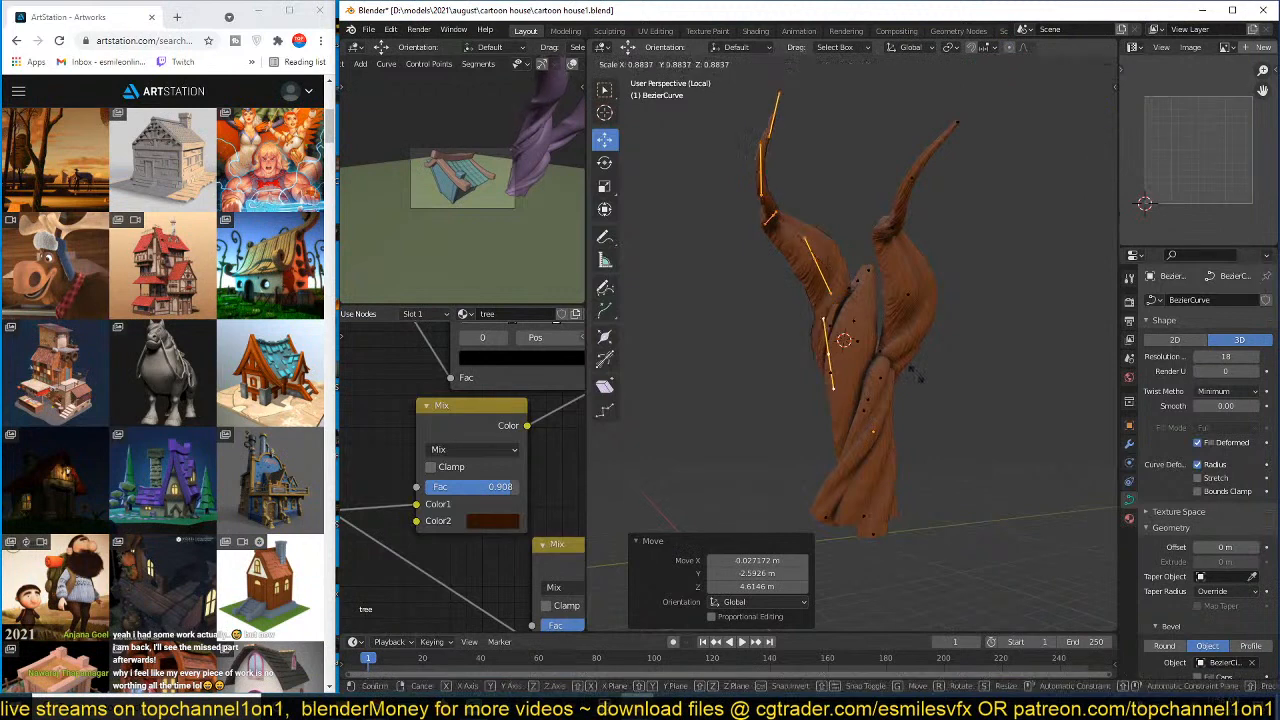
left_click(885, 337)
middle_click_drag(885, 337, 900, 350)
key("g")
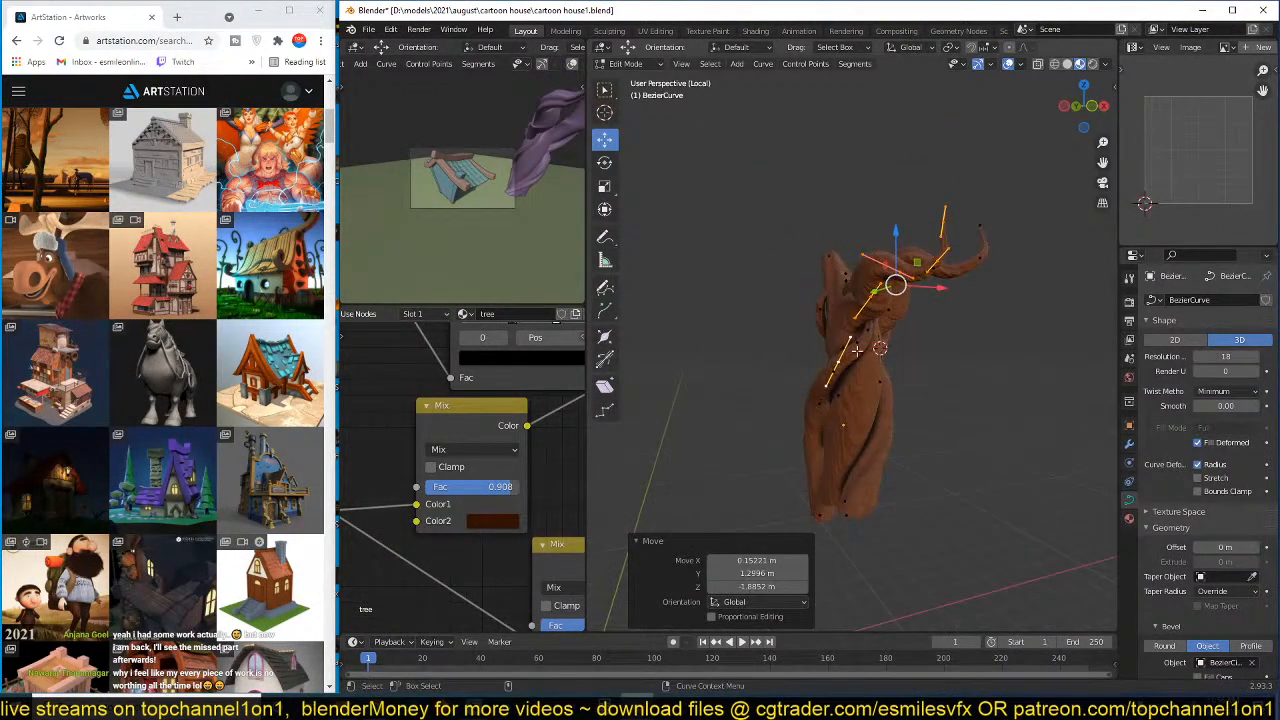
left_click(925, 395)
- From the top view, duplicate the branch again, rotate the copy, scale it by about 1.84 and place it on the trunk's opposite side
key("KP_7")
key("shift+d")
left_click(845, 326)
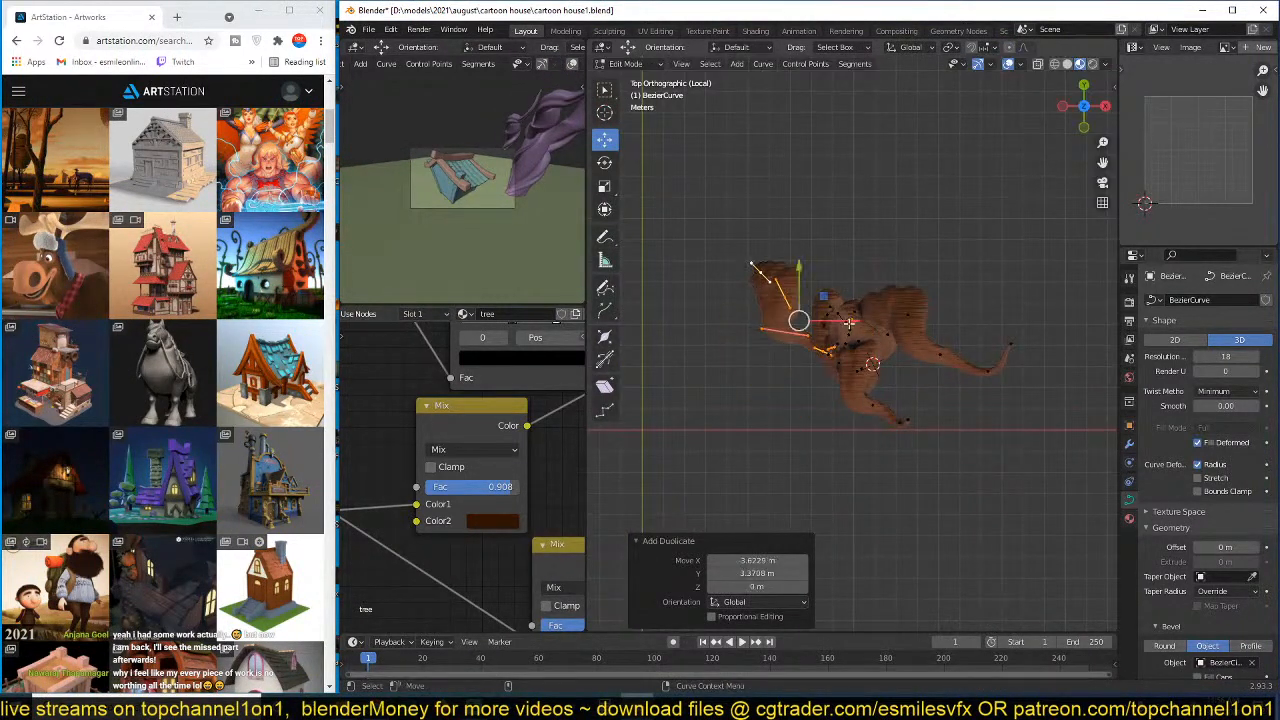
key("r")
left_click(752, 403)
key("s")
left_click(880, 390)
key("g")
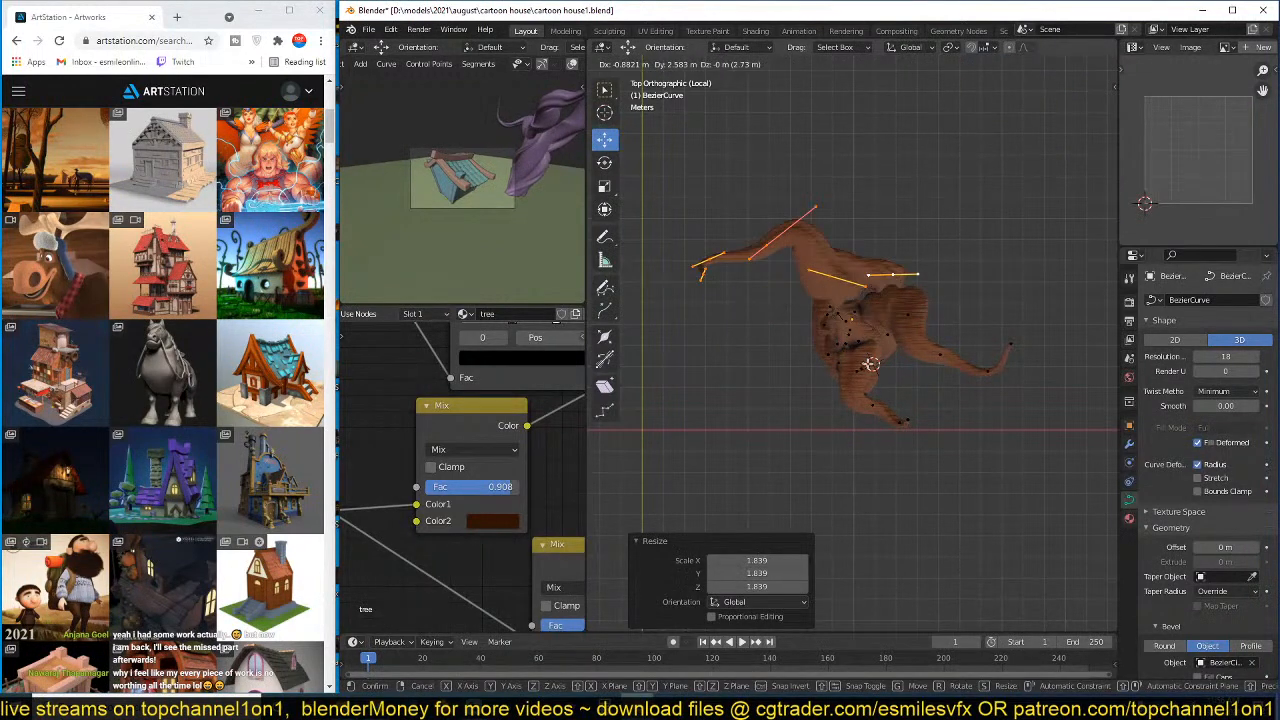
left_click(890, 340)
- Rotate the large new branch by about -23.9° in the perspective view and reposition it against the trunk
middle_click_drag(905, 350, 934, 282)
key("r")
left_click(922, 225)
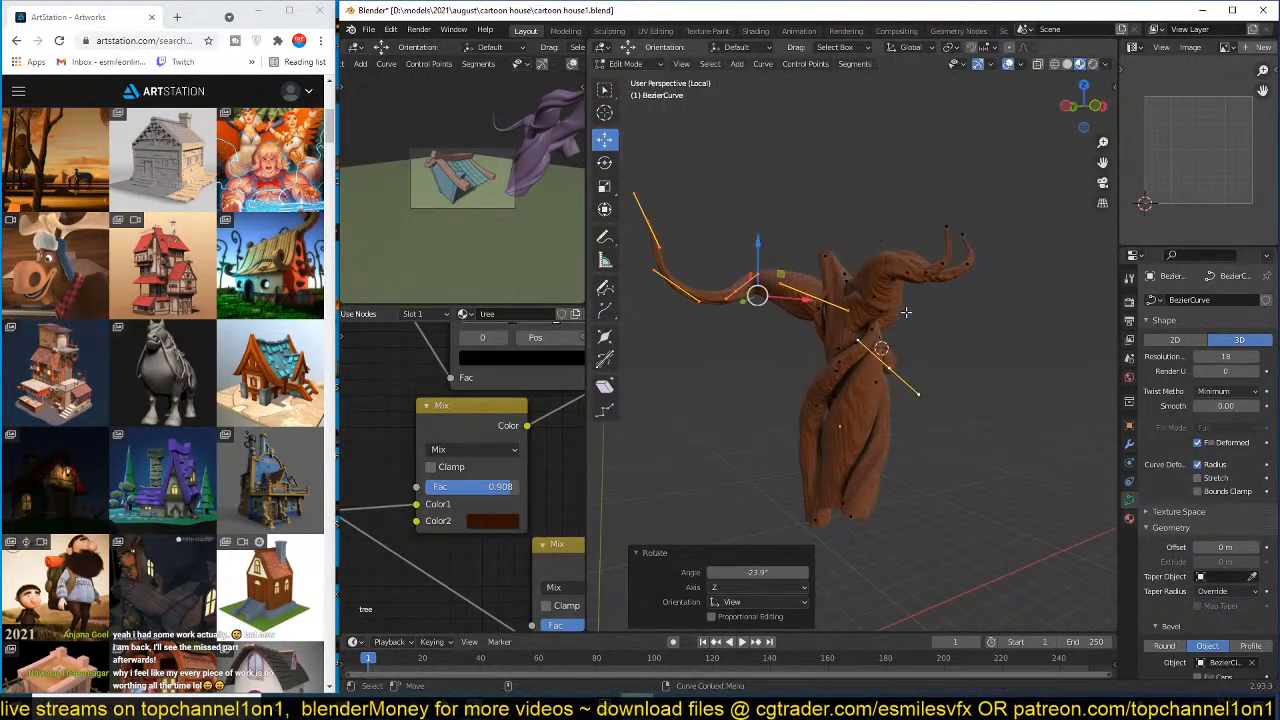
key("g")
left_click(881, 349)
- Enlarge the radius of the large branch's base point by about 3.38 and move that point into the trunk
key("Tab")
key("Tab")
middle_click_drag(929, 406, 814, 352)
key("alt+s")
left_click(818, 405)
key("g")
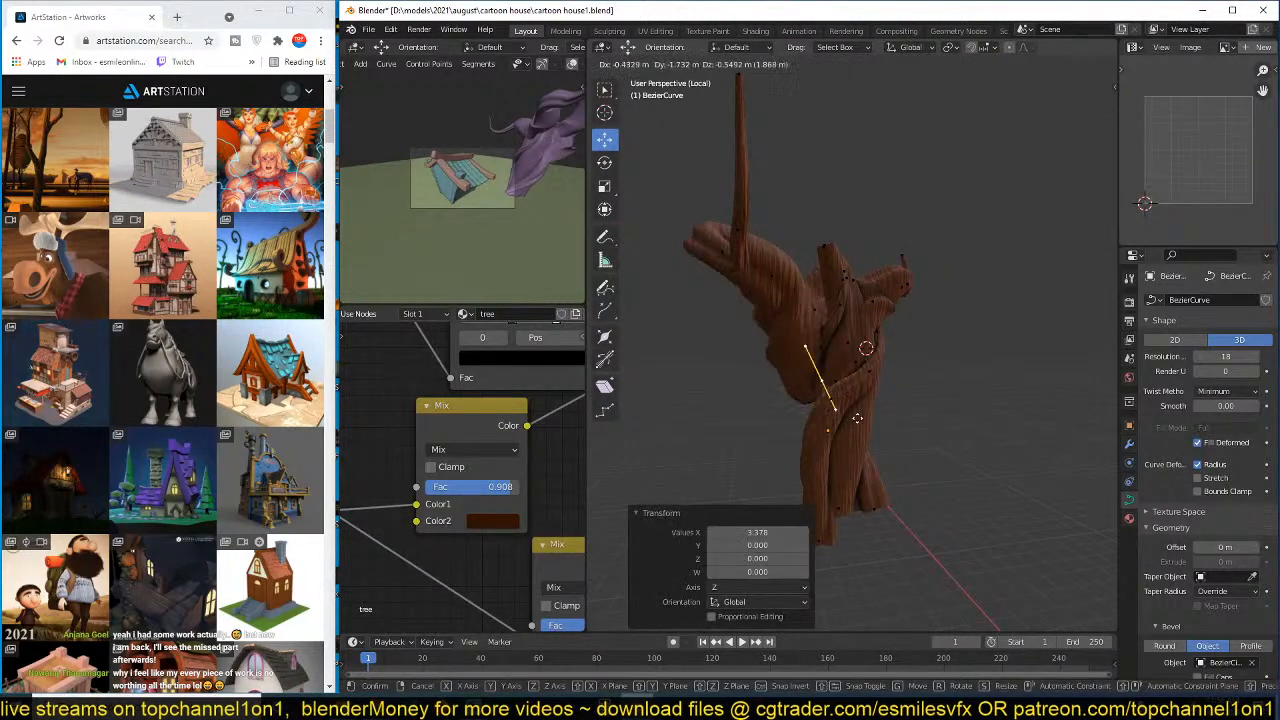
left_click(865, 419)
- Extend the large branch's base with a new point near the foot of the trunk and adjust its position
middle_click_drag(928, 432, 854, 448)
right_click(887, 494, "ctrl")
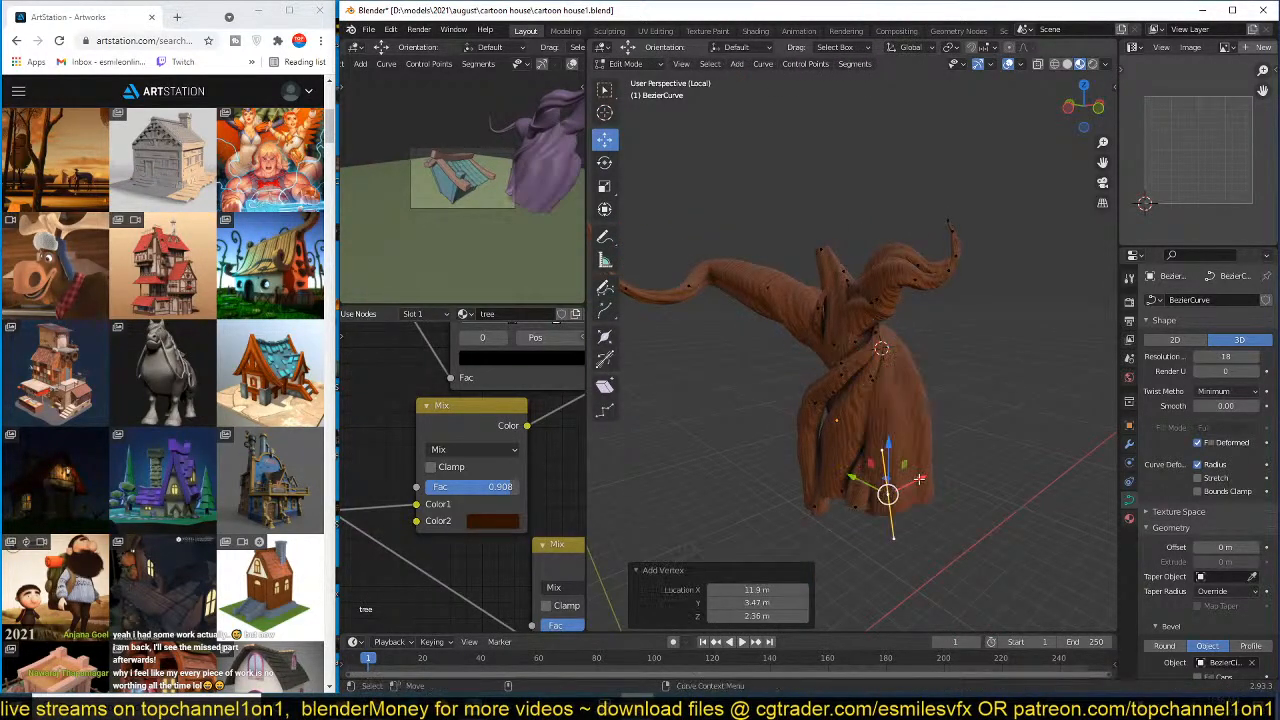
key("Tab")
middle_click_drag(919, 479, 886, 434)
key("Tab")
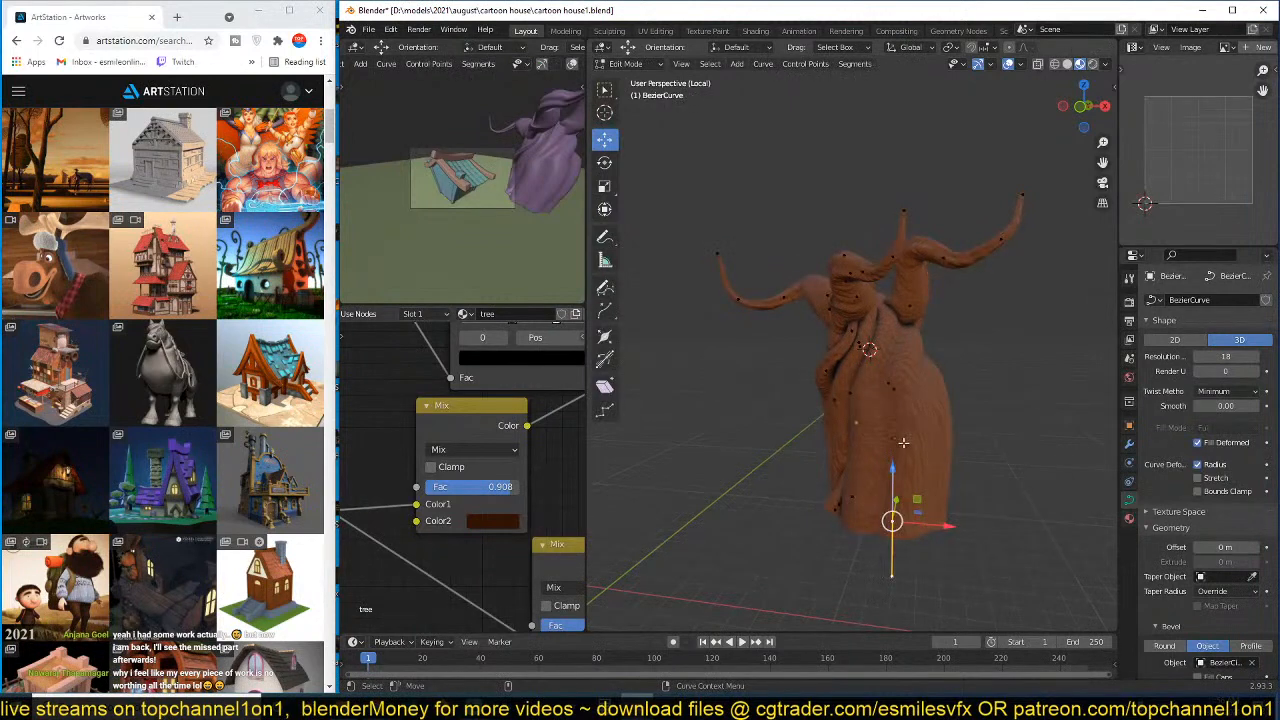
key("g")
left_click(909, 436)
- Adjust the radius of the new bottom point and twist the strand there with the Tilt tool
key("Tab")
middle_click_drag(955, 384, 763, 371)
middle_click_drag(857, 394, 950, 442)
key("Tab")
key("alt+s")
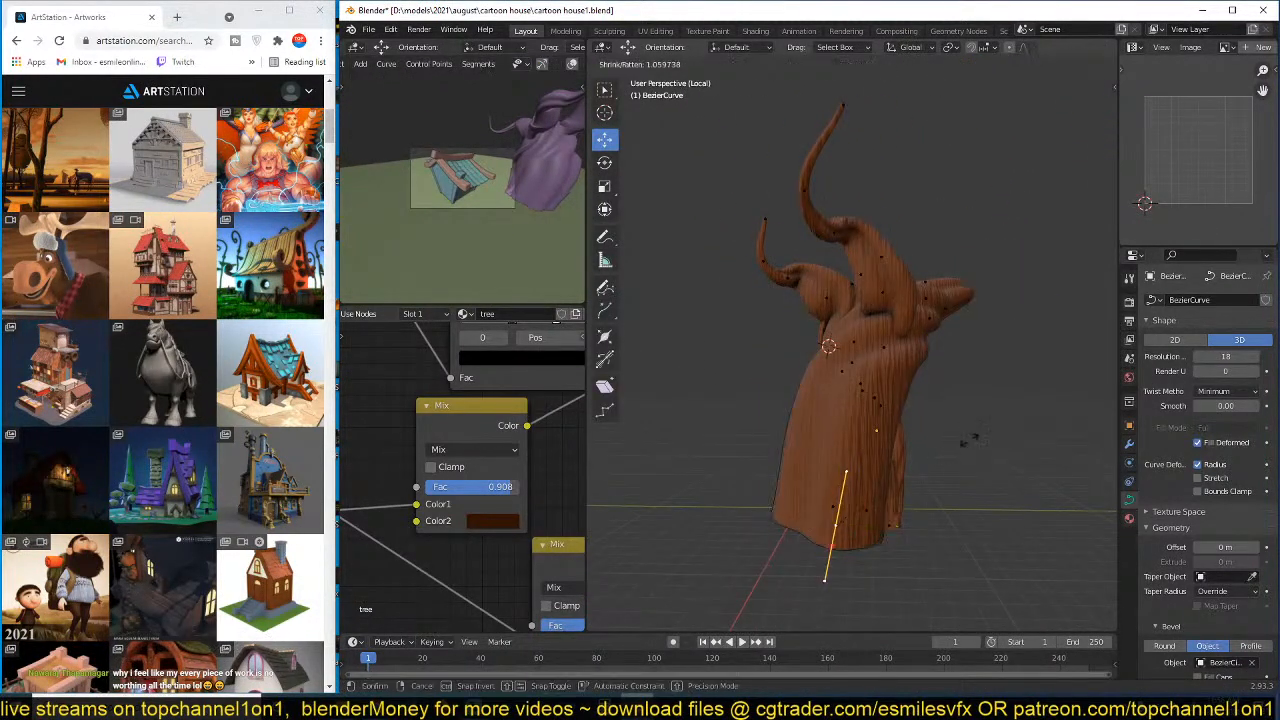
left_click(978, 400)
left_click(605, 360)
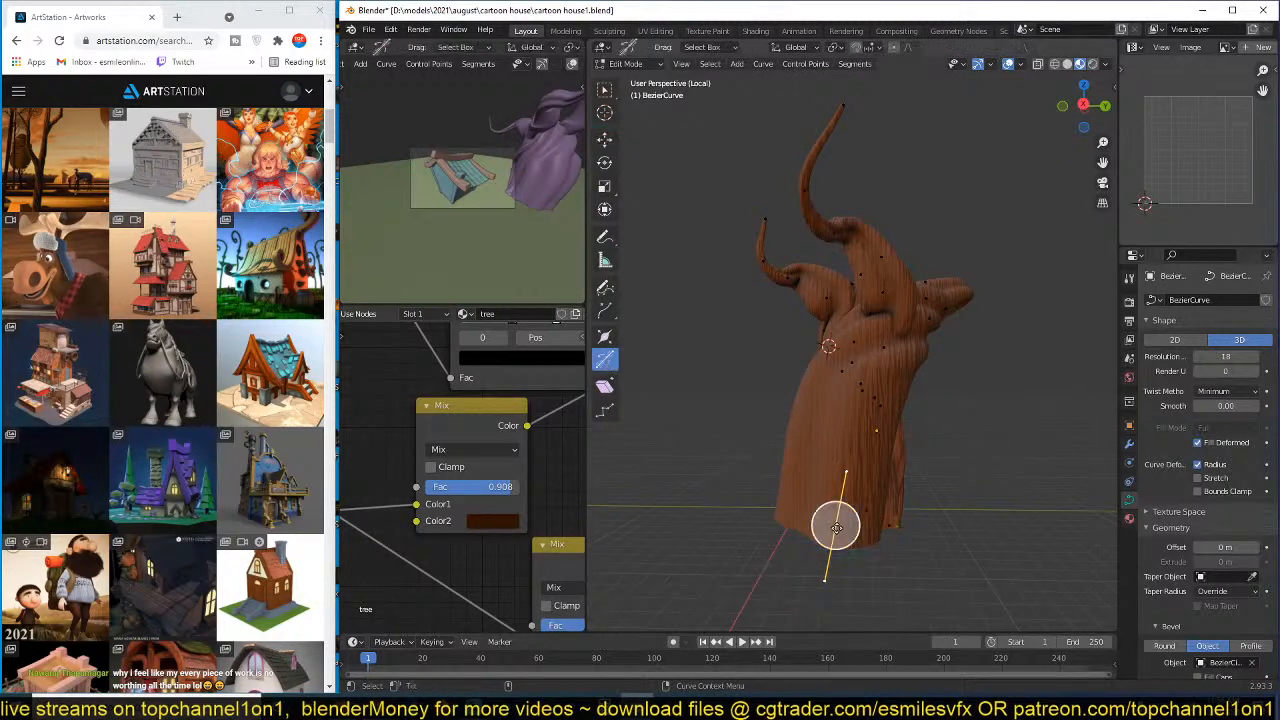
left_click_drag(834, 522, 908, 464)
- Move the twisted strand's bottom point outward by about 1.1 m along X to spread the trunk's base
key("Tab")
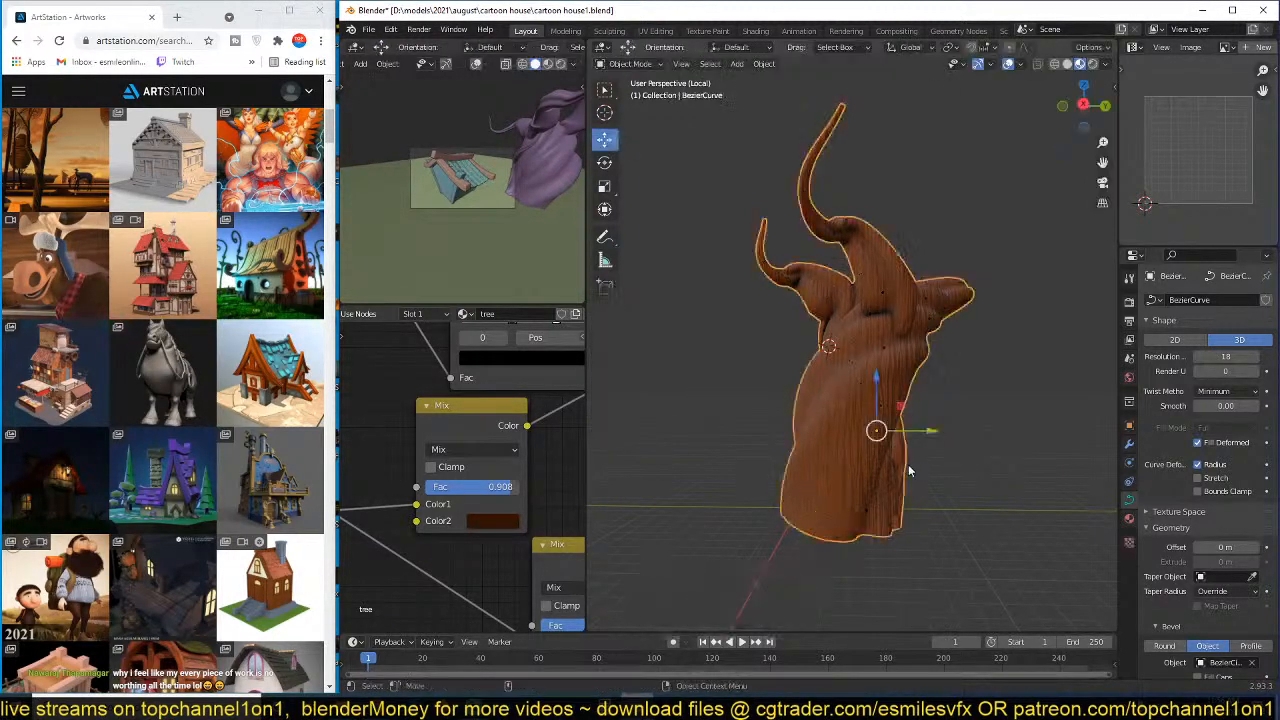
middle_click_drag(908, 464, 1062, 487)
key("Tab")
key("g")
left_click(937, 447)
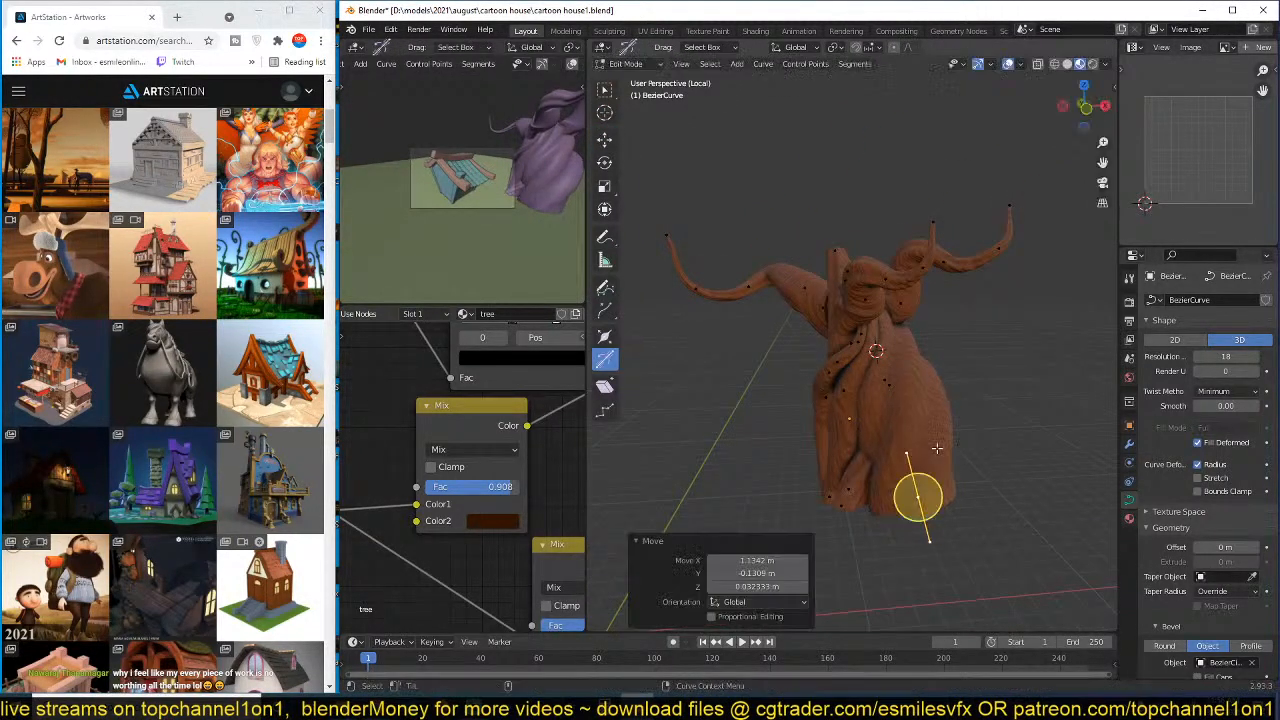
key("Tab")
key("Tab")
- Pull the tip of the short central stump upward by about 2.5 m and shrink its radius
middle_click_drag(760, 268, 841, 273)
left_click(830, 268)
key("g")
left_click(797, 214)
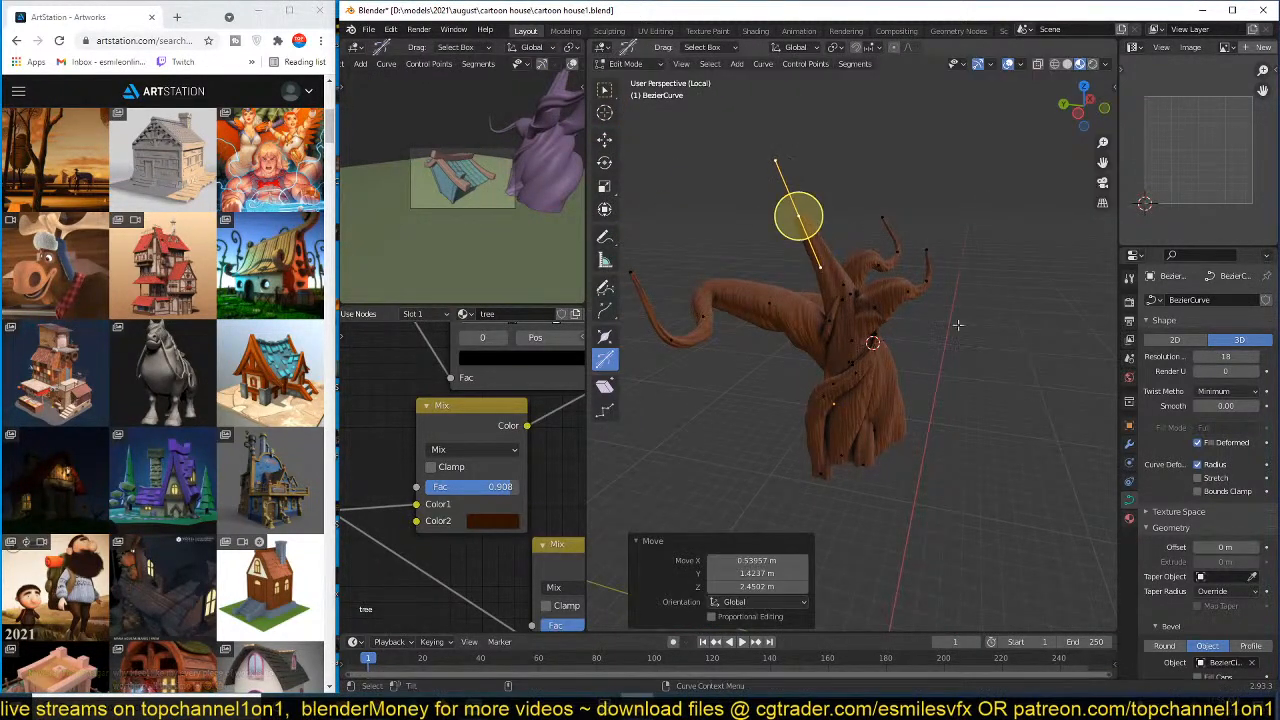
key("alt+s")
left_click(872, 266)
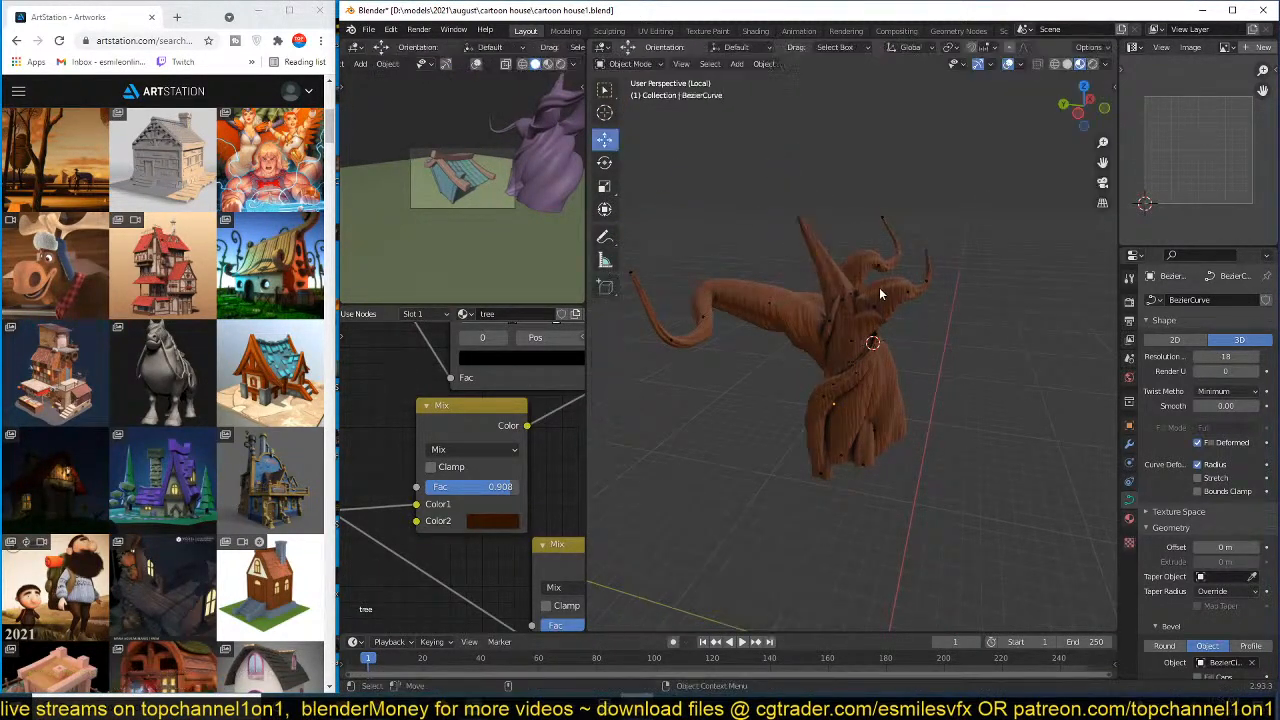
- Extend the central stump with a further point above its tip and taper that end into a thin branch
right_click(837, 161, "ctrl")
key("Tab")
middle_click_drag(889, 278, 938, 247)
key("Tab")
key("alt+s")
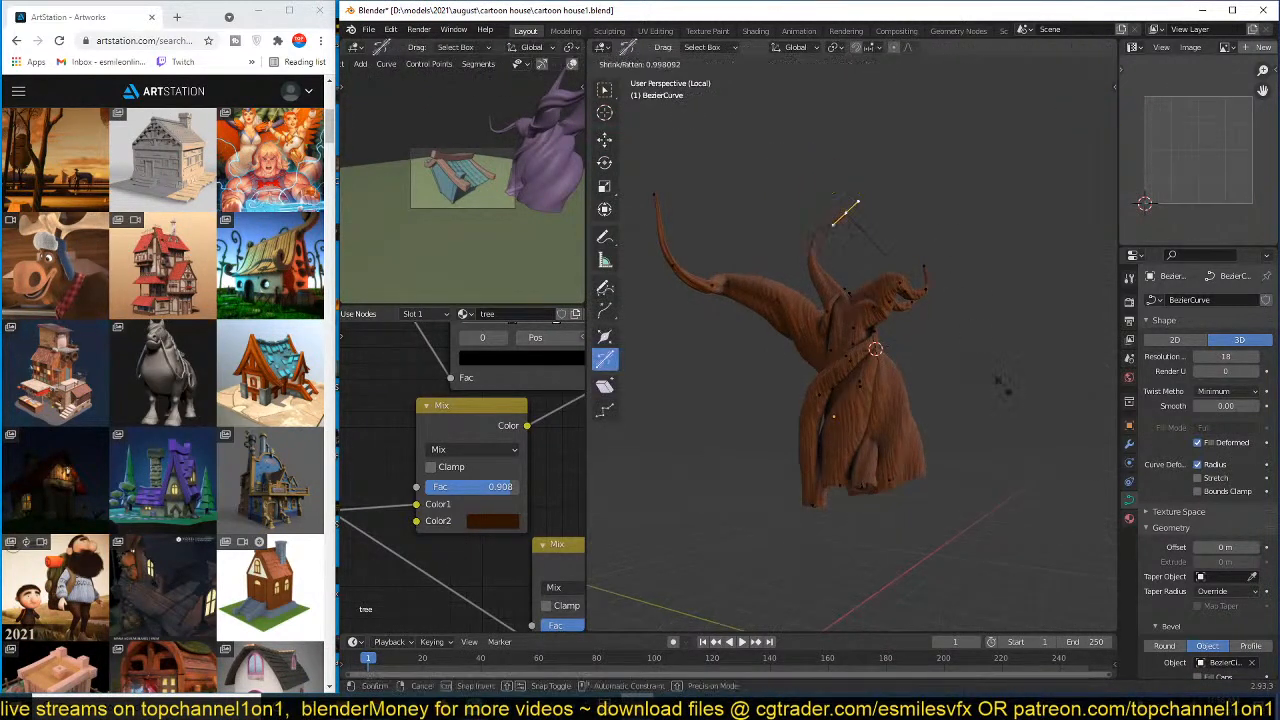
left_click(897, 273)
key("Tab")
middle_click_drag(950, 335, 957, 397)
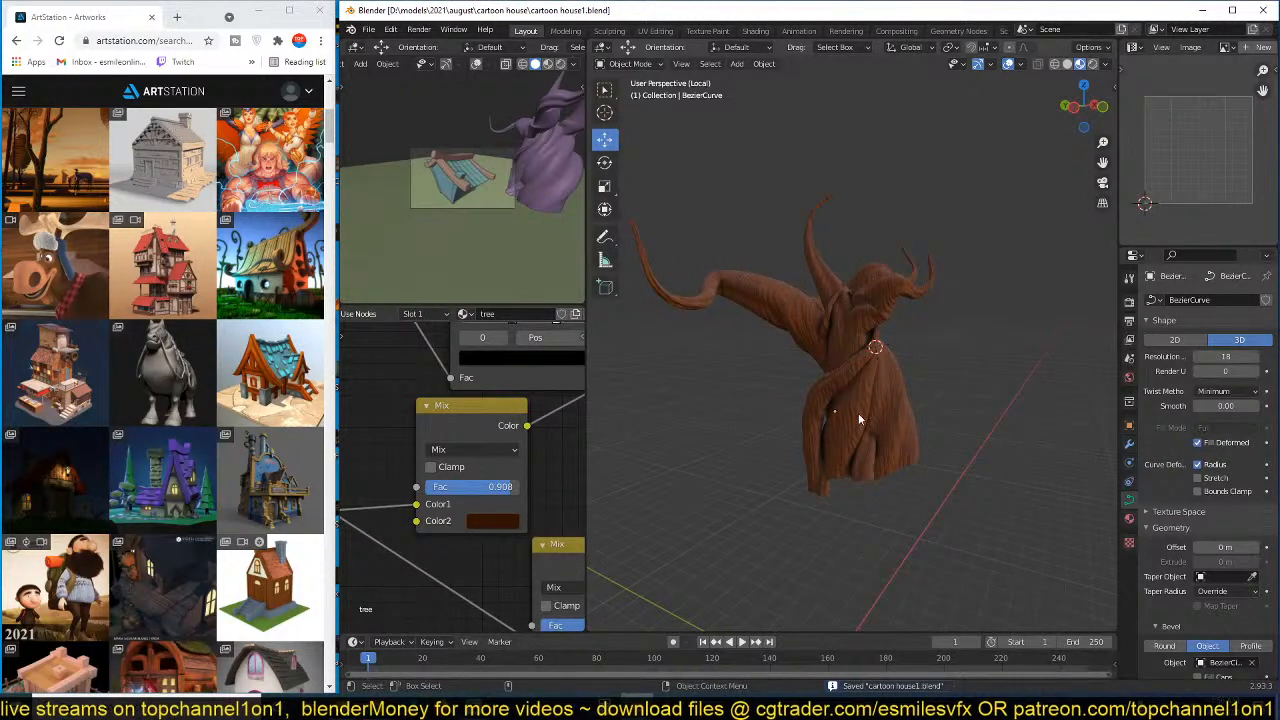
- Extrude the front root's bottom point downward twice, flaring the first extruded point's radius by about 3.65
middle_click_drag(858, 420, 852, 418)
key("Tab")
key("alt+s")
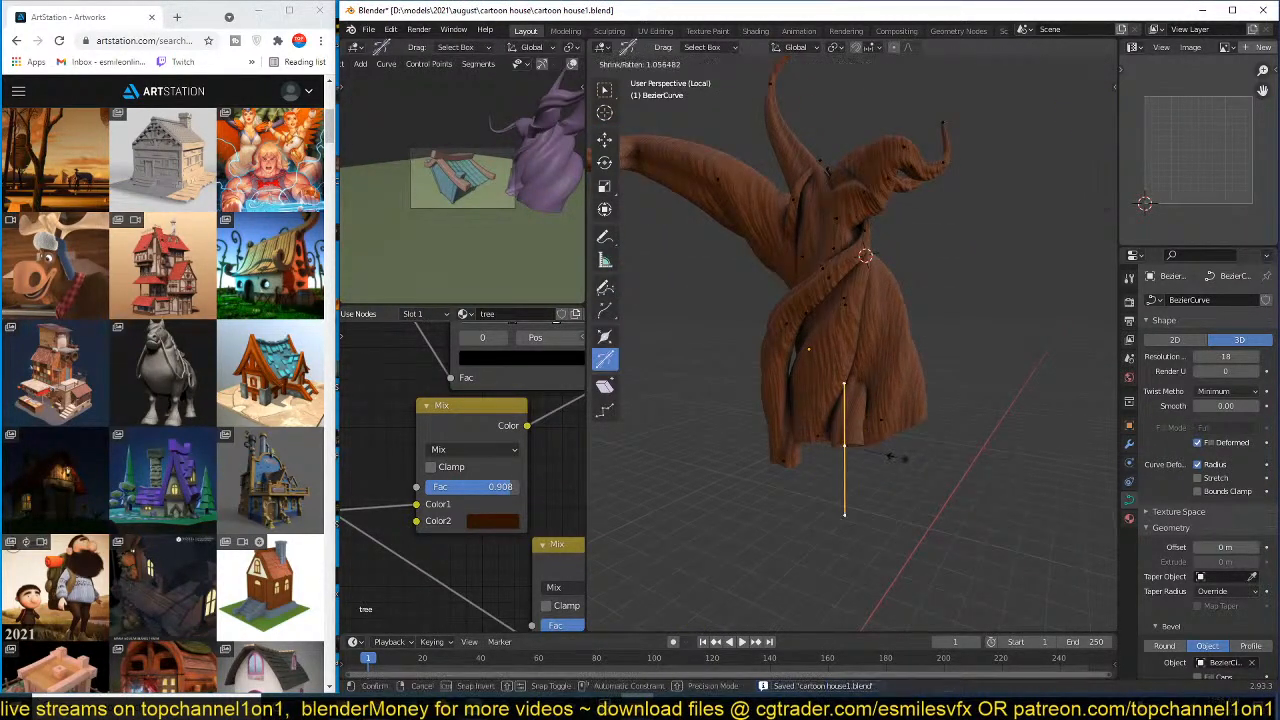
left_click(894, 428)
key("e")
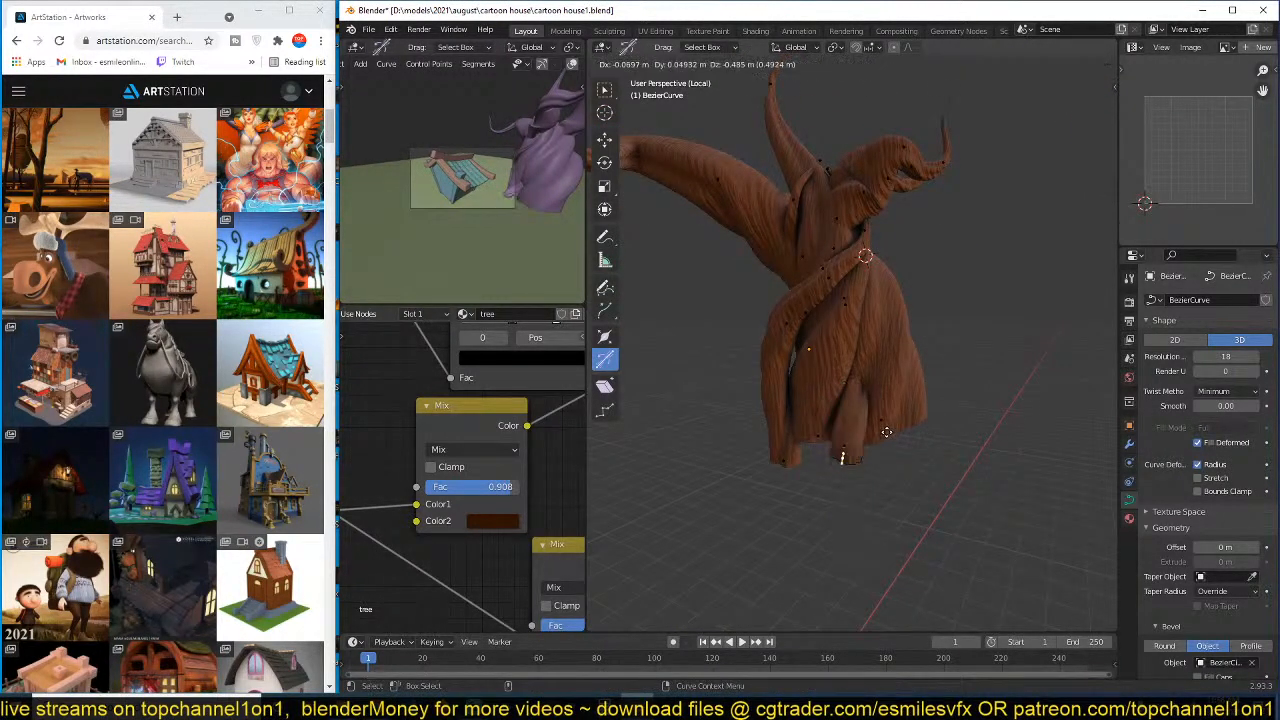
left_click(889, 441)
key("alt+s")
left_click(1035, 446)
key("e")
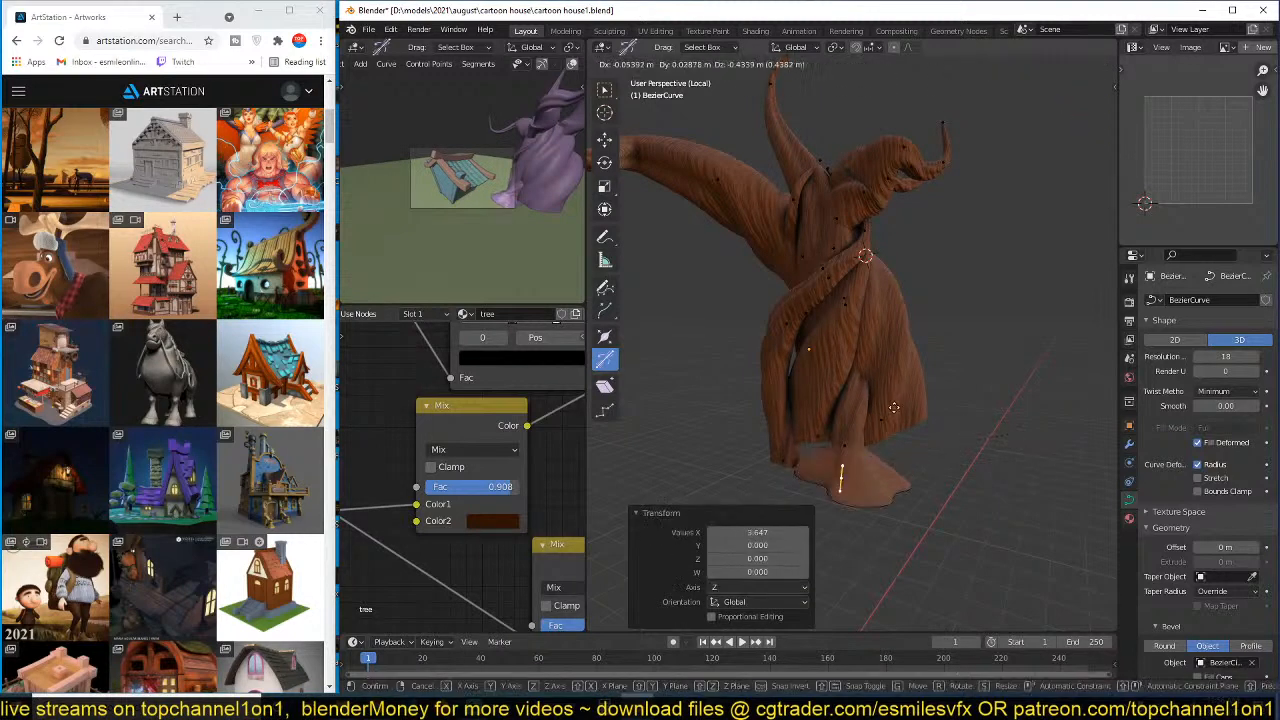
left_click(893, 402)
- Extrude the neighbouring root's bottom point outward by about 2.1 m, enlarge its radius by about 1.39 and save the file
left_click(882, 422)
key("e")
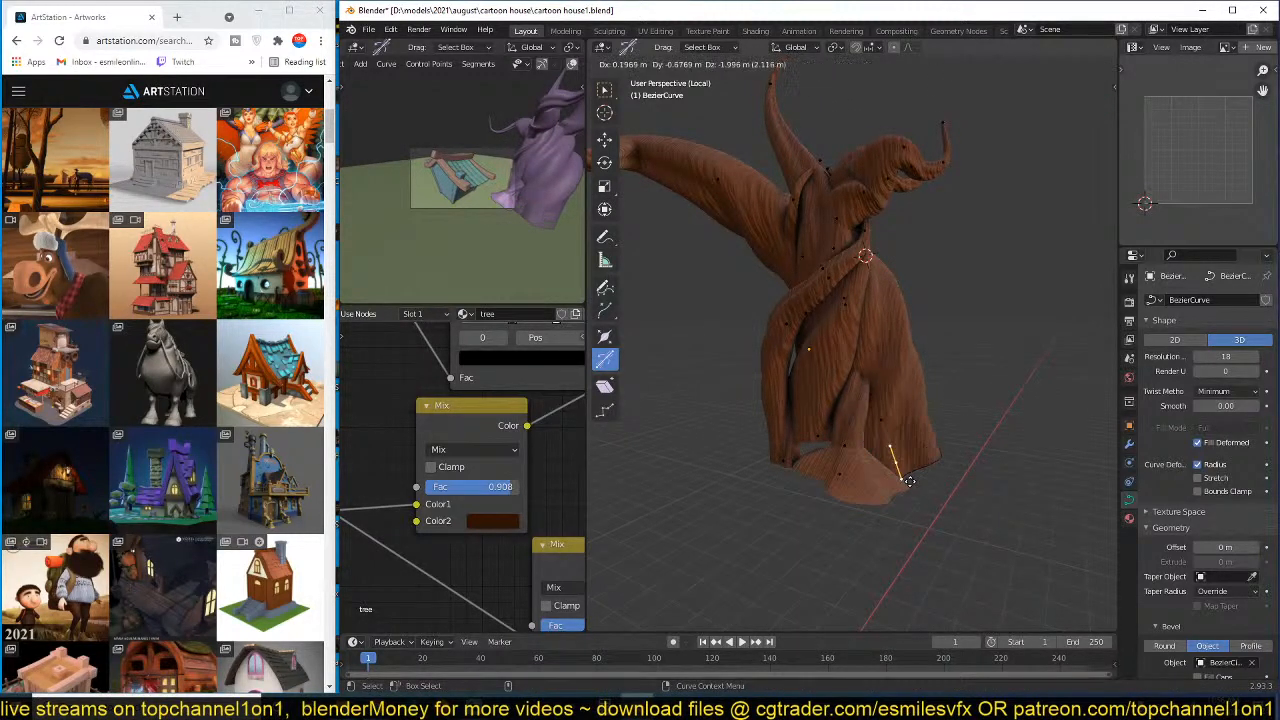
left_click(910, 478)
key("alt+s")
left_click(921, 488)
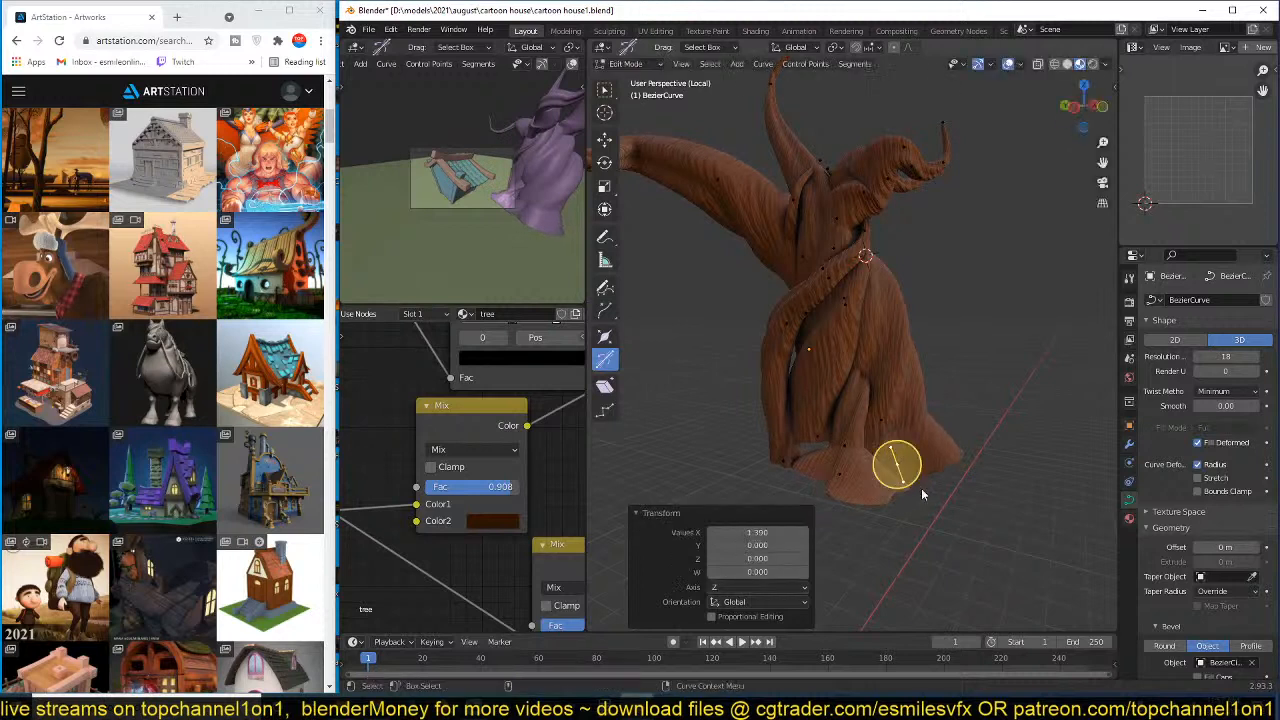
key("Tab")
key("ctrl+s")
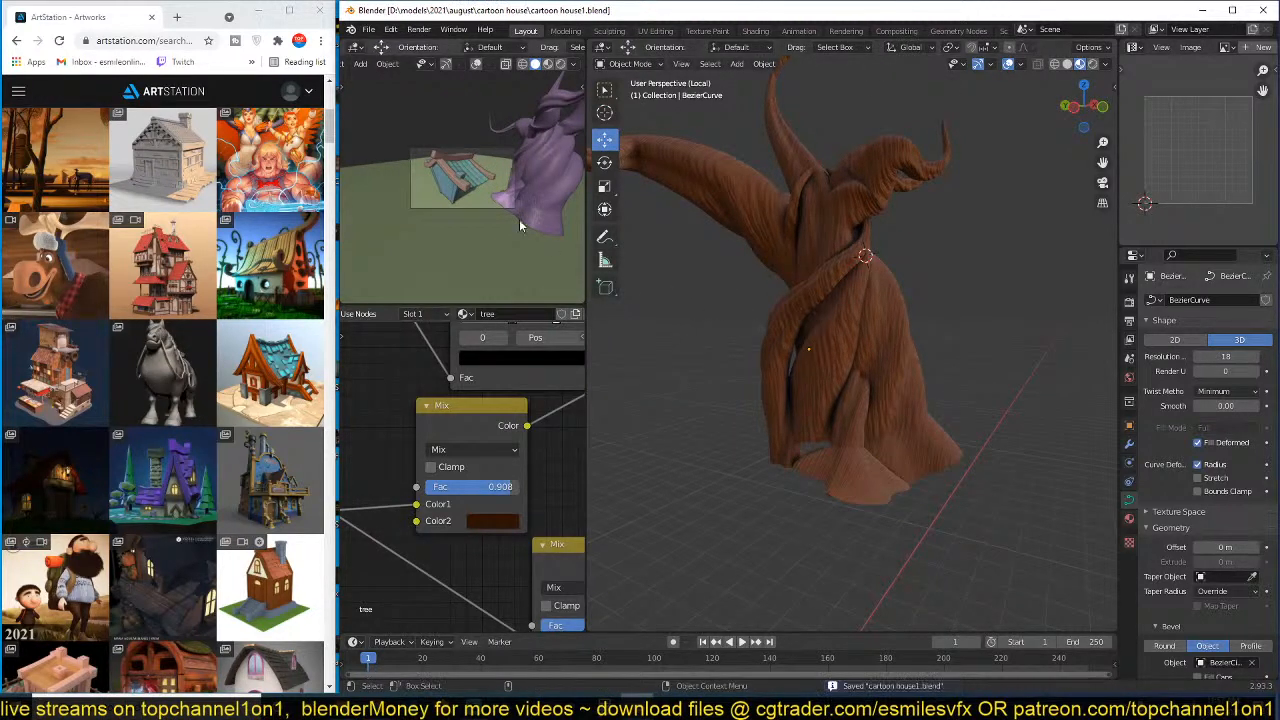
- Display the small viewport in Rendered shading to preview the house and tree
left_click(549, 64)
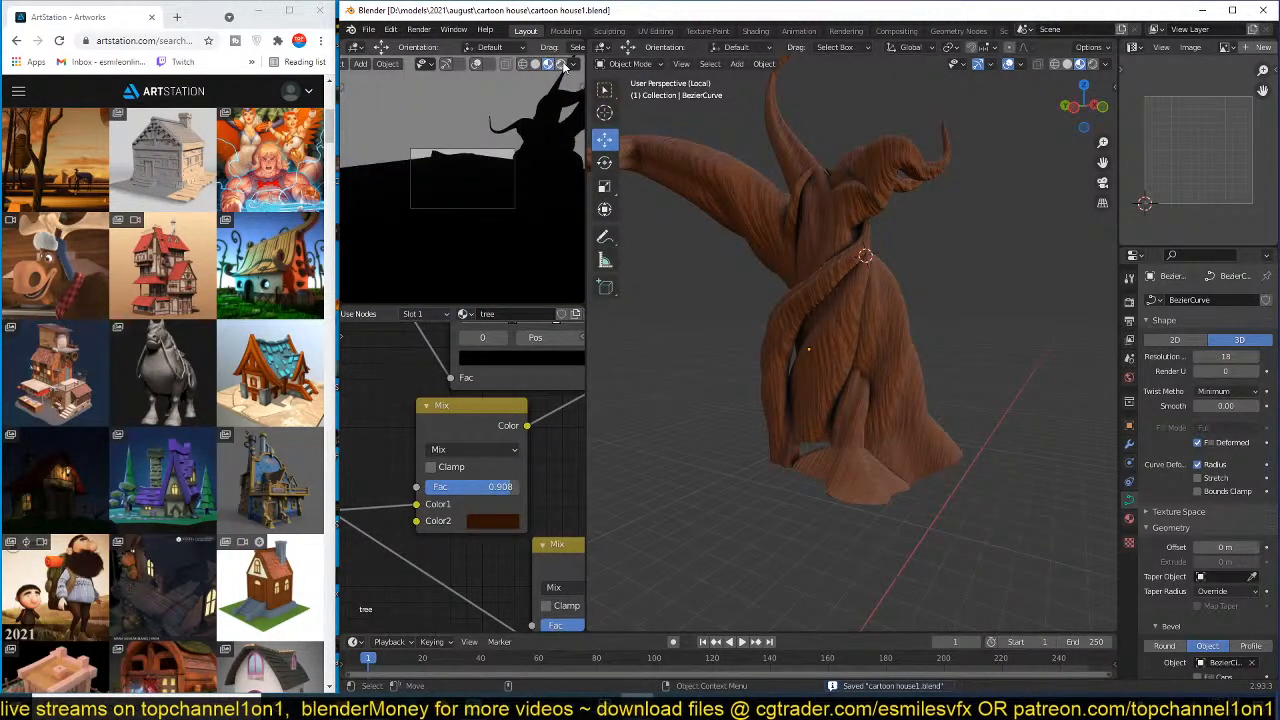
middle_click_drag(523, 150, 508, 128)
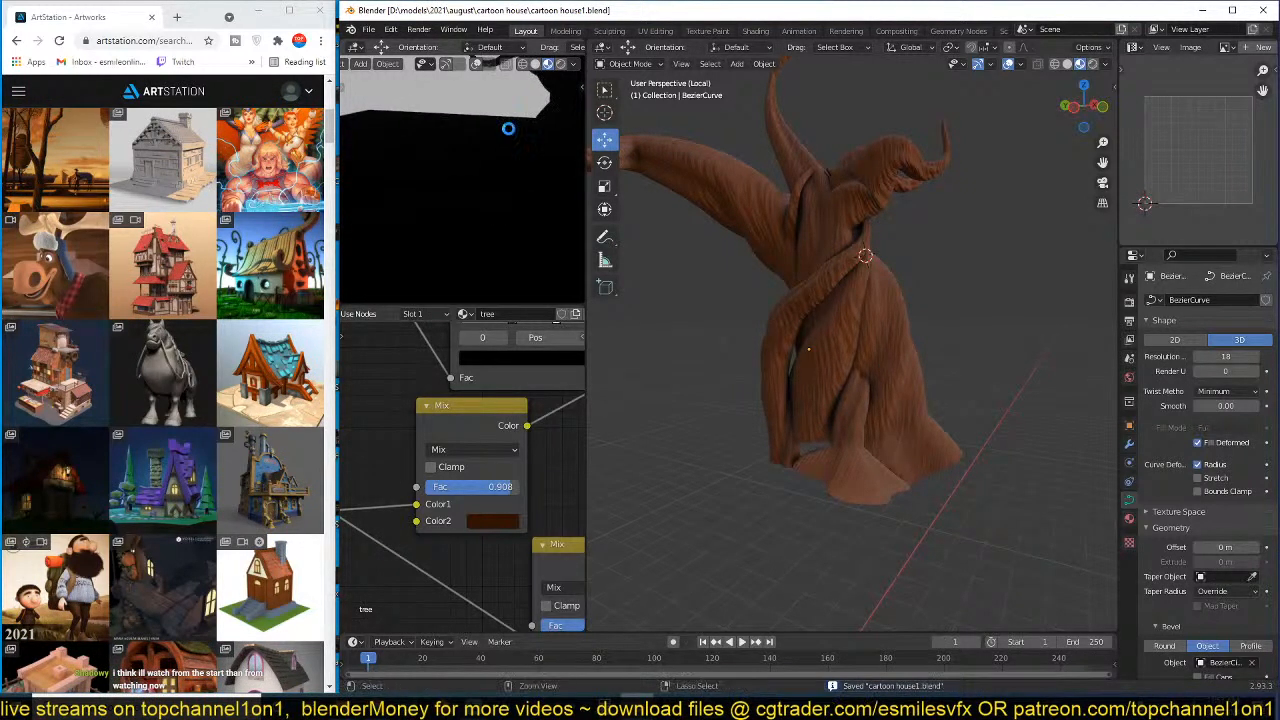
left_click(535, 64)
left_click(560, 64)
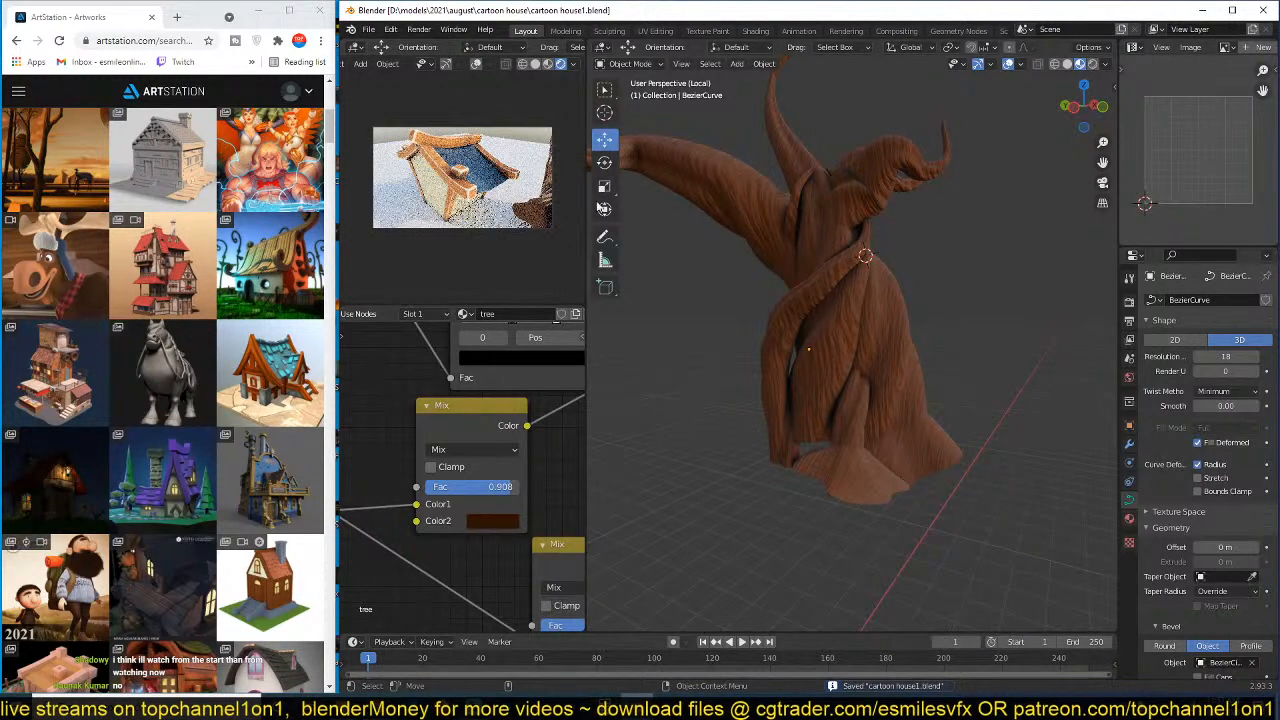
- Switch the large viewport to the camera view, save the file and frame the tree beside the camera border
key("KP_0")
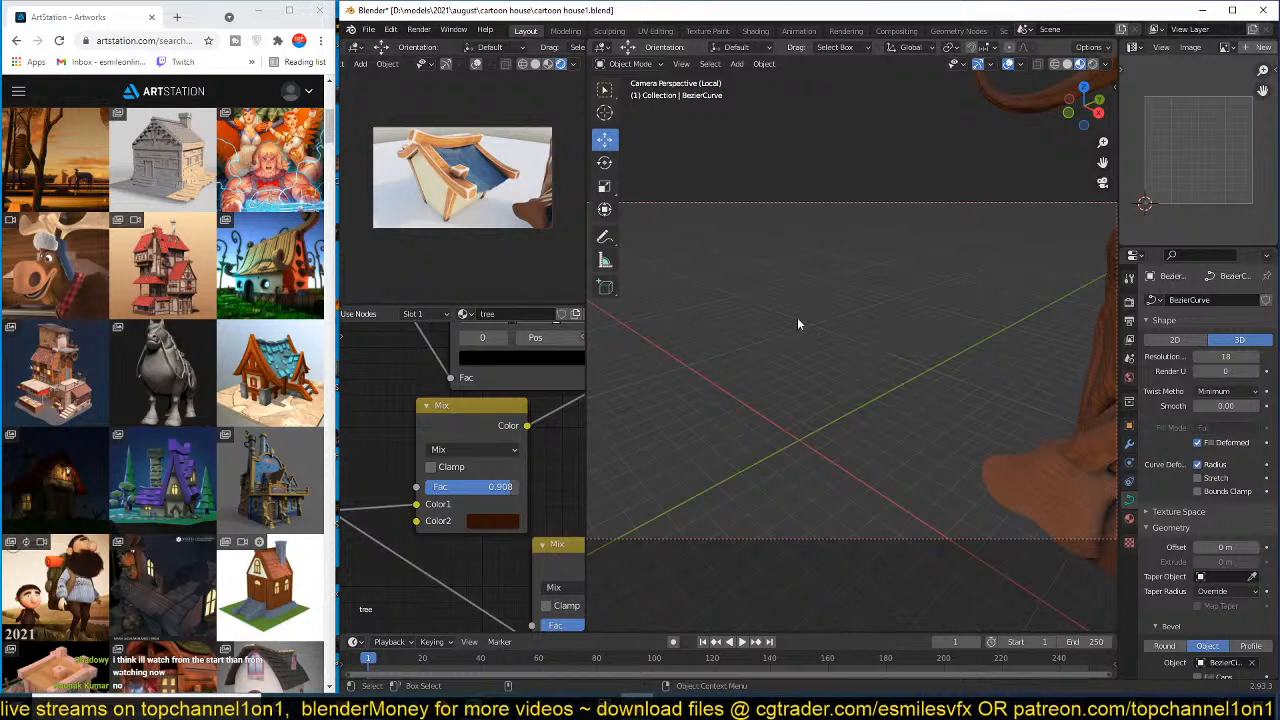
key("ctrl+s")
middle_click_drag(797, 320, 740, 295, "shift")
scroll(843, 331, "down", 2)
middle_click_drag(999, 326, 909, 289, "shift")
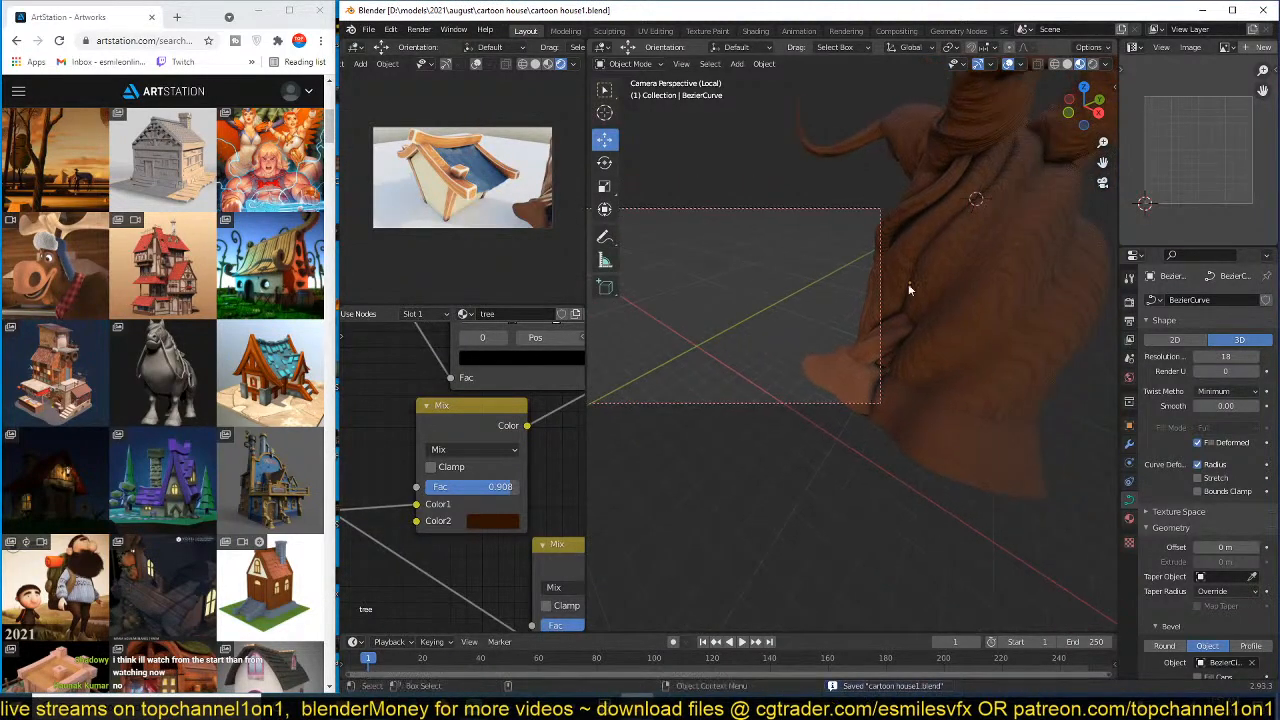
- Scale the tree to about 0.83 of its size and show the whole scene in solid shading outside local view
left_click(908, 283)
key("s")
left_click(1013, 297)
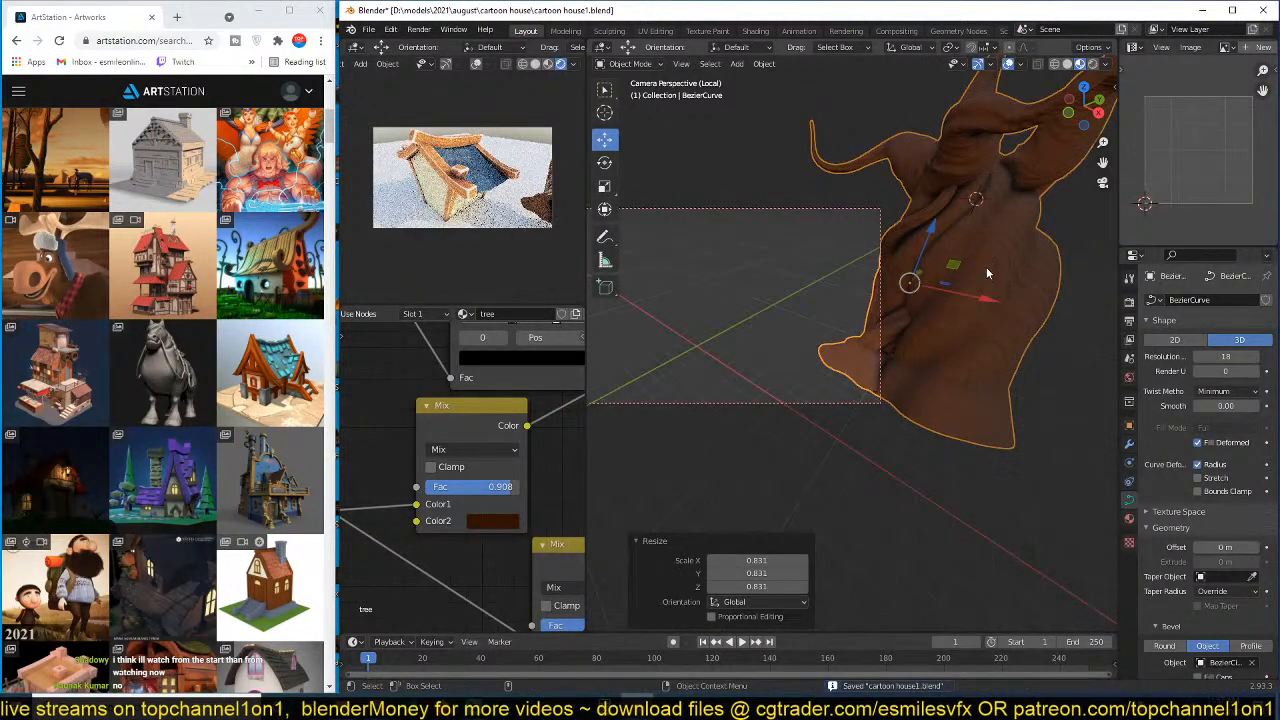
key("z")
left_click(1018, 272)
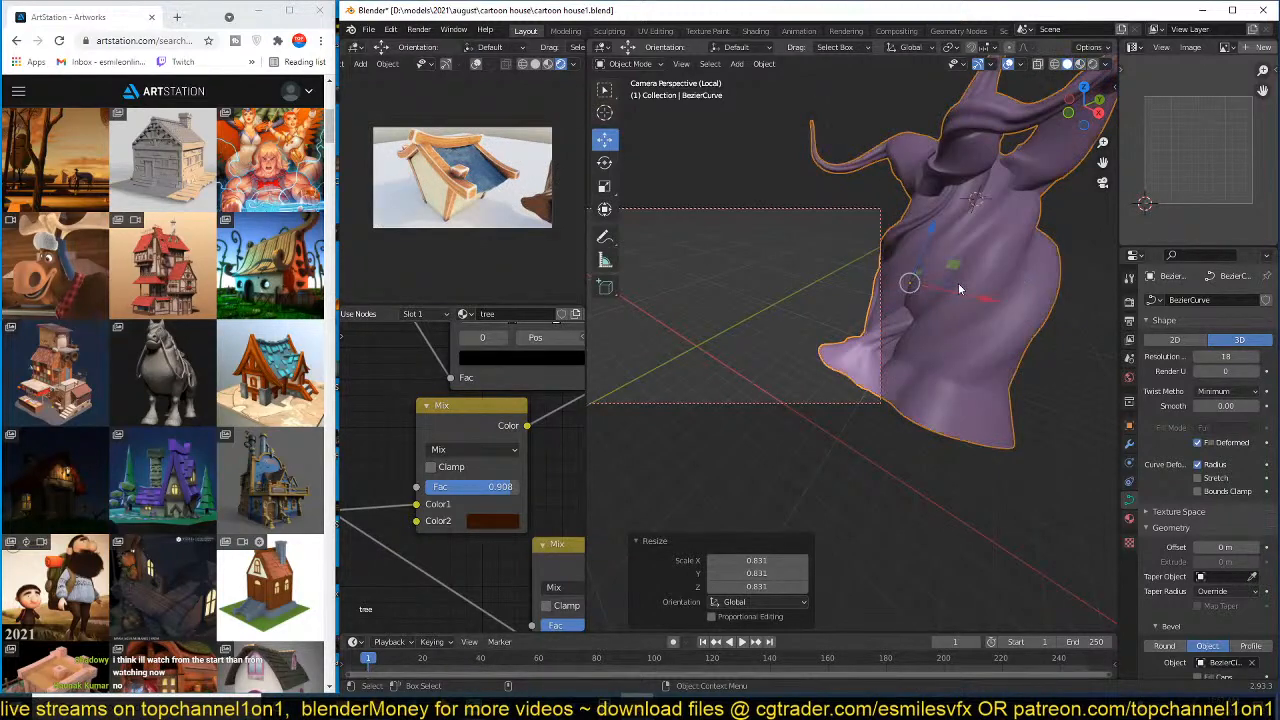
key("/")
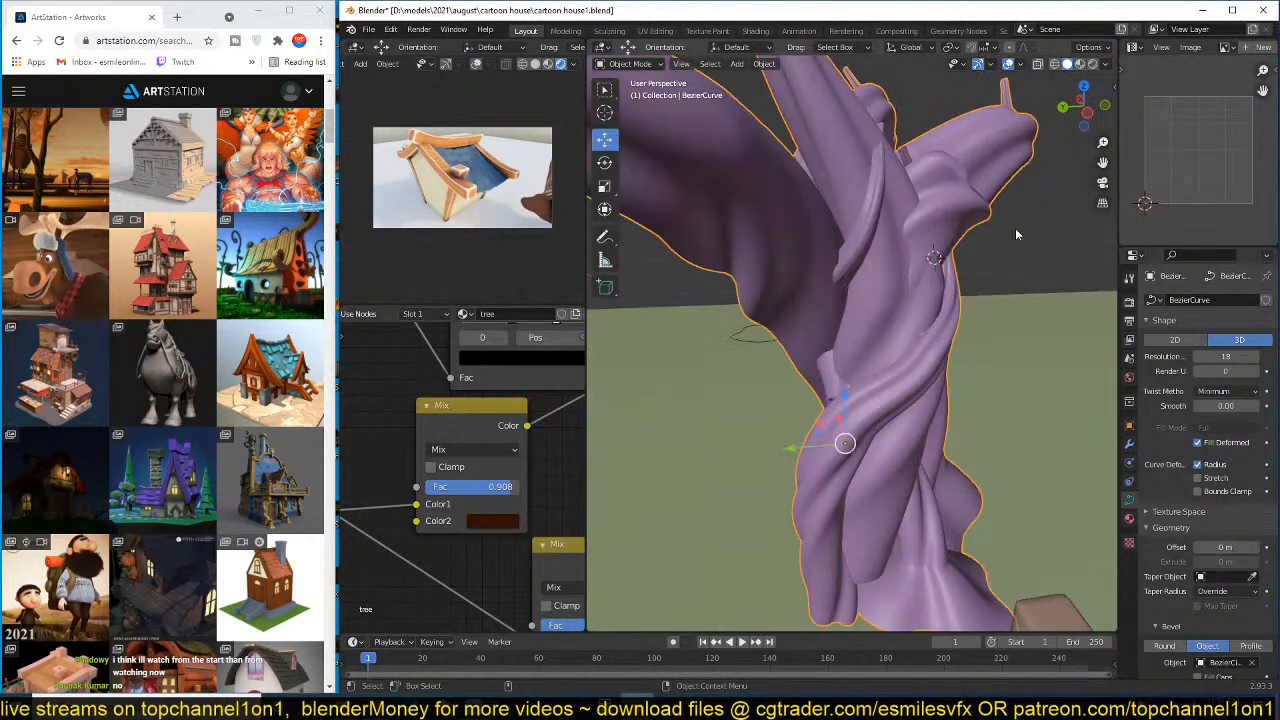
- Move the tree down about 2.53 m along the Z axis towards the ground plane
scroll(990, 246, "down", 5)
middle_click_drag(966, 259, 815, 241)
key("g")
key("z")
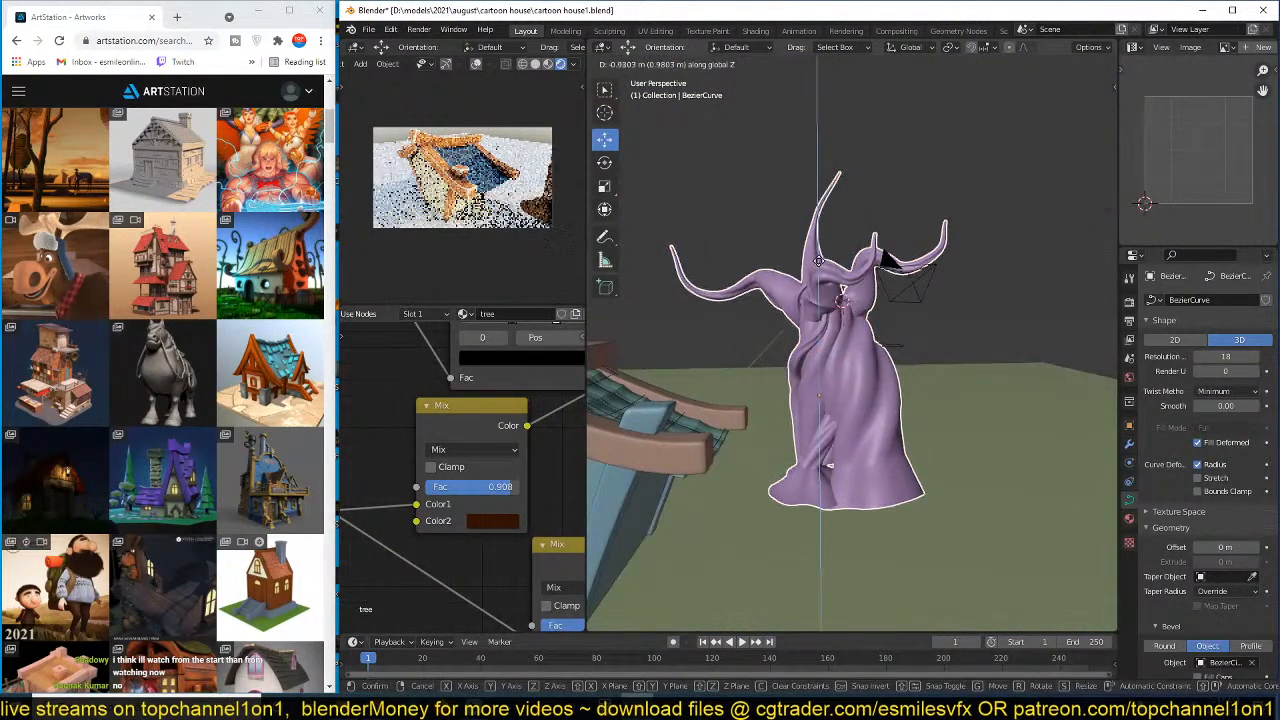
left_click(817, 289)
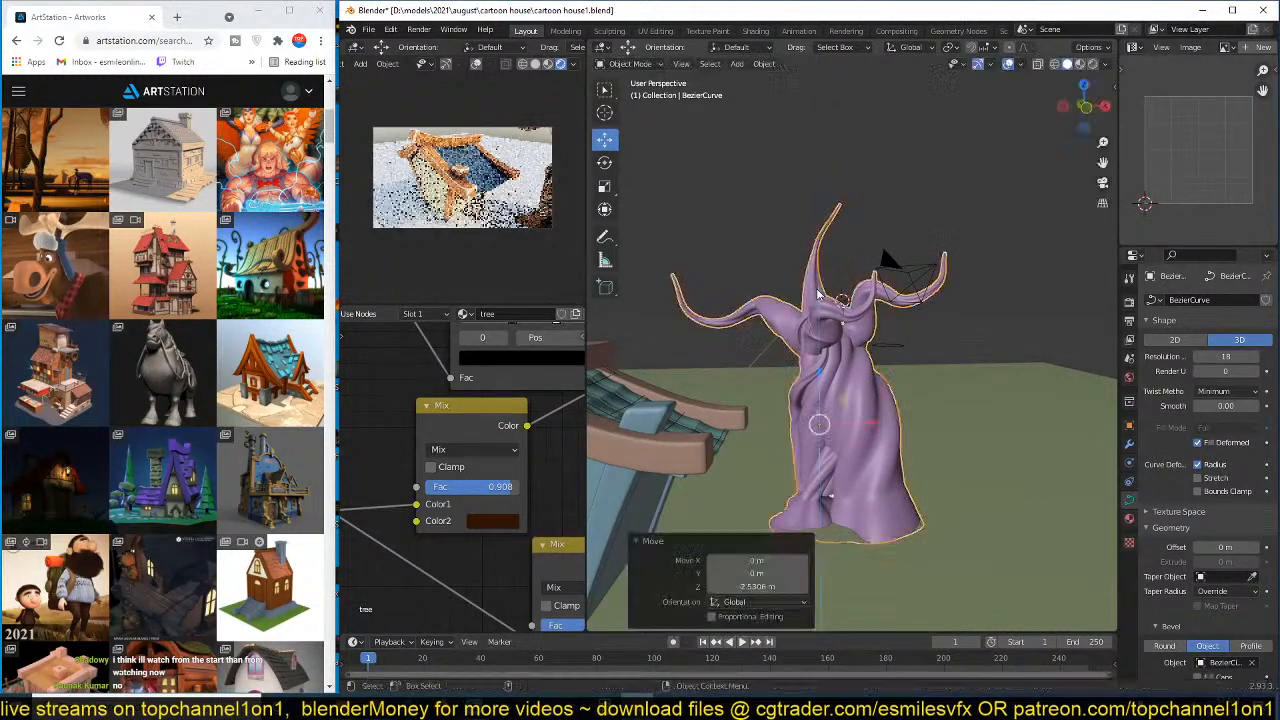
- Duplicate the tree to the opposite side of the house, rotate the copy 20° in top view and save the file
key("KP_7")
key("shift+d")
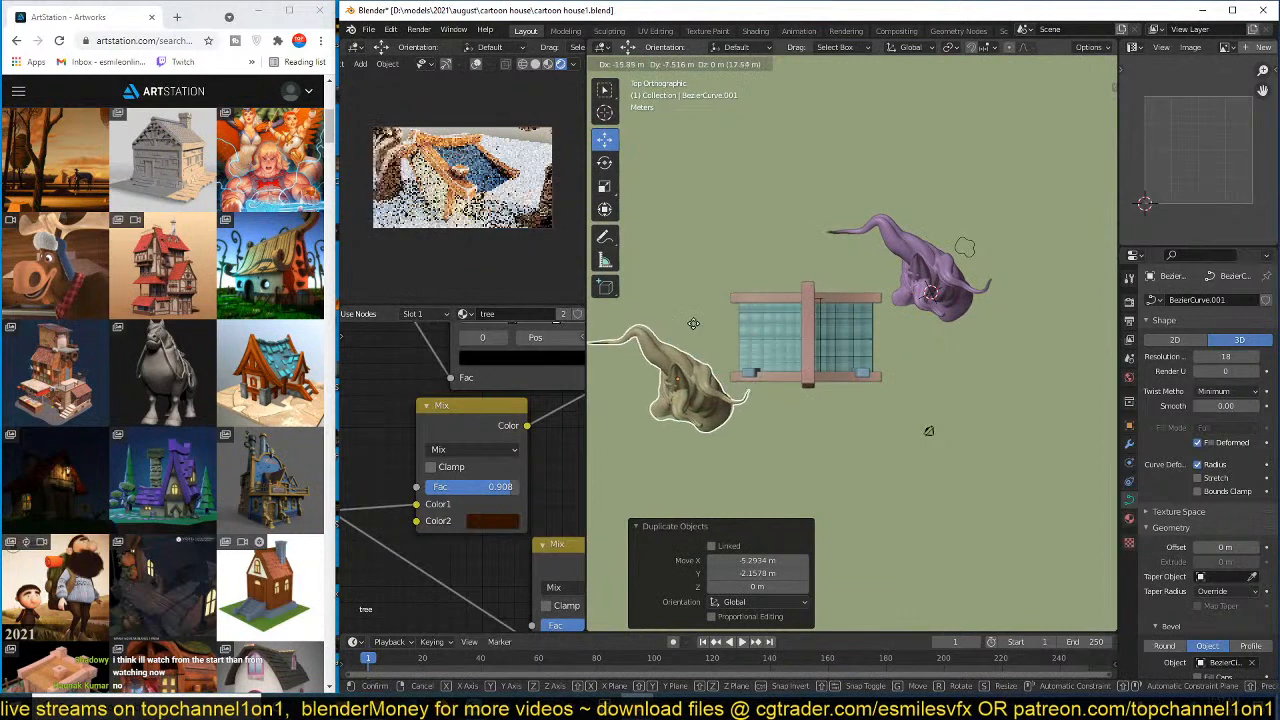
left_click(682, 324)
key("r")
left_click(830, 337)
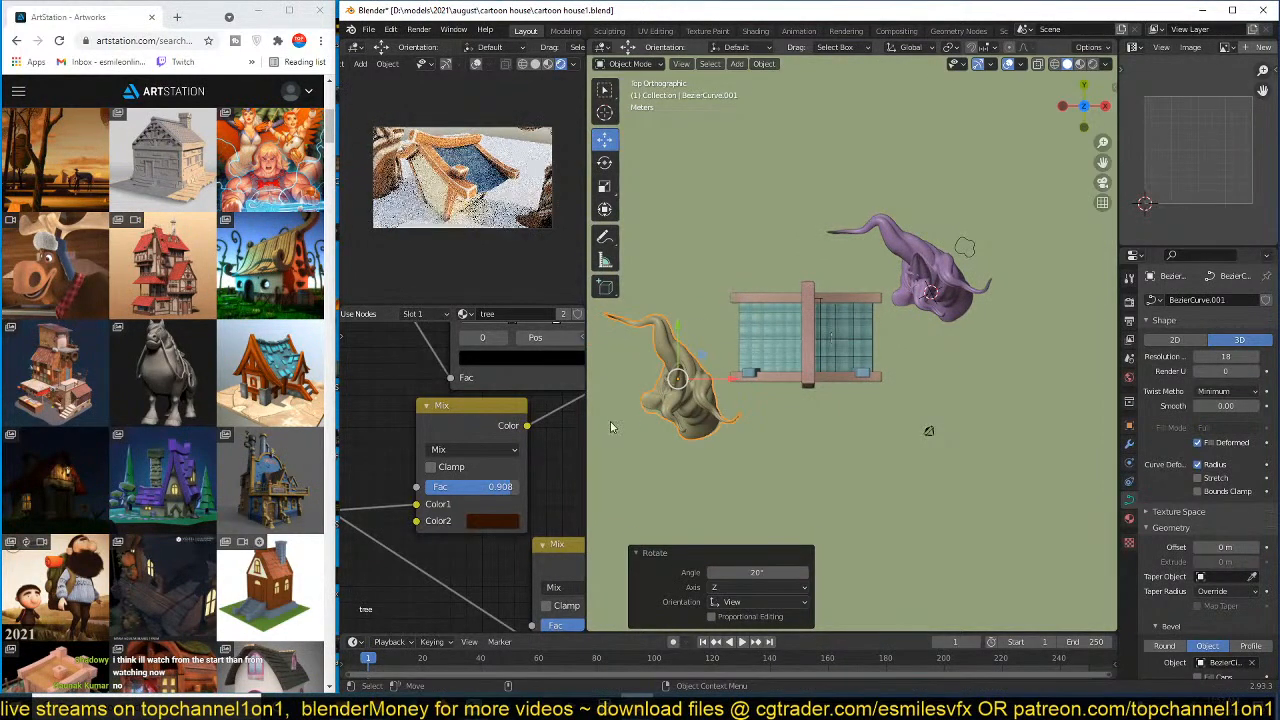
scroll(525, 475, "down", 1)
key("ctrl+s")
- Preview the Power and adjoining ColorRamp nodes of the tree material on the trees
scroll(535, 345, "down", 3)
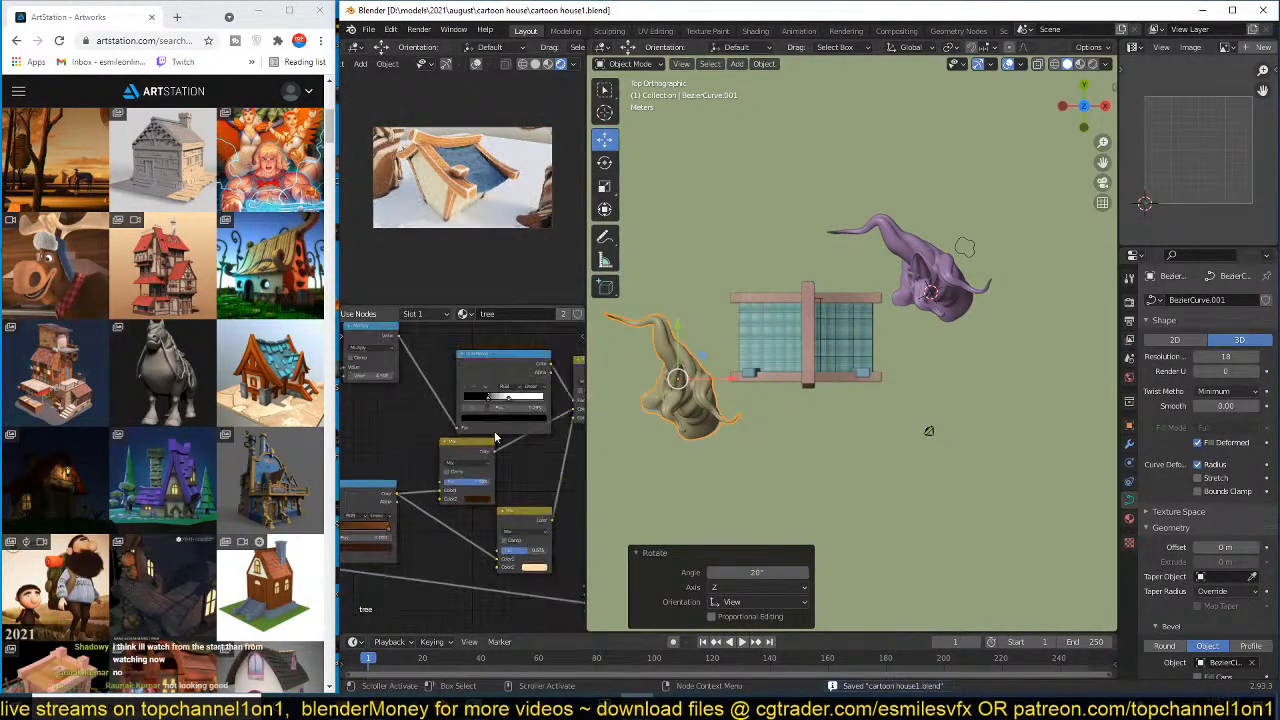
scroll(545, 375, "up", 4)
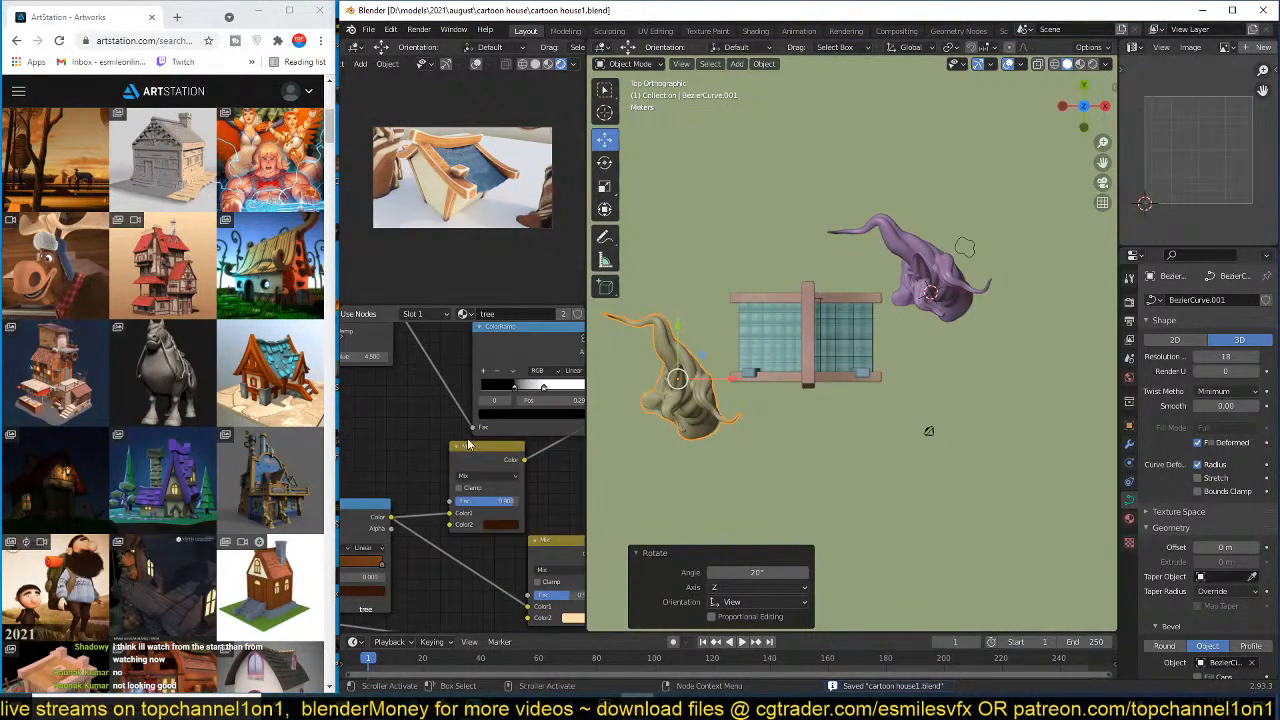
middle_click_drag(760, 420, 828, 262)
mouse_move(515, 197)
middle_mouse_down()
mouse_move(540, 197)
mouse_move(481, 195)
mouse_move(526, 175)
middle_mouse_up()
scroll(494, 416, "down", 3)
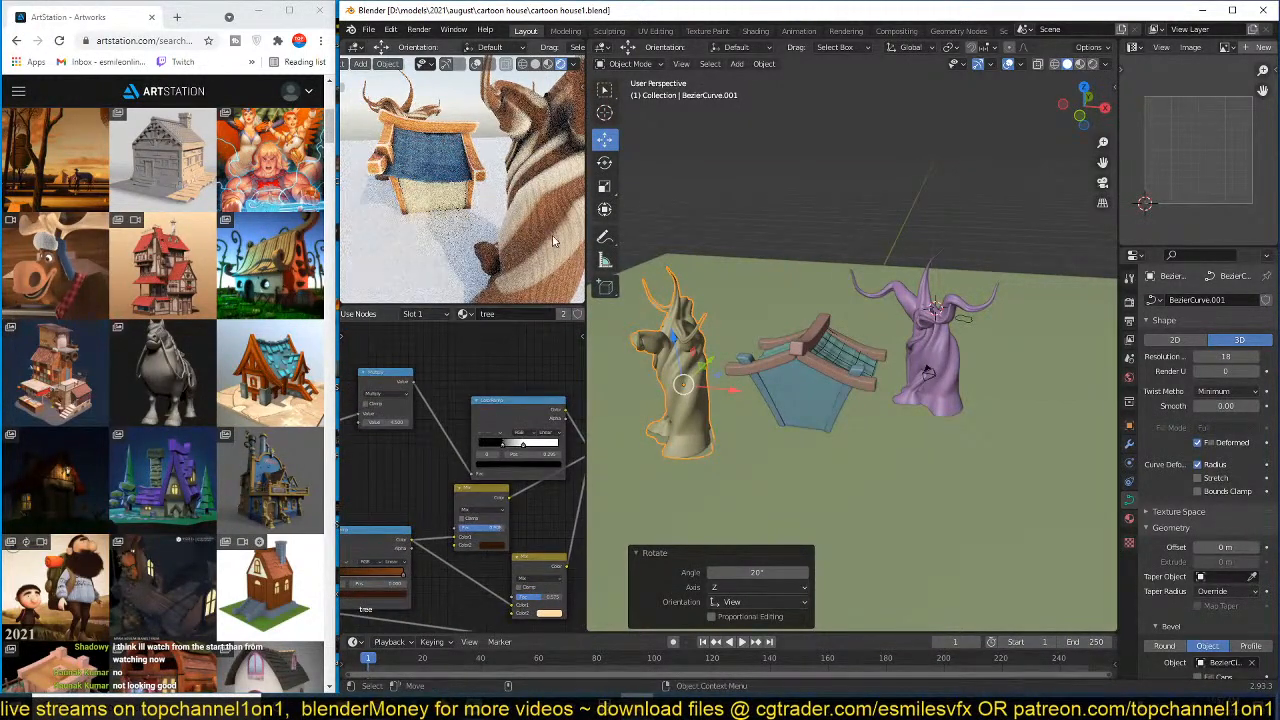
middle_click_drag(428, 456, 500, 449)
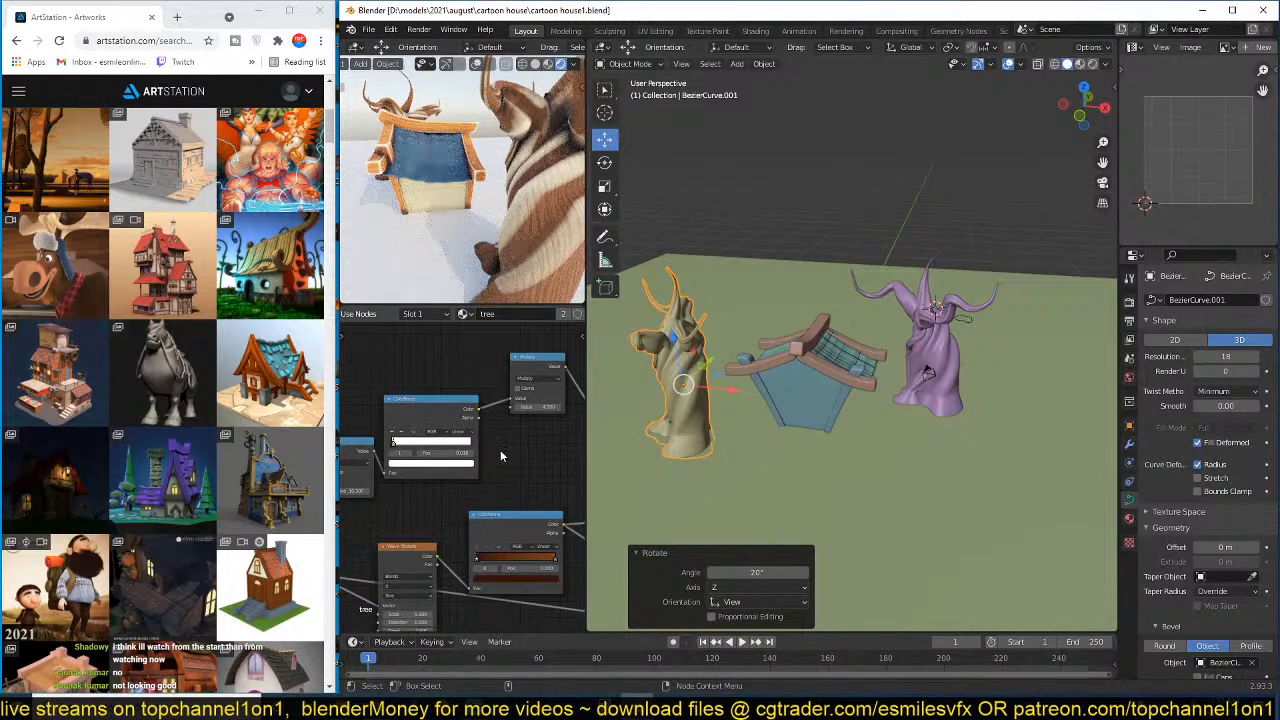
middle_click_drag(447, 401, 549, 393)
scroll(512, 440, "up", 3)
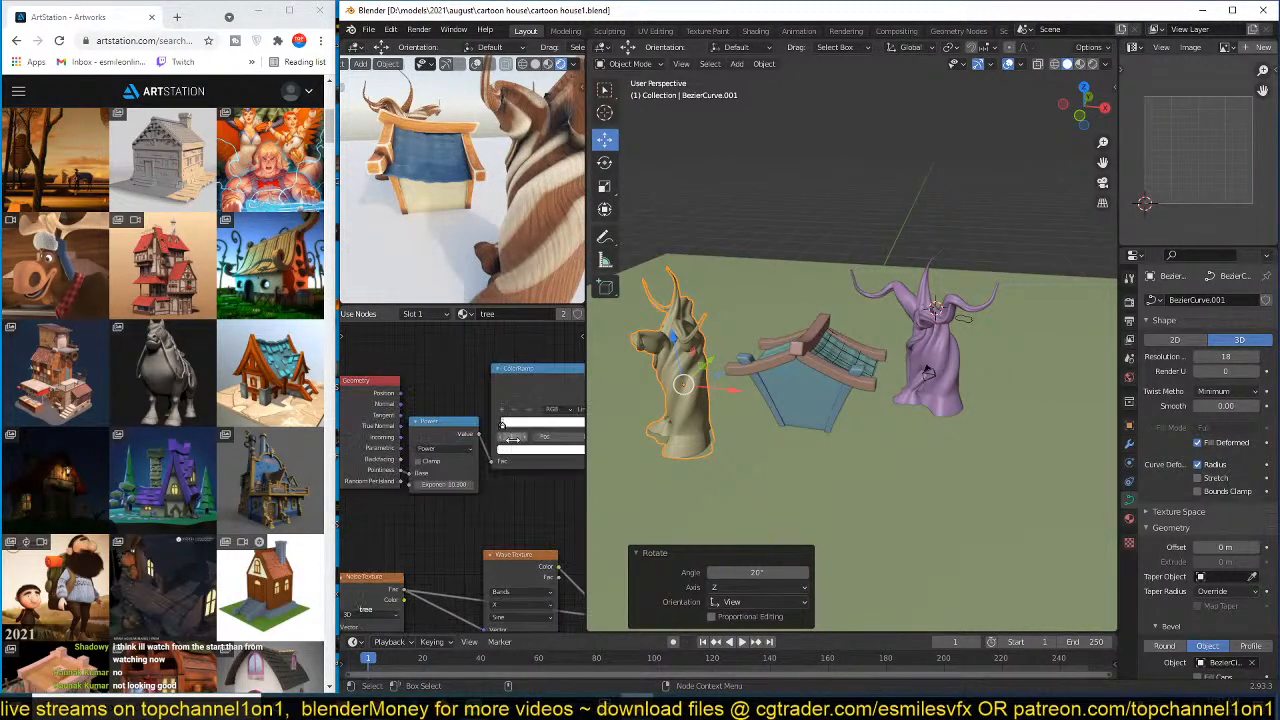
left_click(454, 436, "ctrl+shift")
left_click(546, 404, "ctrl+shift")
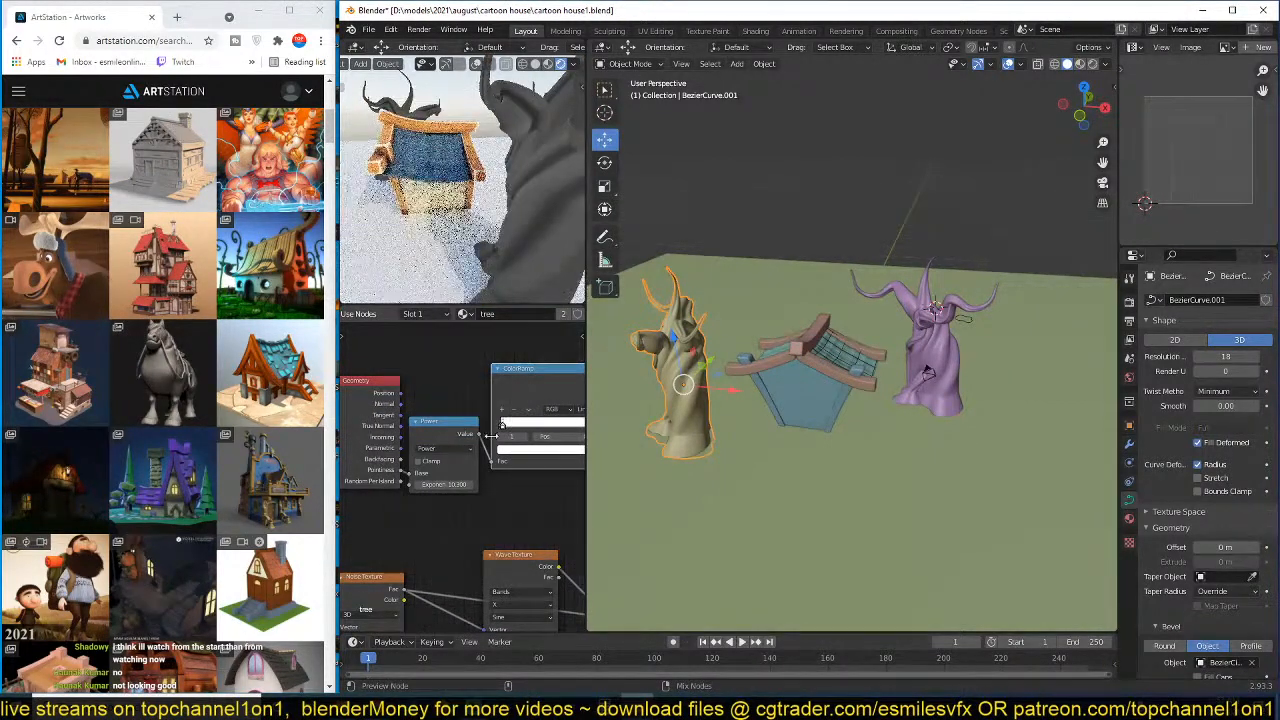
- Preview the Multiply math node of the tree material and lower its value to darken the mask
middle_click_drag(526, 450, 416, 467)
scroll(516, 440, "up", 1)
middle_click_drag(516, 438, 475, 455)
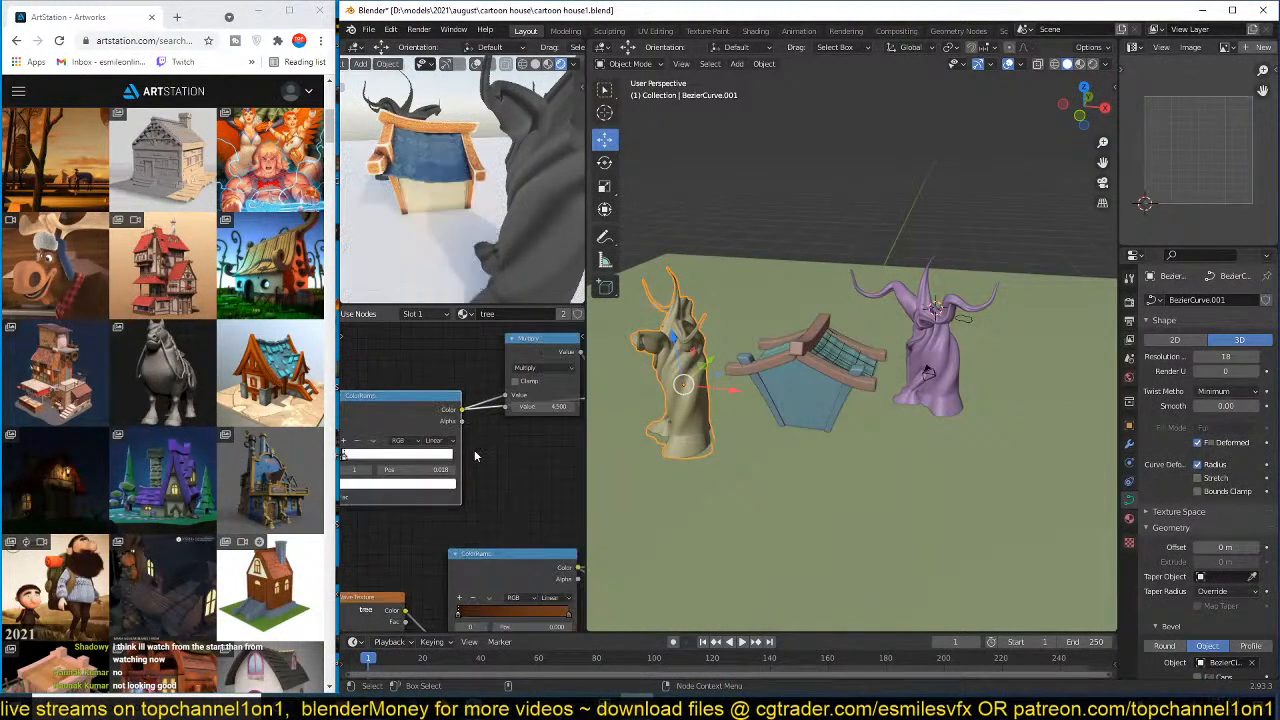
middle_click_drag(517, 386, 441, 437)
left_click(491, 405, "ctrl+shift")
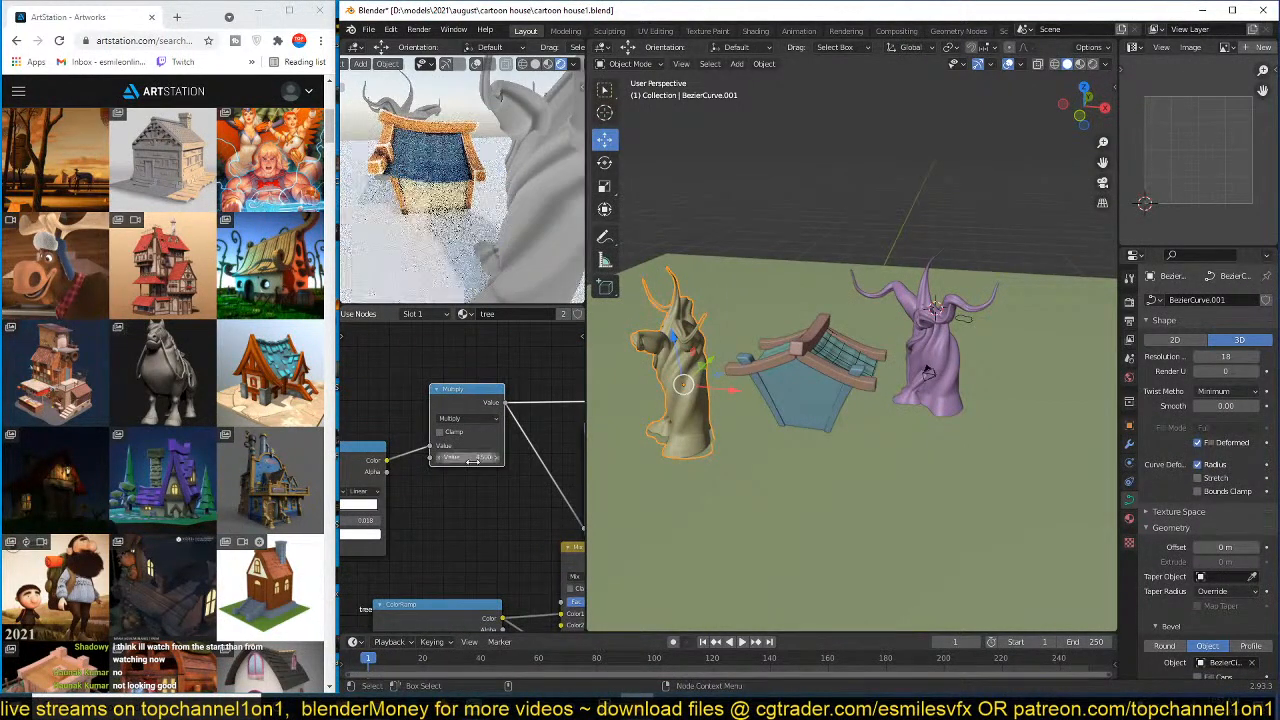
left_click_drag(471, 456, 511, 456)
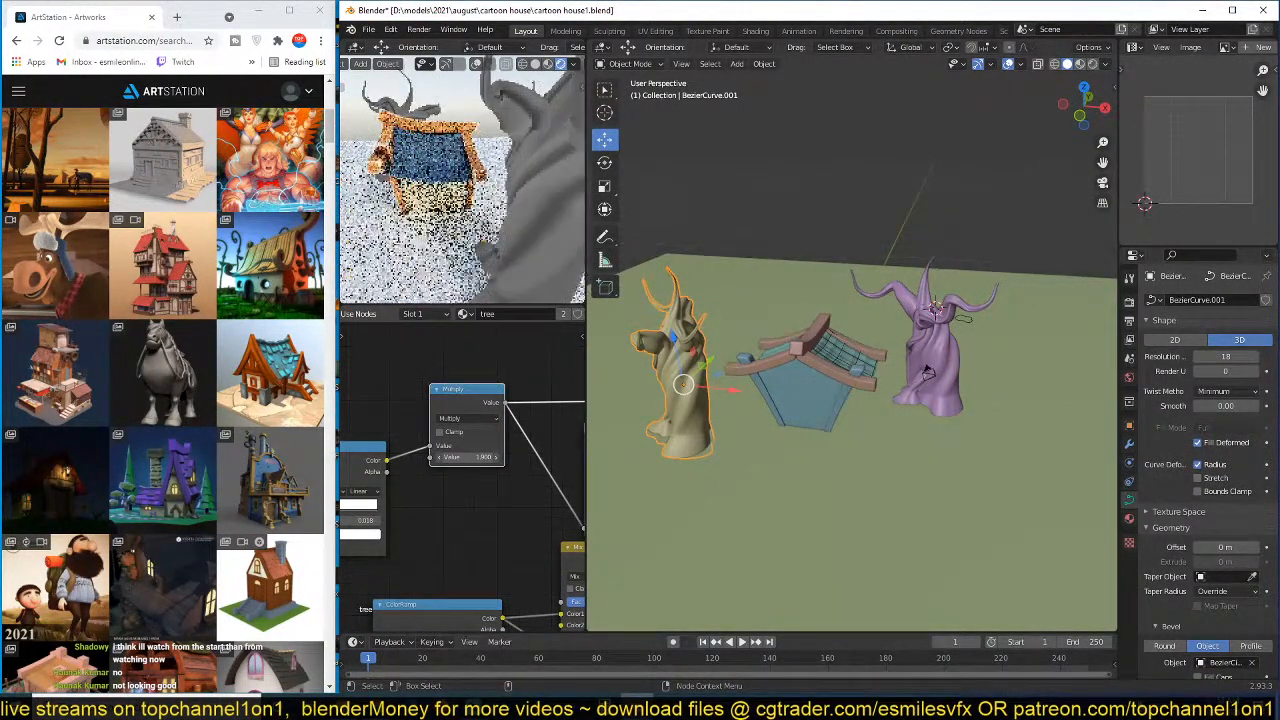
- Spread the mask ColorRamp's stops, moving the white one to about 0.836, and preview the following Mix and Multiply colour nodes
scroll(508, 514, "down", 4)
middle_click_drag(508, 508, 440, 468)
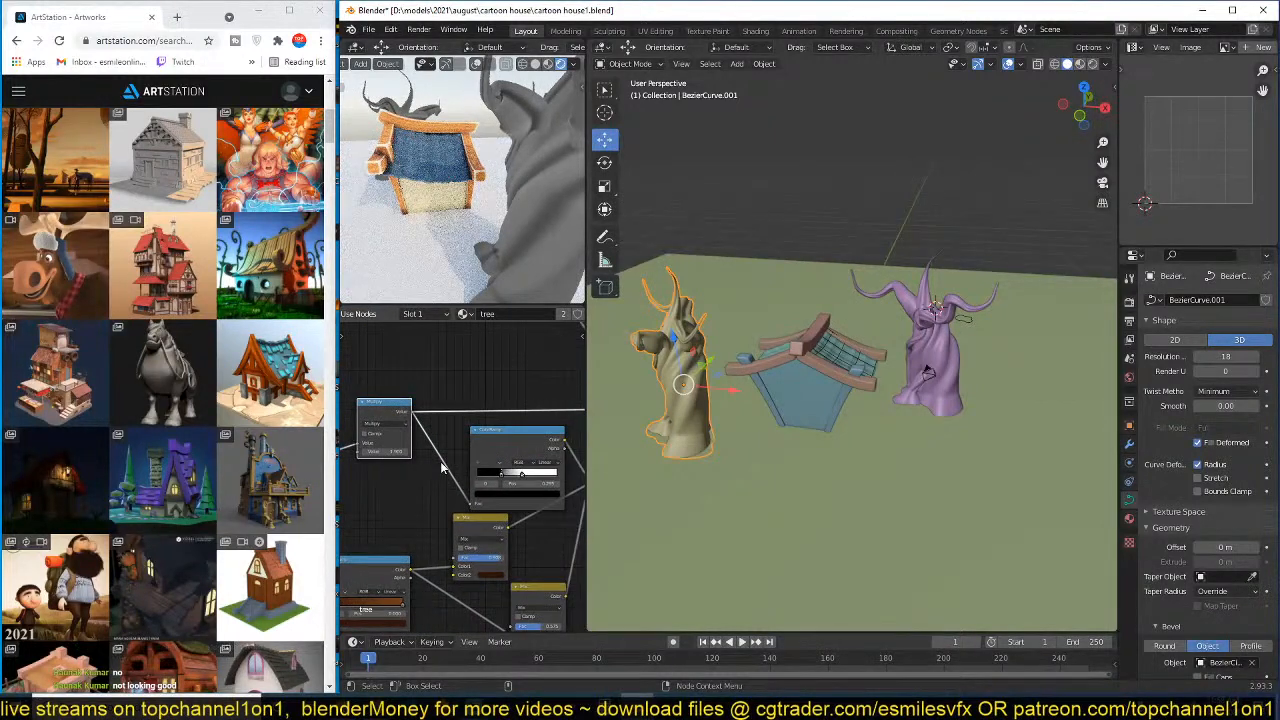
left_click(518, 478, "ctrl+shift")
left_click_drag(500, 480, 546, 475)
middle_click_drag(547, 478, 476, 434)
left_click(495, 403, "ctrl+shift")
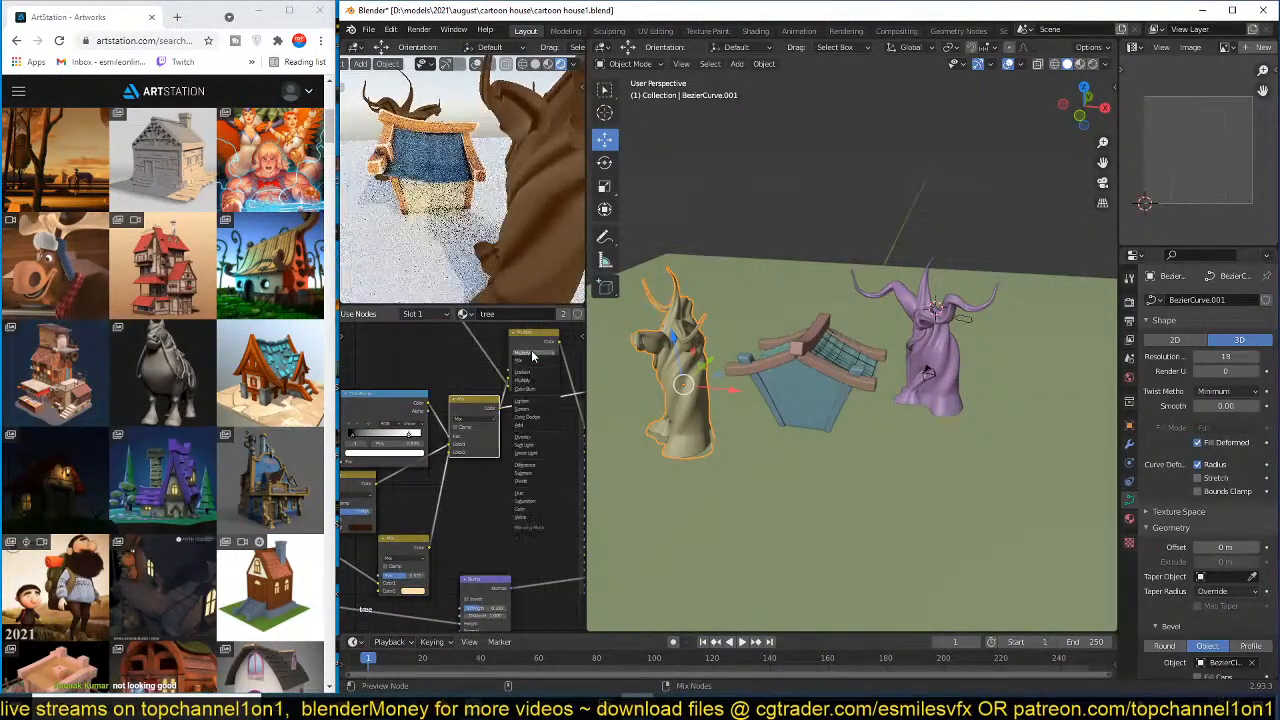
left_click(537, 344, "ctrl+shift")
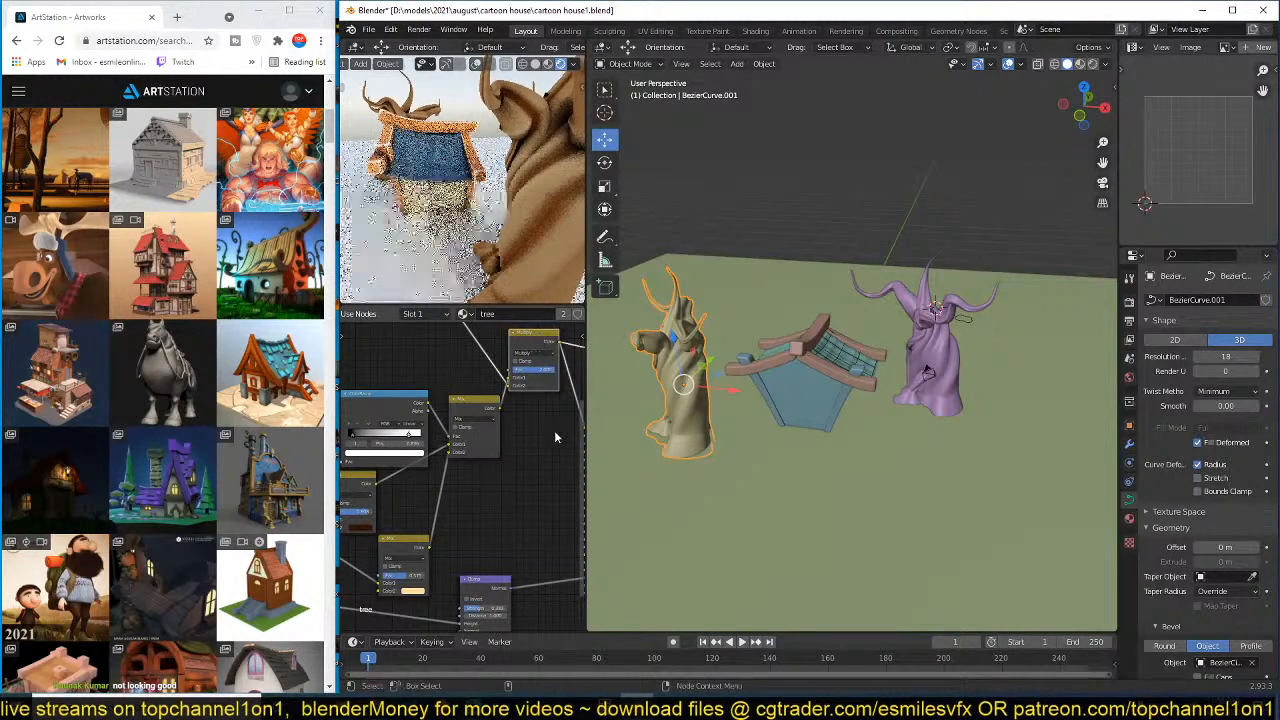
- Lower the factor of the Mix node with the cream colour to about 0.067
scroll(508, 446, "up", 1)
middle_click_drag(508, 446, 559, 420)
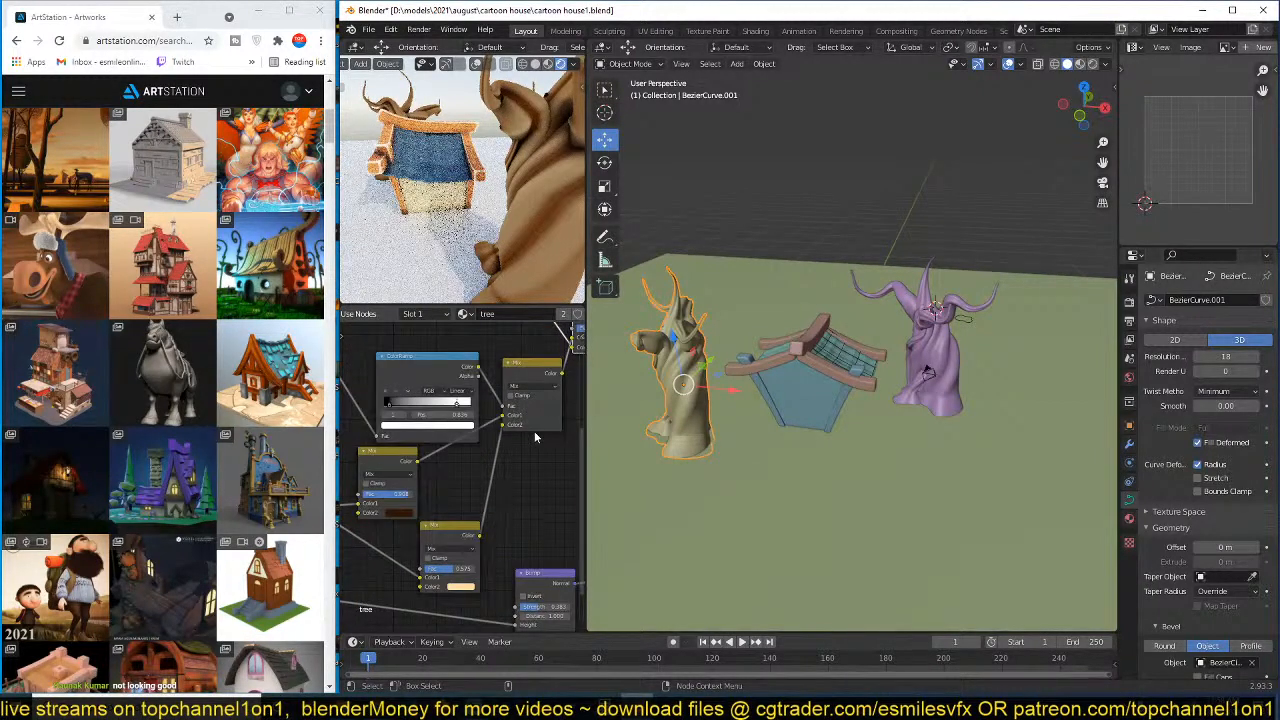
scroll(534, 431, "up", 1)
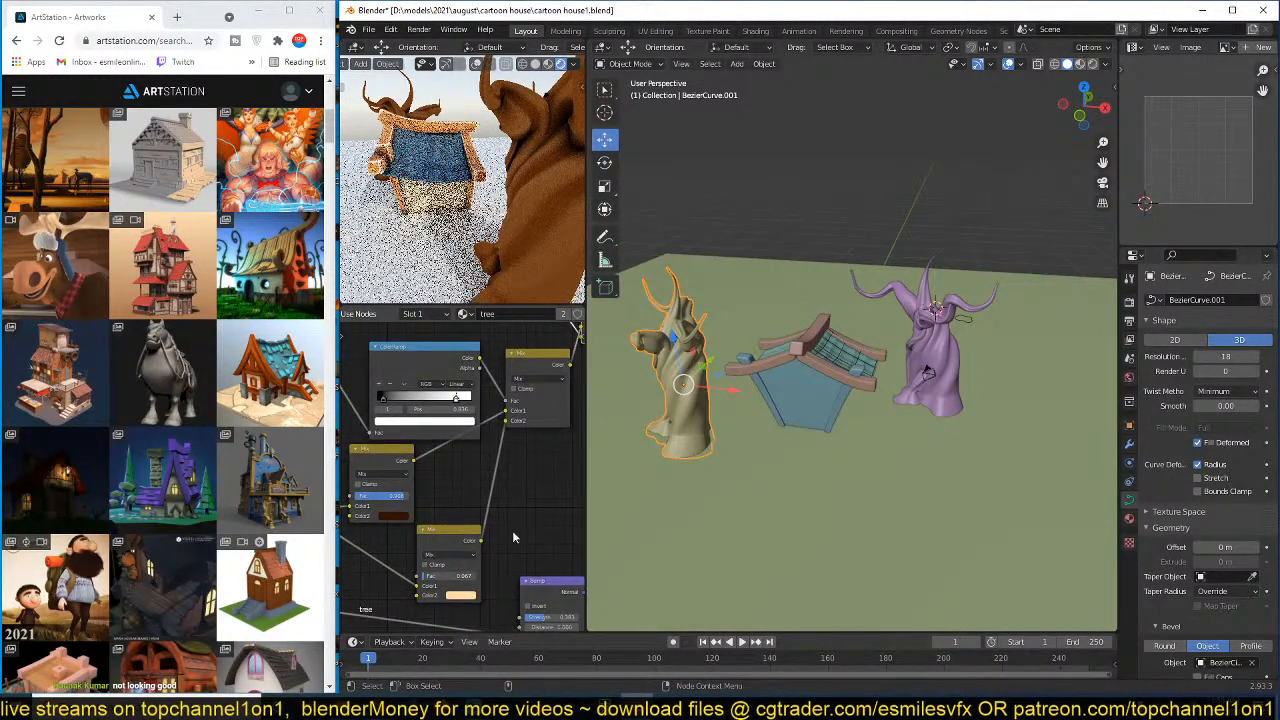
- Save the file, output the Principled BSDF shader again and return the small rendered viewport to the camera view
scroll(513, 537, "down", 2)
middle_click_drag(513, 537, 403, 496)
key("ctrl+s")
left_click(507, 394, "ctrl+shift")
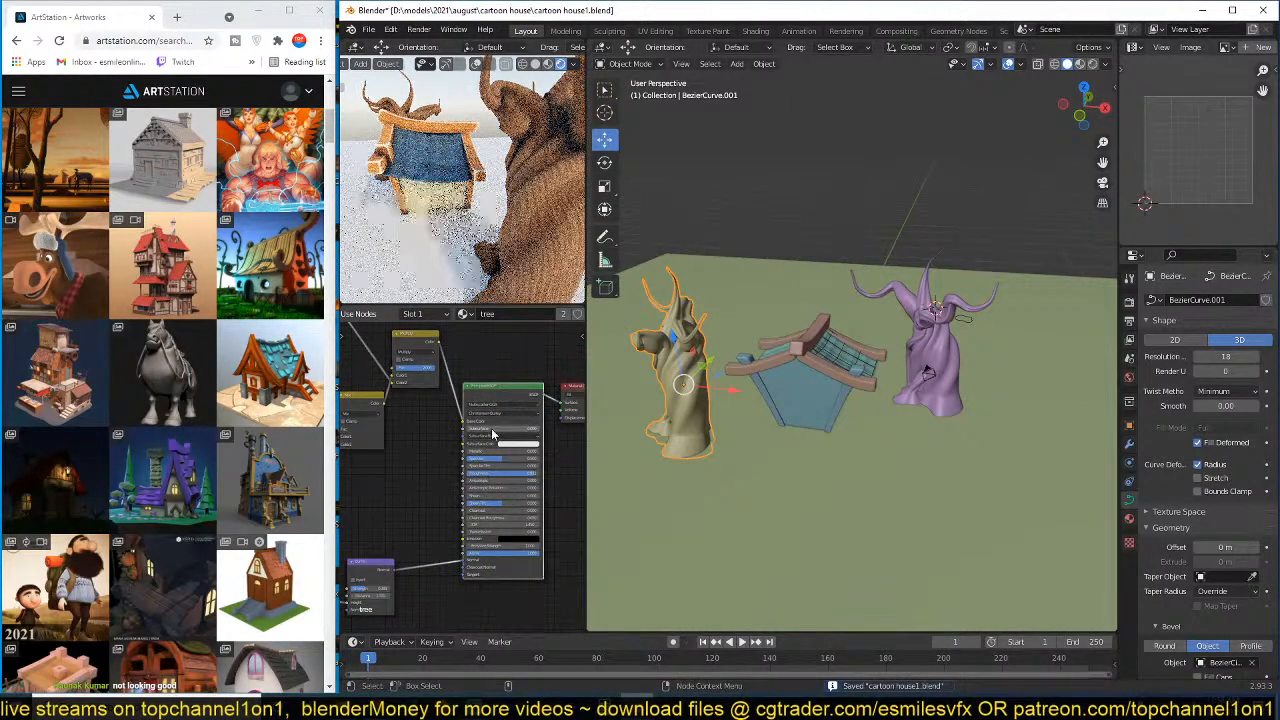
key("KP_0")
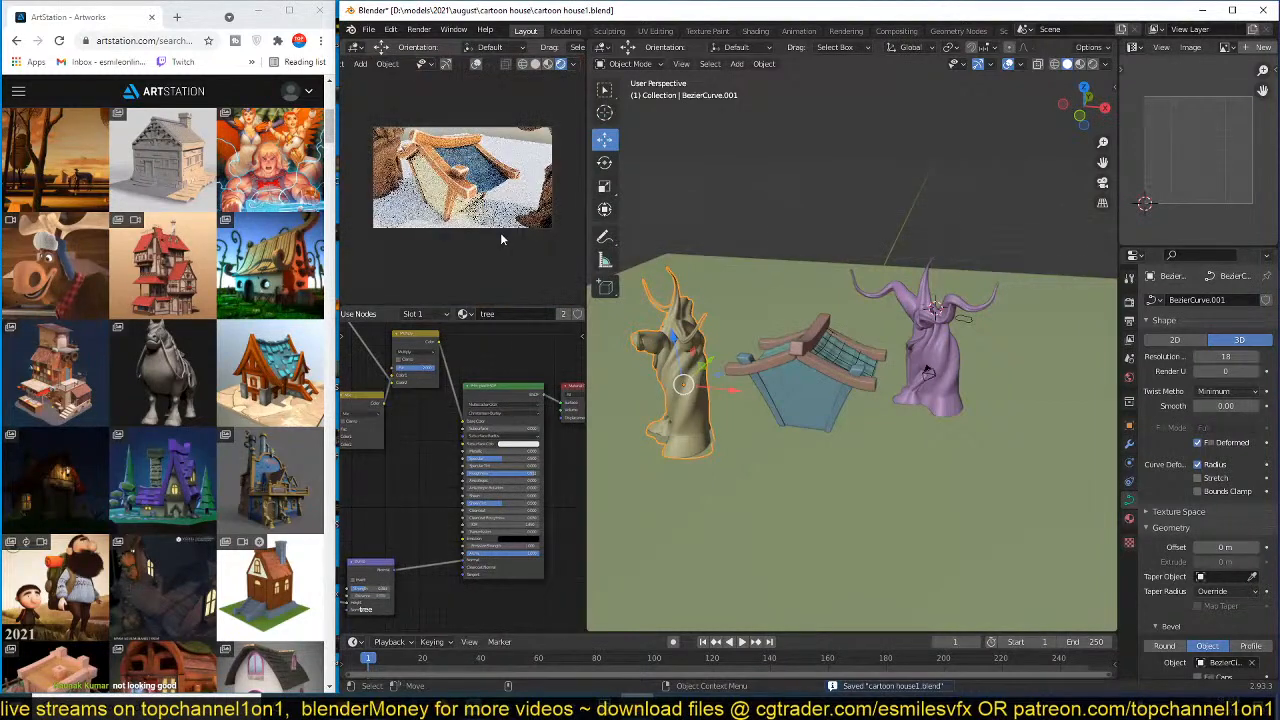
- Scale the duplicated tree down to about 0.61 of its size
left_click(698, 386)
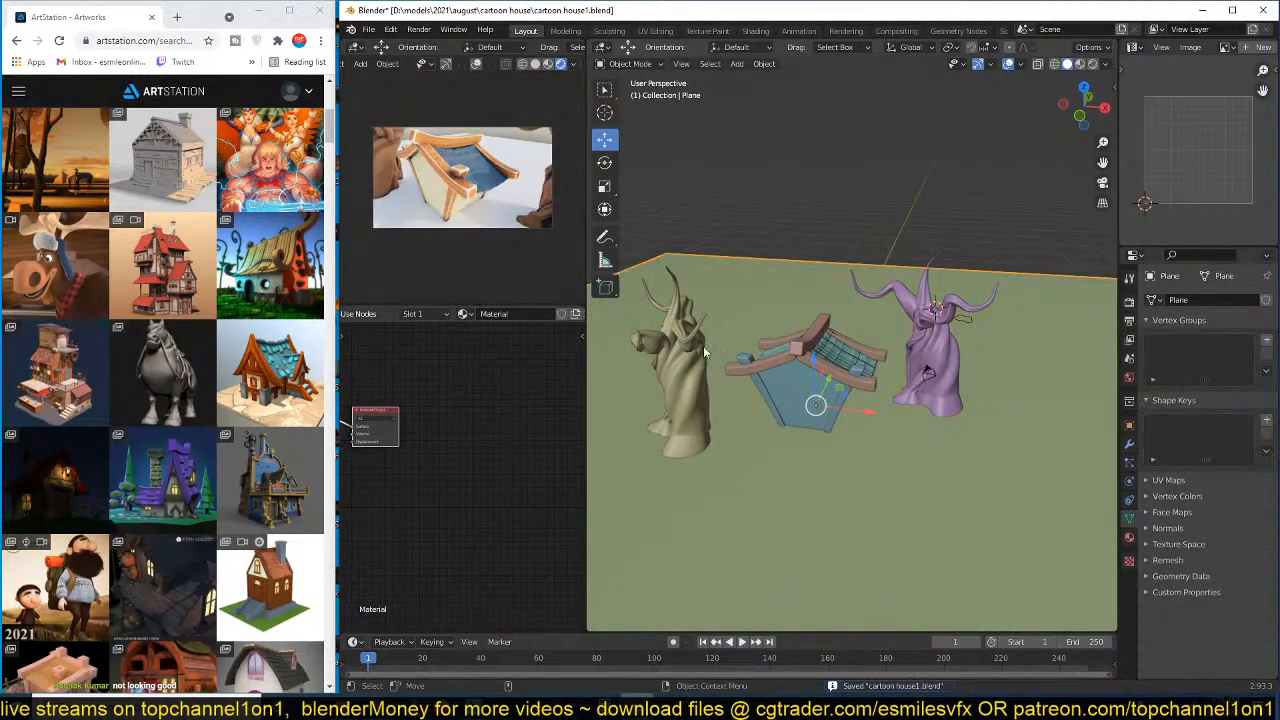
left_click(700, 355)
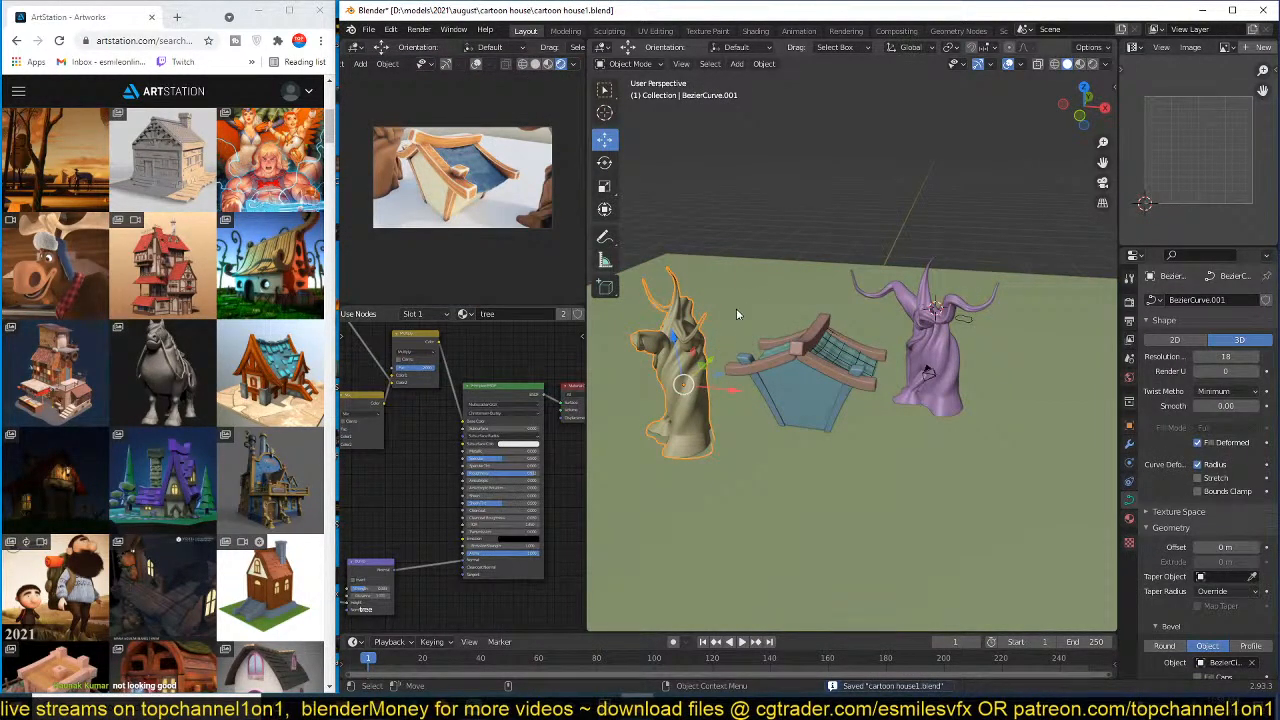
key("s")
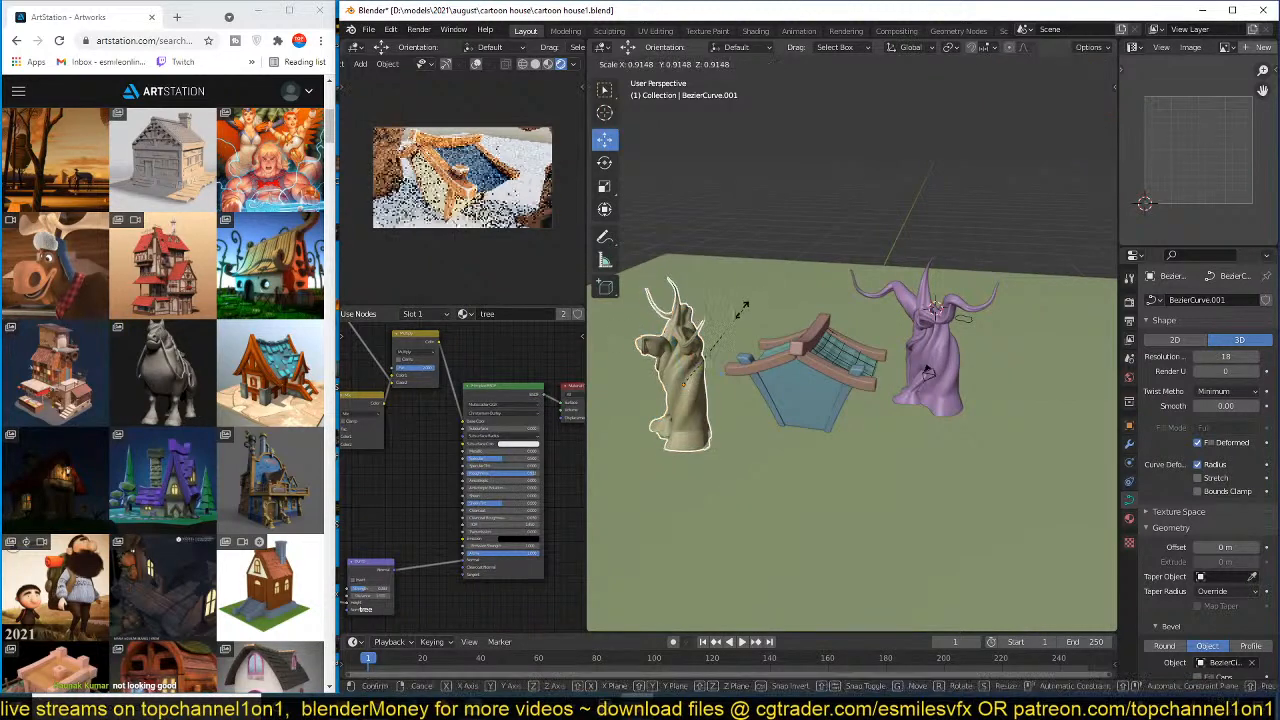
left_click(722, 332)
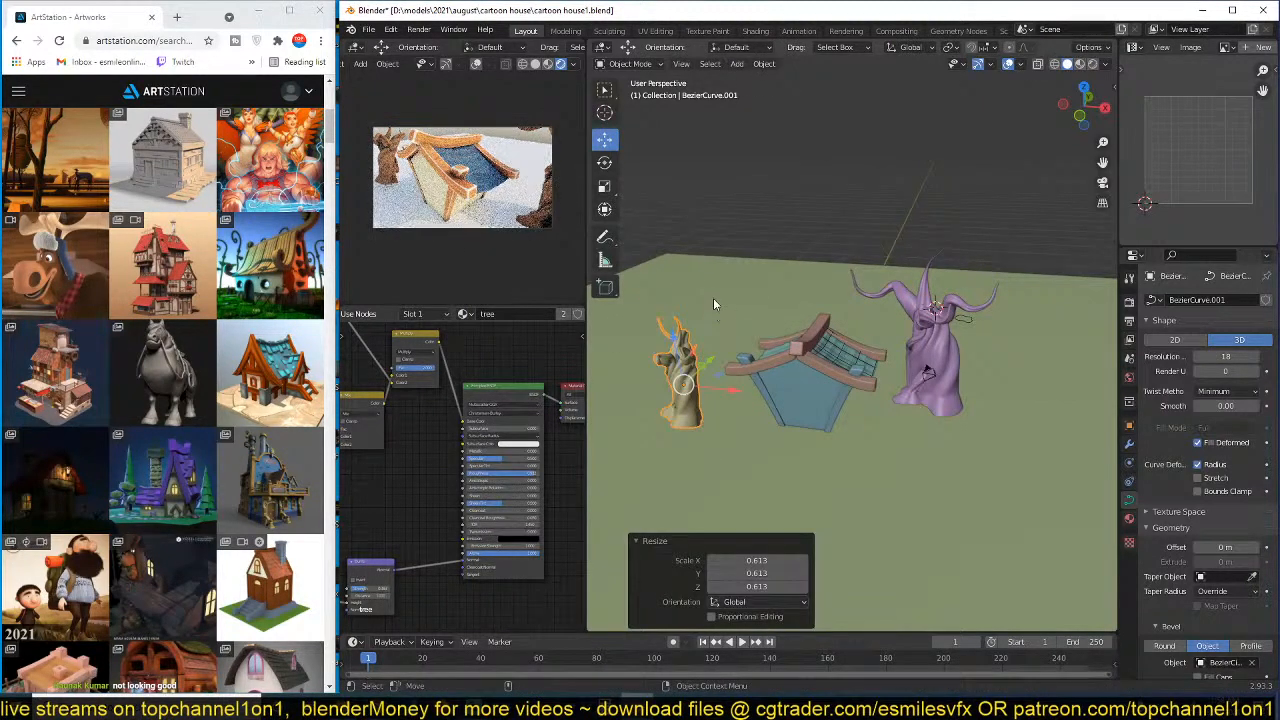
- Lower the small tree about 1.34 m along Z in front view to meet the ground and save the file
middle_click_drag(713, 298, 740, 357)
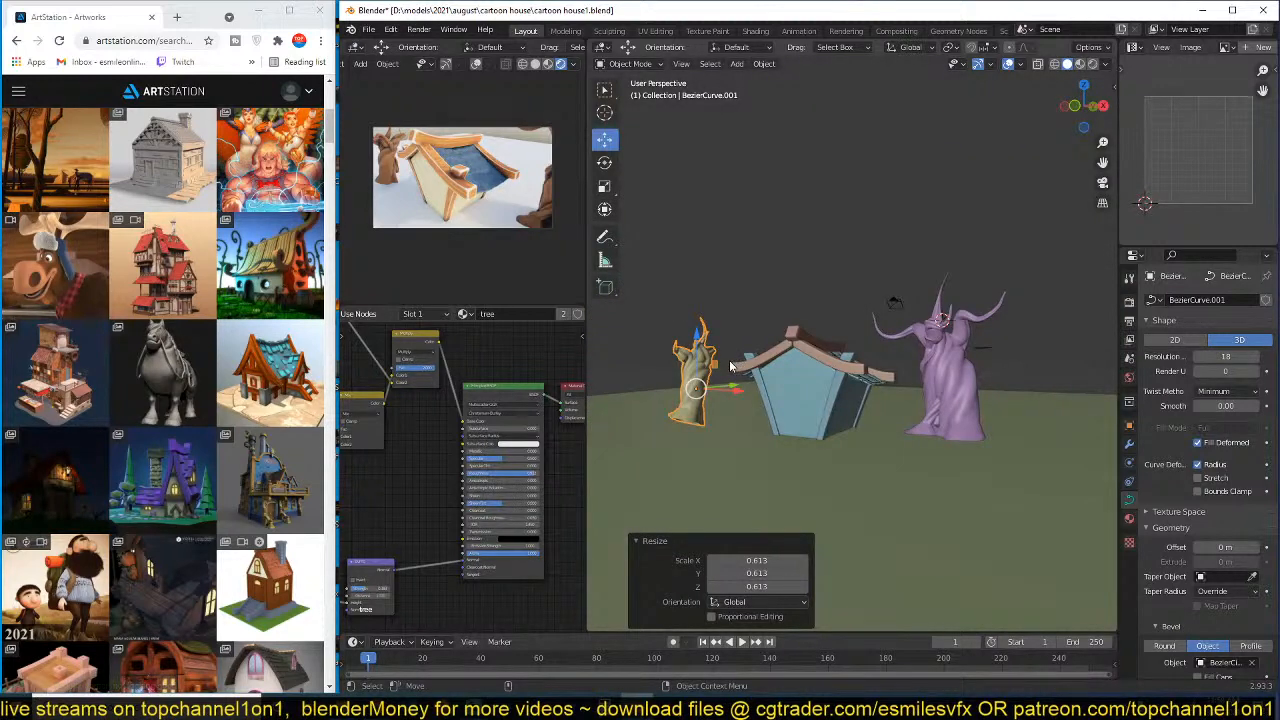
key("KP_1")
key("g")
key("z")
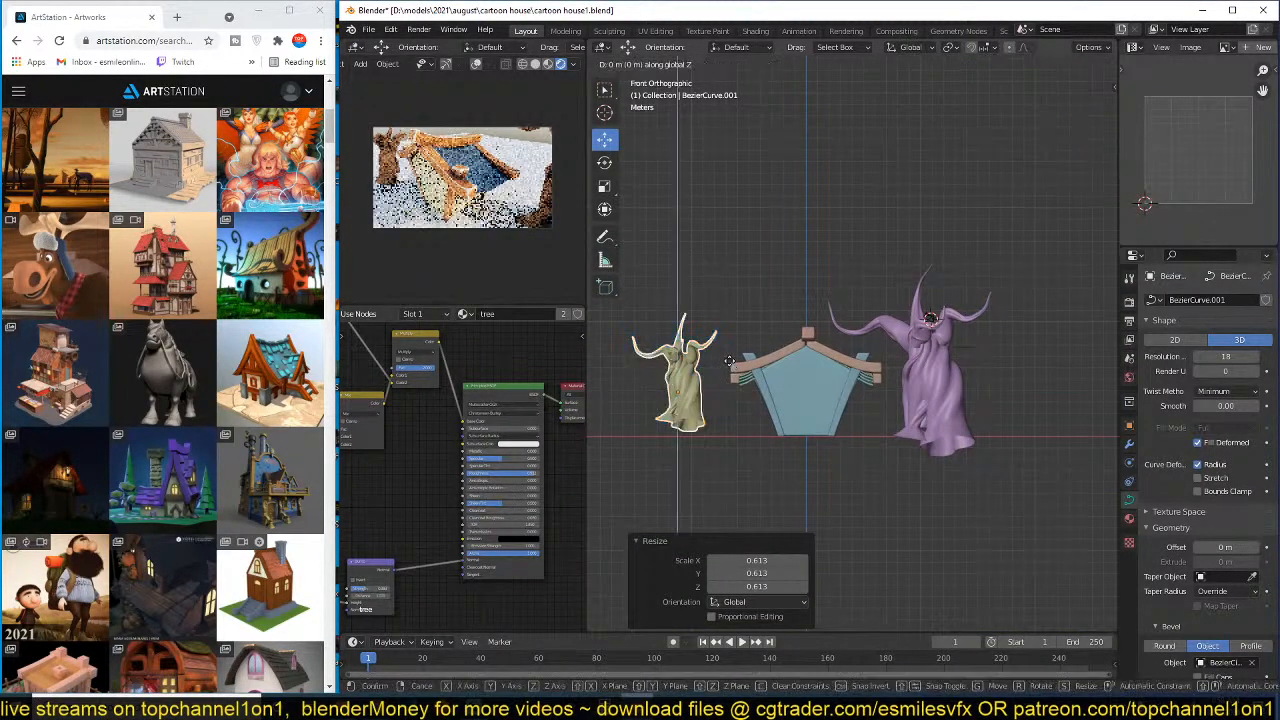
left_click(731, 380)
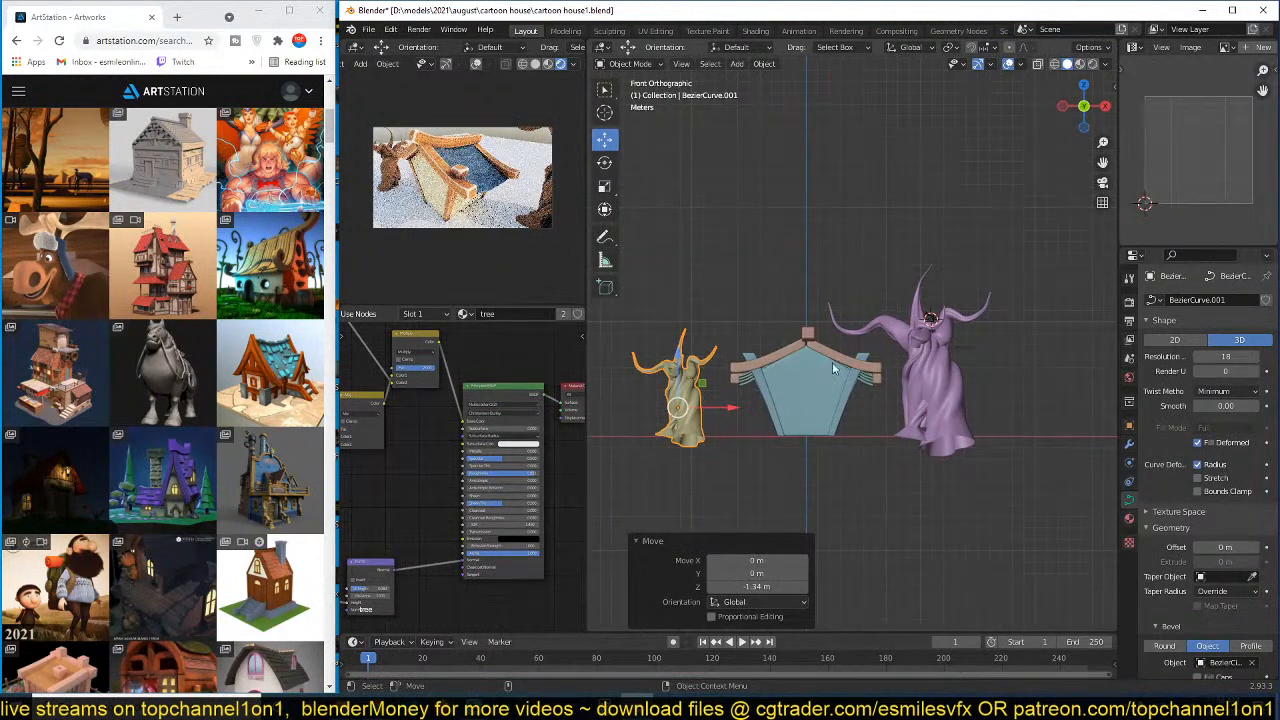
scroll(832, 362, "up", 3)
key("ctrl+s")
- Select the ground plane and switch it from Object Mode to Sculpt Mode
middle_click_drag(835, 374, 886, 474, "shift")
left_click(945, 439)
scroll(945, 439, "down", 4)
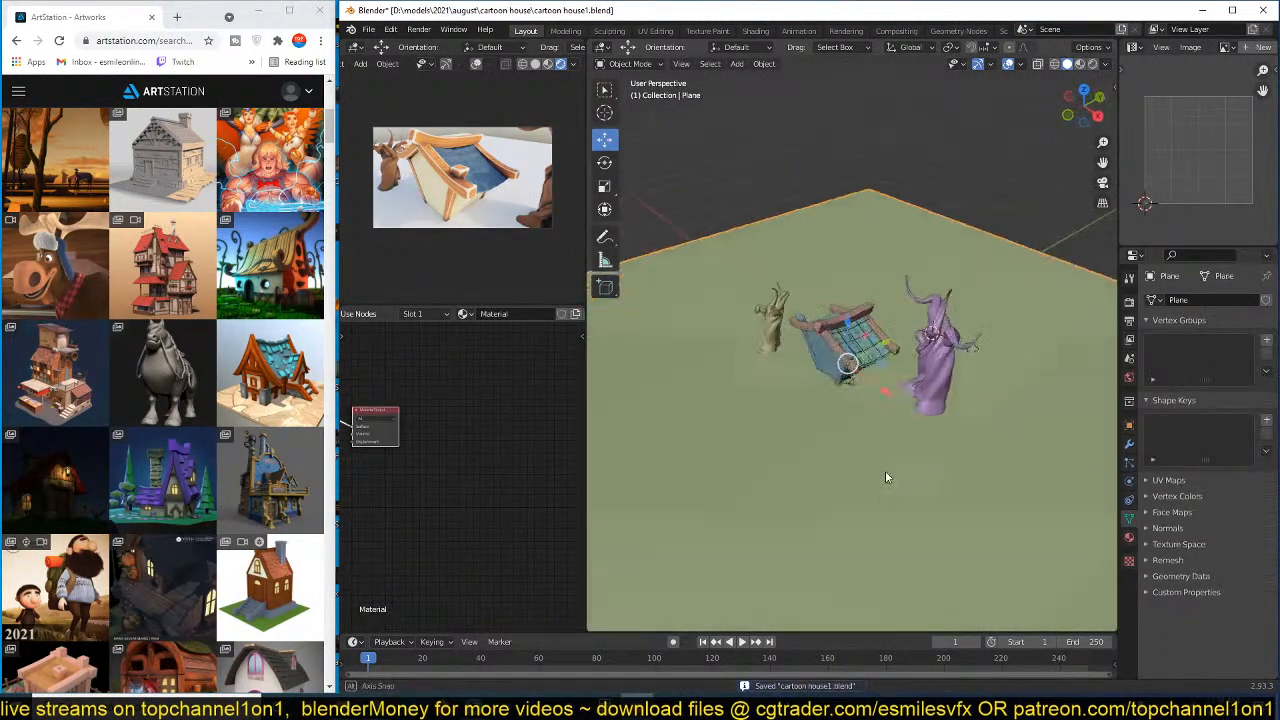
scroll(863, 406, "up", 2)
middle_click_drag(863, 406, 835, 298)
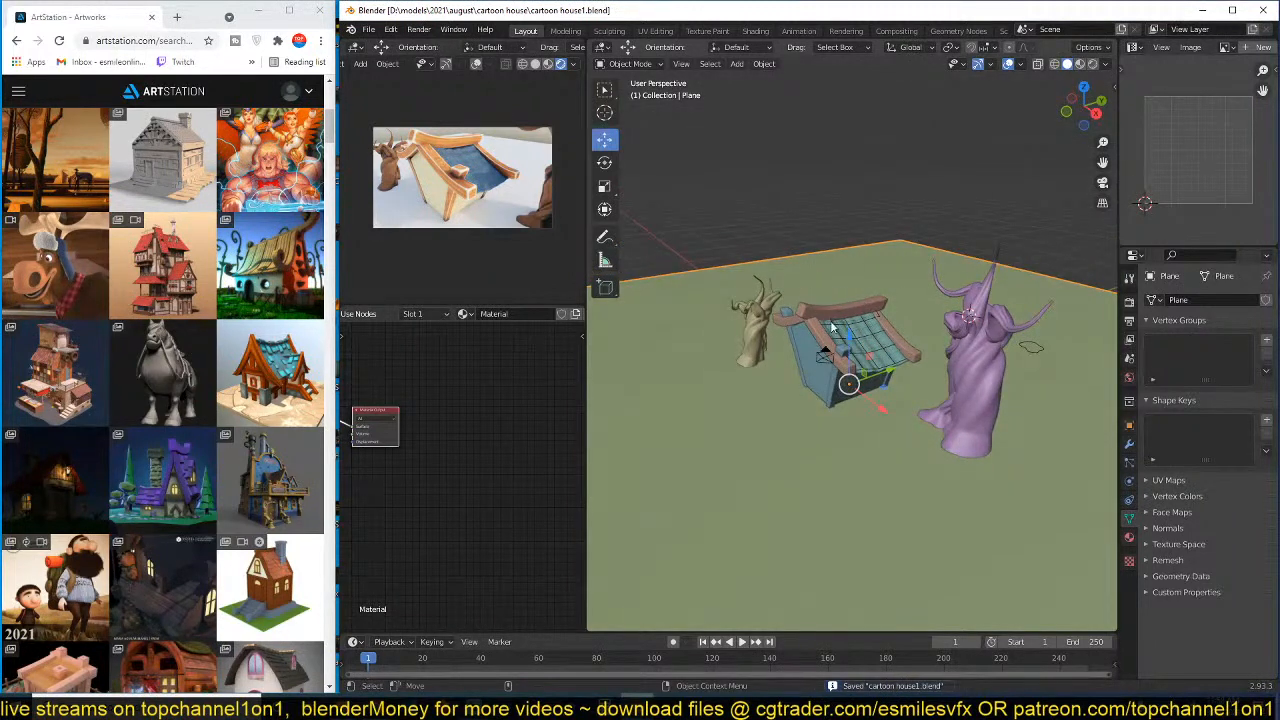
middle_click_drag(913, 331, 950, 350)
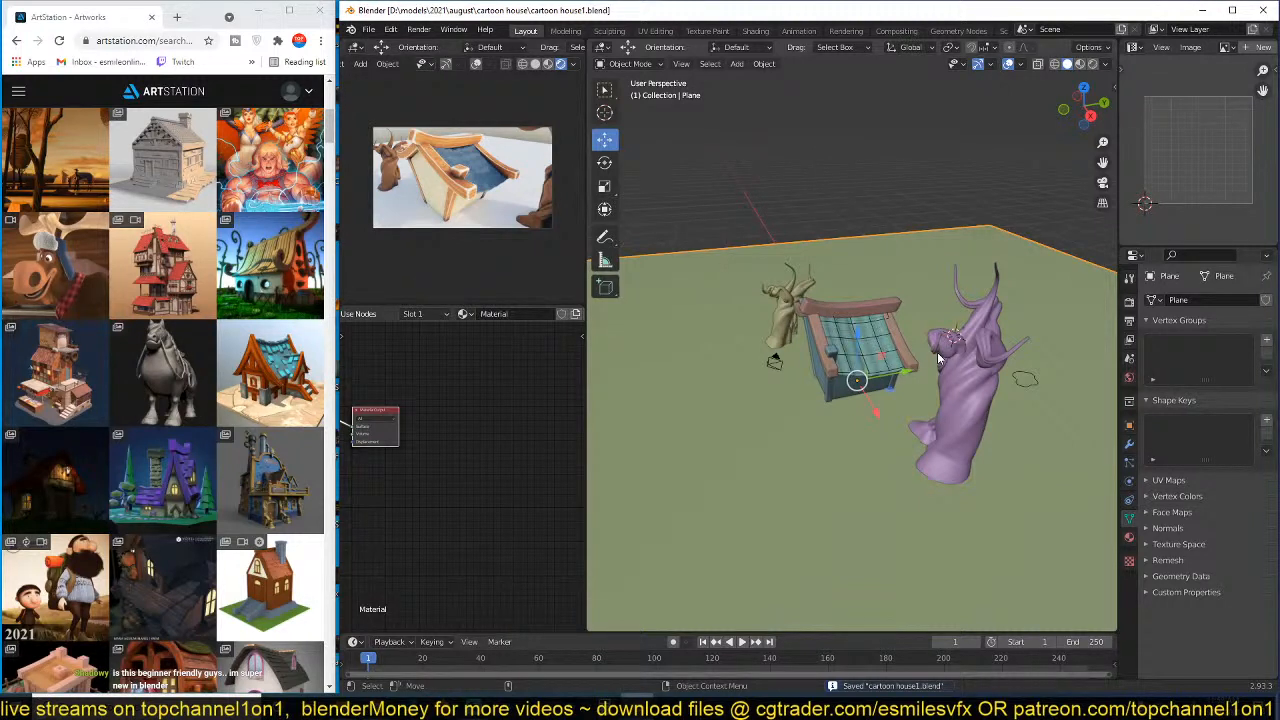
middle_click_drag(922, 372, 1088, 352)
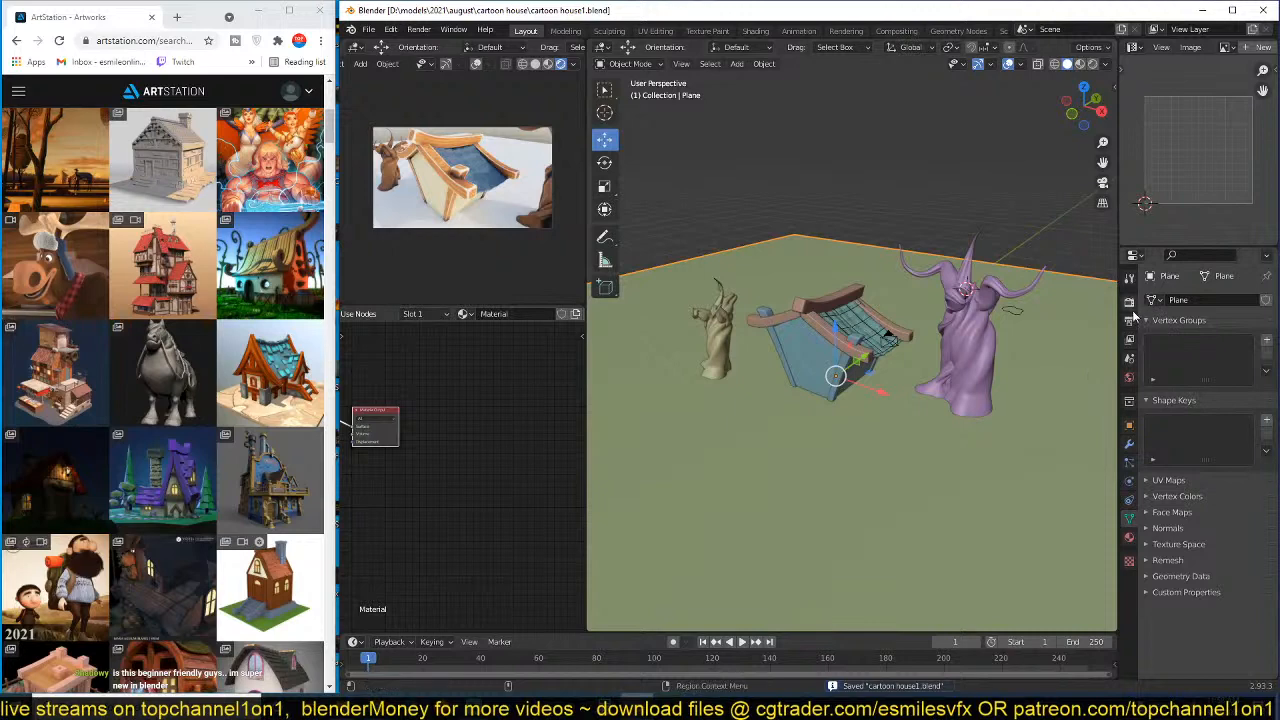
left_click(627, 66)
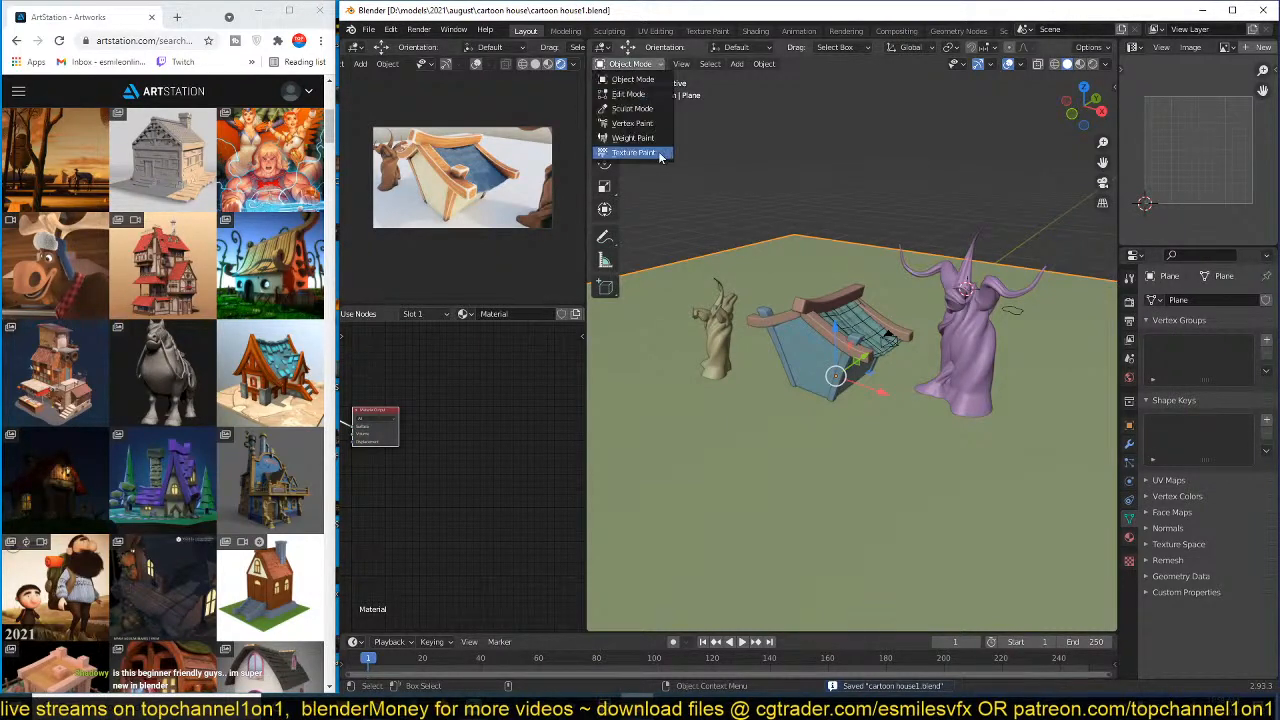
left_click(632, 112)
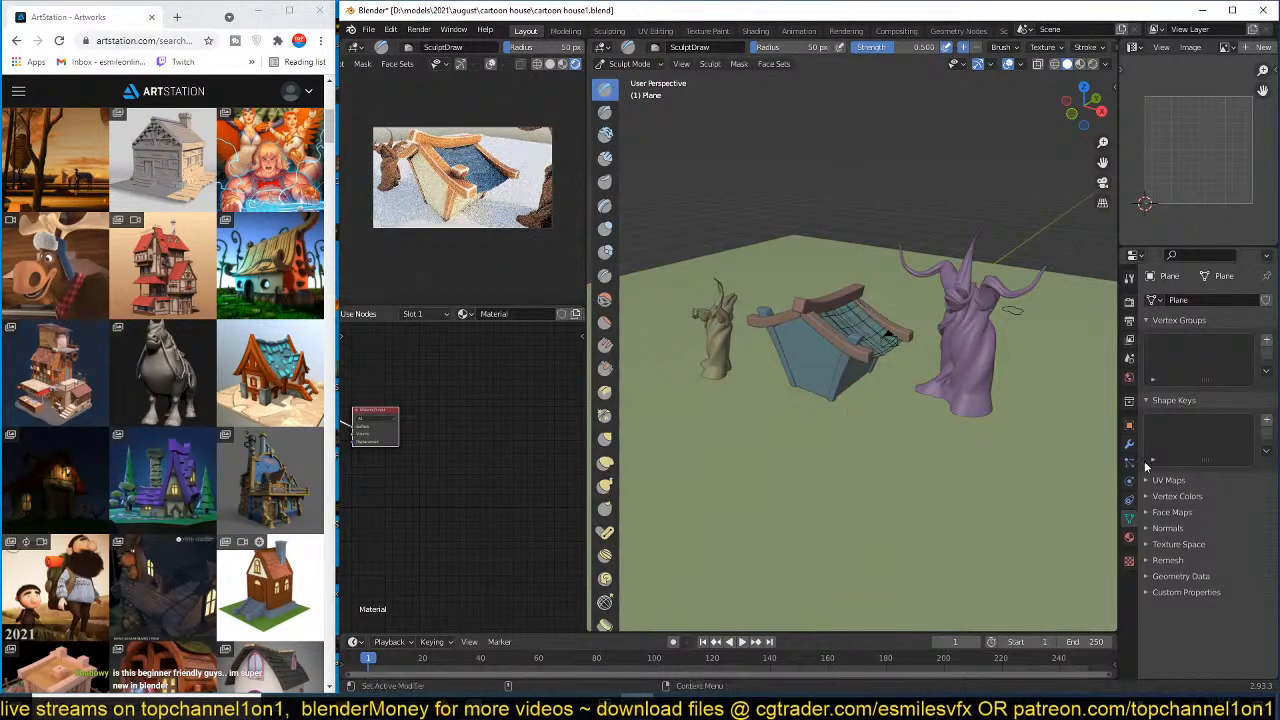
- Set the small viewport to solid shading, save the file and enable Dyntopo for sculpting the ground plane
left_click(1128, 302)
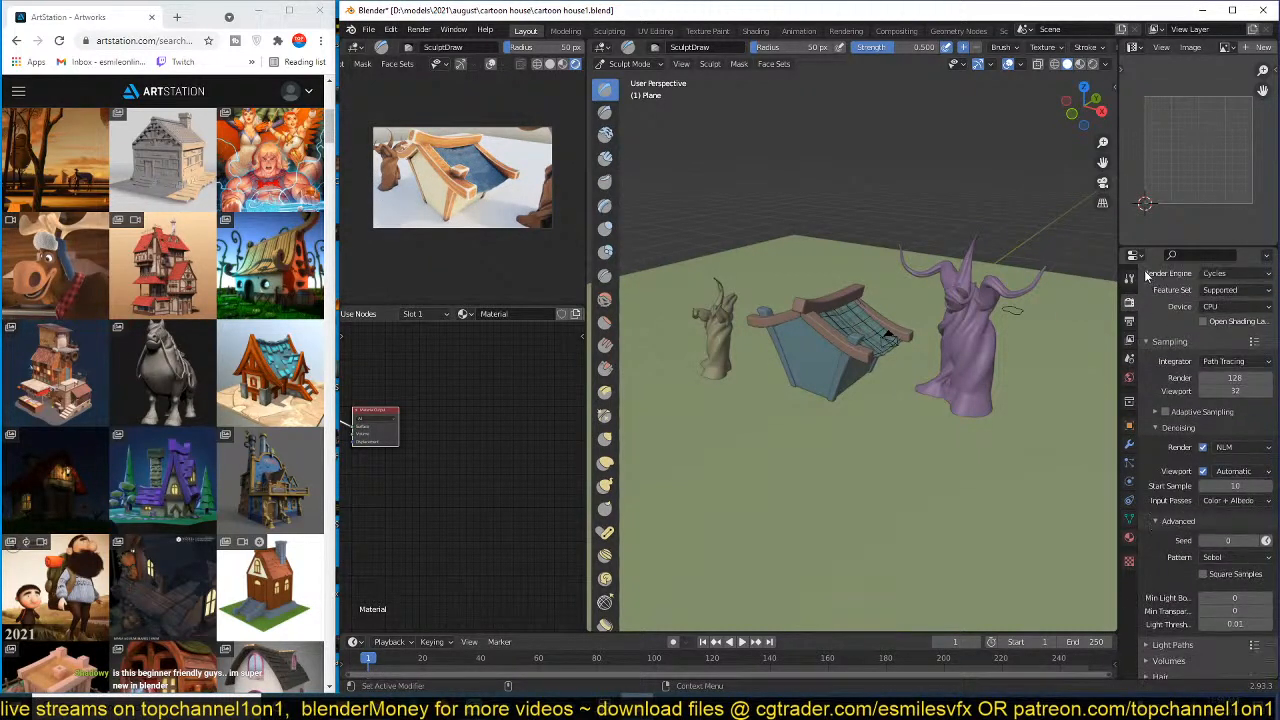
left_click(1130, 279)
scroll(1175, 545, "down", 1)
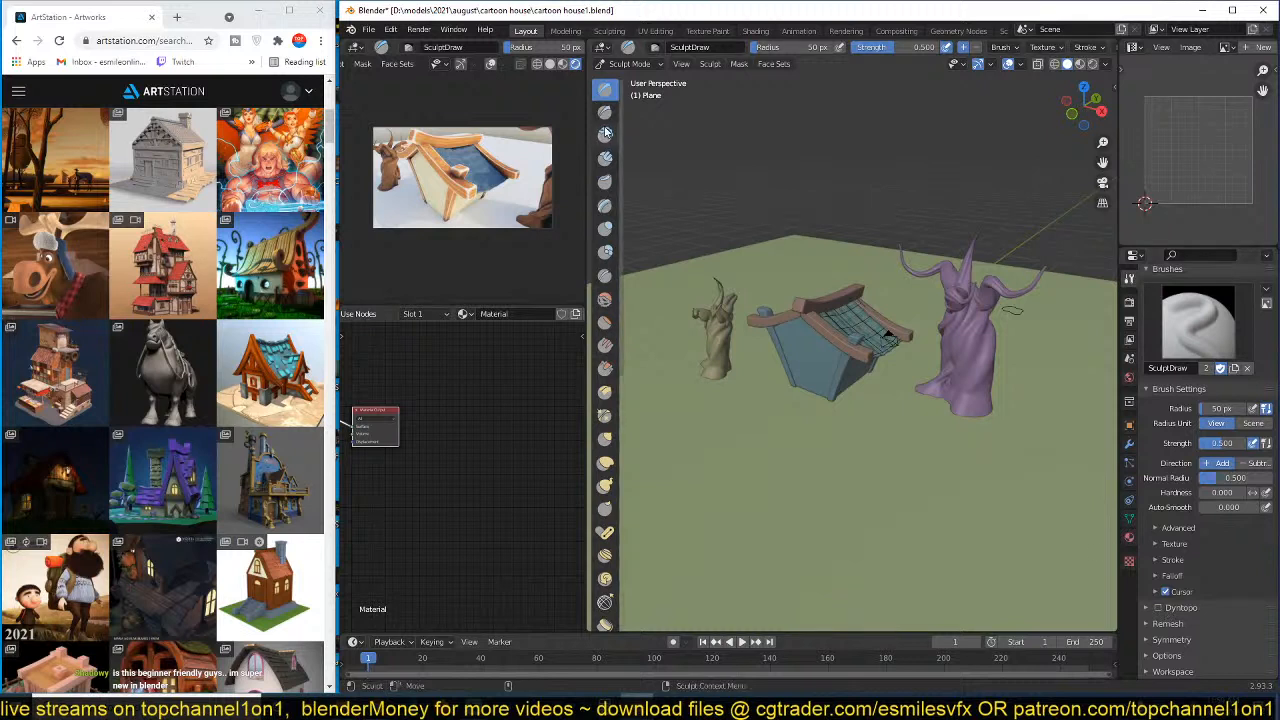
left_click(549, 64)
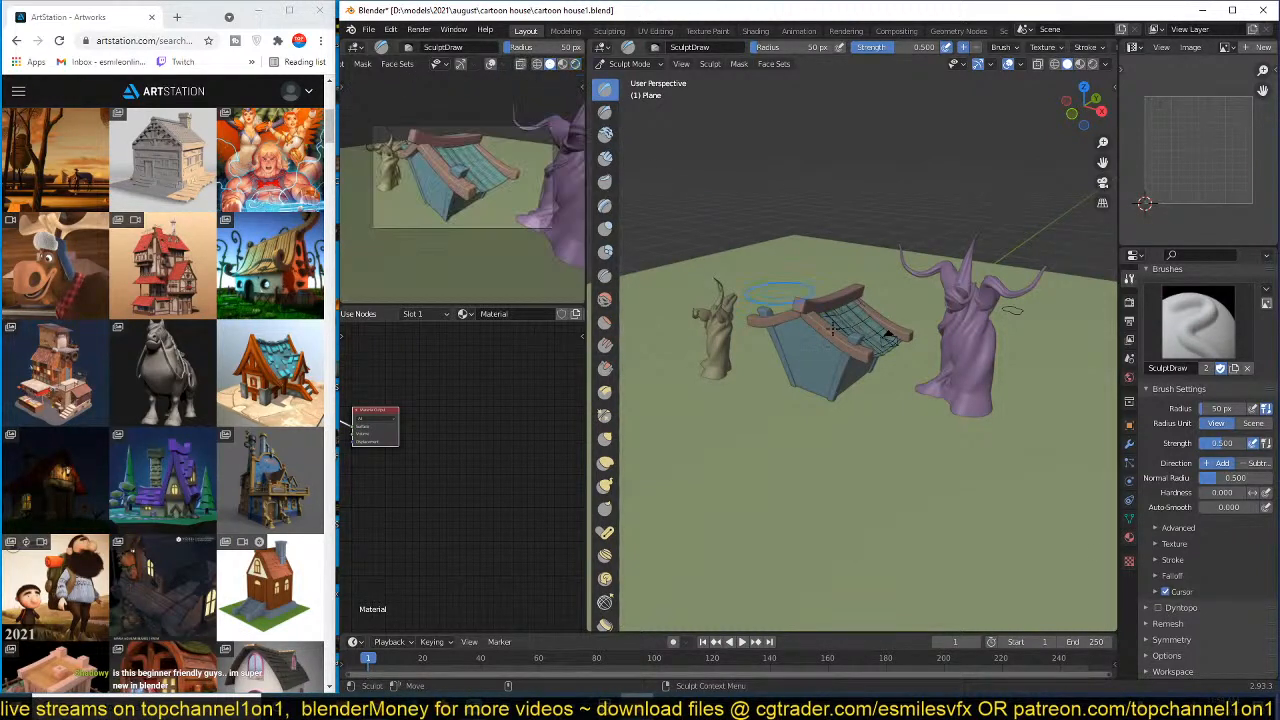
key("ctrl+s")
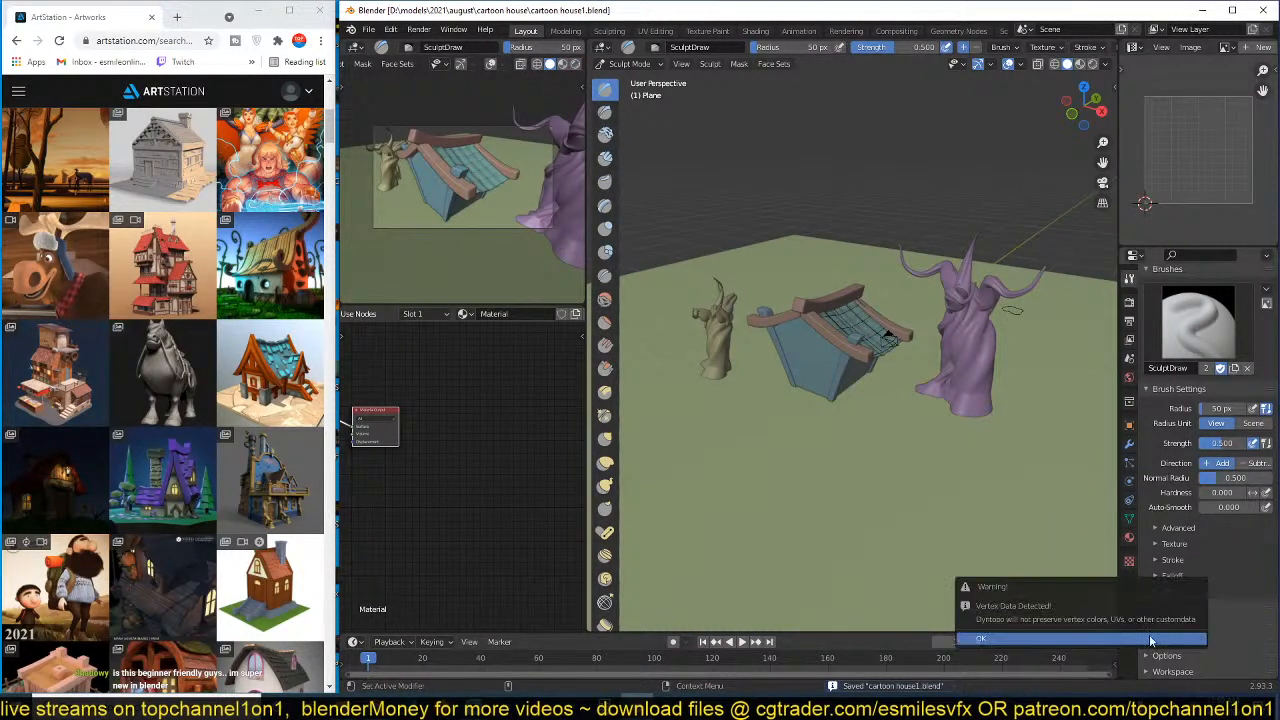
left_click(1158, 608)
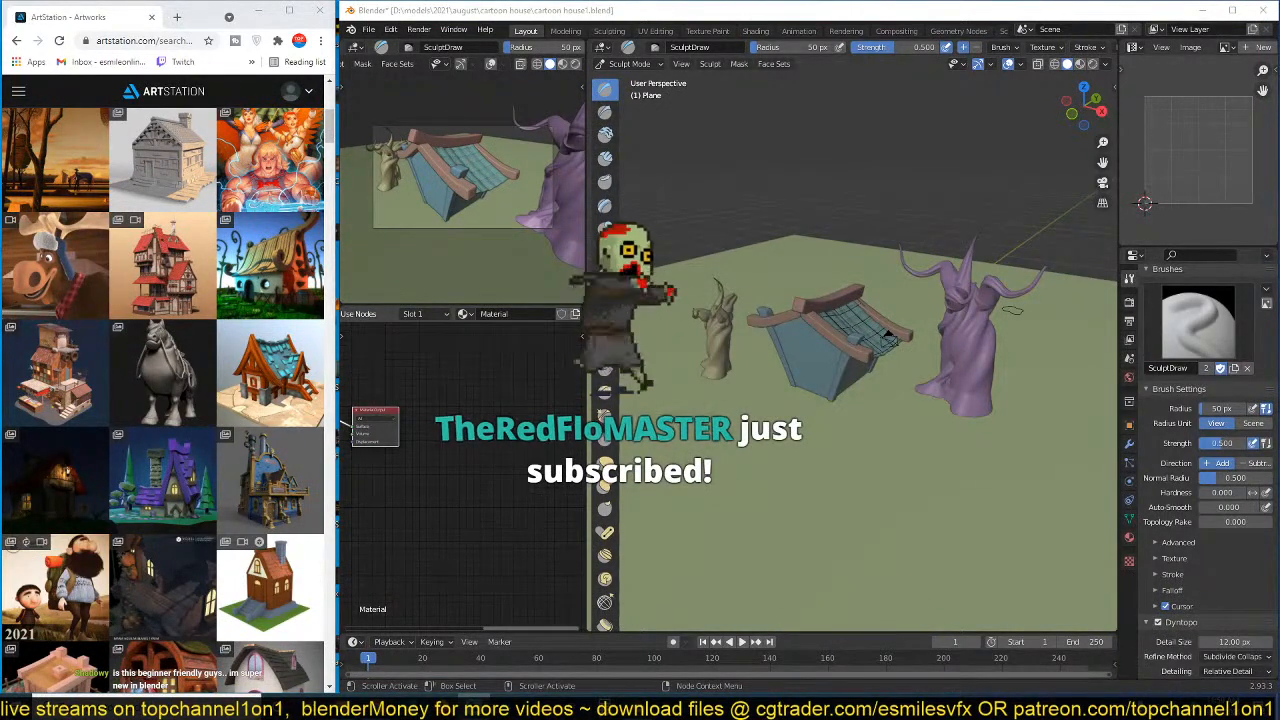
- Sculpt raised ground around the base of the house and the small tree with the 50 px Draw brush
scroll(1020, 465, "up", 6)
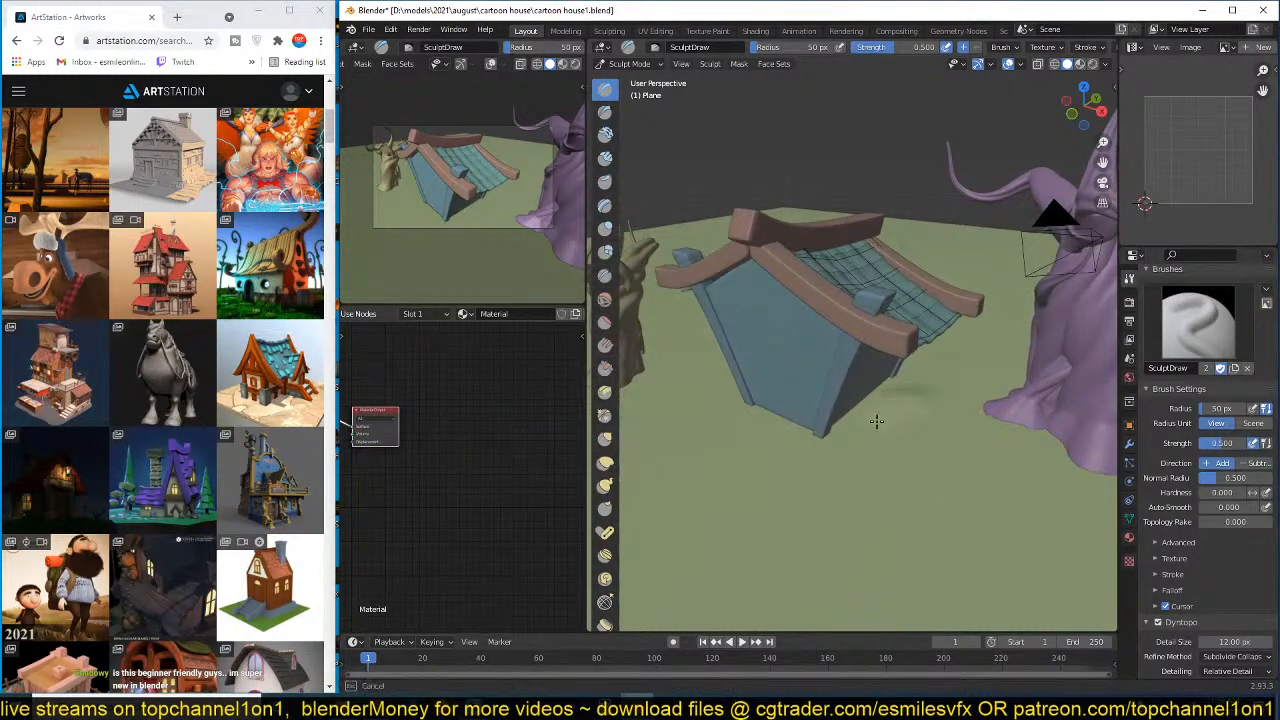
mouse_move(715, 391)
middle_mouse_down()
mouse_move(728, 372)
mouse_move(881, 395)
middle_mouse_up()
left_click_drag(881, 395, 744, 381)
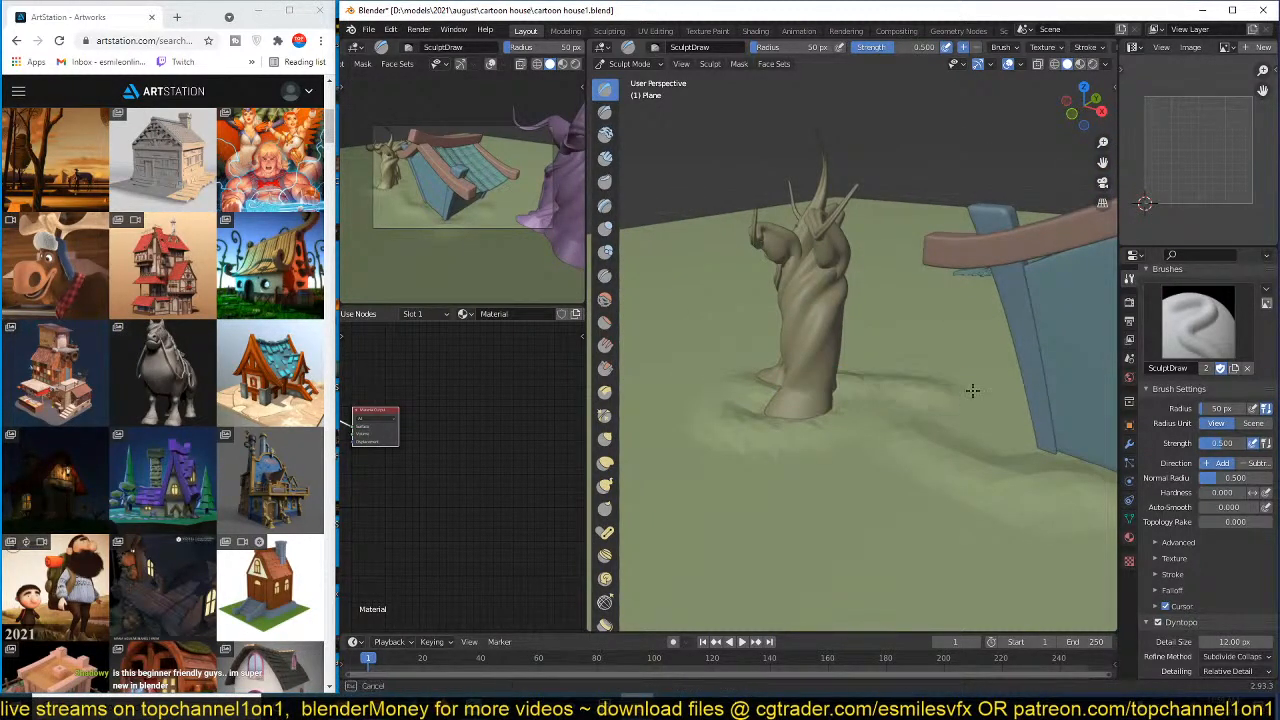
- Sculpt uneven mounds in the ground around the base of the large purple tree with the Draw brush
mouse_move(971, 389)
middle_mouse_down()
mouse_move(825, 404)
mouse_move(814, 381)
mouse_move(770, 430)
mouse_move(705, 425)
middle_mouse_up()
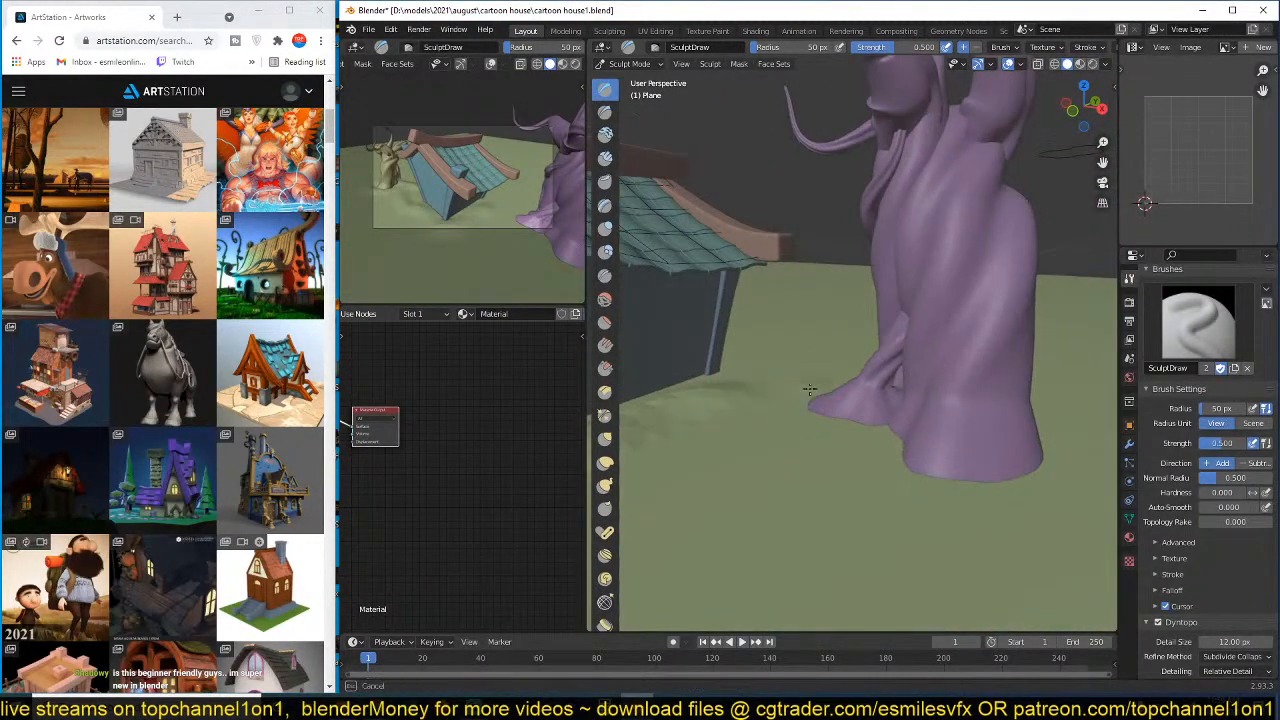
mouse_move(810, 394)
left_mouse_down()
mouse_move(890, 440)
mouse_move(925, 520)
left_mouse_up()
middle_click_drag(764, 483, 894, 458)
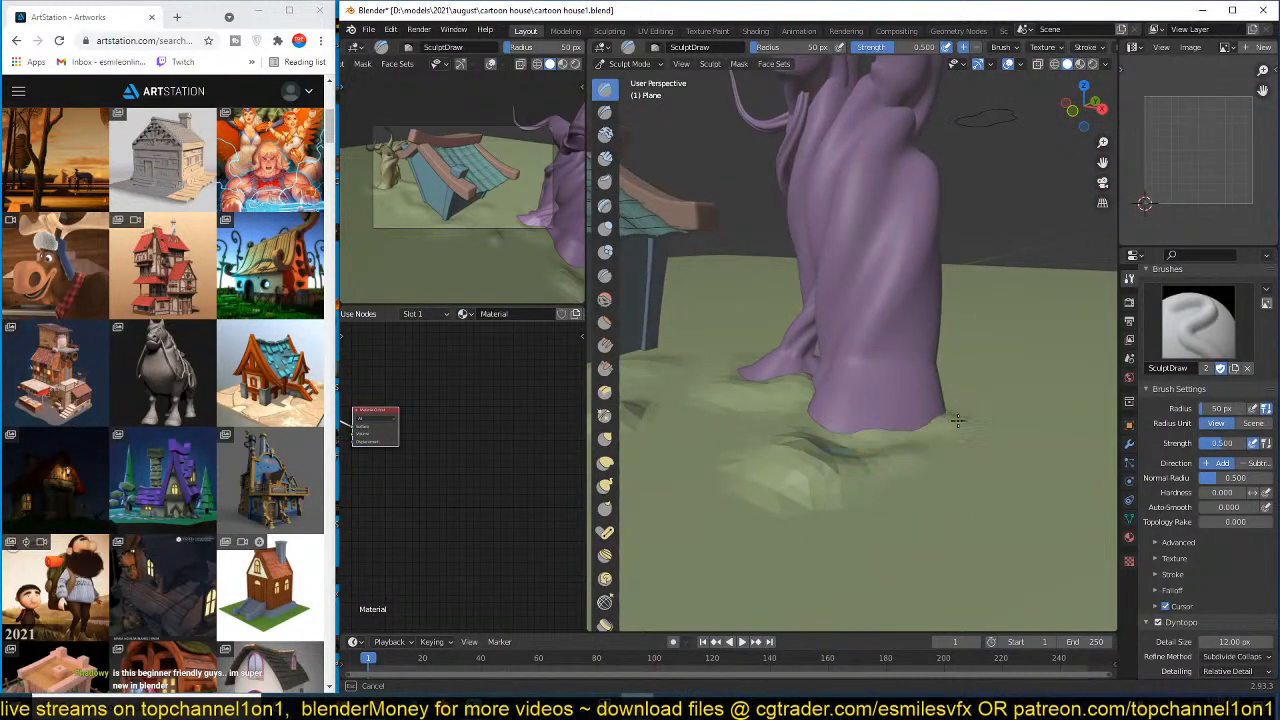
middle_click_drag(957, 420, 710, 422)
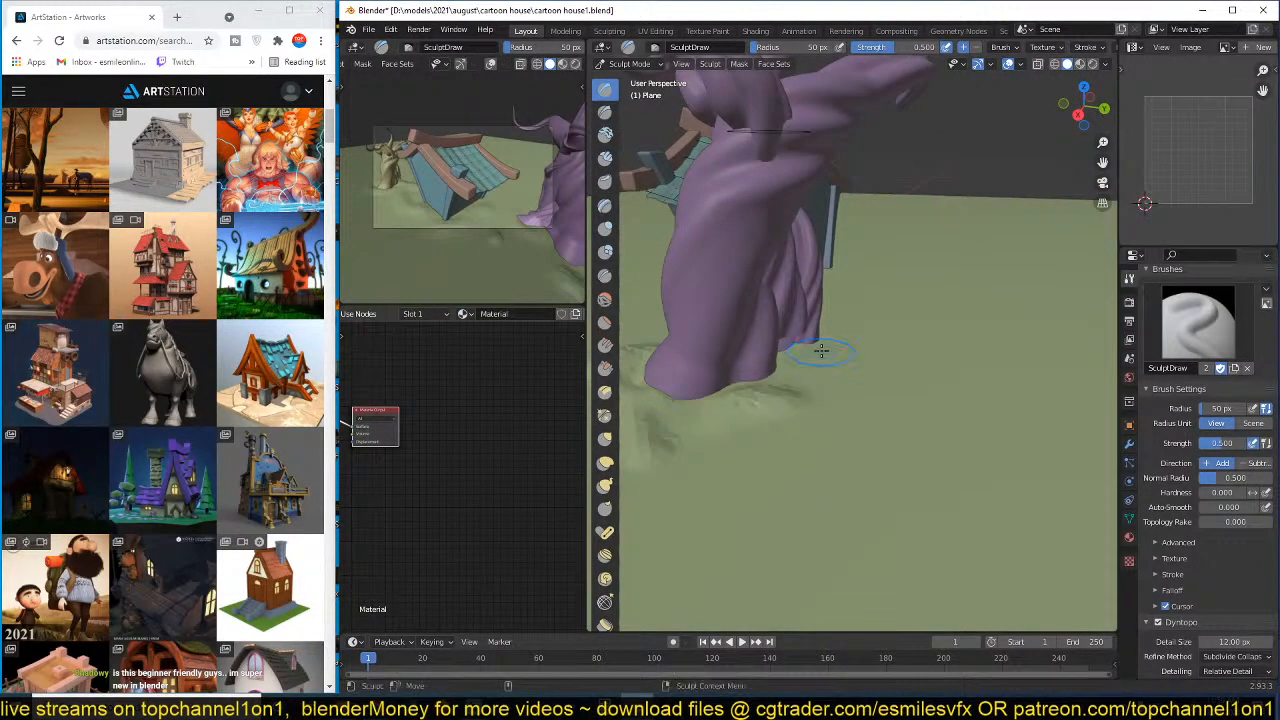
- Enlarge the Draw brush radius to 74 px and sculpt broader undulations in the ground by the house's gable end
mouse_move(886, 386)
middle_mouse_down()
mouse_move(786, 400)
mouse_move(886, 314)
middle_mouse_up()
middle_click_drag(1078, 326, 900, 336, "shift")
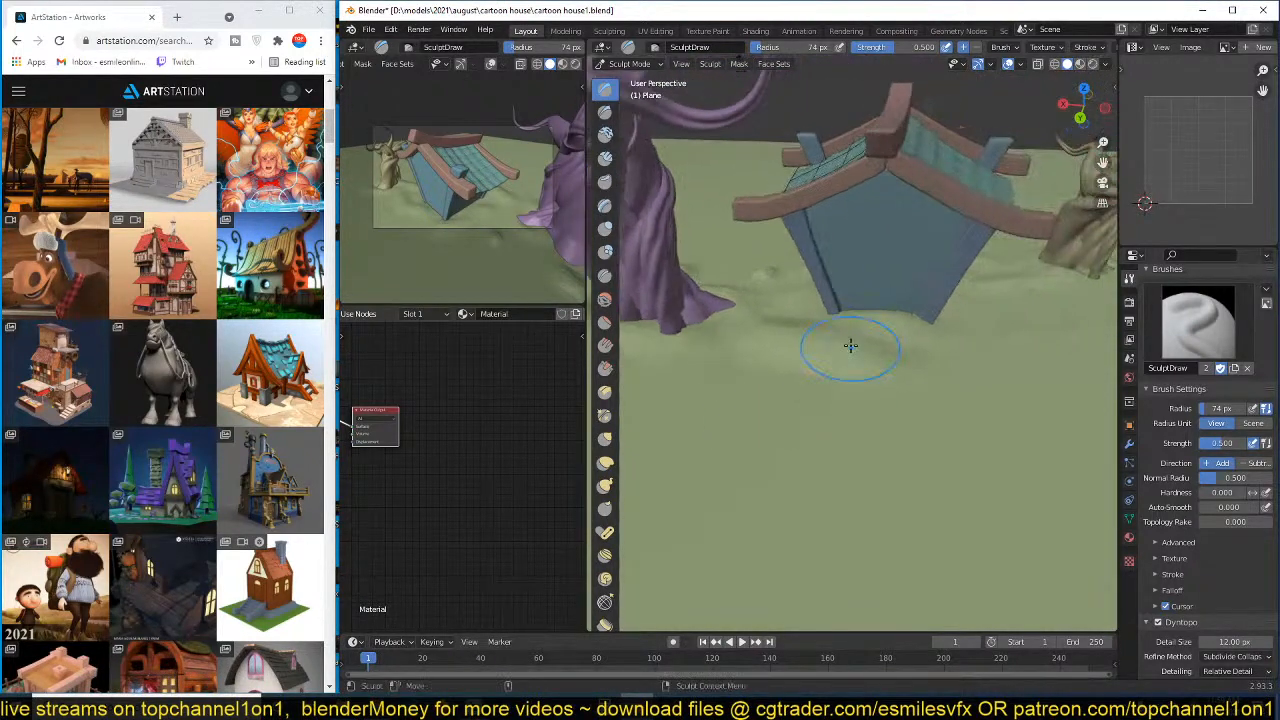
scroll(1006, 329, "down", 3)
mouse_move(1006, 329)
middle_mouse_down()
mouse_move(954, 331)
mouse_move(972, 336)
middle_mouse_up()
left_click_drag(998, 342, 853, 406)
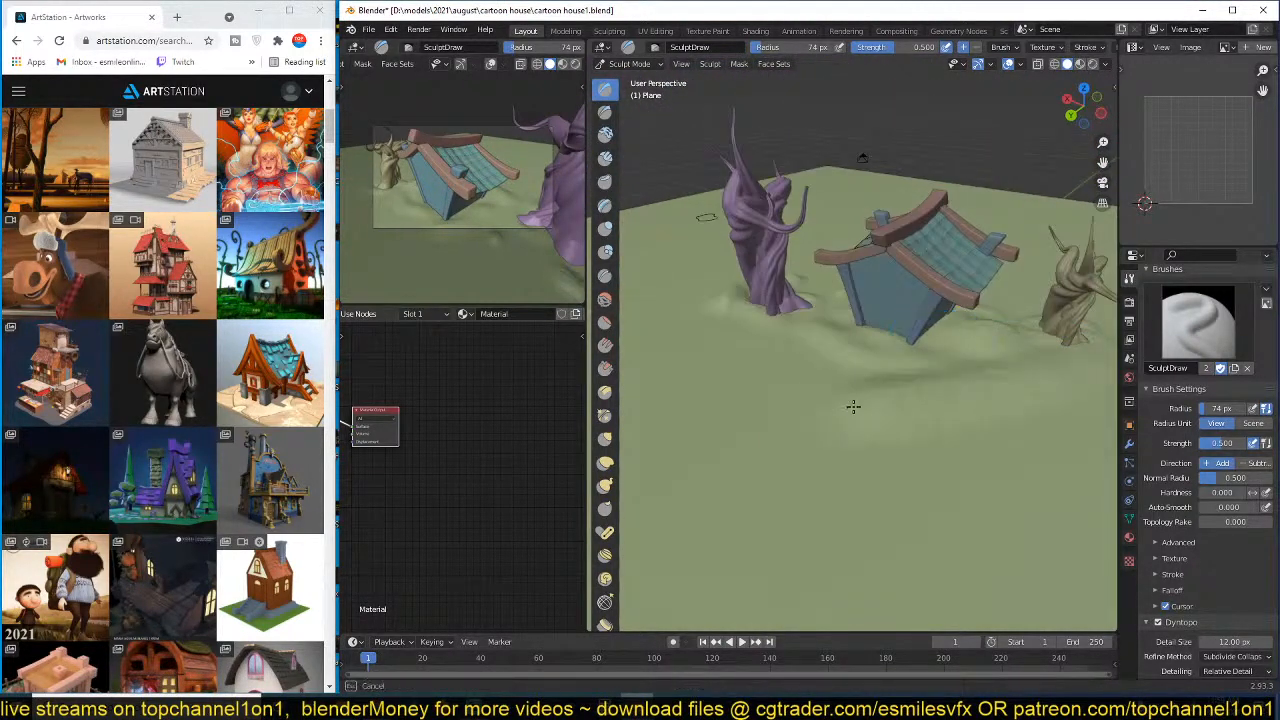
- Sculpt gentle mounds around the small tree and across the open outer areas of the ground plane
mouse_move(980, 380)
middle_mouse_down()
mouse_move(829, 366)
mouse_move(870, 375)
middle_mouse_up()
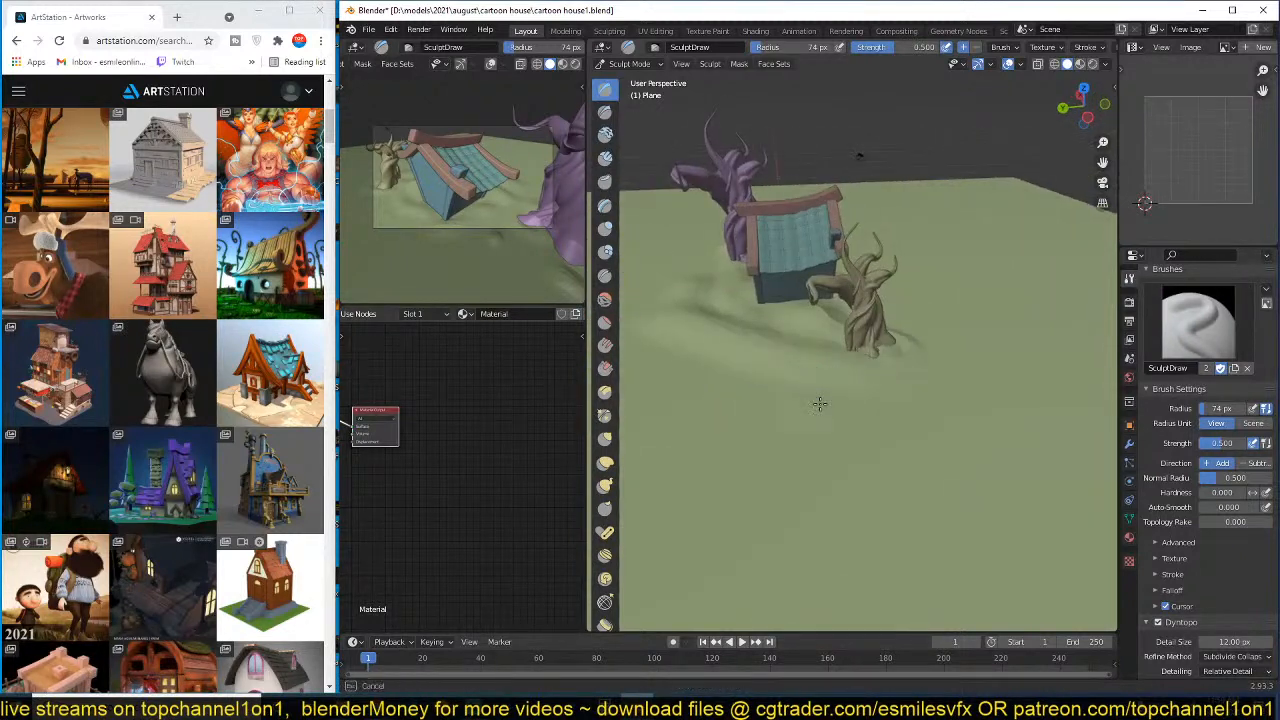
middle_click_drag(998, 343, 830, 398)
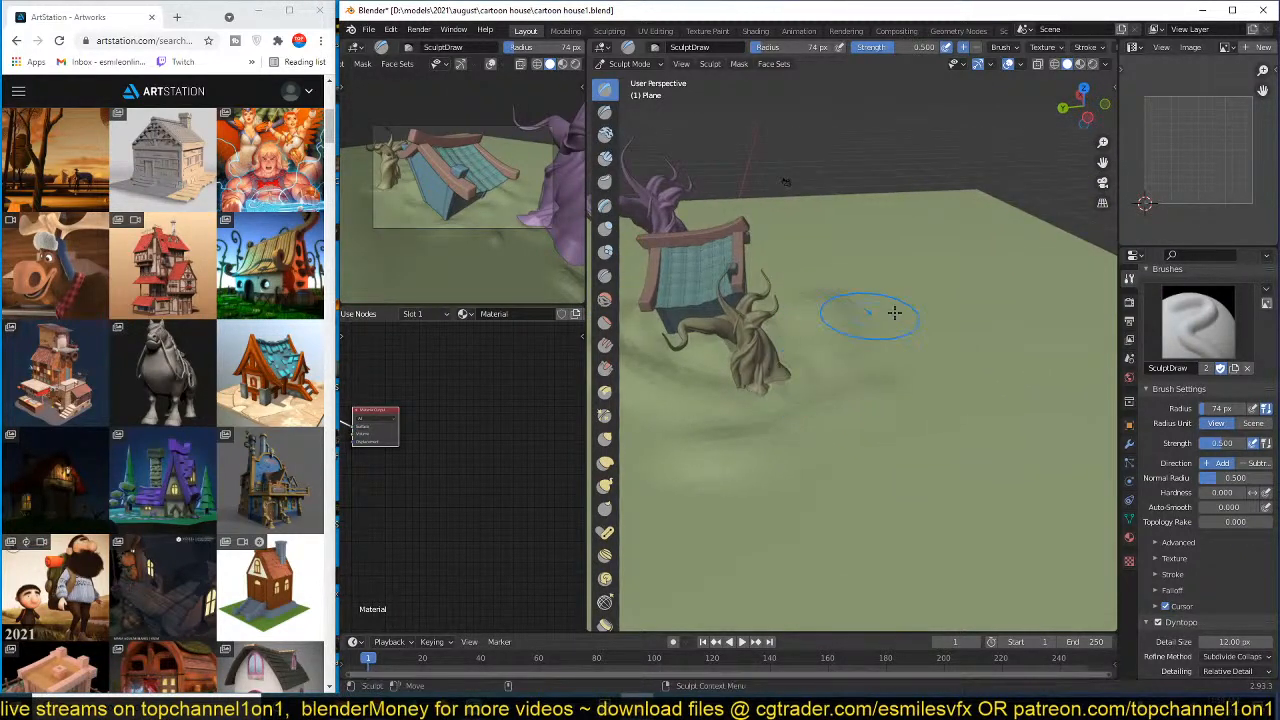
mouse_move(894, 309)
middle_mouse_down()
mouse_move(829, 366)
mouse_move(857, 371)
mouse_move(916, 342)
middle_mouse_up()
mouse_move(916, 342)
left_mouse_down()
mouse_move(938, 312)
mouse_move(975, 325)
left_mouse_up()
left_click_drag(924, 460, 880, 482)
left_click_drag(1035, 390, 1015, 289)
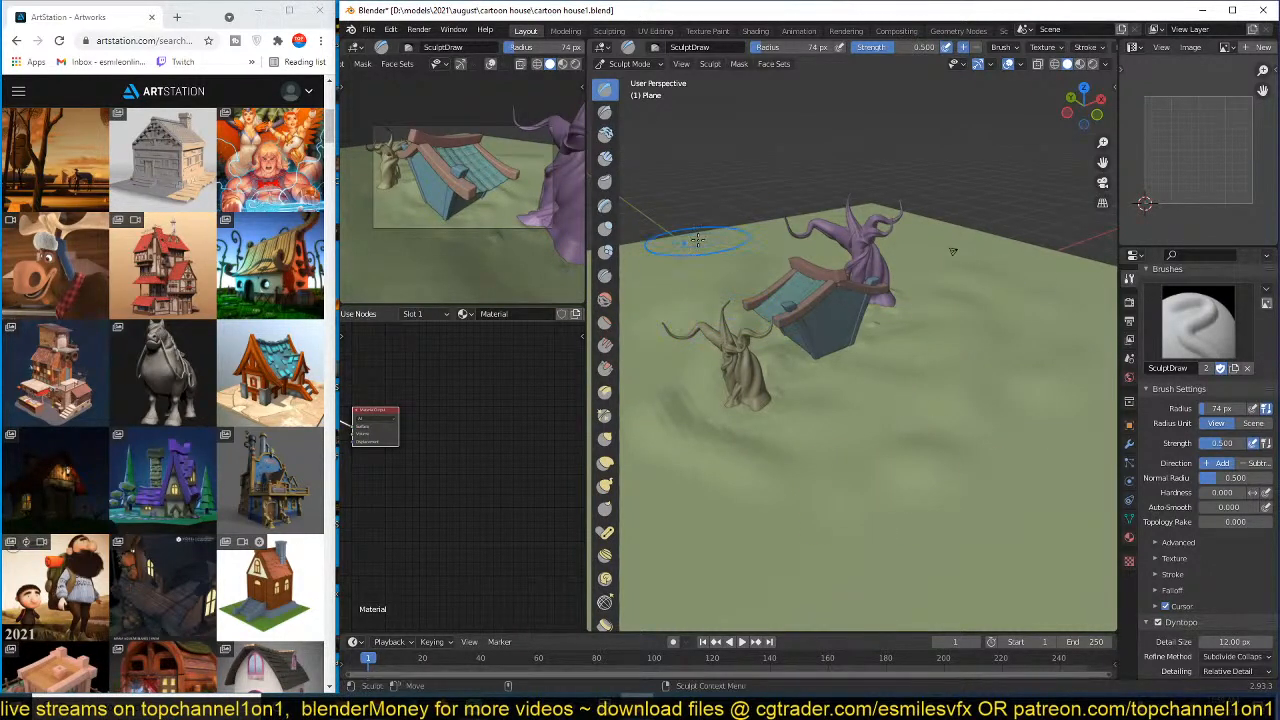
- Return to Object Mode, shade the sculpted ground plane smooth and save the file
left_click(629, 63)
left_click(627, 80)
right_click(875, 276)
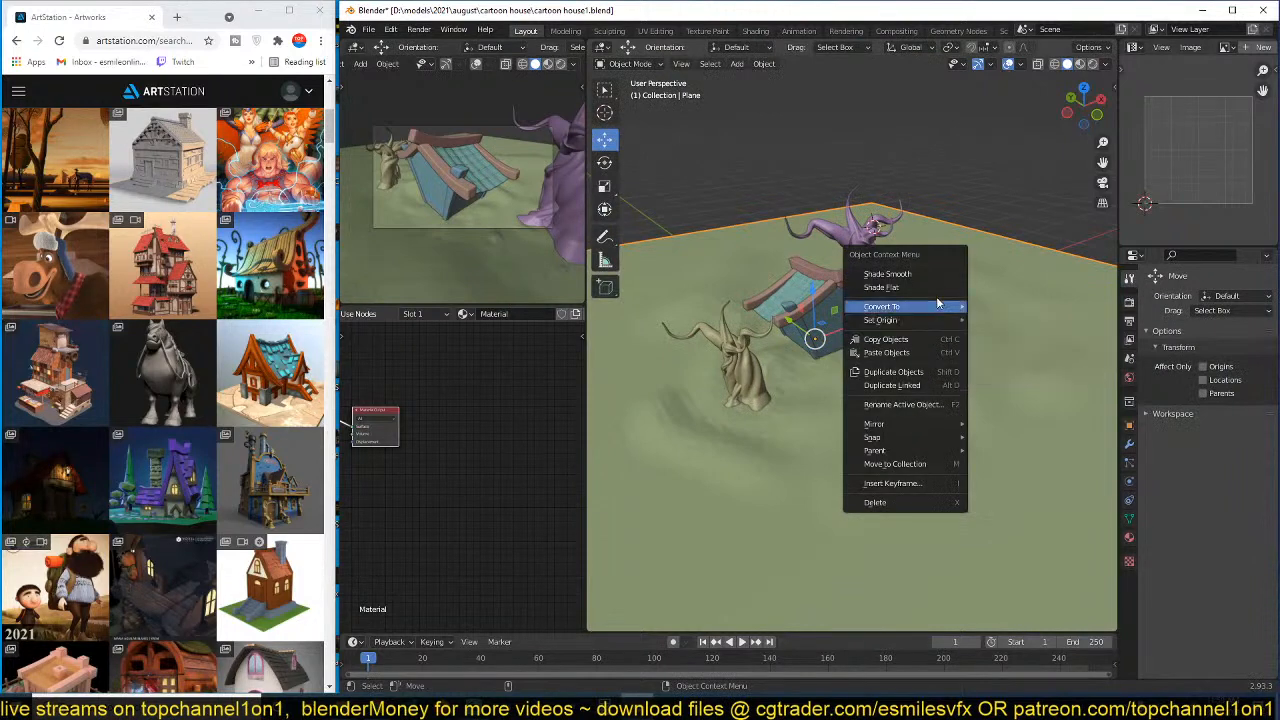
left_click(933, 271)
key("alt+a")
middle_click_drag(985, 385, 898, 350)
key("ctrl+s")
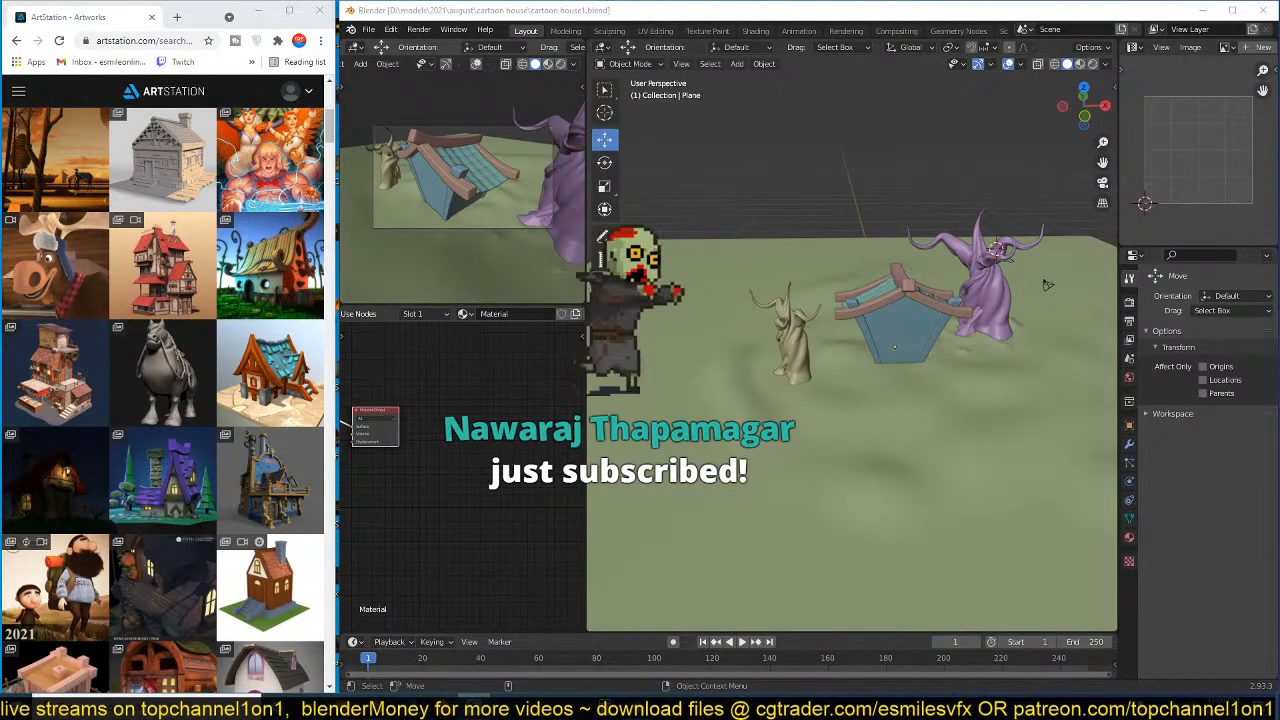
- Select the ground plane and set the small viewport back to rendered shading
left_click(838, 304)
scroll(872, 427, "up", 3)
left_click(875, 426)
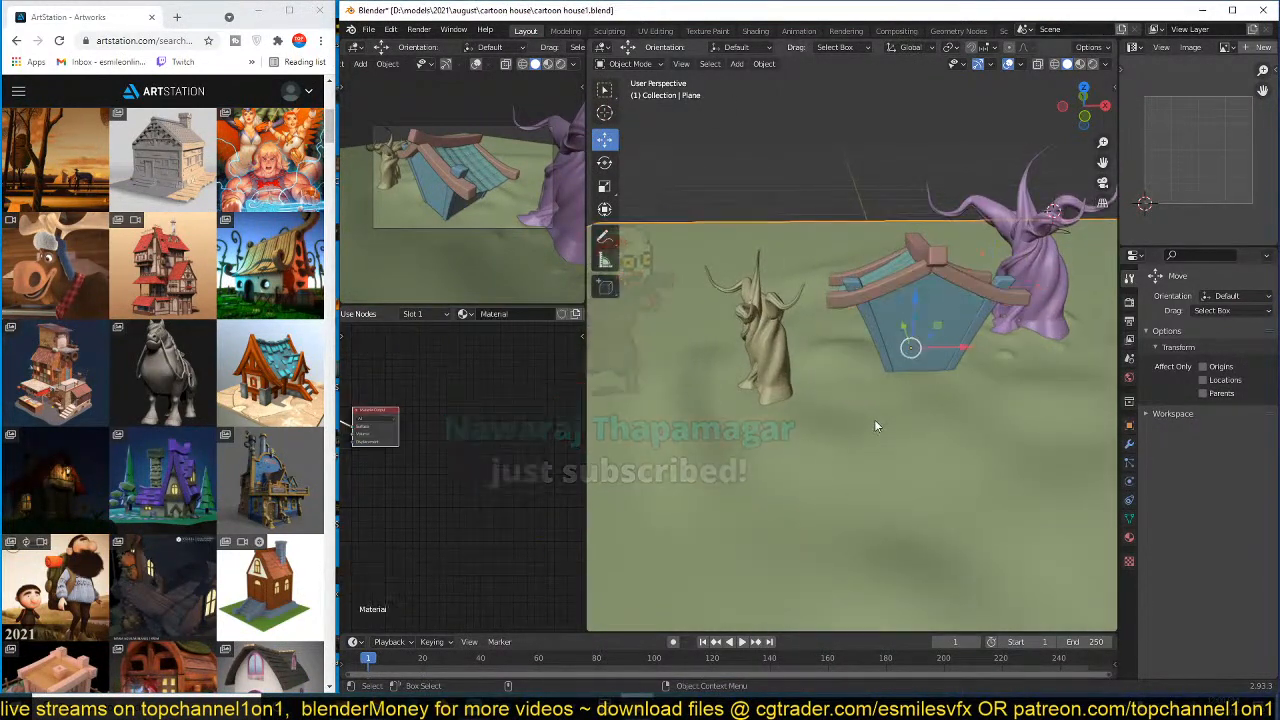
left_click(561, 63)
scroll(838, 462, "up", 1)
scroll(838, 462, "up", 1)
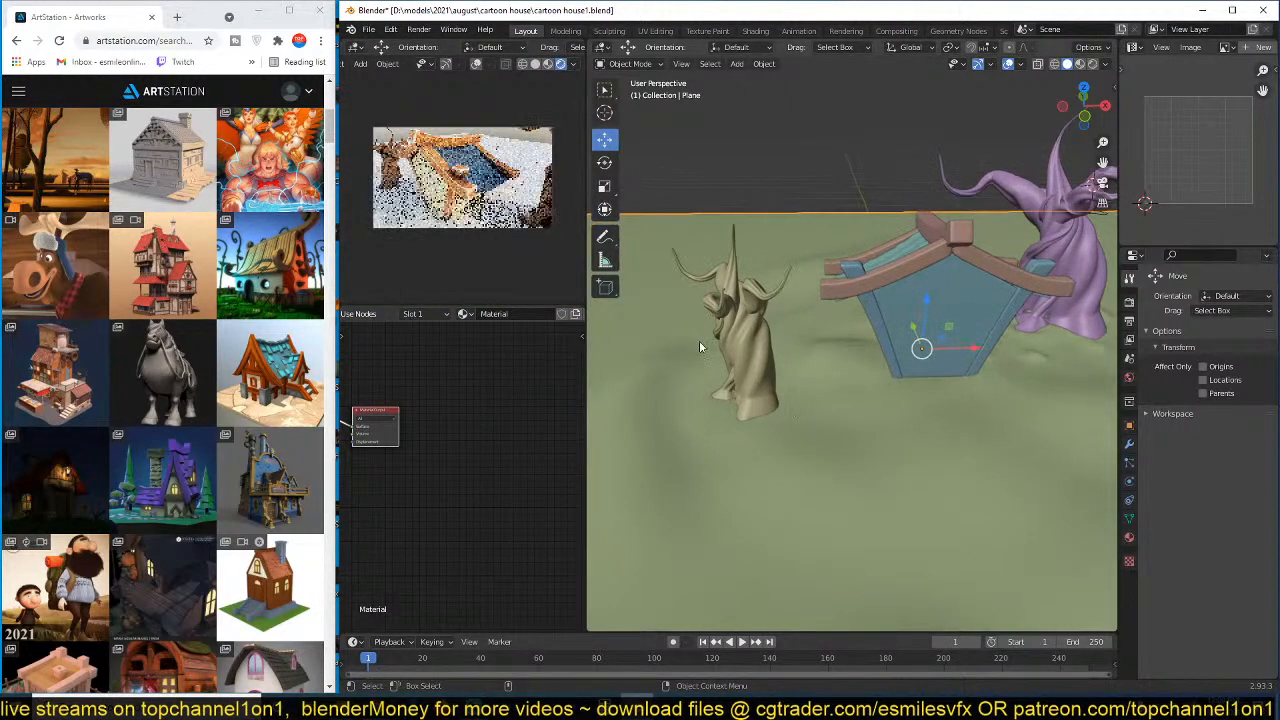
mouse_move(470, 440)
middle_mouse_down()
mouse_move(391, 440)
mouse_move(472, 427)
middle_mouse_up()
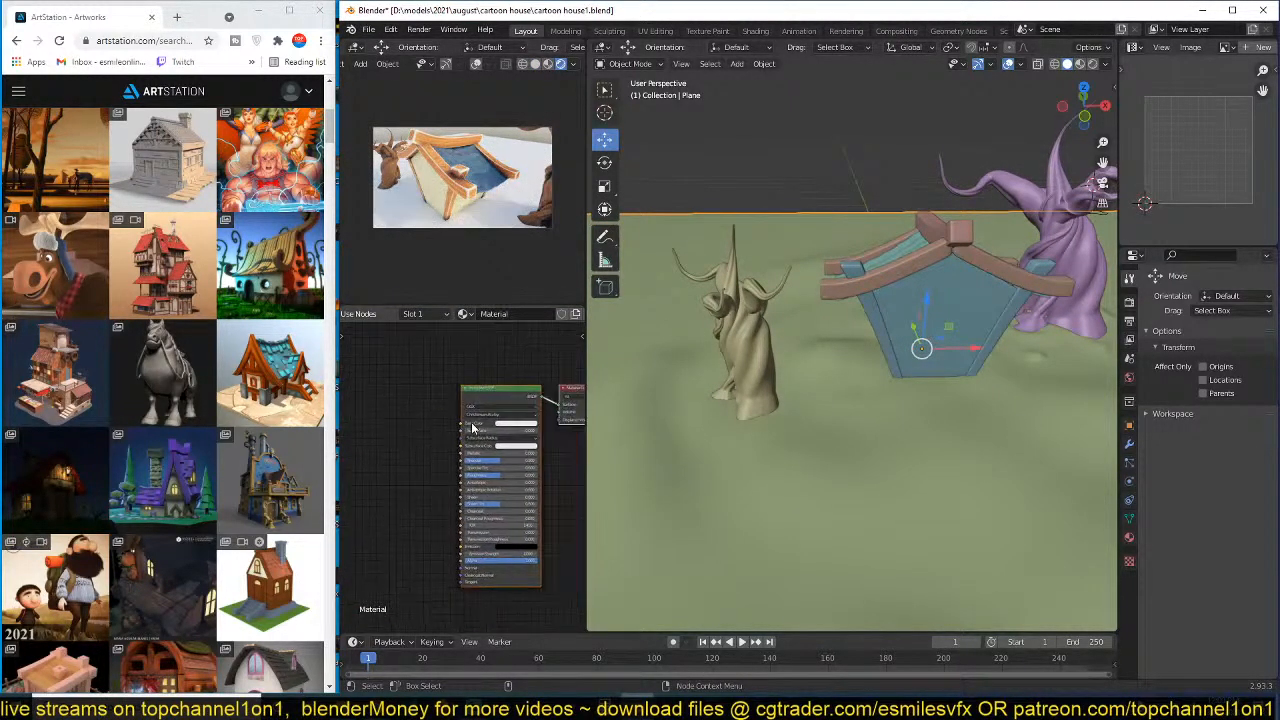
- Link the large tree's material to the ground plane and save the file
left_click(1052, 192)
key("ctrl+l")
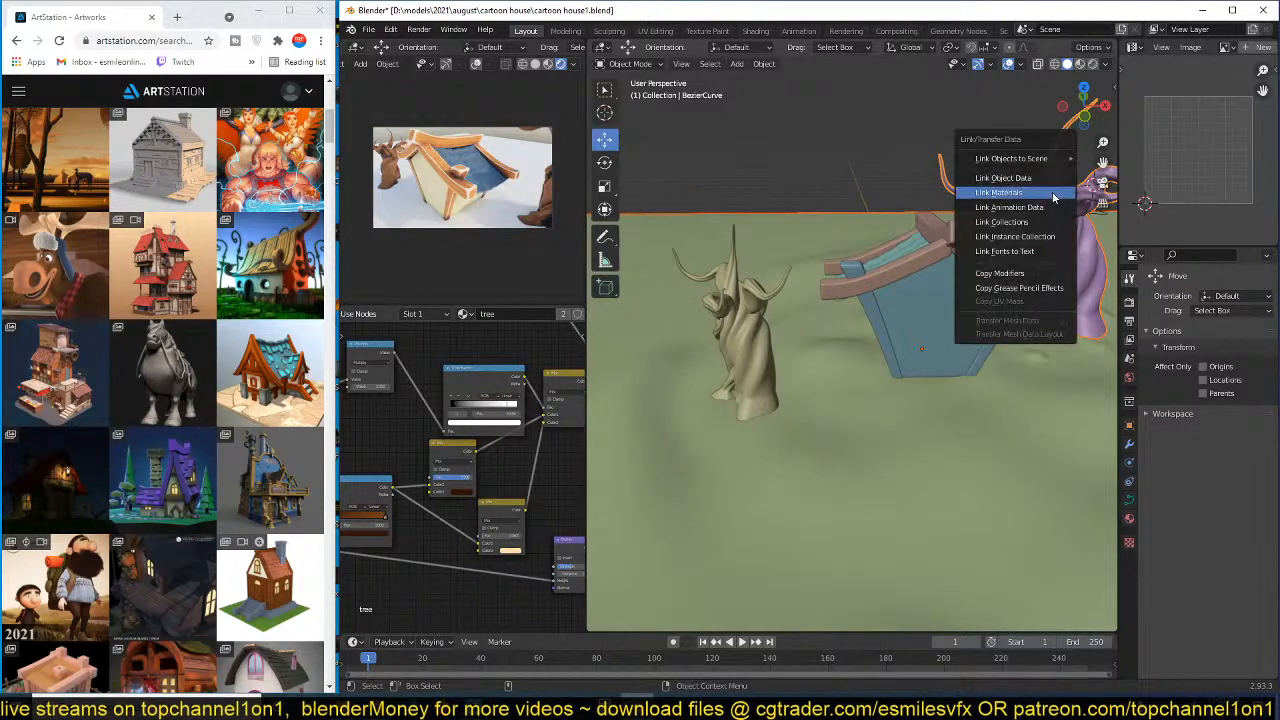
left_click(1053, 194)
key("alt+a")
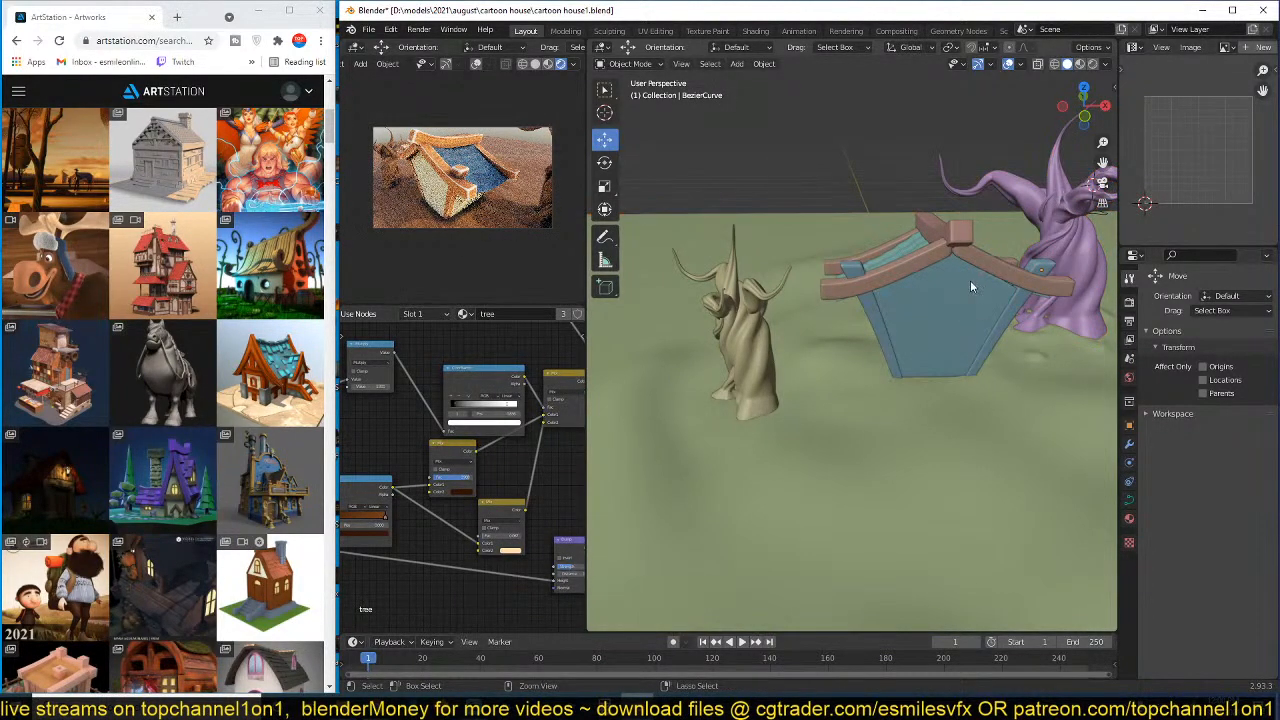
key("ctrl+s")
- Select only the ground plane and make its shared tree material a single-user copy
left_click(857, 439)
scroll(492, 456, "down", 3)
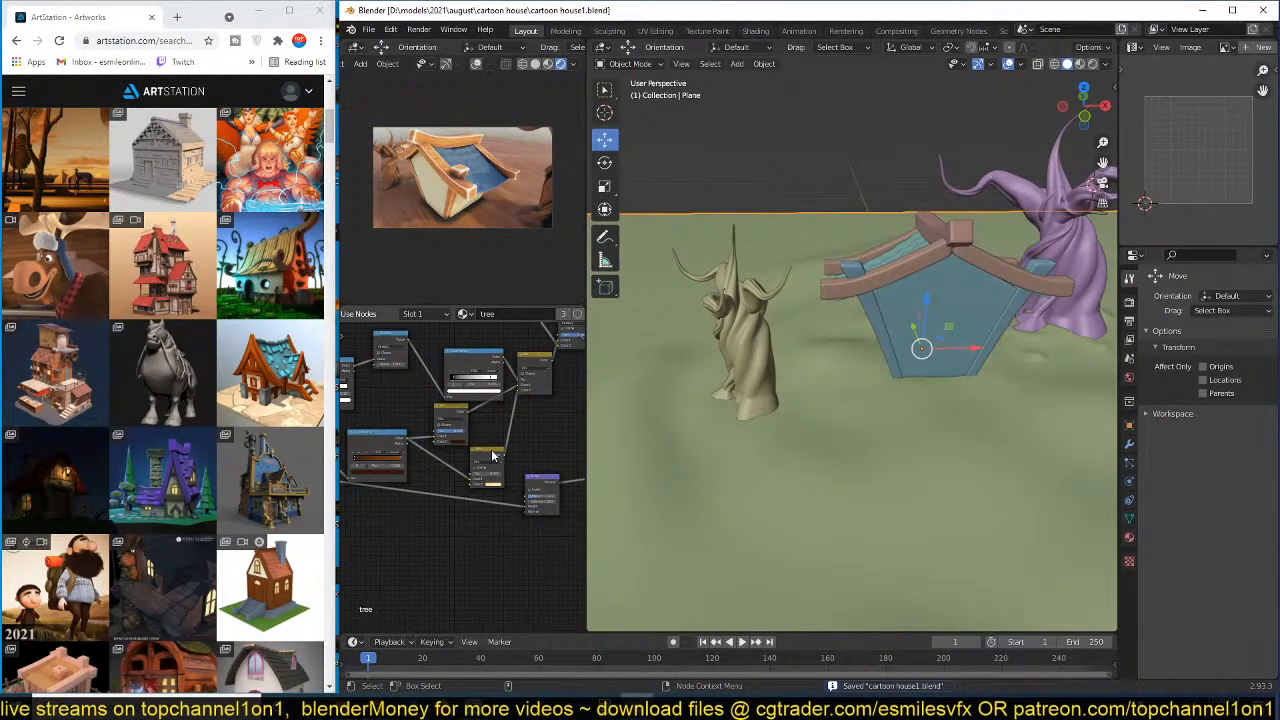
left_click(561, 313)
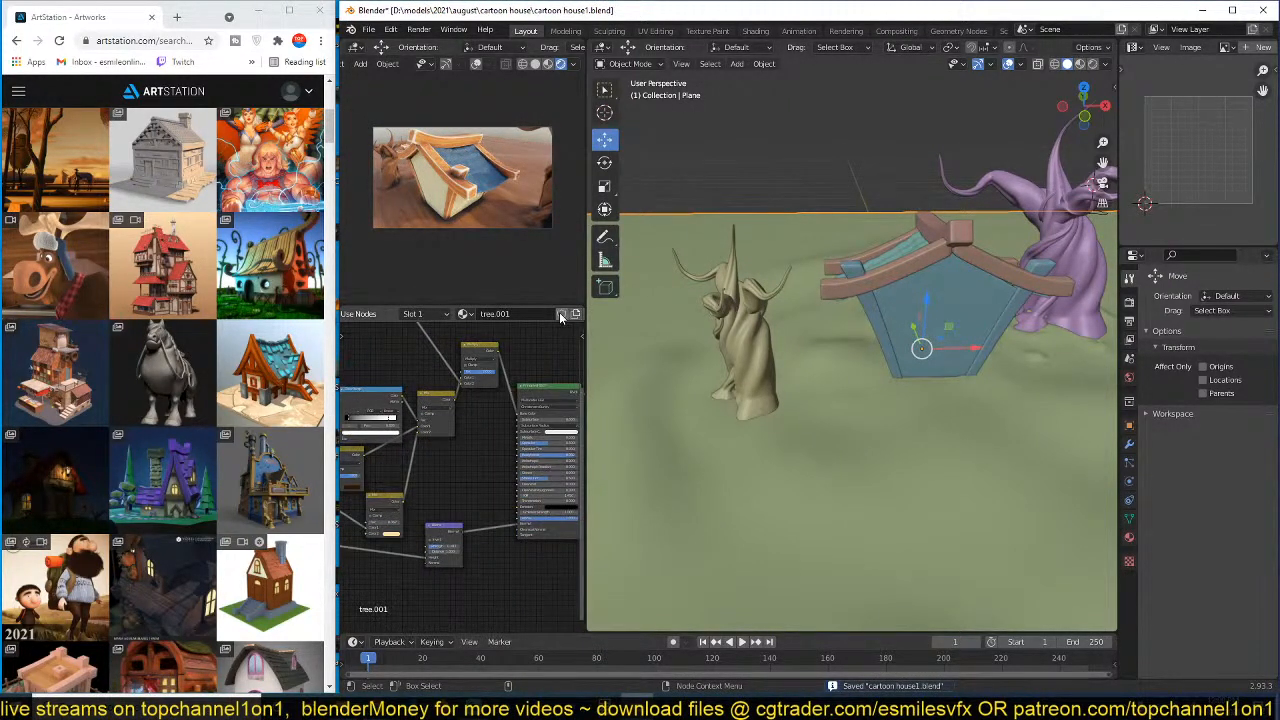
- Set the Noise Texture scale in the ground's copied material to 5 and save the file
scroll(452, 410, "up", 2)
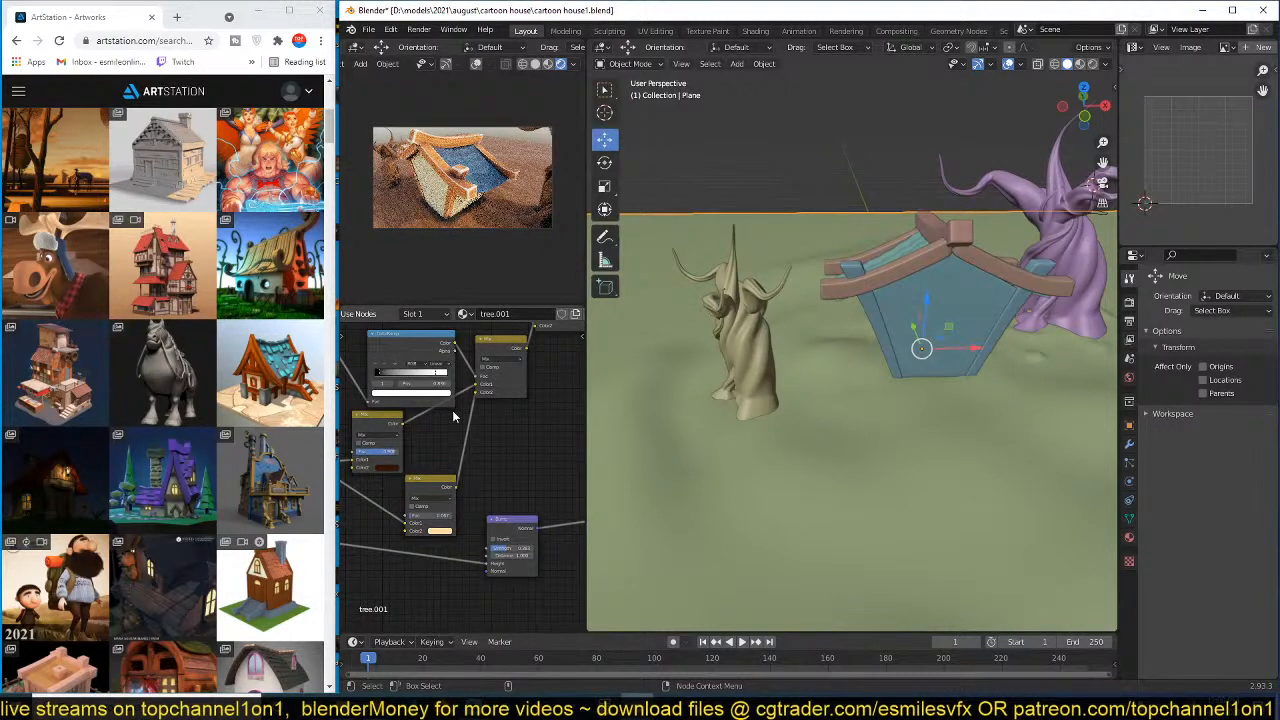
scroll(453, 416, "up", 3)
middle_click_drag(390, 486, 533, 441)
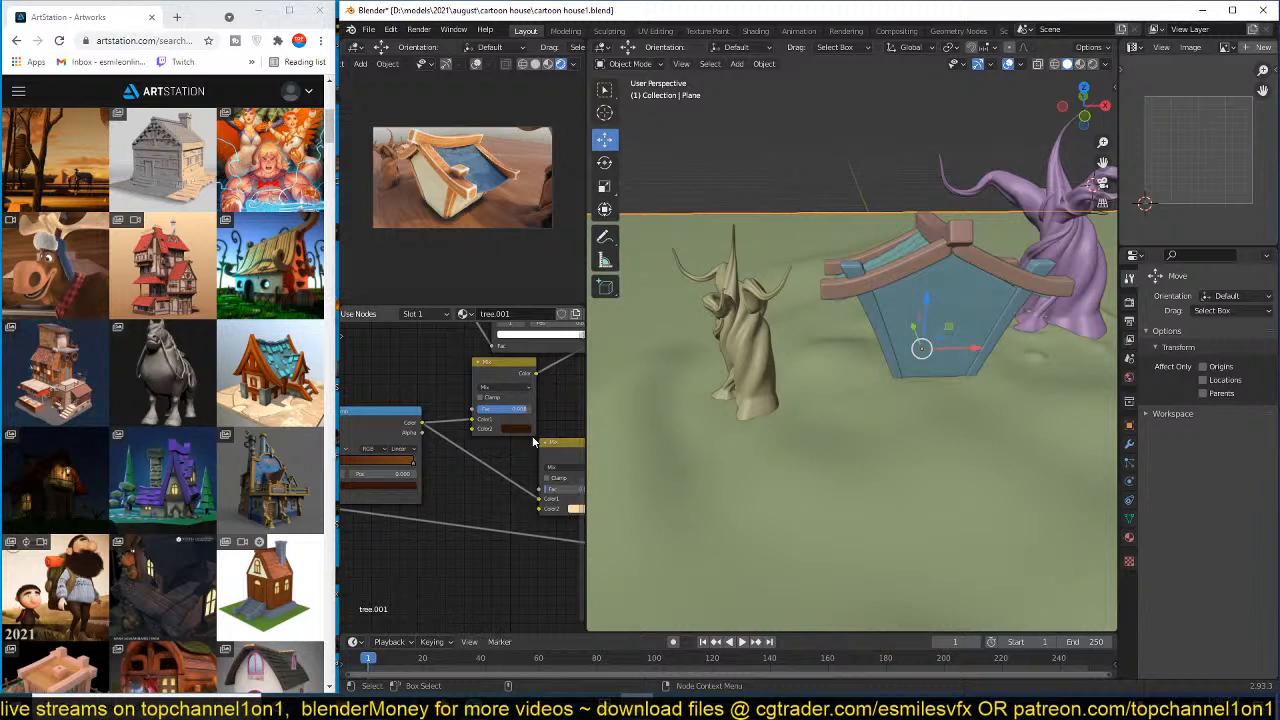
middle_click_drag(533, 441, 415, 479)
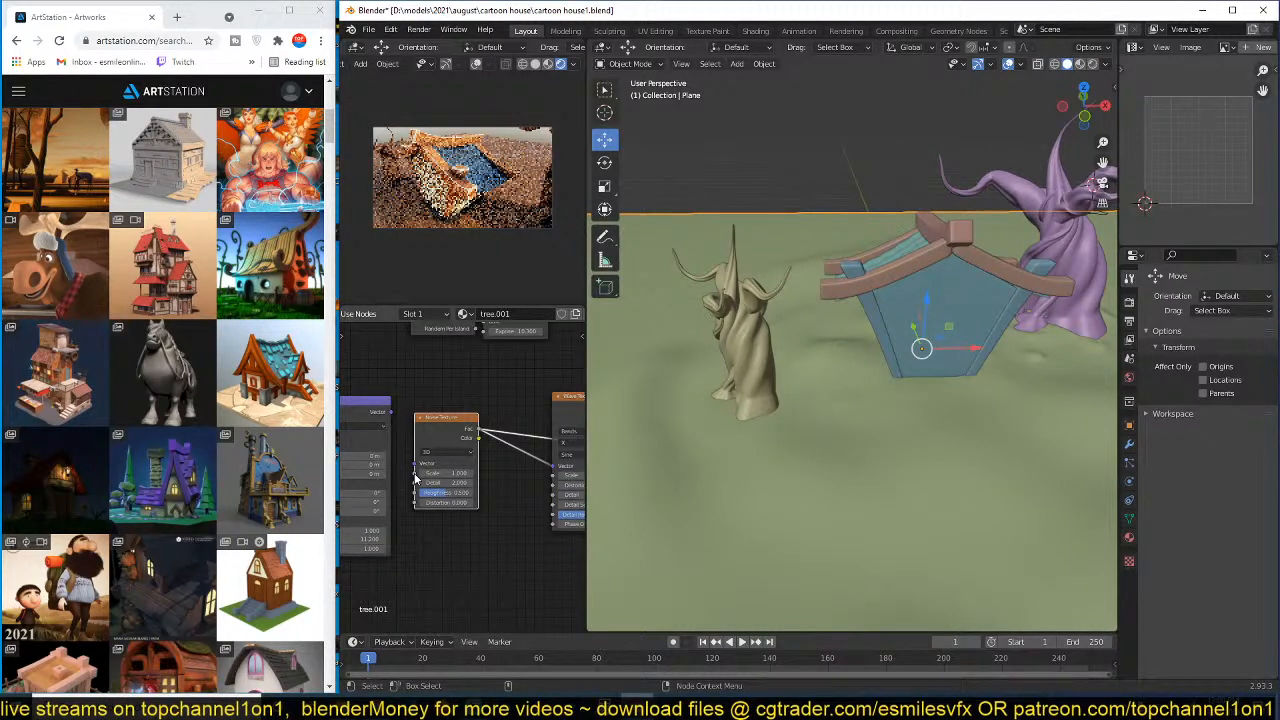
left_click_drag(432, 473, 470, 473)
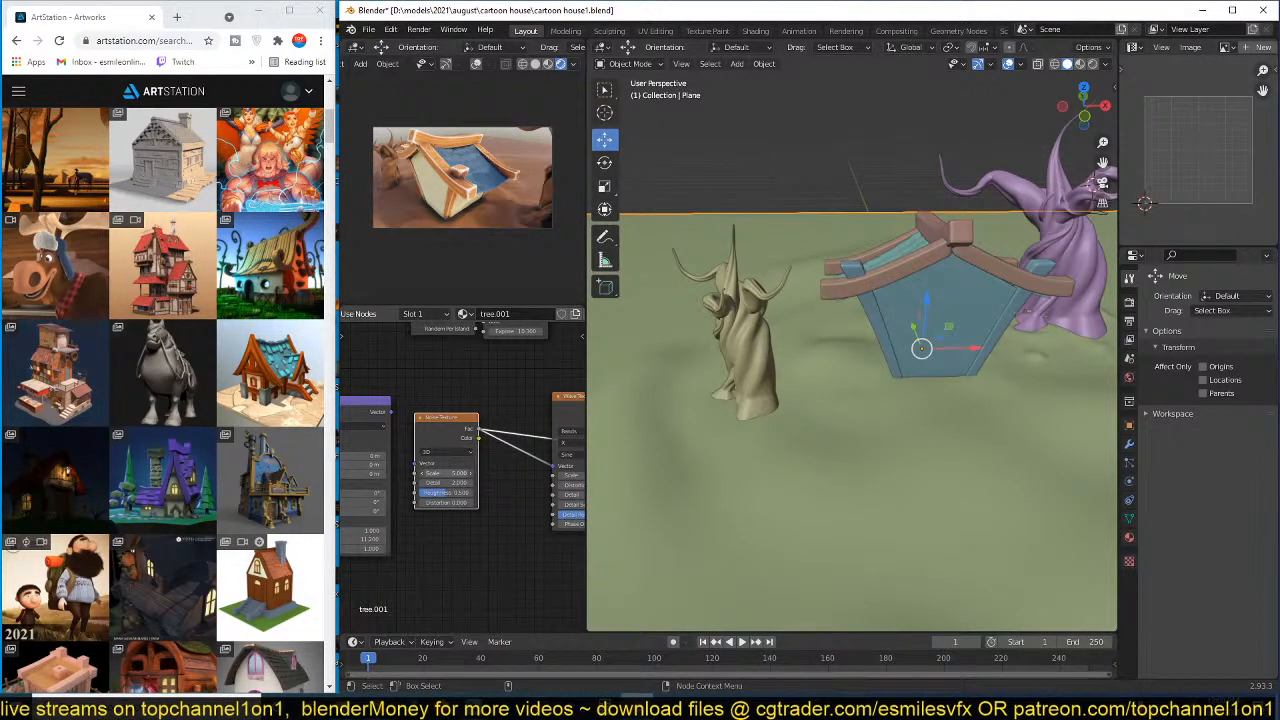
scroll(470, 473, "down", 3)
middle_click_drag(570, 459, 379, 504)
scroll(490, 438, "up", 2)
key("ctrl+s")
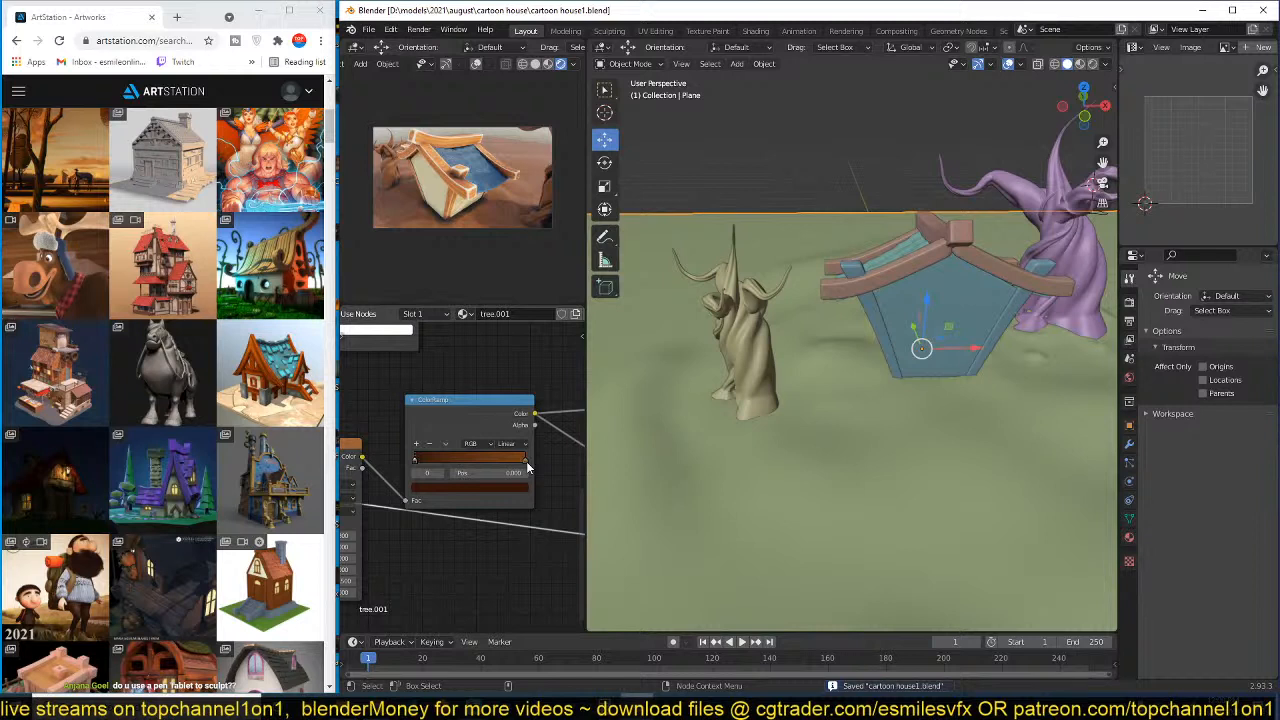
- Recolour the end stop of the ColorRamp in the ground material to a muted yellowish brown and save the file
left_click(526, 461)
left_click(500, 487)
left_click_drag(455, 394, 503, 383)
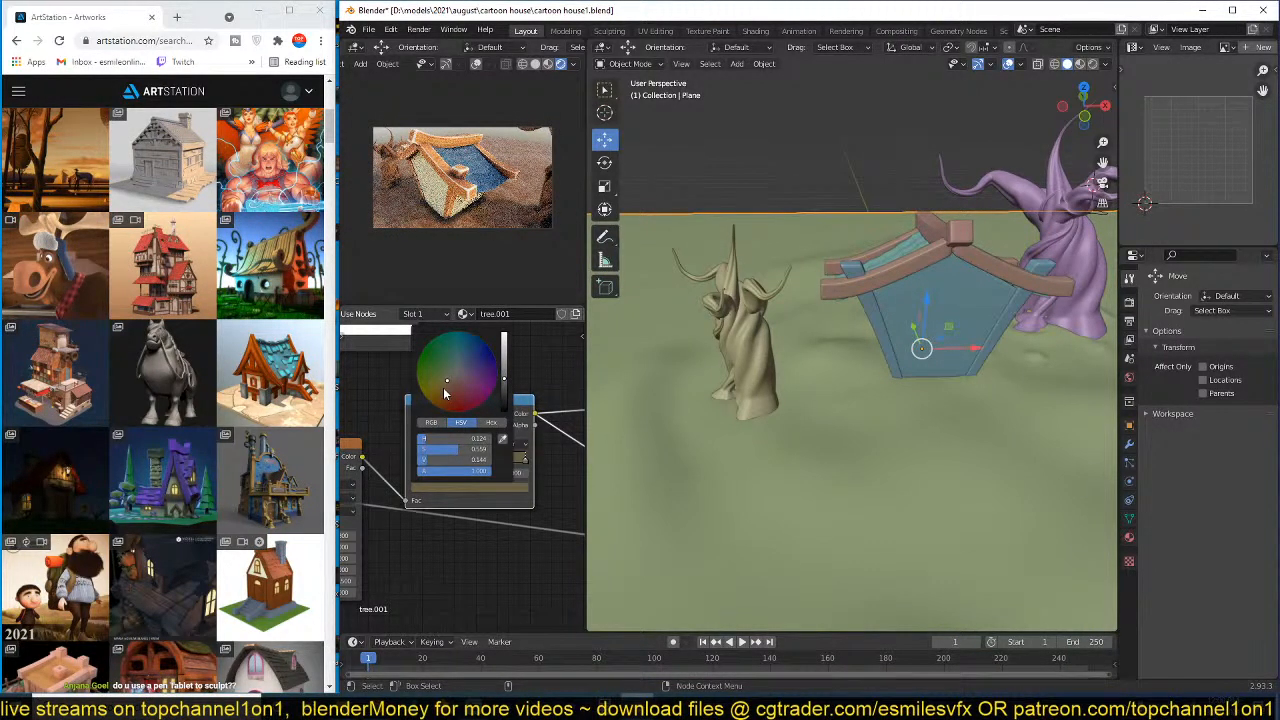
key("ctrl+s")
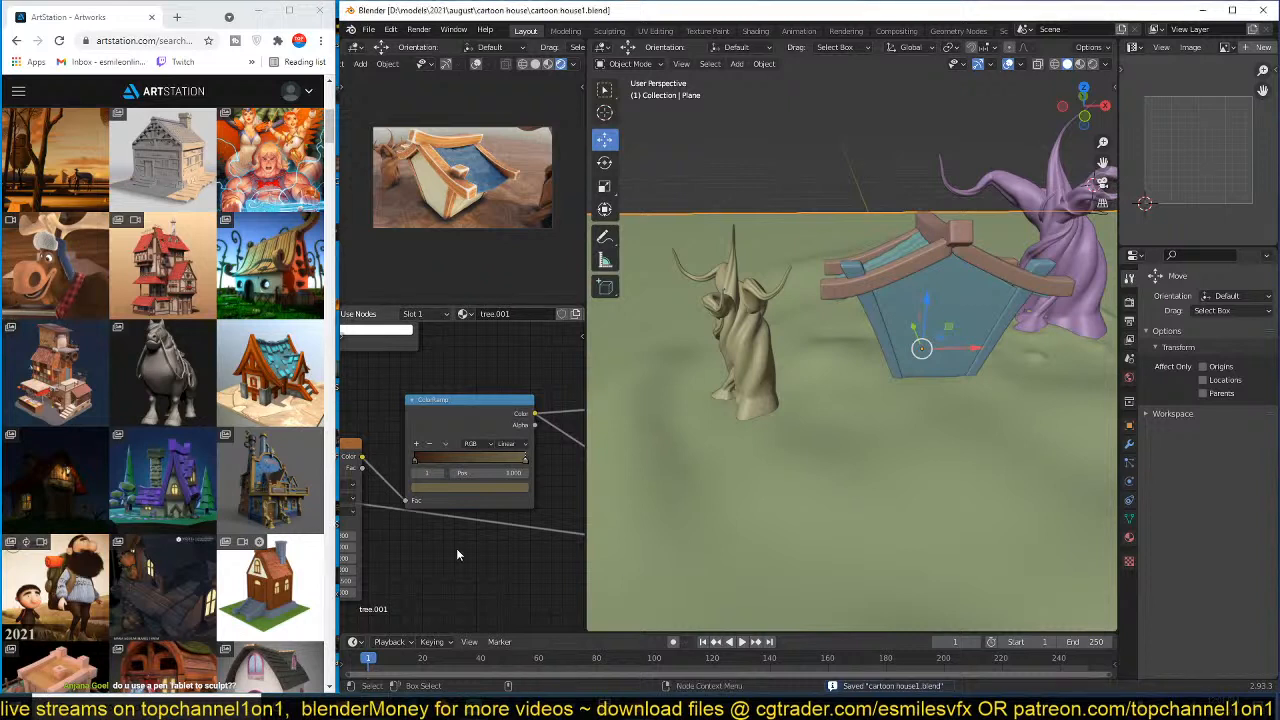
- Shift the ground ColorRamp's end stop to a warmer, more saturated brown and save the file
middle_click_drag(490, 531, 441, 504)
scroll(525, 536, "down", 3)
middle_click_drag(525, 536, 489, 533)
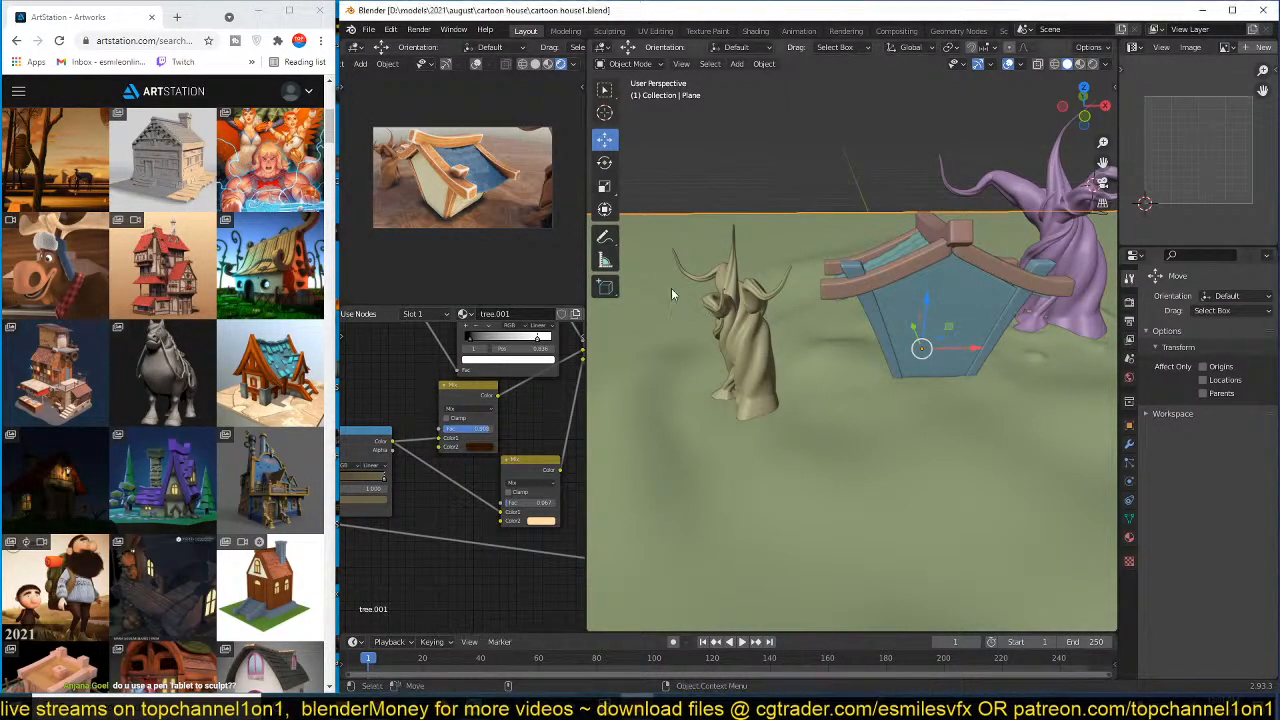
middle_click_drag(488, 467, 568, 447)
left_click(443, 492)
left_click_drag(387, 395, 382, 408)
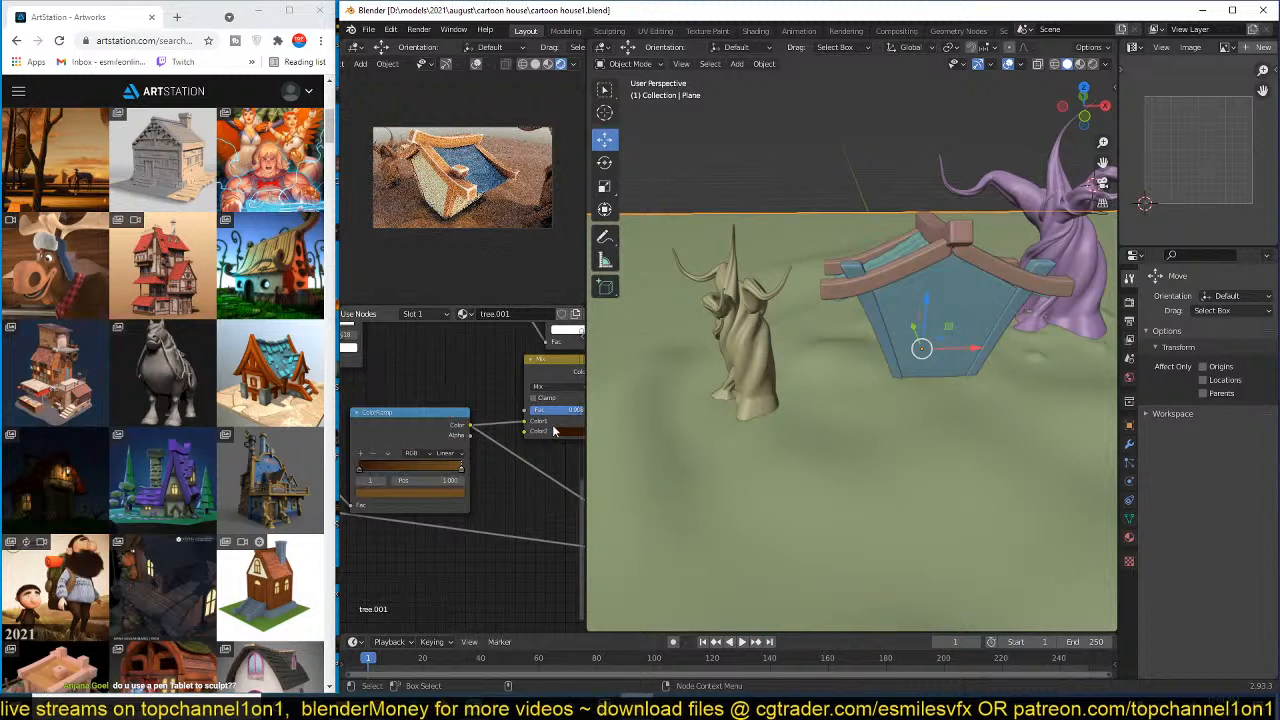
scroll(554, 431, "up", 3)
key("ctrl+s")
- Set Color2 of the ground material's upper Mix node to a dark brown with saturation 0.633 and value 0.102, and save
middle_click_drag(520, 467, 500, 515)
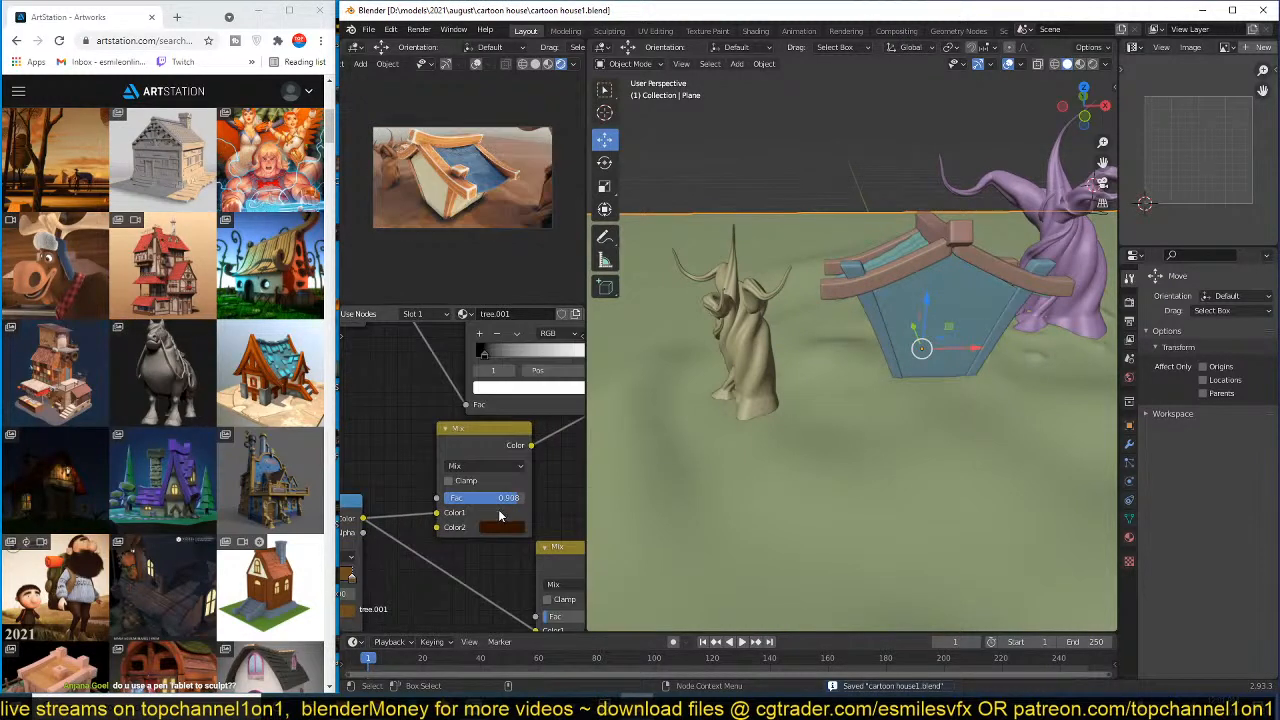
left_click_drag(499, 515, 476, 513)
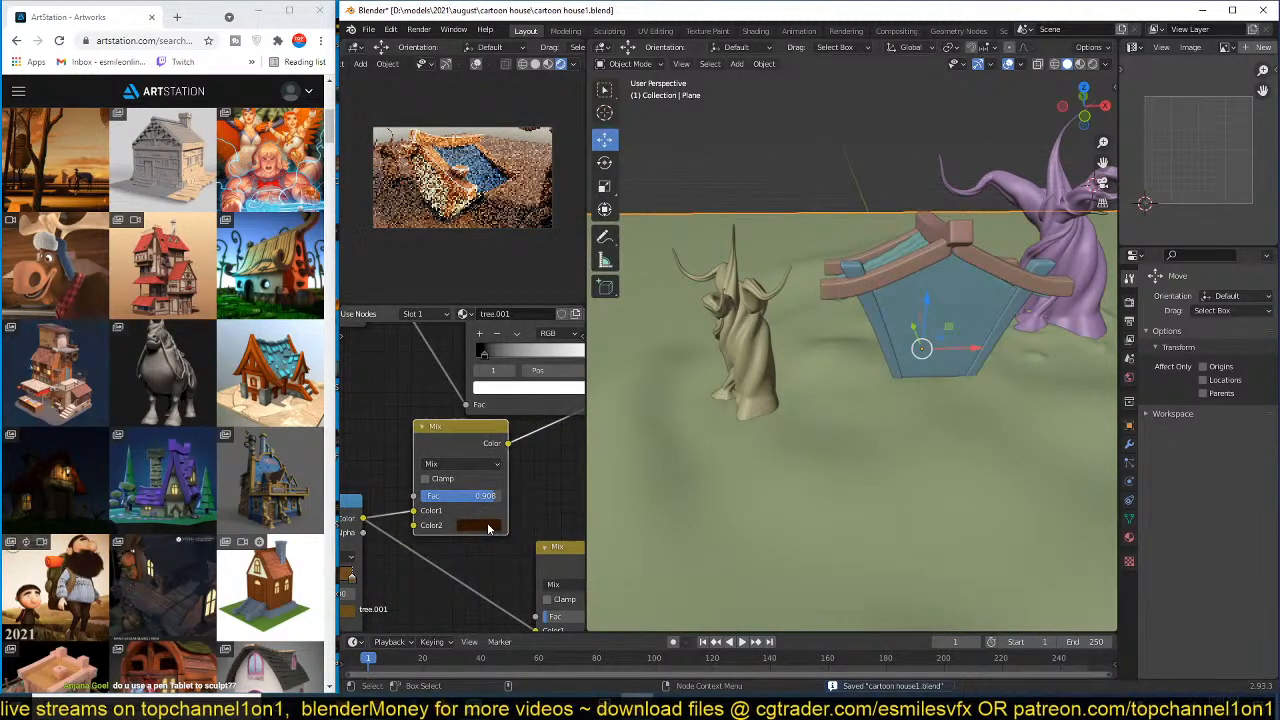
left_click(489, 529)
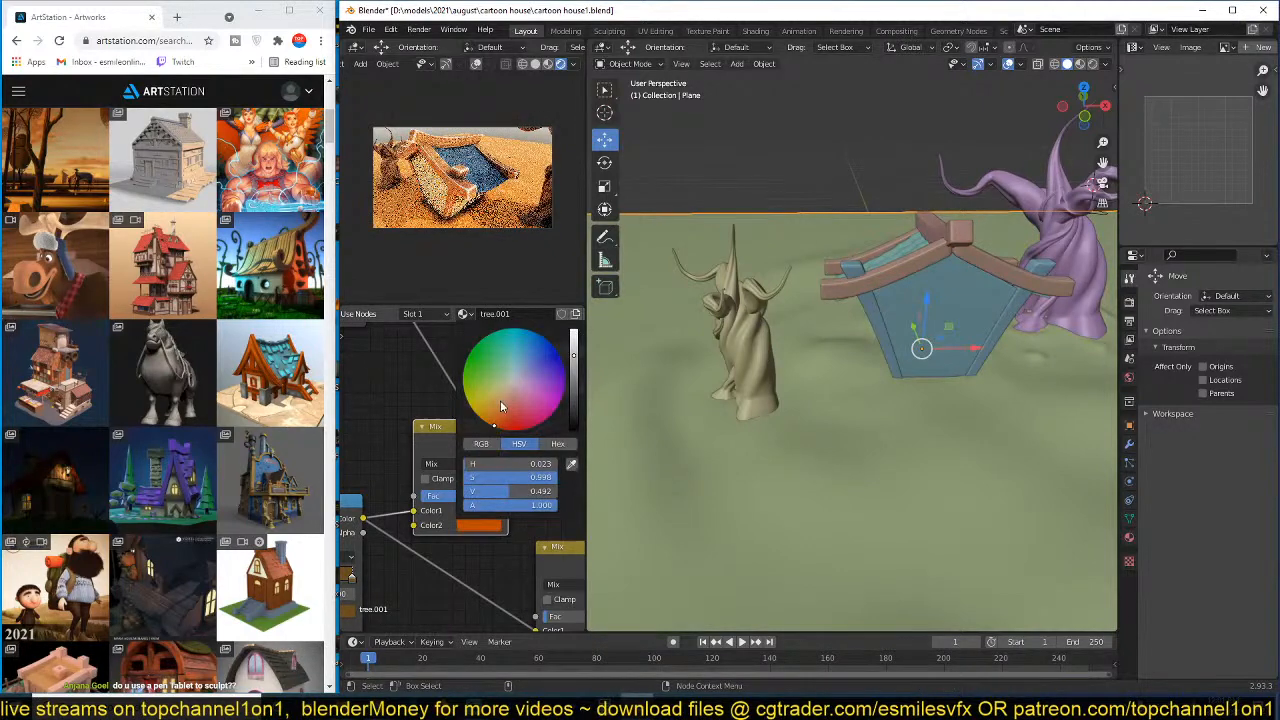
left_click(572, 398)
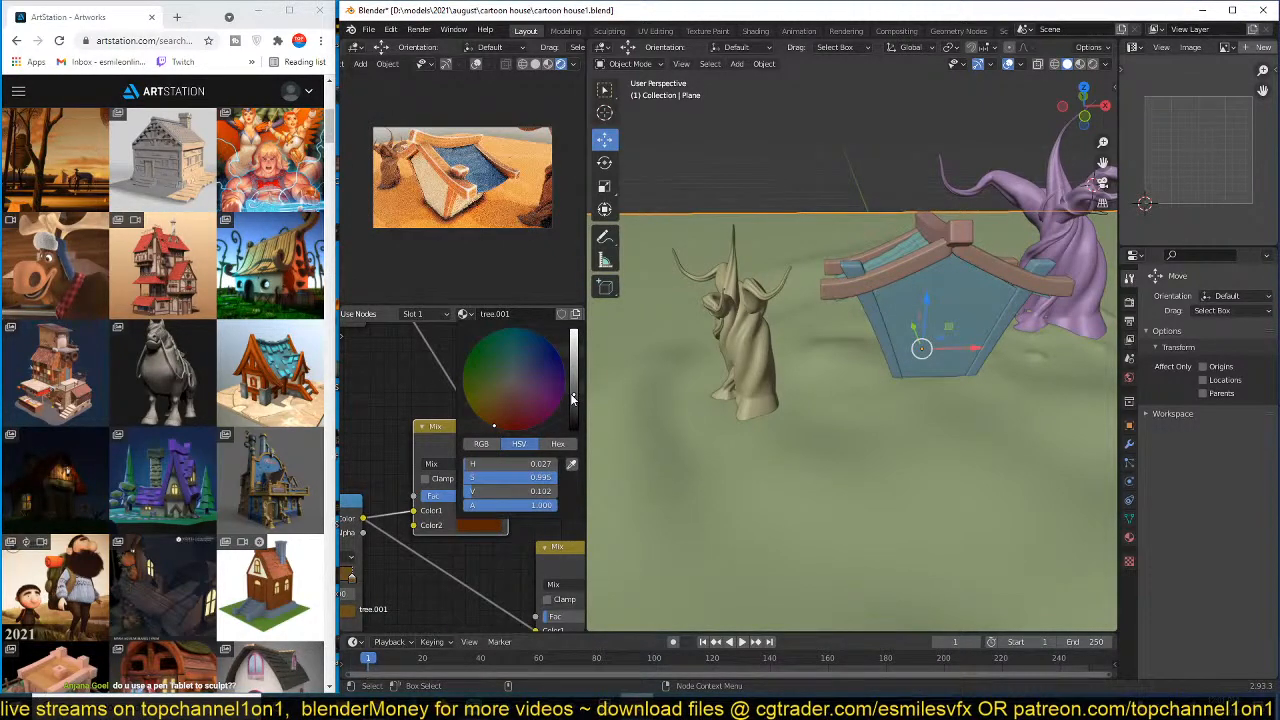
left_click(492, 405)
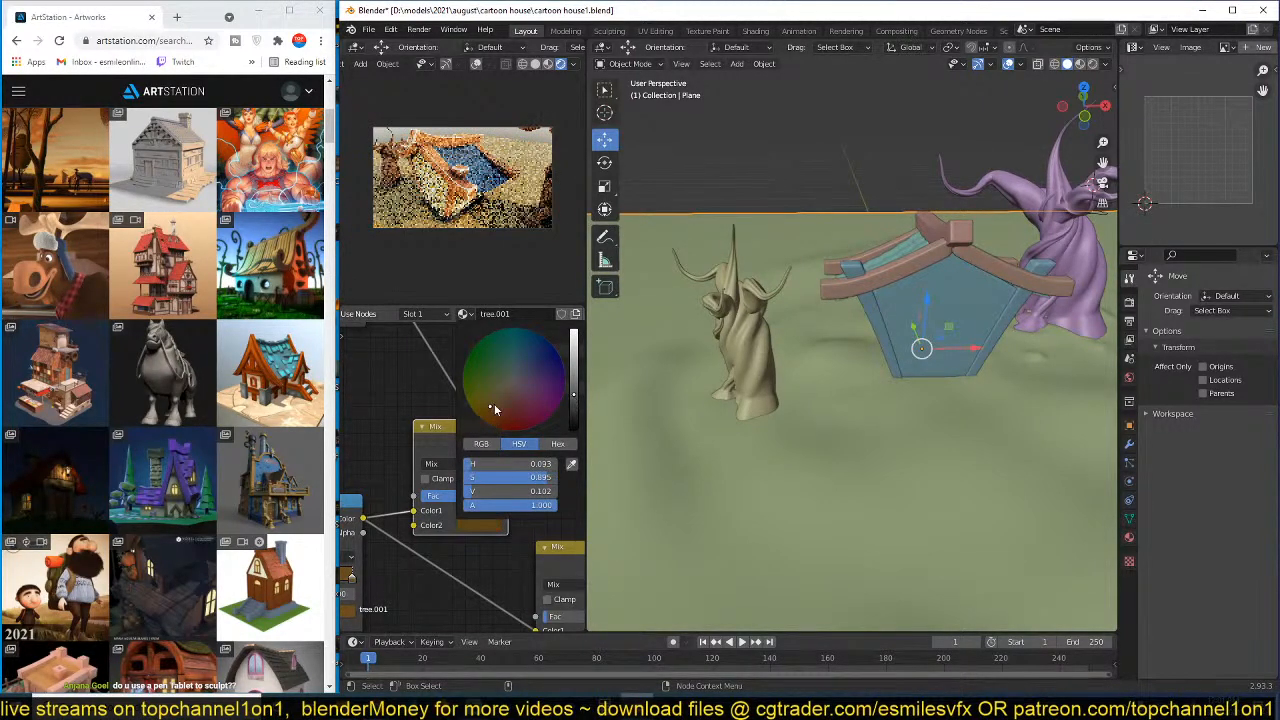
left_click_drag(494, 403, 504, 396)
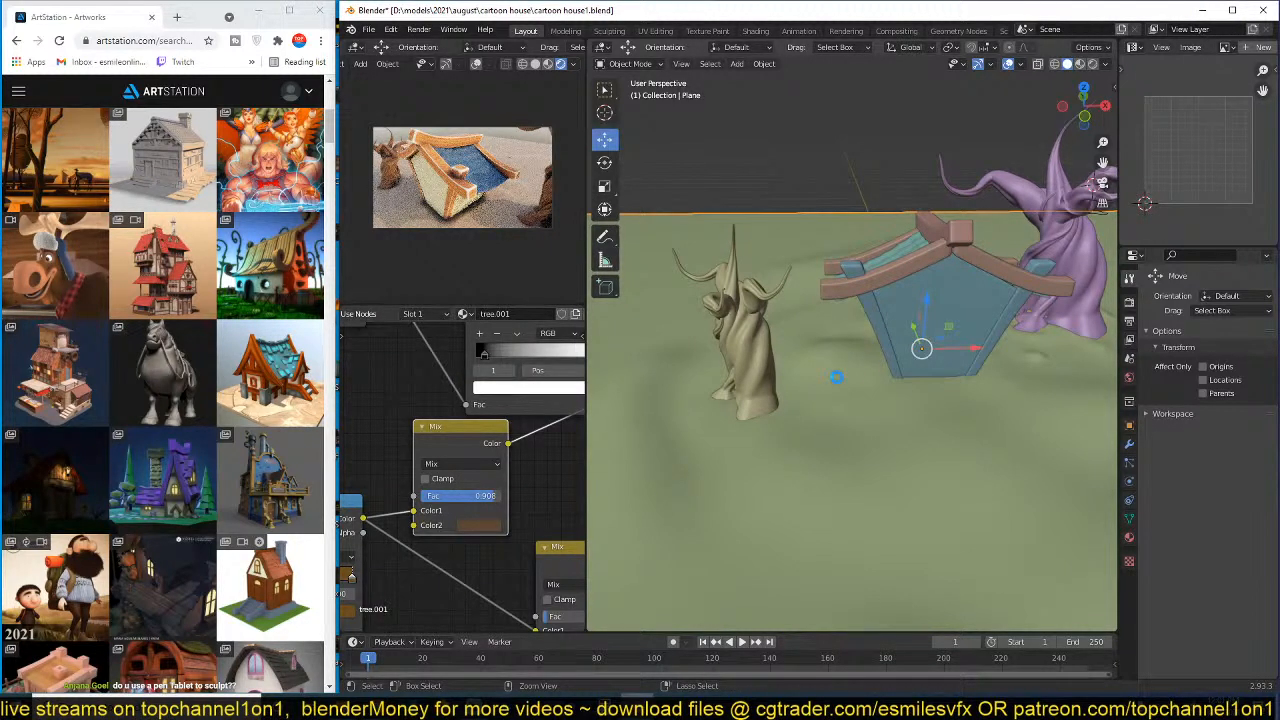
key("ctrl+s")
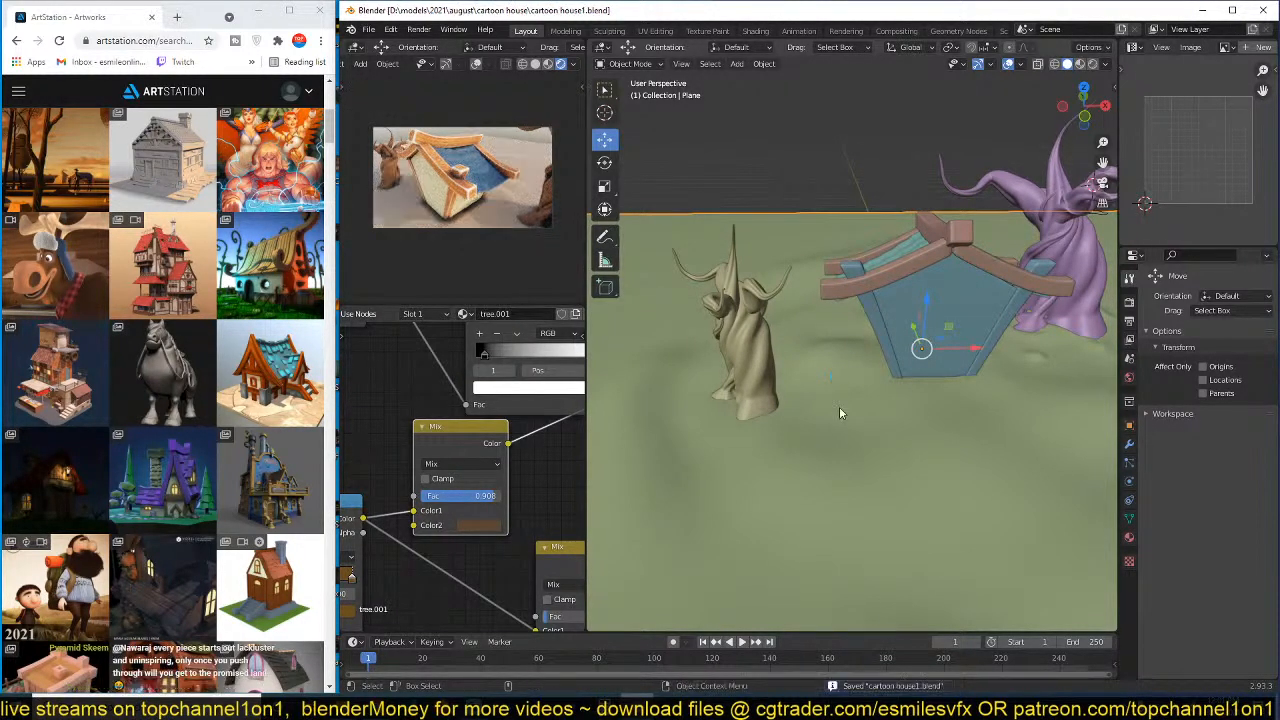
- Brighten the same Mix node's Color2 to a richer orange-brown with value 0.181 and save the file
middle_click_drag(841, 394, 816, 402)
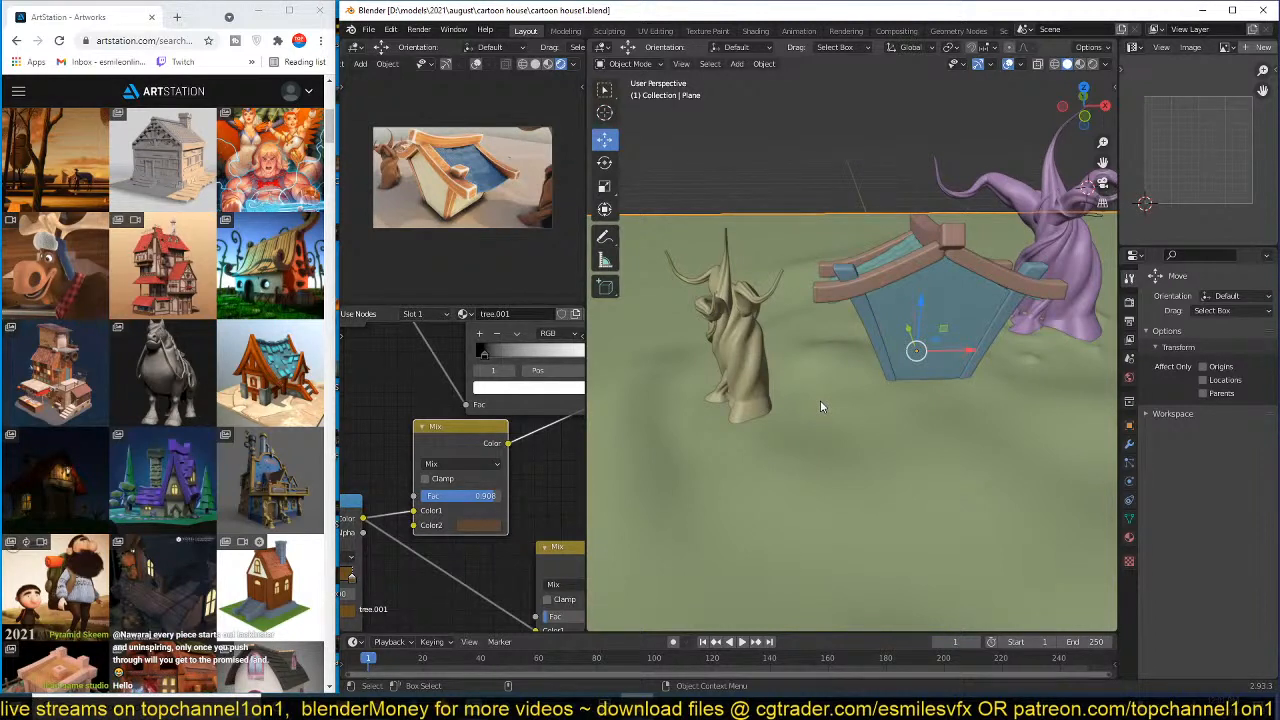
middle_click_drag(820, 405, 844, 384)
key("ctrl+s")
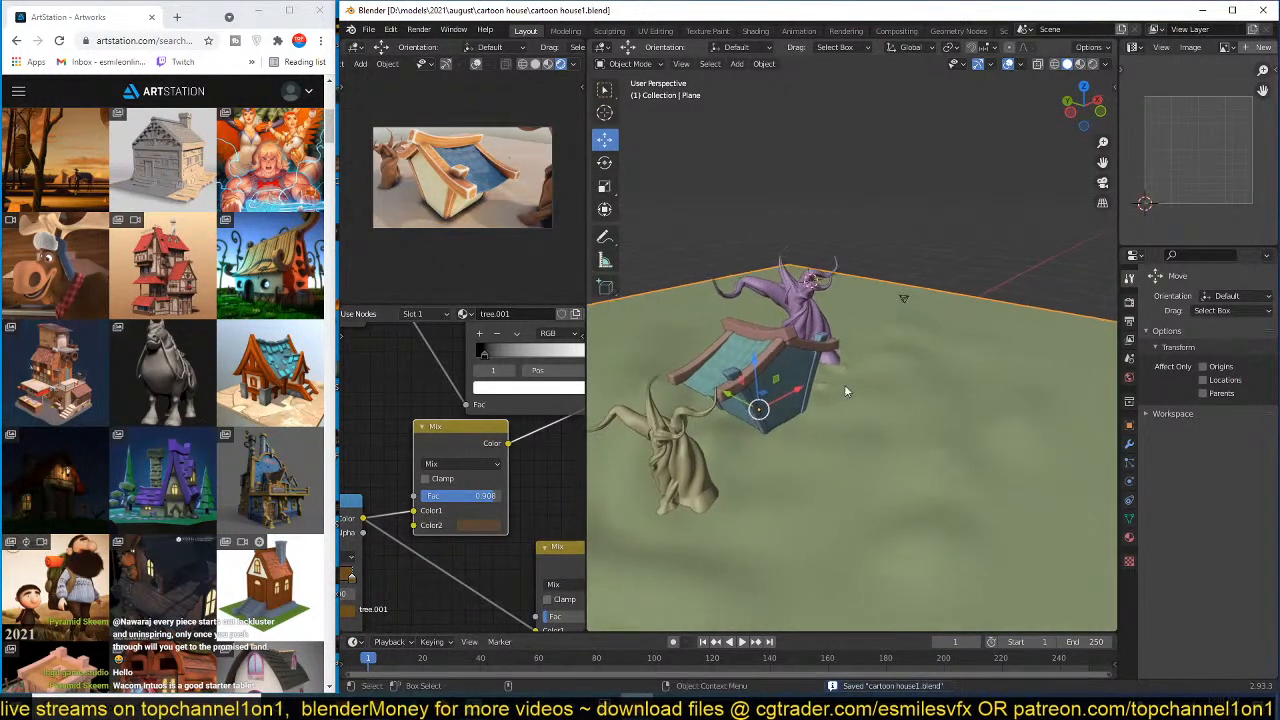
left_click(487, 525)
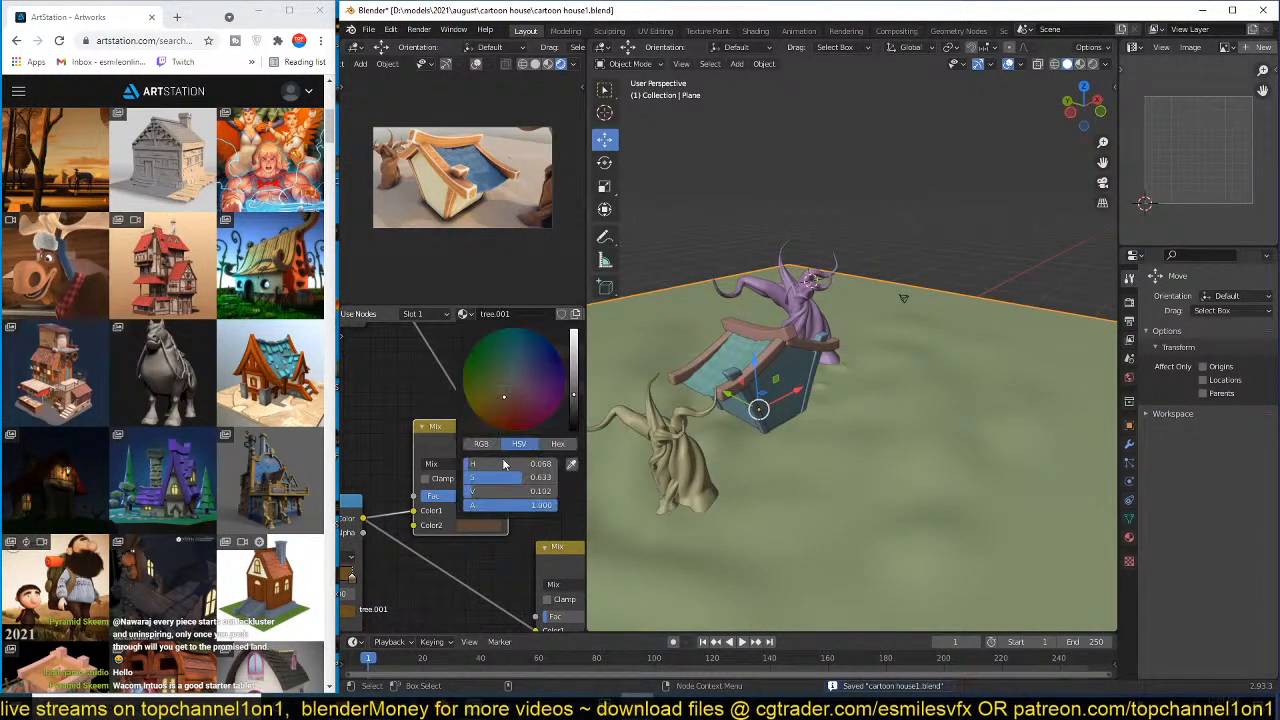
left_click(576, 378)
left_click(574, 384)
left_click(499, 406)
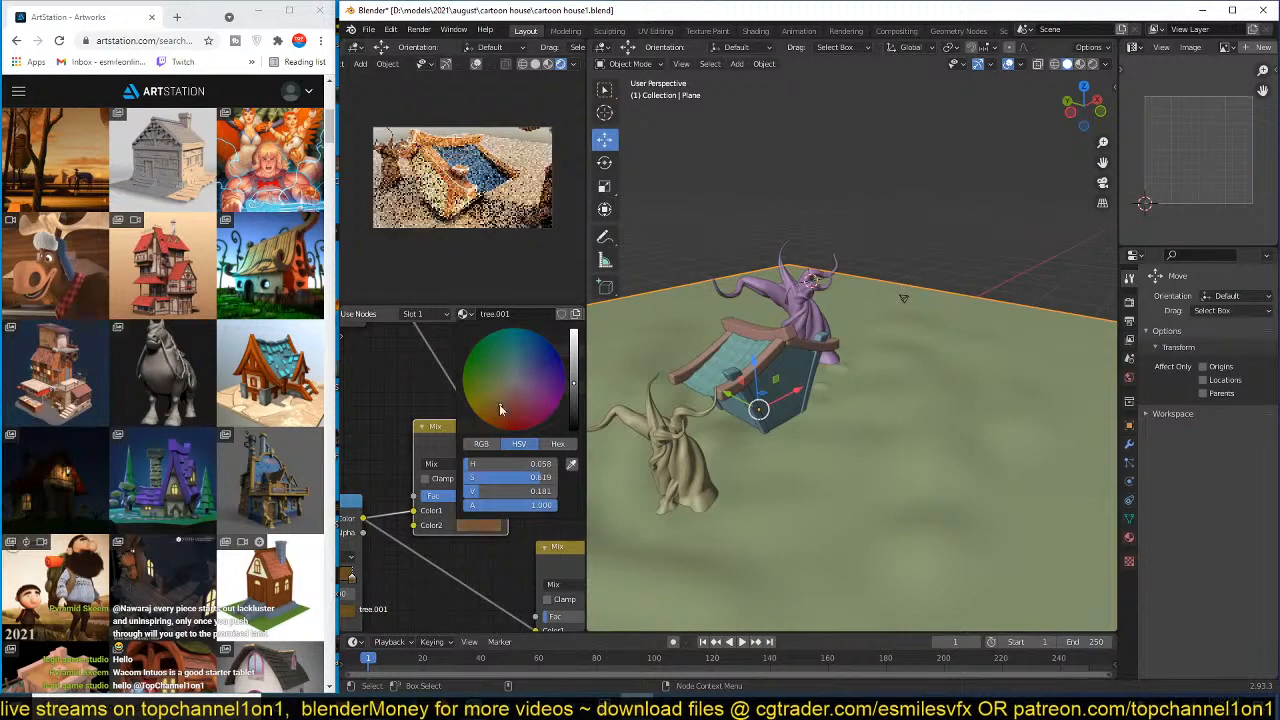
left_click(500, 414)
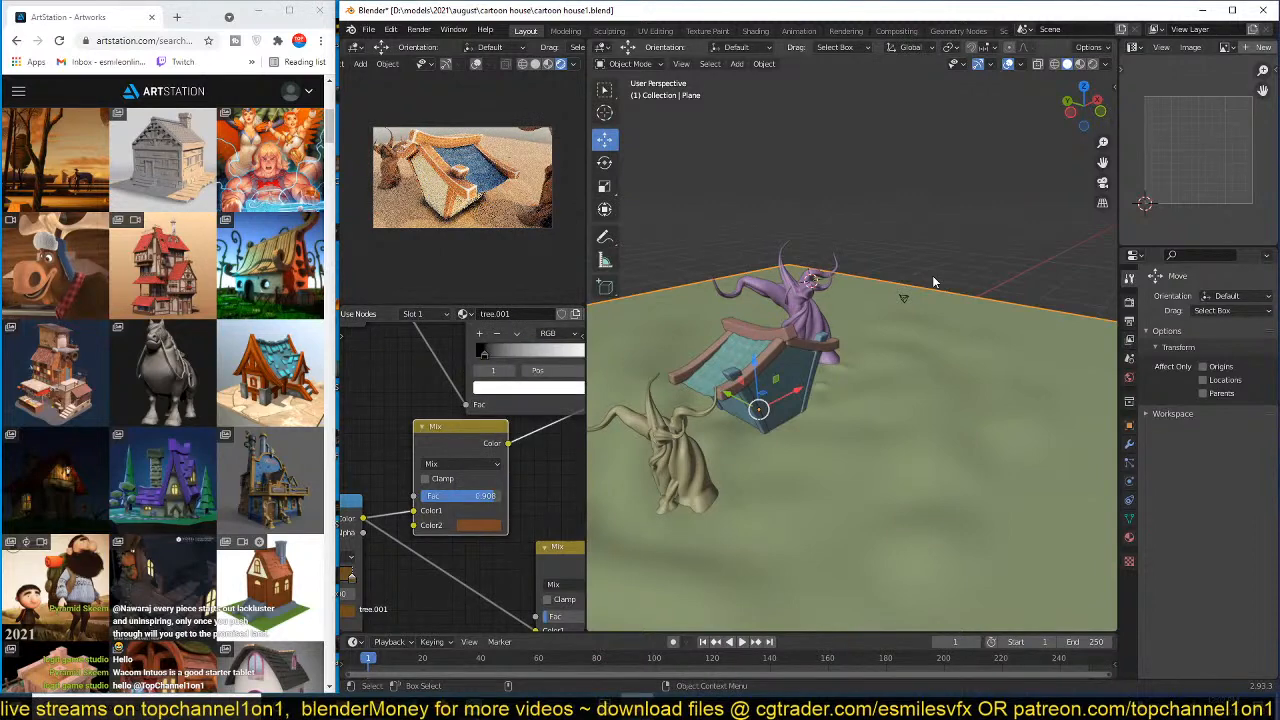
key("ctrl+s")
- Examine the house, trees and ground from several angles and distances, and save the file
scroll(899, 395, "up", 2)
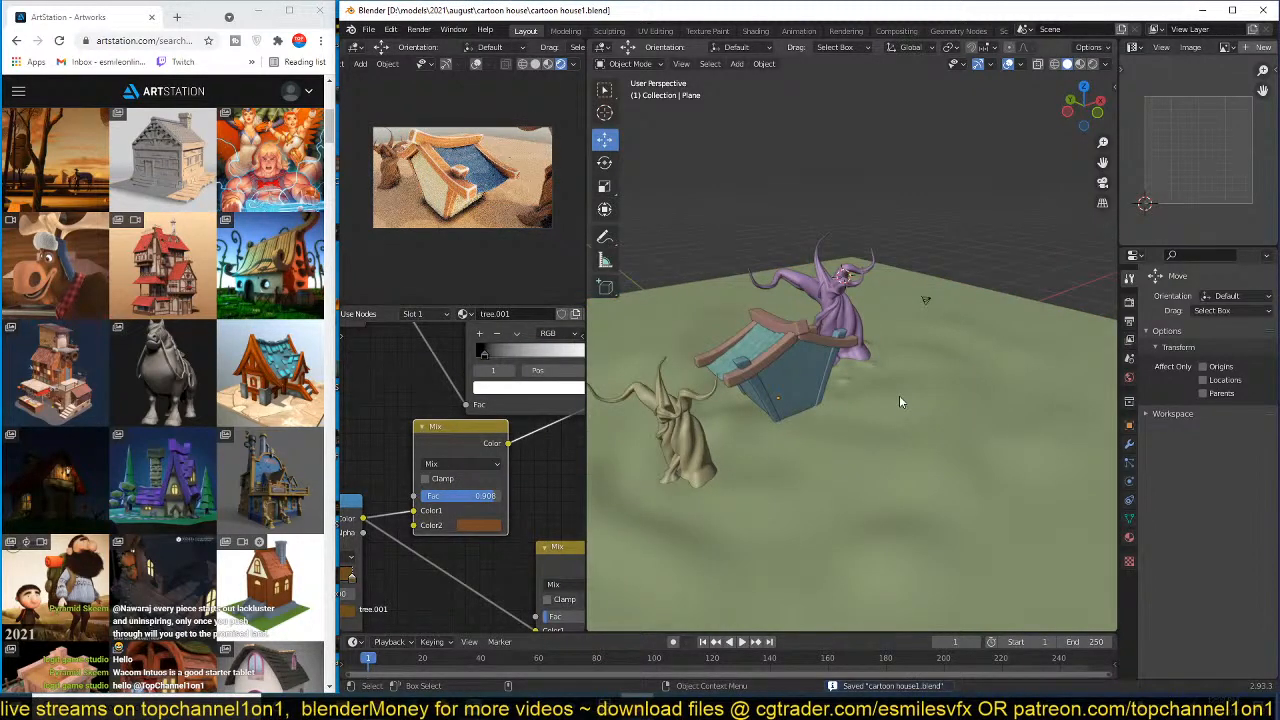
scroll(954, 394, "up", 2)
middle_click_drag(954, 388, 890, 366)
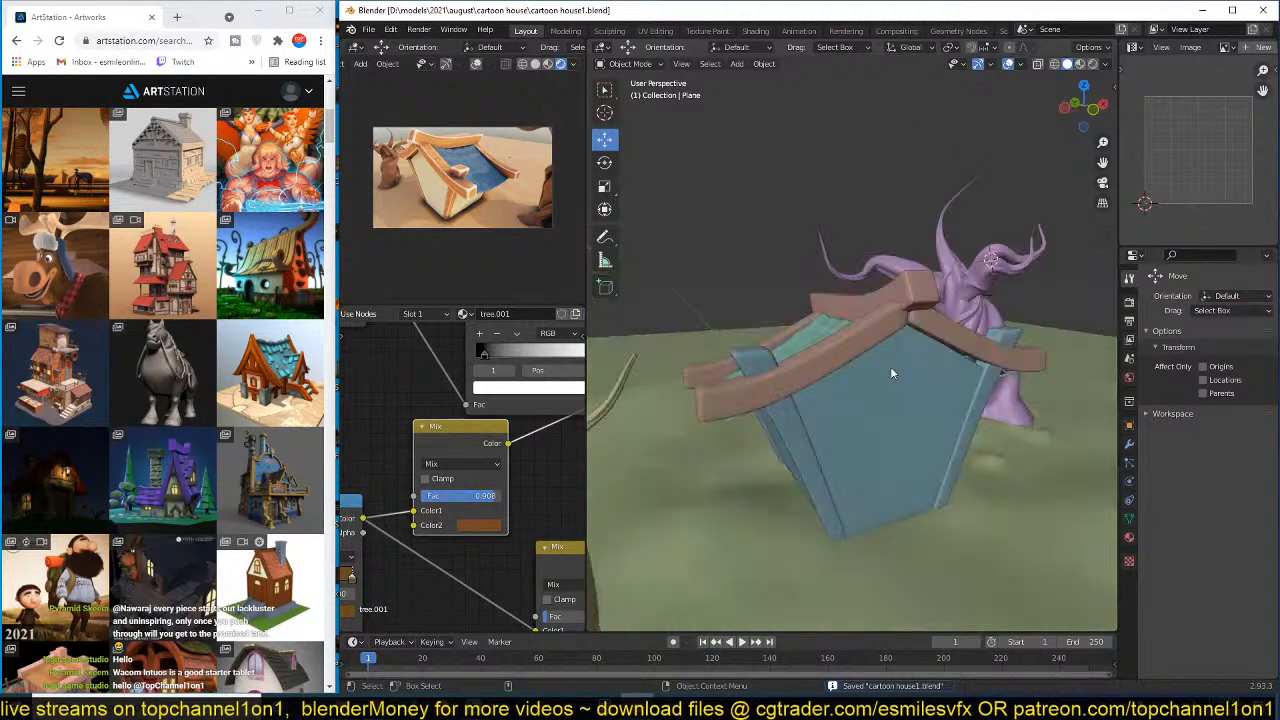
scroll(890, 366, "up", 2)
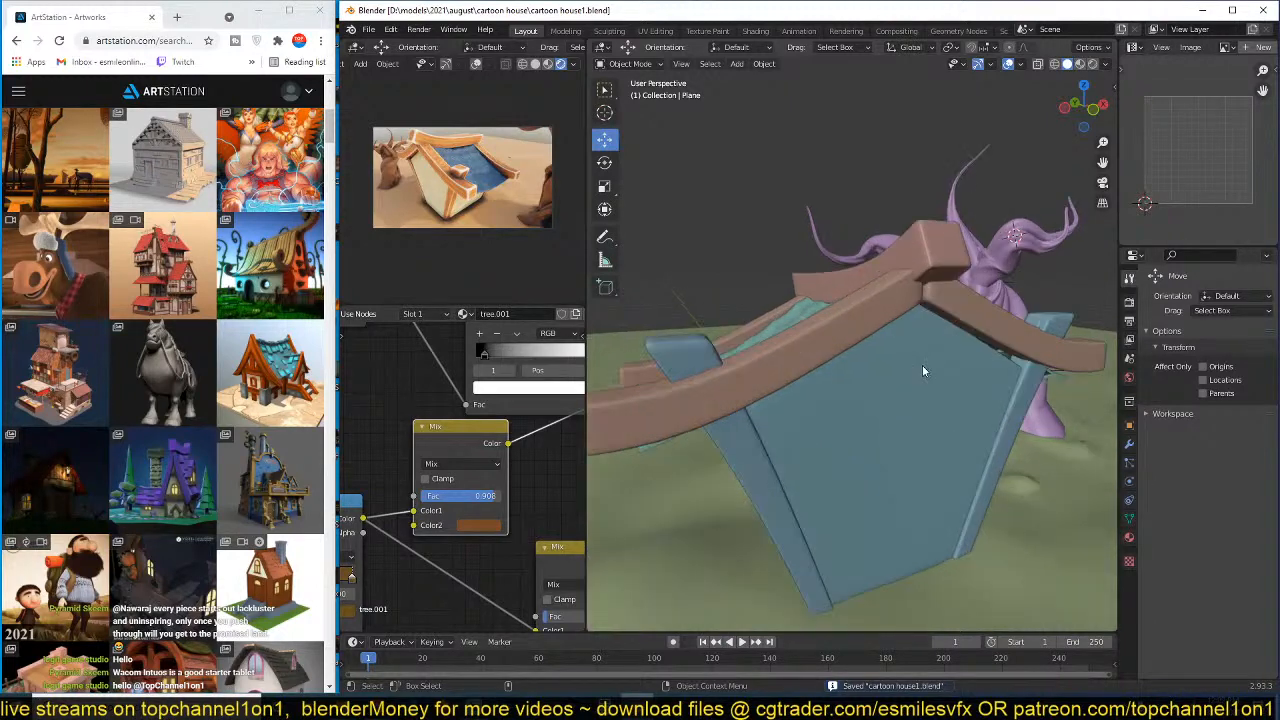
middle_click_drag(922, 365, 897, 390)
scroll(922, 376, "down", 2)
key("ctrl+s")
scroll(932, 380, "down", 4)
scroll(937, 389, "down", 3)
scroll(946, 362, "up", 2)
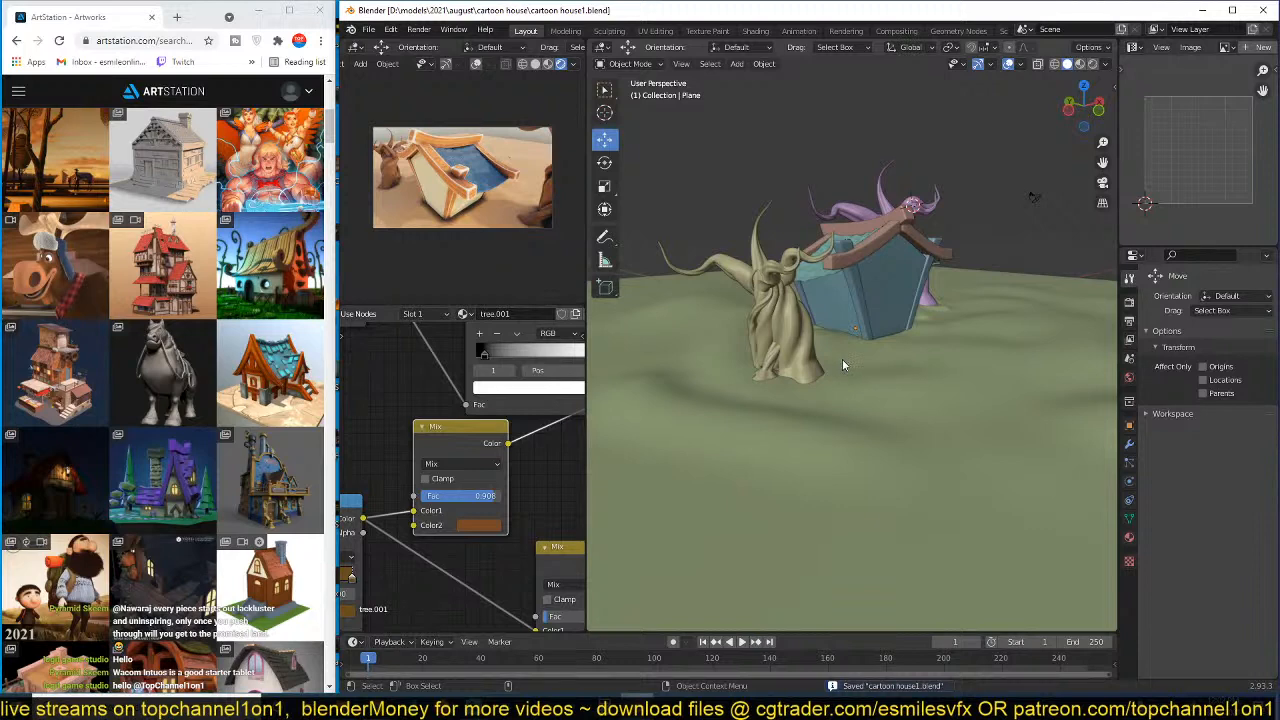
middle_click_drag(842, 359, 886, 350)
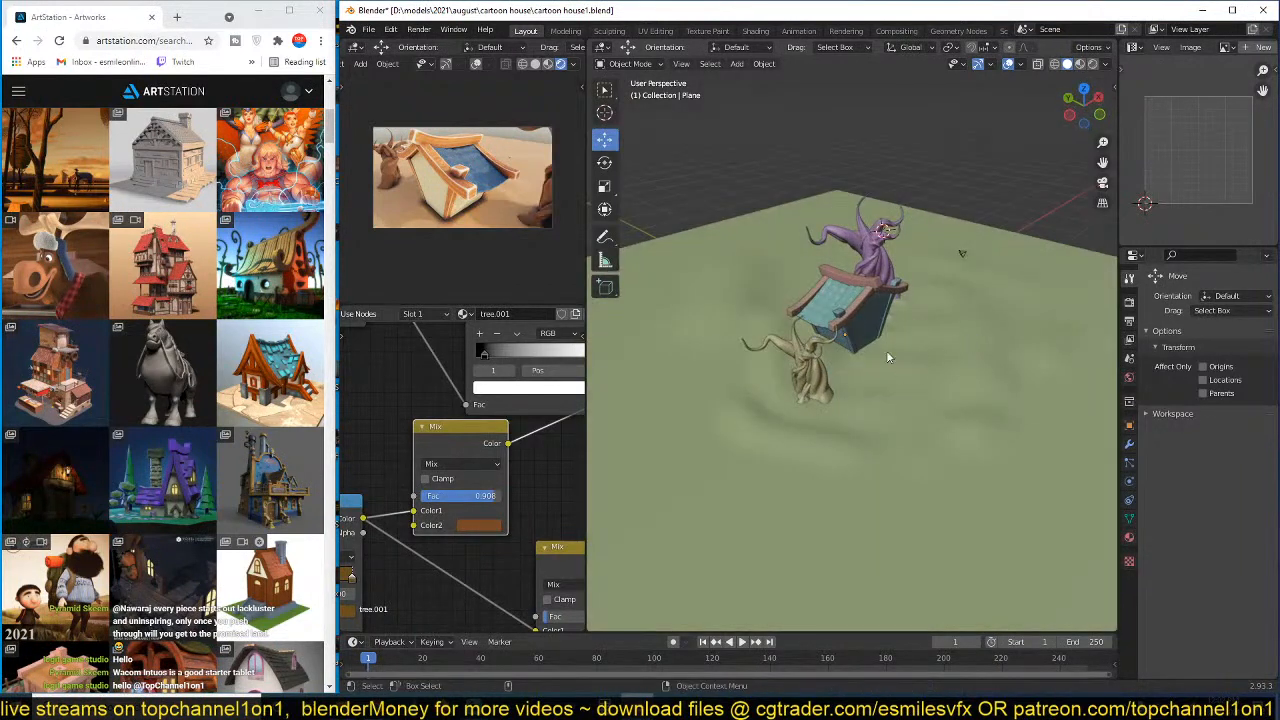
- In top view, duplicate the small tree to the far side of the house and enlarge the copy to about 2.2 times
left_click(806, 395)
key("KP_7")
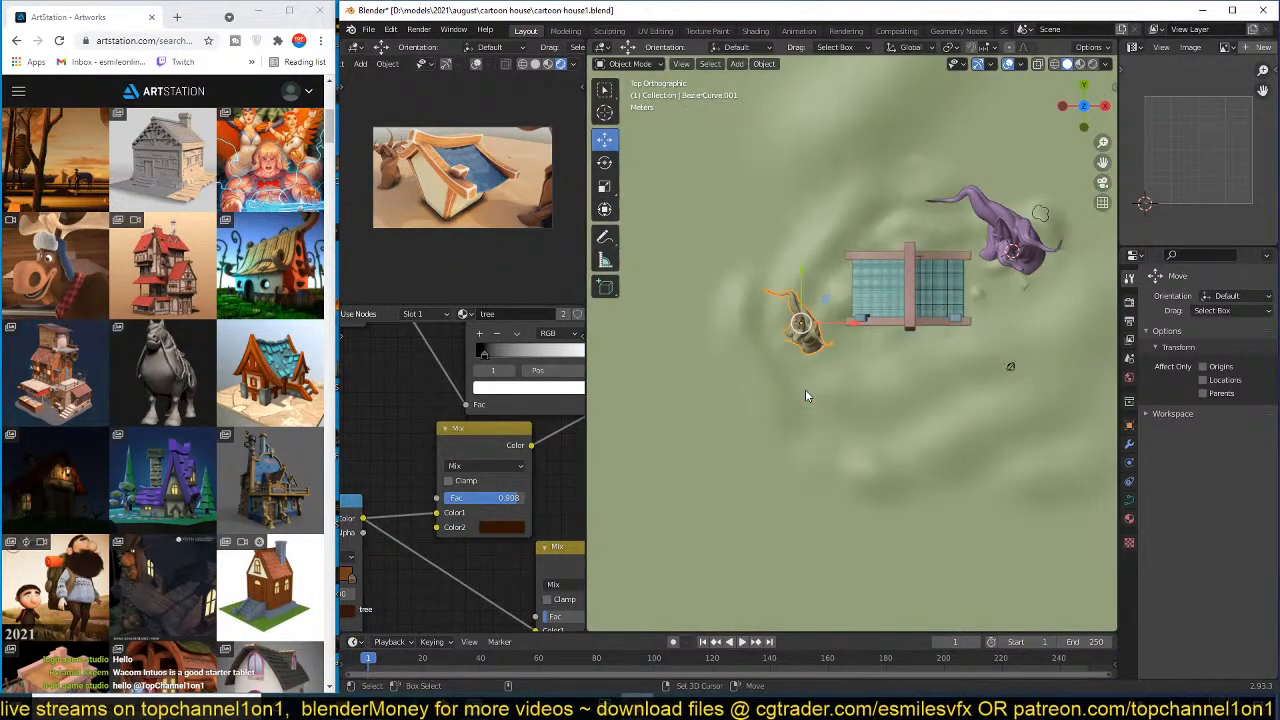
key("shift+d")
left_click(942, 413)
key("s")
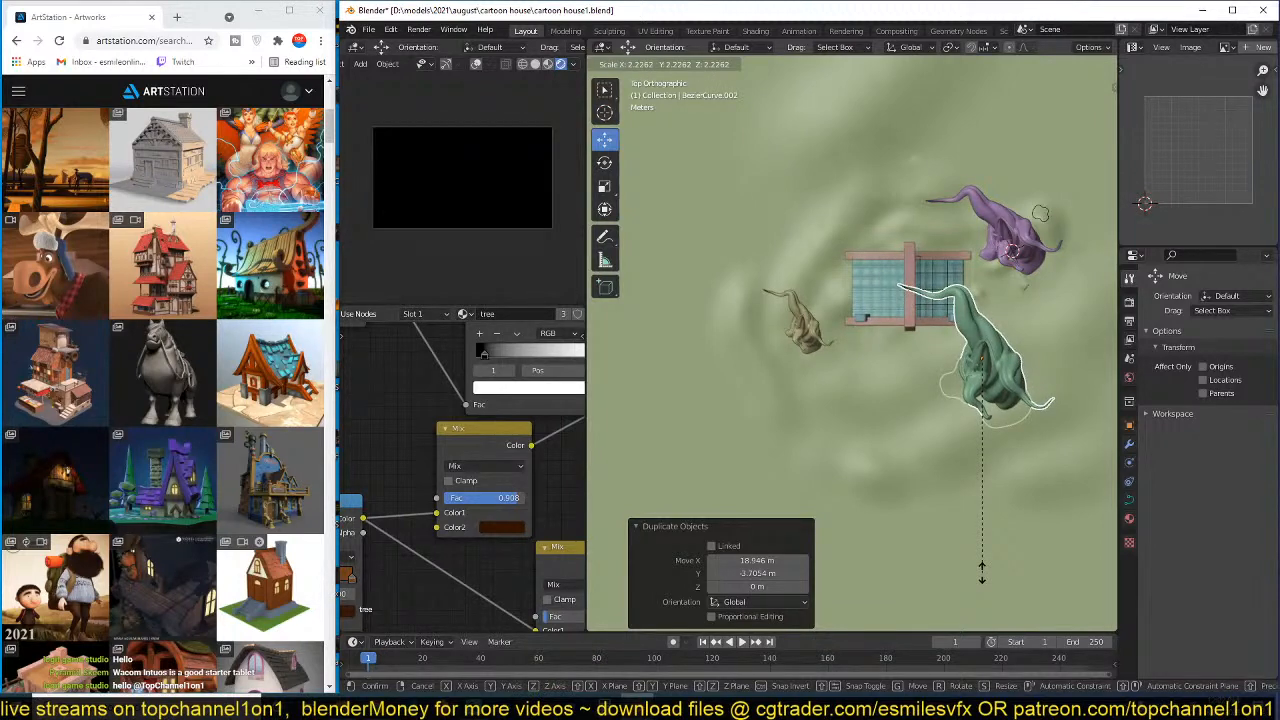
left_click(982, 560)
- Move the enlarged tree copy across the ground to a spot behind the house
key("g")
left_click(1019, 355)
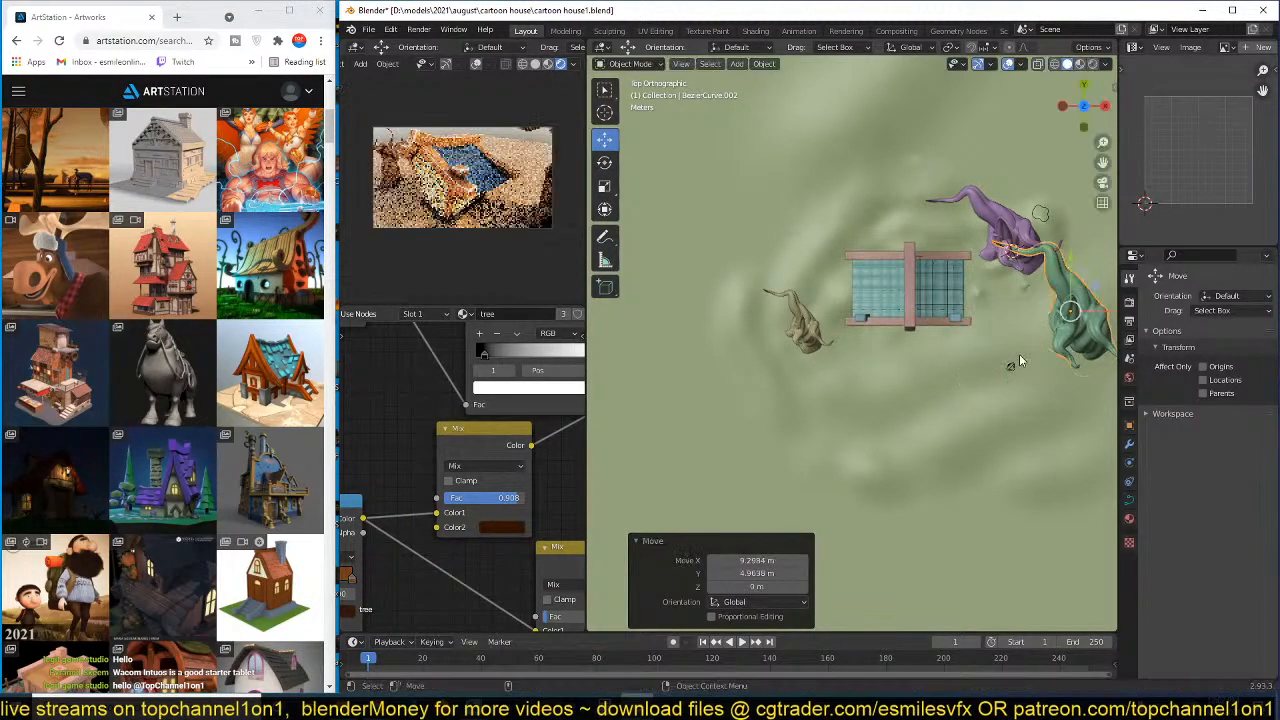
key("g")
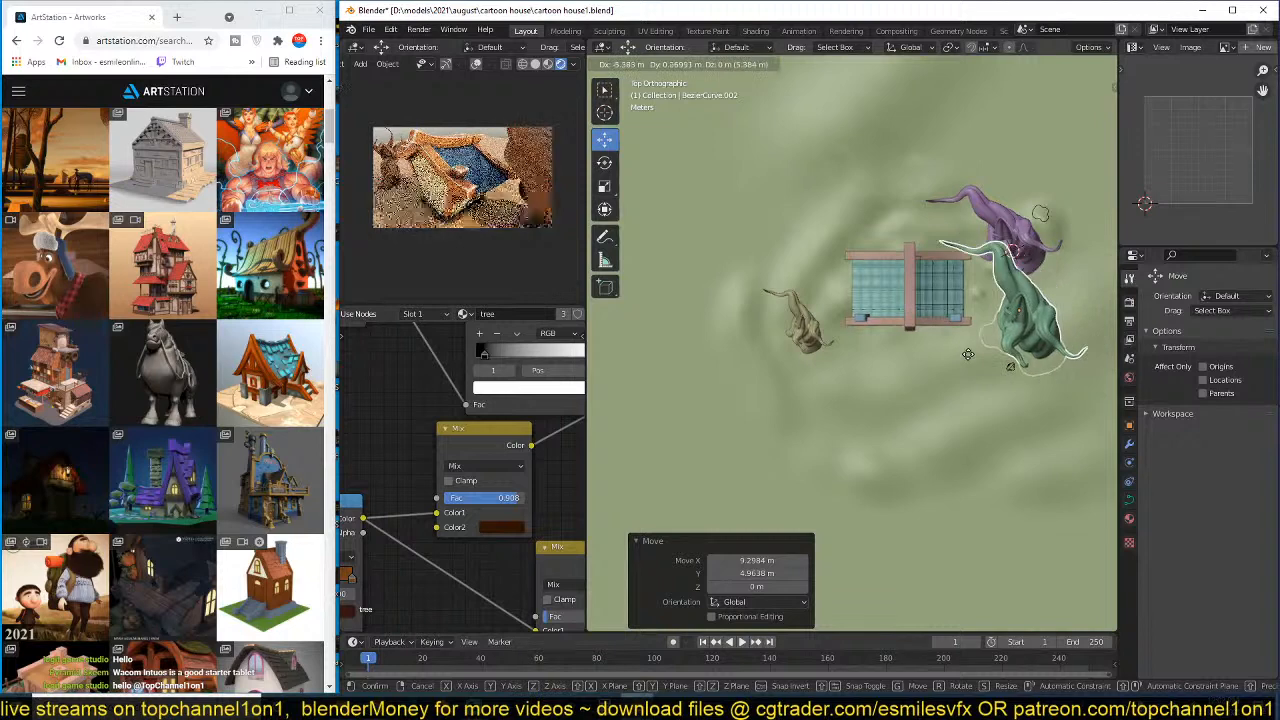
left_click(878, 184)
middle_click_drag(878, 184, 943, 172)
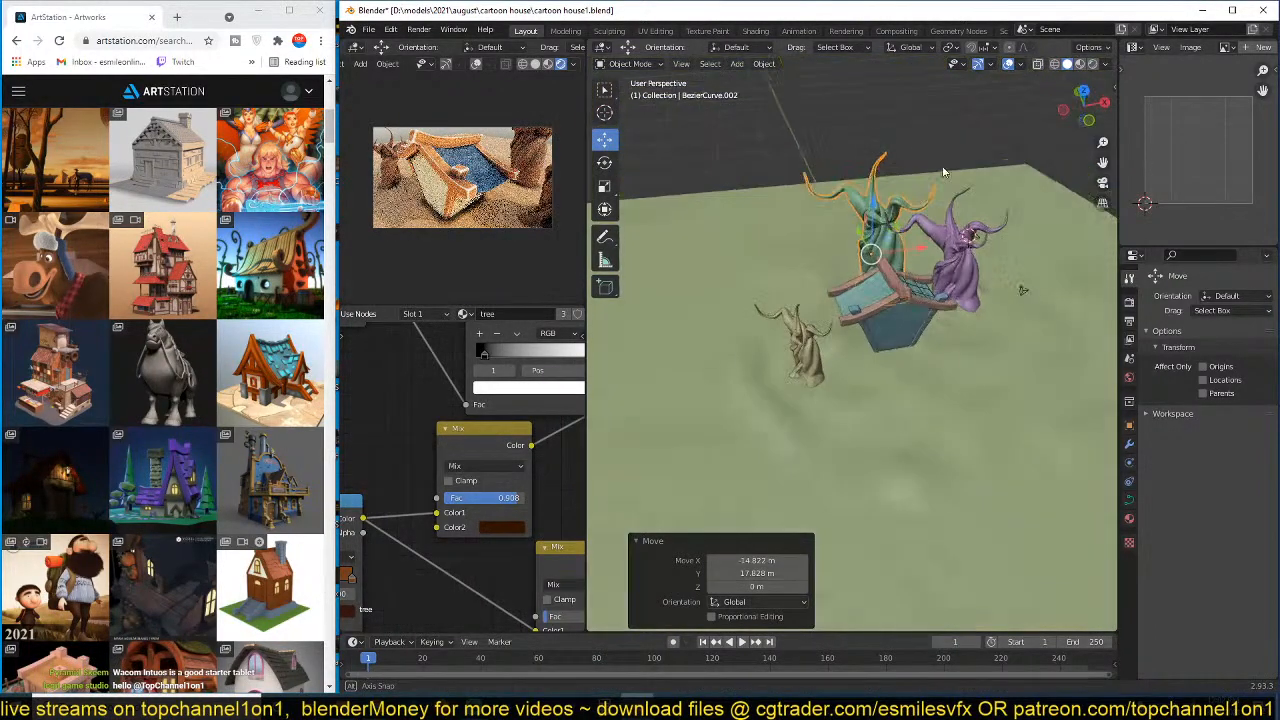
- Scale the tree copy behind the house to 0.653 in camera view, deselect everything and save the file
key("KP_0")
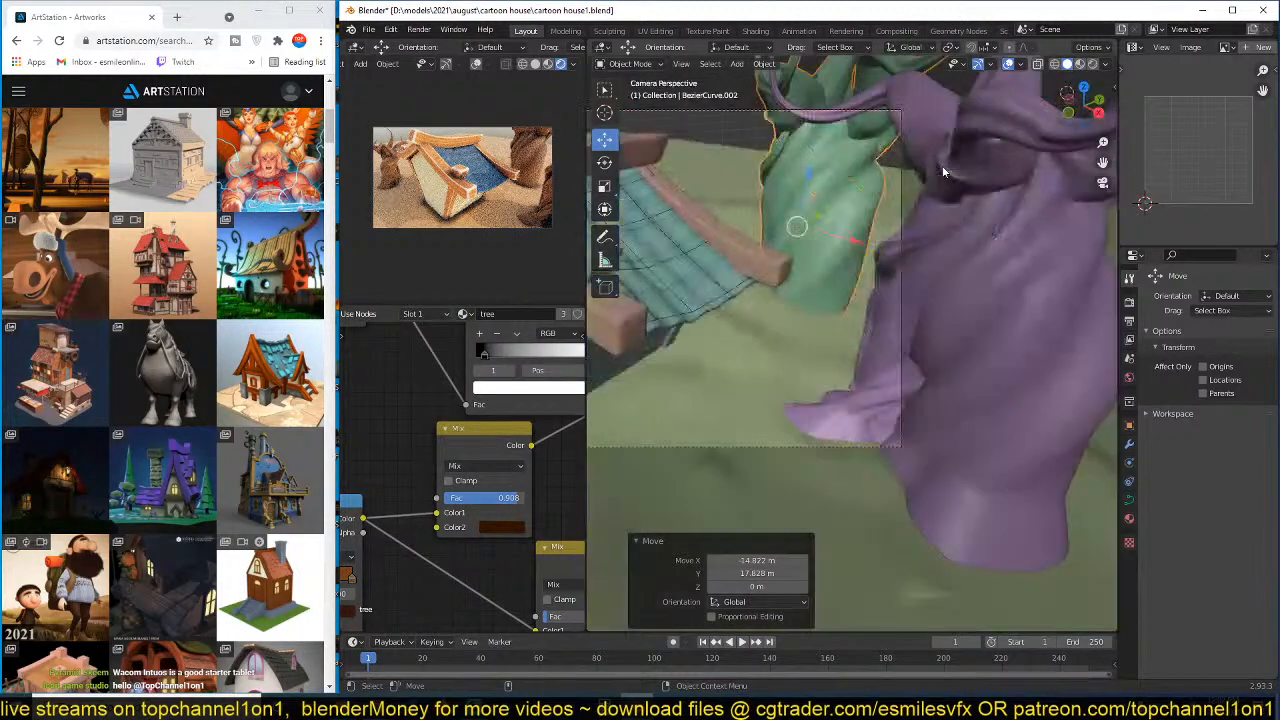
key("s")
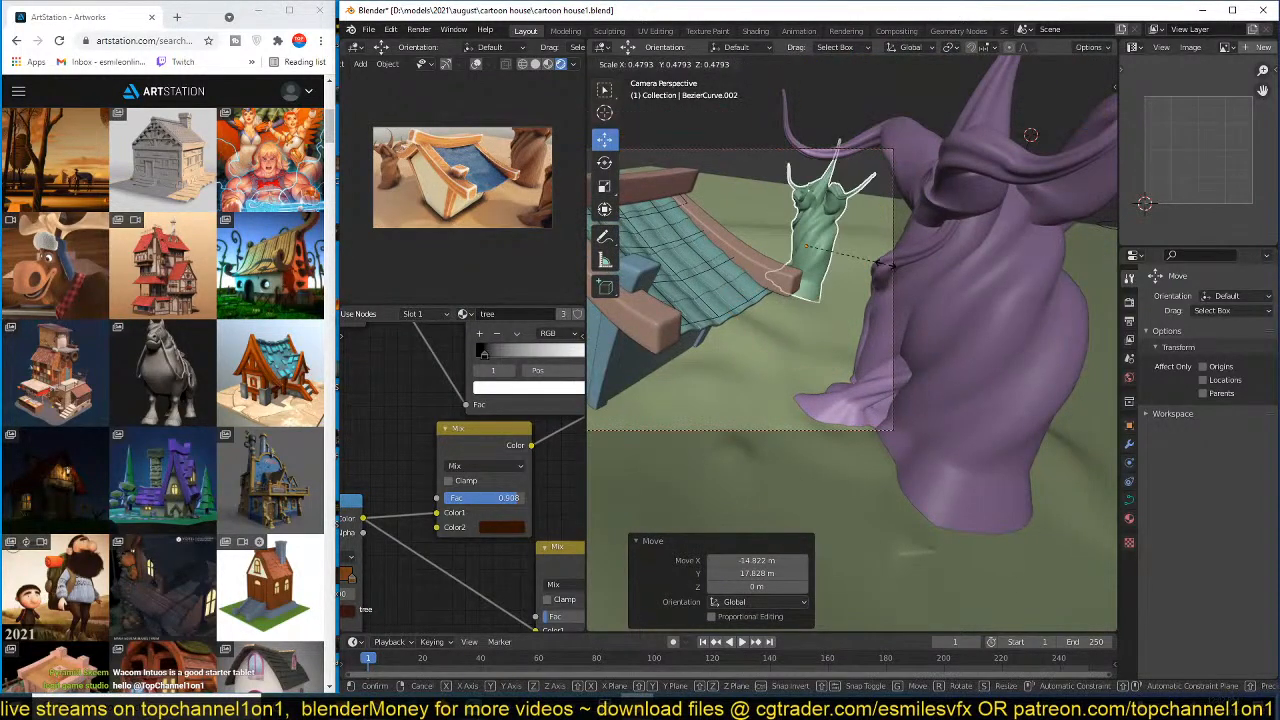
left_click(898, 269)
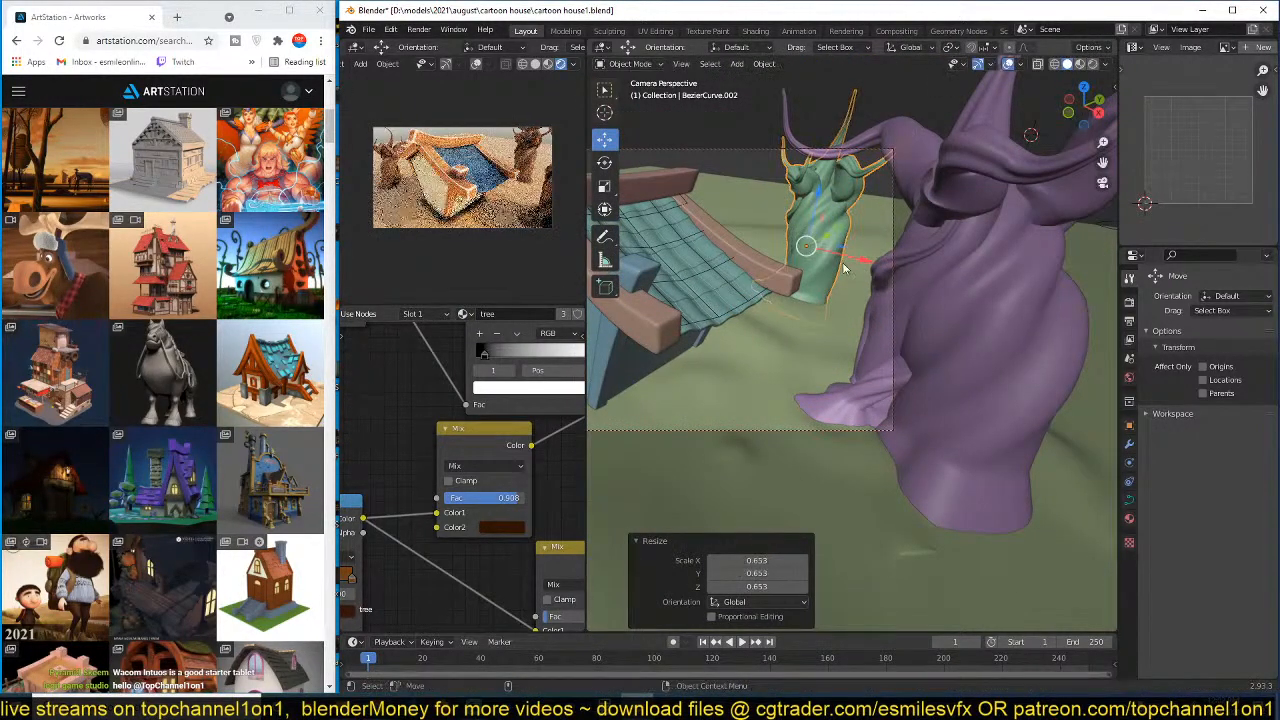
key("alt+a")
key("ctrl+s")
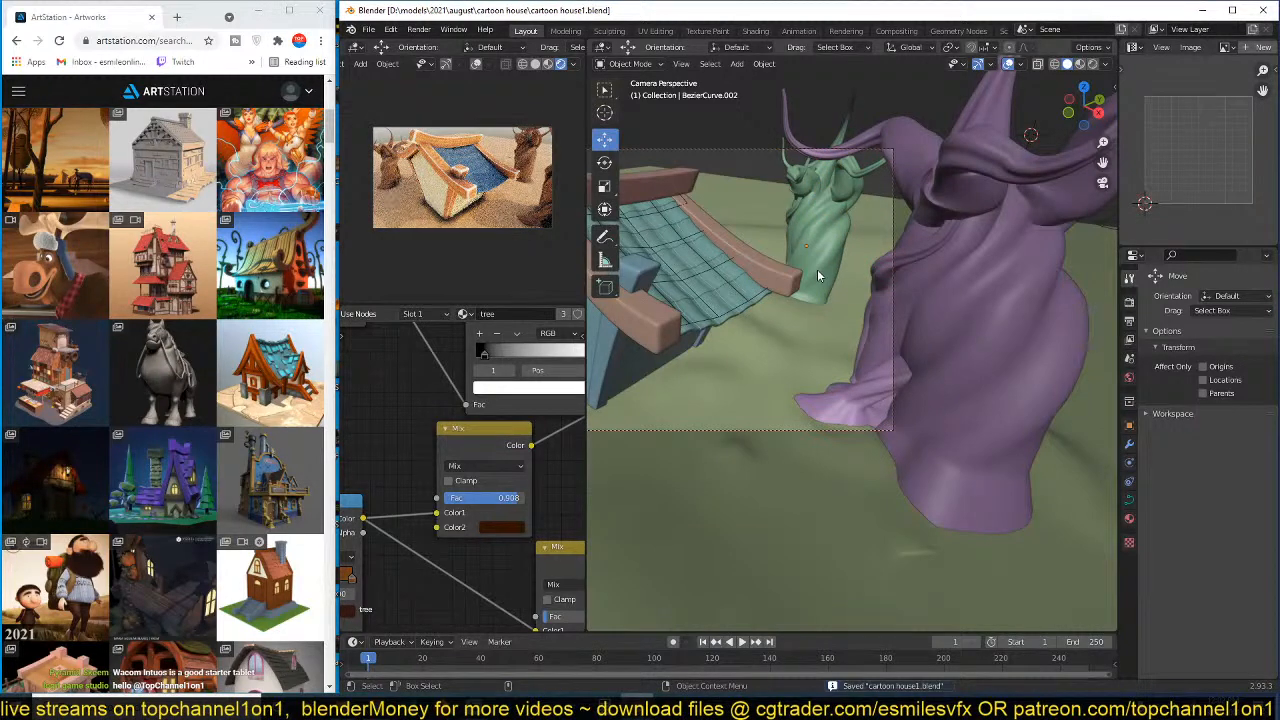
- Place the 3D cursor near the base of the house's front wall and bring up the choices for adding an object
middle_click_drag(817, 269, 859, 263, "shift")
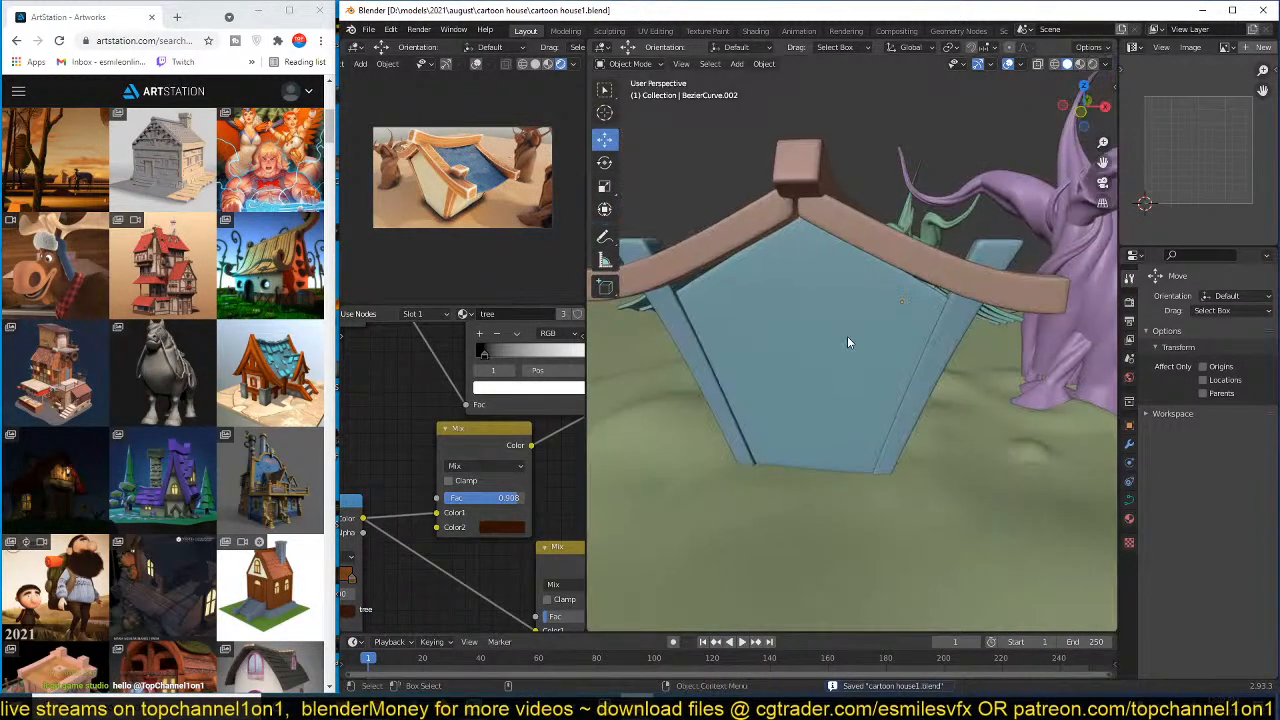
scroll(807, 434, "up", 3)
middle_click_drag(807, 434, 822, 413)
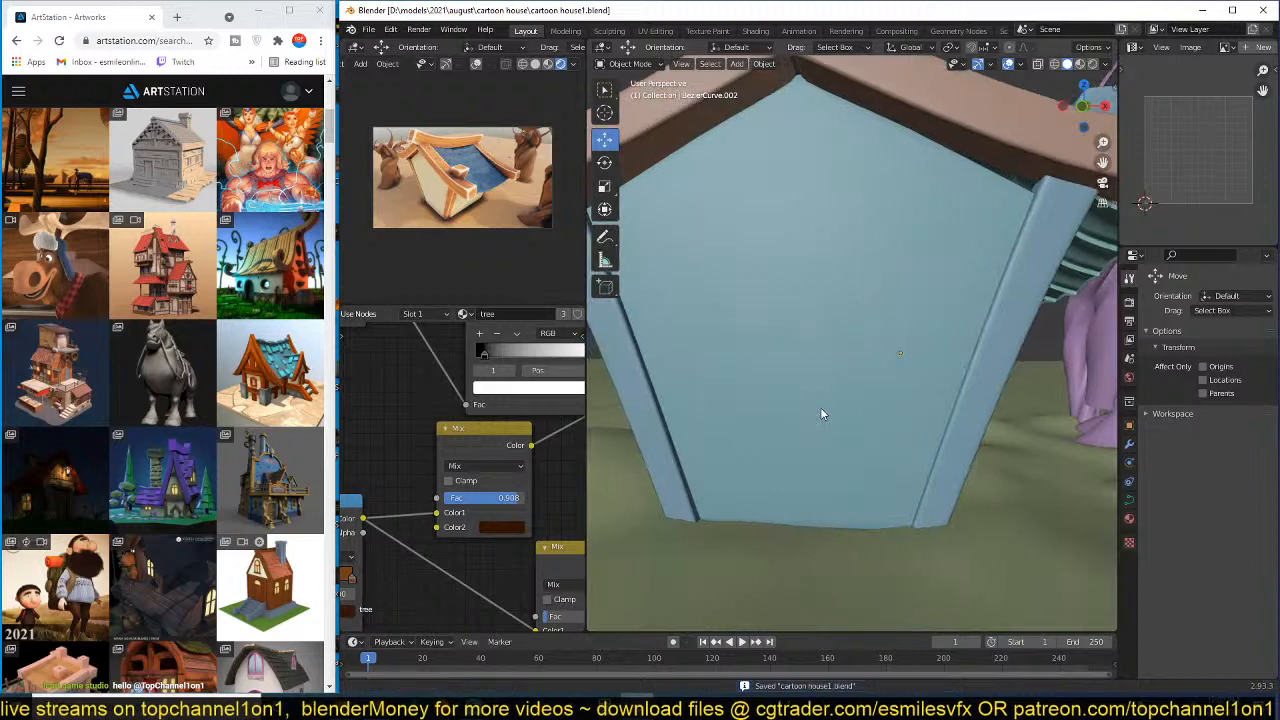
right_click(791, 488, "shift")
key("shift+a")
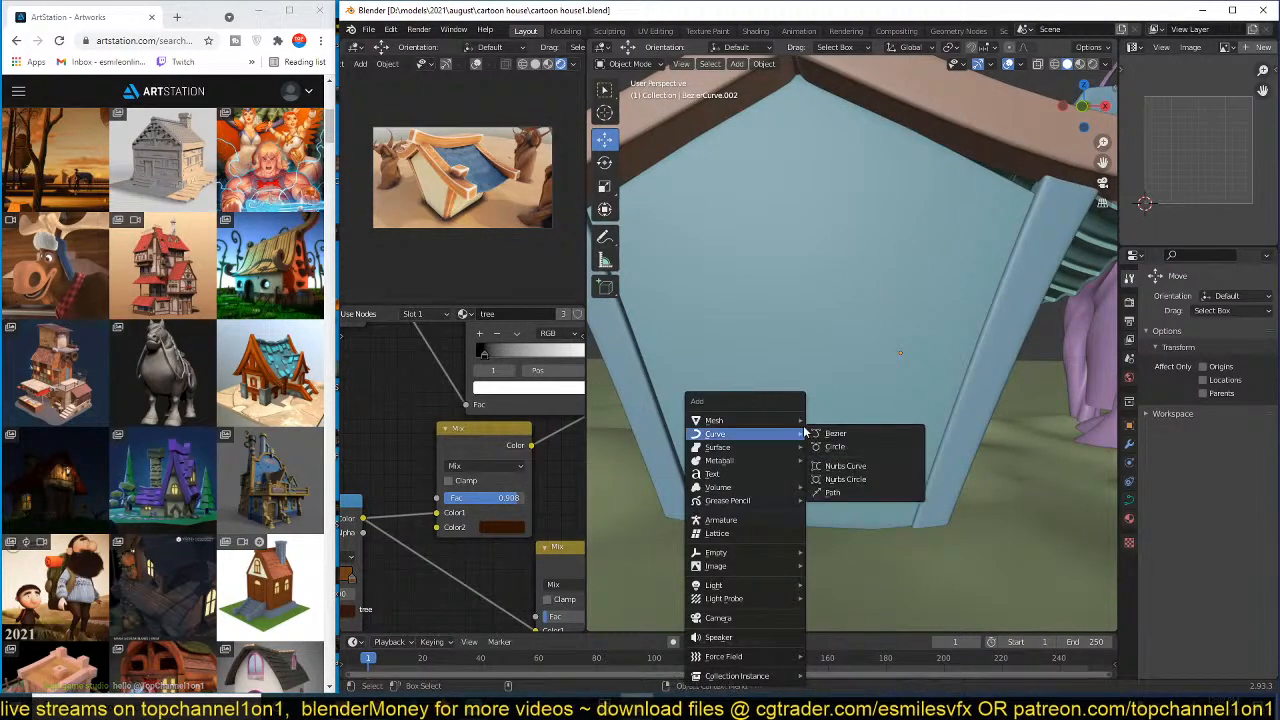
- Duplicate the pair of slanted corner posts on the front wall and shift the copy inward by about 1.475 m along X
left_click(983, 366)
scroll(983, 366, "down", 1)
key("shift+d")
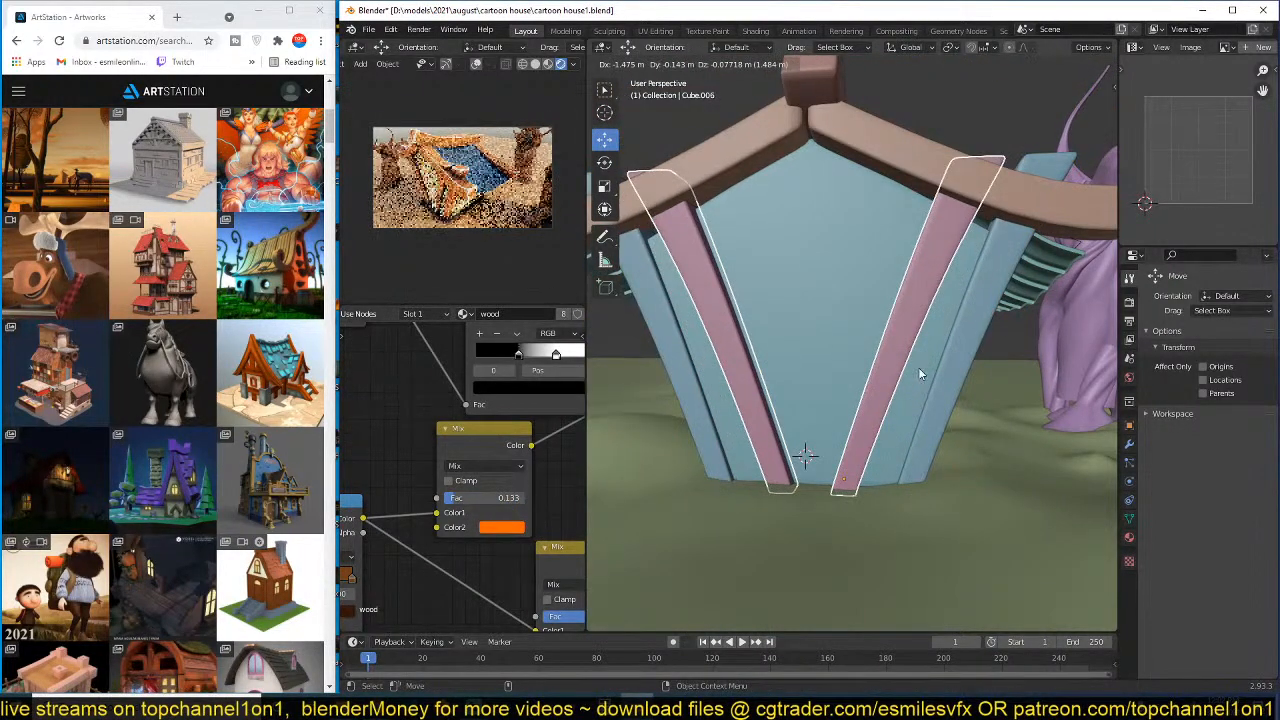
left_click(918, 368)
- Rotate the copied posts about -20.3° around the Y axis and space them apart by moving about 0.633 m along X
key("r")
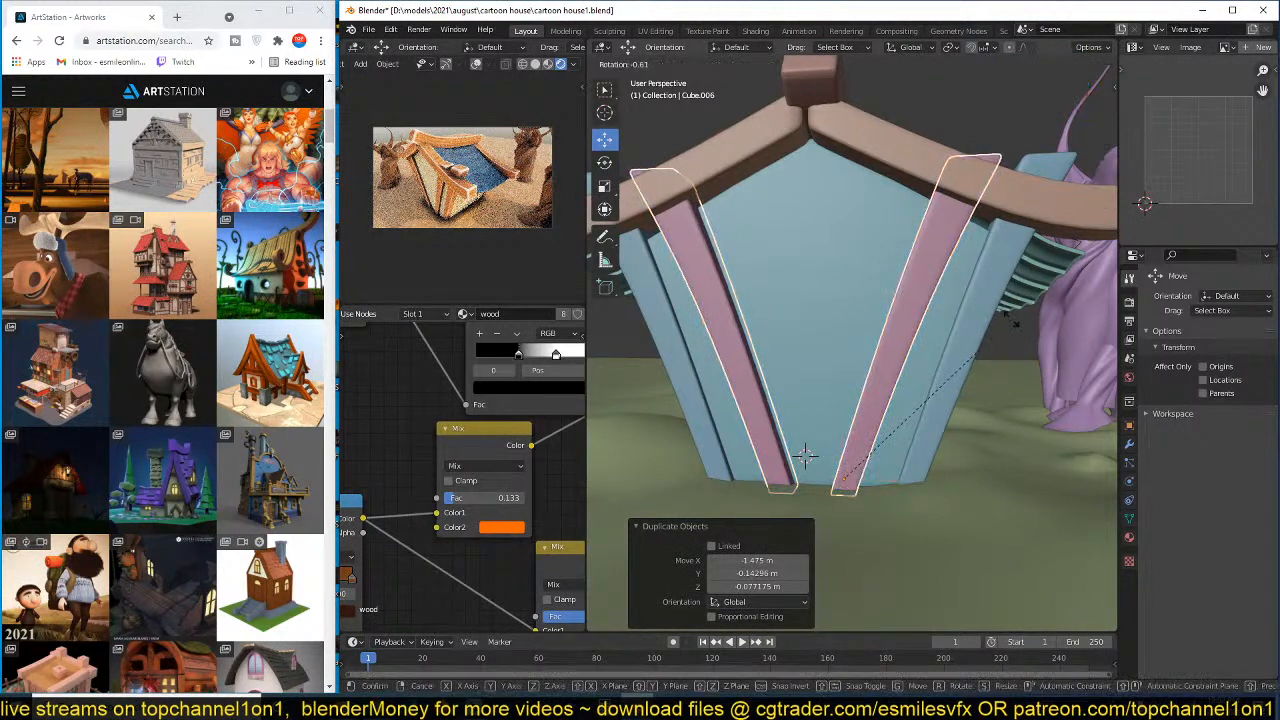
key("y")
left_click(885, 441)
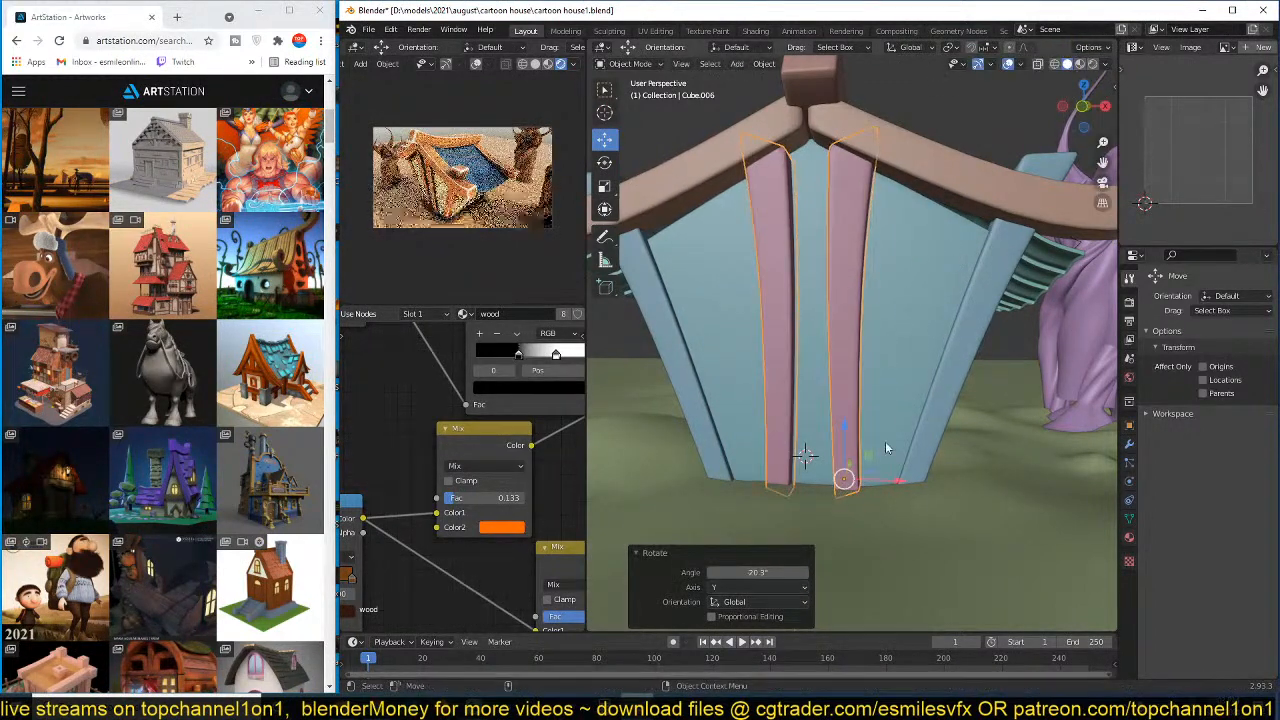
key("g")
key("x")
left_click(920, 476)
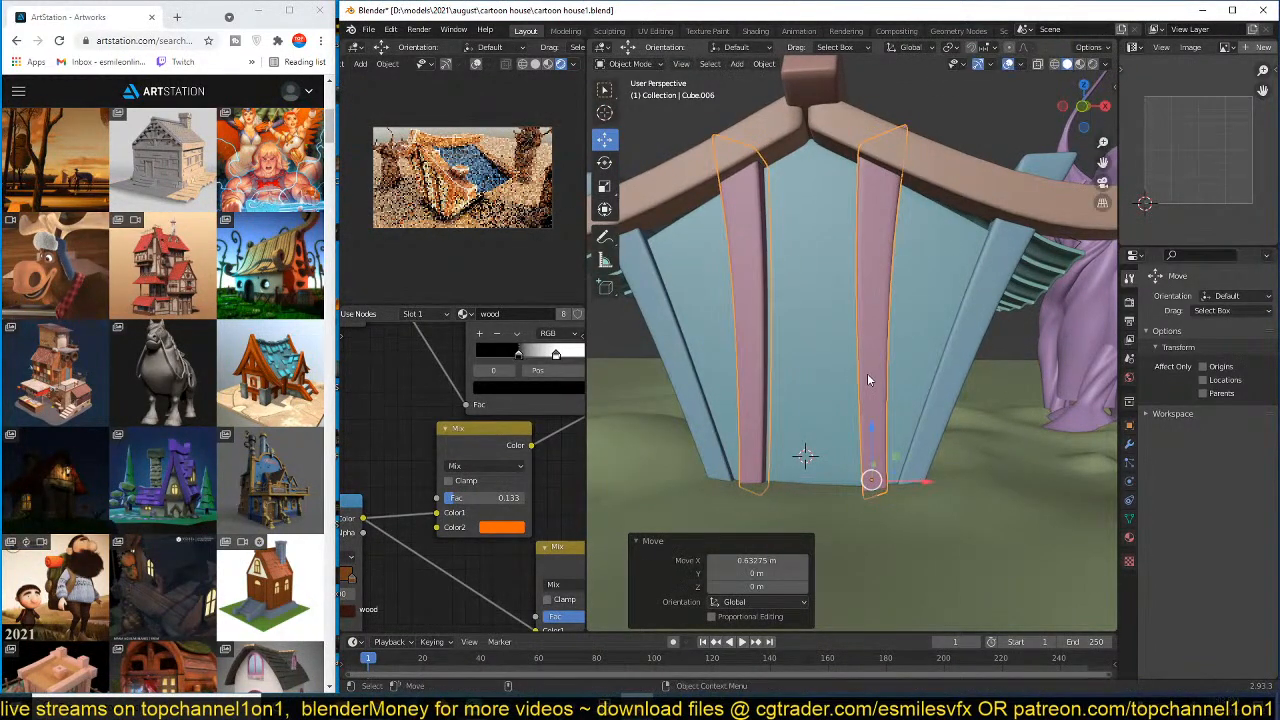
- Duplicate the inner posts in place and rotate the copy about 96.5° around the Y axis into a crossbeam
key("shift+d")
right_click(954, 354)
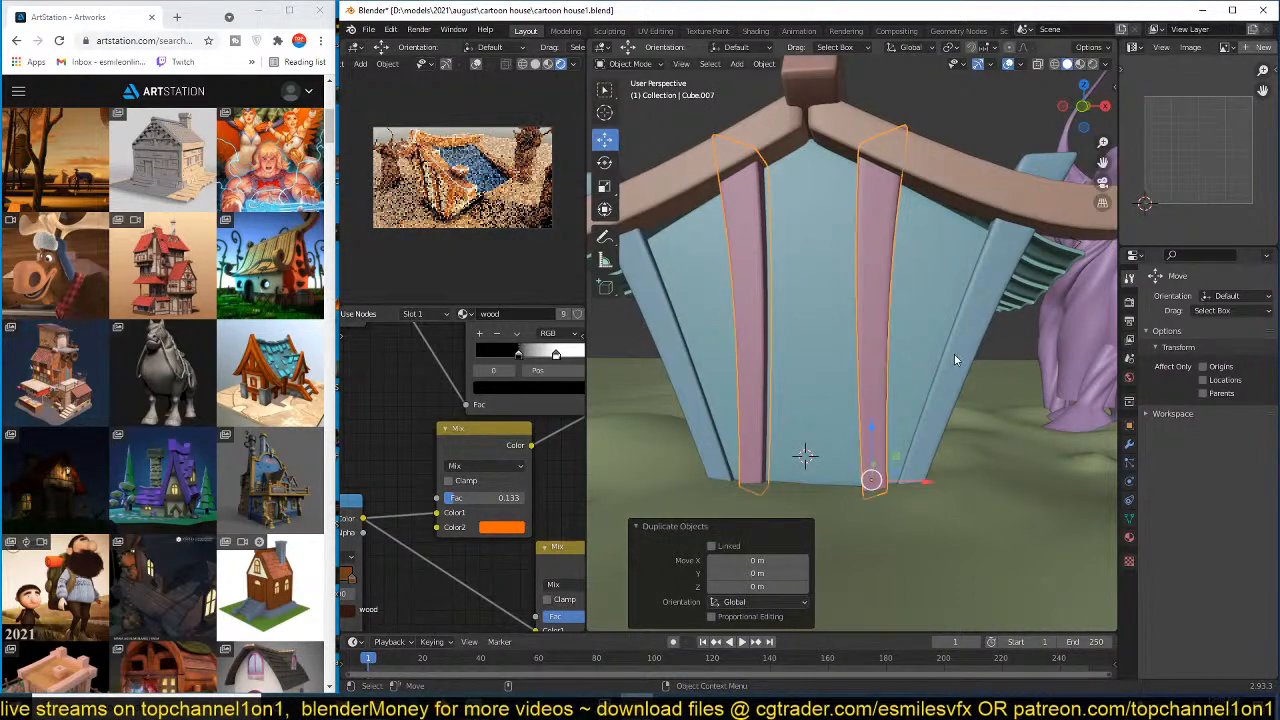
key("r")
key("y")
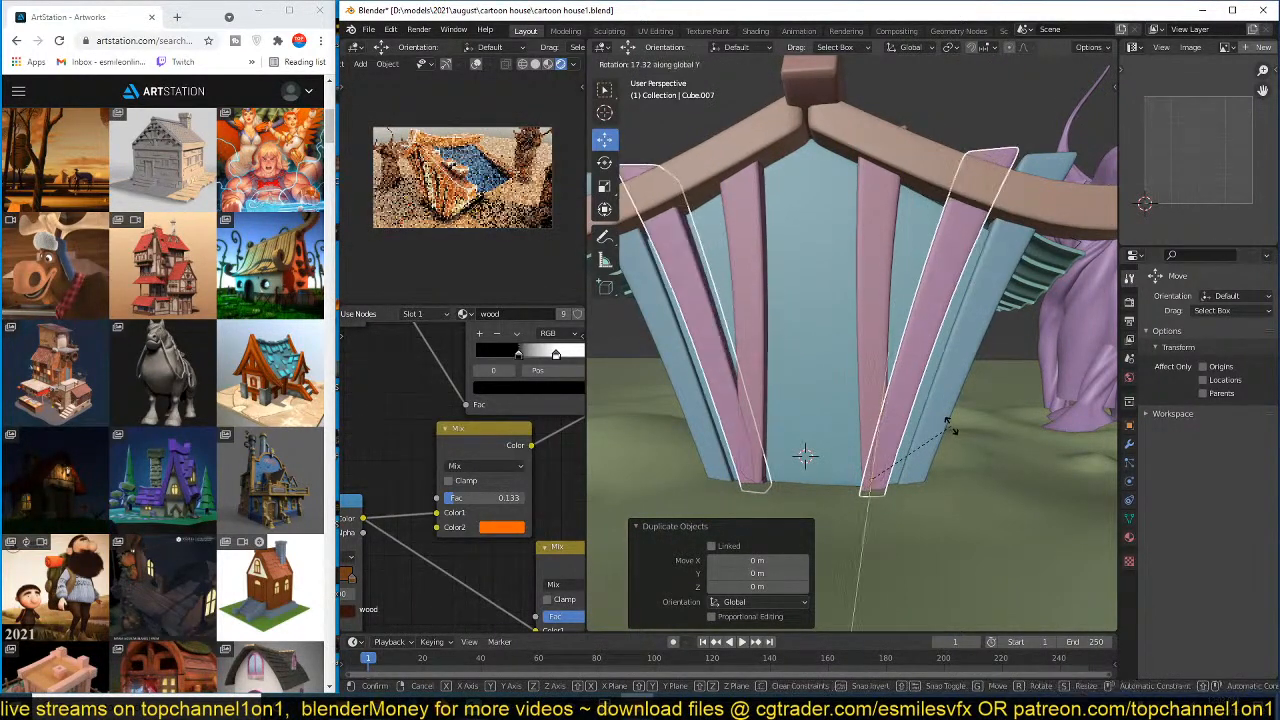
left_click(966, 566)
- Position the crossbeam across the upper front wall just below the roof and save the file
key("g")
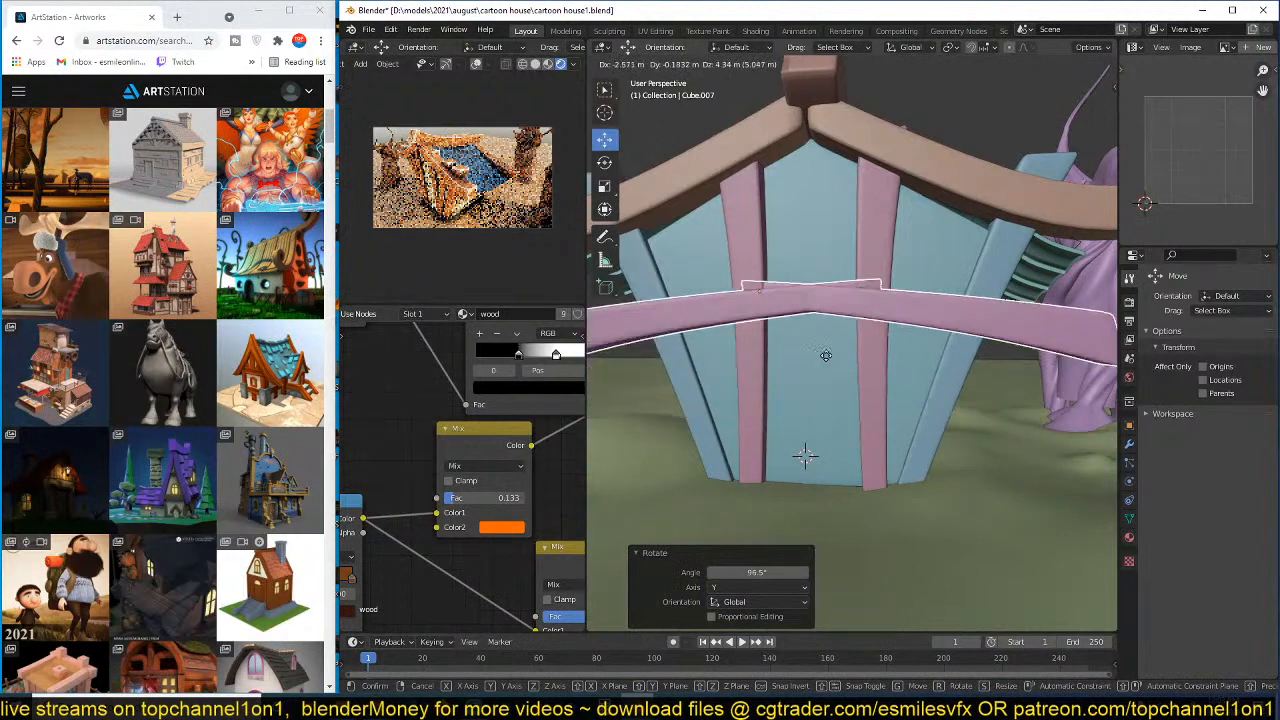
left_click(805, 325)
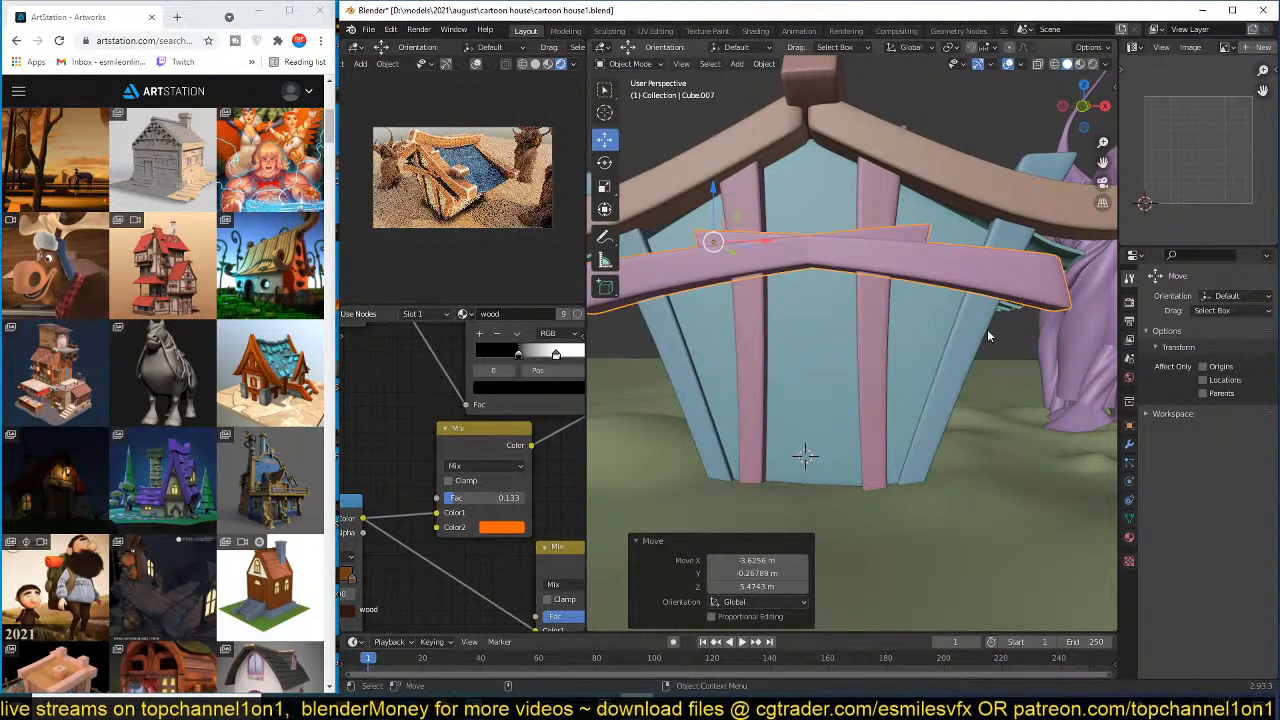
key("g")
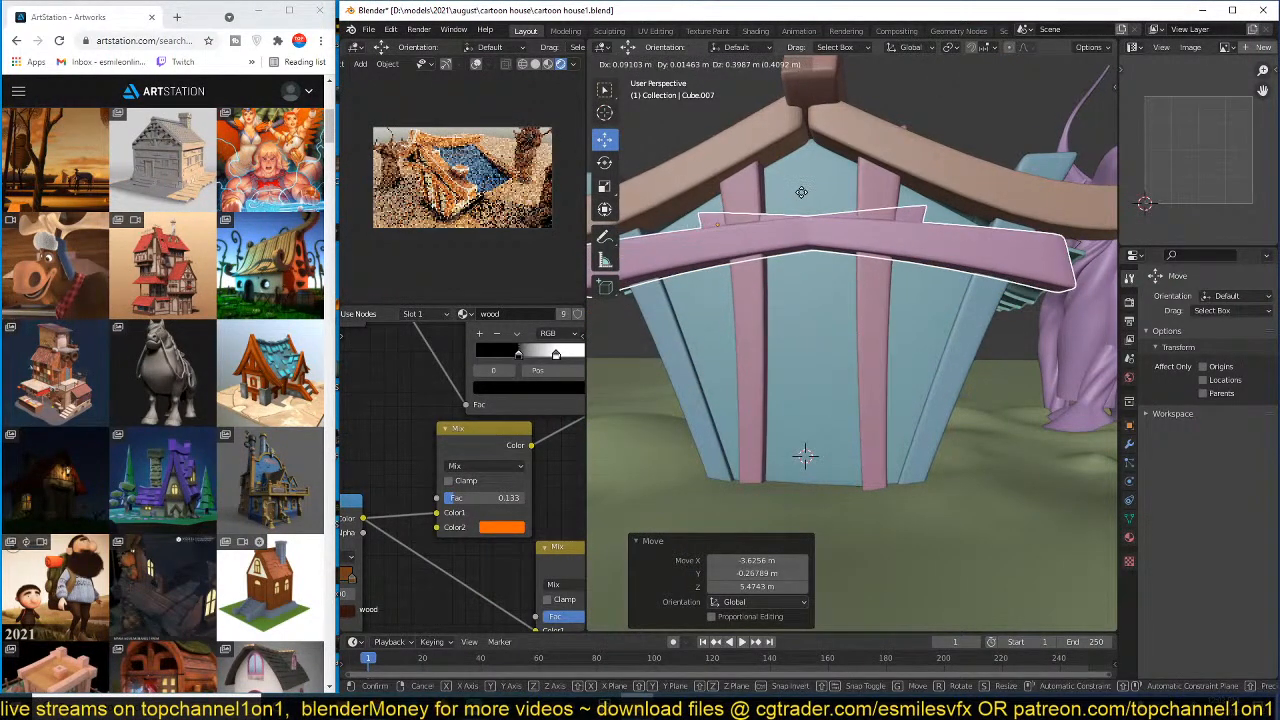
left_click(804, 188)
middle_click_drag(864, 333, 828, 424)
left_click(922, 341)
key("ctrl+s")
- Scale the crossbeam down uniformly so it spans the inner posts with shorter overhangs, and save the file
left_click(892, 378)
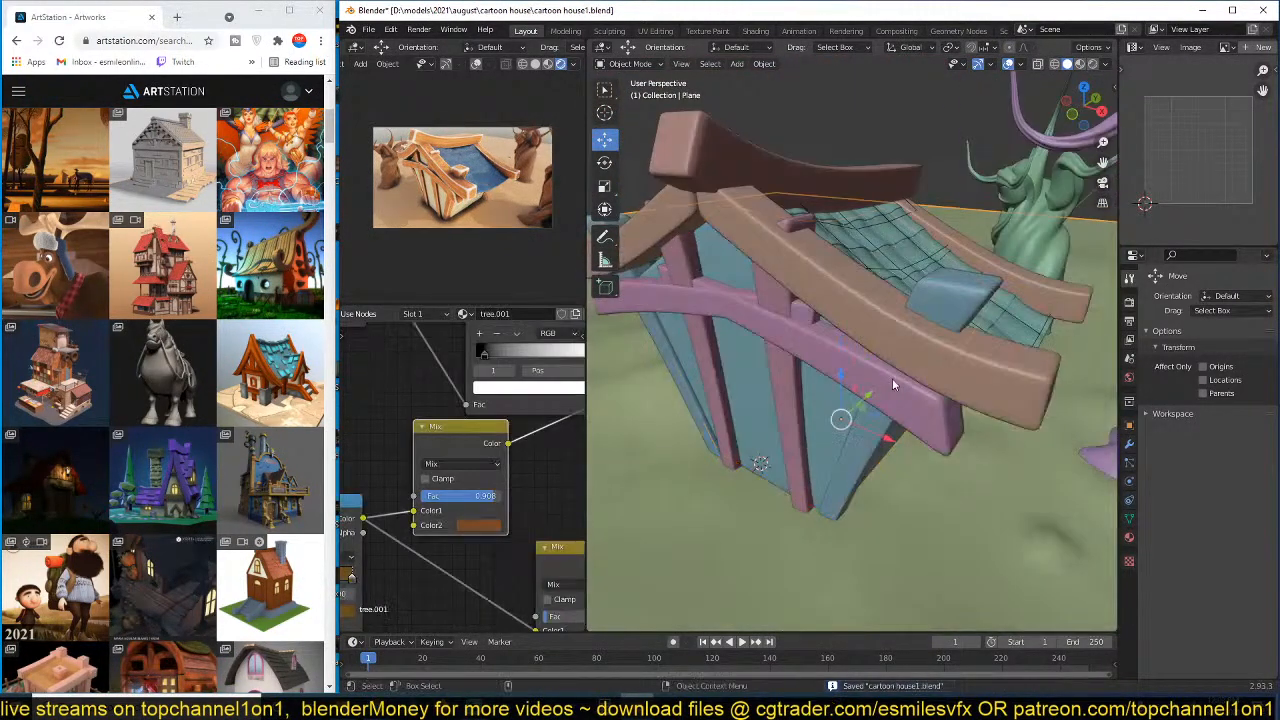
left_click(892, 378)
key("s")
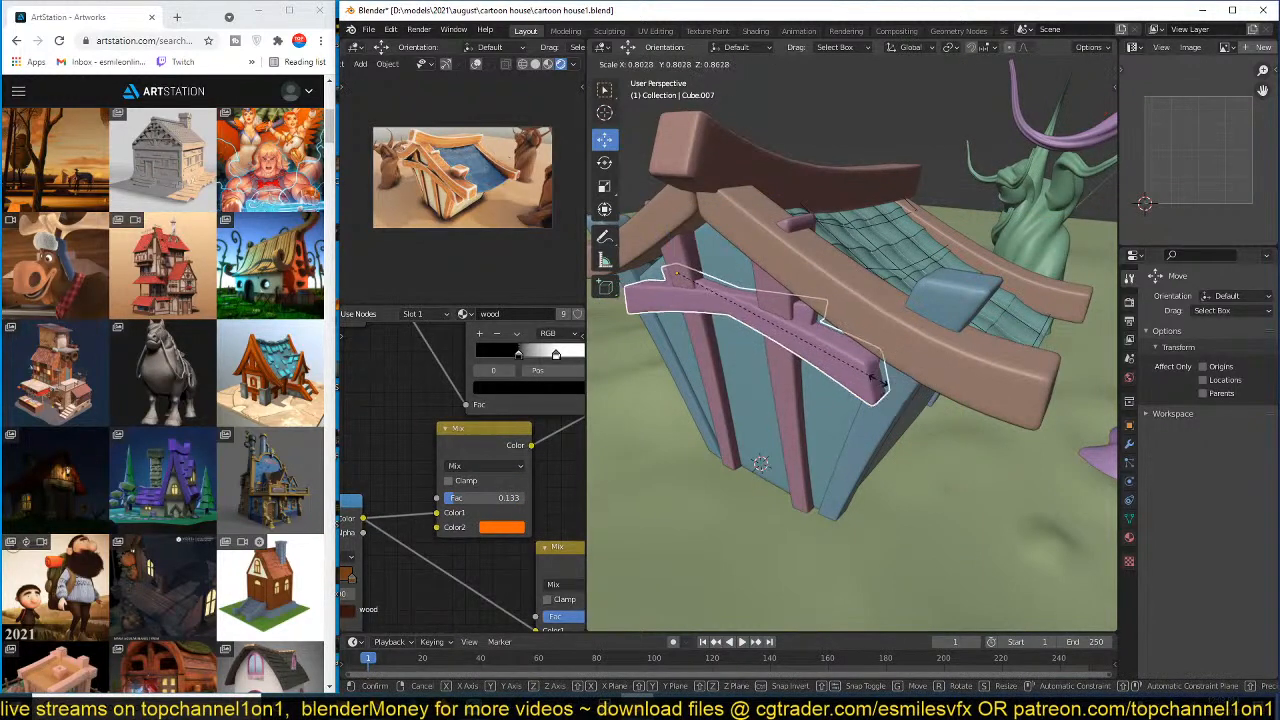
left_click(860, 400)
key("ctrl+s")
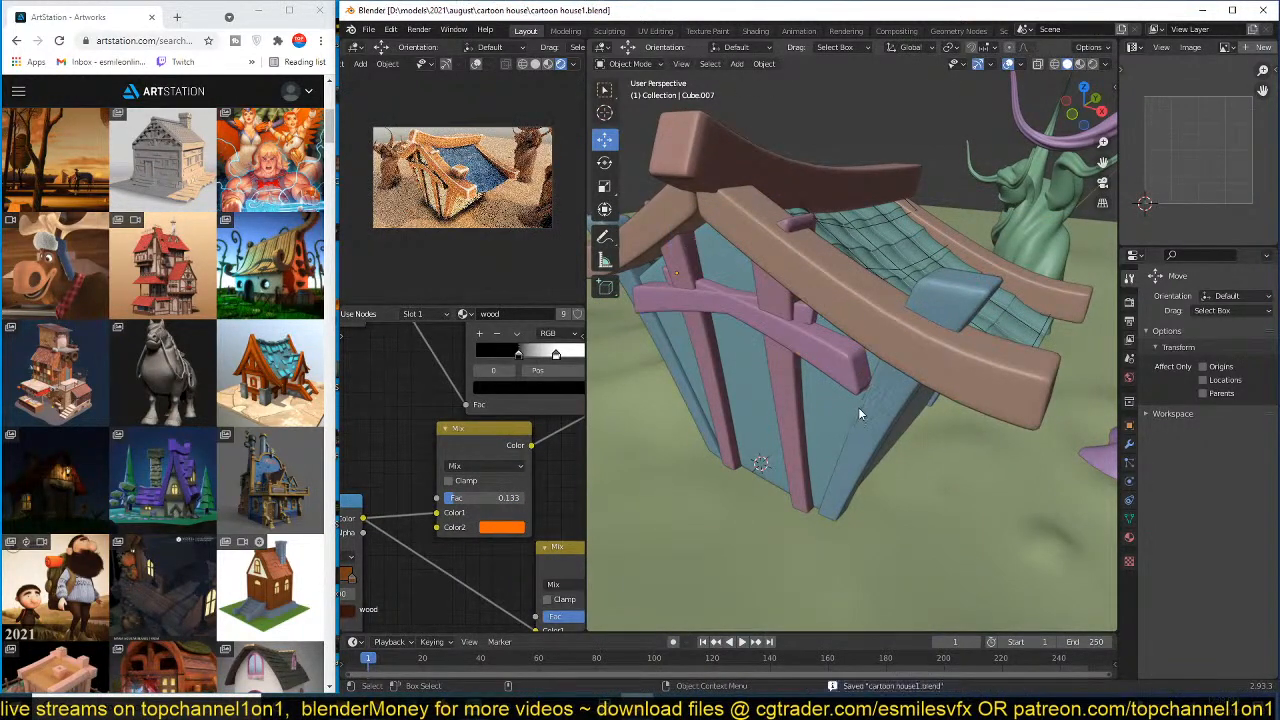
mouse_move(858, 407)
middle_mouse_down()
mouse_move(899, 402)
mouse_move(883, 409)
mouse_move(919, 418)
mouse_move(868, 395)
middle_mouse_up()
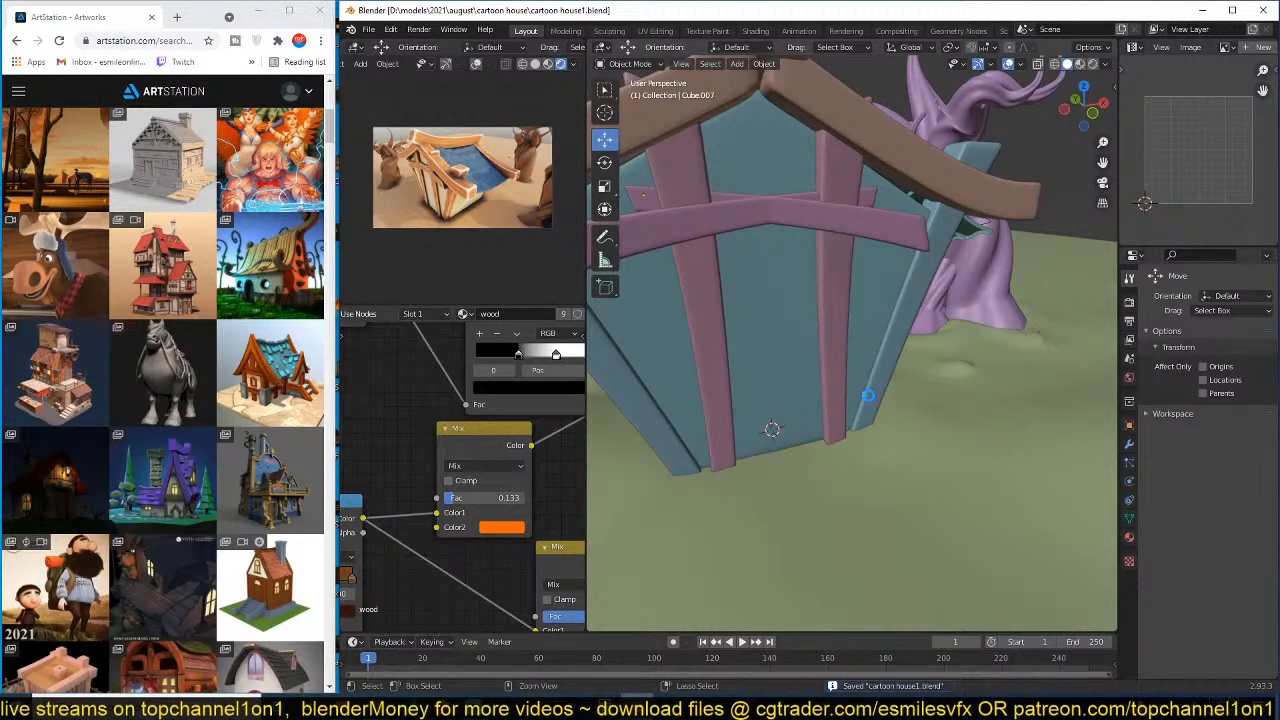
middle_click_drag(868, 395, 870, 420)
key("ctrl+s")
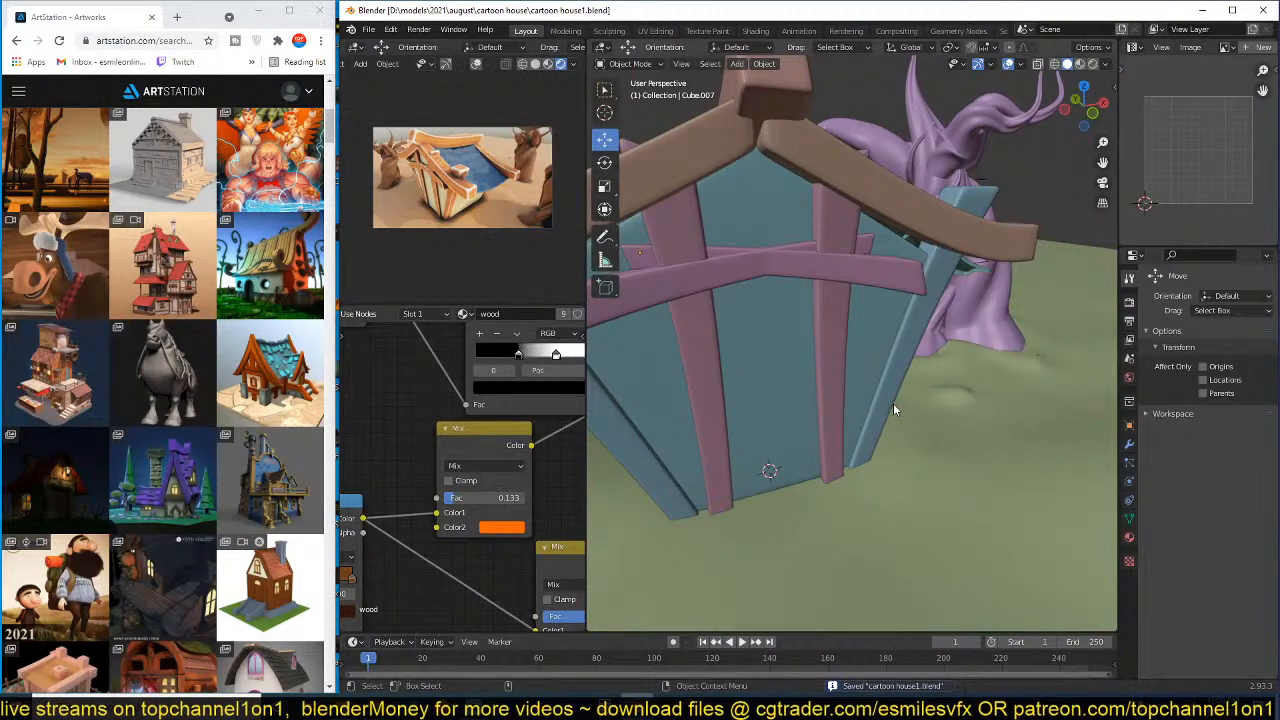
- In the house wall's mesh, add a horizontal loop cut below the crossbeam with a slide factor of about -0.485
mouse_move(893, 403)
middle_mouse_down()
mouse_move(918, 378)
mouse_move(989, 386)
mouse_move(949, 393)
mouse_move(930, 416)
mouse_move(885, 378)
mouse_move(928, 397)
mouse_move(900, 371)
mouse_move(953, 400)
mouse_move(924, 414)
mouse_move(903, 394)
mouse_move(980, 401)
mouse_move(898, 394)
middle_mouse_up()
left_click(902, 388)
left_click(950, 392)
key("Tab")
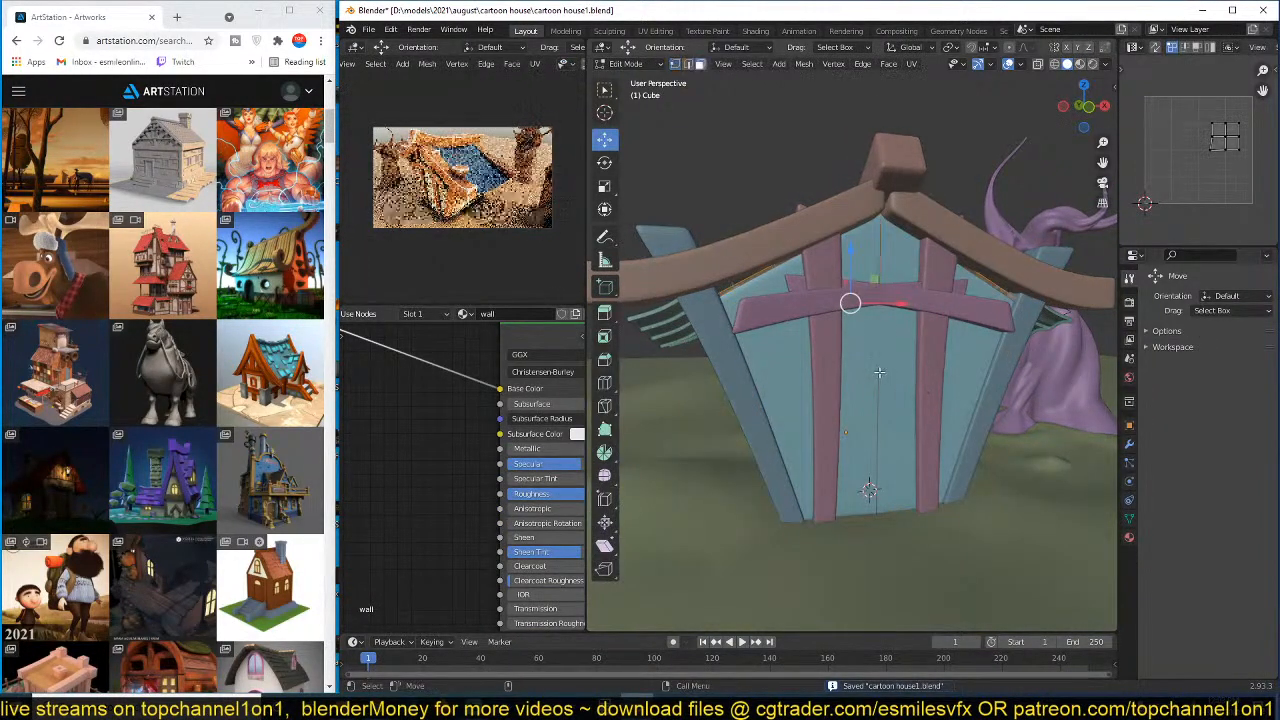
key("ctrl+r")
left_click(869, 283)
left_click(851, 474)
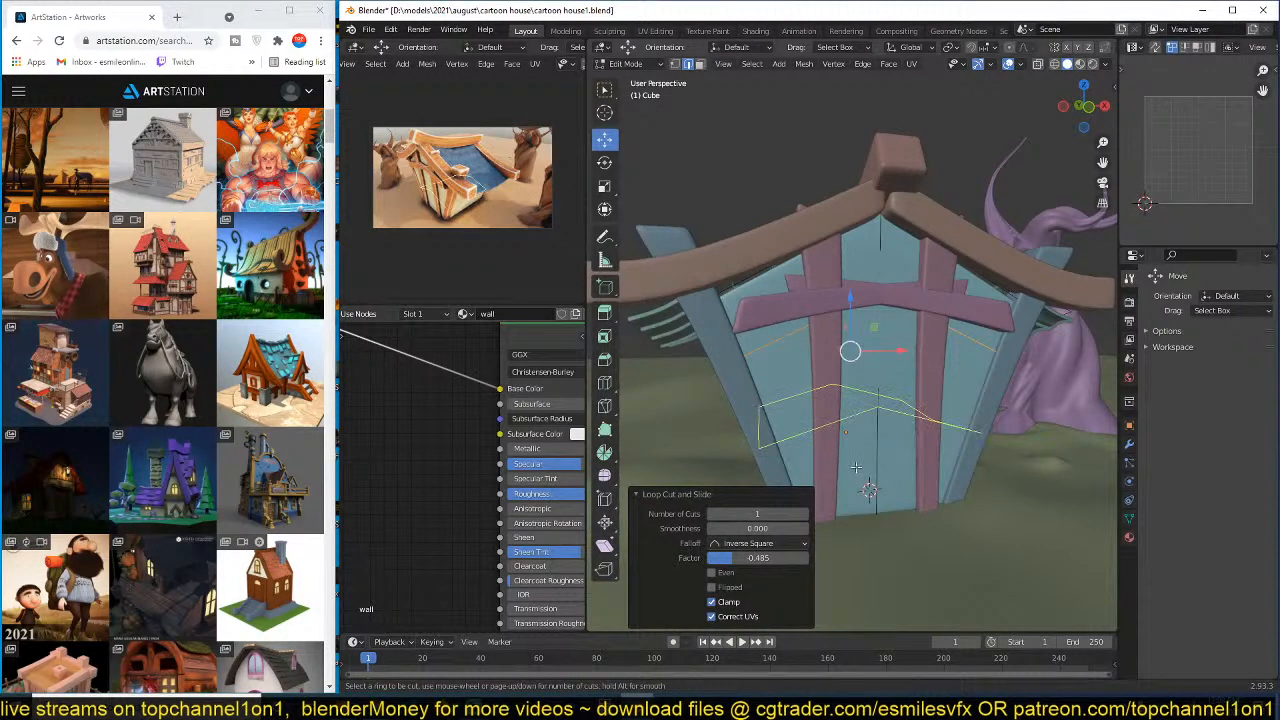
- Add a second horizontal loop cut near the wall's base and slide its front centre vertex by a factor of about 0.596
left_click(1003, 408)
left_click(875, 557)
key("1")
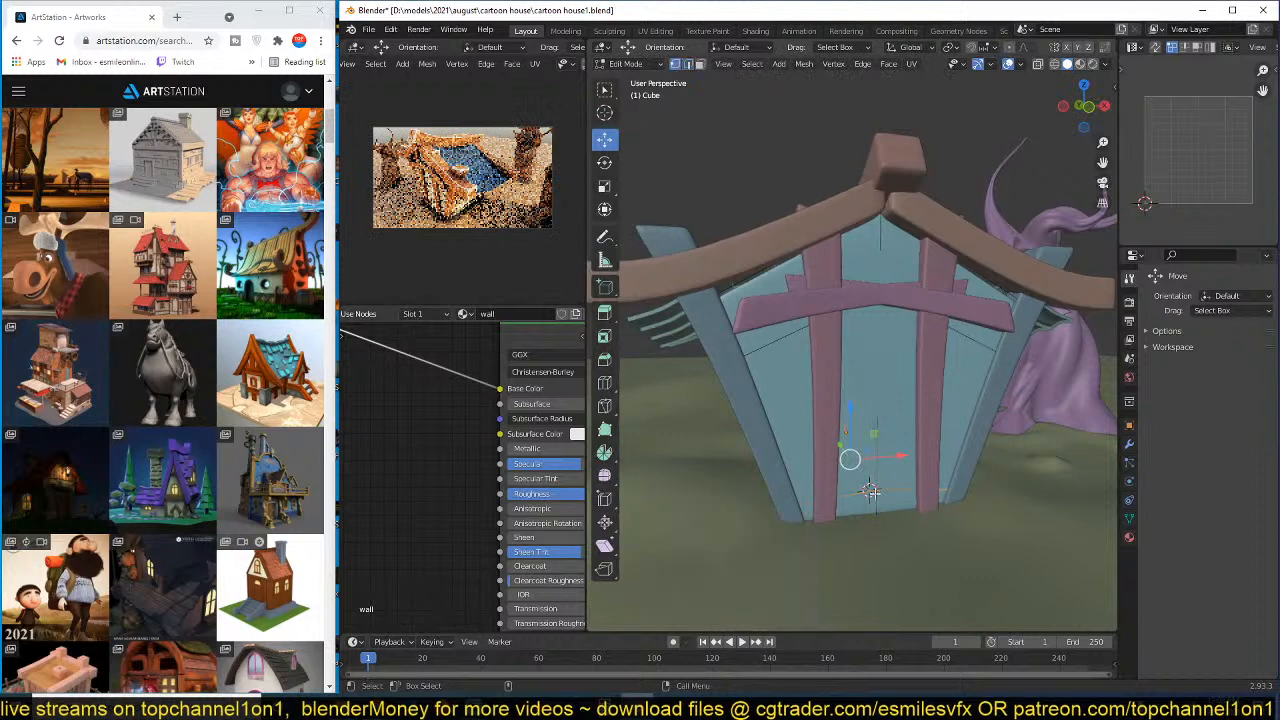
left_click(876, 488)
key("g")
left_click(872, 492)
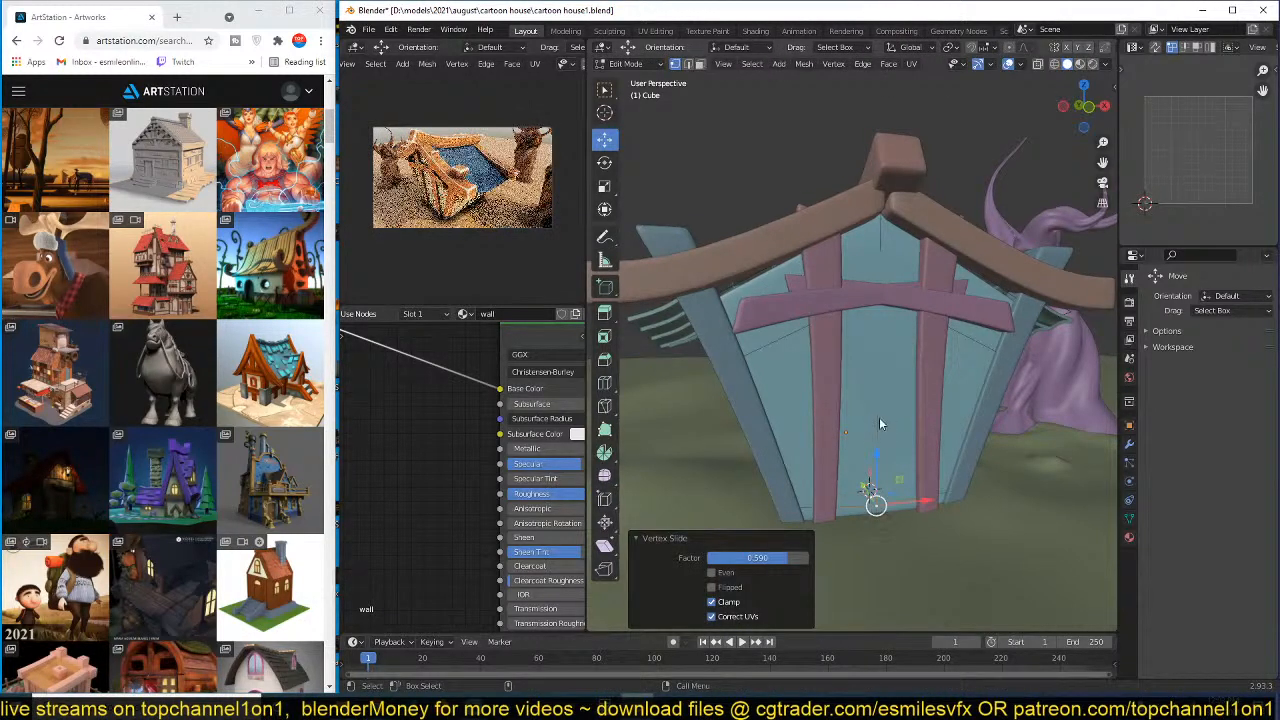
- Add centred vertical loop cuts through both halves of the front wall to outline a doorway between the inner posts
key("Tab")
key("Tab")
middle_click_drag(888, 411, 933, 403)
key("3")
key("ctrl+r")
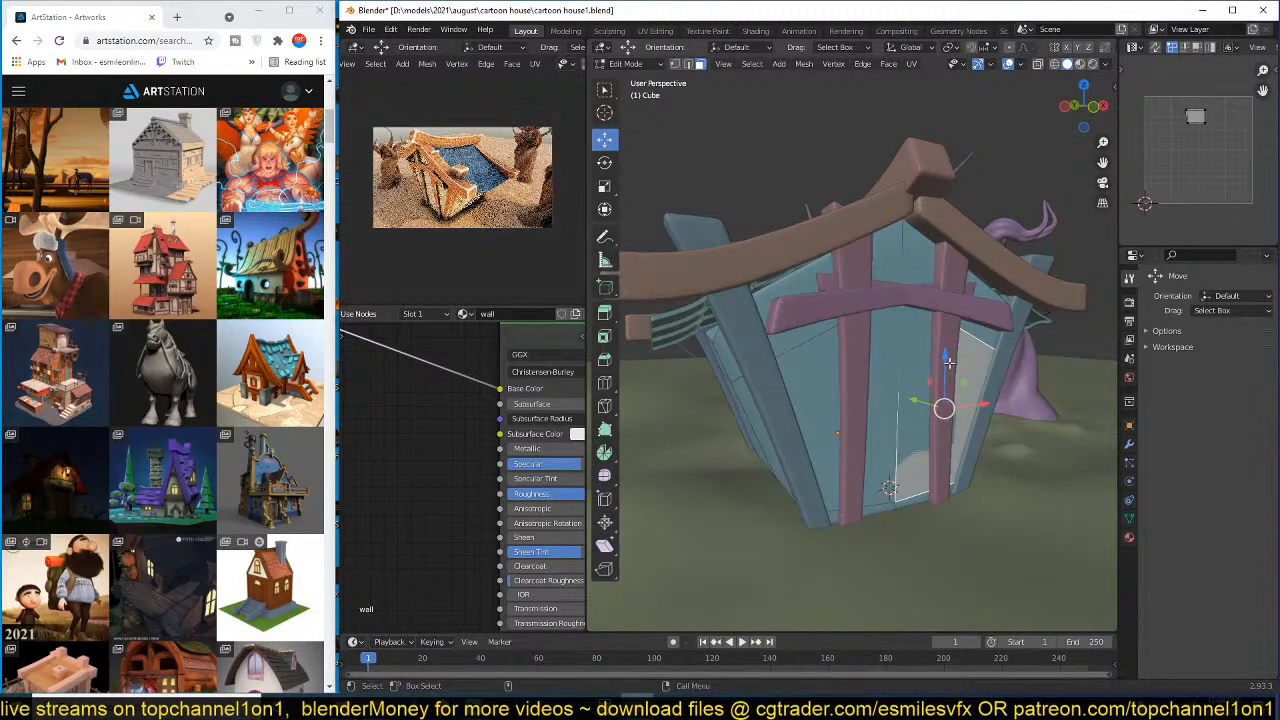
left_click(864, 326)
right_click(864, 326)
key("ctrl+r")
left_click(864, 326)
right_click(864, 326)
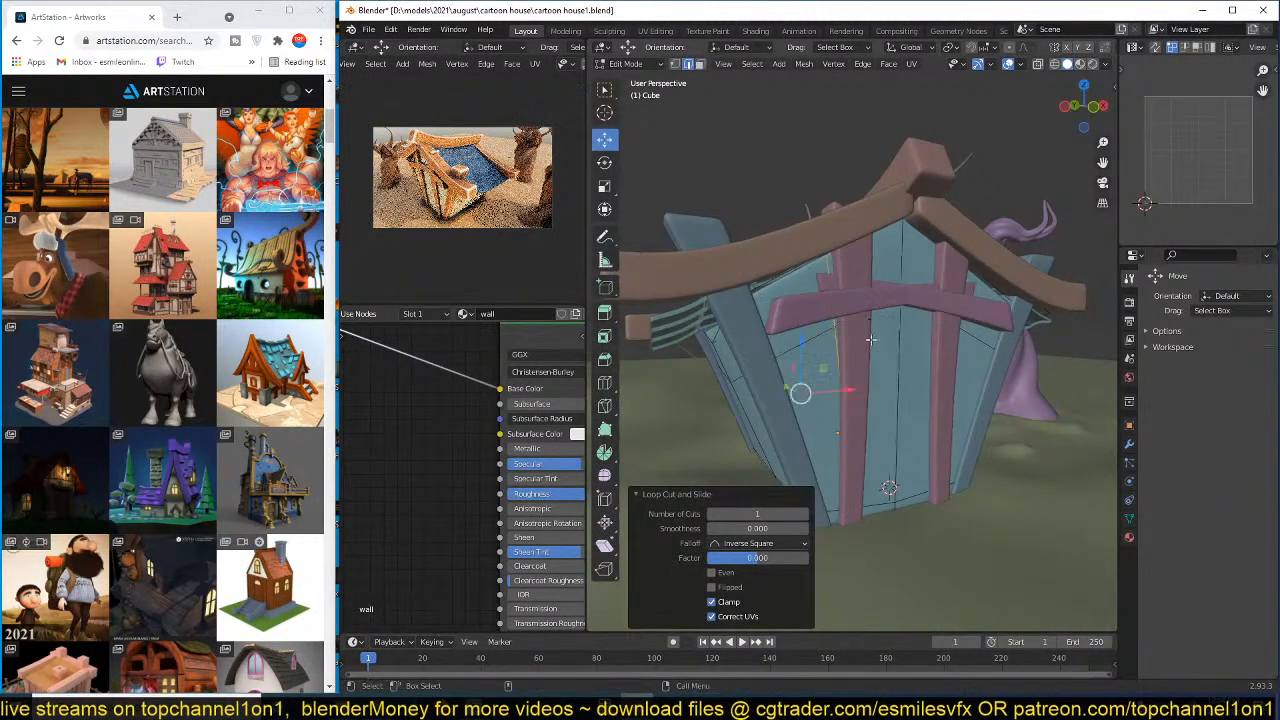
- Slide a vertex on the upper horizontal cut, beside the doorway faces, slightly along its edge
key("3")
left_click(877, 346)
left_click(921, 355, "shift")
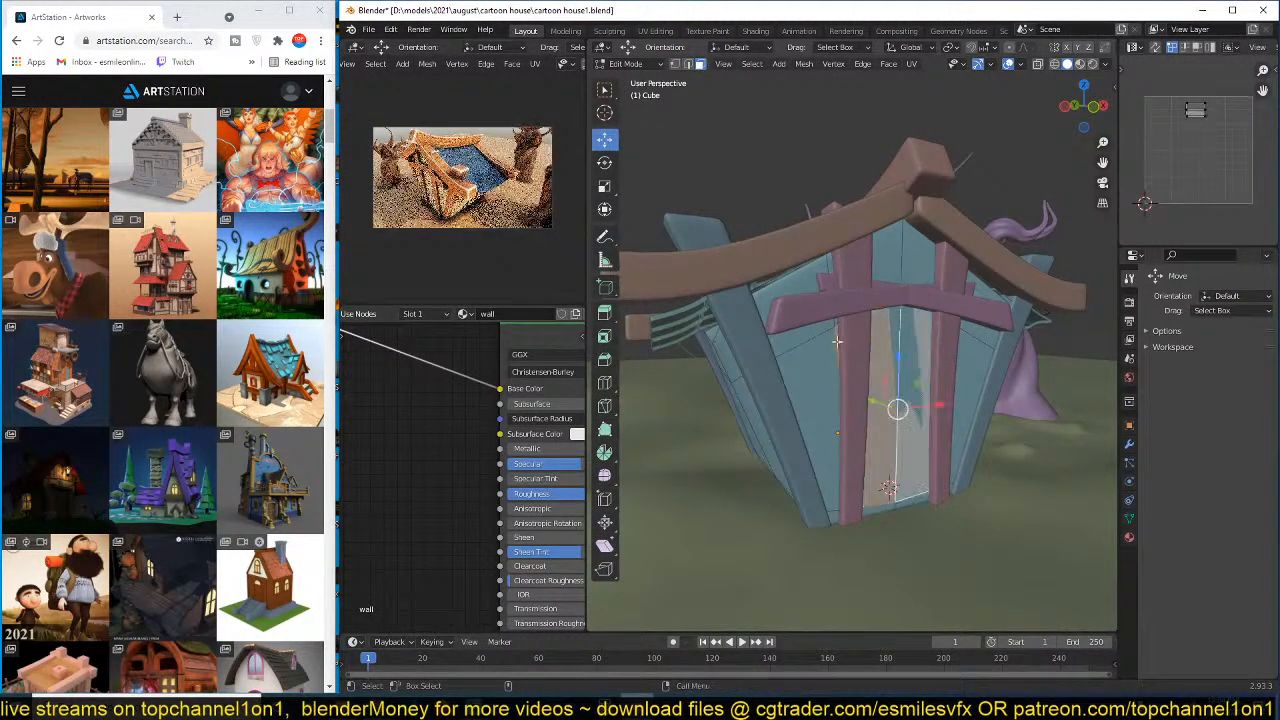
key("1")
left_click(834, 334)
key("g")
key("g")
left_click(838, 331)
- Delete the two wall faces between the inner posts to open the doorway, leave mesh editing and save the file
key("3")
left_click(880, 352)
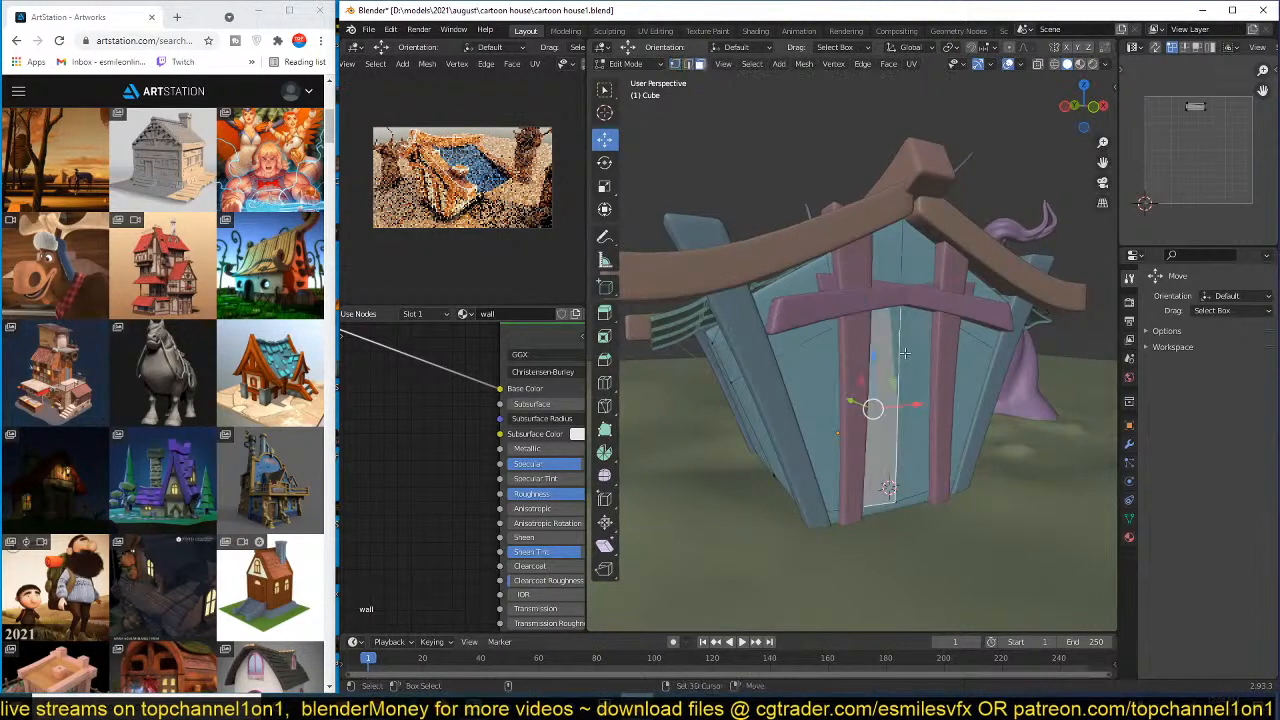
left_click(904, 353, "shift")
key("x")
left_click(896, 382)
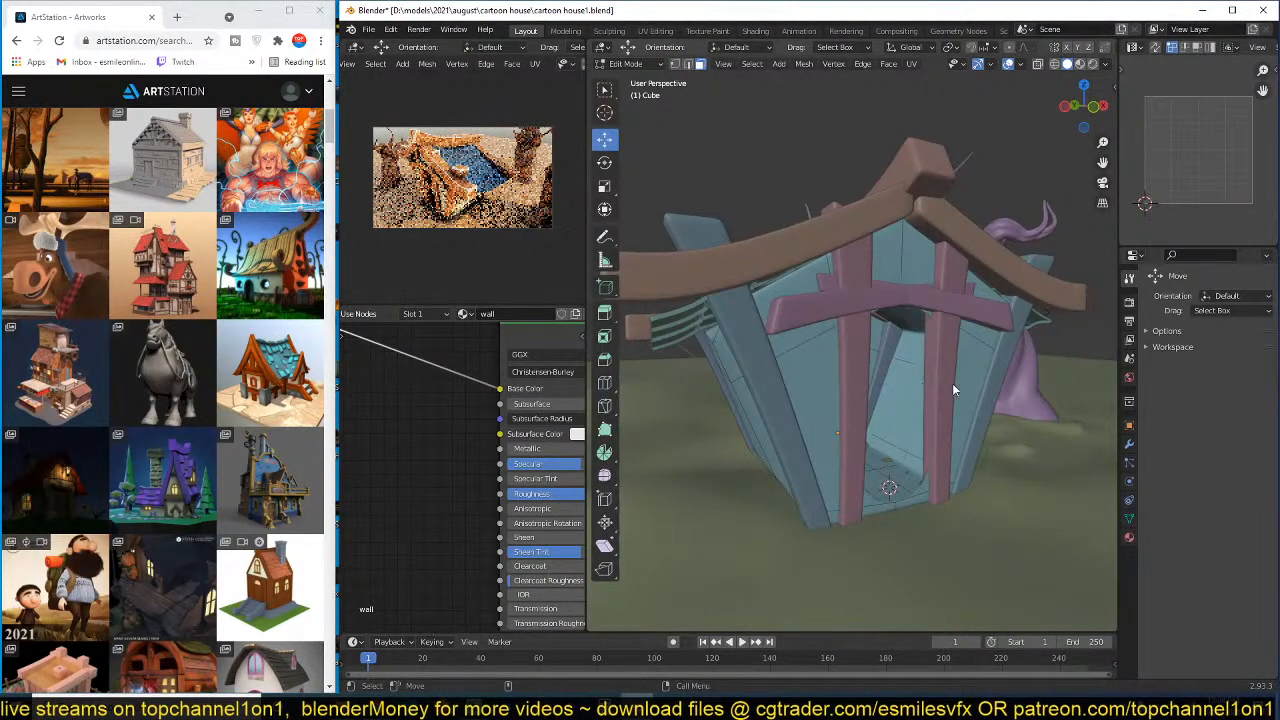
key("Tab")
key("ctrl+s")
middle_click_drag(954, 384, 919, 390)
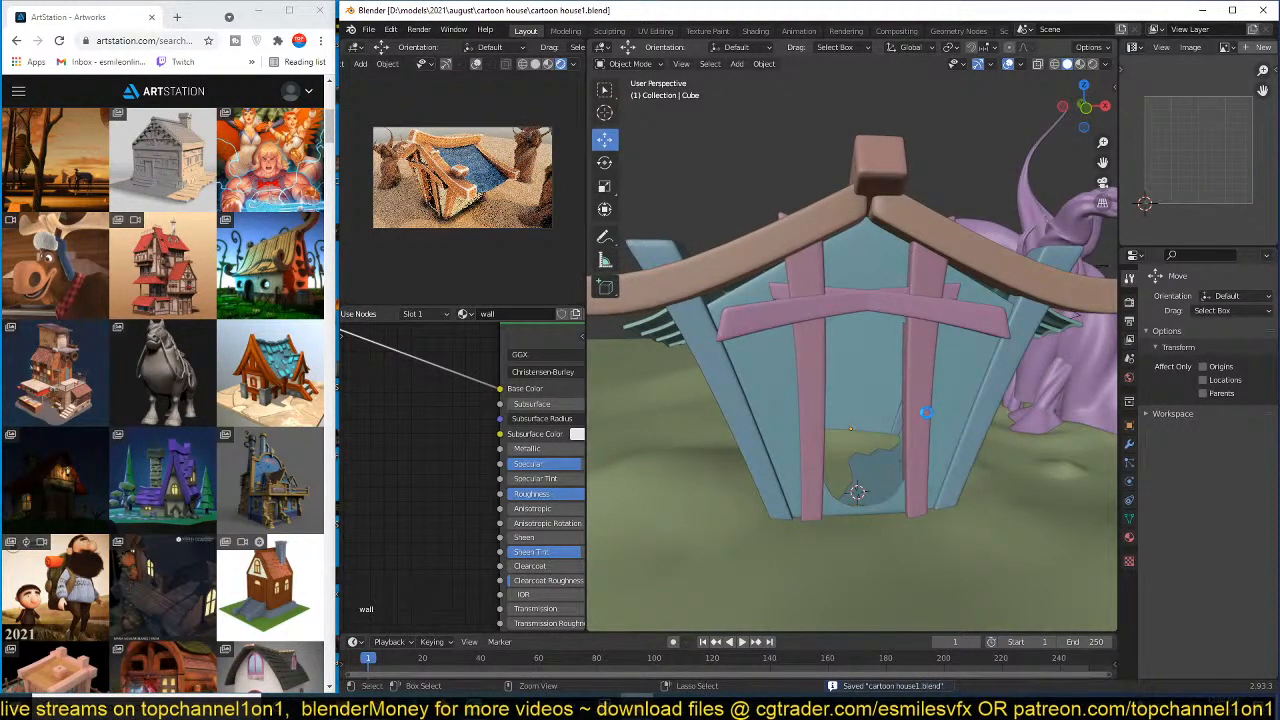
- Examine the house and its open doorway from several sides and save the file
left_click(936, 408)
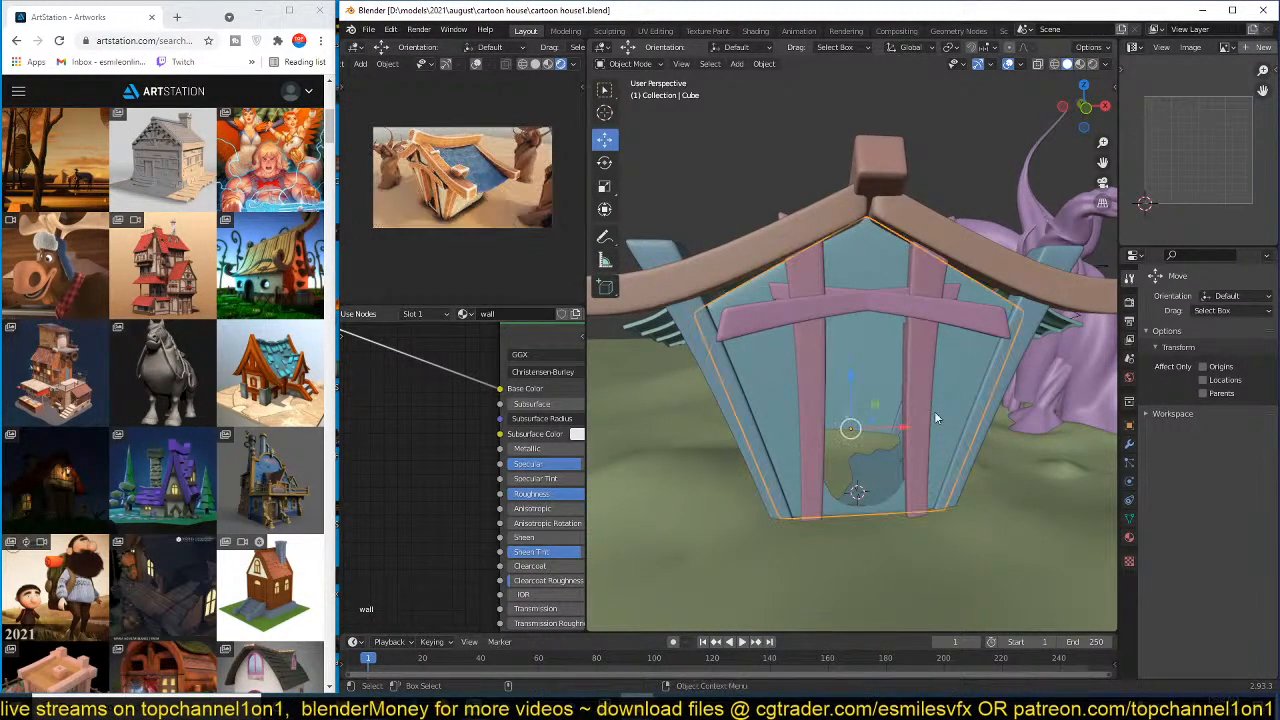
key("alt+a")
middle_click_drag(955, 430, 907, 456)
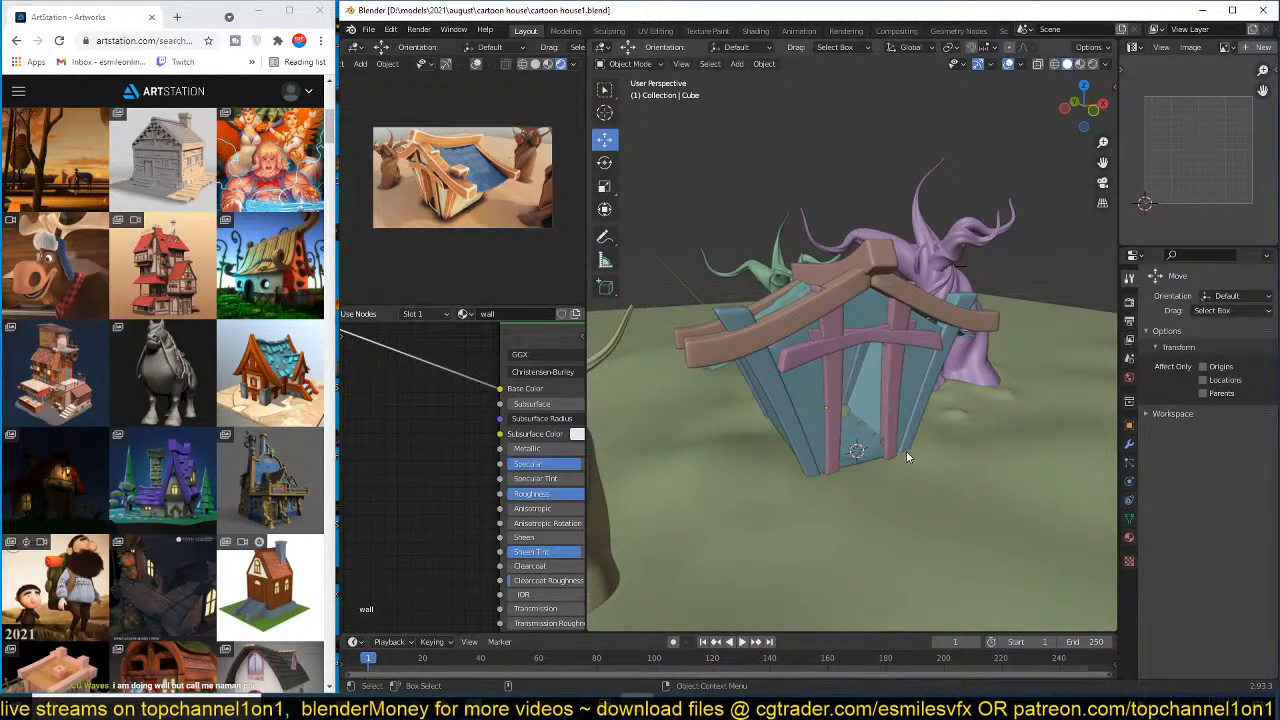
middle_click_drag(906, 455, 904, 457)
key("ctrl+s")
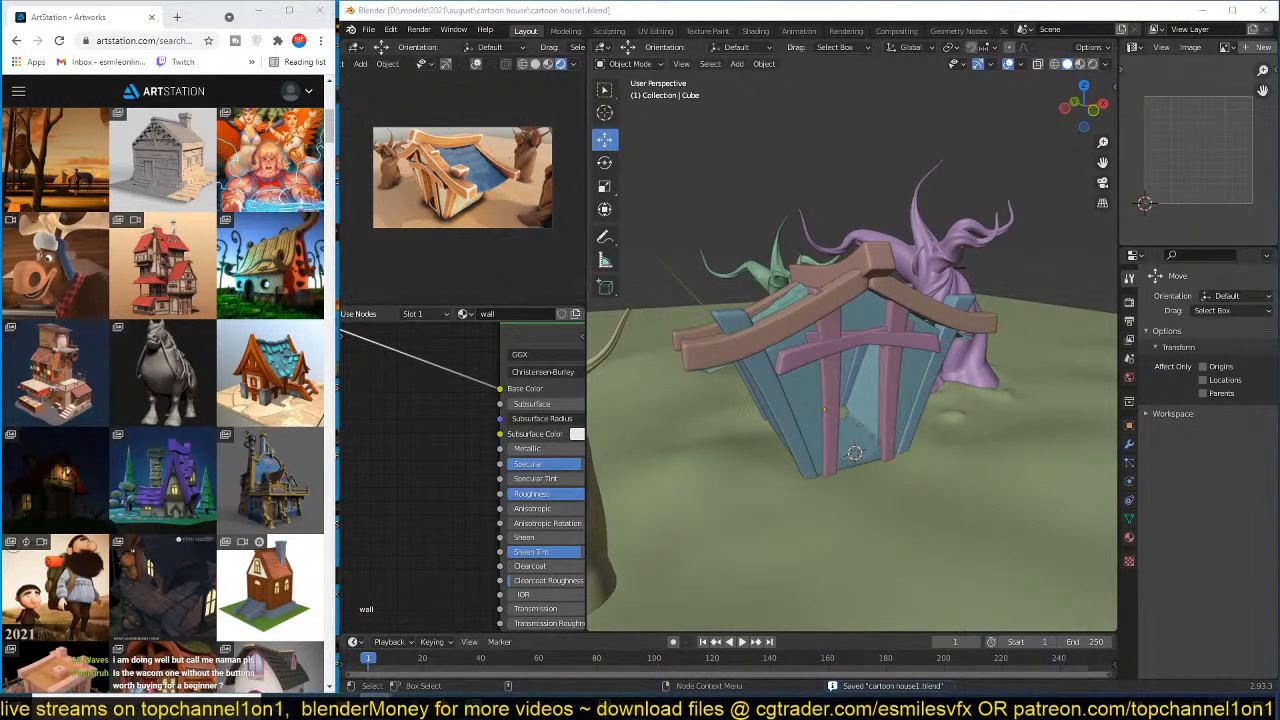
left_click(716, 440)
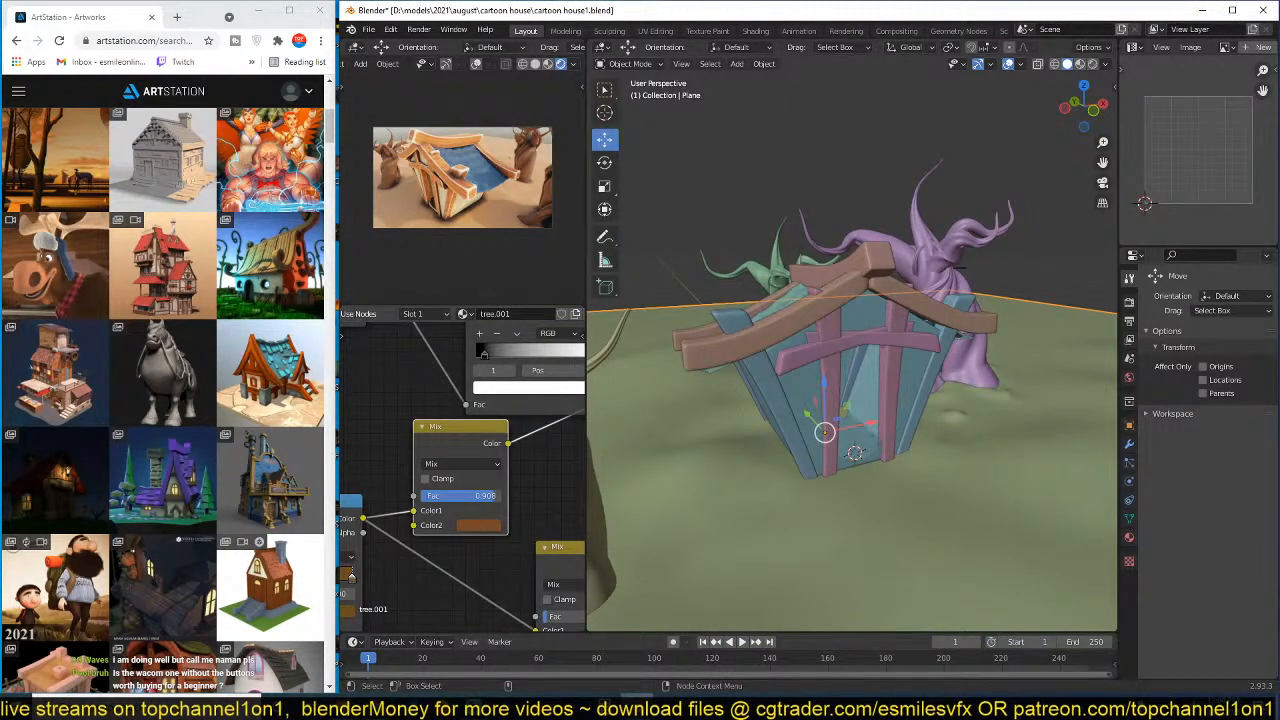
middle_click_drag(986, 422, 849, 416)
key("ctrl+s")
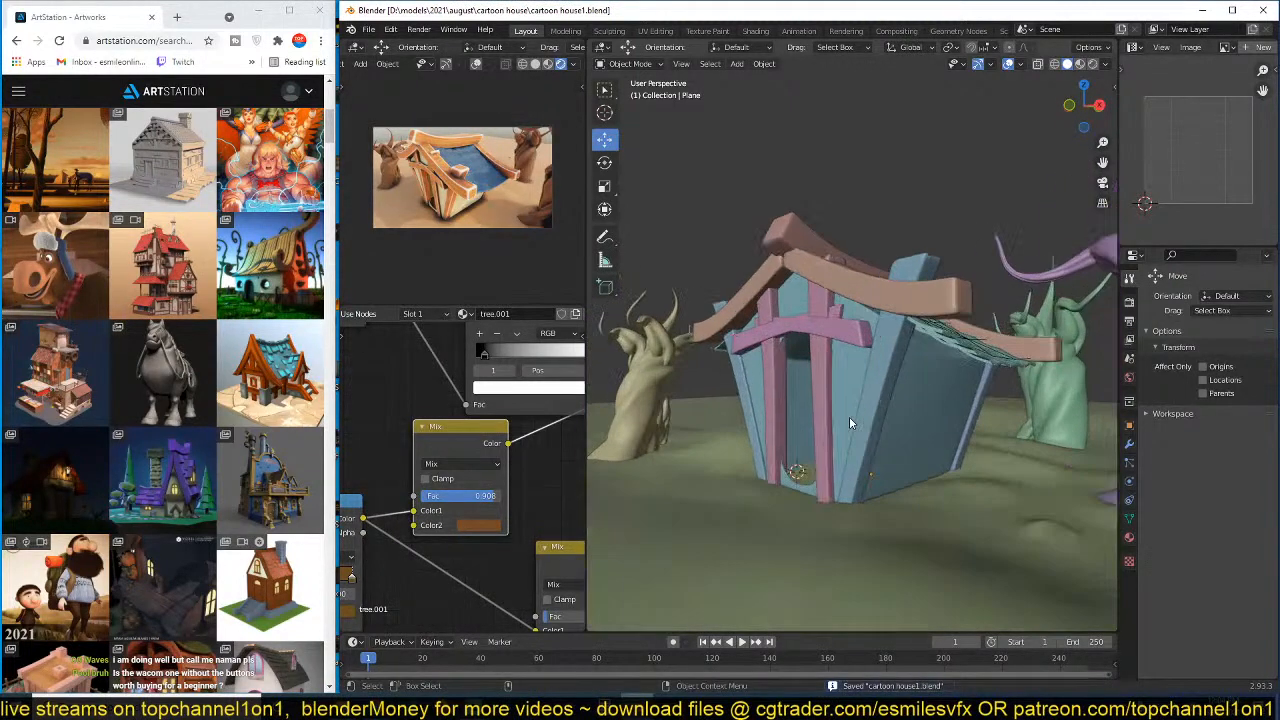
- Set the world background strength to 0 and save the file
left_click(1129, 378)
left_click(1224, 550)
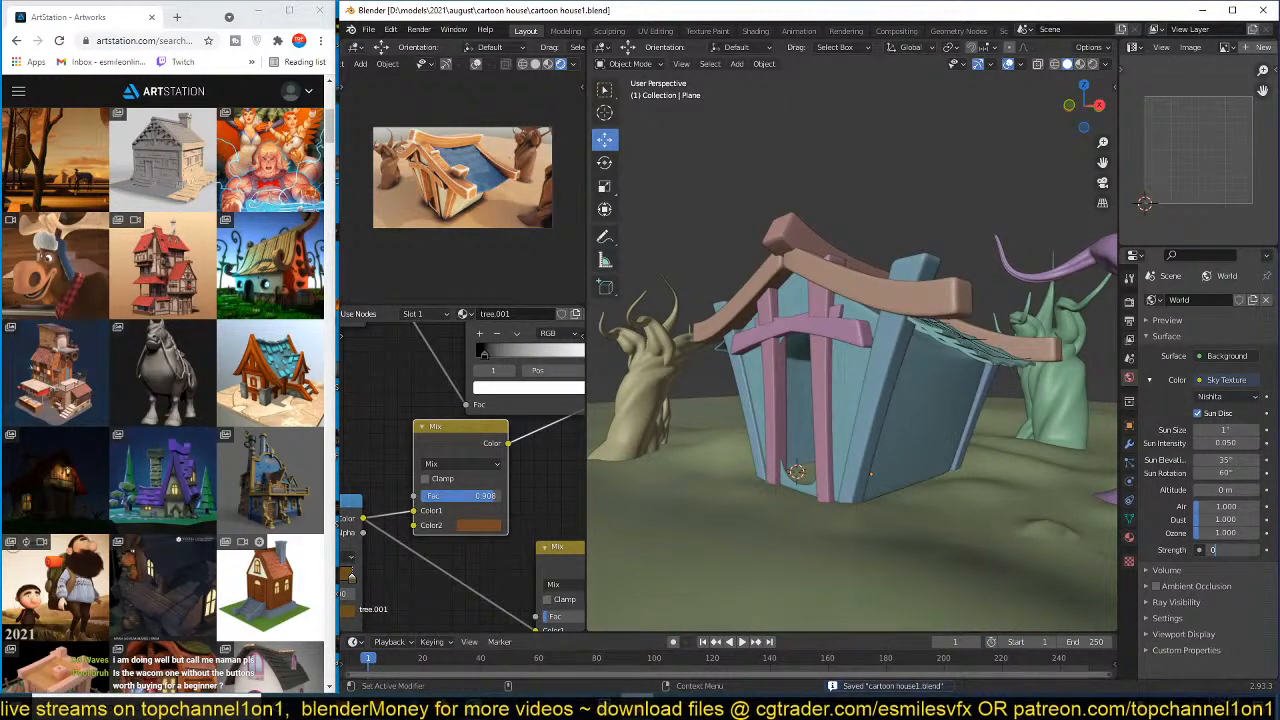
type("0")
key("Return")
middle_click_drag(933, 419, 910, 358)
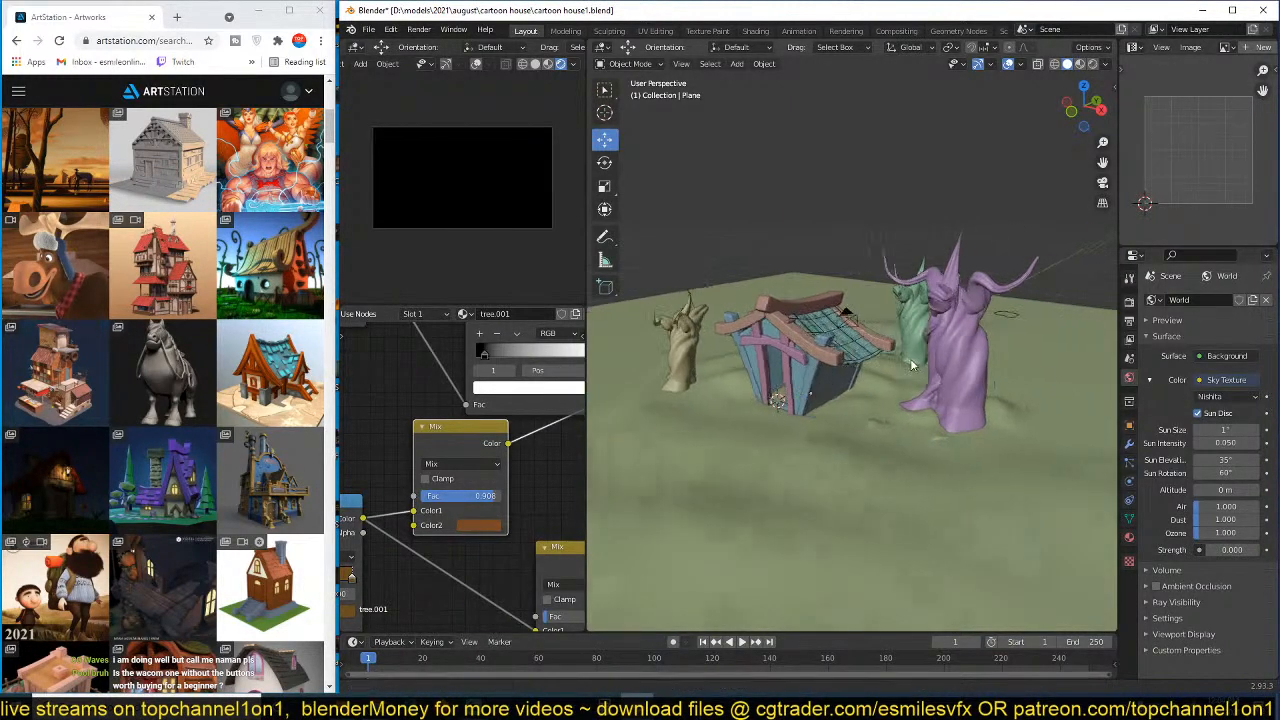
key("ctrl+s")
- Add an area light and move it about 12.16 m in X, -2.62 m in Y and 9.49 m in Z
key("shift+a")
mouse_move(885, 545)
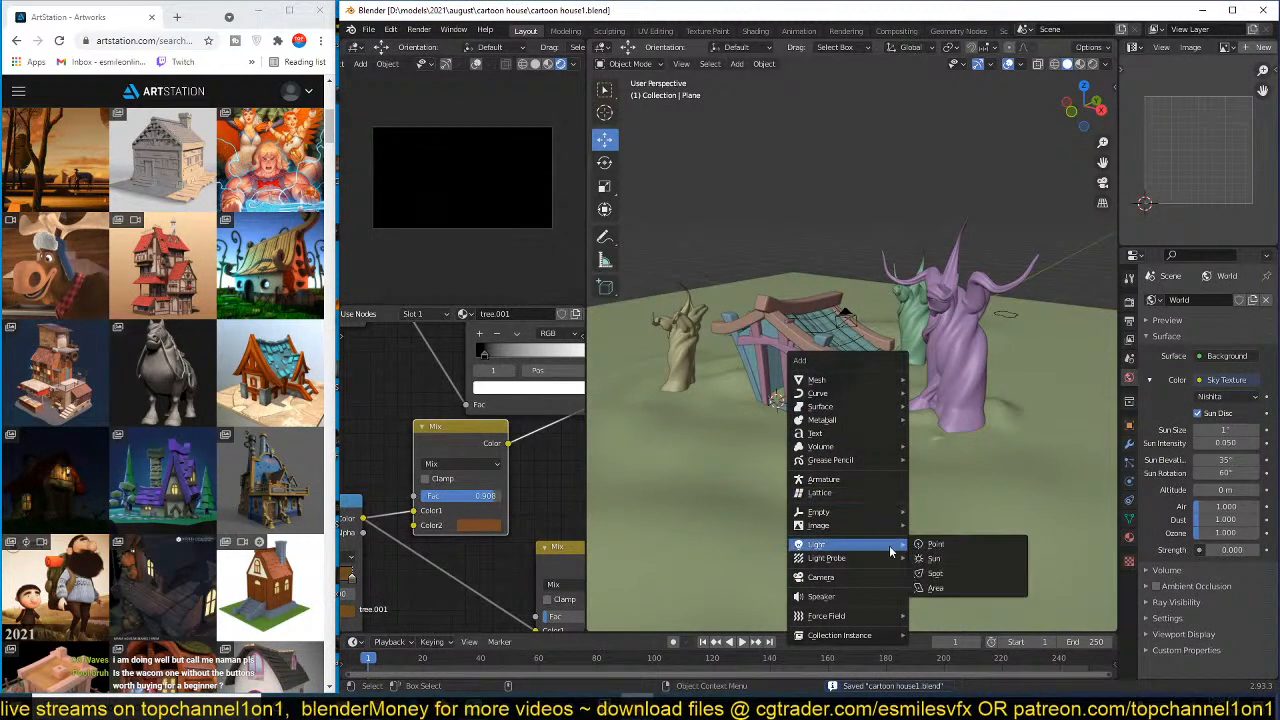
left_click(938, 591)
middle_click_drag(838, 428, 922, 398)
key("g")
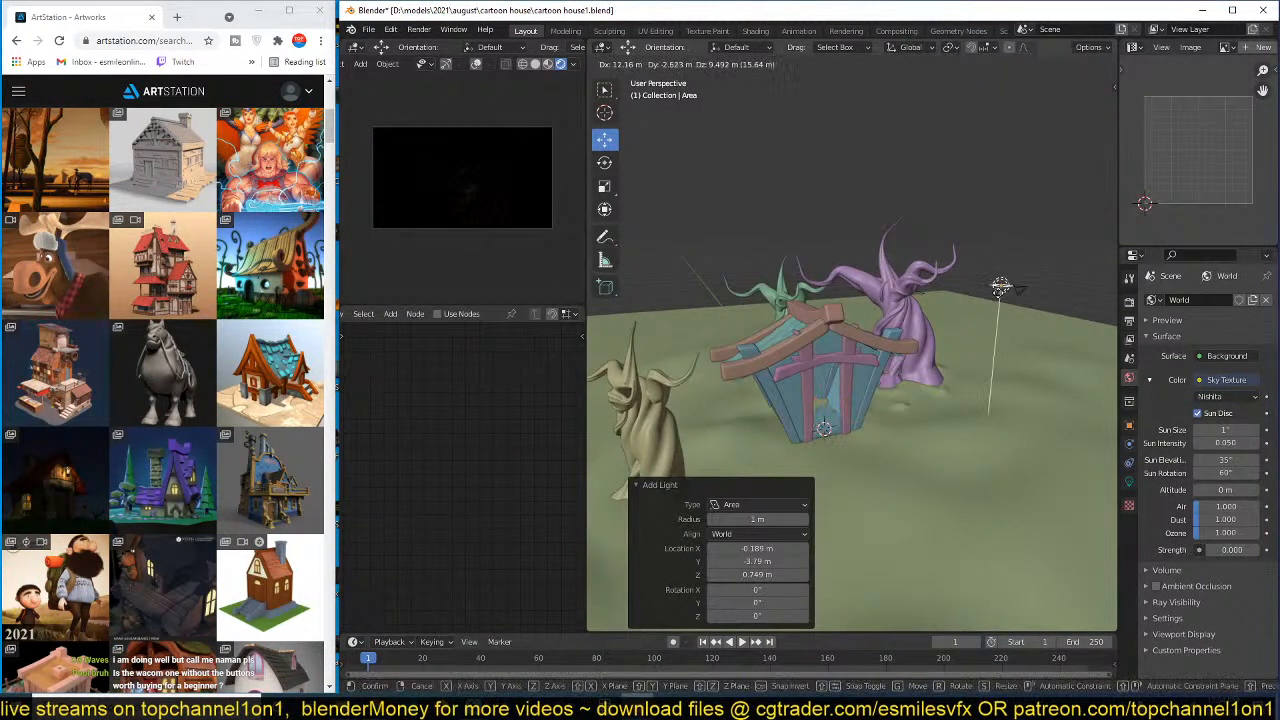
left_click(1000, 288)
- Rotate the area light about 59° around the global X axis and reposition it higher above the front of the house
key("r")
key("x")
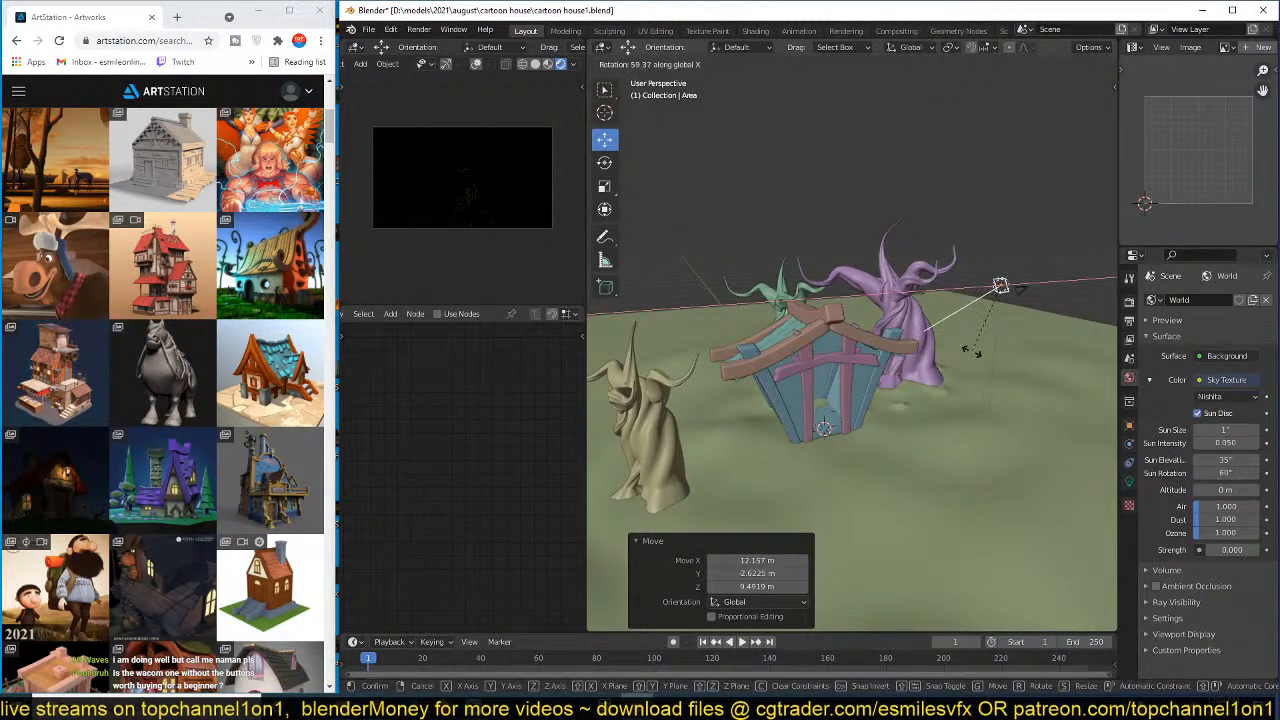
left_click(972, 350)
middle_click_drag(972, 350, 900, 300)
key("g")
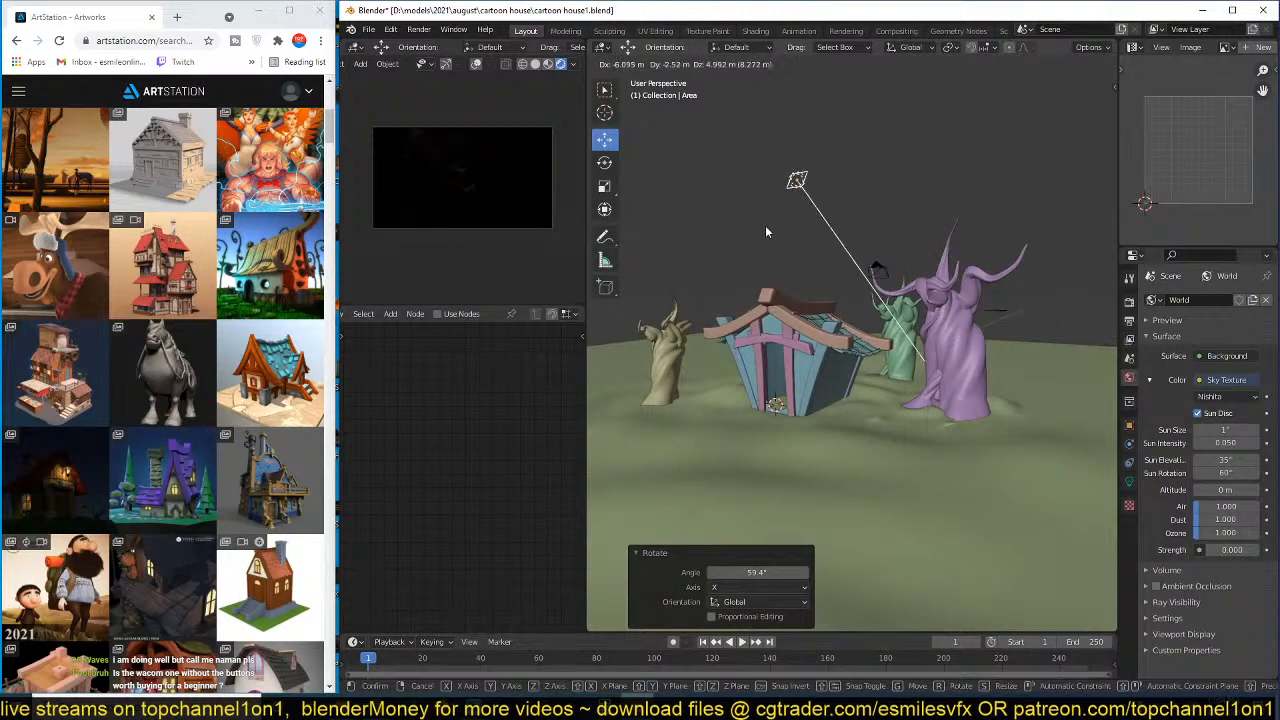
left_click(766, 232)
- Aim the area light at the house with two free trackball rotations and save the file
key("r")
key("r")
left_click(838, 248)
middle_click_drag(838, 248, 938, 312)
key("ctrl+s")
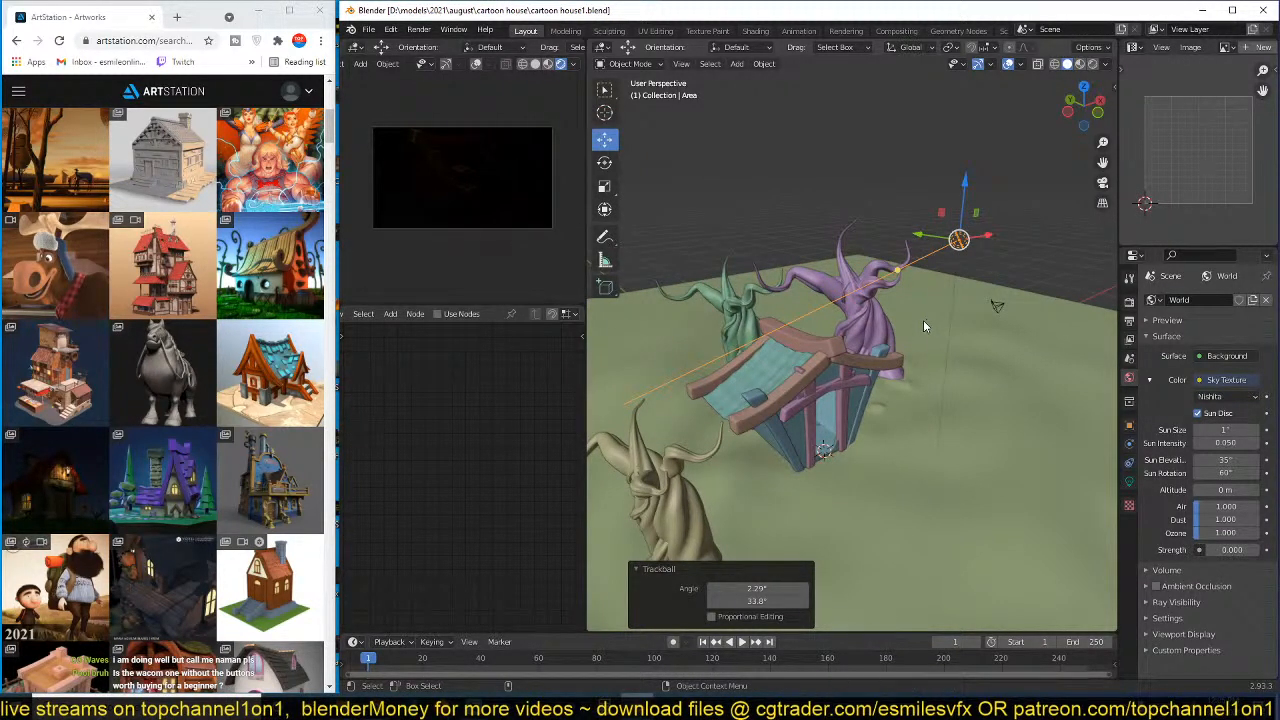
middle_click_drag(923, 320, 999, 318)
key("r")
key("r")
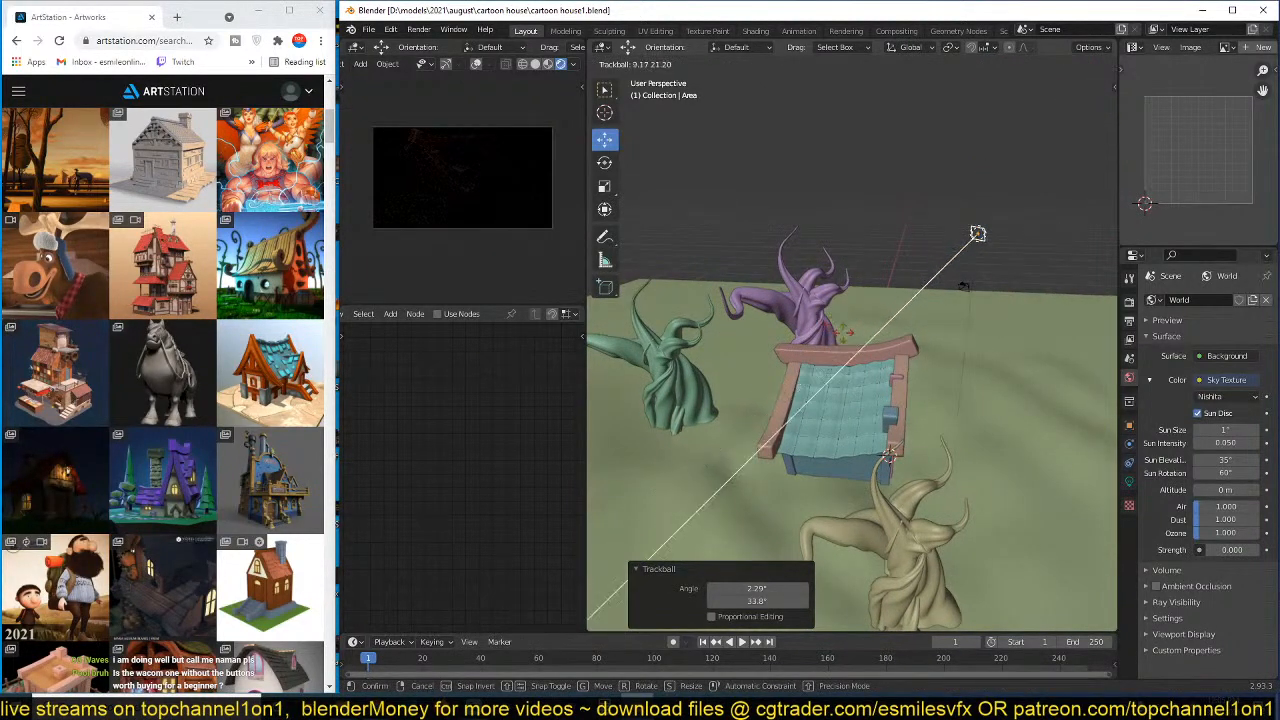
left_click(1080, 451)
- Set the area light's power to 1000 W
left_click(1129, 482)
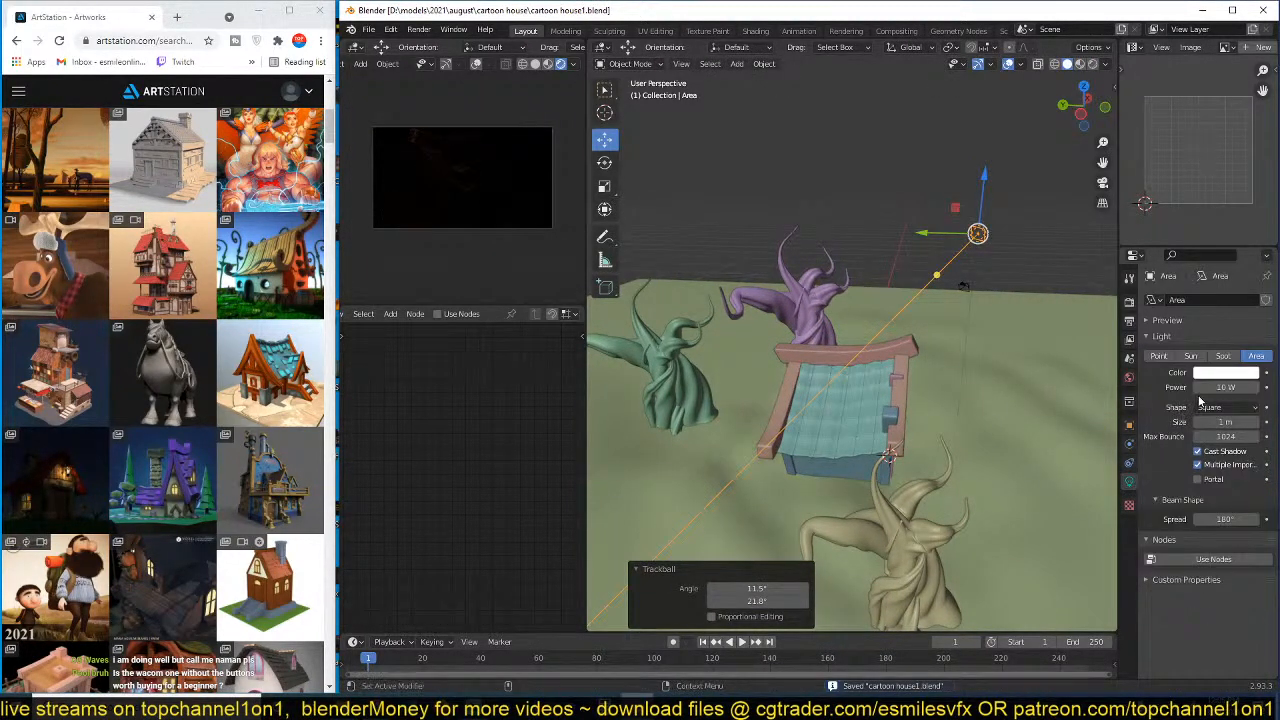
left_click(1212, 387)
type("10")
key("Return")
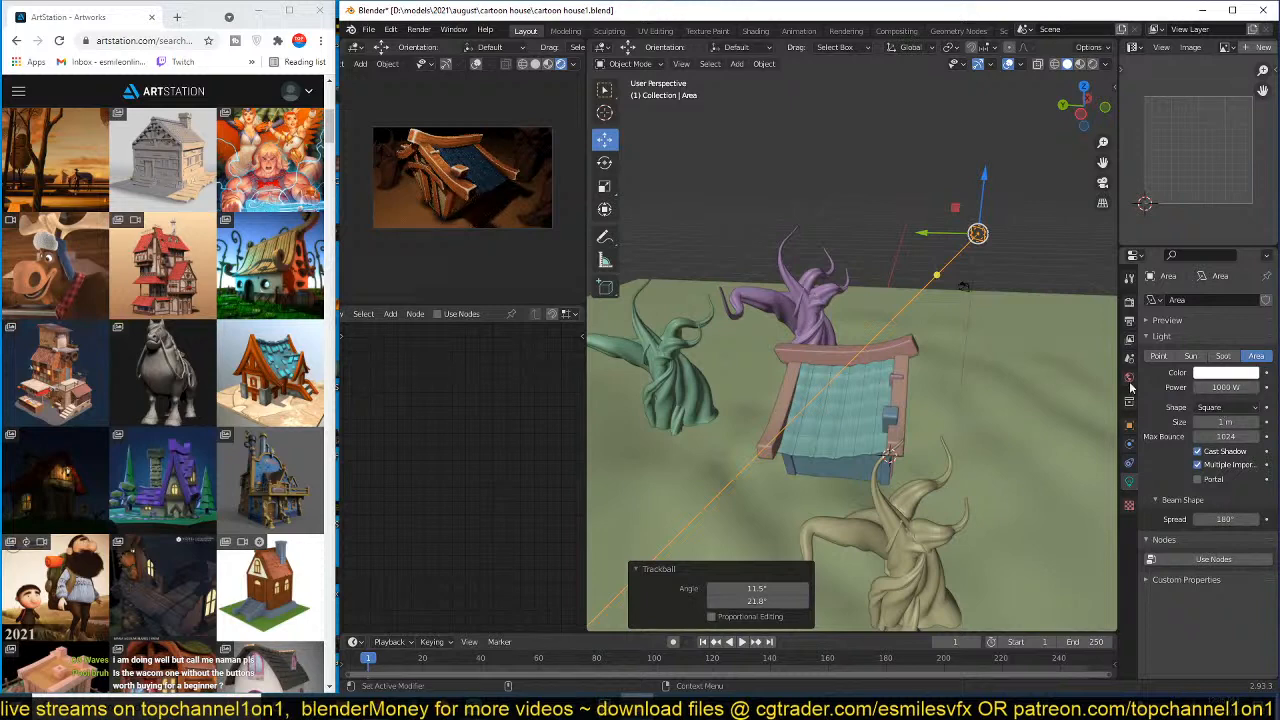
- From the top view, duplicate the area light, place the copy near the roof's back edge and rotate it about -141°
key("KP_7")
key("shift+d")
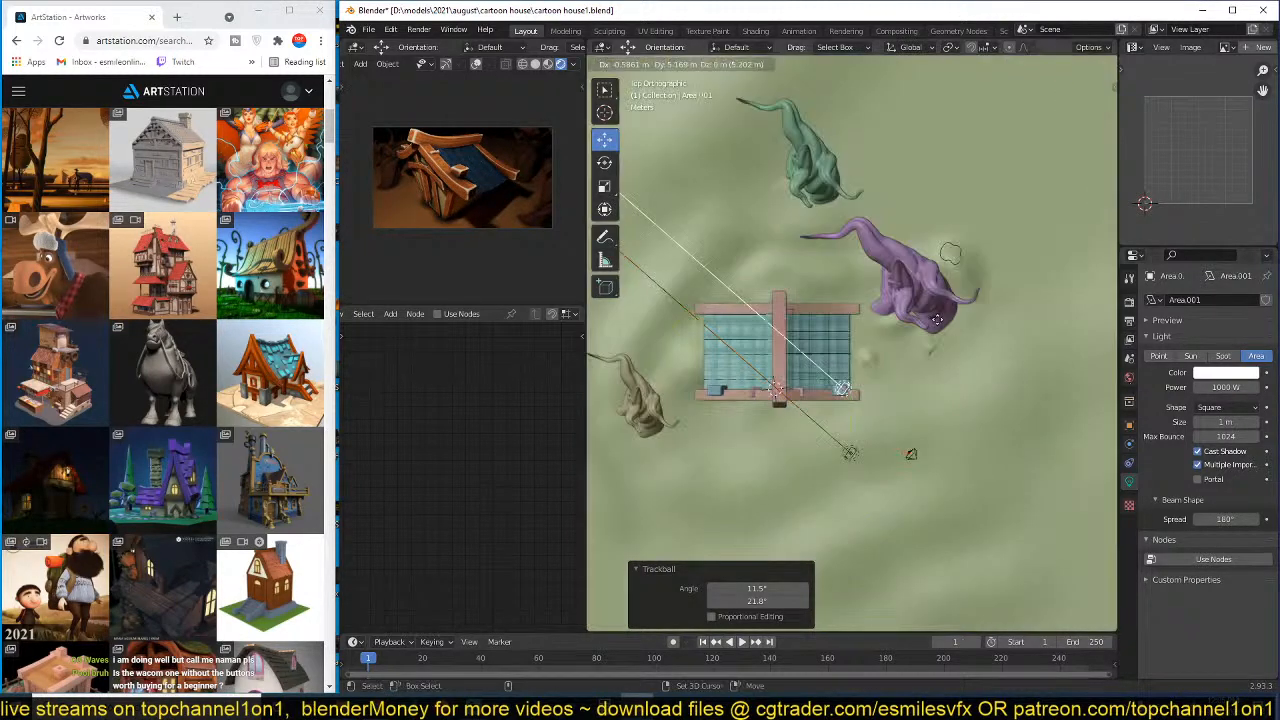
left_click(814, 246)
scroll(814, 246, "down", 3)
key("r")
left_click(781, 208)
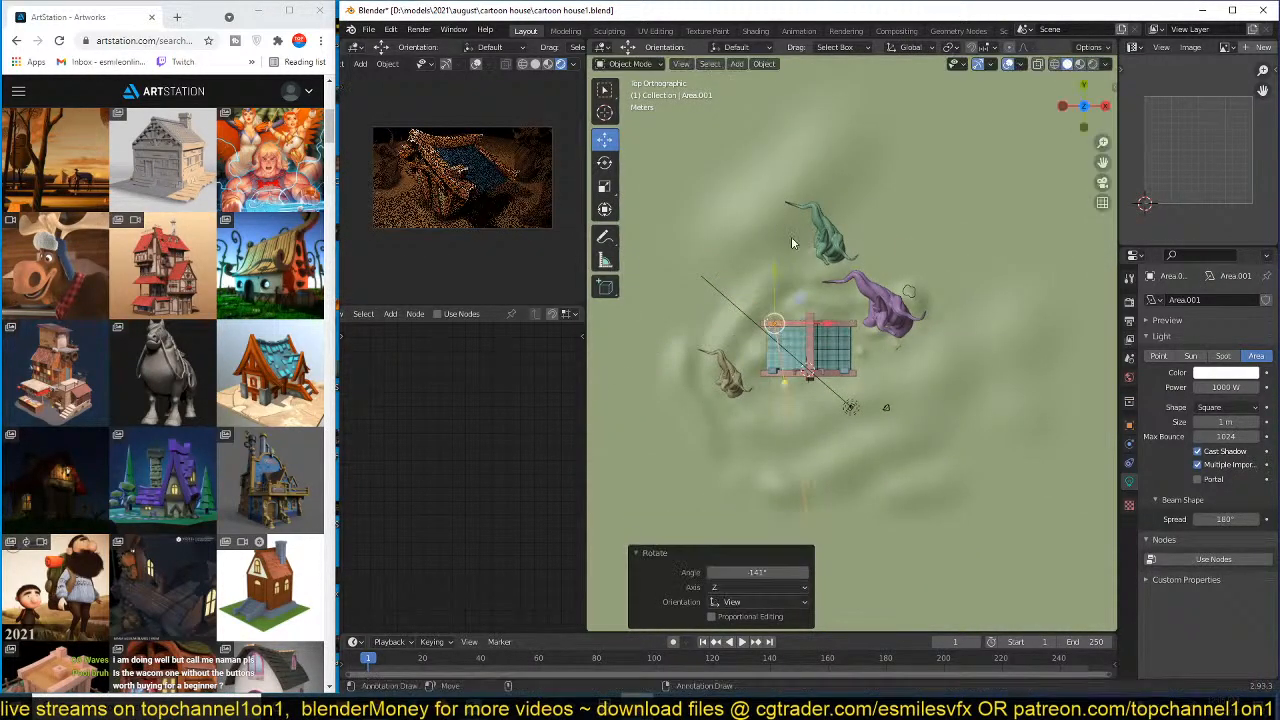
- Move the duplicated light out past the house's rear corner, rotate it about -22° towards the scene and colour it blue
key("g")
left_click(762, 329)
key("r")
left_click(880, 312)
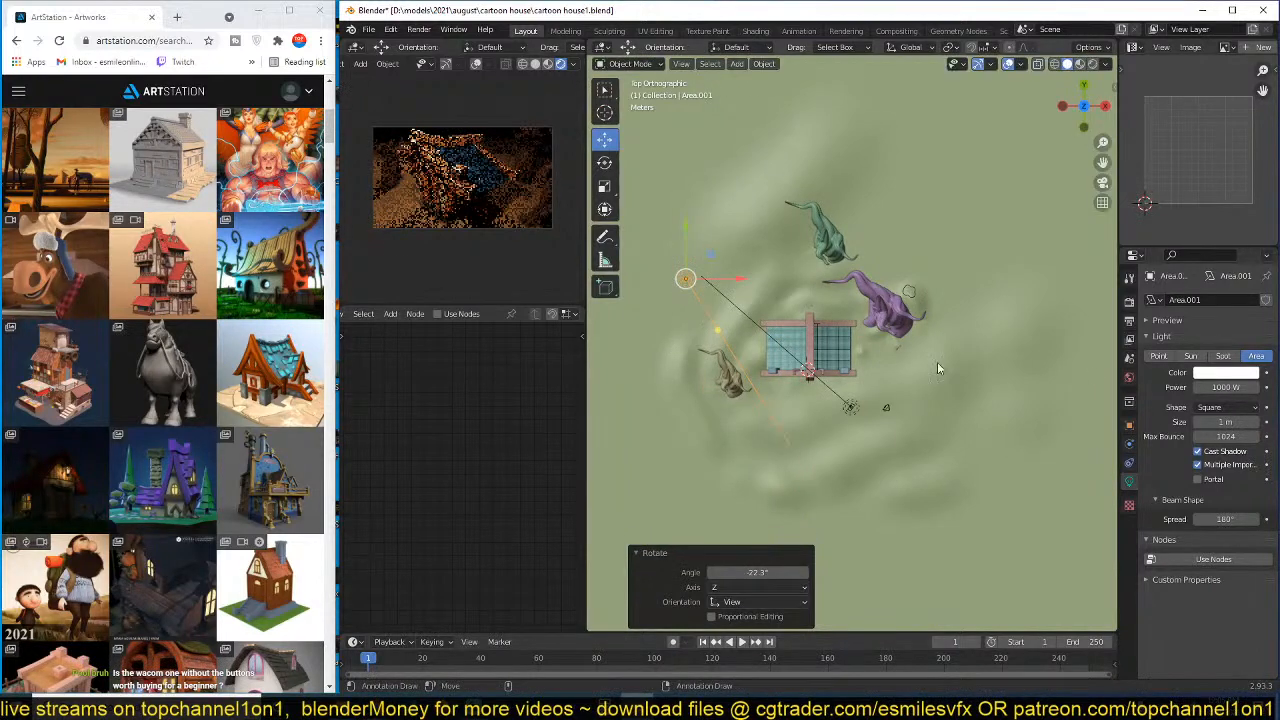
left_click(1230, 373)
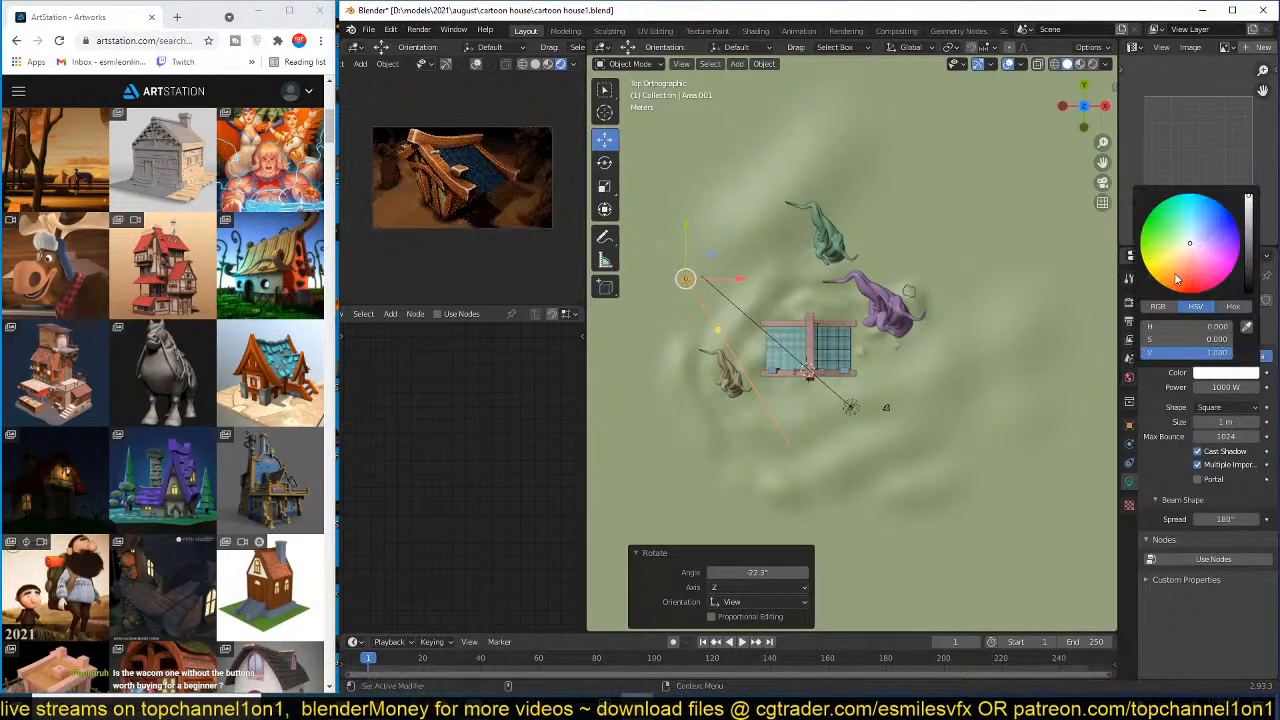
left_click(1207, 229)
- Hide the original white area light to isolate the blue one
left_click(866, 410)
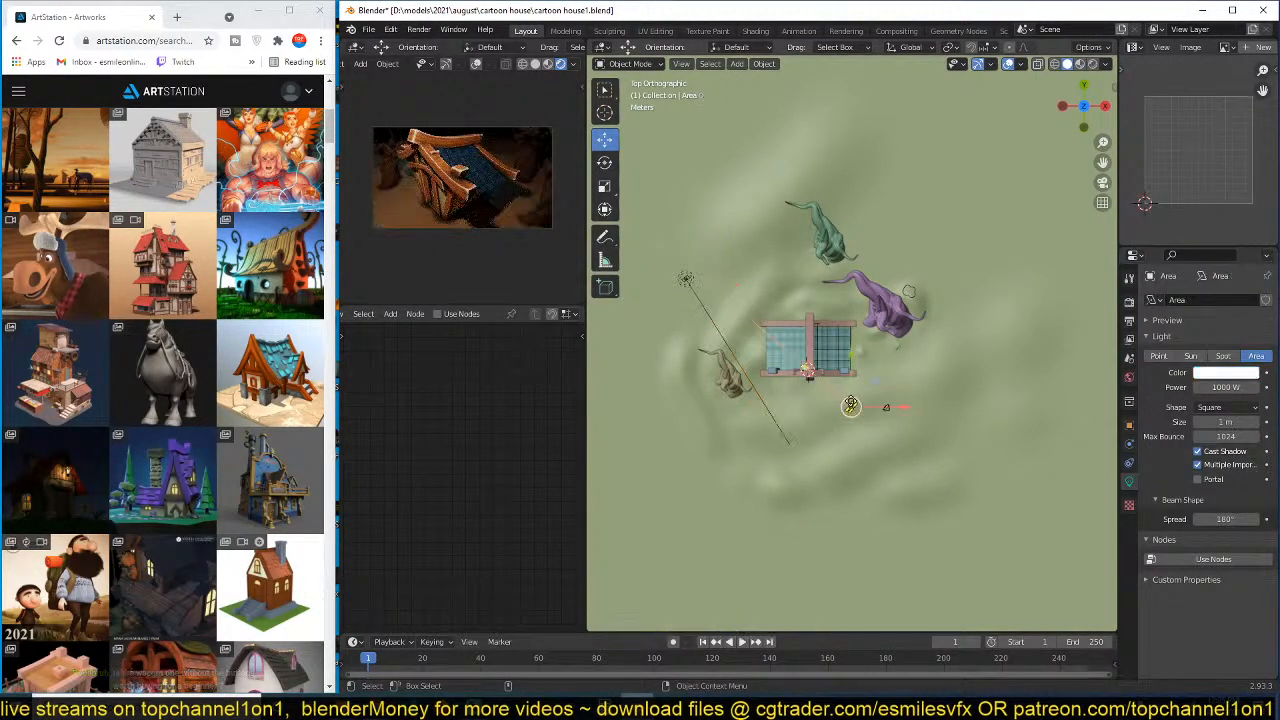
key("h")
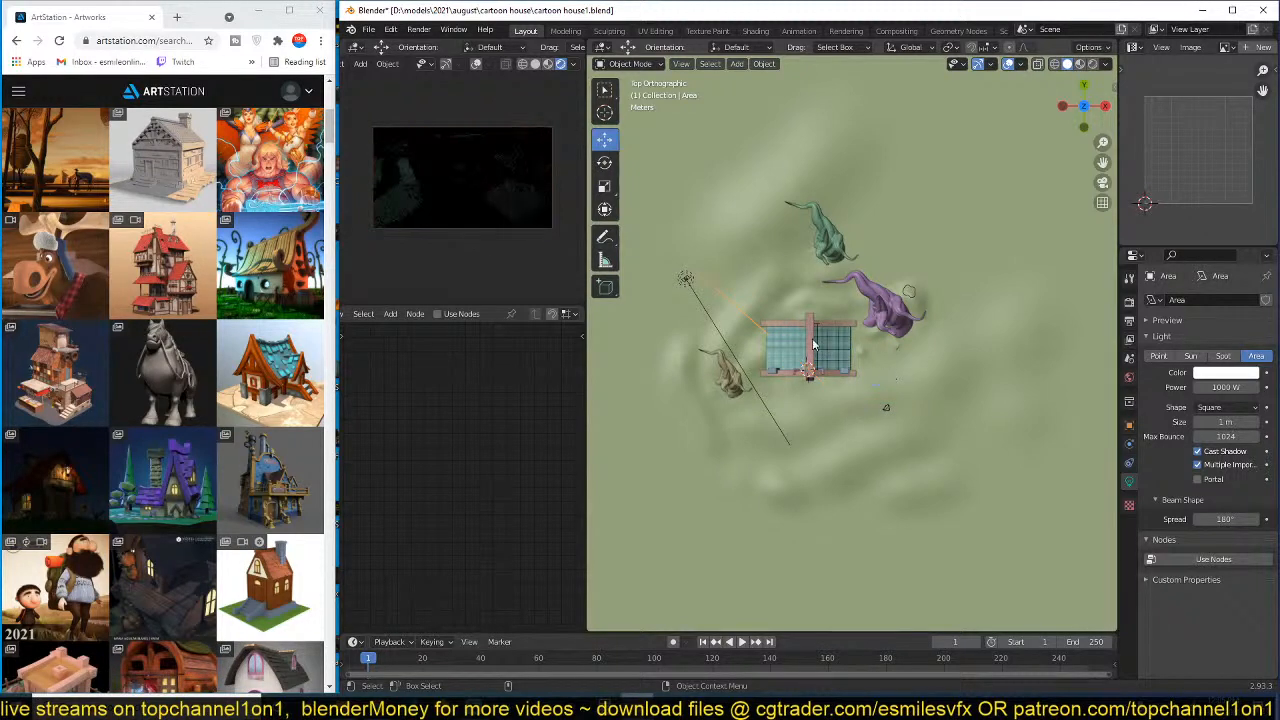
middle_click_drag(813, 345, 647, 343)
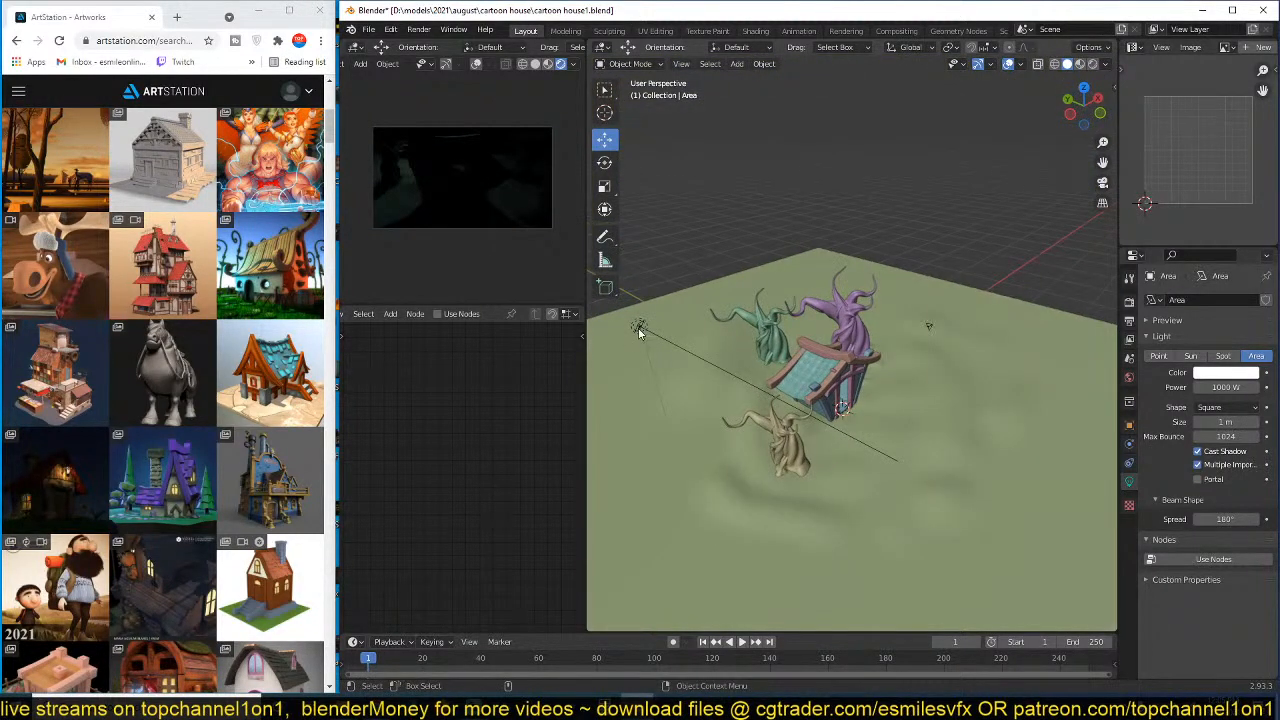
- Move the blue area light about 6.61 m in X, -3.93 m in Y and 4.38 m in Z and lighten its colour
left_click(639, 330)
key("g")
left_click(788, 314)
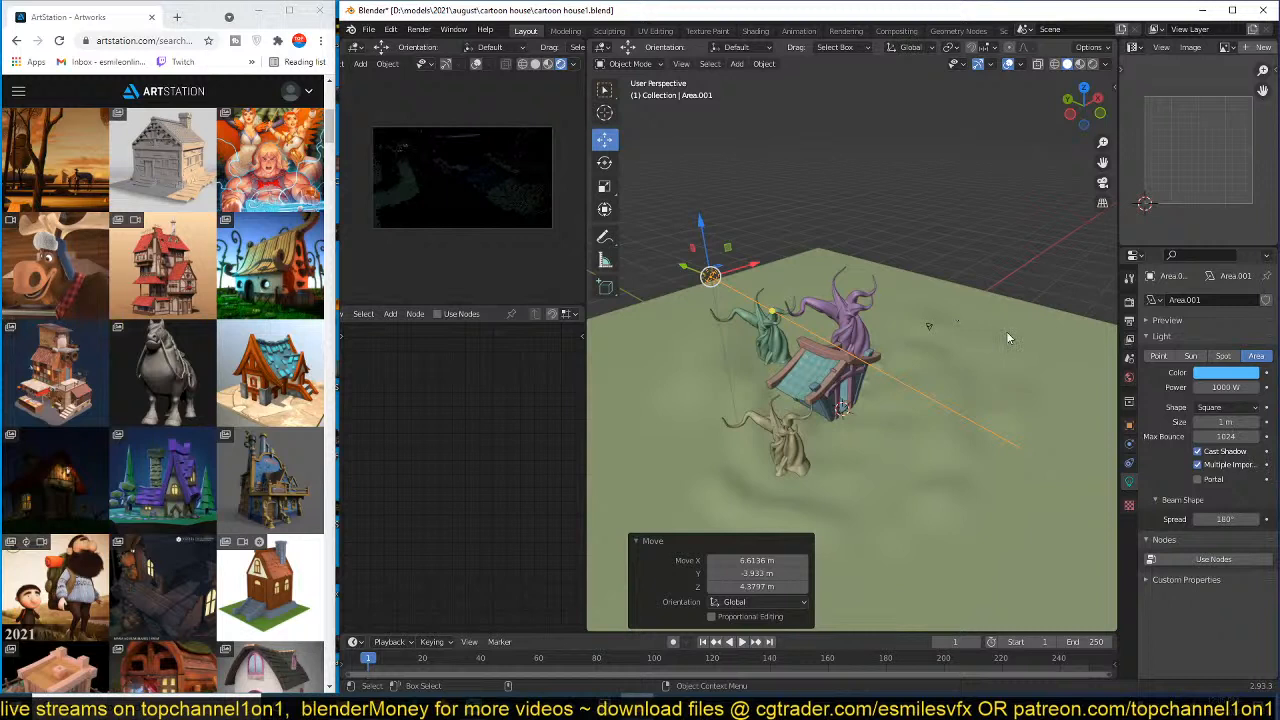
left_click(1226, 372)
left_click_drag(1201, 221, 1202, 229)
- Add a point light to the scene at the front of the house
middle_click_drag(898, 432, 878, 394)
scroll(878, 394, "up", 4)
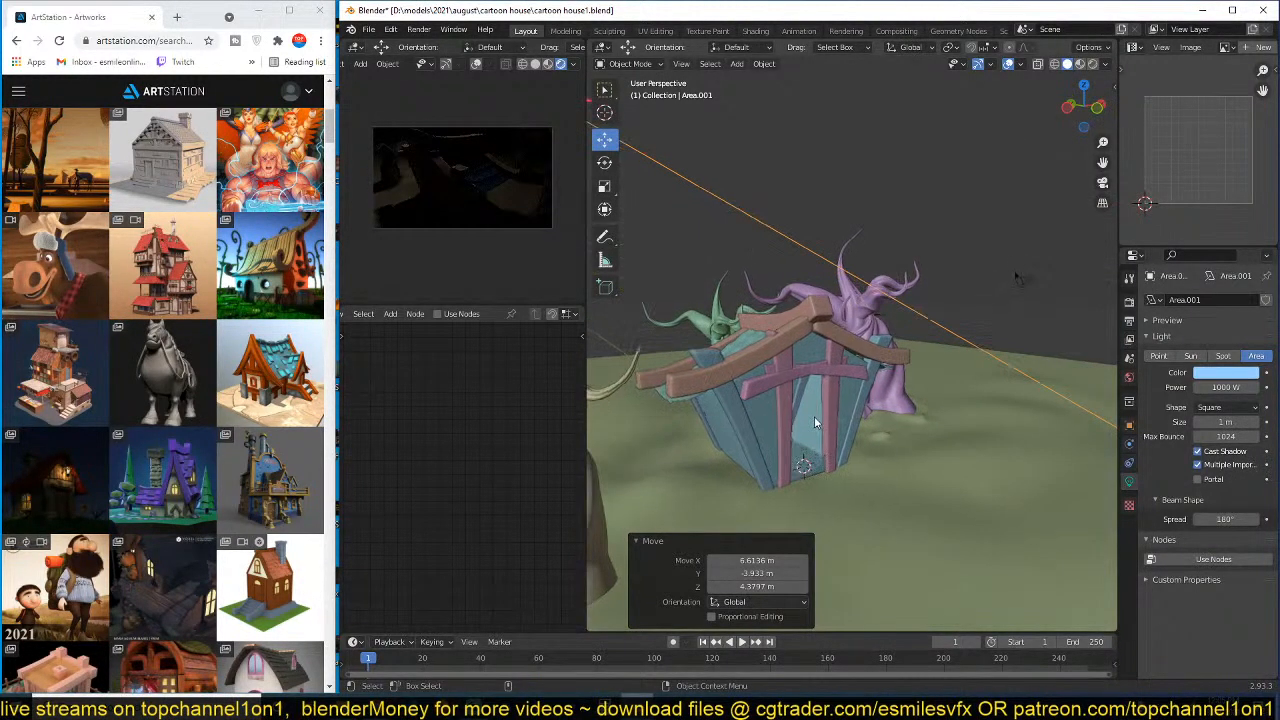
middle_click_drag(814, 422, 740, 436)
key("shift+a")
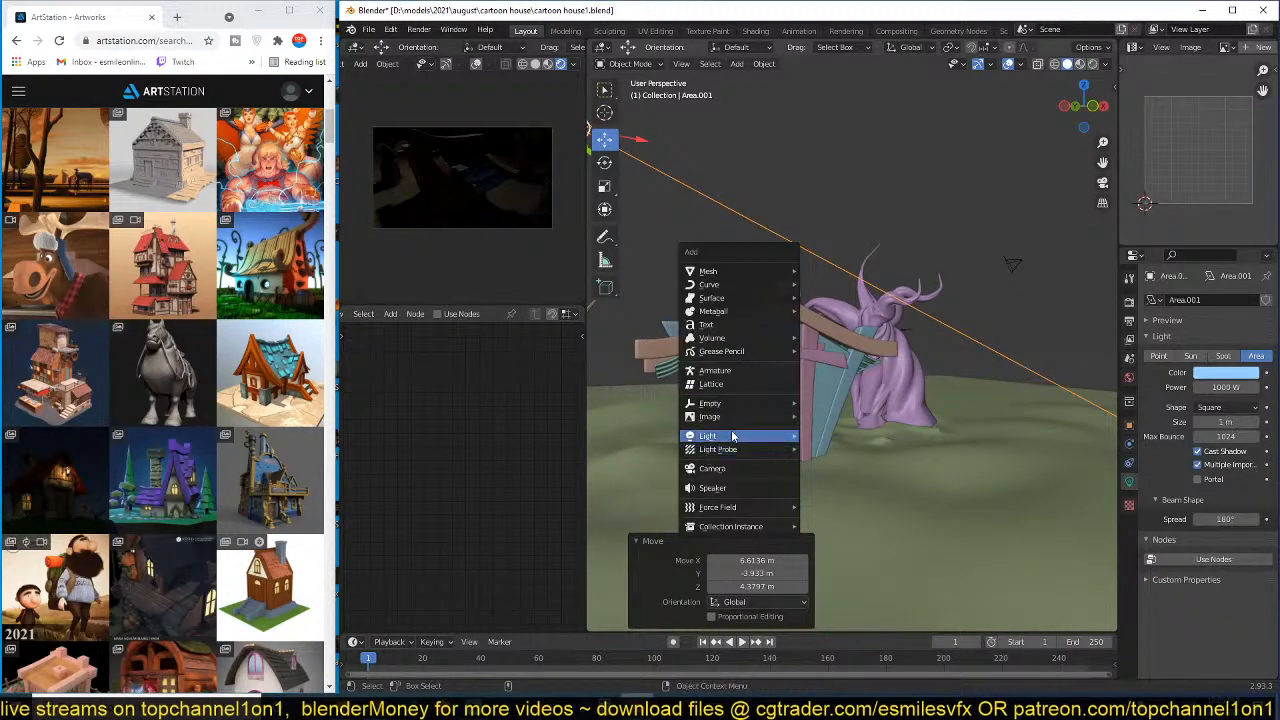
left_click(825, 436)
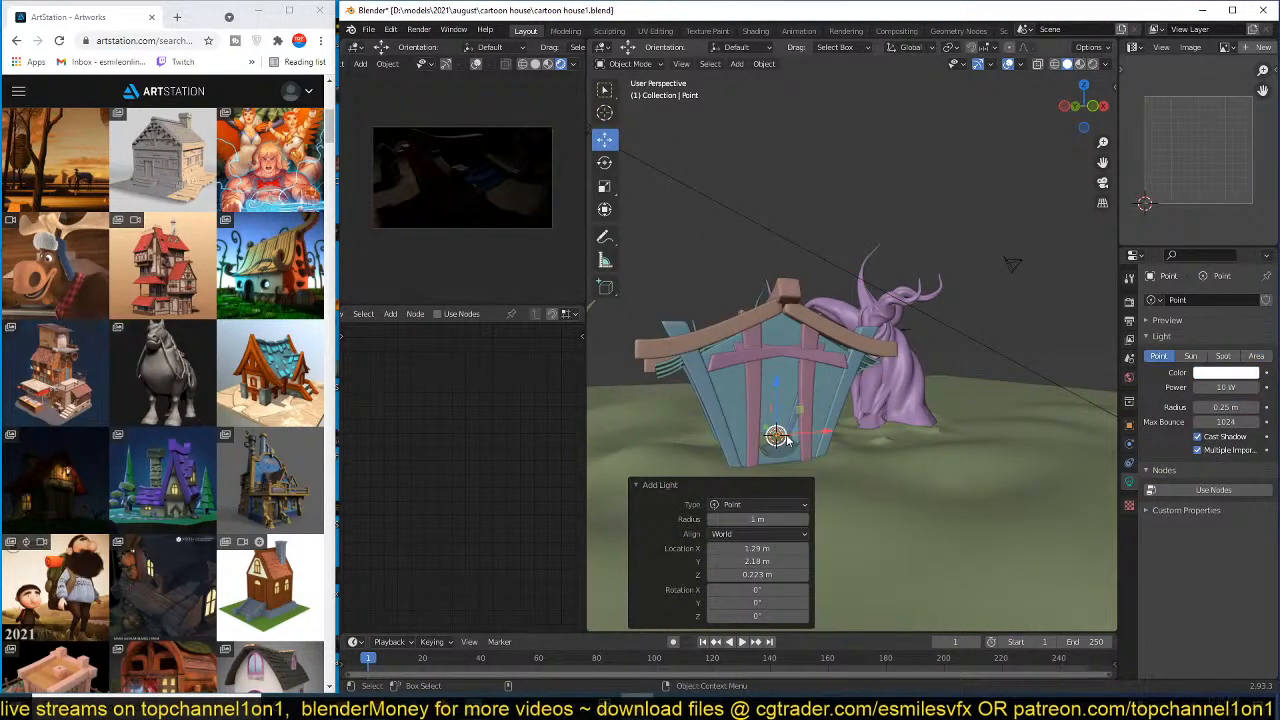
- Move the point light inside the house, centred in the upper part of the doorway
middle_click_drag(788, 440, 709, 429)
key("g")
left_click(849, 413)
middle_click_drag(849, 413, 939, 420)
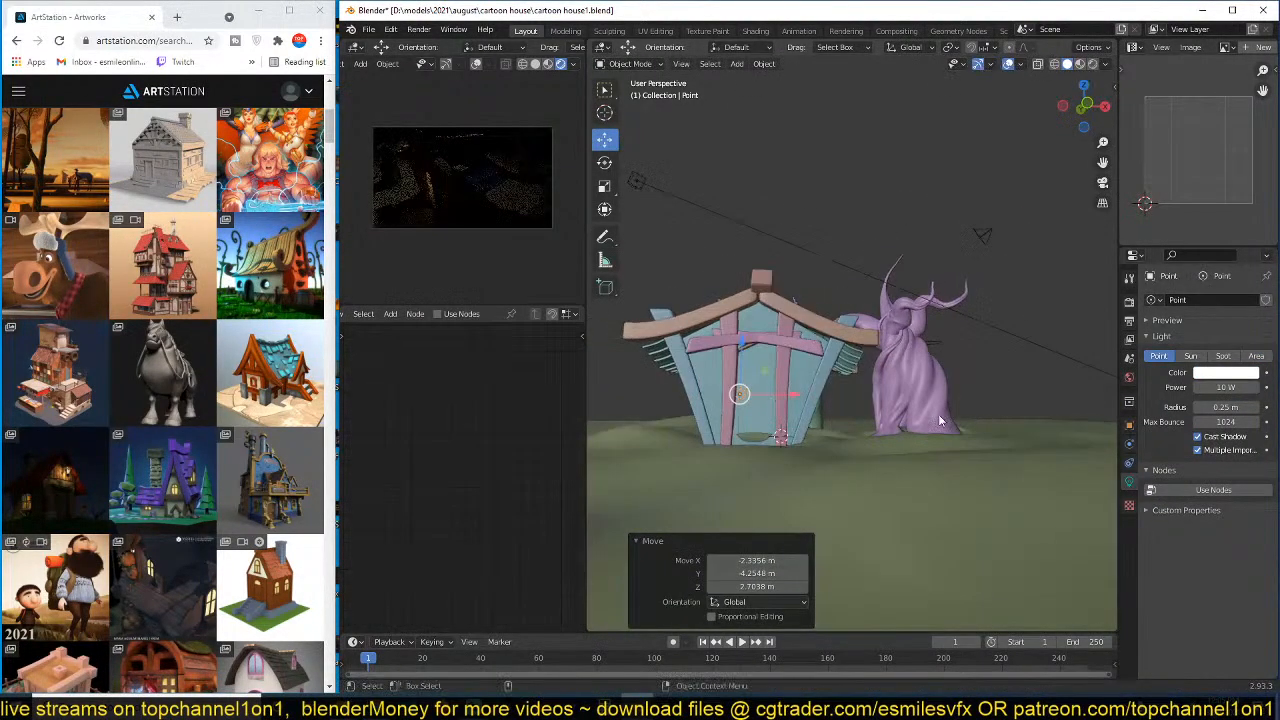
key("g")
left_click(992, 419)
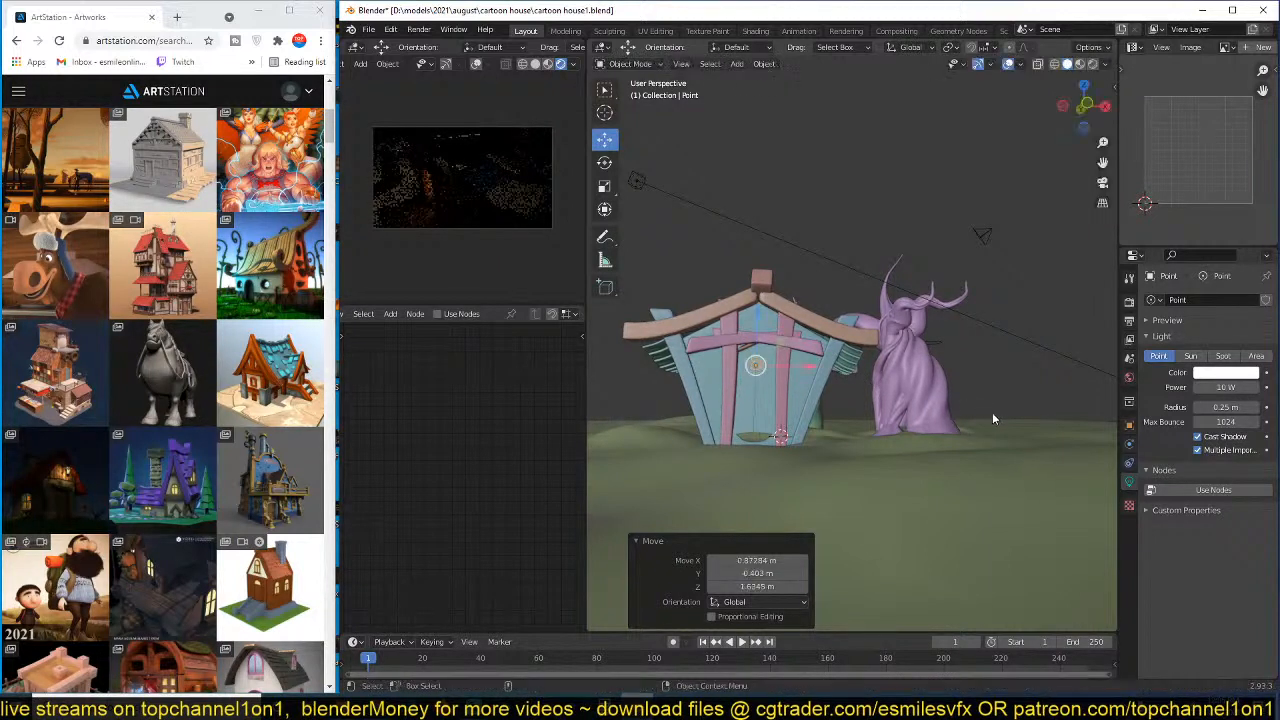
- Colour the point light orange and set its power to 100 W
left_click(1237, 373)
mouse_move(1201, 258)
left_mouse_down()
mouse_move(1174, 270)
mouse_move(1177, 286)
left_mouse_up()
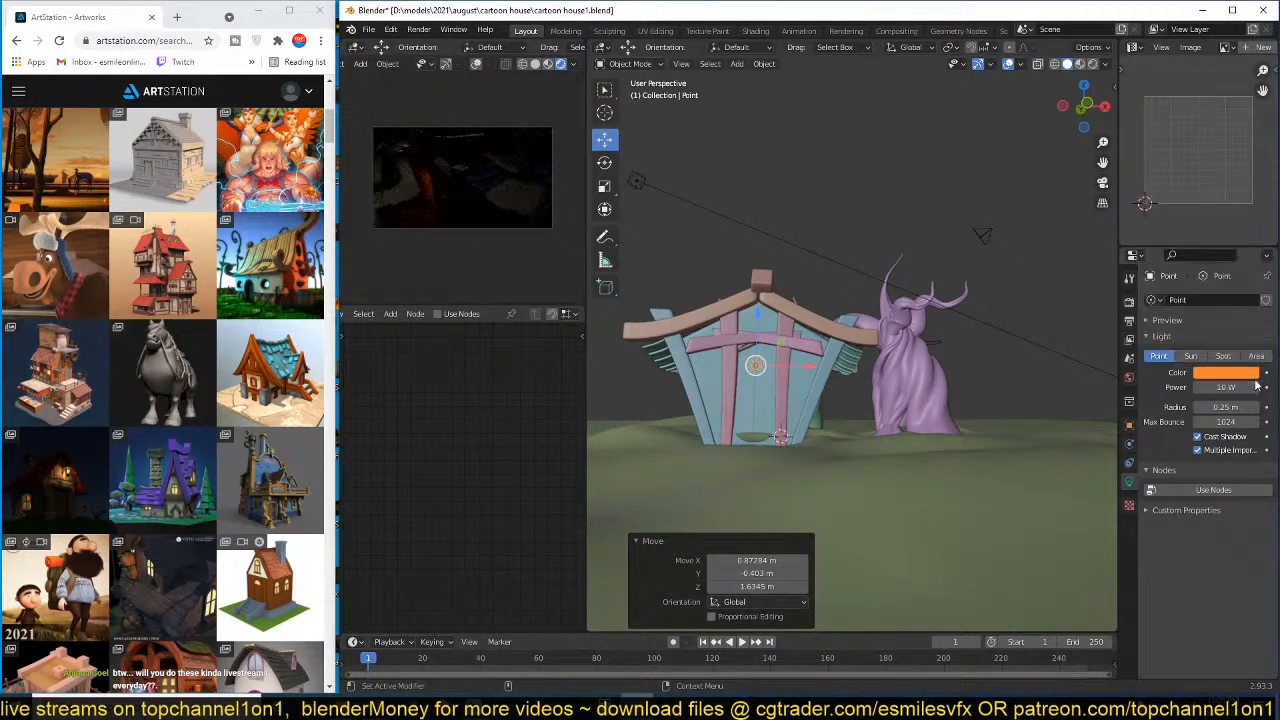
type("100")
key("Return")
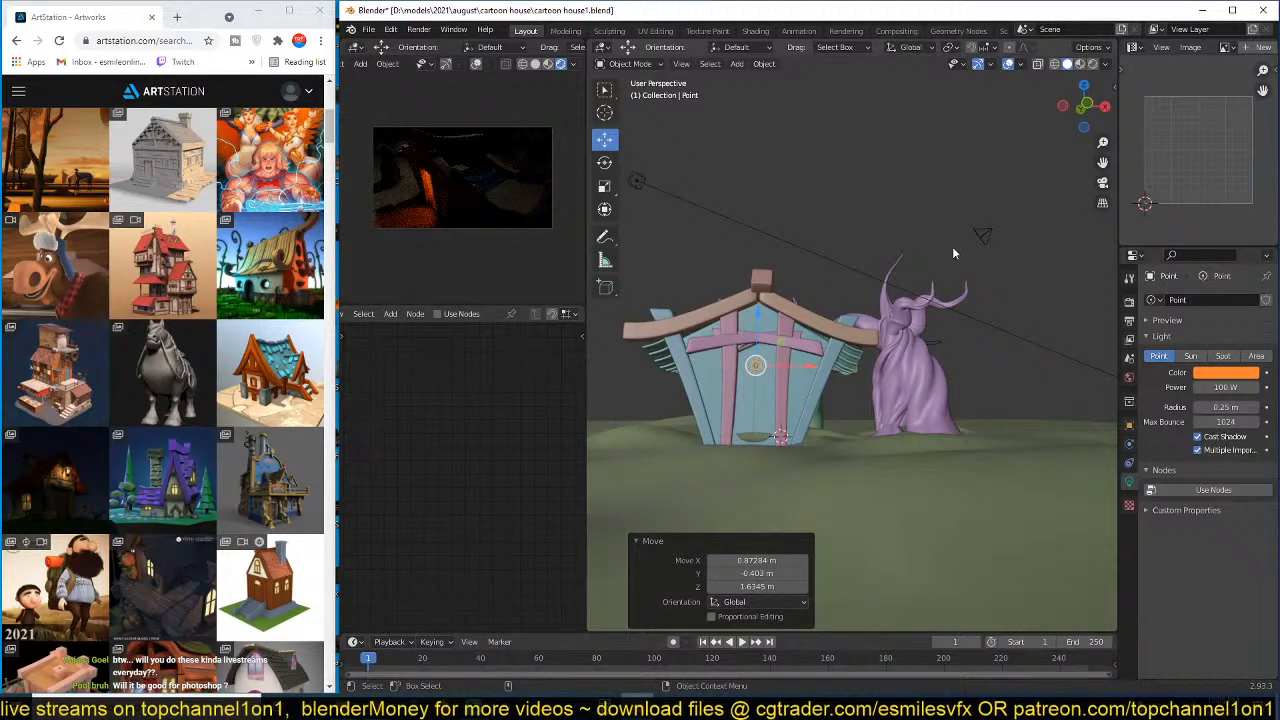
- Reveal the hidden white area light and save the file
middle_click_drag(952, 253, 980, 274)
scroll(980, 274, "down", 3)
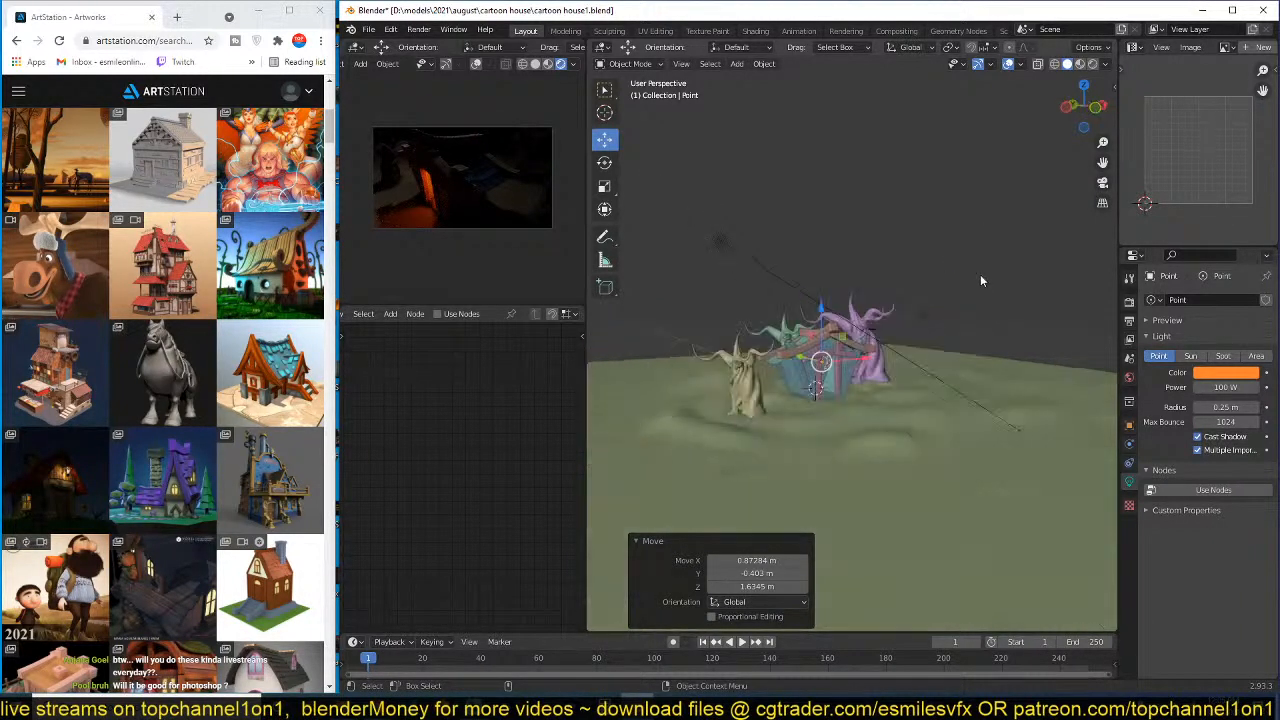
key("alt+h")
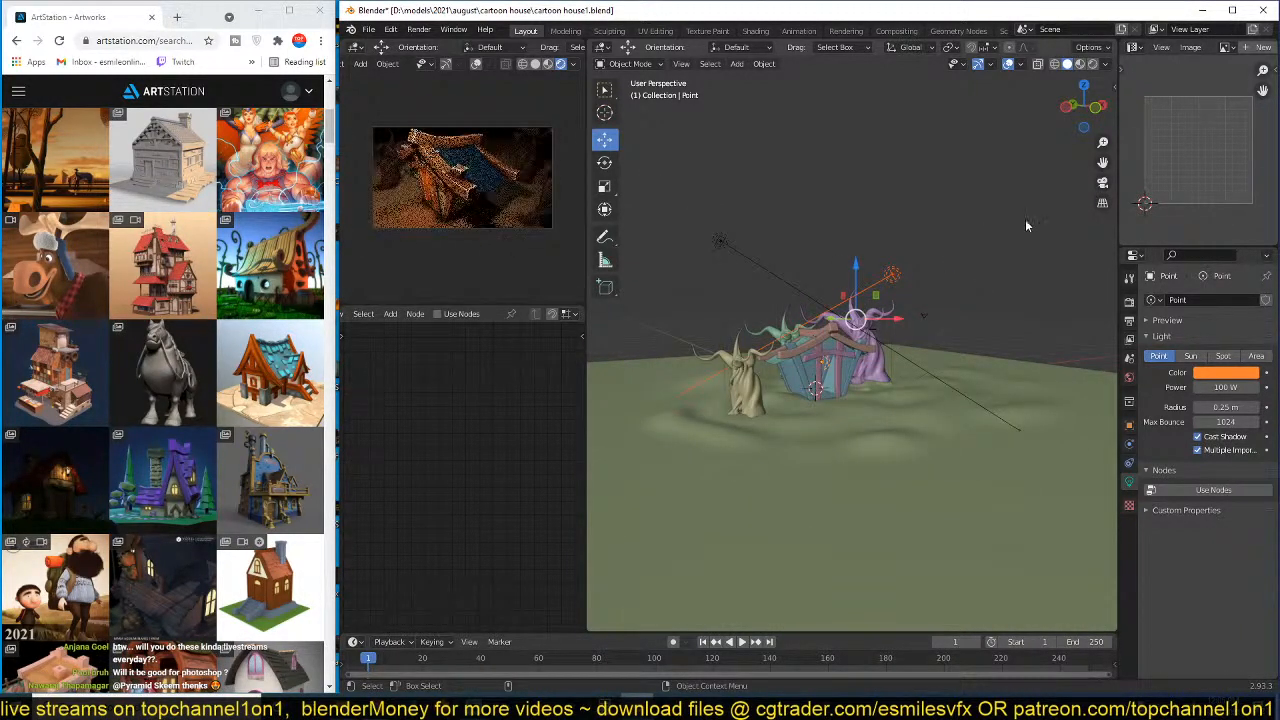
middle_click_drag(1025, 219, 915, 291)
left_click(900, 245)
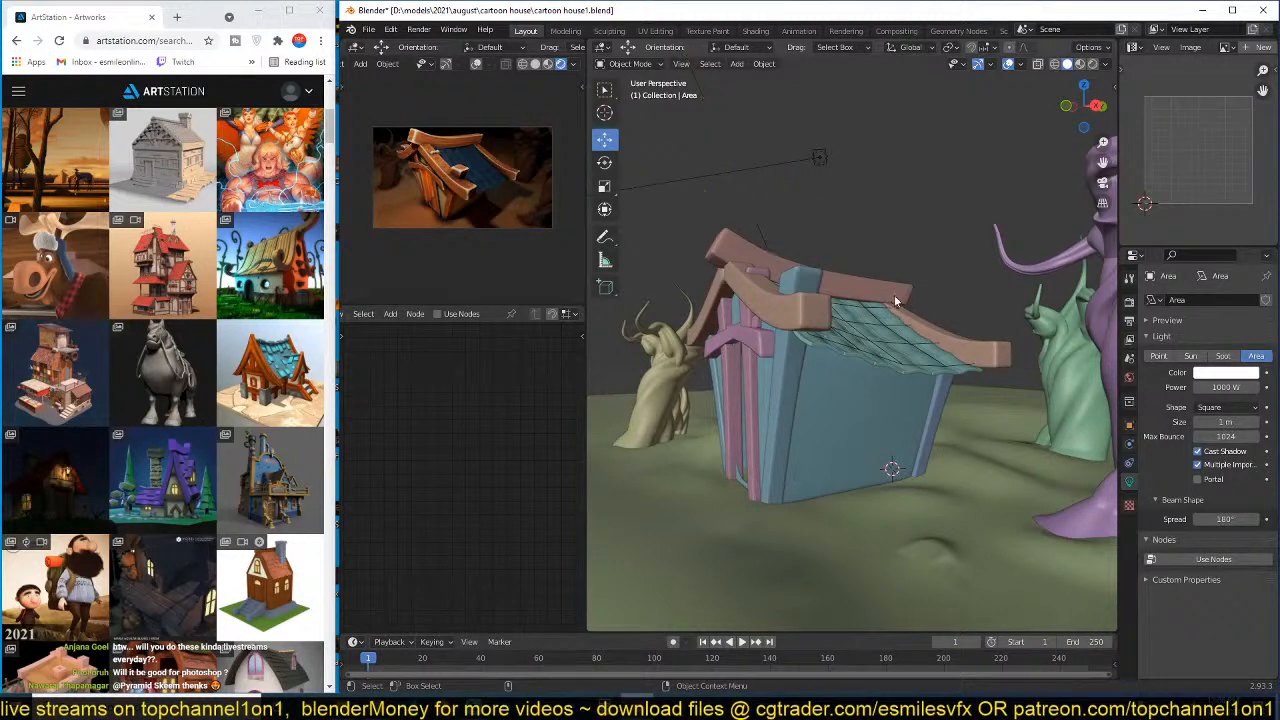
middle_click_drag(894, 295, 891, 316, "ctrl")
key("ctrl+s")
- Try violet and orange on the light blue area light, then settle on a pale purple colour
middle_click_drag(795, 190, 823, 249)
left_click(769, 226)
left_click(728, 140)
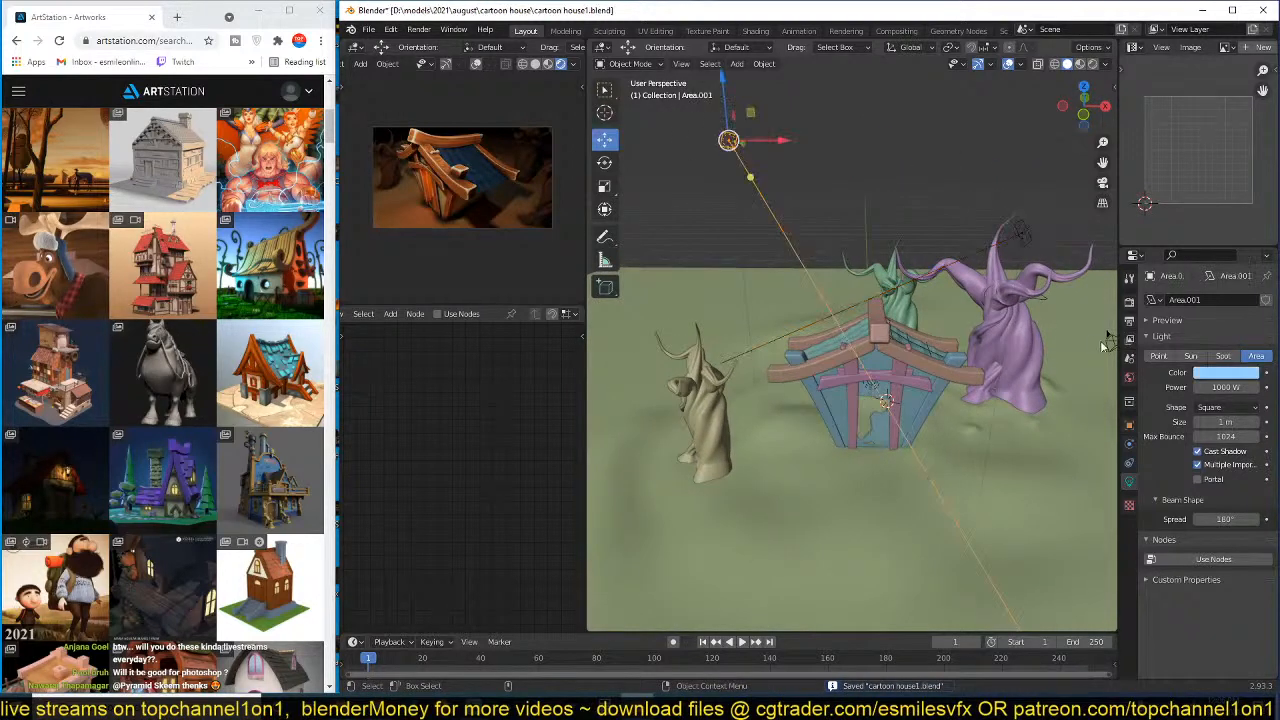
left_click(1215, 372)
left_click(1218, 233)
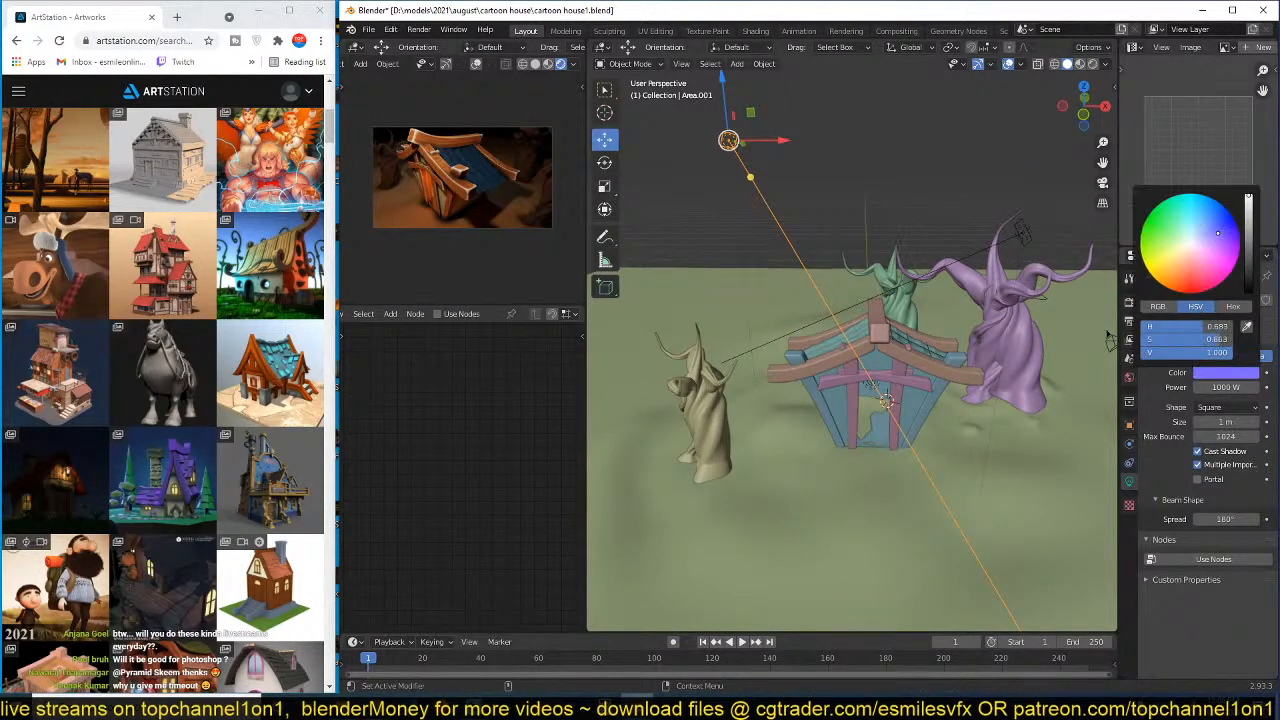
left_click(1160, 277)
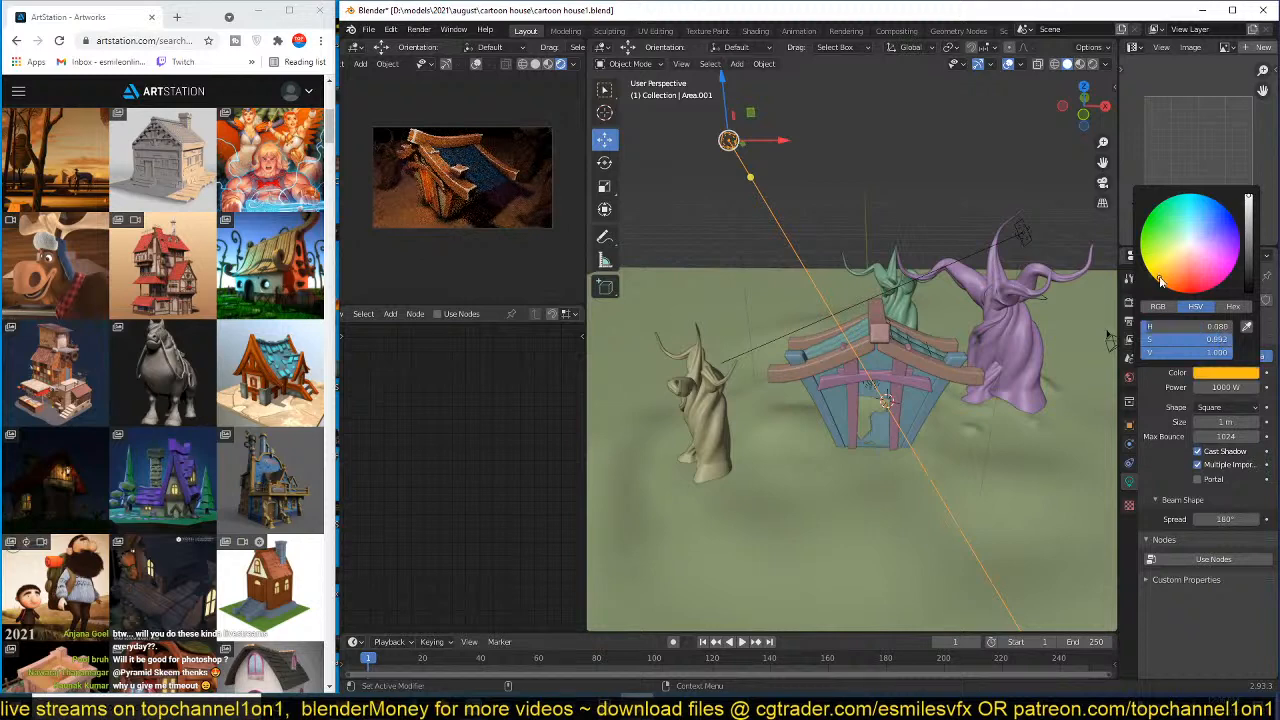
left_click(1211, 246)
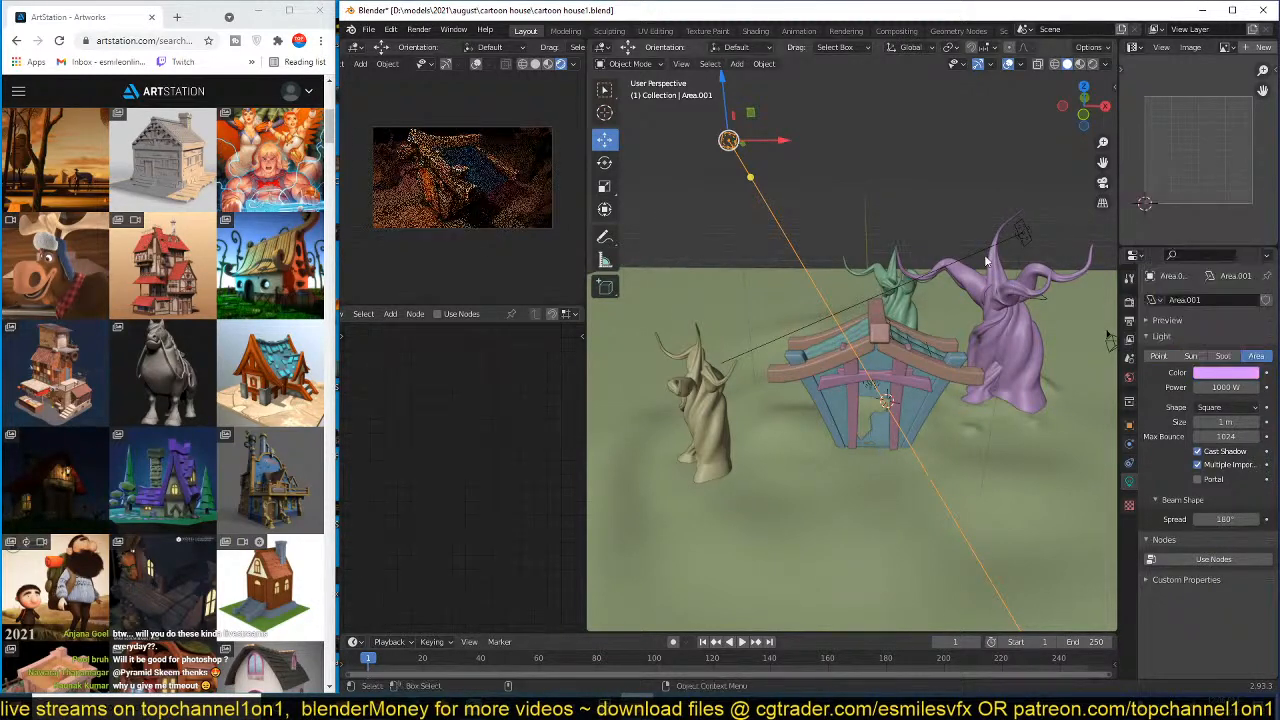
- Hide both area lights to check the doorway glow on its own in the rendered preview, and save the file
left_click(798, 223)
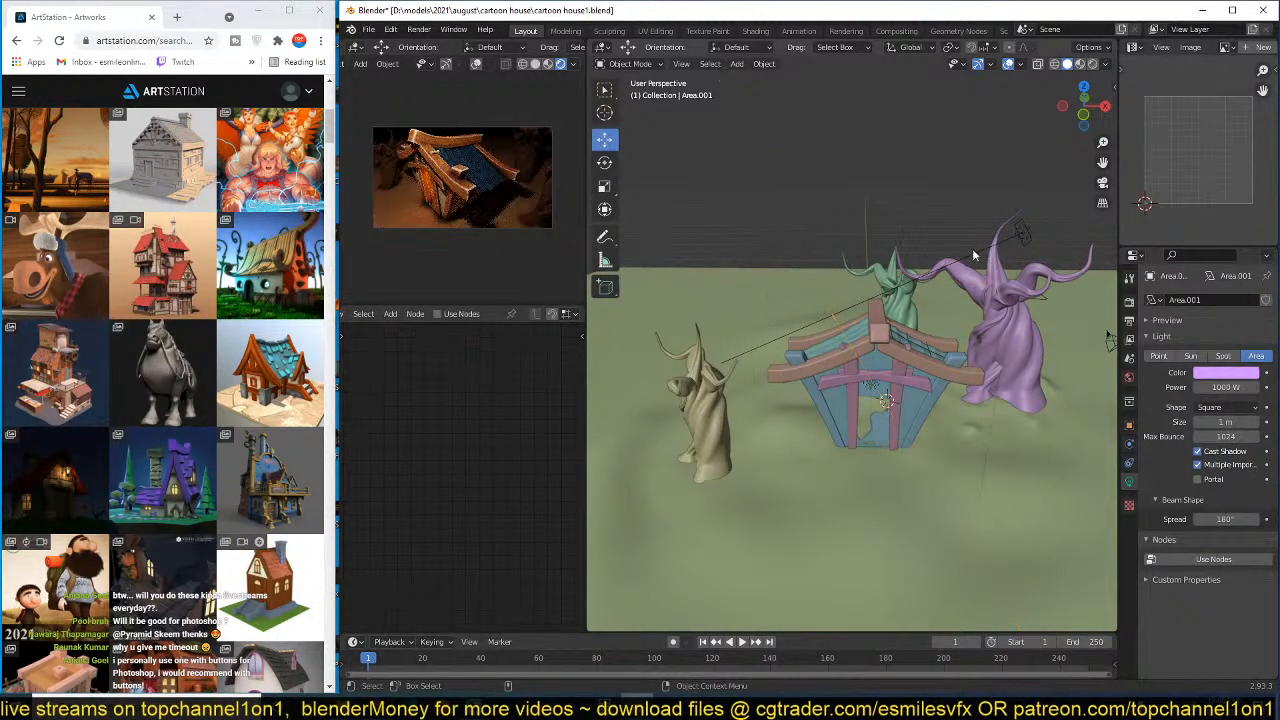
left_click(974, 252)
key("h")
middle_click_drag(933, 346, 847, 319)
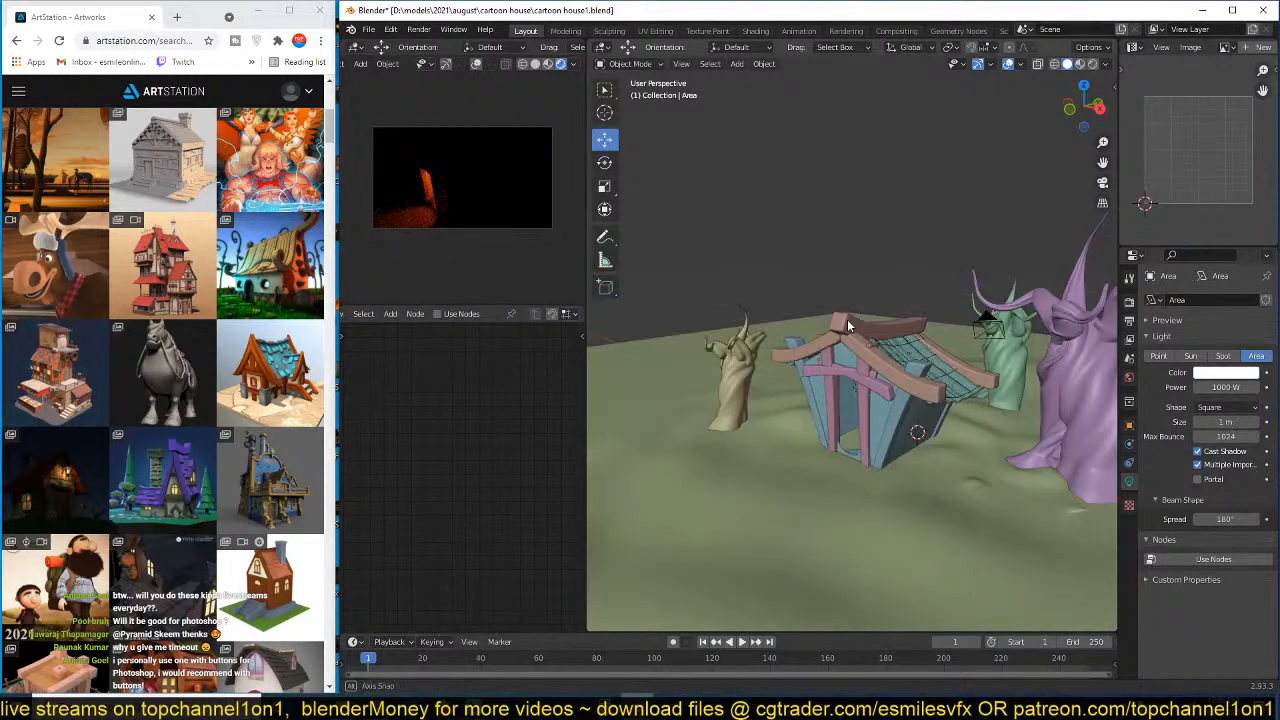
key("ctrl+s")
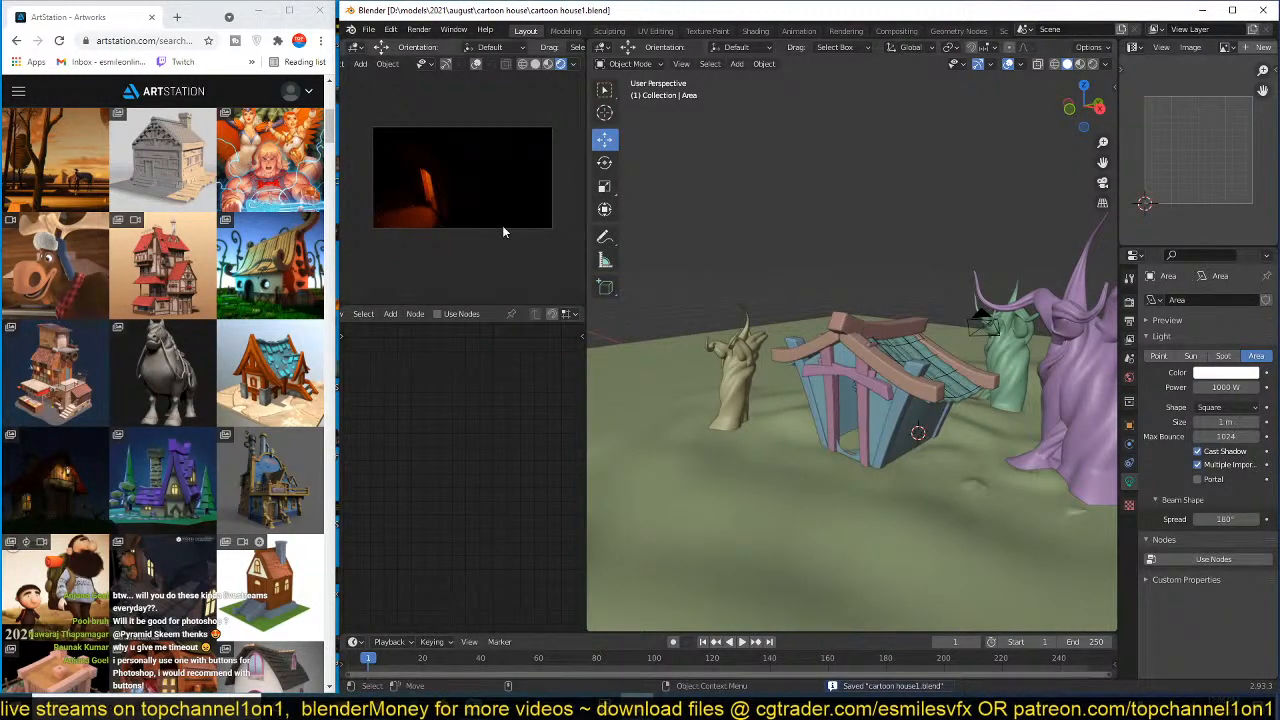
scroll(515, 232, "up", 1)
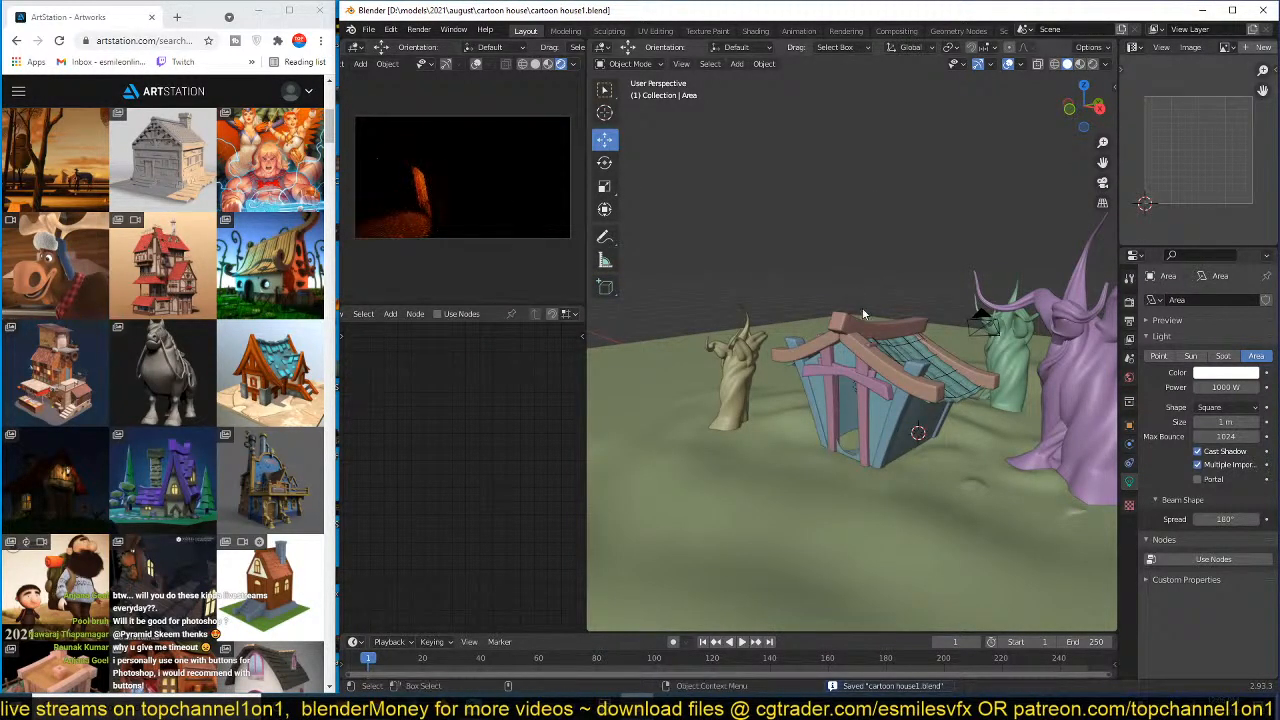
scroll(880, 300, "down", 3)
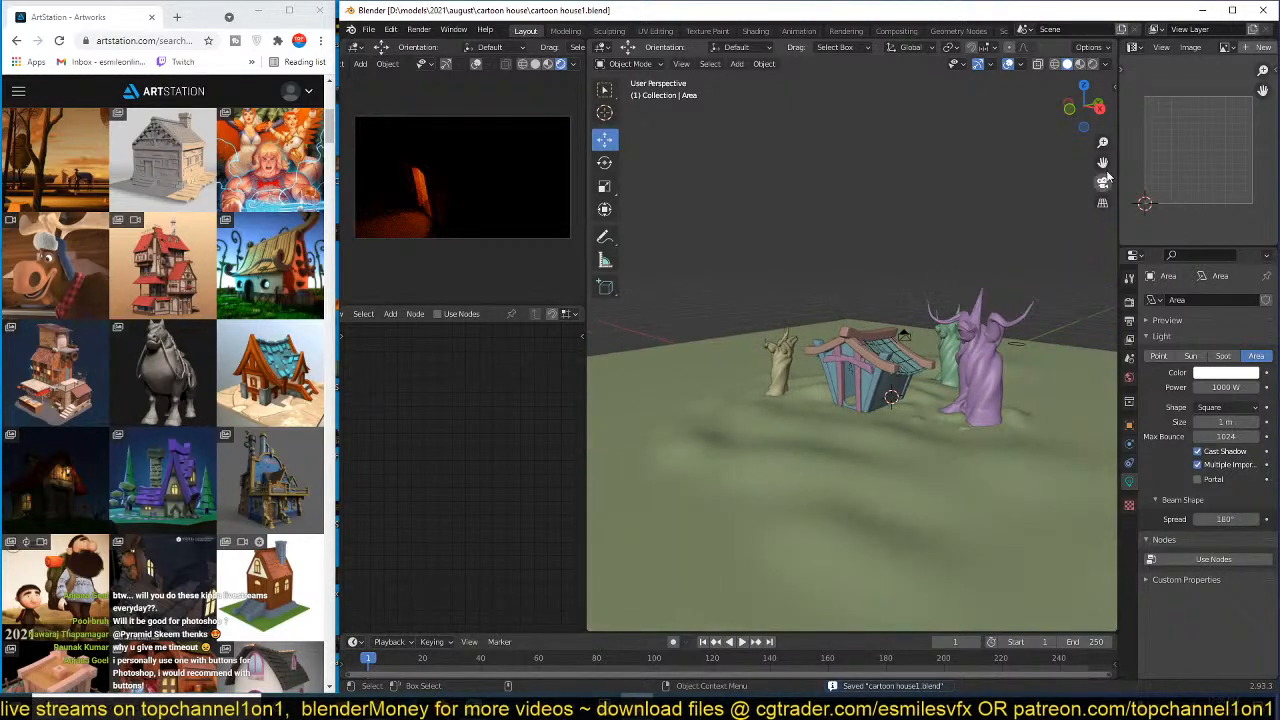
- Switch the image editor area to the Outliner and reveal the hidden area lights
left_click(1133, 47)
left_click(1071, 85)
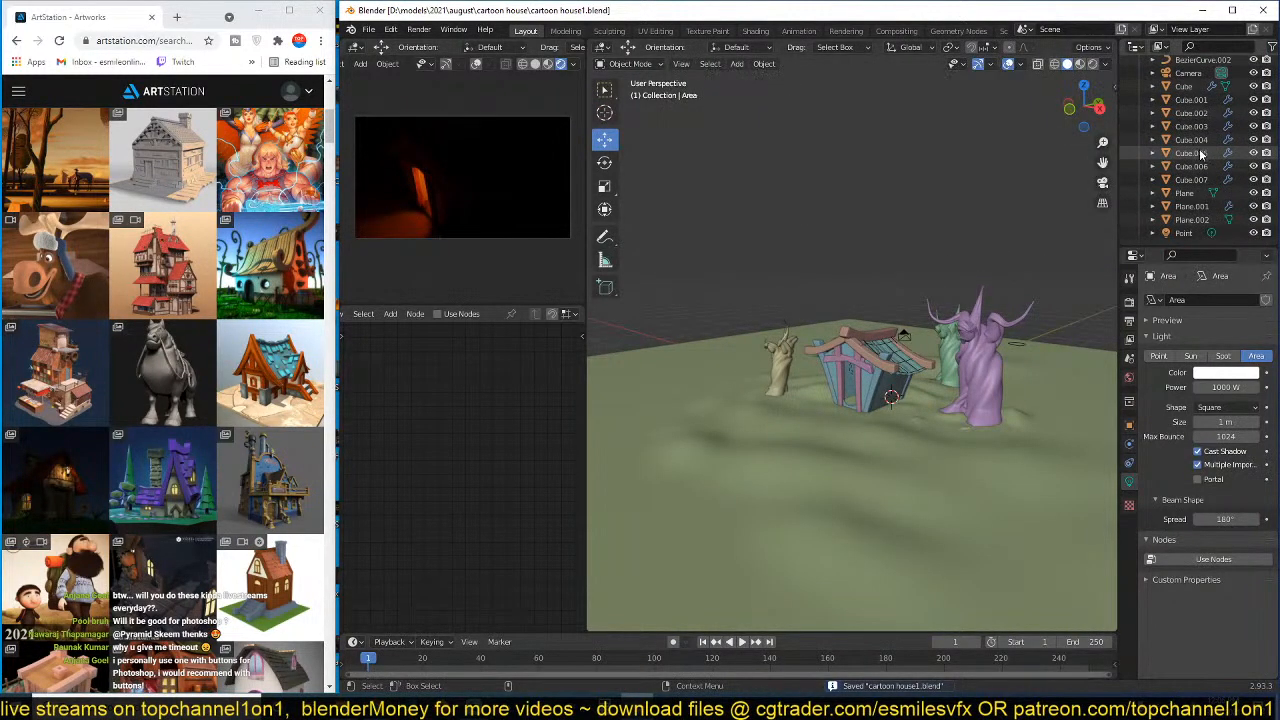
key("alt+h")
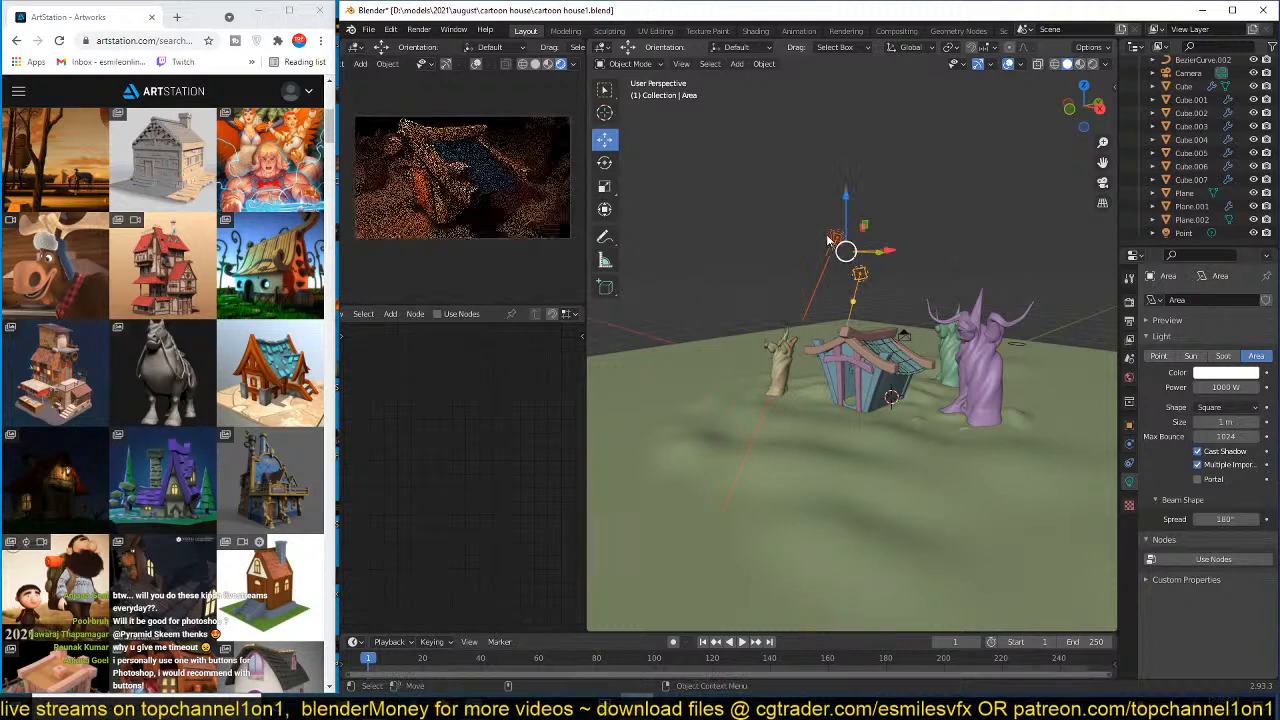
- Select every light in the scene by object type, starting from the purple area light
left_click(836, 238)
key("shift+g")
left_click(890, 232)
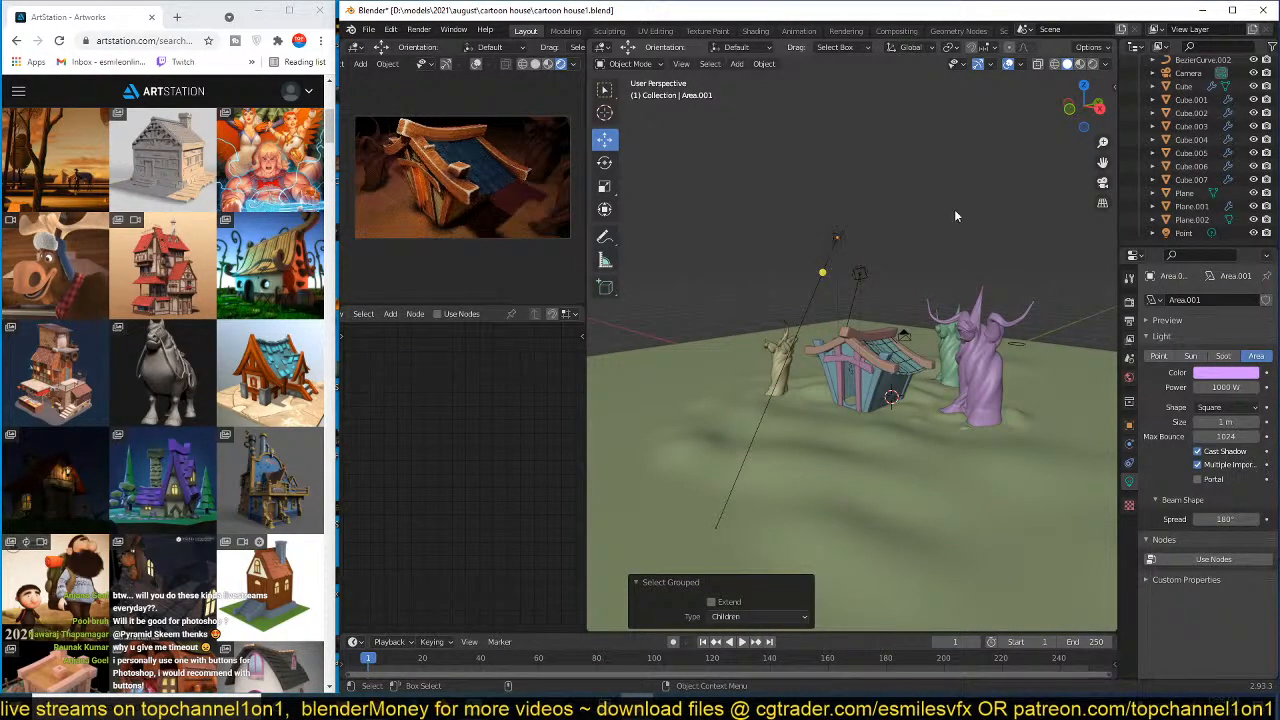
left_click(837, 237)
key("shift+g")
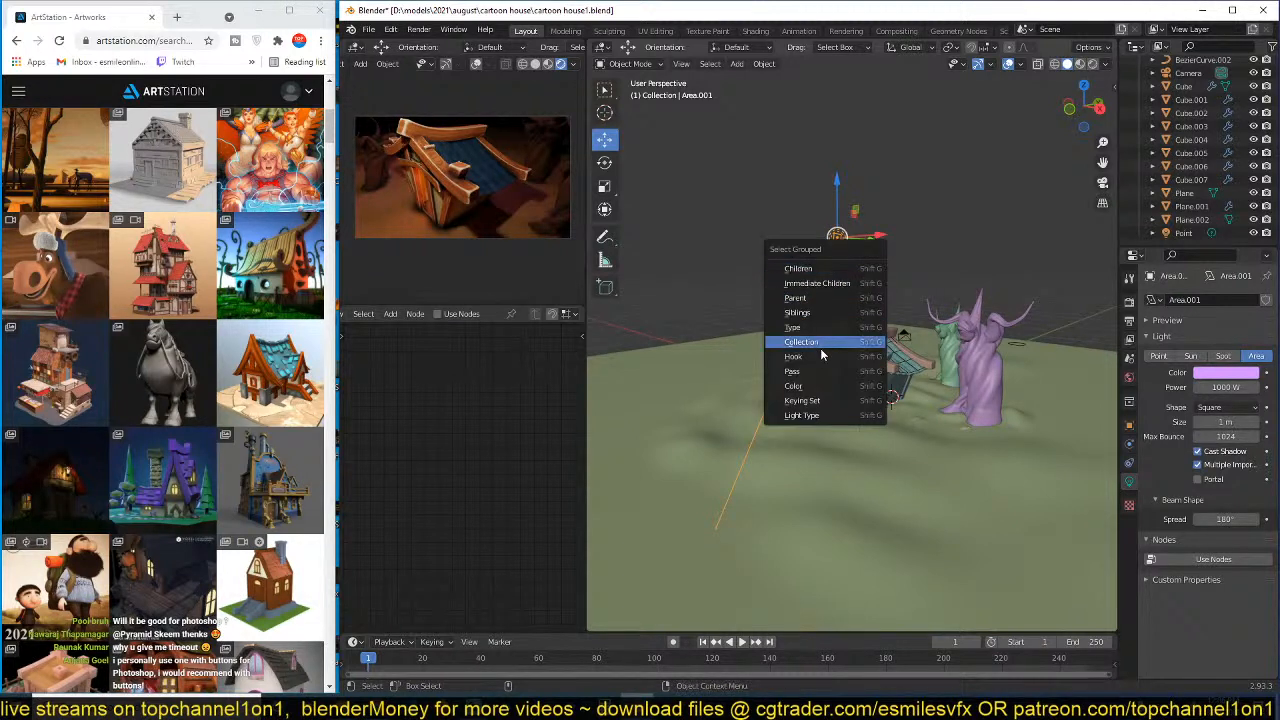
left_click(829, 327)
- Move the selected lights into a new collection named light and save the file
key("m")
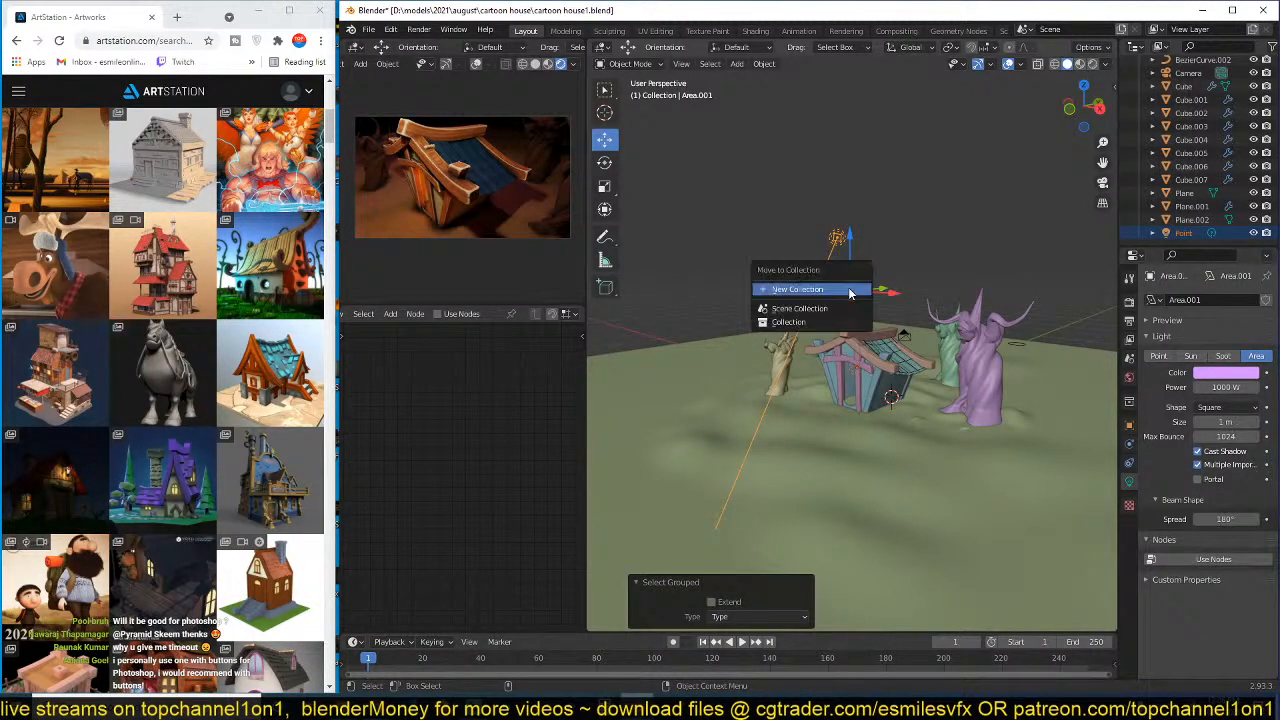
left_click(848, 290)
type("light")
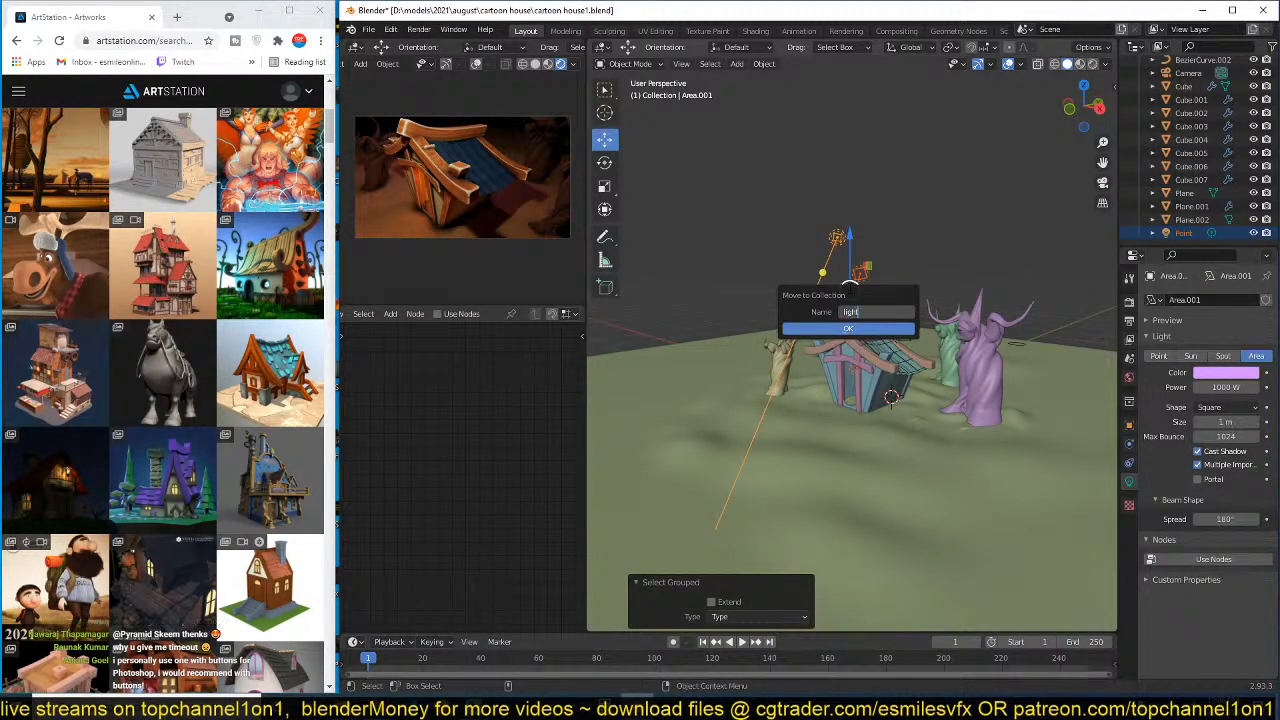
key("Return")
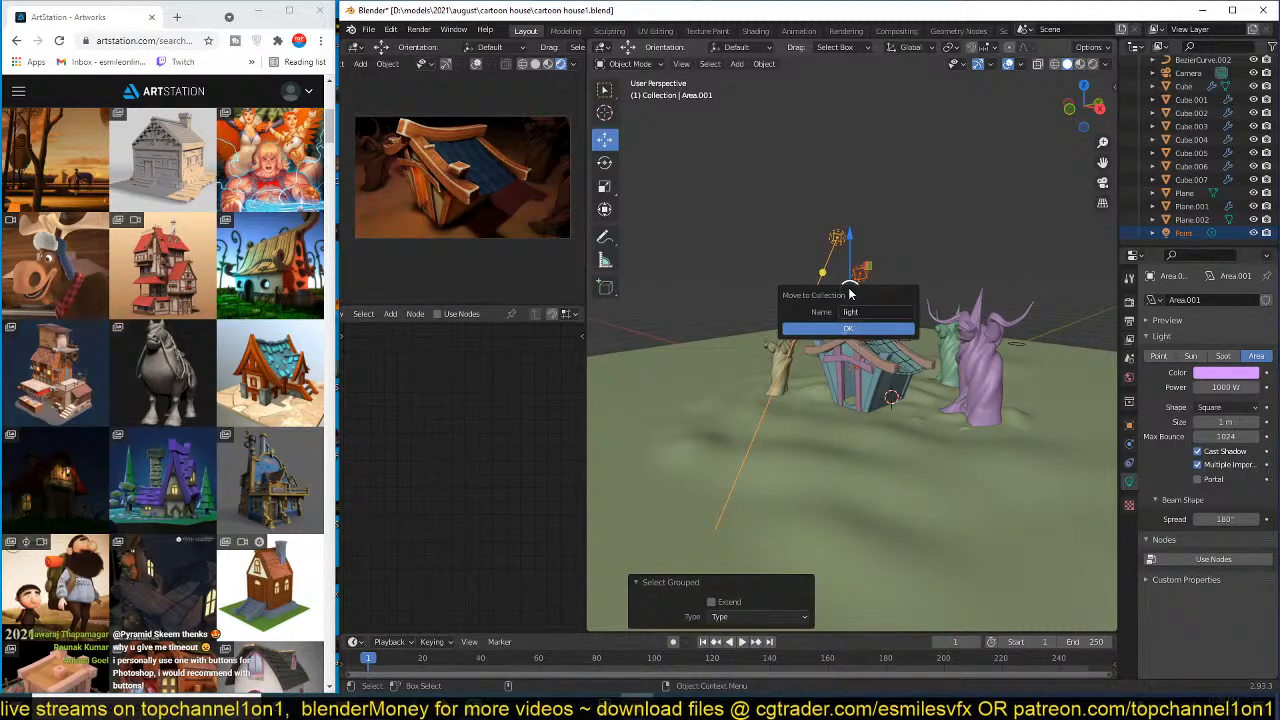
left_click(830, 329)
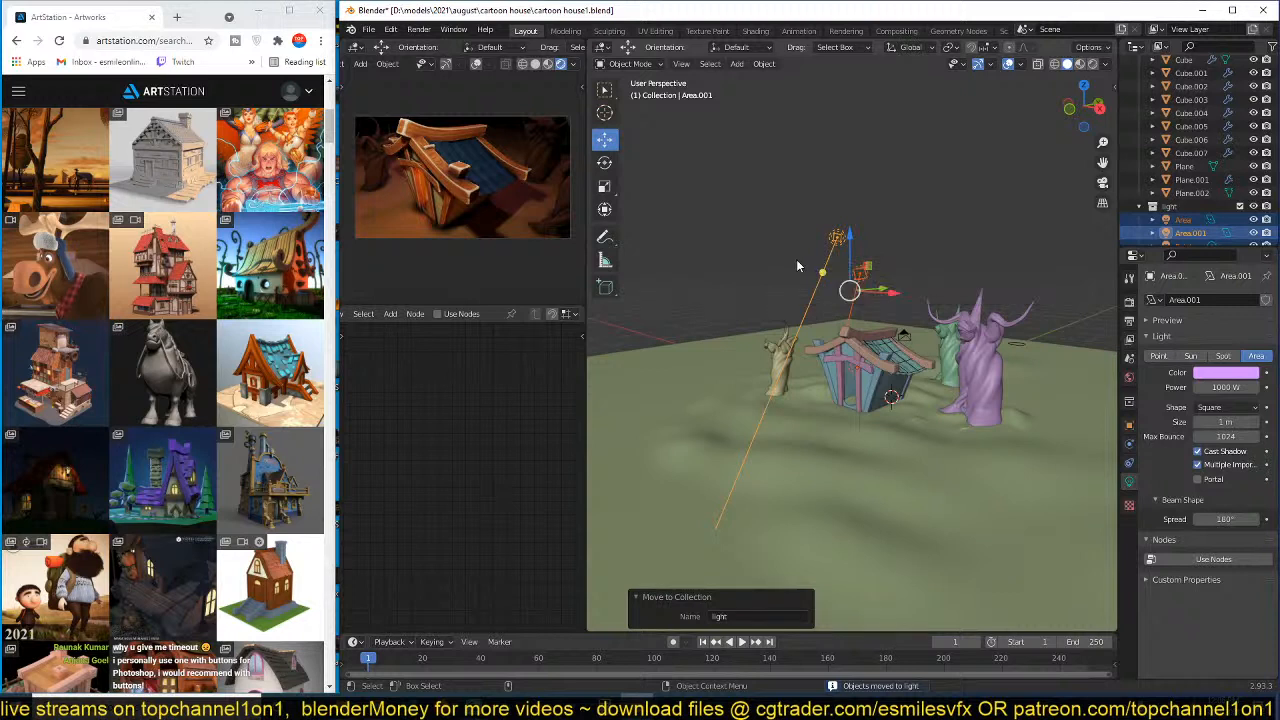
left_click(731, 260)
key("ctrl+s")
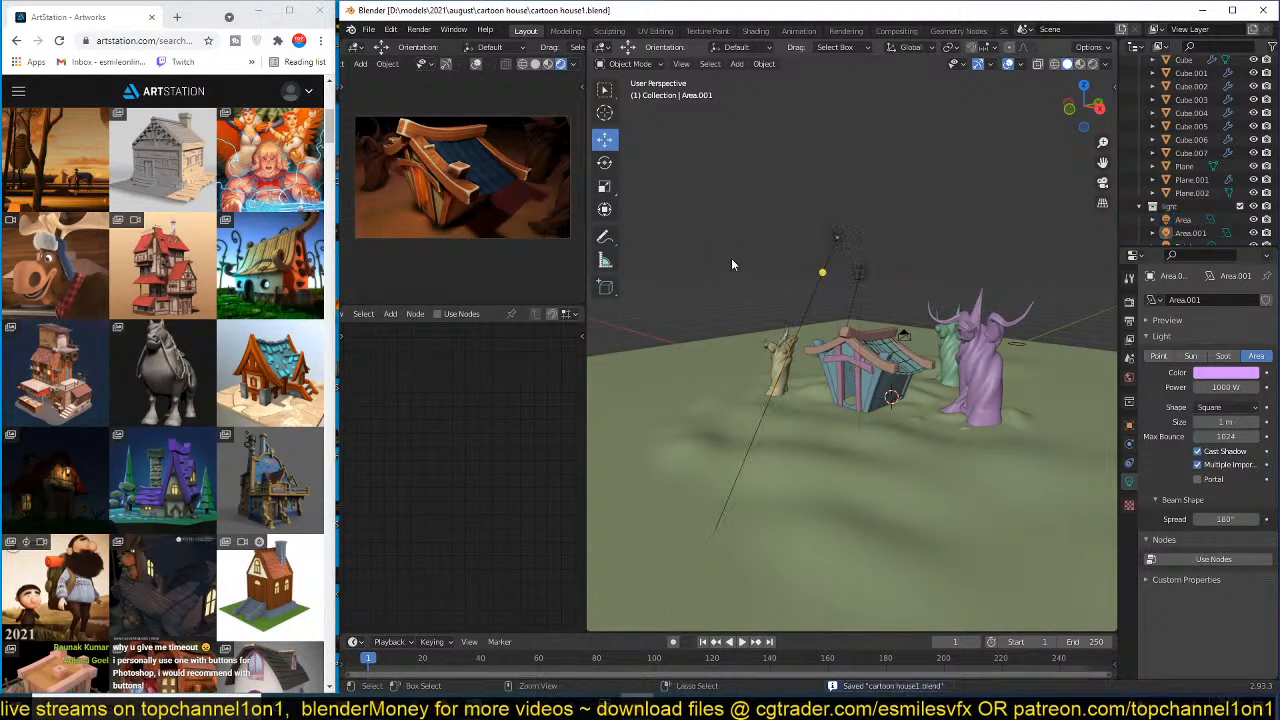
- Set the power of the orange point light inside the doorway to 1000 W and save the file
scroll(1215, 210, "down", 1)
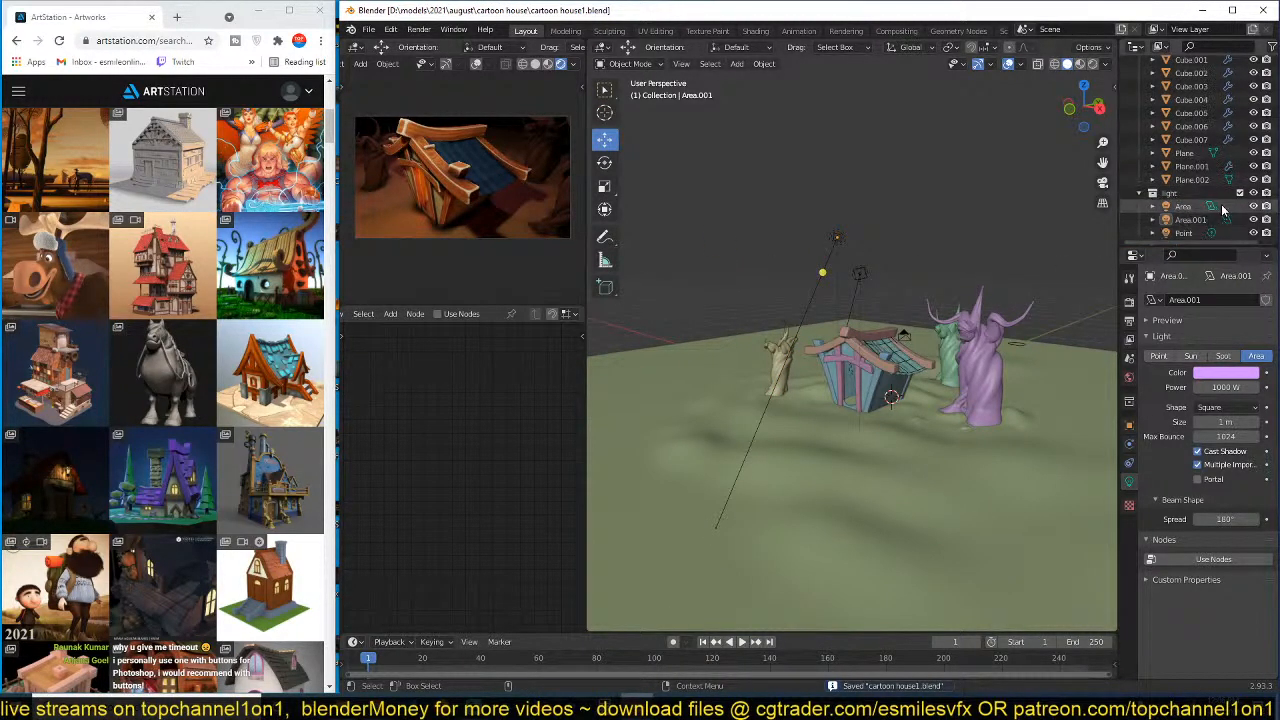
scroll(934, 295, "up", 2)
middle_click_drag(932, 296, 862, 291)
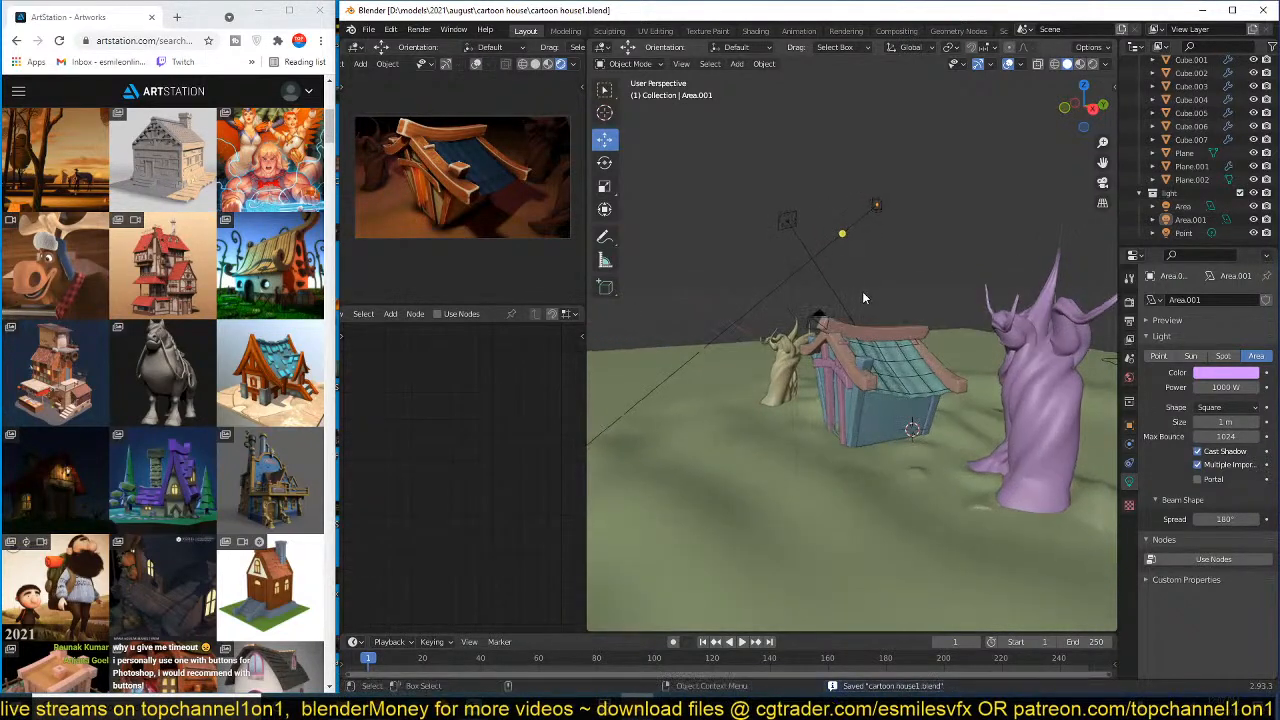
scroll(870, 291, "up", 3)
scroll(903, 334, "up", 4)
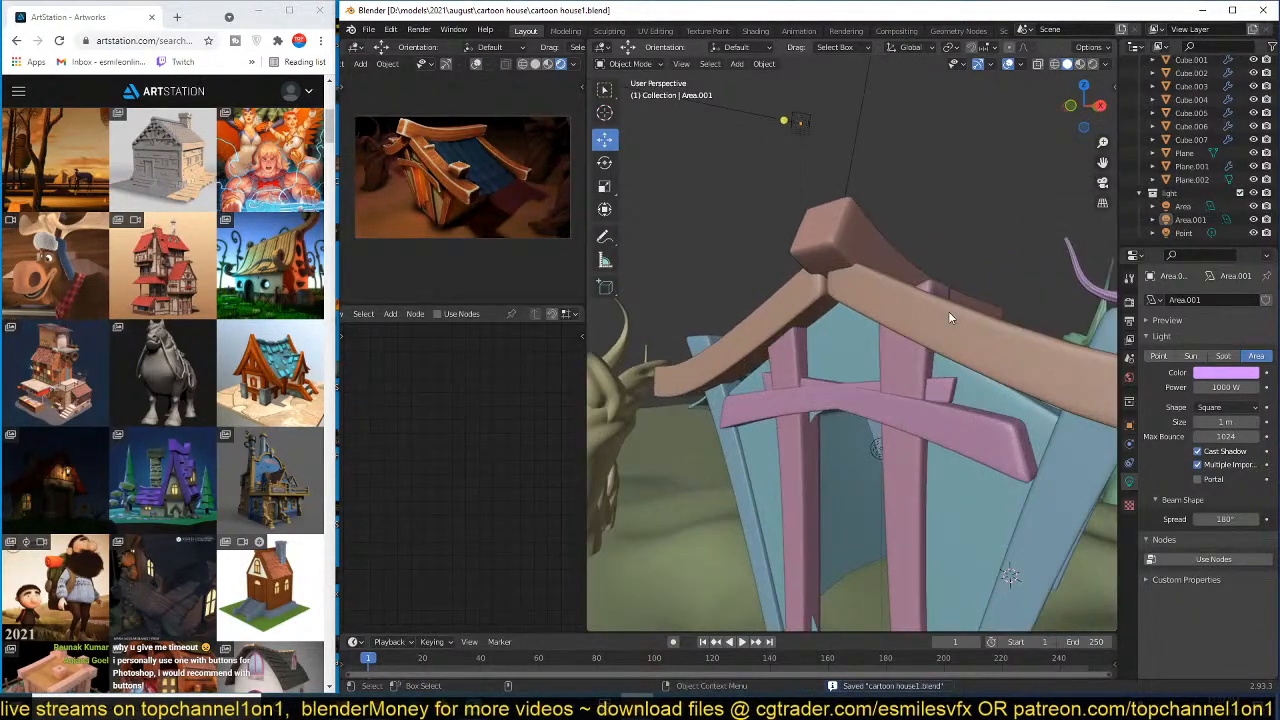
left_click(880, 447)
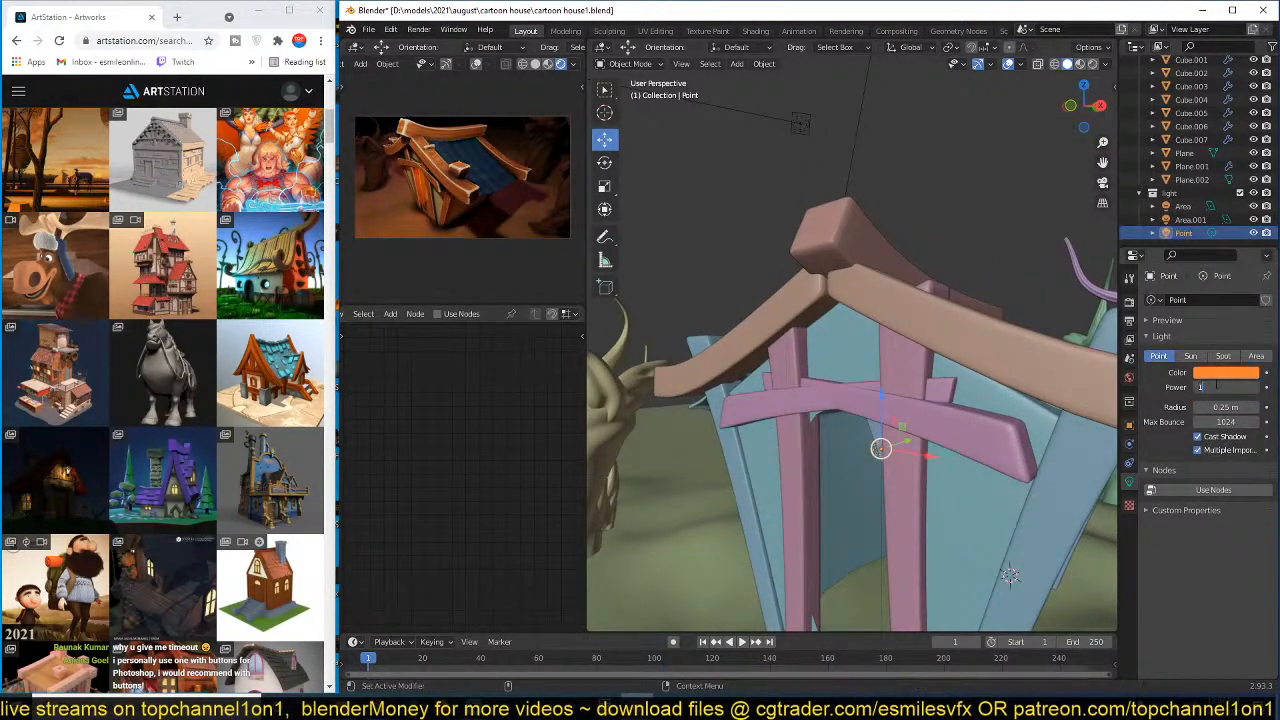
type("1000")
key("Return")
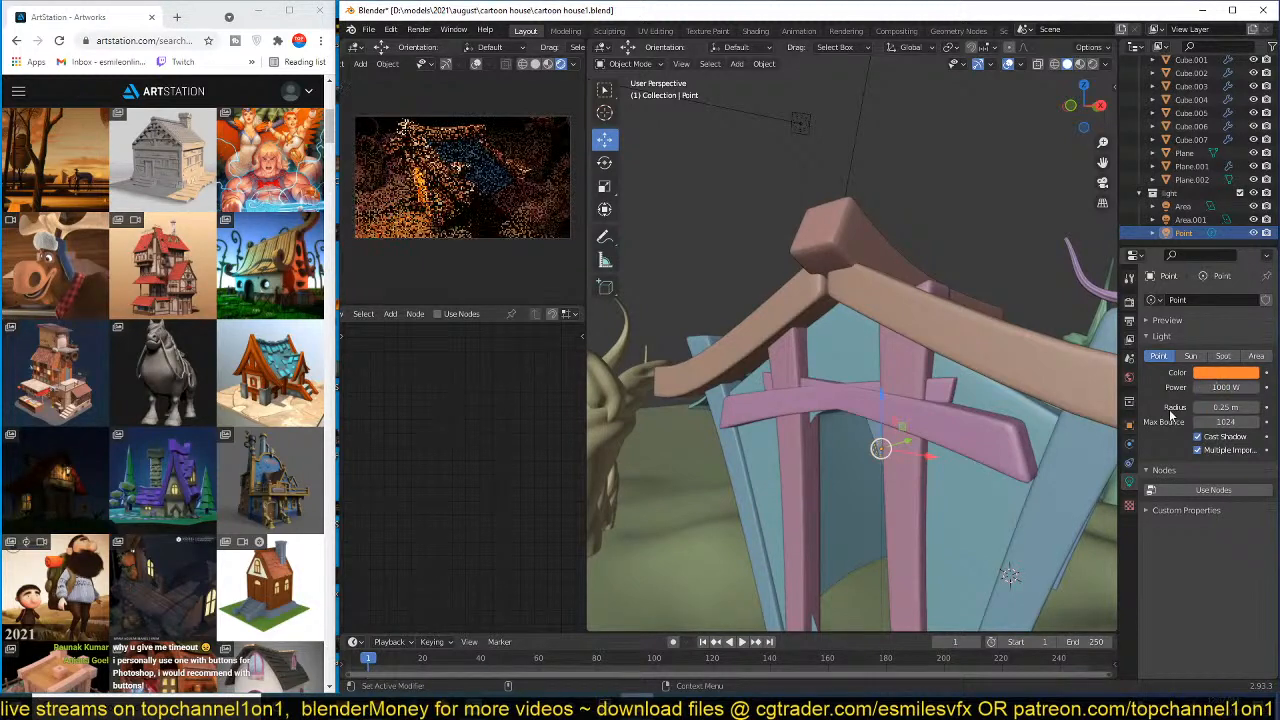
key("ctrl+s")
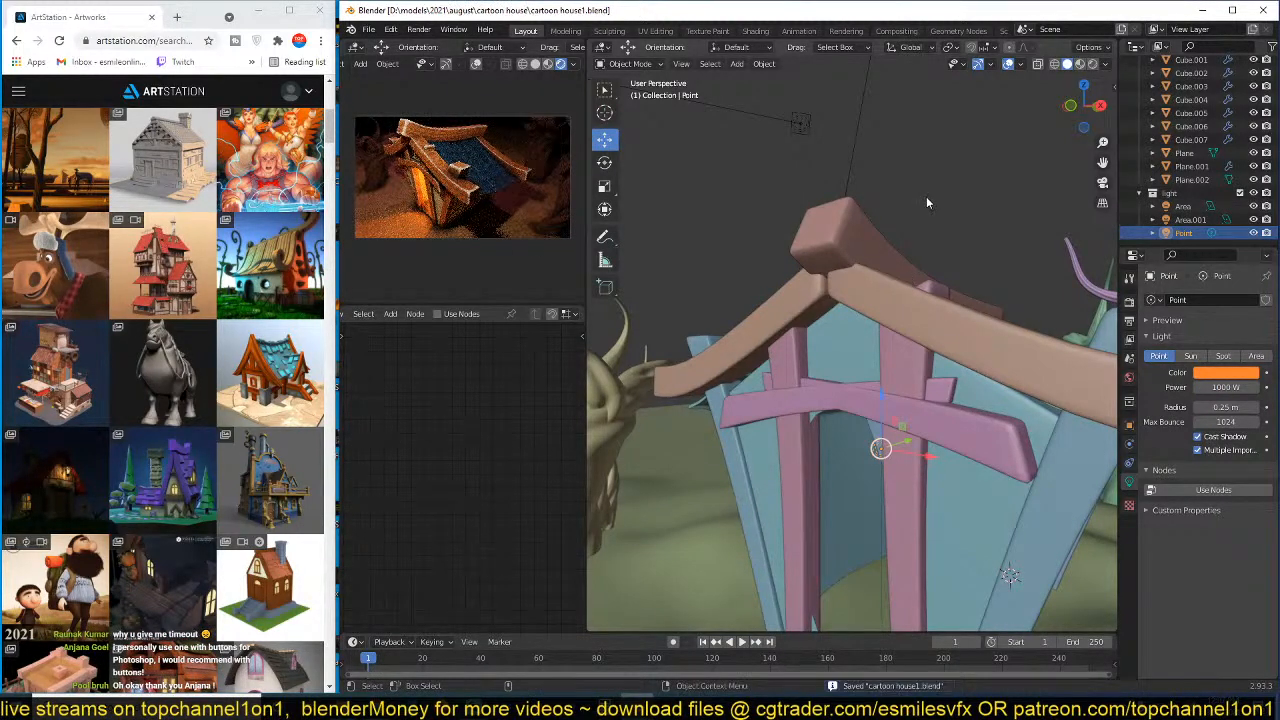
- Change the second mix colour of the roof material to dark teal with hue 0.532 and saturation 0.869, and save the file
mouse_move(926, 196)
middle_mouse_down()
mouse_move(941, 179)
mouse_move(910, 196)
middle_mouse_up()
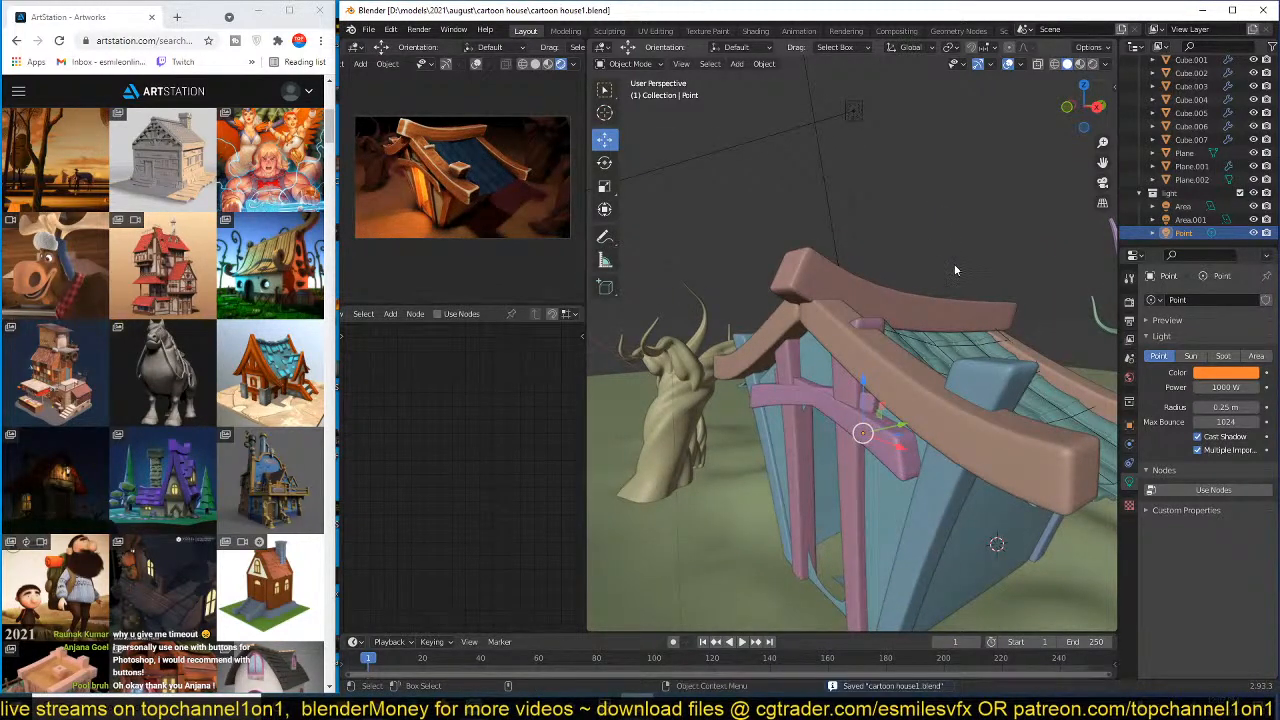
middle_click_drag(954, 264, 922, 286)
scroll(965, 245, "down", 5)
scroll(1004, 249, "up", 3)
scroll(997, 242, "down", 4)
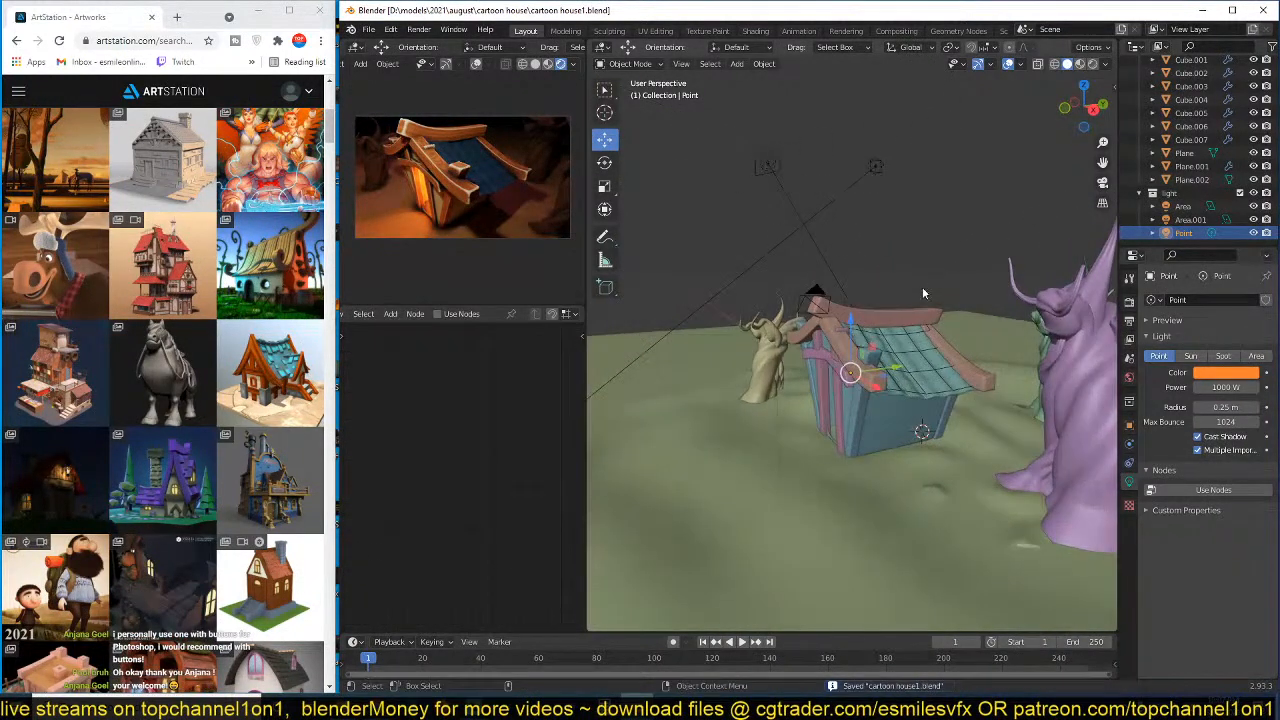
left_click(918, 365)
left_click(506, 526)
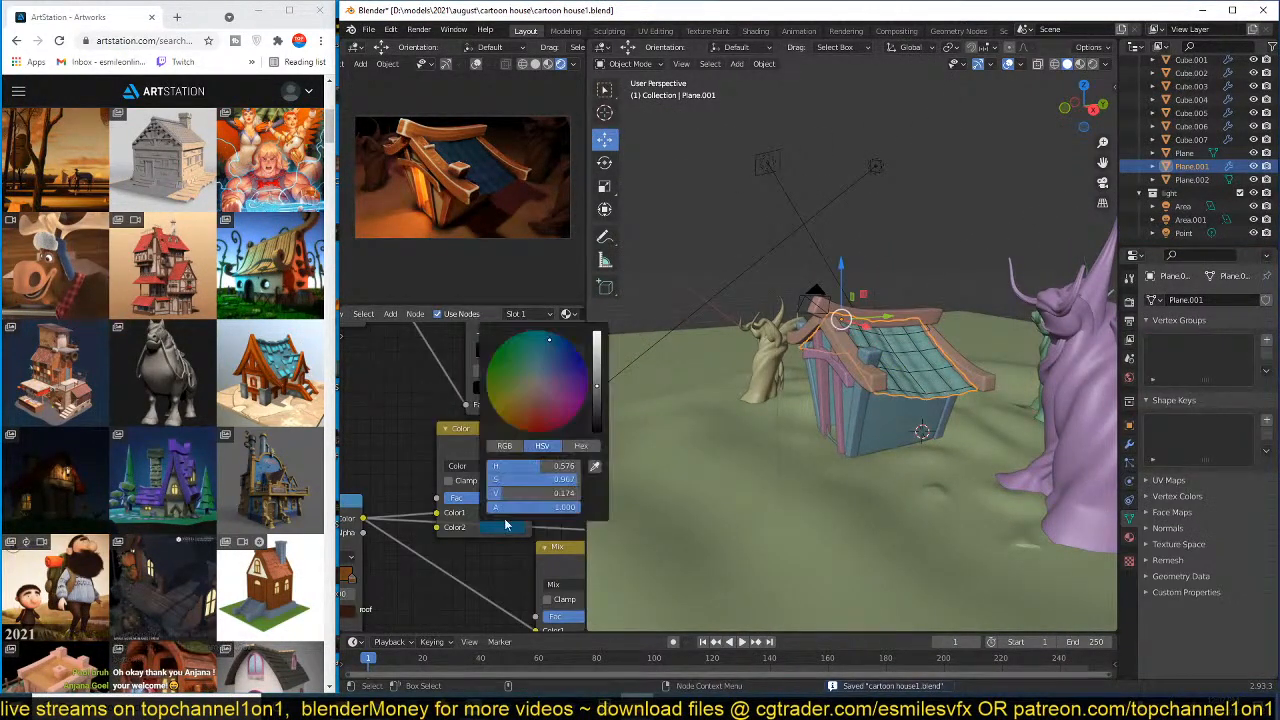
mouse_move(548, 393)
left_mouse_down()
mouse_move(561, 355)
mouse_move(540, 386)
mouse_move(541, 349)
left_mouse_up()
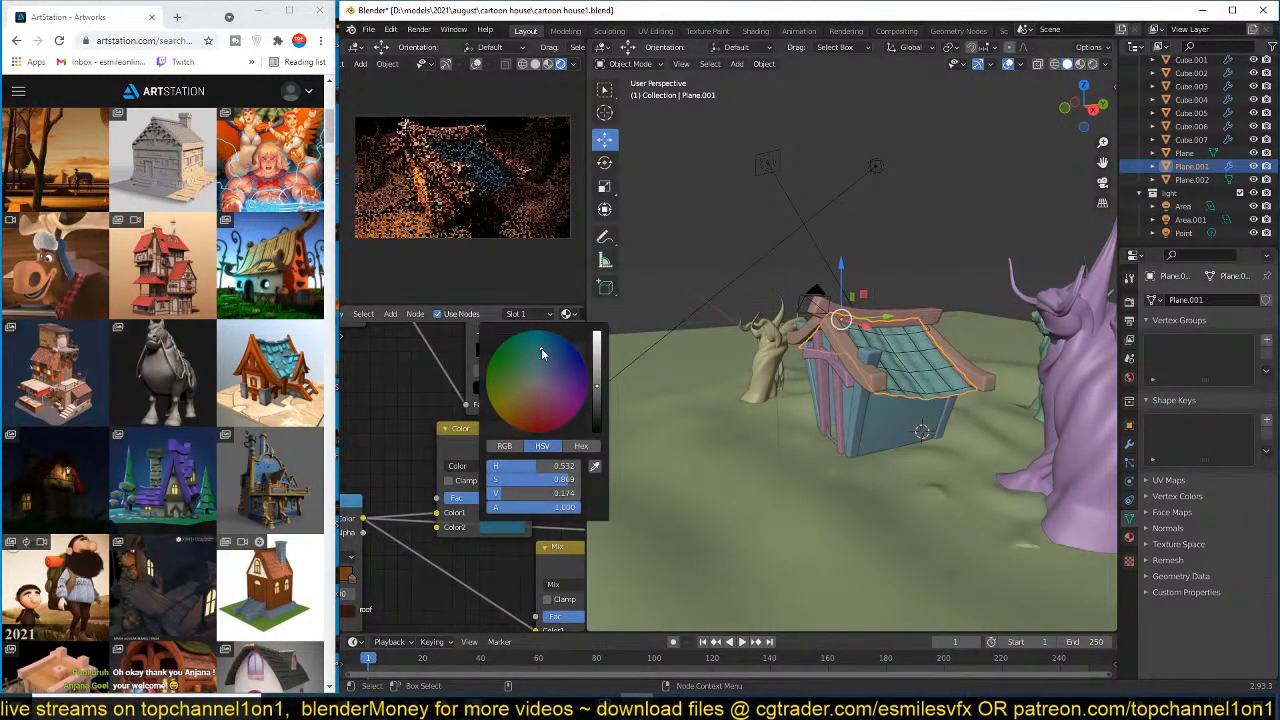
middle_click_drag(877, 383, 911, 243, "shift")
key("ctrl+s")
key("alt+a")
- Examine the side wall of the house and its material, then clear the selection and save the file
scroll(930, 372, "up", 4)
left_click(900, 366)
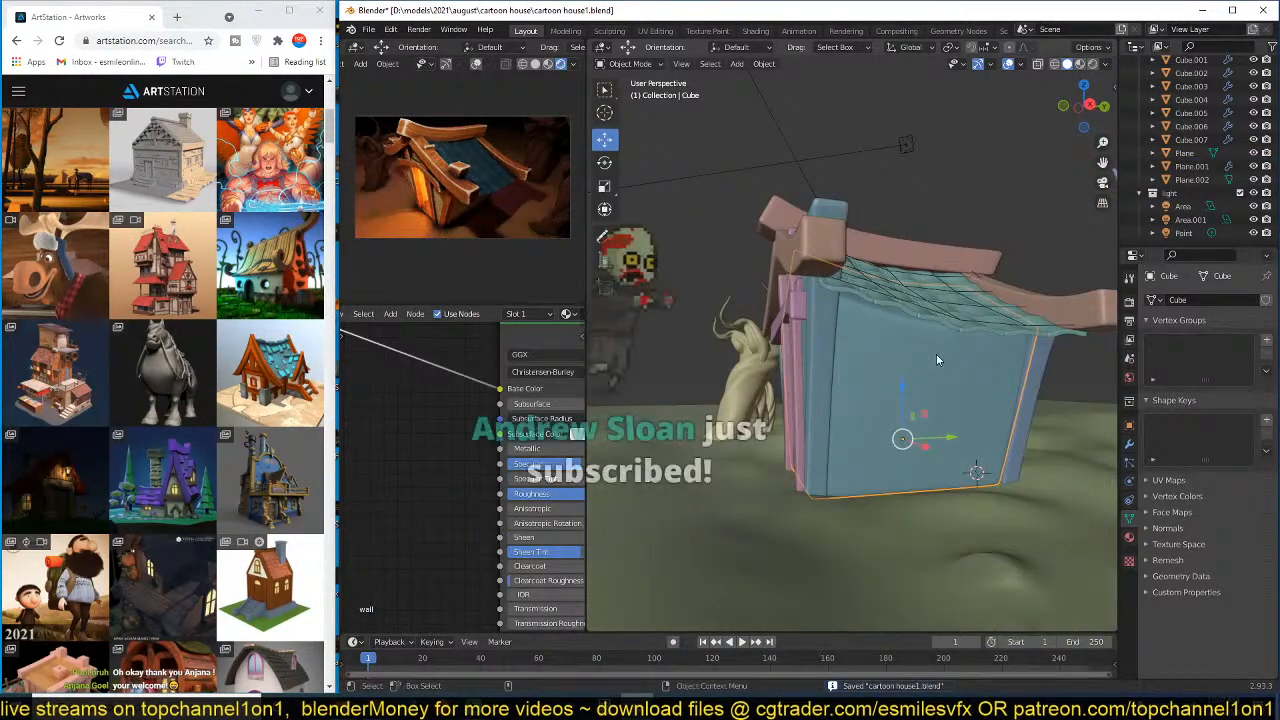
middle_click_drag(935, 358, 891, 365, "shift")
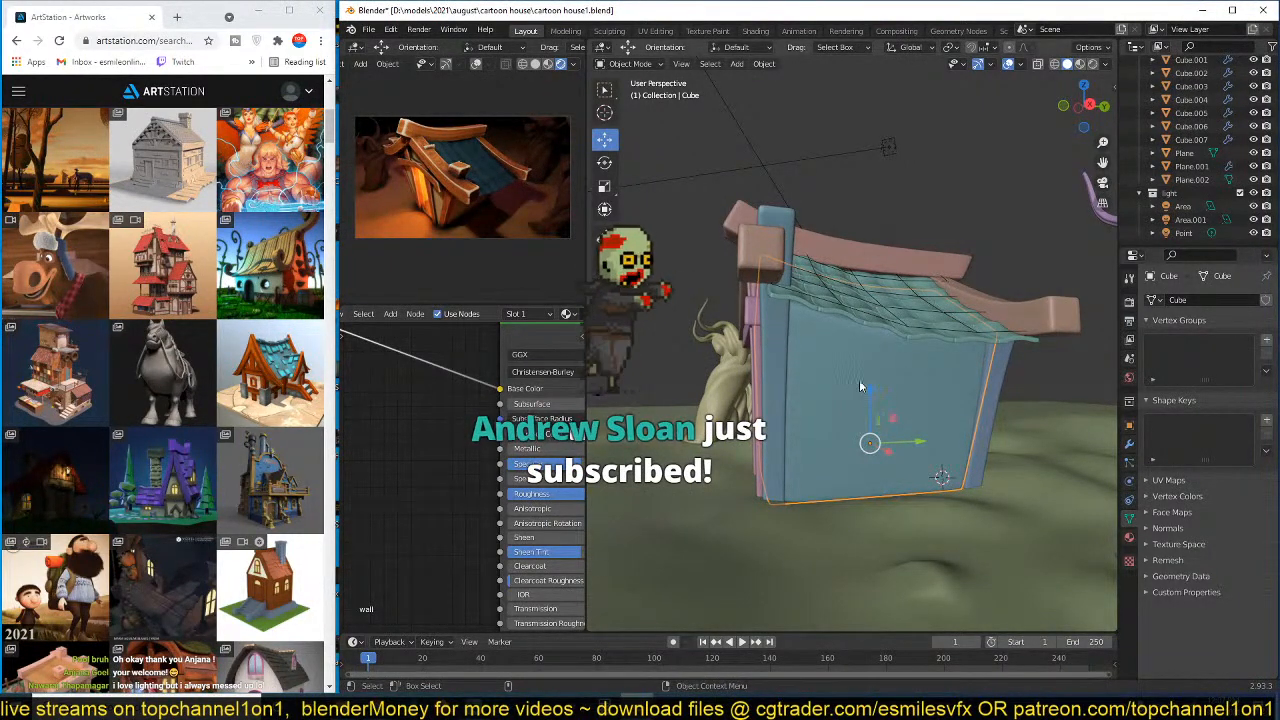
middle_click_drag(859, 381, 845, 394)
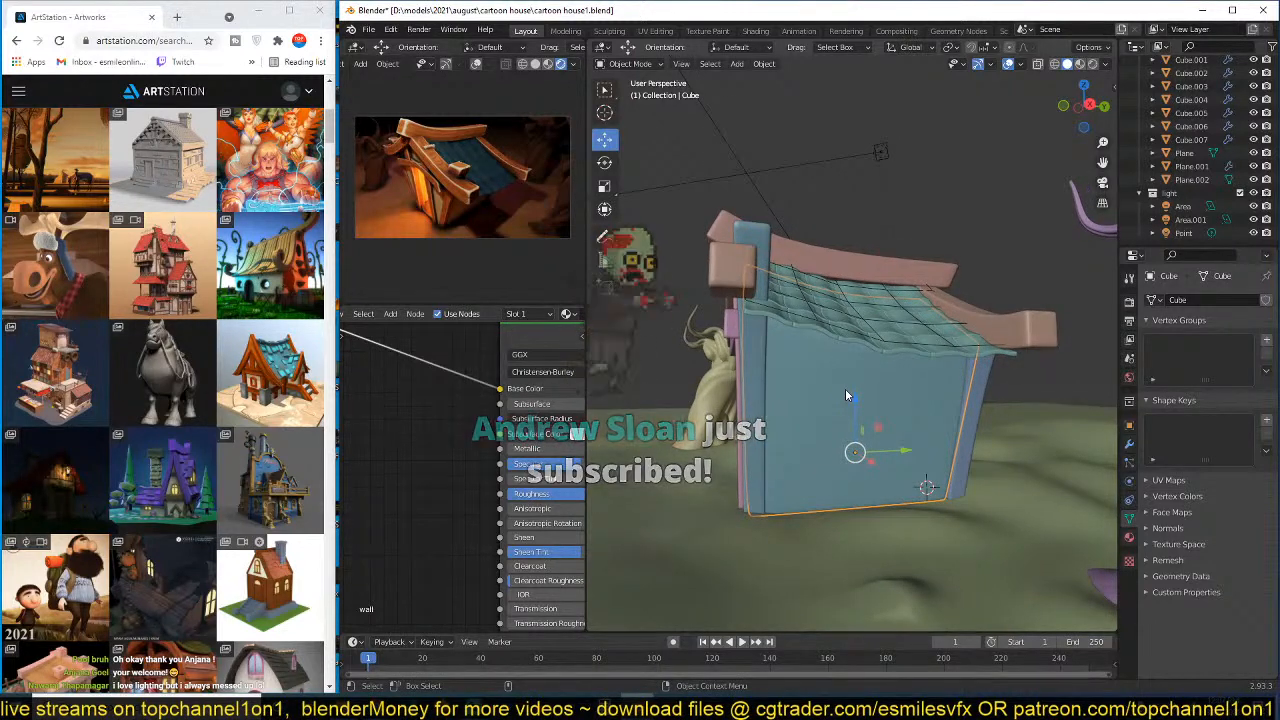
key("alt+a")
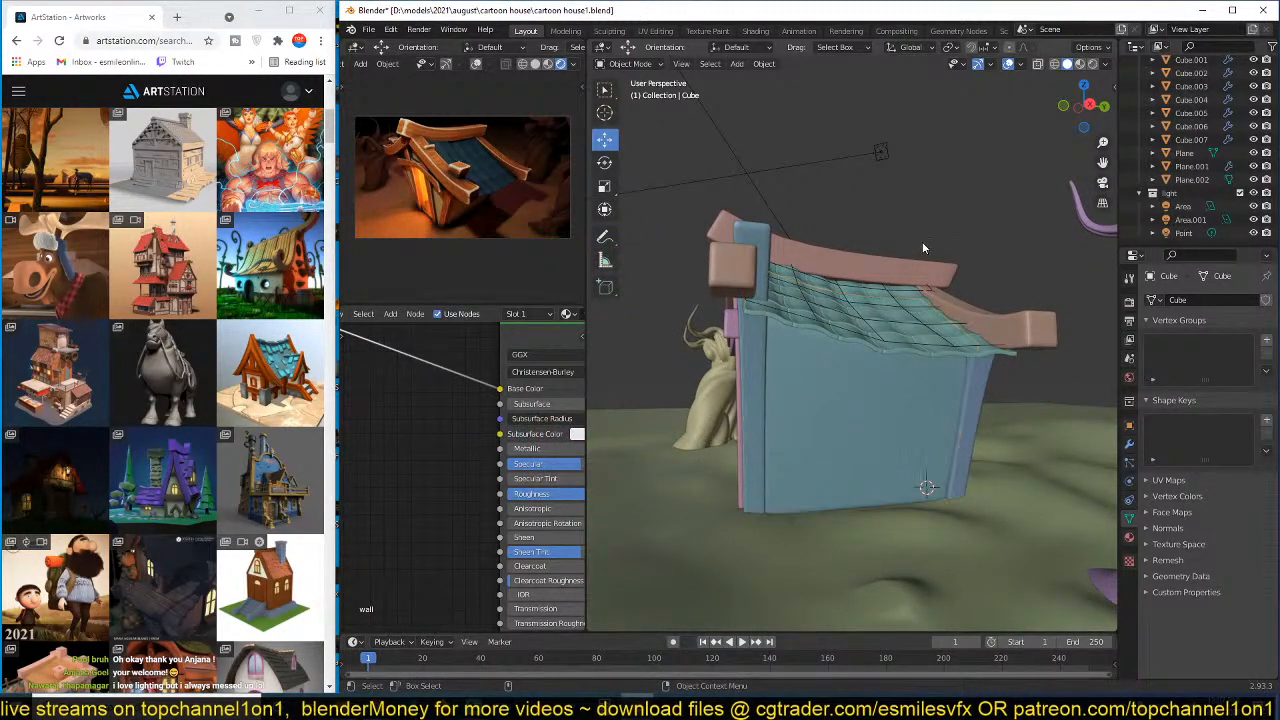
key("ctrl+s")
- Tint the white area light a pale peach colour and clear the selection
middle_click_drag(940, 244, 943, 270)
scroll(943, 270, "down", 5)
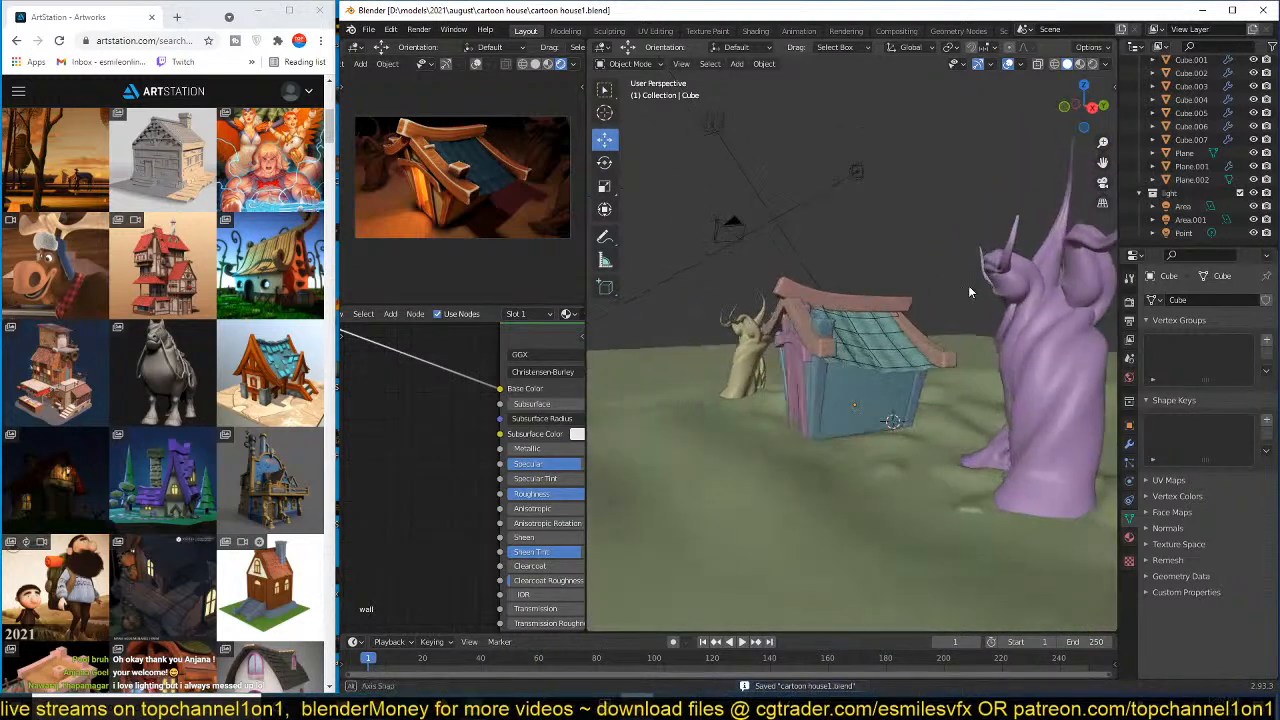
left_click(721, 136)
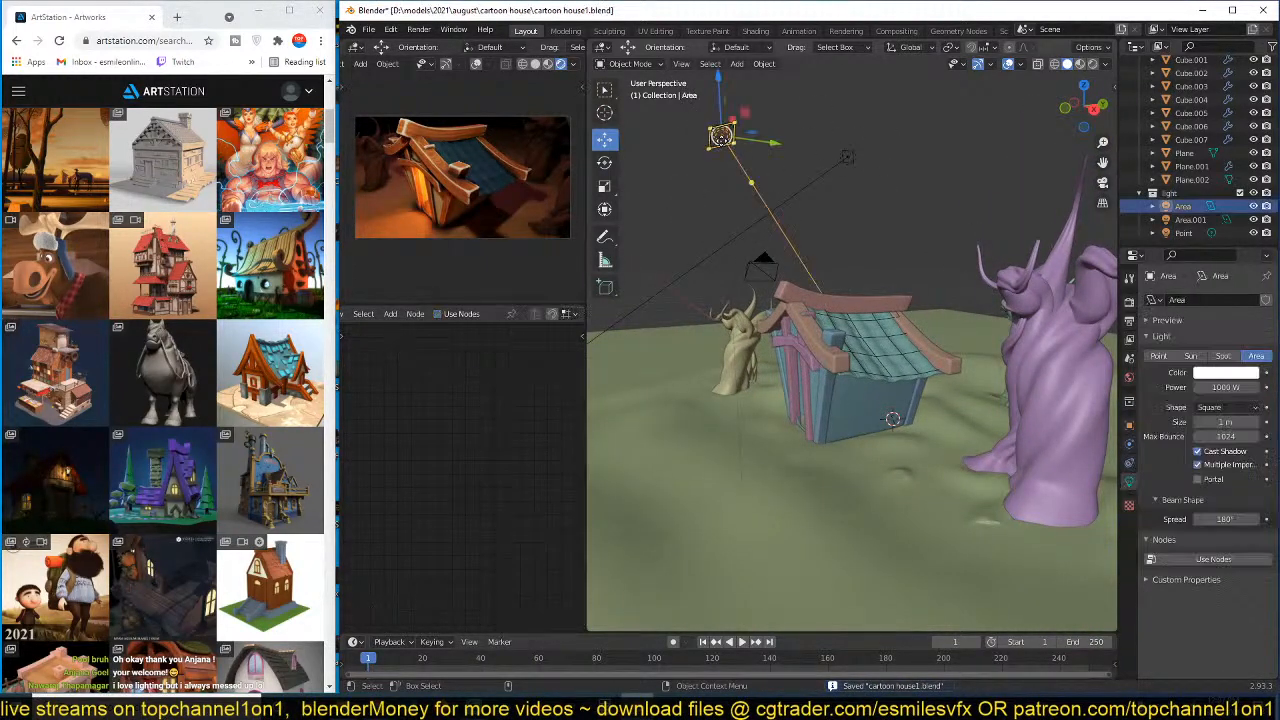
left_click(1232, 372)
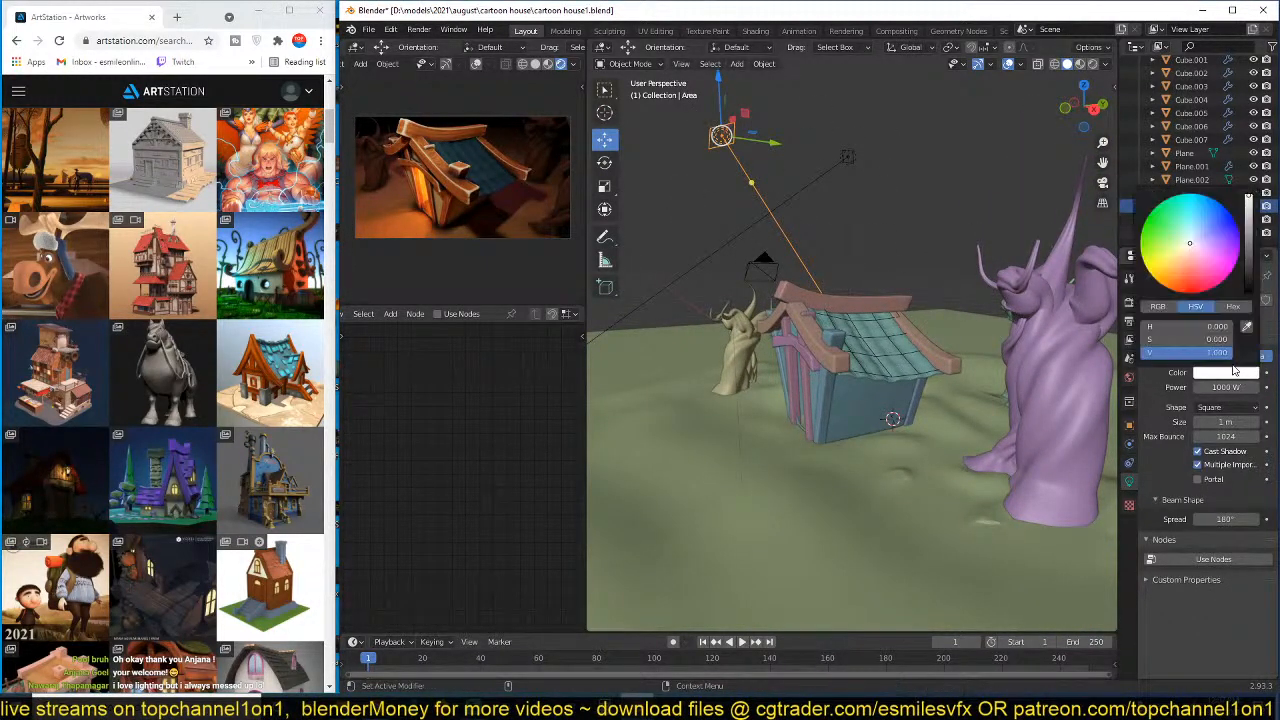
left_click(1189, 263)
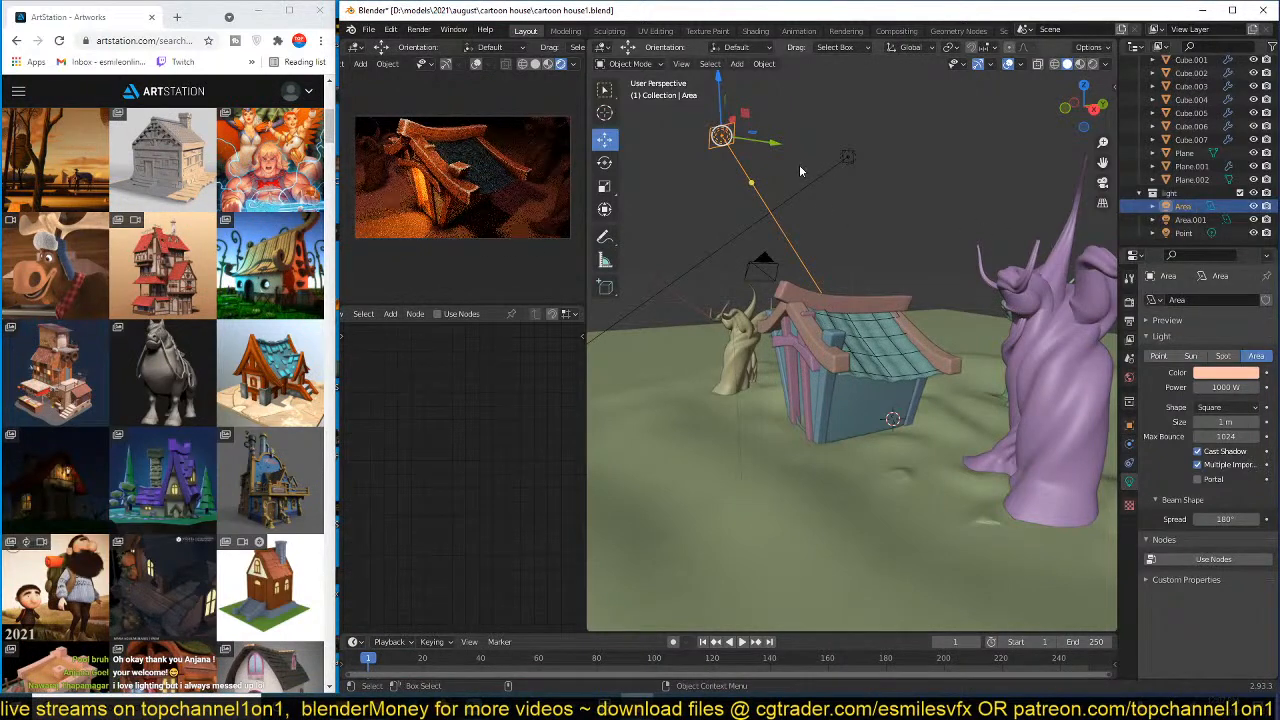
left_click(825, 155)
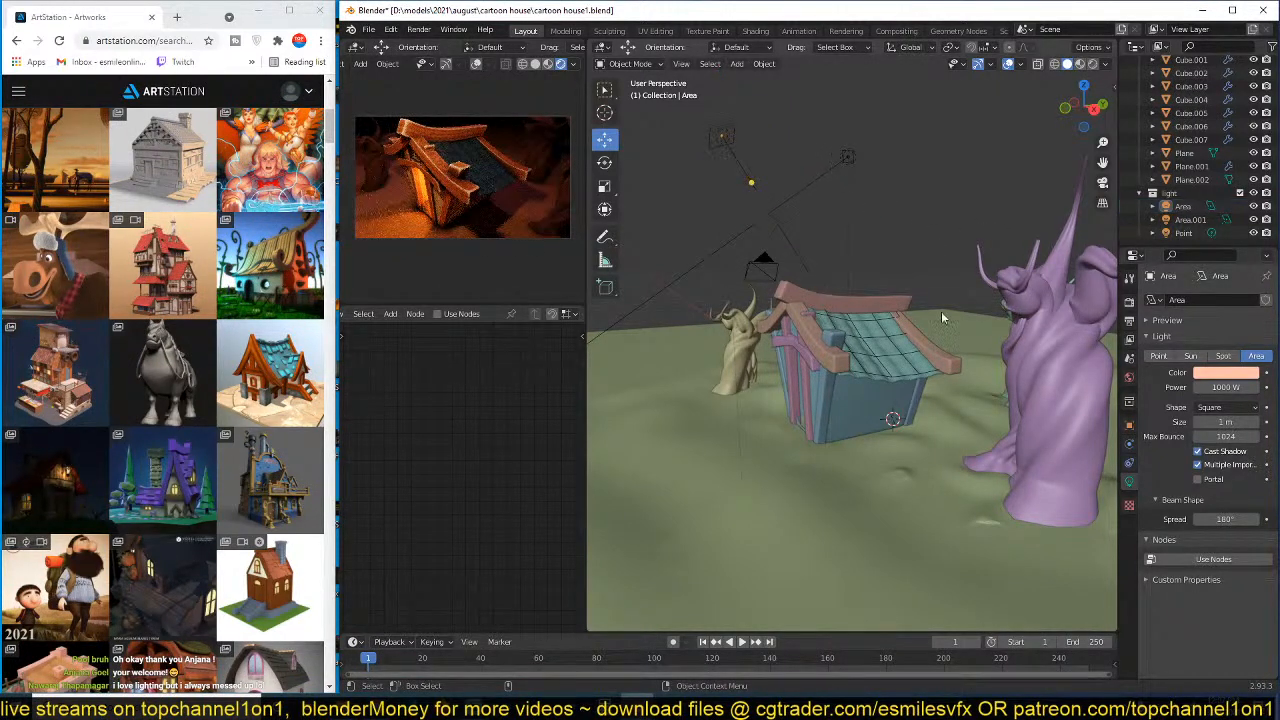
- Try a duplicate of the purple area light behind the house, rotated about 52° in top view
left_click(848, 156)
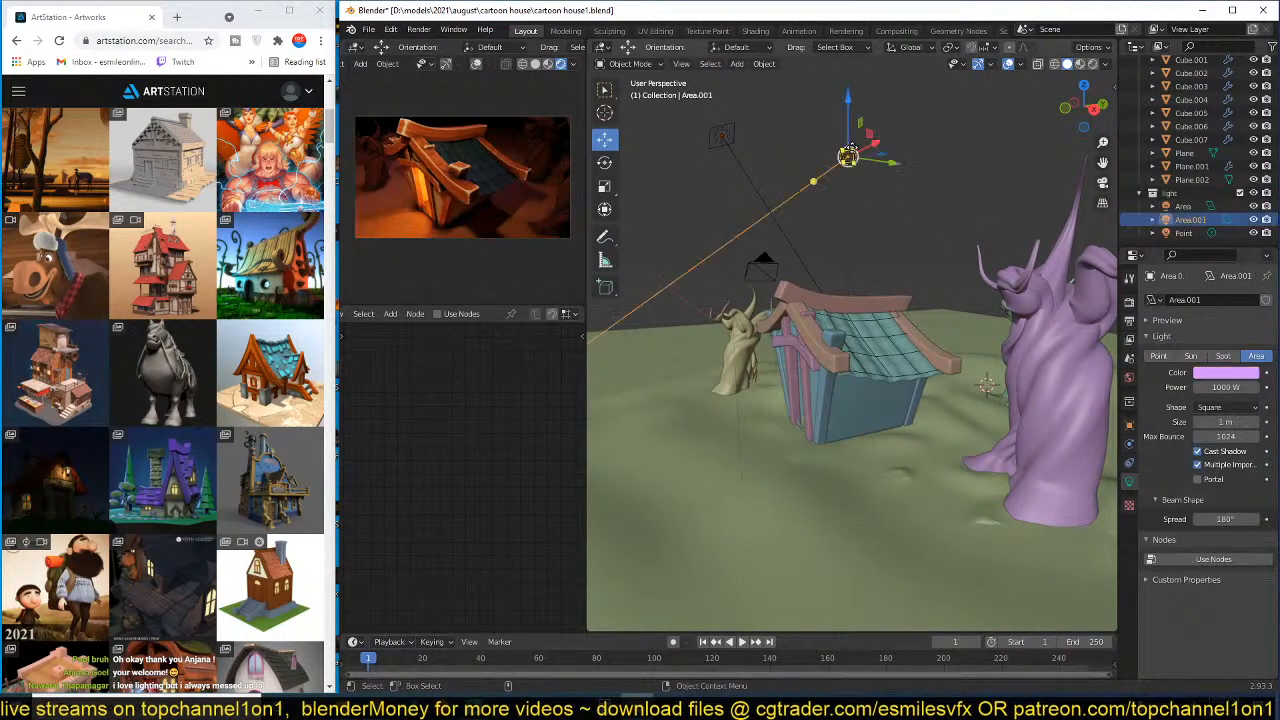
key("KP_7")
key("shift+d")
left_click(1020, 273)
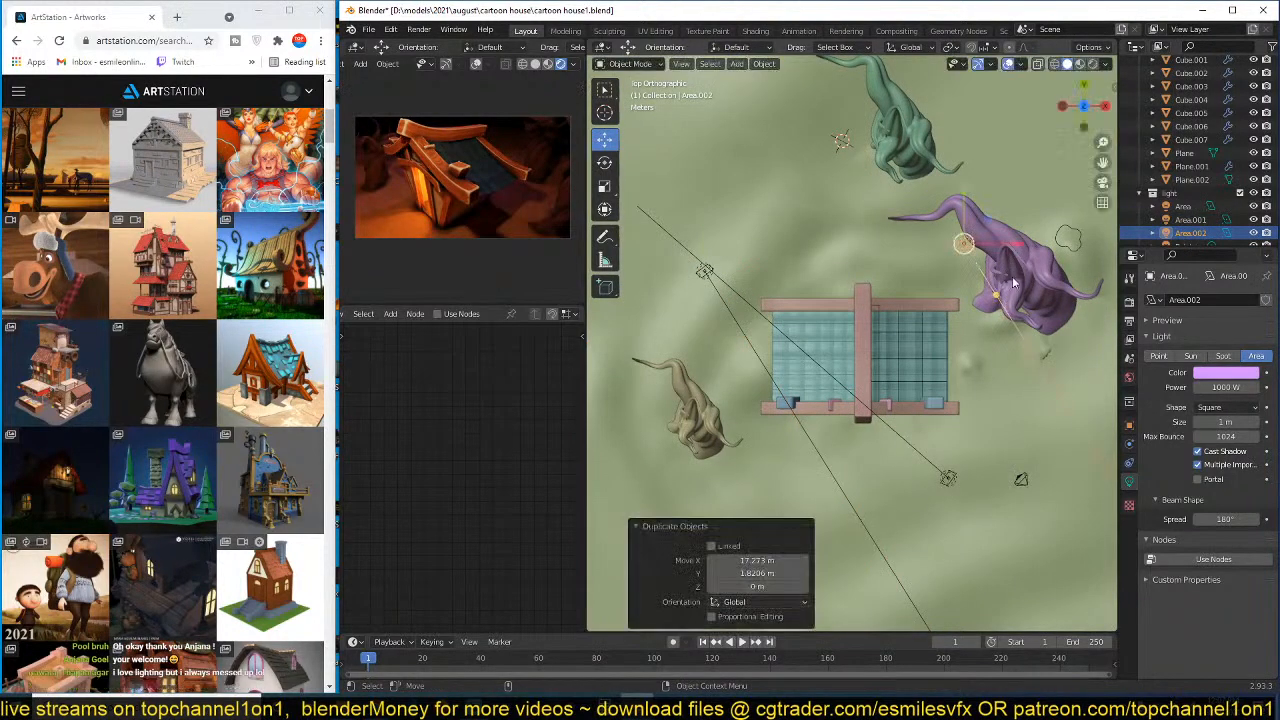
key("r")
left_click(908, 390)
key("g")
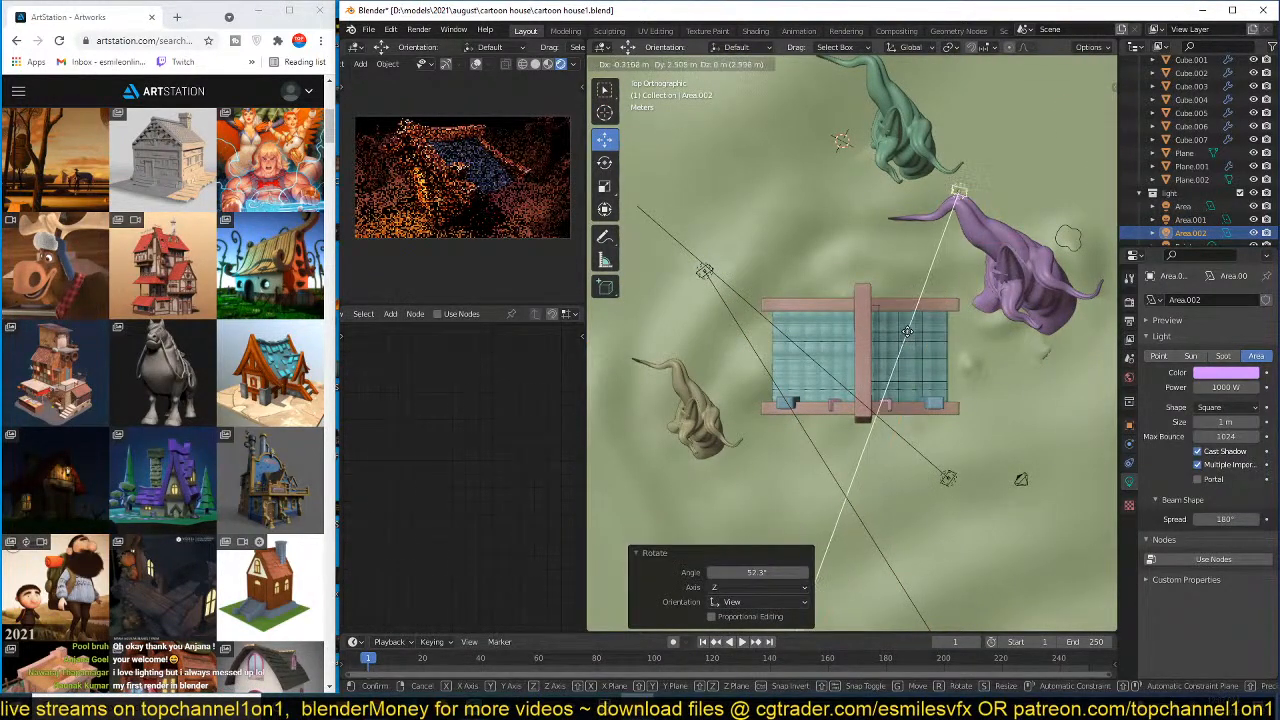
left_click(903, 333)
- Try a bright blue colour on the duplicated area light, then delete that light
left_click(1199, 372)
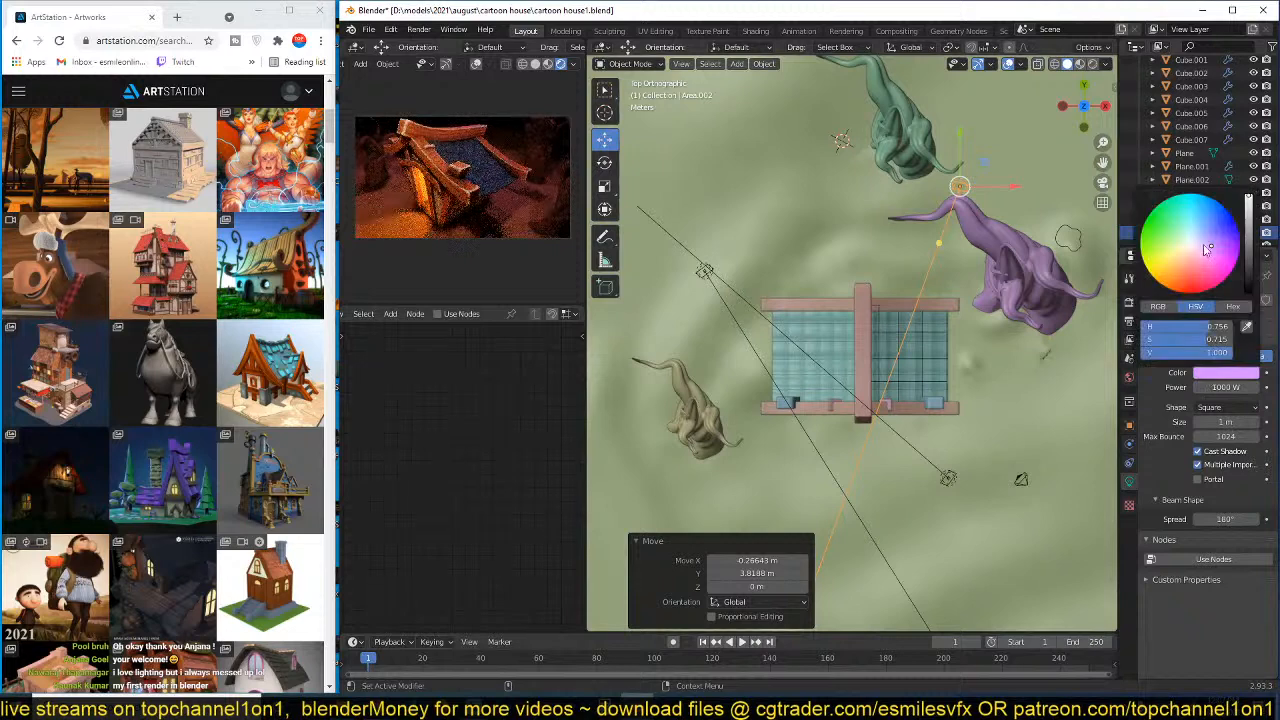
left_click(1205, 212)
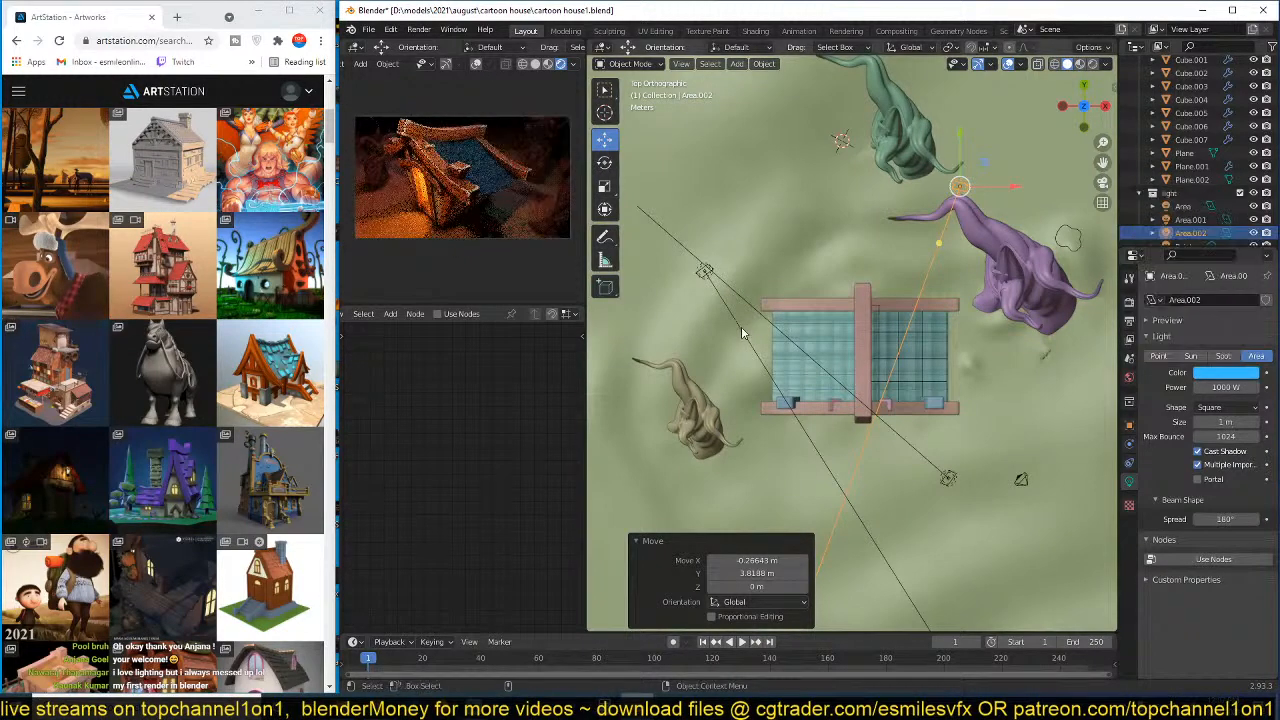
middle_click_drag(938, 373, 870, 287)
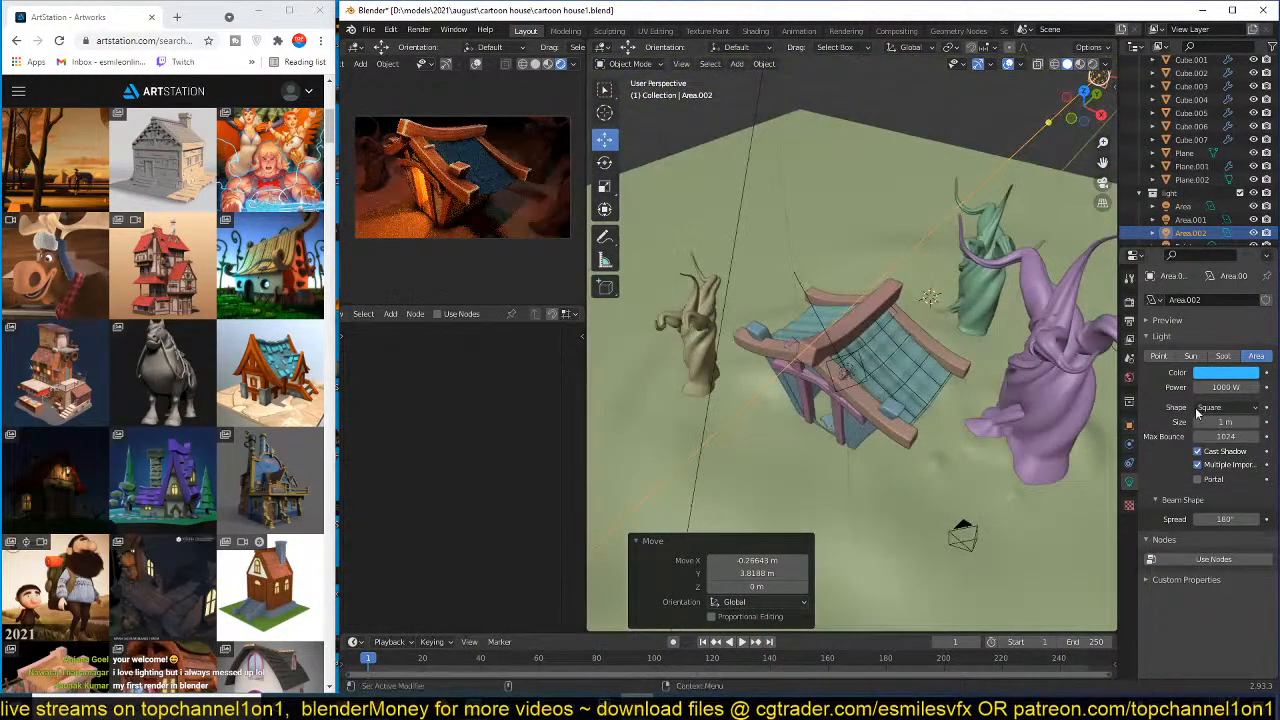
middle_click_drag(960, 352, 942, 316)
key("x")
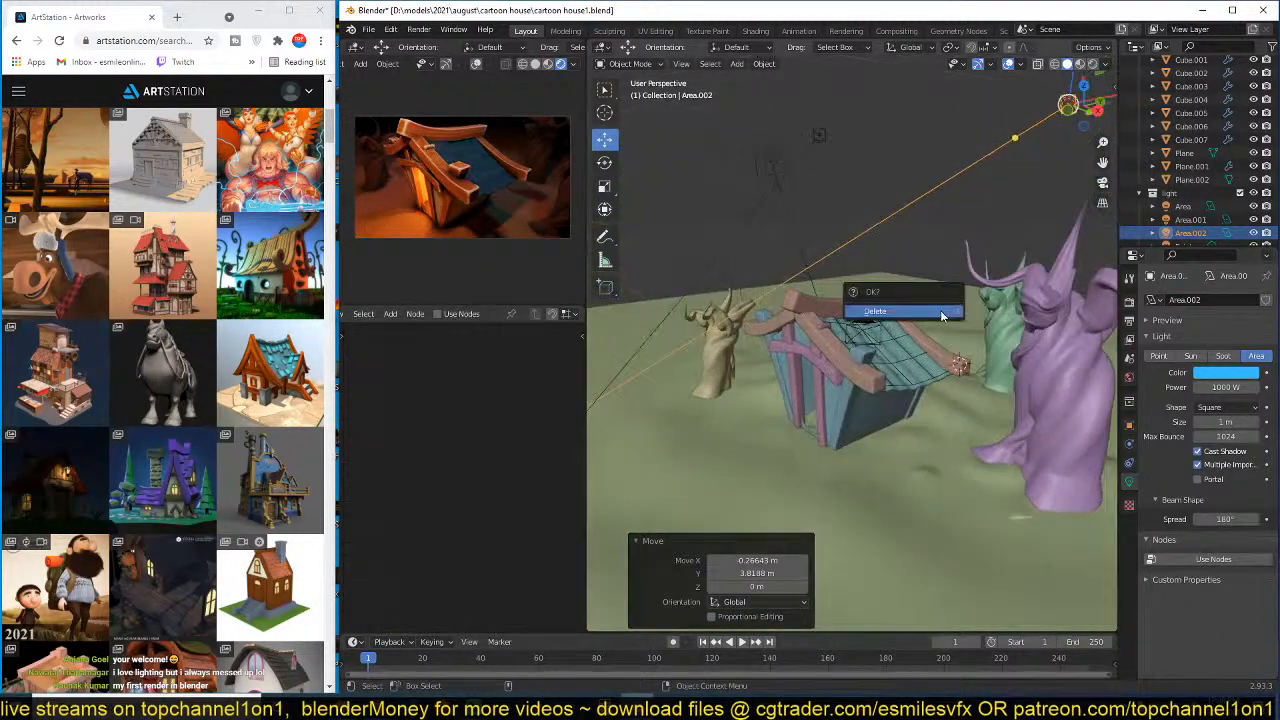
key("Return")
- Try a new point light moved just beyond the roof's rear edge beam
scroll(967, 417, "up", 4)
middle_click_drag(967, 417, 874, 388)
scroll(974, 445, "up", 2)
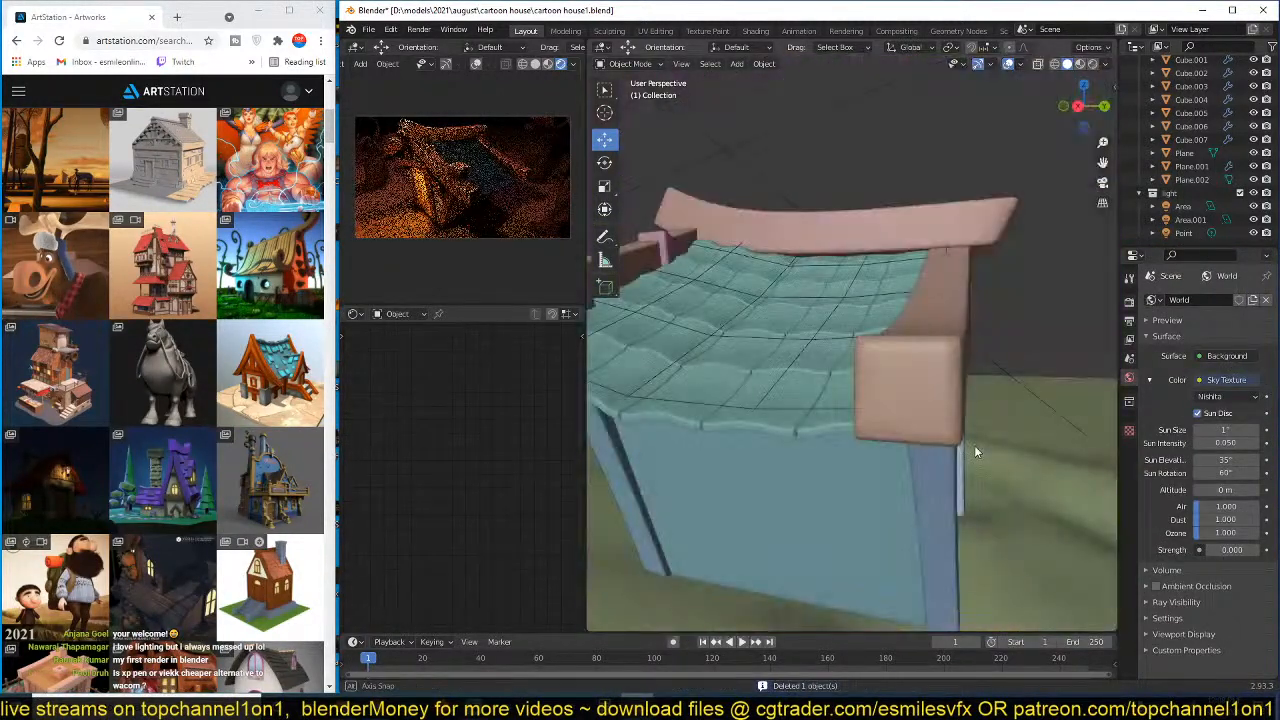
middle_click_drag(974, 445, 1030, 448)
key("shift+a")
mouse_move(919, 403)
left_click(991, 404)
key("g")
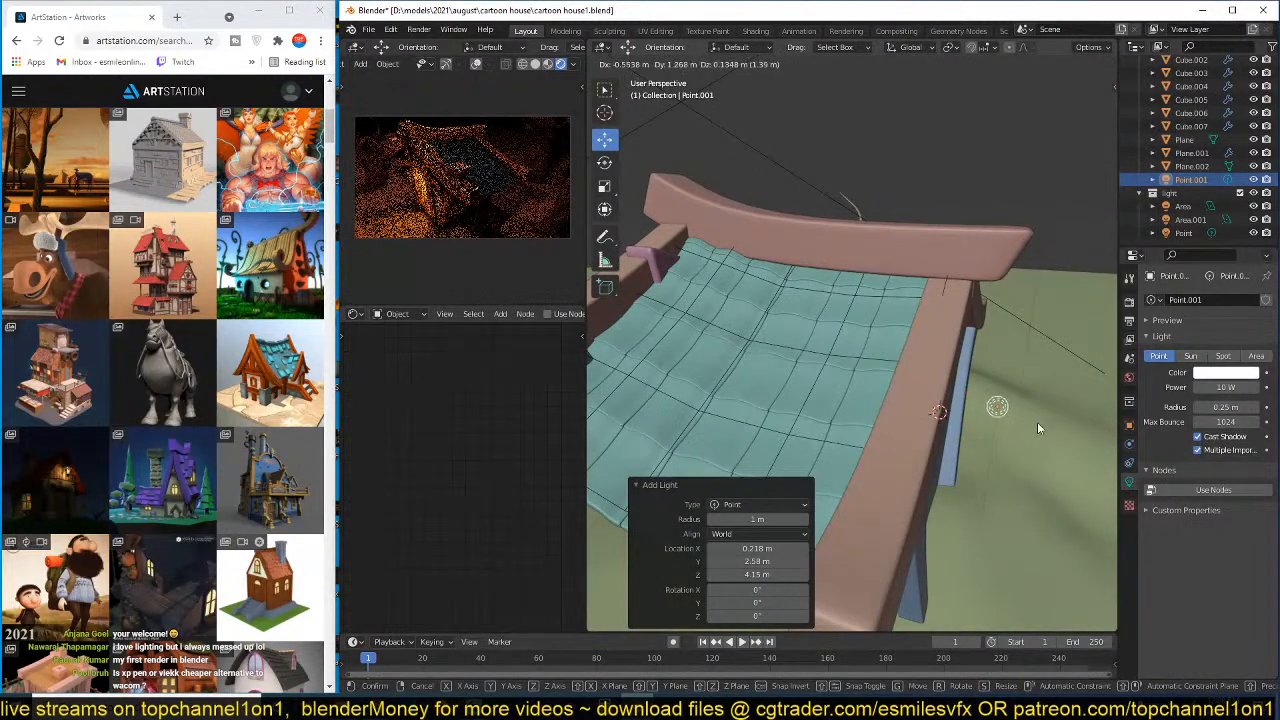
left_click(1037, 423)
- Try 1000 W power and a bright blue colour on the point light, then delete it
left_click(1212, 389)
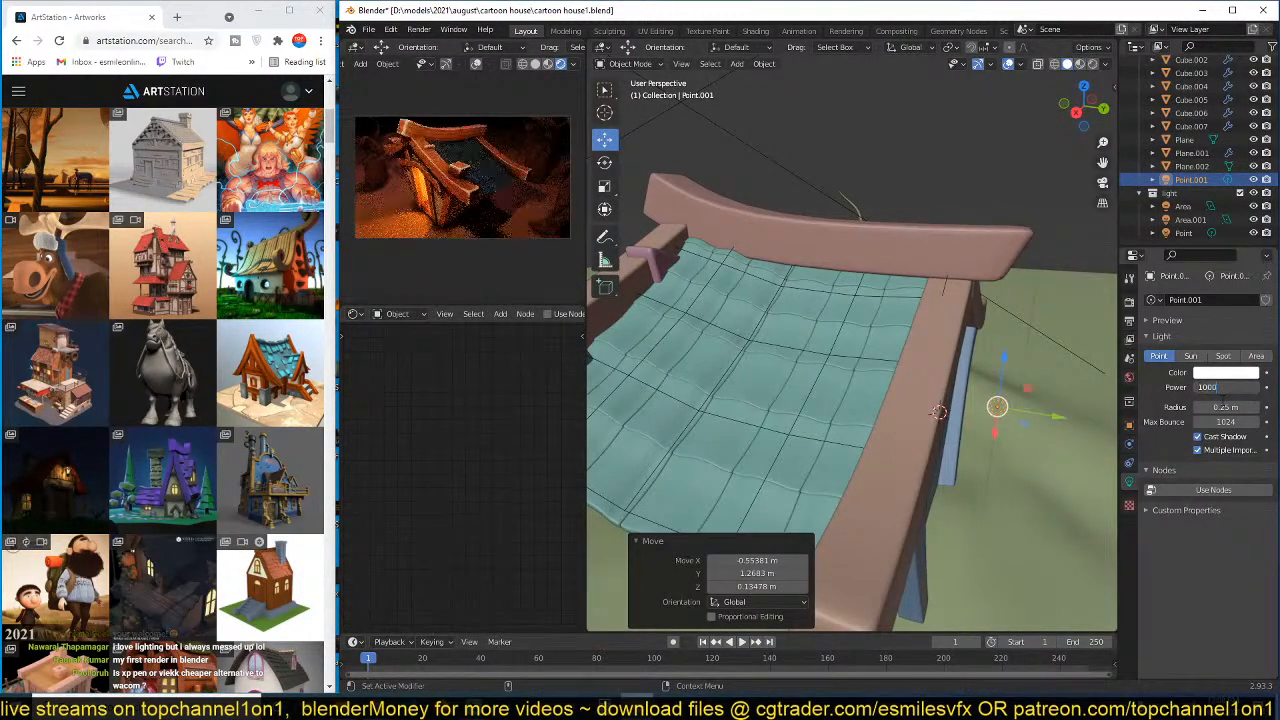
key("Return")
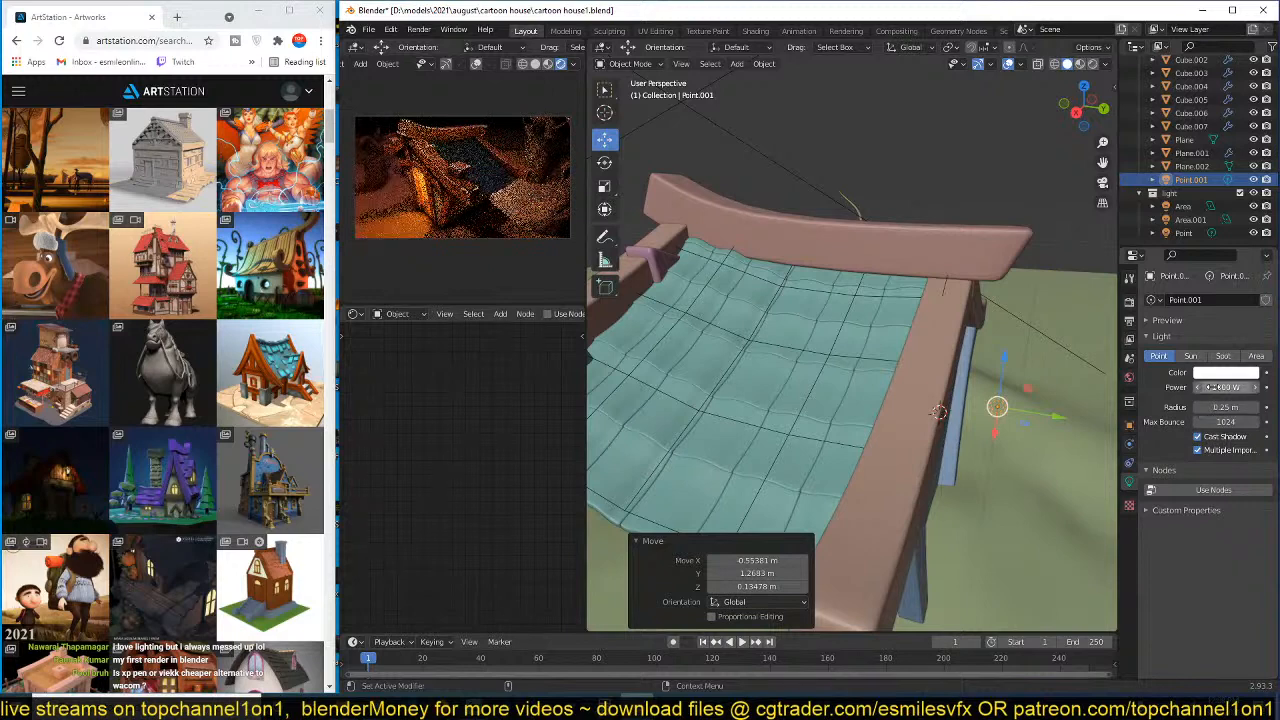
left_click(1225, 372)
left_click(1209, 214)
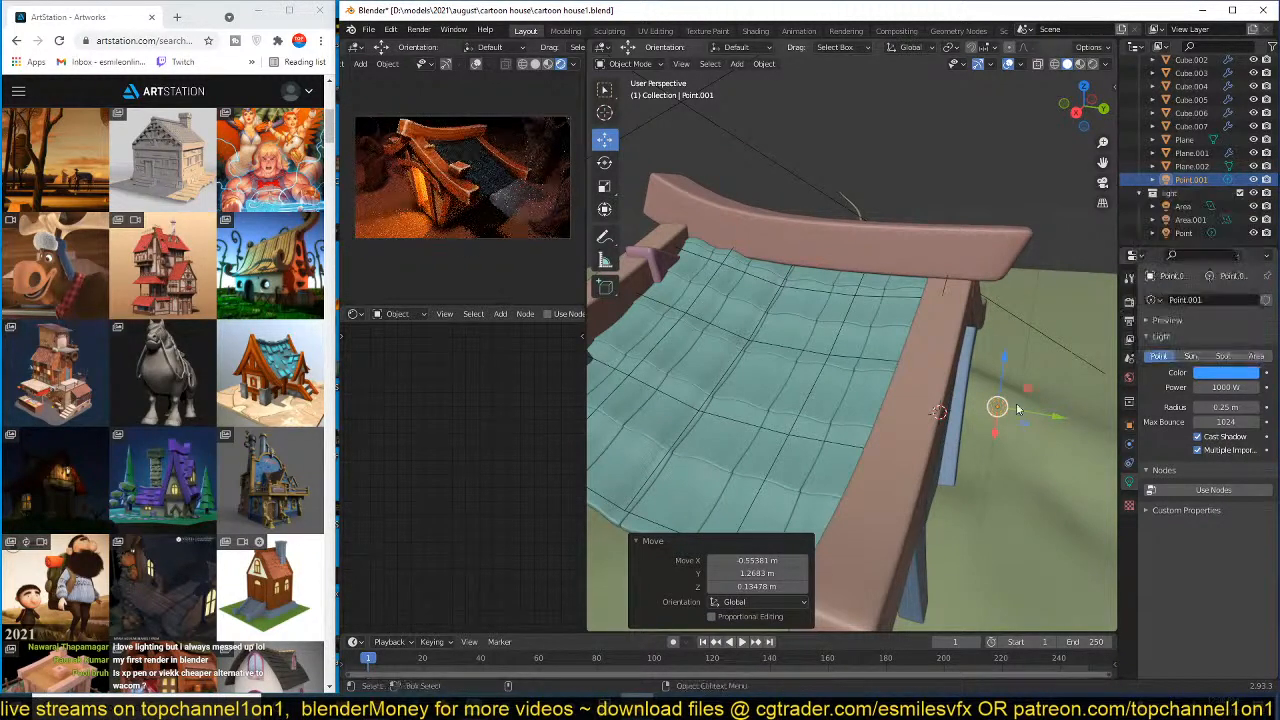
key("x")
left_click(983, 418)
- Save the house scene file
middle_click_drag(960, 422, 949, 418)
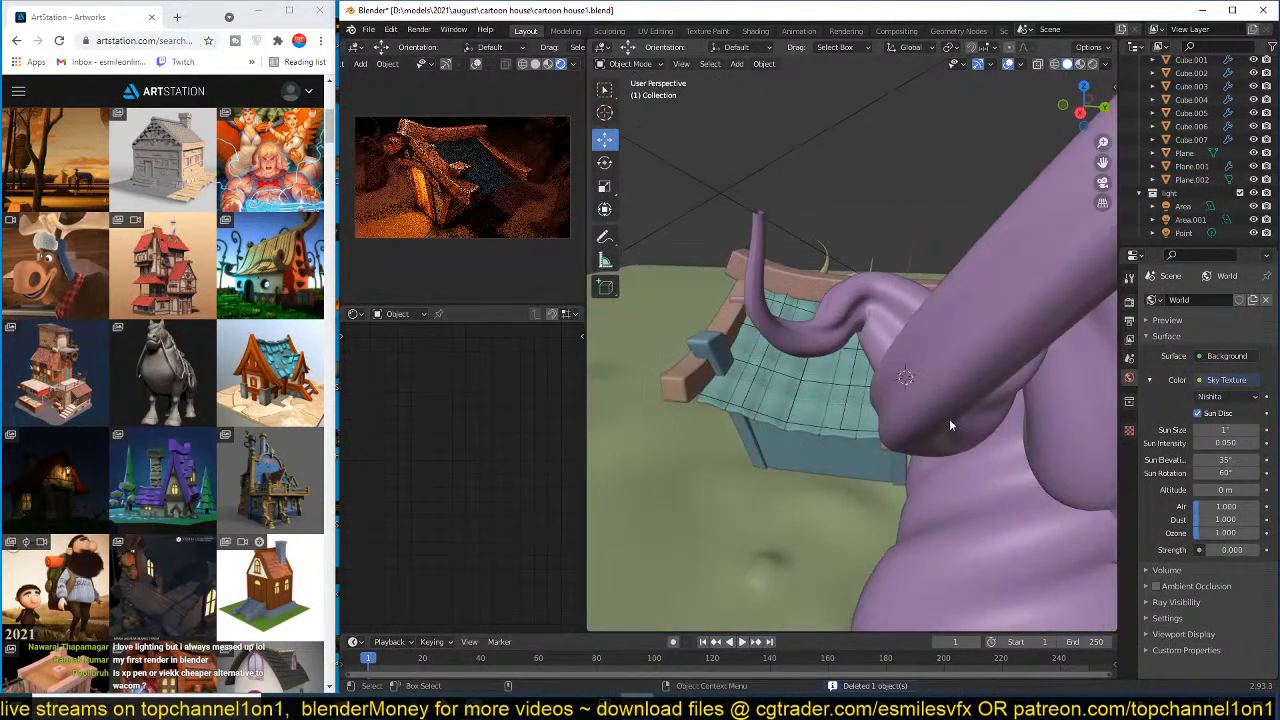
key("ctrl+s")
middle_click_drag(887, 385, 806, 439)
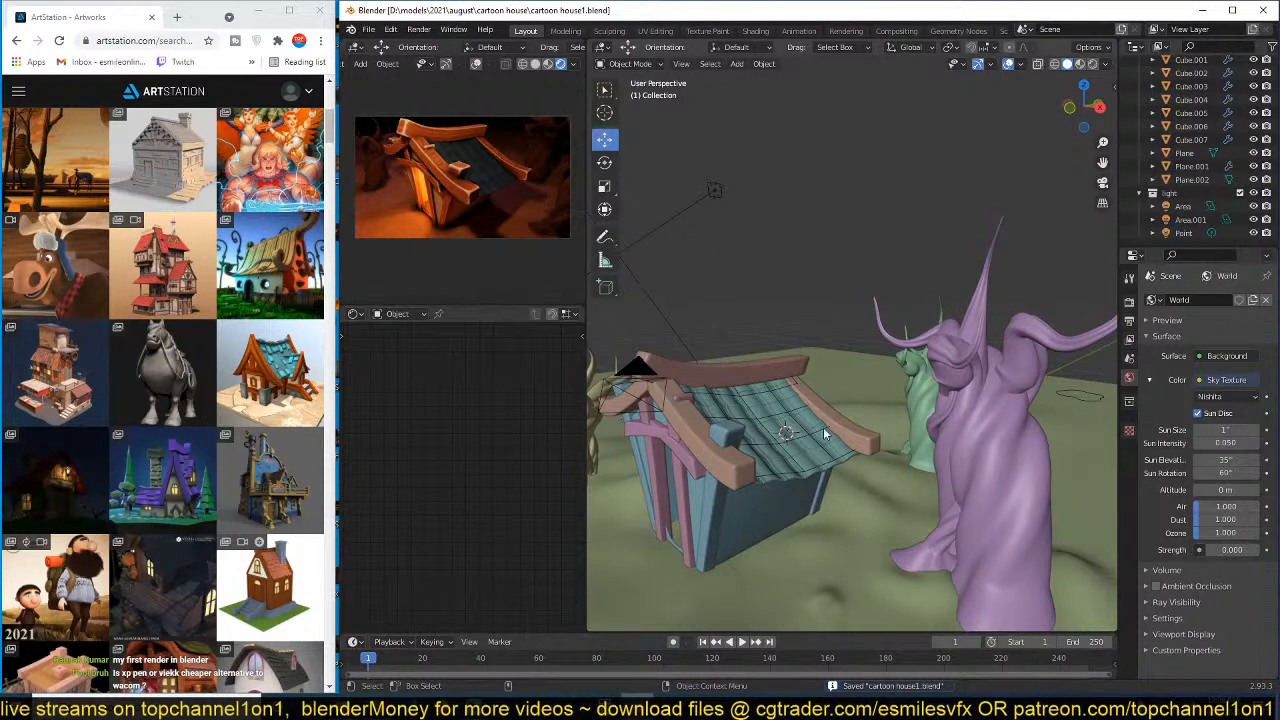
- Apply an edge crease of 1 to the selected doorway edges of the house walls
middle_click_drag(842, 412, 798, 409)
scroll(826, 435, "up", 2)
scroll(798, 409, "up", 3)
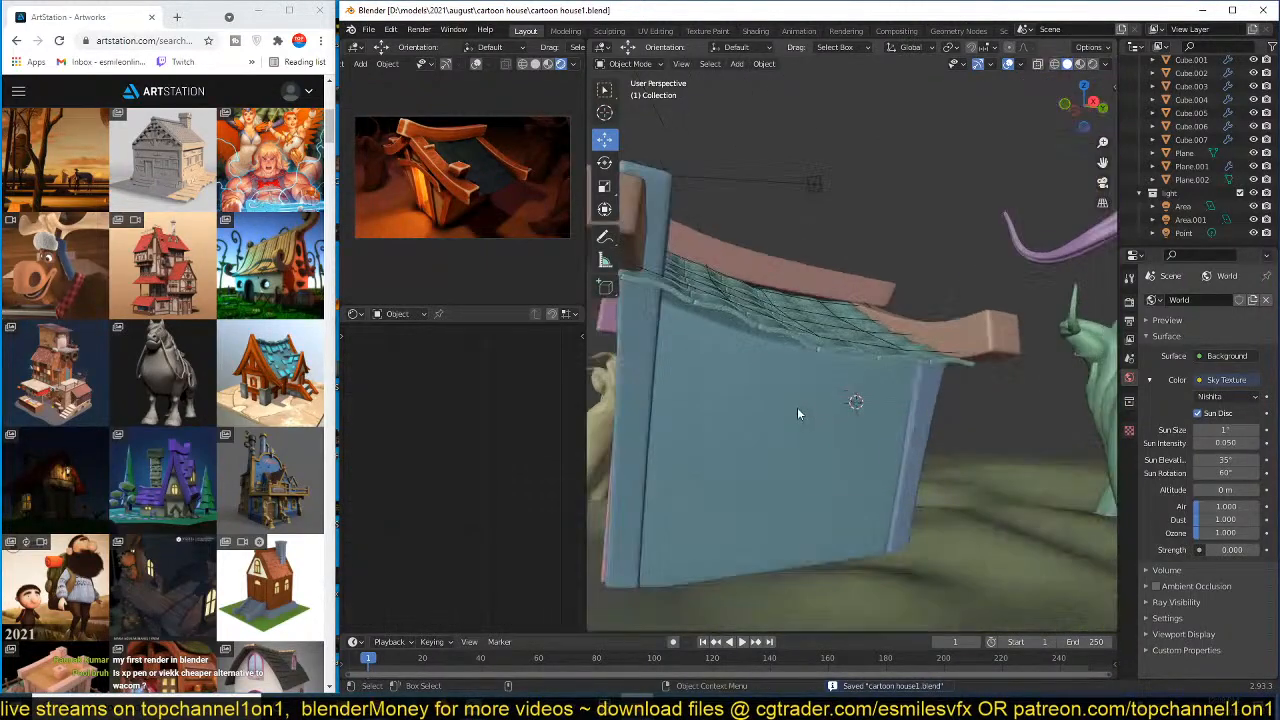
left_click(797, 407)
middle_click_drag(778, 452, 990, 402)
key("Tab")
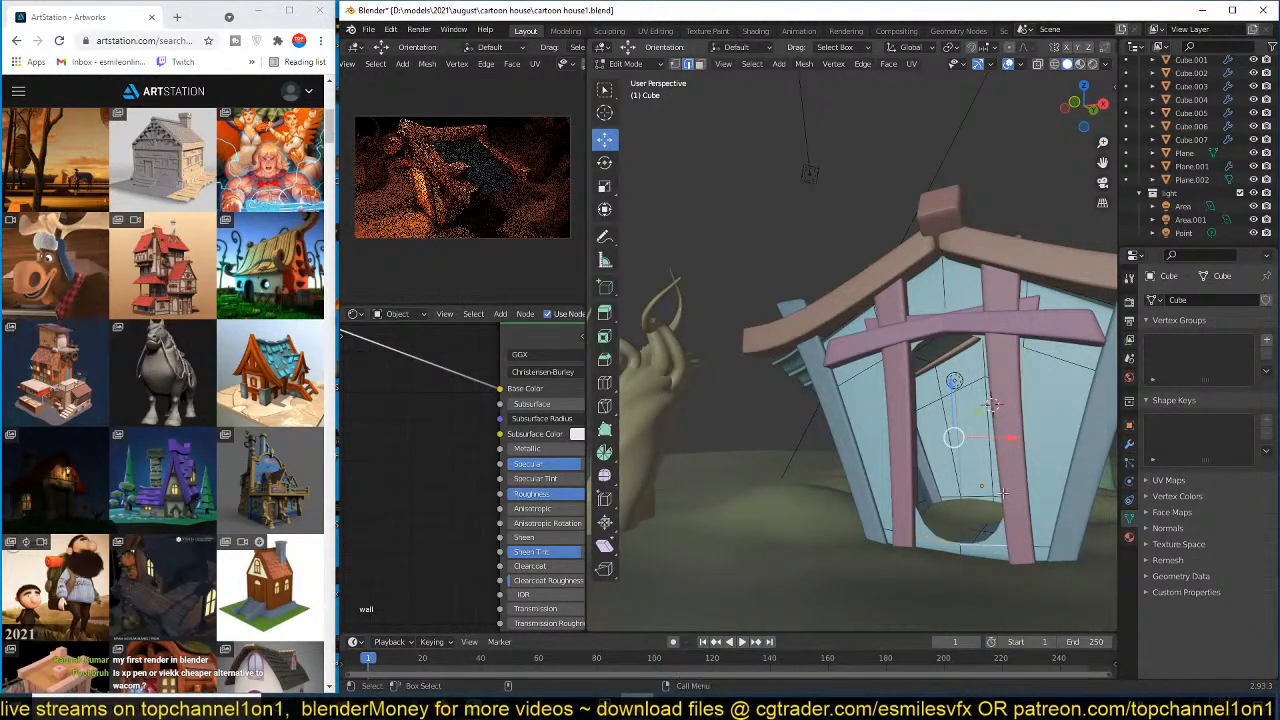
key("shift+z")
key("shift+e")
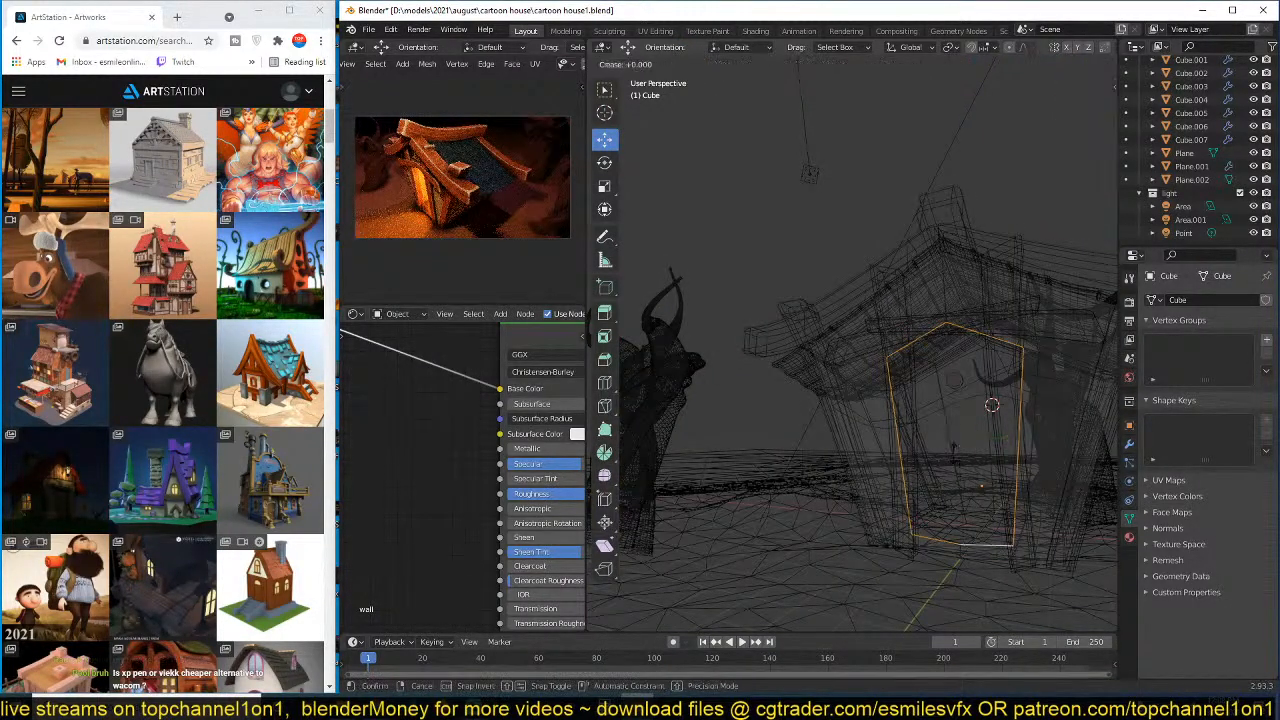
type("1[1] = 1")
key("Return")
key("Tab")
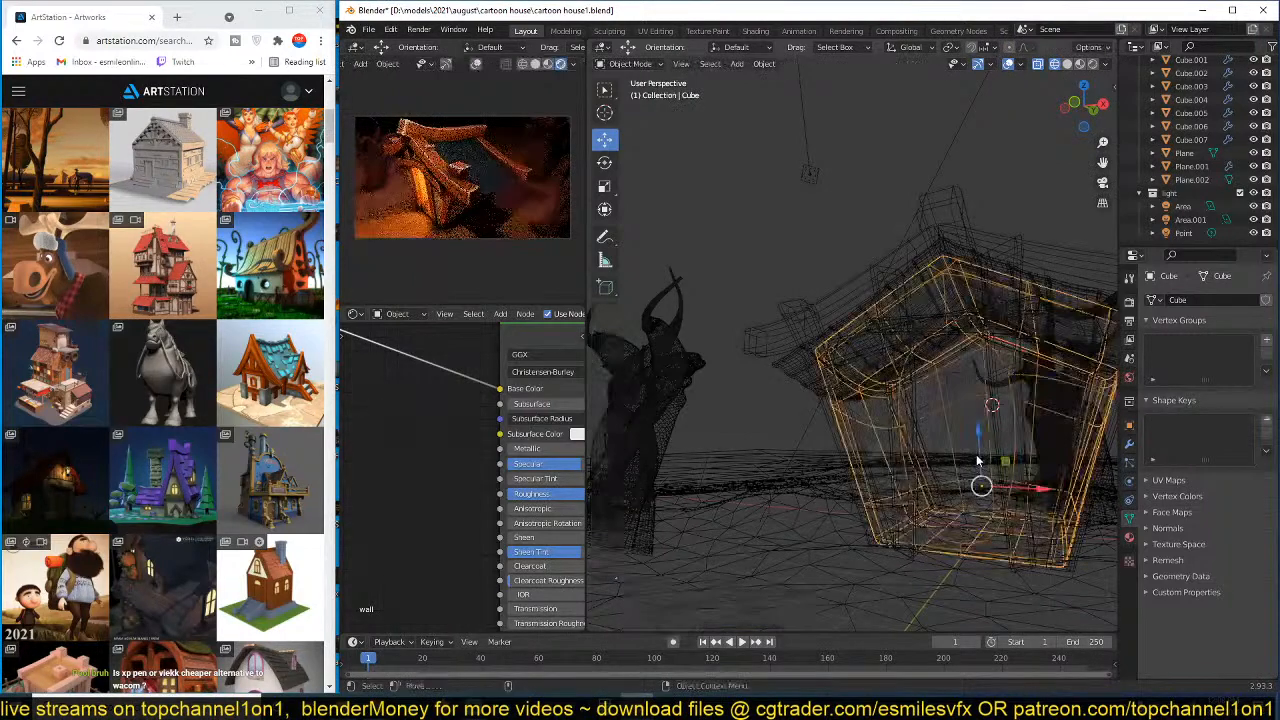
- Add one horizontal loop cut across the lower side wall and one vertical loop cut through its front half, both centred
key("shift+z")
middle_click_drag(1004, 453, 857, 456)
key("Tab")
key("ctrl+r")
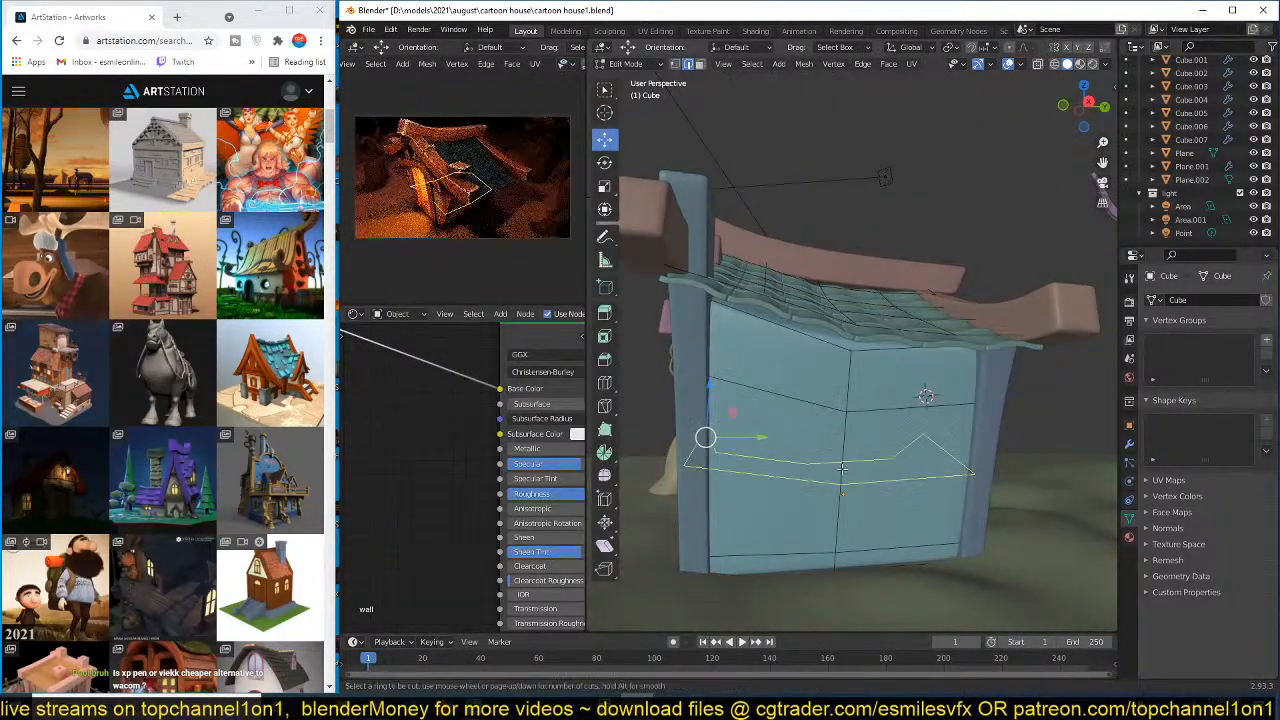
left_click(840, 468)
right_click(838, 466)
key("ctrl+r")
left_click(773, 400)
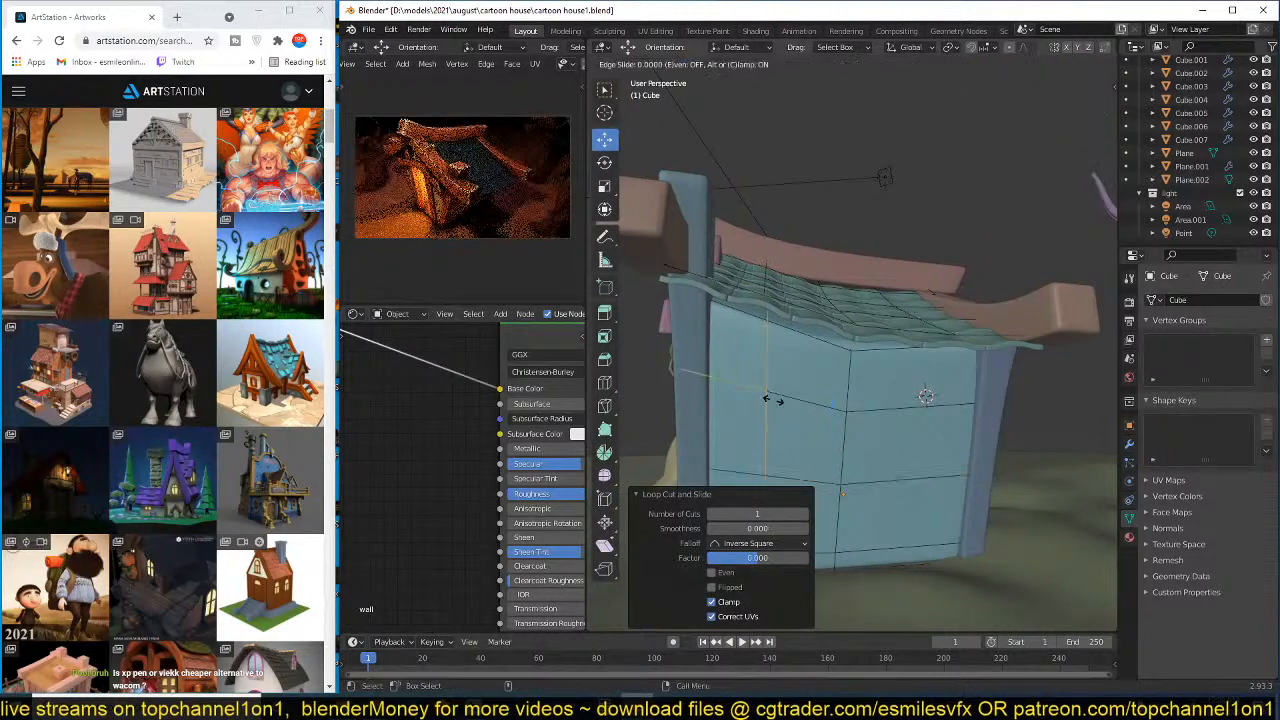
right_click(773, 400)
- Slide the side wall's central vertex slightly up and toward the rear to widen and slant the window face
key("1")
left_click(845, 408)
key("g")
key("g")
left_click(848, 392)
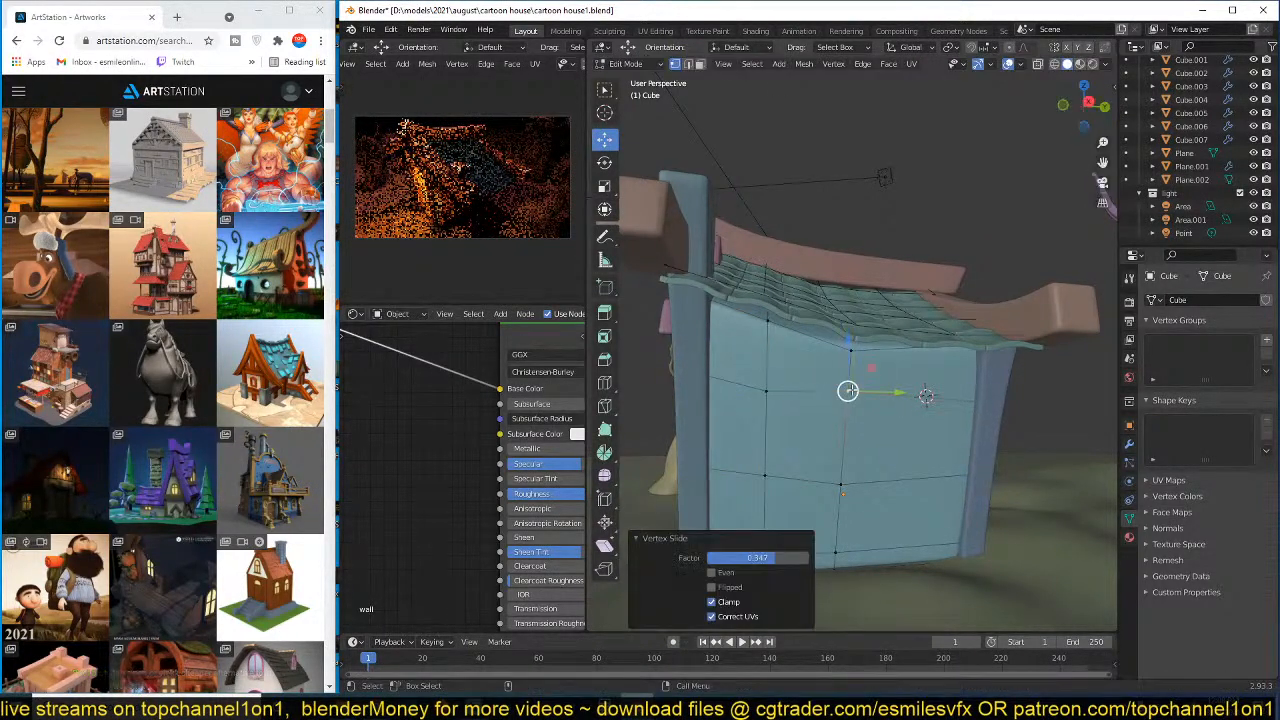
key("g")
key("g")
left_click(878, 388)
- Extrude the window face about 0.24 m into the side wall and delete the inner face to open the window
key("3")
left_click(805, 435)
middle_click_drag(805, 435, 918, 458)
key("e")
left_click(915, 462)
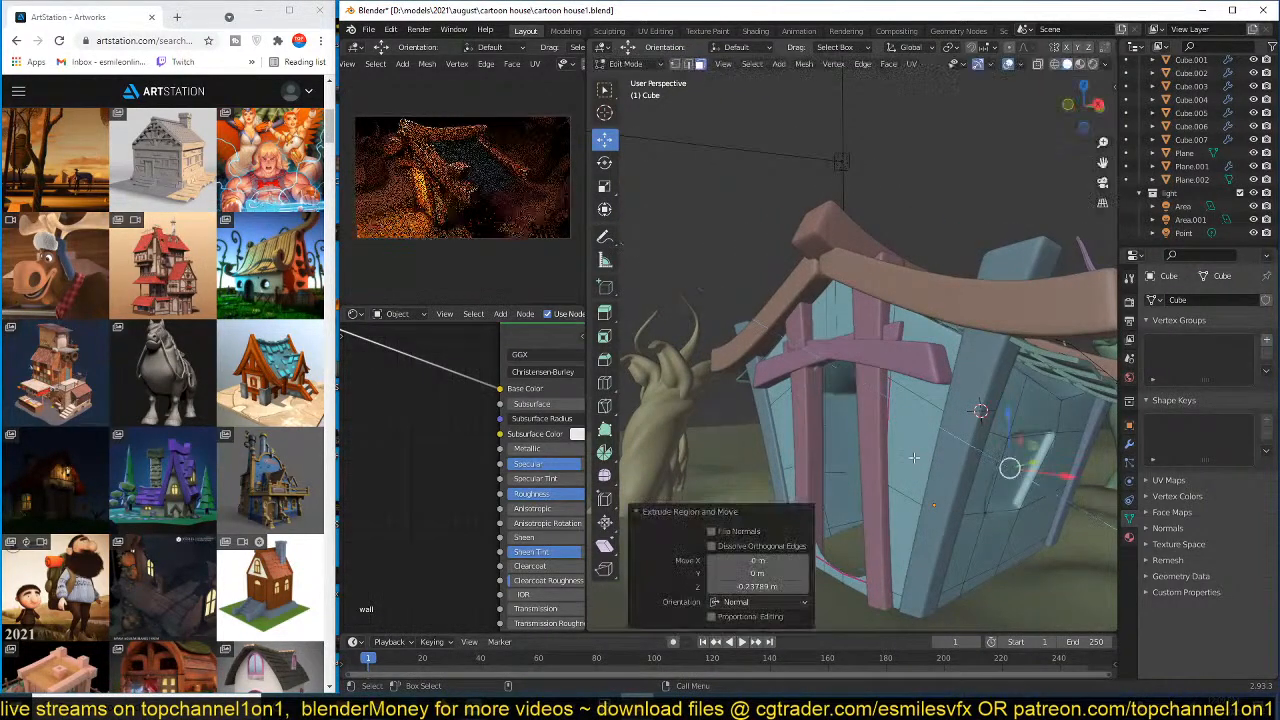
key("x")
left_click(915, 460)
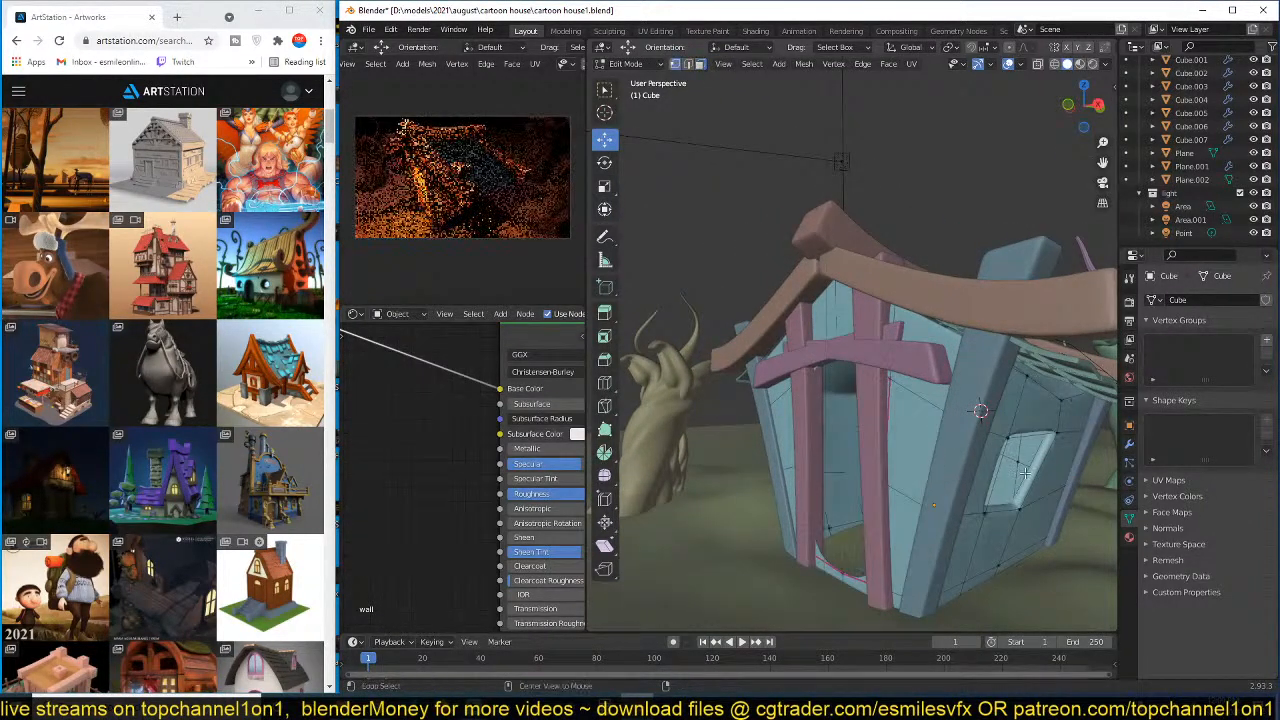
- Apply an edge crease of 1 to the window opening's edges and inspect the walls in wireframe and solid shading
key("ctrl+KP_Add")
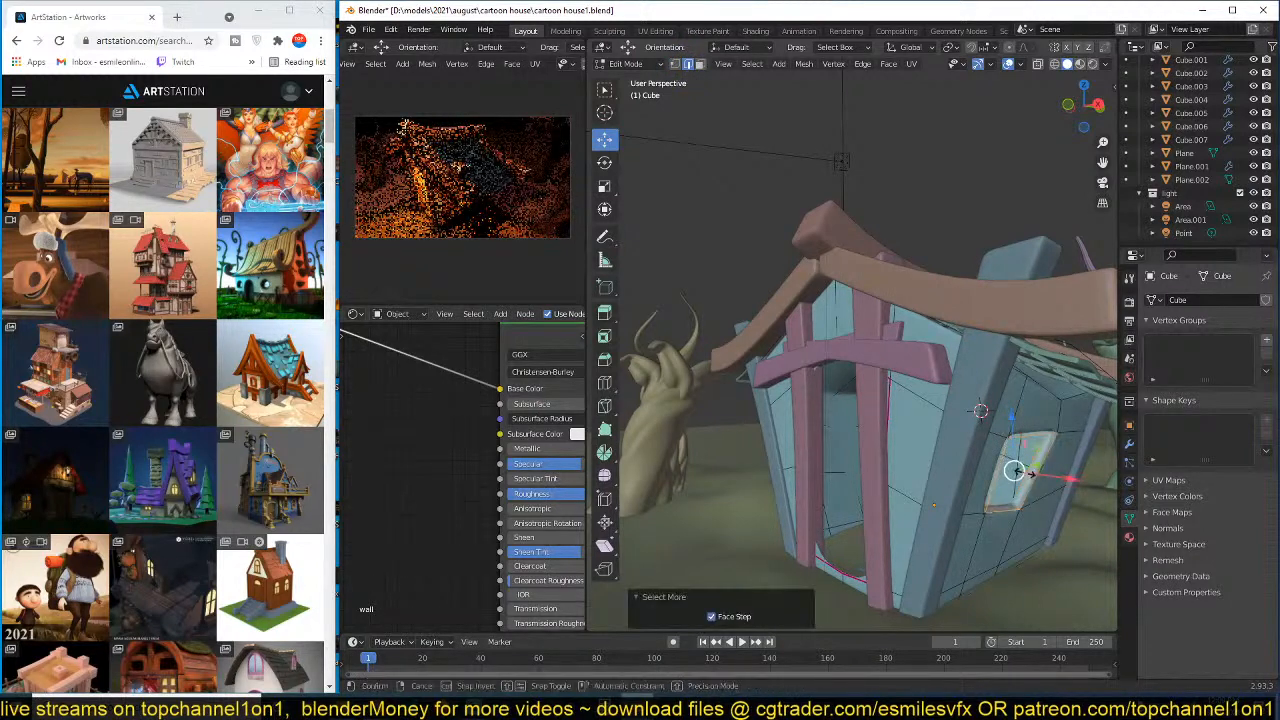
key("shift+e")
key("1")
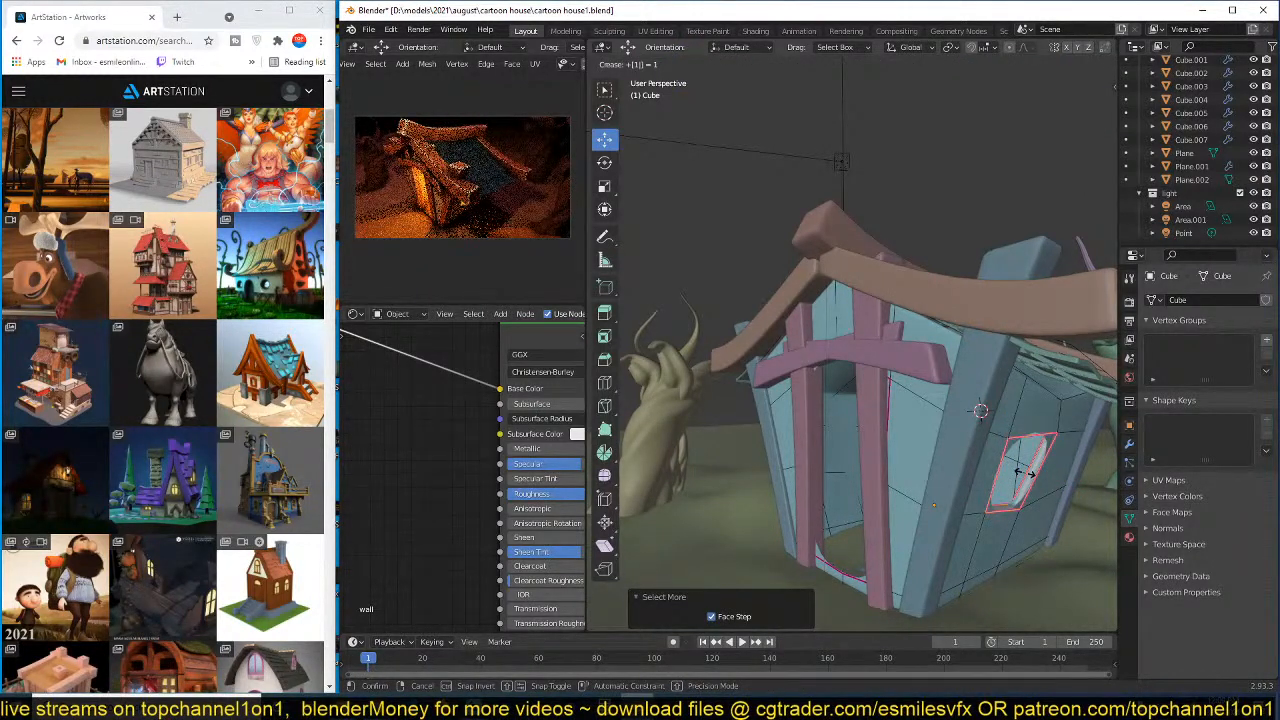
key("Return")
key("z")
left_click(916, 487)
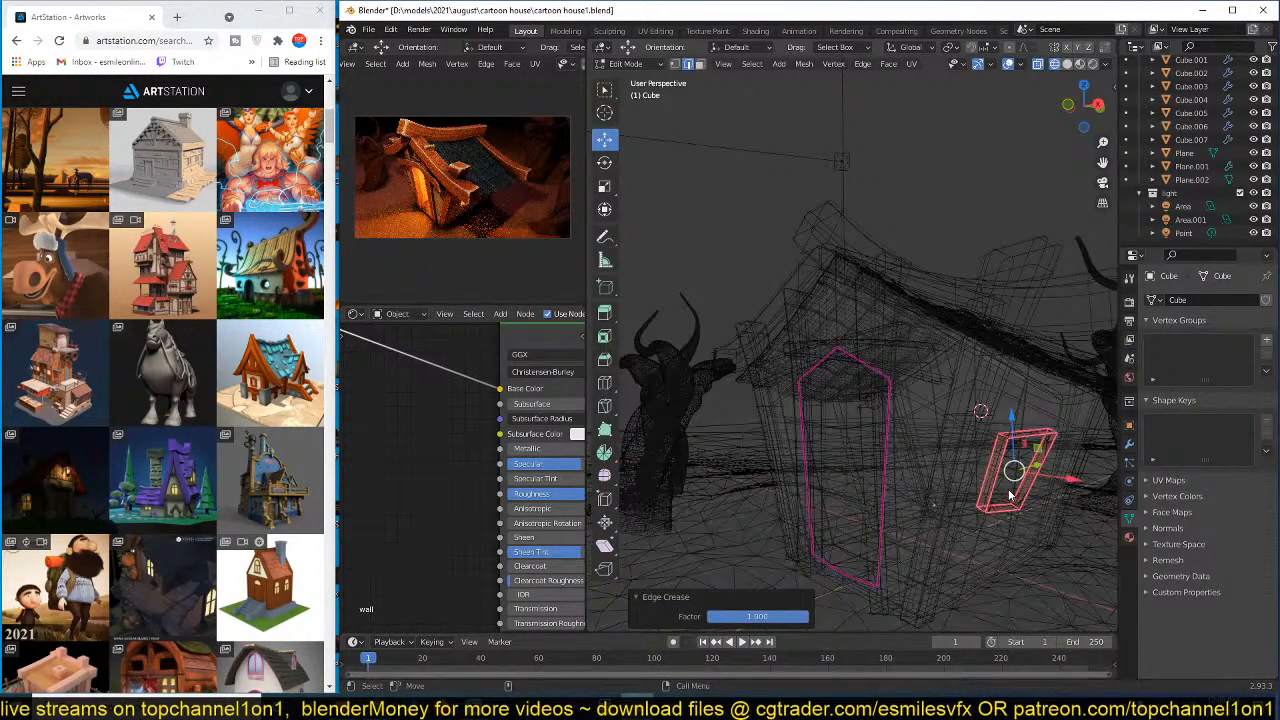
key("Tab")
key("z")
left_click(1149, 496)
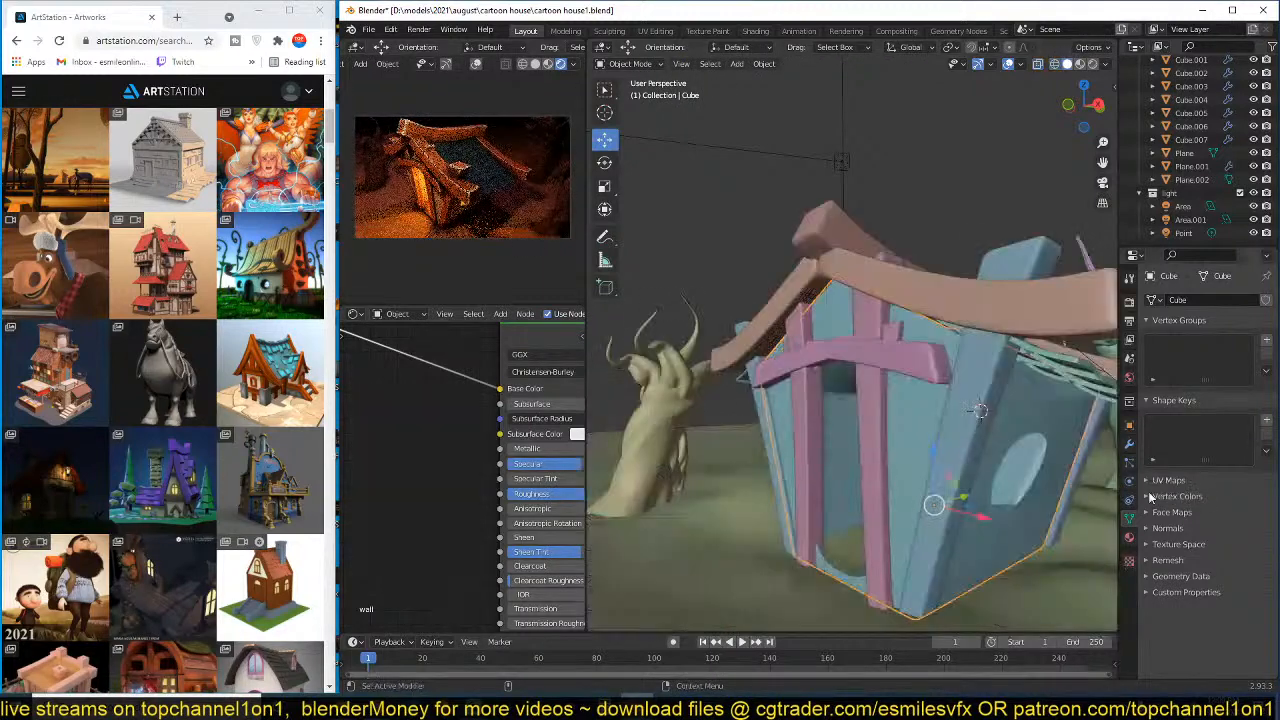
- Compare the window and doorway with the walls' Subdivision modifier hidden and shown in the viewport
middle_click_drag(1018, 479, 1003, 464)
left_click(1130, 444)
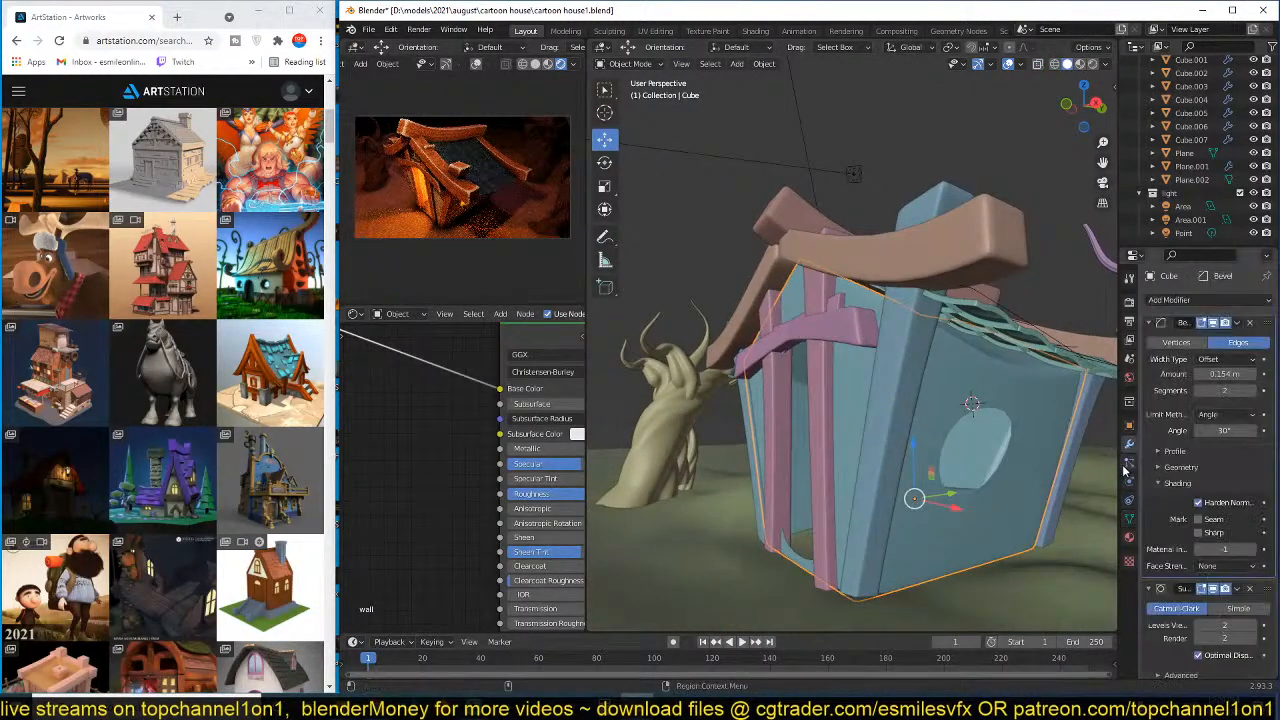
left_click(1162, 325)
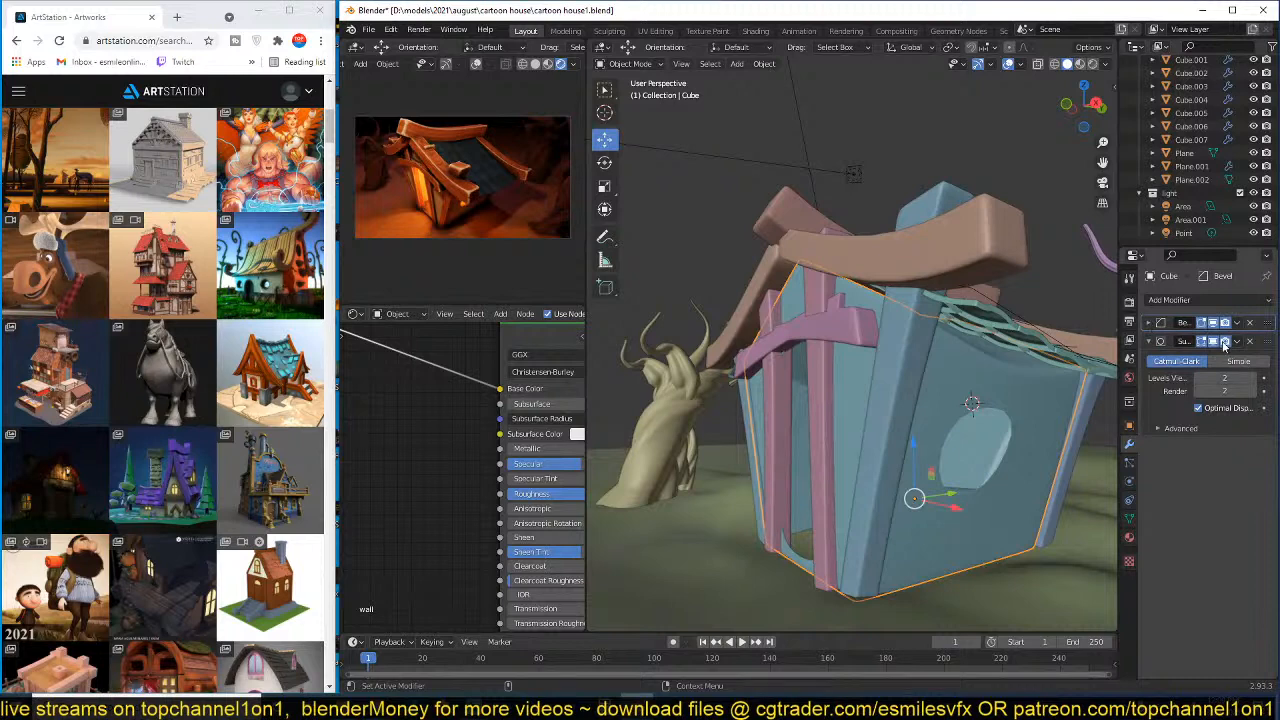
left_click(1213, 342)
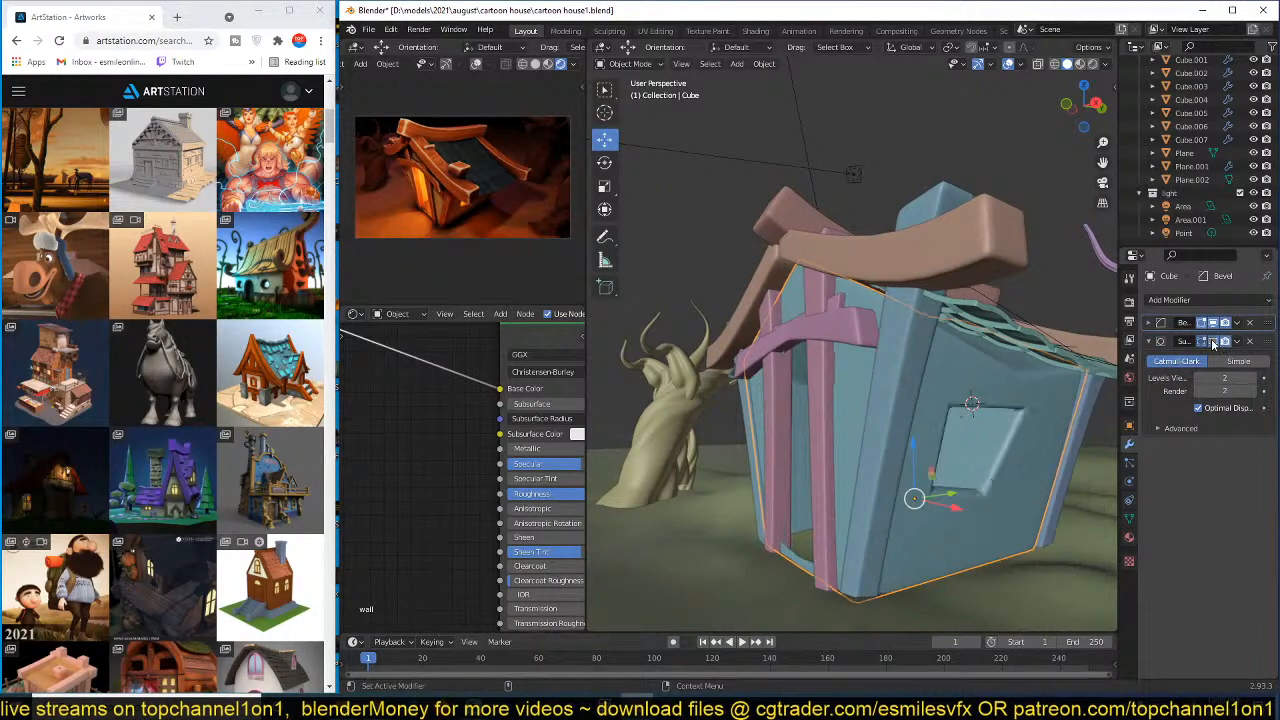
mouse_move(1030, 400)
middle_mouse_down()
mouse_move(1011, 392)
mouse_move(1052, 402)
middle_mouse_up()
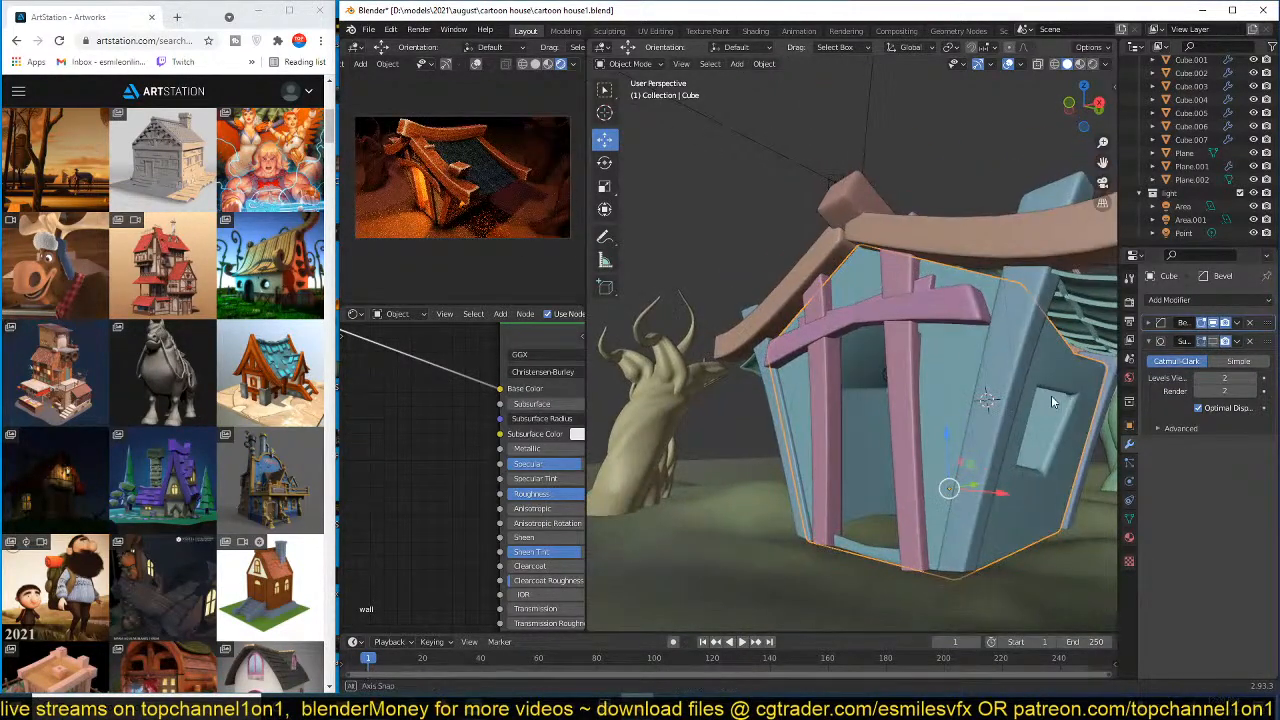
left_click(1213, 343)
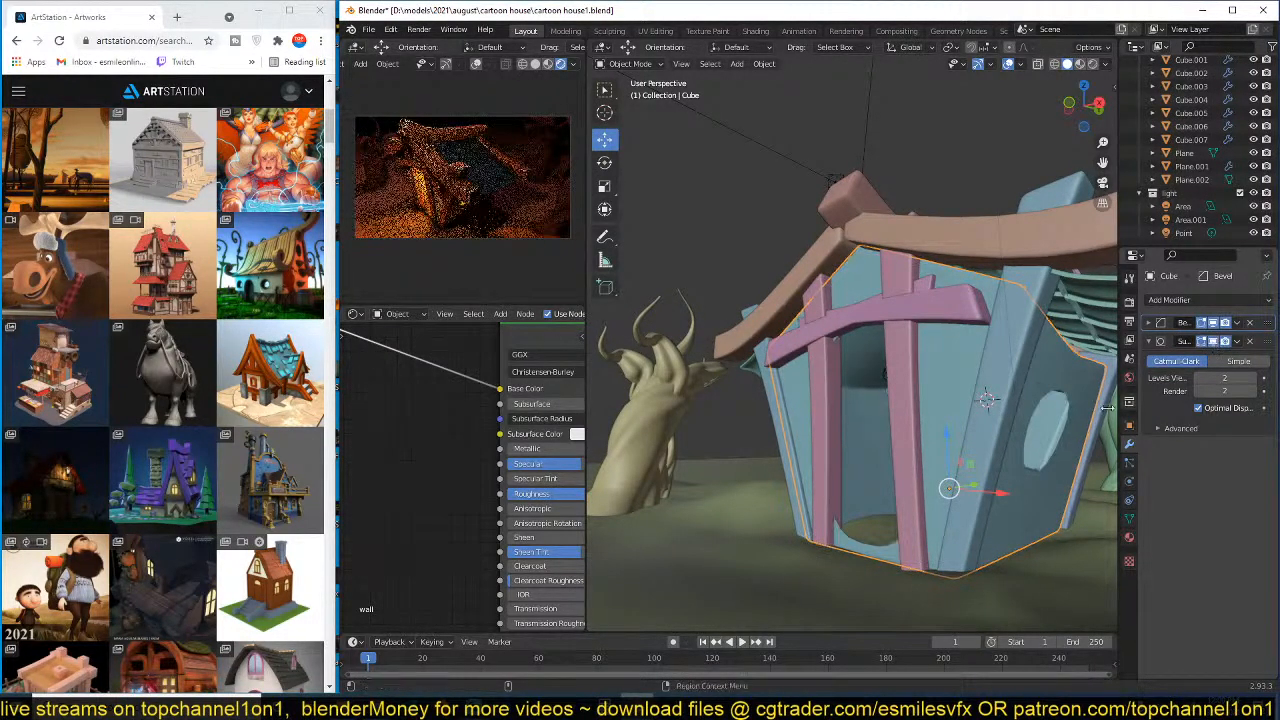
- Inspect the window opening in wireframe and set the walls' Bevel modifier to 3 segments
middle_click_drag(1085, 412, 998, 420)
scroll(998, 420, "up", 4)
key("Tab")
scroll(987, 397, "down", 3)
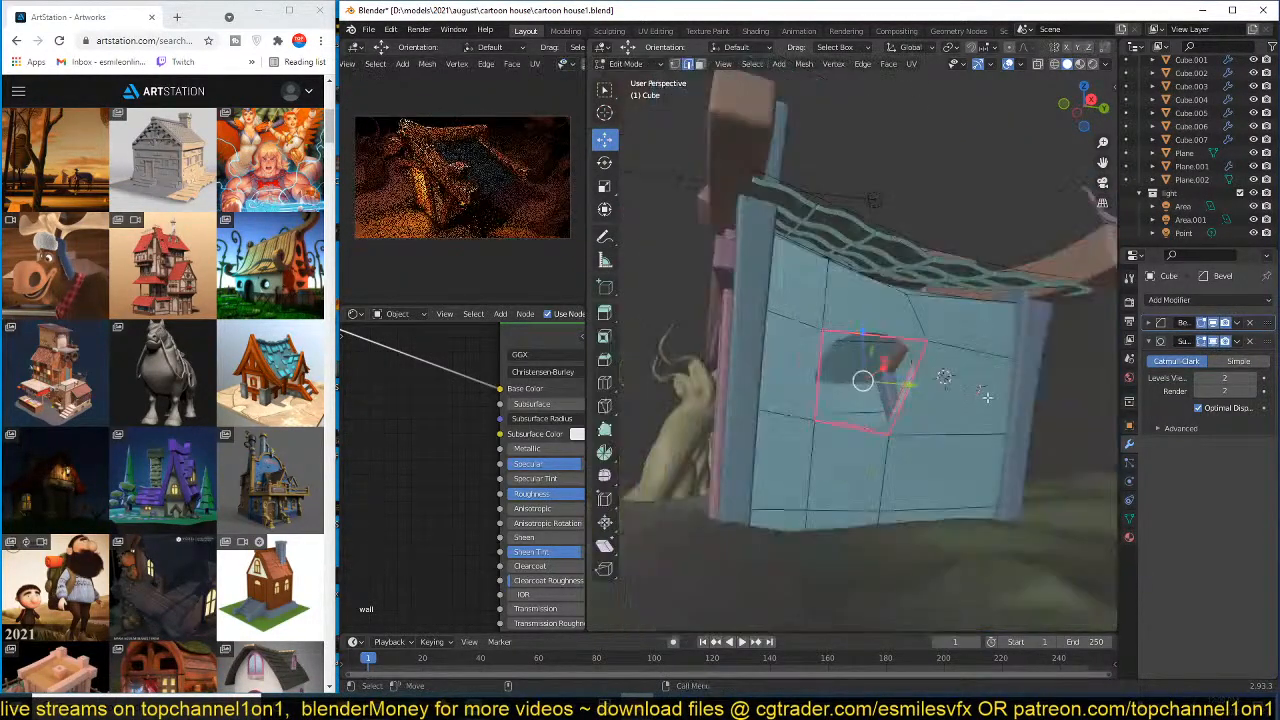
key("Tab")
scroll(975, 405, "up", 2)
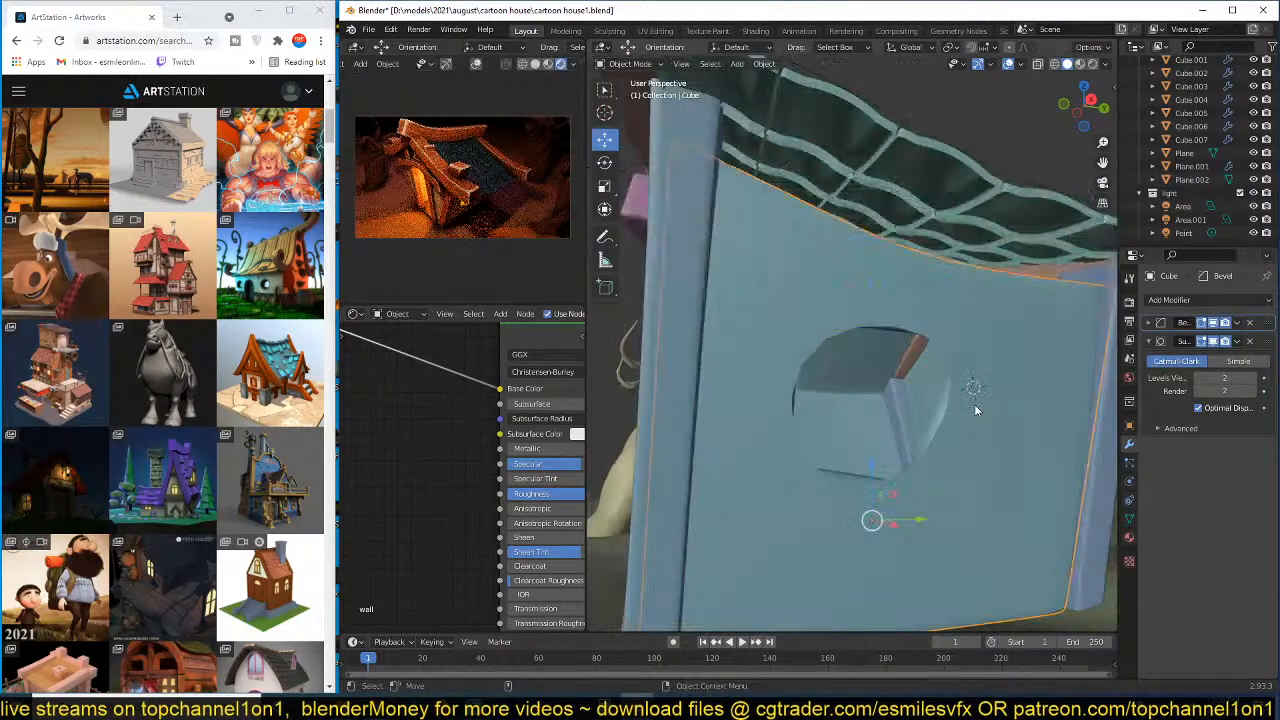
key("z")
left_click(849, 405)
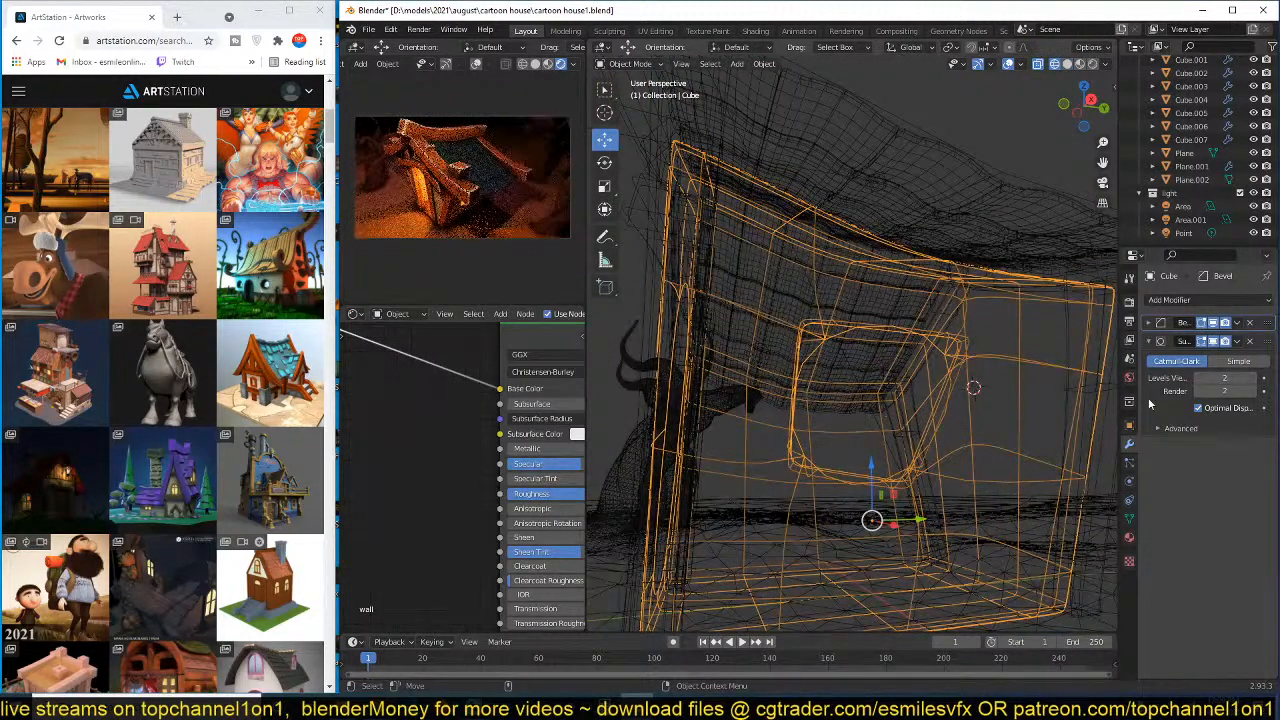
left_click(1148, 322)
left_click(1251, 391)
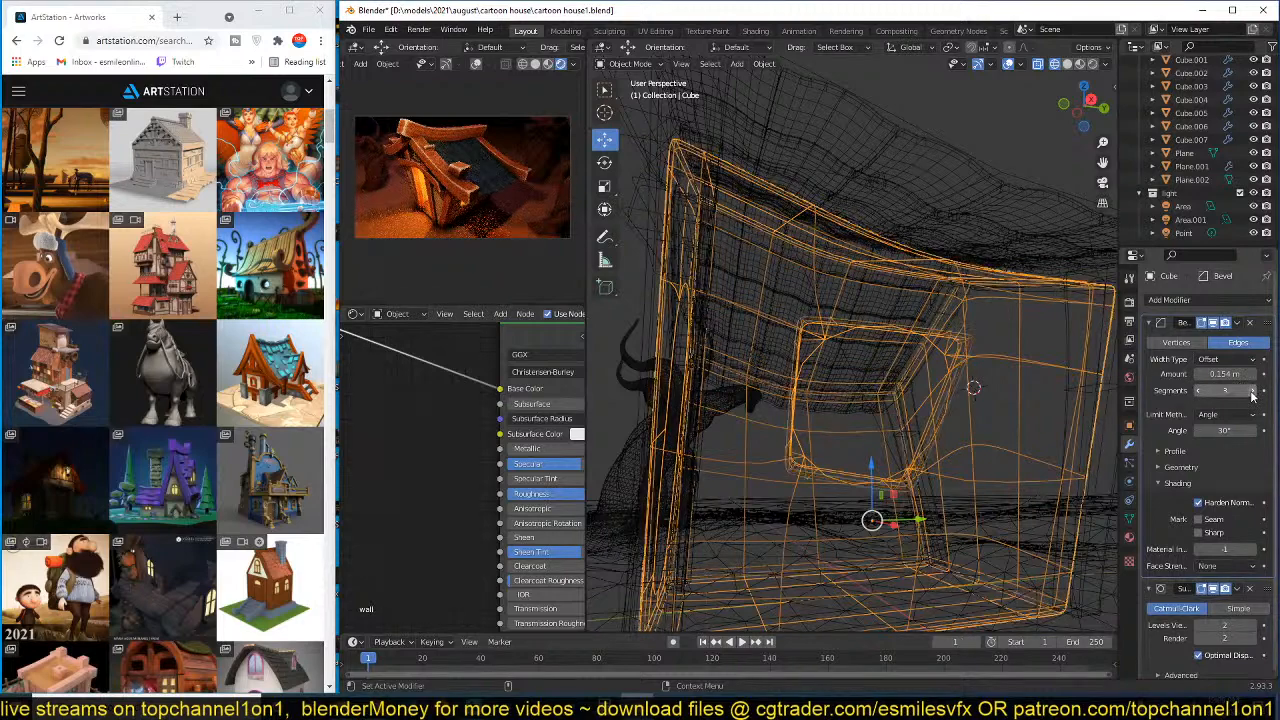
- Add supporting edge loops through the side wall close to the window's borders to sharpen its corners
key("z")
left_click(1012, 408)
key("Tab")
scroll(1013, 413, "up", 3)
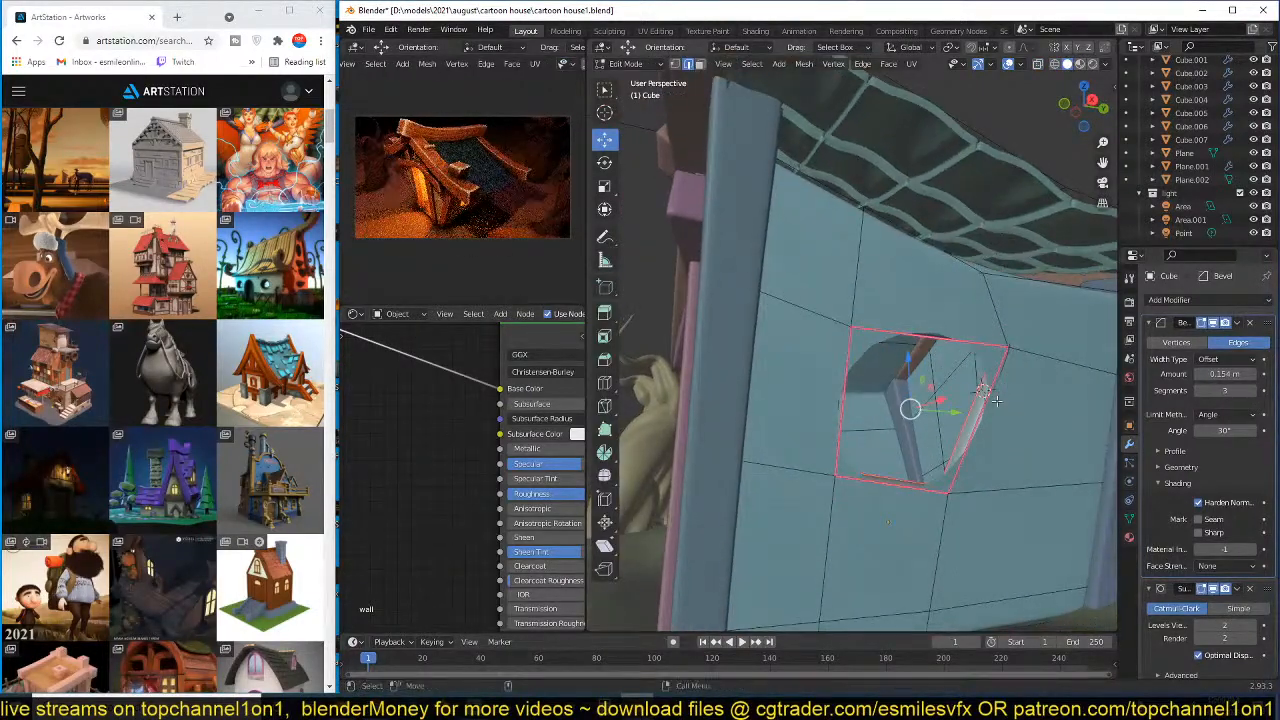
key("g")
key("g")
left_click(1014, 369)
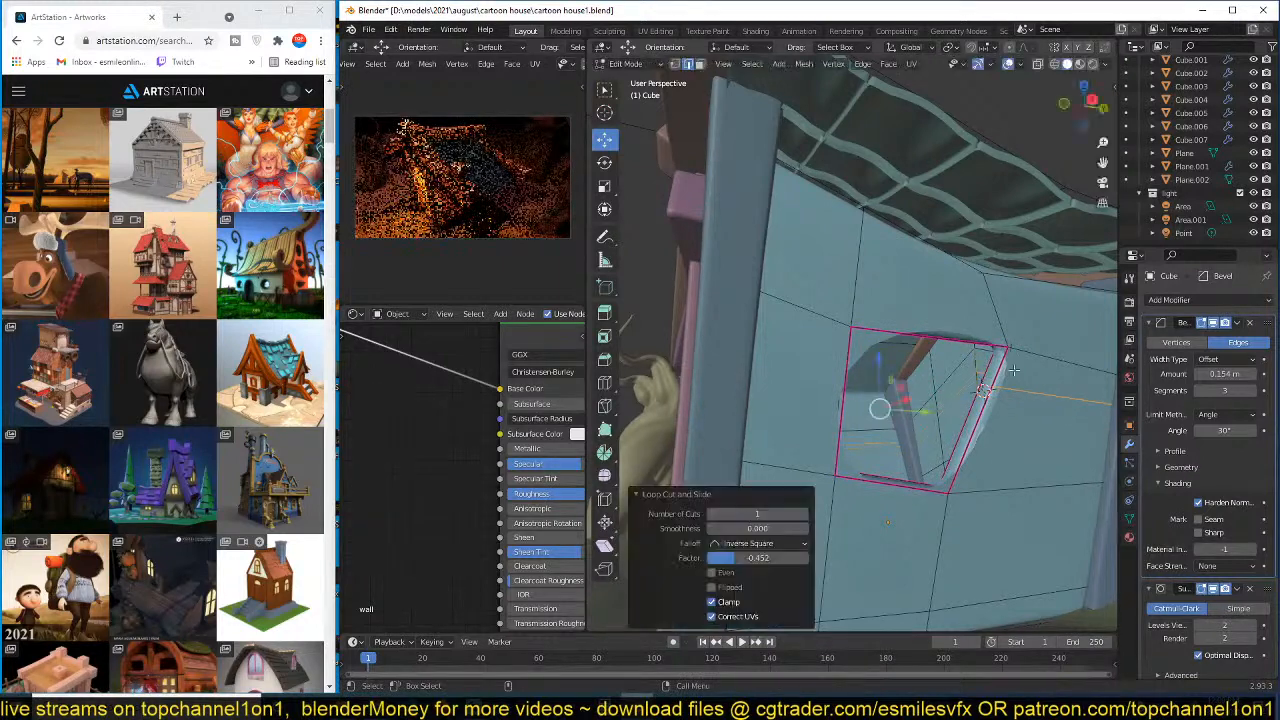
key("ctrl+r")
left_click(844, 351)
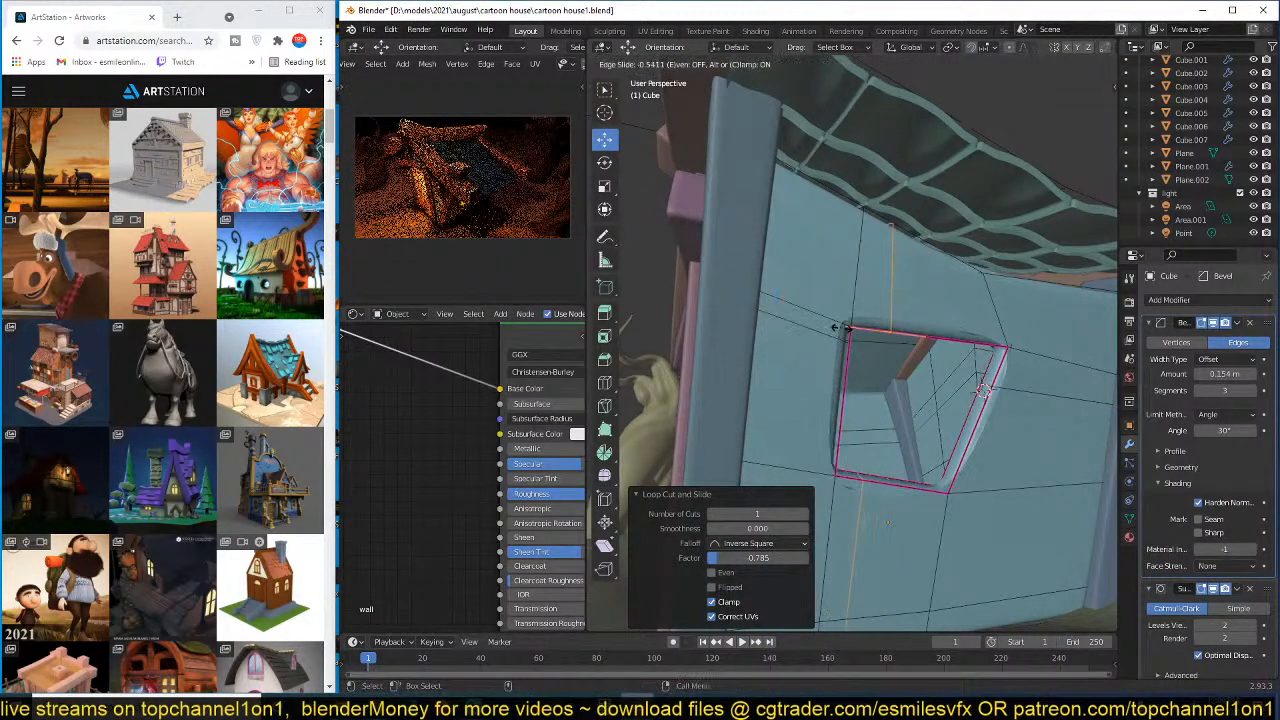
left_click(923, 498)
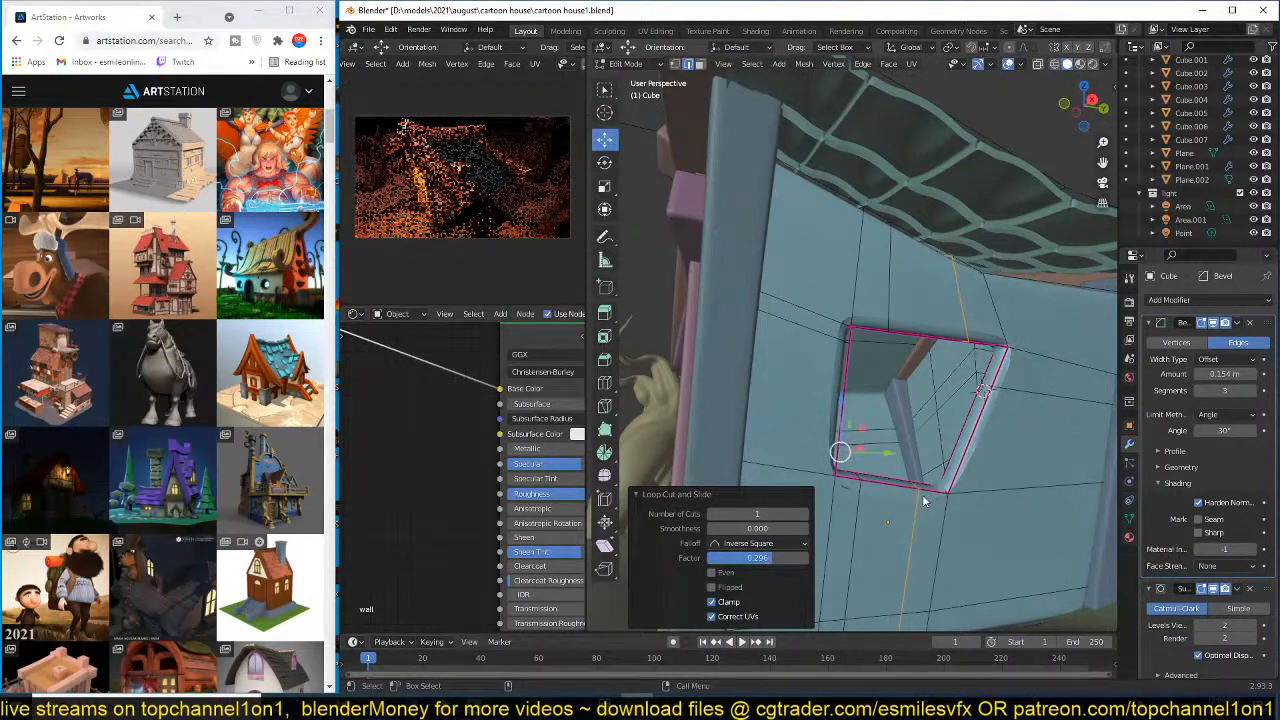
- Leave mesh editing, clear the selection and save the file
key("Tab")
scroll(930, 501, "down", 5)
middle_click_drag(930, 501, 939, 502)
left_click(939, 502)
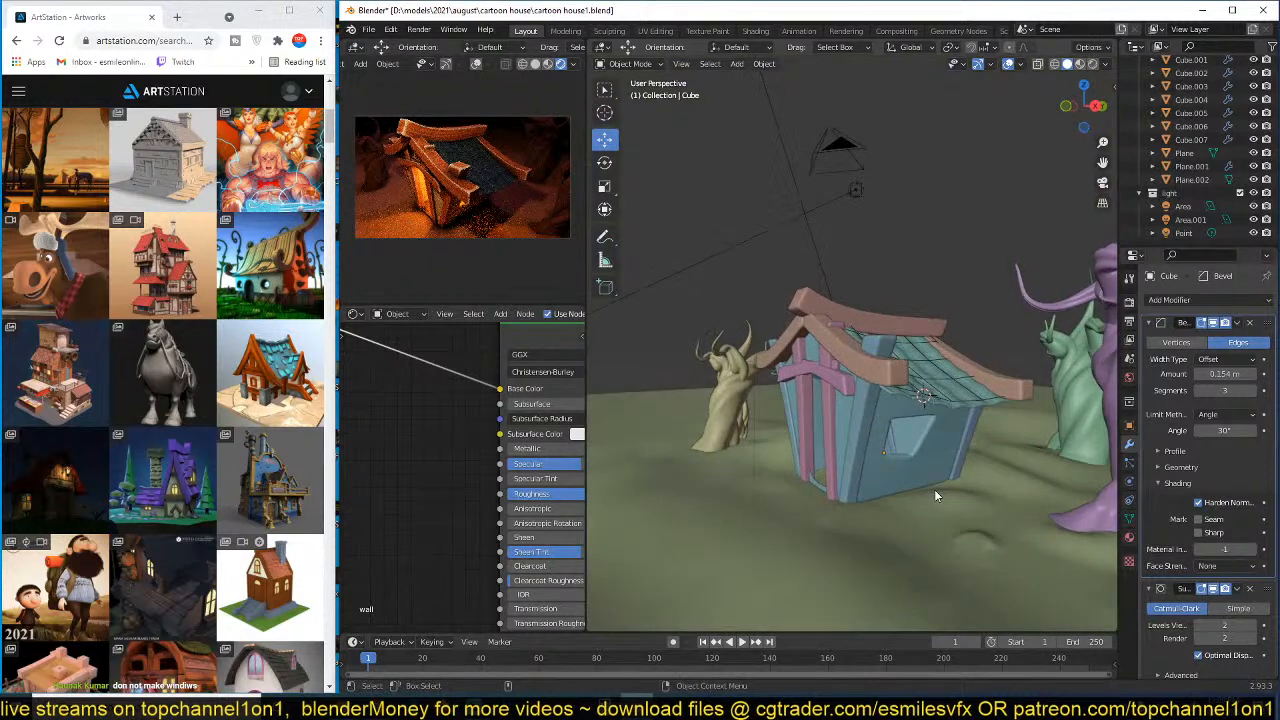
key("ctrl+s")
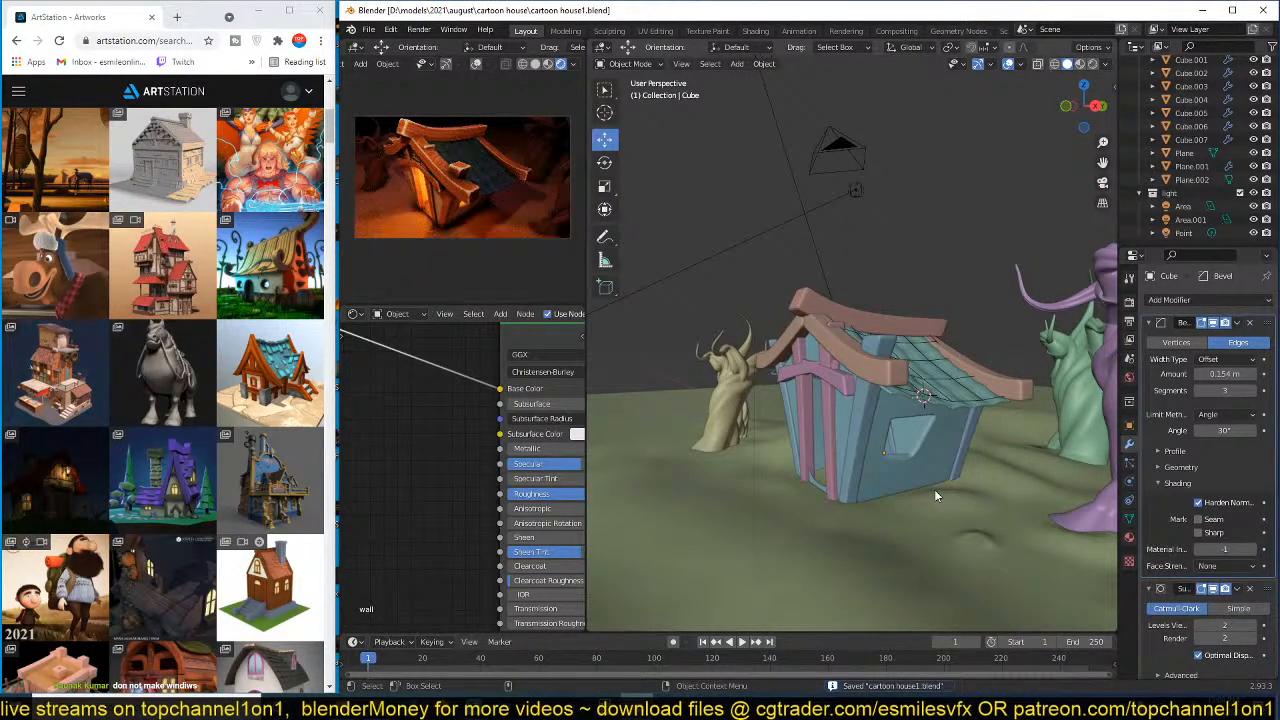
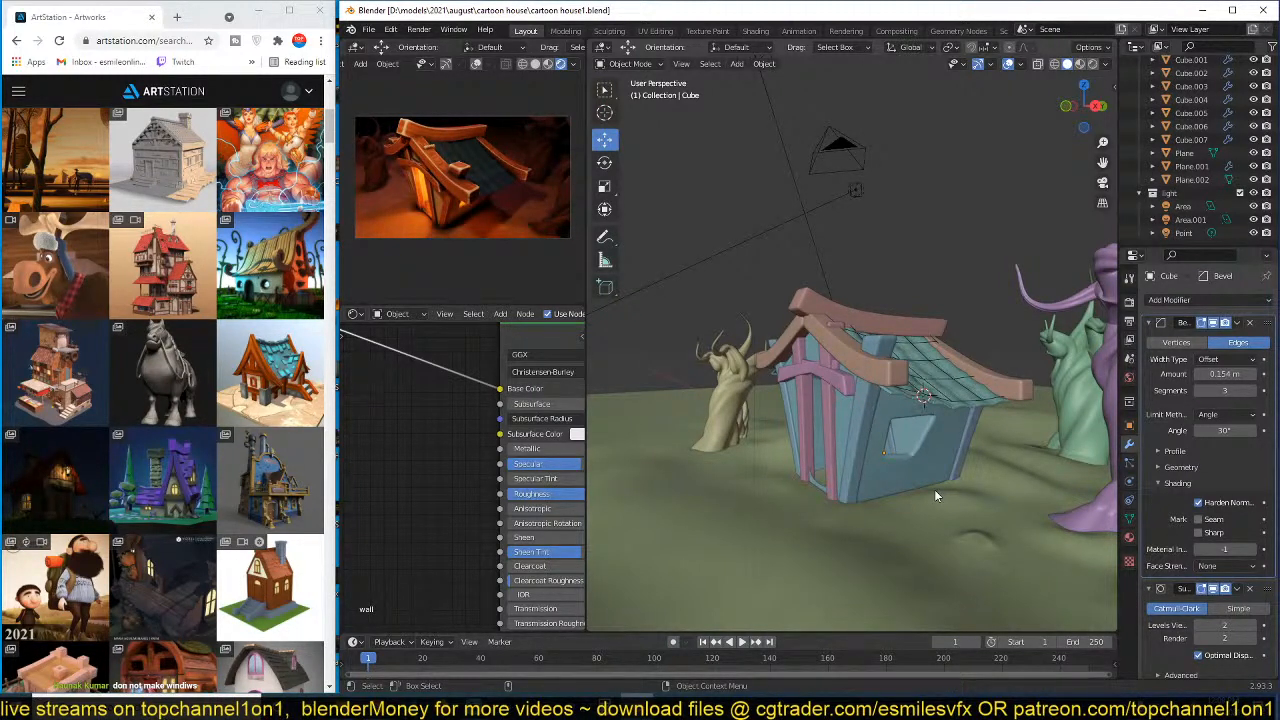
- Look over the front and side of the house, deselect the walls and save the file
middle_click_drag(923, 478, 942, 443)
left_click(942, 444)
key("ctrl+s")
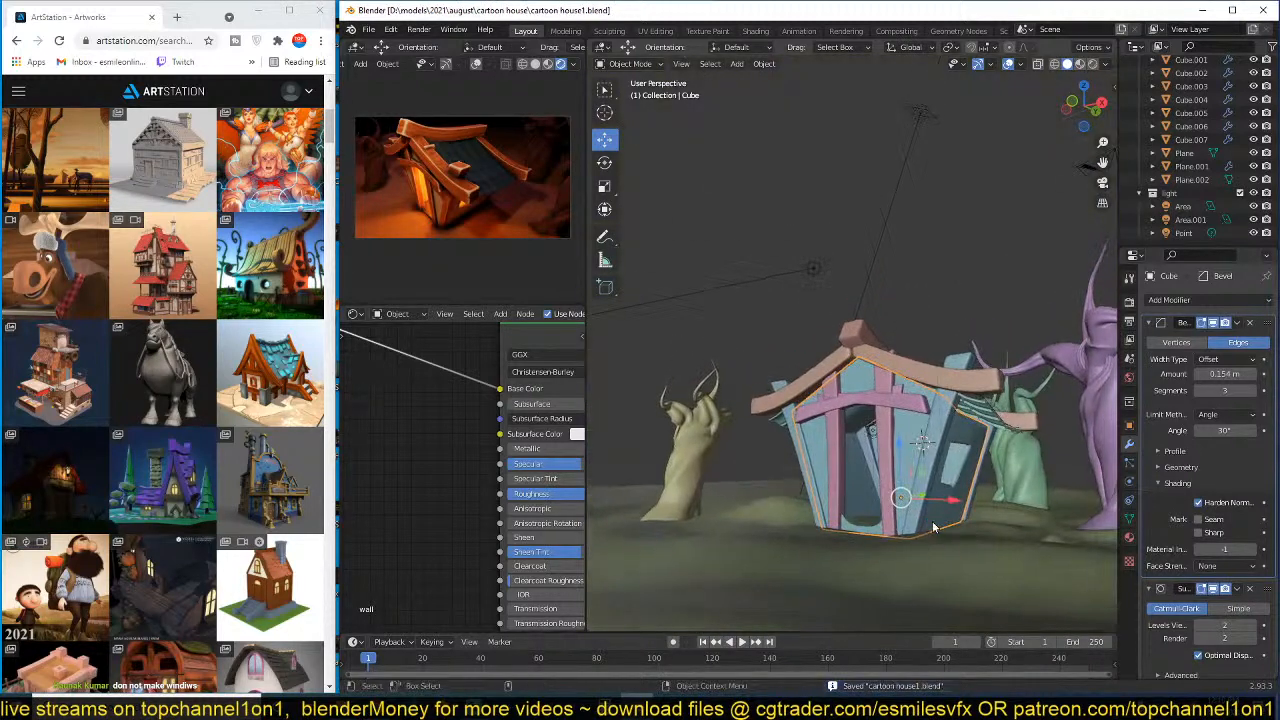
middle_click_drag(932, 522, 982, 463)
key("alt+a")
key("ctrl+s")
- Add an 8-vertex cylinder at the 3D cursor near the end of the front roof beam
middle_click_drag(924, 499, 936, 423)
scroll(947, 504, "up", 2)
scroll(964, 484, "up", 2)
key("shift+a")
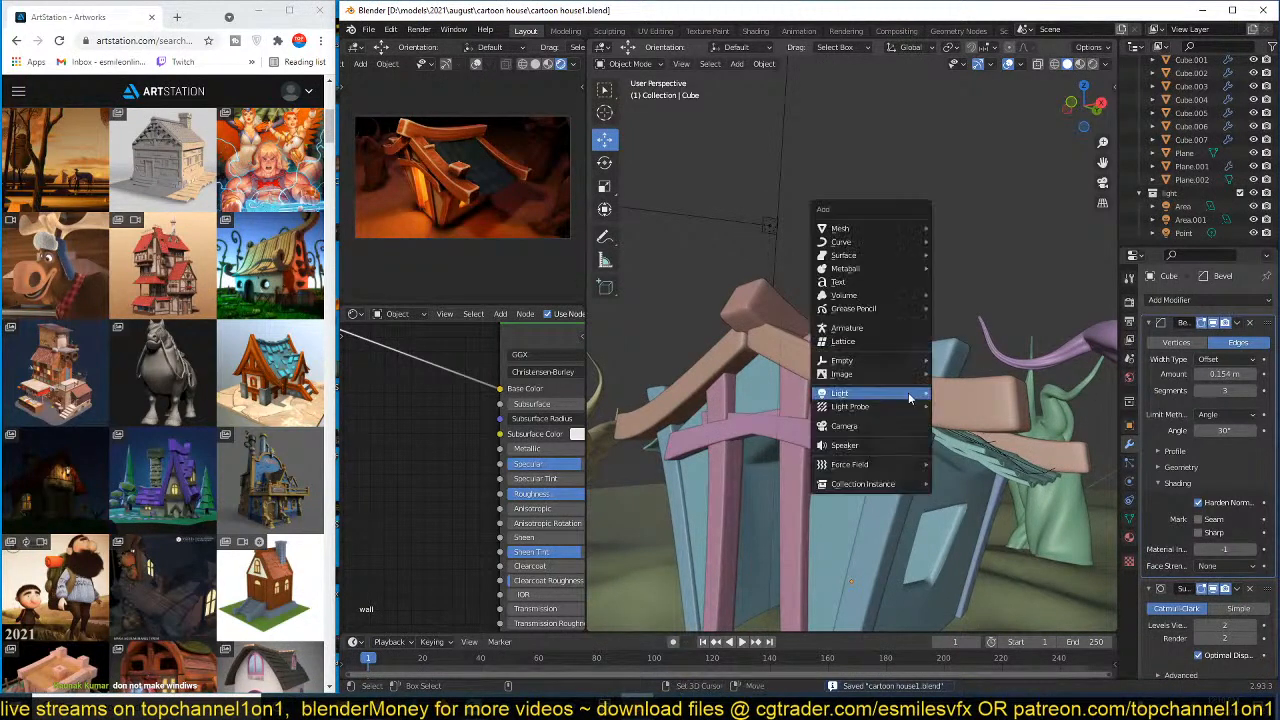
mouse_move(916, 233)
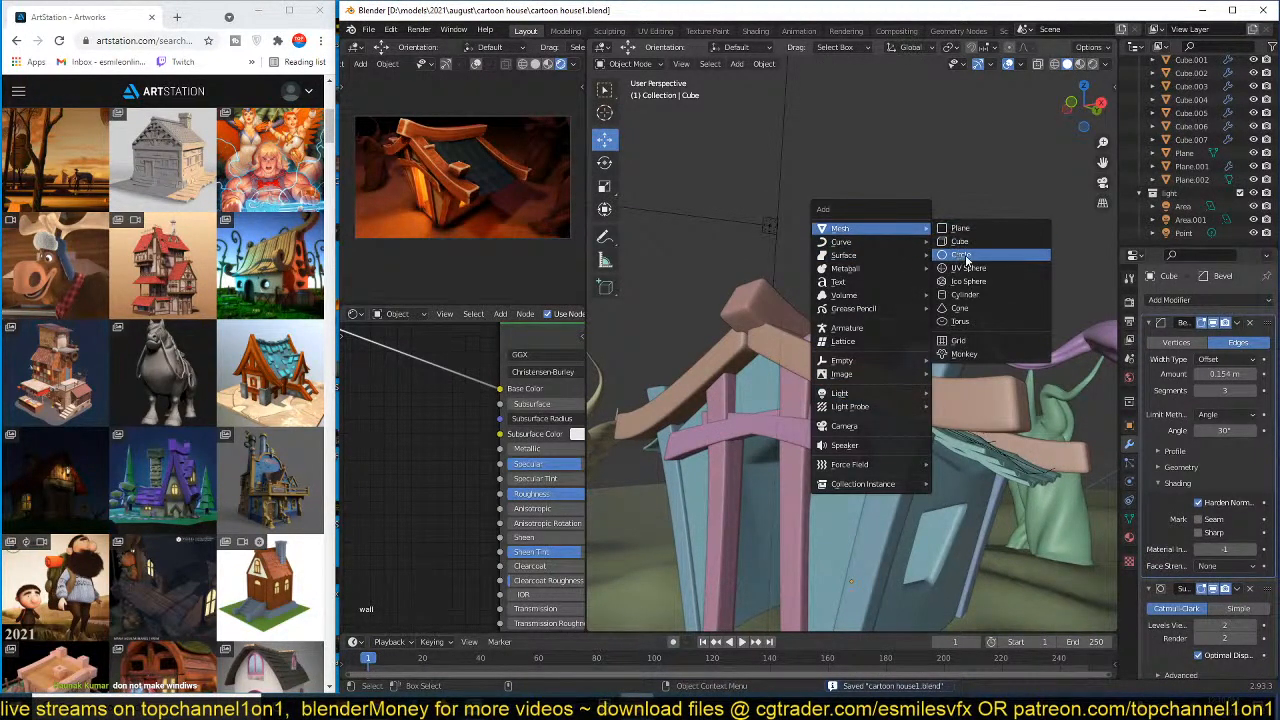
left_click(965, 294)
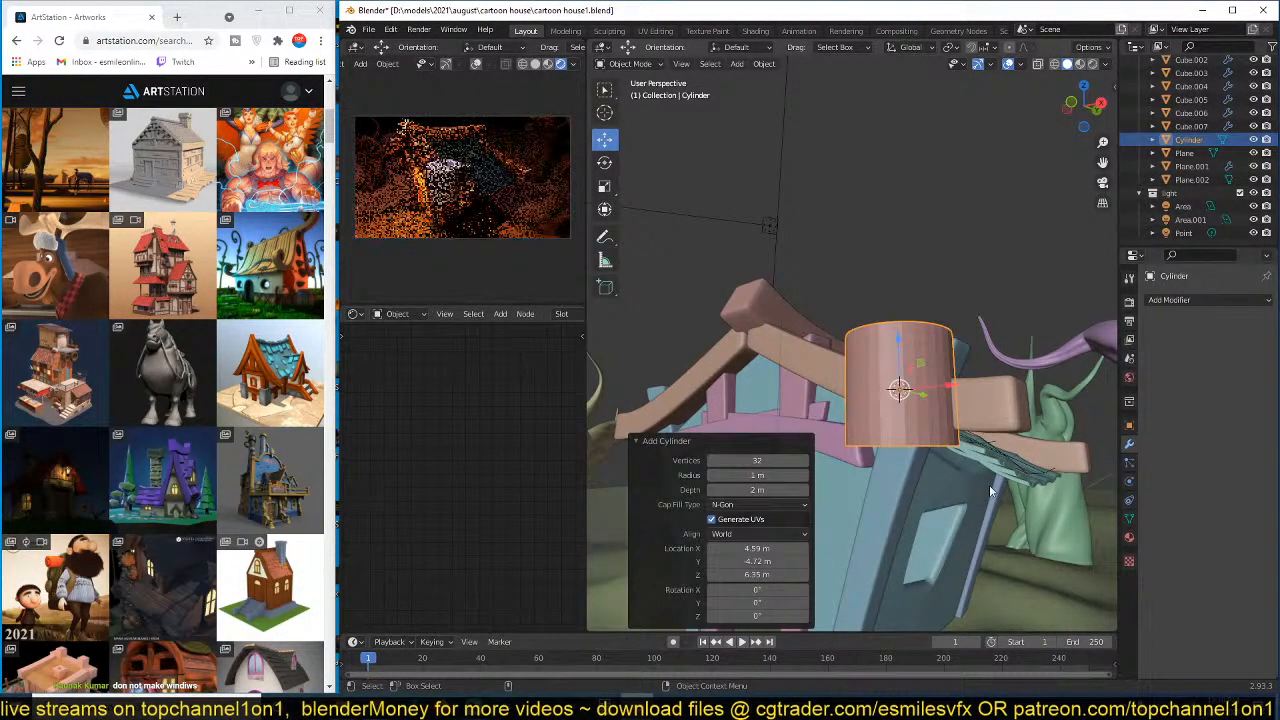
left_click(757, 460)
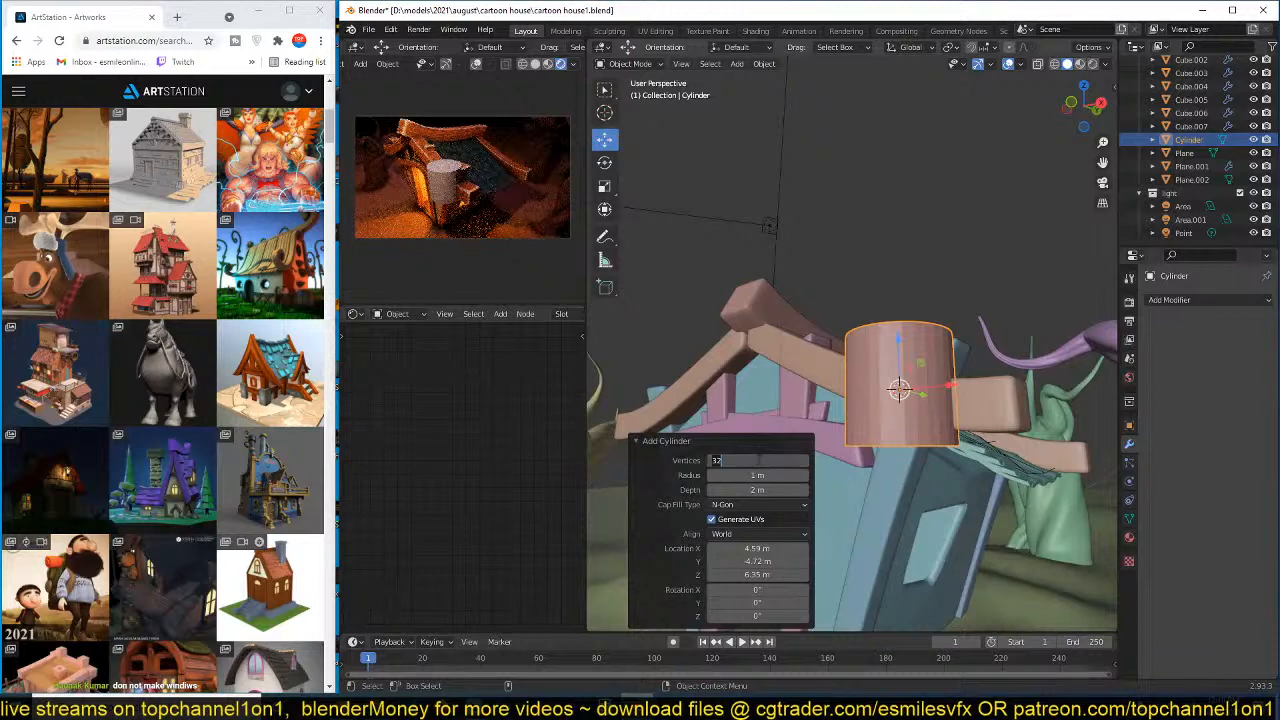
key("Return")
left_click(772, 456)
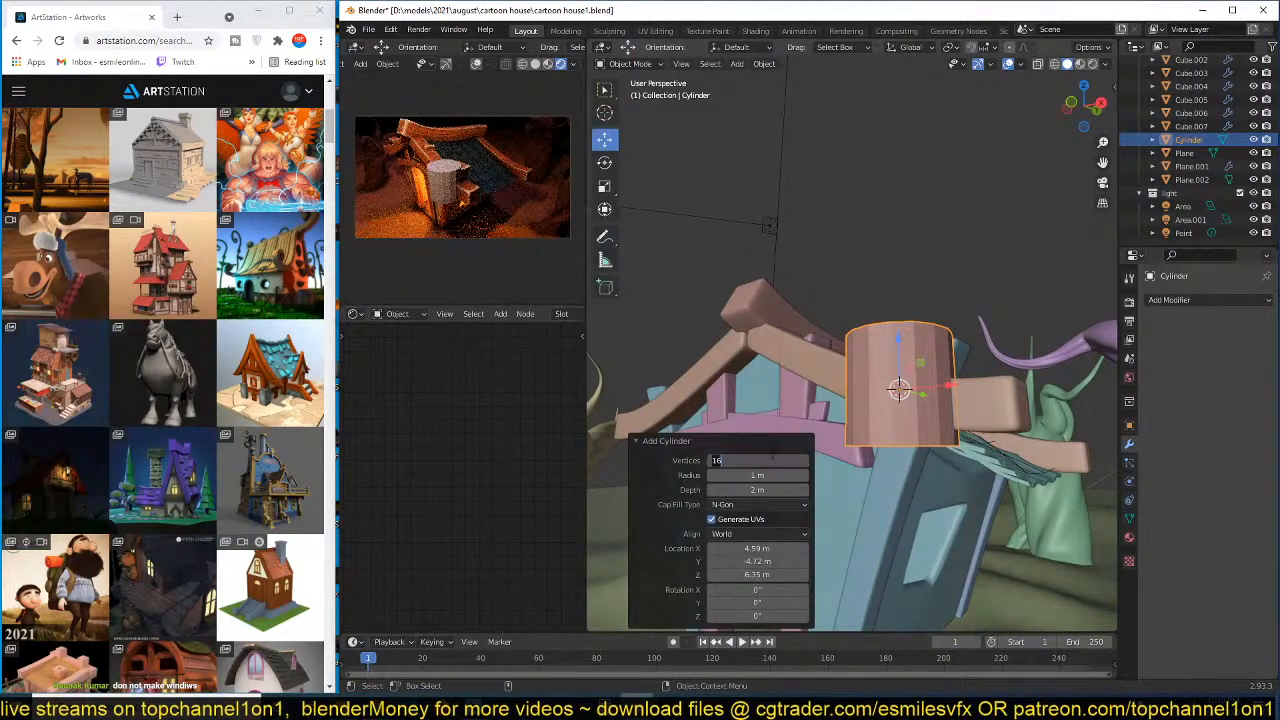
key("Return")
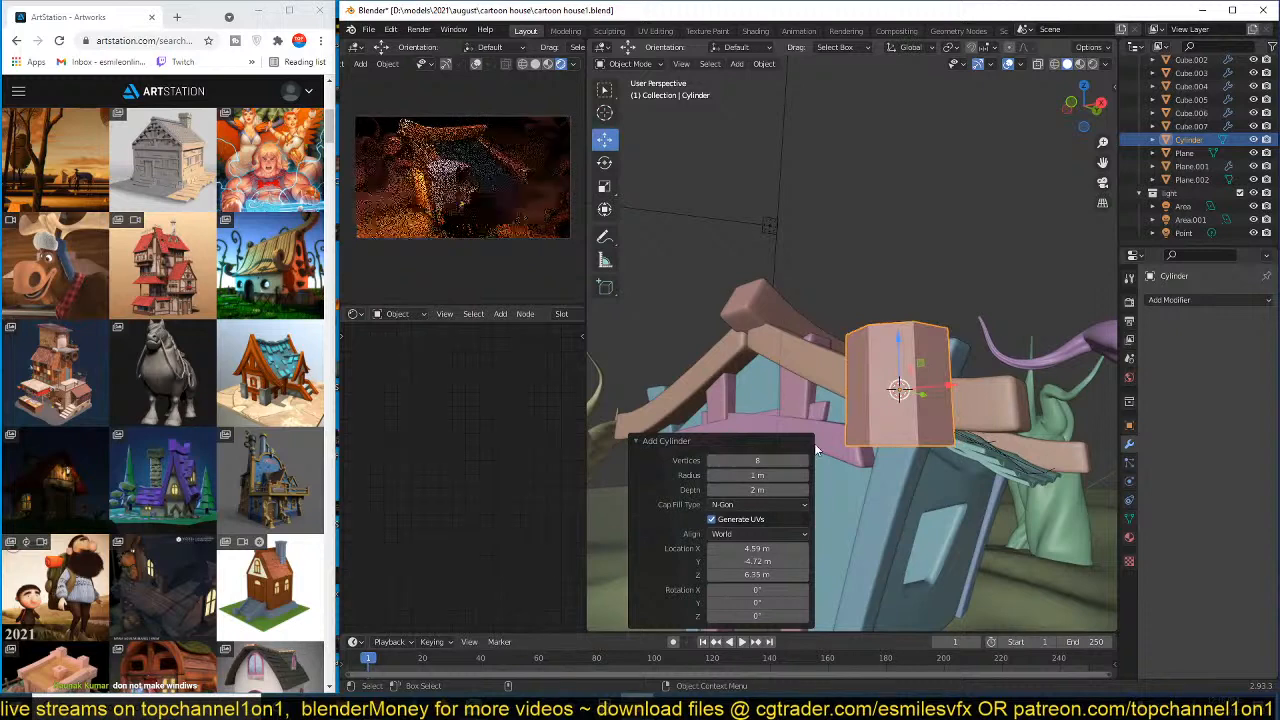
- Link the front roof beam's material to the new cylinder
middle_click_drag(1037, 384, 1054, 376)
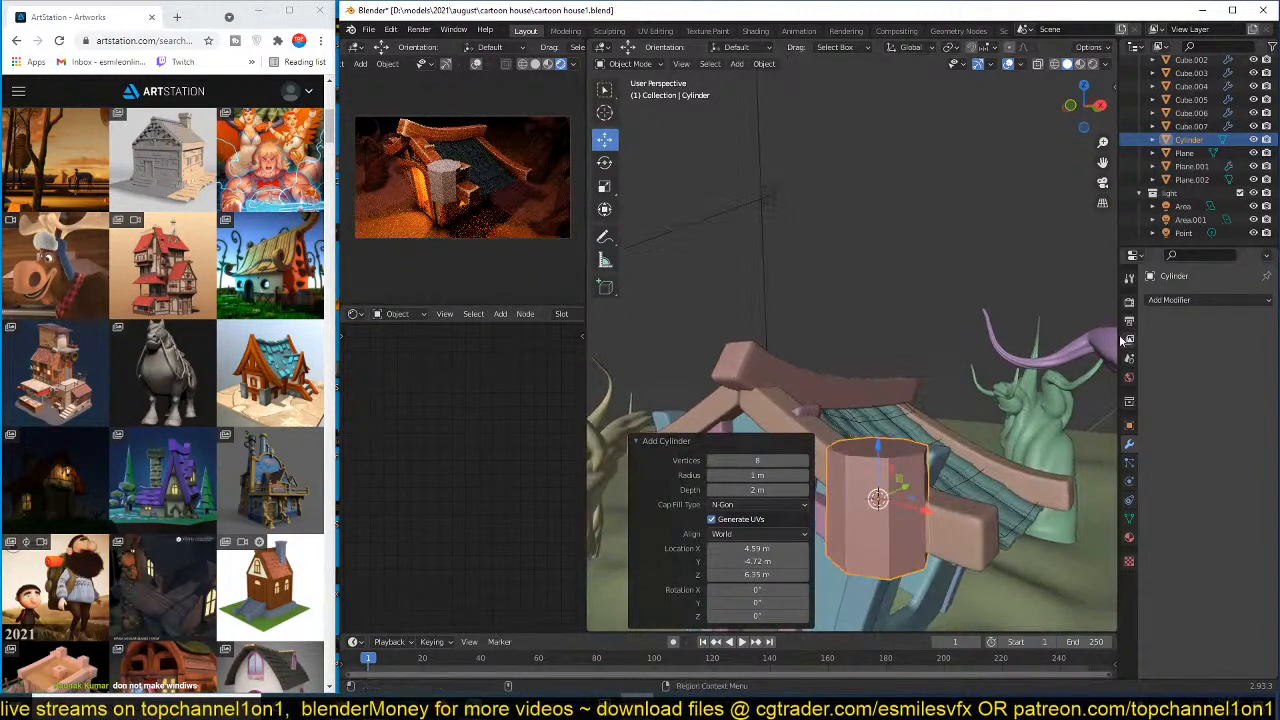
left_click(791, 415, "shift")
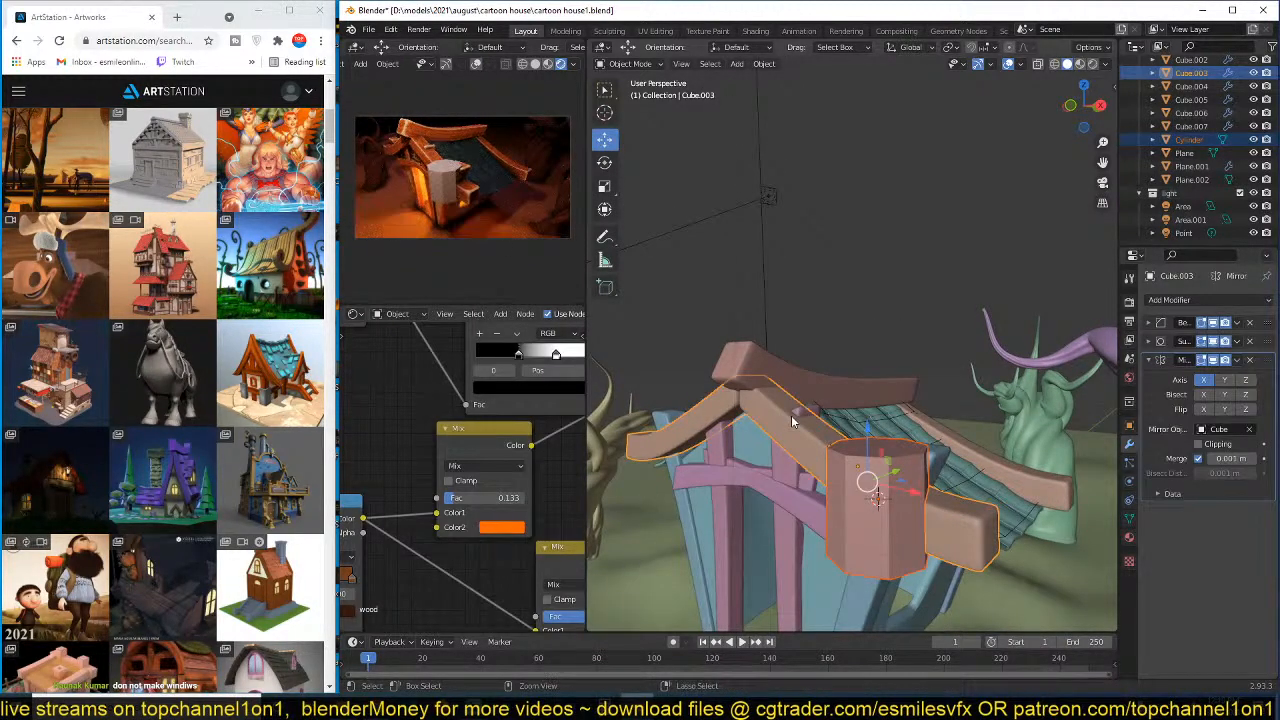
key("ctrl+l")
left_click(791, 415)
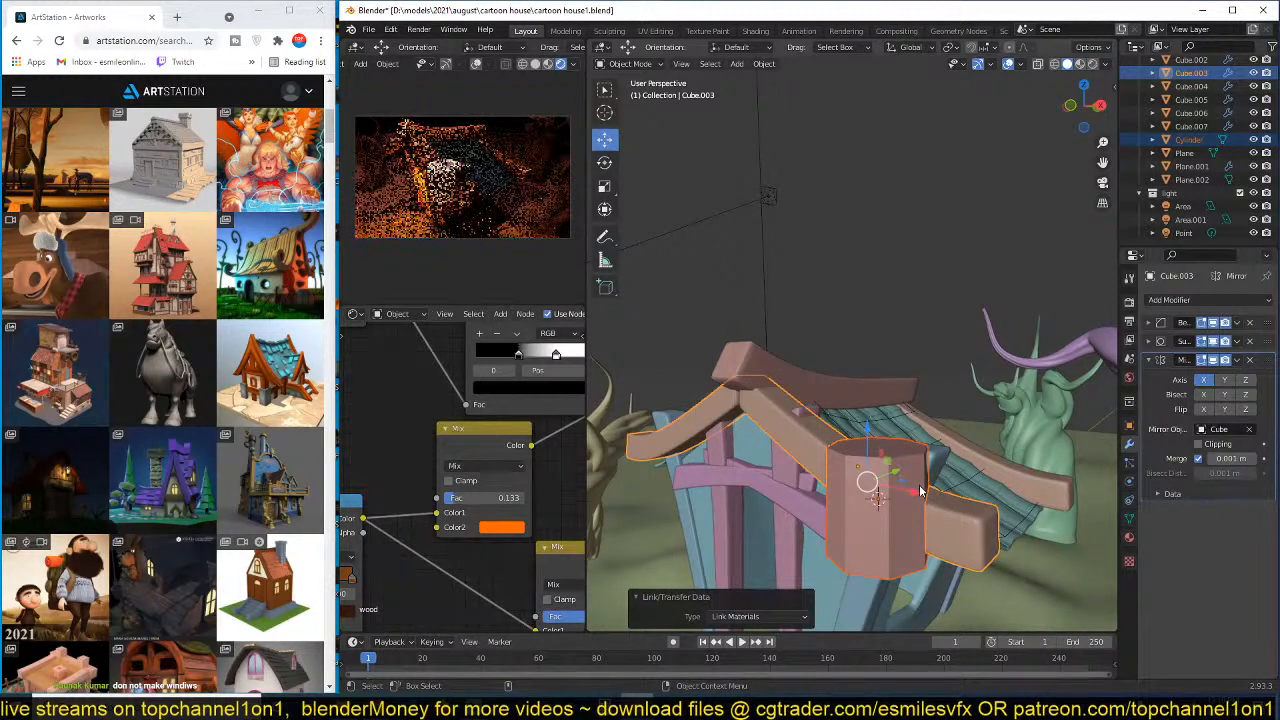
key("ctrl+l")
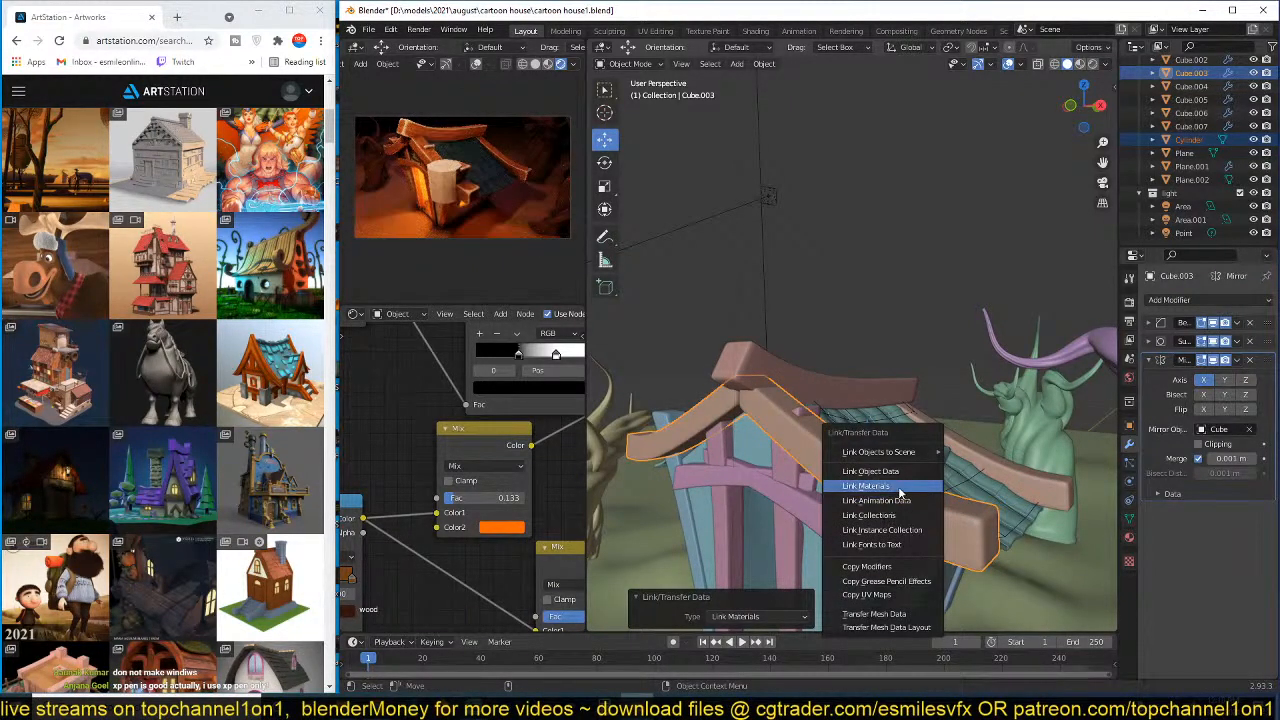
left_click(899, 489)
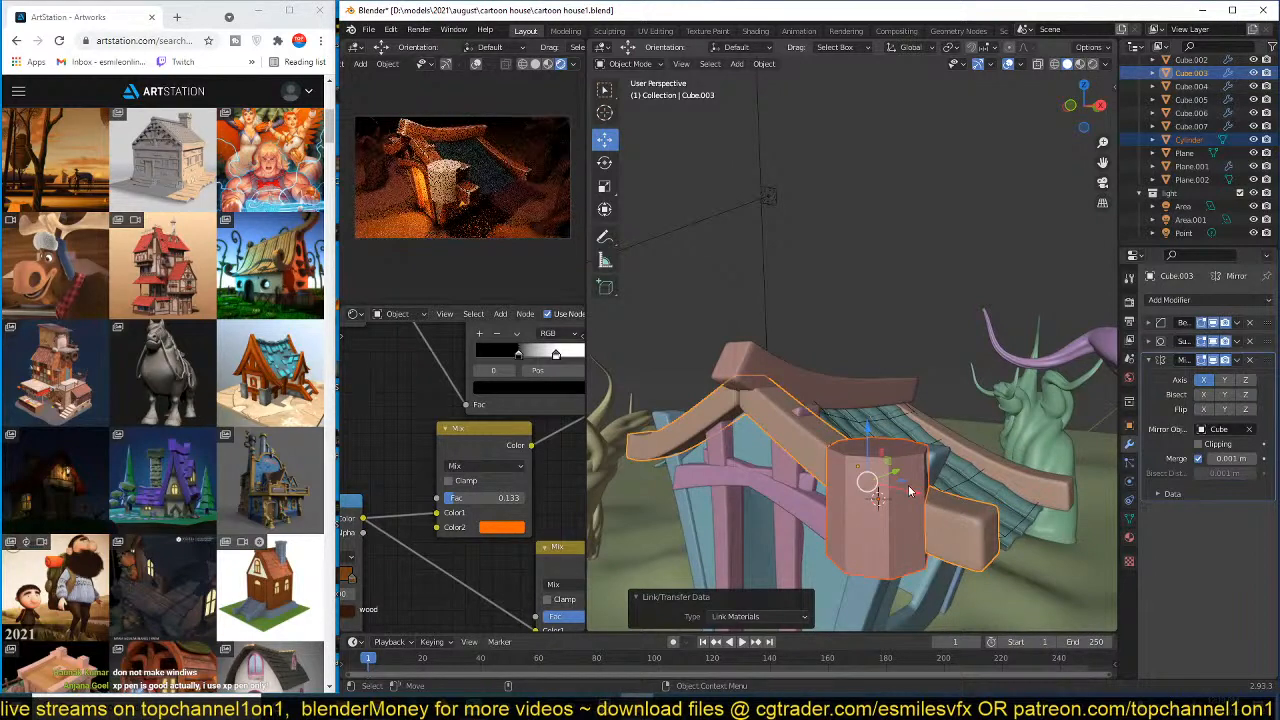
left_click(909, 487)
left_click(943, 510, "shift")
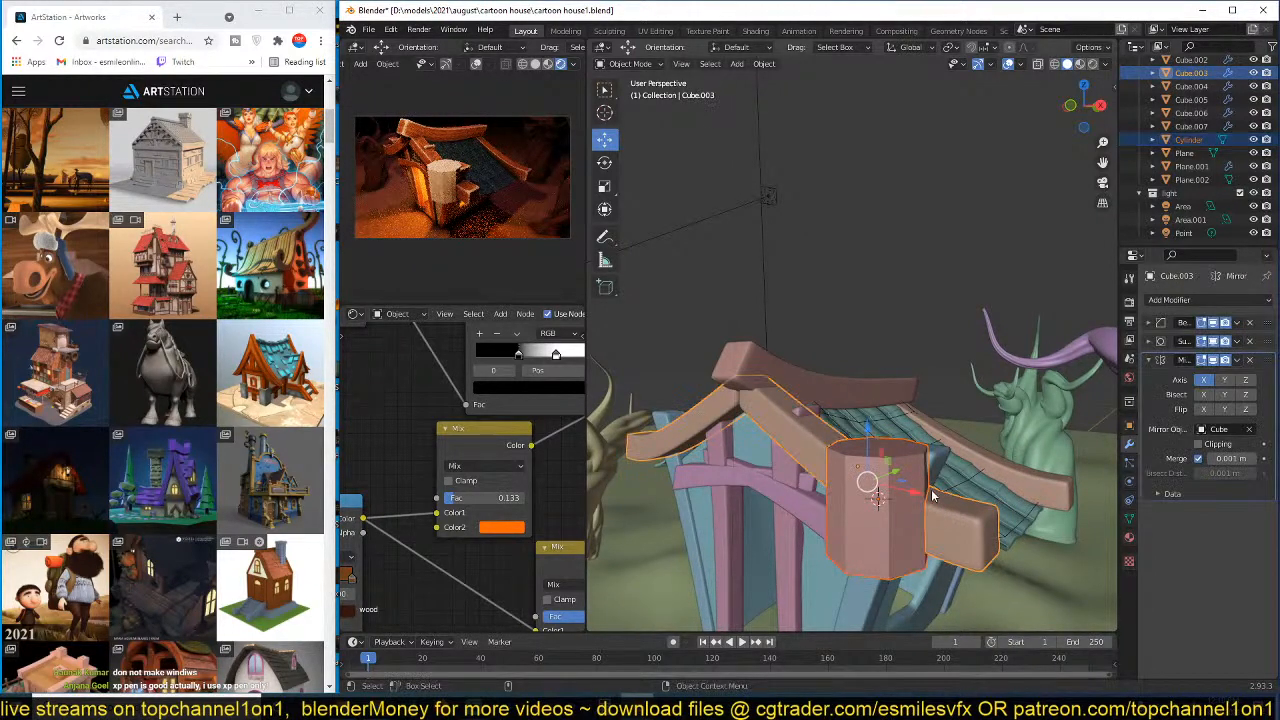
key("ctrl+l")
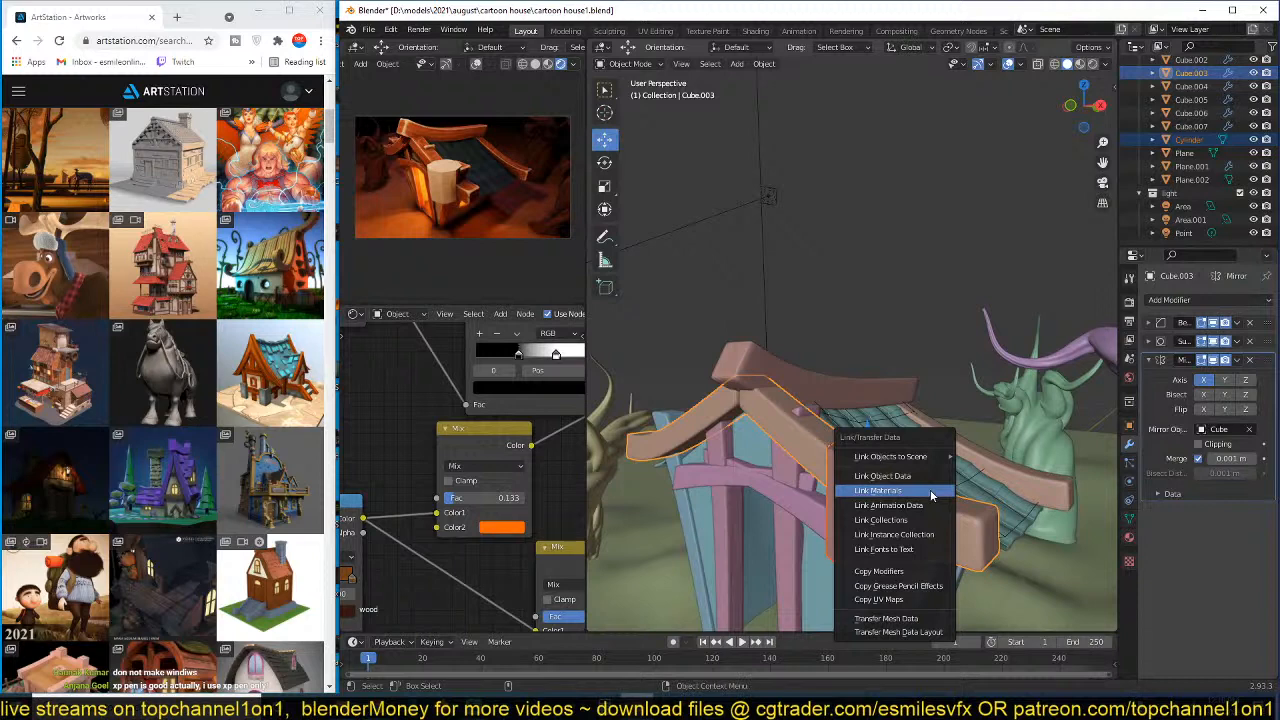
left_click(931, 492)
- Copy the front roof beam's modifiers to the cylinder, leave only the cylinder selected and save the file
key("ctrl+l")
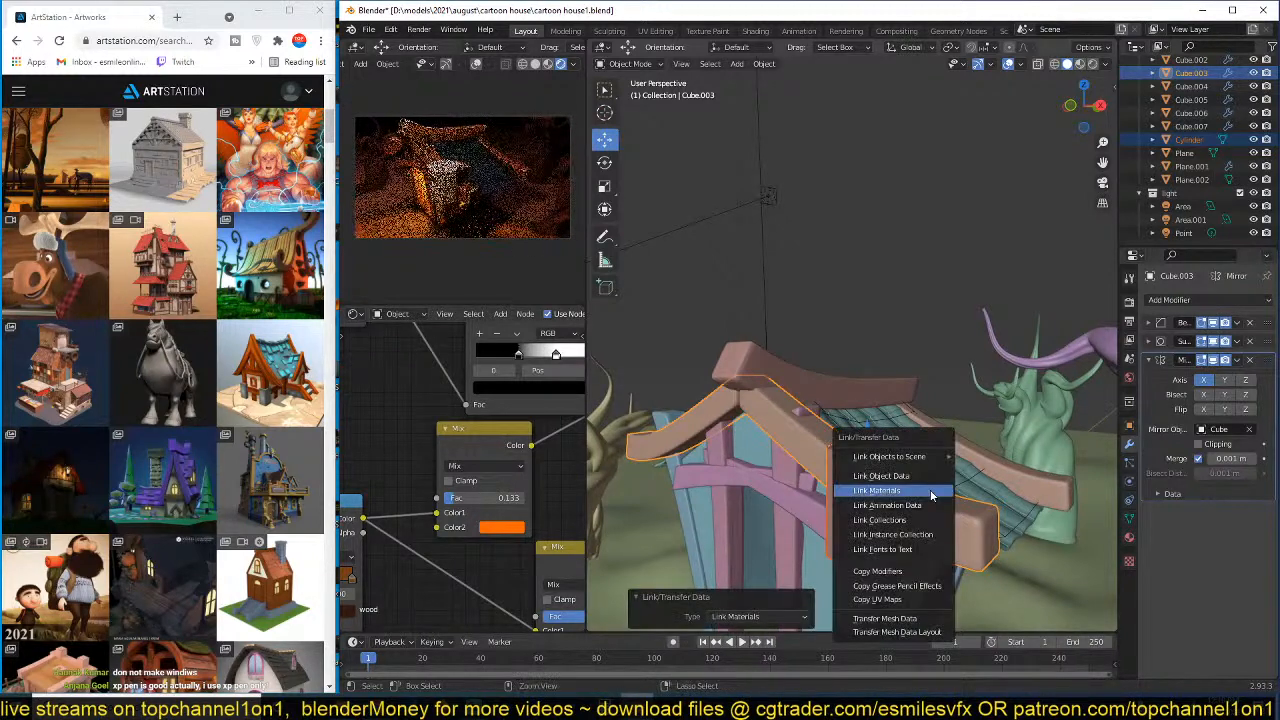
left_click(901, 572)
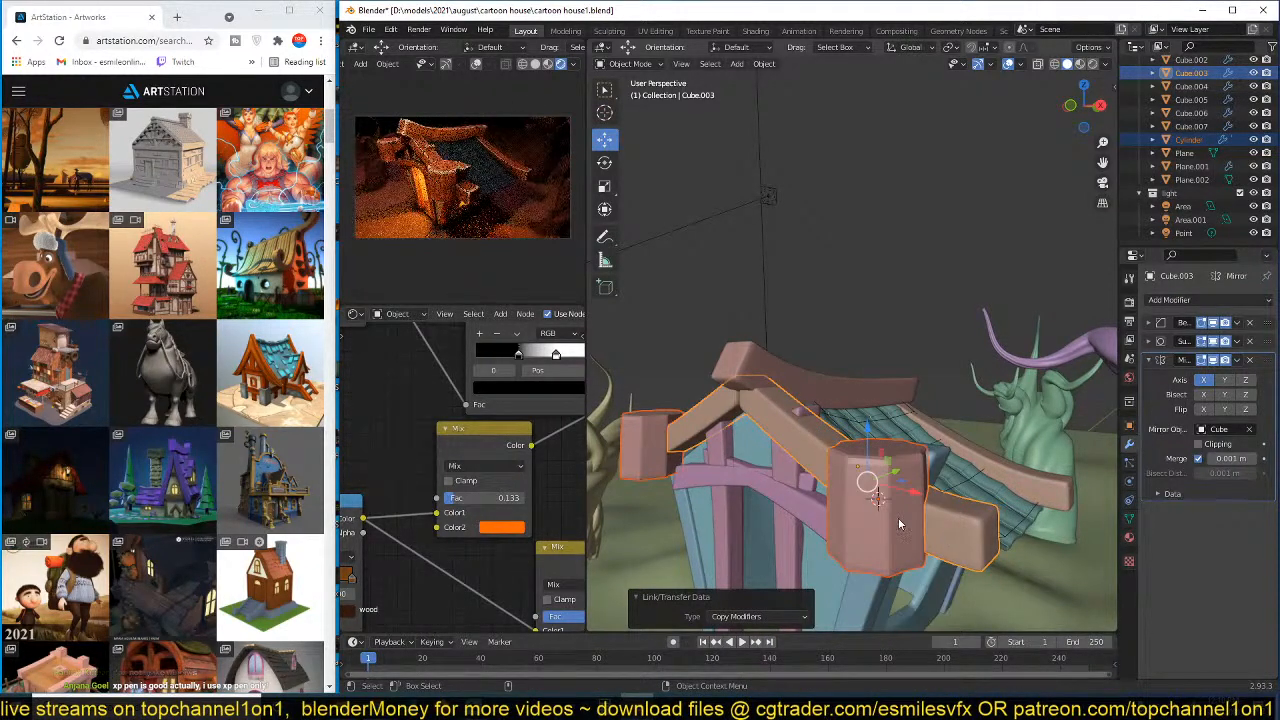
left_click(906, 520)
key("ctrl+s")
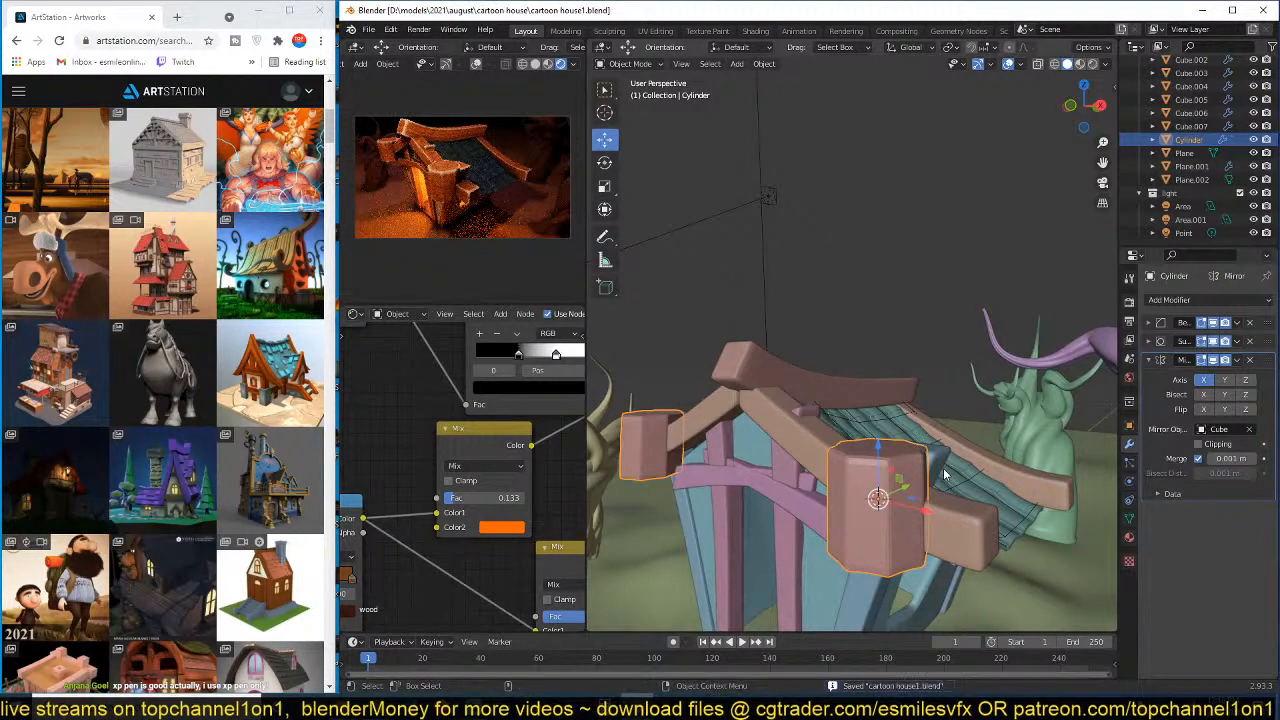
- Shade the cylinder smooth and narrow it to about 0.579 in X and Y, keeping its height
right_click(939, 476)
left_click(938, 449)
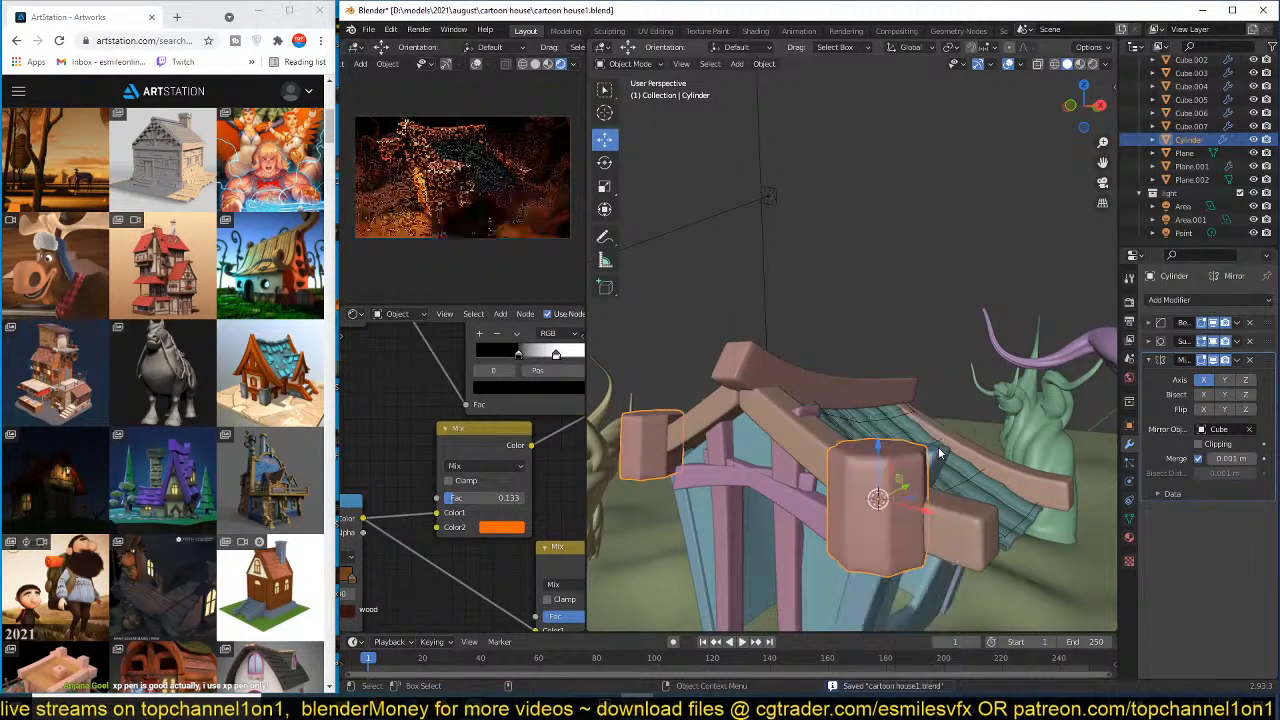
key("s")
key("shift+z")
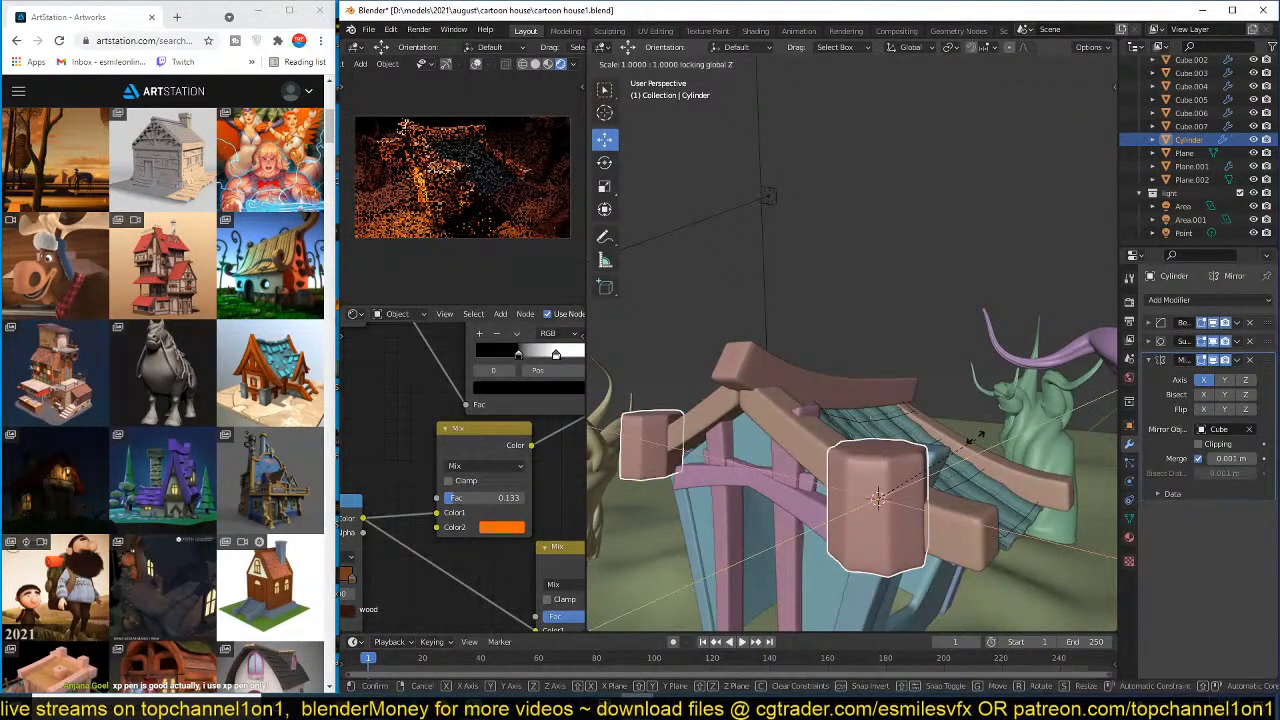
left_click(928, 452)
- Rotate the cylinder 90° about the X axis and scale it uniformly to 0.5
type("r")
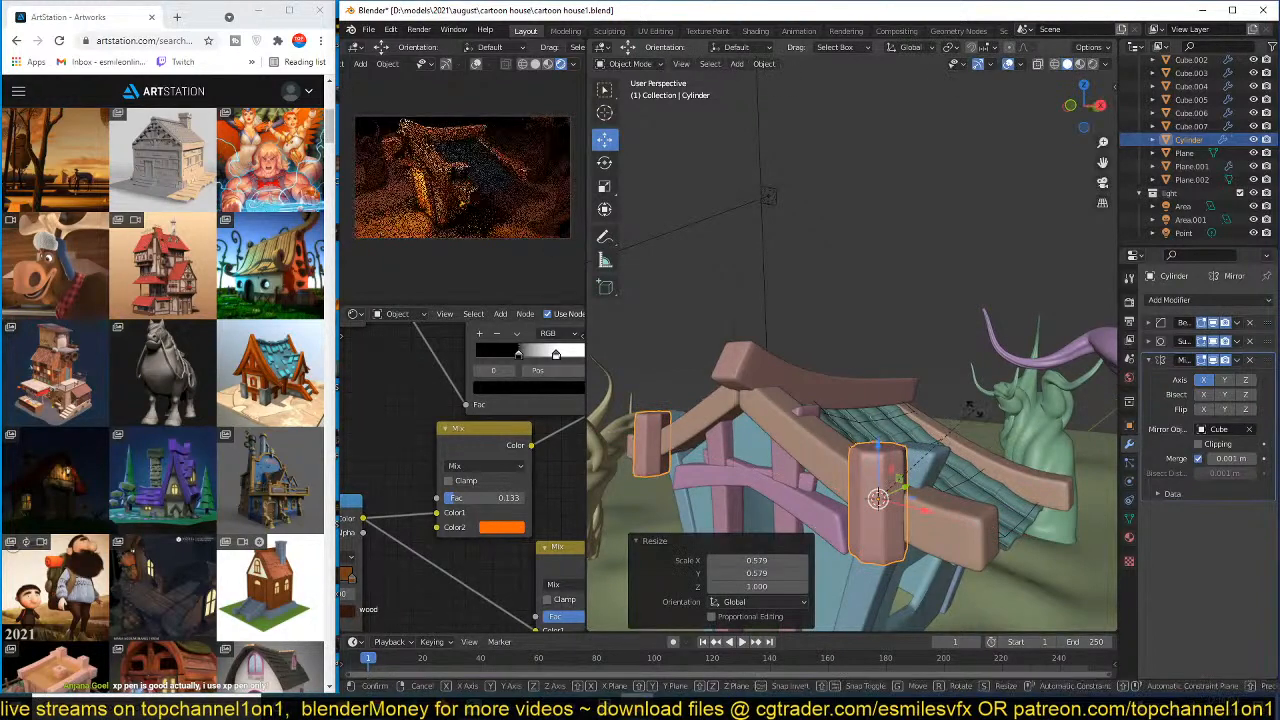
type("x")
type("90")
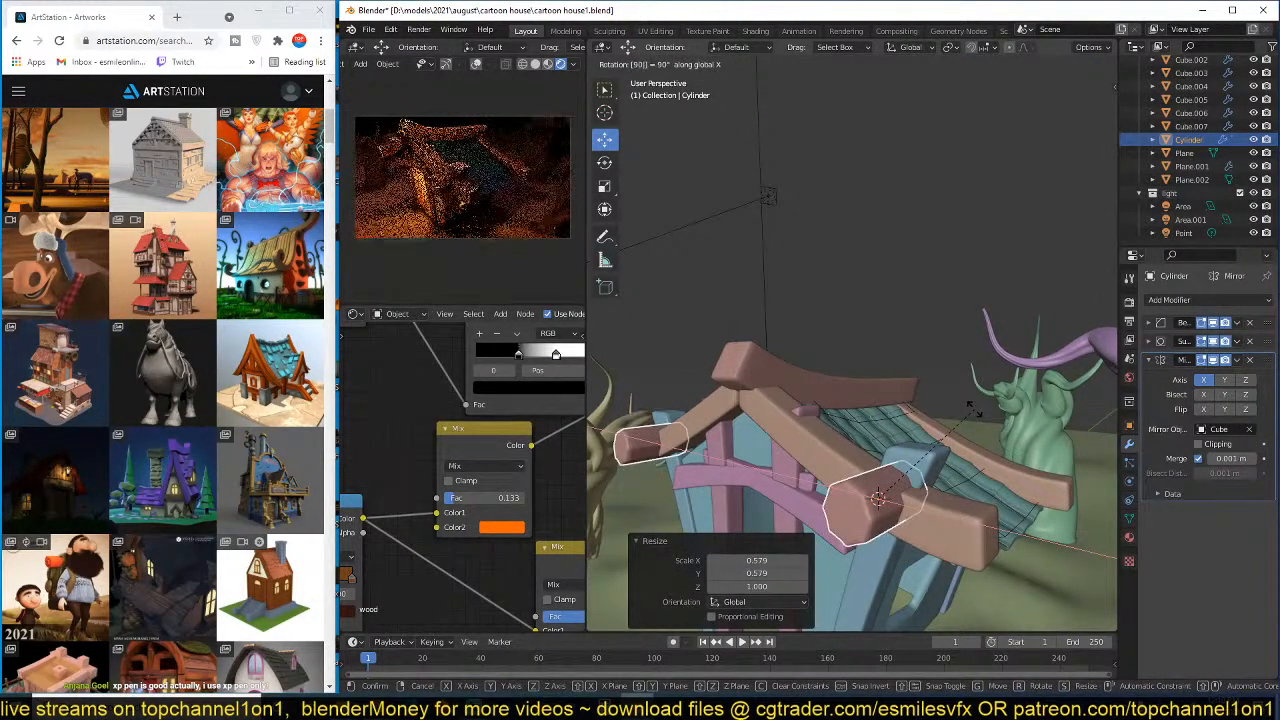
key("Return")
key("s")
left_click(934, 467, "ctrl")
- Move the cylinder about 0.4 m along Y into the front roof beam and scale it to about 0.49
middle_click_drag(940, 464, 837, 474)
key("g")
key("y")
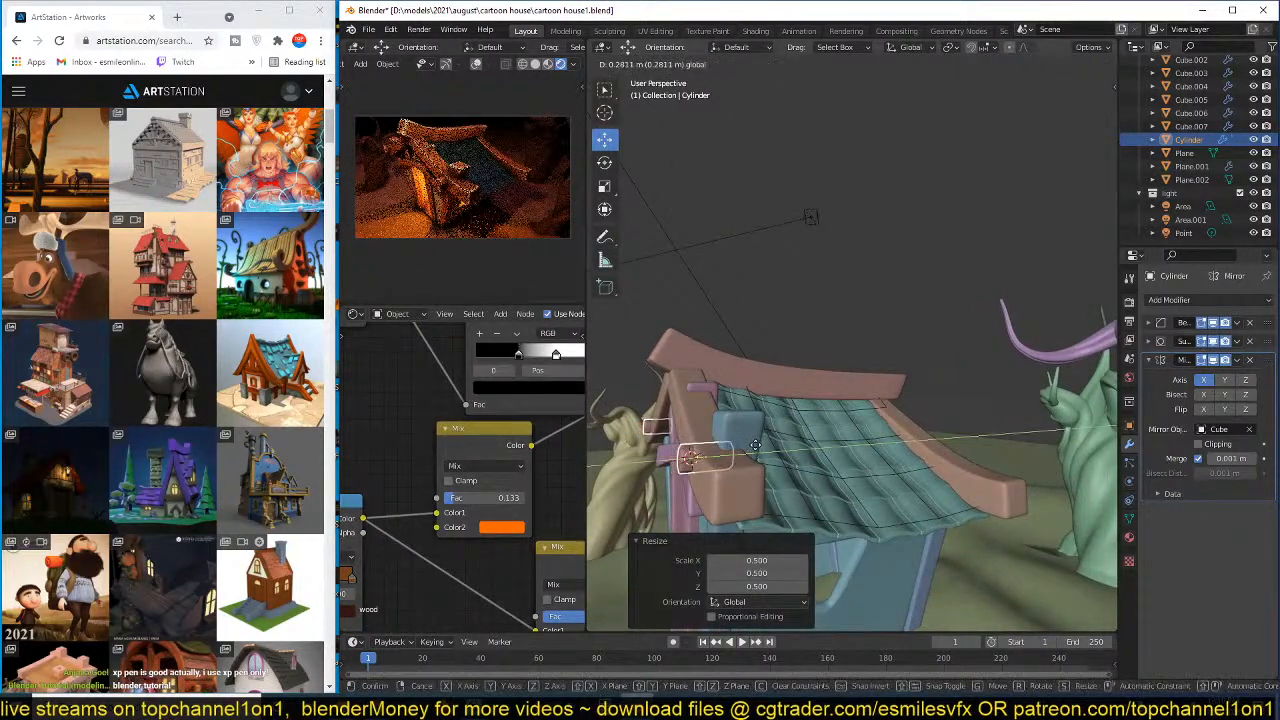
left_click(755, 443)
middle_click_drag(755, 443, 812, 428)
key("s")
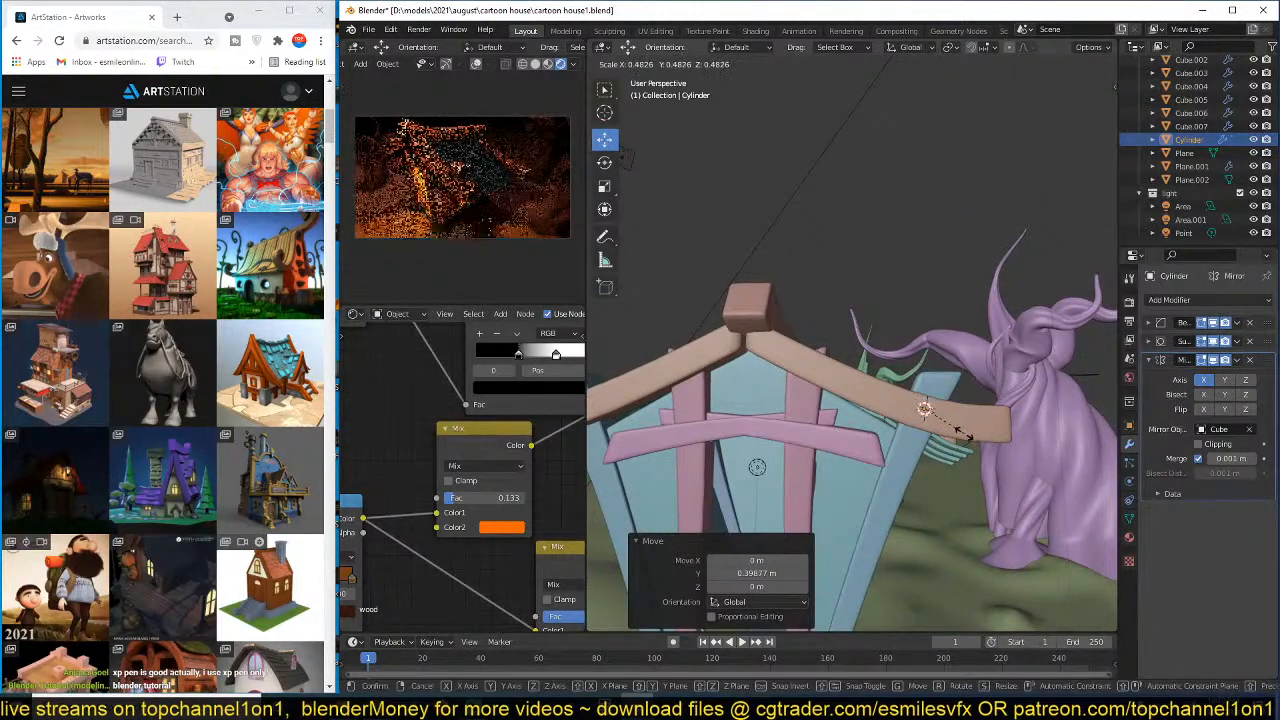
left_click(955, 430)
- Shift the cylinder along Y by about -0.13 m and -0.18 m so it protrudes from the beam's front face as a peg
mouse_move(955, 430)
middle_mouse_down()
mouse_move(964, 438)
mouse_move(927, 465)
mouse_move(937, 446)
middle_mouse_up()
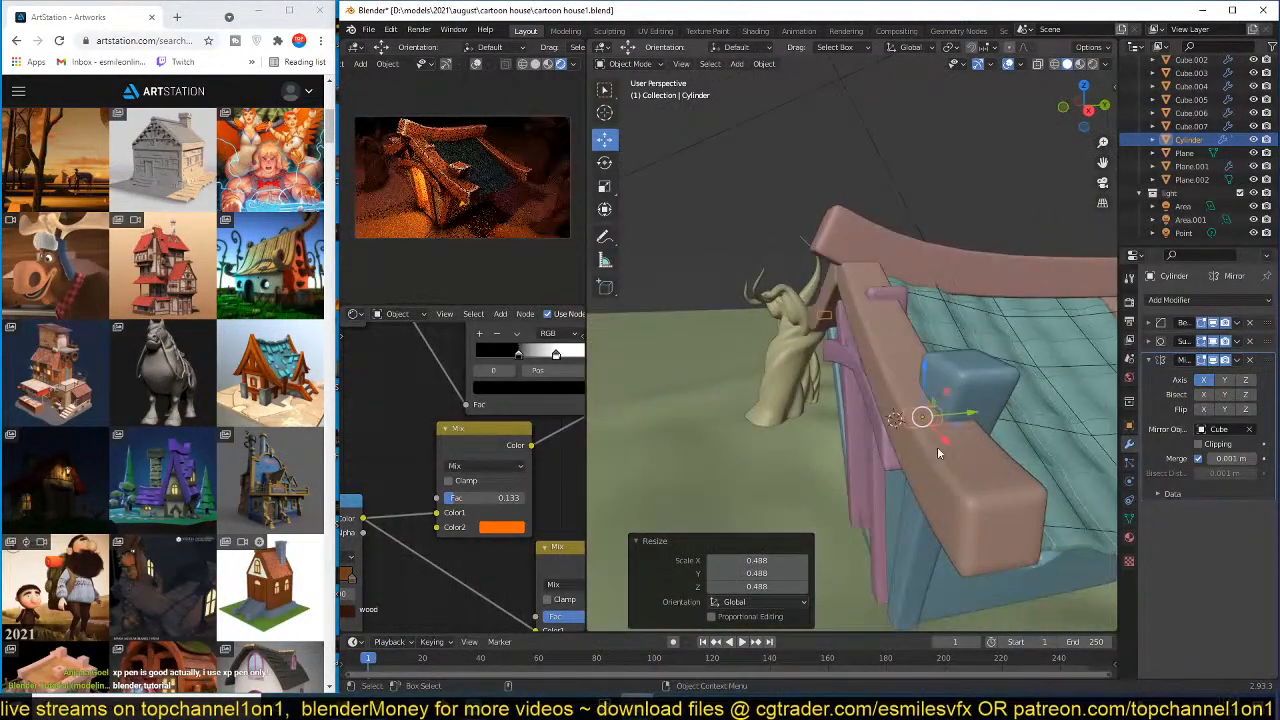
key("g")
key("y")
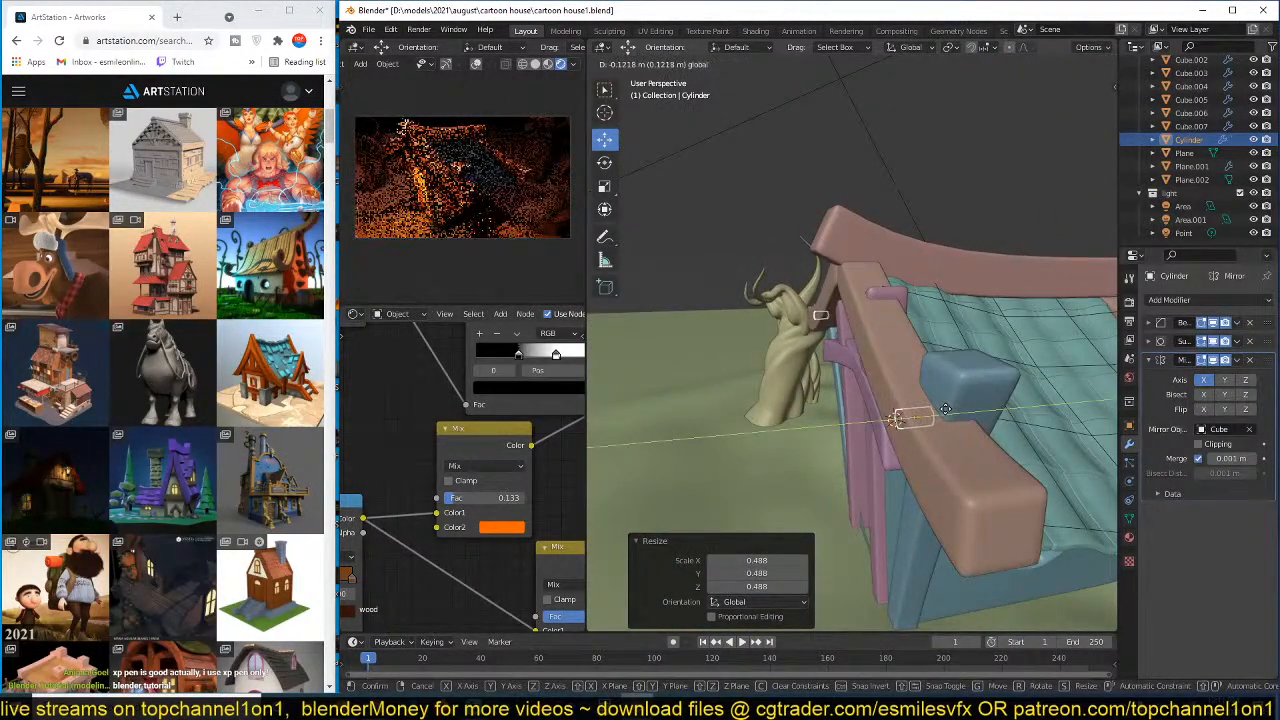
left_click(945, 412)
middle_click_drag(972, 427, 986, 509)
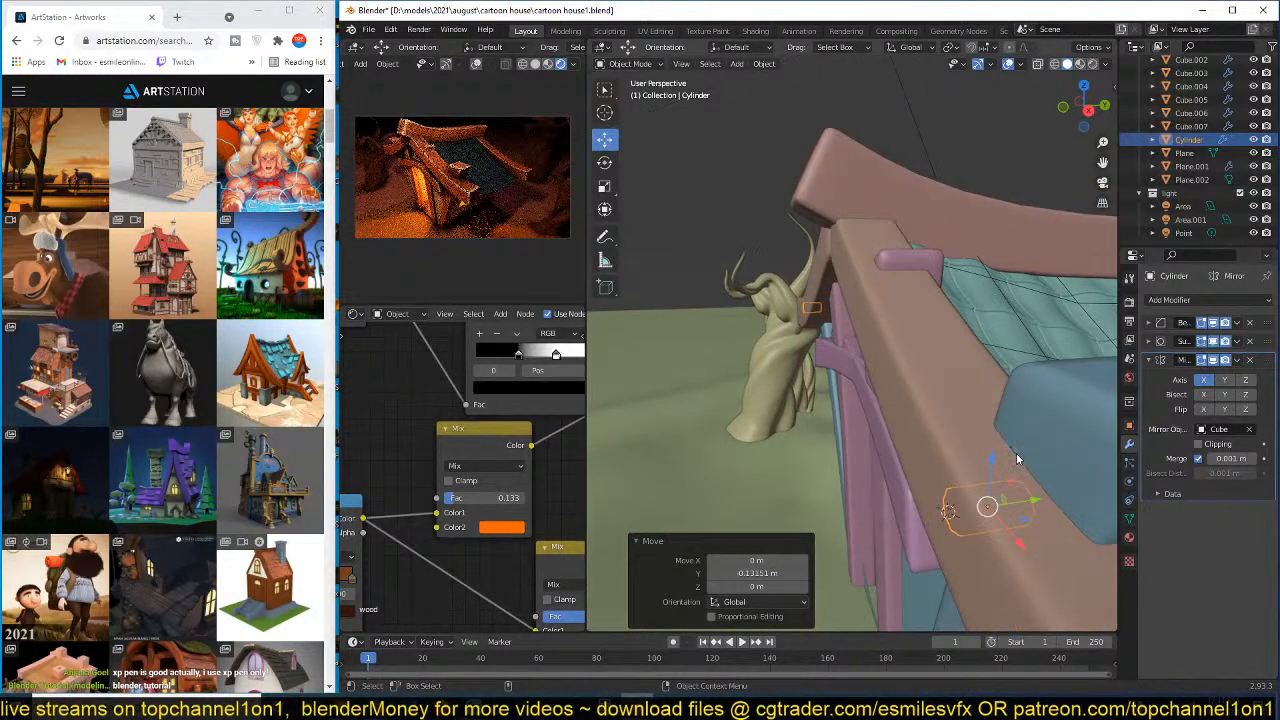
key("g")
key("y")
left_click(1005, 503)
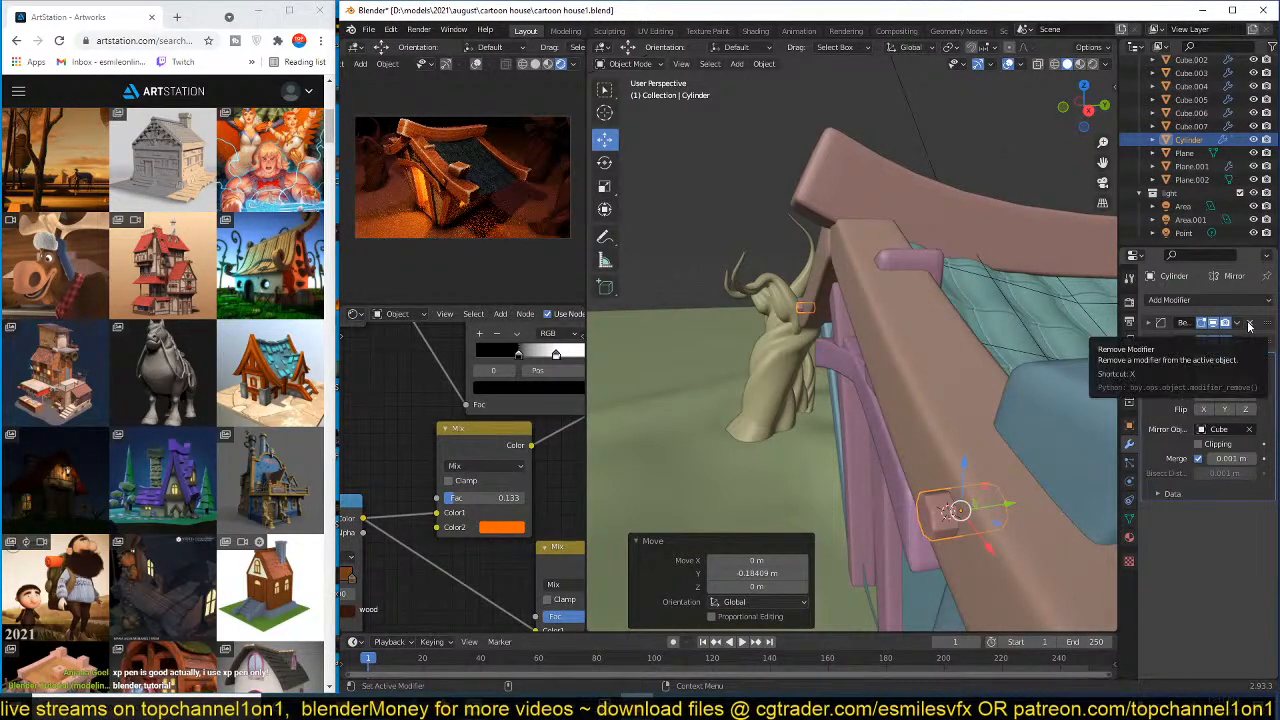
- Set the angle limit of the peg's Bevel modifier to 45°
middle_click_drag(804, 511, 880, 420)
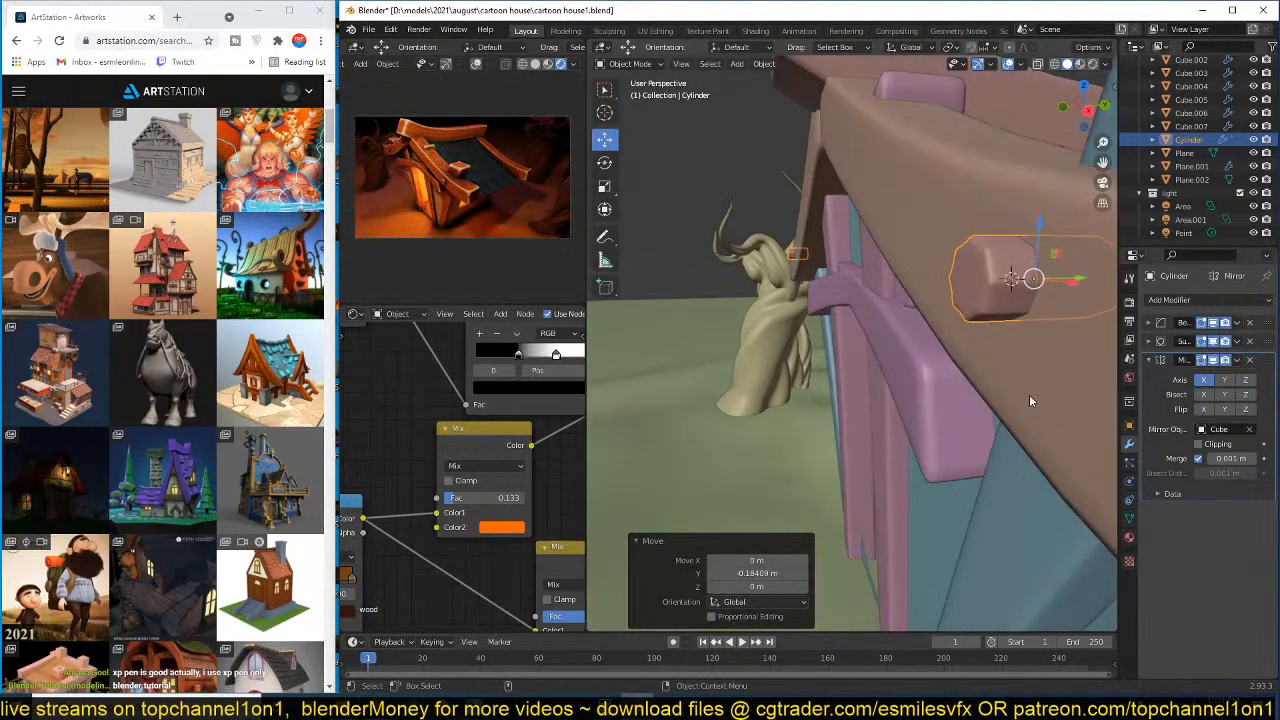
left_click(1149, 322)
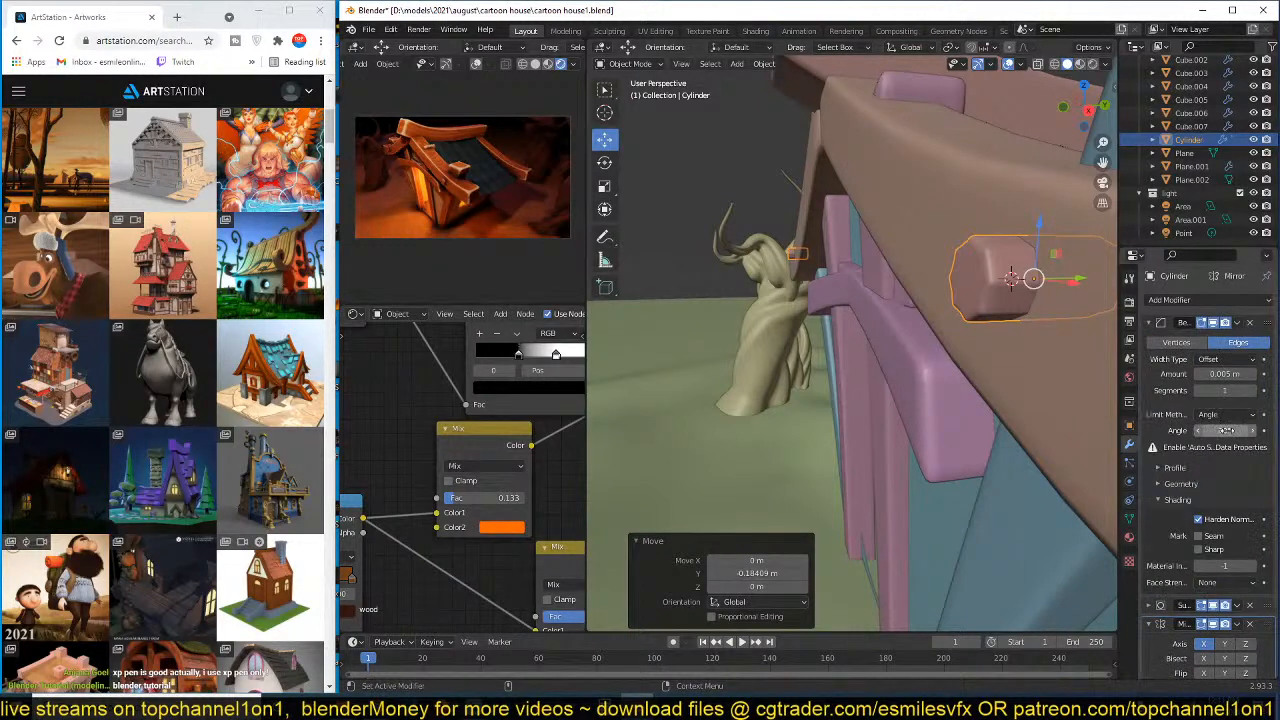
left_click(1218, 430)
type("45")
key("Return")
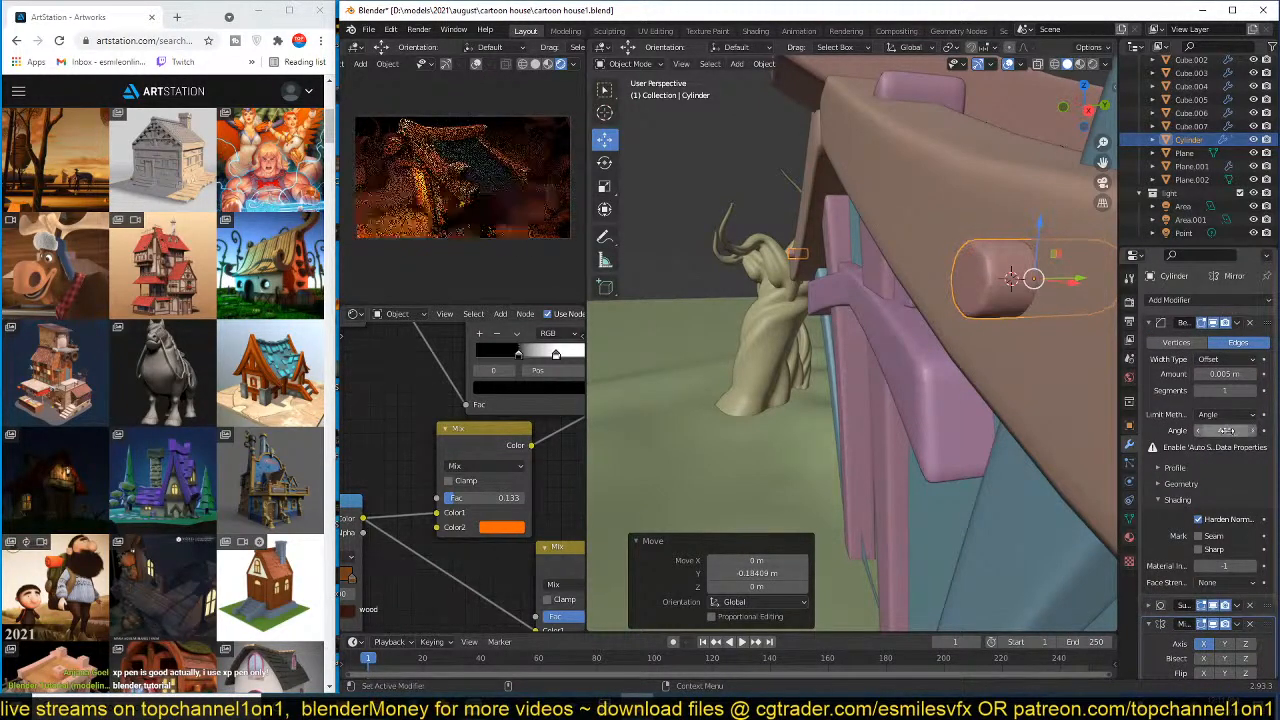
- Enable Auto Smooth for the peg with a 45° angle and save the file
right_click(844, 308)
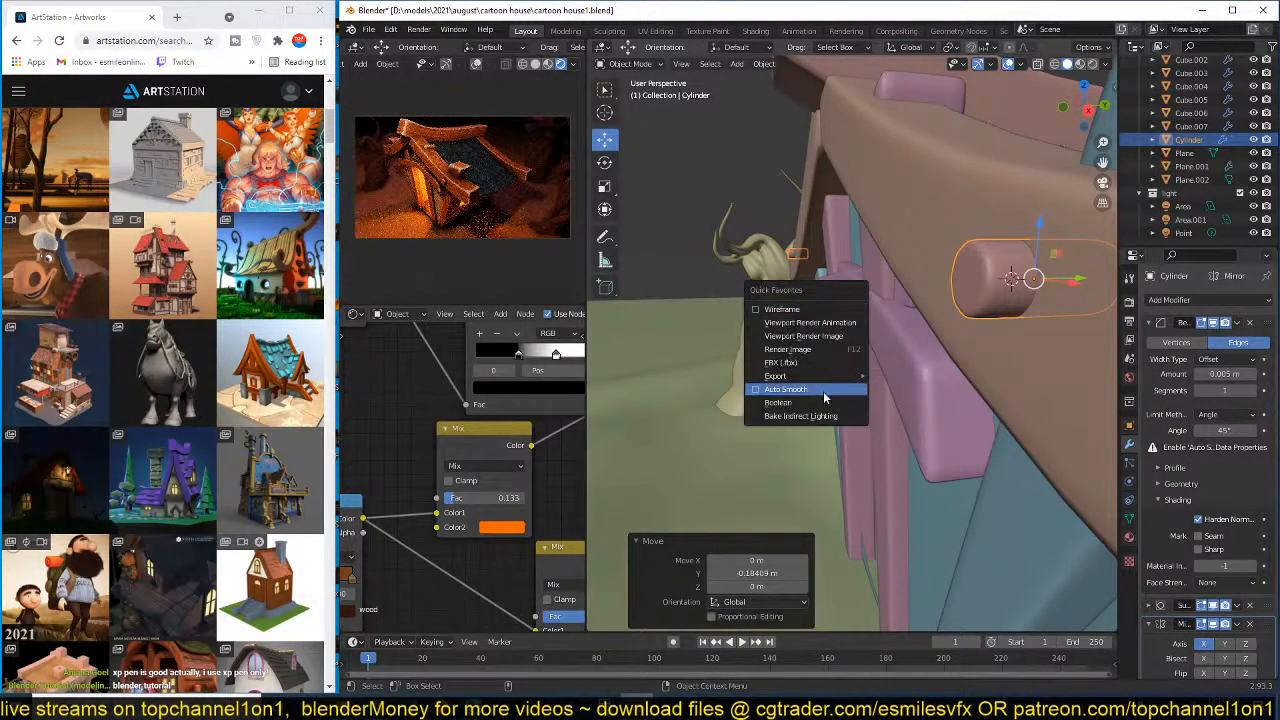
left_click(785, 366)
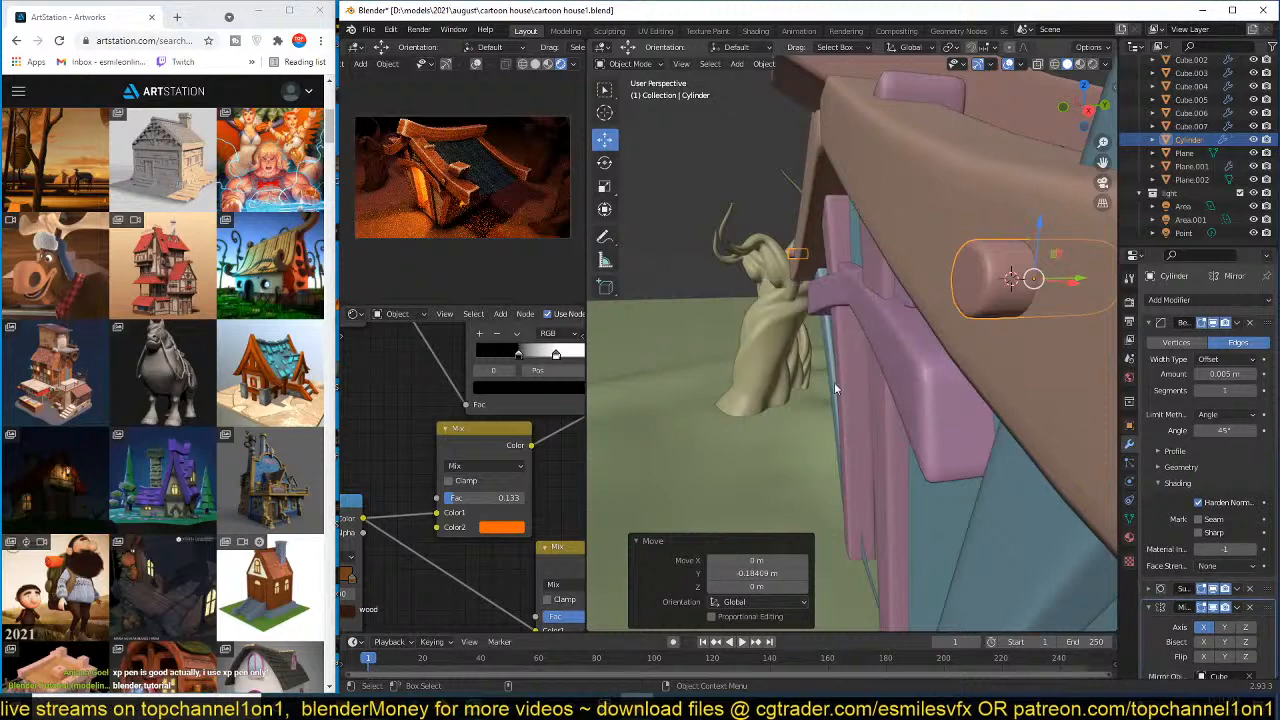
left_click(1129, 517)
left_click(1190, 529)
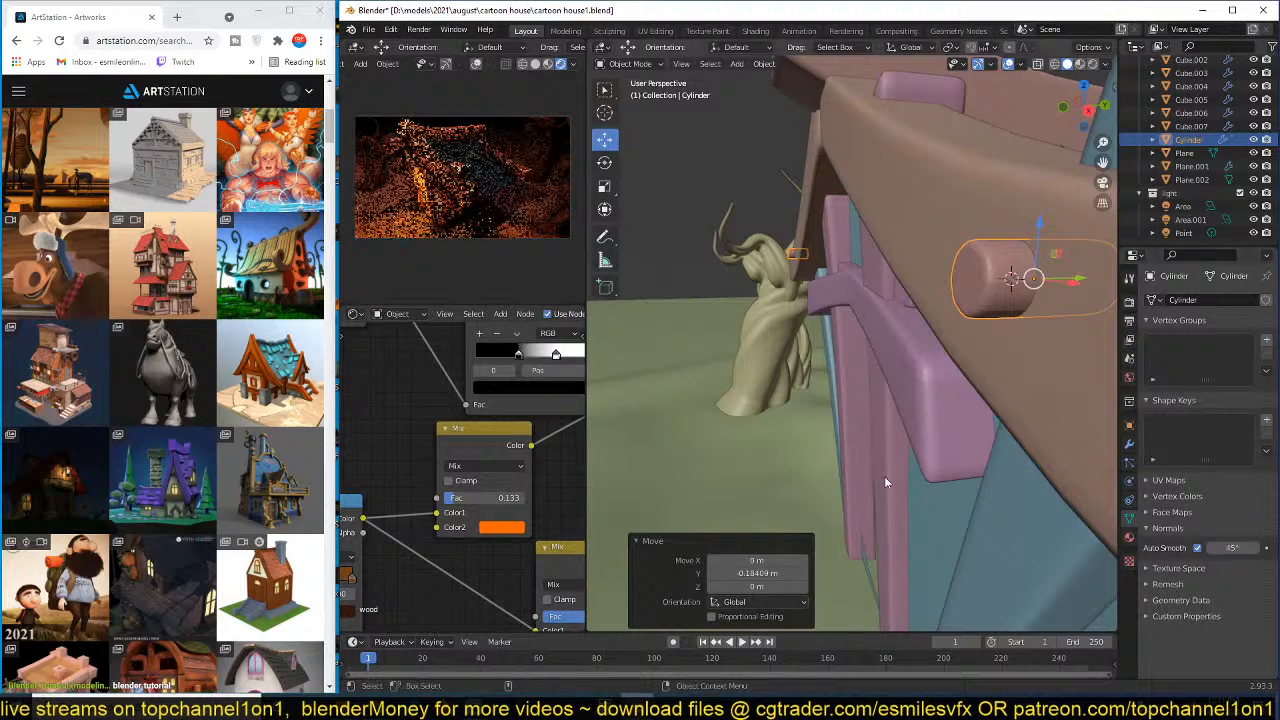
key("ctrl+s")
middle_click_drag(969, 462, 967, 467)
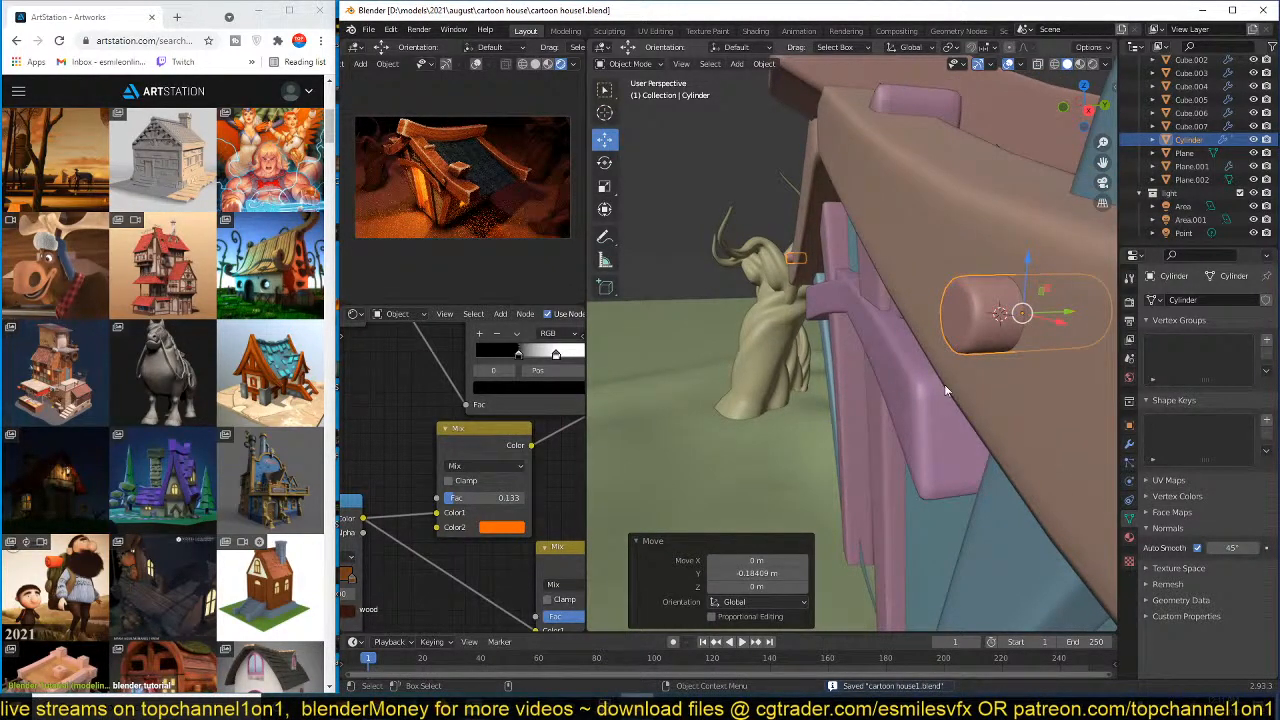
- Make a single-user copy of the peg's wood material and rename it metal
middle_click_drag(945, 382, 919, 430)
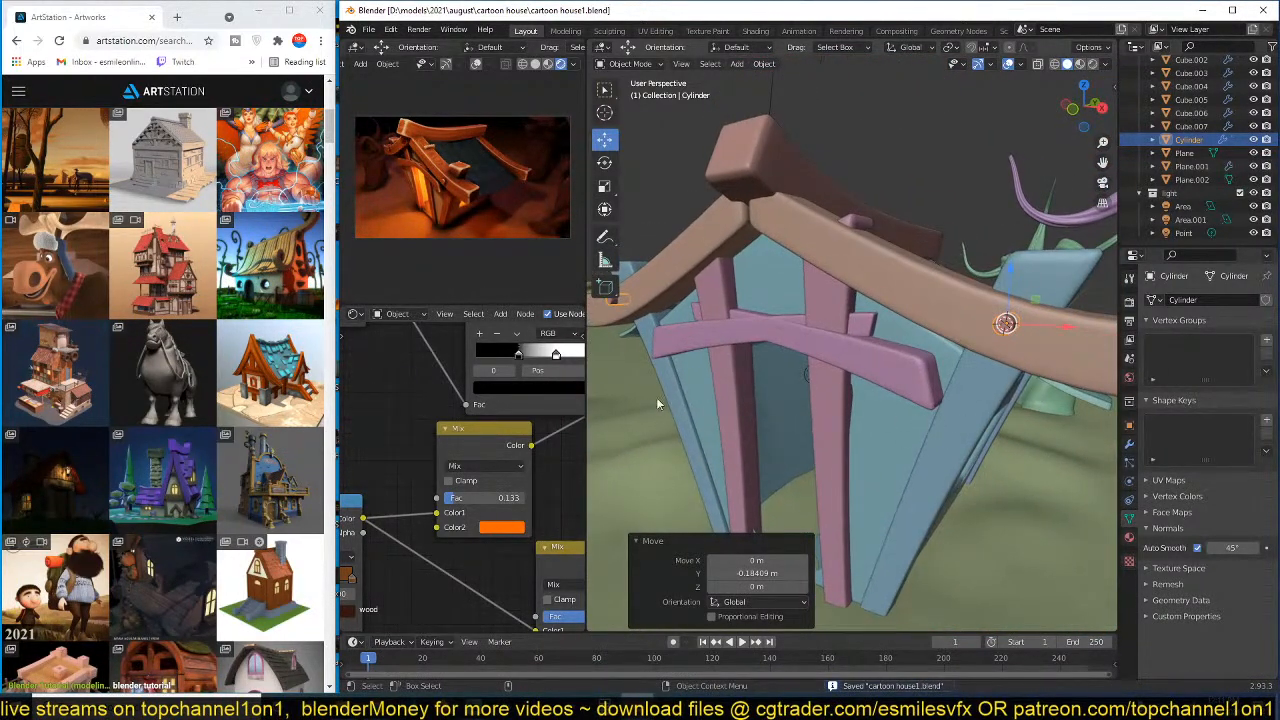
middle_click_drag(518, 444, 460, 450)
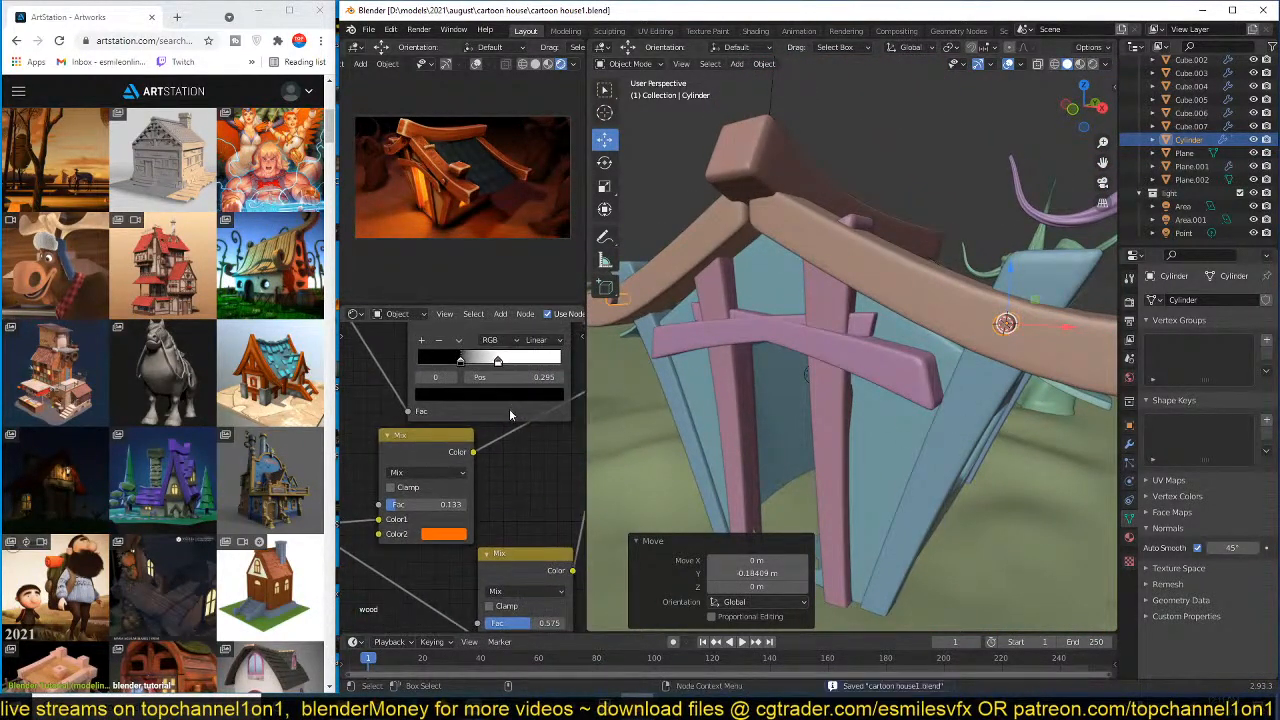
scroll(482, 499, "down", 1)
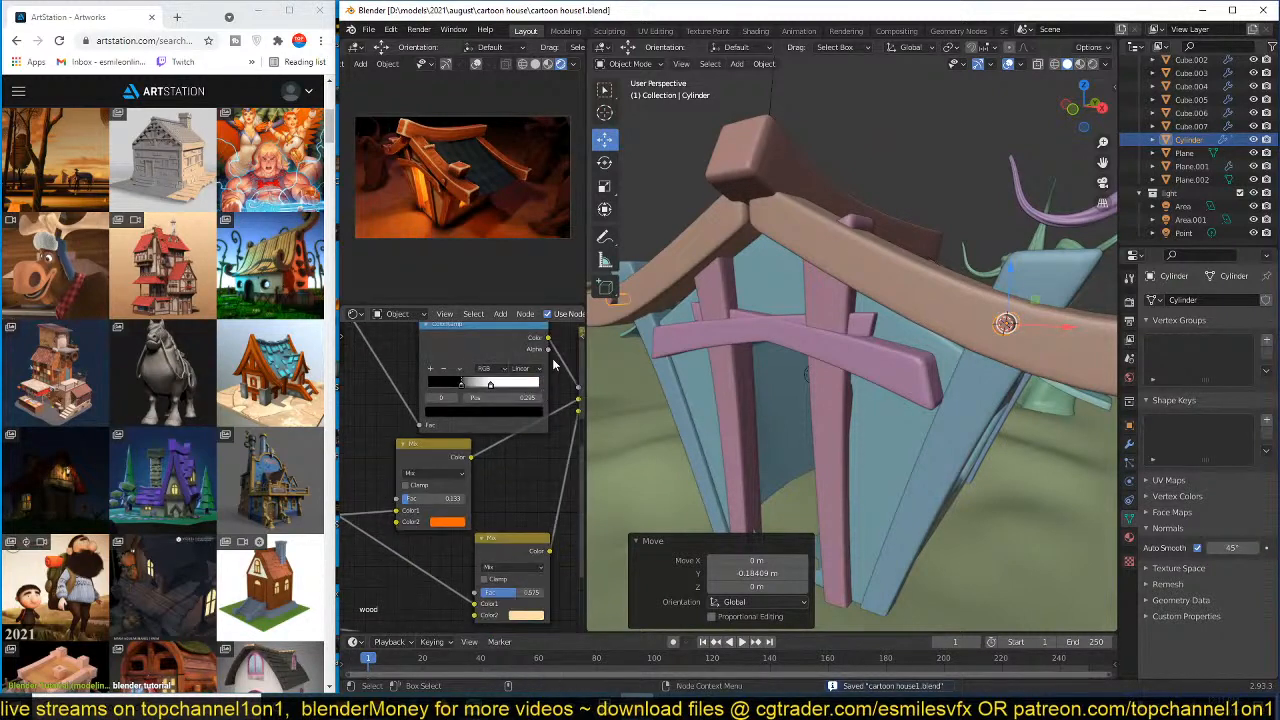
scroll(561, 316, "down", 5)
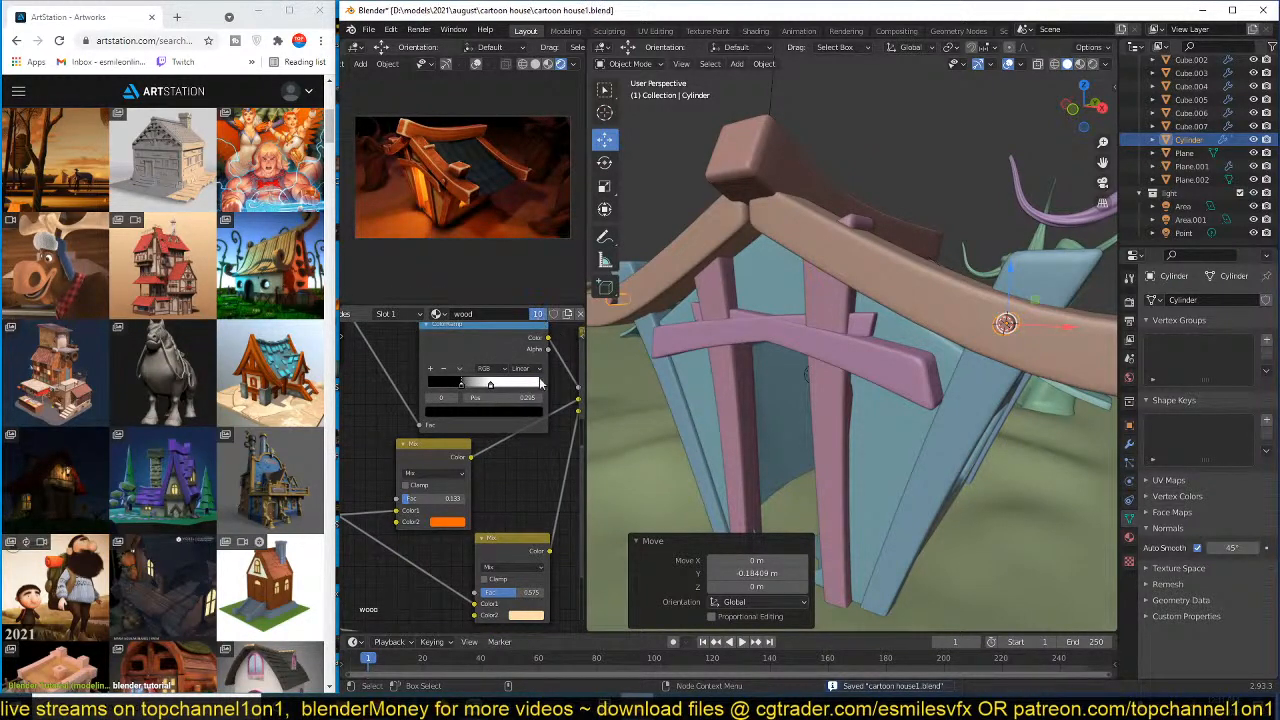
left_click(566, 314)
double_click(500, 314)
type("metal")
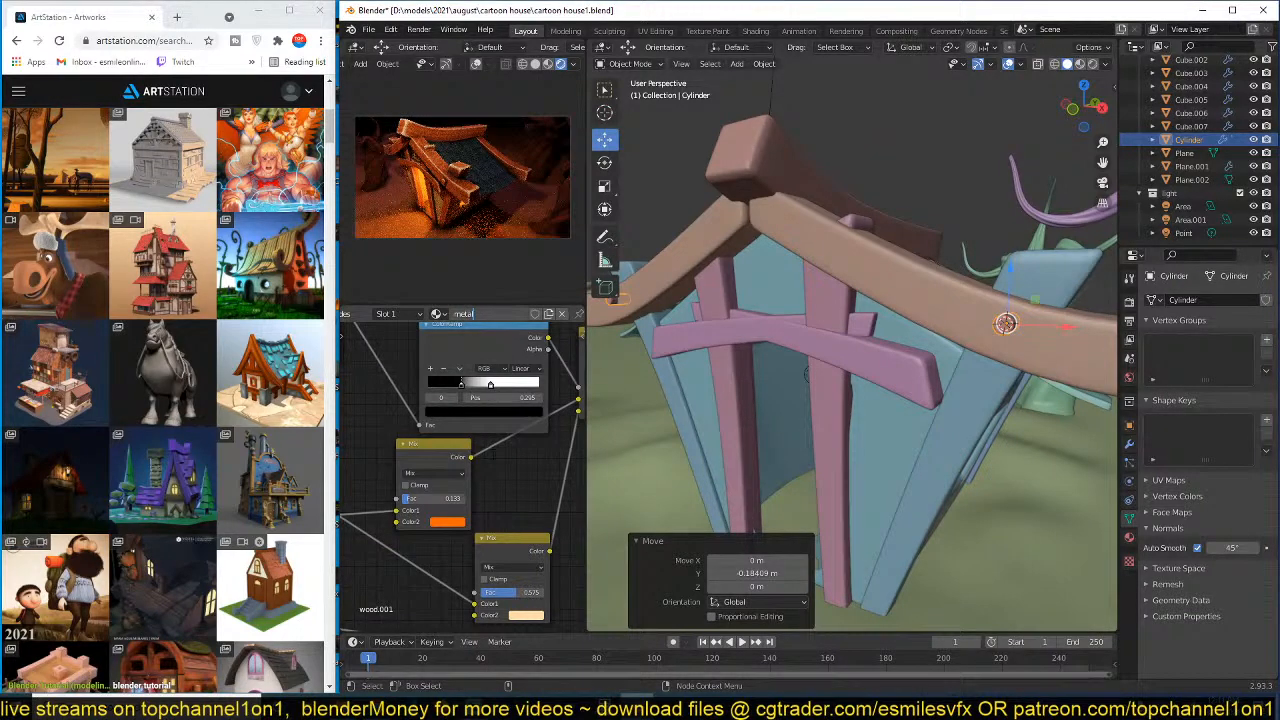
key("Return")
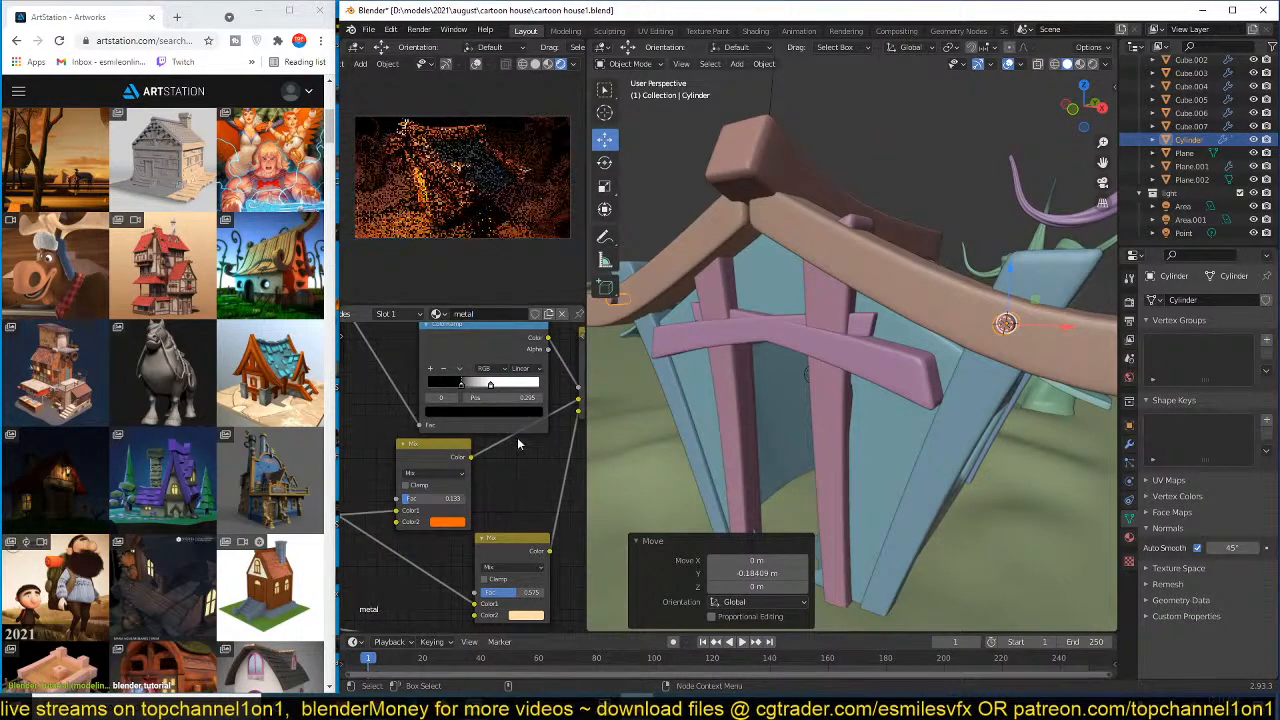
- Recolour the end stop of the metal material's brown ColorRamp to blue
scroll(487, 447, "up", 4)
scroll(487, 447, "down", 5)
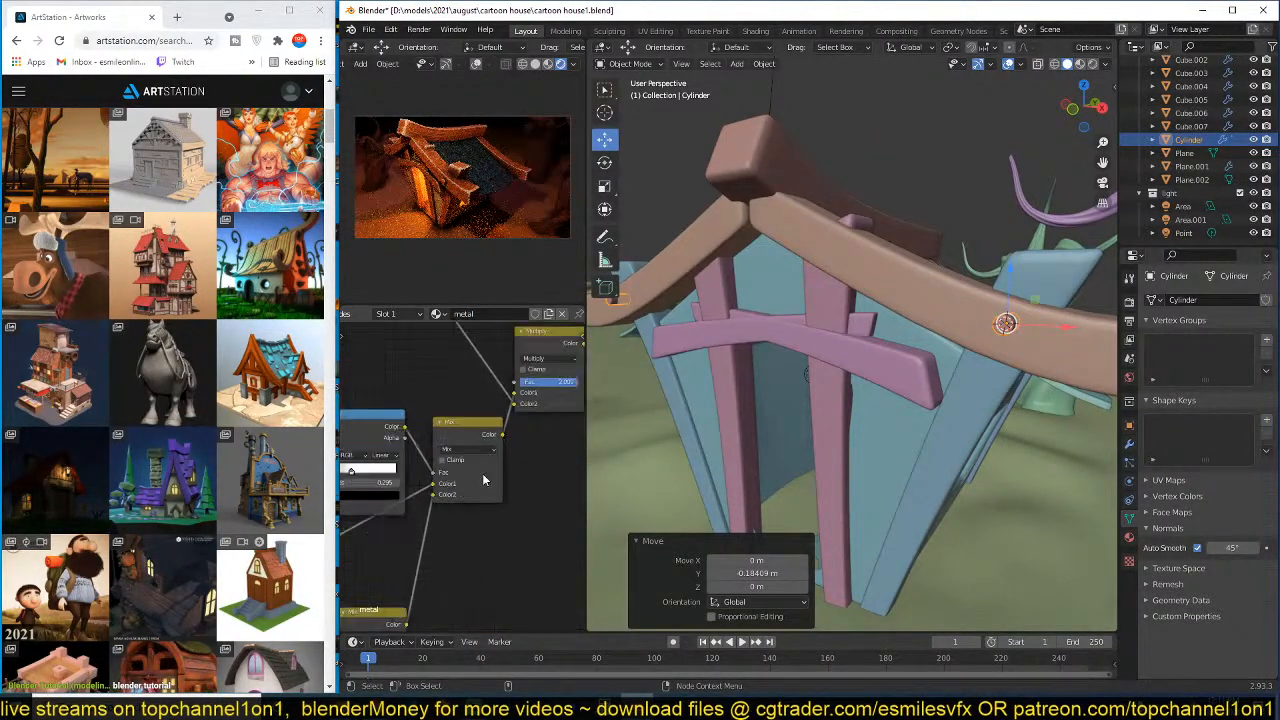
middle_click_drag(516, 451, 578, 430)
scroll(486, 463, "up", 5)
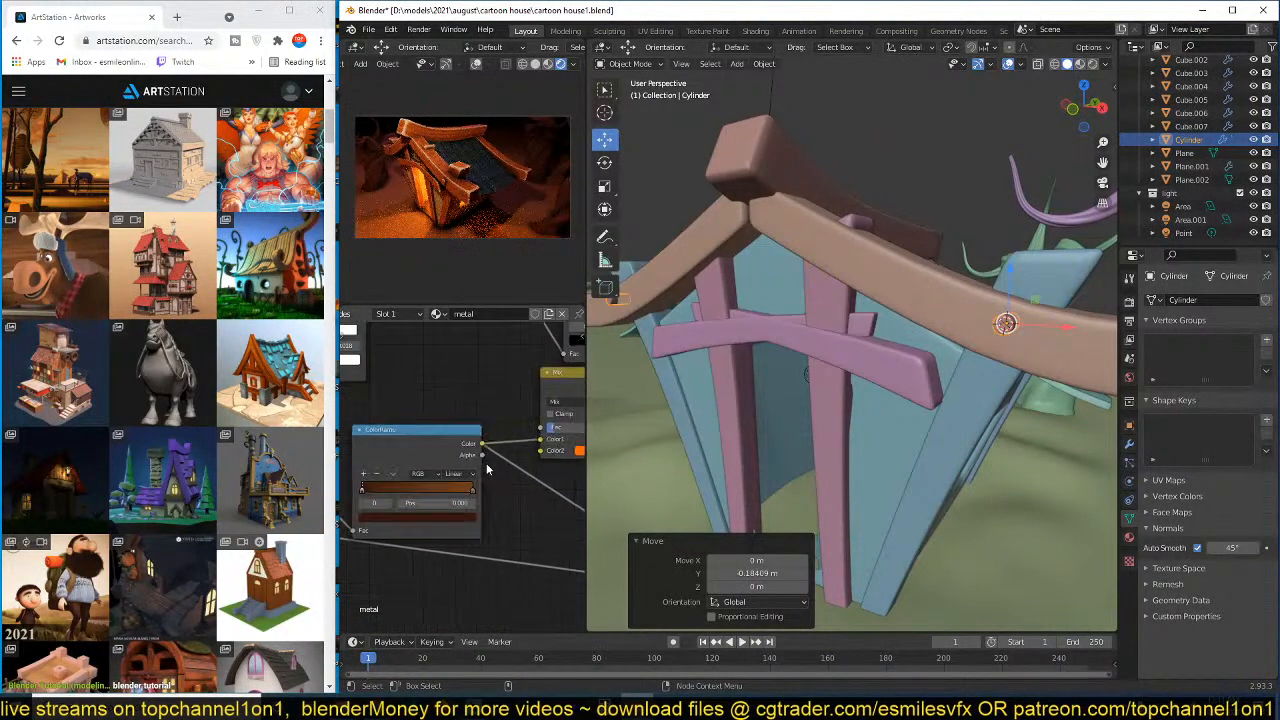
left_click(554, 482)
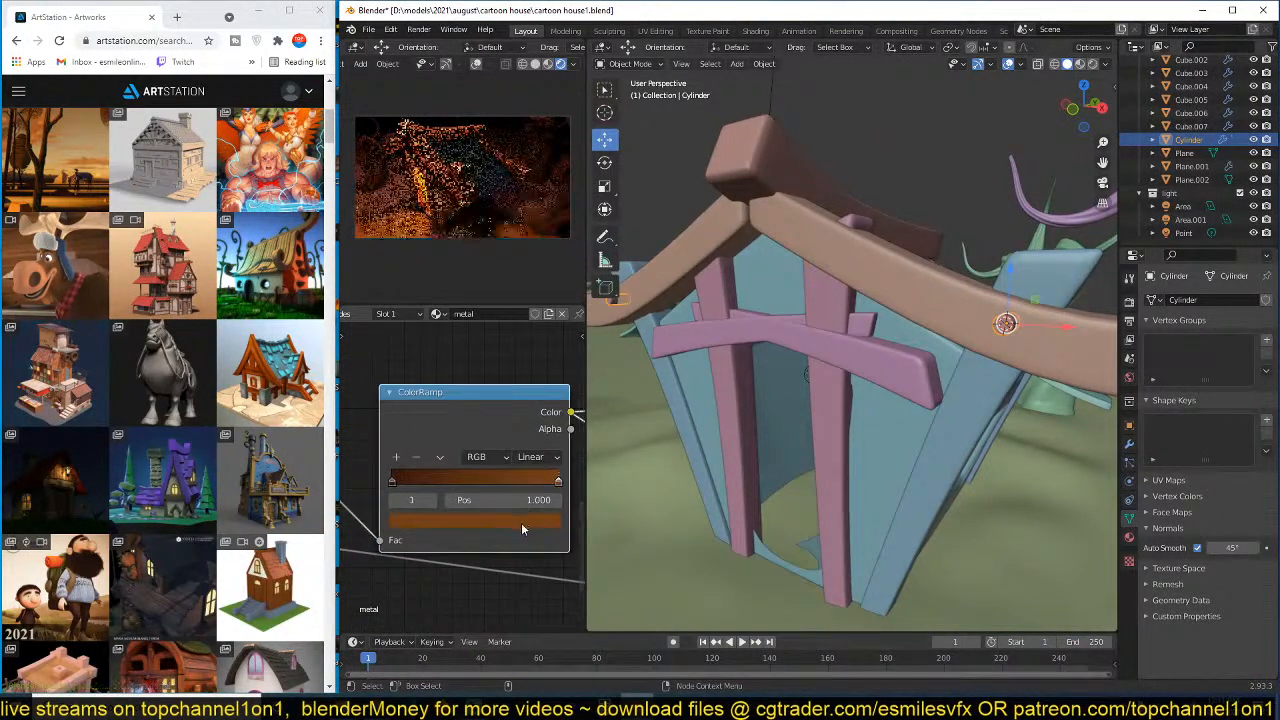
left_click(521, 522)
left_click_drag(460, 327, 466, 314)
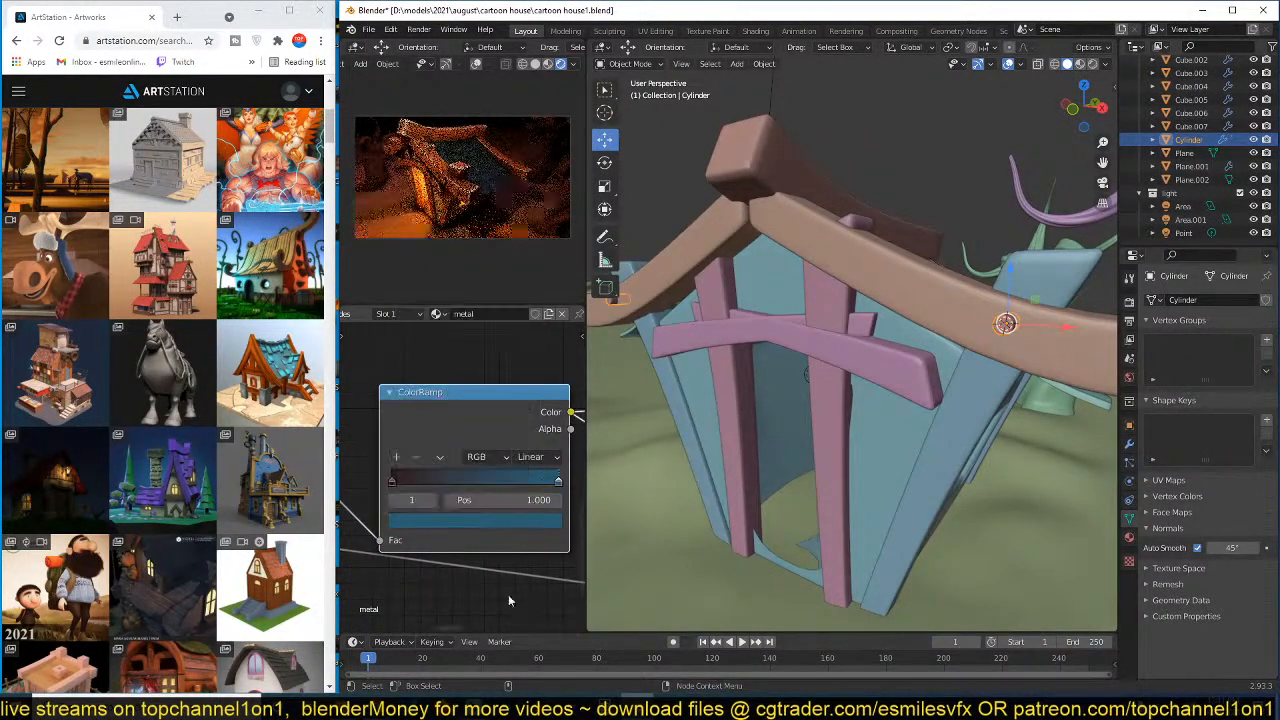
- Shift the dark start stop of the same ColorRamp from brown to a dark cool tone
left_click(393, 480)
left_click(449, 522)
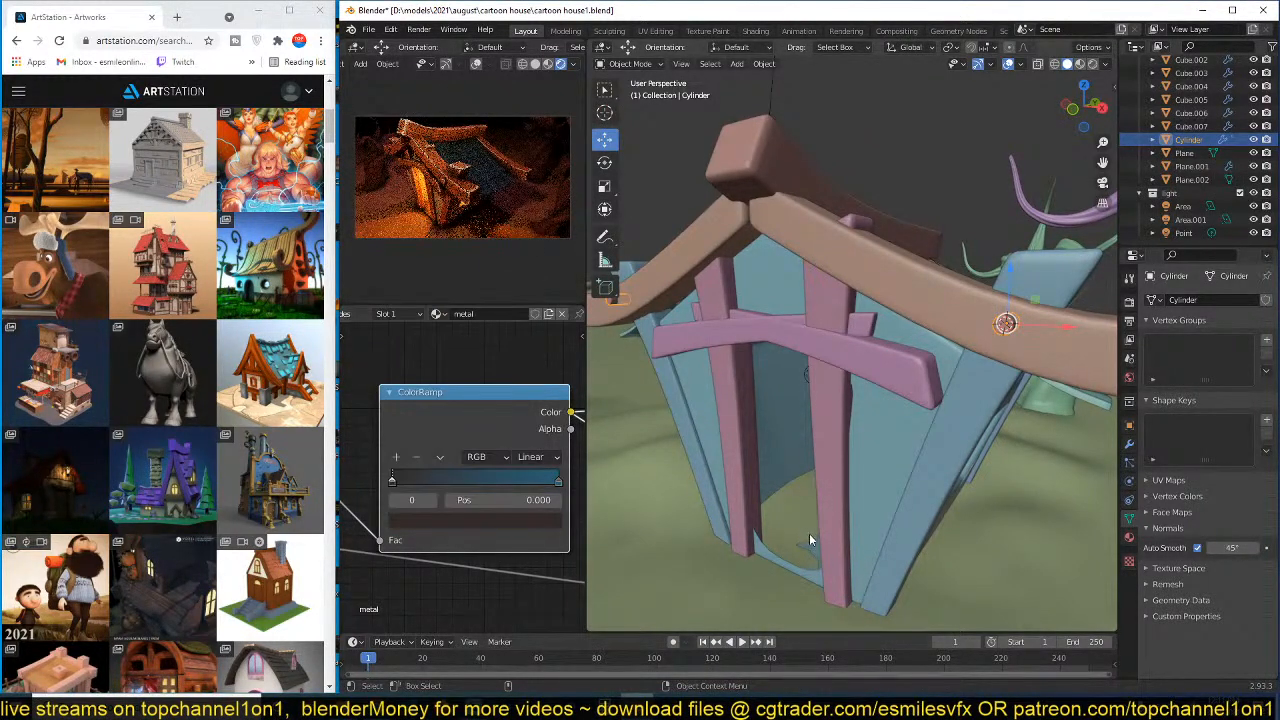
scroll(991, 334, "up", 1)
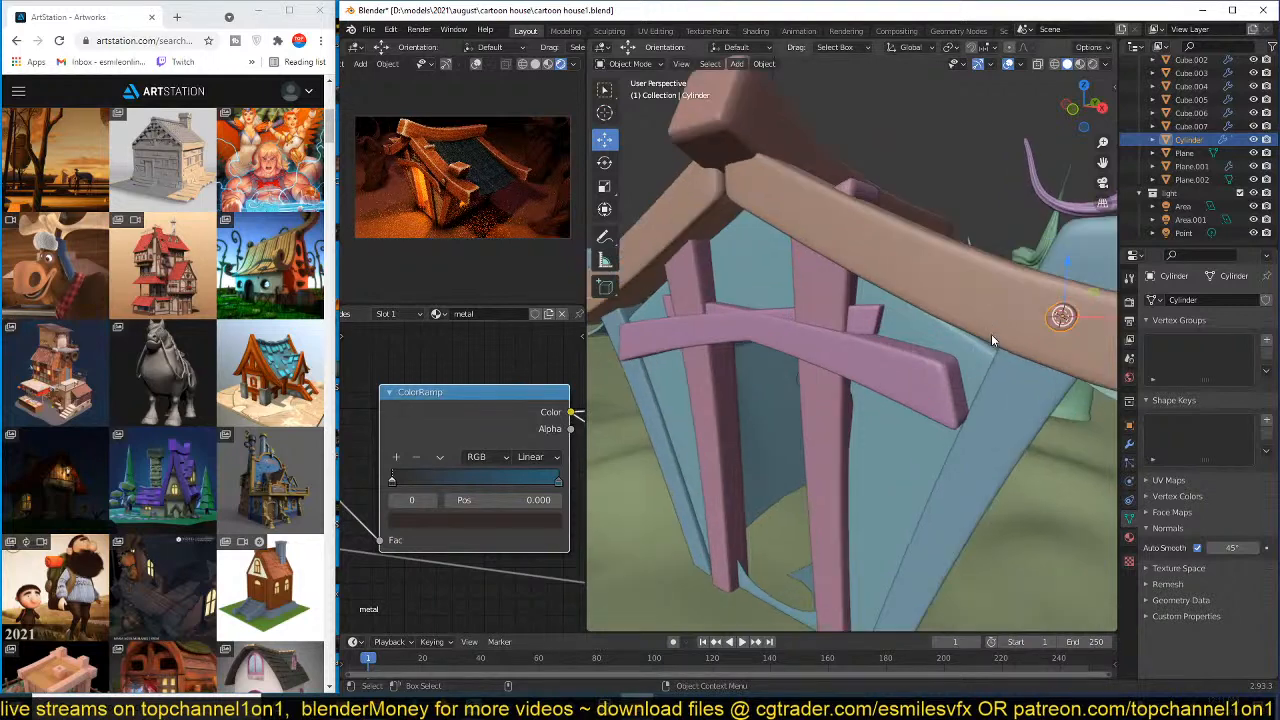
middle_click_drag(926, 335, 870, 340)
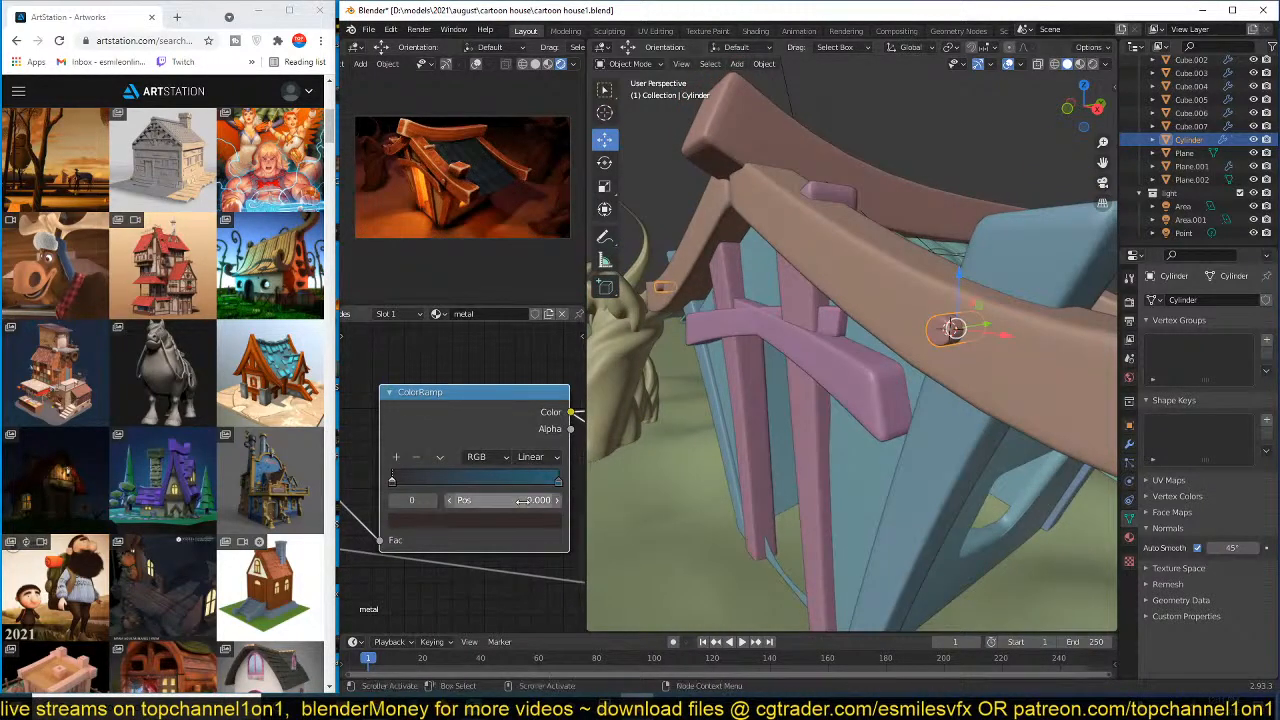
scroll(455, 513, "down", 1)
left_click(455, 513)
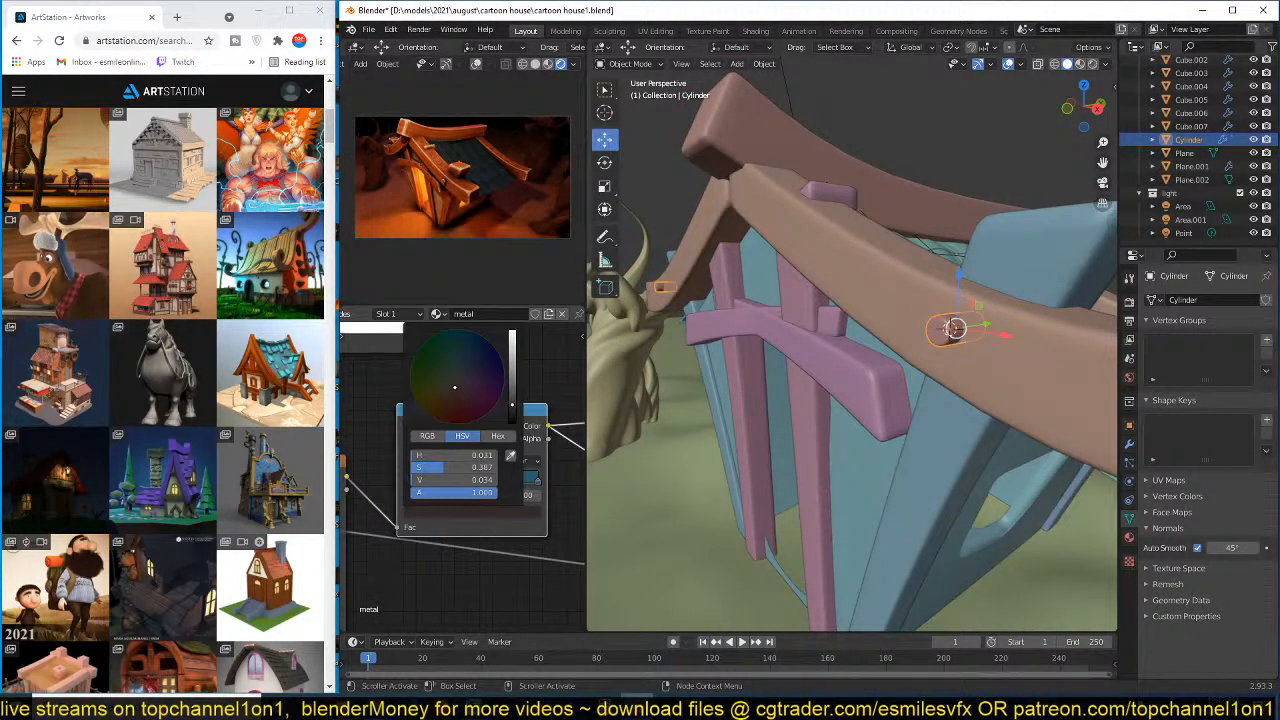
left_click_drag(455, 387, 462, 359)
- Change the orange Color2 of the Mix node with factor 0.133 to pale blue and save the file
middle_click_drag(582, 466, 419, 463)
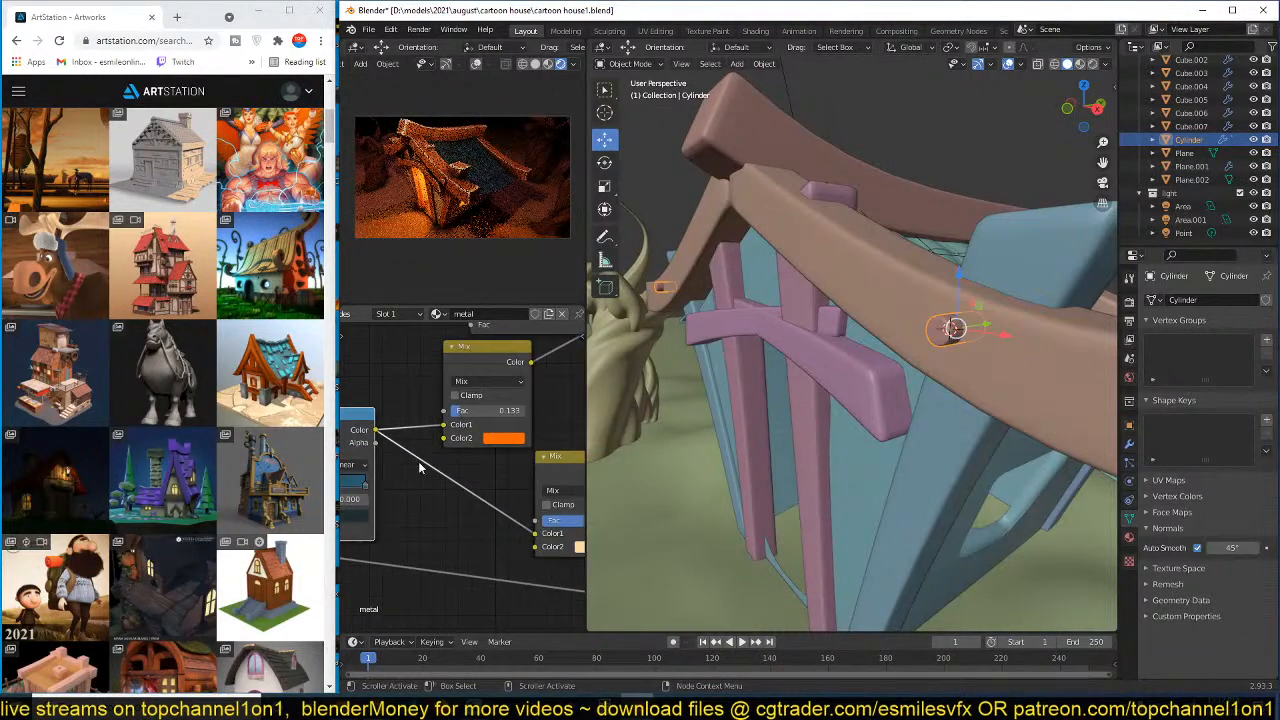
left_click(494, 439)
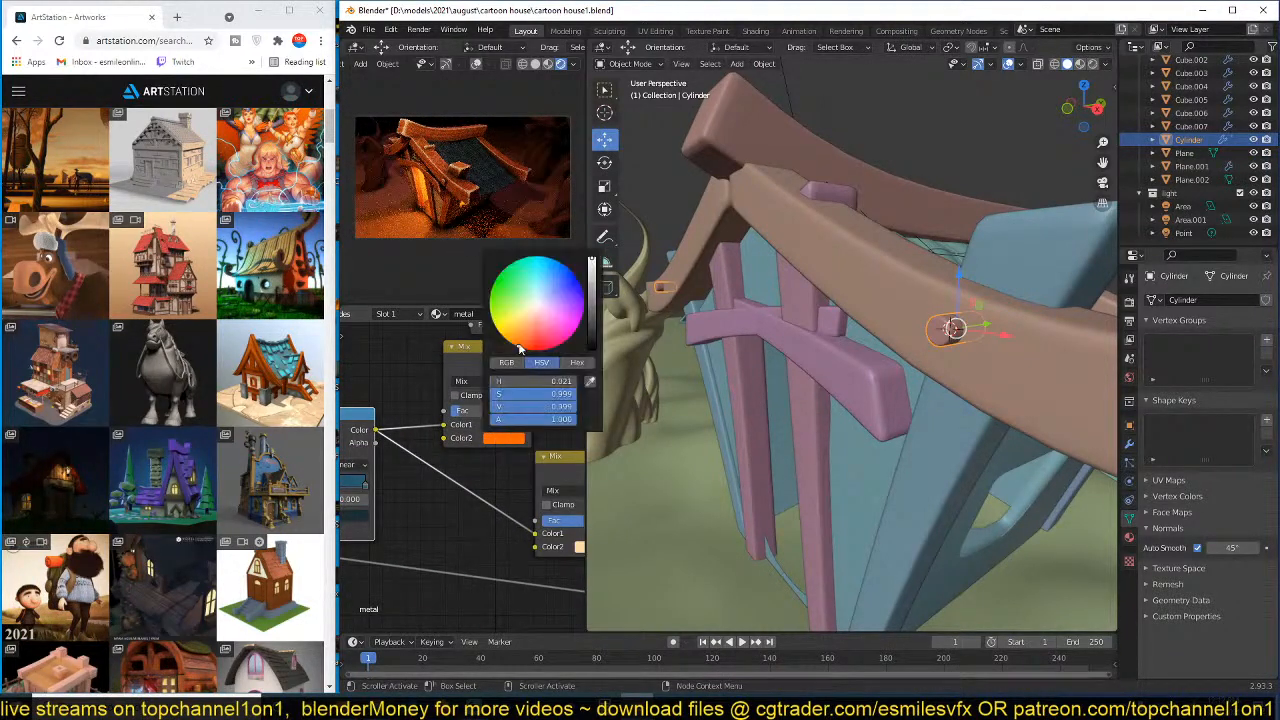
left_click(548, 299)
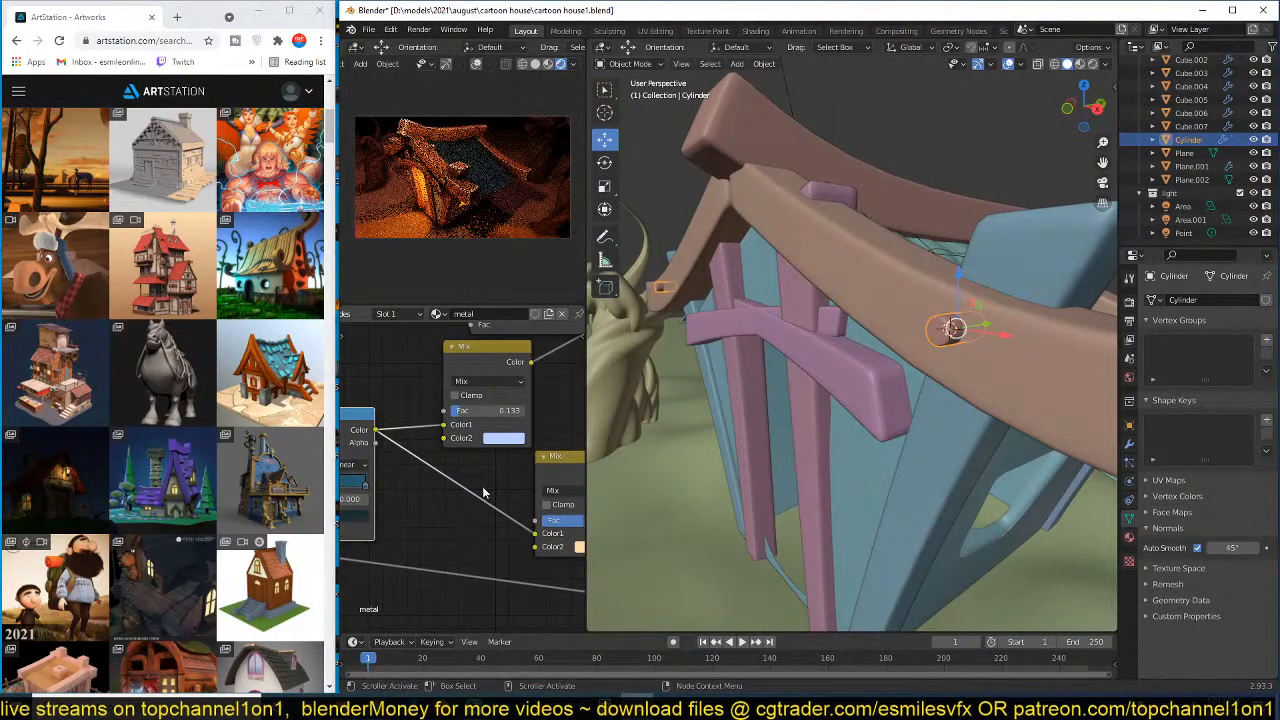
key("ctrl+s")
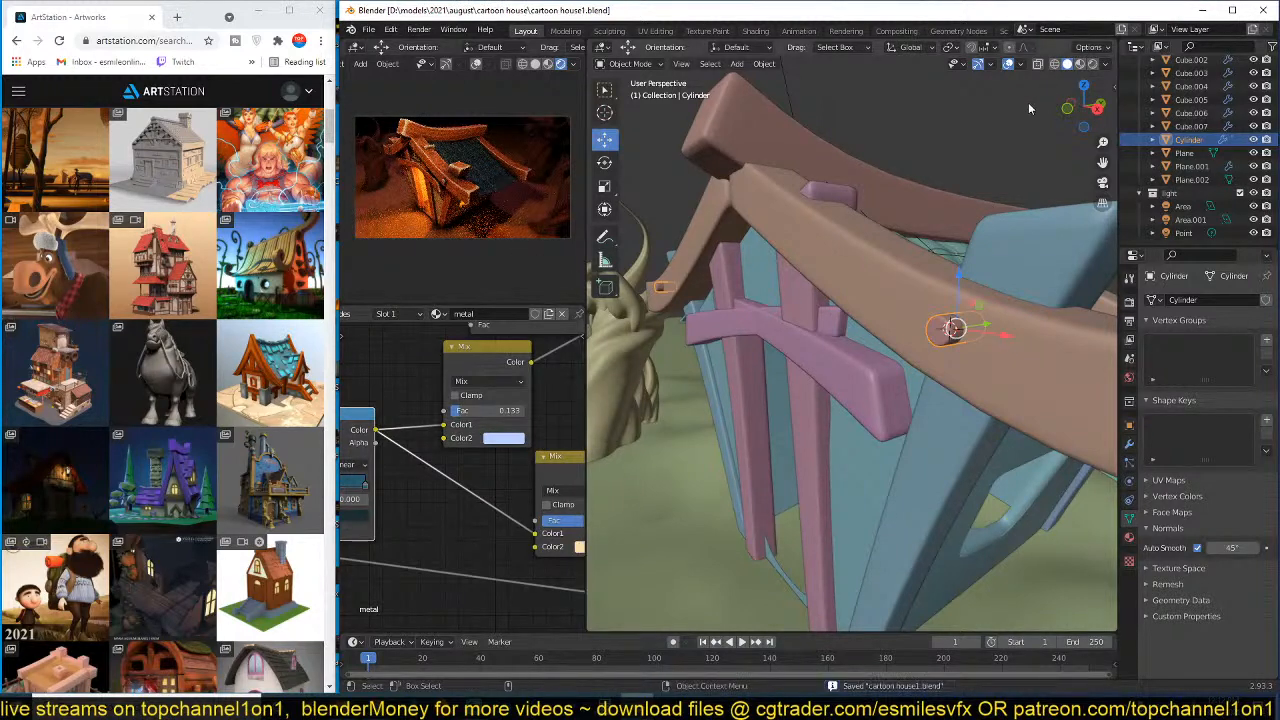
- Shorten the peg by moving its inner end about -0.37 m along Y in wireframe Edit Mode
middle_click_drag(1028, 108, 885, 195, "shift")
scroll(545, 185, "up", 3)
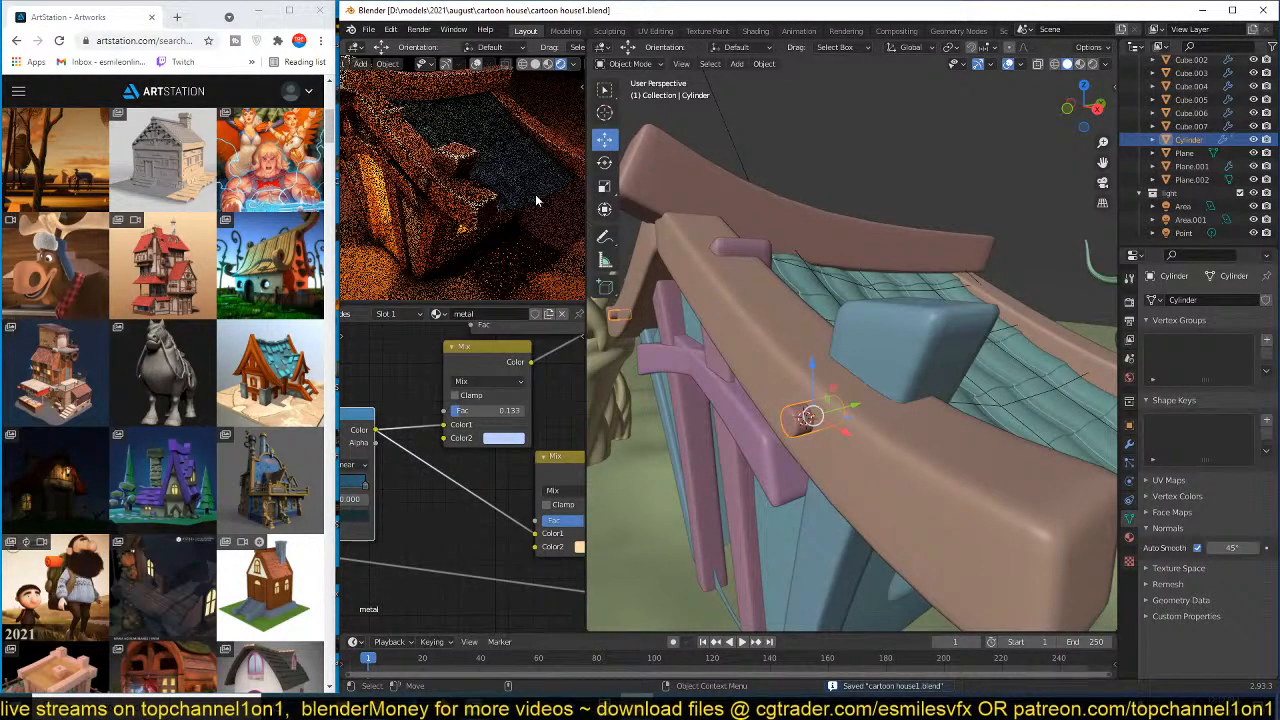
scroll(738, 436, "up", 2)
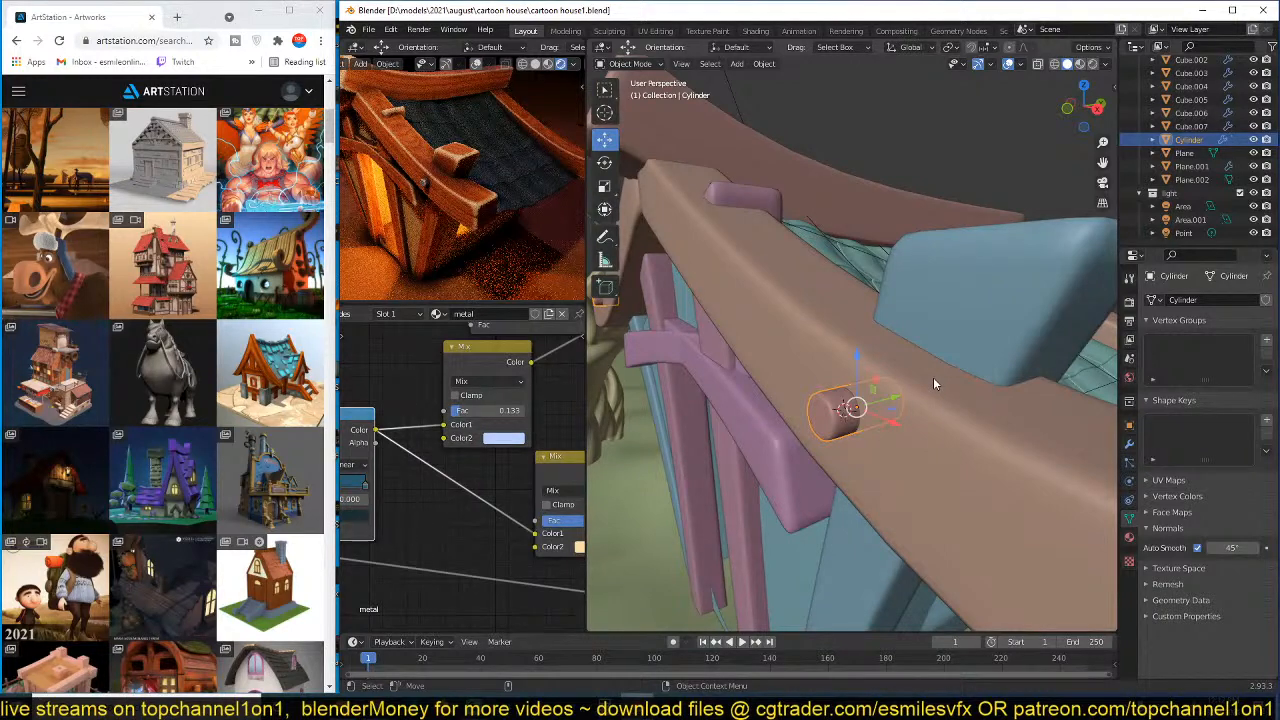
key("Tab")
key("shift+z")
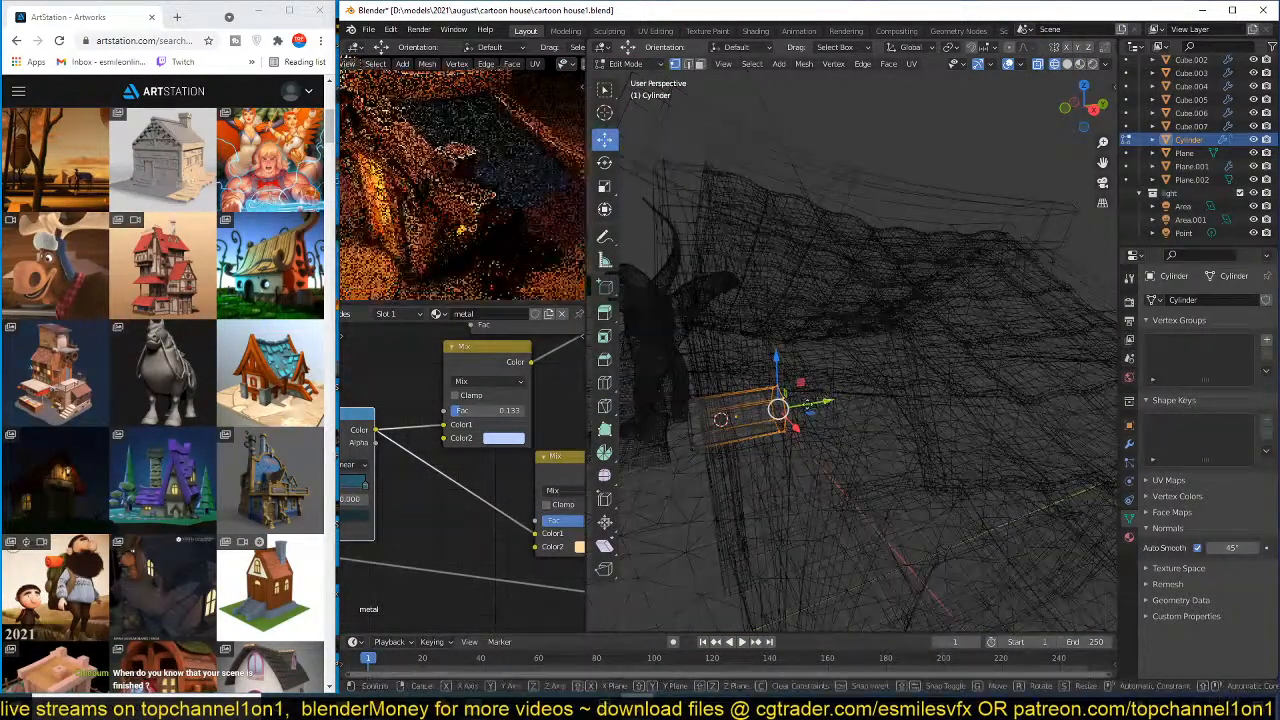
key("g")
key("y")
left_click(721, 419)
- Scale the peg's inner end by about 1.338, return to solid shading in Object Mode and save the file
key("s")
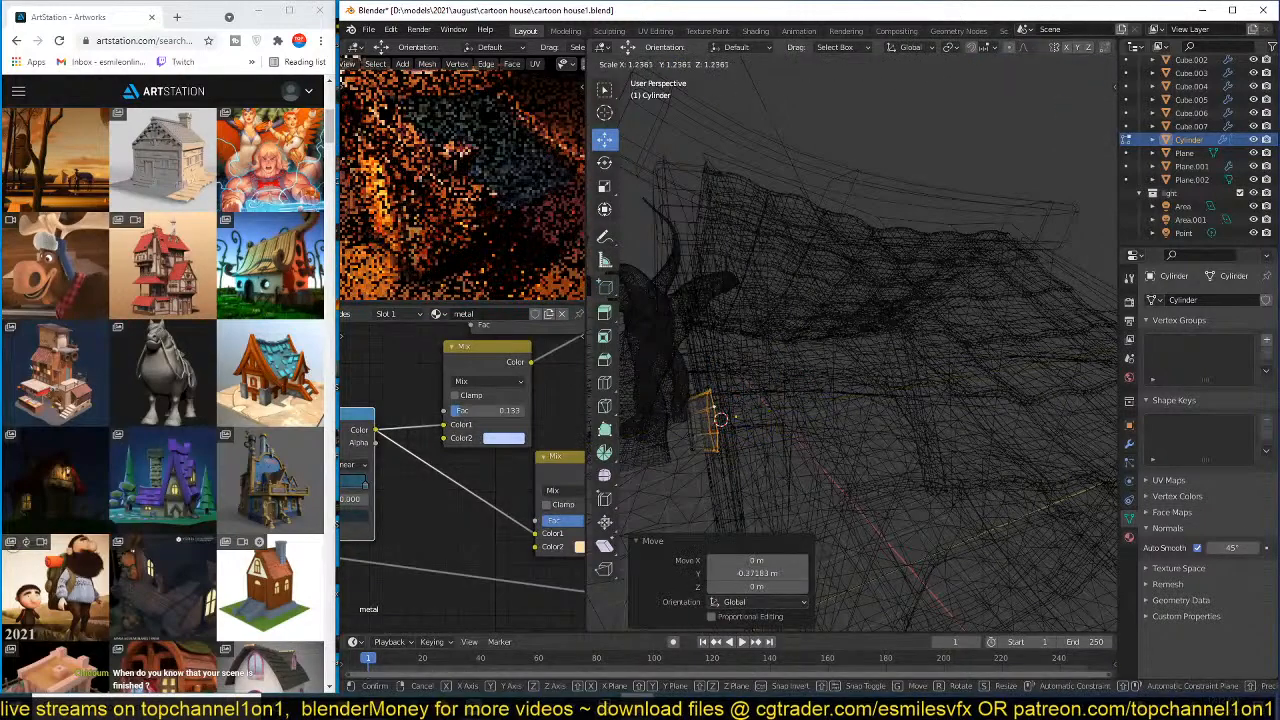
left_click(721, 419)
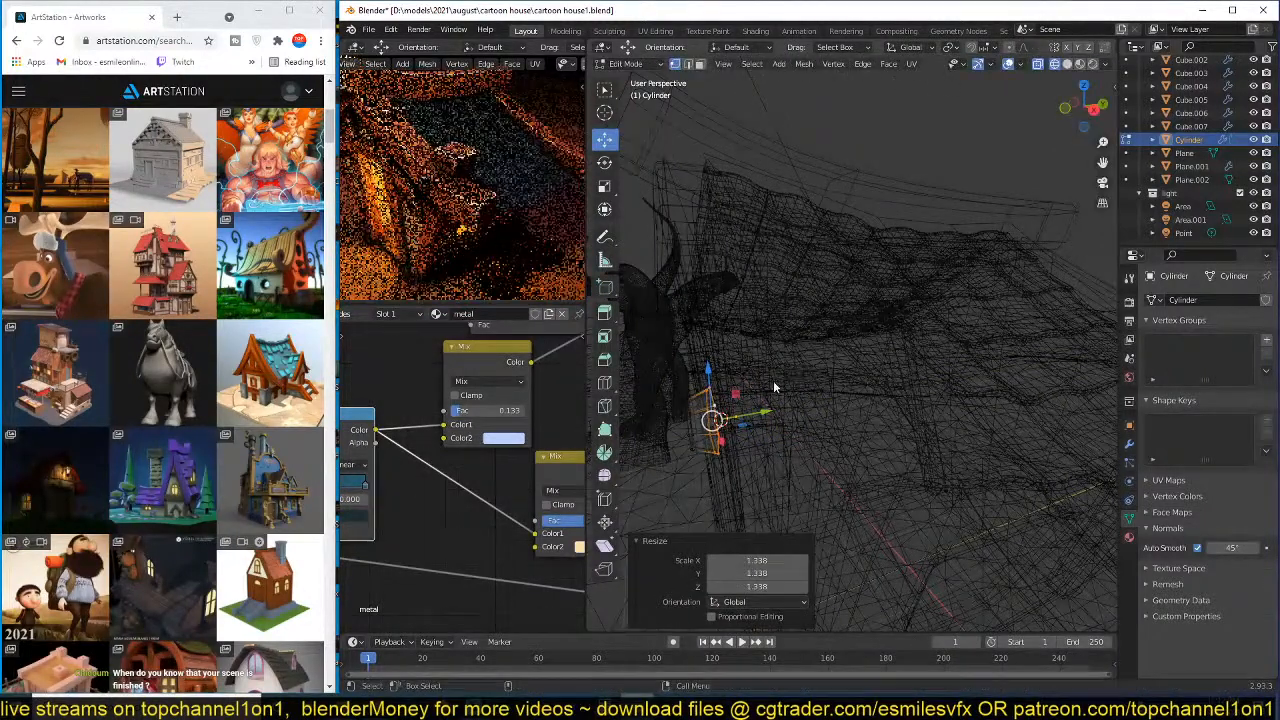
key("Tab")
key("z")
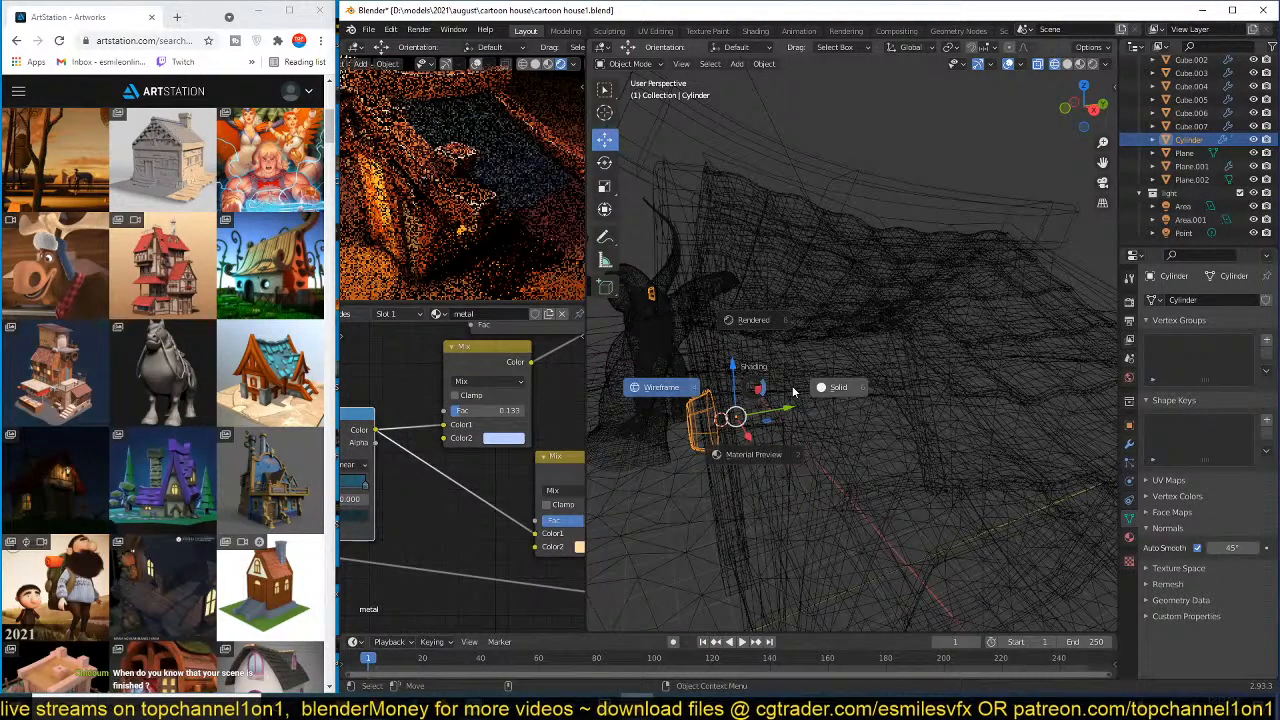
left_click(793, 391)
key("ctrl+s")
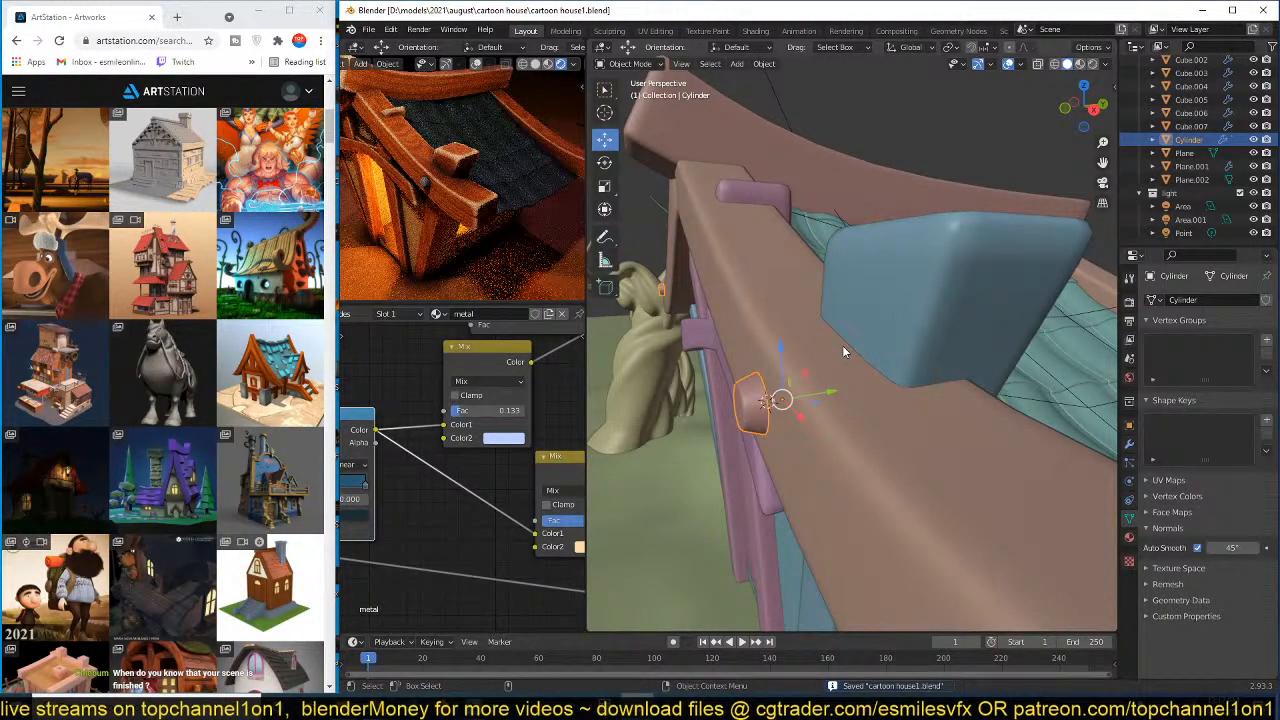
- Taper the peg's front face by scaling it to about 0.764 and then by about 1.117
middle_click_drag(843, 352, 848, 385)
key("Tab")
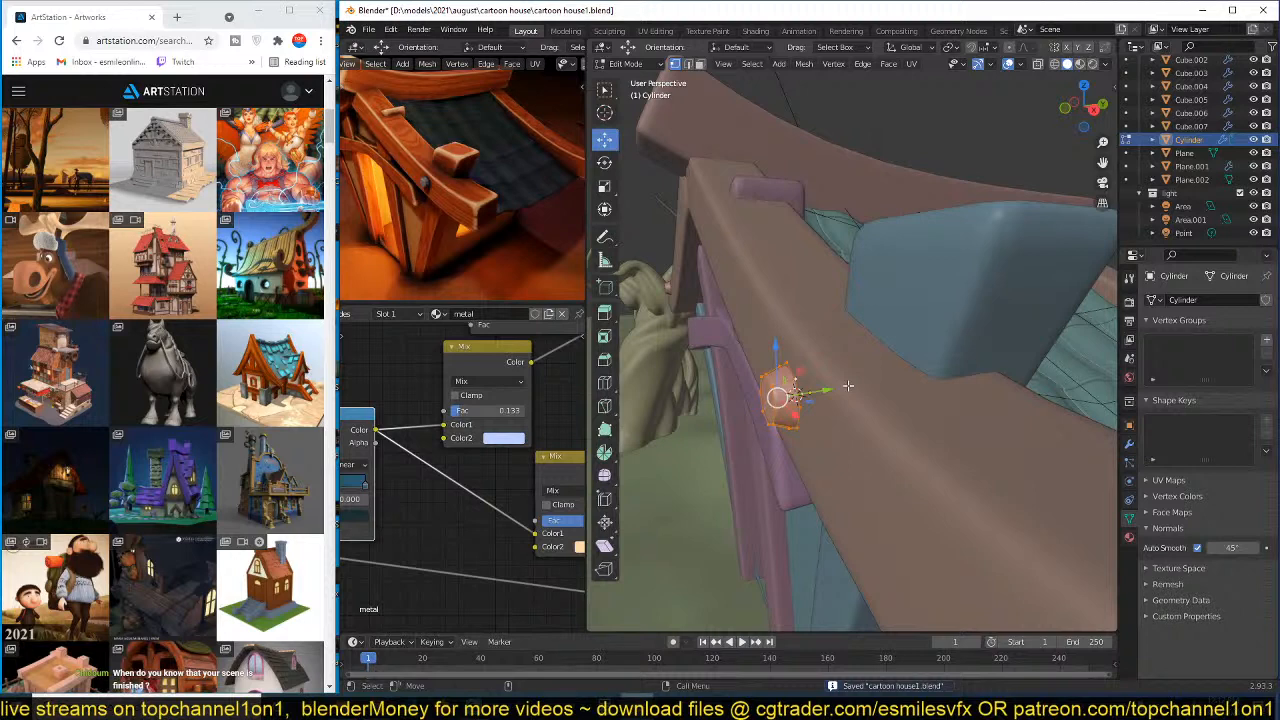
key("KP_Decimal")
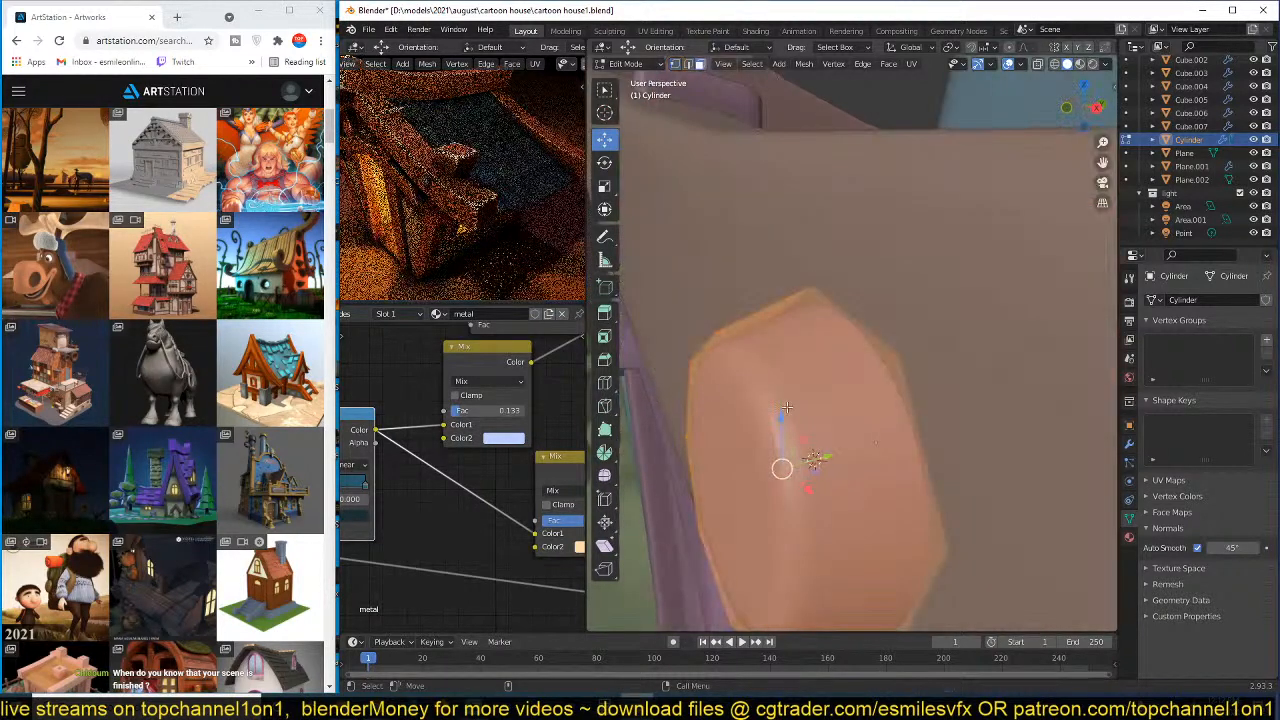
key("s")
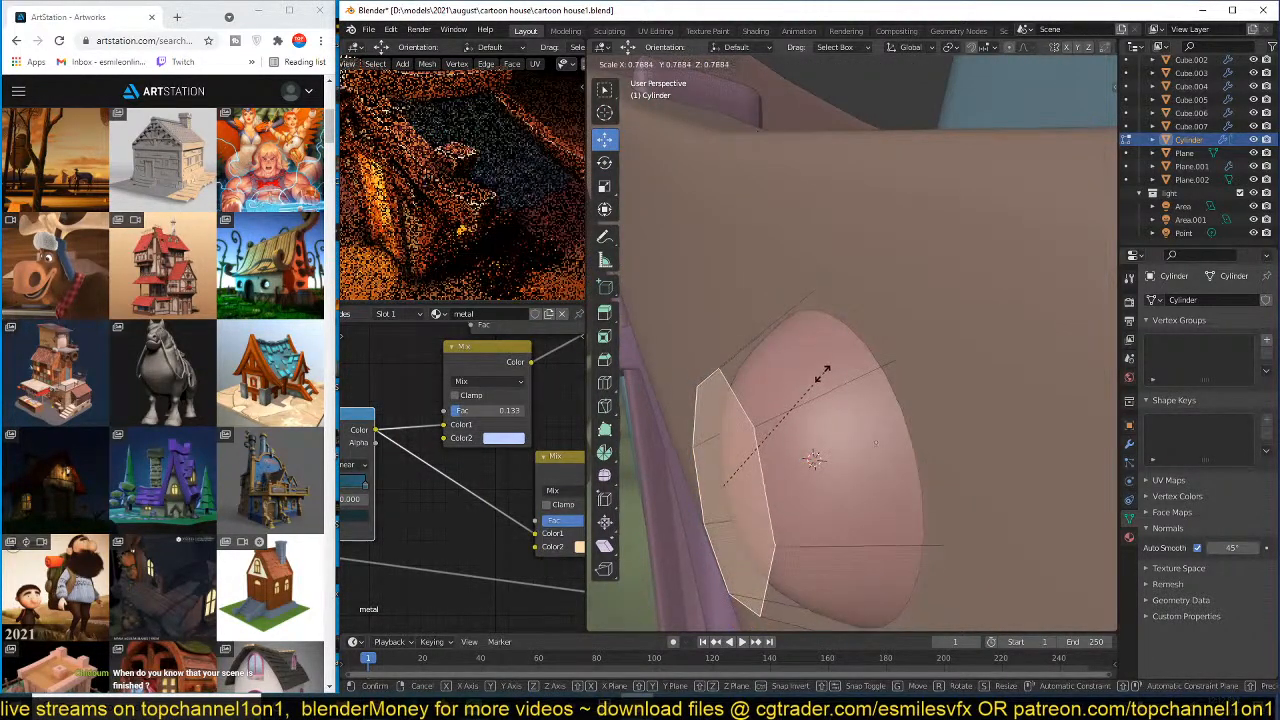
left_click(784, 351)
key("s")
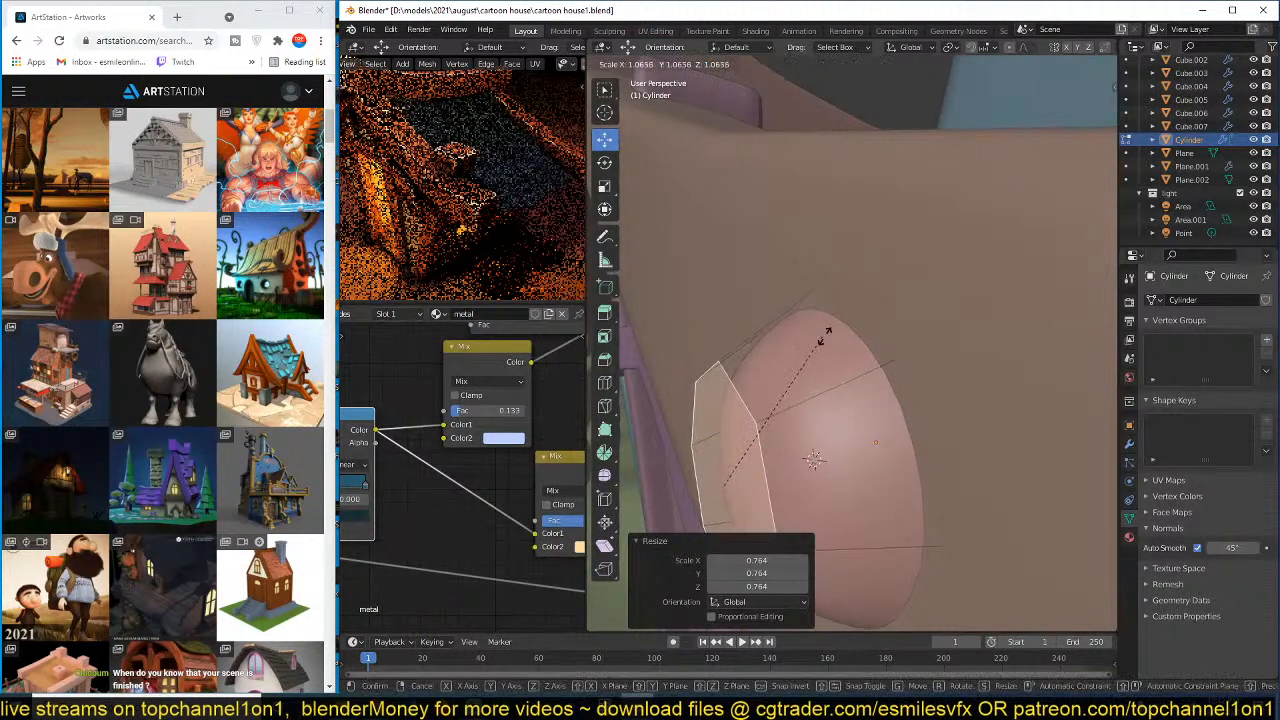
left_click(832, 333)
- Add a centred loop cut around the peg, scale the loop by about 1.093, leave Edit Mode and save the file
key("ctrl+r")
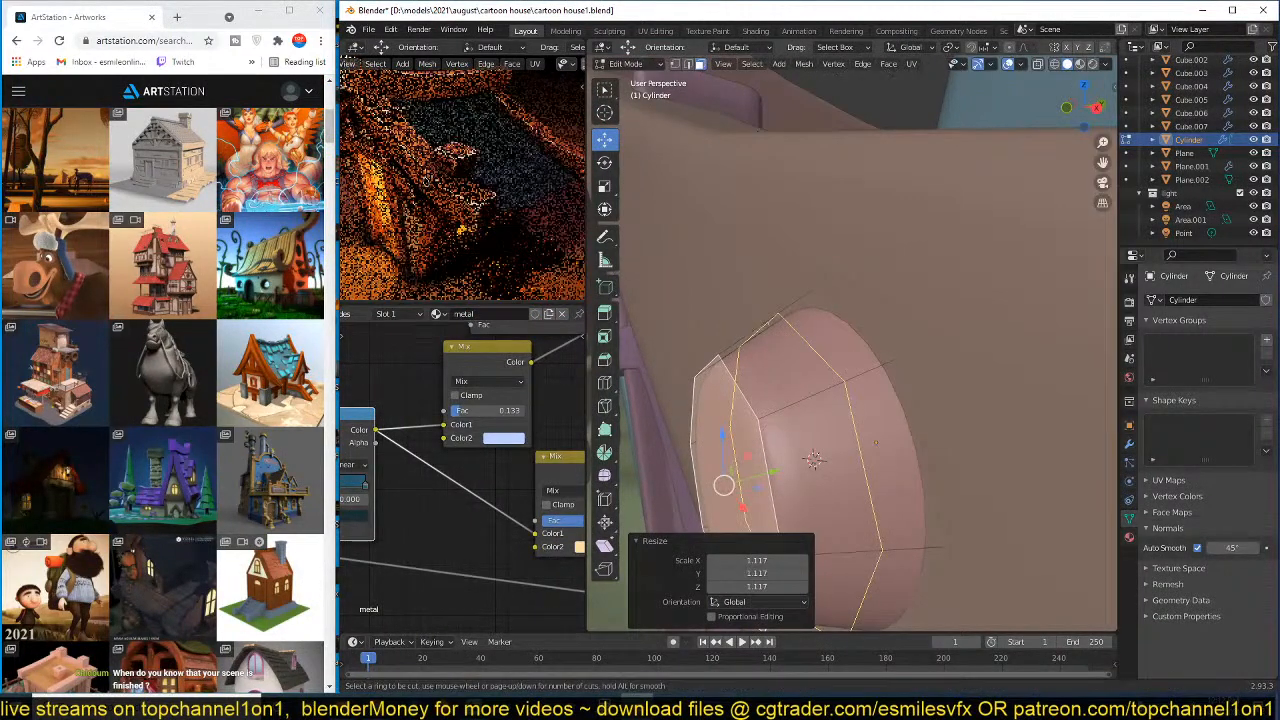
left_click(762, 326)
right_click(822, 256)
key("s")
left_click(833, 239)
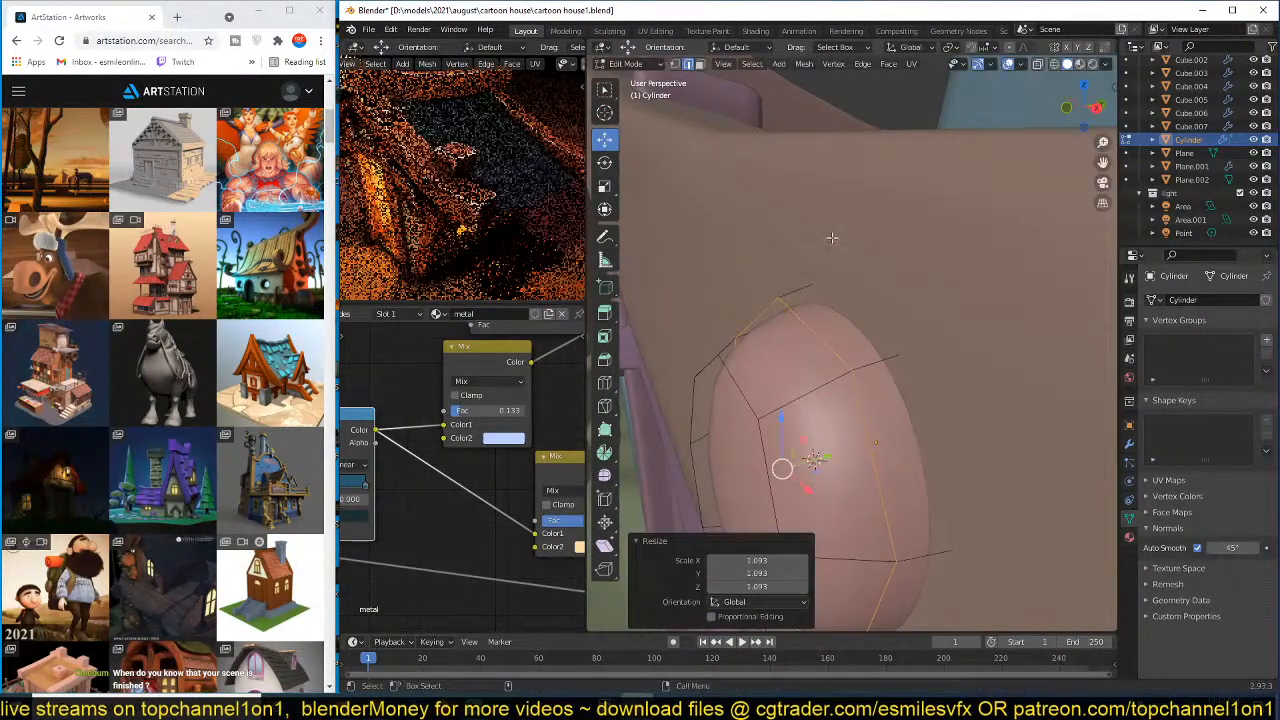
key("Tab")
scroll(833, 240, "down", 8)
middle_click_drag(833, 240, 849, 348)
key("alt+a")
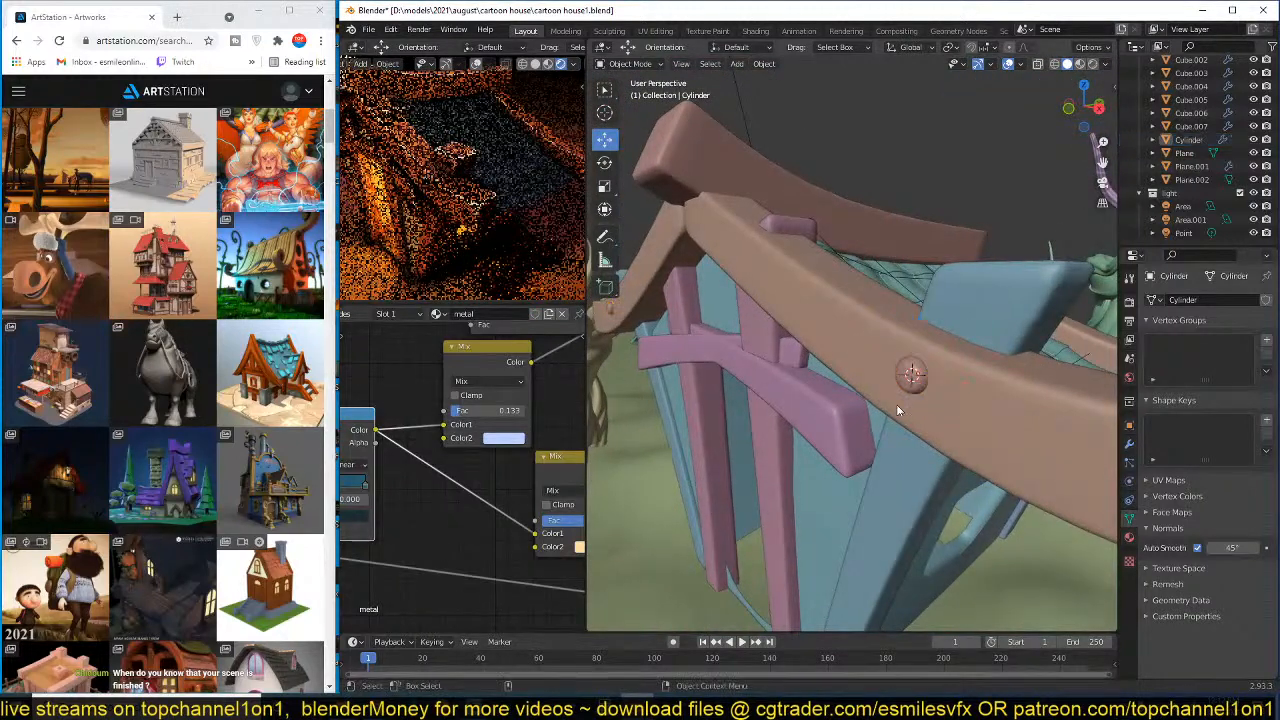
key("ctrl+s")
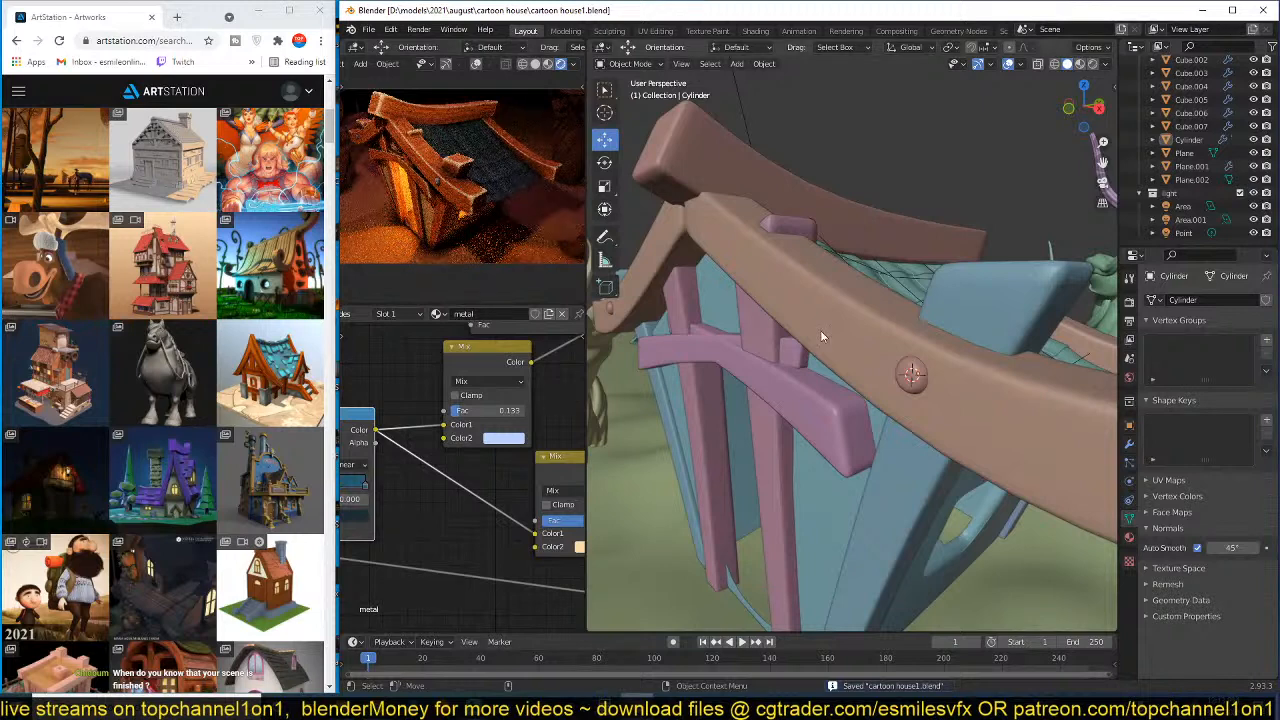
- Reselect the peg, collapse its Bevel and Mirror modifiers in the modifier stack and save the file
scroll(854, 362, "down", 3)
middle_click_drag(858, 362, 978, 380)
left_click(906, 356)
key("ctrl+s")
left_click(1129, 443)
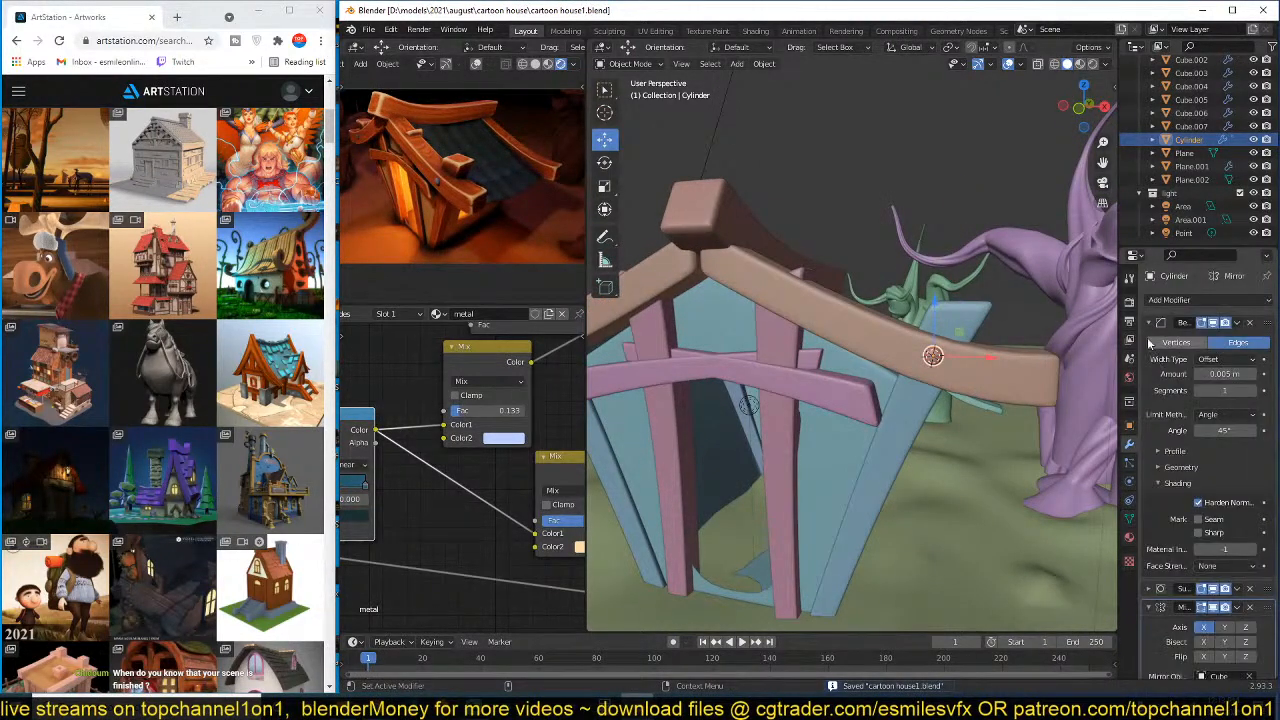
left_click(1148, 323)
left_click(1148, 359)
middle_click_drag(939, 400, 808, 352, "shift")
key("ctrl+s")
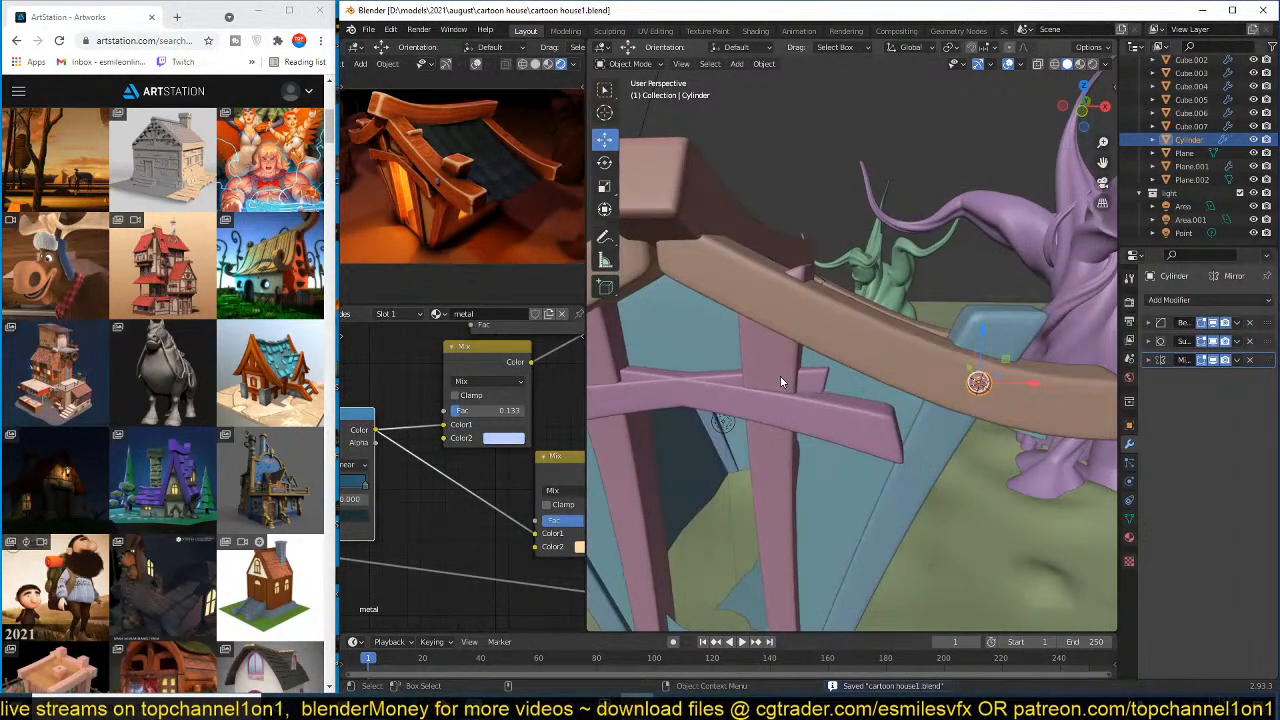
- Select the vertical front post beside the crossbeam and lower its top end by about 1.027 m along Z in Edit Mode
left_click(808, 352)
key("Tab")
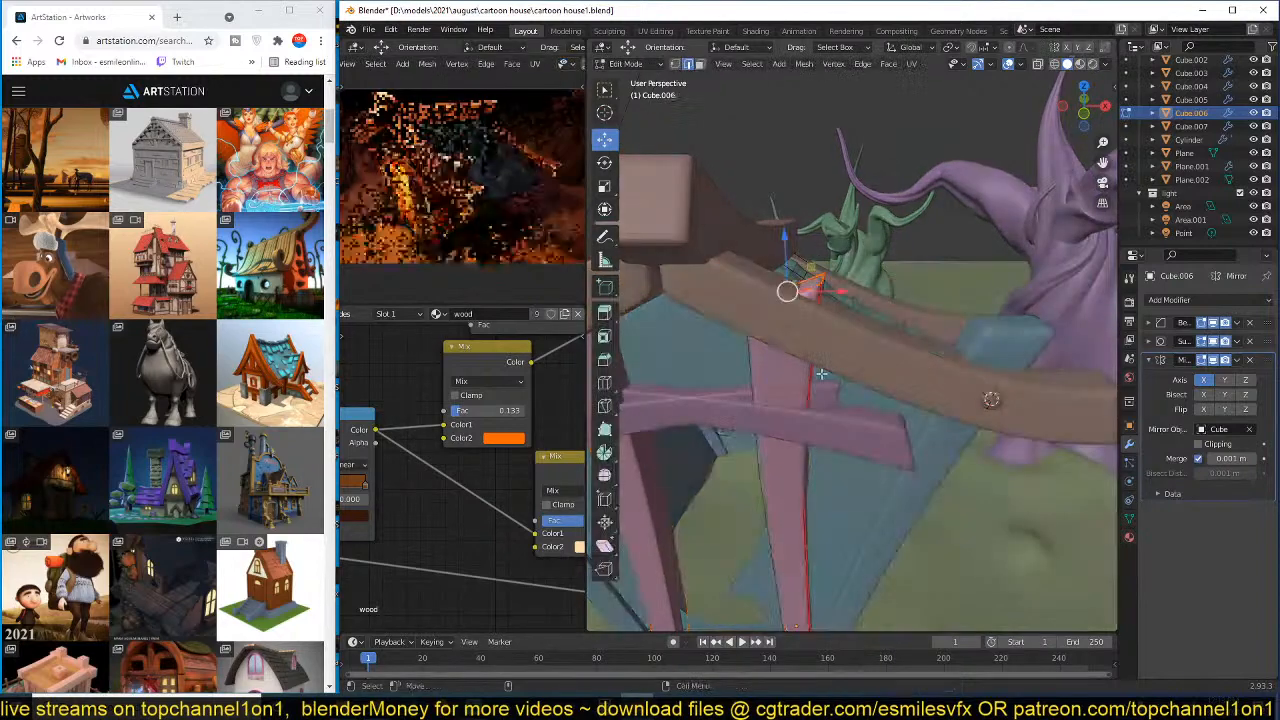
key("shift+z")
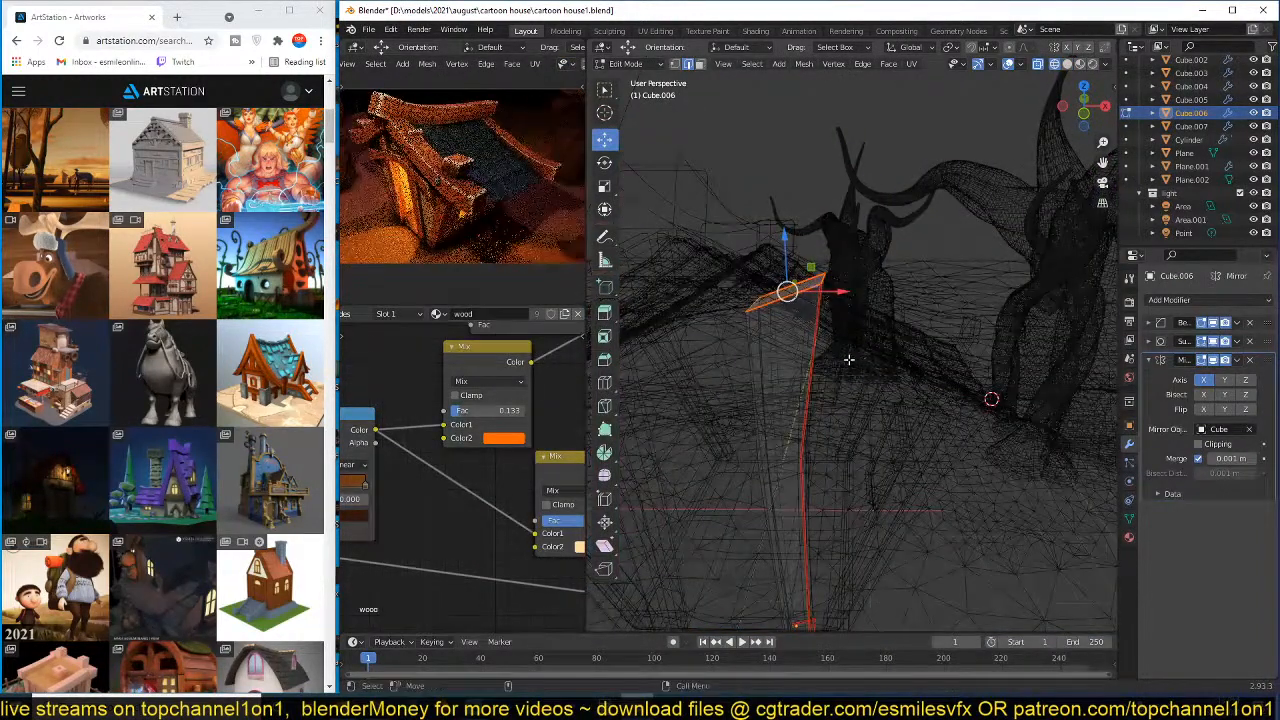
key("z")
left_click(969, 335)
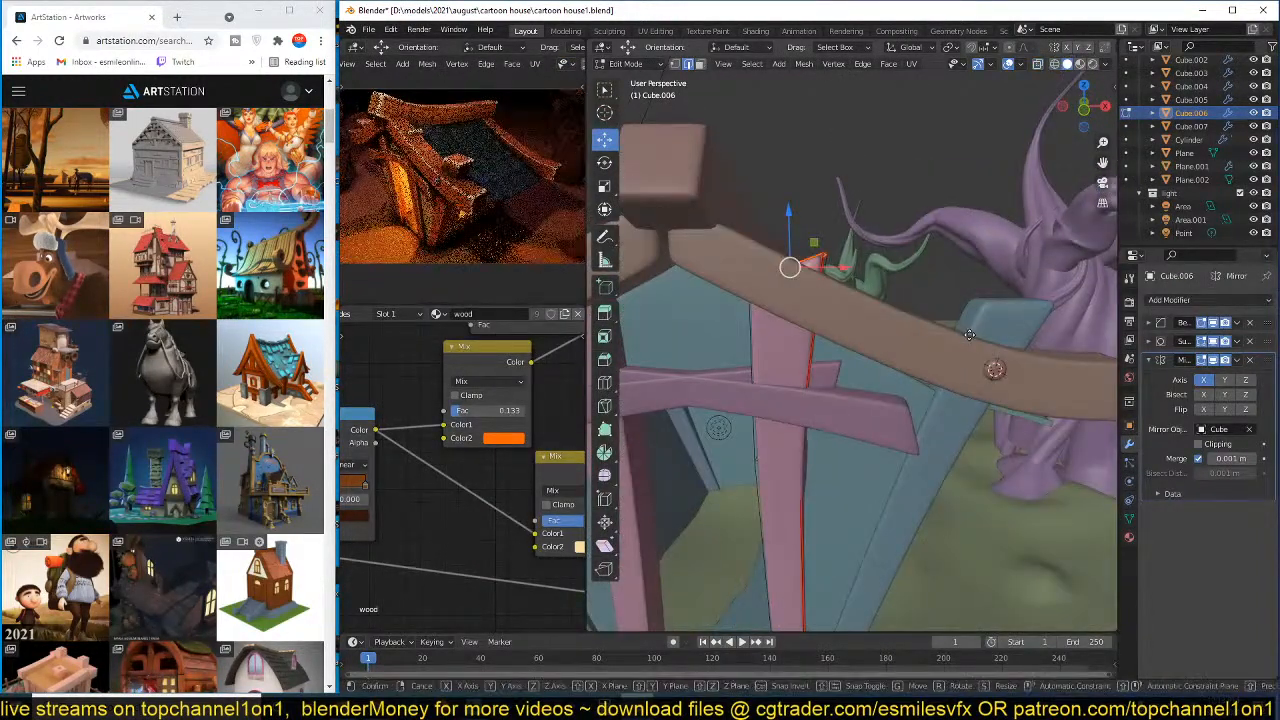
key("g")
key("z")
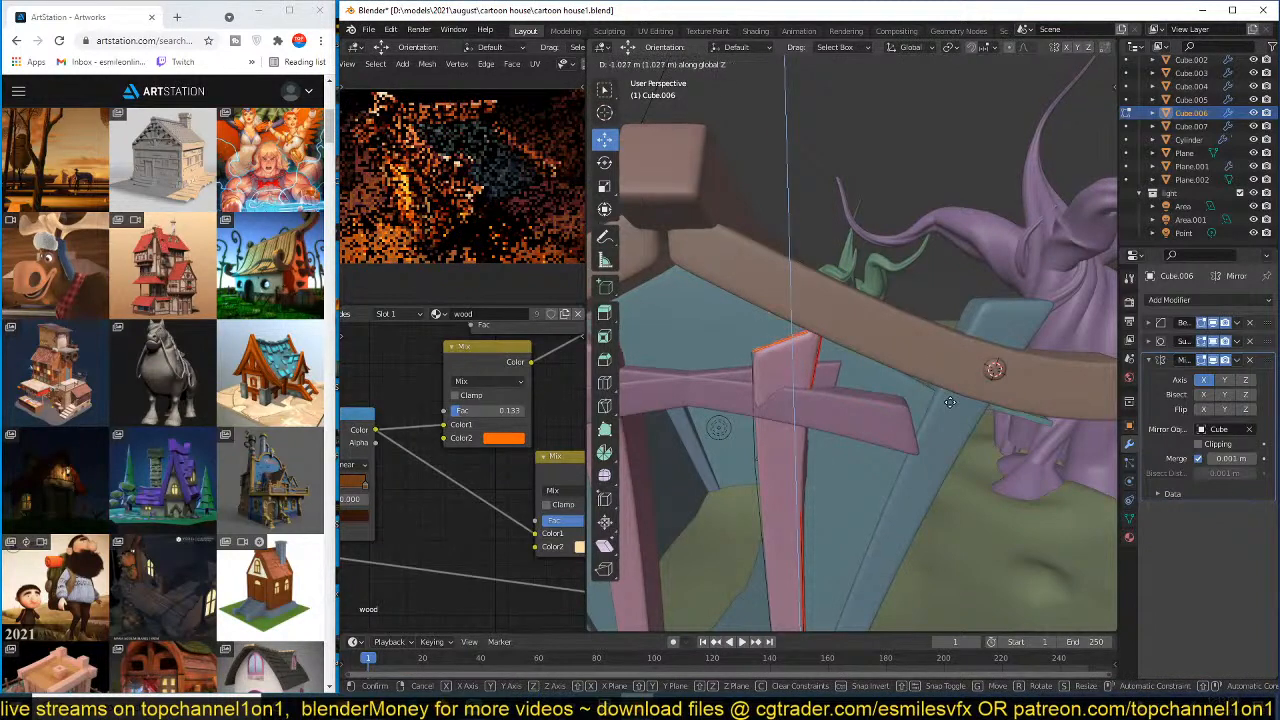
left_click(950, 402)
- Rotate the post's top end by about 35 degrees around the Y axis and return to Object Mode
middle_click_drag(950, 402, 925, 340)
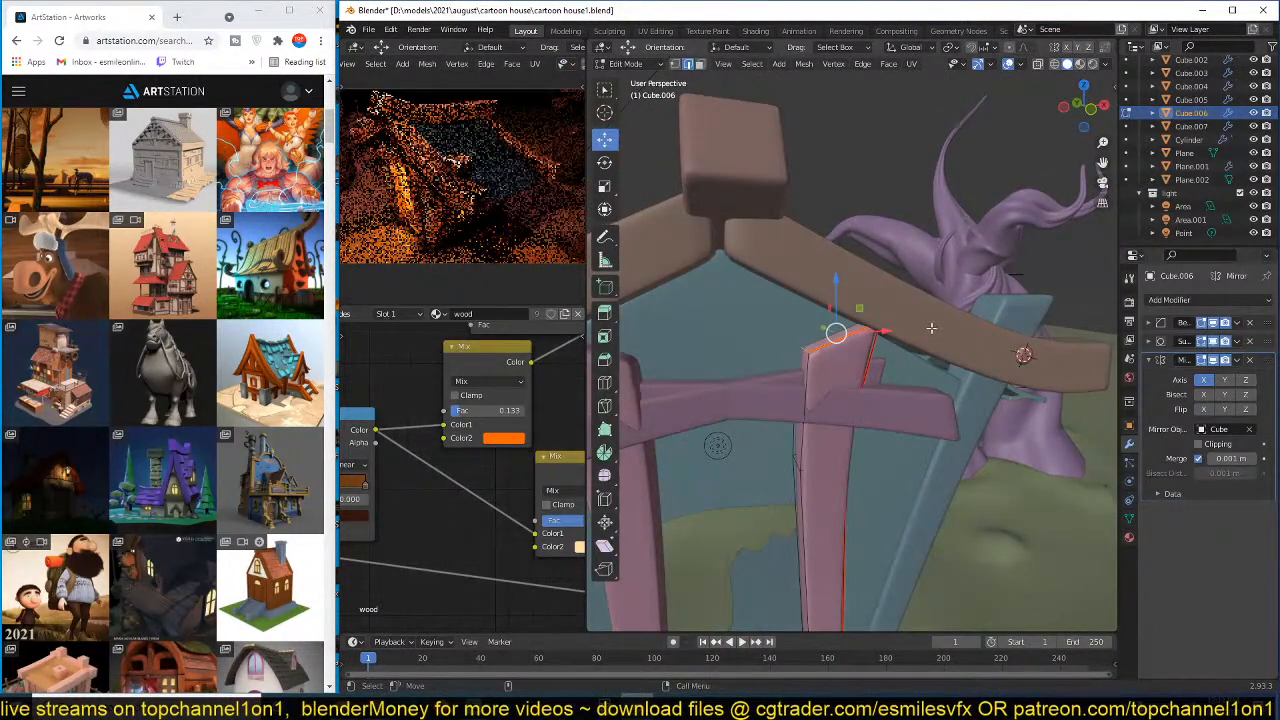
key("r")
key("y")
left_click(920, 390)
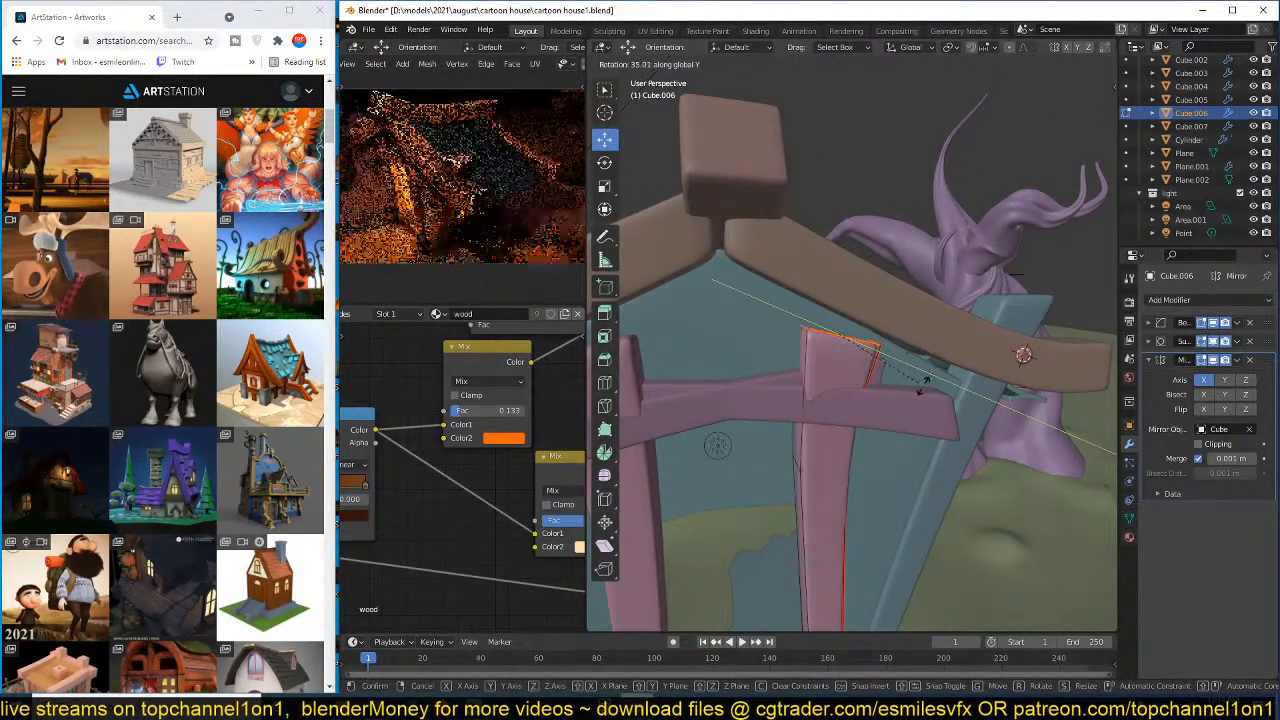
key("Tab")
middle_click_drag(914, 396, 845, 400)
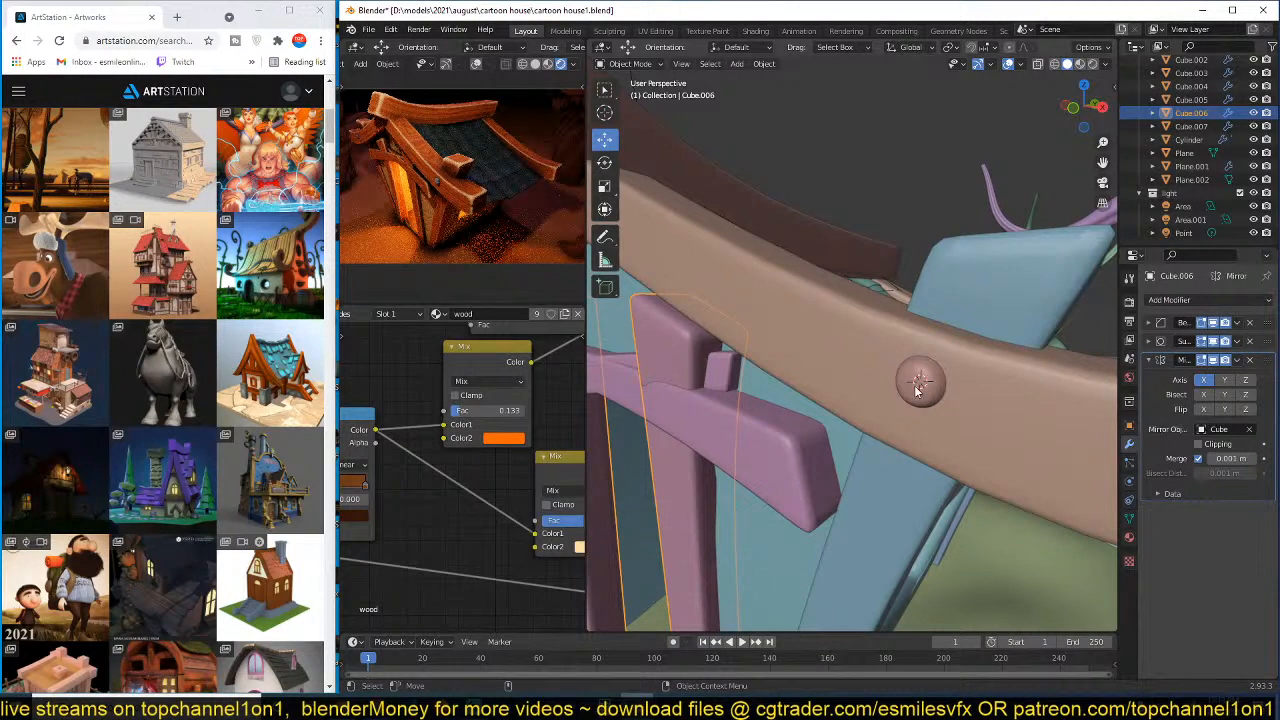
- Reselect the metal peg on the roof beam, save the file, snap the 3D cursor to the peg and scale it to about 0.896
left_click(916, 385)
mouse_move(916, 385)
middle_mouse_down()
mouse_move(943, 399)
mouse_move(914, 385)
middle_mouse_up()
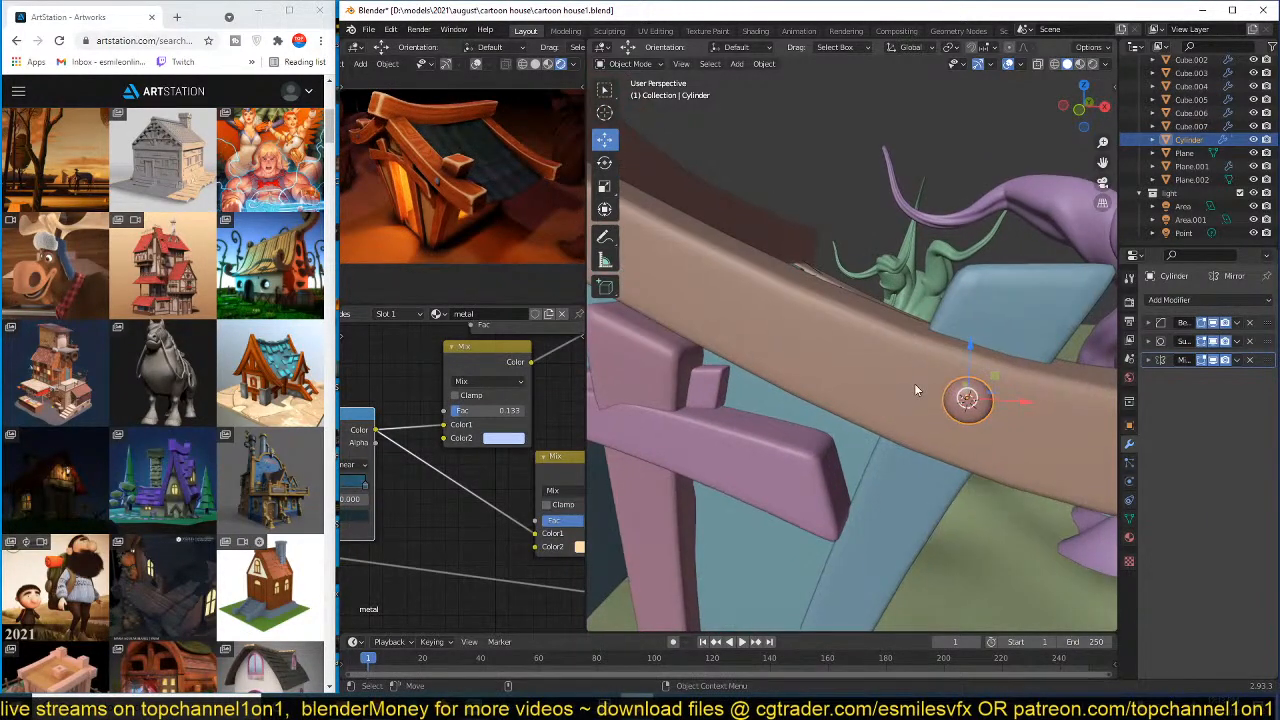
key("ctrl+s")
right_click(910, 363, "shift")
key("shift+s")
left_click(886, 271)
middle_click_drag(886, 271, 810, 352)
key("s")
left_click(902, 326)
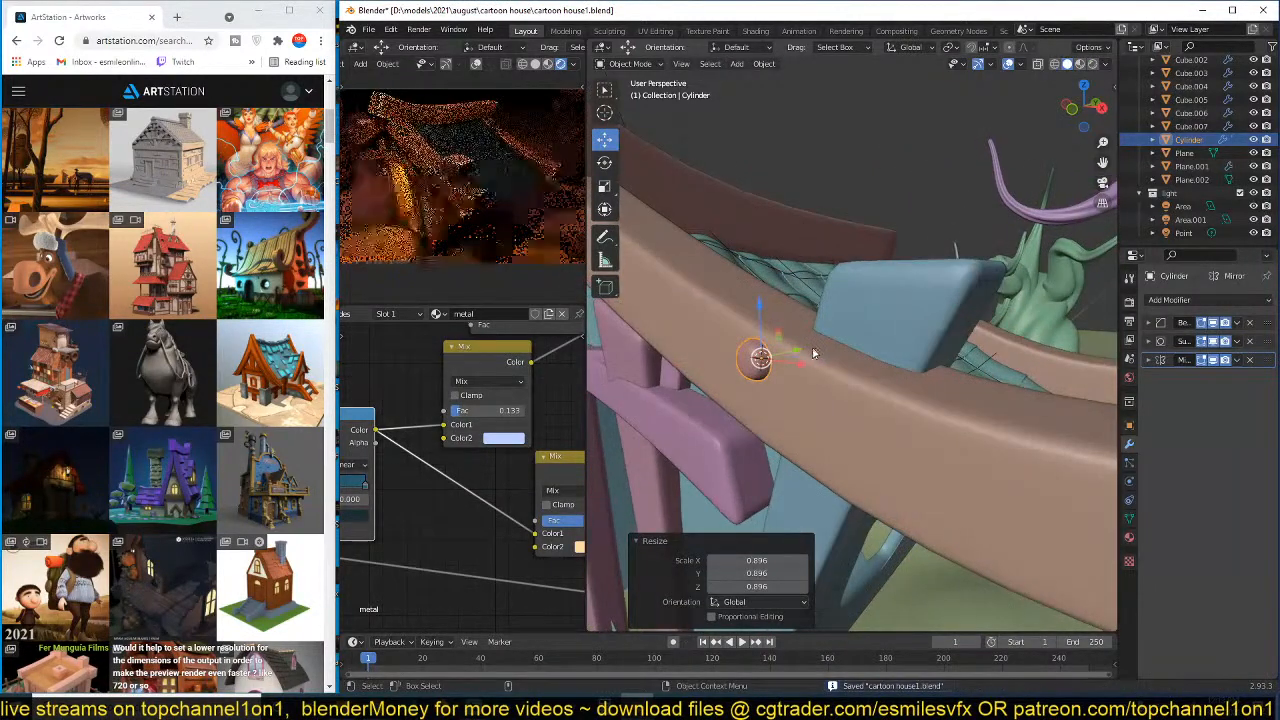
- Adjust the peg's depth in the beam along Y, finishing with a nudge of about -0.006 m, and save the file
key("g")
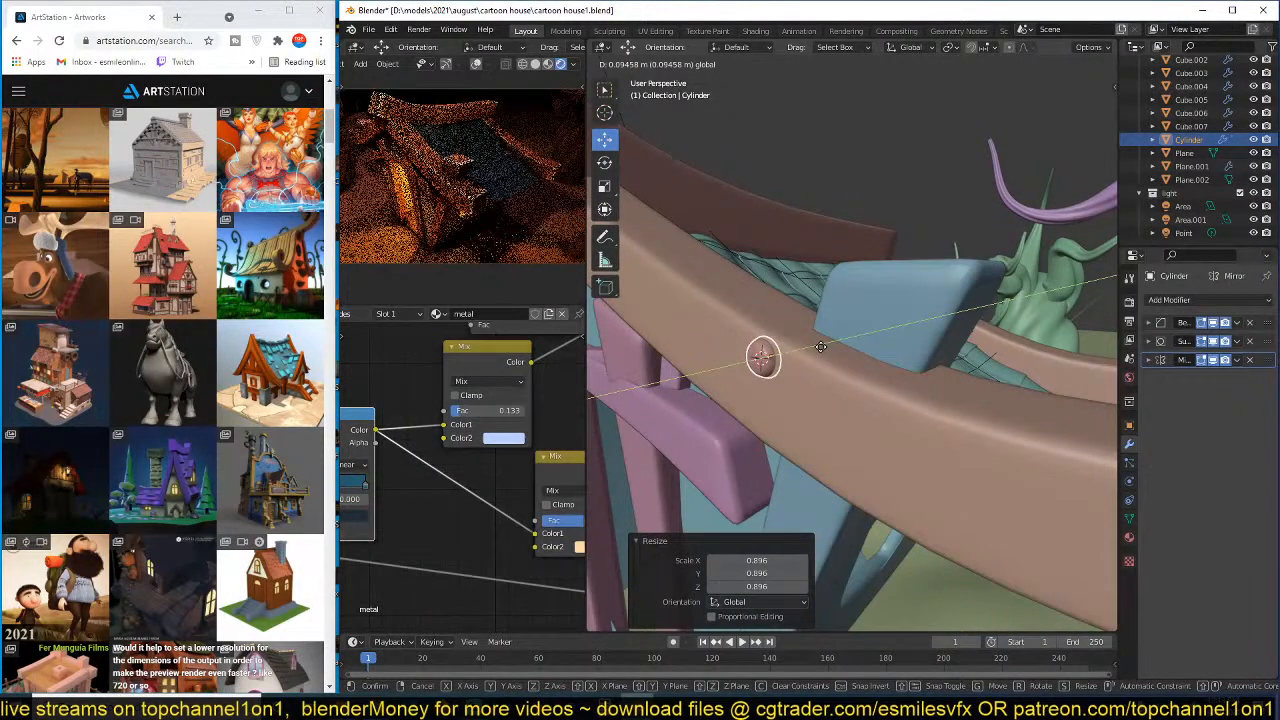
left_click(815, 349)
left_click_drag(802, 346, 801, 349)
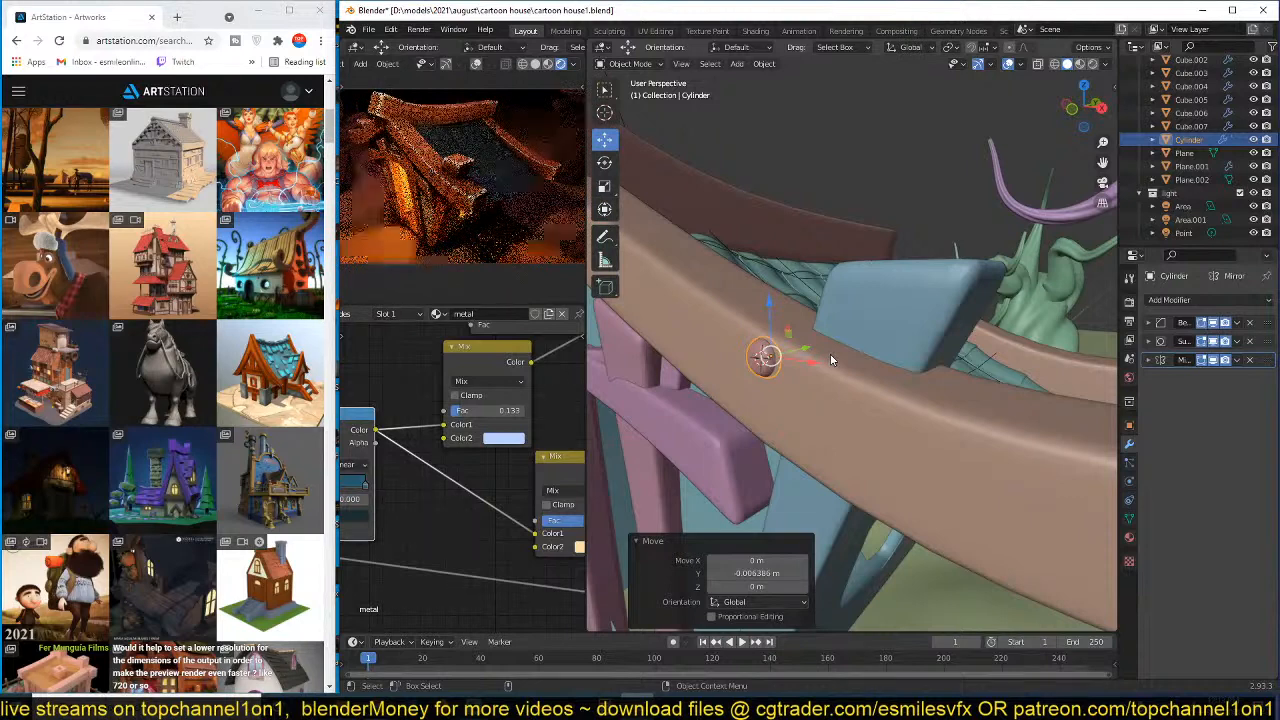
middle_click_drag(829, 360, 800, 374)
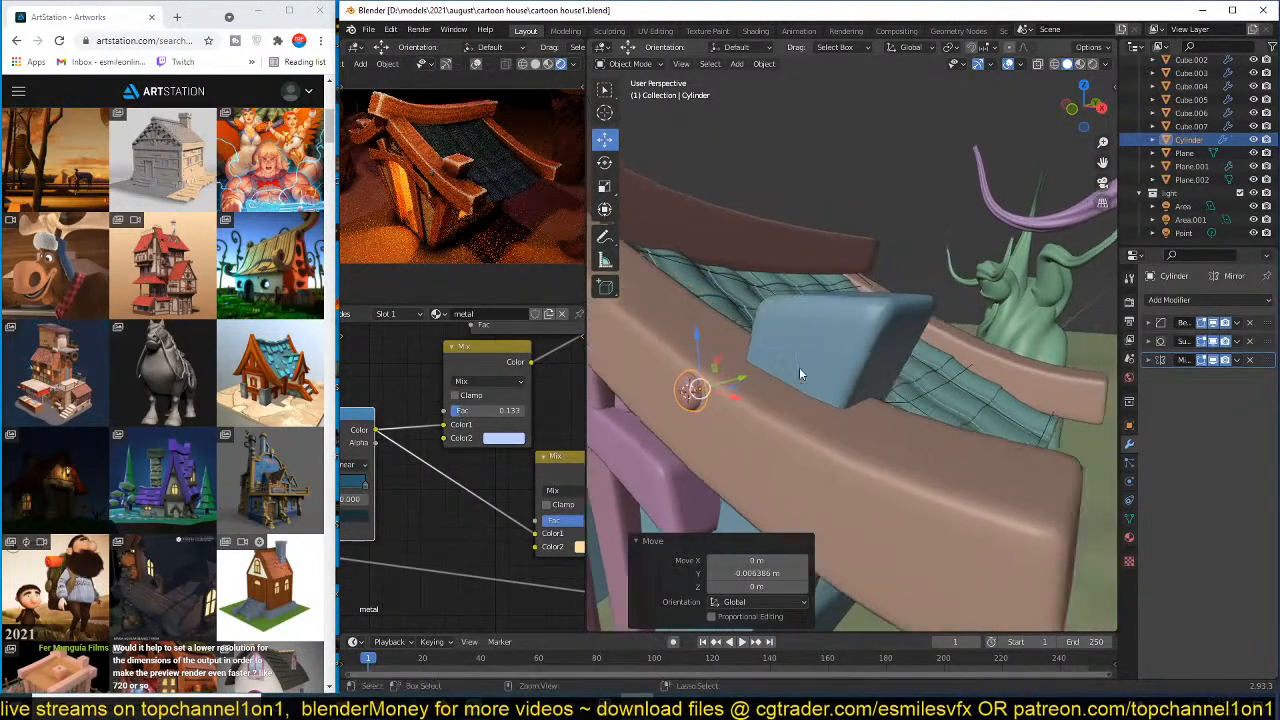
key("ctrl+s")
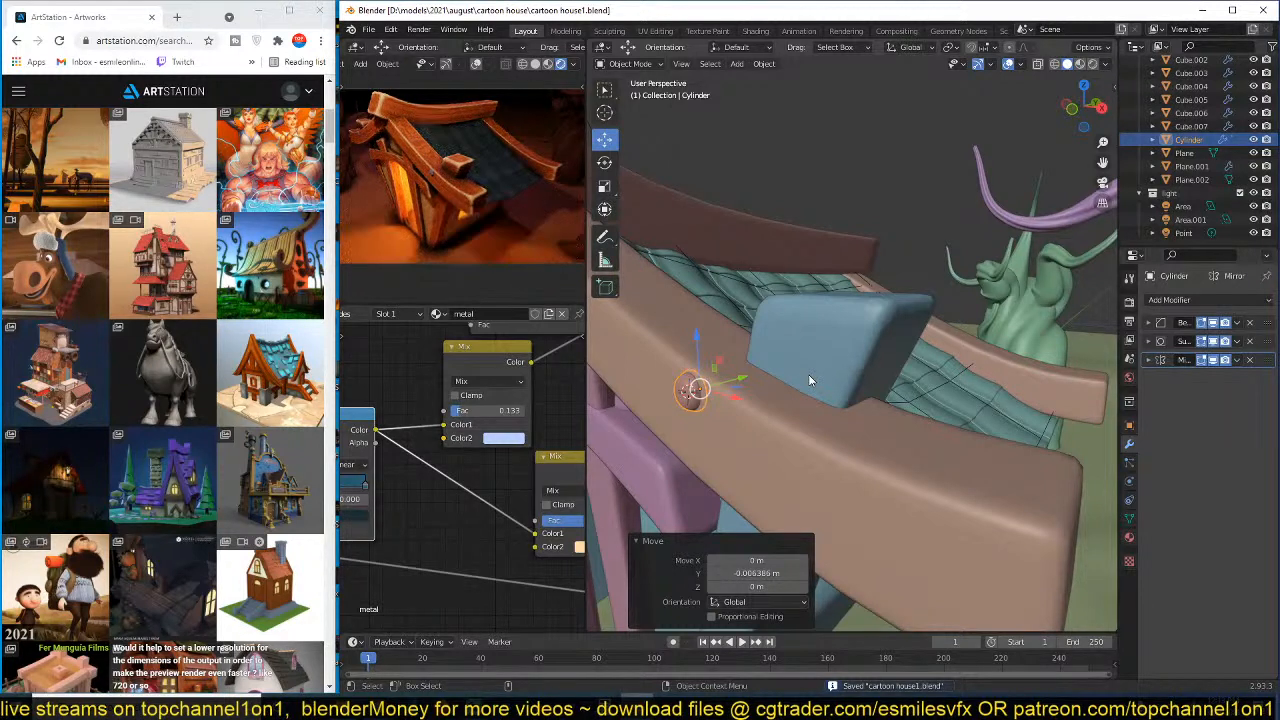
- Set the Cycles viewport samples to 16 in the render settings and save the file
middle_click_drag(808, 374, 892, 369)
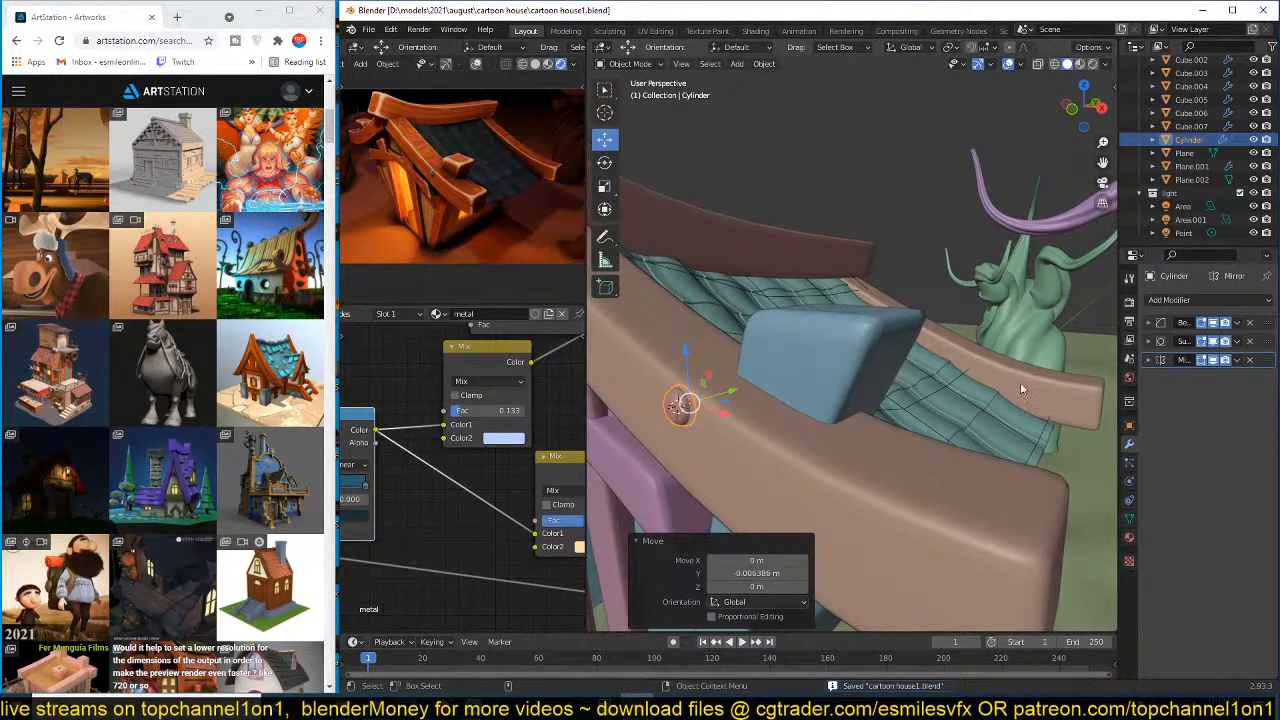
left_click(1129, 303)
left_click(1129, 321)
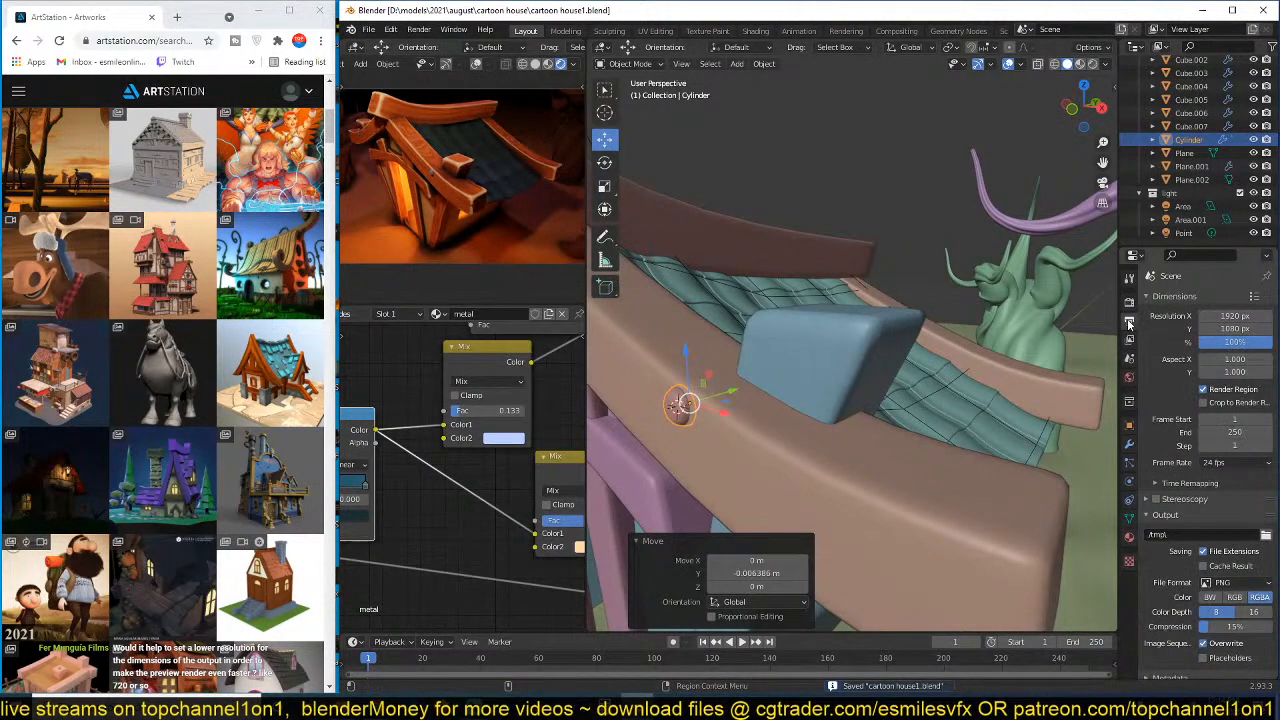
left_click(1129, 357)
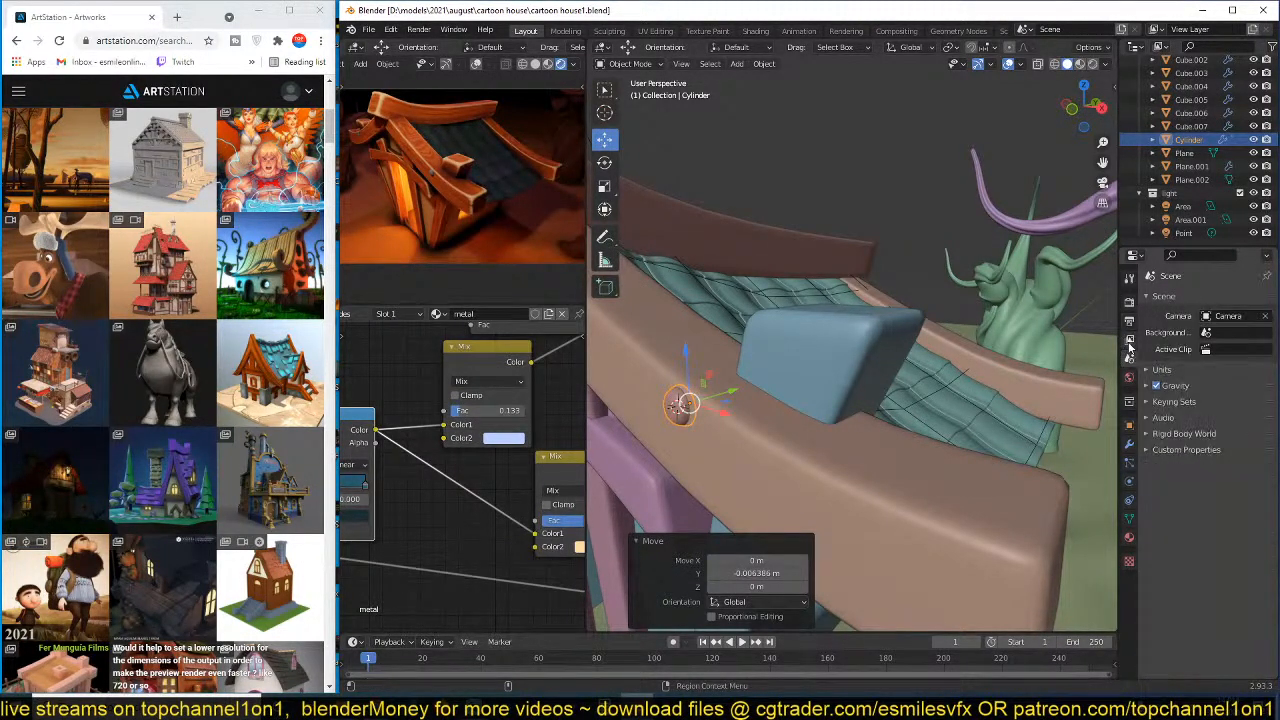
left_click(1129, 340)
left_click(1129, 320)
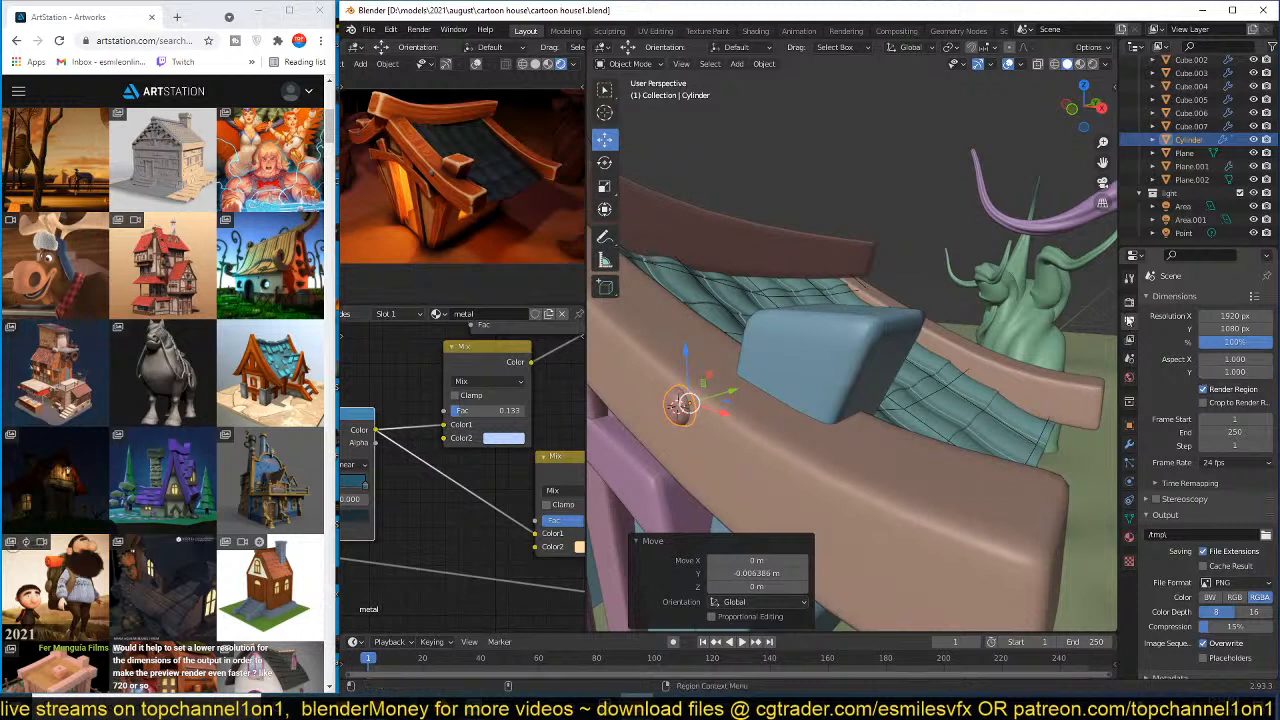
left_click(1129, 303)
left_click(1237, 418)
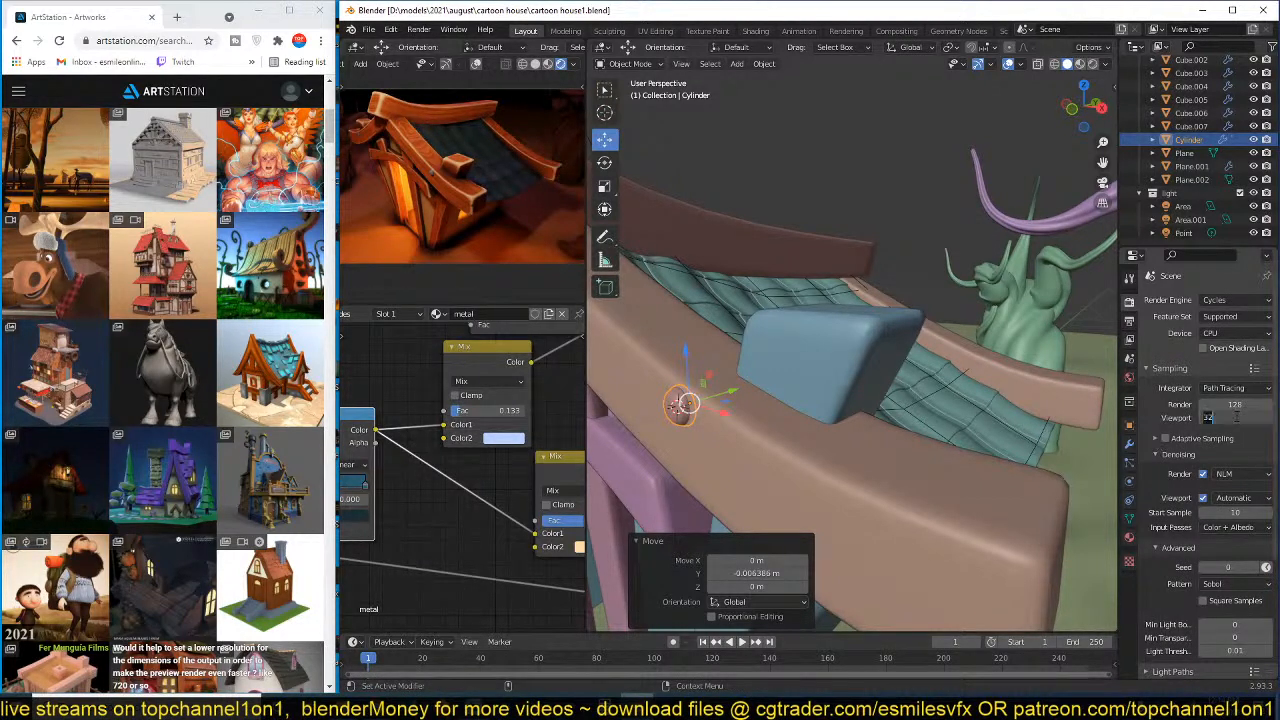
type("16")
key("Return")
middle_click_drag(984, 357, 800, 356)
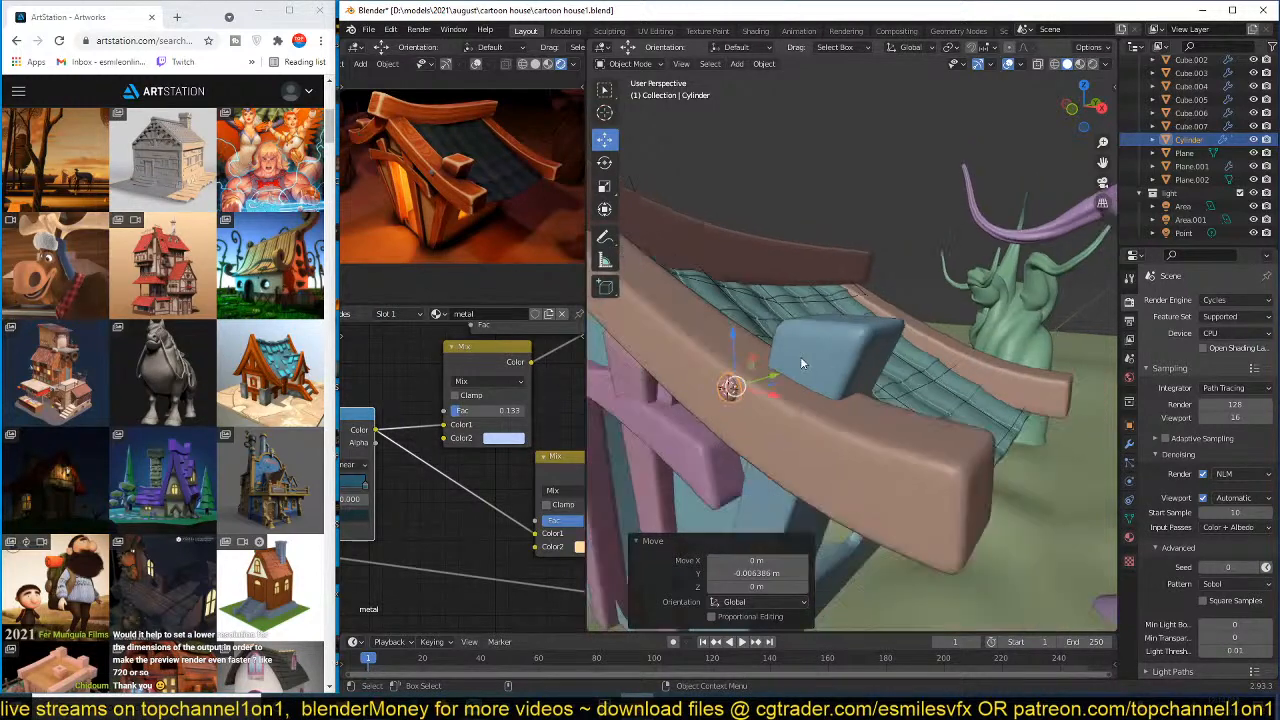
key("ctrl+s")
- Try switching the Cycles render device to GPU Compute and showing overlays in the camera viewport
left_click(1228, 335)
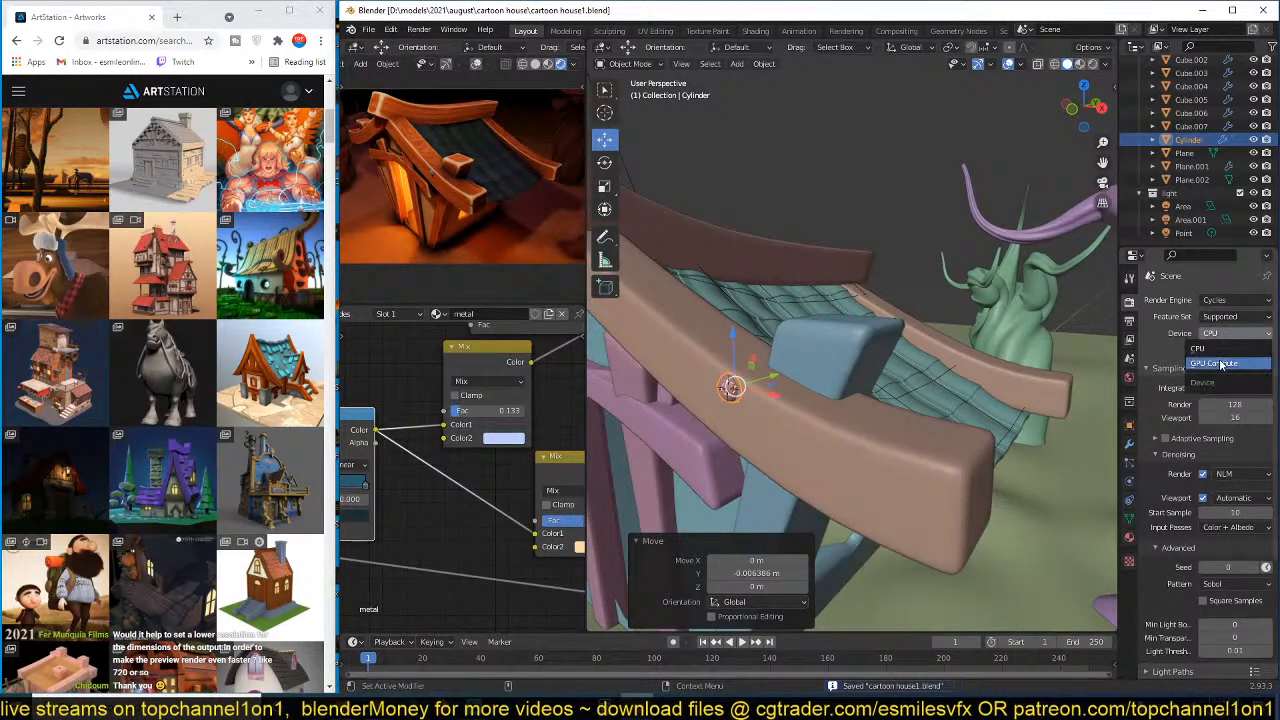
left_click(1228, 363)
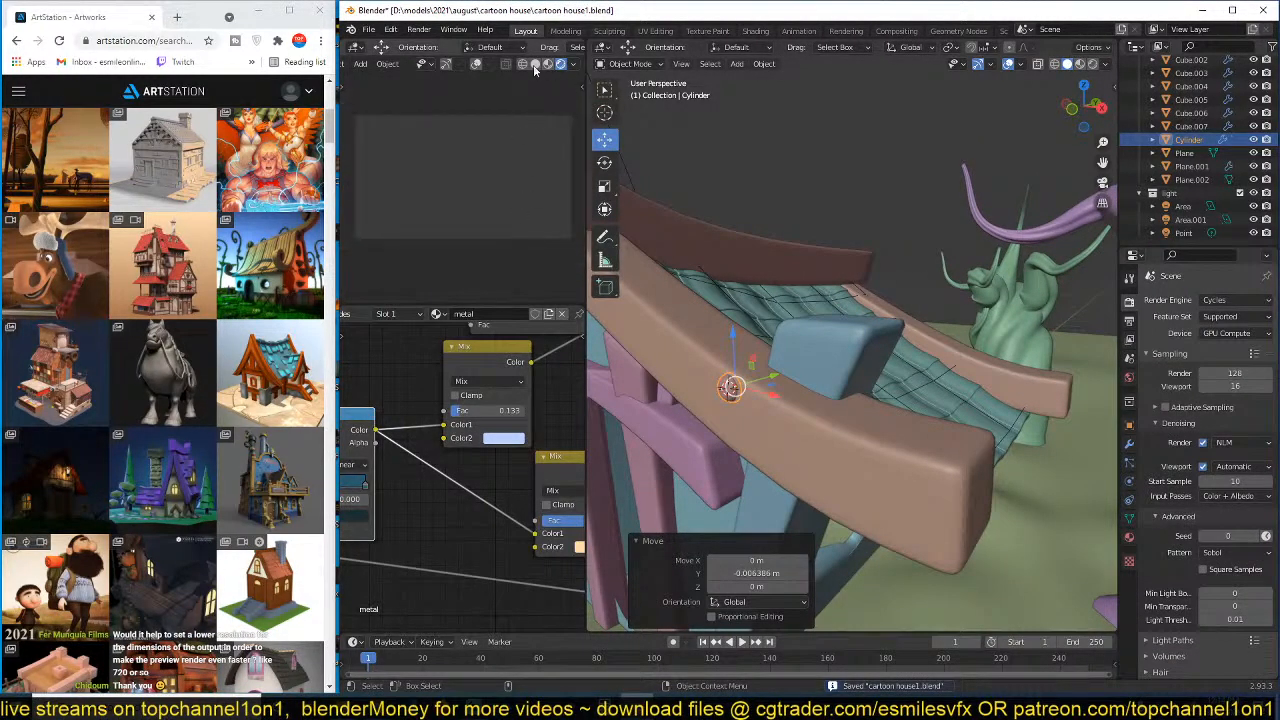
left_click(476, 64)
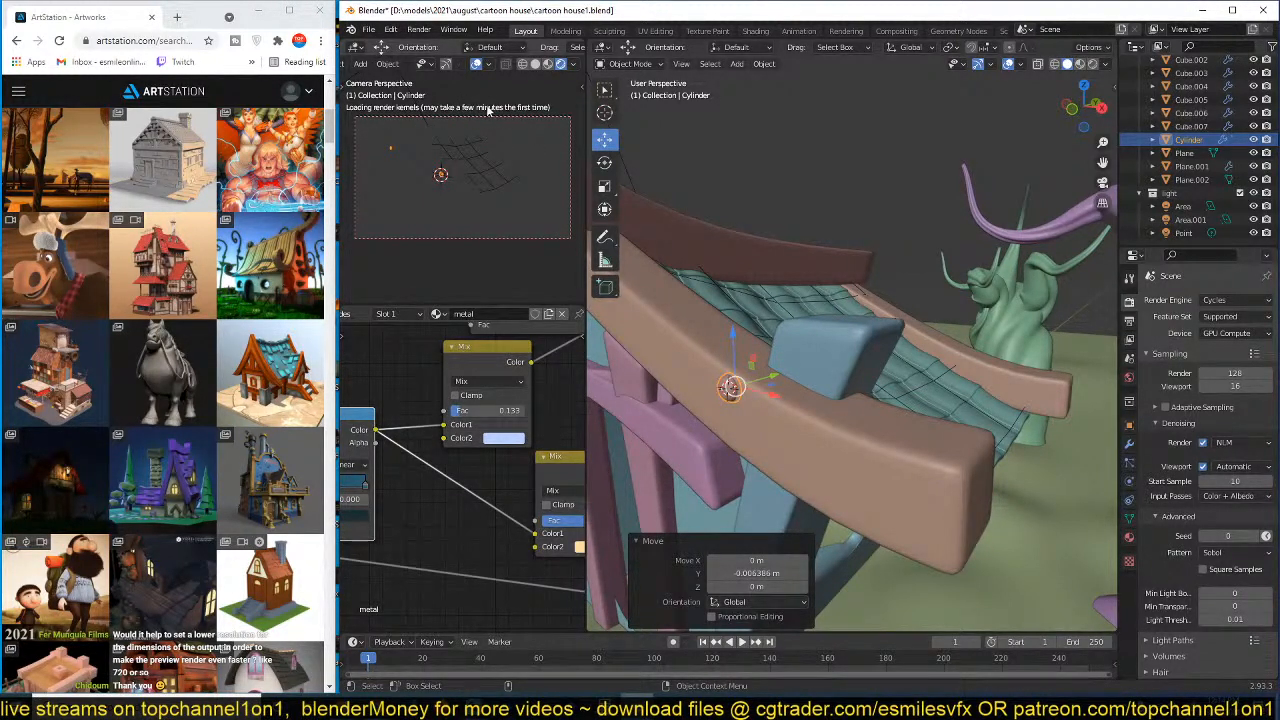
left_click(1232, 333)
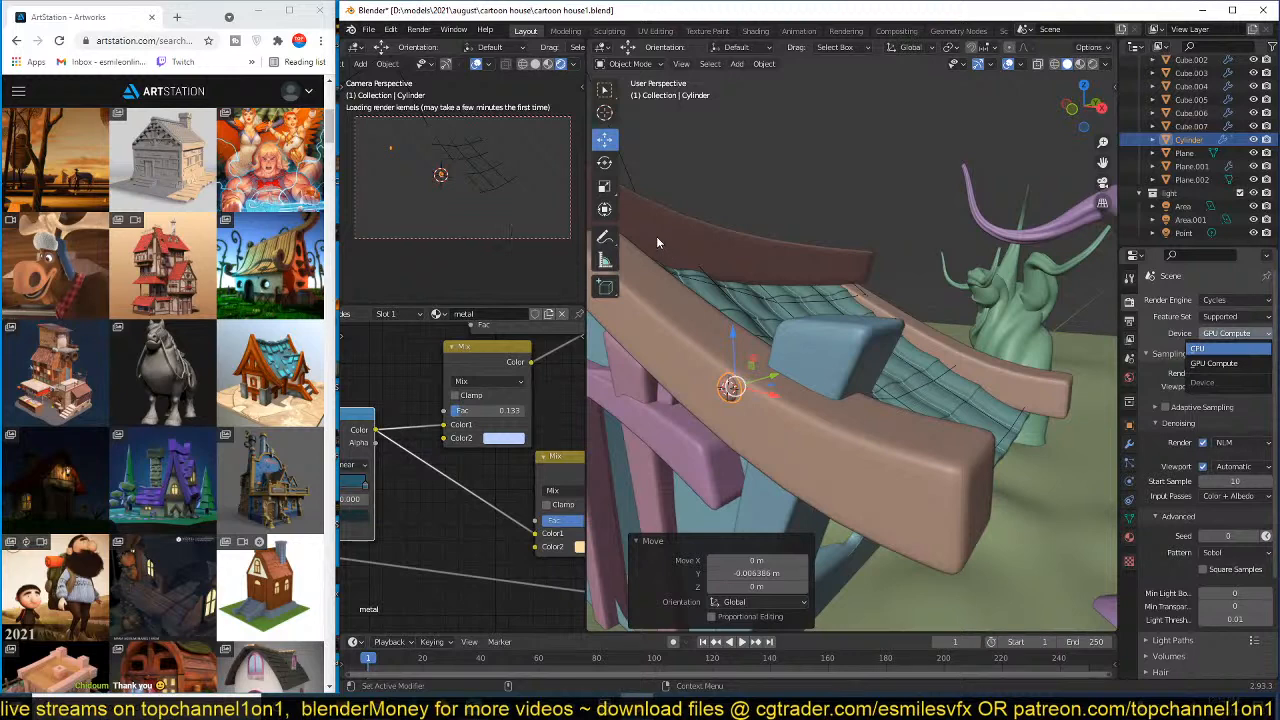
- Switch to Task Manager, end the frozen Blender process and close Task Manager
right_click(730, 712)
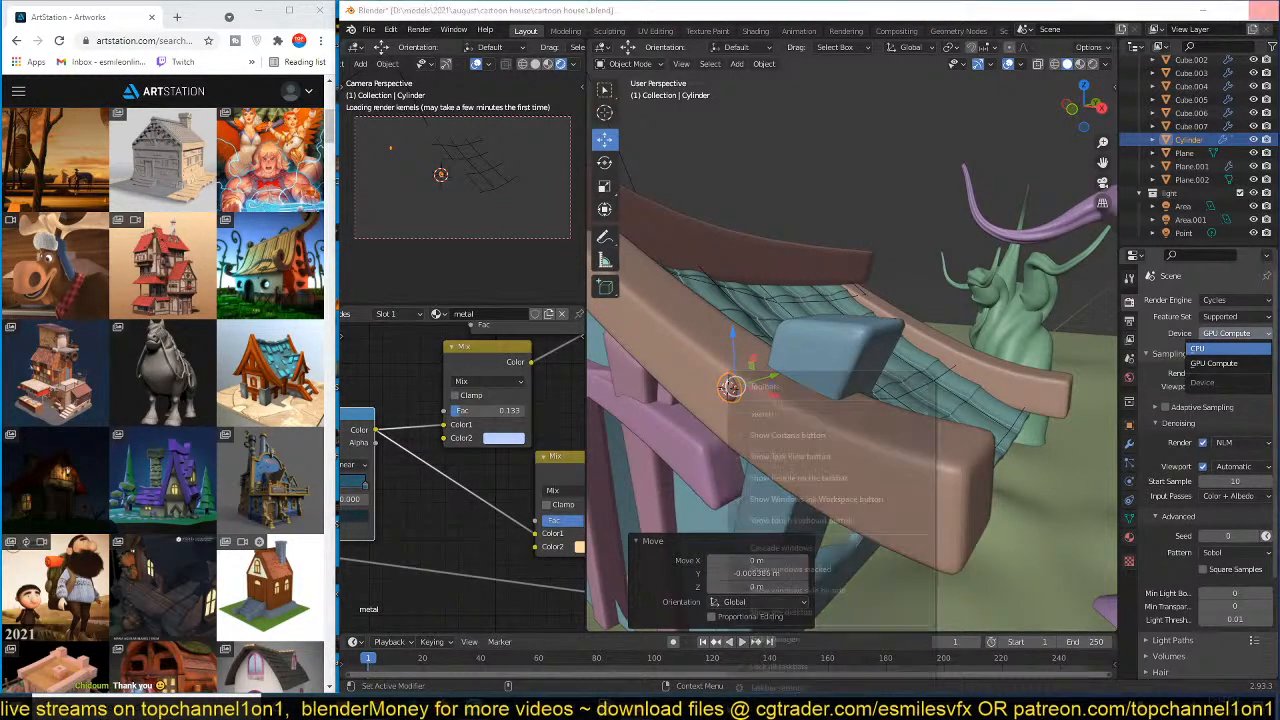
left_click(778, 645)
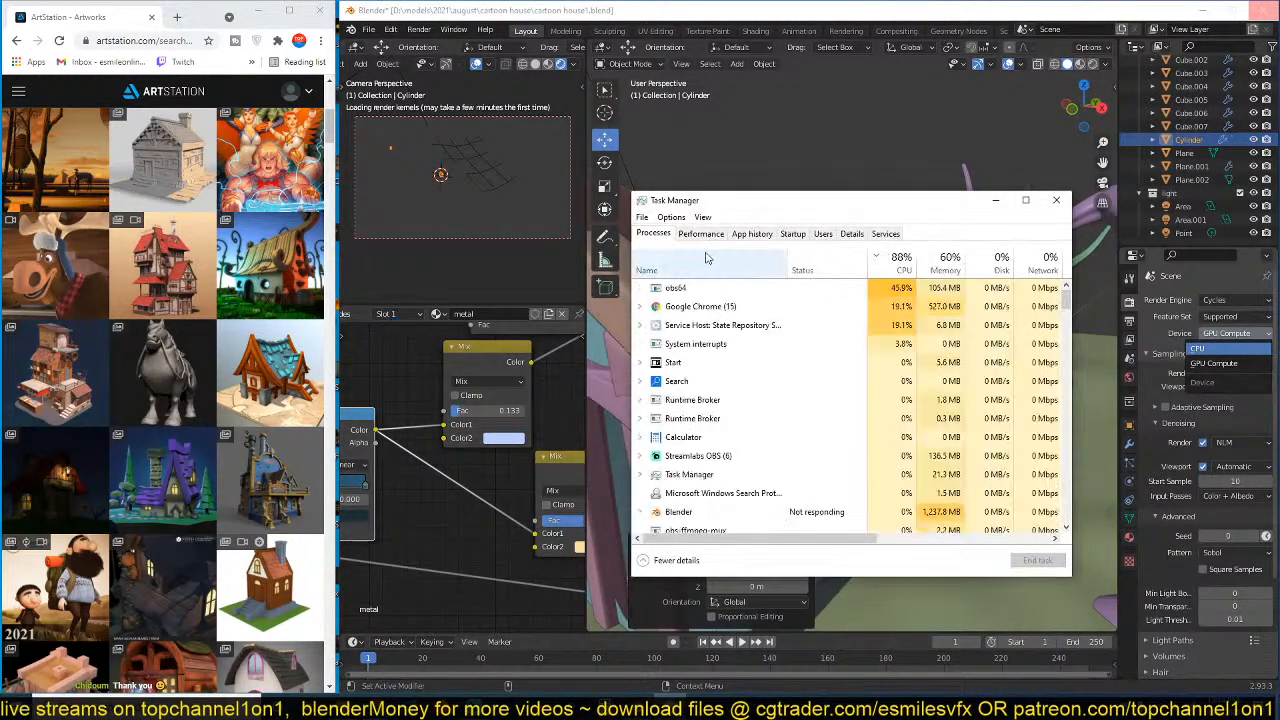
left_click(728, 289)
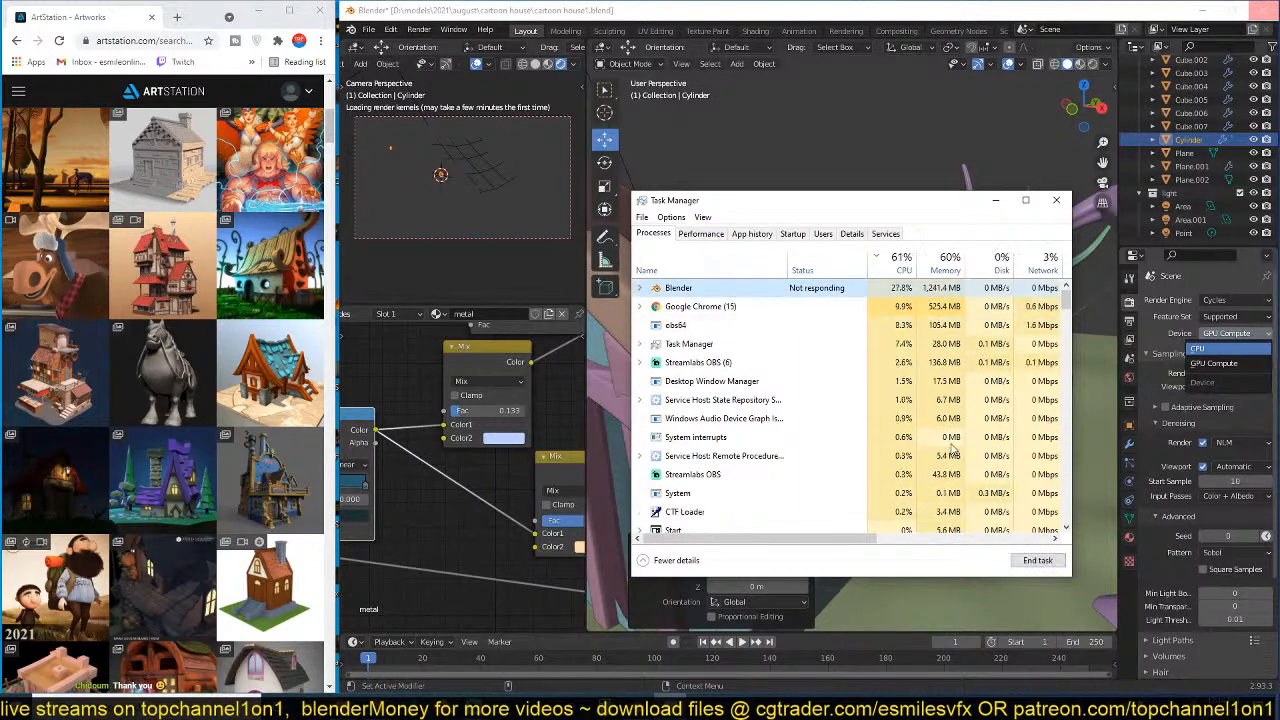
left_click(1037, 560)
left_click(1056, 204)
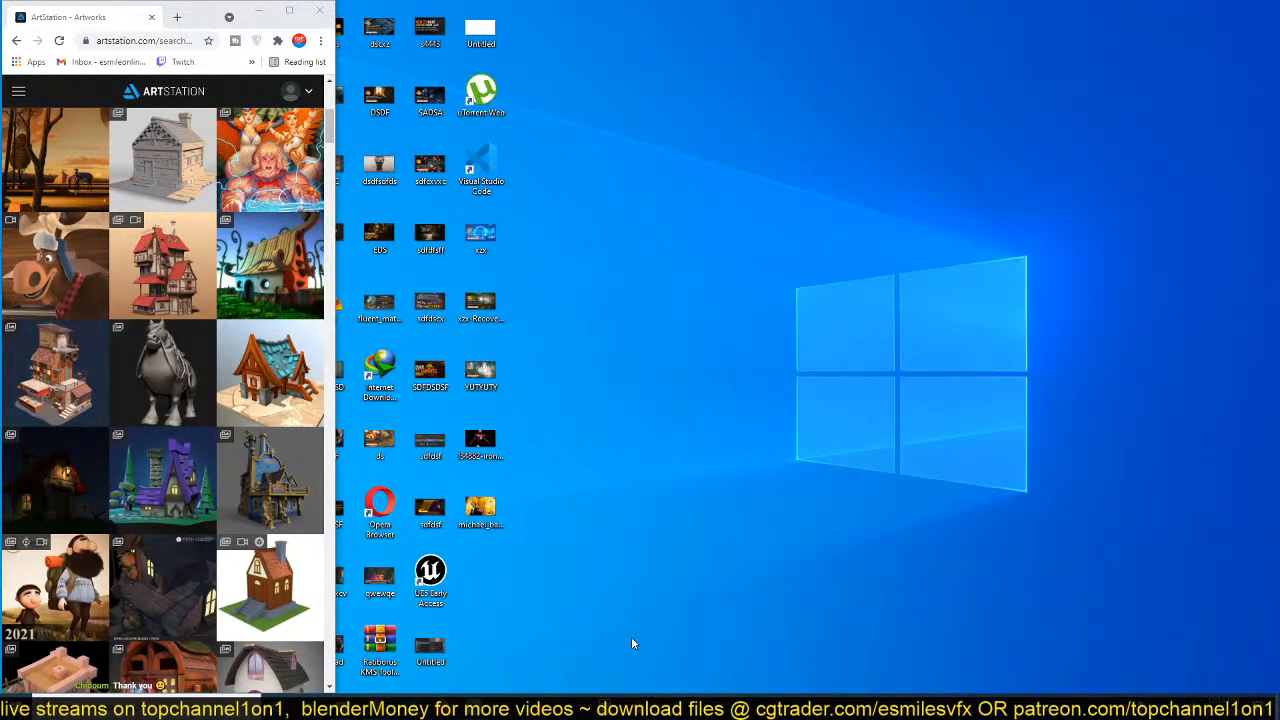
- Relaunch Blender, stretch its window to full height and fit it beside the browser
left_click(634, 704)
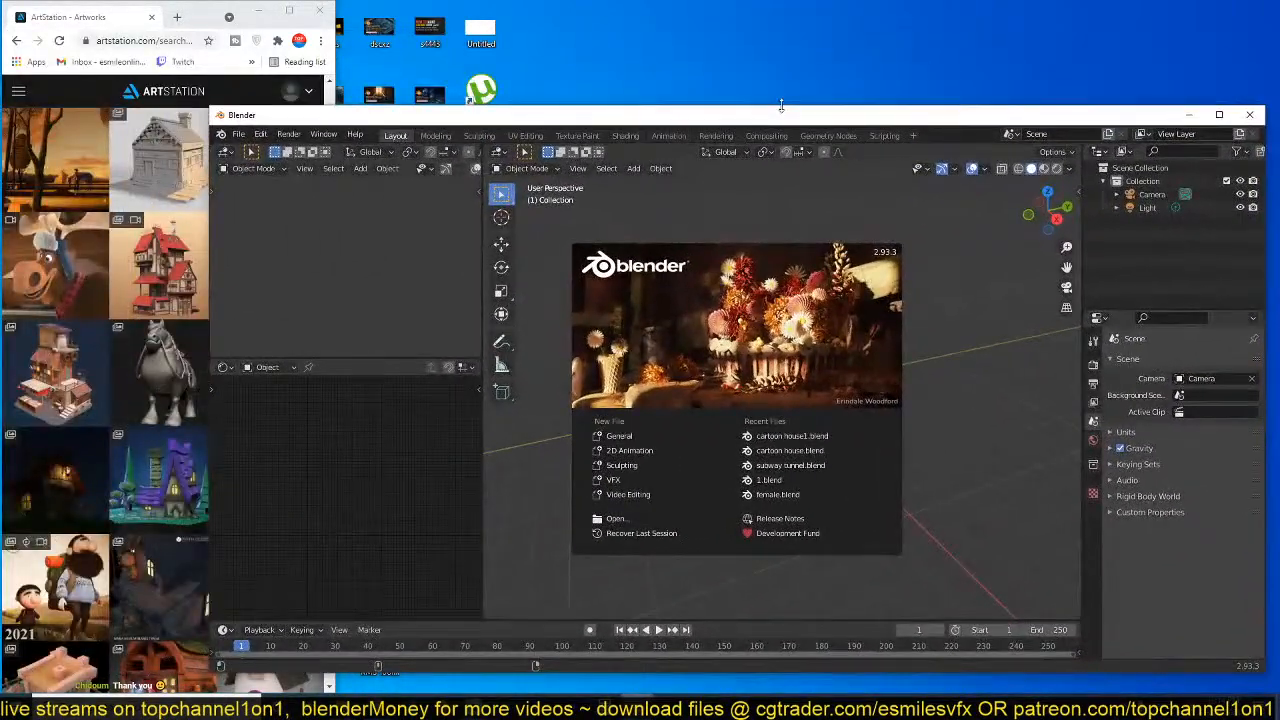
double_click(781, 106)
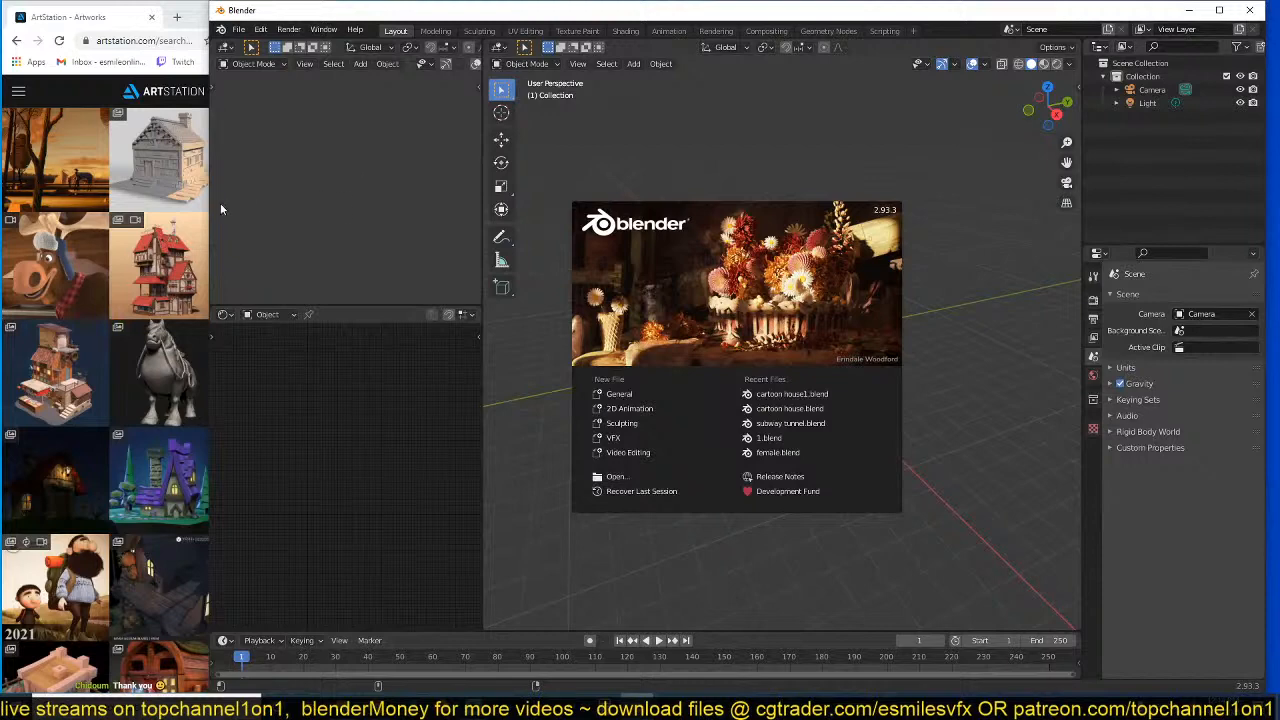
left_click_drag(208, 204, 334, 204)
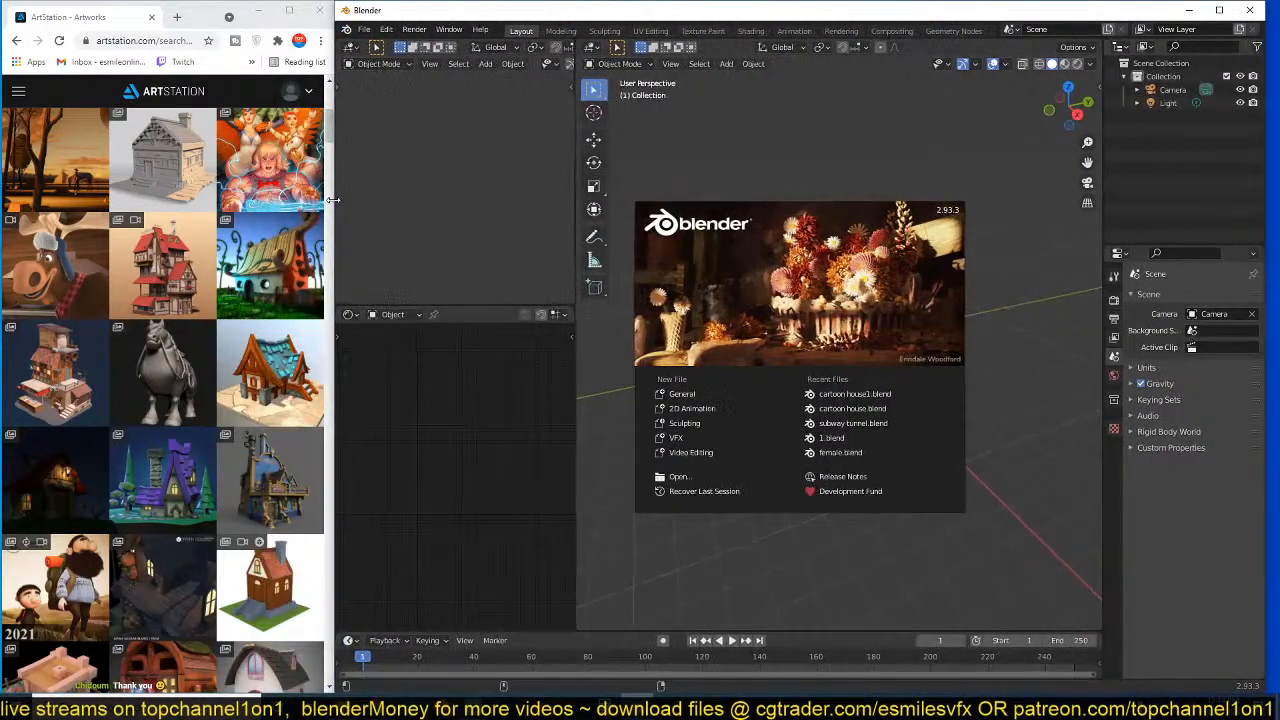
- Reopen the recent file cartoon house1.blend and set the camera viewport to rendered shading
left_click(840, 394)
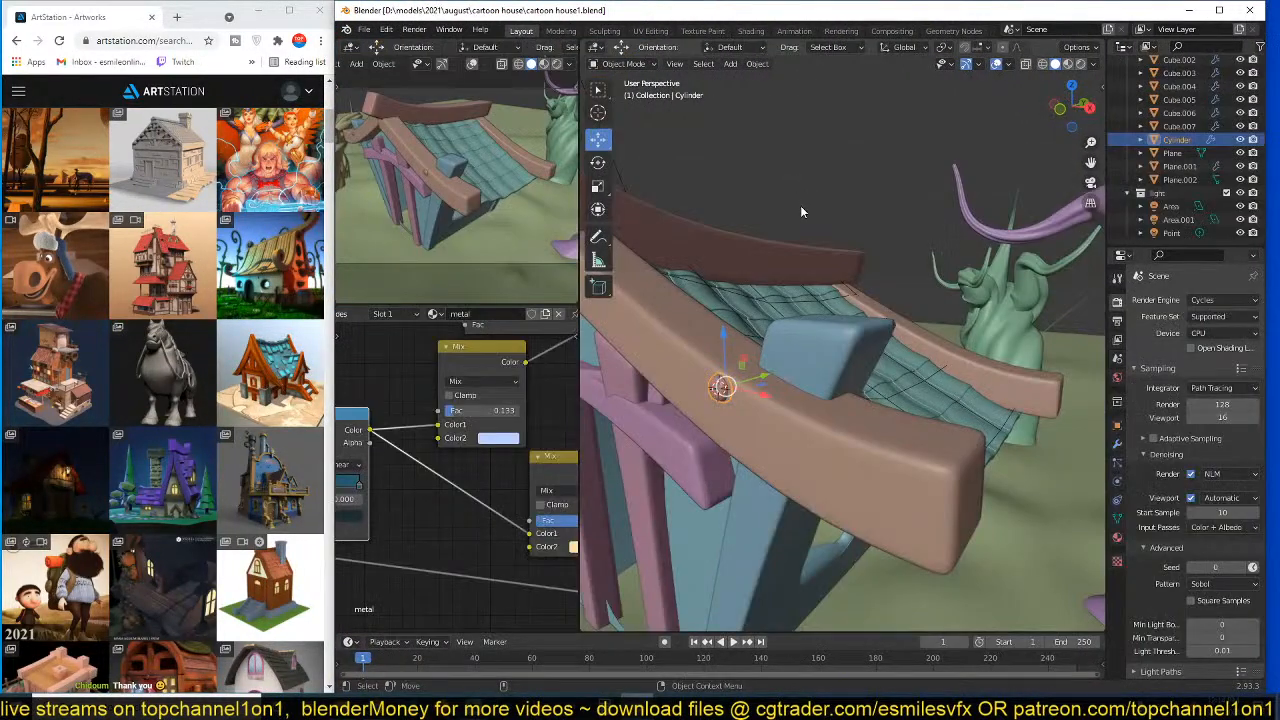
left_click(556, 64)
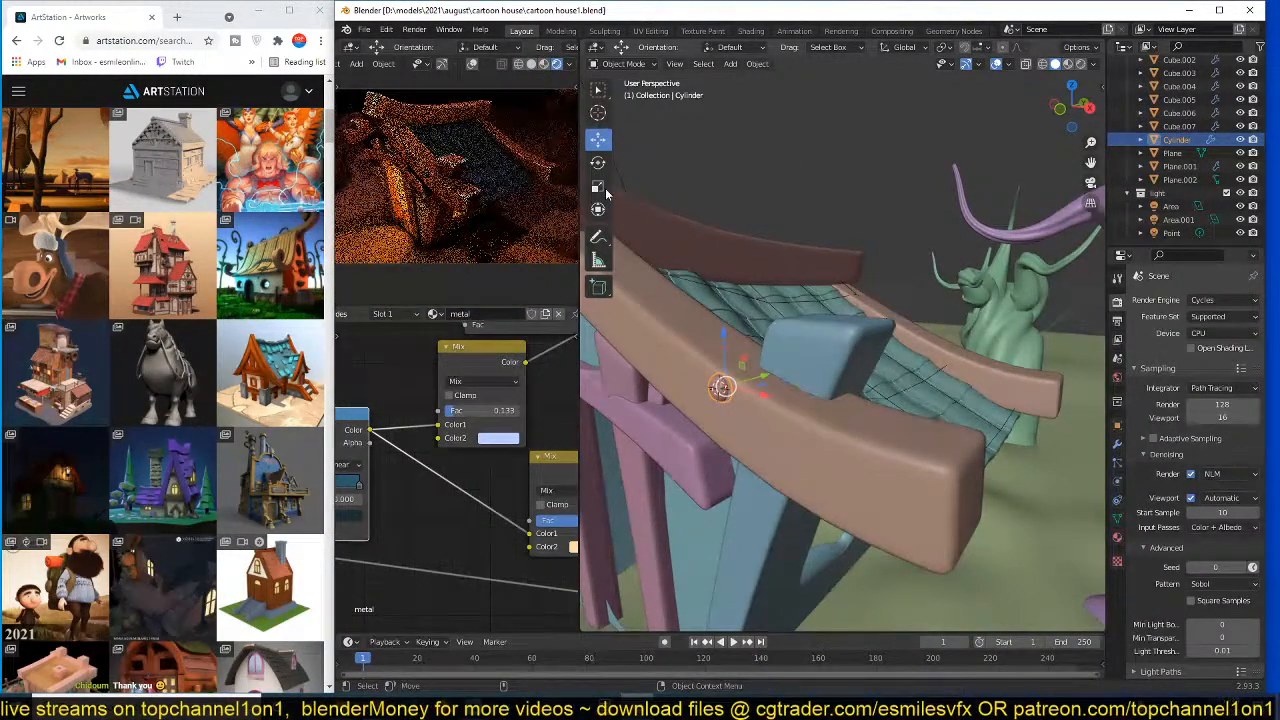
scroll(812, 215, "down", 6)
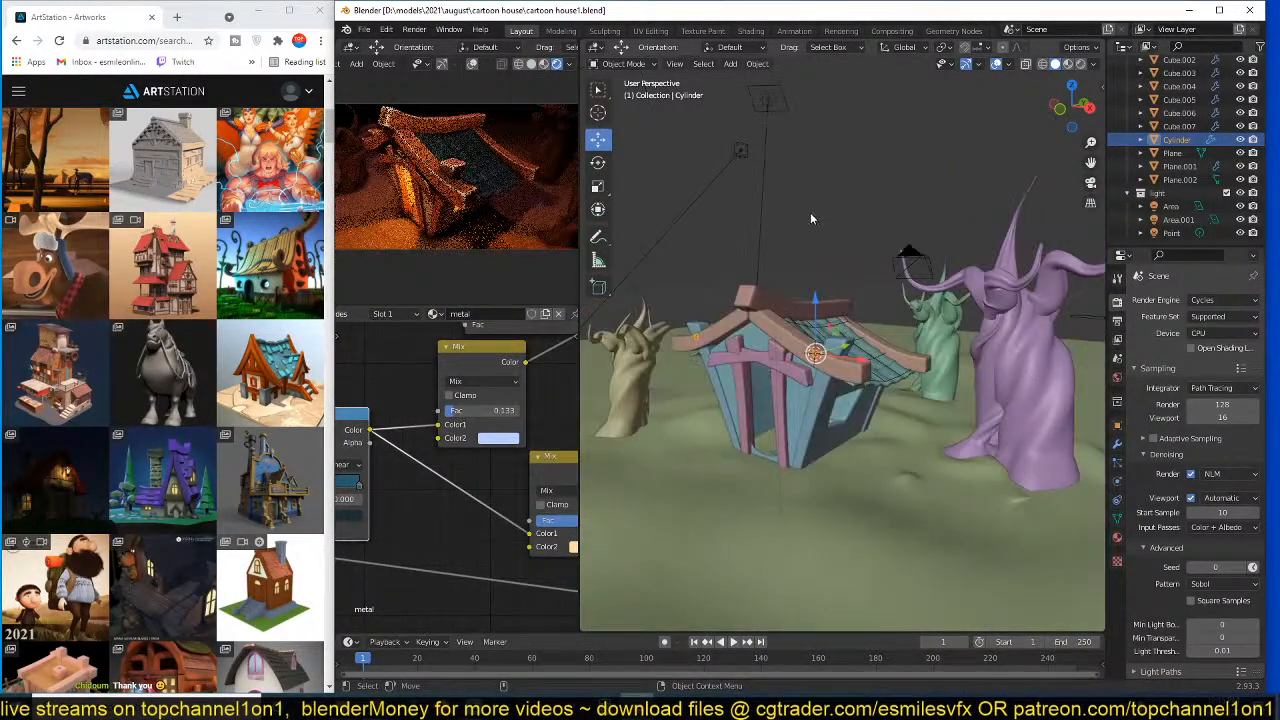
- Add a Sun light above the purple tree and rotate it about 48.5° in the current view
scroll(842, 206, "down", 3)
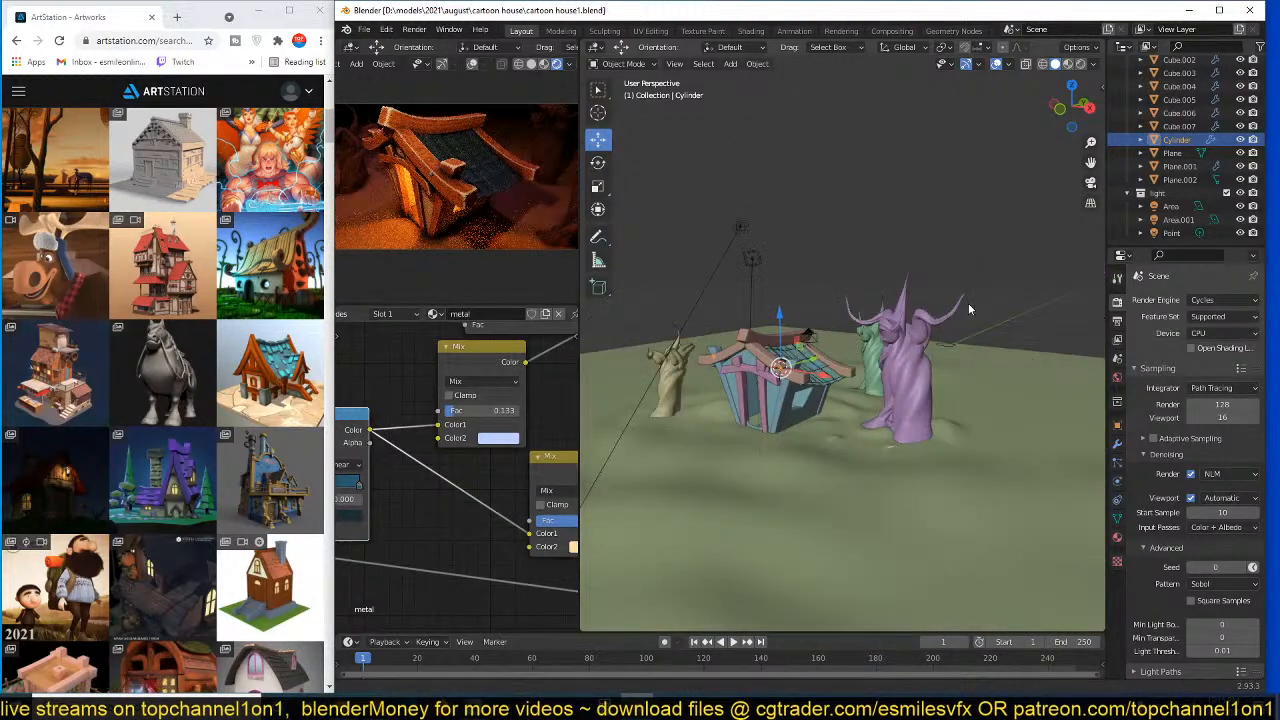
right_click(961, 226, "shift")
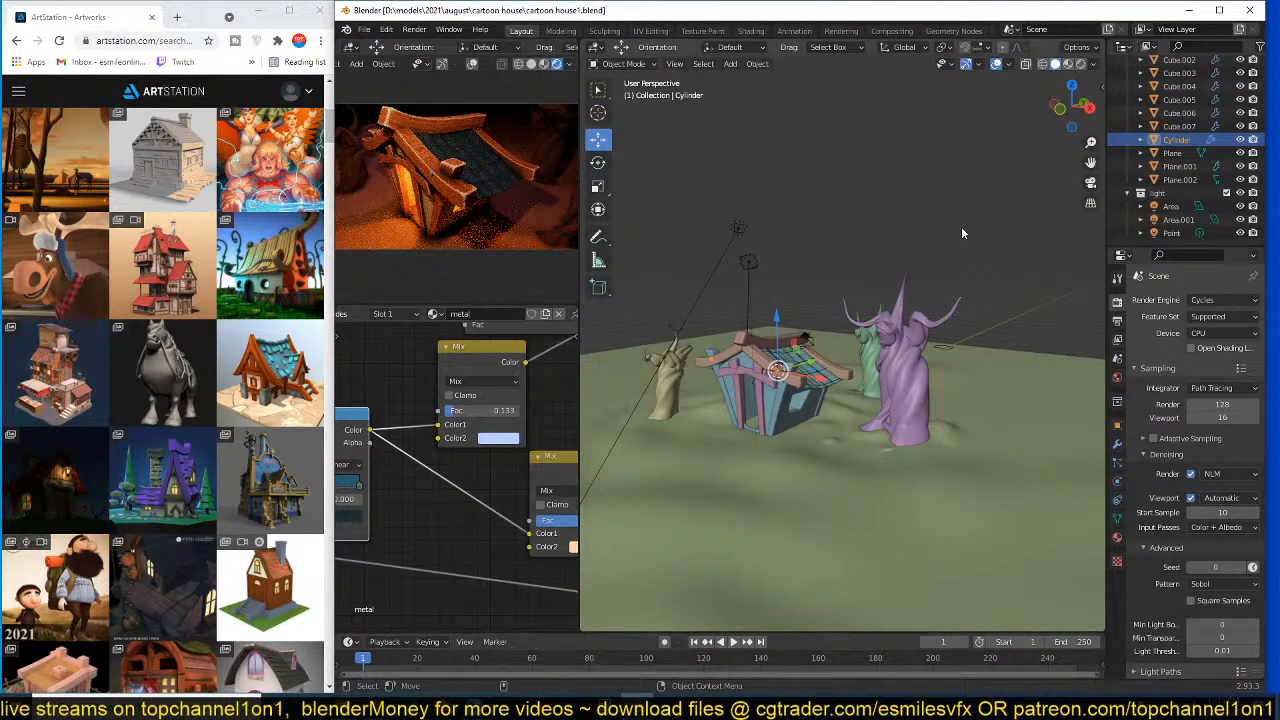
key("shift+a")
left_click(943, 391)
key("r")
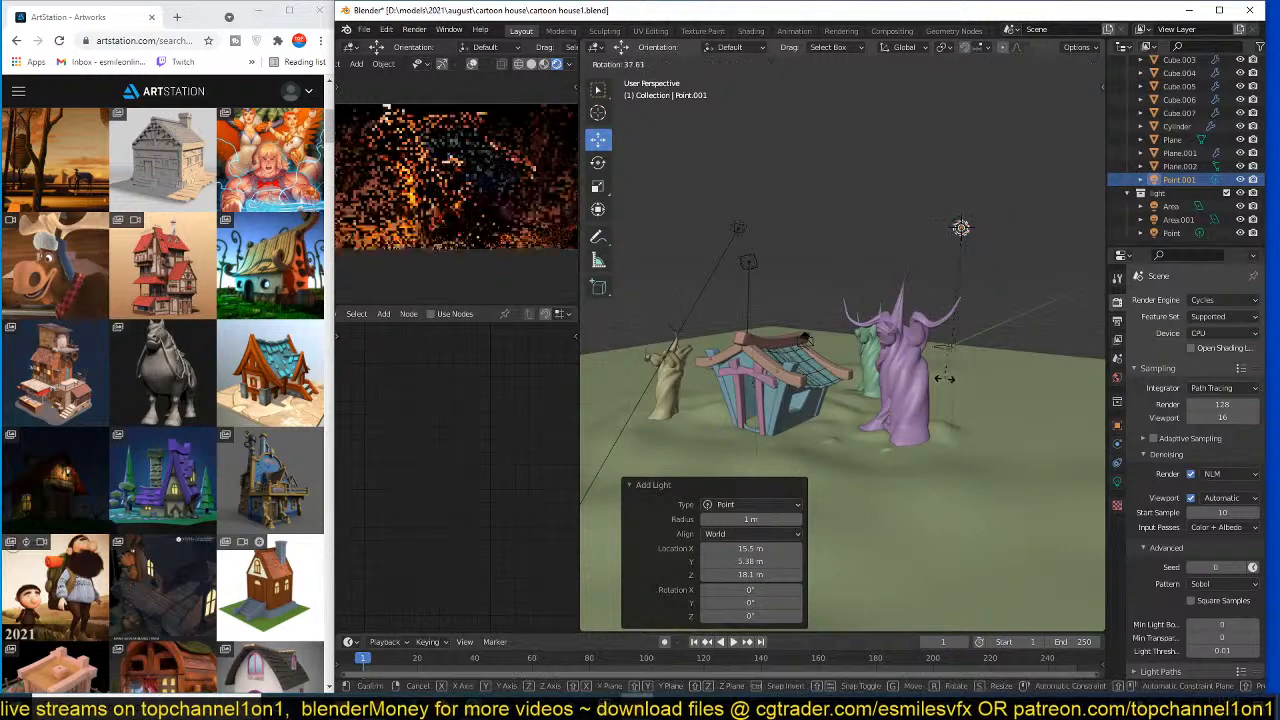
left_click(937, 325)
left_click(1117, 481)
left_click(1179, 356)
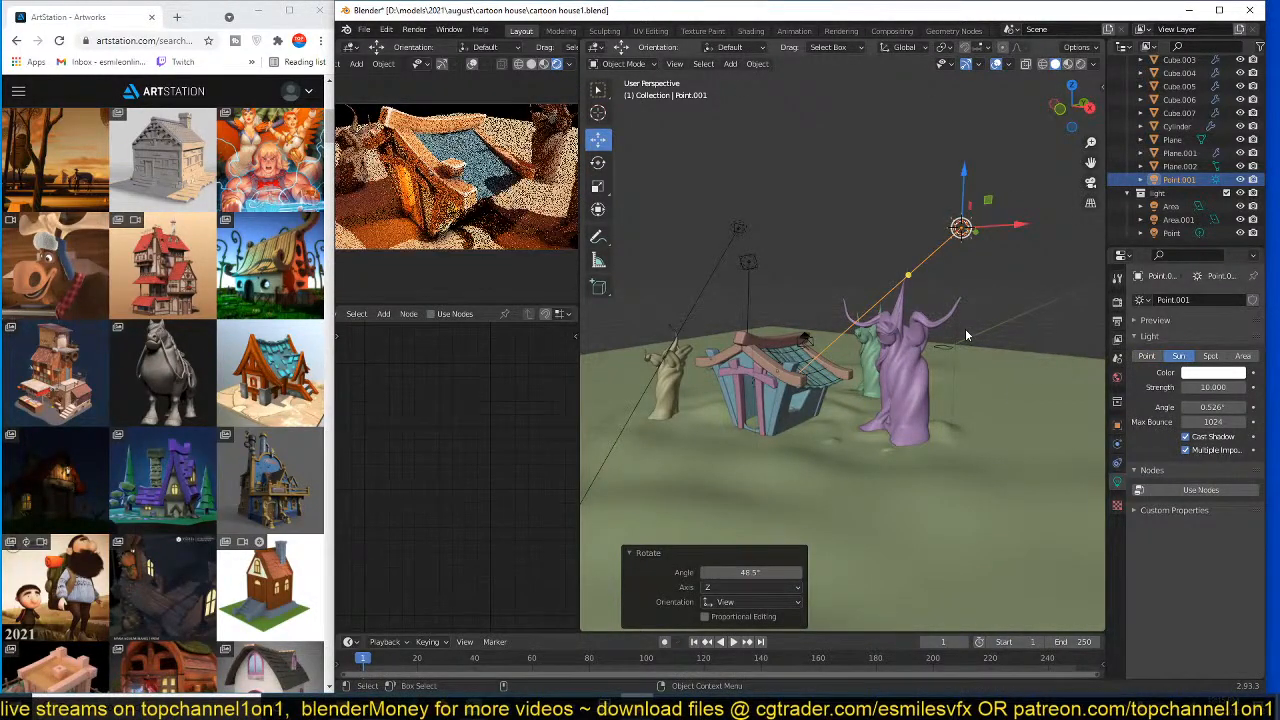
- From the top view, rotate the sun light and move it about 2.26 m in X and -3.74 m in Y
key("KP_7")
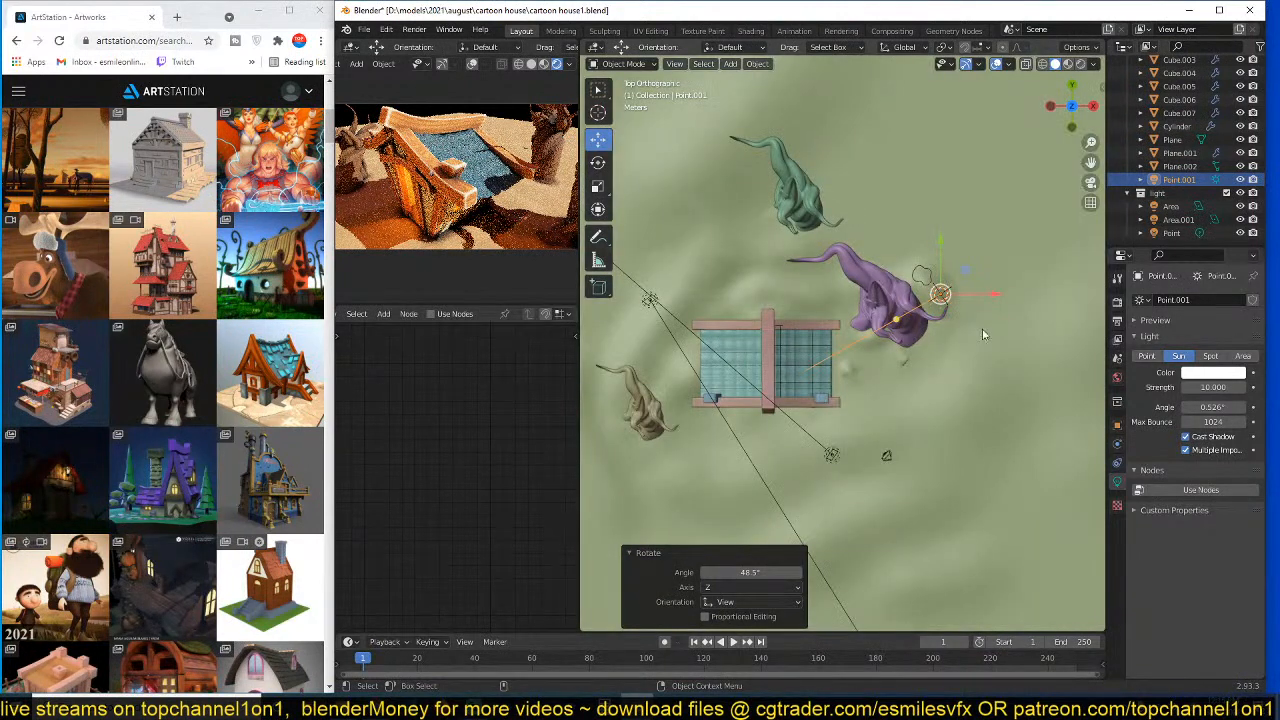
key("r")
left_click(994, 384)
key("g")
left_click(1020, 428)
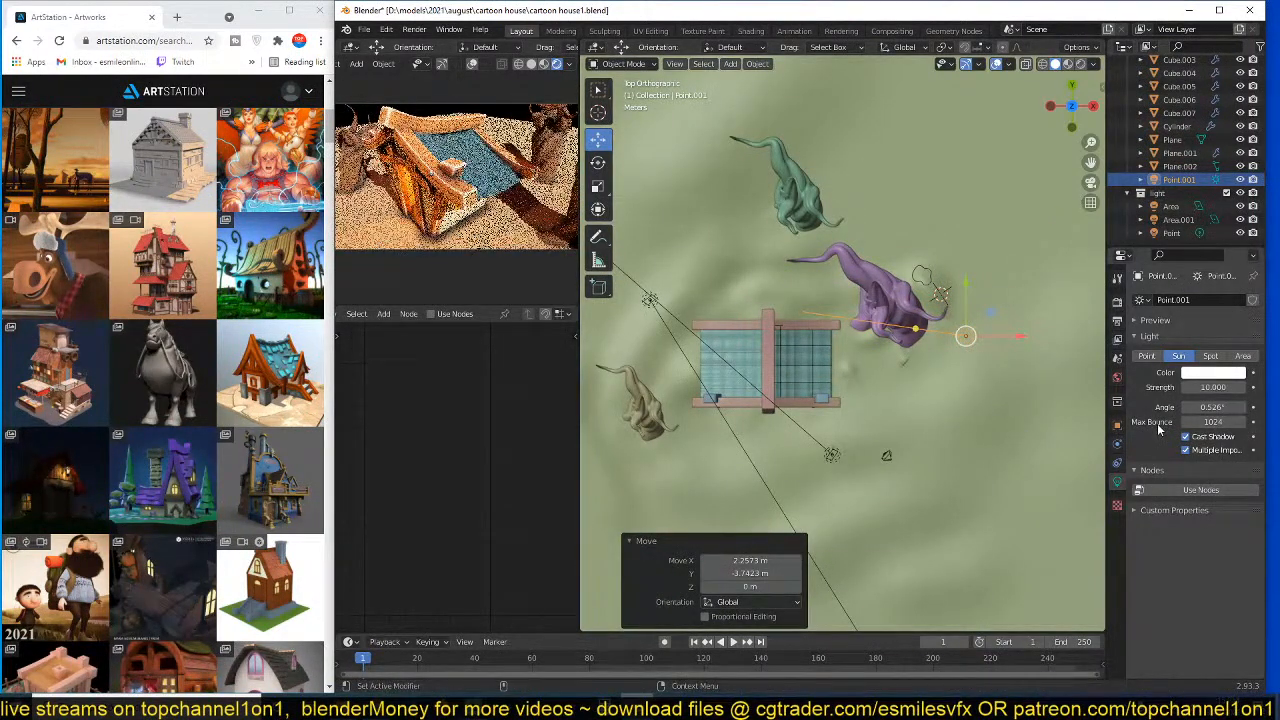
- Set the sun light's strength to 5 and save the file
left_click(1212, 387)
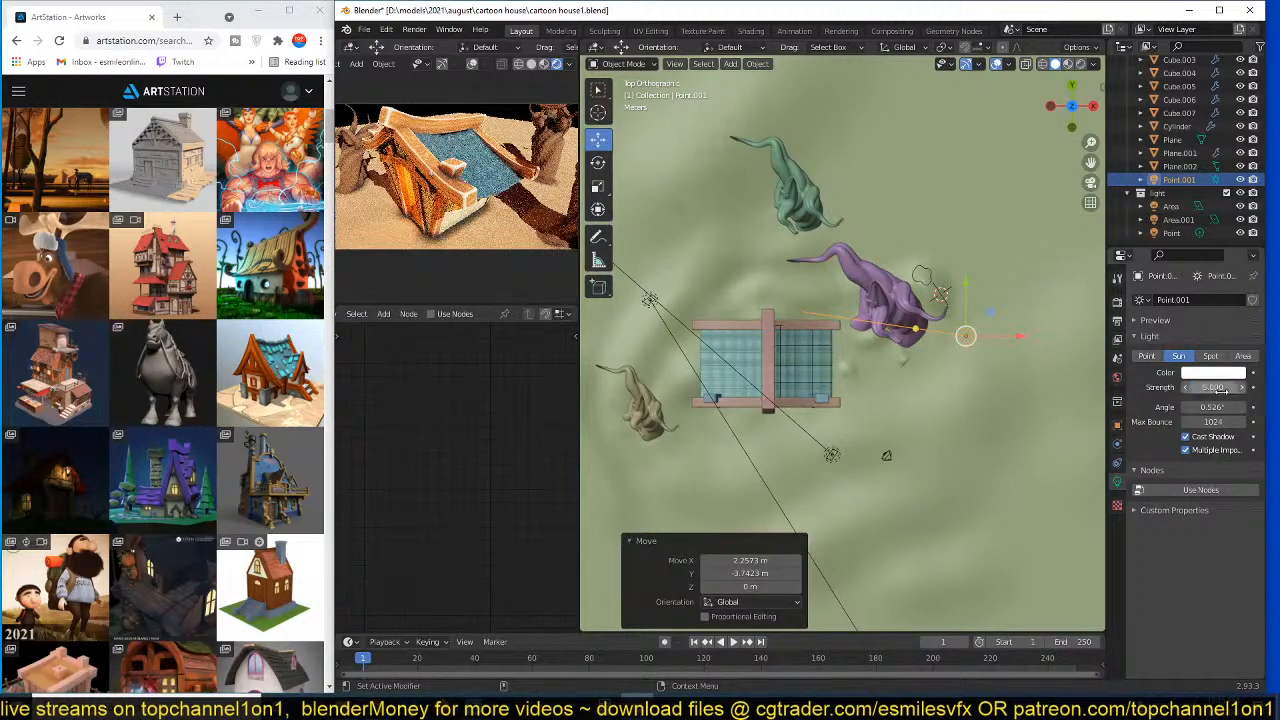
type("5")
key("Return")
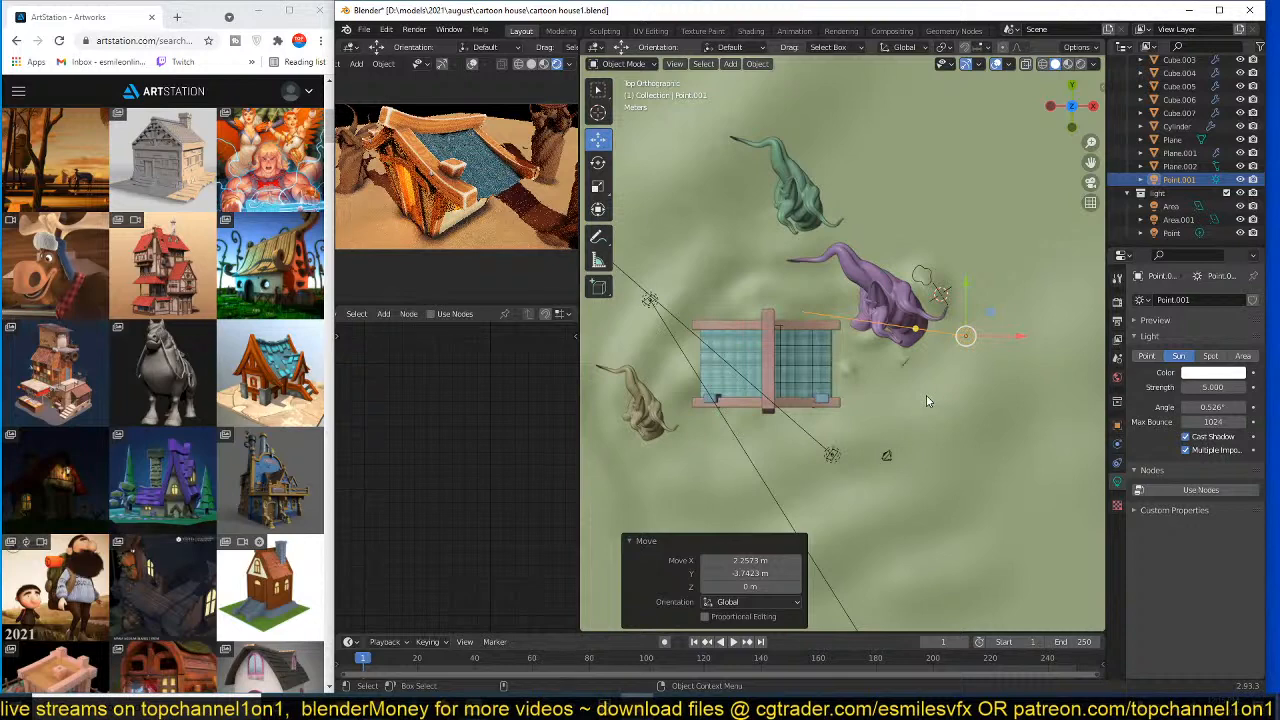
key("ctrl+s")
- Reframe the camera to look down on the house and trees from a higher angle
middle_click_drag(926, 401, 927, 286)
key("KP_0")
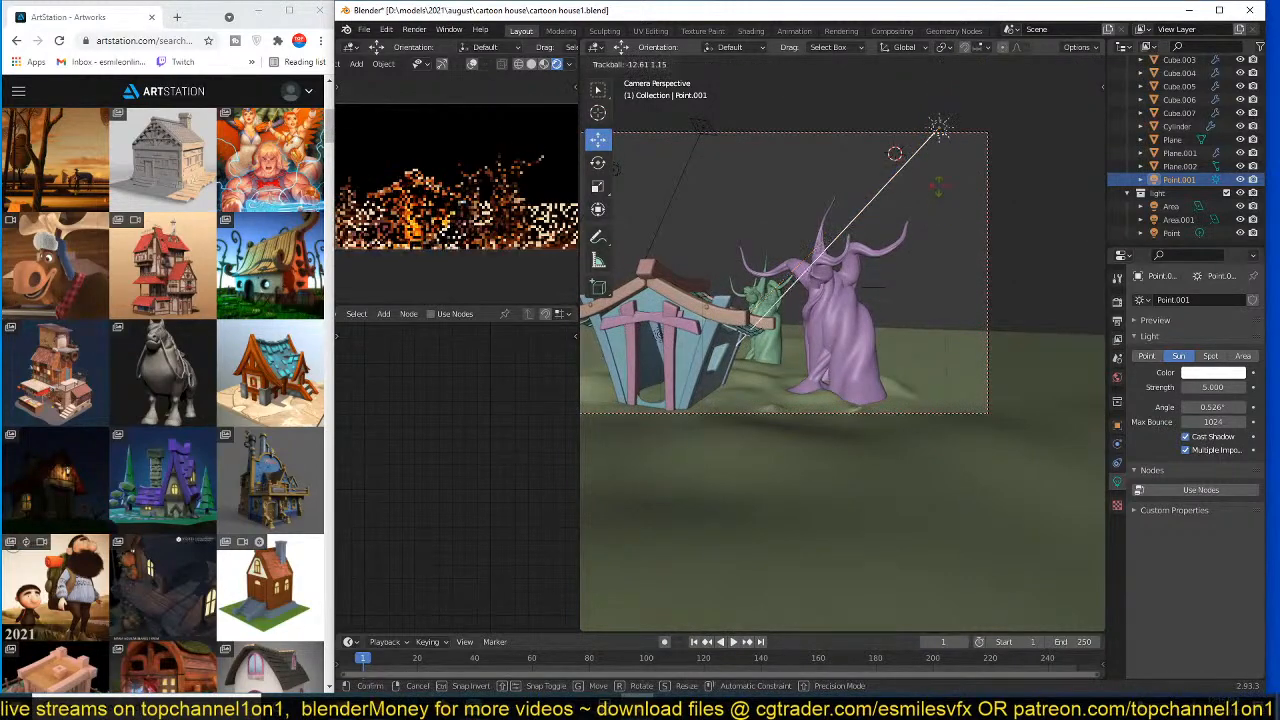
middle_click_drag(926, 313, 836, 303)
key("KP_0")
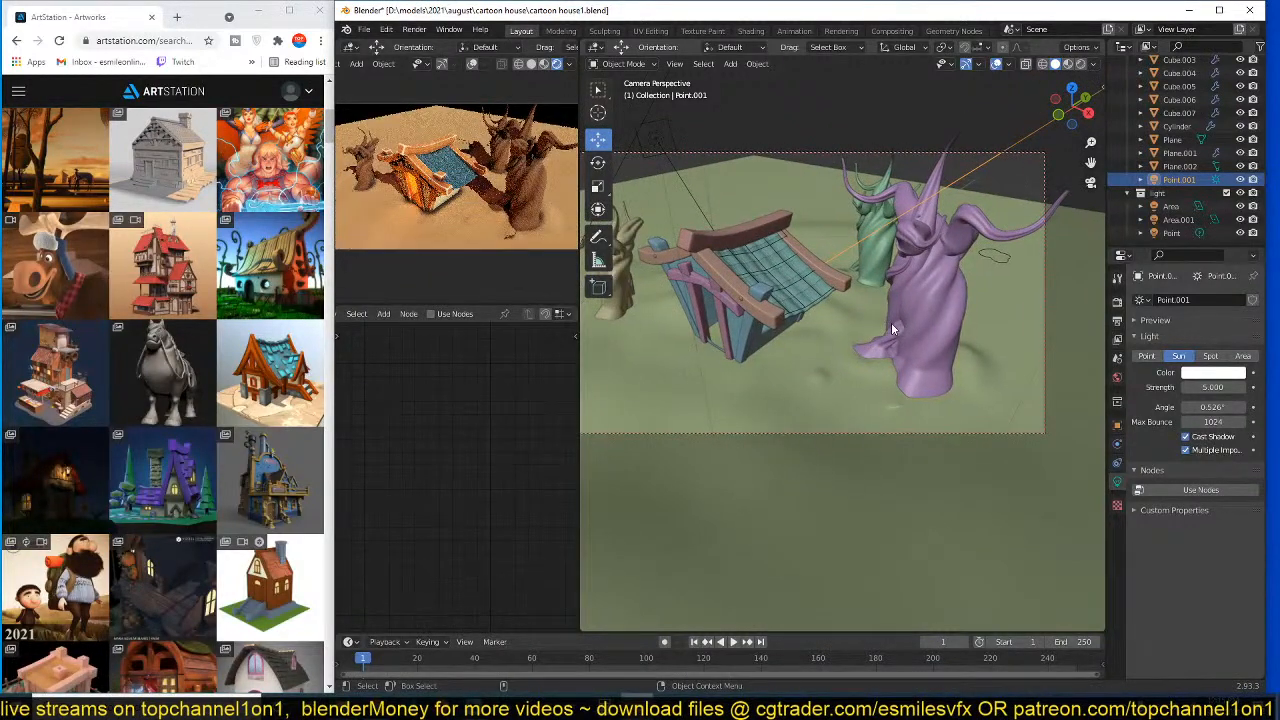
- Set the camera's focal length to 50 mm
left_click(1046, 167)
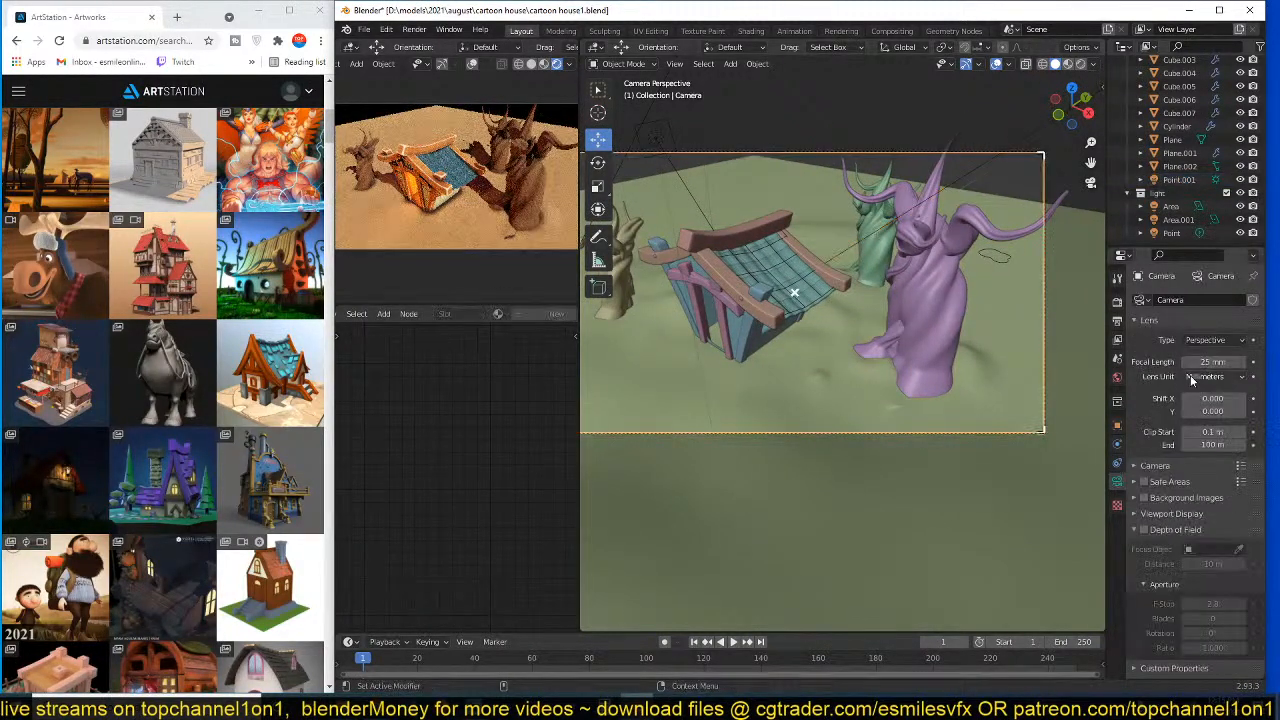
left_click(1212, 362)
type("50")
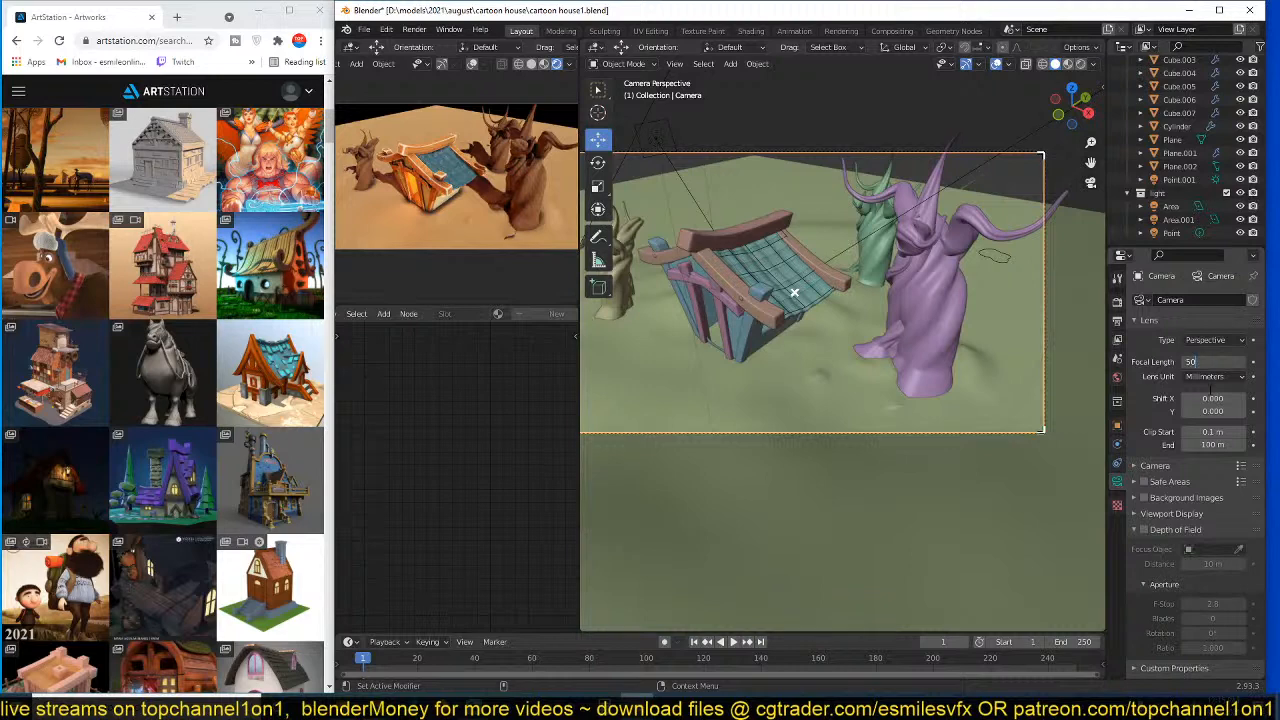
key("Return")
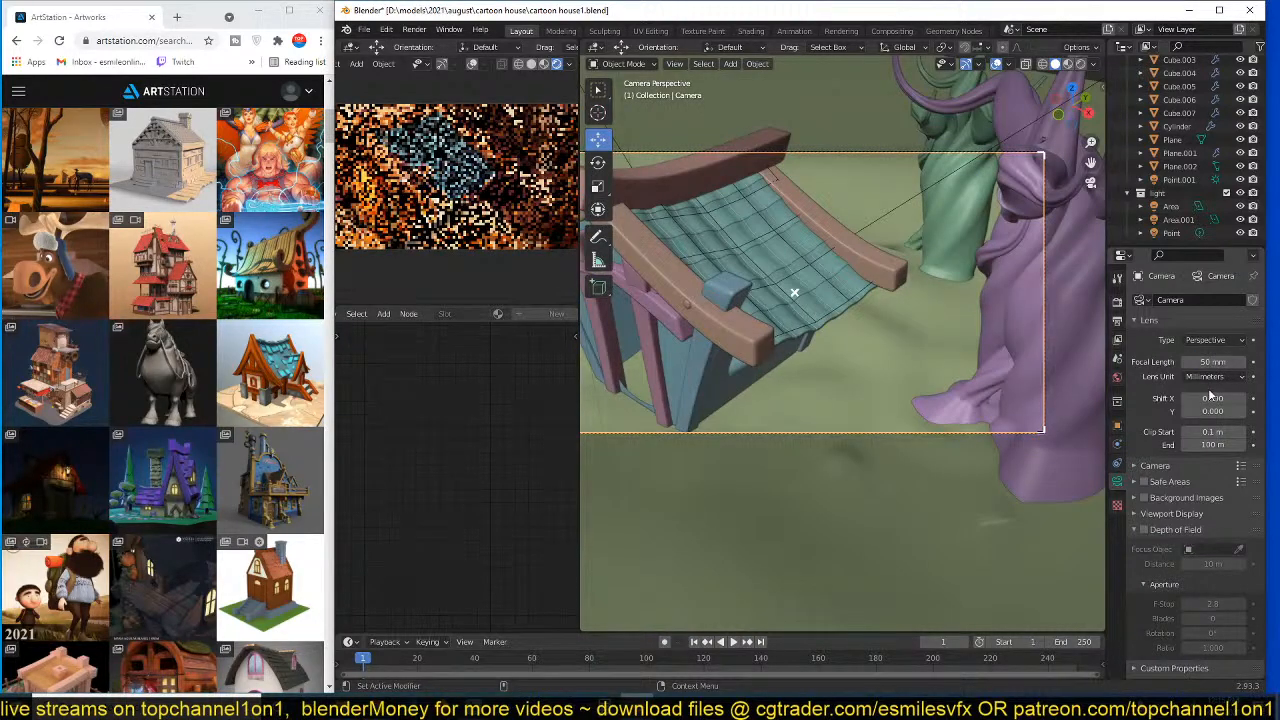
- Pull the camera back along its local Z axis, shift it about -1.64 m and -0.49 m in the view plane, and save the file
key("g")
key("z")
key("z")
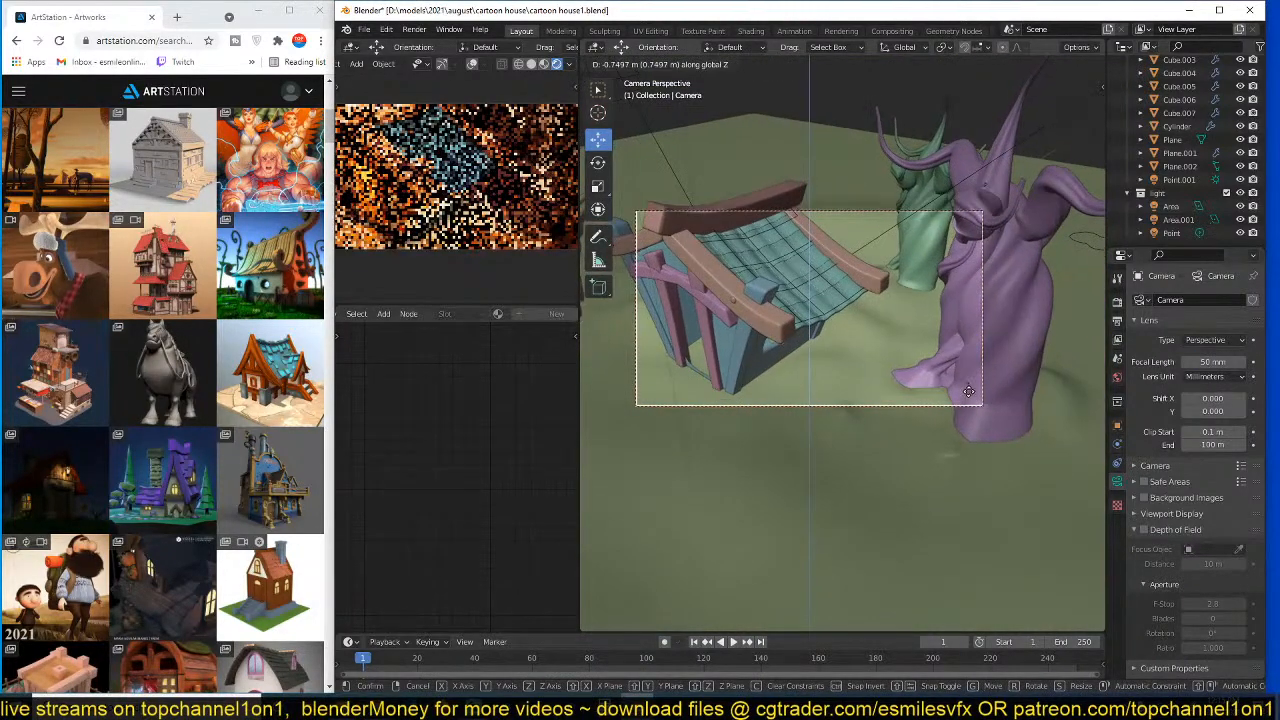
left_click(945, 390)
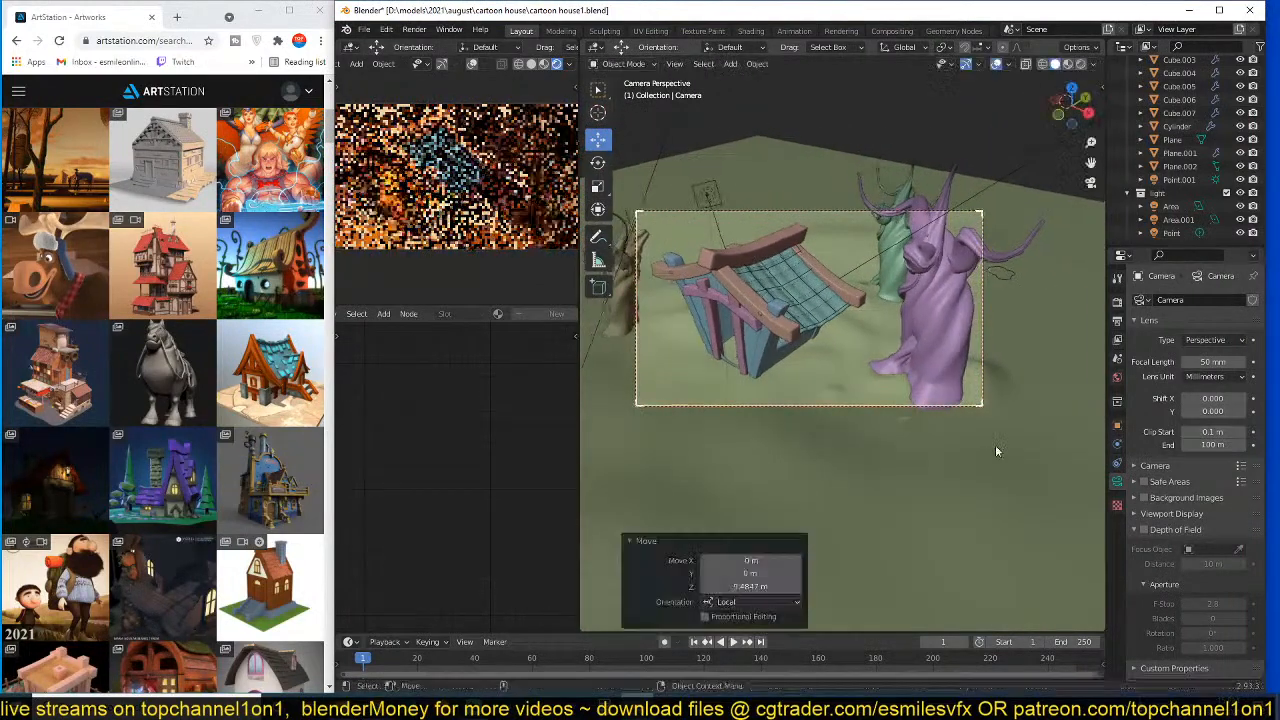
left_click(818, 416)
scroll(937, 339, "up", 2)
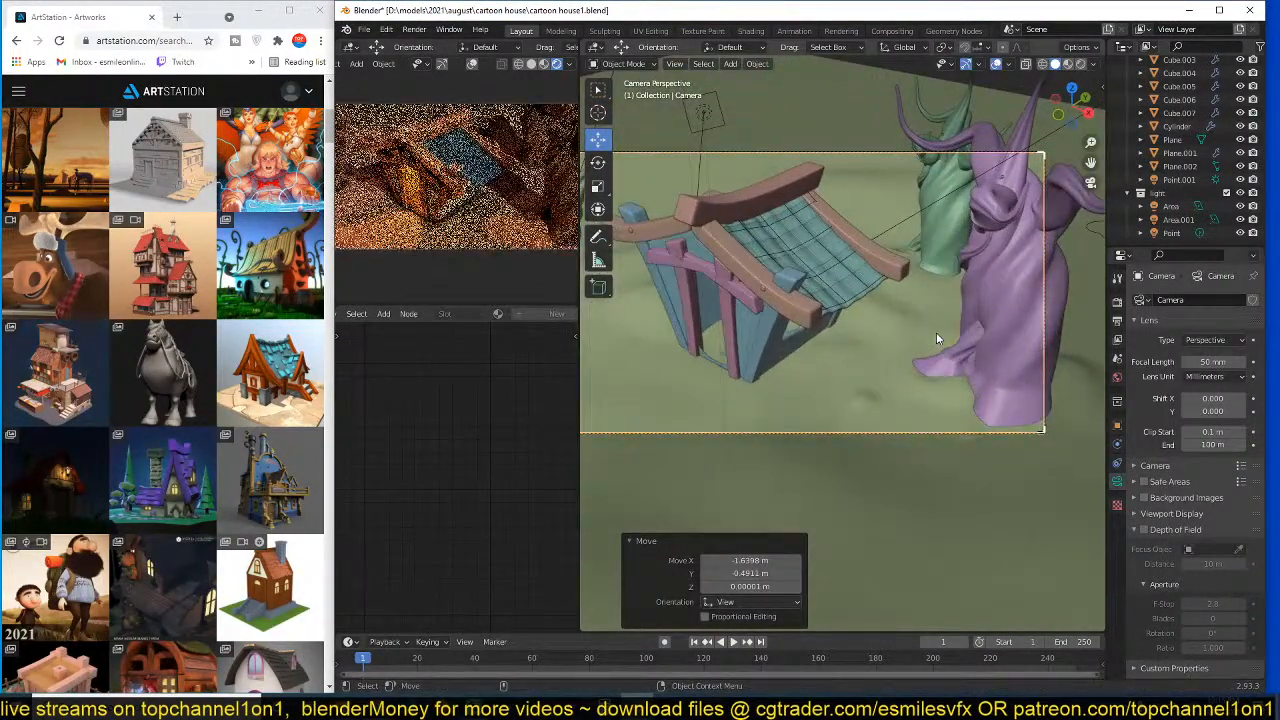
key("ctrl+s")
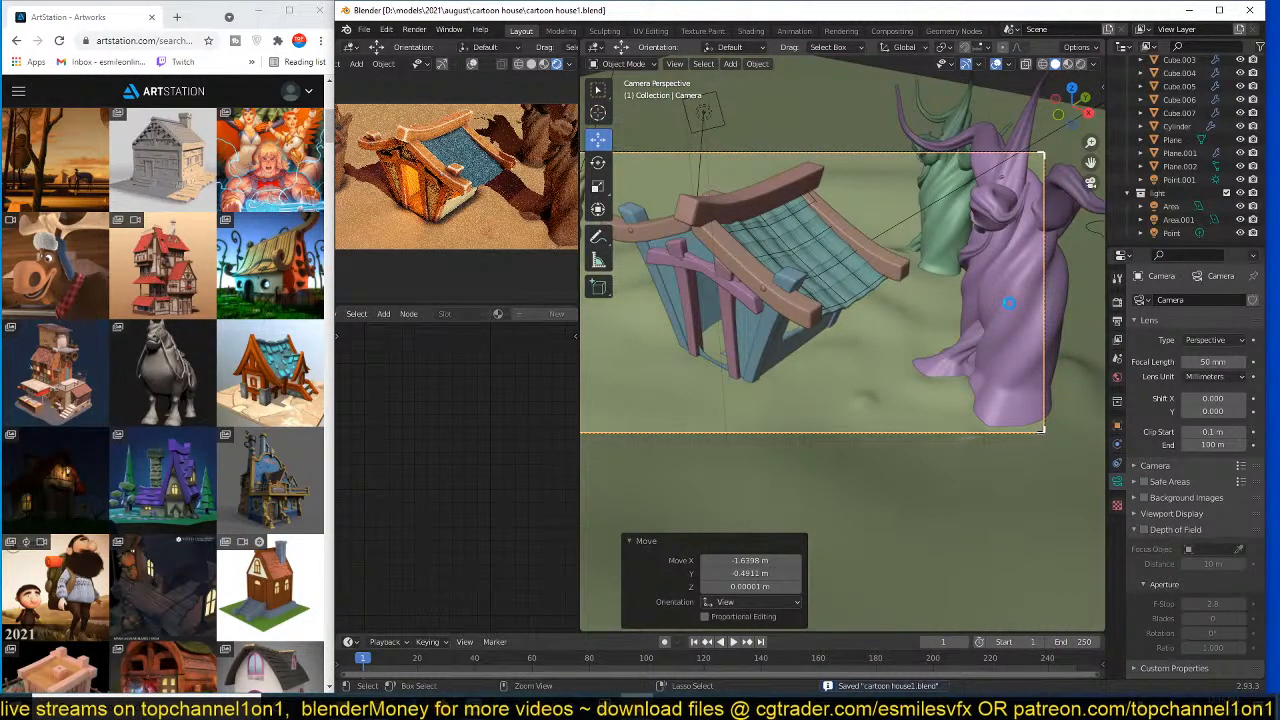
- Reduce the Multiply node's factor to below 1 in the ground plane's tree.001 material and save the file
key("ctrl+z")
left_click(867, 358)
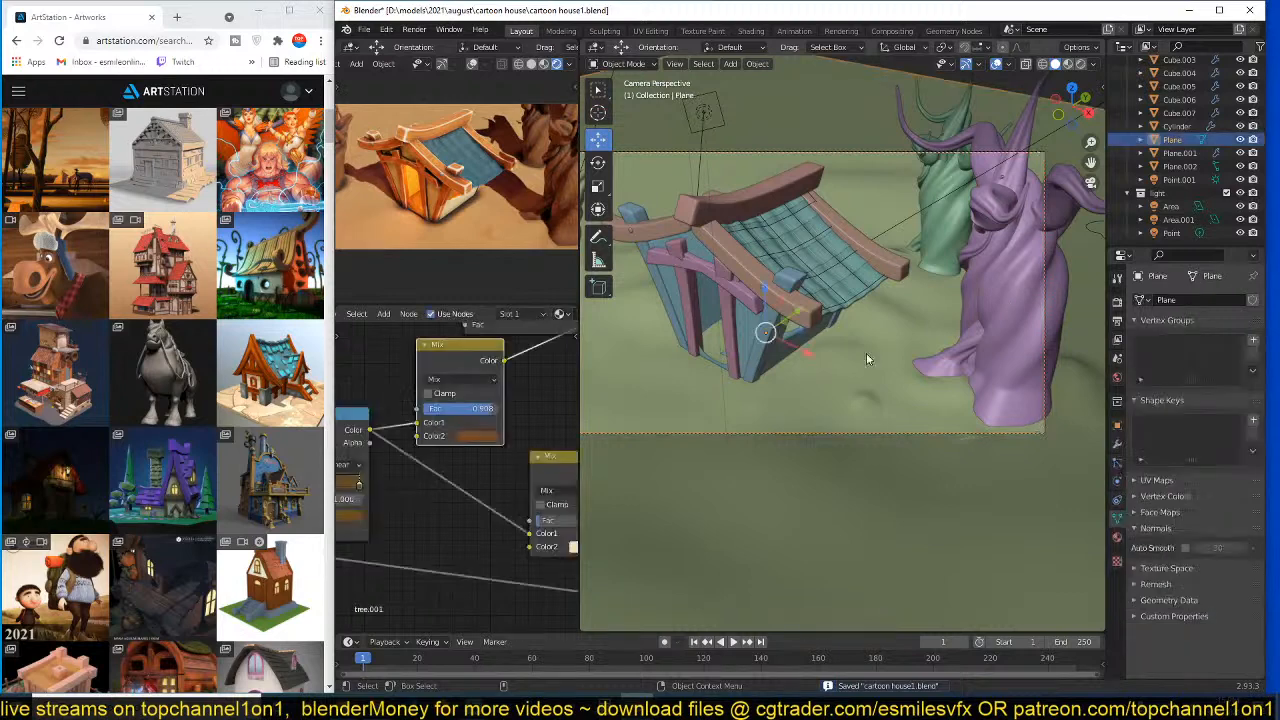
scroll(515, 440, "down", 10)
middle_click_drag(530, 440, 450, 474)
scroll(490, 460, "up", 5)
left_click(520, 437)
type("1")
key("Return")
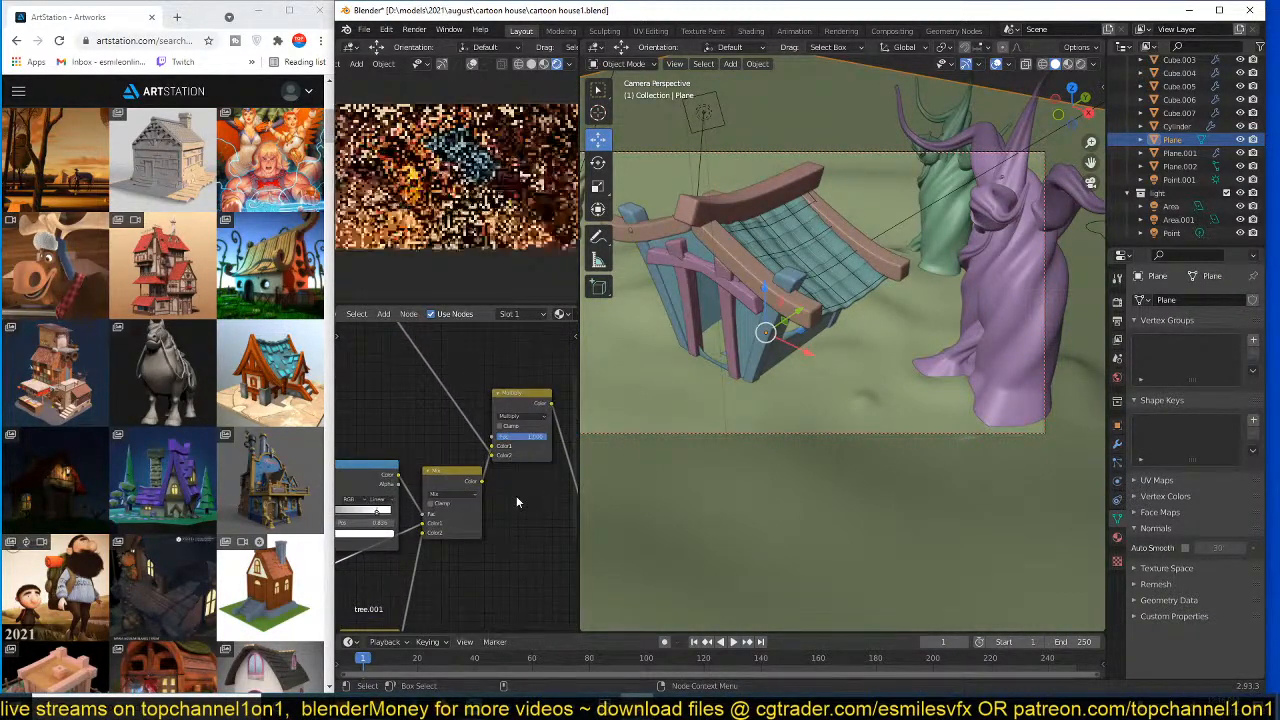
left_click_drag(544, 436, 528, 436)
key("ctrl+s")
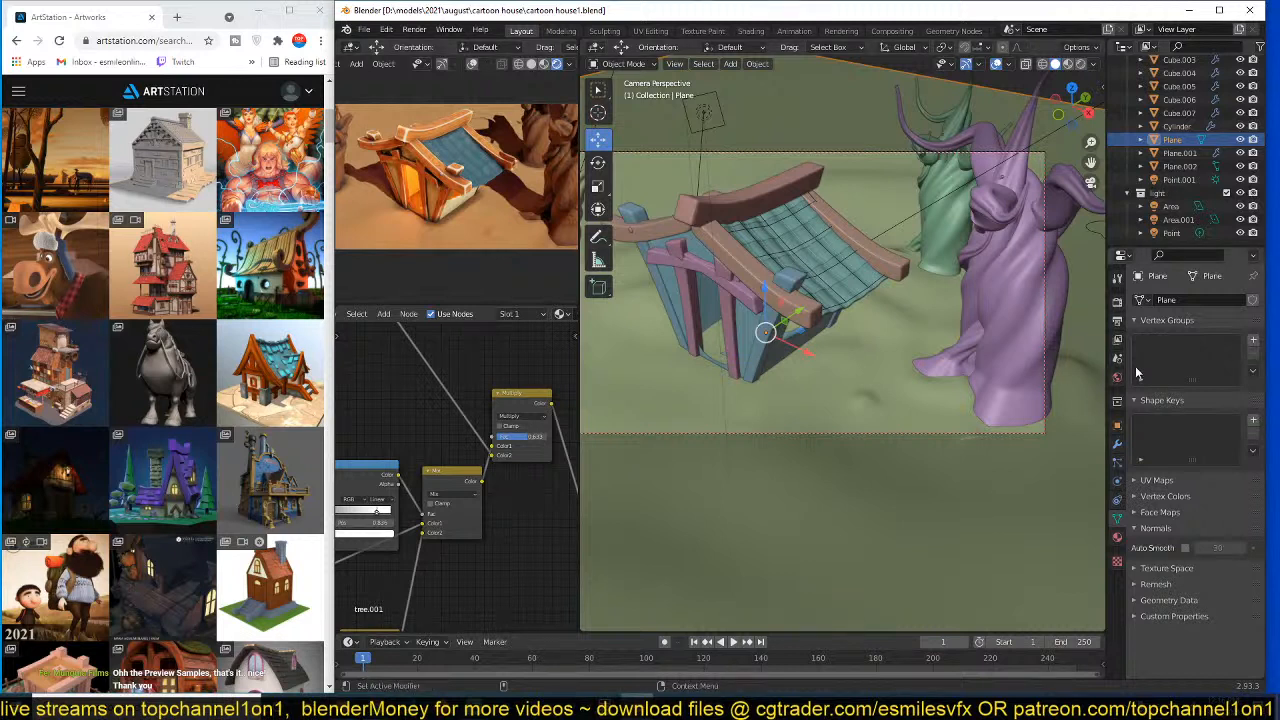
key("ctrl+s")
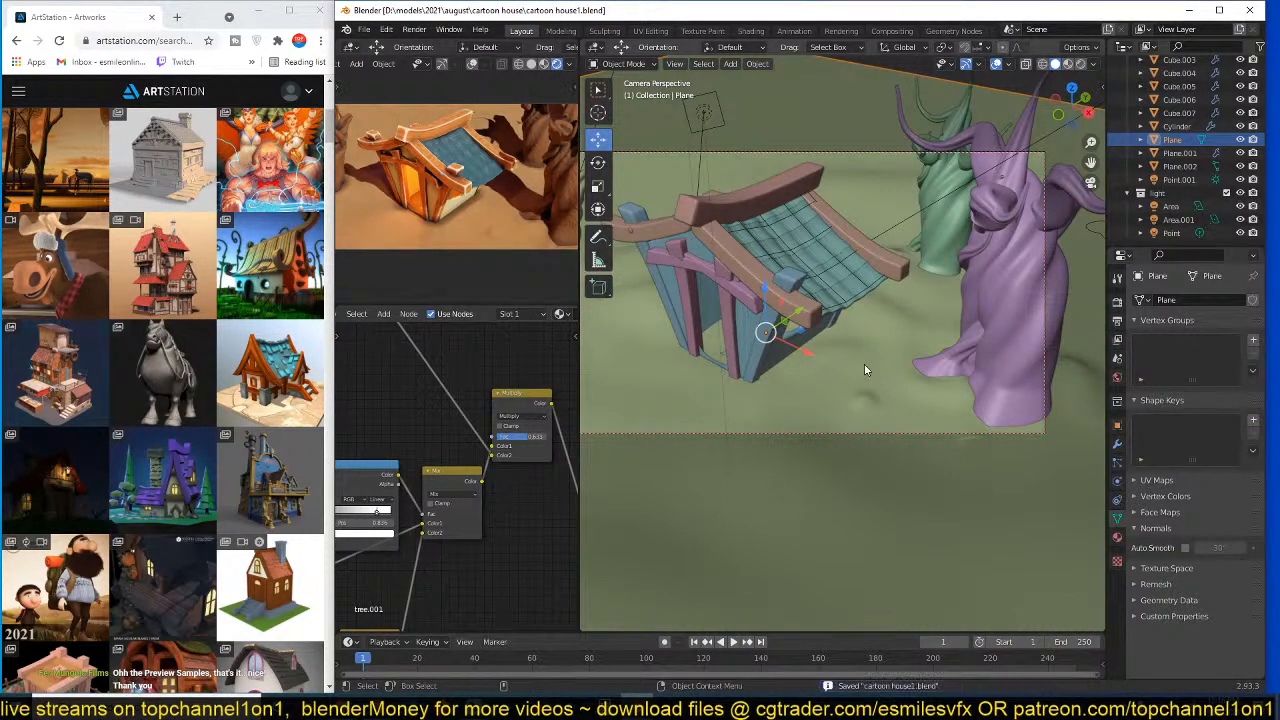
- Apply both Array modifiers on the roof tiles object
left_click(862, 297)
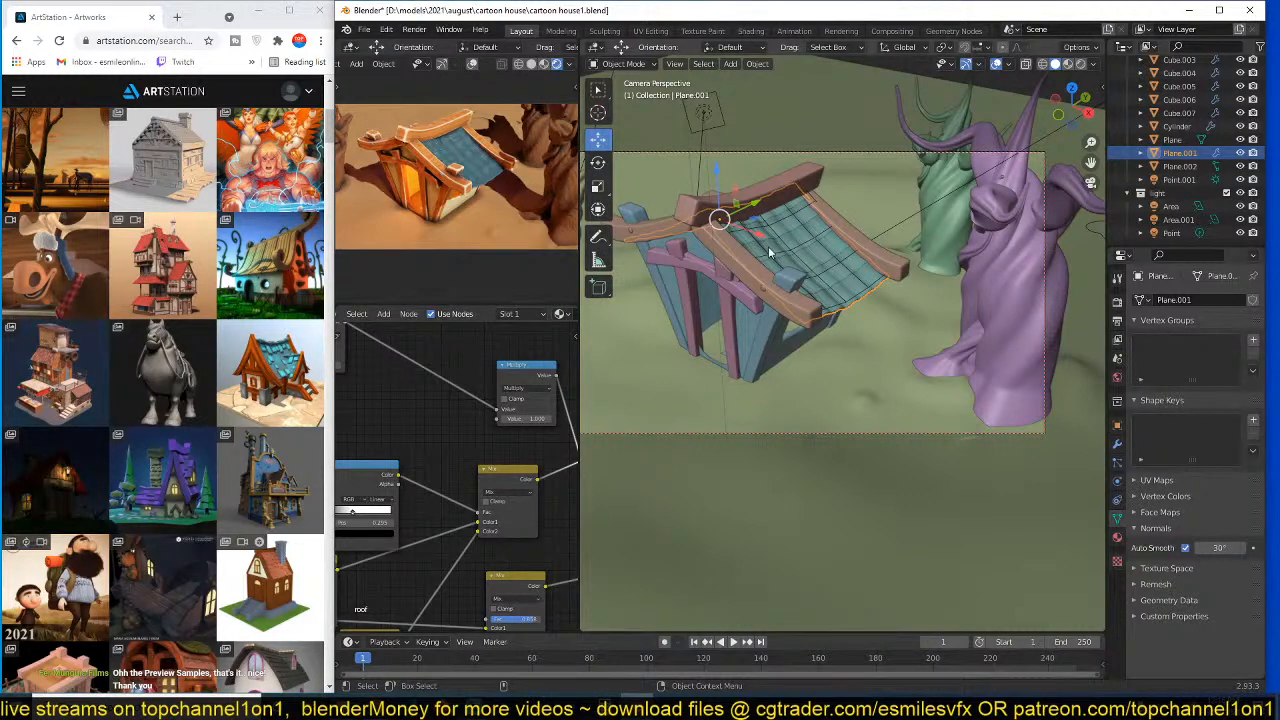
left_click(1118, 444)
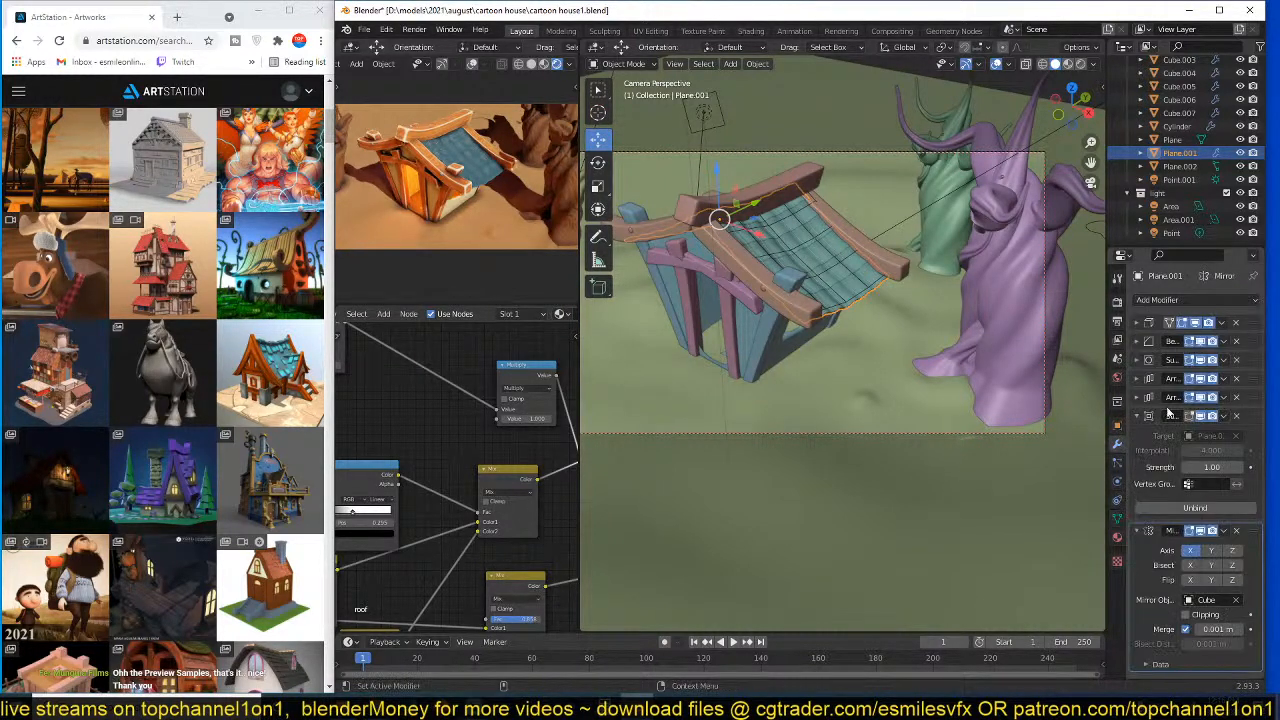
left_click(1136, 323)
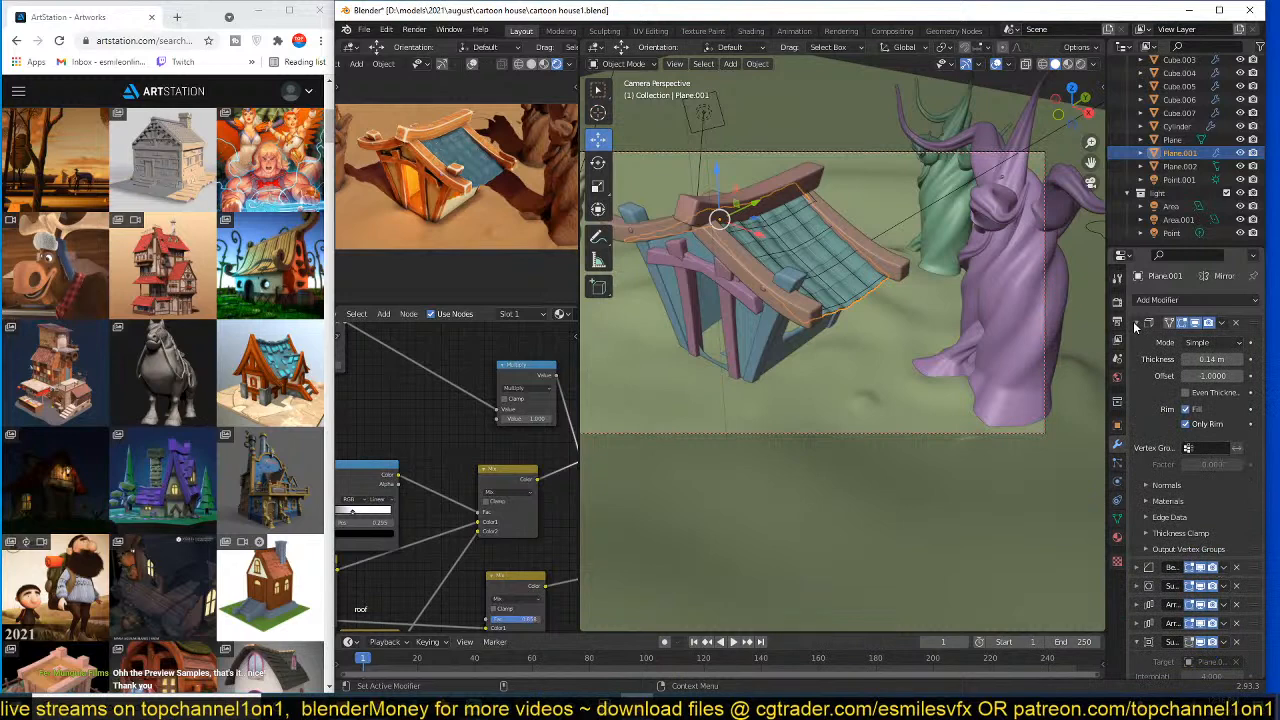
left_click(1136, 323)
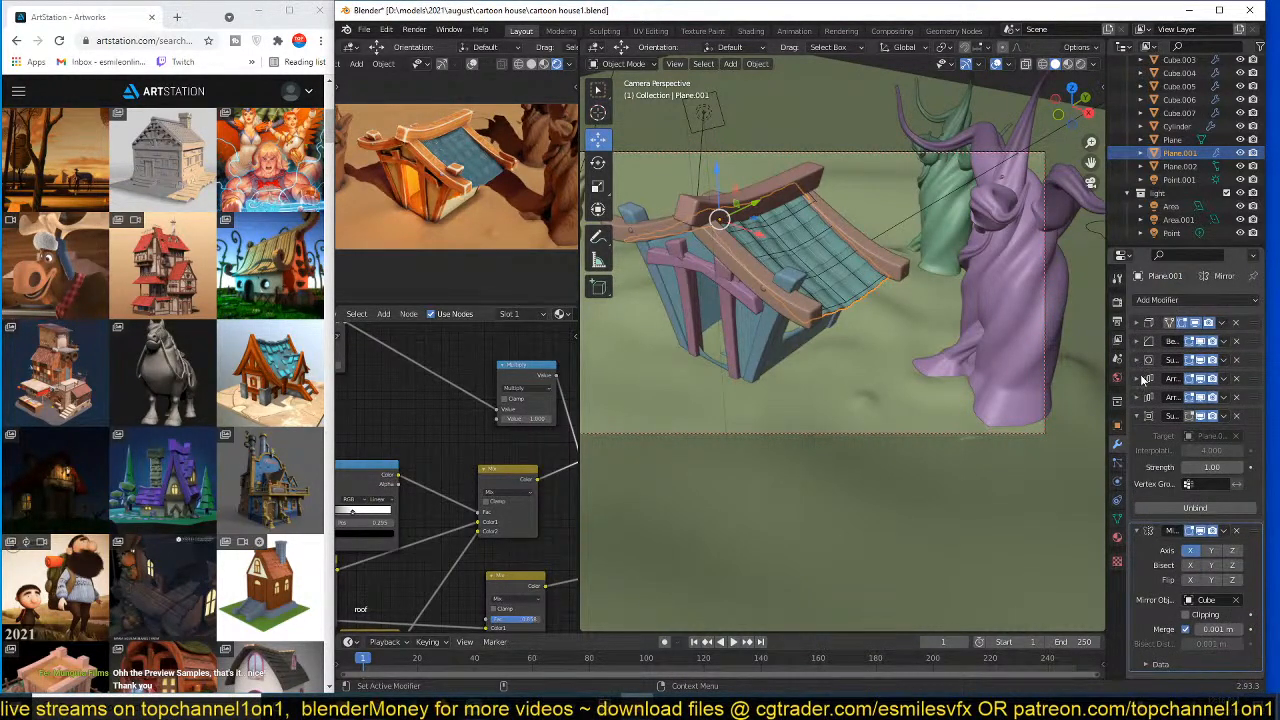
left_click(1223, 378)
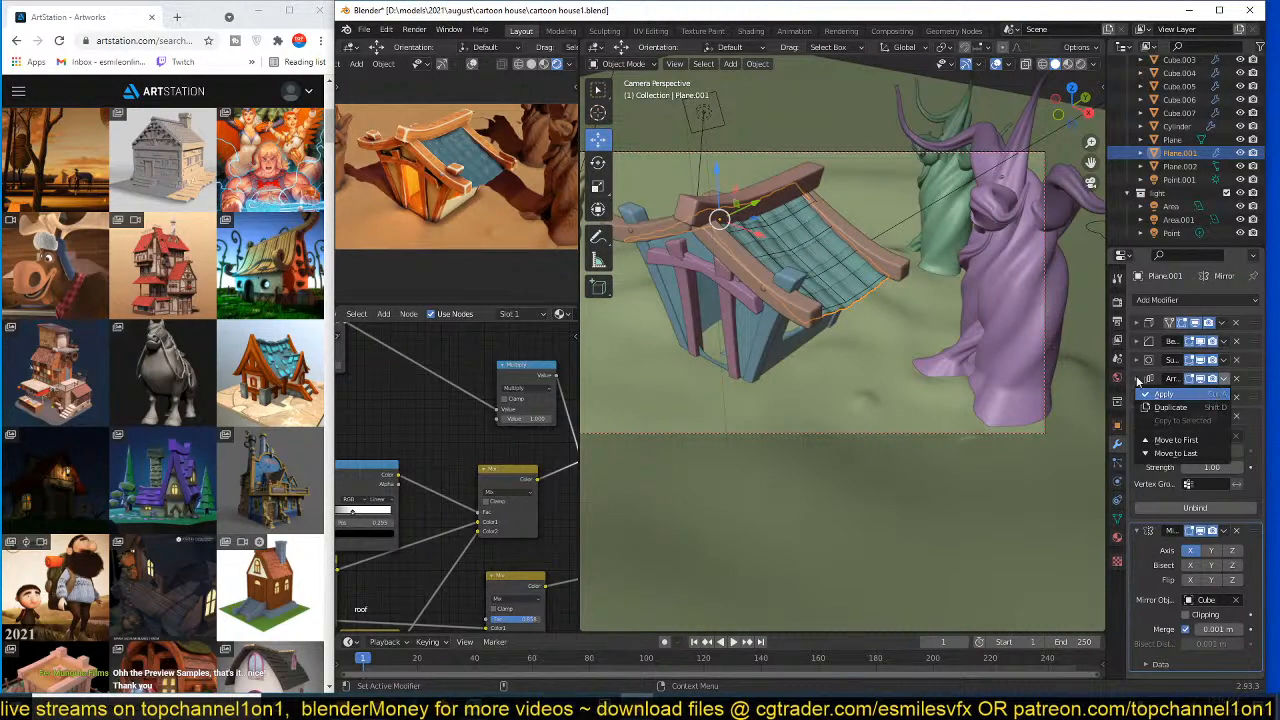
left_click(1217, 396)
left_click(1225, 379)
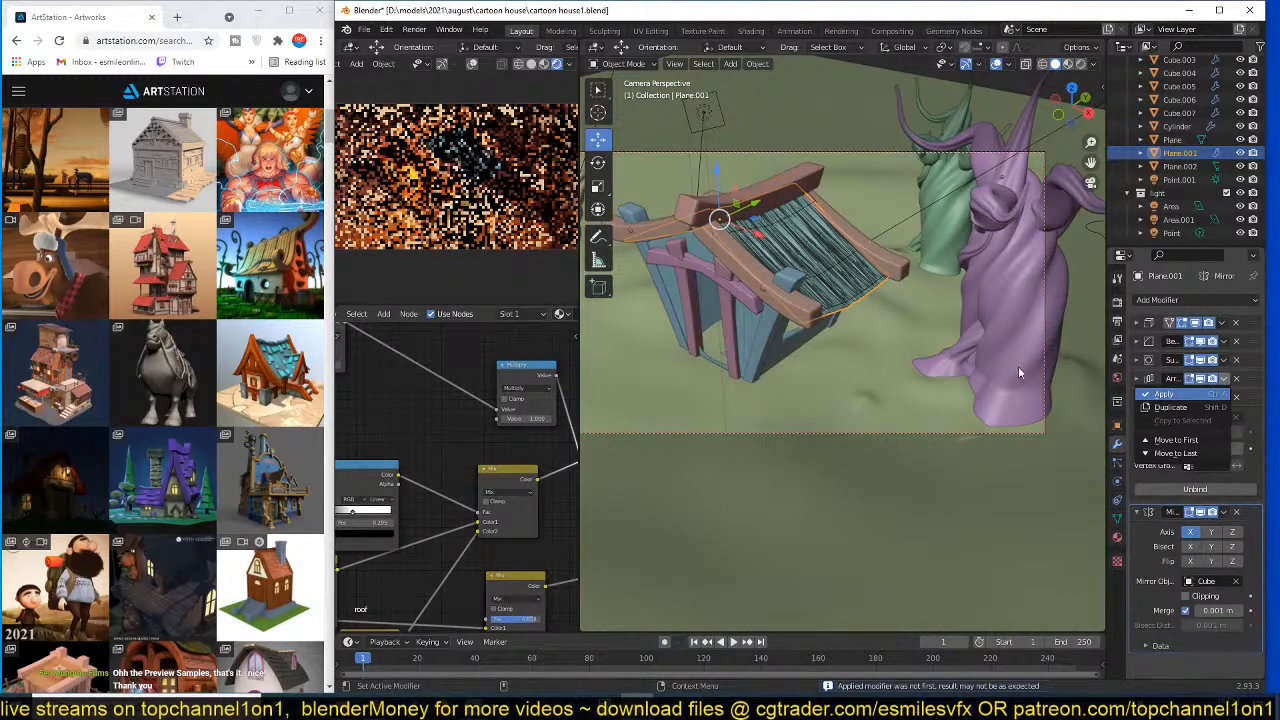
key("Return")
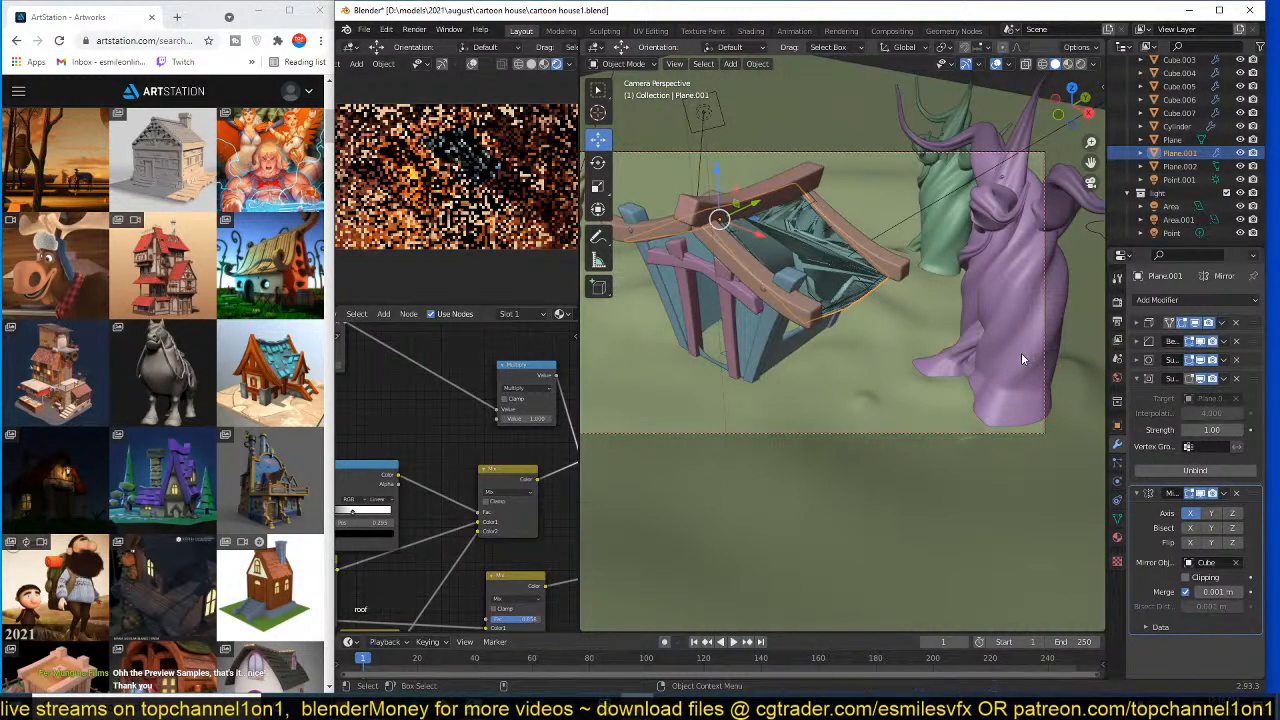
- Turn off the viewport display of the roof tiles' Surface Deform and Mirror modifiers
middle_click_drag(954, 362, 900, 330)
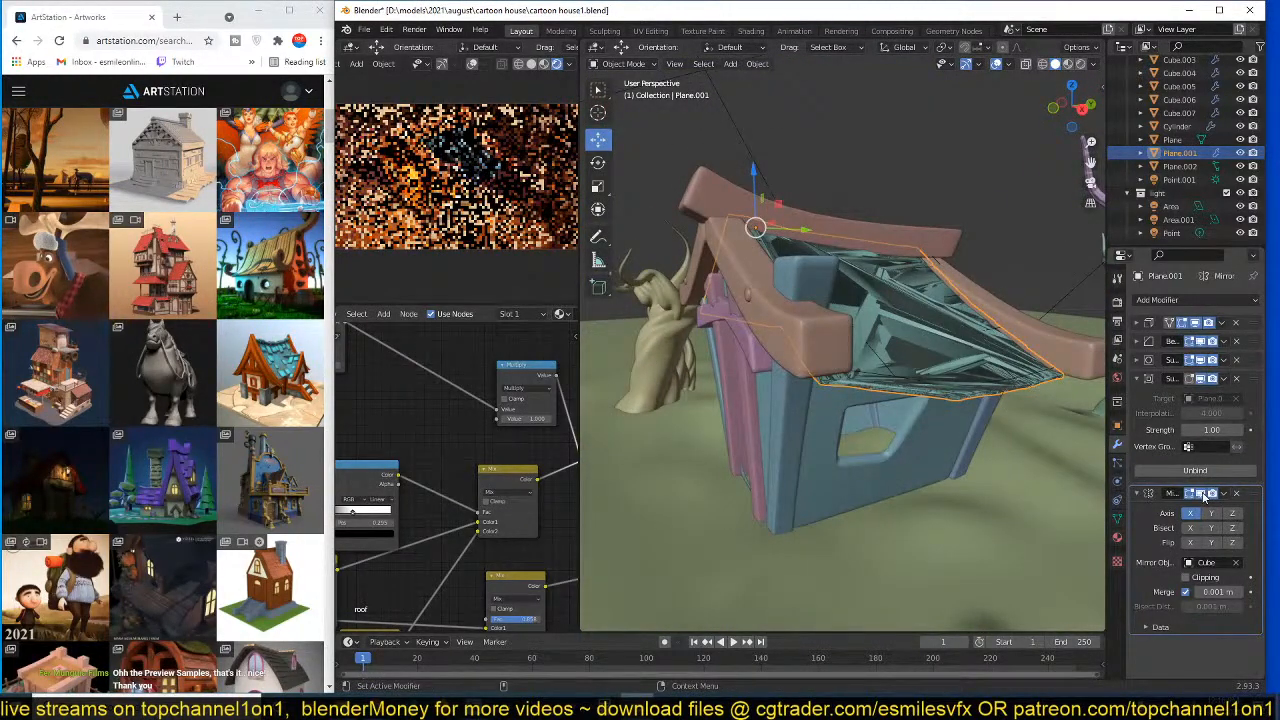
key("a")
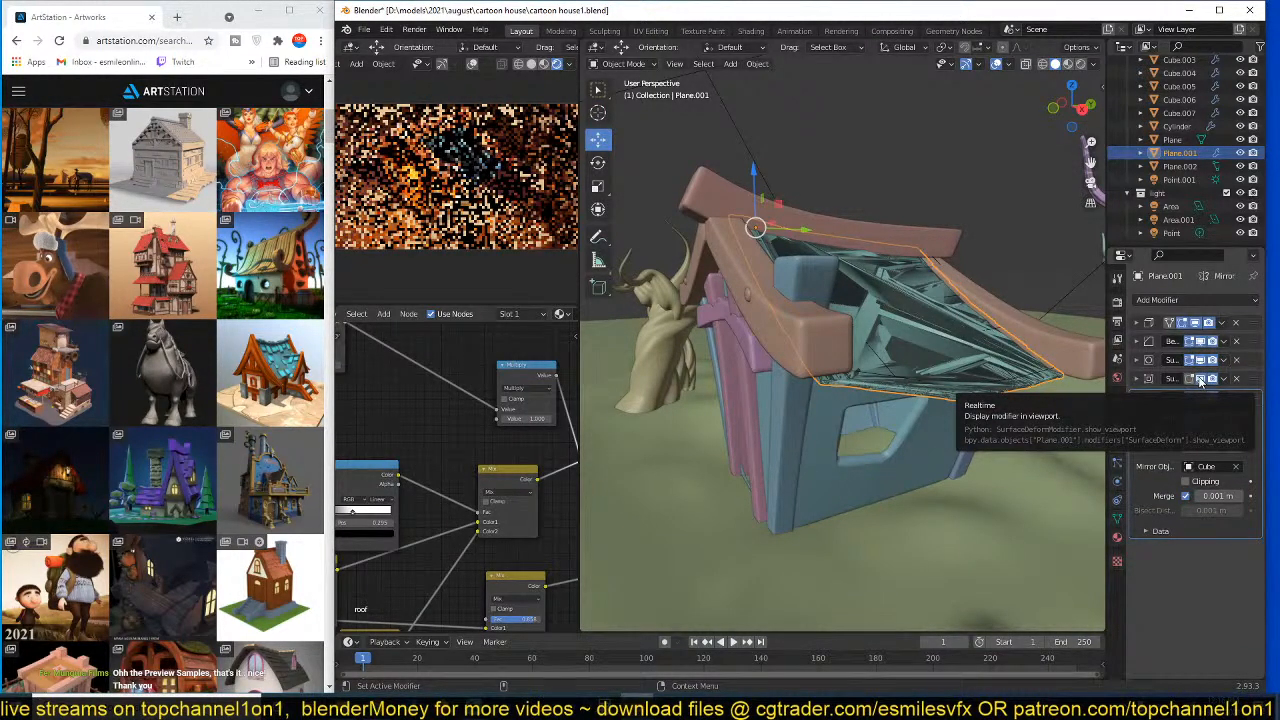
left_click(1200, 380)
left_click(1200, 380)
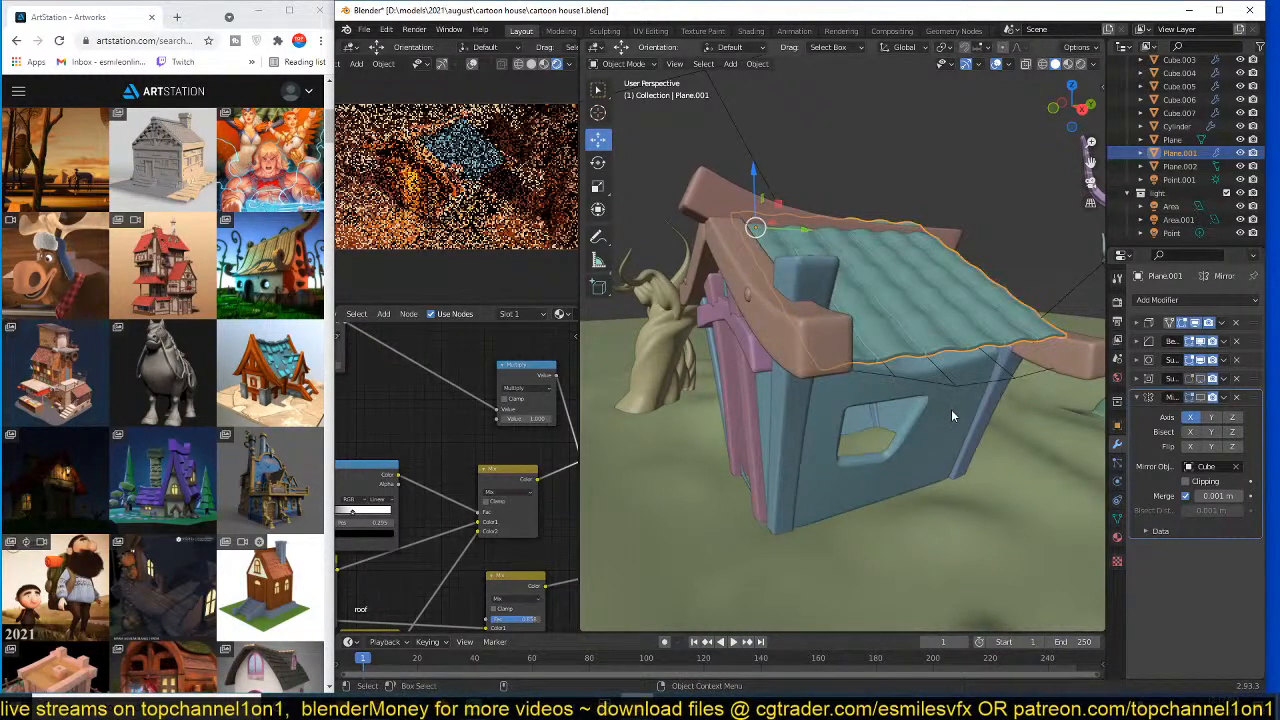
- Delete the Plane.002 deform cage beneath the roof tiles
middle_click_drag(951, 409, 854, 353)
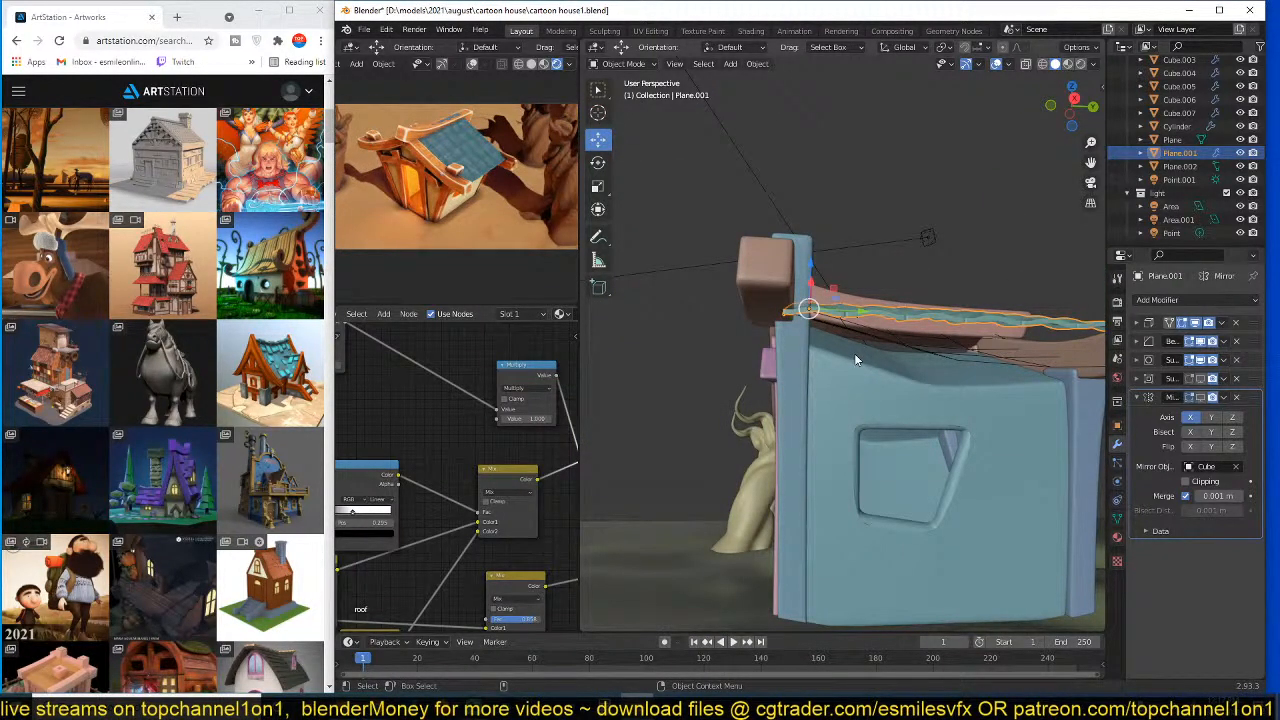
key("x")
left_click(985, 362)
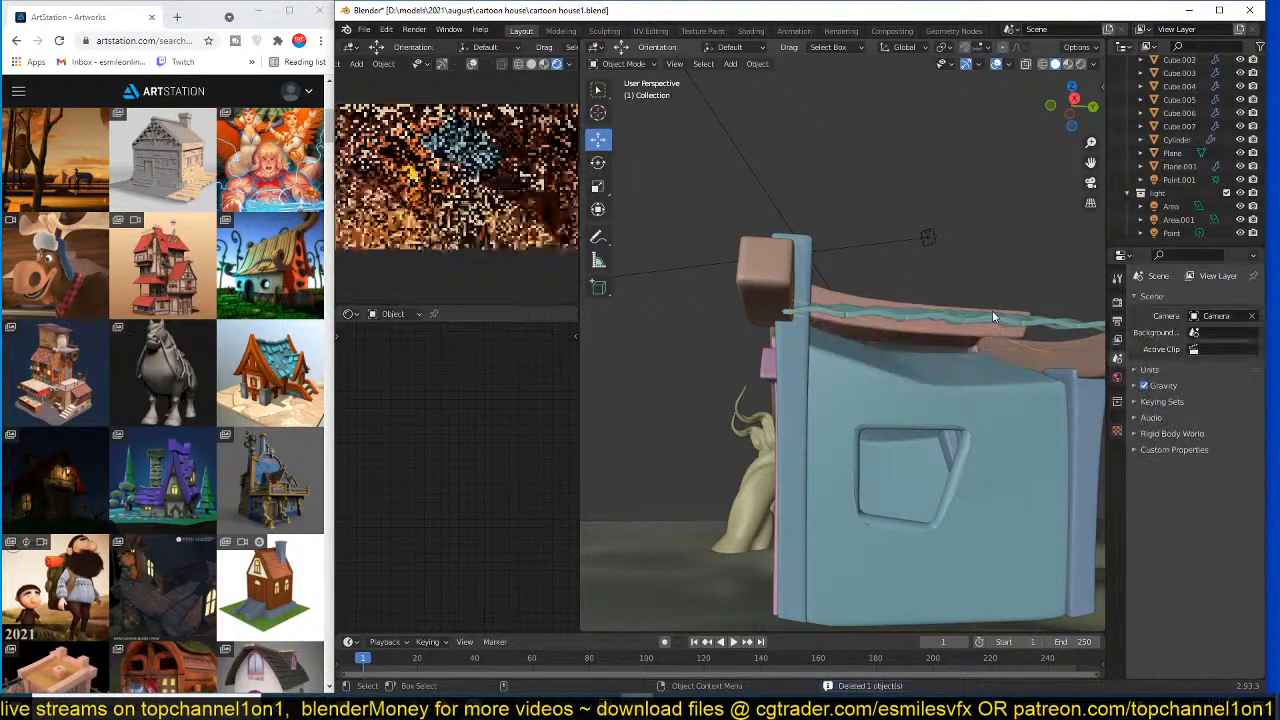
- Switch the small camera viewport to solid shading and select the roof tiles in the main viewport
left_click(522, 183)
left_click(531, 63)
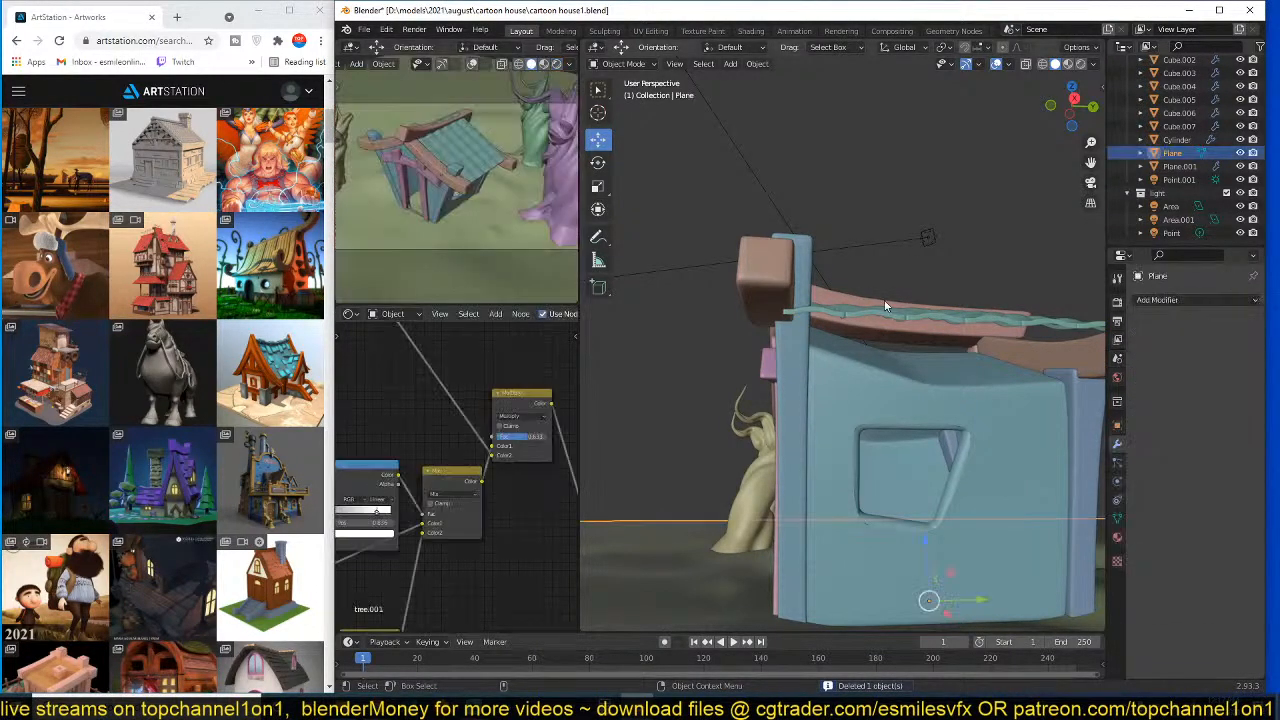
left_click(888, 313)
middle_click_drag(905, 318, 970, 303)
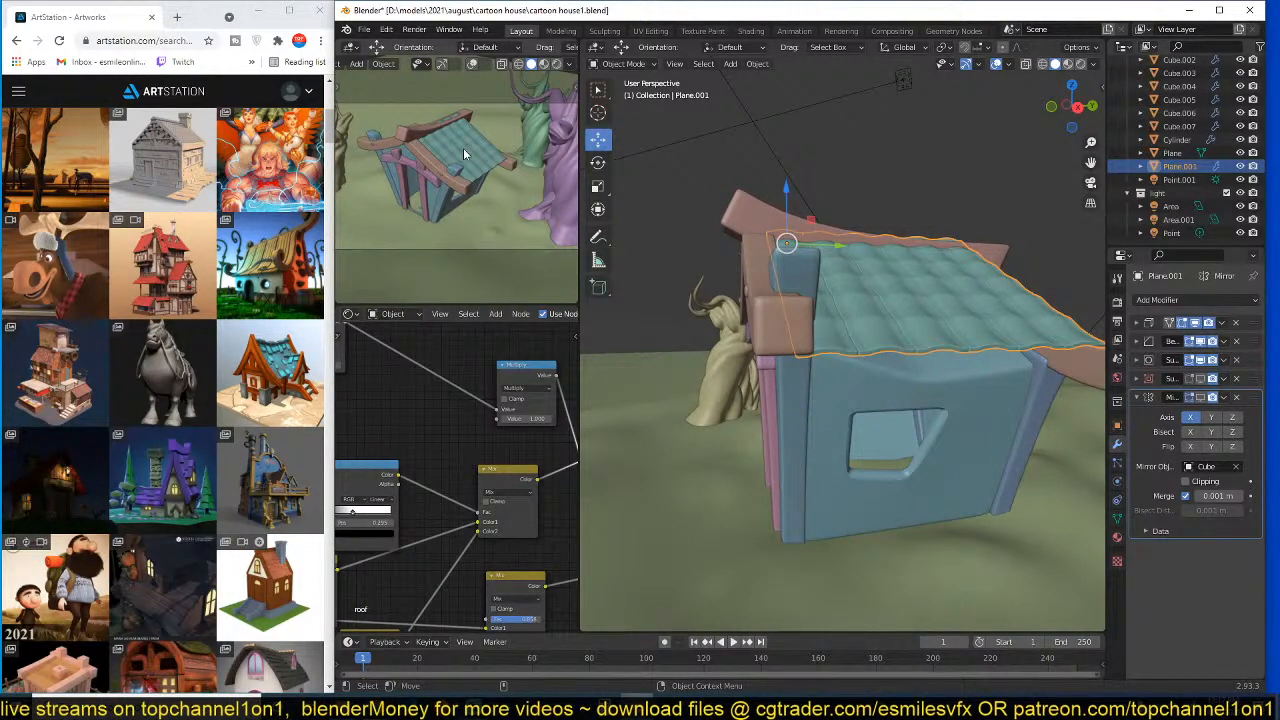
- Remove the Surface Deform modifier from the roof tiles
mouse_move(905, 221)
middle_mouse_down()
mouse_move(804, 189)
mouse_move(892, 201)
middle_mouse_up()
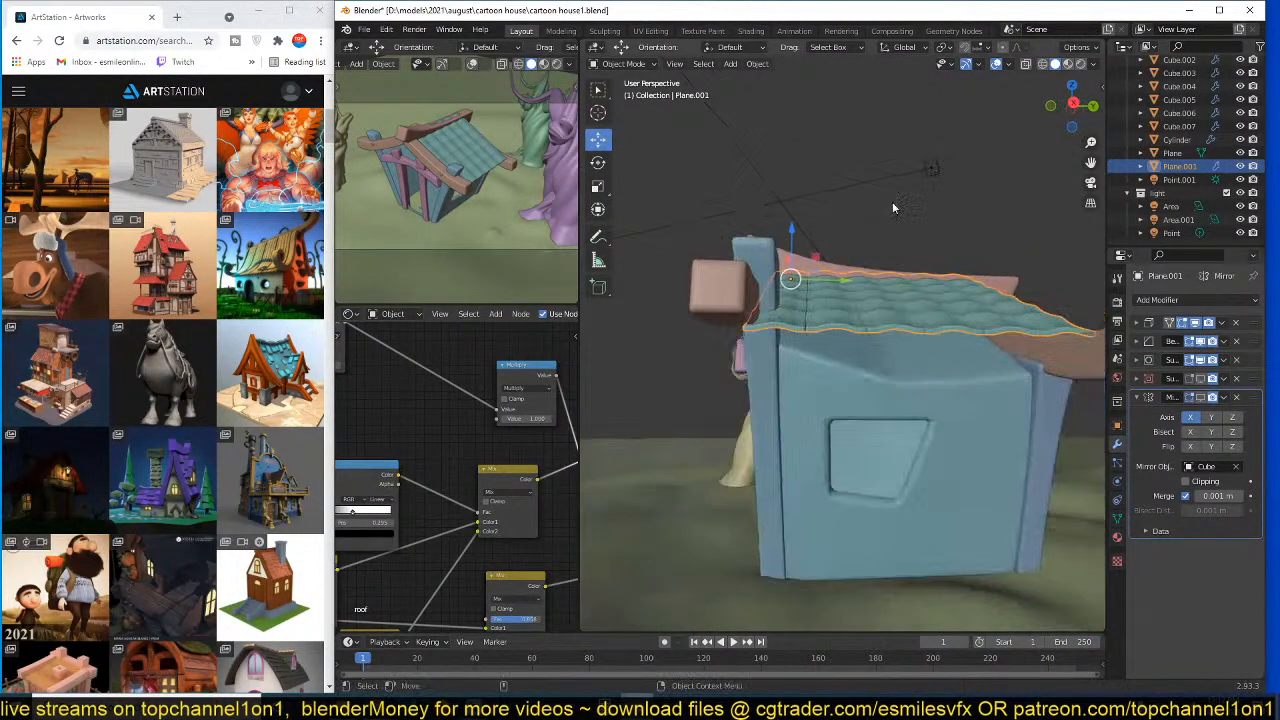
left_click(1237, 379)
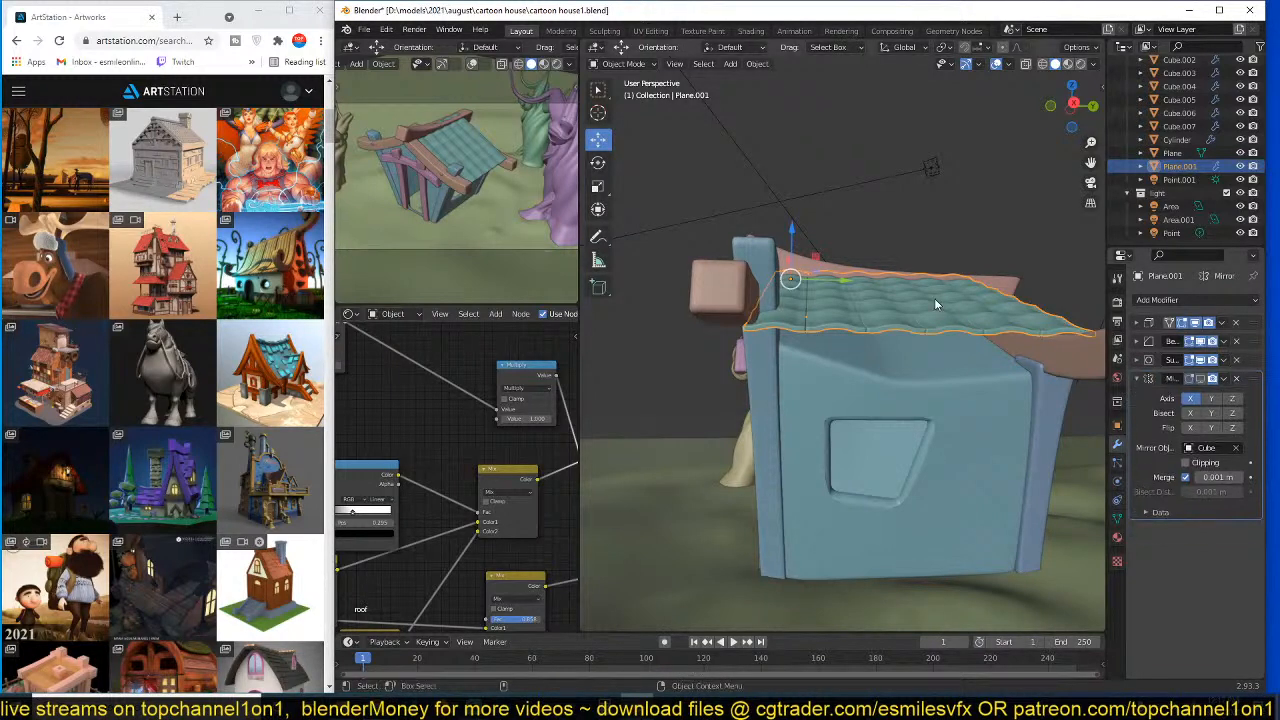
key("Tab")
middle_click_drag(935, 299, 949, 266)
key("Tab")
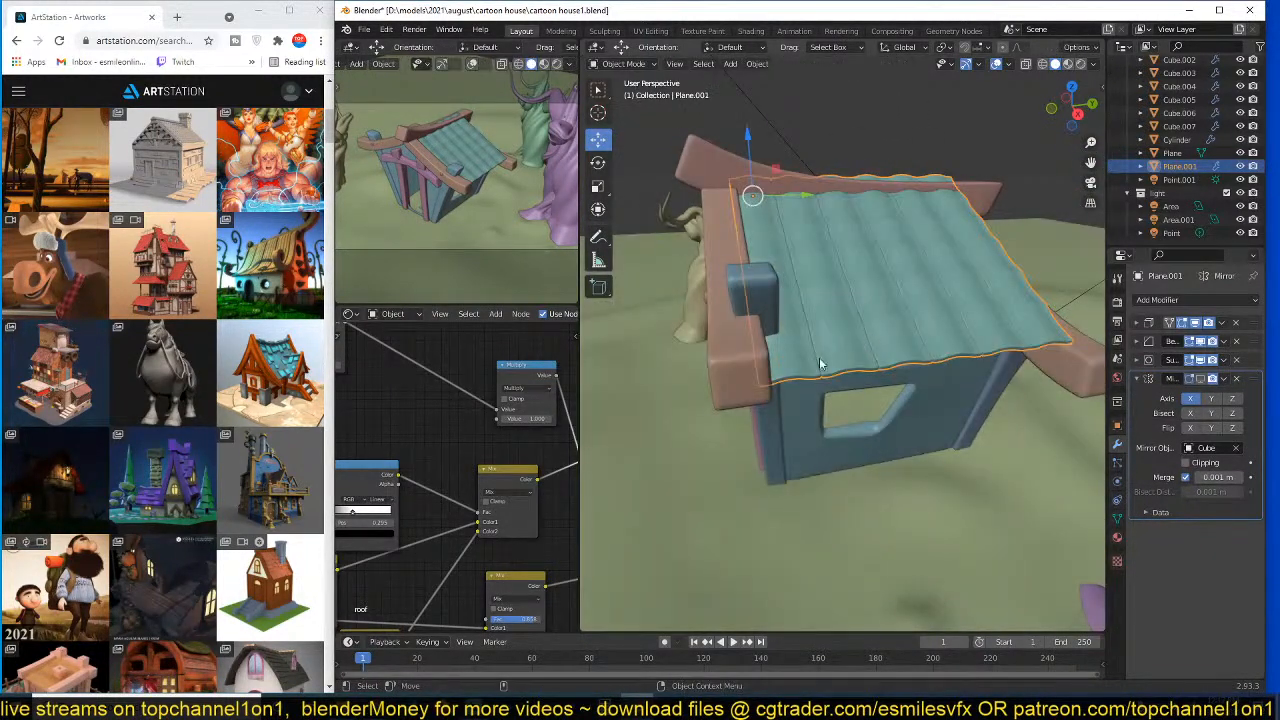
- Switch the small camera viewport to rendered shading and add a Geometry input node above the Power node in the roof material
scroll(420, 465, "down", 3)
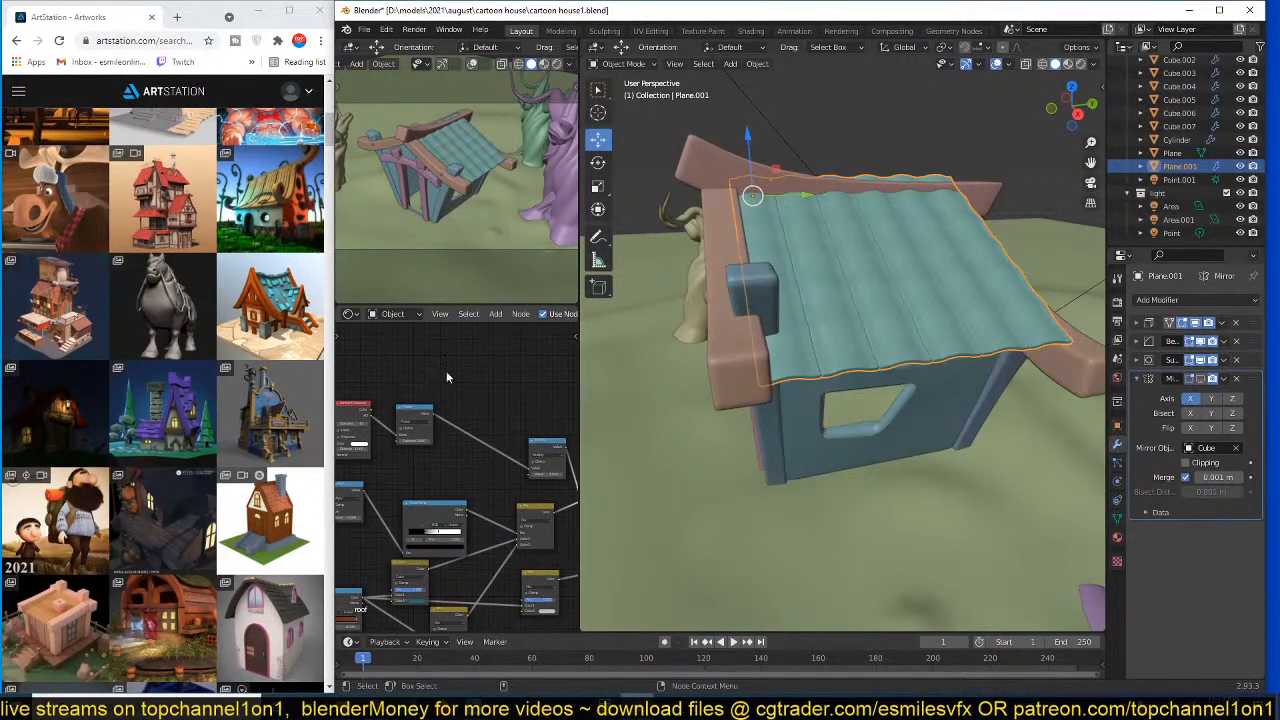
middle_click_drag(446, 377, 452, 427)
left_click(557, 63)
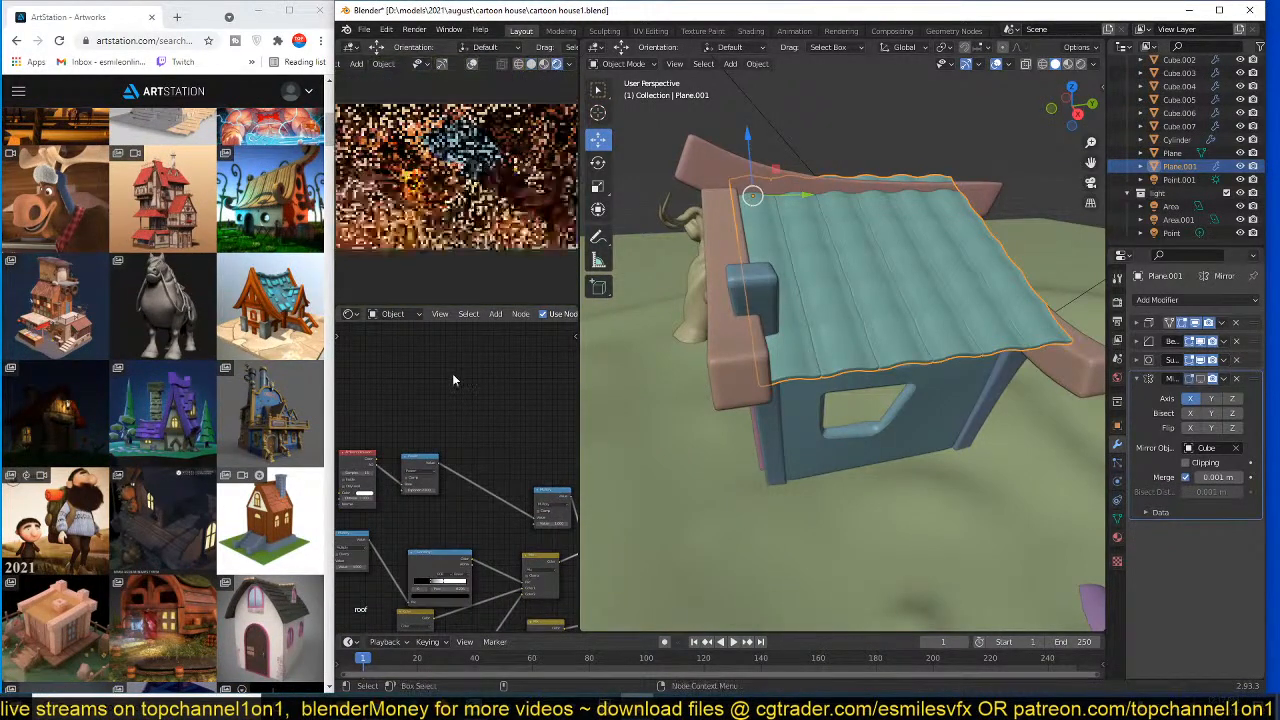
middle_click_drag(452, 380, 470, 425)
key("shift+a")
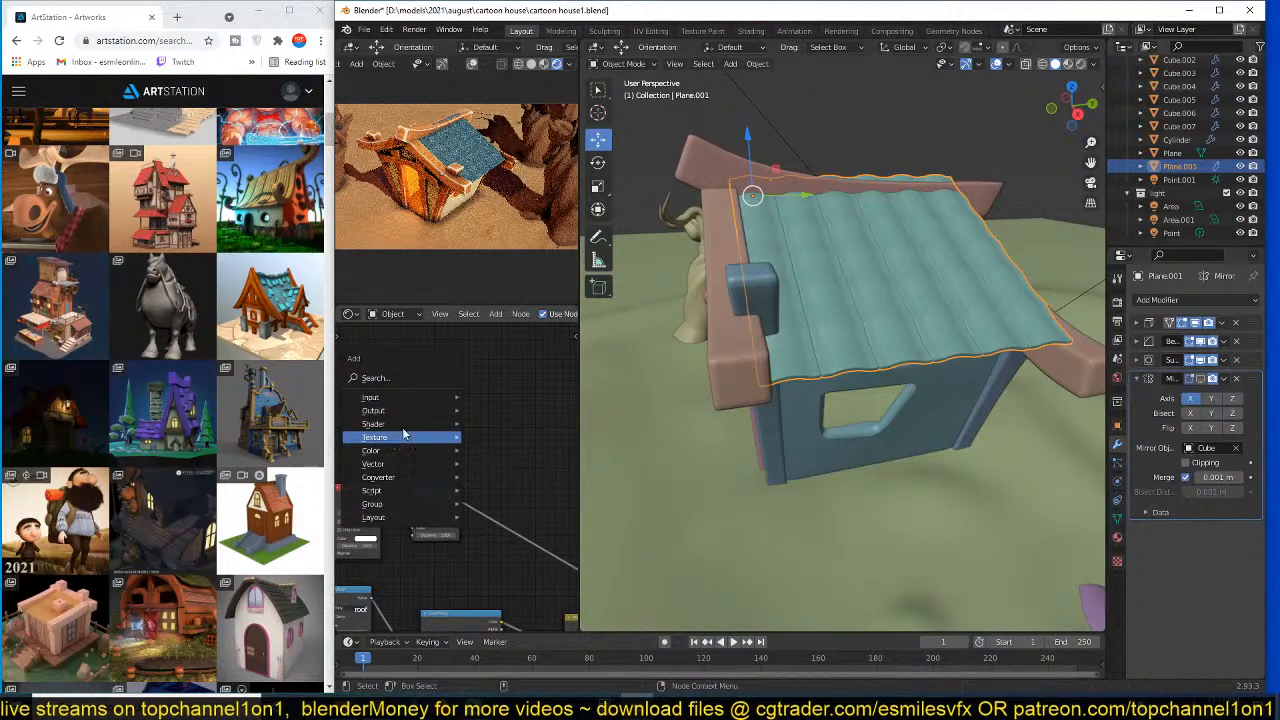
mouse_move(396, 407)
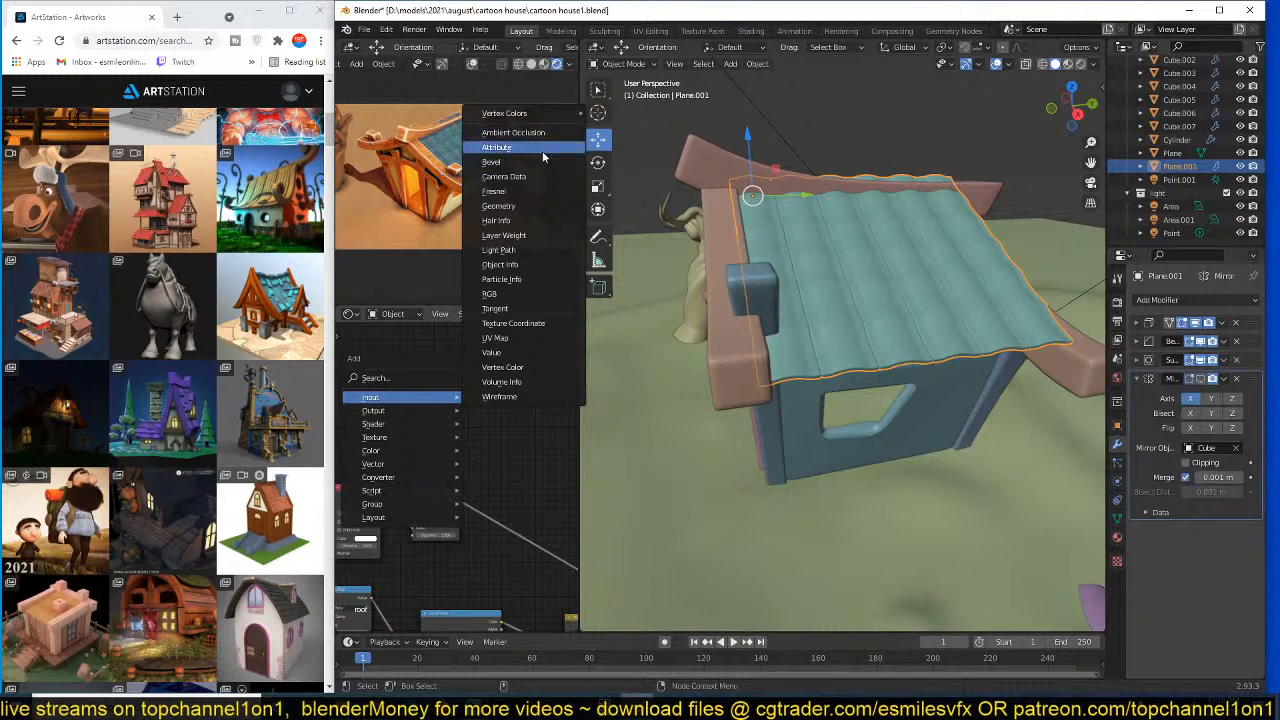
left_click(518, 207)
left_click(420, 385)
scroll(430, 405, "up", 3)
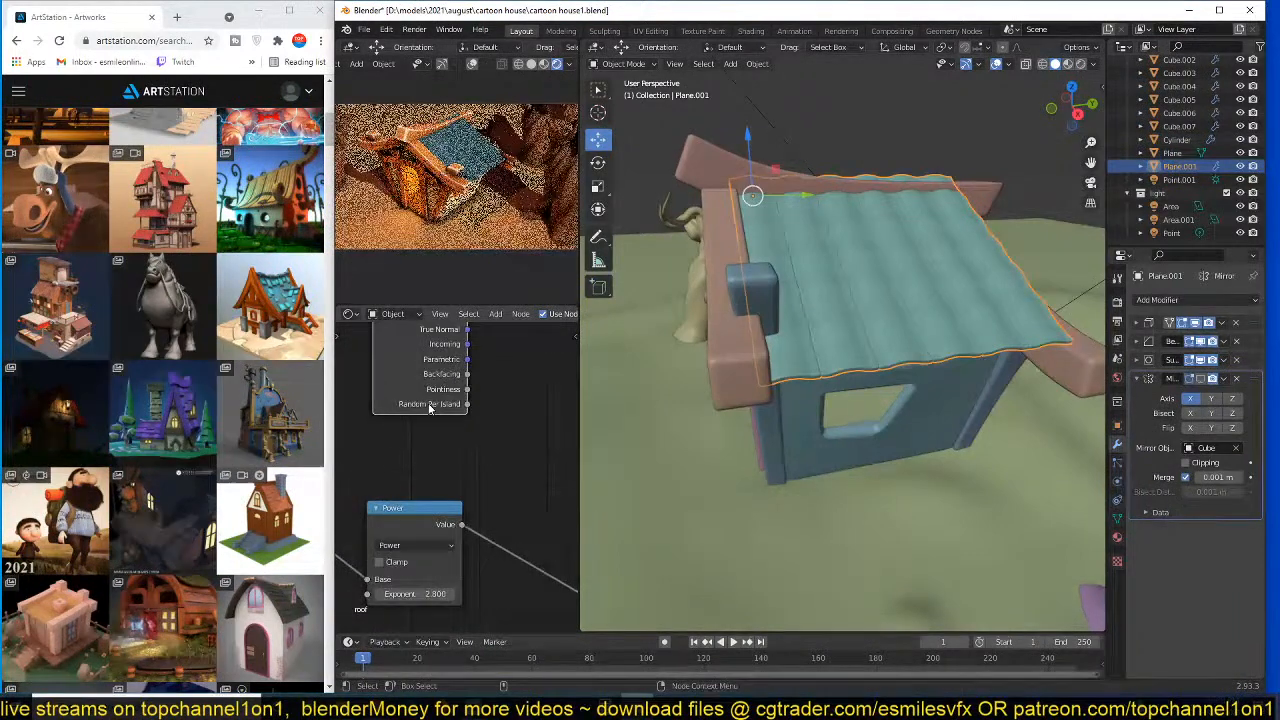
- Preview the Geometry node's outputs one after another on the roof, ending on Random Per Island
middle_click_drag(456, 361, 451, 420)
left_click(449, 459, "ctrl+shift")
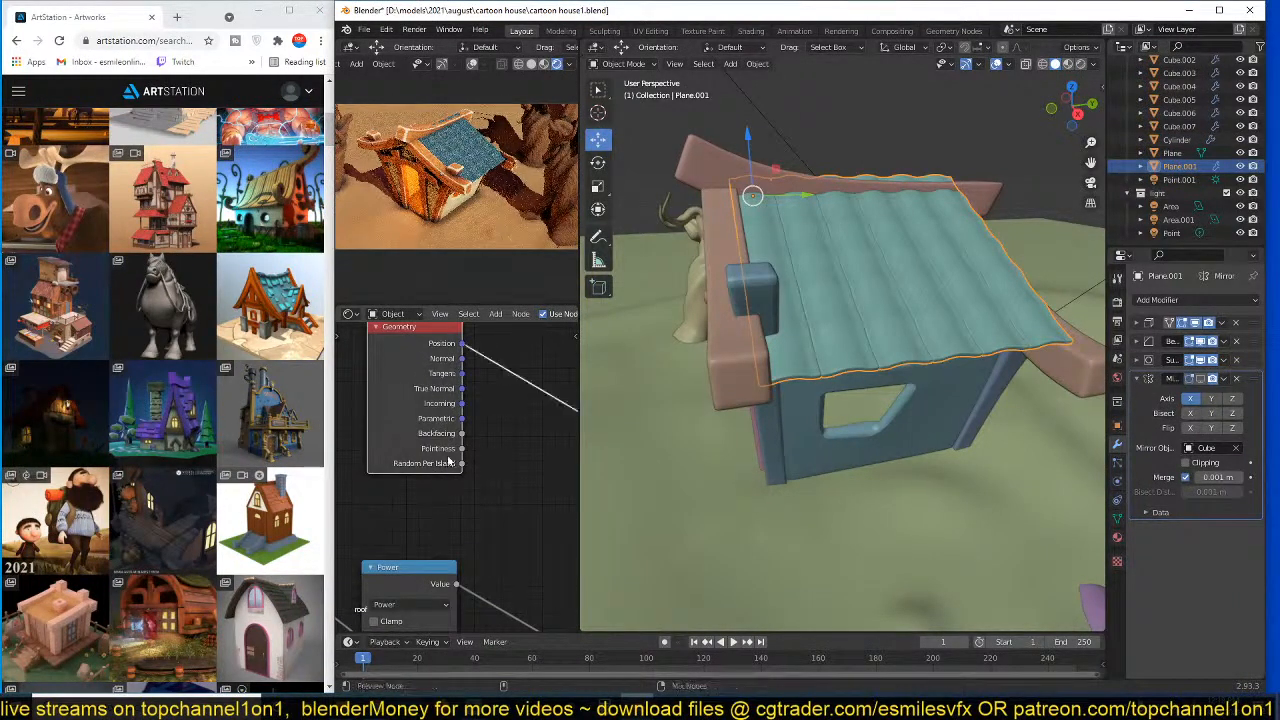
left_click(448, 457, "ctrl+shift")
left_click(448, 460, "ctrl+shift")
left_click(448, 460, "ctrl+shift")
left_click(448, 460, "ctrl+shift")
left_click(448, 460, "ctrl+shift")
left_click(448, 460, "ctrl+shift")
left_click(448, 460, "ctrl+shift")
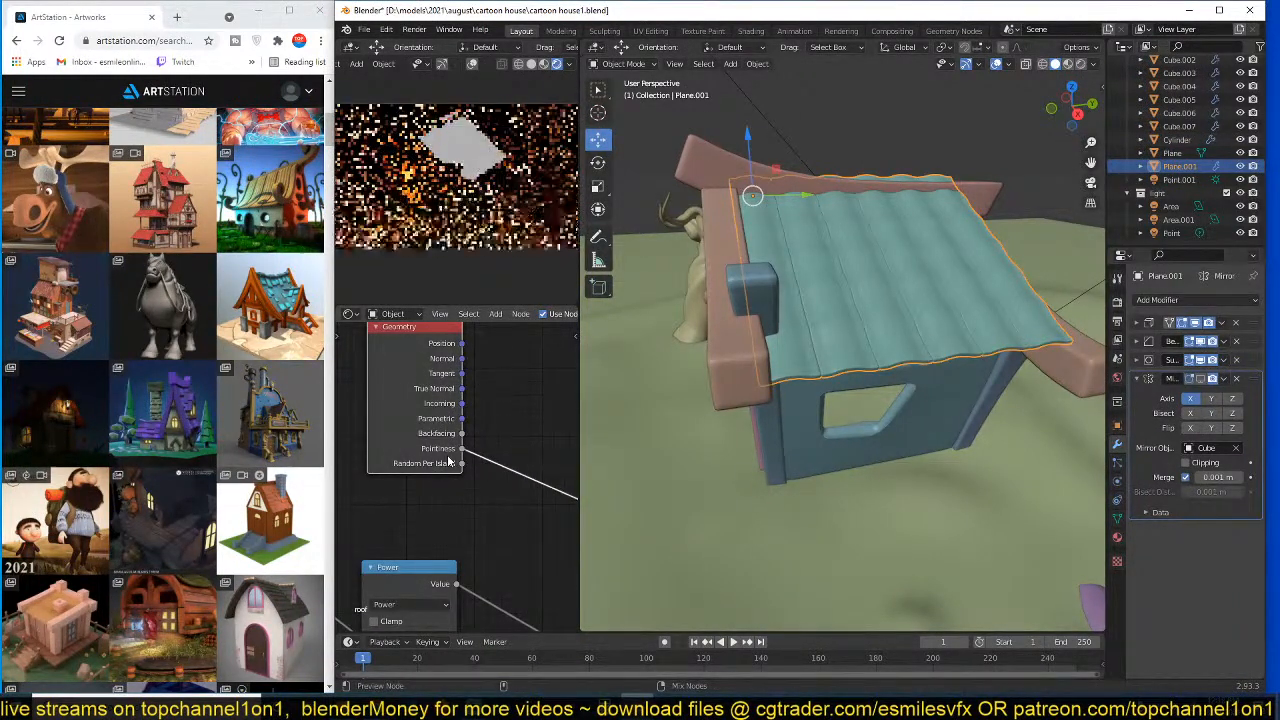
left_click(448, 460, "ctrl+shift")
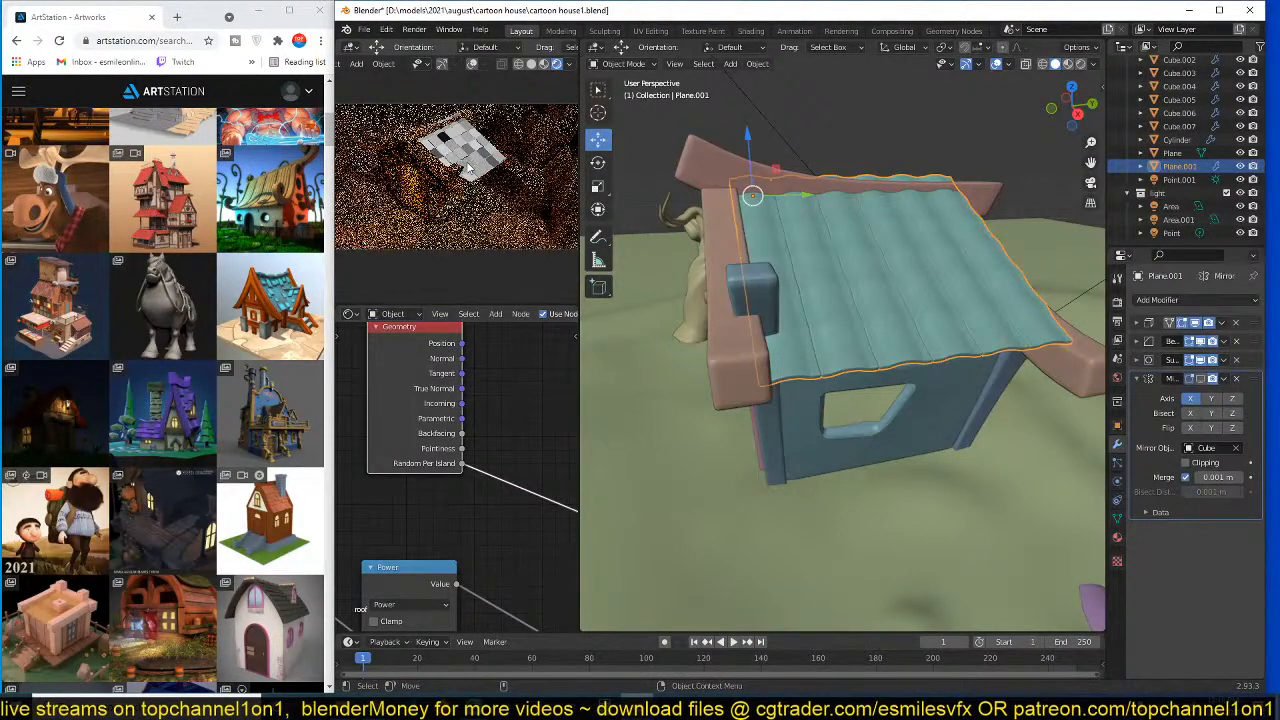
- Move the Geometry node beside the last Multiply node that feeds the Principled BSDF
scroll(465, 446, "down", 2)
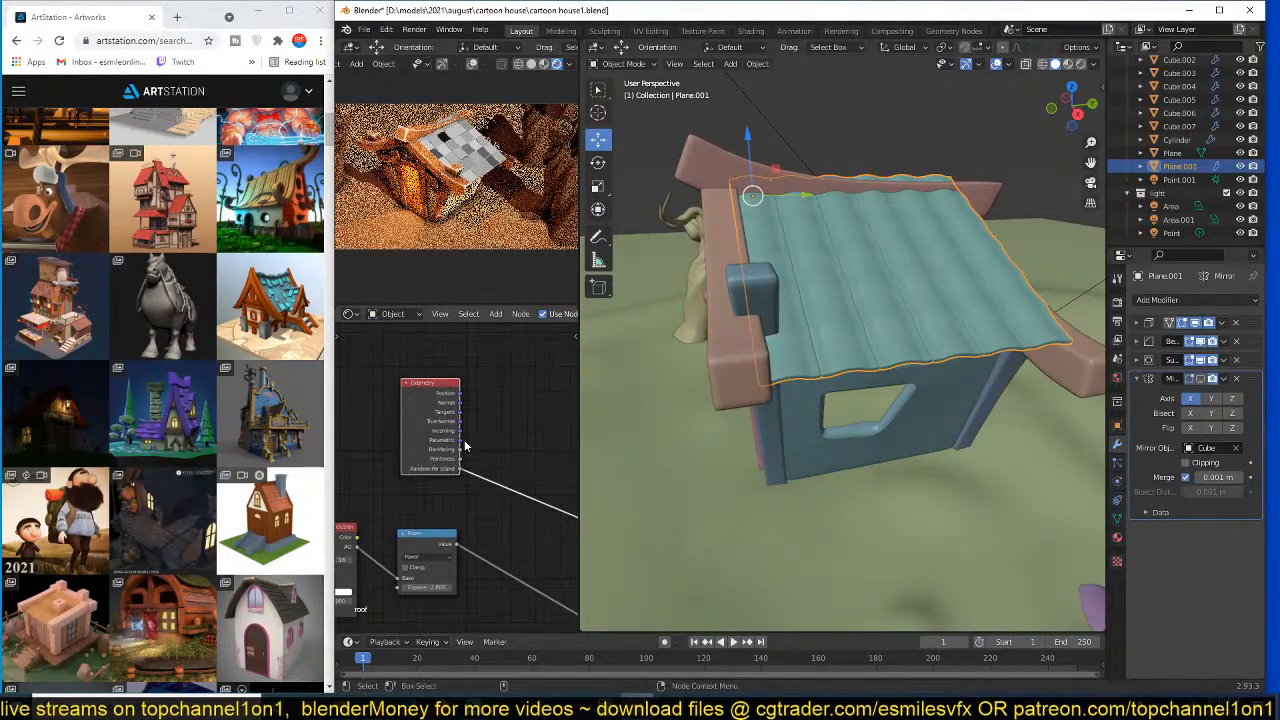
scroll(465, 446, "down", 3)
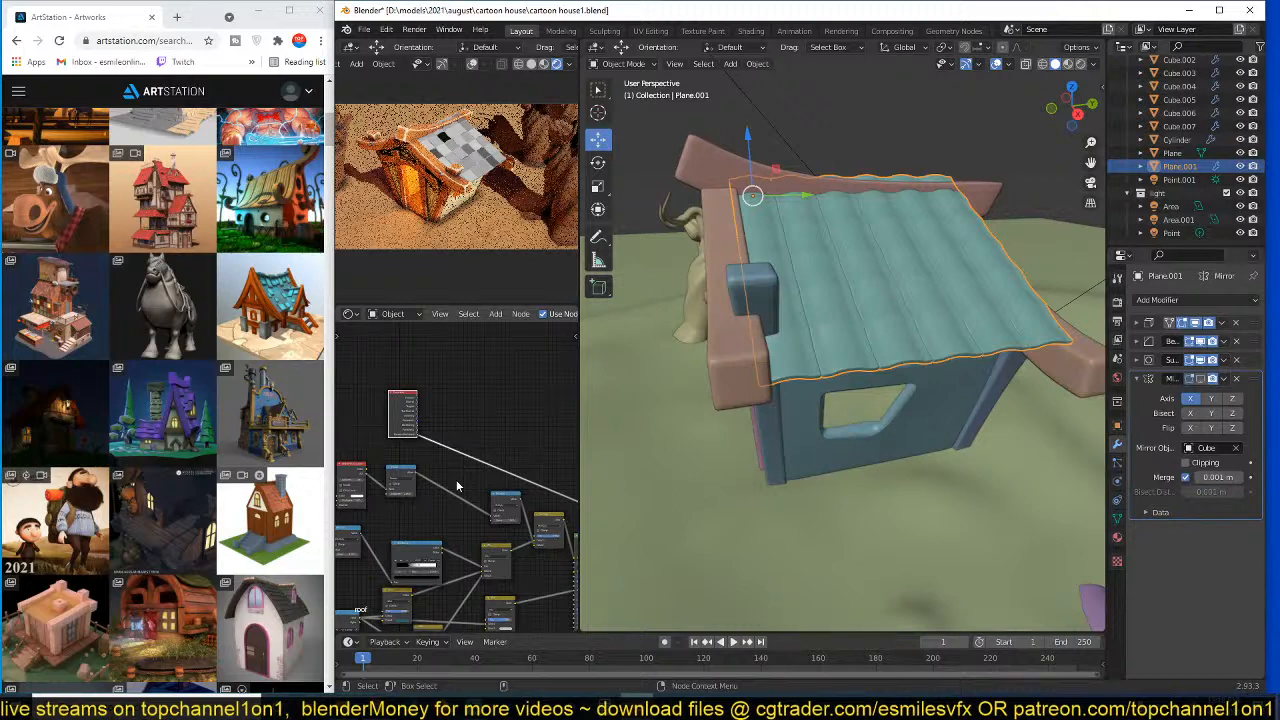
left_click_drag(402, 408, 526, 468)
middle_click_drag(525, 465, 385, 432)
left_click_drag(549, 476, 586, 508)
scroll(506, 463, "up", 3)
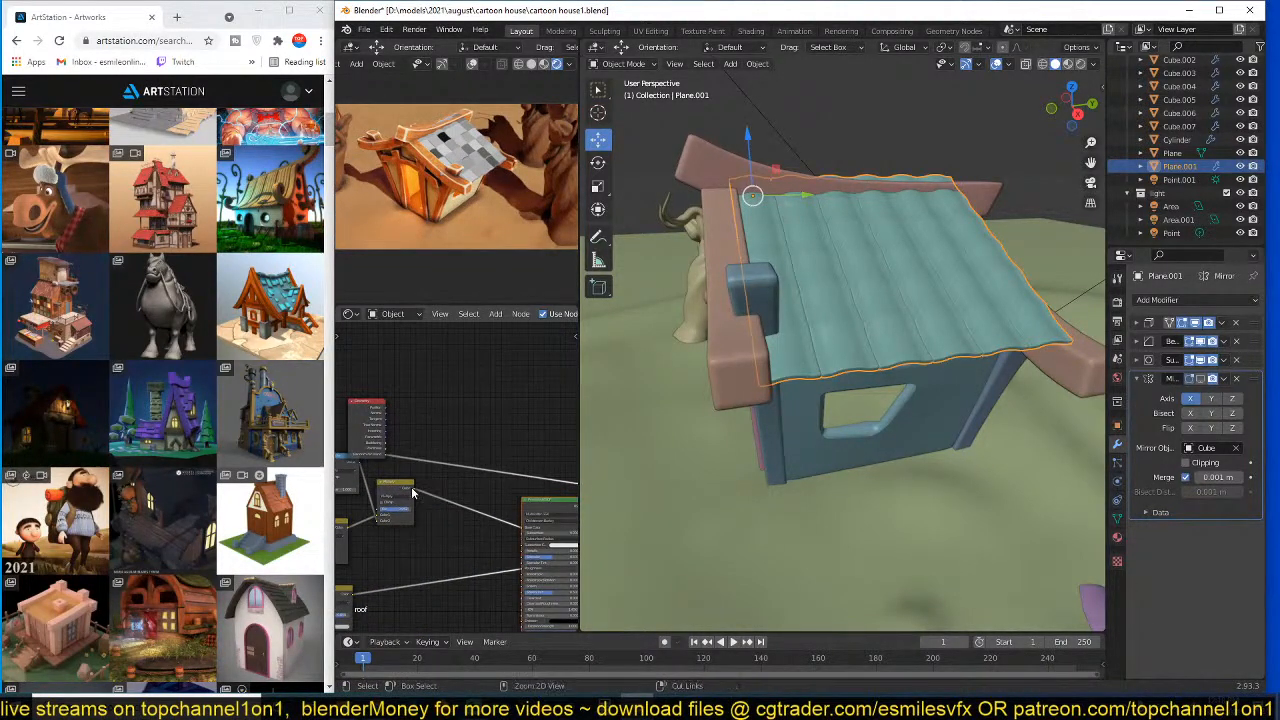
- Insert a Mix node before the Principled BSDF, combining the Multiply colour with the Geometry node's Random Per Island output as Color2
right_click_drag(399, 487, 366, 459, "ctrl+shift")
scroll(440, 460, "up", 3)
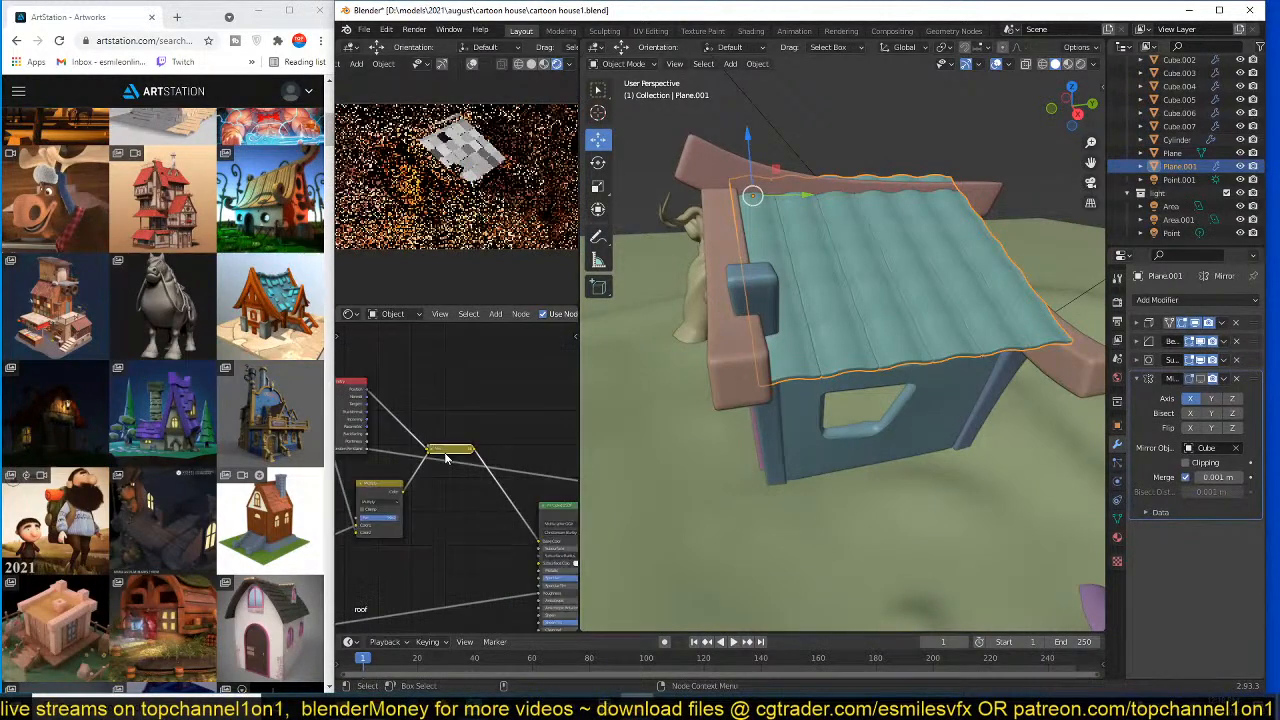
left_click_drag(370, 454, 432, 450)
left_click(433, 450)
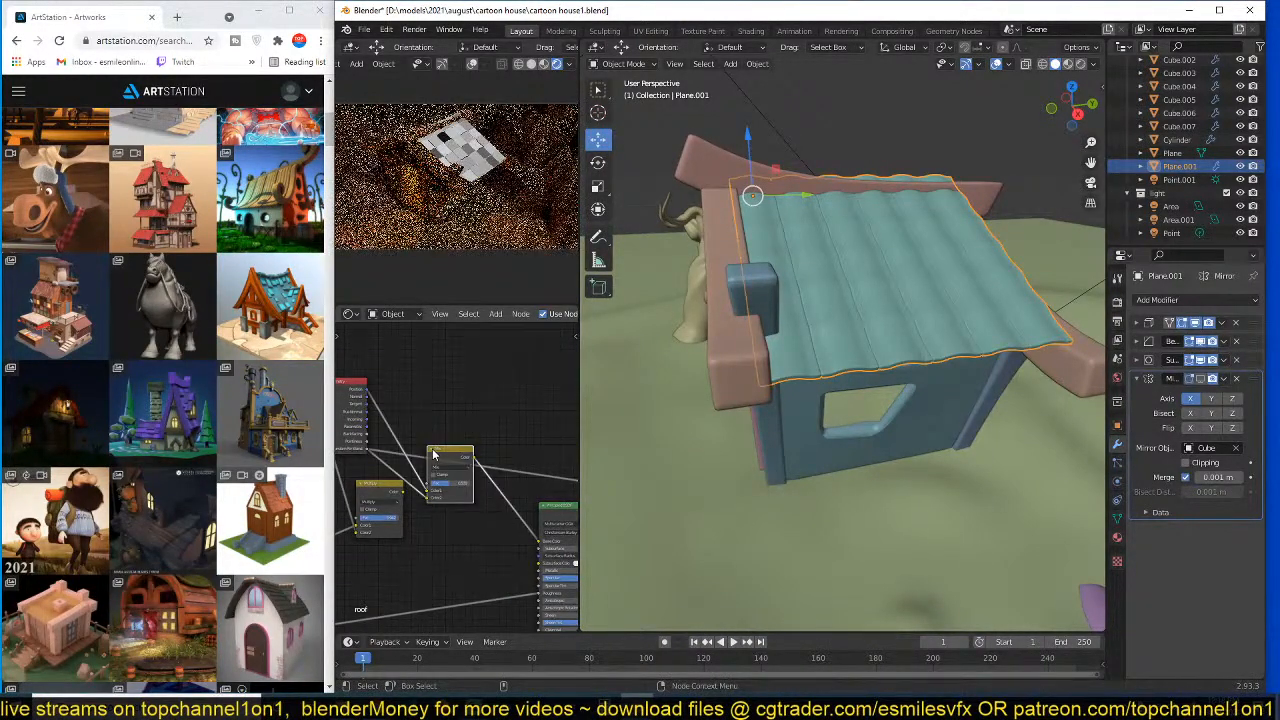
scroll(392, 495, "up", 2)
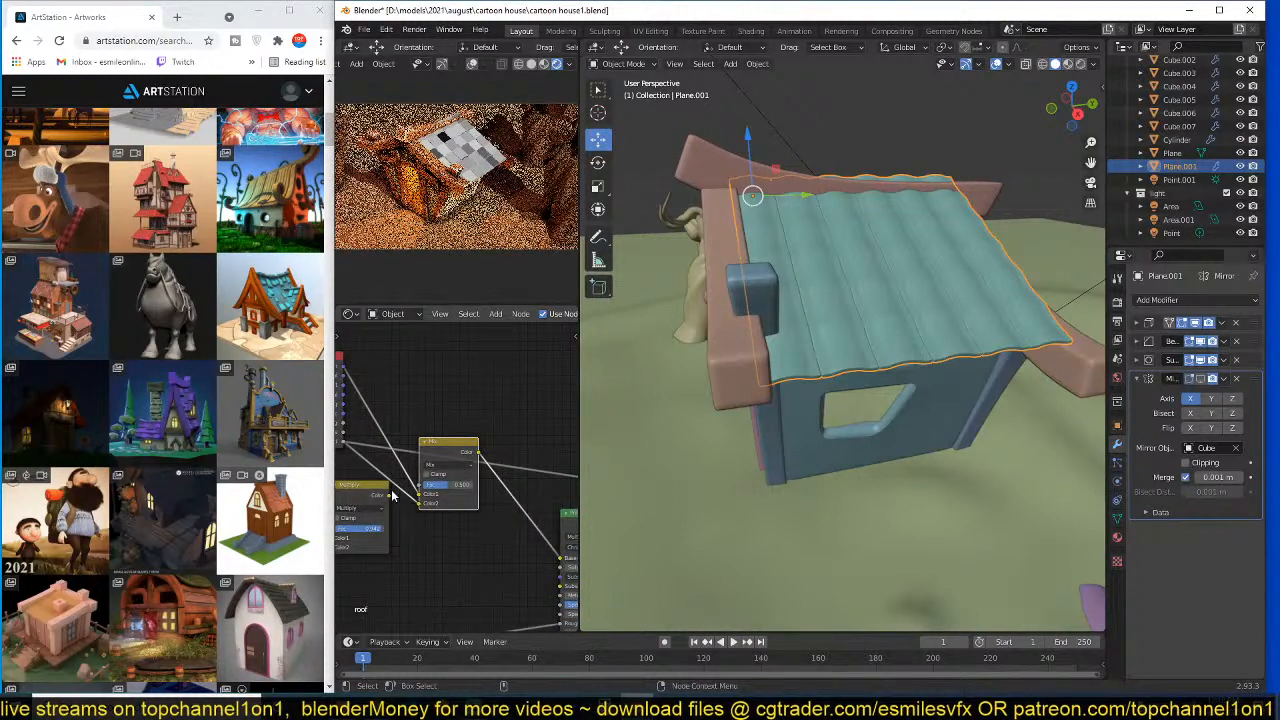
scroll(392, 495, "up", 1)
- Set the new Mix node's blend mode to Multiply and its factor to 0.617
left_click_drag(455, 487, 478, 489)
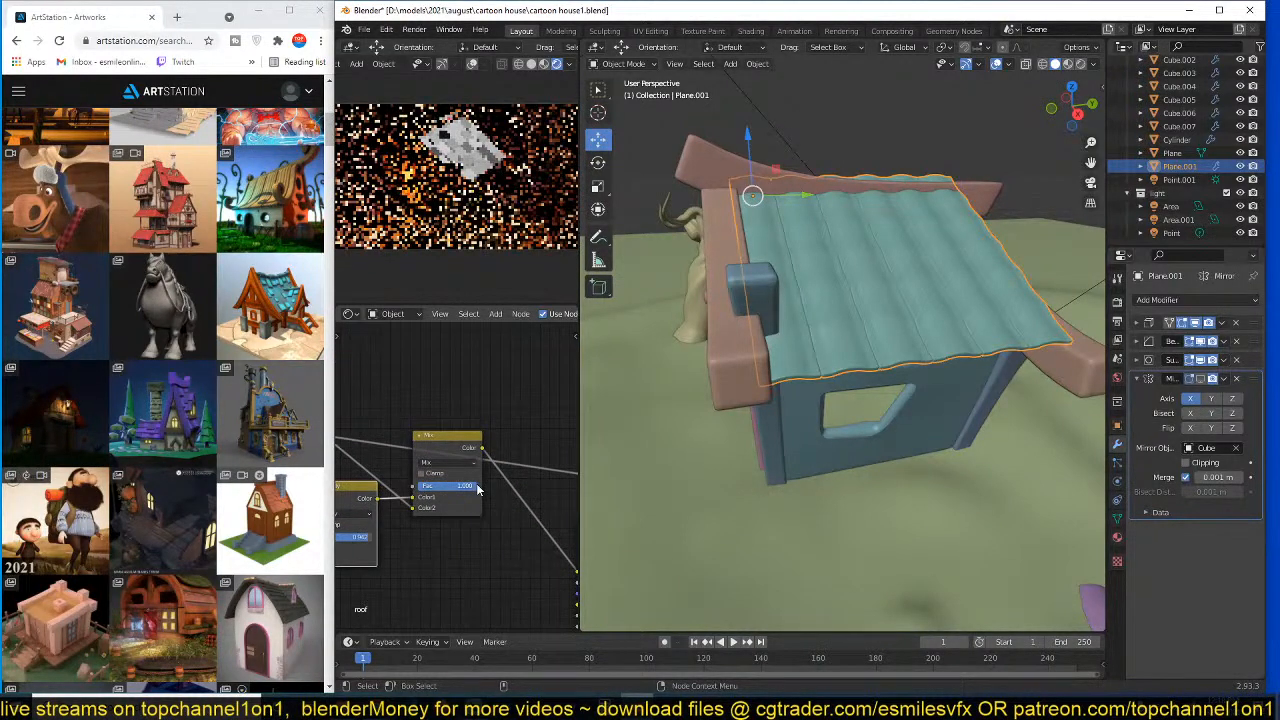
left_click(459, 463)
left_click(448, 423)
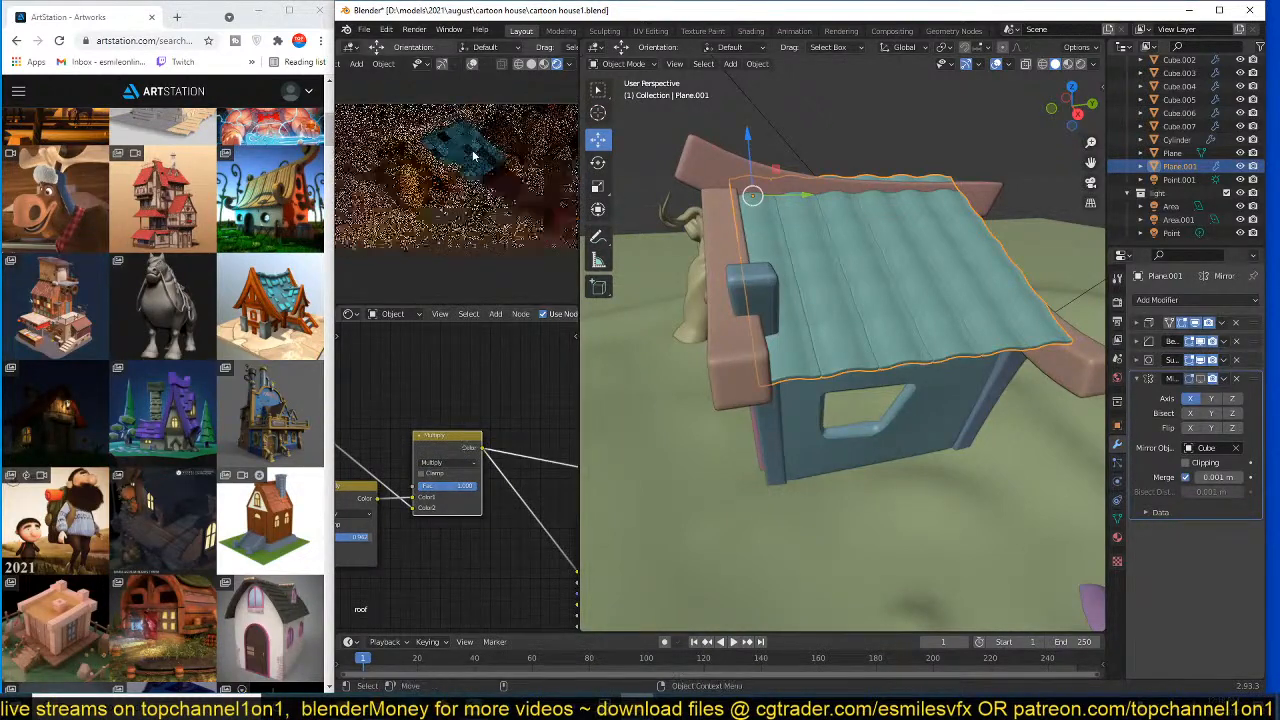
scroll(450, 470, "up", 2)
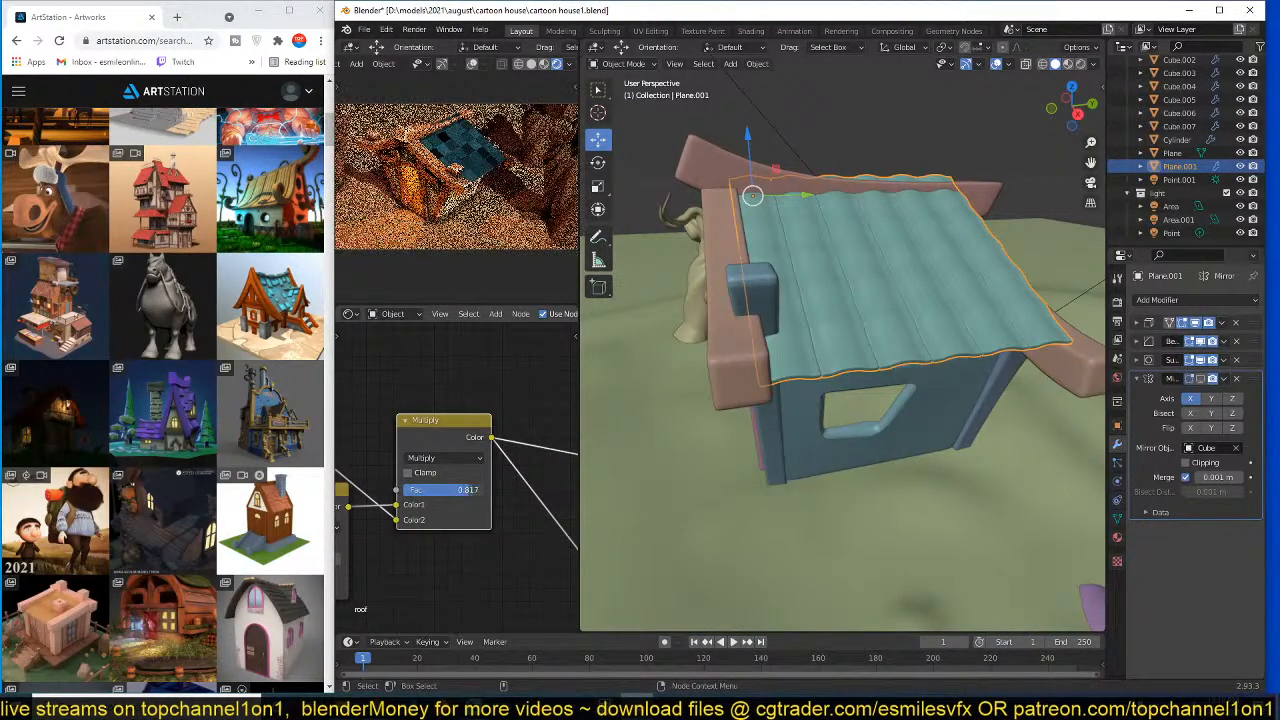
mouse_move(450, 489)
left_mouse_down()
mouse_move(432, 489)
mouse_move(463, 489)
left_mouse_up()
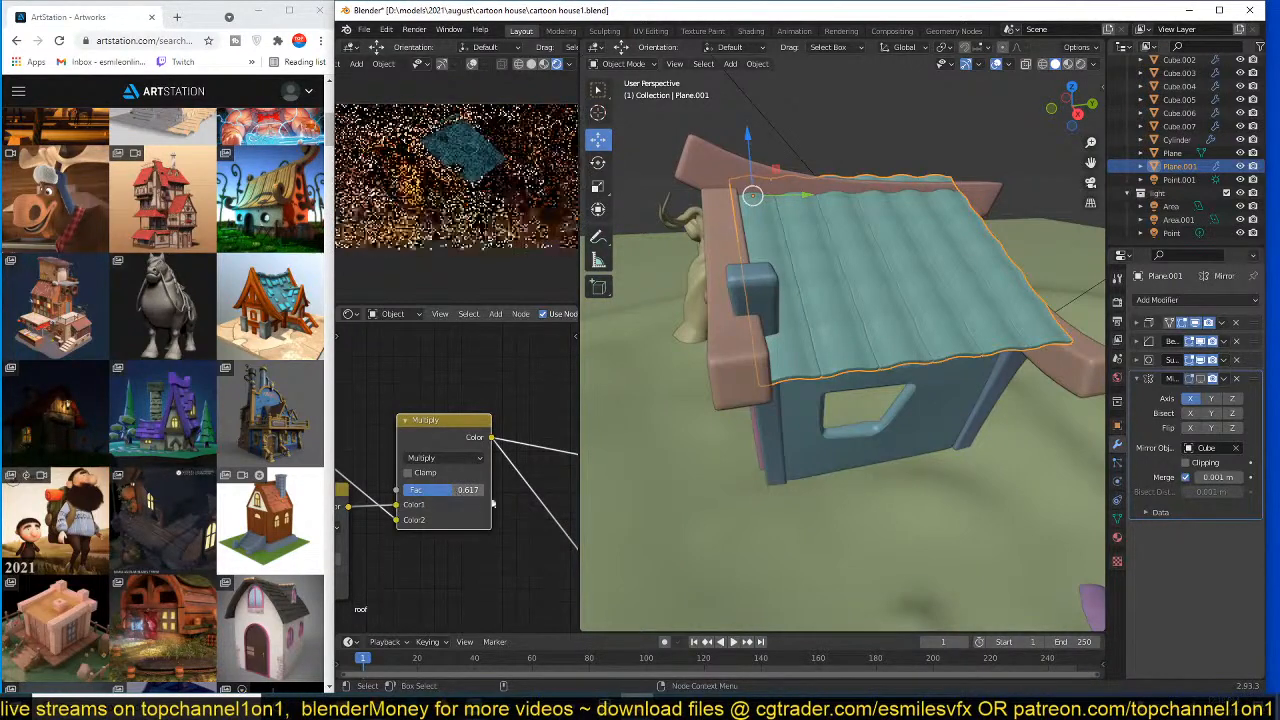
- Connect the Principled BSDF back to the Material Output in place of the preview and save the file
scroll(503, 504, "down", 3)
middle_click_drag(503, 504, 343, 444)
scroll(481, 477, "down", 3)
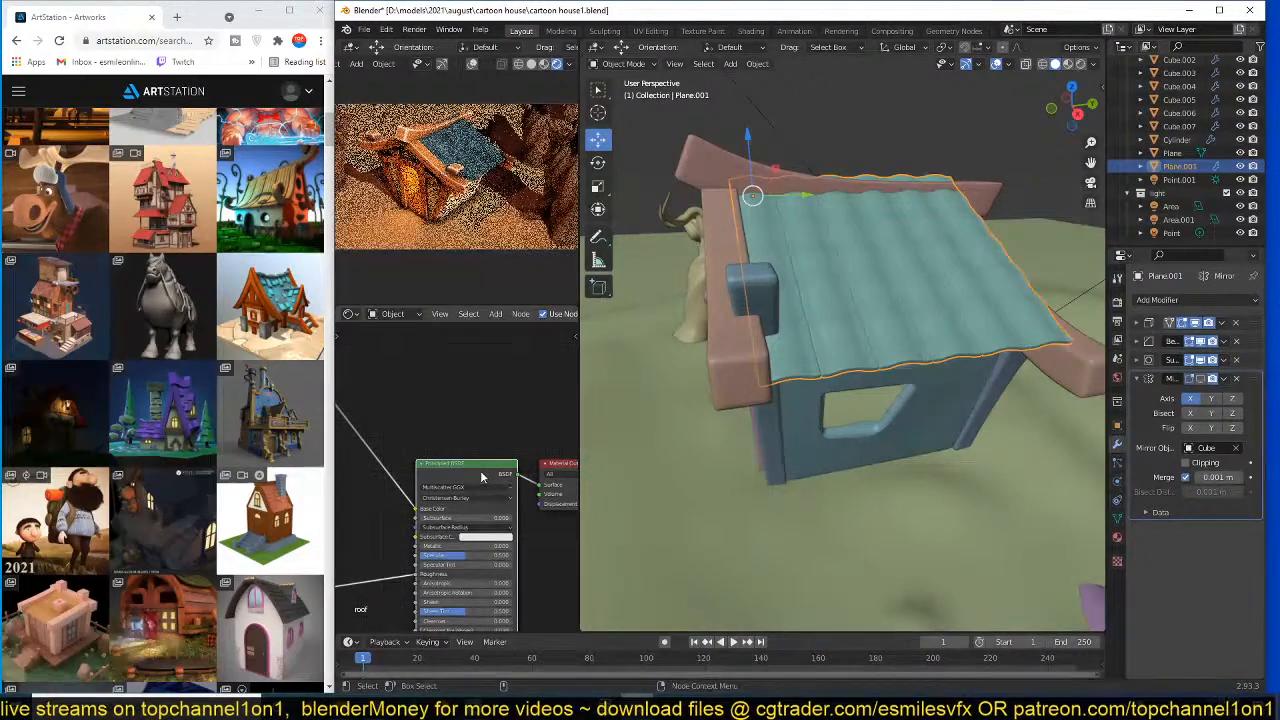
middle_click_drag(458, 448, 530, 466)
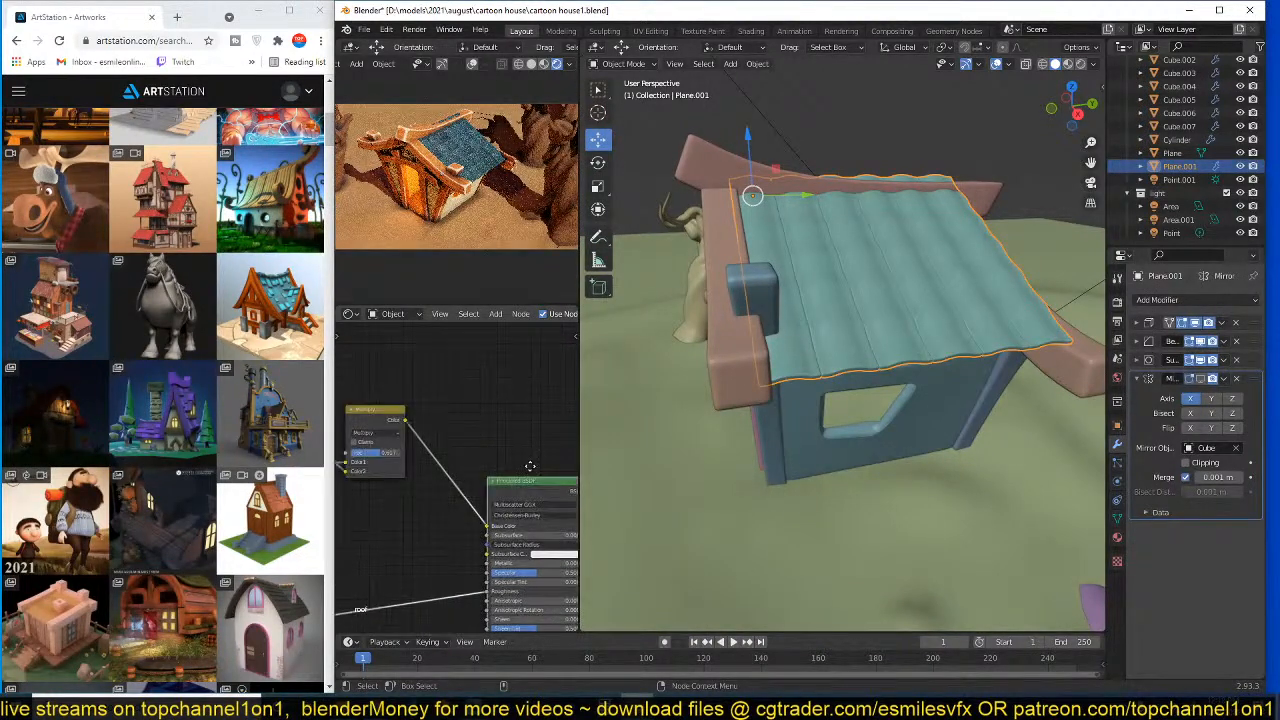
scroll(500, 468, "up", 1)
key("ctrl+s")
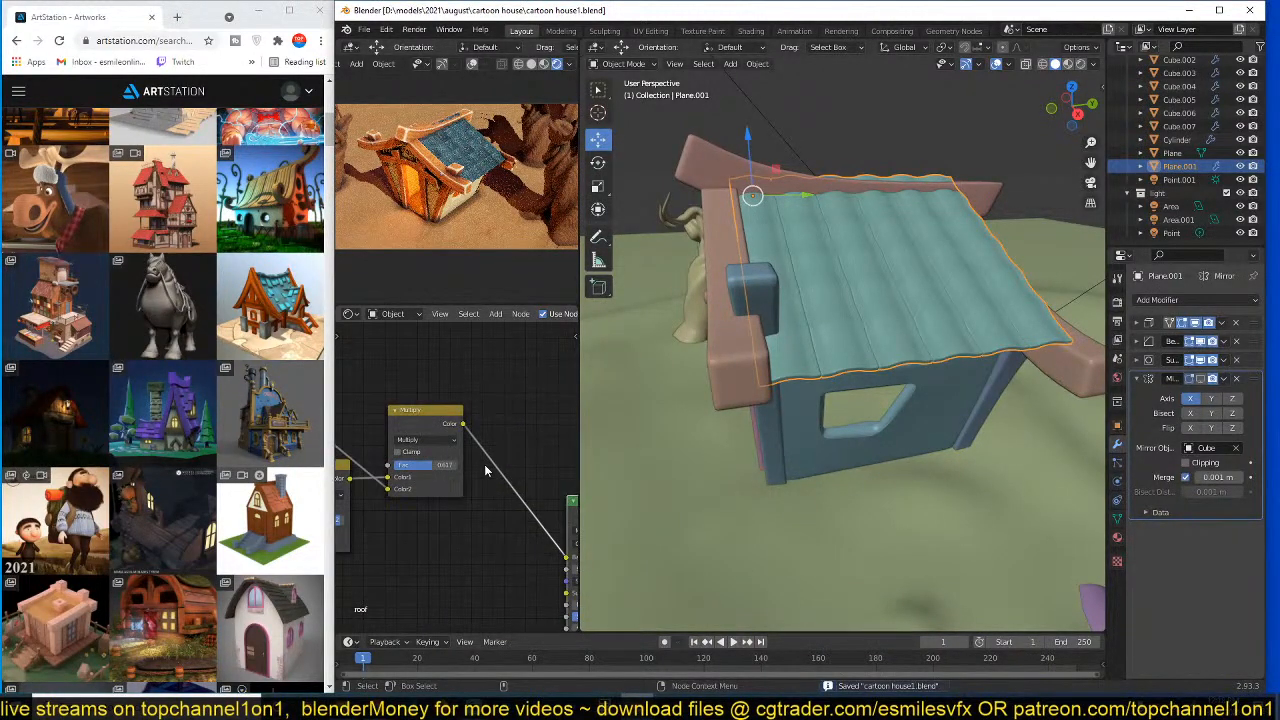
- Raise the new Multiply node's factor to 0.717 and turn off the viewport display of the roof tiles' Subdivision modifier
middle_click_drag(443, 530, 492, 520)
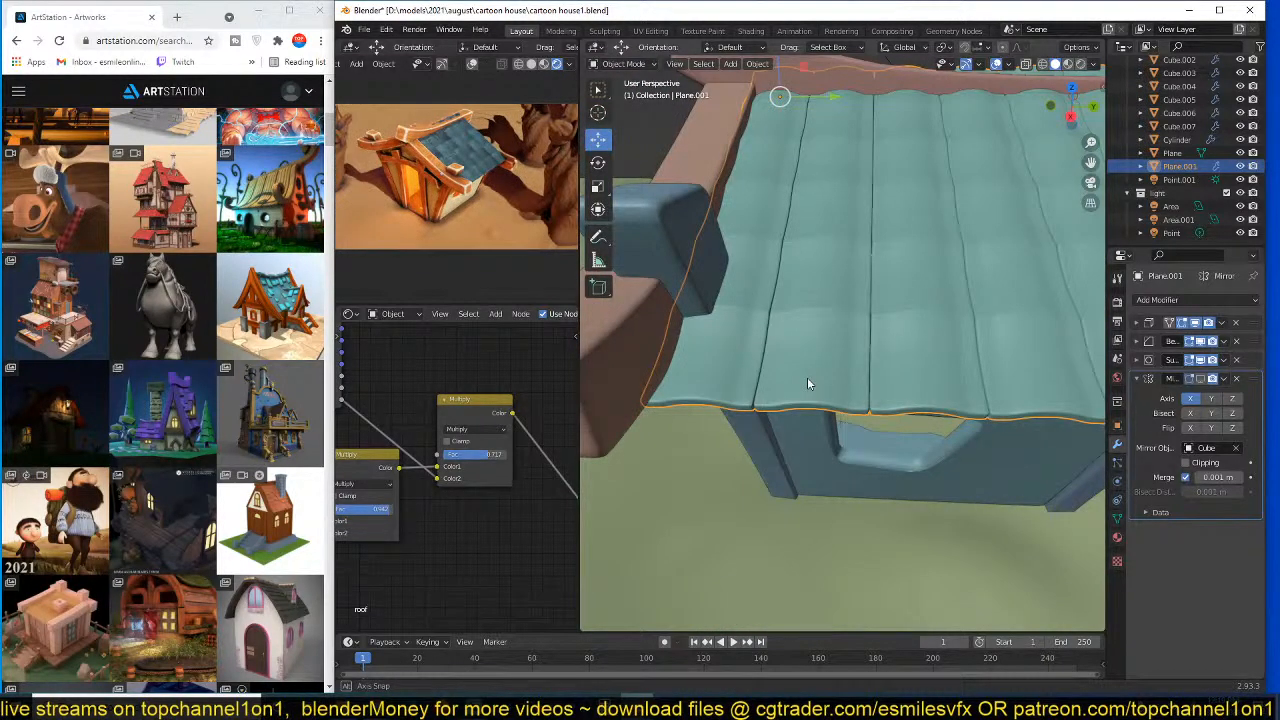
mouse_move(807, 377)
middle_mouse_down()
mouse_move(829, 404)
mouse_move(830, 385)
mouse_move(857, 407)
mouse_move(1107, 383)
middle_mouse_up()
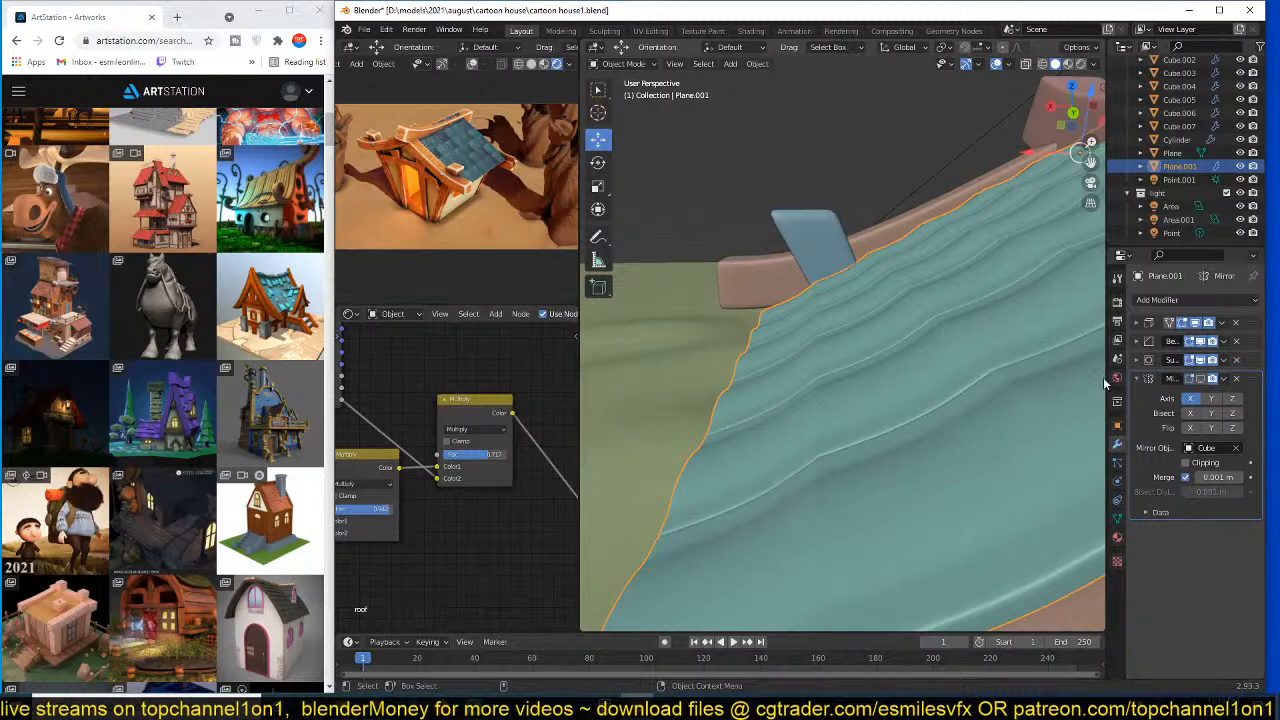
left_click(1200, 360)
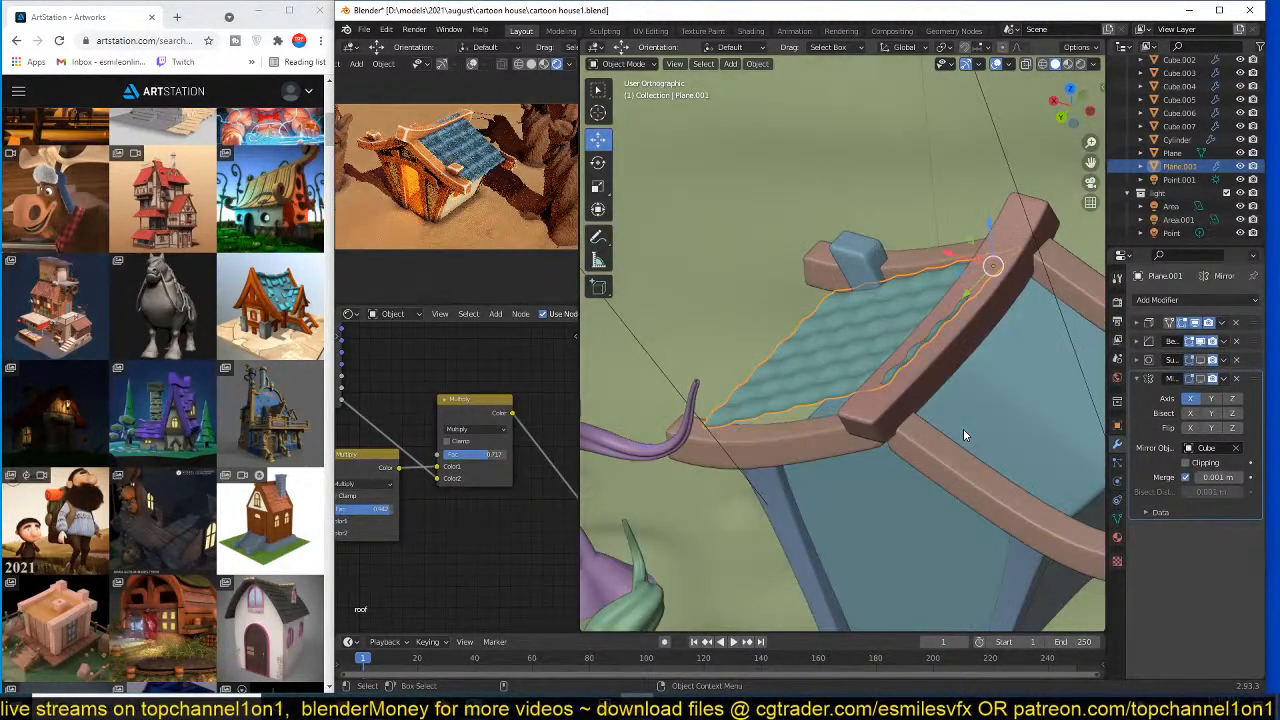
- Open the roof tiles mesh for vertex editing in front wireframe view and set the small viewport to solid shading
key("Tab")
key("KP_1")
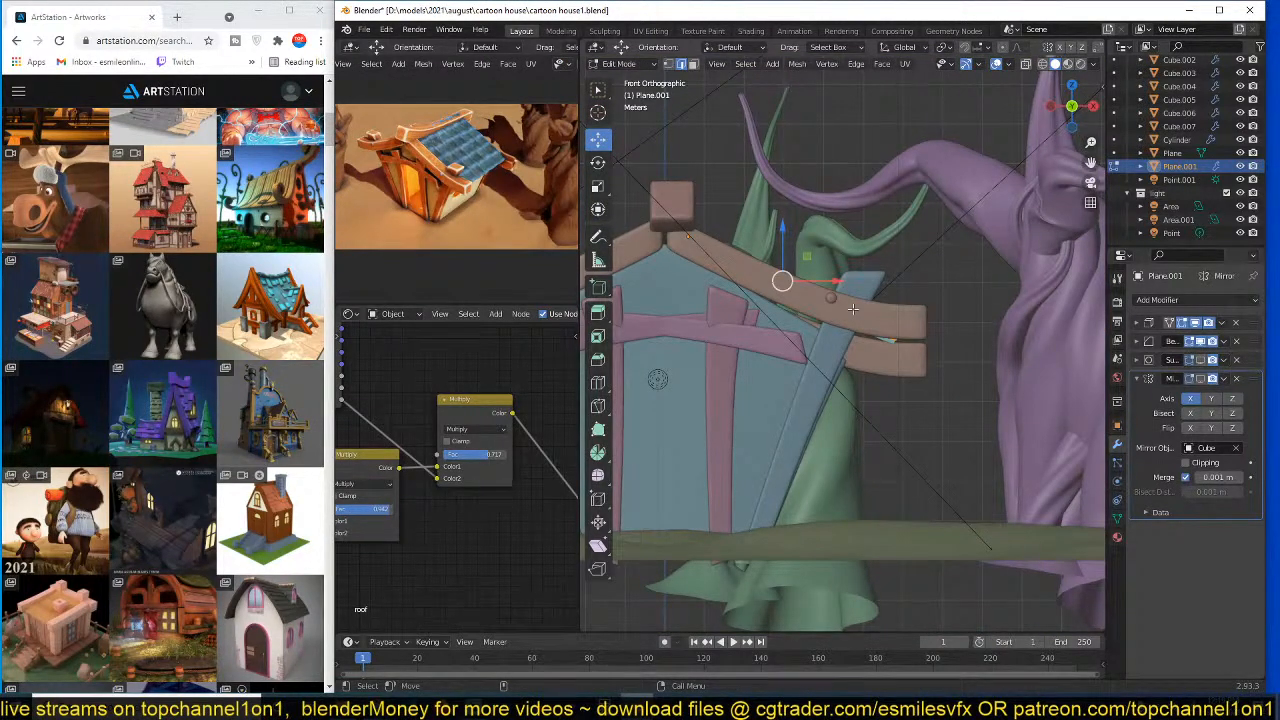
key("shift+z")
scroll(853, 309, "up", 3)
middle_click_drag(740, 240, 935, 388, "shift")
key("1")
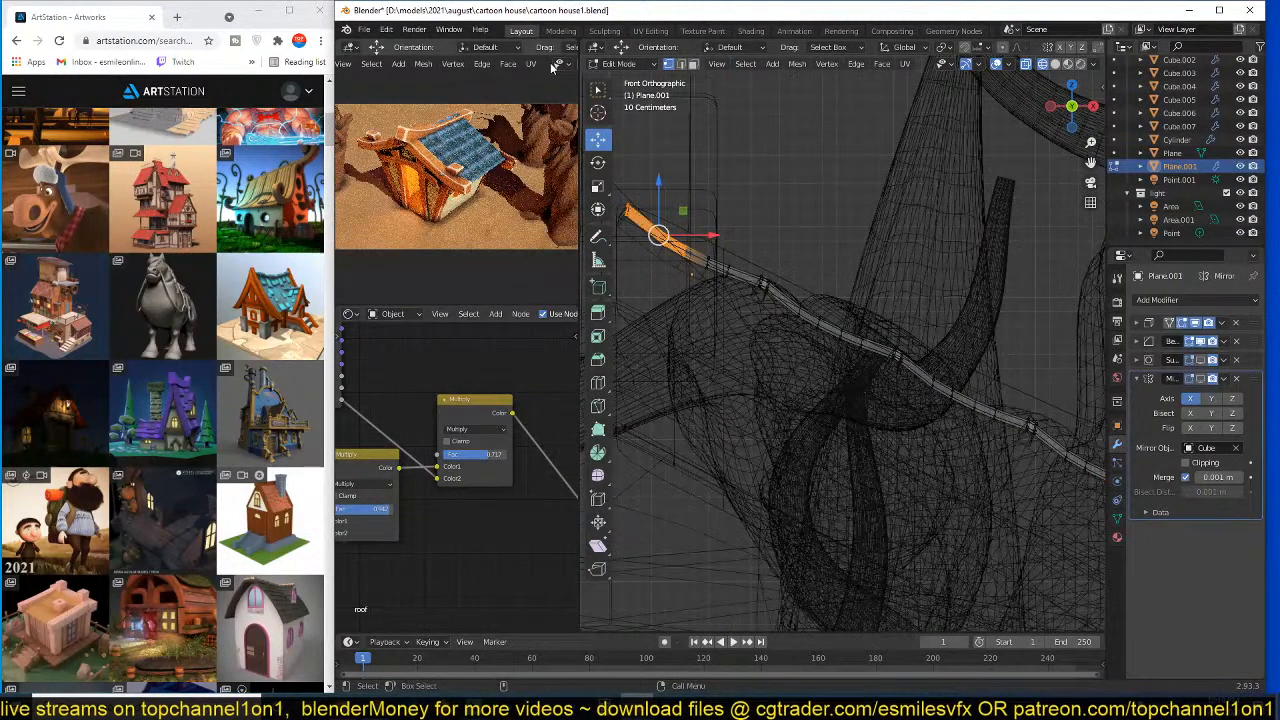
scroll(551, 67, "down", 4)
left_click(511, 64)
middle_click_drag(843, 286, 867, 303, "shift")
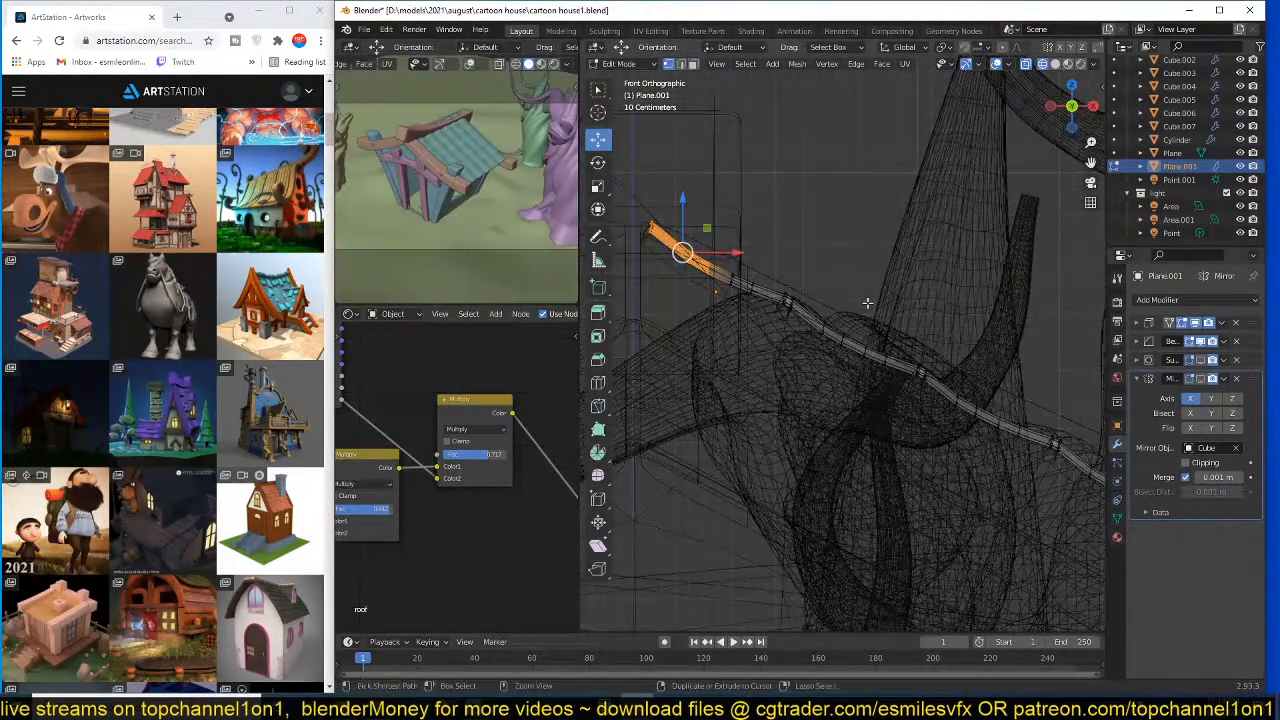
- Select all linked geometry of the topmost tile row, tilt it more steeply and shift it by about 0.042 m along X
key("ctrl+l")
key("r")
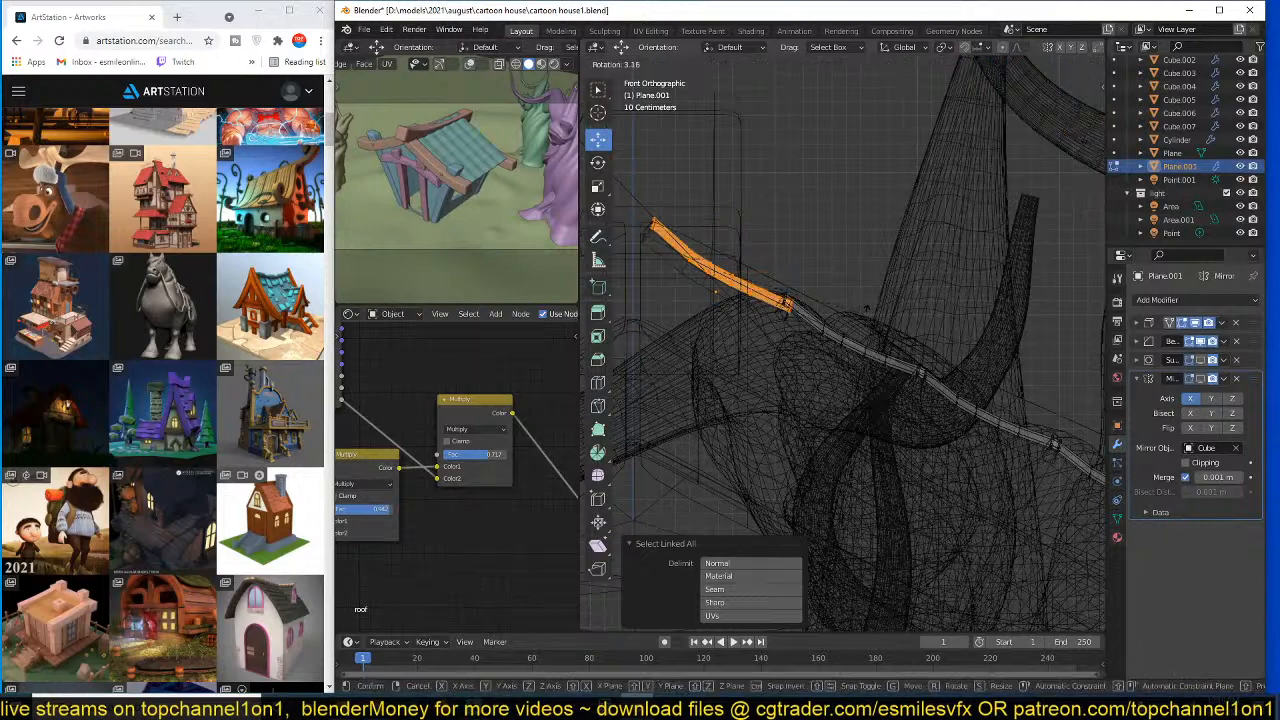
left_click(866, 334)
key("g")
left_click(874, 342)
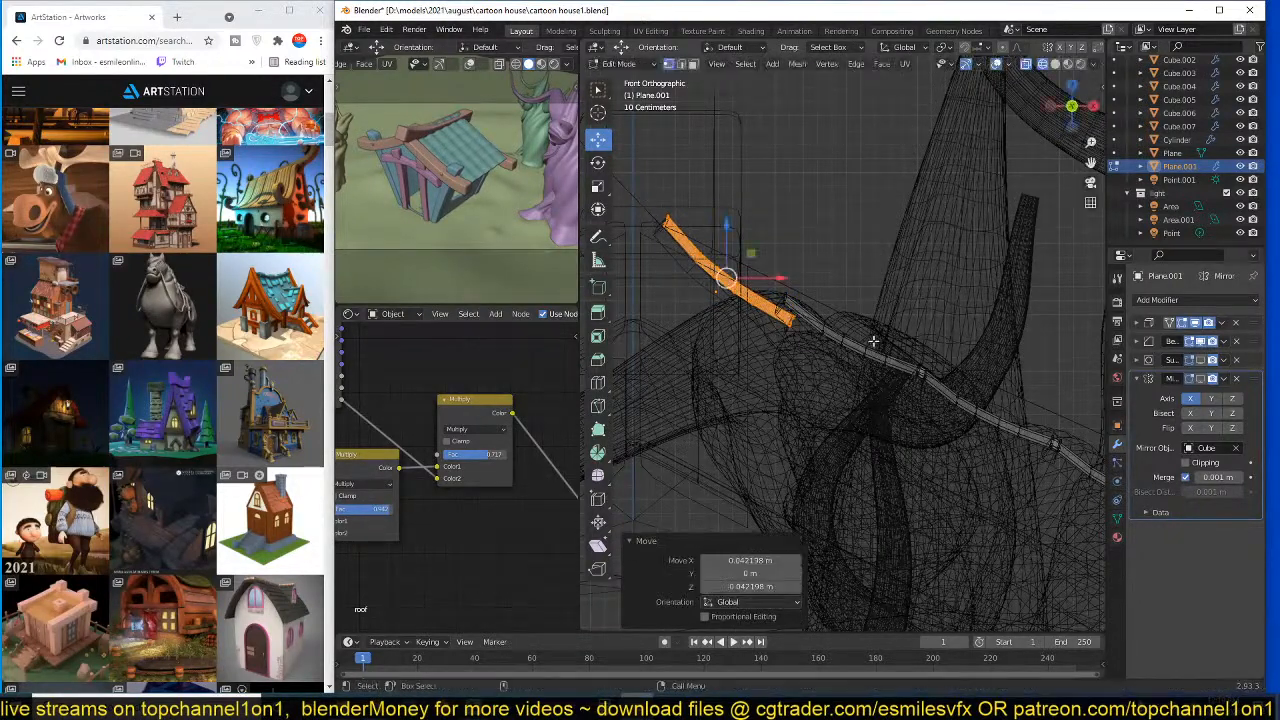
- Select the whole third tile row below the ridge and rotate it by about 9.49°
middle_click_drag(879, 296, 814, 218, "shift")
left_click_drag(890, 272, 945, 352)
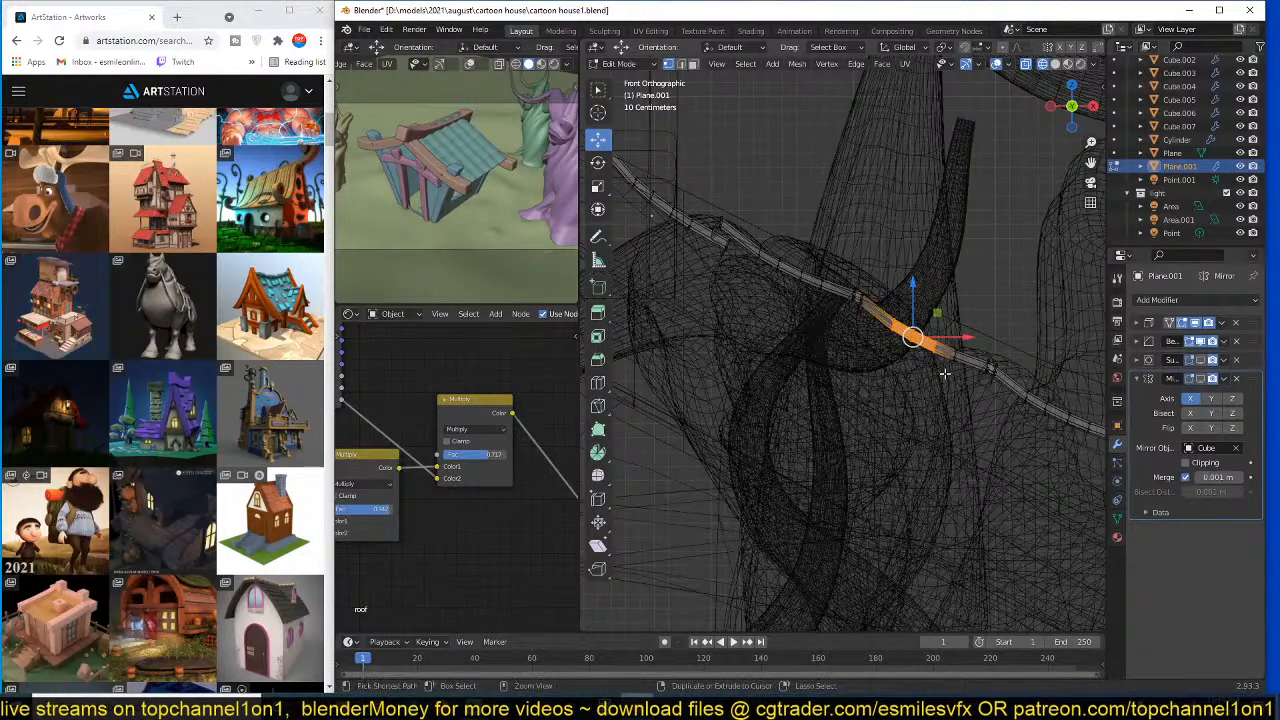
key("ctrl+l")
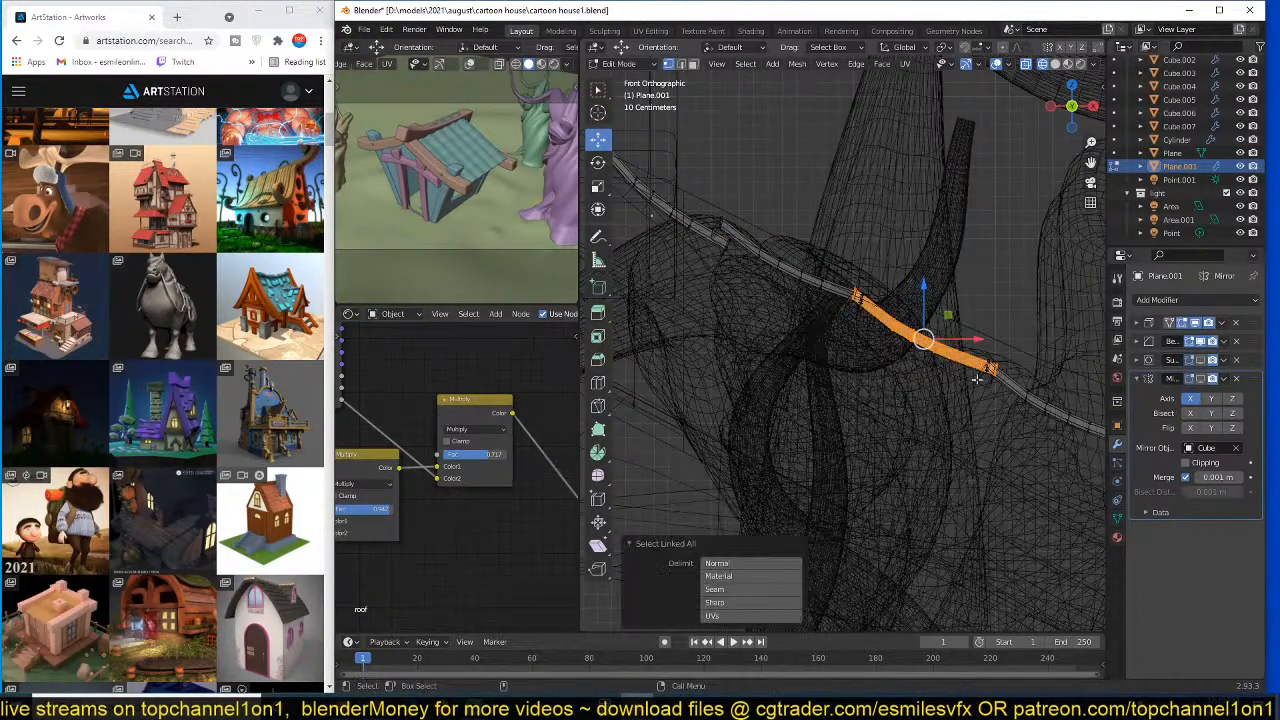
key("r")
left_click(990, 410)
middle_click_drag(1008, 428, 902, 352, "shift")
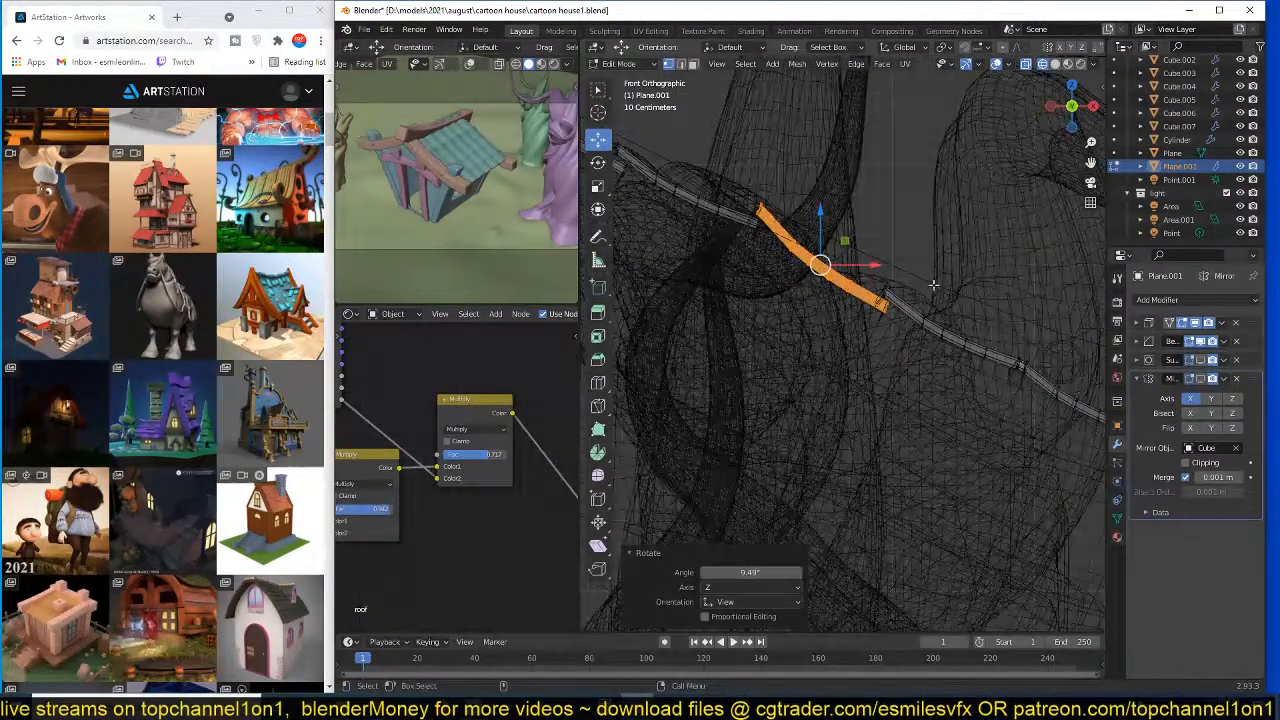
- Select all linked geometry of the tile row second from the eaves and rotate it by 12.4°
left_click_drag(931, 284, 994, 374)
middle_click_drag(978, 364, 840, 287, "shift")
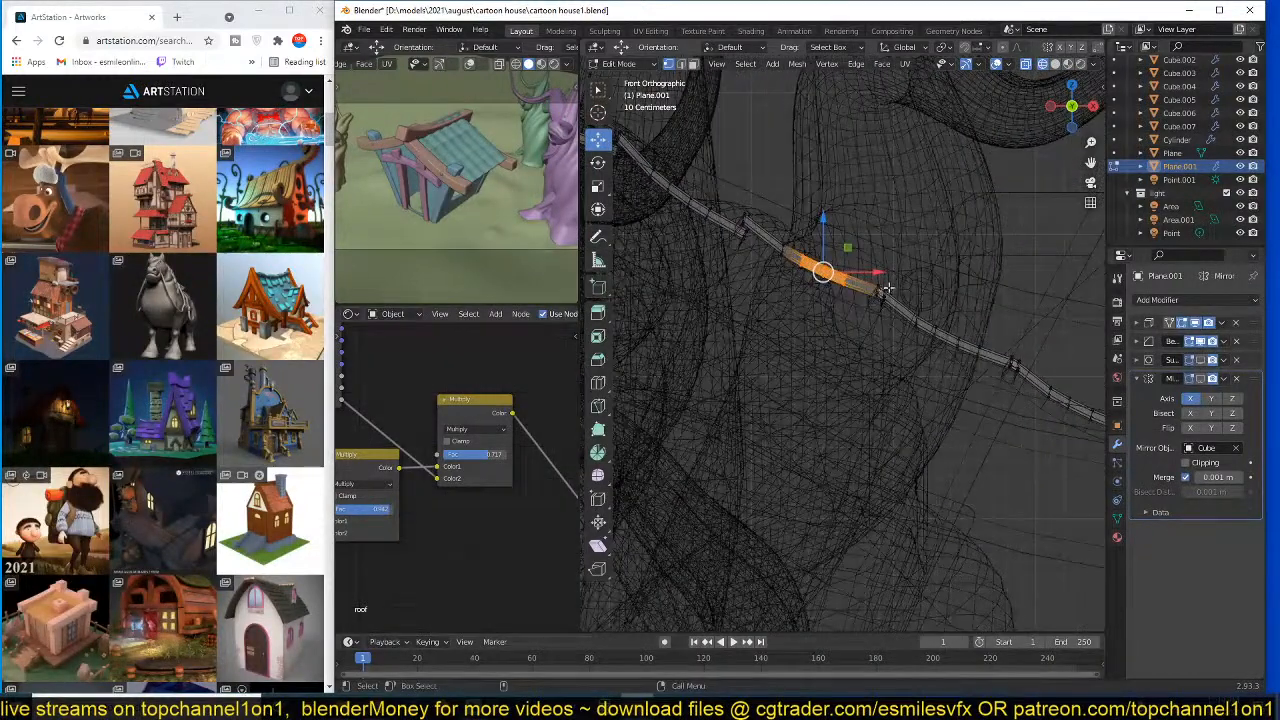
left_click_drag(918, 308, 962, 380)
key("ctrl+l")
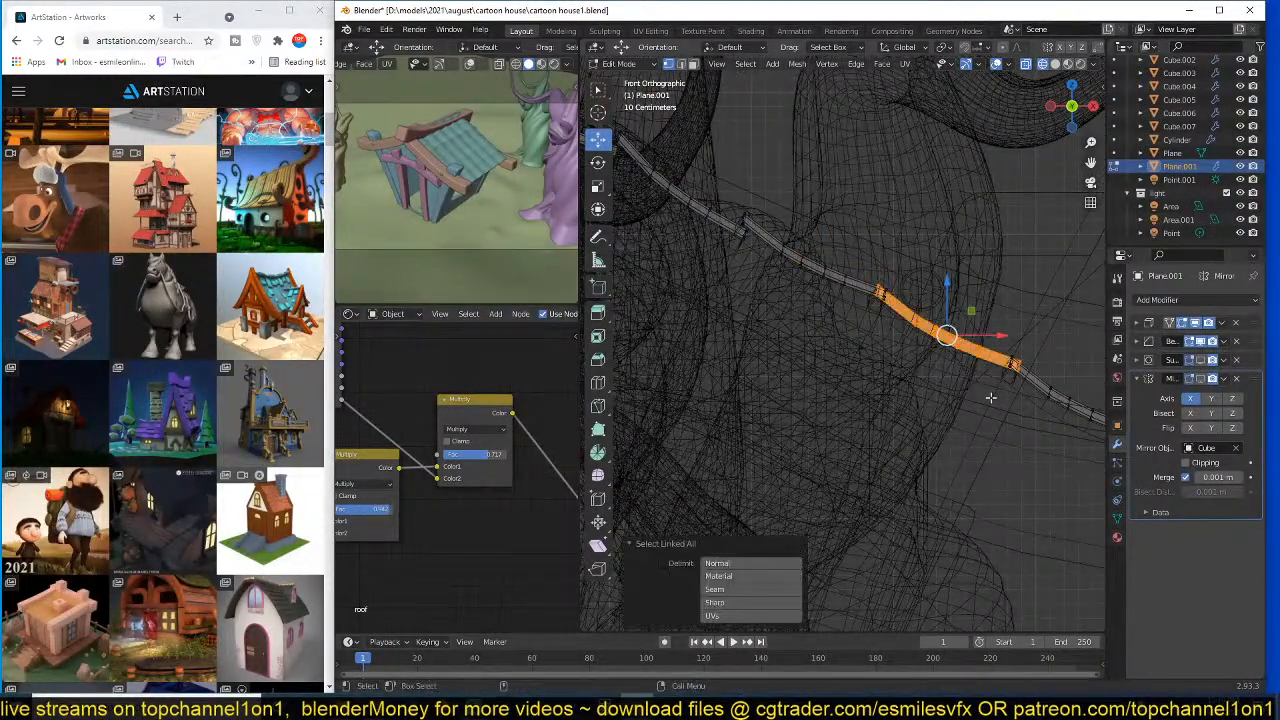
key("r")
left_click(1027, 444)
middle_click_drag(1036, 450, 910, 339, "shift")
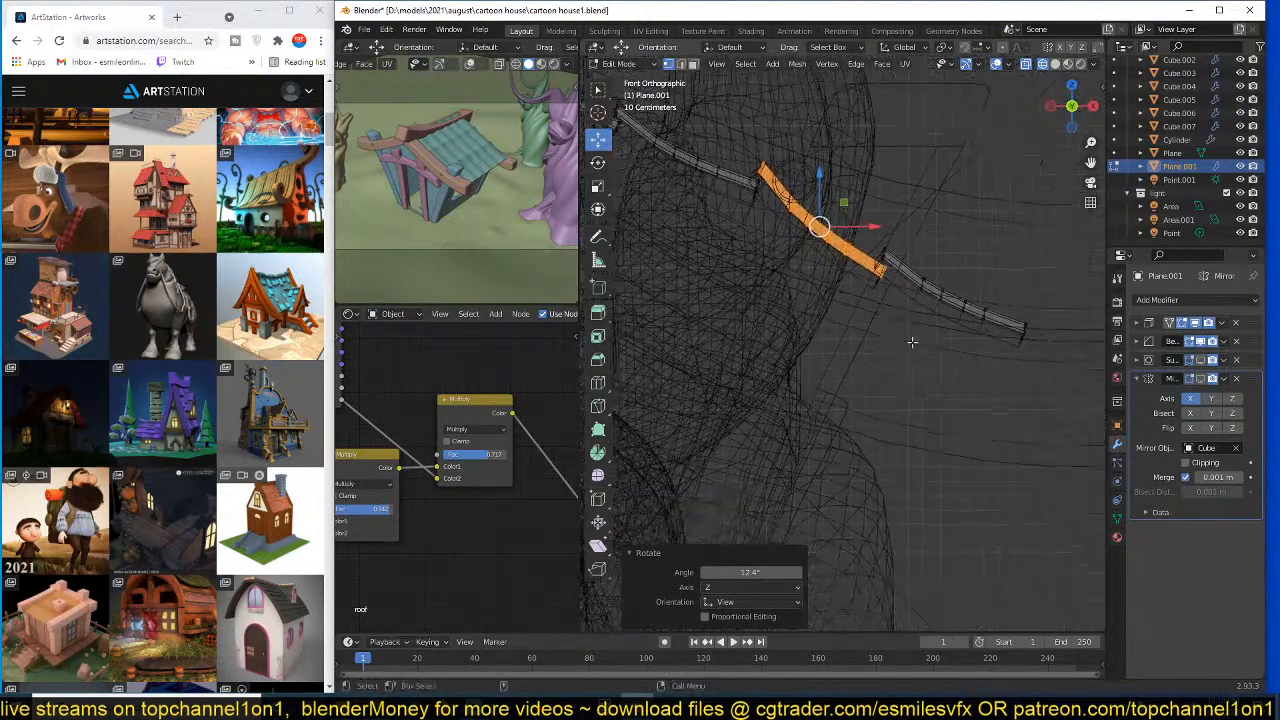
- Leave mesh editing of the roof tiles, save the file and set the small viewport to rendered shading
key("Tab")
key("ctrl+s")
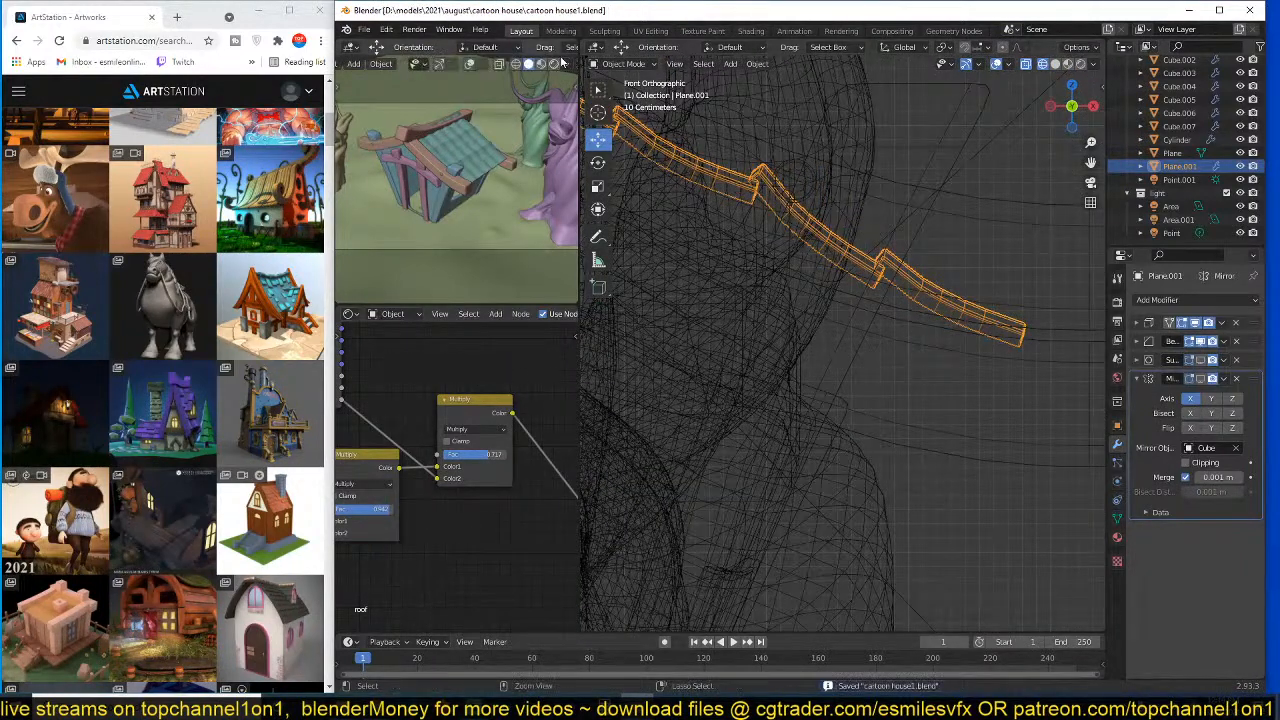
left_click(554, 63)
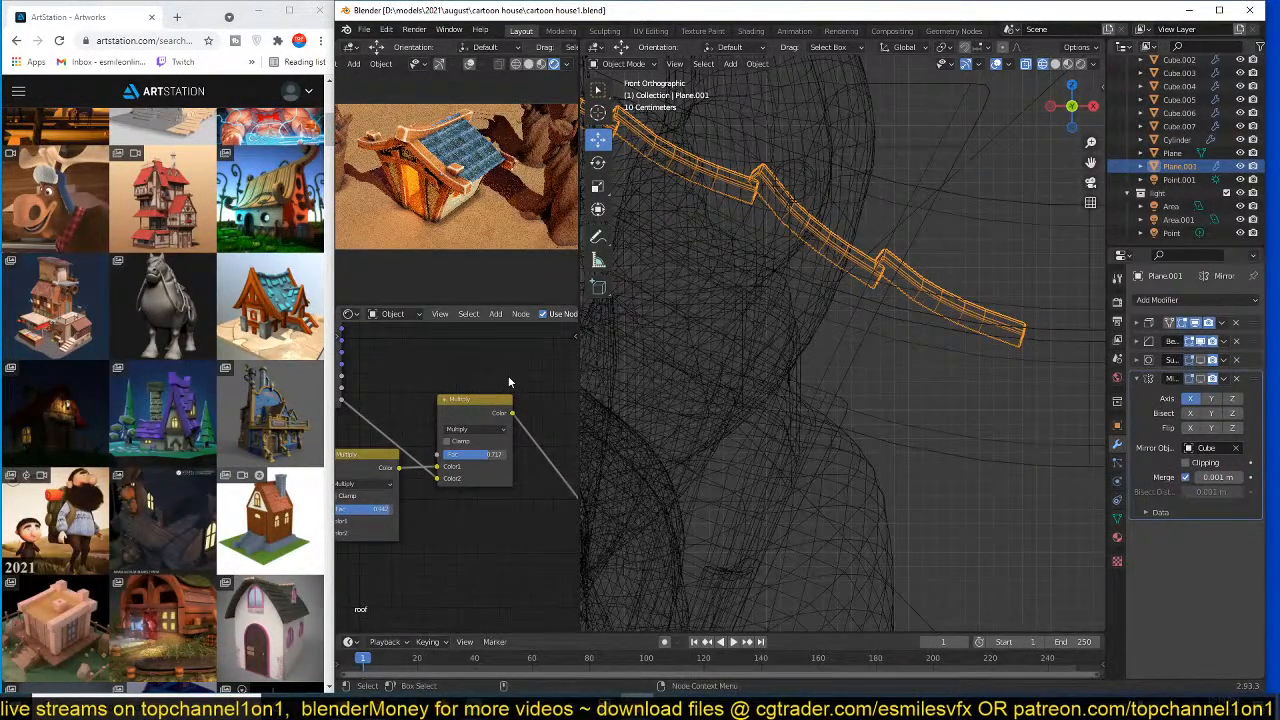
- Preview the Geometry node's outputs and the last Multiply node's result directly on the roof
scroll(508, 375, "down", 2)
middle_click_drag(508, 375, 441, 382)
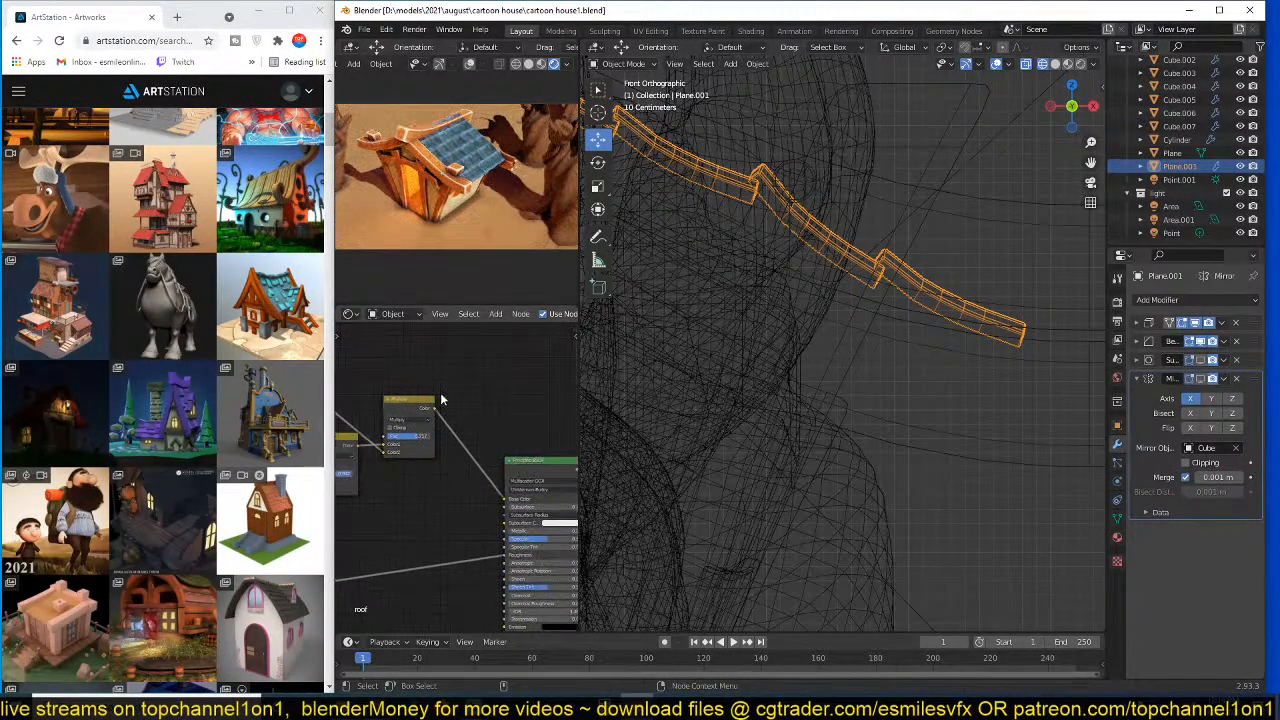
left_click(432, 410, "ctrl+shift")
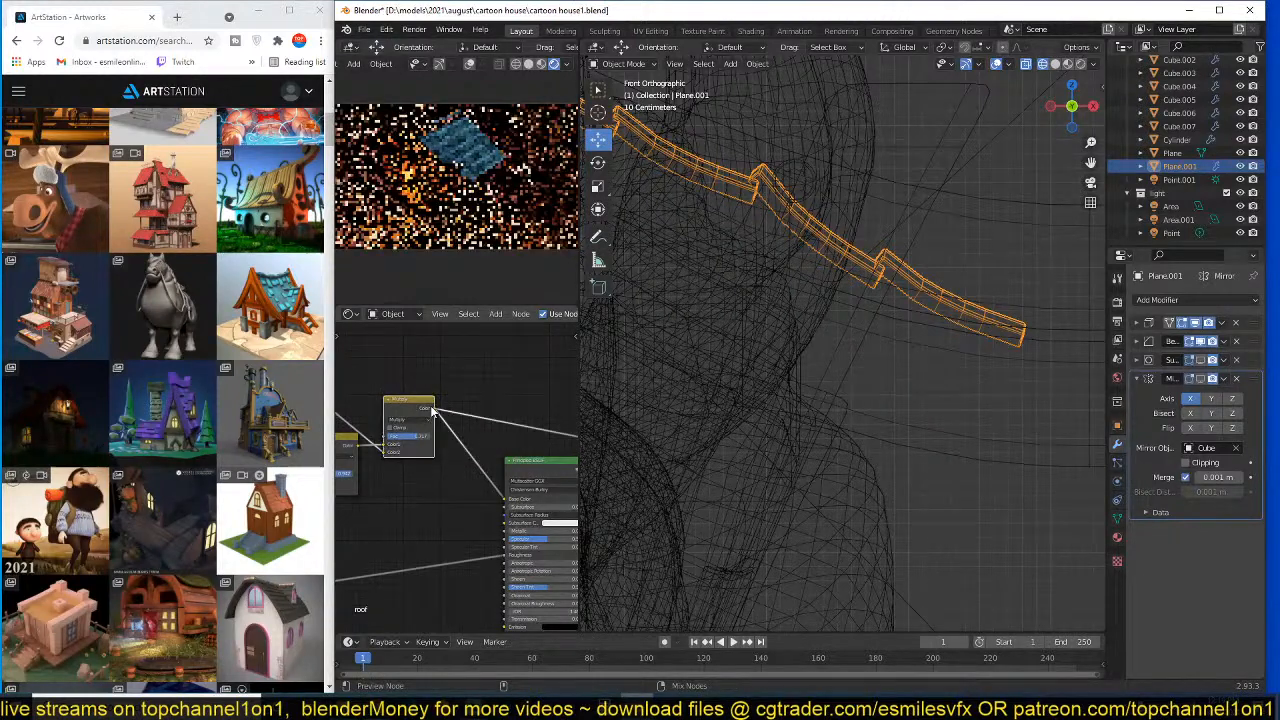
middle_click_drag(432, 408, 552, 419)
left_click(434, 414, "ctrl+shift")
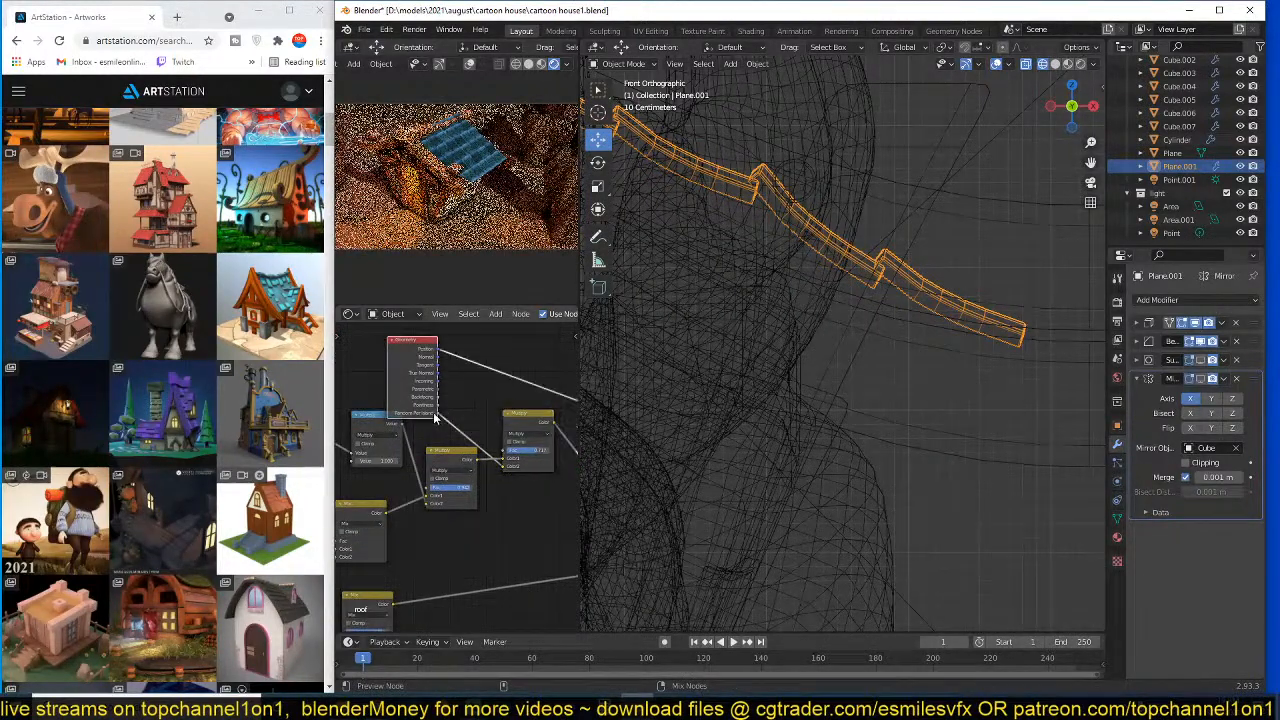
left_click(434, 414, "ctrl+shift")
left_click(434, 414, "ctrl+shift")
left_click(434, 414, "ctrl+shift")
left_click(434, 414, "ctrl+shift")
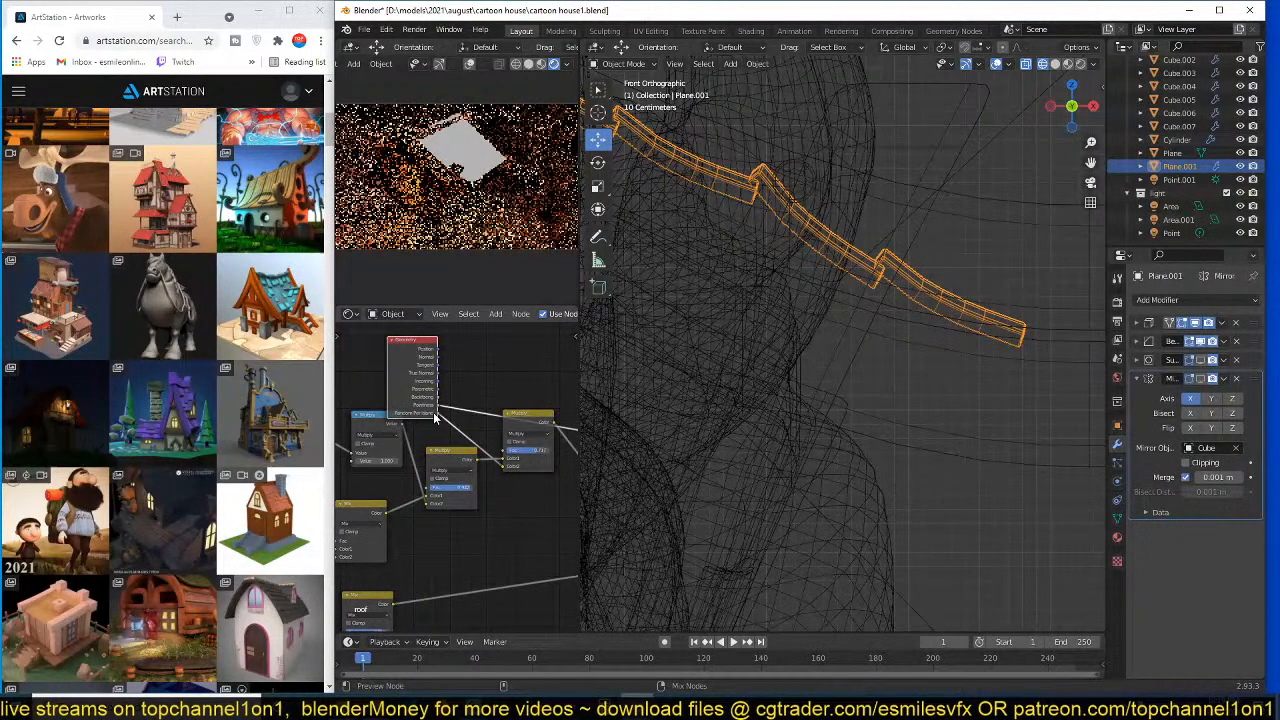
left_click(434, 414, "ctrl+shift")
left_click(524, 422, "ctrl+shift")
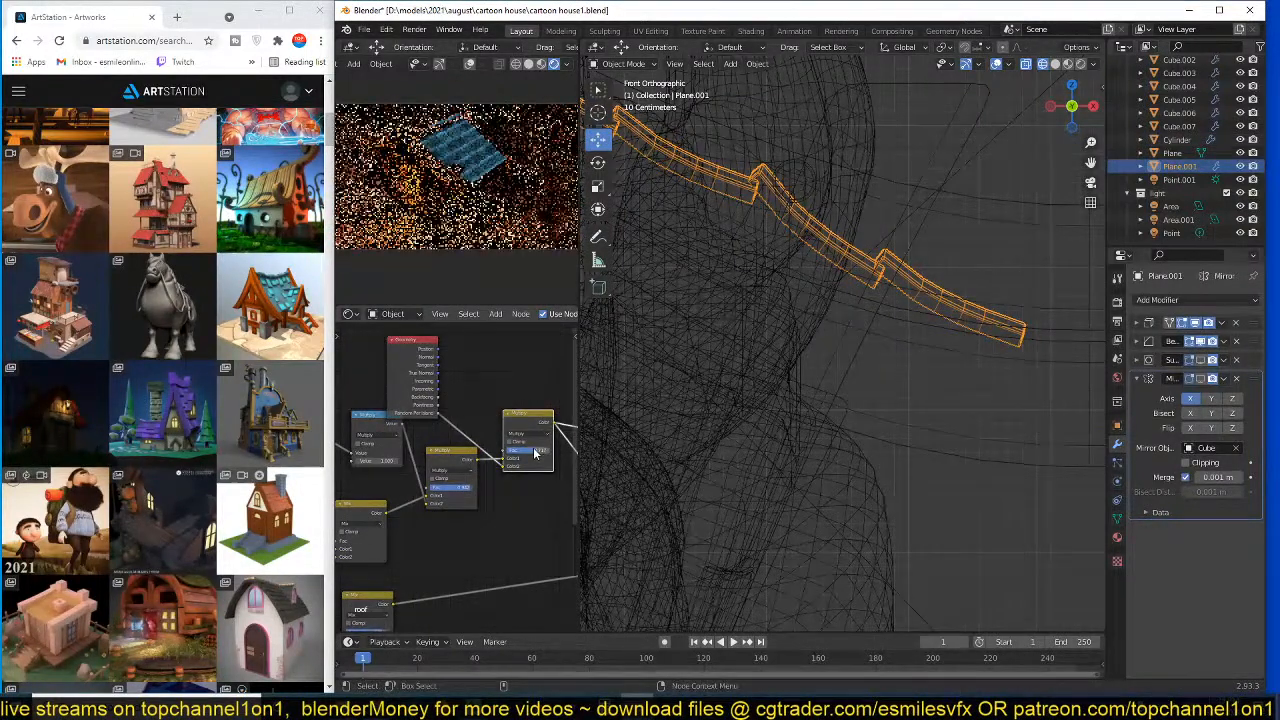
- Lower the earlier Multiply node's factor and raise the last Multiply node's factor in the roof material
mouse_move(536, 450)
left_mouse_down()
mouse_move(552, 450)
mouse_move(530, 450)
left_mouse_up()
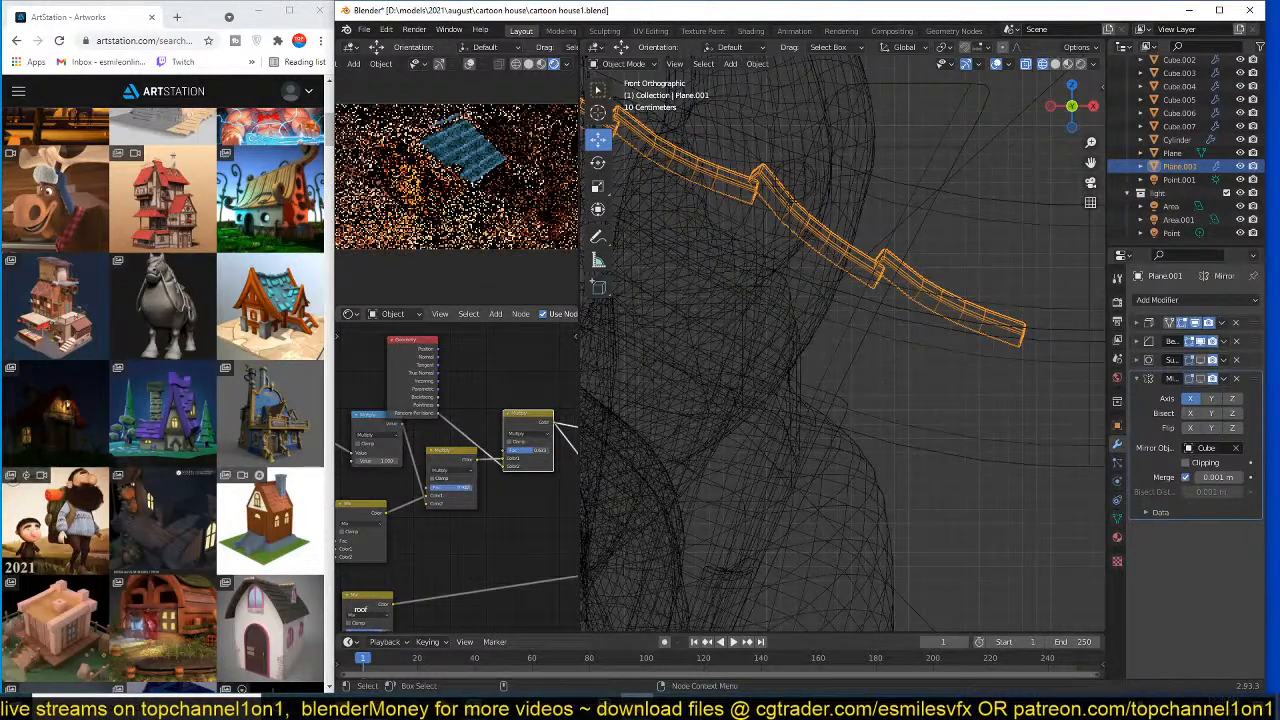
left_click_drag(470, 487, 443, 491)
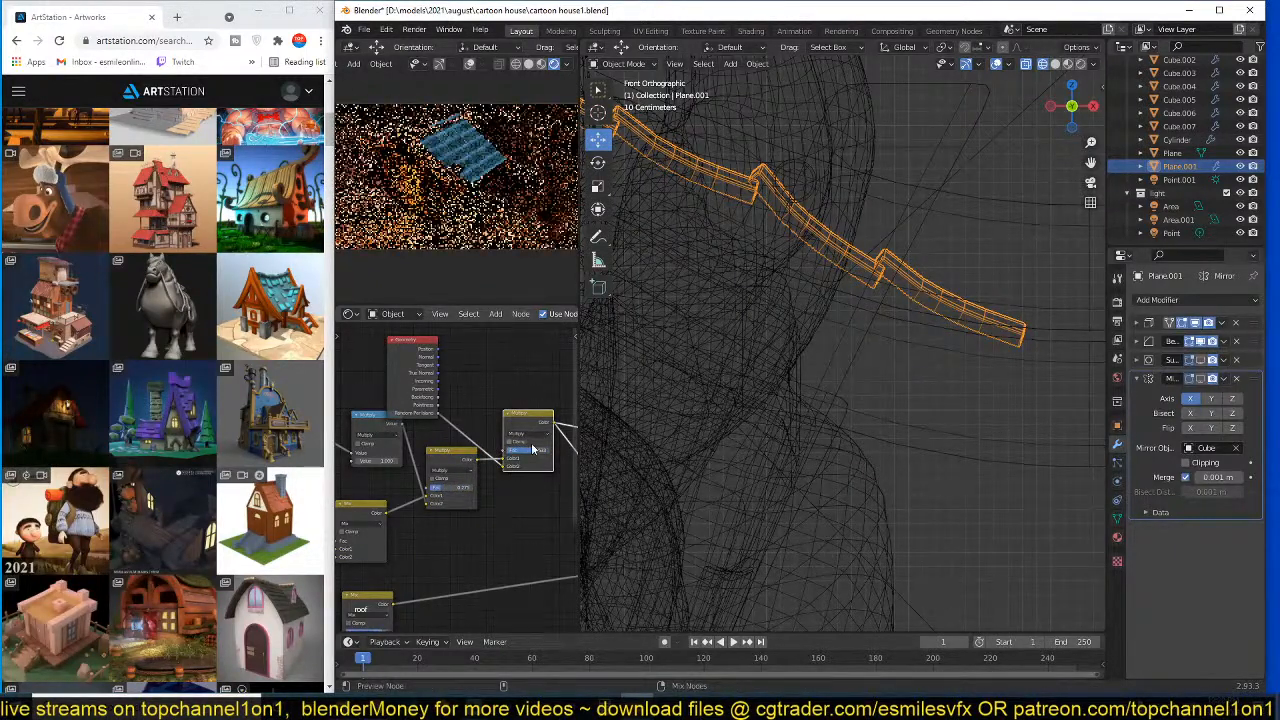
middle_click_drag(514, 462, 485, 454)
scroll(450, 207, "up", 5)
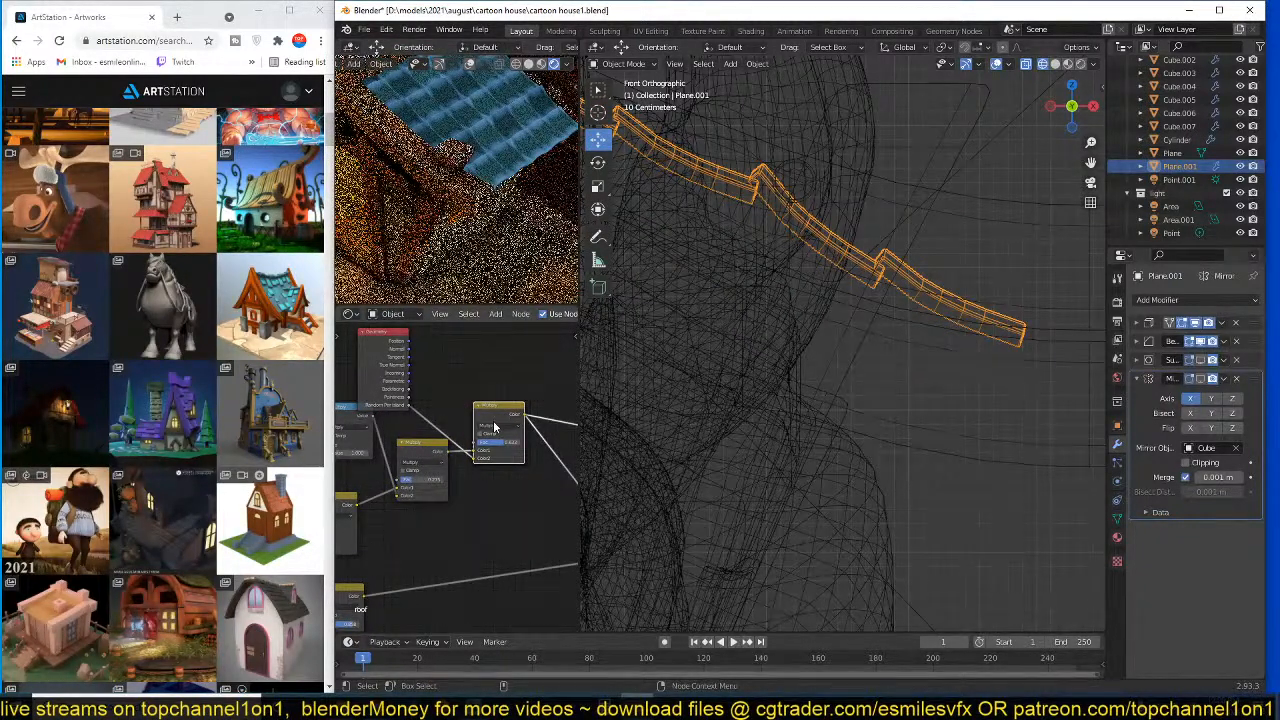
left_click_drag(521, 441, 521, 442)
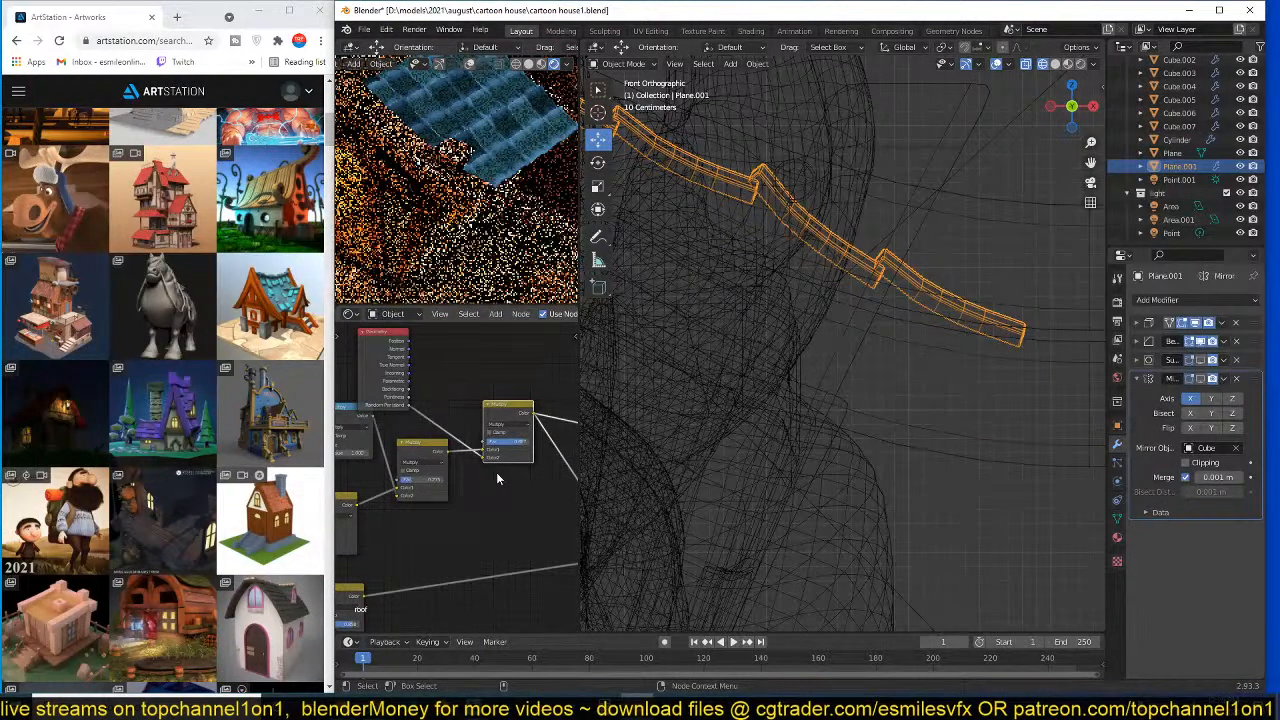
- Restore the Principled BSDF as the roof material's output and save the file
key("ctrl+s")
scroll(497, 473, "down", 6)
middle_click_drag(497, 473, 446, 431)
left_click(515, 432, "ctrl+shift")
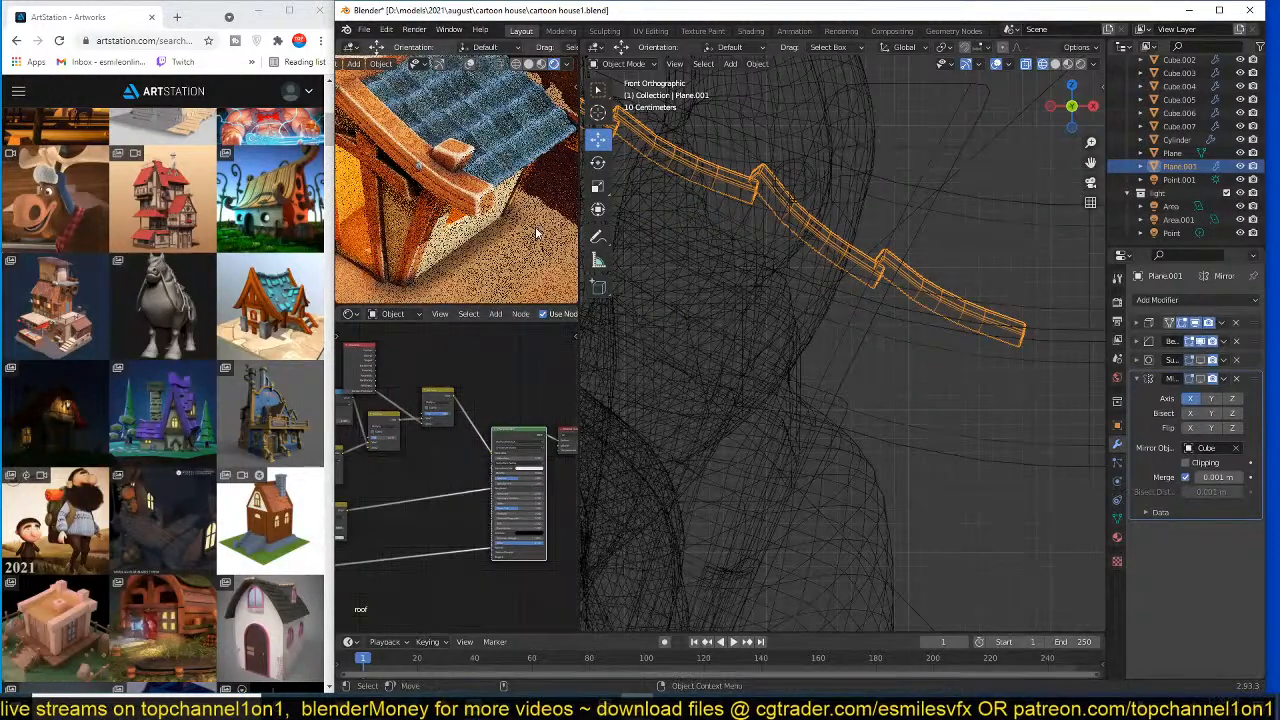
key("ctrl+s")
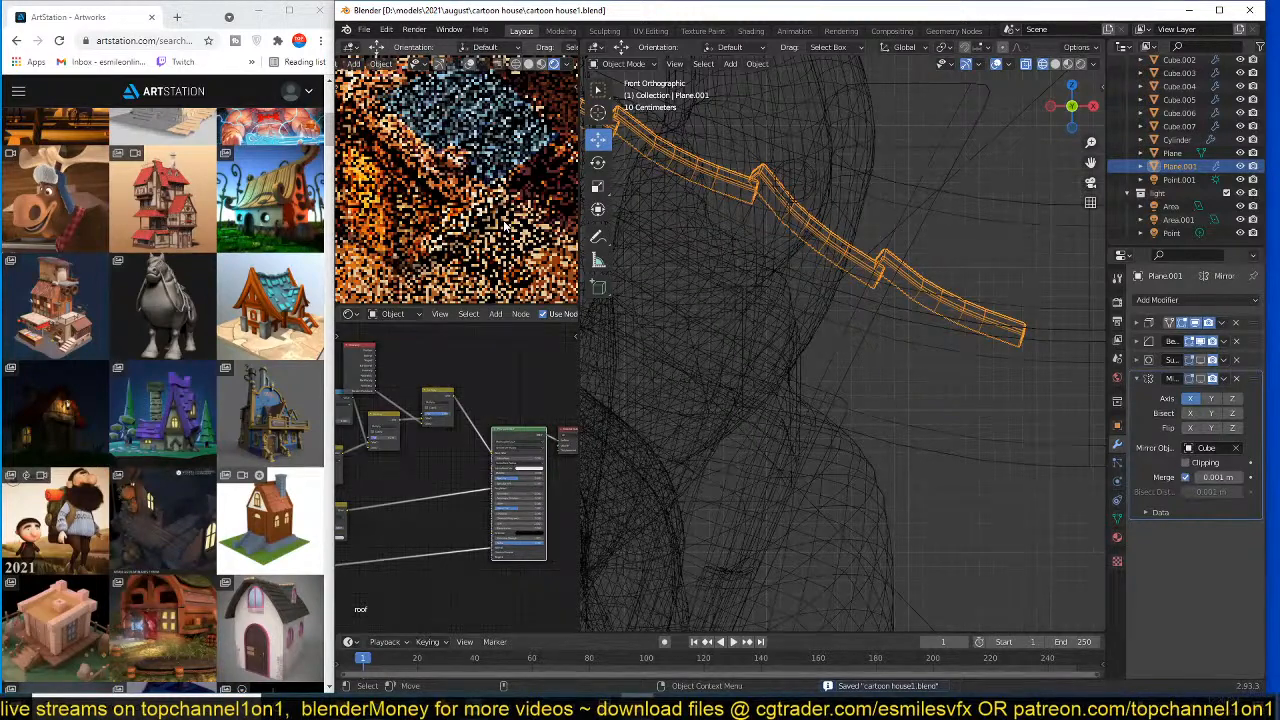
middle_click_drag(450, 420, 546, 406)
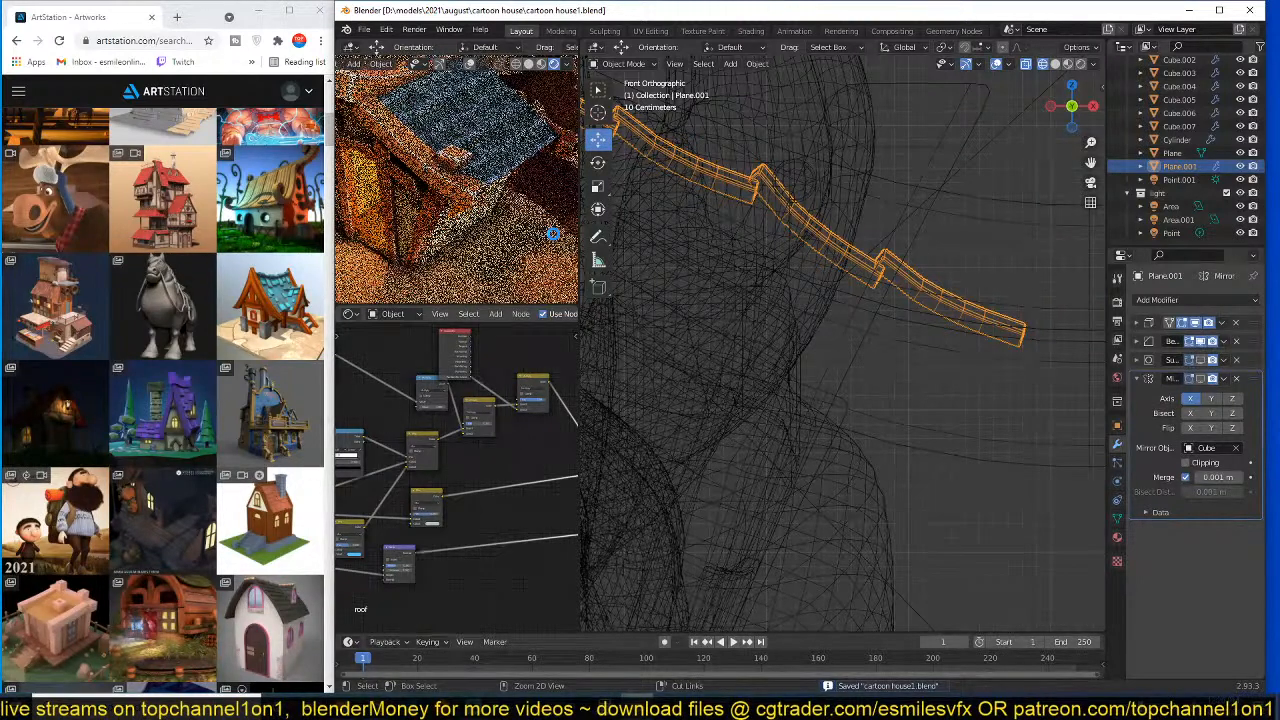
scroll(552, 233, "down", 2)
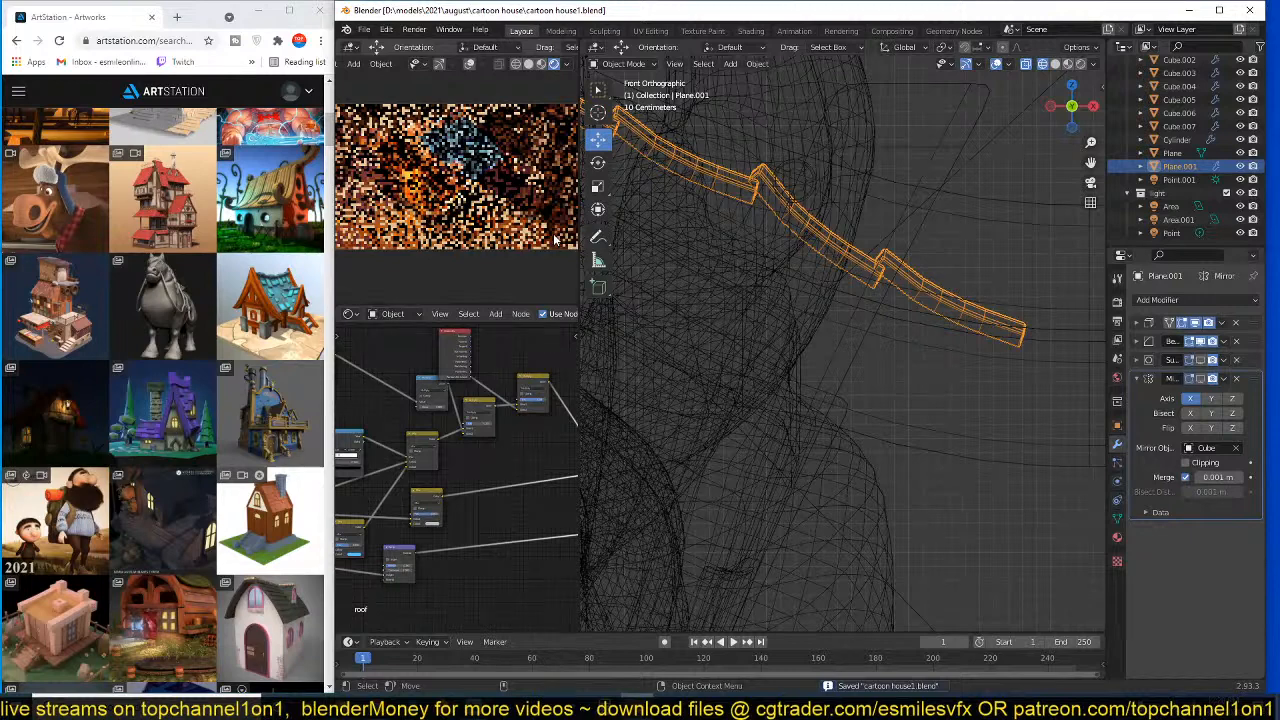
- Show the scene in solid shading from the top with nothing selected and save the file
left_click(963, 402)
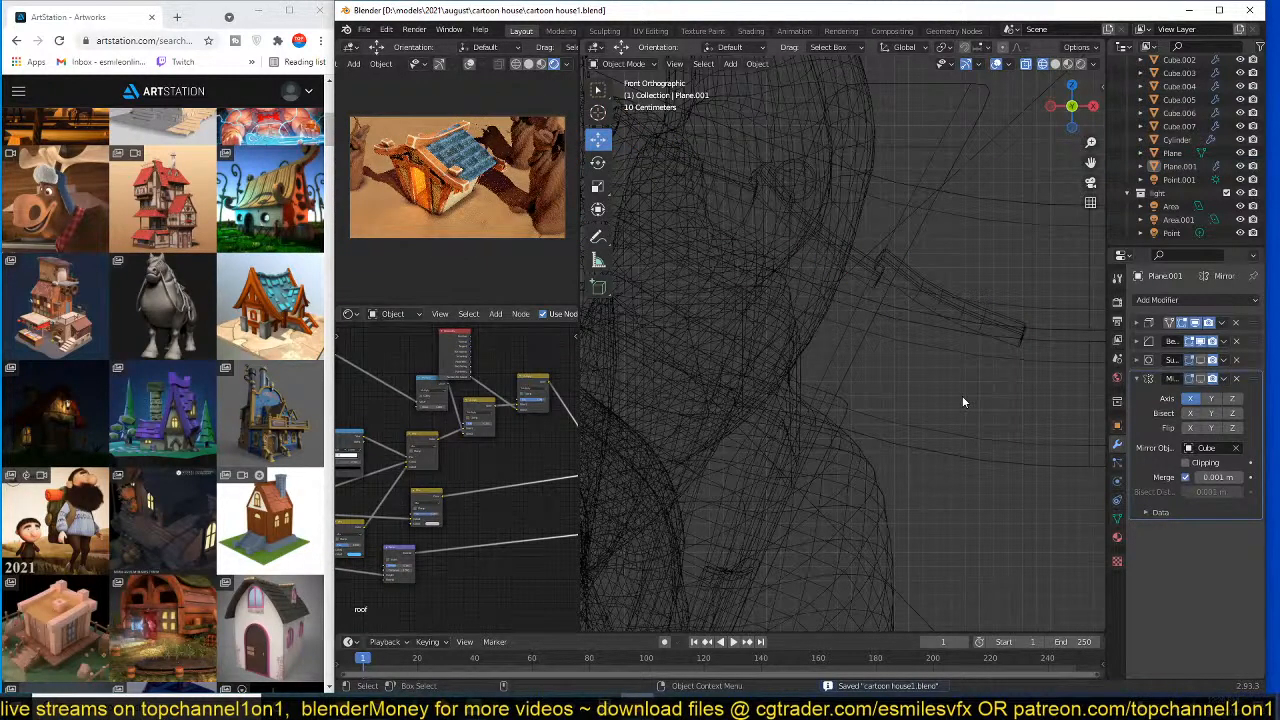
middle_click_drag(962, 396, 954, 401)
scroll(954, 401, "down", 1)
key("z")
left_click(1048, 395)
left_click(1061, 396)
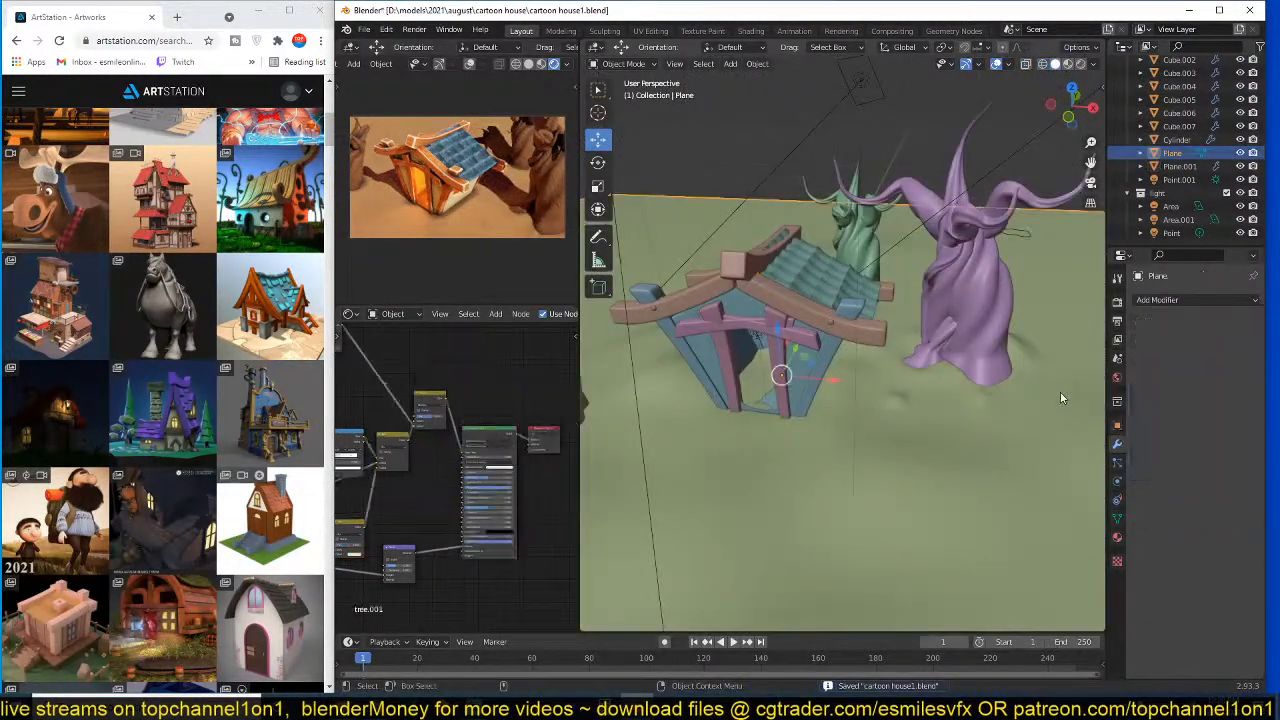
mouse_move(1061, 396)
middle_mouse_down()
mouse_move(929, 387)
mouse_move(914, 410)
middle_mouse_up()
key("alt+a")
scroll(955, 386, "down", 5)
key("ctrl+s")
key("KP_1")
key("KP_7")
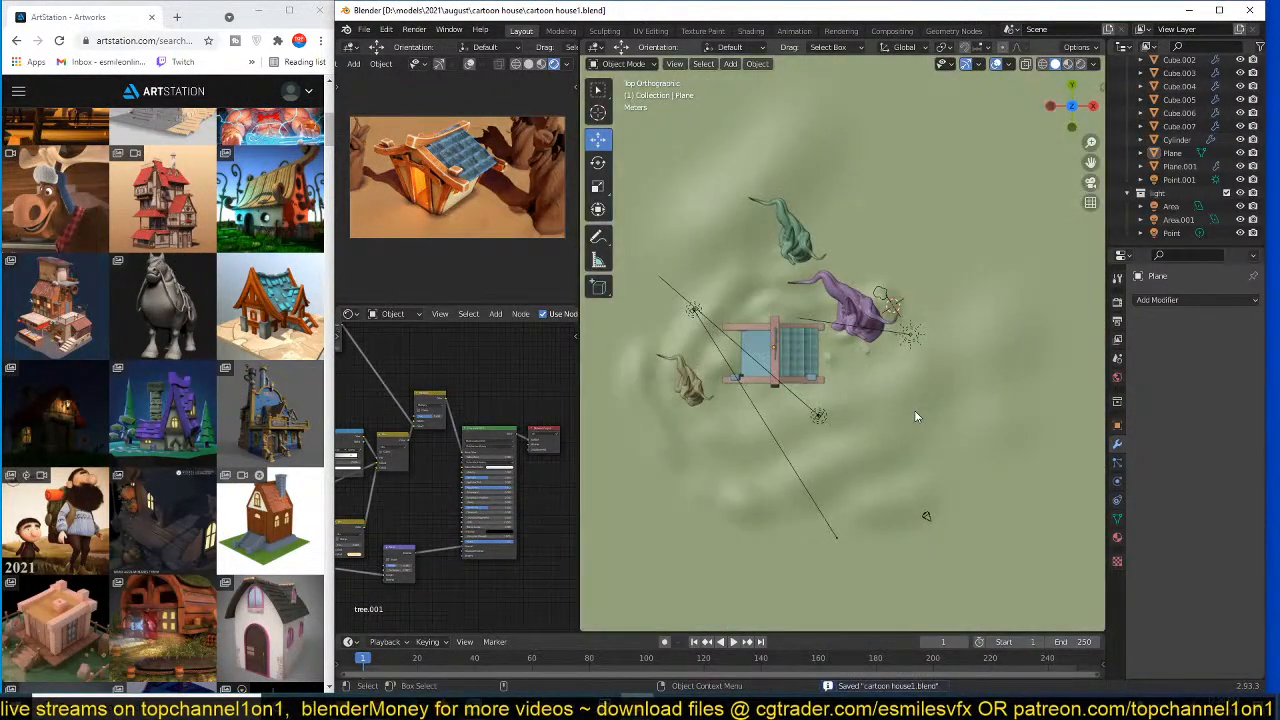
scroll(914, 410, "down", 6)
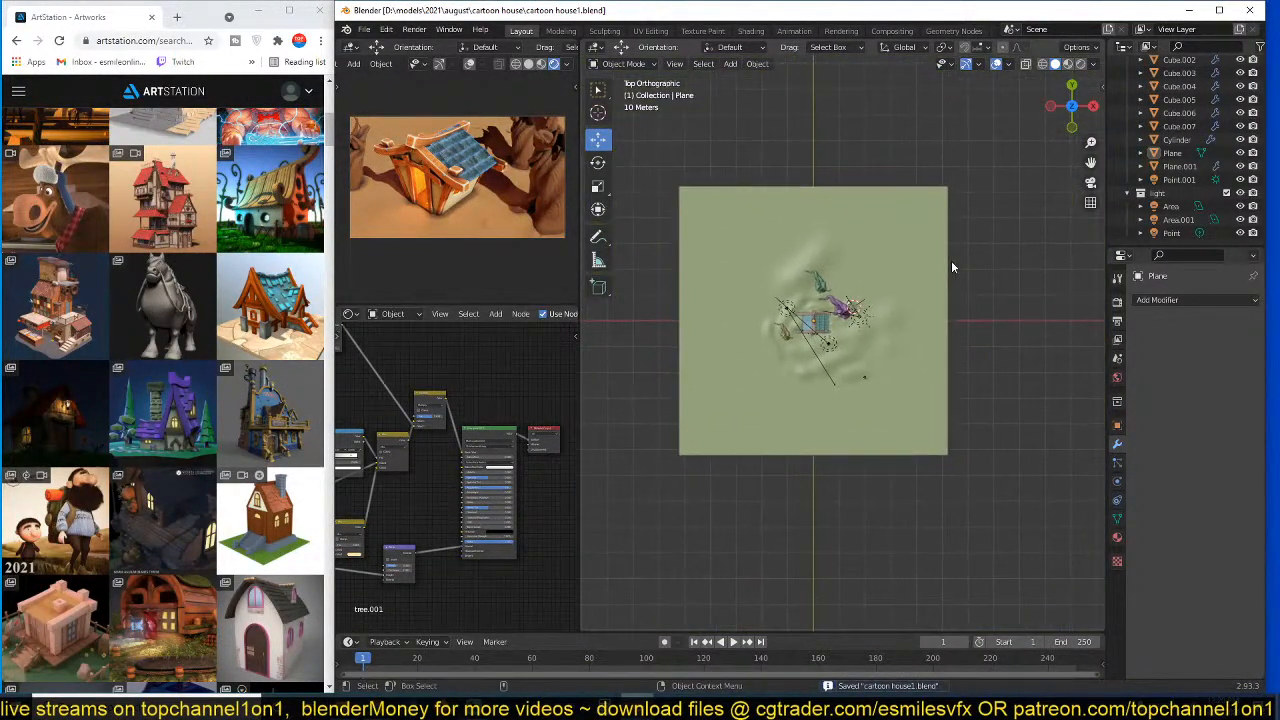
- Select the ground plane and display its object data properties
left_click(951, 264)
scroll(909, 349, "up", 5)
left_click(1118, 538)
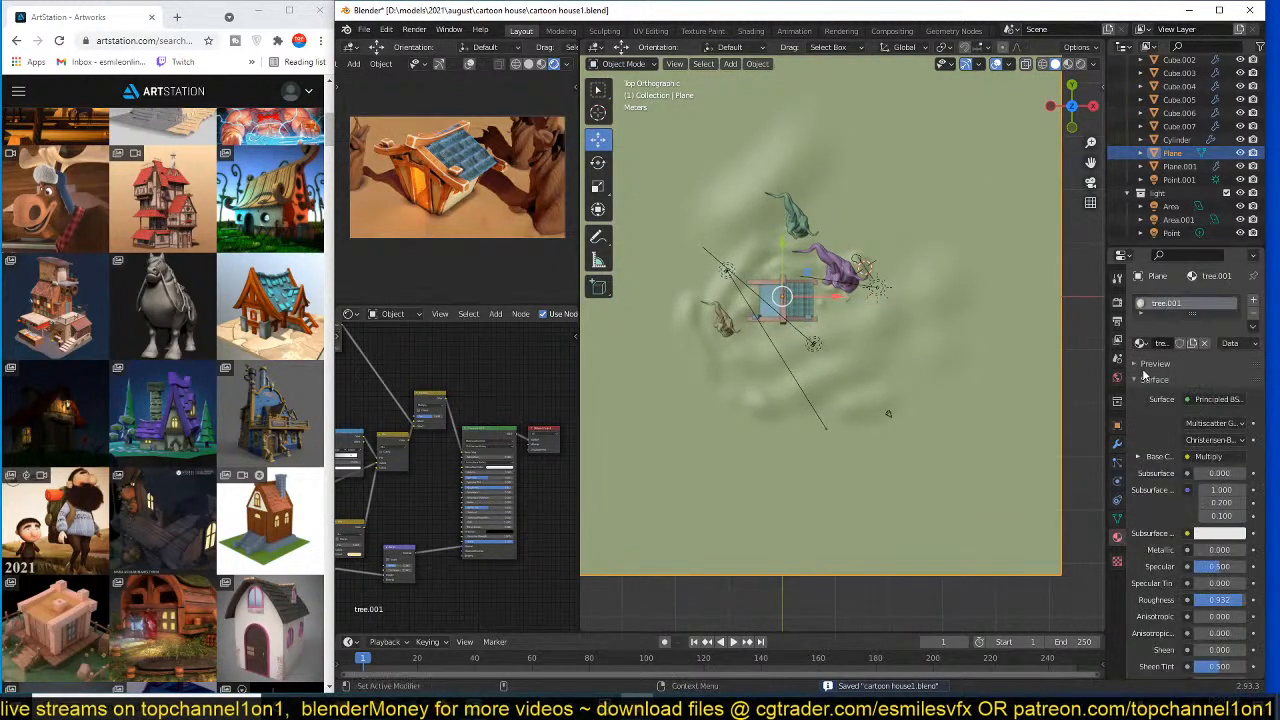
left_click(1117, 517)
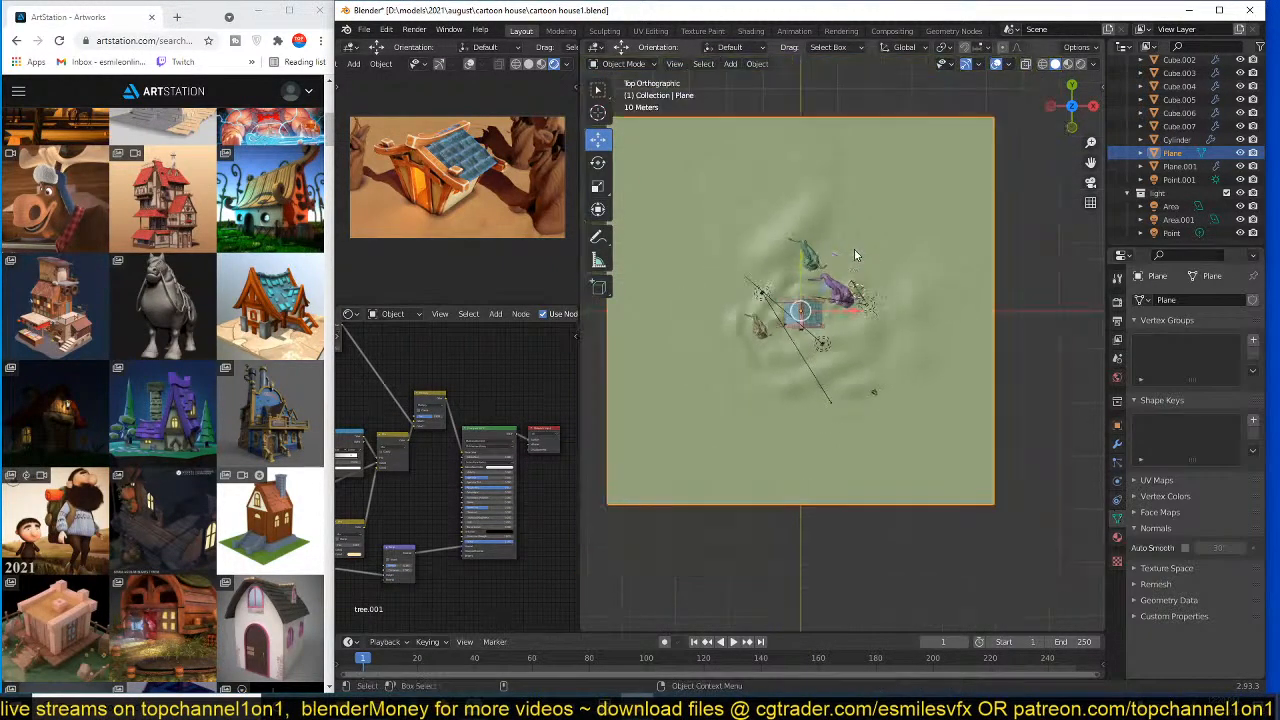
scroll(854, 249, "down", 5)
left_click(622, 64)
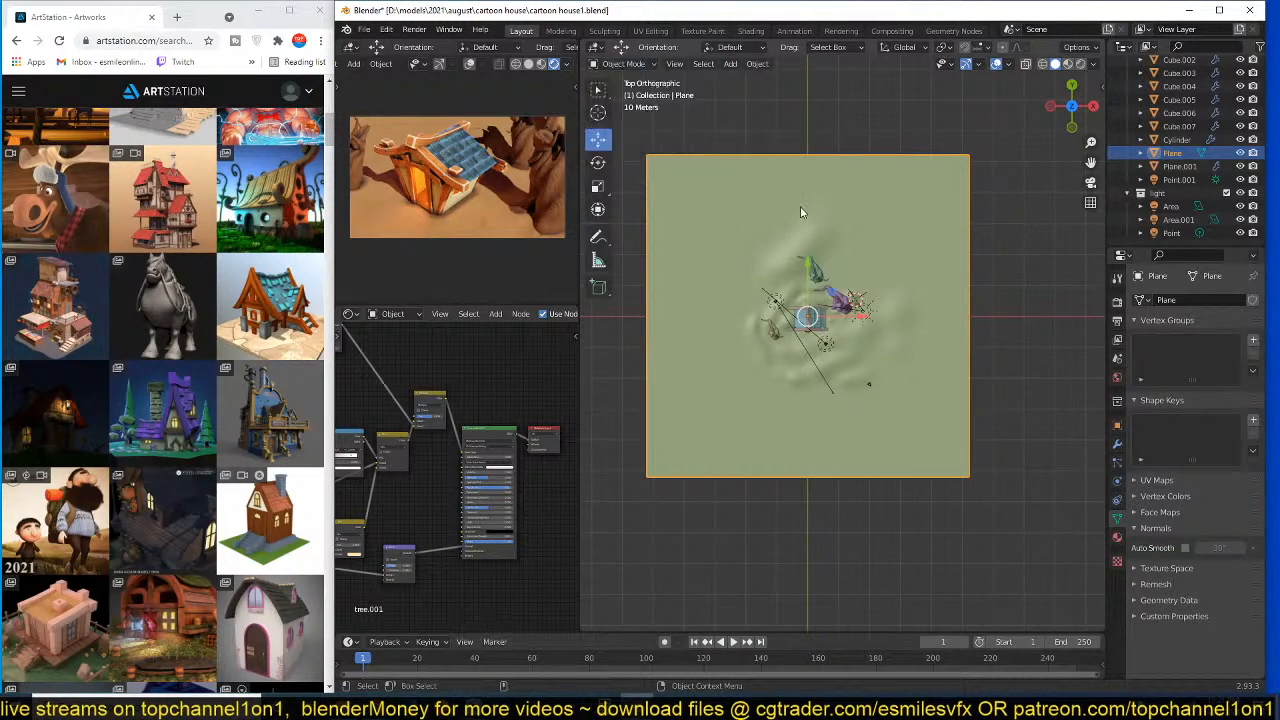
left_click(622, 64)
left_click(645, 142)
scroll(760, 215, "up", 4)
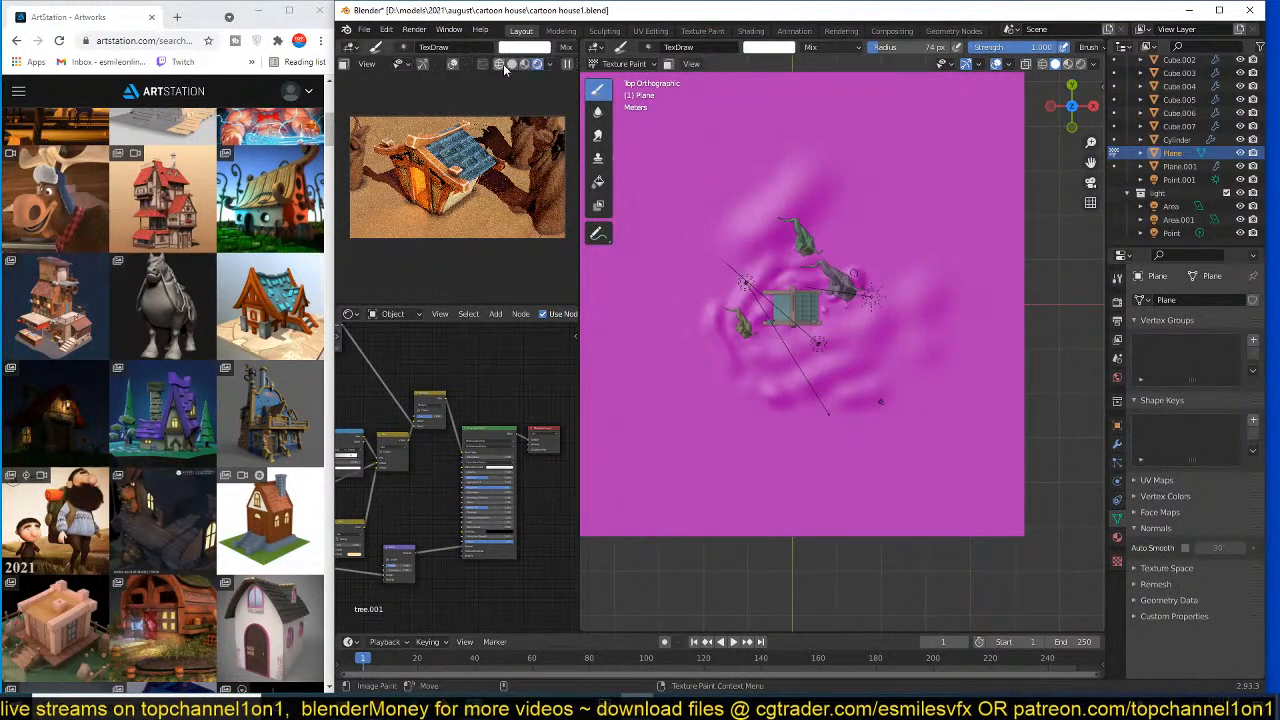
- Set the small viewport to solid shading and switch the ground plane to Weight Paint mode
left_click(511, 64)
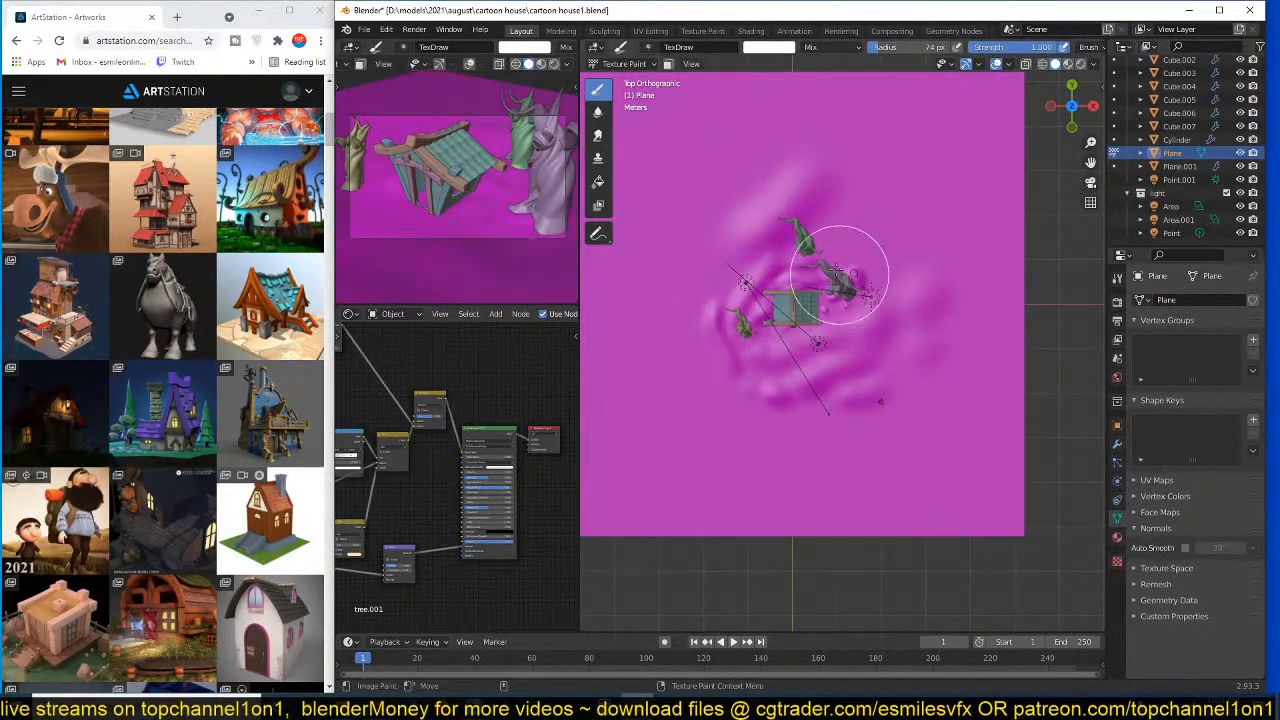
left_click(640, 63)
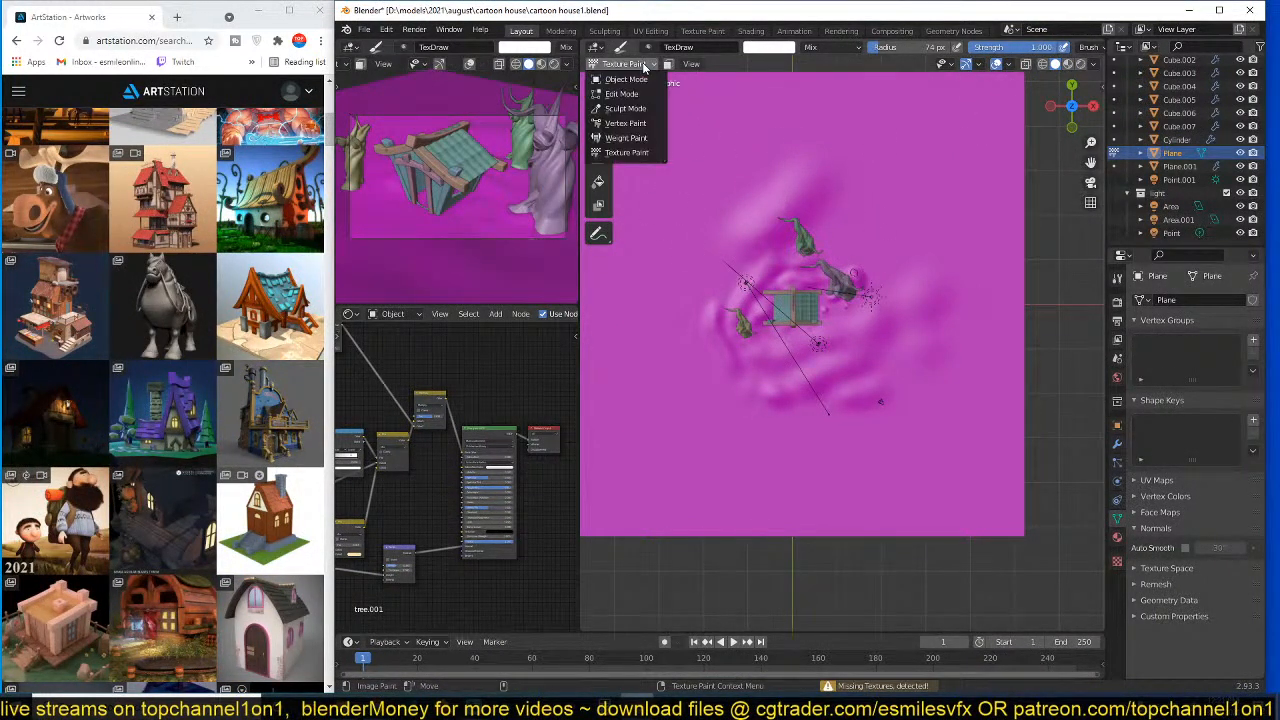
left_click(630, 140)
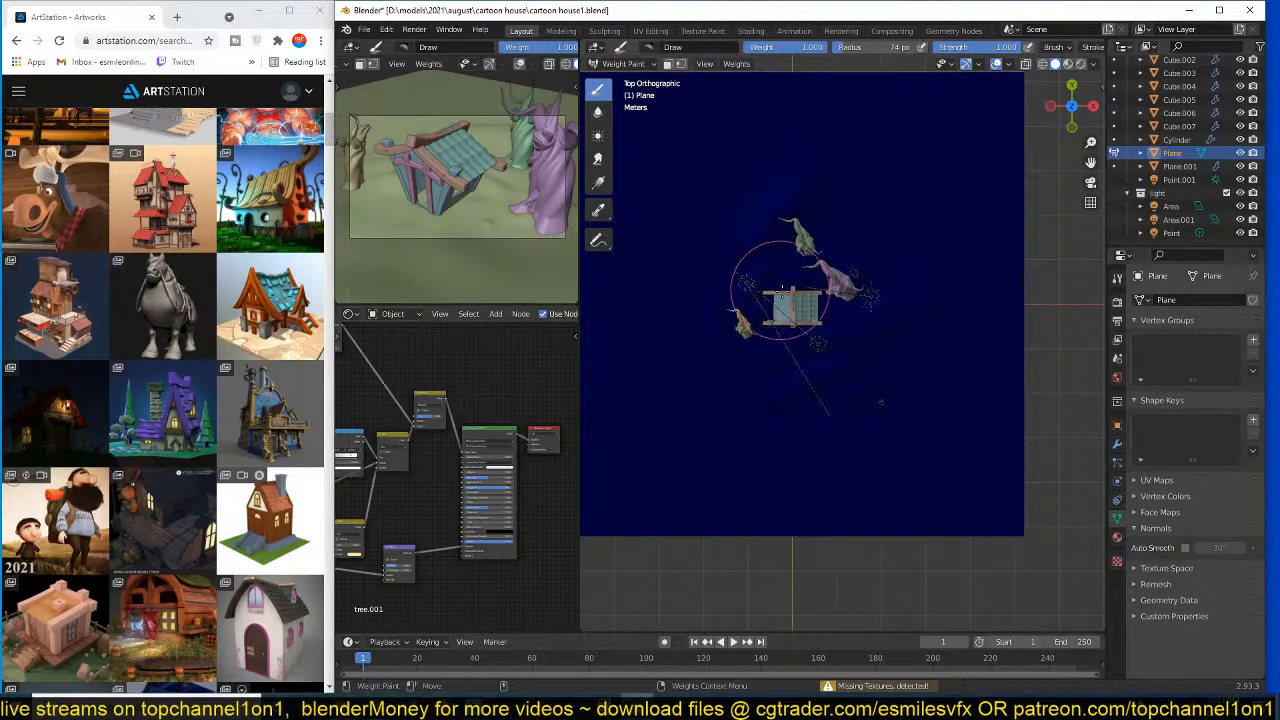
- Paint weight 1.000 onto the ground beside the house and around the purple, beige and green trees
scroll(780, 290, "up", 5)
mouse_move(820, 275)
left_mouse_down()
mouse_move(835, 290)
mouse_move(850, 275)
mouse_move(830, 192)
mouse_move(877, 198)
mouse_move(865, 215)
left_mouse_up()
mouse_move(842, 255)
middle_mouse_down("shift")
mouse_move(945, 261)
mouse_move(958, 246)
middle_mouse_up("shift")
left_click_drag(676, 300, 717, 283)
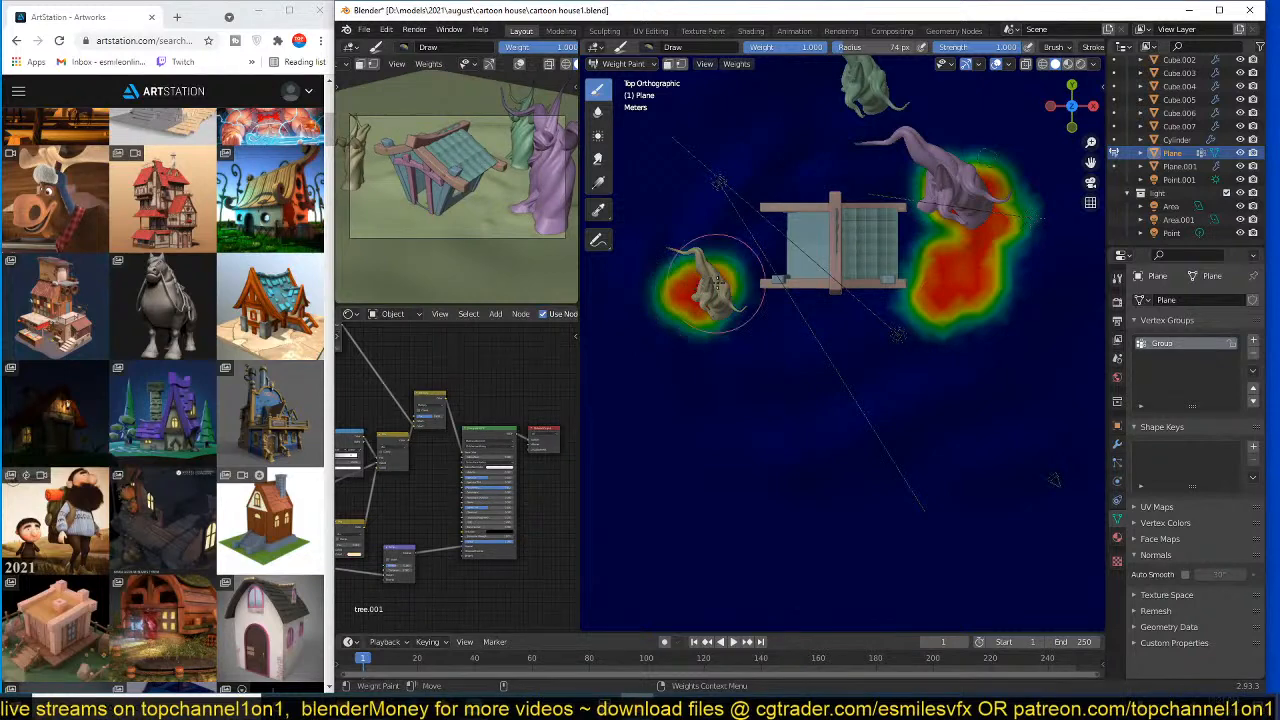
left_click_drag(840, 100, 878, 90)
- Paint full-weight patches onto the ground in front of the house, between the beige tree and the purple tree's side
scroll(806, 330, "up", 4)
mouse_move(672, 296)
left_mouse_down()
mouse_move(744, 284)
mouse_move(829, 371)
mouse_move(729, 337)
mouse_move(760, 400)
mouse_move(740, 360)
left_mouse_up()
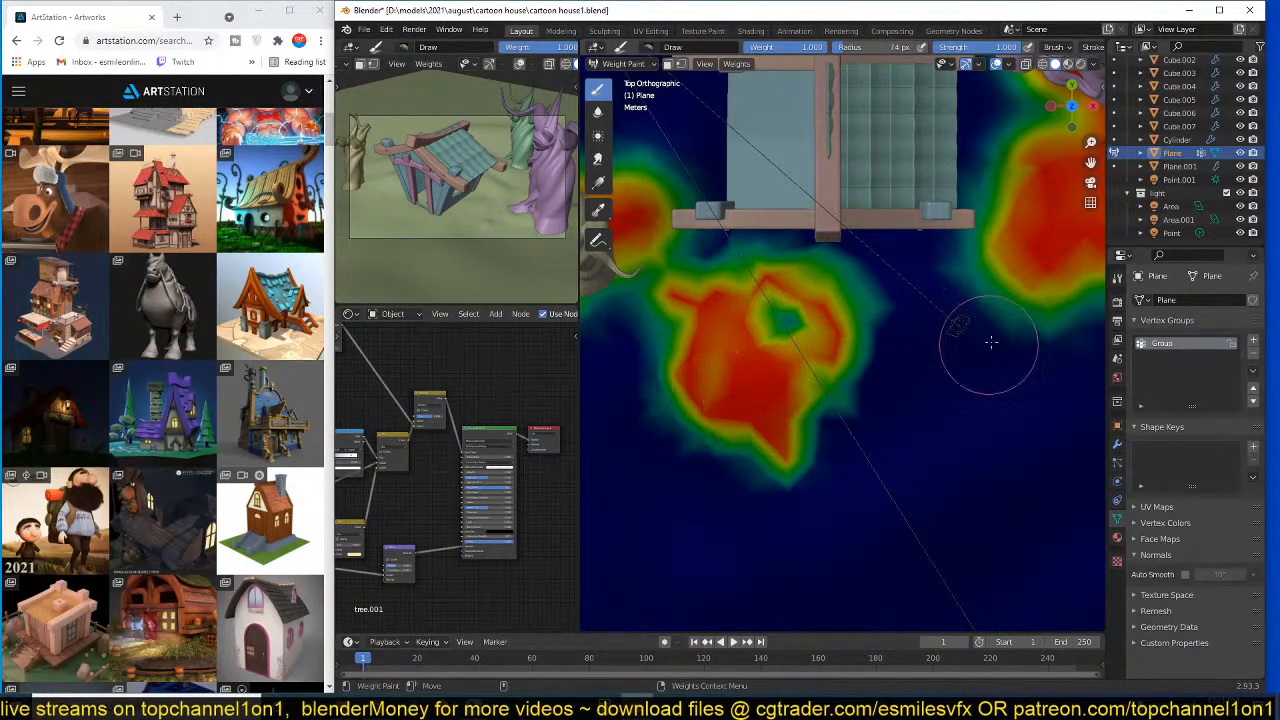
mouse_move(990, 342)
left_mouse_down()
mouse_move(943, 314)
mouse_move(920, 443)
mouse_move(1014, 388)
mouse_move(950, 370)
mouse_move(908, 457)
mouse_move(1024, 176)
mouse_move(1055, 197)
mouse_move(1030, 303)
left_mouse_up()
scroll(1014, 388, "down", 3)
middle_click_drag(832, 382, 888, 357, "shift")
mouse_move(821, 351)
left_mouse_down()
mouse_move(827, 398)
mouse_move(747, 337)
left_mouse_up()
- Paint a broad full-weight patch onto the ground behind the house
middle_click_drag(780, 225, 777, 357, "shift")
scroll(738, 332, "up", 3)
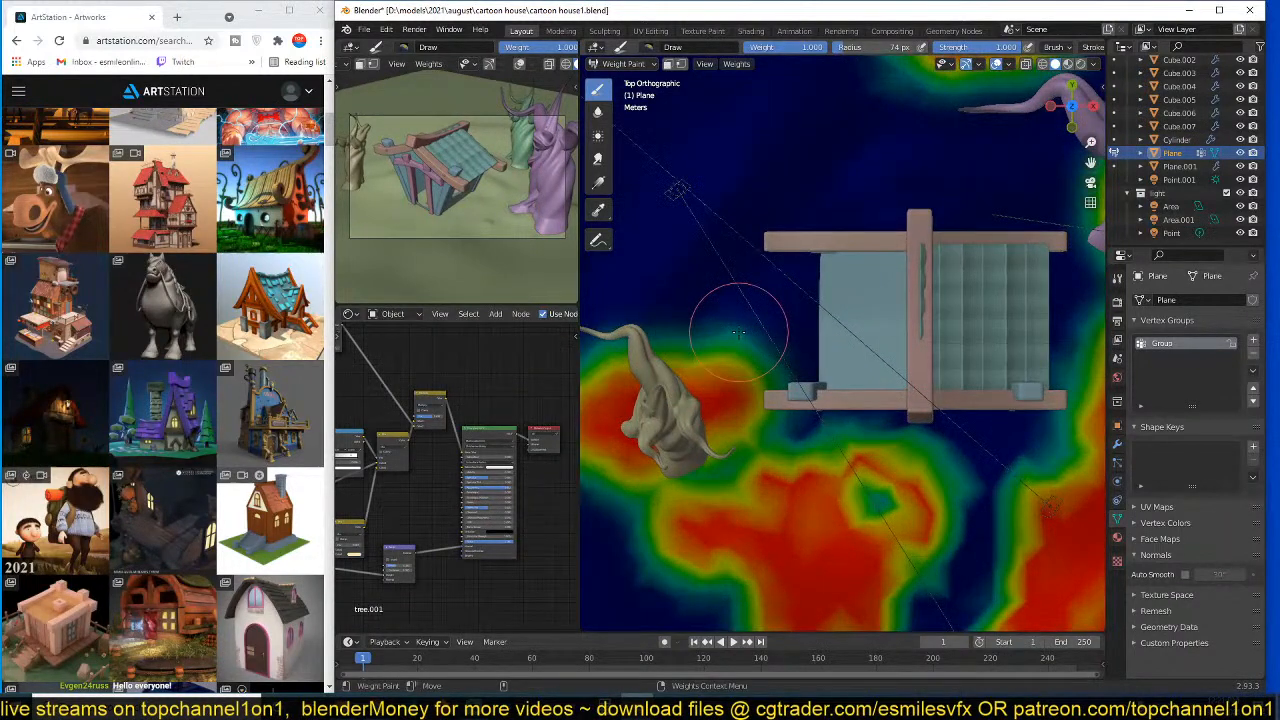
mouse_move(756, 265)
middle_mouse_down("shift")
mouse_move(706, 283)
mouse_move(741, 219)
mouse_move(705, 243)
mouse_move(700, 309)
middle_mouse_up("shift")
left_click_drag(1072, 112, 1090, 138)
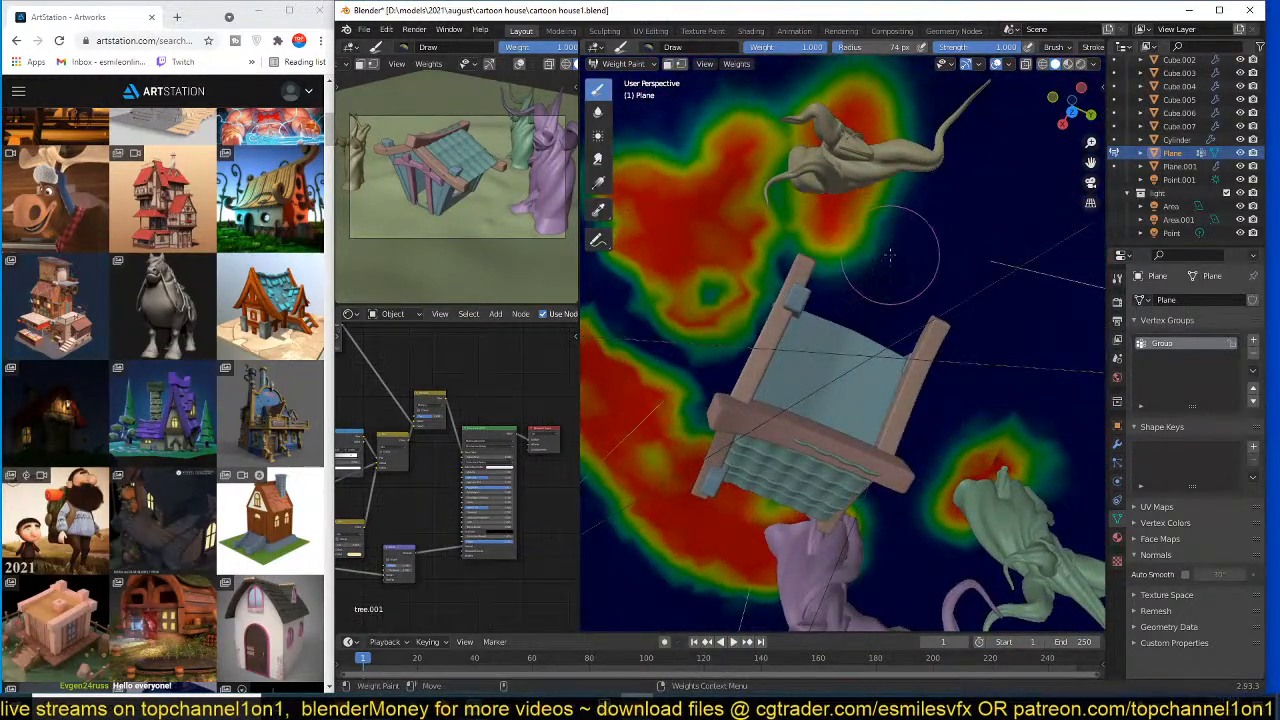
mouse_move(890, 255)
middle_mouse_down()
mouse_move(871, 243)
mouse_move(1004, 176)
mouse_move(900, 440)
middle_mouse_up()
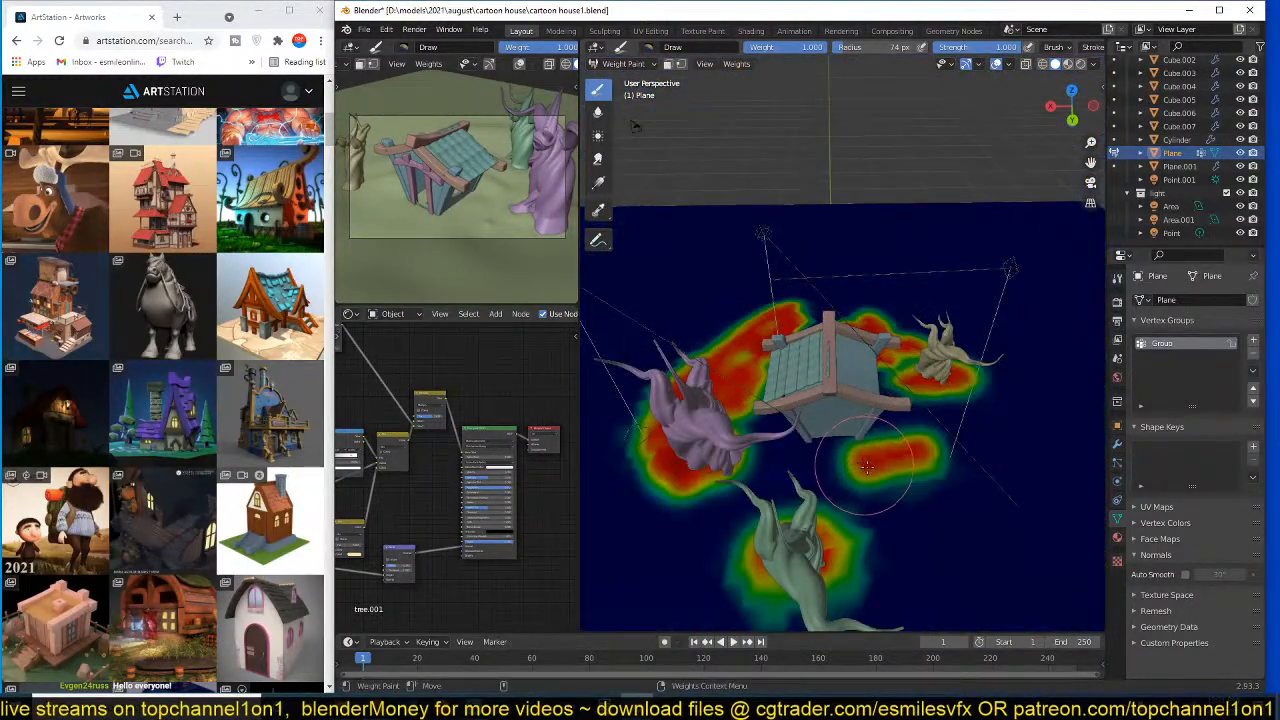
middle_click_drag(1012, 452, 910, 439)
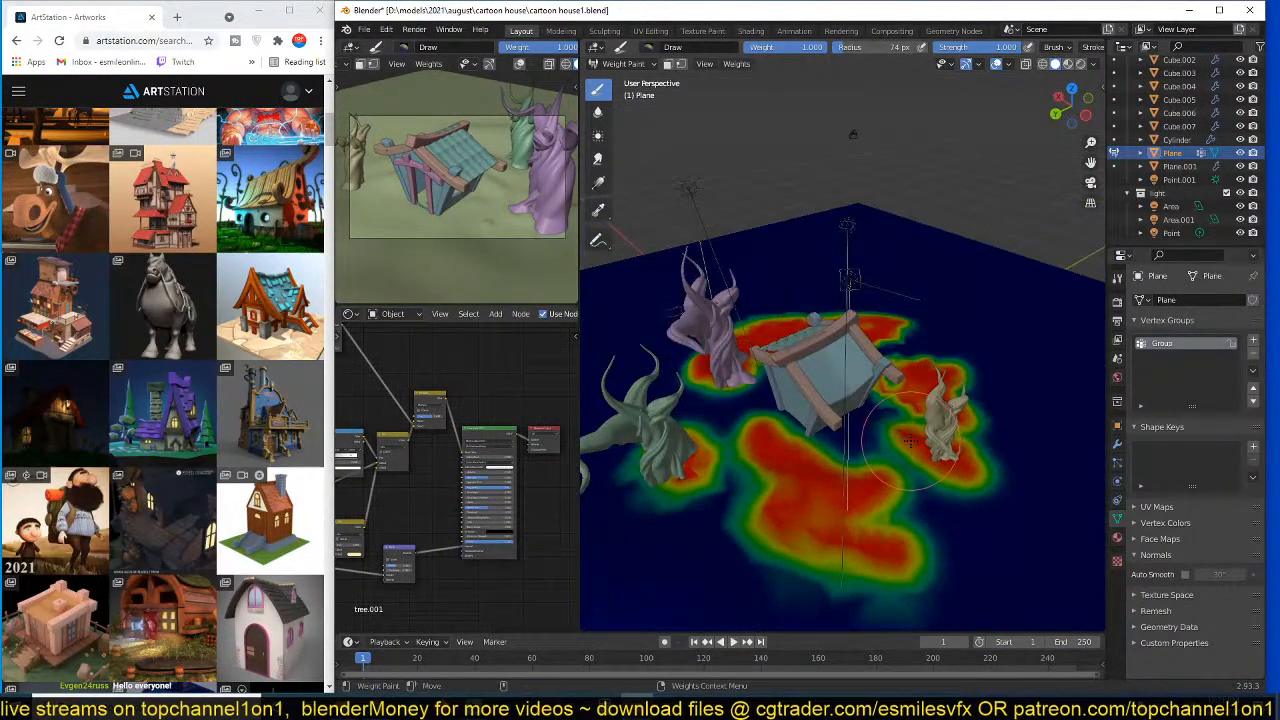
- View the scene through the camera, return the ground plane to Object Mode and save the file
key("KP_0")
scroll(910, 440, "down", 2)
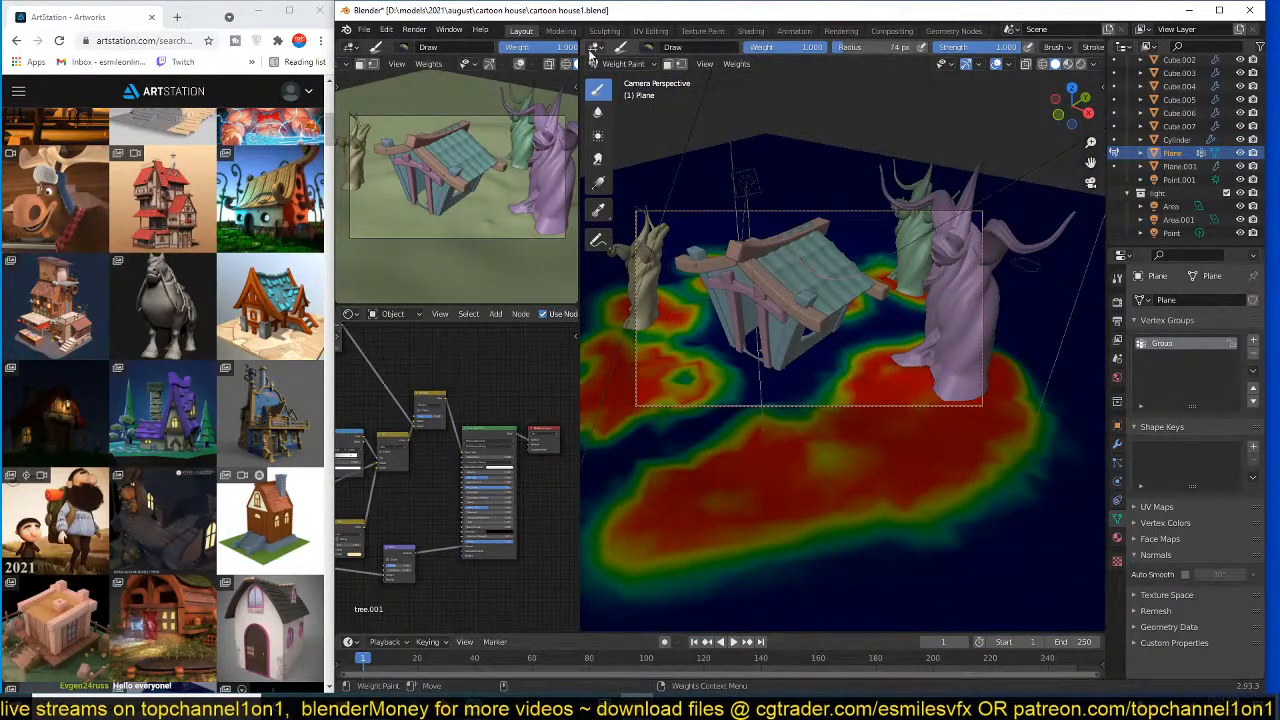
left_click(600, 63)
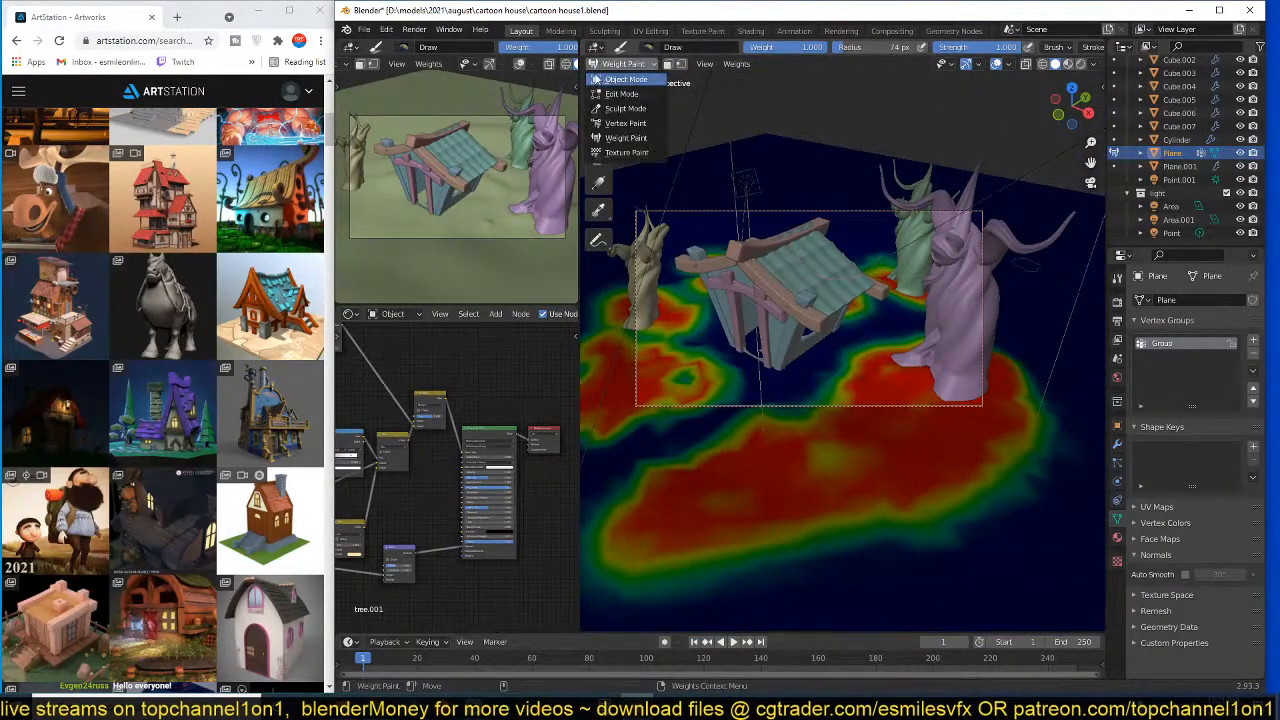
left_click(615, 88)
key("ctrl+s")
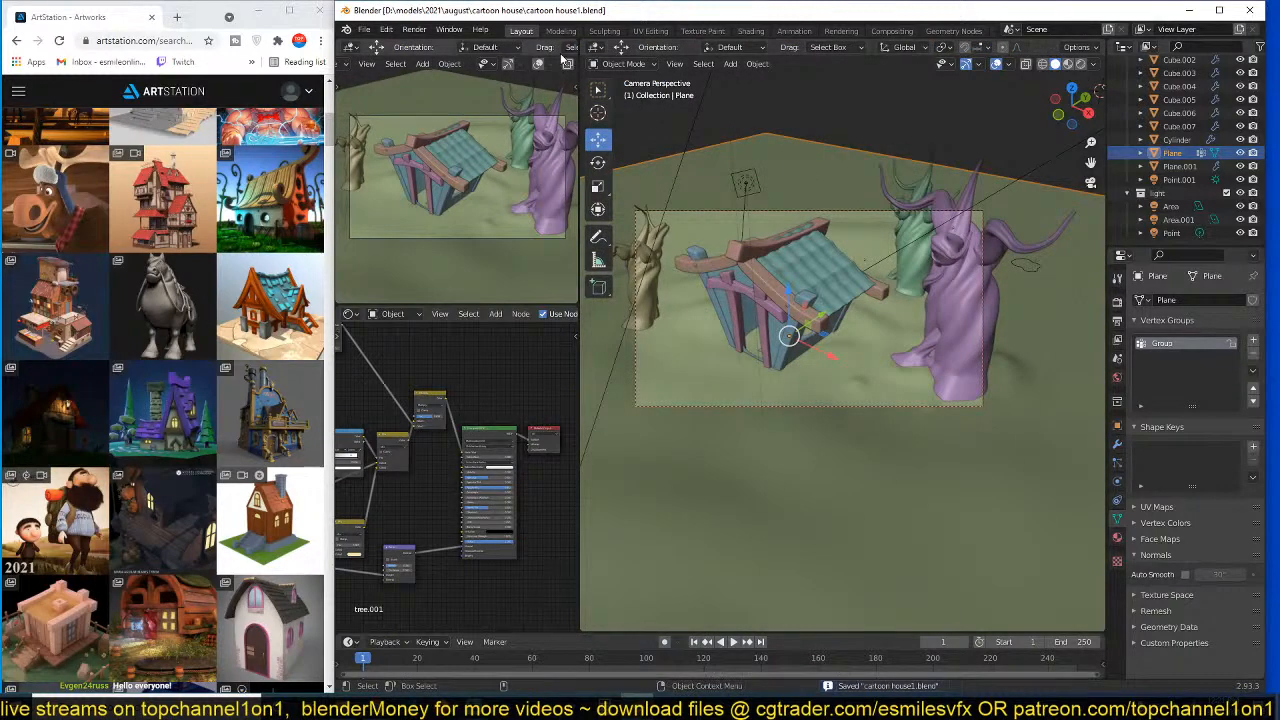
- Show the small camera viewport in rendered shading
scroll(560, 50, "down", 3)
scroll(555, 64, "down", 3)
left_click(553, 64)
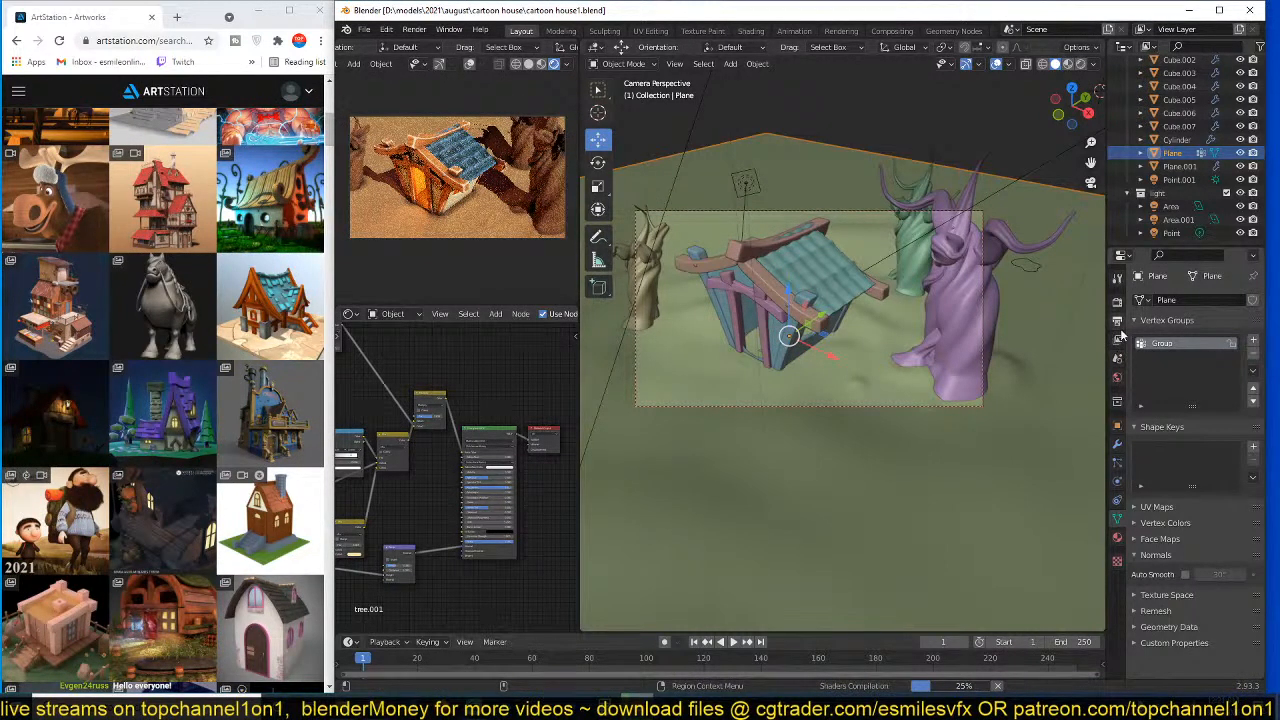
- Add a particle system of type Hair to the ground plane and save the file
left_click(1118, 464)
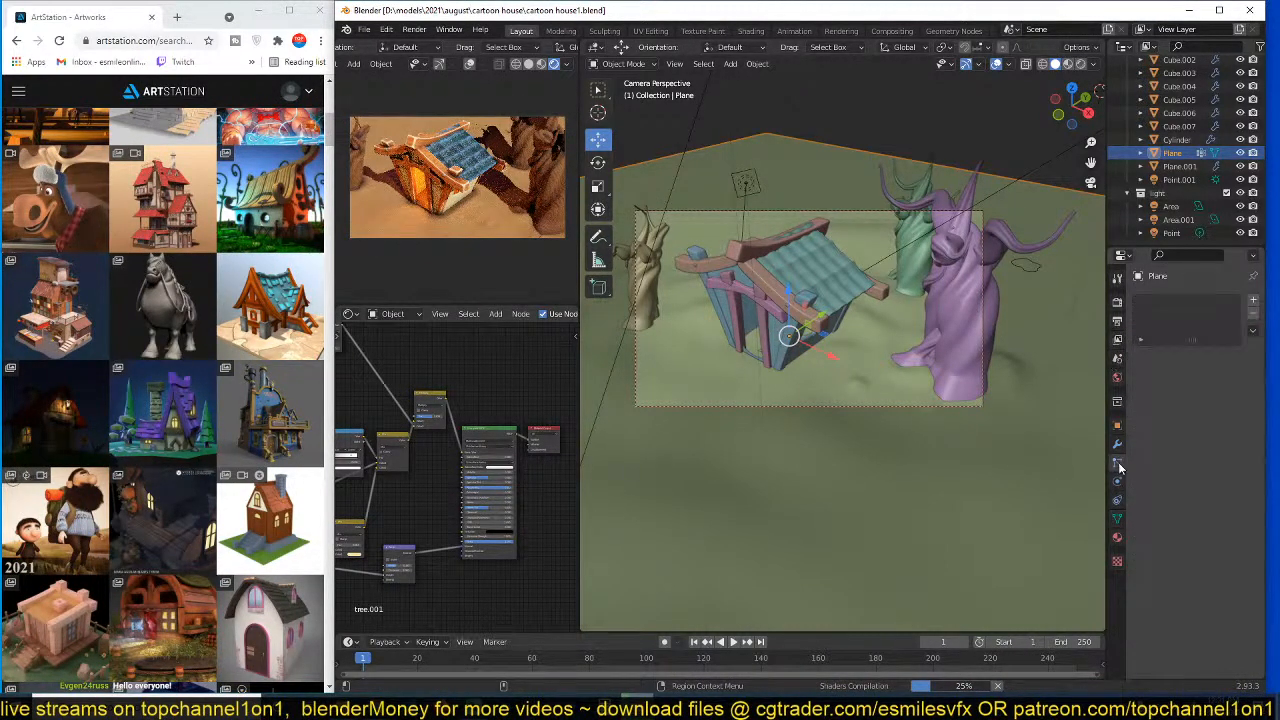
left_click(1254, 300)
left_click(1228, 373)
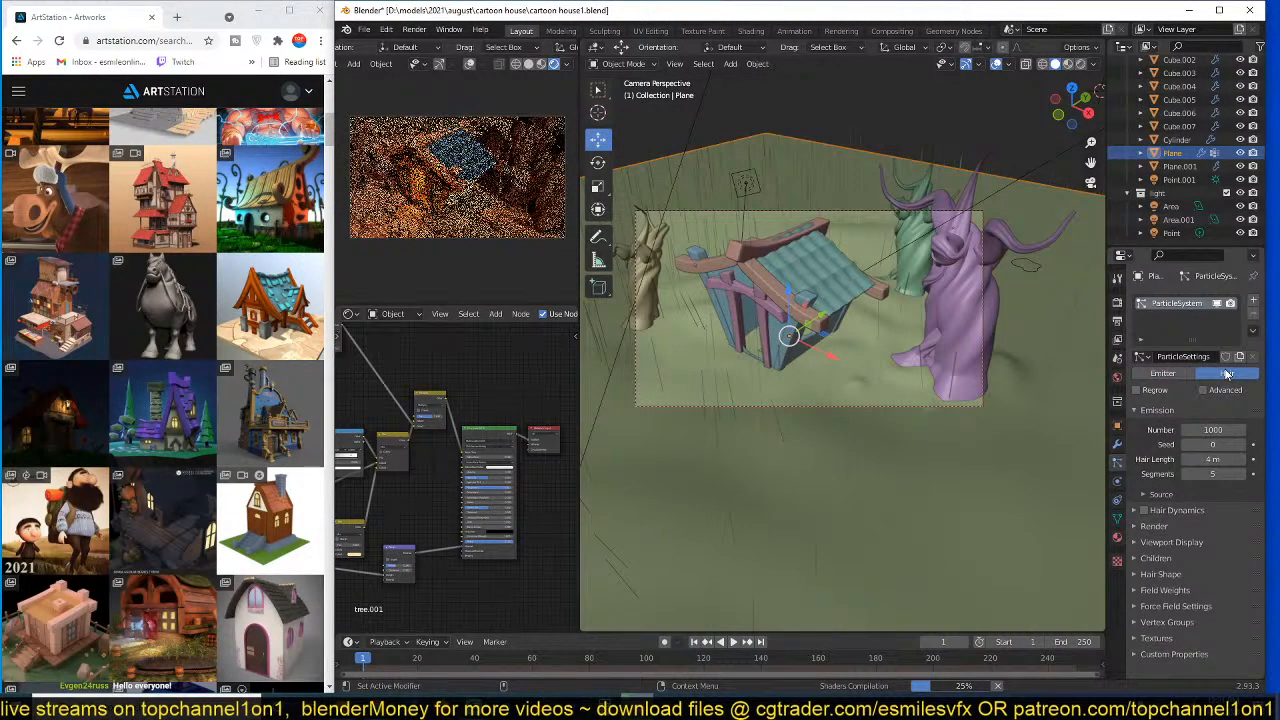
key("ctrl+s")
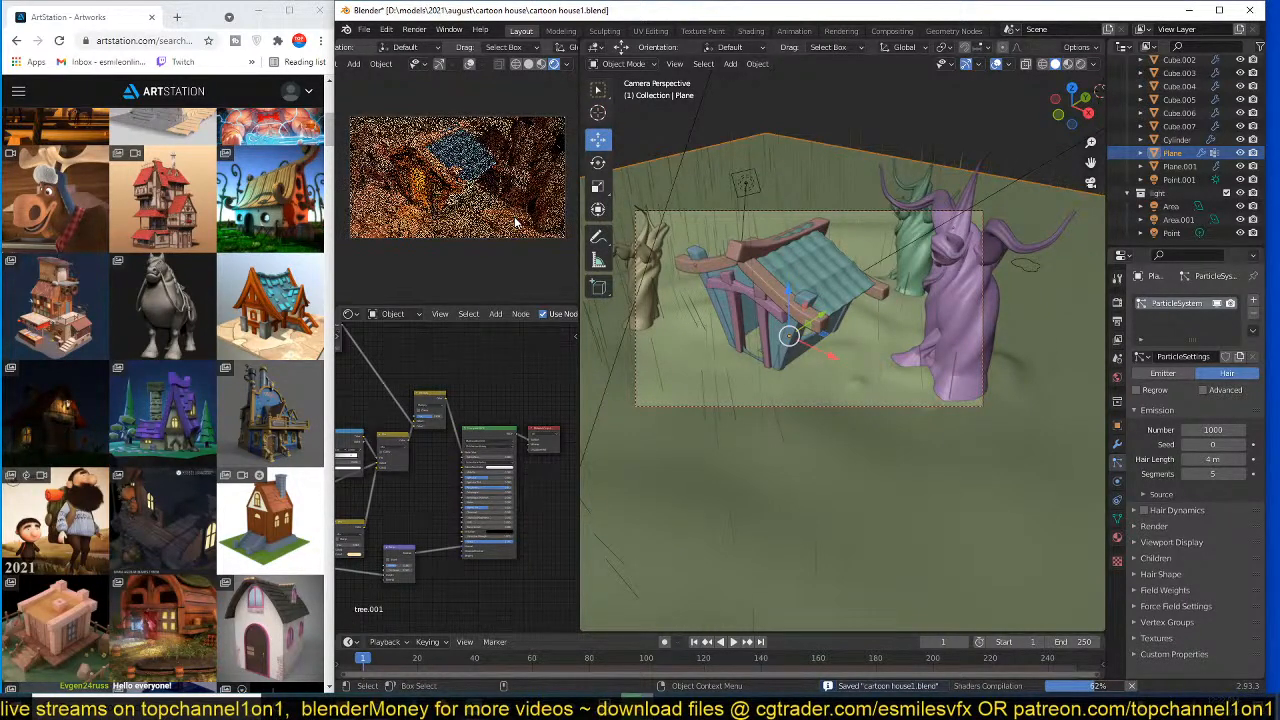
key("ctrl+s")
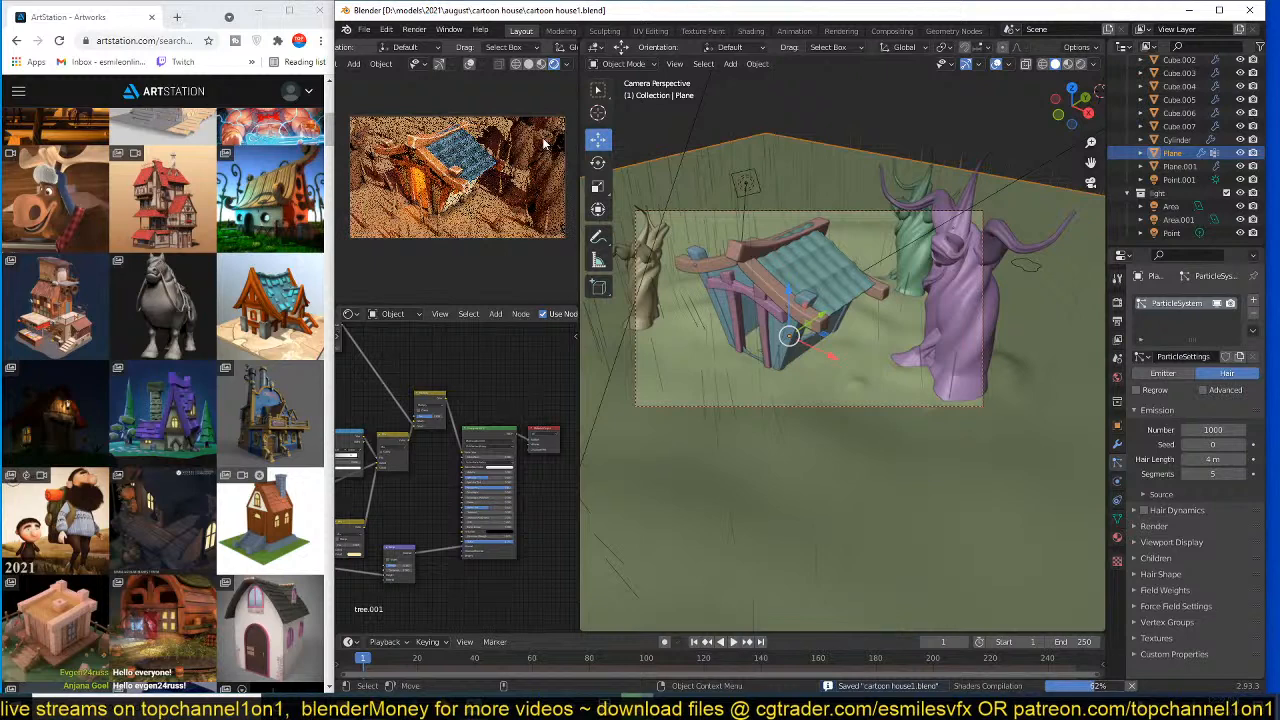
- Set the small viewport to material preview and examine the house's roof, front beams and walls up close
left_click(541, 64)
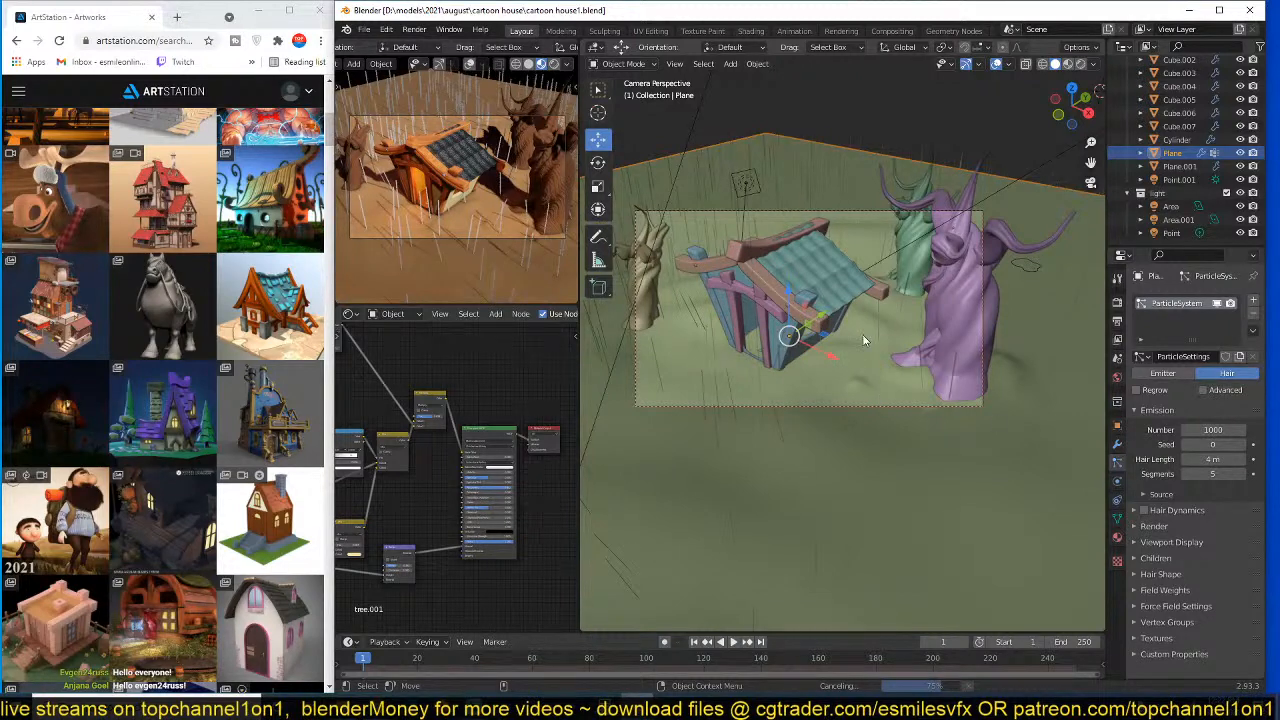
scroll(870, 312, "up", 2)
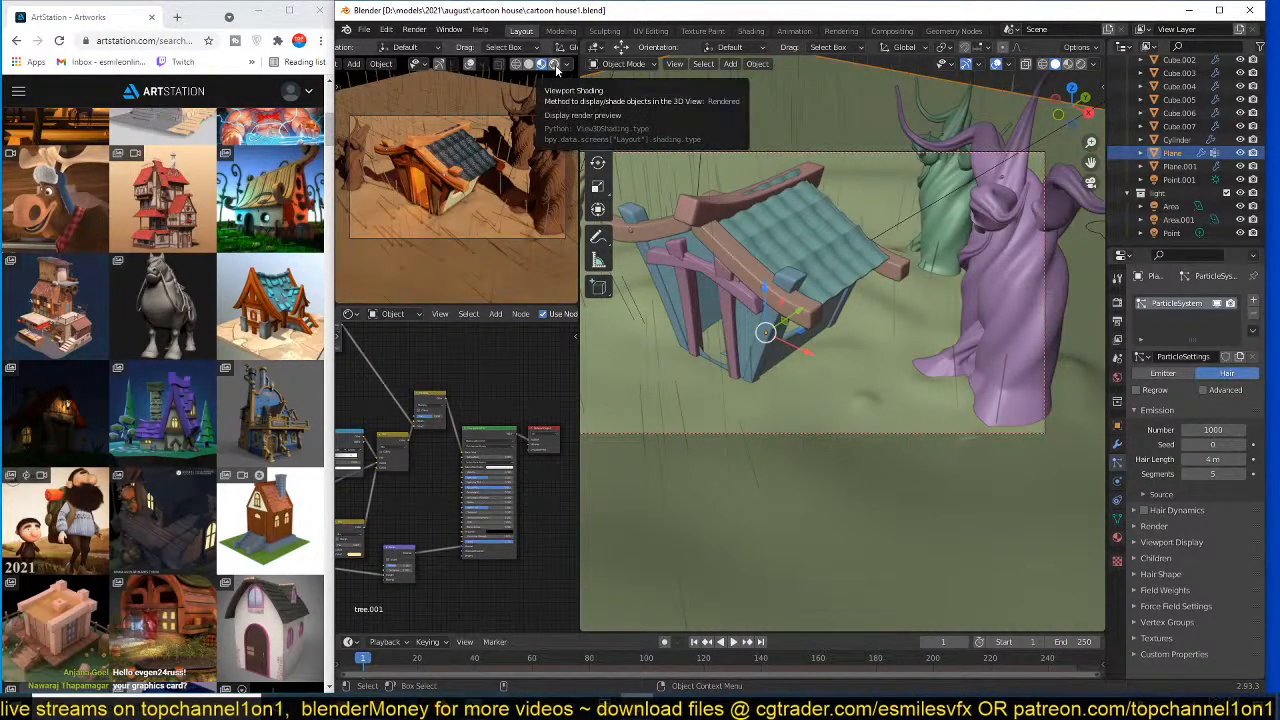
scroll(517, 162, "up", 2)
scroll(517, 162, "down", 2)
mouse_move(517, 162)
middle_mouse_down()
mouse_move(525, 151)
mouse_move(505, 145)
middle_mouse_up()
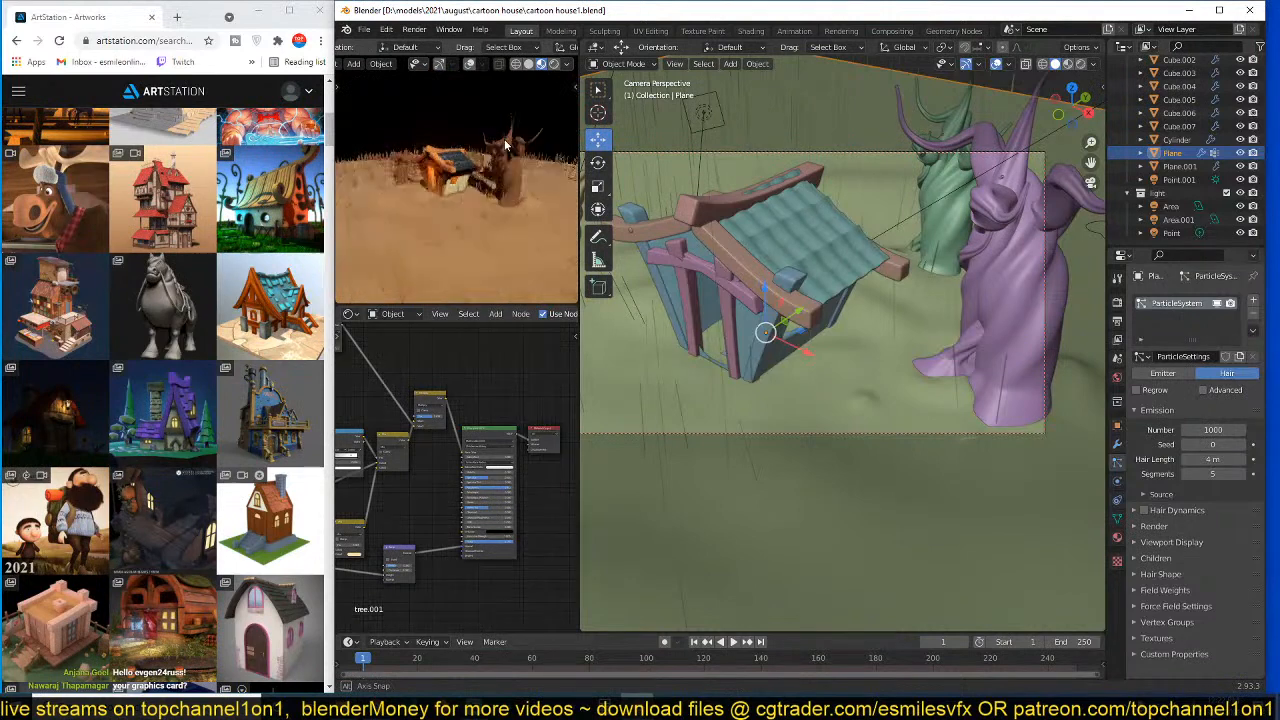
scroll(505, 145, "up", 5)
scroll(443, 186, "up", 3)
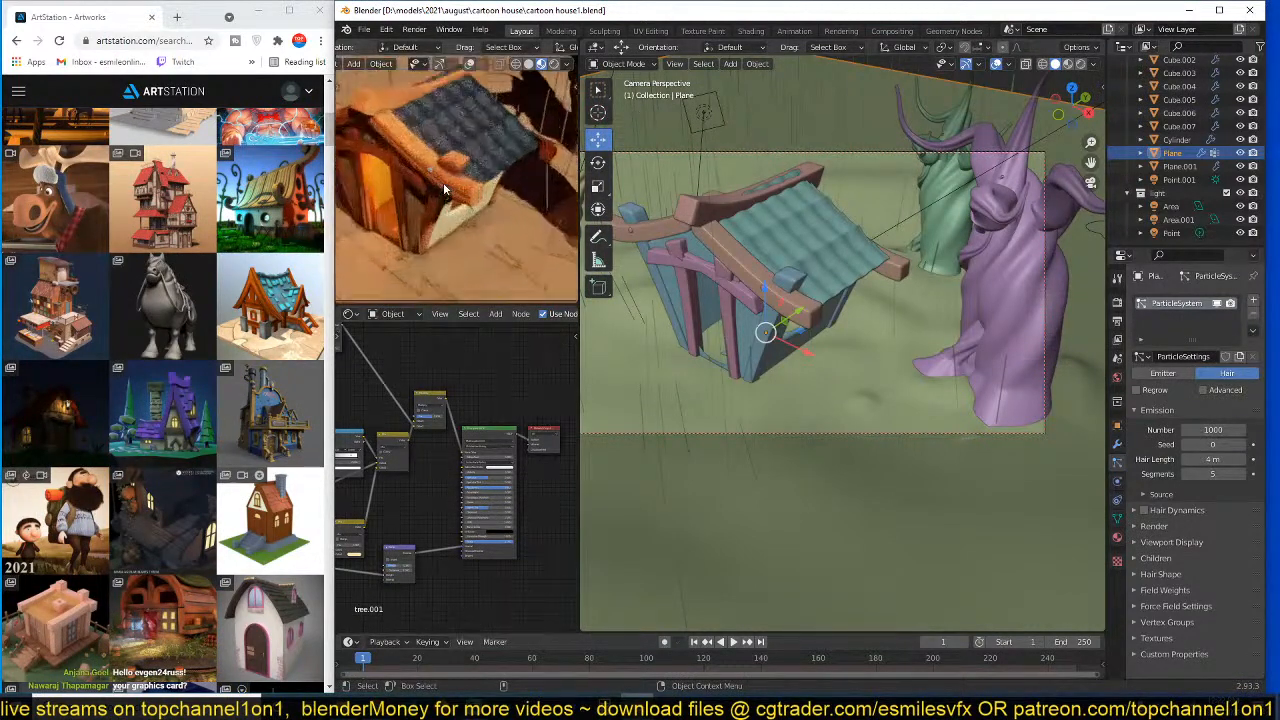
scroll(444, 184, "up", 3)
middle_click_drag(444, 184, 535, 259, "shift")
scroll(478, 206, "down", 2)
scroll(478, 206, "up", 4)
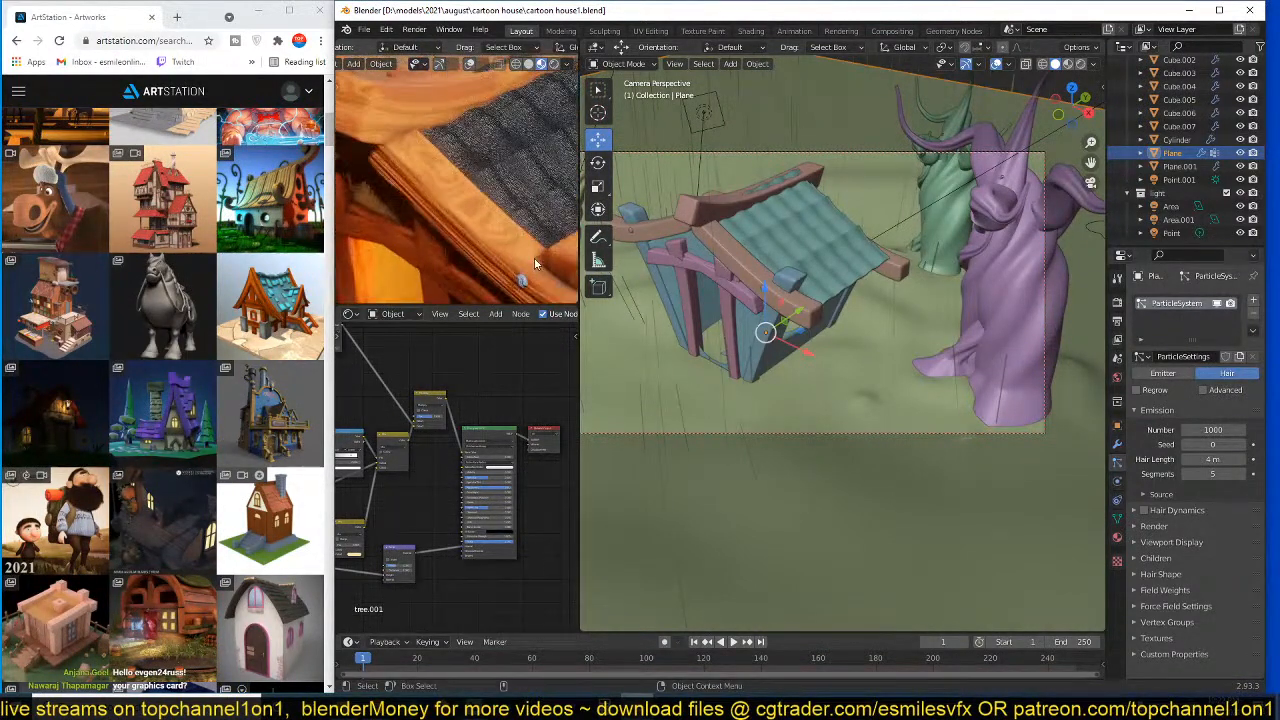
scroll(486, 217, "down", 3)
key("ctrl+s")
scroll(477, 187, "down", 2)
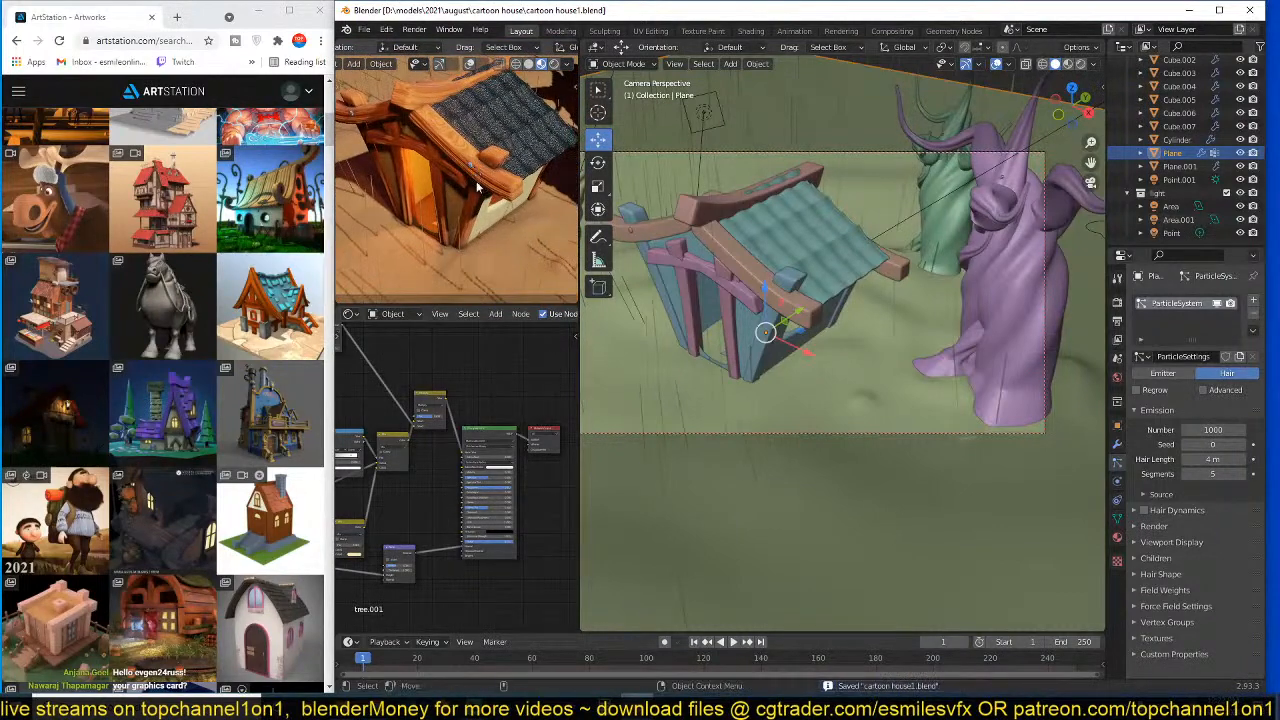
scroll(484, 193, "up", 6)
scroll(498, 174, "down", 4)
middle_click_drag(498, 174, 475, 243, "shift")
scroll(475, 241, "down", 4)
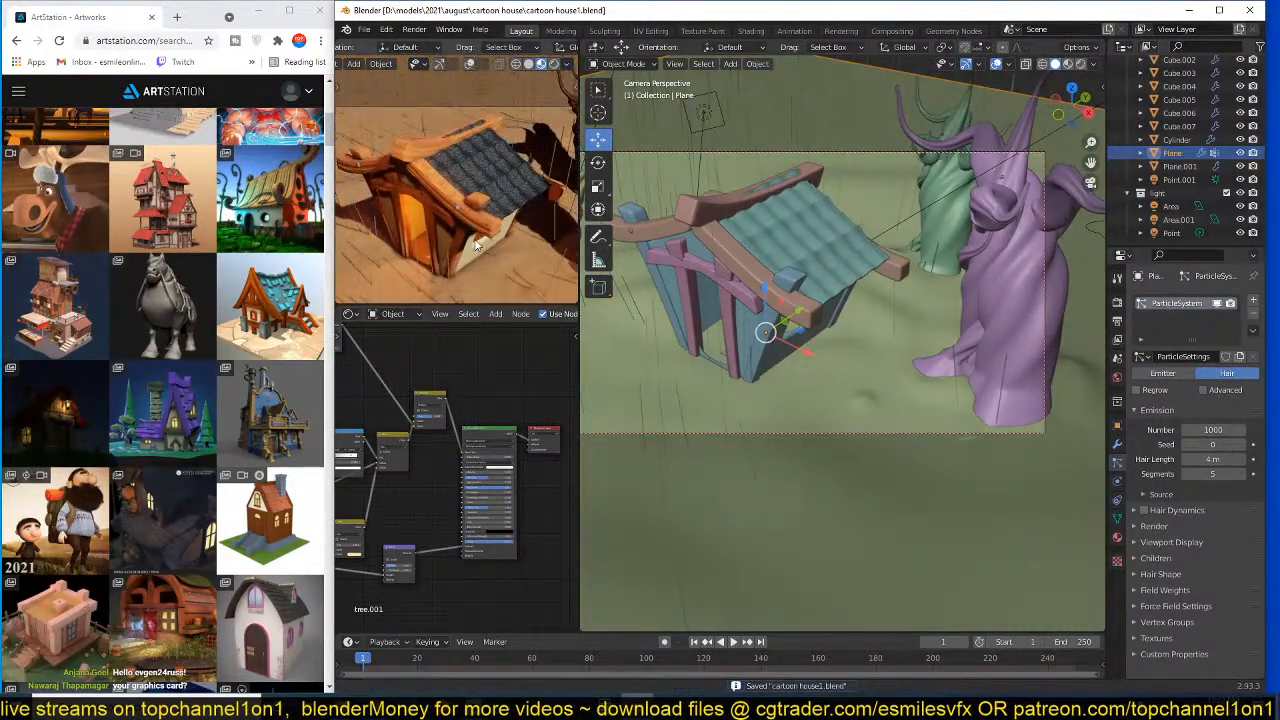
scroll(502, 221, "up", 6)
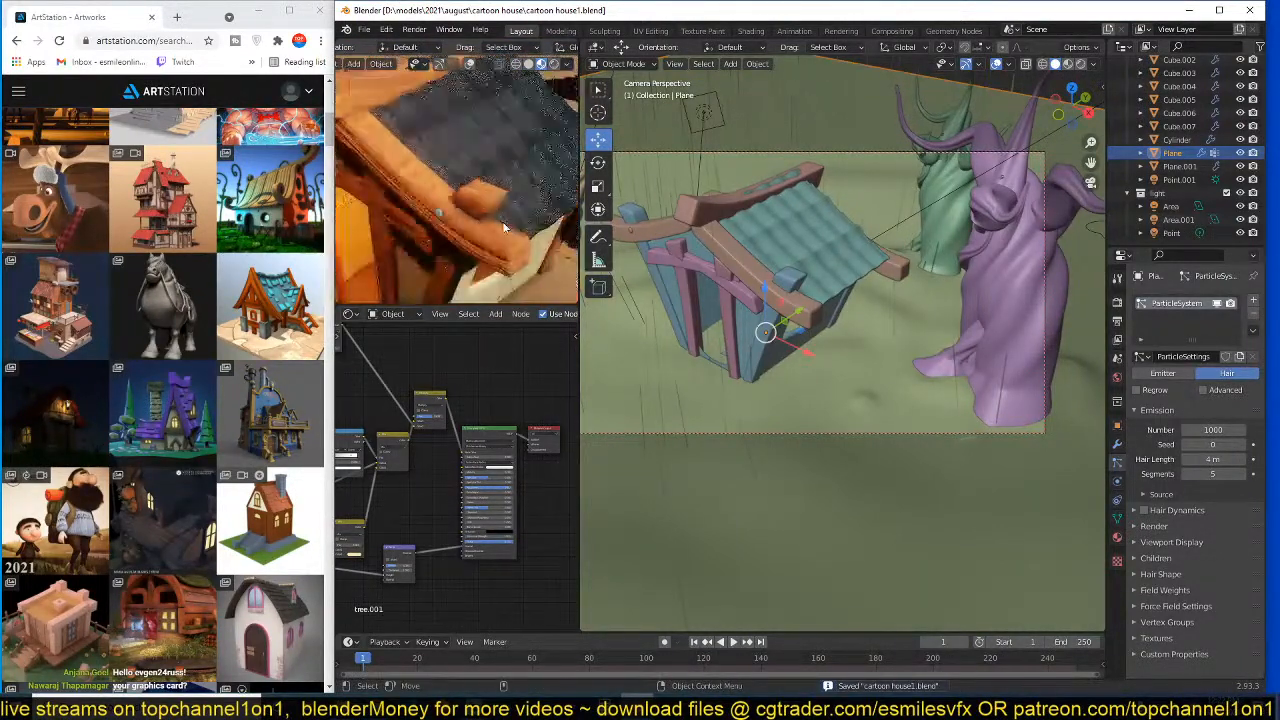
scroll(502, 221, "down", 5)
middle_click_drag(502, 221, 422, 122)
scroll(480, 193, "up", 5)
scroll(480, 197, "down", 4)
scroll(467, 228, "up", 3)
scroll(467, 228, "down", 4)
scroll(471, 212, "up", 3)
scroll(471, 212, "down", 5)
scroll(451, 137, "up", 3)
- Duplicate the crossbeam on the house's front and move the copy about 5.45 m out toward the side wall
left_click(441, 120)
middle_click_drag(876, 314, 830, 323)
scroll(830, 323, "down", 7)
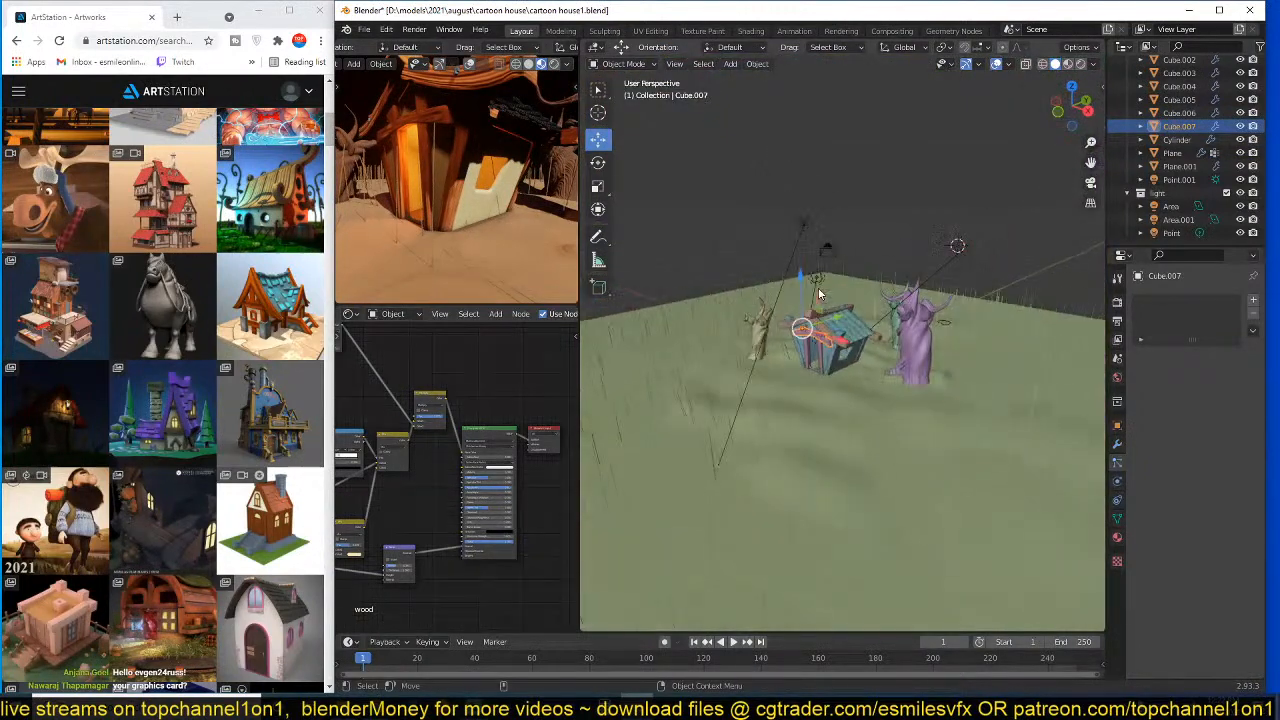
scroll(824, 346, "up", 8)
key("shift+d")
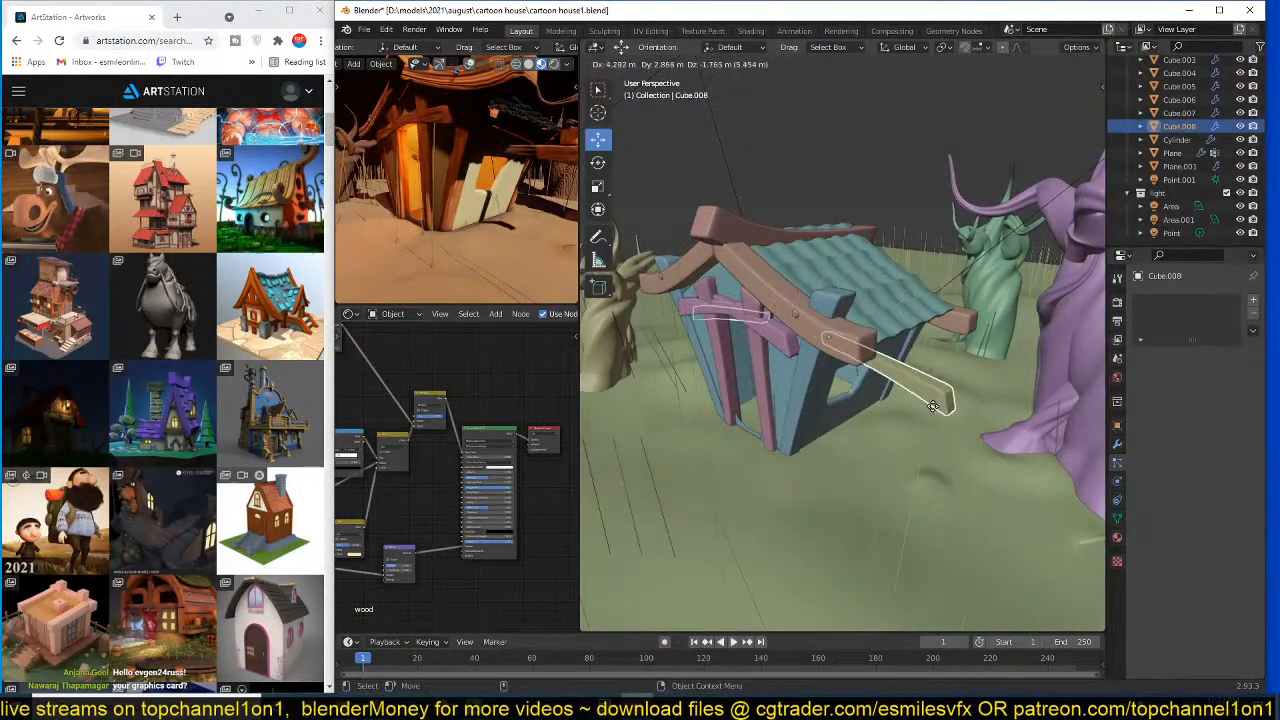
left_click(932, 406)
- Rotate the copied beam 90° about the Z axis so it runs along the side wall
middle_click_drag(885, 376, 832, 363)
scroll(832, 363, "up", 3)
key("r")
key("z")
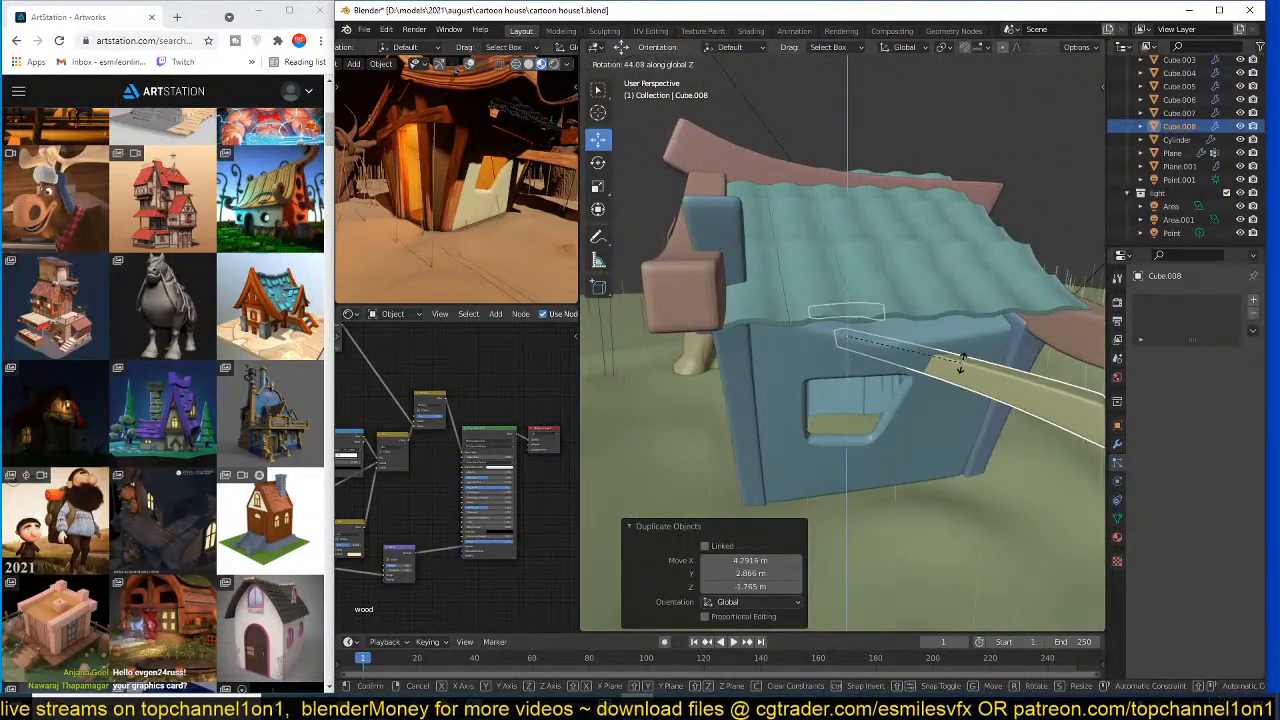
type("90")
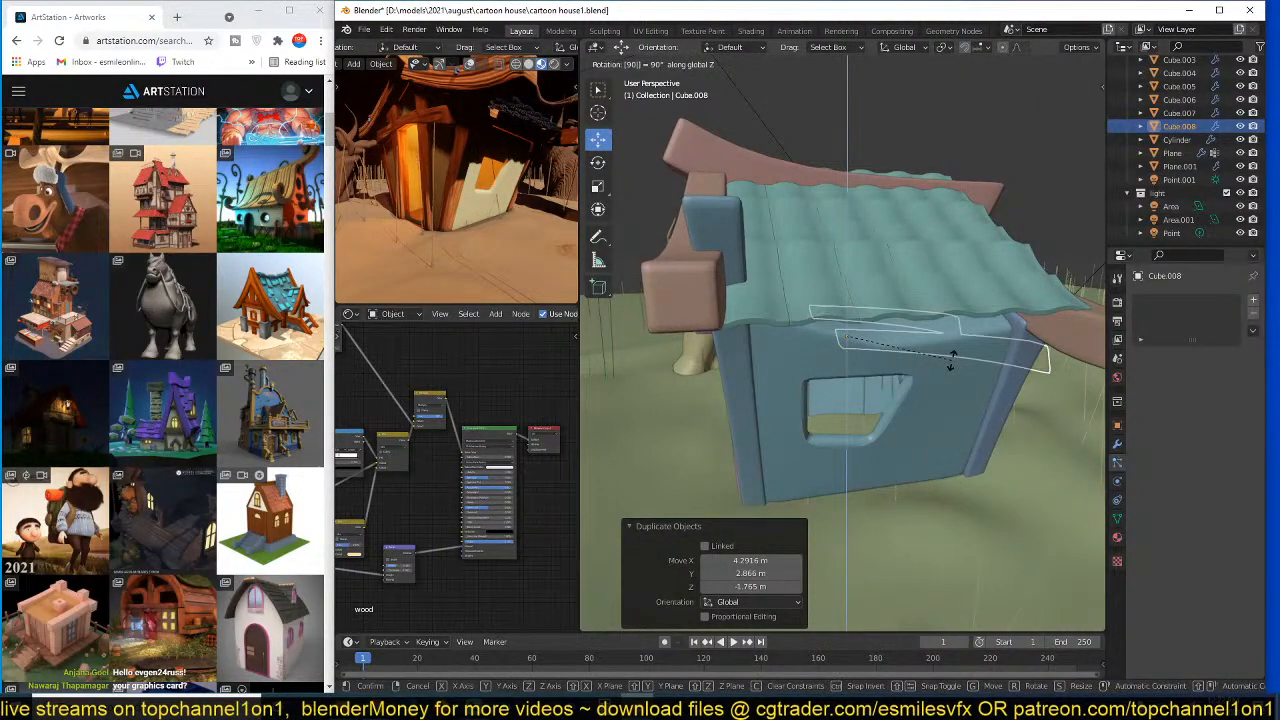
key("Return")
- Snap the copied beam to the 3D cursor and move it along the Y axis across the side wall
key("shift+s")
left_click(892, 243)
scroll(939, 335, "up", 4)
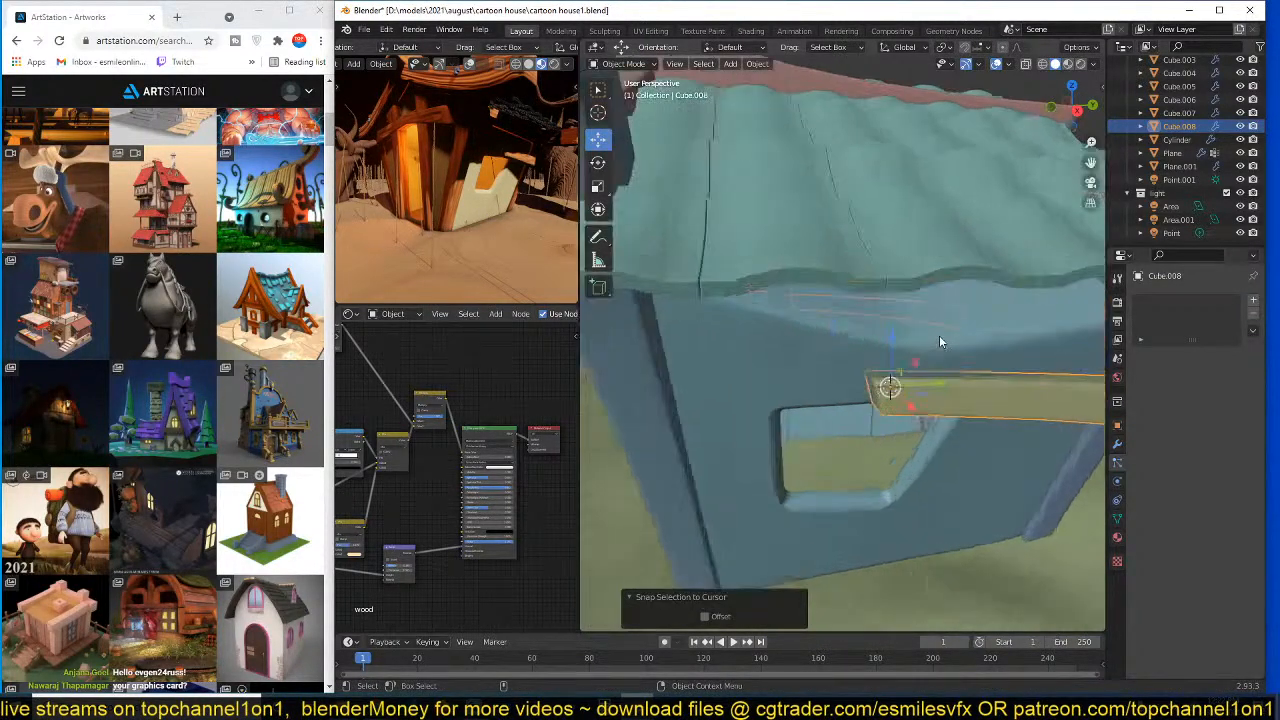
left_click_drag(941, 382, 776, 382)
- Rotate the copied beam slightly about the X axis to tilt it against the side wall
middle_click_drag(862, 392, 817, 343)
scroll(926, 443, "down", 4)
key("r")
key("x")
left_click(929, 441)
- Scale the copied beam to 0.620 and shift it along Y to sit above the side window
key("s")
left_click(900, 378)
key("g")
key("y")
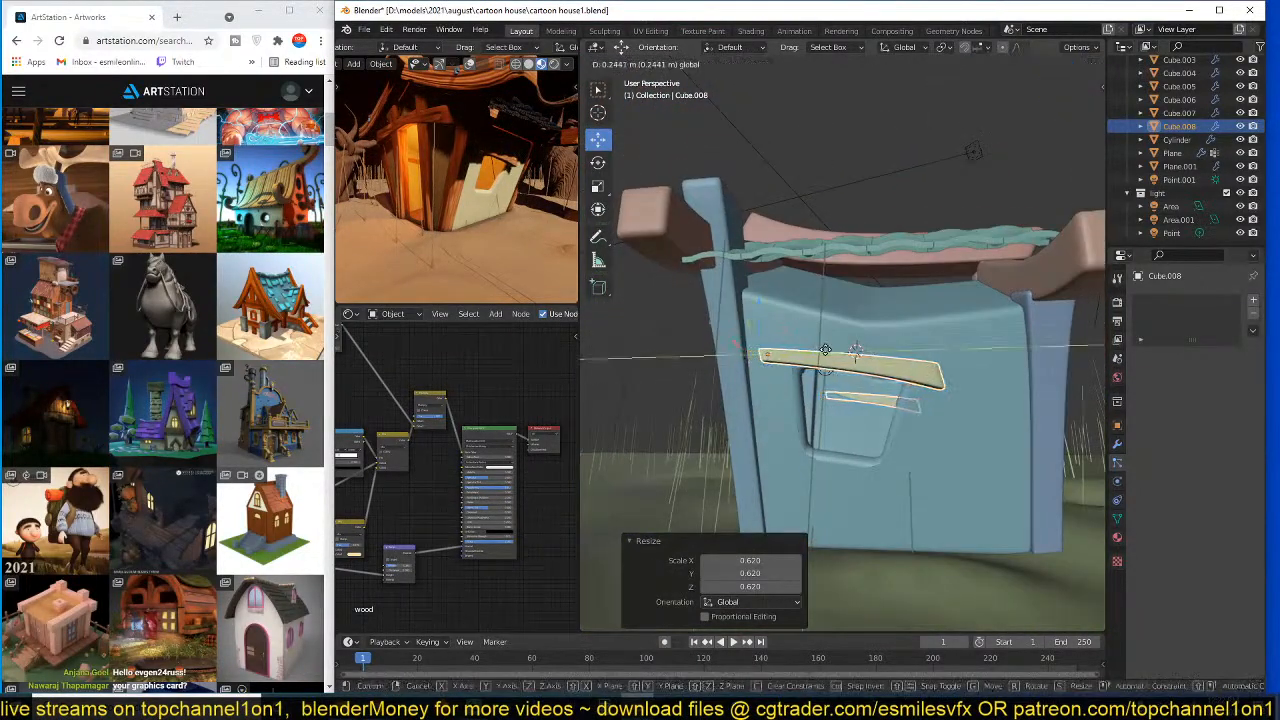
left_click(831, 350)
- Duplicate the plank above the side window in place and rotate the copy nearly upright
key("shift+d")
right_click(878, 380)
key("r")
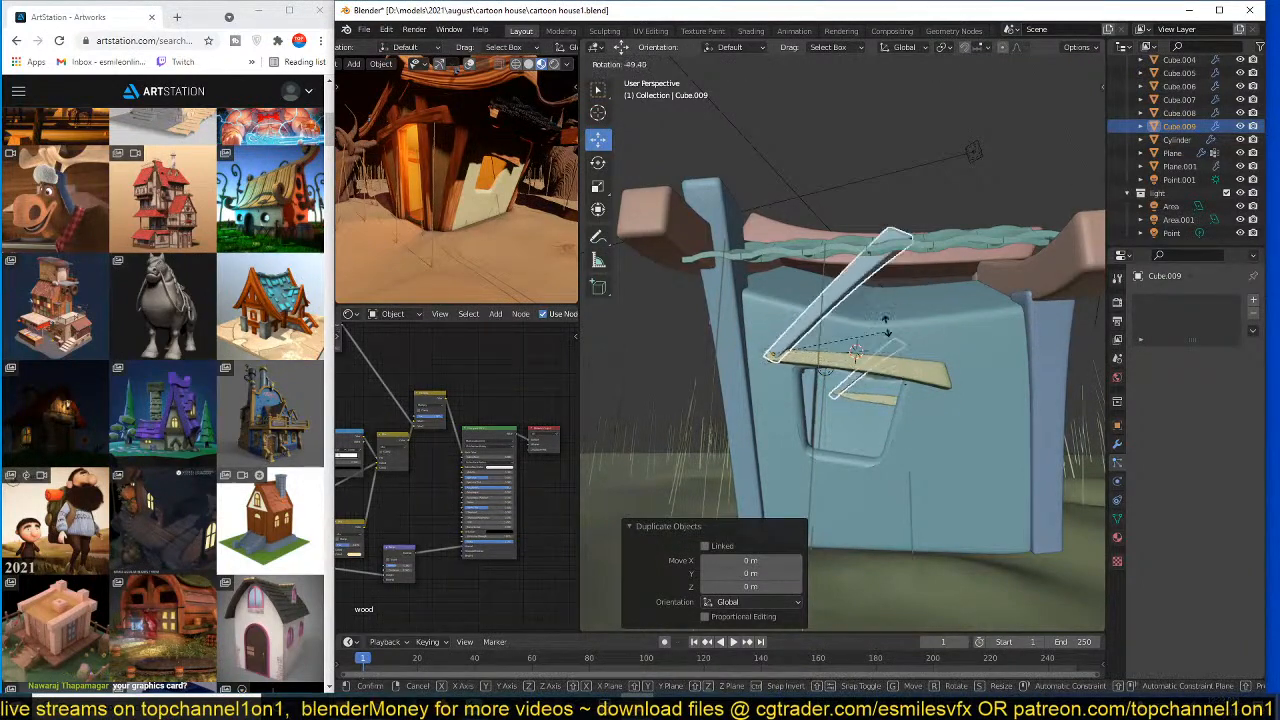
left_click(762, 297)
- Lower the upright plank about 2.3 m along Z to stand beside the window, and save the file
left_click_drag(769, 302, 768, 417)
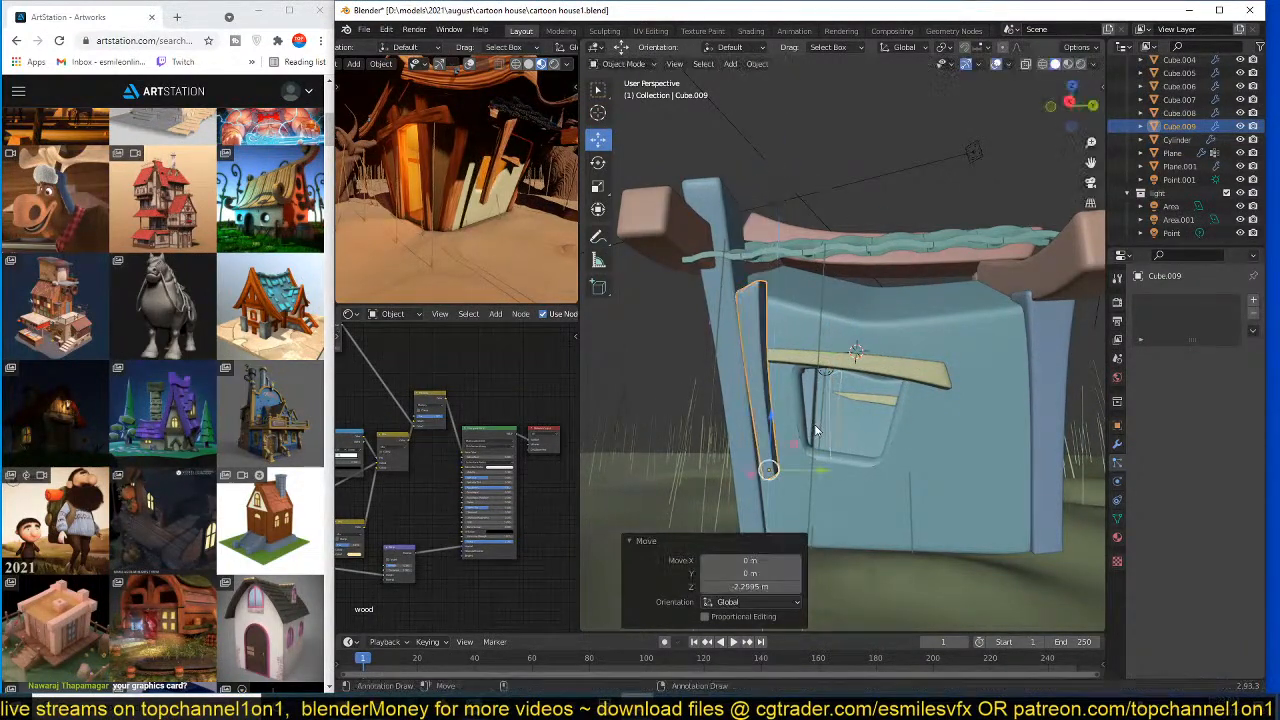
middle_click_drag(806, 462, 823, 420)
scroll(783, 366, "up", 3)
key("ctrl+s")
middle_click_drag(782, 367, 842, 408)
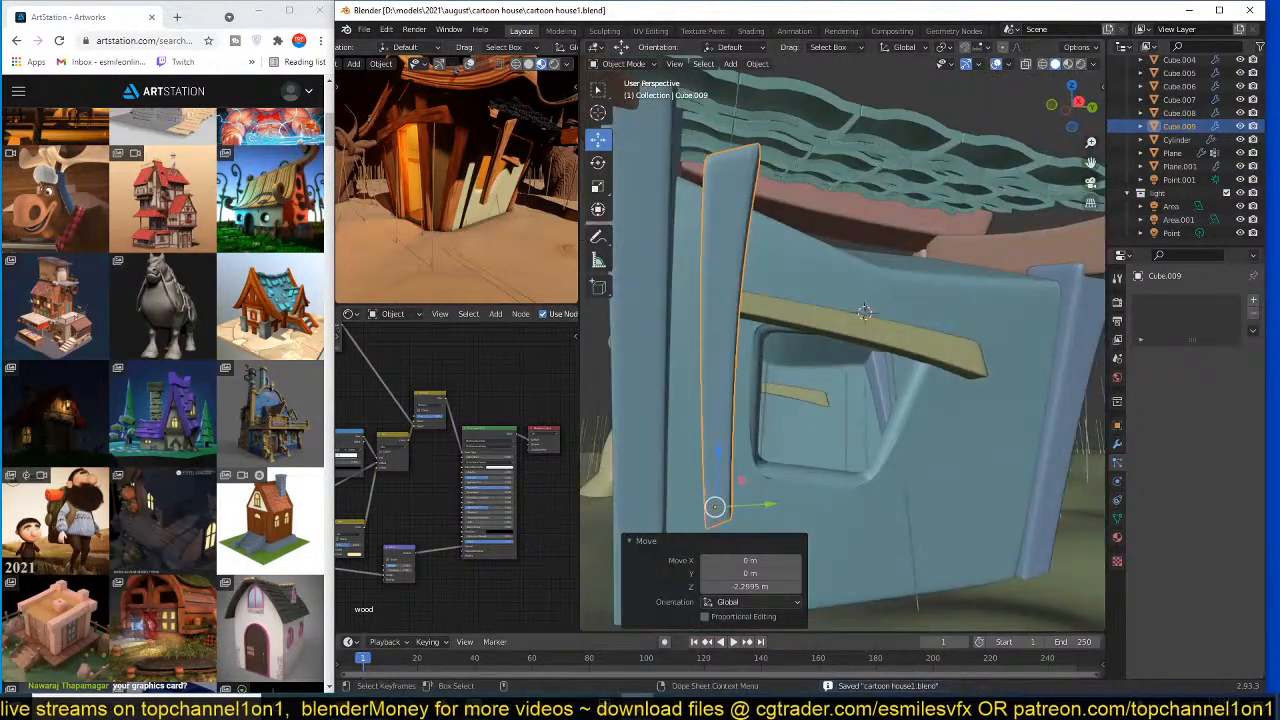
- Switch to Task Manager and examine the computer's GPU, memory and CPU performance details, then close it
right_click(1050, 706)
left_click(1096, 654)
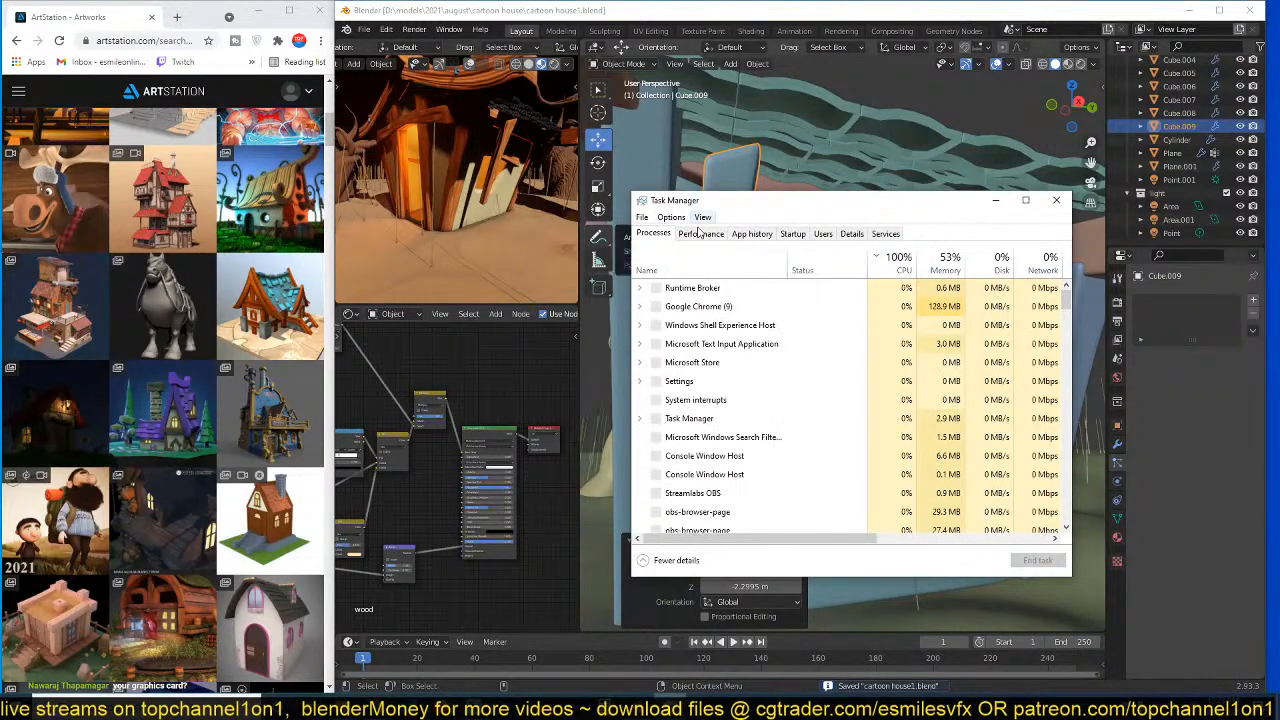
left_click(700, 233)
double_click(780, 313)
double_click(697, 220)
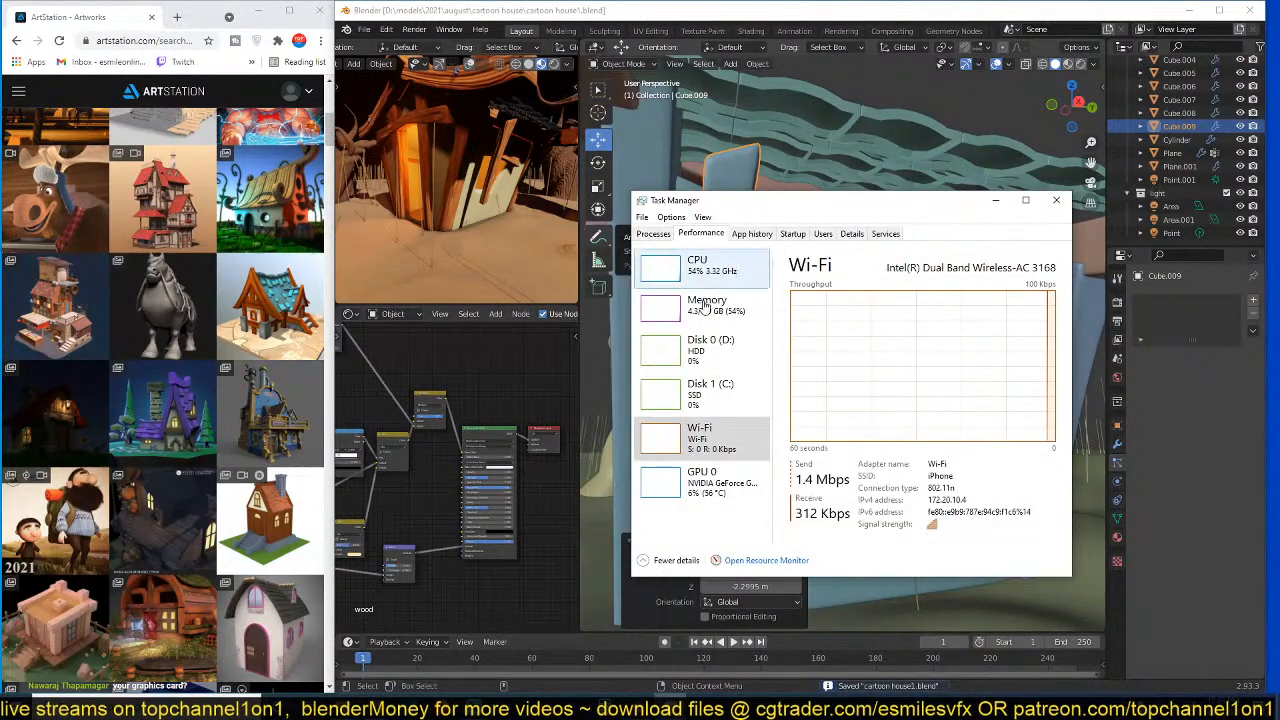
left_click(702, 477)
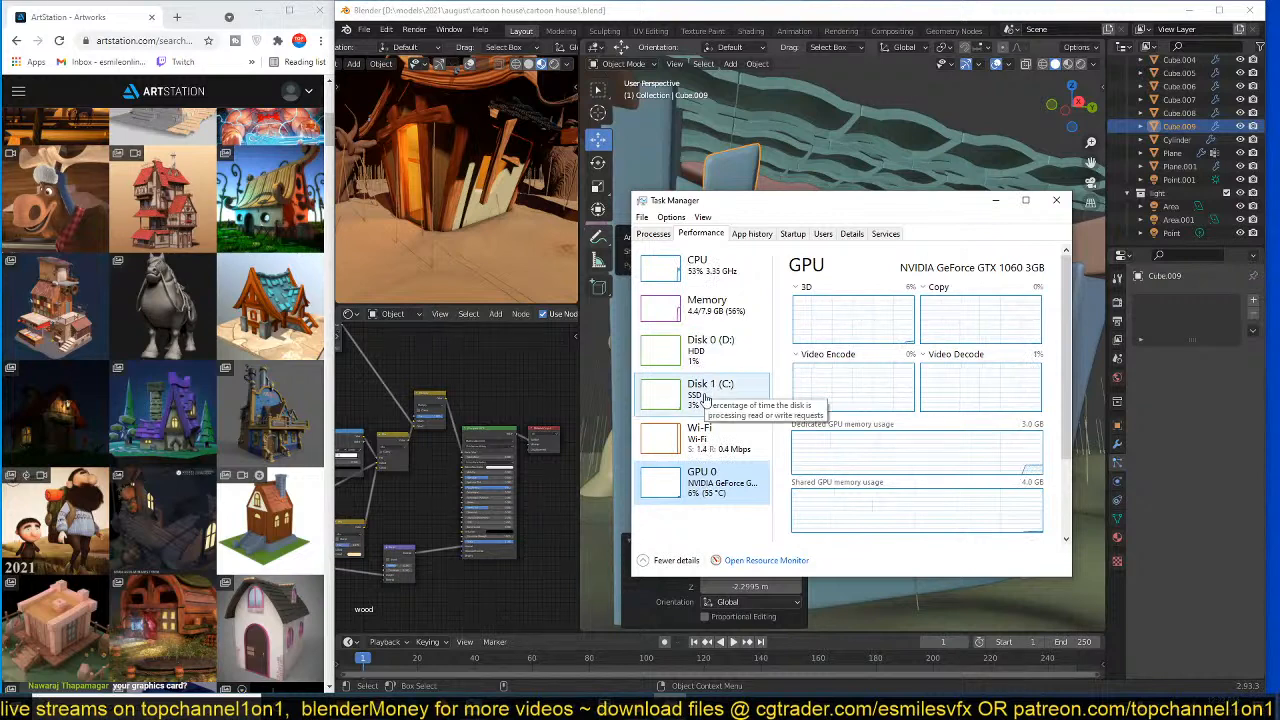
left_click(706, 392)
left_click(709, 312)
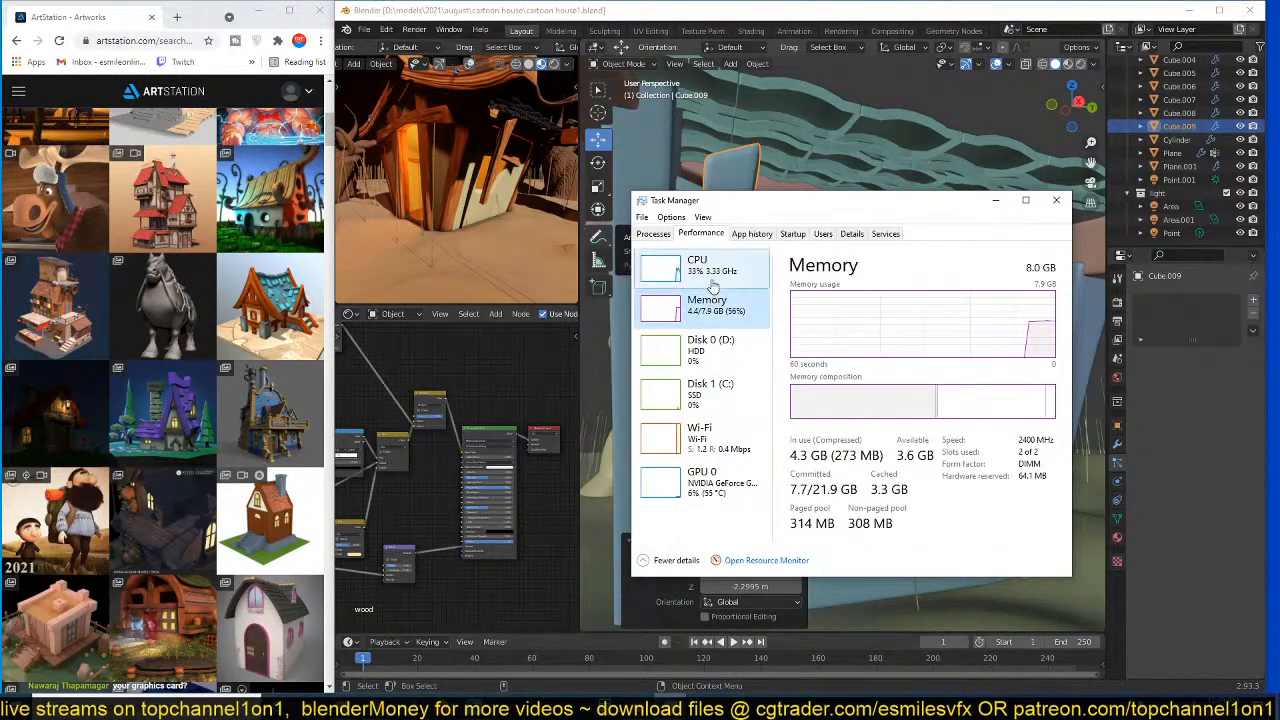
left_click(700, 265)
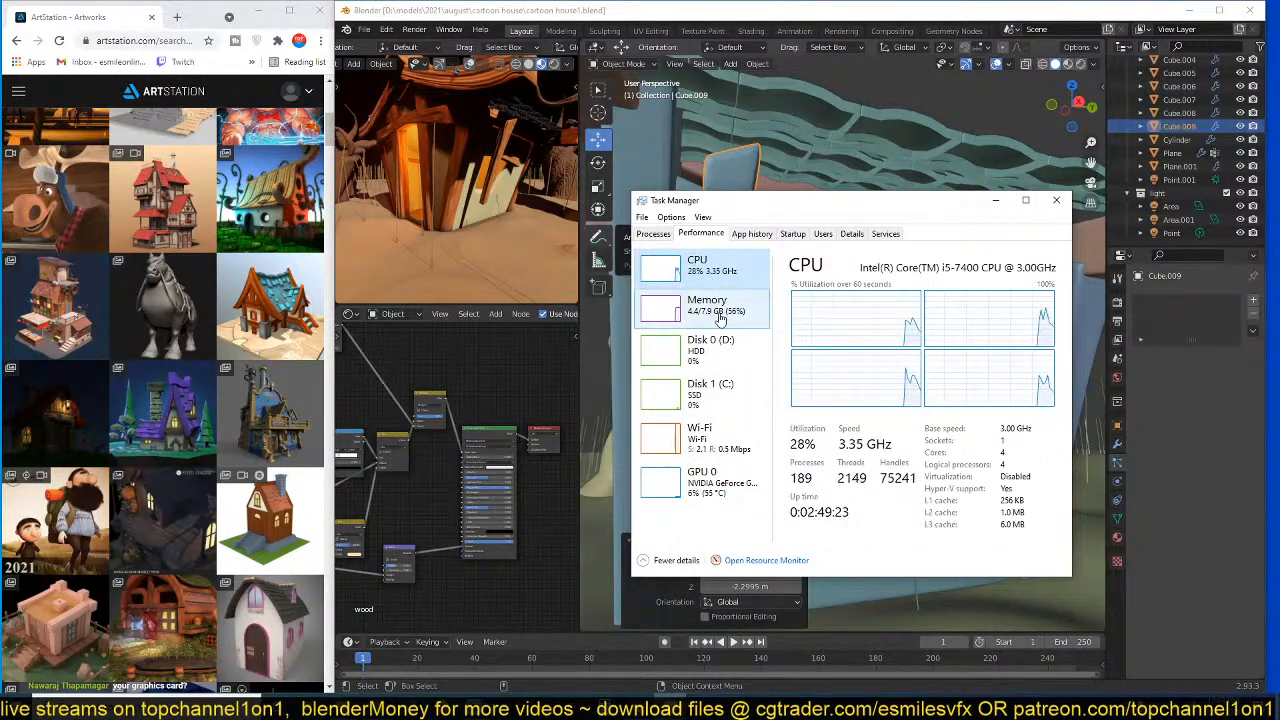
left_click(714, 479)
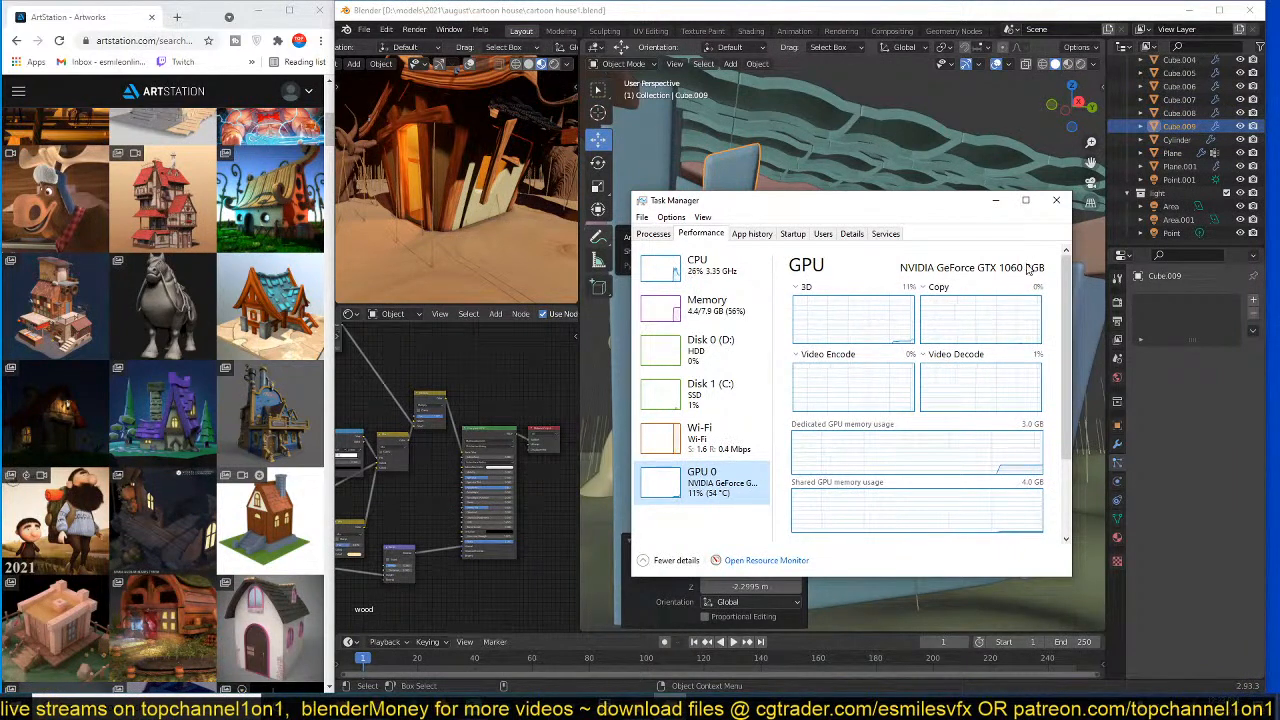
left_click(700, 265)
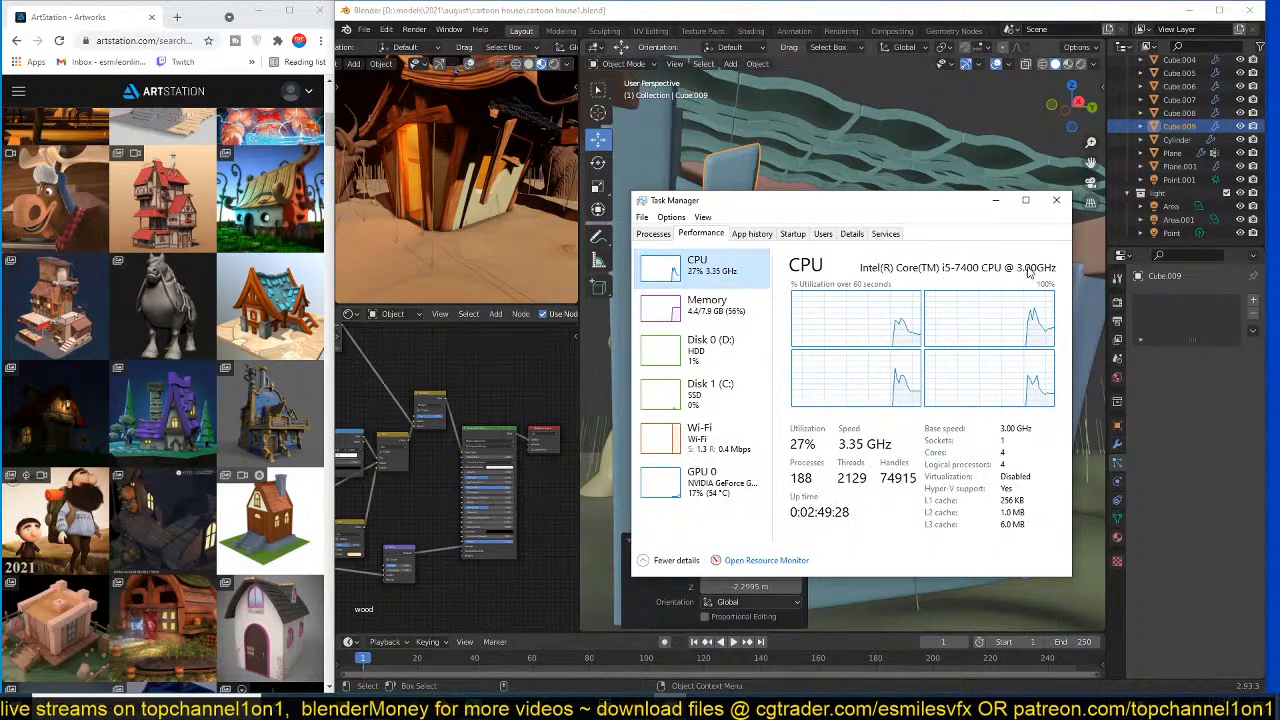
left_click(726, 341)
left_click(708, 303)
left_click(1056, 200)
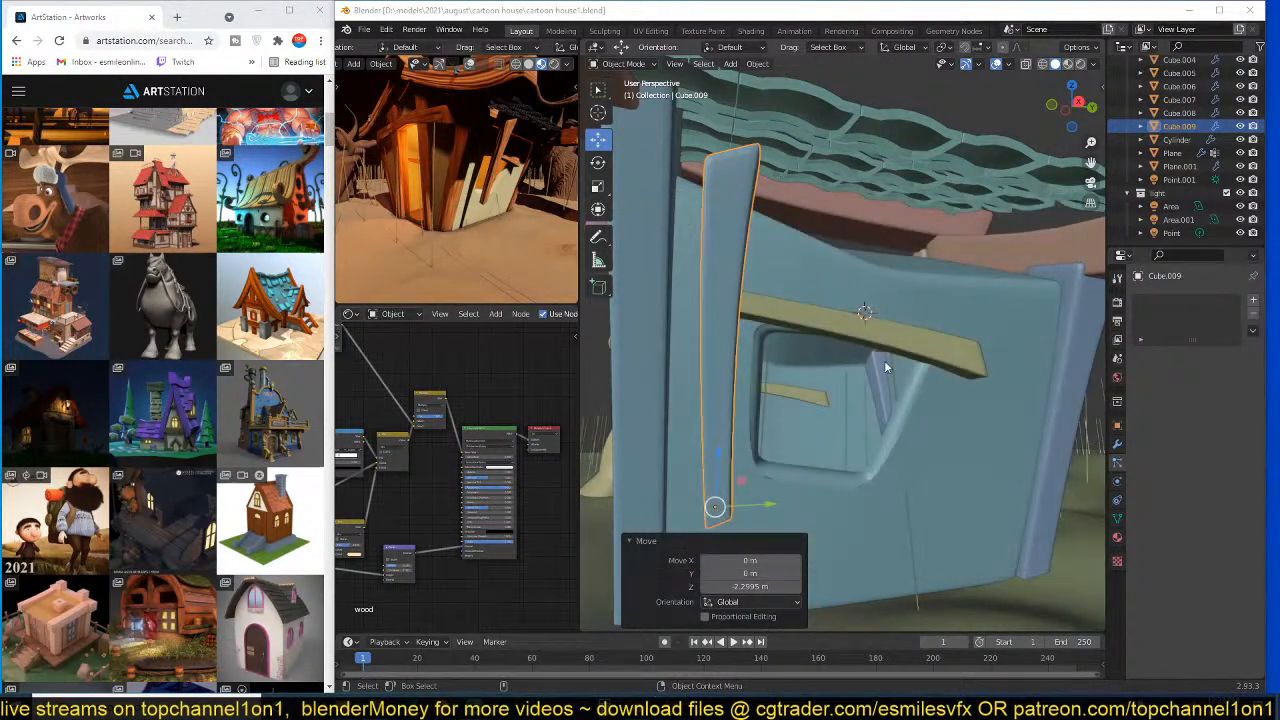
- Snap the 3D cursor to the upright plank's origin and nudge the plank along Y toward the window
middle_click_drag(828, 308, 752, 389)
key("shift+s")
left_click(780, 267)
middle_click_drag(781, 270, 820, 190)
left_click_drag(773, 494, 784, 494)
left_click(784, 494)
- Rotate the horizontal plank above the side window by about 5° to level it
left_click(832, 333)
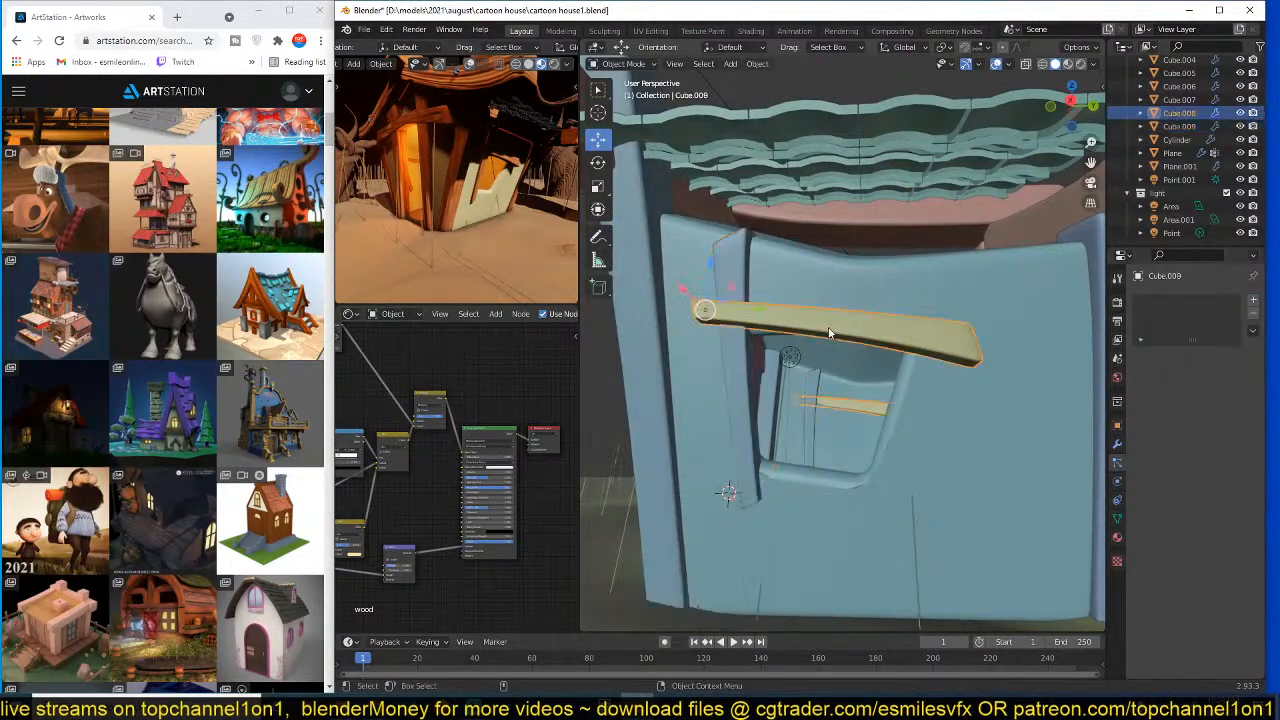
key("r")
left_click(950, 350)
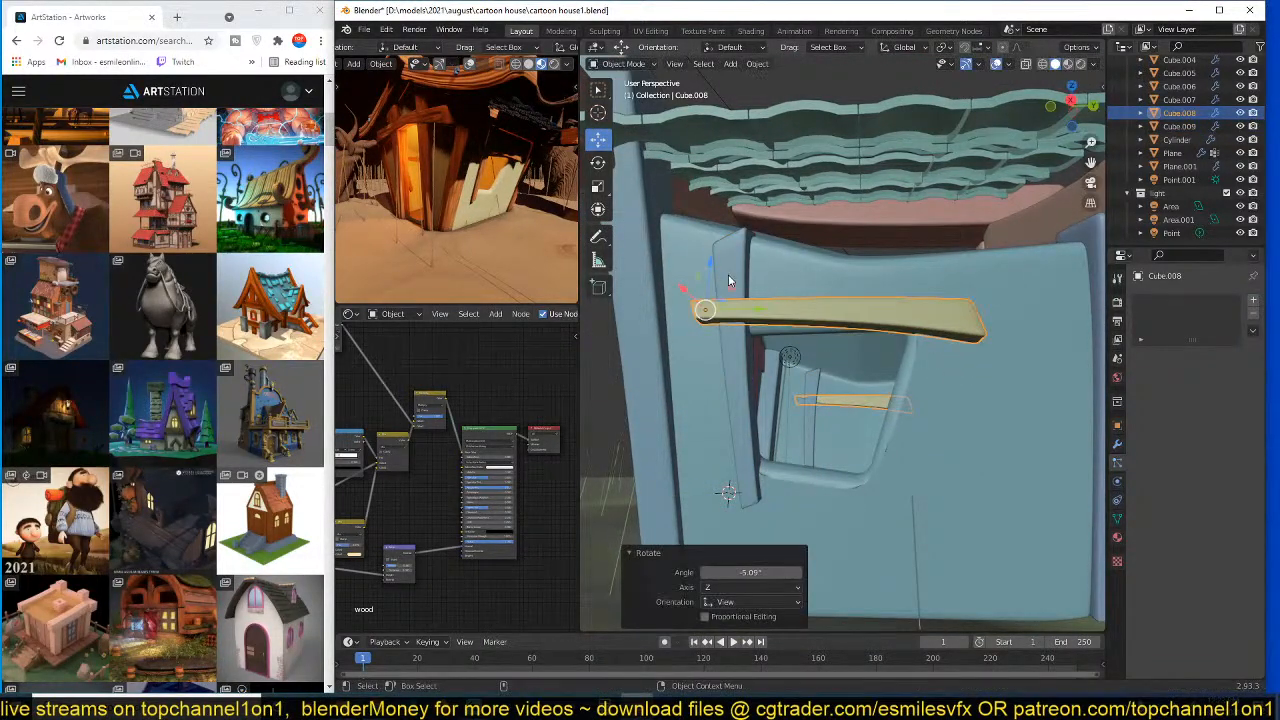
- Scale the upright plank beside the side window down to about 0.79
middle_click_drag(873, 362, 774, 259)
left_click(774, 238)
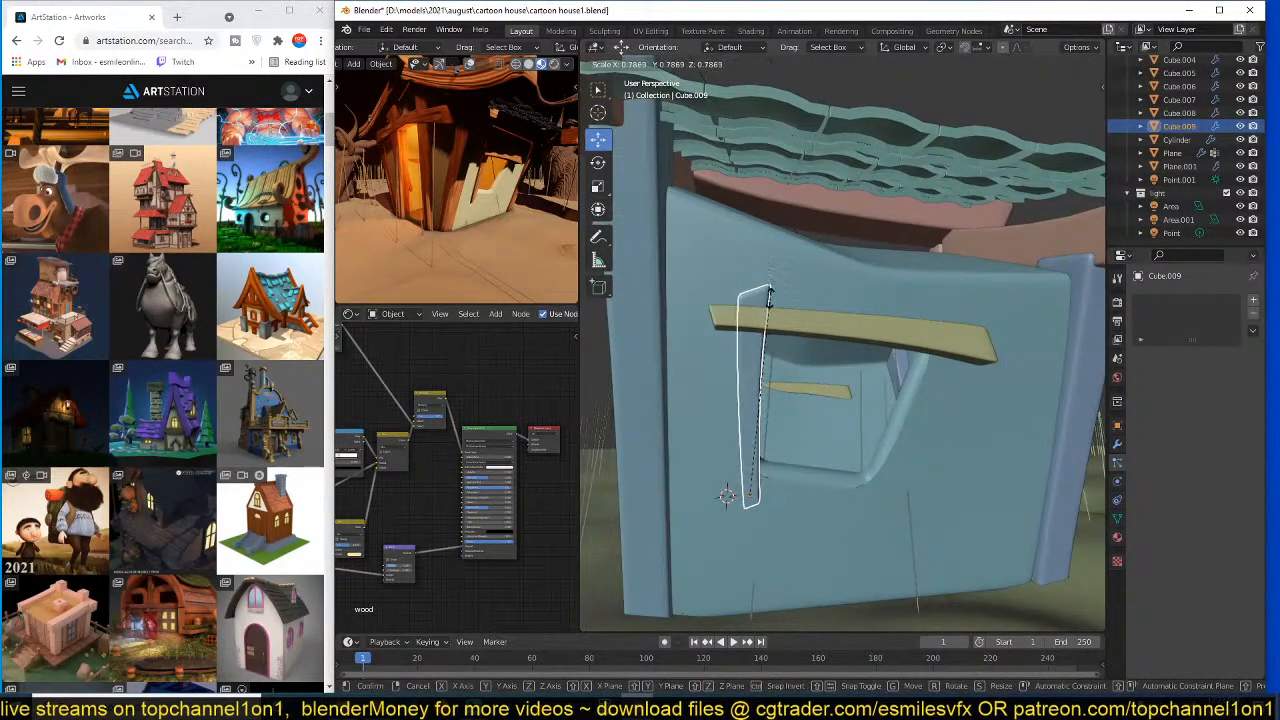
left_click(766, 297)
- Duplicate the upright plank about 2 m along Y to the window's other side and tilt the copy about 26.4°
middle_click_drag(766, 297, 789, 366)
key("shift+d")
right_click(801, 398)
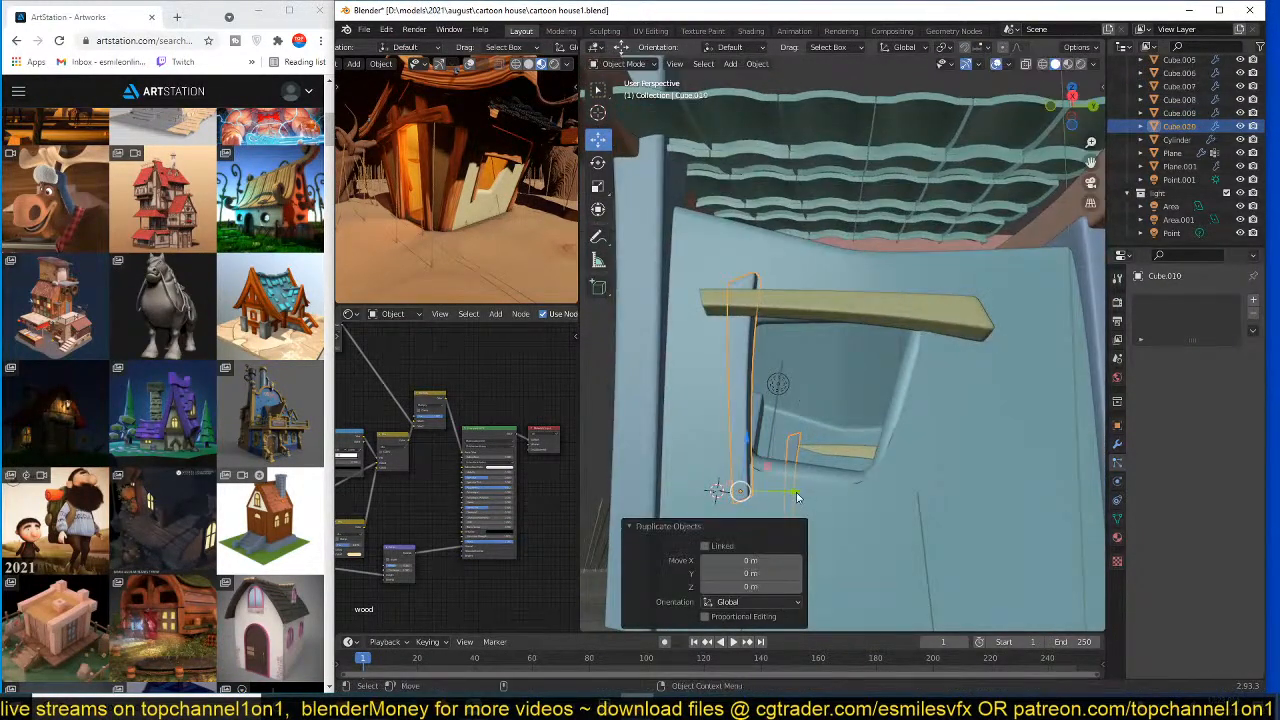
left_click_drag(796, 493, 955, 505)
key("r")
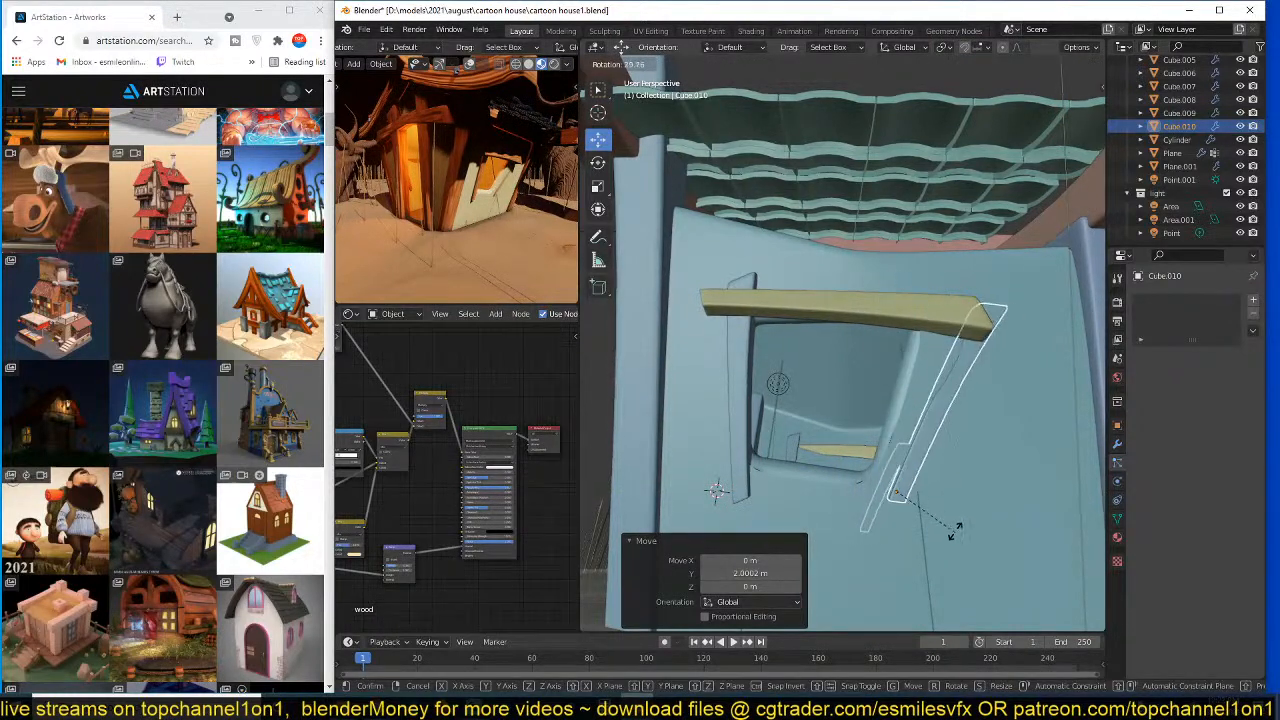
left_click(956, 524)
- Trackball-rotate the slanted plank by about 6.3° and -2.86°, and shift it about 0.4 m back along Y toward the window
middle_click_drag(956, 517, 954, 495)
key("r")
key("r")
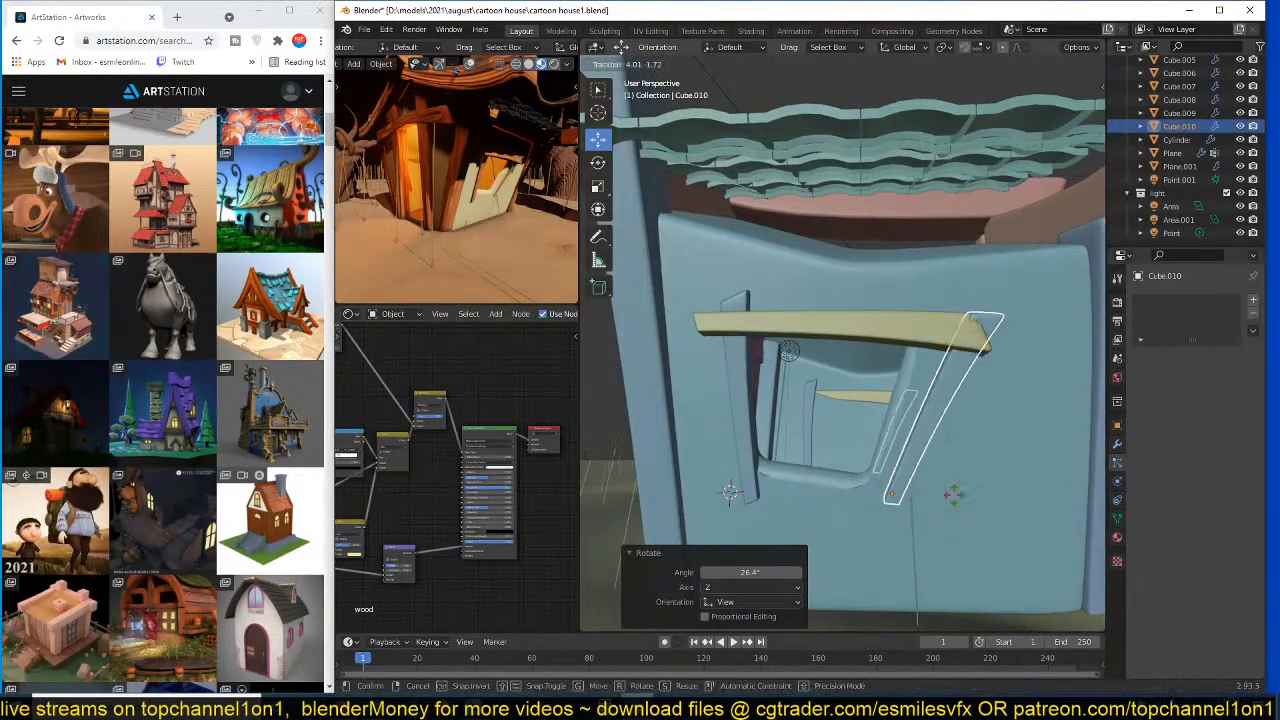
left_click(953, 494)
key("g")
key("y")
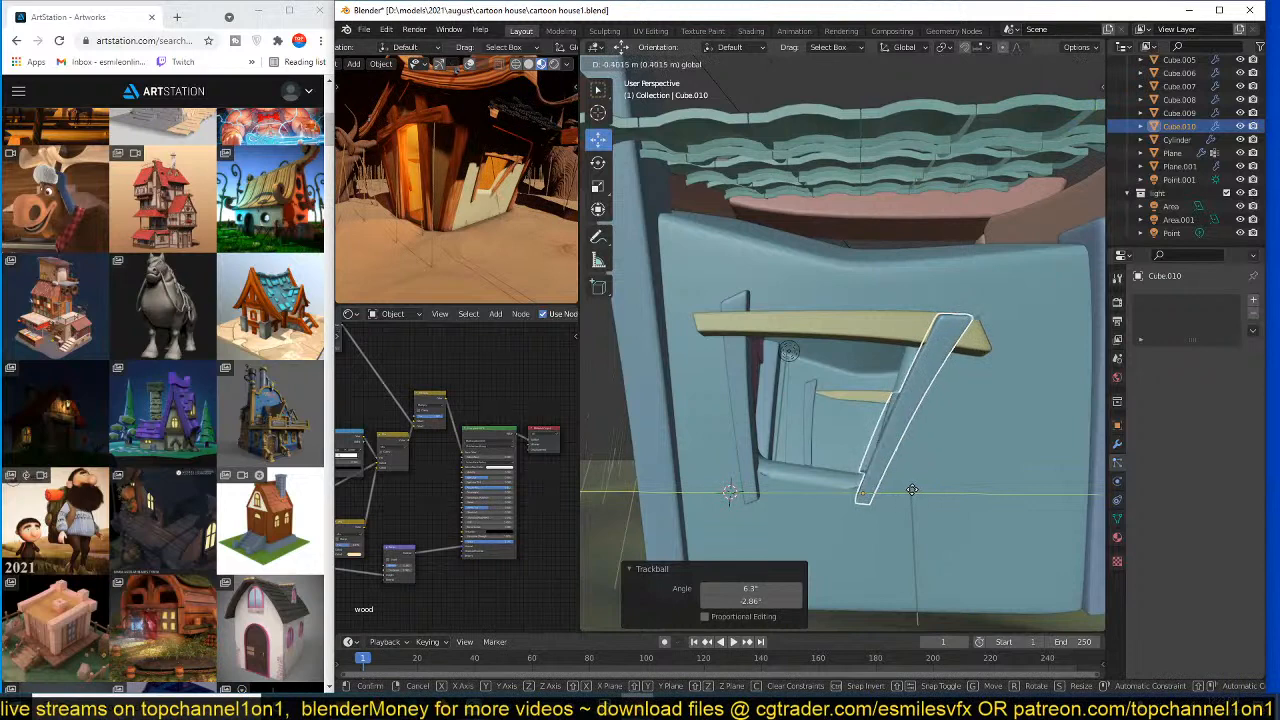
left_click(912, 490)
- Rotate the horizontal plank above the window about 24.7° around the global Y axis
middle_click_drag(905, 365, 930, 299)
left_click(898, 337)
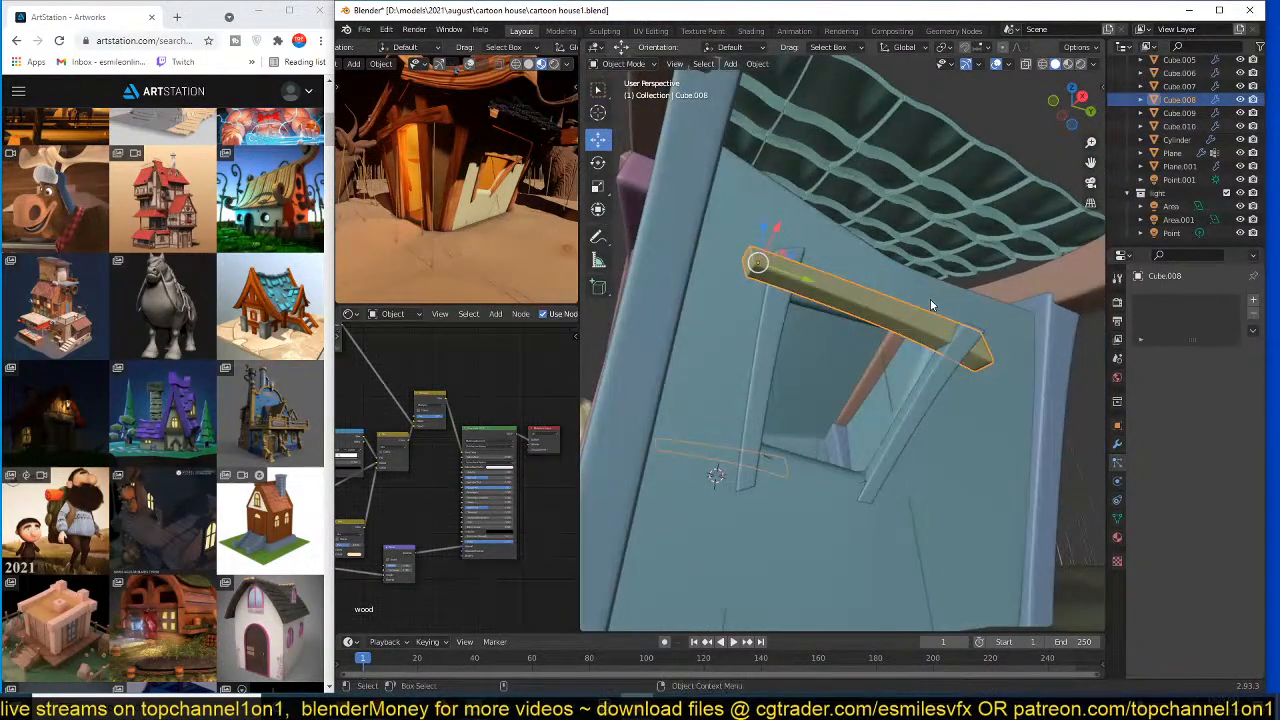
key("r")
key("x")
key("x")
key("y")
key("y")
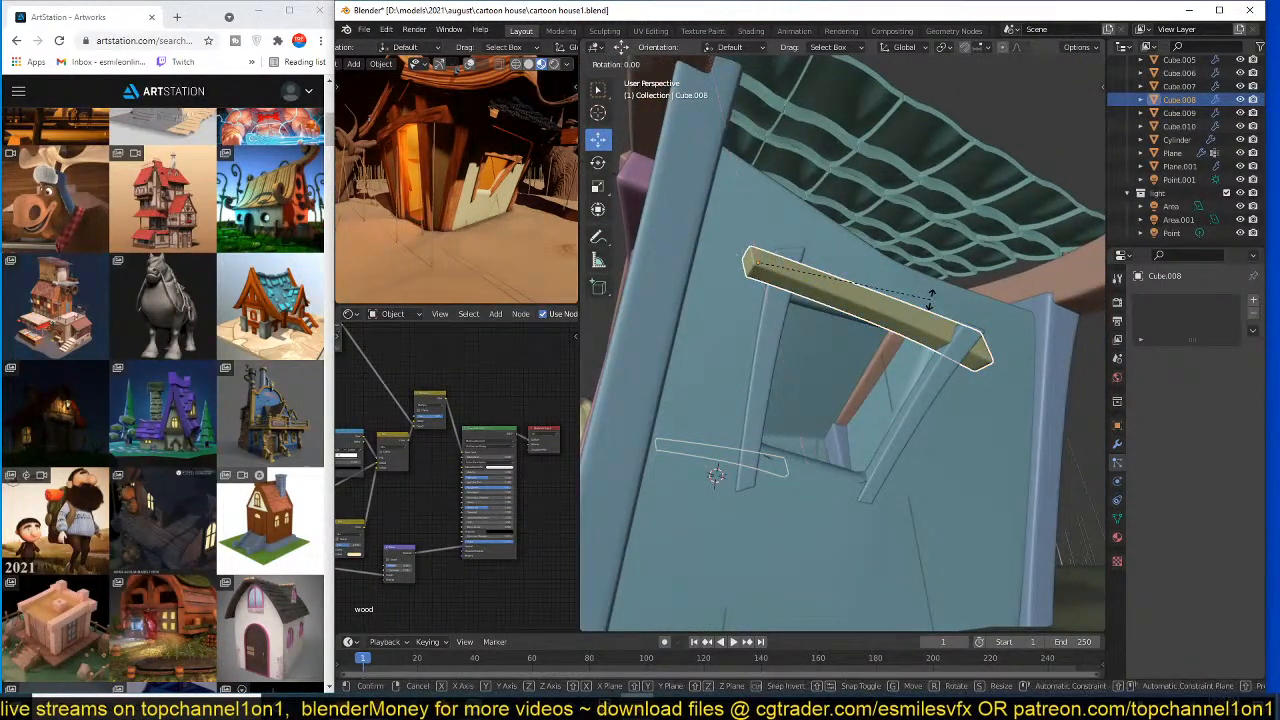
left_click(898, 367)
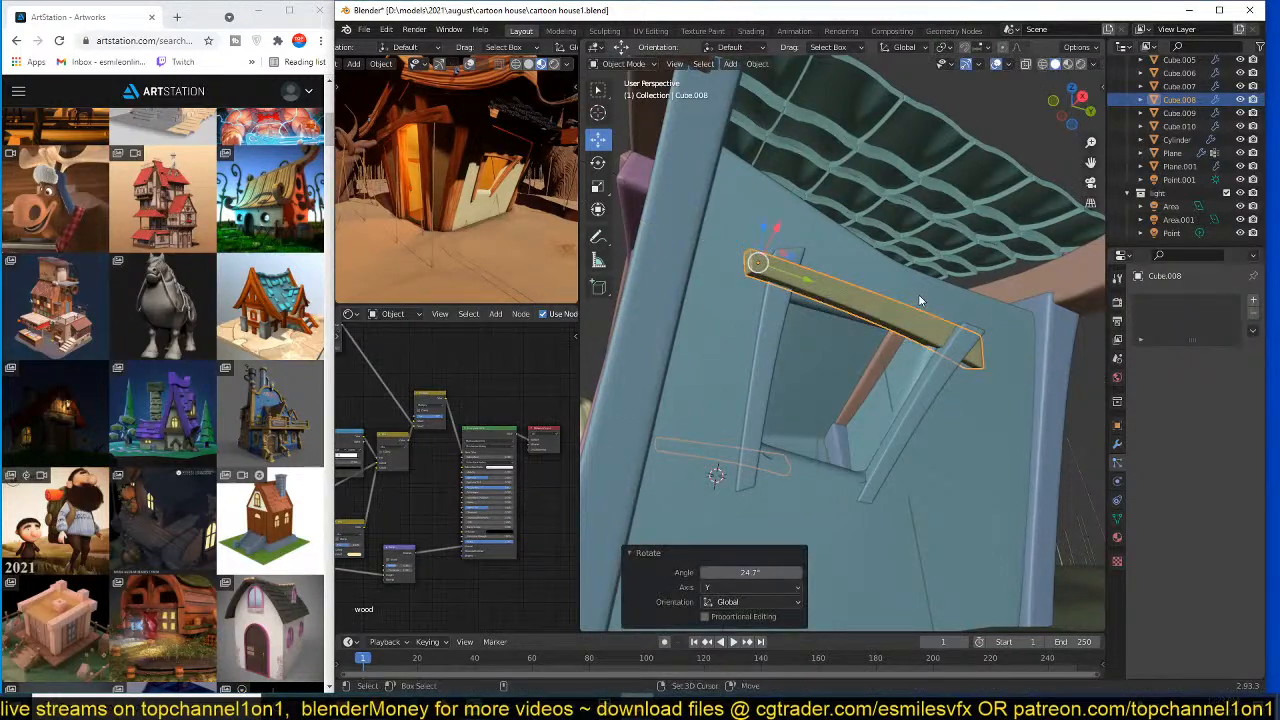
- Duplicate the horizontal plank to the window's lower edge and move the copy about 0.39 m along X out of the wall
key("shift+d")
left_click(873, 503)
middle_click_drag(873, 503, 808, 515)
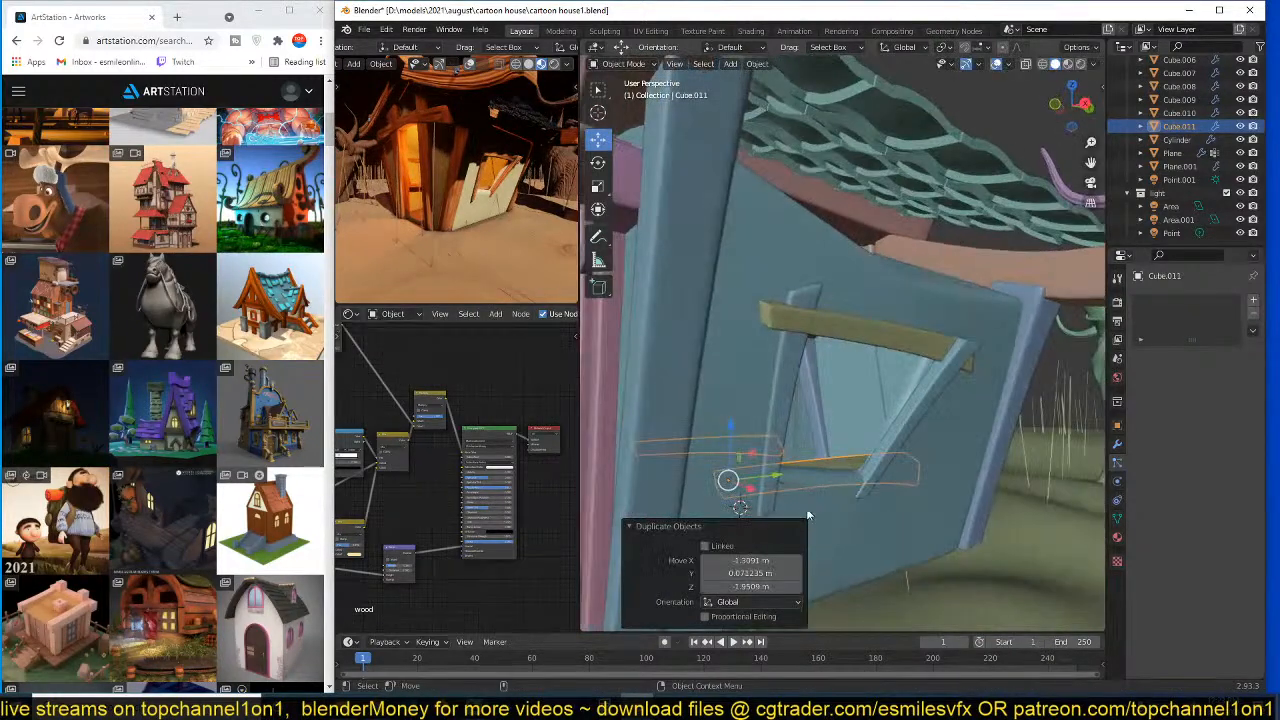
left_click_drag(756, 495, 761, 505)
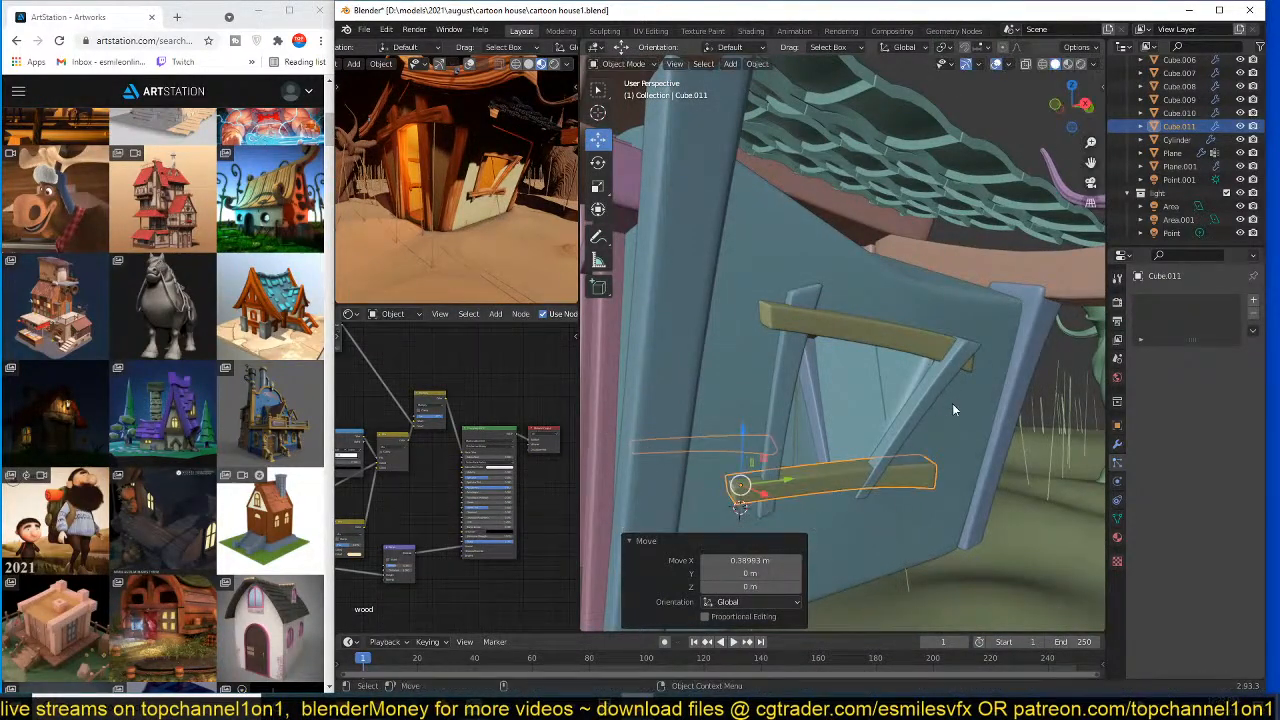
- Scale the slanted plank to about 1.719 along its local Y axis
mouse_move(952, 403)
middle_mouse_down()
mouse_move(921, 392)
mouse_move(931, 409)
middle_mouse_up()
left_click(931, 409)
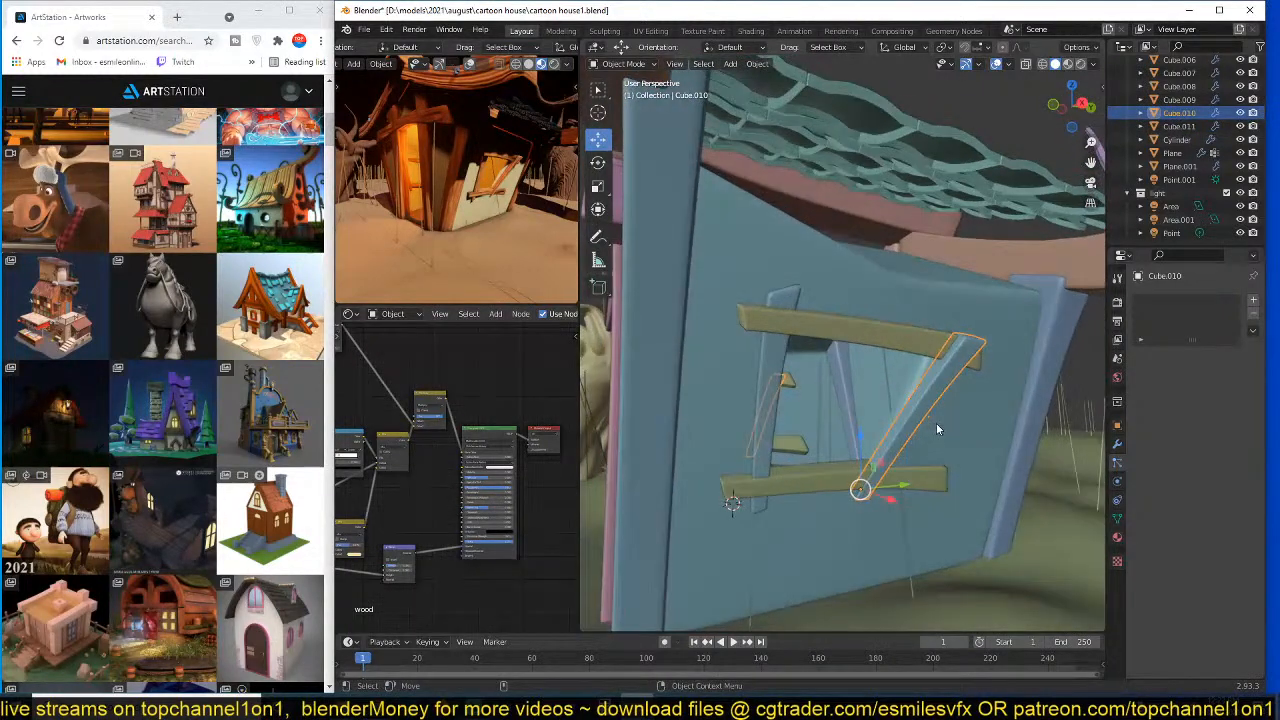
key("s")
key("y")
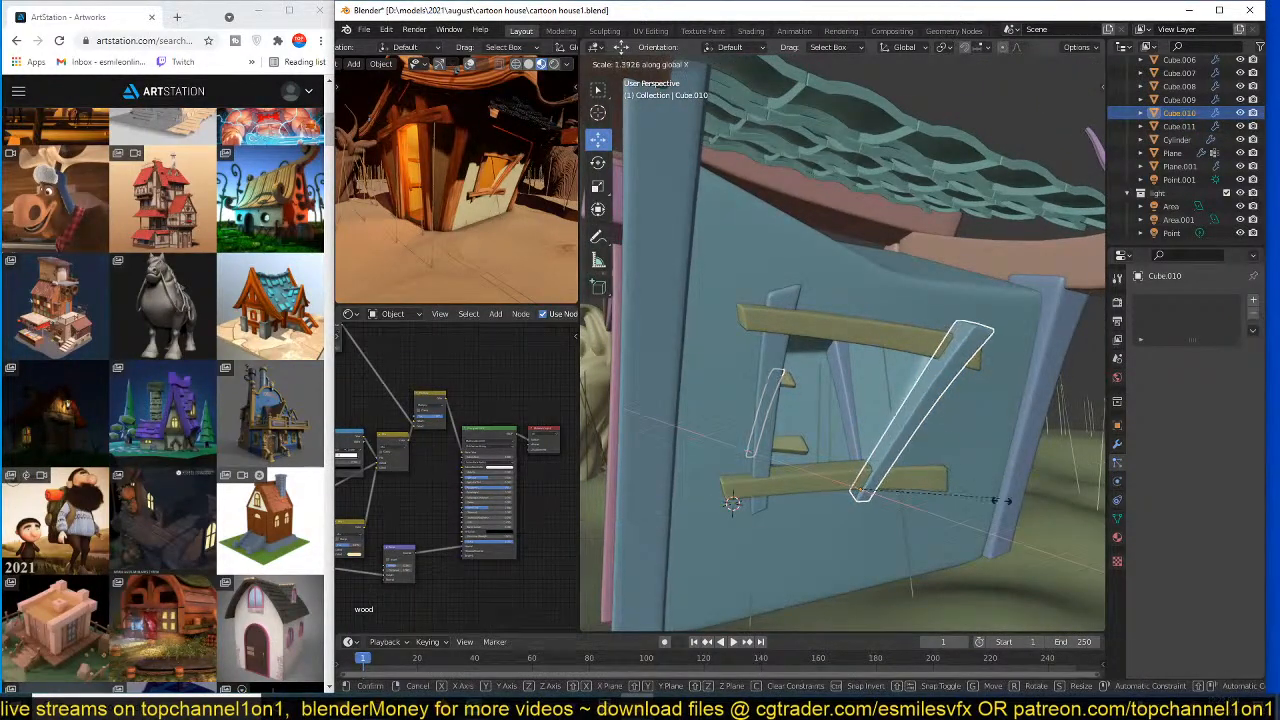
key("y")
key("y")
key("x")
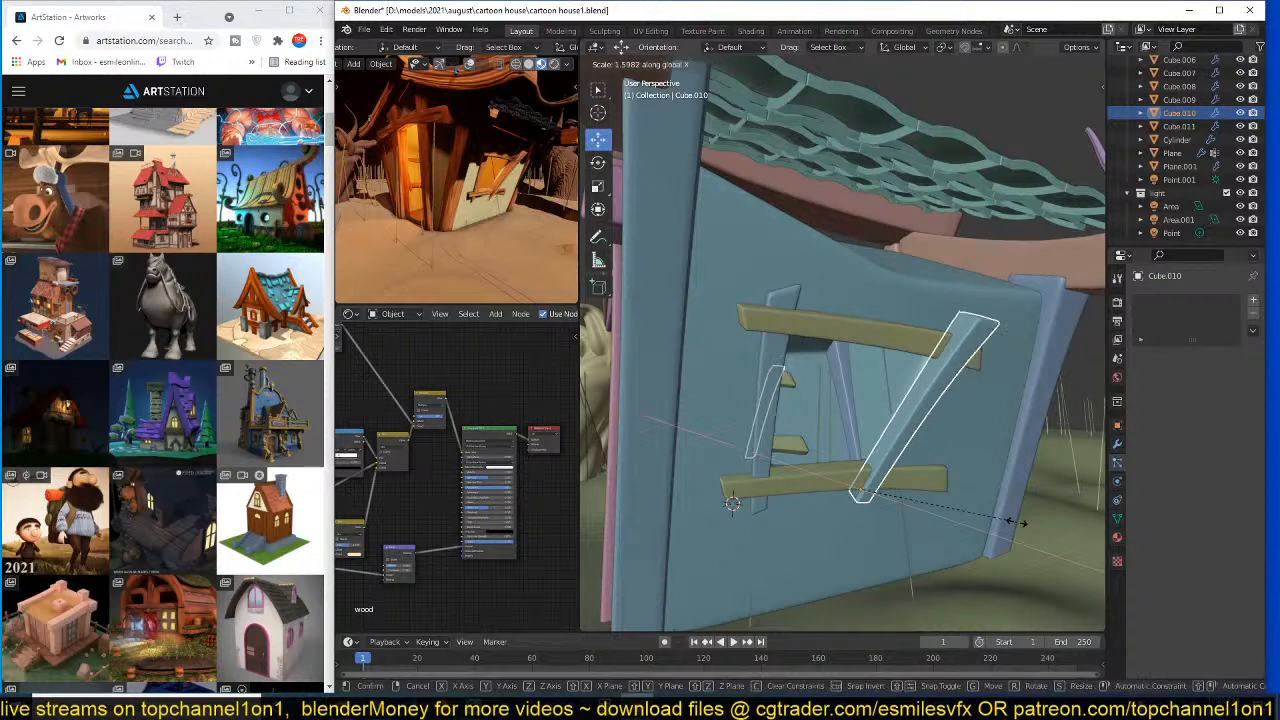
key("y")
key("y")
key("x")
key("y")
key("y")
left_click(1022, 530)
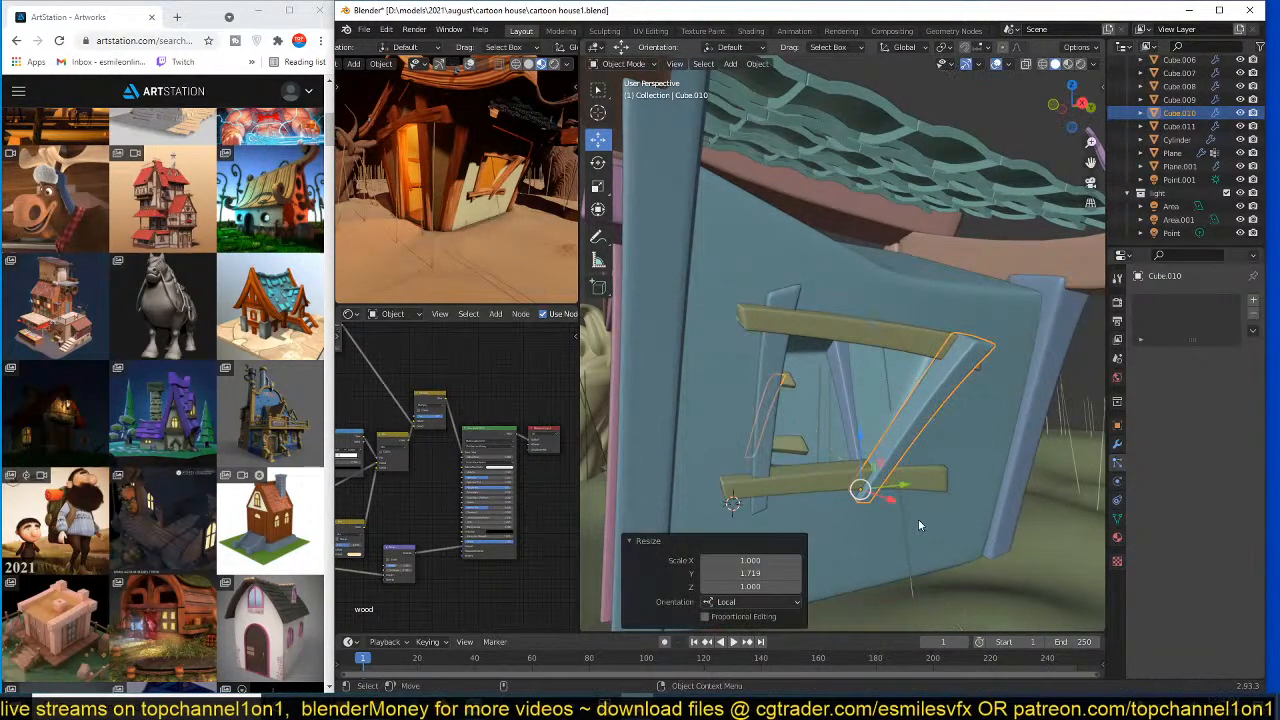
- In Local transform orientation, move the slanted plank about 0.14 m along Y and -0.11 m along X, and save the file
key("comma")
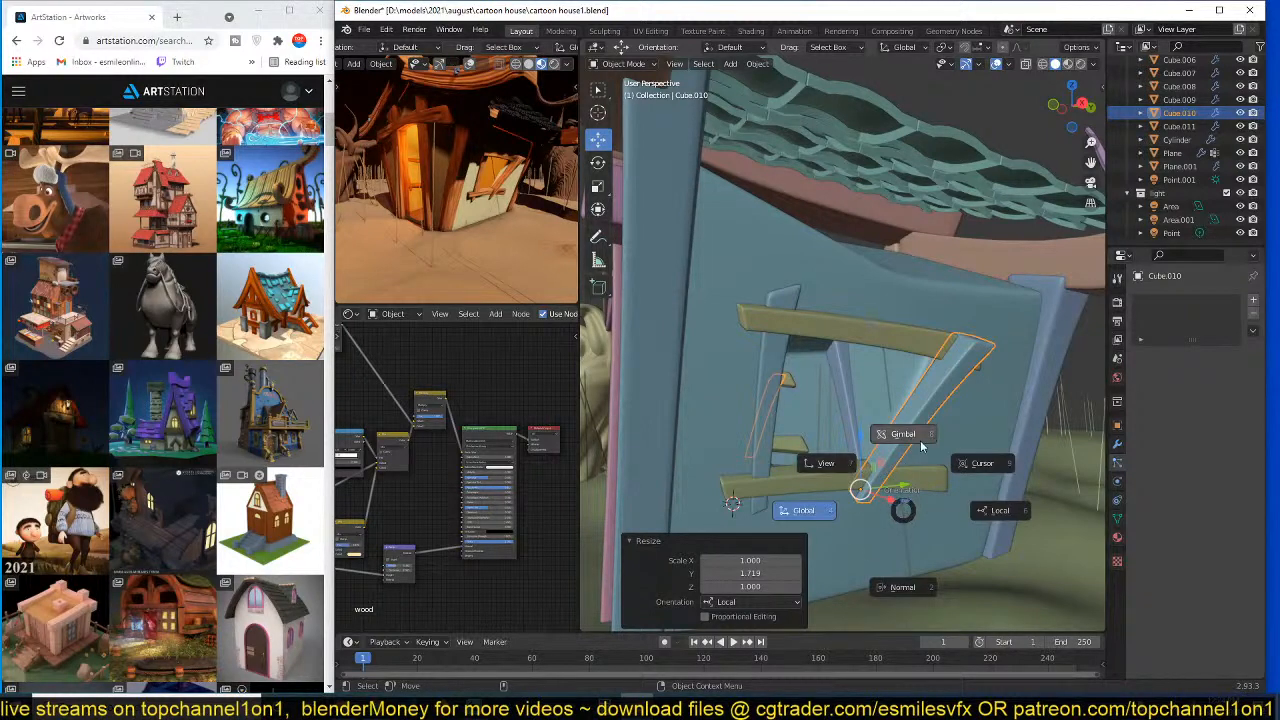
left_click(973, 518)
left_click_drag(840, 462, 828, 446)
middle_click_drag(902, 456, 852, 417)
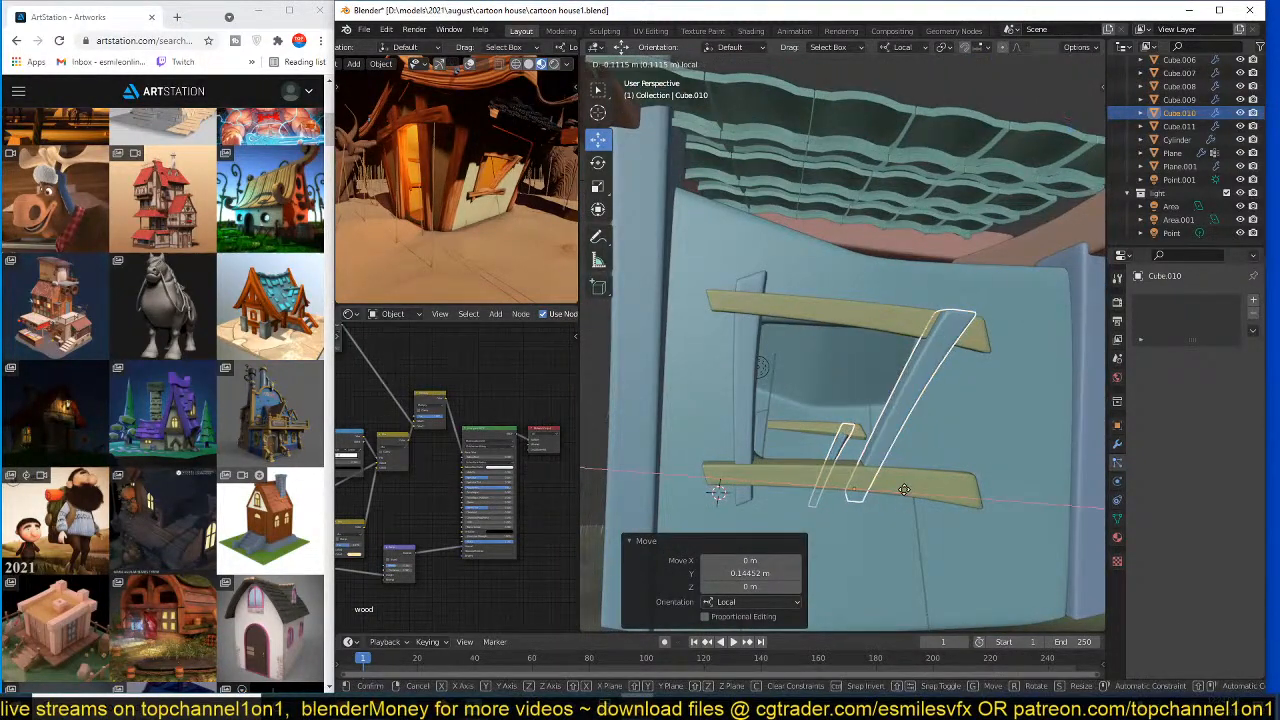
key("alt+a")
- Examine the house with its window planks in the rendered preview and the surrounding ground and trees in the modelling viewport
scroll(503, 229, "down", 3)
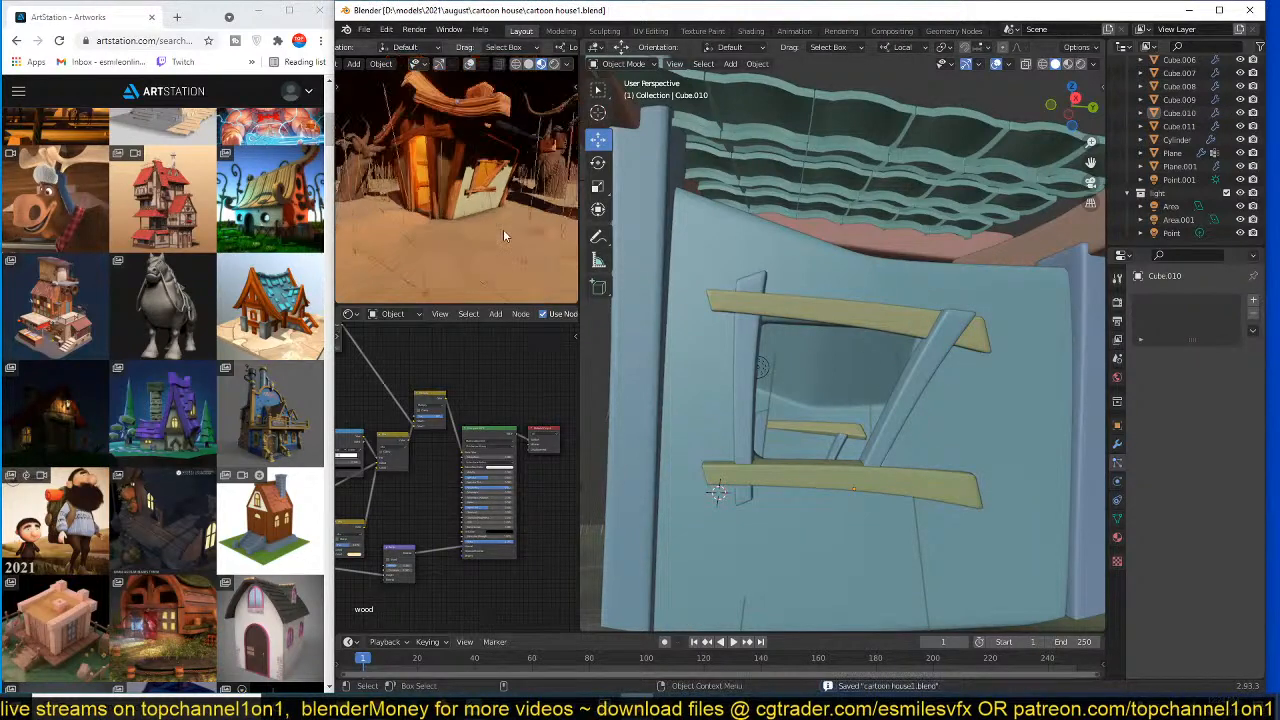
middle_click_drag(503, 229, 523, 254)
middle_click_drag(448, 186, 478, 221)
scroll(471, 203, "up", 4)
scroll(898, 382, "down", 10)
scroll(903, 453, "up", 1)
left_click(899, 446)
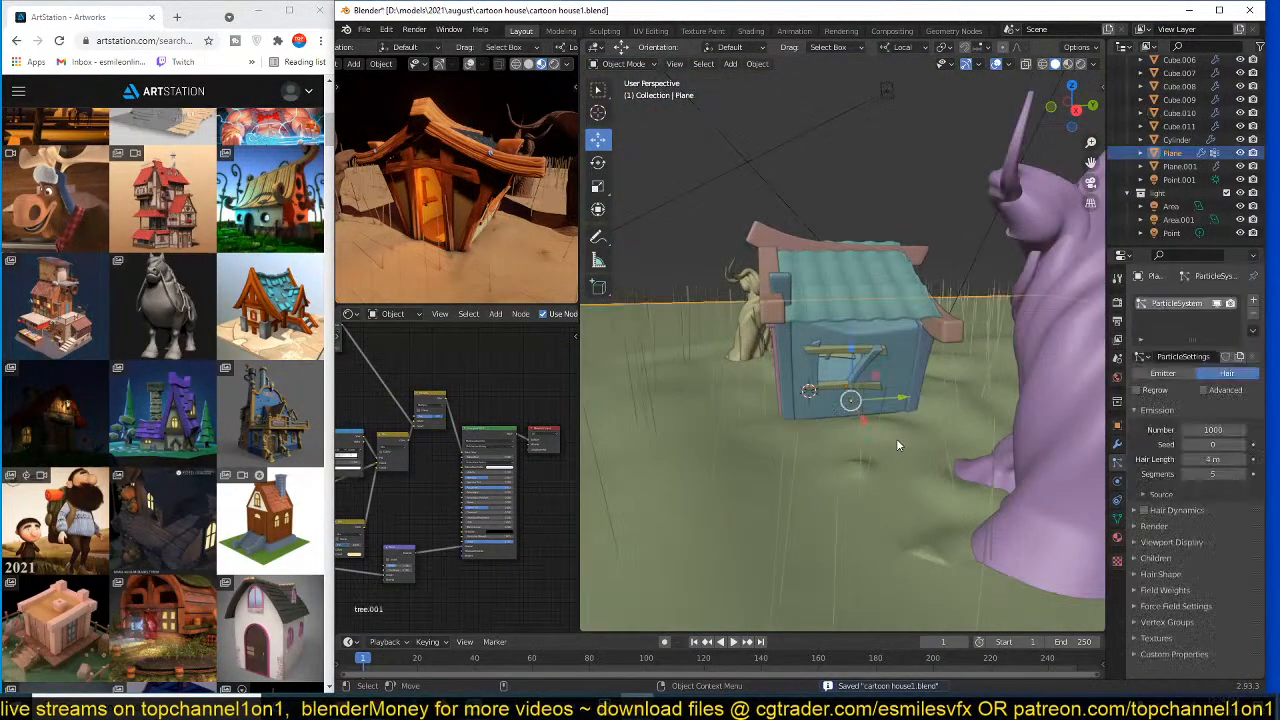
scroll(903, 436, "down", 5)
key("alt+a")
middle_click_drag(890, 386, 827, 391, "shift")
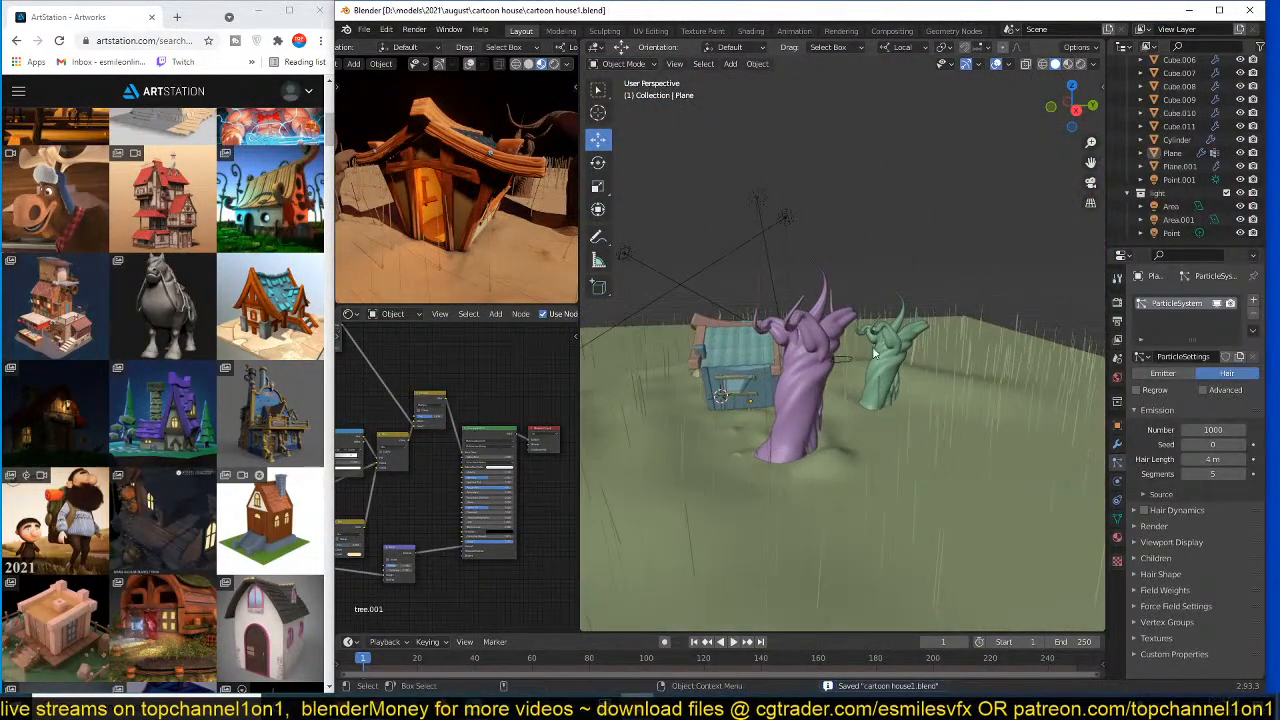
- Add a plane near the ground's far corner beyond the trees and scale it to about 0.367 along X
scroll(873, 352, "up", 8)
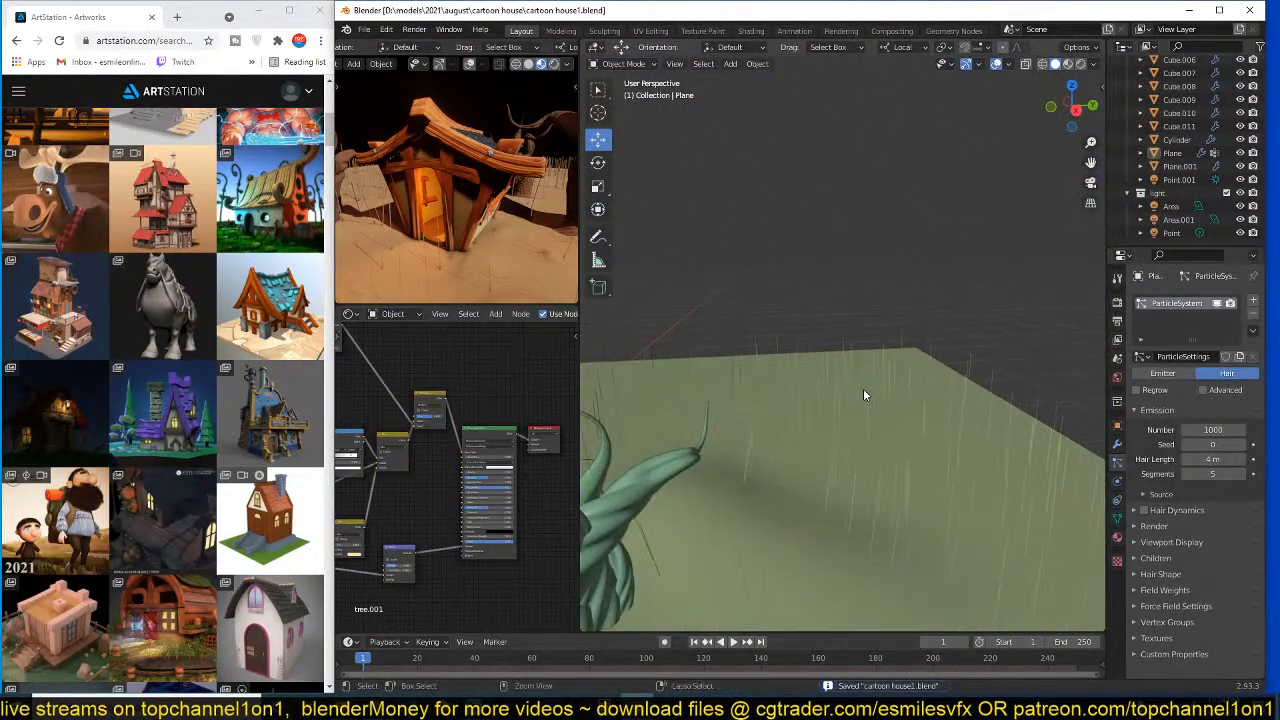
middle_click_drag(863, 388, 933, 380)
middle_click_drag(815, 424, 770, 461)
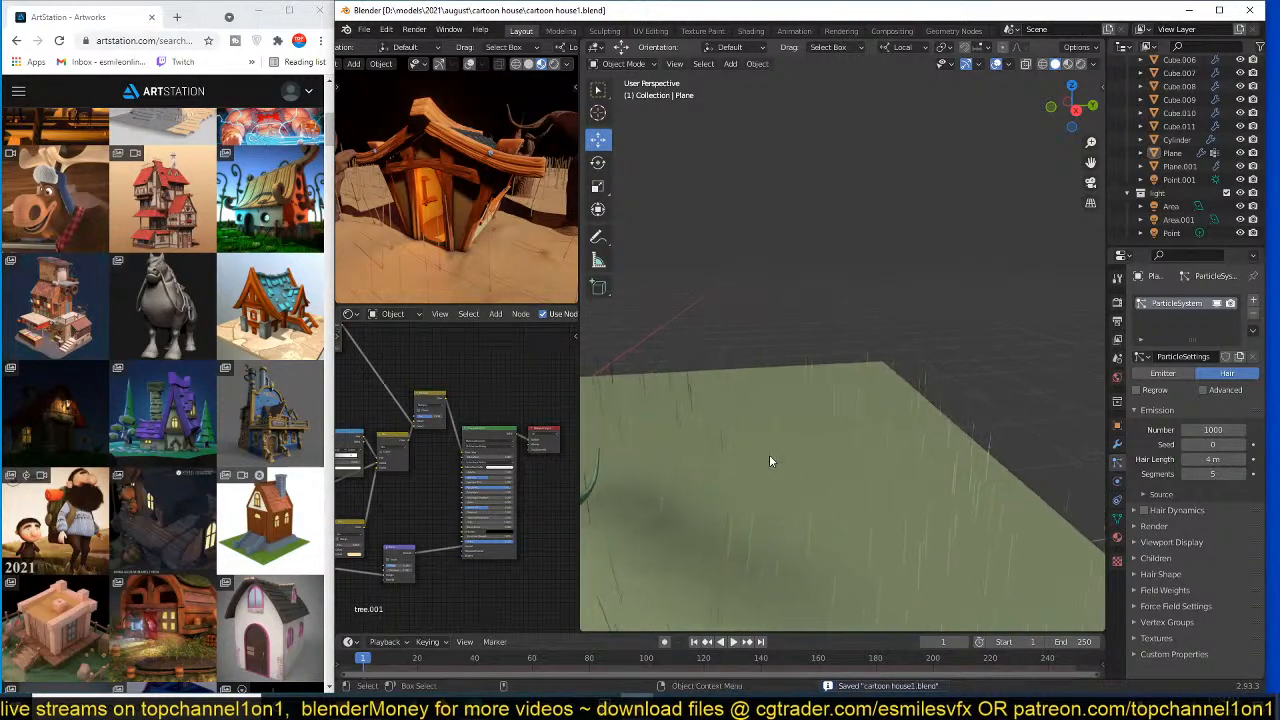
key("shift+a")
mouse_move(771, 357)
left_click(895, 357)
key("s")
key("x")
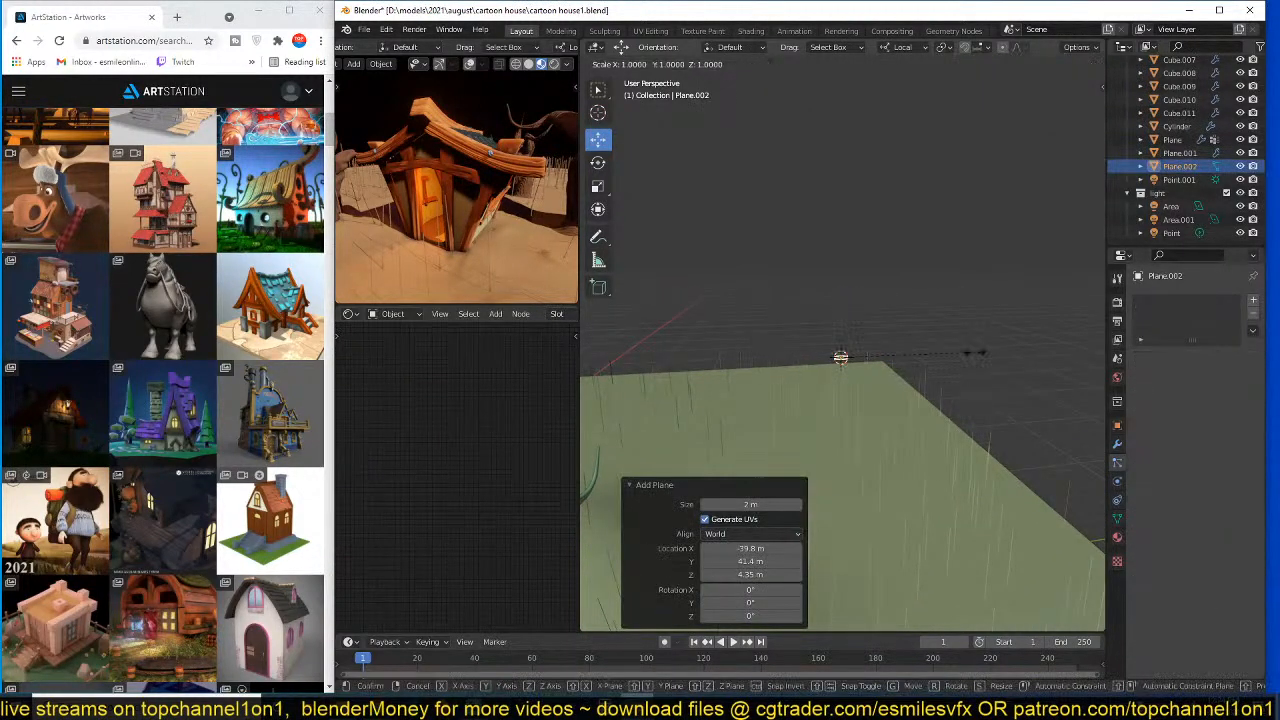
left_click(890, 354)
- Rotate the narrow plane 90° about its X axis so it stands upright
key("KP_7")
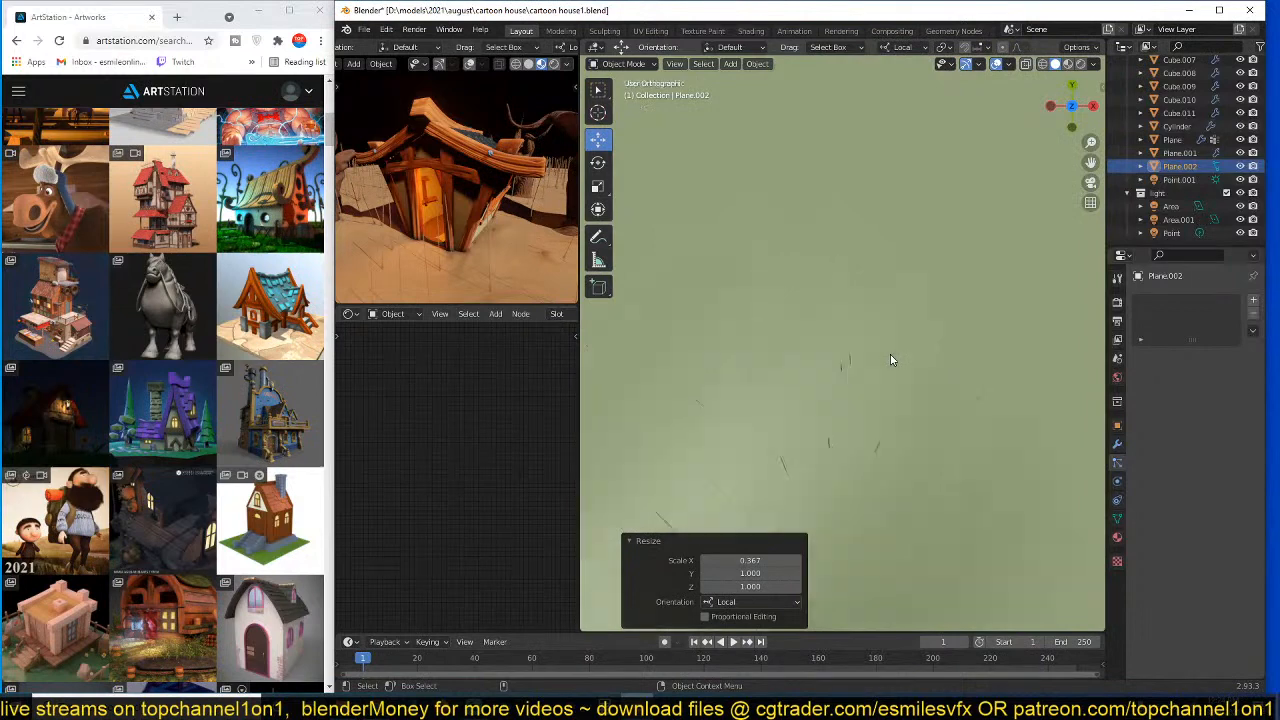
key("x")
middle_click_drag(955, 450, 850, 280)
type("rx90")
key("Return")
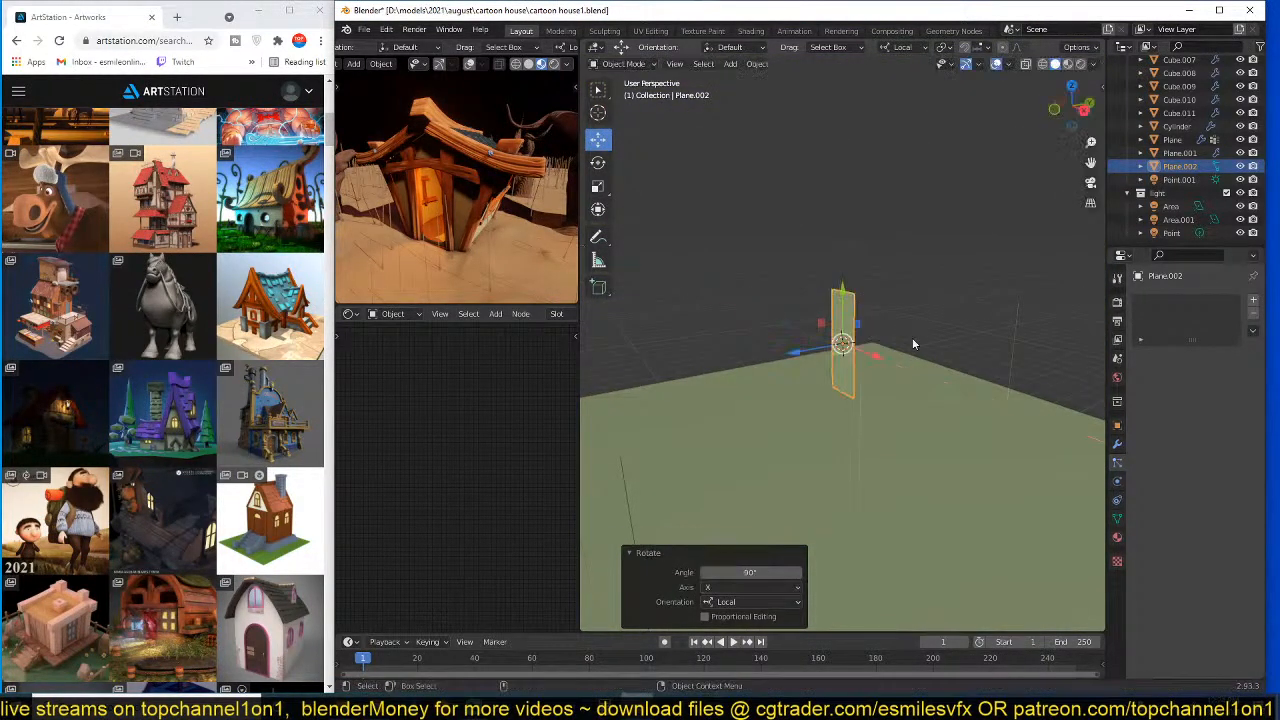
- Narrow the upright plane further along X and raise it above the ground
middle_click_drag(912, 338, 961, 360)
key("s")
key("x")
left_click(863, 346)
left_click_drag(842, 313, 843, 226)
- Move the plane's mesh upward in Edit Mode so that its origin sits at the base
scroll(860, 251, "up", 1)
scroll(860, 251, "up", 2)
middle_click_drag(860, 251, 888, 356, "shift")
key("Tab")
left_click_drag(869, 258, 897, 110)
middle_click_drag(897, 110, 886, 297, "shift")
- Taper the strip into a grass blade by scaling its top vertices to about 0.165
left_click_drag(803, 158, 940, 234)
key("s")
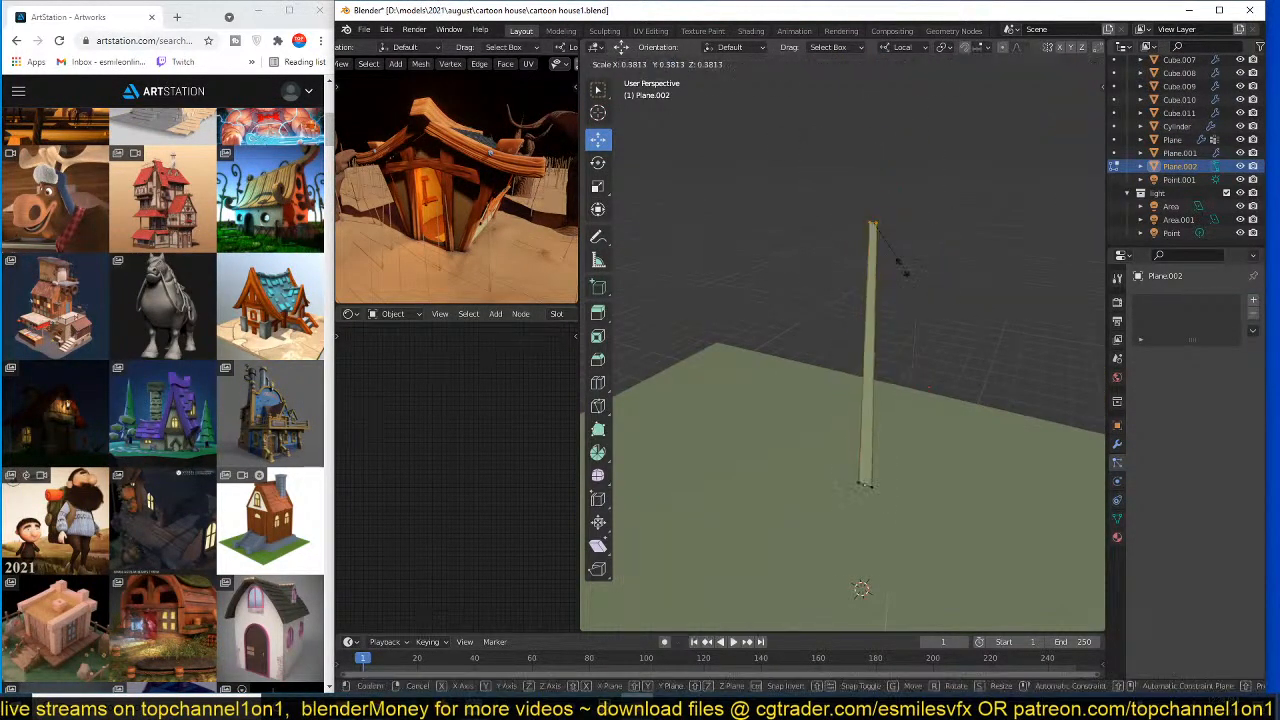
left_click(888, 241)
- Add a loop cut midway up the grass blade and move the tip sideways to bend it
middle_click_drag(883, 289, 783, 383)
key("ctrl+r")
left_click(783, 385)
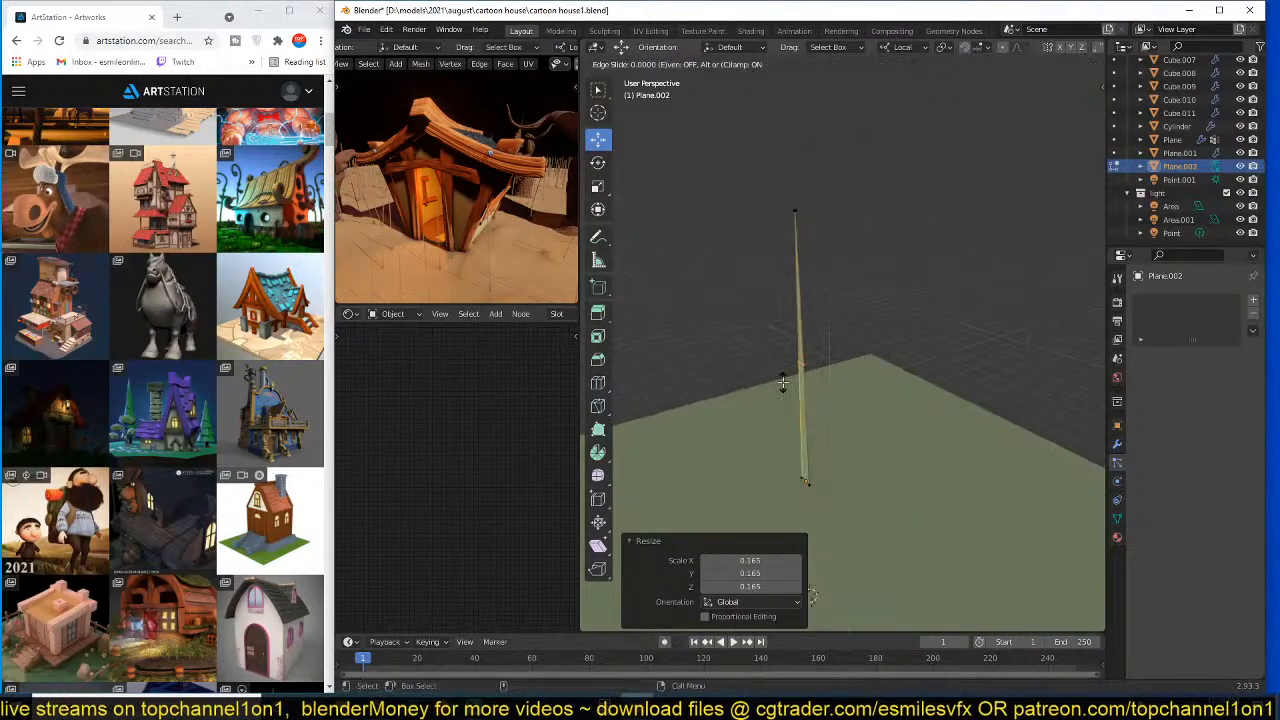
right_click(783, 386)
left_click_drag(768, 194, 812, 234)
key("g")
left_click(889, 200)
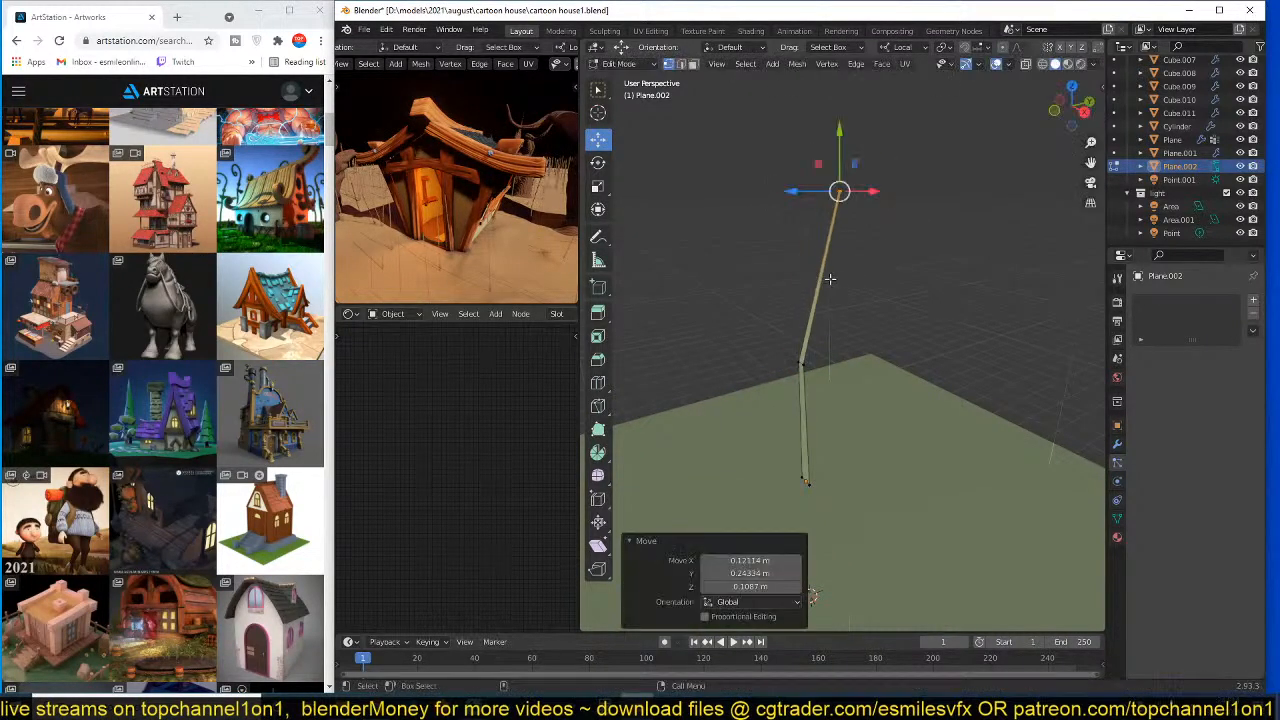
- Add a second loop cut in the blade's upper half and shift it to curve the bend
key("ctrl+r")
left_click(826, 279)
right_click(826, 279)
key("g")
left_click(814, 267)
- Shift the blade's lower edge loop to smooth the curve, and return to Object Mode
middle_click_drag(814, 267, 883, 397)
key("Tab")
right_click(784, 239)
left_click(784, 239)
key("Tab")
left_click(843, 341, "alt")
key("g")
left_click(831, 366)
key("Tab")
- Duplicate the curved grass blade and move the copy along its local X beside the original
scroll(831, 371, "down", 4)
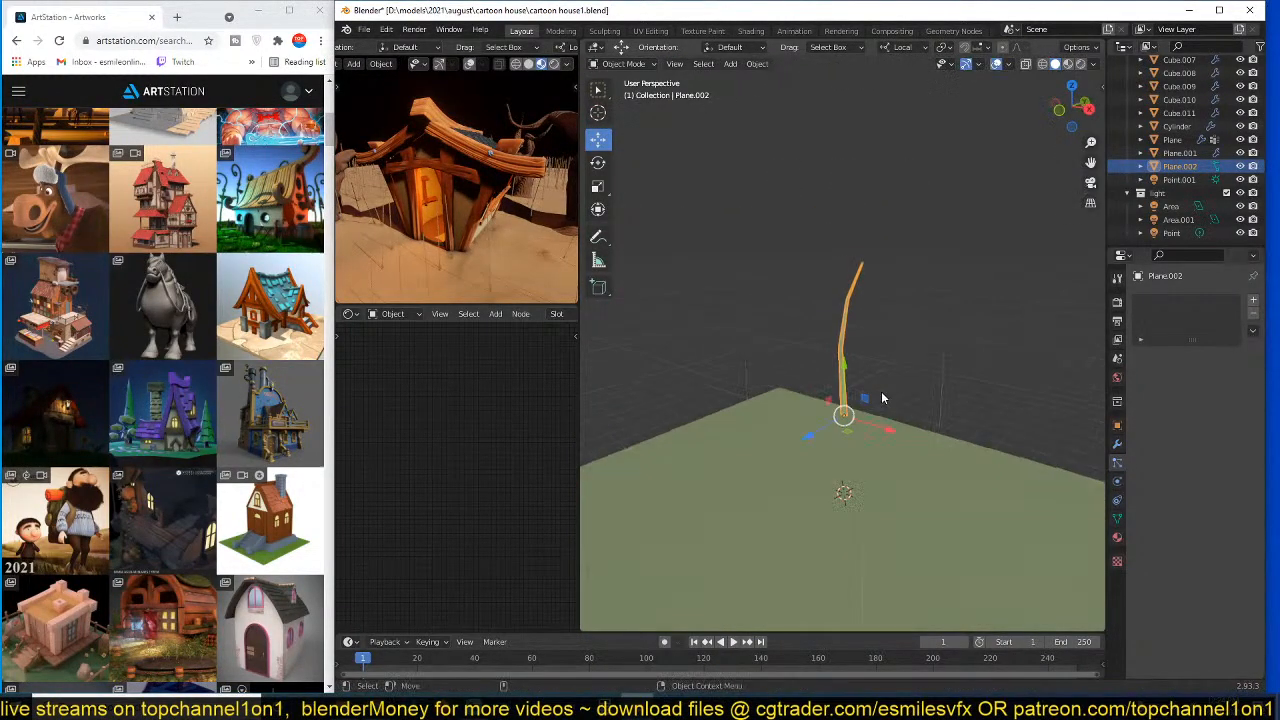
key("shift+d")
right_click(883, 397)
left_click_drag(889, 431, 934, 450)
- Scale the copied blade's mesh to about 0.626 and lower it about 0.47 m back to its base
key("Tab")
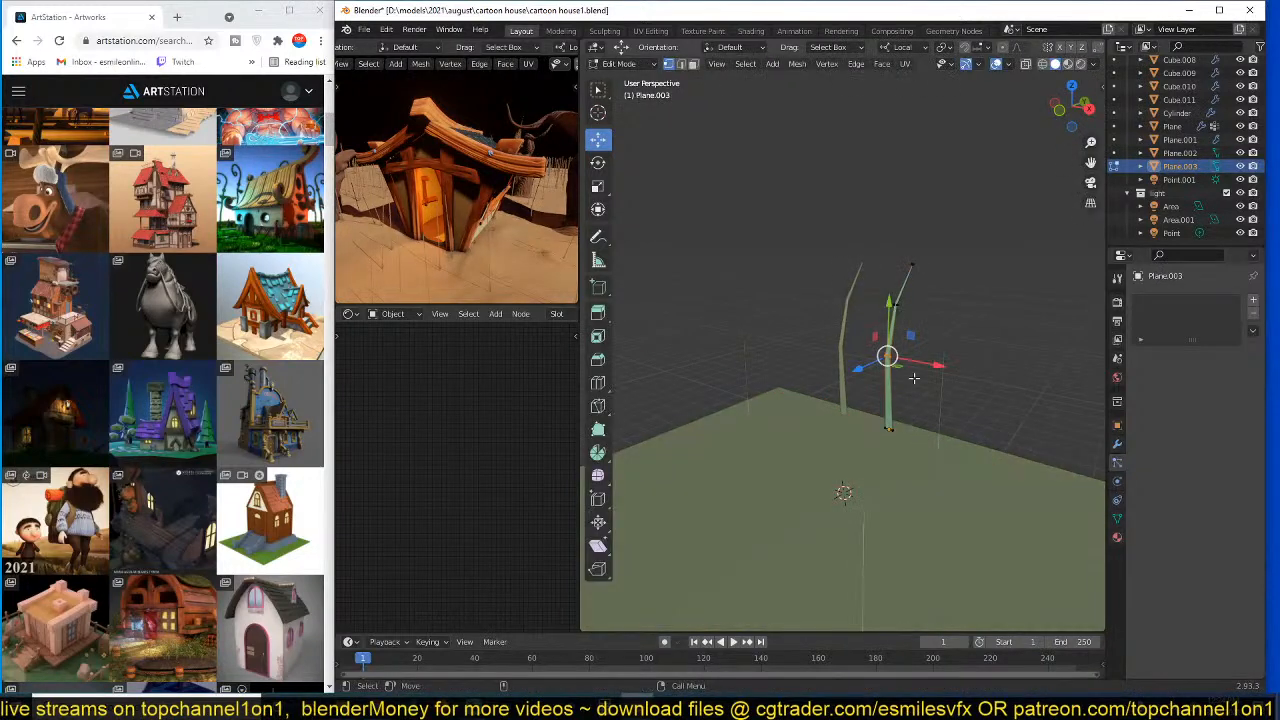
key("a")
key("s")
left_click(945, 306)
key("g")
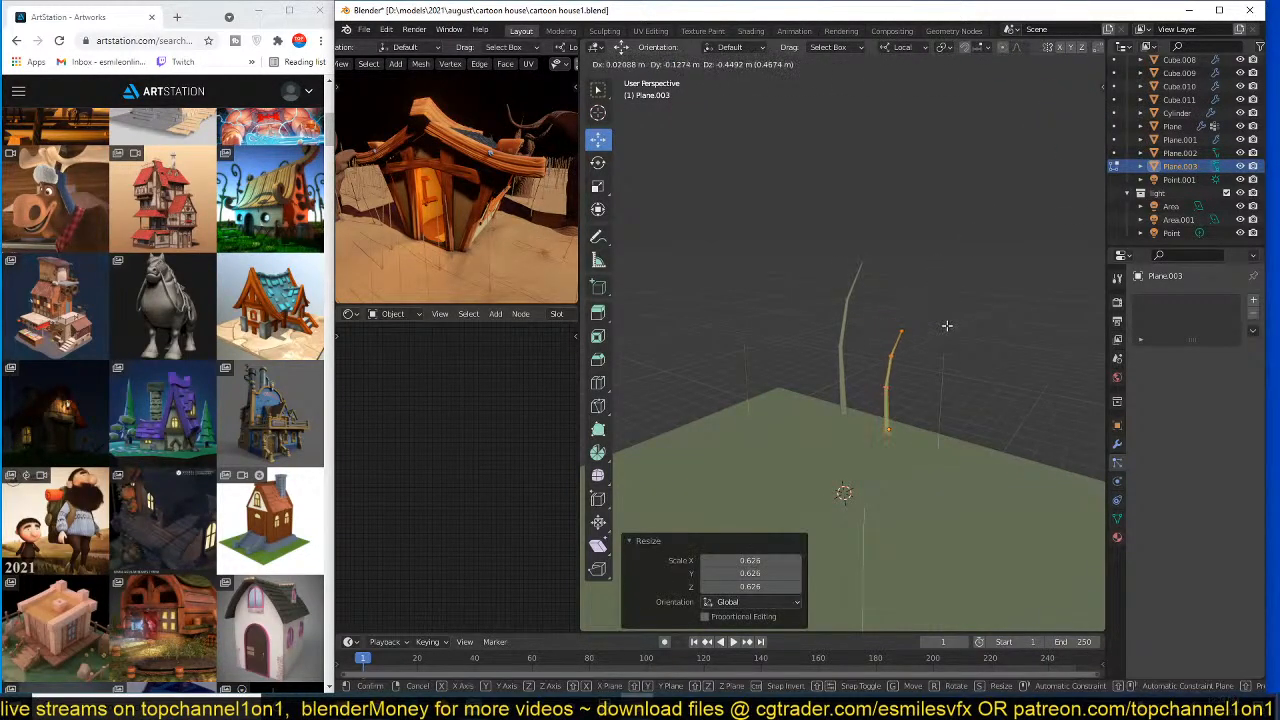
left_click(947, 326)
- Duplicate the blade within the same mesh, scale the duplicate to about 0.566 and tilt it outward
key("shift+d")
right_click(950, 326)
key("s")
left_click(949, 351)
middle_click_drag(949, 351, 893, 330)
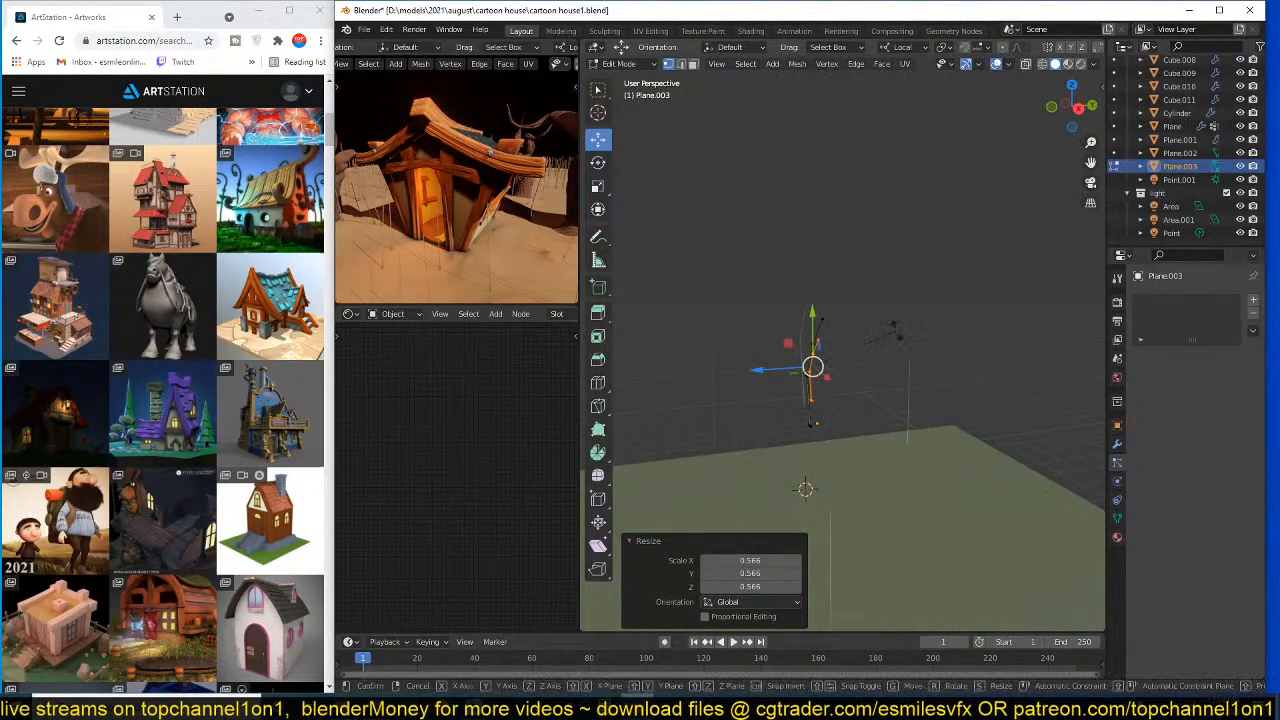
key("r")
left_click(911, 371)
- Lower the small tilted blade about 0.4 m to meet the larger blade's base, and leave Edit Mode
key("h")
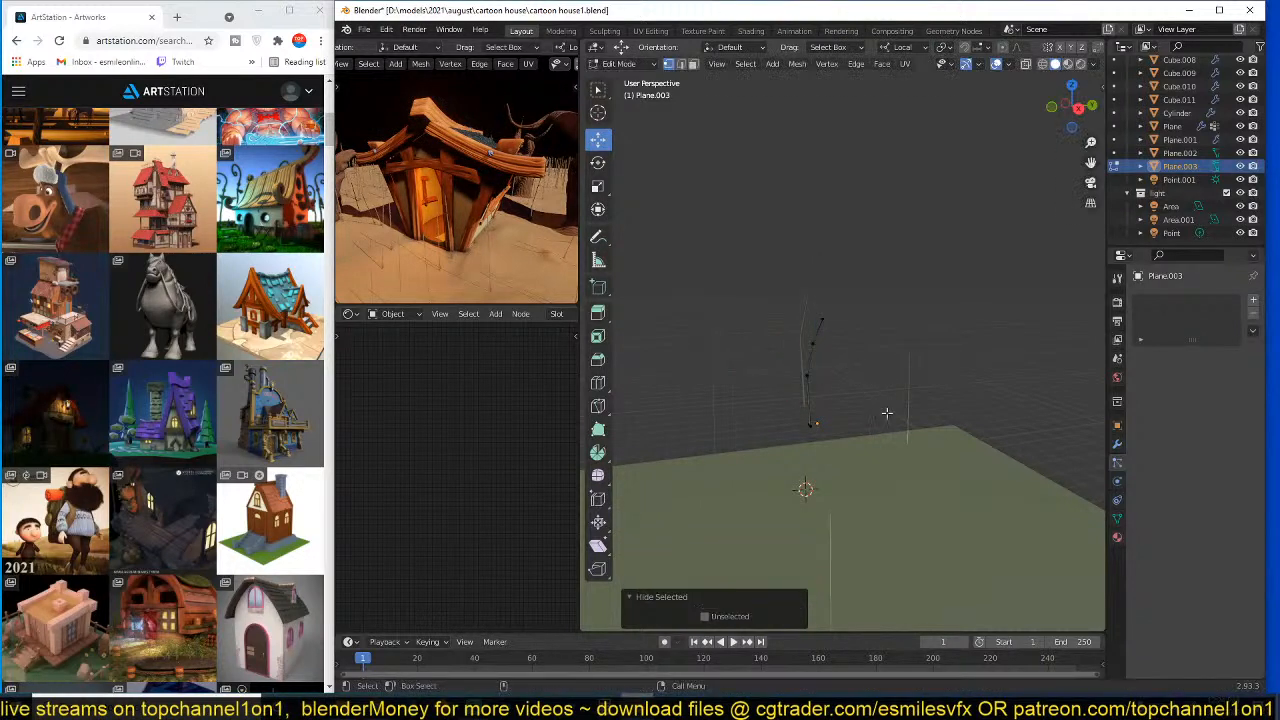
key("alt+h")
key("g")
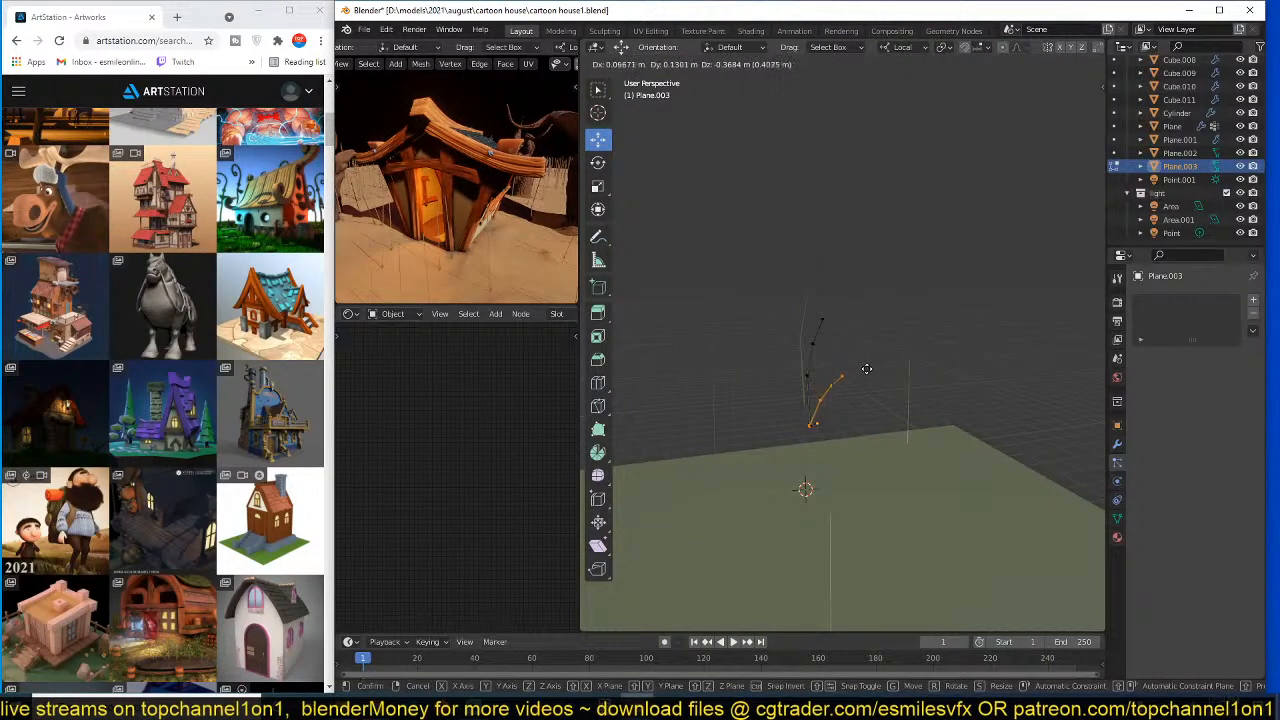
left_click(867, 369)
key("Tab")
- Duplicate the two-blade clump and place the copy about 0.92 m along X, 0.37 m along Y and 0.18 m along Z
middle_click_drag(869, 369, 909, 341)
key("shift+d")
left_click(991, 329)
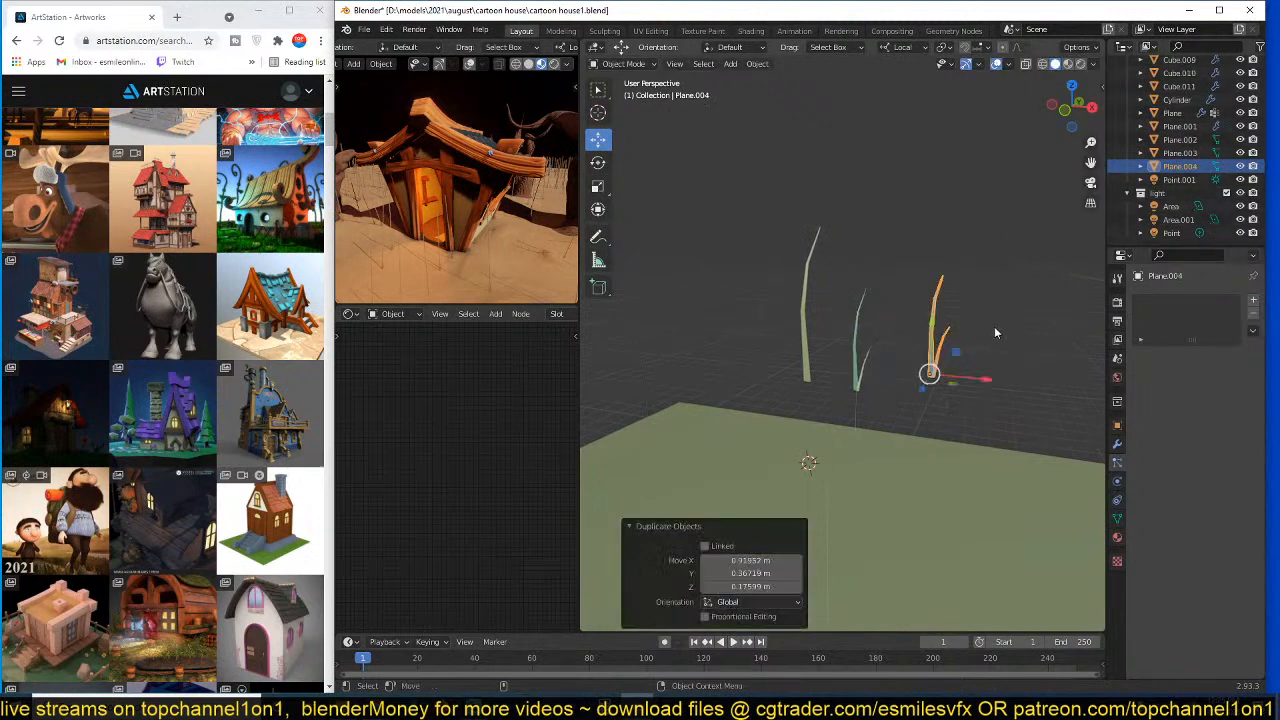
- Scale down the copied clump's mesh in Edit Mode and lower it about 0.08 m back to its base
scroll(995, 334, "up", 2)
key("Tab")
key("a")
key("s")
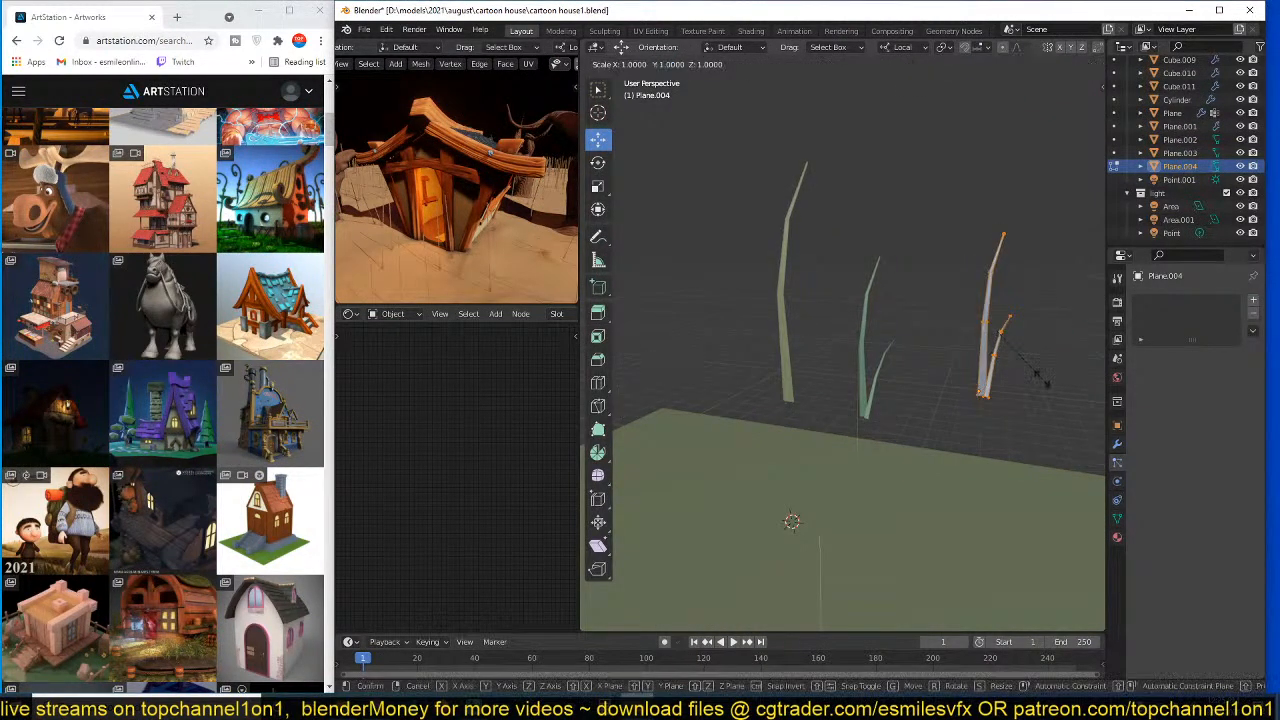
key("g")
left_click(1027, 382)
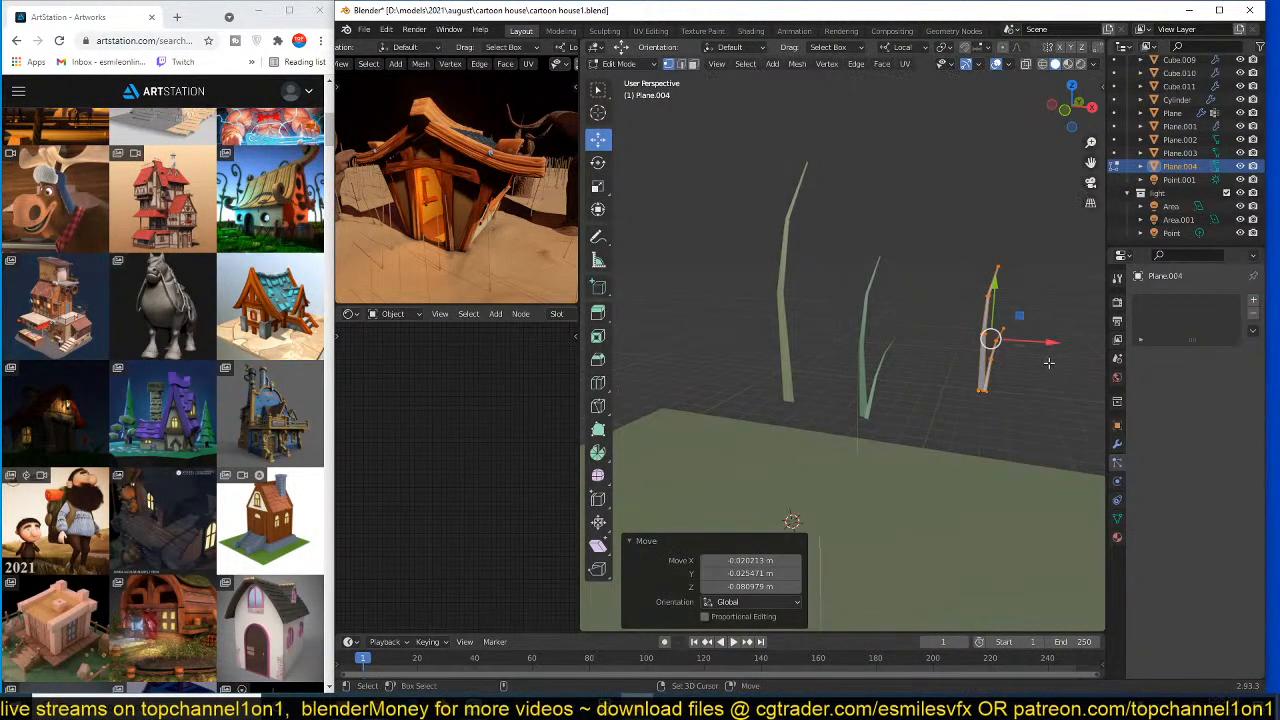
- Duplicate the clump's blades within the mesh, tilt the copies the opposite way, shift them about -0.2 m along X and leave Edit Mode
key("shift+d")
left_click(1049, 363)
key("r")
left_click(1051, 349)
key("g")
left_click(1027, 353)
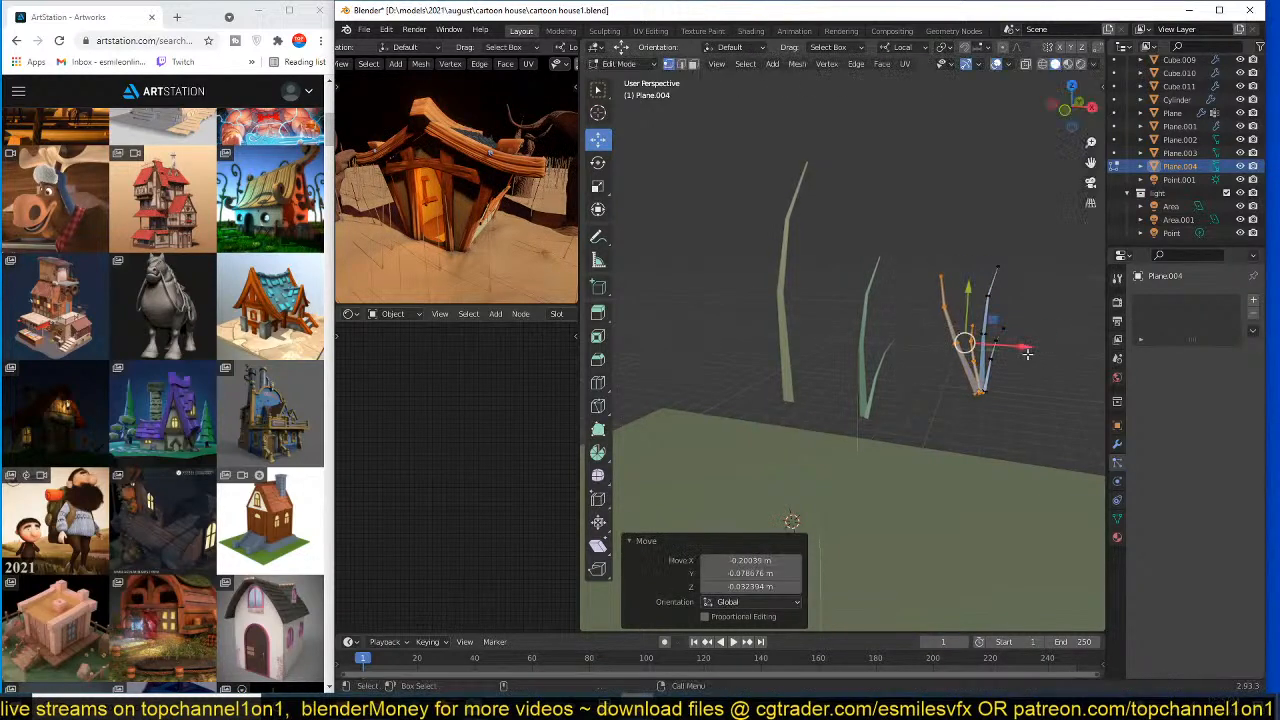
key("Tab")
- Select all three grass objects and move them into a new collection named grass
scroll(1027, 353, "down", 1)
middle_click_drag(1027, 353, 830, 322)
key("alt+a")
left_click_drag(730, 221, 966, 331)
middle_click_drag(966, 331, 895, 355)
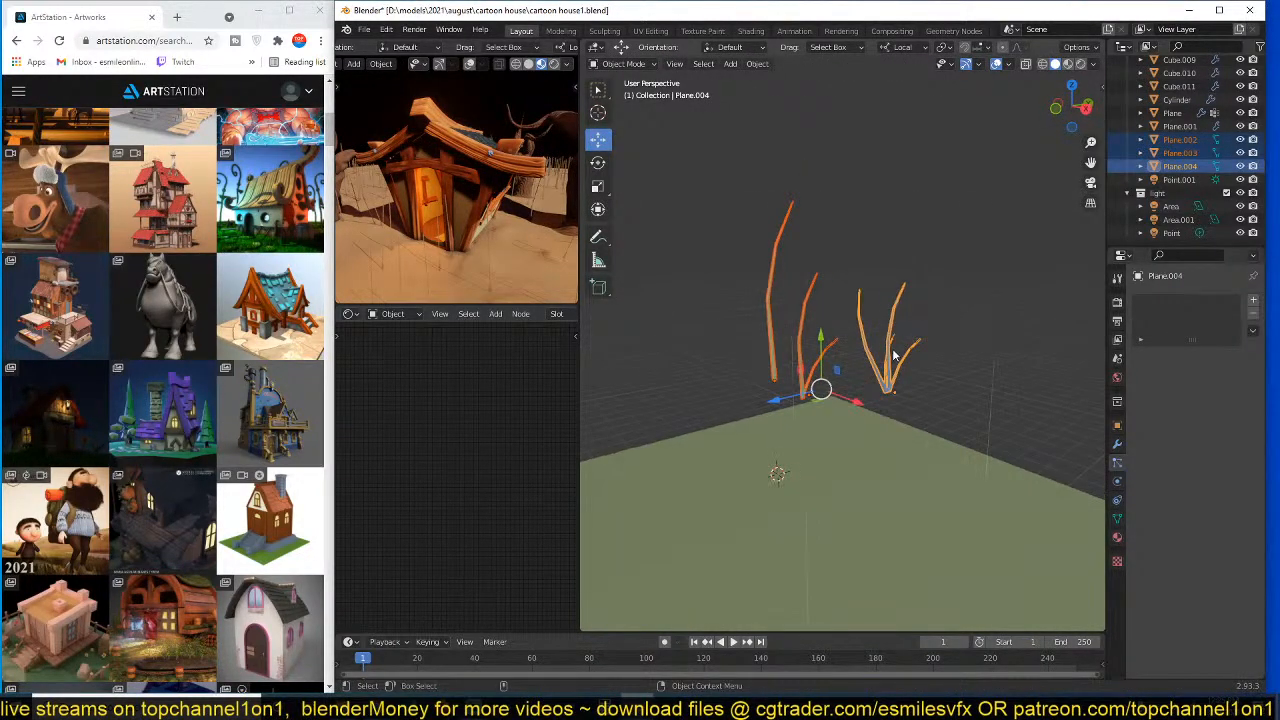
key("m")
left_click(885, 347)
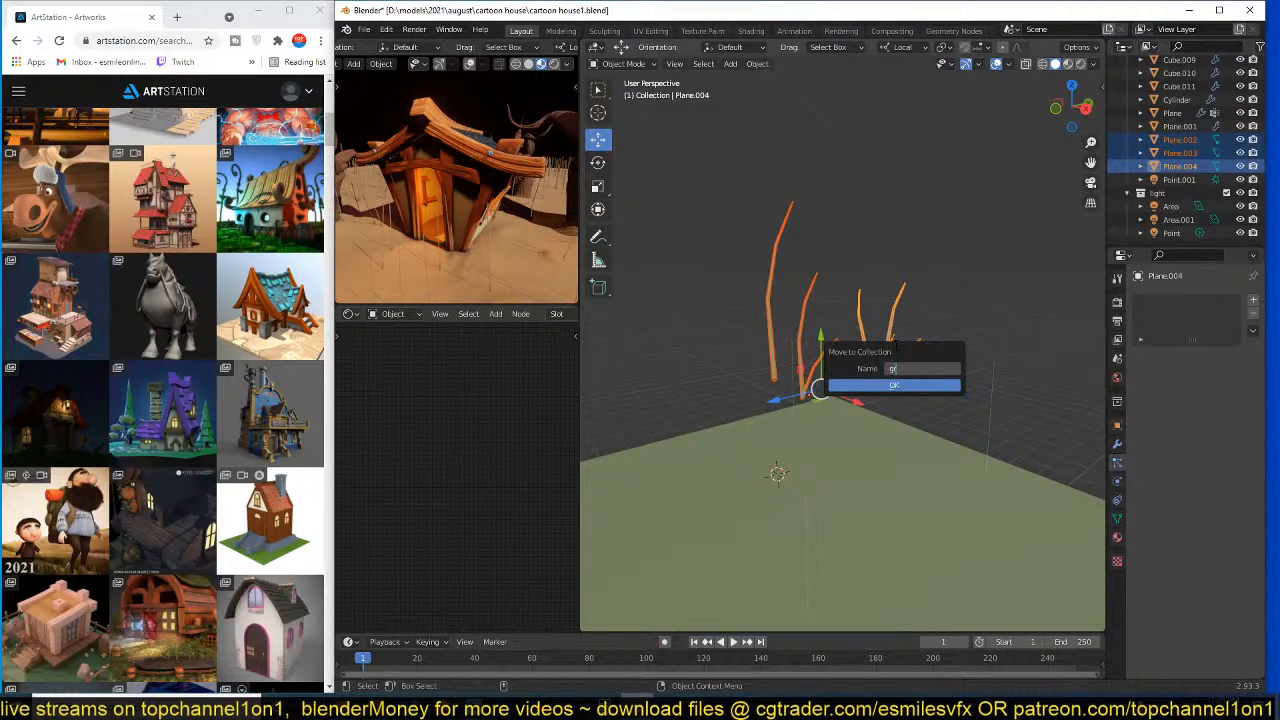
left_click(888, 384)
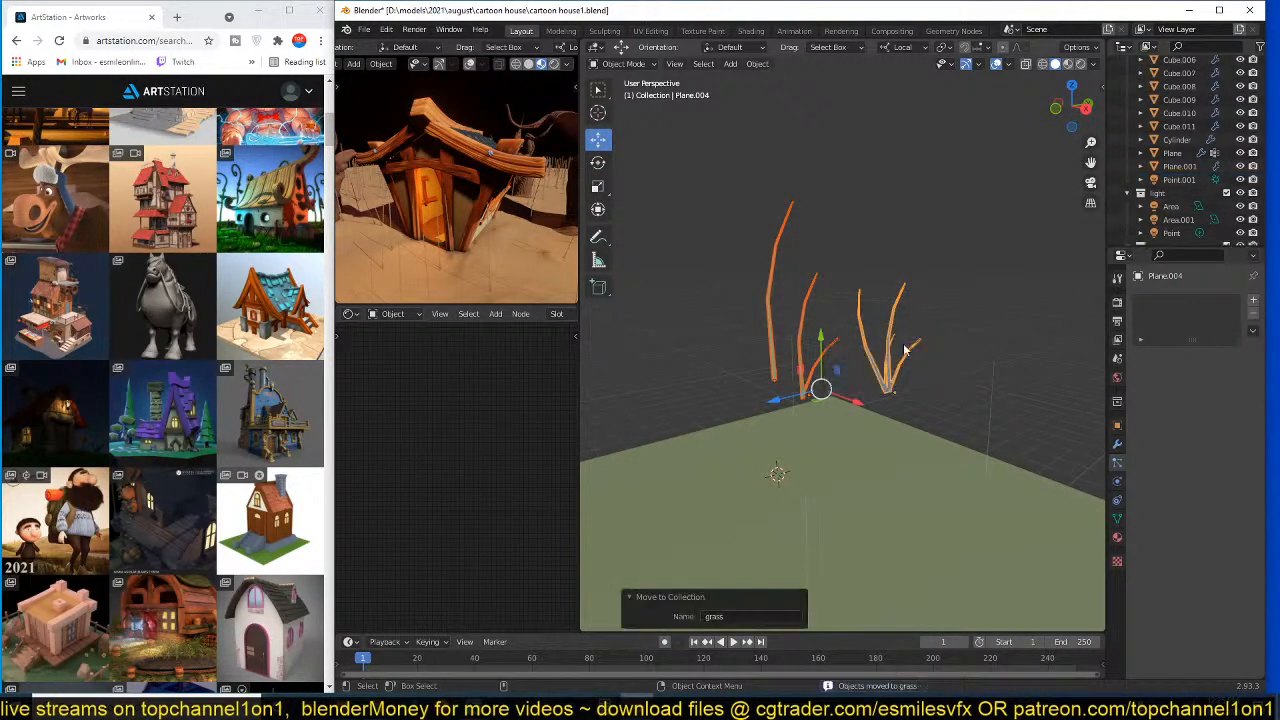
- Save the file and select the grass objects and the ground plane in turn
key("alt+a")
middle_click_drag(907, 327, 809, 342)
key("ctrl+s")
left_click(879, 358)
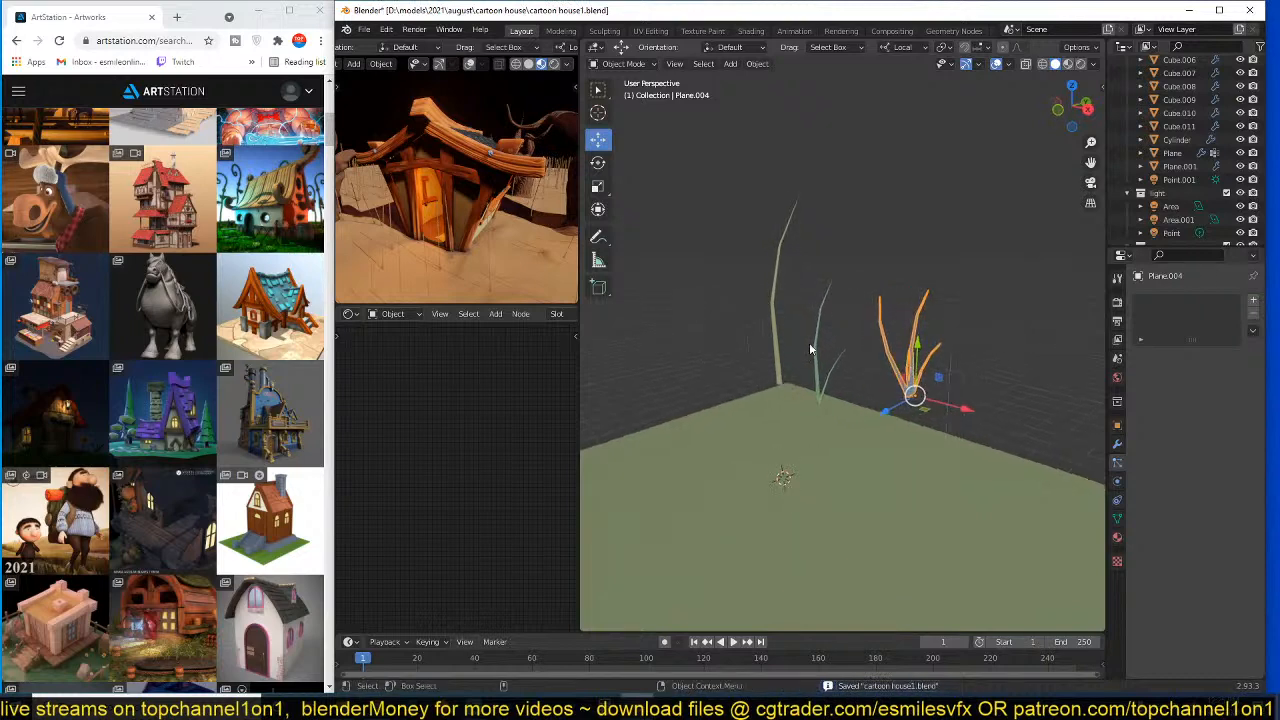
left_click(809, 342)
left_click(769, 290)
left_click(876, 454)
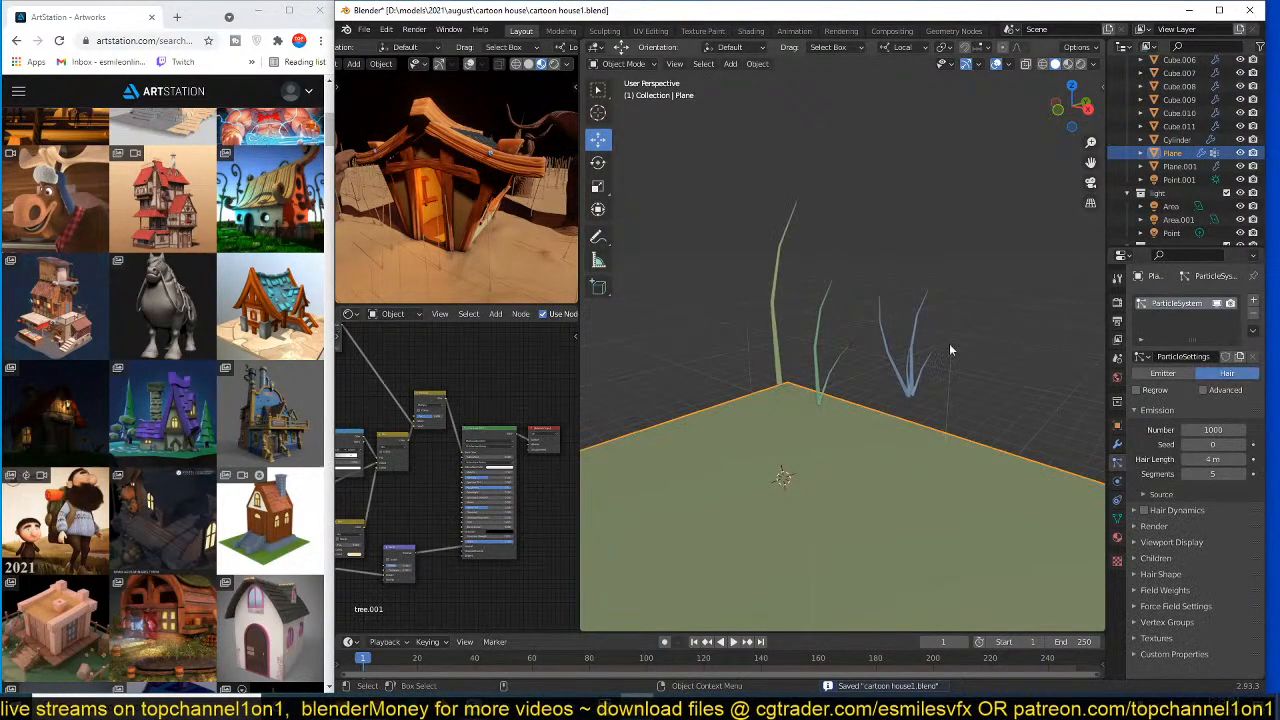
- Show the viewport in Material Preview and create a new material for the four-blade grass clump
left_click(915, 345)
scroll(846, 369, "up", 3)
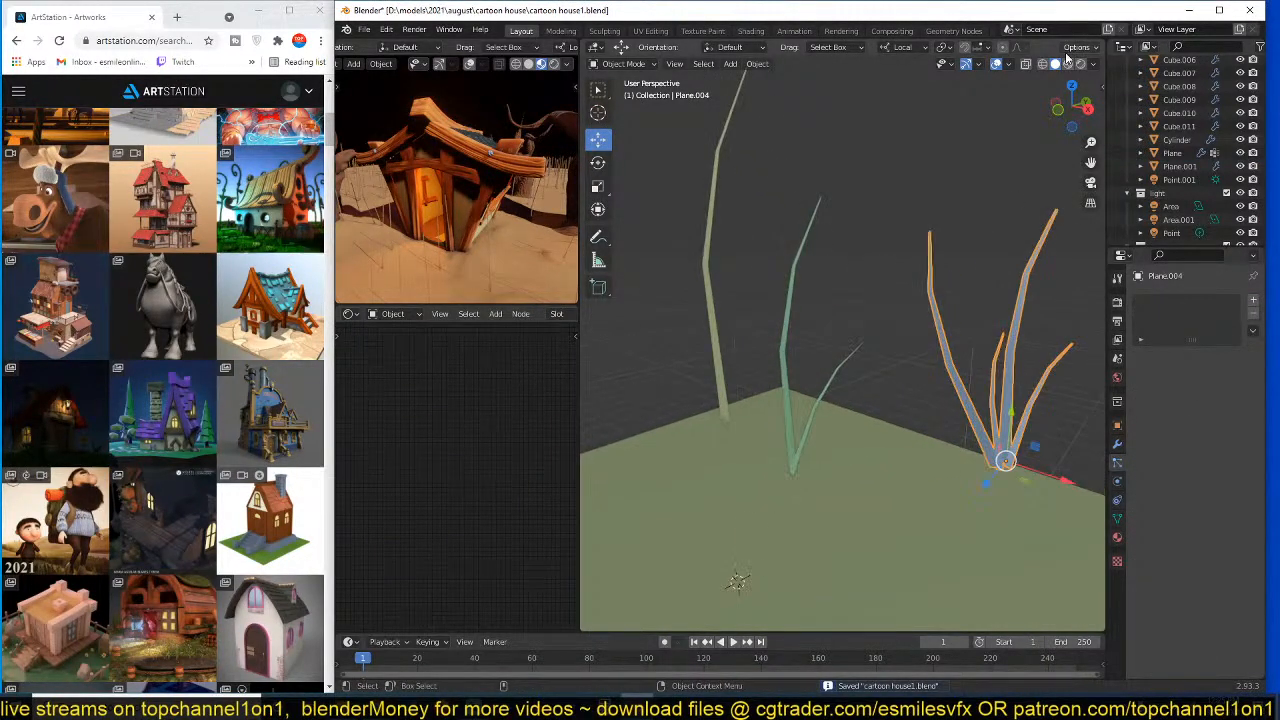
left_click(1067, 63)
scroll(480, 240, "down", 4)
middle_click_drag(480, 238, 529, 238)
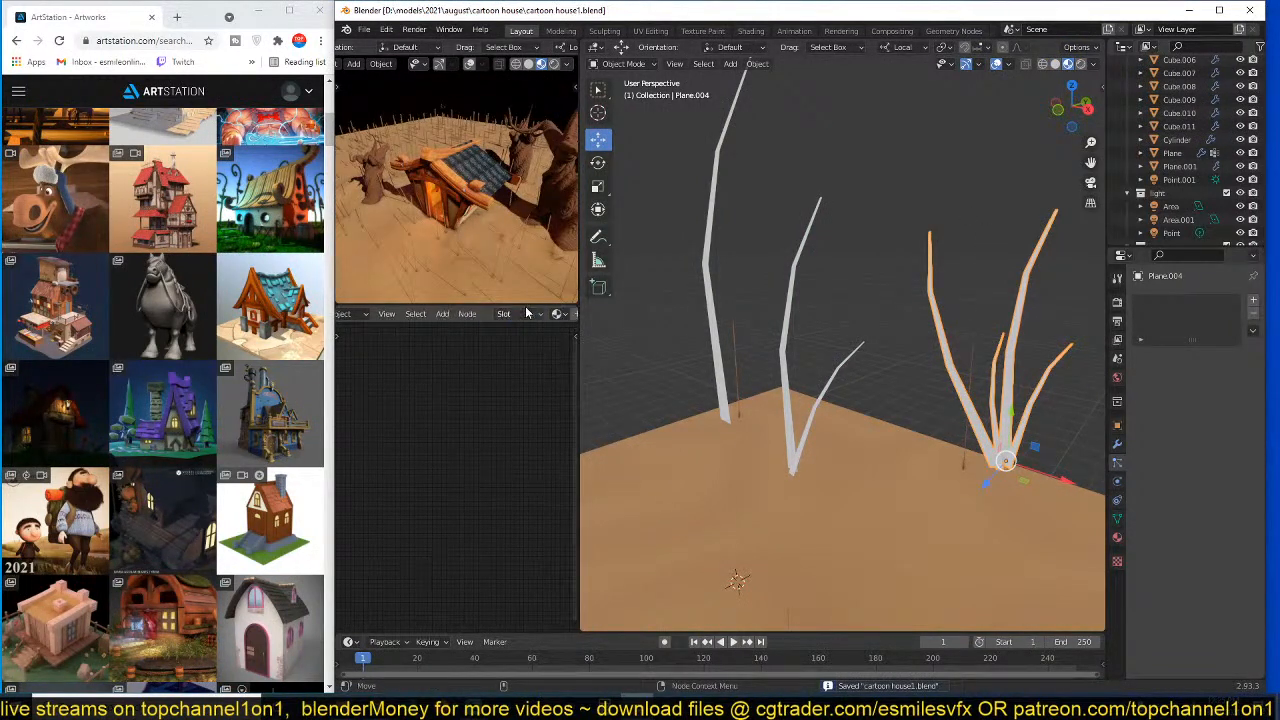
scroll(528, 312, "down", 3)
left_click(519, 313)
scroll(442, 431, "up", 3)
middle_click_drag(442, 431, 607, 389)
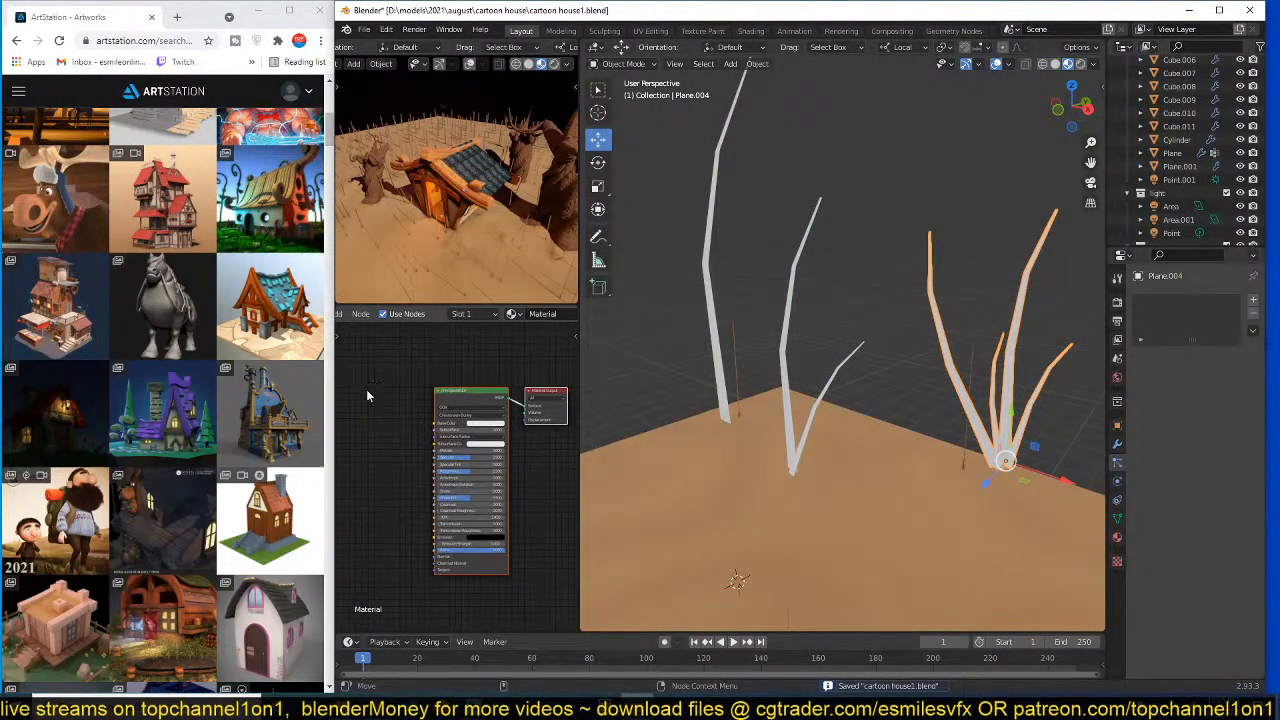
- Set the grass material's base color to a dark green
scroll(483, 440, "up", 2)
left_click(499, 405)
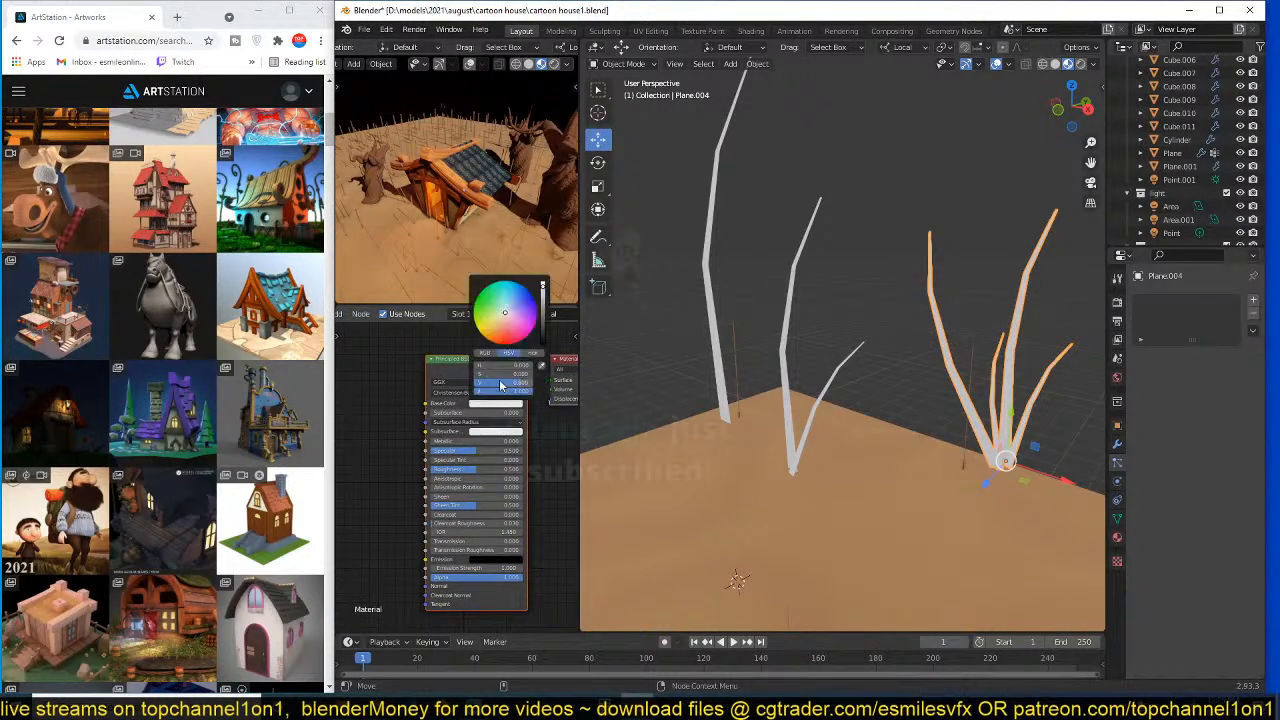
left_click(530, 316)
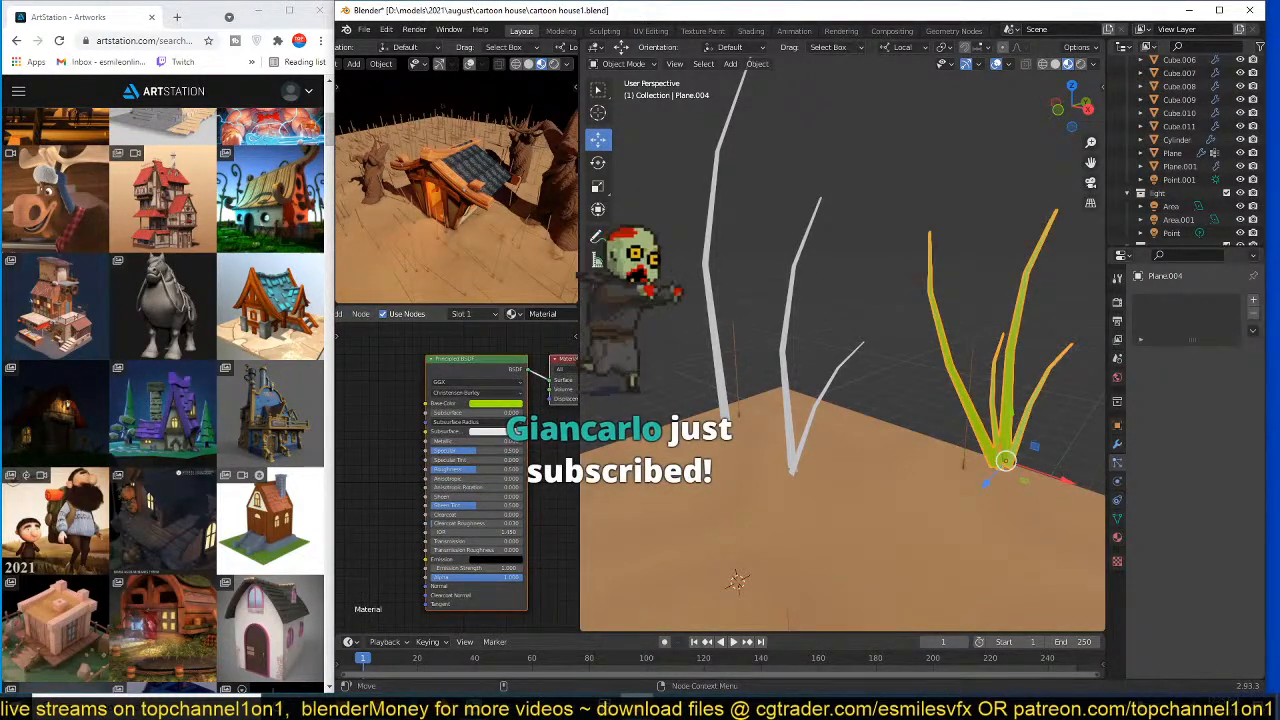
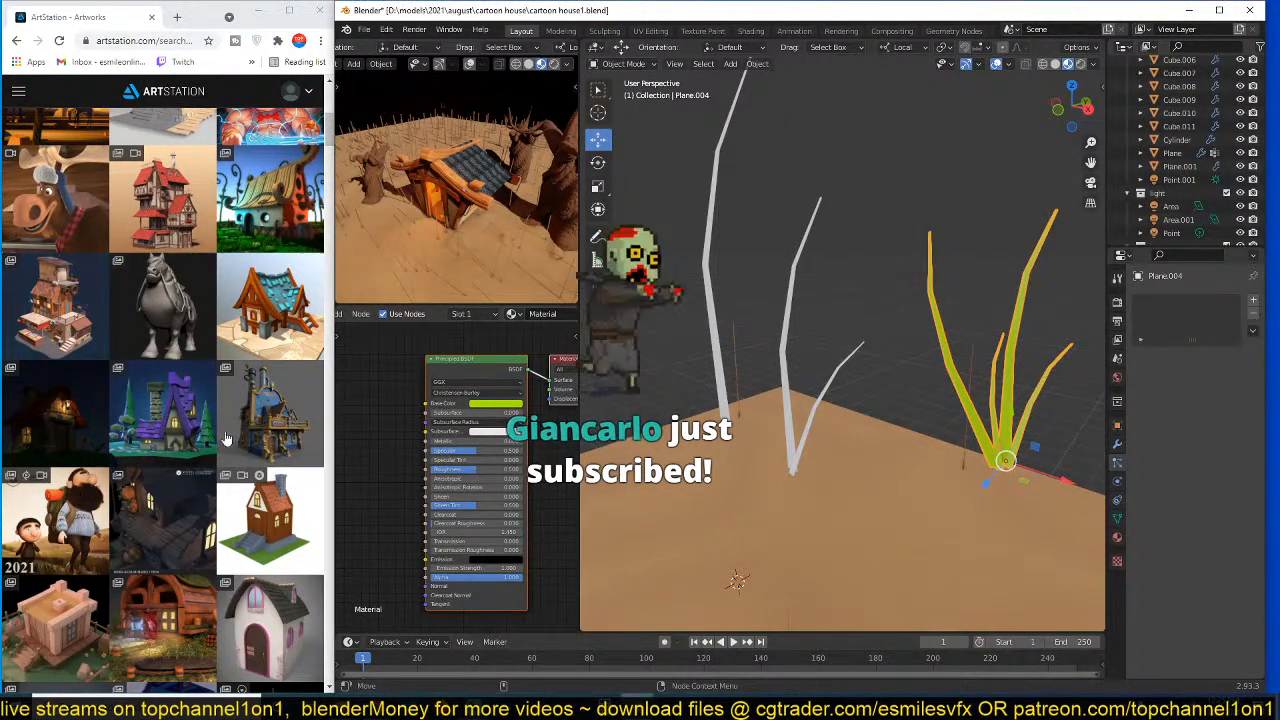
left_click(485, 403)
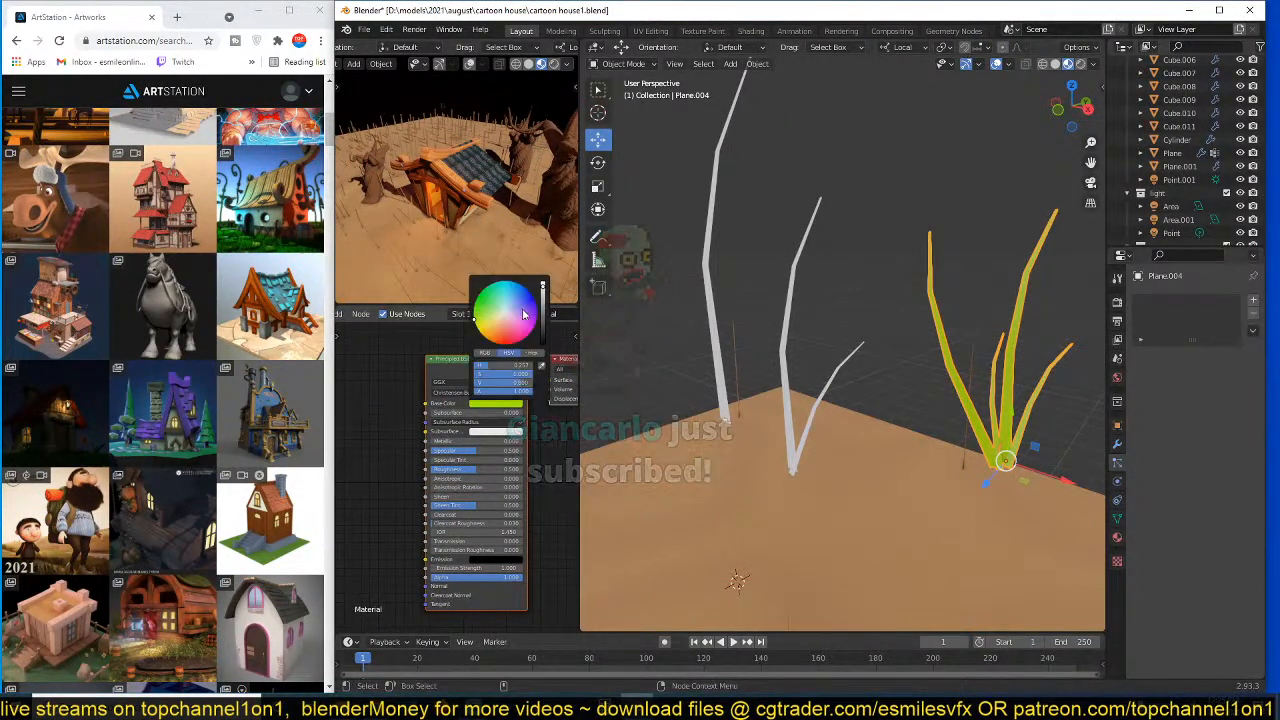
left_click_drag(480, 314, 549, 322)
- Link the four-blade clump's green material to the other two grass objects and save the file
left_click_drag(692, 268, 856, 268)
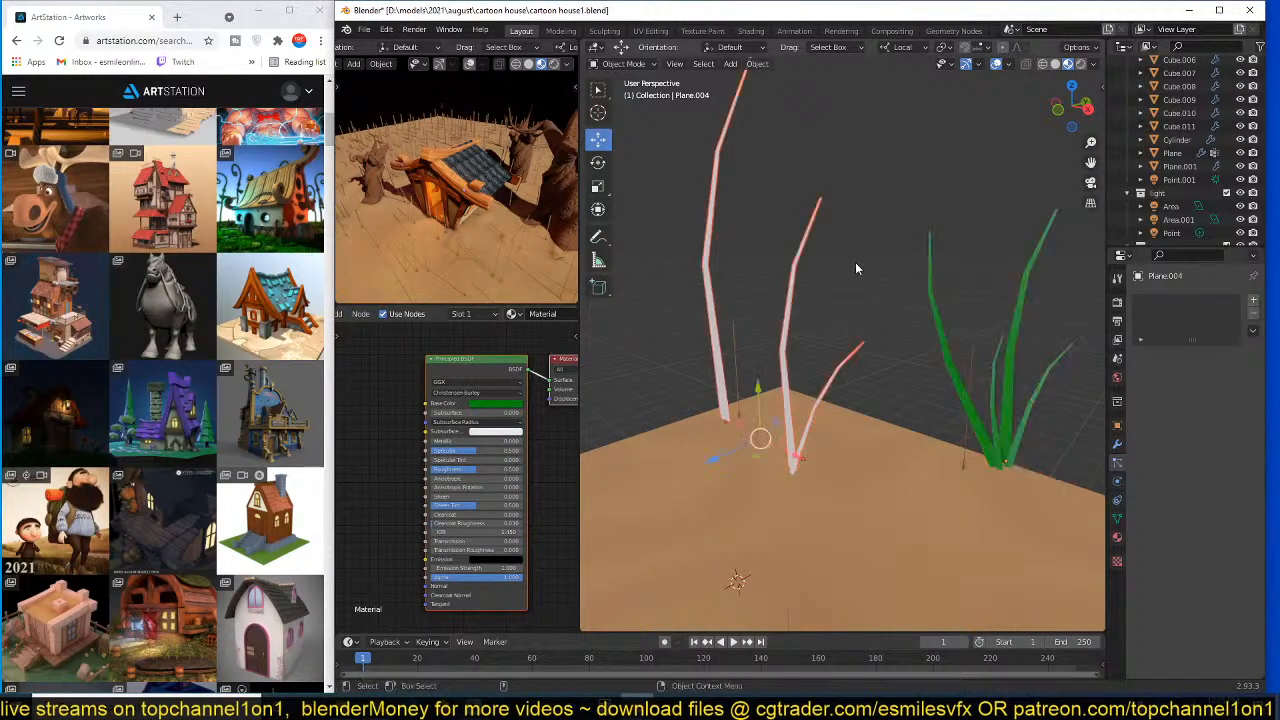
left_click(961, 351, "shift")
key("ctrl+l")
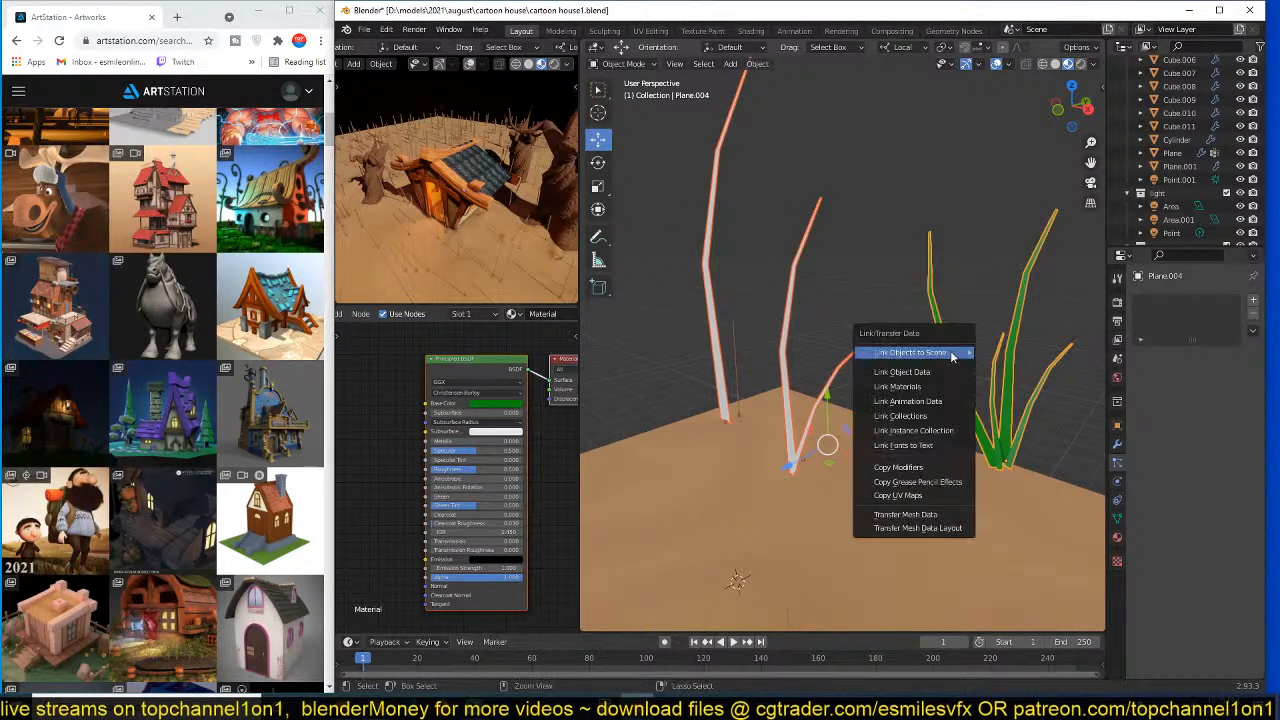
mouse_move(952, 353)
left_click(935, 386)
left_click(966, 389)
scroll(950, 395, "down", 6)
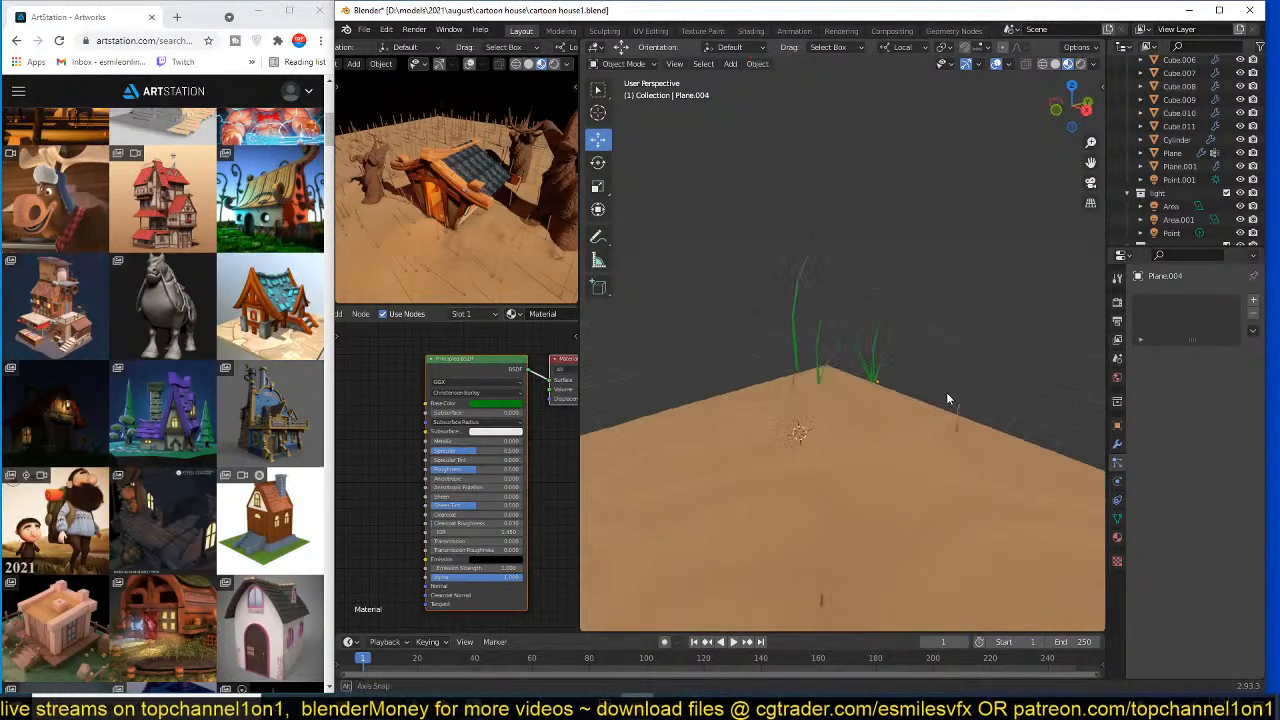
key("ctrl+s")
- Select the ground plane, enable the advanced options of its hair particle system and expand the render settings
middle_click_drag(946, 392, 975, 350)
middle_click_drag(975, 350, 1017, 378)
scroll(971, 388, "down", 3)
left_click(1017, 378)
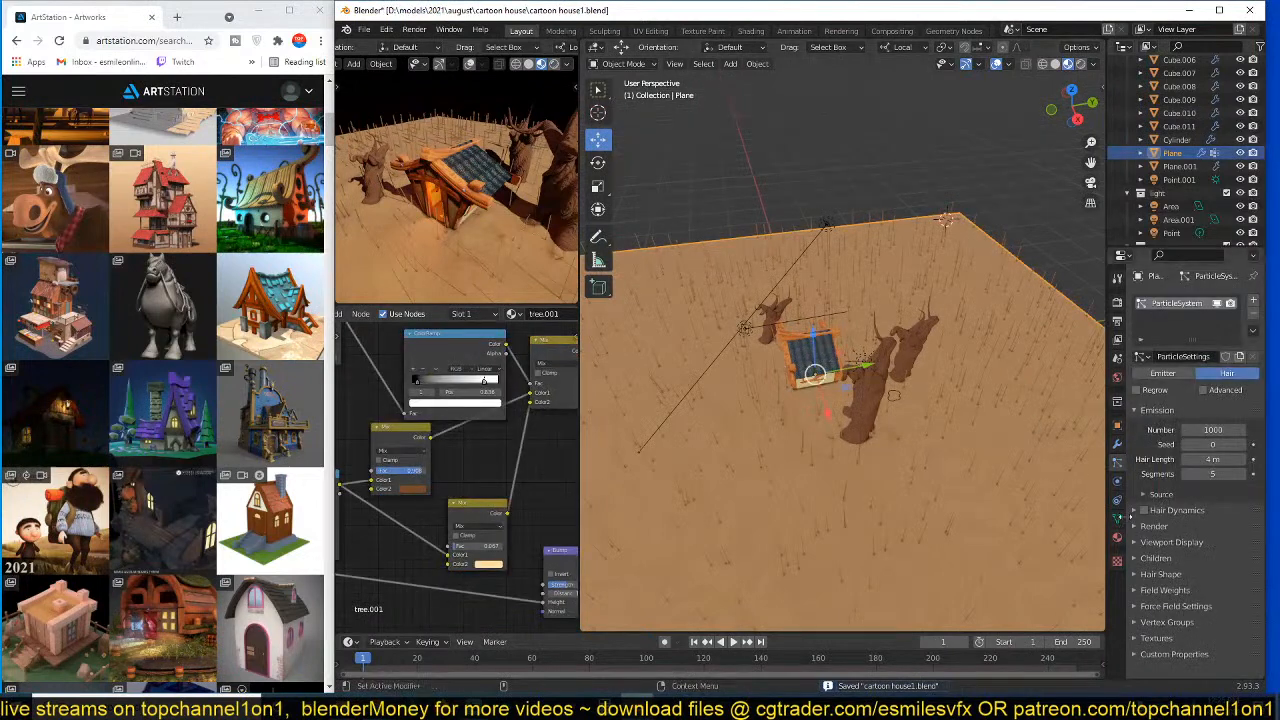
left_click(1203, 390)
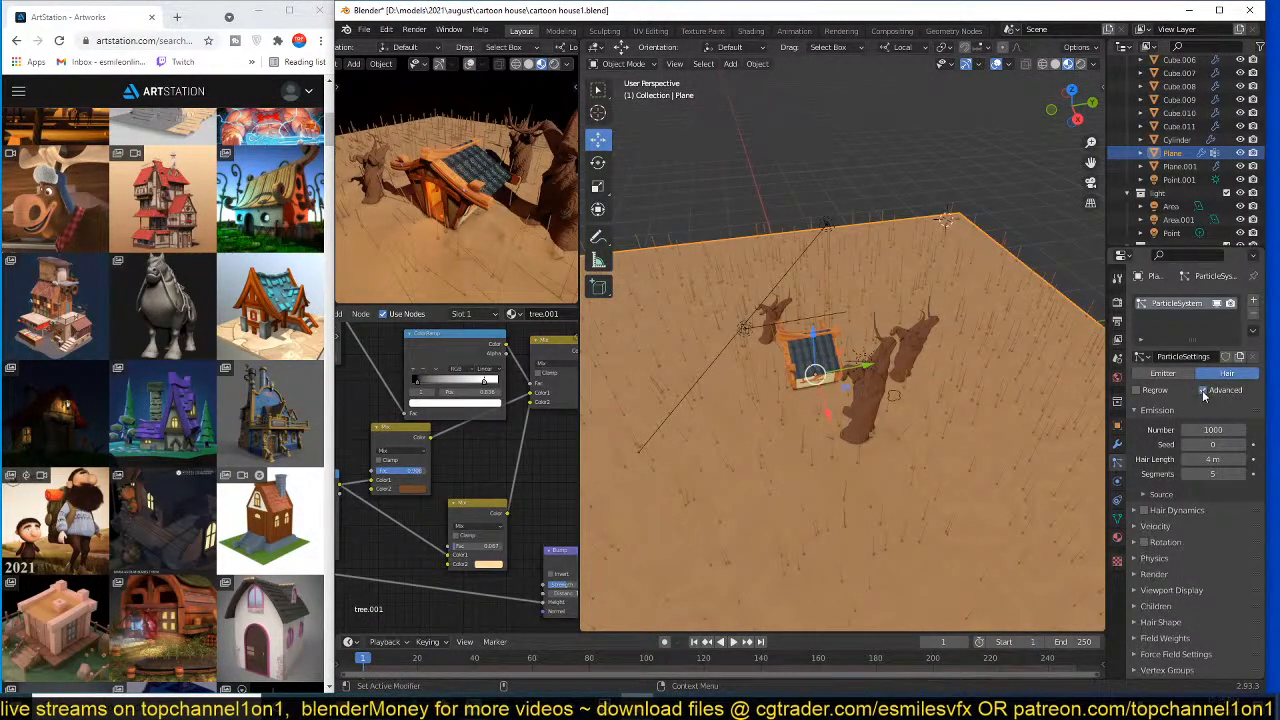
scroll(1165, 606, "down", 2)
left_click(1156, 547)
scroll(1180, 600, "down", 5)
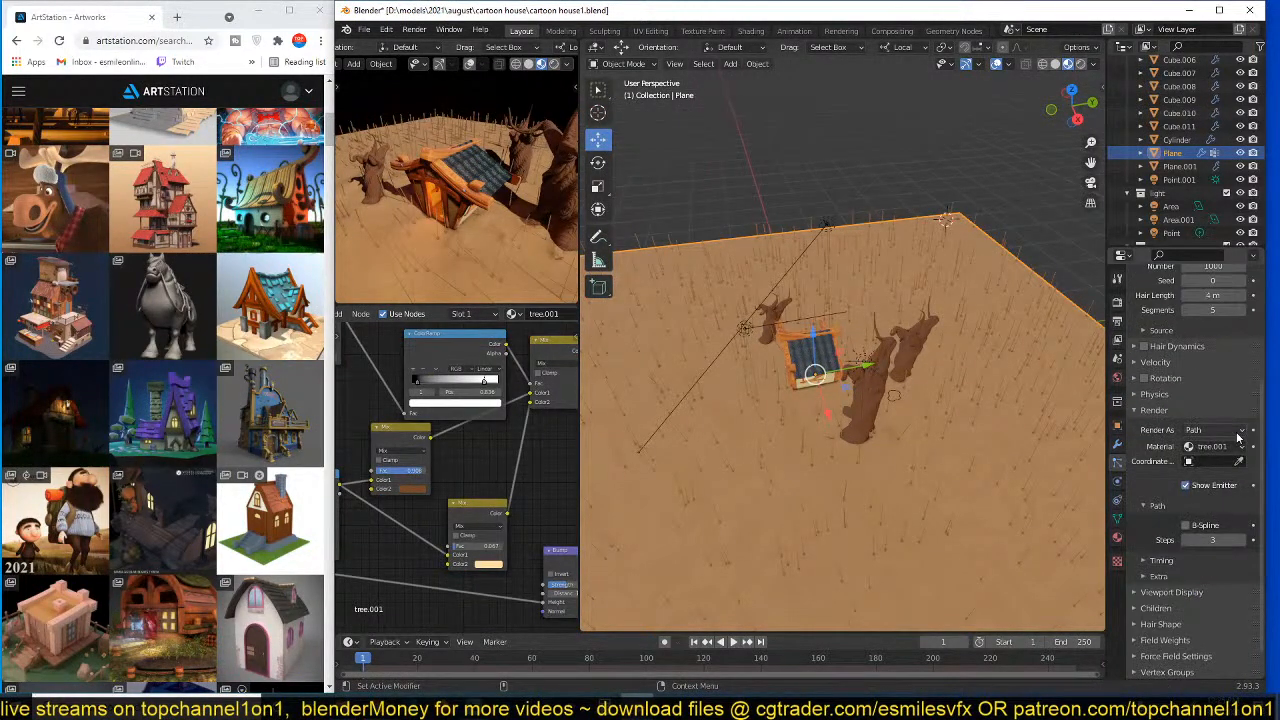
- Render the ground's hair particles as a collection, with grass as the instance collection
left_click(1232, 432)
left_click(1169, 489)
scroll(1212, 573, "down", 1)
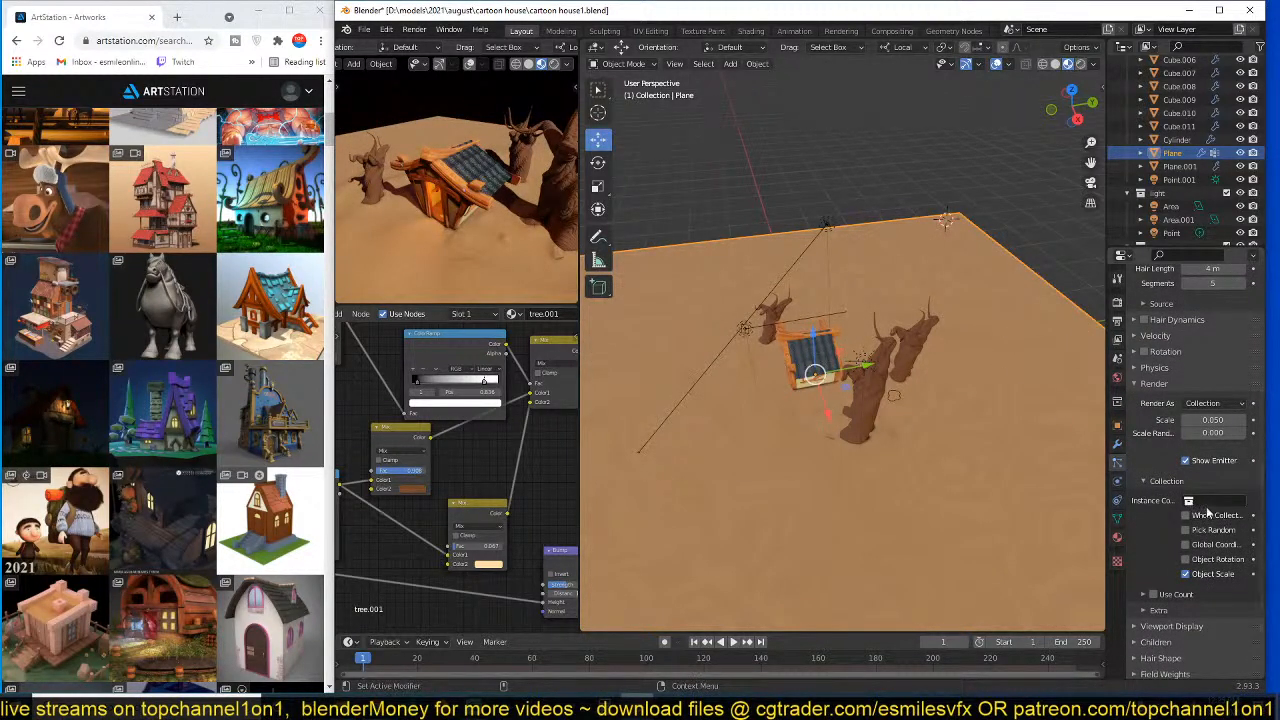
left_click(1210, 501)
left_click(1140, 535)
- Select the grass objects at the ground's far corner and apply their scale
scroll(1018, 412, "up", 8)
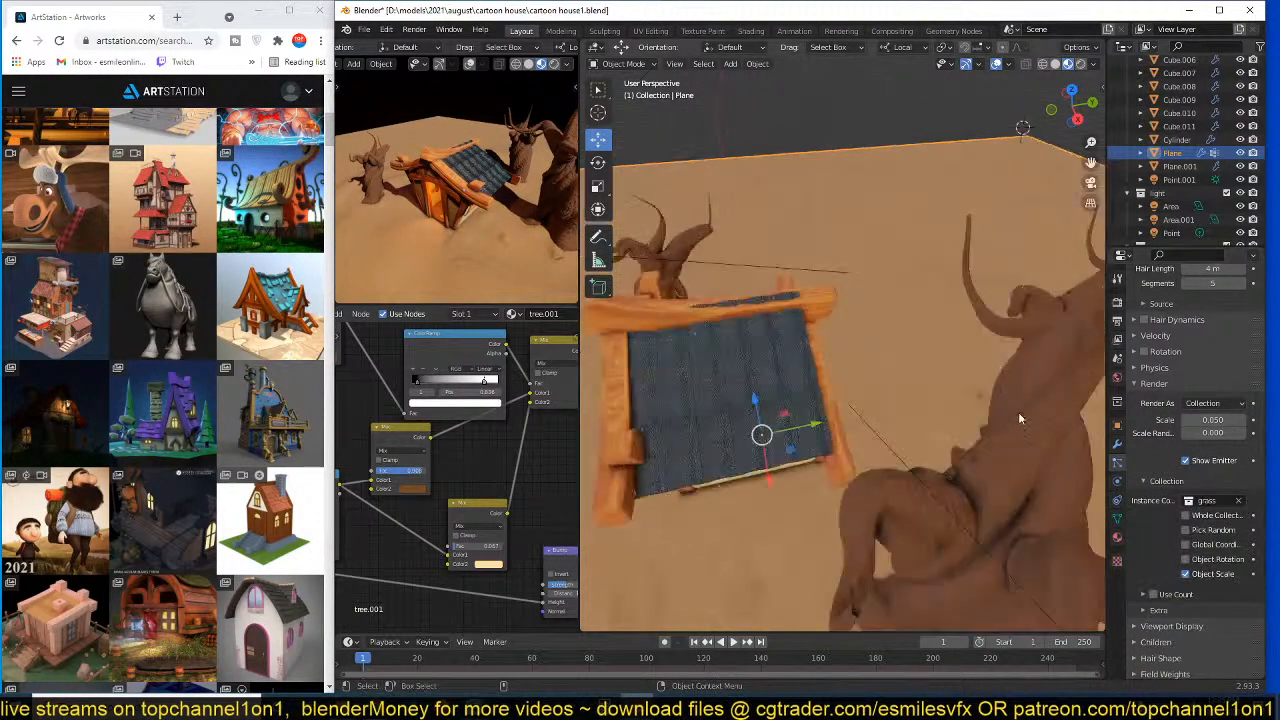
scroll(1002, 410, "down", 6)
scroll(959, 458, "up", 10)
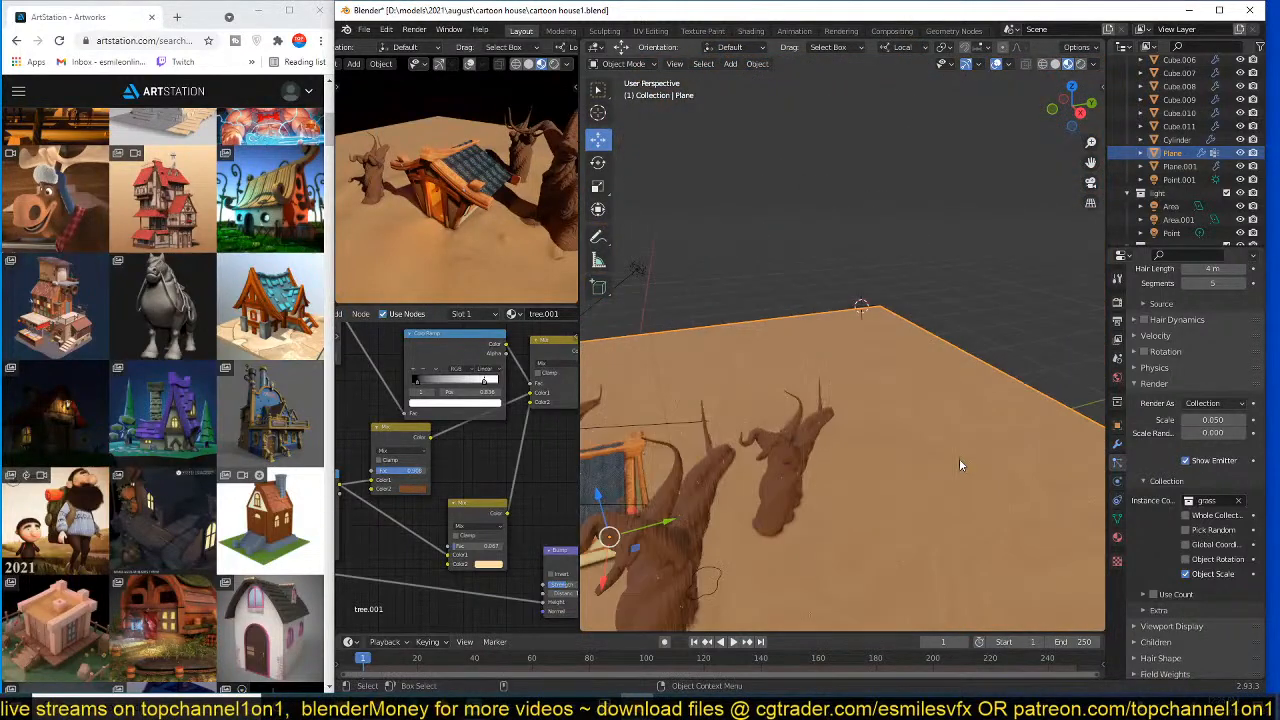
middle_click_drag(966, 354, 928, 389, "shift")
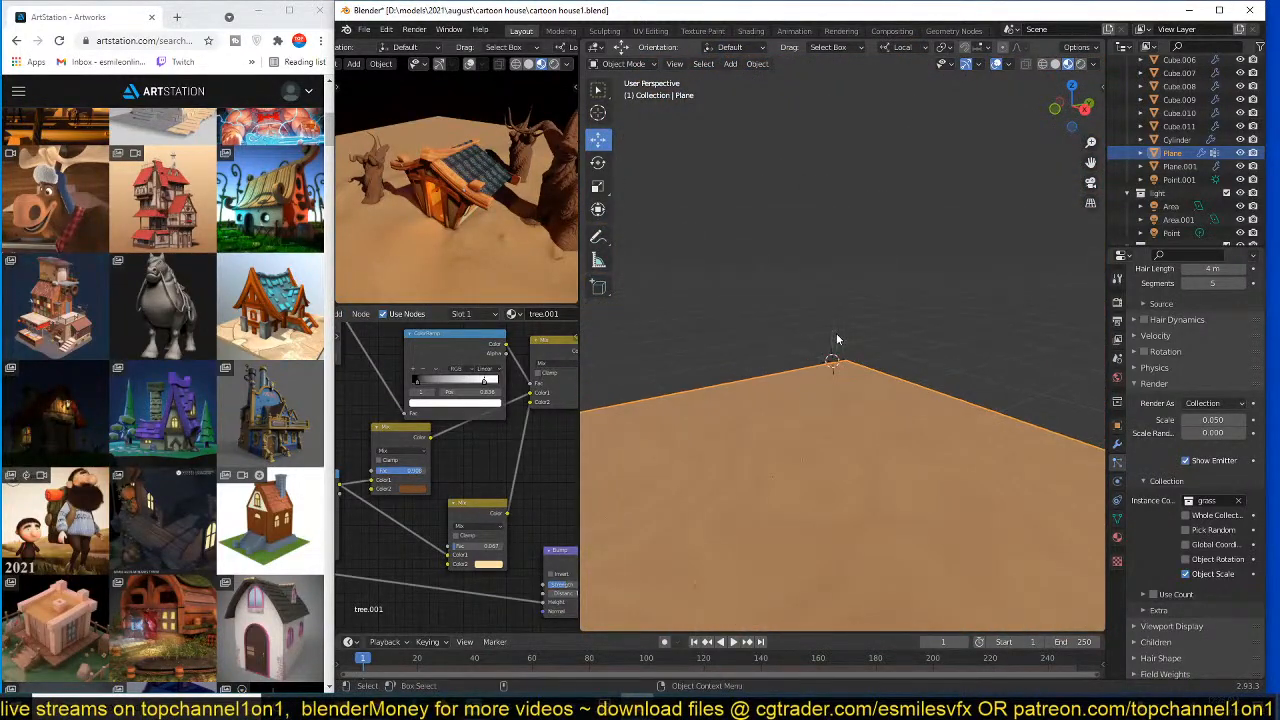
left_click_drag(871, 348, 871, 348)
key("ctrl+a")
left_click(862, 375)
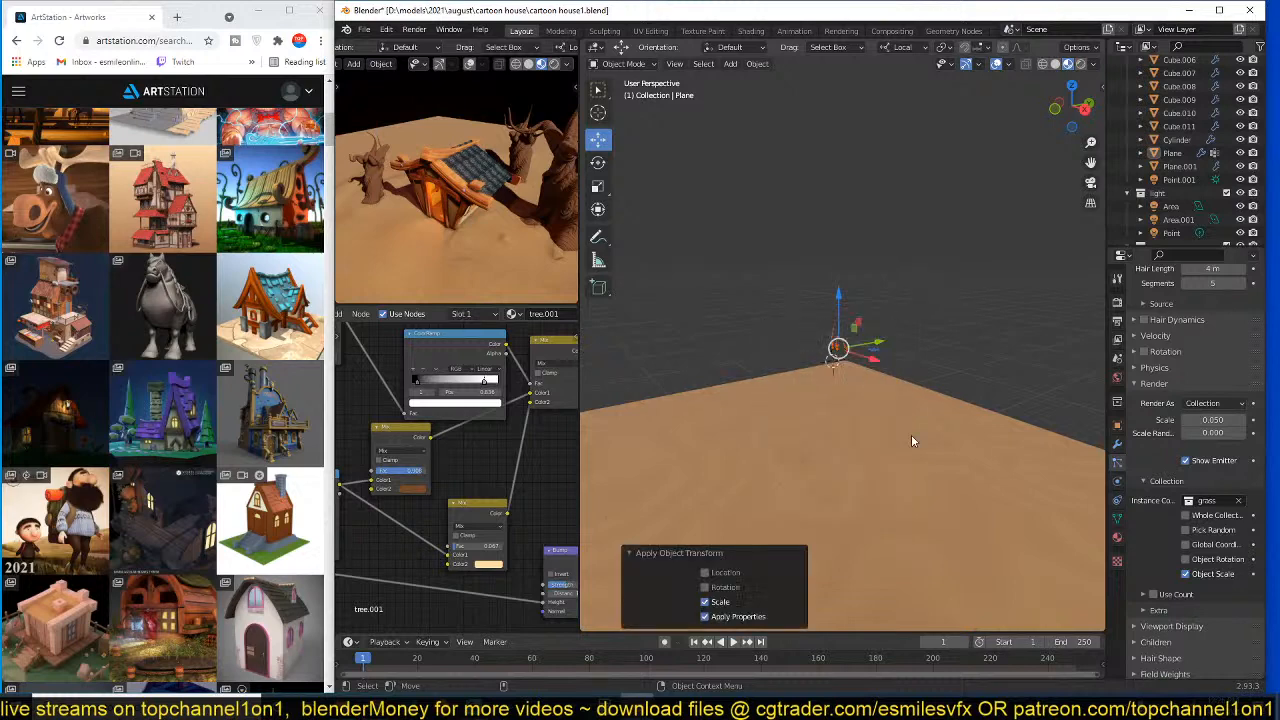
- Apply the scale of the ground plane
left_click(911, 434)
key("ctrl+a")
left_click(911, 434)
scroll(990, 465, "up", 3)
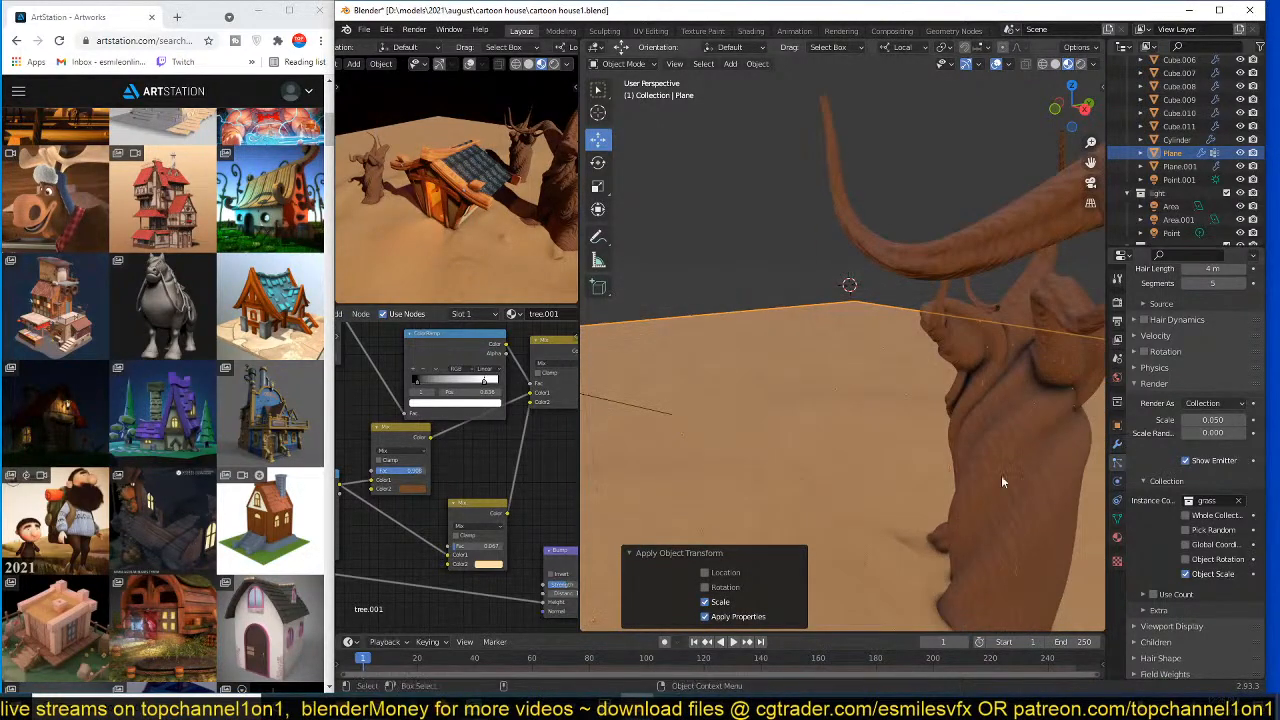
- Expand the hair particles' velocity settings and set the normal velocity to 1 m/s
scroll(1200, 410, "up", 4)
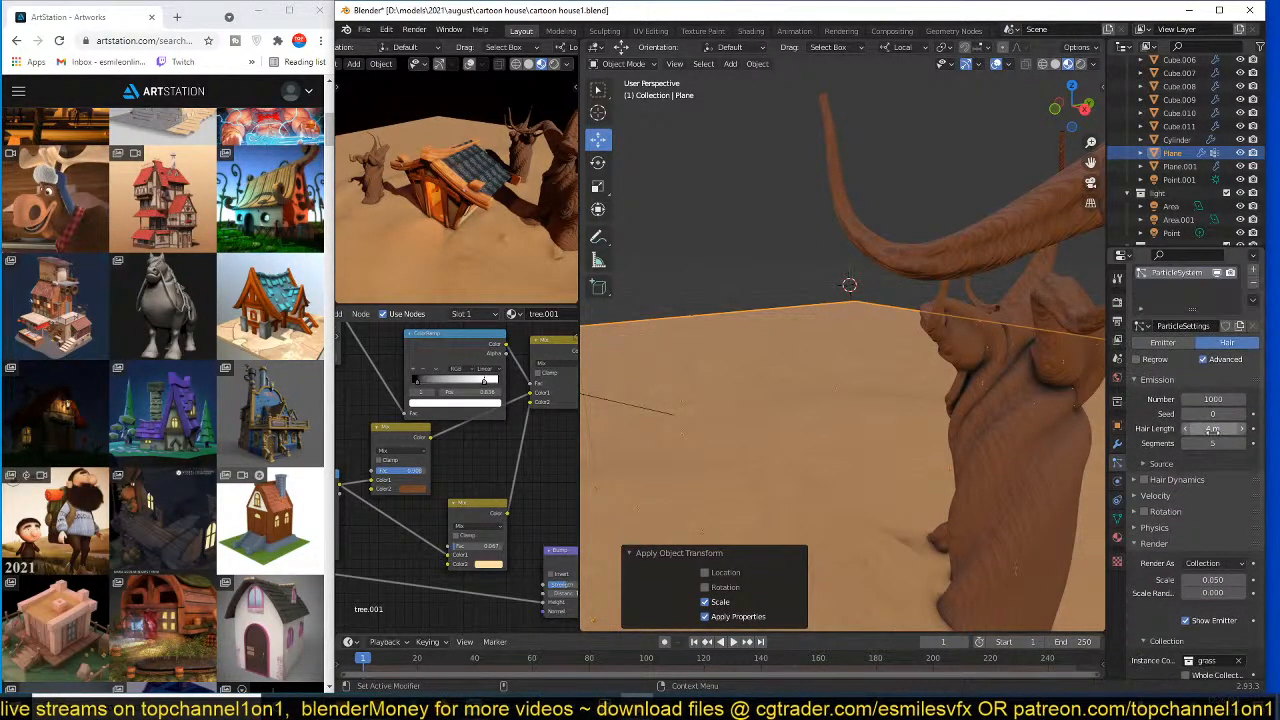
scroll(1192, 562, "down", 6)
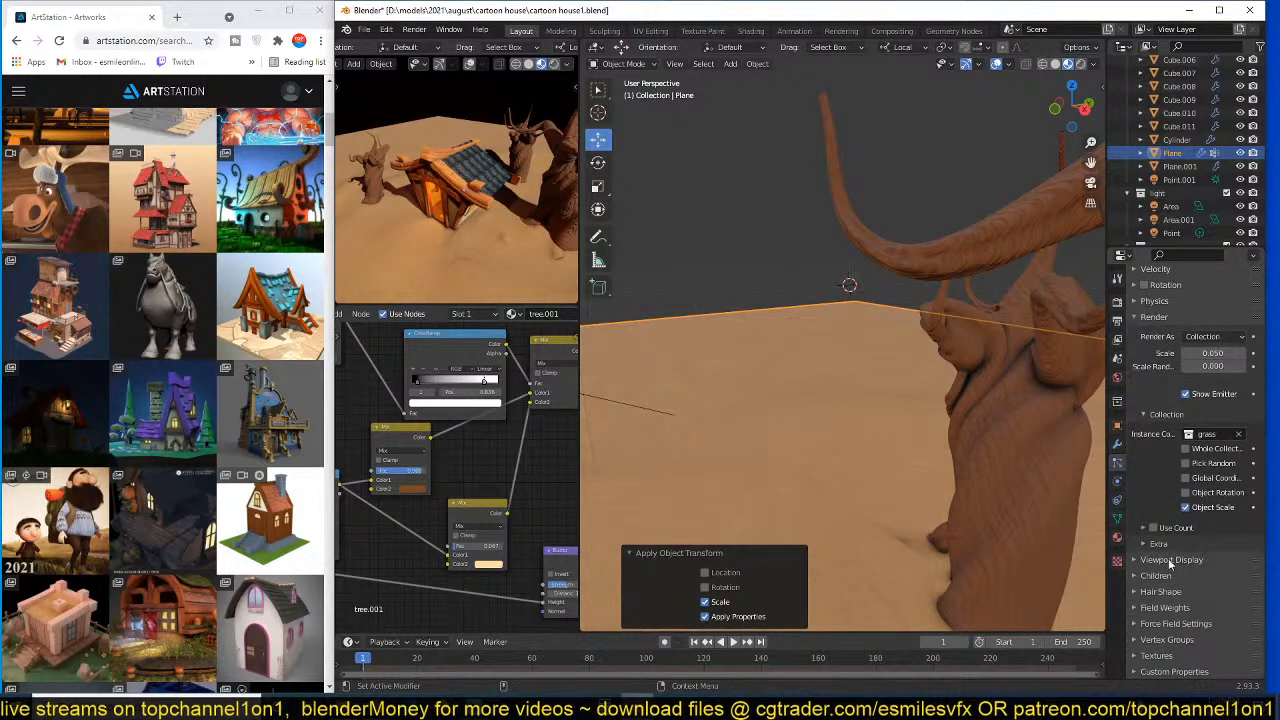
left_click(1155, 317)
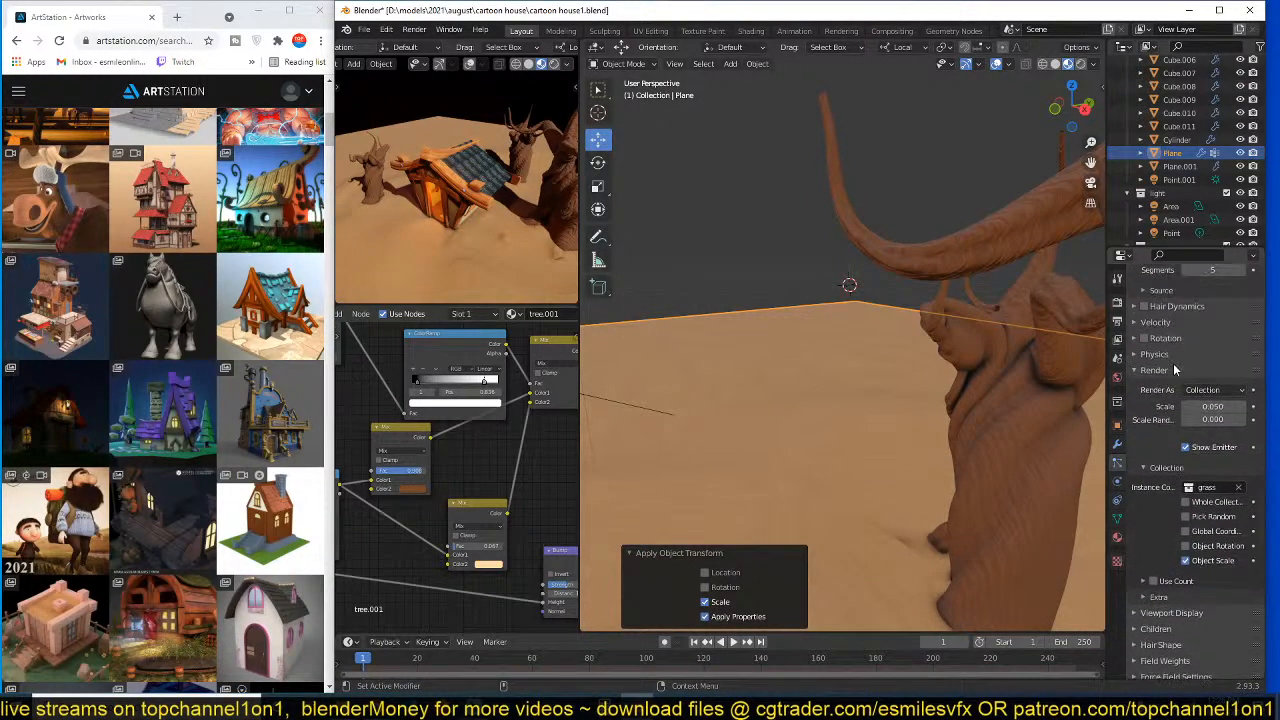
left_click(1157, 496)
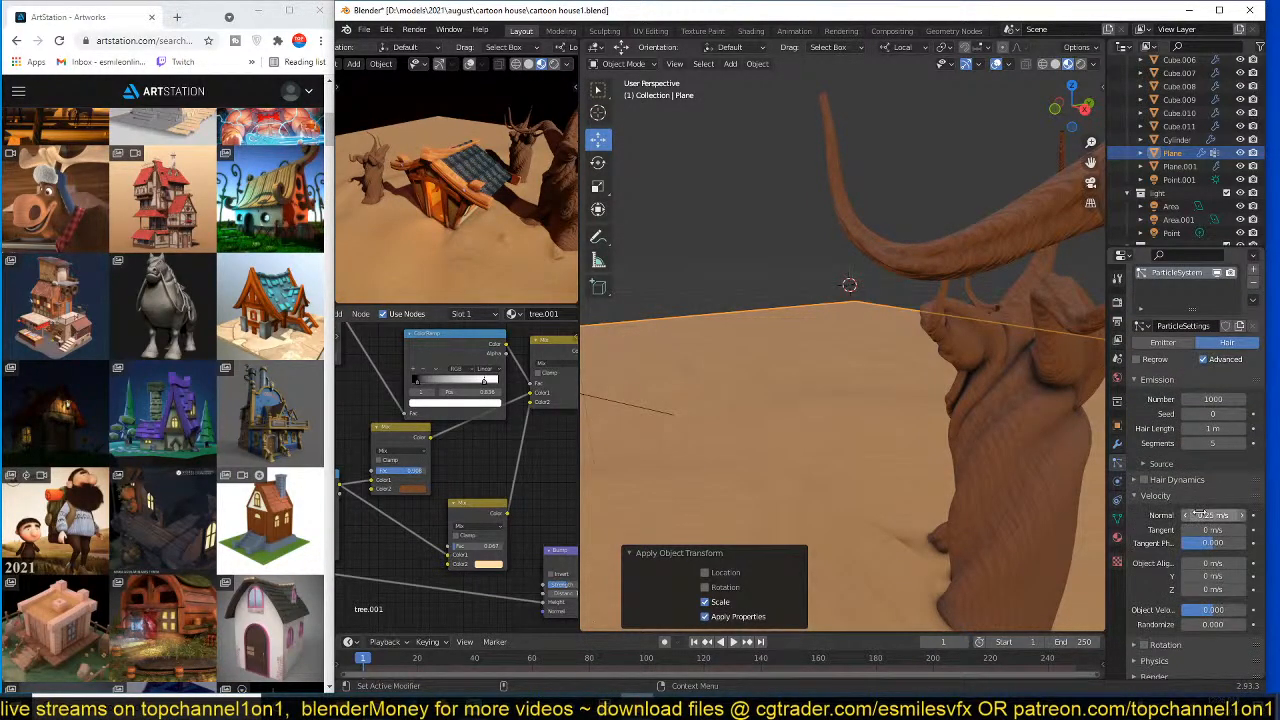
key("Return")
- Increase the hair particles' normal velocity to about 5.53 m/s
scroll(996, 423, "down", 4)
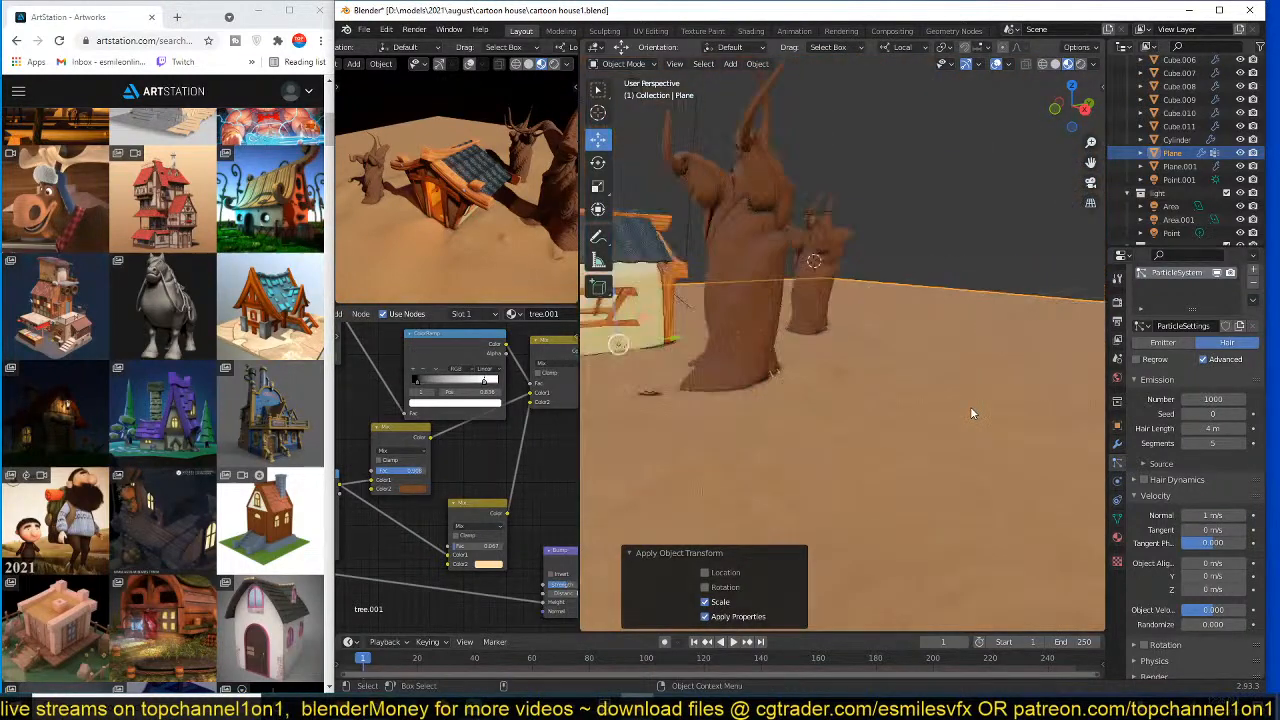
middle_click_drag(970, 406, 1007, 439)
scroll(1167, 494, "down", 3)
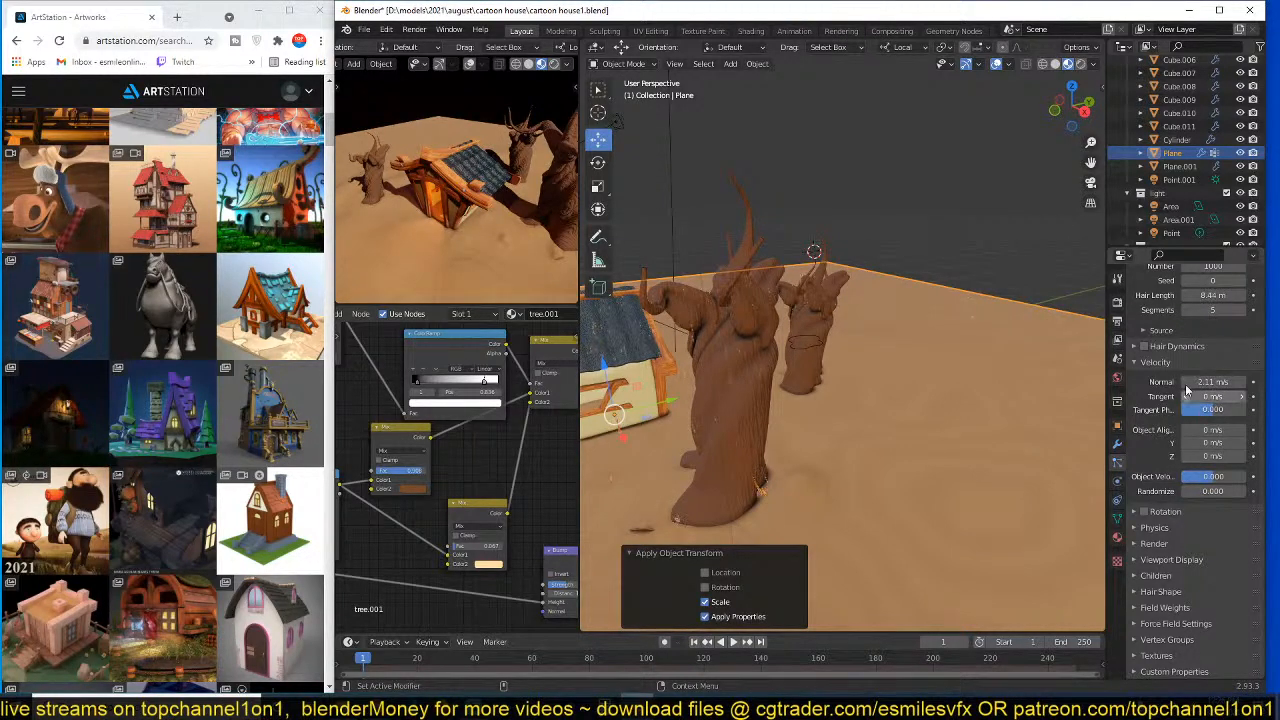
left_click_drag(1213, 382, 1246, 382)
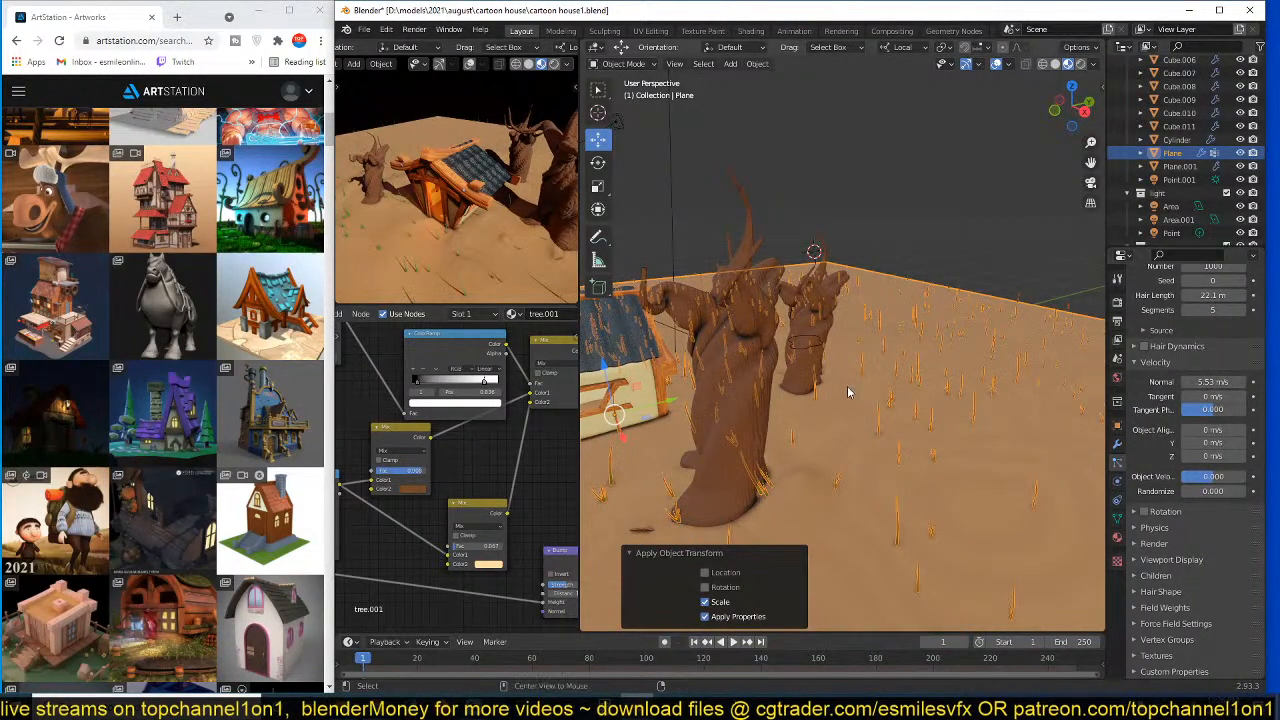
- Deselect the ground plane and raise the hair particles' normal velocity to about 7.11 m/s
key("alt+a")
scroll(837, 412, "down", 6)
middle_click_drag(837, 412, 884, 390)
scroll(884, 390, "up", 2)
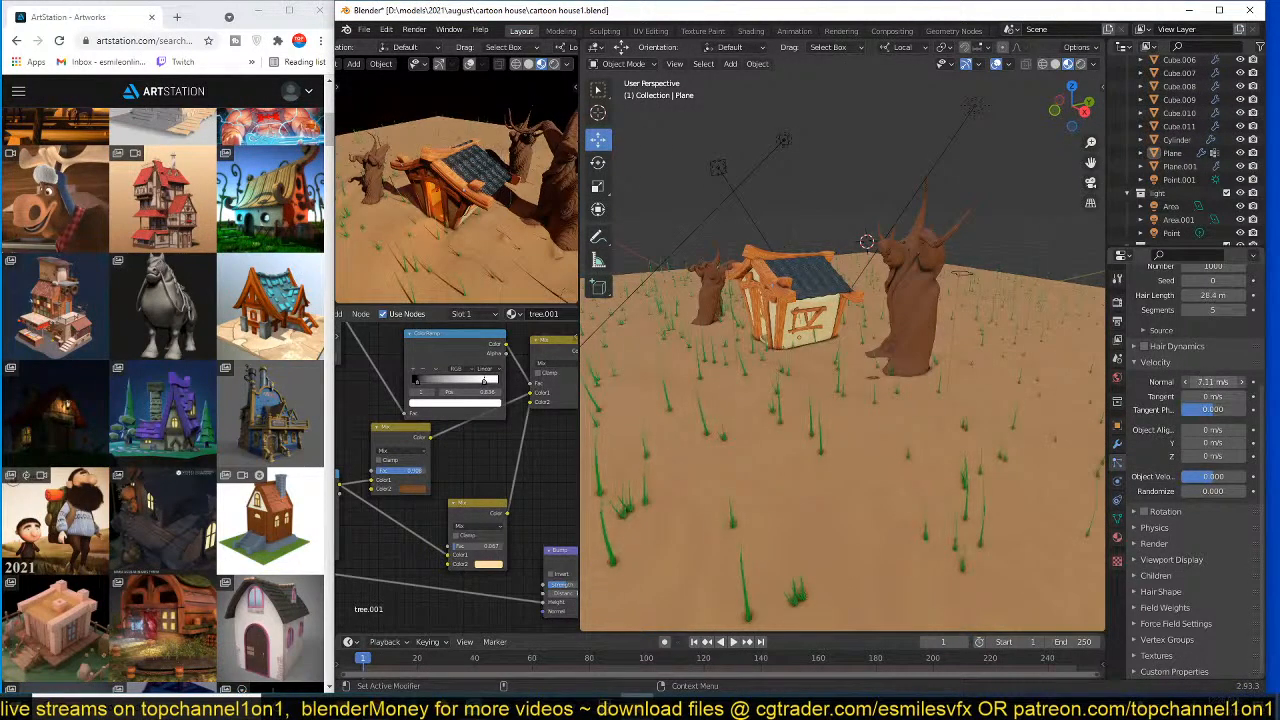
- Lower the hair's normal velocity to about 4.16 m/s, set the particle number to 100 and save the file
key("ctrl+s")
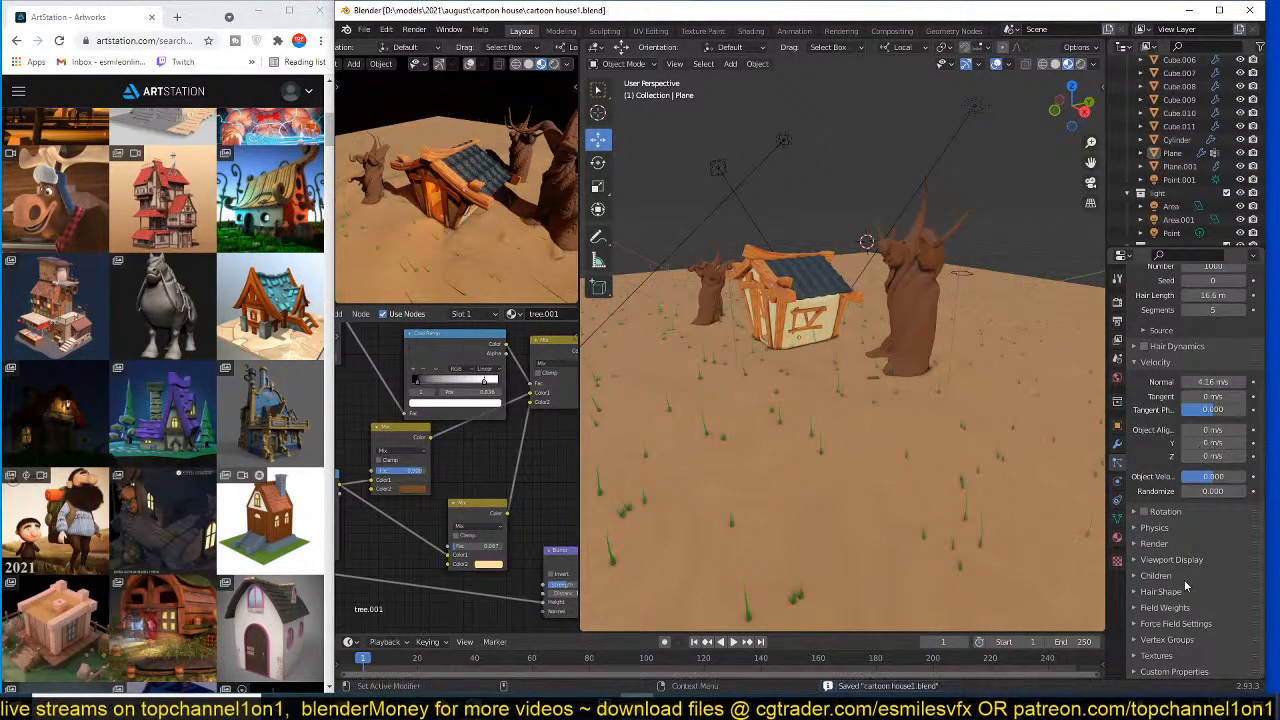
scroll(1198, 392, "up", 4)
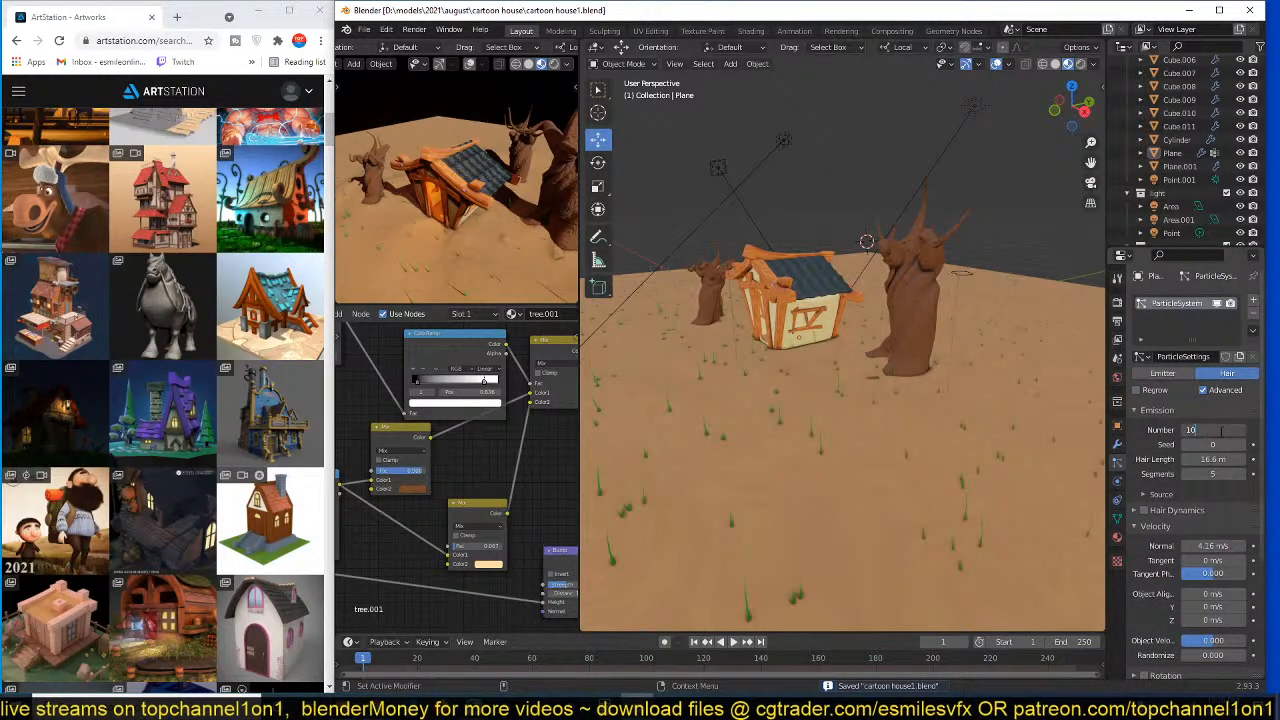
key("Return")
key("ctrl+s")
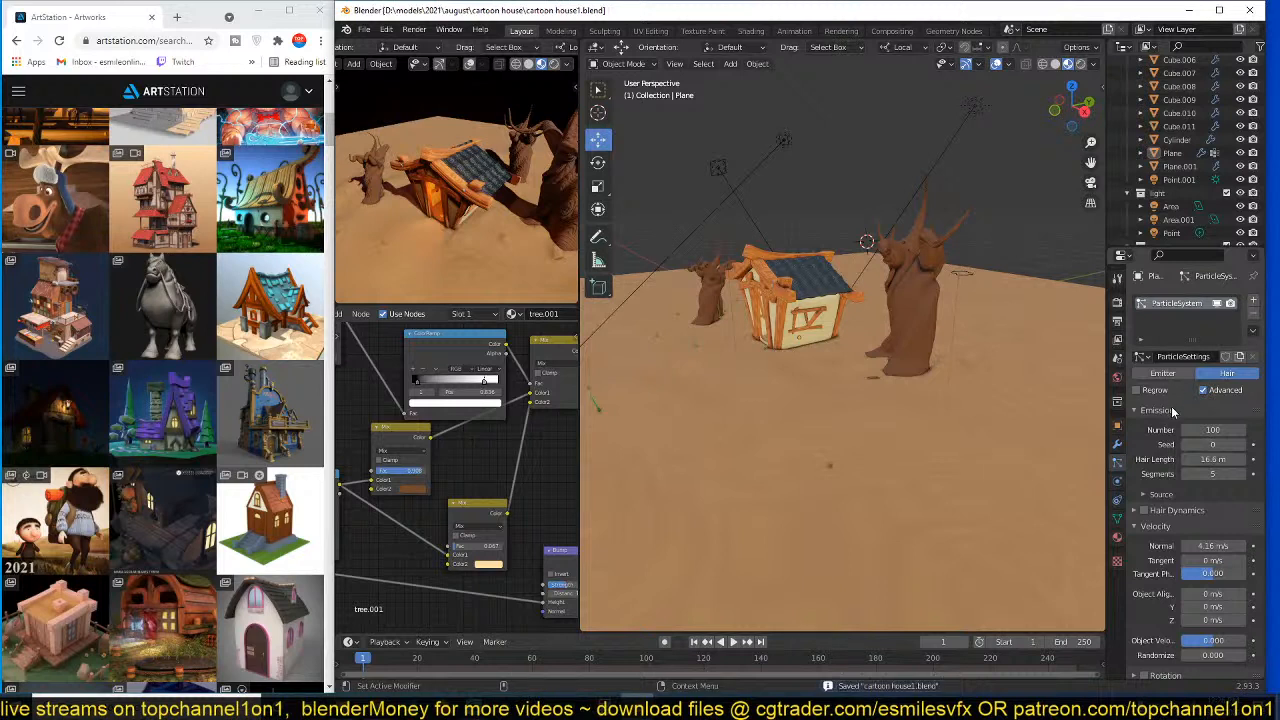
- Limit the hair particles' density with the vertex group named Group and save the file
left_click(1171, 410)
scroll(1189, 492, "down", 2)
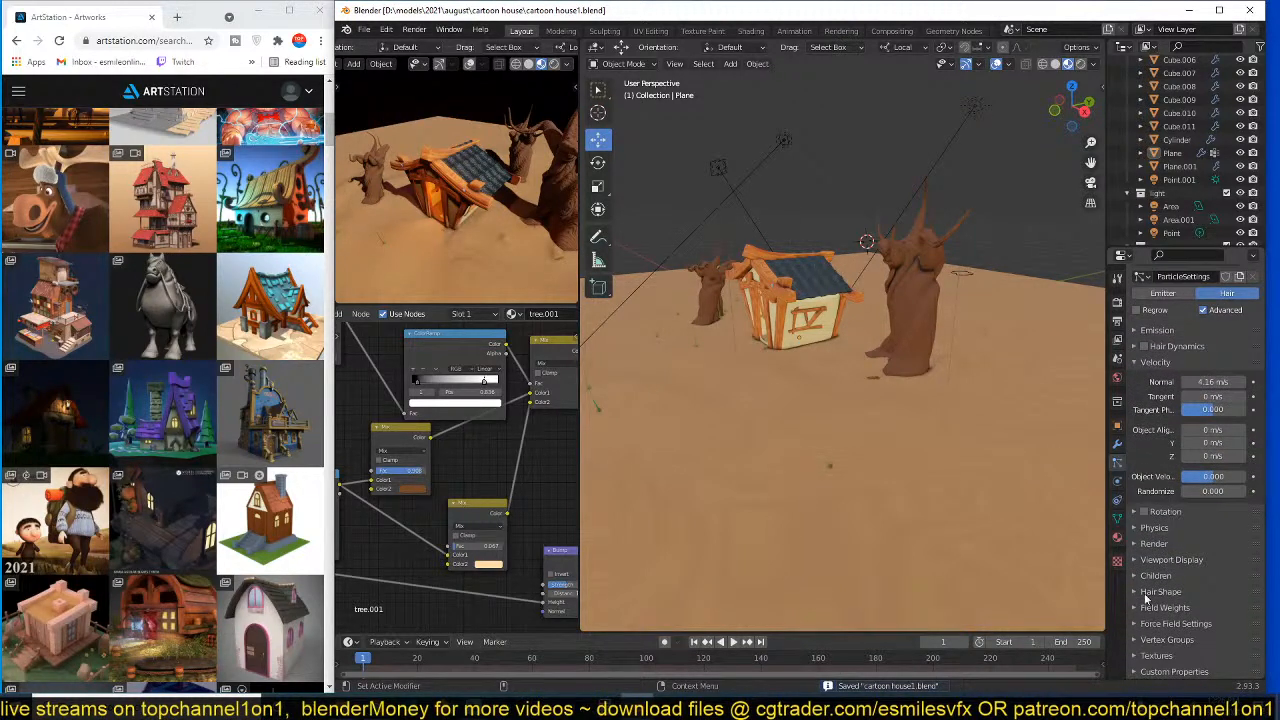
left_click(1176, 645)
scroll(1176, 645, "down", 2)
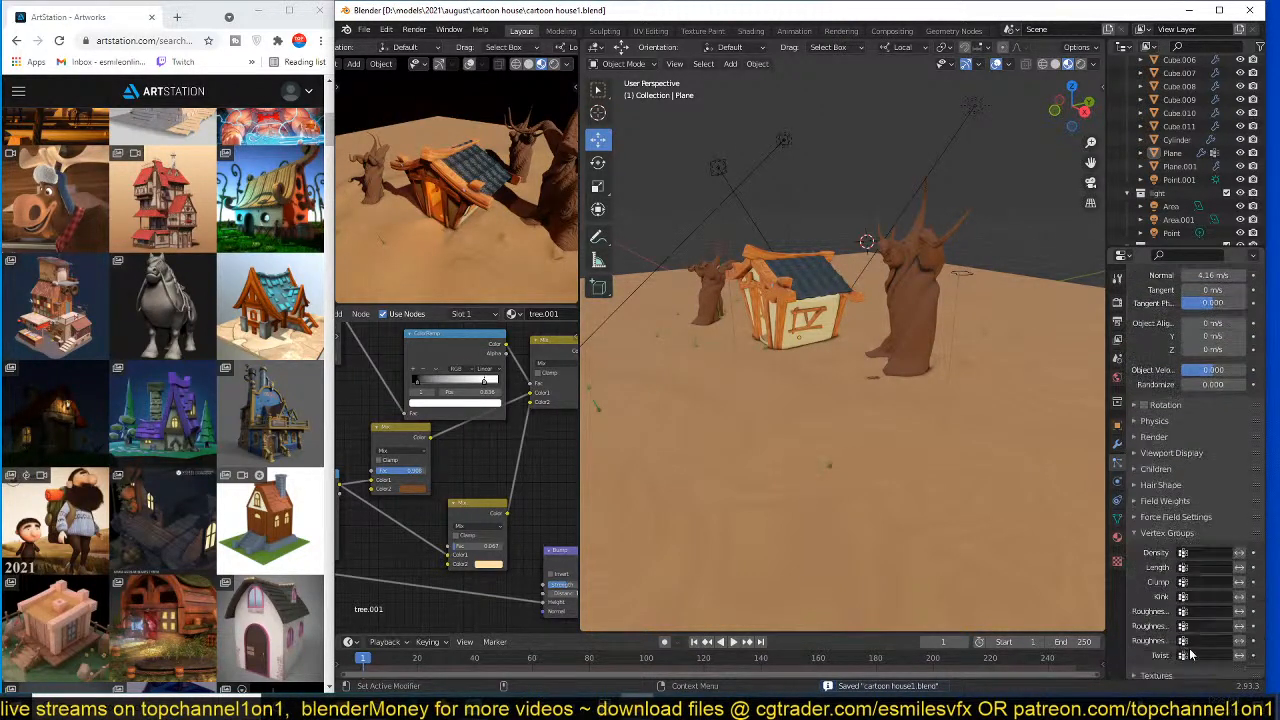
left_click(1174, 415)
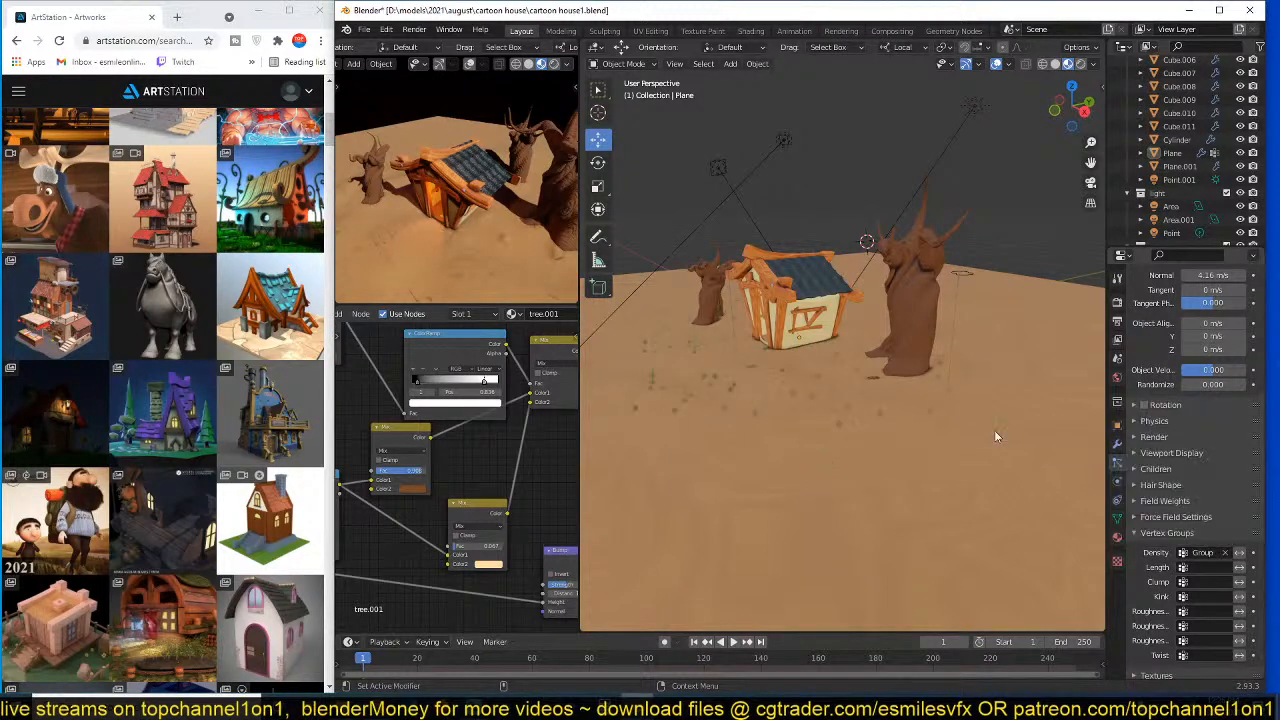
middle_click_drag(822, 447, 900, 425)
key("ctrl+s")
scroll(517, 239, "down", 2)
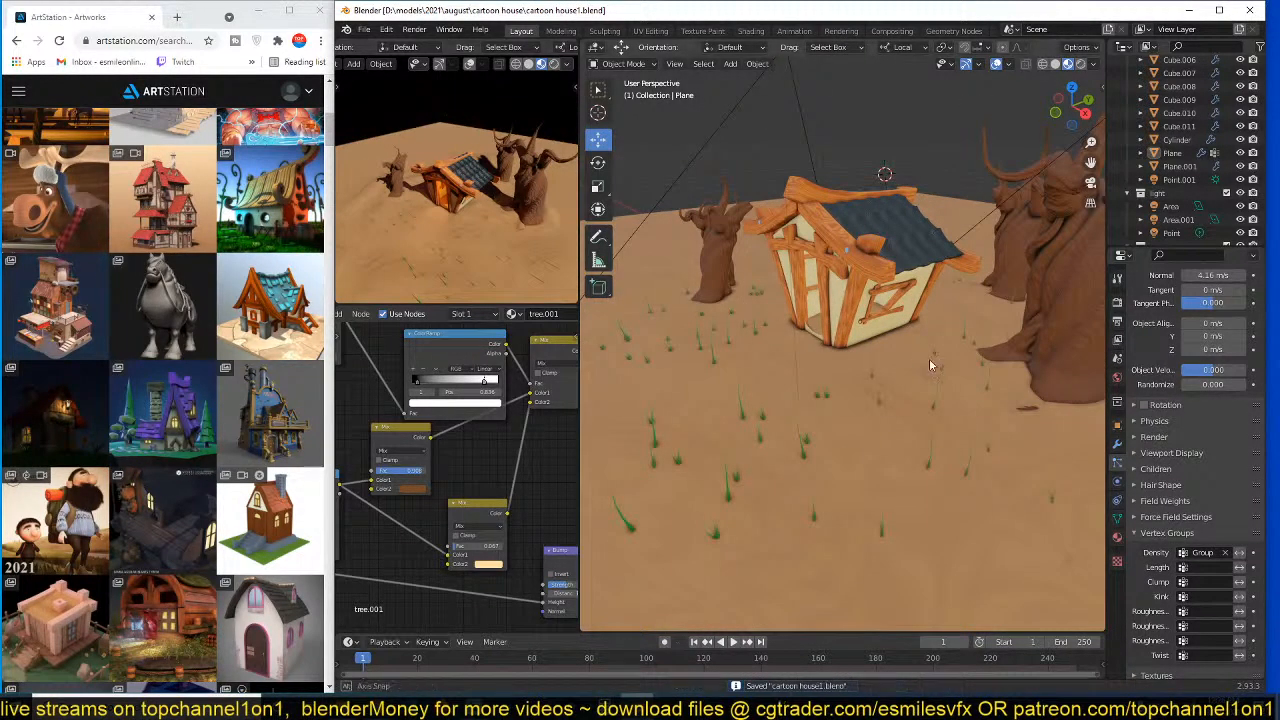
scroll(928, 345, "up", 8)
scroll(926, 494, "down", 3)
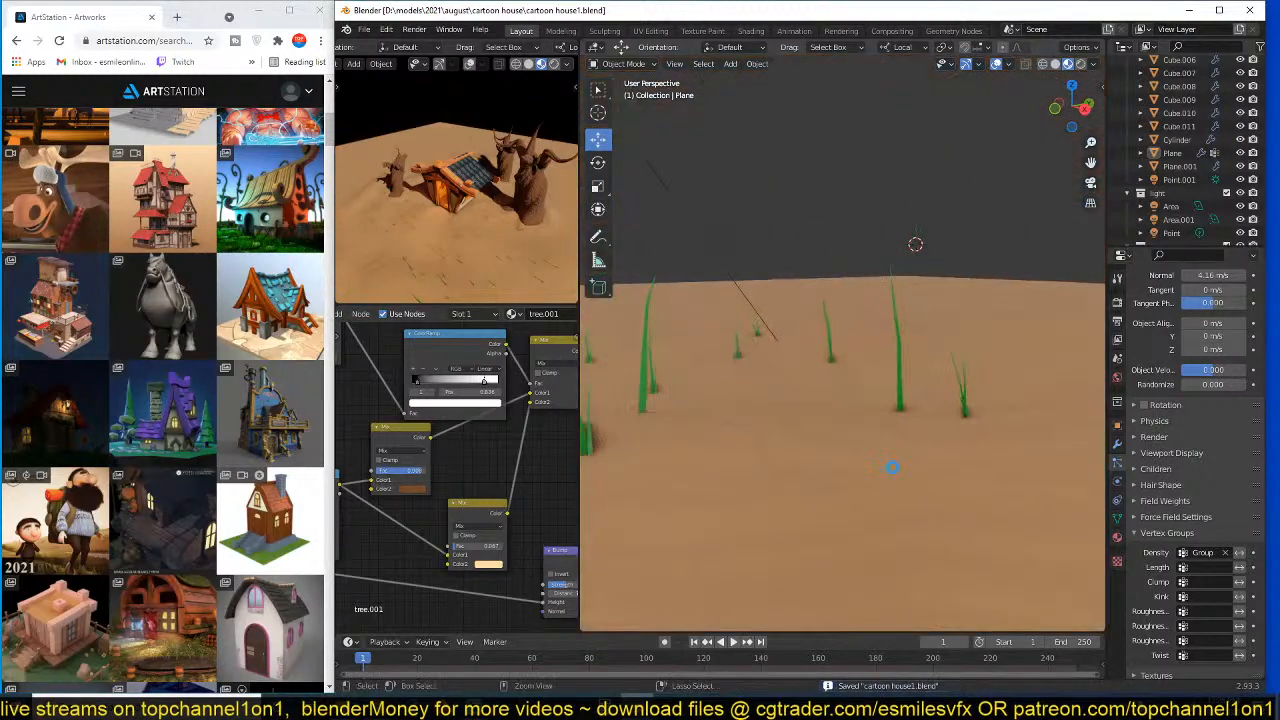
- Give the grass particles Simple children with a display amount of 100 and save the file
scroll(1212, 543, "down", 1)
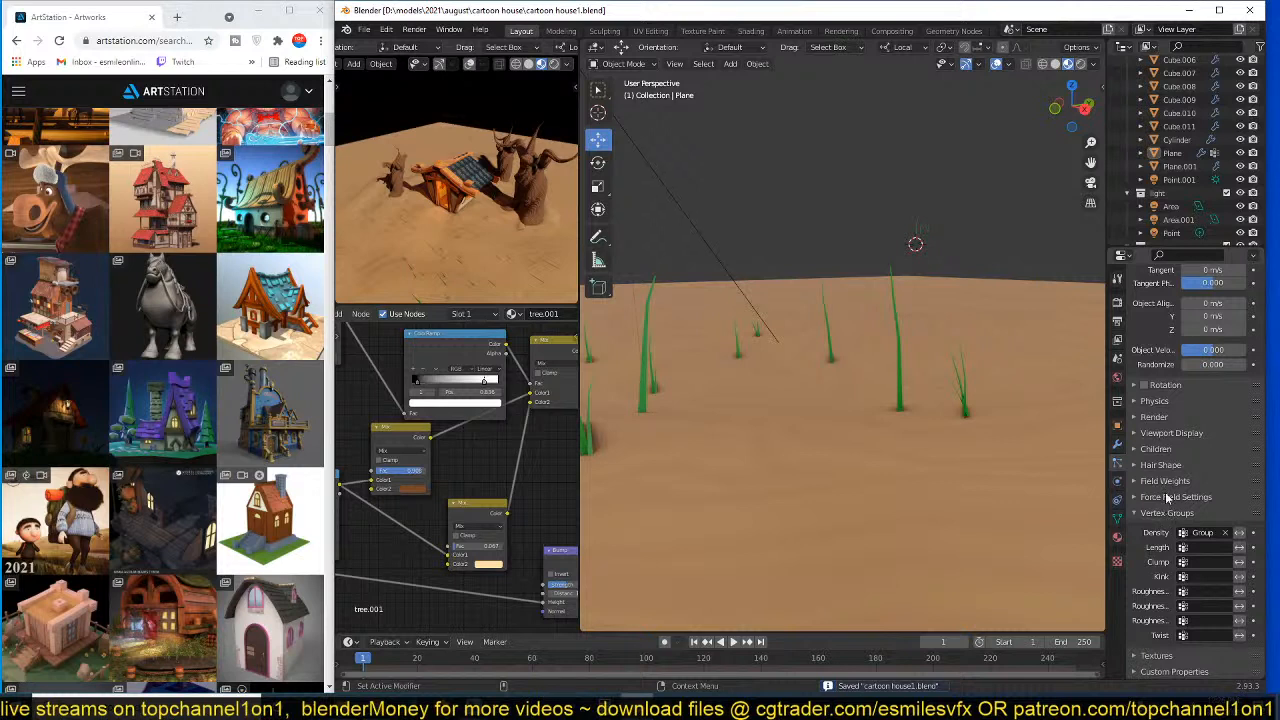
left_click(1176, 417)
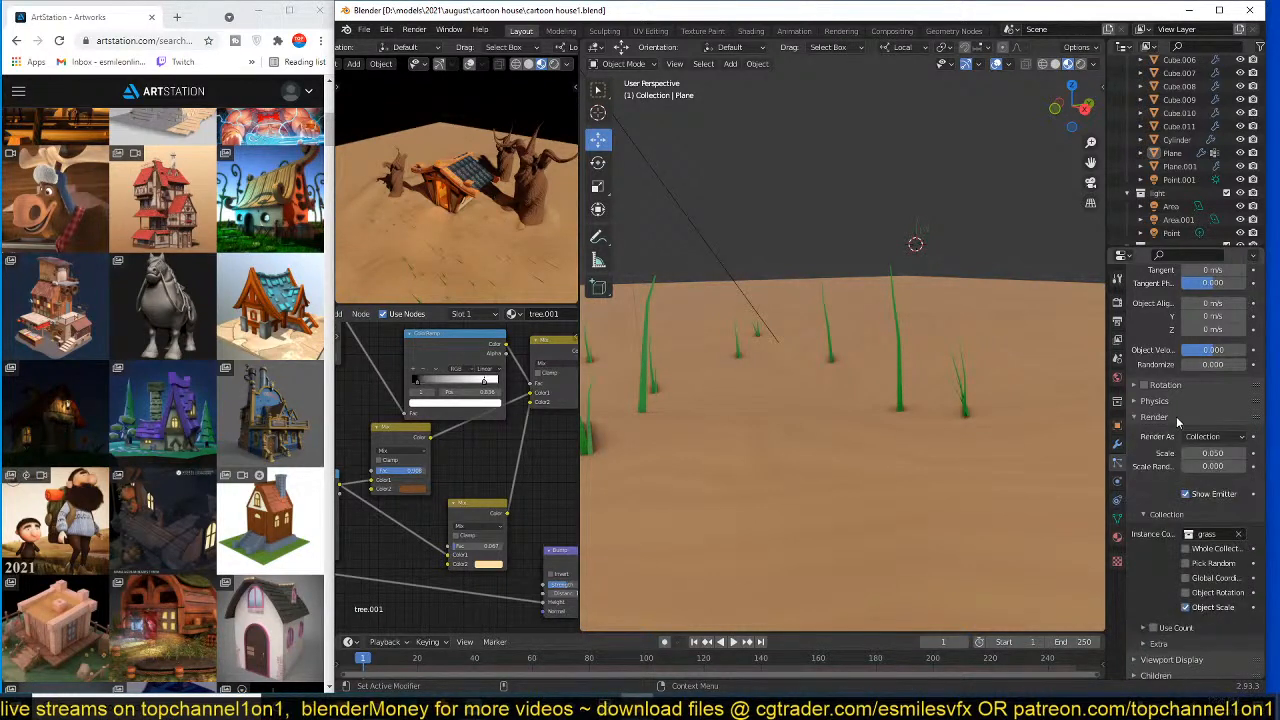
left_click(1176, 417)
left_click(1158, 449)
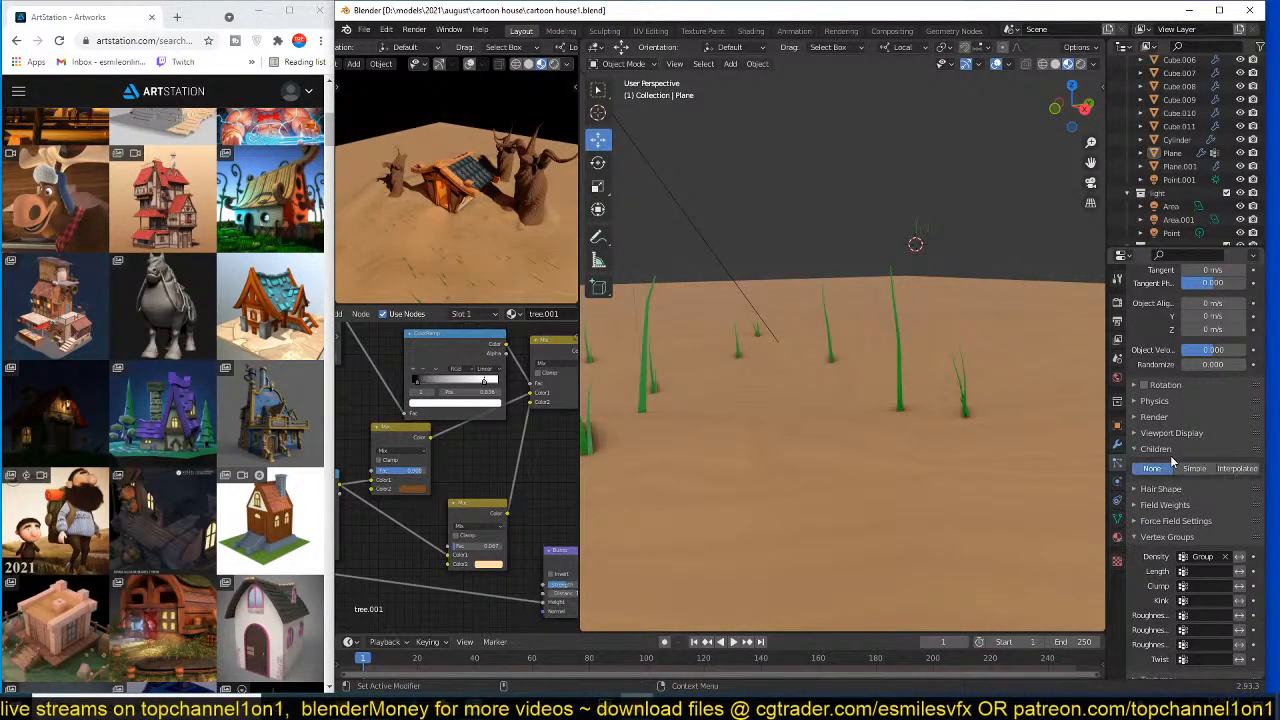
left_click(1200, 469)
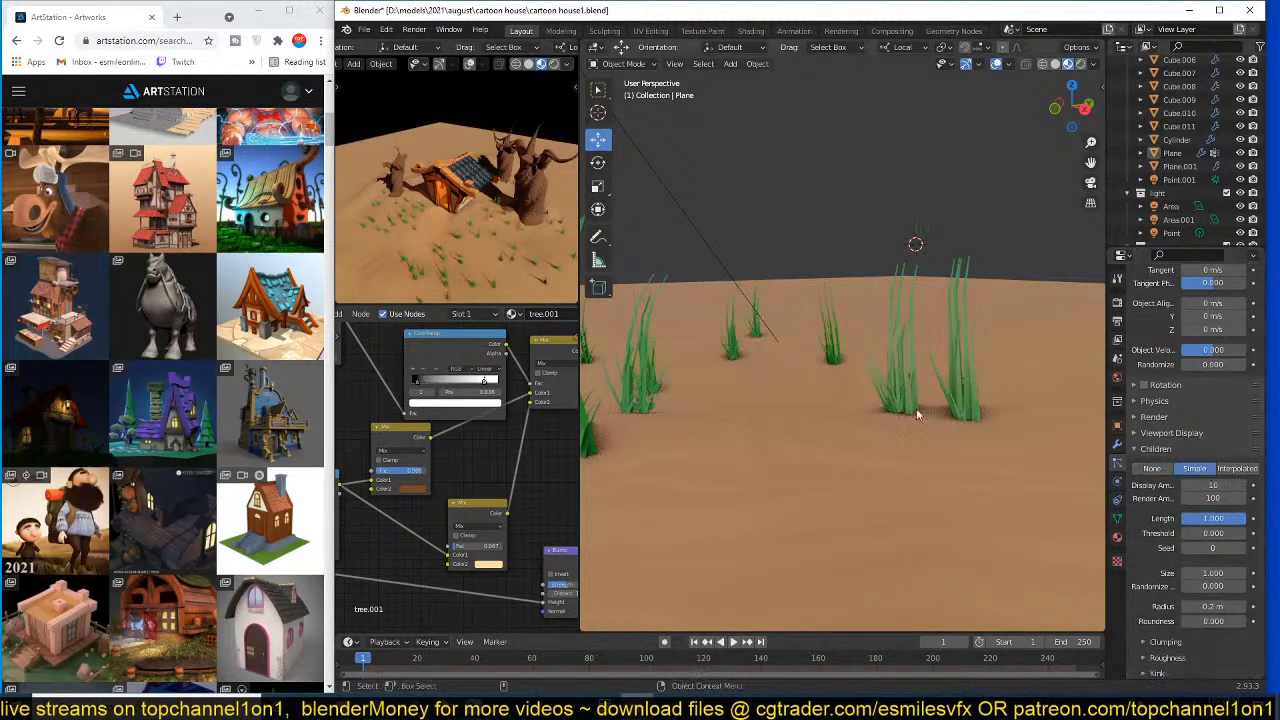
scroll(898, 422, "down", 5)
scroll(911, 428, "down", 5)
scroll(912, 396, "up", 4)
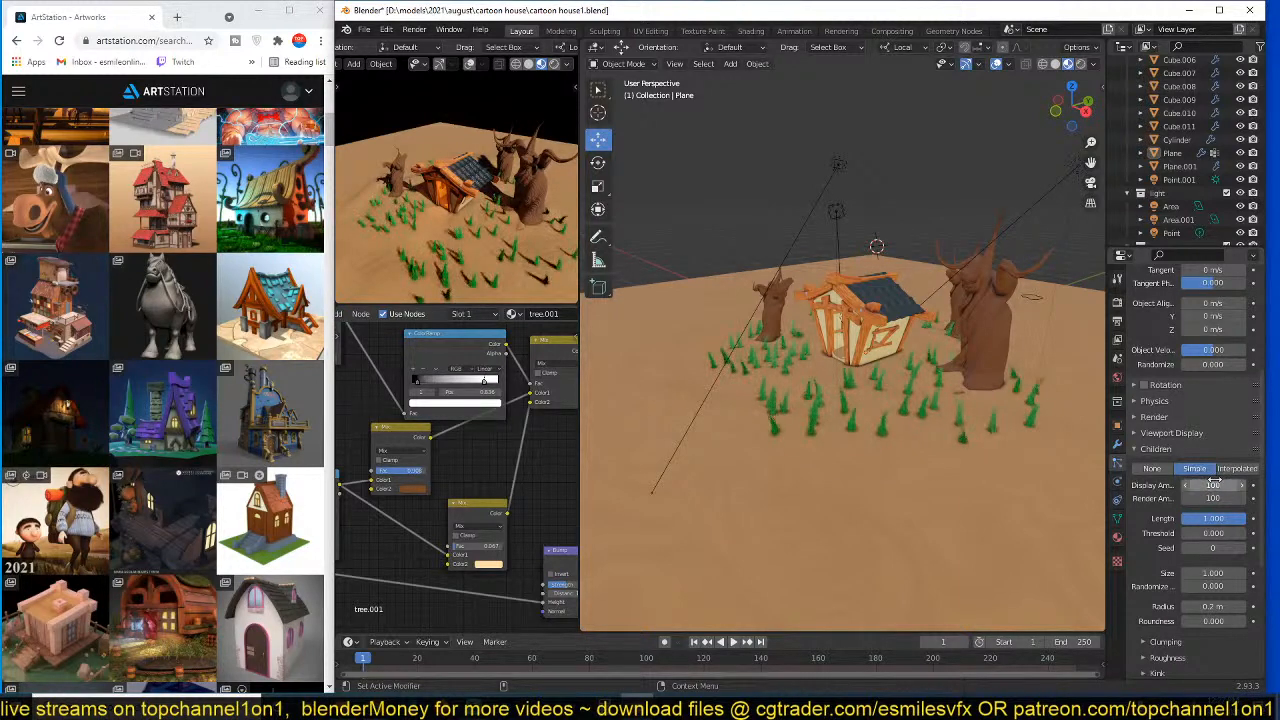
scroll(983, 458, "up", 5)
scroll(985, 450, "up", 3)
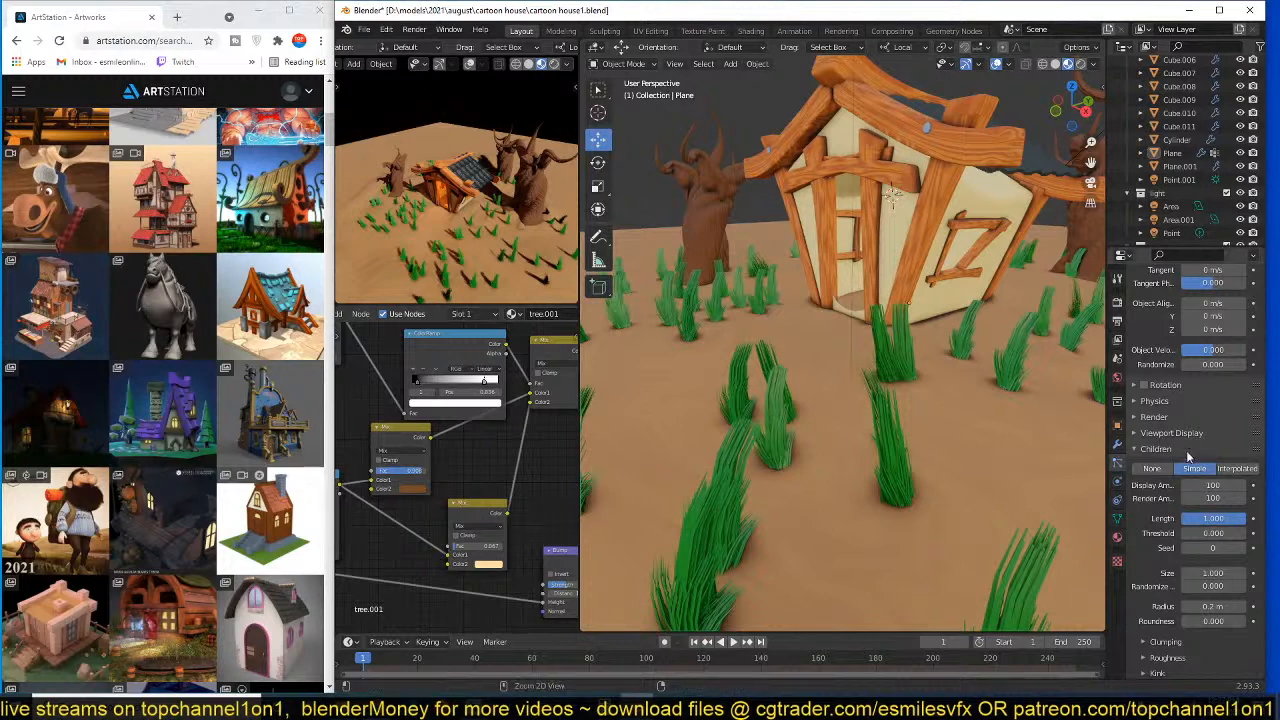
key("ctrl+s")
- Set the child particles' size to 1.030, size randomness to 1.000 and radius to about 2.76 m
scroll(1238, 479, "down", 2)
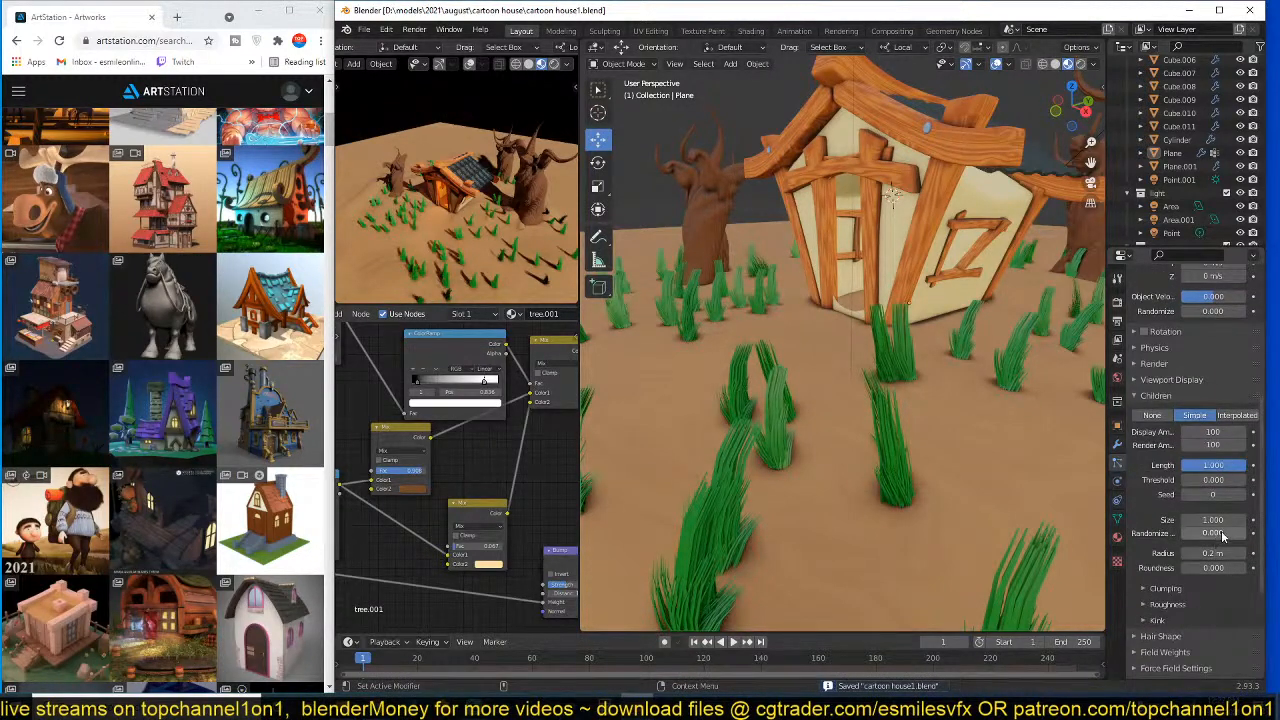
left_click_drag(1210, 519, 1246, 532)
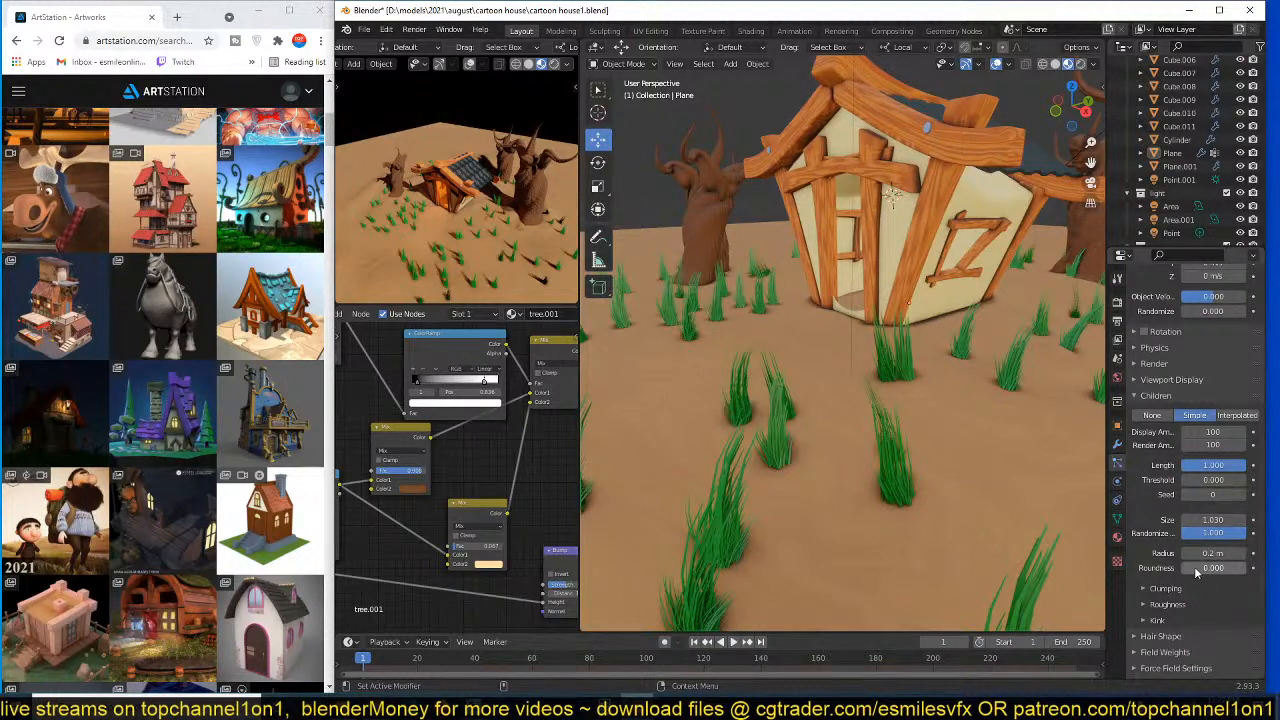
mouse_move(1200, 553)
left_mouse_down()
mouse_move(1215, 553)
mouse_move(1194, 535)
mouse_move(1170, 553)
mouse_move(1220, 553)
mouse_move(1193, 557)
mouse_move(1207, 555)
left_mouse_up()
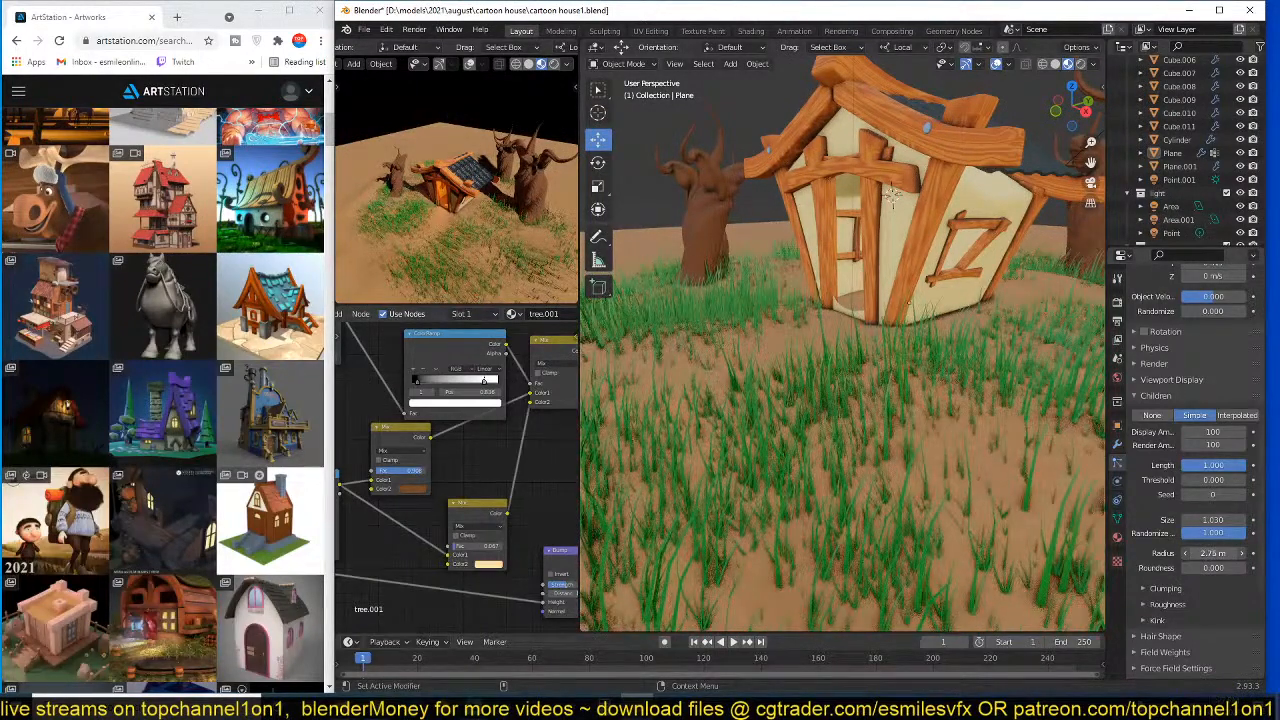
- Try a higher display amount for the grass children and set it back to 100
scroll(998, 504, "down", 7)
middle_click_drag(998, 504, 997, 521)
scroll(997, 521, "up", 4)
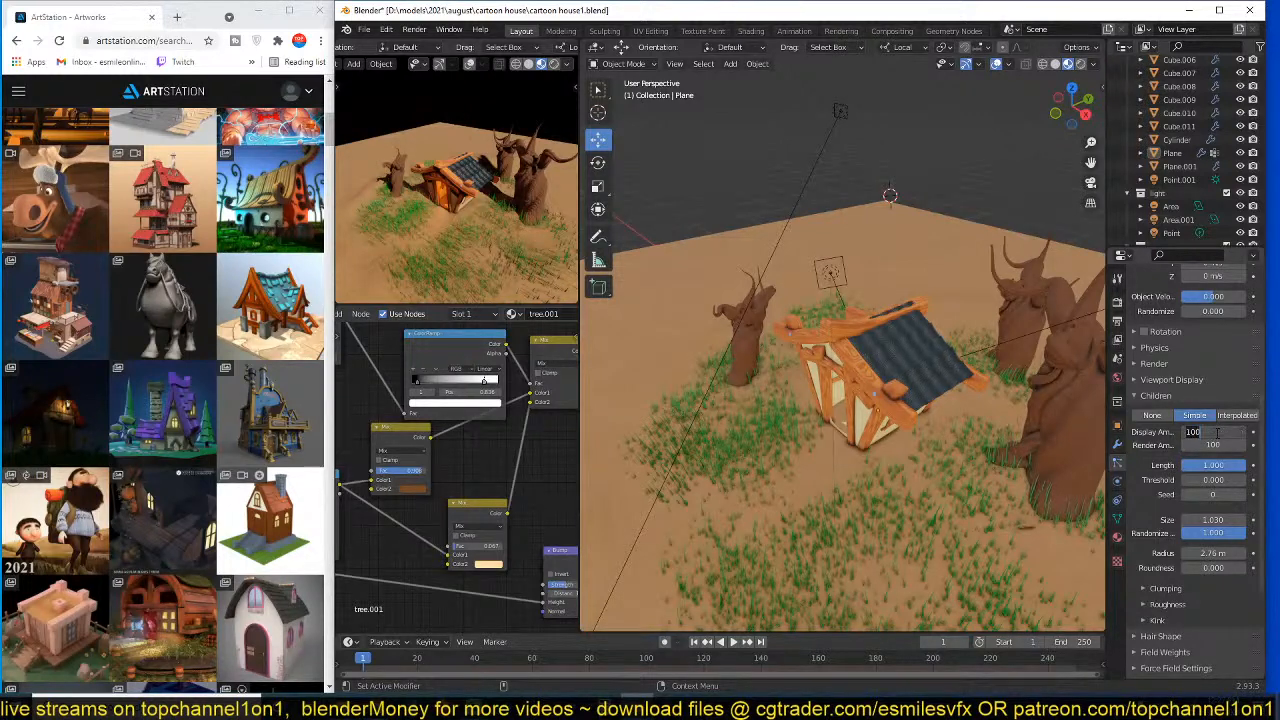
key("Return")
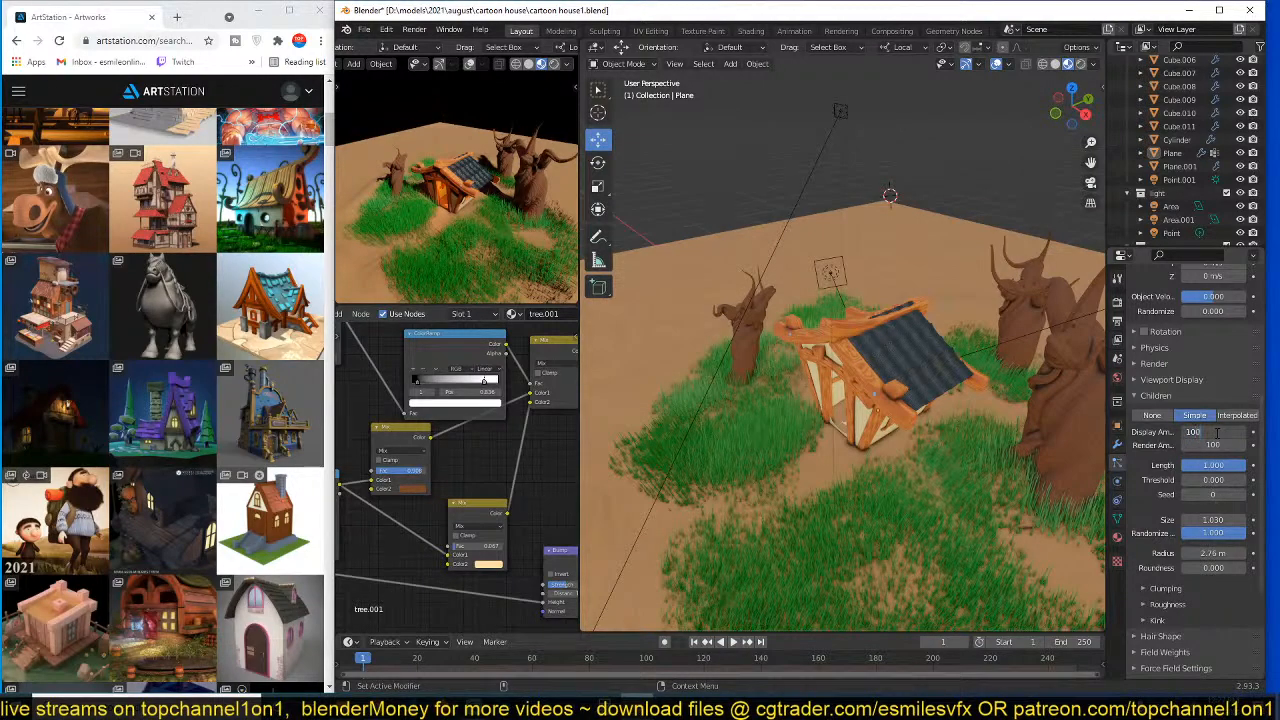
key("Return")
- Save the scene with the scattered grass
middle_click_drag(1005, 495, 971, 450)
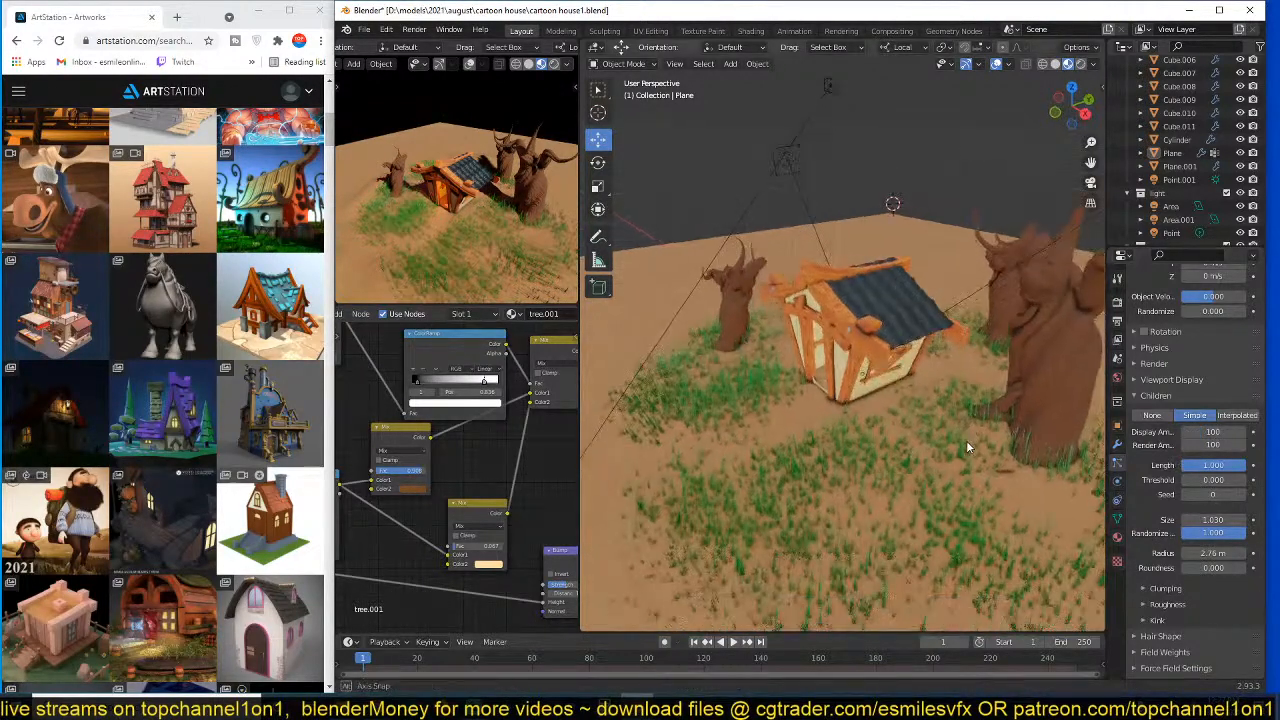
scroll(967, 445, "up", 3)
key("ctrl+s")
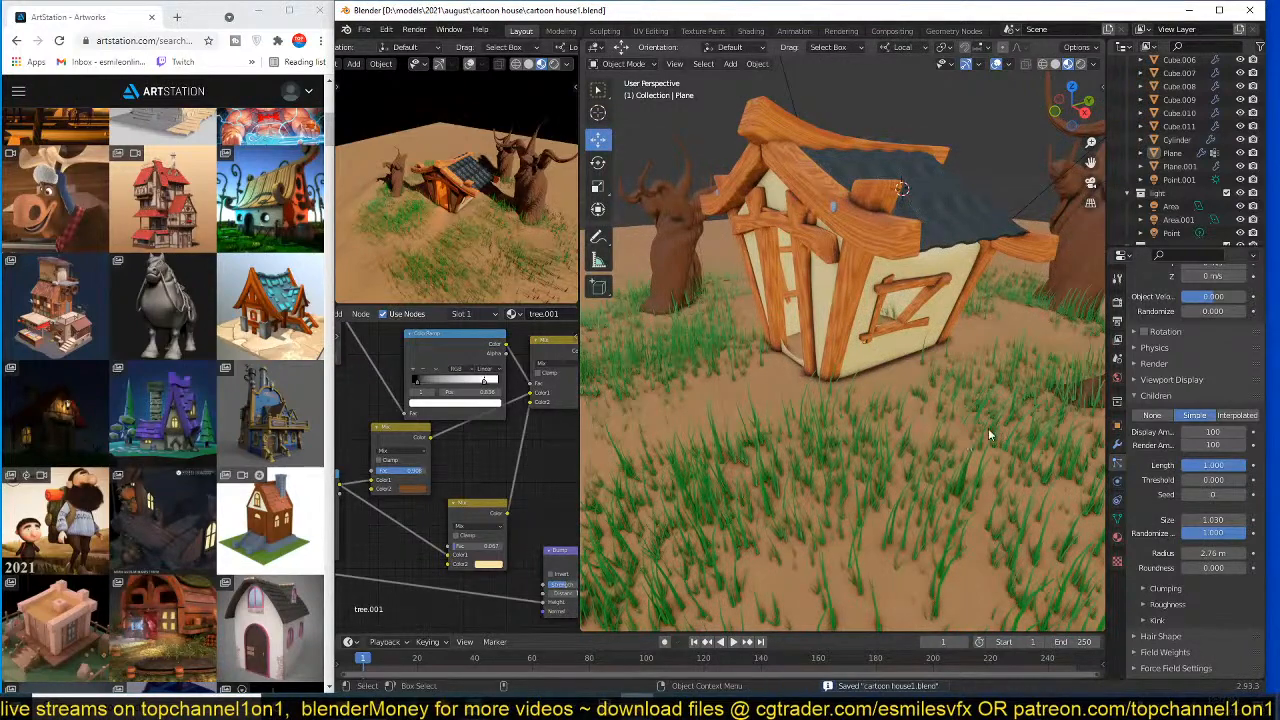
- Place the 3D cursor on the ground in front of the house's entrance and add a cube there
middle_click_drag(998, 424, 873, 450)
scroll(934, 385, "up", 5)
right_click(873, 453, "shift")
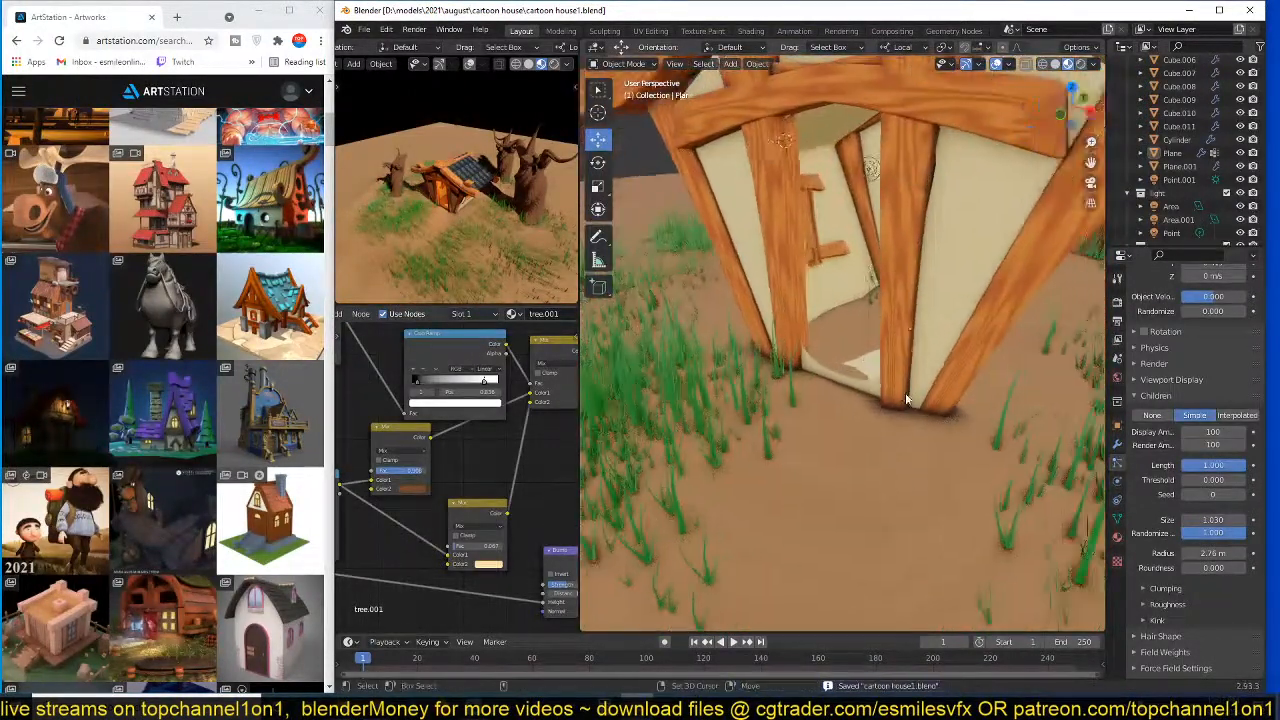
key("shift+a")
mouse_move(904, 425)
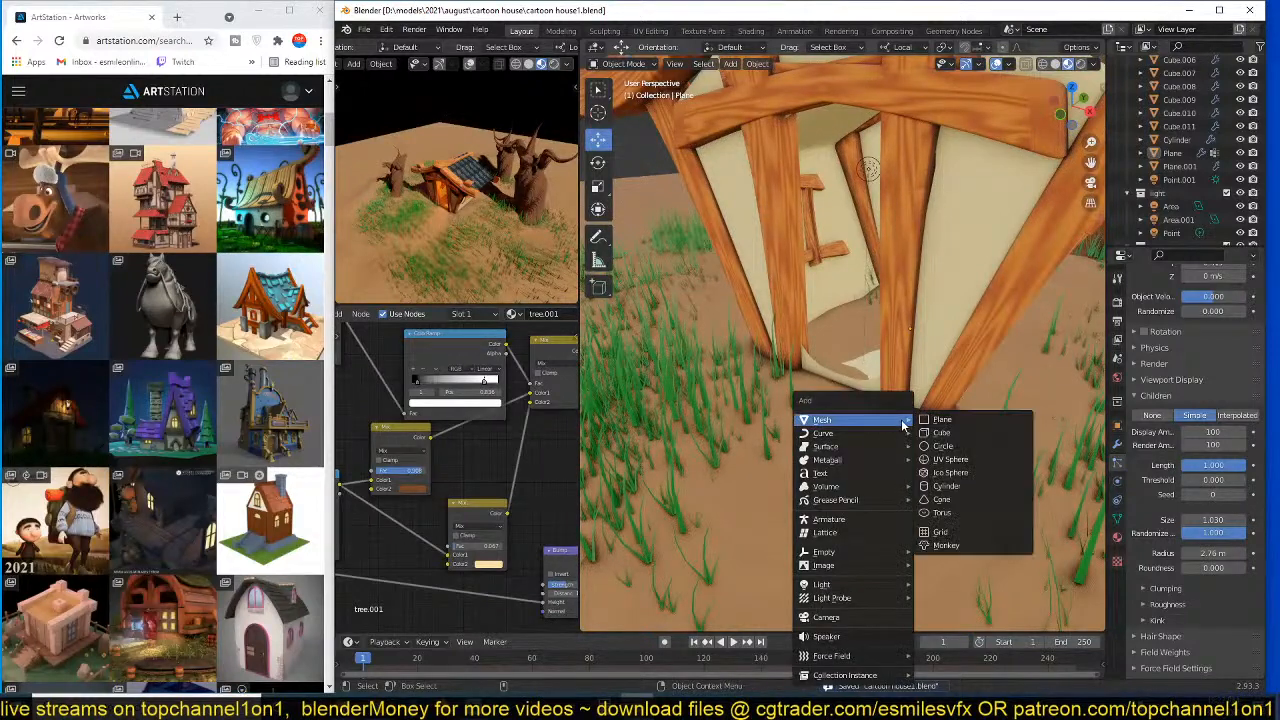
left_click(956, 440)
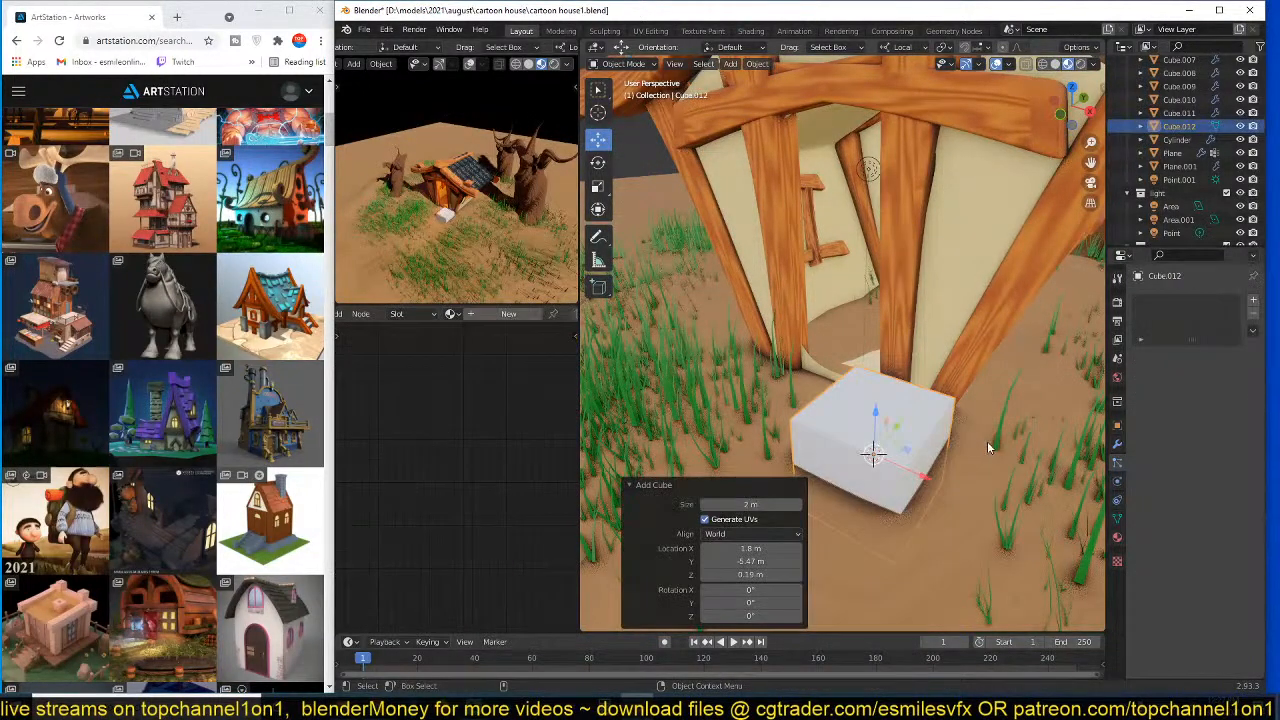
- Round the new cube with a level 2 Subdivision Surface and shade it smooth
key("ctrl+2")
right_click(961, 448)
left_click(959, 449)
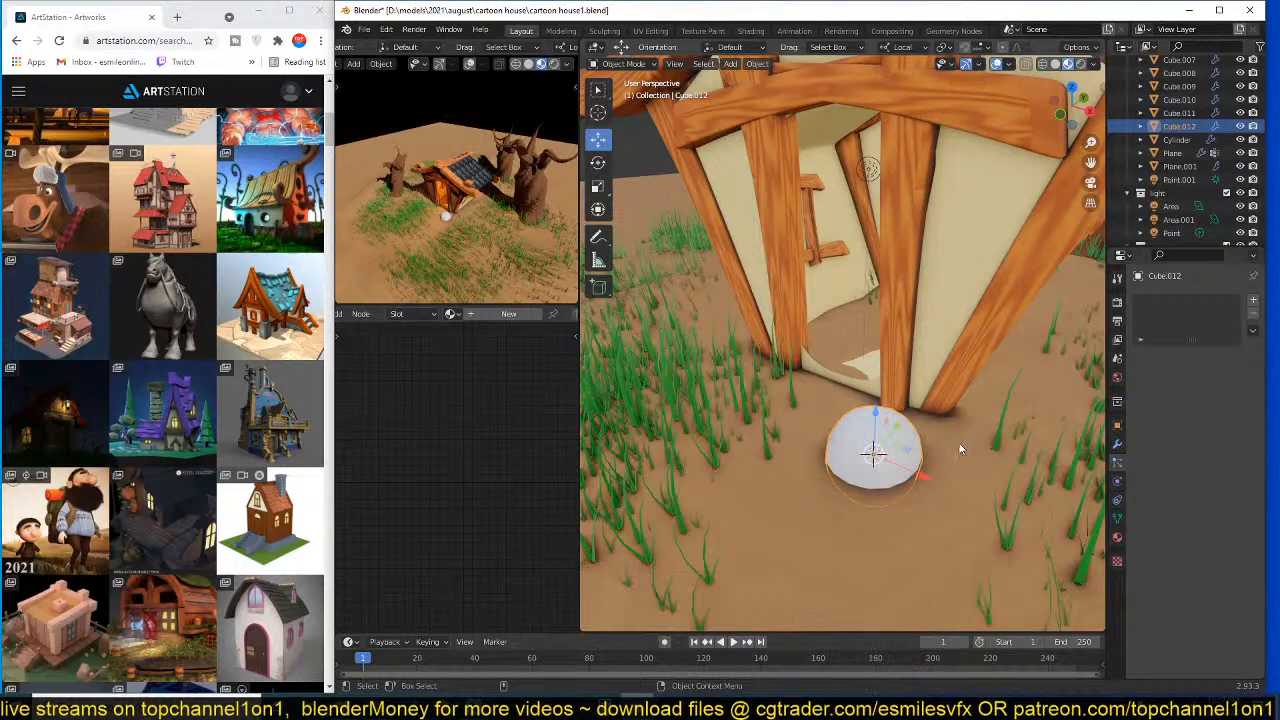
- Assign the existing metal material to the rounded cube in front of the house
left_click(451, 314)
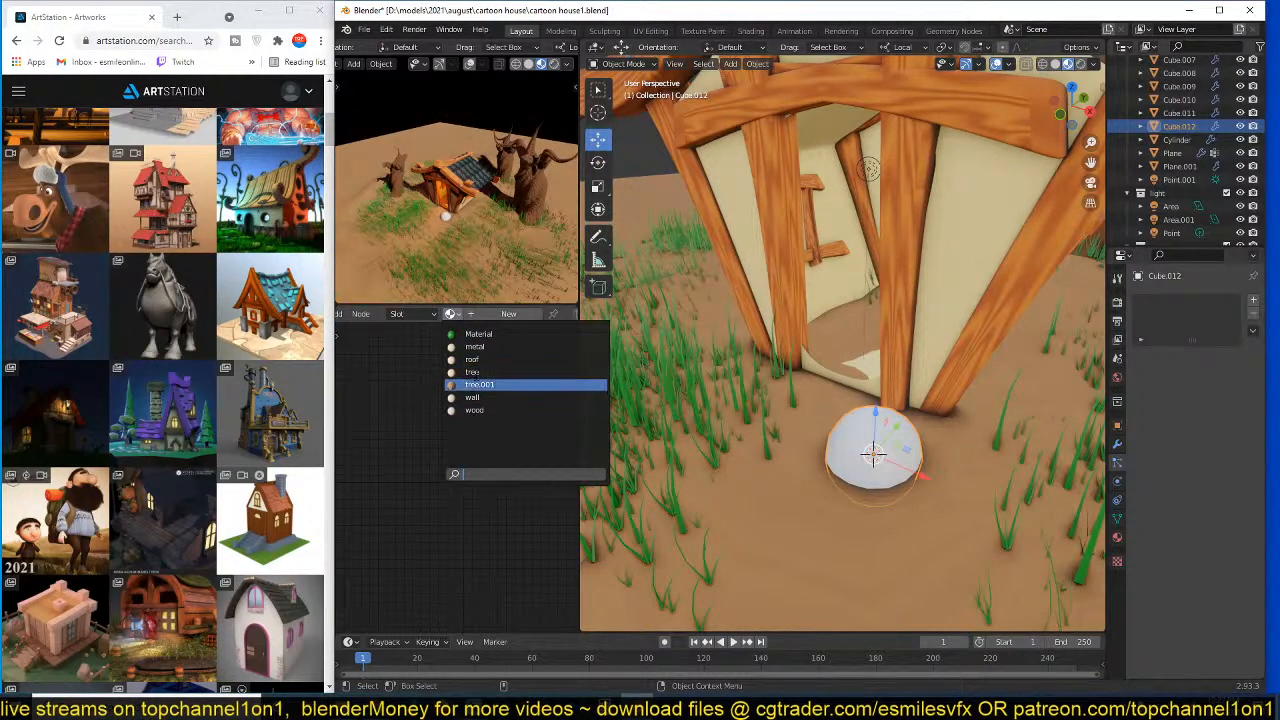
left_click(475, 346)
scroll(863, 441, "up", 5)
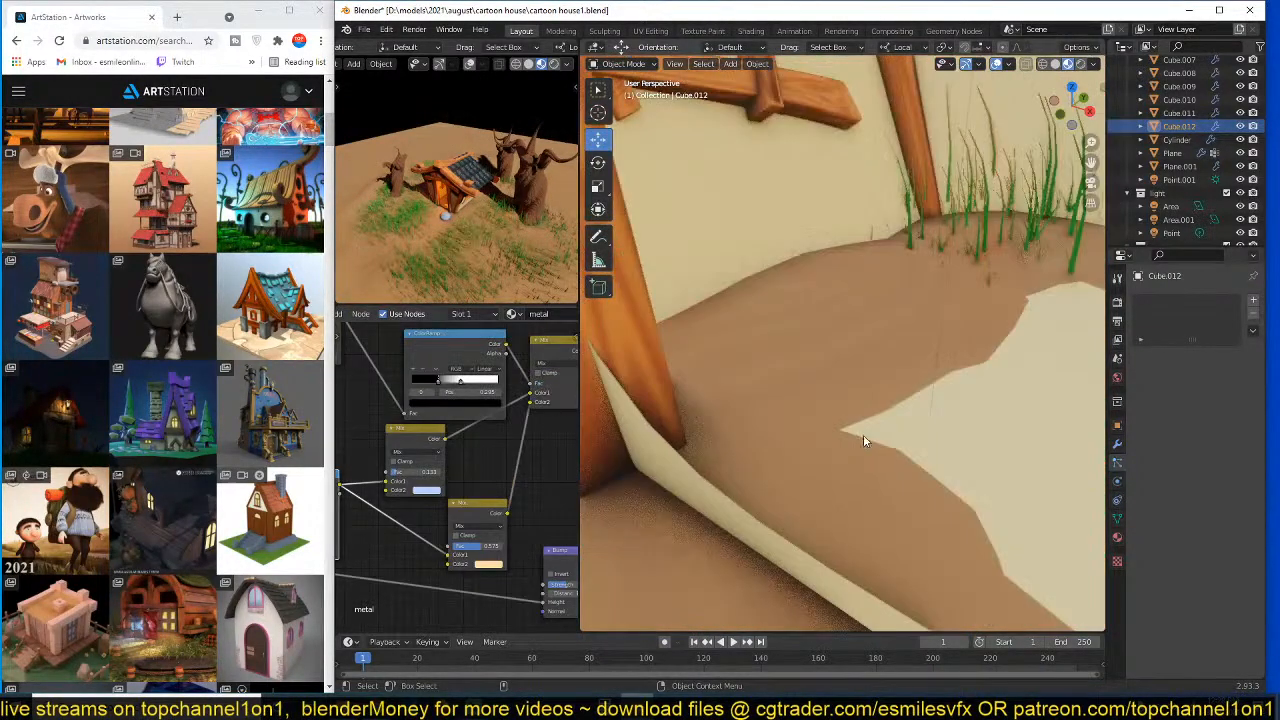
scroll(866, 424, "up", 2)
scroll(868, 438, "down", 6)
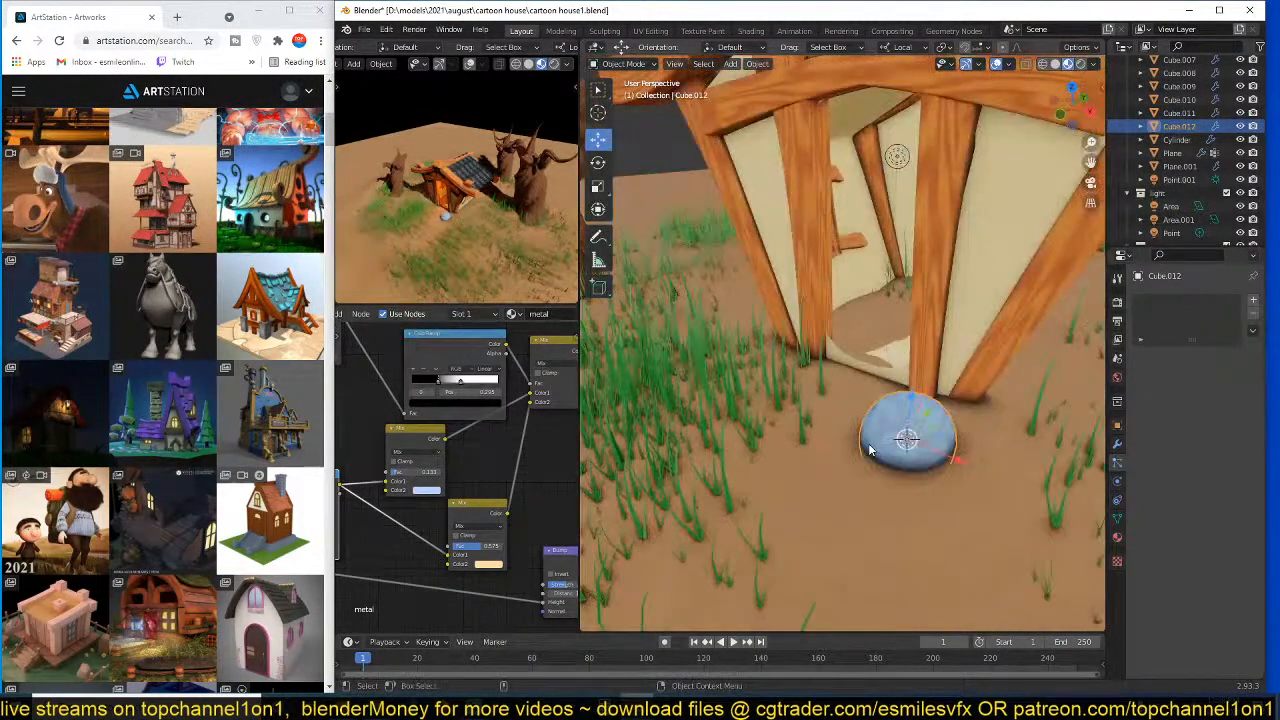
- Disconnect the Noise Texture from the Wave Texture's Vector input in the metal material and save the file
scroll(490, 489, "down", 3)
middle_click_drag(486, 489, 551, 439)
scroll(530, 451, "up", 3)
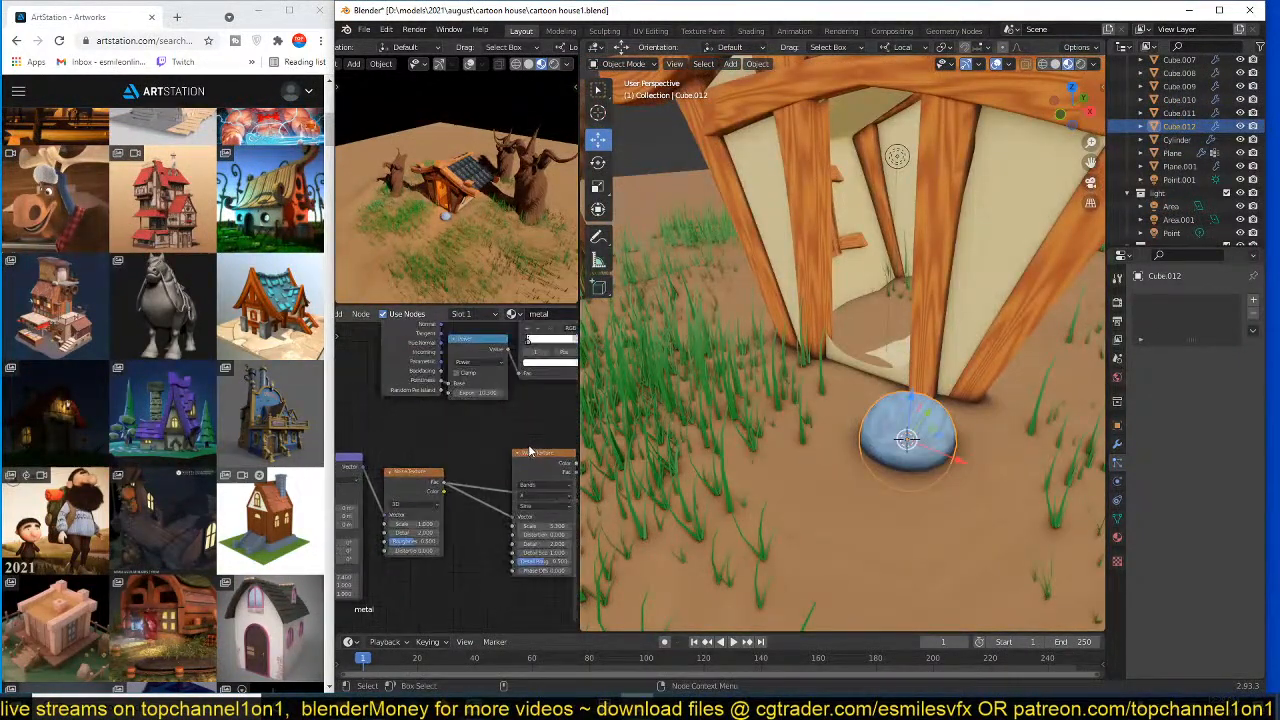
scroll(453, 497, "up", 3)
middle_click_drag(437, 520, 418, 486)
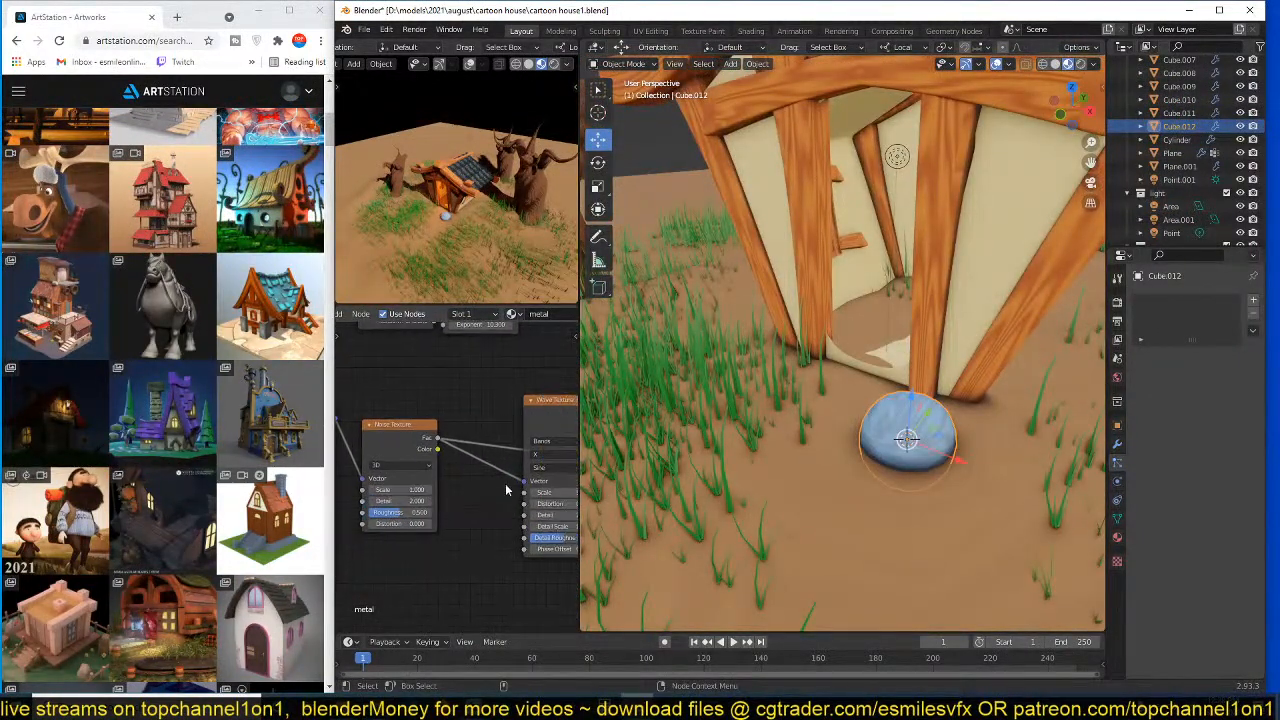
left_click_drag(526, 482, 512, 484)
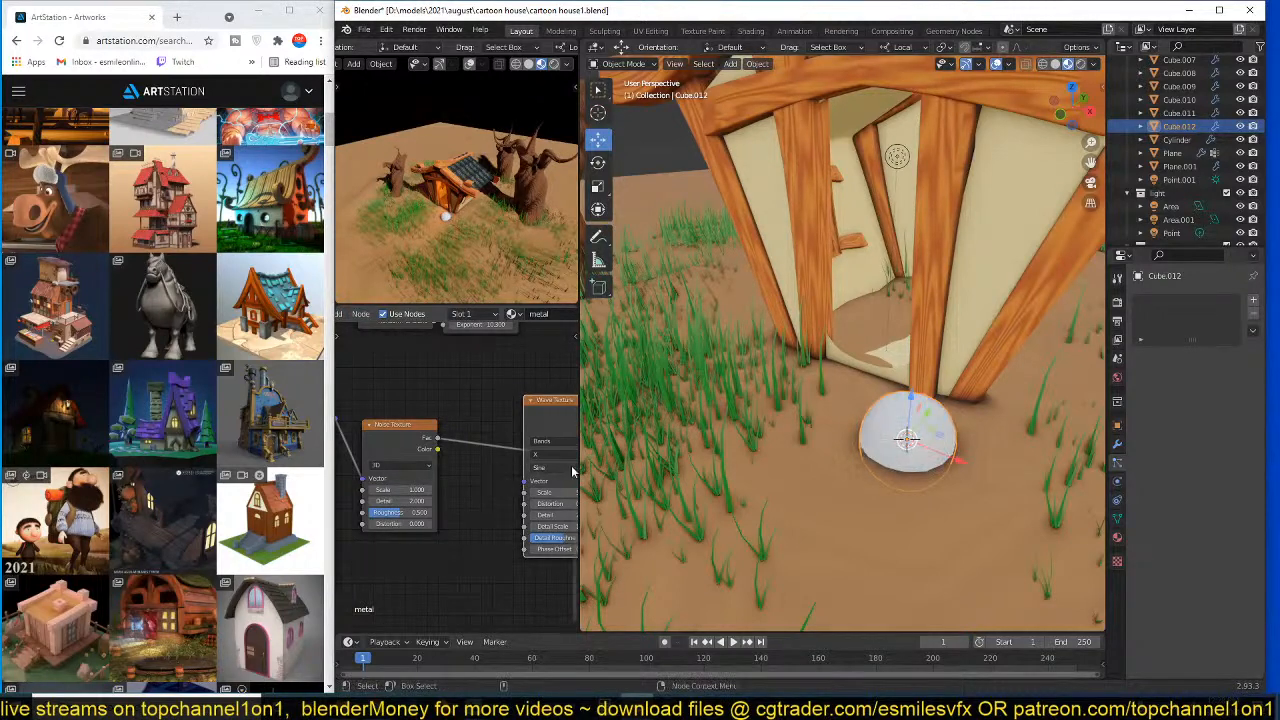
scroll(880, 435, "down", 5)
scroll(882, 436, "up", 5)
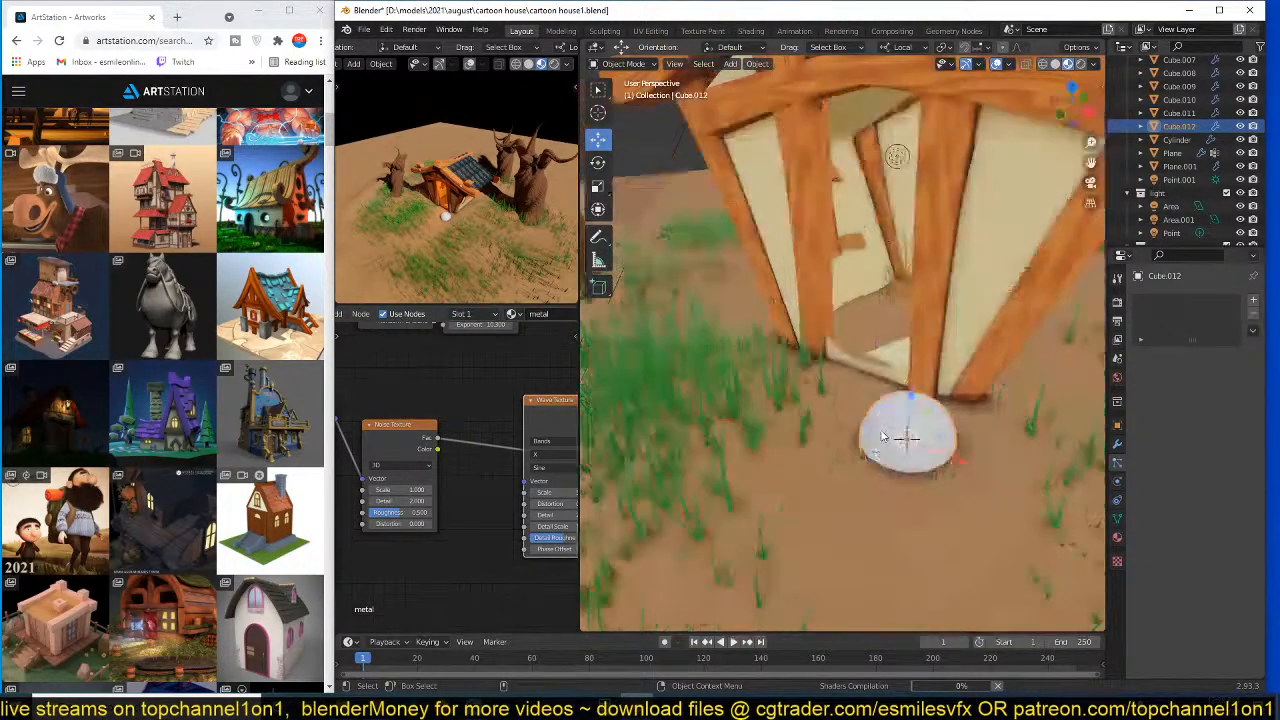
key("KP_Decimal")
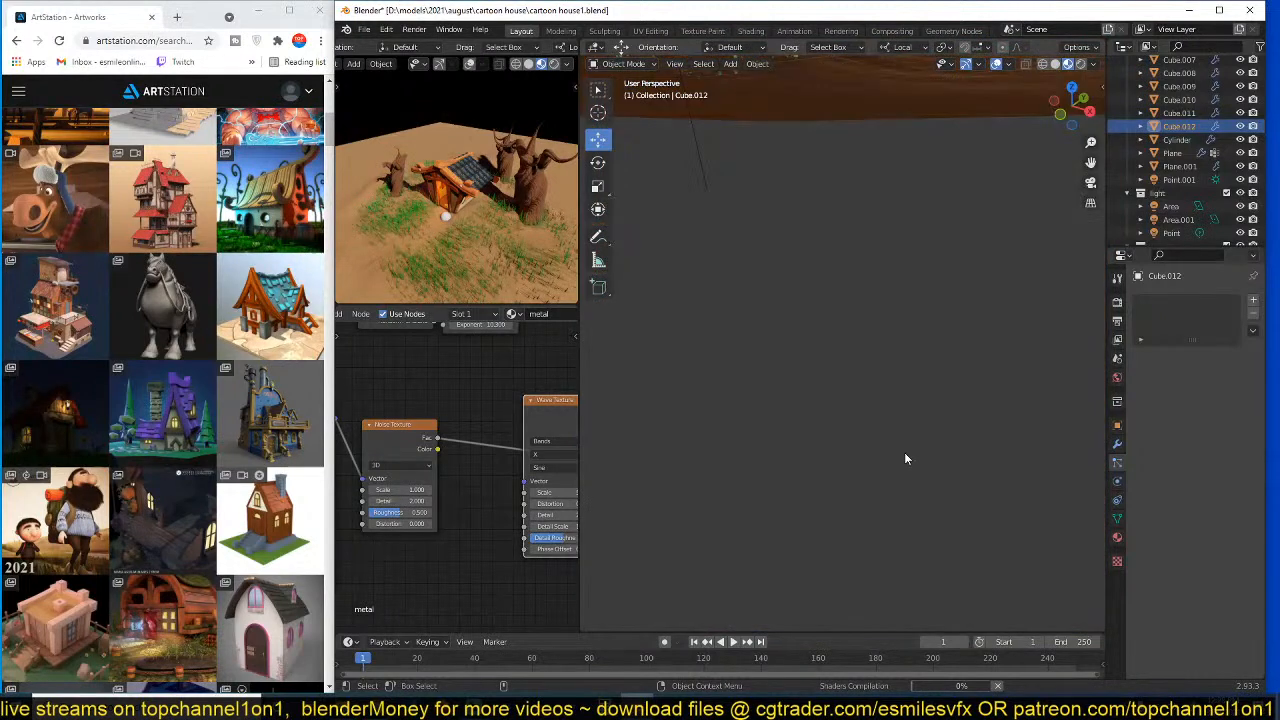
scroll(906, 458, "down", 2)
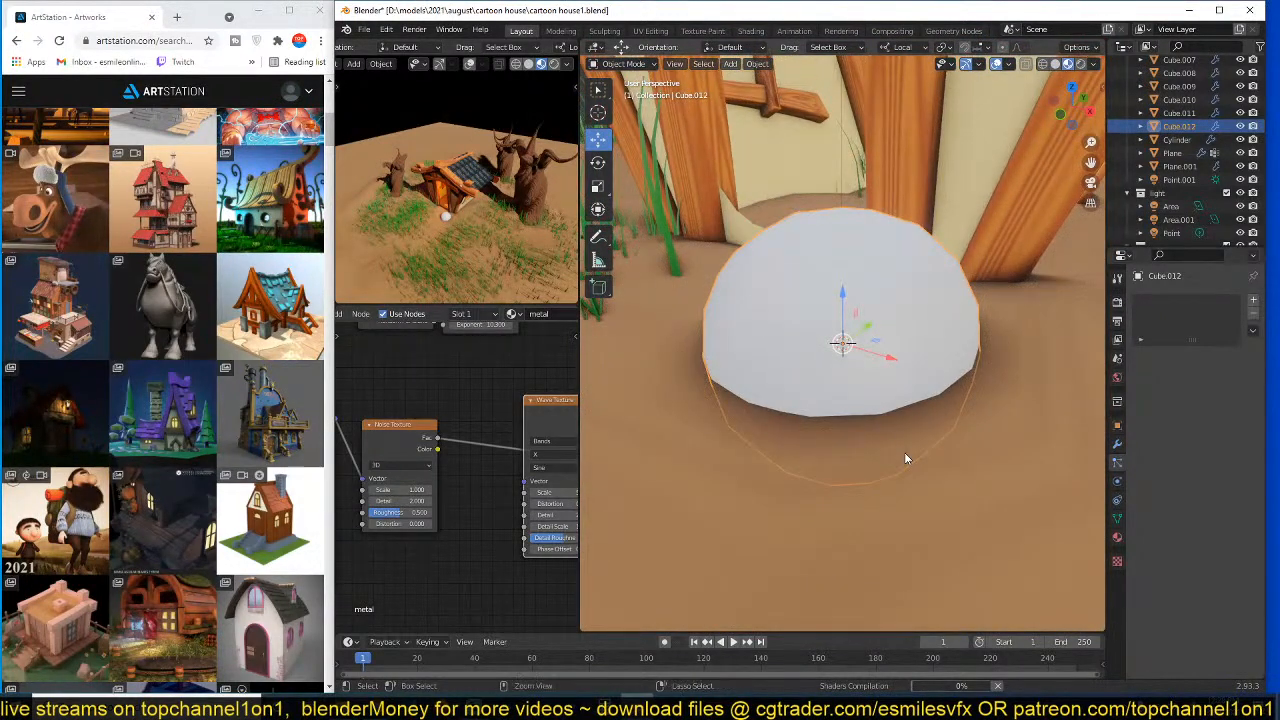
key("ctrl+s")
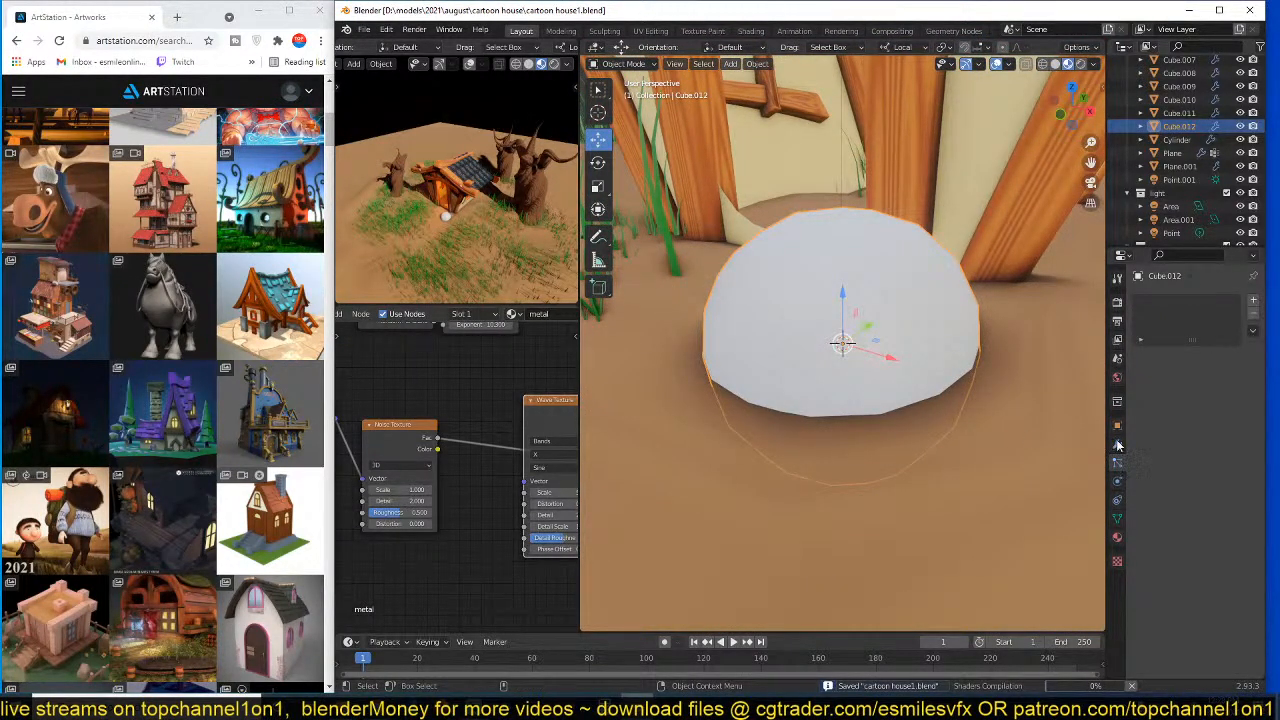
- Connect the Noise Texture's Fac output directly to the ColorRamp in the metal material, bypassing the Wave Texture
left_click(1118, 445)
middle_click_drag(820, 376, 780, 410)
scroll(493, 513, "down", 4)
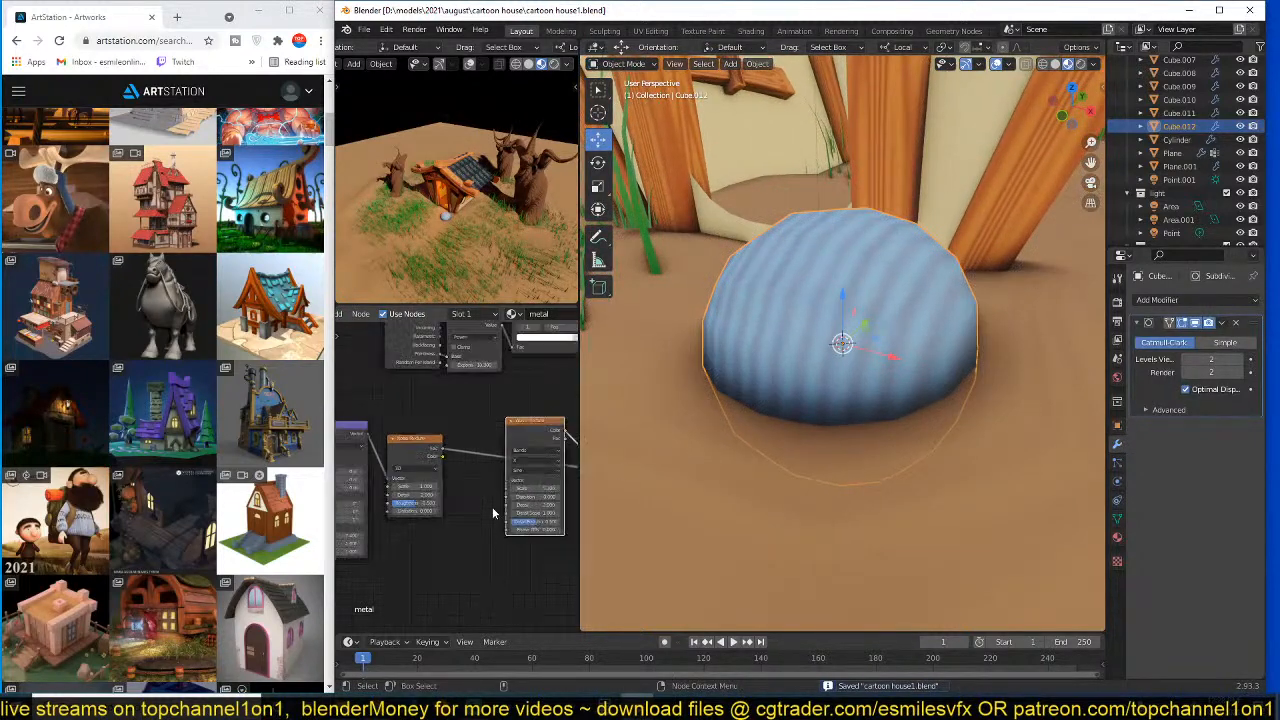
middle_click_drag(493, 513, 422, 481)
scroll(440, 435, "down", 2)
scroll(422, 445, "up", 2)
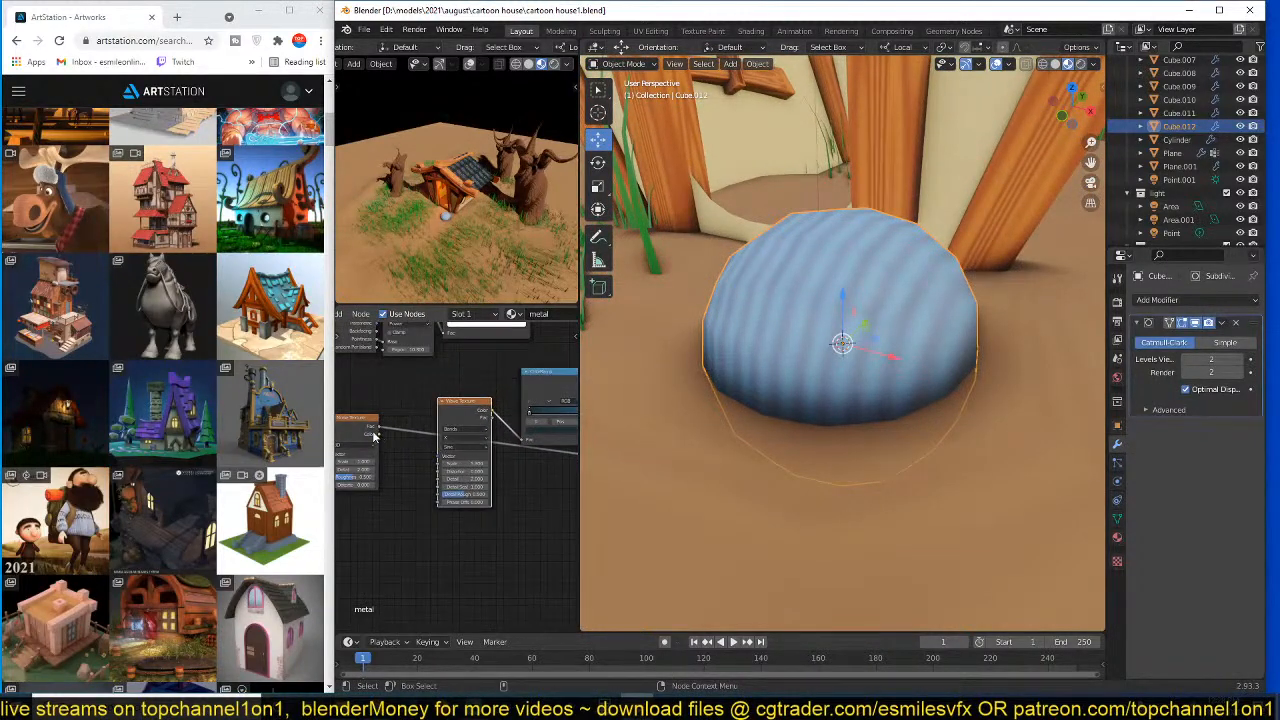
left_click_drag(377, 433, 527, 441)
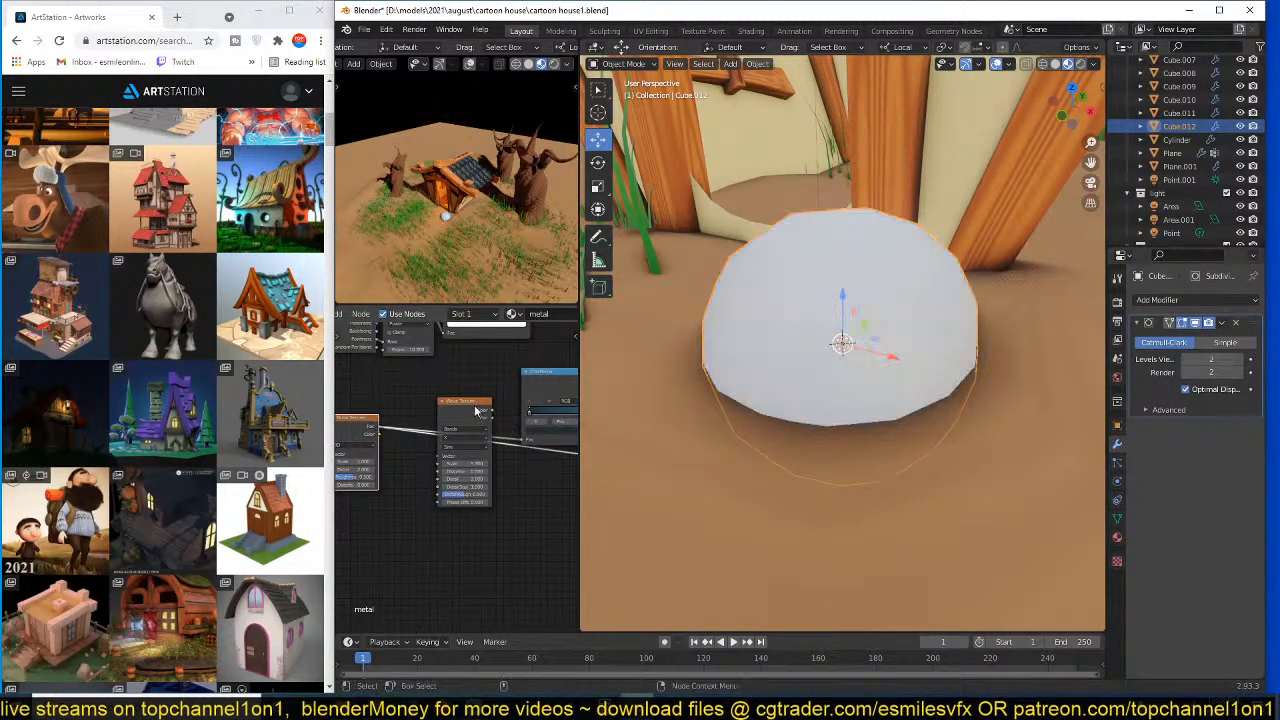
- Move the bypassed Wave Texture node below the rest of the metal node tree and save the file
left_click_drag(475, 409, 463, 497)
scroll(474, 492, "down", 2)
scroll(476, 491, "up", 2)
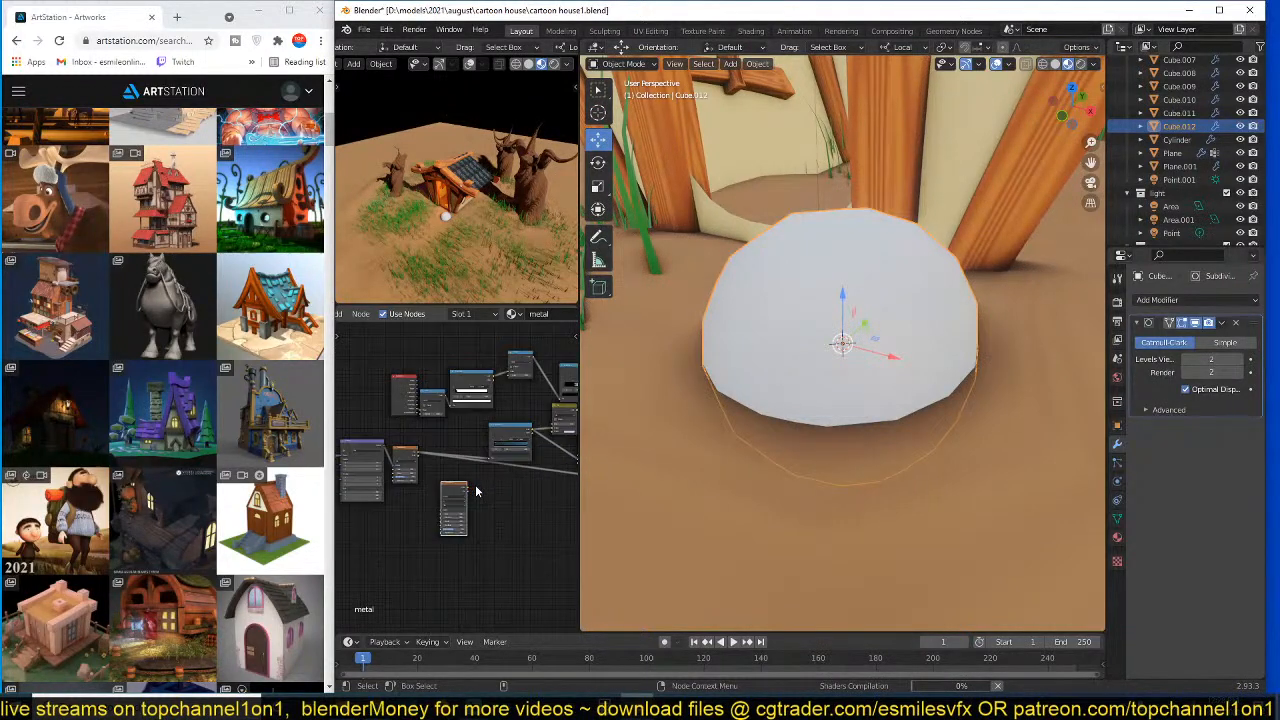
scroll(470, 490, "down", 2)
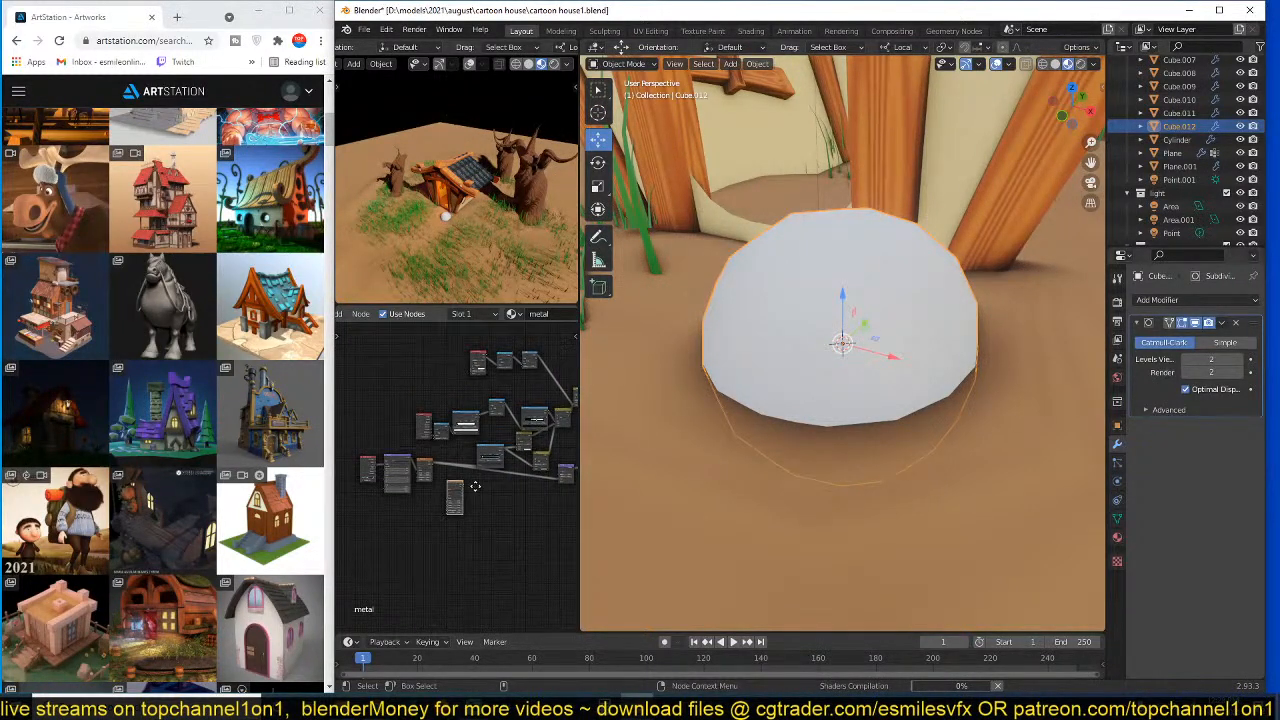
scroll(427, 495, "down", 1)
scroll(427, 495, "up", 1)
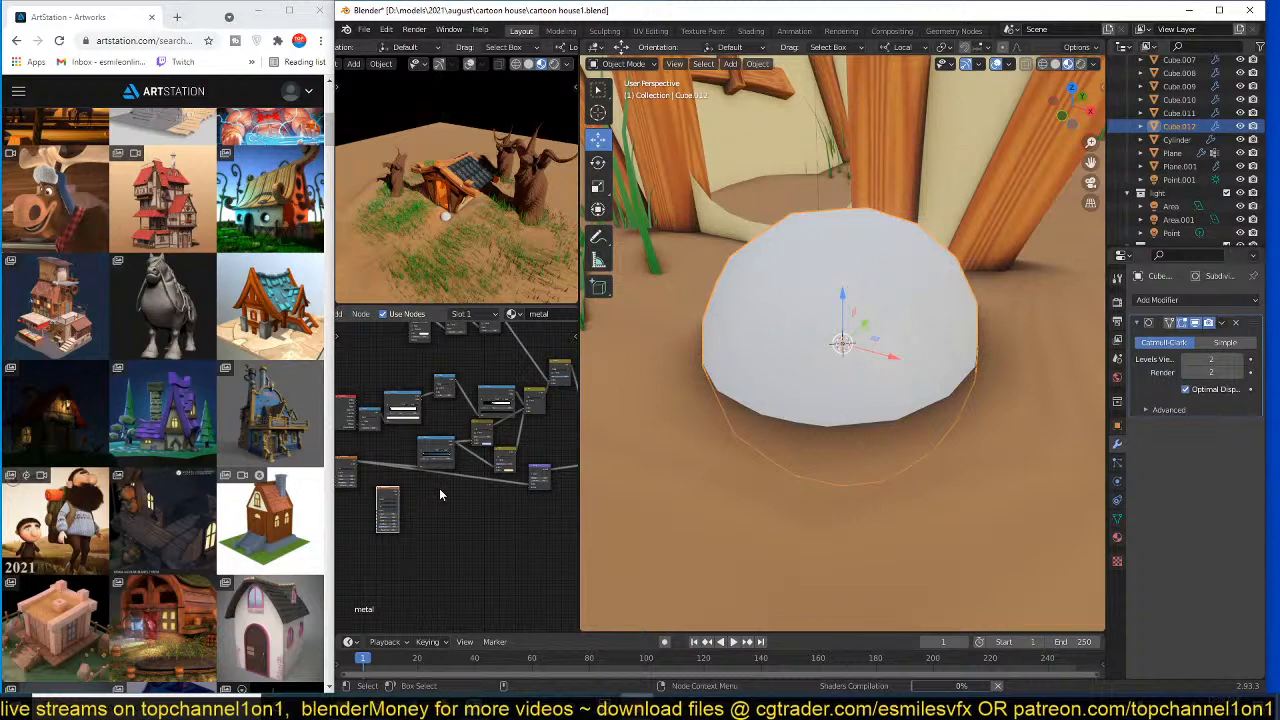
scroll(439, 488, "up", 1)
key("ctrl+s")
scroll(868, 444, "down", 3)
scroll(868, 446, "down", 4)
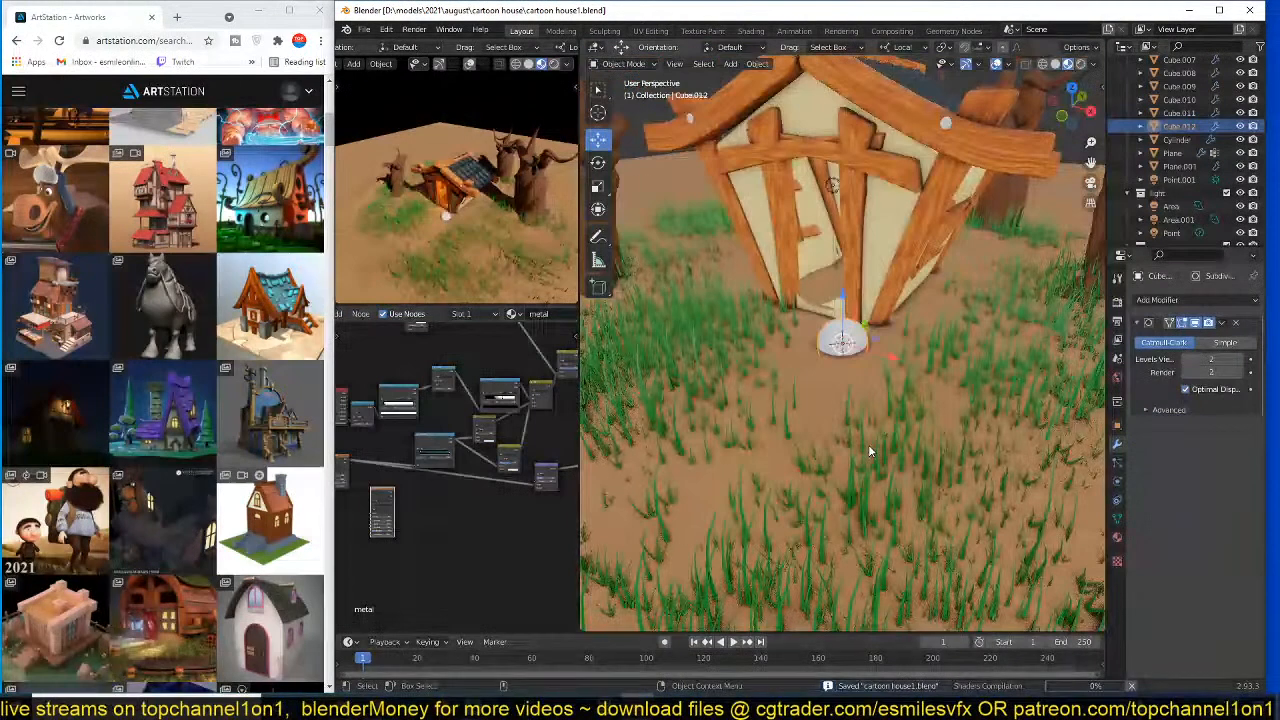
- Connect the Wave Texture's output to the Bump node in the house beams' wood material and save the file
left_click(857, 253)
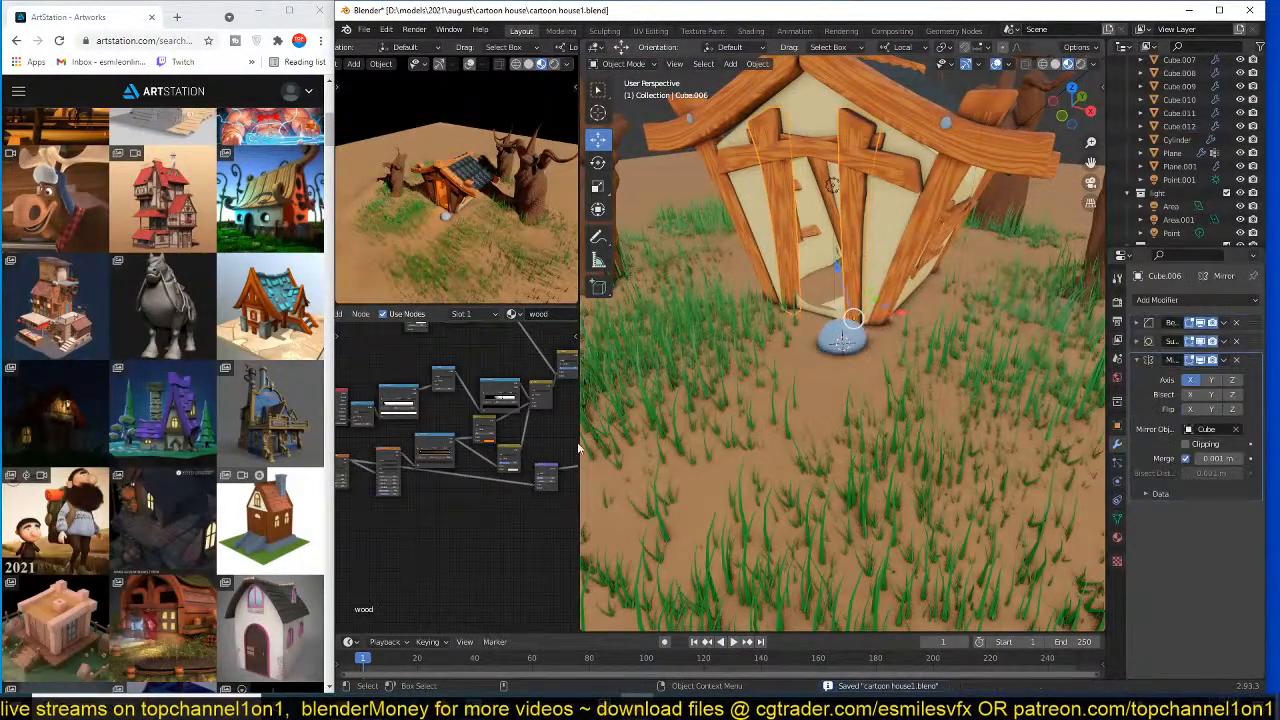
scroll(463, 522, "up", 2)
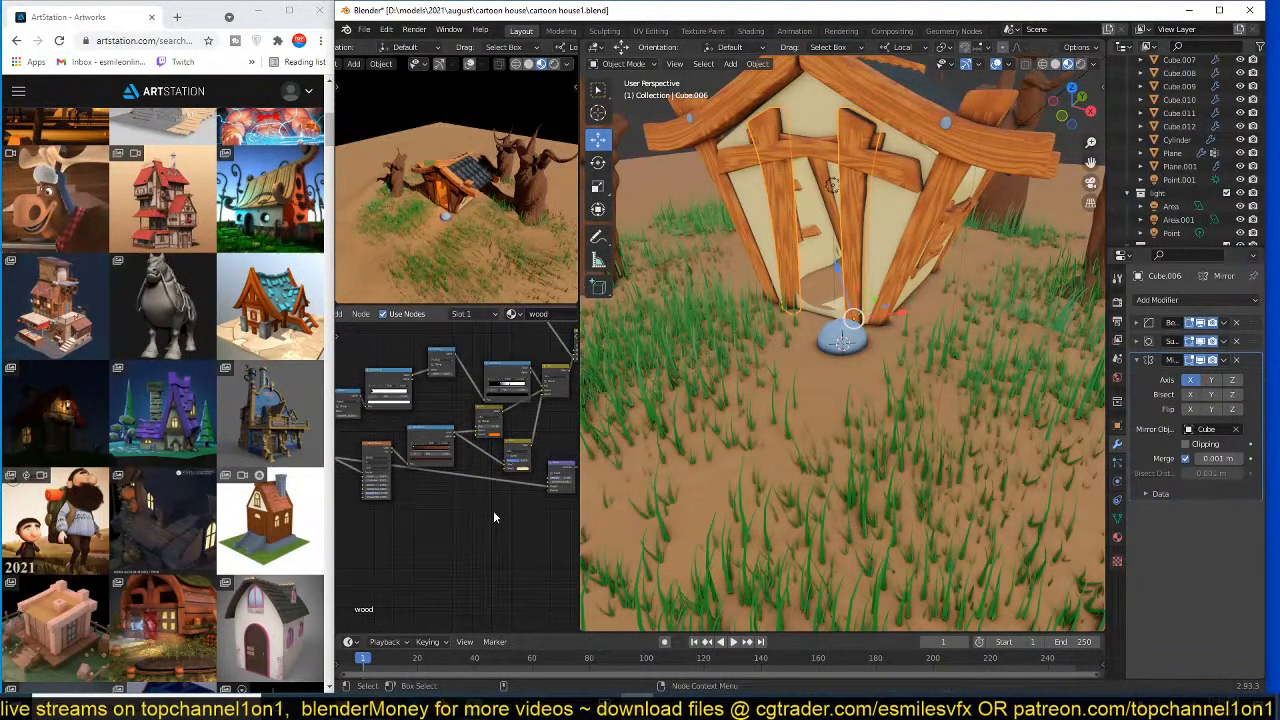
middle_click_drag(494, 517, 480, 510)
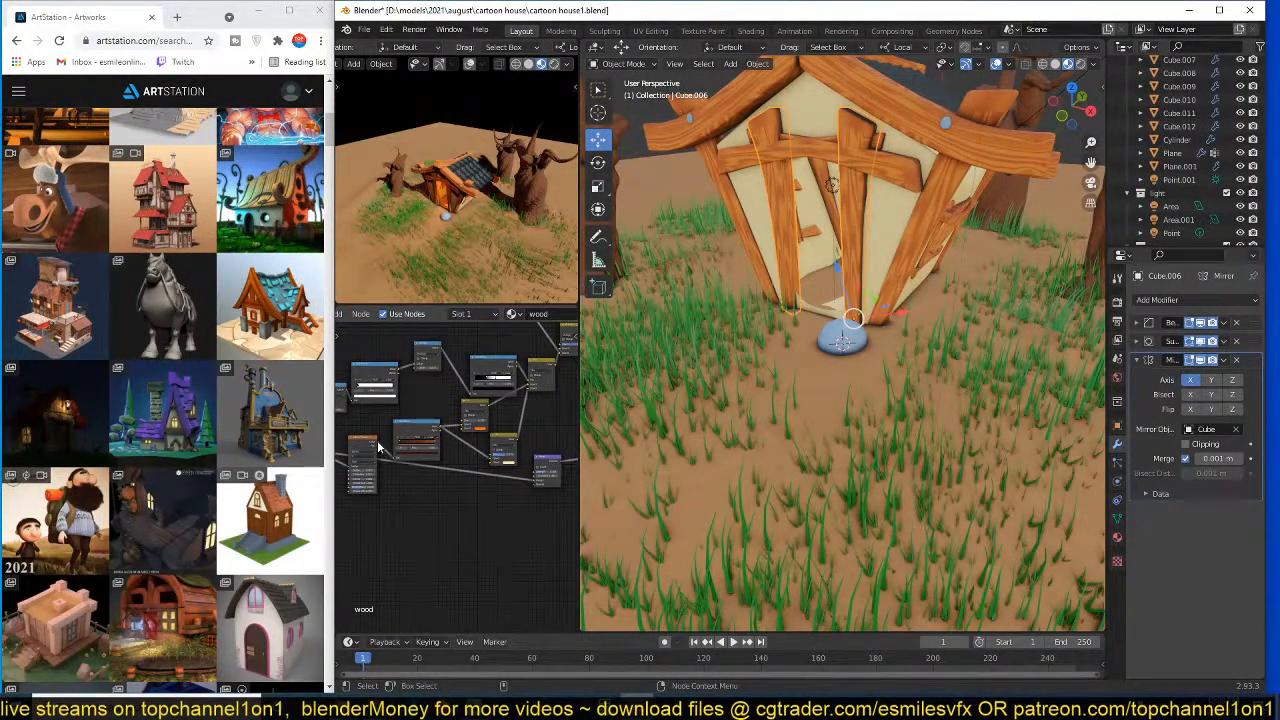
left_click_drag(377, 447, 535, 480)
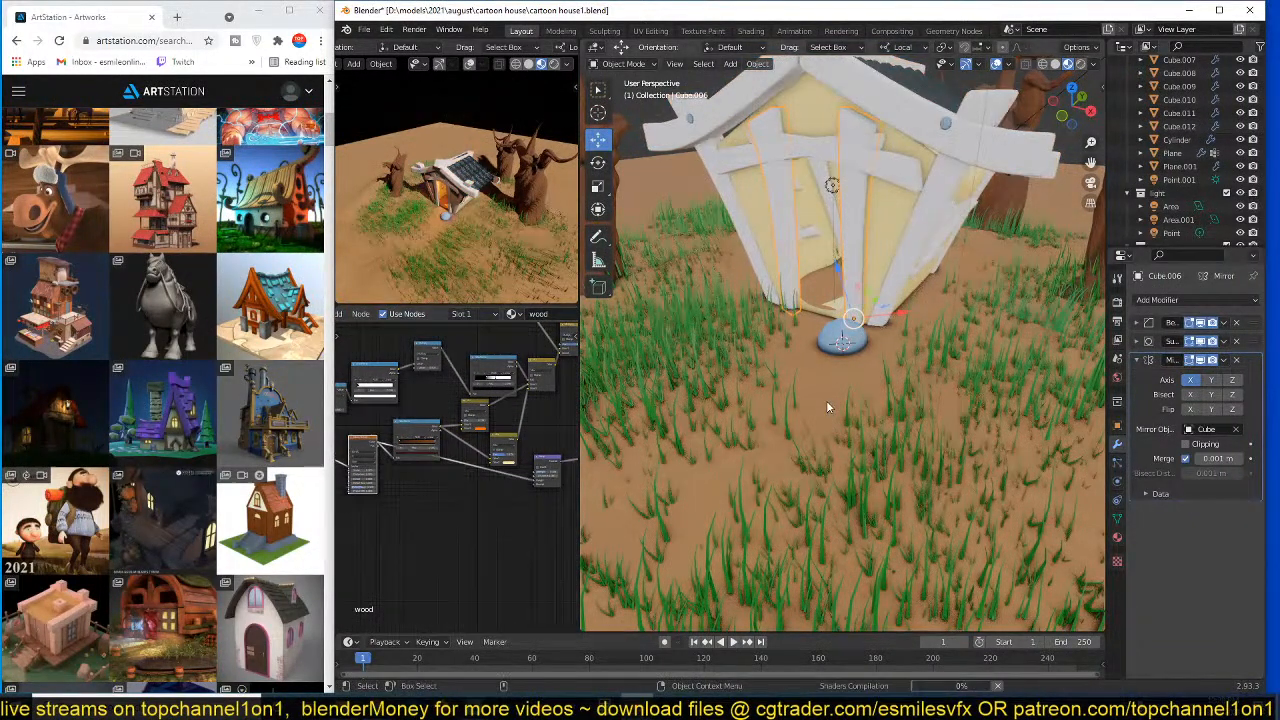
middle_click_drag(826, 400, 827, 422)
key("ctrl+s")
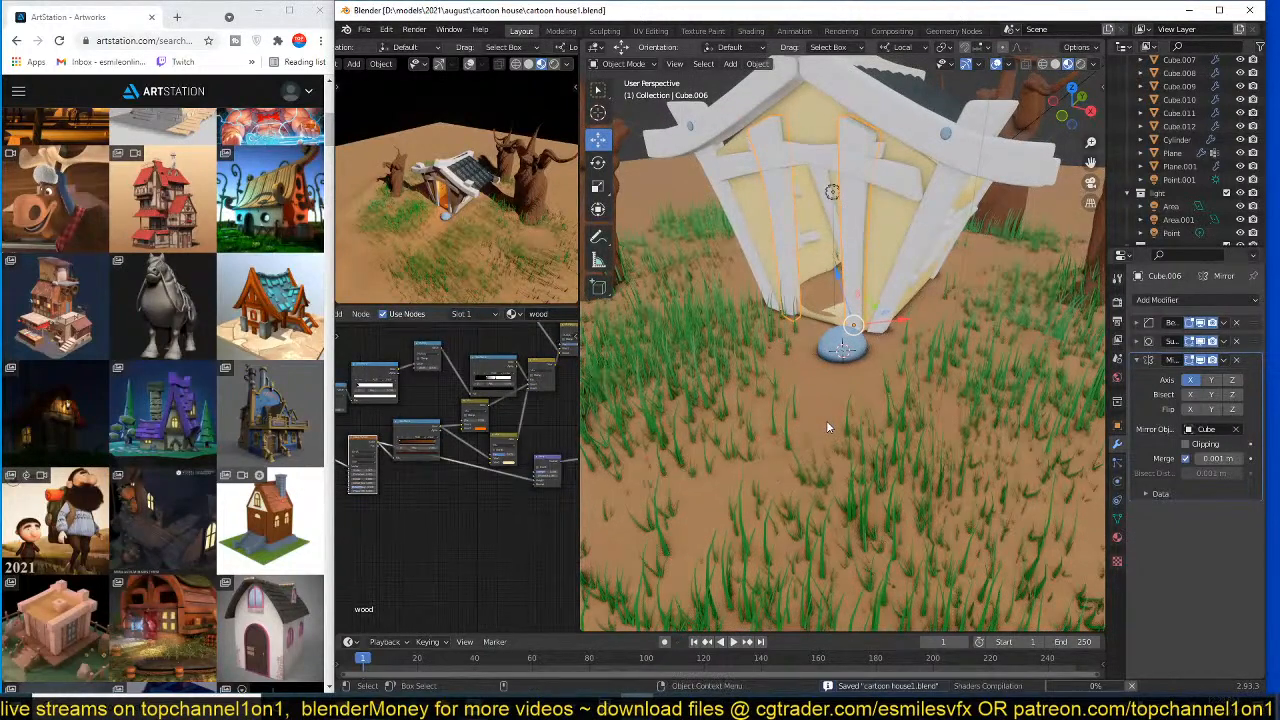
- Save the file and add a Displace modifier to the rounded object in front of the entrance
scroll(838, 378, "up", 8)
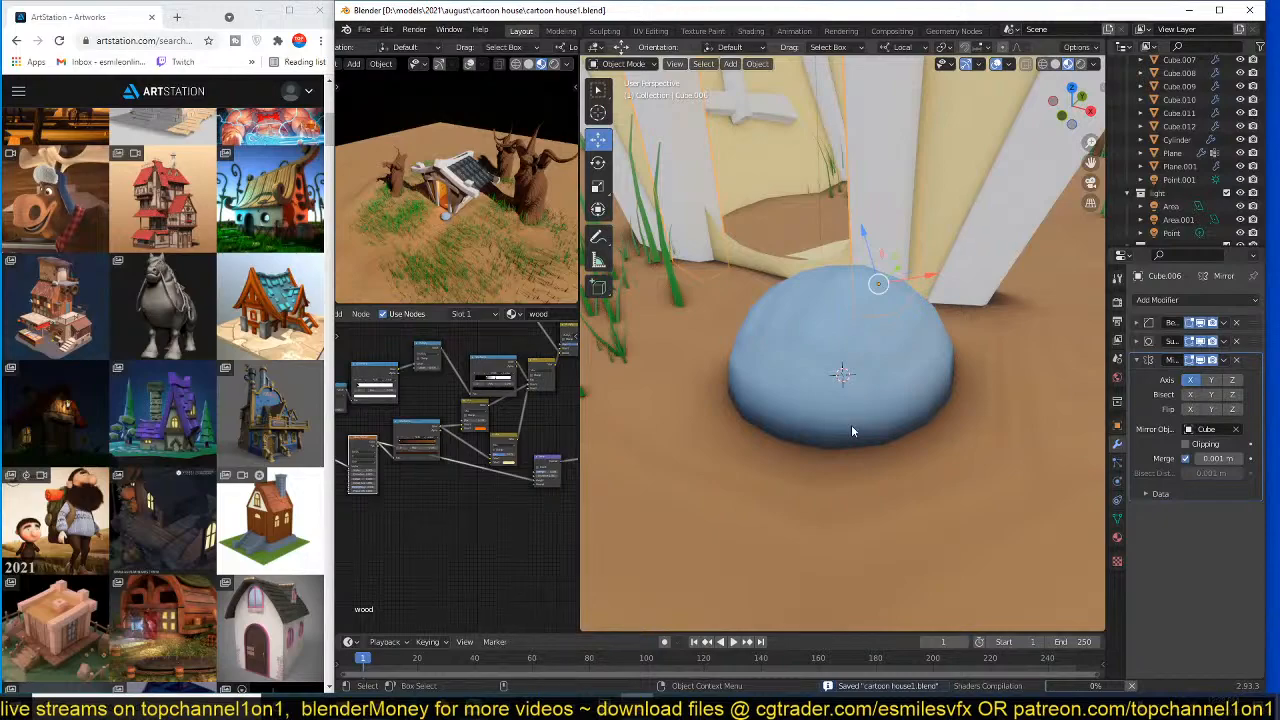
left_click(852, 426)
scroll(852, 426, "down", 3)
middle_click_drag(852, 426, 925, 429)
key("ctrl+s")
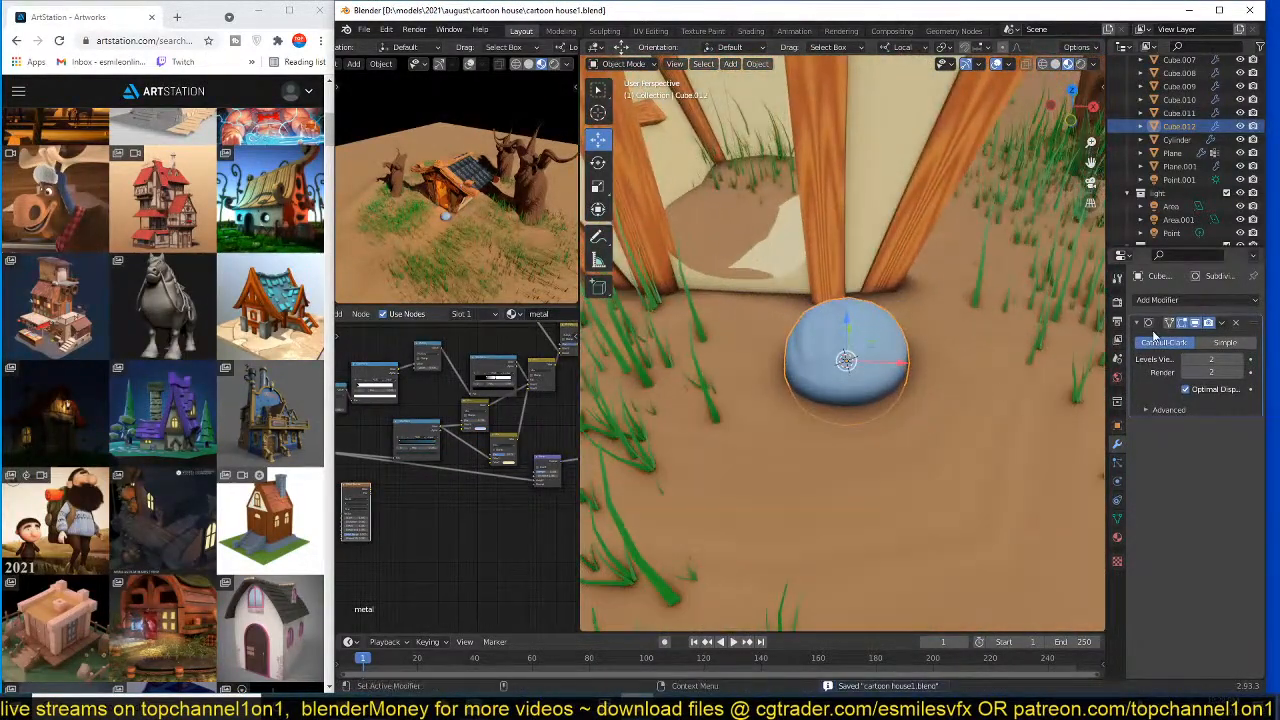
left_click(1208, 300)
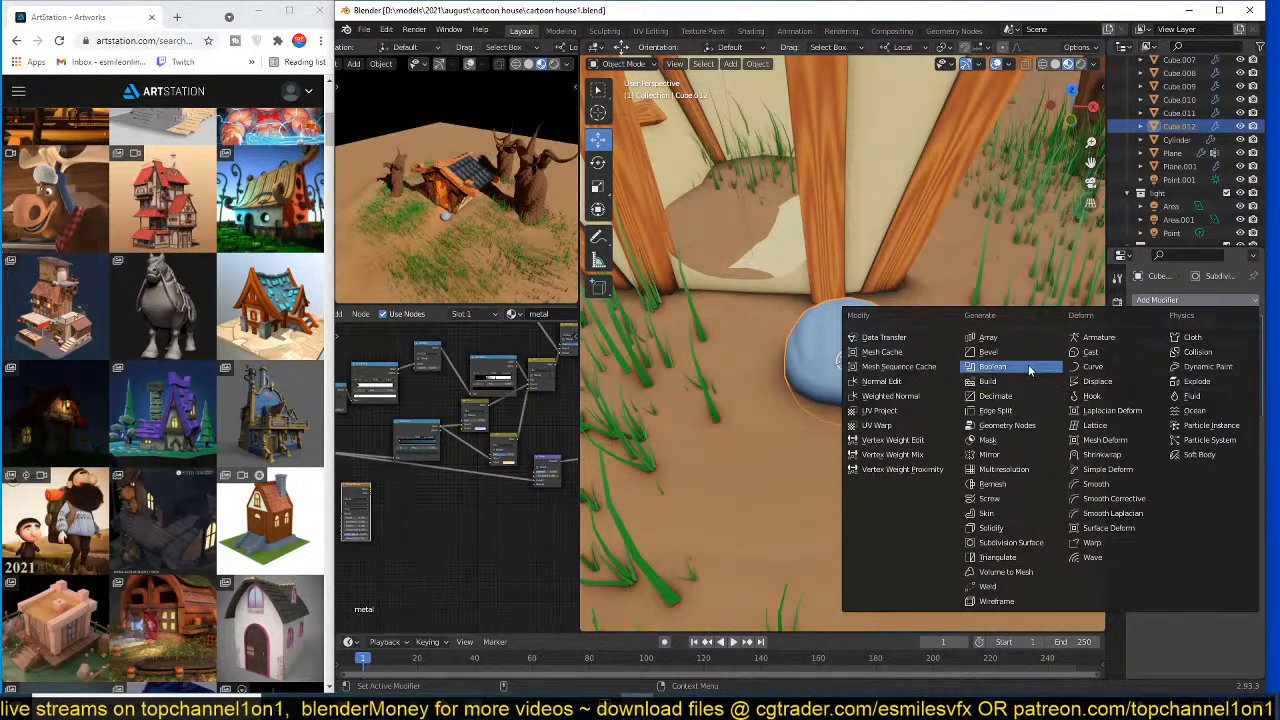
left_click(1097, 381)
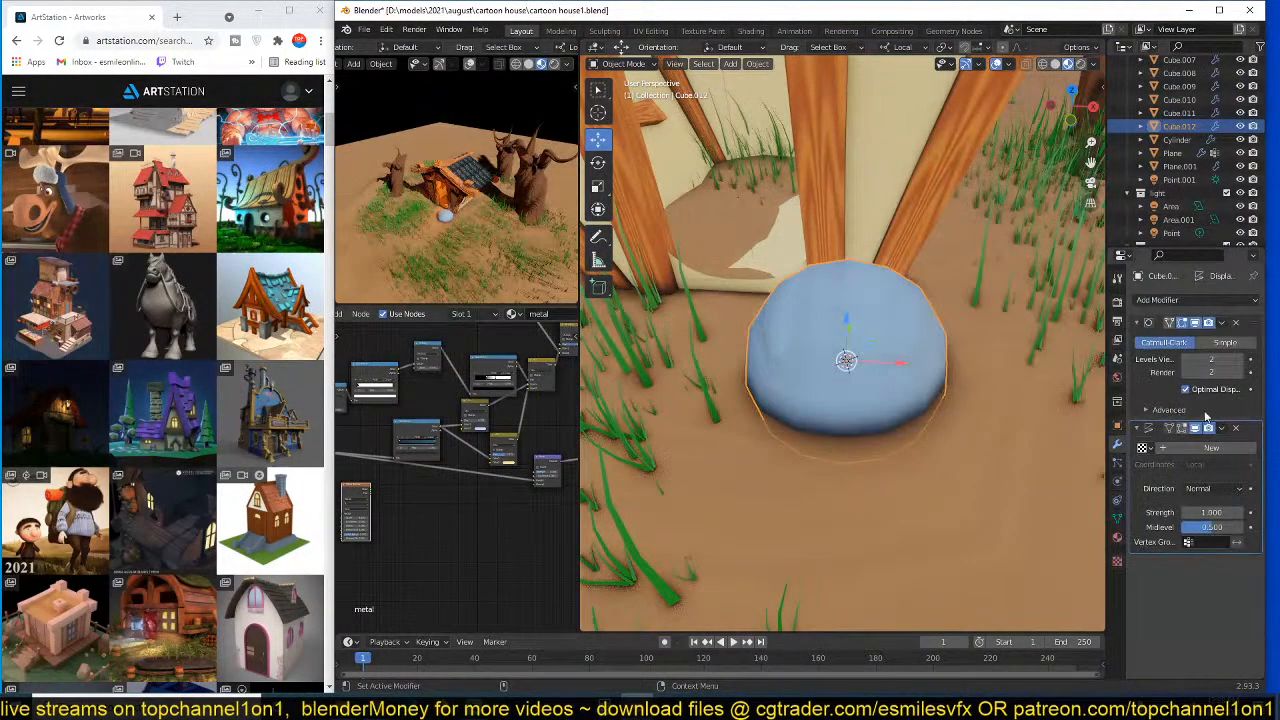
- Create a new texture for the Displace modifier and set its type to Voronoi
left_click(1214, 448)
left_click(1249, 448)
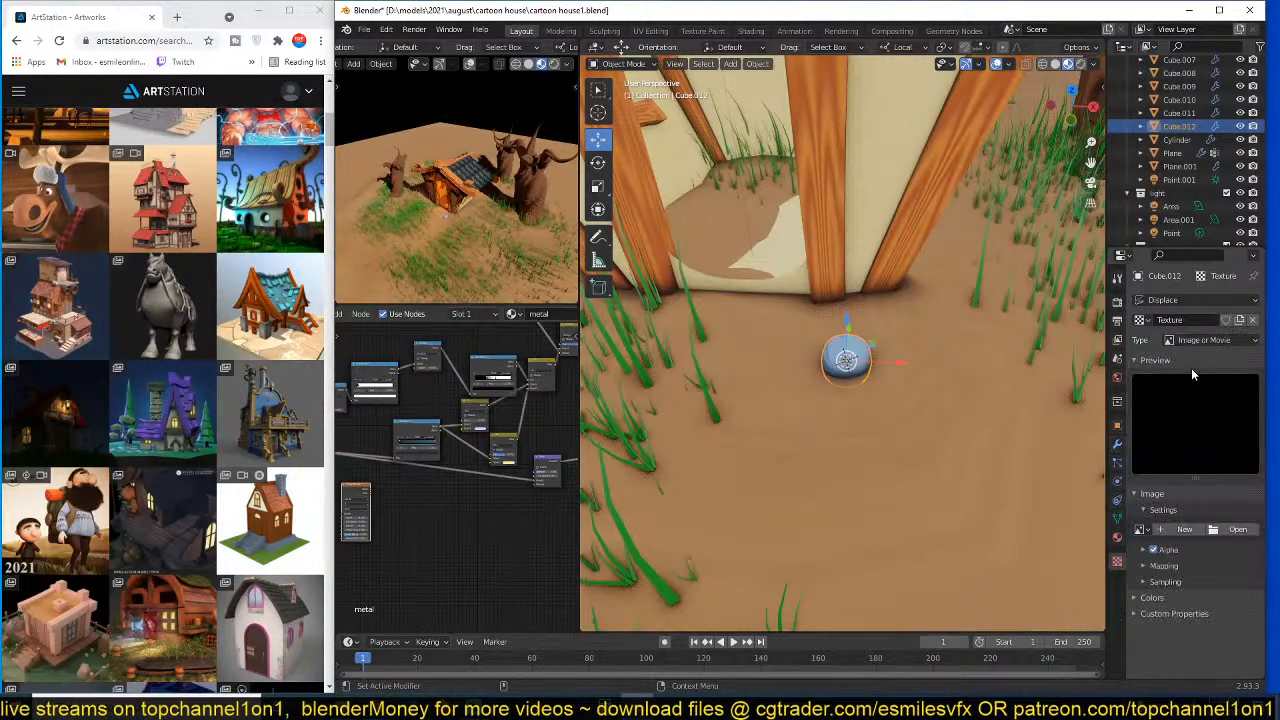
left_click(1208, 341)
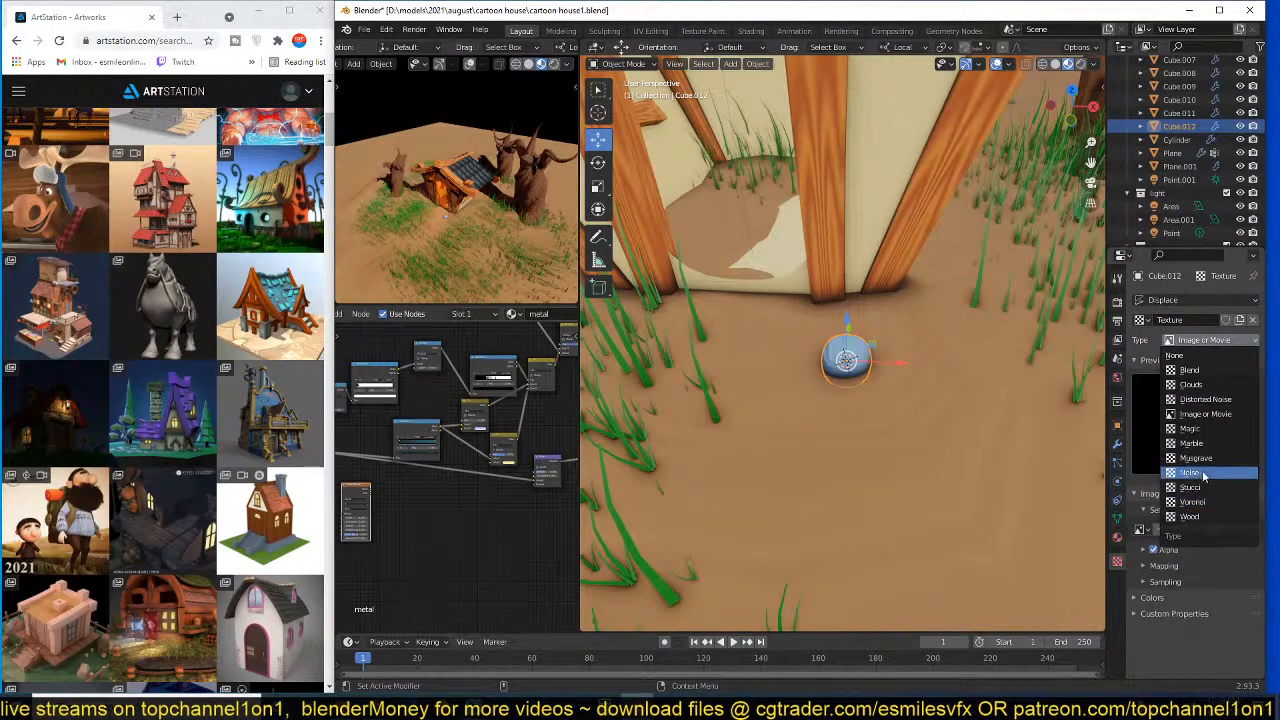
left_click(1194, 502)
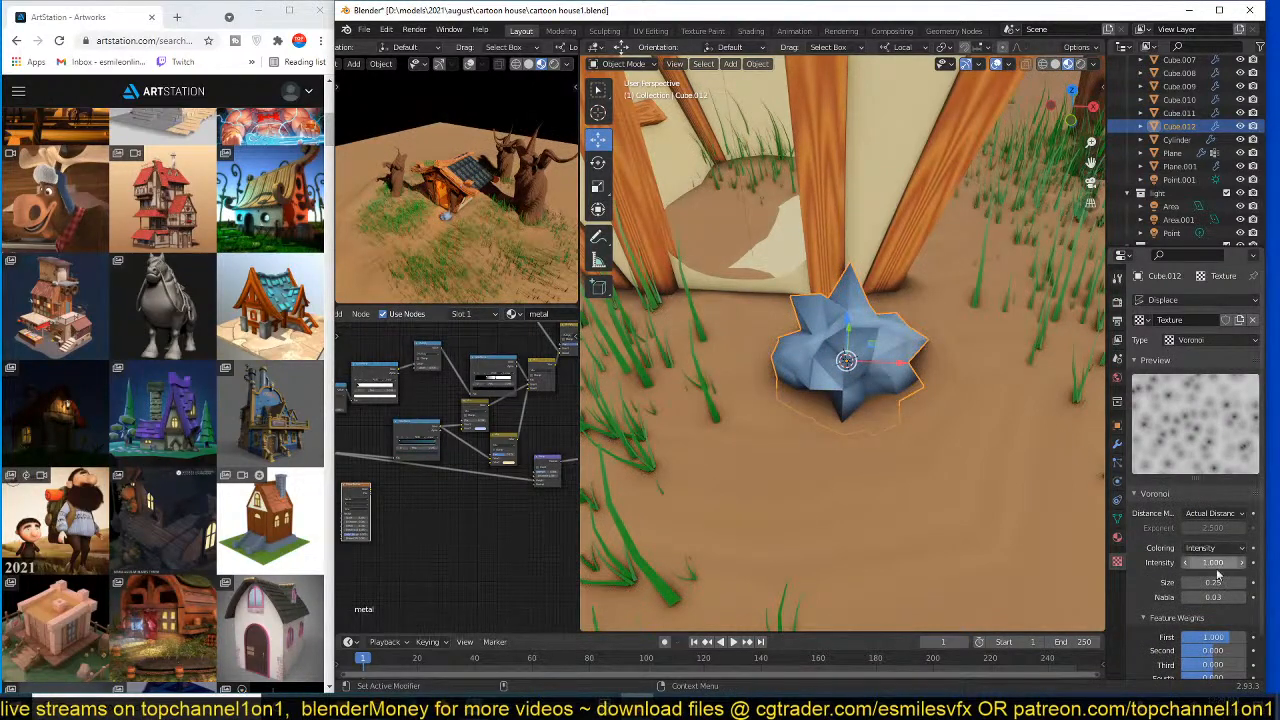
- Set the Voronoi texture's size to 1.19 and shade the displaced rock smooth
mouse_move(1215, 582)
left_mouse_down()
mouse_move(1185, 582)
mouse_move(1223, 582)
left_mouse_up()
right_click(975, 381)
left_click(975, 381)
middle_click_drag(970, 390, 931, 374)
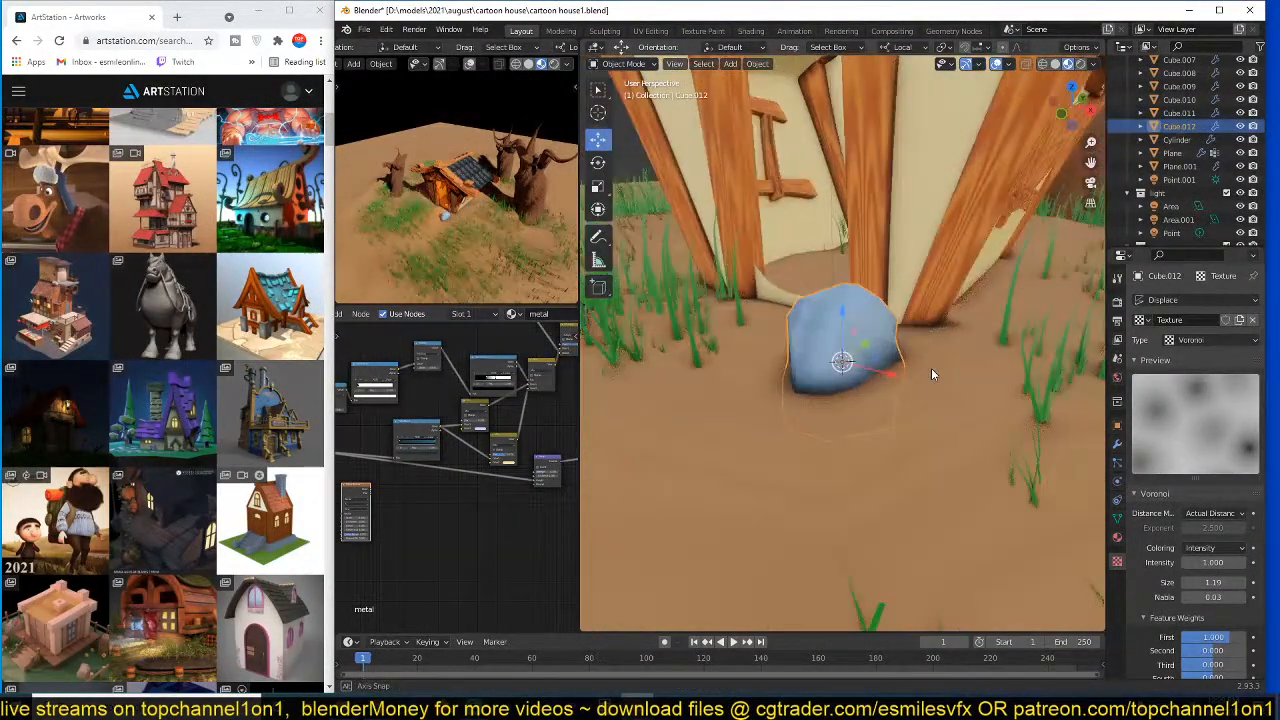
- Duplicate the rock's level 2 Subdivision Surface modifier ahead of the Displace modifier and shade the rock smooth
key("ctrl+2")
left_click(1117, 443)
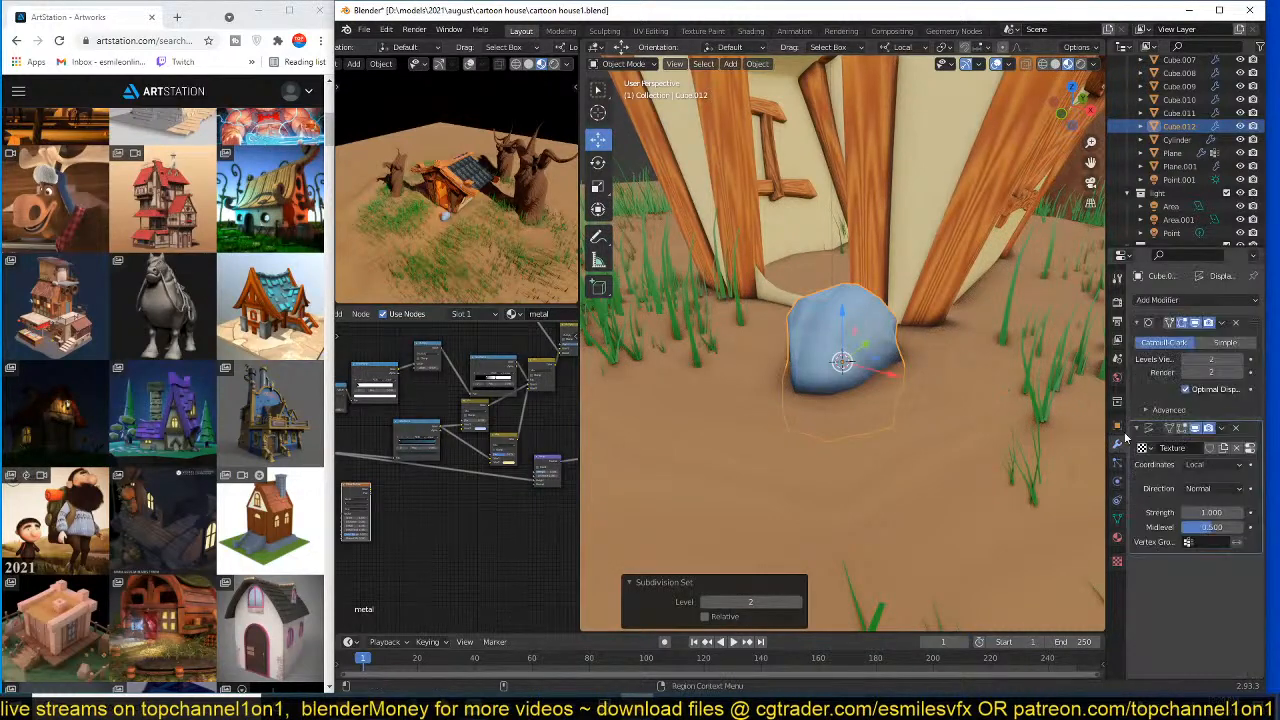
left_click(1137, 323)
left_click(1138, 341)
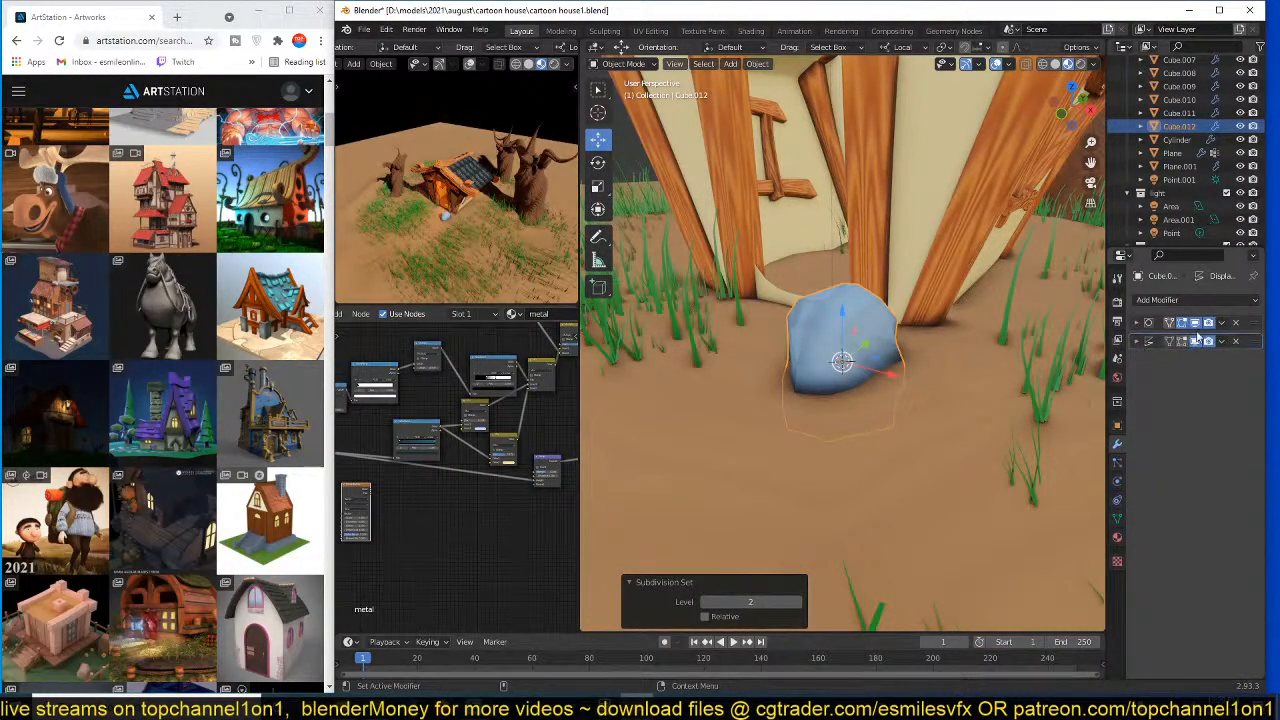
left_click(1221, 325)
left_click(1197, 354)
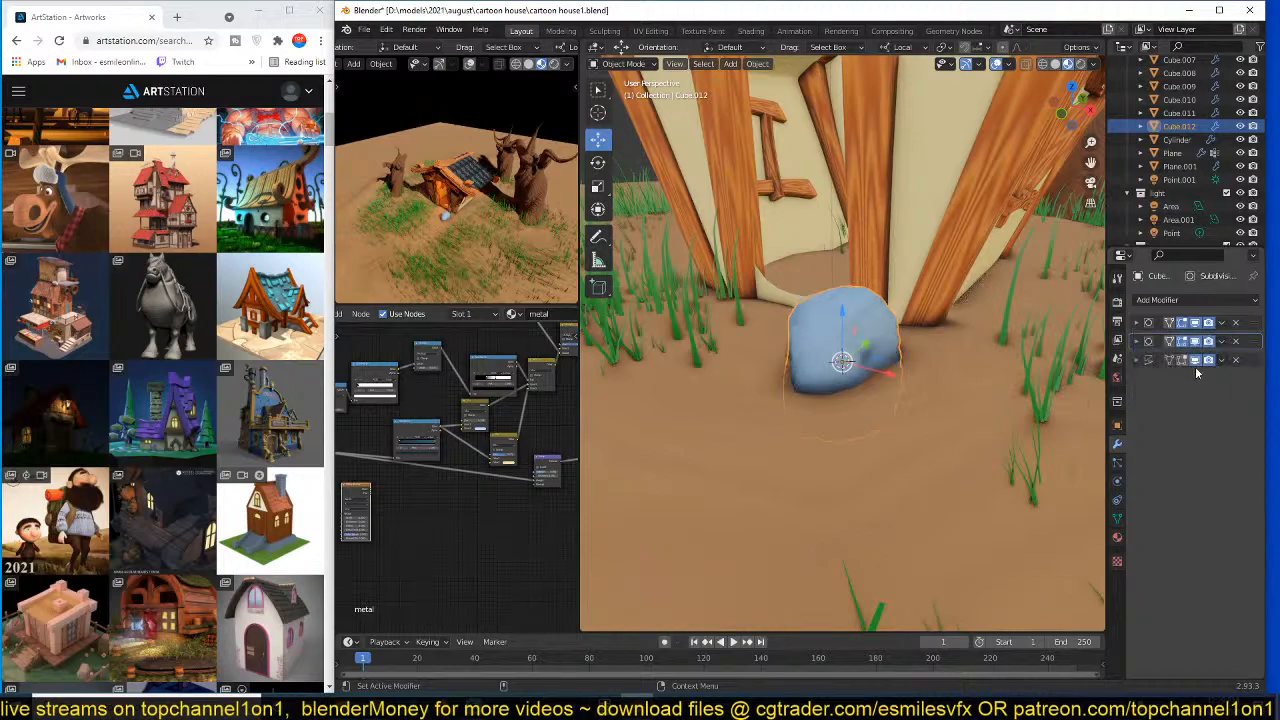
middle_click_drag(941, 365, 860, 364)
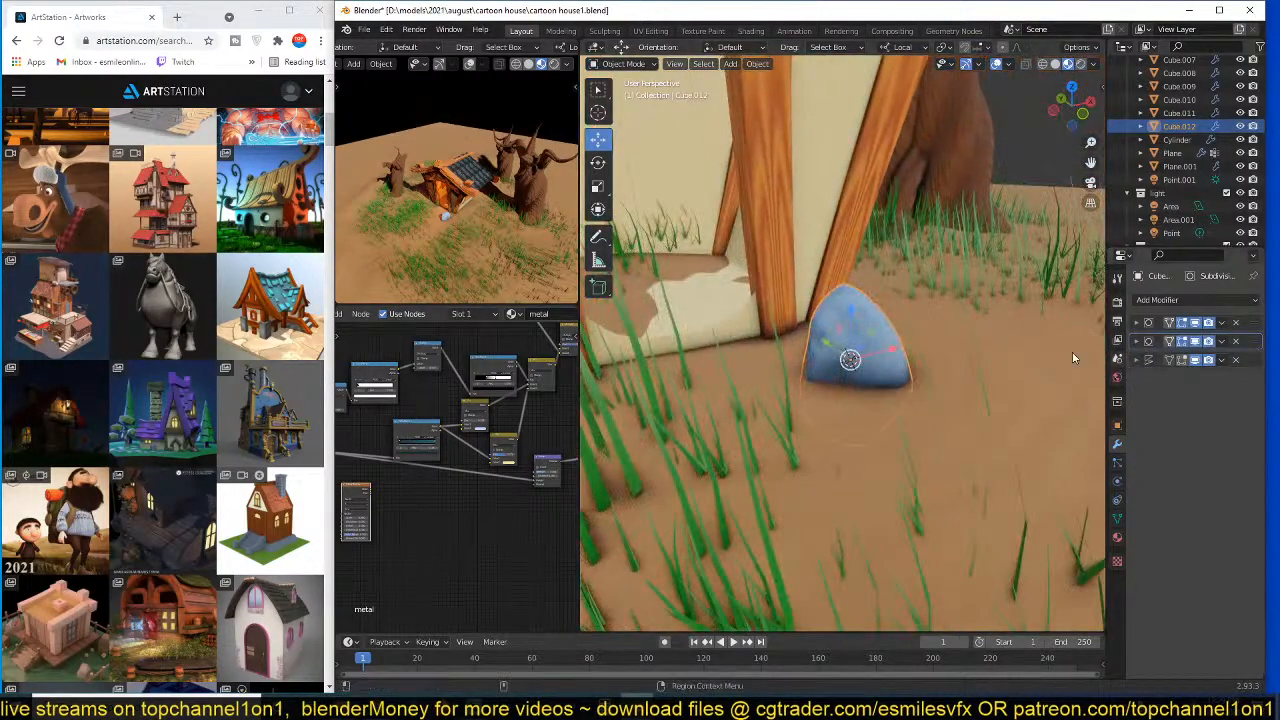
right_click(840, 360)
left_click(840, 358)
mouse_move(961, 347)
middle_mouse_down()
mouse_move(1001, 349)
mouse_move(773, 341)
mouse_move(964, 367)
middle_mouse_up()
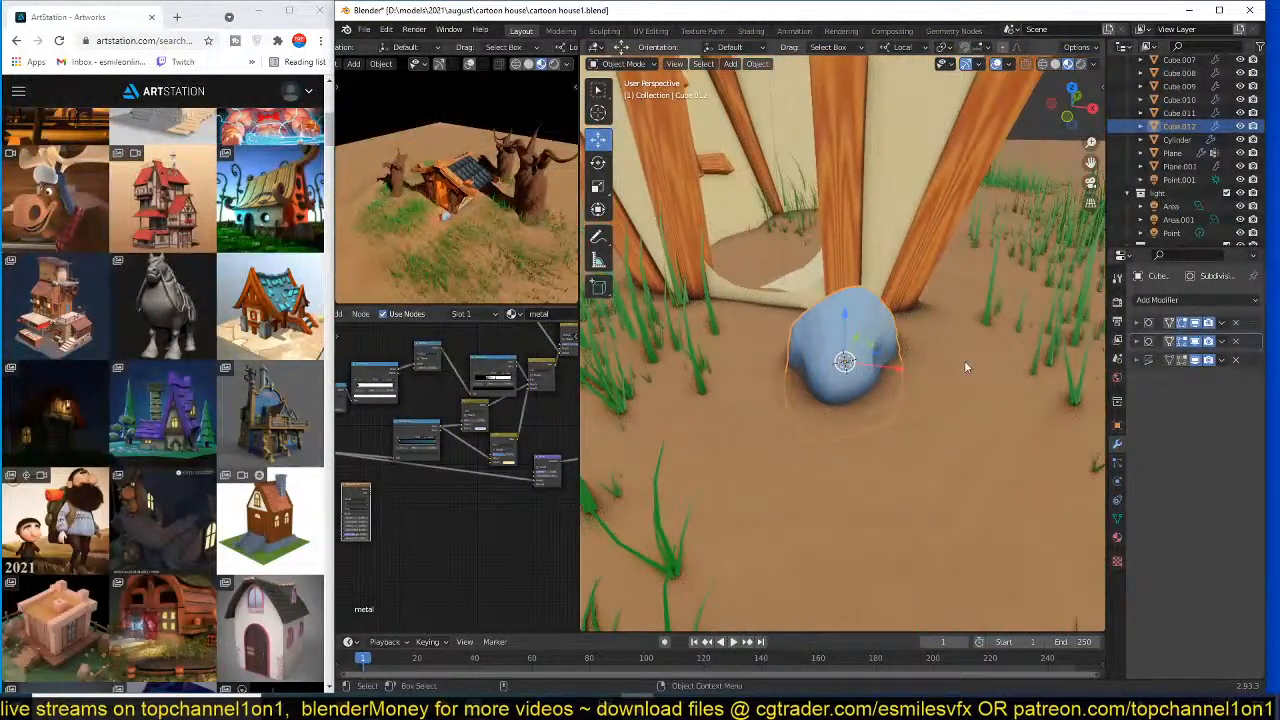
- Set the rock's Displace modifier to use Global texture coordinates
left_click(1138, 361)
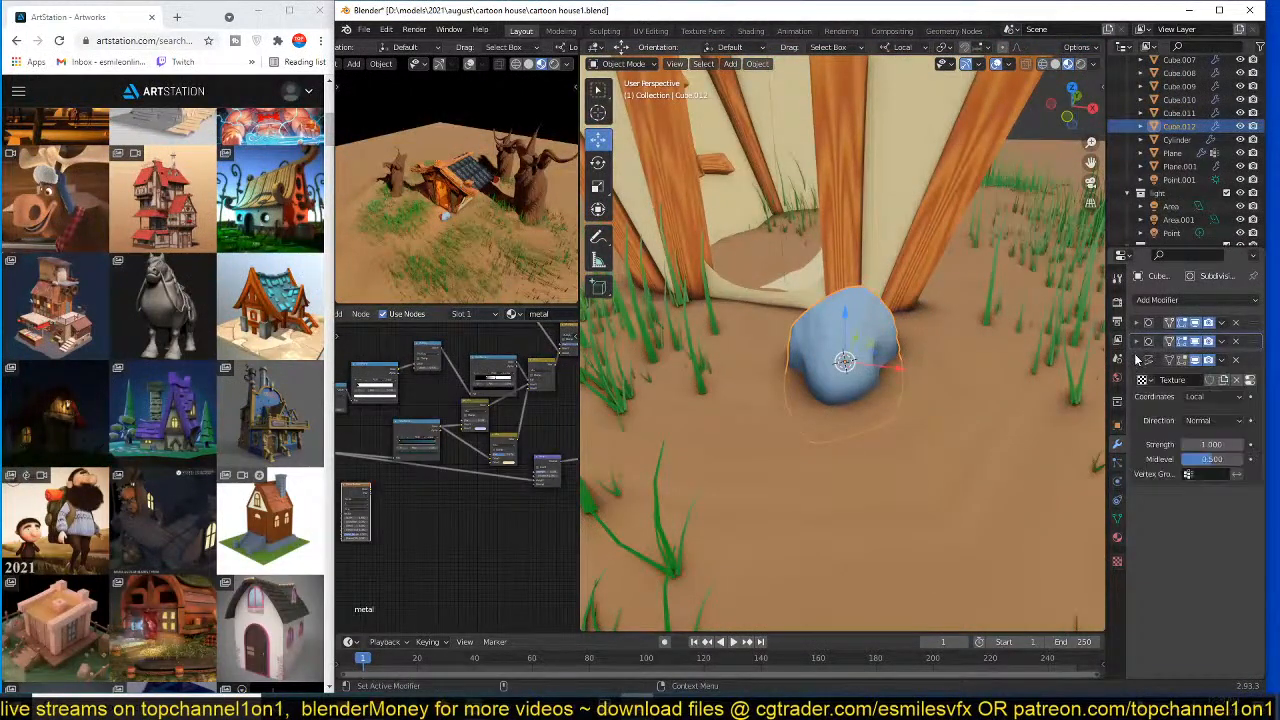
left_click(1205, 420)
left_click(1205, 397)
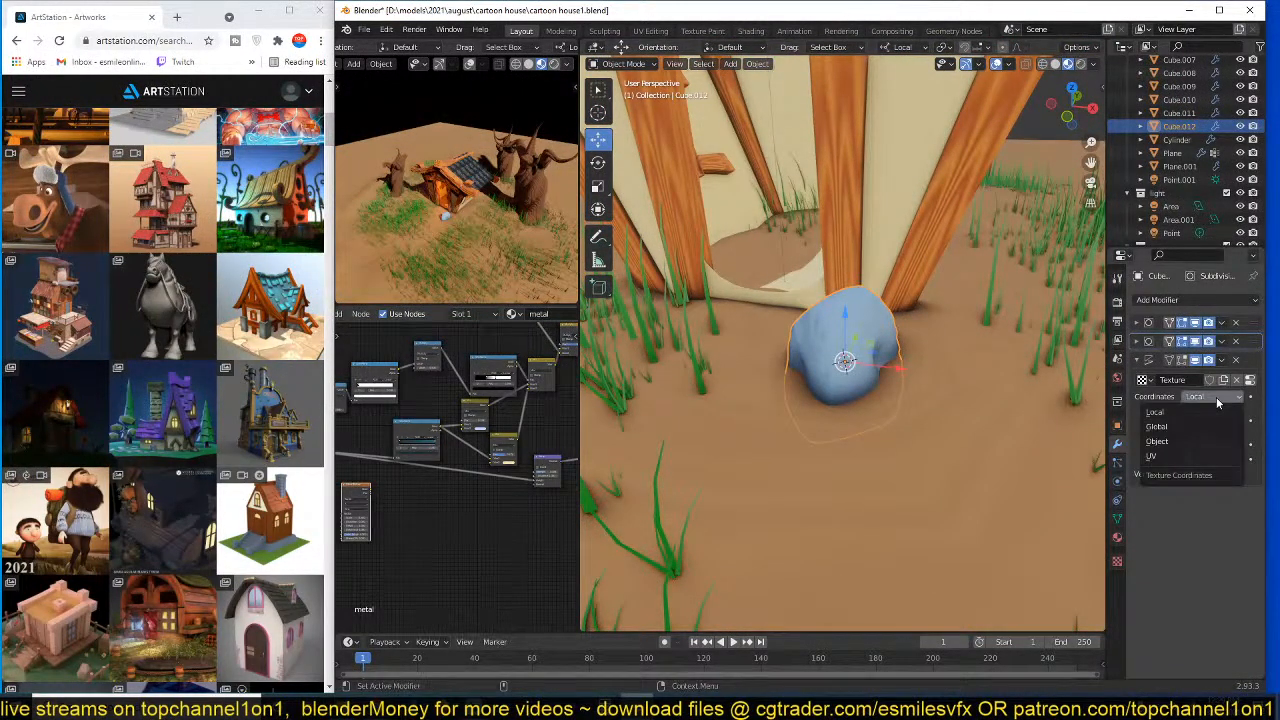
left_click(1165, 425)
- Rotate the rock, scale it to 0.667 and move it to the base of the post beside the entrance
key("r")
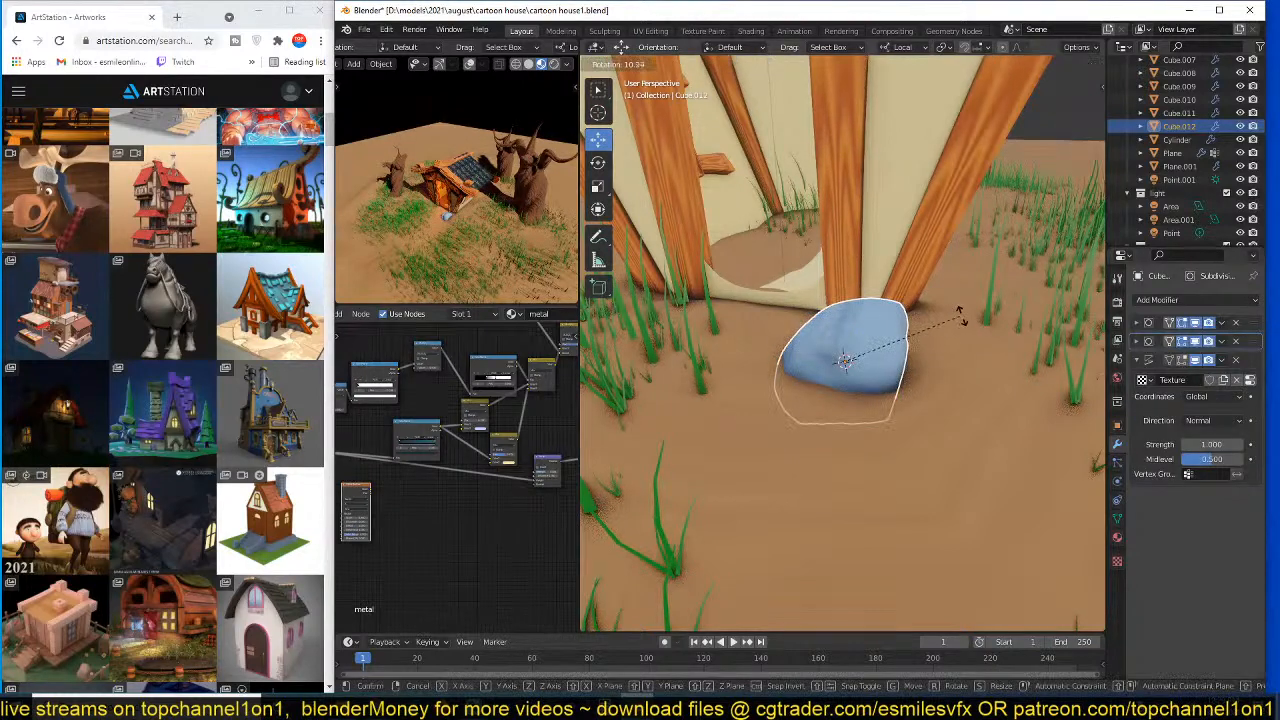
left_click(958, 313)
key("g")
left_click(997, 348)
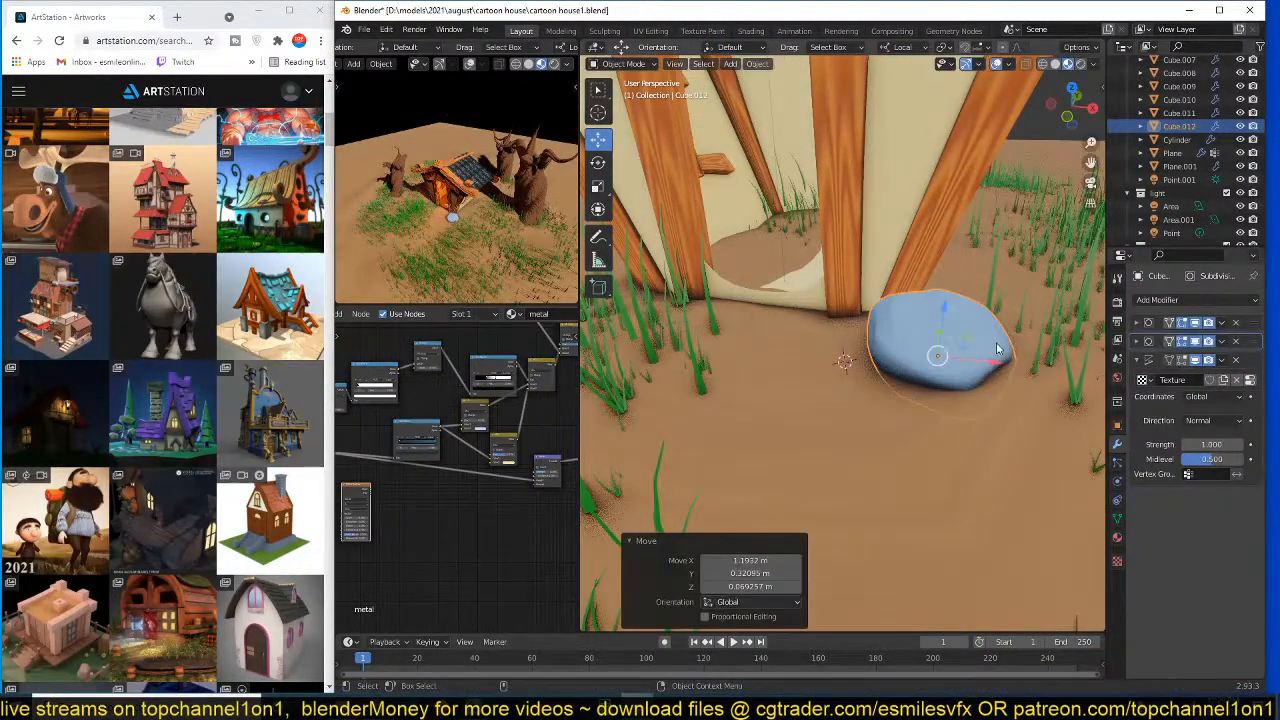
key("g")
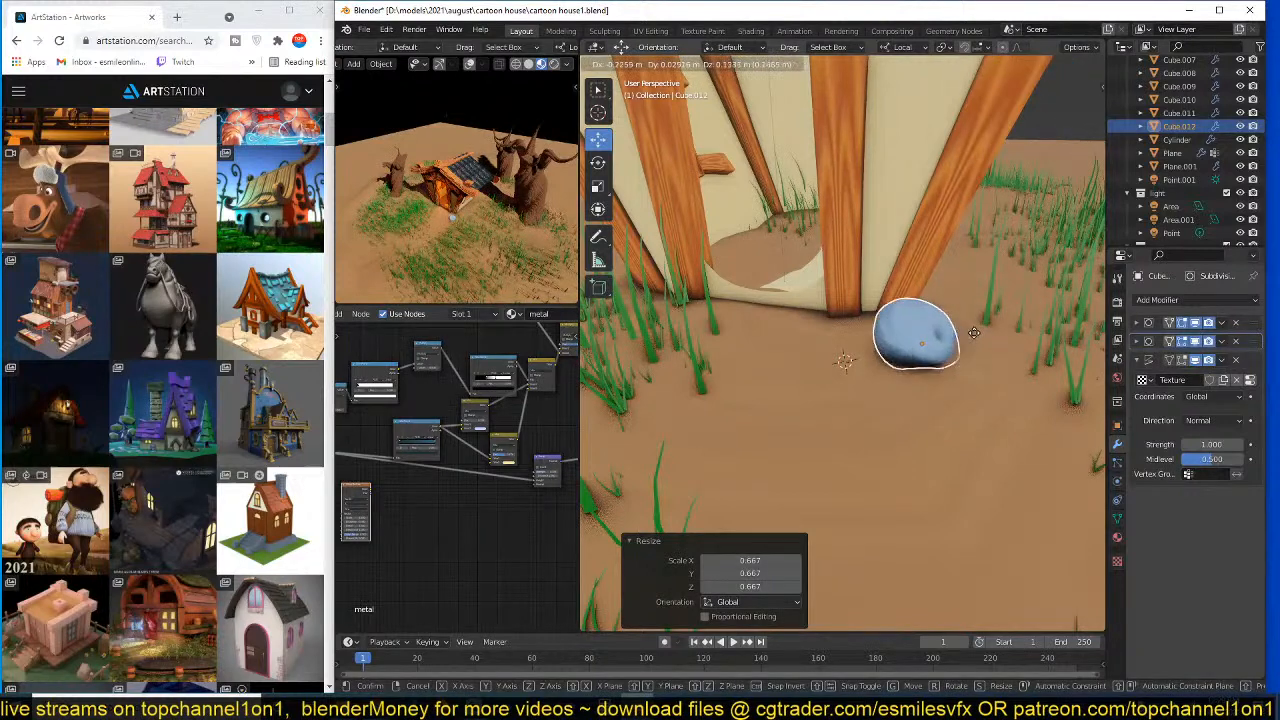
left_click(974, 332)
- Duplicate the rock on the ground beside the first one, rotating the copy freely and making it larger
key("shift+d")
left_click(853, 334)
key("r")
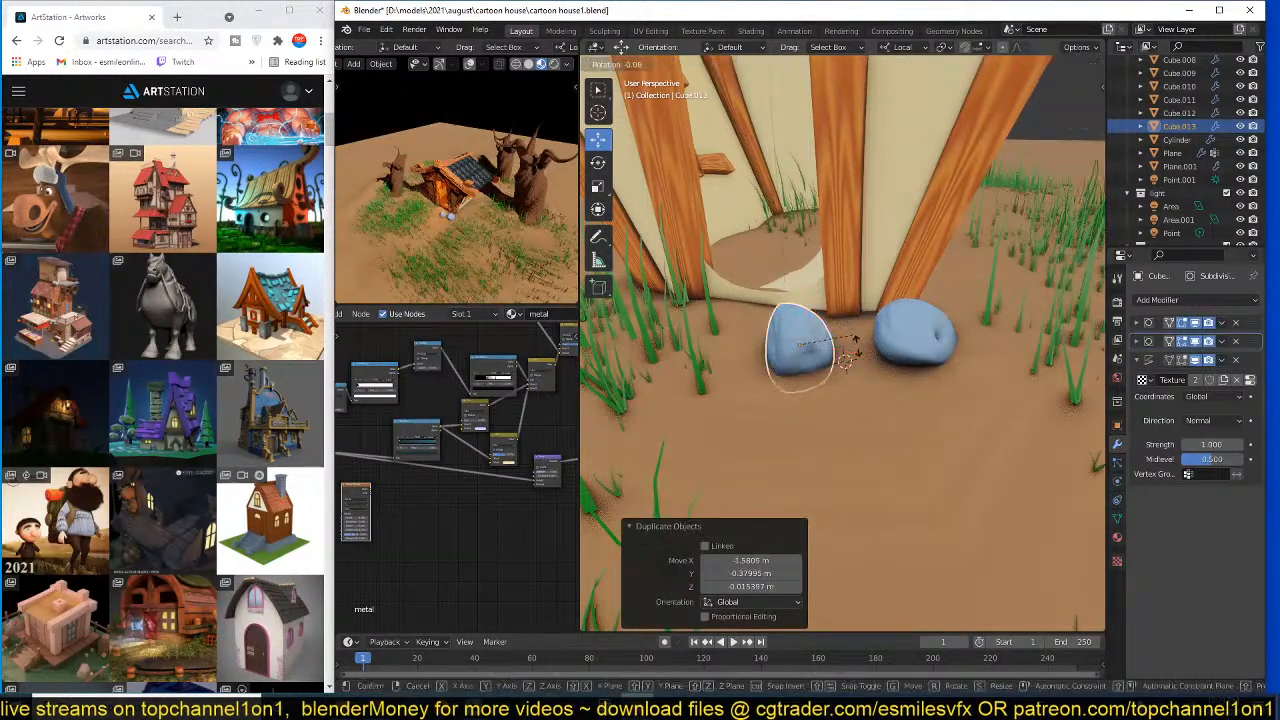
key("r")
left_click(955, 394)
key("s")
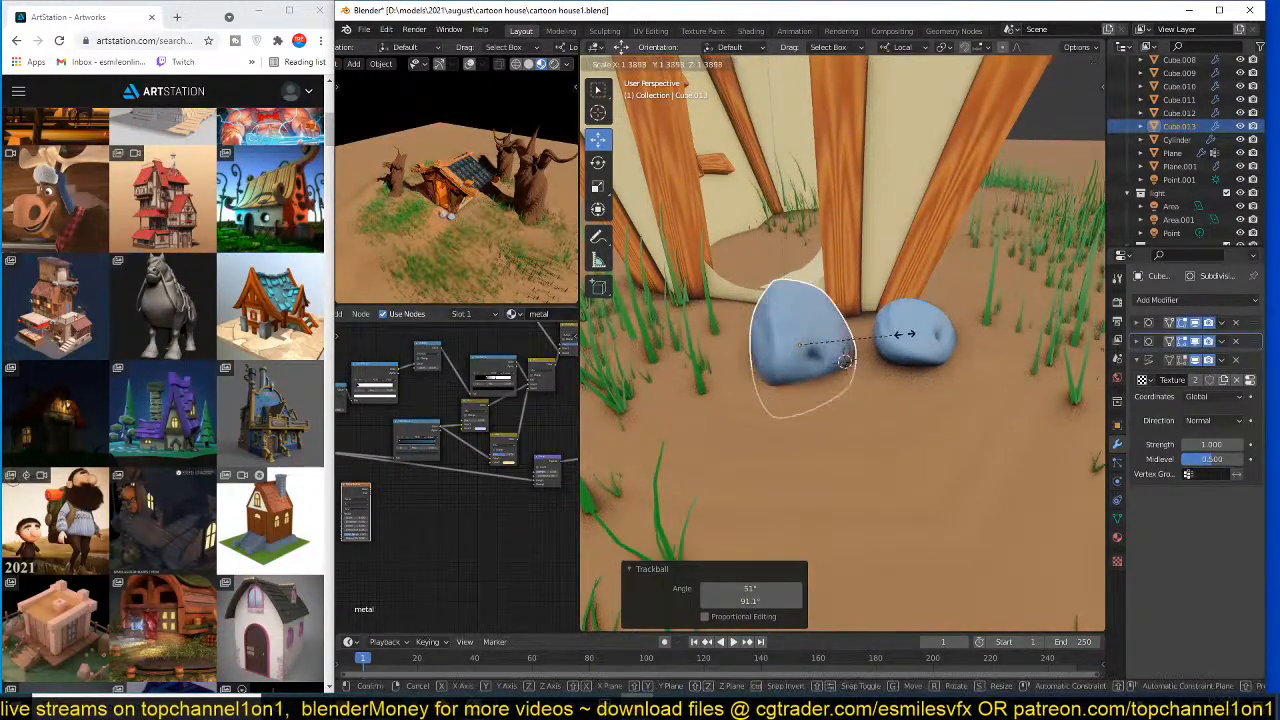
left_click(890, 340)
- Set the size of the Voronoi displacement texture shared by both rocks to 0.76
middle_click_drag(890, 340, 1235, 415)
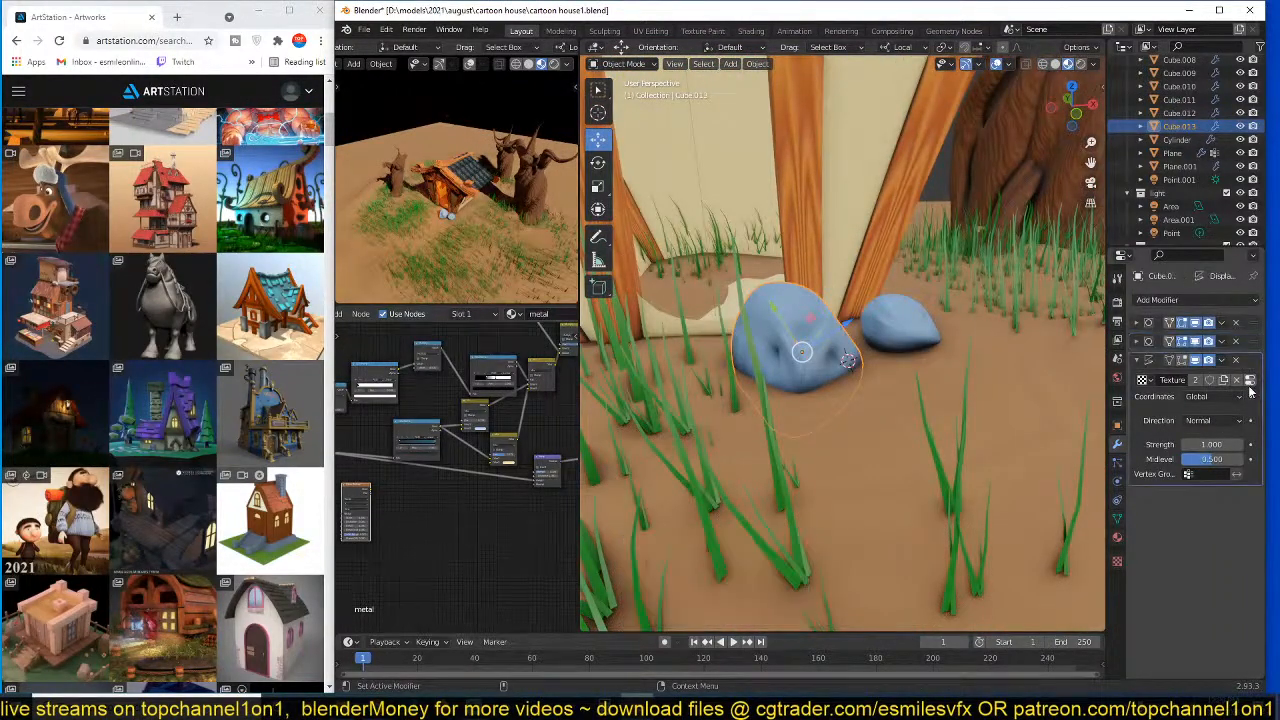
left_click(1250, 381)
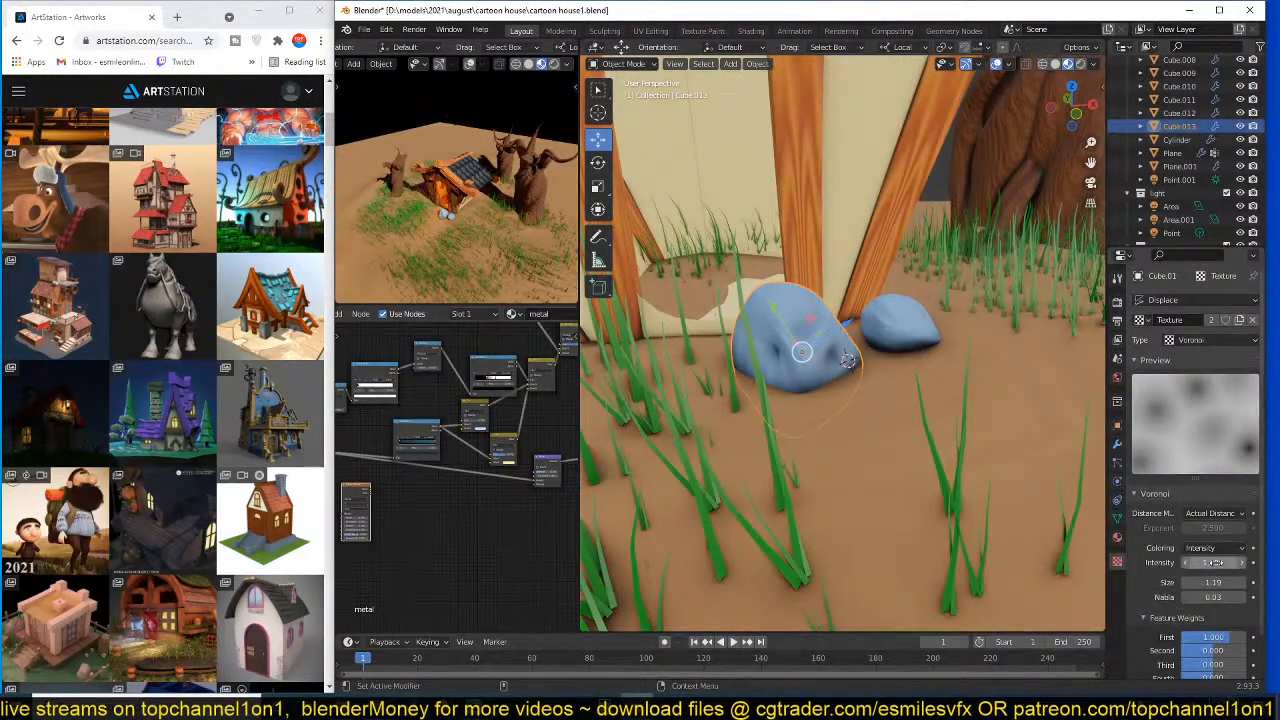
left_click_drag(1213, 582, 1110, 582)
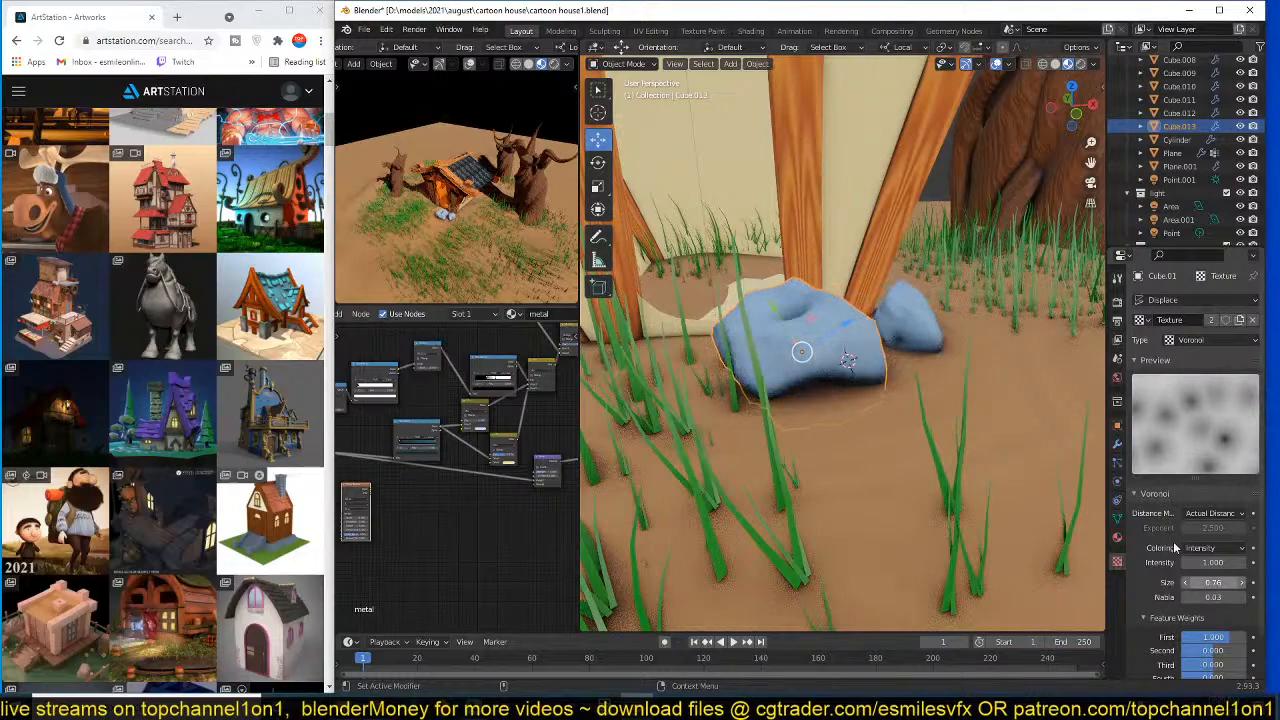
- Scale the second rock down to 0.621 of its size
scroll(924, 373, "down", 2)
middle_click_drag(926, 369, 892, 374)
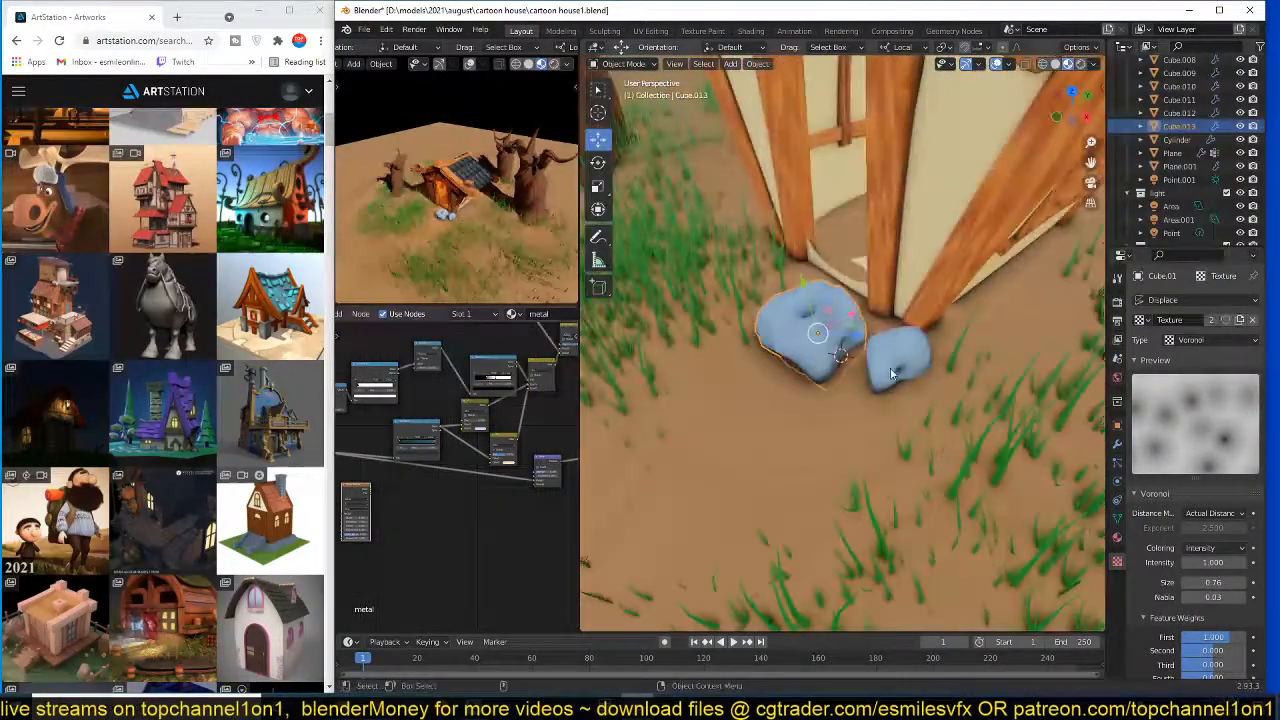
key("s")
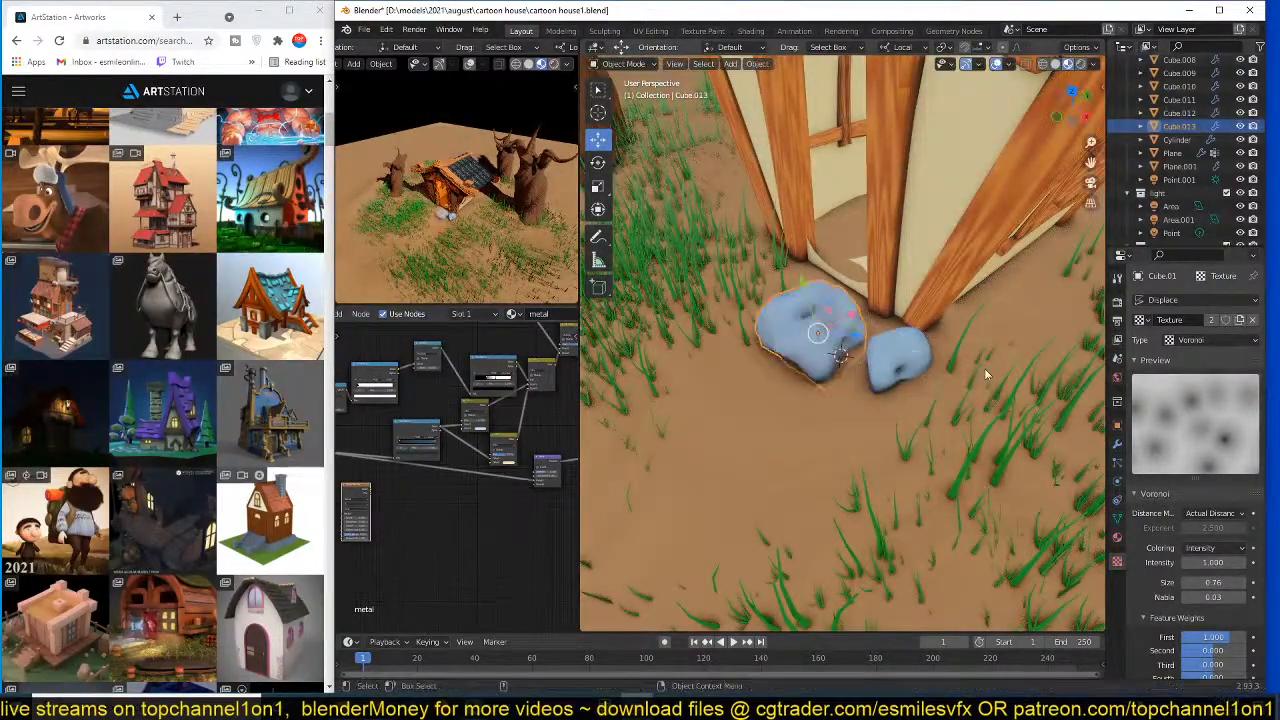
left_click(875, 349)
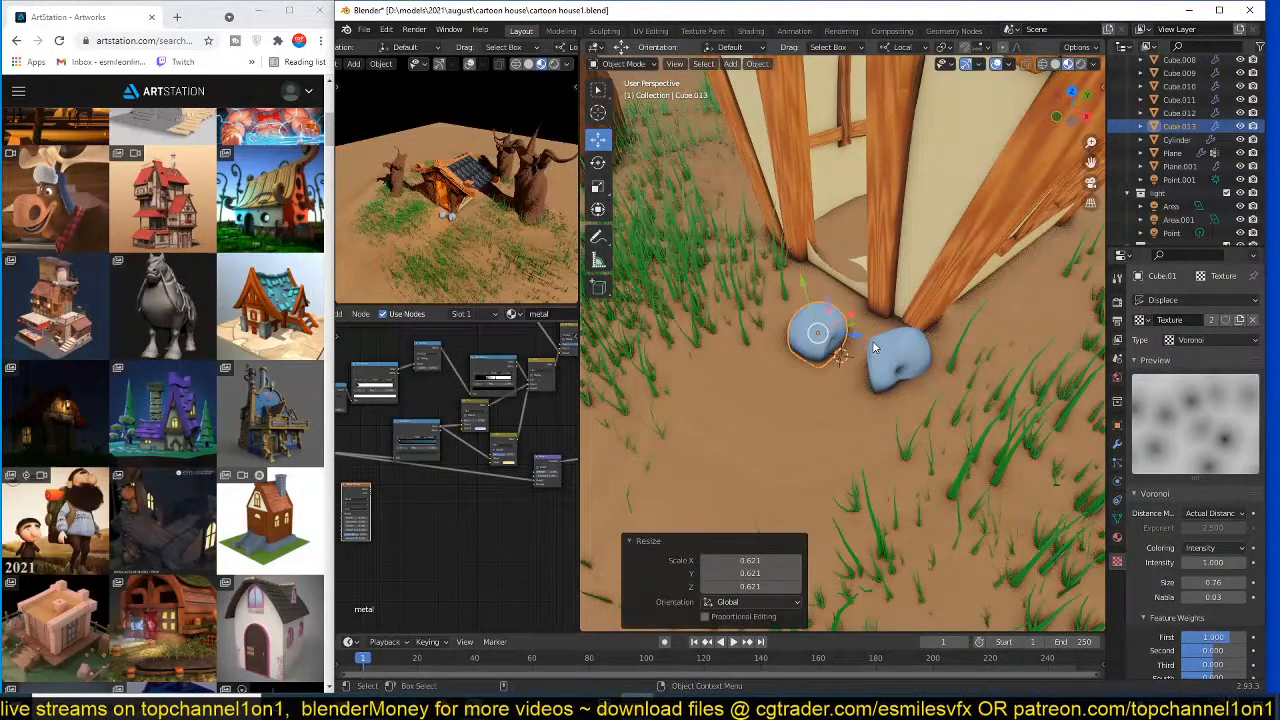
key("z")
left_click(966, 362)
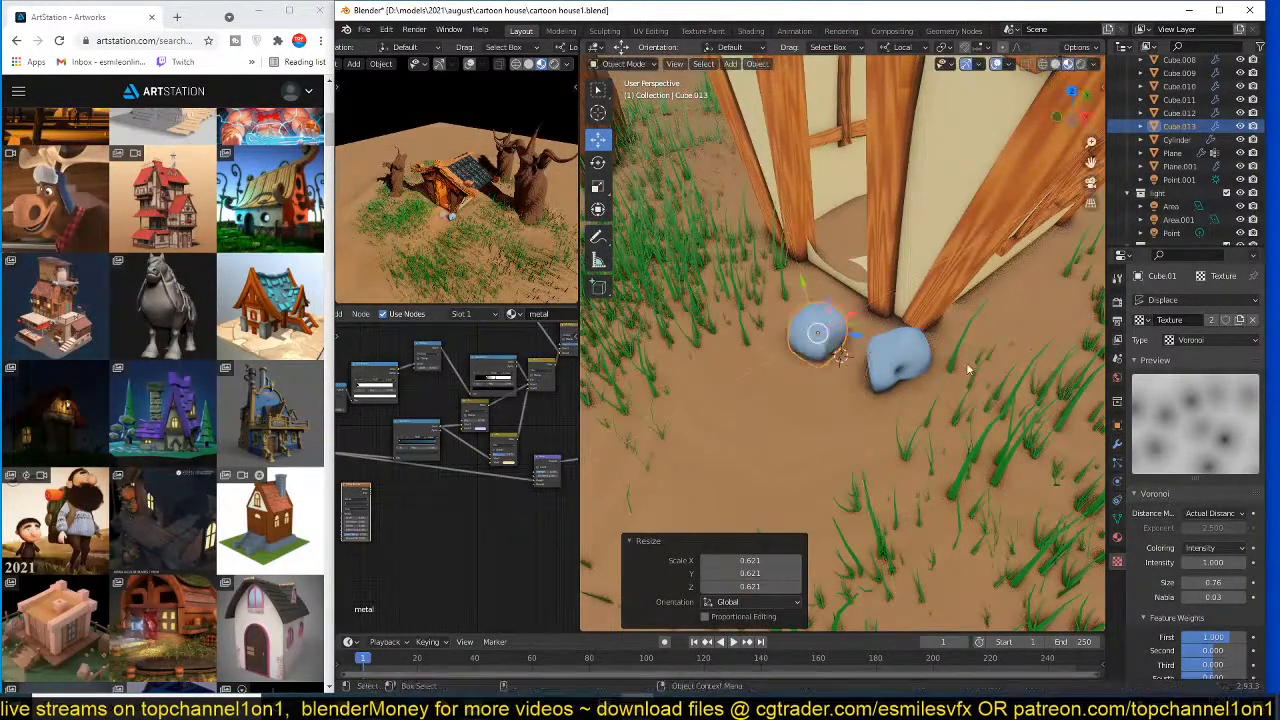
- Set the transform orientation to Global and move the rock across the ground, keeping its height, against the first rock
middle_click_drag(966, 362, 949, 353)
key("comma")
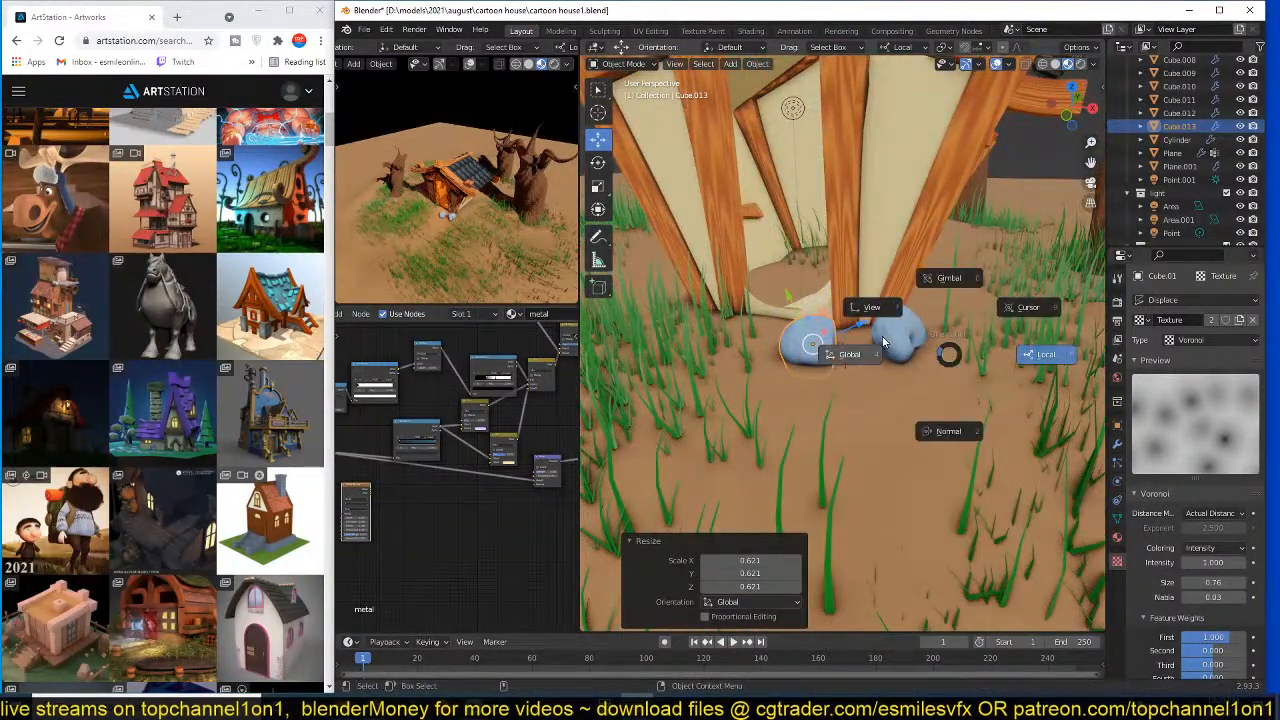
left_click(870, 320)
key("g")
key("shift+z")
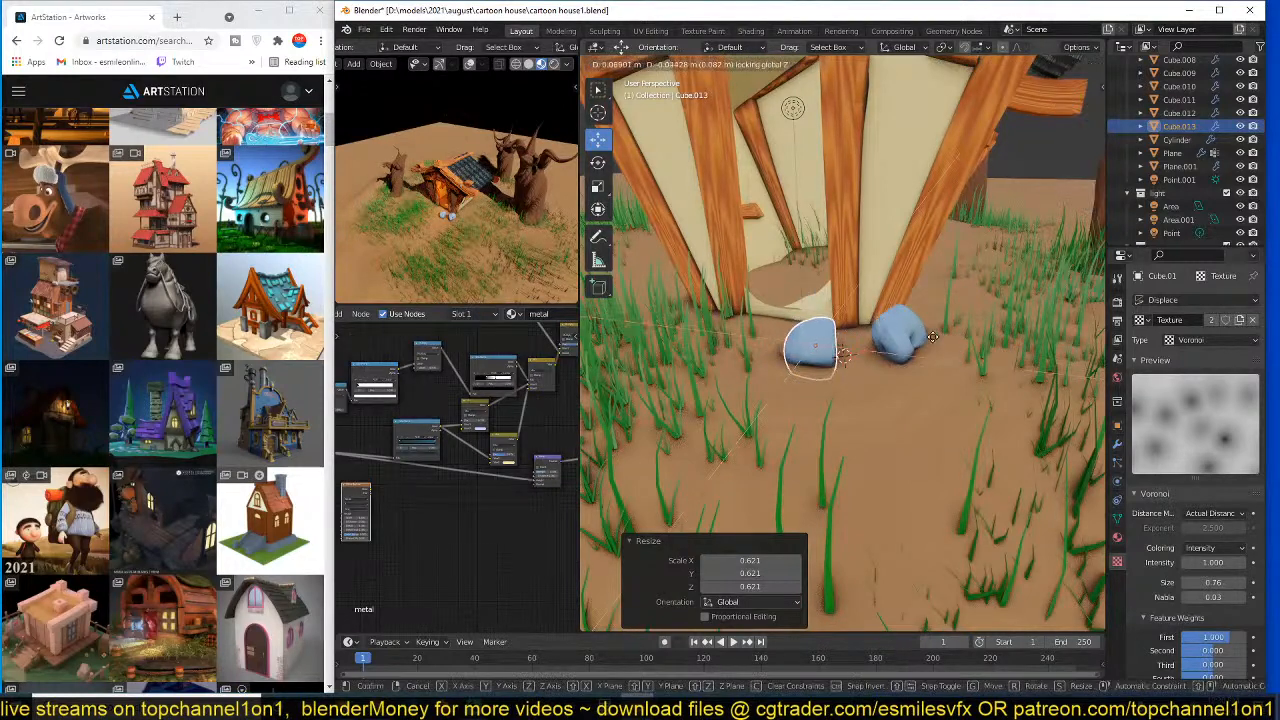
left_click(984, 349)
- Scale the rock by 0.921 and again by 0.677, and save the file
key("s")
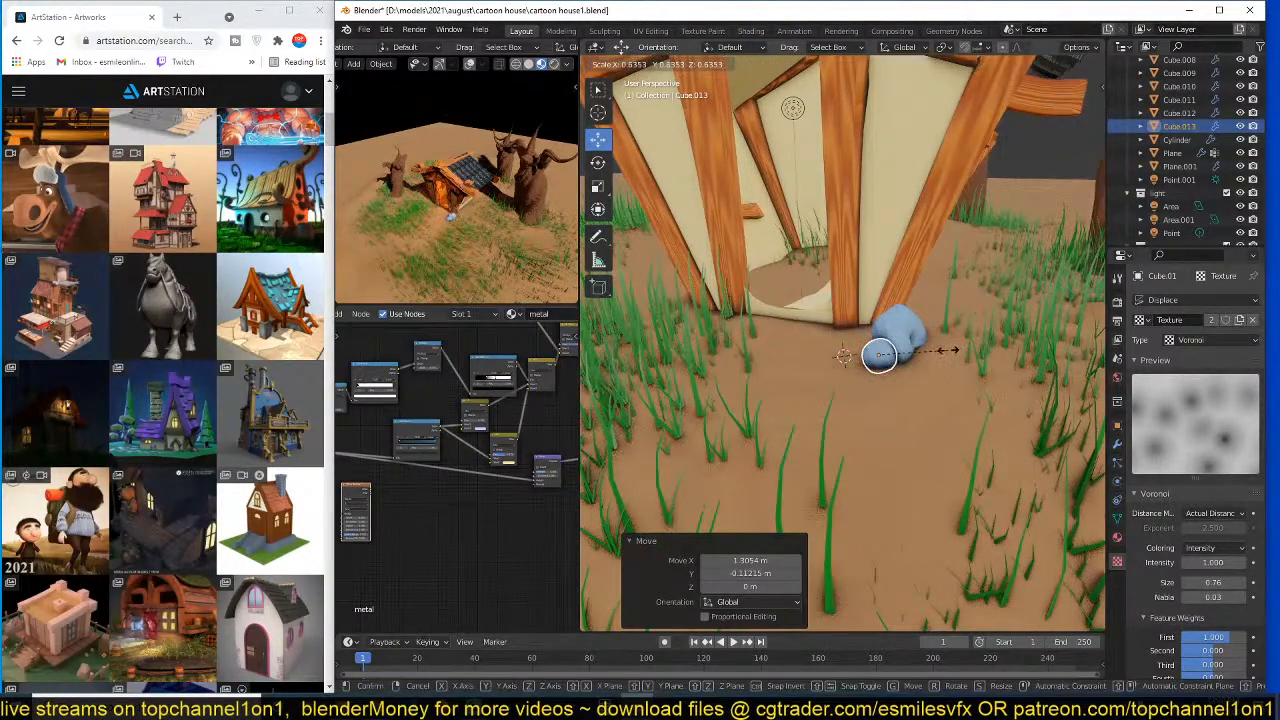
left_click(980, 354)
middle_click_drag(980, 354, 926, 386)
key("s")
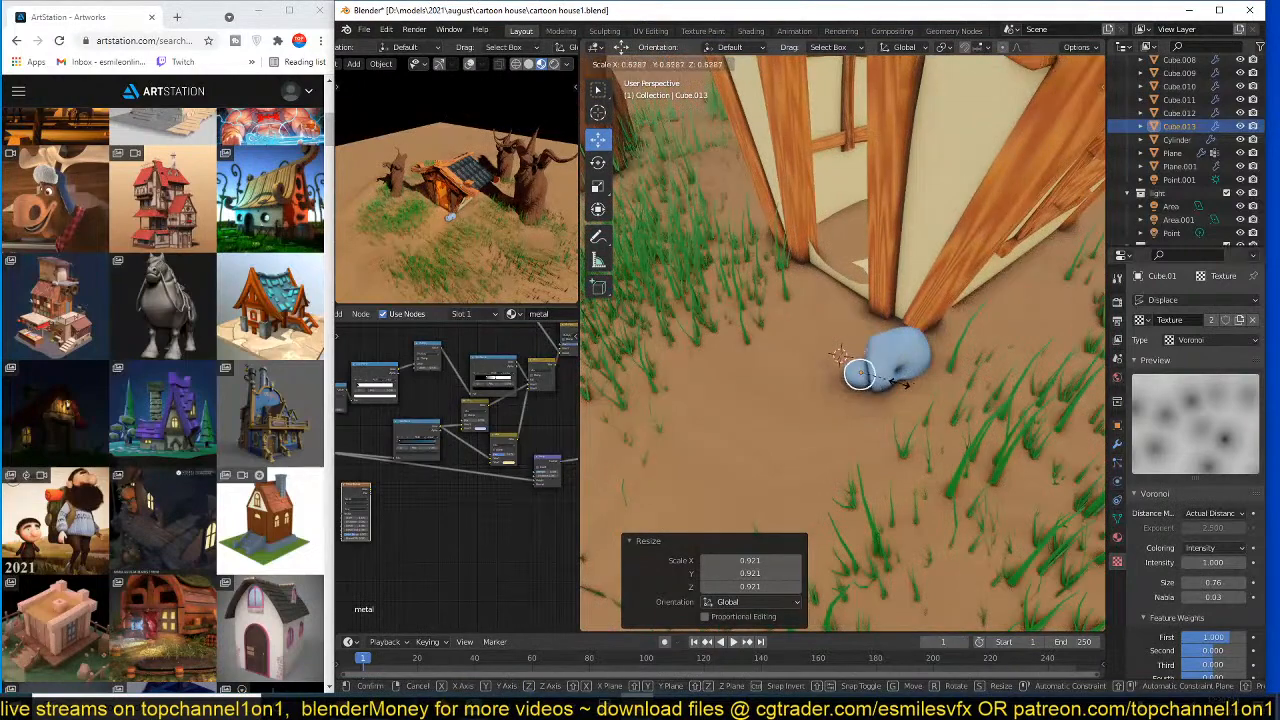
left_click(904, 382)
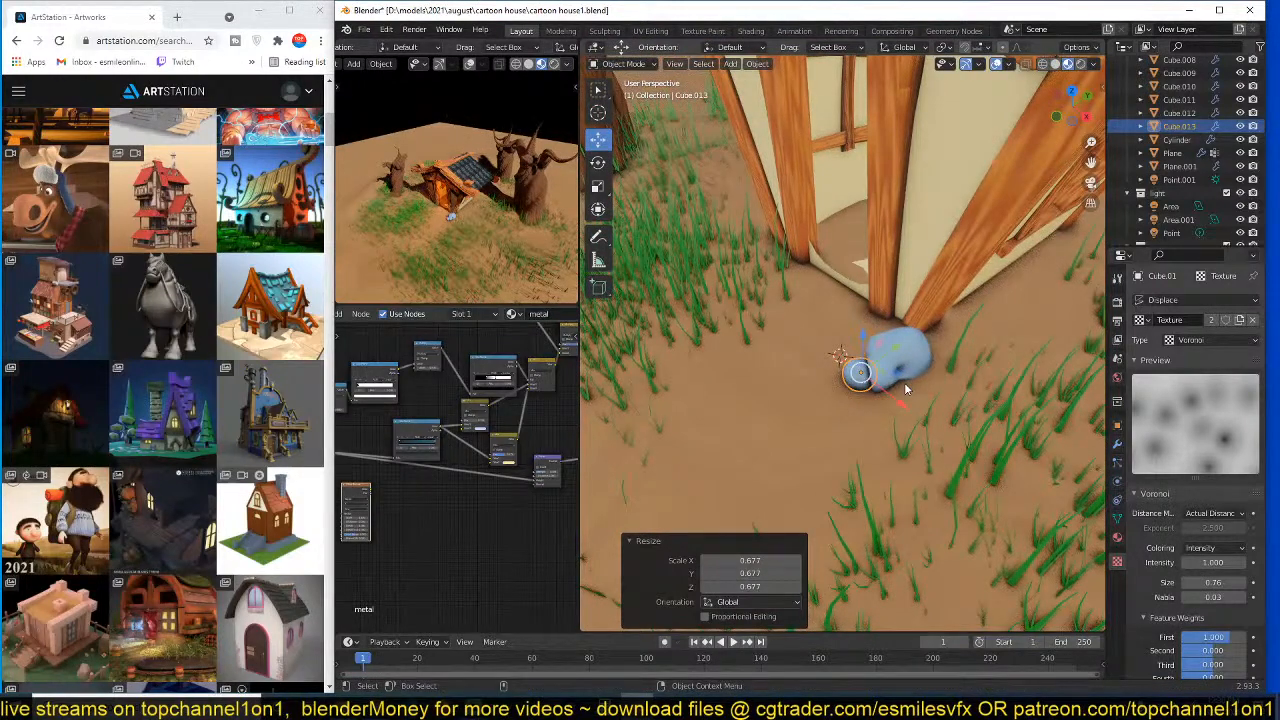
middle_click_drag(904, 382, 955, 381)
key("ctrl+s")
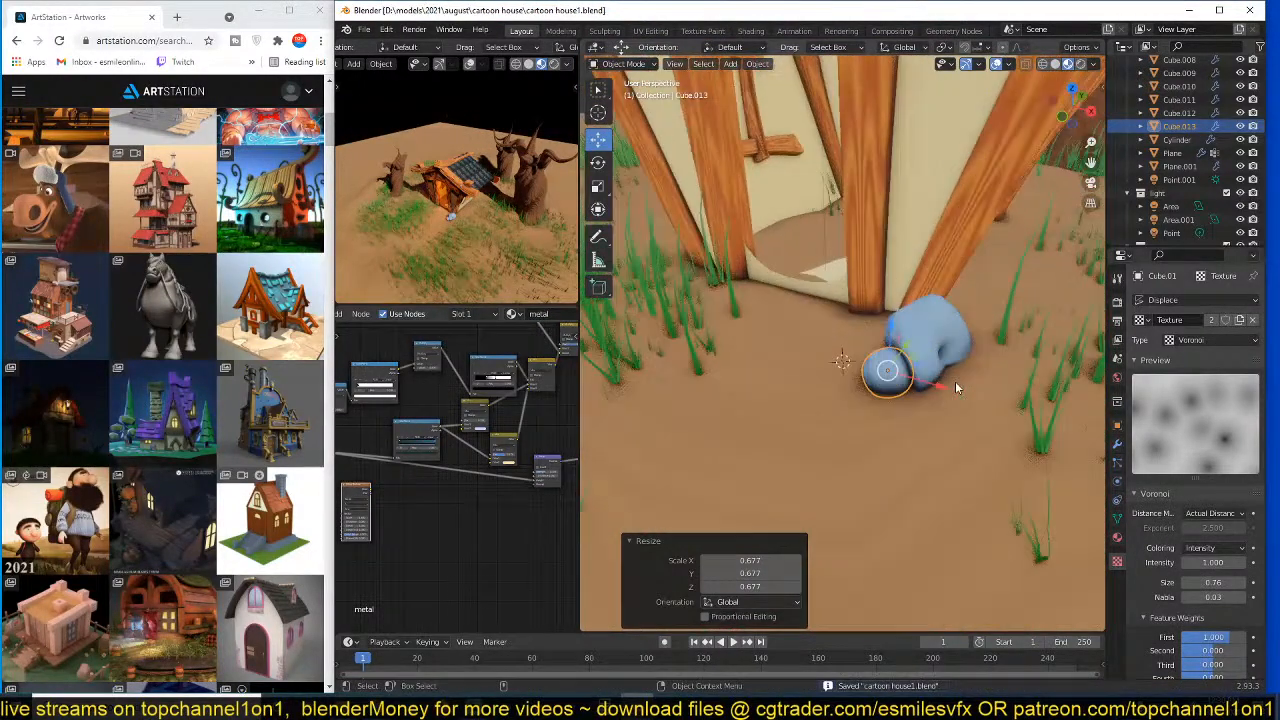
- Fine-tune the small rock's size and lower it about 0.07 m so it sits in the ground against the larger rock
key("s")
left_click(1005, 347)
middle_click_drag(1005, 347, 905, 325)
key("g")
left_click(905, 330)
middle_click_drag(905, 330, 908, 372)
key("s")
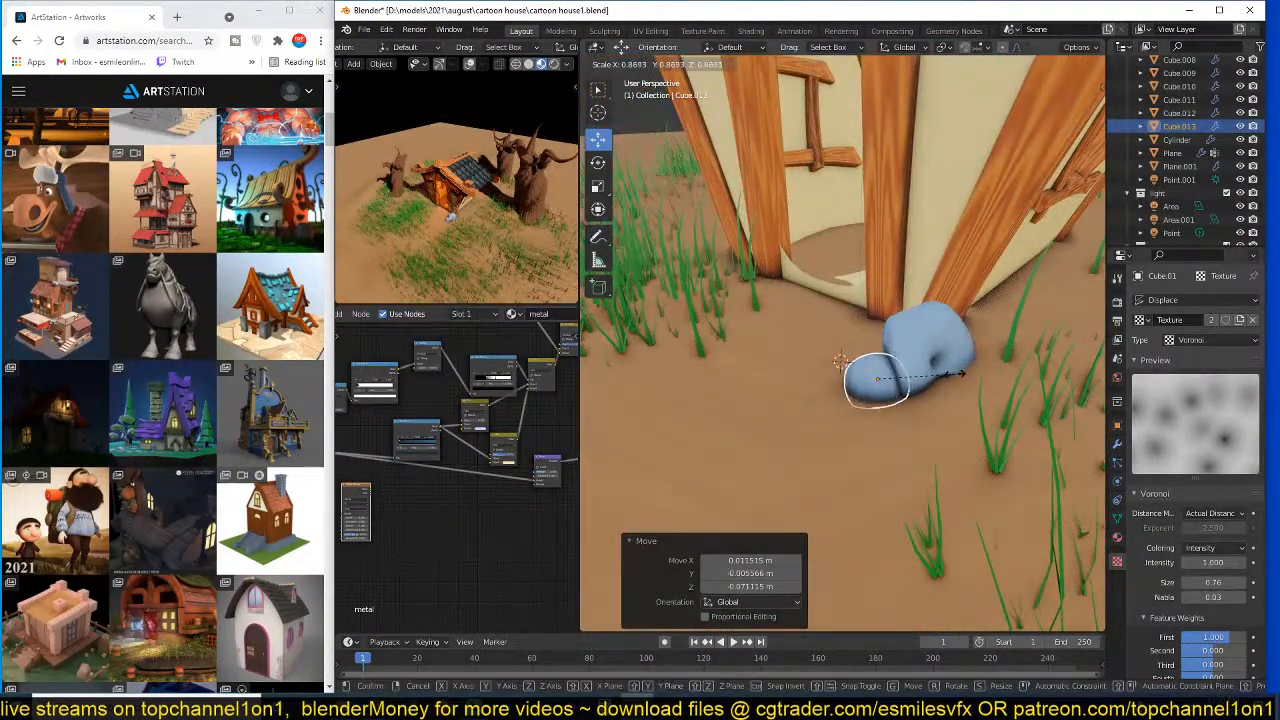
left_click(965, 380)
key("s")
left_click(952, 376)
- Duplicate the small rock, place the copy beside the house's side wall, scale it by 3.051 and shift it 1.3443 m along X
middle_click_drag(952, 376, 876, 392)
key("shift+d")
right_click(920, 413)
key("g")
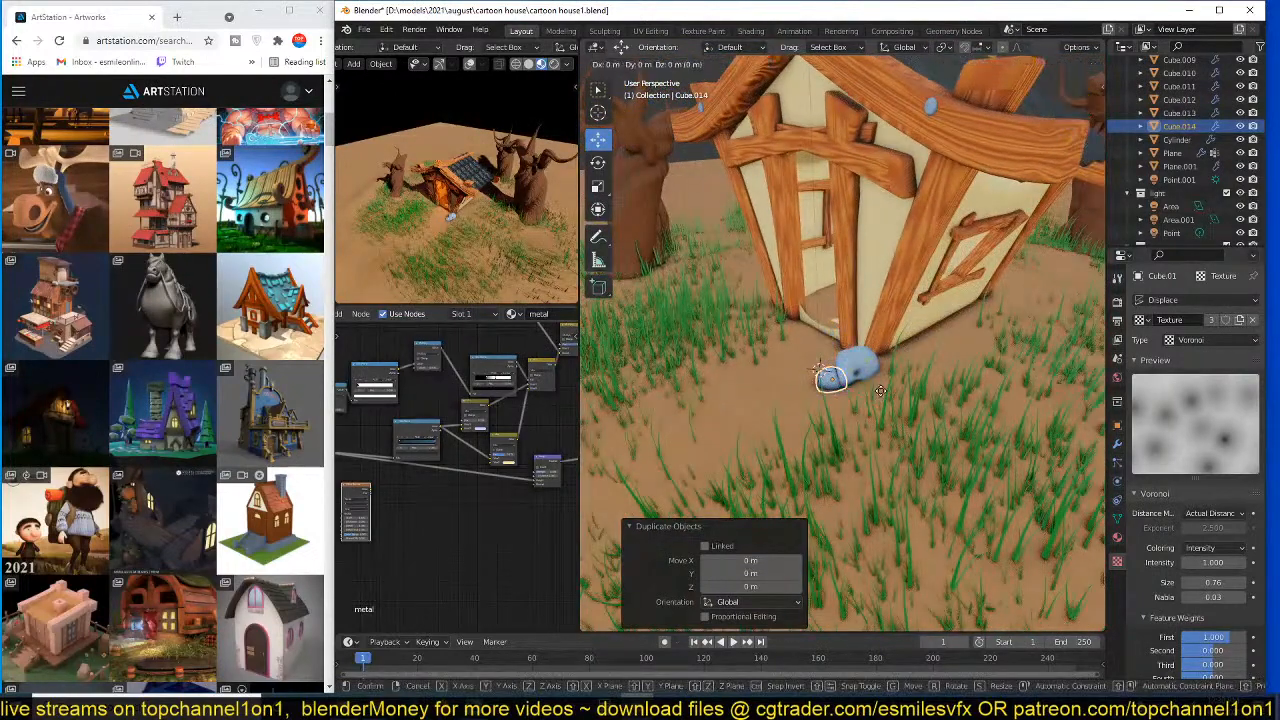
left_click(928, 342)
key("s")
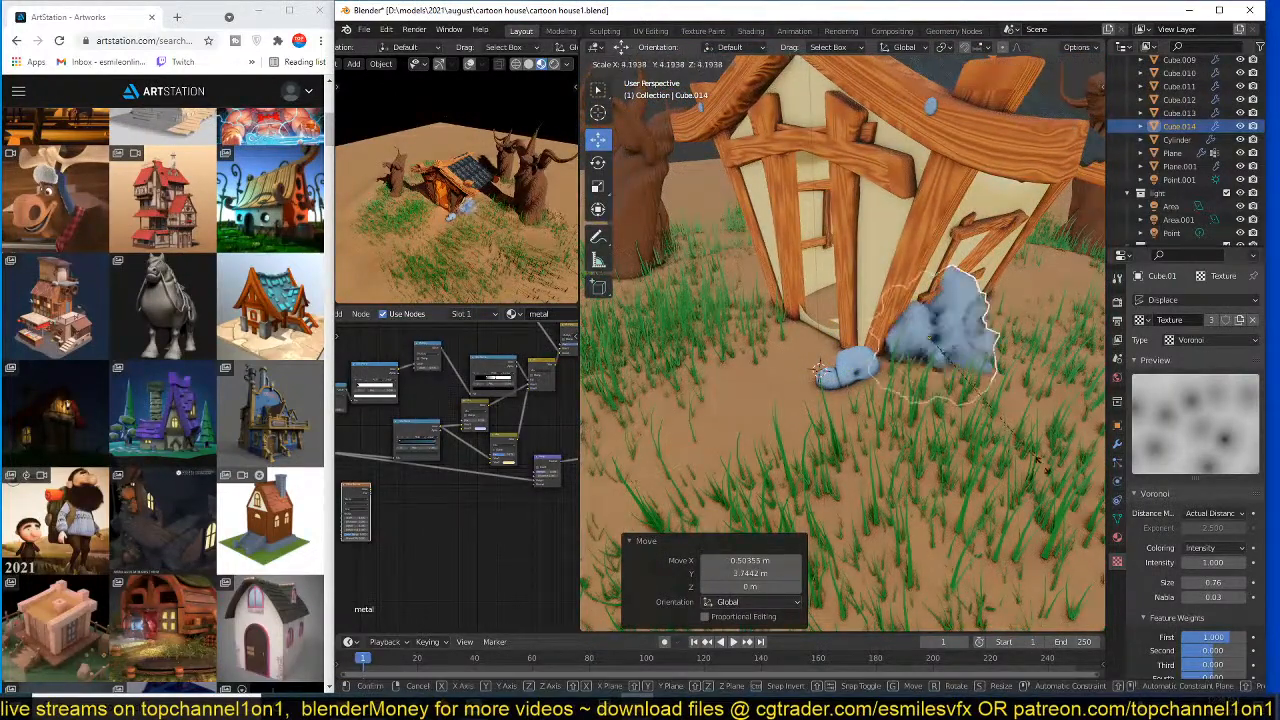
left_click(975, 362)
key("g")
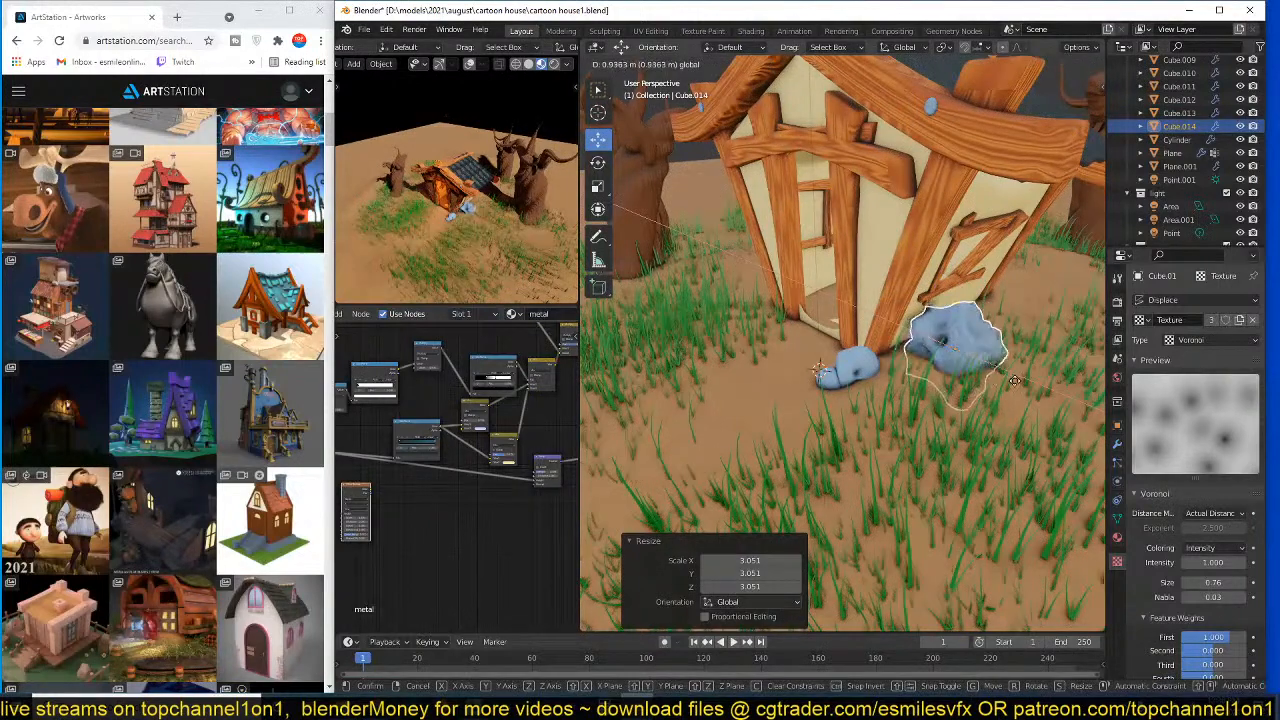
left_click(1010, 376)
- Set the new large rock's Displace modifier to use Local texture coordinates
left_click(1118, 443)
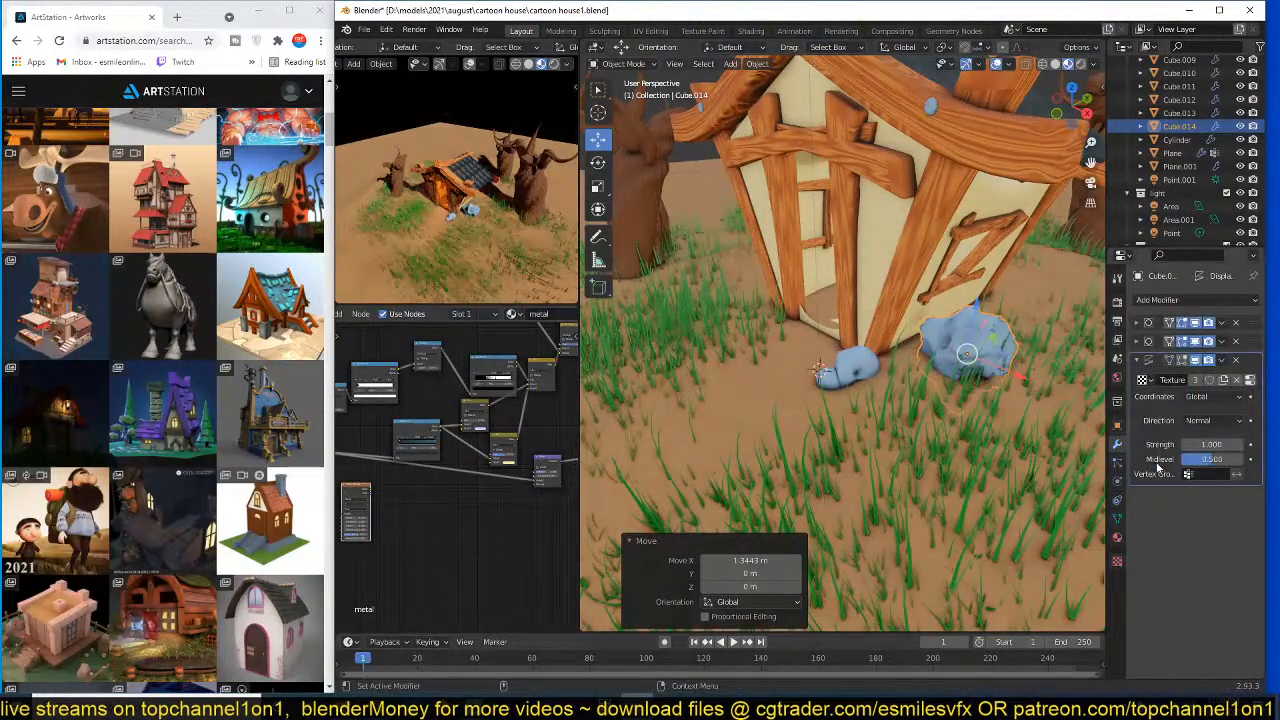
left_click(1214, 421)
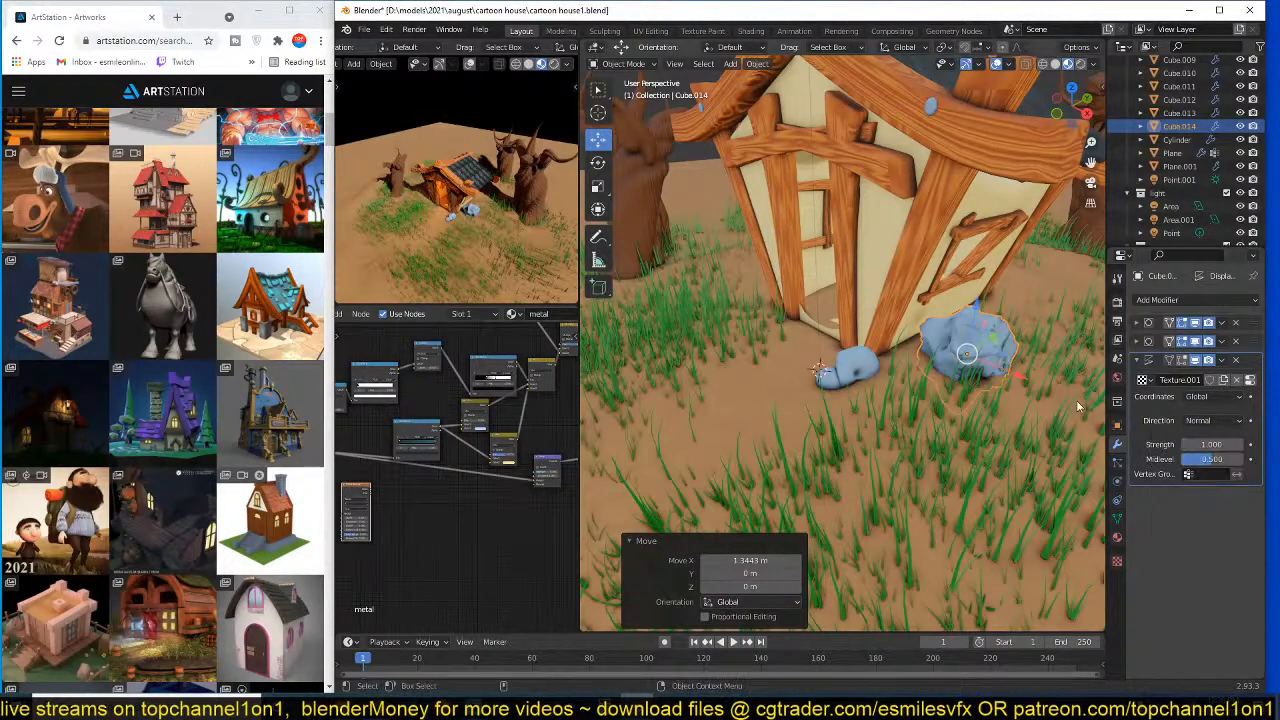
key("ctrl+z")
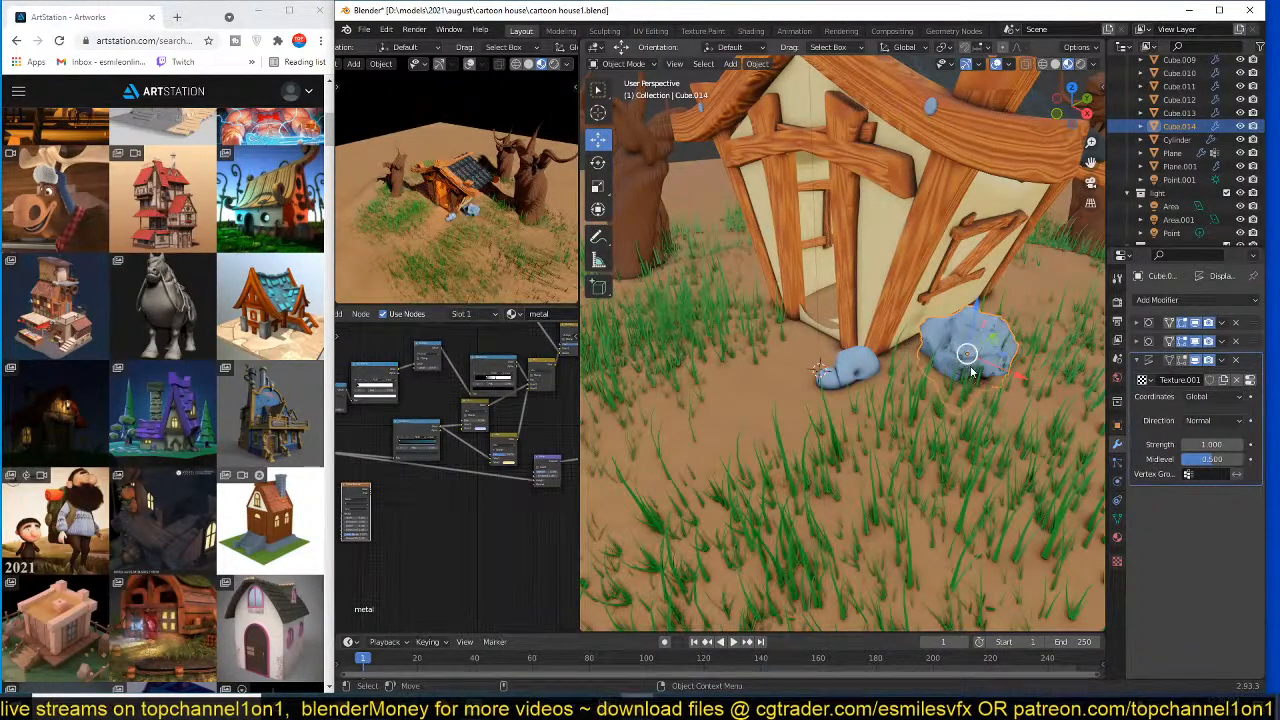
scroll(970, 372, "up", 2)
left_click(1205, 397)
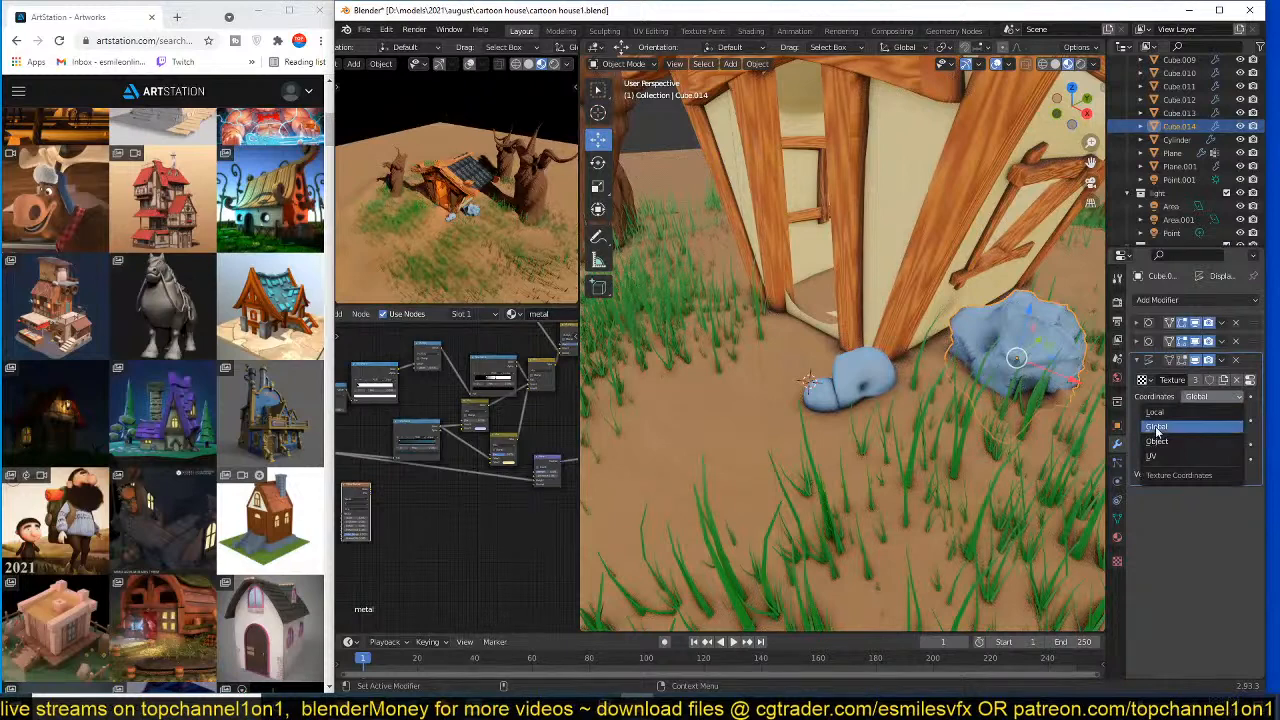
left_click(1212, 404)
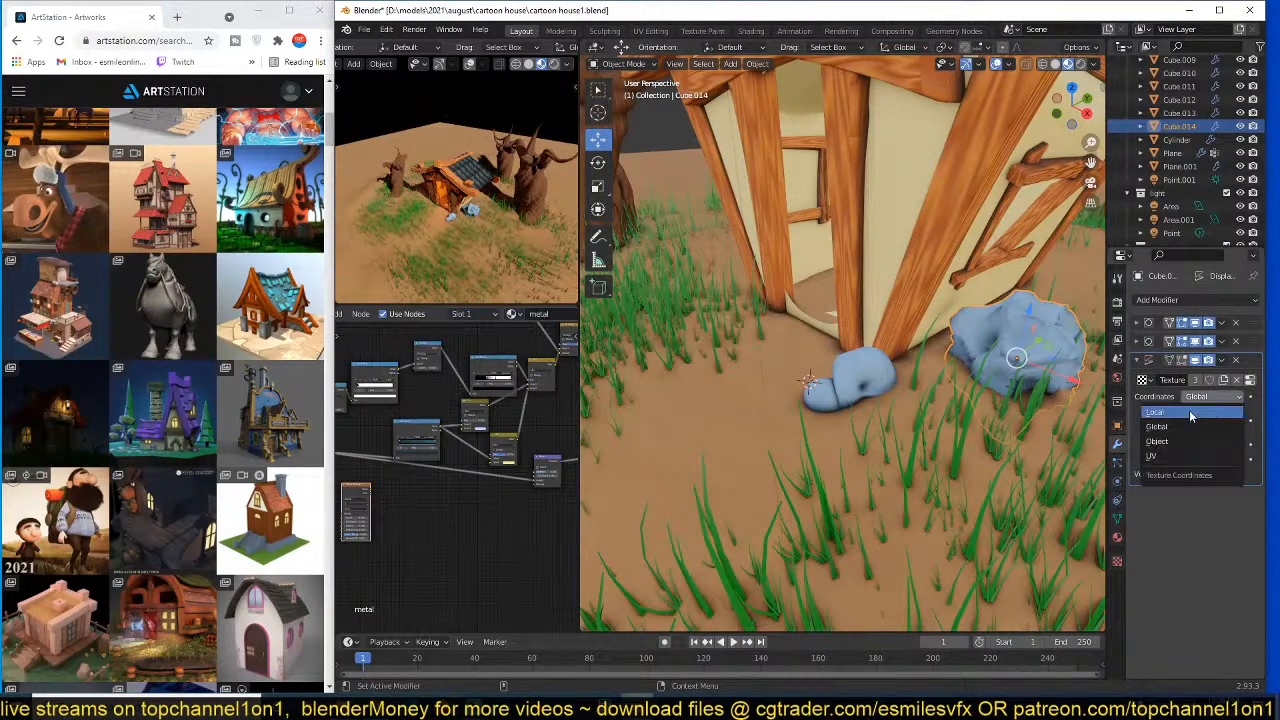
left_click(1189, 411)
- Enlarge the rock beside the house's side wall
scroll(1000, 400, "up", 1)
key("s")
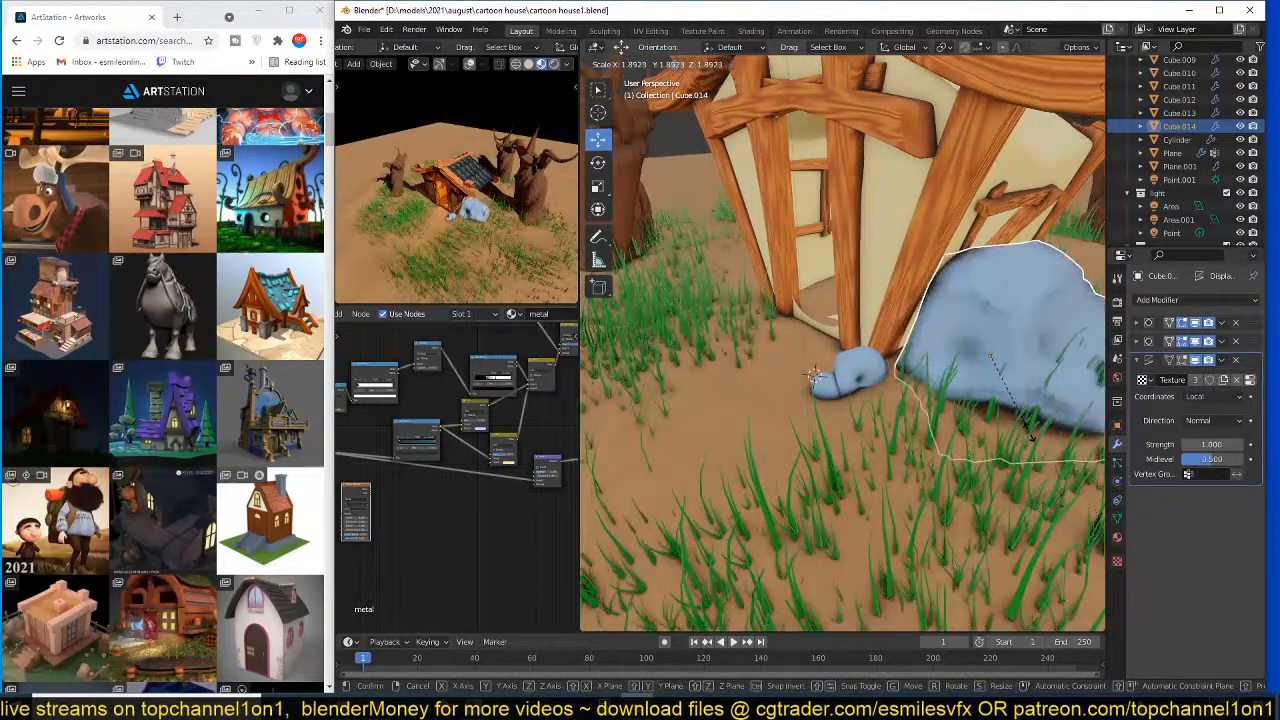
left_click(1020, 404)
- Duplicate the large rock and snap the copy to the 3D cursor placed at the base of the big tree
scroll(1024, 404, "down", 3)
middle_click_drag(1024, 404, 954, 368)
key("shift+d")
right_click(954, 368)
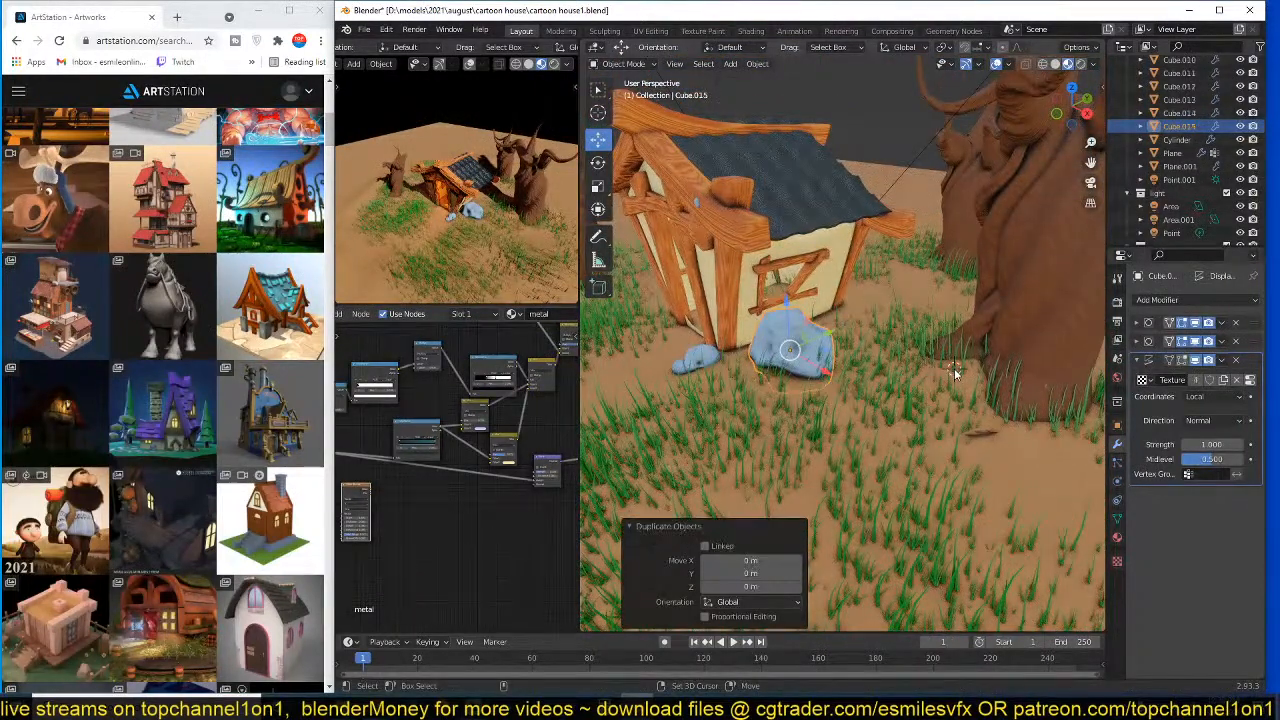
right_click(954, 368, "shift")
key("shift+s")
left_click(957, 323)
- Rotate the rock by the tree freely, stretch it 2.348 along Z, rotate it freely again and deselect everything
key("r")
key("r")
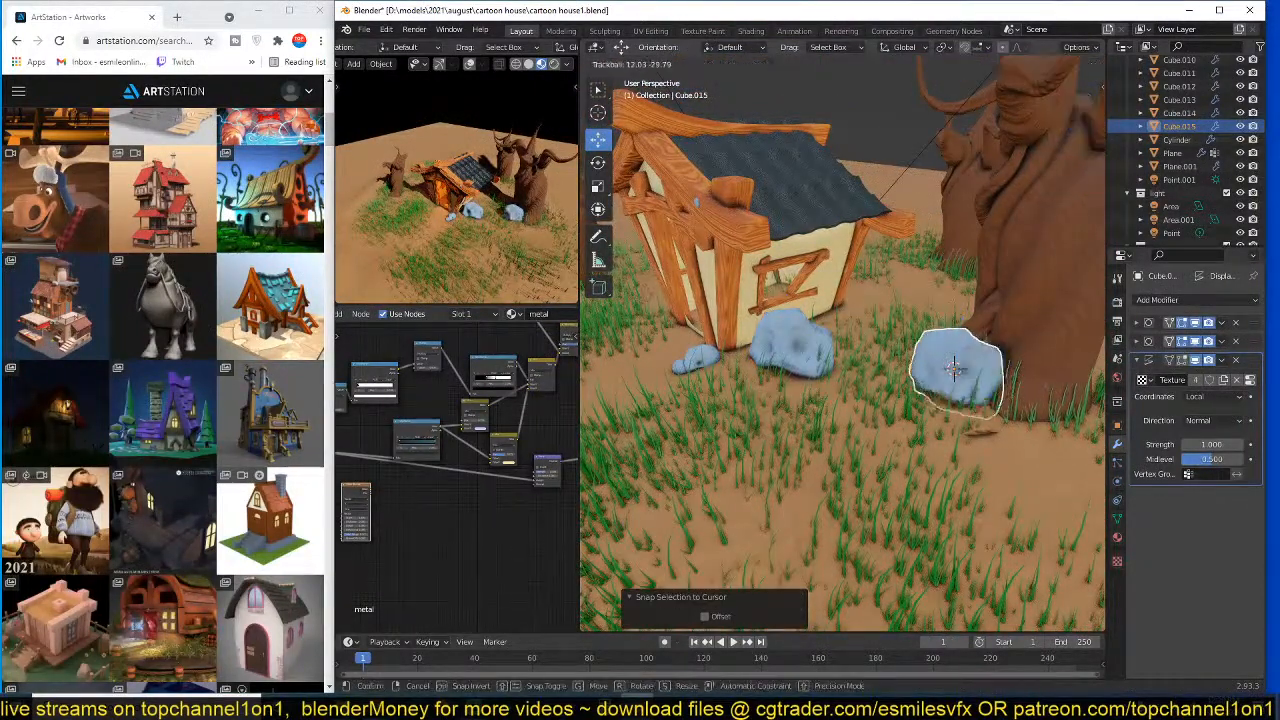
left_click(960, 420)
key("s")
key("z")
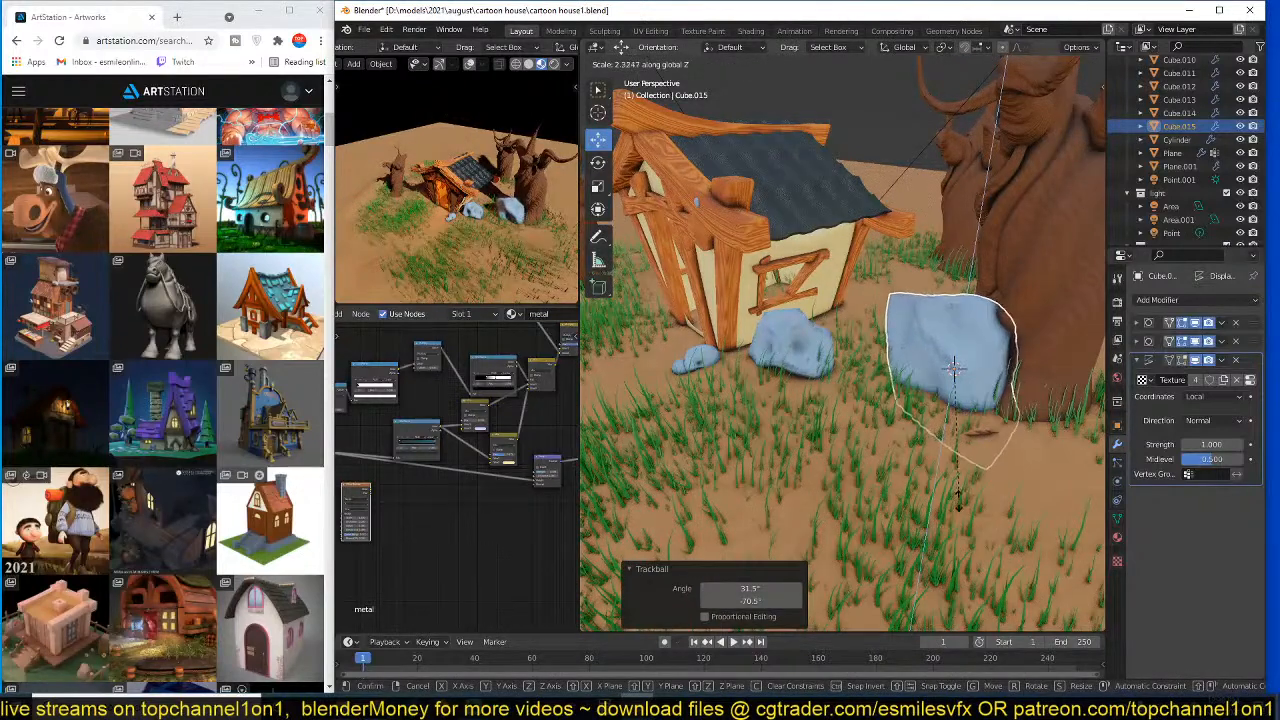
left_click(958, 495)
key("r")
key("r")
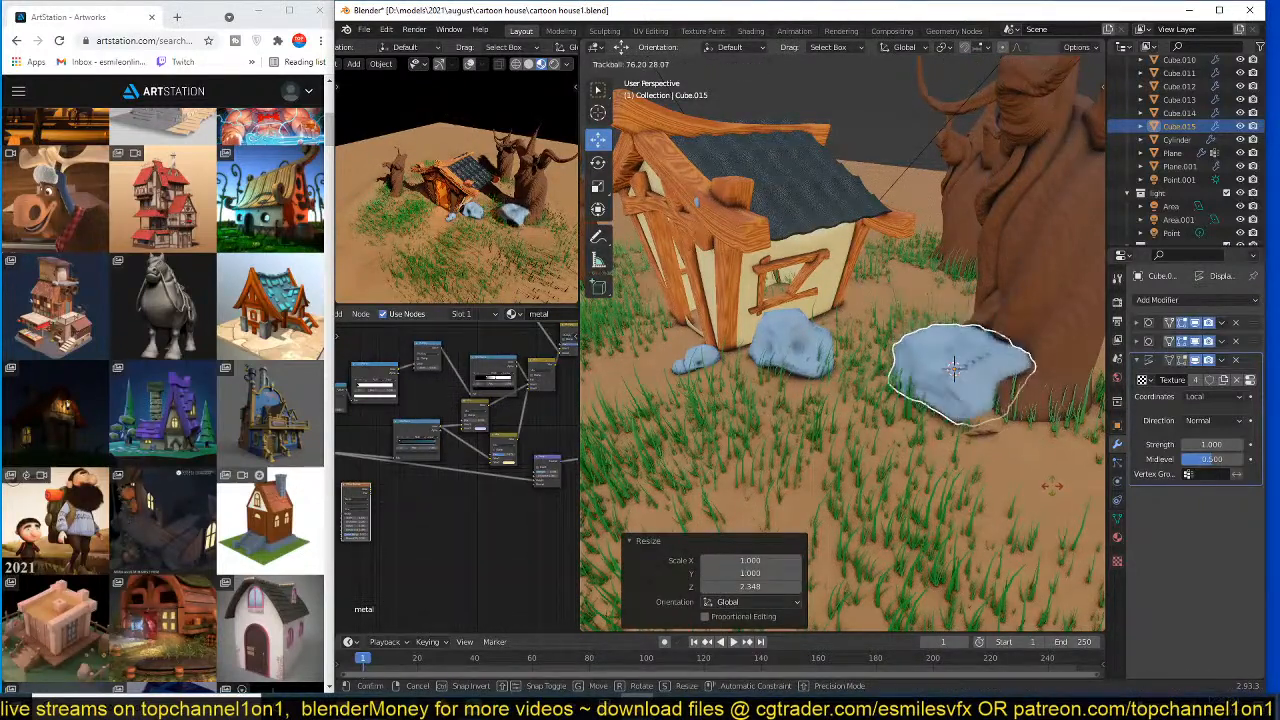
left_click(1005, 447)
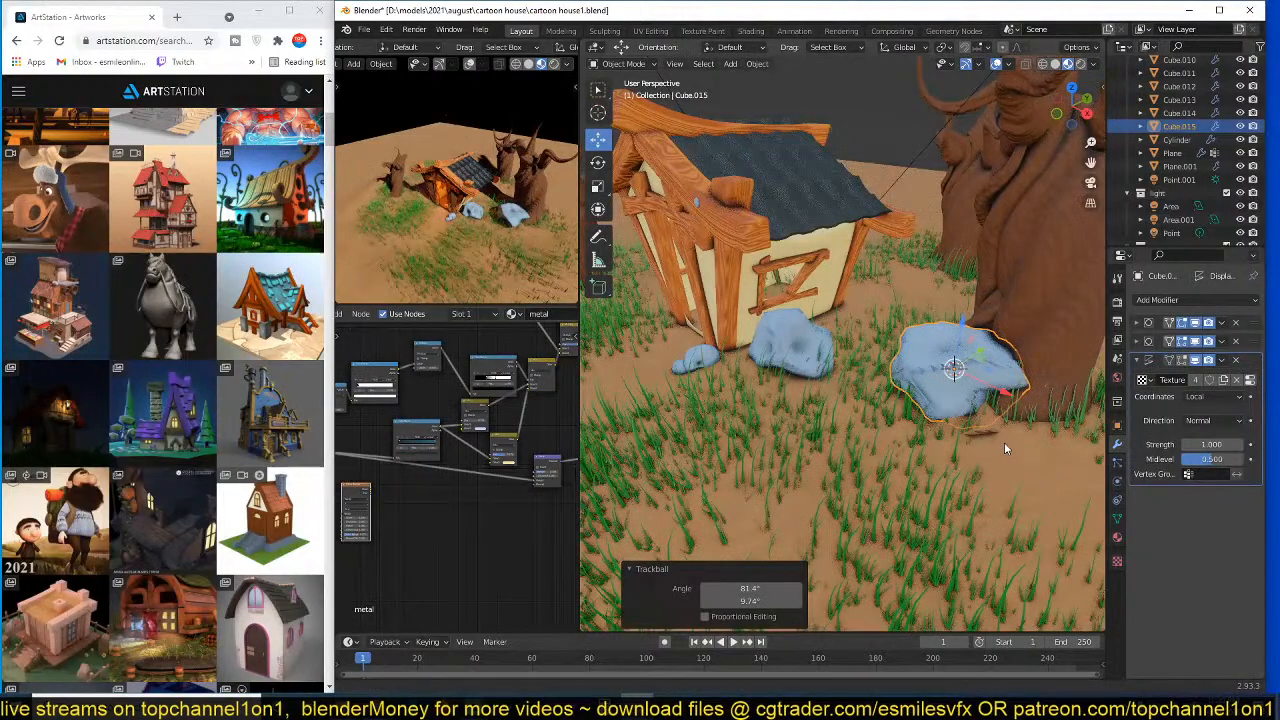
middle_click_drag(1004, 442, 915, 345)
key("alt+a")
- Change the Mix node's second color in the metal material to a neutral grey and raise its factor to 1.000
scroll(478, 435, "up", 5)
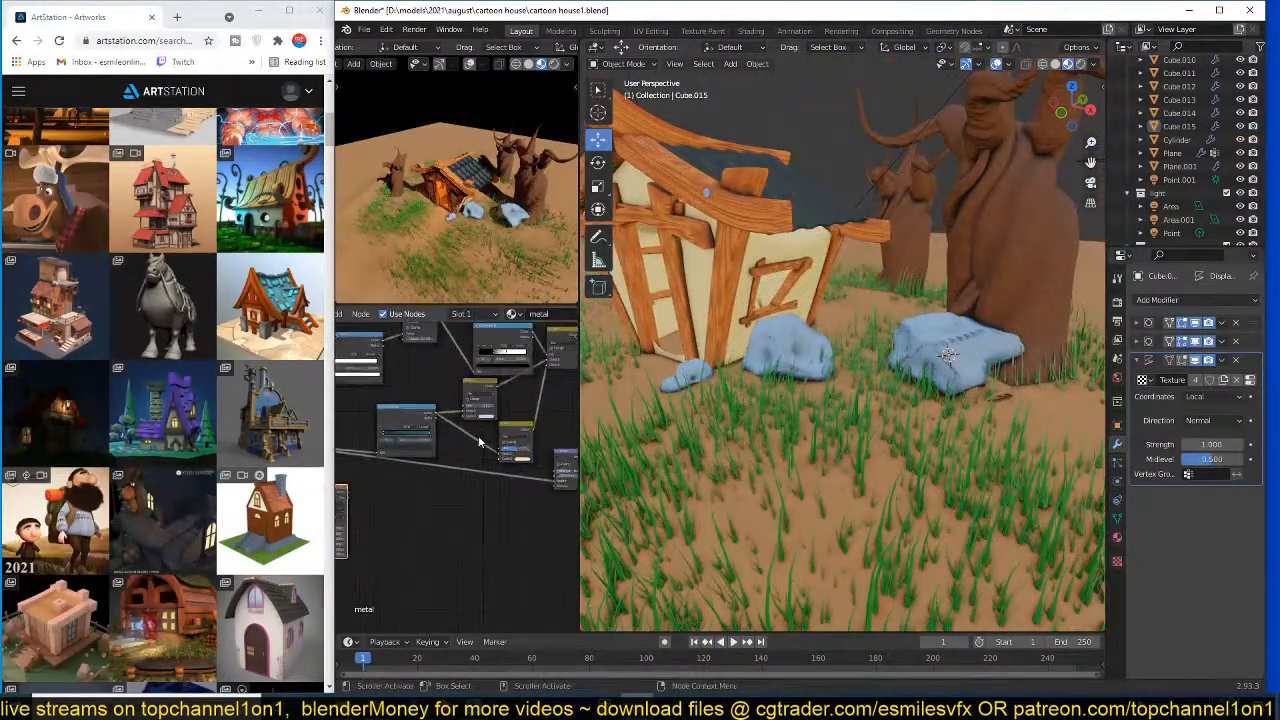
left_click_drag(474, 480, 486, 480)
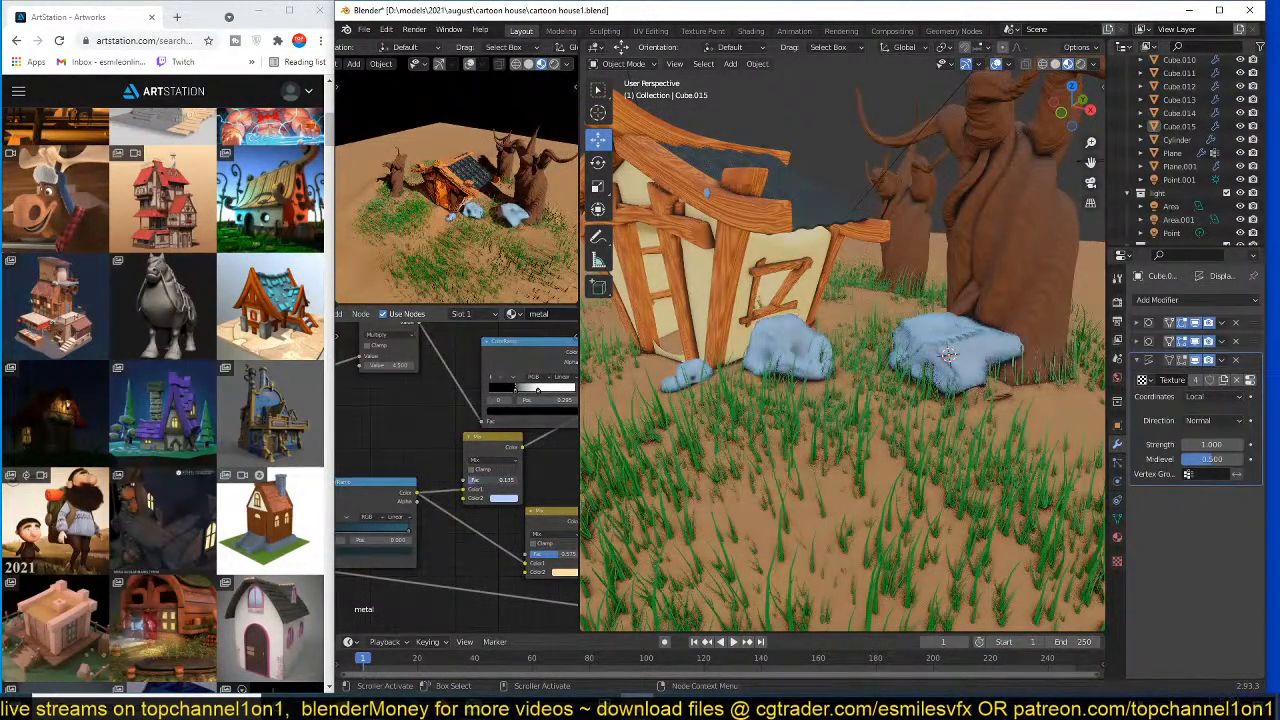
left_click(500, 497)
left_click_drag(563, 408, 566, 420)
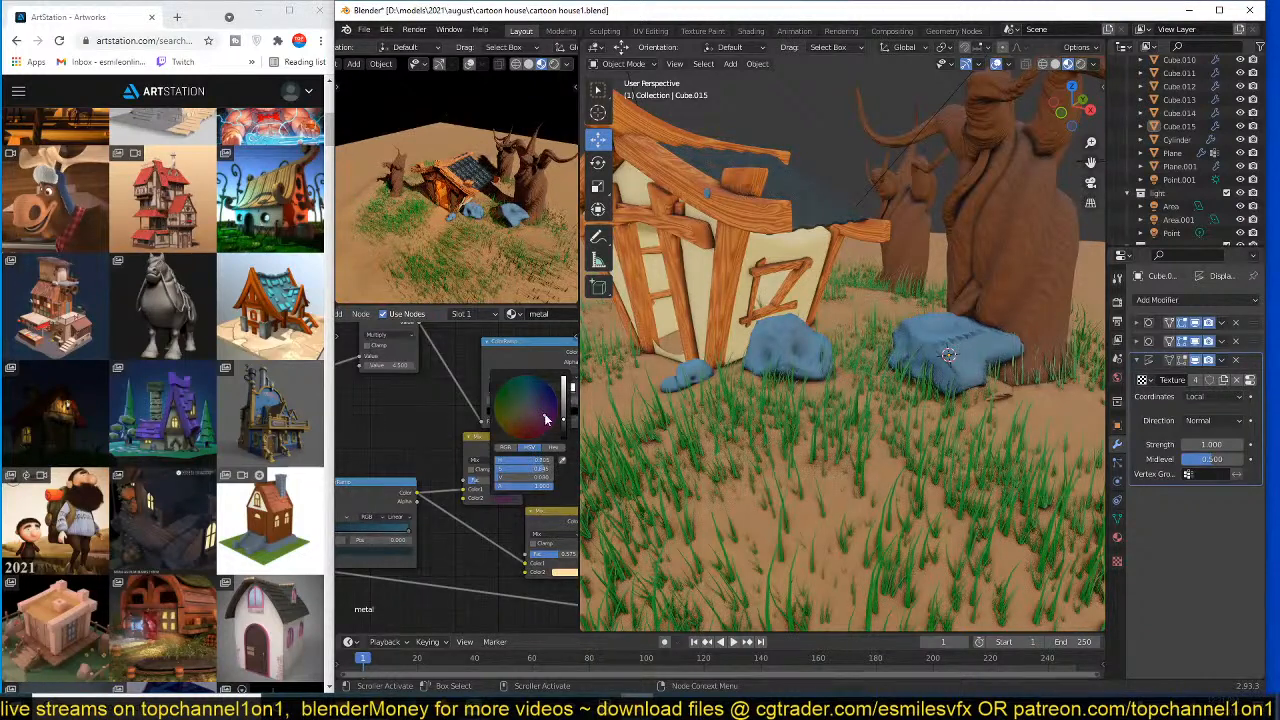
left_click_drag(565, 424, 531, 408)
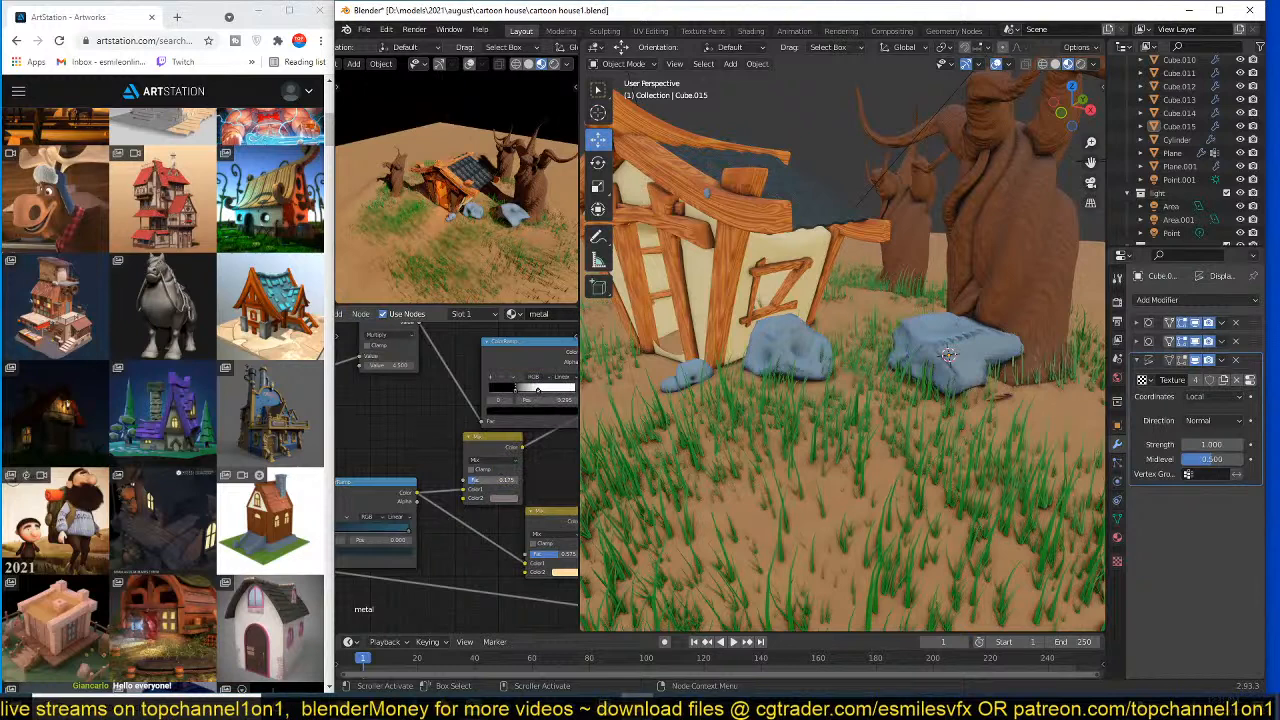
left_click_drag(490, 480, 517, 480)
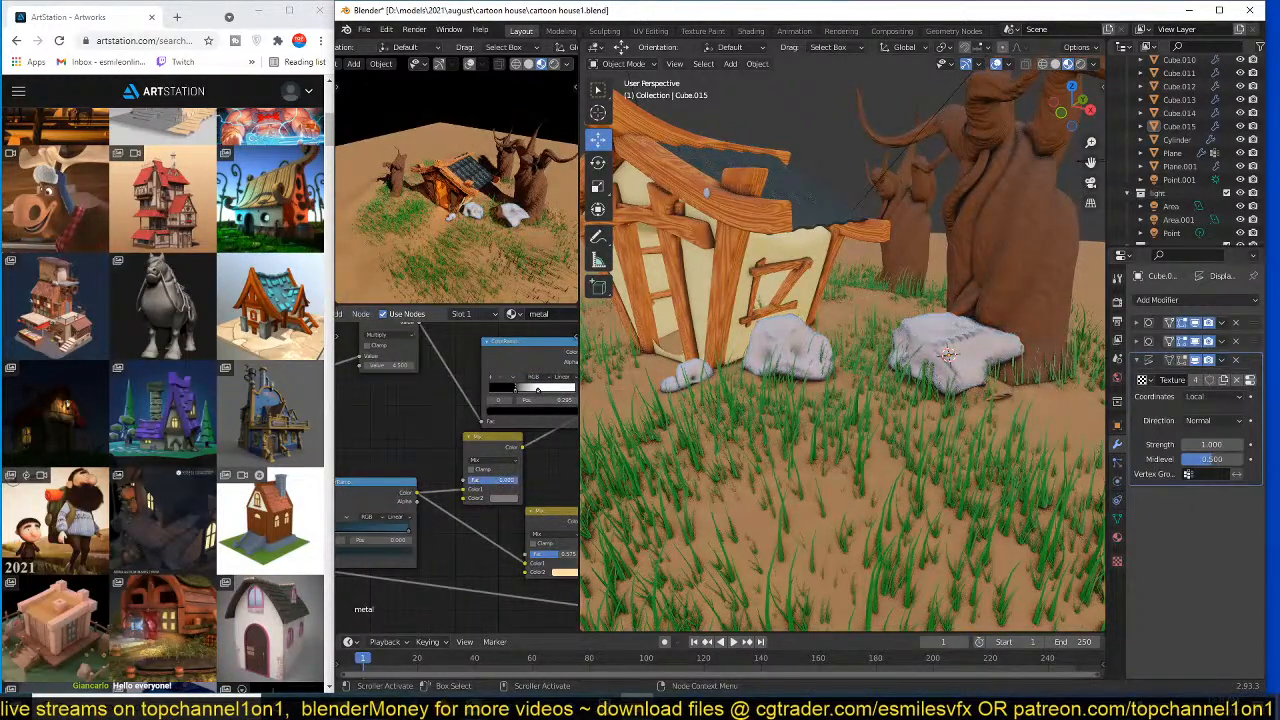
- Darken the Mix node's second color to a dark bluish grey and save the file
left_click(507, 503)
left_click_drag(536, 425, 564, 430)
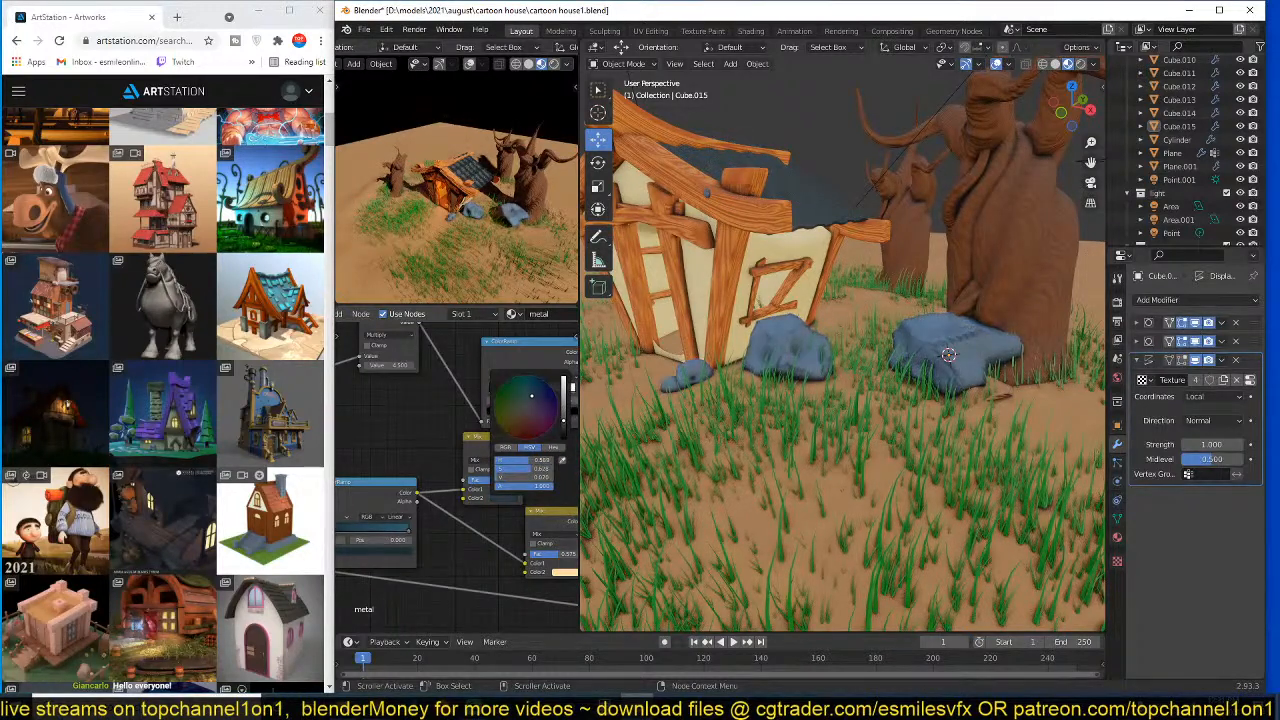
key("ctrl+s")
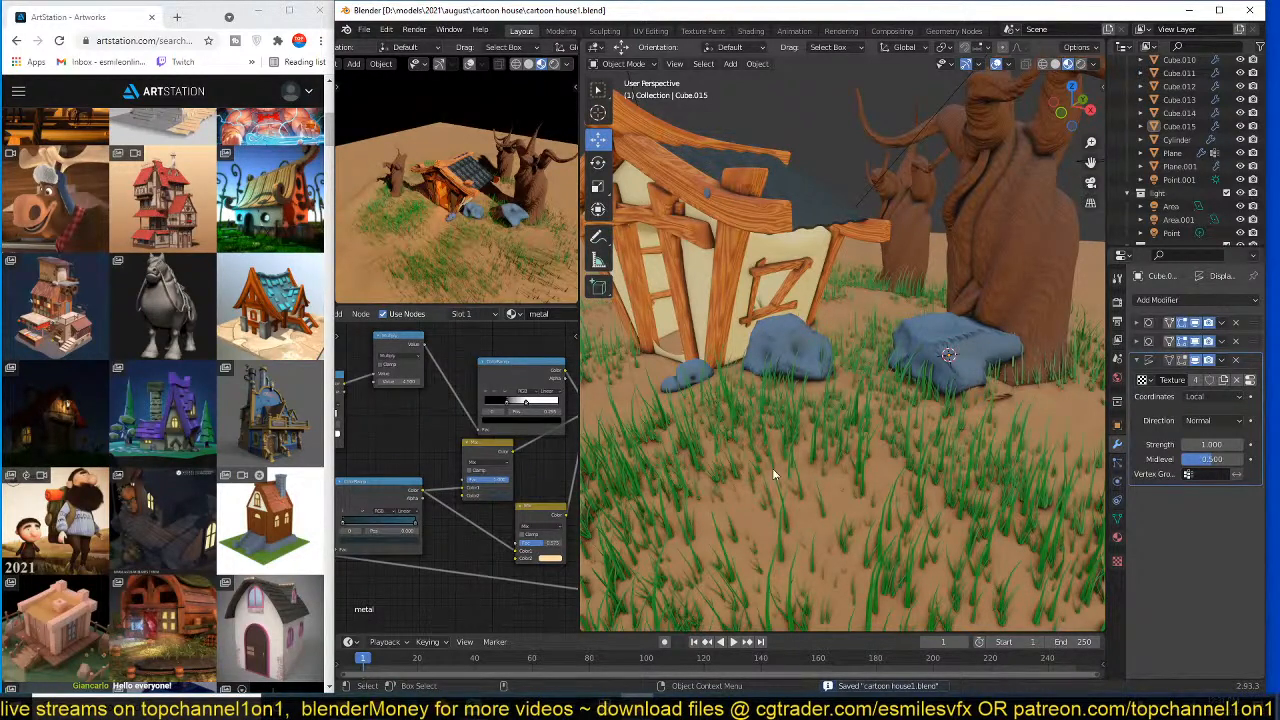
- Duplicate the large rock at the base of the big tree and place the copy on the ground in front of the house
middle_click_drag(778, 464, 826, 429)
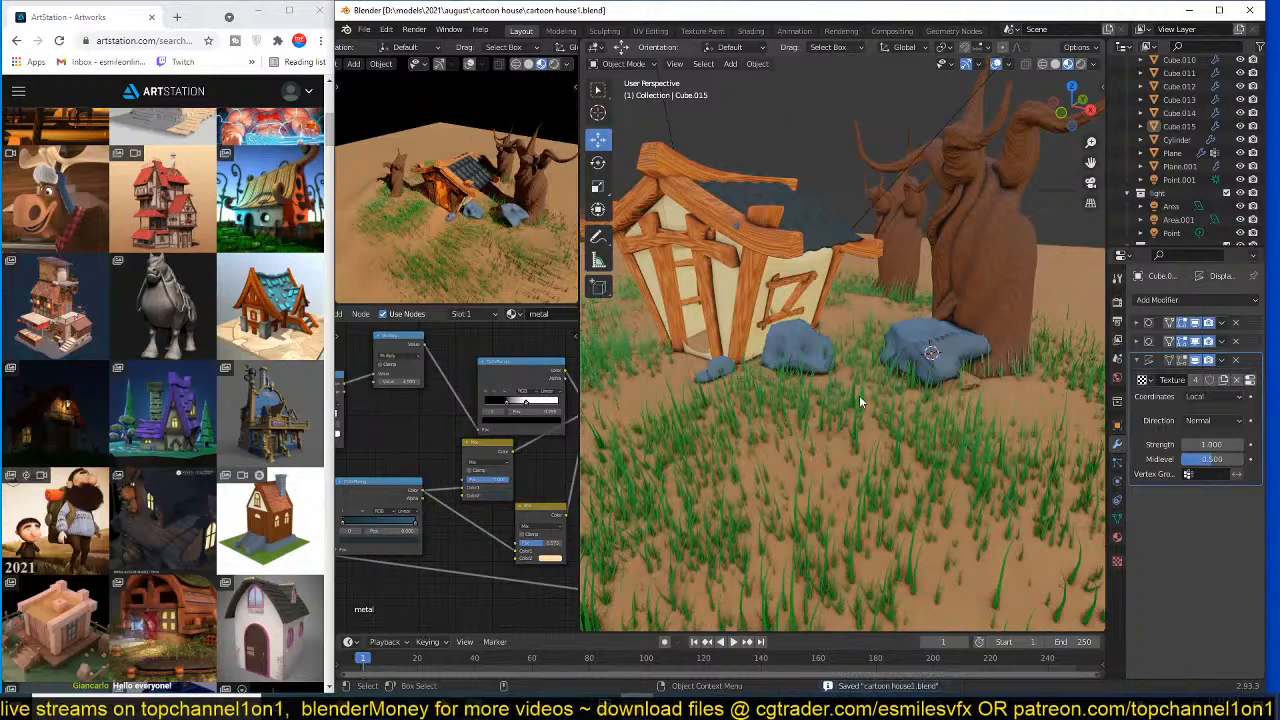
scroll(926, 385, "up", 4)
mouse_move(887, 394)
middle_mouse_down()
mouse_move(895, 432)
mouse_move(753, 430)
mouse_move(900, 429)
mouse_move(814, 408)
mouse_move(885, 401)
middle_mouse_up()
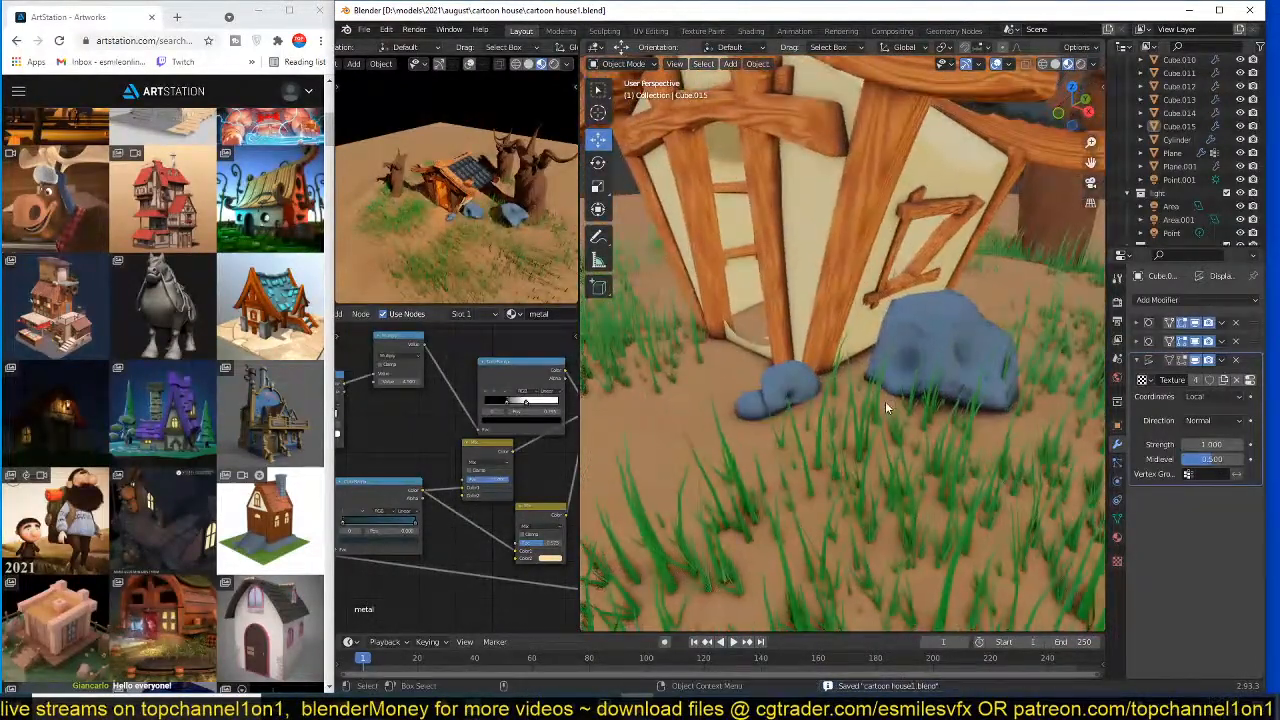
left_click(775, 398)
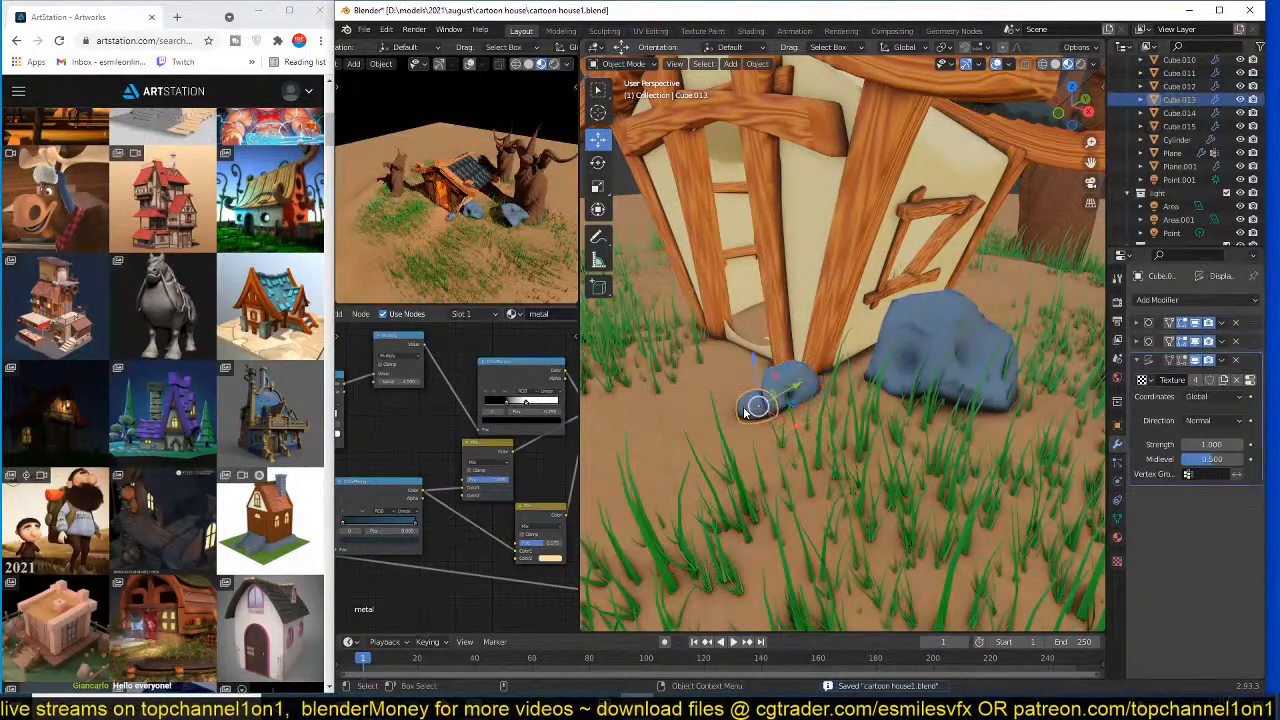
scroll(763, 406, "down", 3)
key("KP_7")
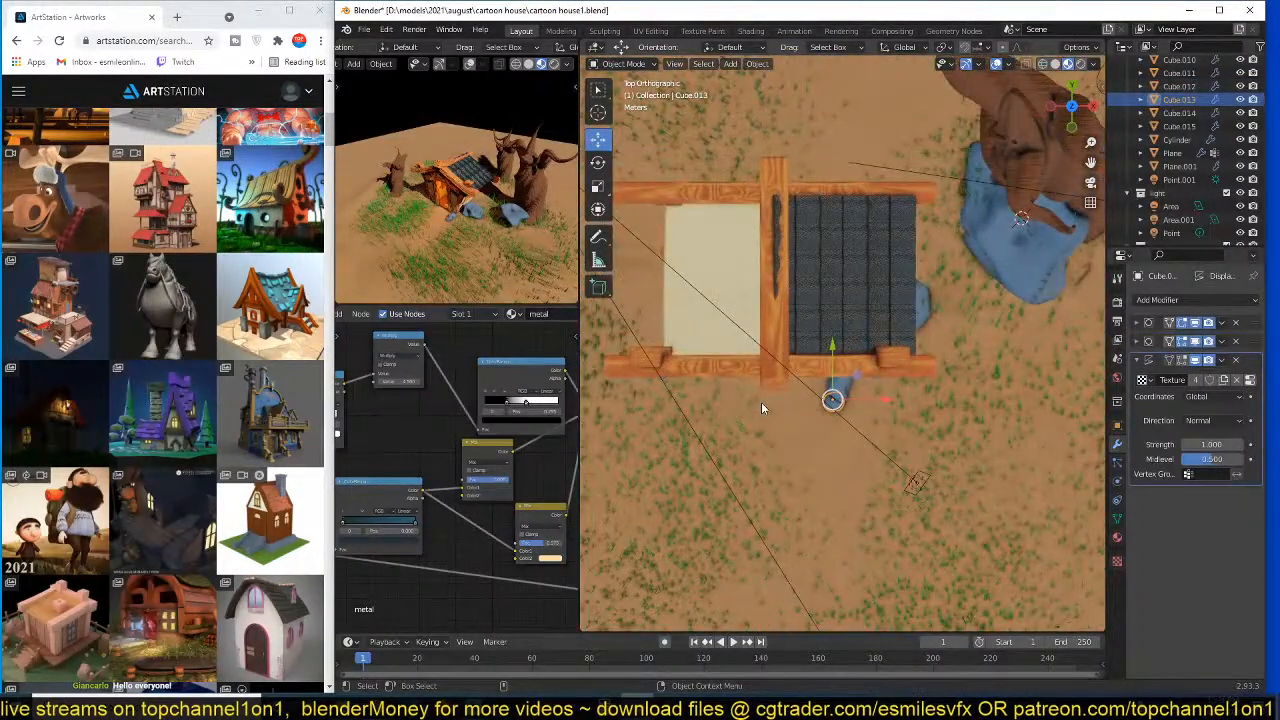
left_click(995, 285)
left_click(1043, 263)
key("shift+d")
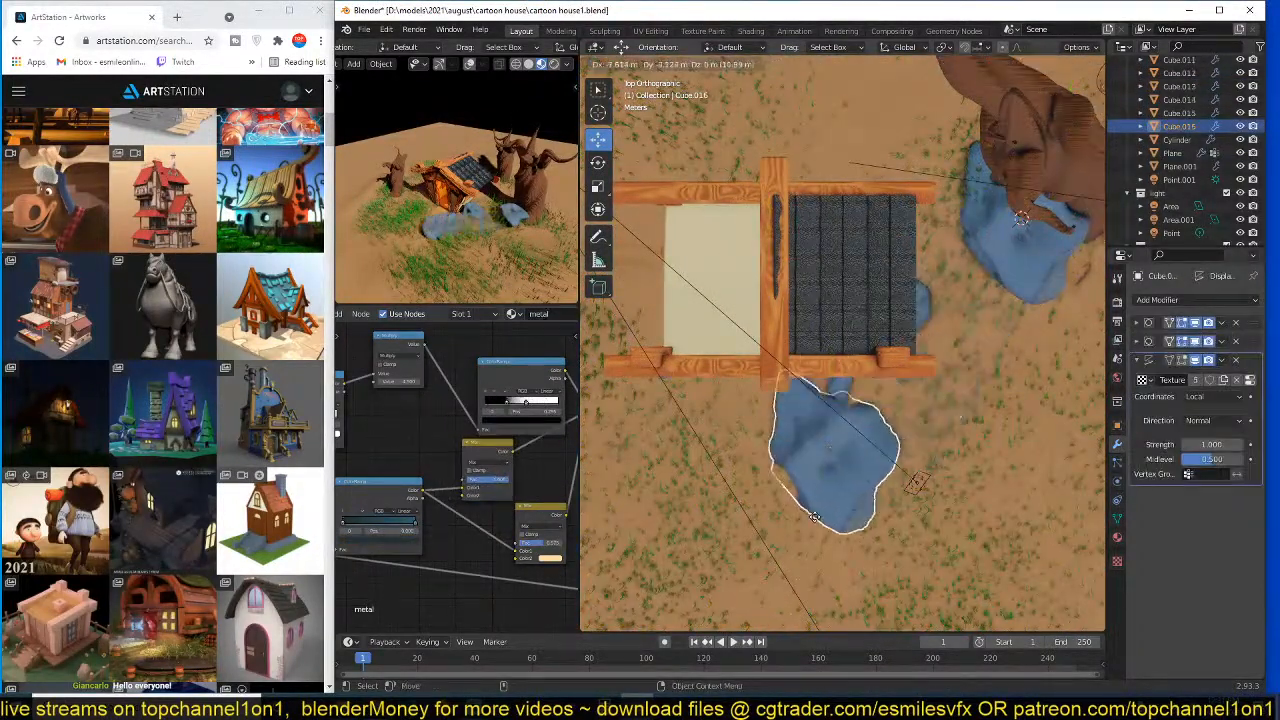
left_click(800, 500)
- Scale the copied rock to 0.315 and rotate it 57° about the vertical axis
key("s")
left_click(834, 486)
key("r")
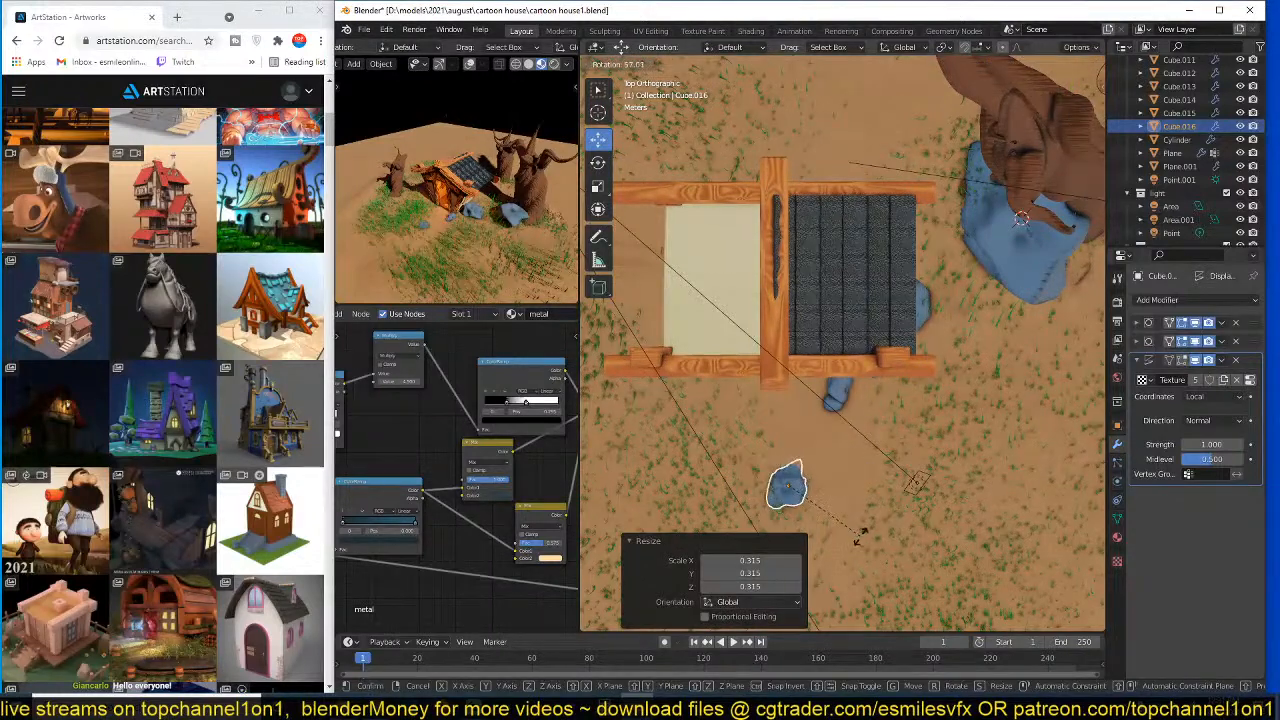
left_click(862, 532)
- Duplicate the shrunken rock and place the copy by the house's other front corner, beyond the door opening
middle_click_drag(877, 425, 894, 384, "shift")
key("shift+d")
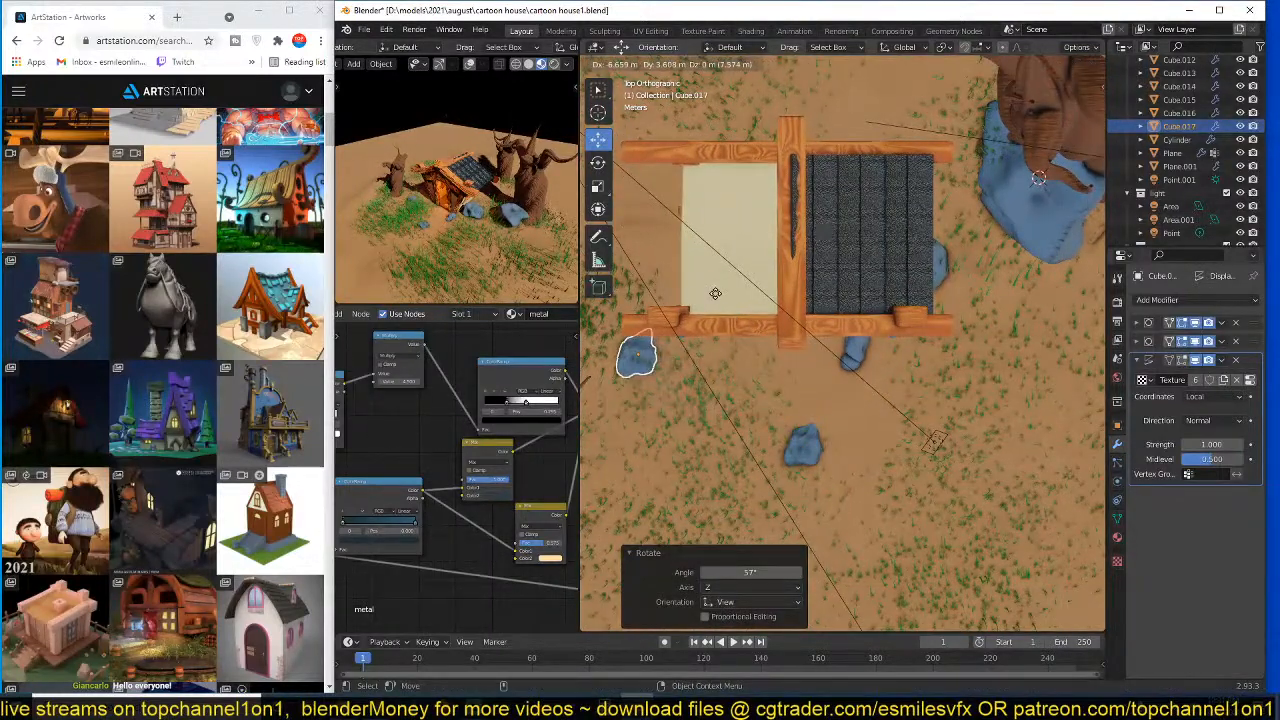
left_click(681, 293)
- Add a 2 m cube at the 3D cursor on the ground in front of the house's door
middle_click_drag(923, 376, 937, 399)
scroll(937, 406, "up", 3)
key("shift+a")
mouse_move(816, 393)
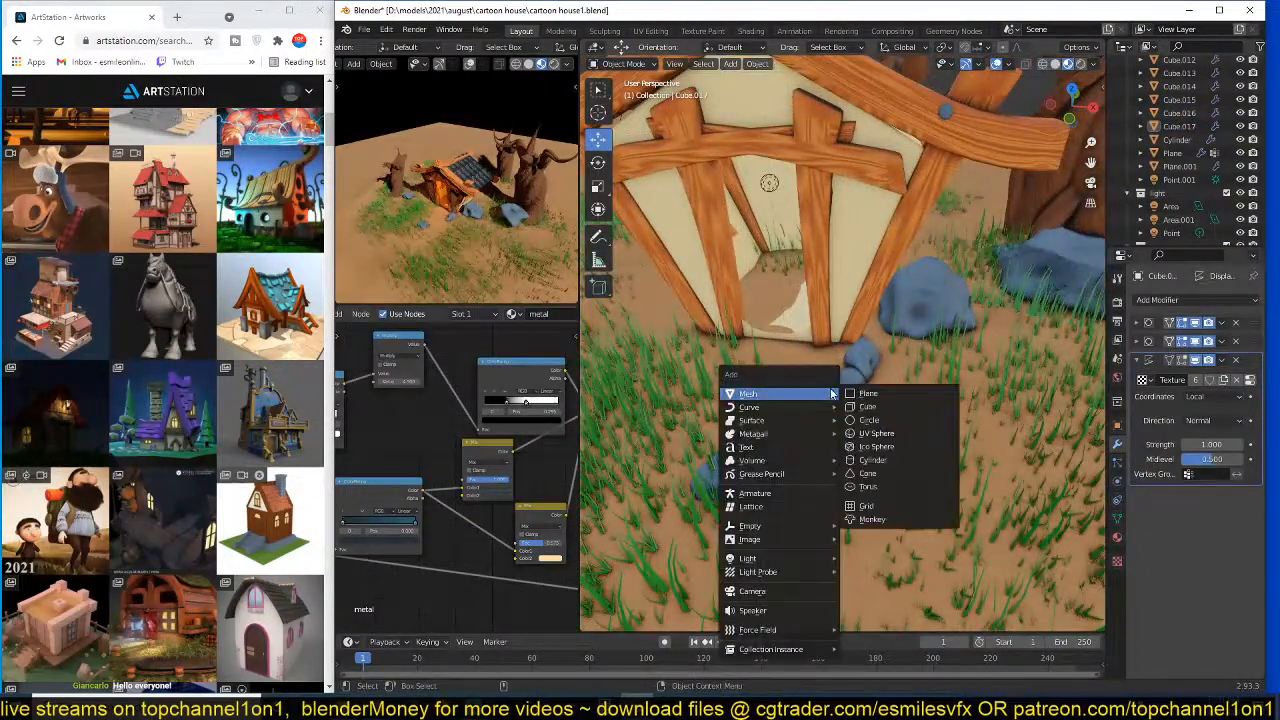
left_click(868, 407)
- Flatten the new cube to 0.300 along Z and stretch it 1.850 along X to form a doorstep slab
middle_click_drag(909, 423, 912, 385)
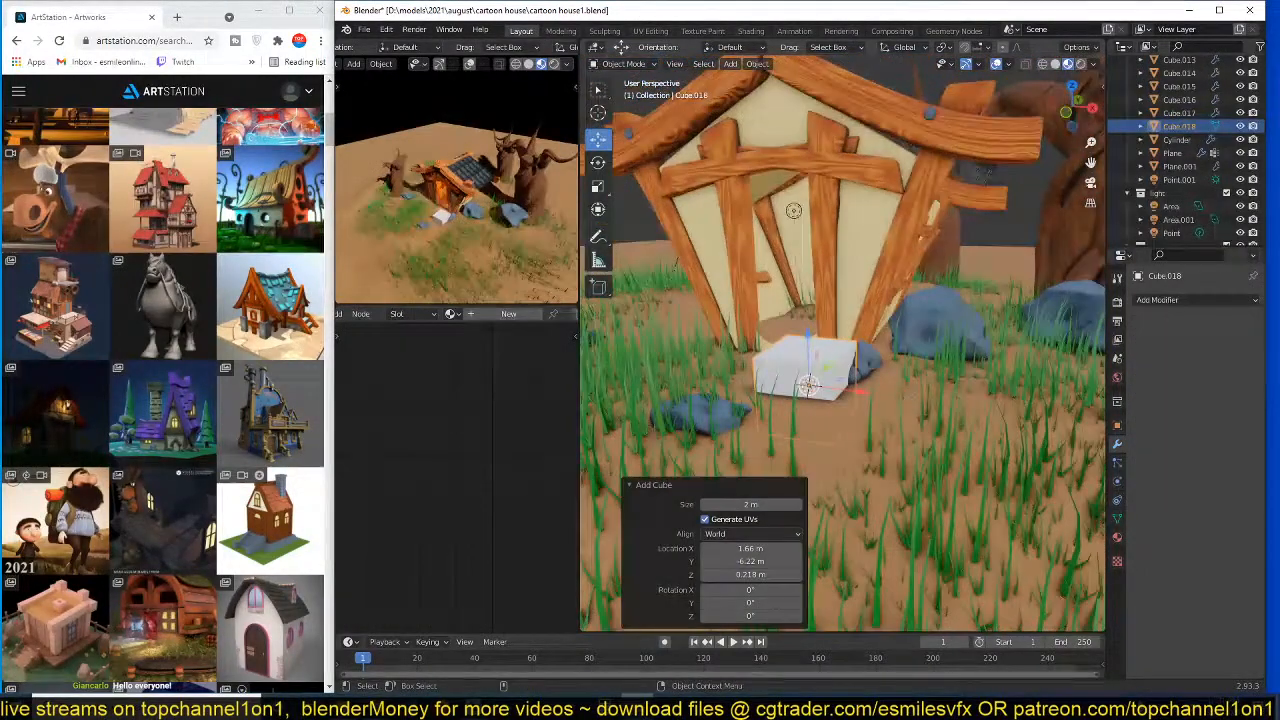
key("s")
key("z")
left_click(837, 396)
scroll(850, 410, "up", 2)
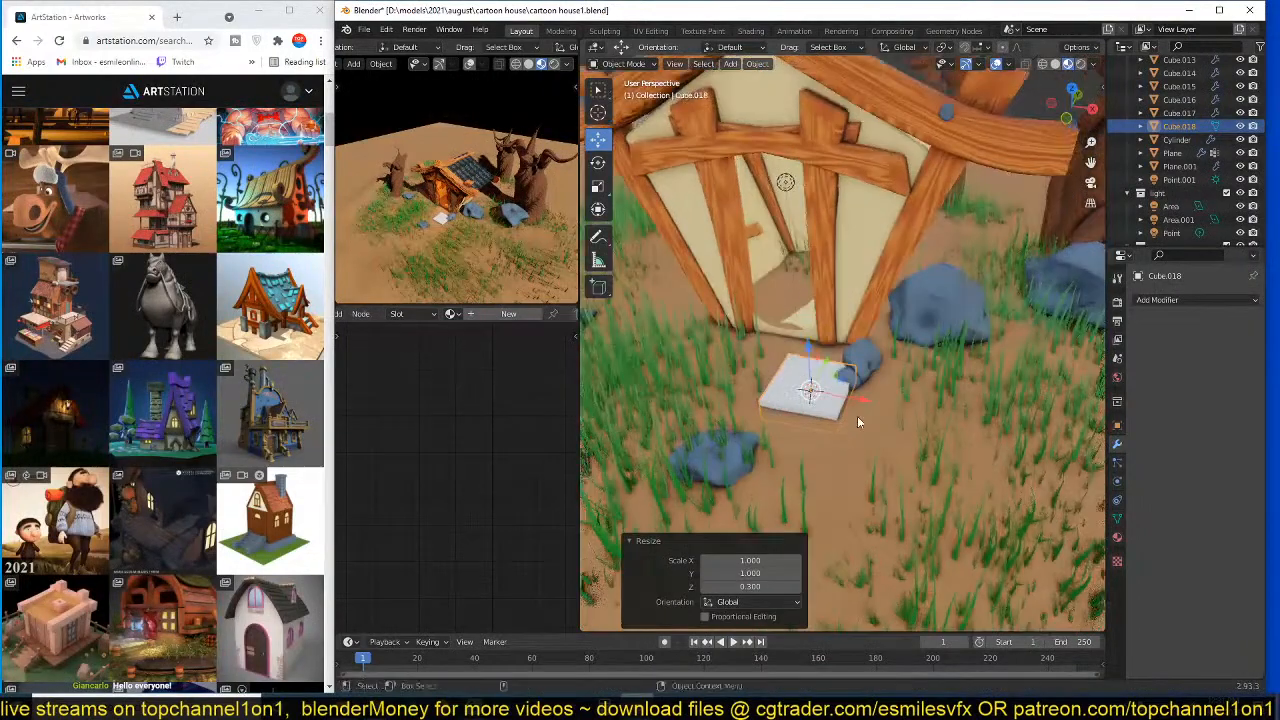
key("s")
key("x")
left_click(900, 430)
scroll(905, 433, "up", 2)
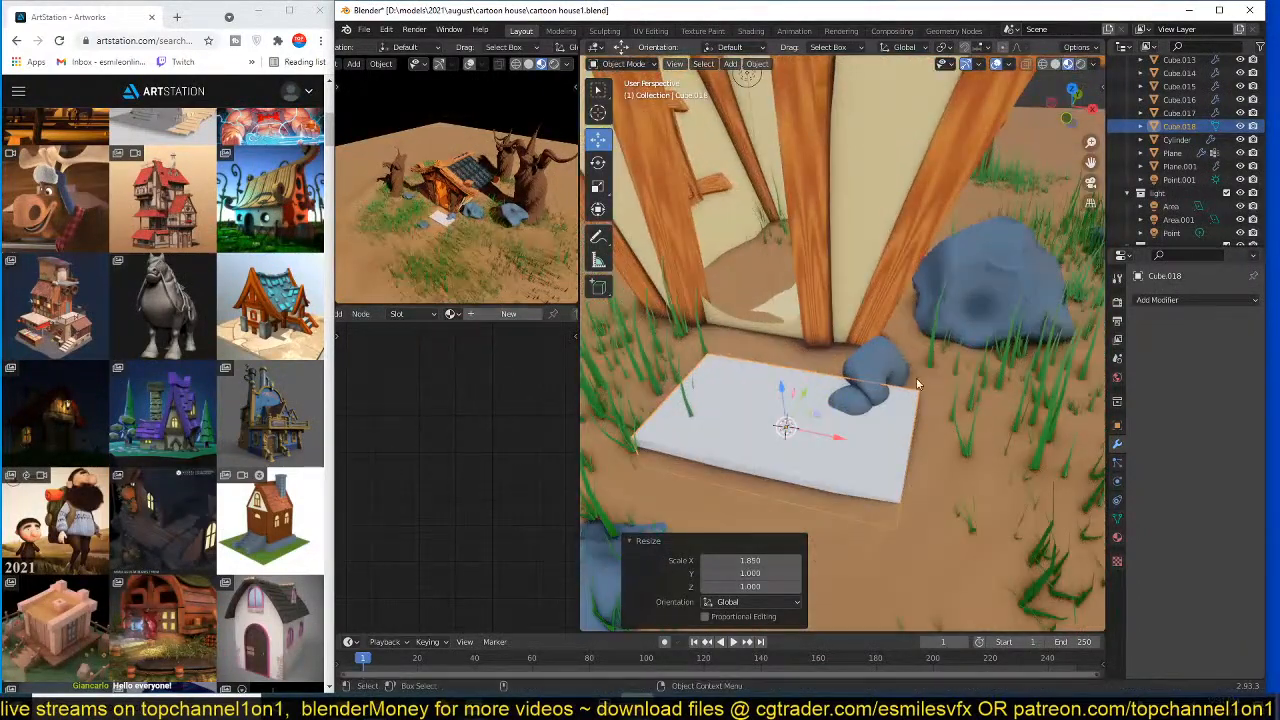
- Apply the scale of the doorstep slab
scroll(910, 388, "down", 3)
middle_click_drag(903, 388, 861, 371)
scroll(898, 394, "up", 2)
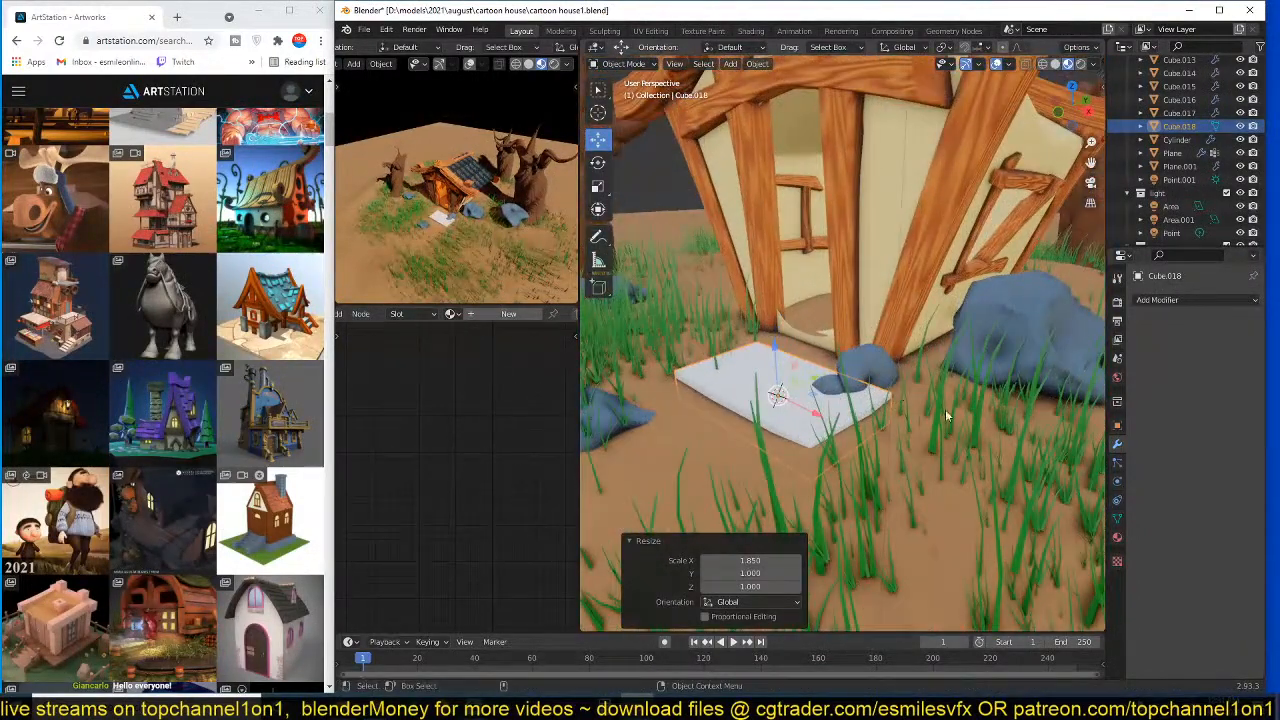
key("ctrl+a")
left_click(866, 418)
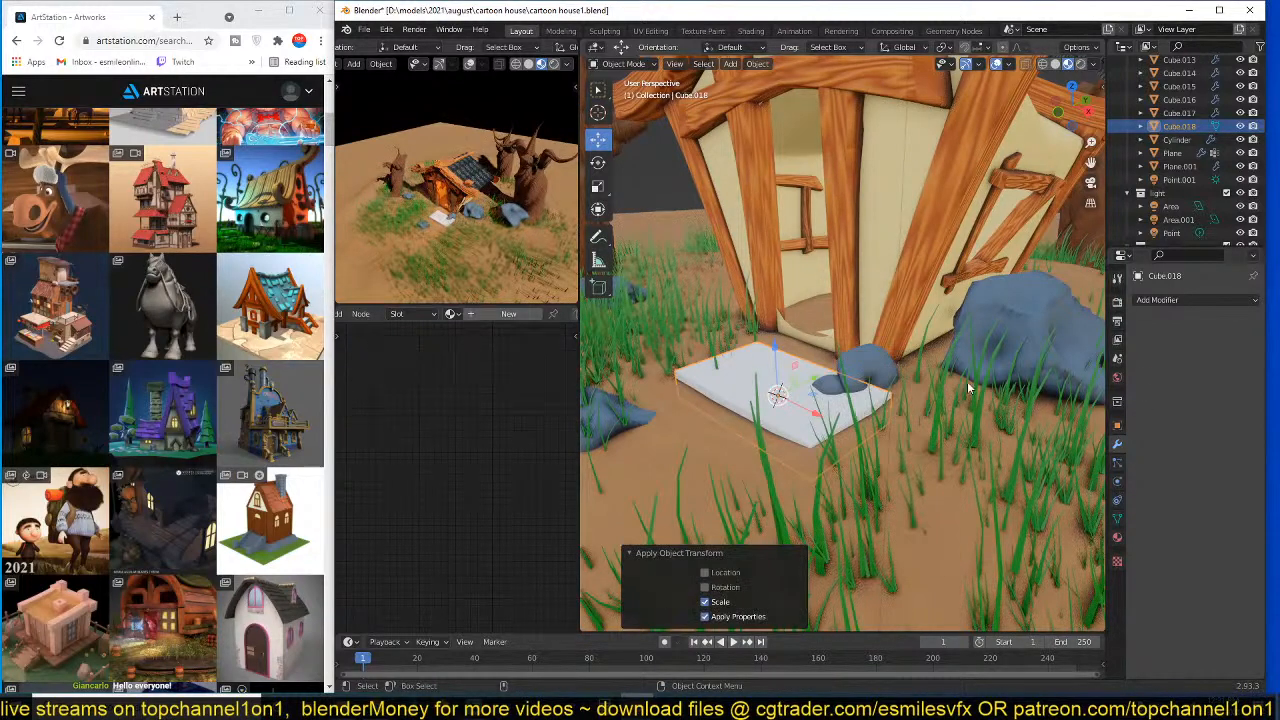
- Copy the front roof beam's modifiers to the doorstep slab and remove the Mirror modifier from the beam
scroll(1045, 207, "down", 3)
left_click(955, 168)
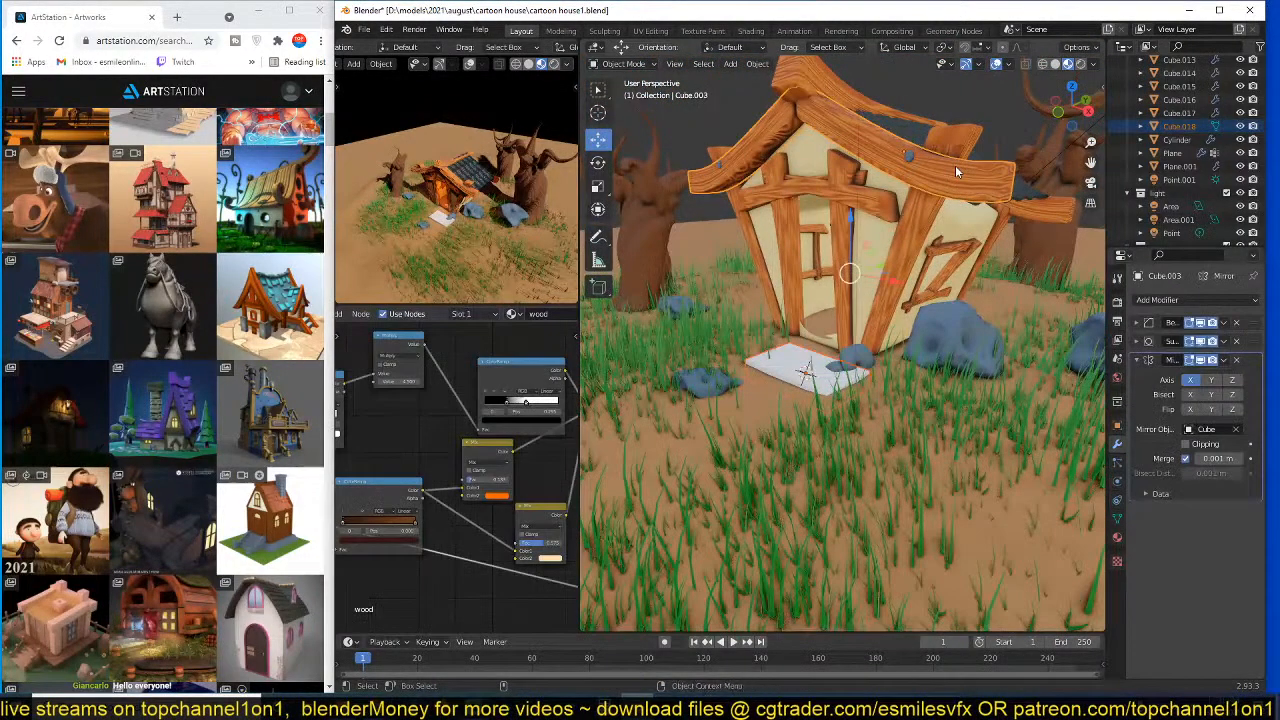
key("ctrl+l")
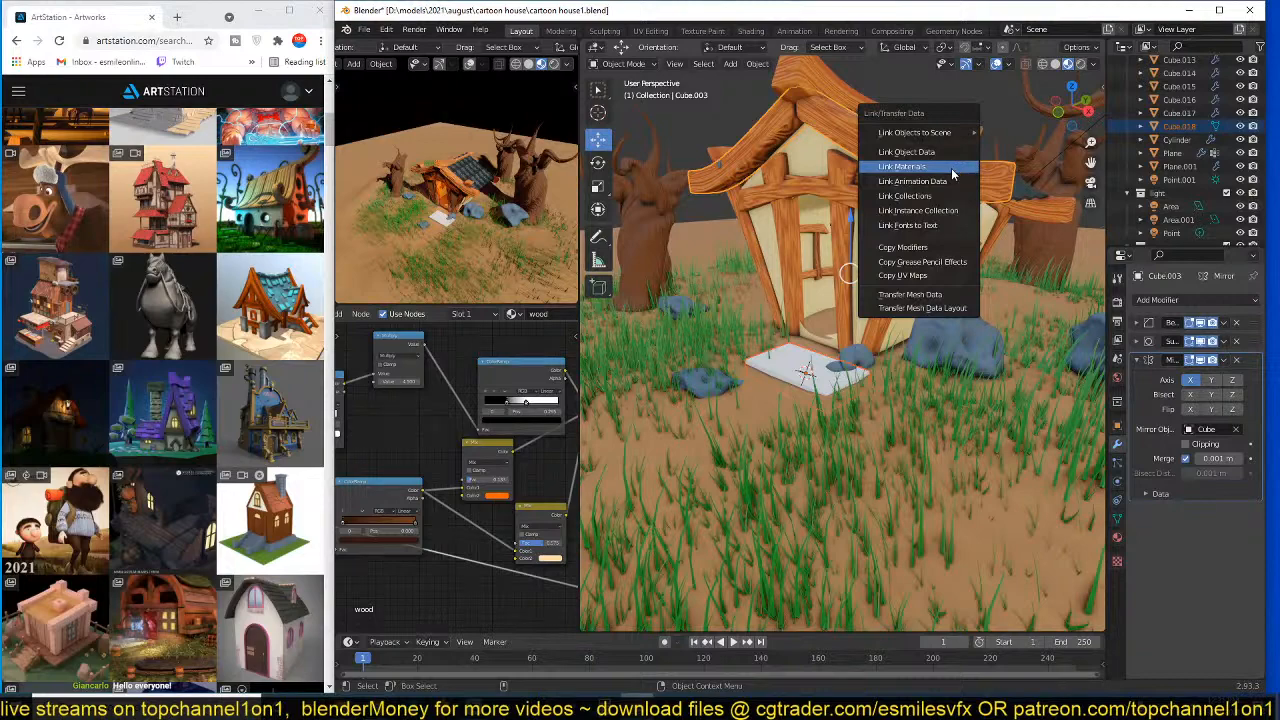
left_click(940, 247)
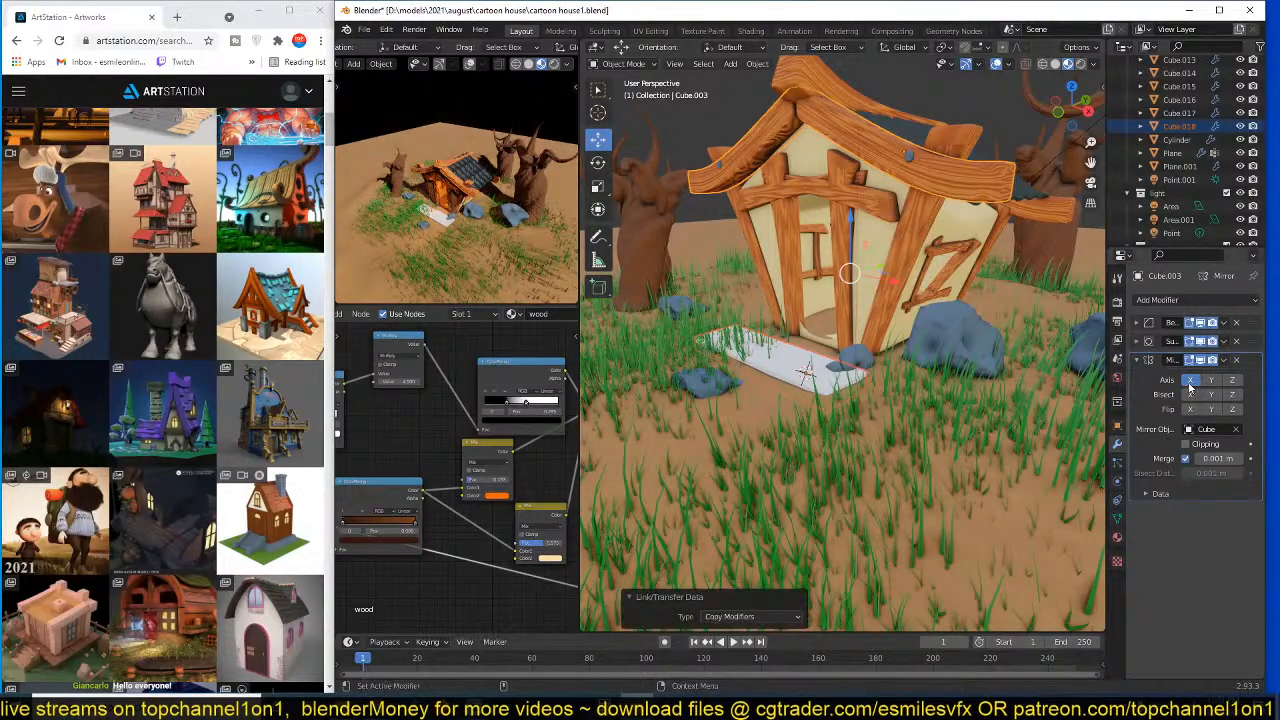
left_click(1235, 361)
- Link the small rock's metal material to the selected doorstep slab and roof beam
scroll(866, 393, "up", 4)
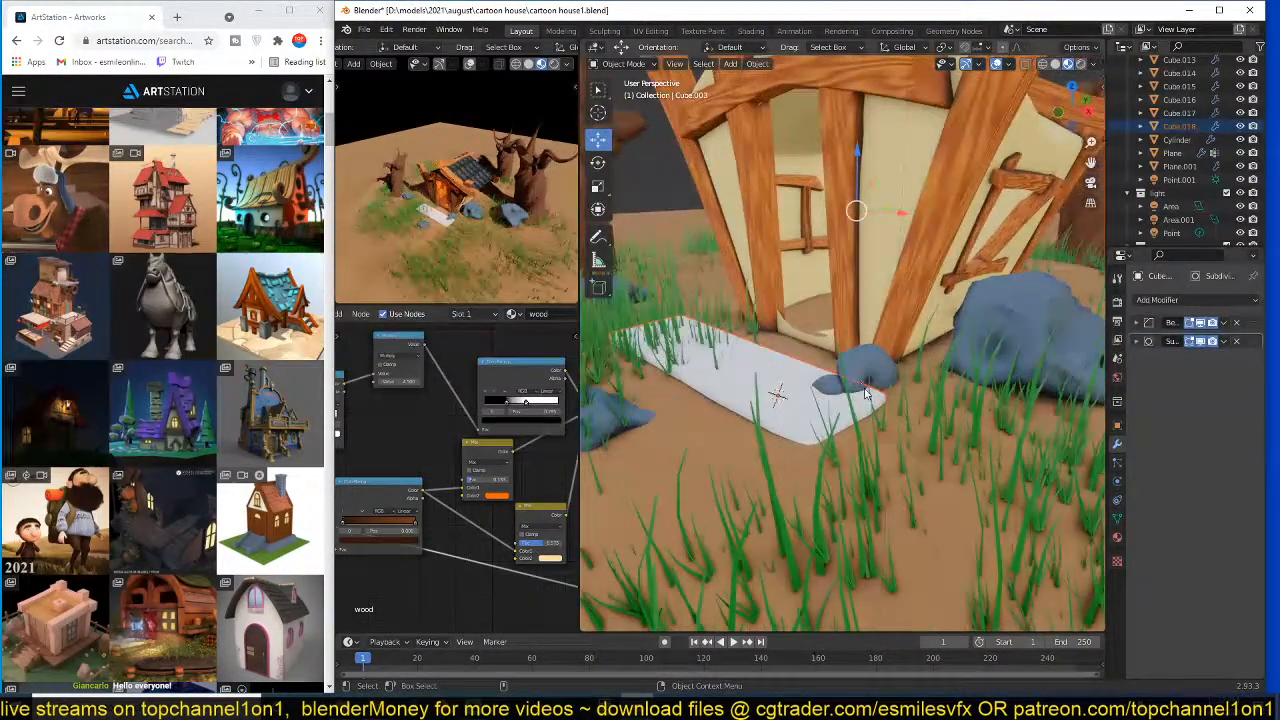
middle_click_drag(866, 393, 875, 388)
left_click(872, 369)
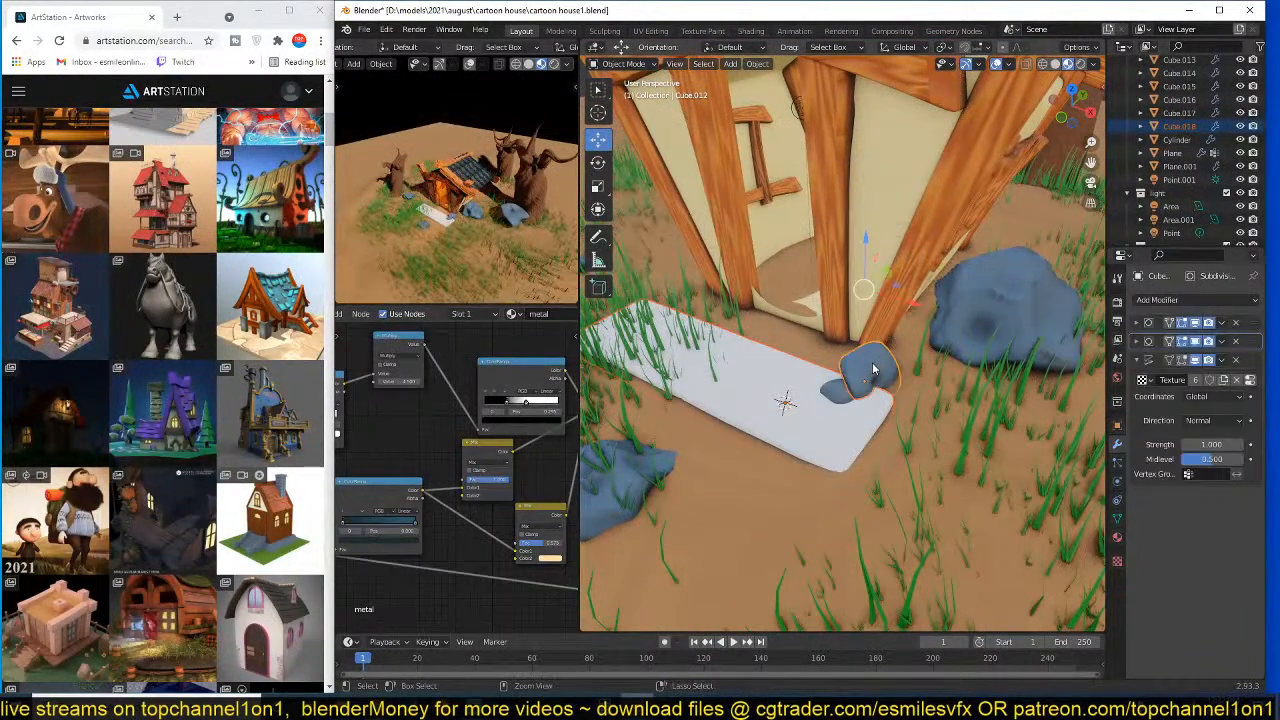
key("ctrl+l")
left_click(870, 283)
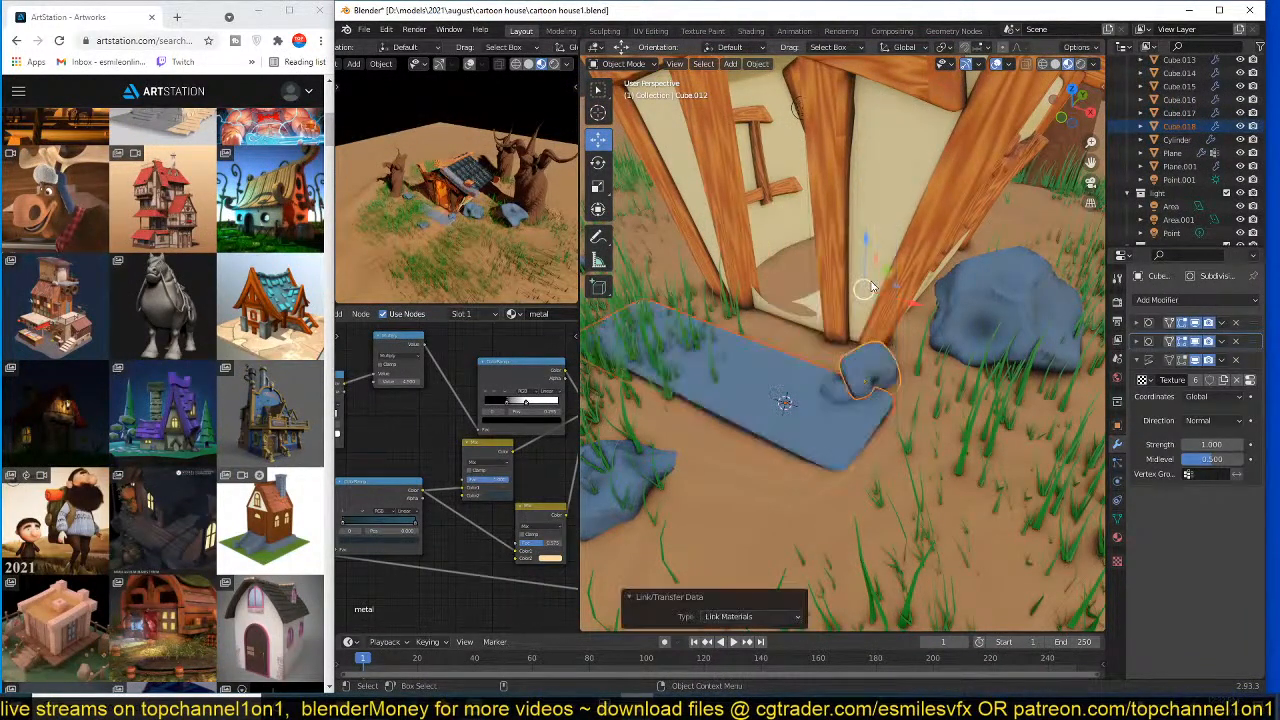
- Select only the doorstep slab and raise it about 0.21 m along Z
left_click(848, 449)
middle_click_drag(848, 449, 843, 425)
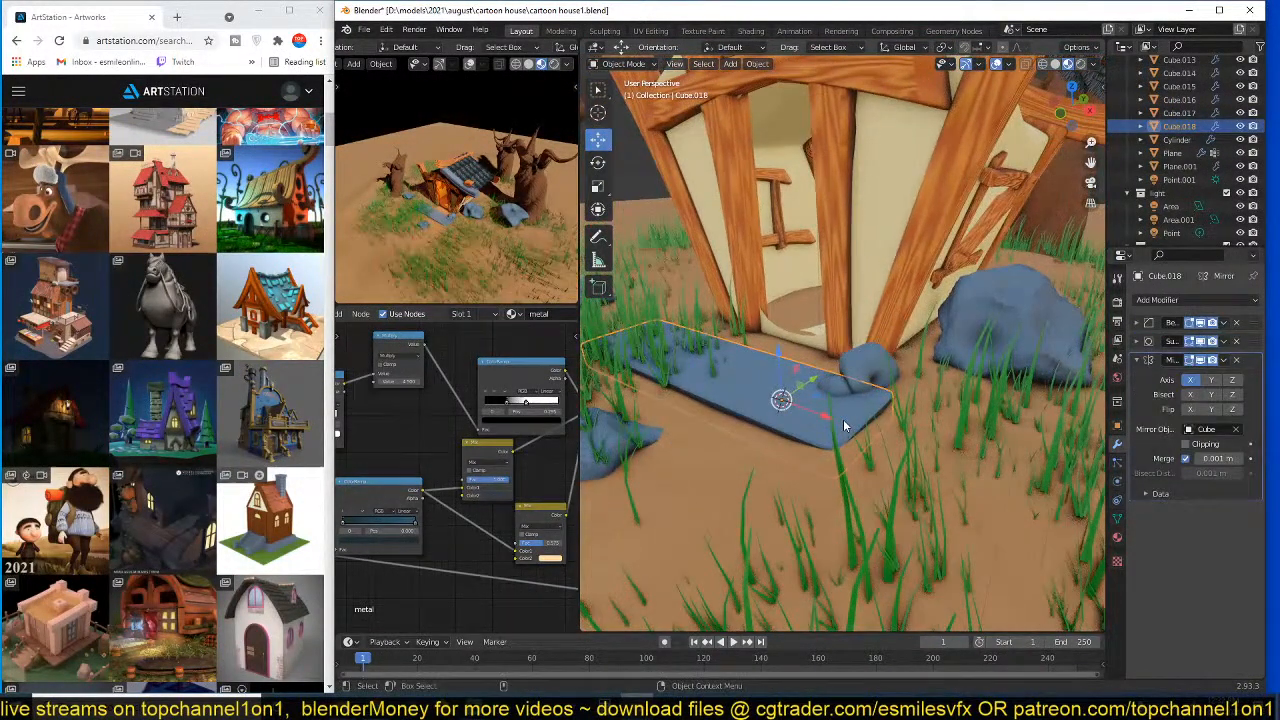
key("g")
key("z")
left_click(848, 427)
- Scale the doorstep slab to 0.619 along X and remove its Mirror modifier
key("s")
key("x")
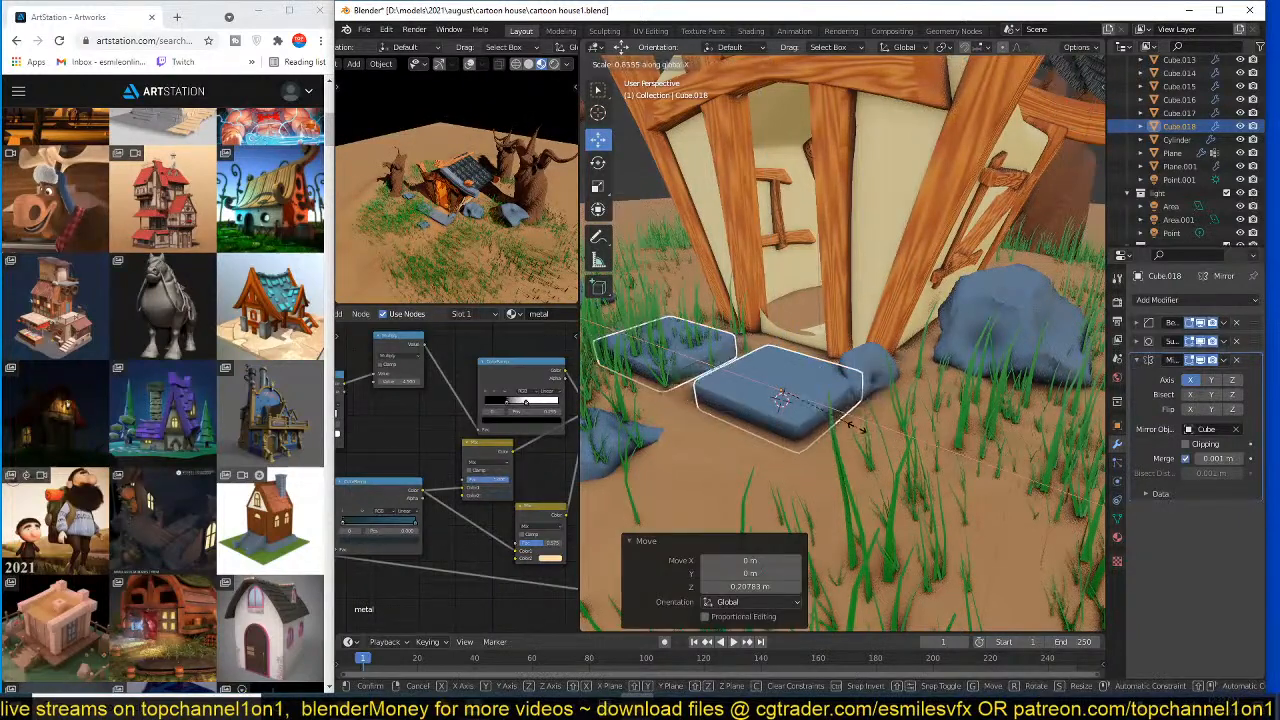
left_click(852, 437)
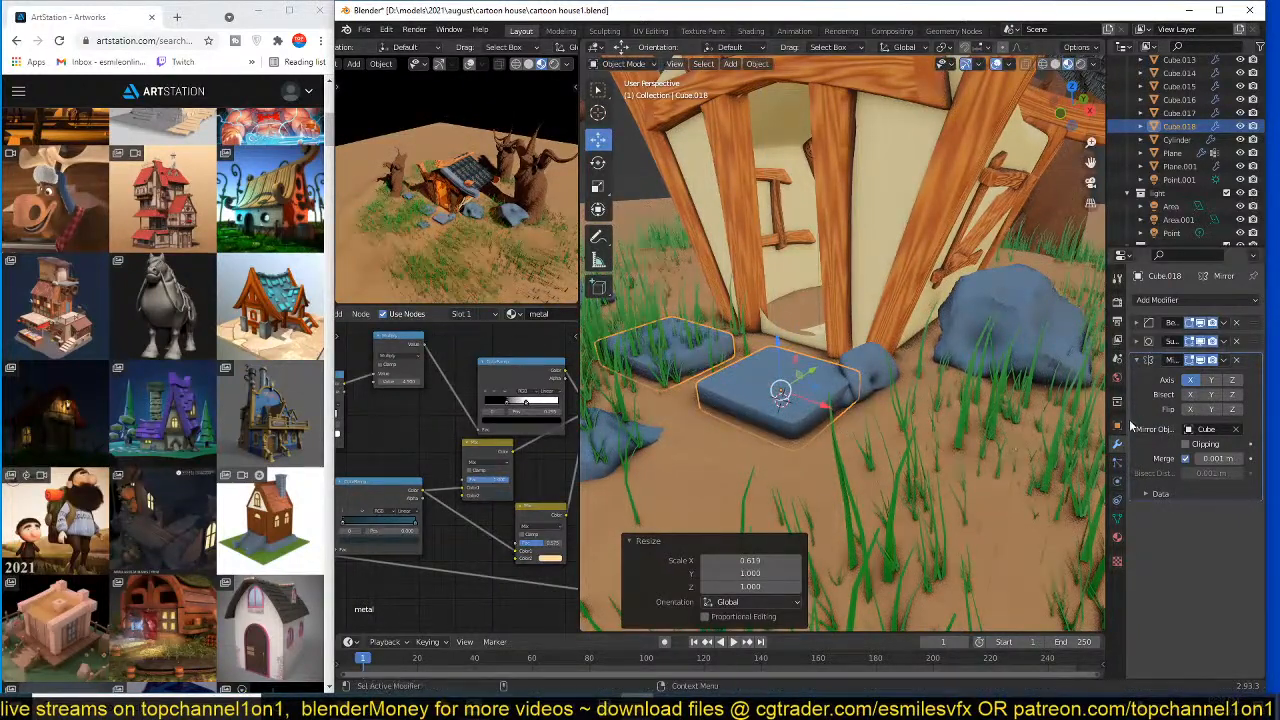
left_click(1236, 359)
scroll(955, 355, "down", 3)
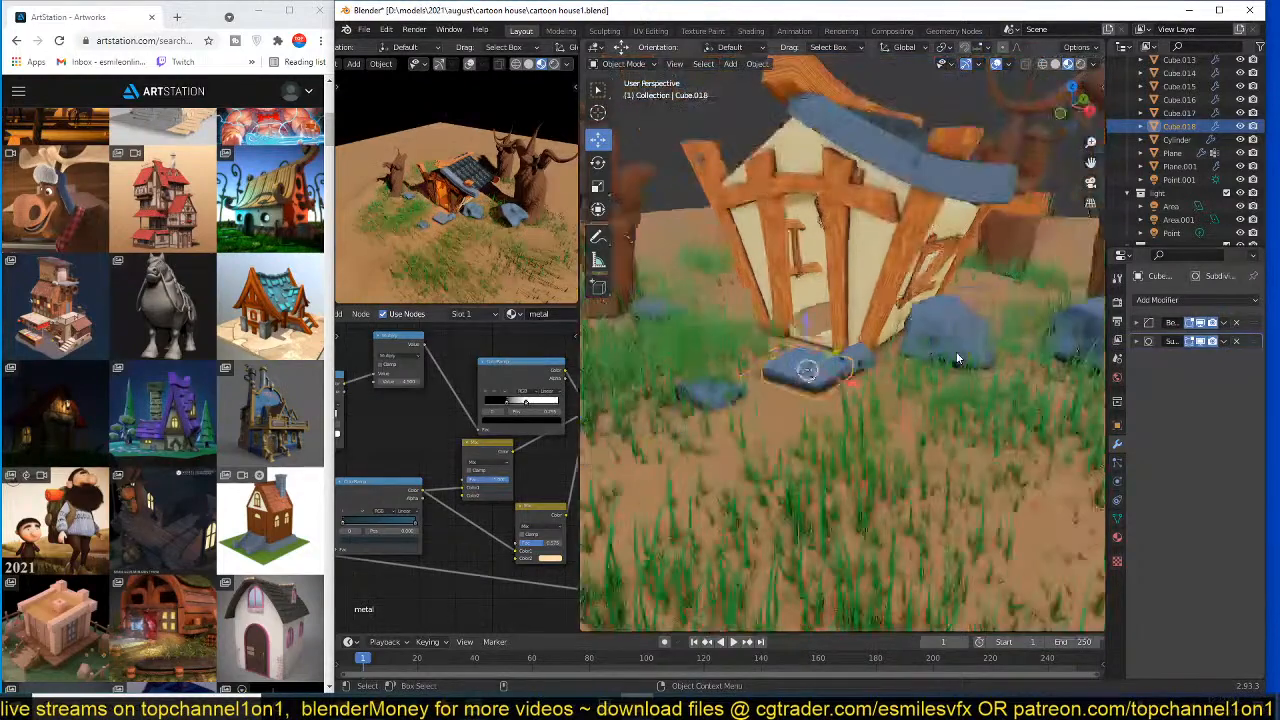
- Add a Mirror modifier to the front roof beam, mirroring on X with the house body Cube as mirror object
middle_click_drag(955, 354, 968, 388, "shift")
left_click(950, 233)
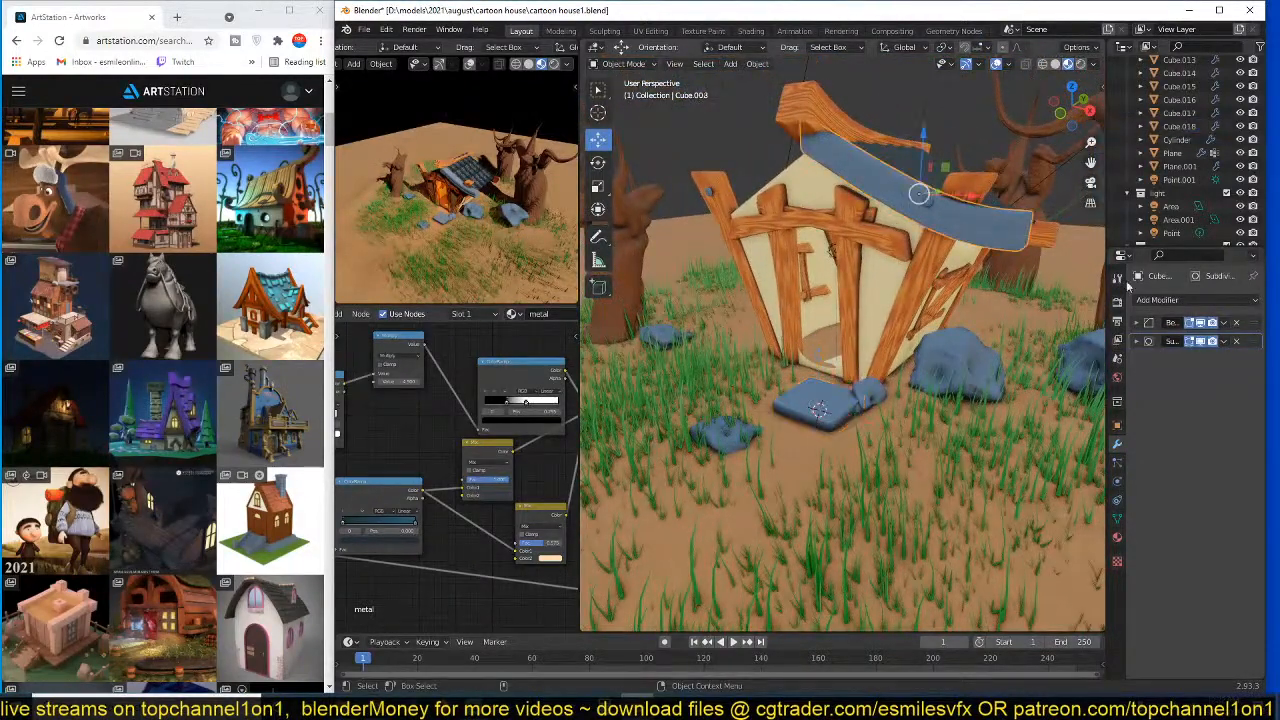
left_click(1186, 298)
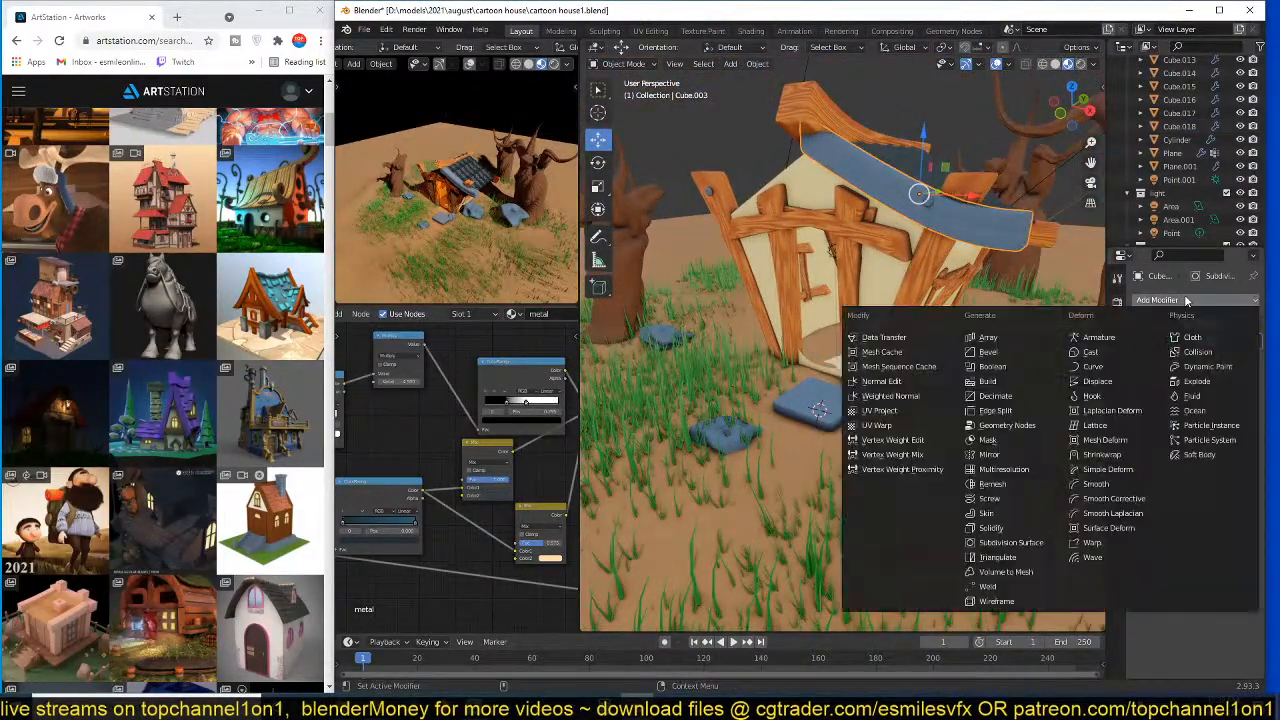
left_click(1036, 455)
left_click(825, 332)
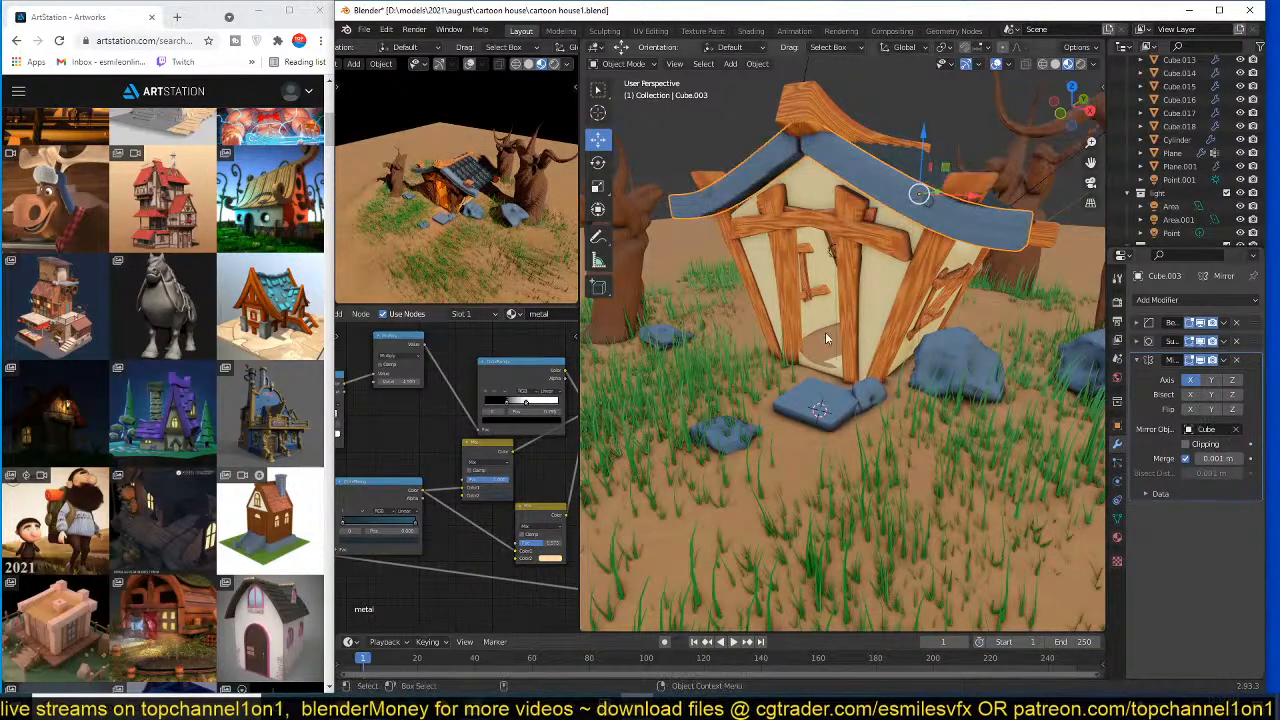
- Link the wood material from the crossbeam above the door to the front roof beam and save the file
middle_click_drag(825, 332, 862, 292)
left_click(875, 237, "shift")
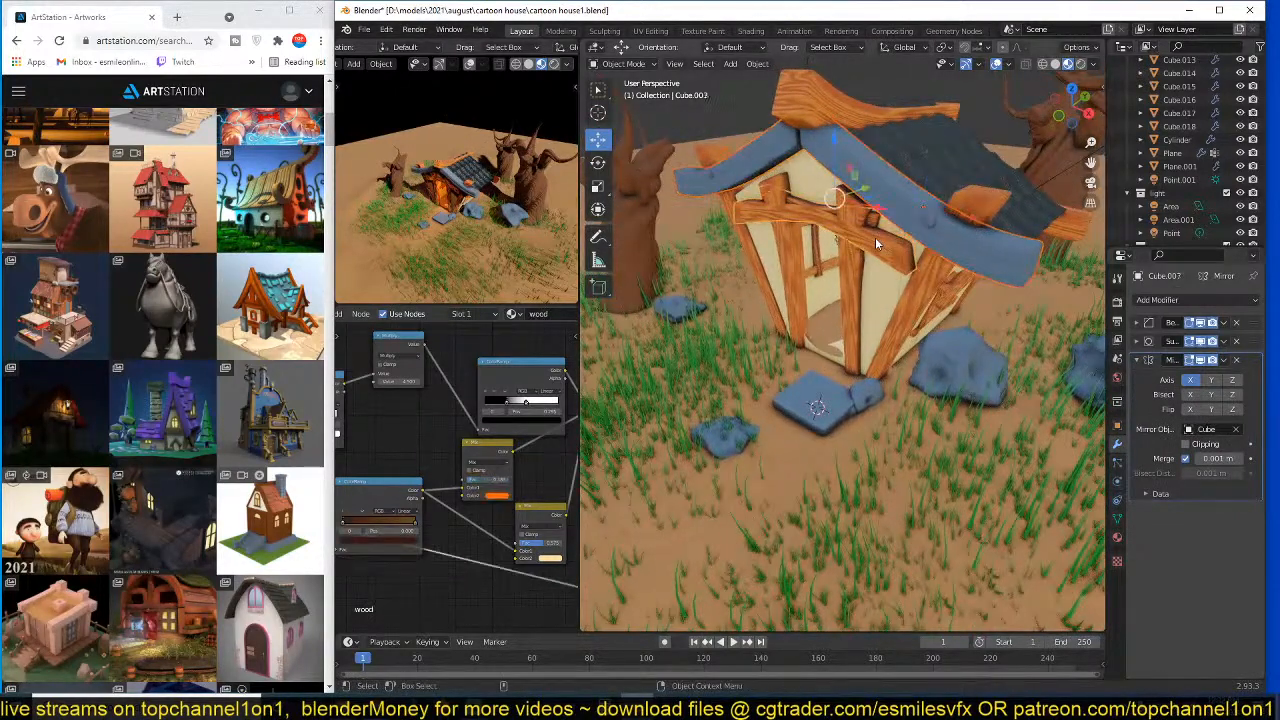
key("ctrl+l")
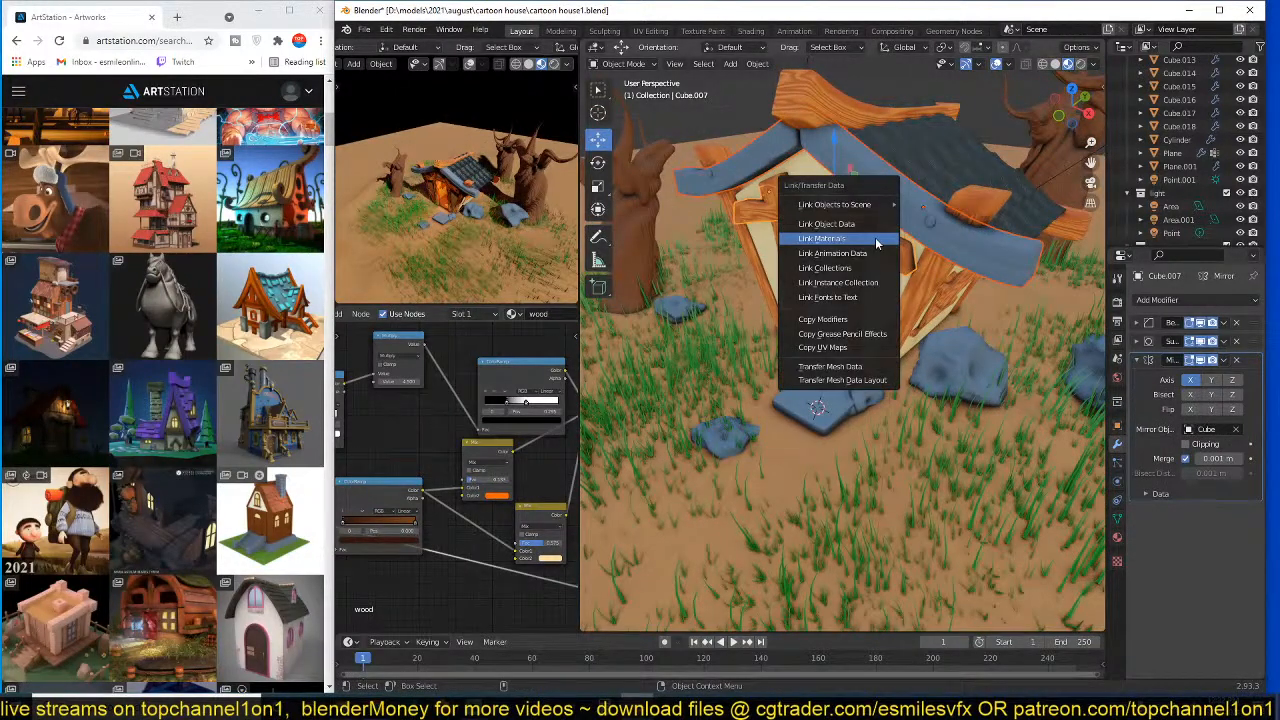
left_click(822, 238)
scroll(955, 241, "up", 5)
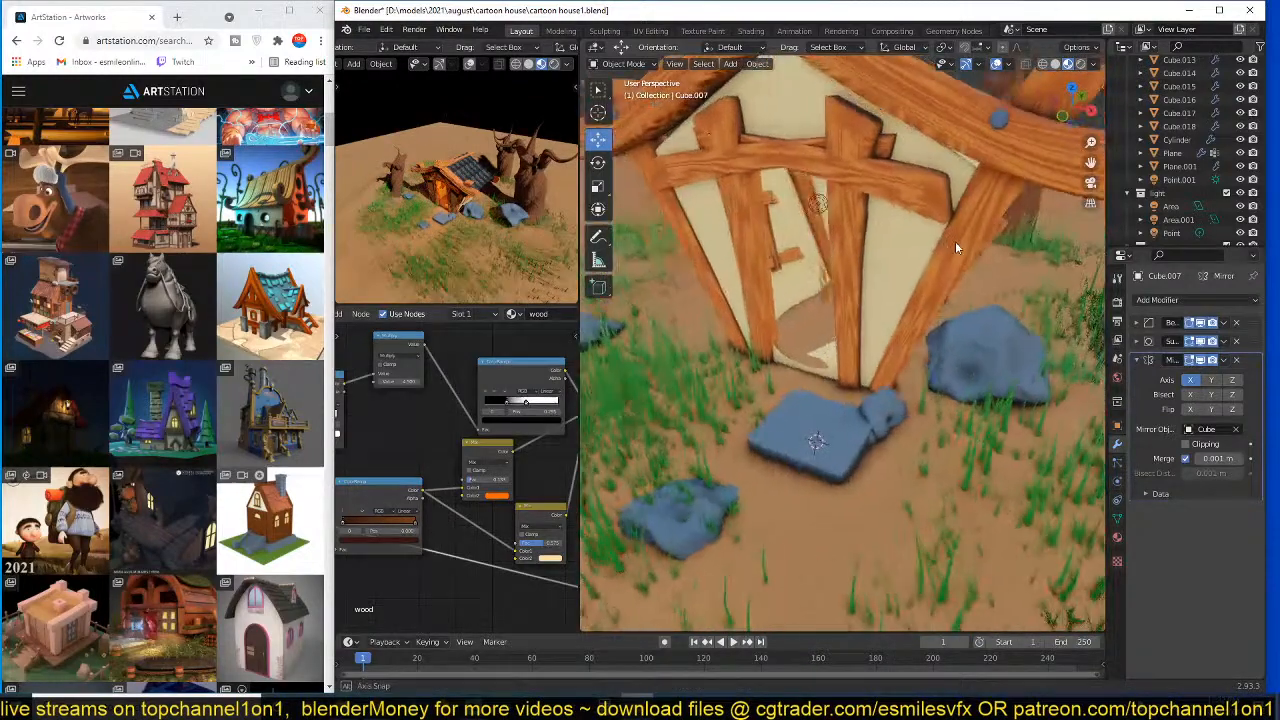
key("ctrl+s")
- Select the doorstep slab and lighten the second color of the Mix node in its metal material
scroll(927, 320, "up", 2)
left_click(876, 393)
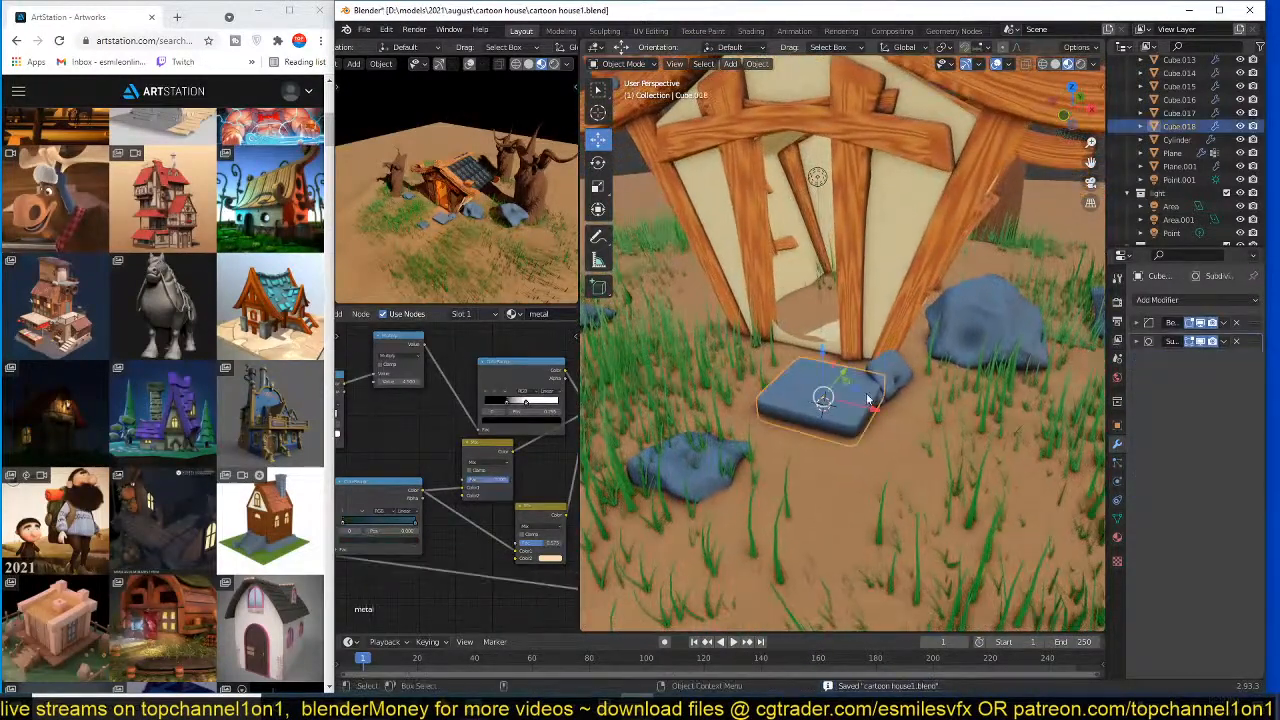
scroll(880, 390, "up", 2)
middle_click_drag(508, 462, 490, 470)
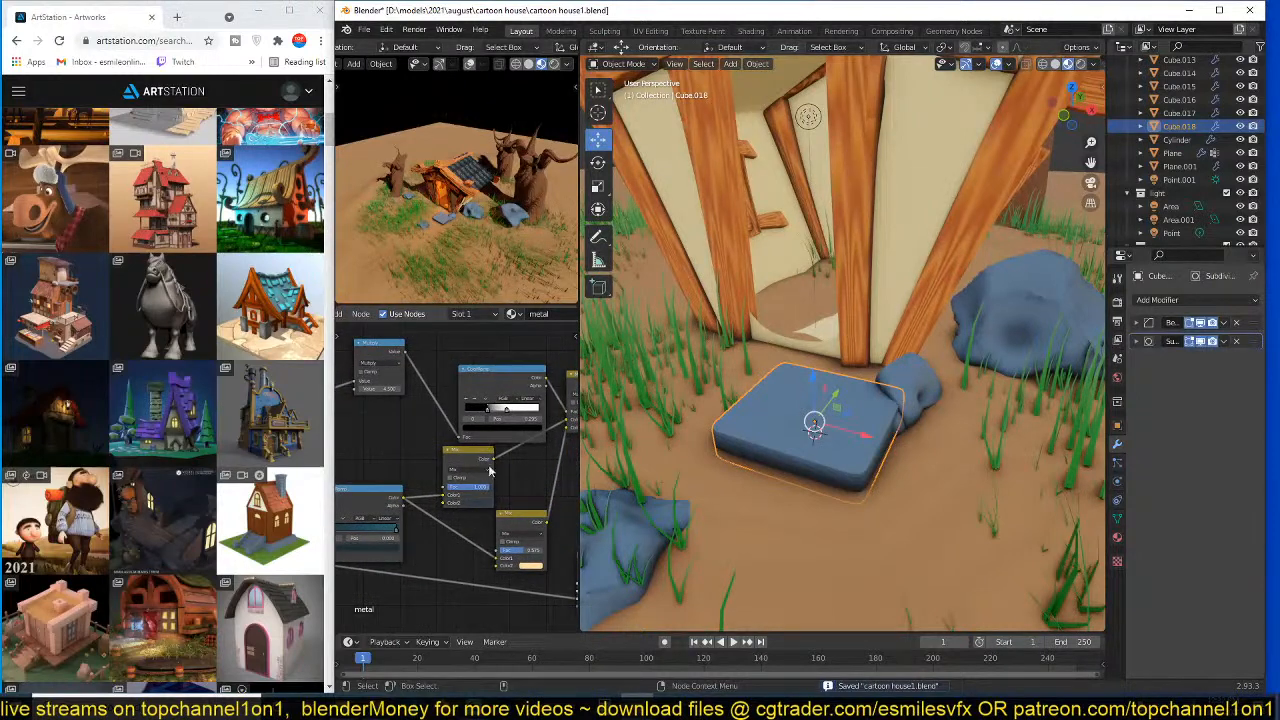
left_click(486, 503)
mouse_move(528, 435)
left_mouse_down()
mouse_move(528, 403)
mouse_move(529, 429)
left_mouse_up()
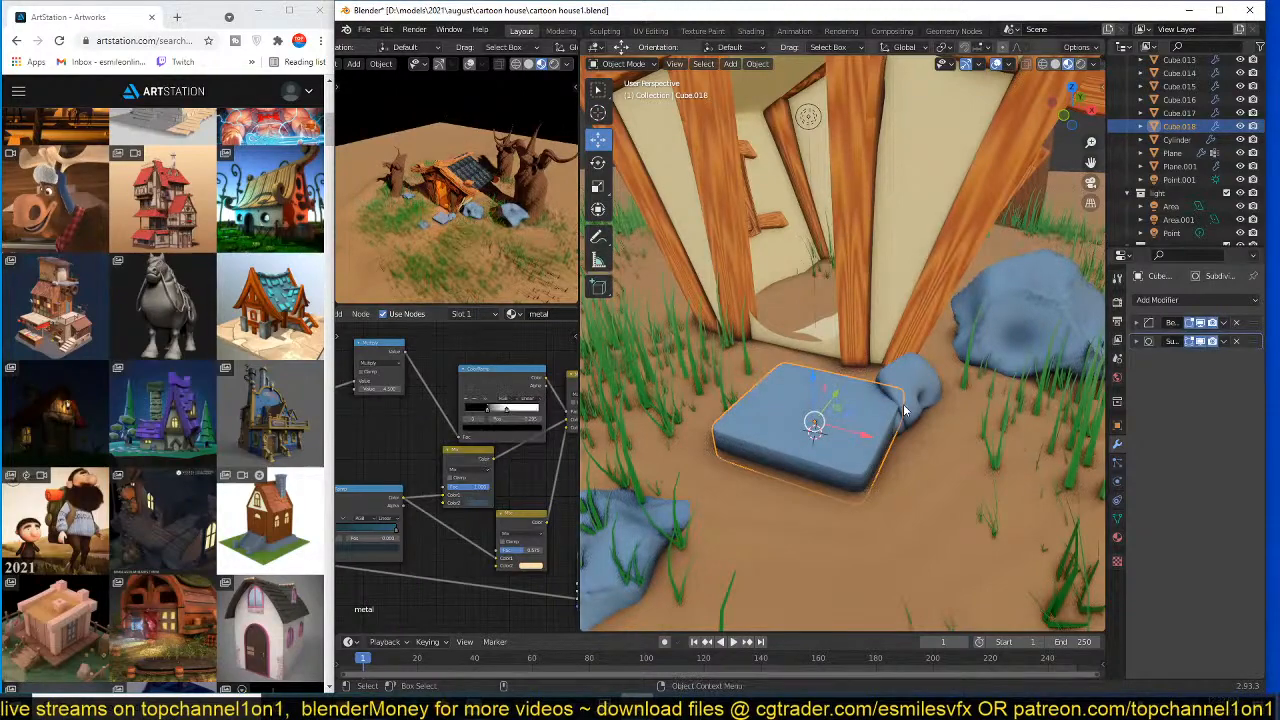
- Scale the doorstep slab to 0.514 along Y
key("KP_7")
key("s")
key("y")
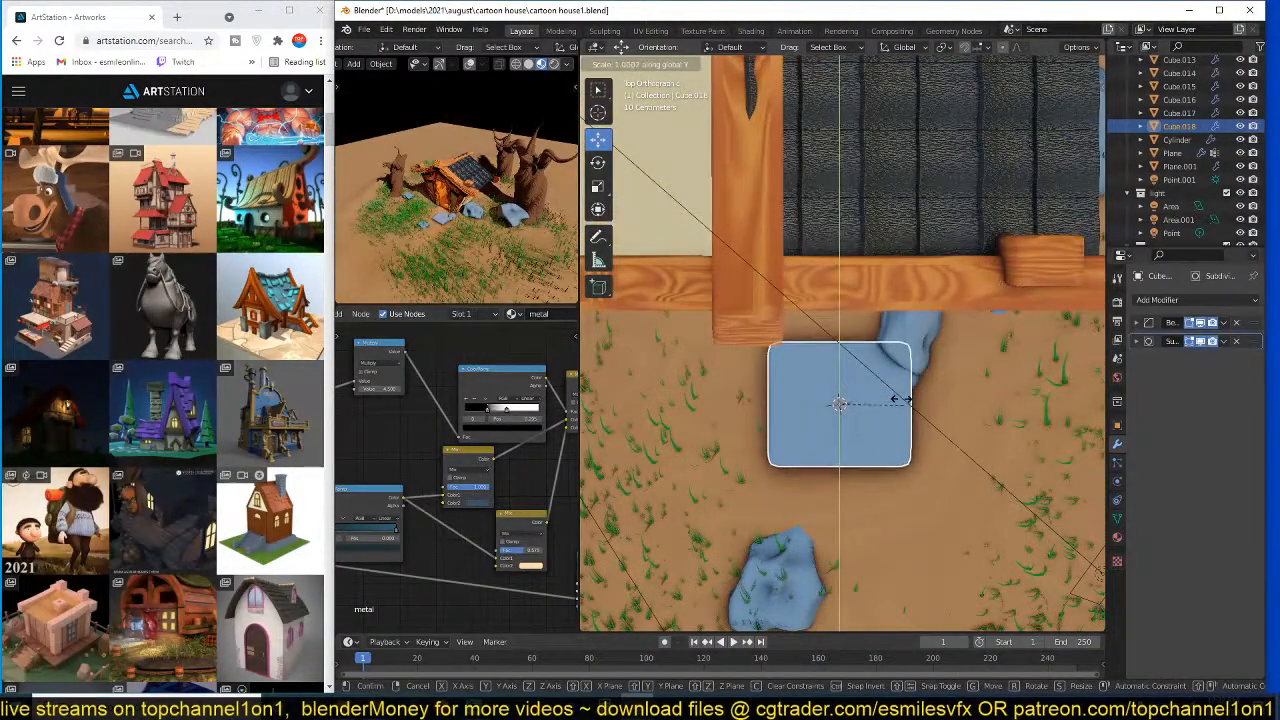
left_click(863, 397)
- Lower the doorstep slab about 0.24 m along Z and tilt it freely by about -6.3° and 11.5°
middle_click_drag(863, 397, 868, 340)
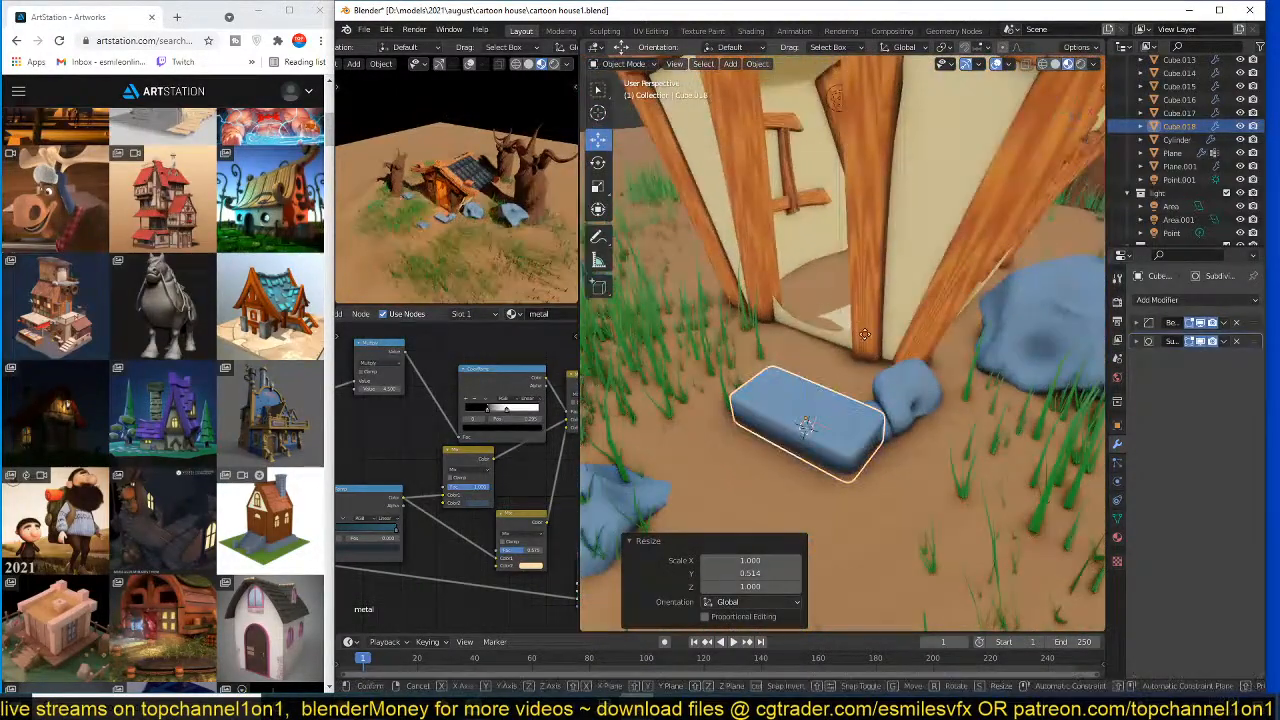
key("g")
key("z")
left_click(871, 366)
key("r")
key("r")
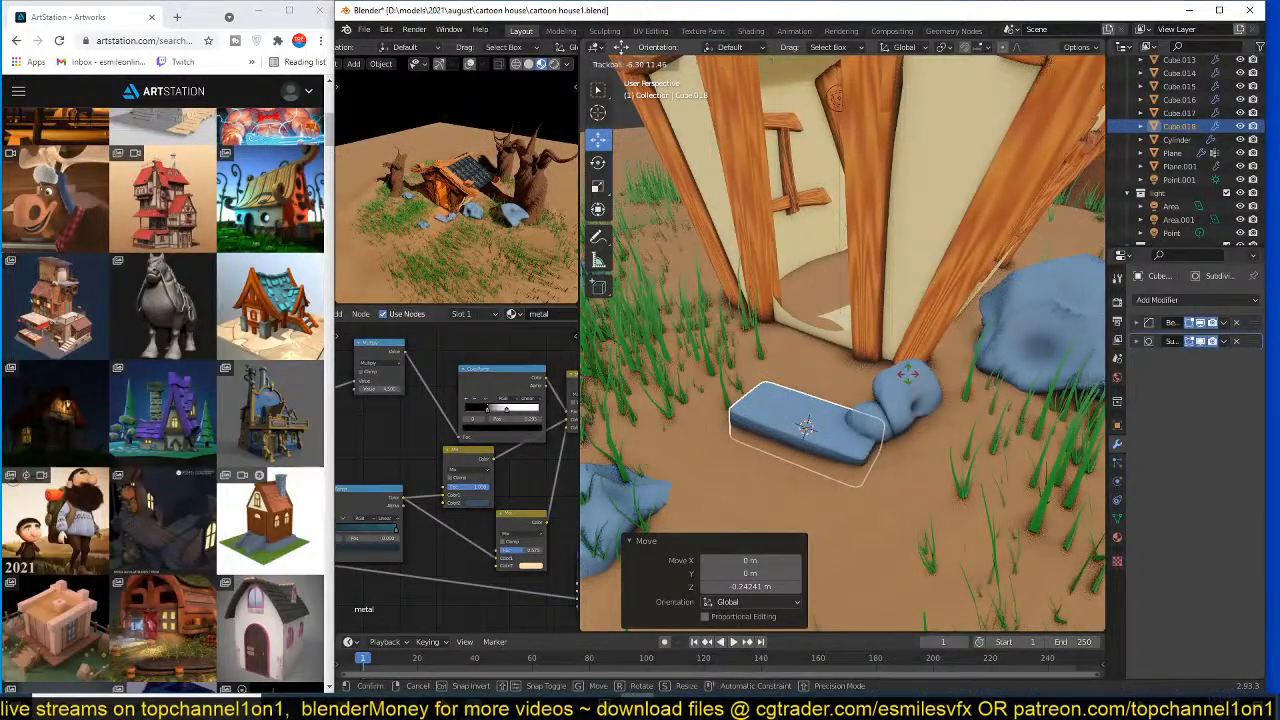
left_click(867, 419)
- Duplicate the doorstep slab, place the copy just in front of it and tilt it freely by about 12° and 6.9°
scroll(867, 419, "down", 2)
key("KP_7")
key("shift+d")
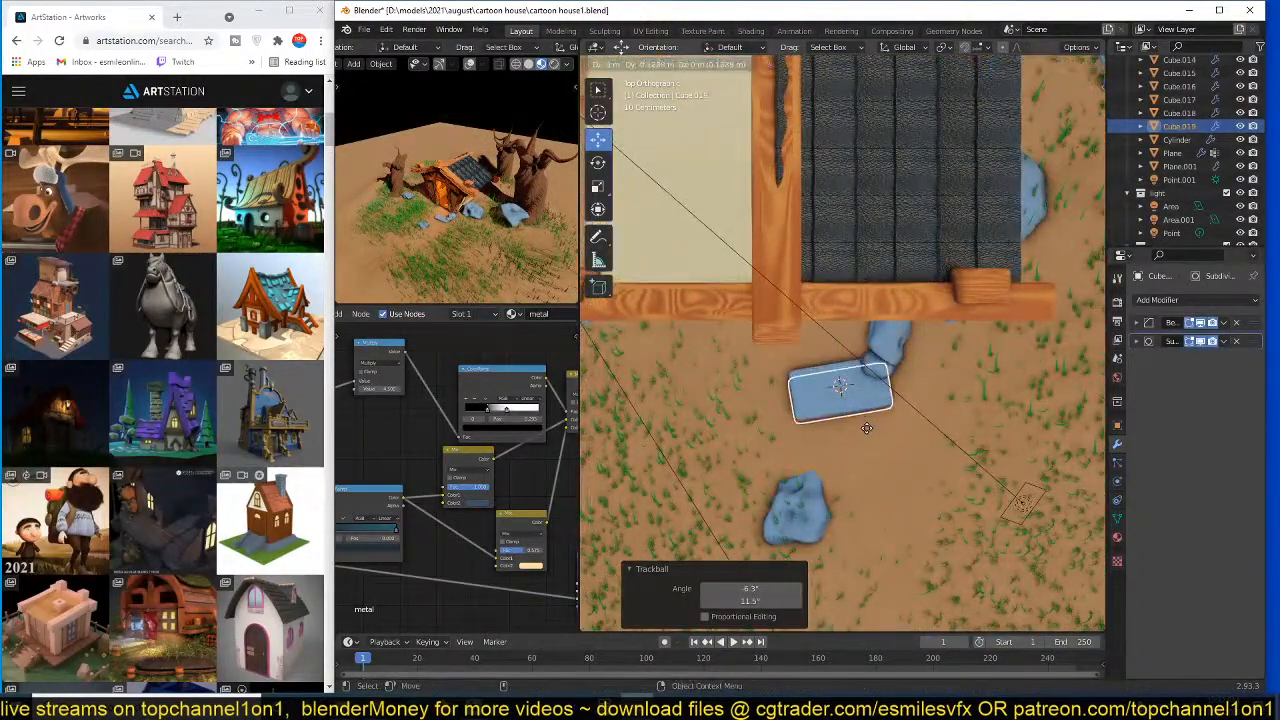
left_click(880, 470)
key("r")
key("r")
left_click(891, 483)
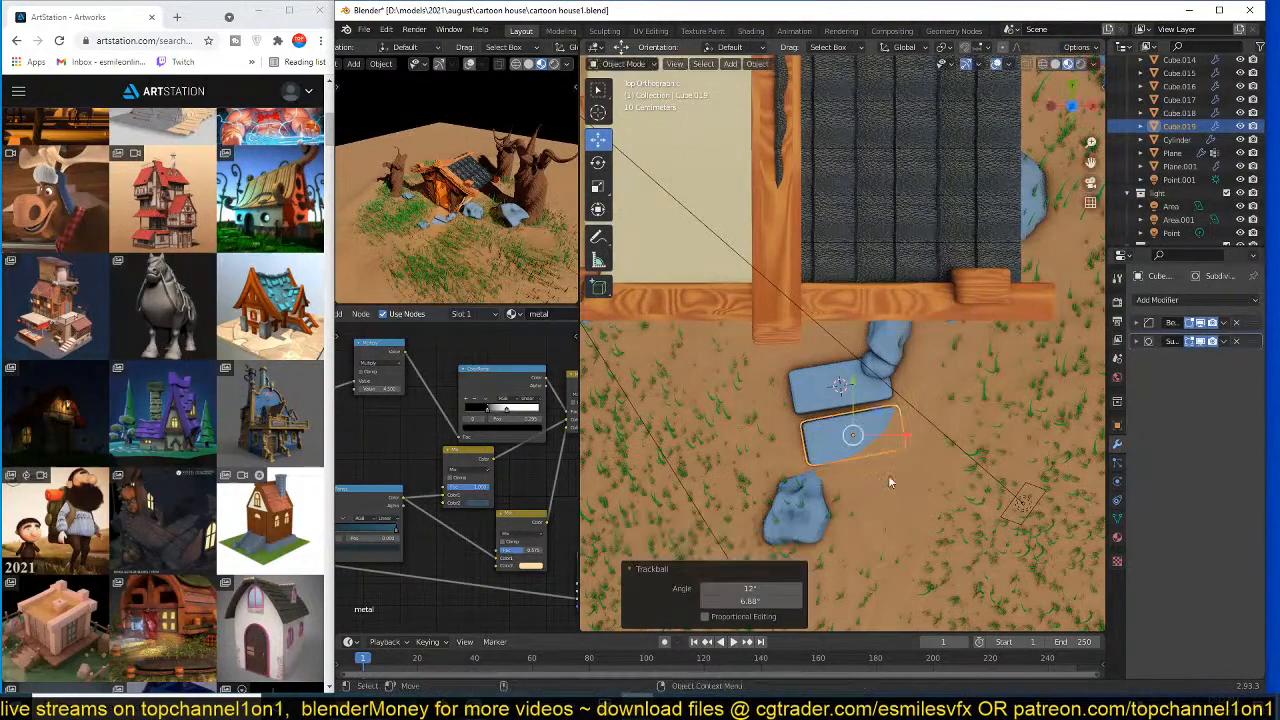
- Duplicate the second slab farther from the house and tilt the copy freely by about -10.3° and -14.9°
middle_click_drag(910, 446, 934, 406, "shift")
key("shift+d")
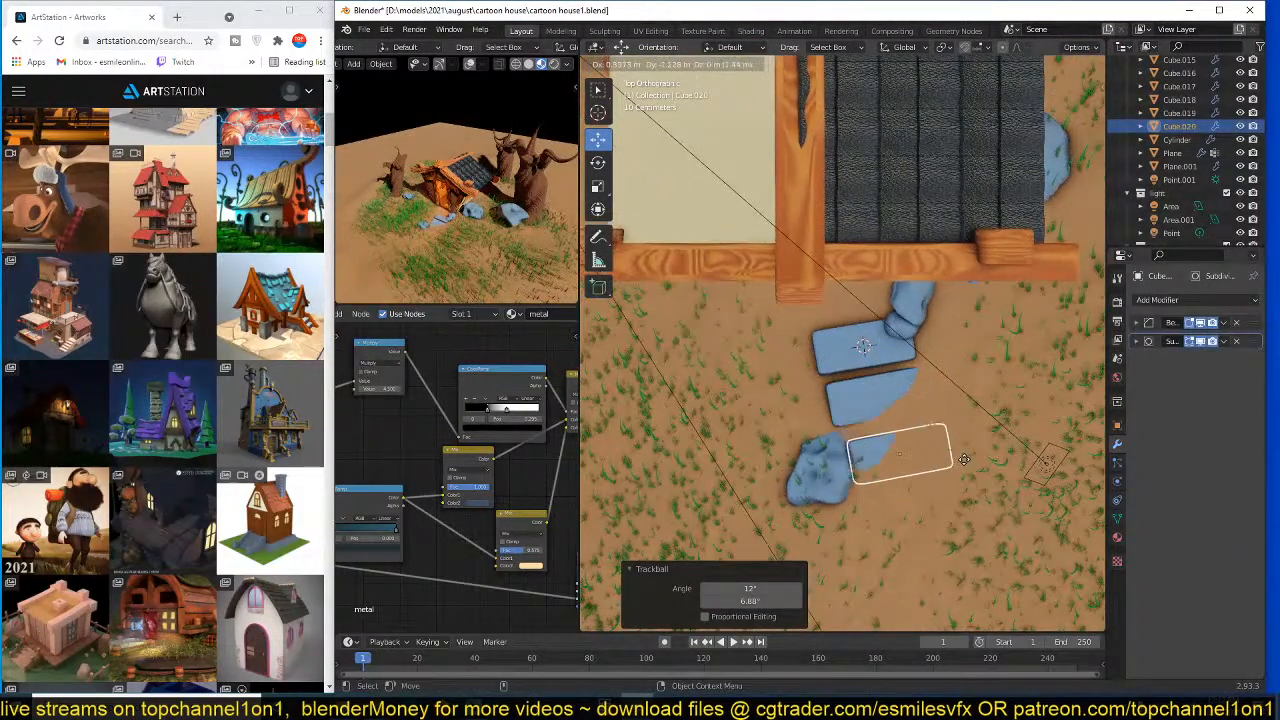
left_click(966, 463)
key("r")
key("r")
left_click(947, 460)
middle_click_drag(947, 460, 932, 393)
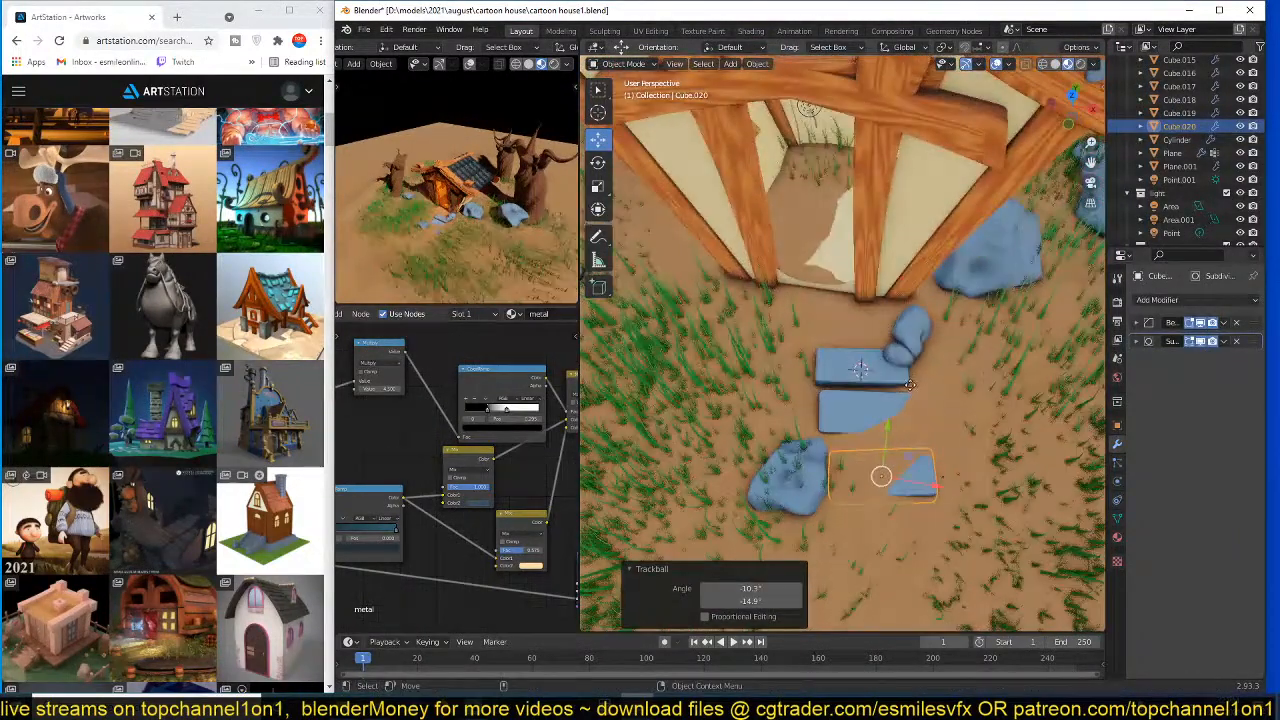
- Move the third slab by about 0.16 m X, 0.36 m Y and 0.19 m Z, rotate it, and select its outer corner in Edit Mode
key("g")
left_click(920, 369)
key("KP_7")
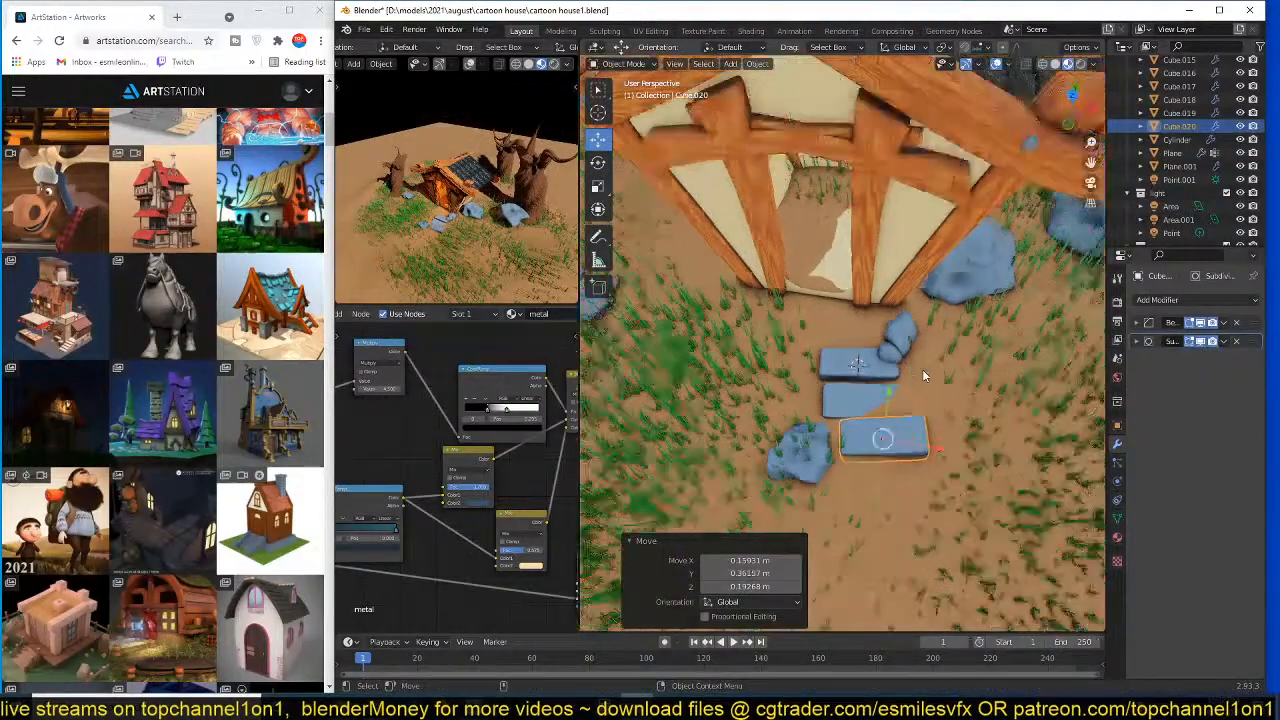
key("Tab")
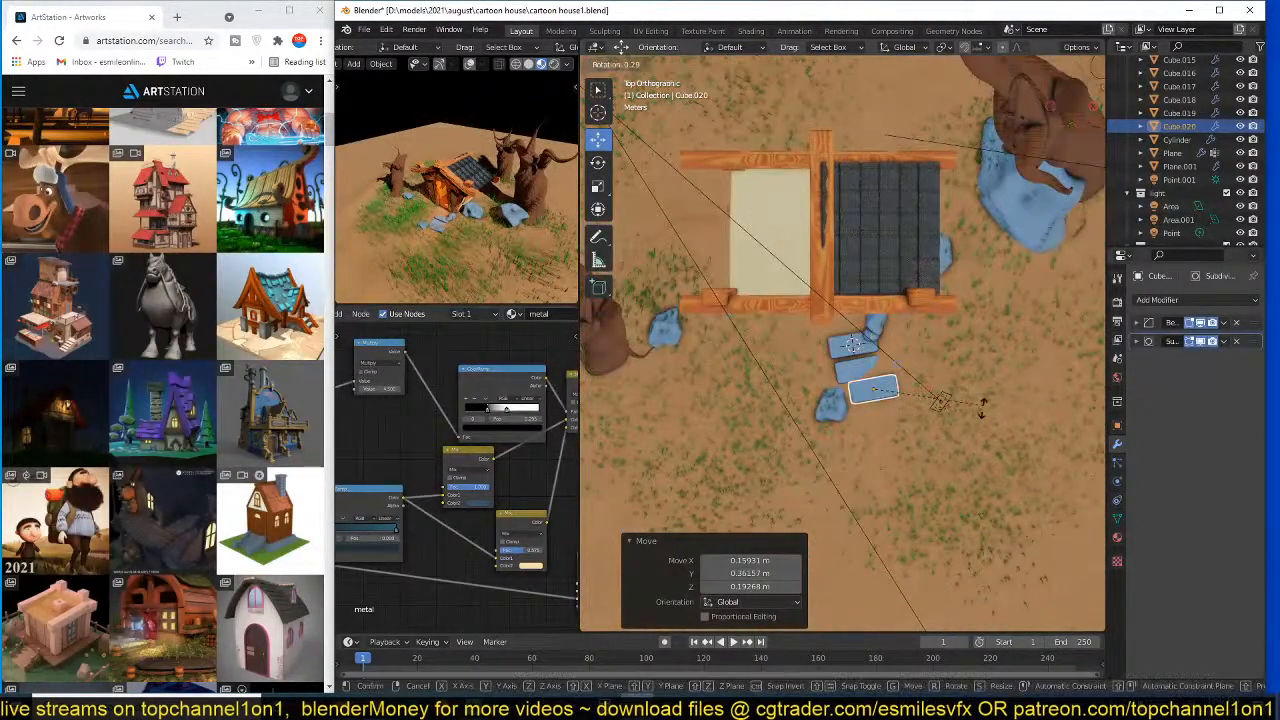
scroll(975, 418, "up", 5)
middle_click_drag(938, 372, 928, 360, "shift")
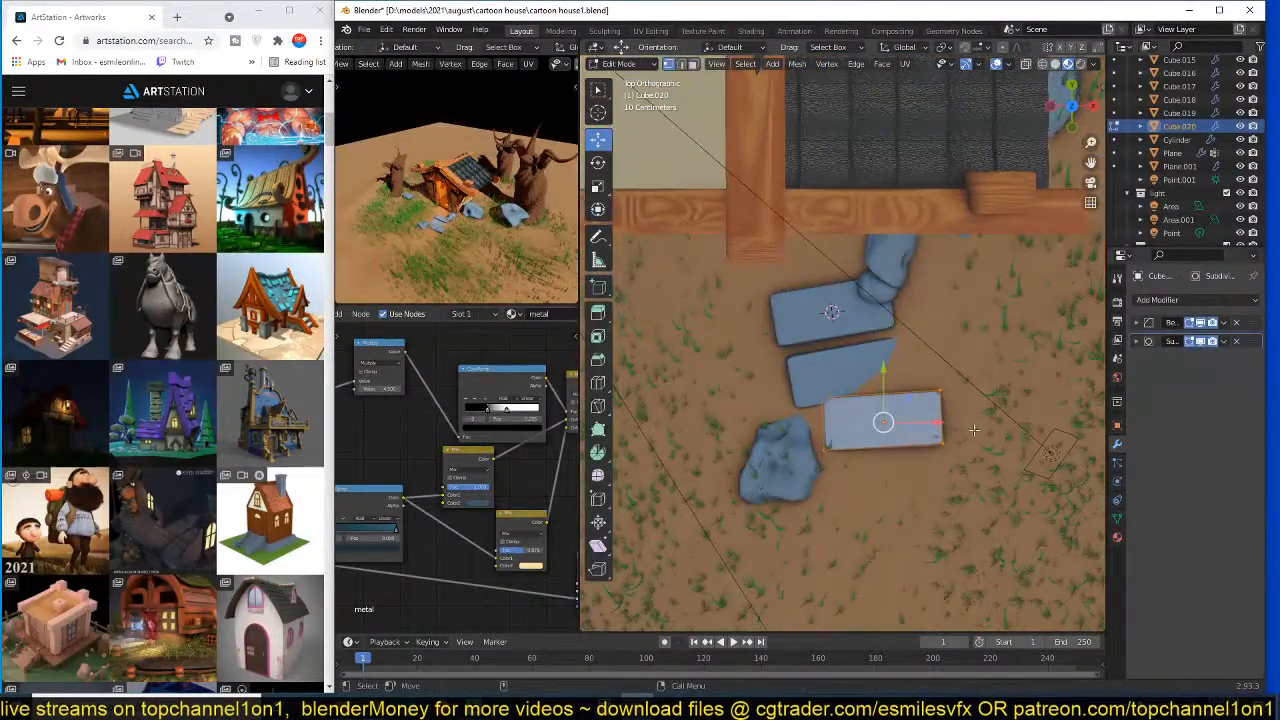
left_click_drag(930, 425, 933, 428)
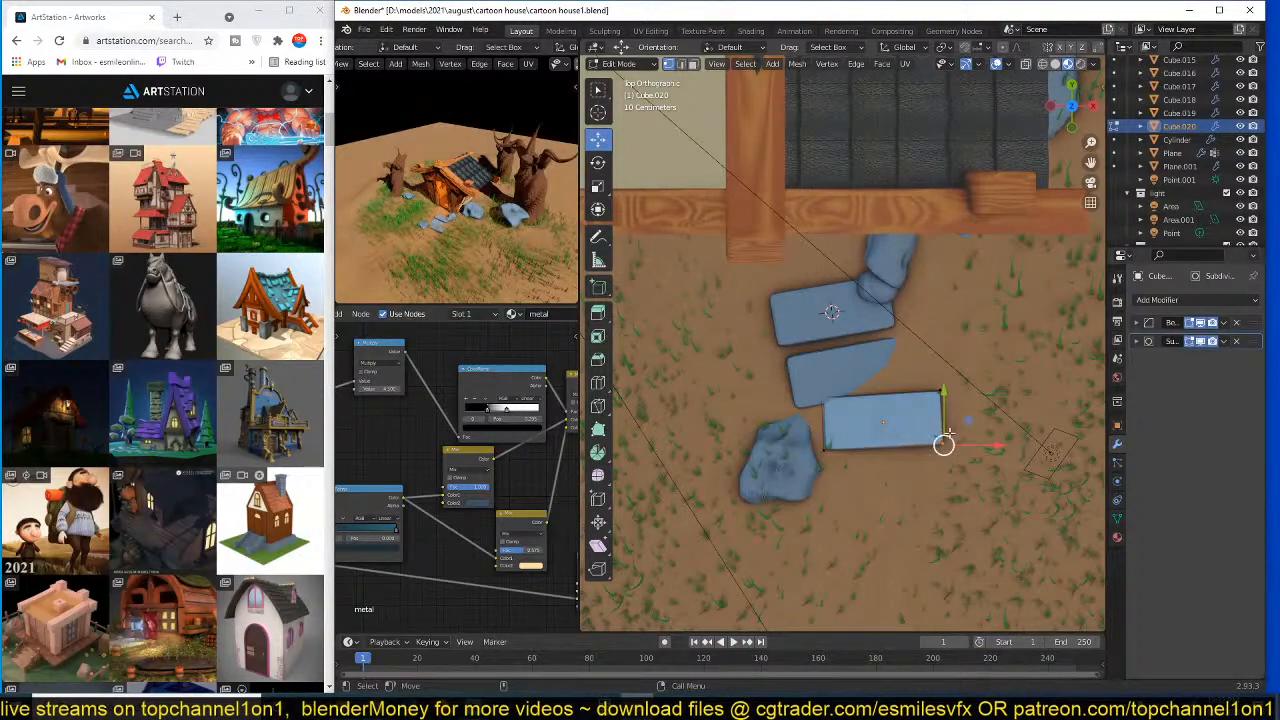
- Delete the two slab copies in front of the original doorstep slab
key("Tab")
middle_click_drag(917, 386, 871, 371)
left_click(834, 382, "shift")
key("x")
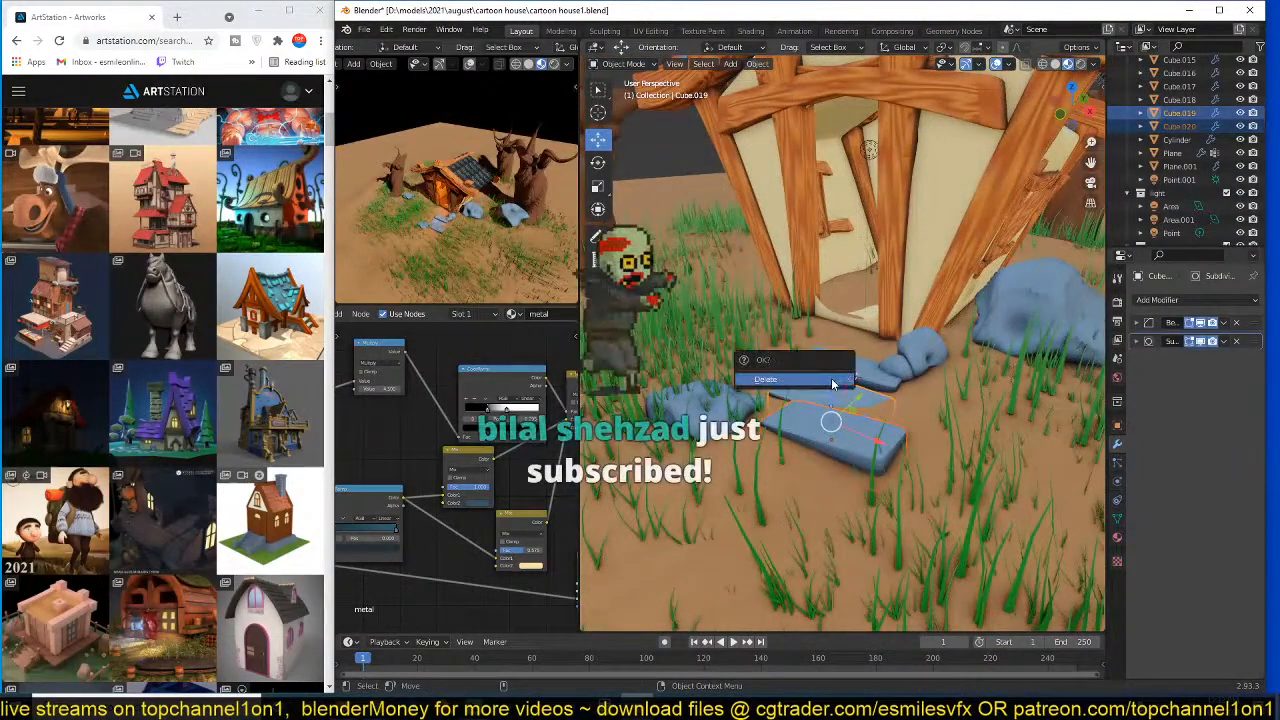
left_click(834, 380)
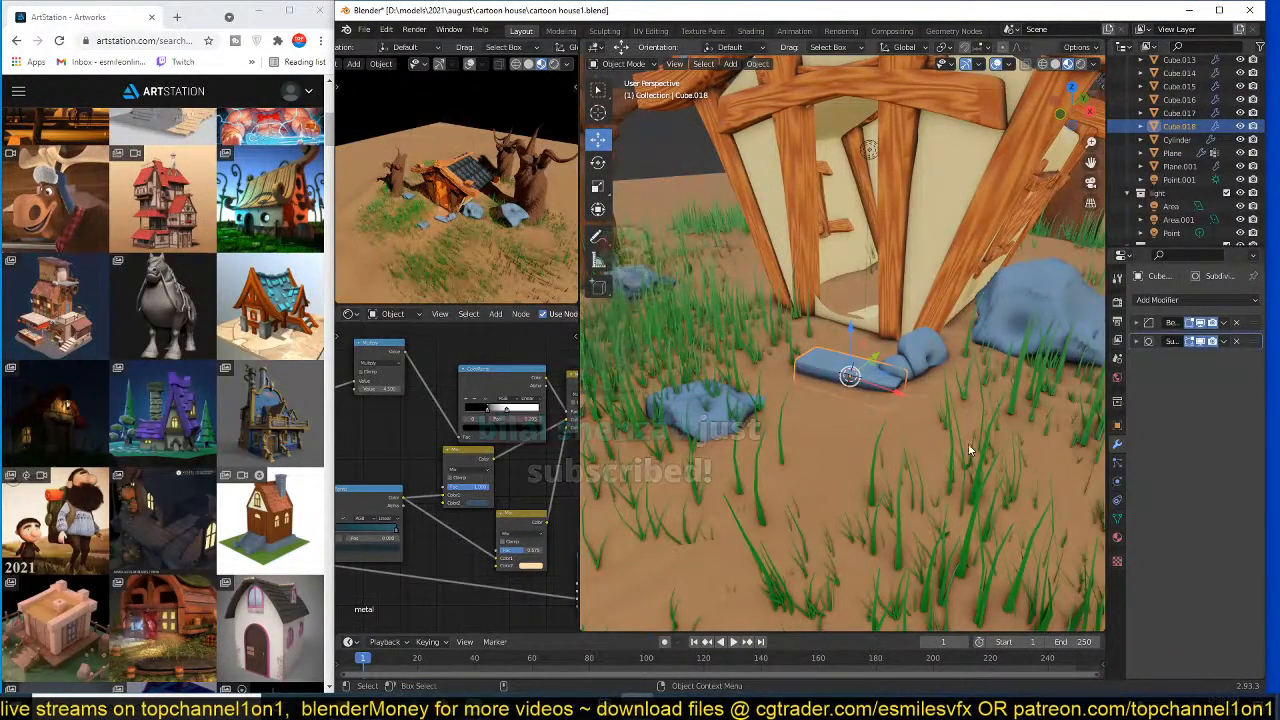
- Isolate the doorstep slab in local view and delete its mesh except for the top face
mouse_move(914, 446)
middle_mouse_down()
mouse_move(858, 369)
mouse_move(899, 320)
mouse_move(910, 430)
middle_mouse_up()
key("KP_Divide")
key("Tab")
key("x")
left_click(894, 323)
key("Tab")
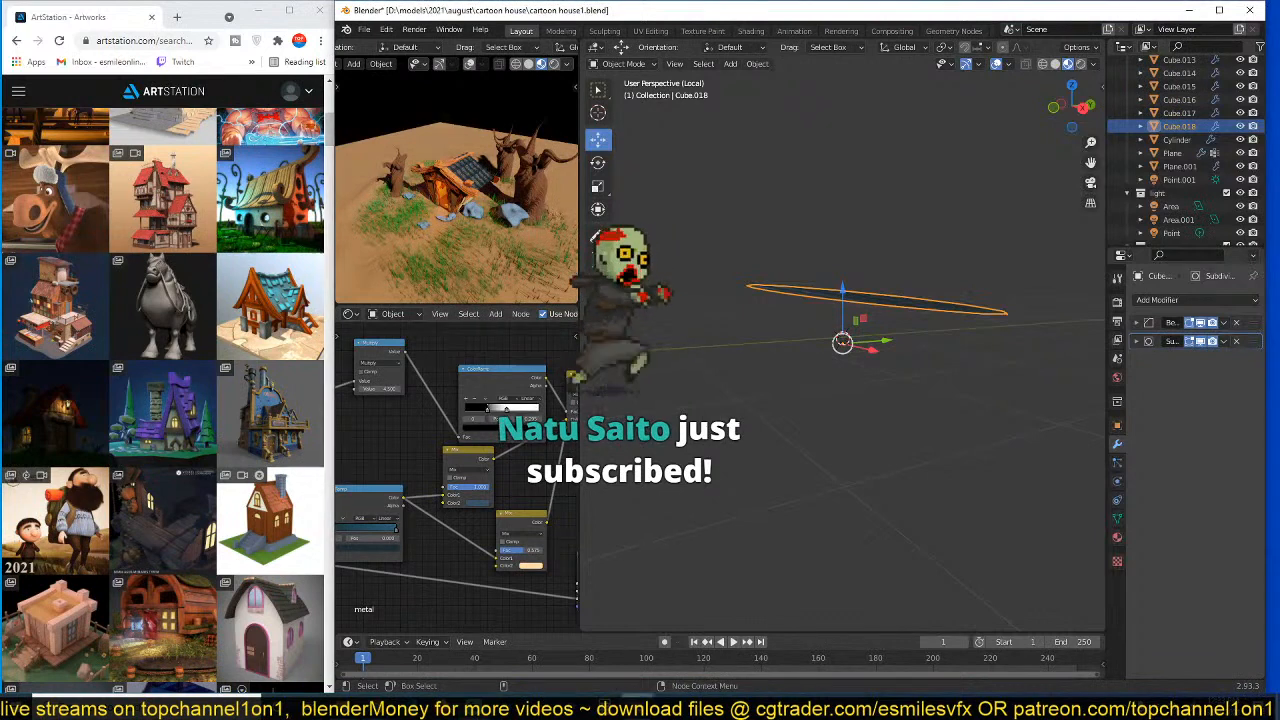
- Add a Solidify modifier to the slab's remaining face with a thickness of 0.2 m
left_click(1188, 303)
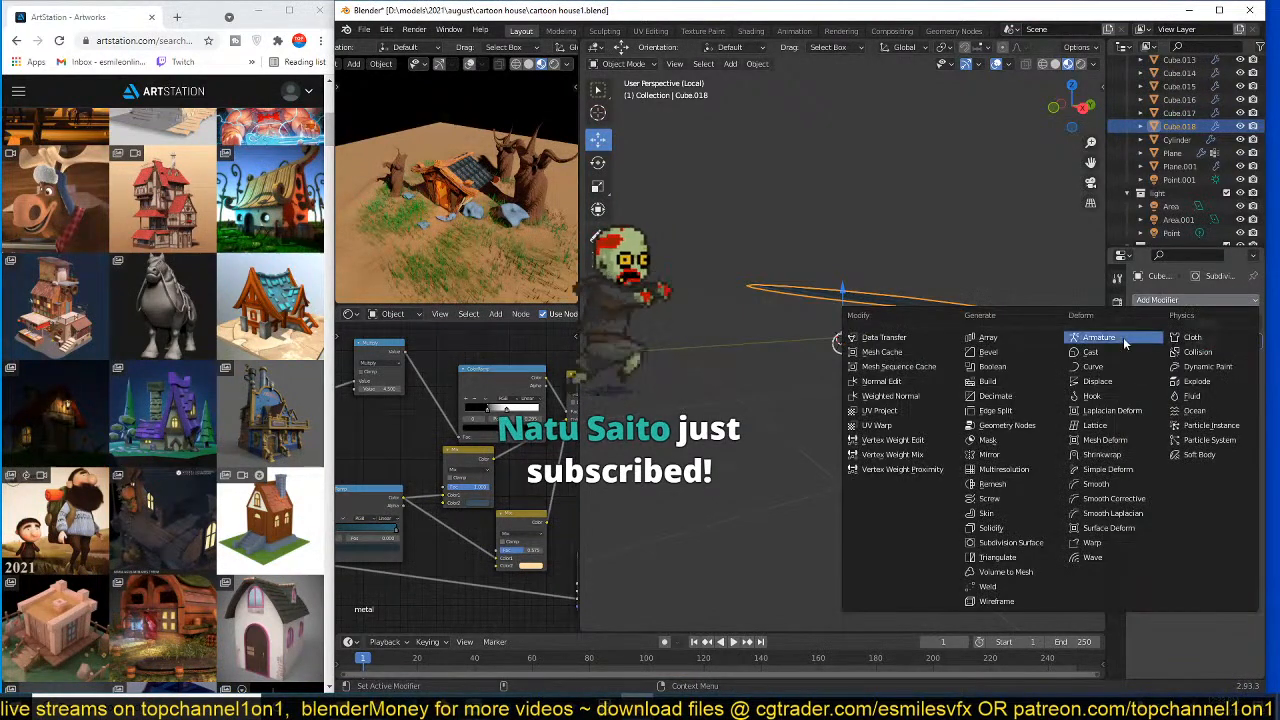
left_click(988, 527)
mouse_move(1210, 396)
left_mouse_down()
mouse_move(1245, 396)
mouse_move(1230, 396)
left_mouse_up()
middle_click_drag(941, 363, 957, 460)
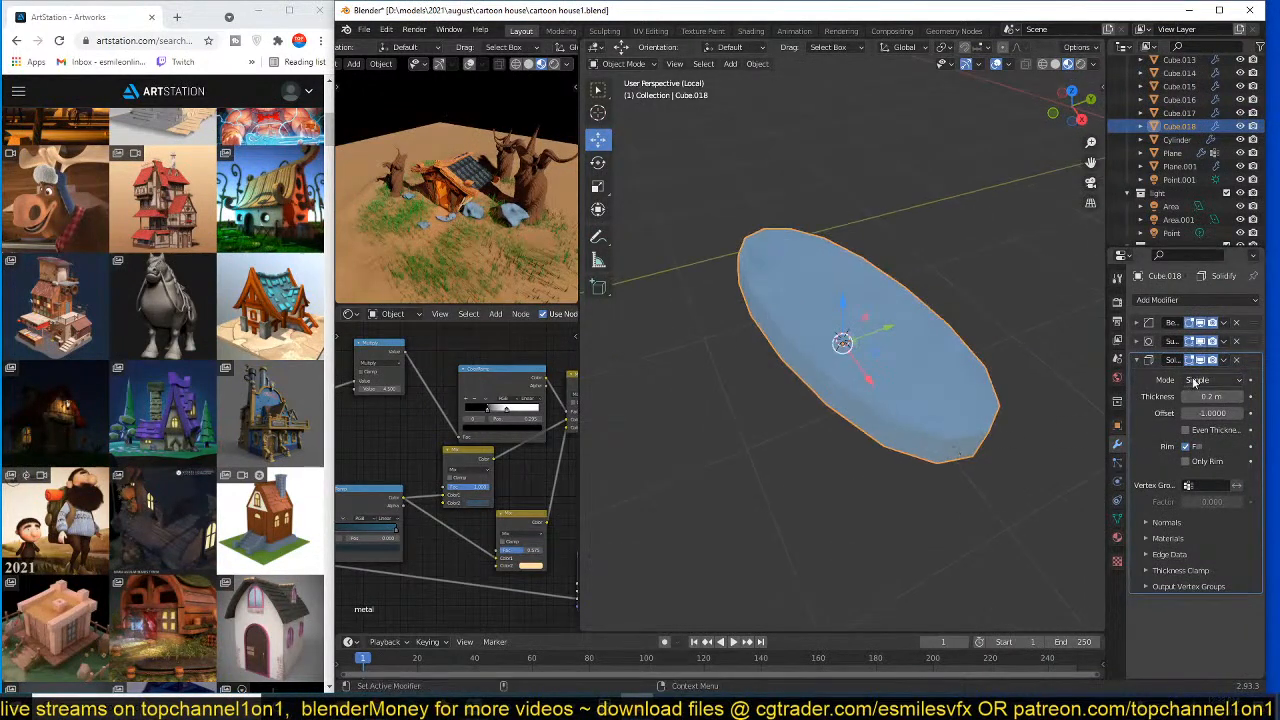
- Make the Solidify modifier first in the slab's modifier stack and save the file
left_click_drag(1248, 360, 1248, 318)
key("KP_7")
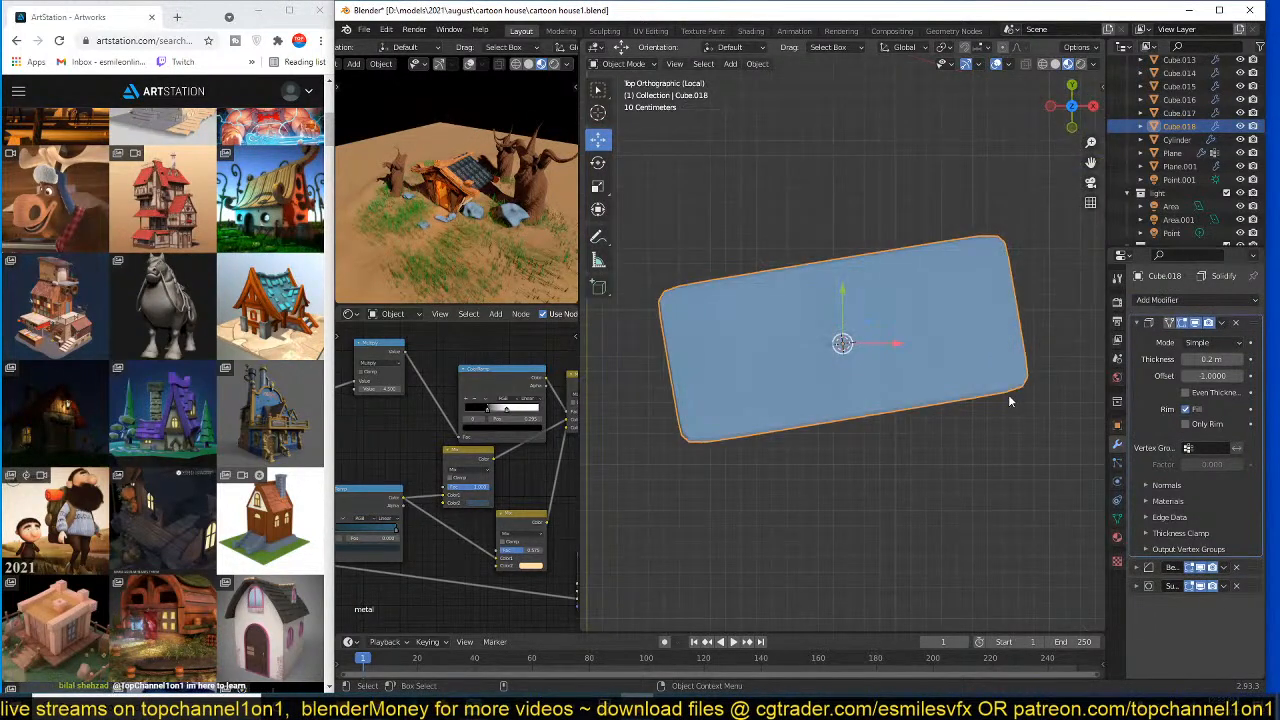
key("ctrl+s")
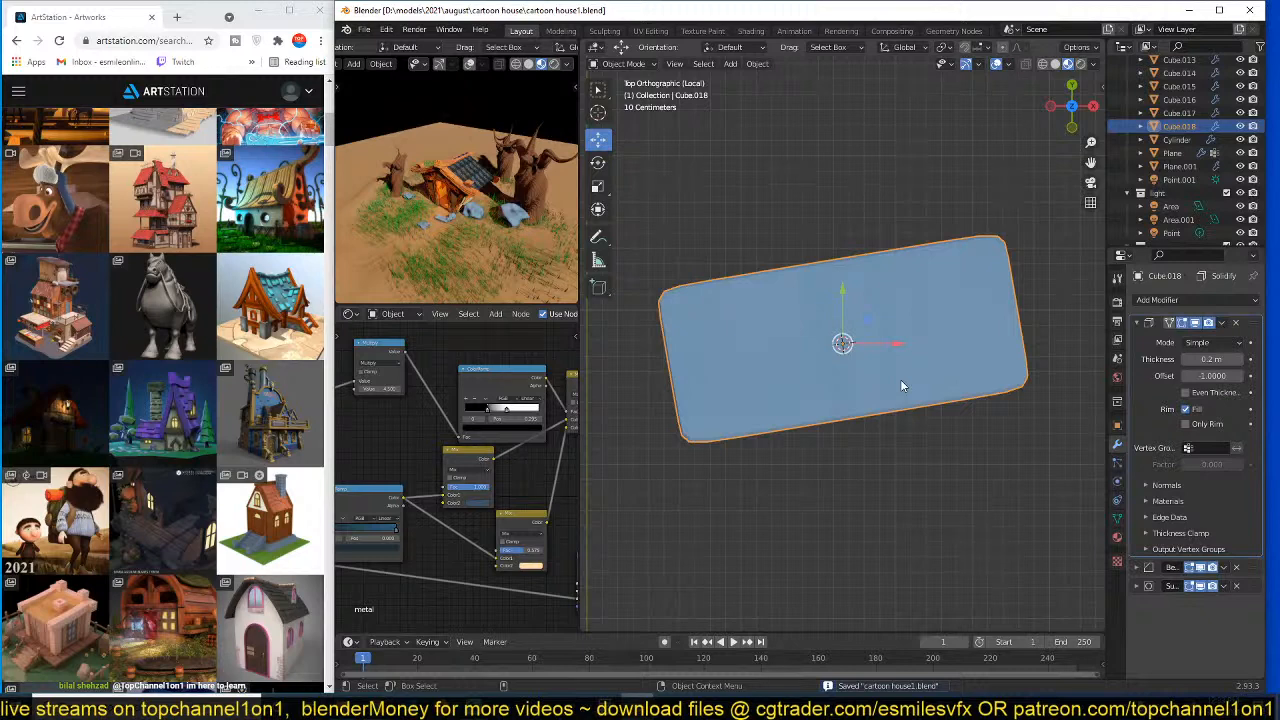
- Leave local view and set the slab's Solidify thickness to 0.36 m
key("KP_Divide")
scroll(865, 416, "up", 2)
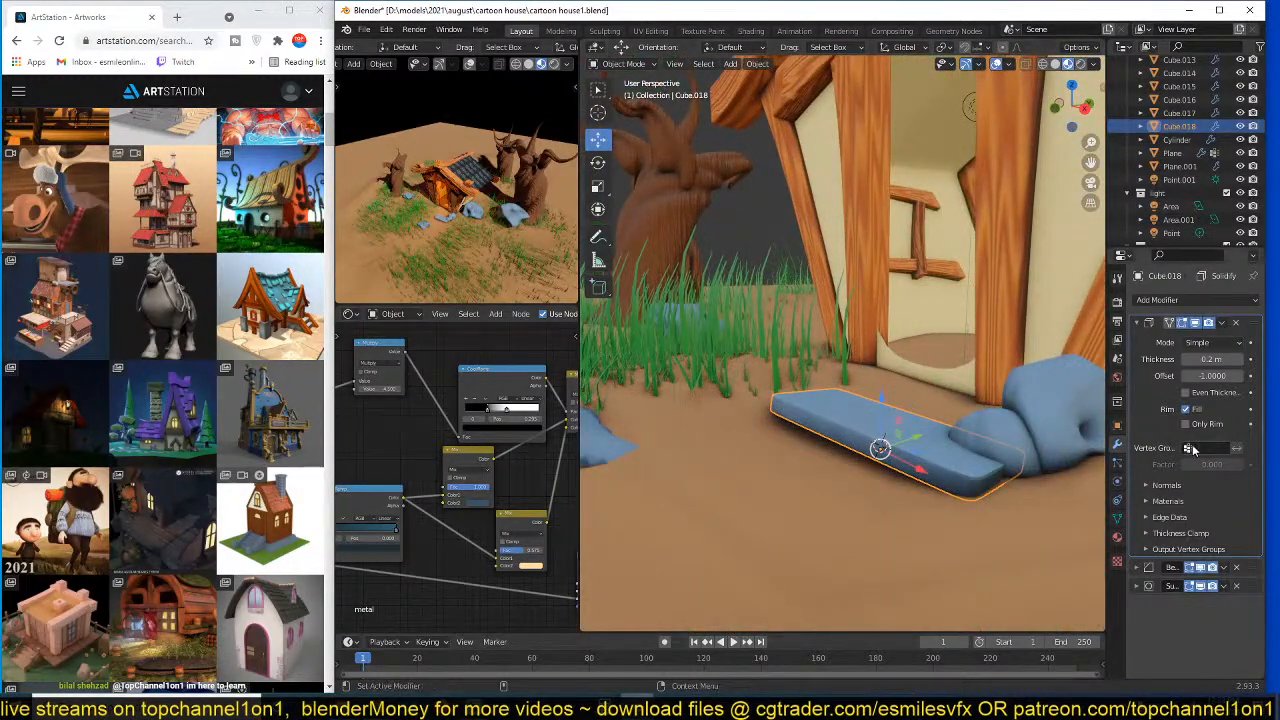
left_click_drag(1212, 360, 1240, 360)
- Duplicate the slab's face within its mesh and offset the copy about 0.41 m in X and -1.22 m in Y
key("KP_7")
scroll(800, 395, "down", 2)
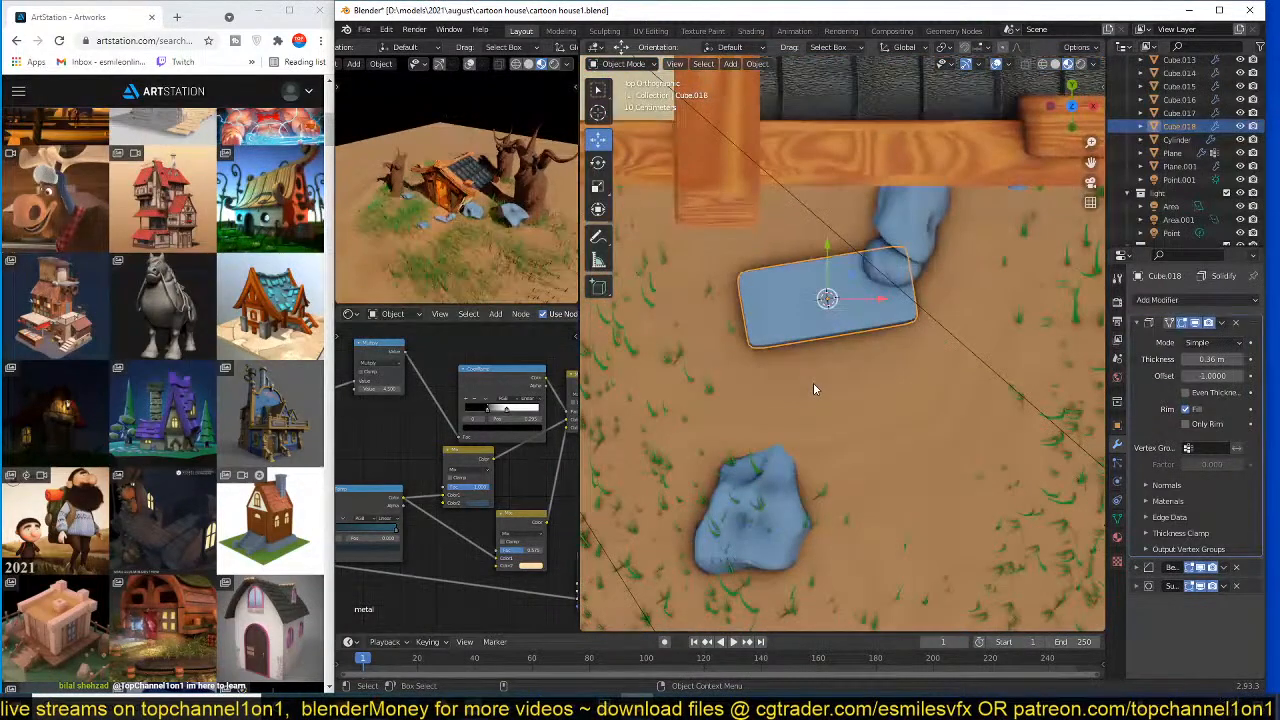
key("Tab")
middle_click_drag(872, 258, 870, 222, "shift")
key("shift+d")
left_click(912, 366)
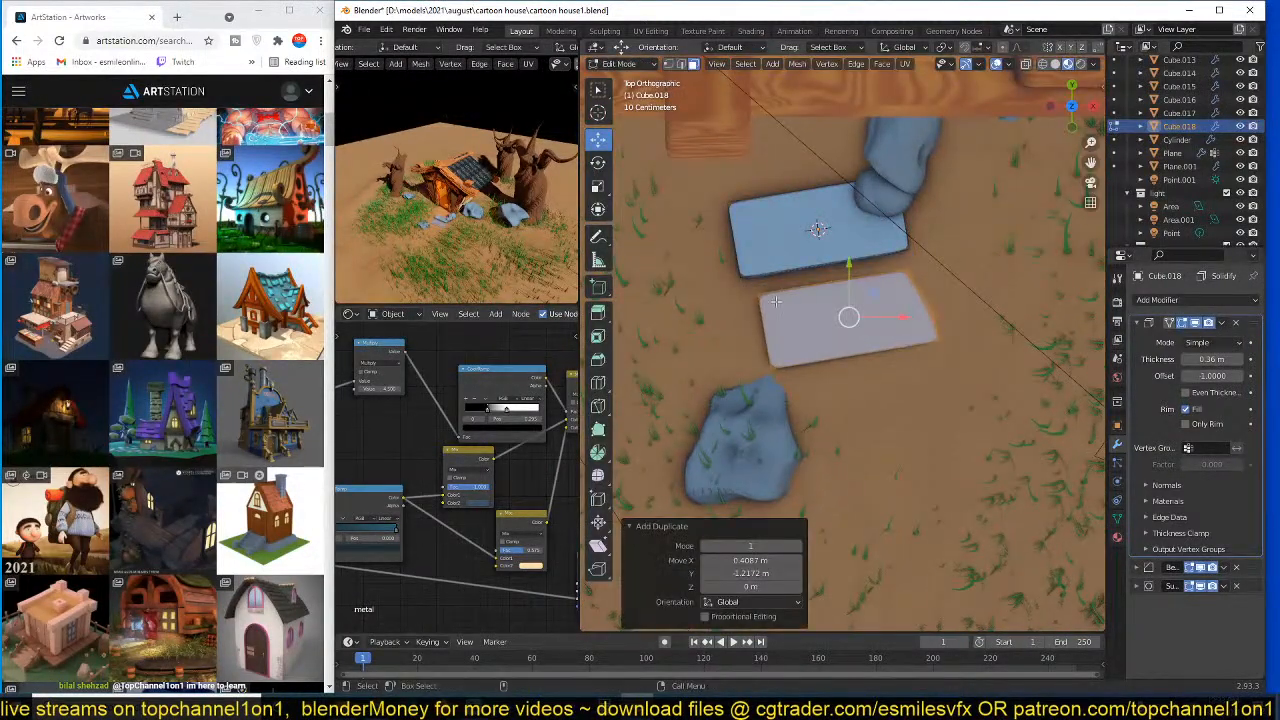
- Move the two house-side corner vertices of the new slab inward to form an irregular trapezoid
key("1")
left_click(762, 292)
key("g")
left_click(800, 313)
left_click(931, 263)
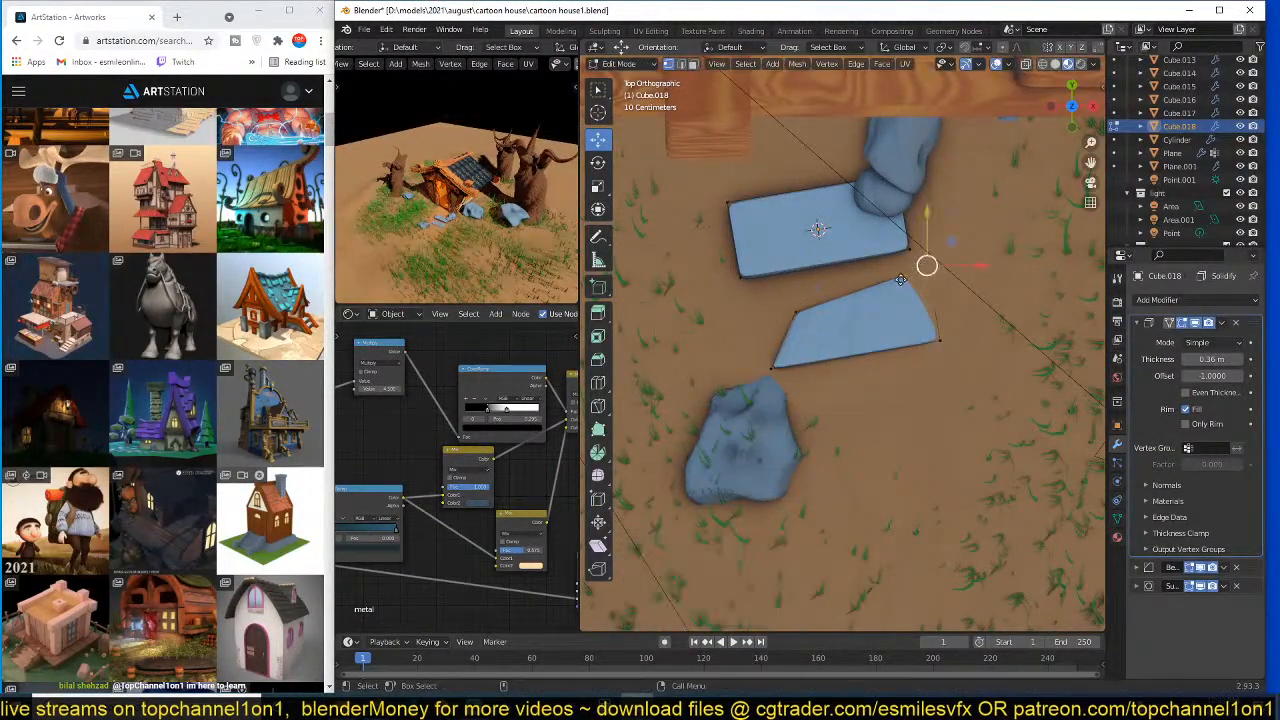
key("g")
left_click(904, 276)
- Duplicate both slabs within the mesh, place the copies farther along the path and adjust their height along Z
key("a")
key("shift+d")
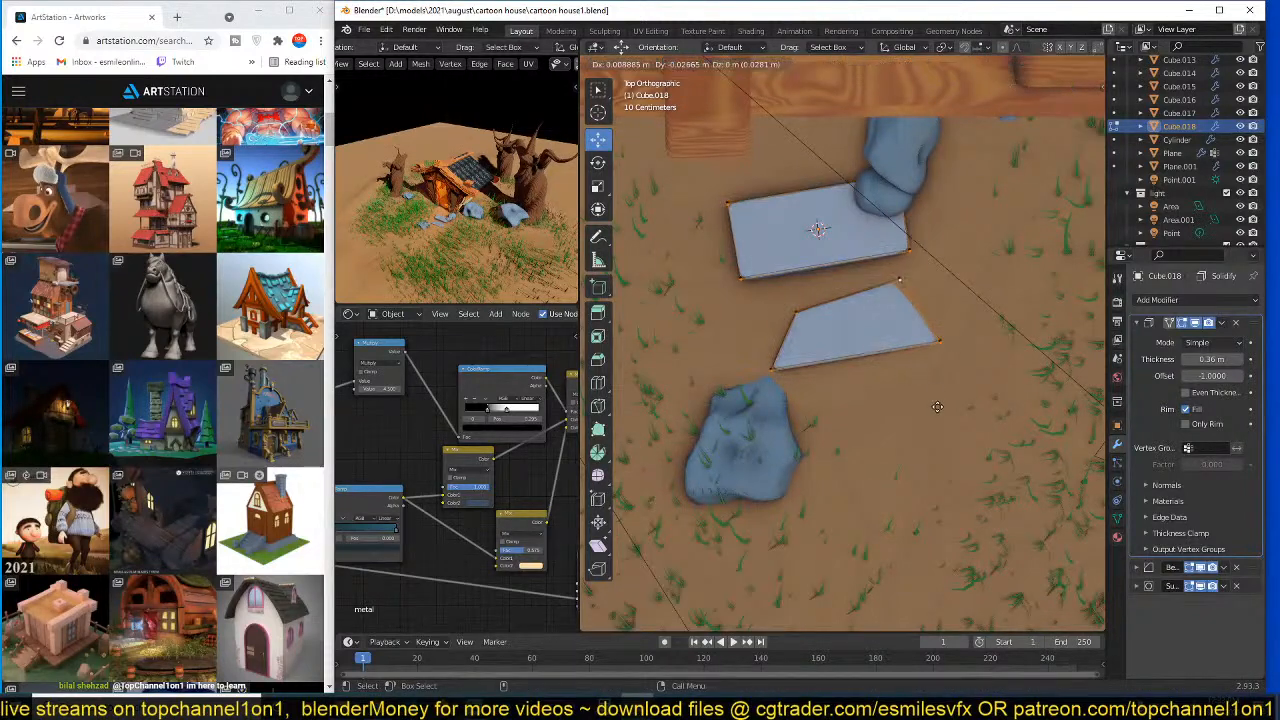
left_click(960, 536)
middle_click_drag(960, 536, 814, 371)
key("g")
key("z")
left_click(880, 400)
- Move parts of the copied slabs to settle them into the ground, starting with about 0.04 m in X and -0.14 m in Z
key("g")
left_click(748, 455)
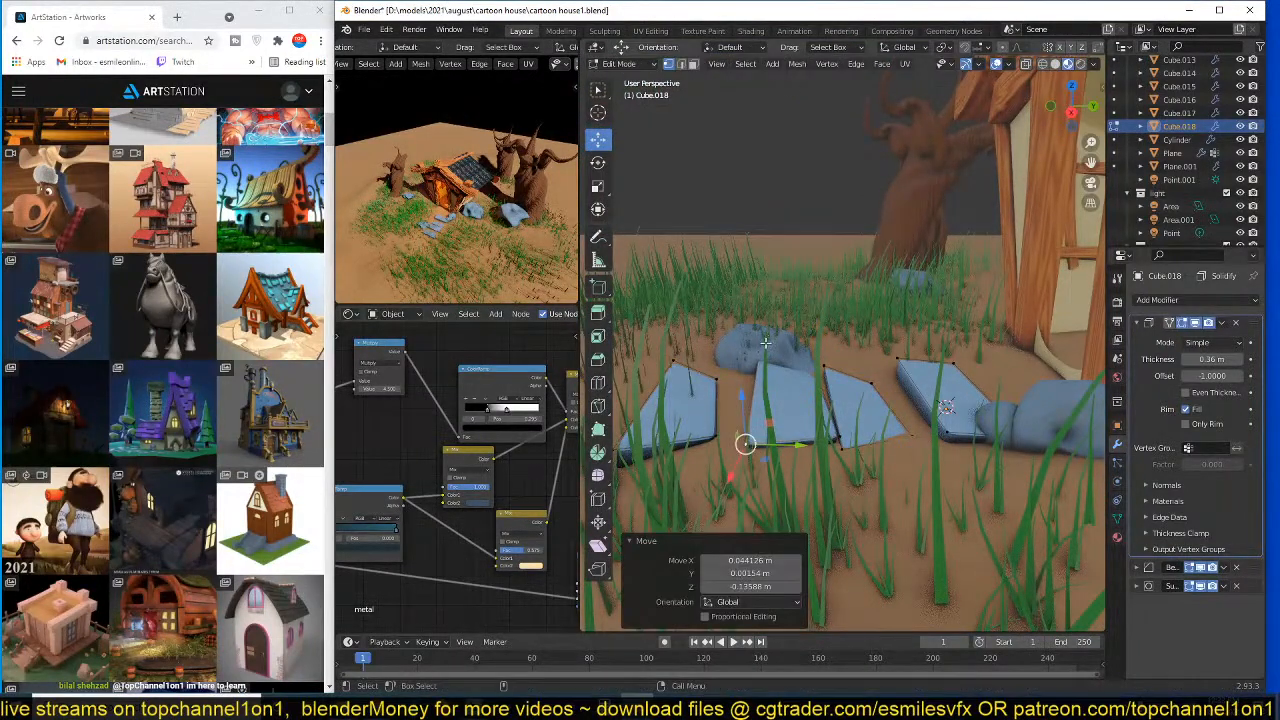
middle_click_drag(740, 445, 883, 496)
key("g")
left_click(885, 418)
middle_click_drag(910, 450, 868, 406)
key("KP_7")
- Move the third slab away from the second one, rotate it 5.22° about Z and tilt it slightly
key("Tab")
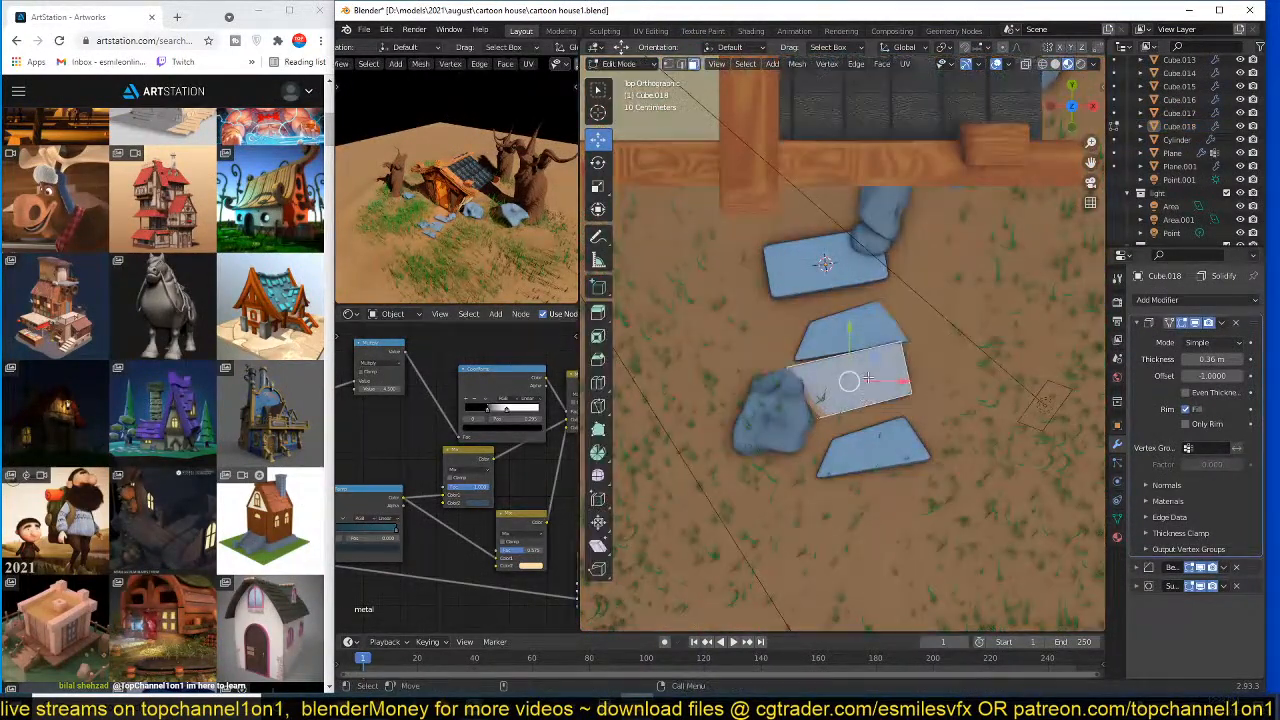
key("g")
left_click(884, 398)
key("r")
left_click(972, 381)
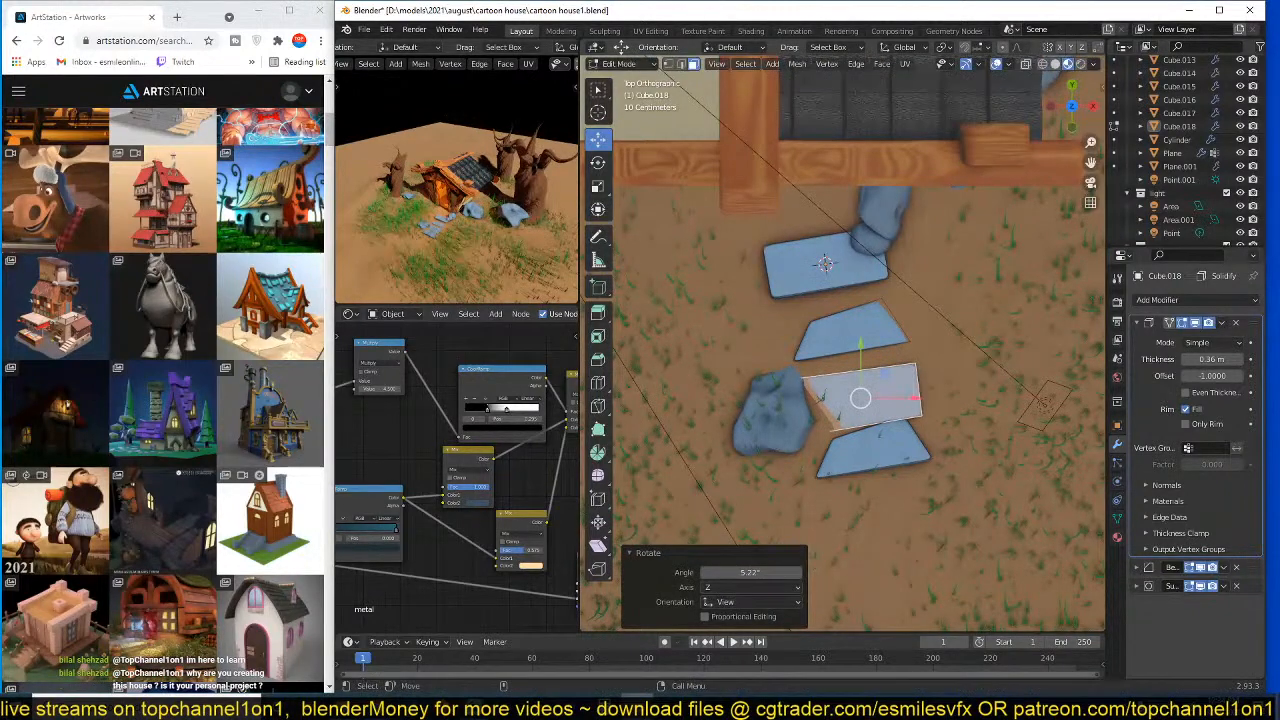
key("r")
key("r")
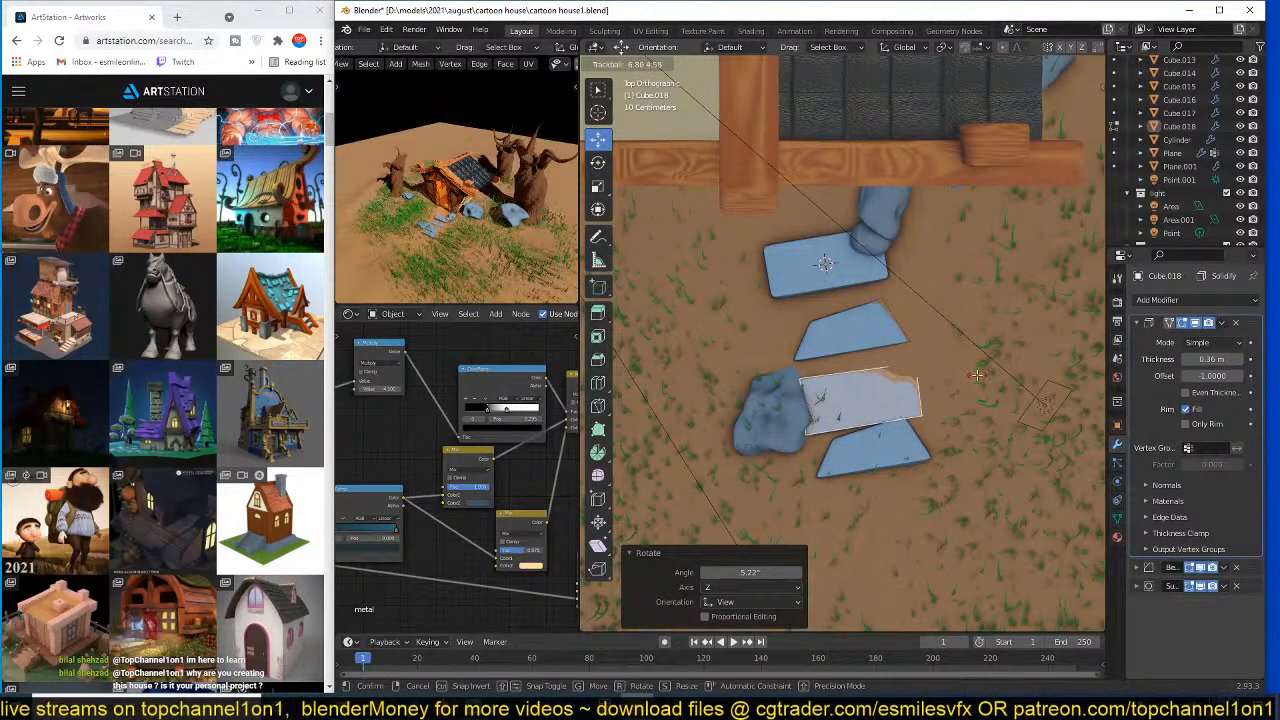
left_click(972, 382)
- Duplicate the slab farthest from the house, place the copy beyond it at the end of the path and rotate it
middle_click_drag(962, 390, 909, 361)
left_click(898, 436)
key("shift+d")
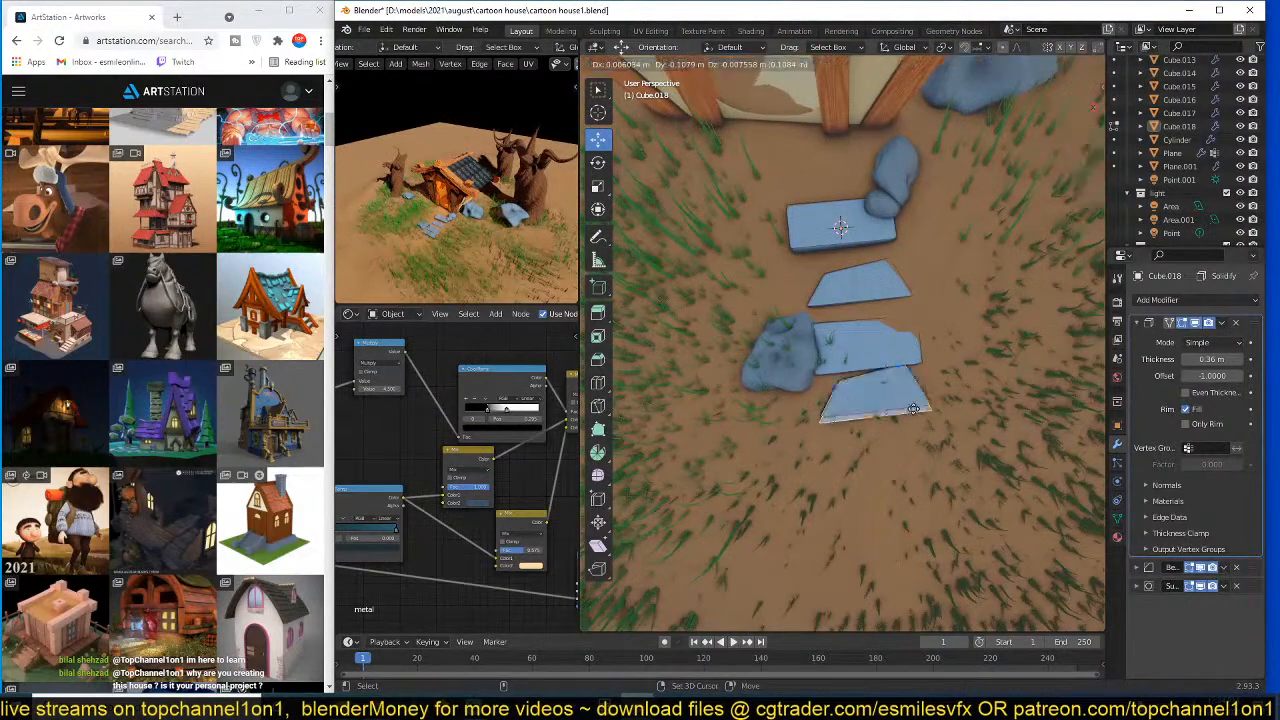
left_click(909, 411)
key("r")
left_click(914, 424)
- Select a house-side corner vertex of the last slab on the path for reshaping
key("1")
left_click(844, 431)
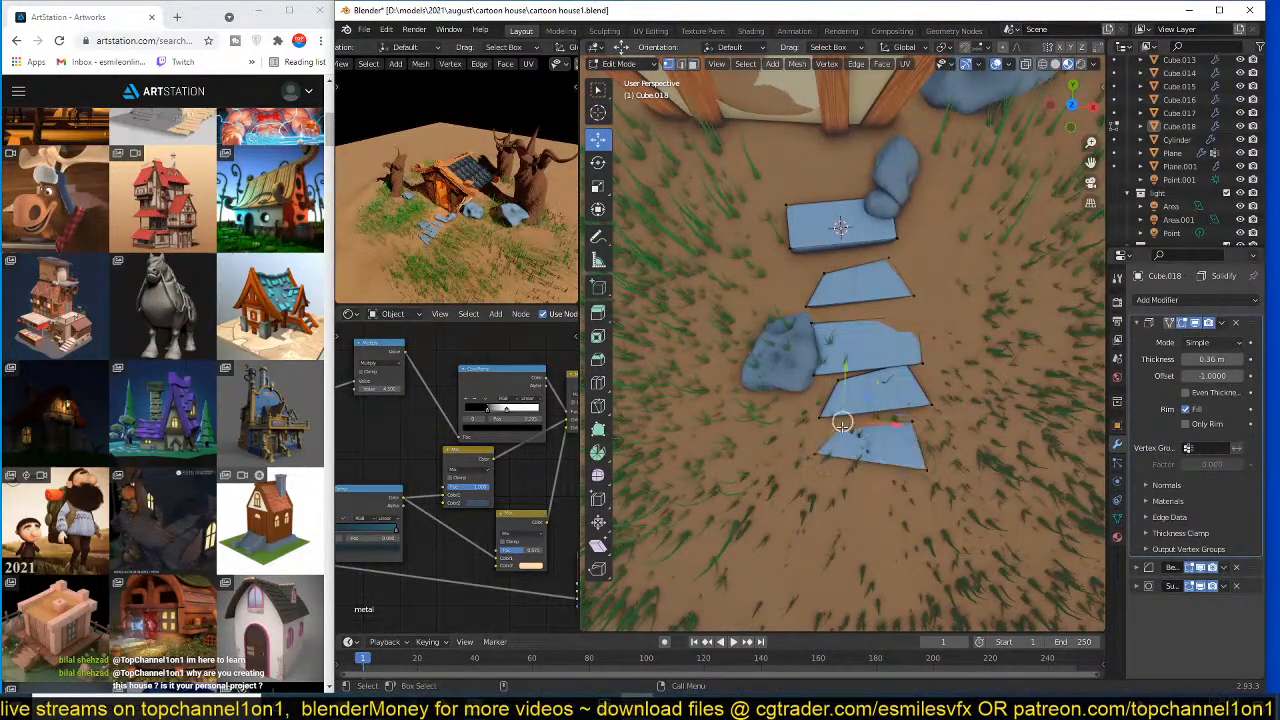
- Move the front stepping stone's left corner vertex nearest the house outward, repositioning it in two passes
key("g")
left_click(825, 421)
middle_click_drag(825, 421, 775, 338)
key("g")
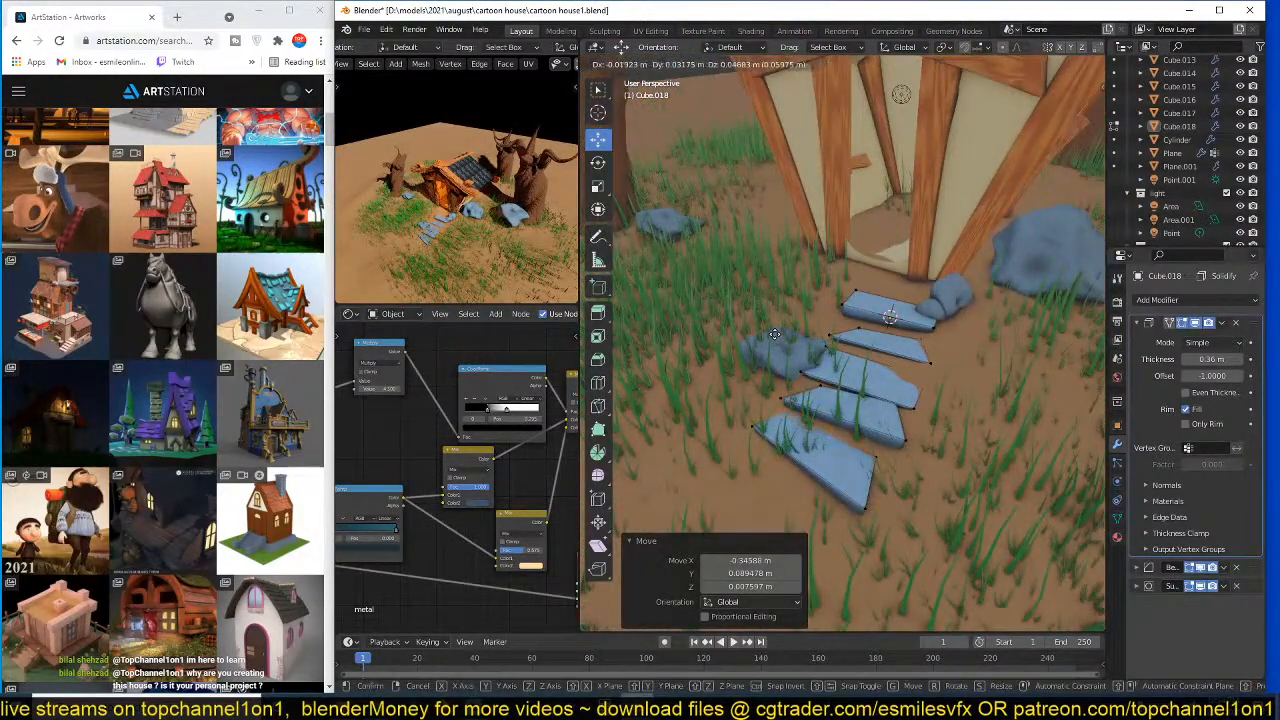
left_click(775, 334)
- Round the stepping stones' corners with a vertex bevel about 0.35 m wide using two segments, and leave Edit Mode
key("KP_7")
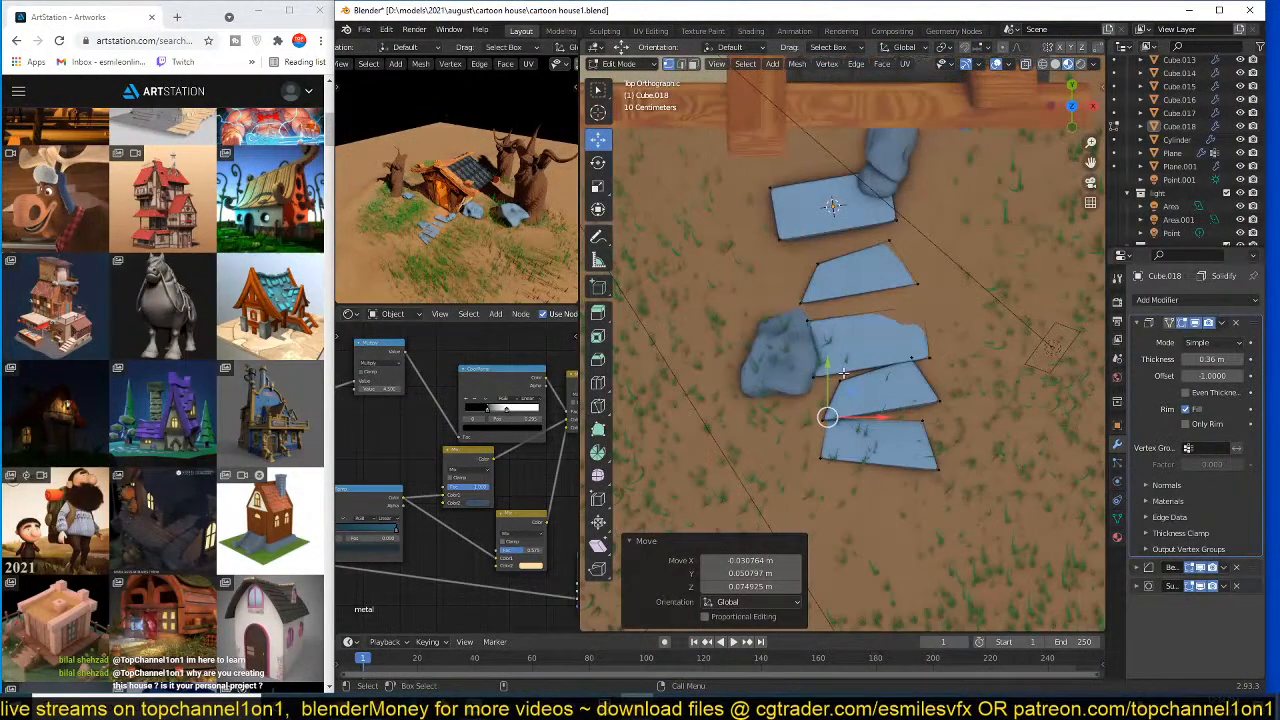
key("ctrl+shift+b")
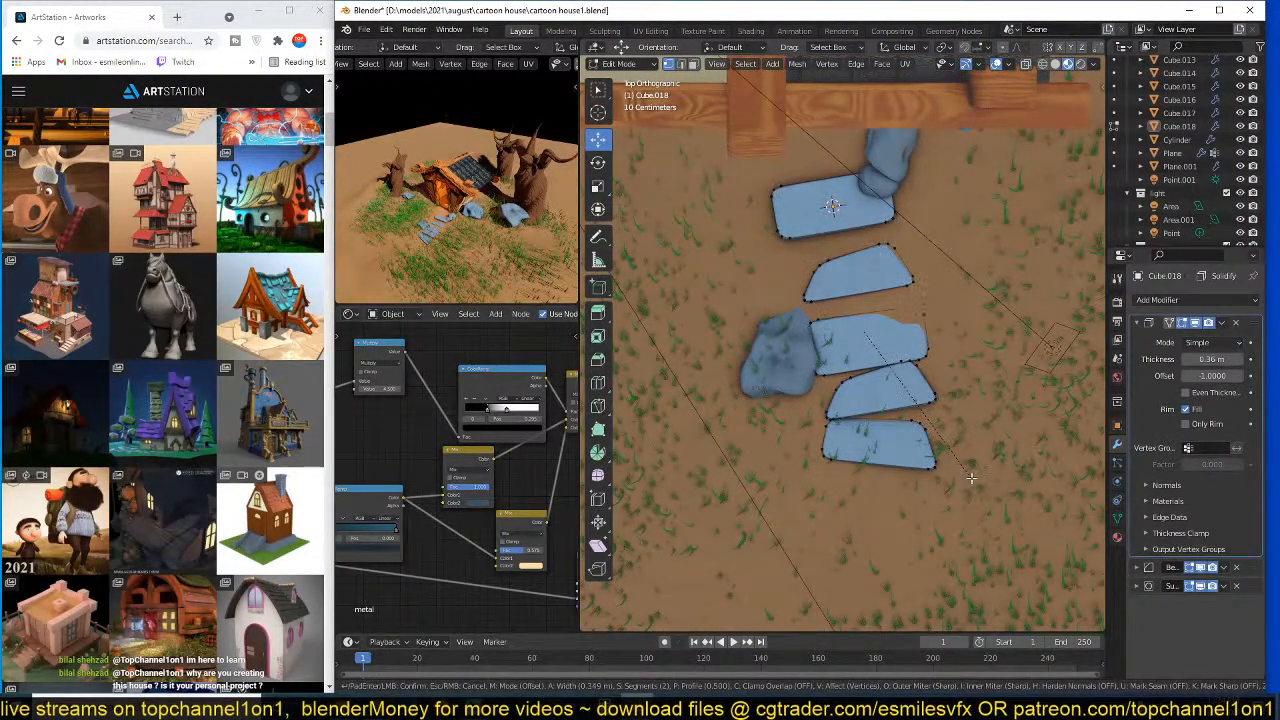
left_click(971, 478)
key("Tab")
middle_click_drag(936, 412, 885, 347)
- Duplicate the stepping stone farthest from the house and place the copy farther along the path
key("KP_7")
key("Tab")
key("l")
key("shift+d")
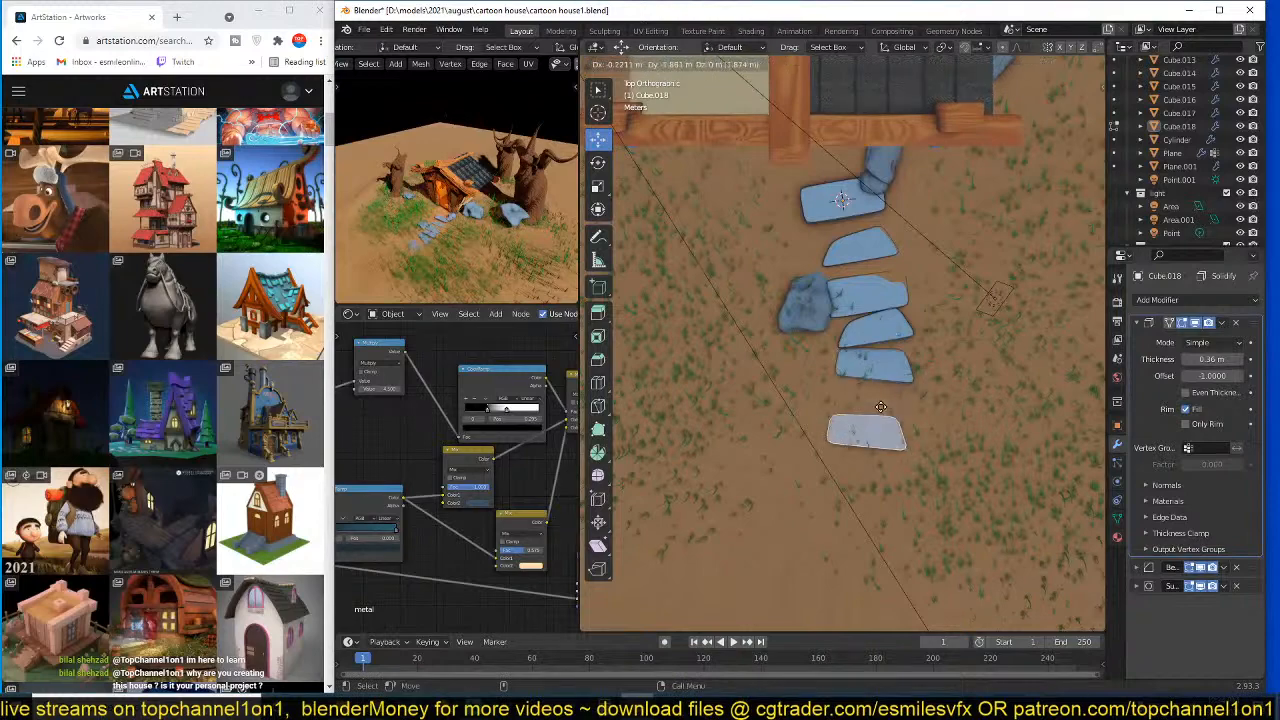
left_click(880, 407)
- Rotate the copied stepping stone by about 29 degrees, reposition it at the path's end, and leave Edit Mode
key("r")
left_click(904, 428)
middle_click_drag(904, 428, 898, 365)
key("g")
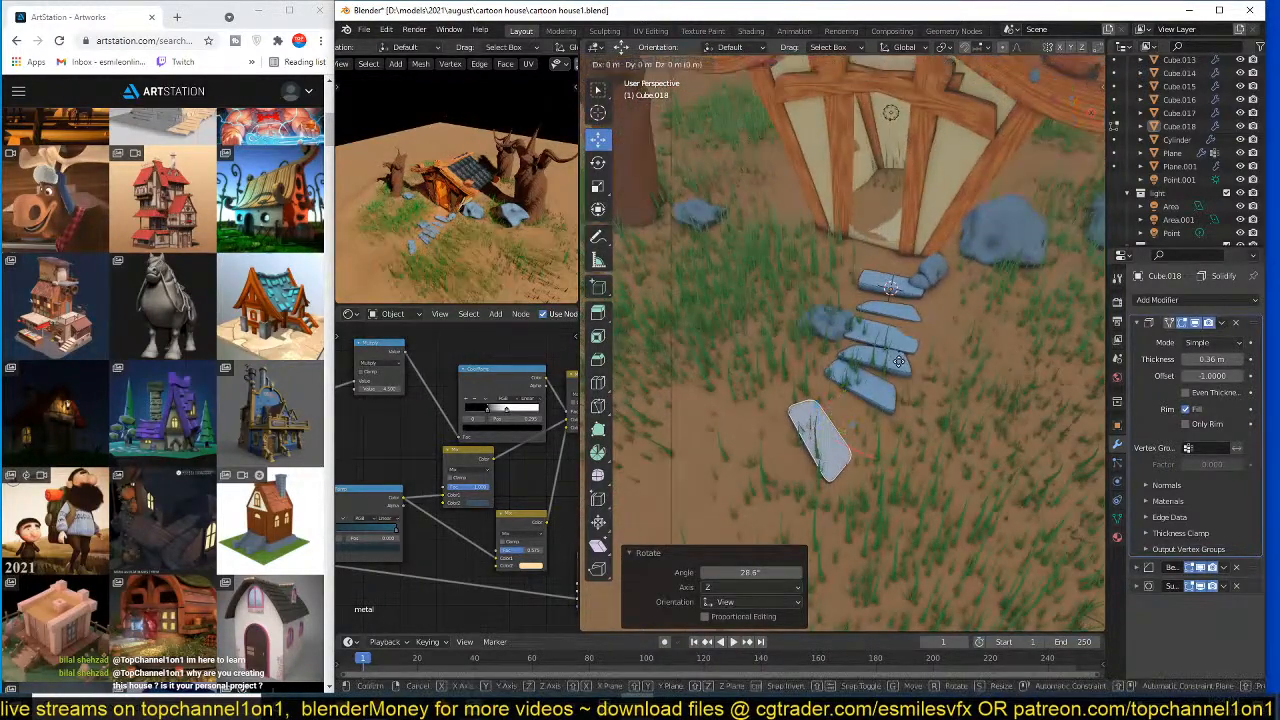
left_click(898, 362)
key("Tab")
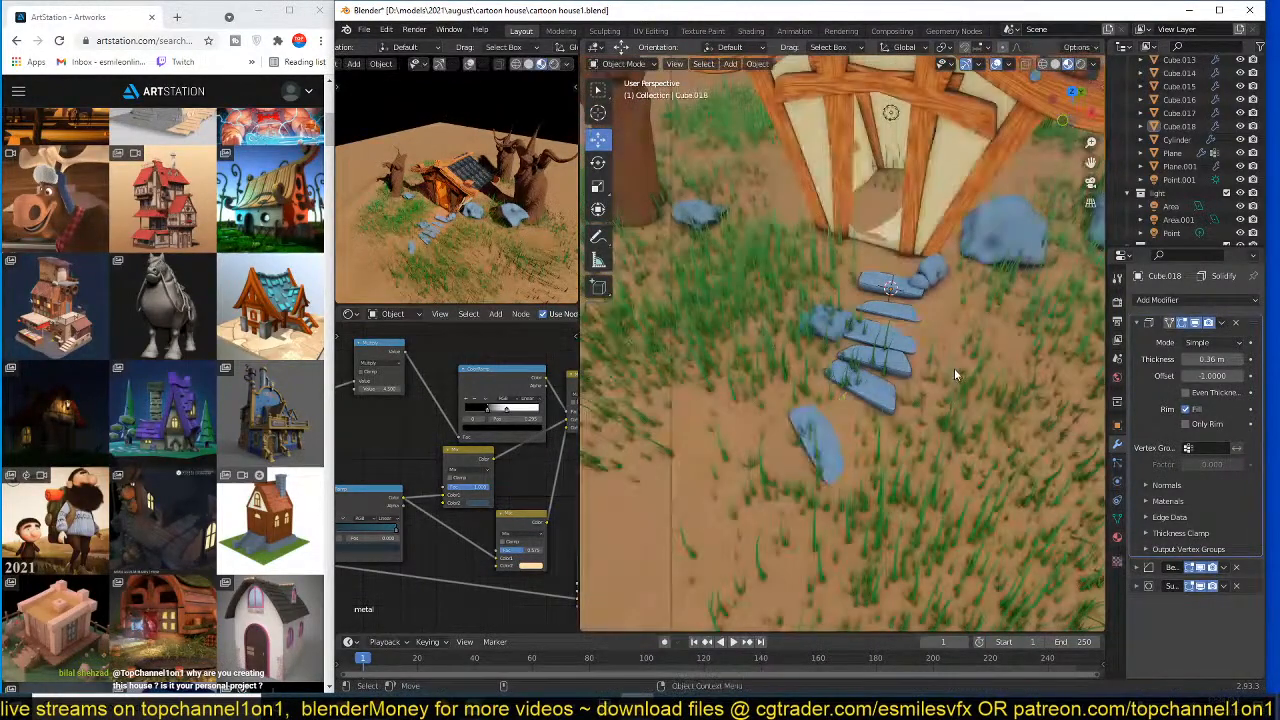
- Save the cartoon house file
scroll(953, 368, "down", 2)
key("ctrl+s")
scroll(888, 296, "down", 1)
middle_click_drag(888, 296, 945, 330)
middle_click_drag(522, 232, 520, 196, "ctrl")
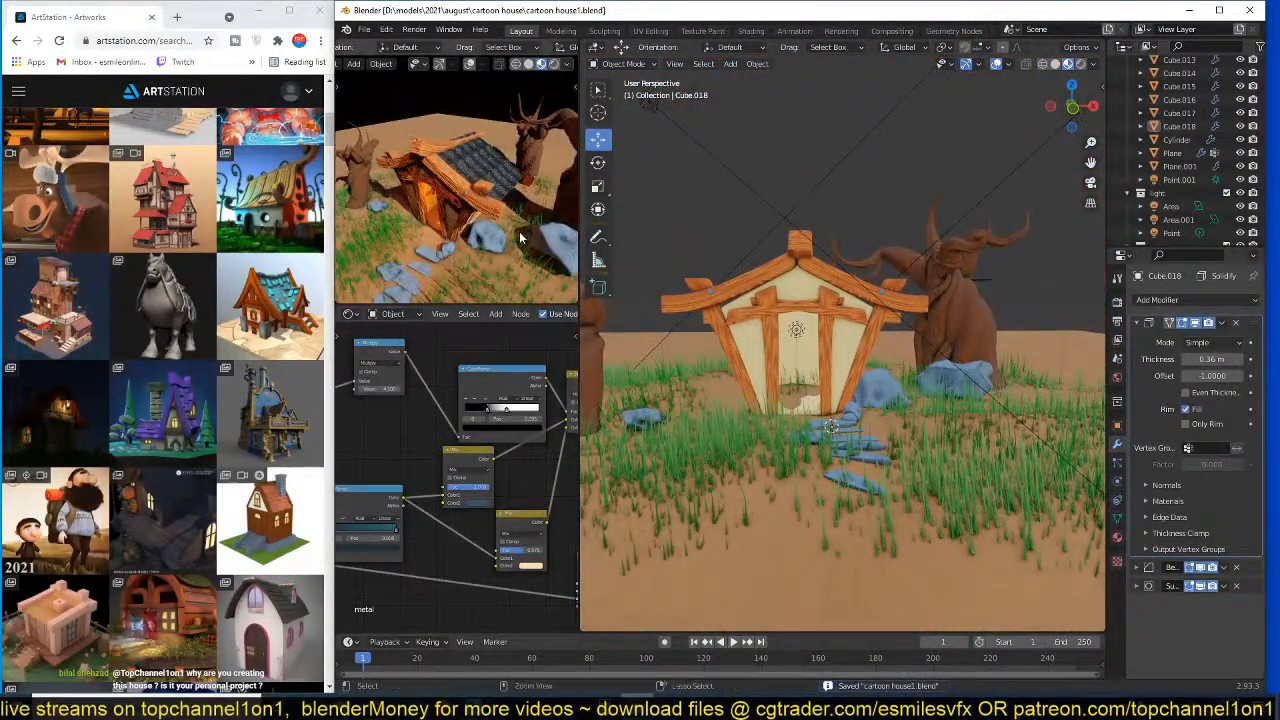
- Select the roof tiles, link the texture node's output directly to the Bump node in the roof material, and save the file
scroll(520, 238, "up", 3)
left_click(466, 237)
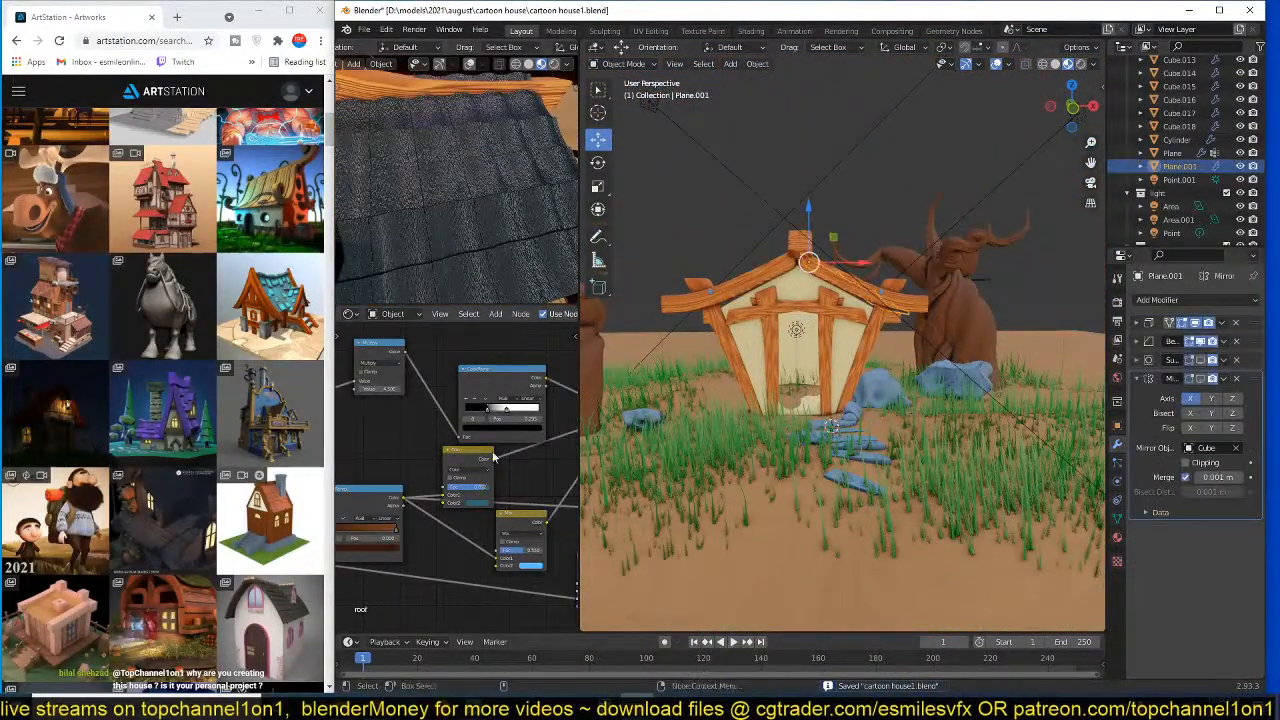
scroll(493, 457, "down", 4)
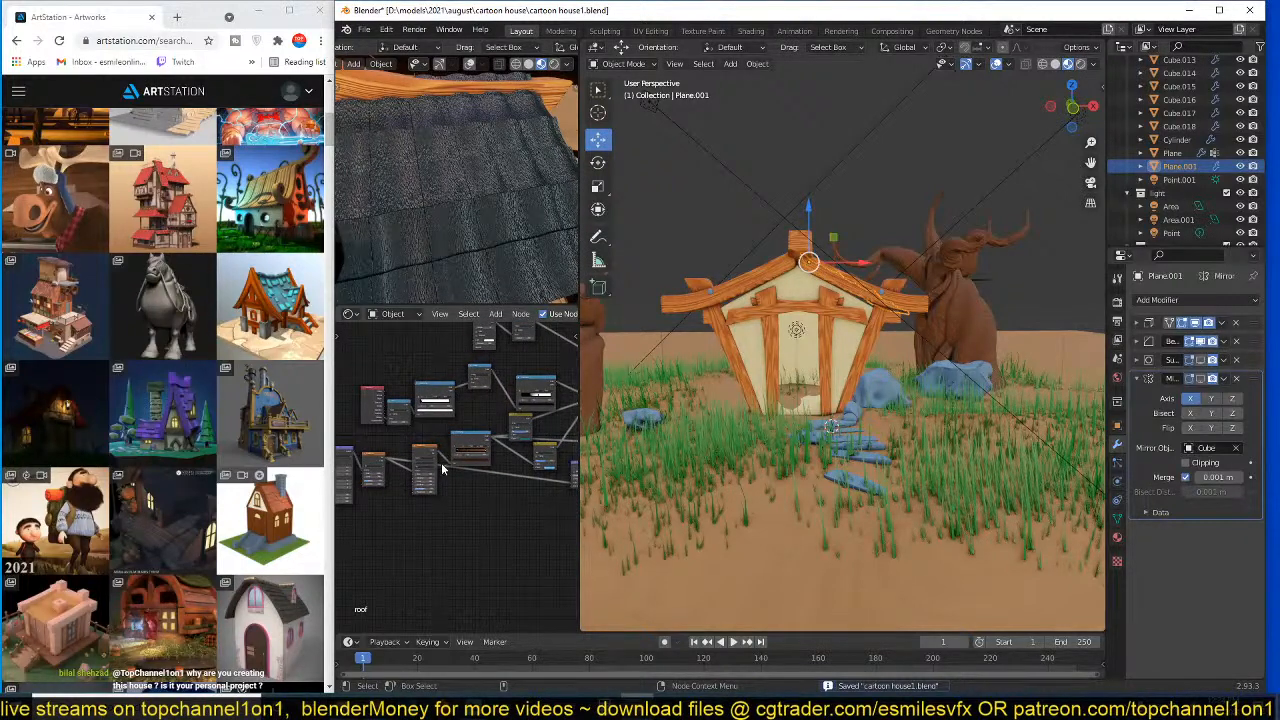
middle_click_drag(441, 463, 402, 455)
scroll(402, 455, "up", 1)
left_click_drag(389, 439, 546, 481)
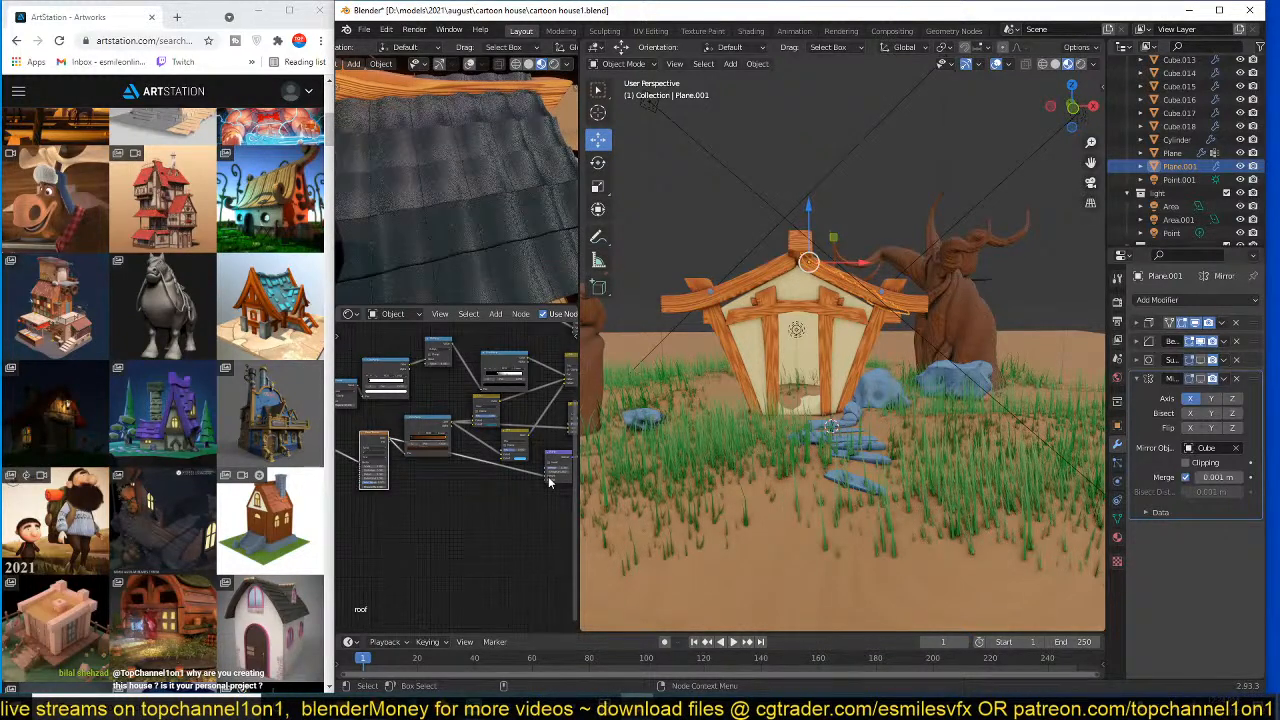
scroll(472, 186, "down", 5)
scroll(480, 217, "up", 7)
middle_click_drag(482, 215, 508, 203)
key("ctrl+s")
scroll(478, 477, "up", 2)
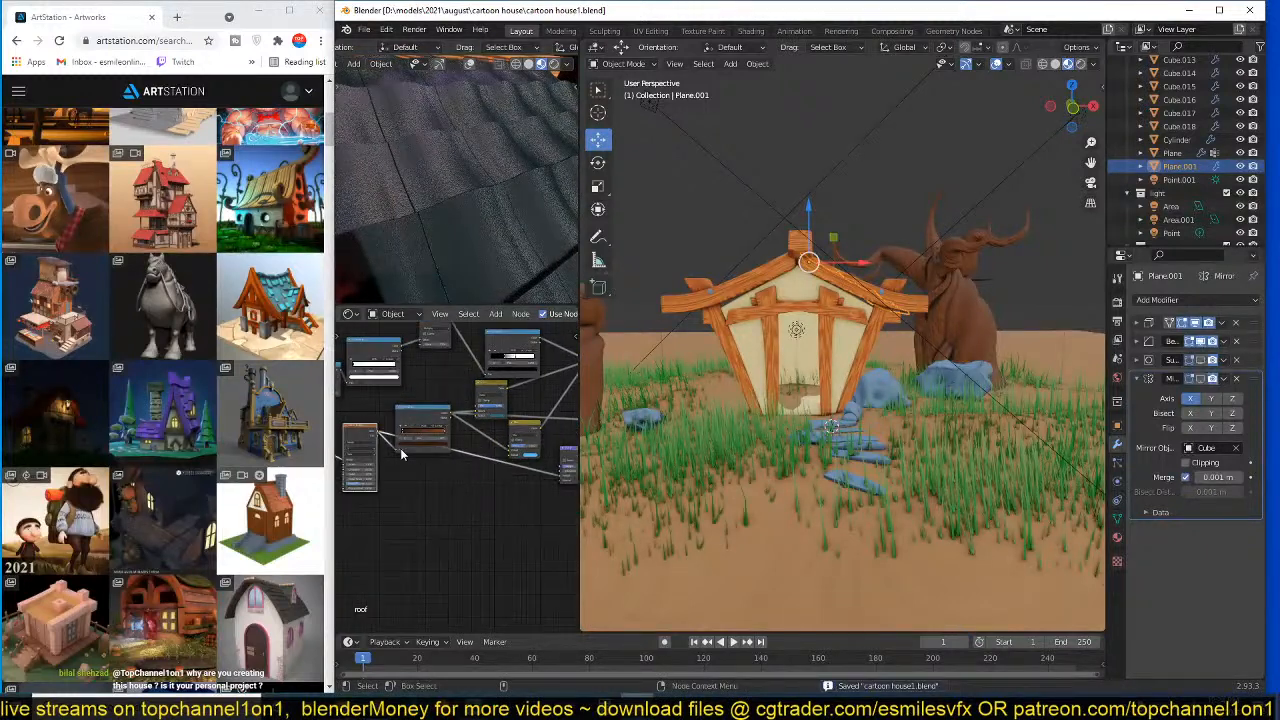
- Examine the roof tiles' surface relief up close and from a distance in both viewports
left_click_drag(368, 439, 371, 477)
middle_click_drag(491, 472, 382, 522)
scroll(494, 499, "down", 1)
middle_click_drag(600, 410, 735, 480)
scroll(888, 414, "up", 4)
key("alt+a")
scroll(888, 414, "down", 5)
scroll(888, 413, "up", 4)
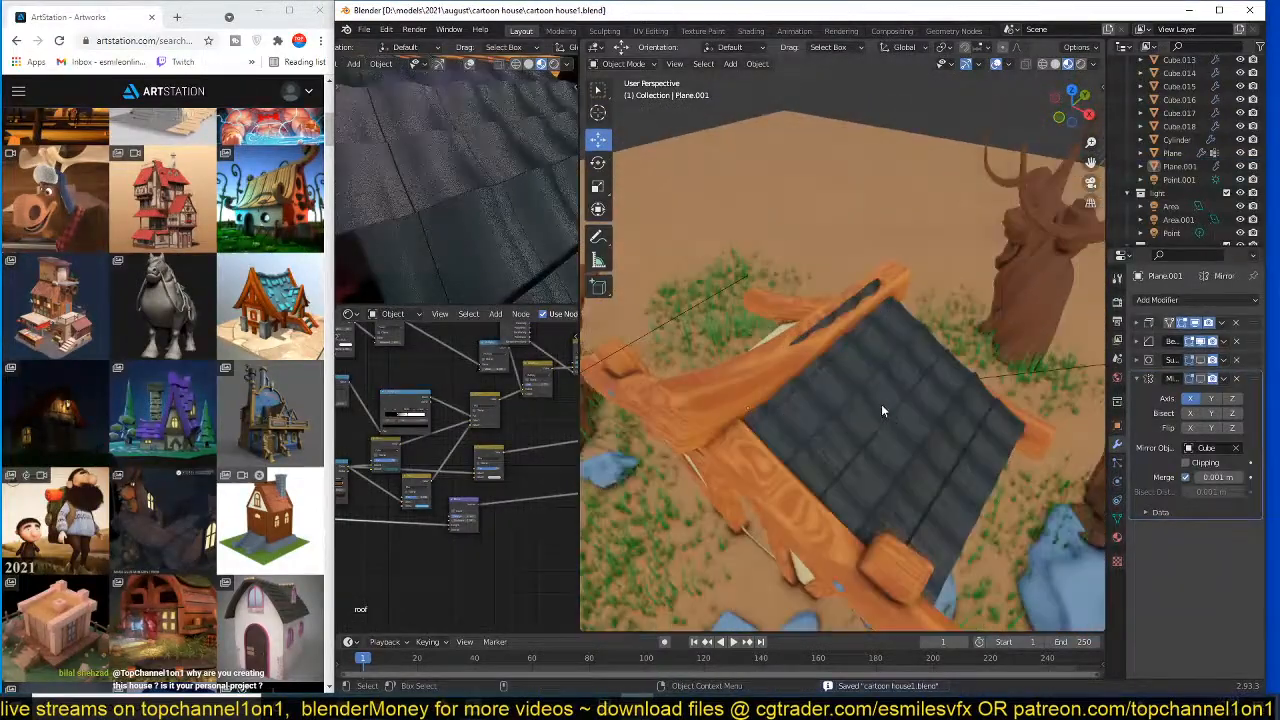
mouse_move(881, 404)
middle_mouse_down()
mouse_move(770, 322)
mouse_move(815, 465)
mouse_move(770, 342)
mouse_move(861, 409)
middle_mouse_up()
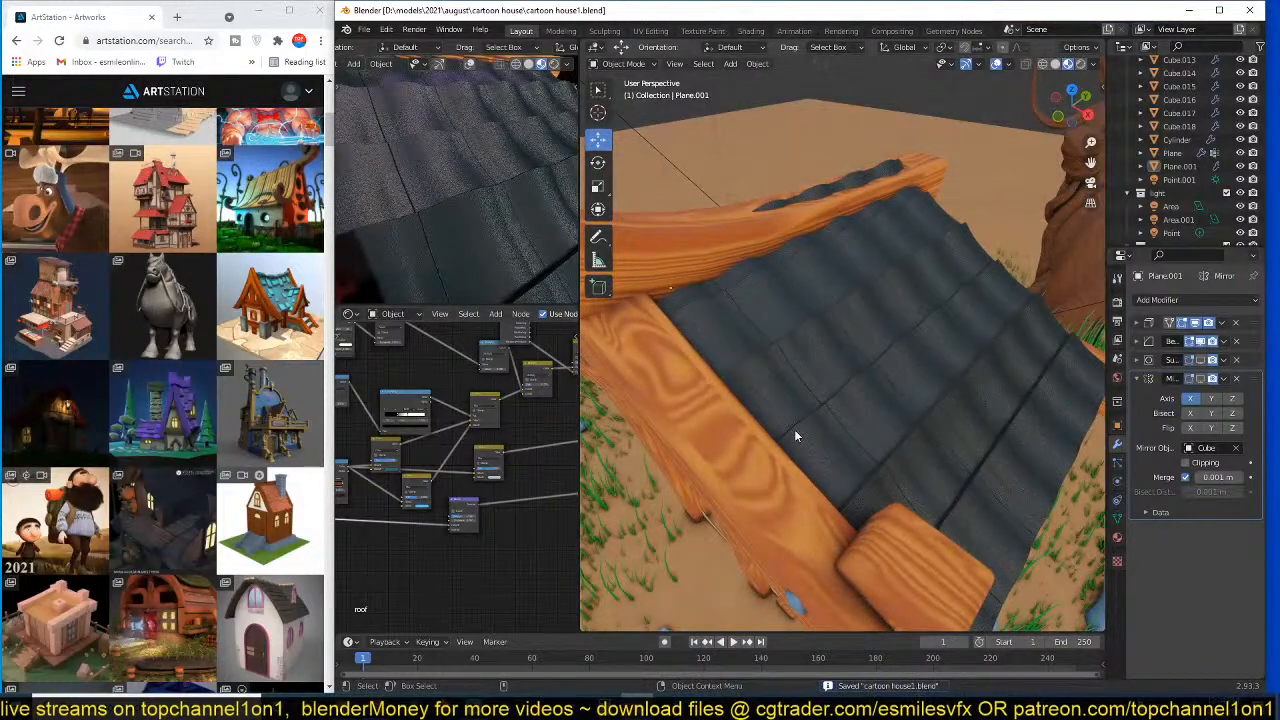
scroll(794, 429, "down", 4)
scroll(477, 223, "down", 4)
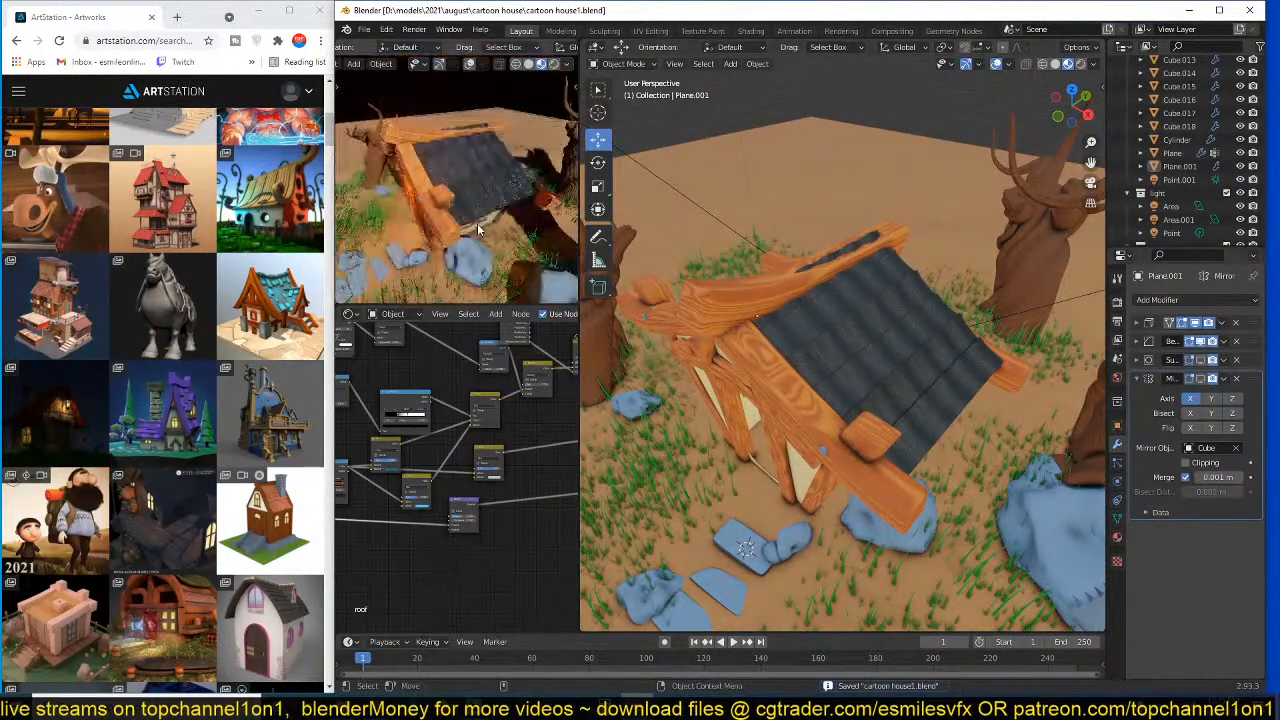
middle_click_drag(477, 223, 570, 232)
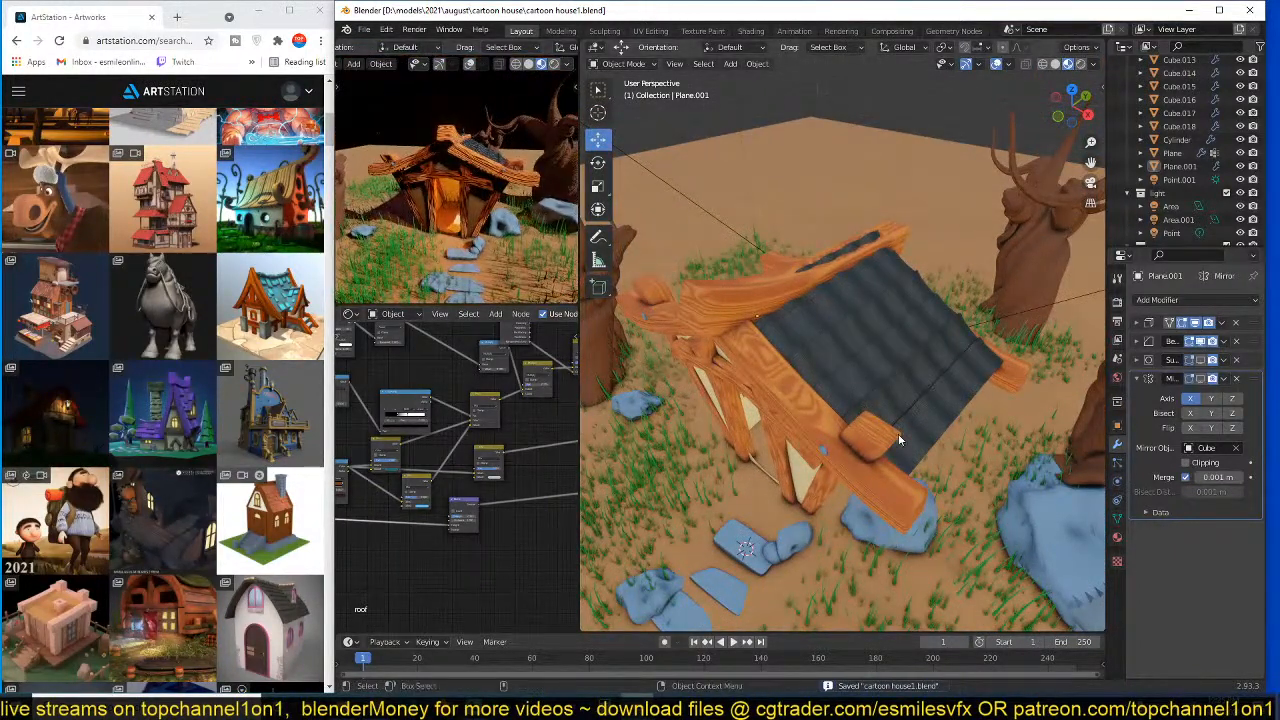
- Look through the scene camera and check how the house and trees are framed
key("KP_0")
scroll(898, 438, "down", 3)
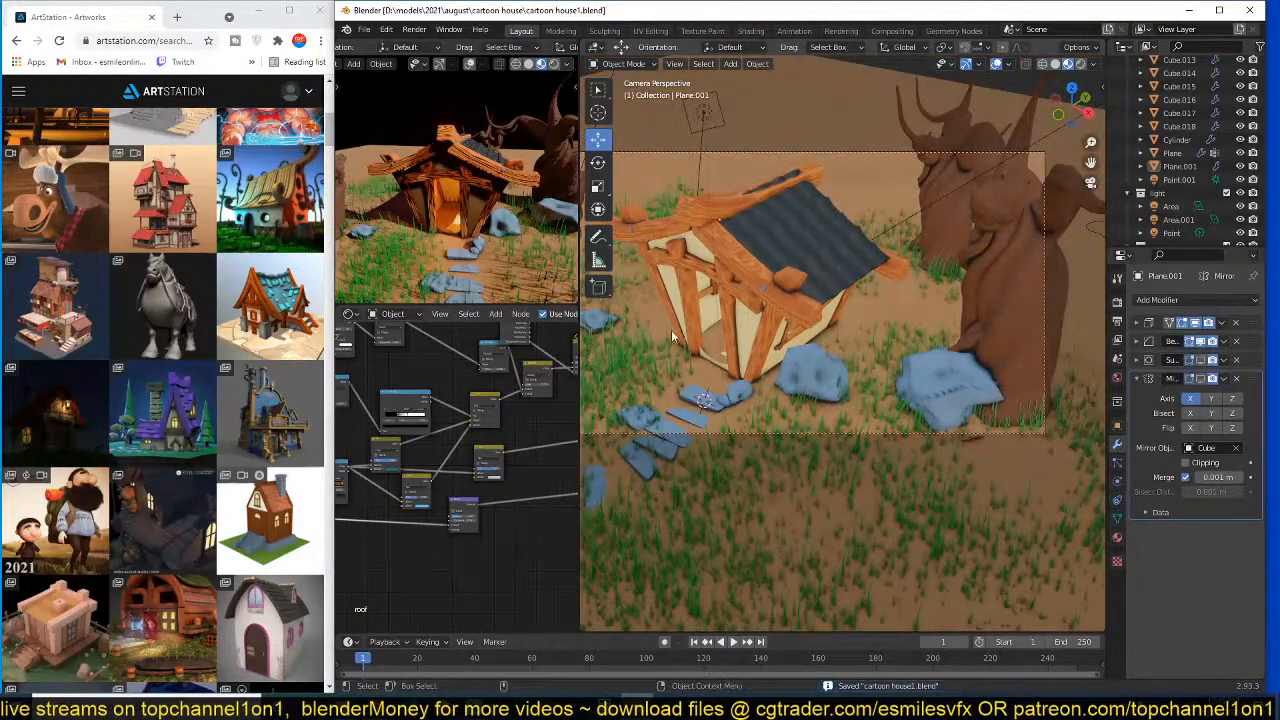
middle_click_drag(470, 232, 575, 255)
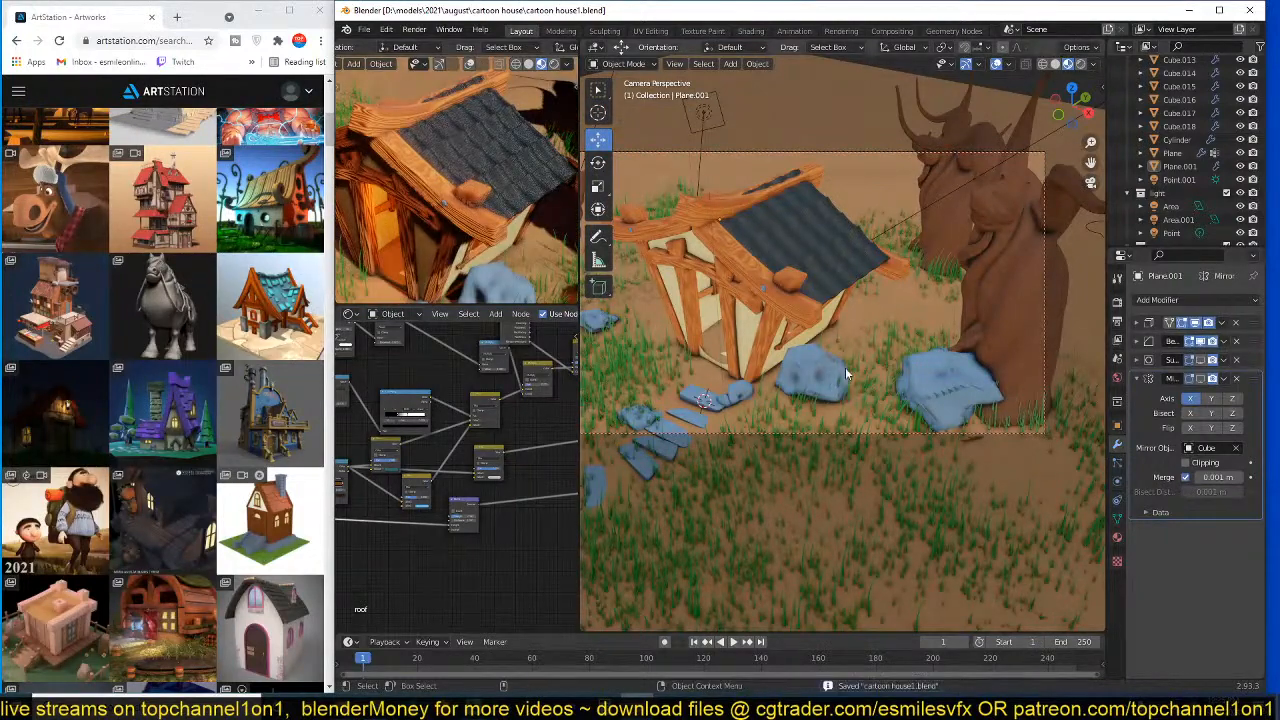
scroll(845, 367, "down", 3)
scroll(857, 370, "up", 2)
middle_click_drag(914, 326, 836, 378, "shift")
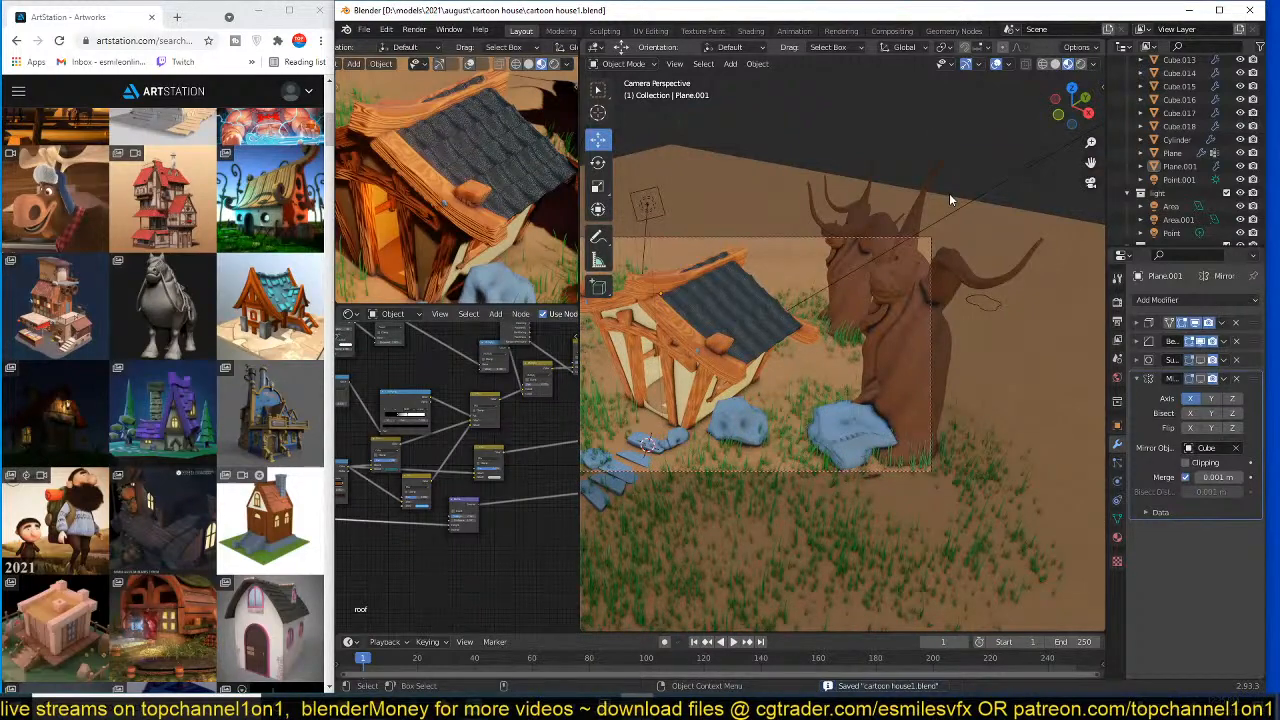
- Switch the main viewport to solid shading away from the house and save the file
mouse_move(949, 193)
middle_mouse_down("shift")
mouse_move(898, 282)
mouse_move(904, 314)
mouse_move(805, 332)
mouse_move(848, 365)
mouse_move(834, 386)
mouse_move(894, 406)
mouse_move(894, 380)
mouse_move(696, 524)
middle_mouse_up("shift")
key("z")
left_click(1003, 343)
key("ctrl+s")
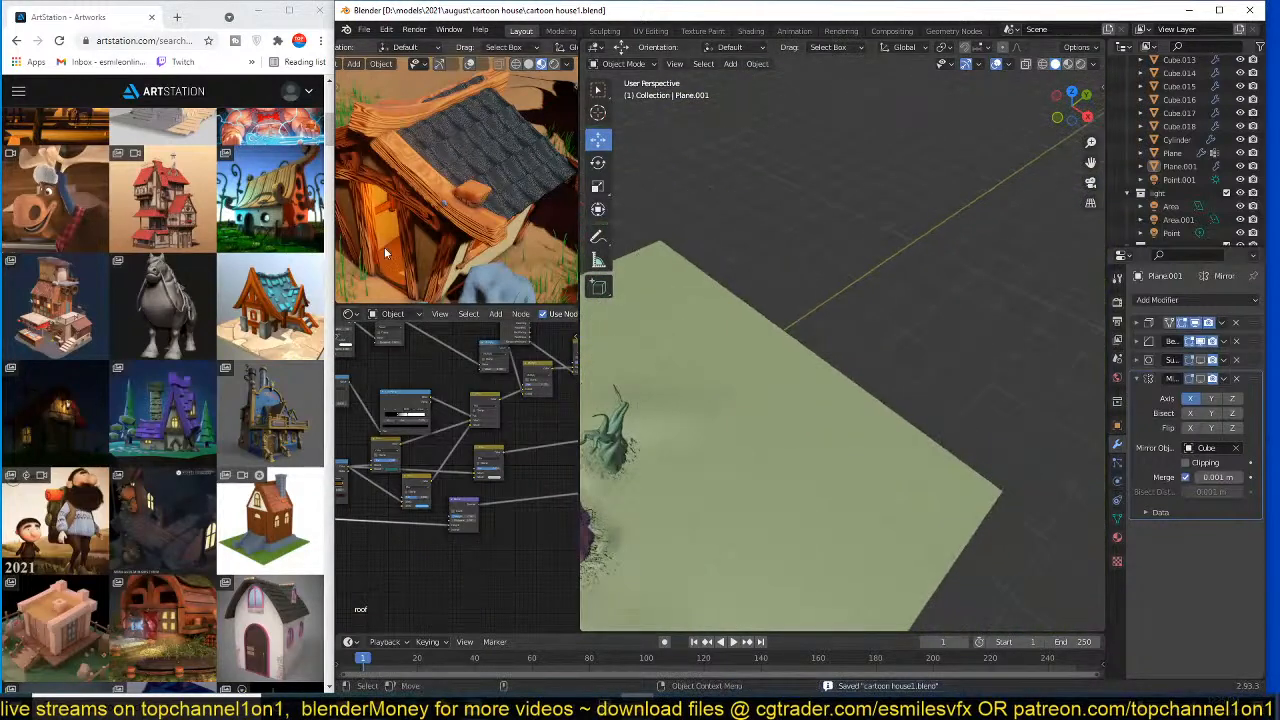
- Add a 2 m plane in the empty space beside the ground and give it a new material
scroll(400, 245, "down", 7)
scroll(791, 294, "up", 3)
key("shift+a")
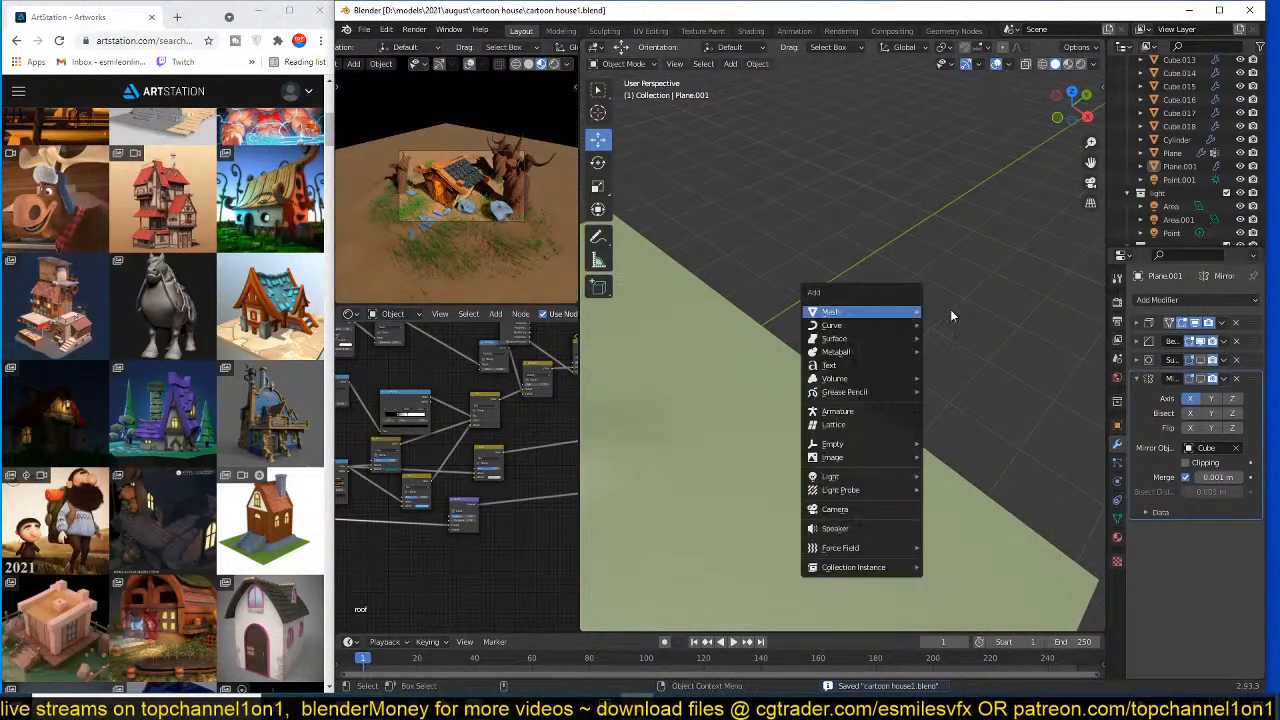
left_click(950, 309)
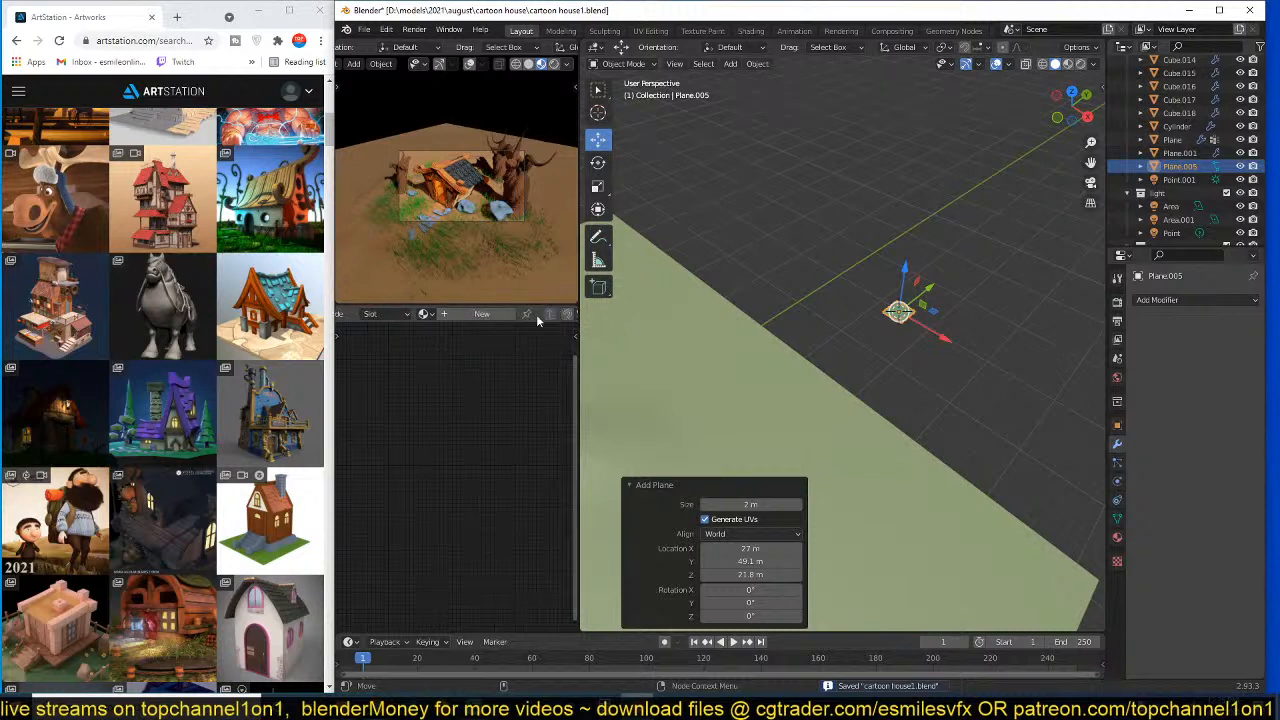
left_click(560, 313)
middle_click_drag(473, 406, 557, 380)
scroll(558, 380, "up", 2)
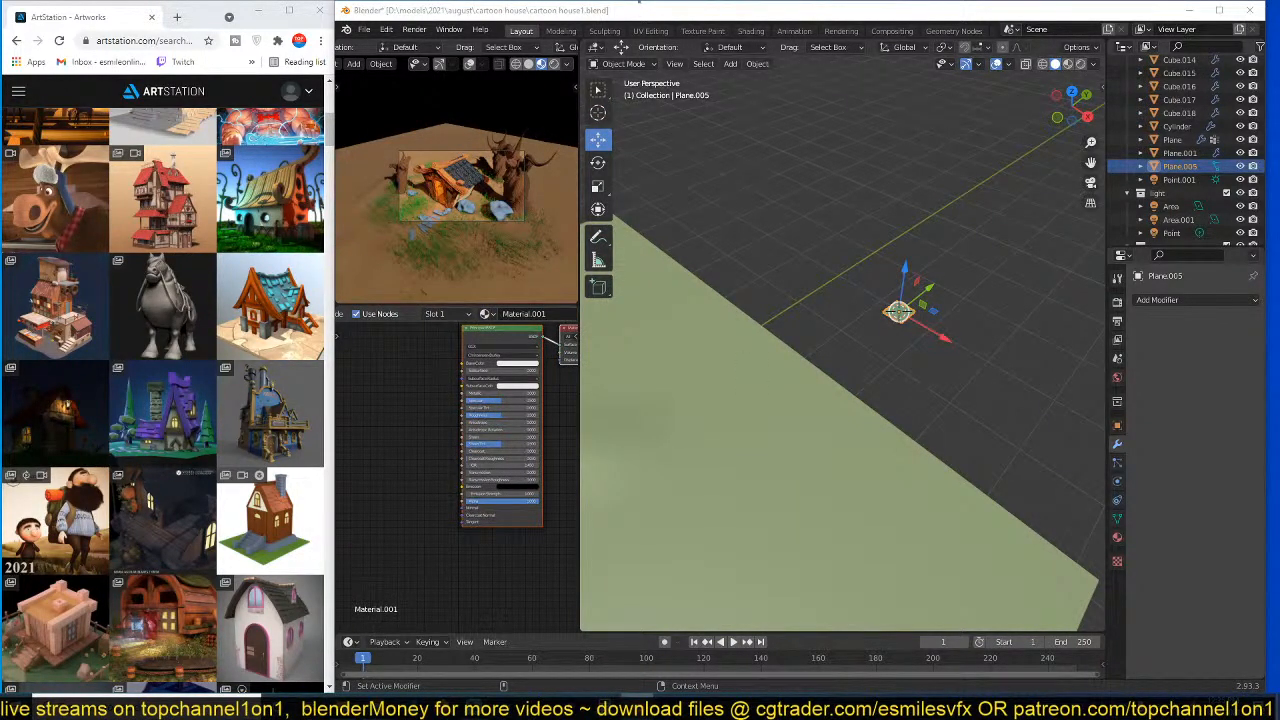
scroll(414, 395, "up", 2)
middle_click_drag(414, 395, 424, 470)
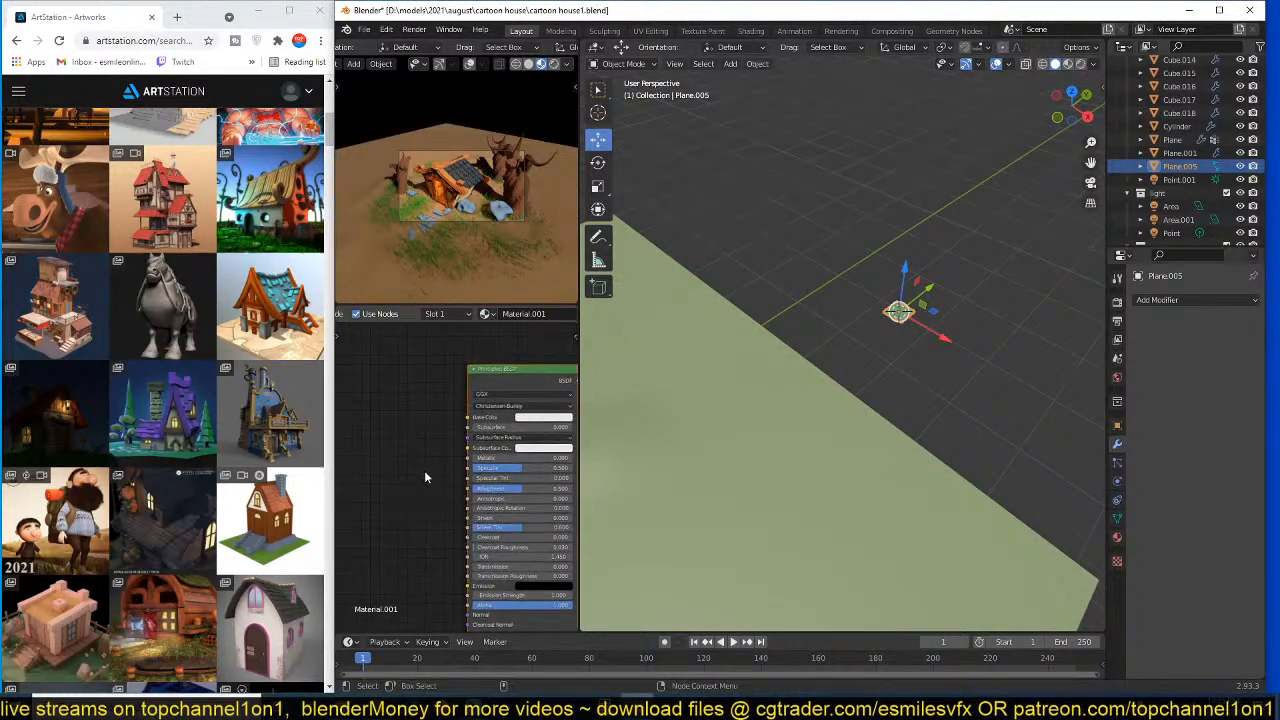
key("shift+a")
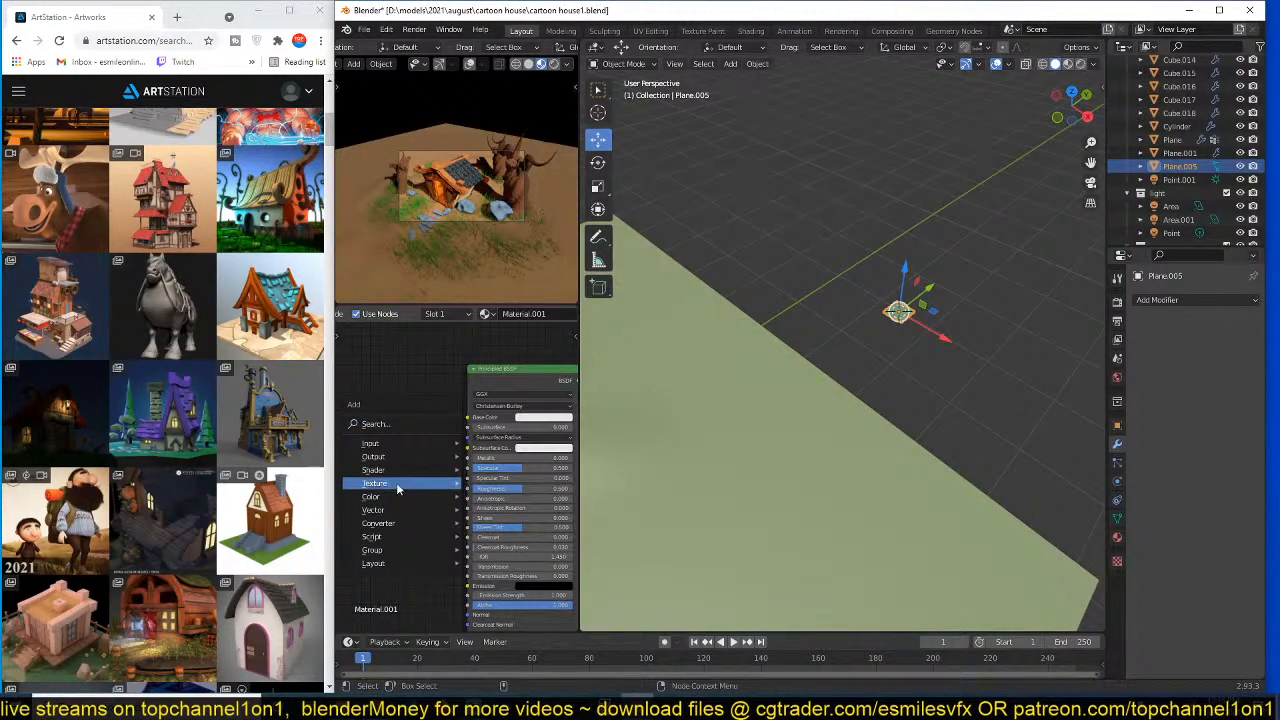
mouse_move(405, 483)
left_click(505, 380)
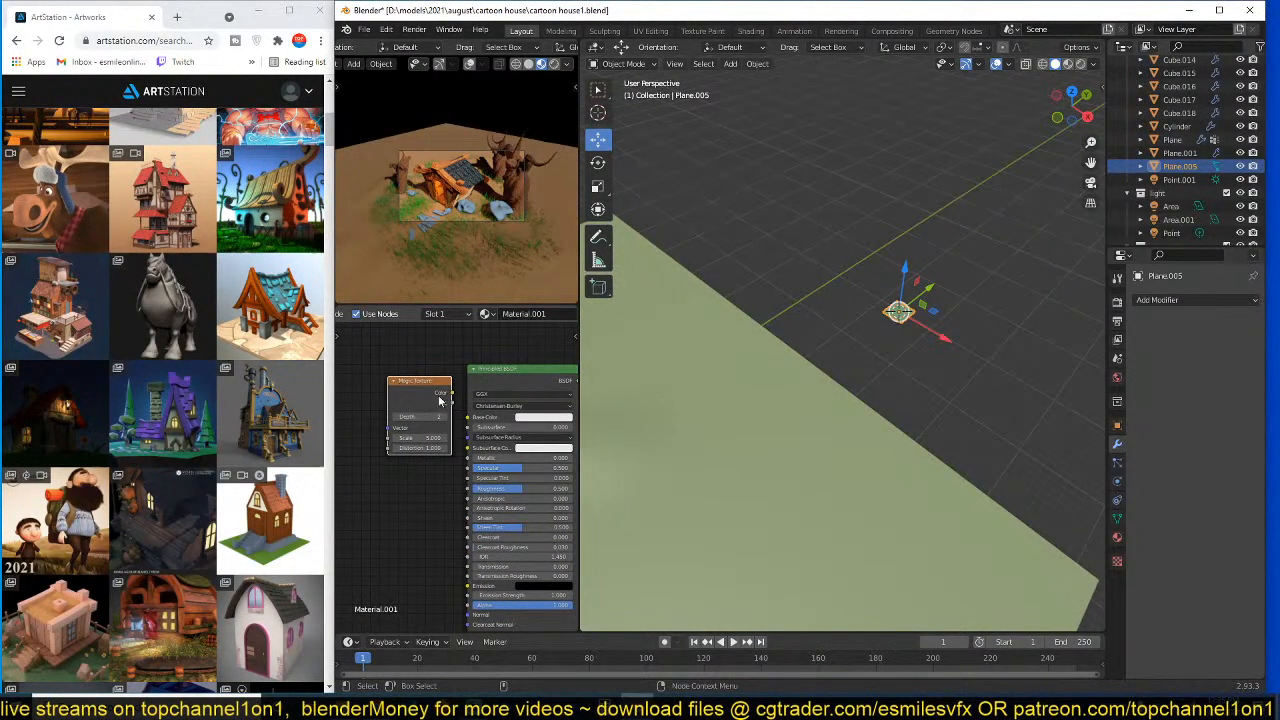
key("ctrl+z")
- Add an Image Texture node to the new plane's material beside the Principled BSDF
key("shift+a")
mouse_move(437, 384)
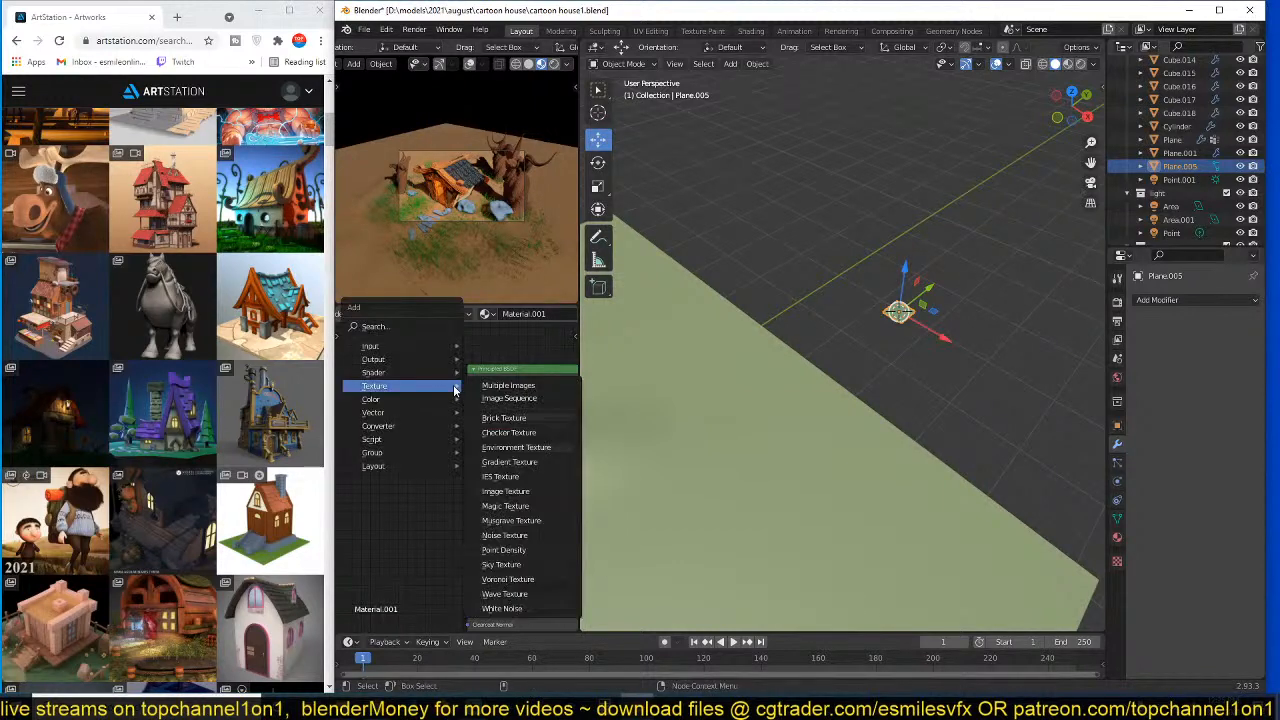
left_click(505, 491)
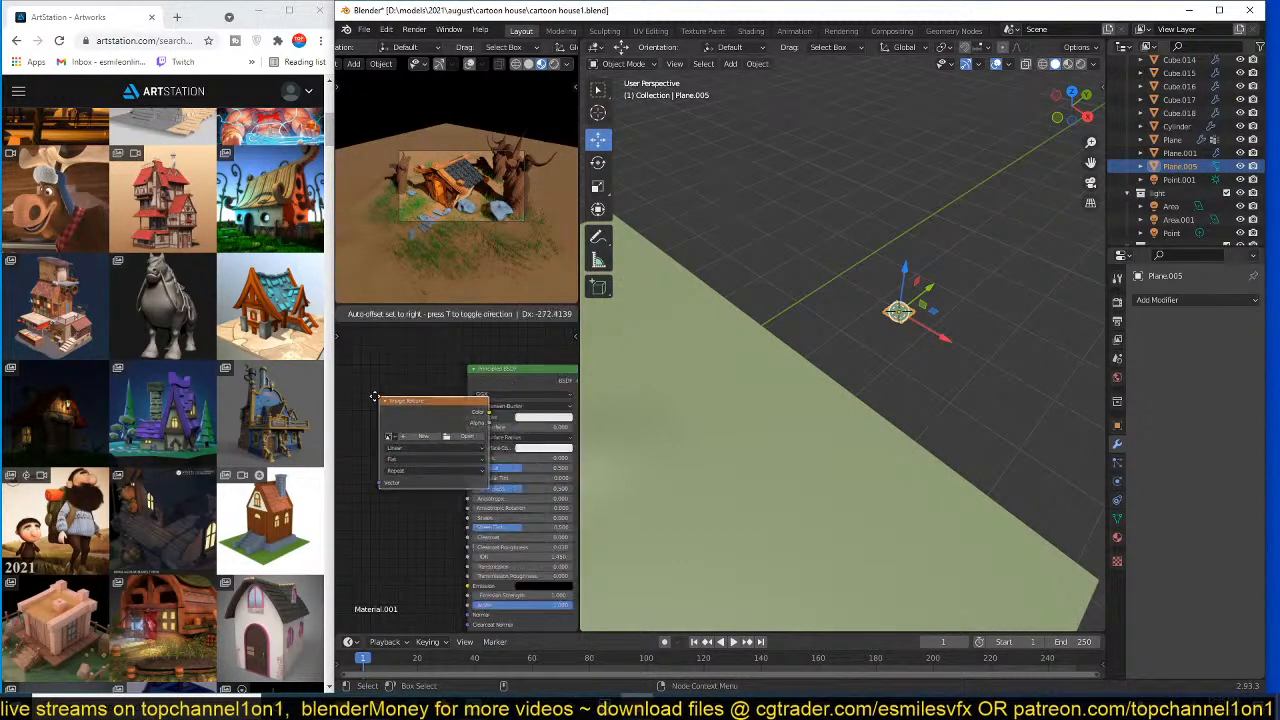
- Load the leaf image TexturesCom_Leaves0157_1_masked_S.png from the plants resource folder into the Image Texture node
left_click(455, 436)
left_click(498, 453)
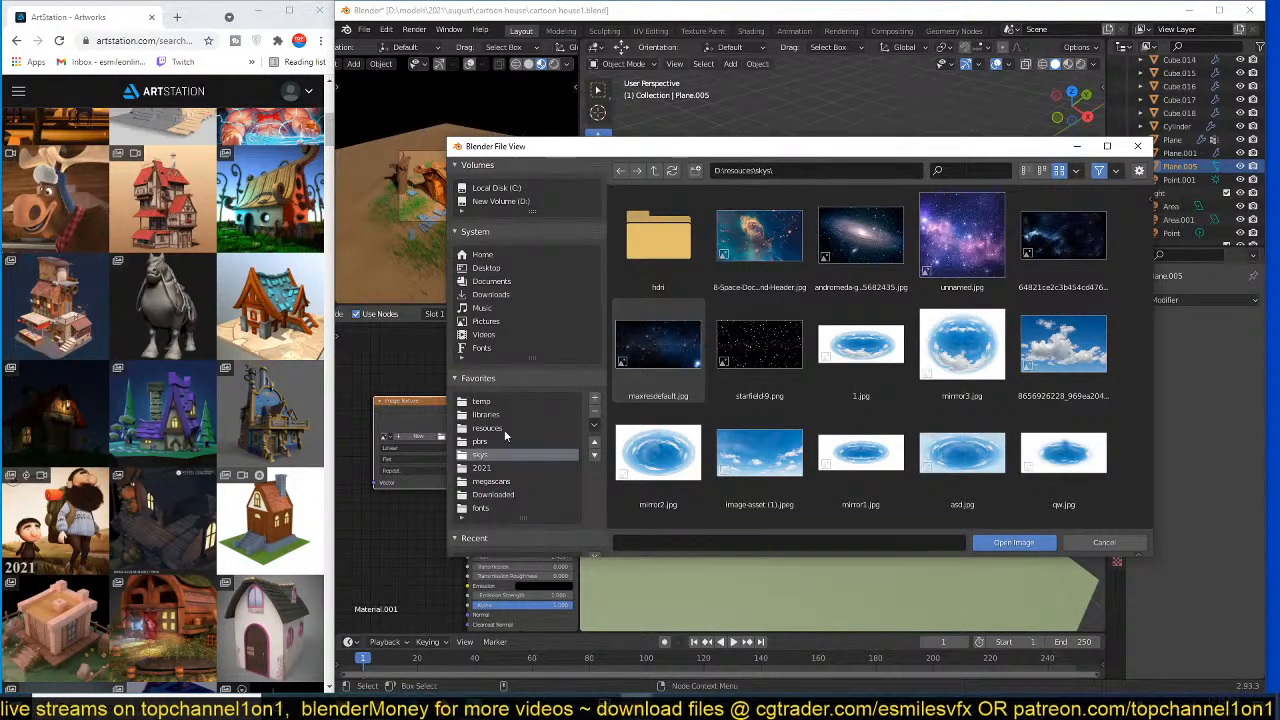
left_click(505, 435)
double_click(926, 291)
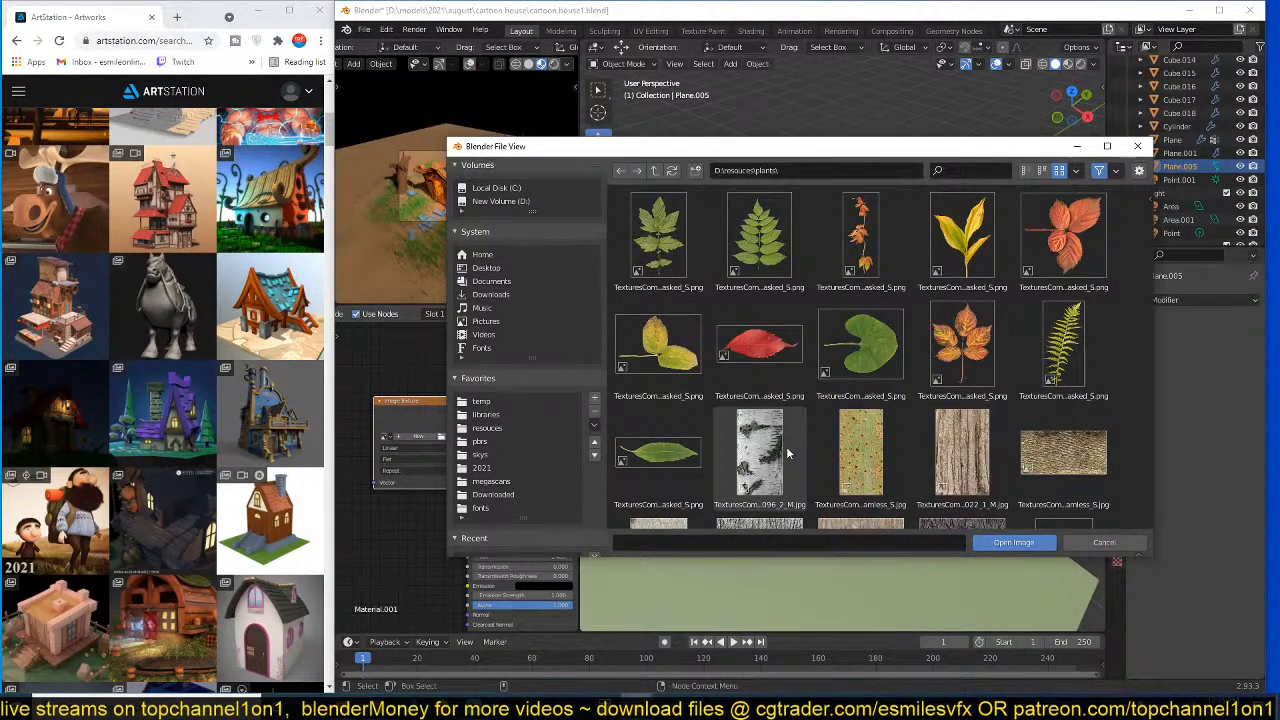
scroll(786, 453, "down", 3)
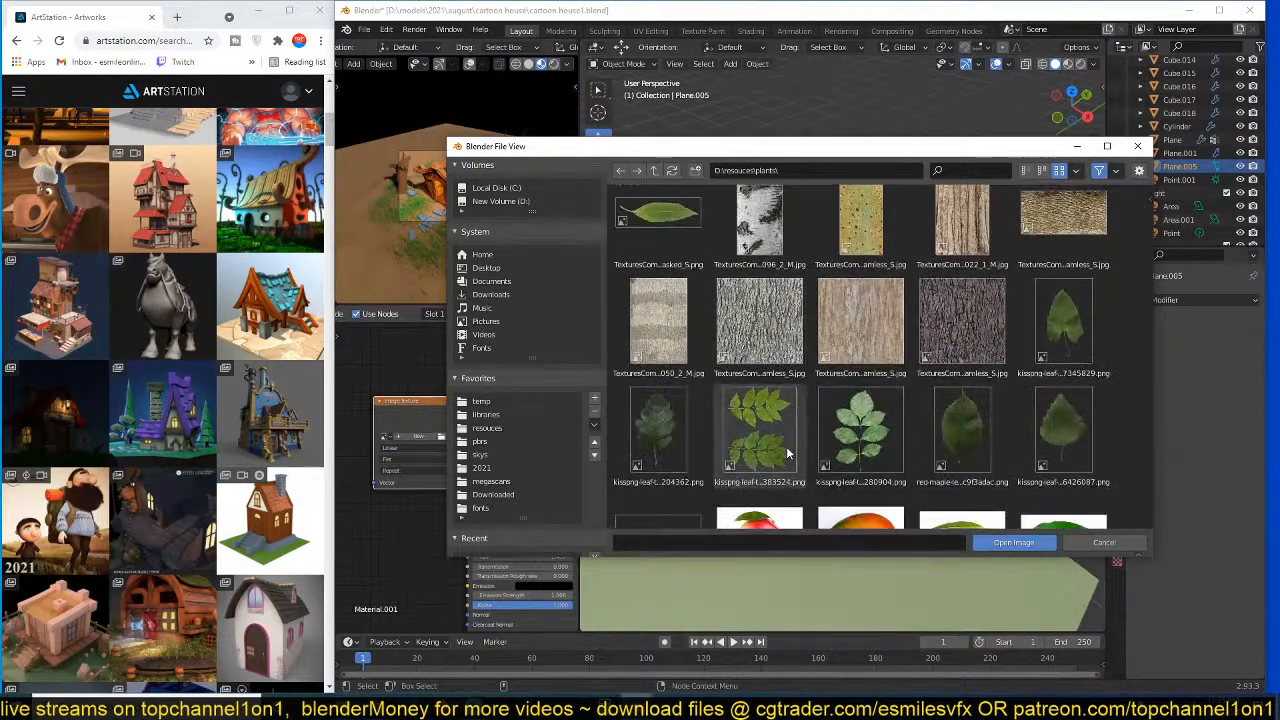
scroll(786, 453, "down", 2)
scroll(786, 446, "down", 4)
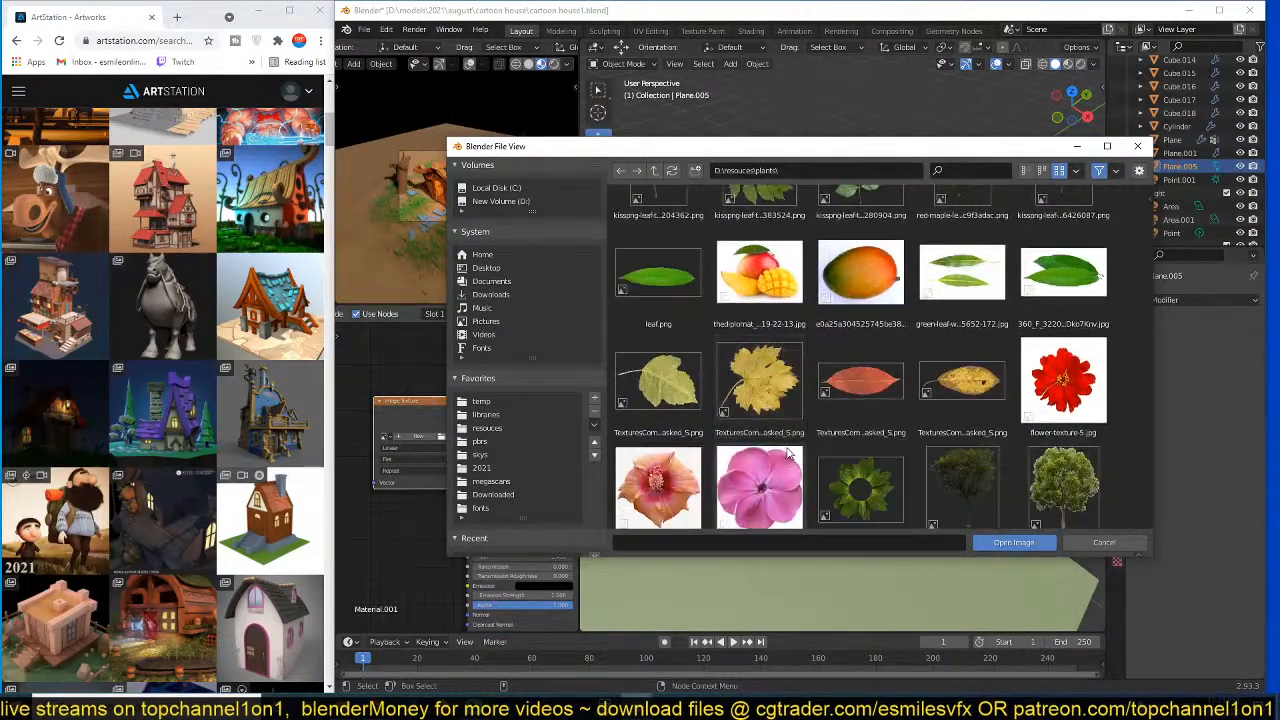
double_click(658, 247)
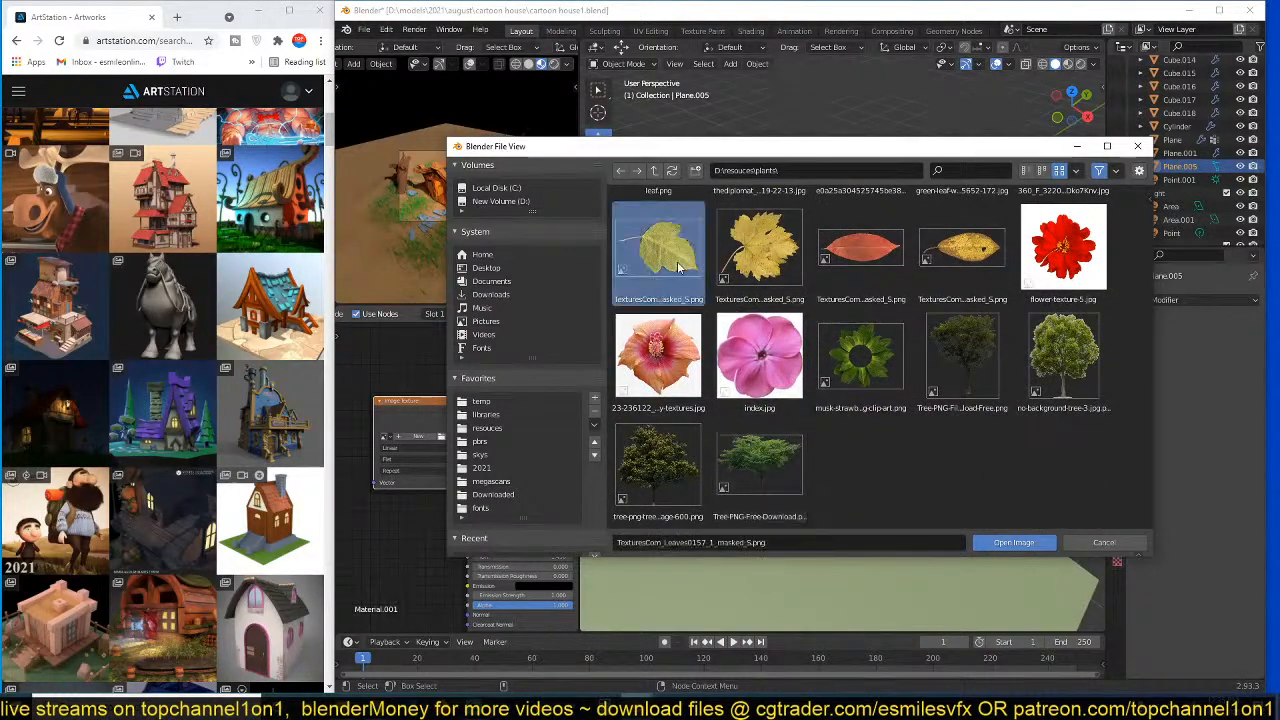
- Connect the leaf texture's Color output to Base Color and display the plane in material preview shading
mouse_move(506, 398)
left_mouse_down()
mouse_move(426, 398)
mouse_move(502, 412)
left_mouse_up()
scroll(816, 323, "up", 4)
key("KP_Decimal")
scroll(516, 417, "down", 2)
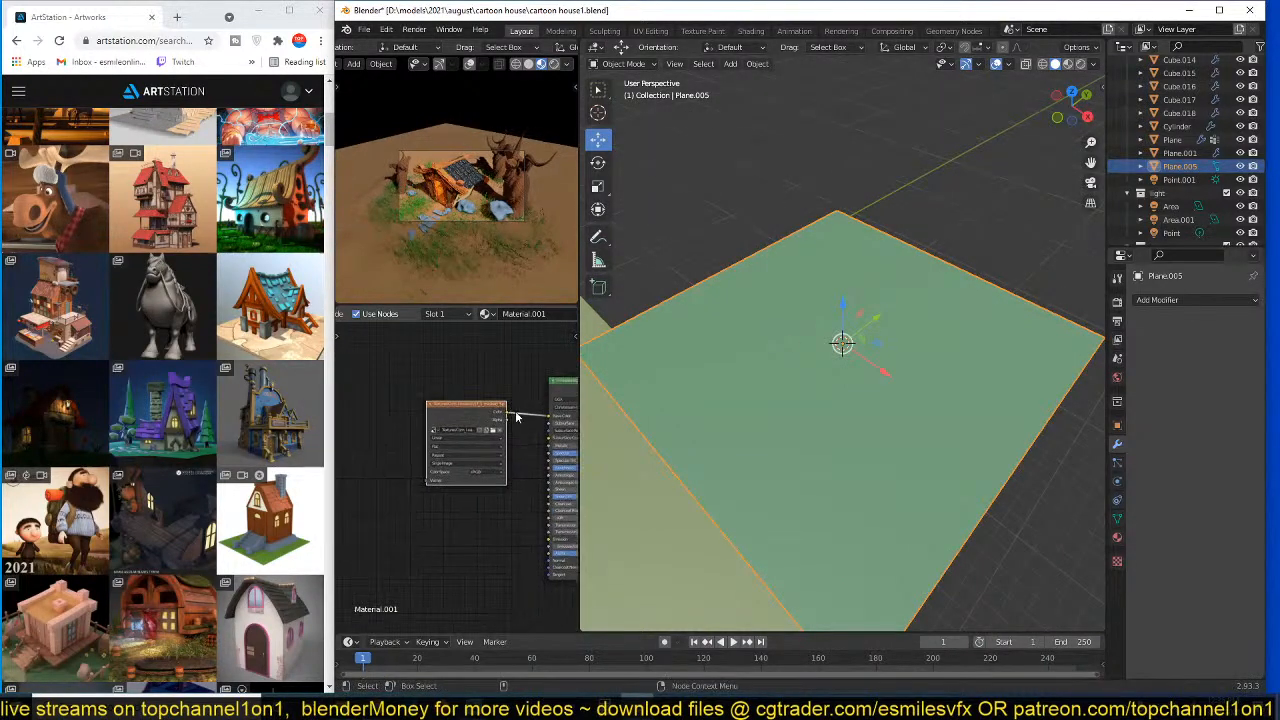
left_click(1069, 63)
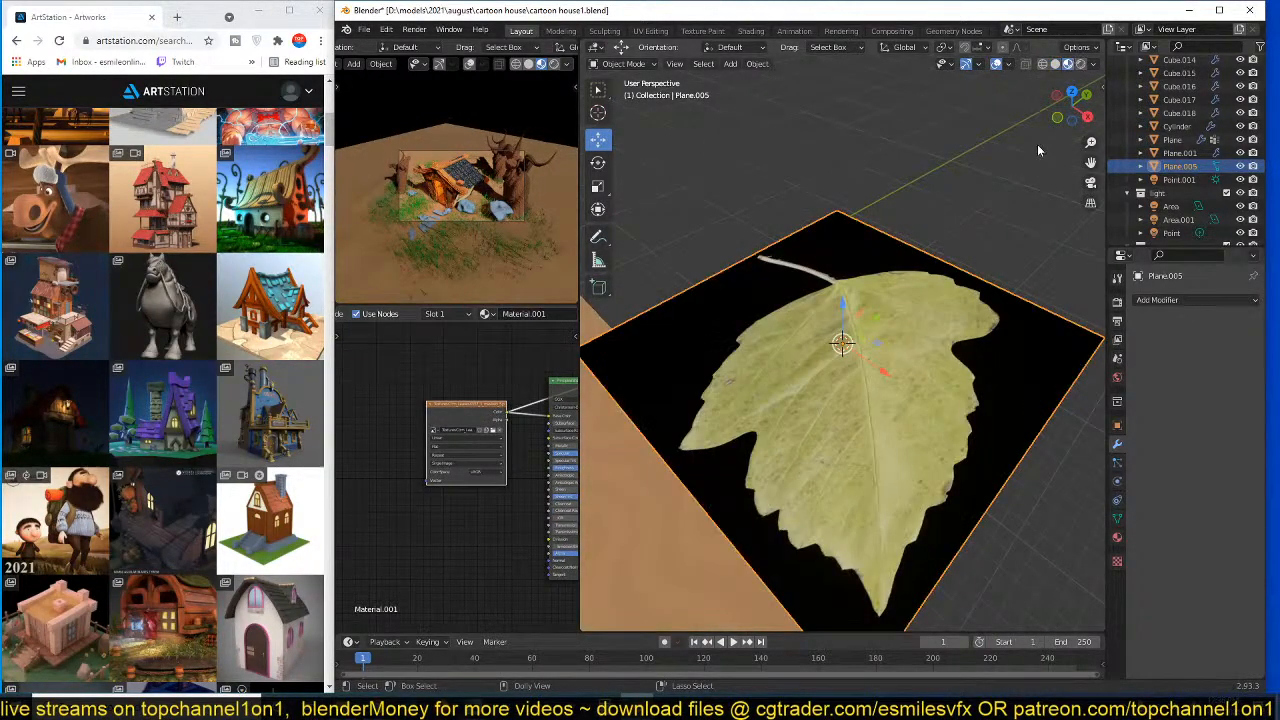
- Scale the leaf plane's mesh along Y to less than half its width, in top view
key("KP_7")
key("Tab")
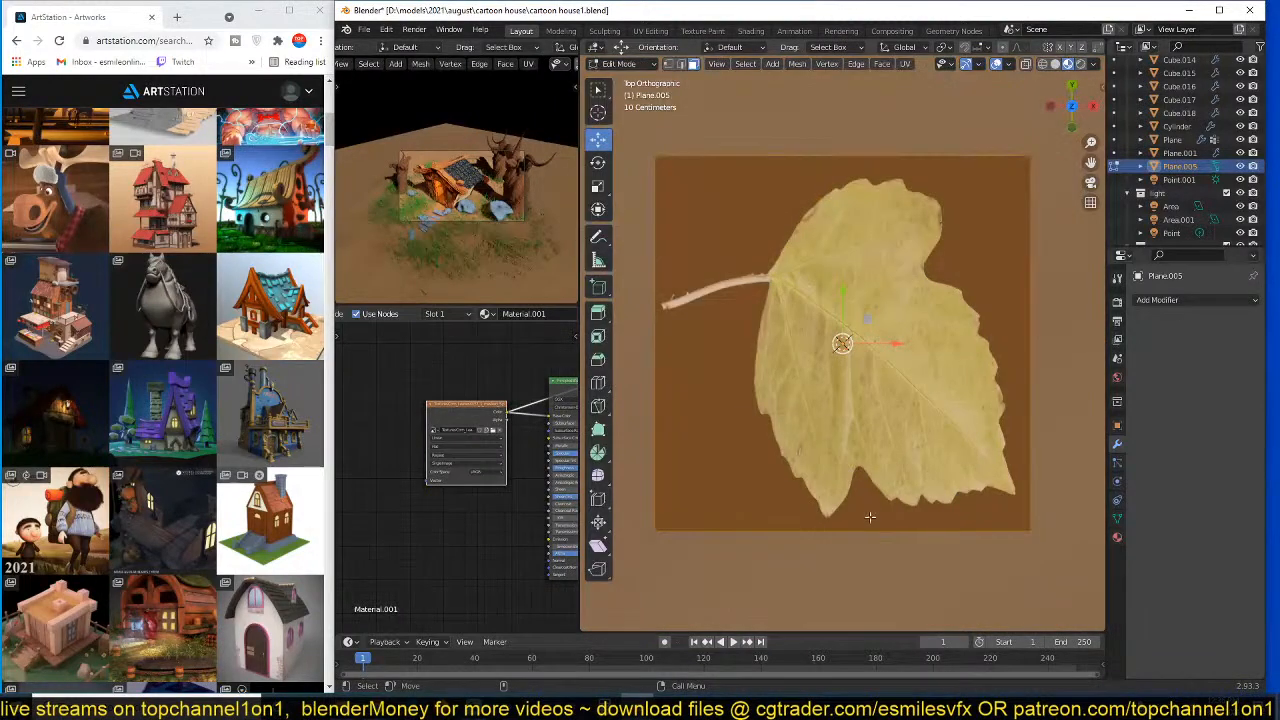
key("s")
key("y")
left_click(866, 402)
key("h")
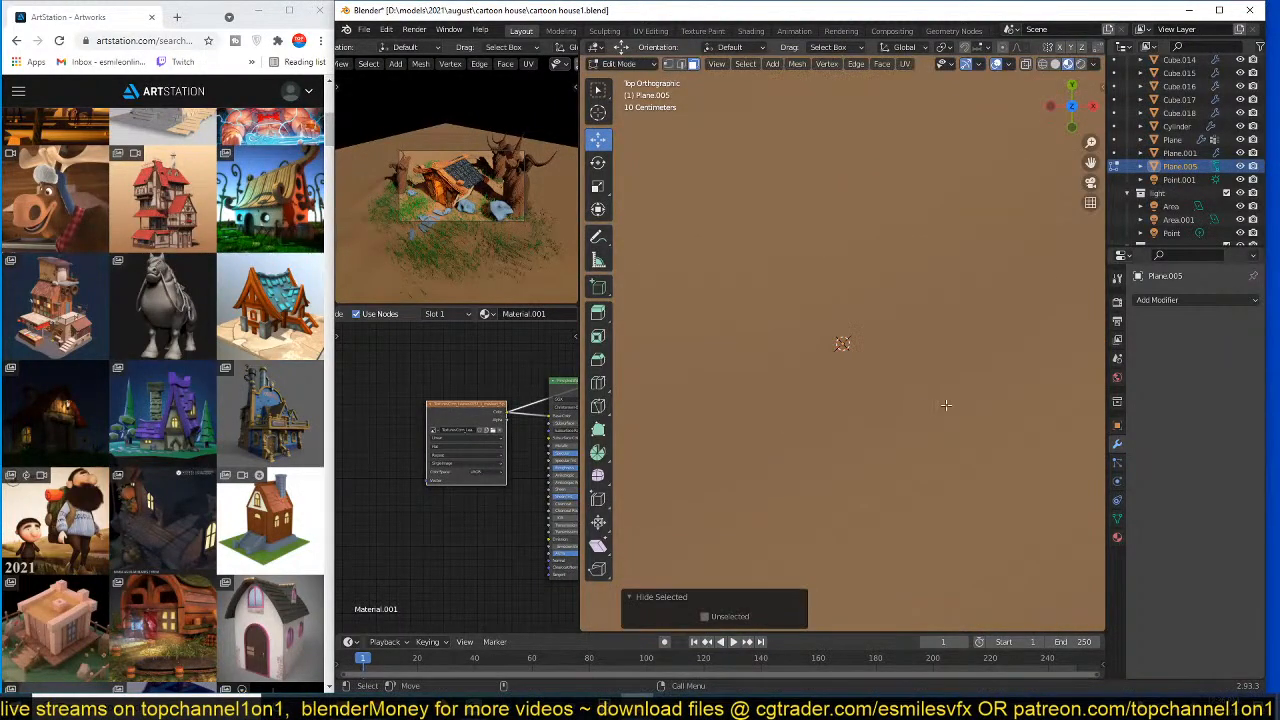
key("alt+h")
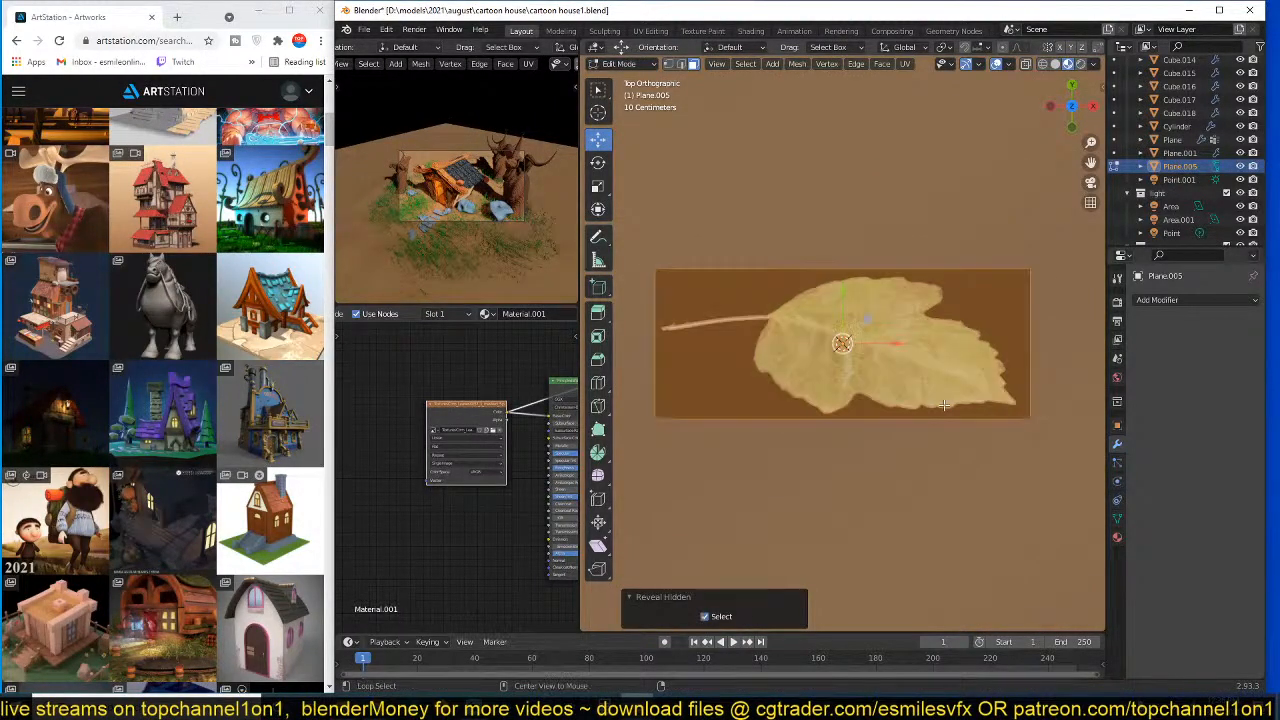
- Replace the plane's leaf texture with the slender single green leaf image from the plants folder
left_click(494, 432)
scroll(803, 376, "down", 2)
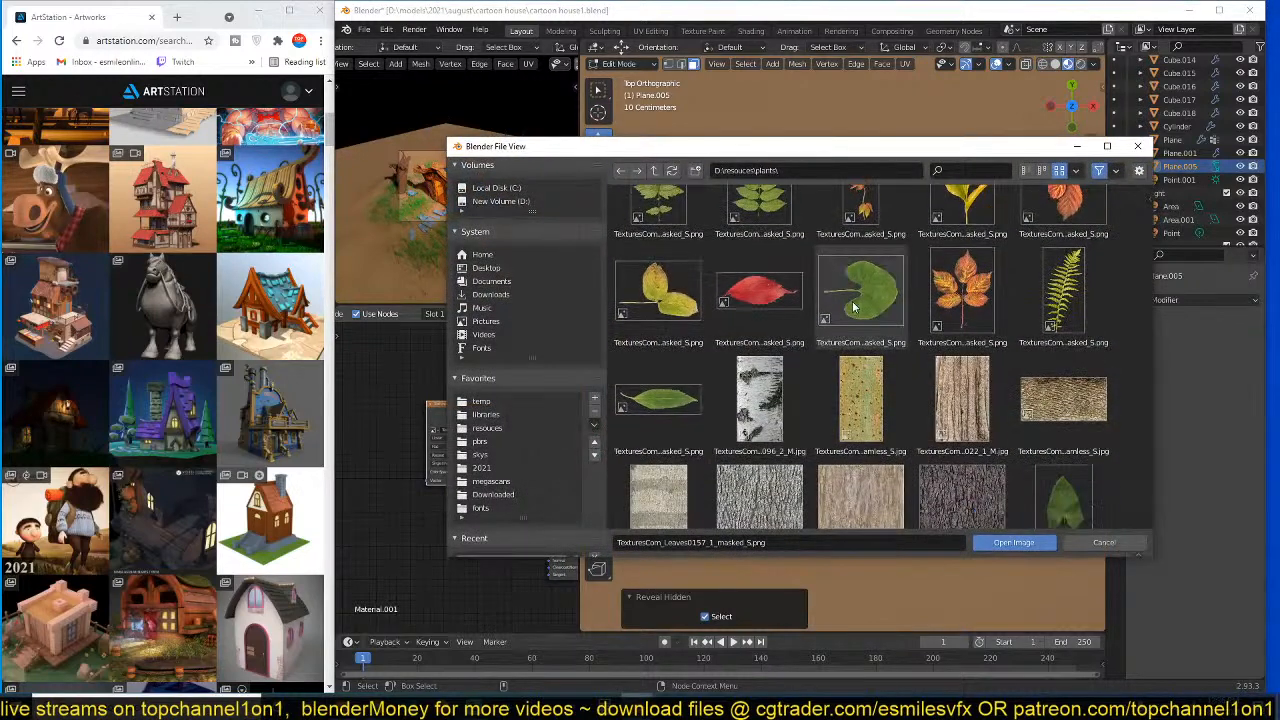
double_click(672, 398)
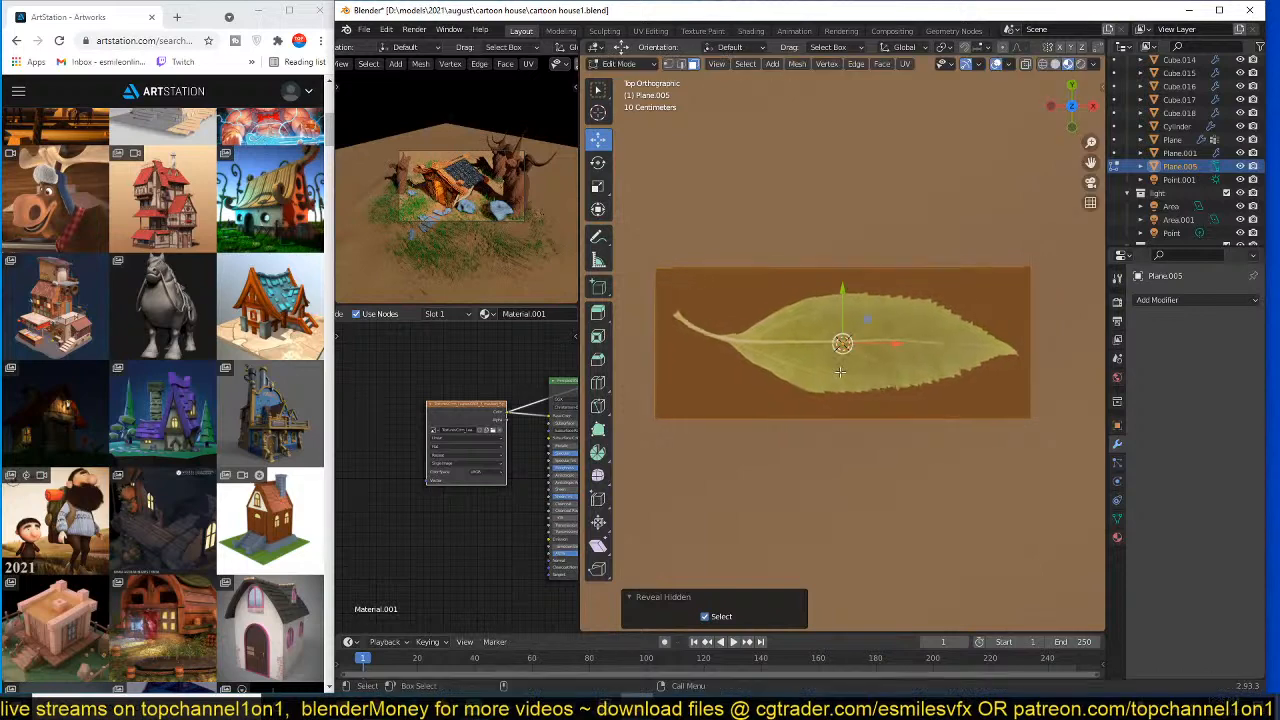
- Move the plane's mesh about 0.85 m along X and -0.15 m along Y so the stem end sits on the origin
key("g")
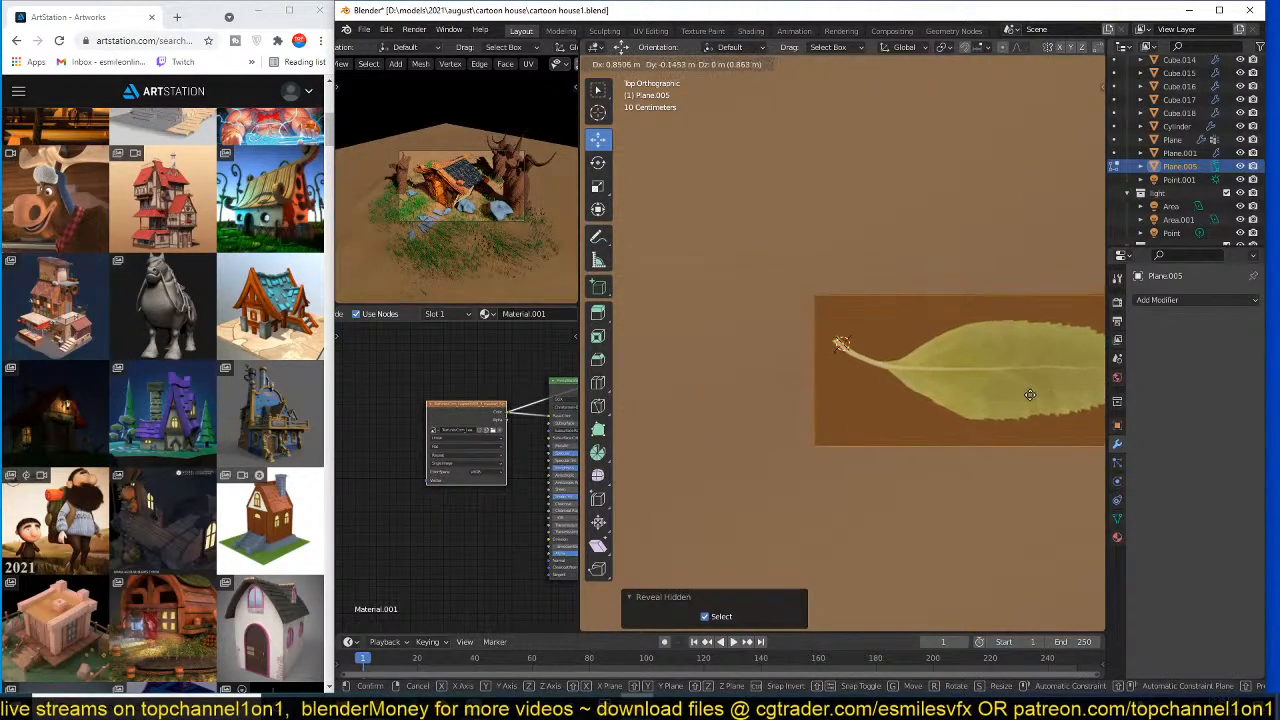
left_click(1031, 396)
key("Tab")
middle_click_drag(1031, 396, 980, 340)
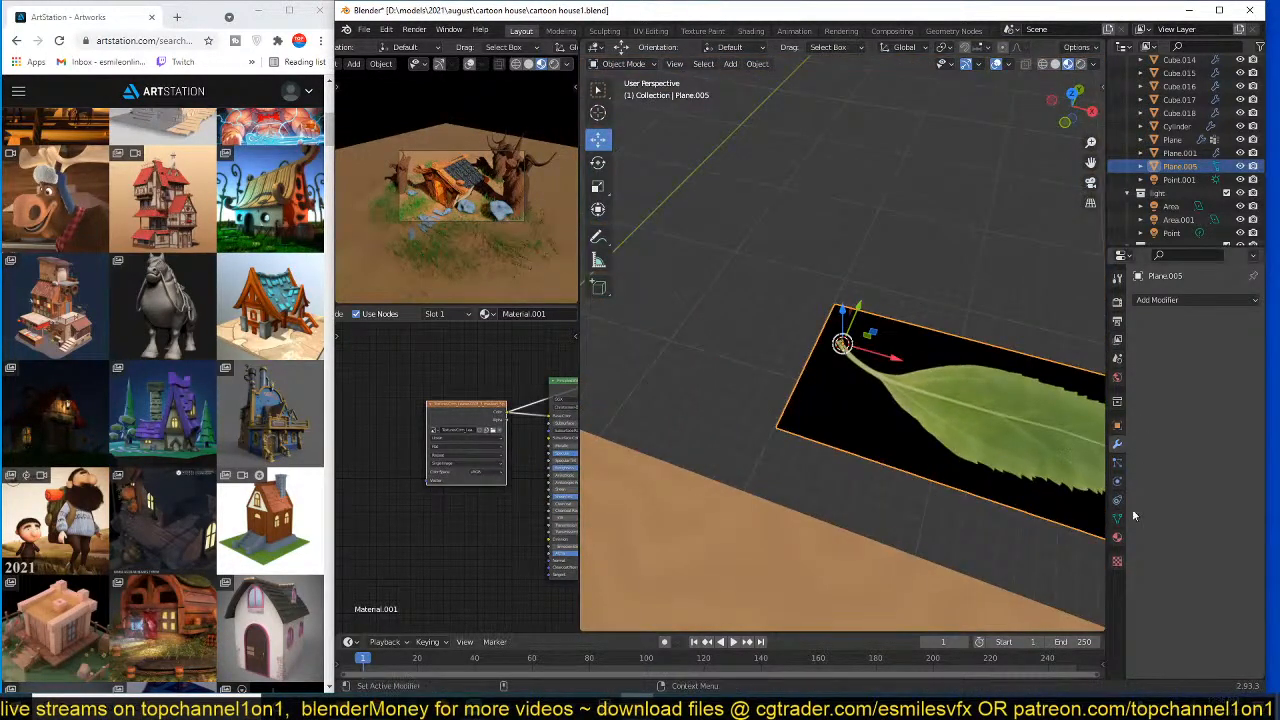
- Keep Eevee as the render engine, show the leaf material's blend settings, and save the file
left_click(1117, 302)
left_click(1225, 300)
left_click(1205, 313)
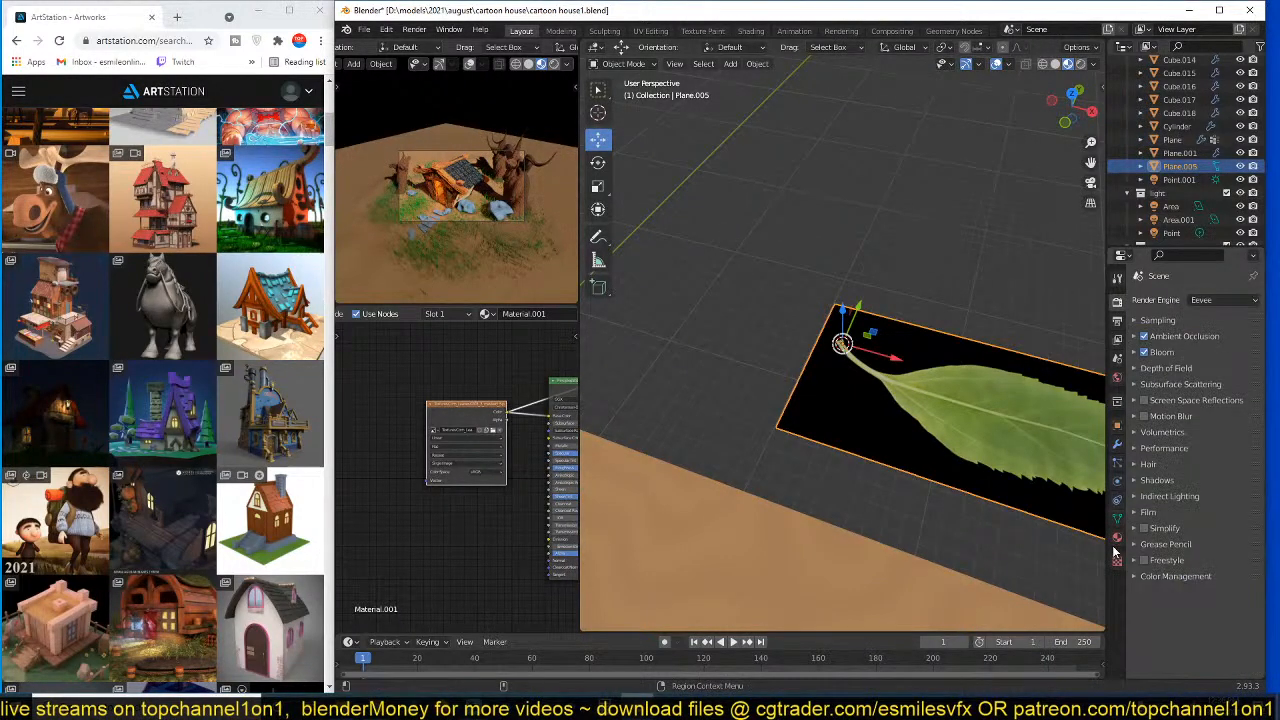
left_click(1117, 538)
scroll(1195, 600, "down", 1)
key("ctrl+s")
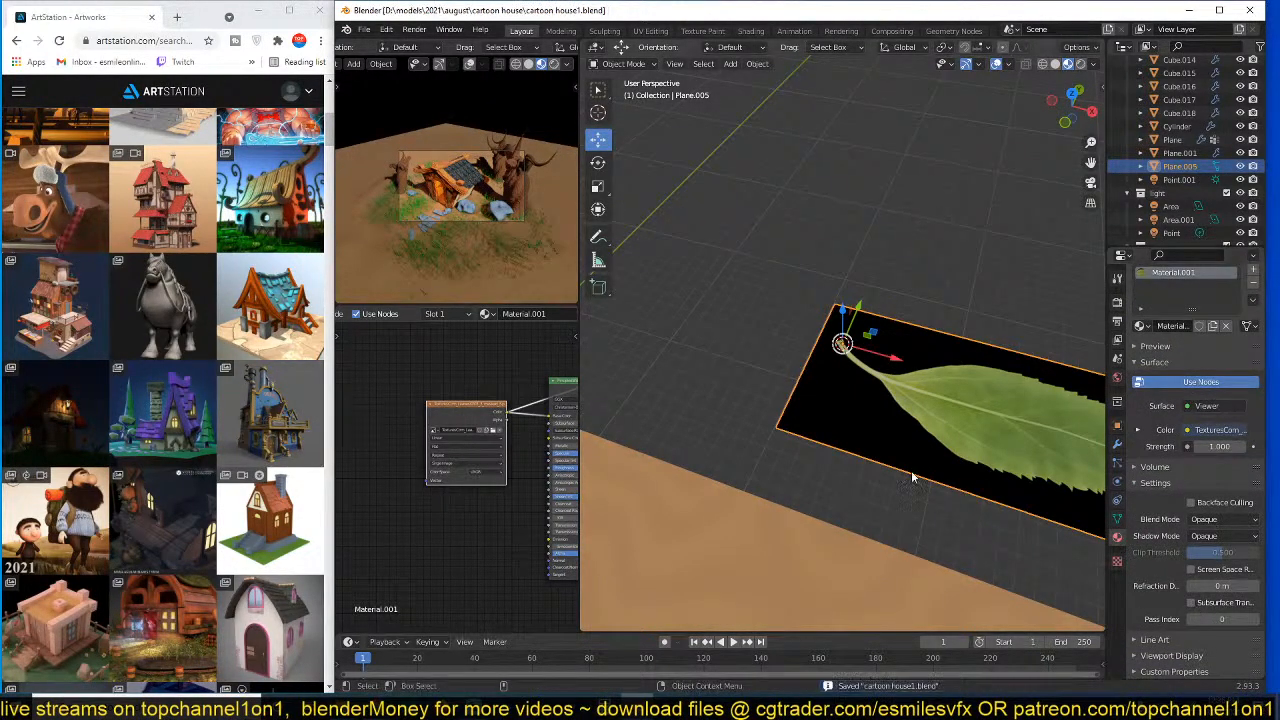
- Show the leaf plane from the top and open its mesh for editing with nothing selected
key("KP_7")
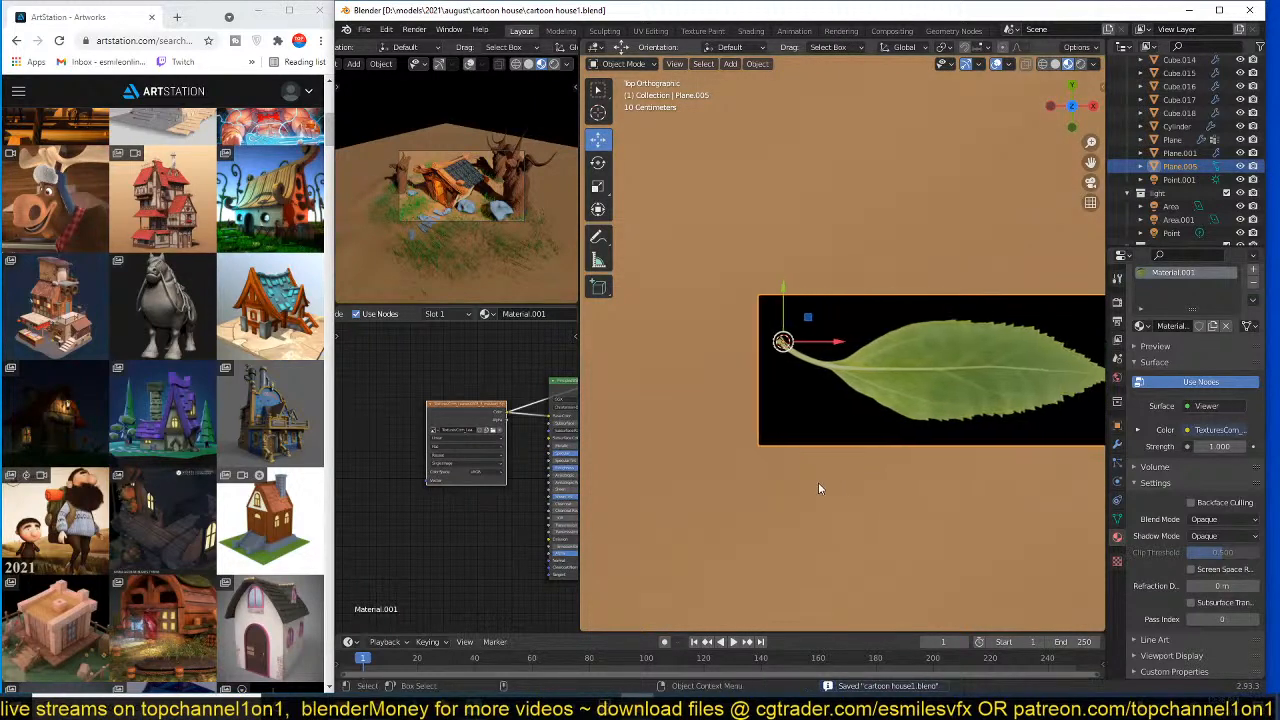
scroll(899, 407, "up", 3)
key("Tab")
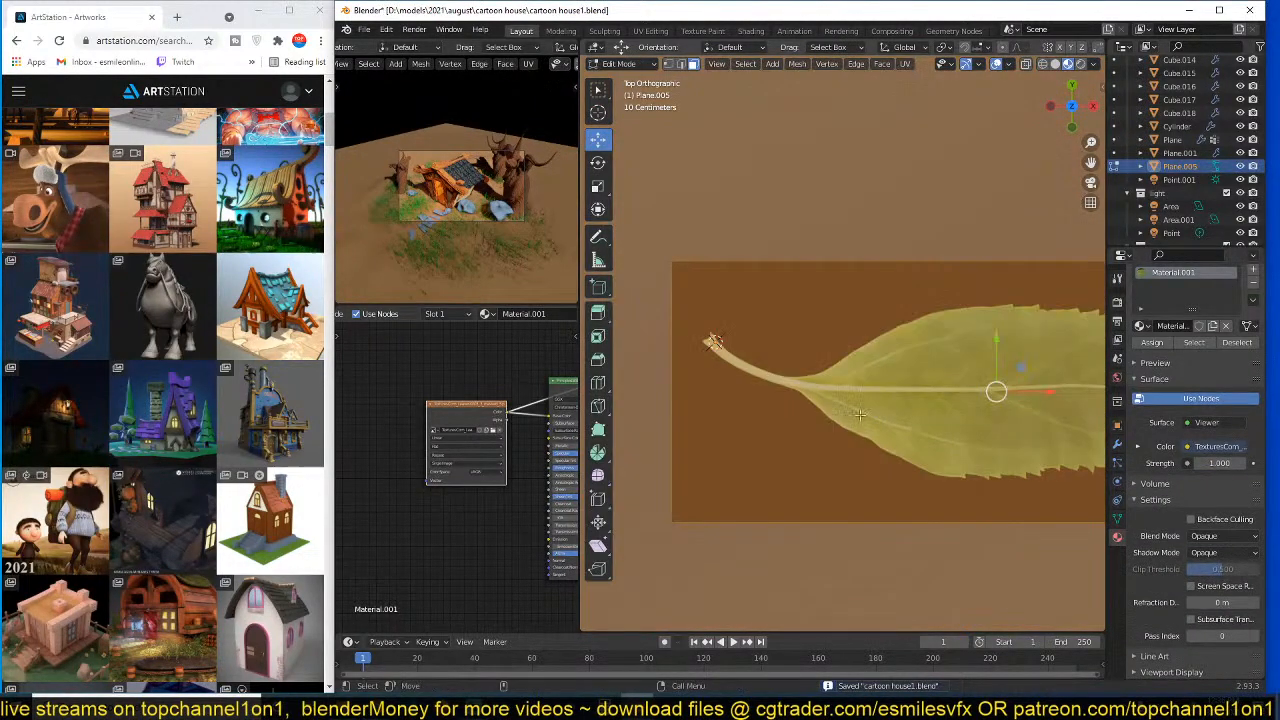
key("Tab")
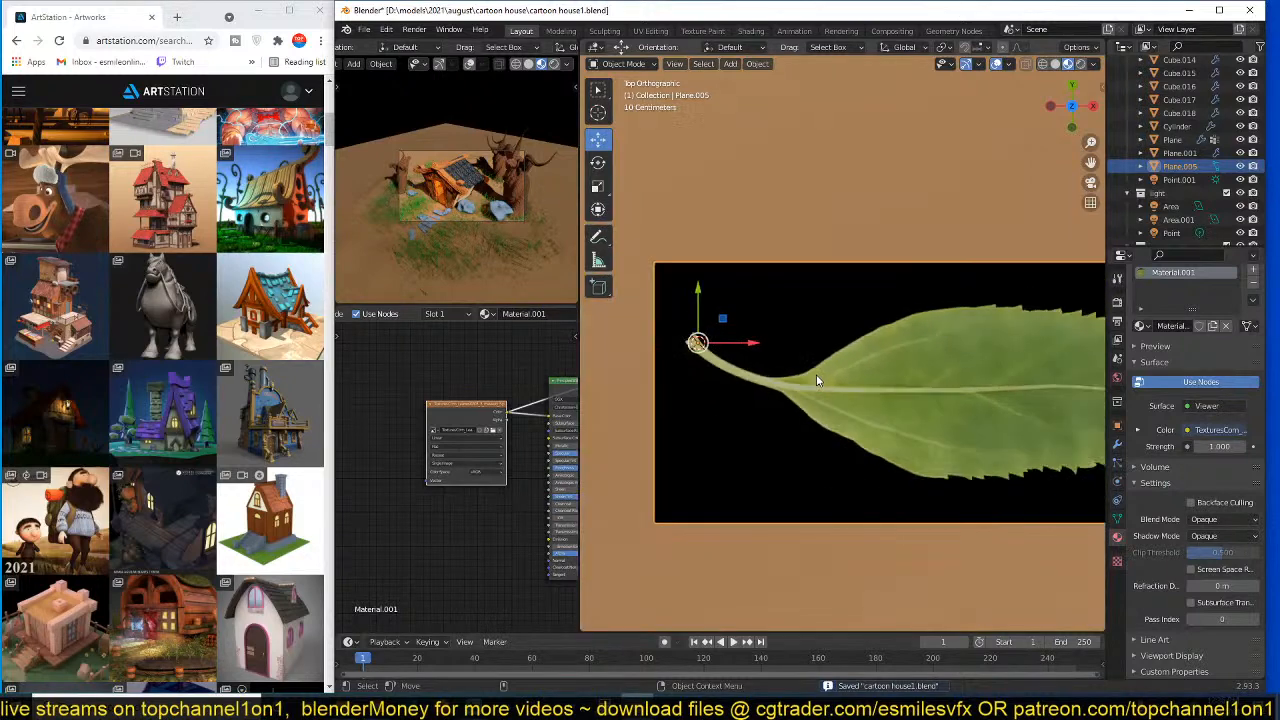
key("Tab")
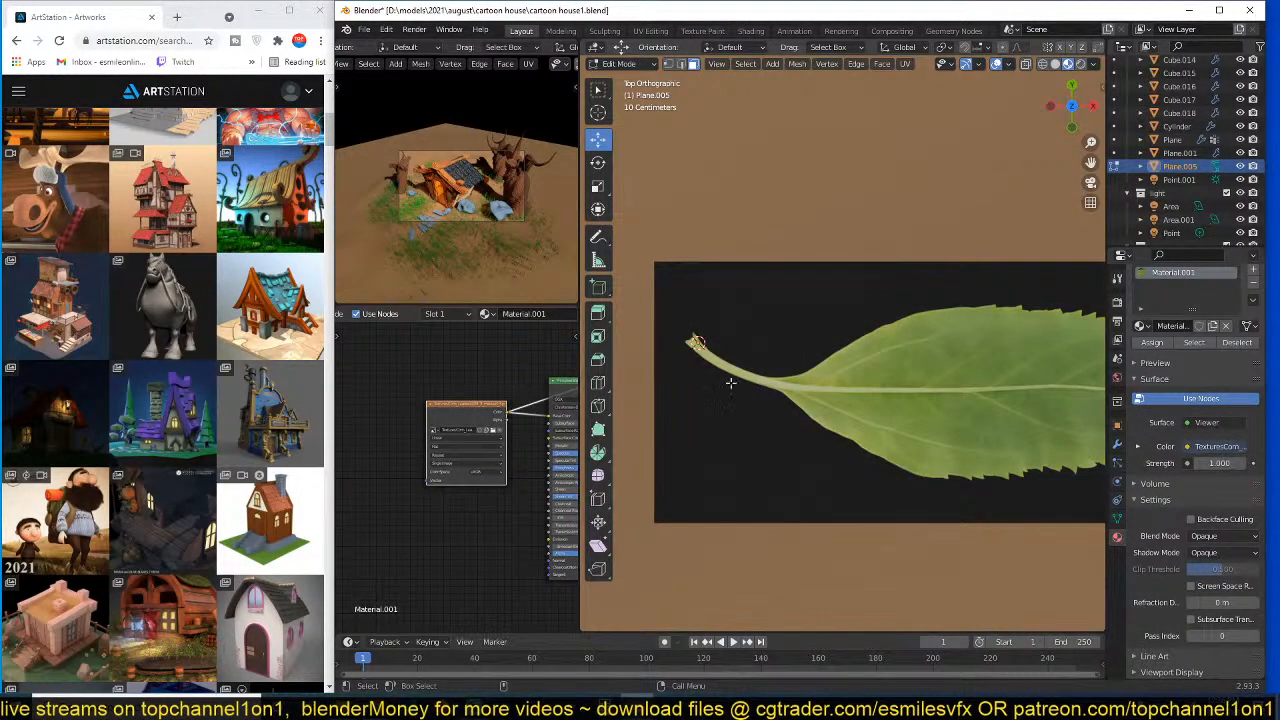
middle_click_drag(852, 404, 754, 384, "shift")
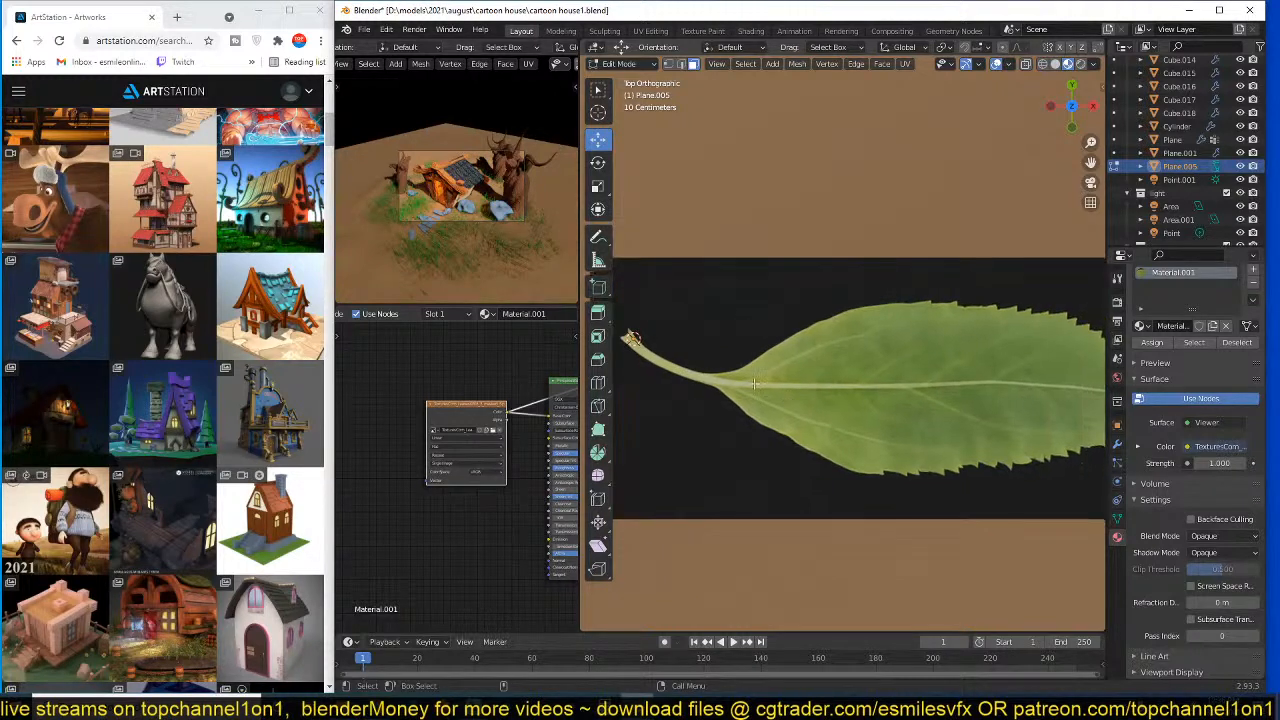
key("k")
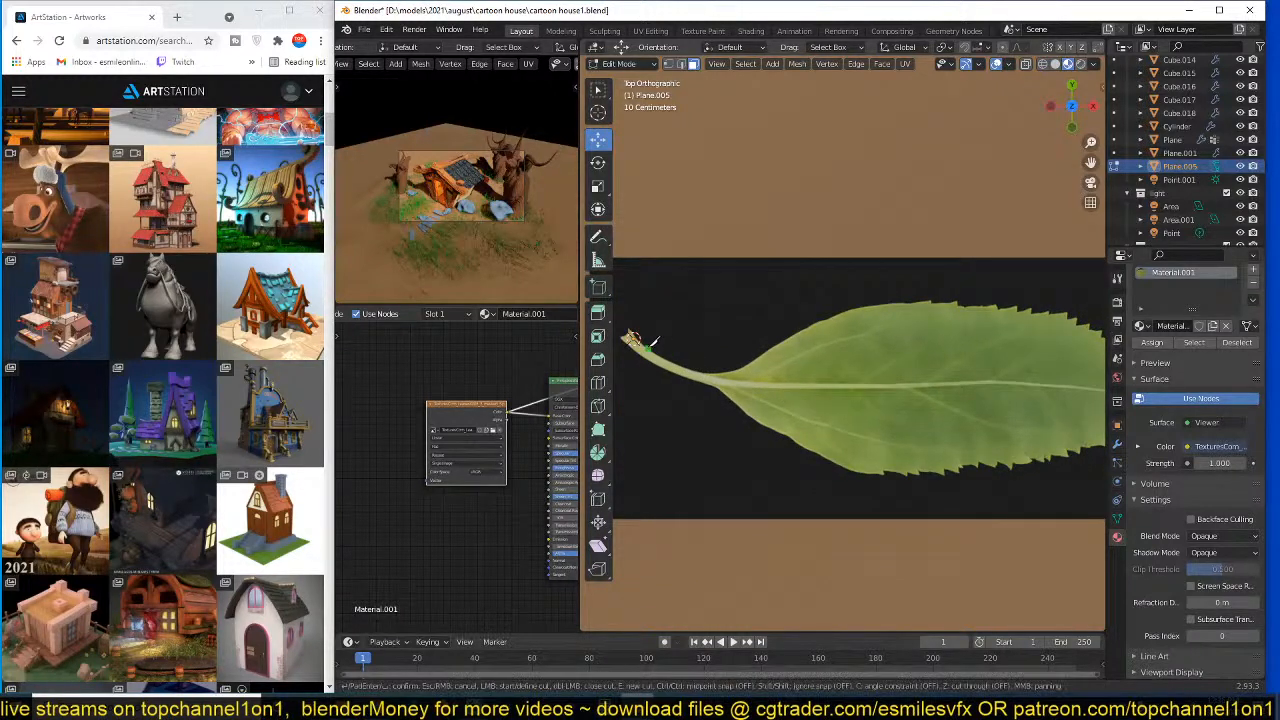
left_click(709, 375)
key("Return")
middle_click_drag(732, 388, 698, 370, "shift")
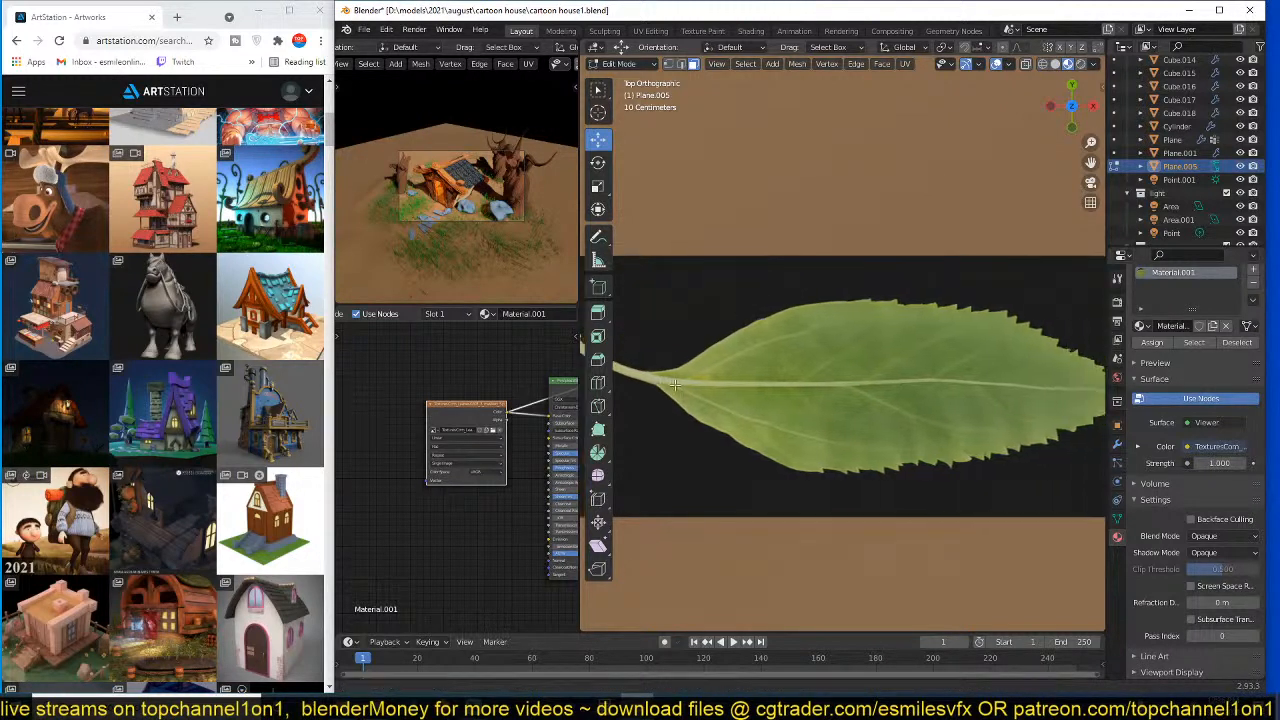
- Cut a closed outline around the leaf blade with the Knife, leaving out the stem, and delete the faces outside it
key("k")
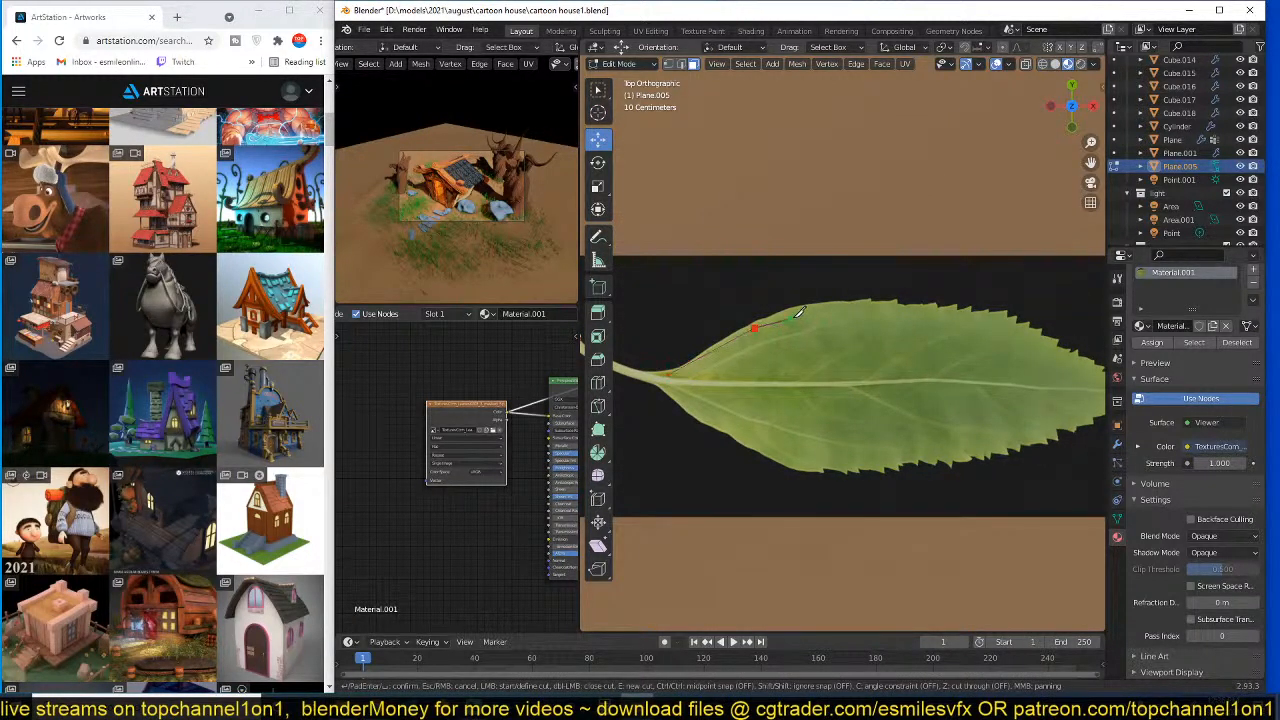
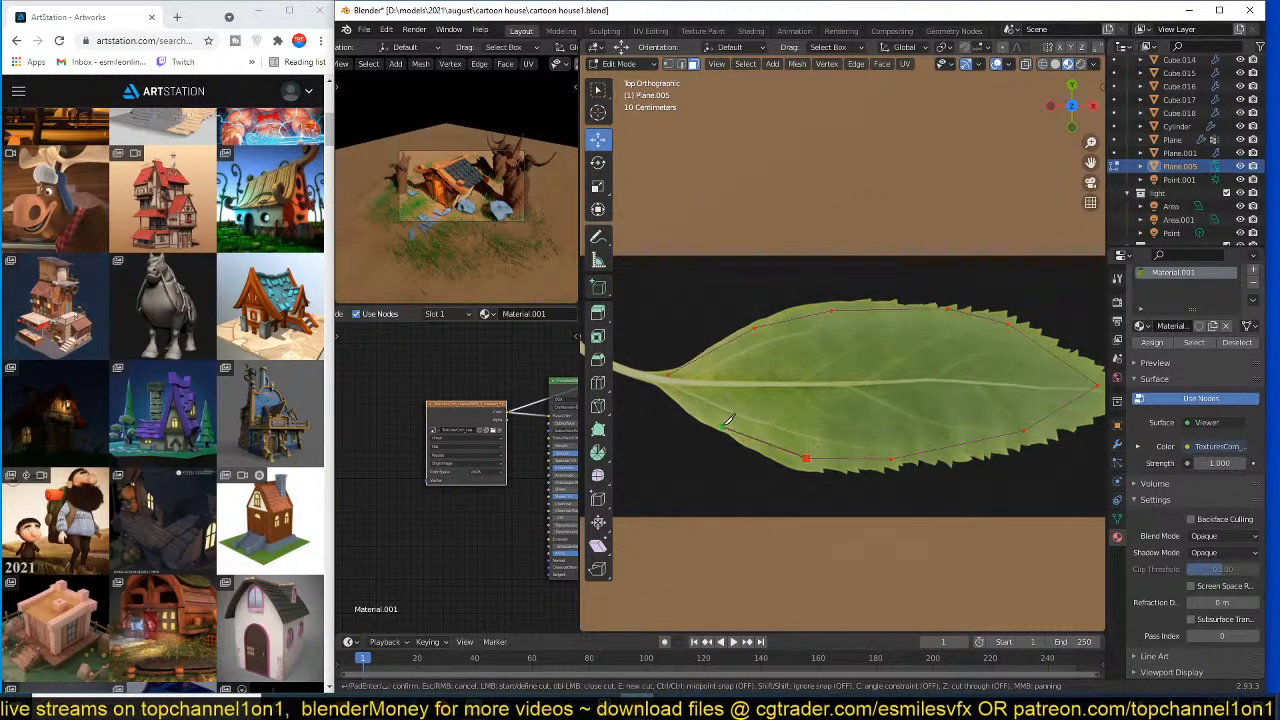
key("Return")
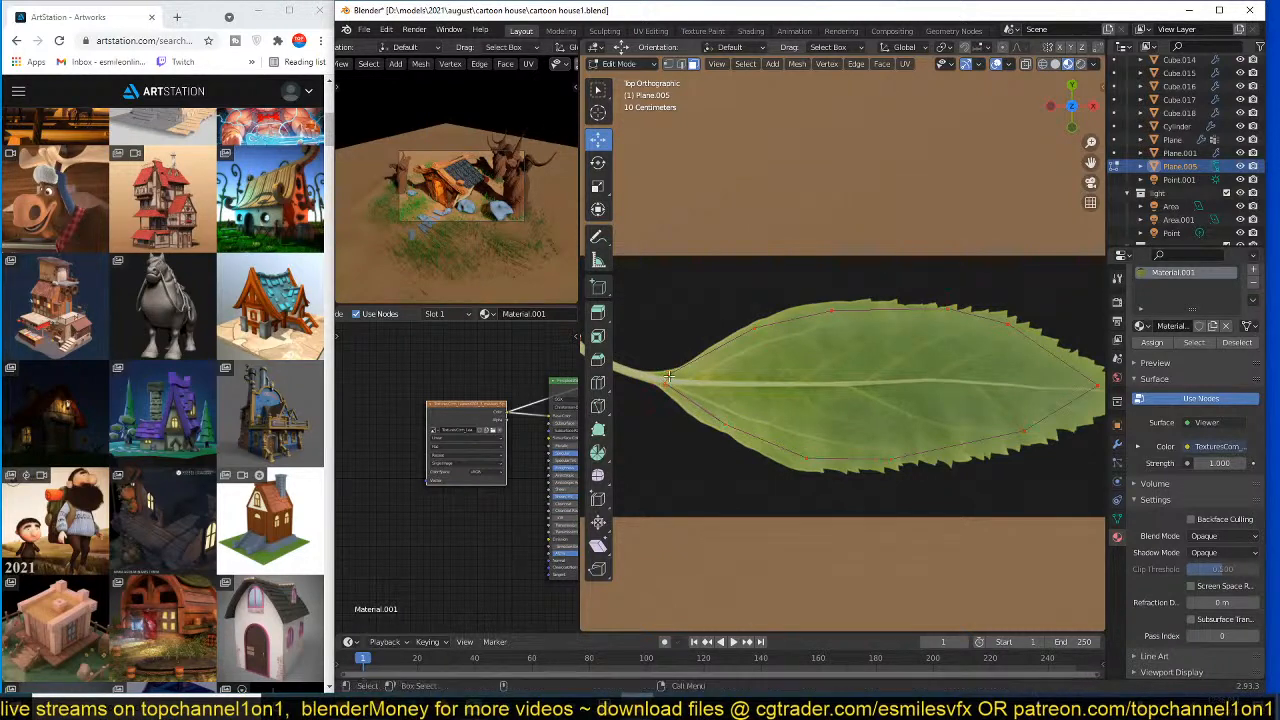
left_click(860, 380)
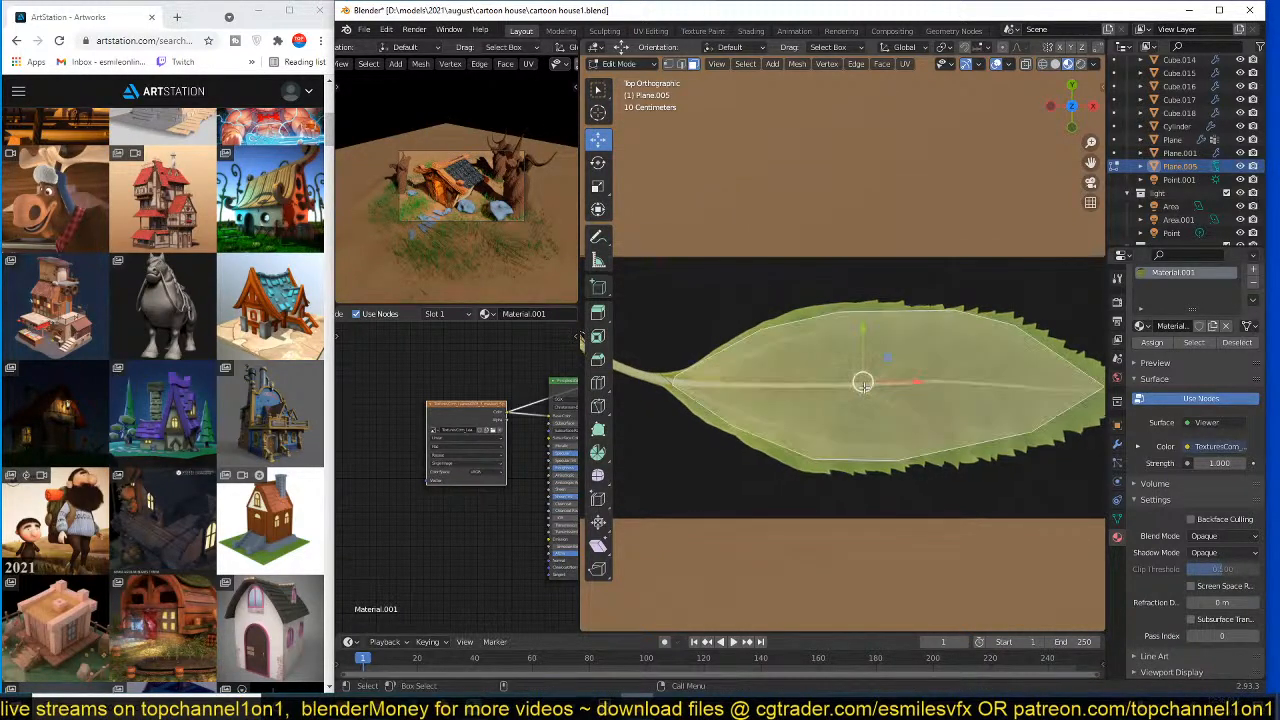
key("a")
key("x")
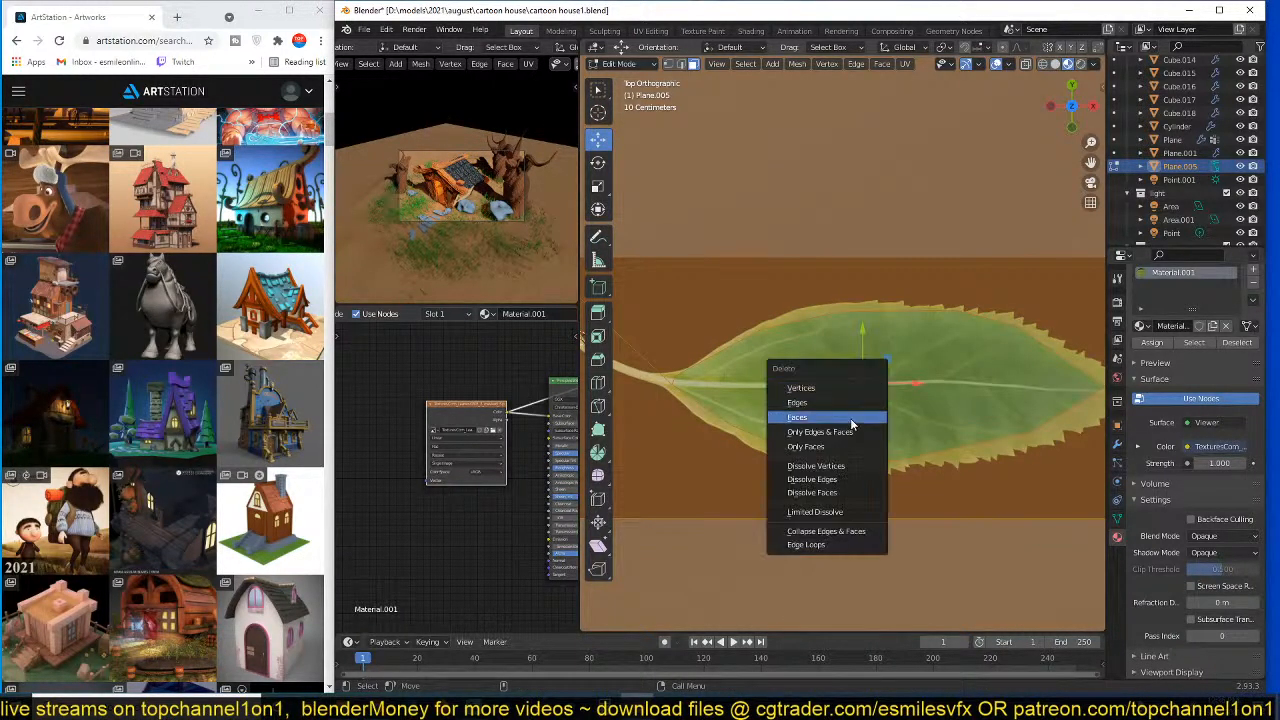
left_click(851, 420)
key("Tab")
scroll(850, 419, "down", 4)
middle_click_drag(850, 419, 831, 366)
- Move the whole leaf mesh so the base of its blade sits on the object origin
key("KP_7")
key("Tab")
key("a")
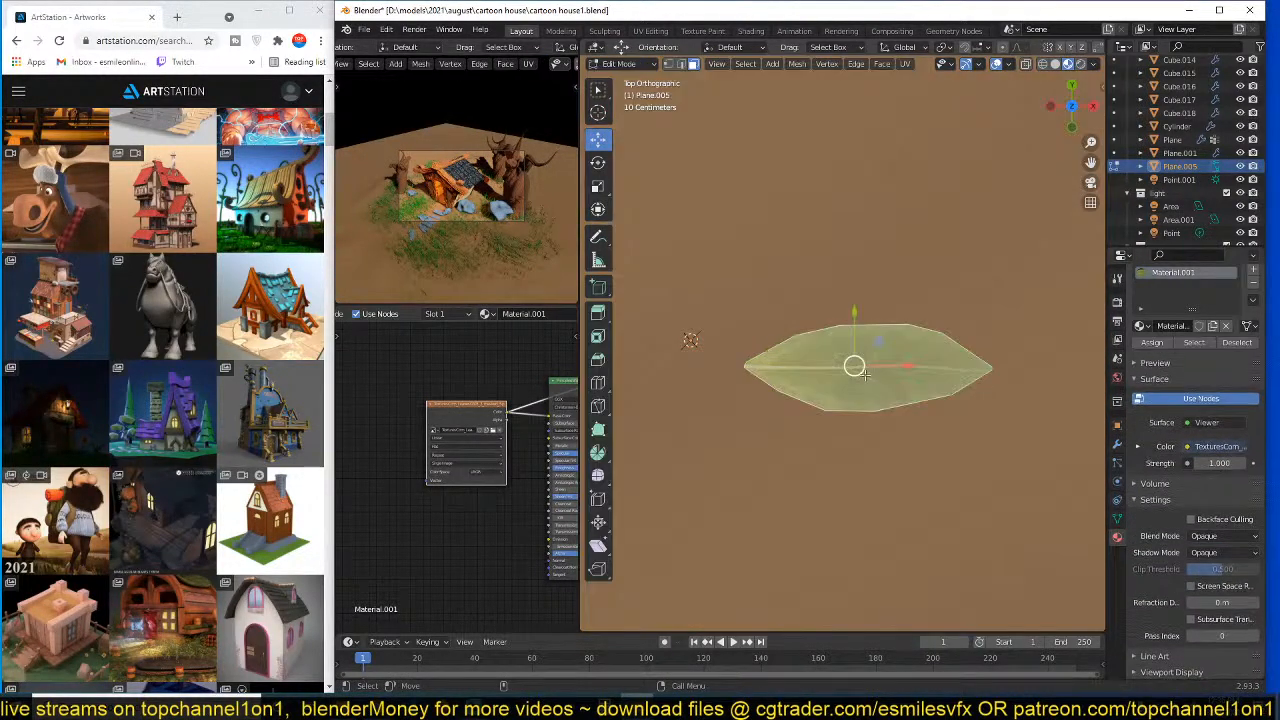
key("g")
left_click(813, 350)
key("Tab")
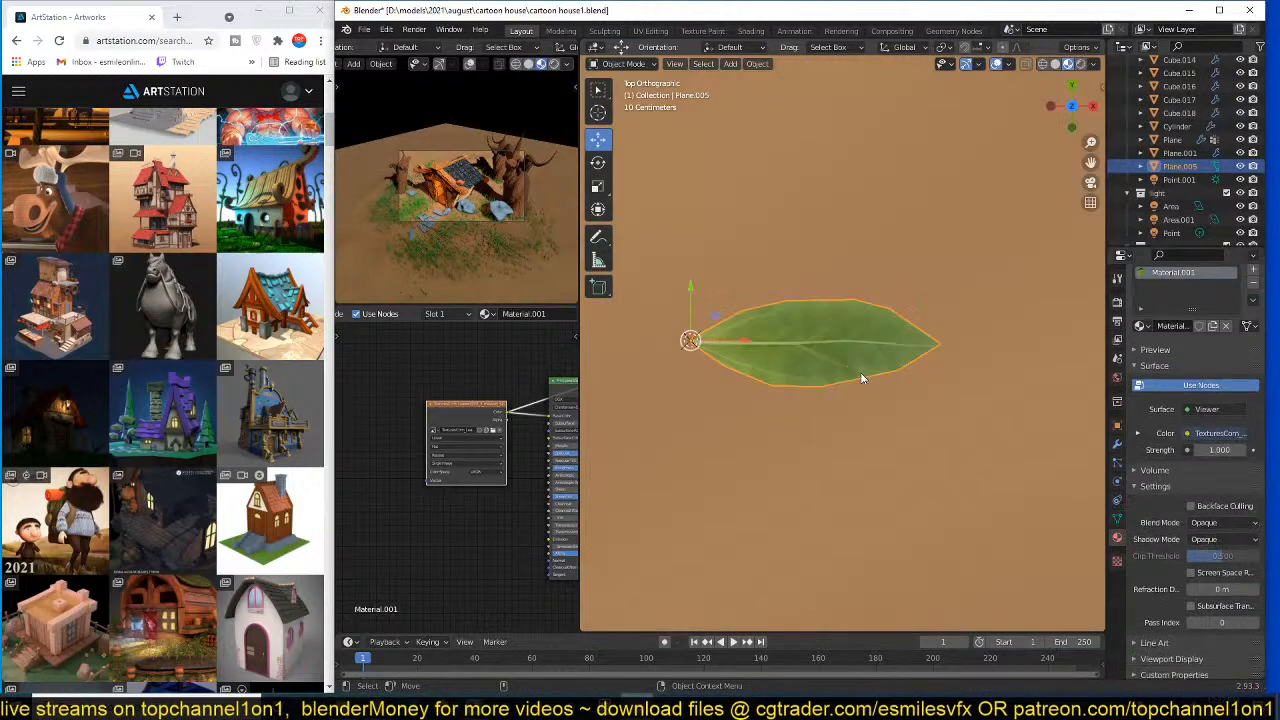
- Preview the Principled BSDF on the leaf and connect the leaf texture's Color output to Roughness
middle_click_drag(510, 455, 462, 455)
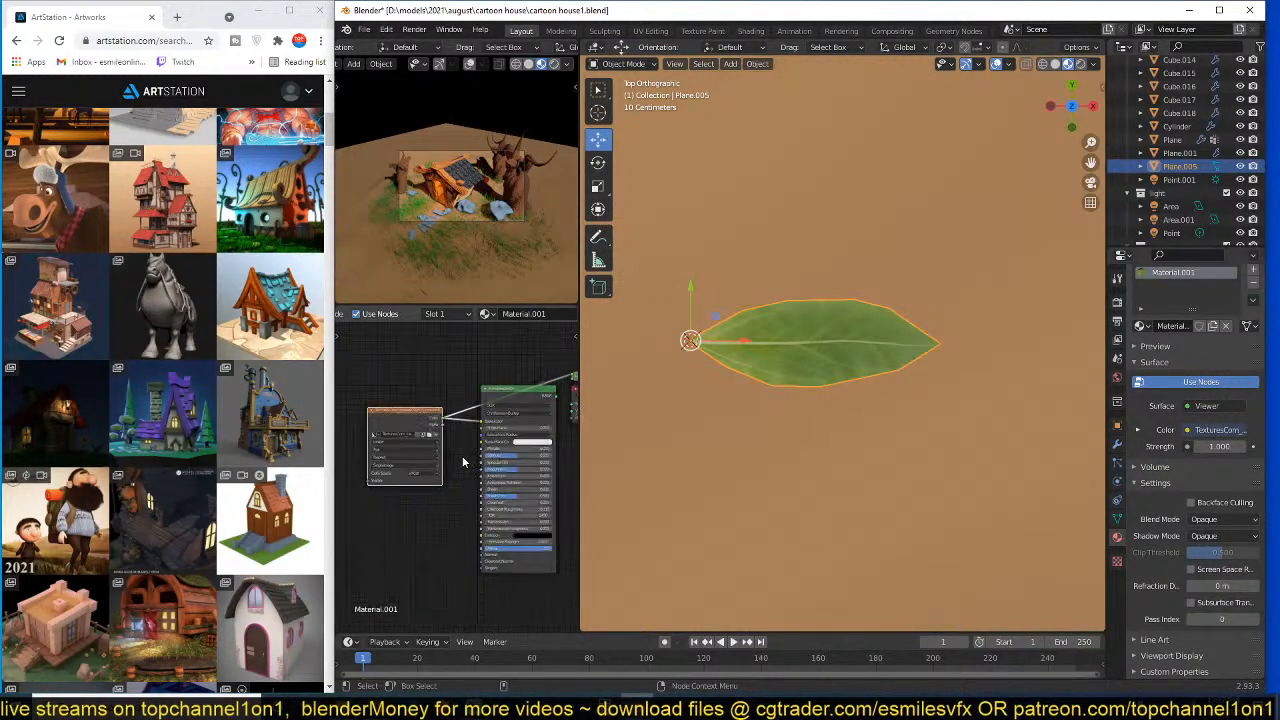
left_click(535, 397, "ctrl+shift")
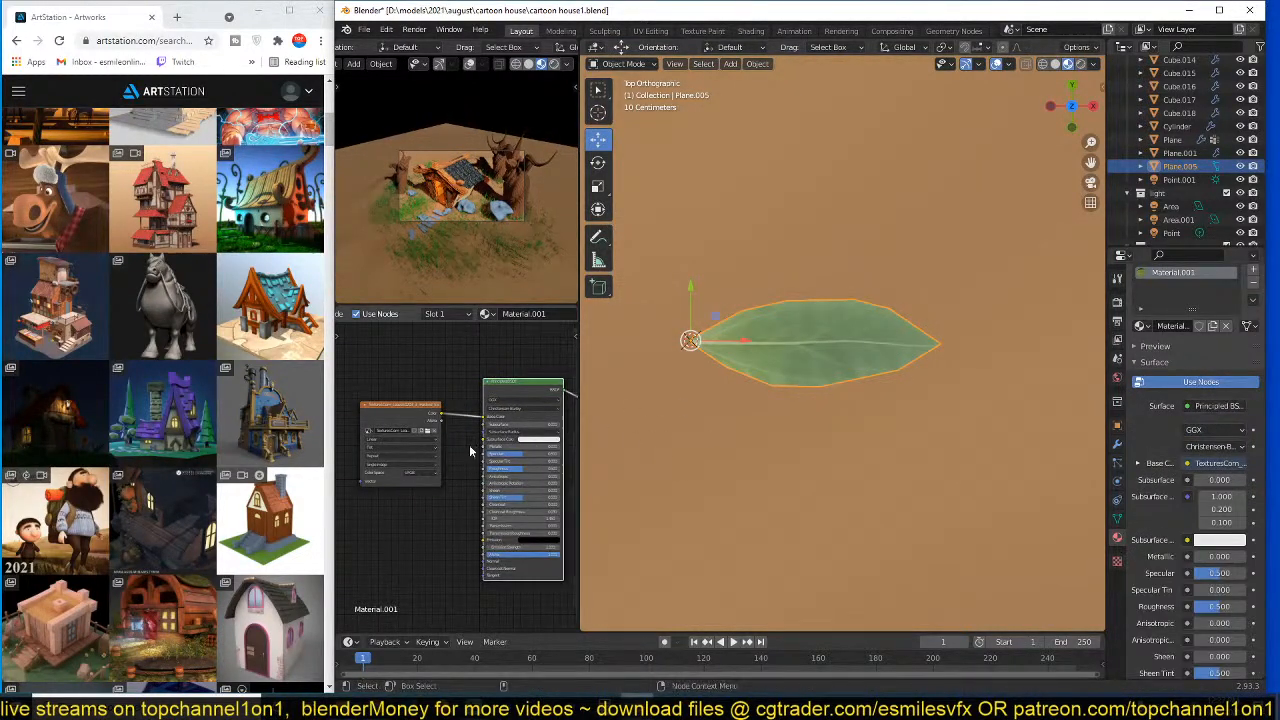
left_click_drag(428, 420, 484, 469)
left_click_drag(381, 432, 357, 432)
middle_click_drag(690, 420, 640, 295)
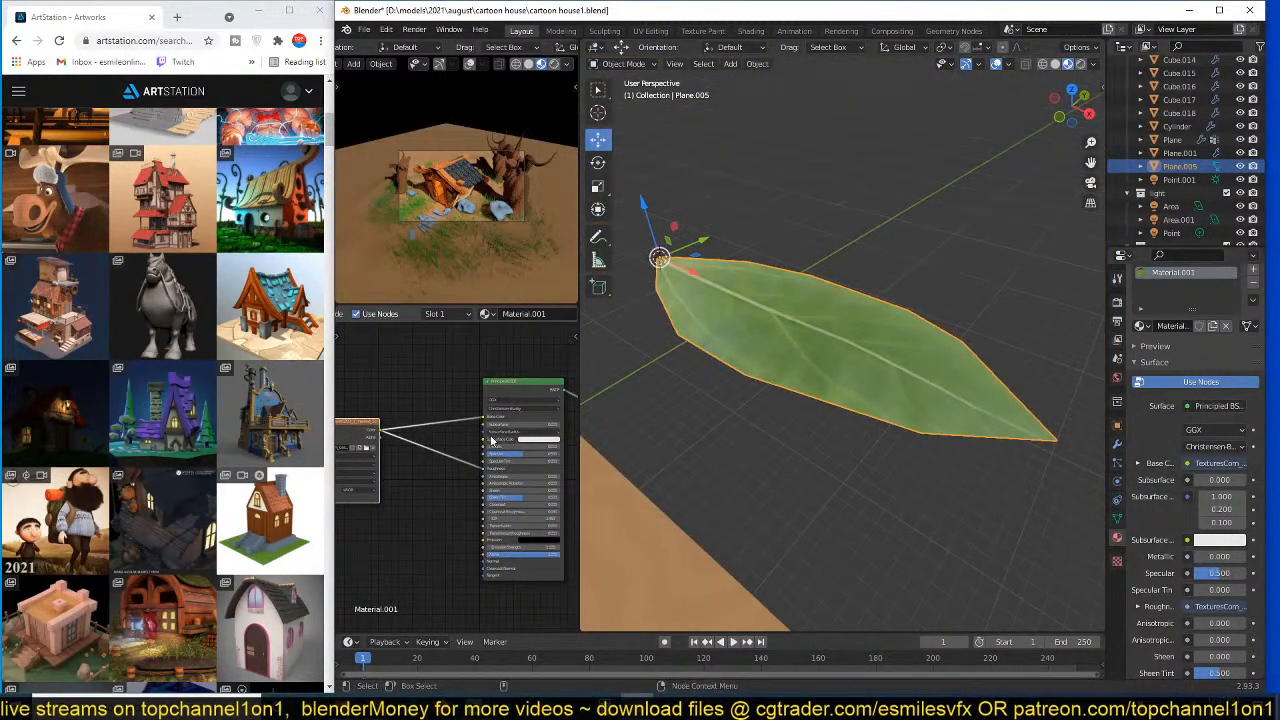
- Insert a Math node set to Add between the leaf texture's Color output and the Roughness input
middle_click_drag(472, 505, 521, 522)
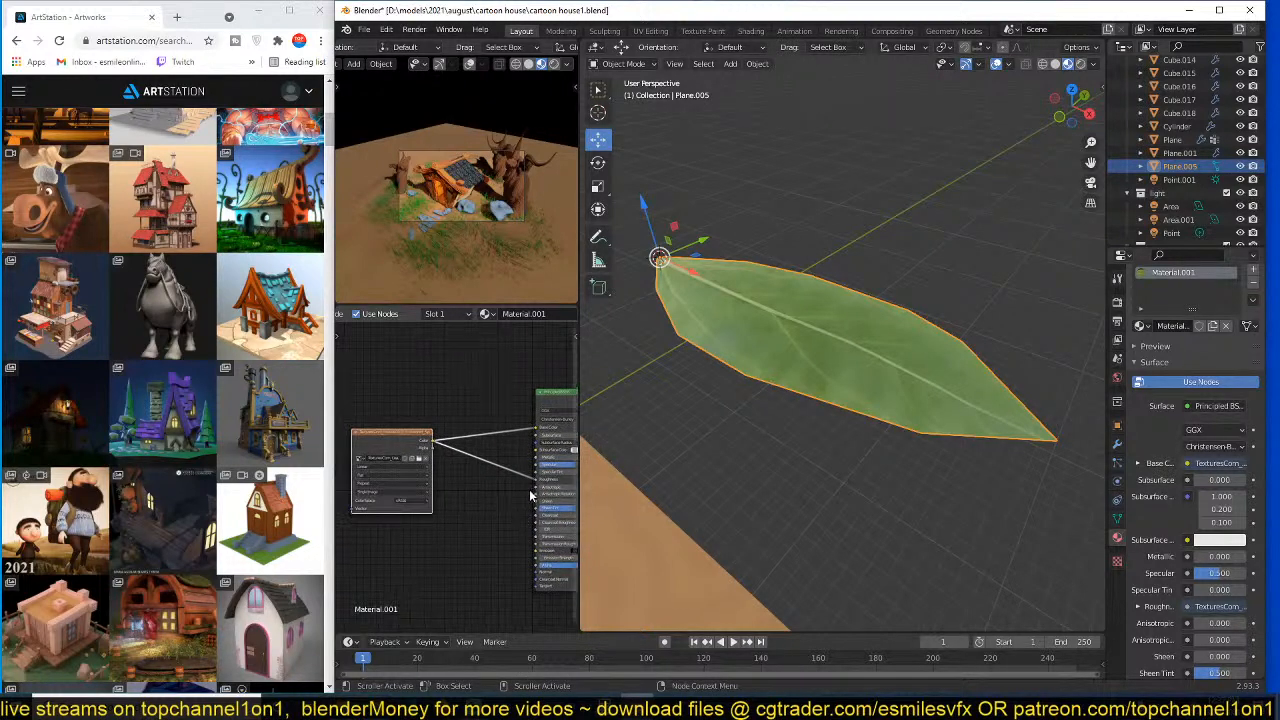
scroll(530, 494, "up", 1)
middle_click_drag(794, 355, 700, 310)
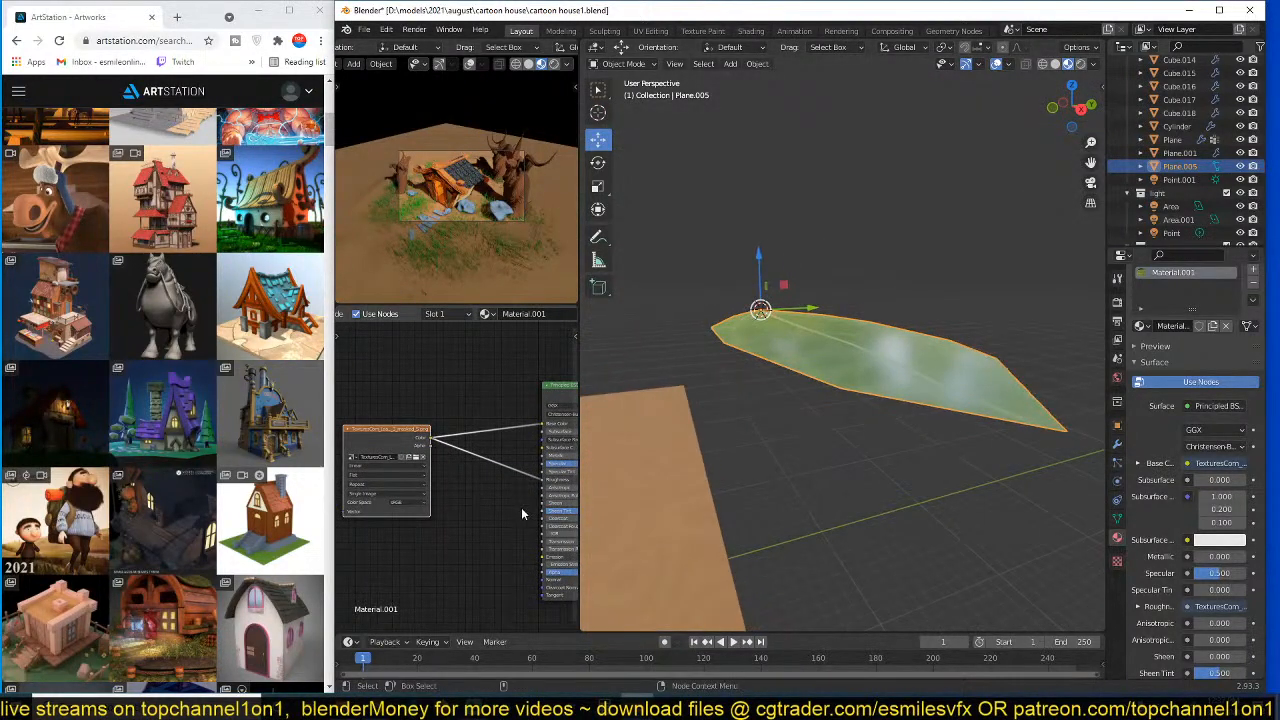
key("shift+a")
mouse_move(447, 463)
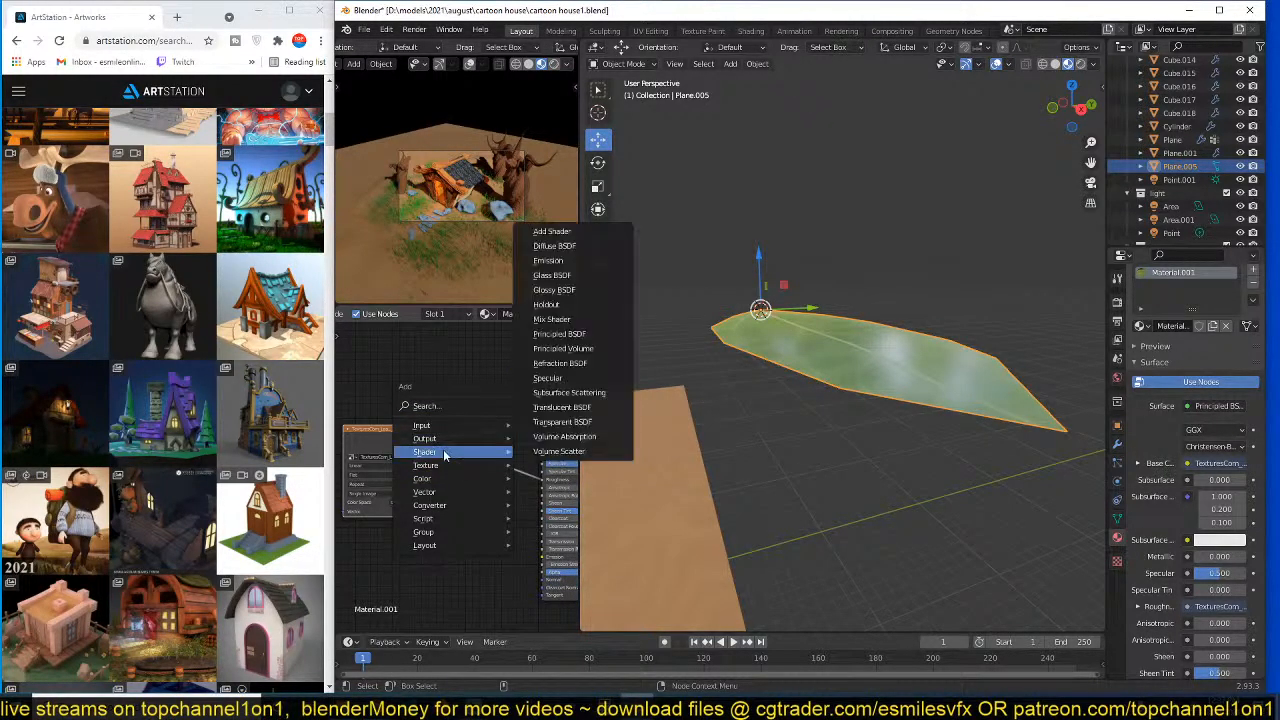
mouse_move(445, 495)
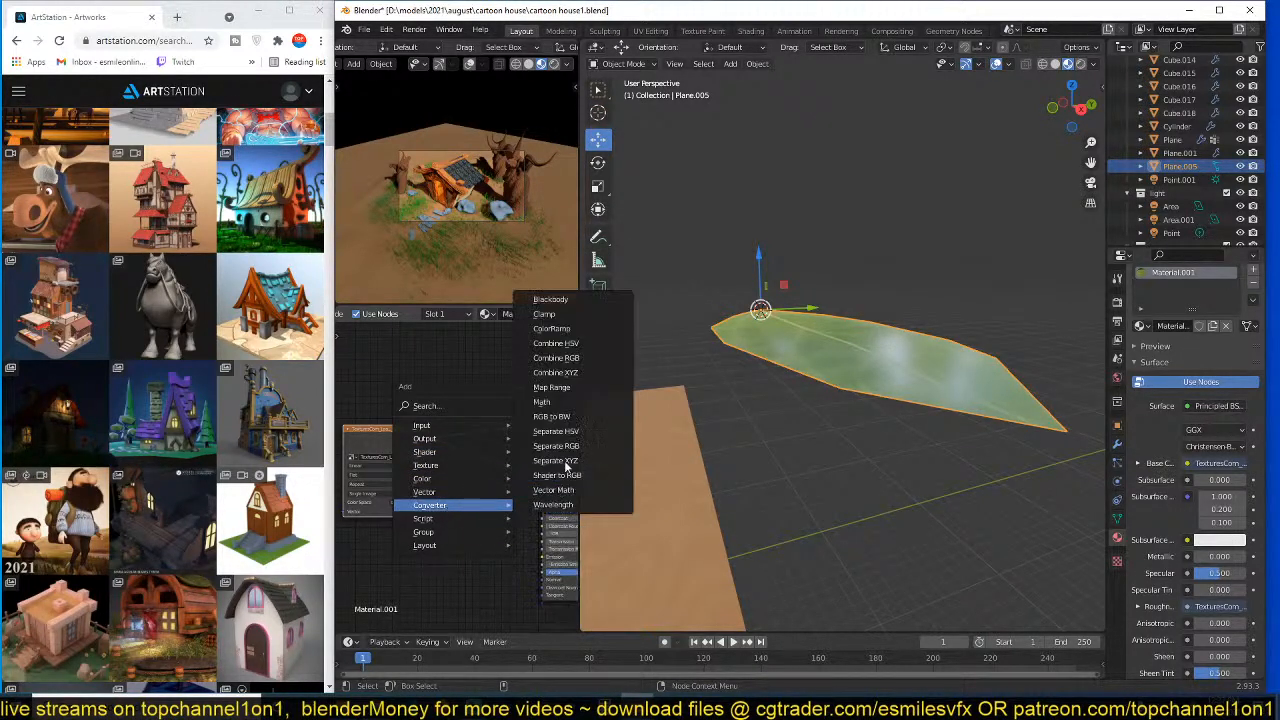
left_click(572, 404)
left_click(465, 478)
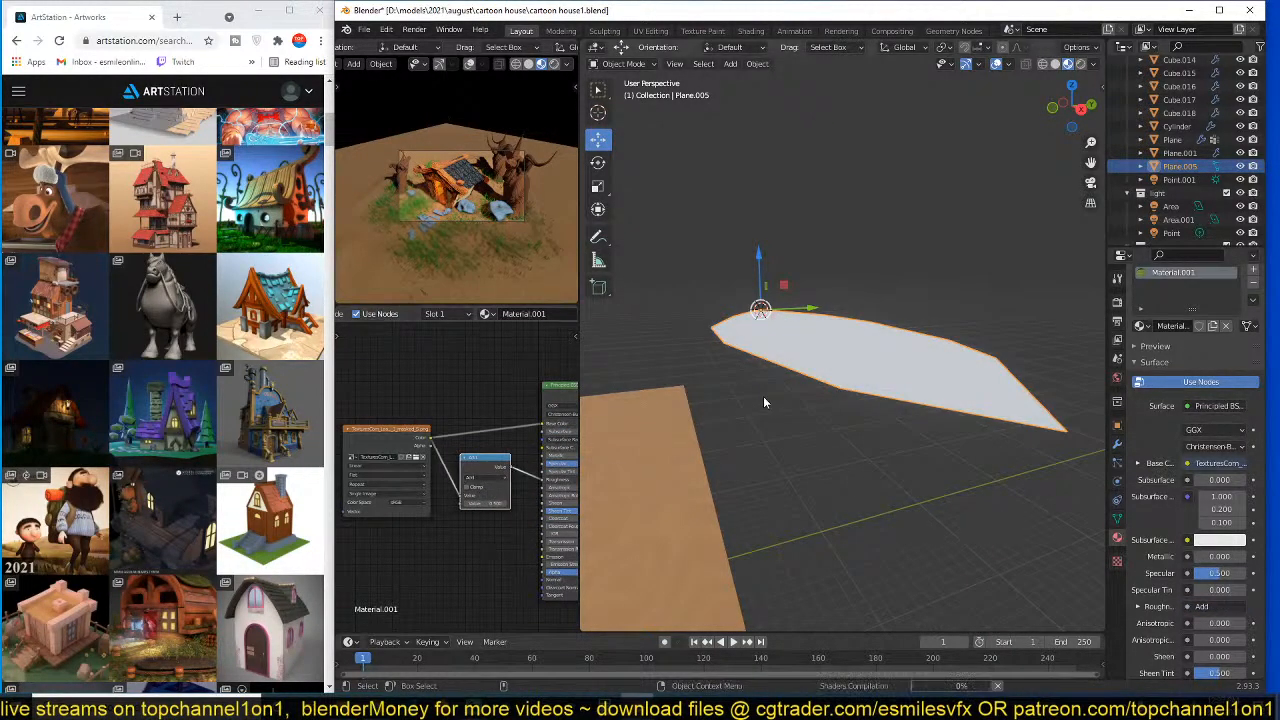
- Adjust the Math node's added value to tune the leaf's roughness, and save the file
middle_click_drag(764, 397, 983, 434)
mouse_move(493, 503)
left_mouse_down()
mouse_move(440, 503)
mouse_move(494, 503)
left_mouse_up()
scroll(650, 472, "down", 6)
middle_click_drag(970, 462, 854, 467)
key("ctrl+s")
- Add a cube beyond the ground's edge, near the leaf, and scale it down to less than half its size
scroll(855, 466, "down", 11)
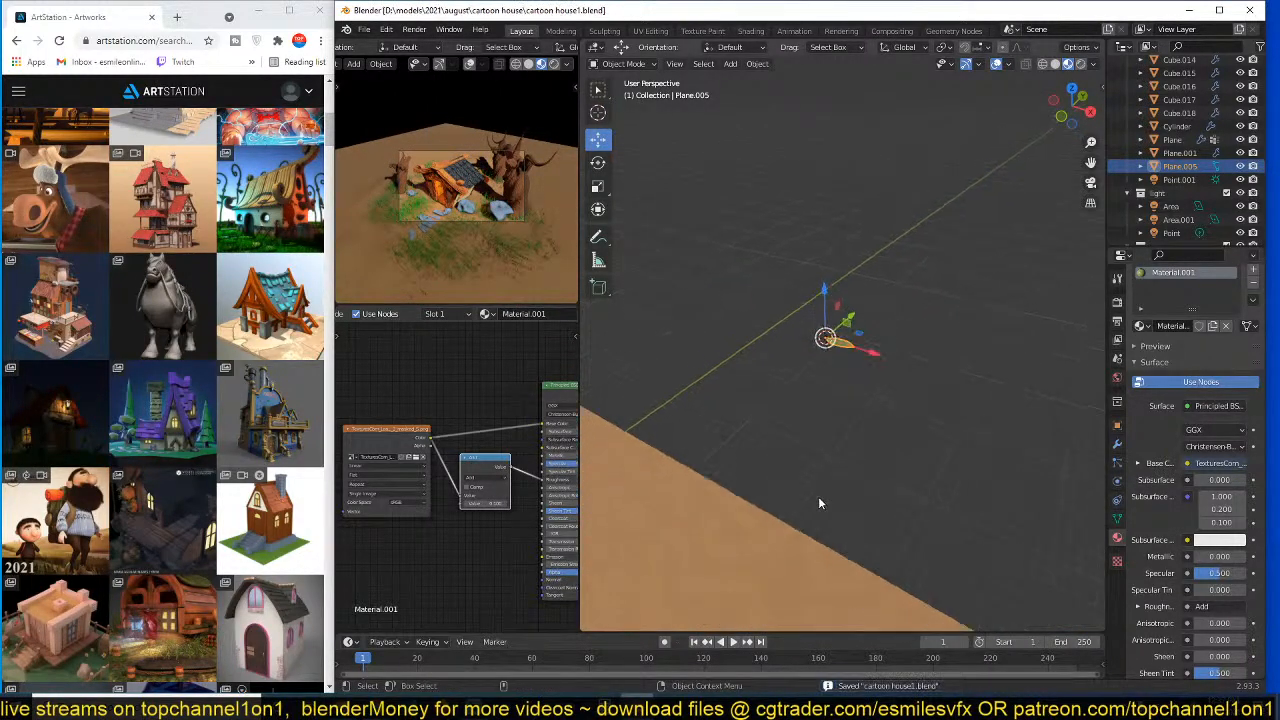
key("KP_7")
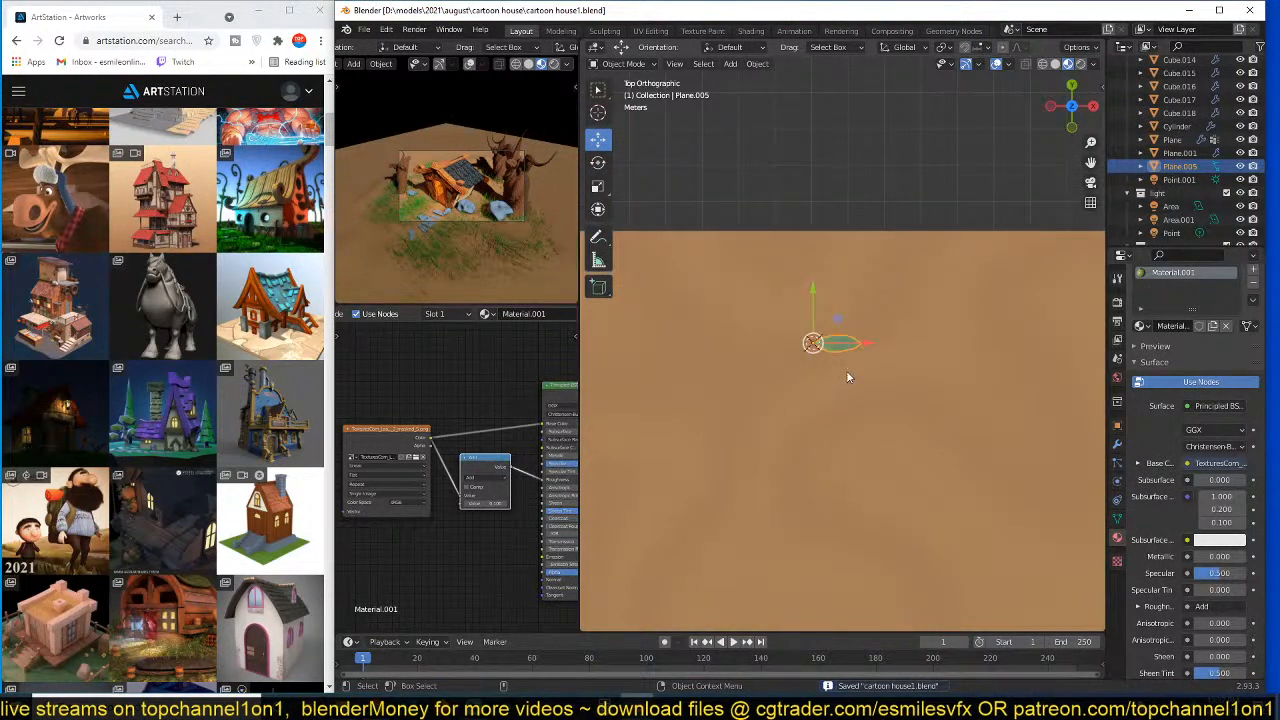
middle_click_drag(847, 372, 828, 414, "shift")
middle_click_drag(808, 196, 807, 258, "shift")
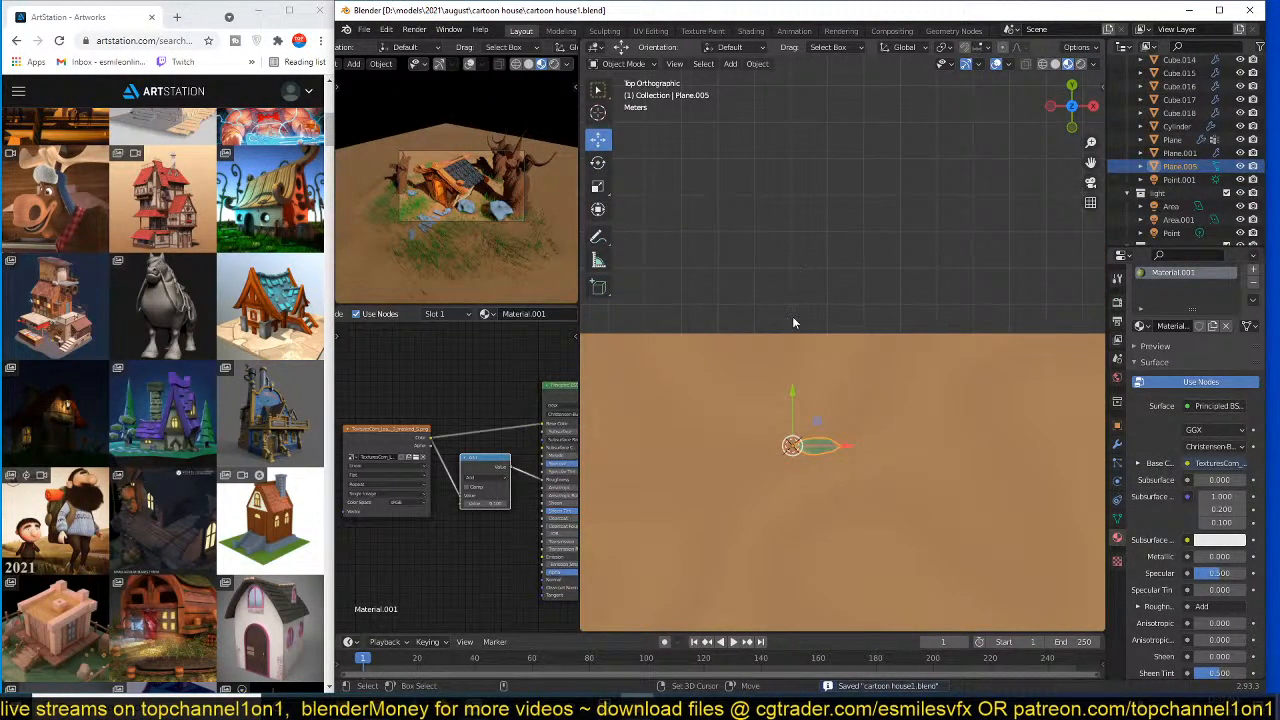
key("shift+a")
mouse_move(788, 292)
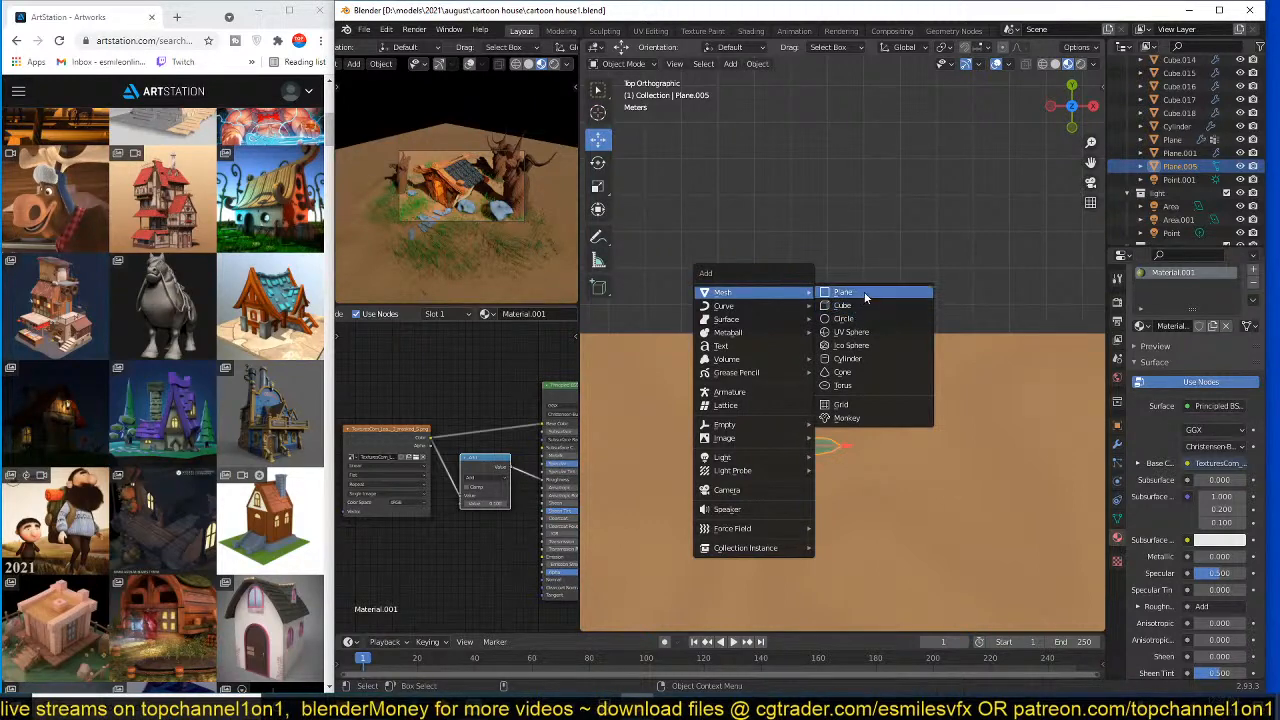
left_click(850, 306)
middle_click_drag(850, 306, 894, 334)
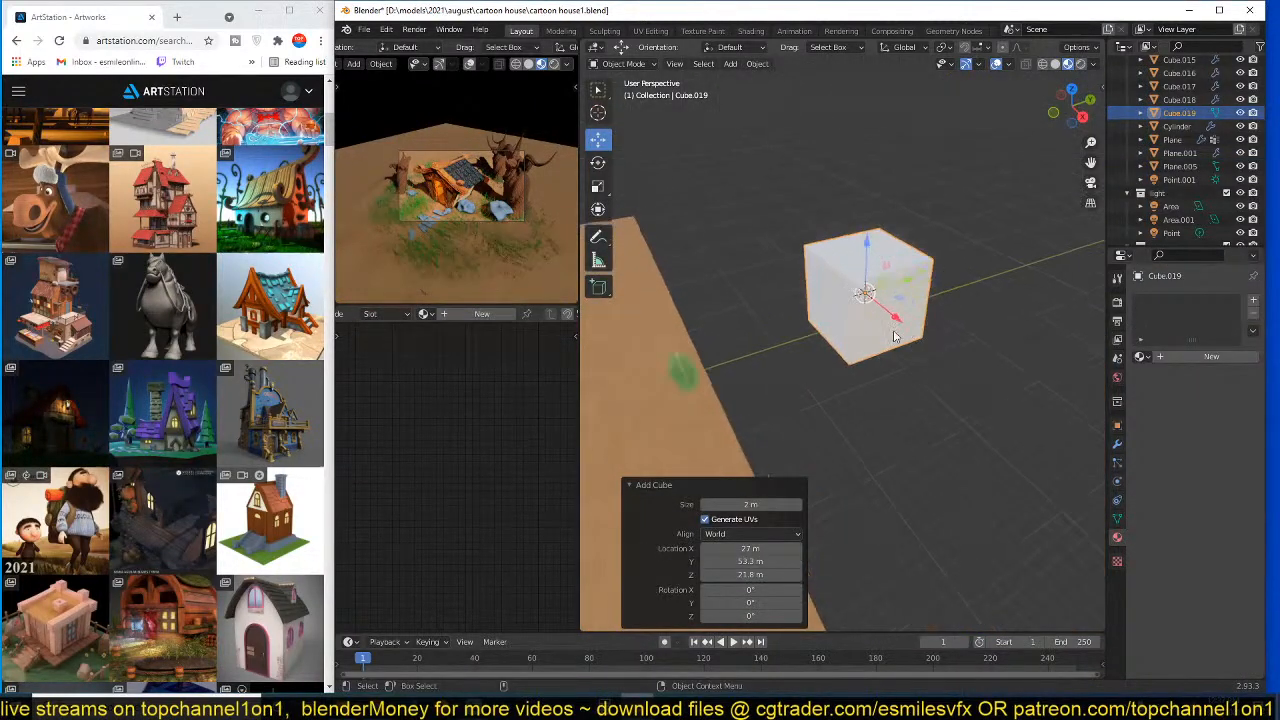
key("s")
left_click(880, 283)
- Shrink the cube's top face in Edit Mode to taper it into a truncated pyramid
key("Tab")
left_click(877, 280)
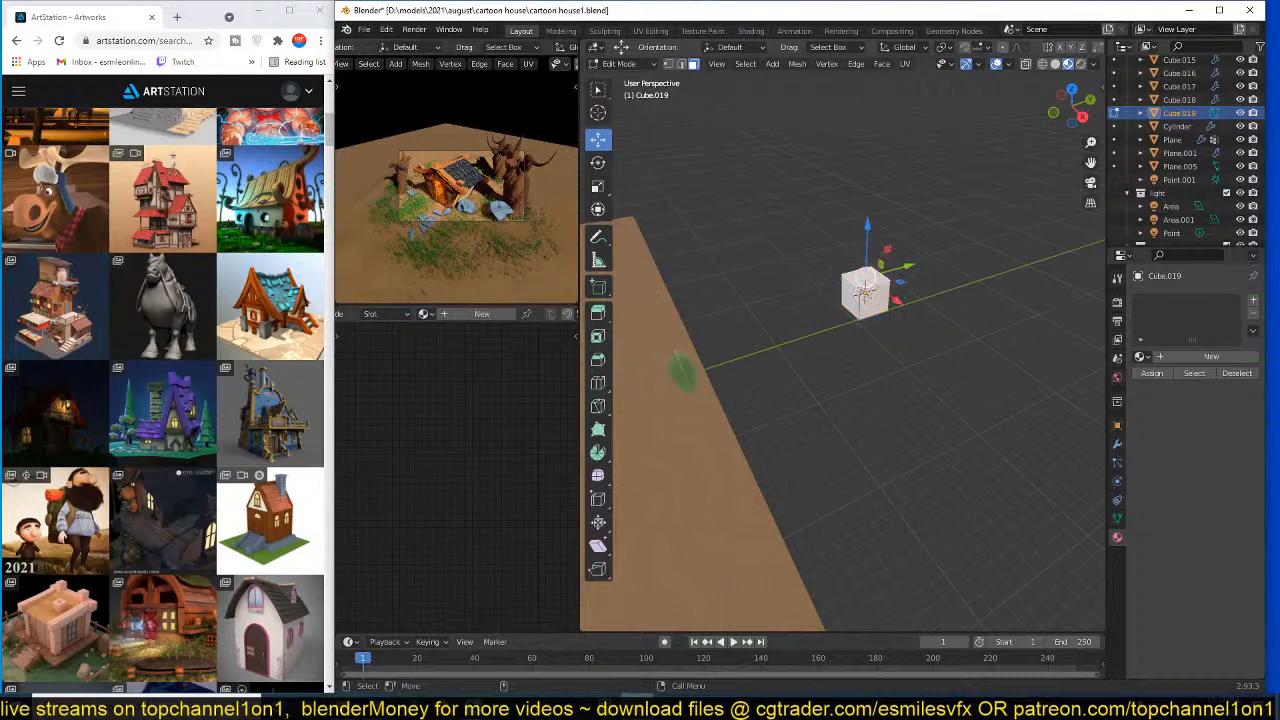
key("s")
left_click(894, 289)
key("Tab")
- Stretch the tapered block's mesh along Z to make it taller
middle_click_drag(933, 393, 946, 344)
key("Tab")
right_click(940, 400)
key("Tab")
key("Tab")
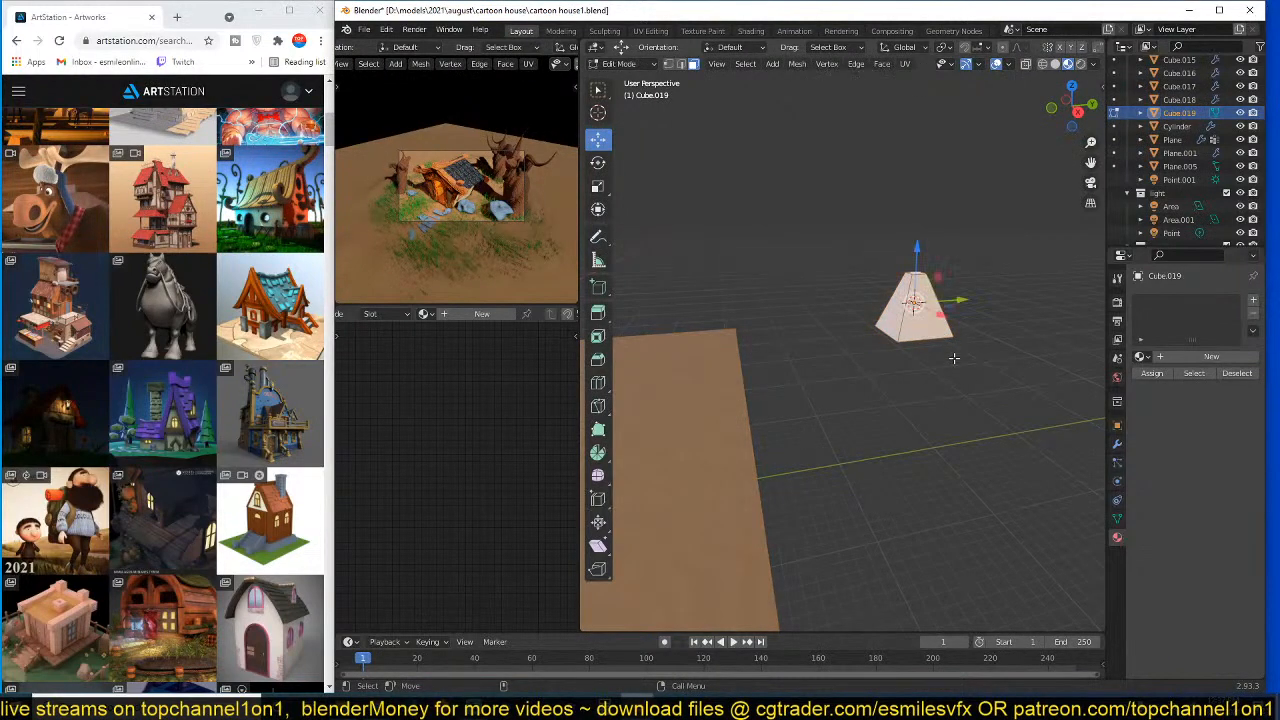
key("s")
key("z")
left_click(935, 443)
key("Tab")
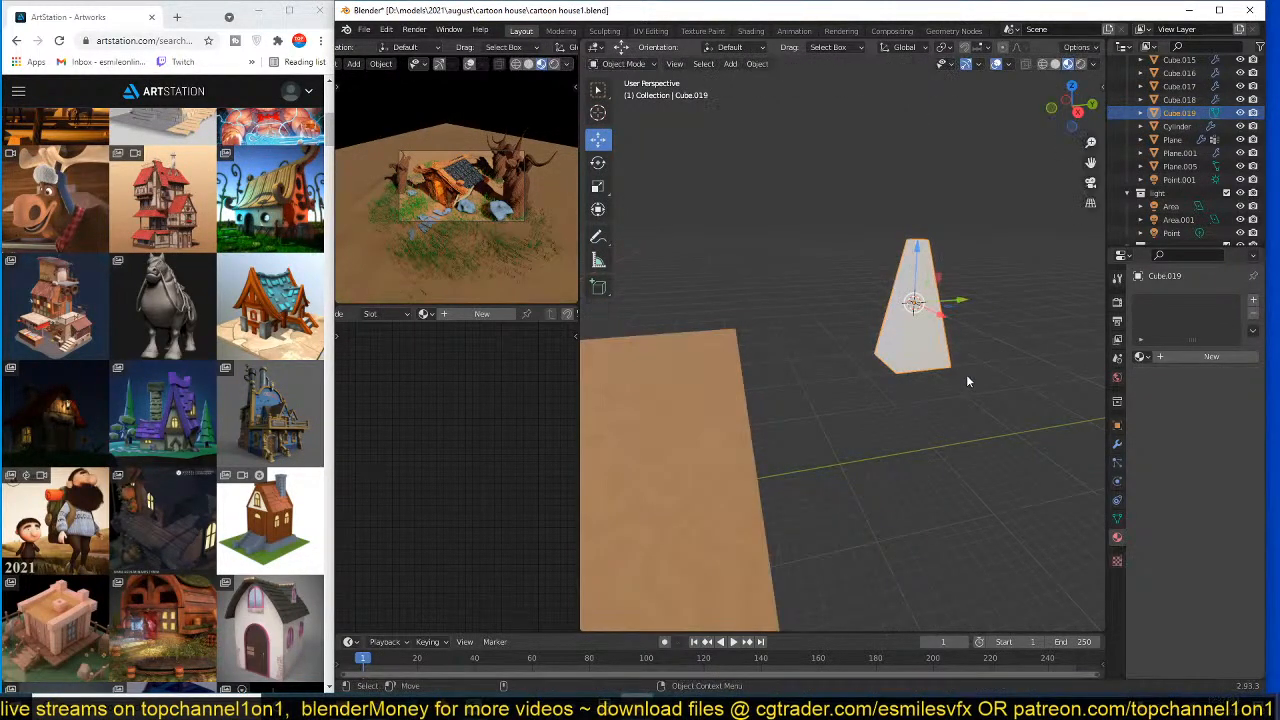
- Scale the whole tapered mesh down slightly in Edit Mode
key("Tab")
key("s")
left_click(940, 365)
key("Tab")
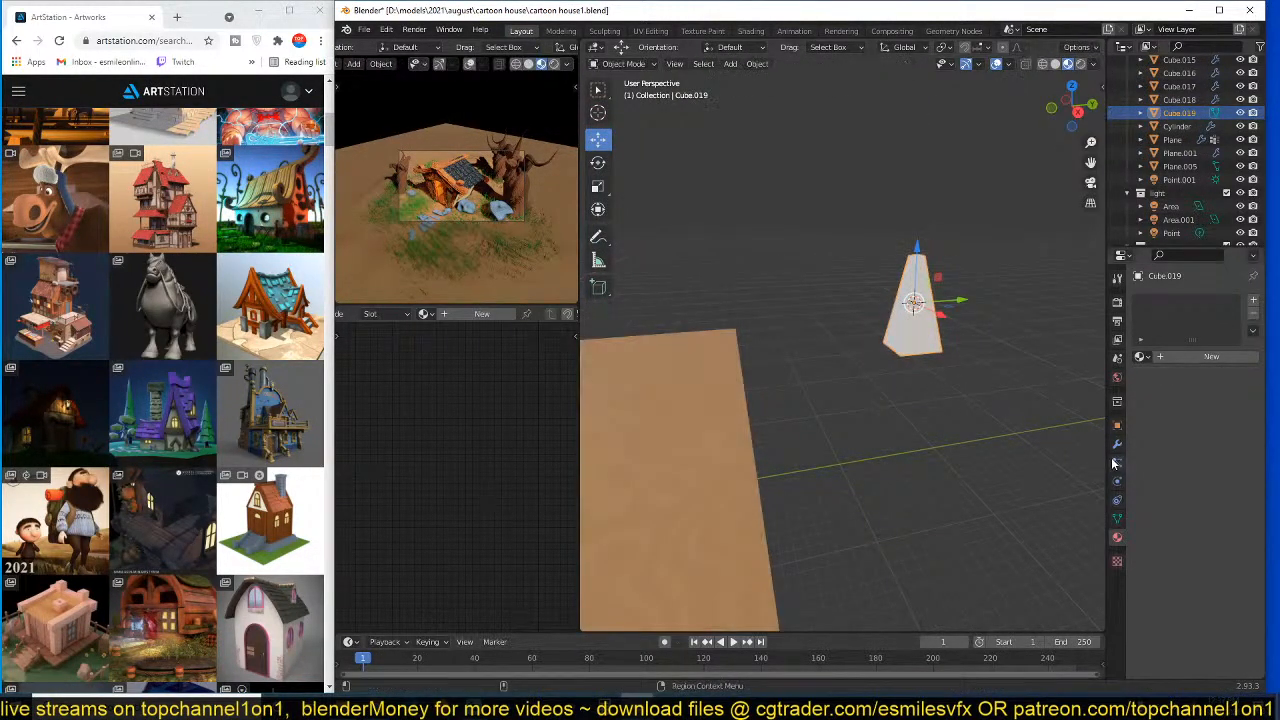
- Add a Hair particle system to the tapered block and set its emission number to 50
left_click(1117, 463)
left_click(1253, 299)
left_click(1227, 373)
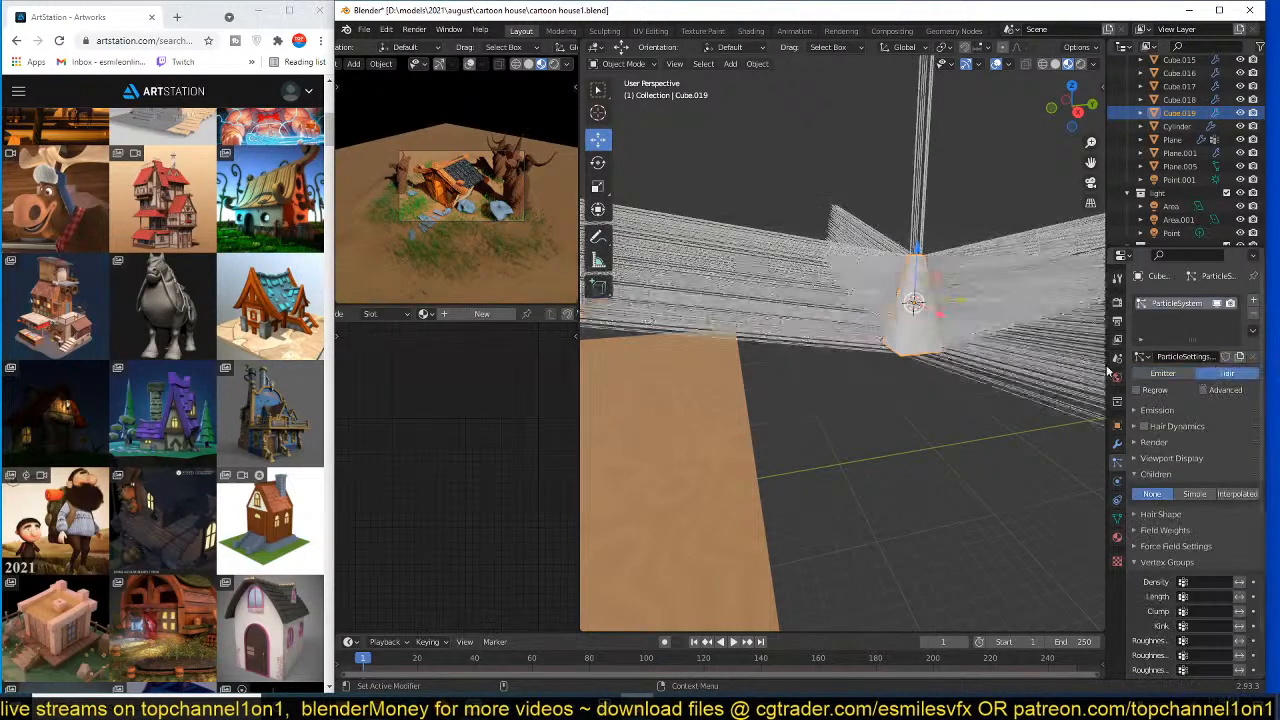
middle_click_drag(908, 355, 963, 356)
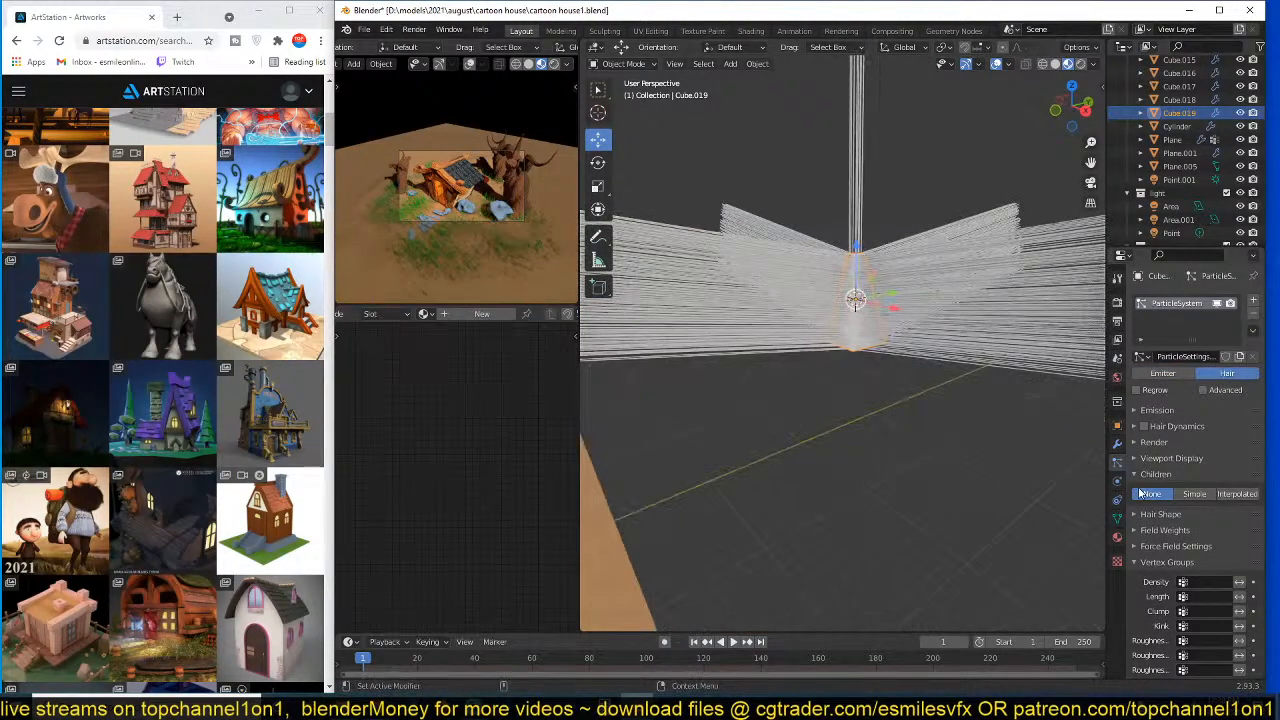
left_click(1158, 410)
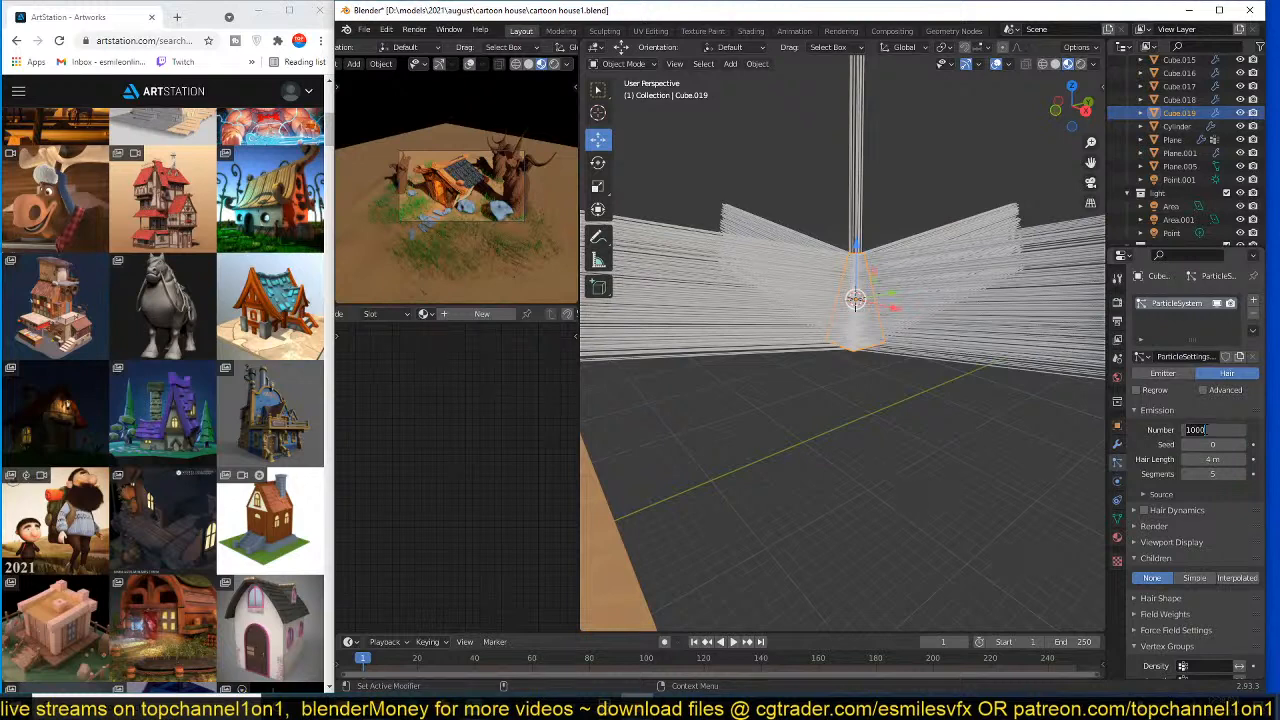
key("Return")
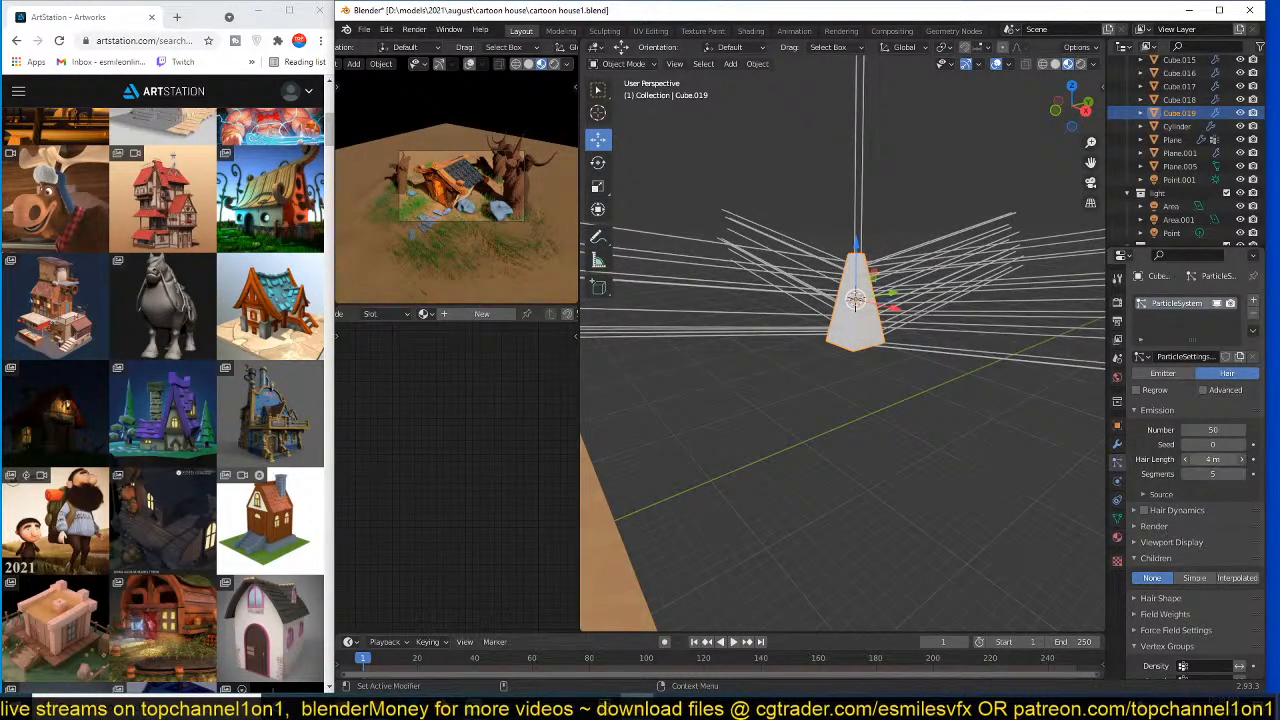
- Set the hair length to 1 m and save the file
left_click(1212, 459)
type("1")
key("Return")
key("ctrl+s")
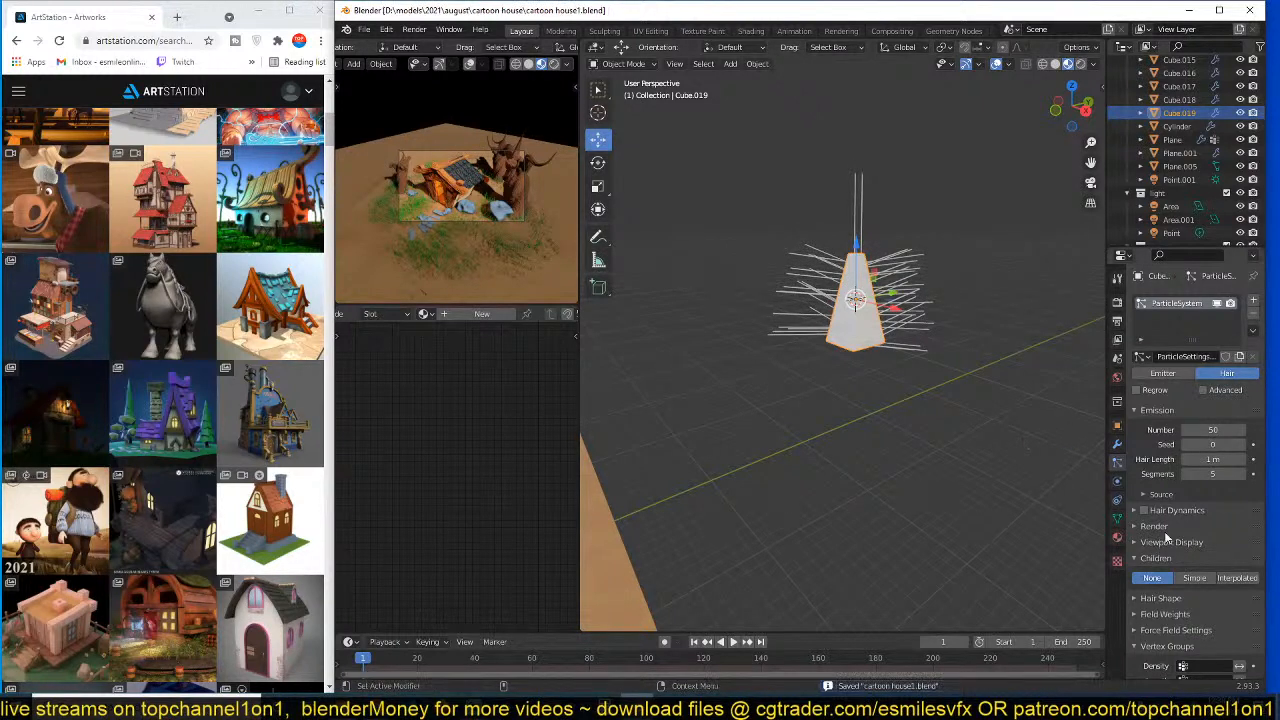
- Enable the advanced hair settings and set the velocity Randomize to 0.190
left_click(1203, 390)
scroll(1200, 500, "down", 3)
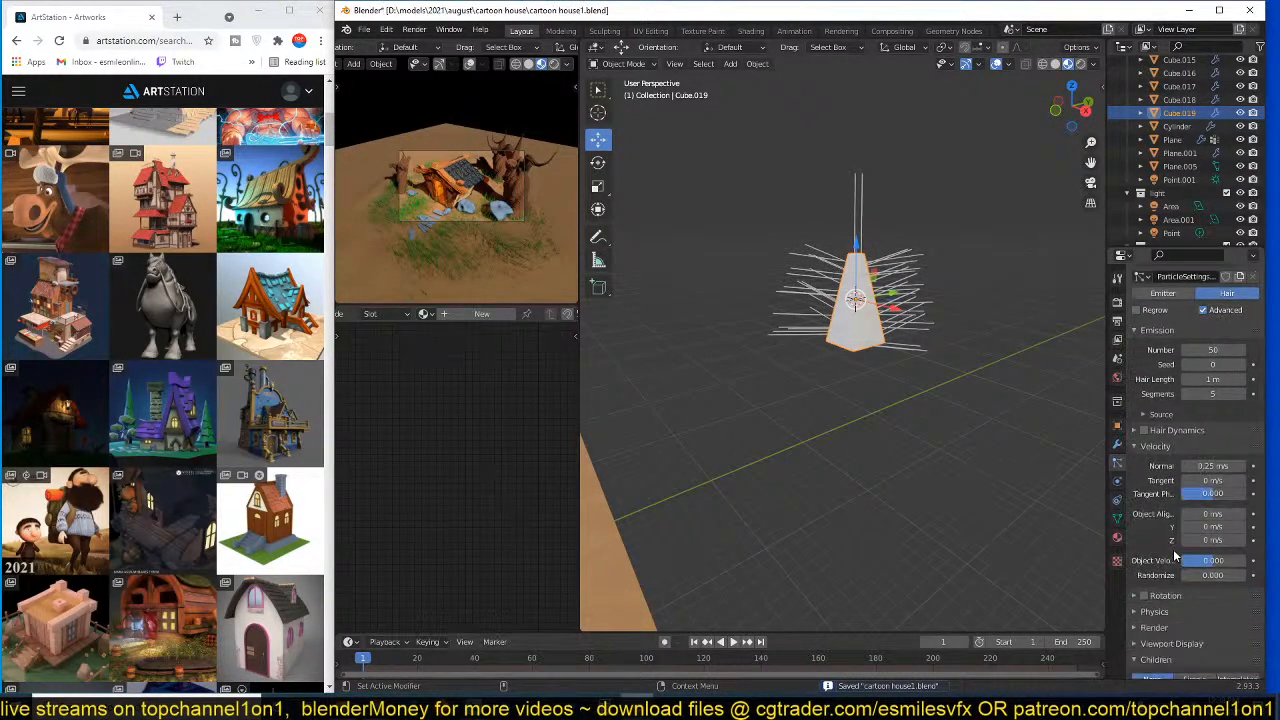
left_click_drag(1193, 548, 1228, 548)
scroll(1167, 582, "down", 3)
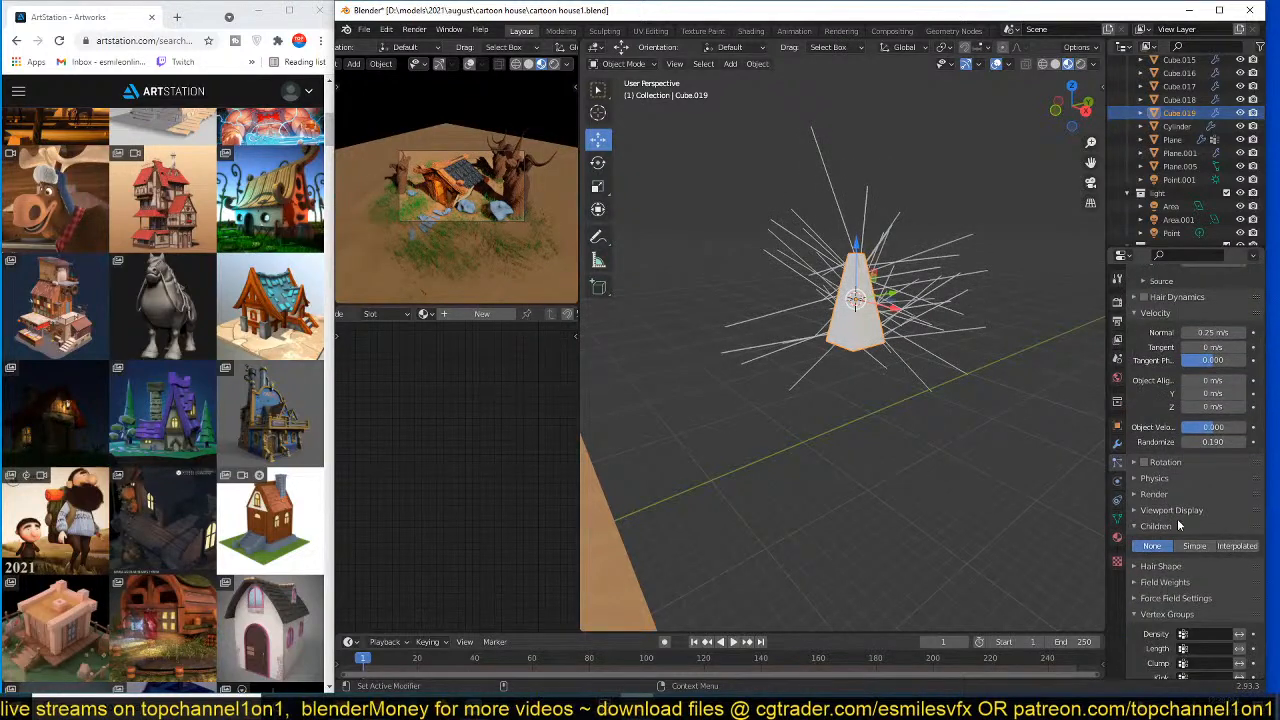
- Render the hair particles as Object, using the leaf plane as the instance object
left_click(1222, 514)
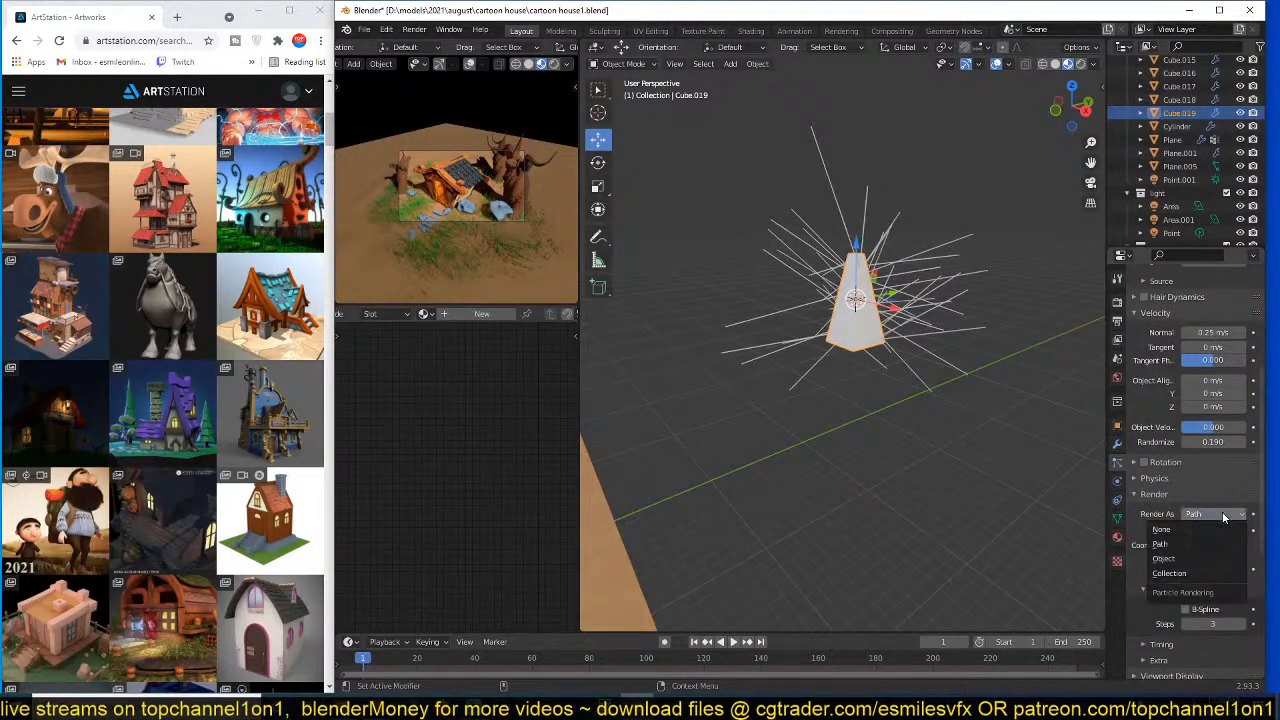
left_click(1163, 558)
middle_click_drag(926, 451, 1028, 486)
left_click(1239, 610)
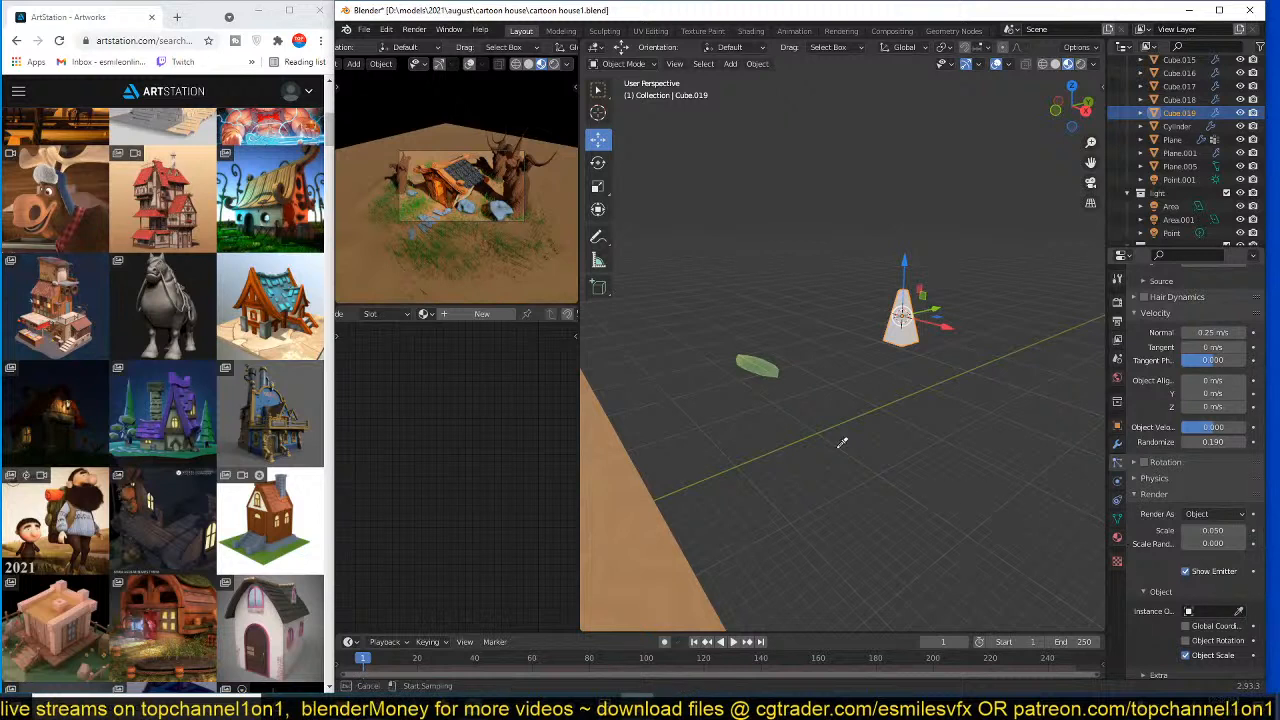
left_click(779, 362)
scroll(912, 355, "up", 4)
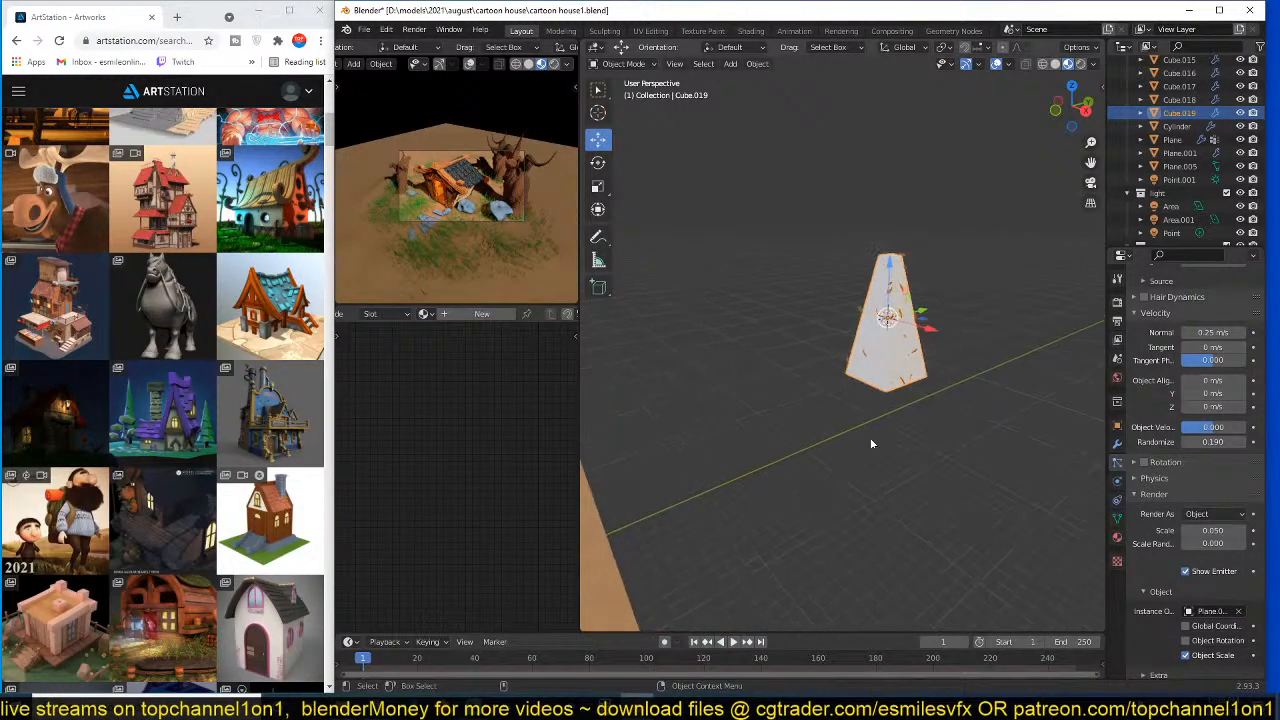
- Raise the particle render scale to 0.420 and save the file
left_click_drag(1208, 527, 1250, 528)
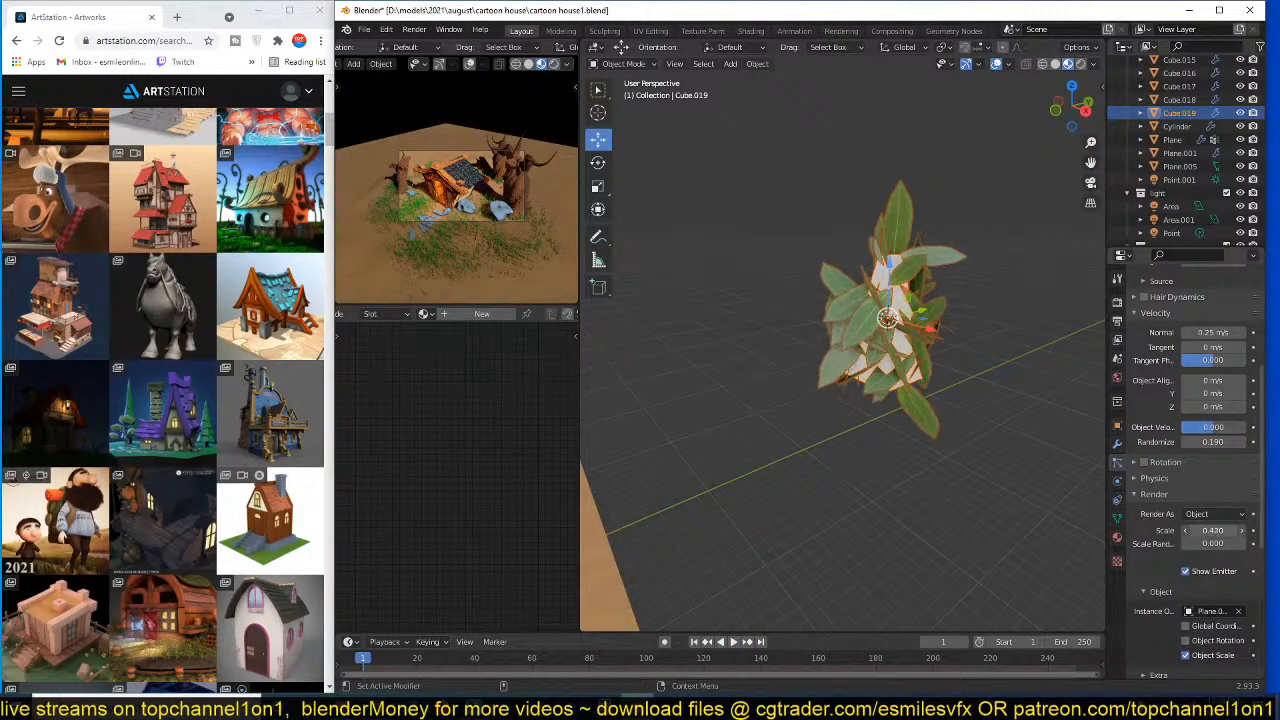
middle_click_drag(900, 310, 873, 310)
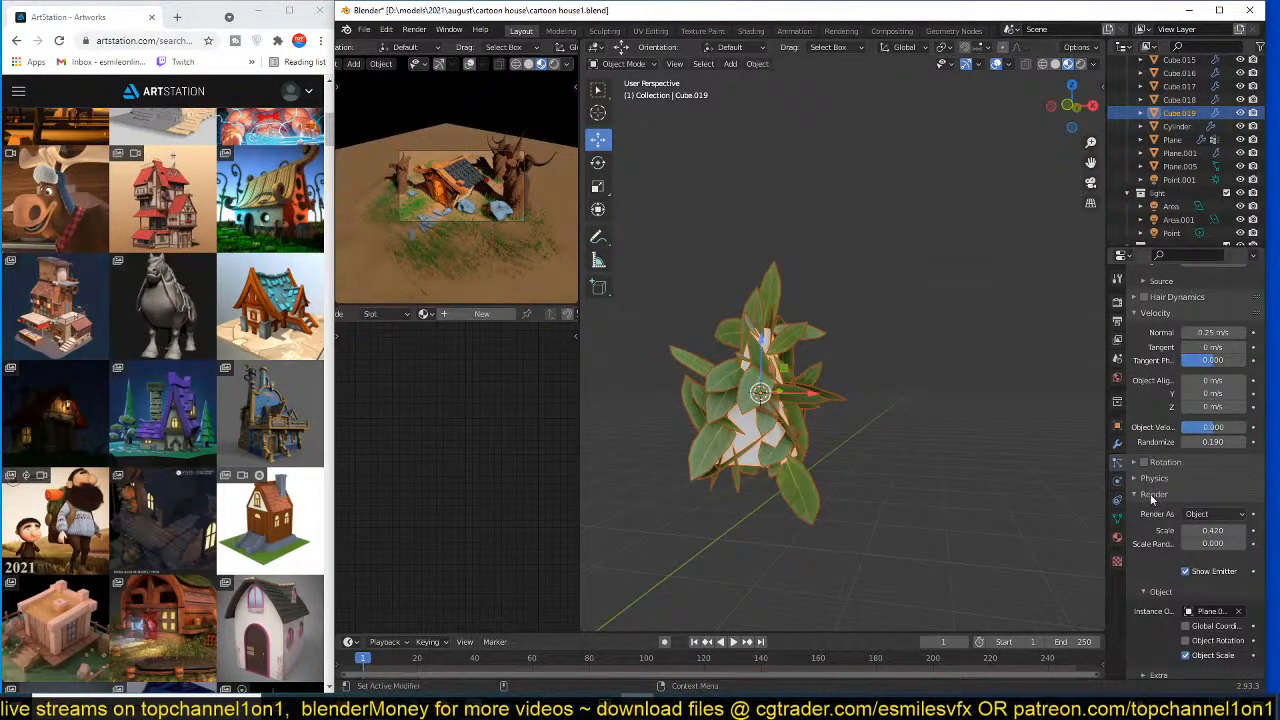
key("ctrl+s")
scroll(828, 448, "up", 3)
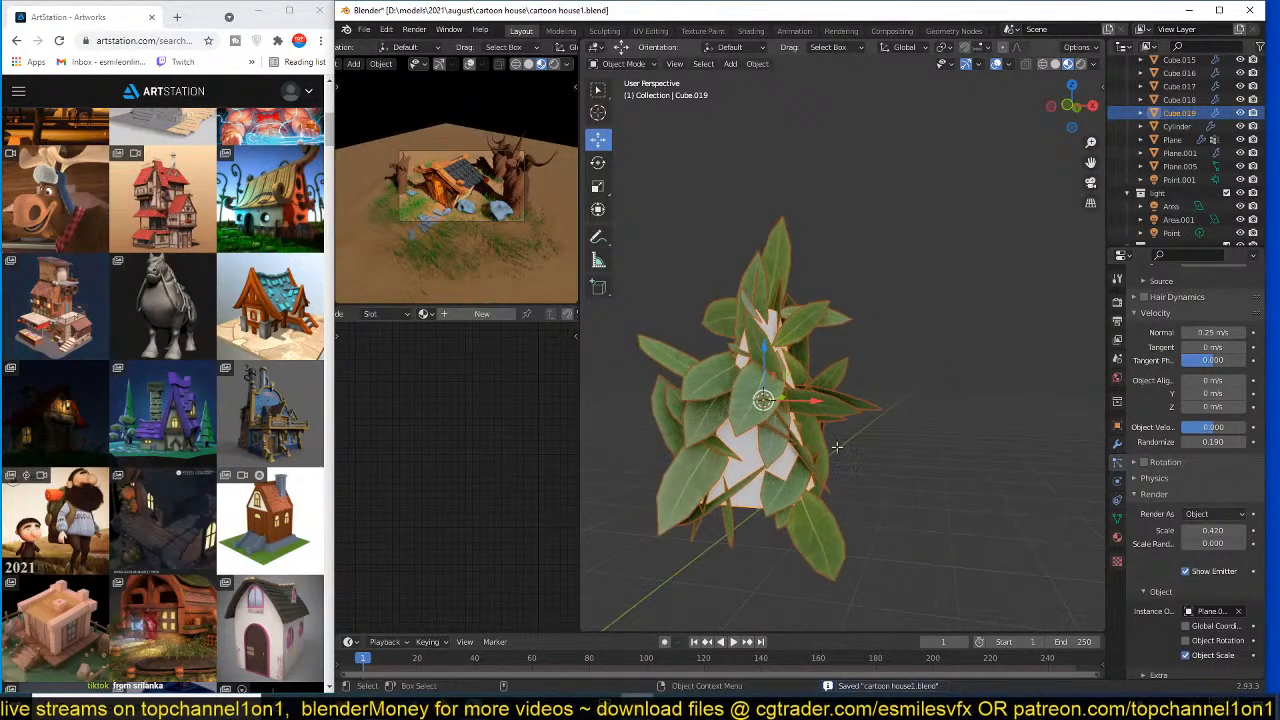
- Add a horizontal loop cut around the middle of the tapered block and scale it by about 1.475
key("Tab")
key("ctrl+r")
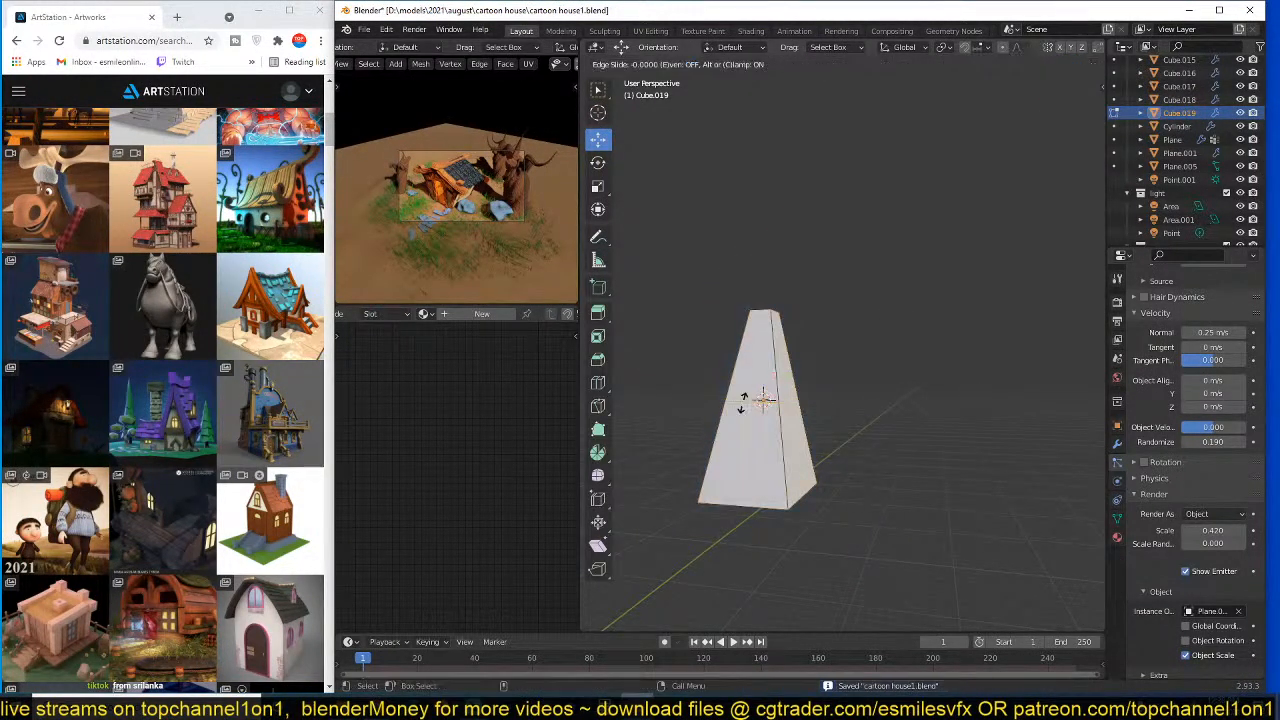
left_click(745, 403)
key("s")
left_click(896, 408)
middle_click_drag(896, 408, 918, 398, "shift")
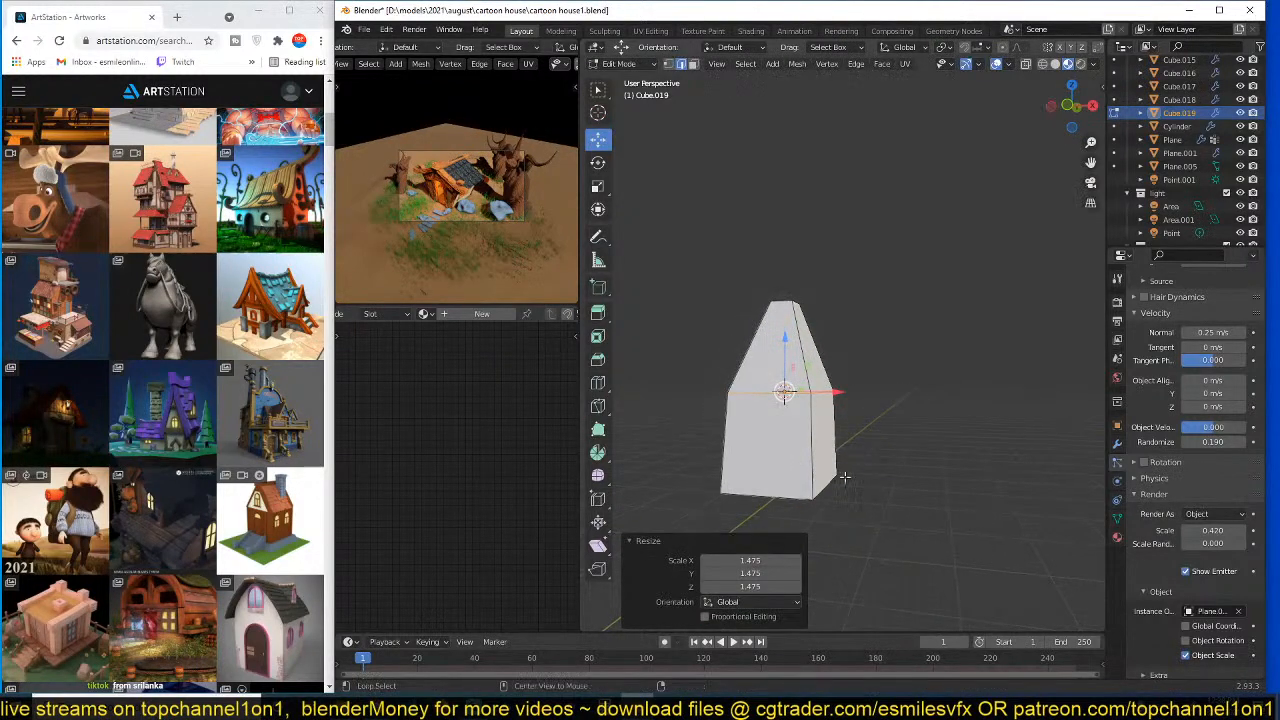
- Select the block's bottom edge loop and scale it inward to narrow the base
left_click(822, 391)
left_click(775, 500, "alt")
key("s")
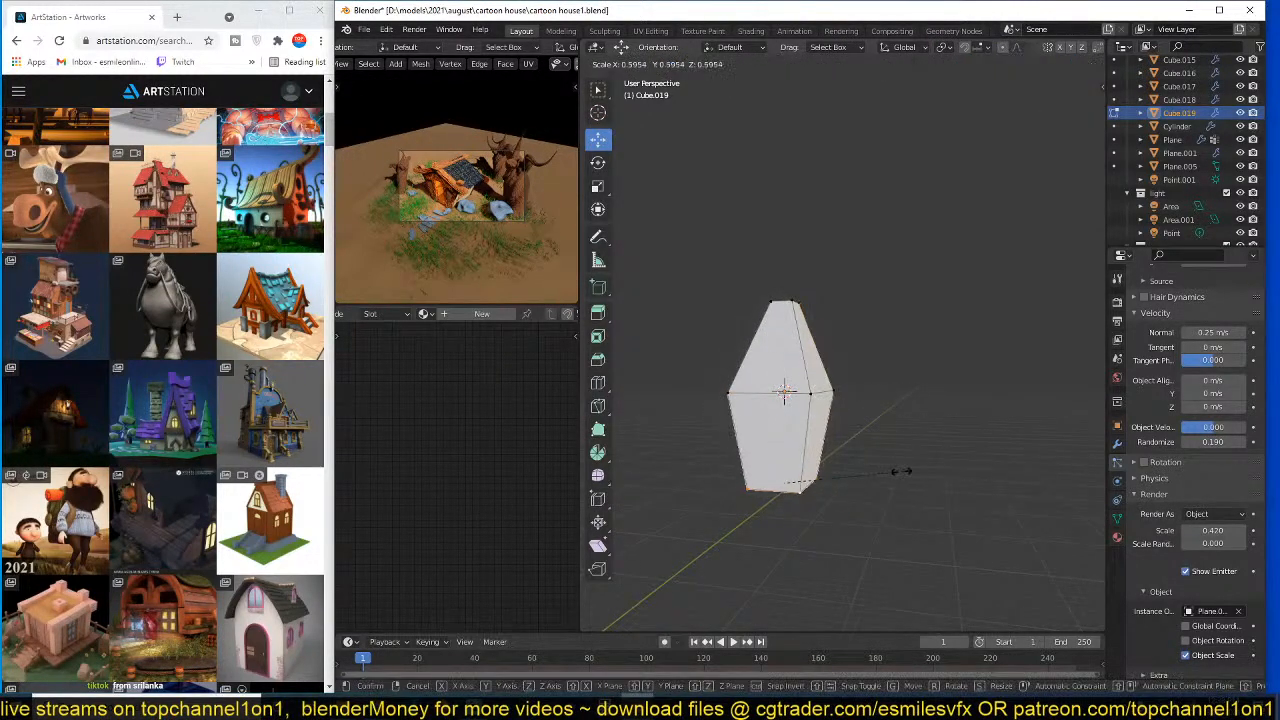
left_click(900, 469)
key("Tab")
middle_click_drag(968, 418, 940, 425)
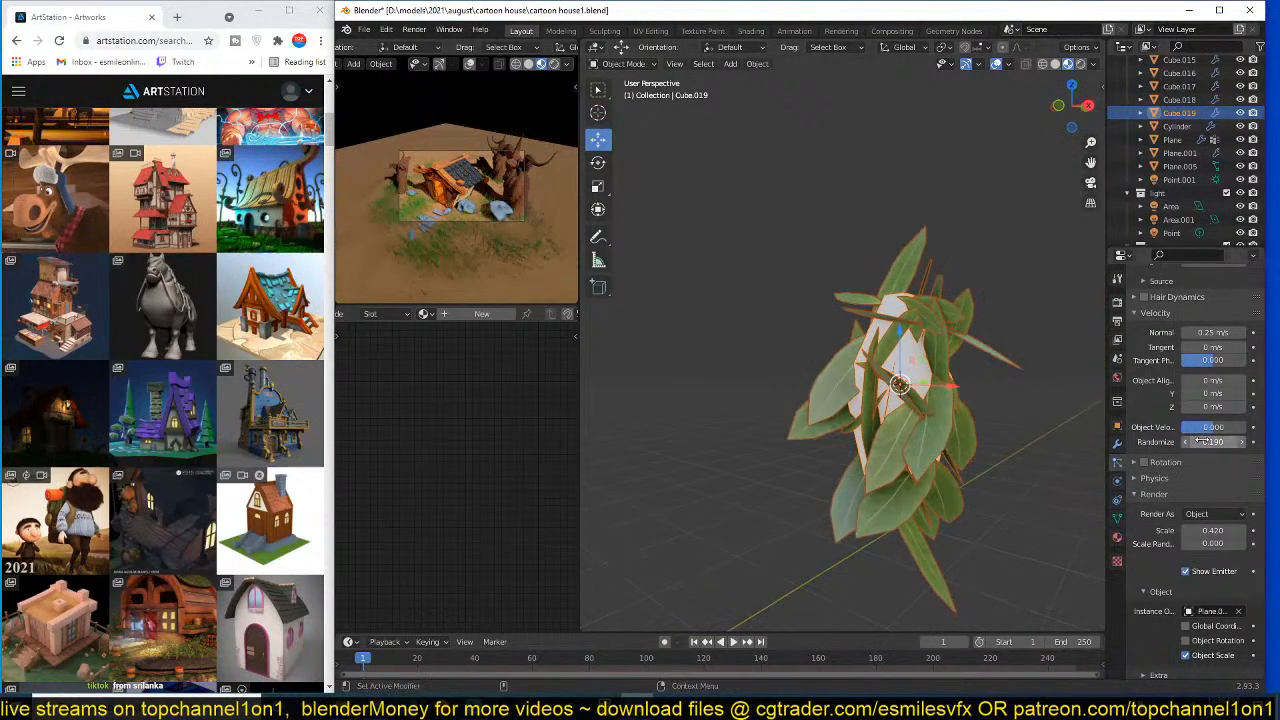
- Widen the block's bottom edge loop by scaling it about 1.474
key("Tab")
key("s")
left_click(997, 463)
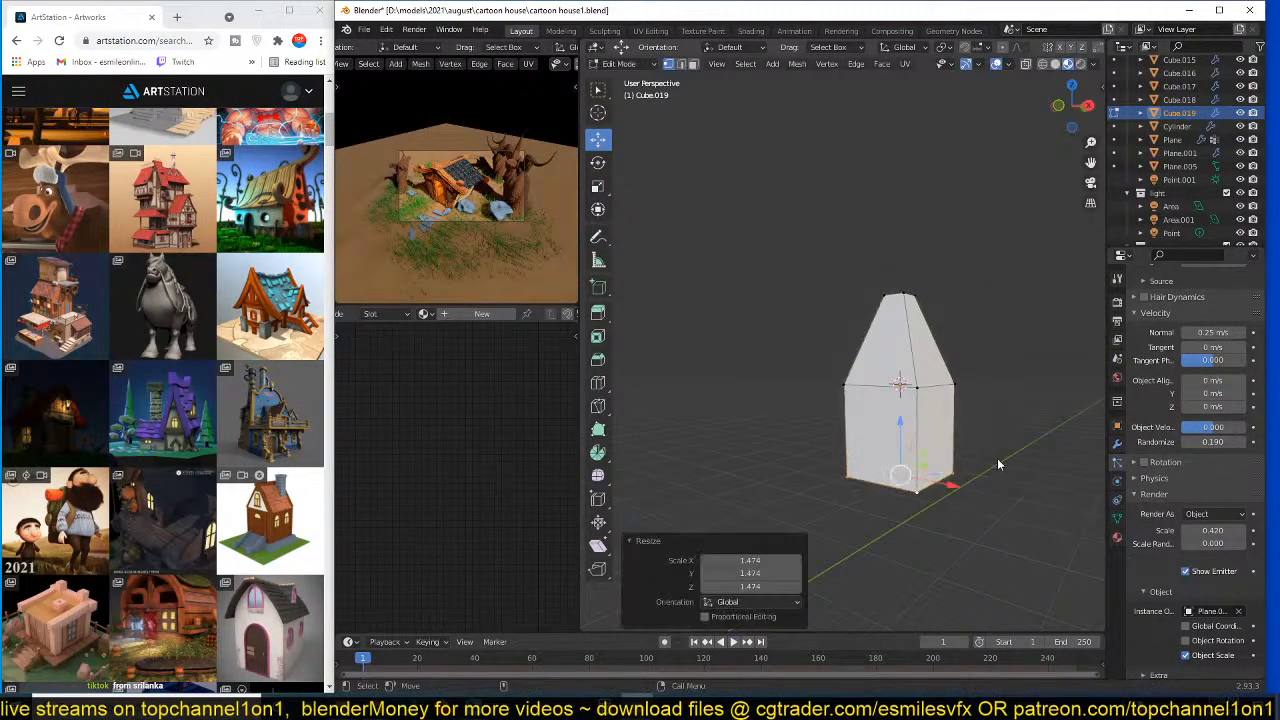
key("Tab")
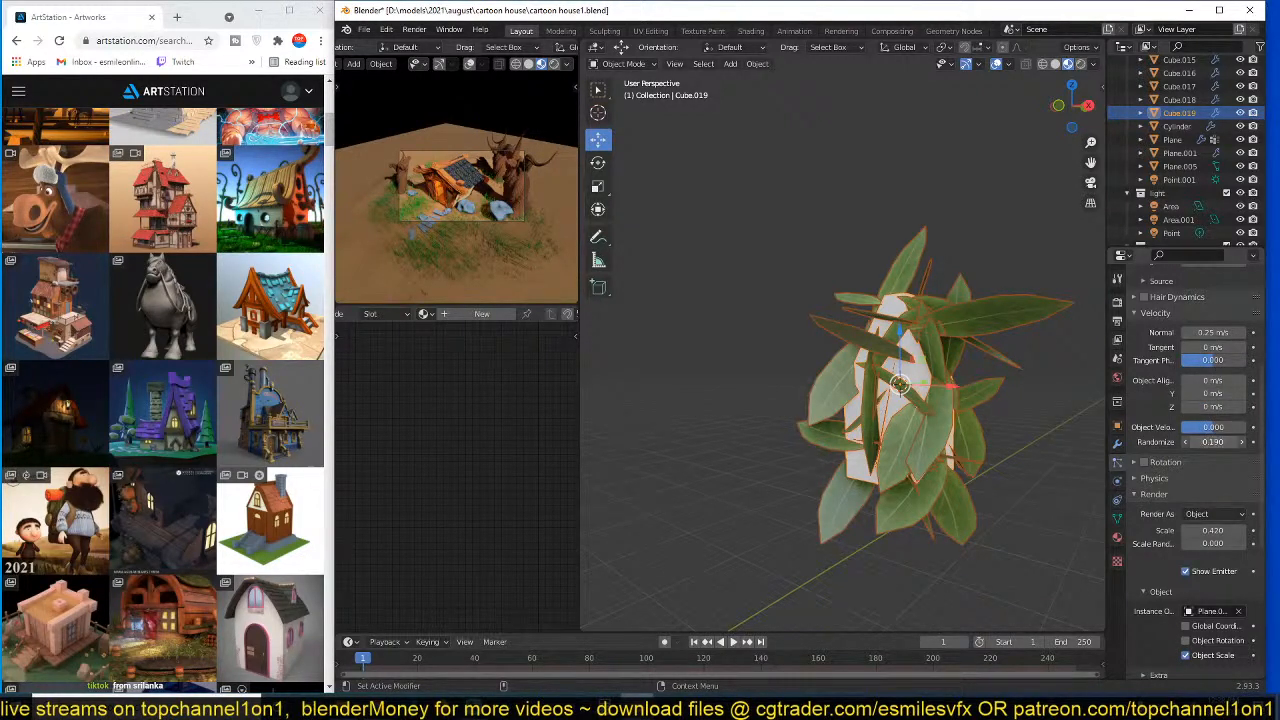
- Lower the particles' velocity Randomize to 0.130 and the Normal velocity to 0.14 m/s
mouse_move(1212, 441)
left_mouse_down()
mouse_move(1165, 441)
mouse_move(1193, 441)
left_mouse_up()
middle_click_drag(975, 405, 1085, 345)
left_click_drag(1209, 333, 1190, 333)
- Scale the block's bottom edge loop outward again to flare the base into a pyramid shape
key("Tab")
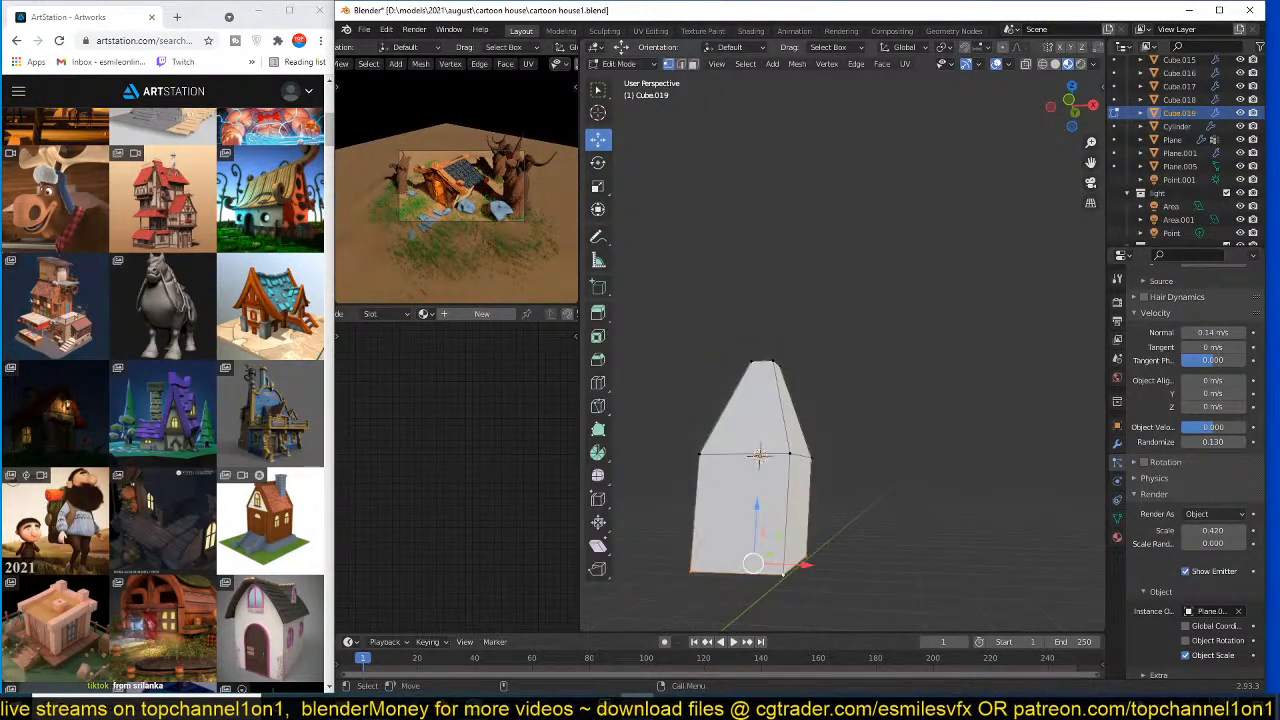
key("s")
left_click(846, 568)
key("Tab")
- Set the particles' velocity Randomize to 0
middle_click_drag(854, 489, 795, 516)
type("0")
key("Return")
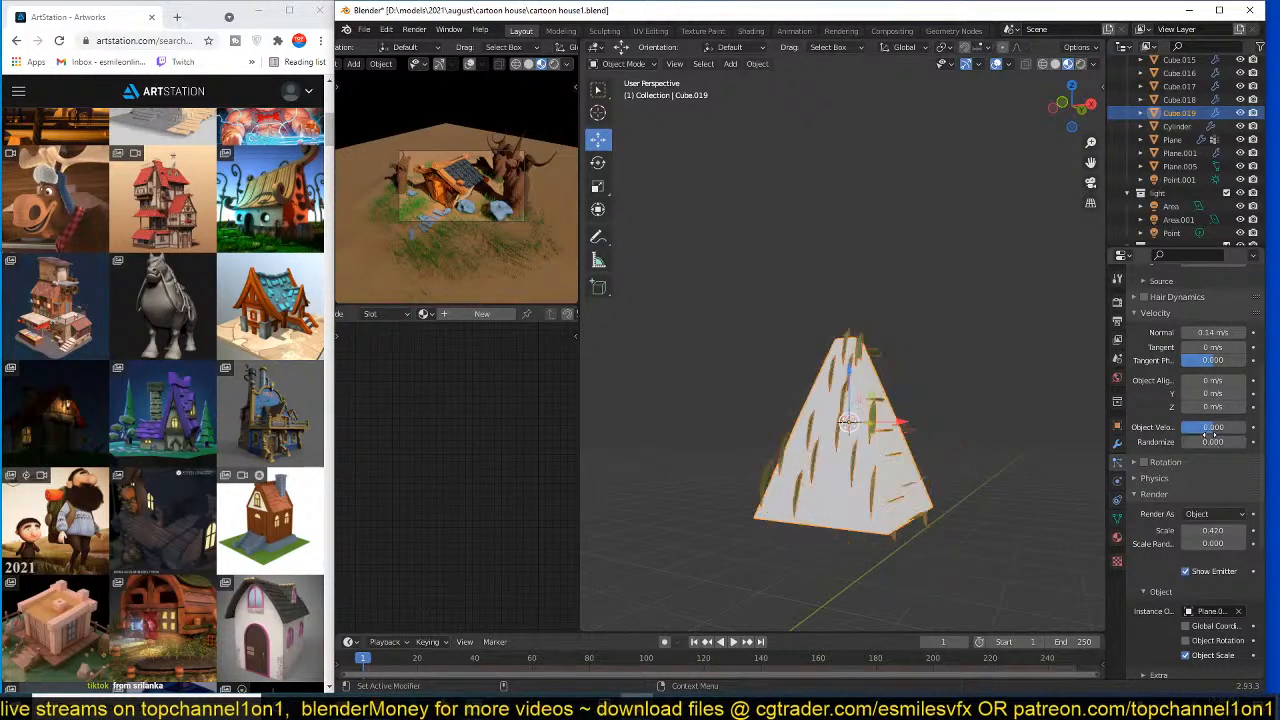
middle_click_drag(1050, 450, 960, 458)
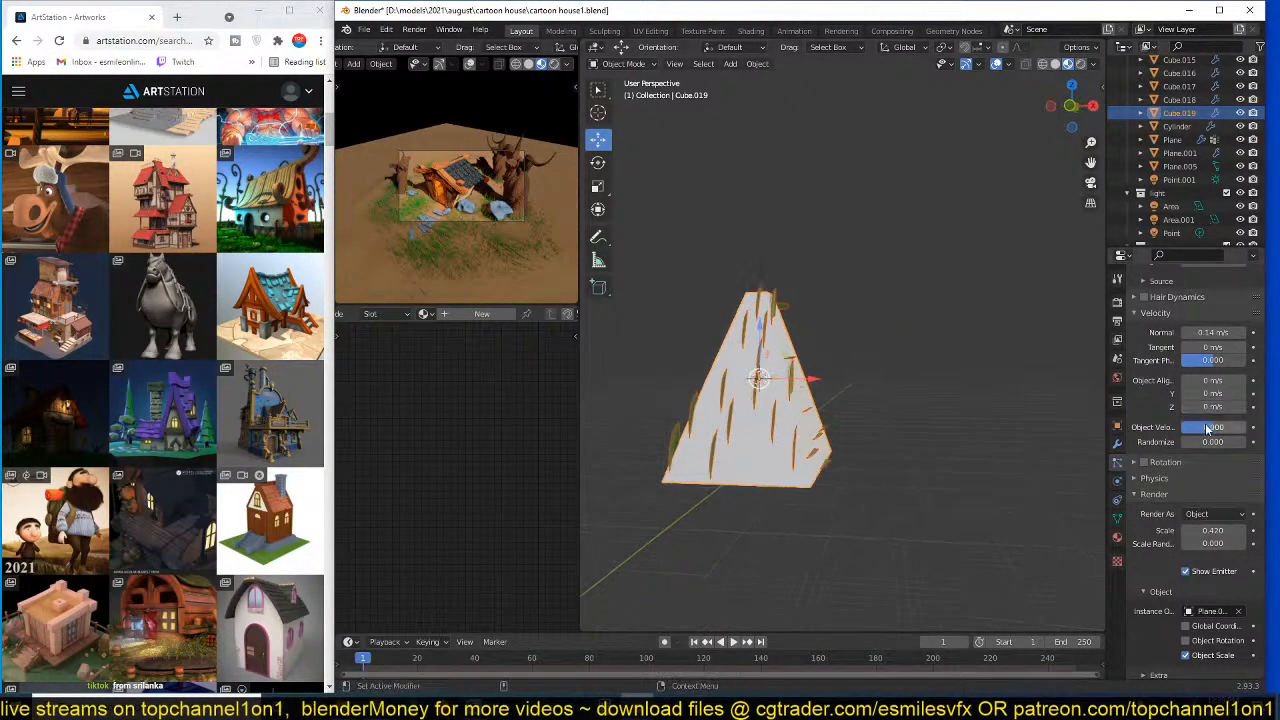
- Enable particle rotation with Randomize 0.394, Phase 0.162 and Randomize Phase 0.202, keeping the velocity Randomize at 0
left_click(1162, 462)
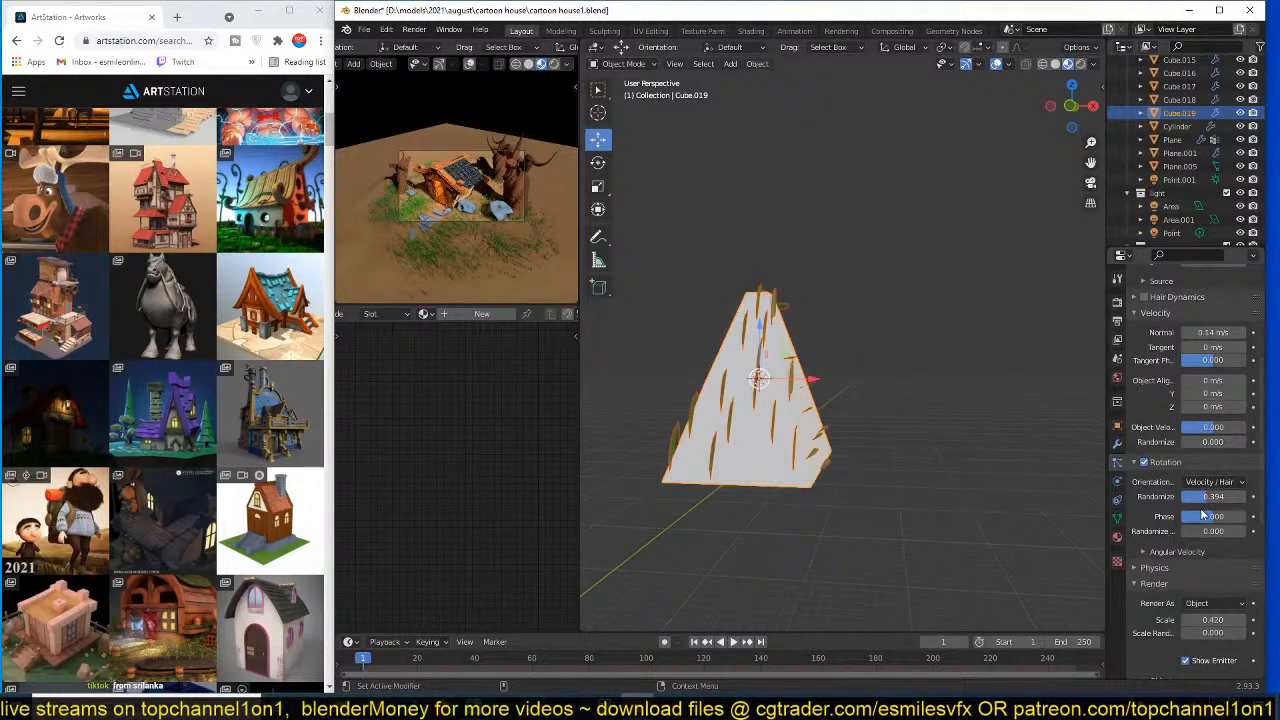
left_click_drag(1203, 516, 1235, 532)
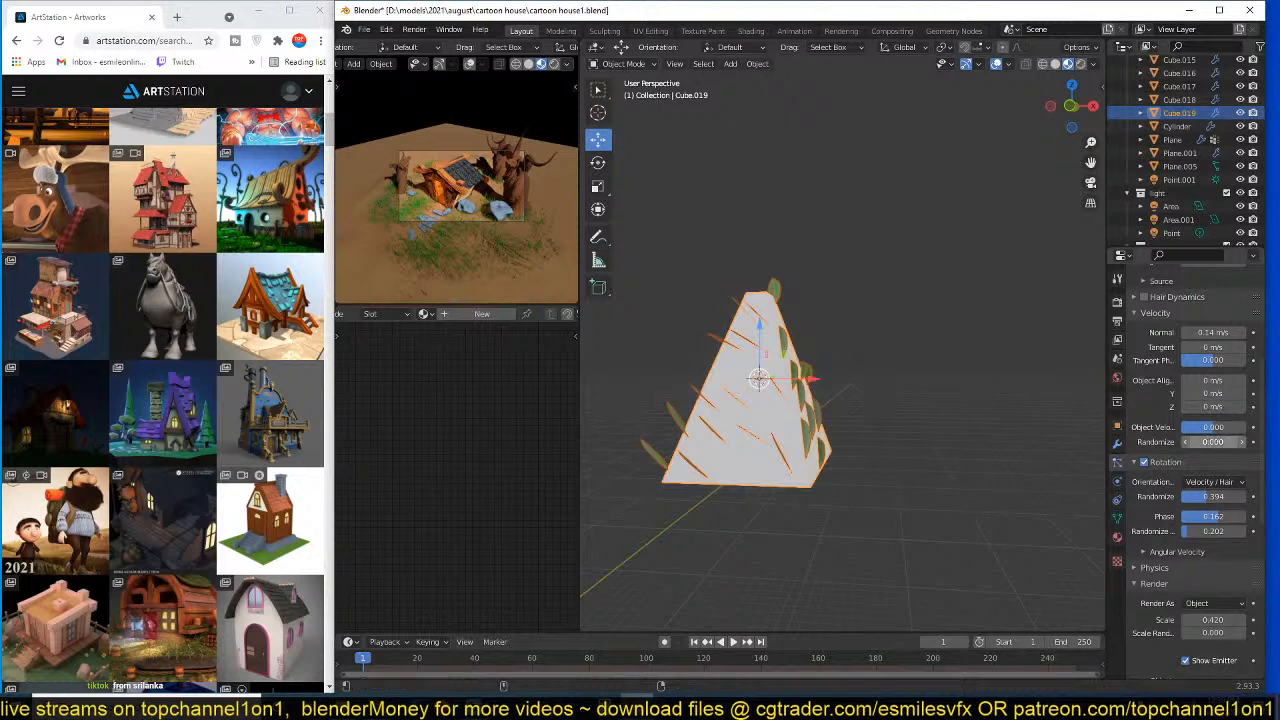
mouse_move(1213, 441)
left_mouse_down()
mouse_move(1232, 441)
mouse_move(1214, 441)
left_mouse_up()
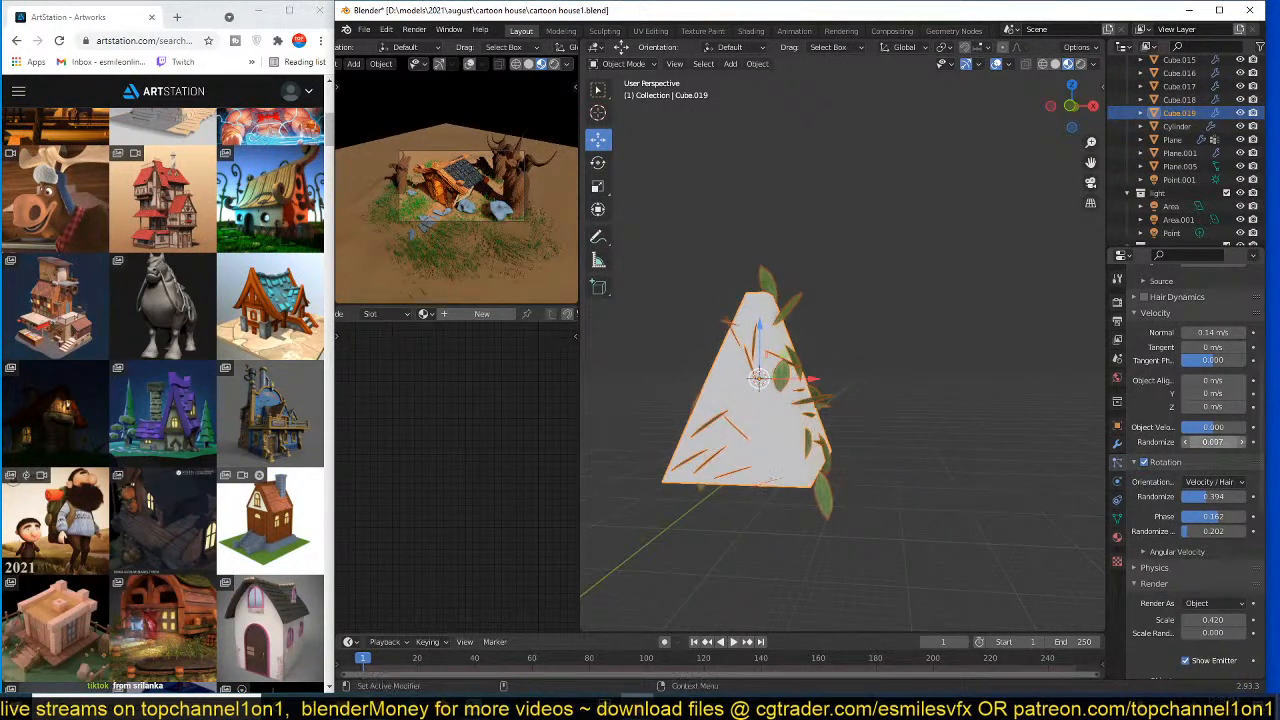
key("Return")
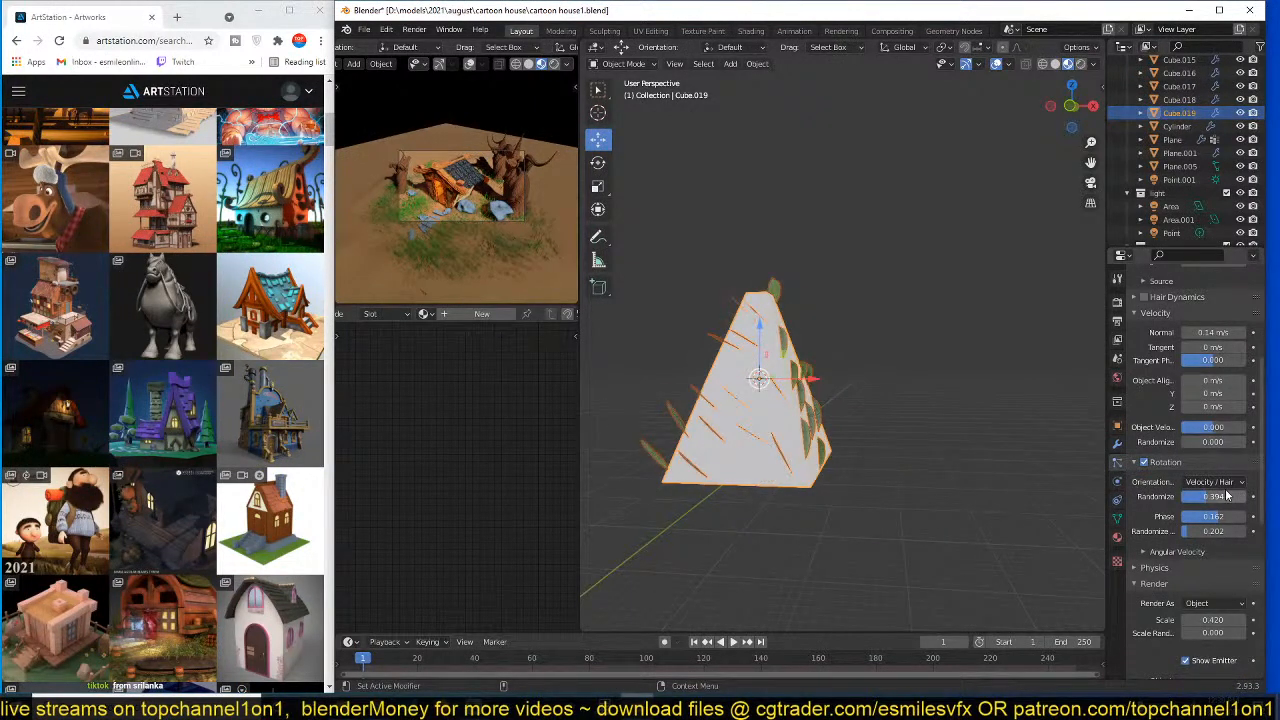
- Set the particle rotation's orientation axis to Normal with Randomize 0.747, and raise the emission Number to 182
left_click(1222, 483)
left_click(1208, 530)
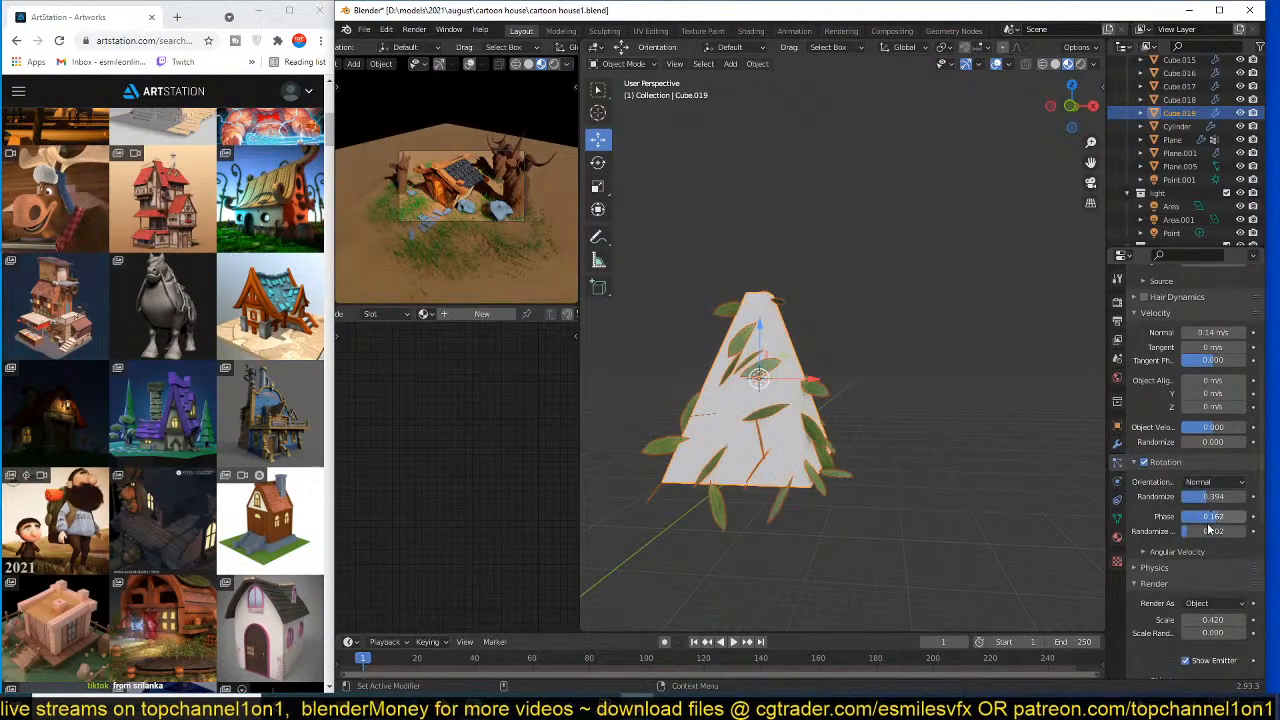
left_click_drag(1208, 503, 1226, 503)
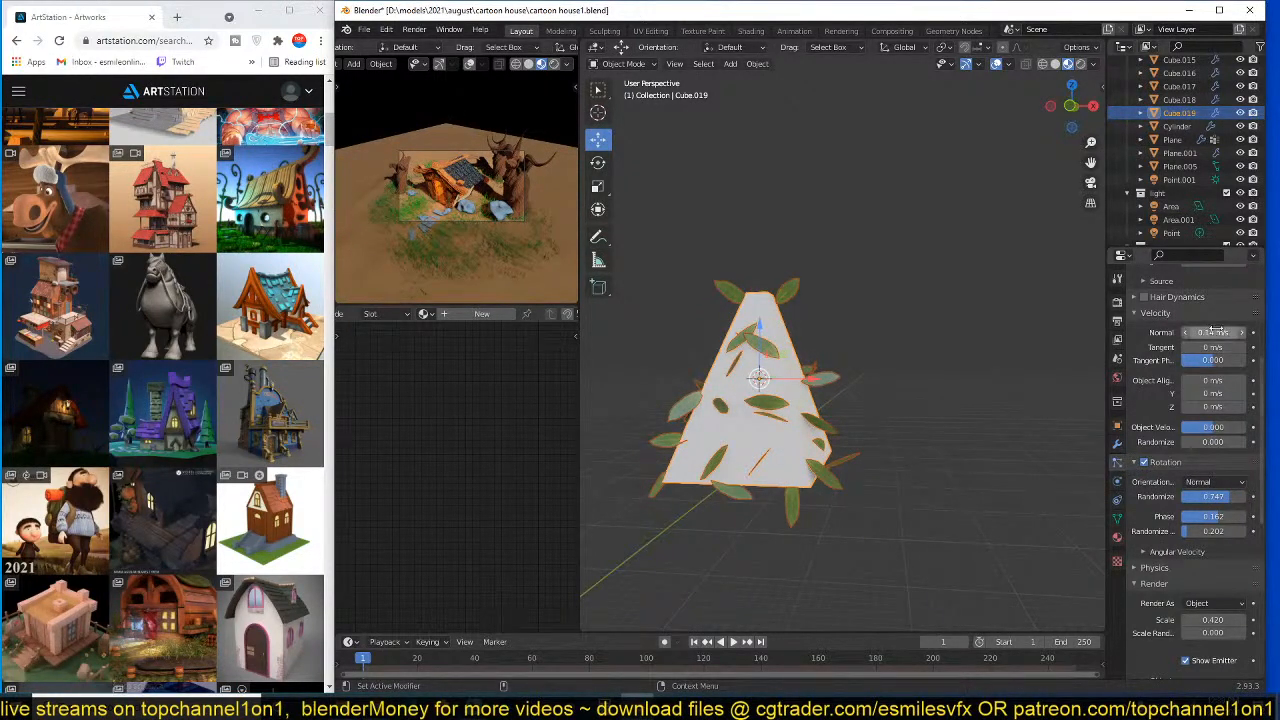
scroll(1196, 380, "up", 5)
left_click_drag(1200, 402, 1238, 402)
- Scale the whole pyramid mesh narrower in X and Y only
key("Tab")
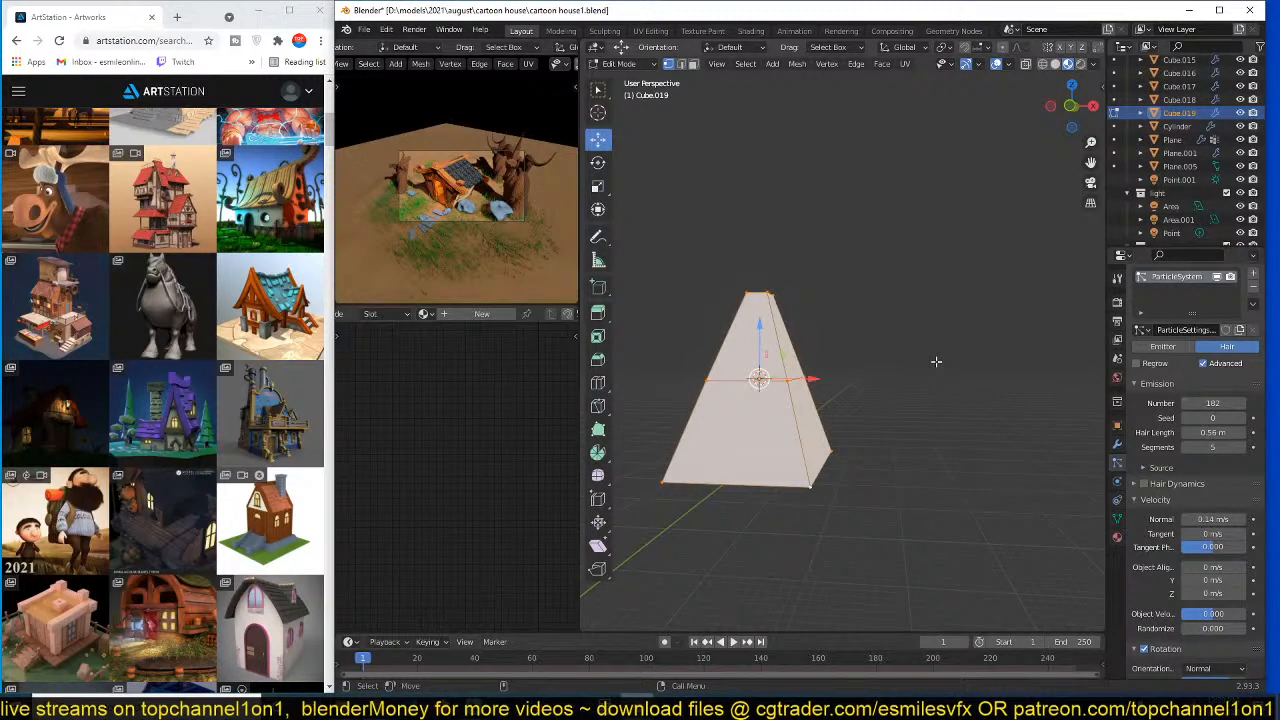
key("s")
key("shift+z")
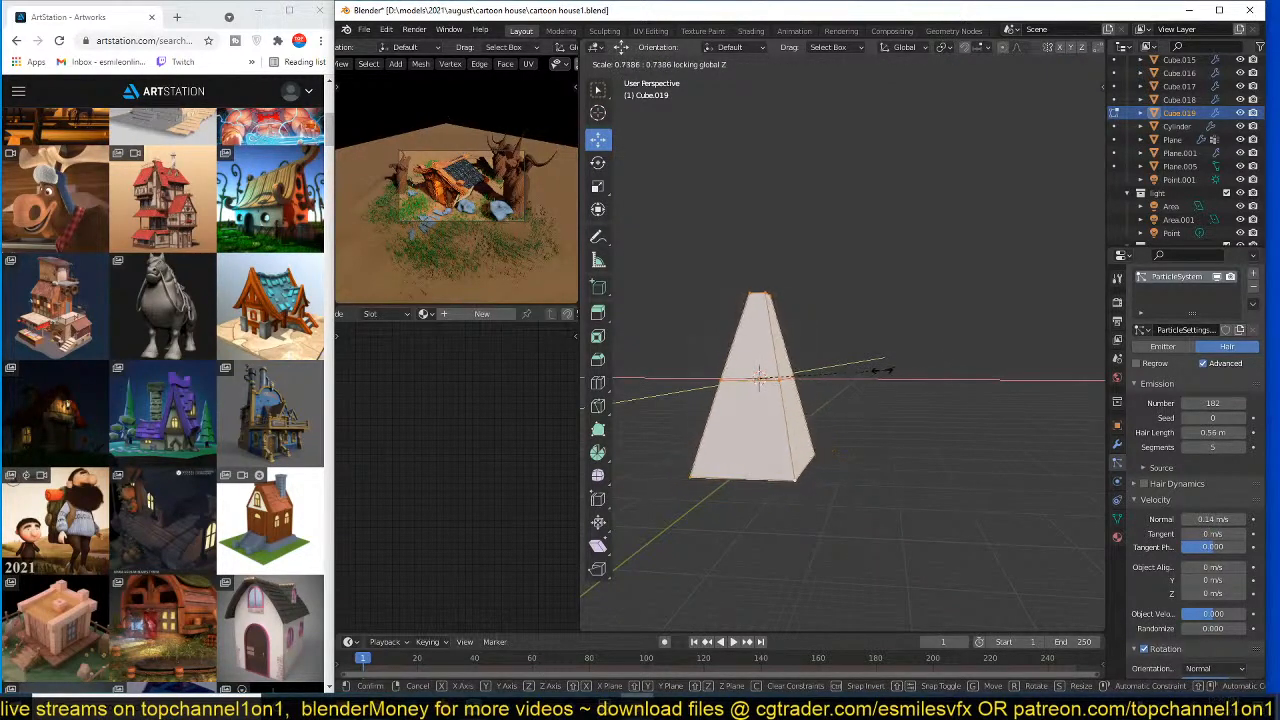
left_click(847, 379)
key("Tab")
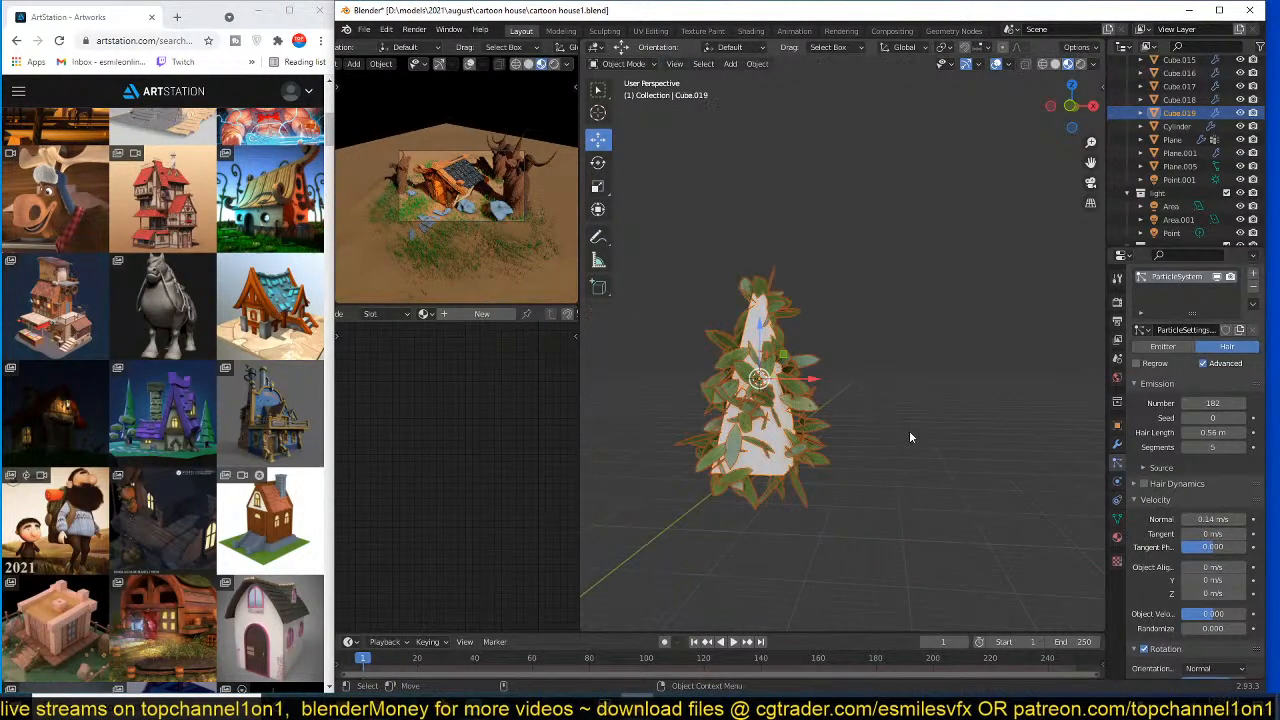
- Hide the plant's instancer block in both the viewport and the render through its Instancing settings
middle_click_drag(909, 430, 750, 400)
scroll(865, 448, "down", 4)
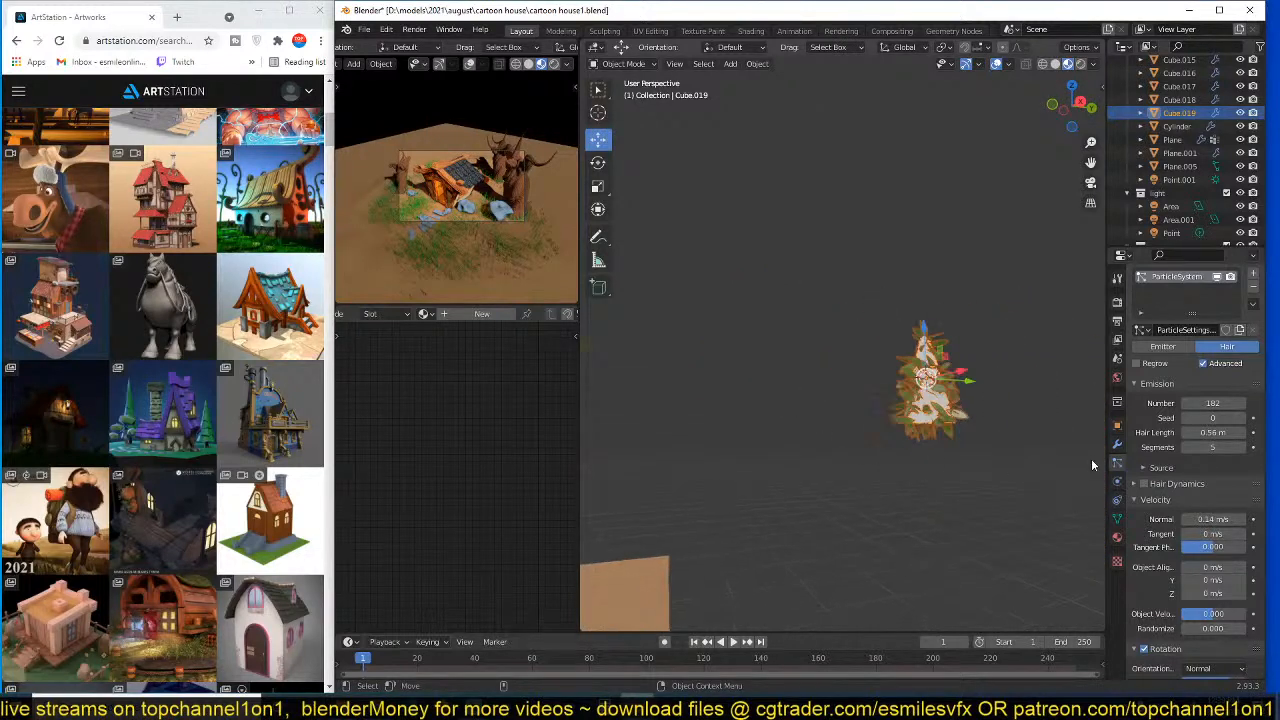
left_click(1117, 425)
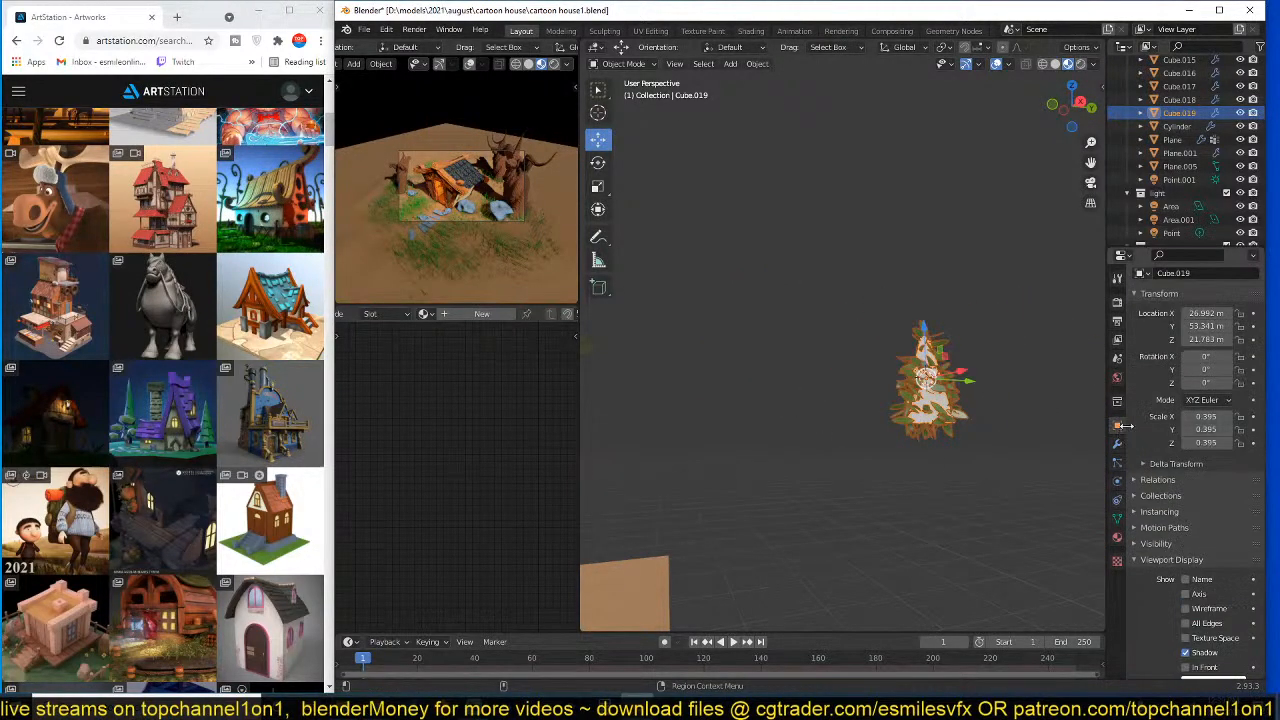
left_click(1171, 511)
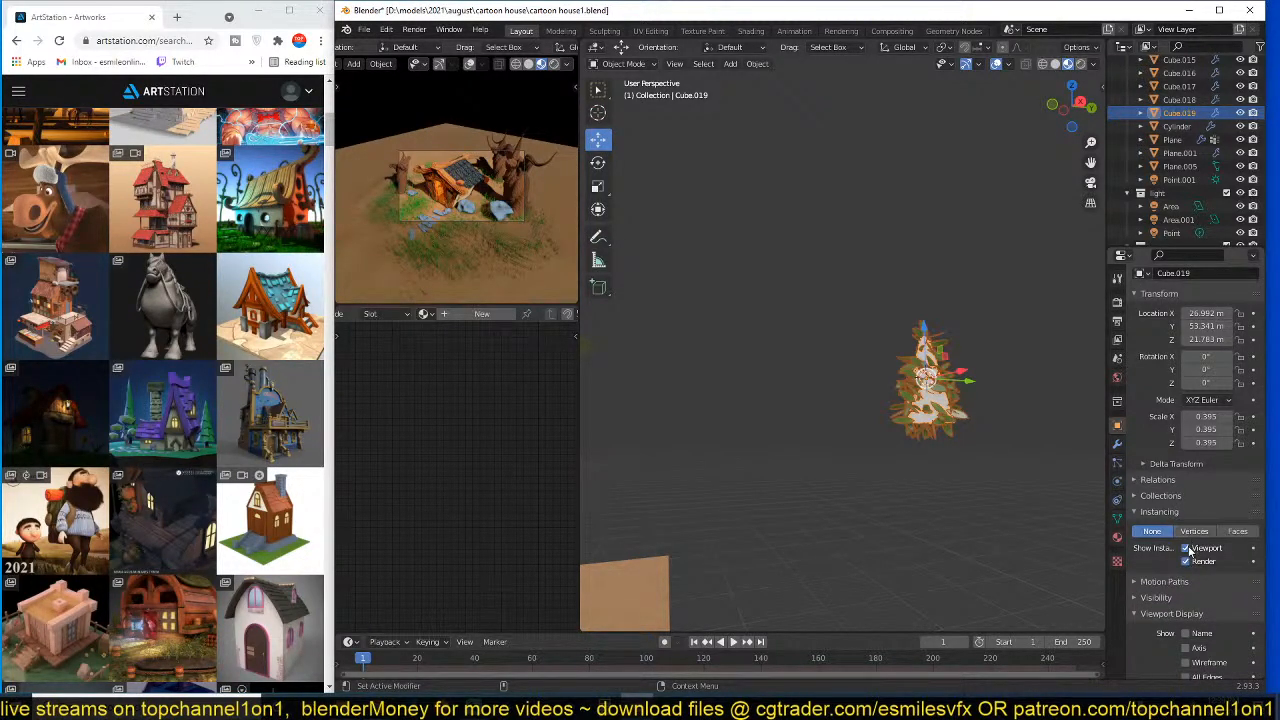
left_click(1187, 548)
left_click(1185, 560)
scroll(911, 443, "up", 2)
key("alt+a")
mouse_move(940, 471)
middle_mouse_down()
mouse_move(995, 492)
mouse_move(935, 447)
middle_mouse_up()
- Scale the block's middle edge loop outward to make the leafy plant bulge around its middle
left_click(871, 412)
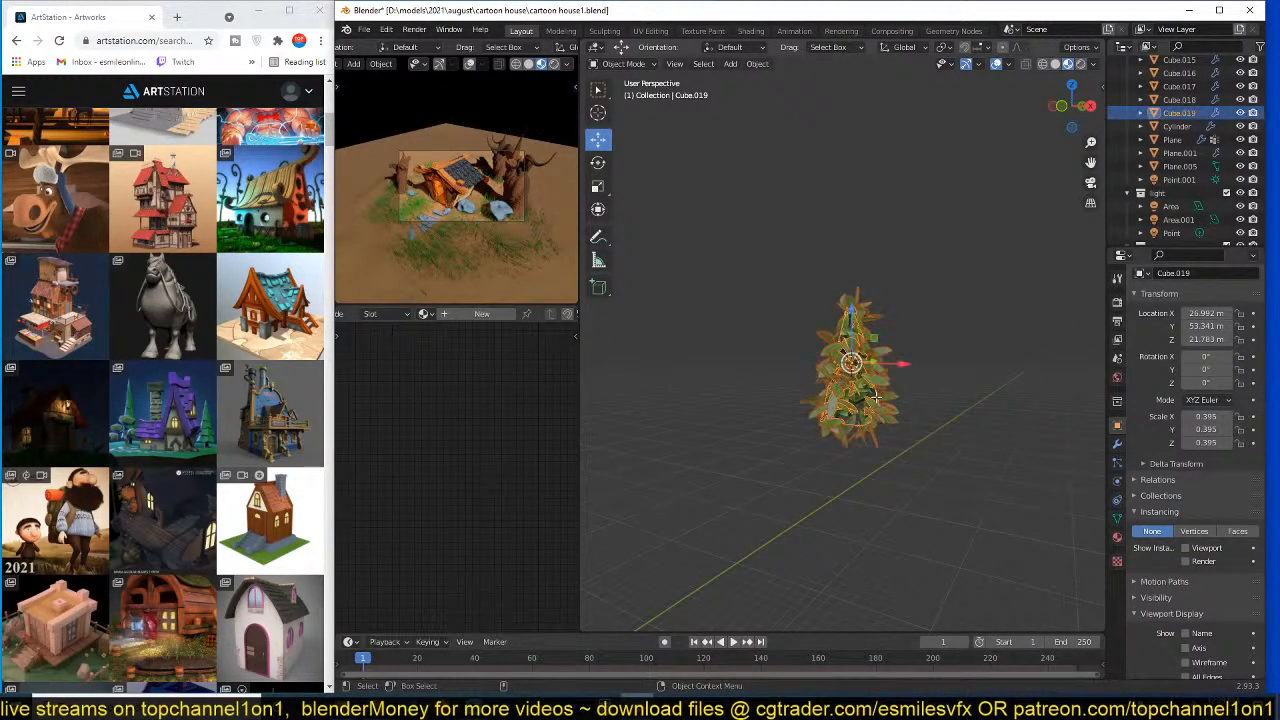
key("Tab")
key("Tab")
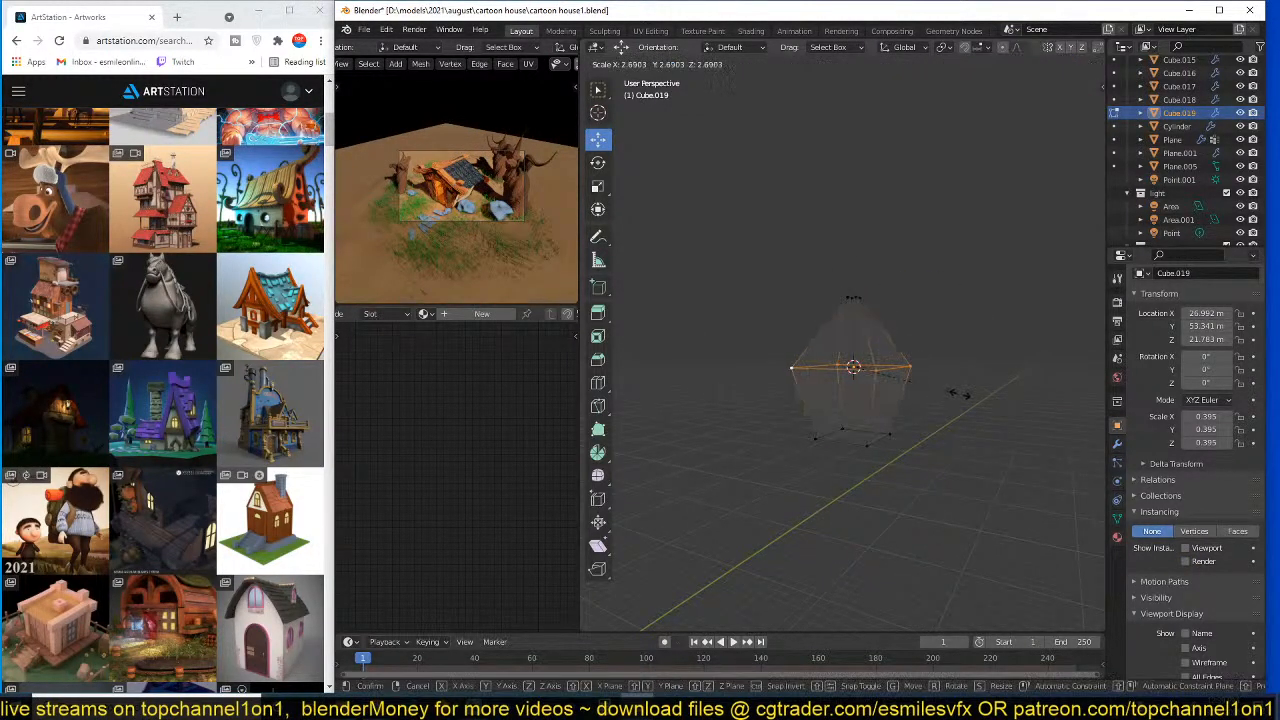
left_click(931, 427)
scroll(930, 422, "down", 6)
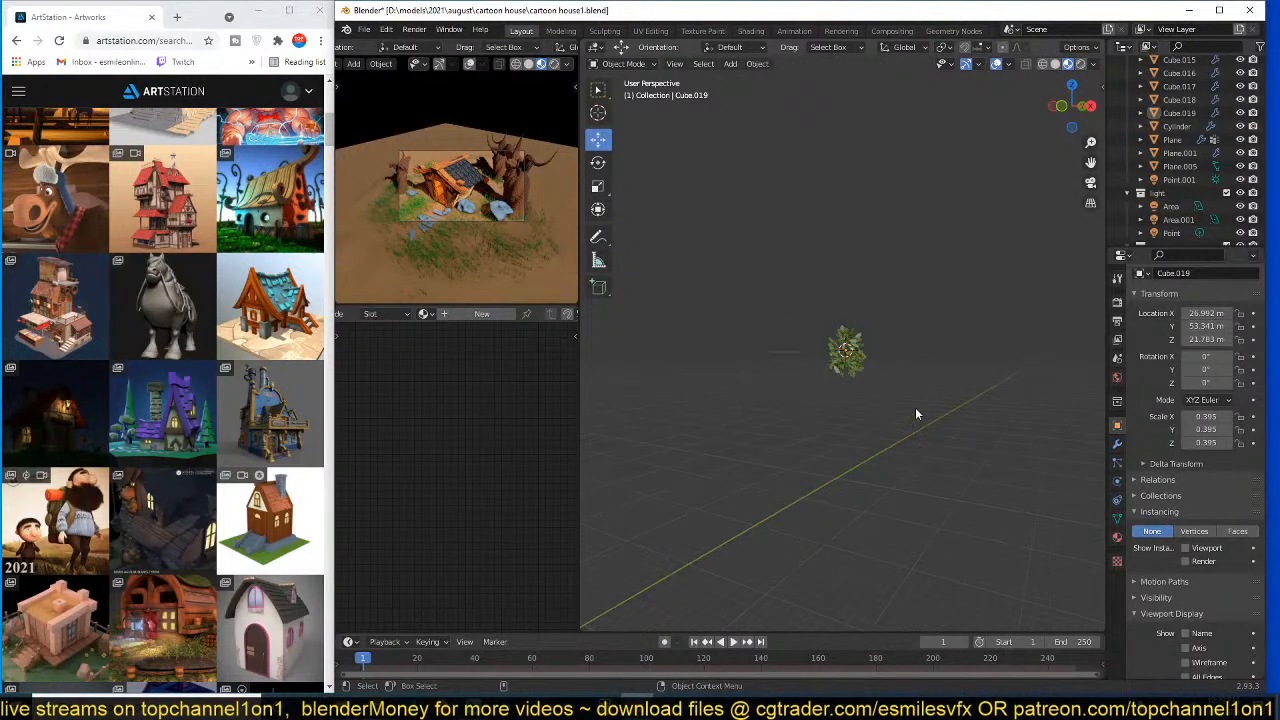
- Snap the plant to the 3D cursor on the large tree beside the house and enlarge it to scale 1.343
left_click(851, 372)
scroll(858, 422, "down", 7)
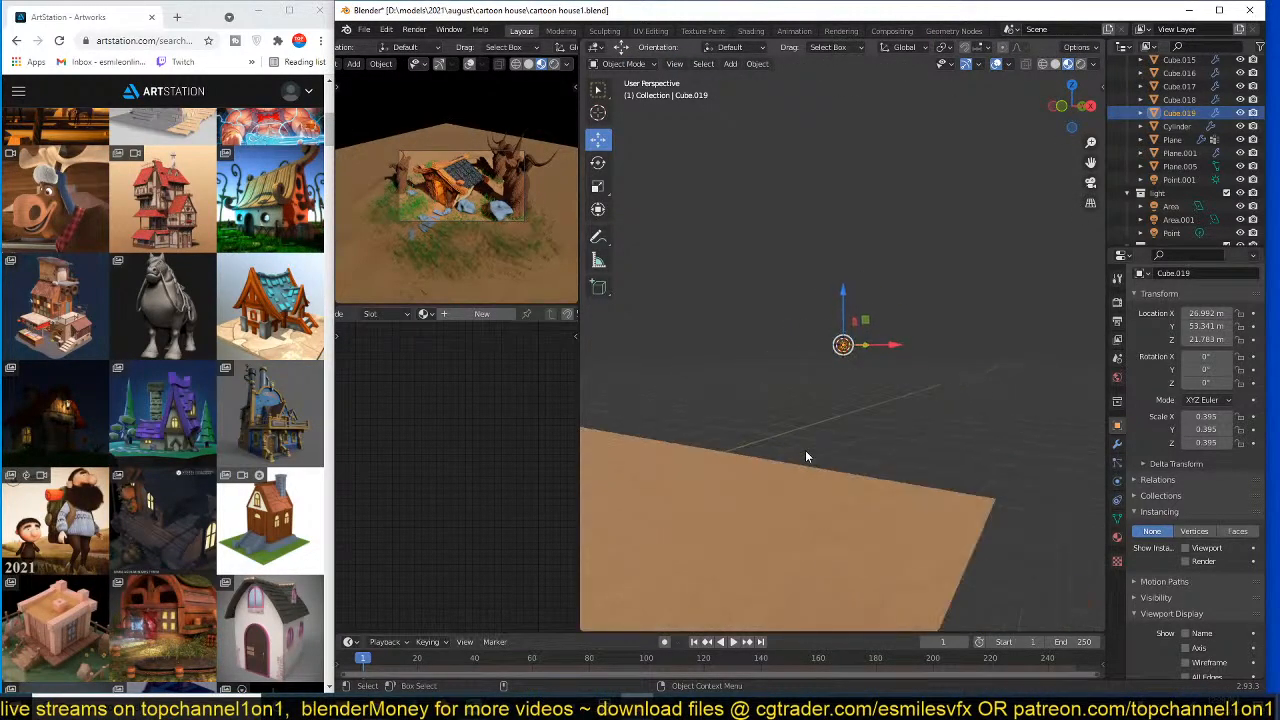
middle_click_drag(805, 450, 970, 430, "shift")
scroll(842, 455, "up", 3)
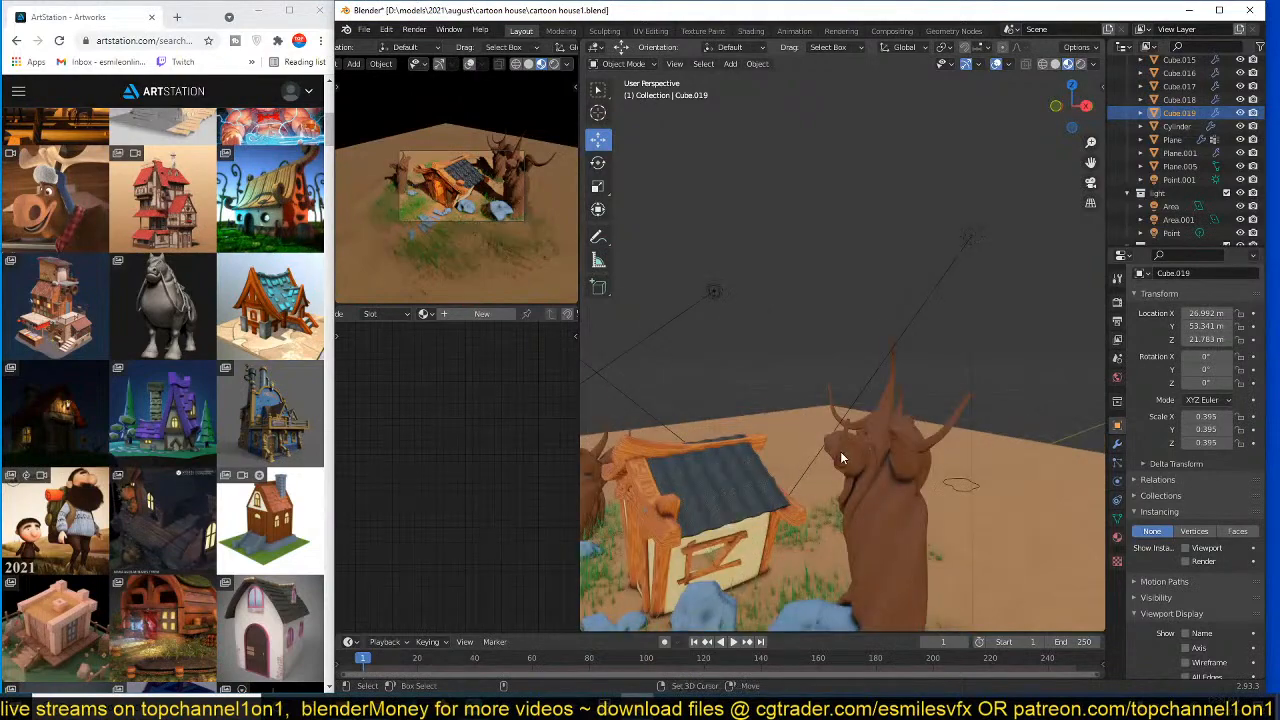
key("shift+s")
left_click(838, 290)
key("s")
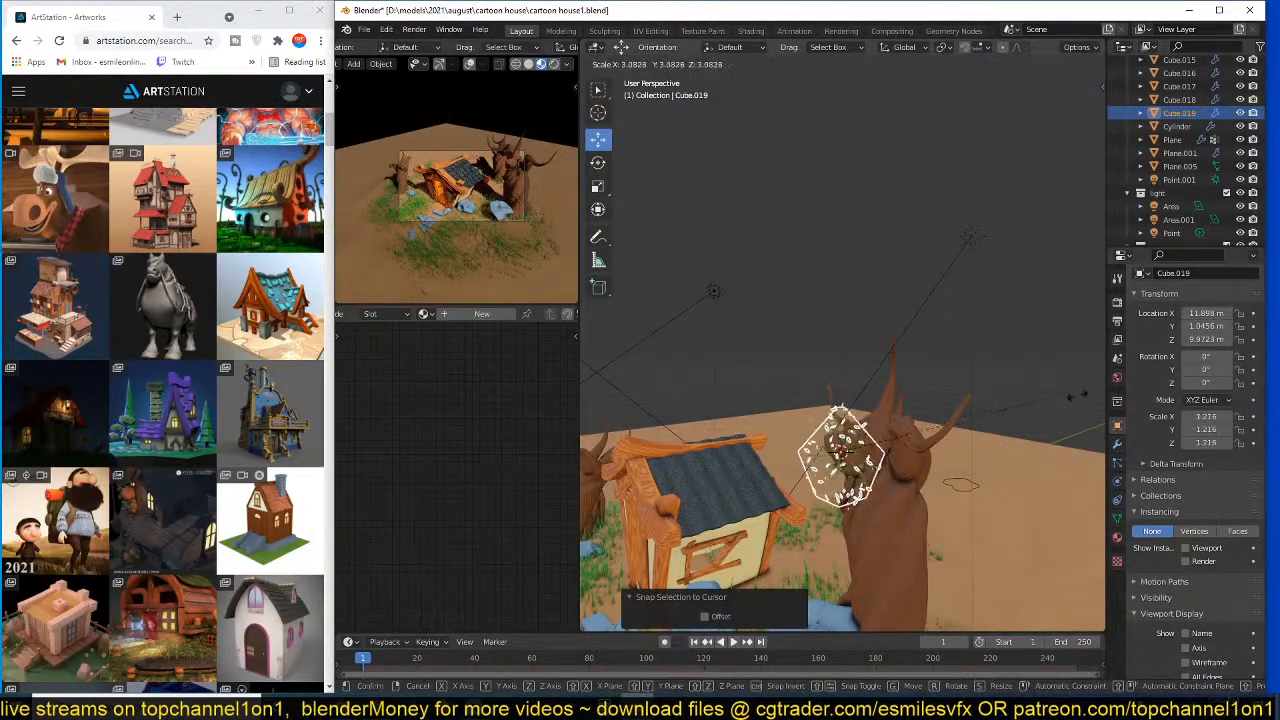
left_click(932, 429)
- Duplicate the plant's whole mesh in place, scale the copy to 0.458 and rotate it inside the original
mouse_move(932, 429)
middle_mouse_down()
mouse_move(994, 416)
mouse_move(874, 426)
mouse_move(990, 388)
mouse_move(883, 426)
mouse_move(917, 426)
middle_mouse_up()
left_click(1007, 420)
scroll(1009, 421, "up", 3)
key("Tab")
key("a")
key("shift+d")
right_click(981, 431)
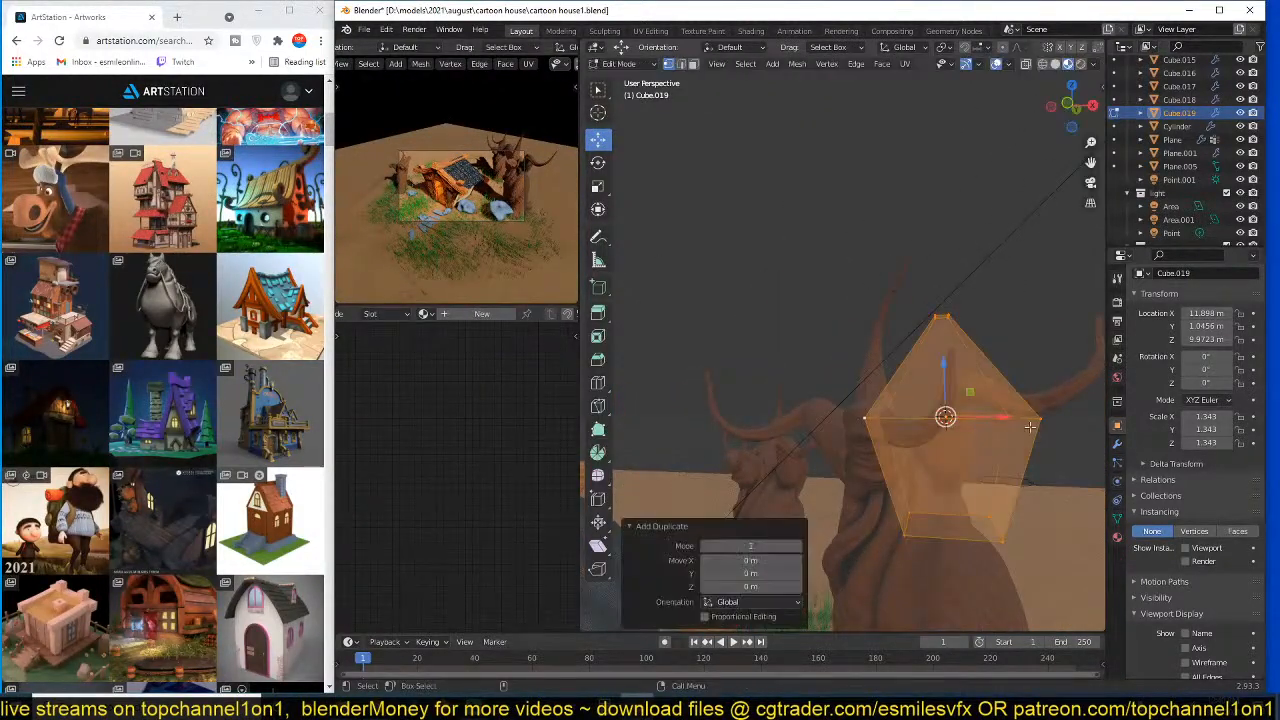
key("s")
left_click(985, 434)
key("r")
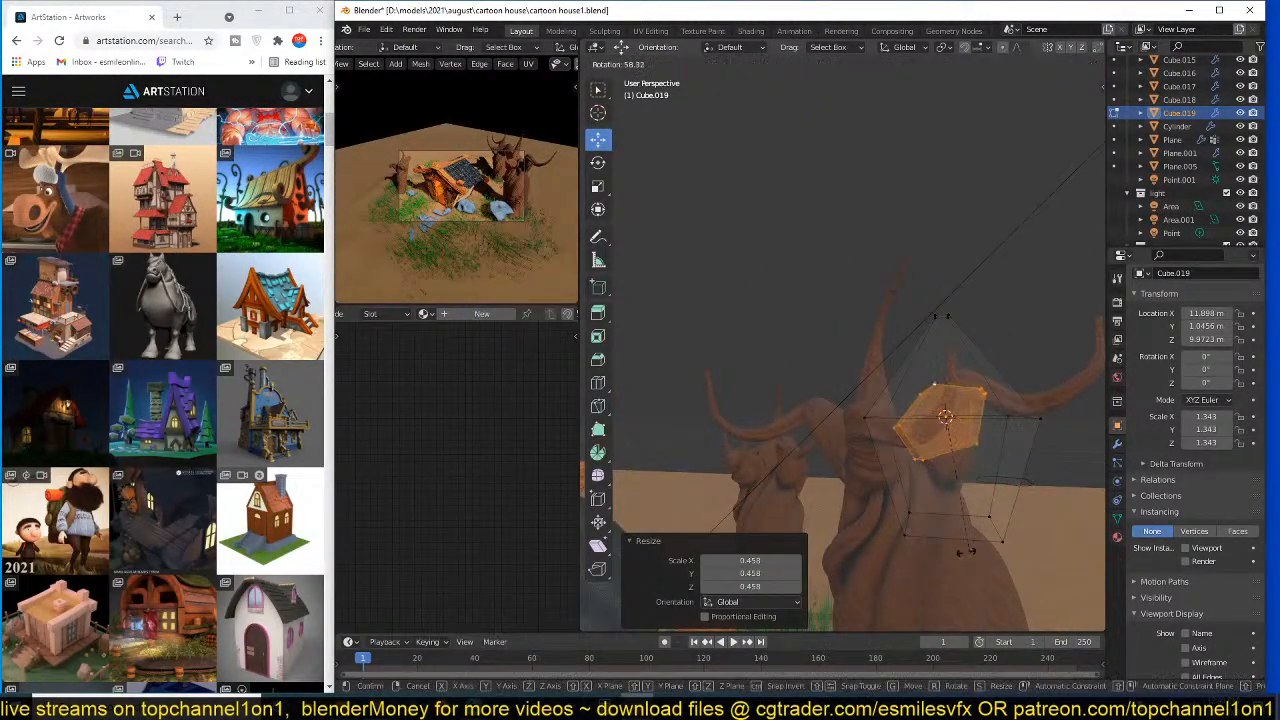
left_click(1005, 489)
key("Tab")
- Shrink the plant to scale 0.661 and shift it slightly upward against the tree's head
scroll(999, 482, "down", 3)
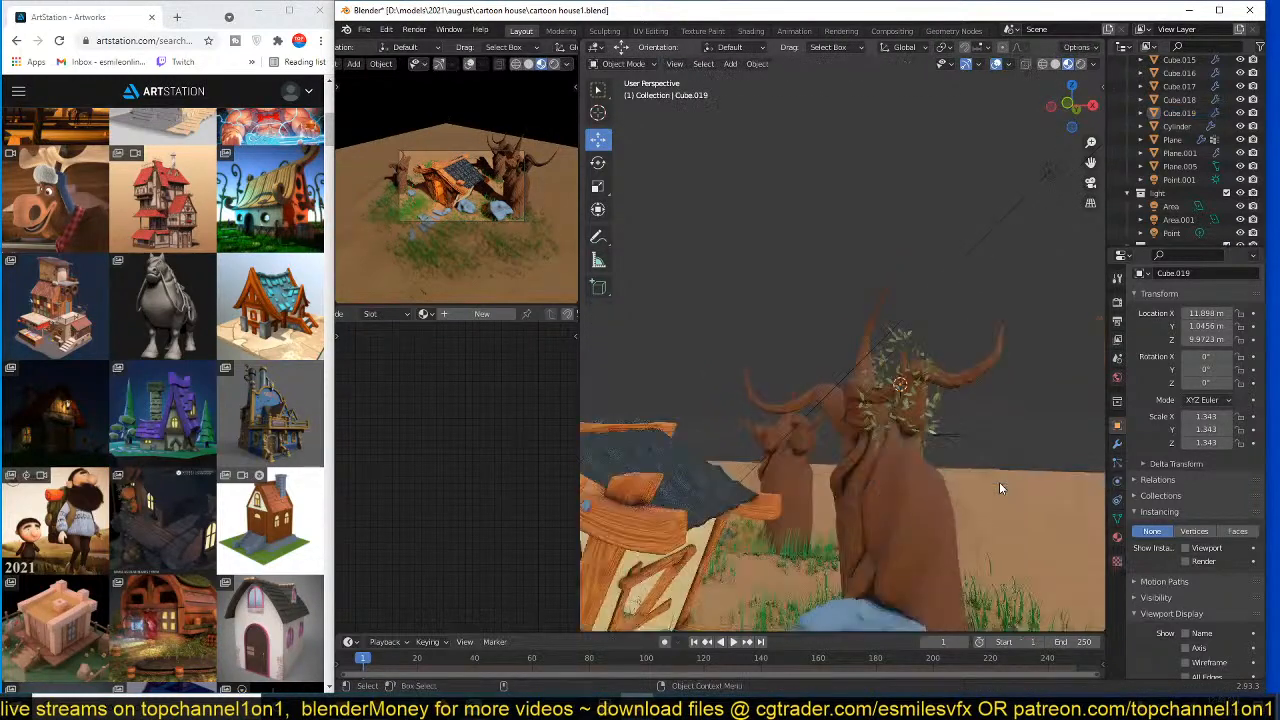
key("s")
left_click(932, 428)
key("g")
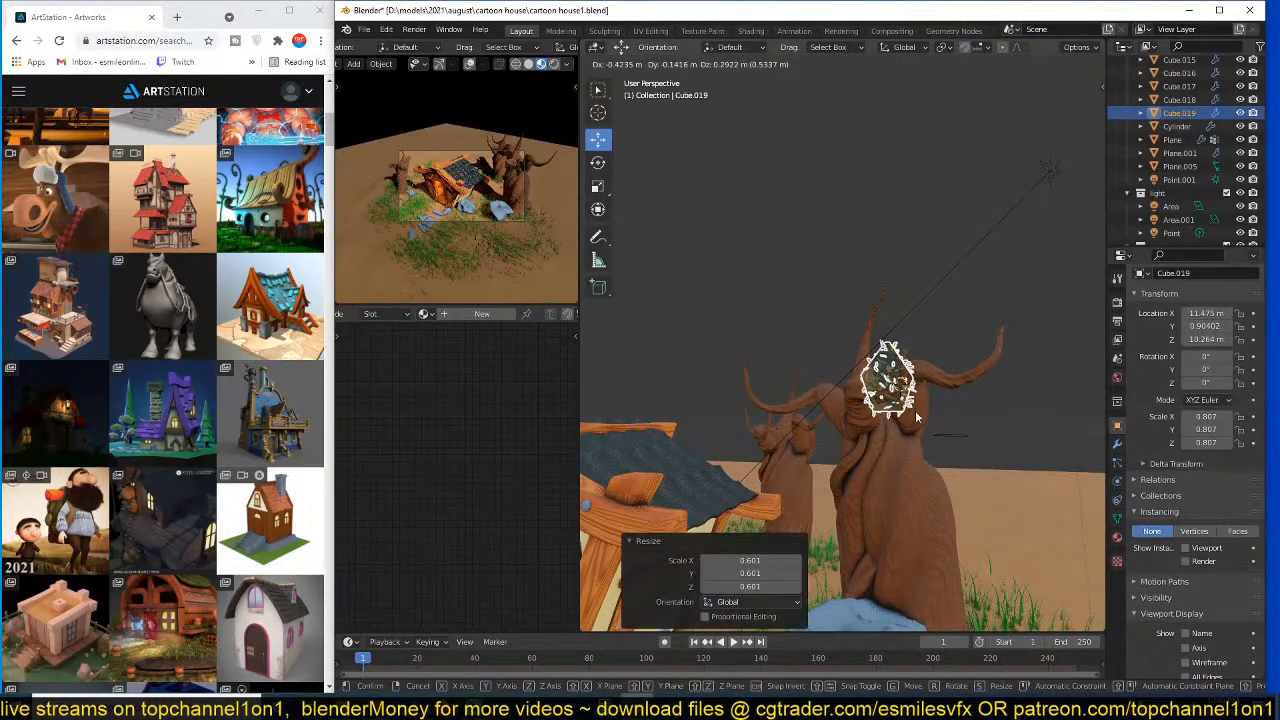
left_click(922, 416)
scroll(969, 474, "up", 5)
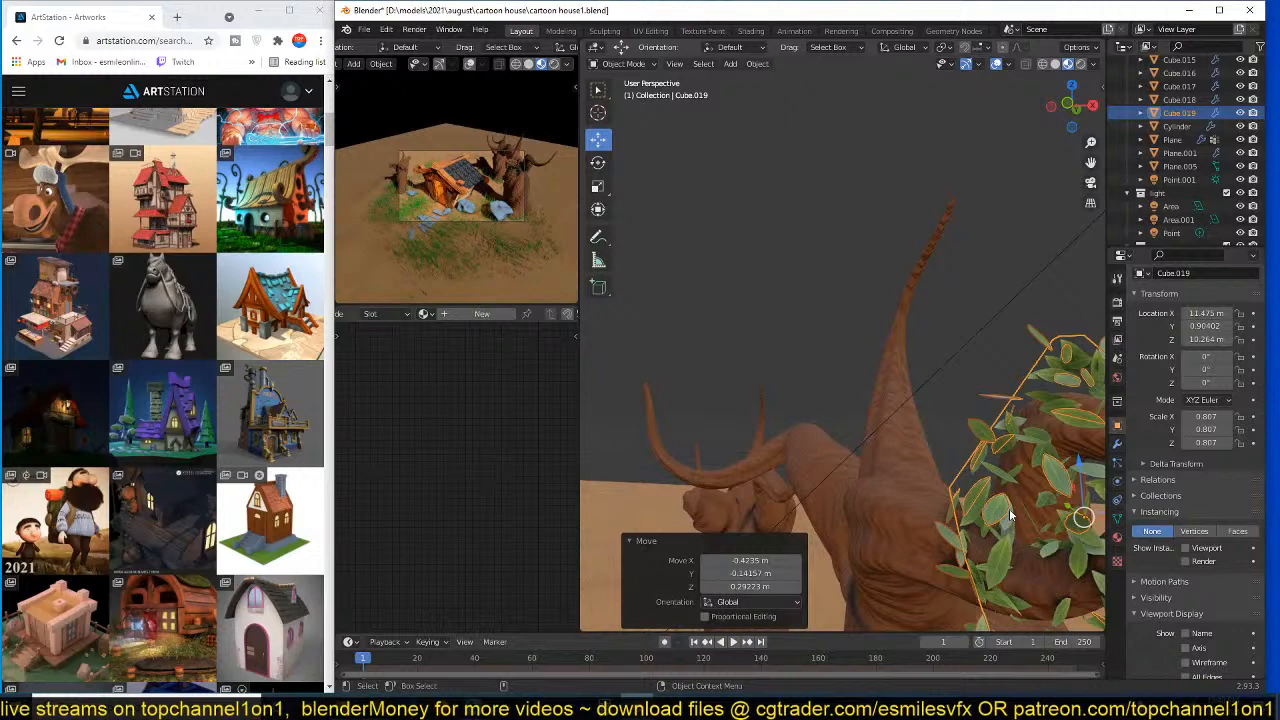
scroll(1006, 520, "down", 5)
key("s")
left_click(952, 440)
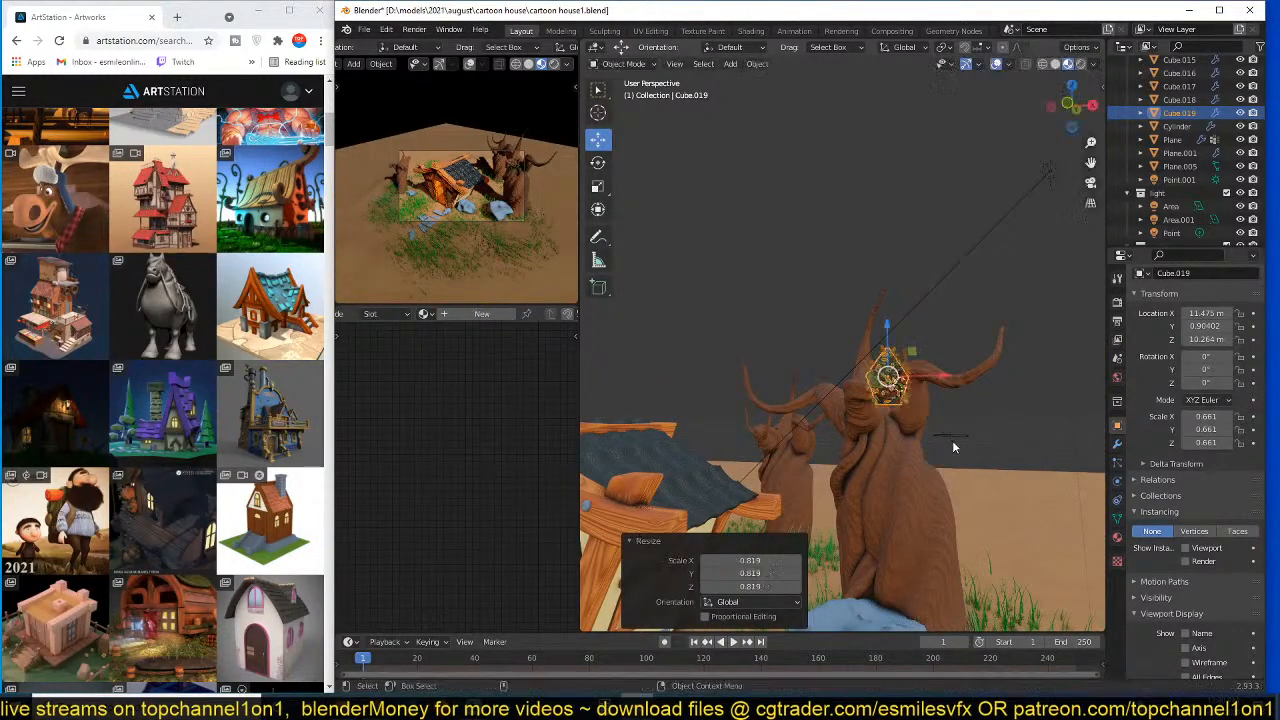
left_click(952, 440)
- Duplicate the plant and snap the copy to the 3D cursor at the top of the same tree's trunk
middle_click_drag(962, 437, 897, 462)
left_click(784, 380)
key("shift+d")
right_click(892, 406)
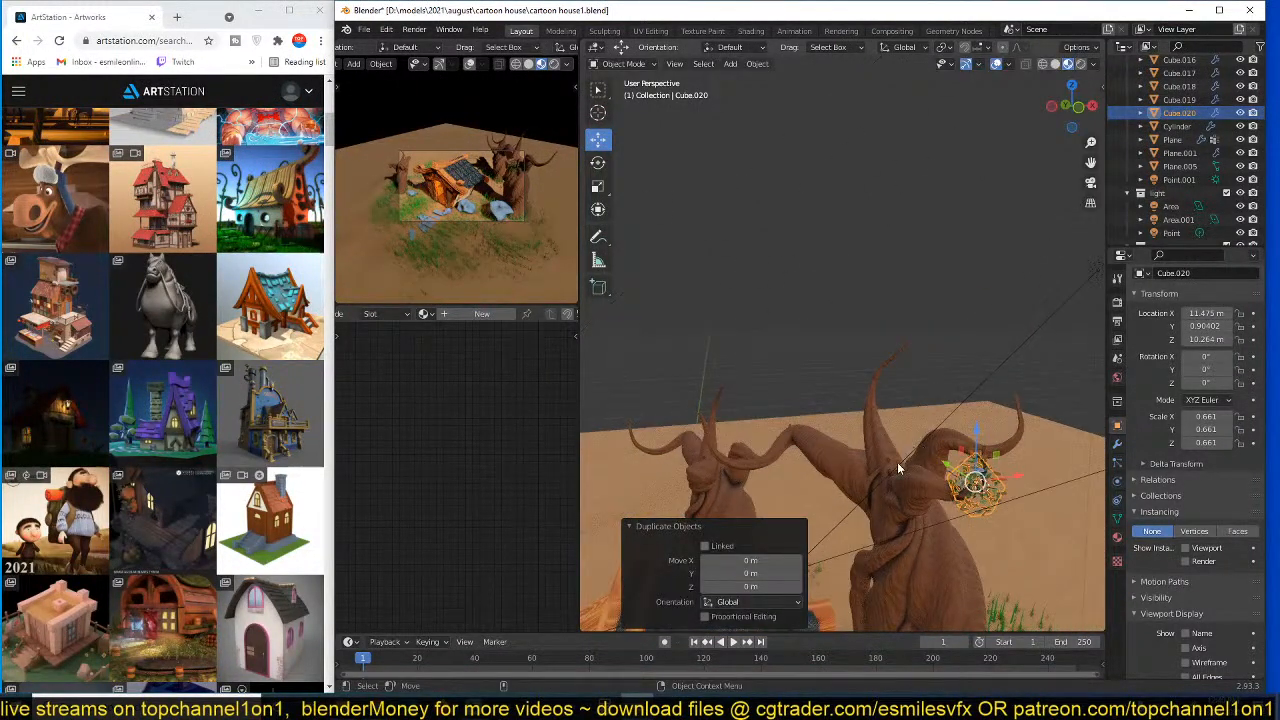
key("shift+s")
left_click(935, 371)
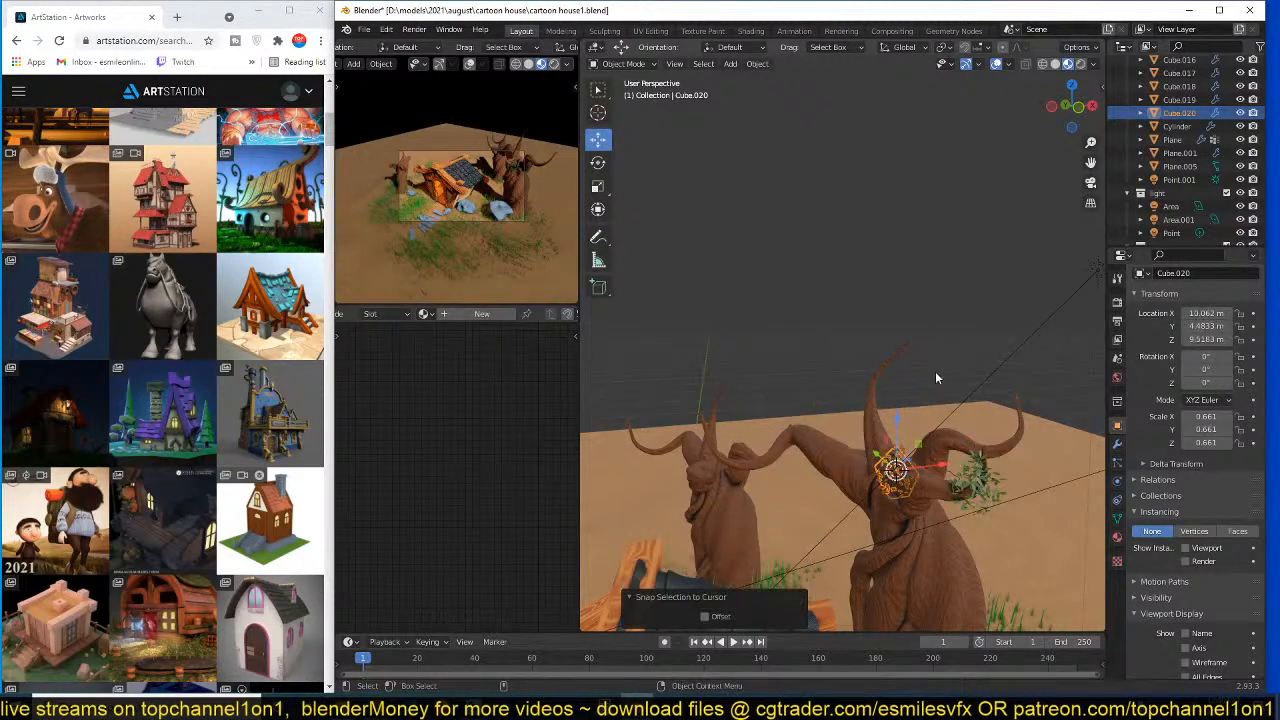
- Enlarge the copied plant by a factor of 2.840 and tilt it with a free trackball rotation
key("s")
left_click(926, 500)
key("r")
key("r")
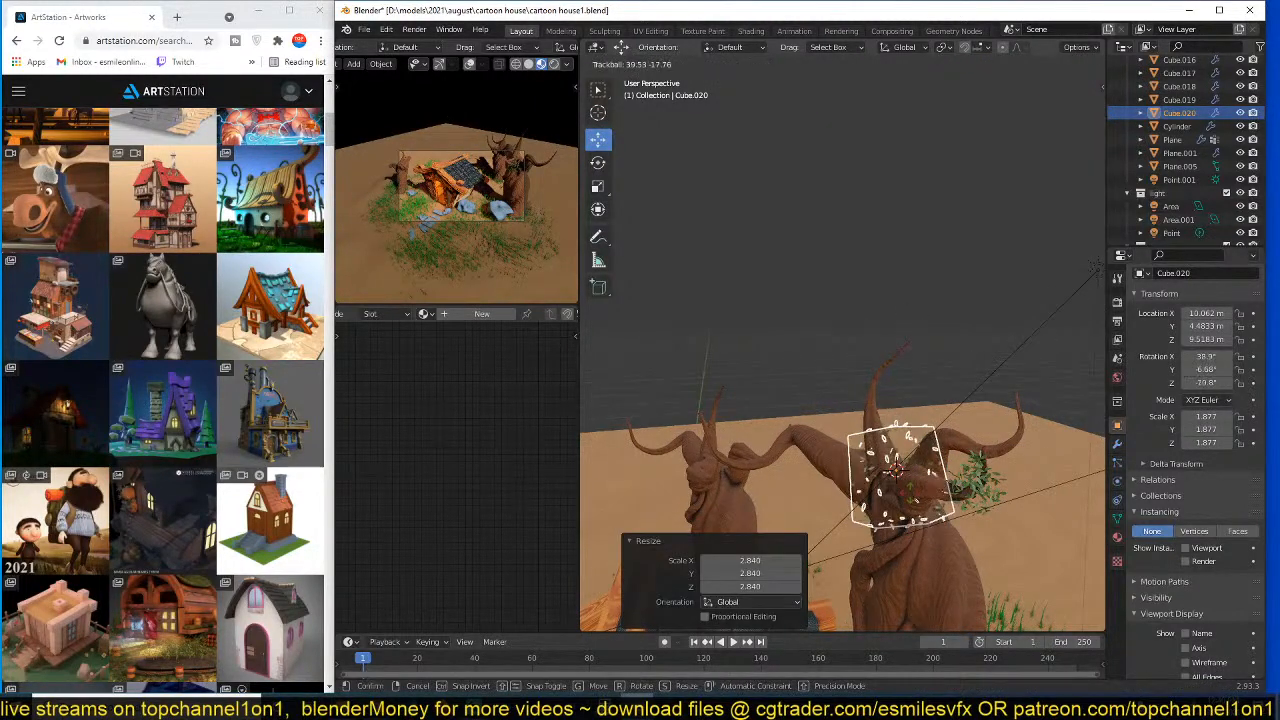
left_click(927, 496)
key("alt+a")
middle_click_drag(927, 496, 869, 461)
middle_click_drag(853, 394, 870, 415)
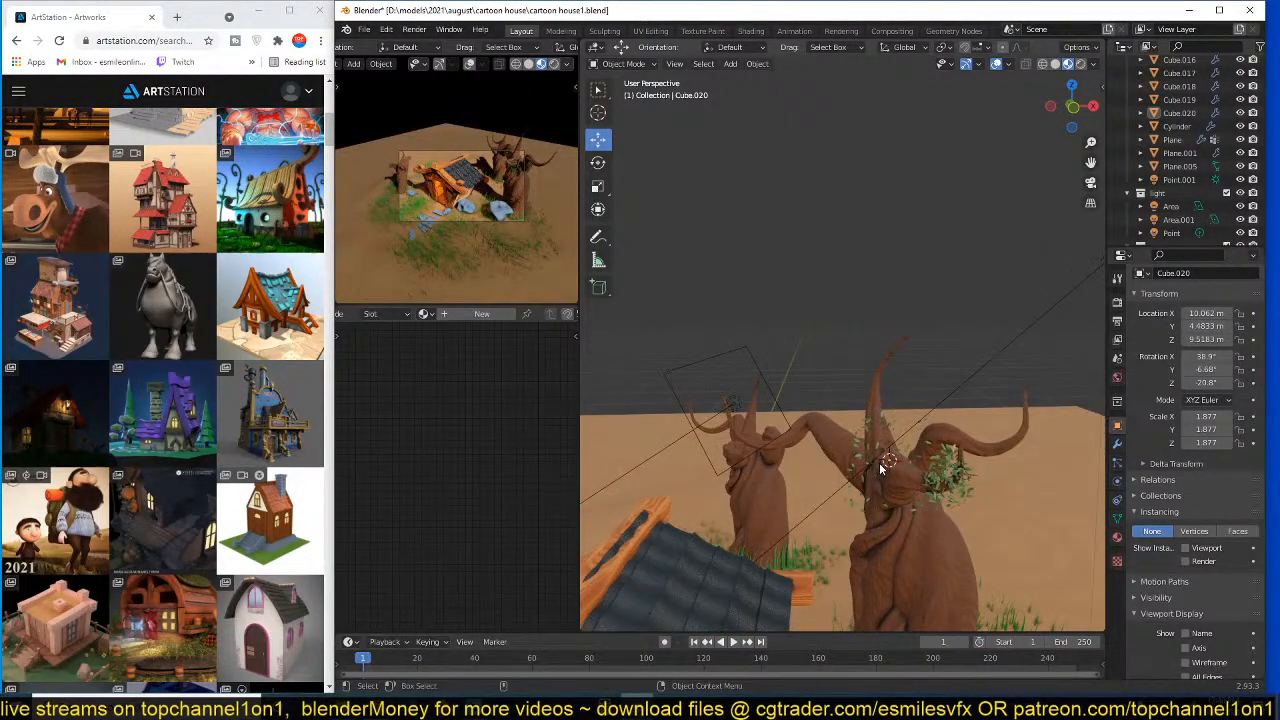
- Duplicate the second plant's whole mesh in place and scale the copy down inside it
middle_click_drag(879, 462, 741, 432)
middle_click_drag(811, 371, 847, 359)
left_click(847, 359)
key("Tab")
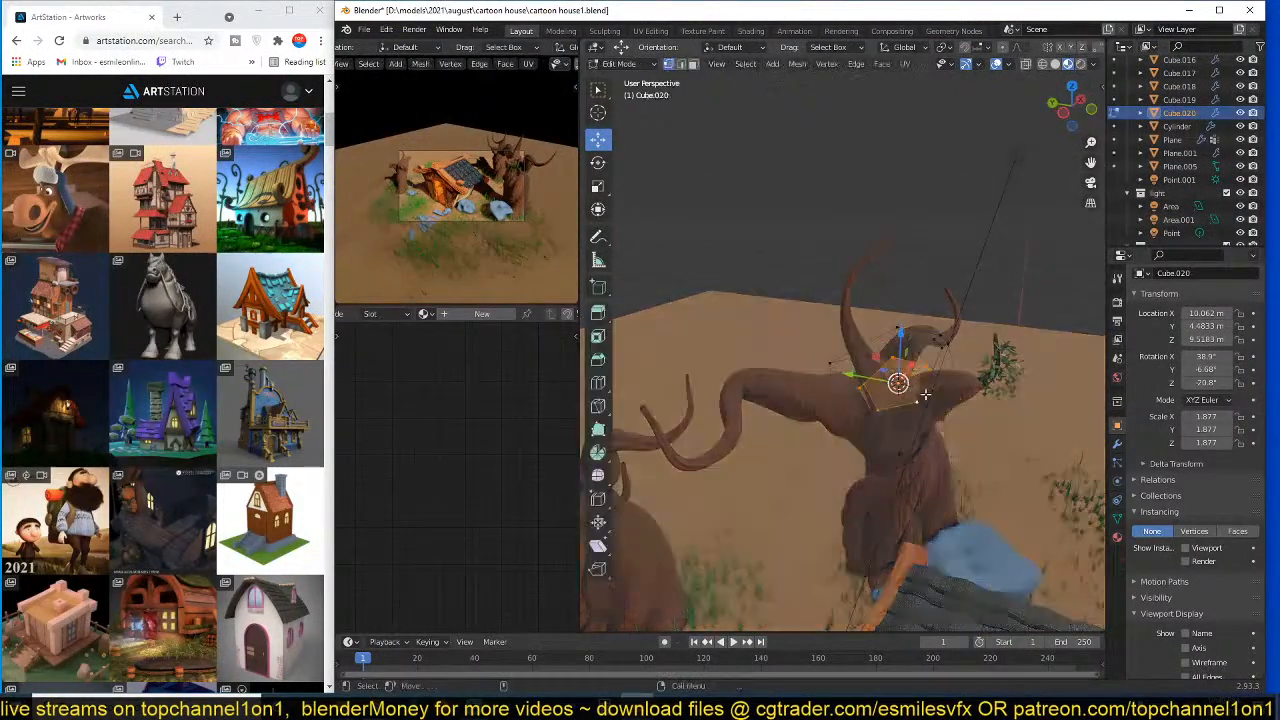
key("a")
key("s")
left_click(944, 414)
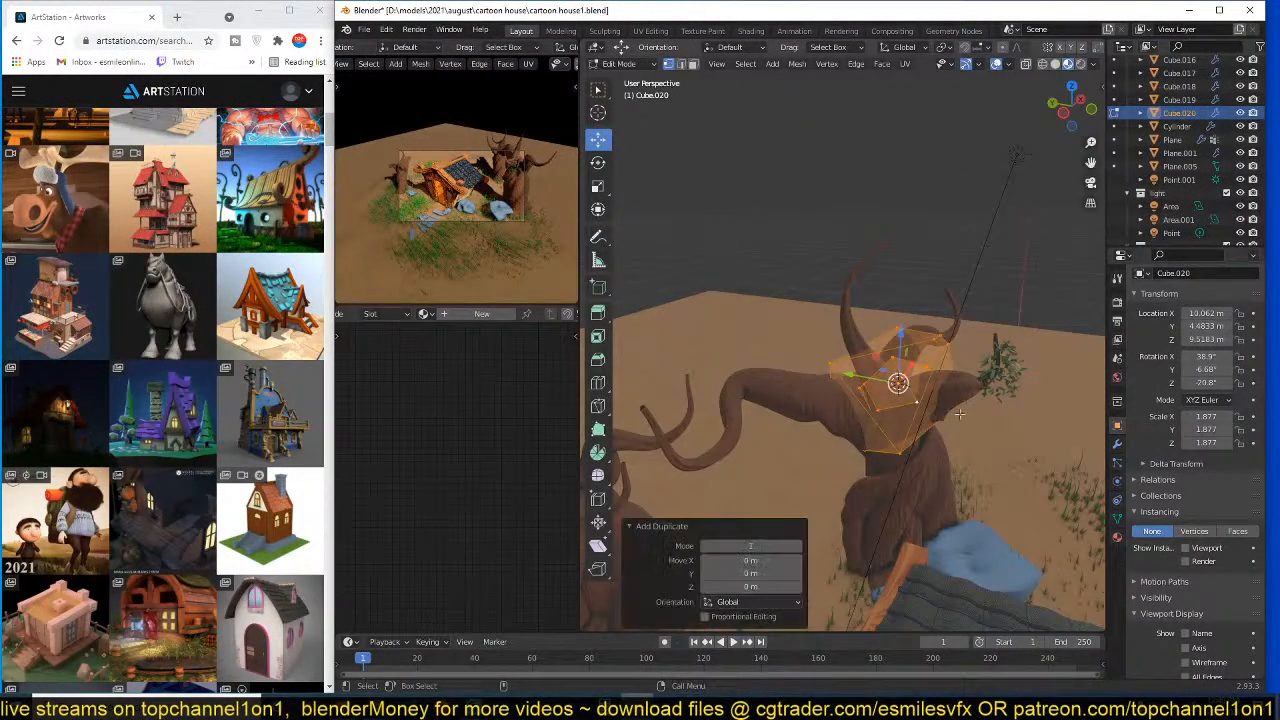
key("s")
left_click(940, 420)
key("Tab")
- Raise the emission Number in the plants' shared particle settings to 302
middle_click_drag(940, 414, 969, 405)
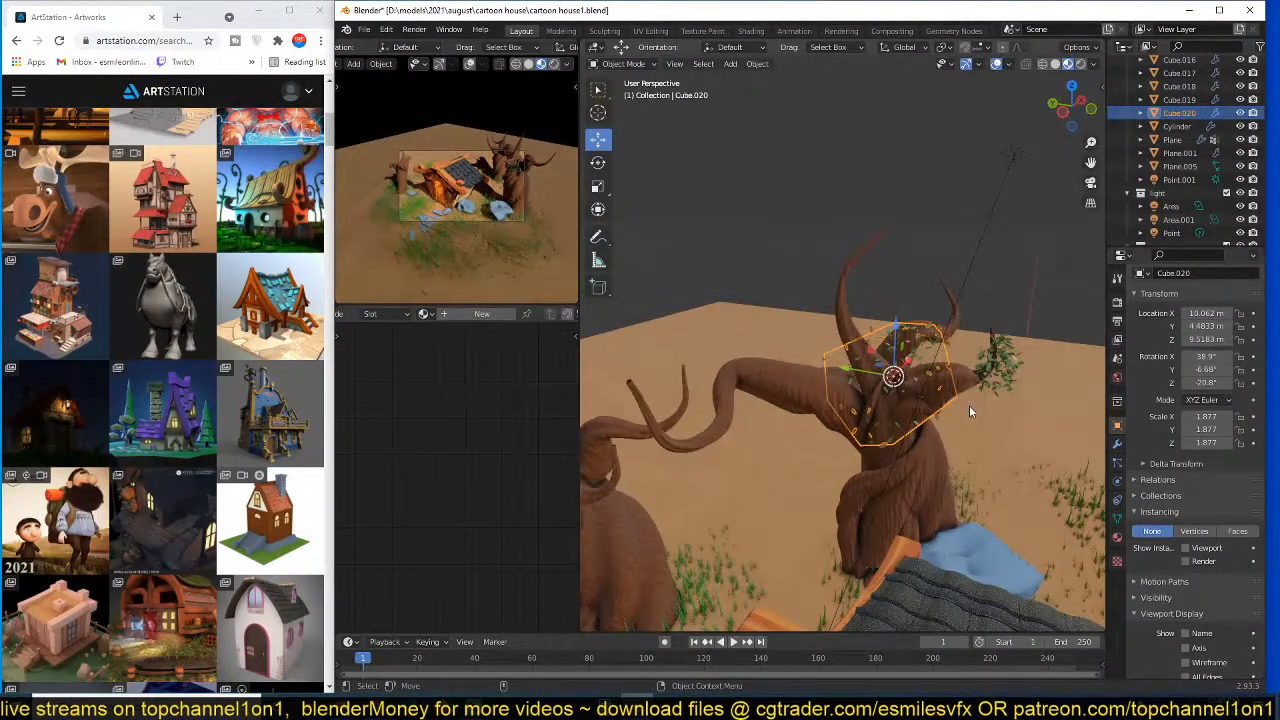
left_click(1117, 463)
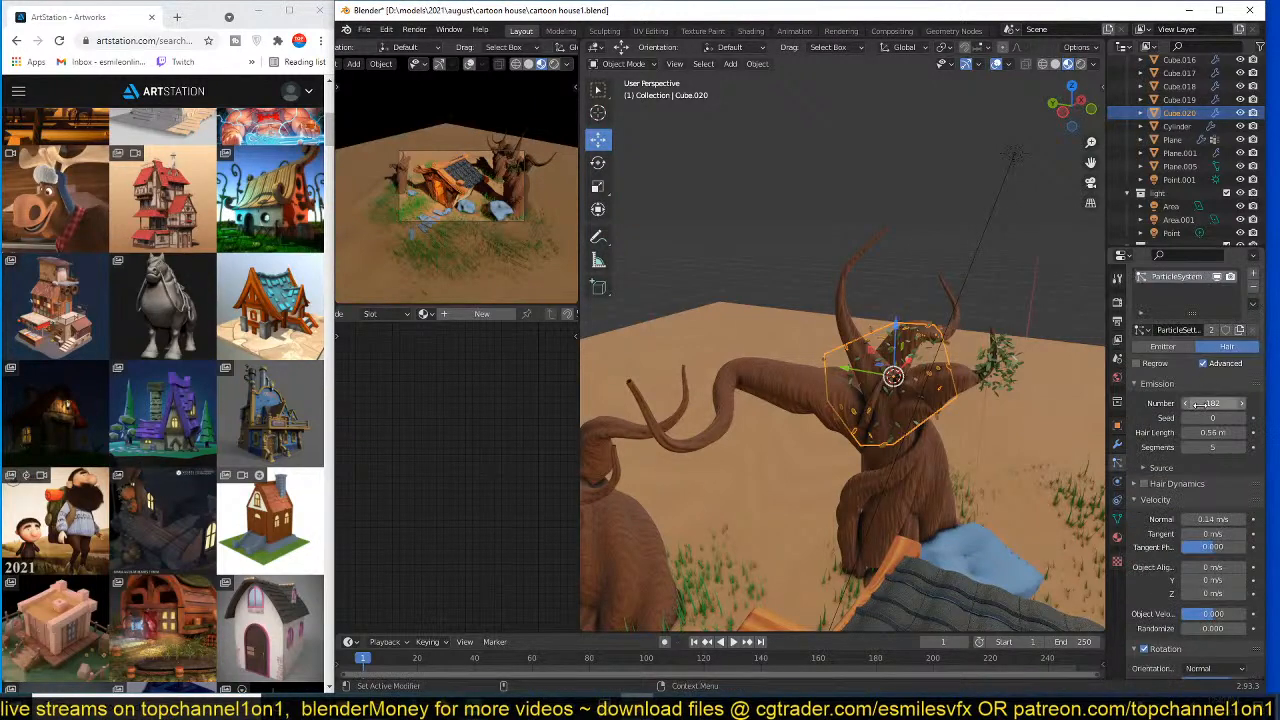
left_click_drag(1212, 403, 1274, 403)
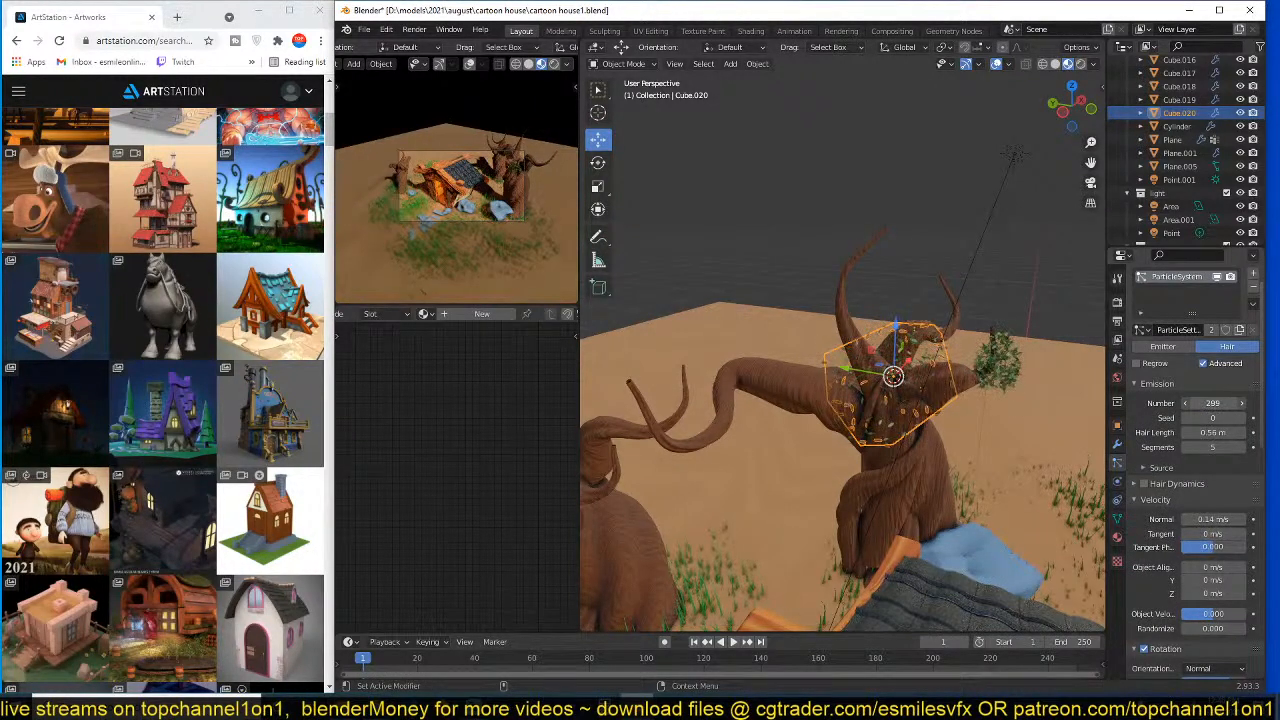
- Shrink the second plant to 0.255 of its size and stretch it vertically by a factor of 7.019
middle_click_drag(952, 364, 792, 313)
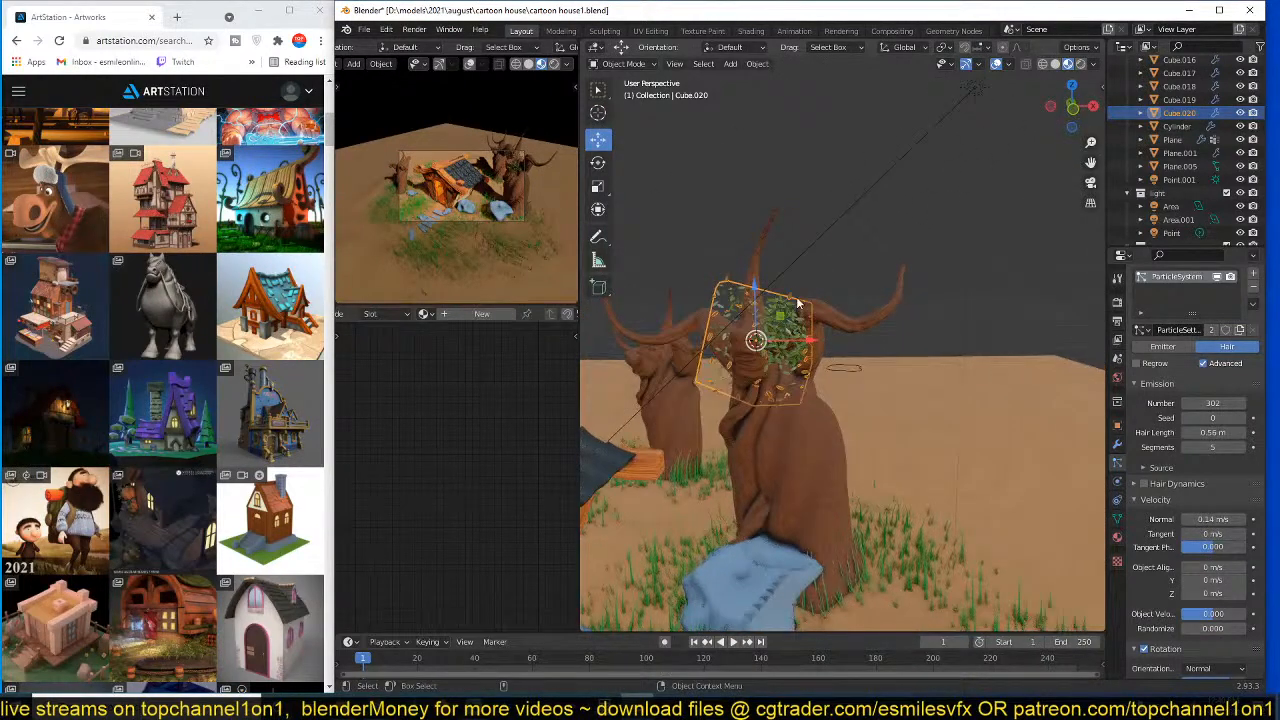
left_click(797, 300)
key("x")
left_click(730, 284)
key("s")
left_click(772, 328)
middle_click_drag(772, 328, 808, 349)
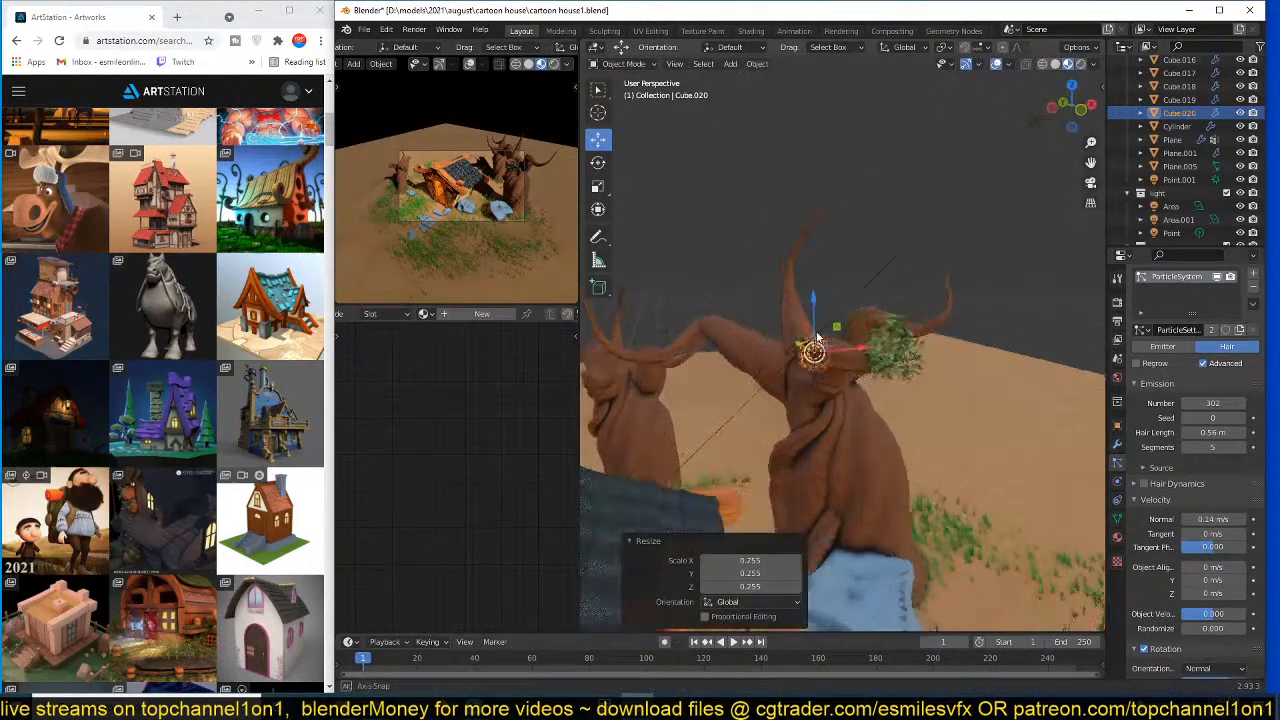
key("s")
key("z")
left_click(867, 255)
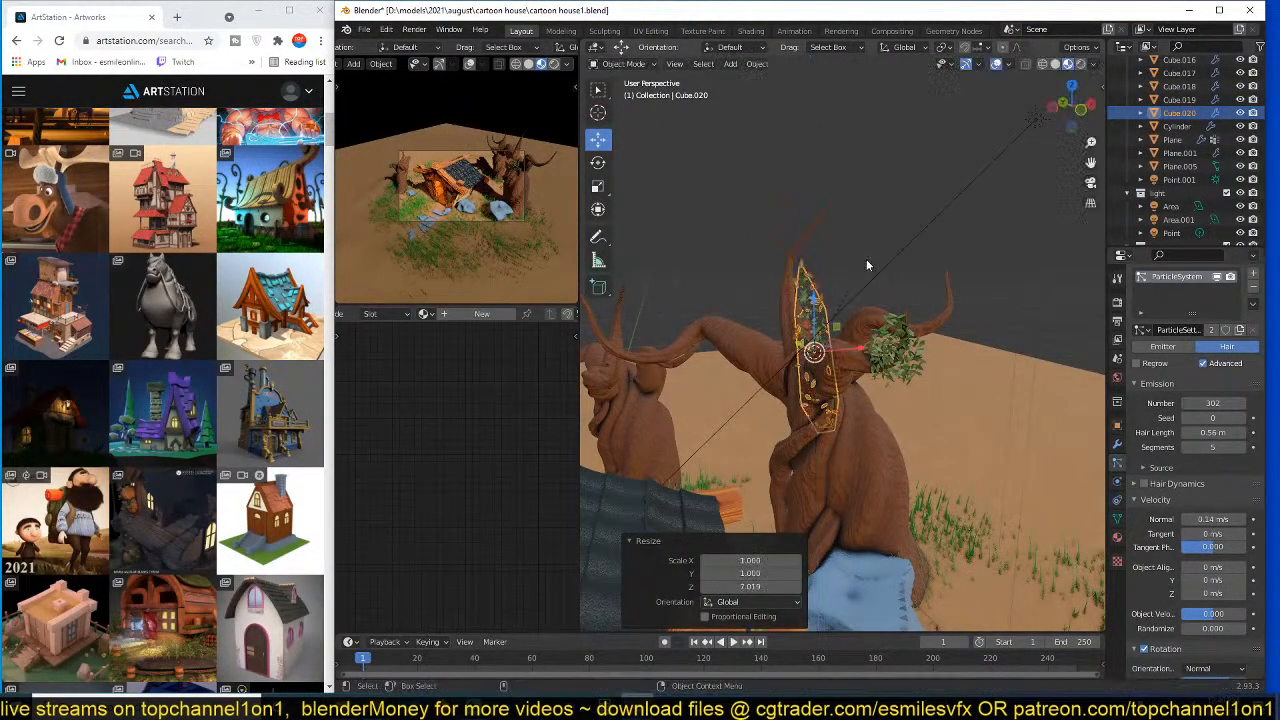
- Delete the stretched second plant and save the file
middle_click_drag(866, 259, 890, 318)
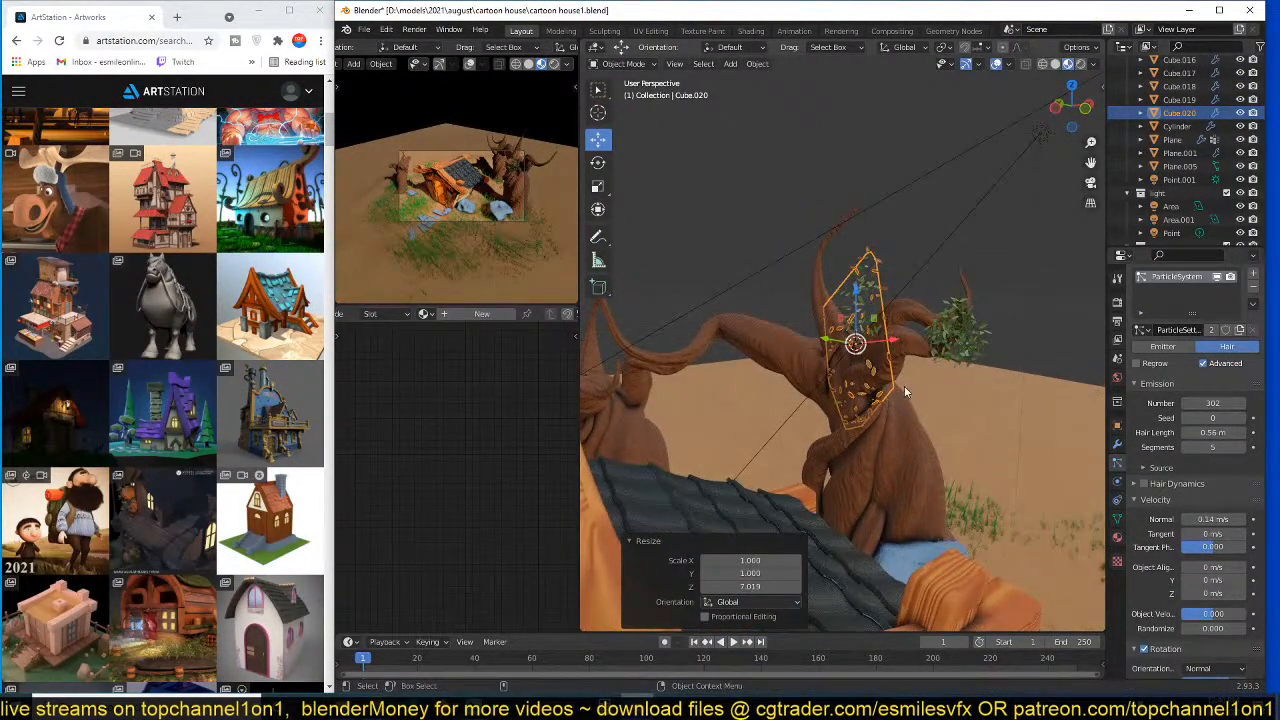
left_click(905, 380)
middle_click_drag(890, 425, 832, 447)
key("ctrl+s")
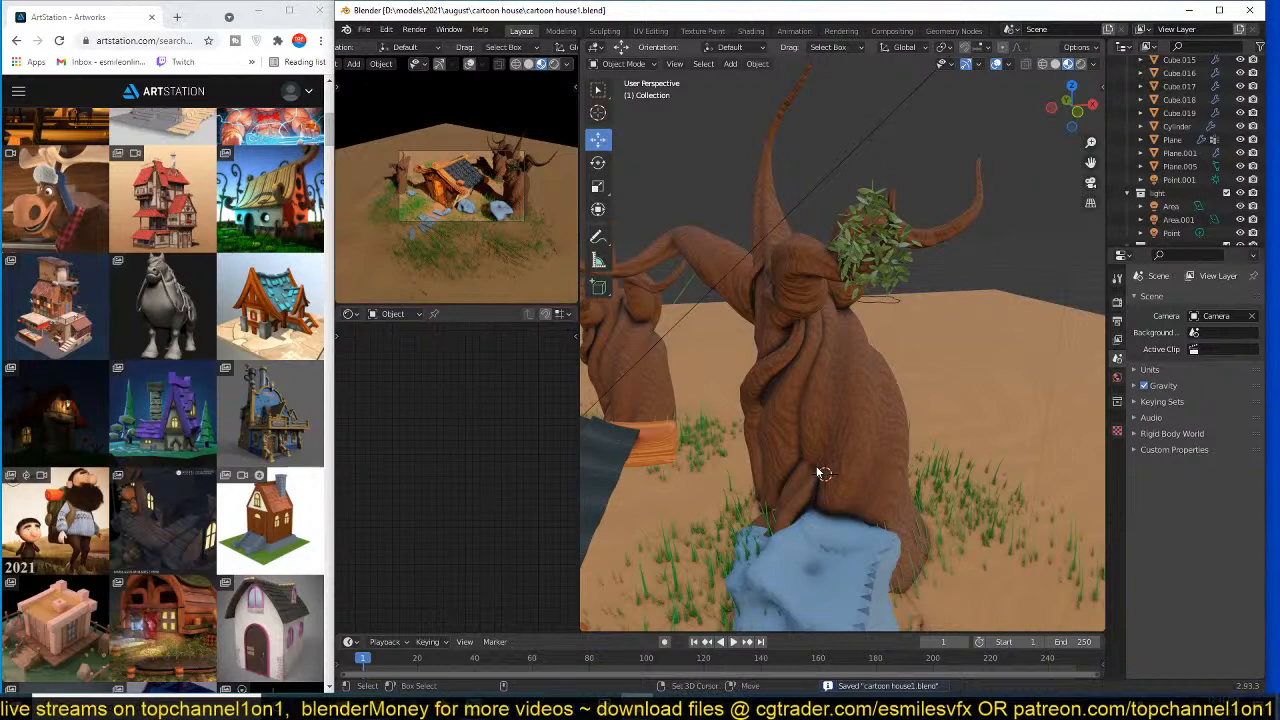
- Add a 2 m plane at the 3D cursor near the foot of the large tree
key("shift+a")
mouse_move(767, 420)
left_click(857, 420)
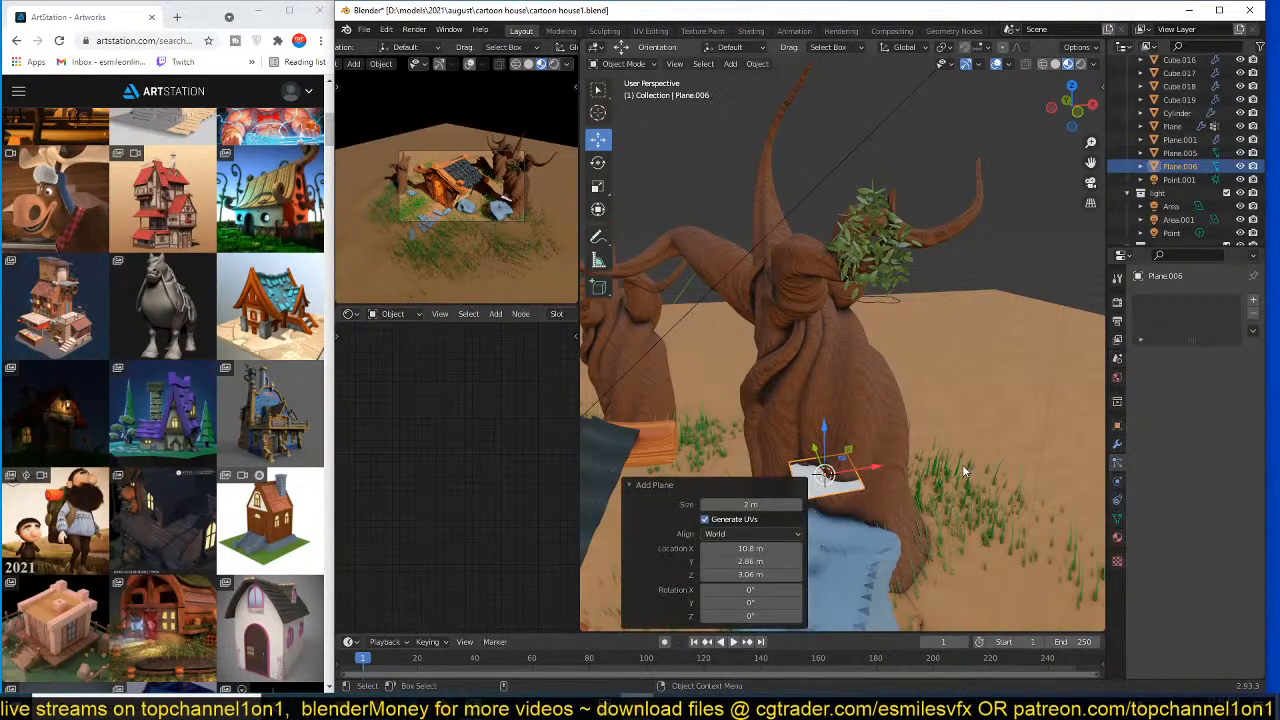
- Shrink the new plane to 0.657 of its size and rotate it upright against the foot of the tree
key("s")
left_click(914, 460)
key("r")
key("r")
left_click(877, 530)
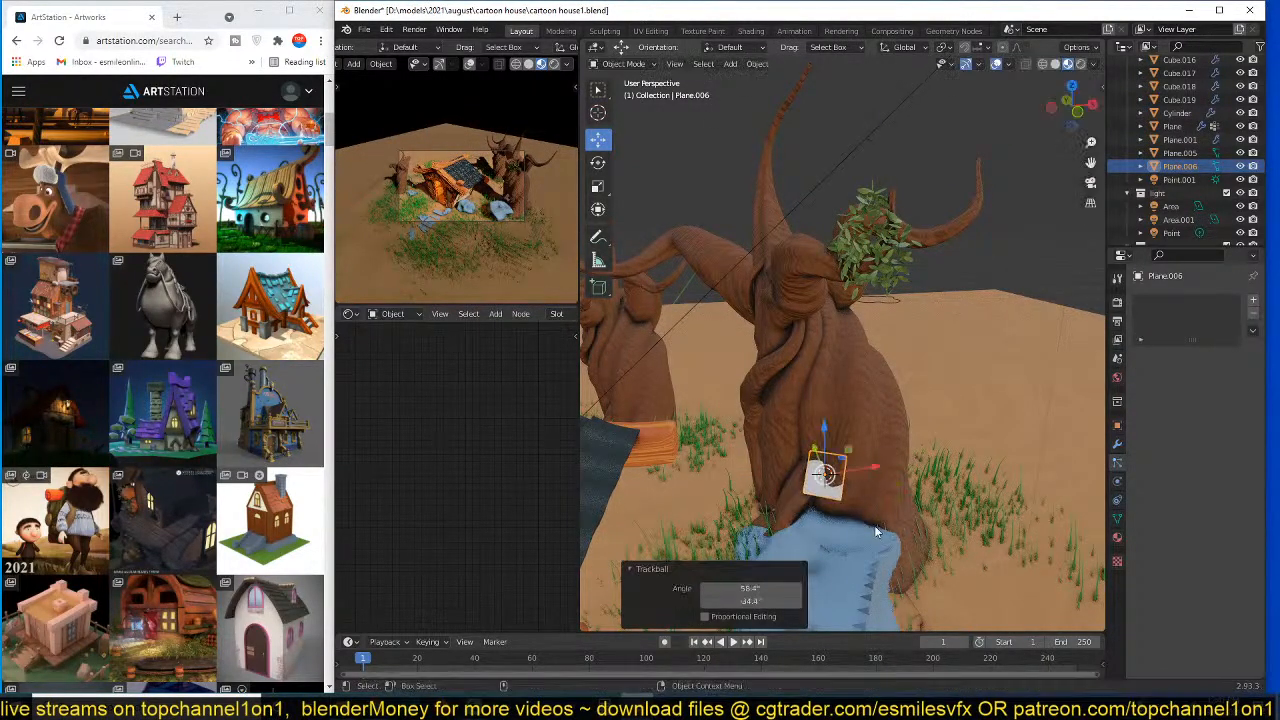
- Extrude the plane's upper edge up along the trunk to form a long strip
key("1")
key("Tab")
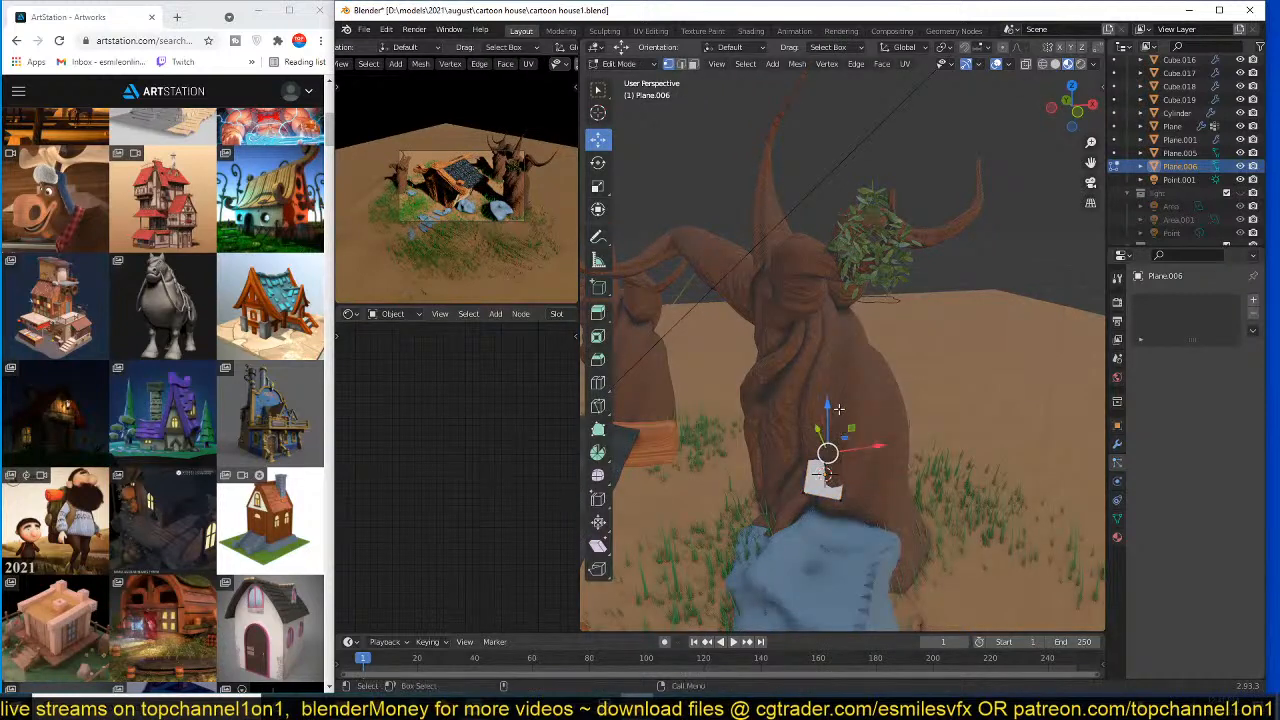
middle_click_drag(845, 378, 818, 249)
key("Tab")
- Copy the modifiers of the leafy plant on the branch to the strip
left_click(829, 177)
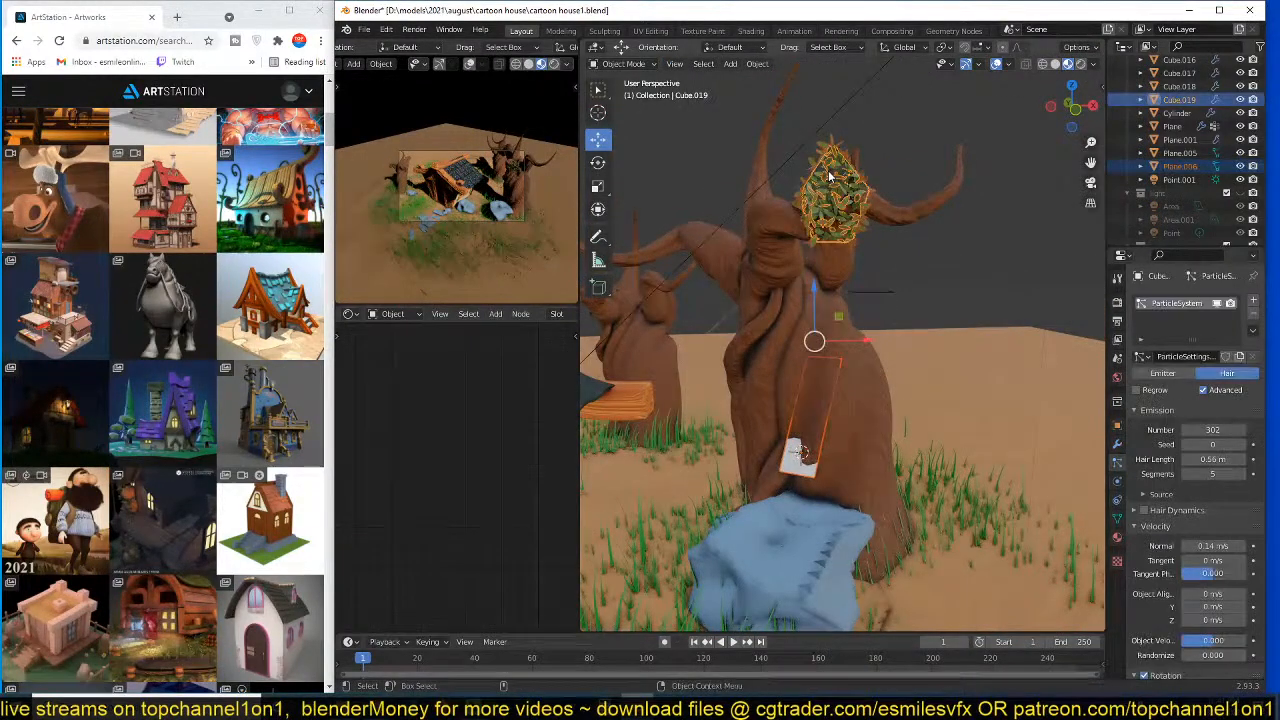
key("ctrl+l")
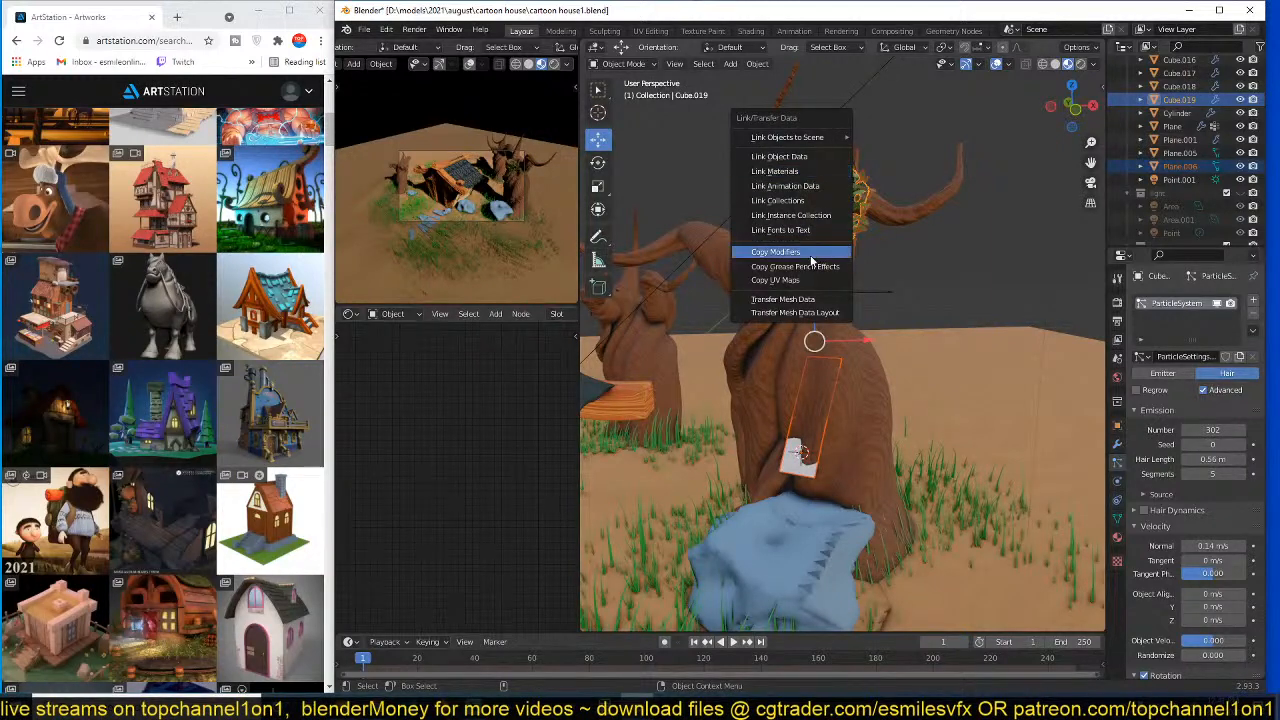
left_click(811, 260)
- Rotate the strip freely so that it leans along the trunk with its leaves
middle_click_drag(866, 370, 775, 430)
left_click(774, 445)
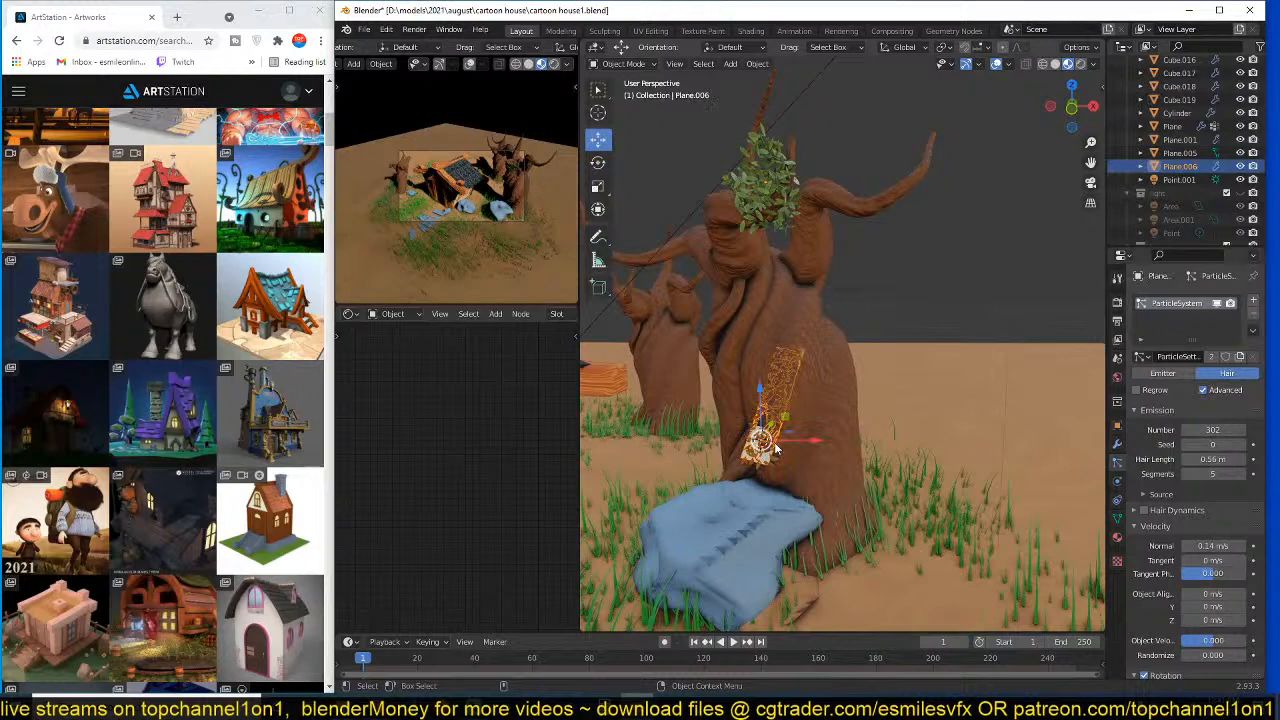
key("r")
key("r")
left_click(808, 375)
- Disable the strip's Show Instancer options for both Viewport and Render so only the leaves are drawn
key("alt+a")
middle_click_drag(808, 375, 785, 350)
scroll(841, 369, "up", 4)
left_click(724, 333)
left_click(785, 350)
left_click(1117, 425)
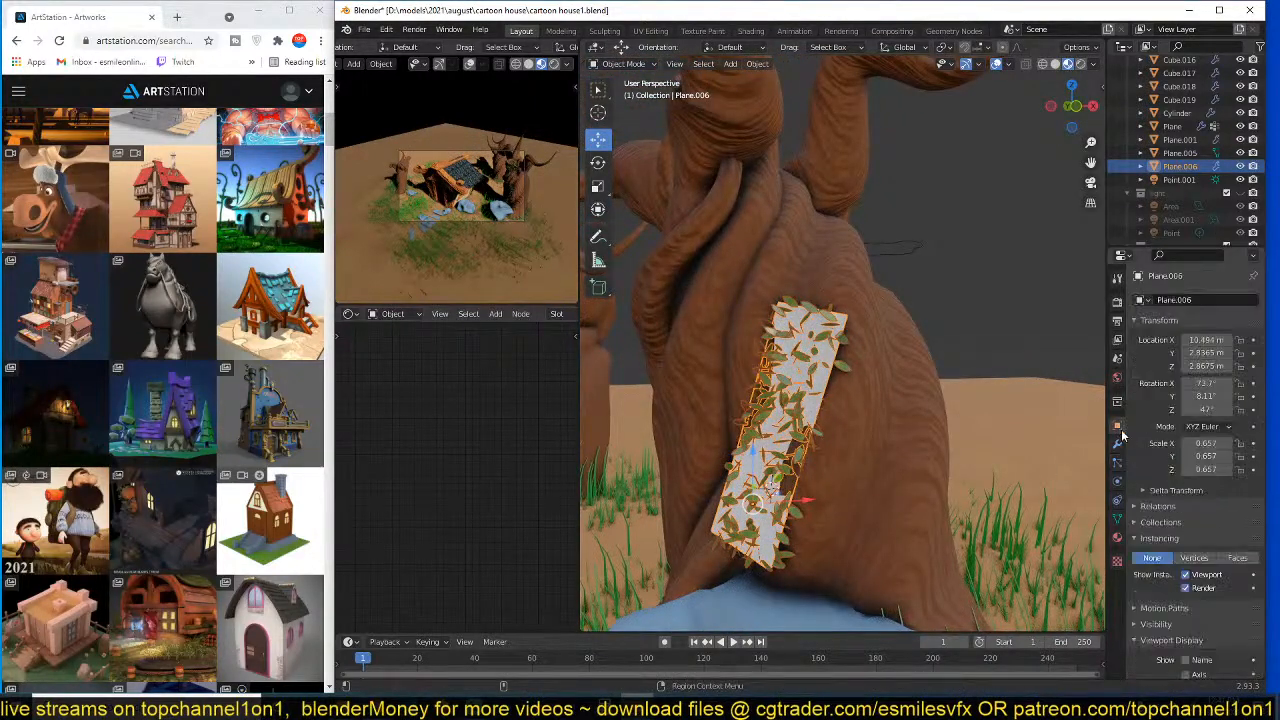
scroll(1183, 598, "down", 5)
left_click(1185, 442)
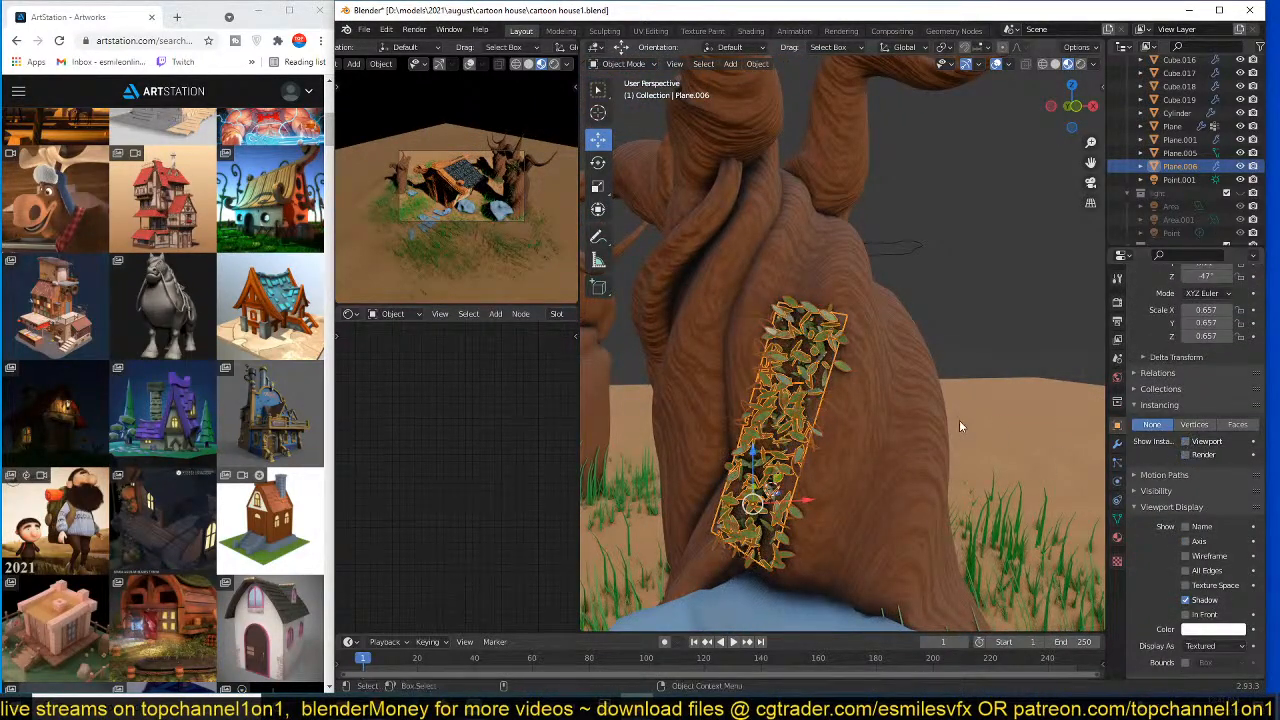
key("alt+a")
middle_click_drag(907, 414, 871, 409)
- Add a Shrinkwrap modifier to the leafy strip
left_click(885, 411)
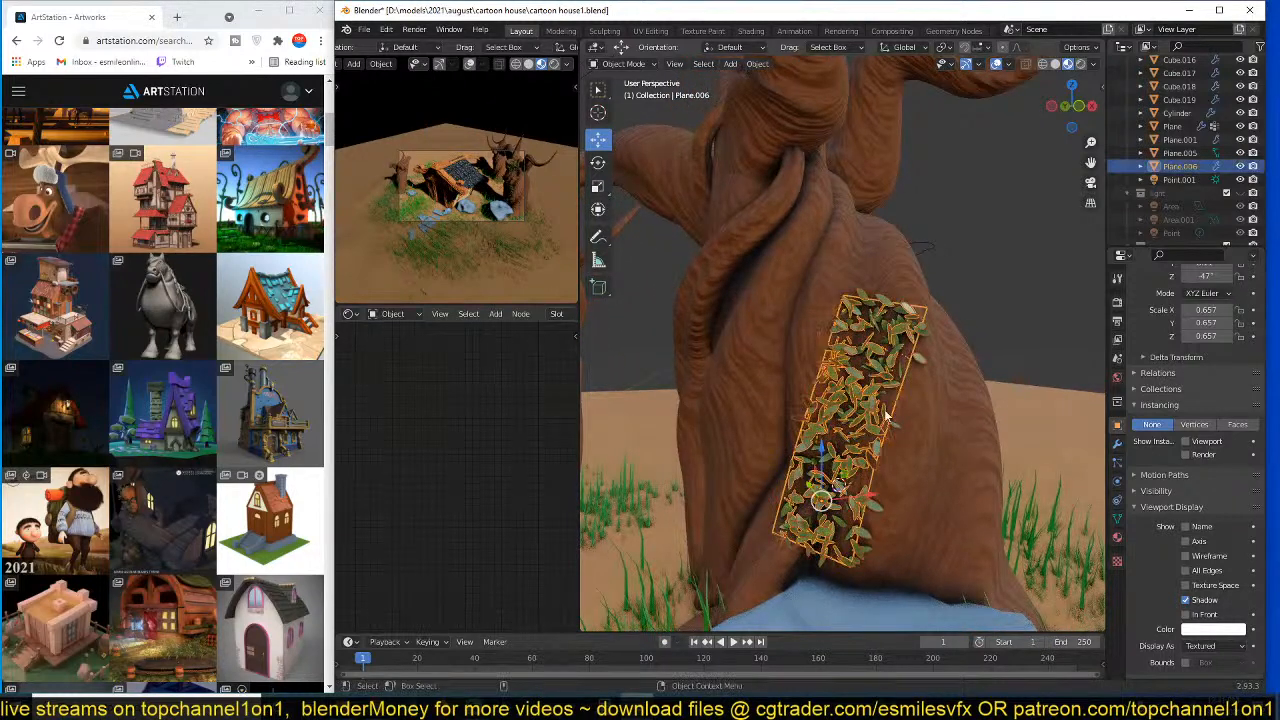
left_click(1117, 446)
left_click(1186, 302)
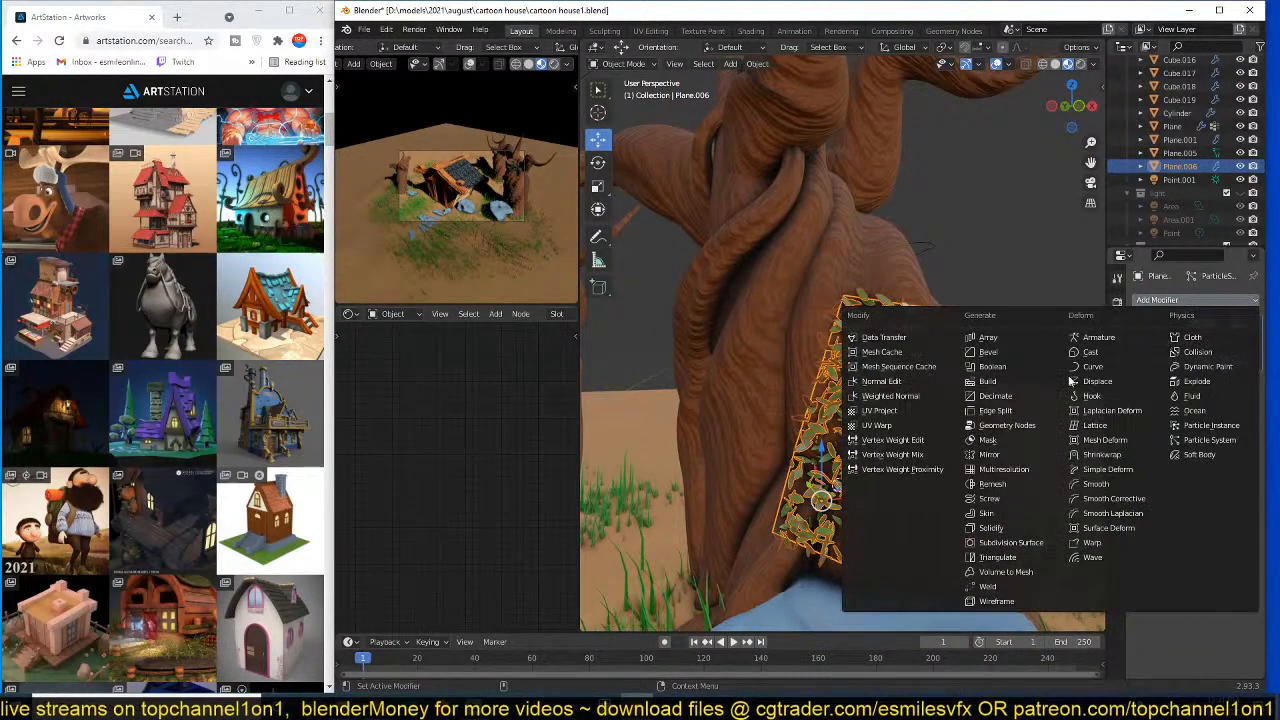
left_click(1100, 455)
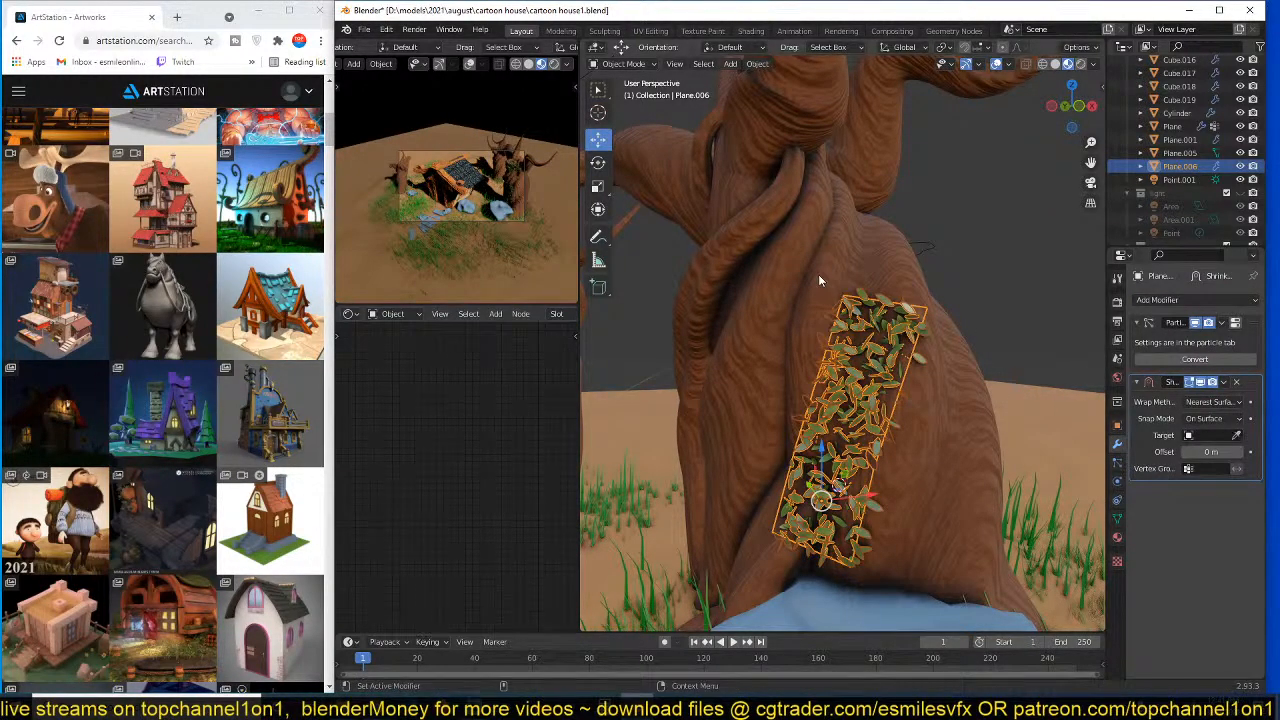
- Convert the large tree's curve object to a mesh
scroll(828, 279, "down", 5)
middle_click_drag(828, 279, 809, 295)
scroll(809, 295, "up", 5)
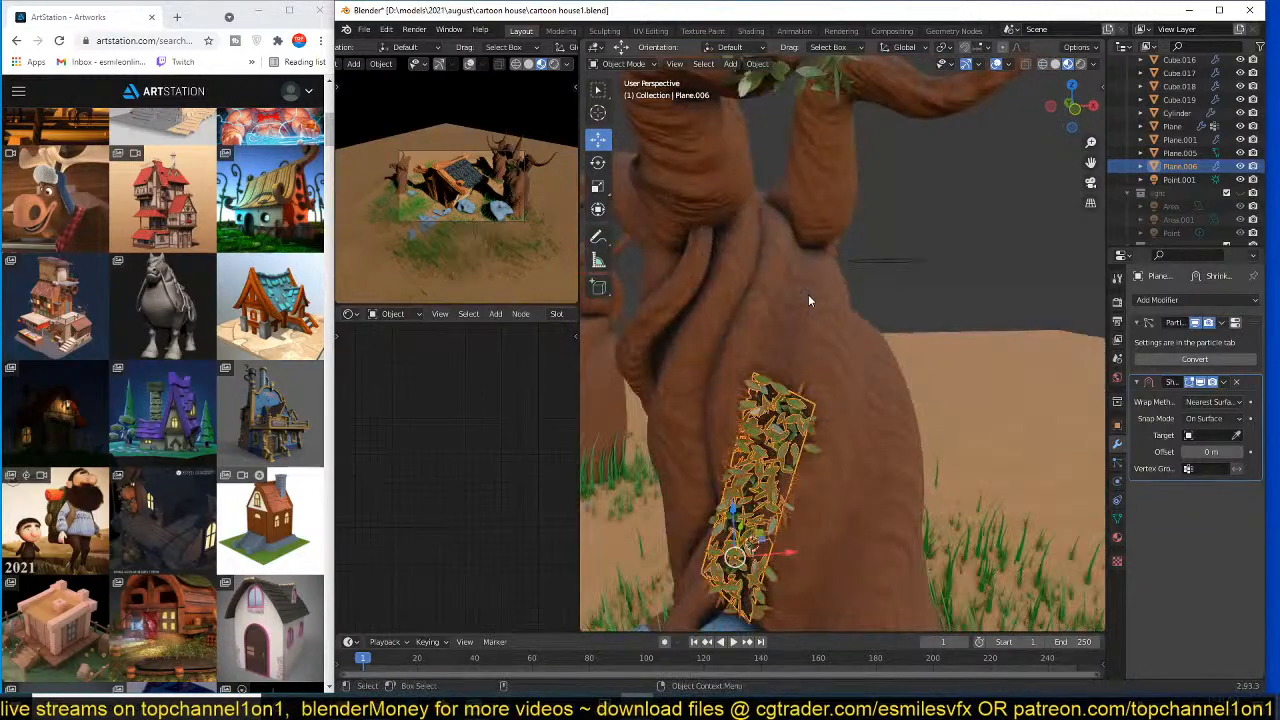
left_click(809, 295)
right_click(808, 295)
left_click(808, 295)
right_click(742, 259)
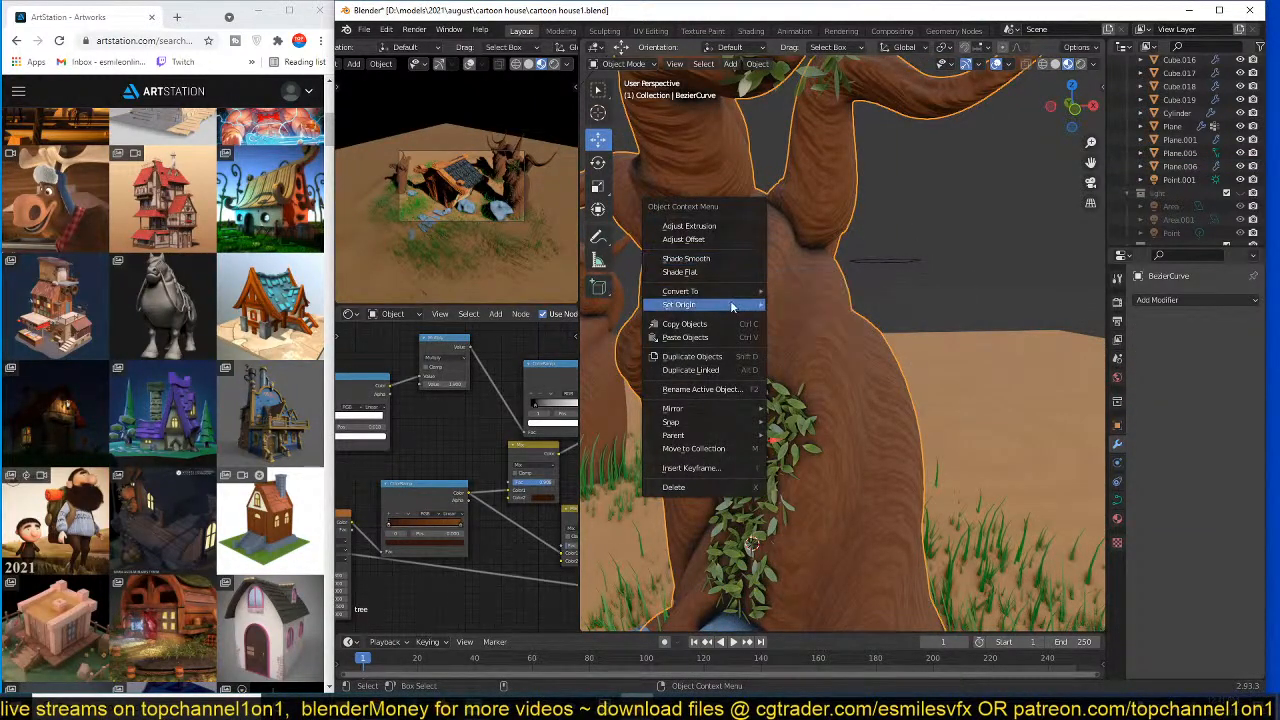
mouse_move(755, 298)
left_click(799, 303)
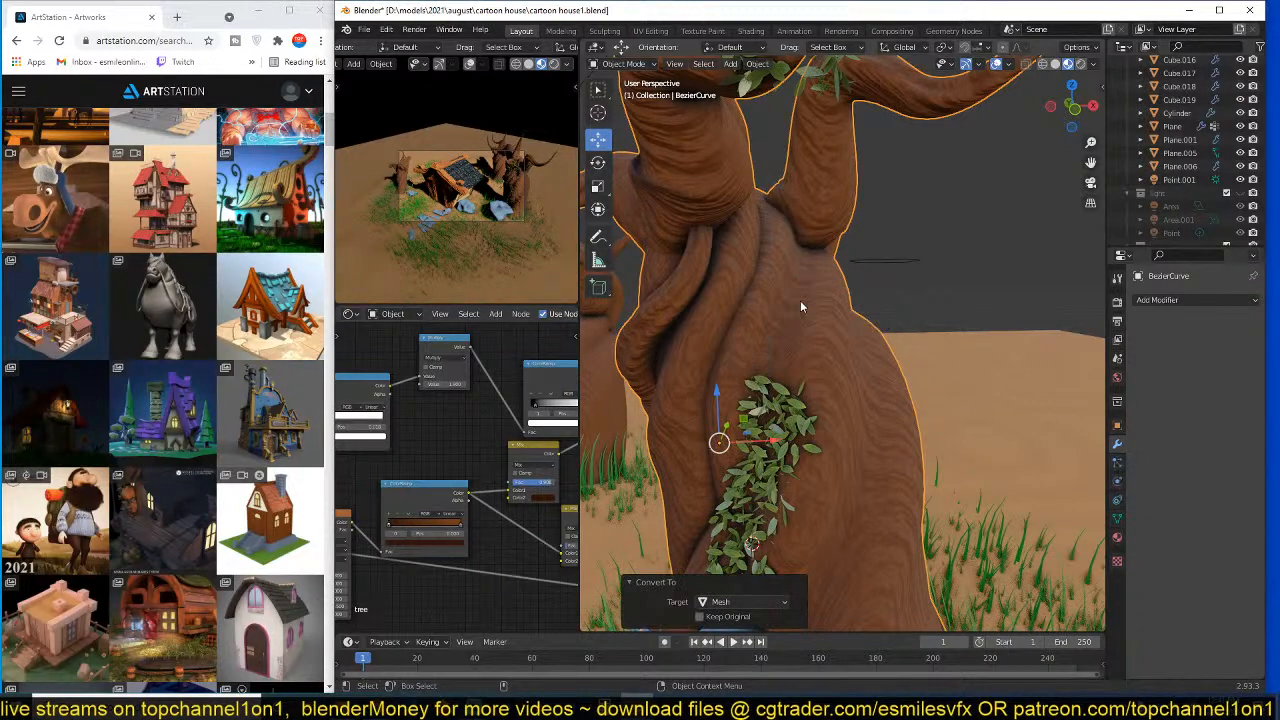
- Set the large tree as the target of the leafy strip's Shrinkwrap modifier
left_click(781, 399)
left_click(863, 362)
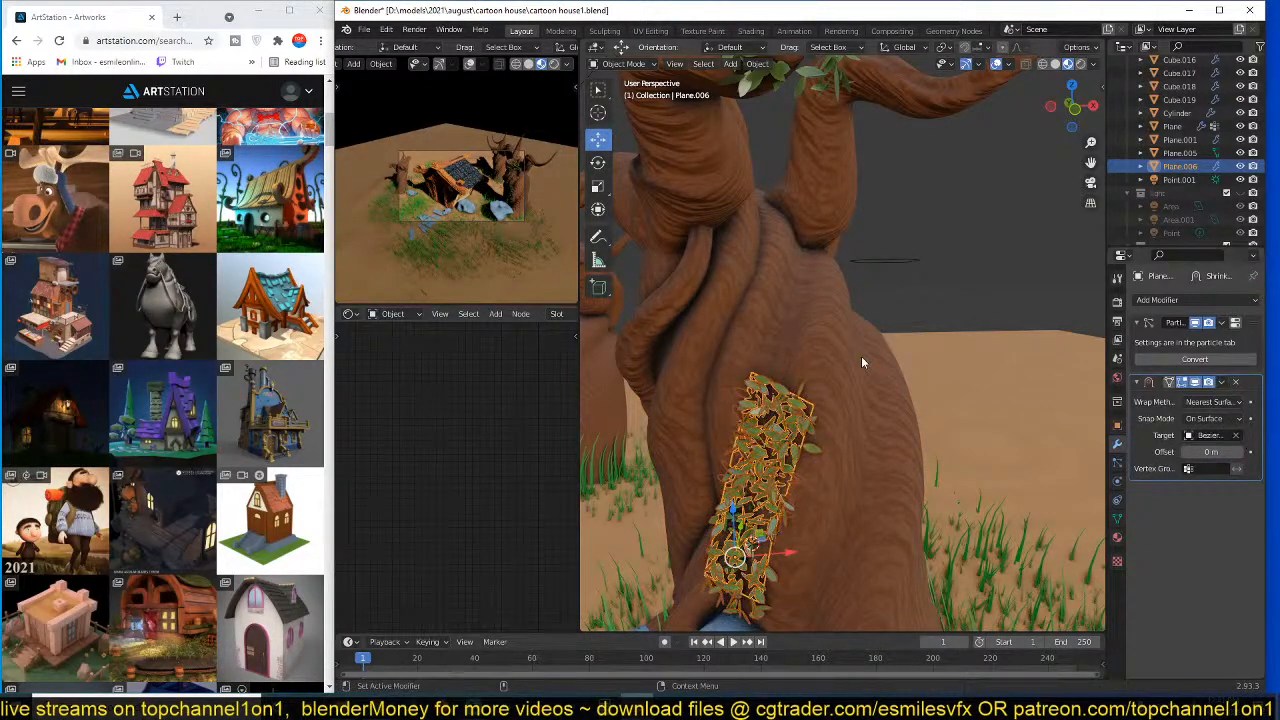
key("alt+a")
- Subdivide the leafy strip's mesh and scale it up to cover more of the trunk
left_click(800, 400)
key("Tab")
right_click(805, 390)
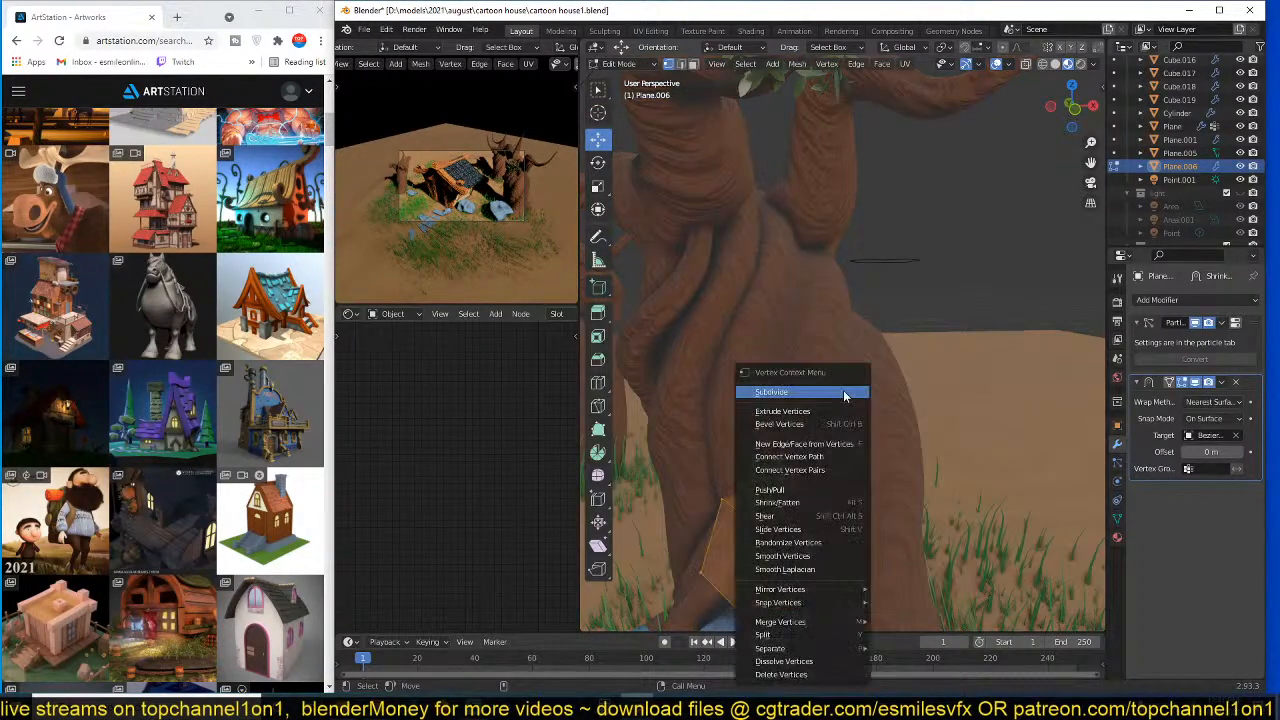
left_click(805, 390)
key("s")
left_click(920, 422)
key("Tab")
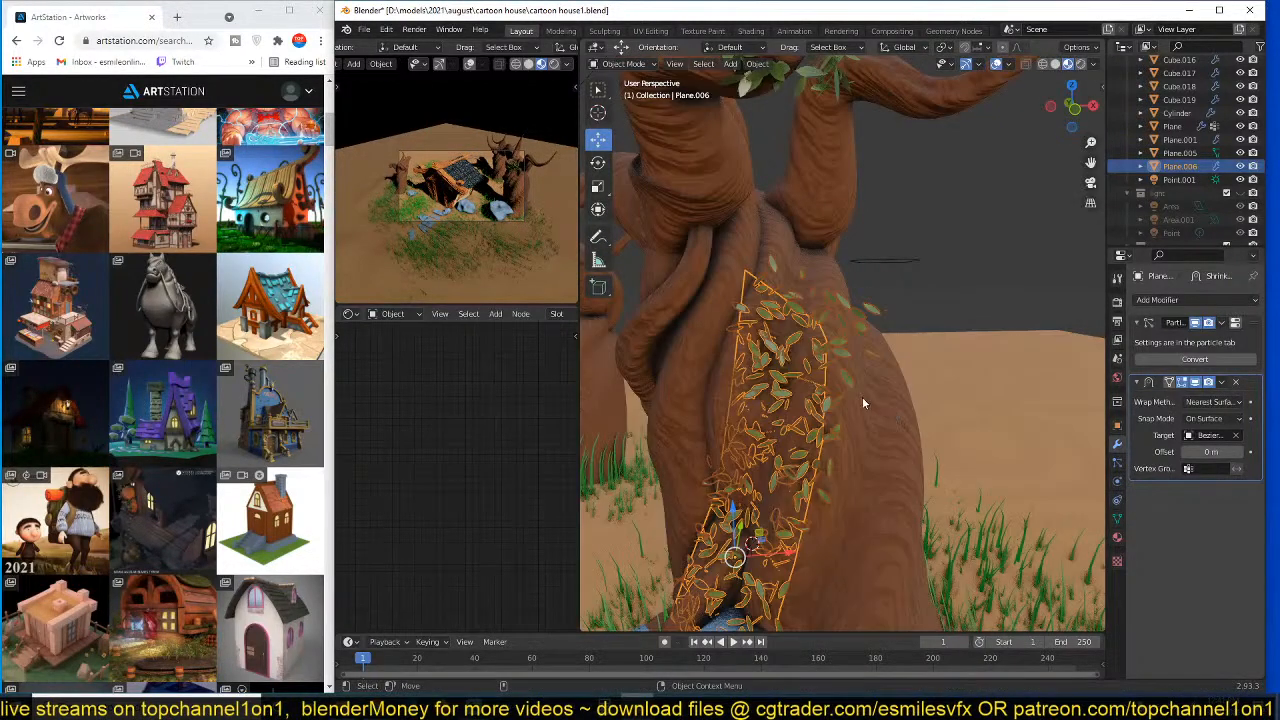
- Set the Shrinkwrap modifier's wrap method to Project
key("alt+a")
scroll(826, 389, "down", 4)
middle_click_drag(826, 389, 745, 410)
left_click(1214, 402)
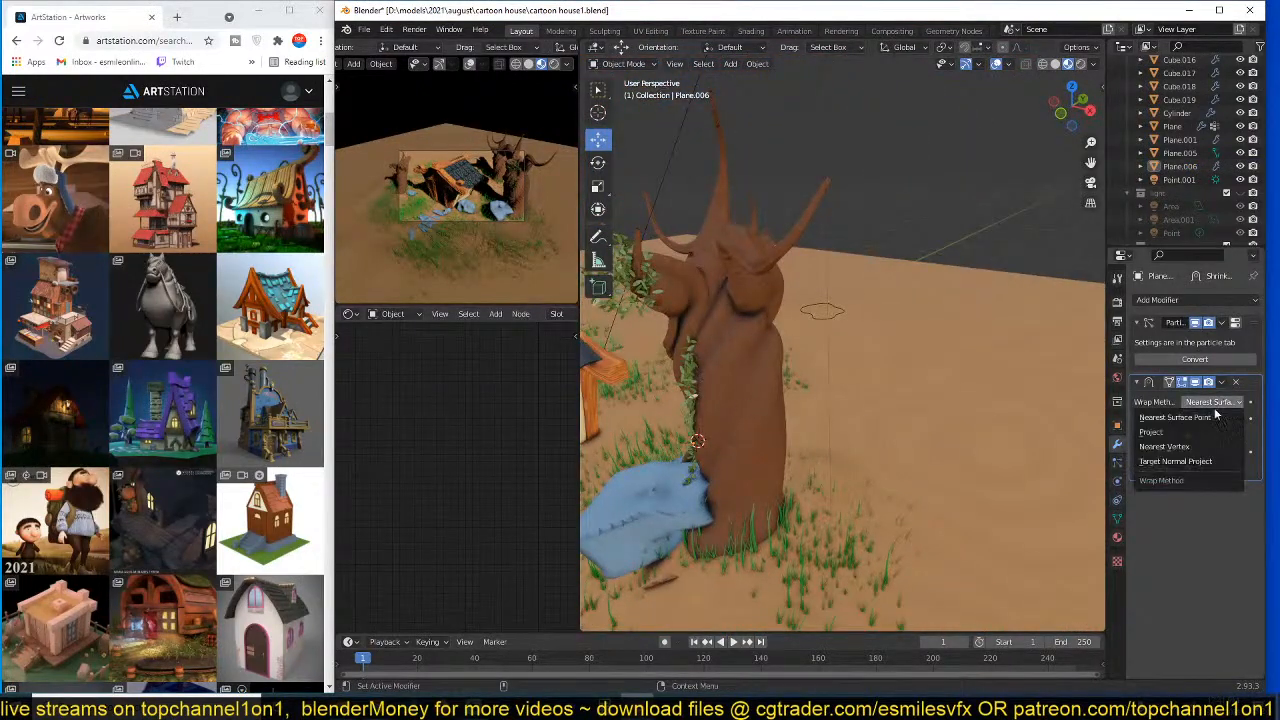
left_click(1164, 432)
- Move the leafy strip up along the trunk by about 0.61 m
middle_click_drag(800, 368, 716, 350)
left_click(682, 372)
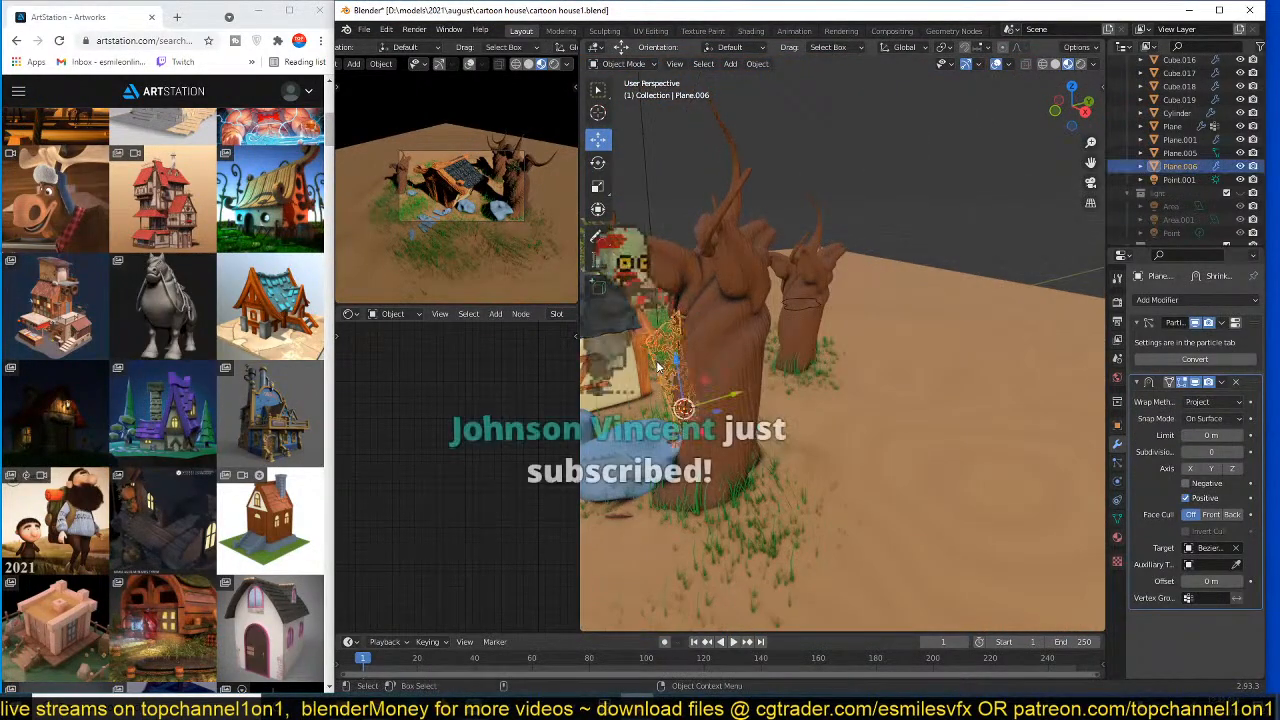
key("g")
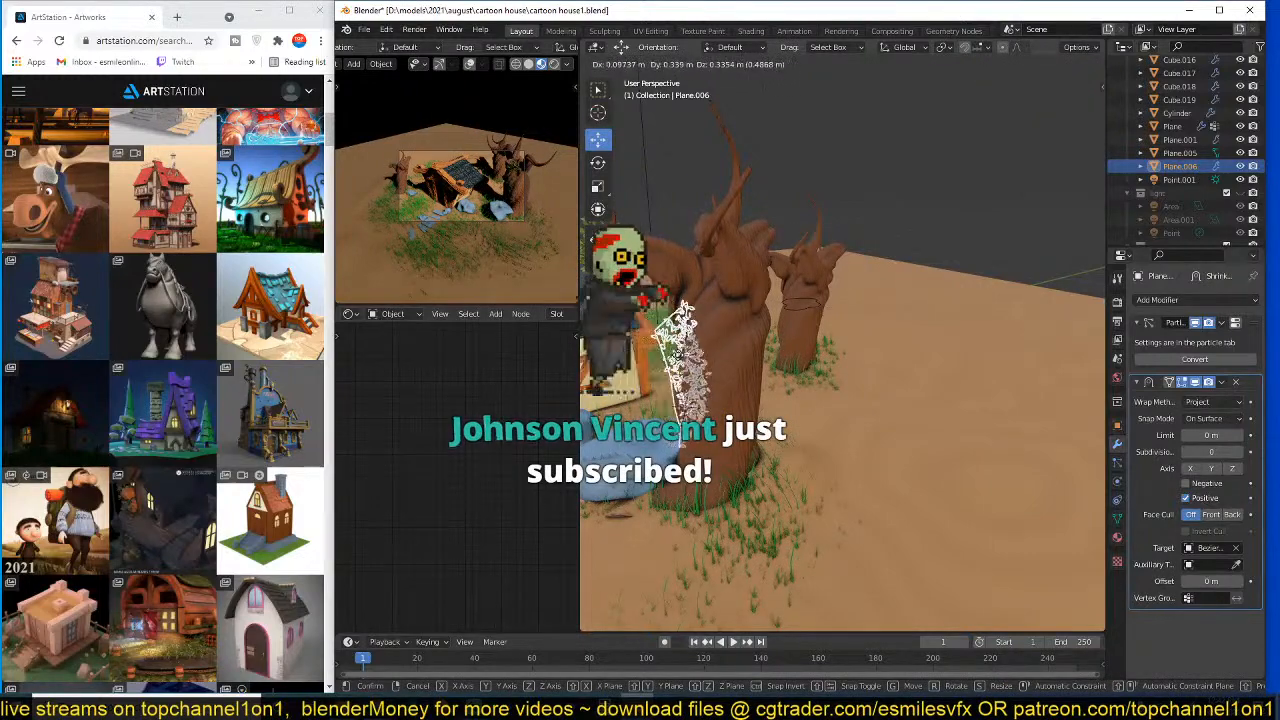
left_click(665, 338)
middle_click_drag(668, 342, 797, 350)
scroll(797, 350, "up", 4)
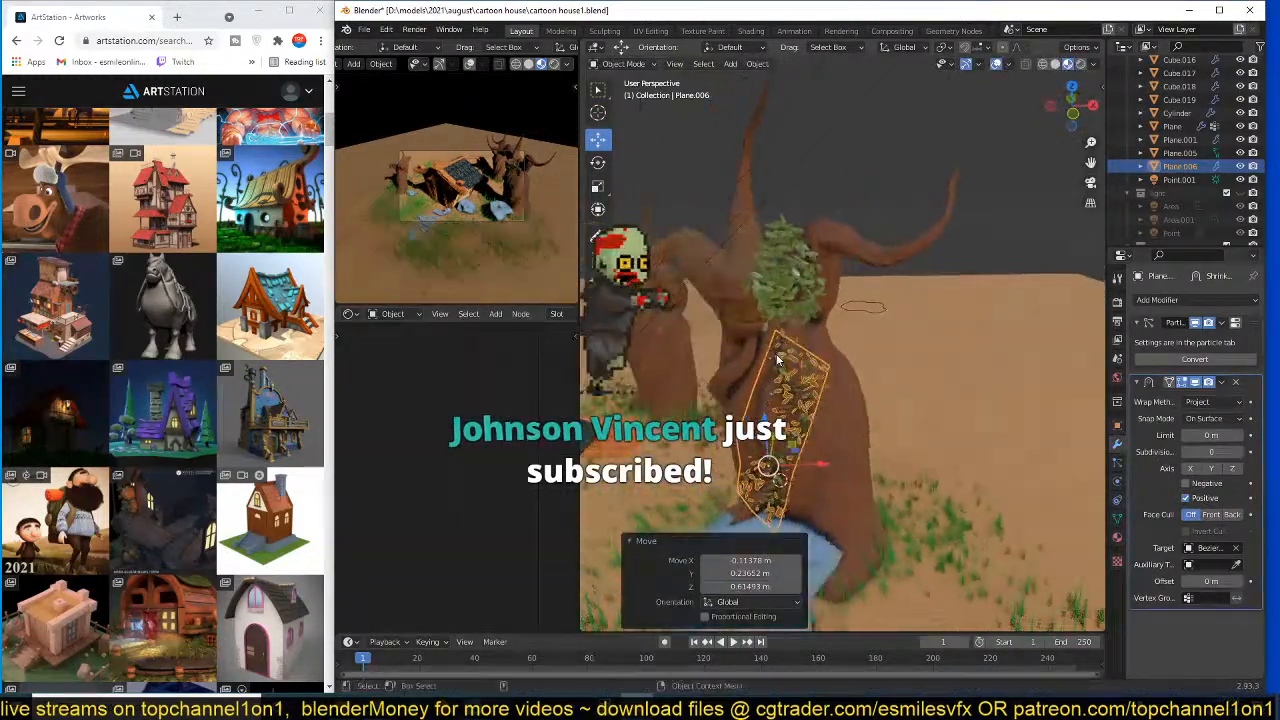
- Recalculate the leafy strip's normals to the outside and rotate its mesh freely against the trunk
scroll(797, 352, "down", 3)
key("Tab")
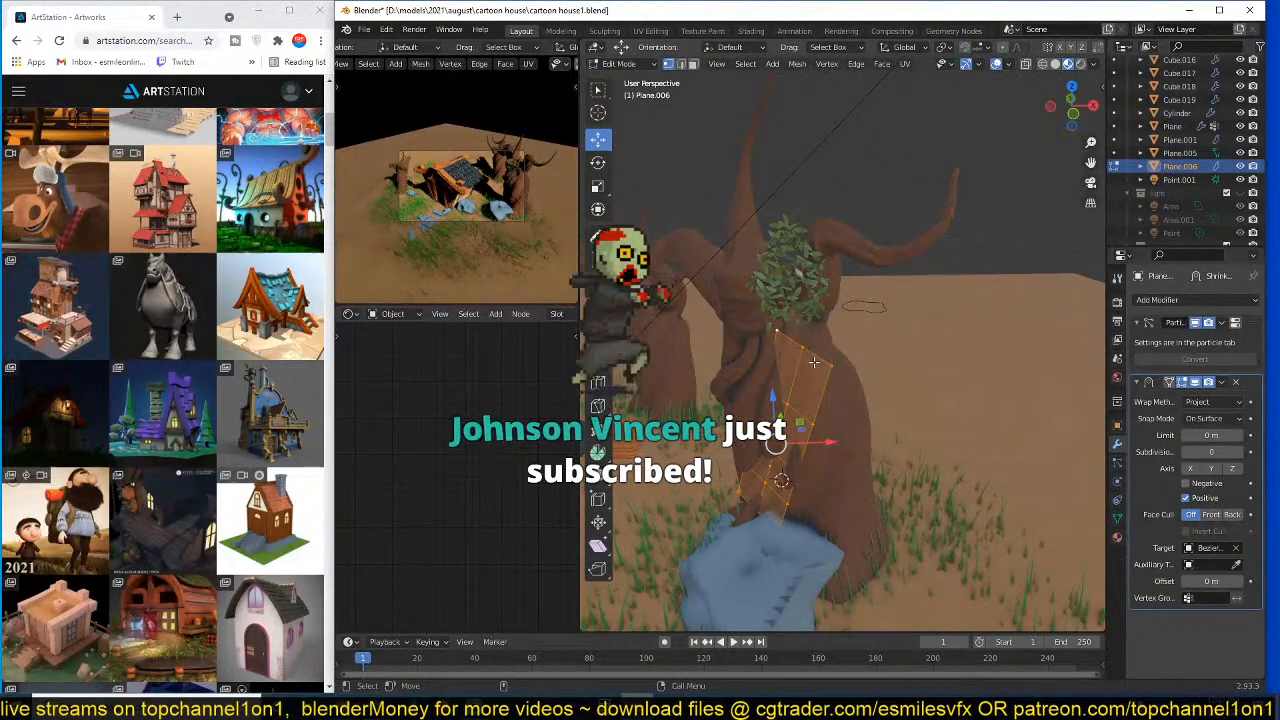
key("shift+n")
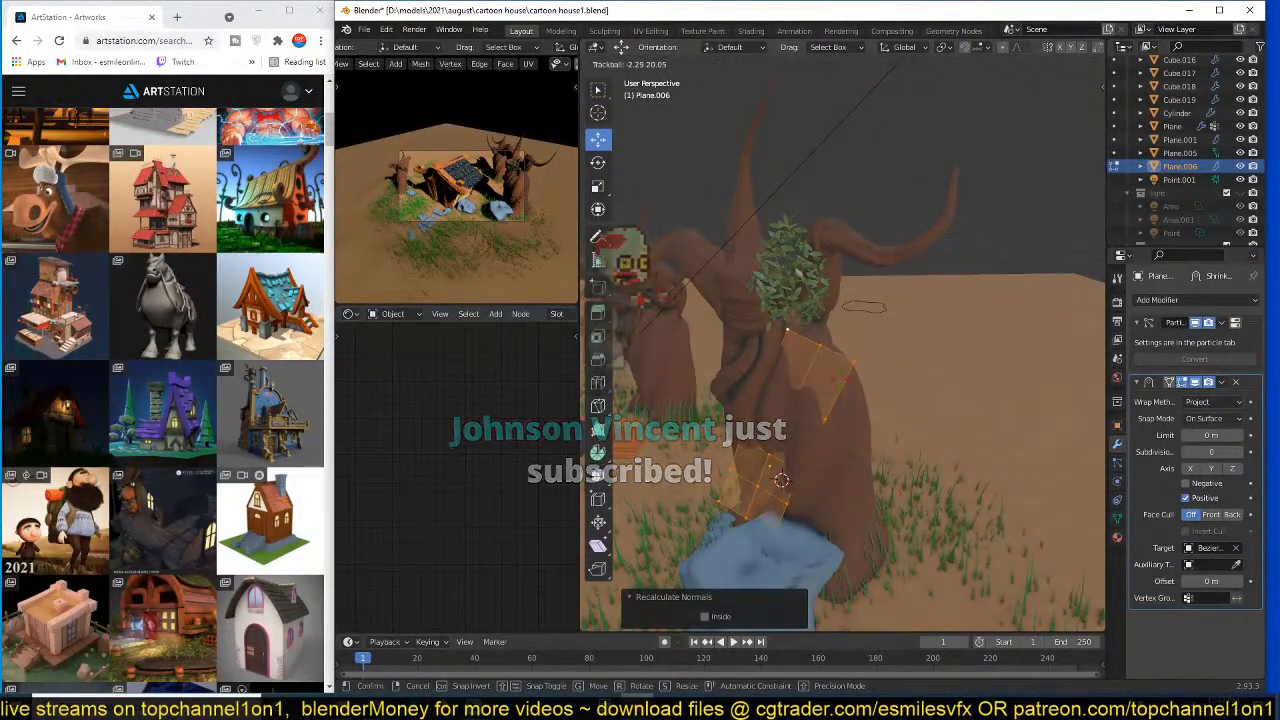
key("Tab")
- Examine from several sides how the leafy strip projects onto the trunk's surface
key("alt+a")
middle_click_drag(839, 381, 842, 340)
scroll(801, 364, "up", 4)
left_click(782, 299)
scroll(782, 299, "down", 3)
middle_click_drag(782, 299, 891, 302)
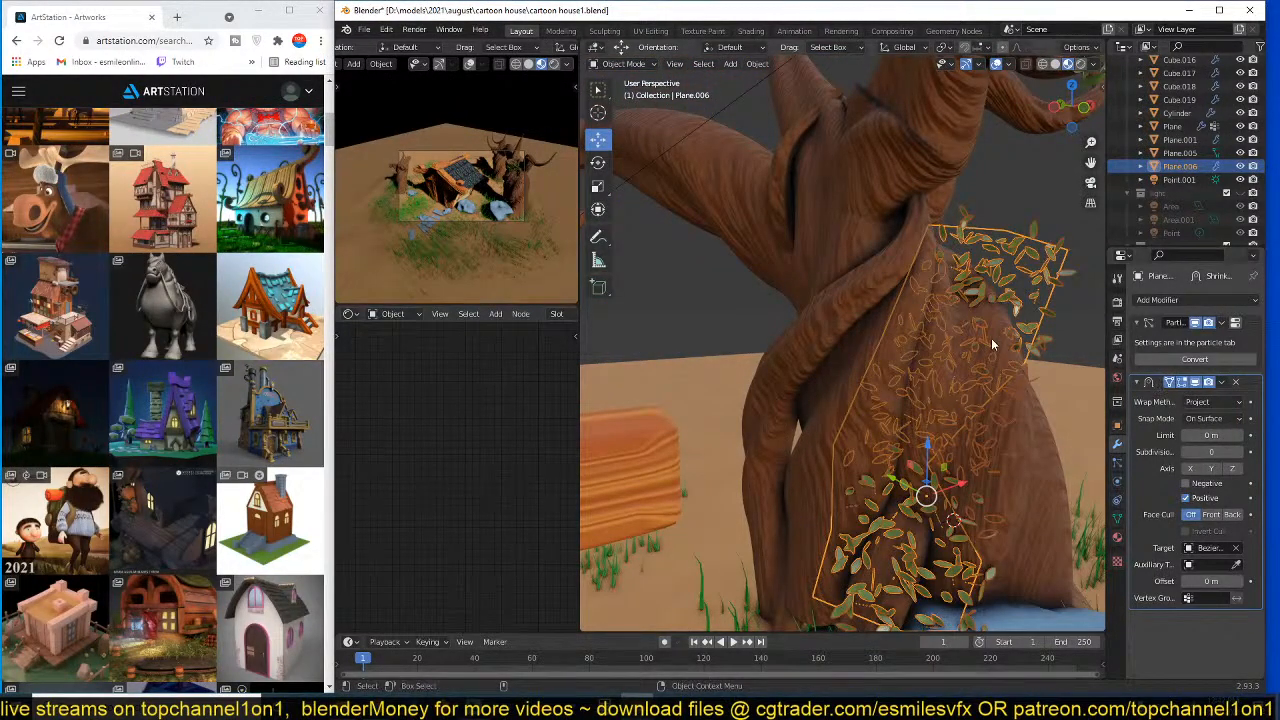
key("alt+a")
middle_click_drag(984, 348, 840, 293)
- Move the leafy strip out from the trunk by about -0.5 m in X and Y and 0.1 m in Z
left_click(884, 258)
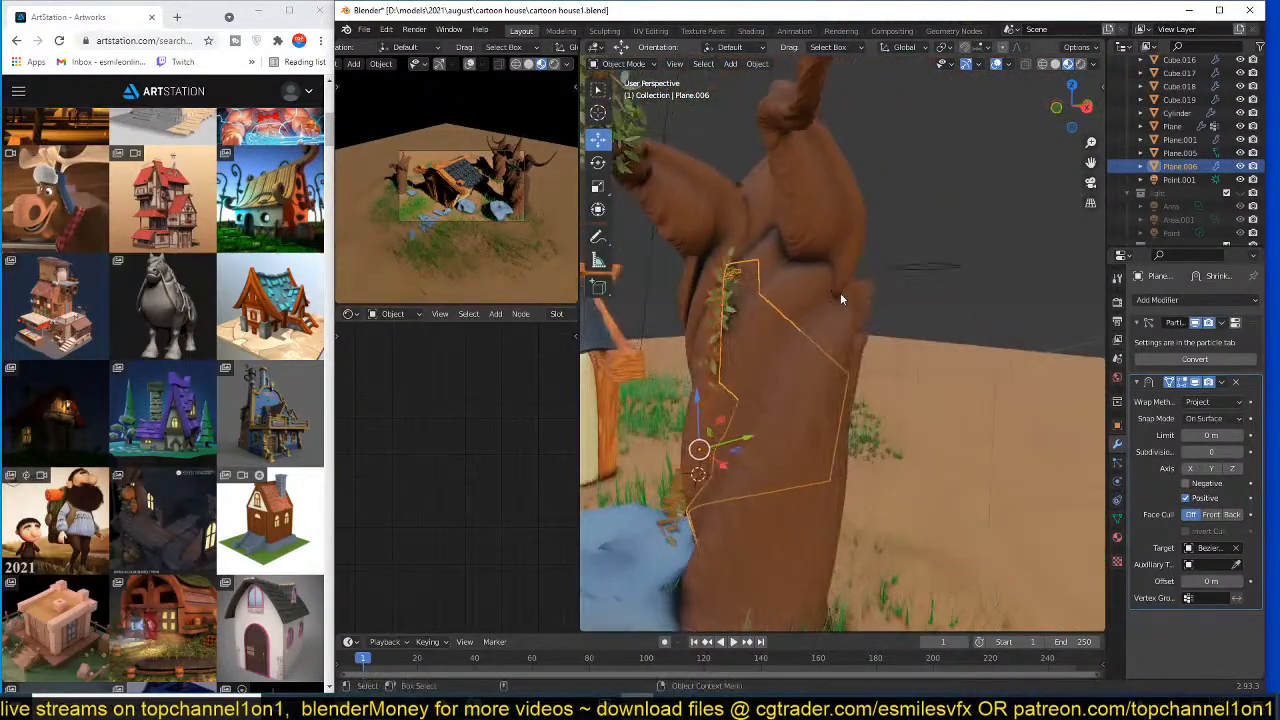
key("g")
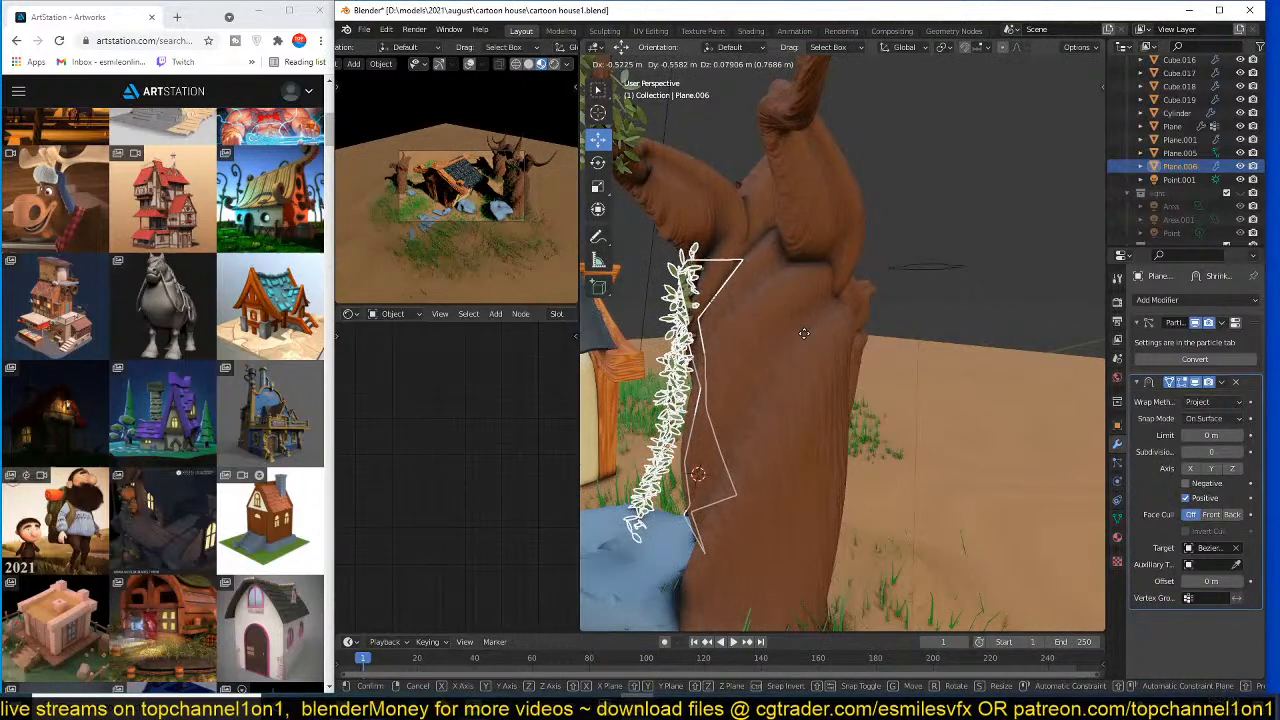
left_click(806, 331)
middle_click_drag(806, 331, 840, 350)
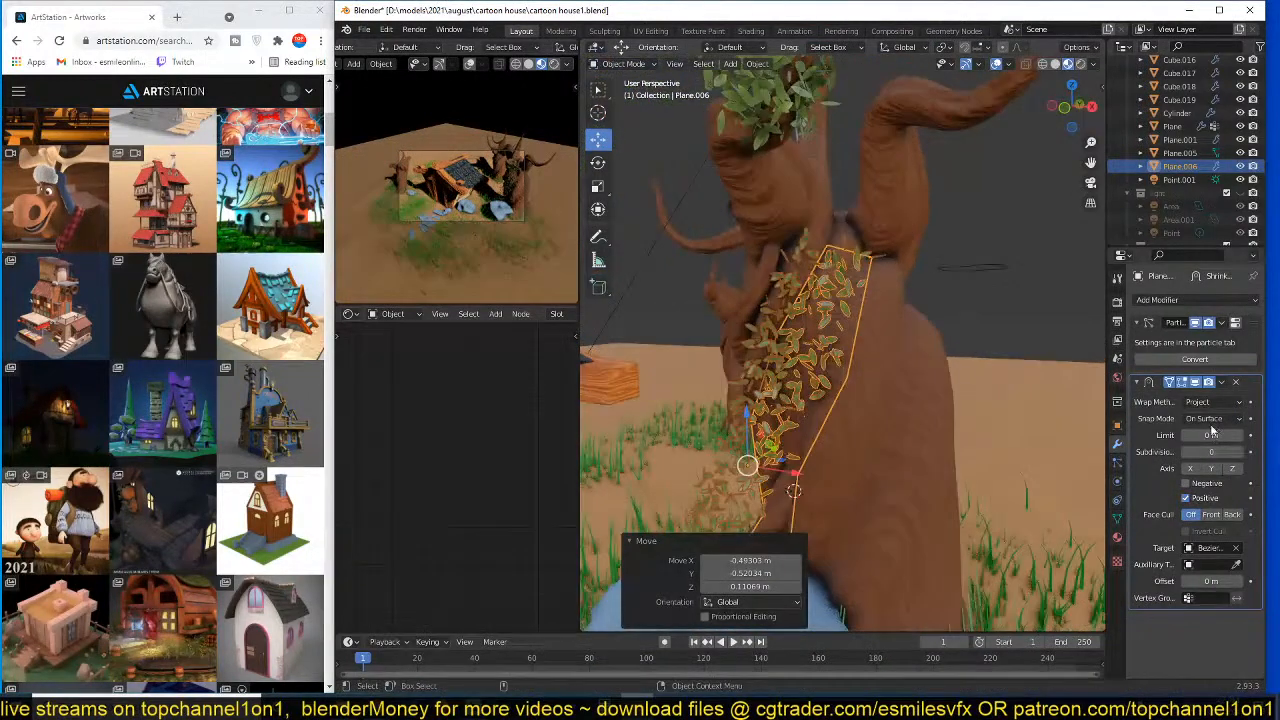
- Enable Use Modifier Stack in the source settings of the strip's particle emission
left_click(1118, 463)
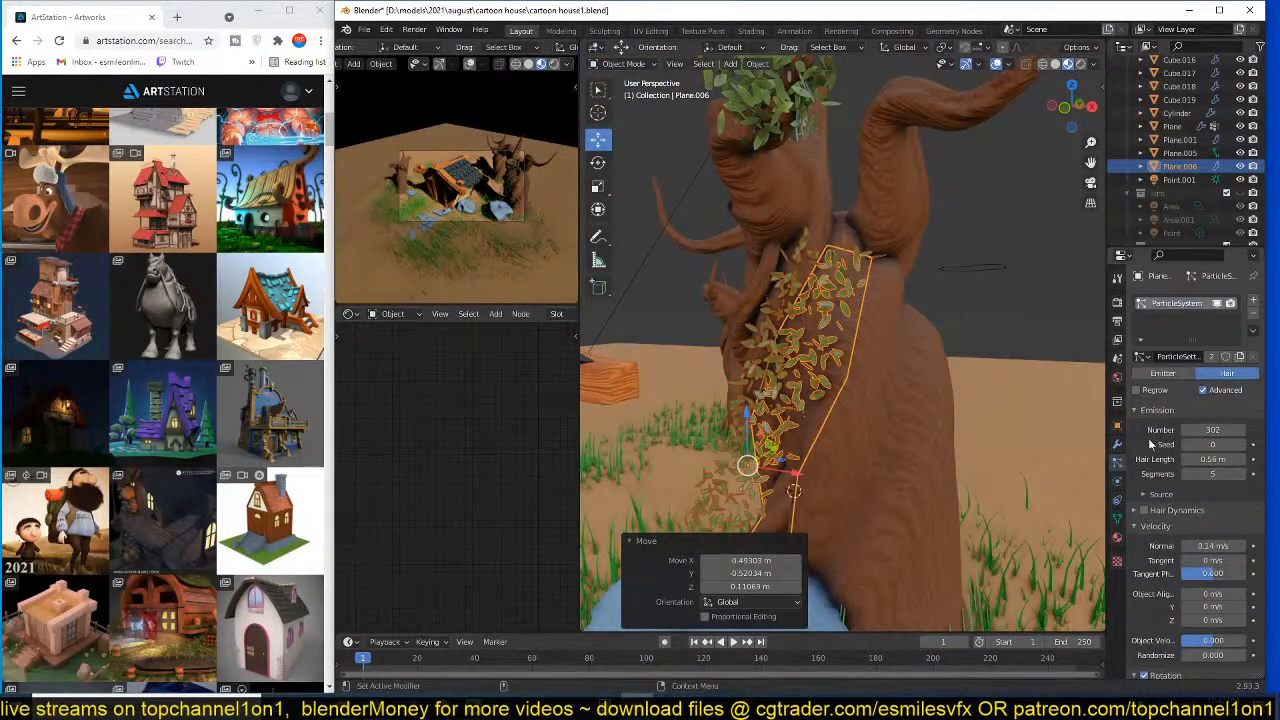
left_click(1158, 495)
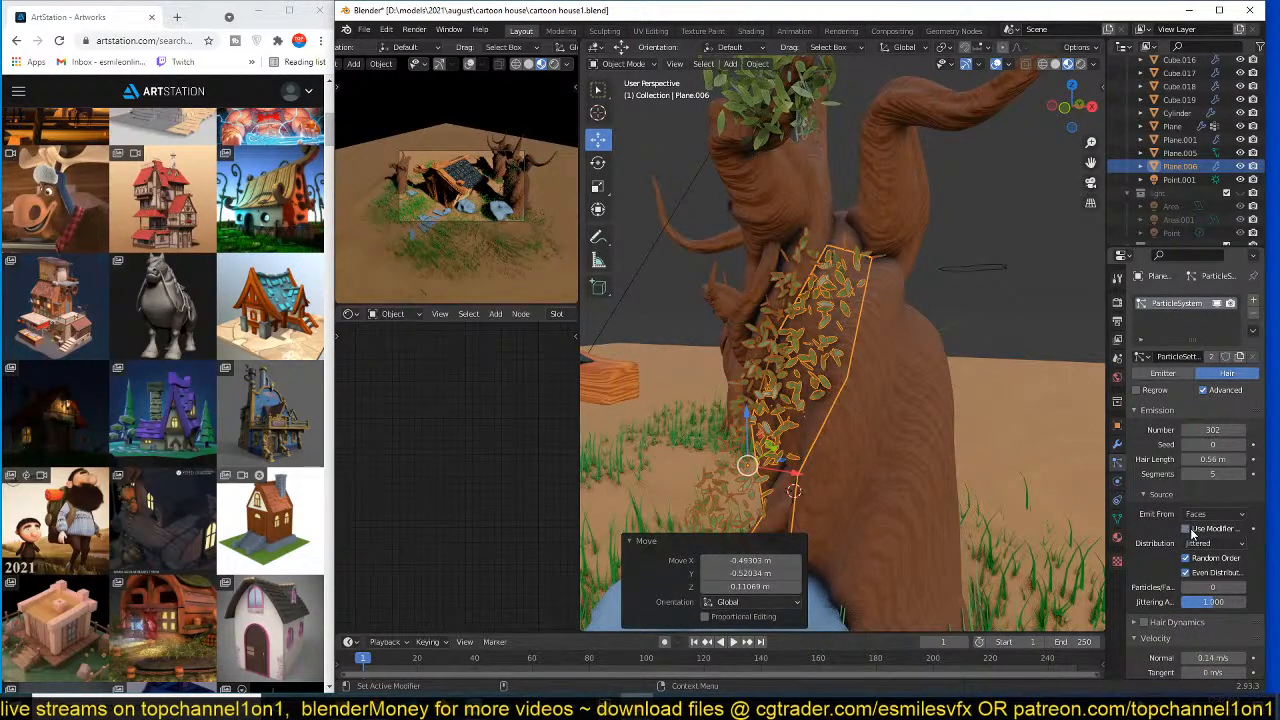
middle_click_drag(848, 375, 686, 430)
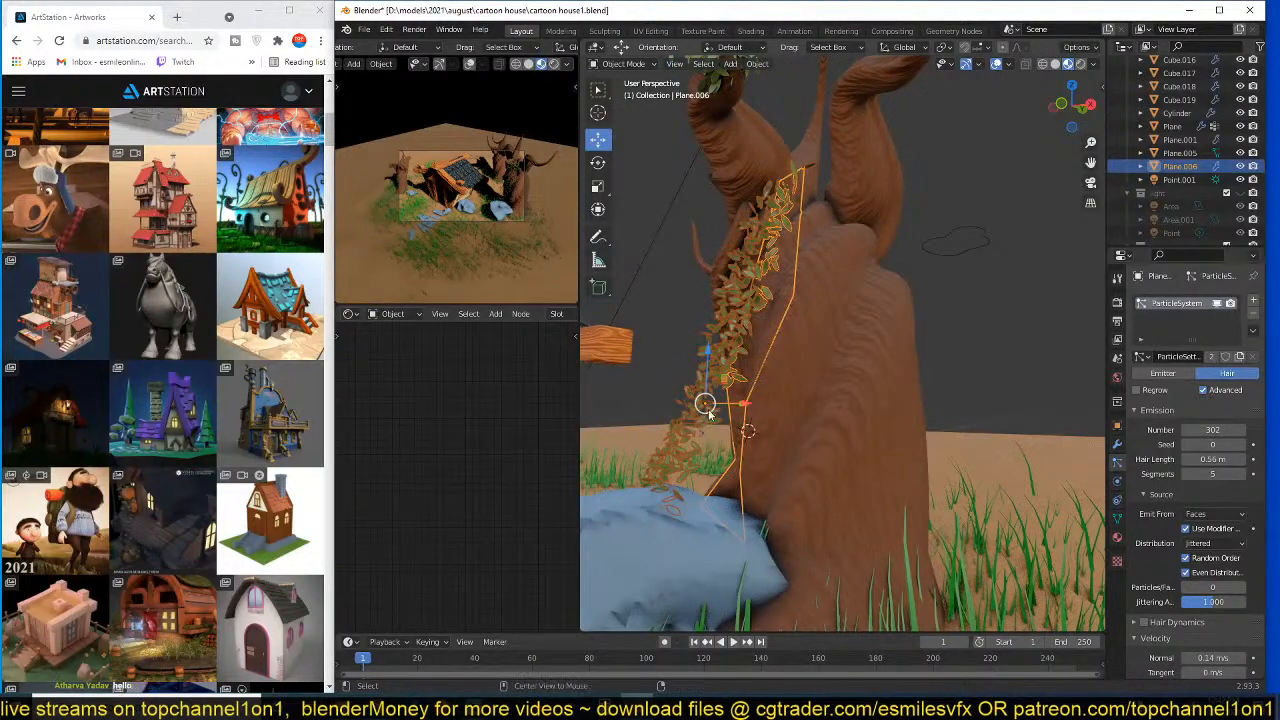
key("alt+a")
left_click(728, 372)
key("Tab")
key("Tab")
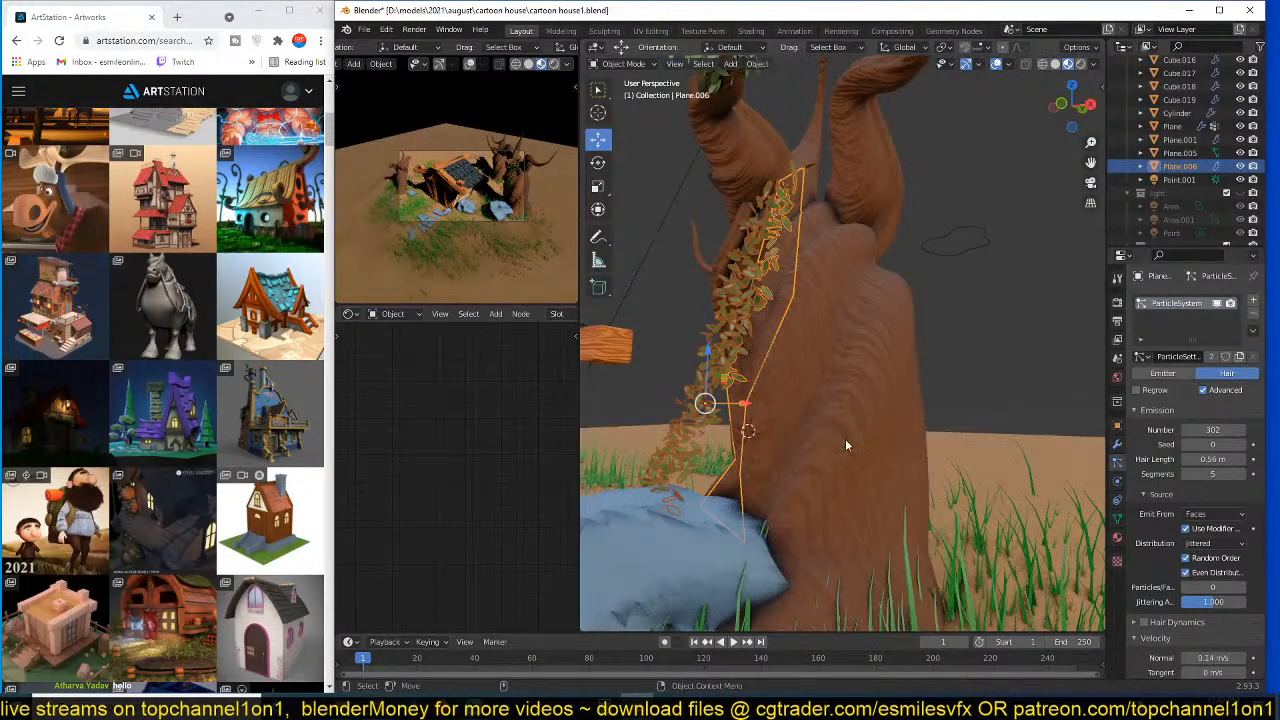
- Move the Shrinkwrap modifier above the particle system in the strip's modifier stack
middle_click_drag(845, 446, 990, 447)
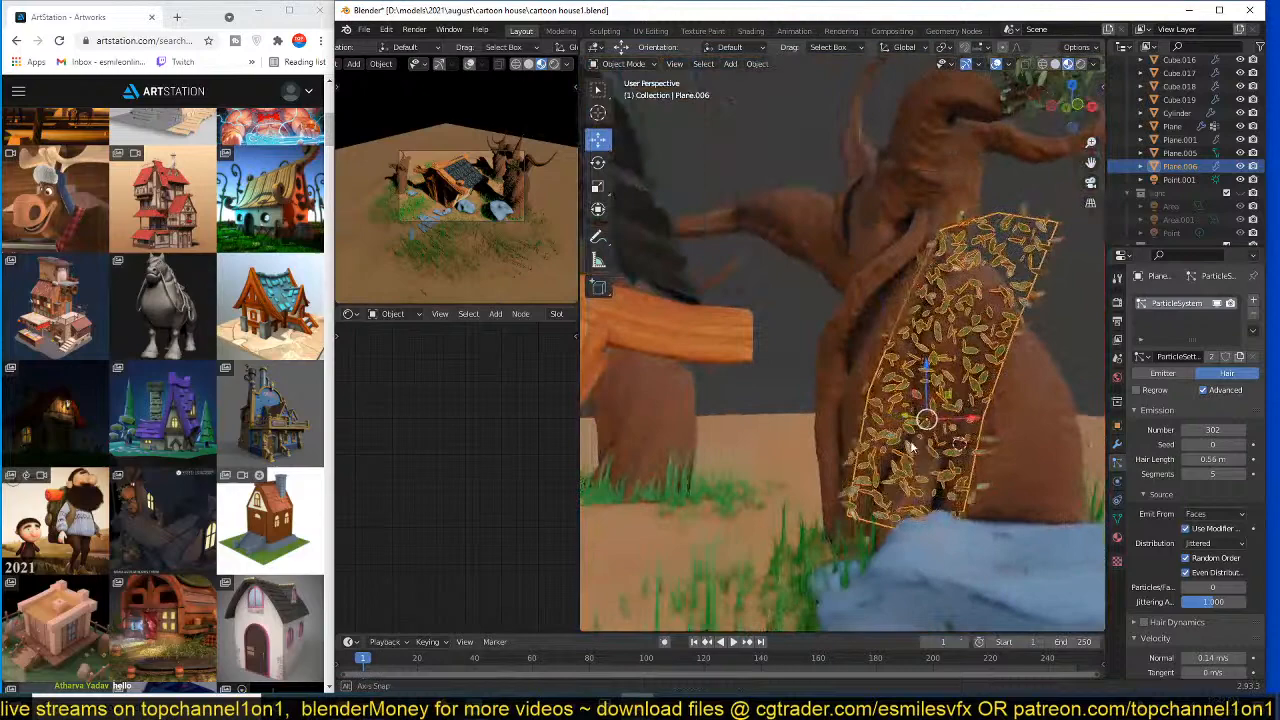
left_click(1118, 445)
left_click_drag(1253, 383, 1253, 322)
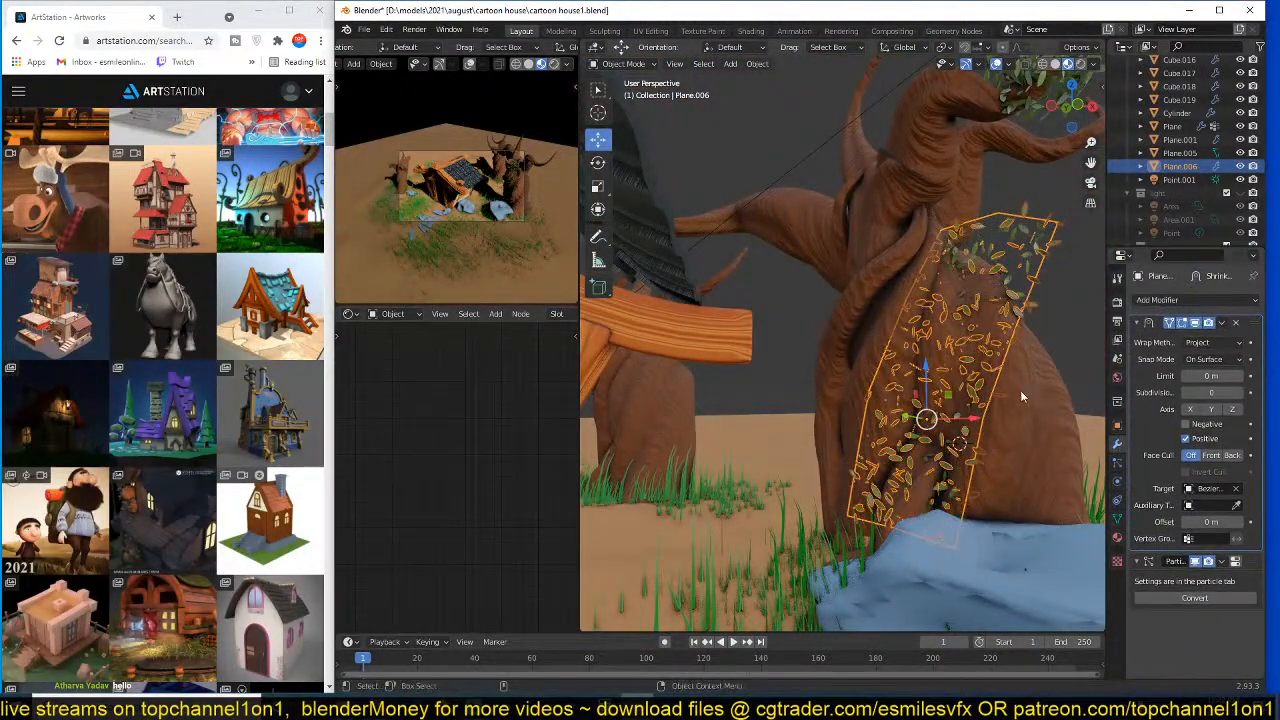
middle_click_drag(1020, 390, 862, 336)
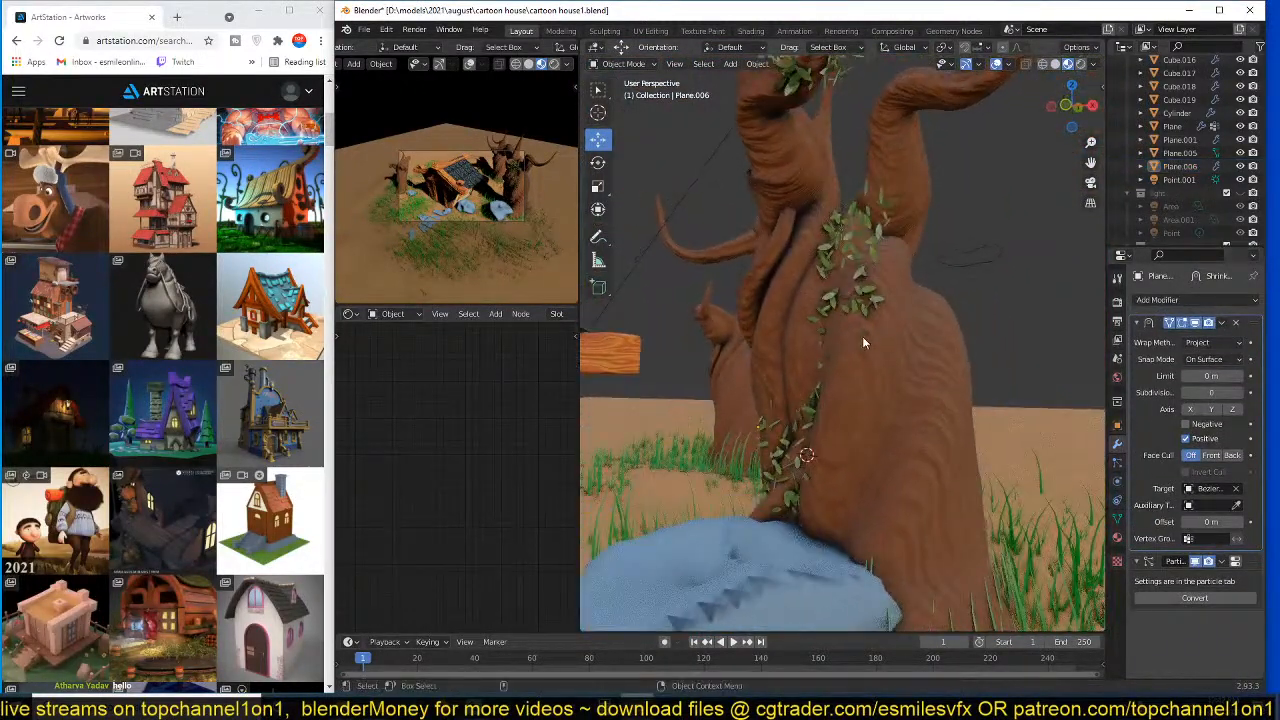
- Reposition the leafy strip along the front of the trunk, shifting it farther in negative X and Y
left_click(868, 282)
middle_click_drag(868, 282, 849, 309)
key("g")
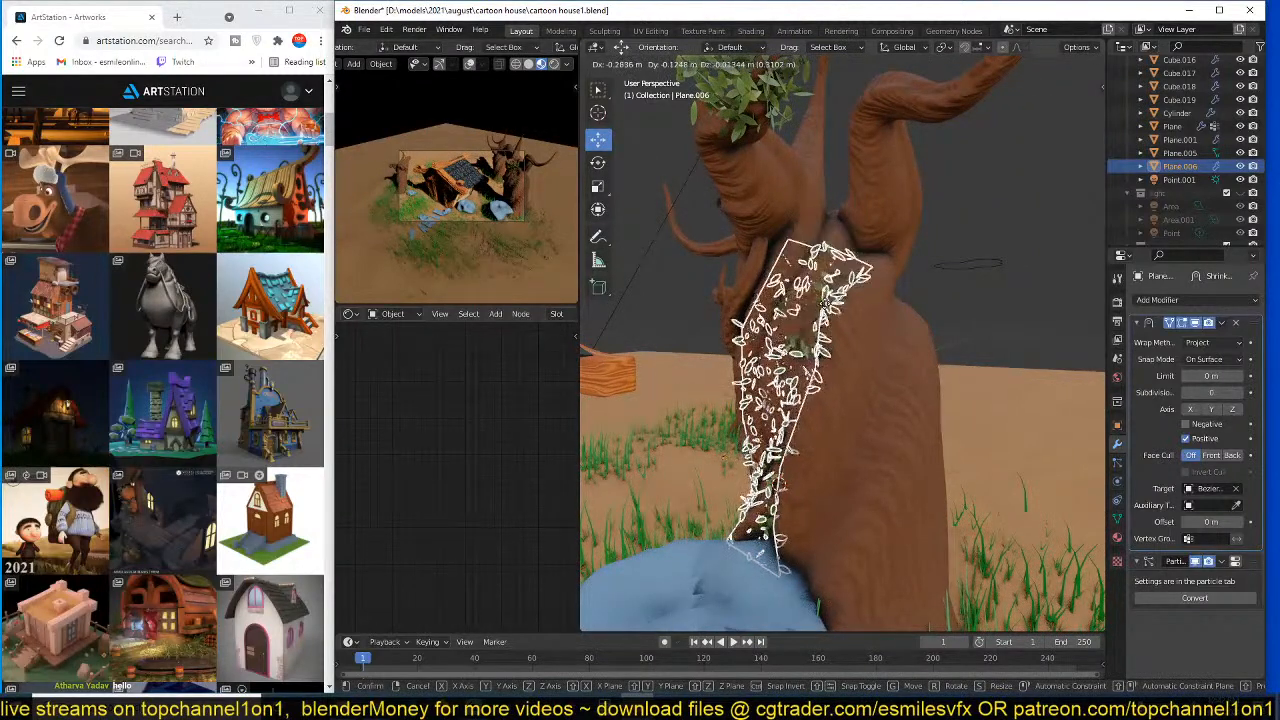
left_click(823, 312)
middle_click_drag(823, 312, 900, 320)
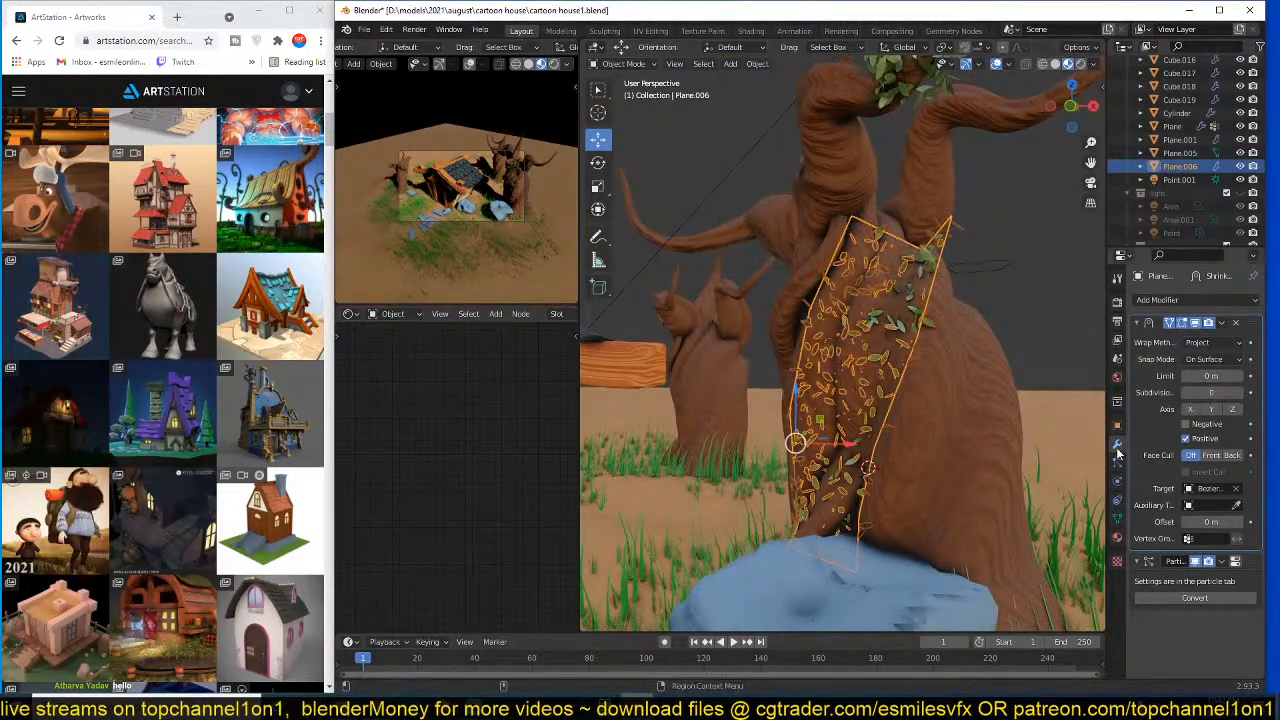
- Increase the leafy strip's particle hair length to about 1.07 m
left_click(1118, 500)
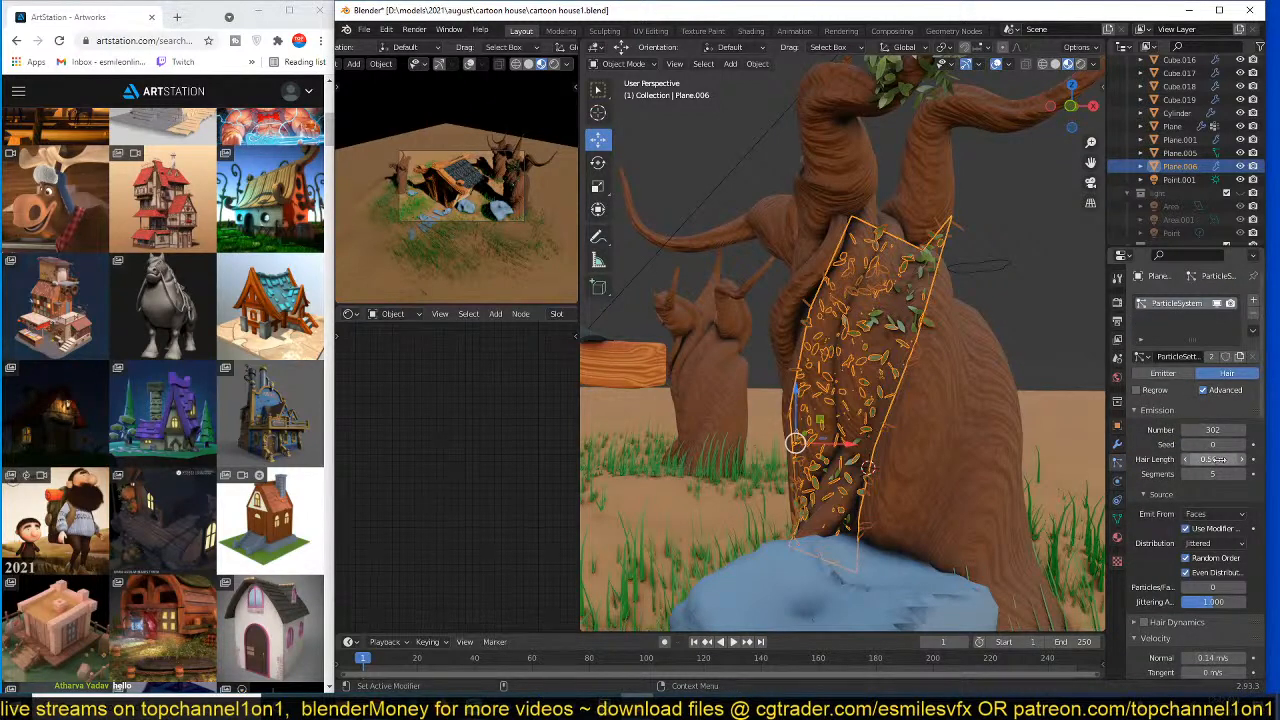
left_click_drag(1213, 459, 1240, 459)
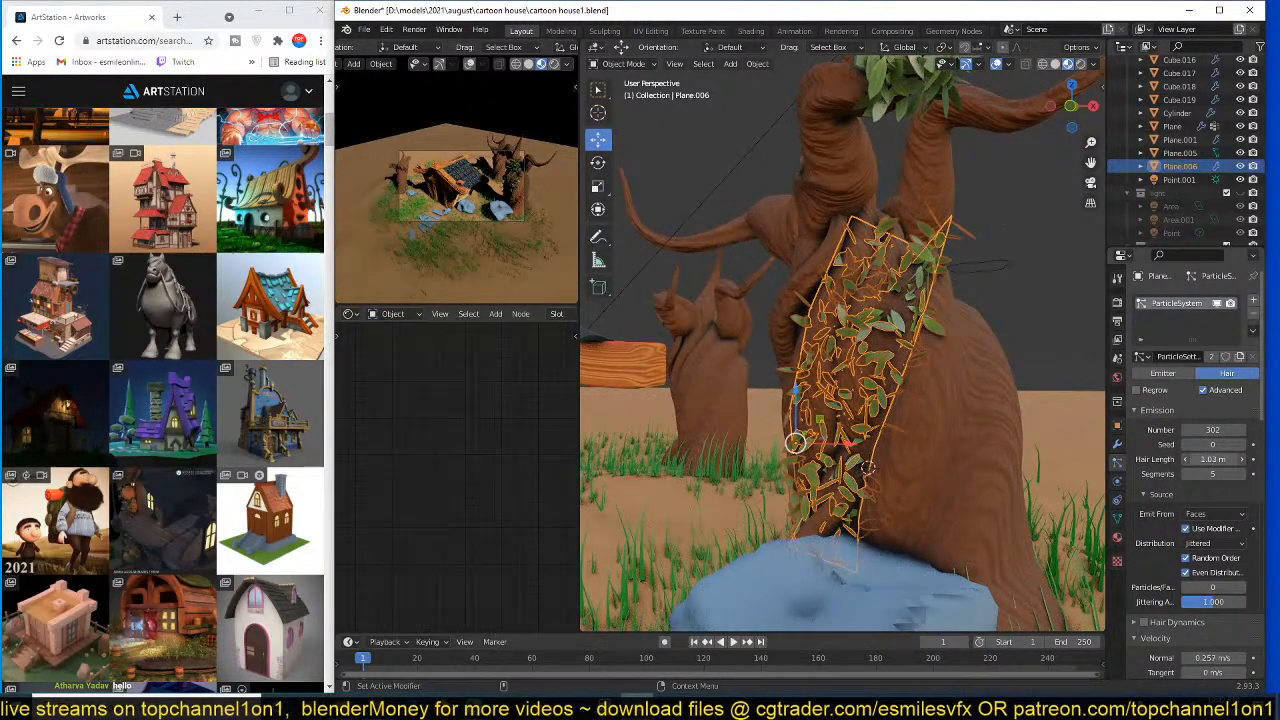
key("alt+a")
middle_click_drag(927, 388, 874, 386)
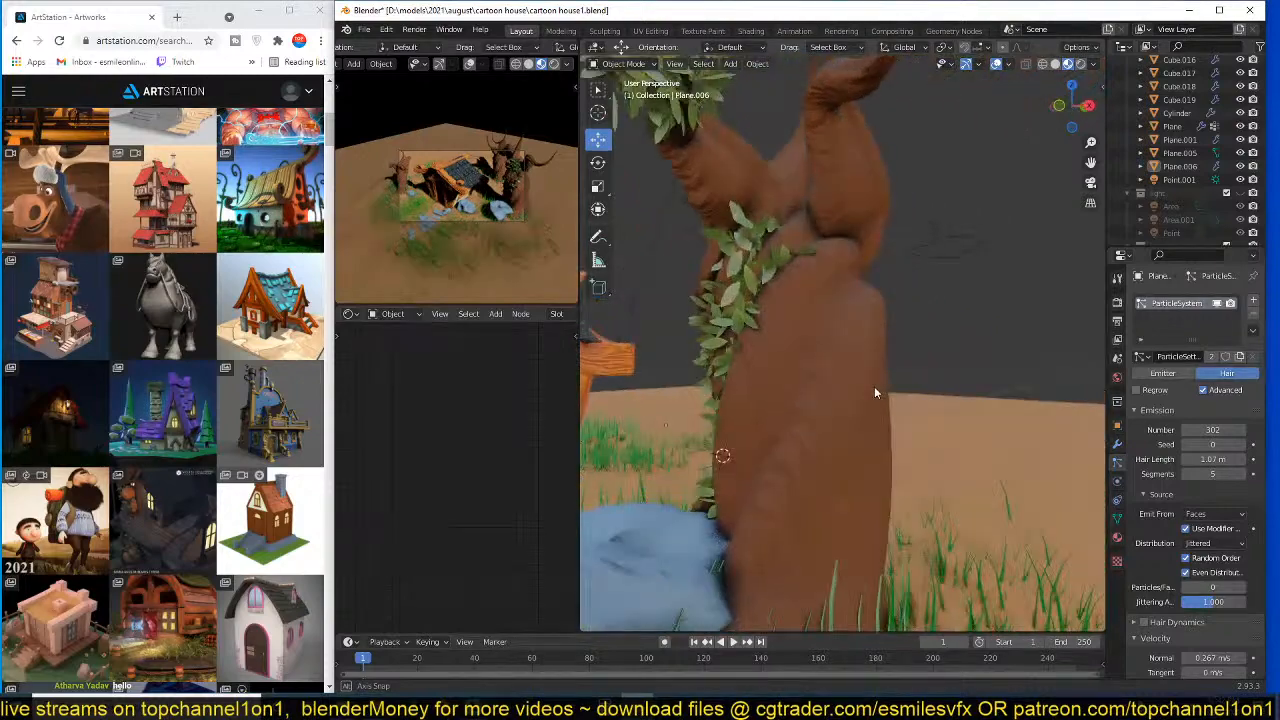
scroll(851, 344, "down", 4)
middle_click_drag(851, 341, 798, 356, "shift")
scroll(846, 400, "up", 3)
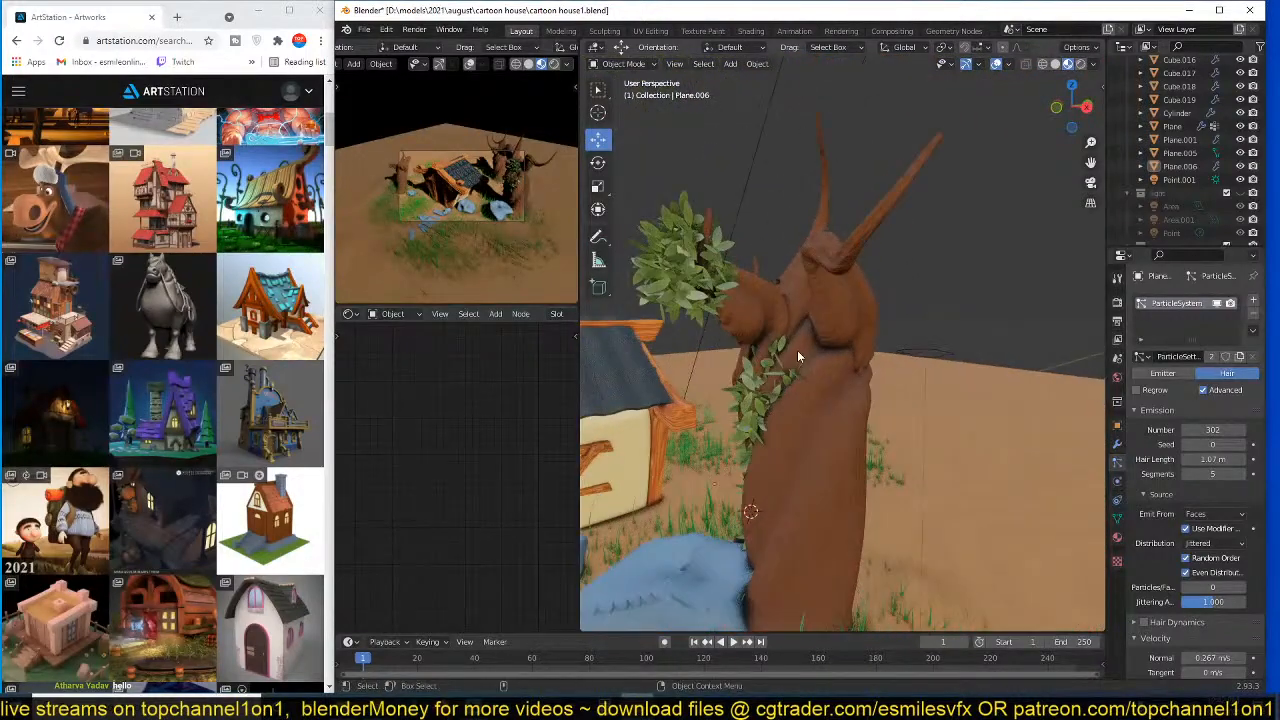
- Duplicate the leaf cluster on the tree branch slightly below the original and scale up the copy
left_click(708, 287)
key("shift+d")
left_click(760, 295)
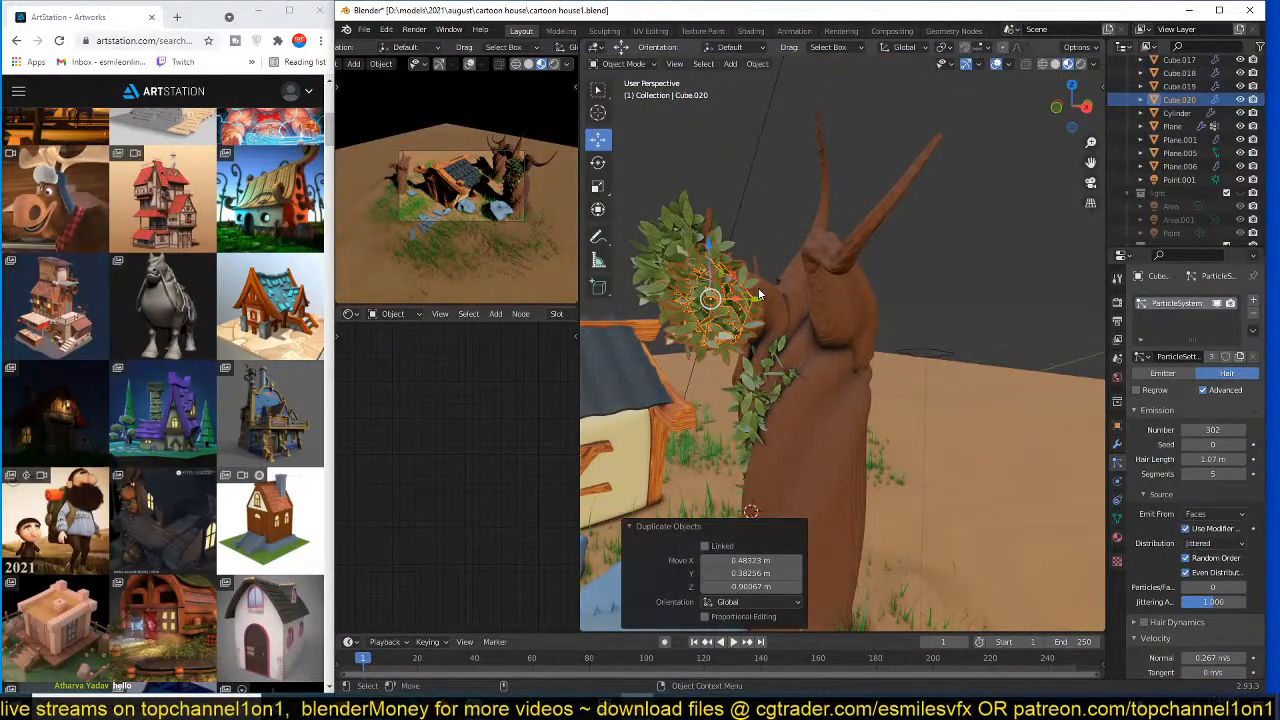
middle_click_drag(759, 293, 821, 370)
key("s")
key("x")
key("x")
key("x")
left_click(766, 318)
key("s")
left_click(881, 263)
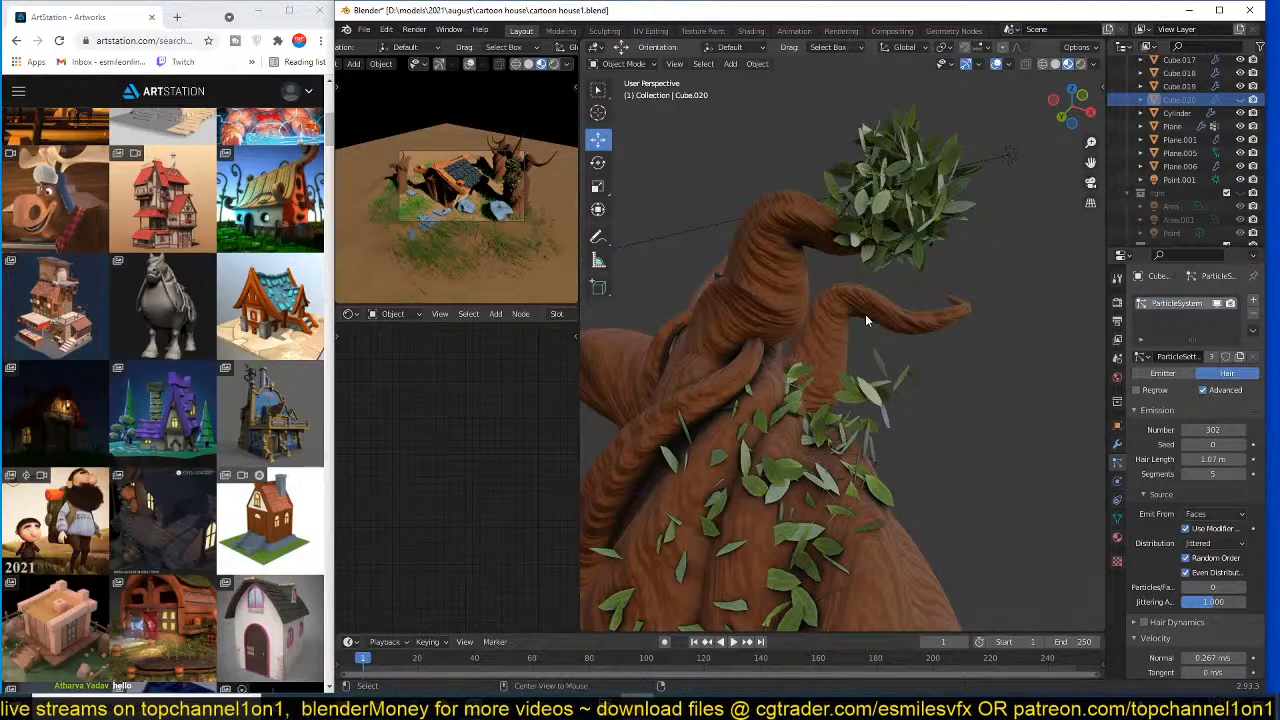
- Unhide the duplicated leaf cluster and move it about -1.33 m in X, 1.11 m in Y and 0.26 m in Z
key("alt+h")
middle_click_drag(865, 320, 955, 358)
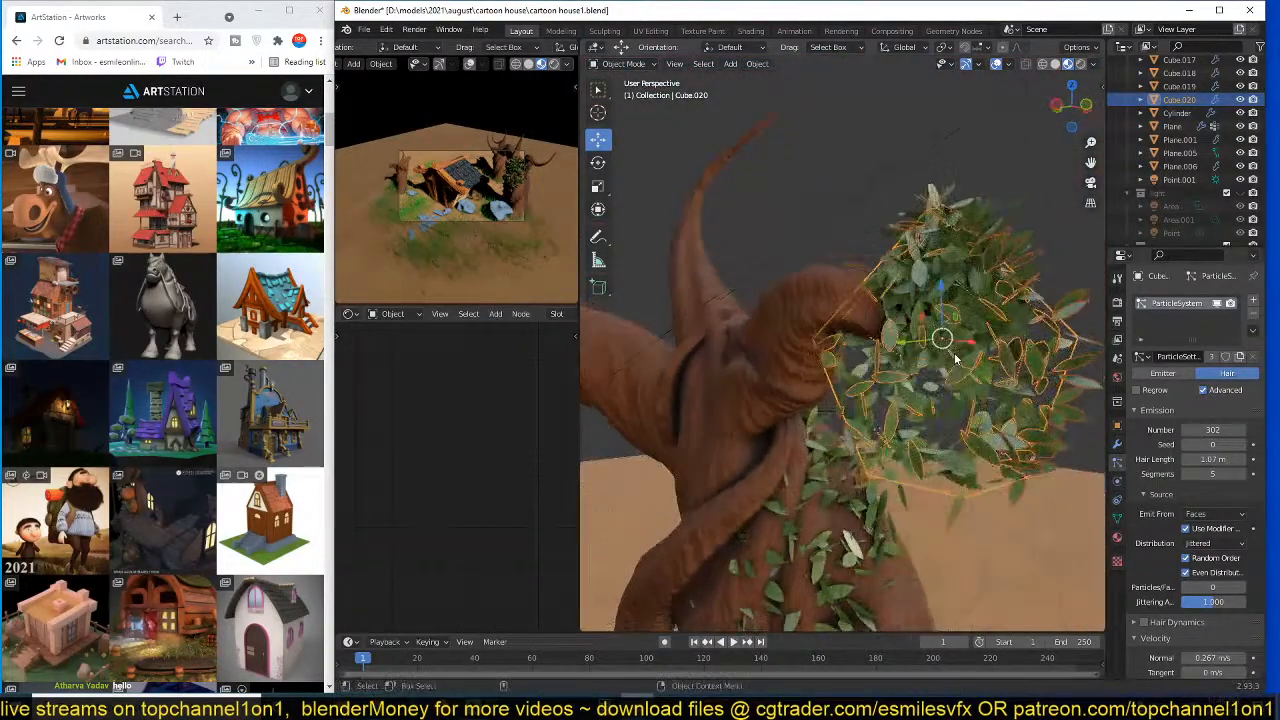
key("g")
left_click(803, 225)
middle_click_drag(803, 225, 868, 318)
- Duplicate the leaf cluster about 2.4 m away in Y and 1.2 m higher, then rotate the copy freely
key("shift+d")
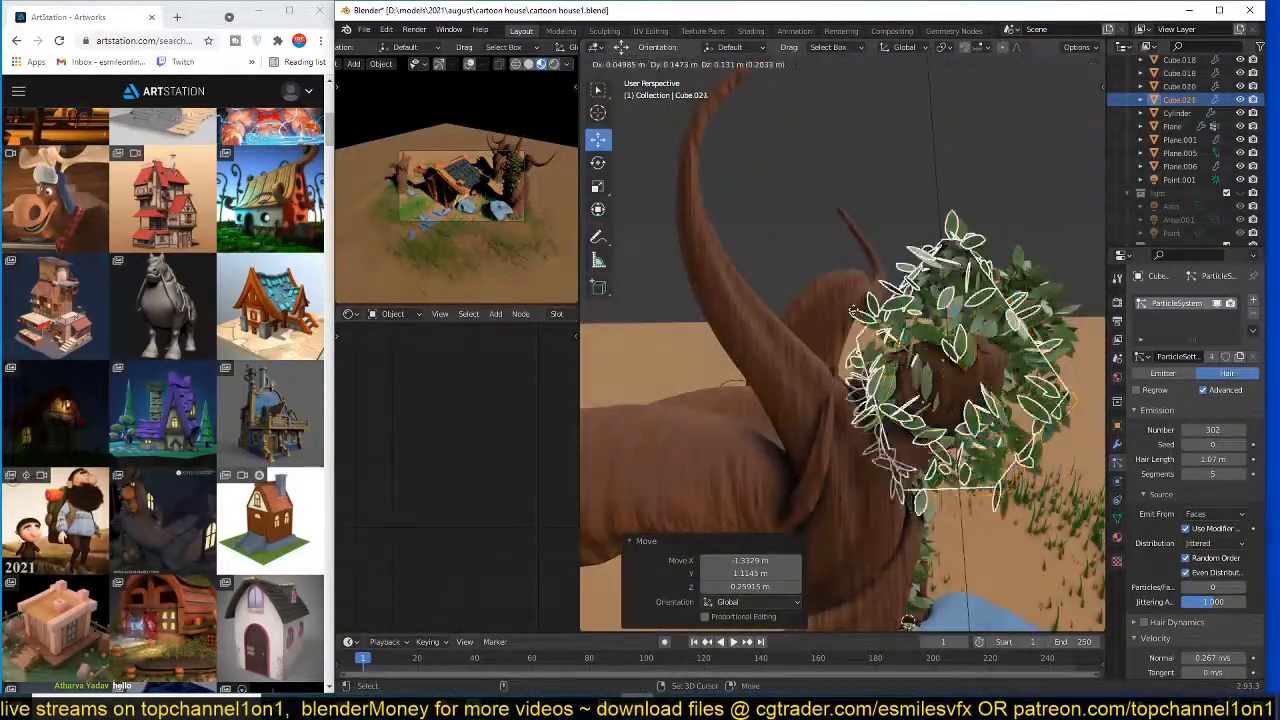
left_click(719, 245)
middle_click_drag(822, 245, 754, 300)
key("r")
key("r")
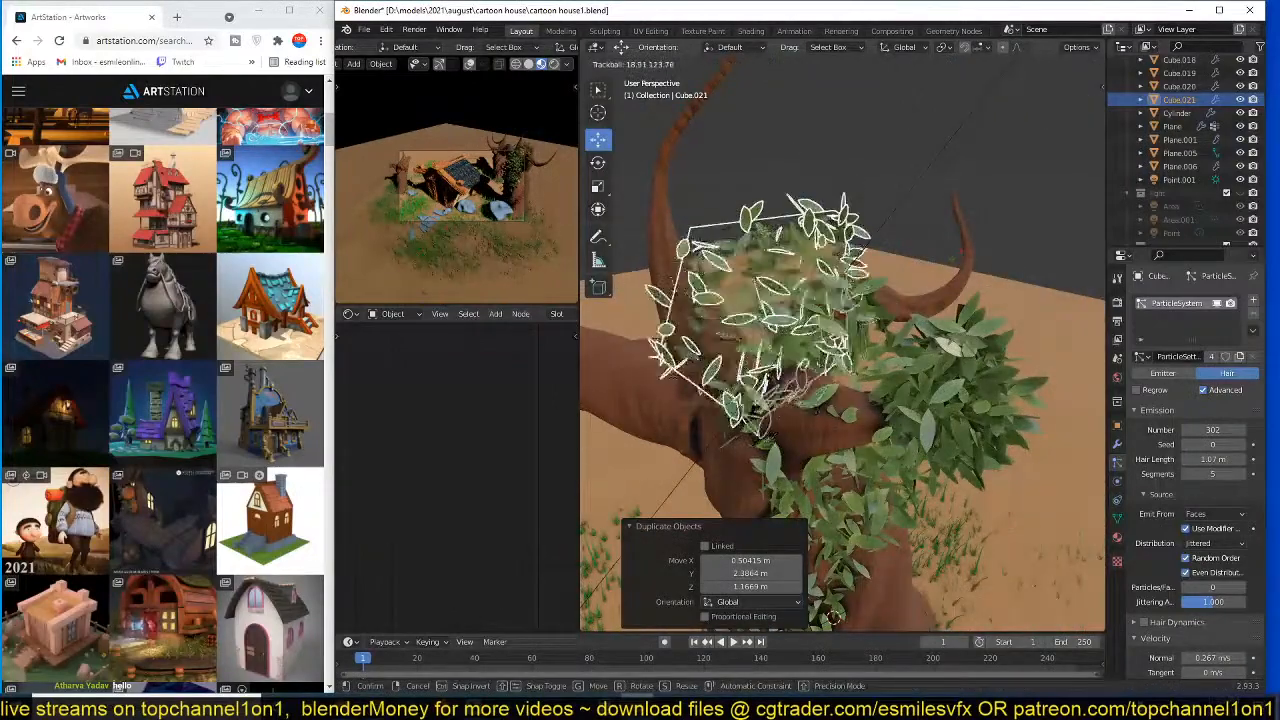
left_click(968, 298)
- Move the rotated leaf cluster about 1.8 m in X over the tree's other curved branch
middle_click_drag(968, 298, 883, 266)
key("g")
left_click(958, 273)
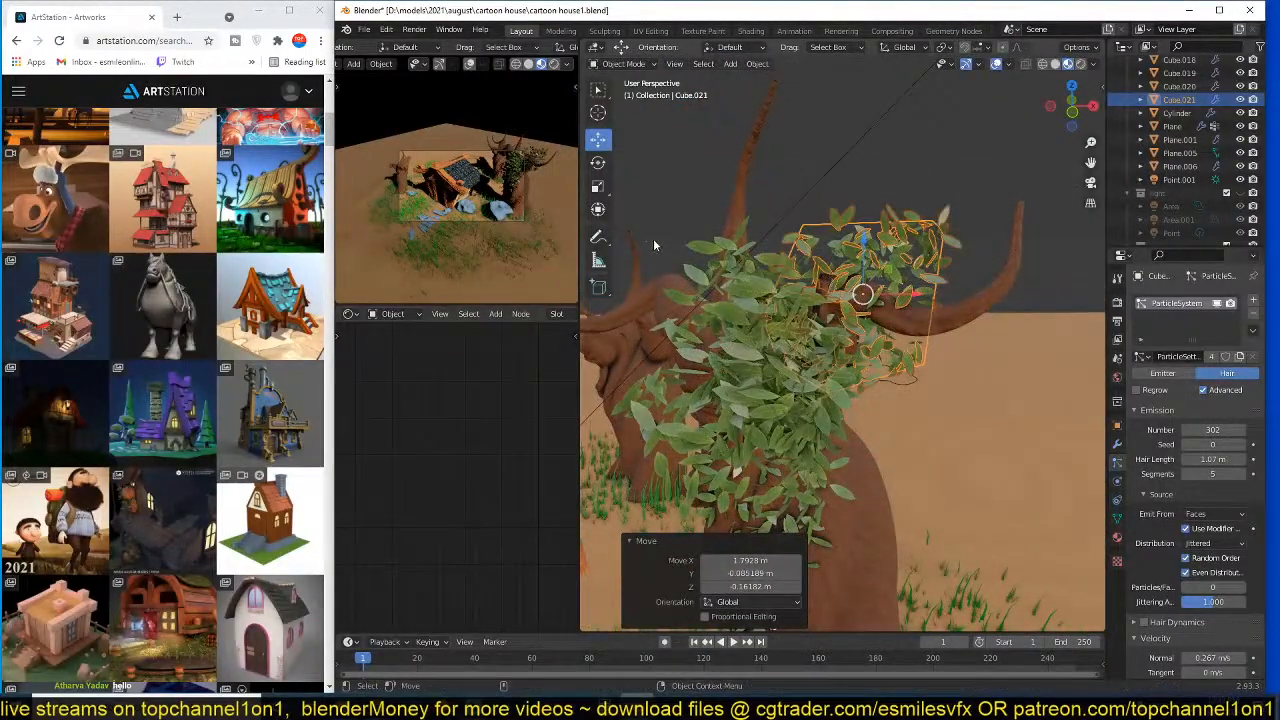
- Duplicate the leaf cluster onto the opposite branch and trackball-rotate the copy by about -36.7° and -22.9°
middle_click_drag(720, 245, 830, 295)
key("shift+d")
left_click(702, 258)
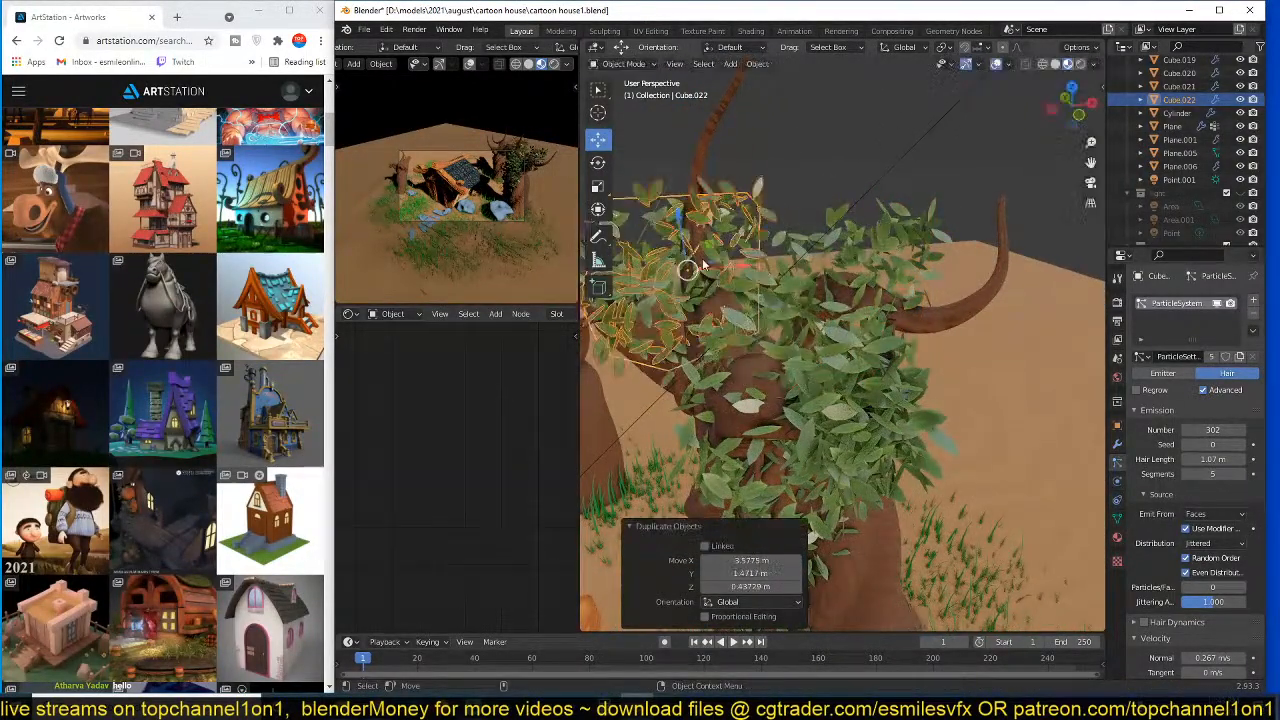
key("r")
key("r")
left_click(686, 271)
- Trackball-rotate the opposite branch's leaf cluster further by about 26.4° and 51.6°
middle_click_drag(686, 271, 766, 266)
key("r")
key("r")
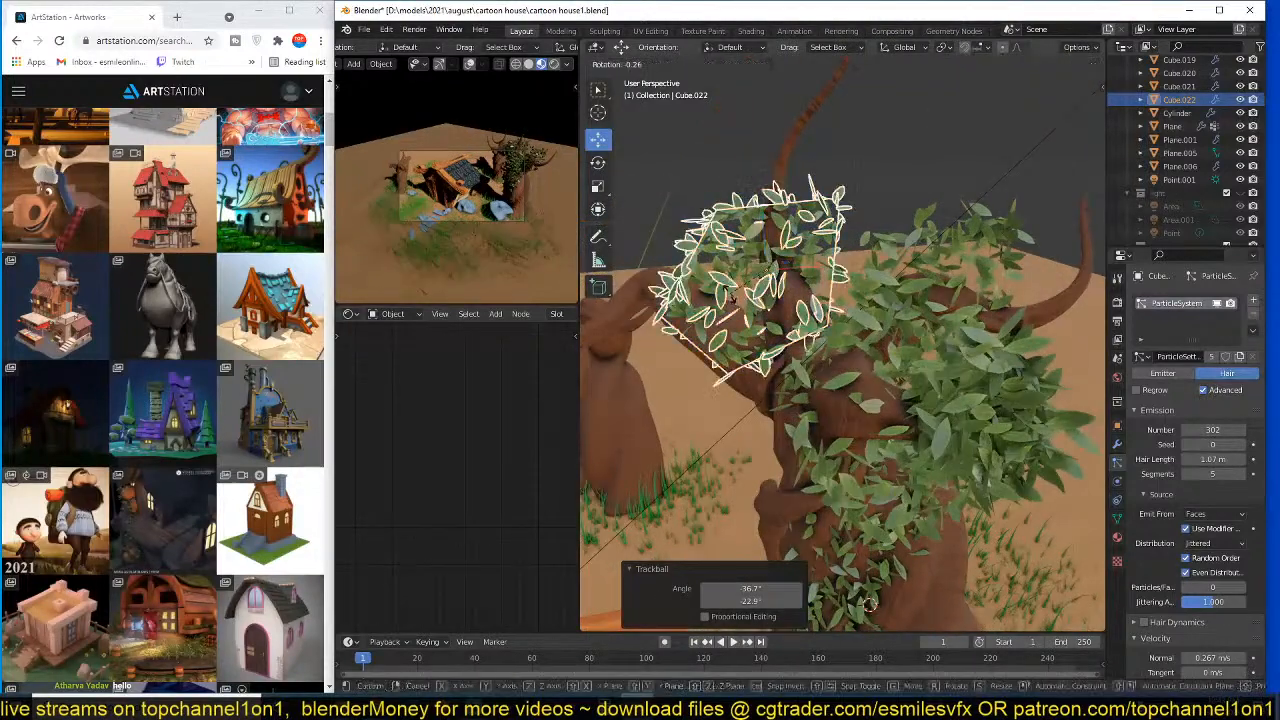
left_click(788, 322)
middle_click_drag(749, 316, 840, 326)
- Duplicate the trunk's leafy strip and snap the copy to the 3D cursor near the house's side wall
scroll(417, 206, "up", 5)
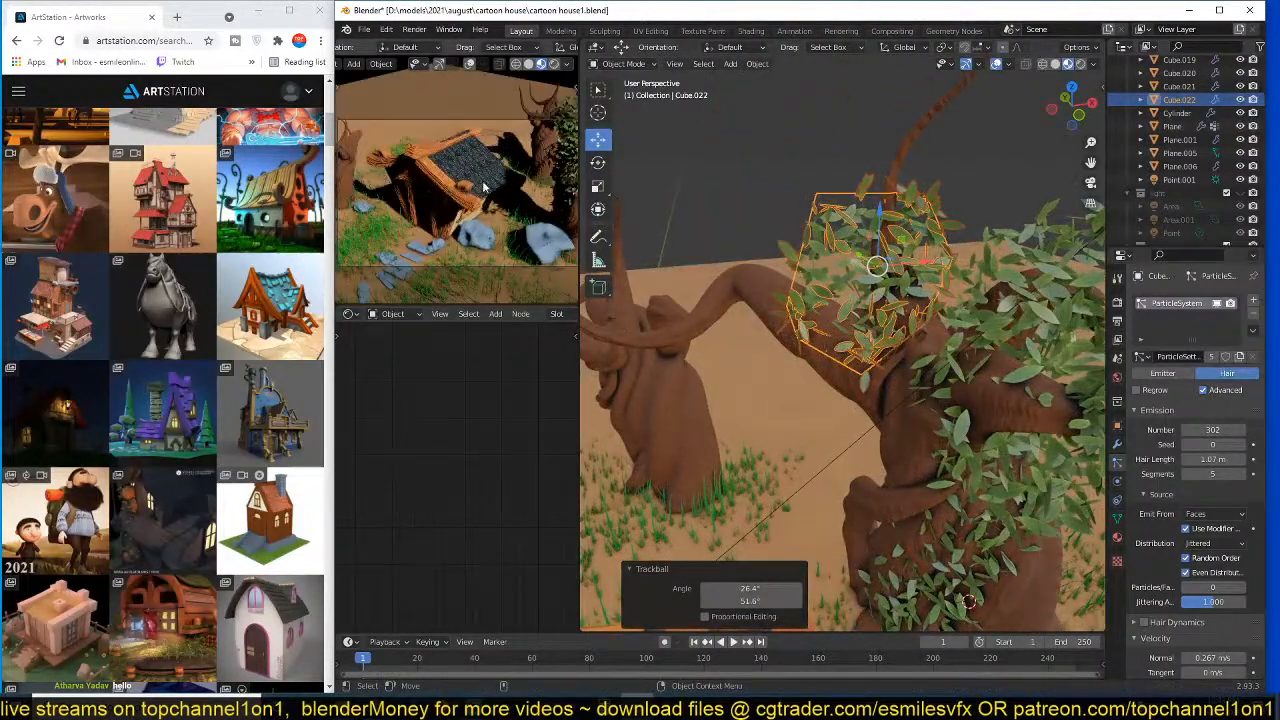
middle_click_drag(470, 160, 437, 195, "shift")
scroll(890, 285, "down", 4)
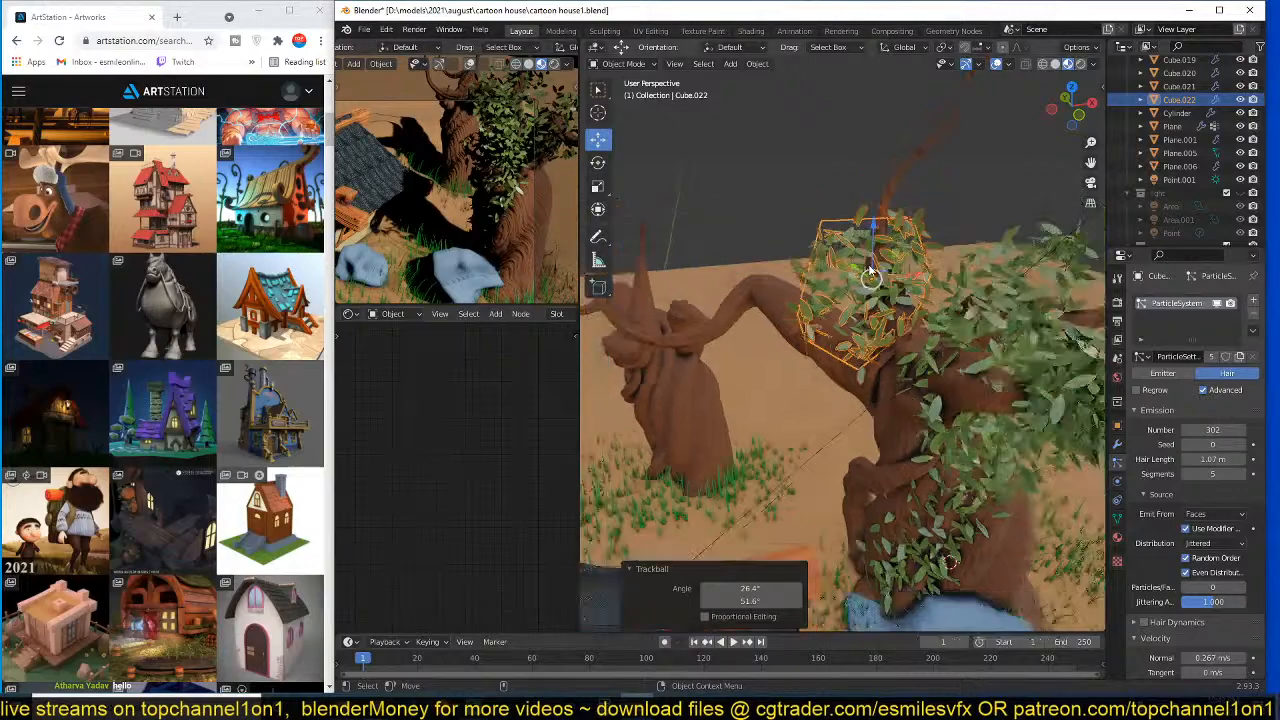
middle_click_drag(924, 289, 888, 249)
scroll(888, 249, "up", 3)
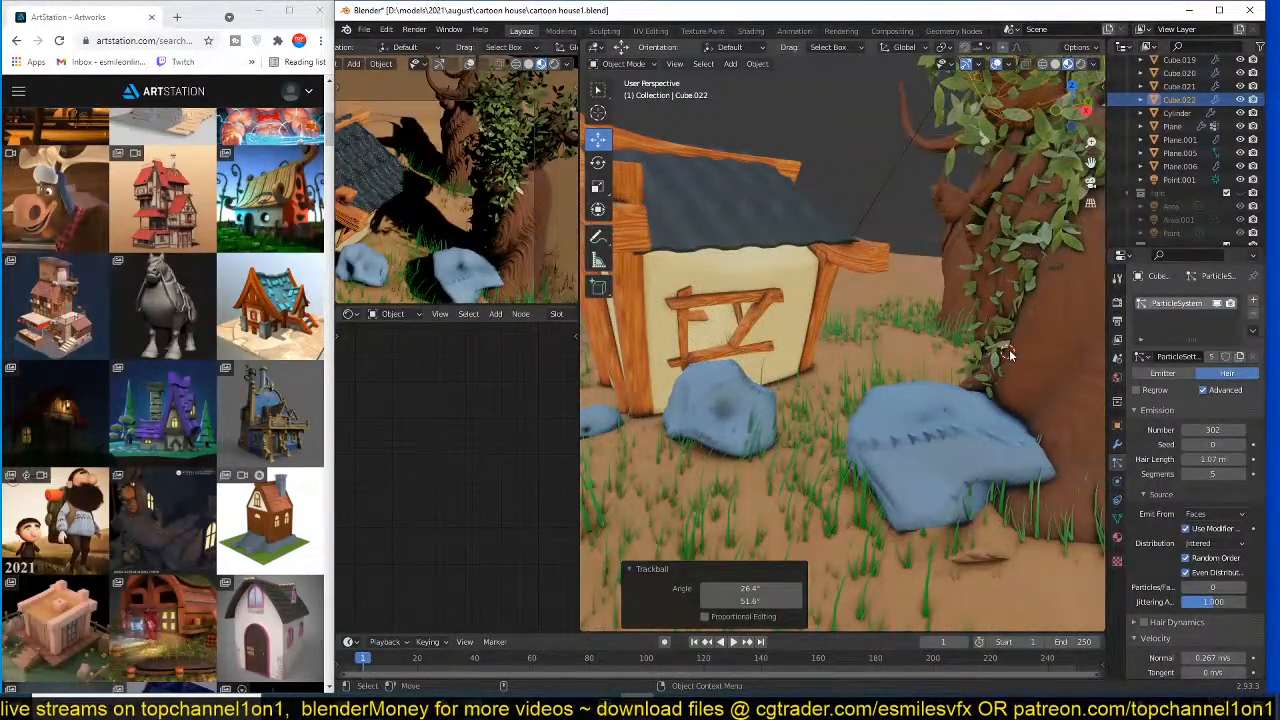
left_click(1009, 349)
left_click(1009, 349)
key("g")
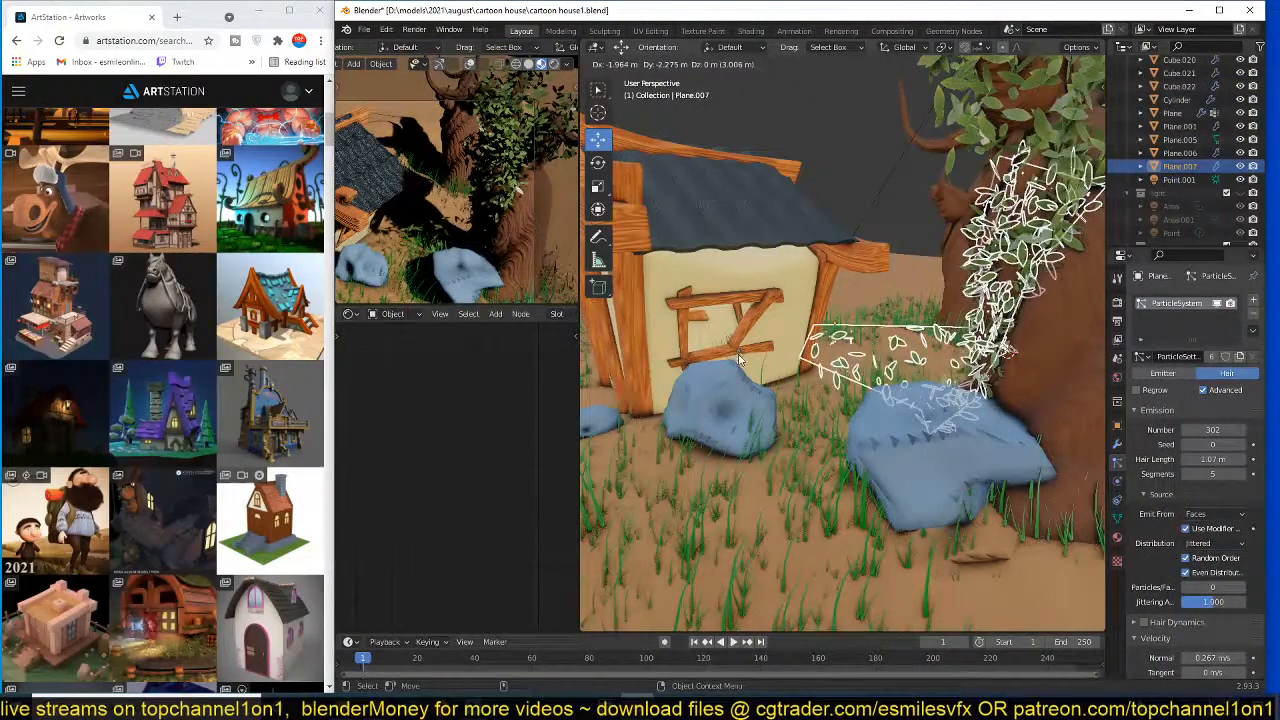
right_click(740, 360)
key("shift+s")
scroll(812, 293, "up", 5)
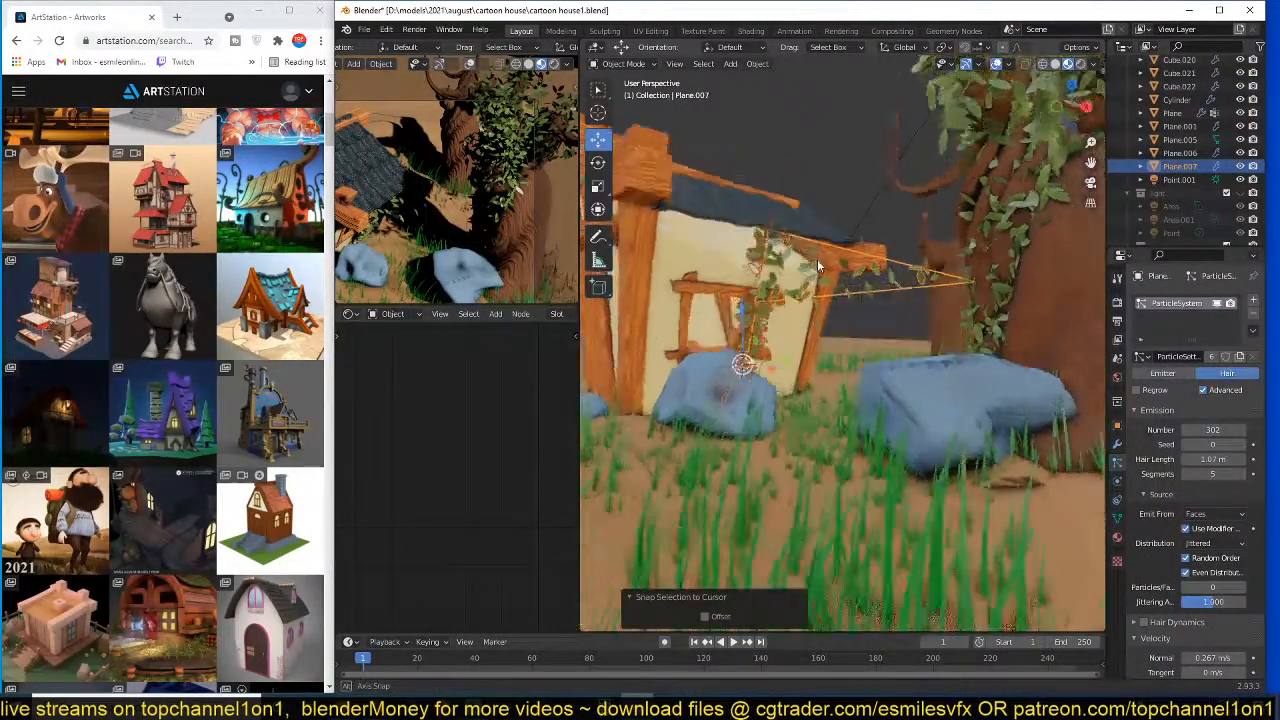
- Replace the copied strip's Shrinkwrap target with the house wall object Cube
scroll(445, 265, "down", 2)
scroll(758, 349, "up", 2)
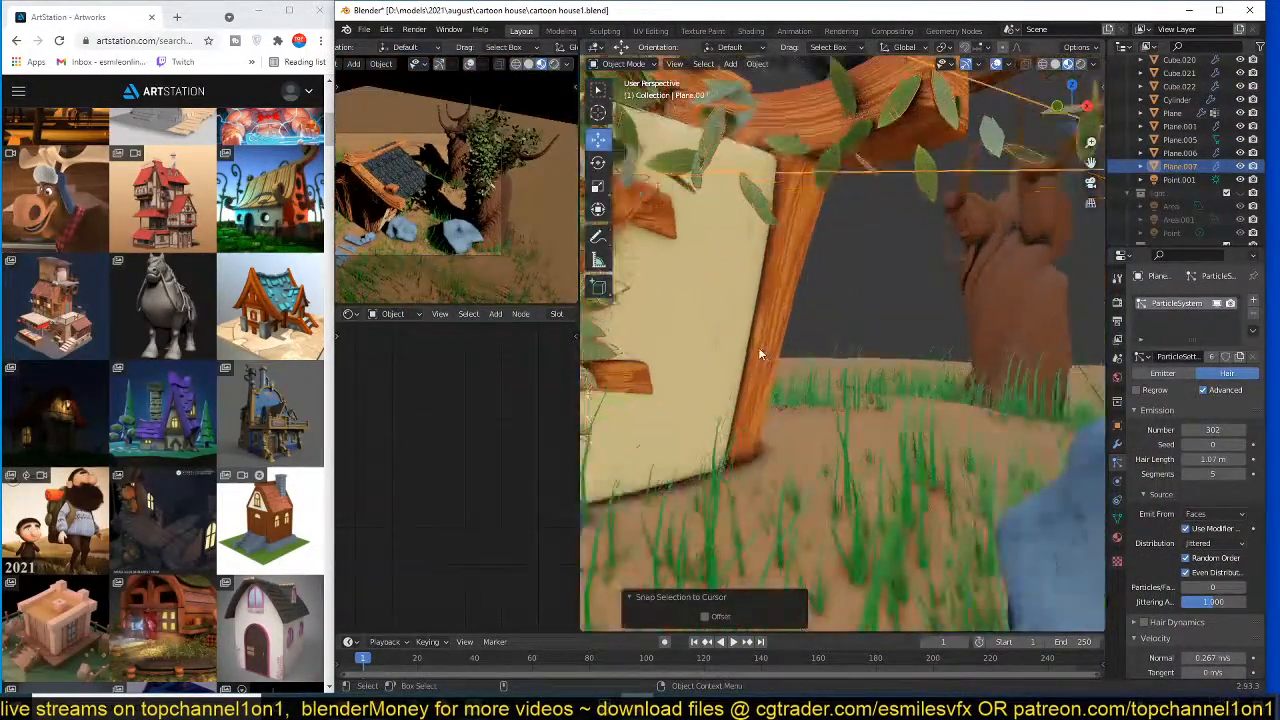
scroll(758, 349, "down", 2)
middle_click_drag(798, 358, 918, 370, "shift")
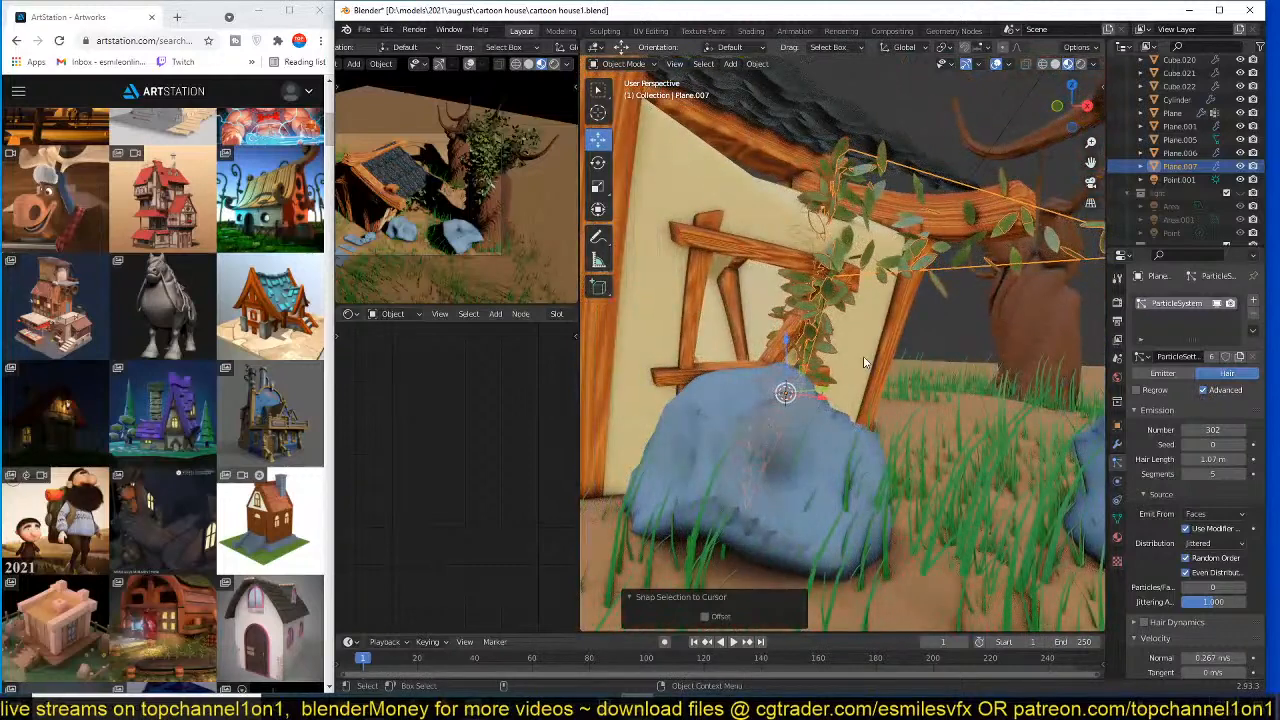
left_click(1117, 443)
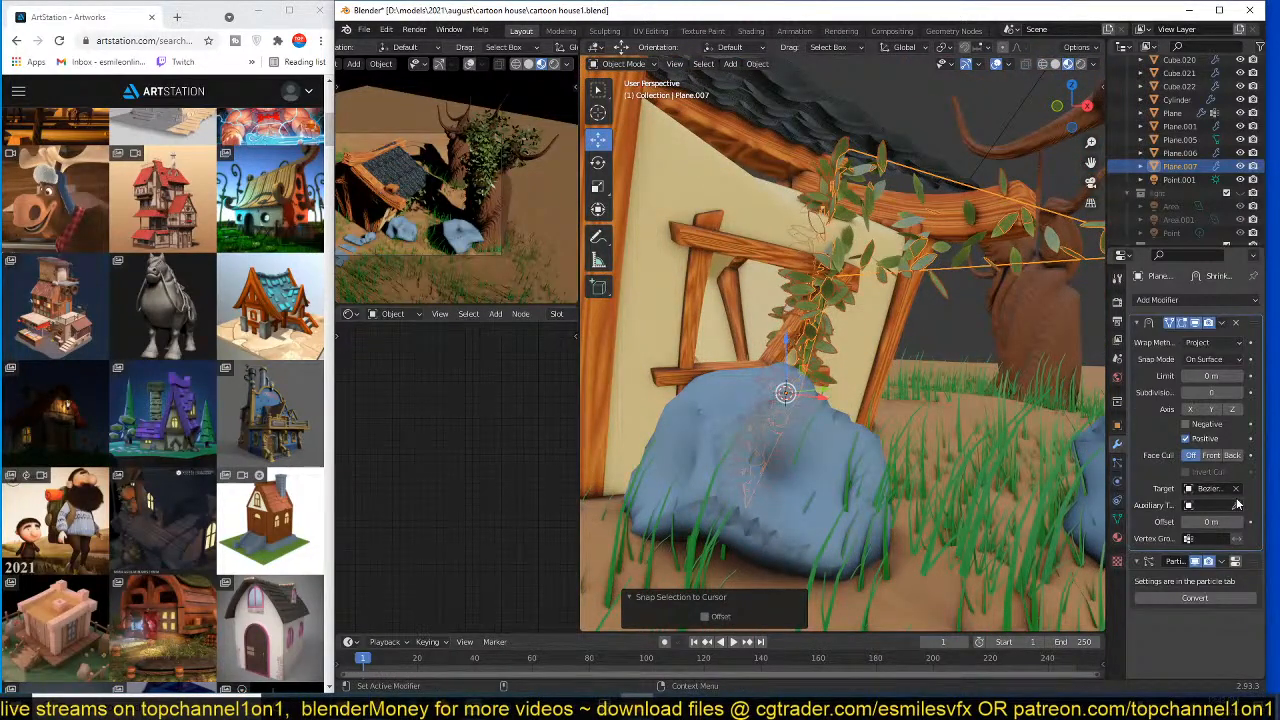
left_click(1237, 489)
left_click(1236, 489)
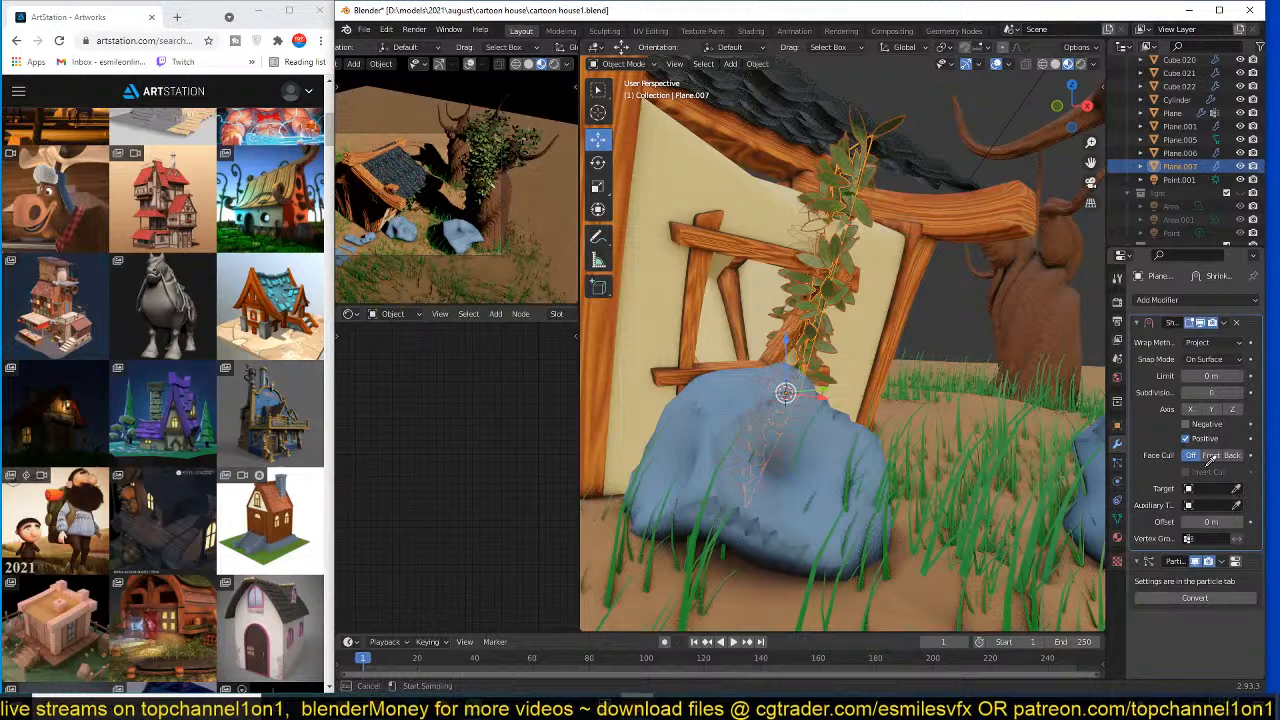
left_click(786, 229)
- Rotate the copied leafy strip around its local Z axis to spread it over the side wall
key("r")
key("z")
key("z")
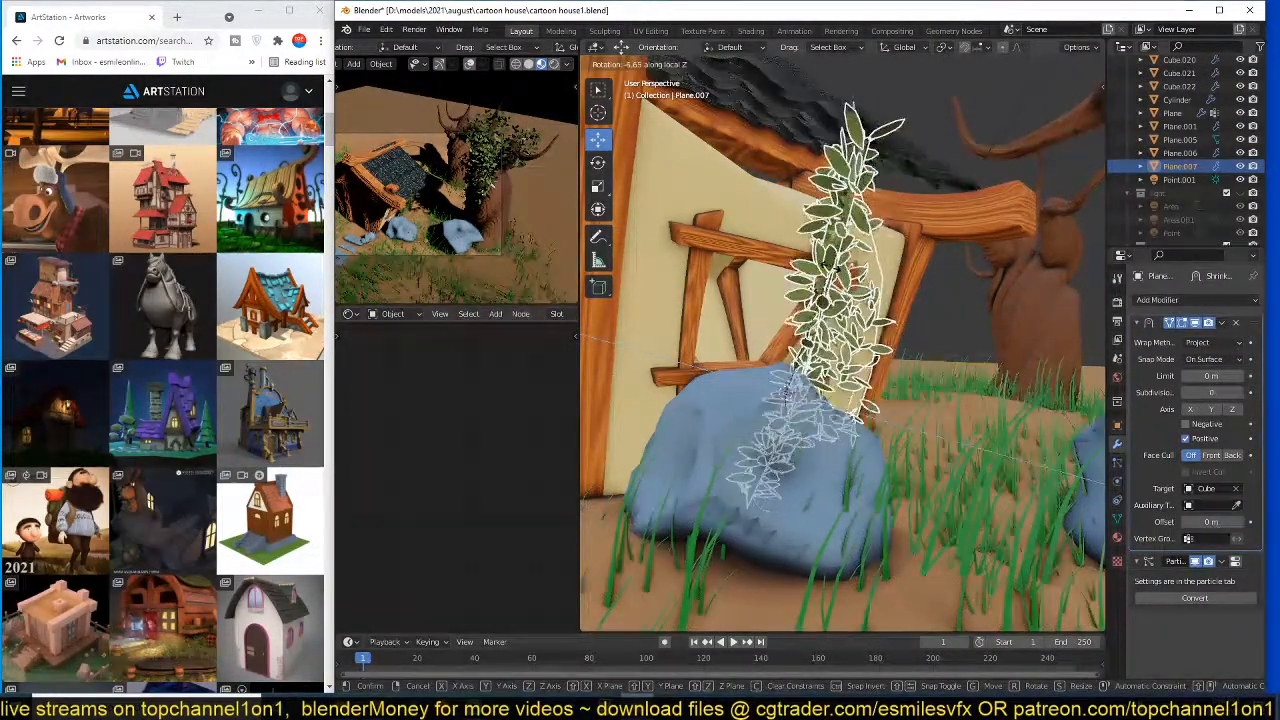
left_click(898, 254)
key("alt+a")
middle_click_drag(890, 258, 823, 250)
- Move the leafy strip across the side wall over its window and save the file
left_click(783, 255)
key("g")
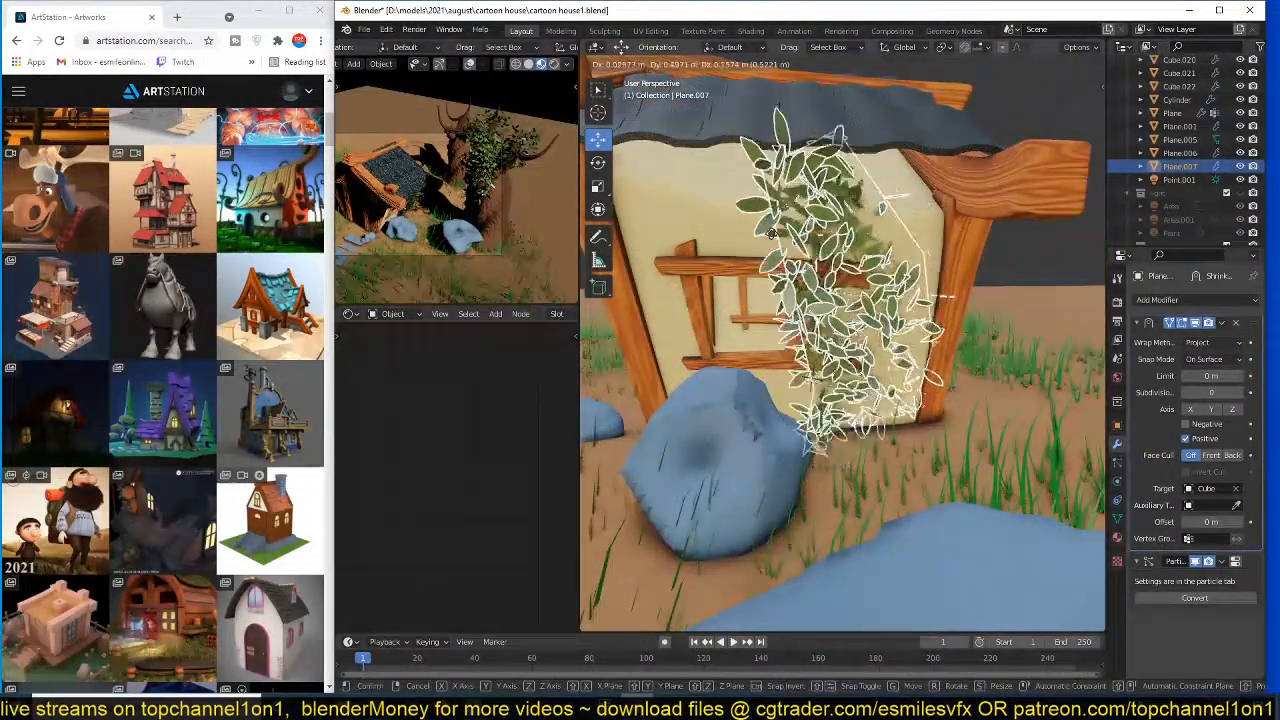
left_click(748, 258)
key("alt+a")
middle_click_drag(748, 255, 790, 255)
scroll(780, 255, "down", 3)
scroll(432, 232, "down", 2)
scroll(432, 236, "up", 3)
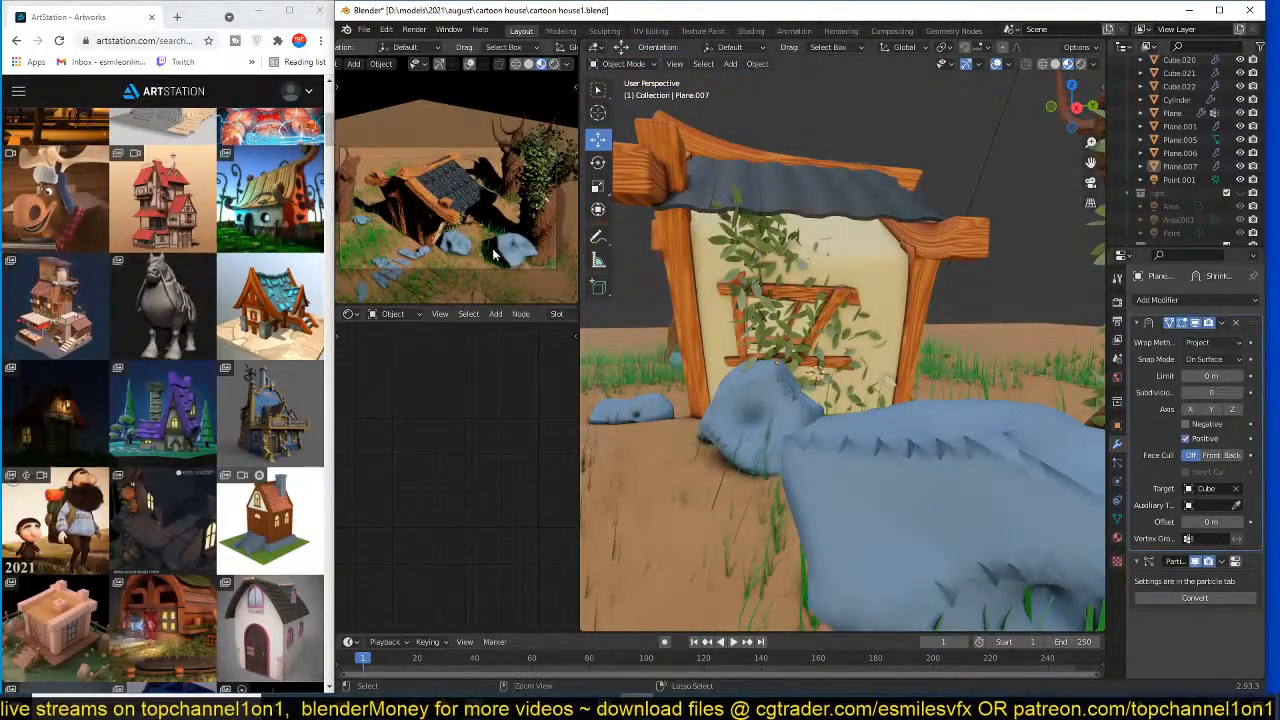
key("ctrl+s")
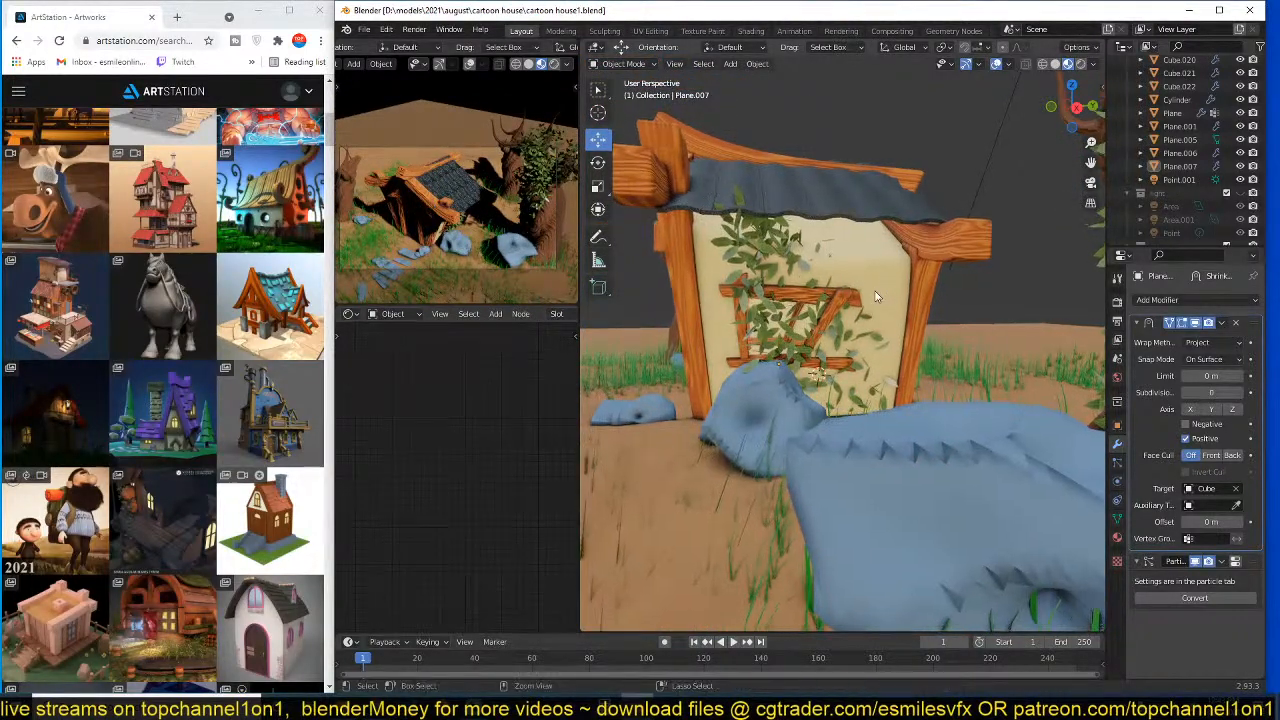
- Duplicate a leaf cluster from the large tree and snap the copy to the 3D cursor beside the small tree's base
scroll(880, 280, "down", 3)
middle_click_drag(880, 280, 1022, 162)
left_click(1023, 158)
scroll(997, 256, "down", 3)
middle_click_drag(997, 256, 1045, 285)
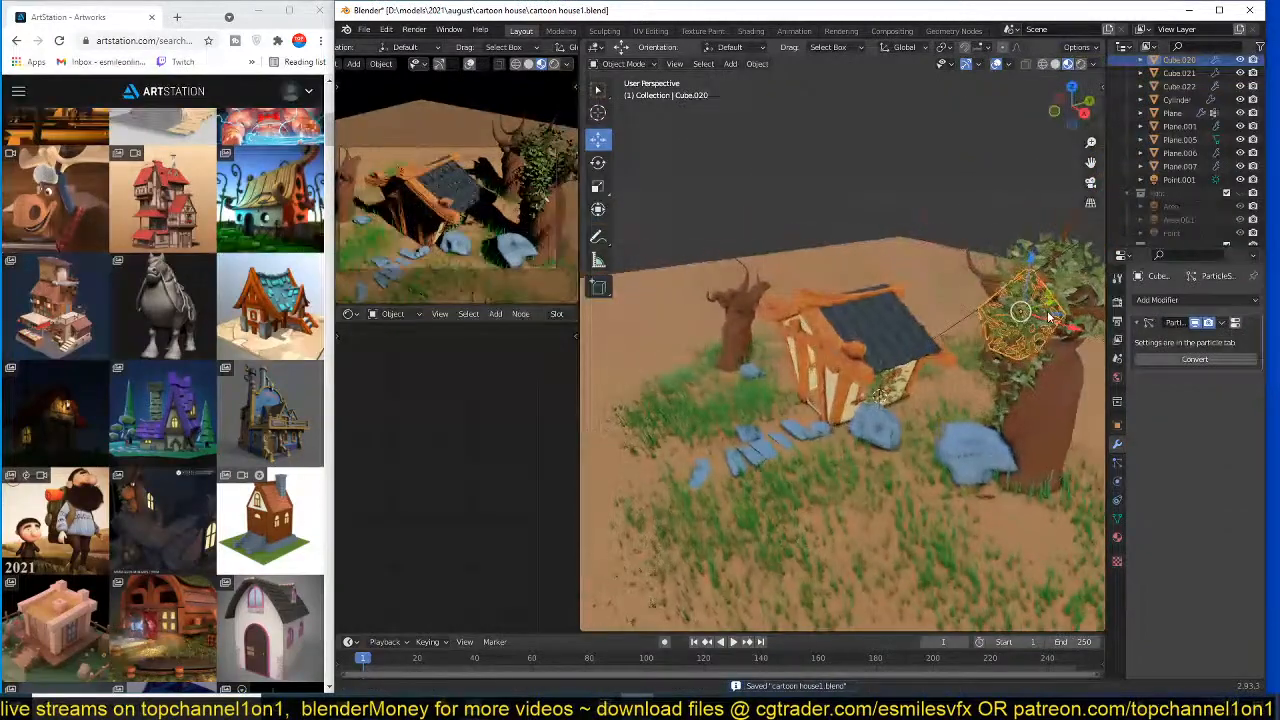
key("shift+d")
right_click(736, 384)
right_click(735, 384, "shift")
key("shift+s")
left_click(746, 268)
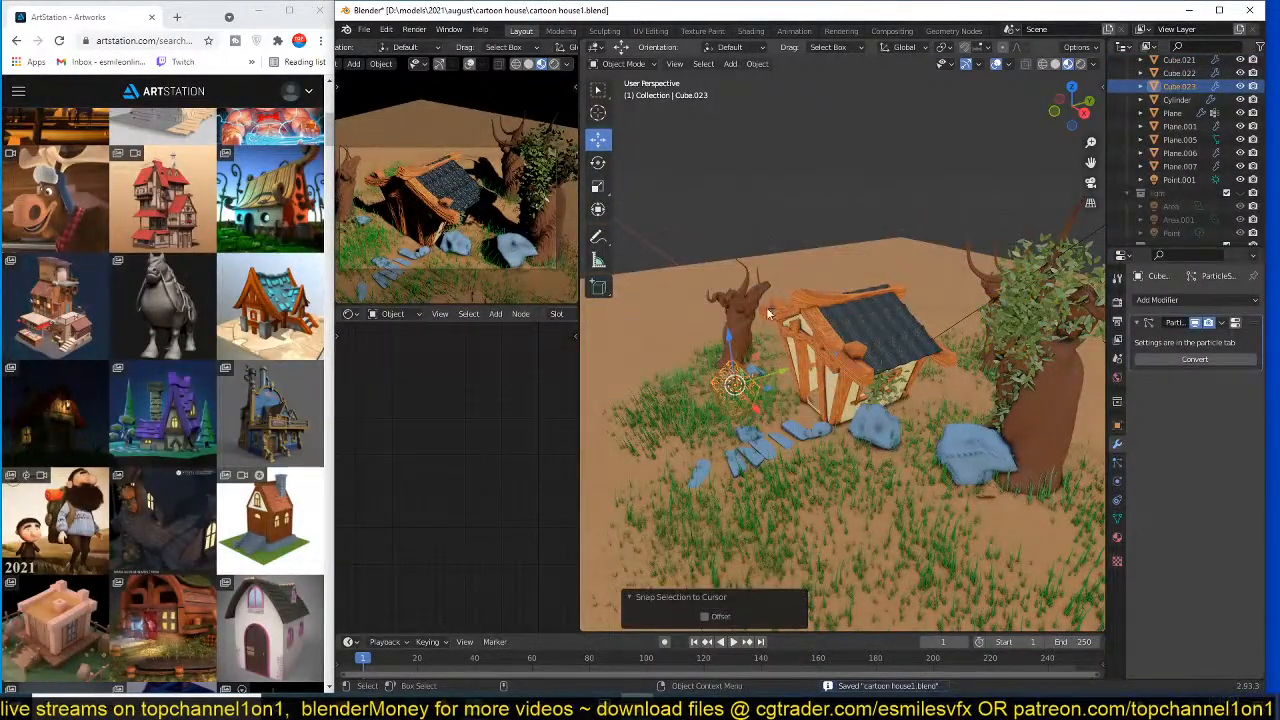
- Raise the copied leaf cluster about 1.96 m in Z and scale it down to about 0.6
scroll(773, 332, "up", 3)
key("g")
key("z")
left_click(784, 305)
key("s")
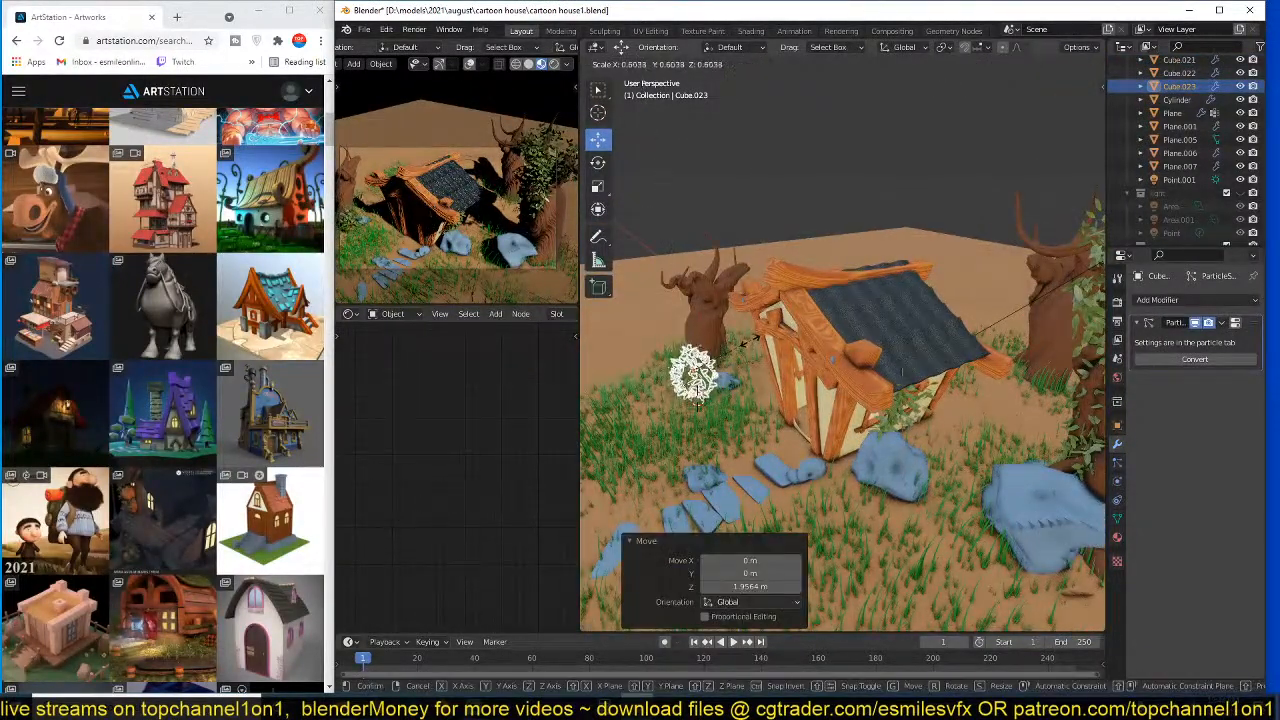
left_click(750, 342)
key("alt+a")
middle_click_drag(750, 358, 772, 310)
- Lower the leafy bush along Z into the ground beside the small tree and save the file
left_click(652, 398)
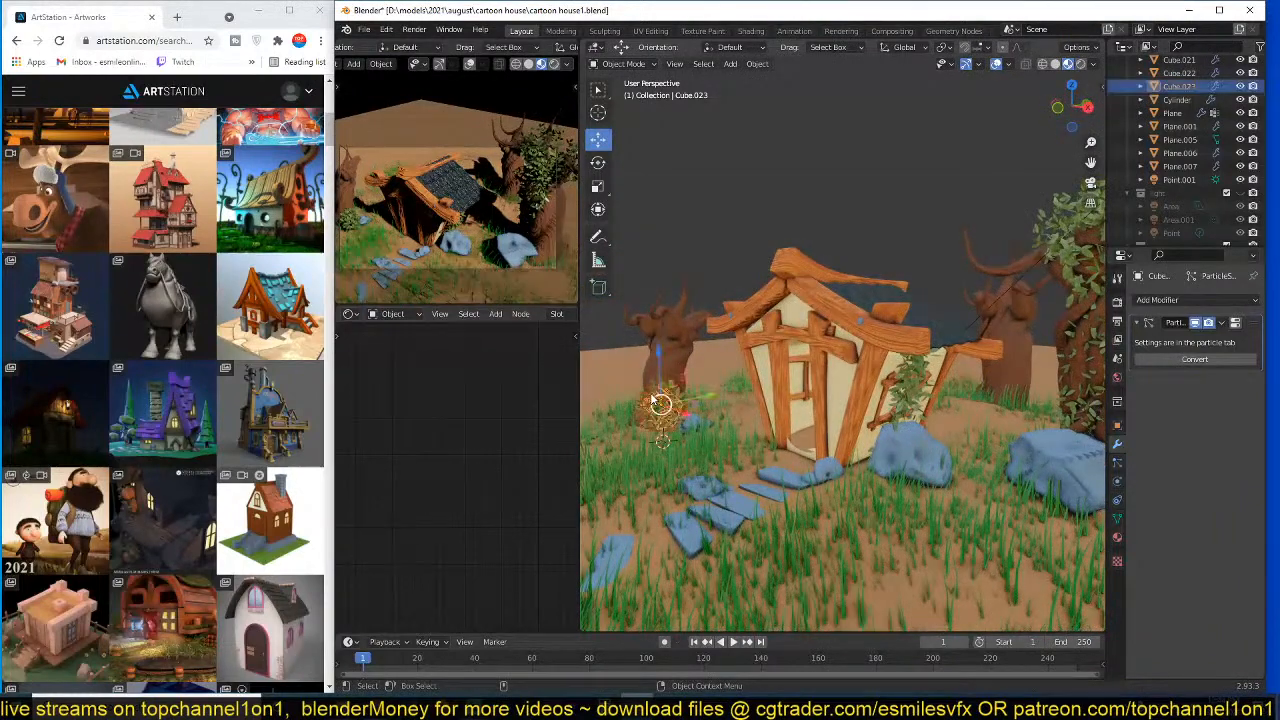
key("g")
key("z")
left_click(652, 418)
key("alt+a")
middle_click_drag(800, 357, 841, 346)
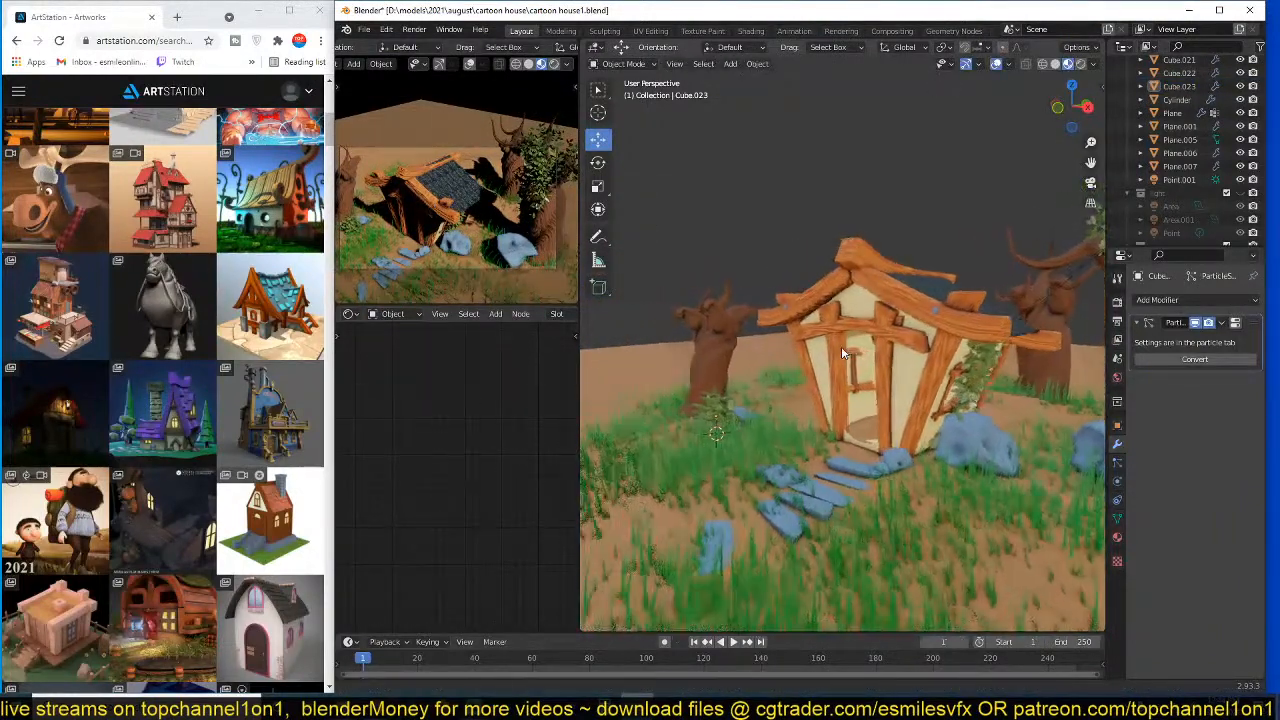
key("ctrl+s")
- Duplicate the leafy bush and place the copy next to it at the small tree's base
middle_click_drag(764, 426, 769, 456)
left_click(713, 402)
middle_click_drag(713, 402, 772, 428)
key("shift+d")
left_click(722, 428)
key("alt+a")
scroll(807, 406, "down", 4)
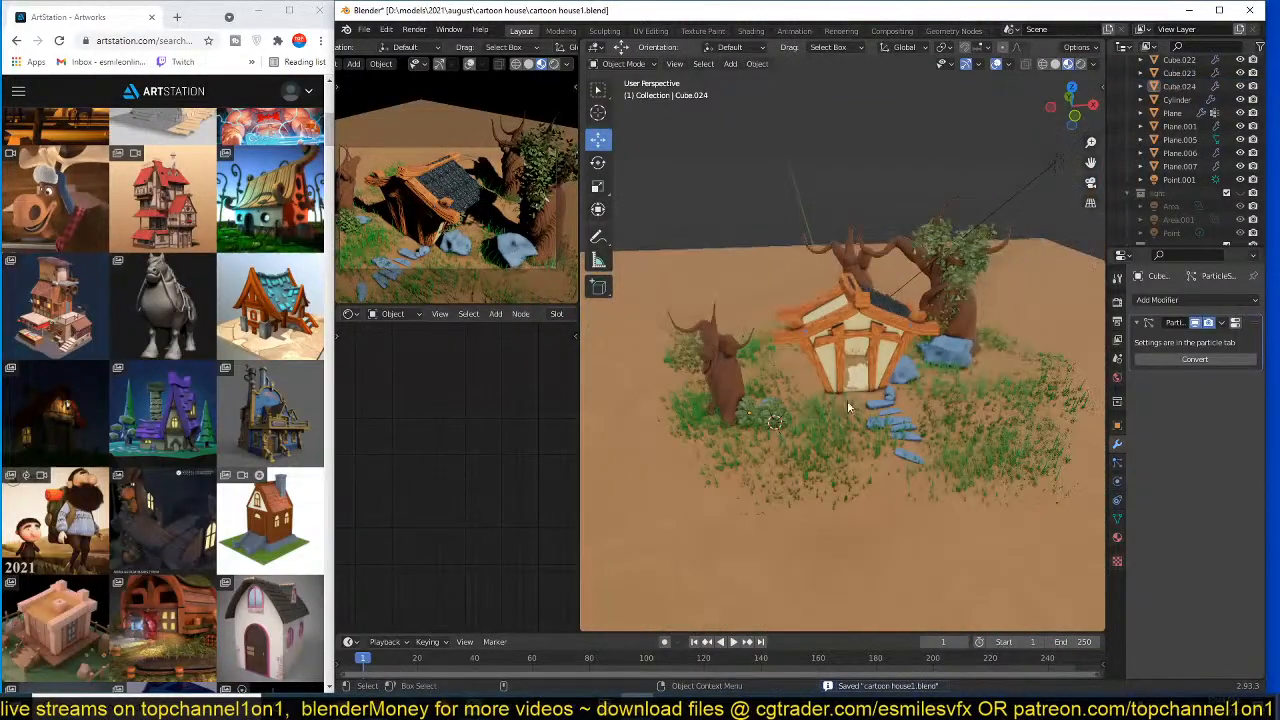
- Duplicate a bush to the foot of the house's front wall by the stone path and save the file
middle_click_drag(847, 400, 800, 386)
scroll(800, 386, "up", 4)
left_click(712, 424)
key("shift+d")
left_click(876, 430)
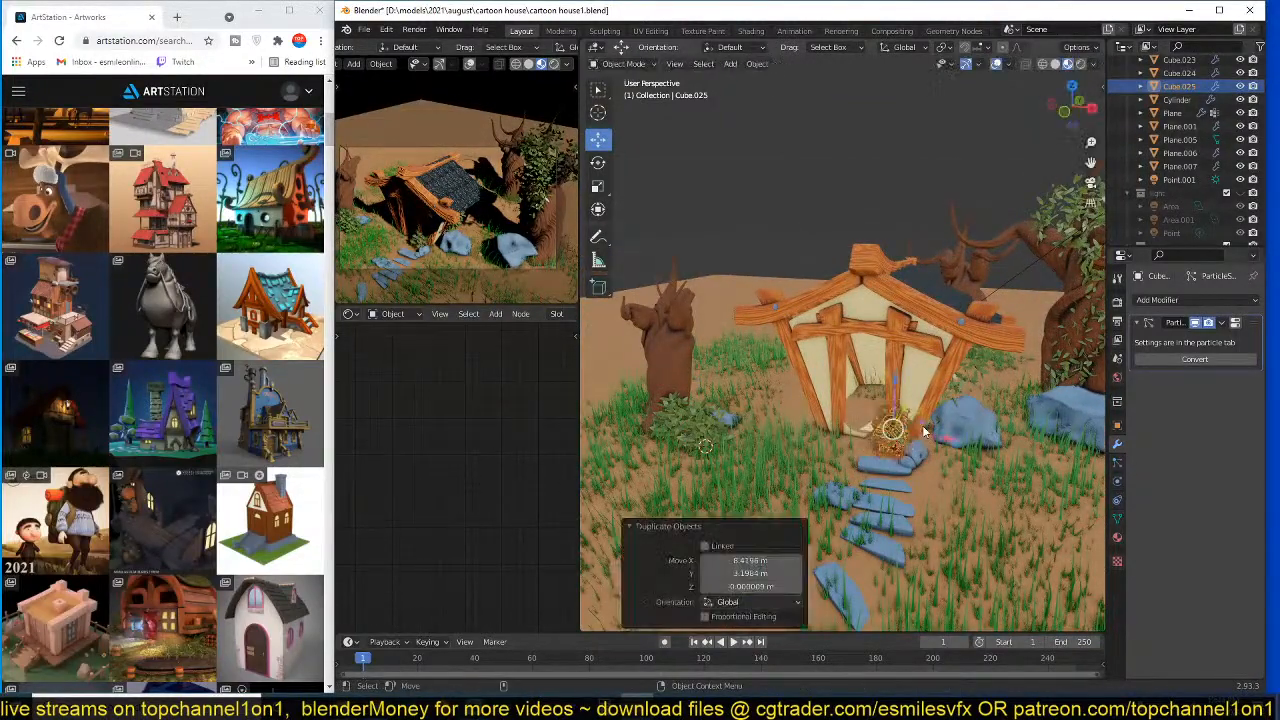
scroll(880, 432, "up", 3)
key("alt+a")
middle_click_drag(880, 432, 839, 380)
scroll(839, 380, "up", 1)
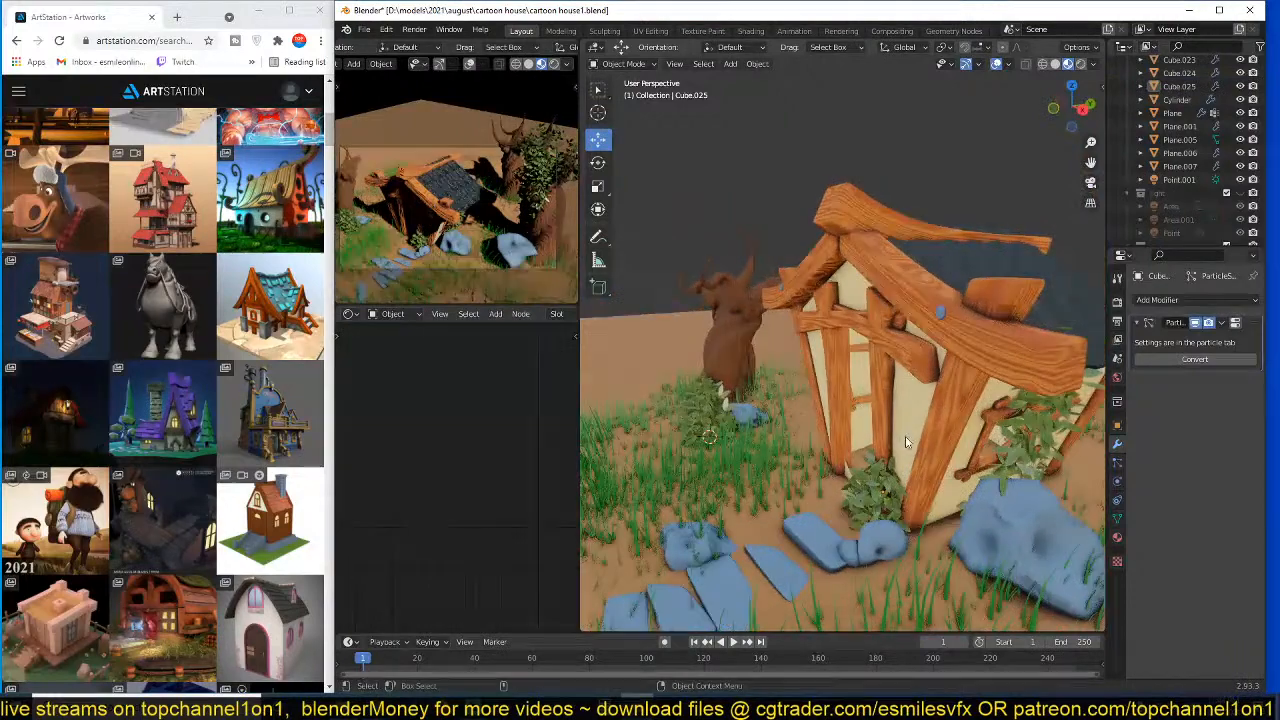
scroll(820, 406, "down", 5)
key("ctrl+s")
- Duplicate the bush by the stone path, move the copy about -11.4 m in X and 4.05 m in Y beside the house, and save the file
scroll(525, 236, "down", 1)
scroll(820, 292, "down", 1)
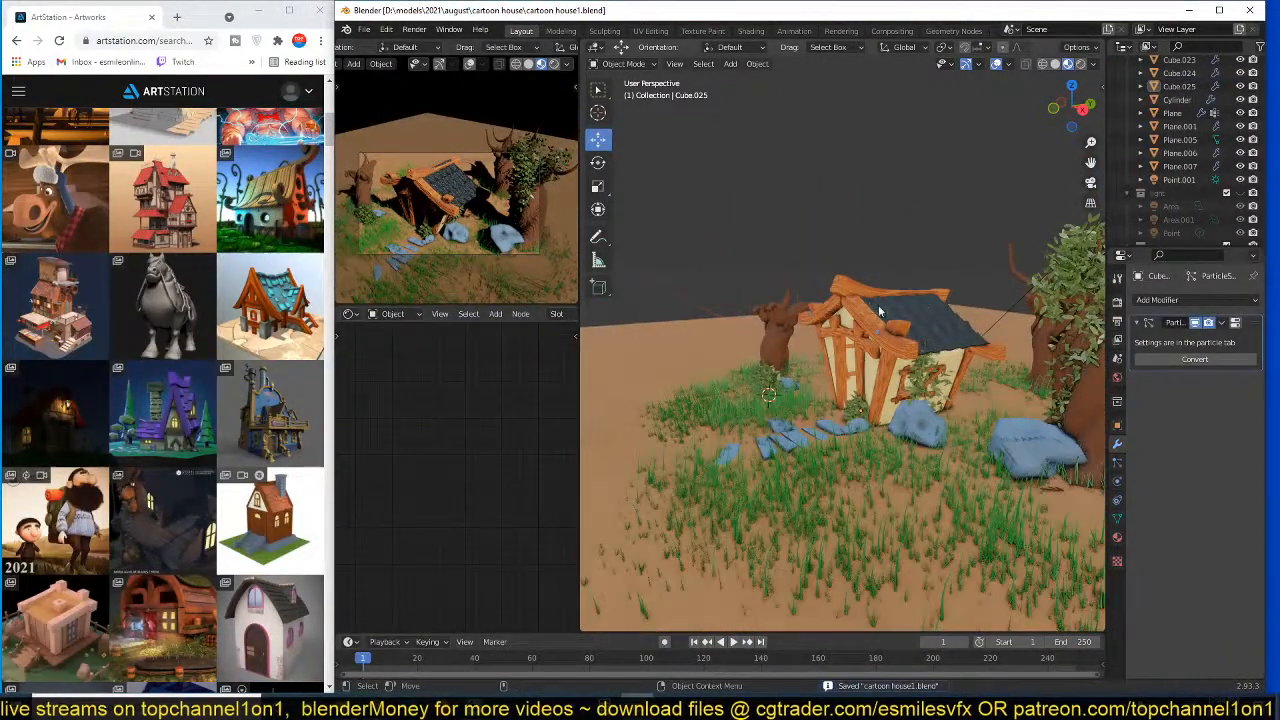
middle_click_drag(898, 306, 845, 388, "shift")
left_click(905, 426)
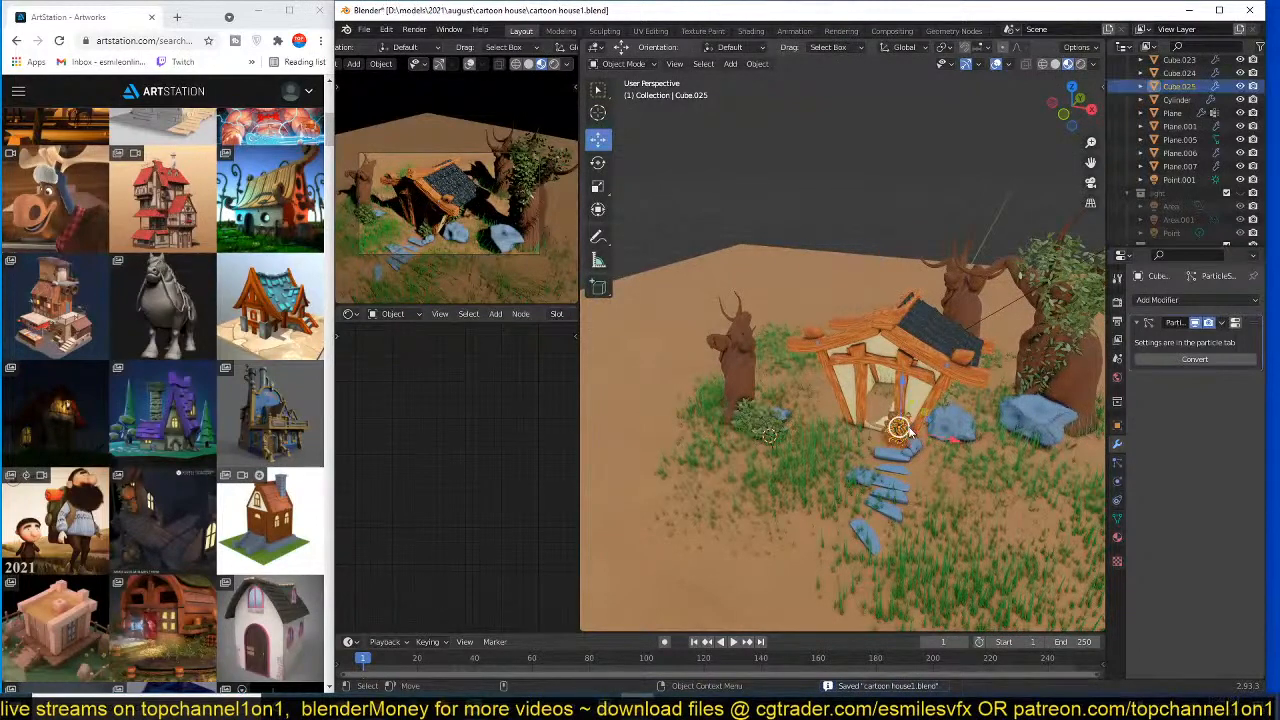
middle_click_drag(905, 426, 933, 438)
key("shift+d")
right_click(929, 434)
key("g")
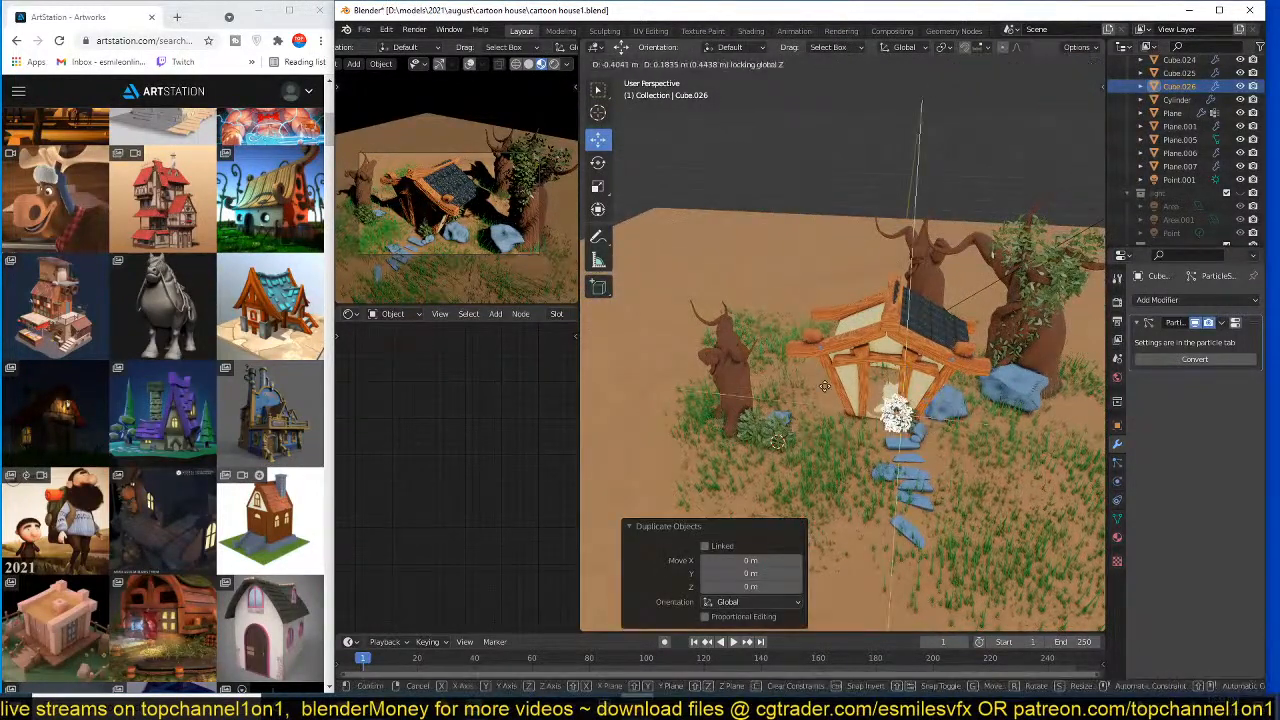
left_click(800, 370)
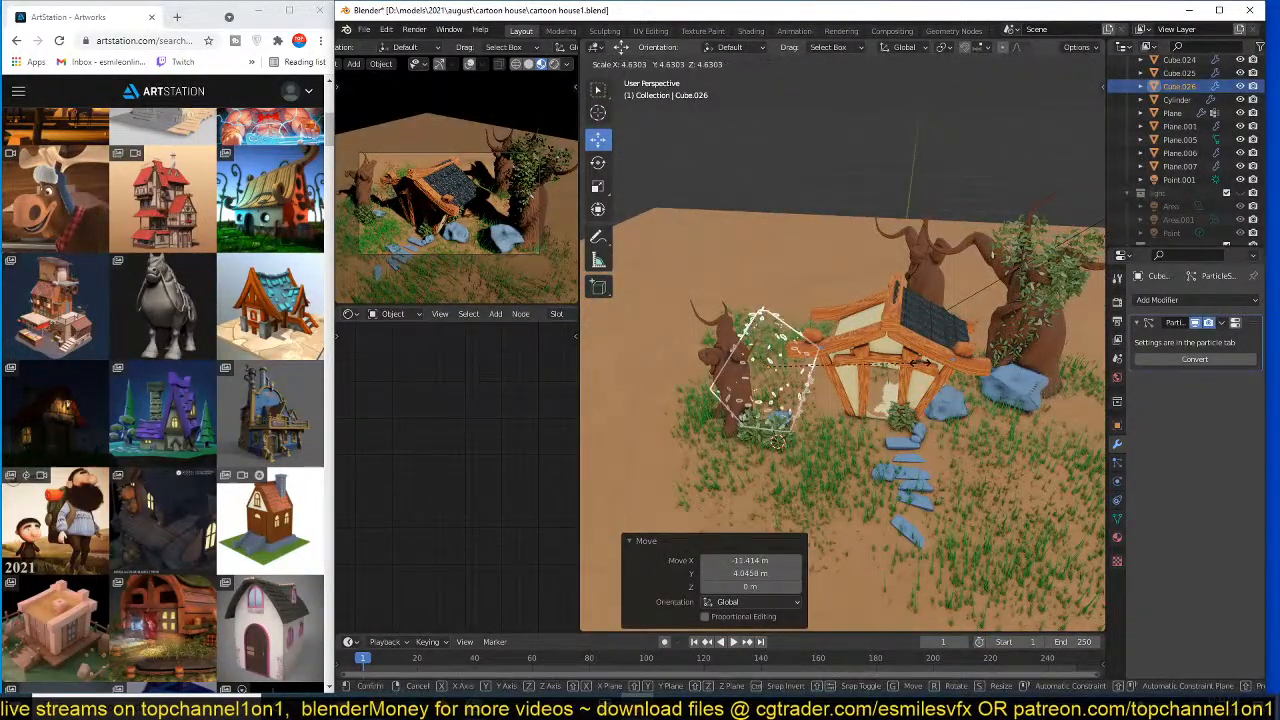
middle_click_drag(800, 360, 872, 377)
key("alt+a")
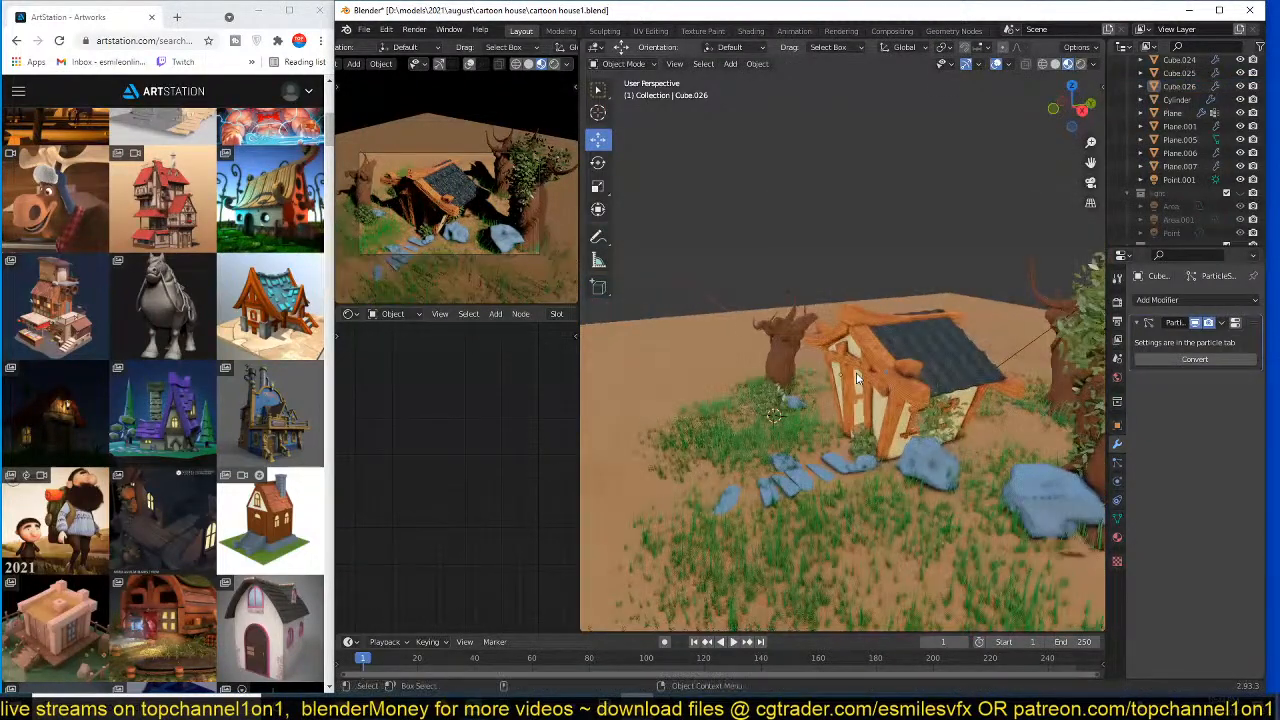
key("ctrl+s")
- Switch the camera preview to Rendered shading and the main viewport to Solid shading
scroll(872, 377, "up", 2)
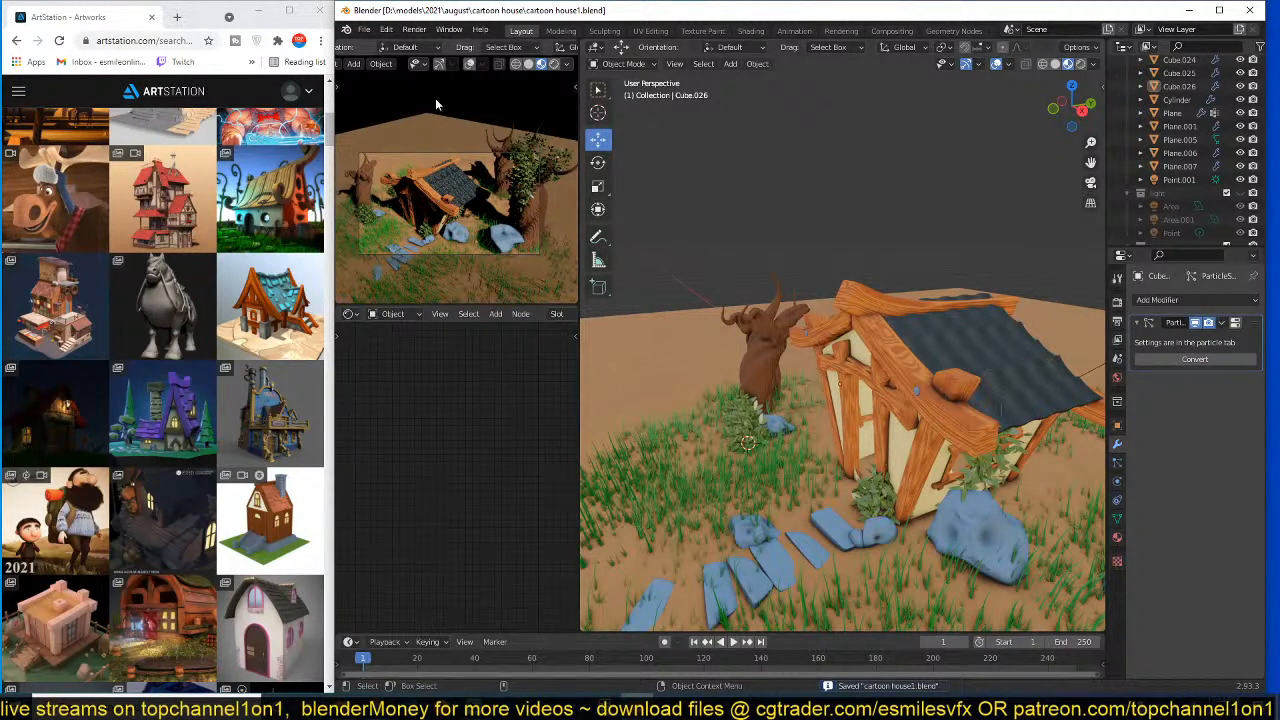
left_click(555, 65)
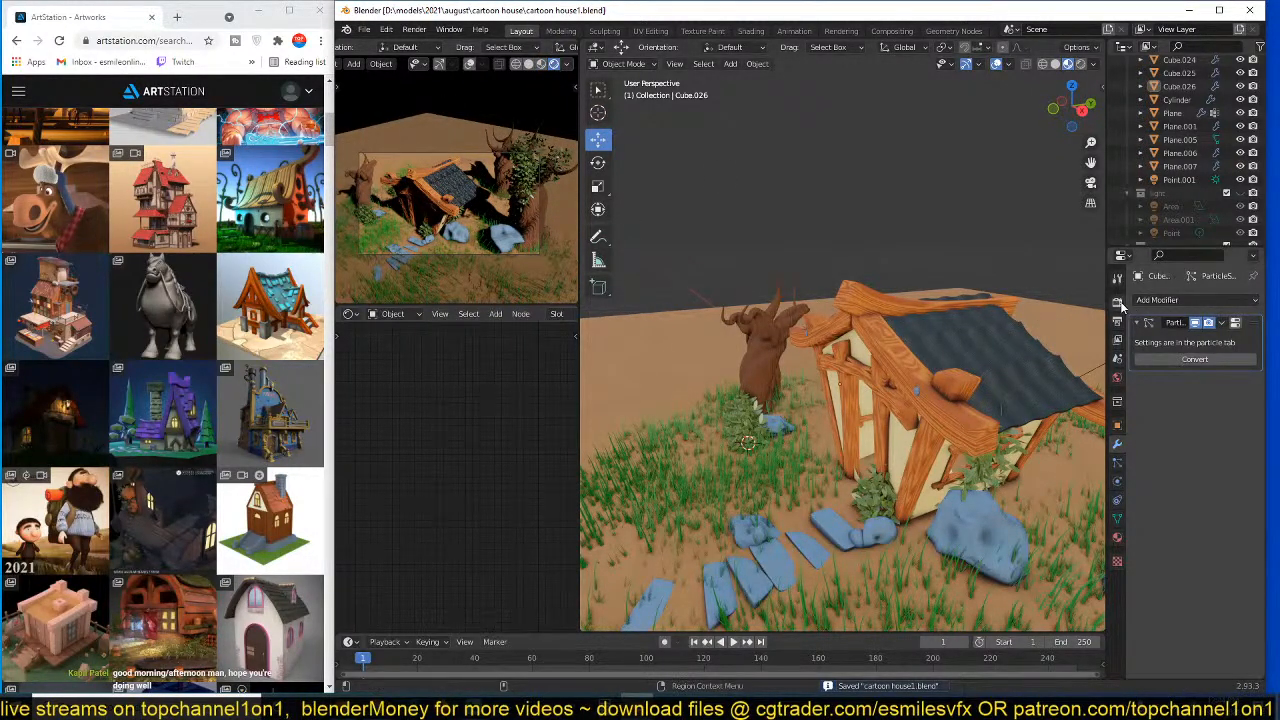
key("z")
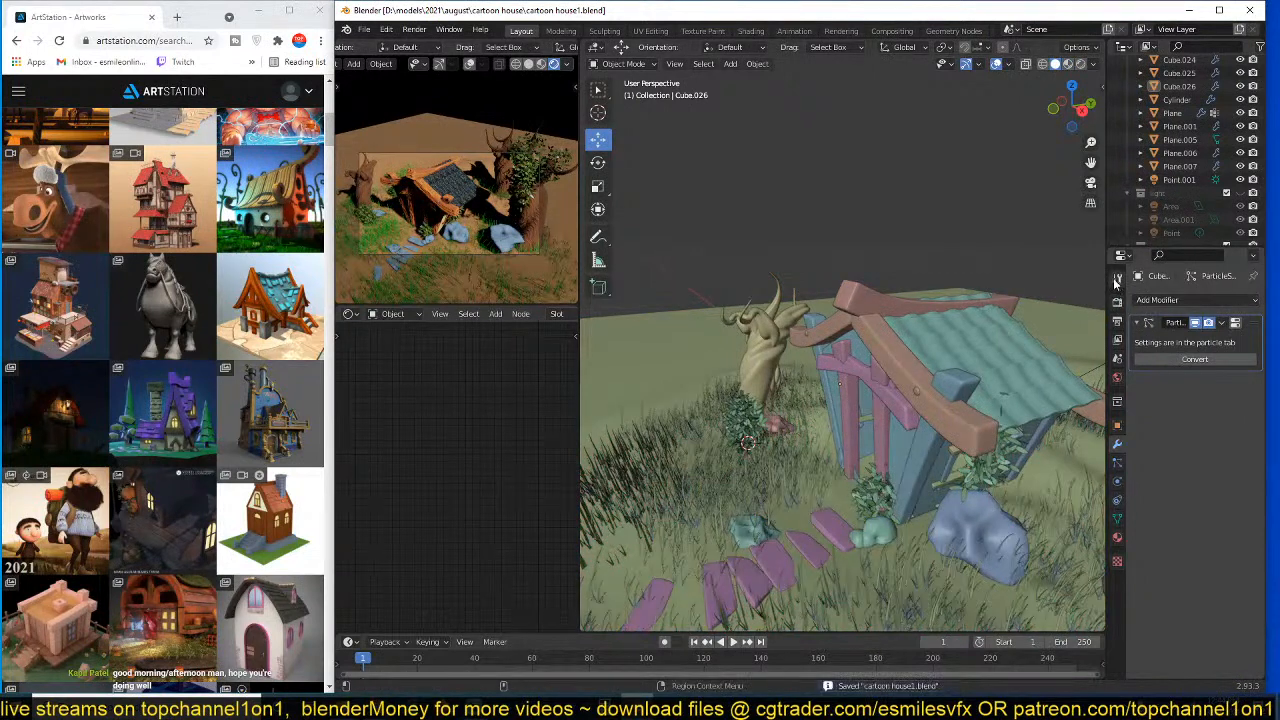
- Set the scene's render engine to Cycles
left_click(1117, 301)
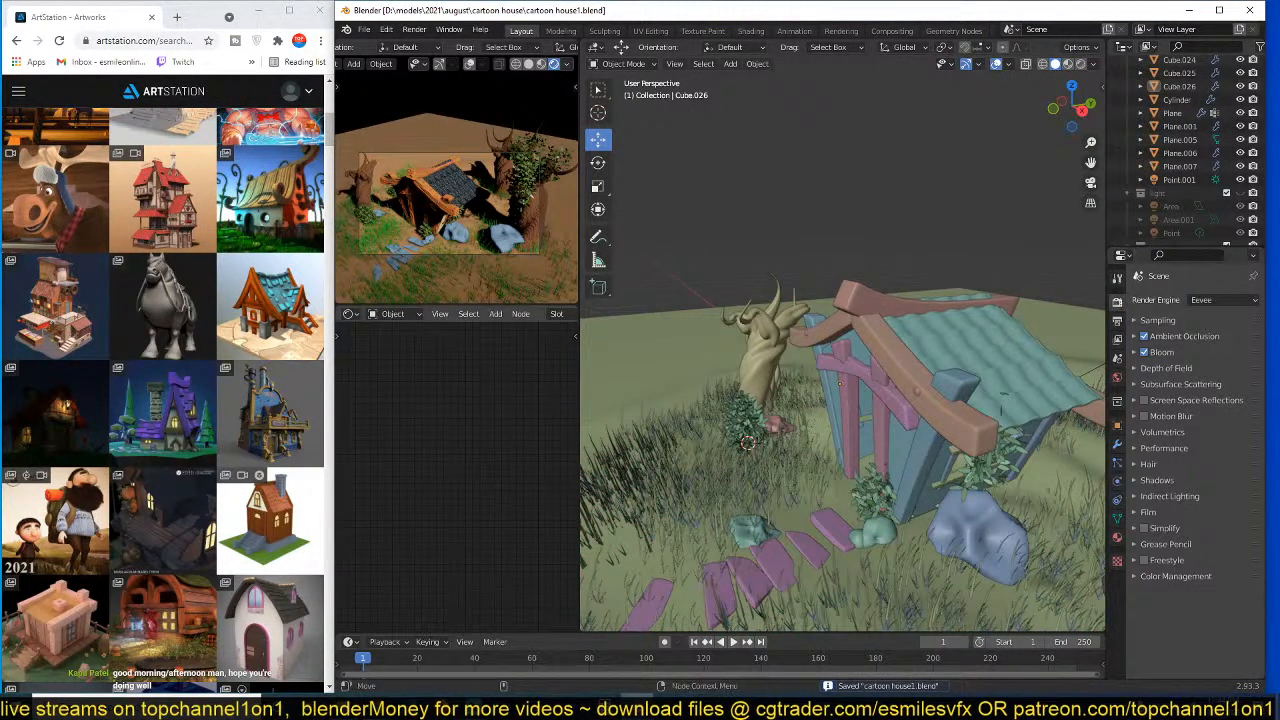
key("alt+Tab")
left_click(1210, 300)
left_click(1210, 348)
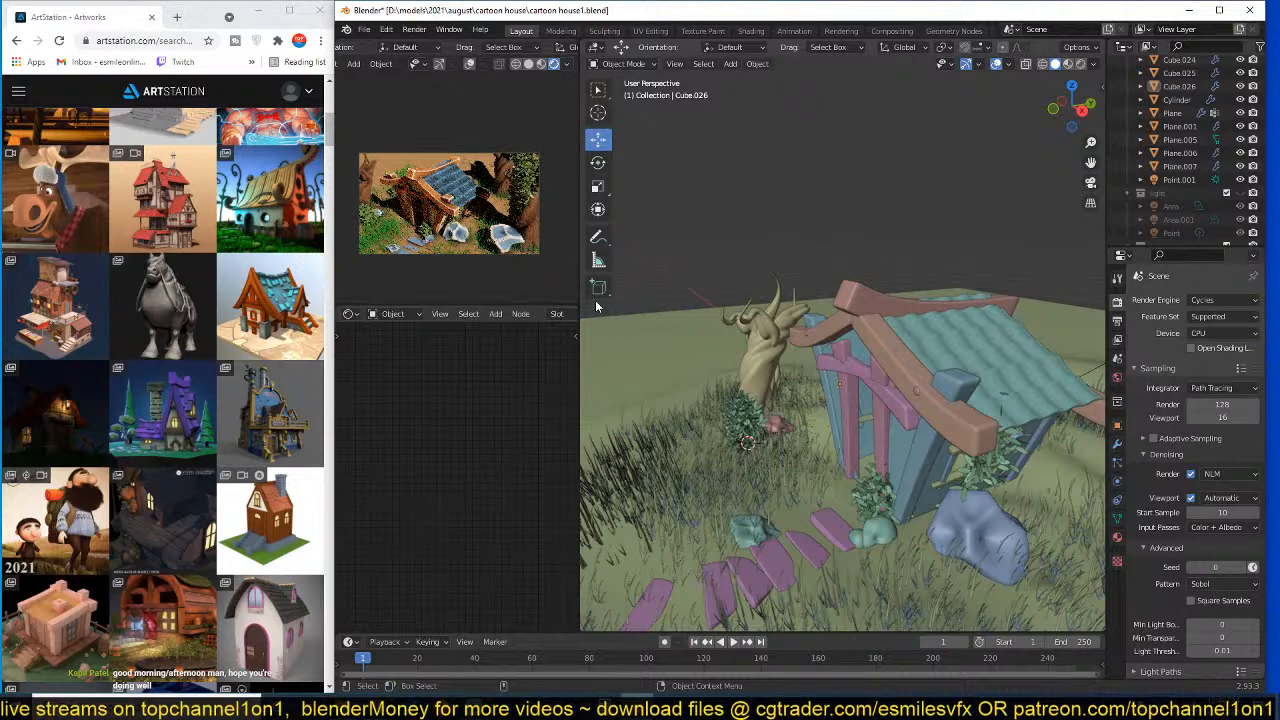
- Move the point light above the large leafy tree into the light collection
middle_click_drag(643, 275, 847, 272)
left_click(806, 240)
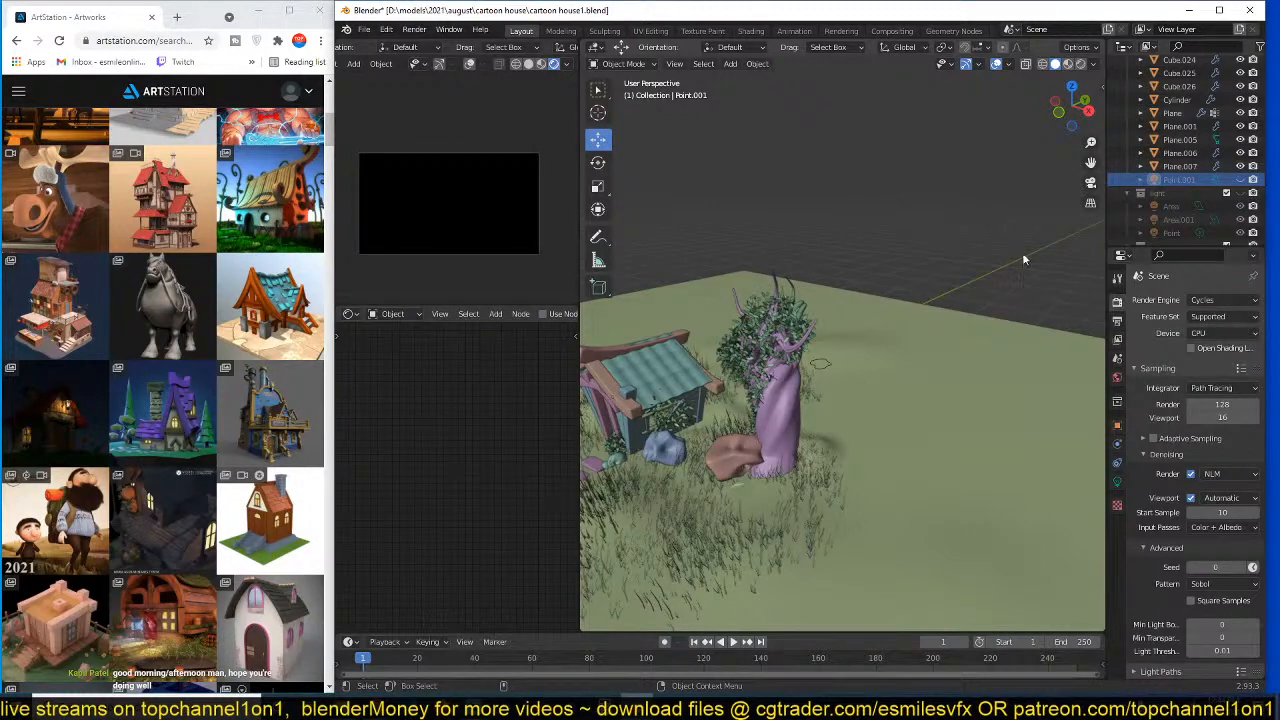
key("alt+h")
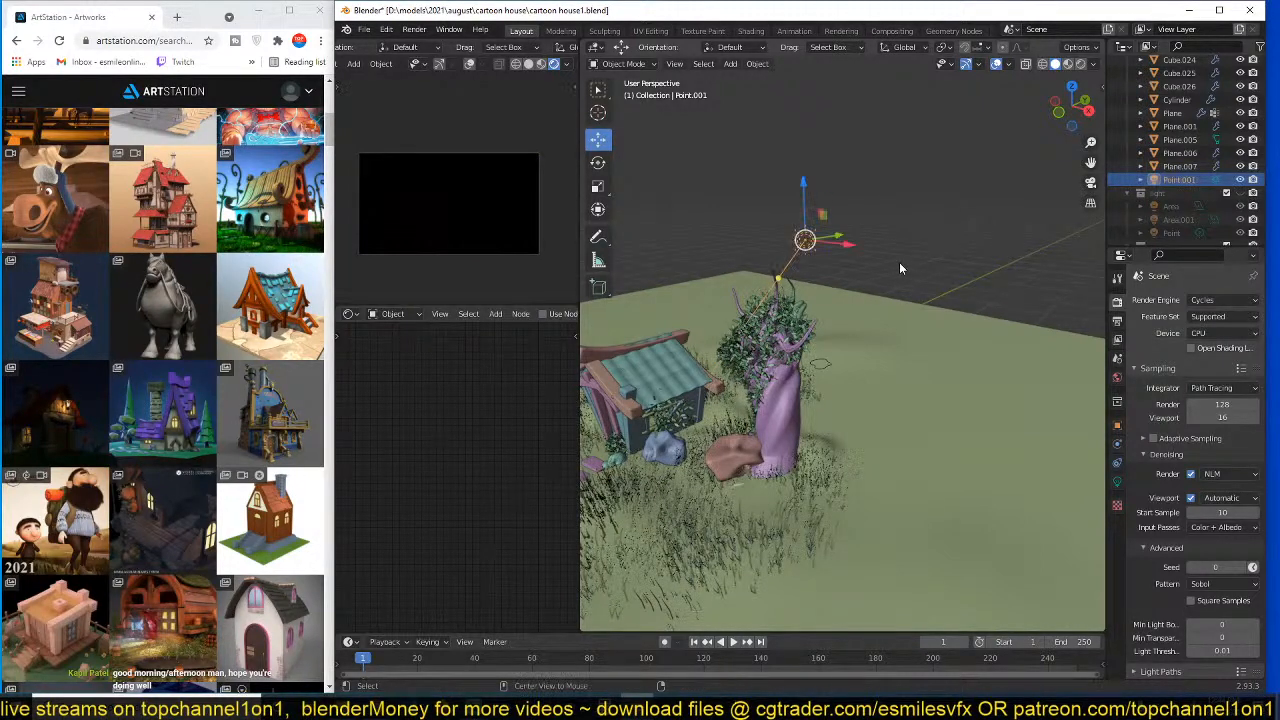
key("n")
key("m")
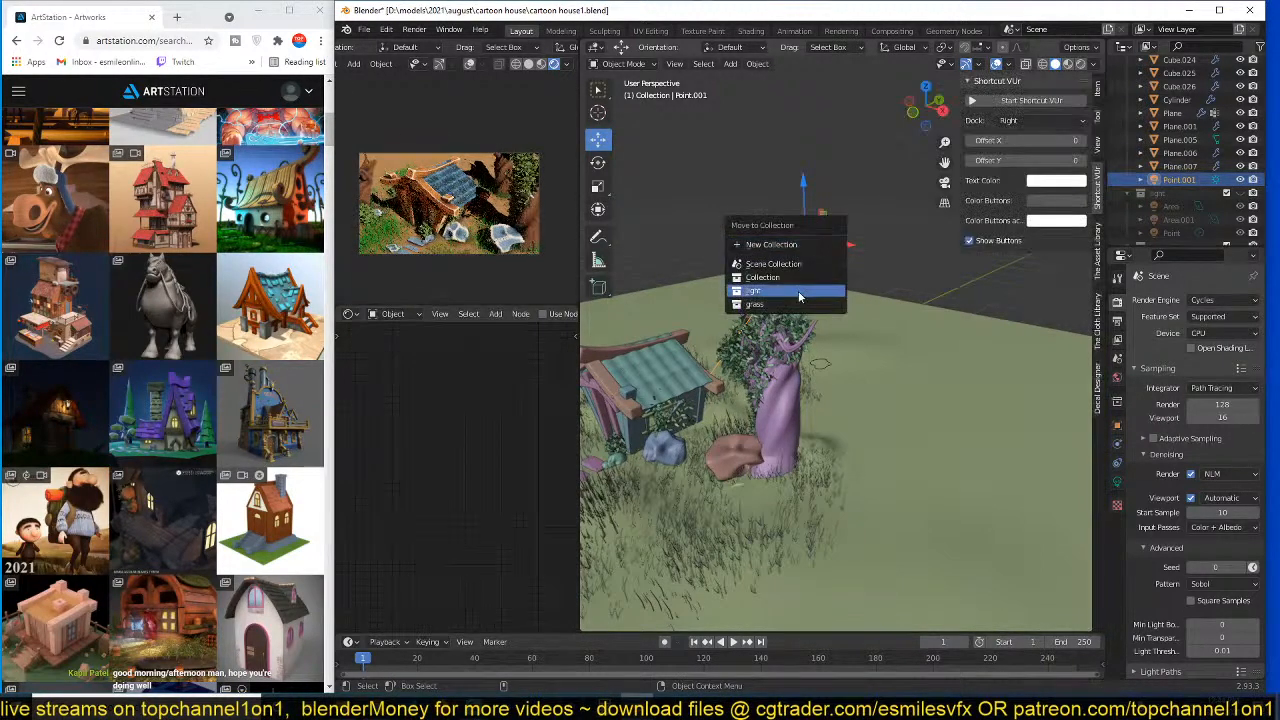
left_click(798, 291)
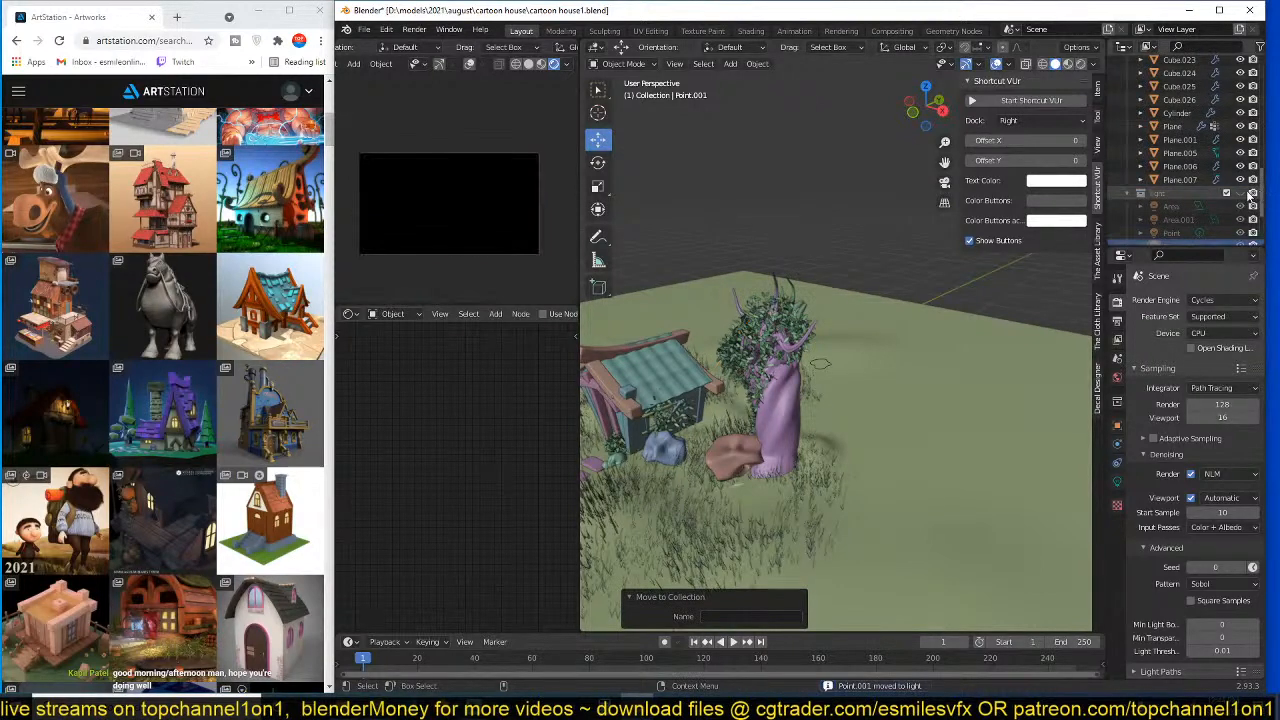
- Make the light collection visible, hide only the Point.001 light inside it, and save the file
left_click(1240, 193)
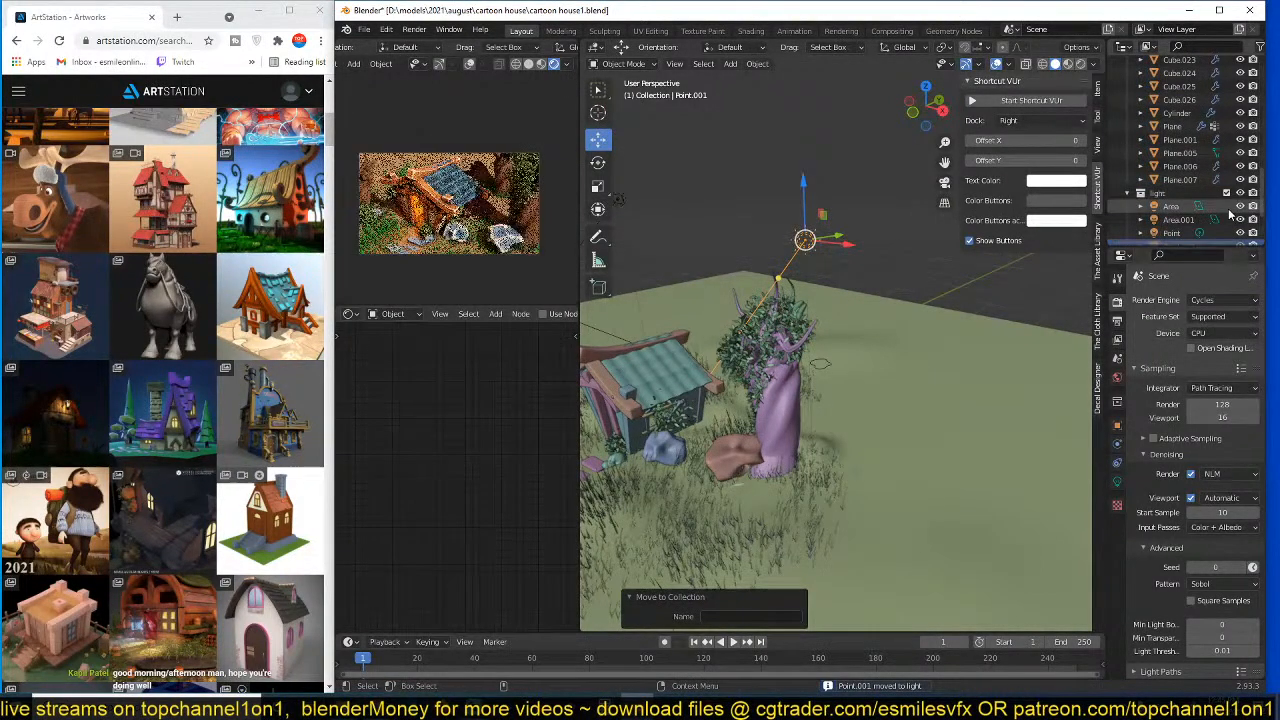
scroll(1240, 190, "down", 3)
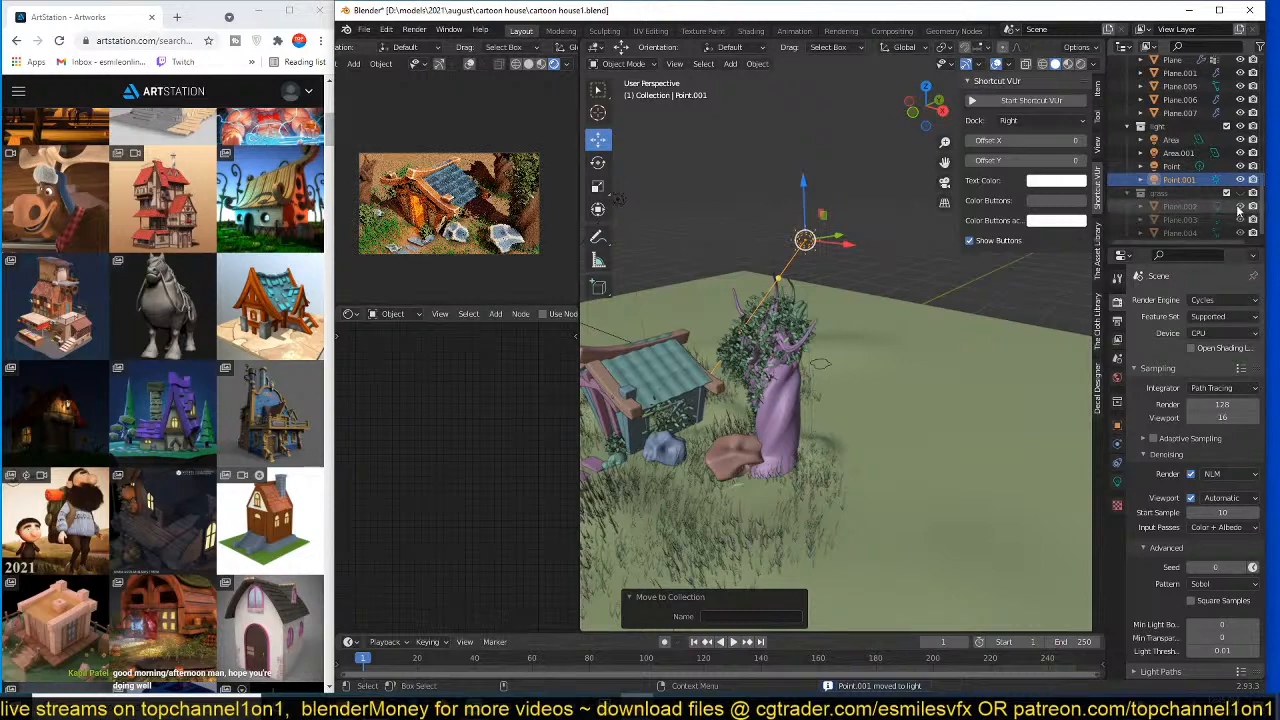
left_click(1240, 180)
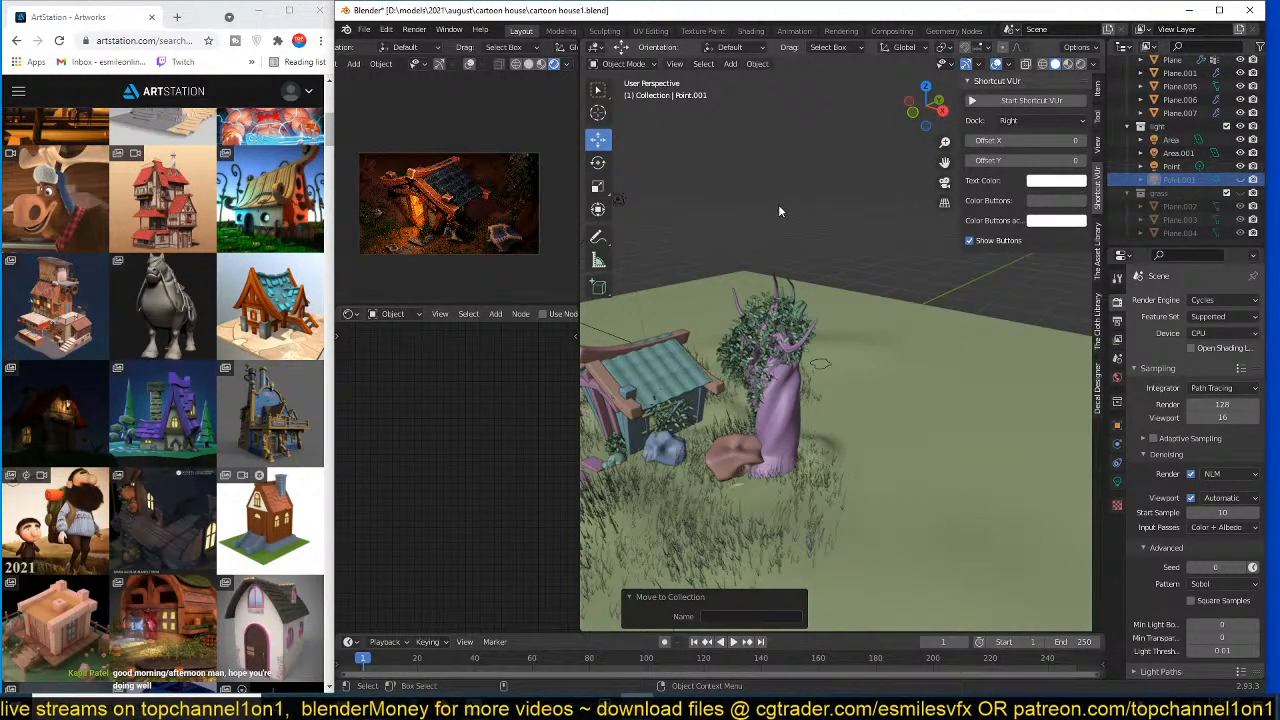
key("ctrl+s")
- Lower the factor of the cream-coloured Mix node to 0.117 in the material of the rock beside the large tree
scroll(825, 217, "up", 3)
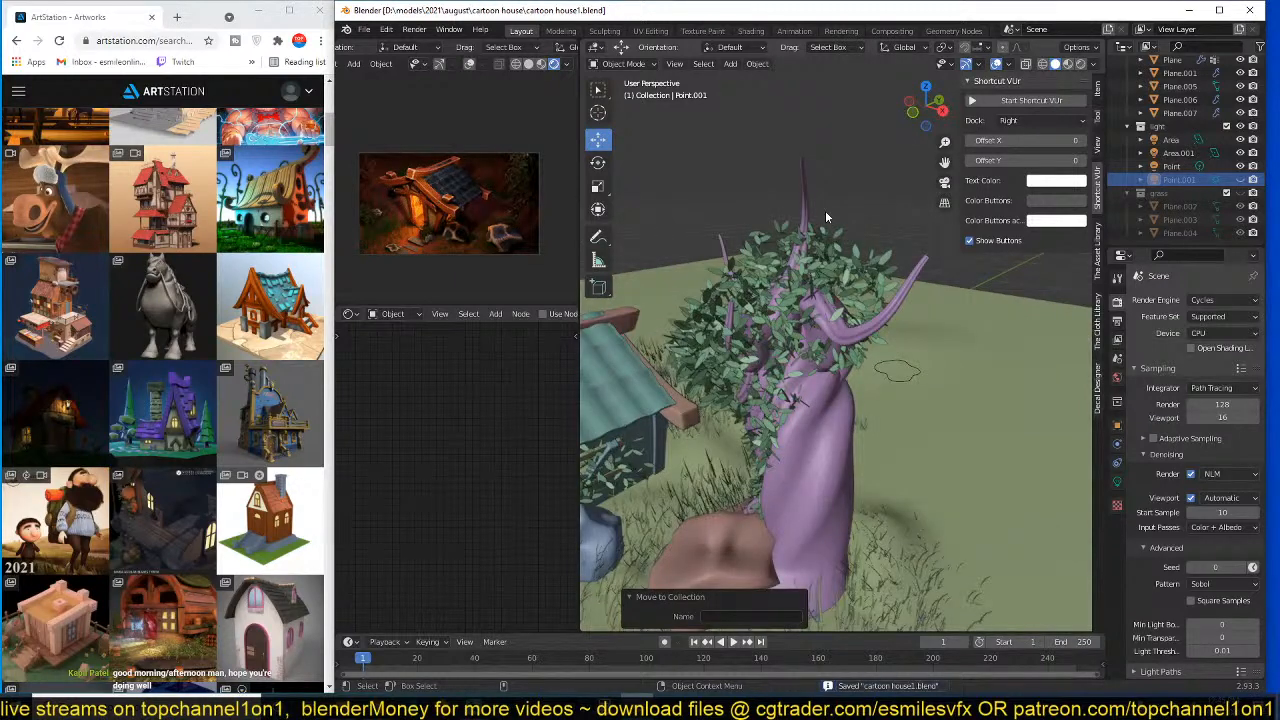
middle_click_drag(825, 217, 527, 211)
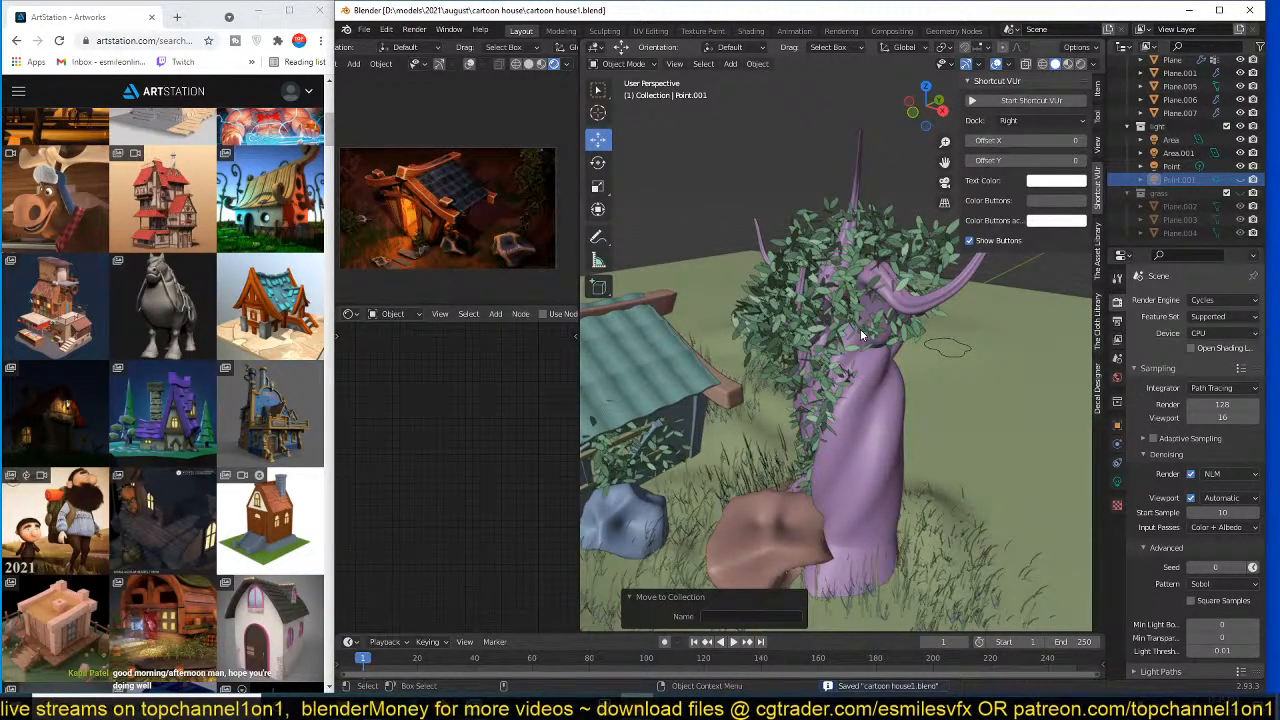
left_click(775, 535)
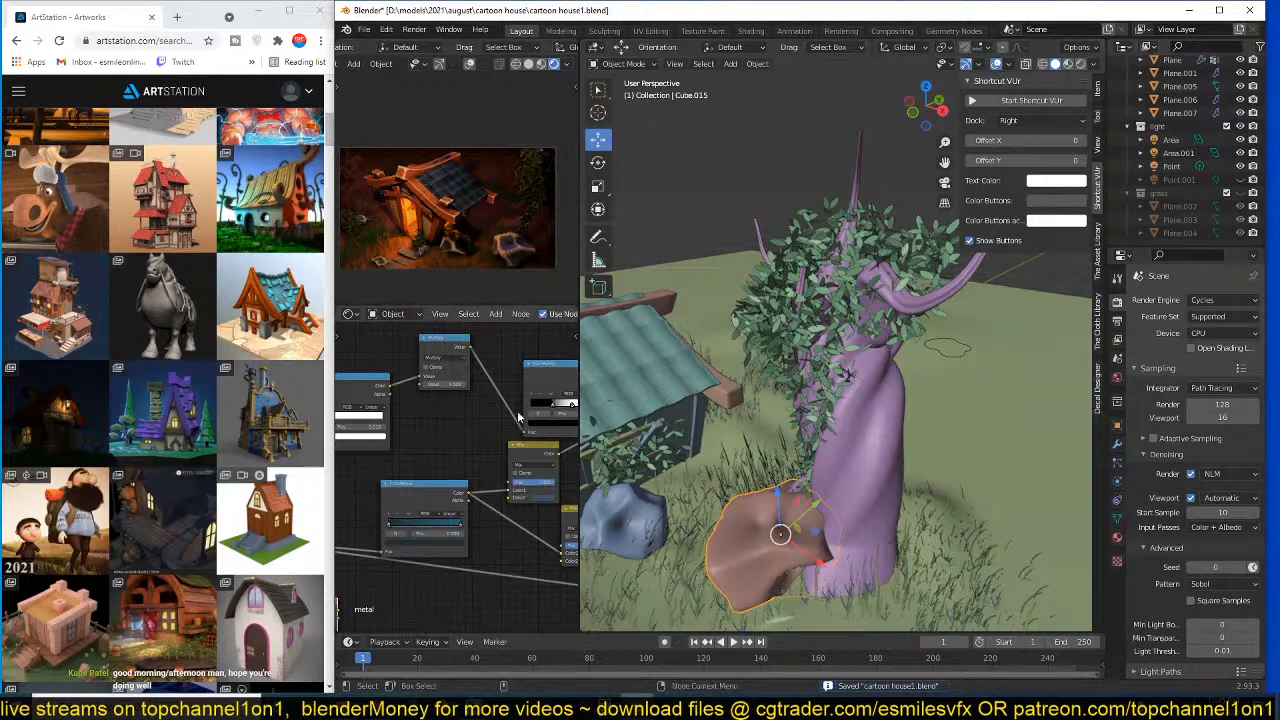
middle_click_drag(524, 439, 497, 402)
scroll(455, 420, "up", 8)
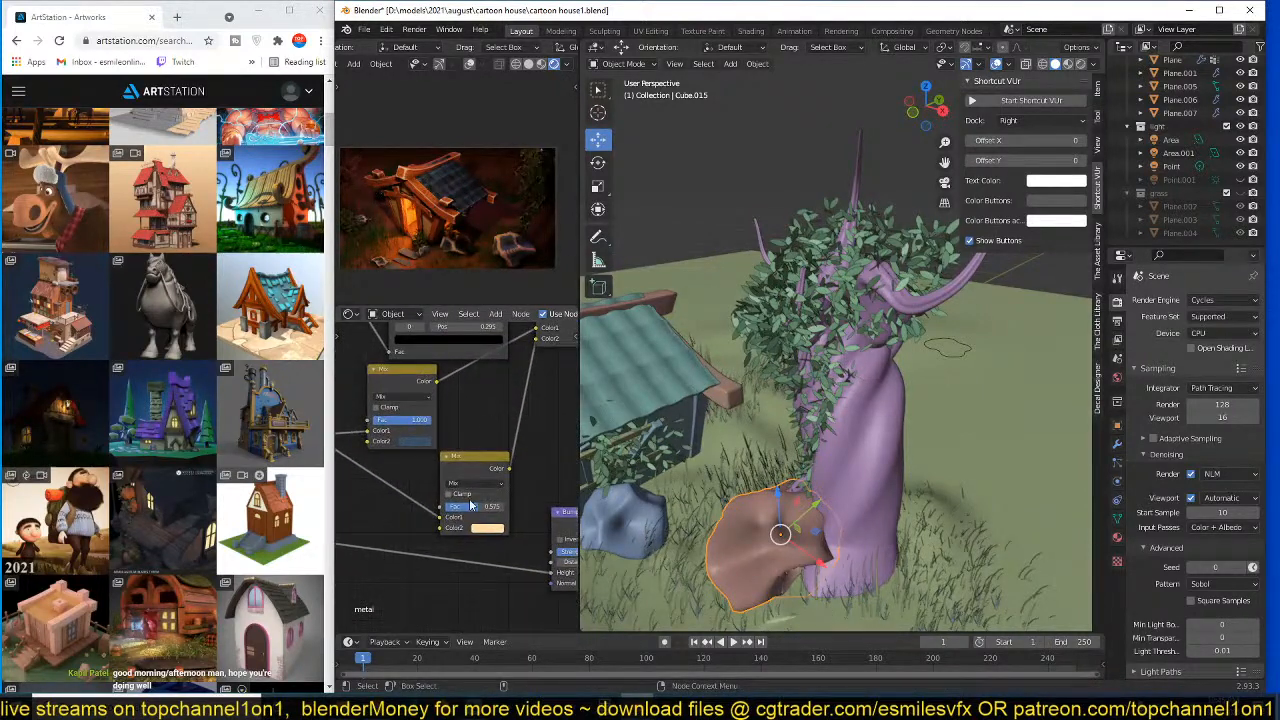
left_click_drag(475, 511, 458, 511)
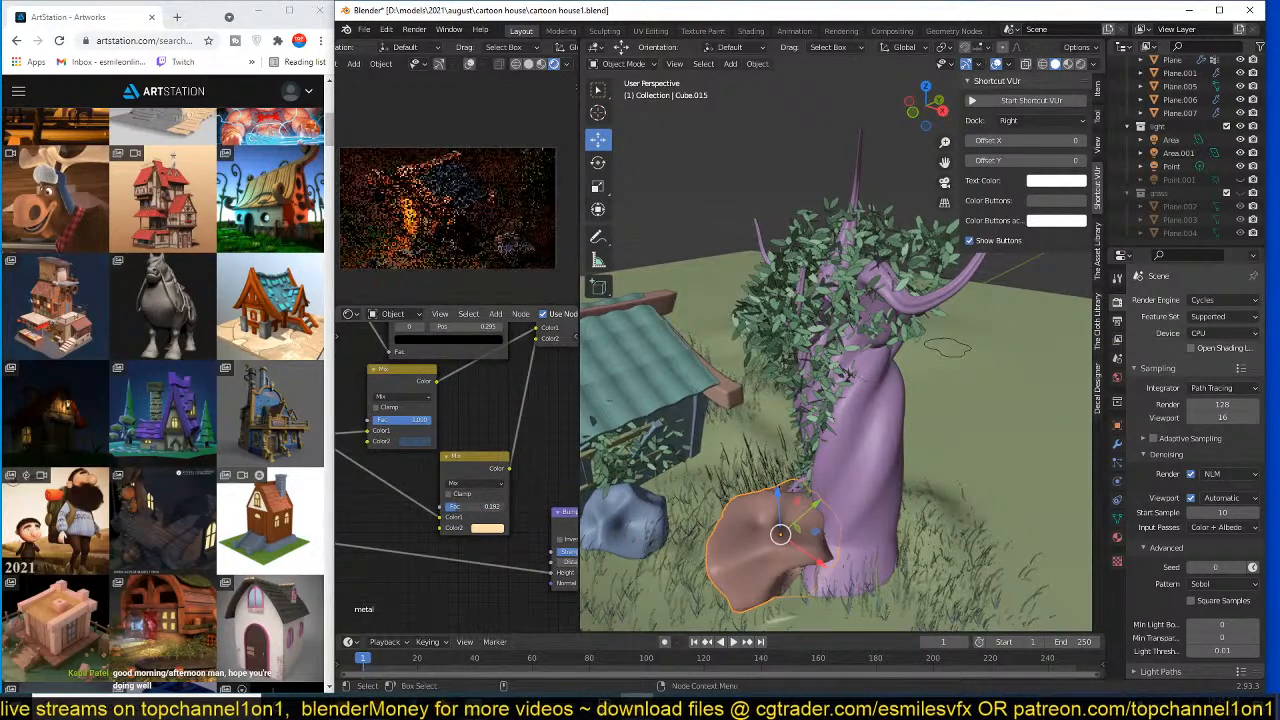
left_click_drag(475, 506, 460, 506)
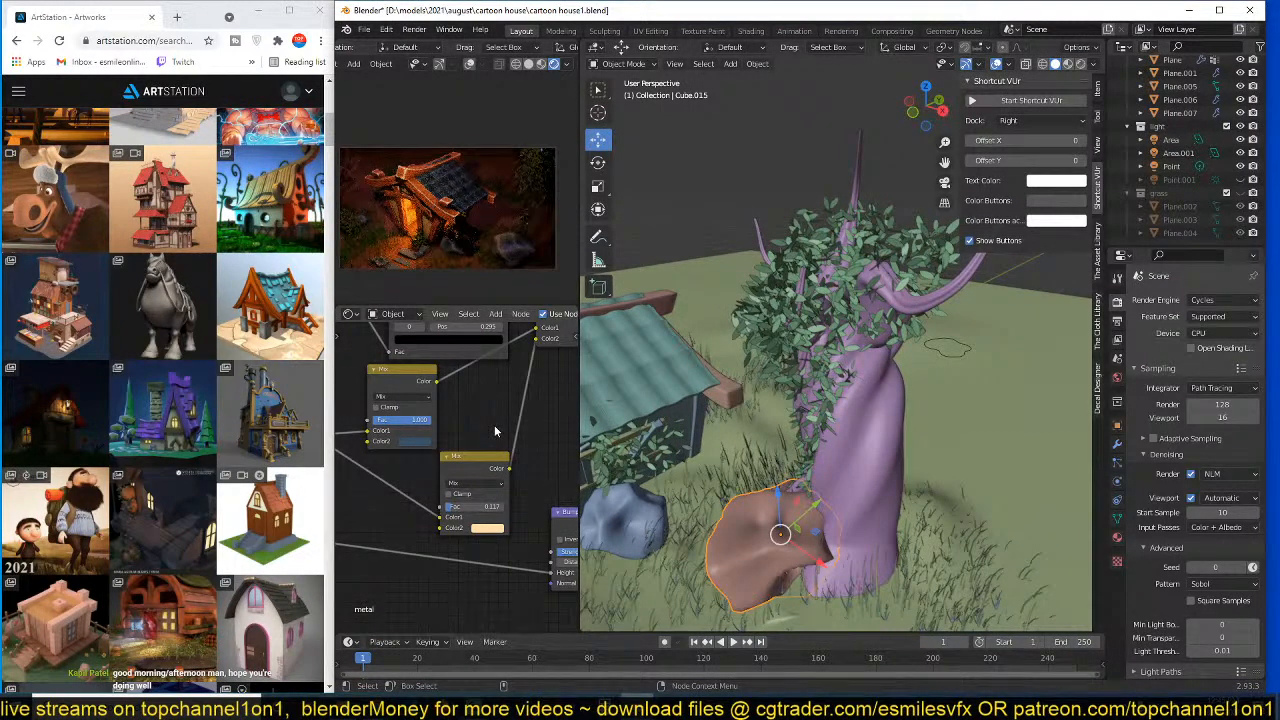
- Raise the roof's ridge beam about 0.22 m along Z and save the file
middle_click_drag(774, 360, 745, 330)
left_click(760, 325)
key("g")
key("z")
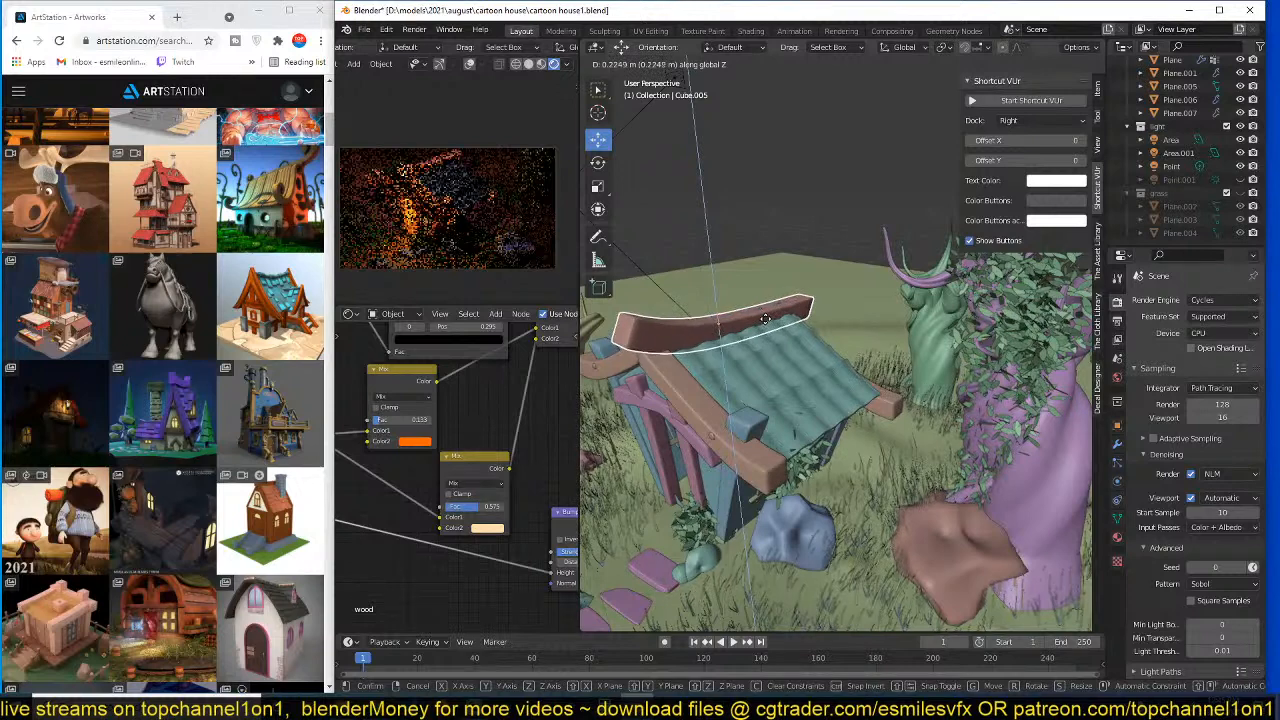
left_click(767, 325)
key("alt+a")
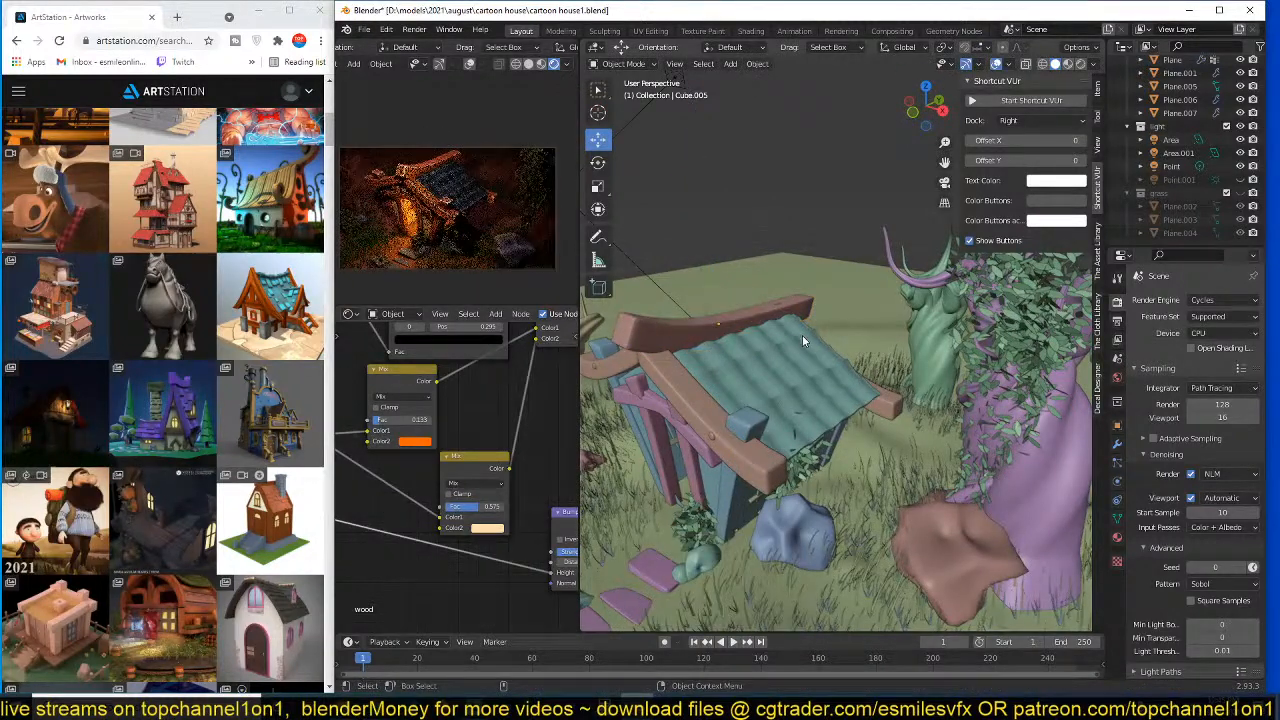
key("ctrl+s")
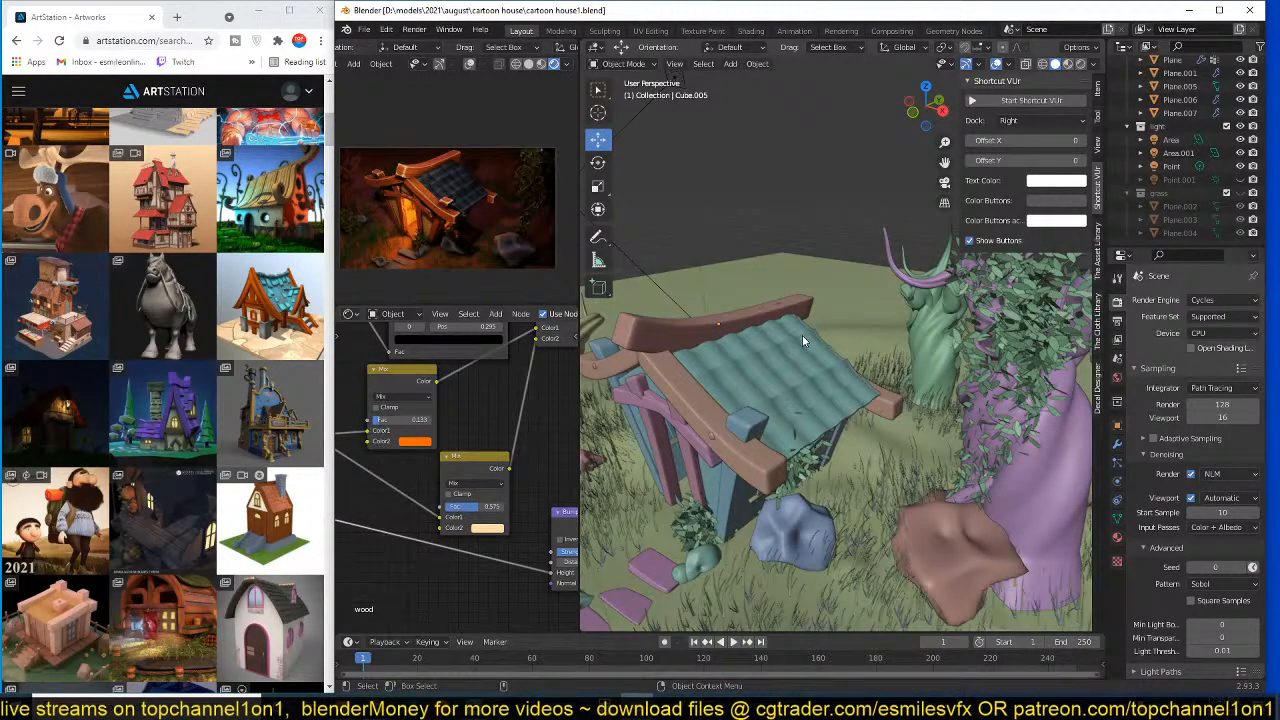
middle_click_drag(823, 359, 898, 366)
key("ctrl+s")
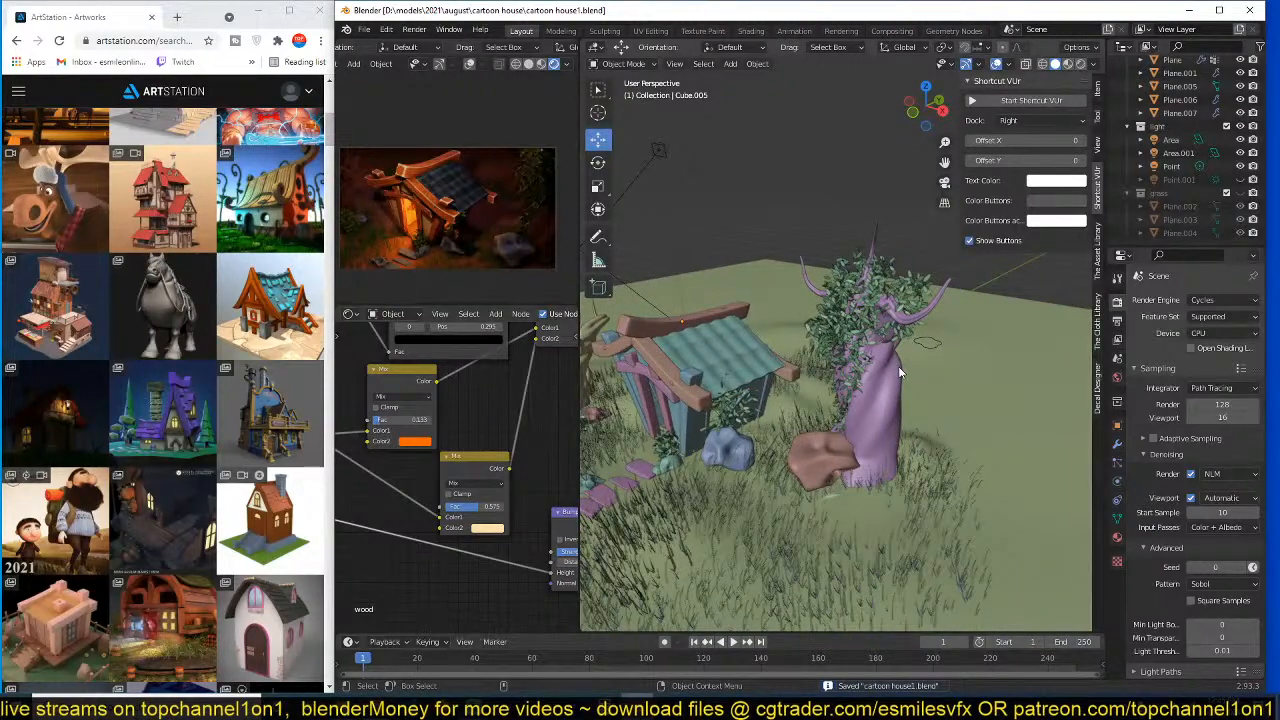
- Duplicate the Area.001 light about 26.95 m in X and 2.84 m in Y past the large tree, and rotate the copy 91.3° toward the house
left_click(659, 151)
key("KP_7")
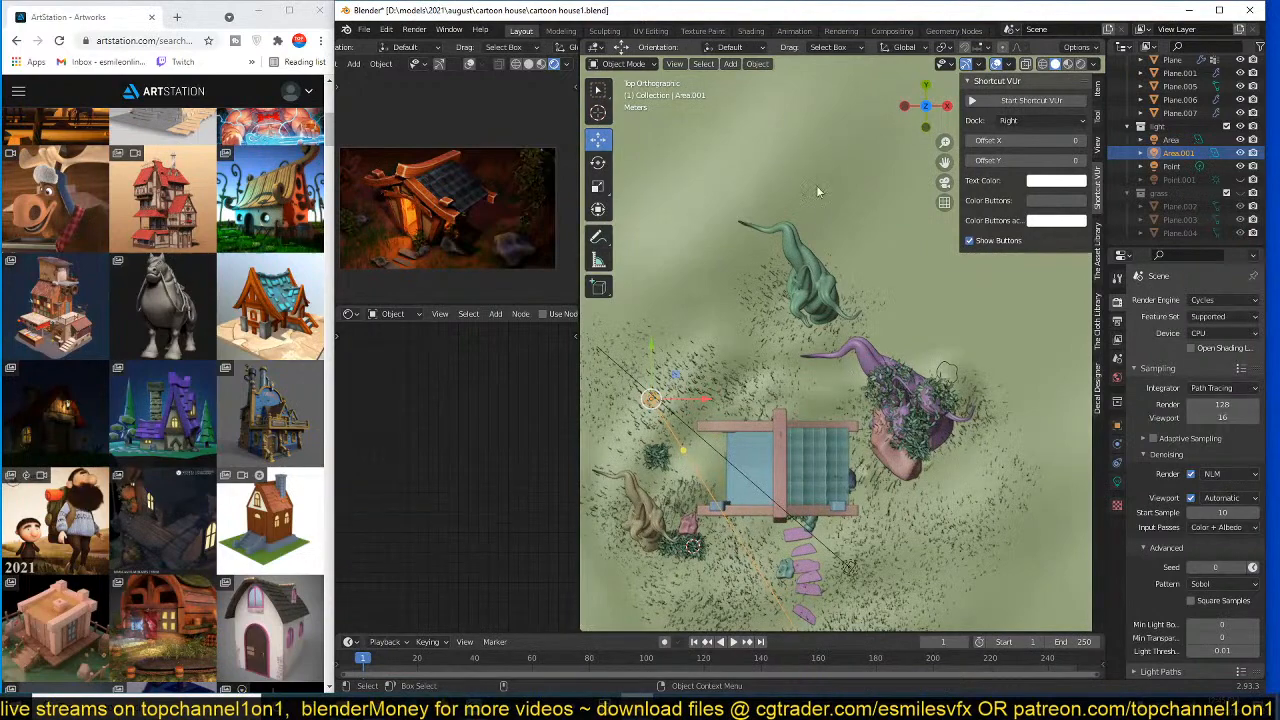
scroll(836, 360, "down", 3)
key("shift+d")
left_click(892, 347)
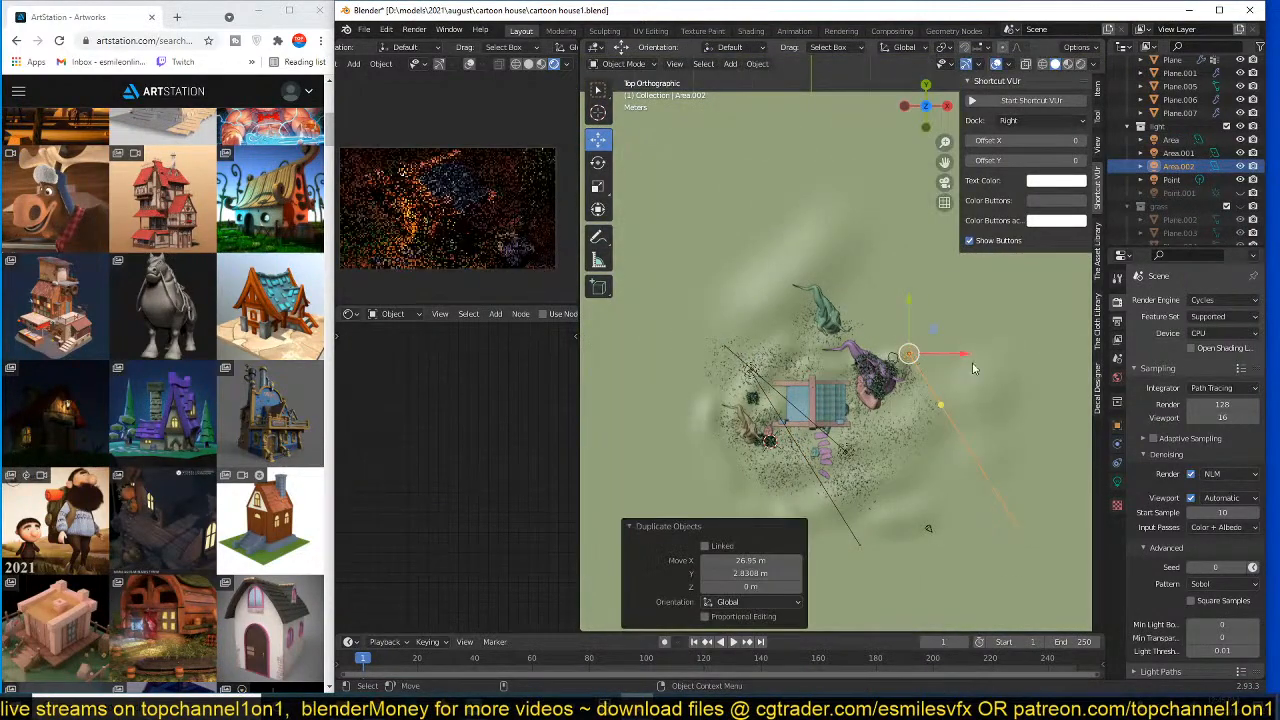
key("r")
left_click(893, 433)
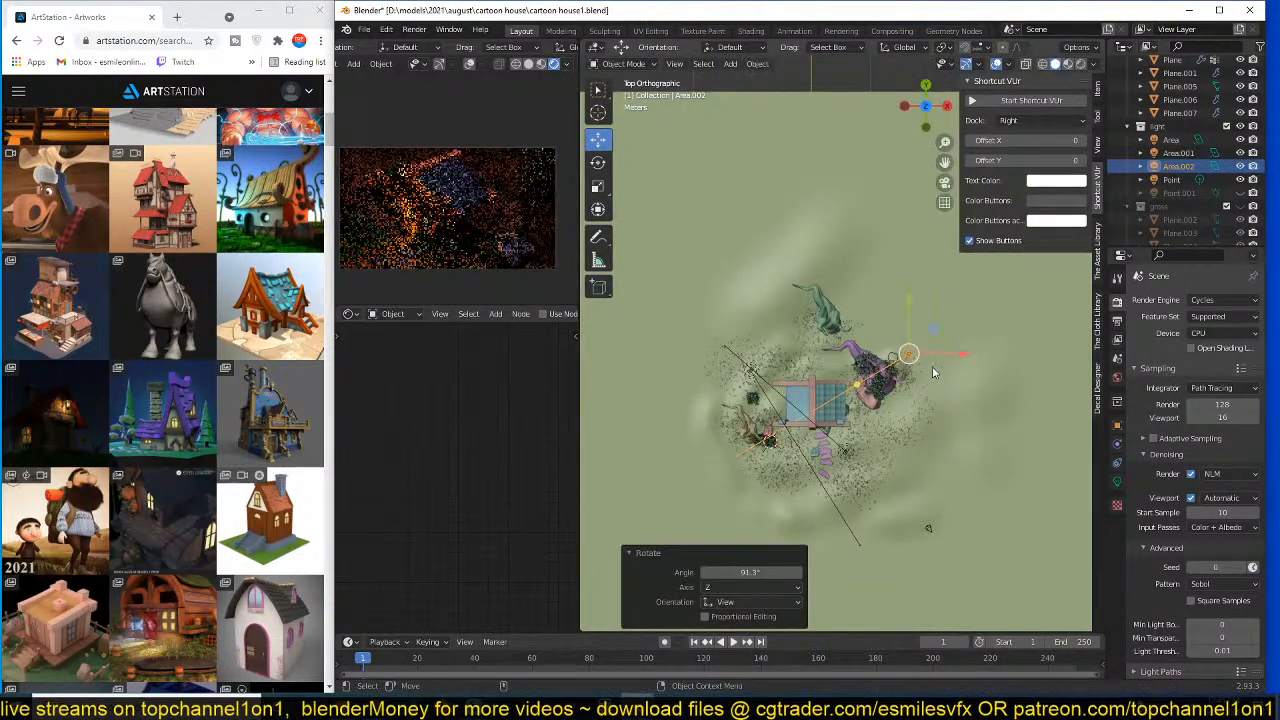
- Lower the copied area light about 12.4 m in Z, shifting it about 1.3 m in X and -1.2 m in Y
middle_click_drag(920, 366, 872, 231)
scroll(872, 231, "up", 5)
key("g")
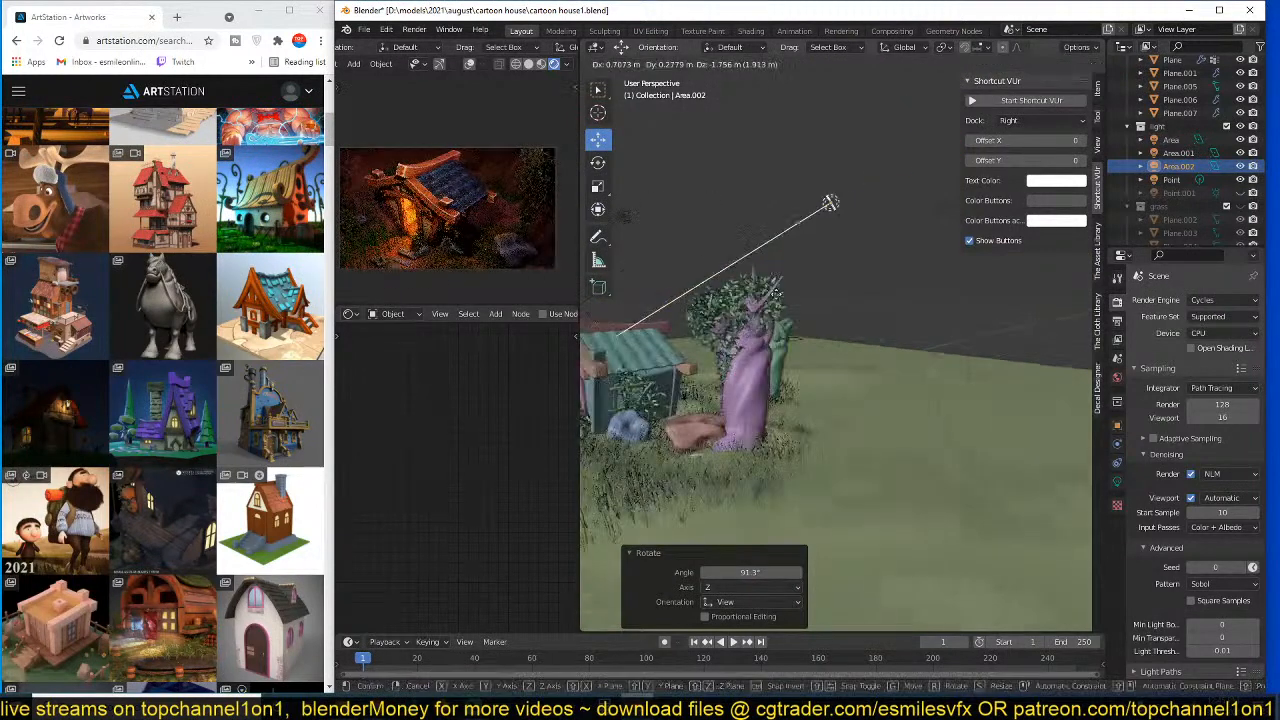
left_click(770, 428)
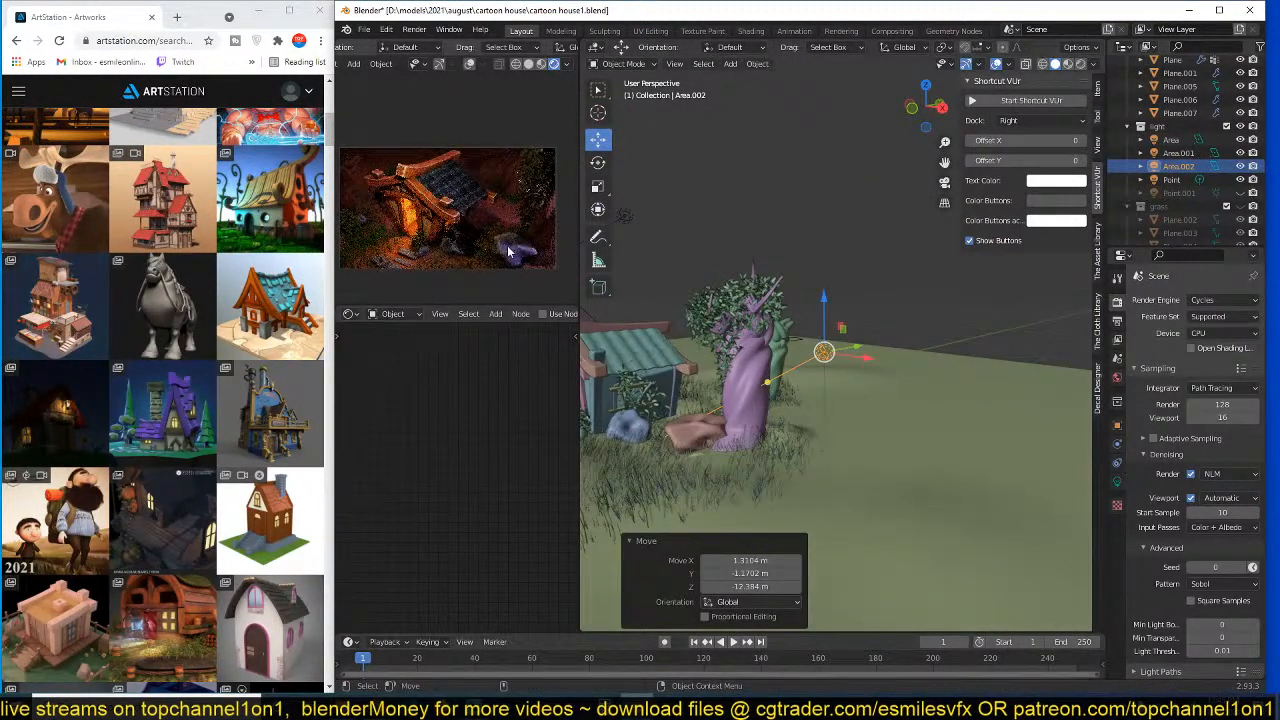
- Change the copied area light's color to light cyan and save the file
left_click(1122, 486)
left_click(1225, 378)
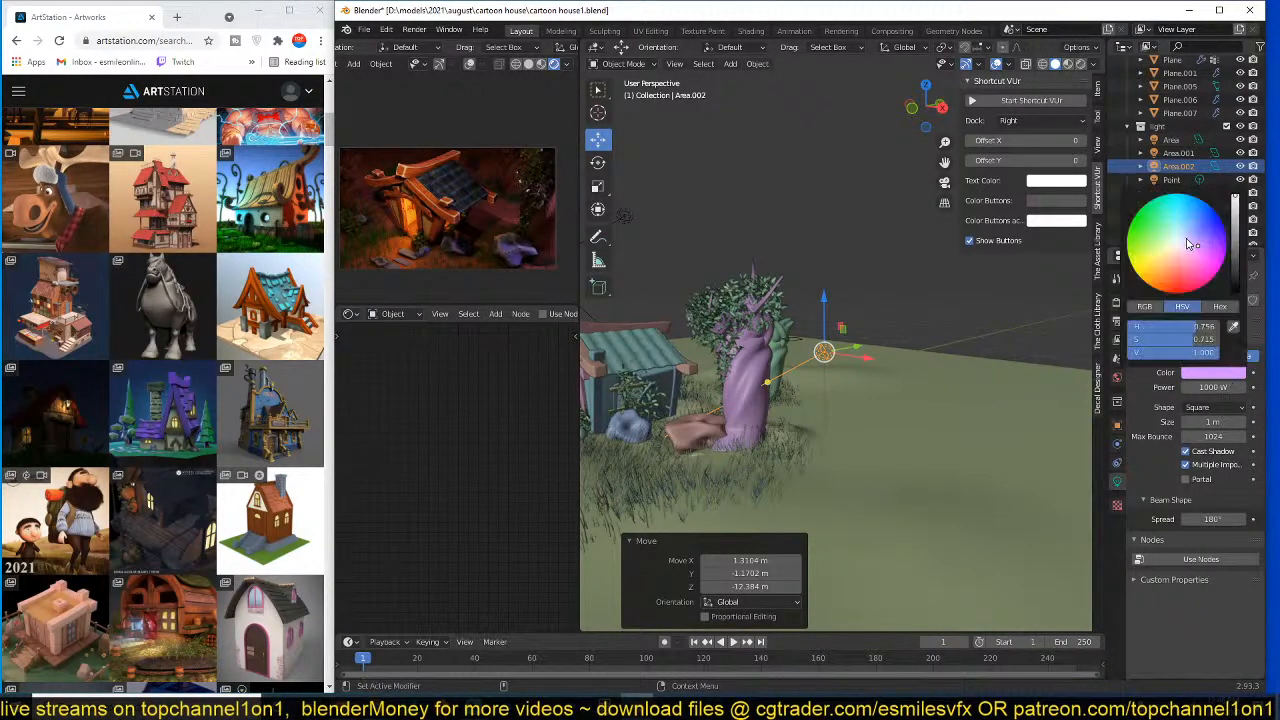
left_click_drag(1178, 240, 1177, 229)
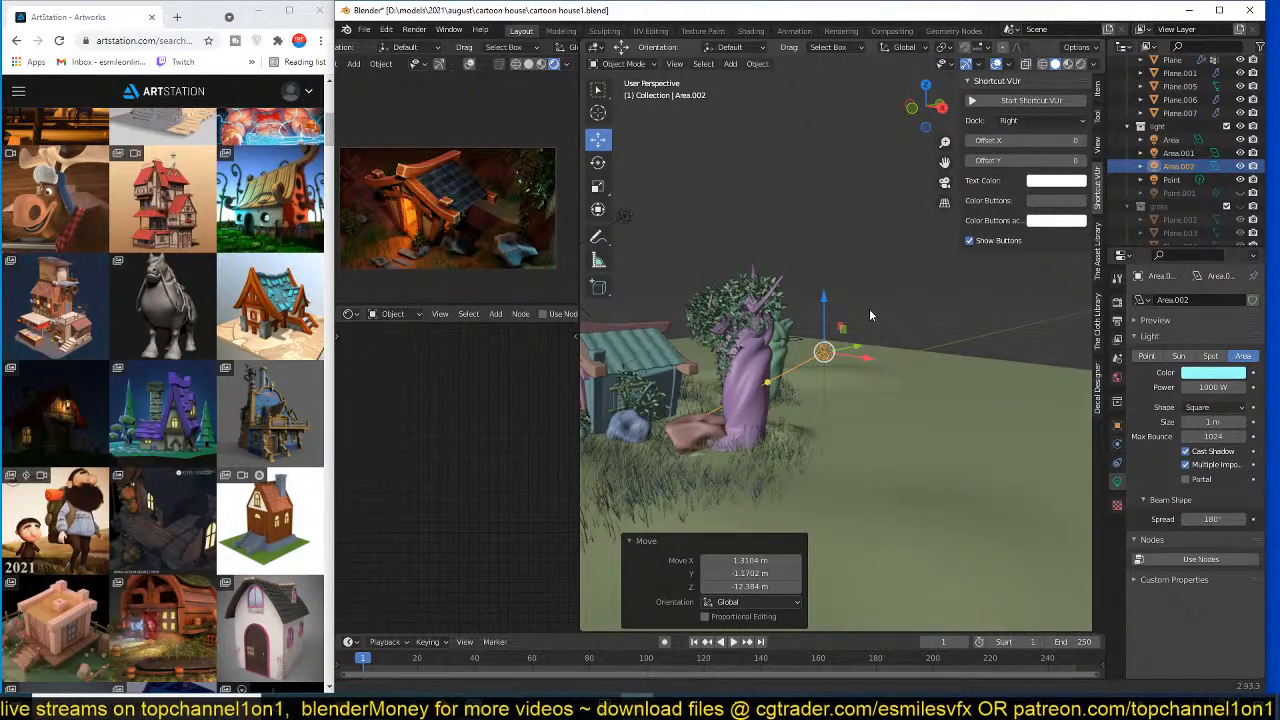
key("ctrl+s")
middle_click_drag(869, 314, 908, 321)
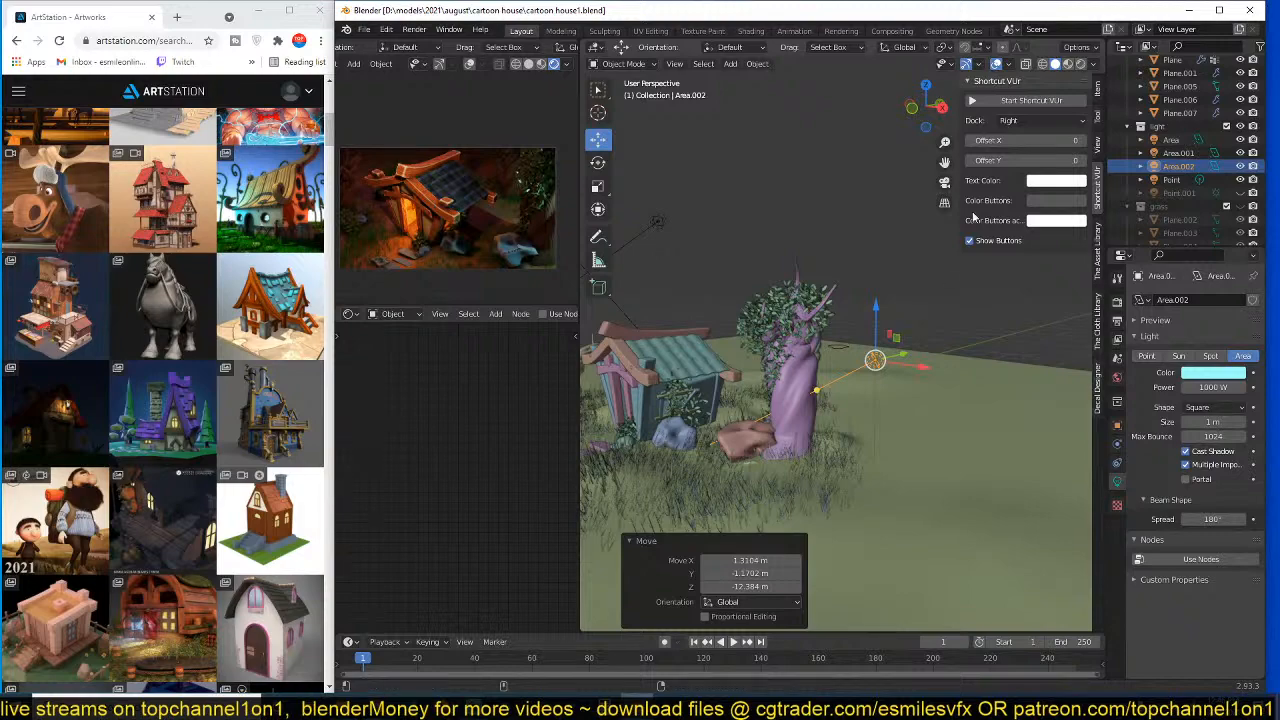
- Deselect the copied area light and save the file
left_click(913, 244)
middle_click_drag(885, 314, 894, 355)
key("ctrl+s")
scroll(979, 329, "up", 3)
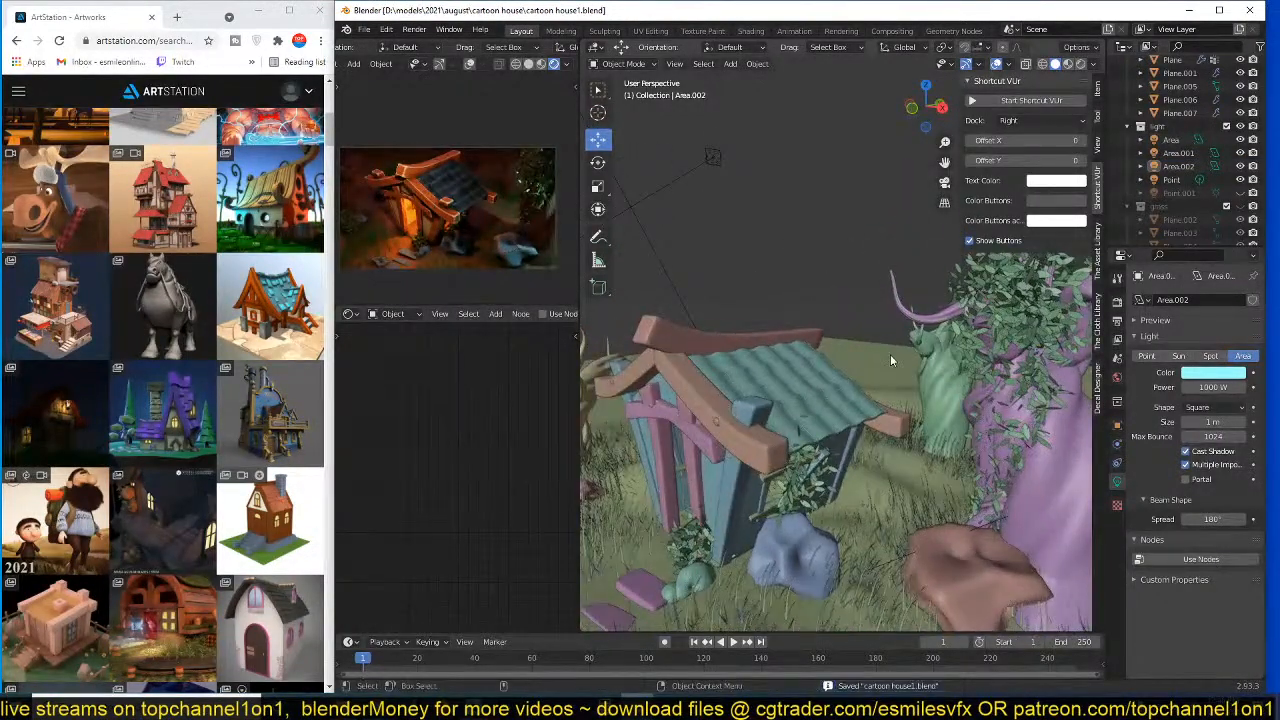
- Lower the factor of the last Multiply node in the roof tiles' material
left_click(831, 401)
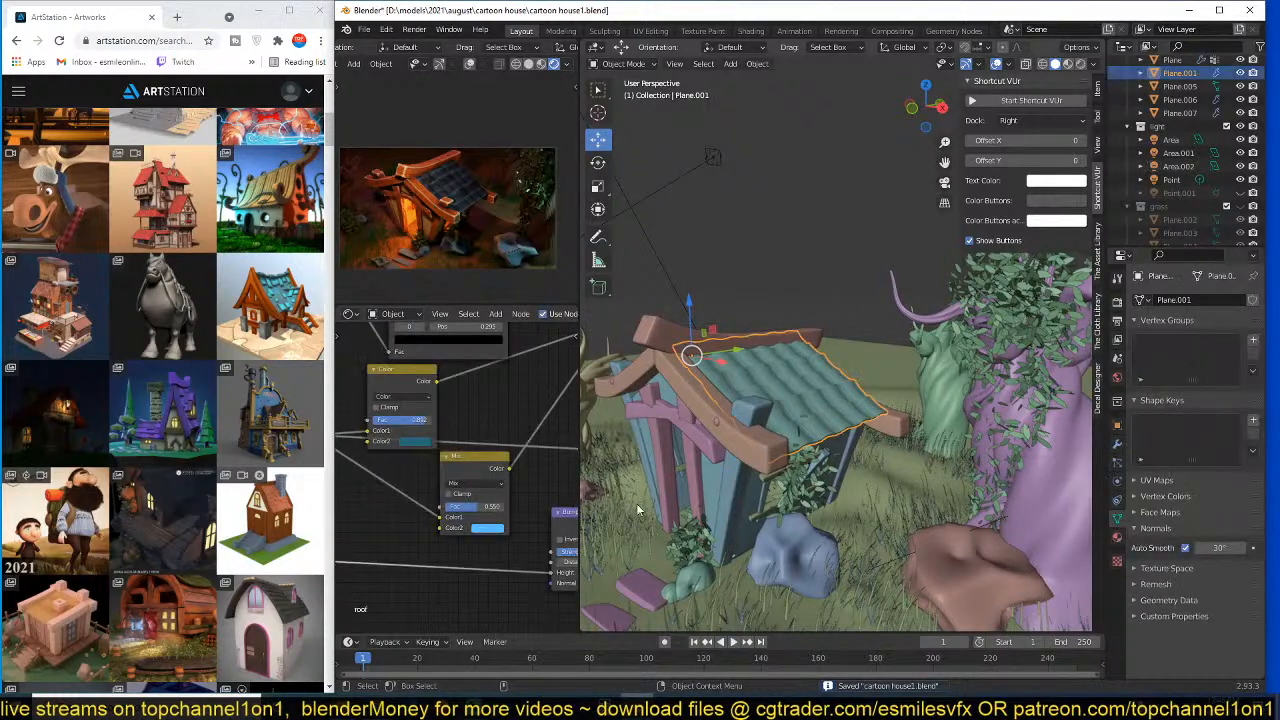
scroll(574, 459, "down", 5)
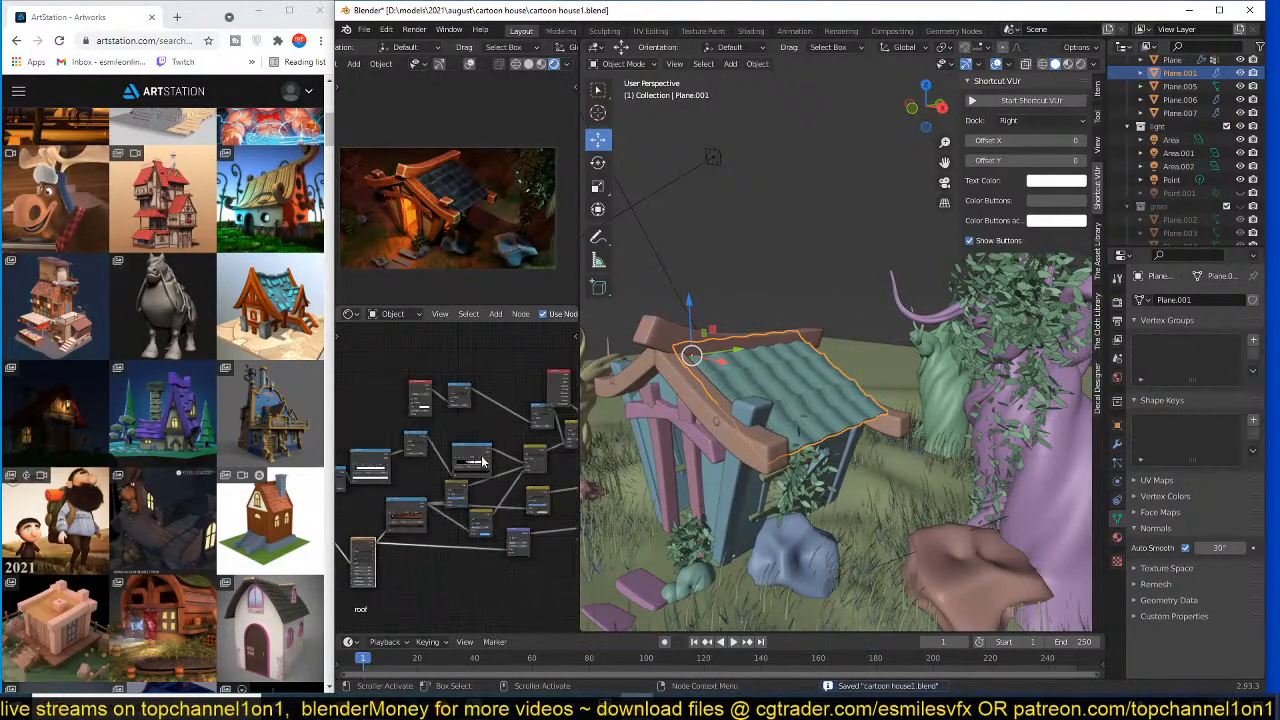
scroll(470, 452, "up", 2)
scroll(468, 452, "up", 3)
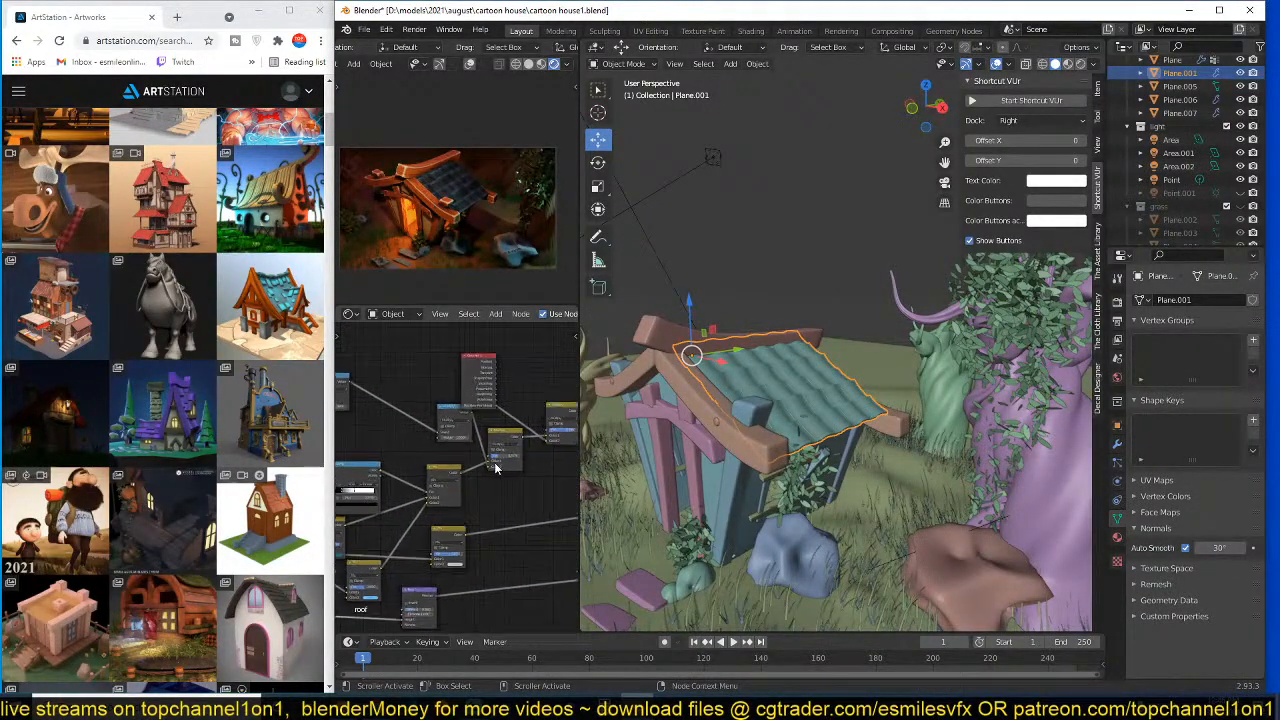
scroll(477, 479, "down", 2)
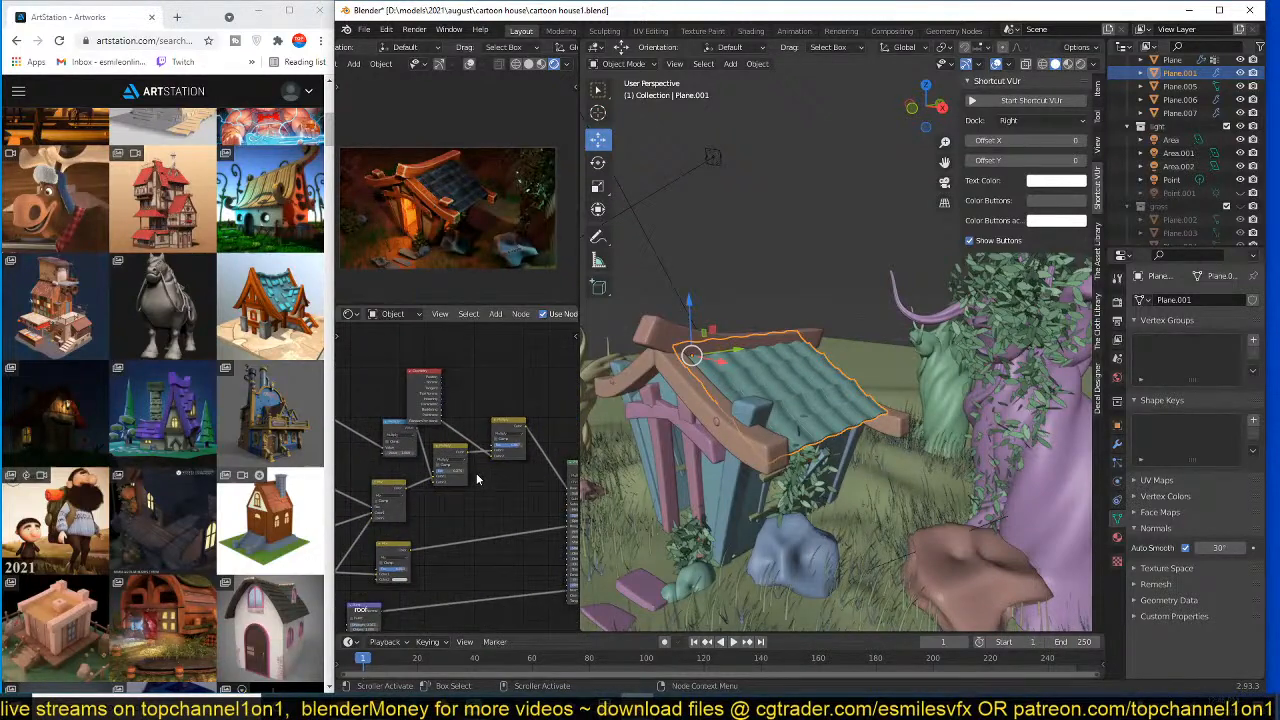
scroll(507, 466, "up", 3)
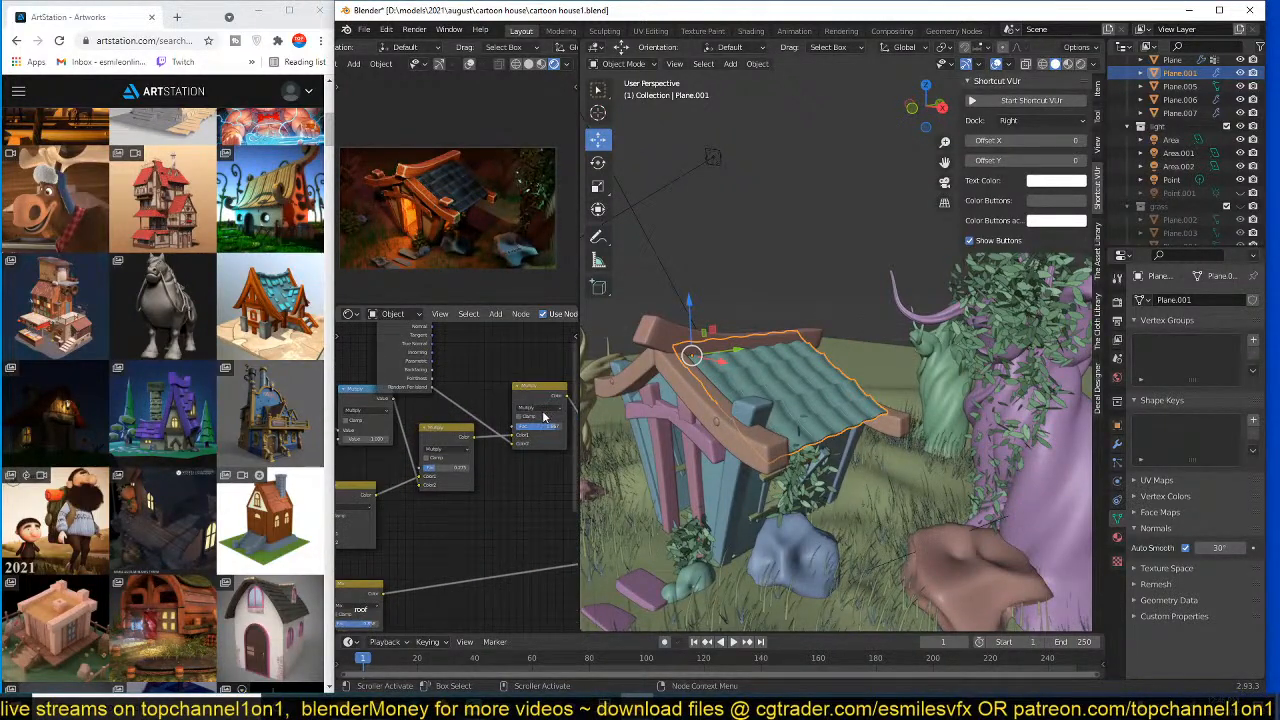
left_click_drag(530, 420, 526, 432)
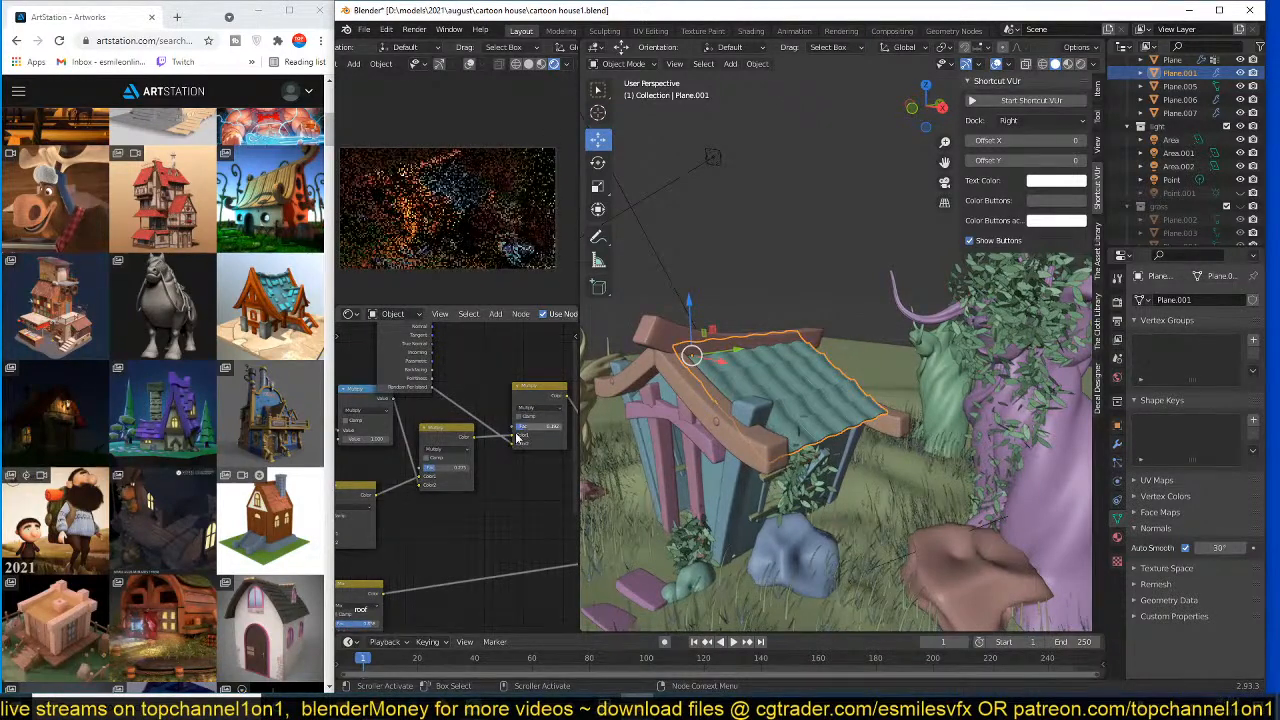
- Check the face orientation of the scene's meshes with the viewport overlay and switch it off again
middle_click_drag(478, 497, 549, 476)
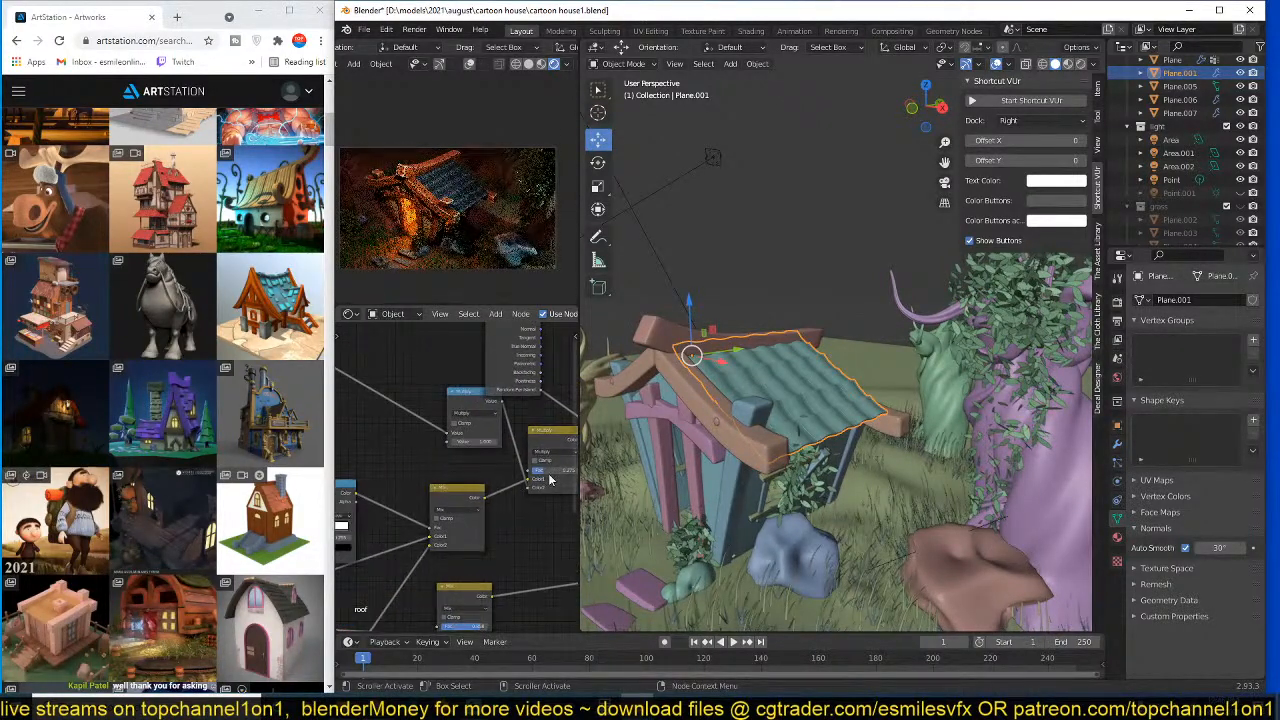
left_click(1010, 65)
left_click(931, 306)
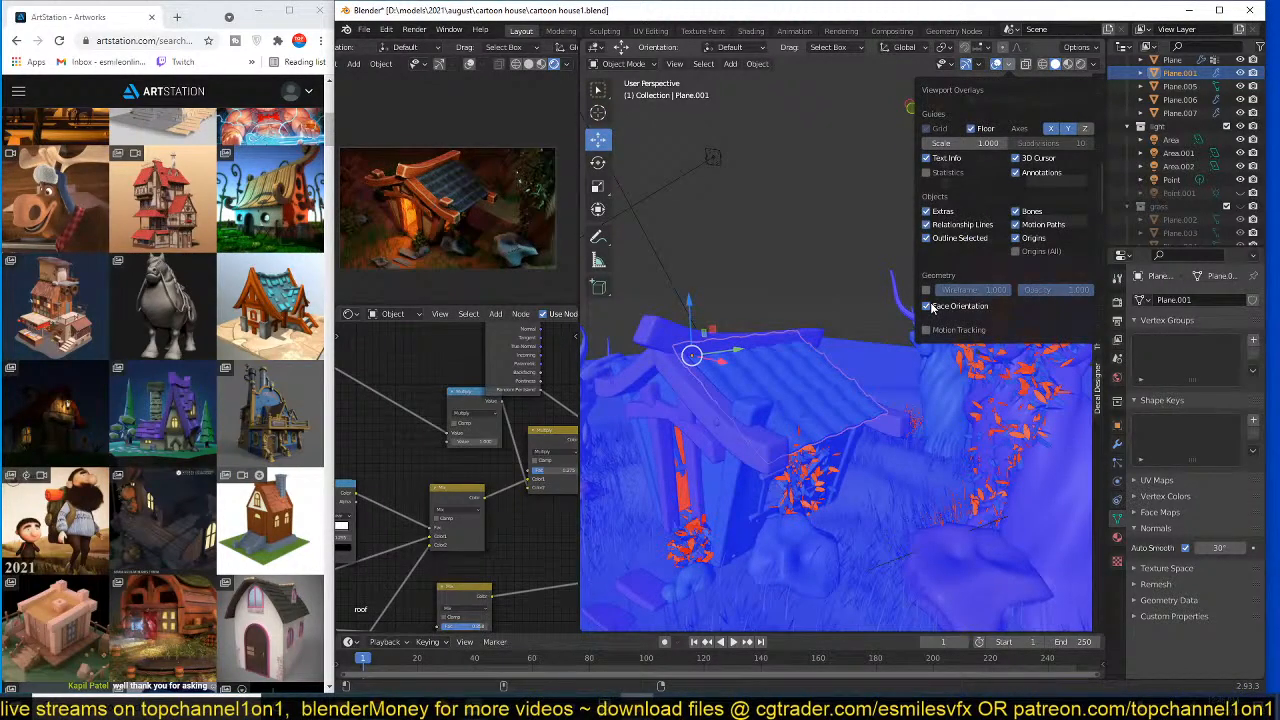
left_click(931, 306)
- Detach the first color Multiply node from the roof material's chain, keeping the Mix node linked to the last Multiply node, and save the file
middle_click_drag(497, 431, 527, 410)
key("ctrl+s")
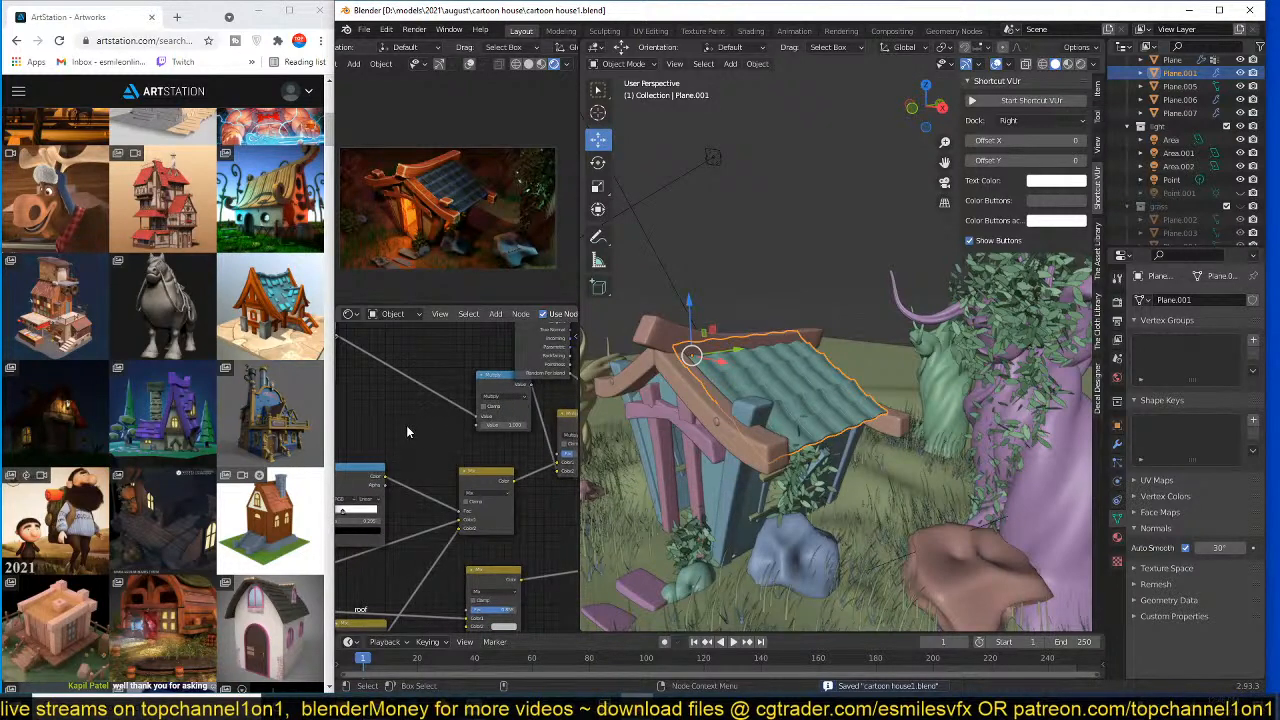
middle_click_drag(430, 432, 520, 437)
middle_click_drag(405, 372, 560, 439)
scroll(402, 406, "up", 1)
middle_click_drag(455, 410, 461, 390)
scroll(458, 422, "down", 7)
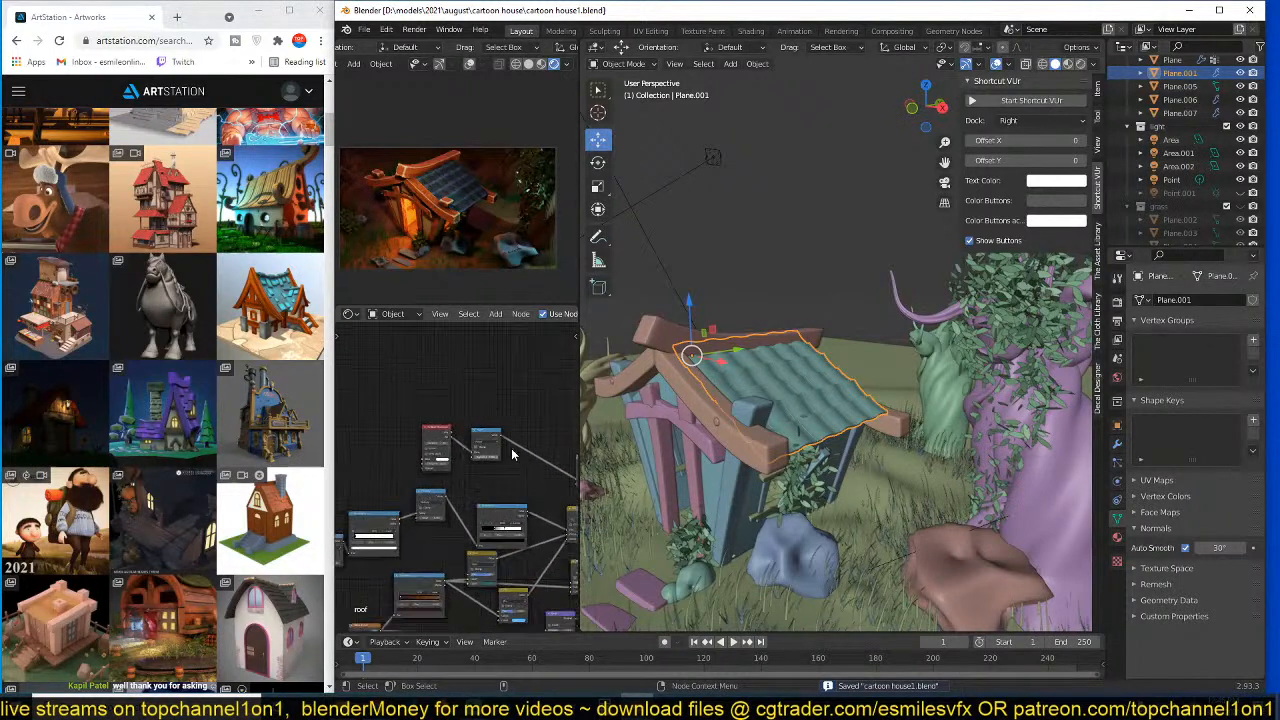
middle_click_drag(512, 452, 408, 440)
scroll(432, 442, "up", 4)
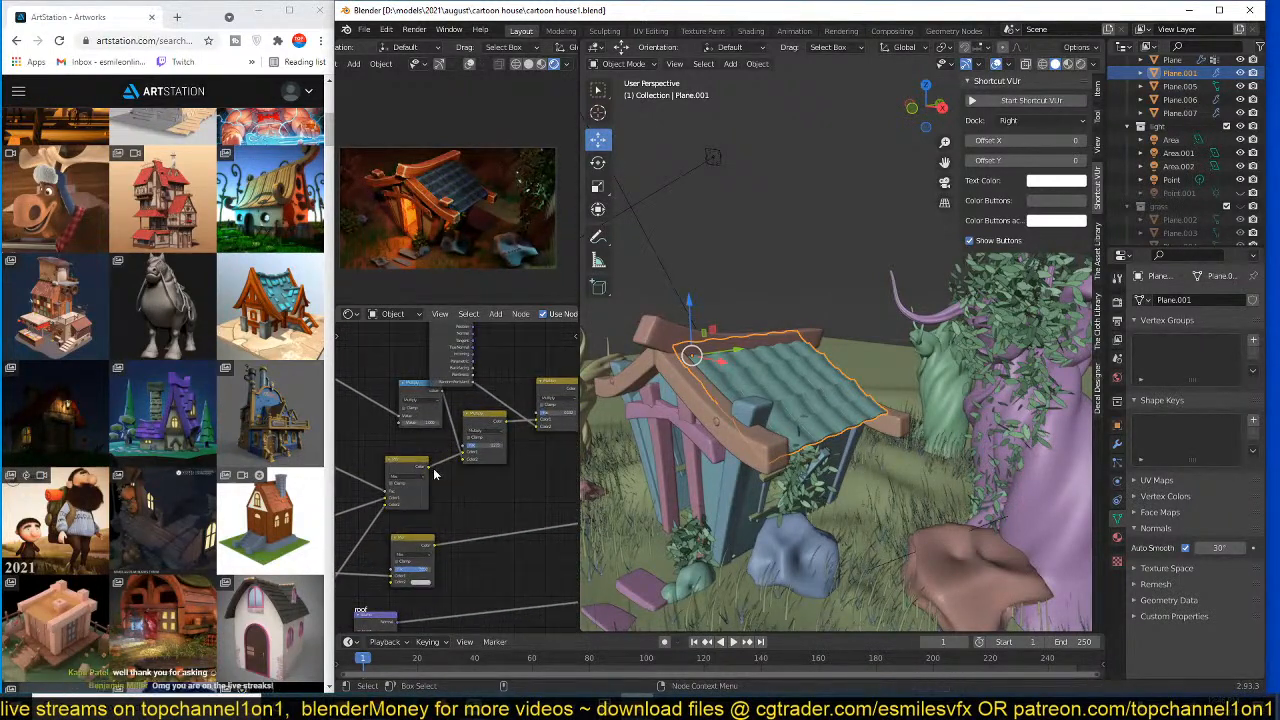
left_click_drag(489, 430, 505, 474)
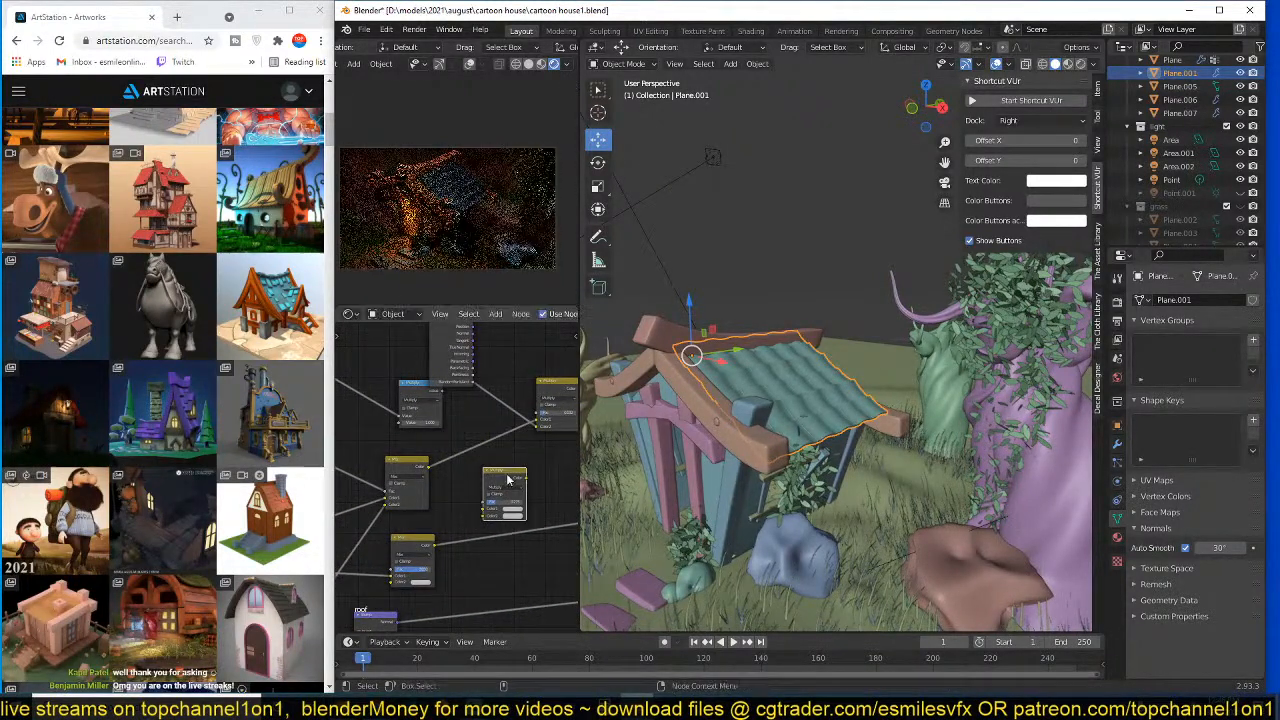
middle_click_drag(446, 480, 556, 449)
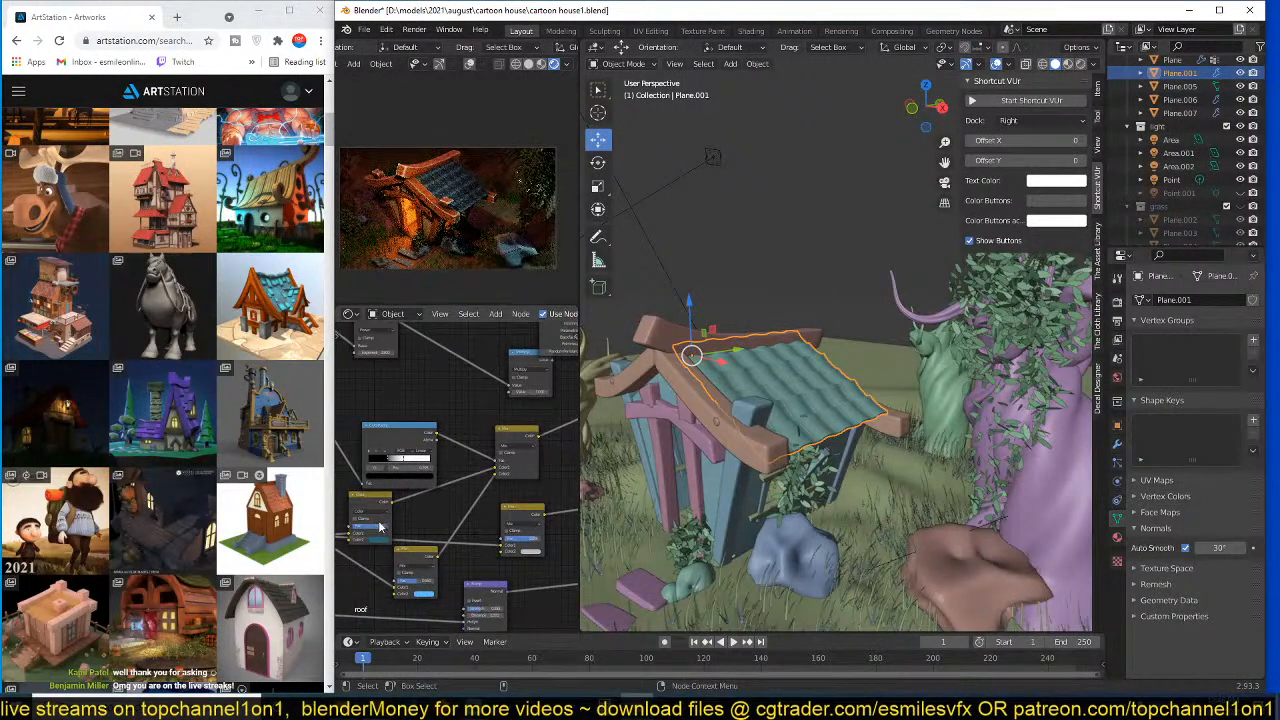
key("ctrl+s")
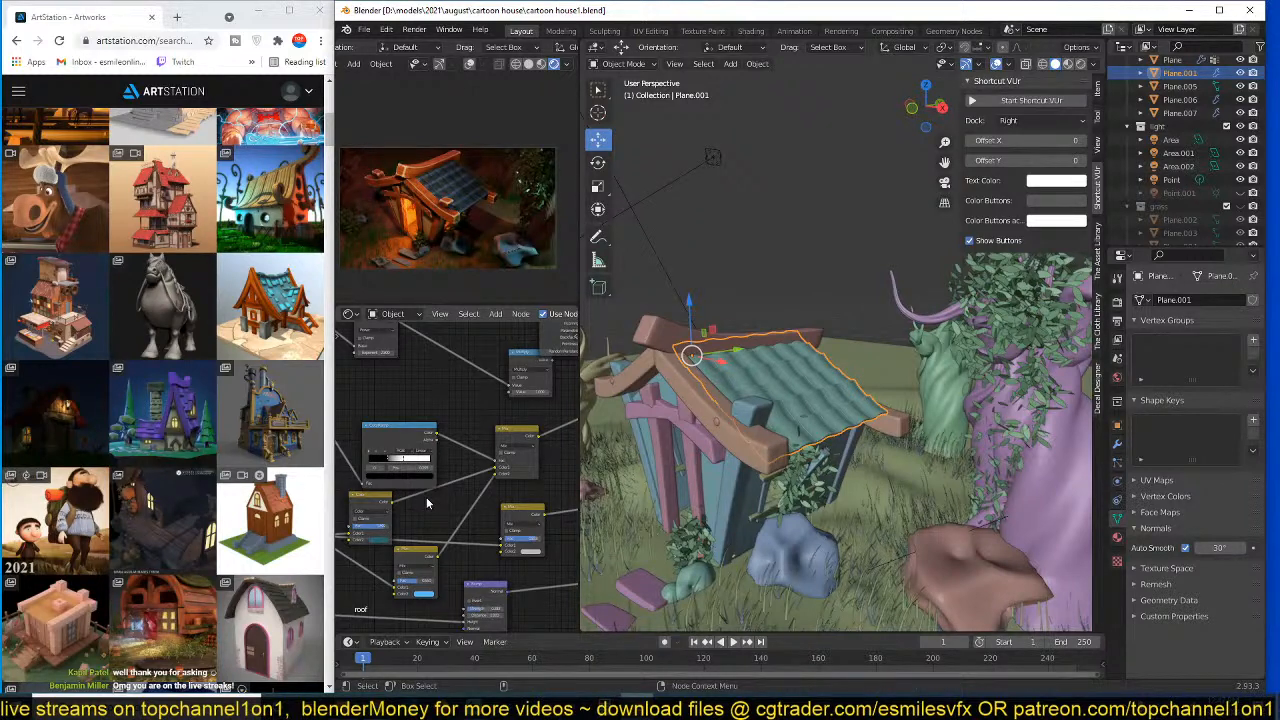
middle_click_drag(425, 502, 477, 504)
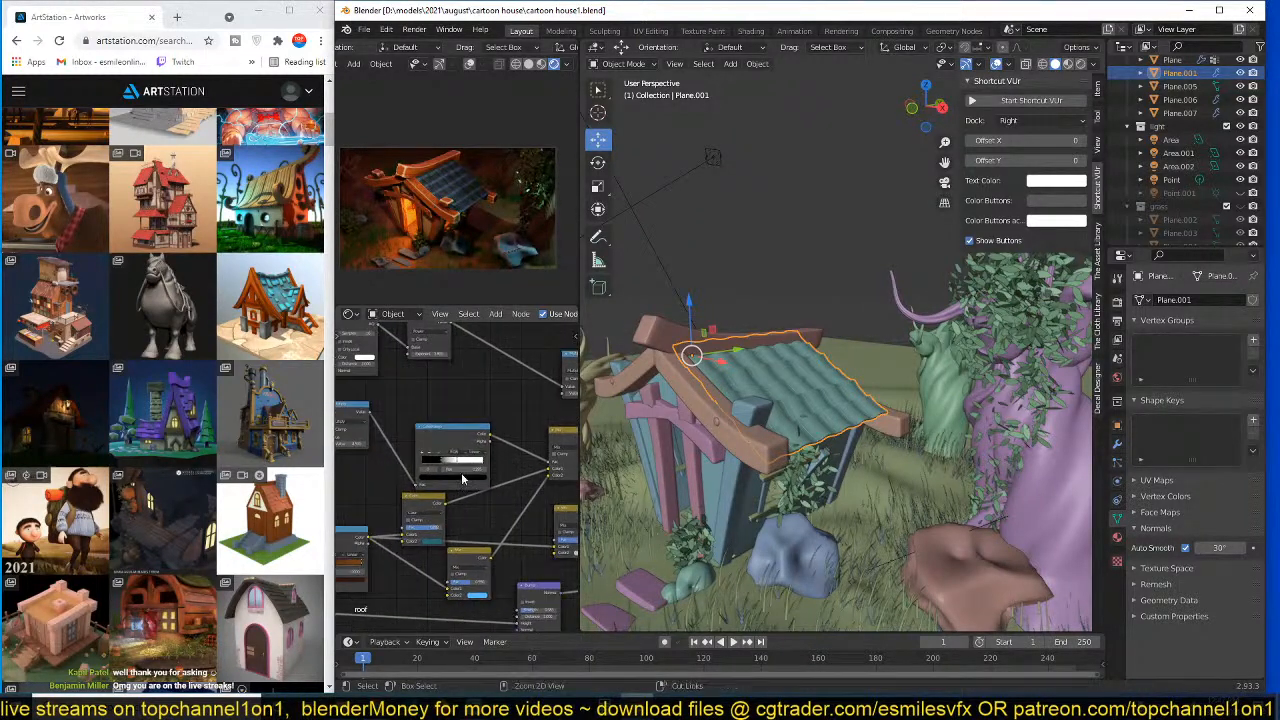
key("ctrl+s")
- Try a lower factor on the Multiply node of the blue rock's metal material, undo it and save the file
left_click(795, 525)
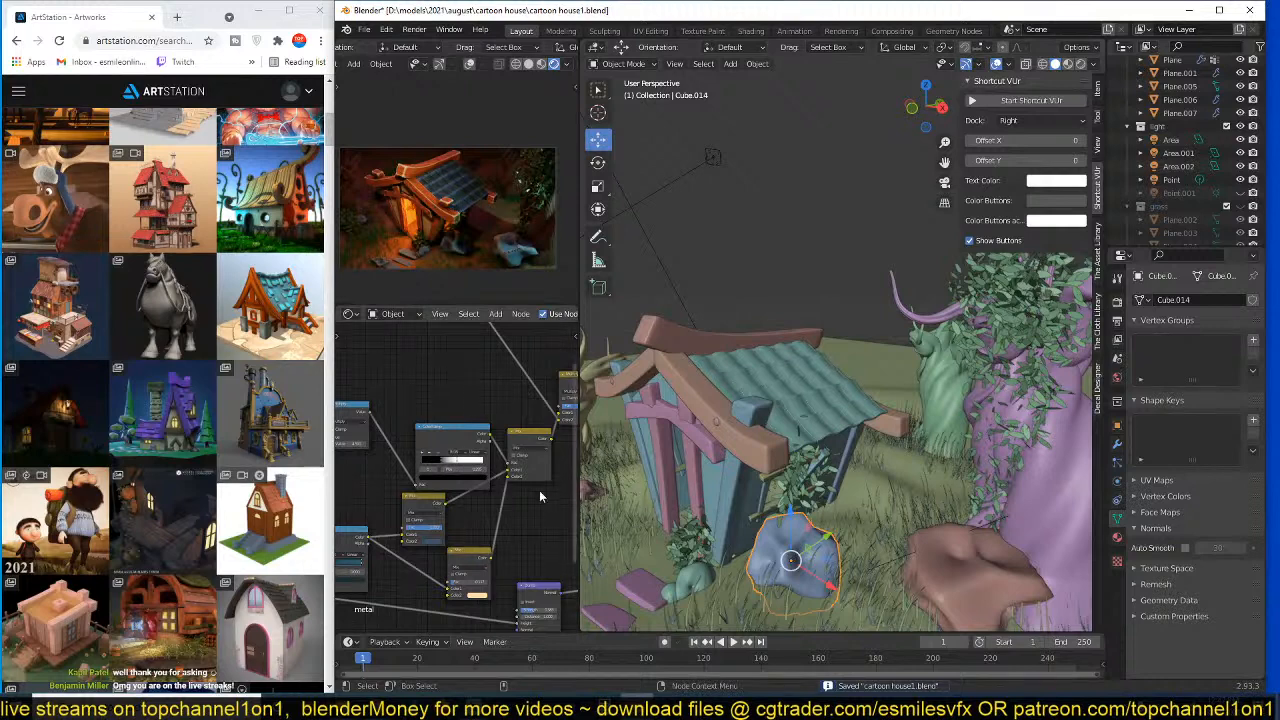
scroll(507, 435, "down", 5)
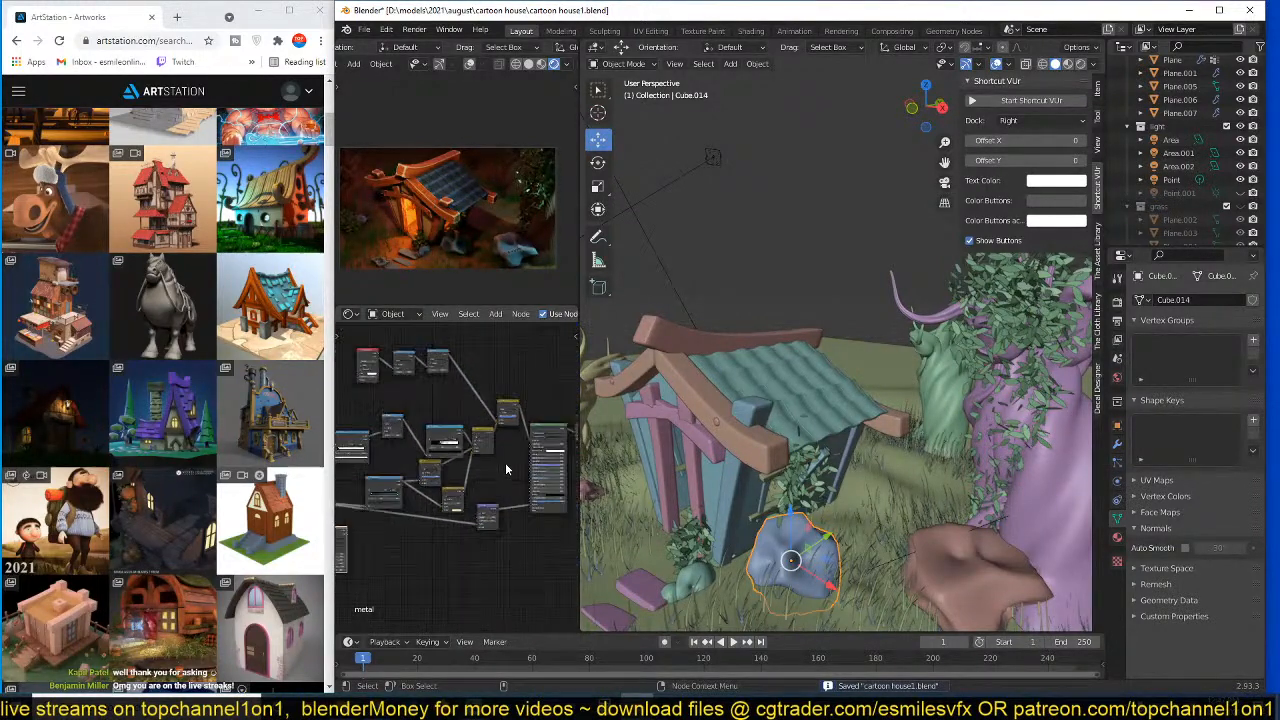
scroll(505, 462, "up", 6)
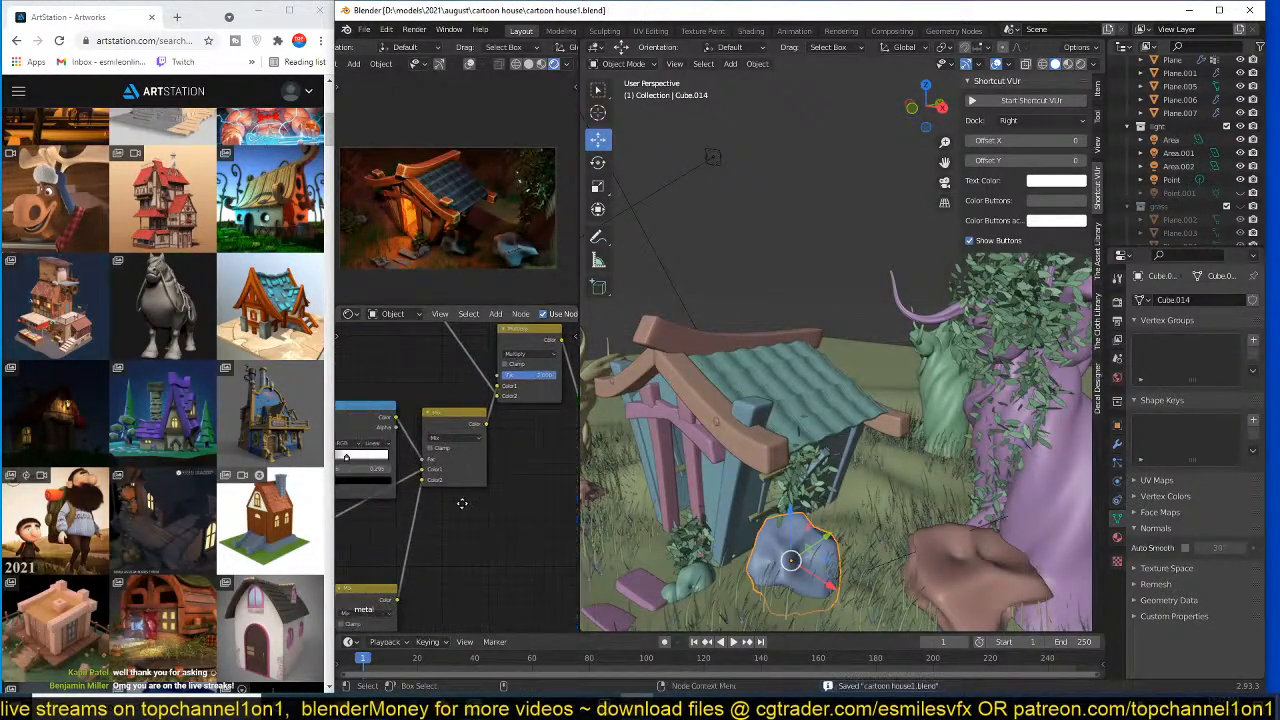
scroll(462, 503, "up", 2)
middle_click_drag(501, 456, 474, 509)
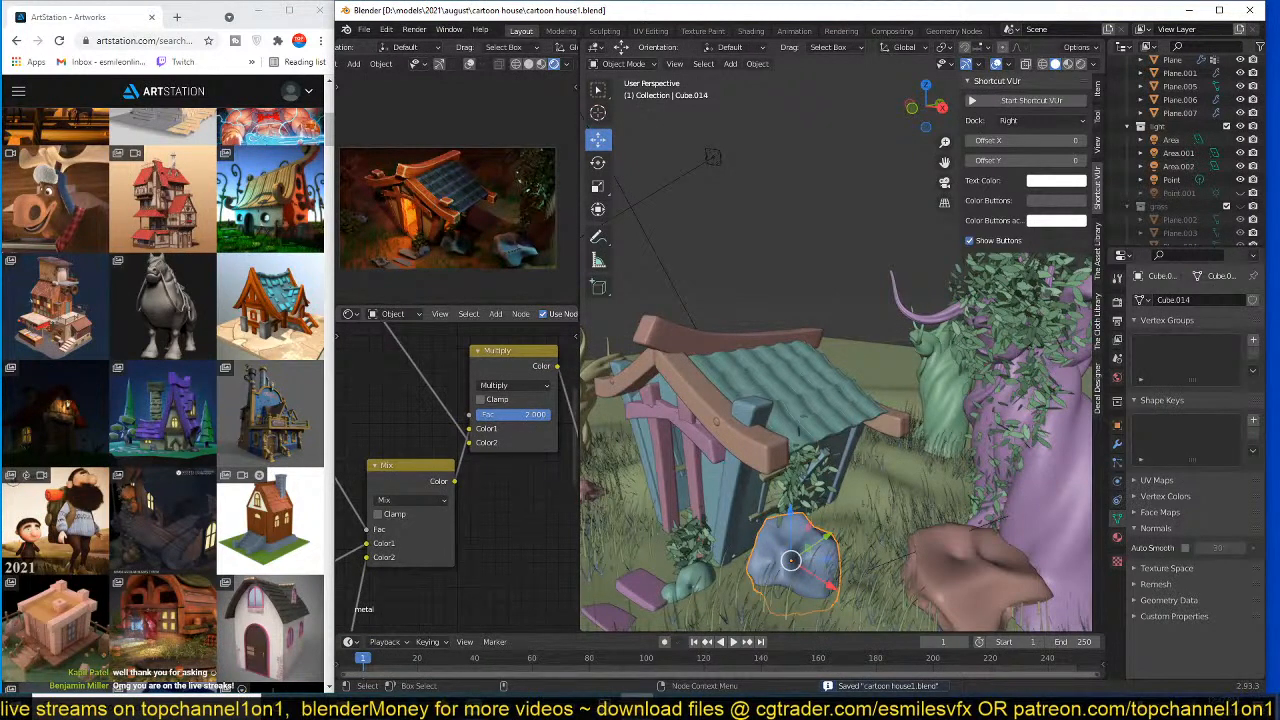
left_click_drag(536, 414, 498, 414)
key("ctrl+z")
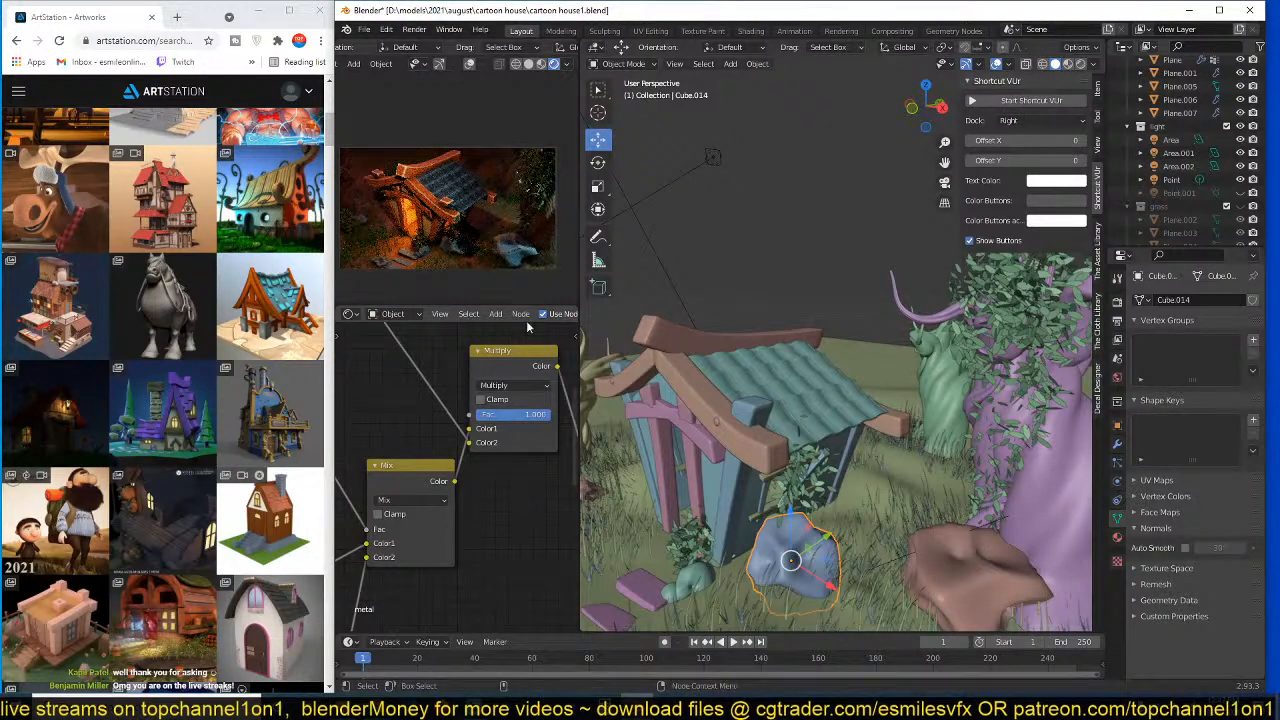
middle_click_drag(524, 294, 533, 292, "shift")
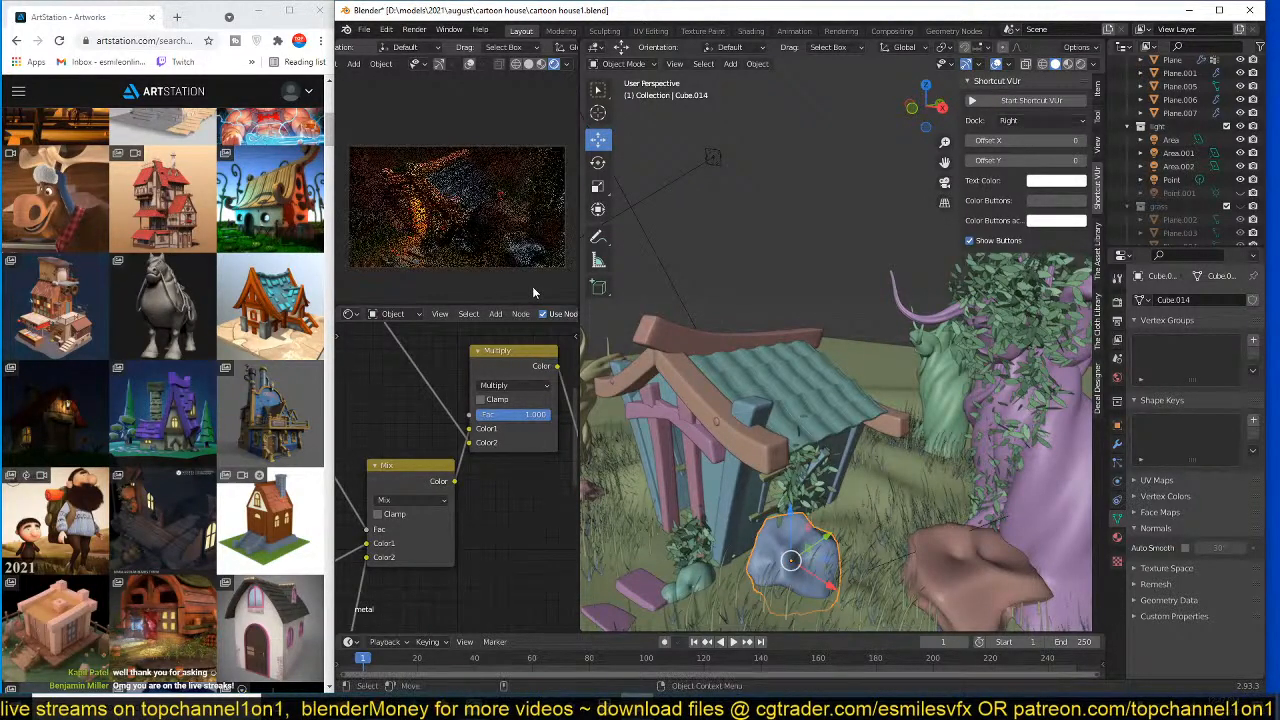
key("ctrl+s")
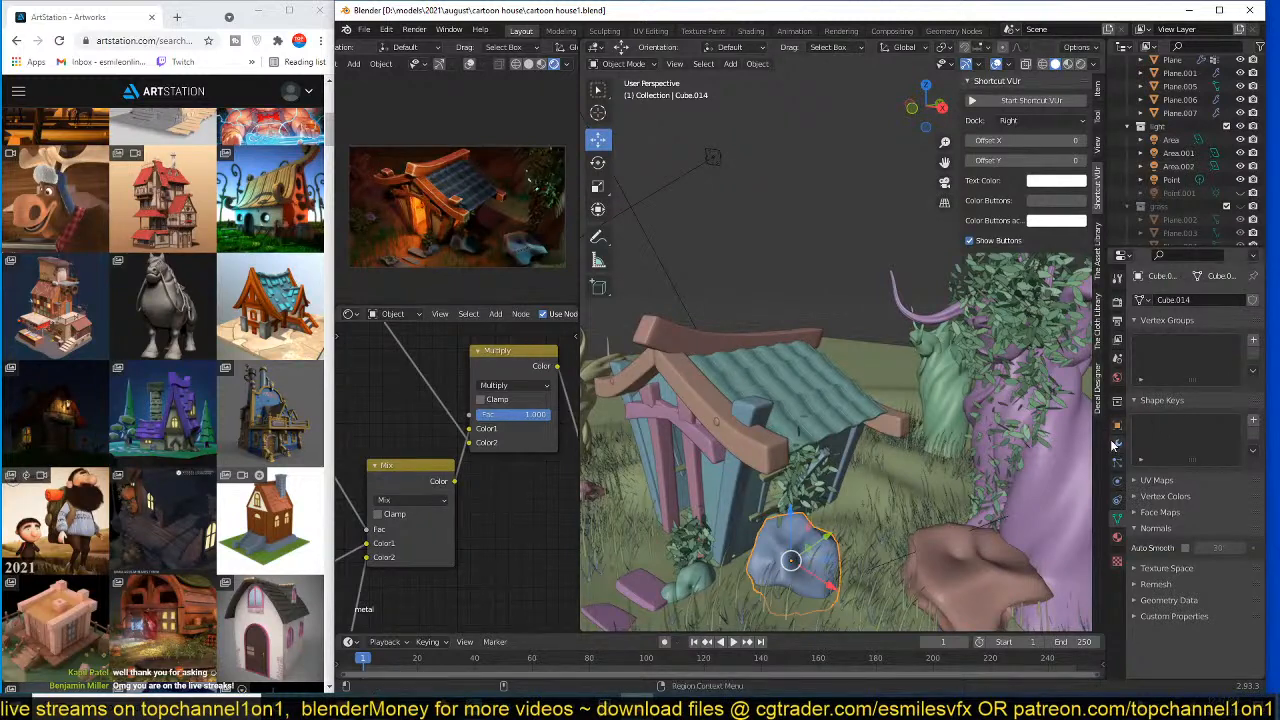
- Set the strength of the world's sky background to 1
left_click(1117, 378)
left_click(1190, 548)
type("1")
key("Return")
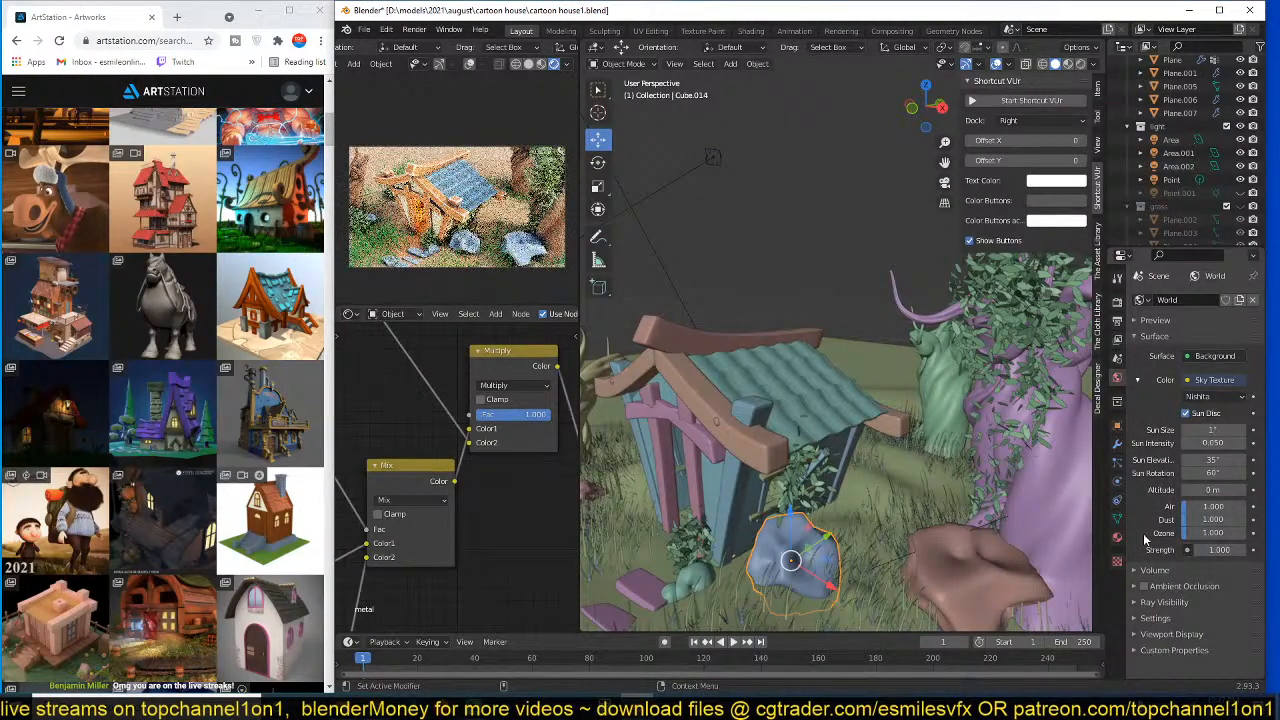
- Set the color management look to Very High Contrast and expand the curves settings
left_click(1117, 301)
scroll(1165, 540, "down", 6)
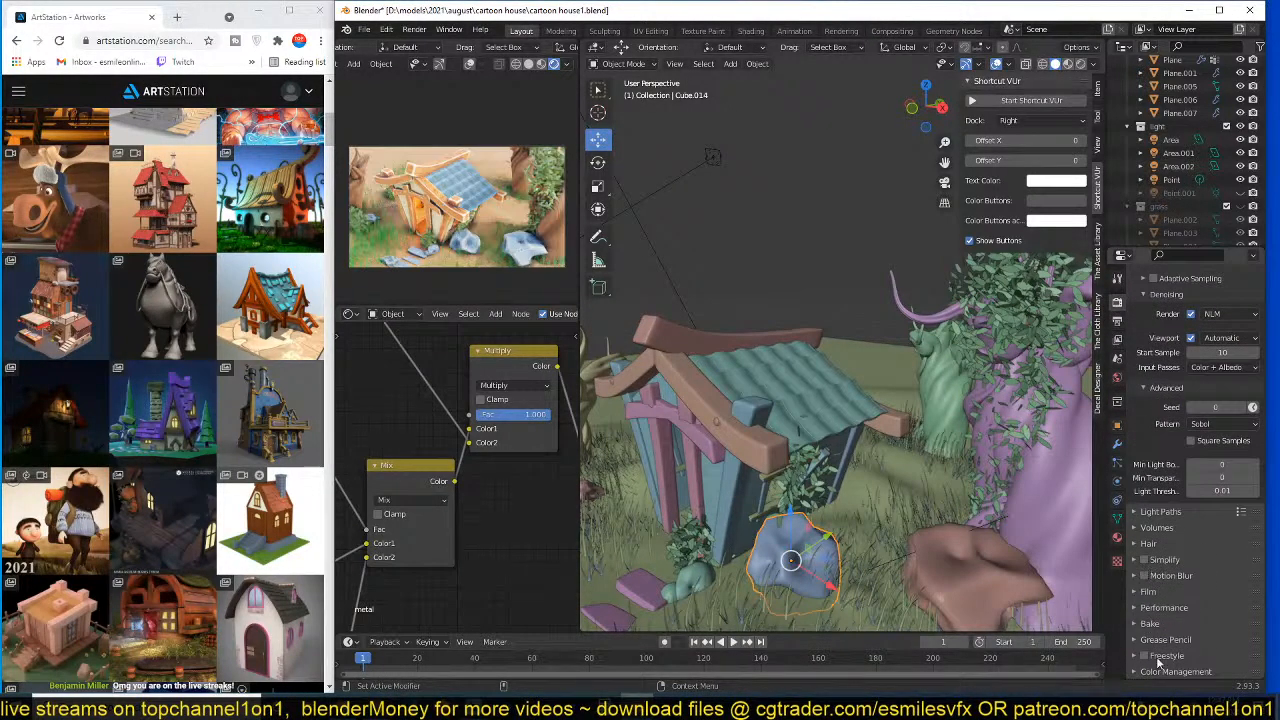
left_click(1161, 672)
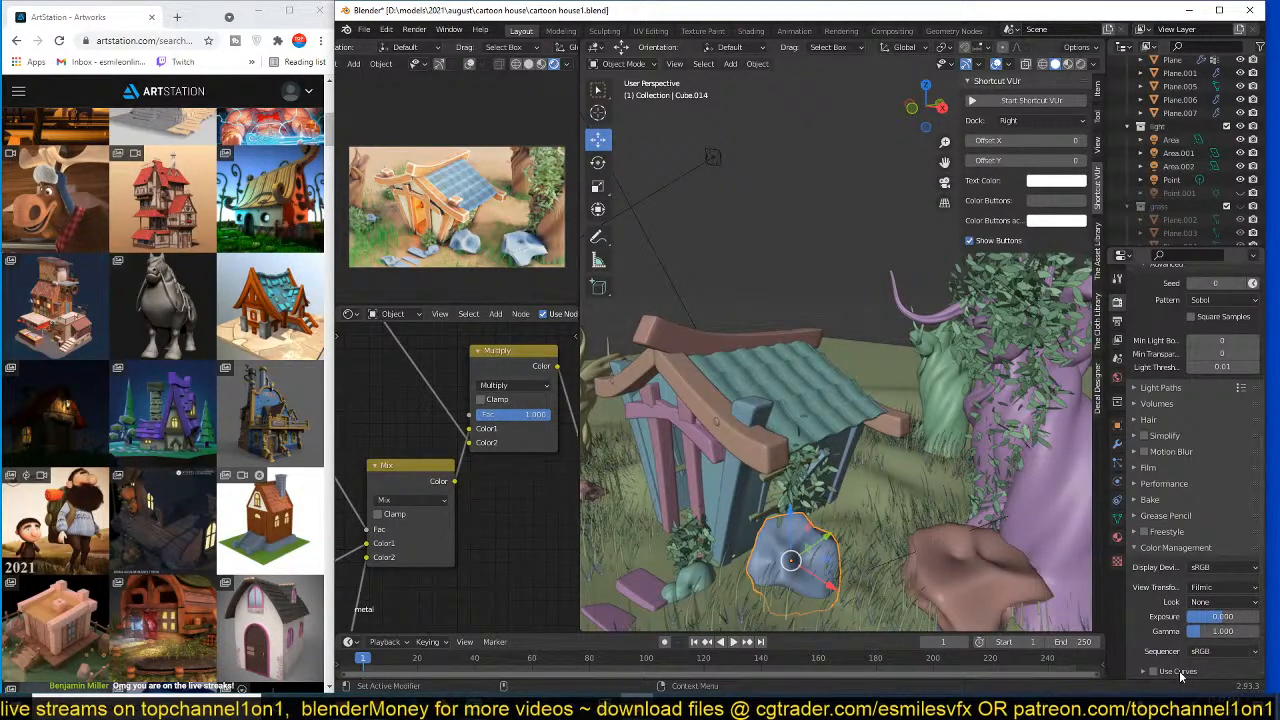
left_click(1222, 601)
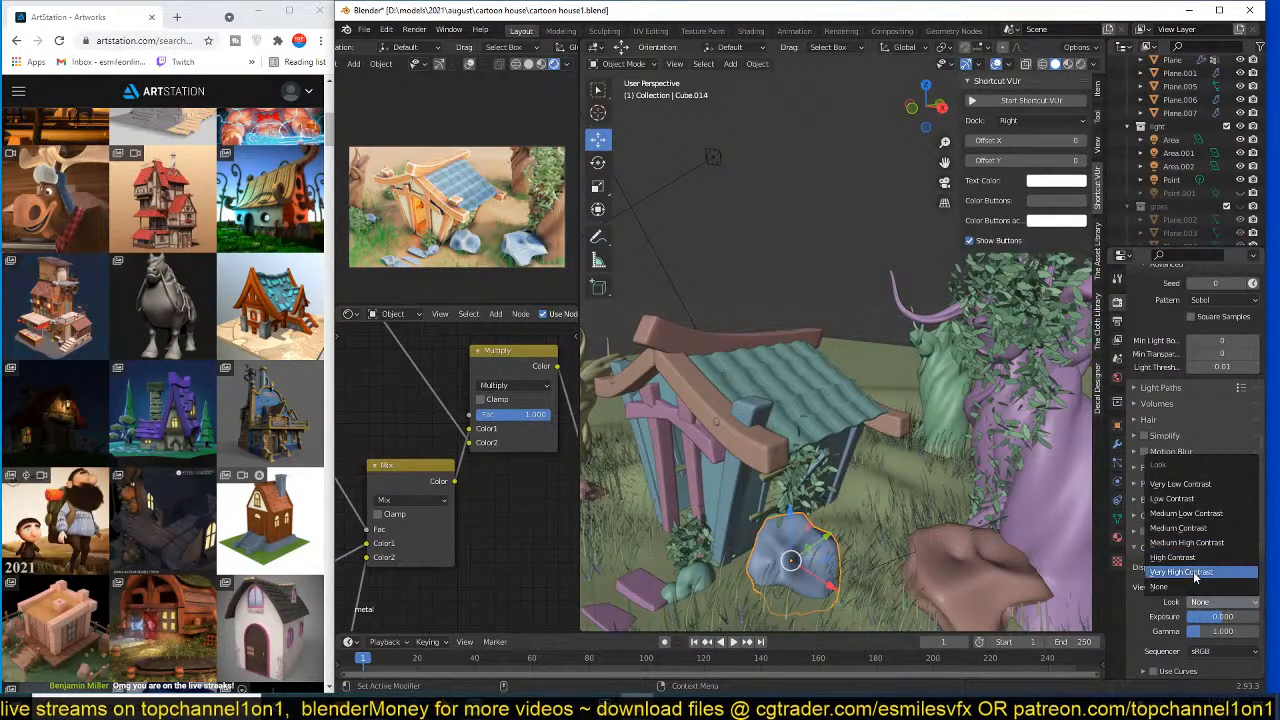
left_click(1182, 571)
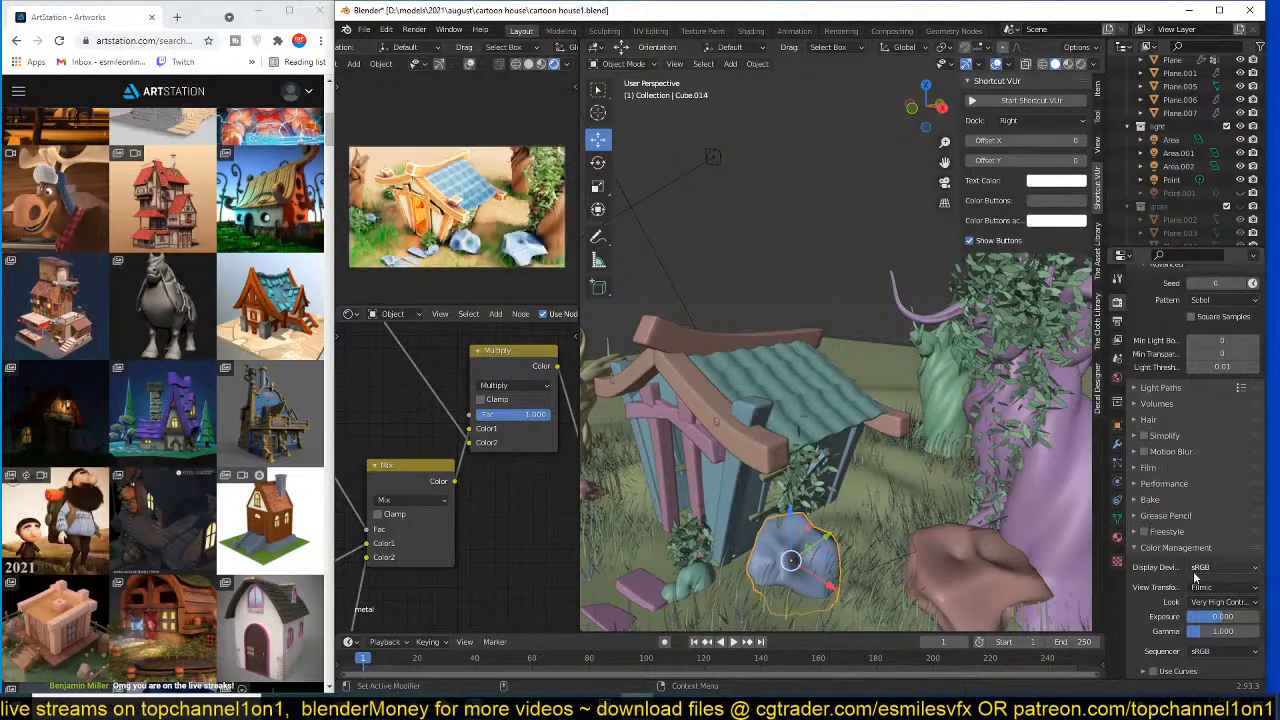
left_click(1143, 671)
scroll(1202, 617, "down", 5)
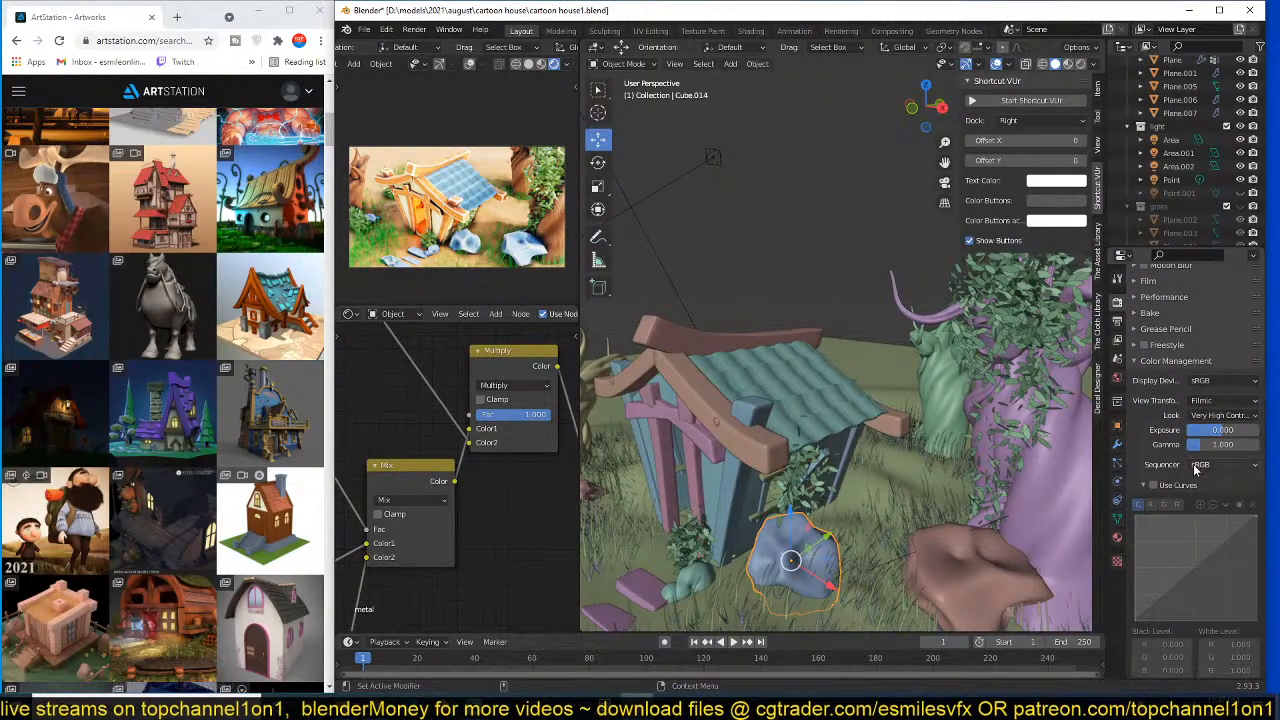
scroll(891, 423, "down", 4)
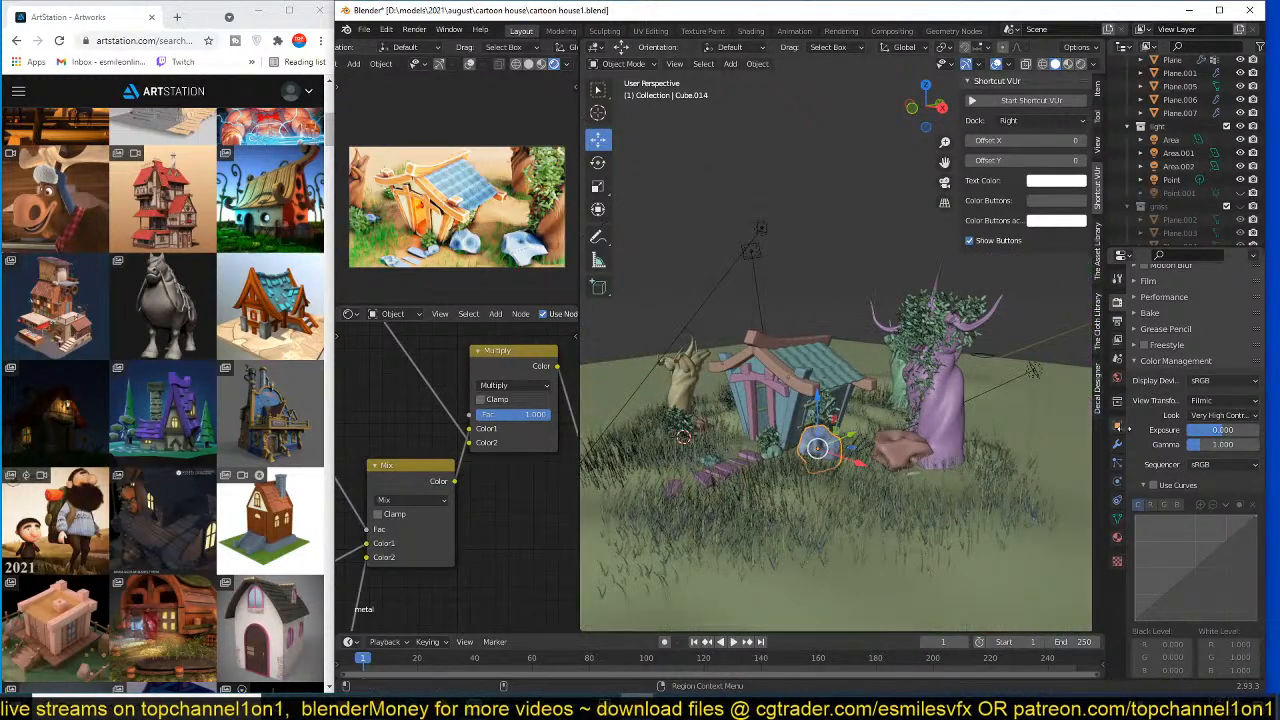
- Set the world's sky background strength to 0.5 and save the file
left_click(1117, 379)
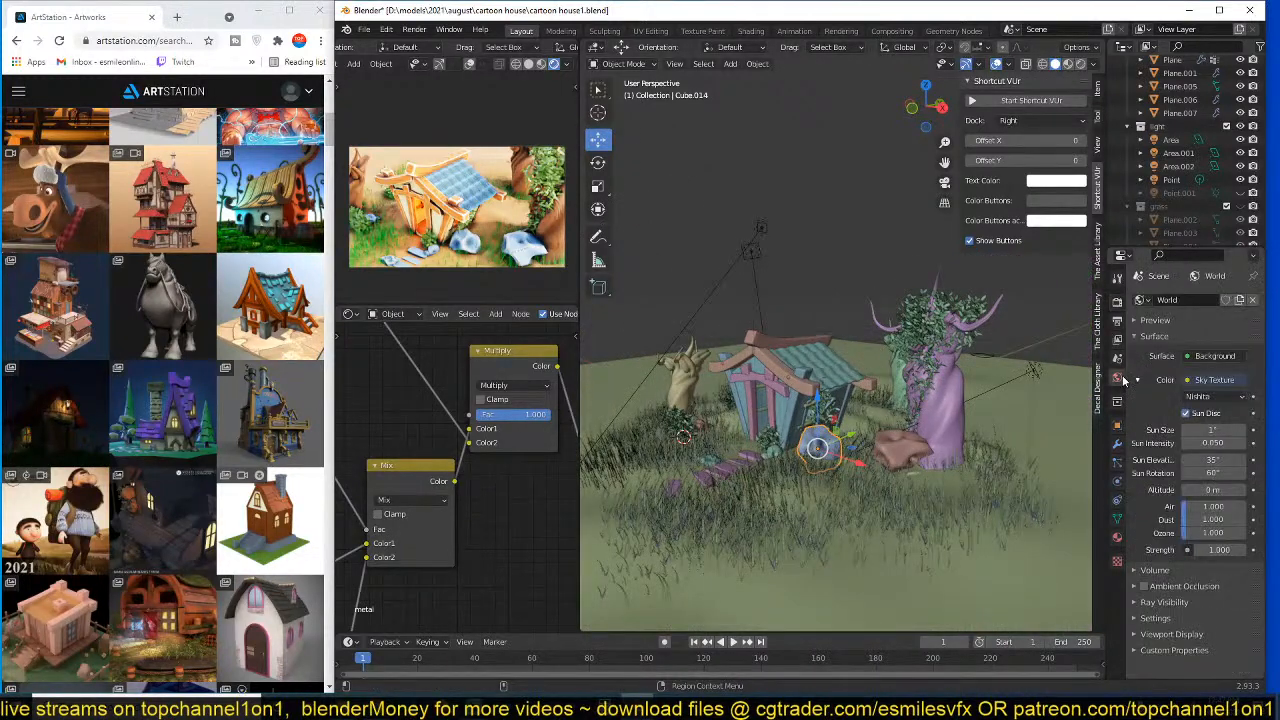
left_click(1213, 550)
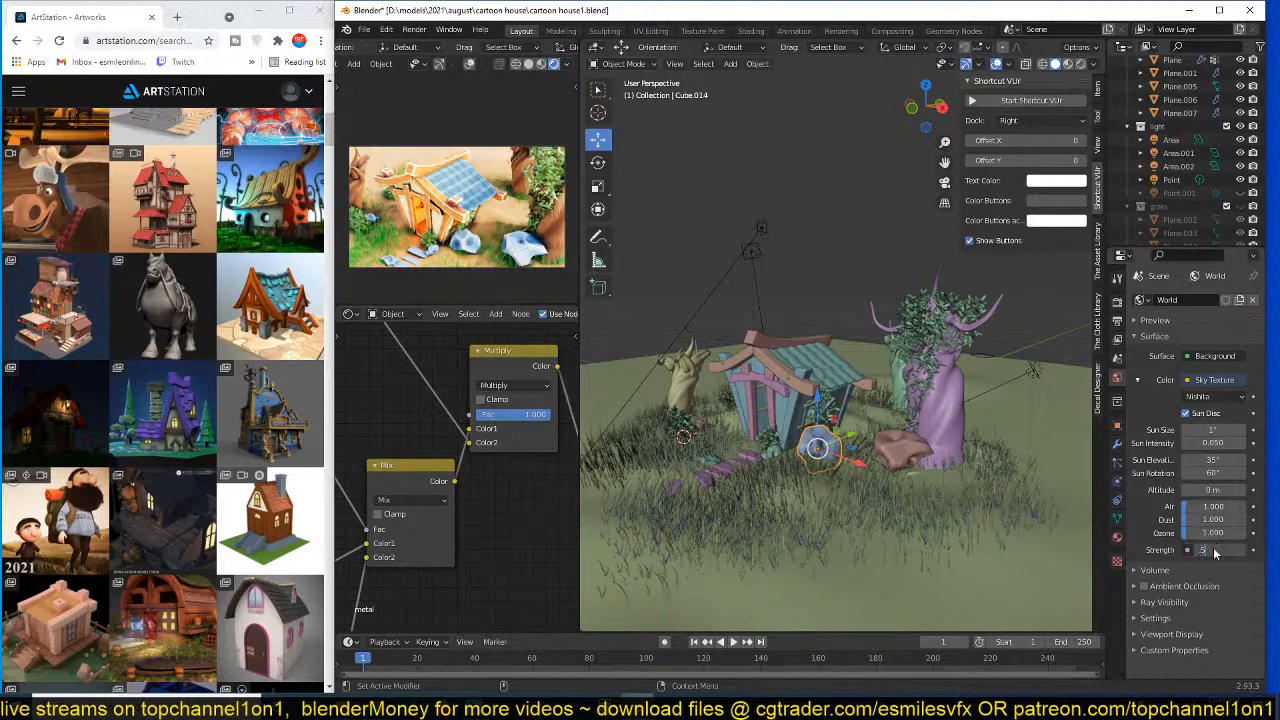
type("5")
key("Return")
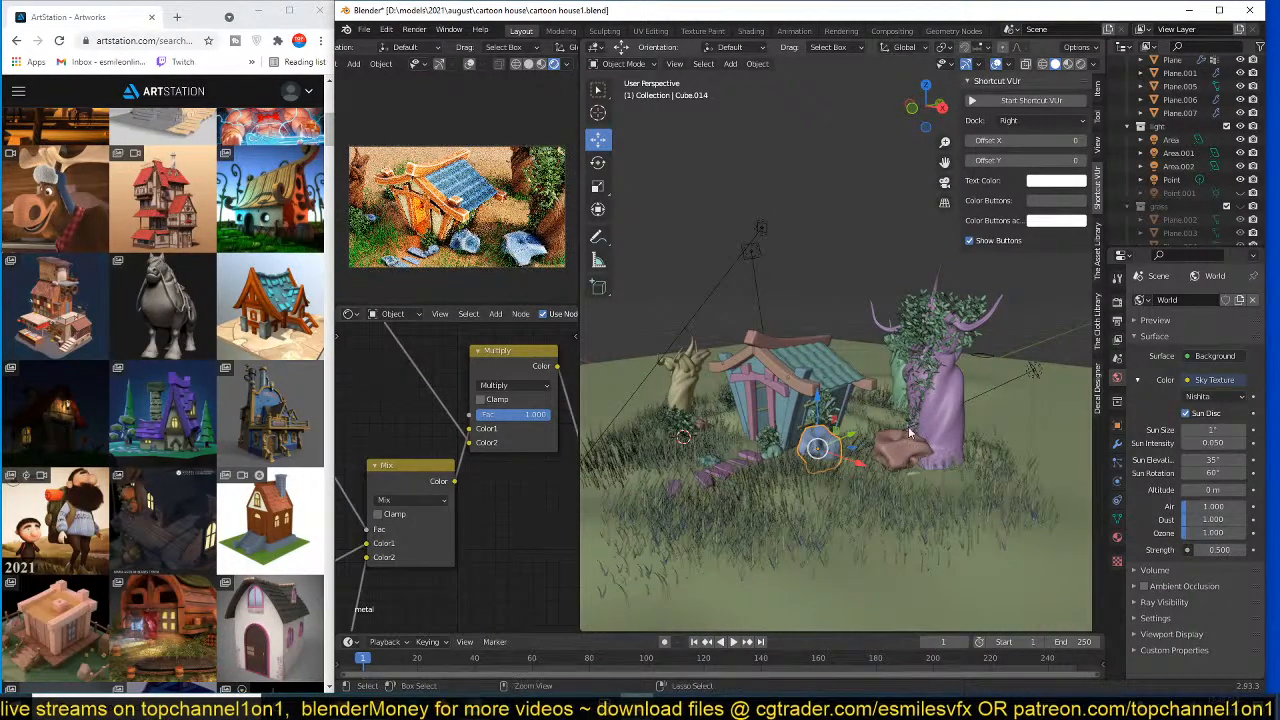
key("ctrl+s")
- Darken the tan Color1 of the Multiply node in the house's wall material to a value of about 0.345 and save the file
scroll(905, 434, "up", 5)
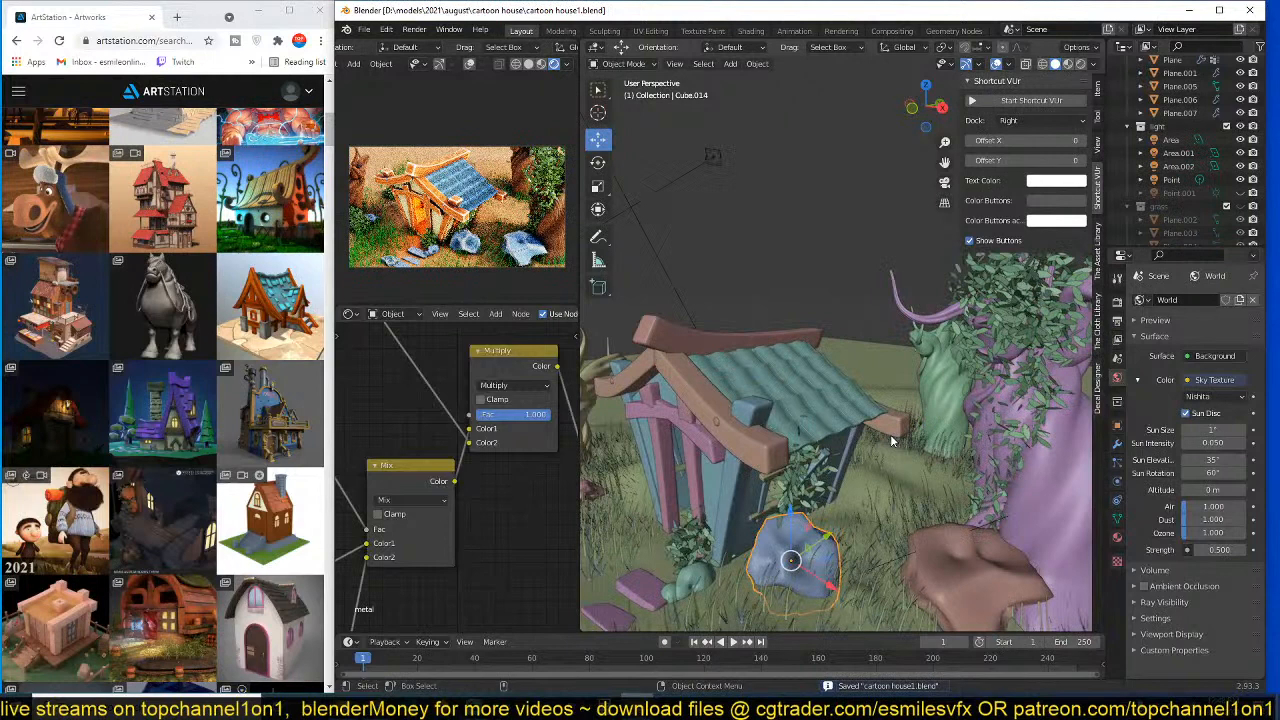
left_click(712, 484)
middle_click_drag(496, 485, 520, 432)
left_click(510, 502)
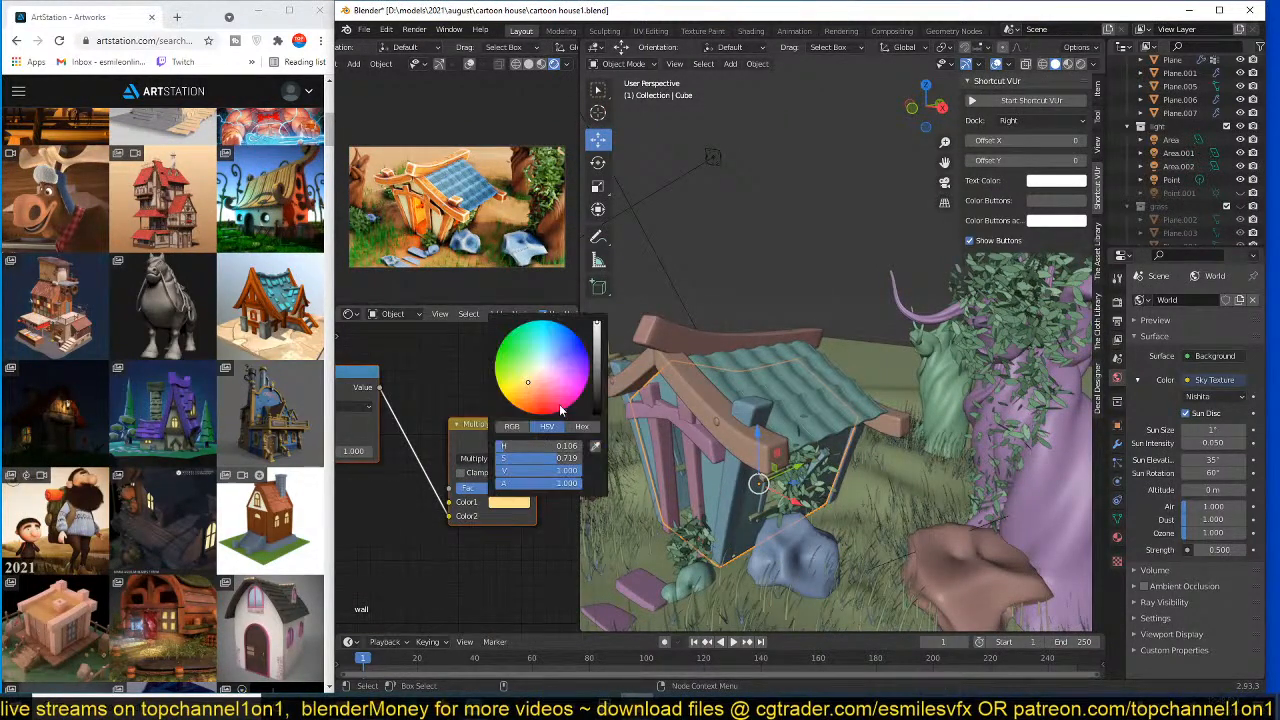
left_click_drag(596, 372, 596, 356)
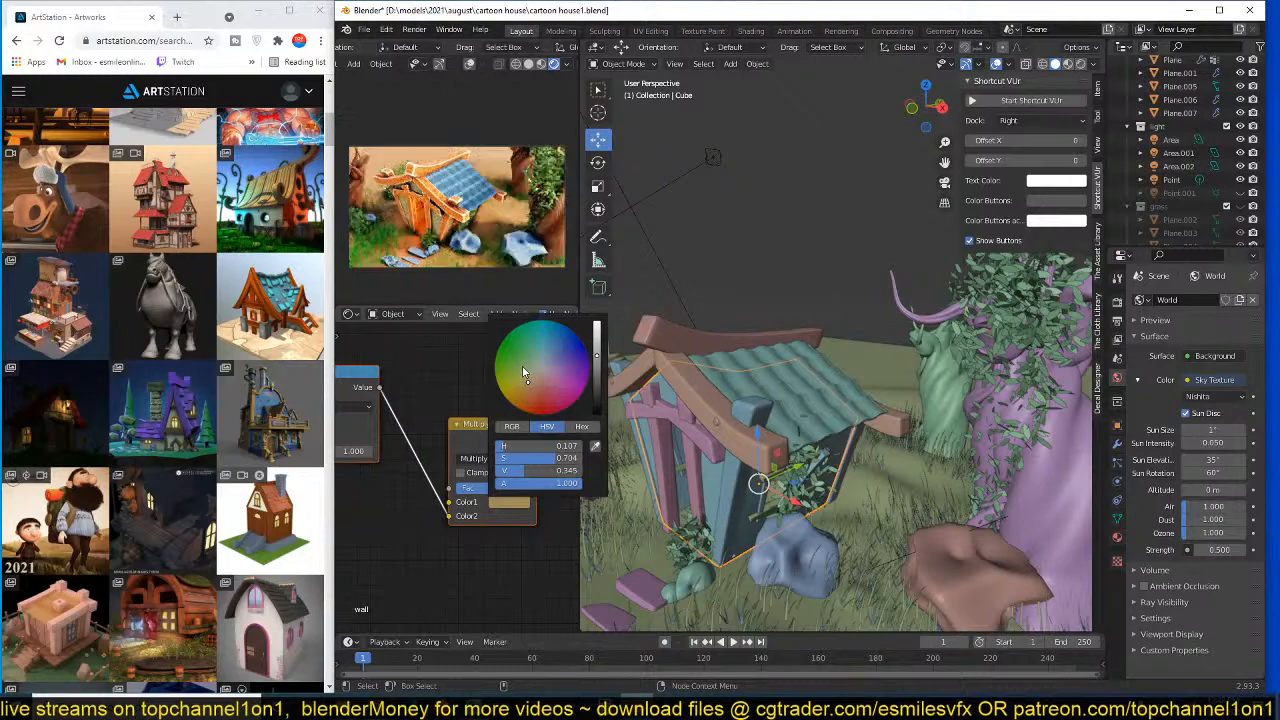
key("ctrl+s")
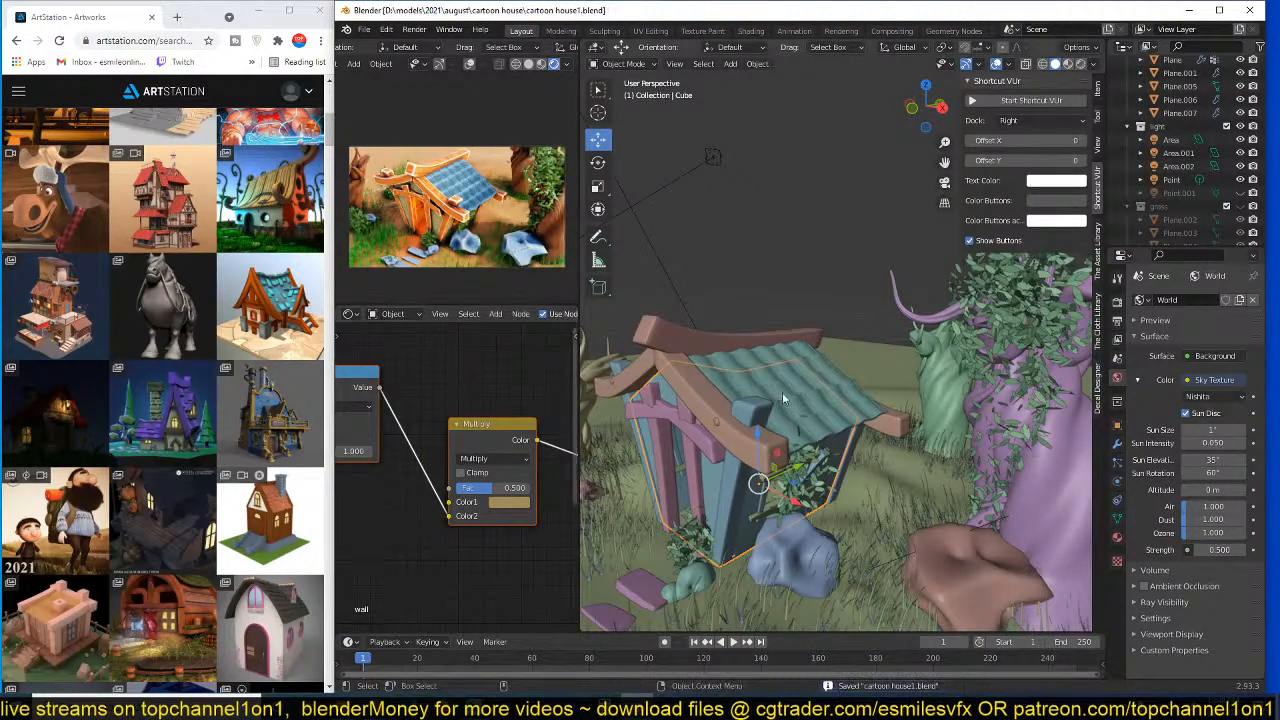
- Set the Multiply node's factor to 1 in the tree material of the large purple tree and save the file
scroll(899, 434, "down", 5)
scroll(899, 434, "up", 2)
middle_click_drag(834, 493, 816, 408)
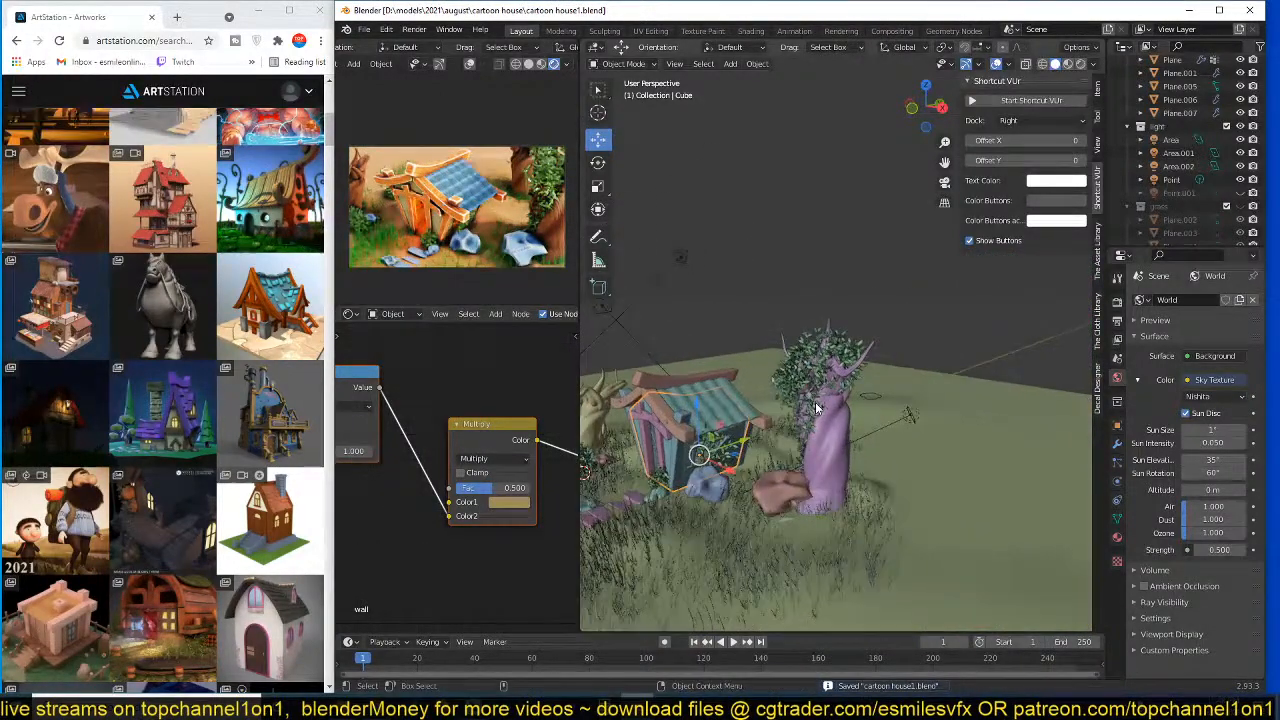
key("ctrl")
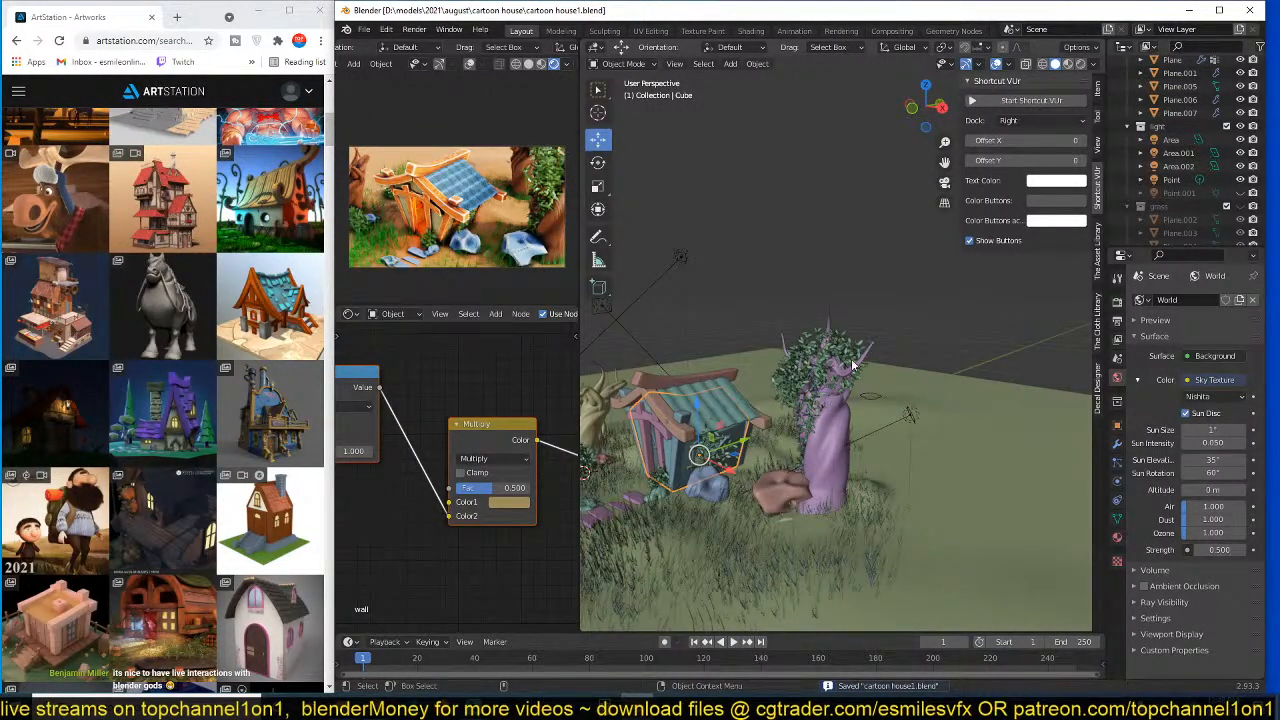
middle_click_drag(871, 344, 974, 413, "ctrl")
left_click(861, 482)
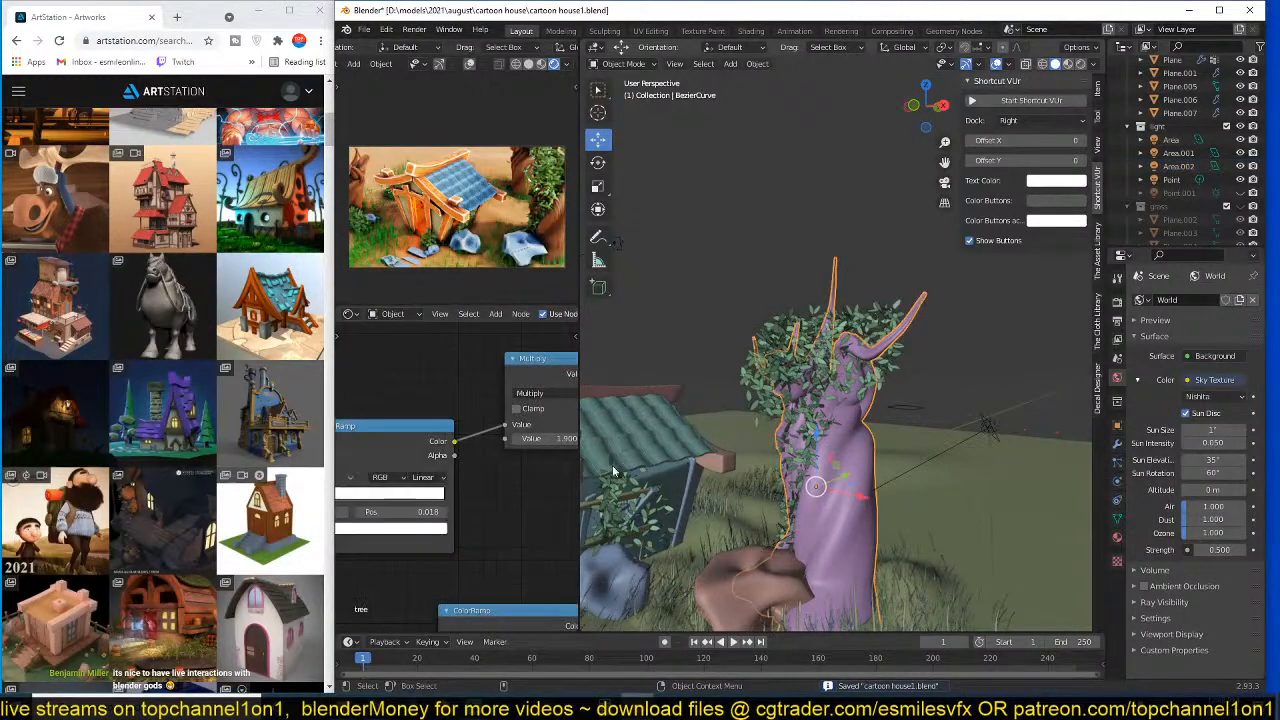
scroll(470, 520, "down", 5)
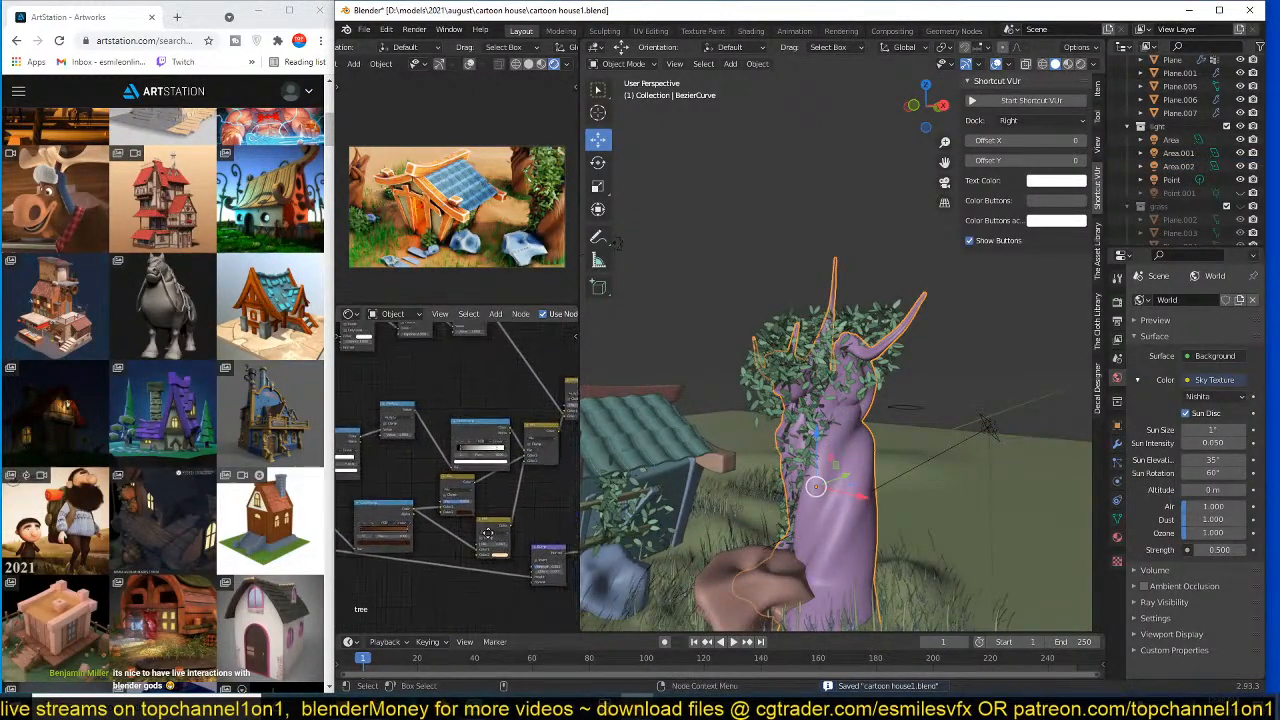
scroll(441, 531, "up", 5)
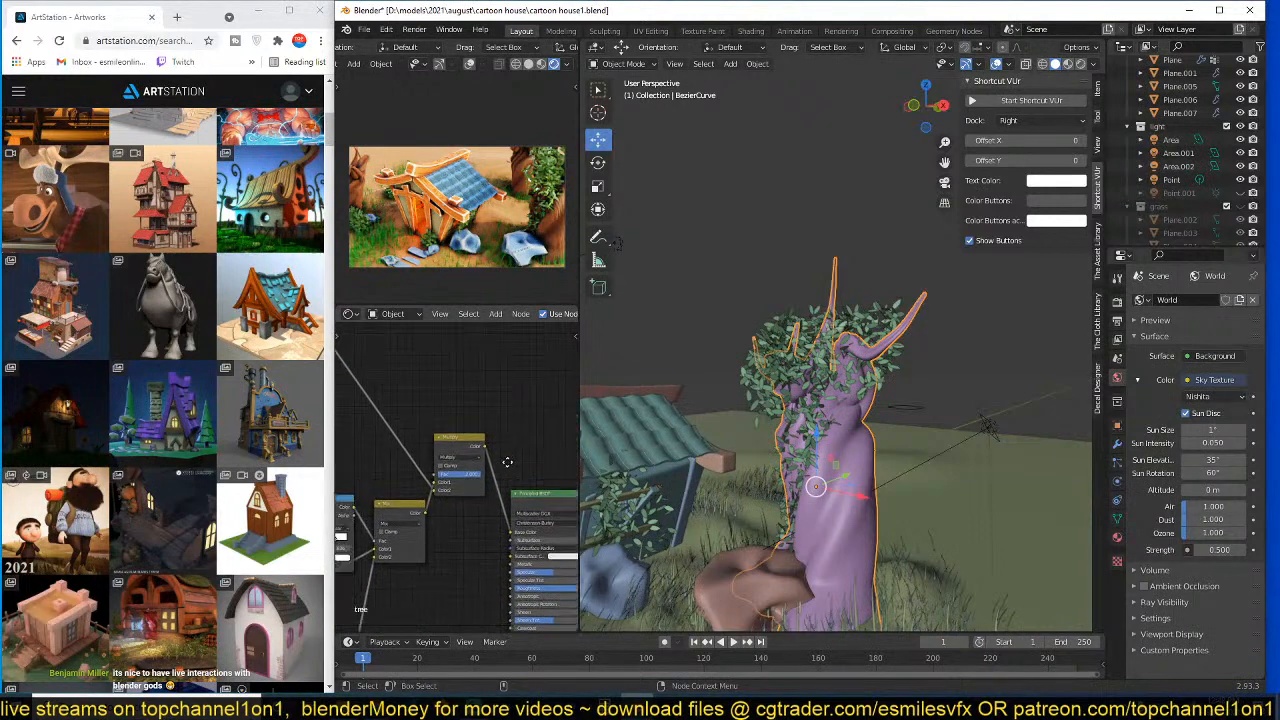
key("ctrl+s")
type("1")
key("Return")
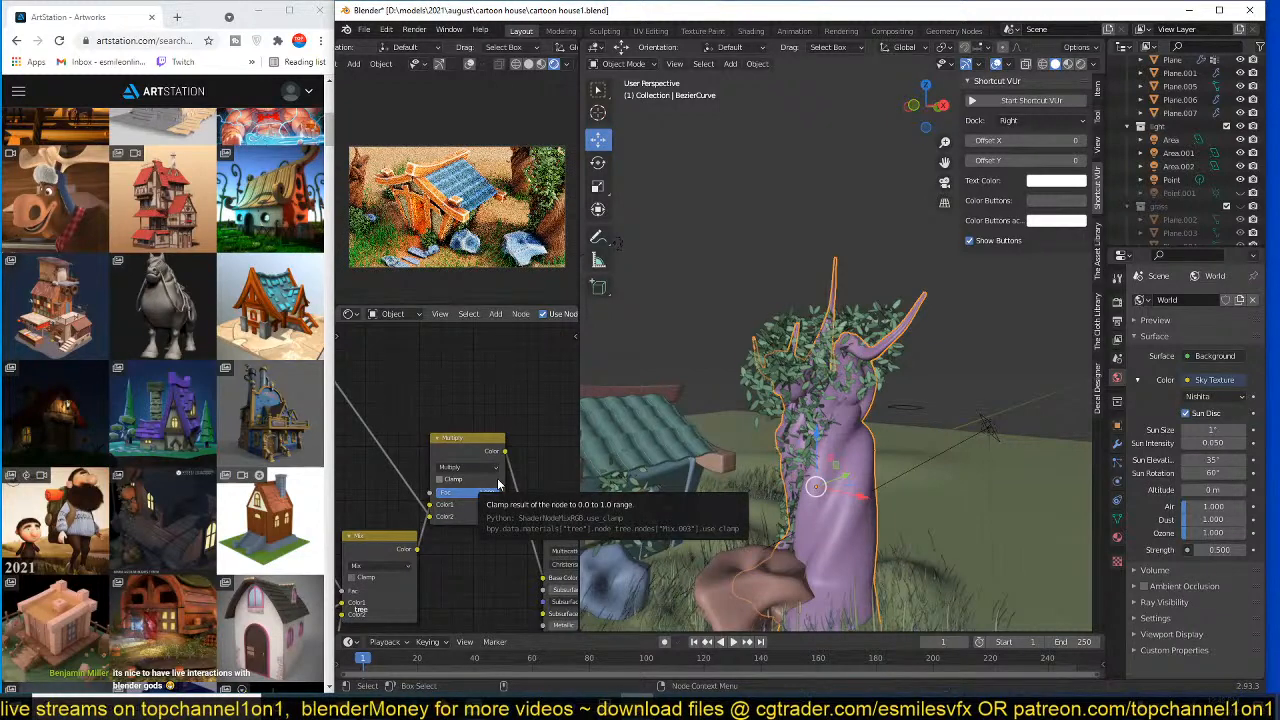
key("ctrl+s")
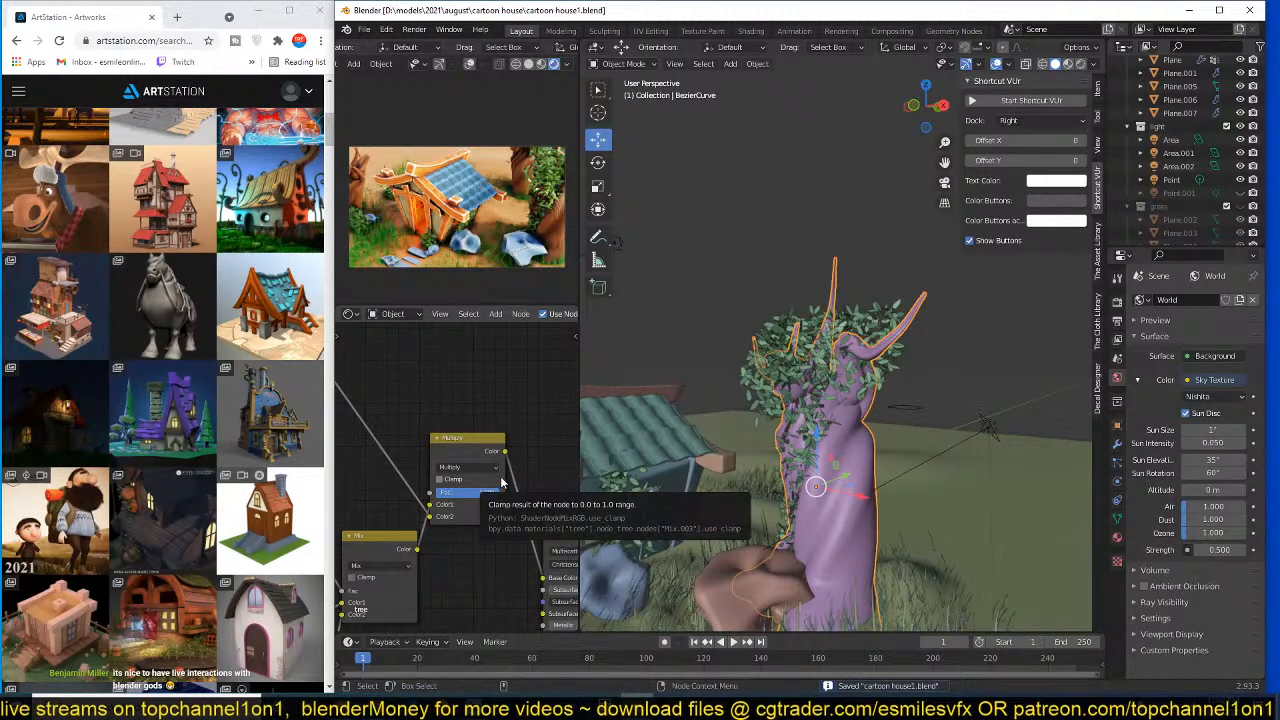
- Raise the factor of the Mix node with the cream Color2 to about 0.24 in the brown rock's metal material
scroll(756, 440, "down", 6)
middle_click_drag(756, 440, 784, 475)
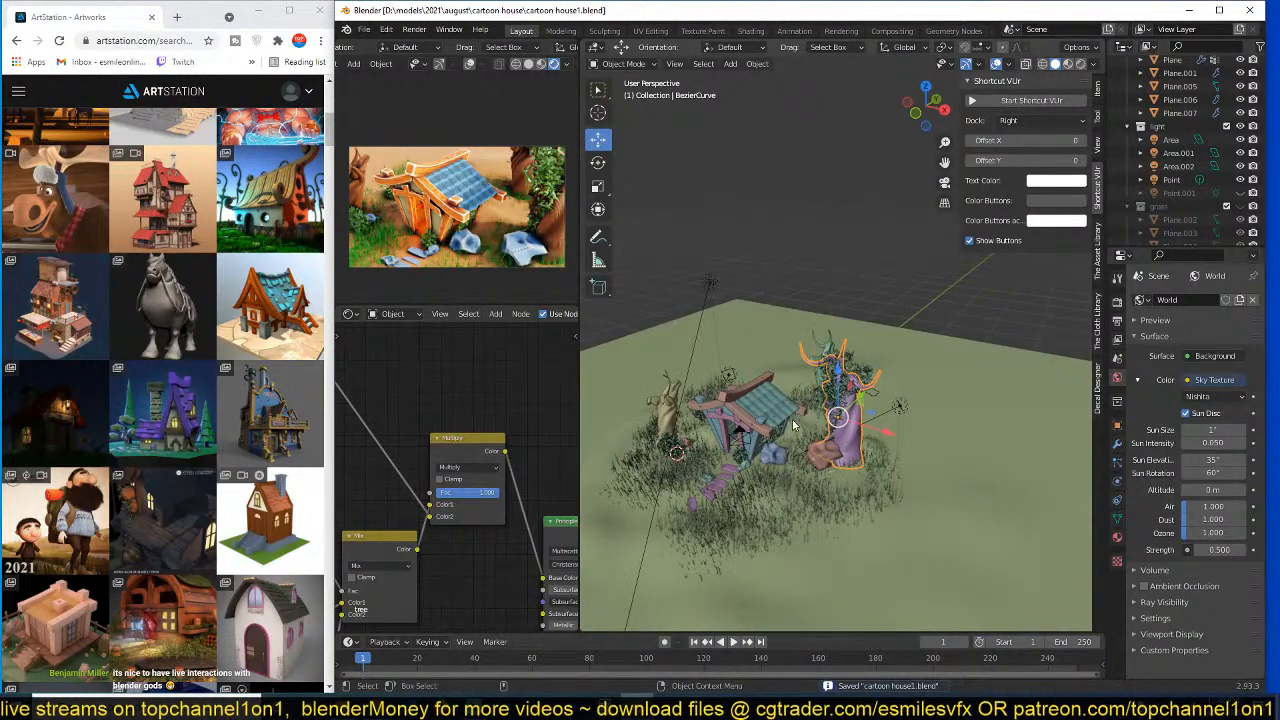
middle_click_drag(793, 427, 790, 484)
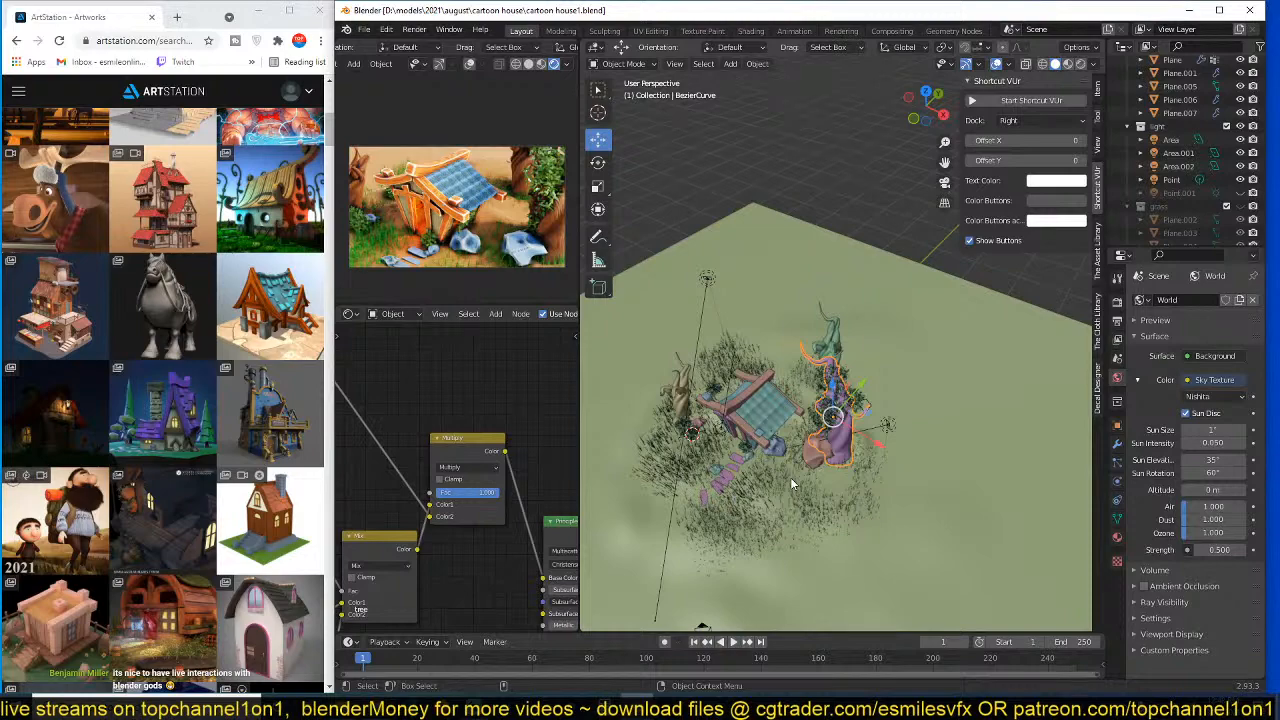
scroll(812, 462, "up", 4)
middle_click_drag(826, 456, 892, 305, "shift")
left_click(861, 414)
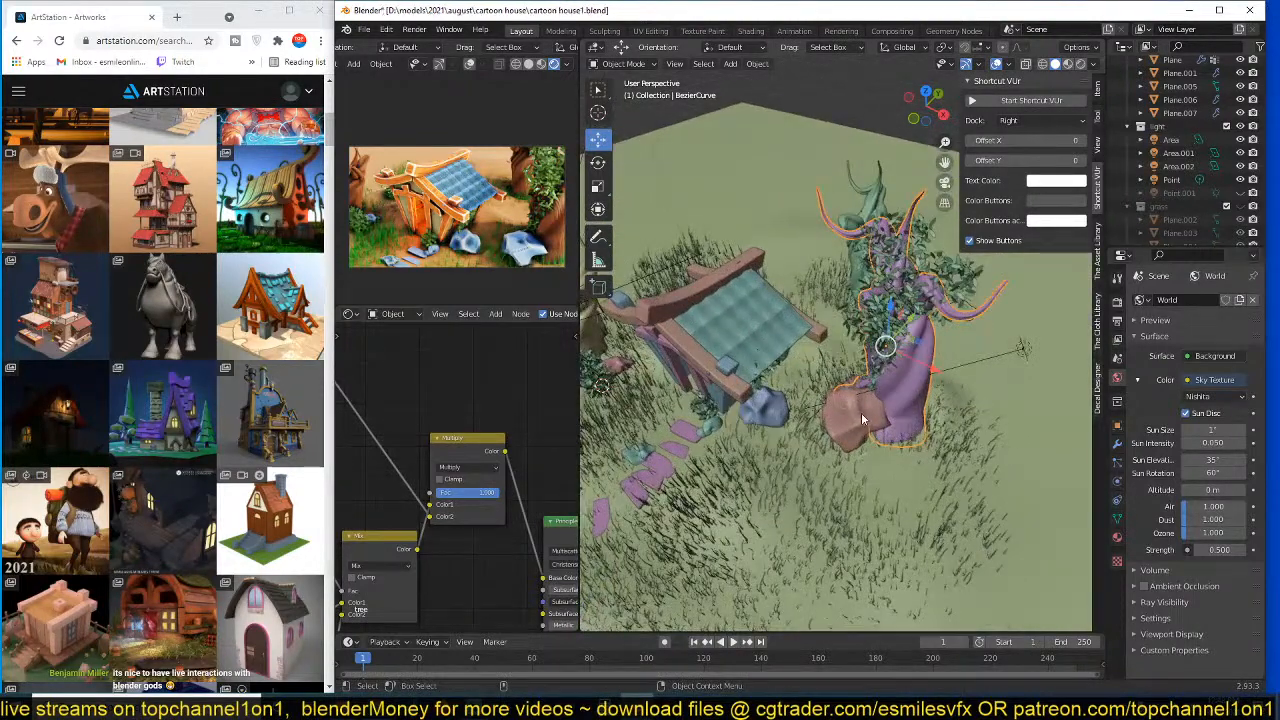
scroll(543, 460, "down", 1)
scroll(542, 454, "down", 7)
middle_click_drag(542, 454, 555, 394)
scroll(554, 406, "up", 7)
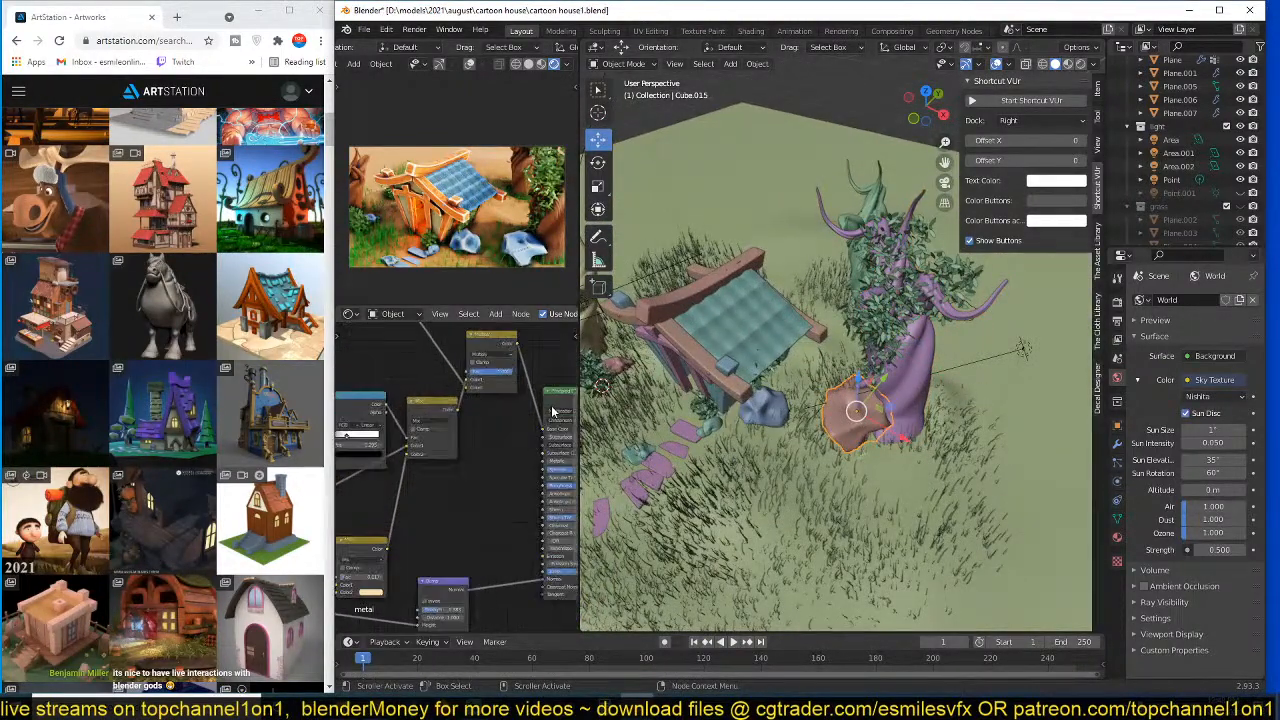
middle_click_drag(505, 437, 518, 524)
left_click(1117, 537)
scroll(438, 525, "down", 4)
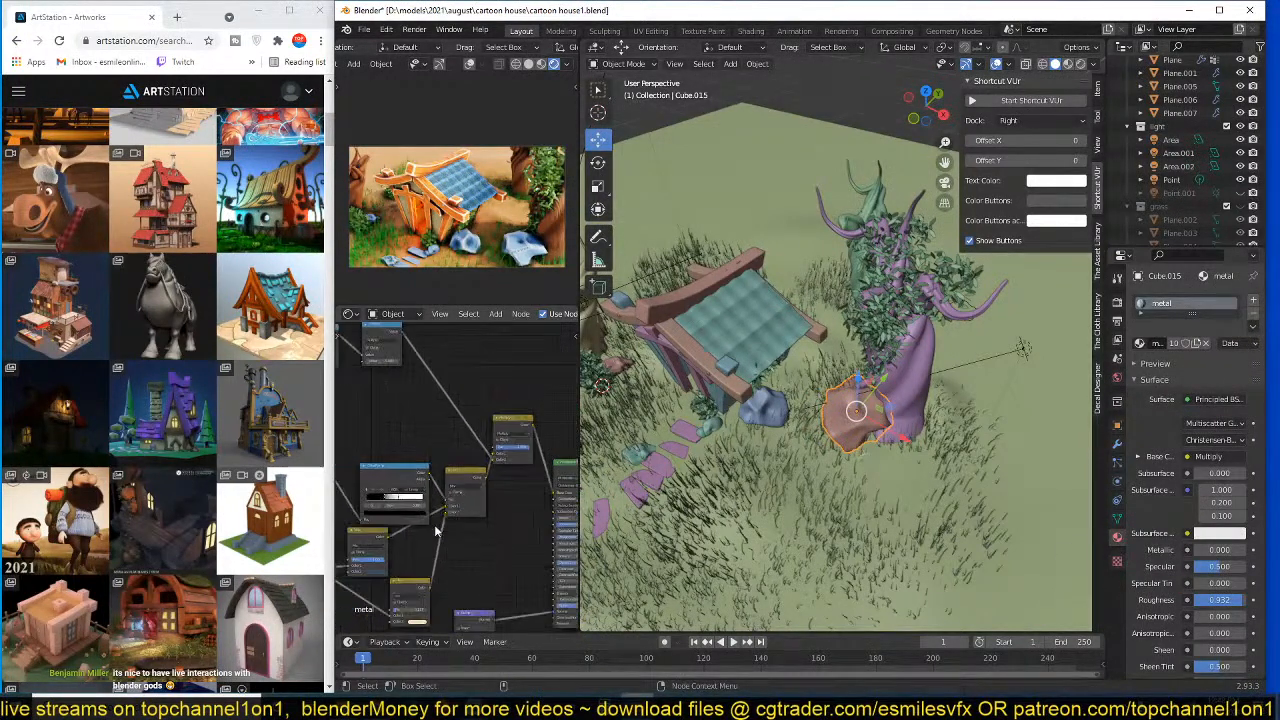
middle_click_drag(408, 534, 434, 476)
scroll(503, 508, "up", 3)
scroll(459, 522, "up", 3)
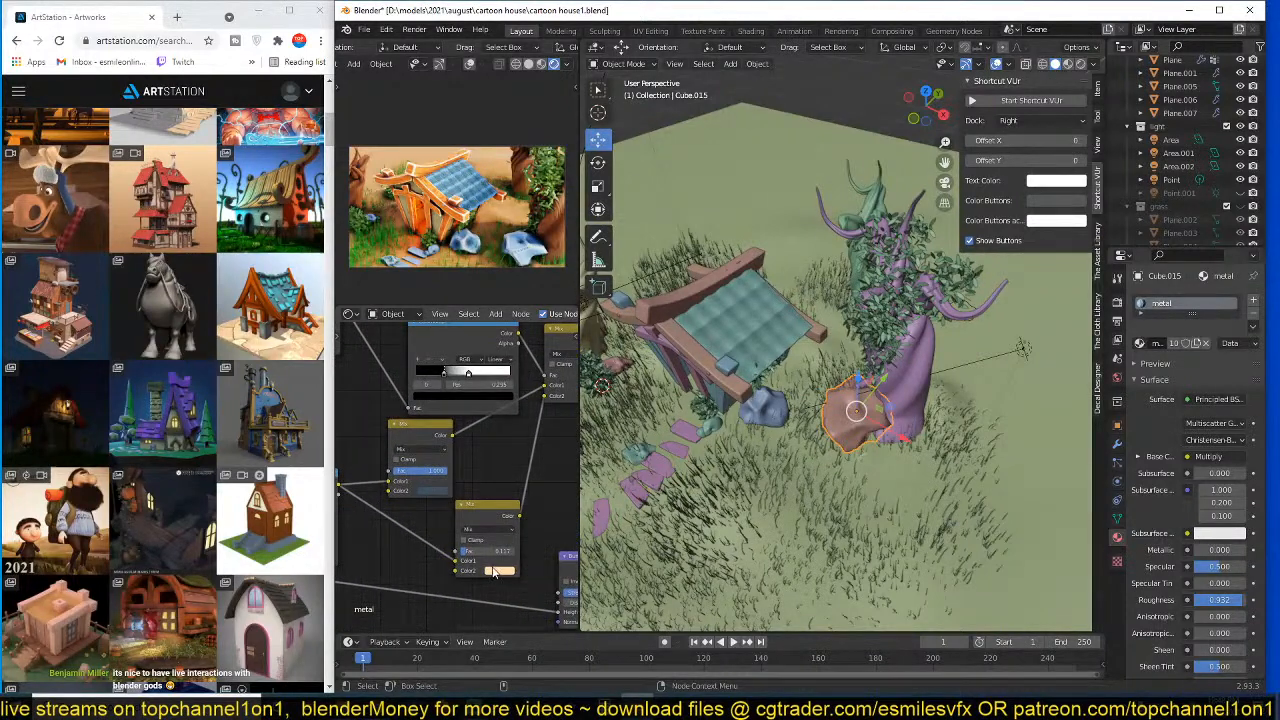
left_click_drag(469, 551, 463, 551)
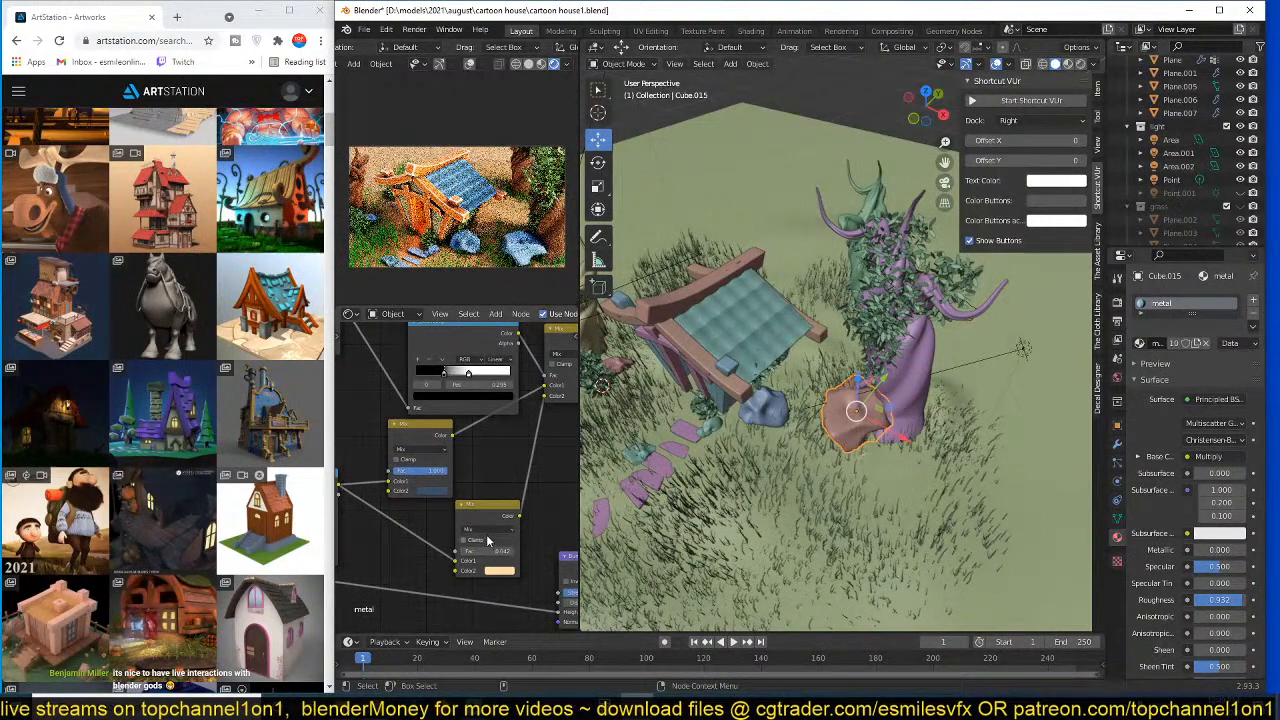
left_click_drag(470, 552, 482, 552)
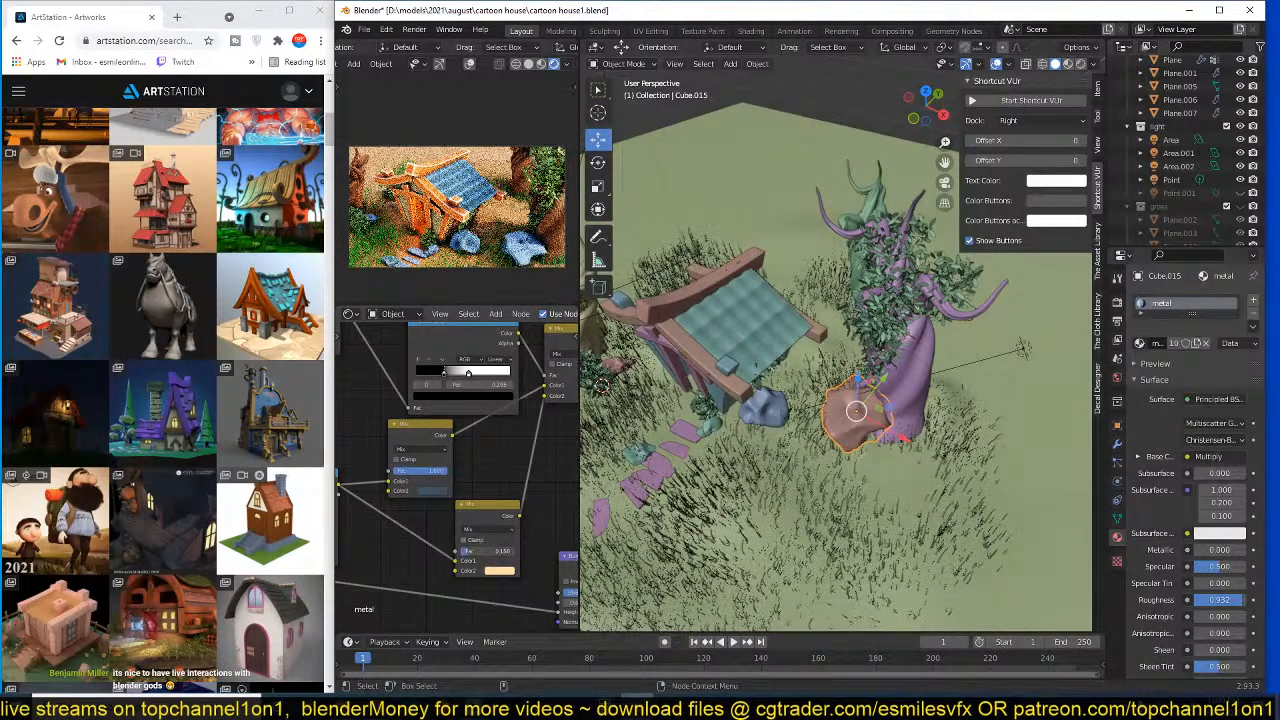
- Change that Mix node's Color2 from cream to a very dark blue and save the file
left_click(495, 568)
left_click(531, 459)
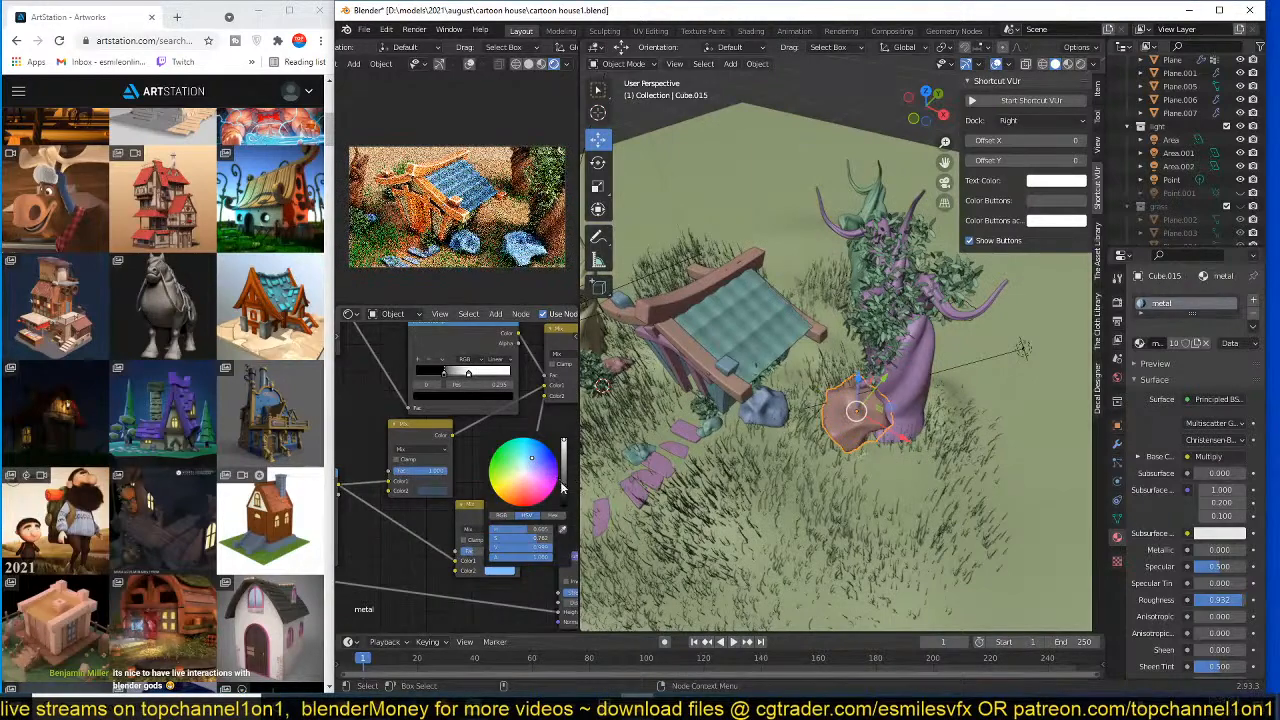
left_click(564, 487)
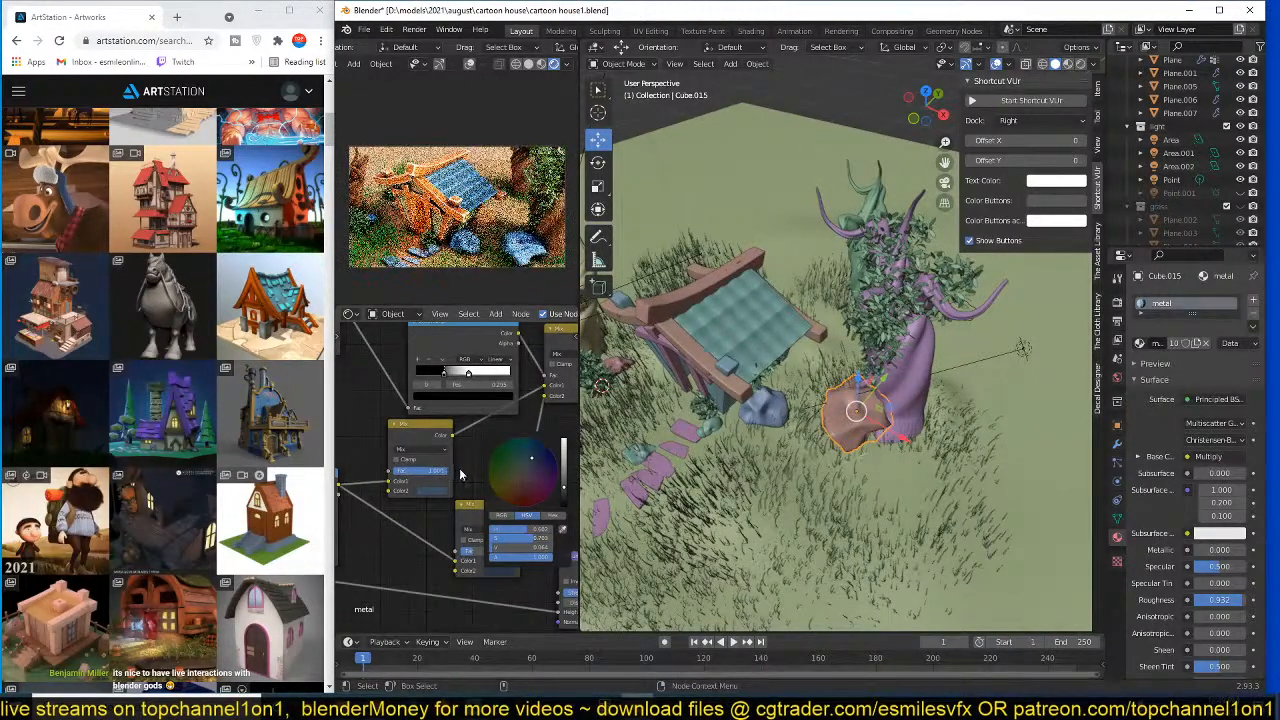
key("ctrl+s")
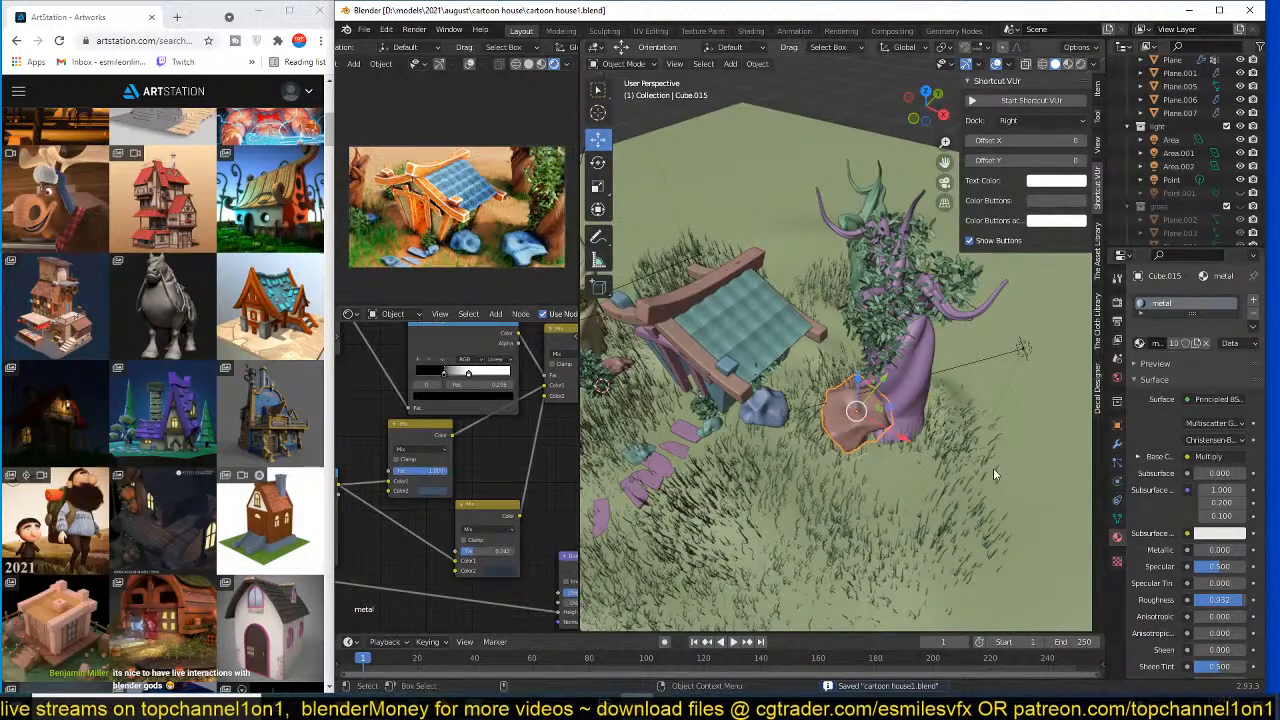
- Try a world sky background strength of 0.01 and save the file
scroll(993, 468, "down", 6)
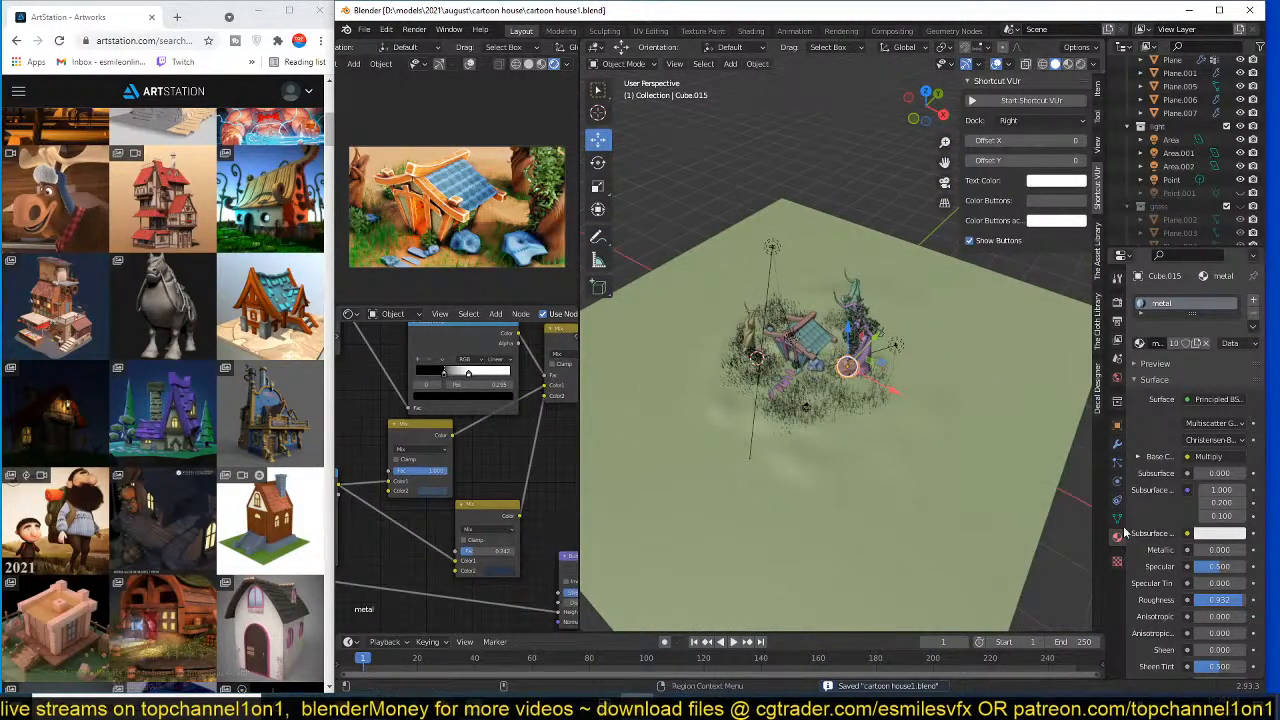
left_click(1118, 379)
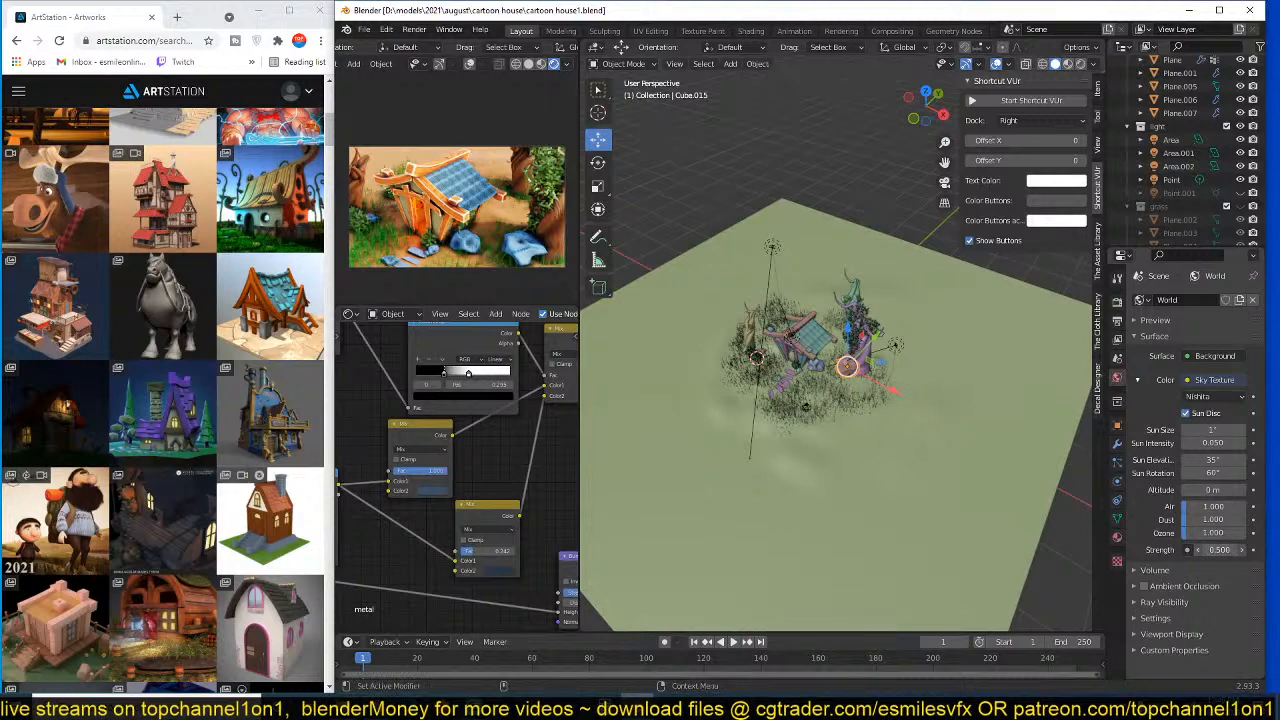
key("Return")
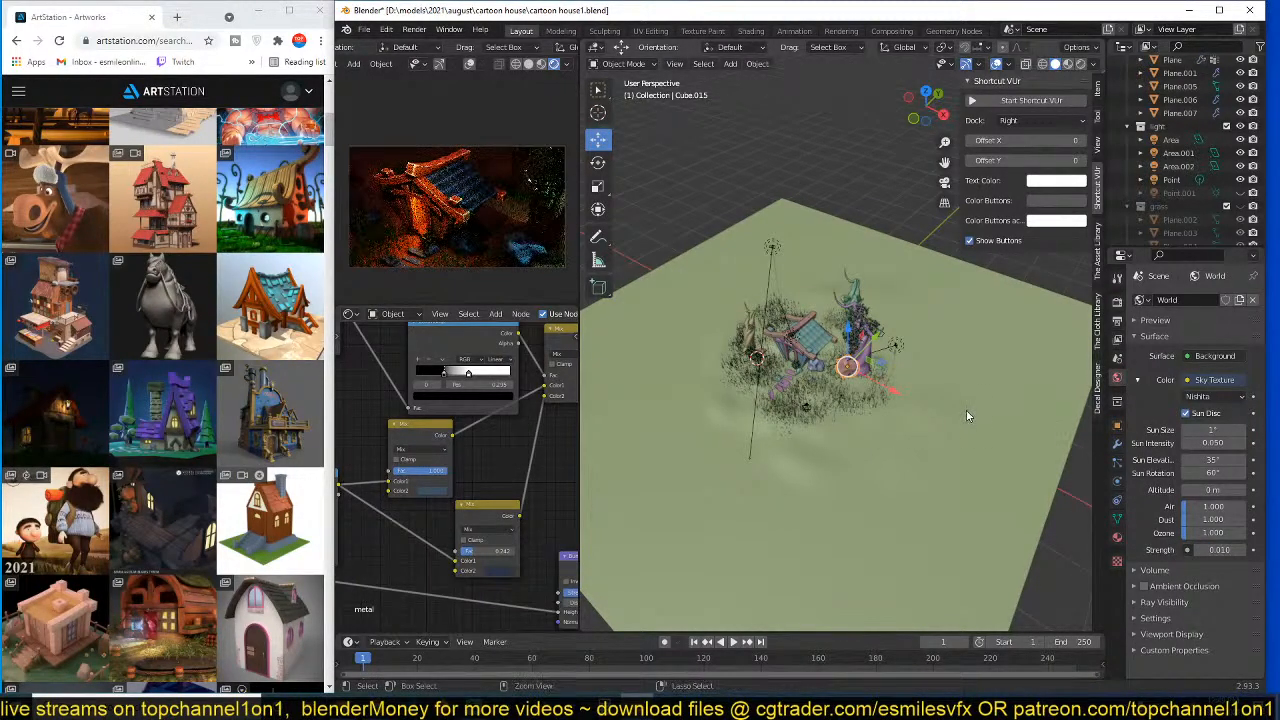
key("ctrl+s")
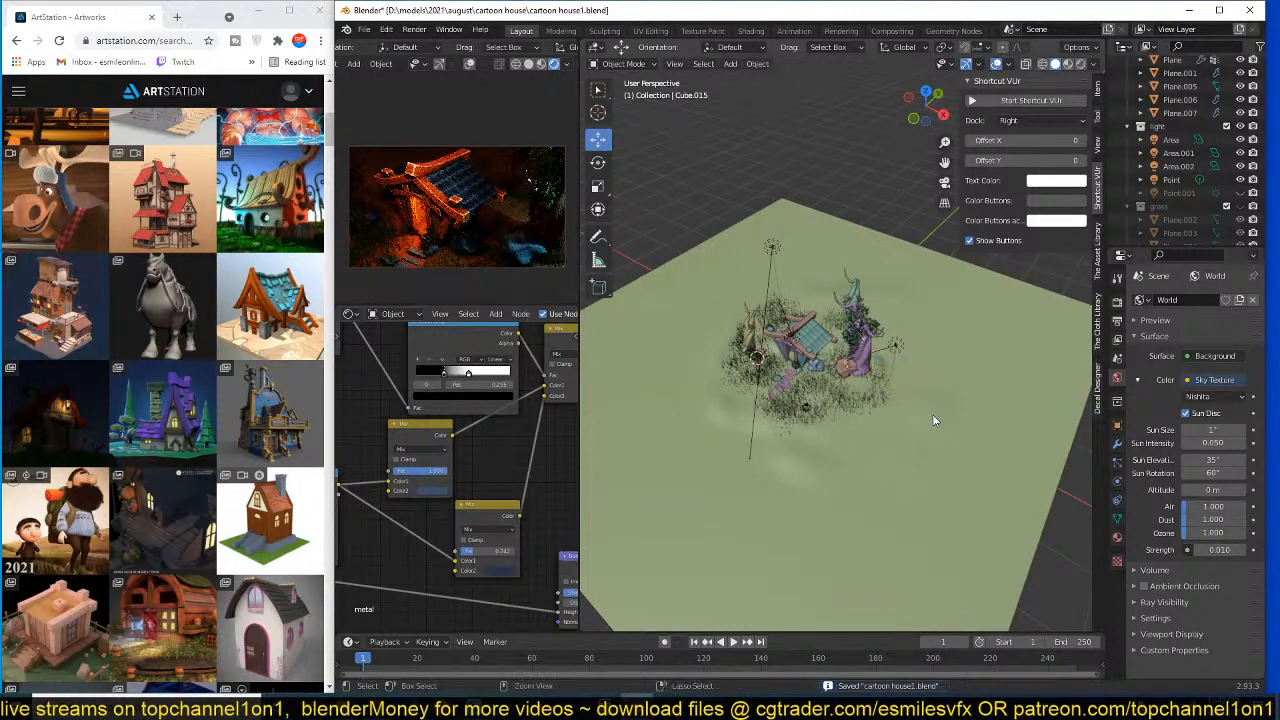
- Set the world's sky strength to 1 and its sun elevation to 1°, and save the file
left_click(1212, 550)
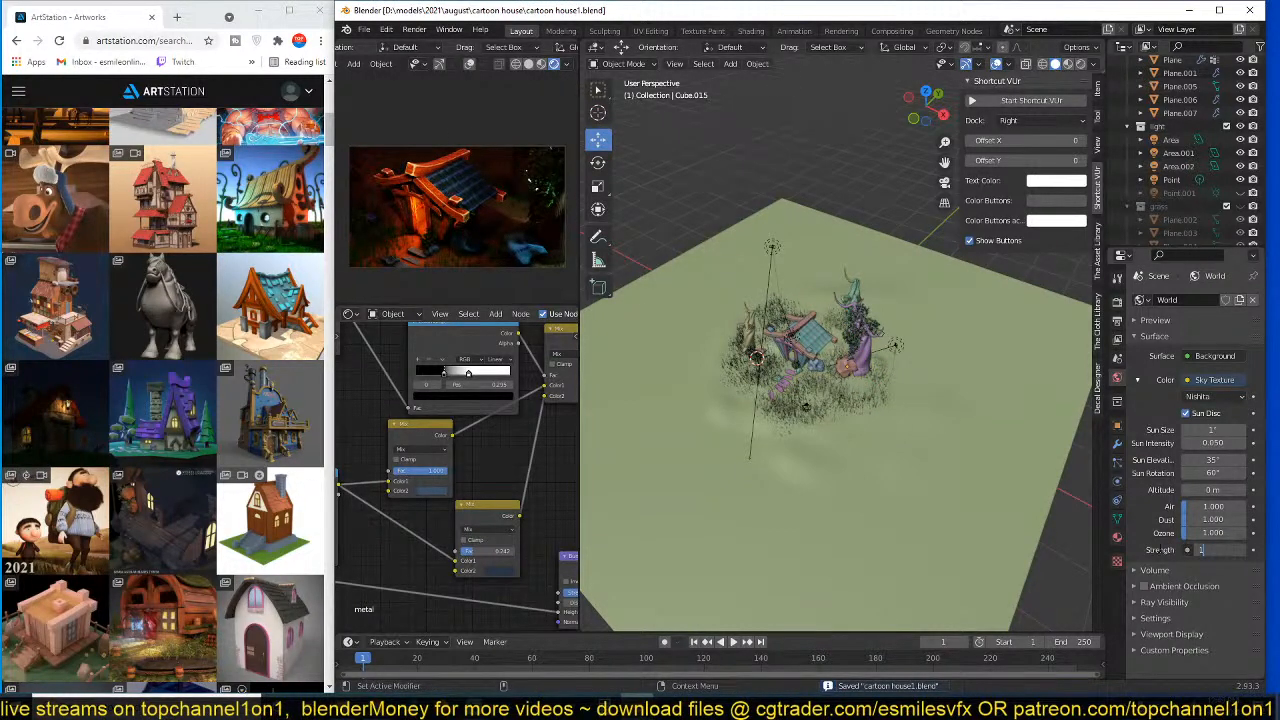
key("Return")
left_click(1208, 460)
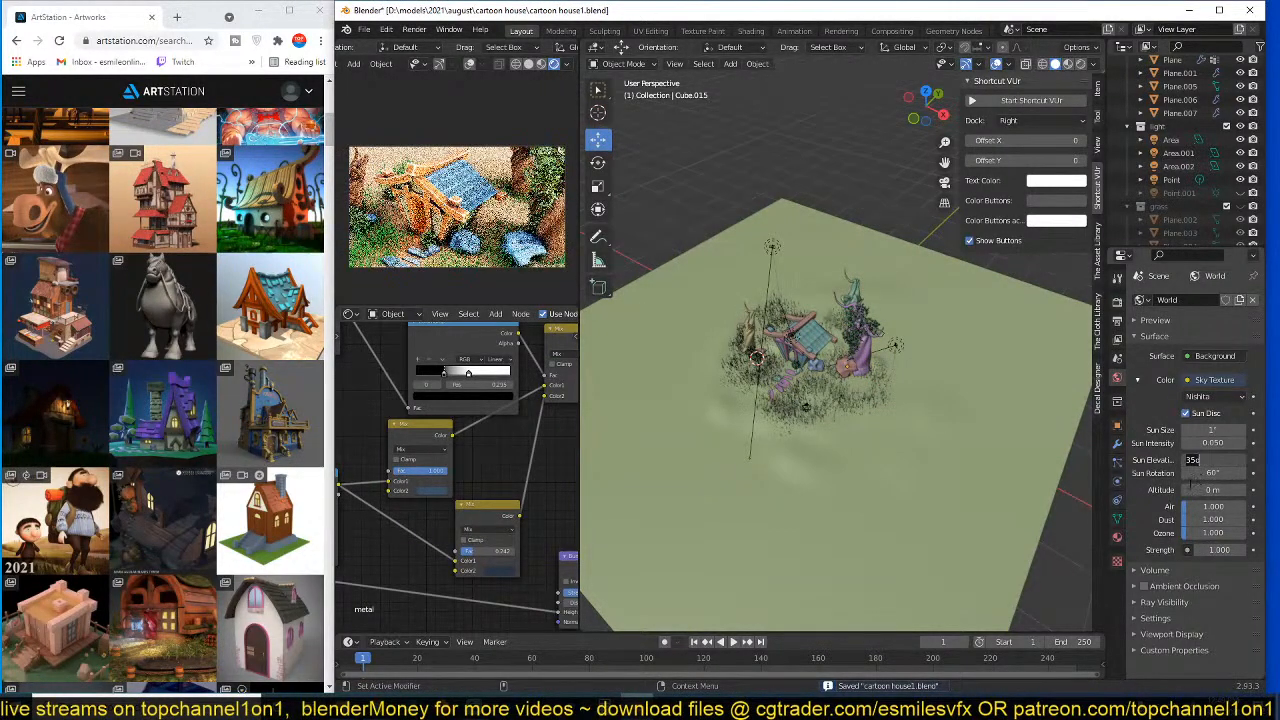
type("1")
key("Return")
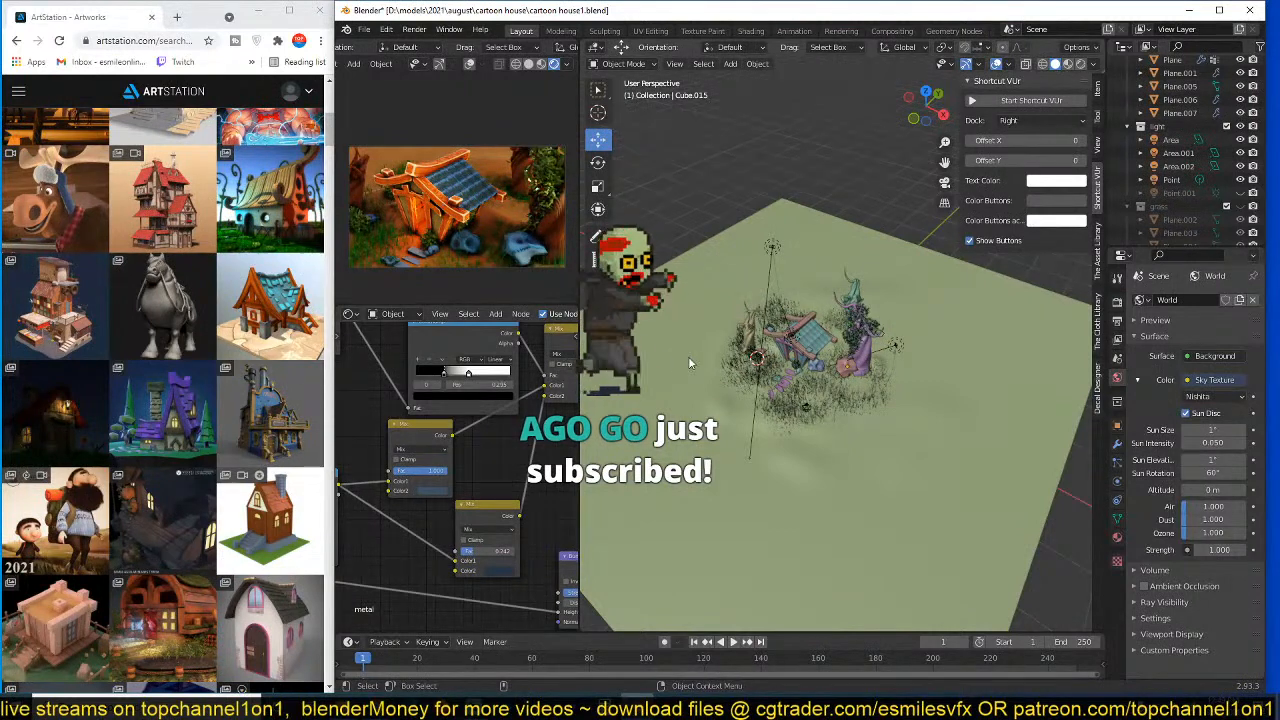
scroll(739, 384, "up", 3)
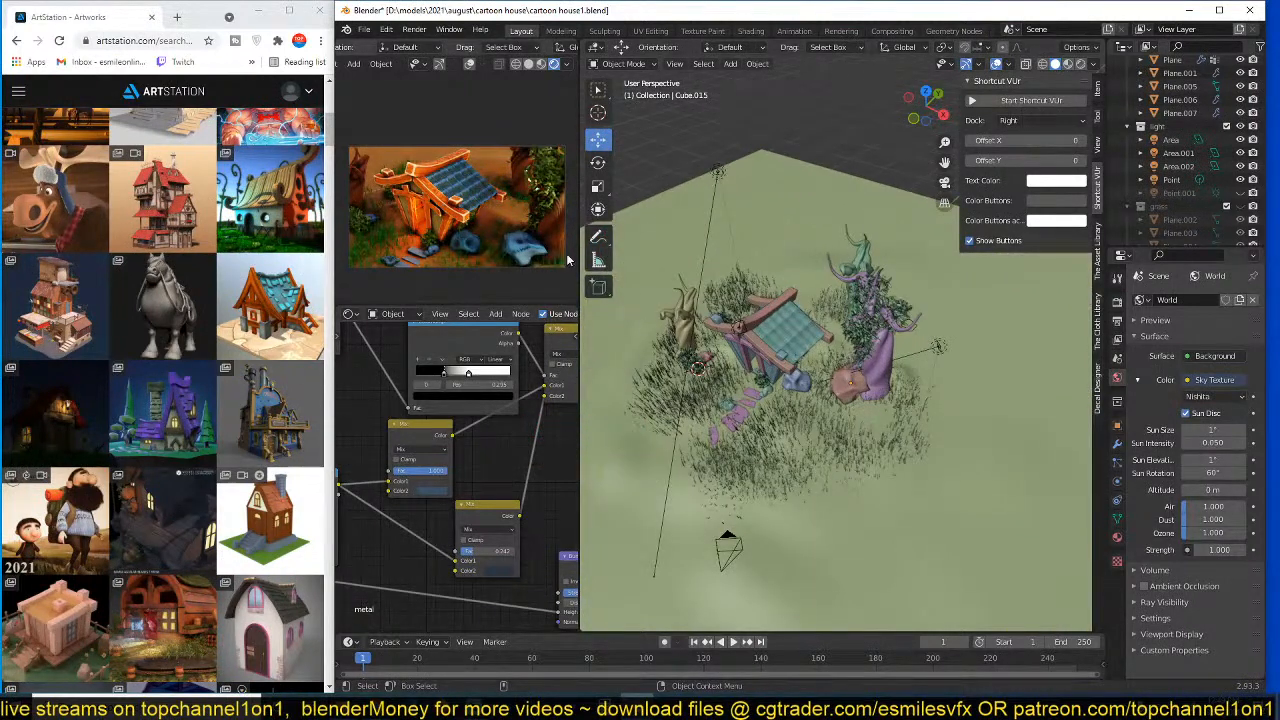
key("ctrl+s")
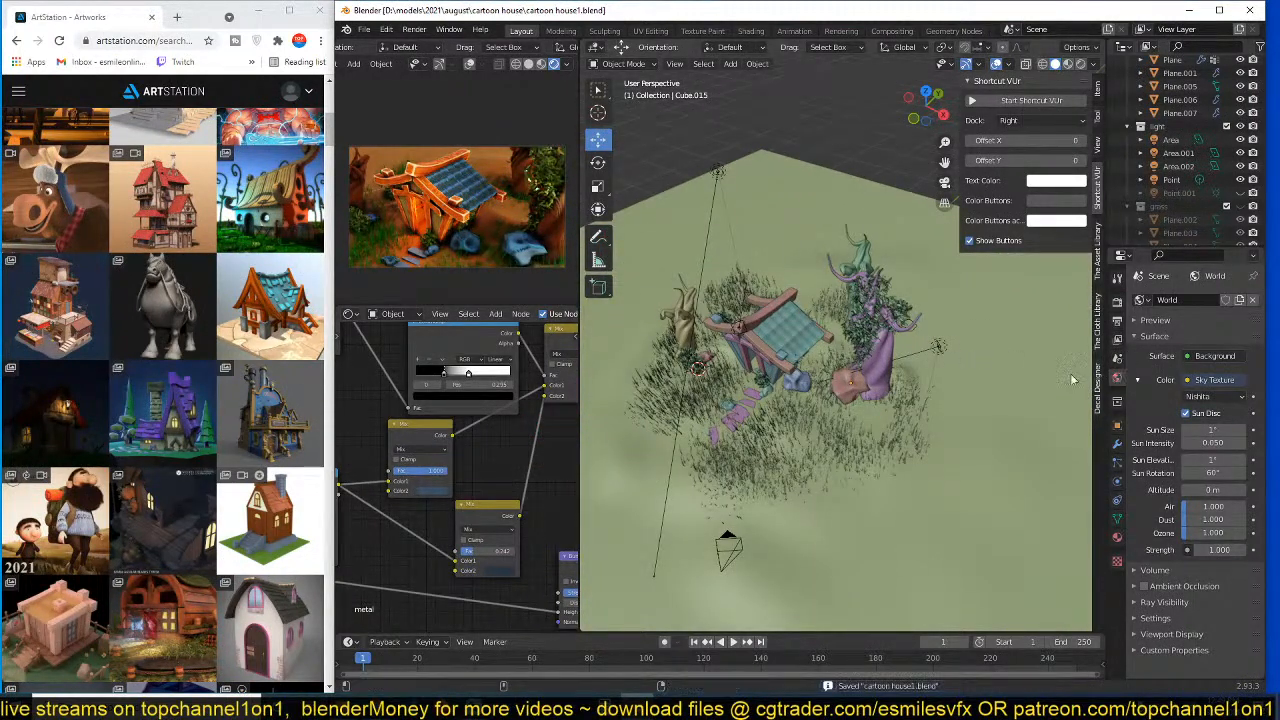
- Raise the hair particle number of the ground plane's grass to 500 and save the file
middle_click_drag(820, 380, 861, 439)
left_click(1005, 402)
scroll(937, 403, "down", 3)
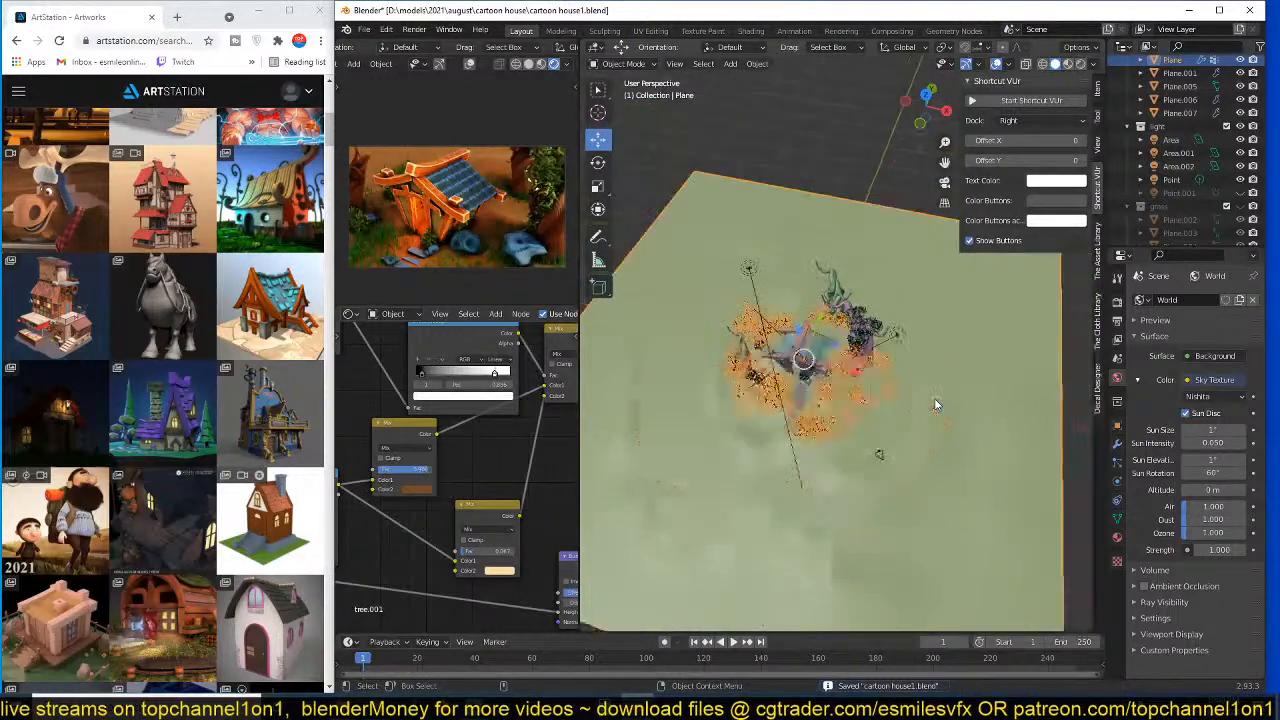
middle_click_drag(937, 403, 923, 439)
scroll(923, 439, "up", 2)
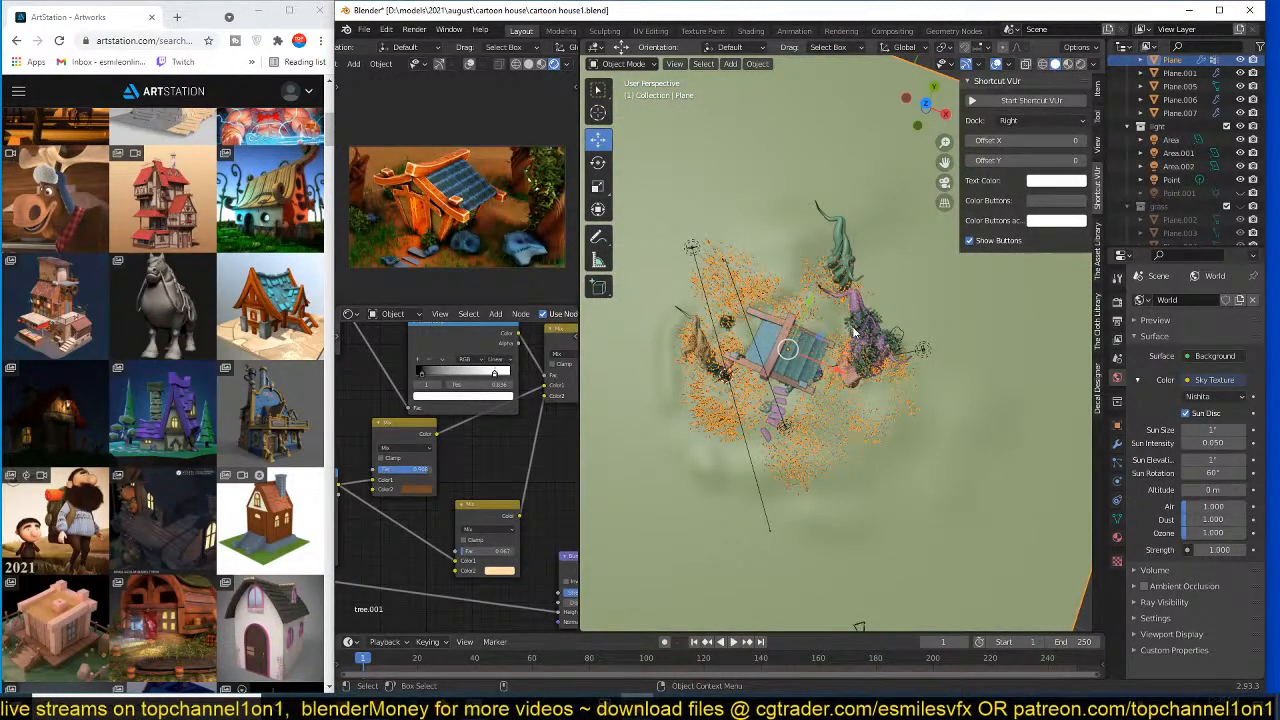
scroll(853, 331, "up", 2)
left_click(885, 356)
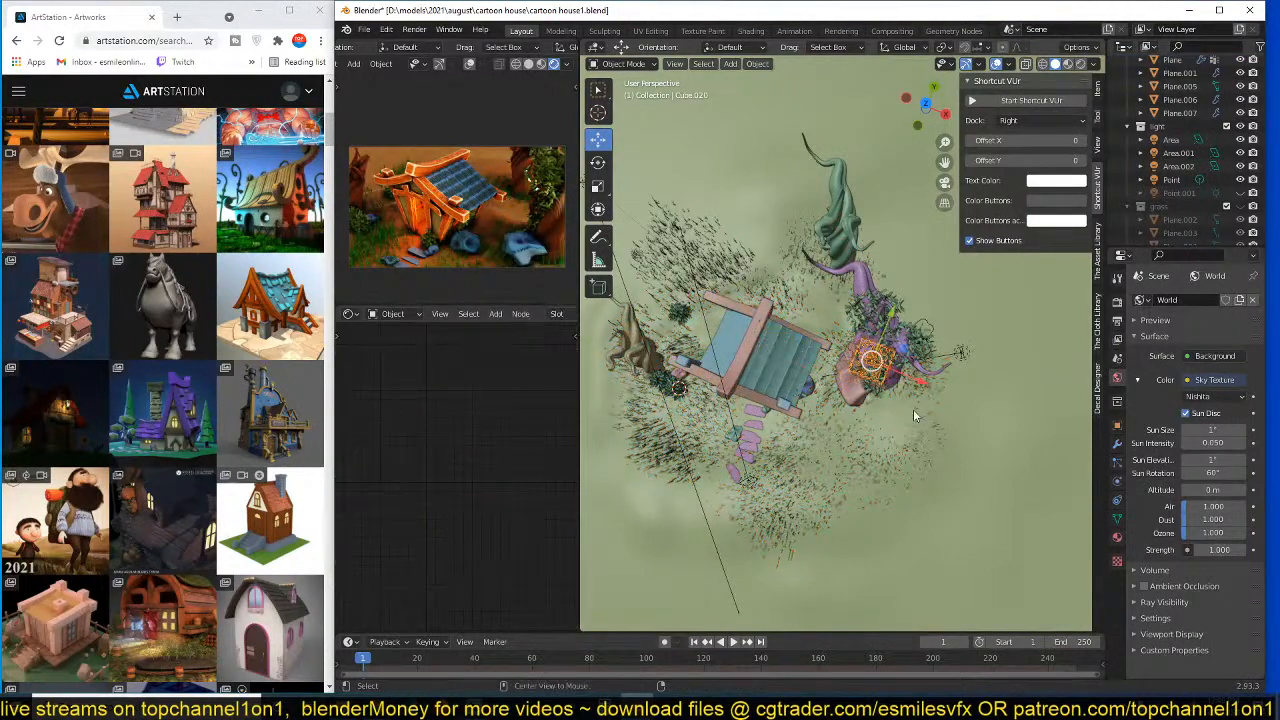
key("alt+a")
left_click(971, 416)
scroll(1090, 400, "down", 2)
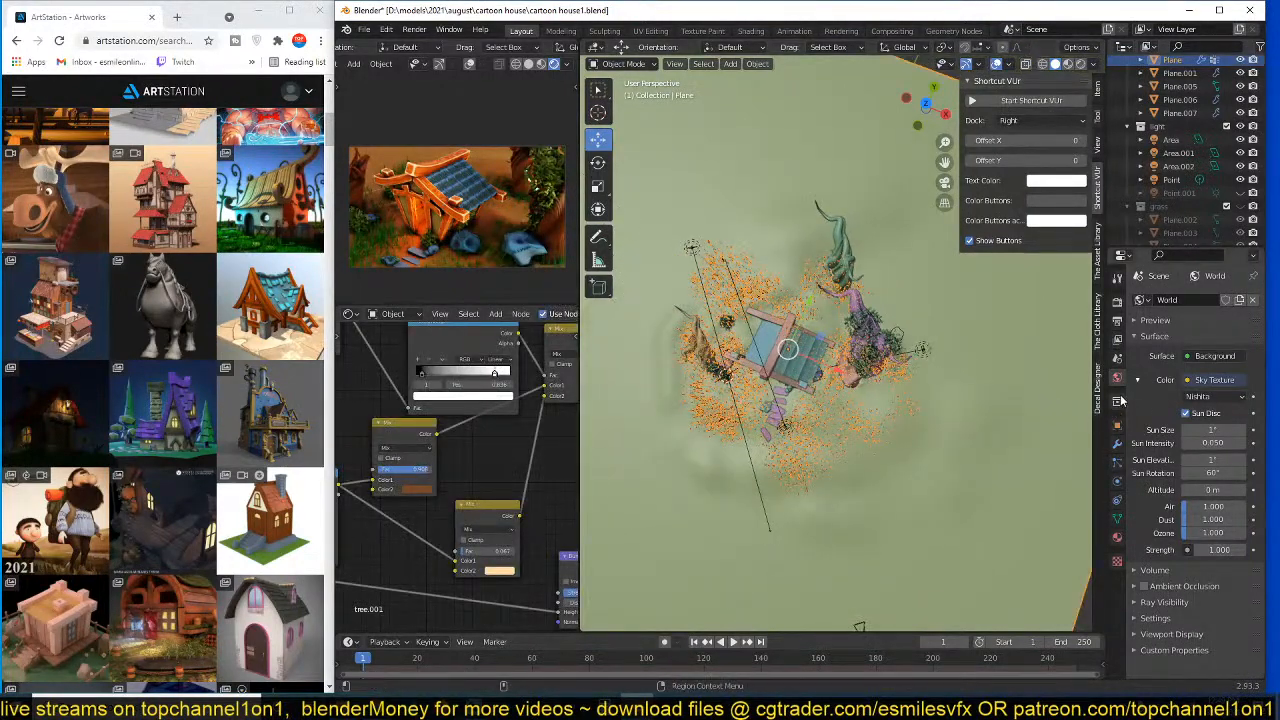
left_click(1118, 444)
left_click(1119, 499)
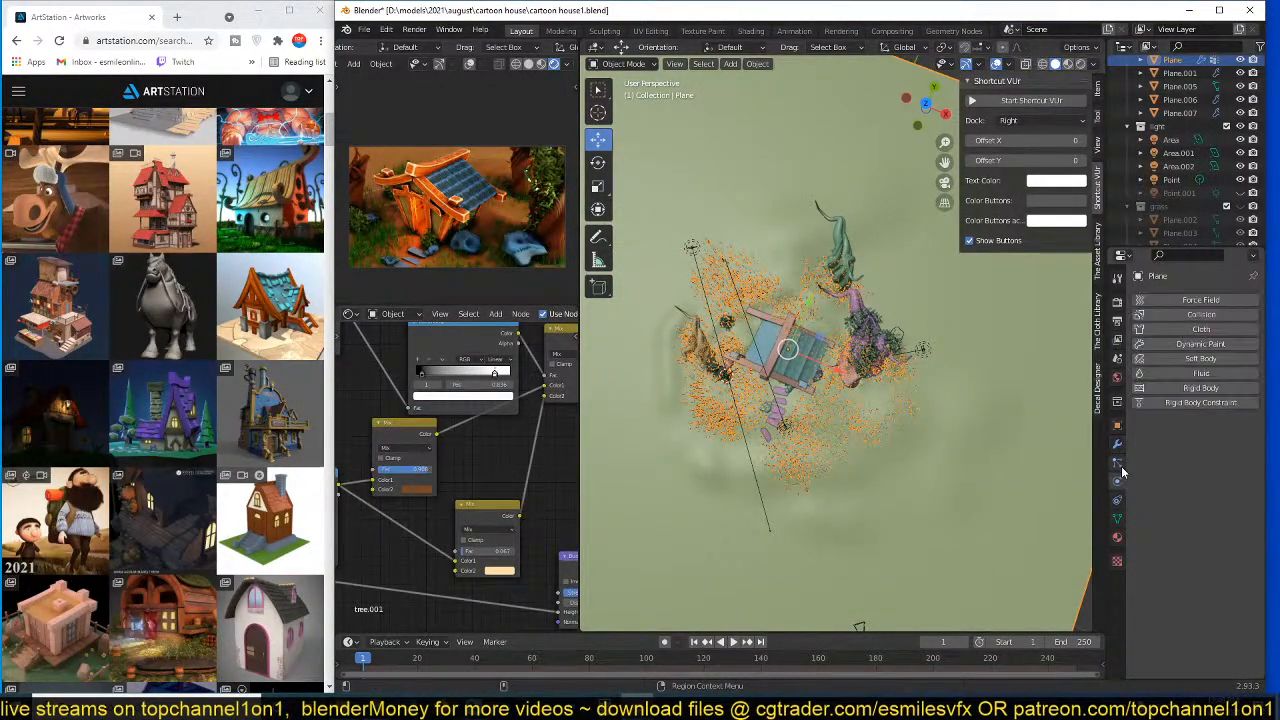
scroll(1165, 500, "down", 5)
scroll(1164, 553, "down", 5)
scroll(1165, 548, "up", 5)
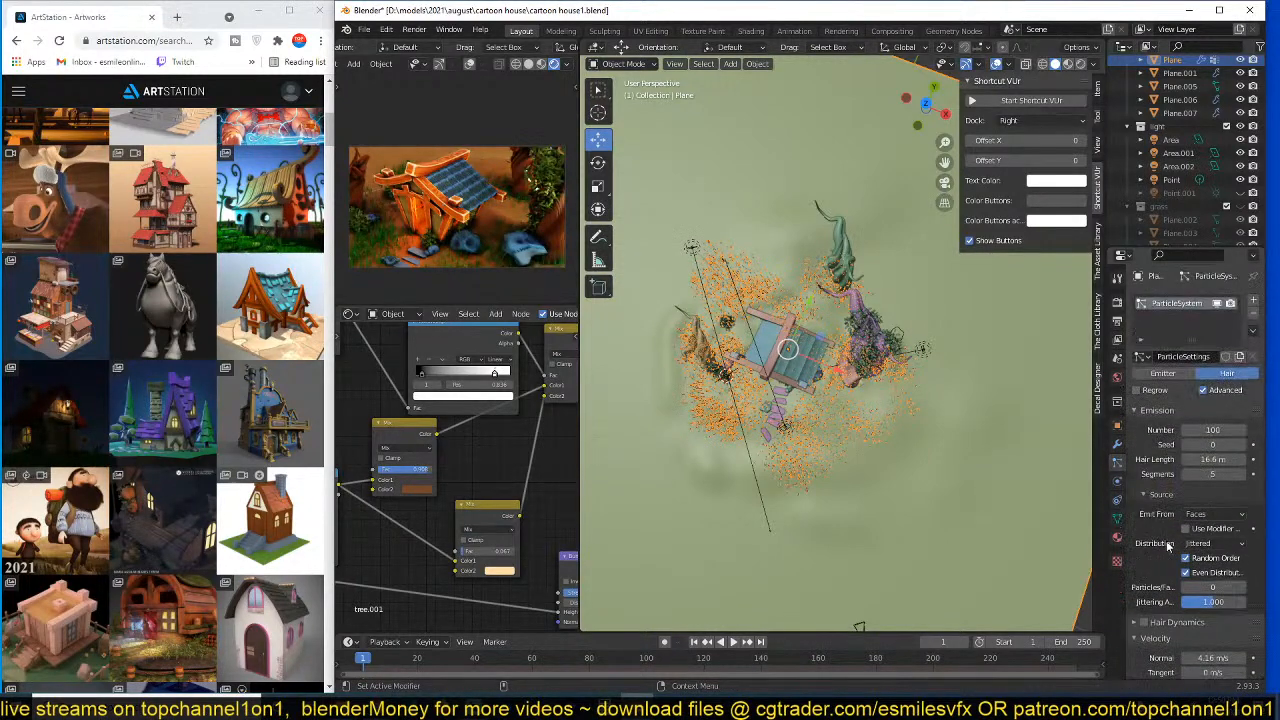
left_click(1222, 430)
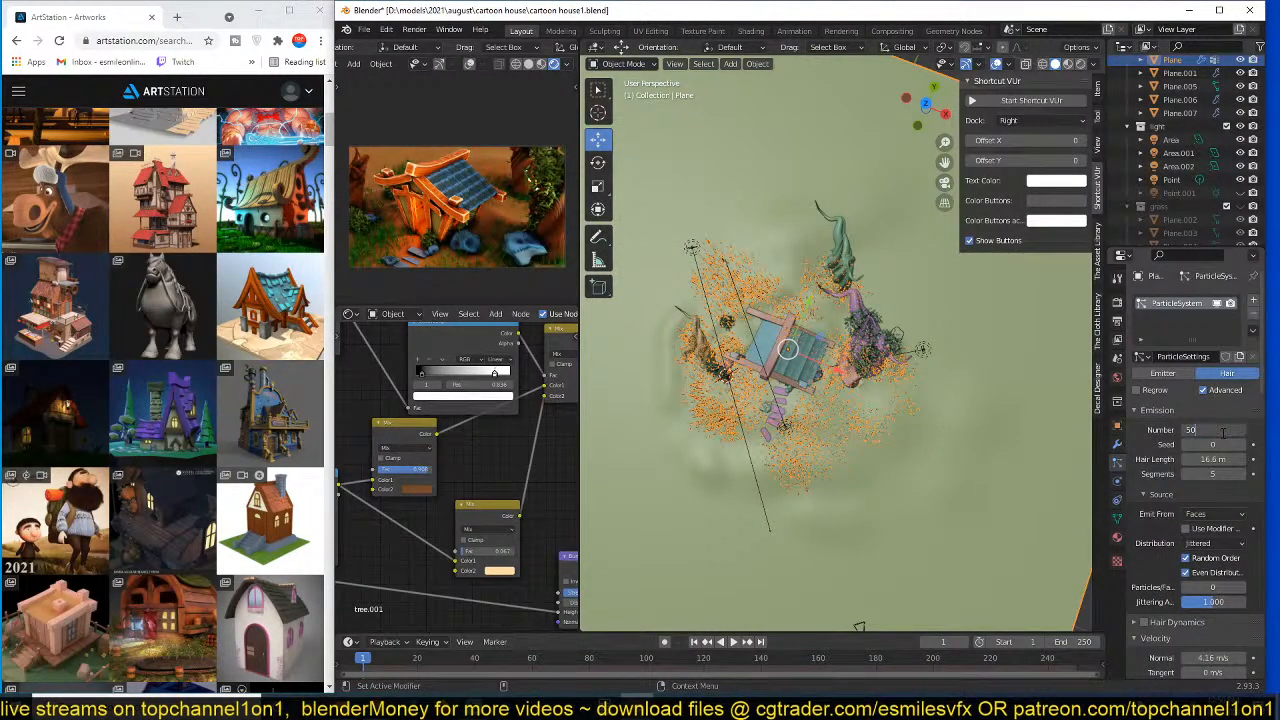
type("500")
key("Return")
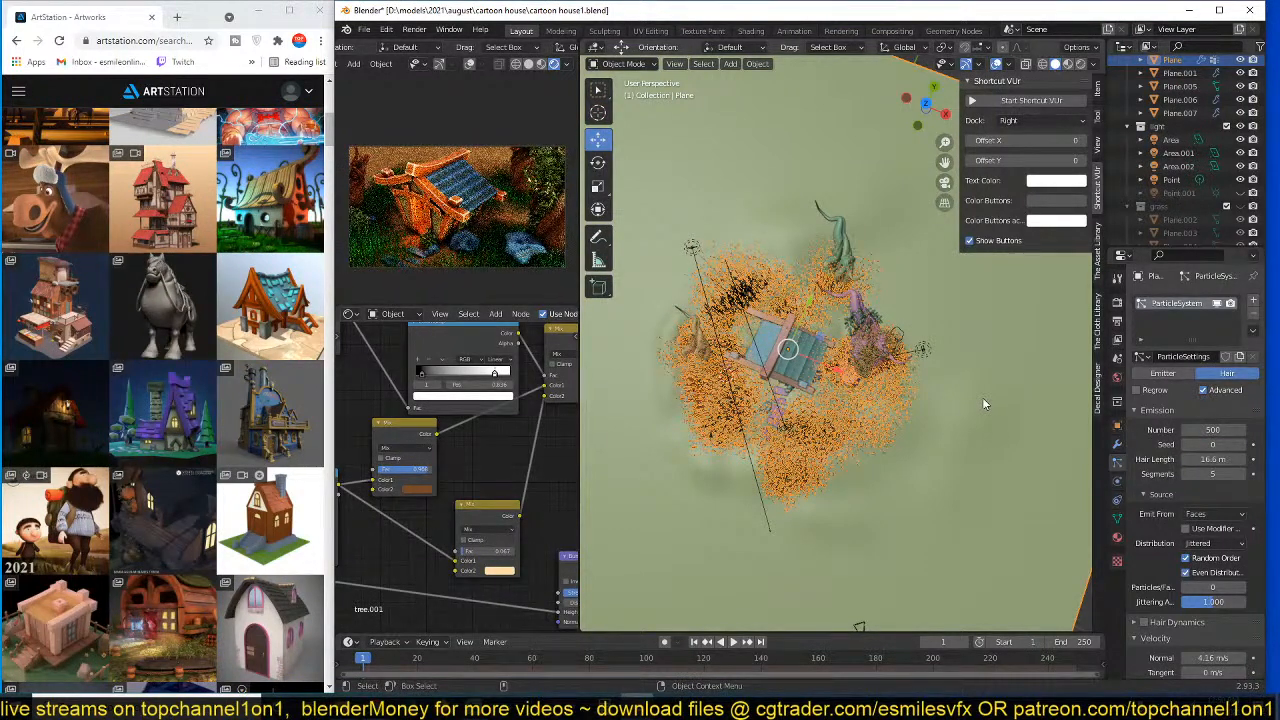
key("ctrl+s")
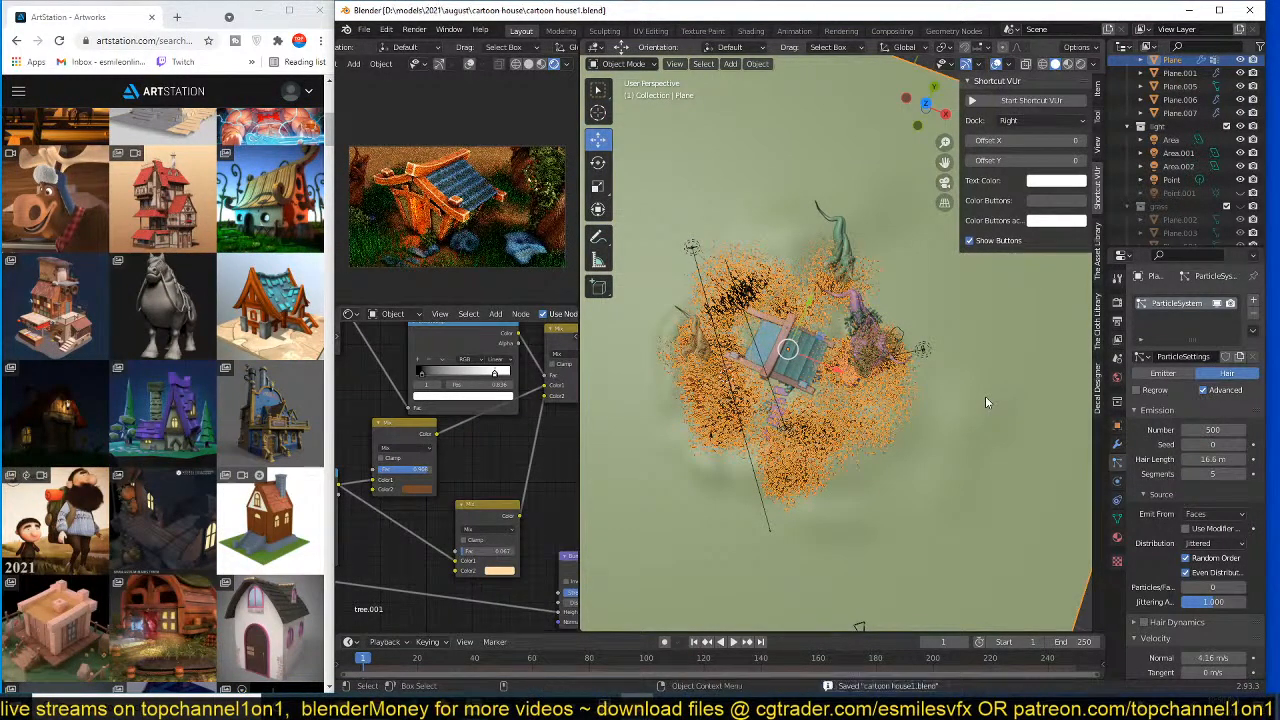
- Inspect the grass around the house through the scene camera and save the file
left_click(985, 401)
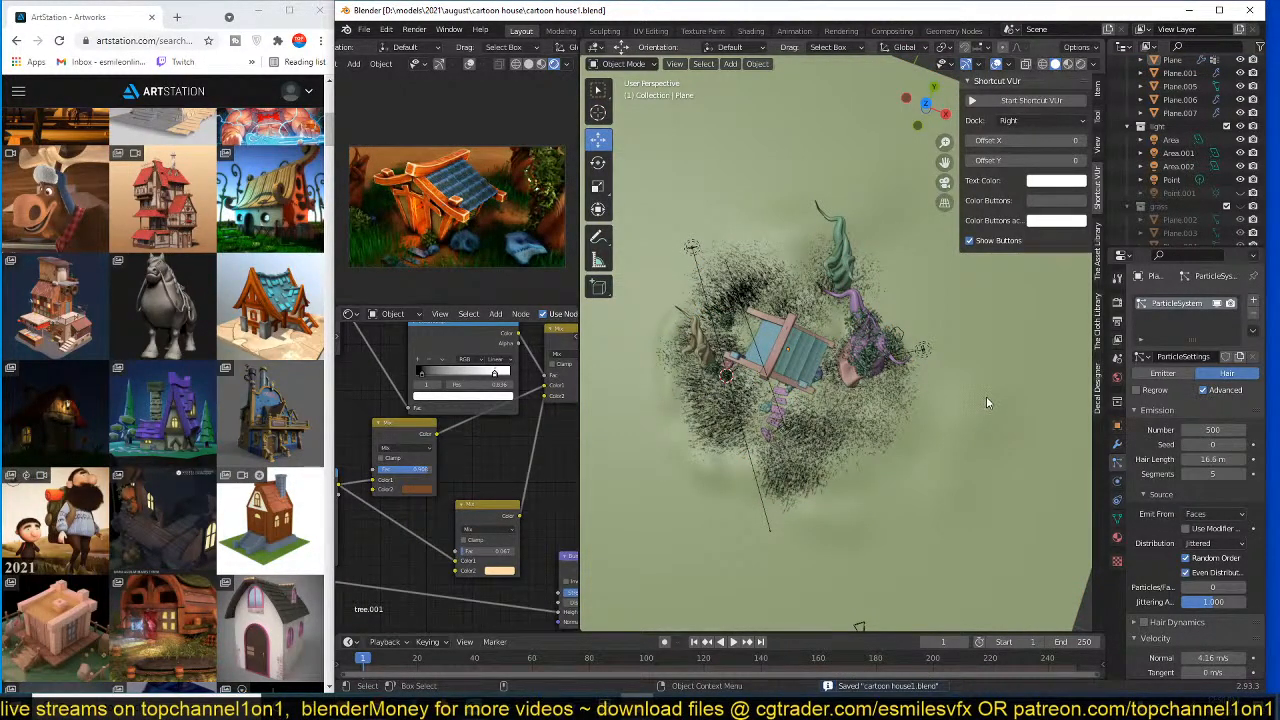
left_click(986, 396)
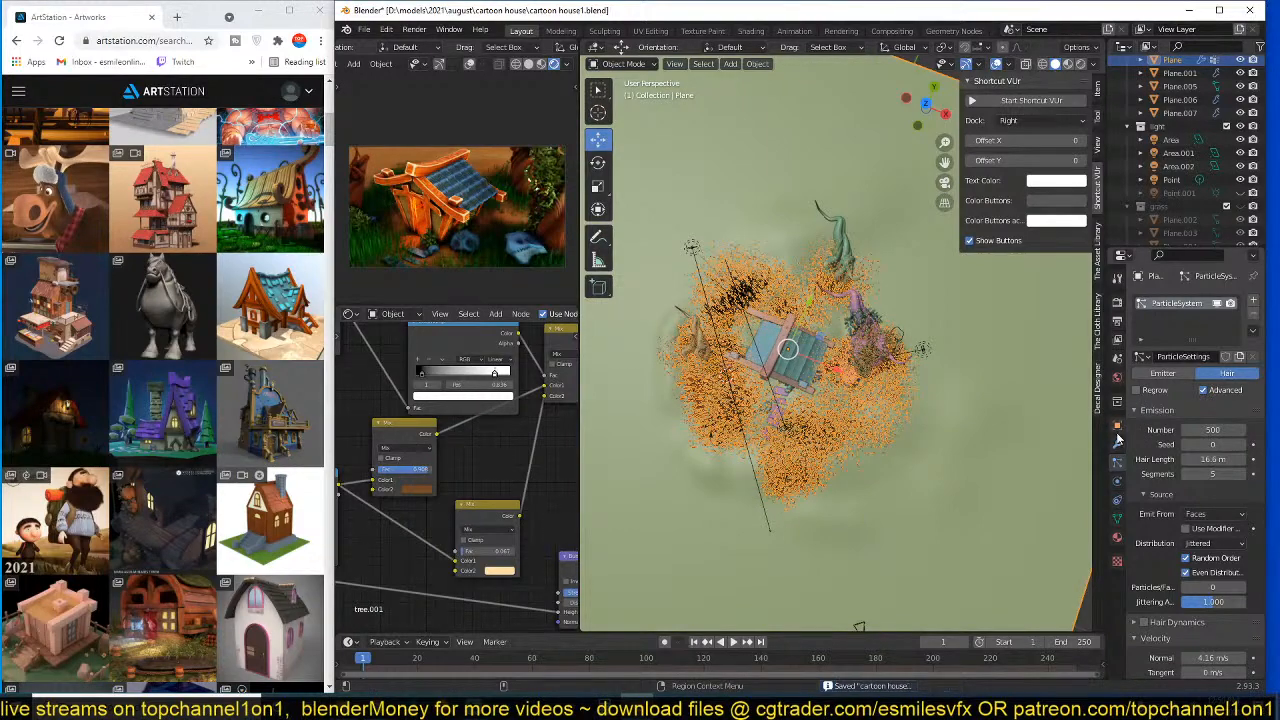
key("KP_0")
scroll(700, 330, "down", 2)
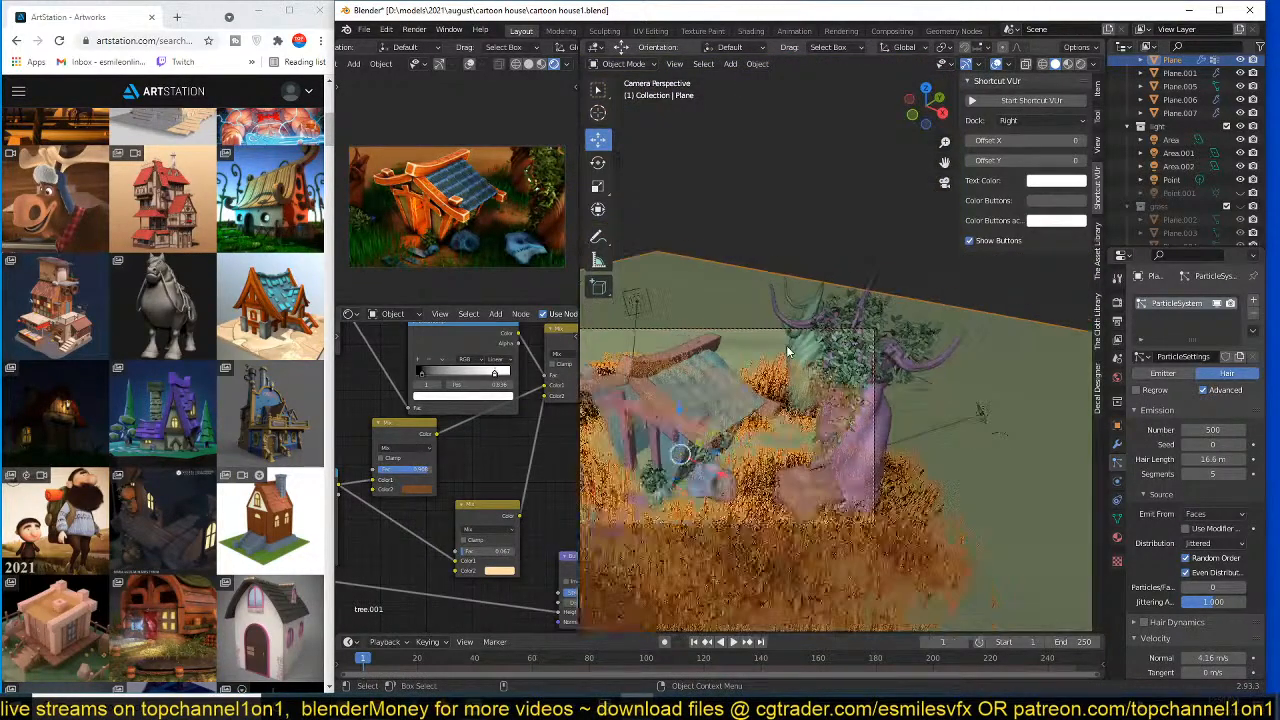
middle_click_drag(700, 330, 807, 326, "shift")
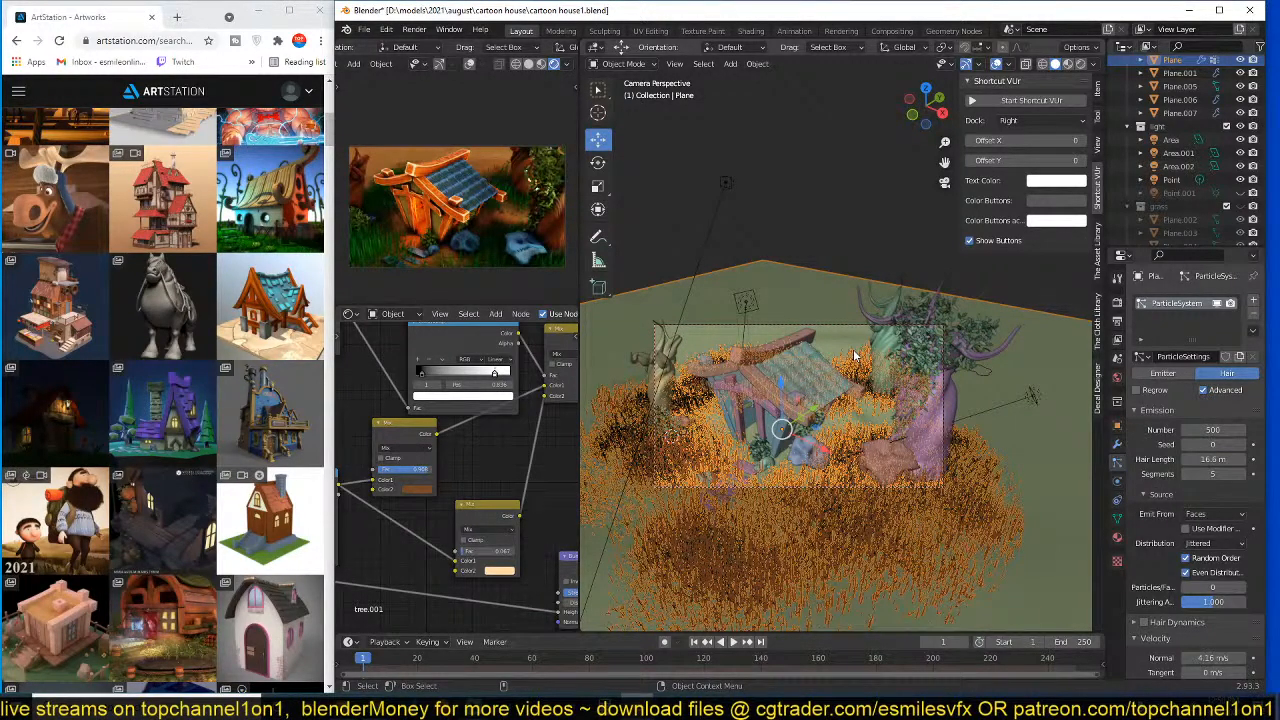
key("ctrl+s")
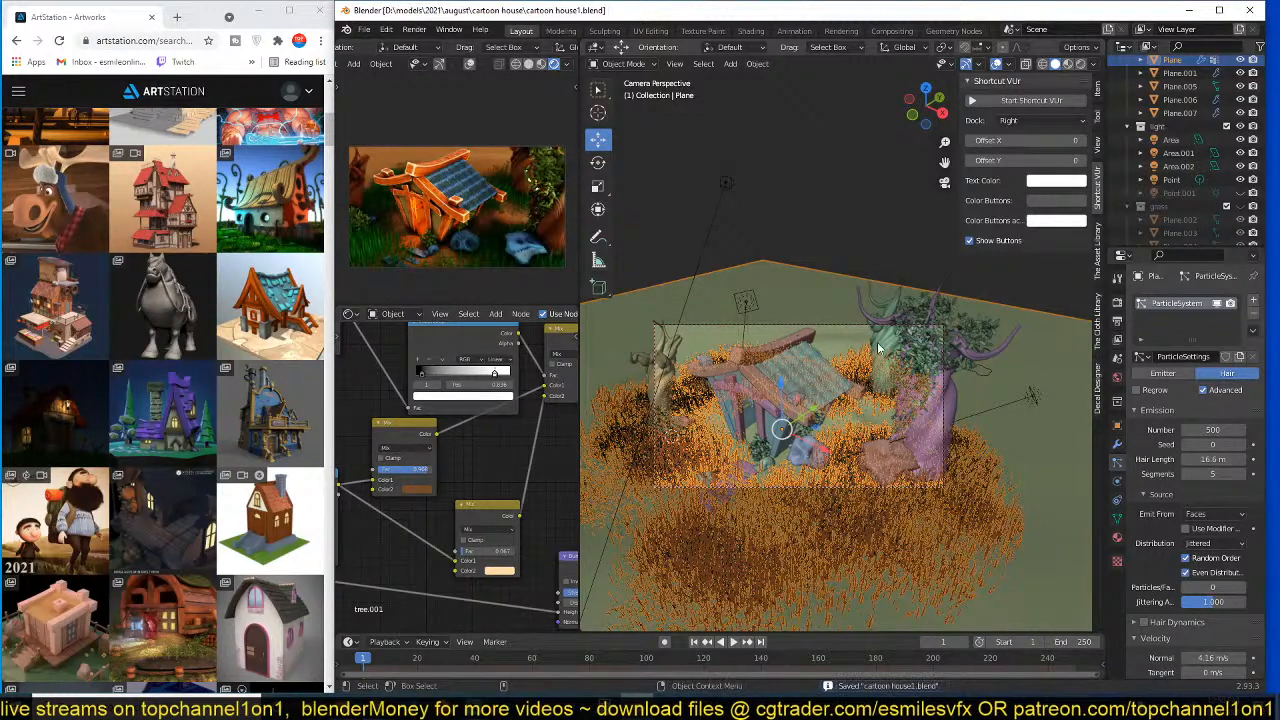
- Duplicate the twisted tree behind the house twice along the back of the scene, and rotate the second copy about -147° in top view
left_click(878, 346)
key("KP_7")
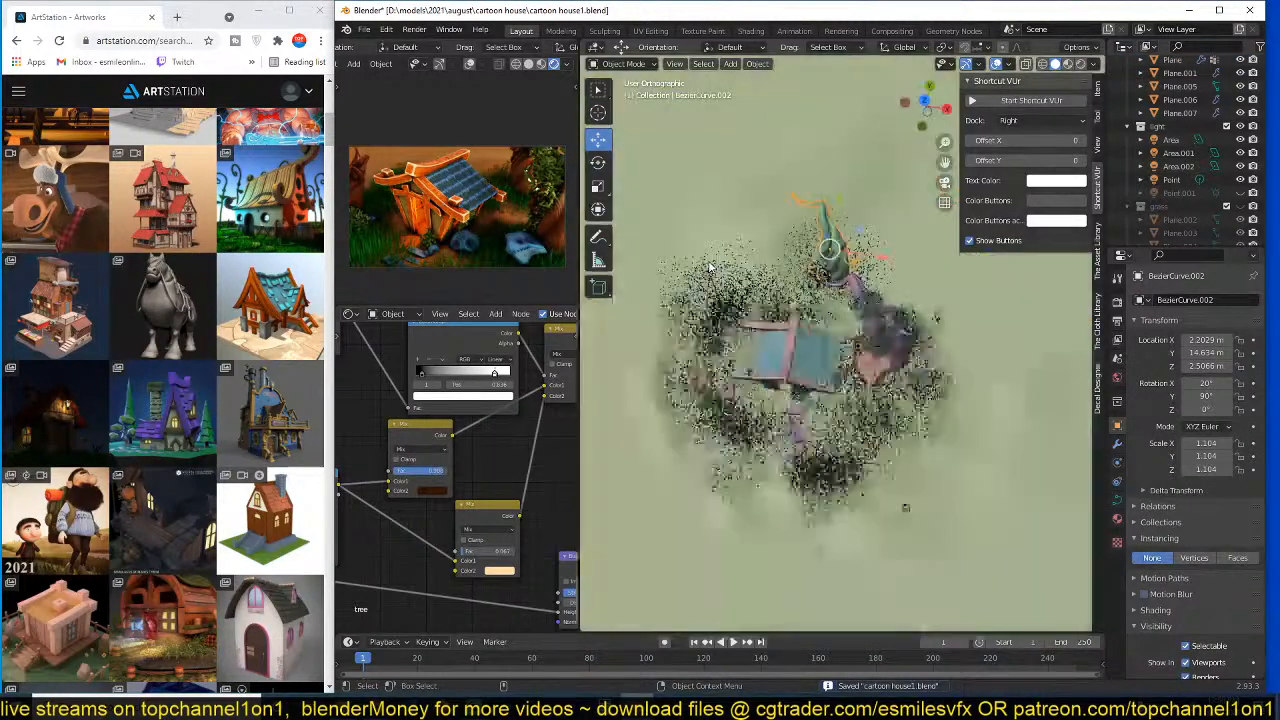
key("shift+d")
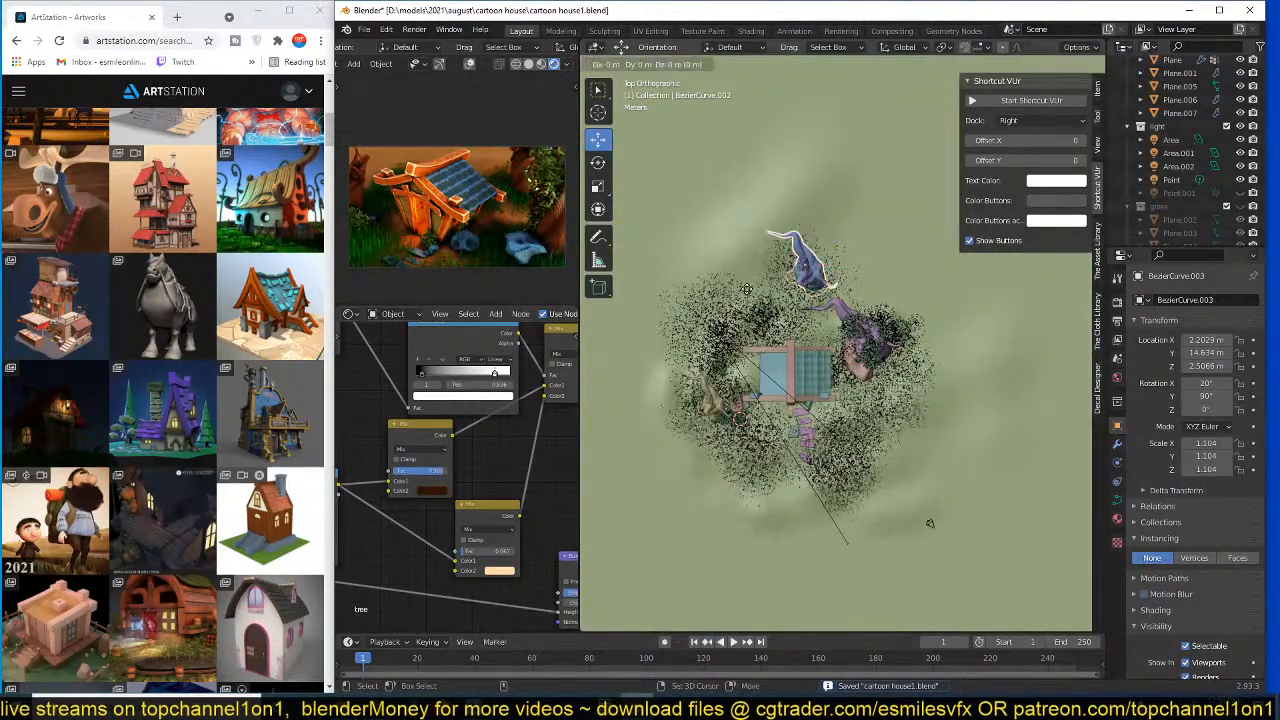
left_click(745, 293)
key("shift+d")
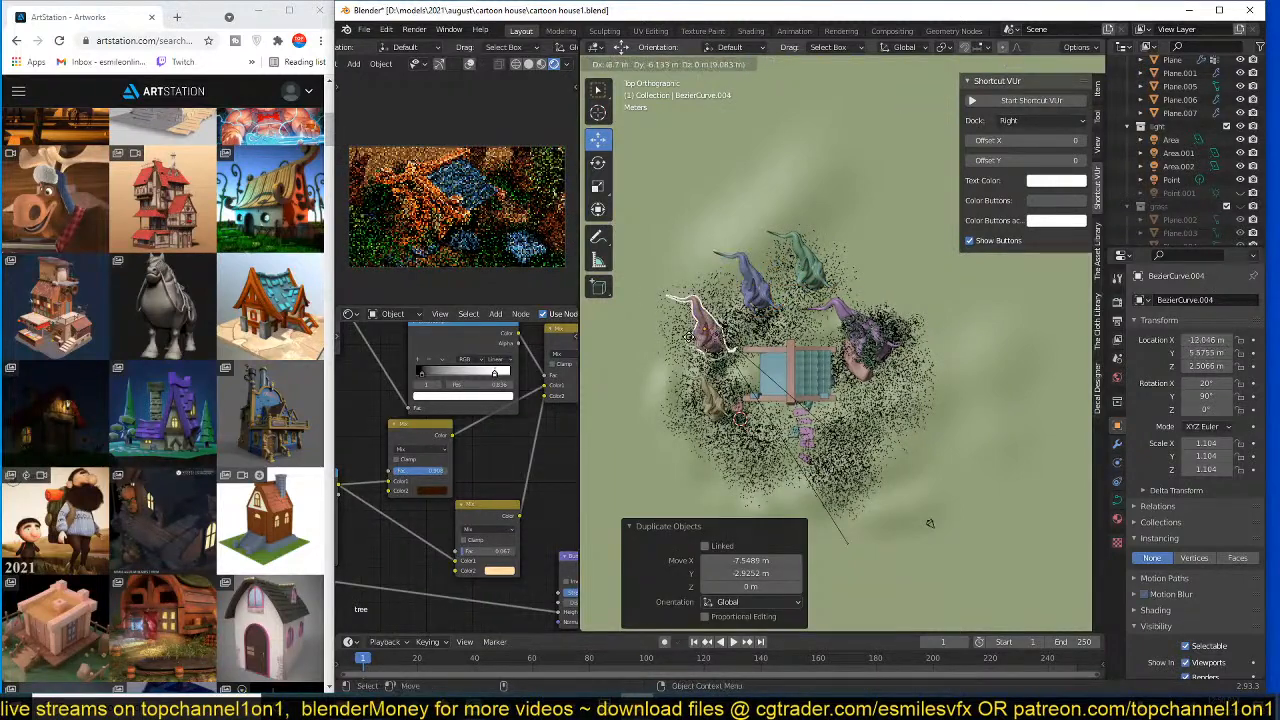
left_click(704, 330)
key("r")
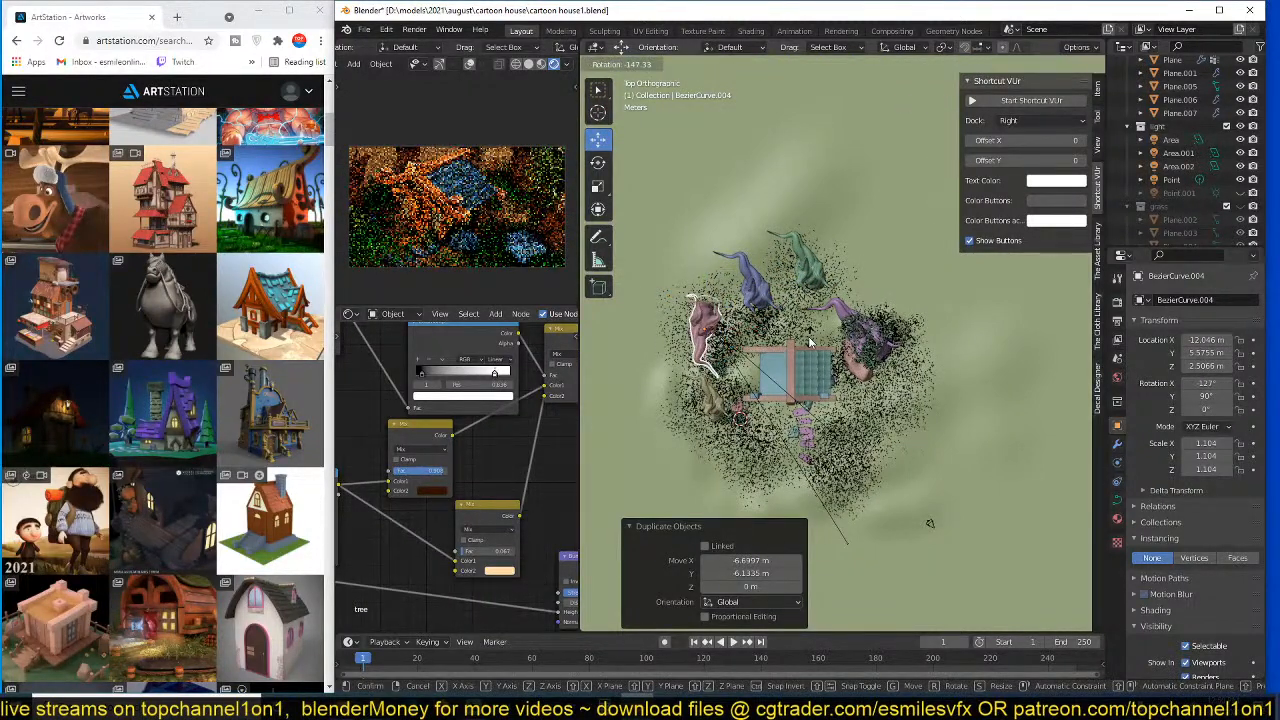
left_click(810, 335)
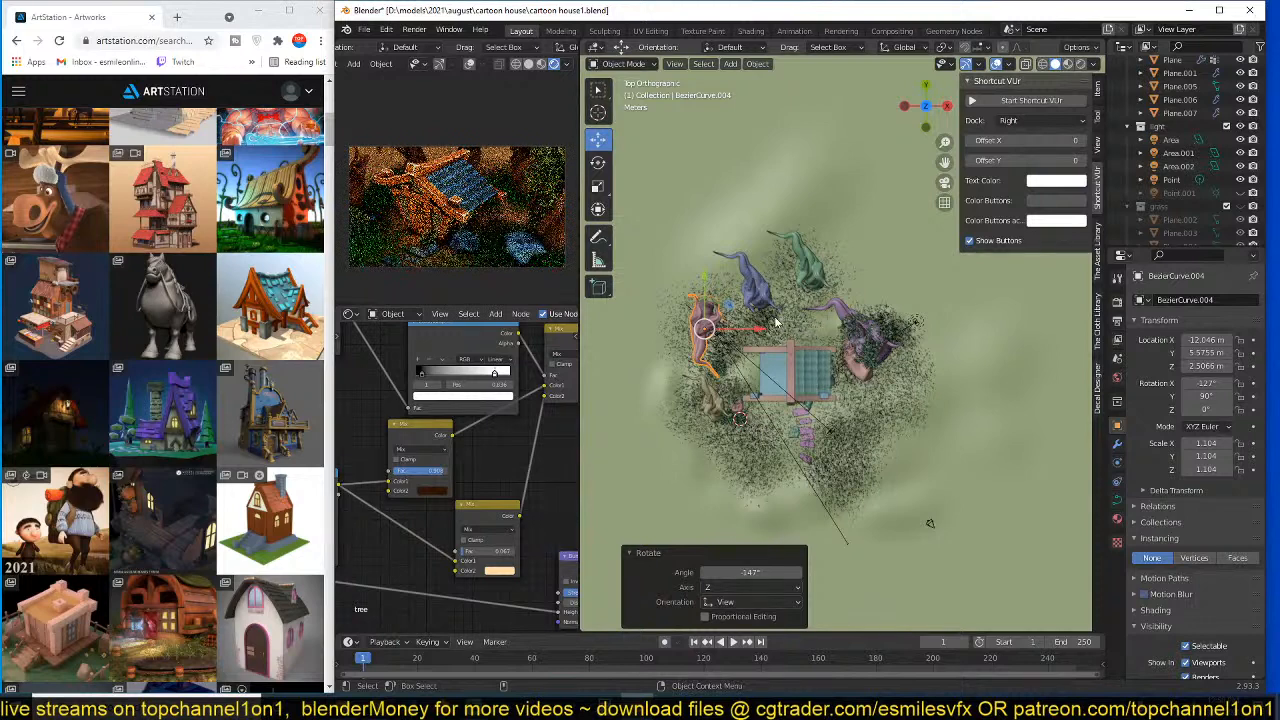
- Duplicate the rotated tree by about 2.8 m in X and 1.4 m in Y, trackball-rotate it about 4° and 58°, and save
key("shift+d")
left_click(762, 311)
key("r")
key("r")
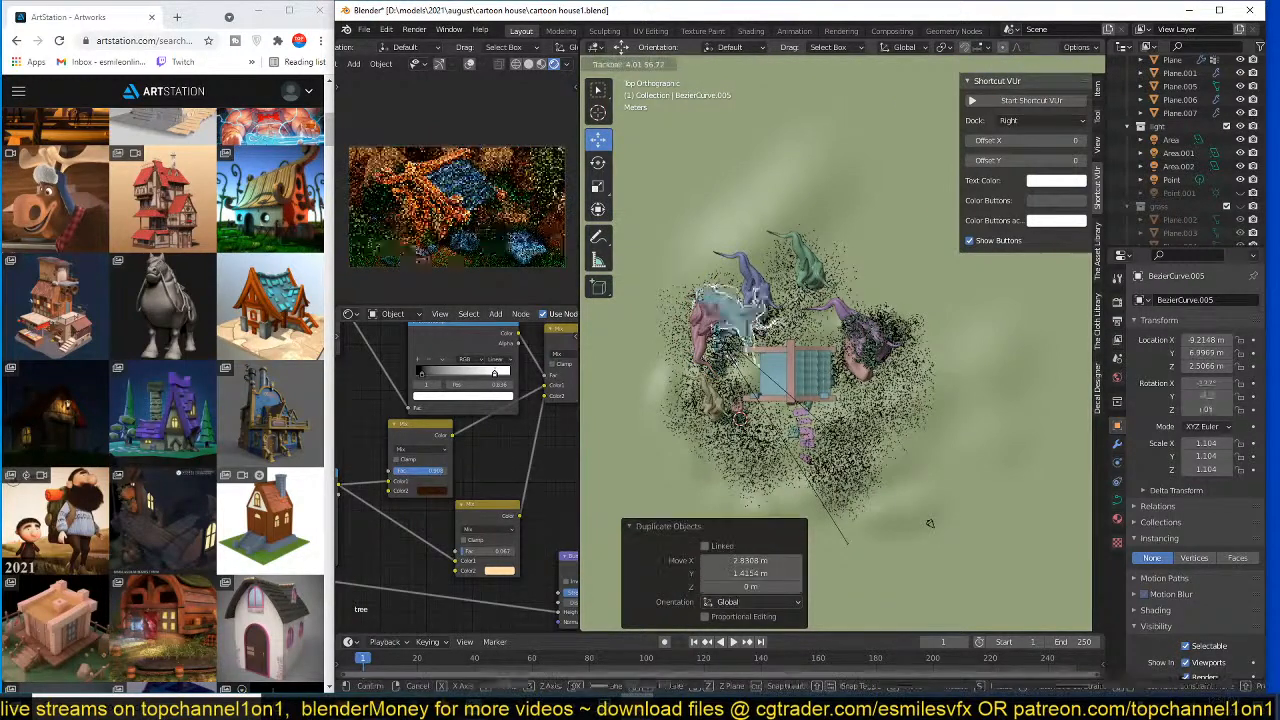
left_click(864, 317)
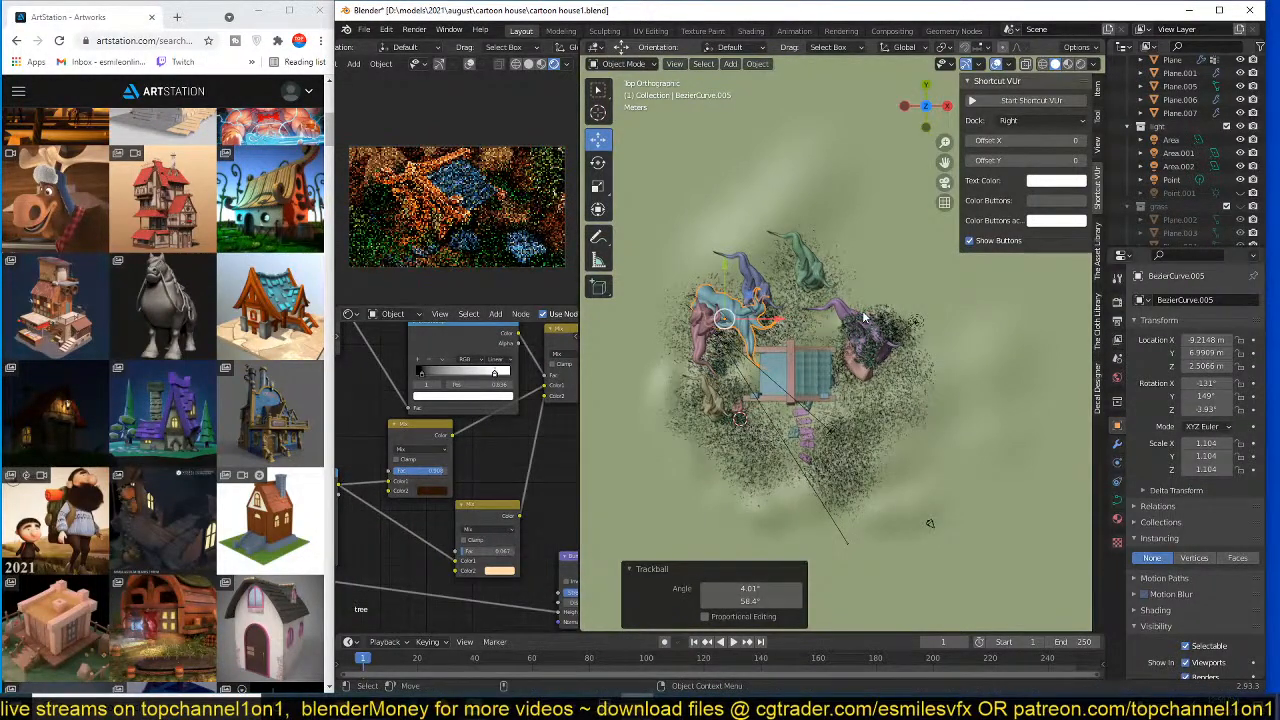
middle_click_drag(864, 317, 784, 243)
key("ctrl+s")
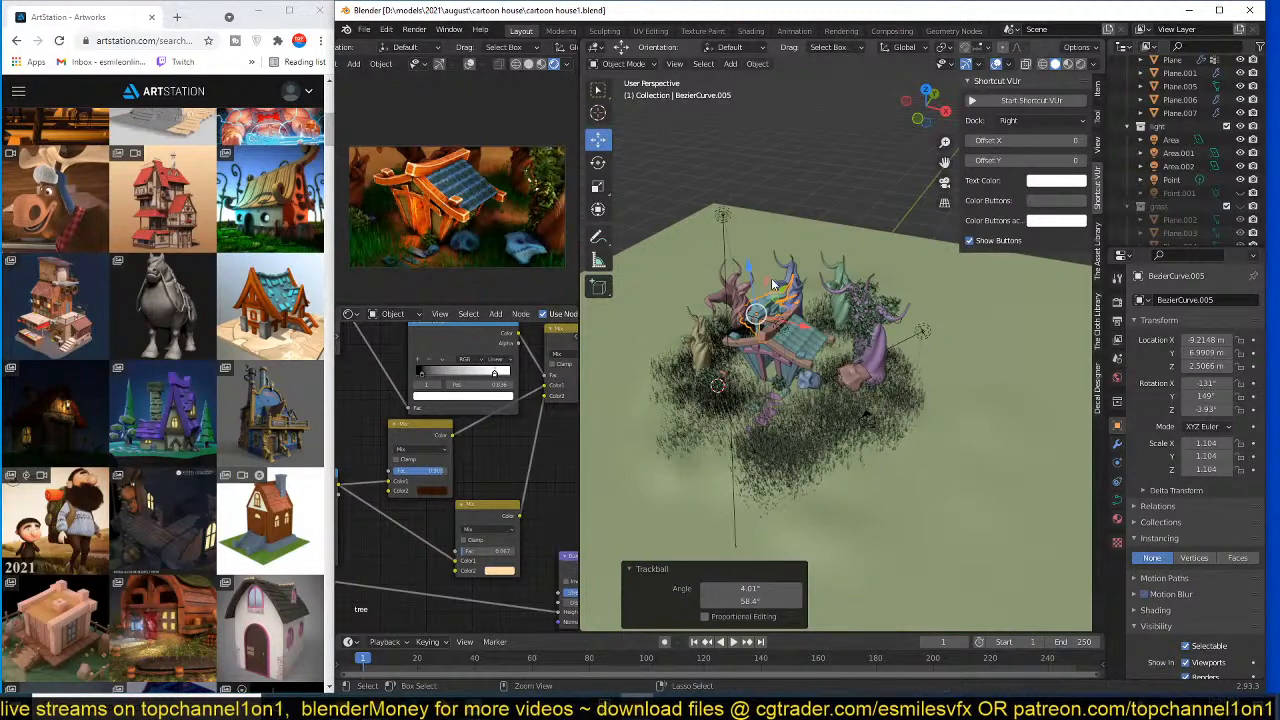
- Hide the Area, Area.001, Area.002 and Point lights in the viewport
middle_click_drag(693, 253, 750, 244)
scroll(1213, 204, "down", 1)
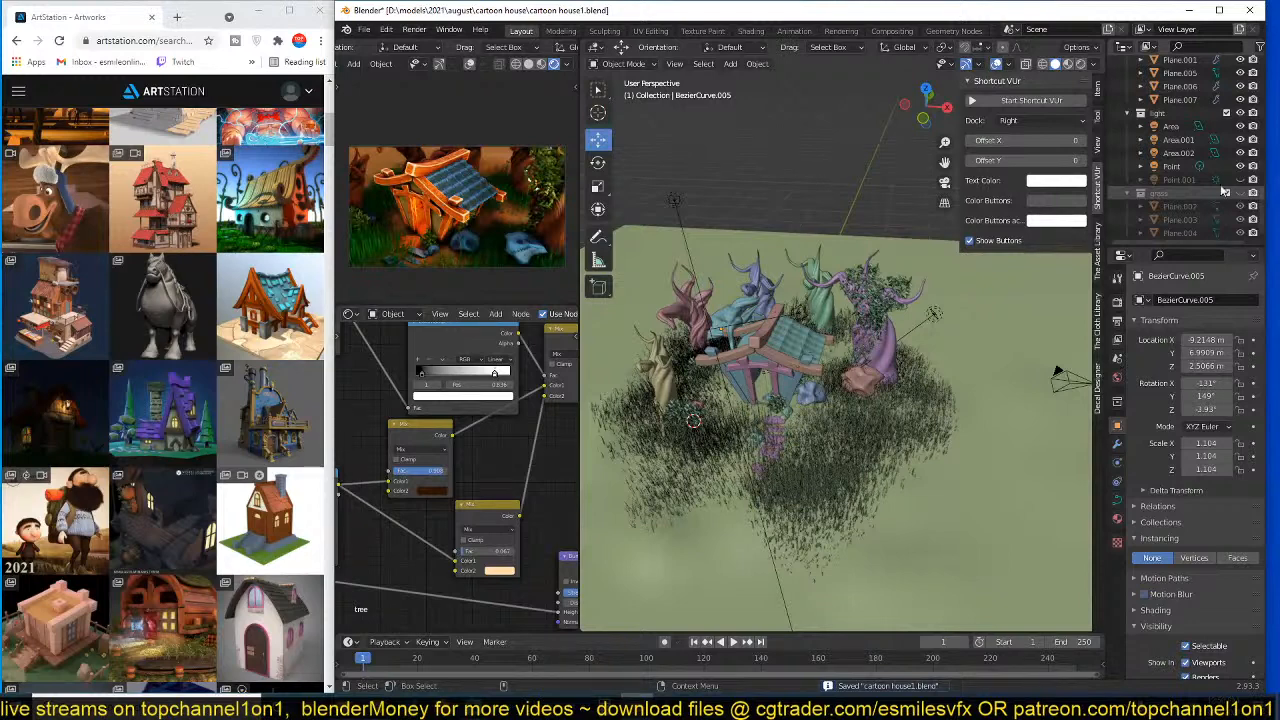
left_click_drag(1240, 126, 1240, 166)
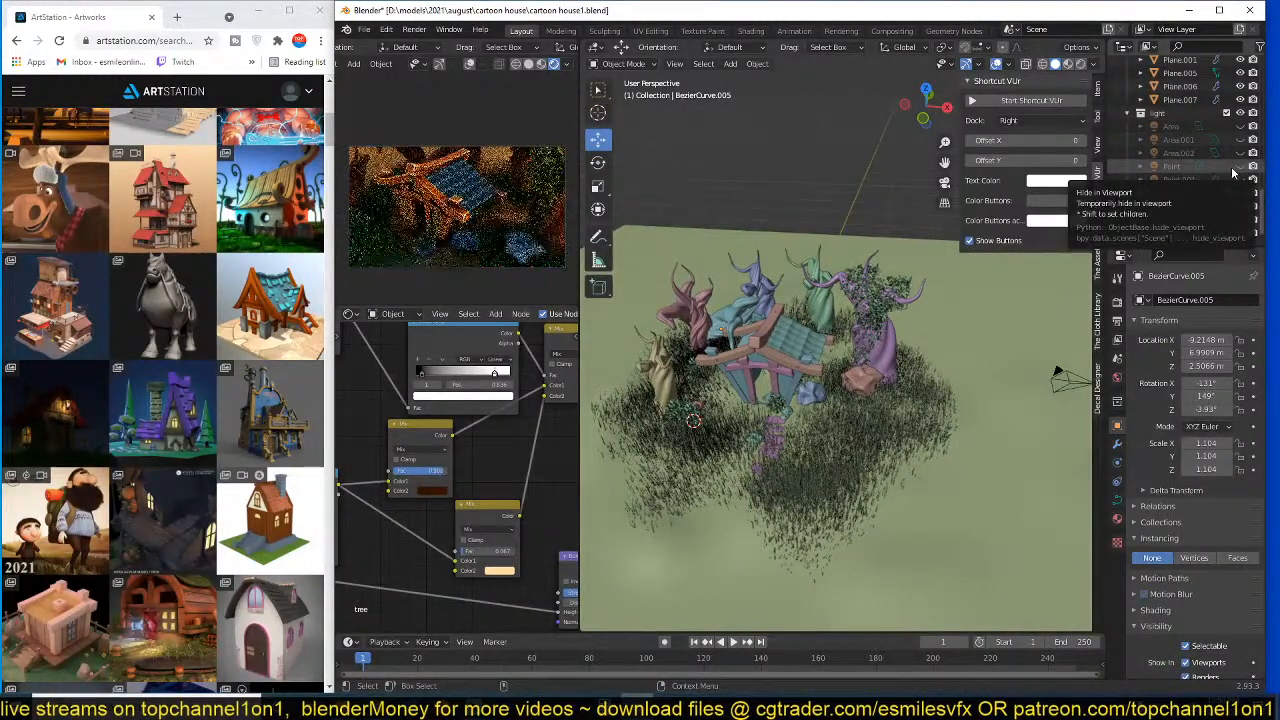
- Raise the world sky texture's ozone to about 4.838 and save the file
left_click(1117, 378)
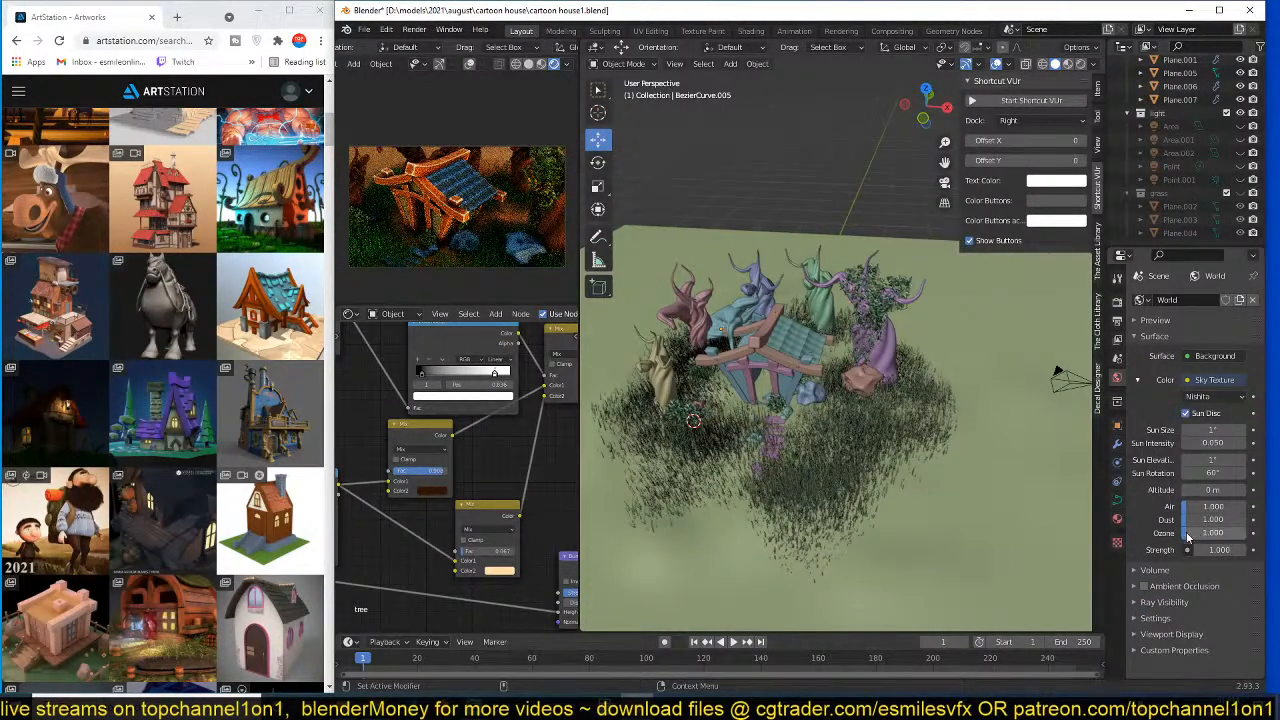
mouse_move(1198, 532)
left_mouse_down()
mouse_move(1226, 538)
mouse_move(1198, 540)
left_mouse_up()
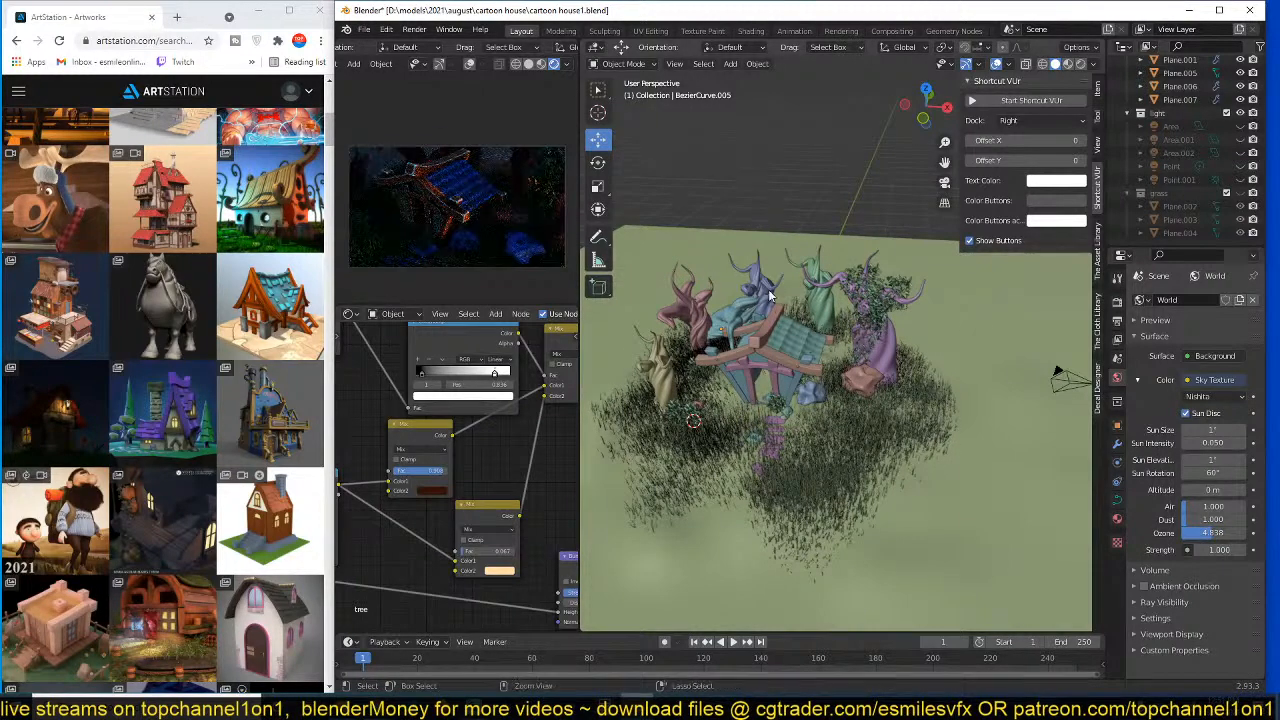
key("ctrl+s")
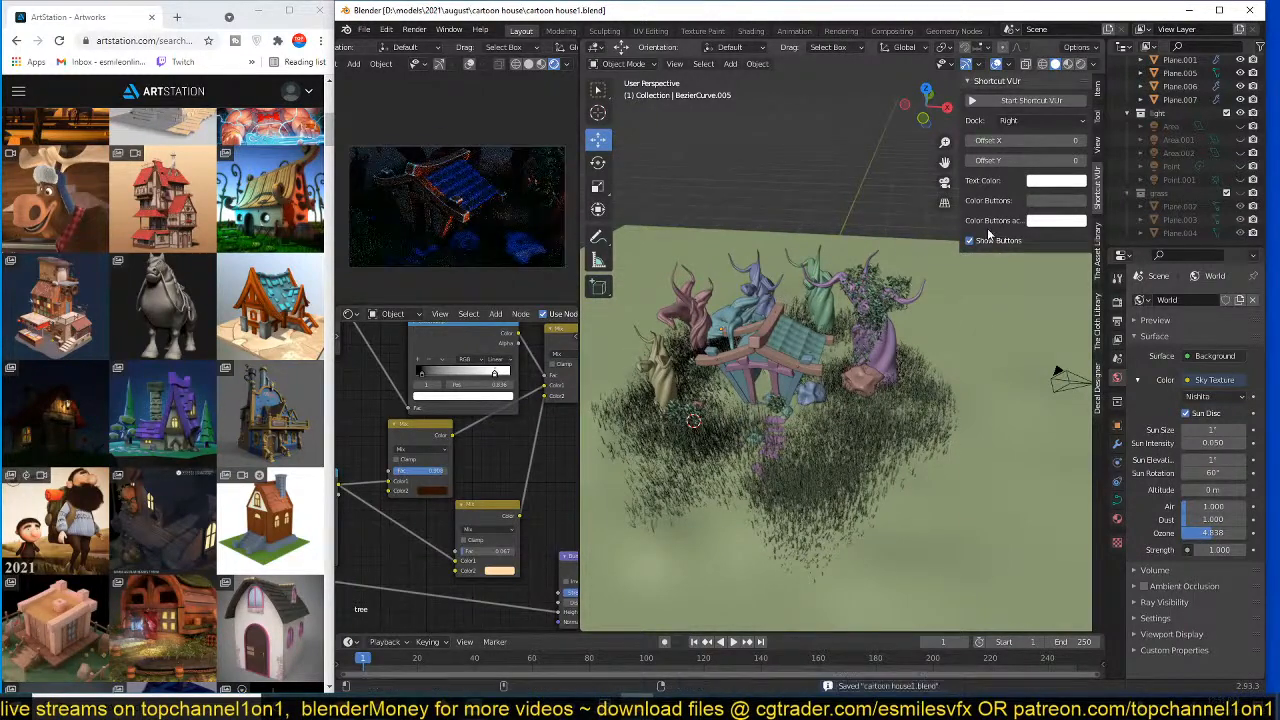
- Try the scene with the Point.001 light, hide it again, show the Point light instead, and save the file
left_click(1240, 180)
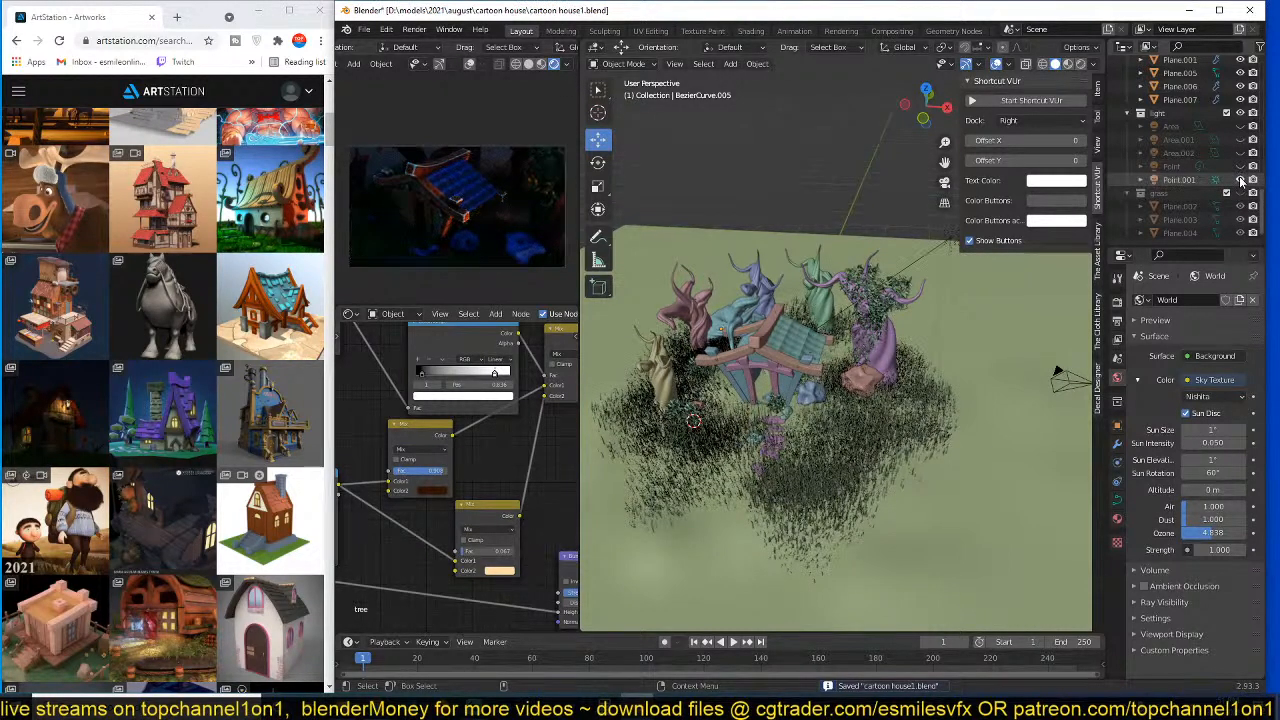
left_click(1240, 180)
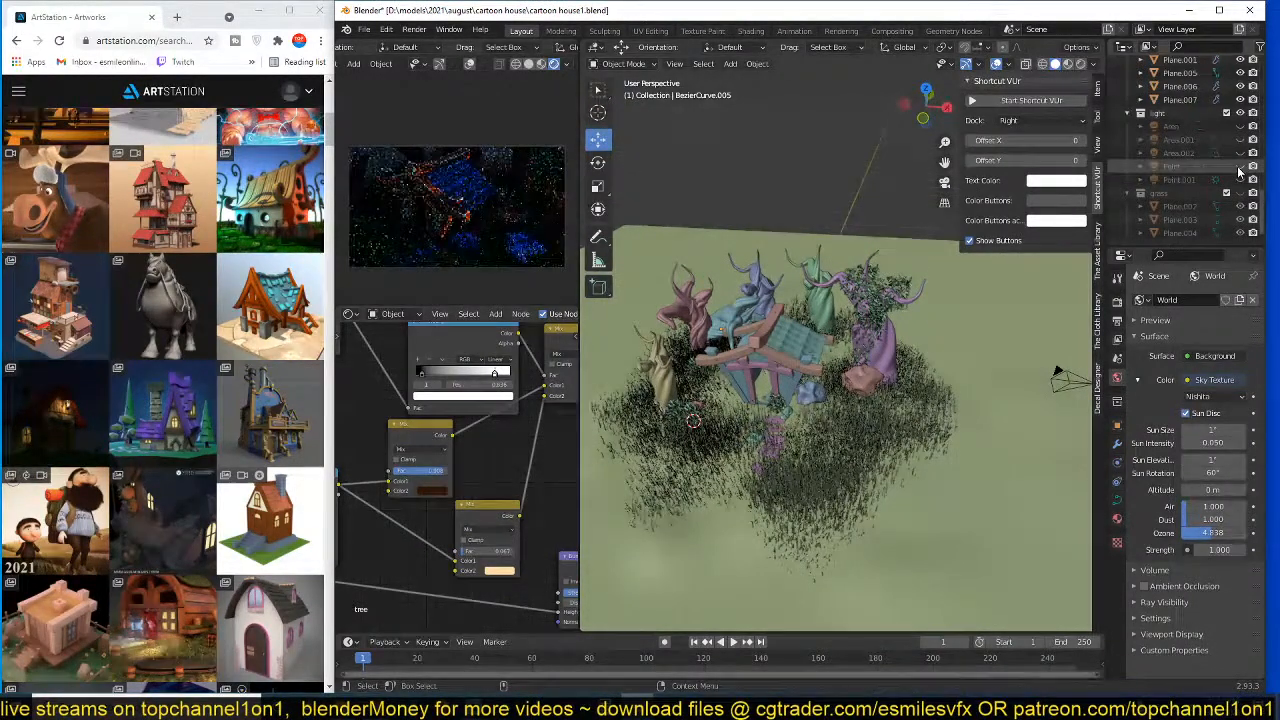
left_click(1240, 167)
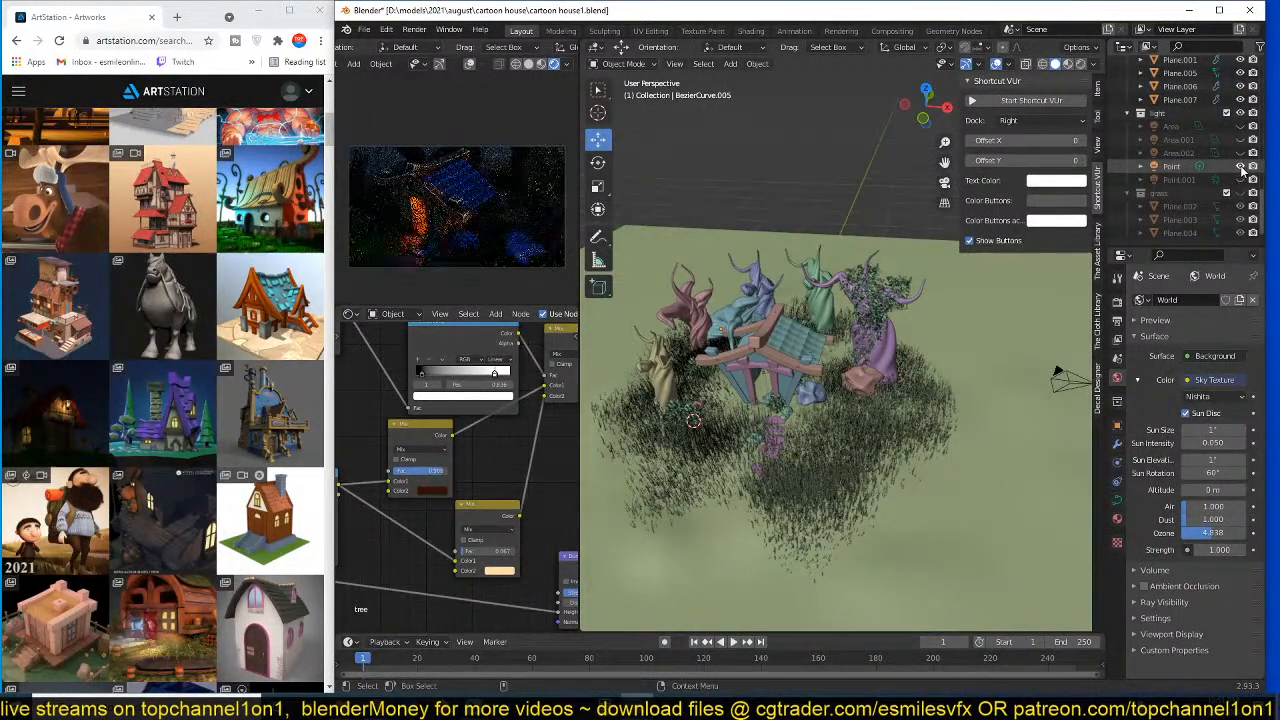
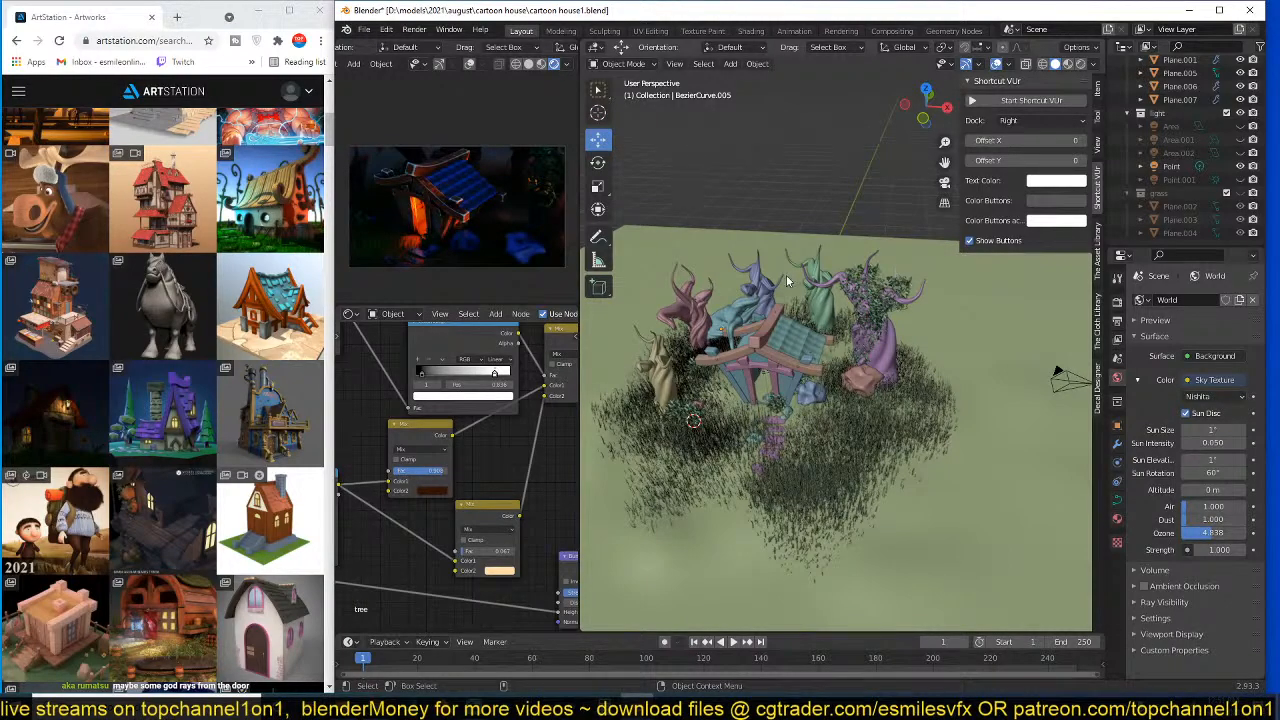
scroll(817, 254, "up", 4)
middle_click_drag(818, 256, 803, 357)
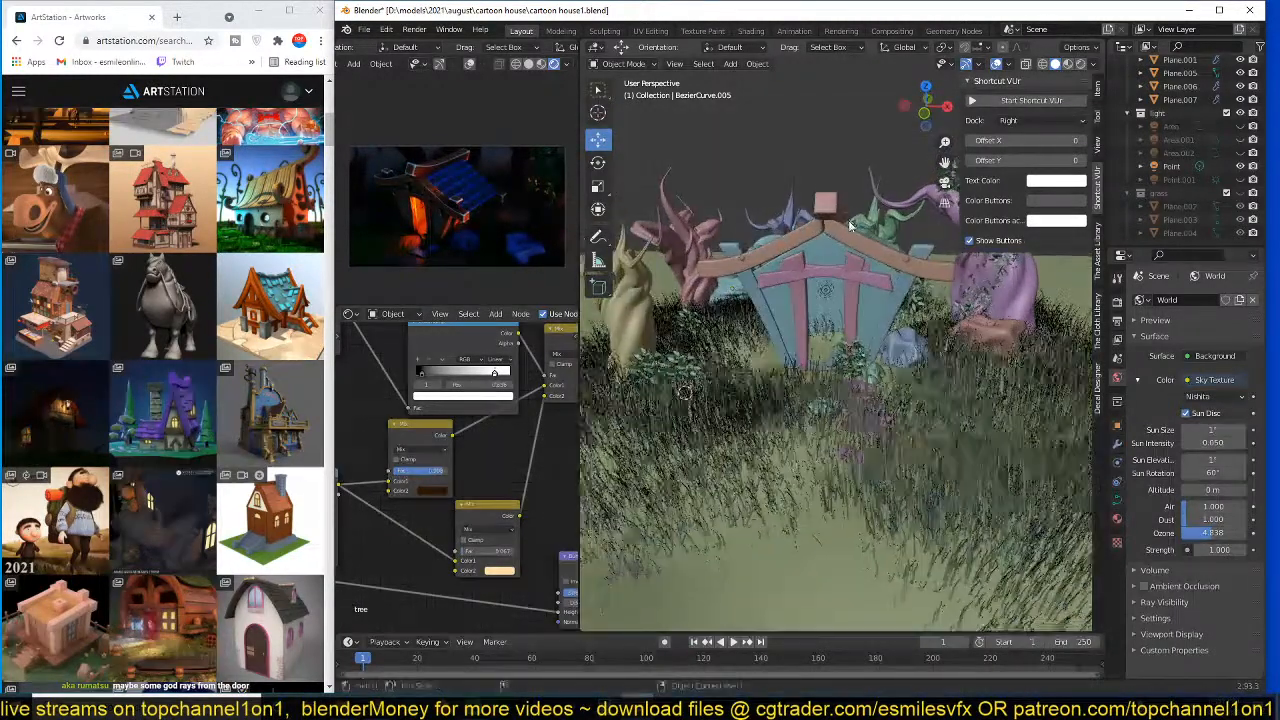
key("ctrl+s")
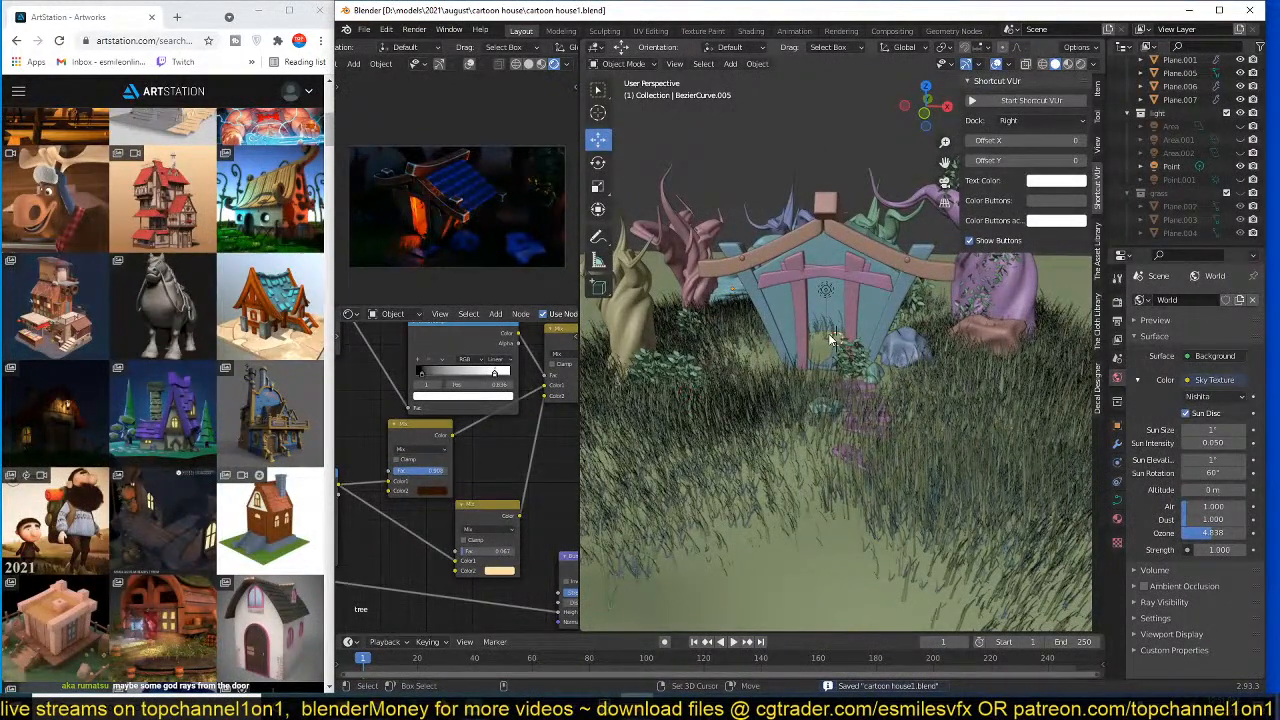
- Add a cube at the house door, scale it by about 4.07 and move it up about 2.11 m
key("shift+a")
mouse_move(831, 338)
left_click(886, 354)
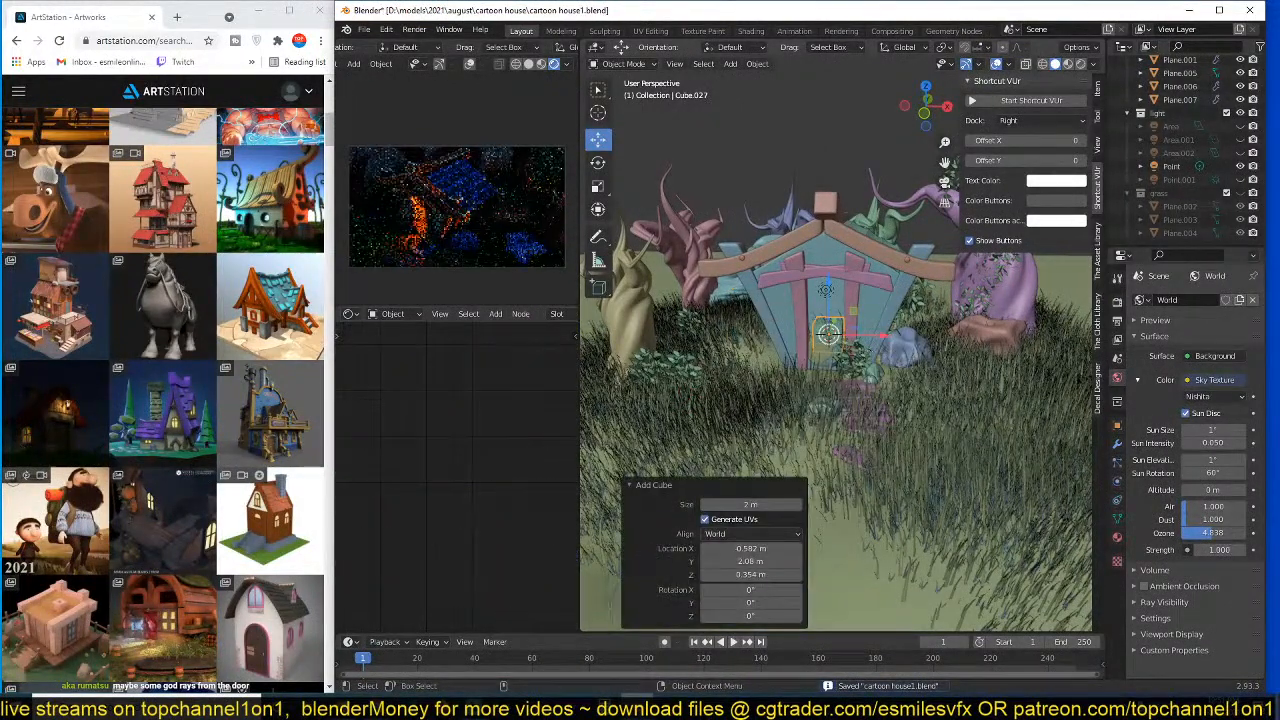
key("s")
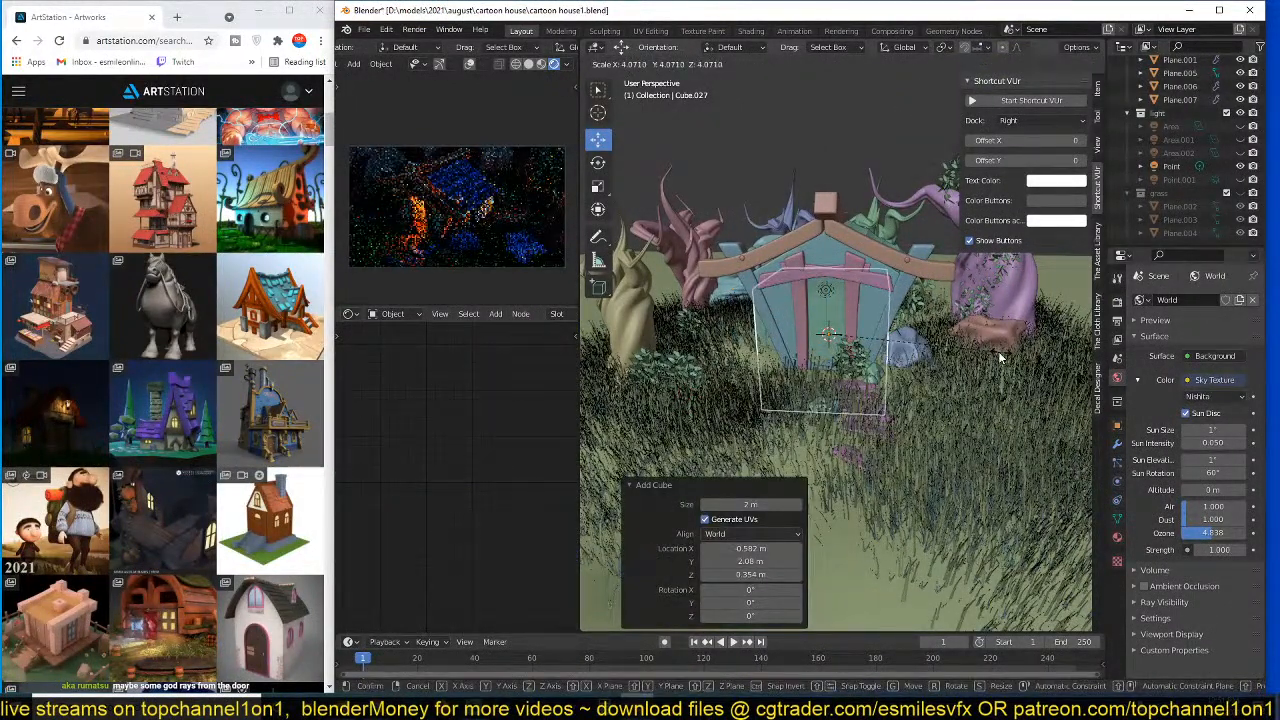
left_click(1000, 357)
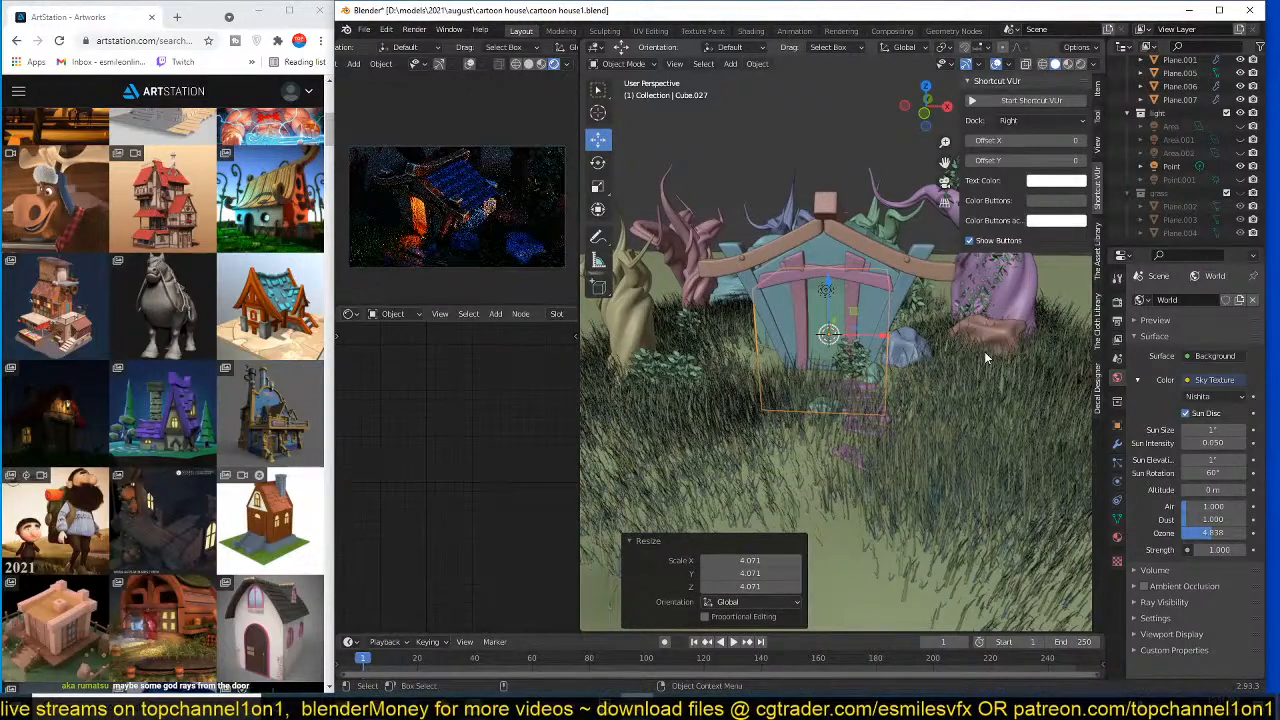
middle_click_drag(984, 351, 858, 414)
left_click_drag(866, 320, 787, 216)
key("z")
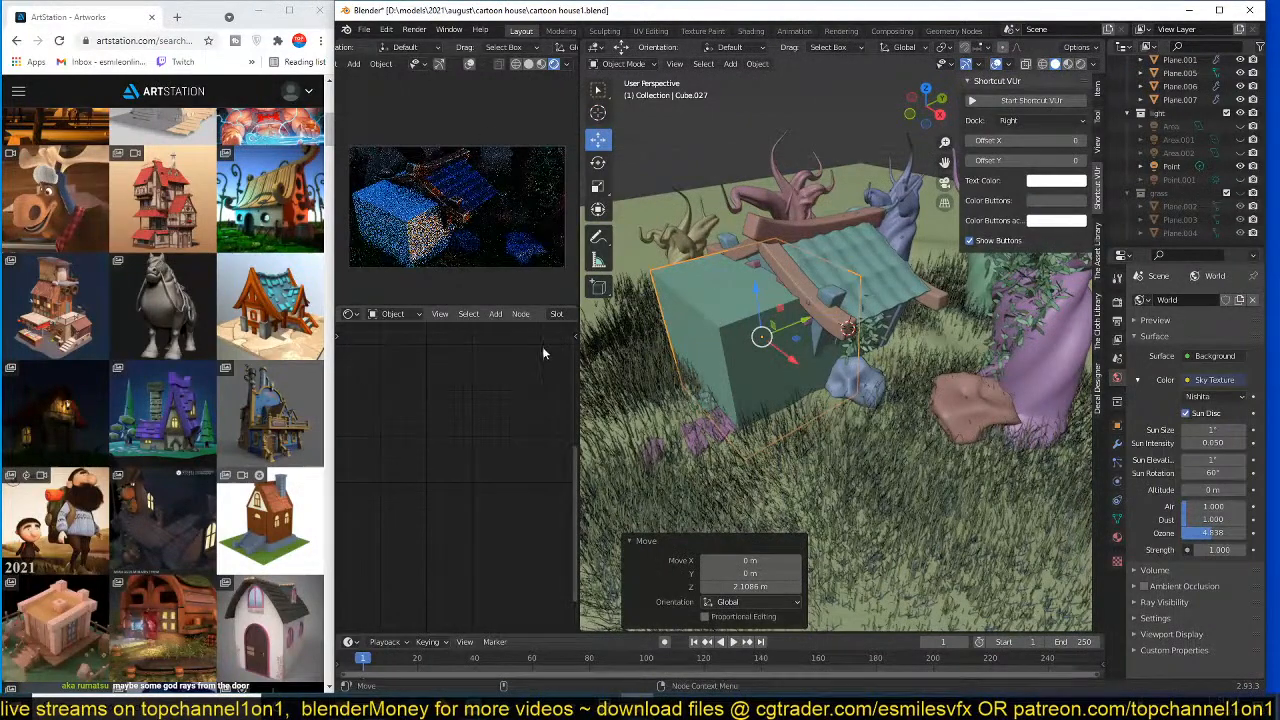
- Give the cube a new material with a Principled Volume shader feeding the output, and delete its default Principled BSDF
scroll(548, 318, "down", 5)
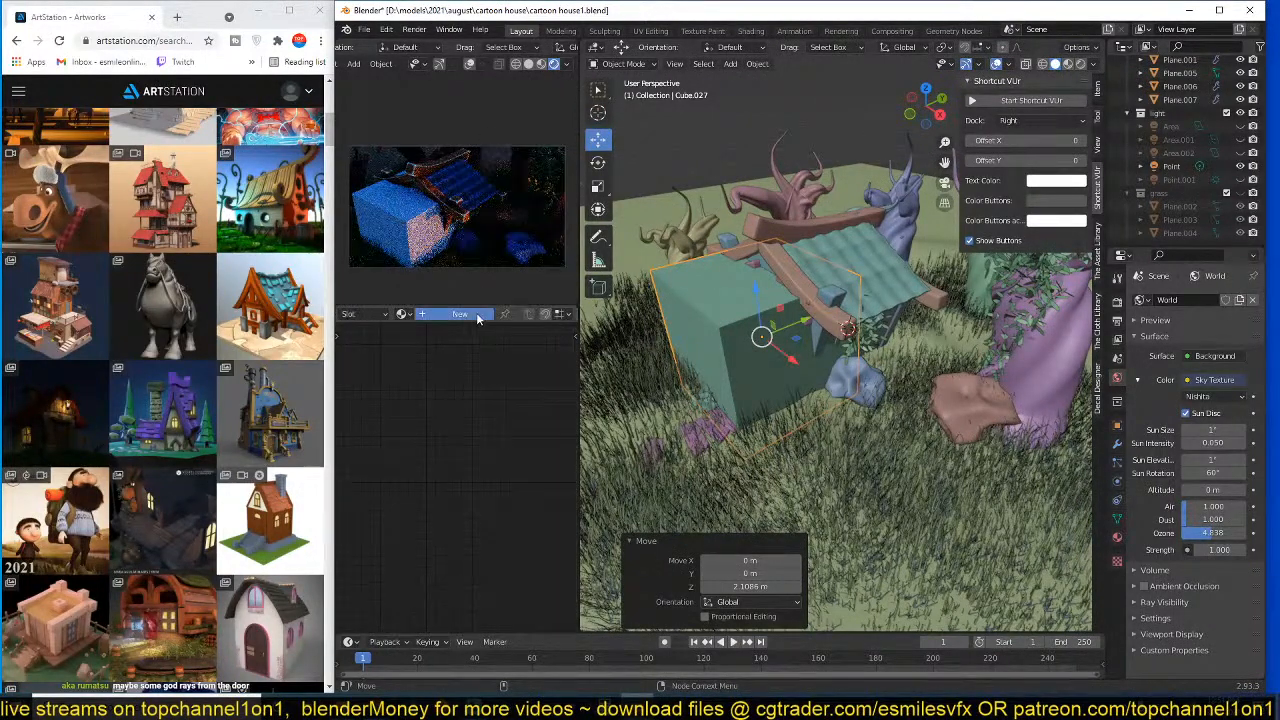
left_click(478, 316)
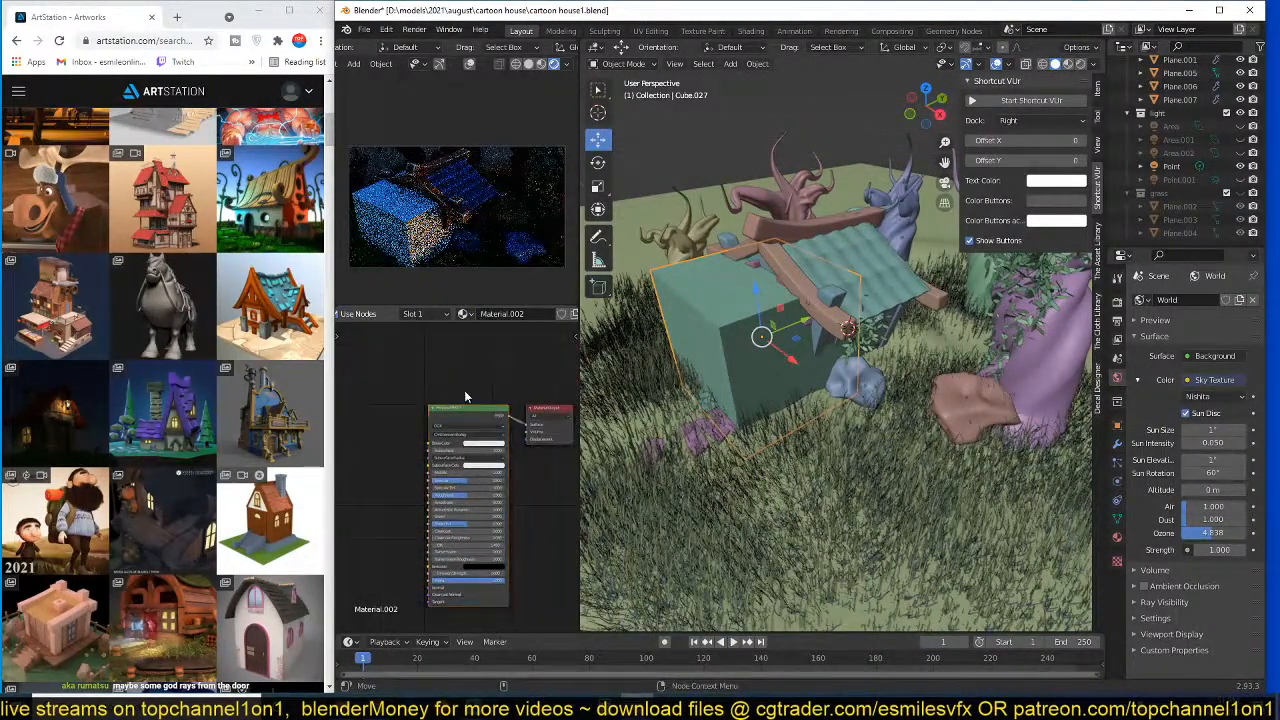
key("shift+a")
mouse_move(441, 436)
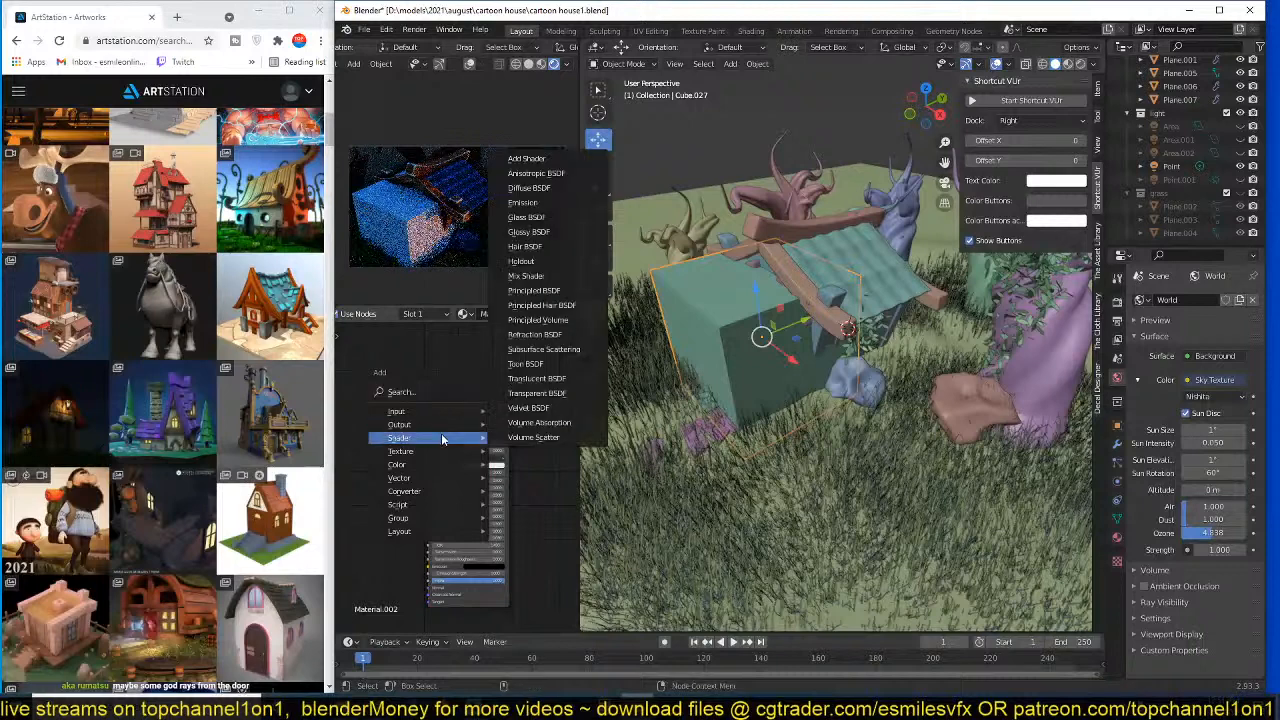
left_click(536, 336)
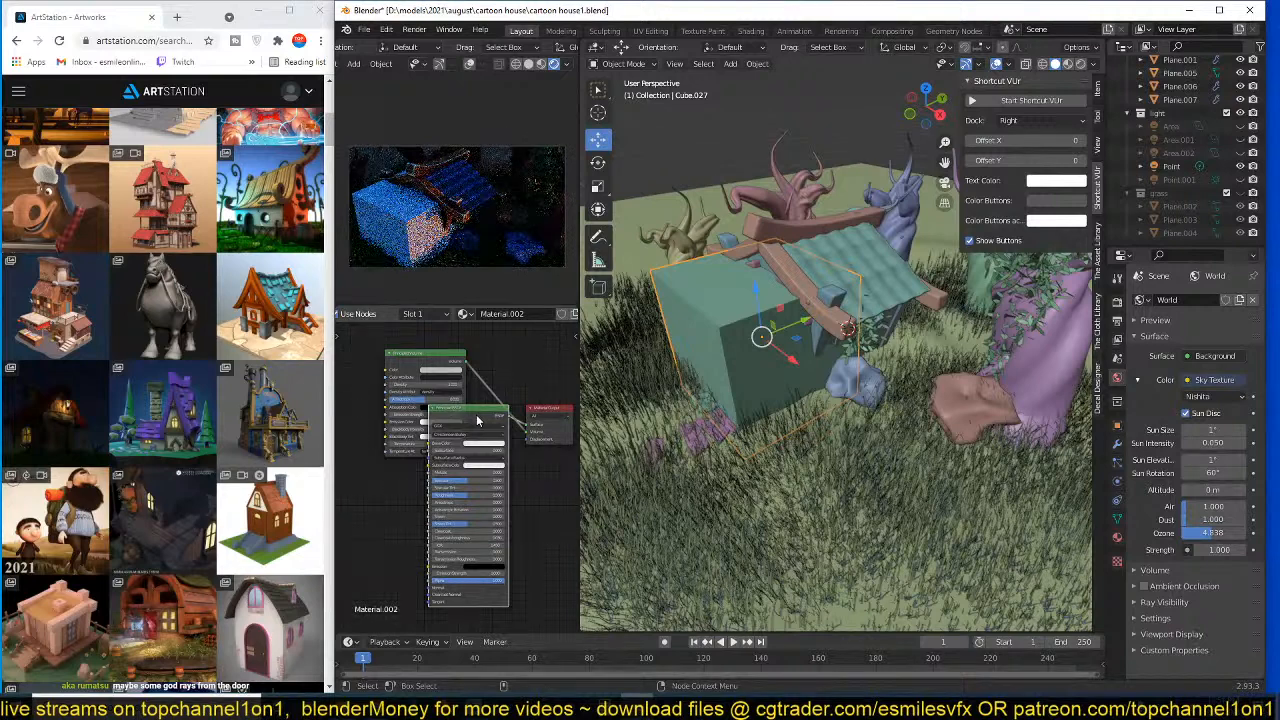
key("x")
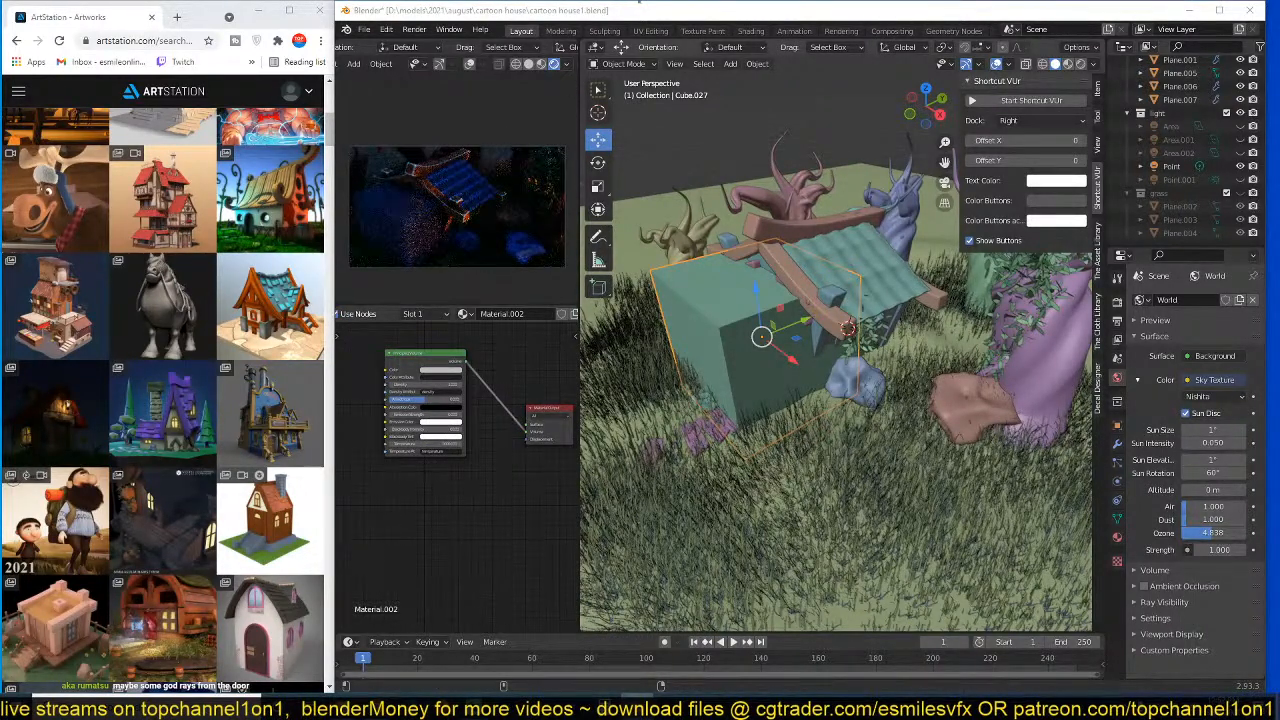
- Set the cube's Principled Volume density to 0.1
left_click(639, 5)
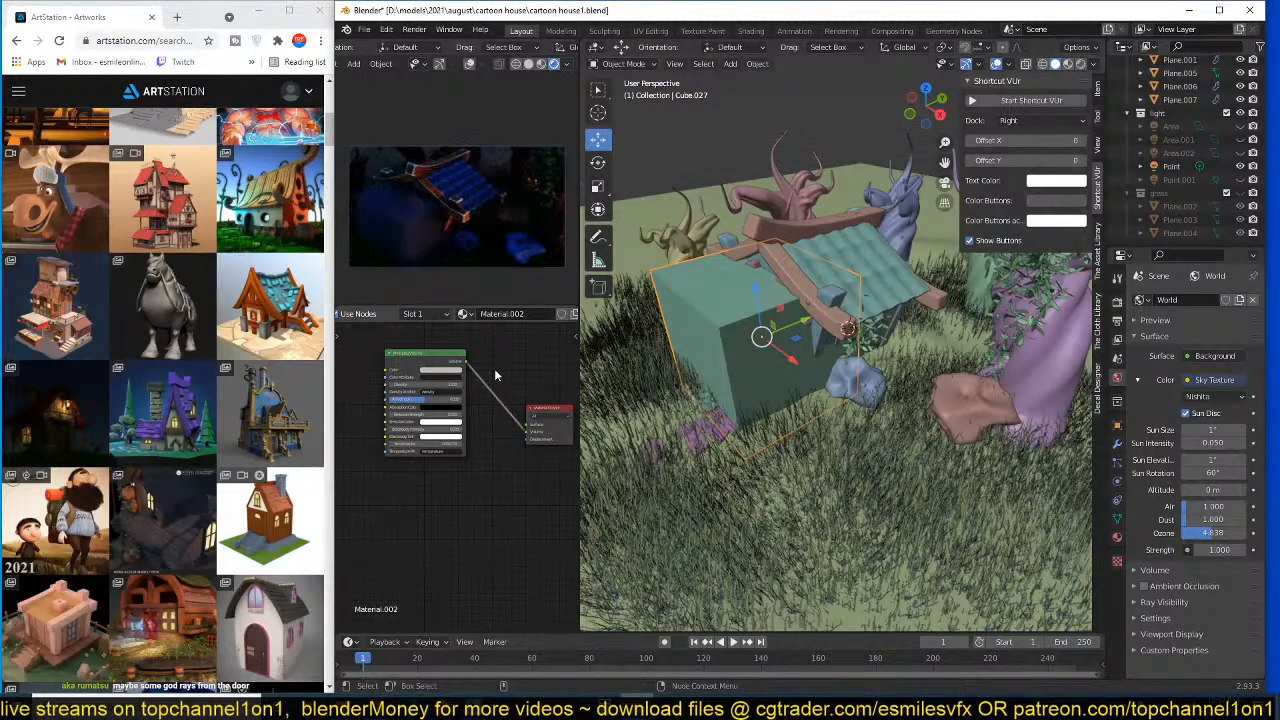
middle_click_drag(495, 375, 500, 377)
scroll(502, 377, "up", 1)
left_click(456, 380)
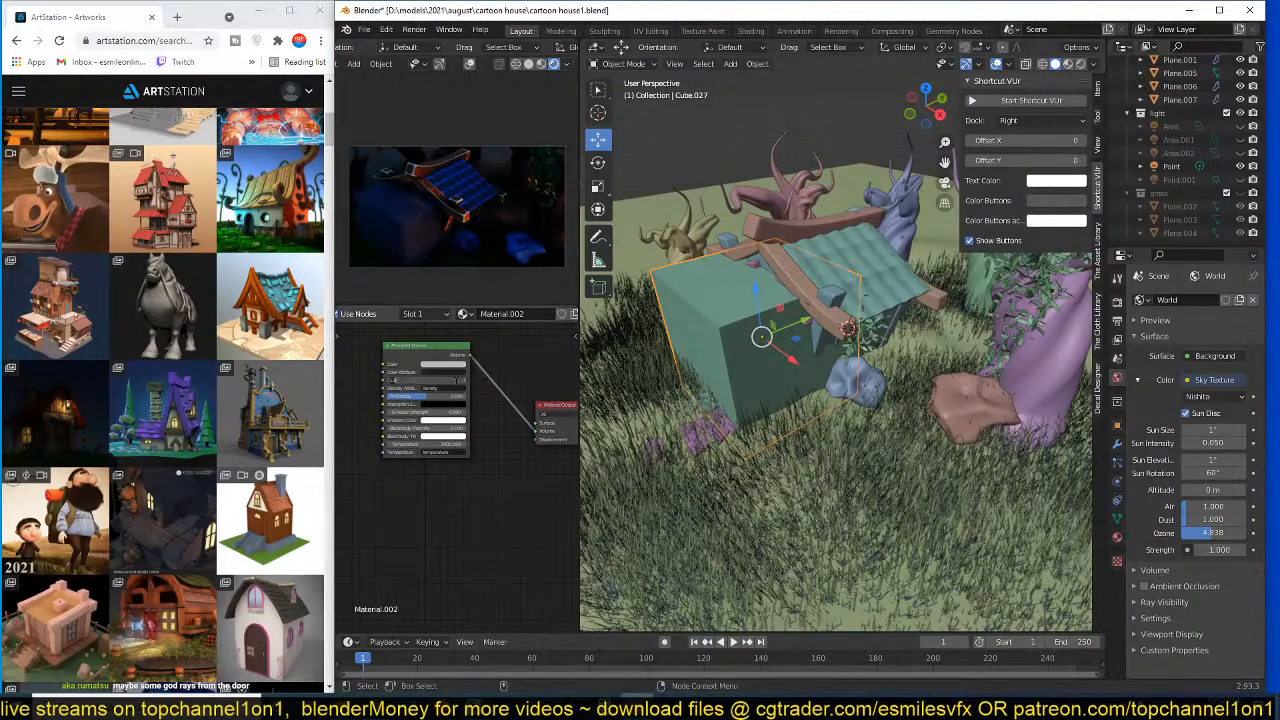
key("Return")
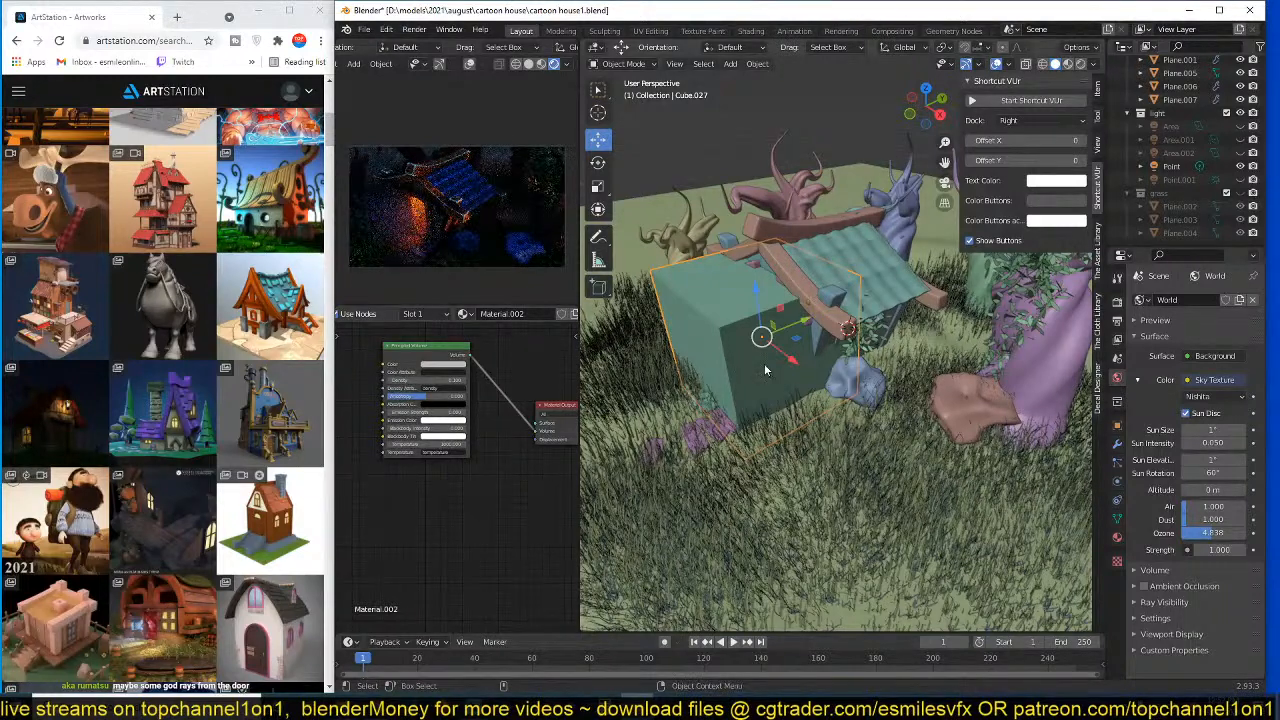
- Scale the volume cube by about 2.22 while looking through the scene camera
key("KP_0")
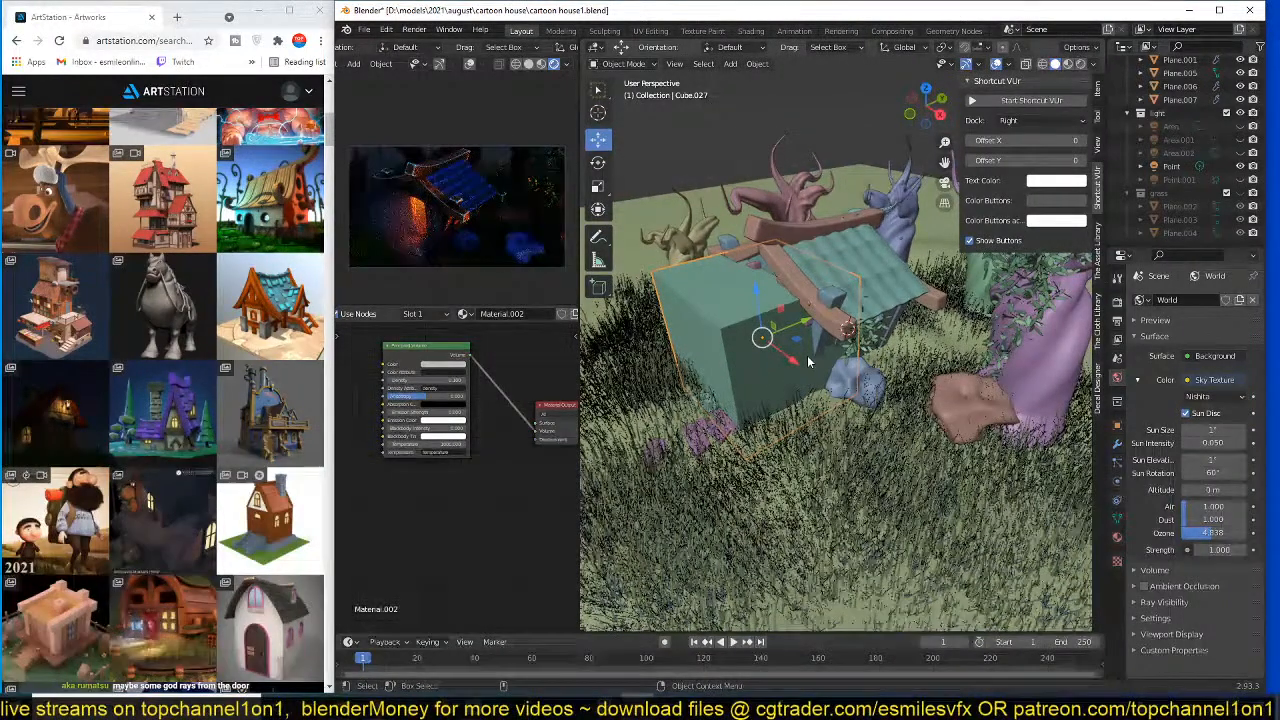
key("s")
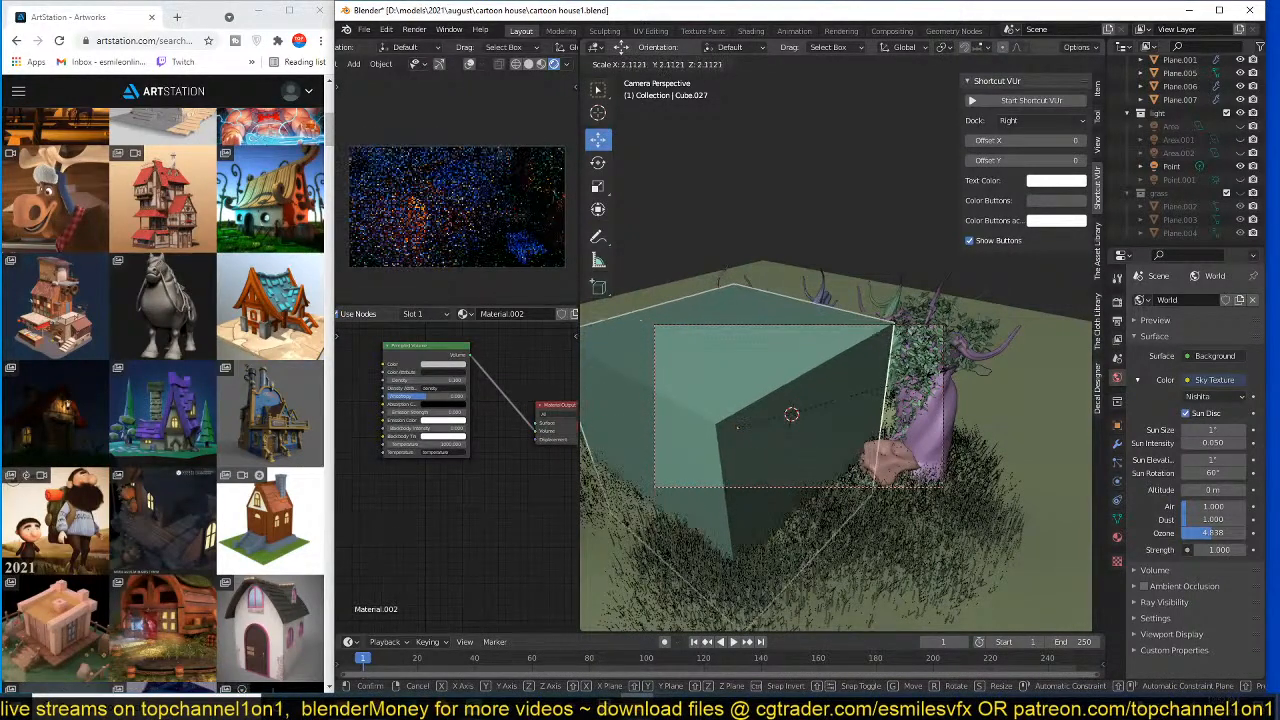
left_click(932, 379)
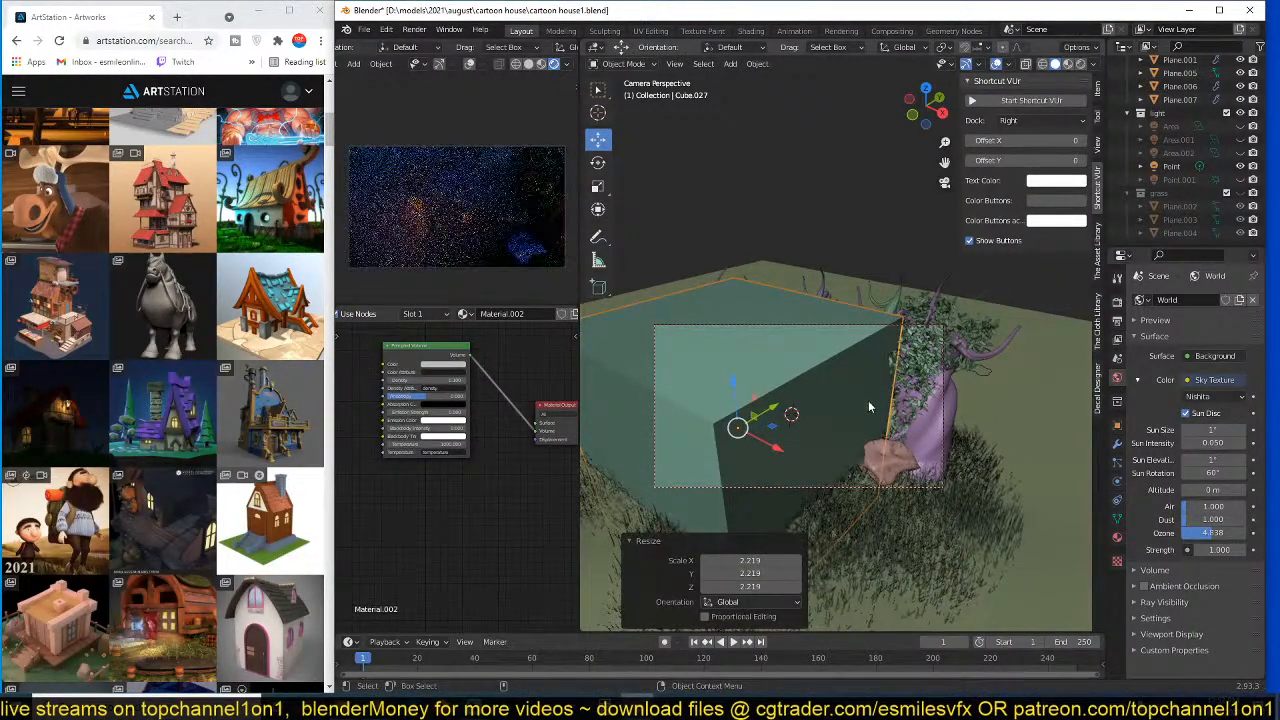
- Move the cube's side face outward in edit mode so the volume spans the camera frame, and save the file
key("Tab")
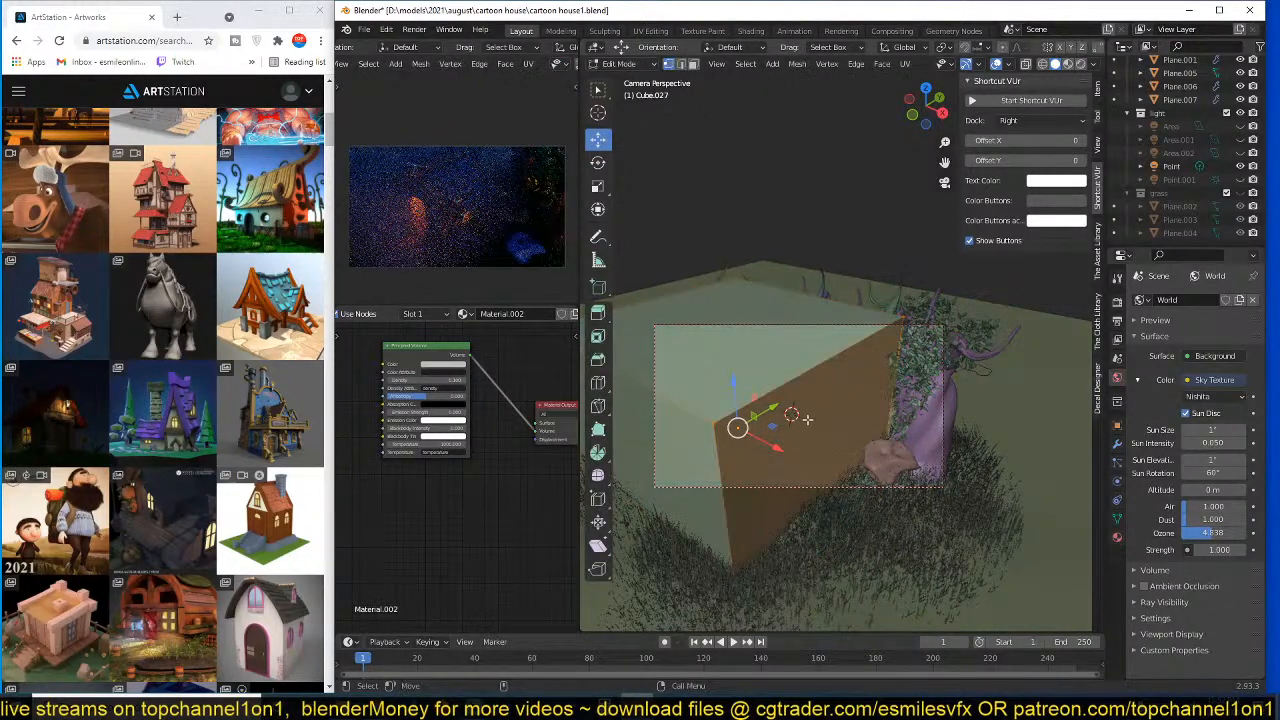
left_click(779, 446)
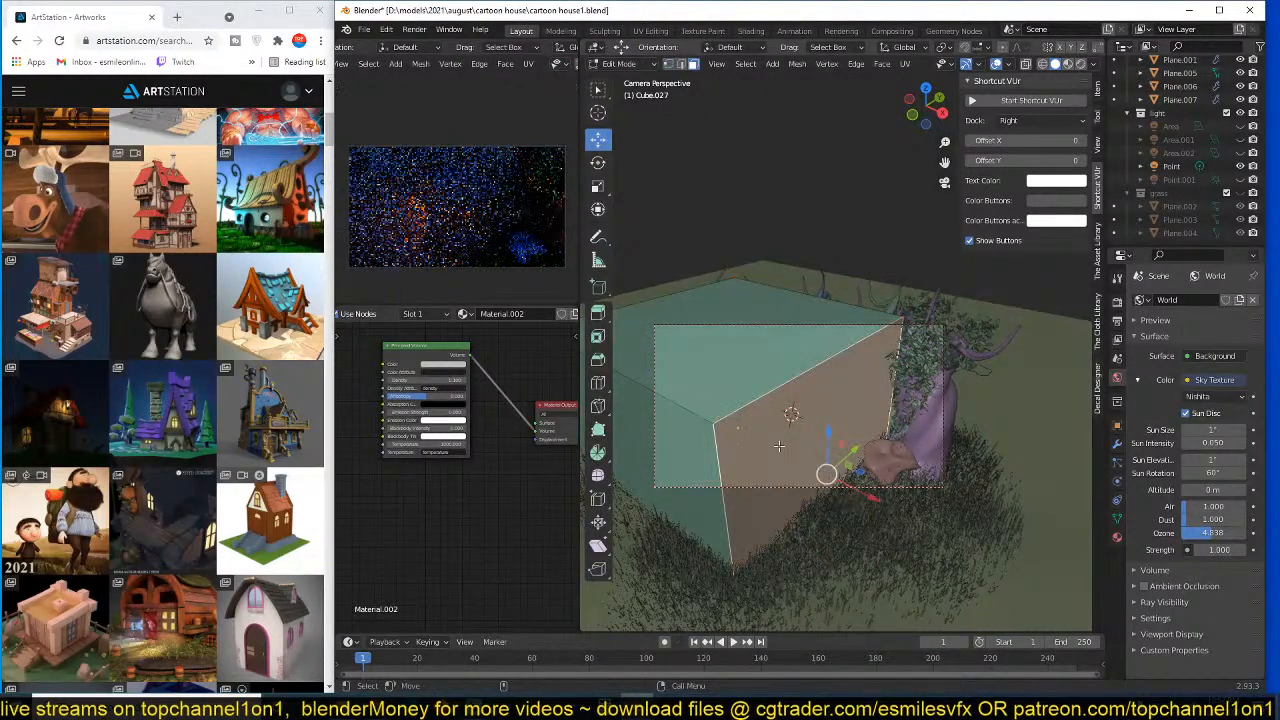
key("g")
left_click(973, 527)
key("Tab")
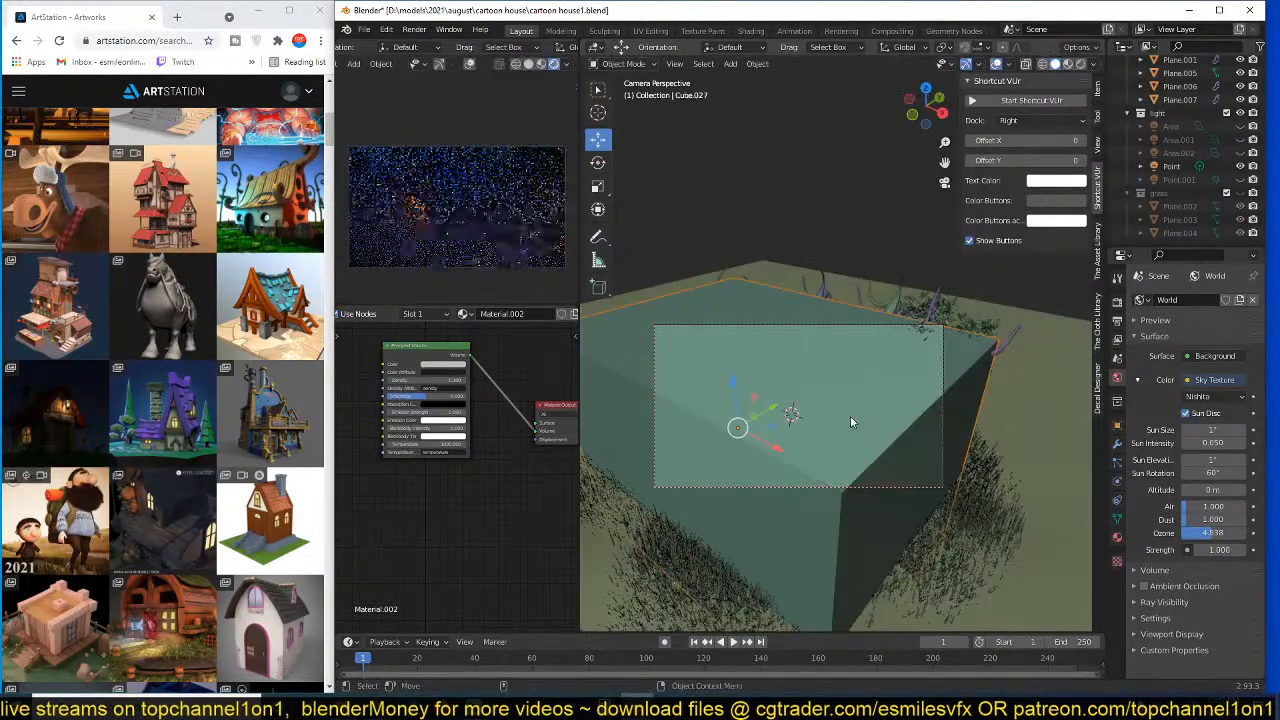
key("ctrl+s")
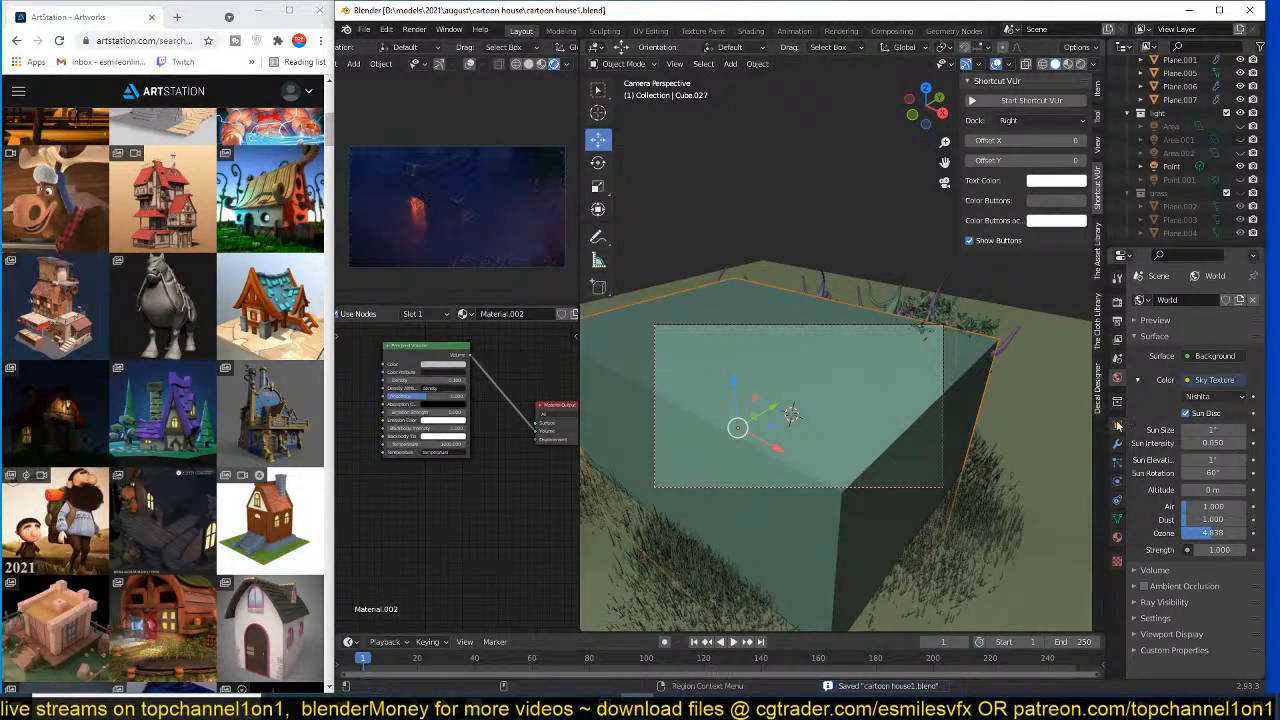
- Raise the Principled Volume's anisotropy to about 0.627 and save the file
scroll(480, 389, "up", 1)
scroll(480, 396, "up", 3)
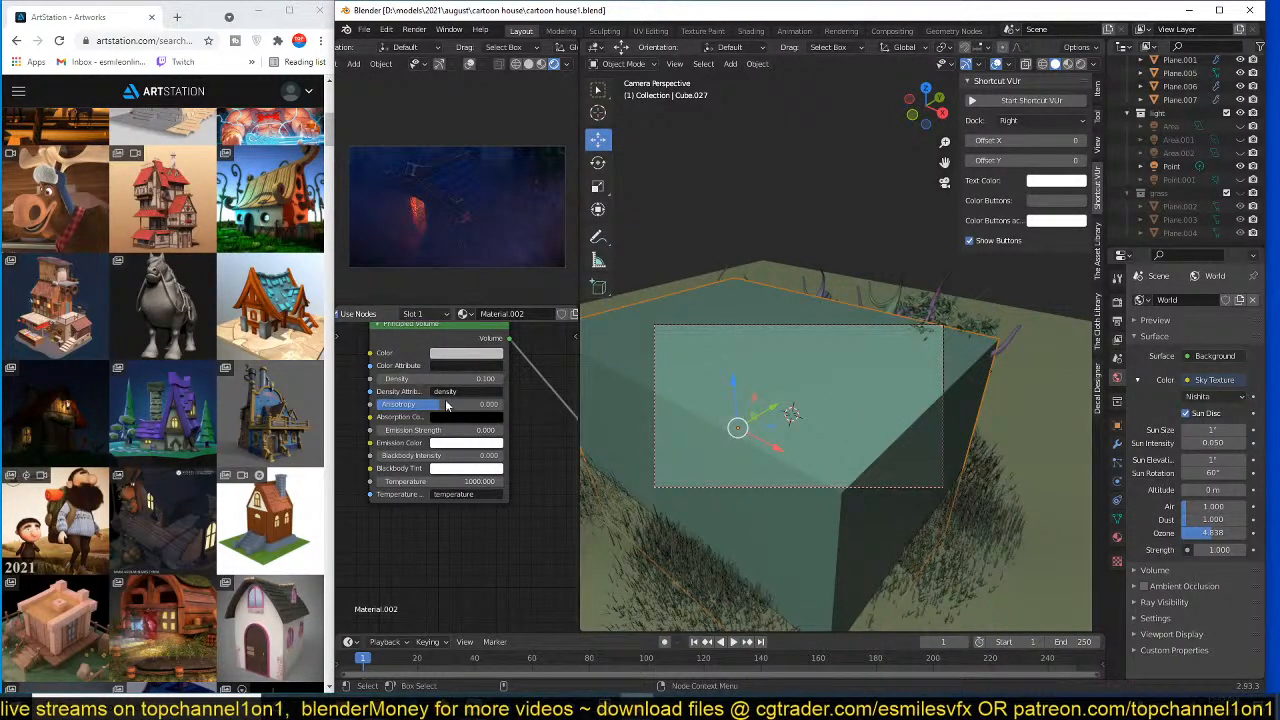
left_click_drag(442, 404, 491, 404)
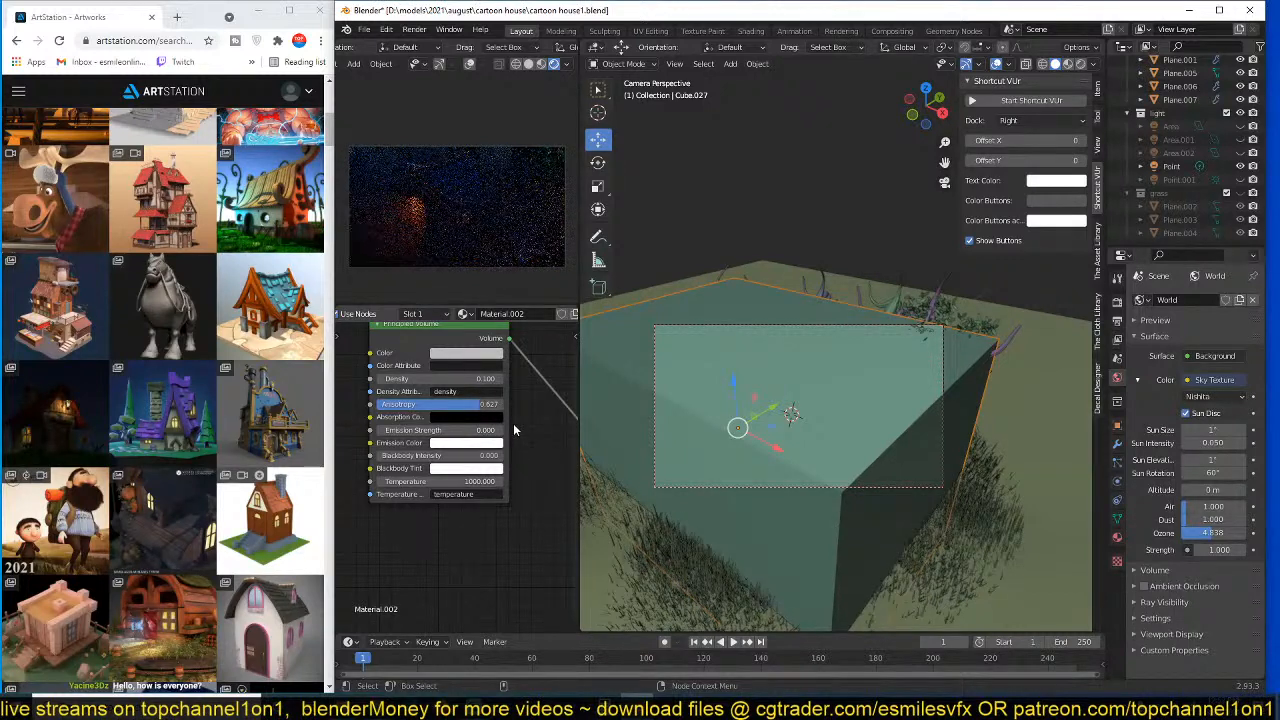
key("ctrl+s")
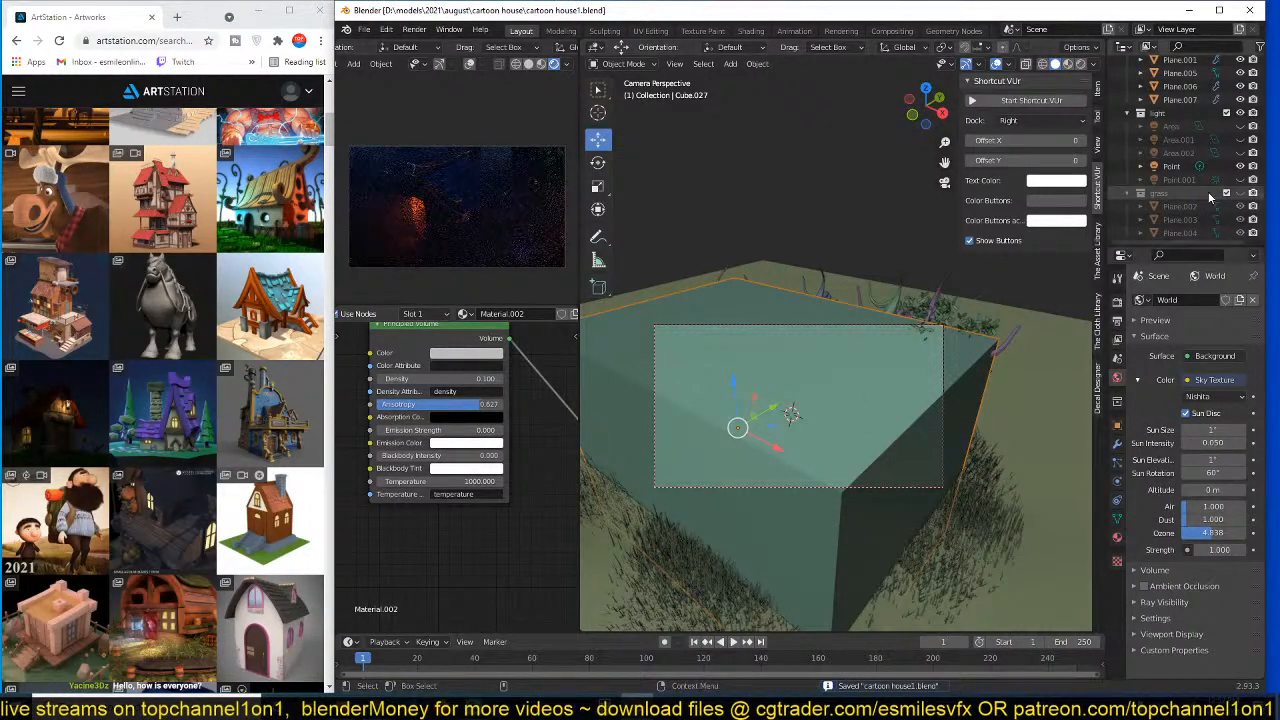
- Show the Area, Area.001 and Area.002 lights in the viewport, keep the Point light shown, and save the file
left_click(1241, 153)
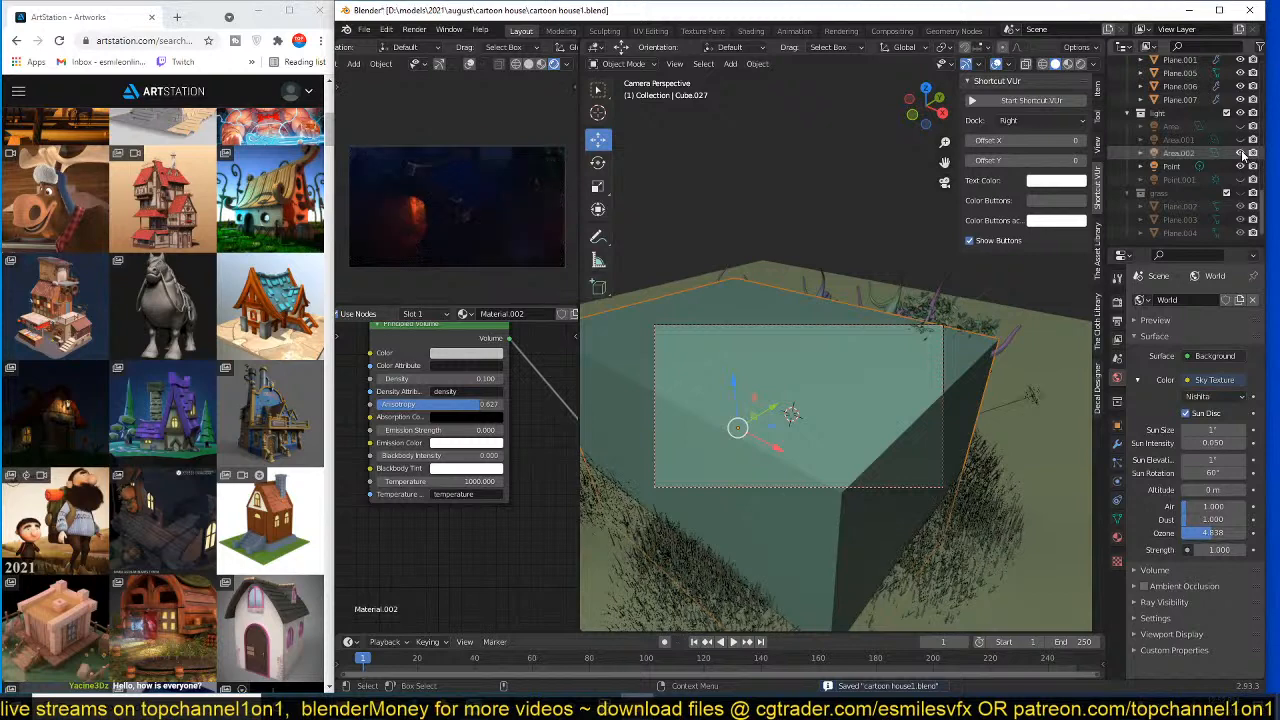
left_click(1241, 166)
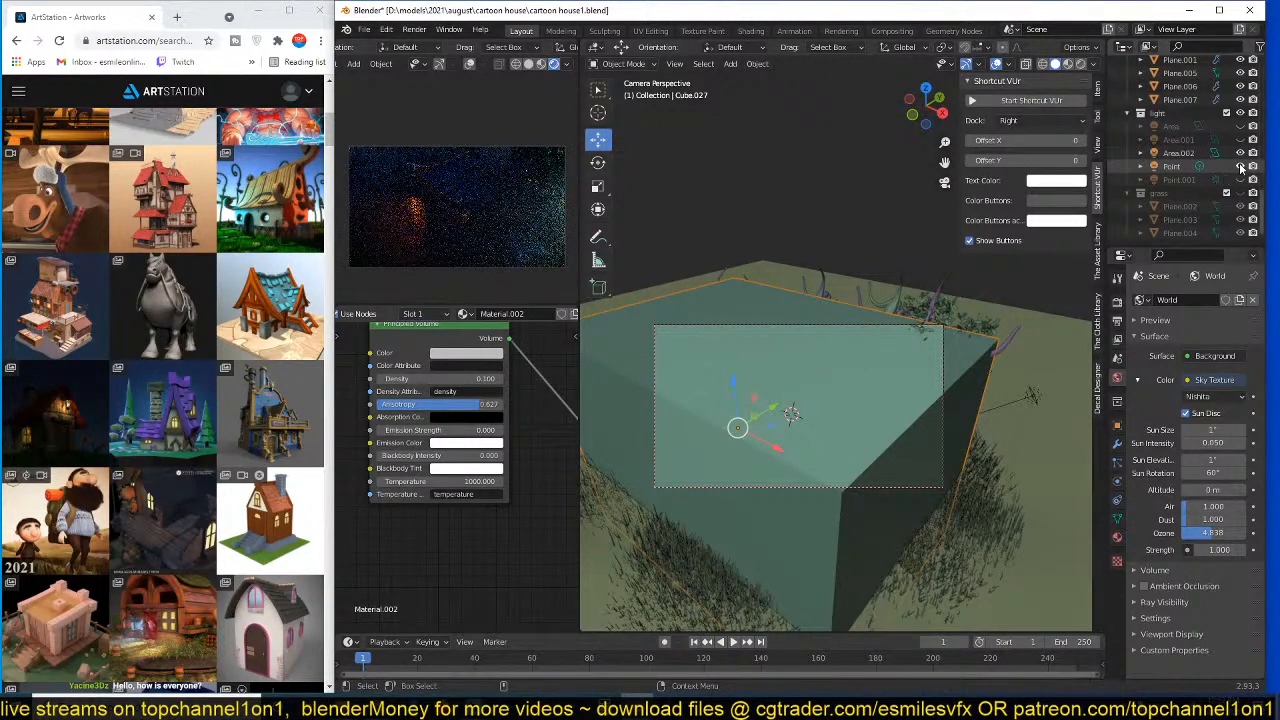
left_click(1241, 140)
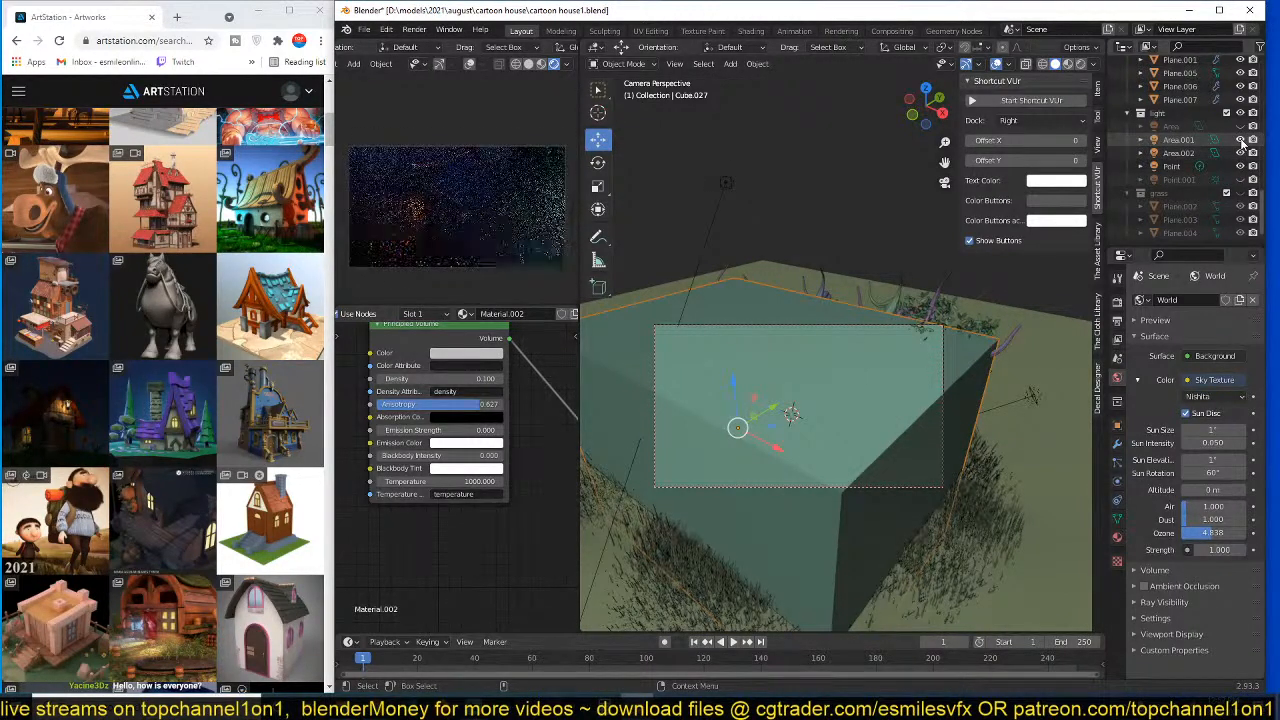
left_click(1241, 127)
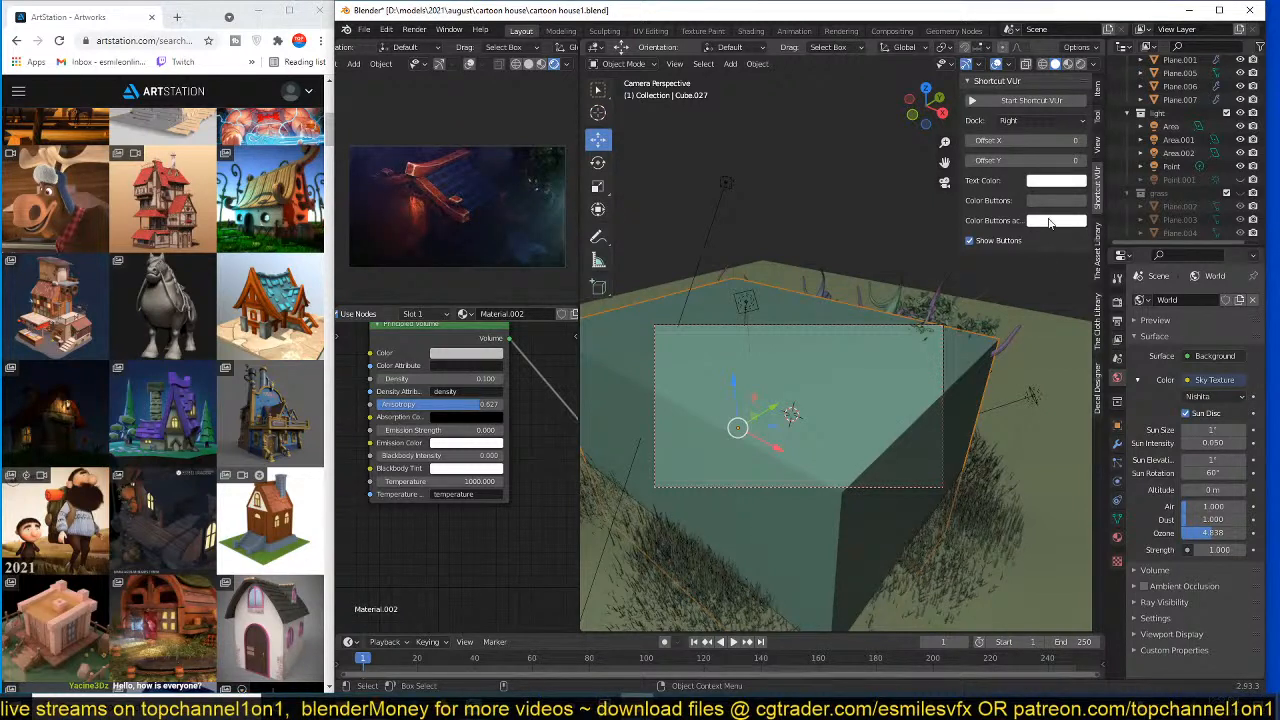
key("ctrl+s")
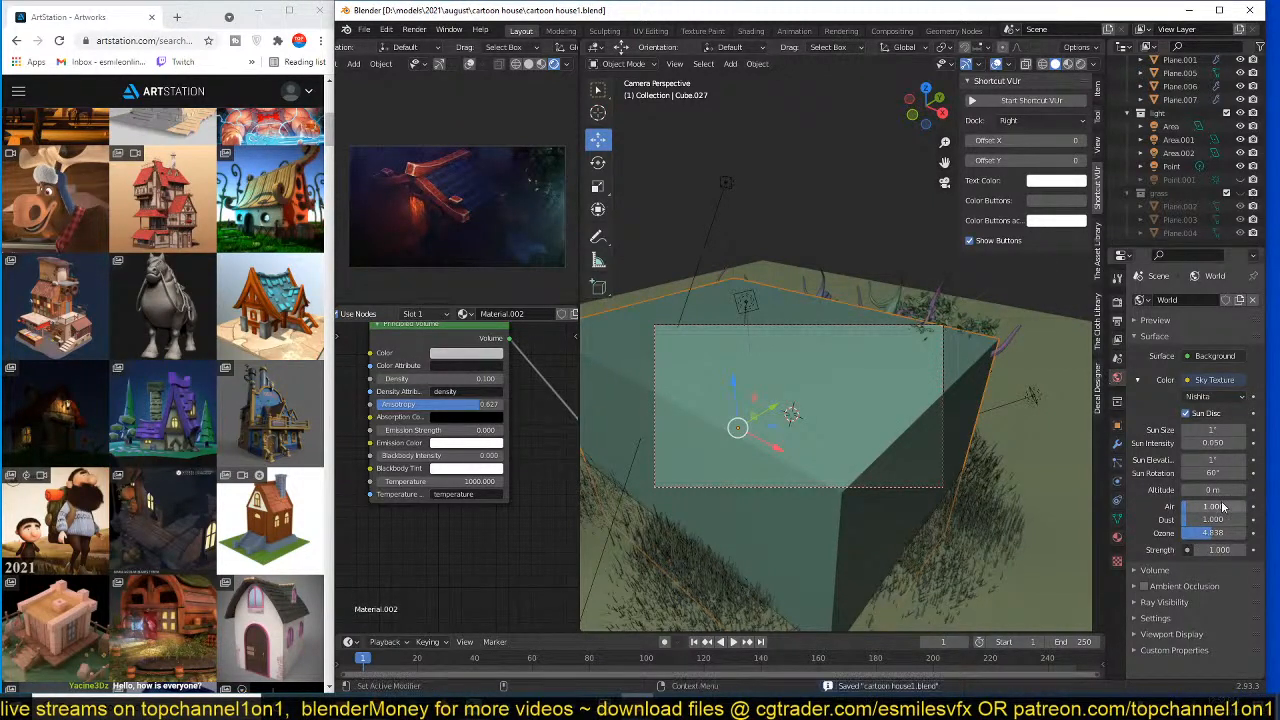
- Set the world sky texture's sun intensity to 1
left_click(1202, 443)
type("1")
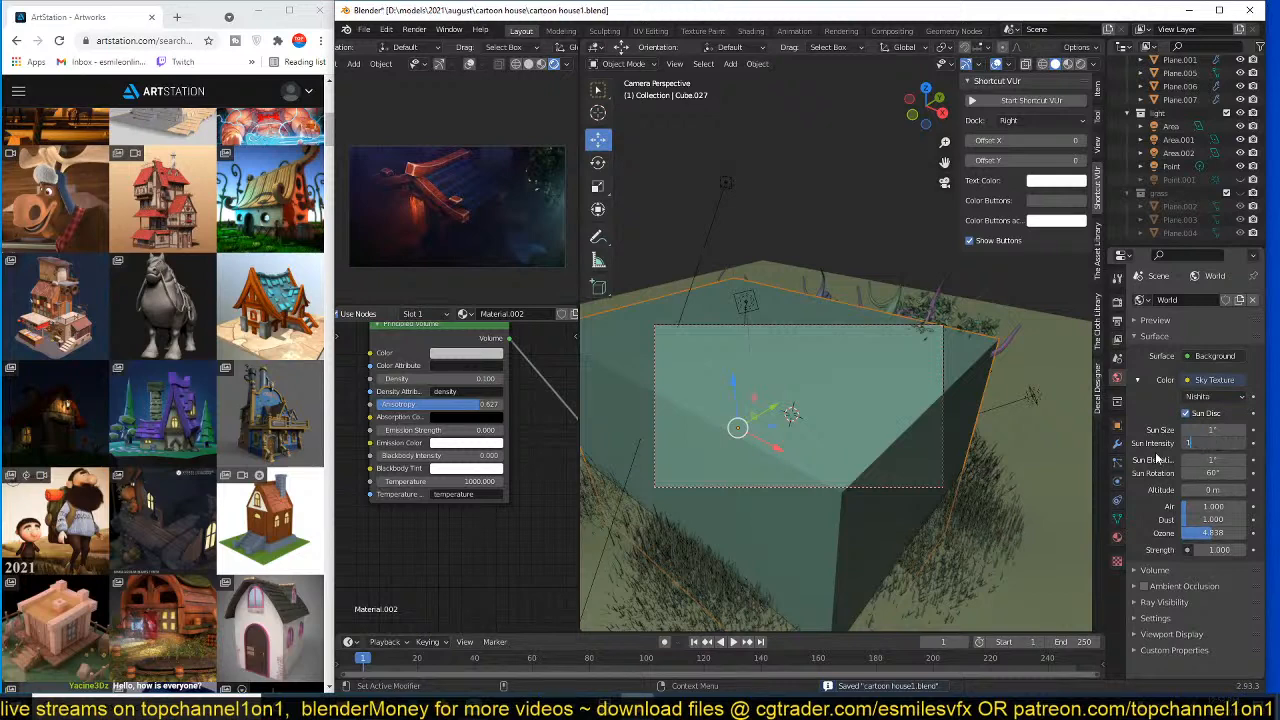
key("Return")
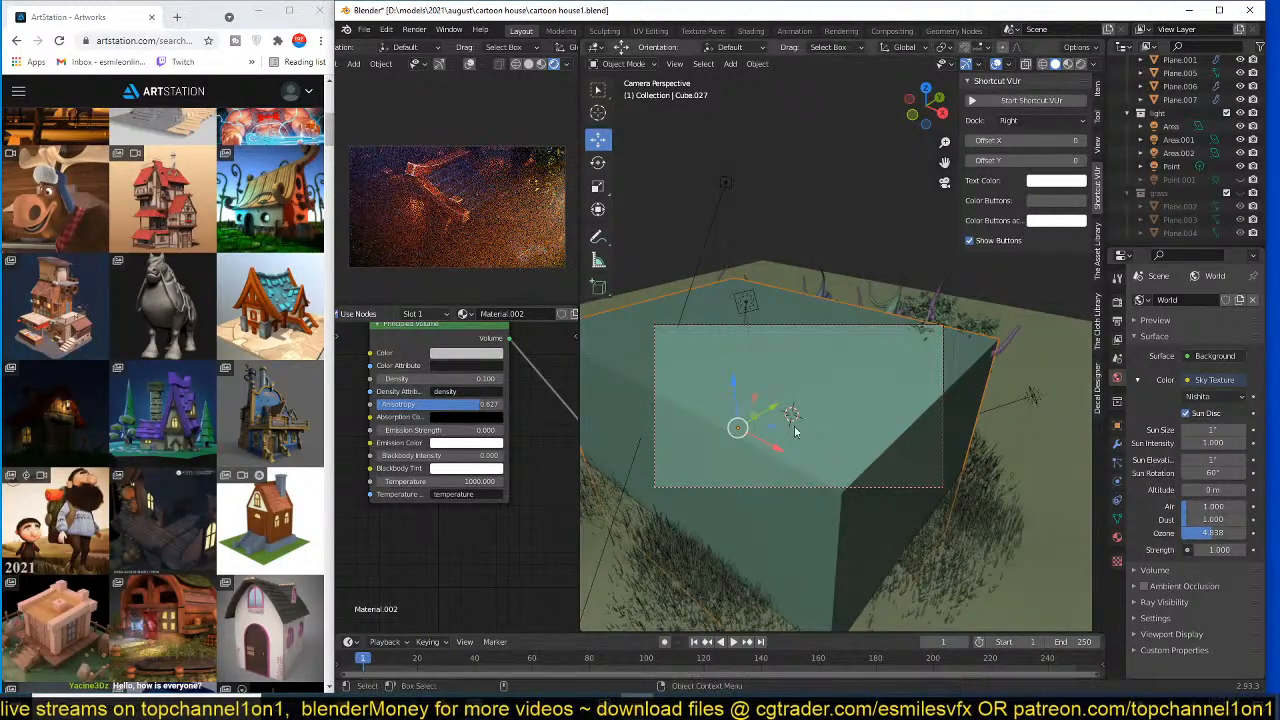
- Lower the Principled Volume's density to 0.05 and save the file
left_click(483, 378)
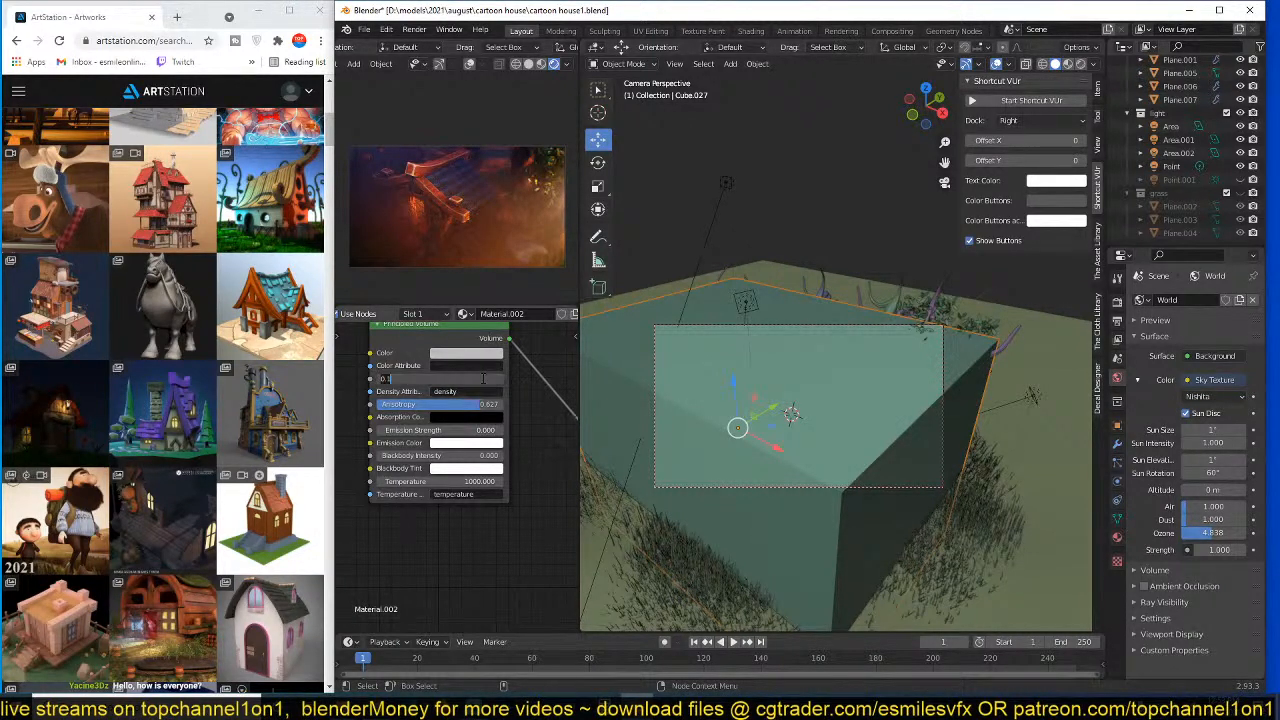
type(".05")
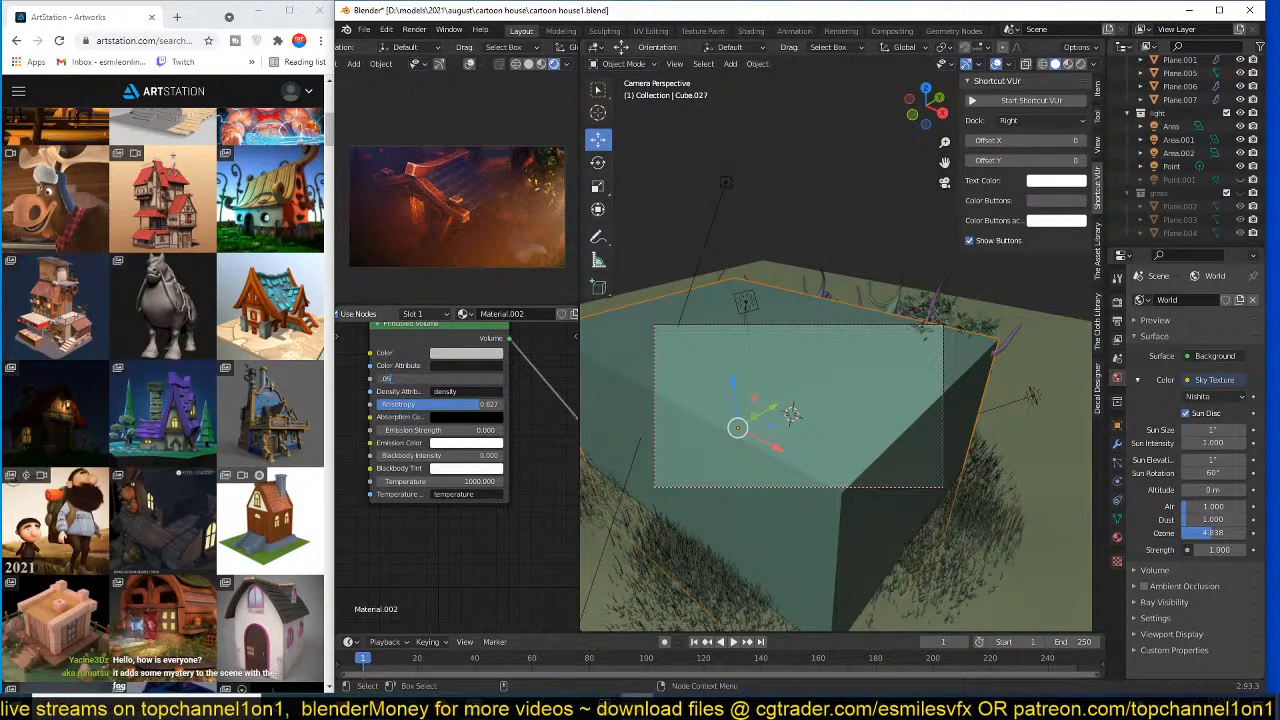
key("Return")
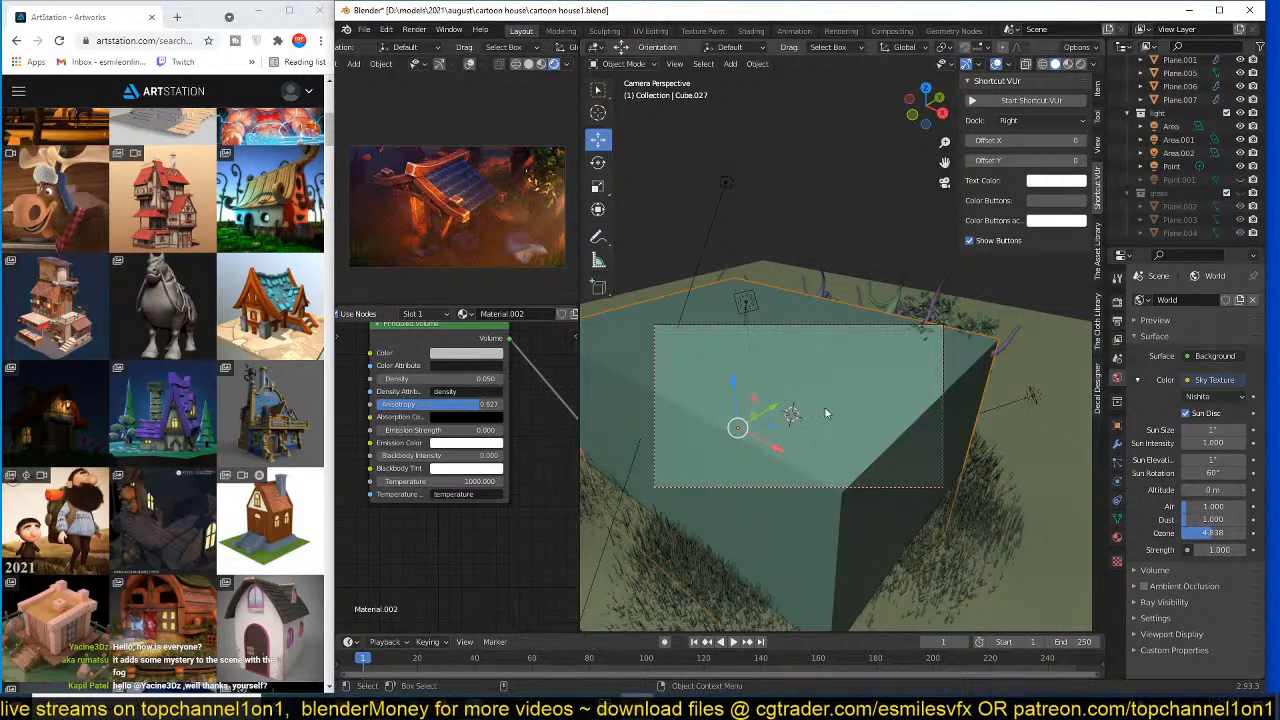
key("ctrl+s")
- Switch the Cycles render device to GPU Compute and turn on overlays in the rendered preview viewport
left_click(1117, 301)
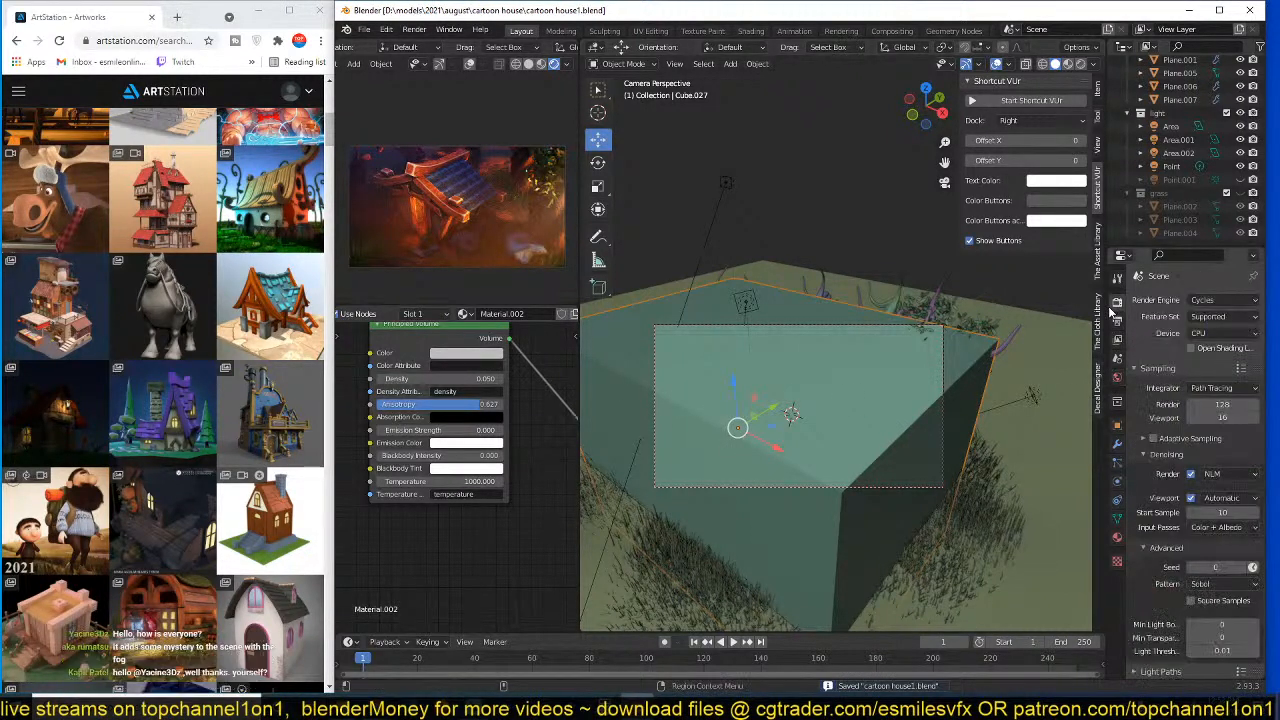
left_click(1226, 336)
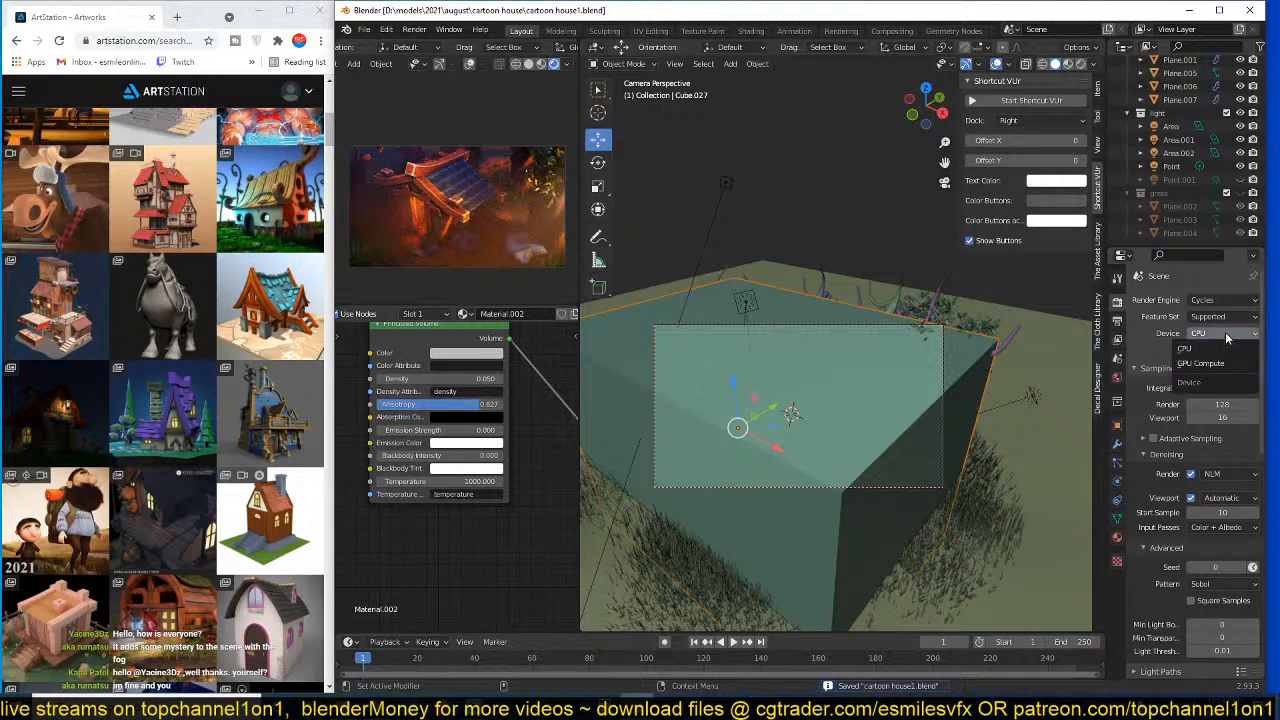
left_click(1208, 366)
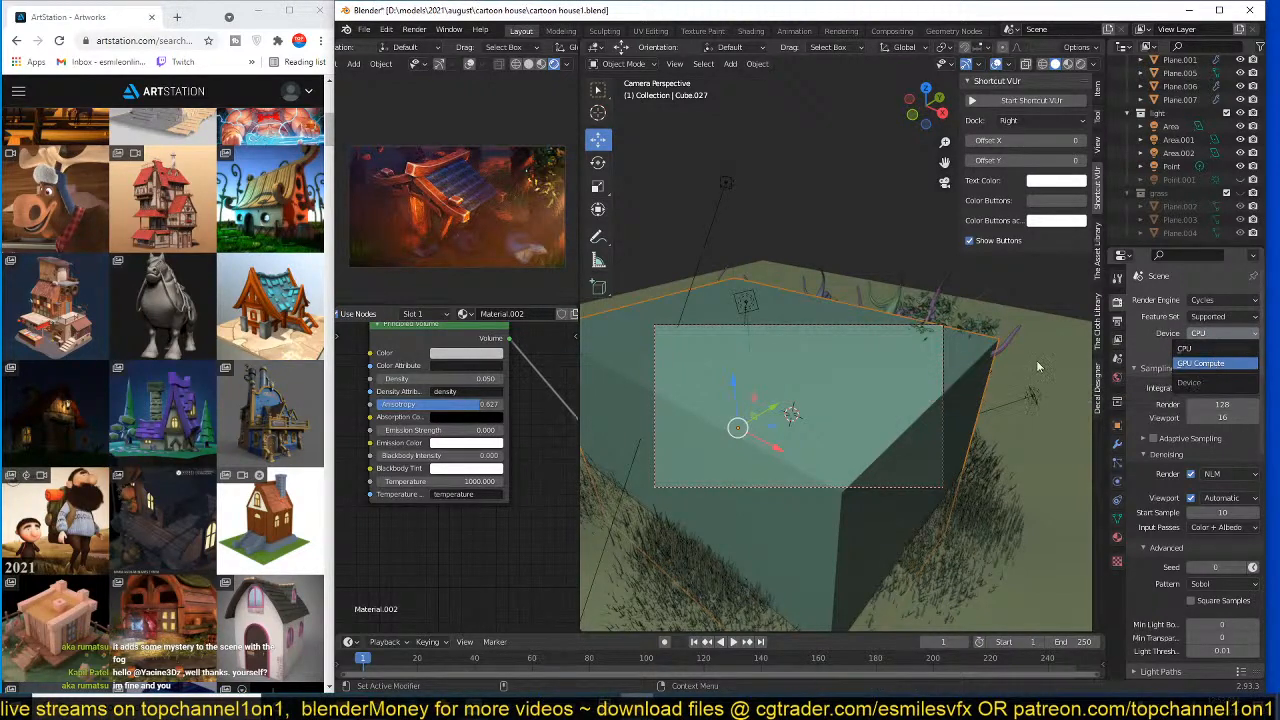
left_click(469, 63)
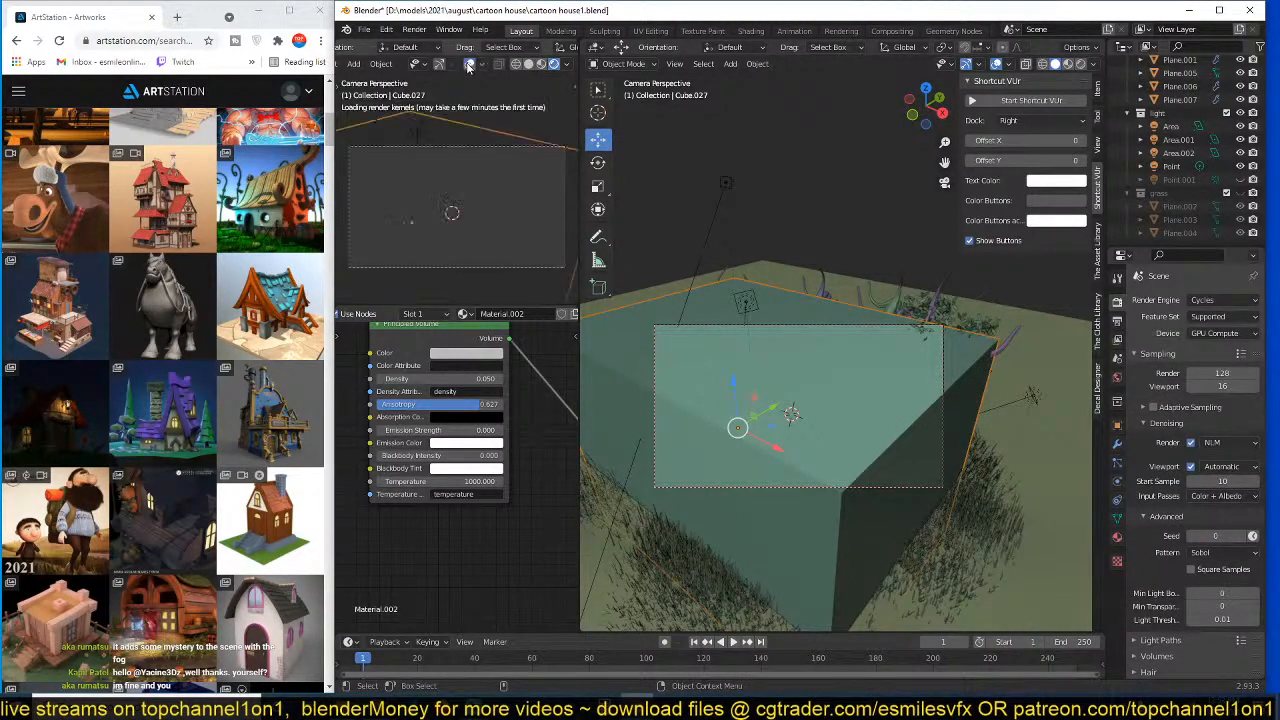